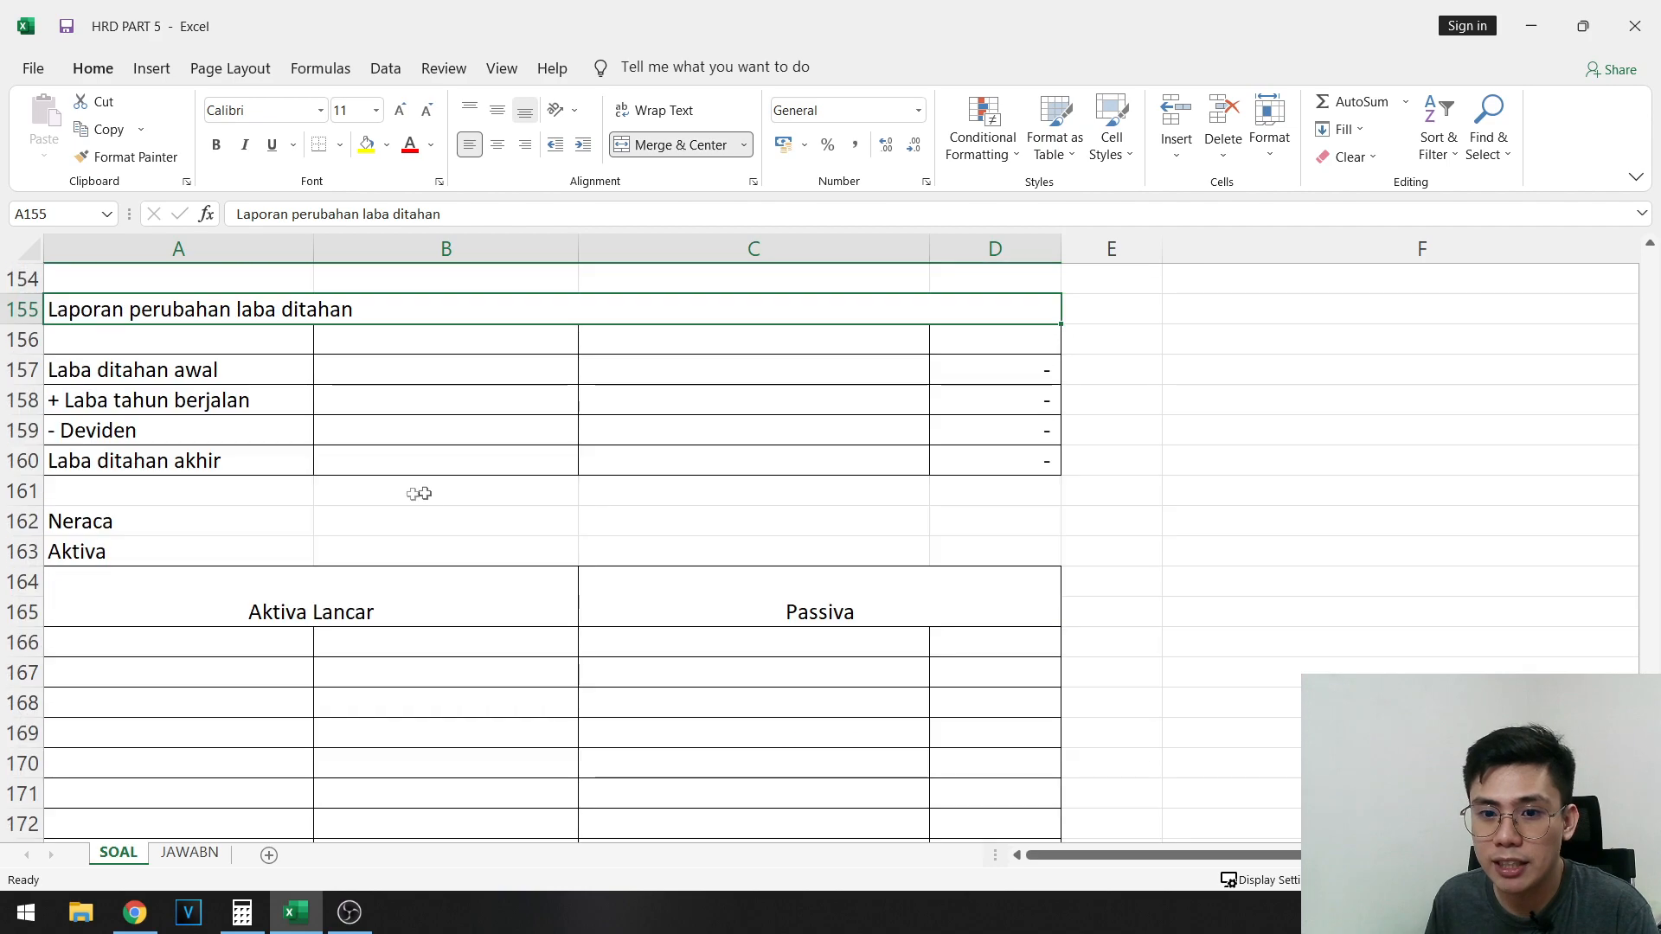
# - Look over the SOAL sheet's blank report templates, including Neraca and Jurnal penutup, plus the Neraca saldo awal table and the account list
pyautogui.click(196, 500)
pyautogui.scroll(-11, 326, 490)
pyautogui.scroll(4, 230, 493)
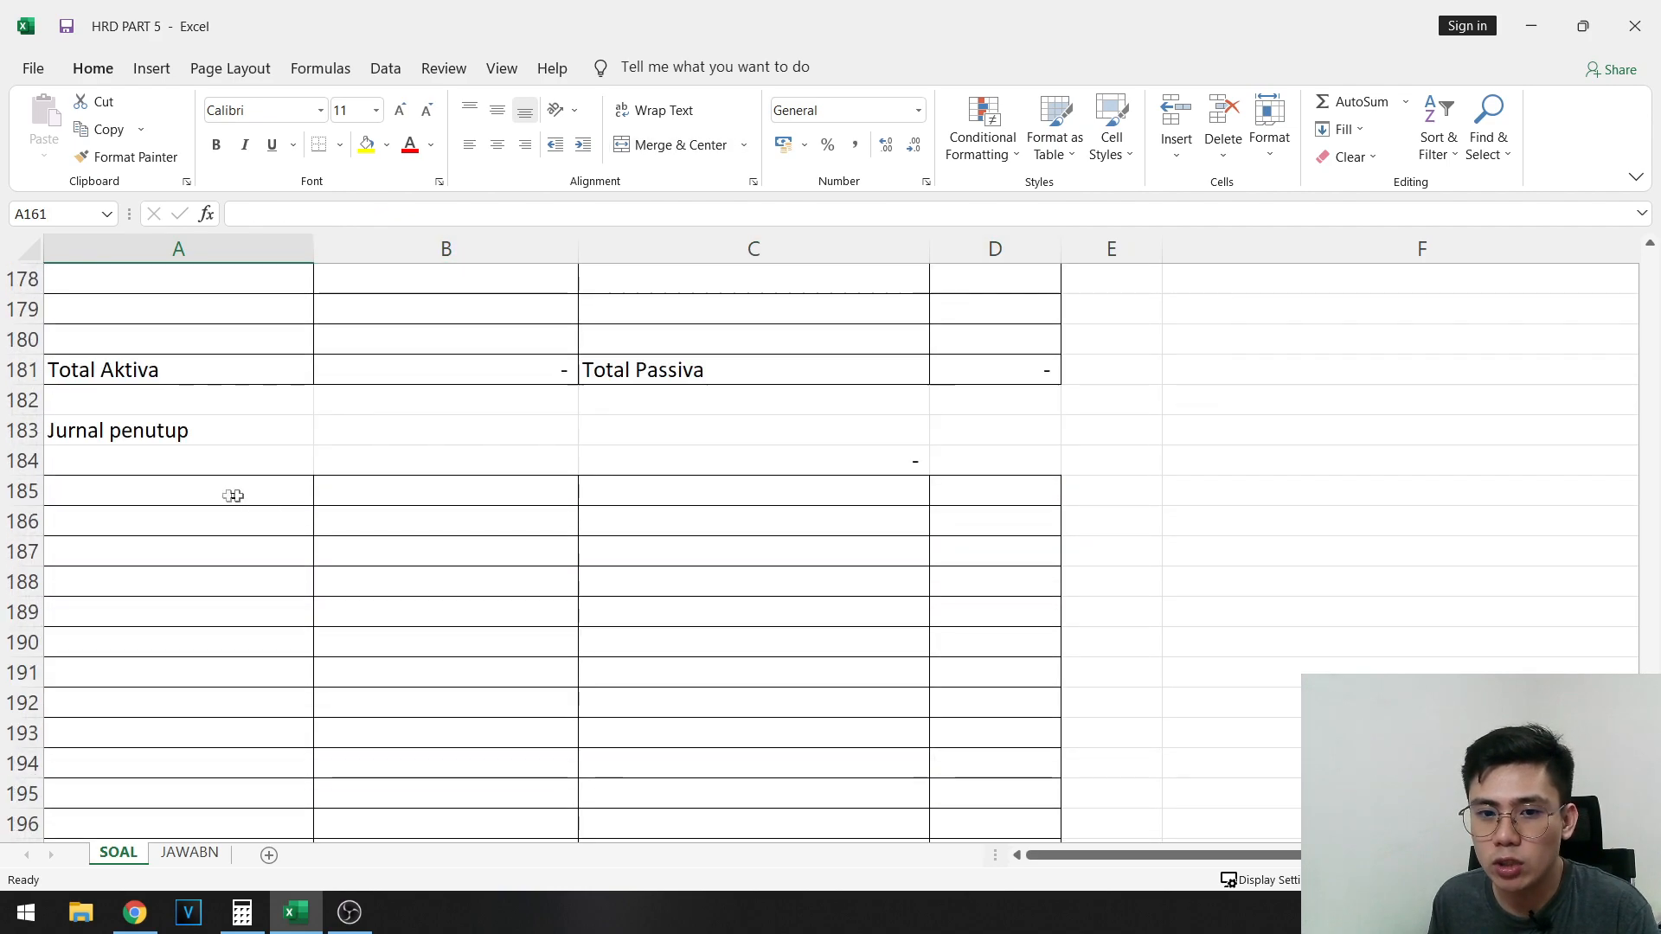
pyautogui.click(230, 463)
pyautogui.scroll(-6, 965, 567)
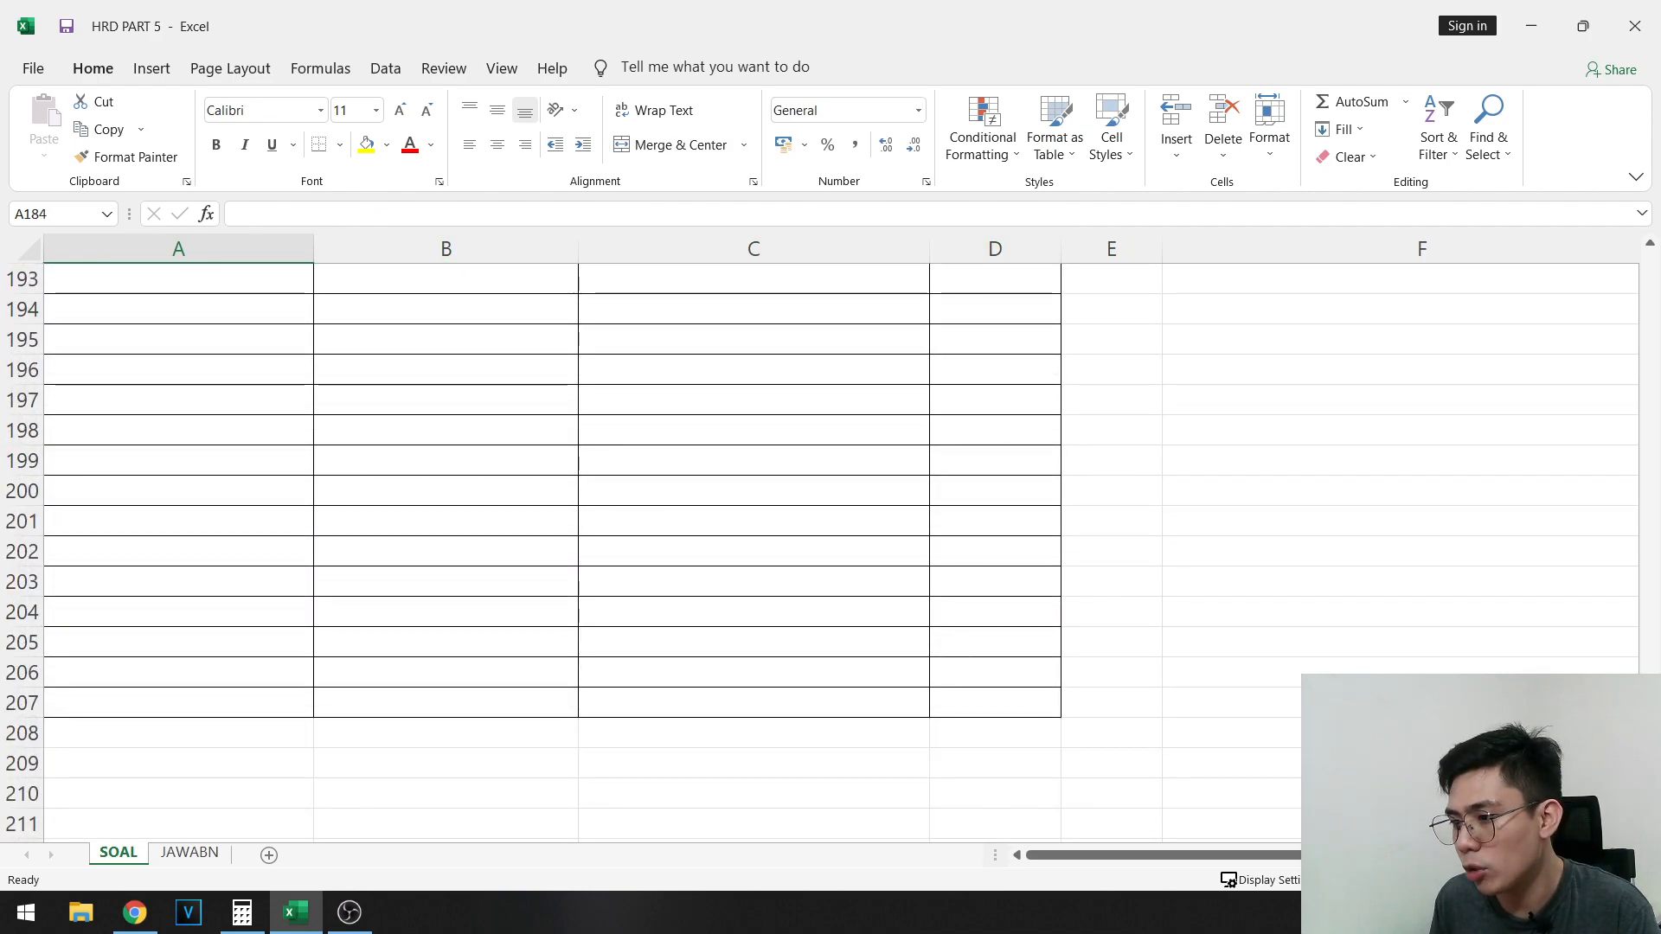
pyautogui.scroll(20, 695, 504)
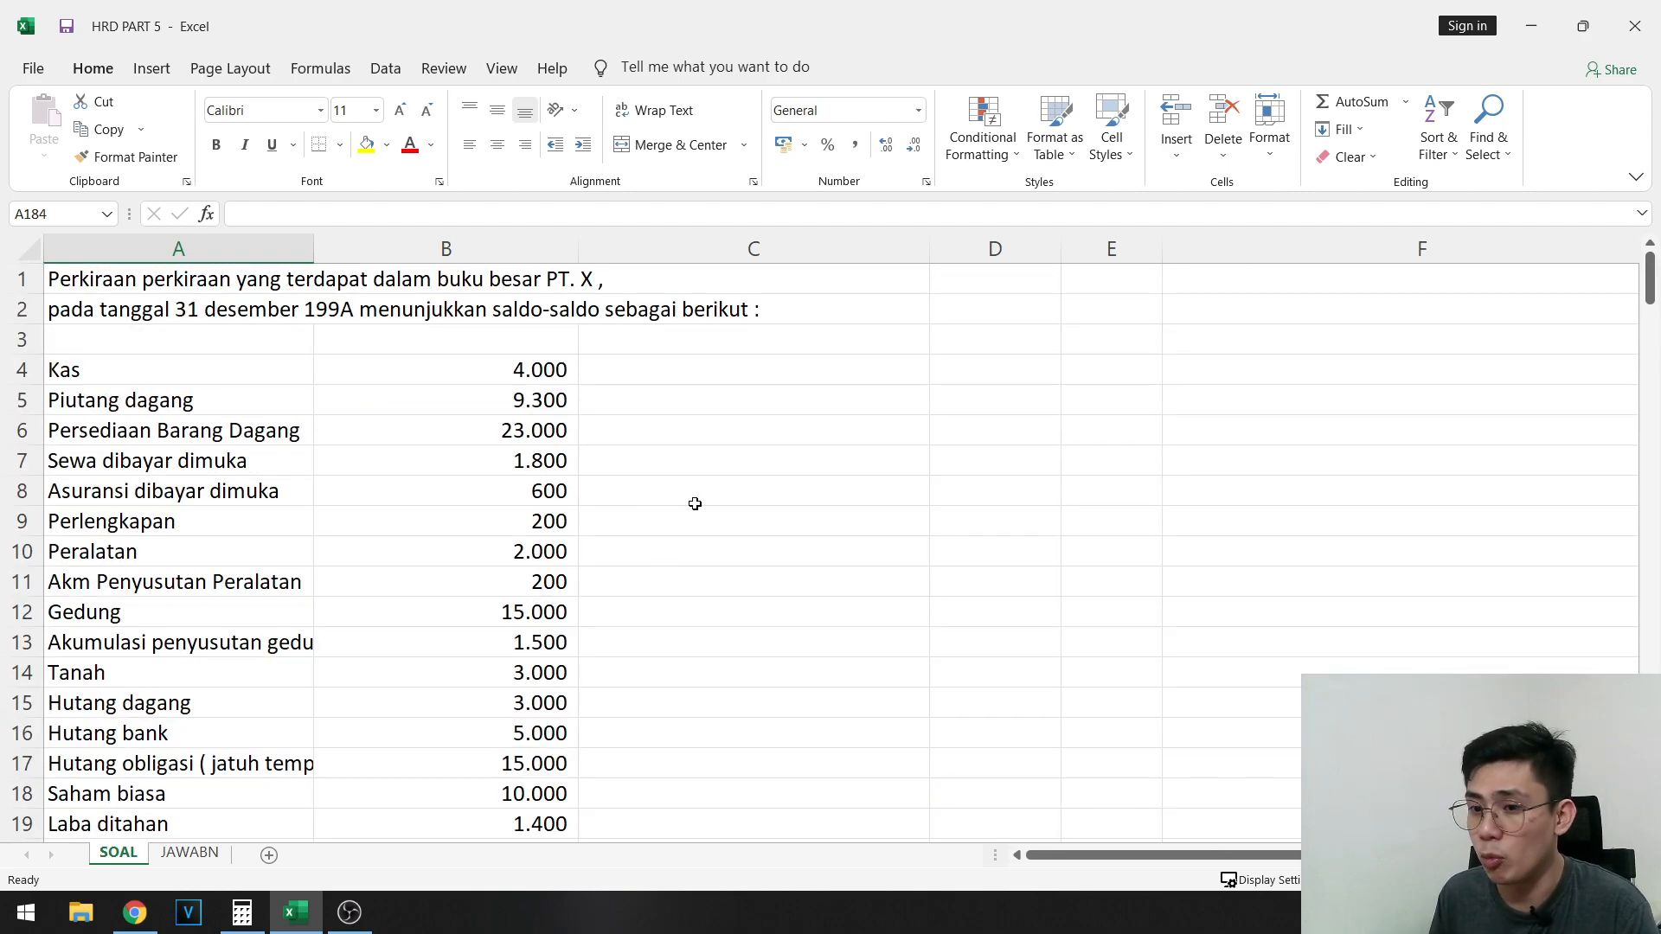
pyautogui.scroll(-16, 685, 502)
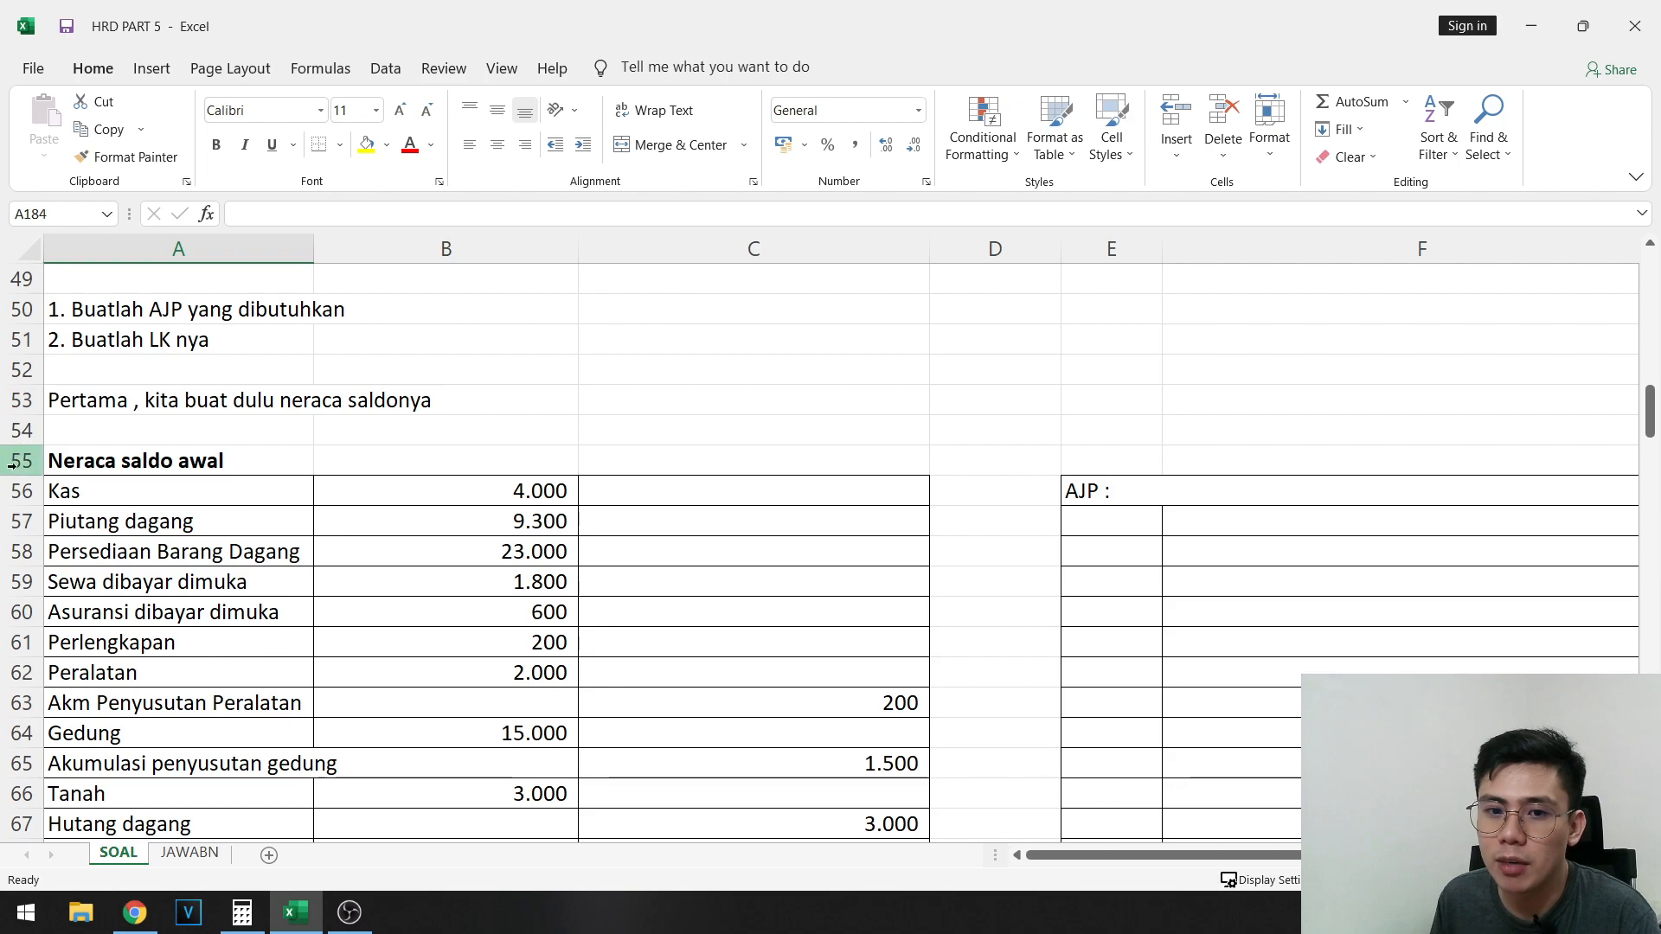
pyautogui.scroll(-3, 554, 524)
pyautogui.scroll(18, 683, 485)
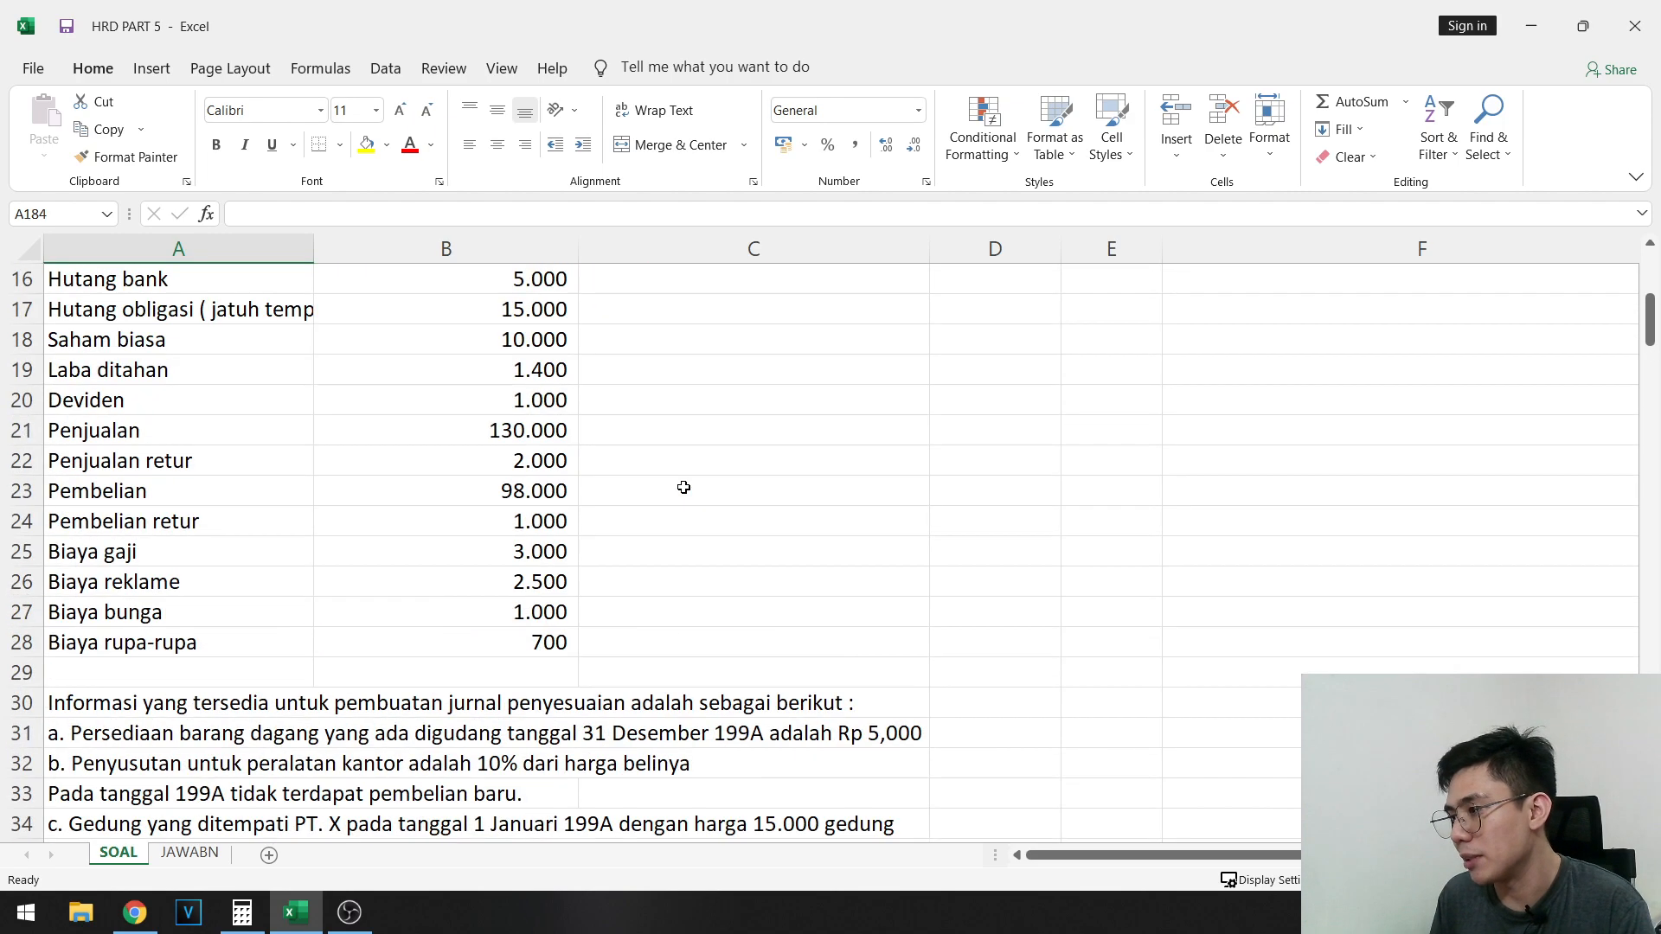
pyautogui.scroll(1, 653, 485)
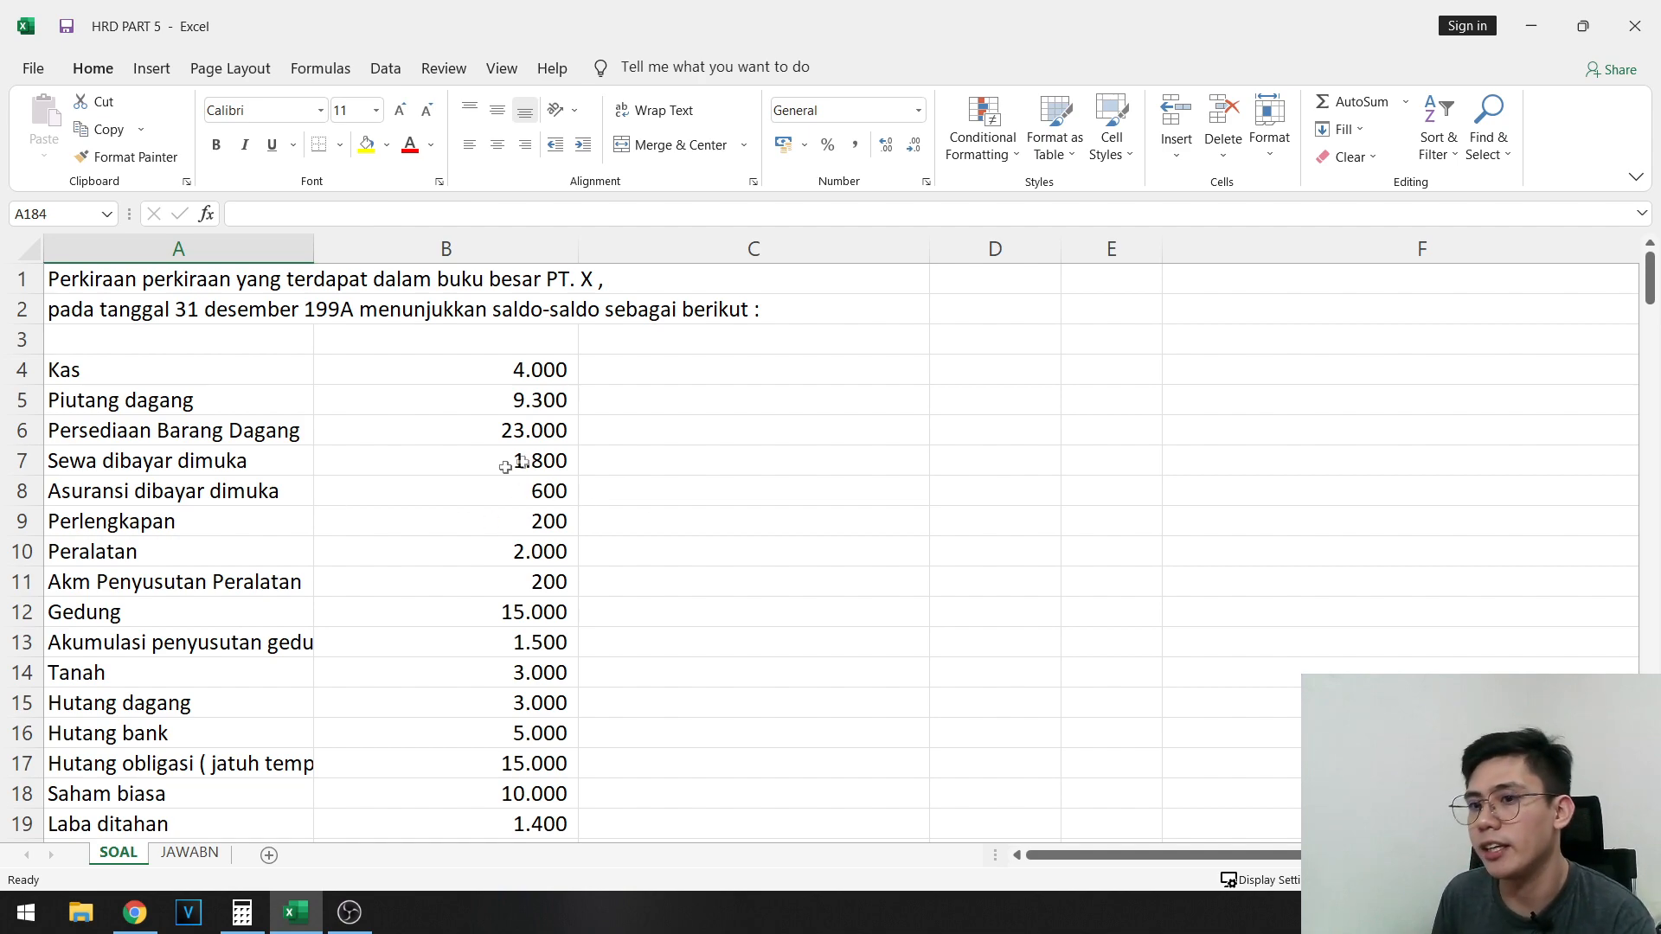
pyautogui.scroll(-5, 420, 467)
pyautogui.scroll(5, 419, 428)
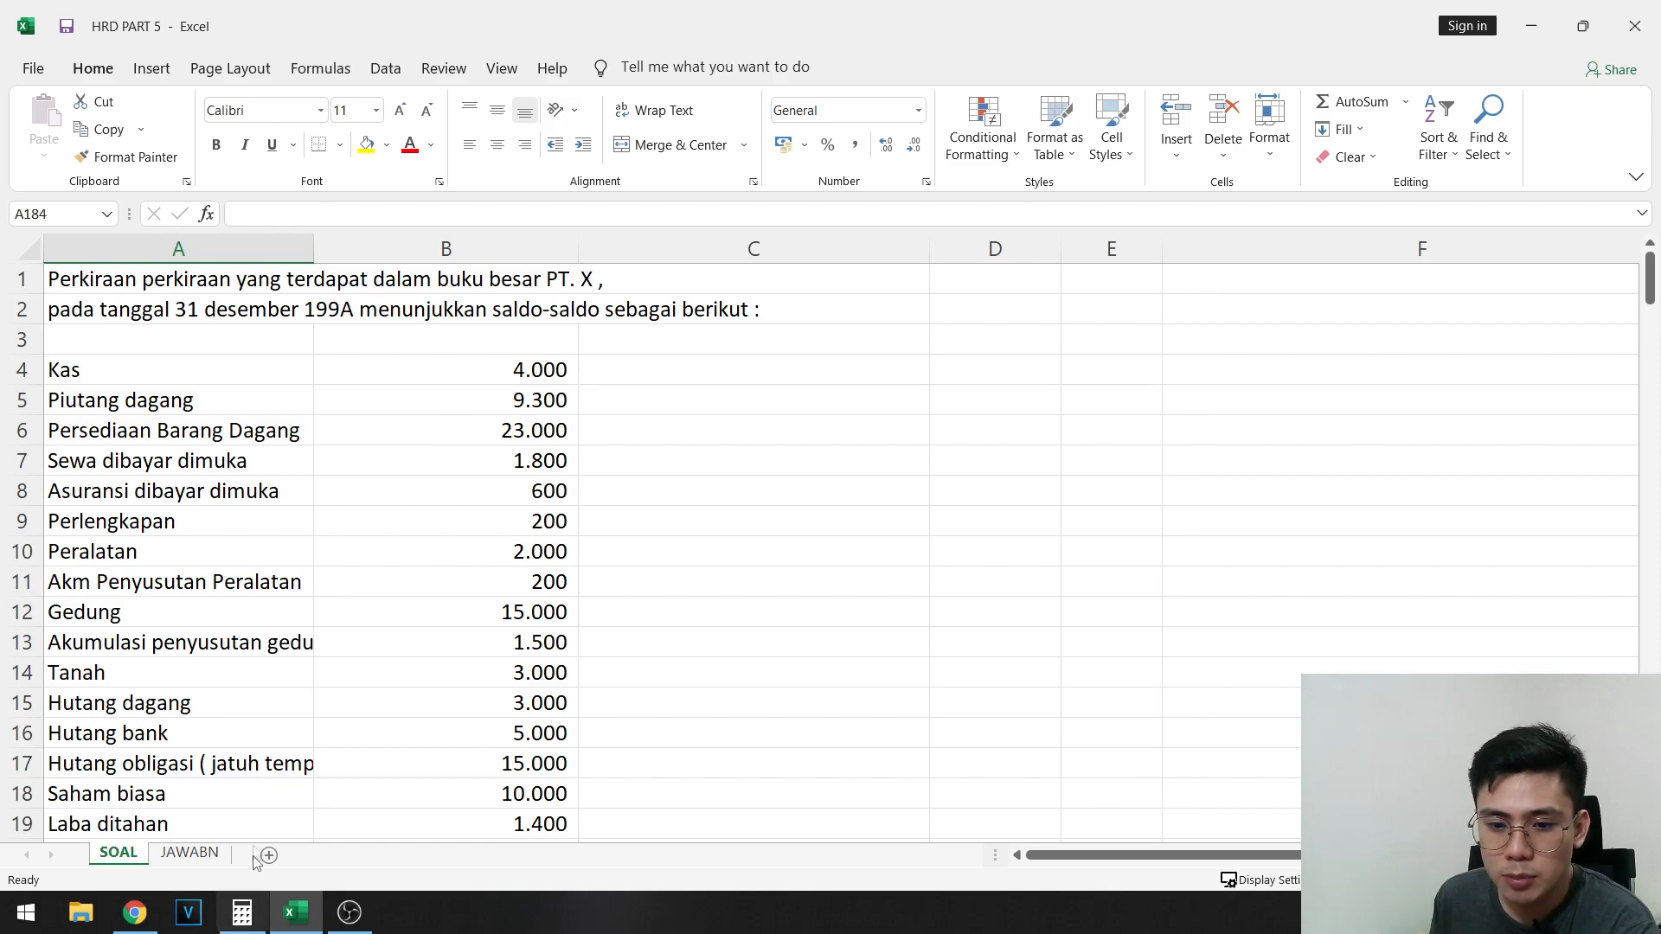
# - Switch to Chrome to view the original account list in Soal Accounting Staff_1.jpg, and return to the Excel workbook
pyautogui.click(135, 911)
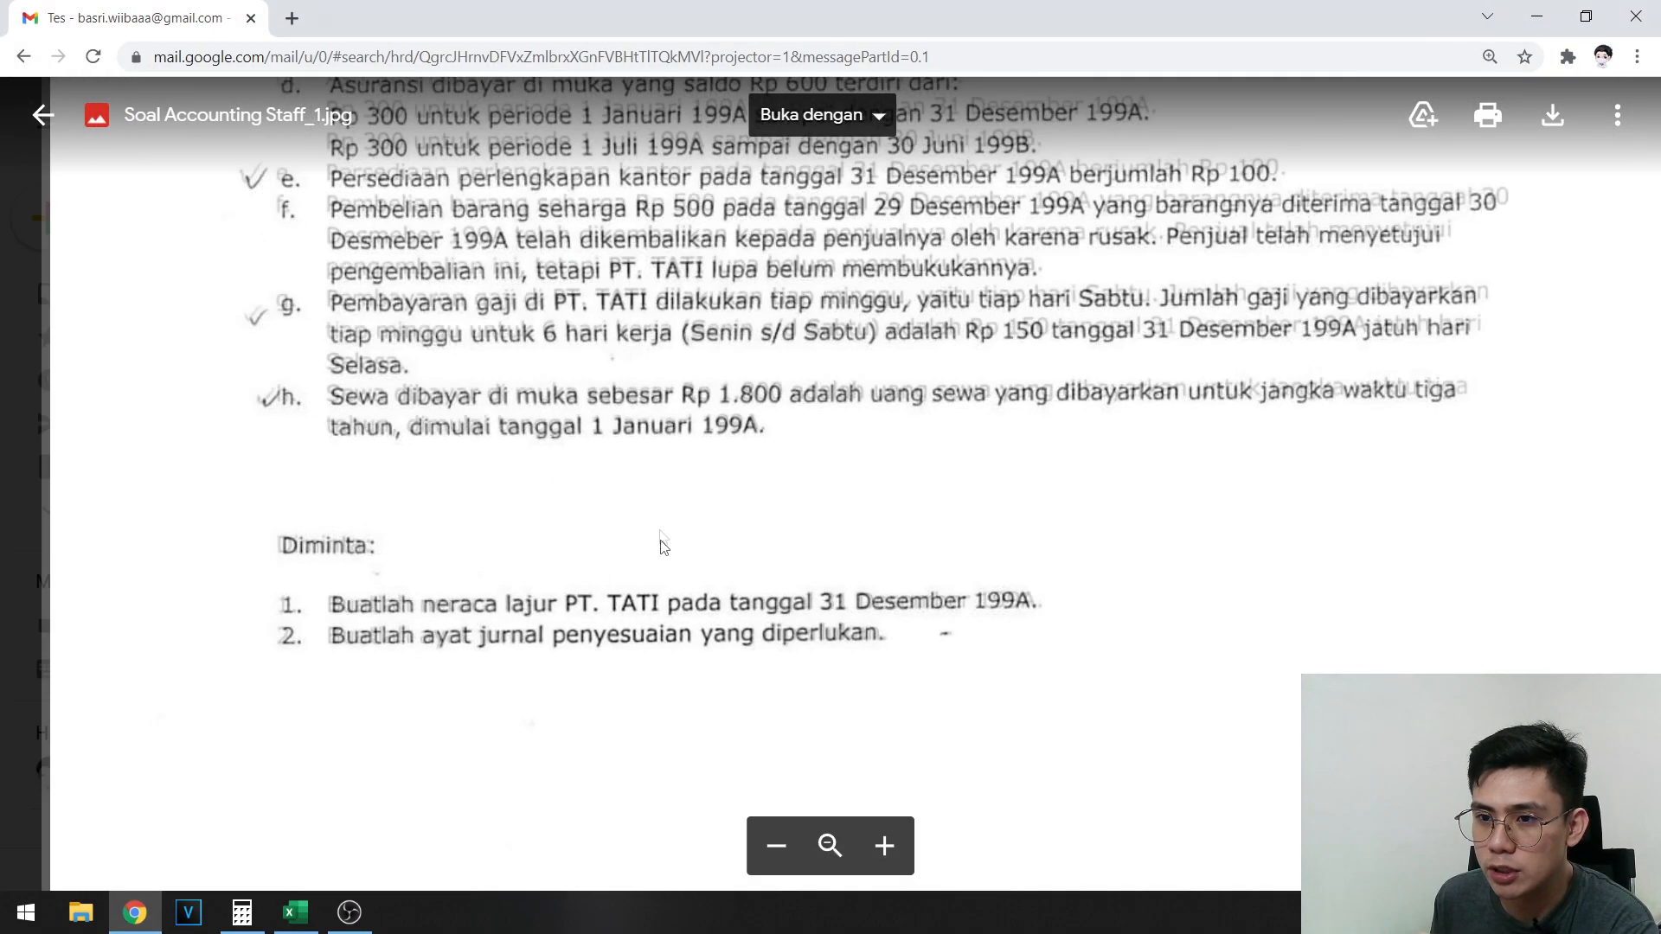
pyautogui.scroll(10, 649, 605)
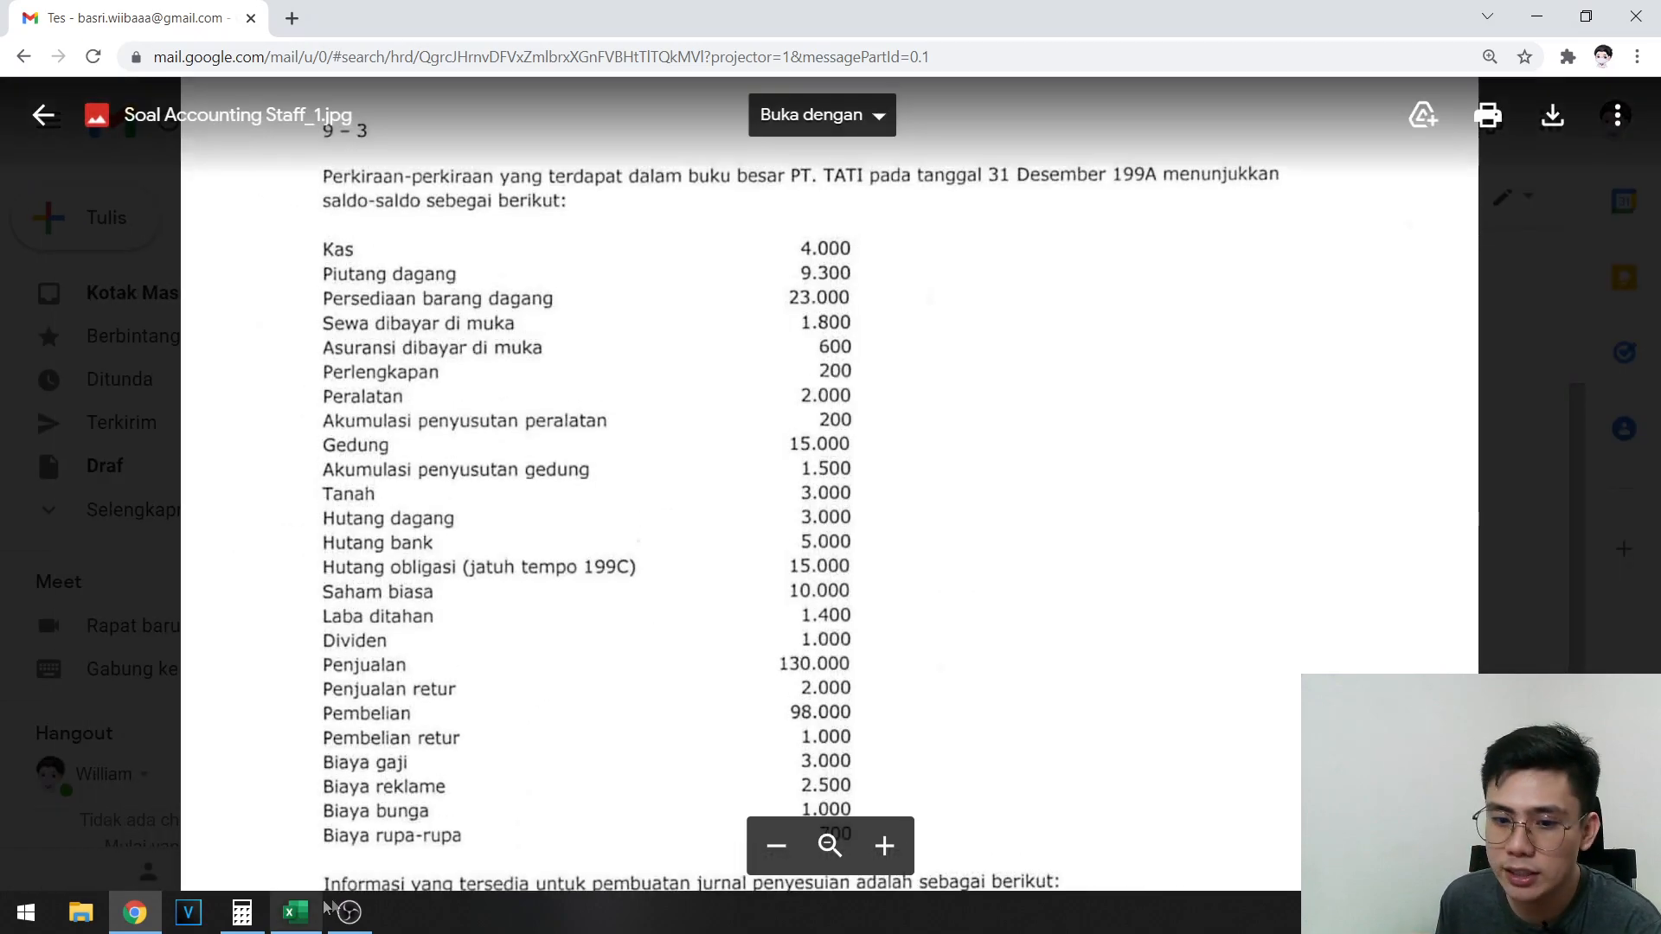
pyautogui.click(295, 911)
# - Read the problem's opening statement in rows 1 and 2 of the SOAL sheet
pyautogui.click(125, 286)
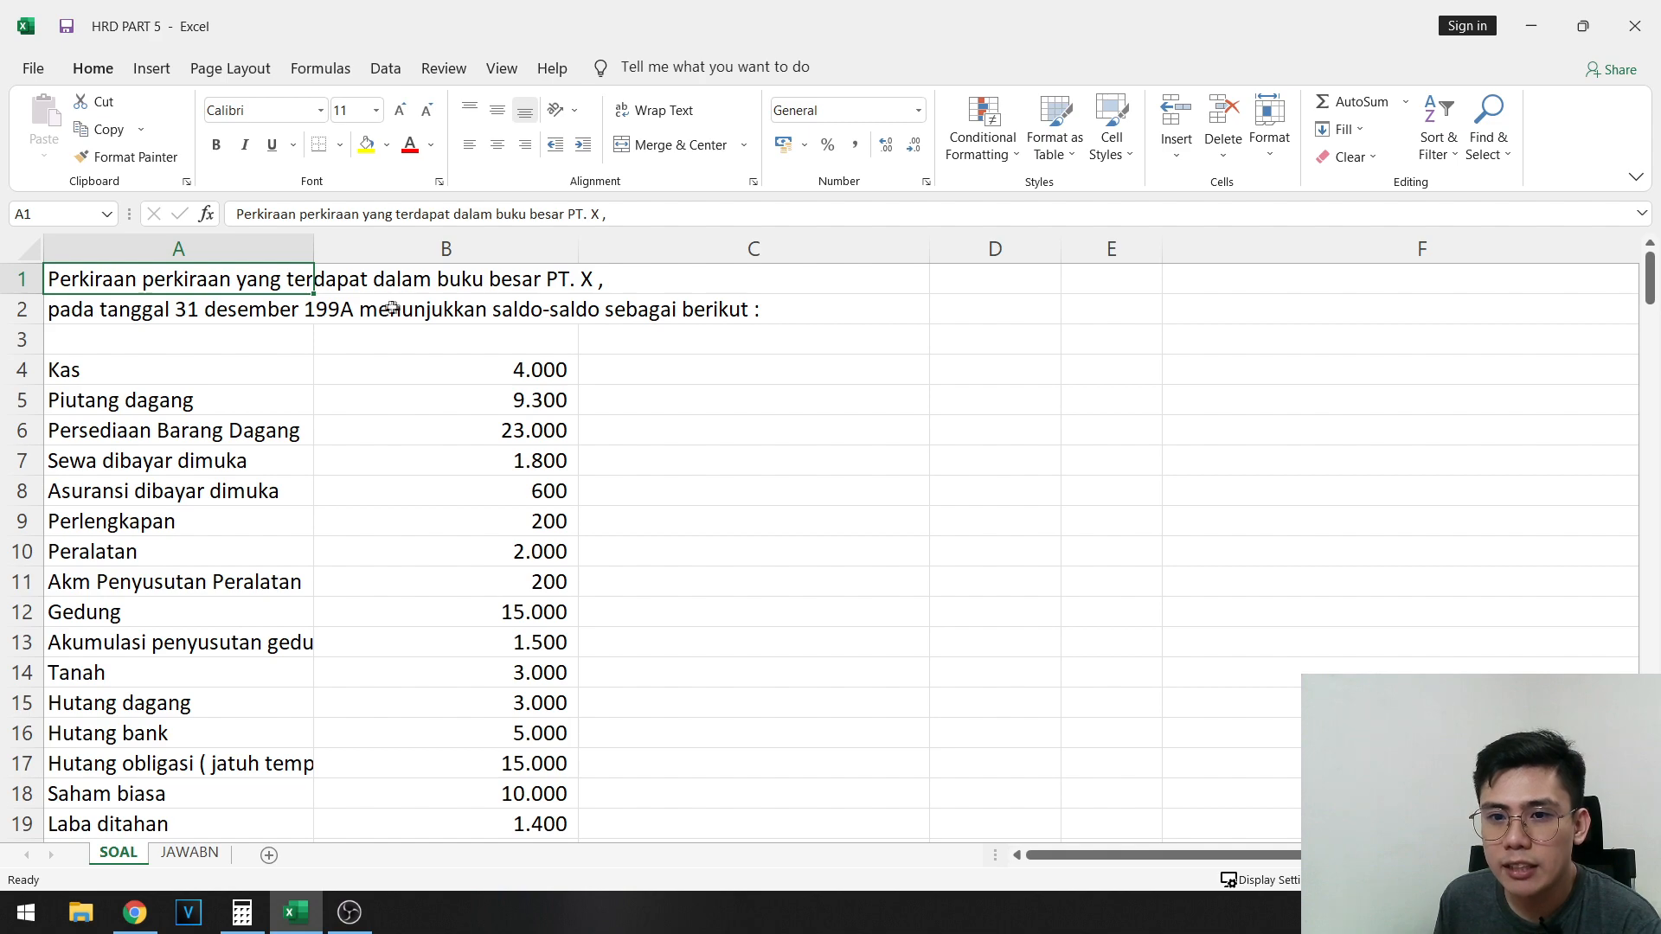
pyautogui.click(556, 285)
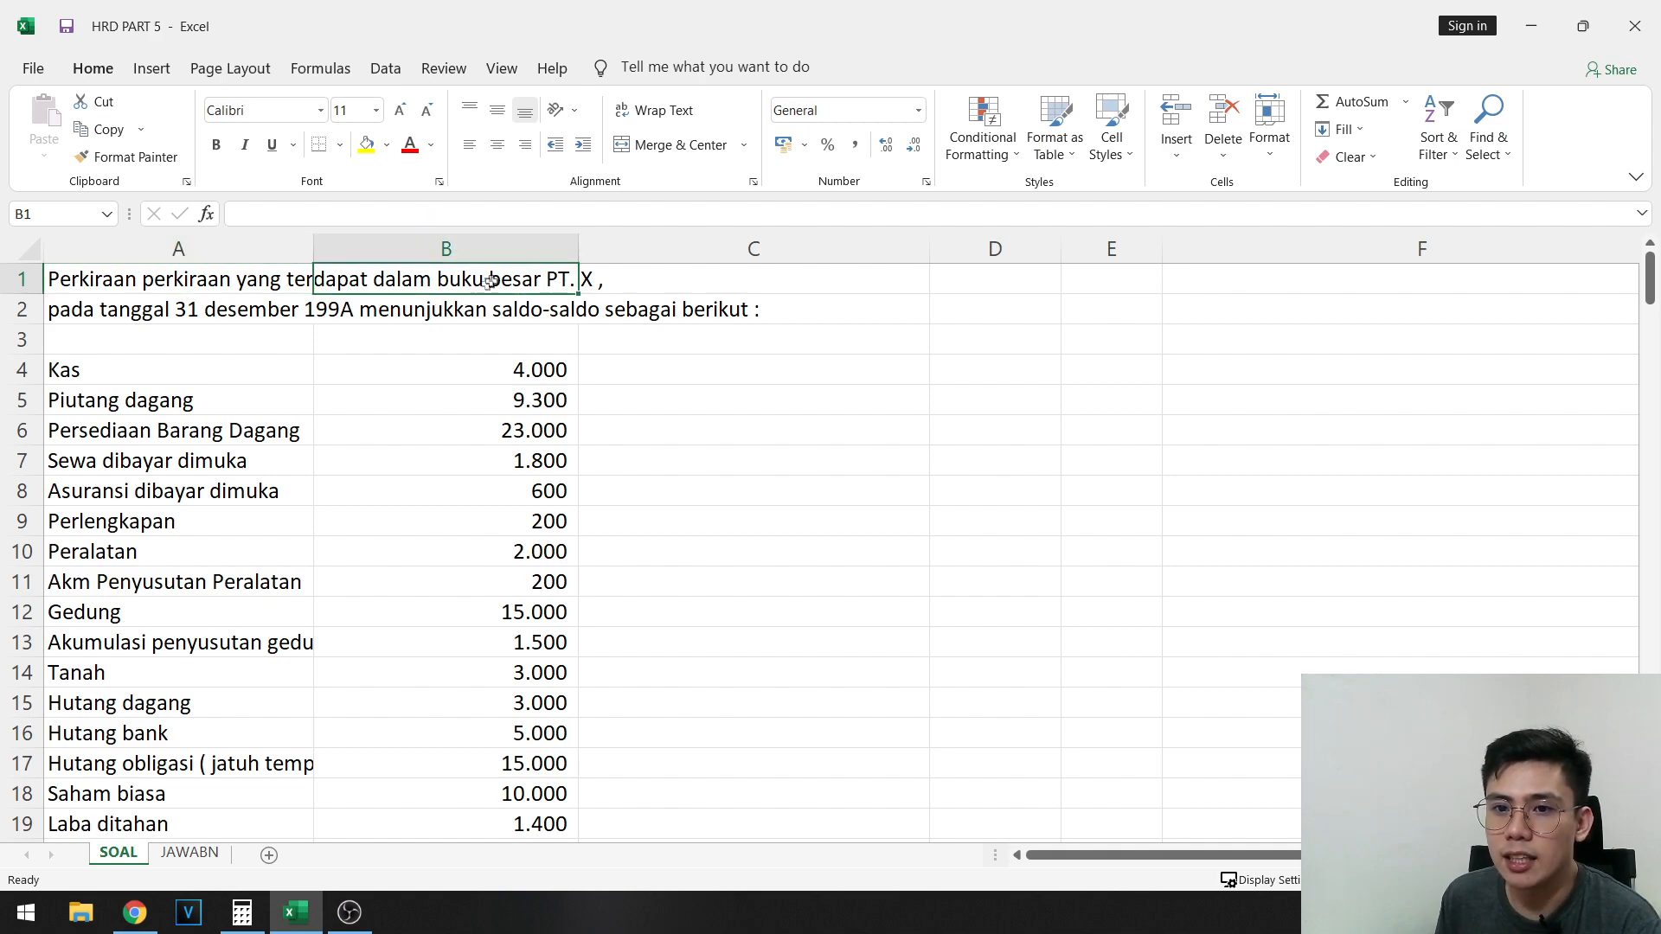
pyautogui.moveTo(164, 282); pyautogui.dragTo(657, 279)
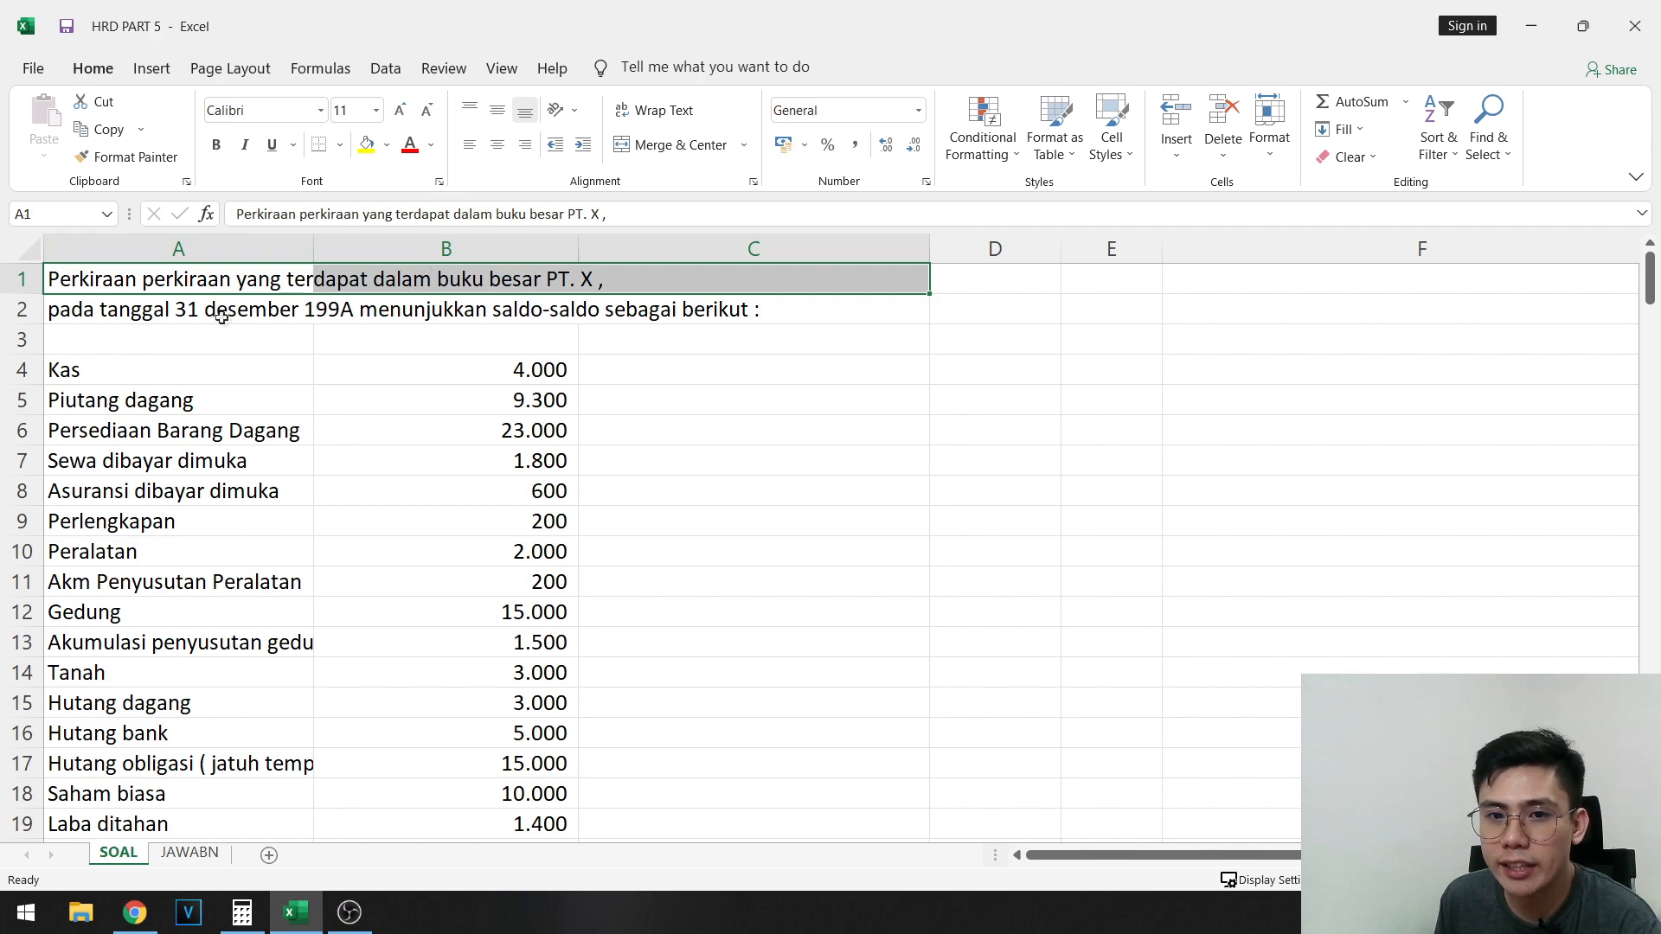
pyautogui.click(353, 316)
pyautogui.click(189, 372)
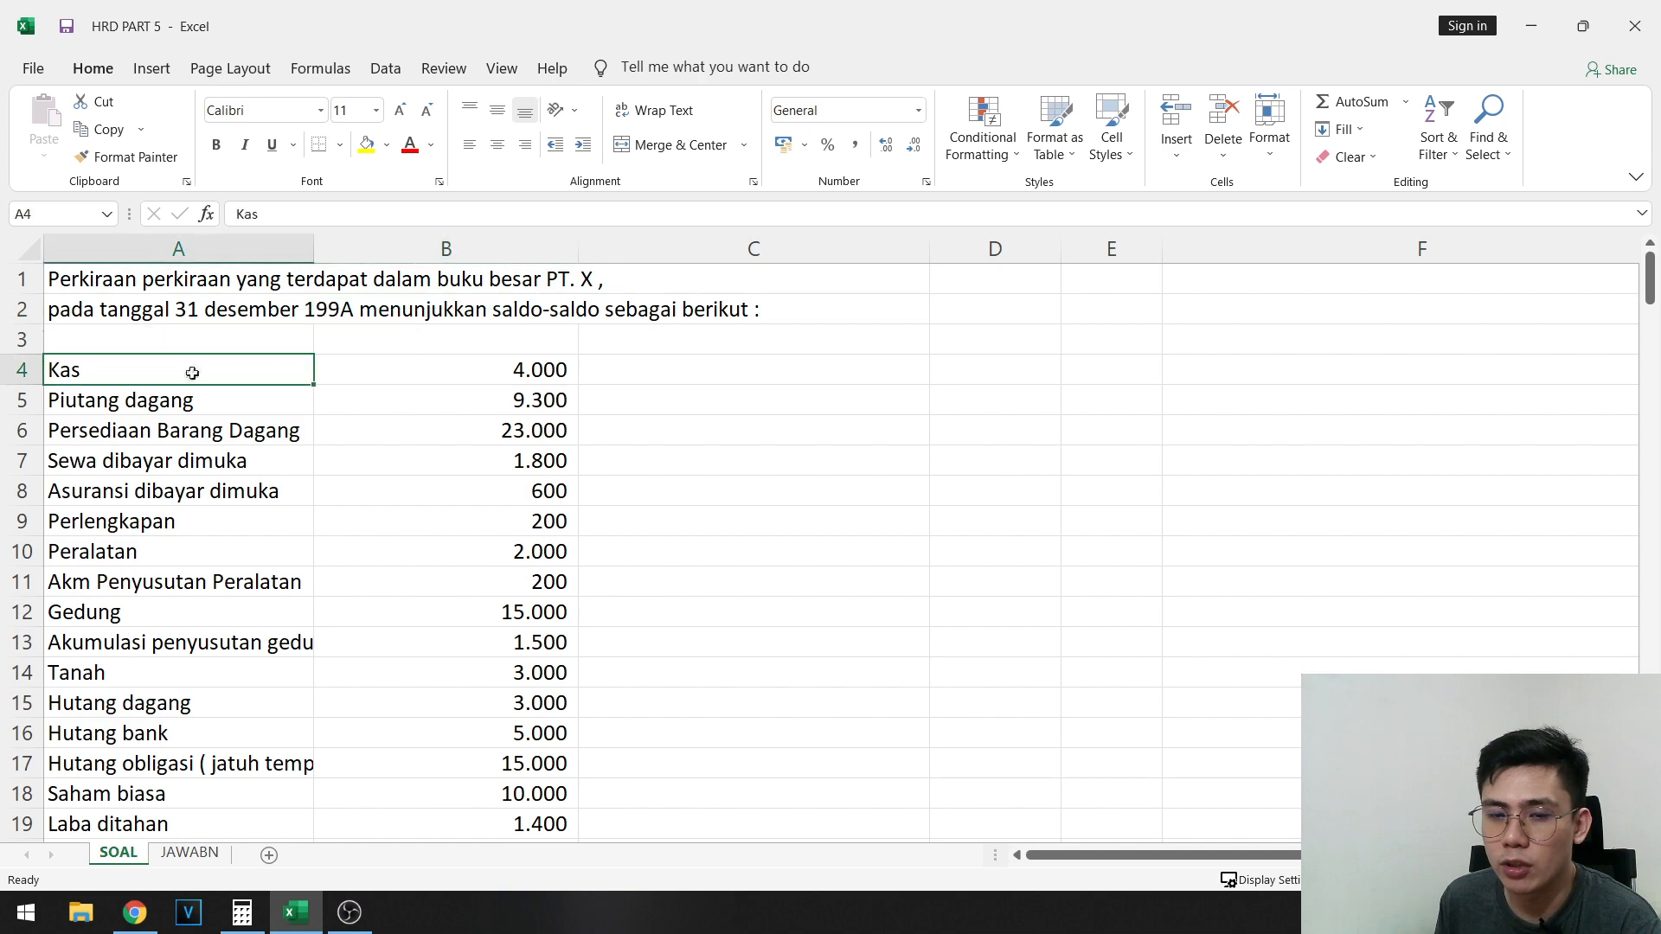
pyautogui.click(169, 333)
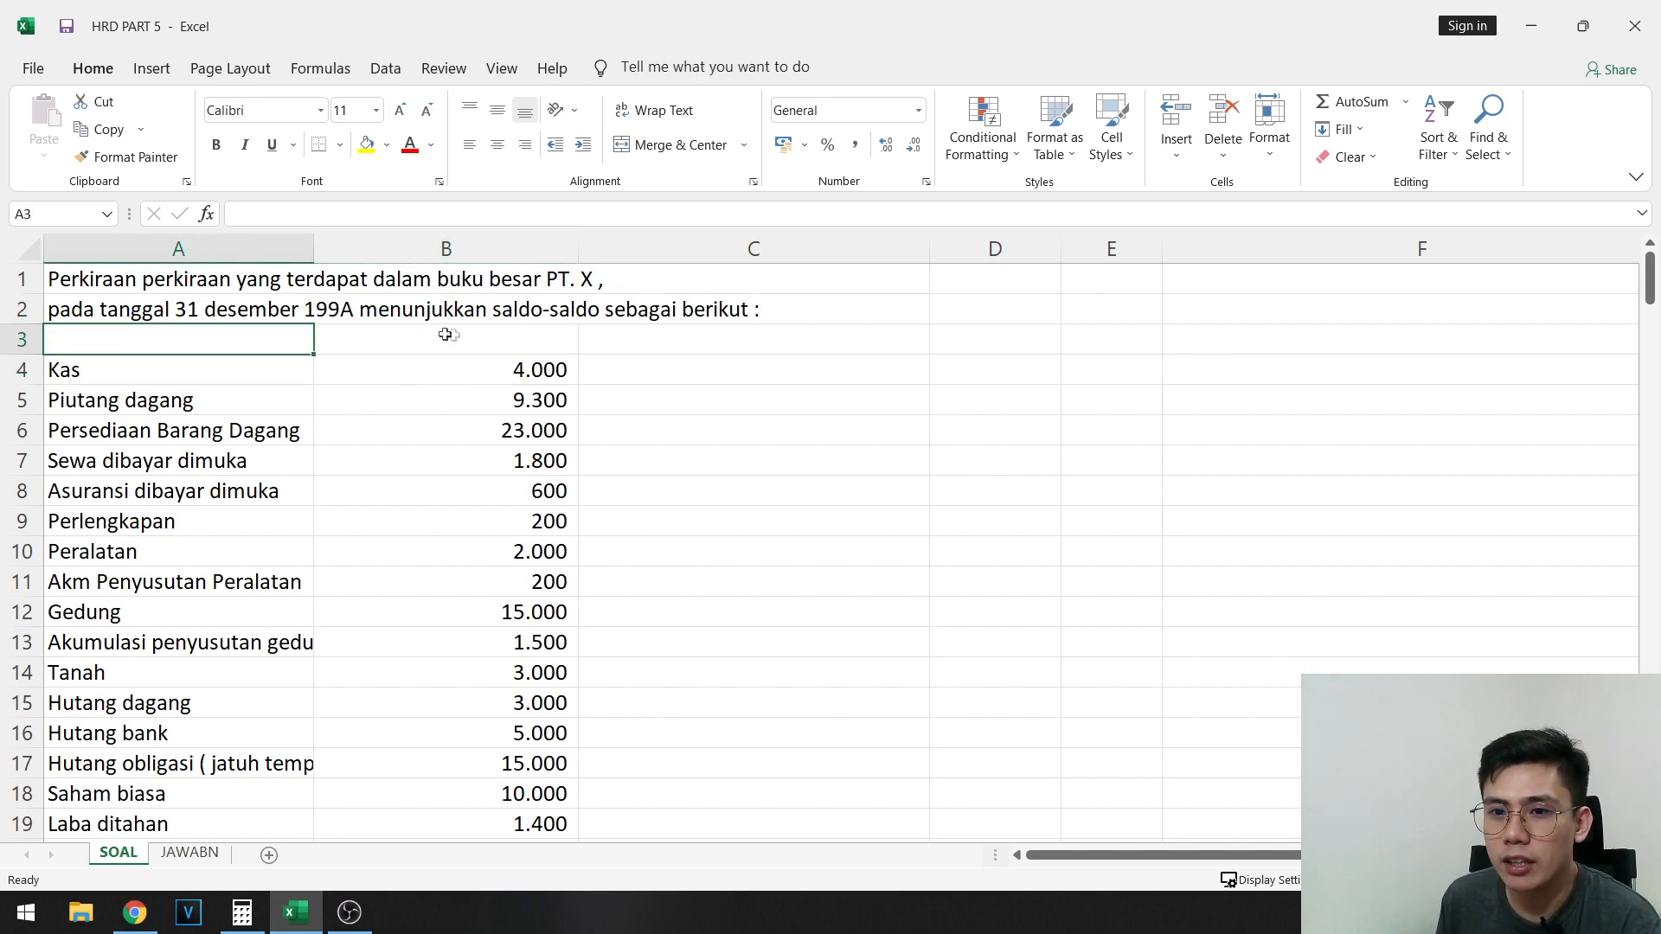
# - Review the ledger accounts and their balances from Kas in row 4 to Biaya rupa-rupa in row 28
pyautogui.click(245, 371)
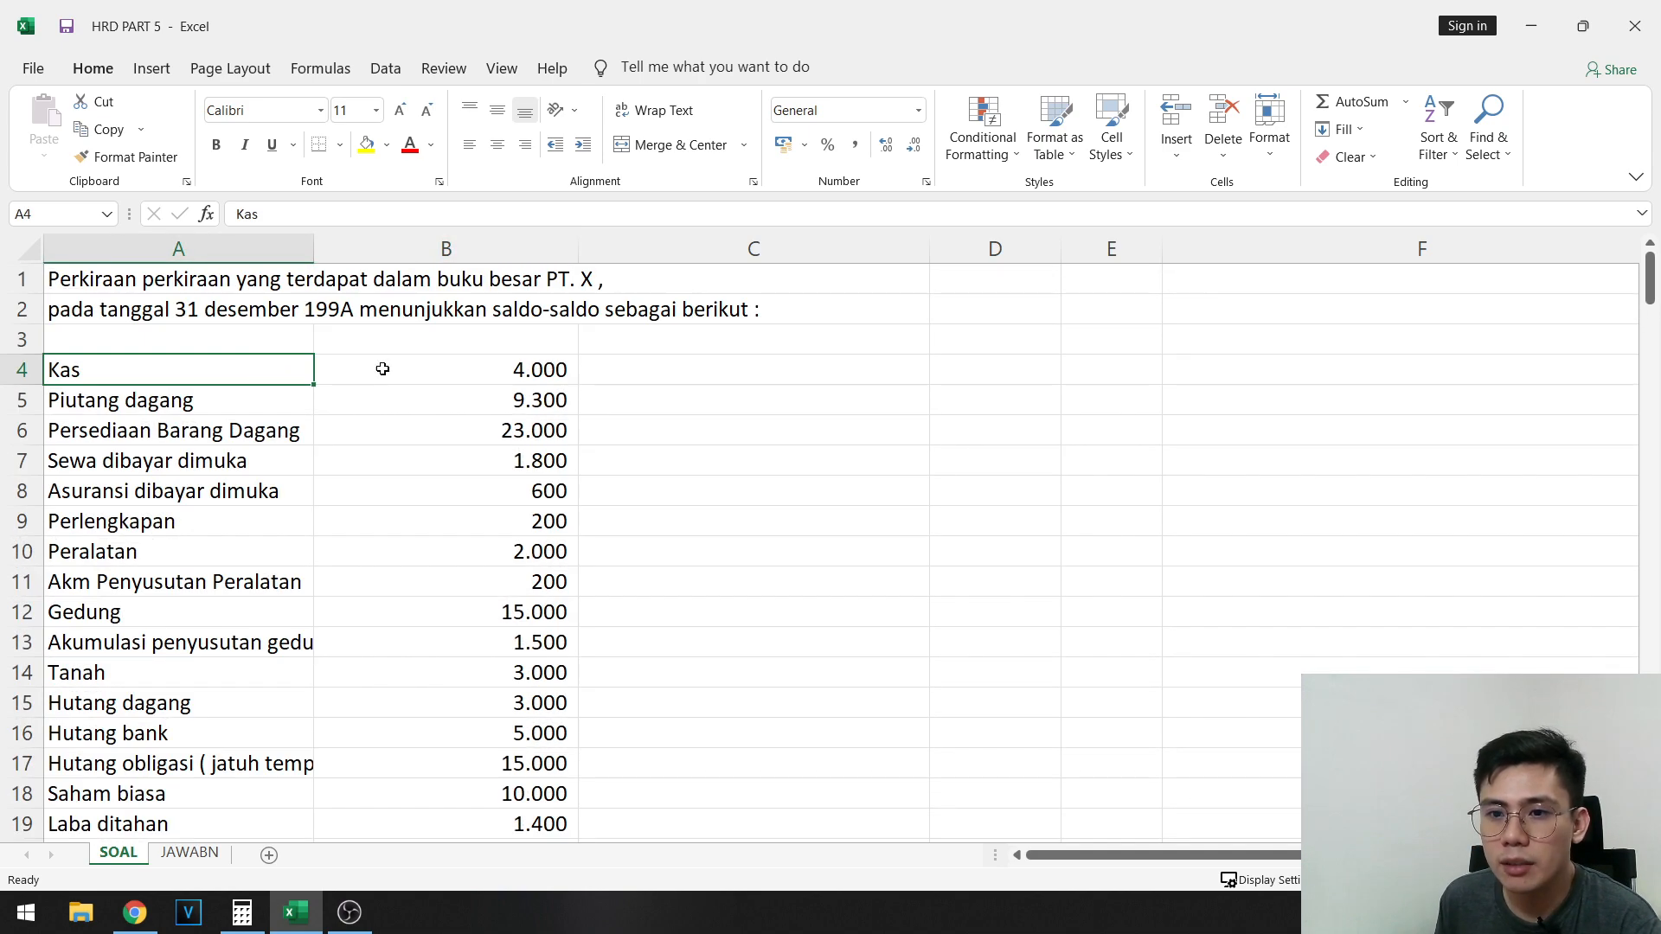
pyautogui.click(452, 375)
pyautogui.click(210, 404)
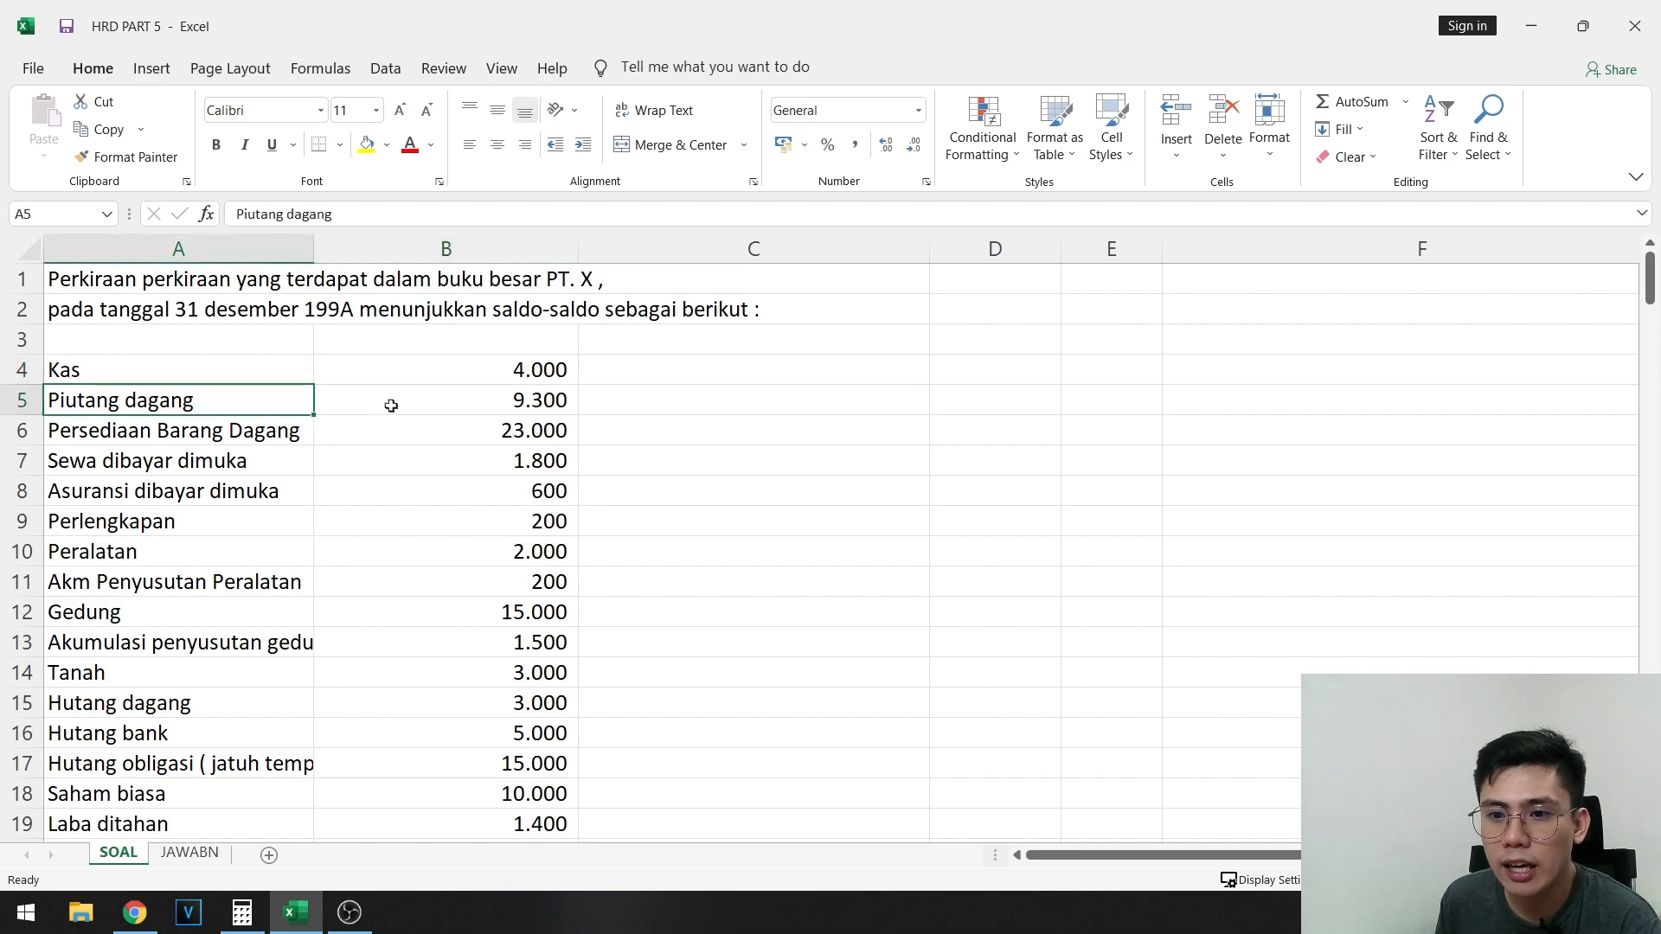
pyautogui.click(389, 404)
pyautogui.click(238, 429)
pyautogui.scroll(-2, 384, 433)
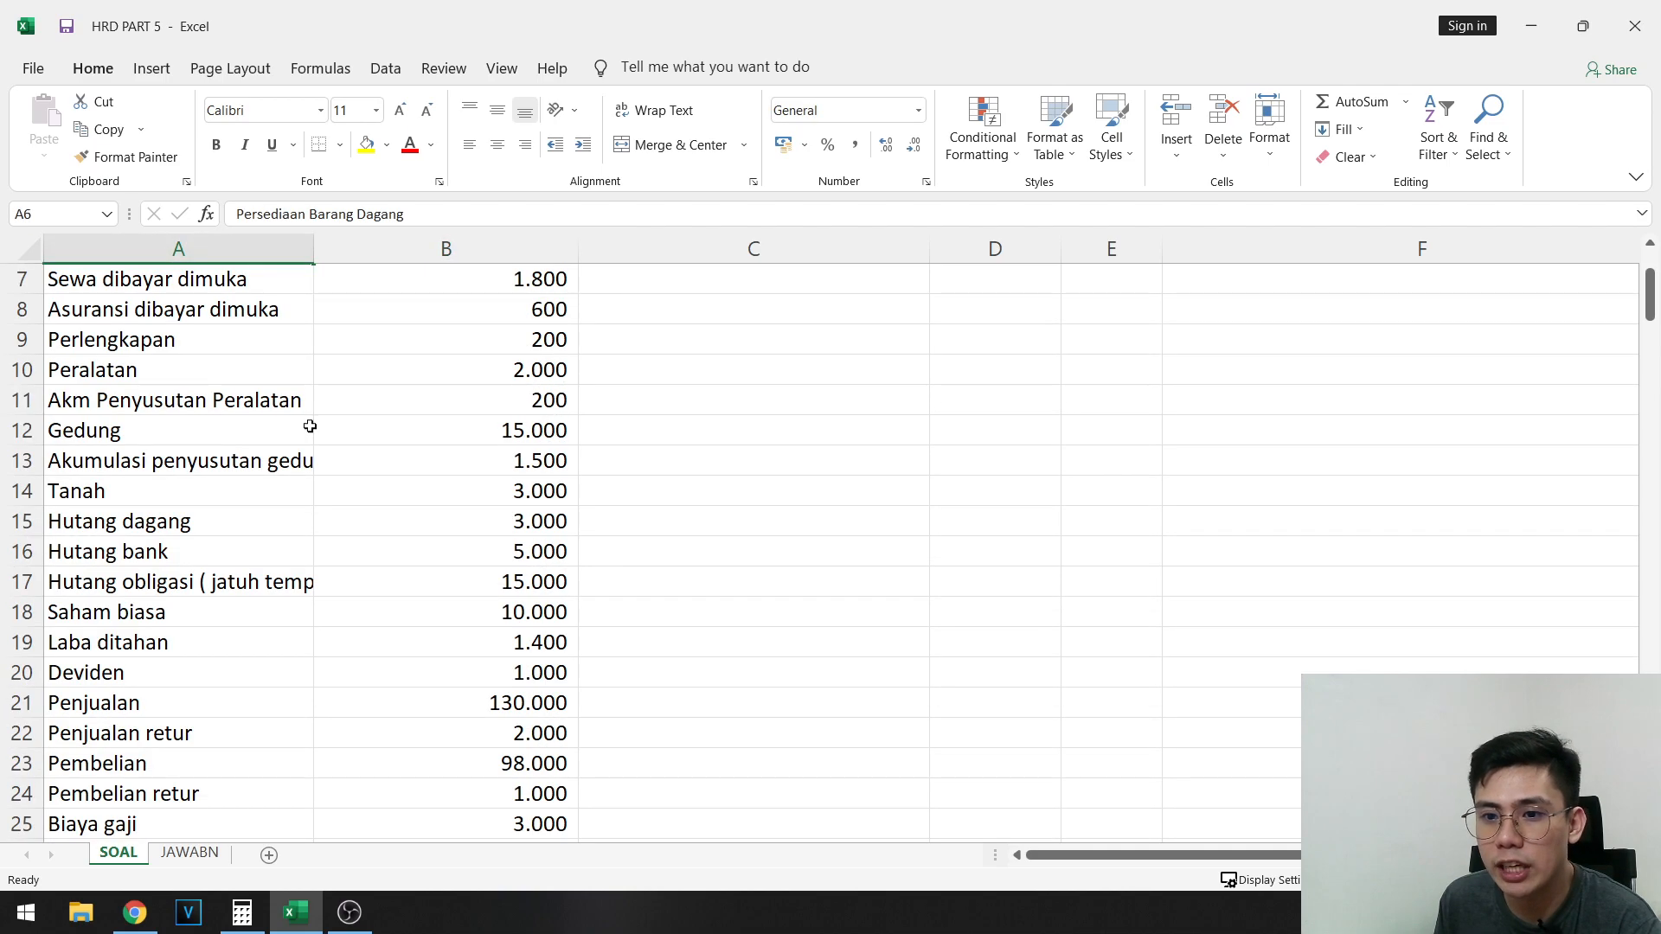
pyautogui.scroll(2, 218, 428)
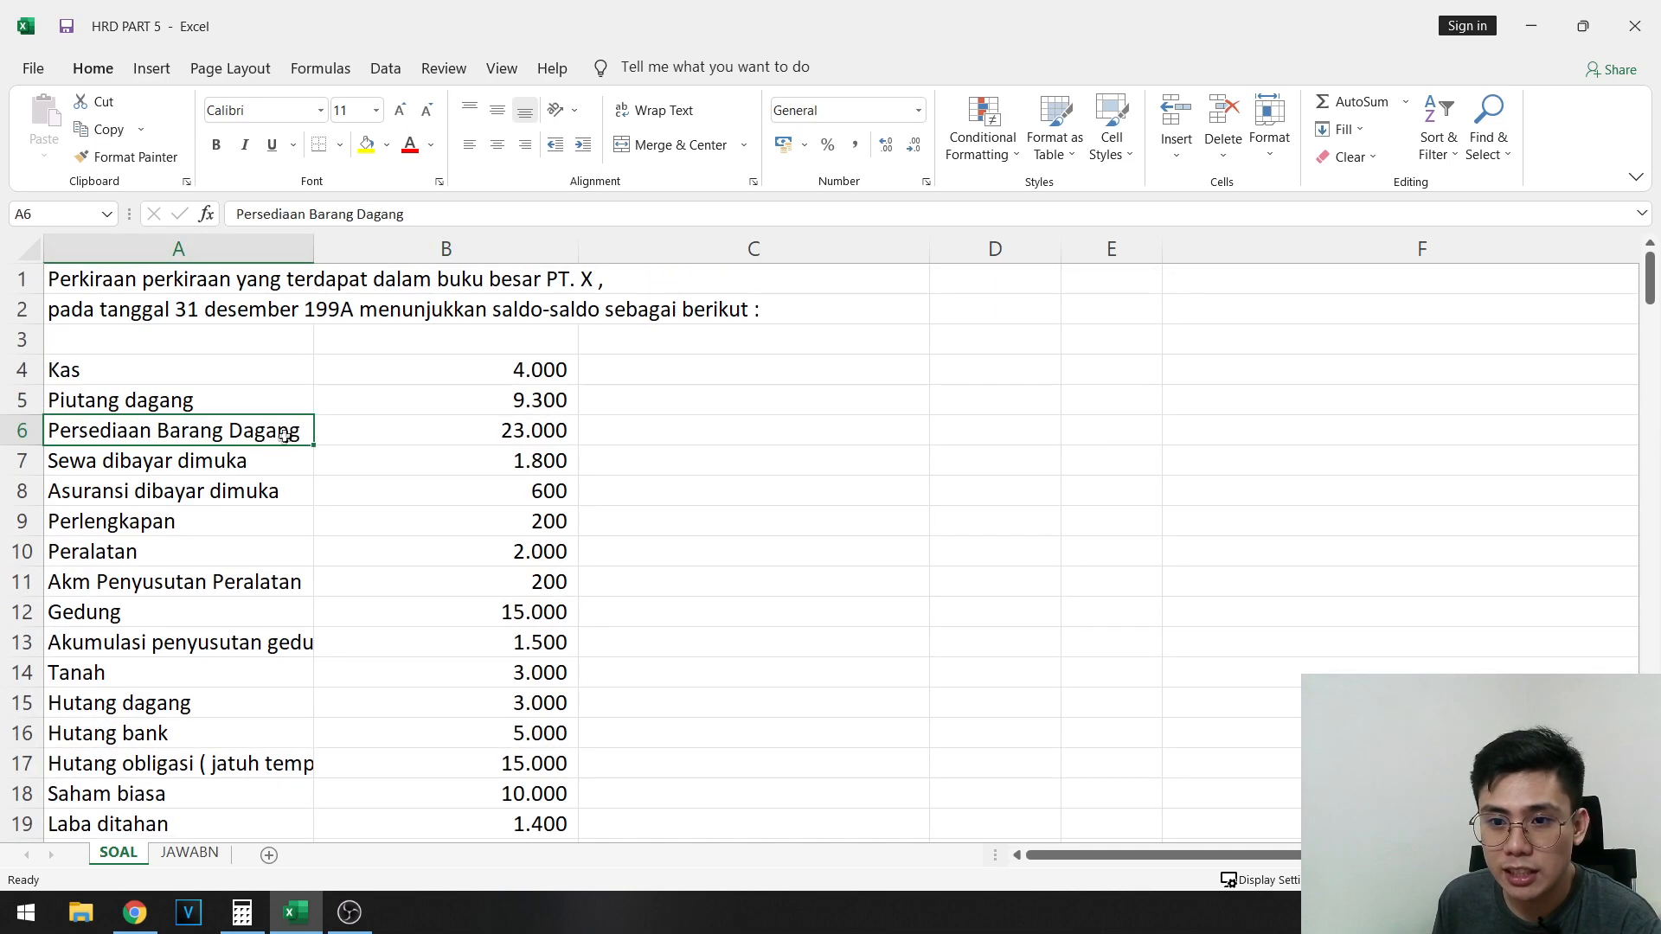
pyautogui.scroll(-6, 277, 433)
pyautogui.moveTo(151, 551); pyautogui.dragTo(425, 534)
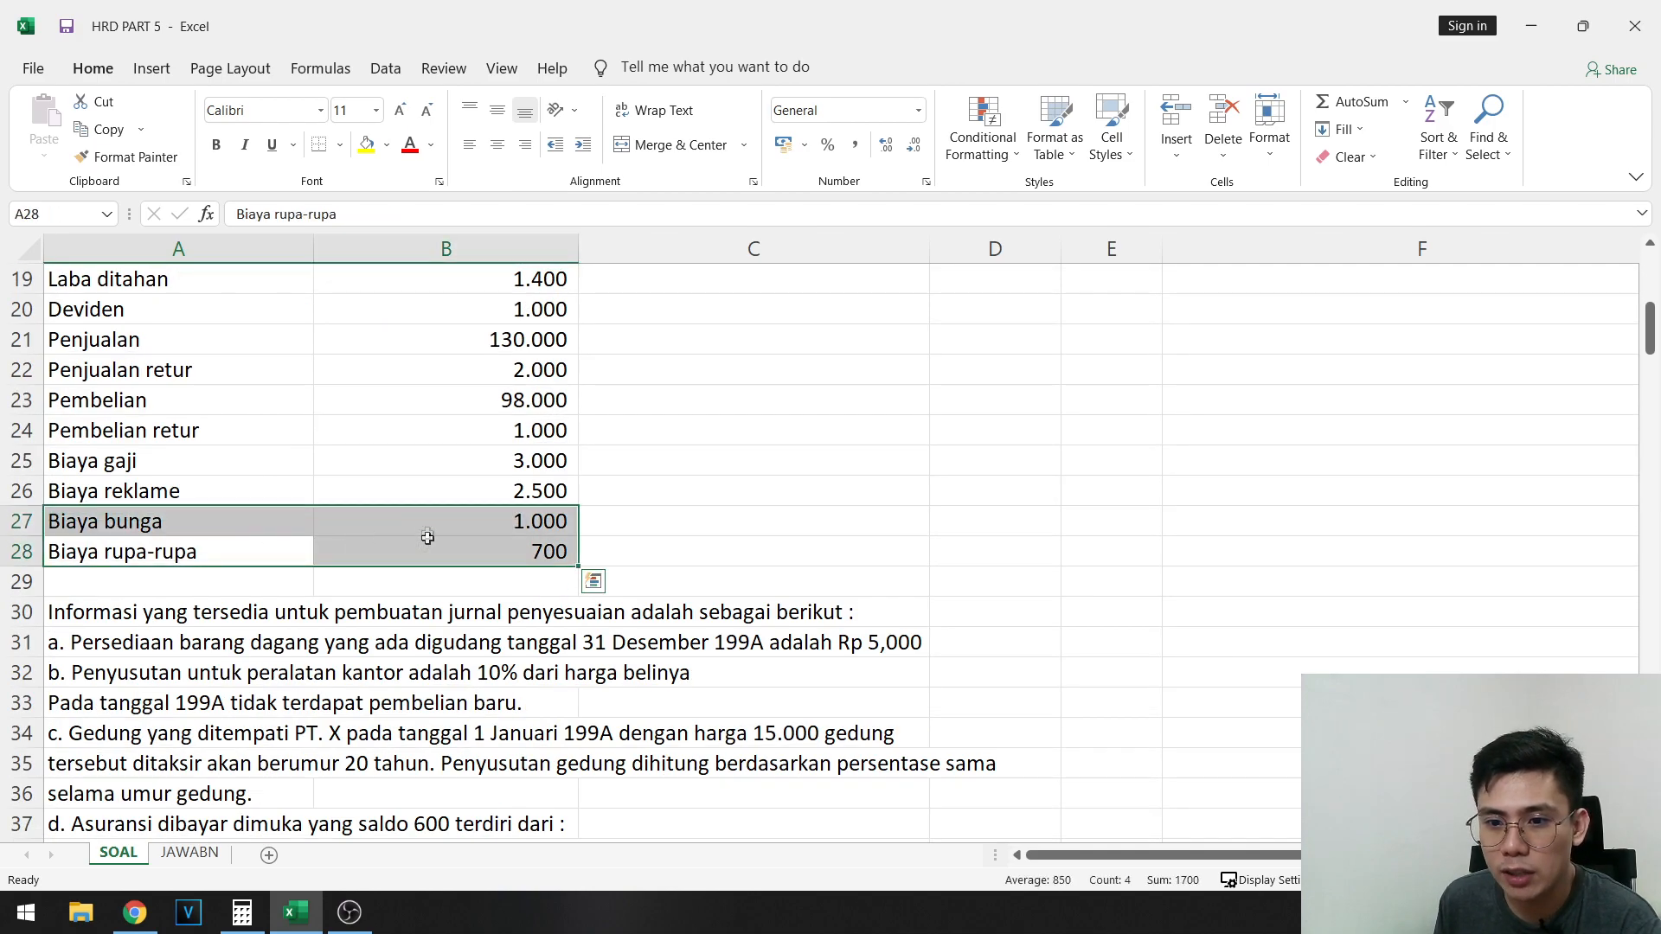
pyautogui.click(421, 556)
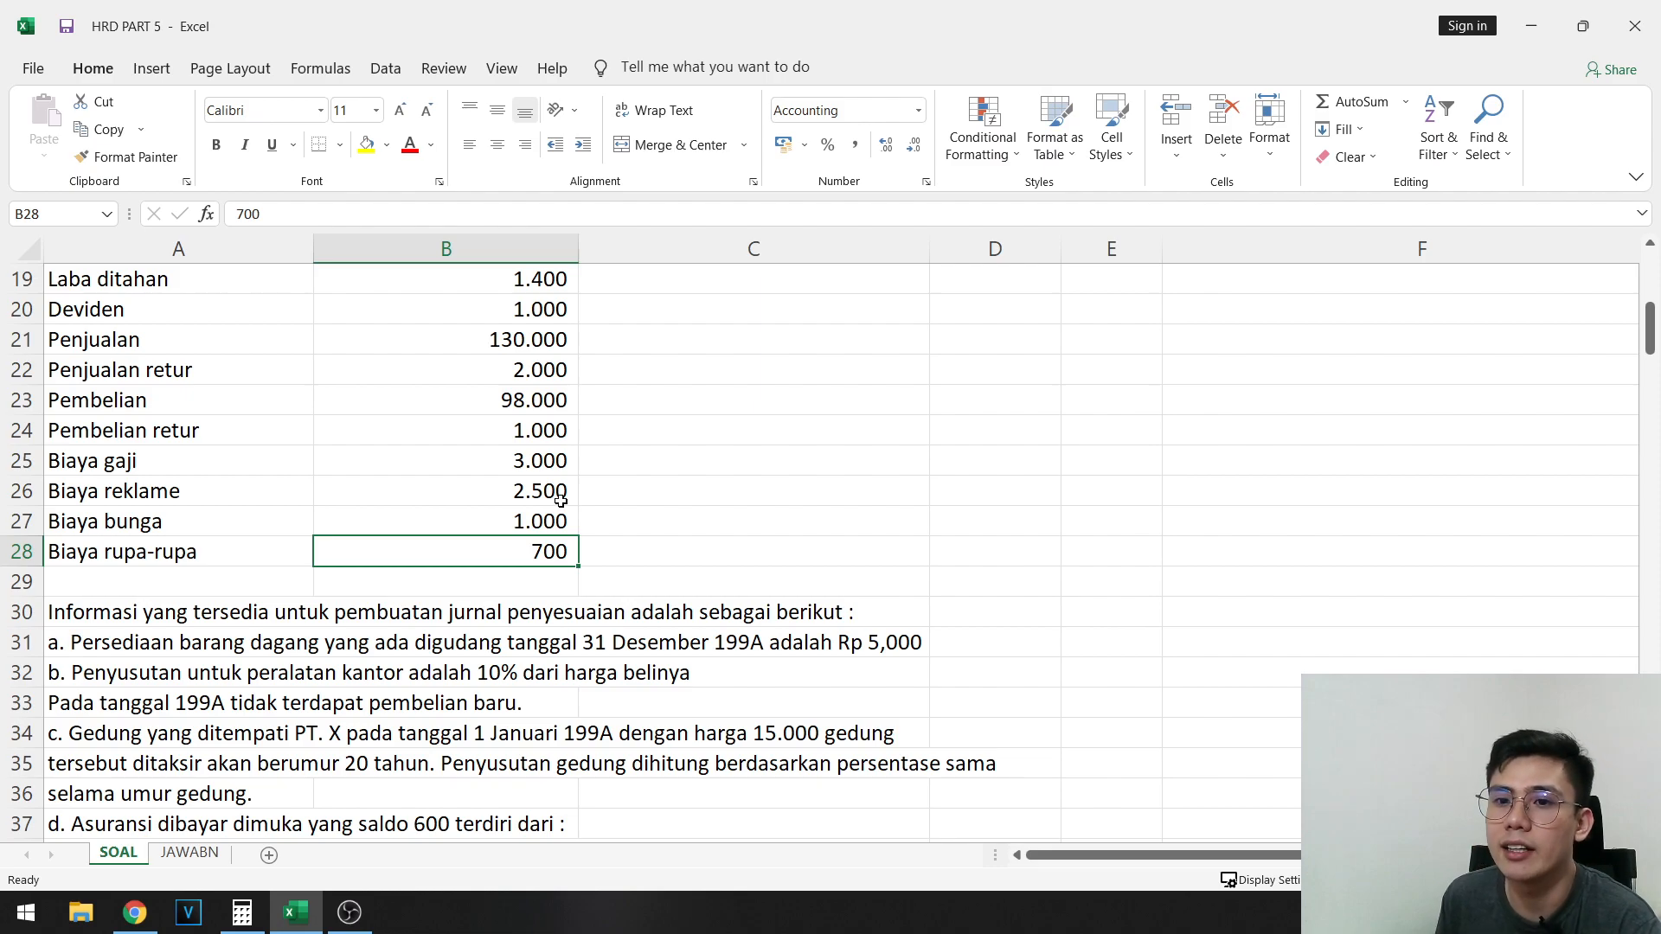
pyautogui.scroll(3, 450, 467)
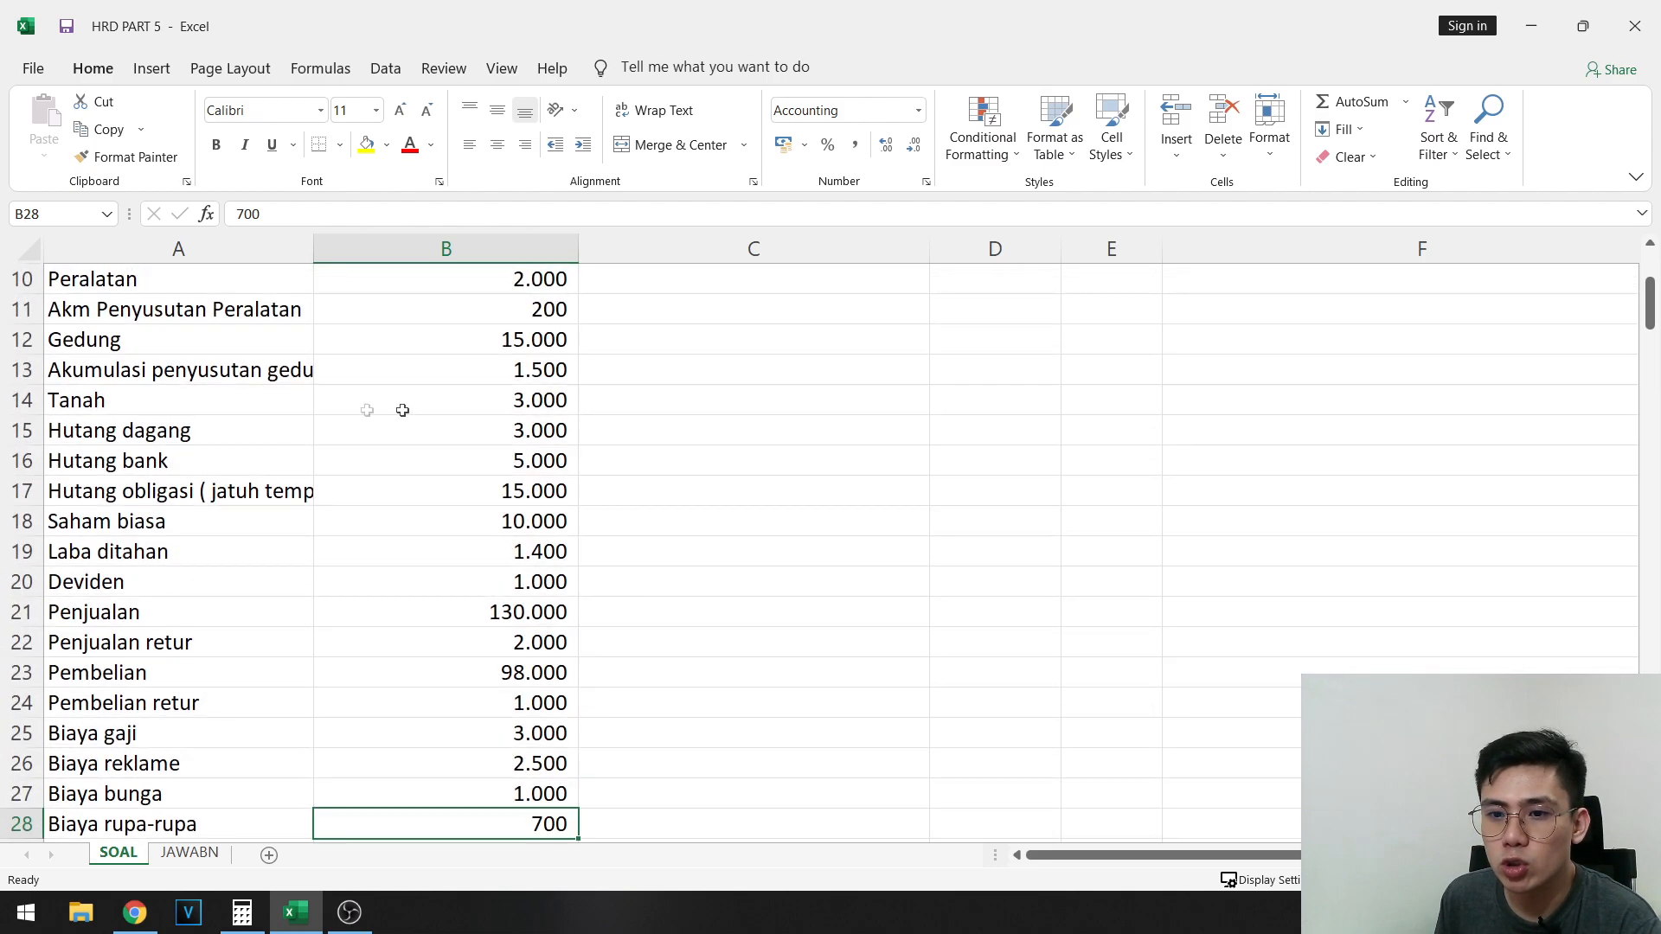
pyautogui.scroll(-4, 347, 524)
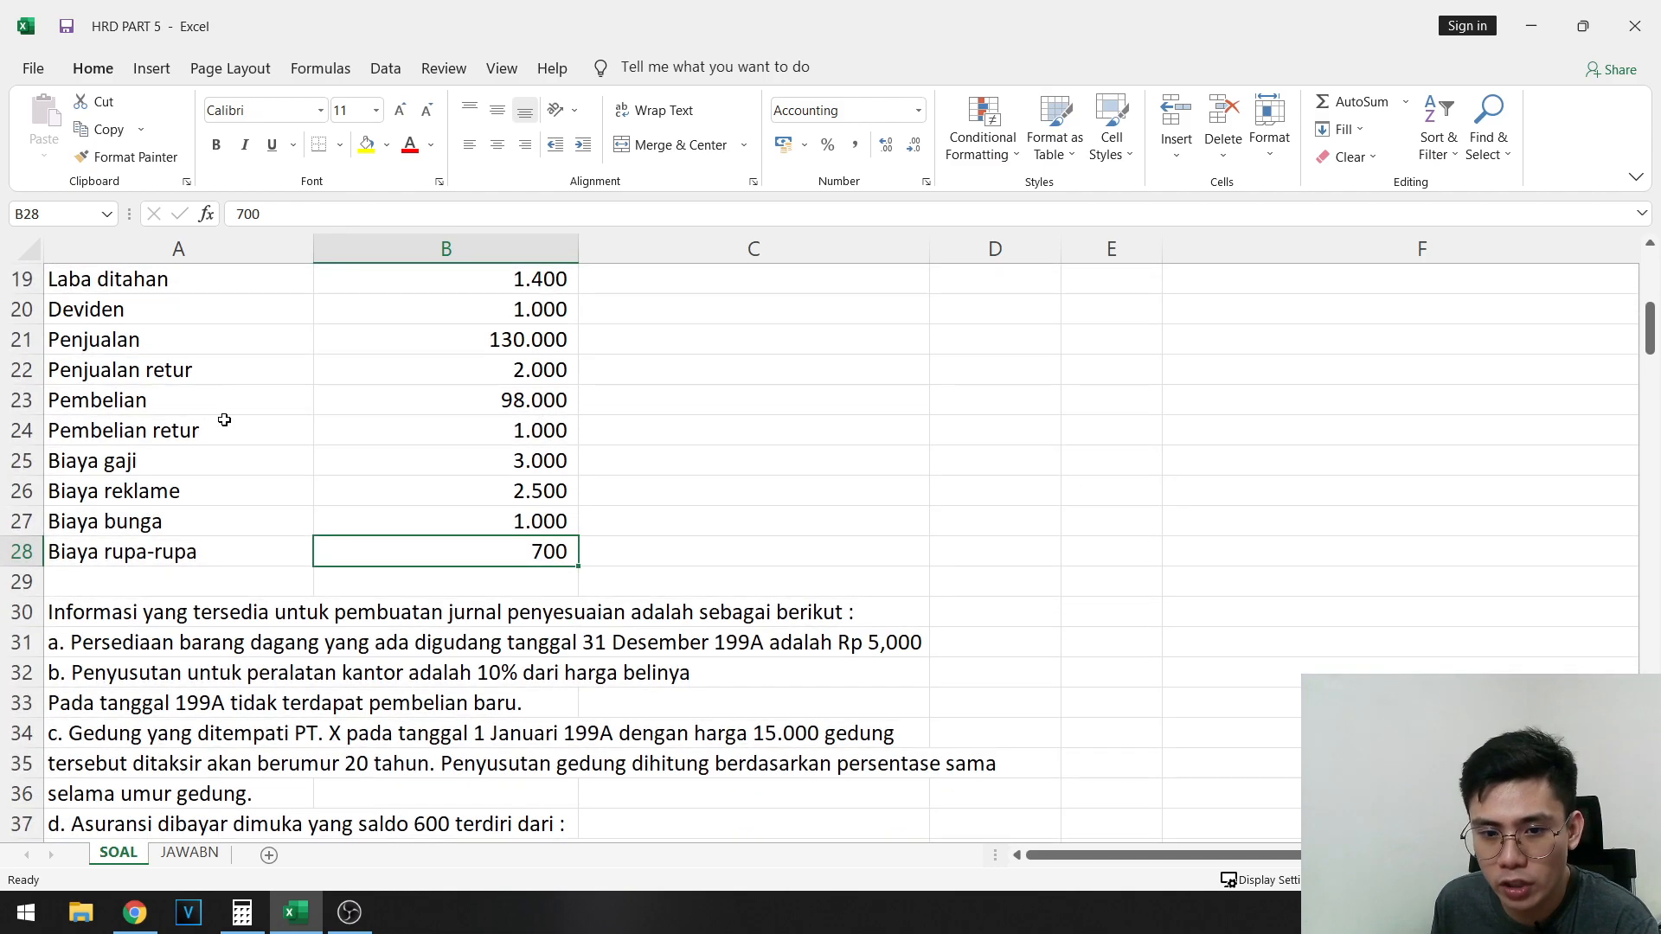
# - Read the adjusting-entry information from its heading in row 30 through notes a, b and c on inventory, equipment and building depreciation
pyautogui.scroll(-1, 207, 437)
pyautogui.click(97, 432)
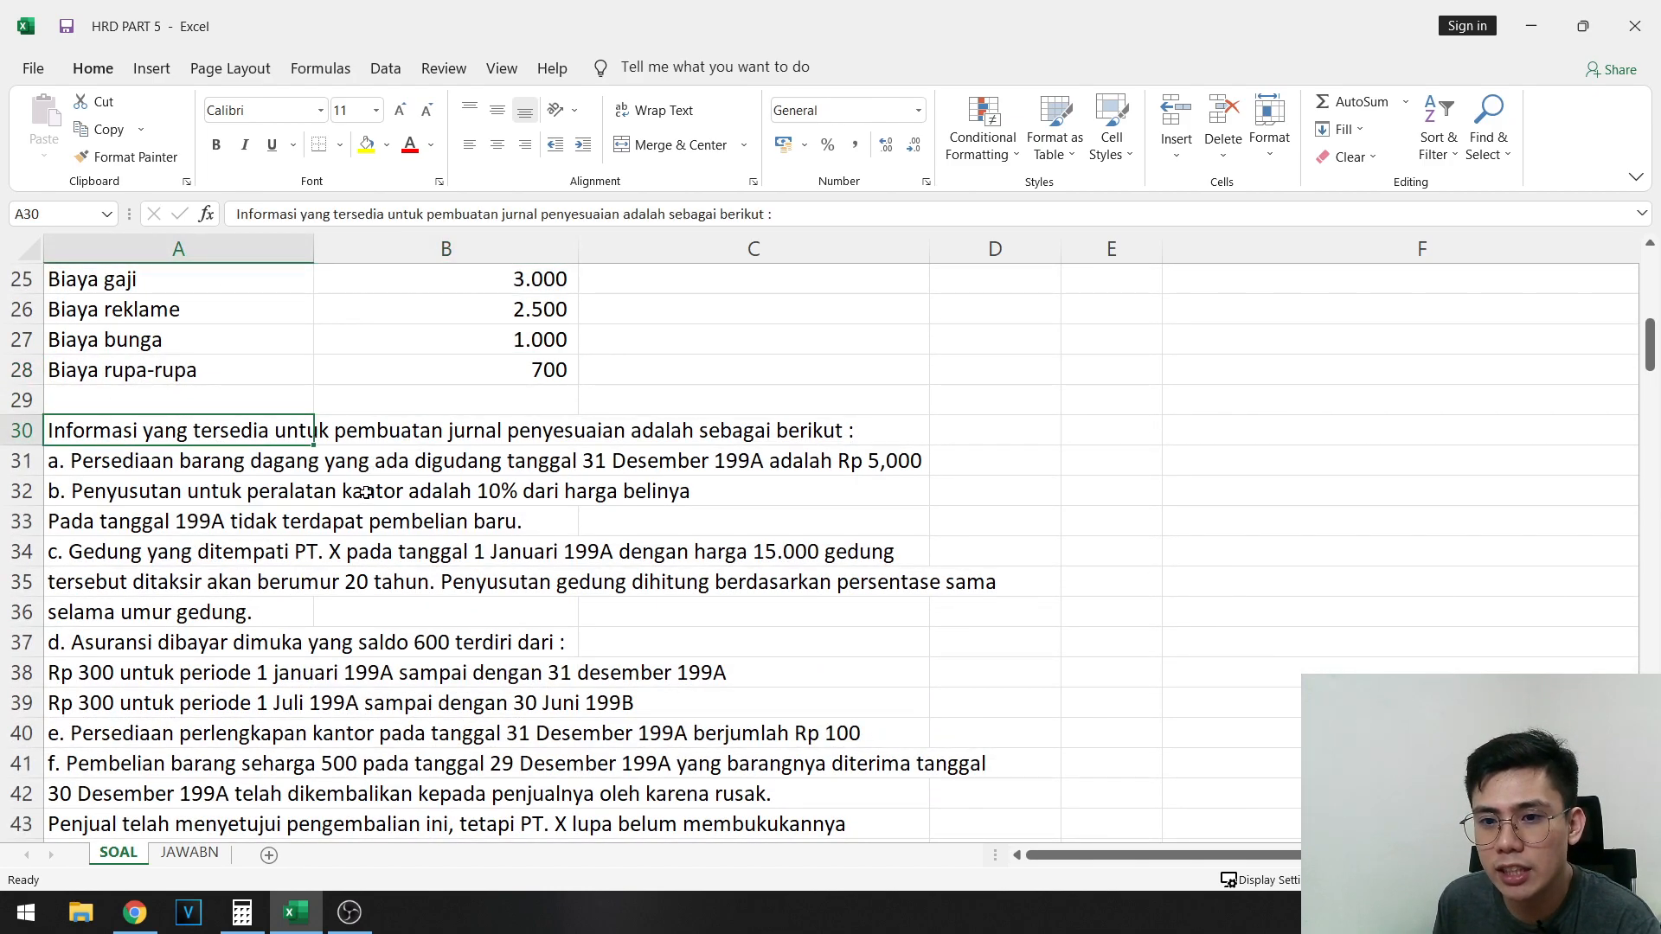
pyautogui.click(145, 462)
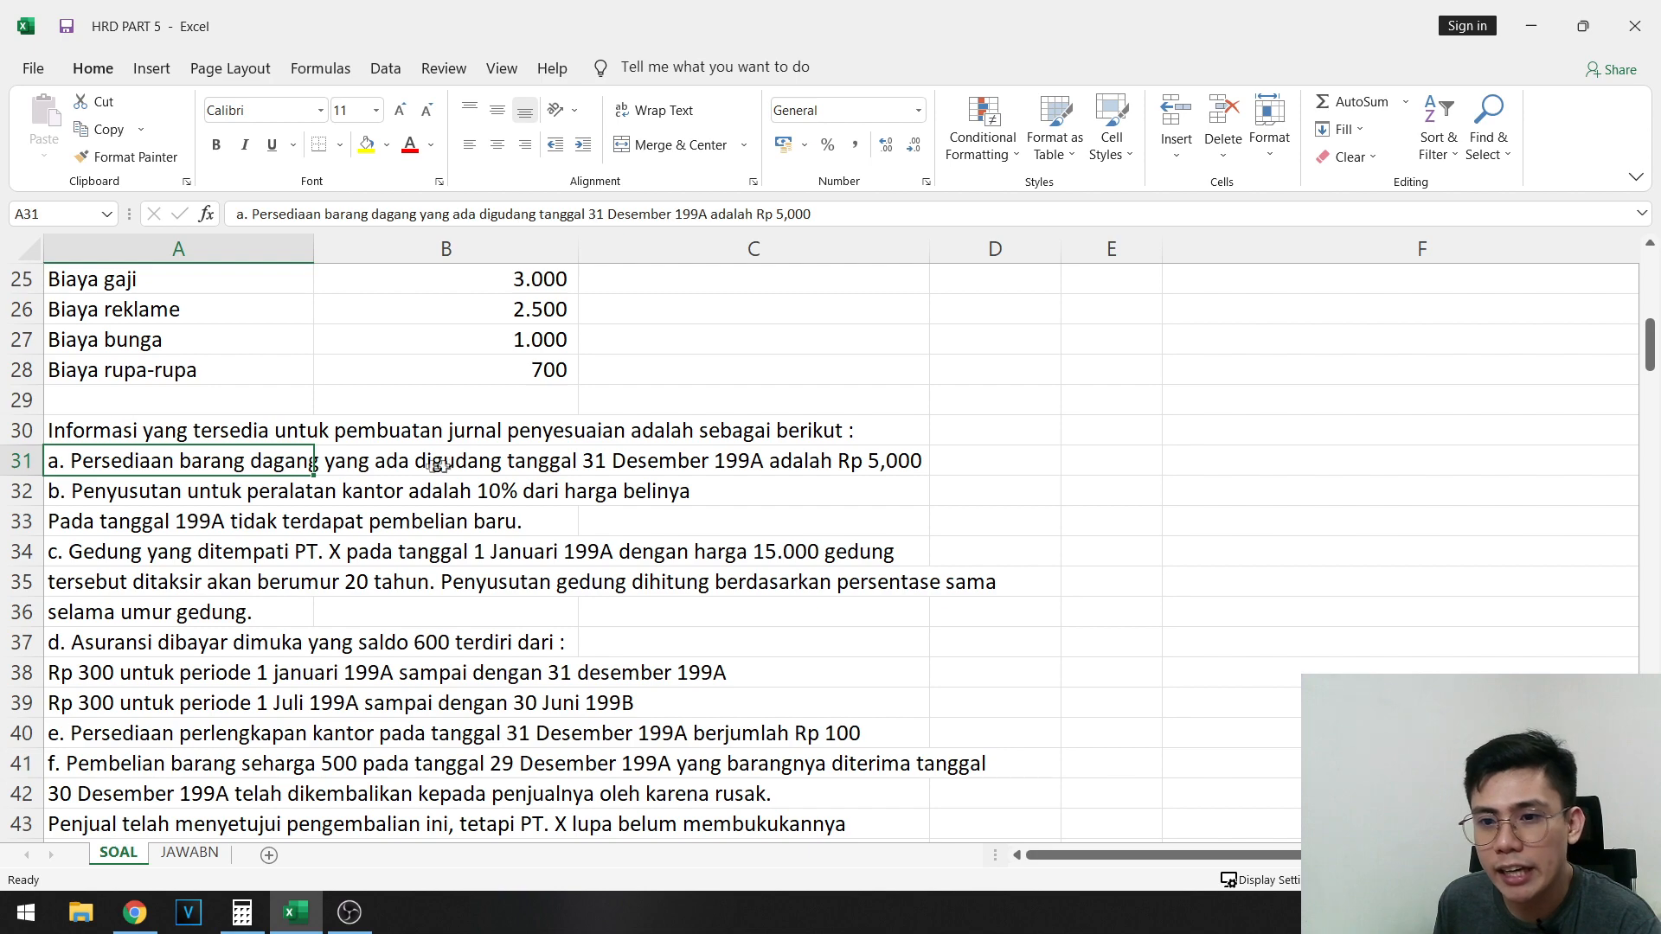
pyautogui.click(910, 464)
pyautogui.click(90, 491)
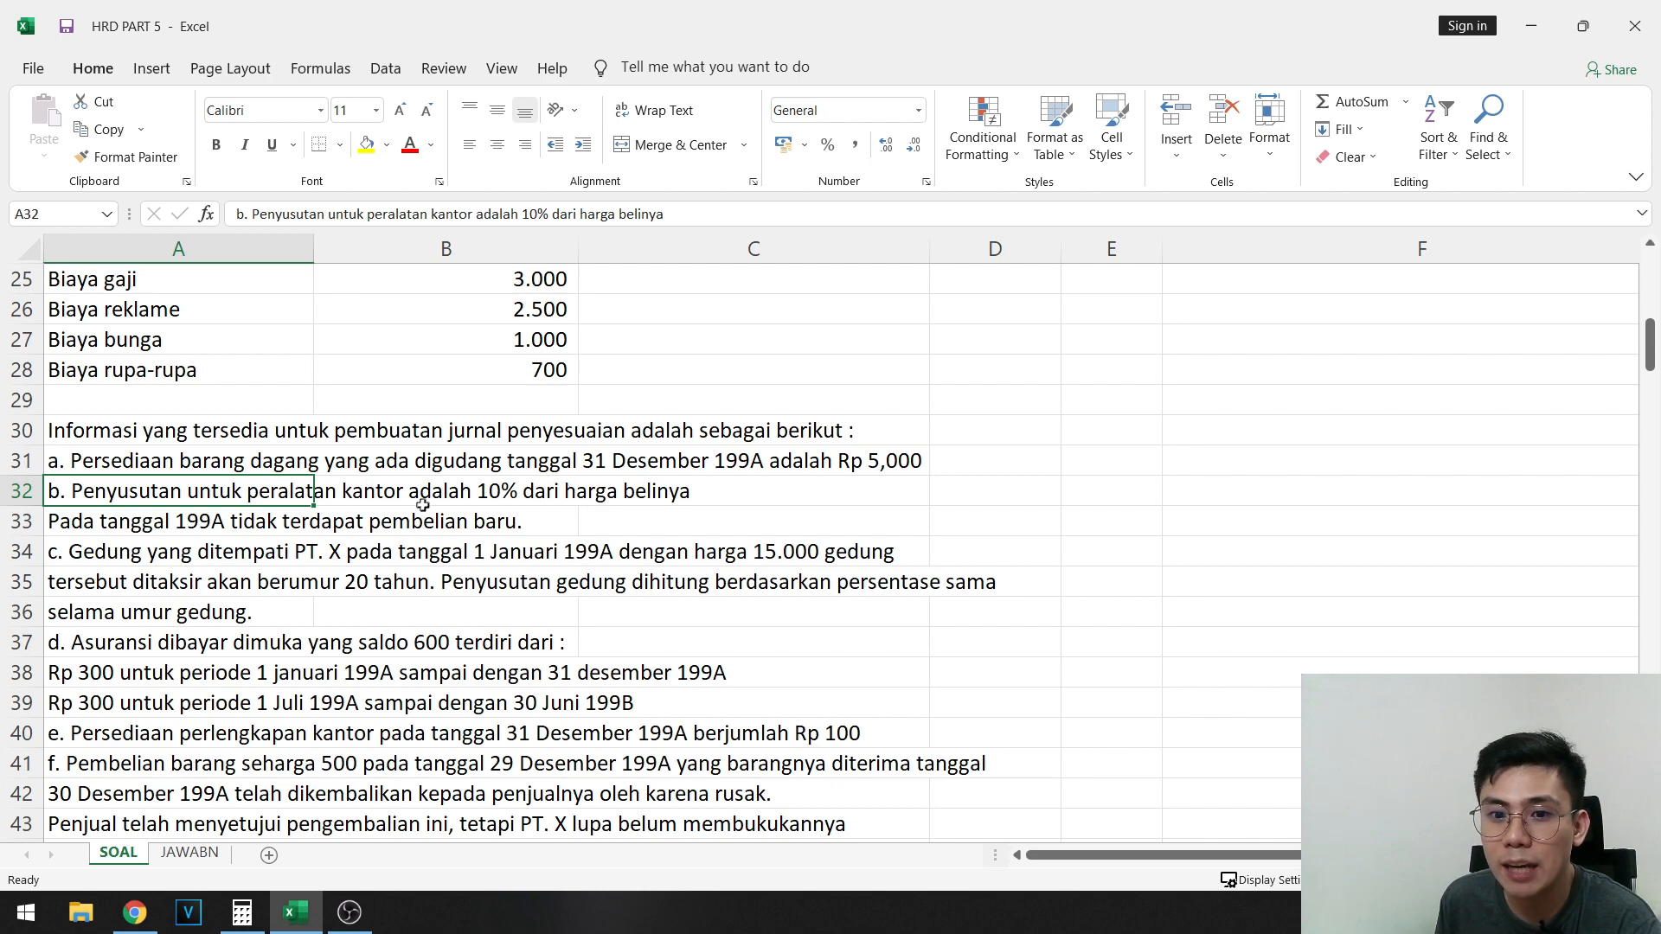
pyautogui.click(122, 555)
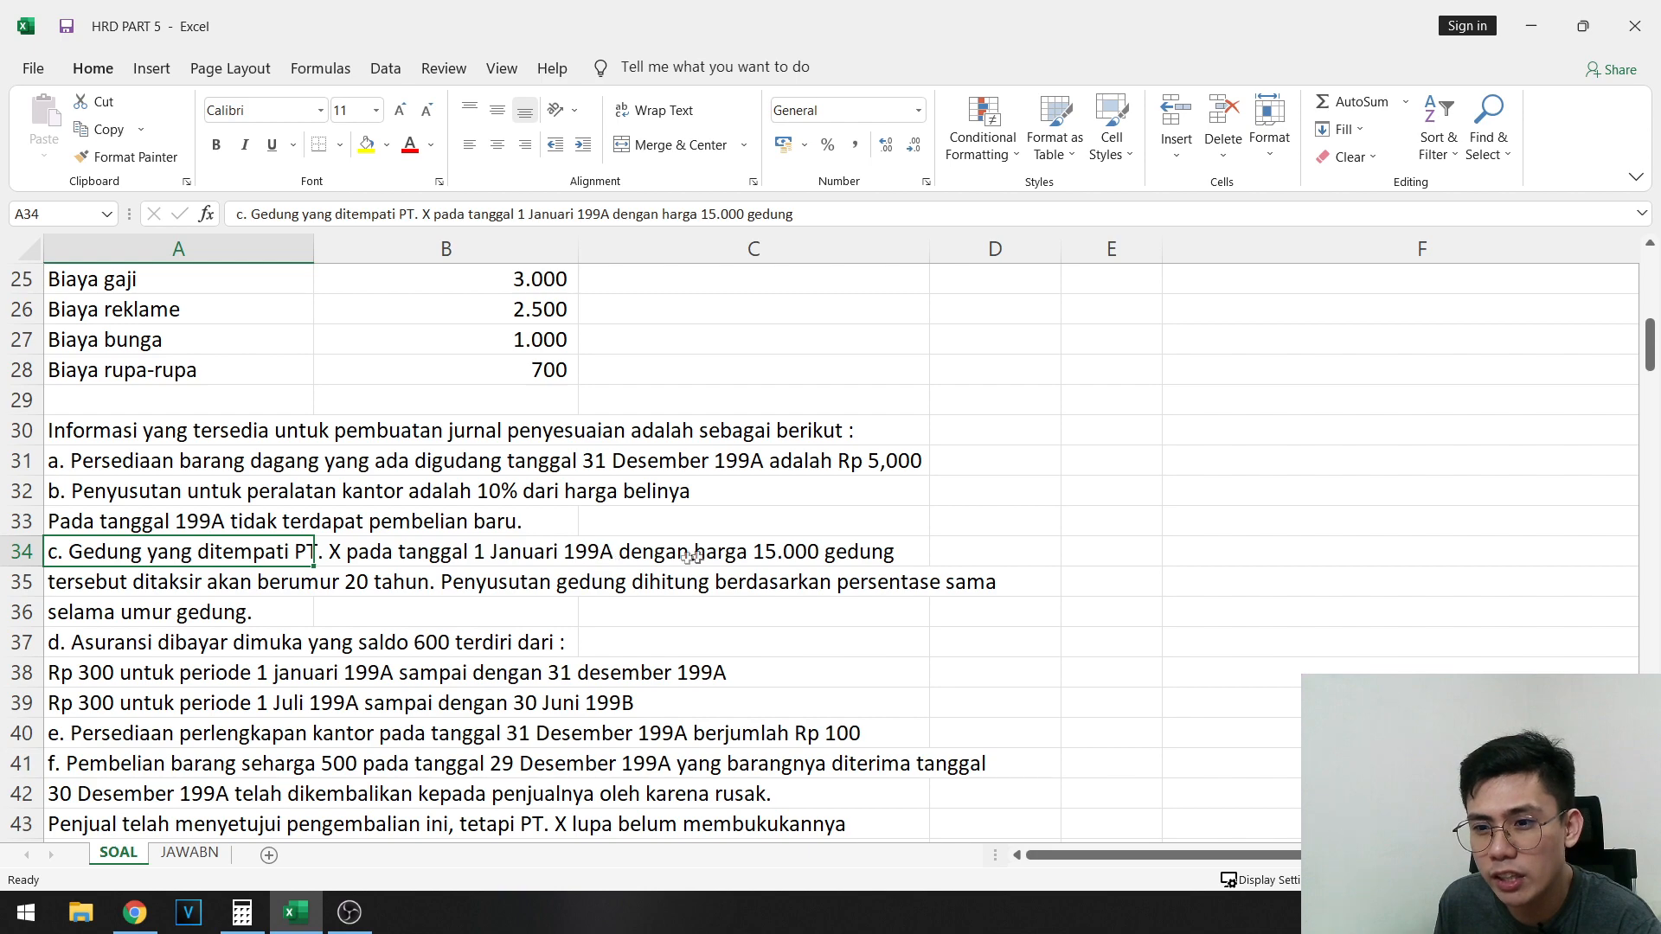
pyautogui.click(187, 578)
pyautogui.click(511, 584)
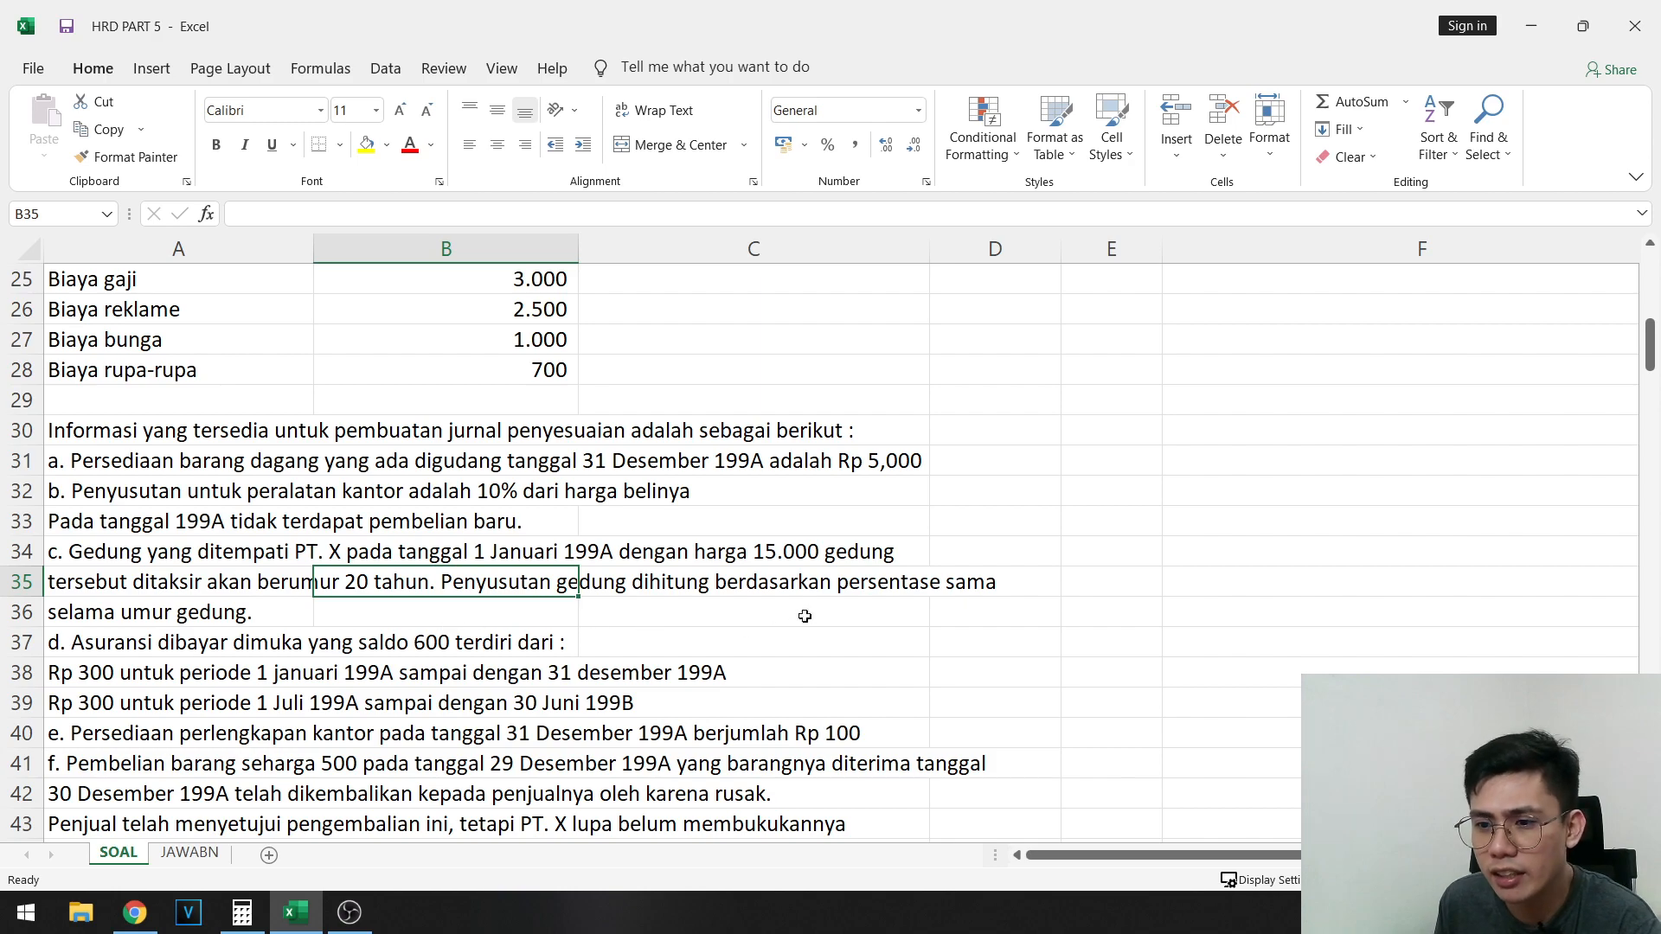
# - Read adjustment notes d and e on prepaid insurance and office supplies in rows 37 to 40
pyautogui.scroll(-1, 823, 603)
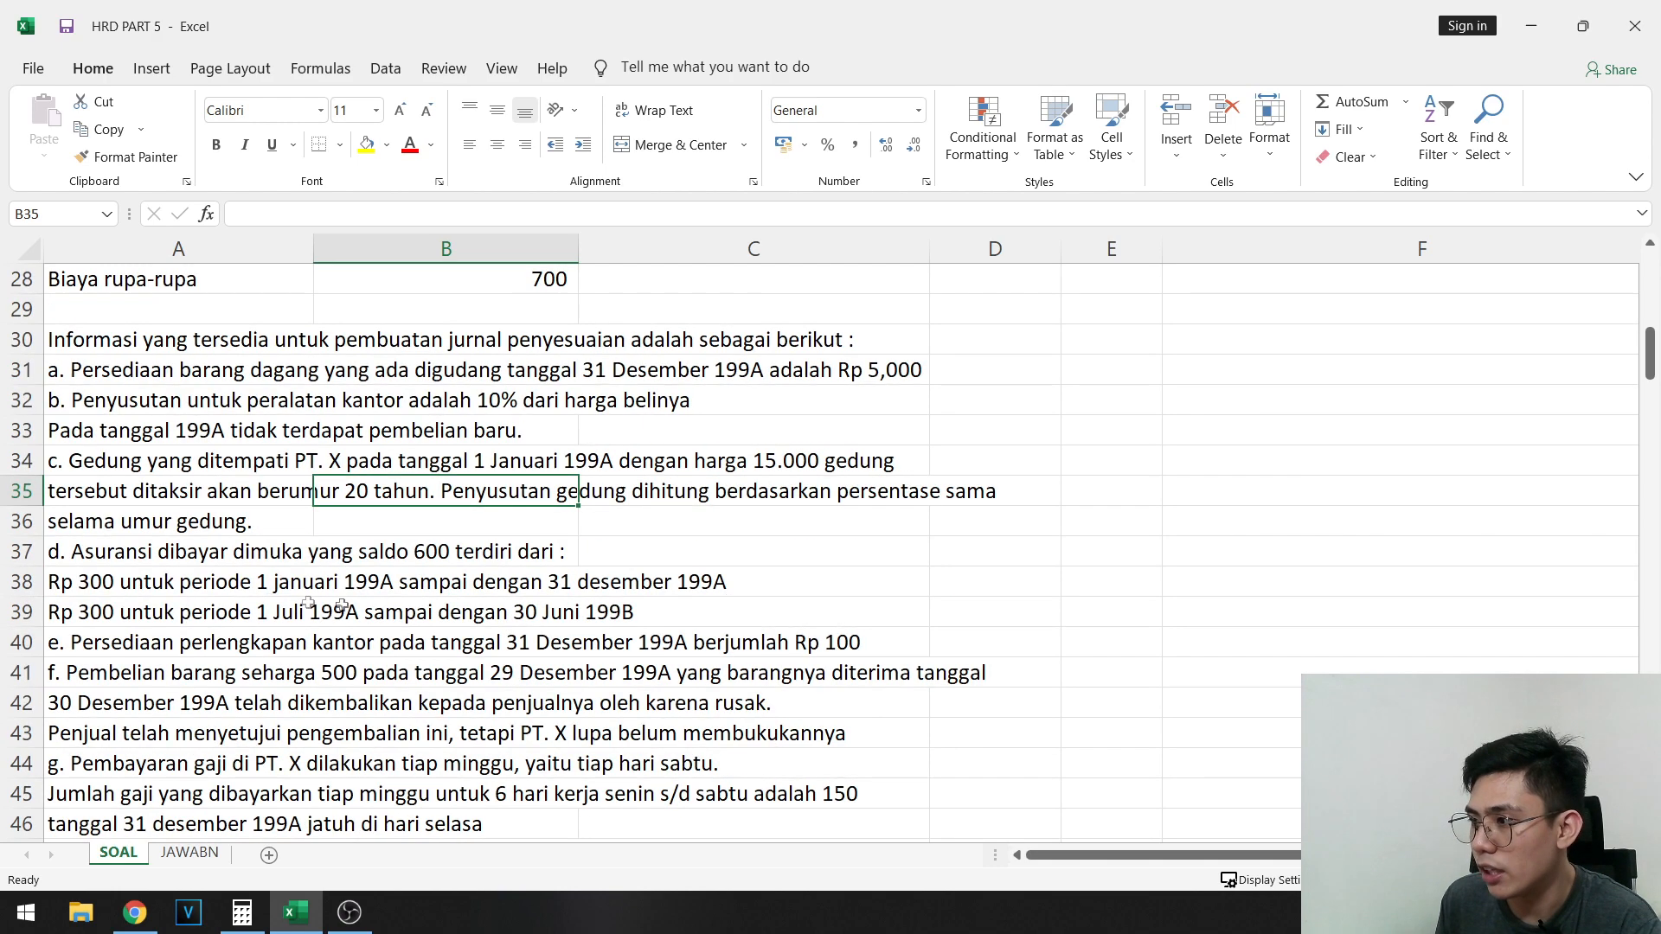
pyautogui.click(179, 543)
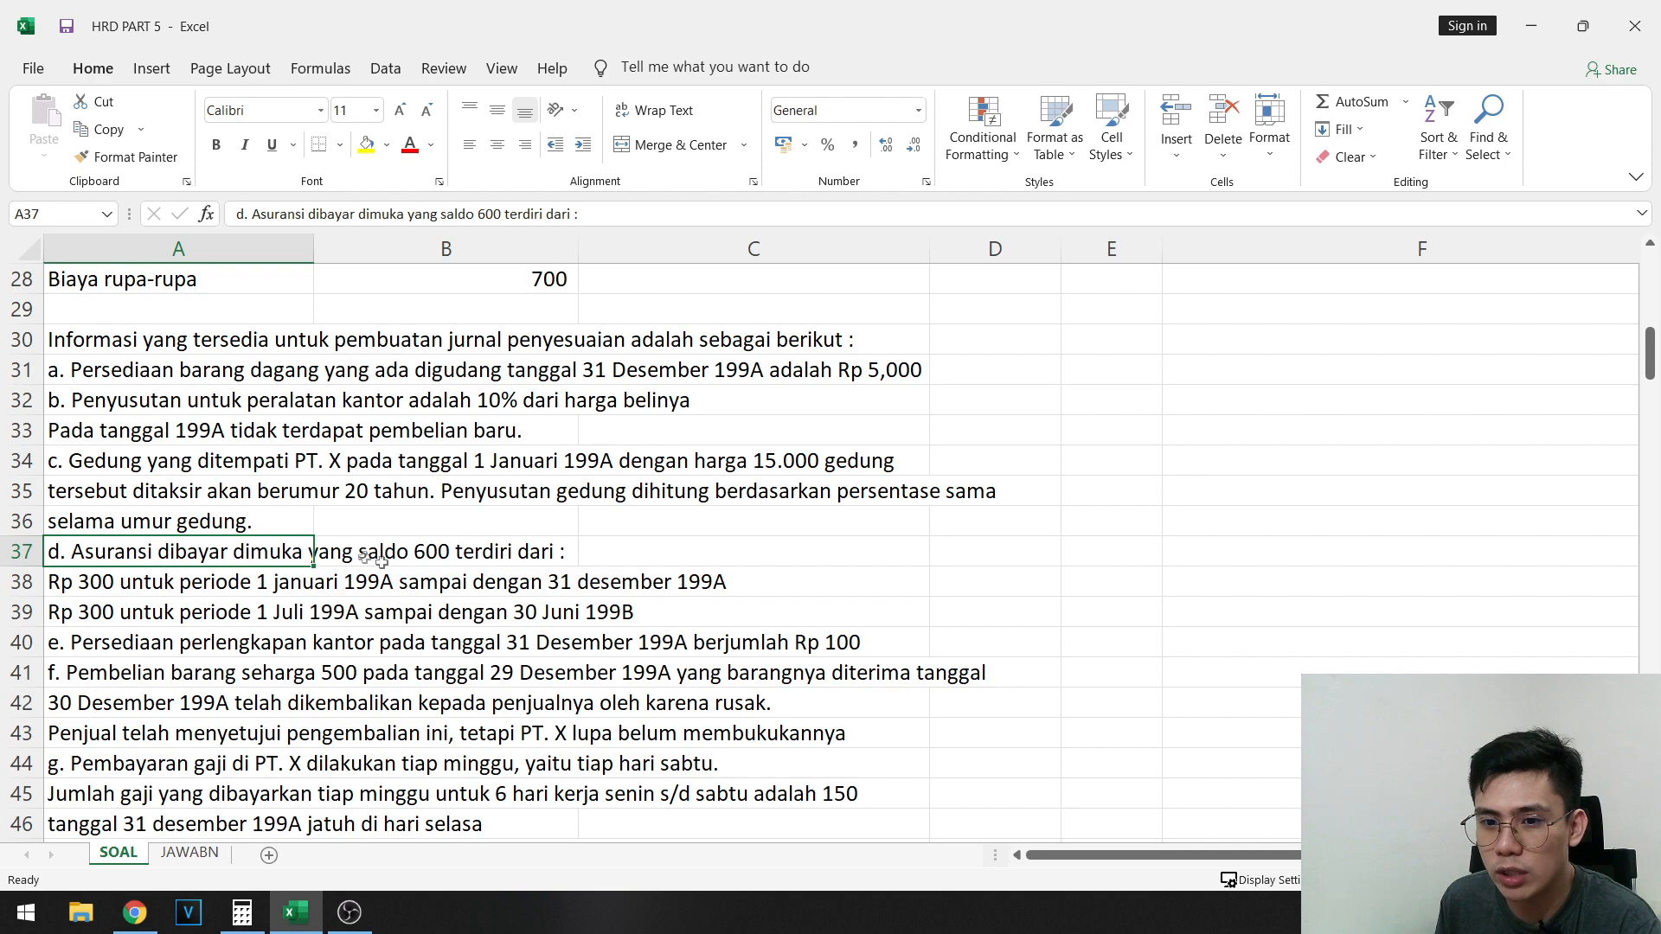
pyautogui.click(132, 582)
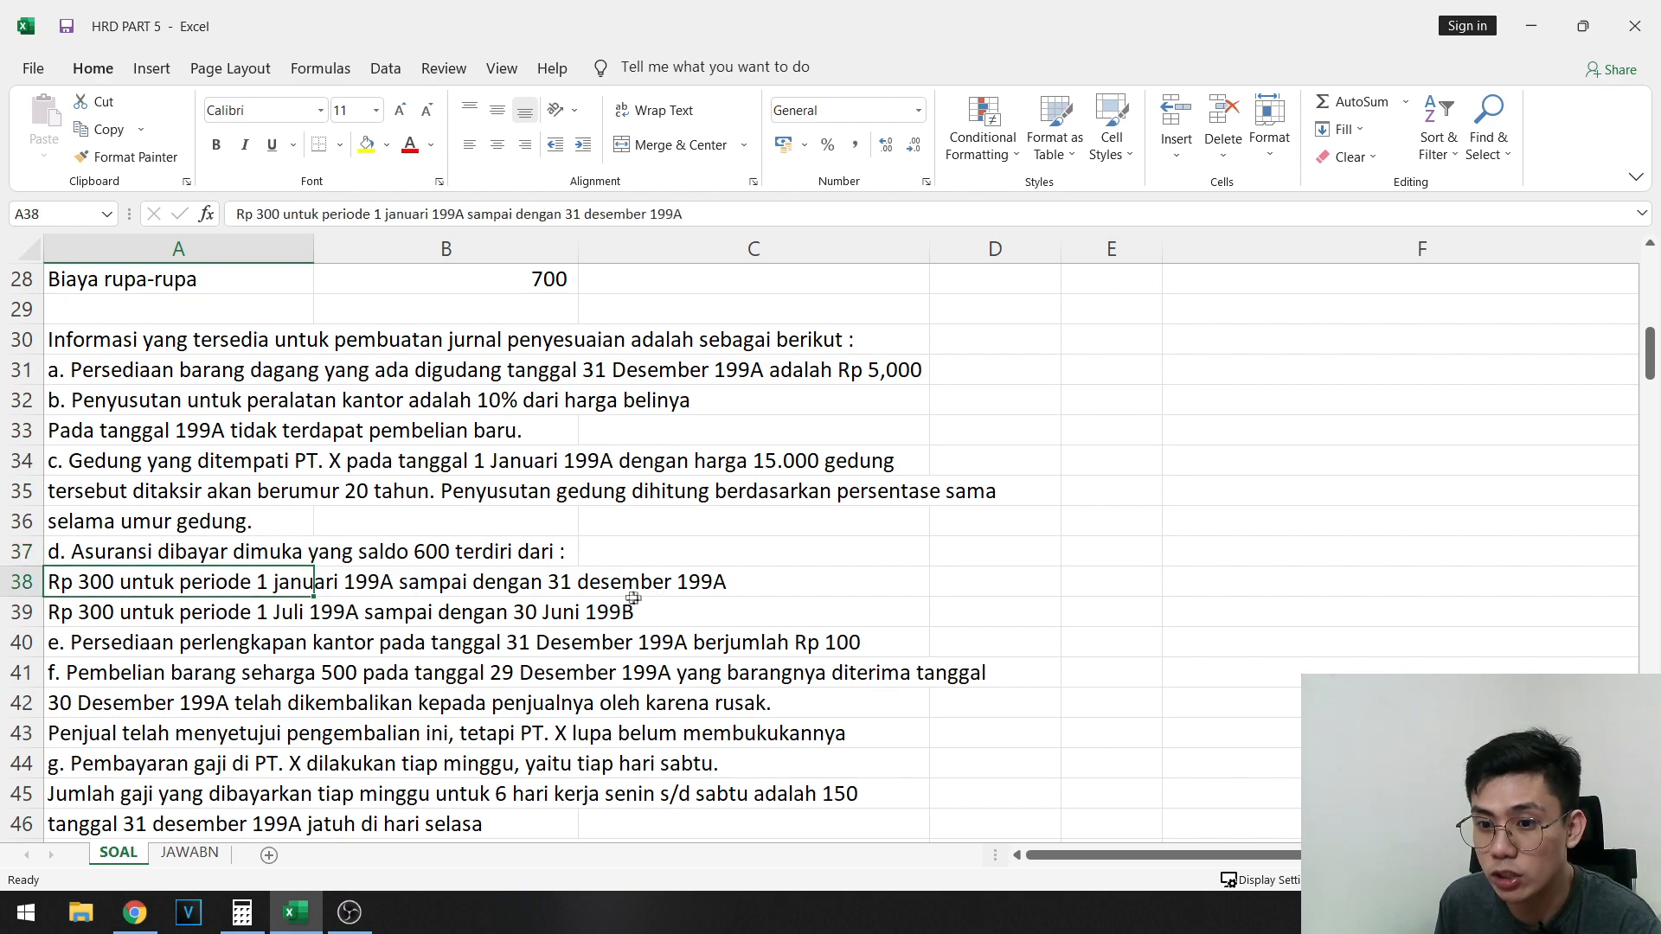
pyautogui.click(88, 606)
pyautogui.scroll(-1, 199, 530)
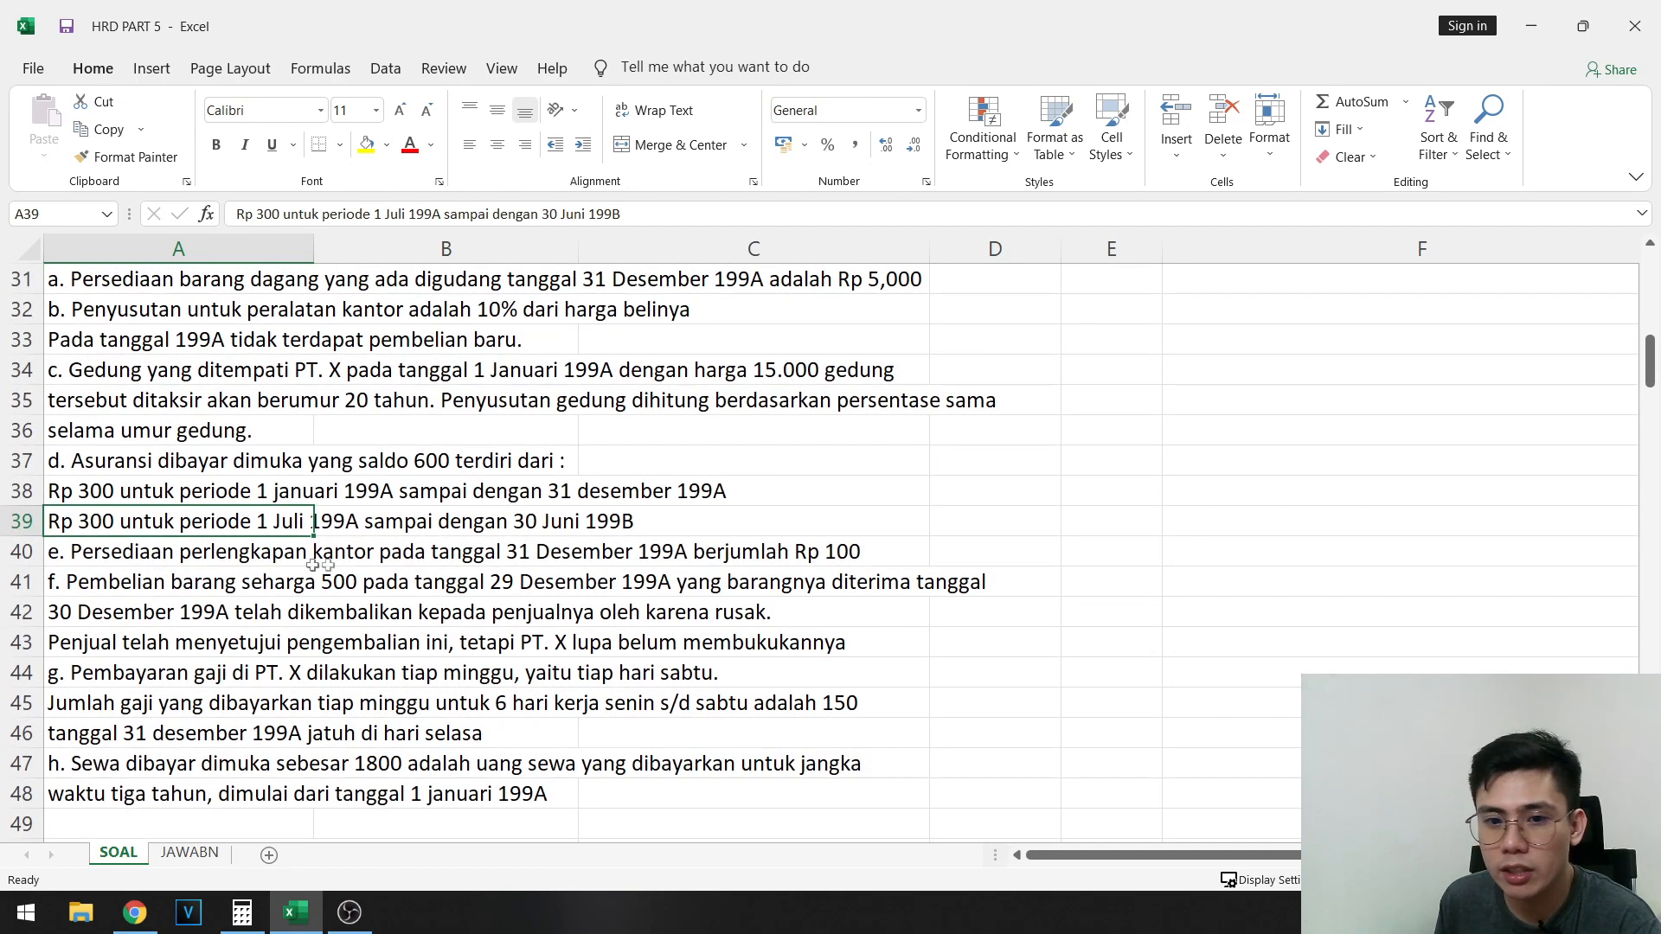
pyautogui.click(212, 548)
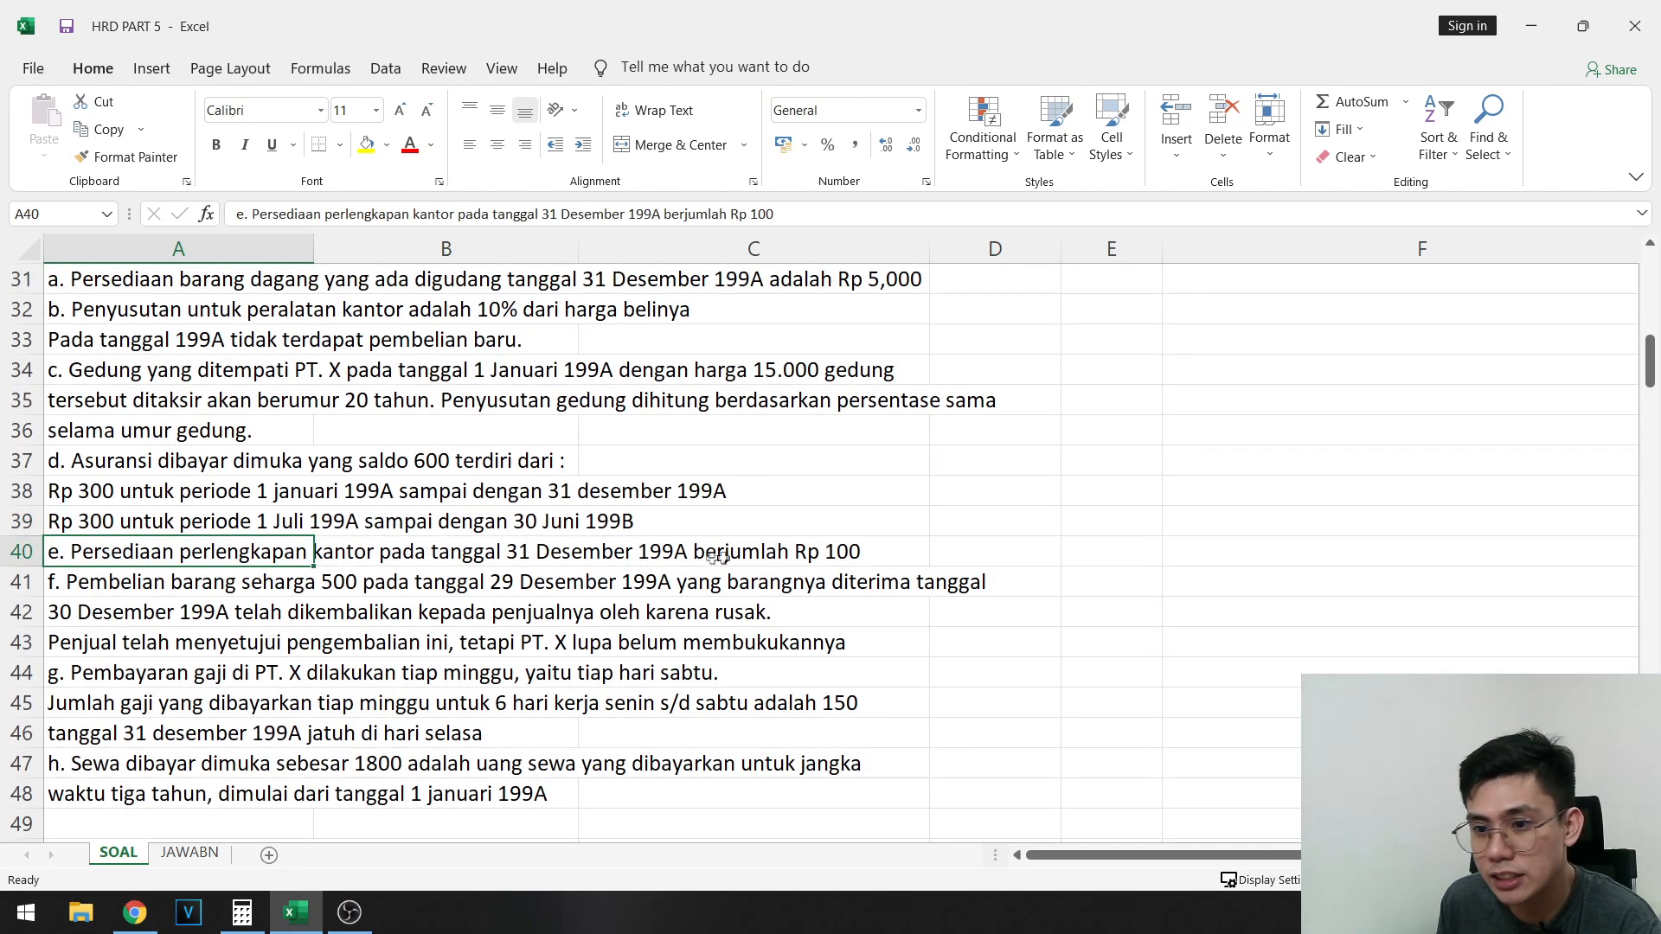
pyautogui.click(767, 558)
# - Read adjustment notes f, g and h on the purchase return, weekly salaries and prepaid rent in rows 41 to 48
pyautogui.click(179, 583)
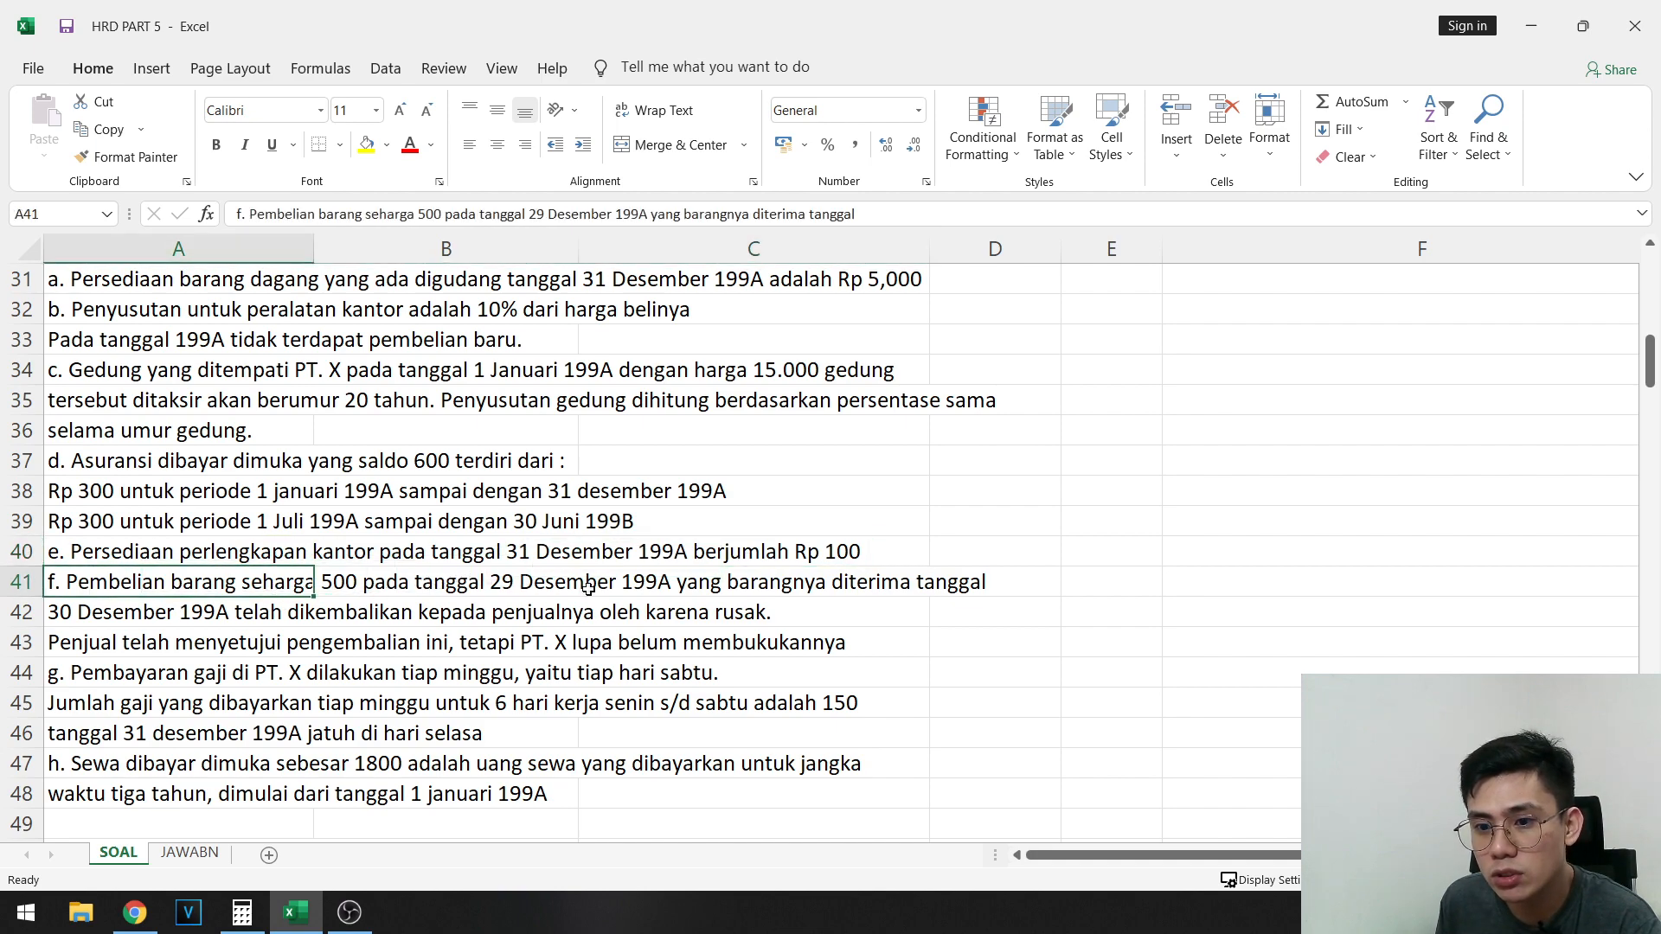
pyautogui.click(178, 611)
pyautogui.click(138, 638)
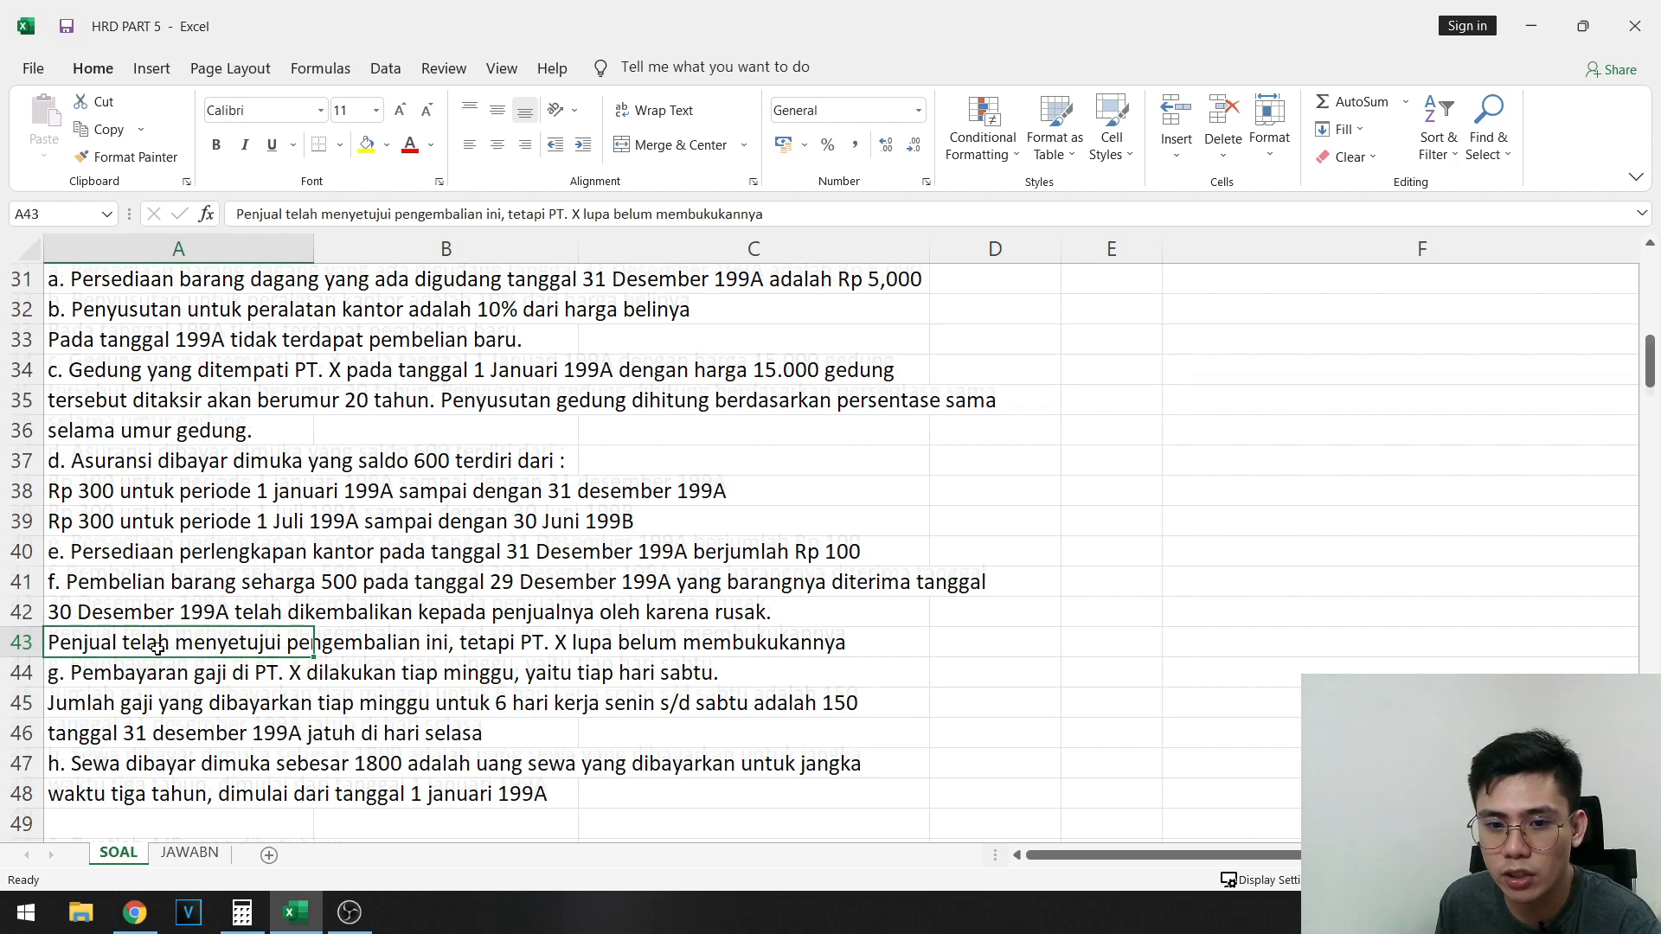
pyautogui.scroll(-2, 160, 645)
pyautogui.click(129, 495)
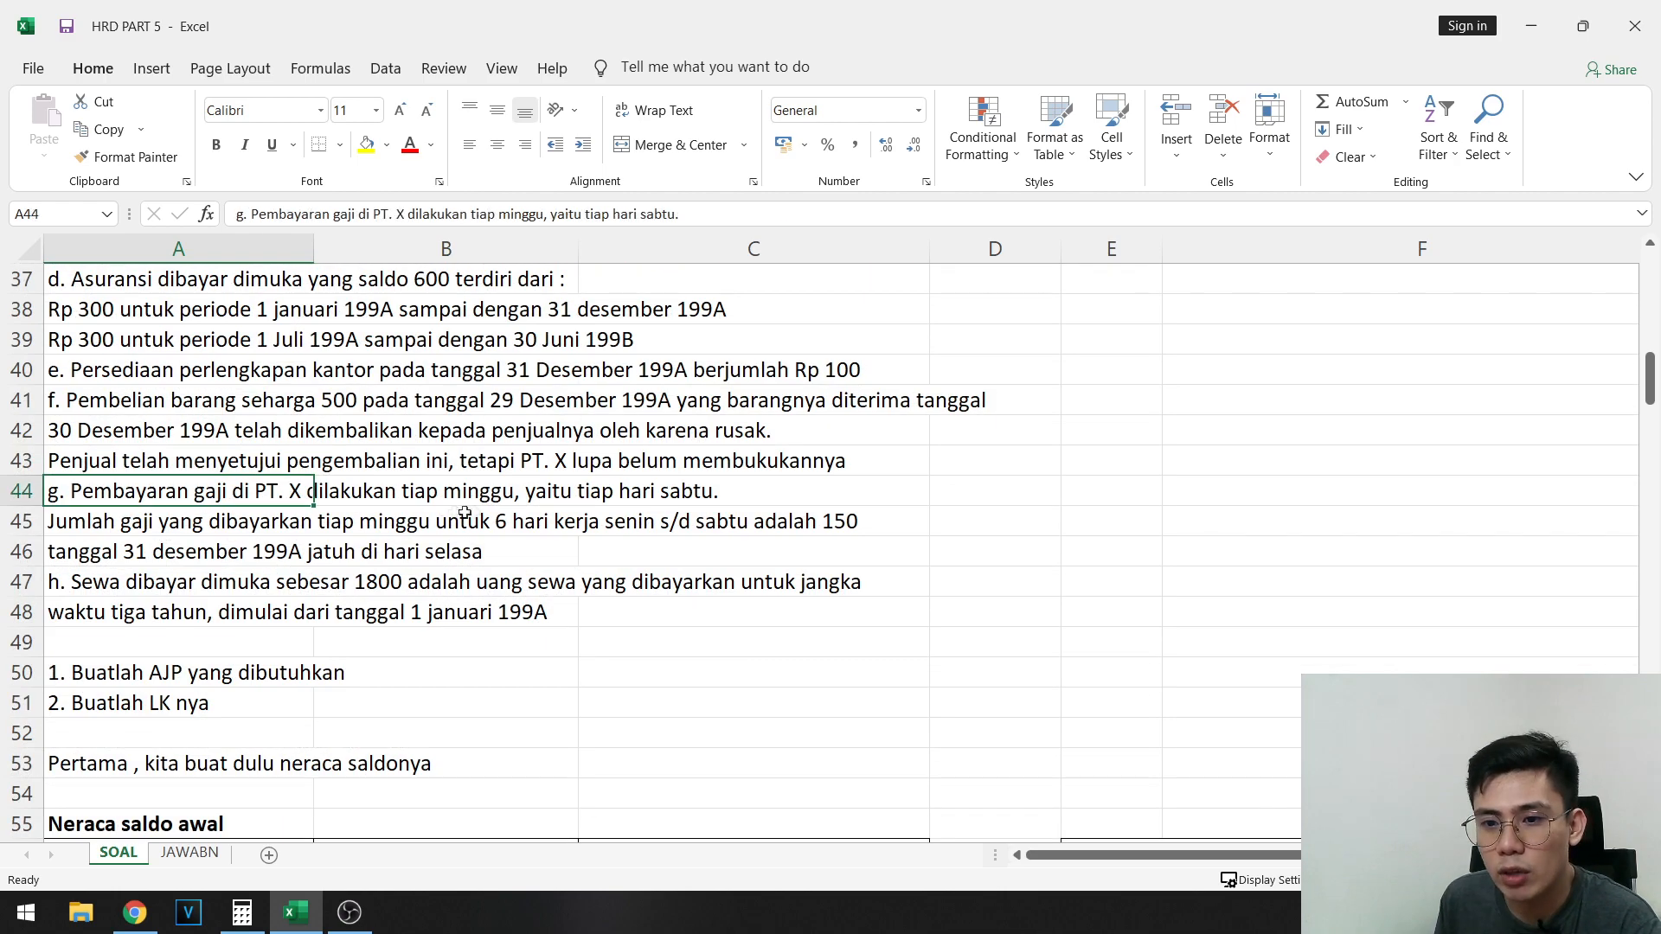
pyautogui.click(158, 553)
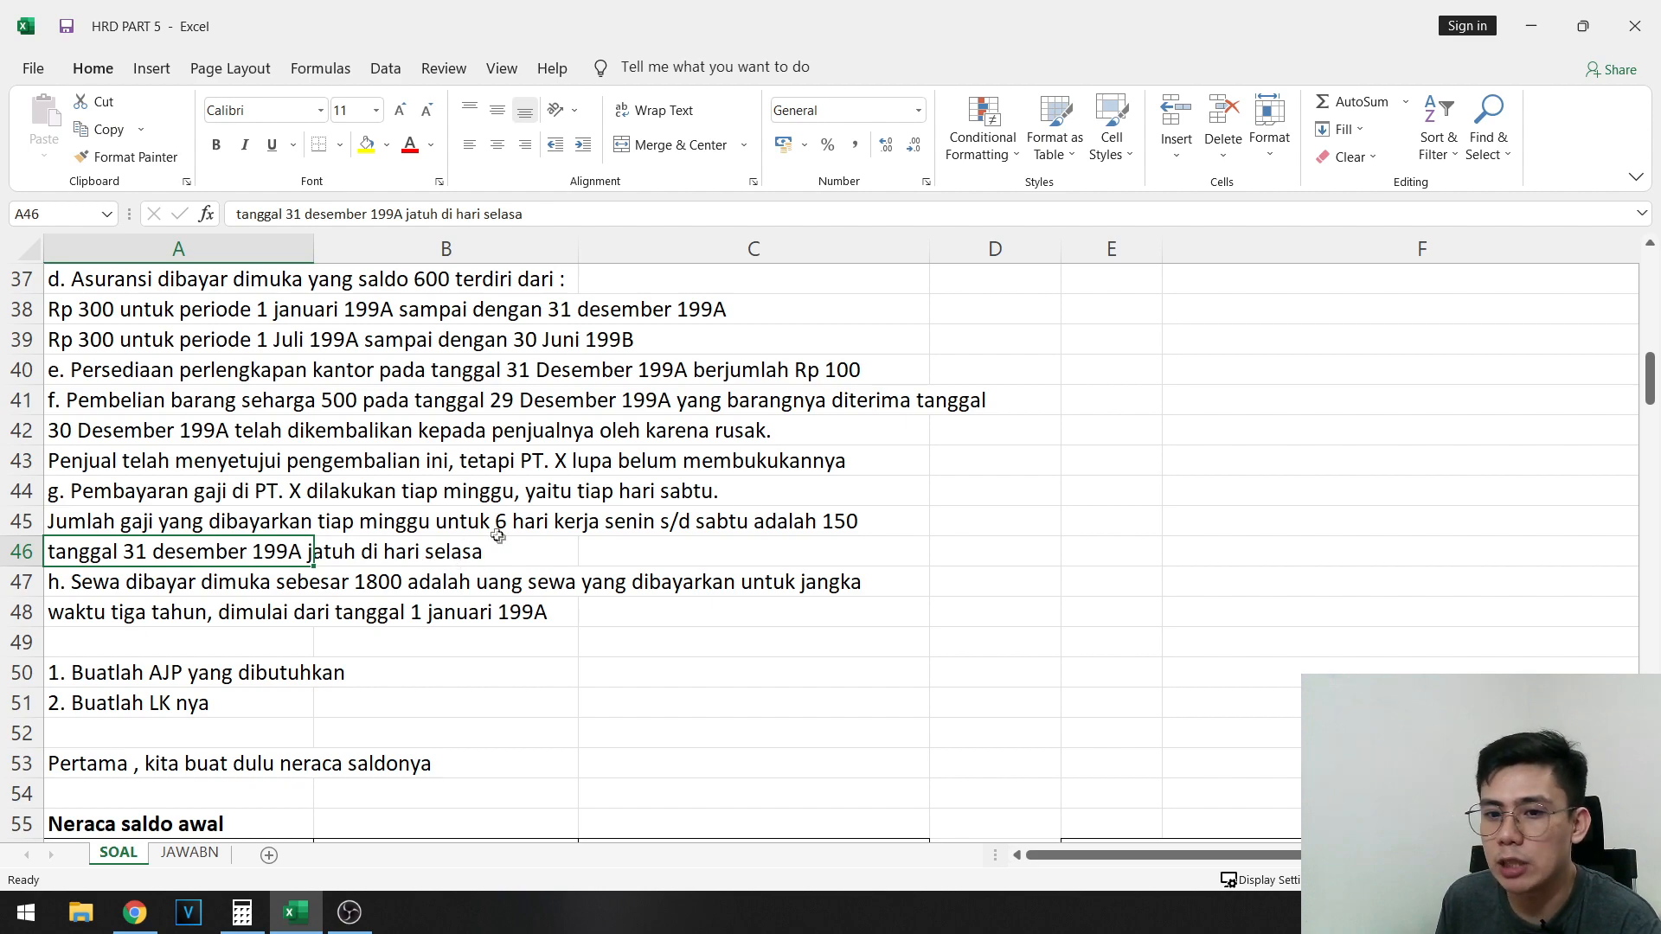
pyautogui.click(127, 584)
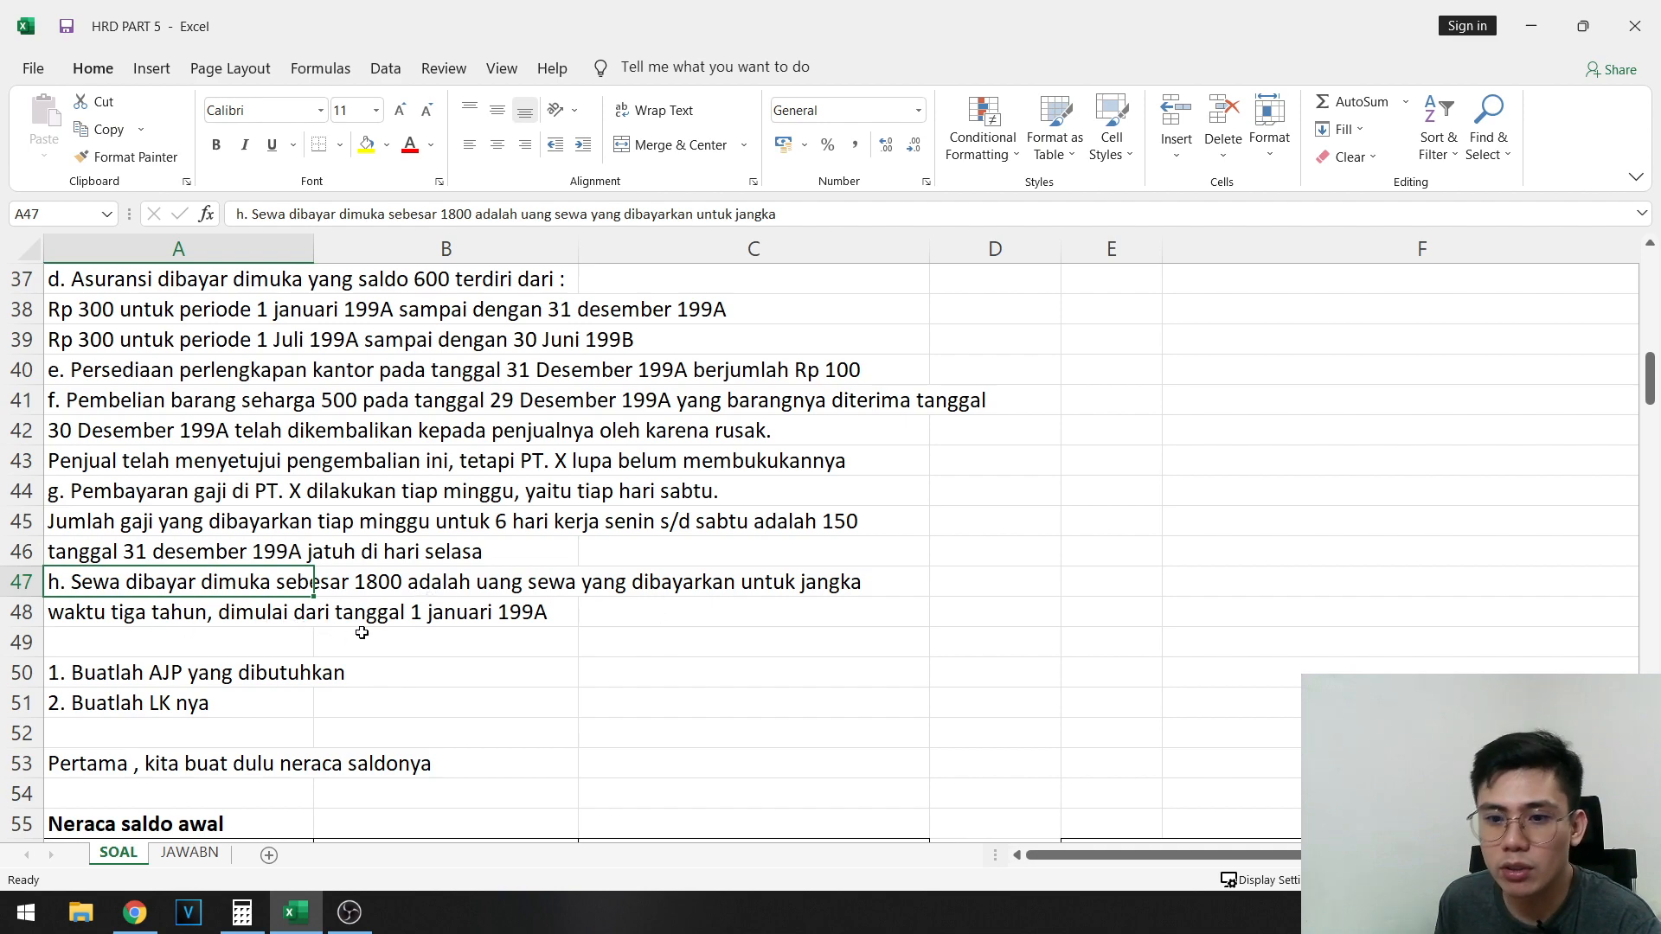
pyautogui.click(345, 612)
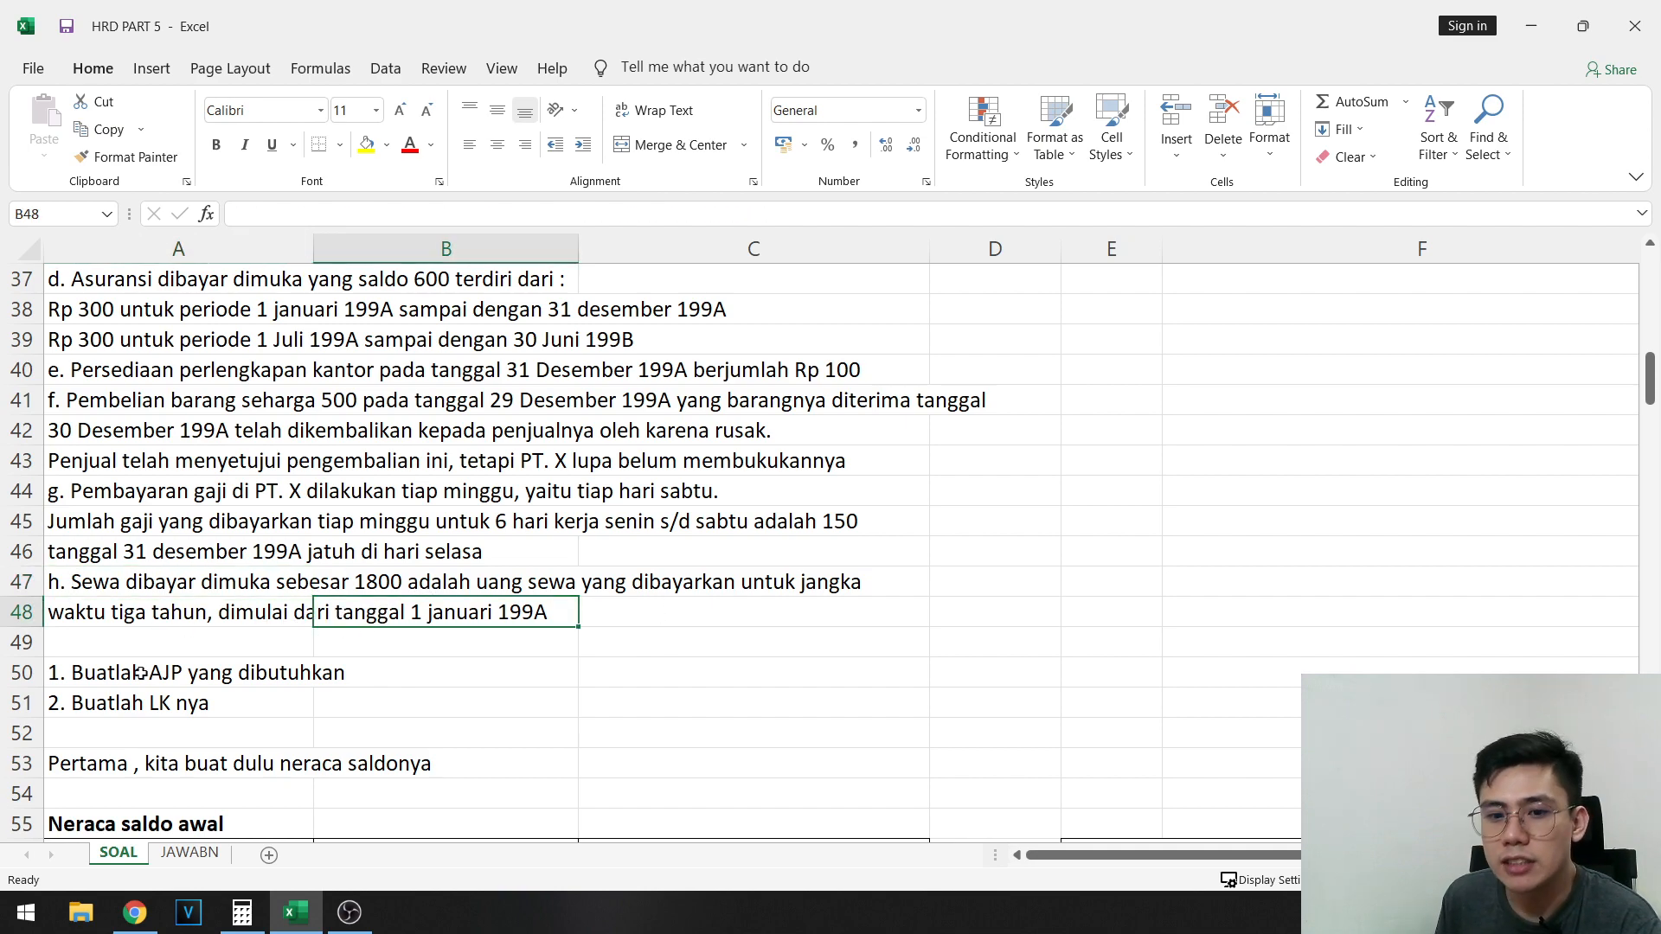
# - Highlight the two task lines about AJP and LK in A50:B51 with a yellow fill
pyautogui.moveTo(57, 671); pyautogui.dragTo(355, 672)
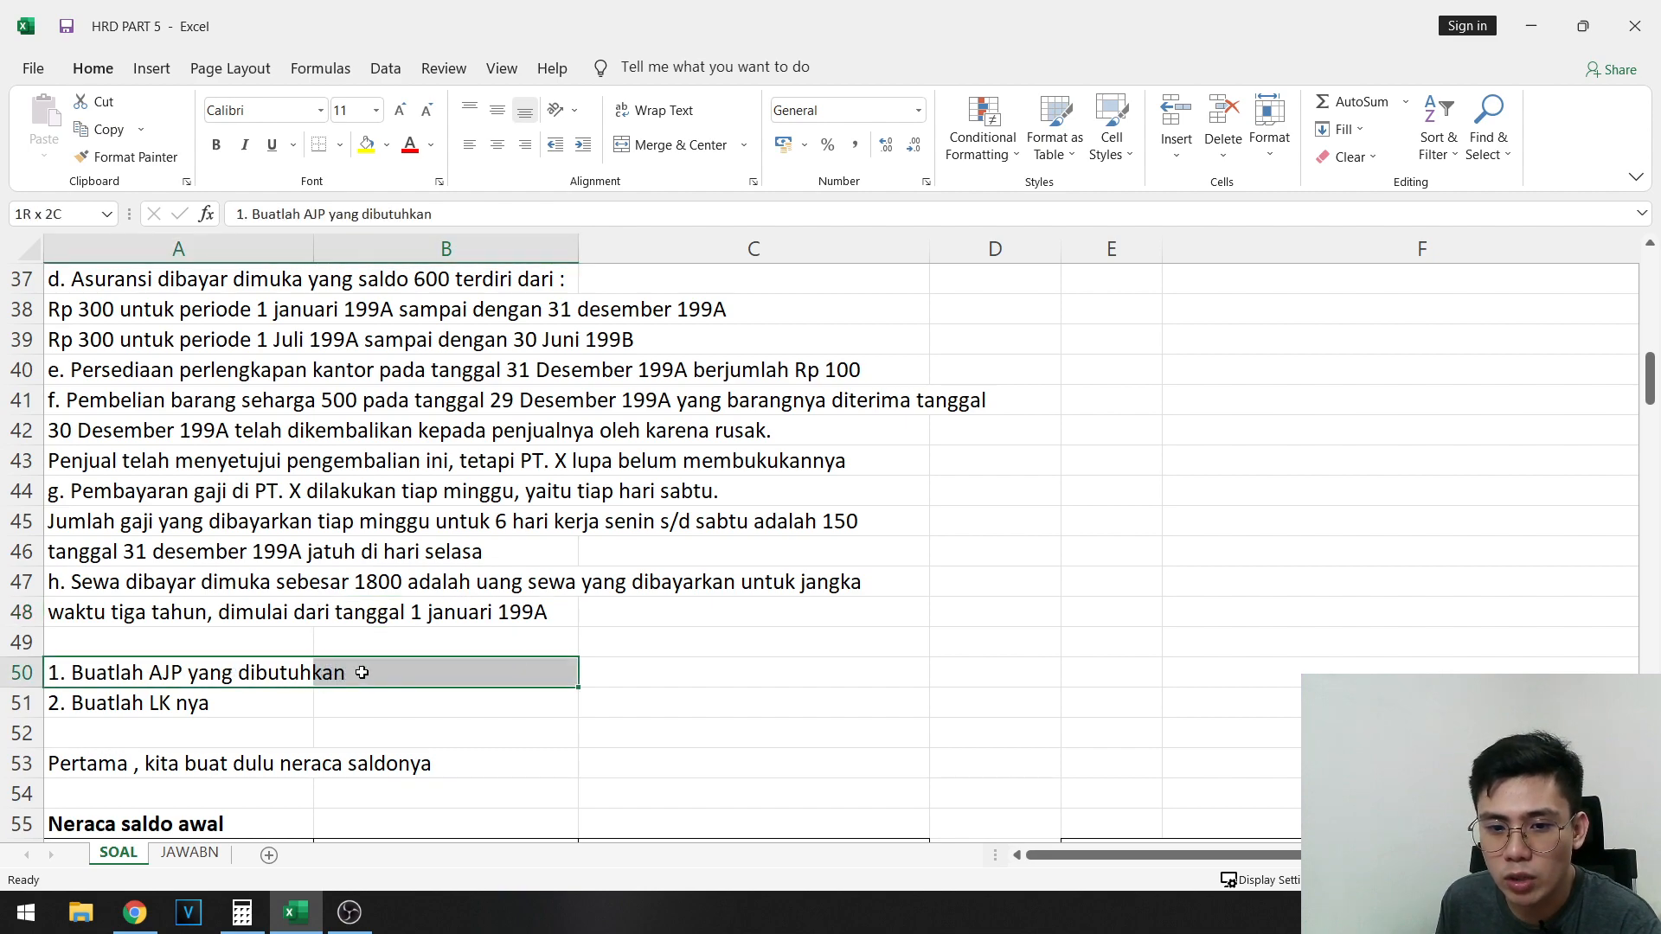
pyautogui.moveTo(217, 668); pyautogui.dragTo(207, 705)
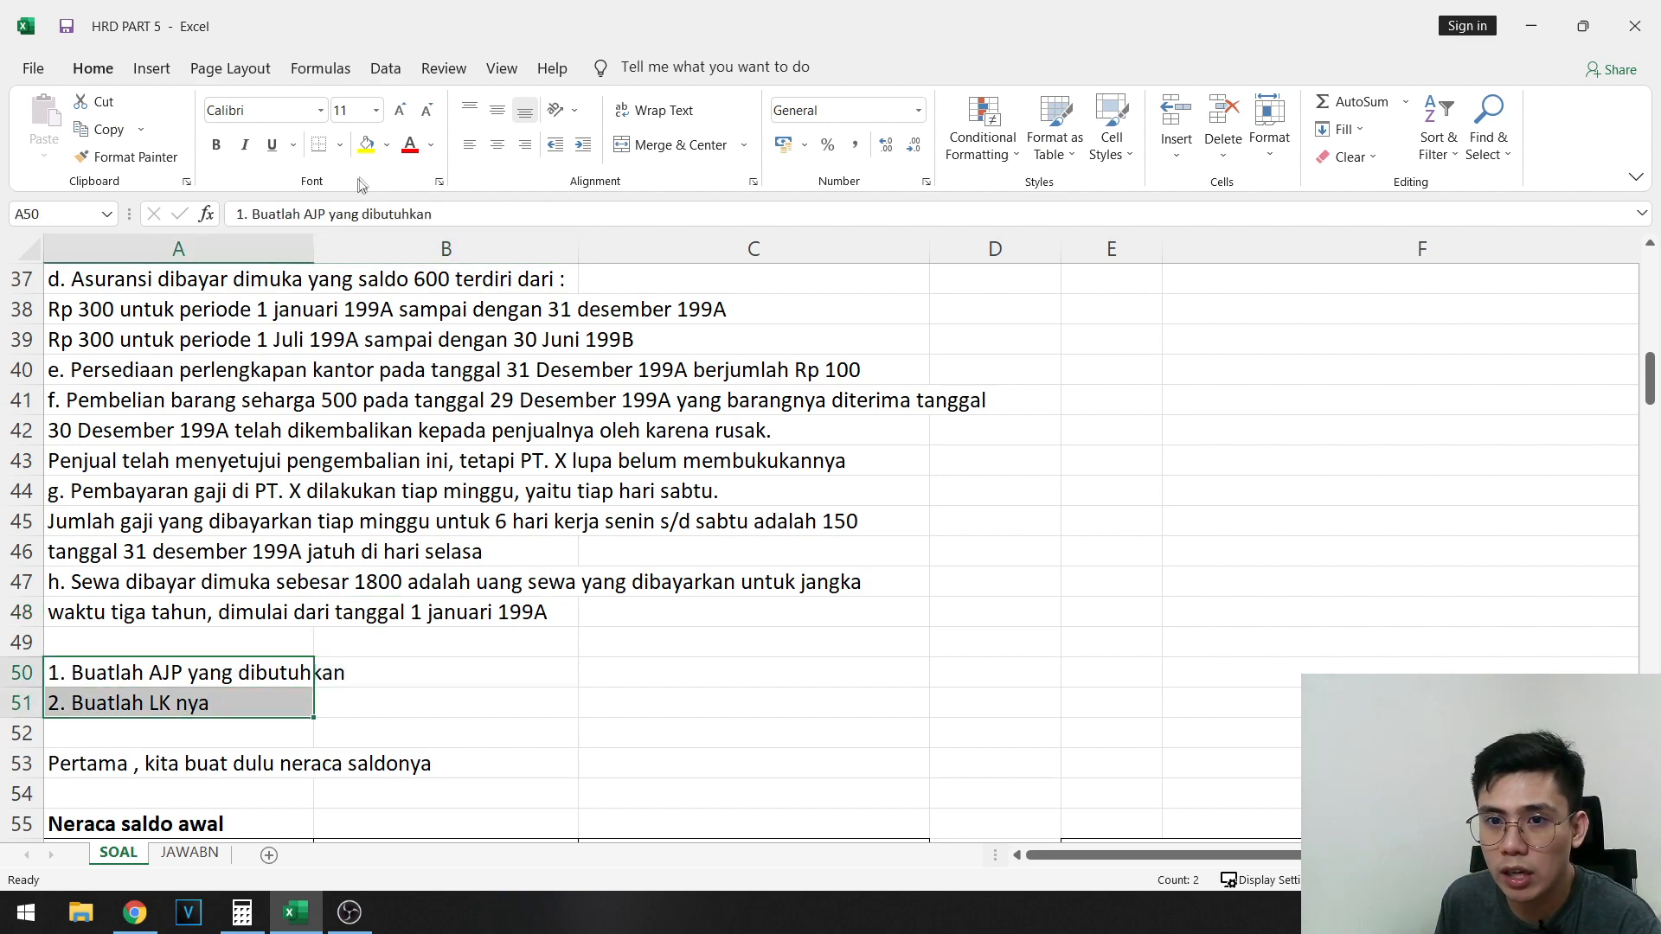
pyautogui.click(367, 144)
pyautogui.moveTo(386, 676); pyautogui.dragTo(386, 703)
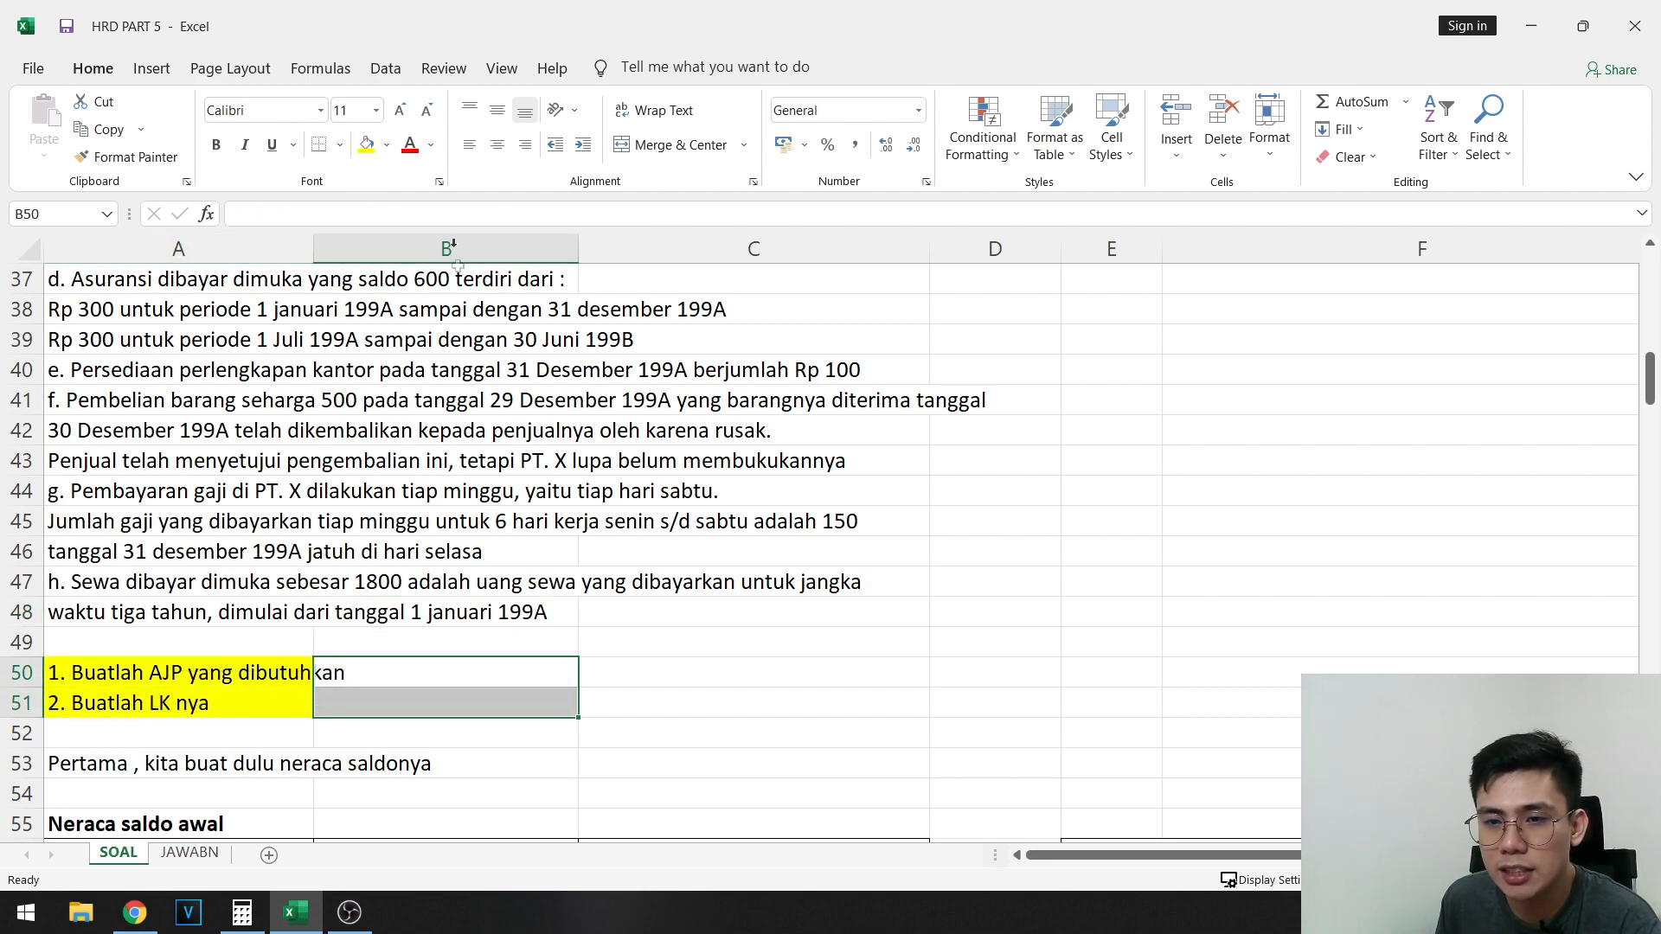
pyautogui.click(364, 149)
pyautogui.click(644, 639)
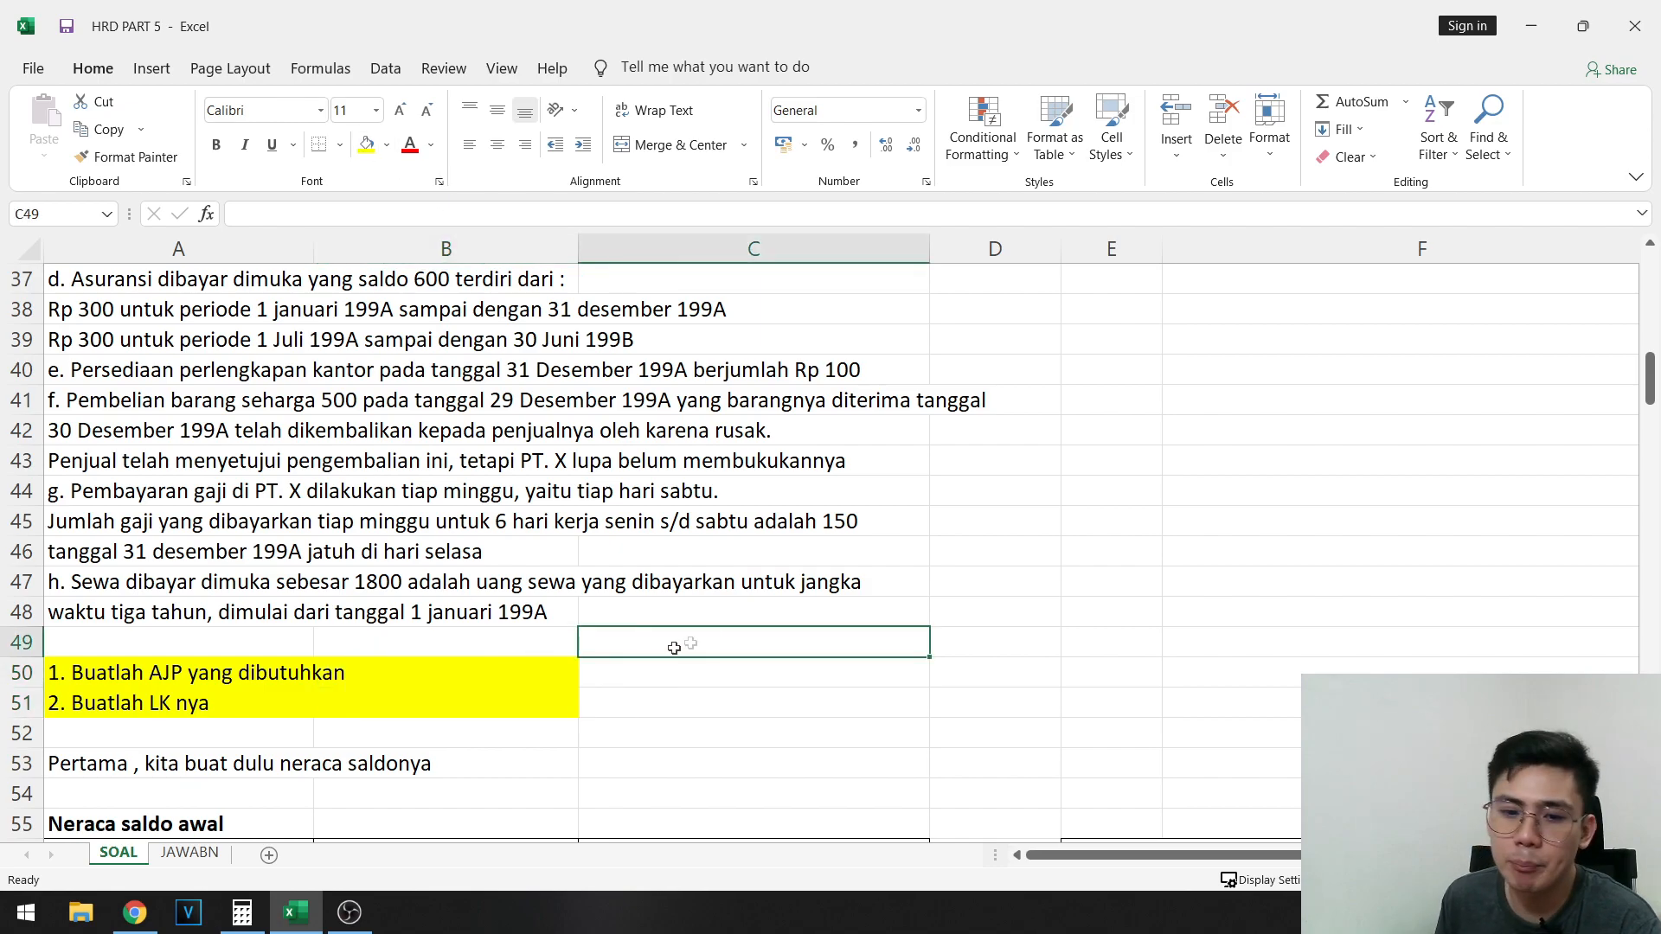
# - Look back over the whole question above row 51 and reread the AJP and LK tasks in rows 50 and 51
pyautogui.scroll(4, 303, 708)
pyautogui.scroll(-3, 412, 618)
pyautogui.moveTo(127, 789); pyautogui.dragTo(995, 277)
pyautogui.scroll(-11, 381, 733)
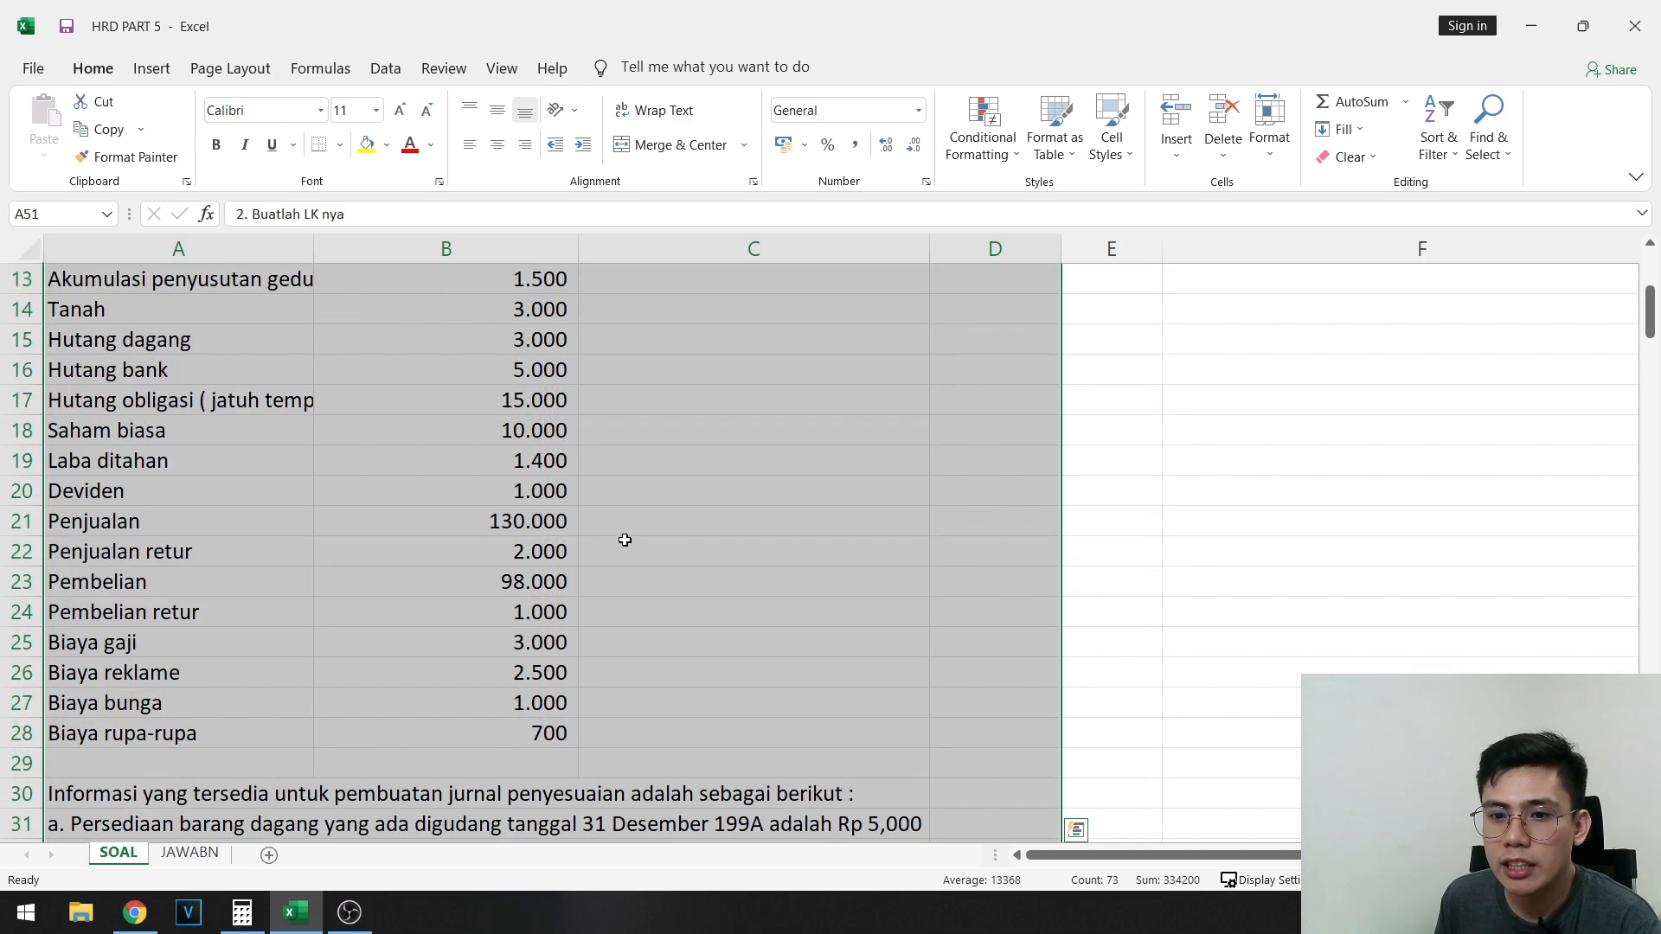
pyautogui.click(170, 755)
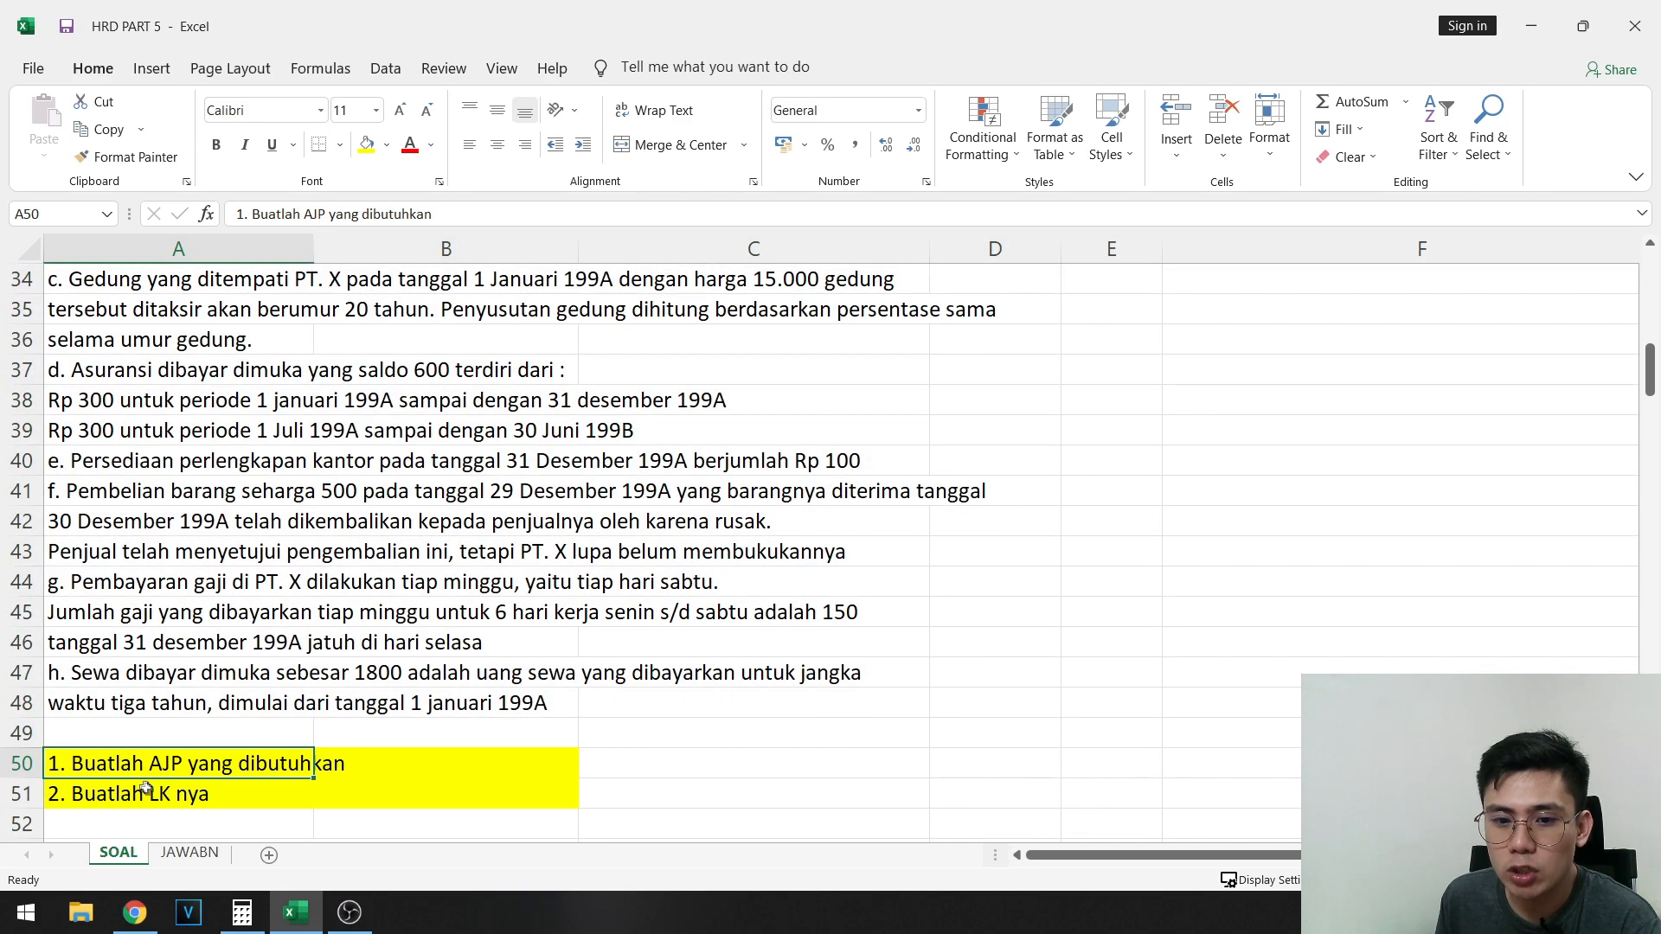
pyautogui.click(147, 788)
pyautogui.click(290, 758)
pyautogui.moveTo(289, 758); pyautogui.dragTo(393, 761)
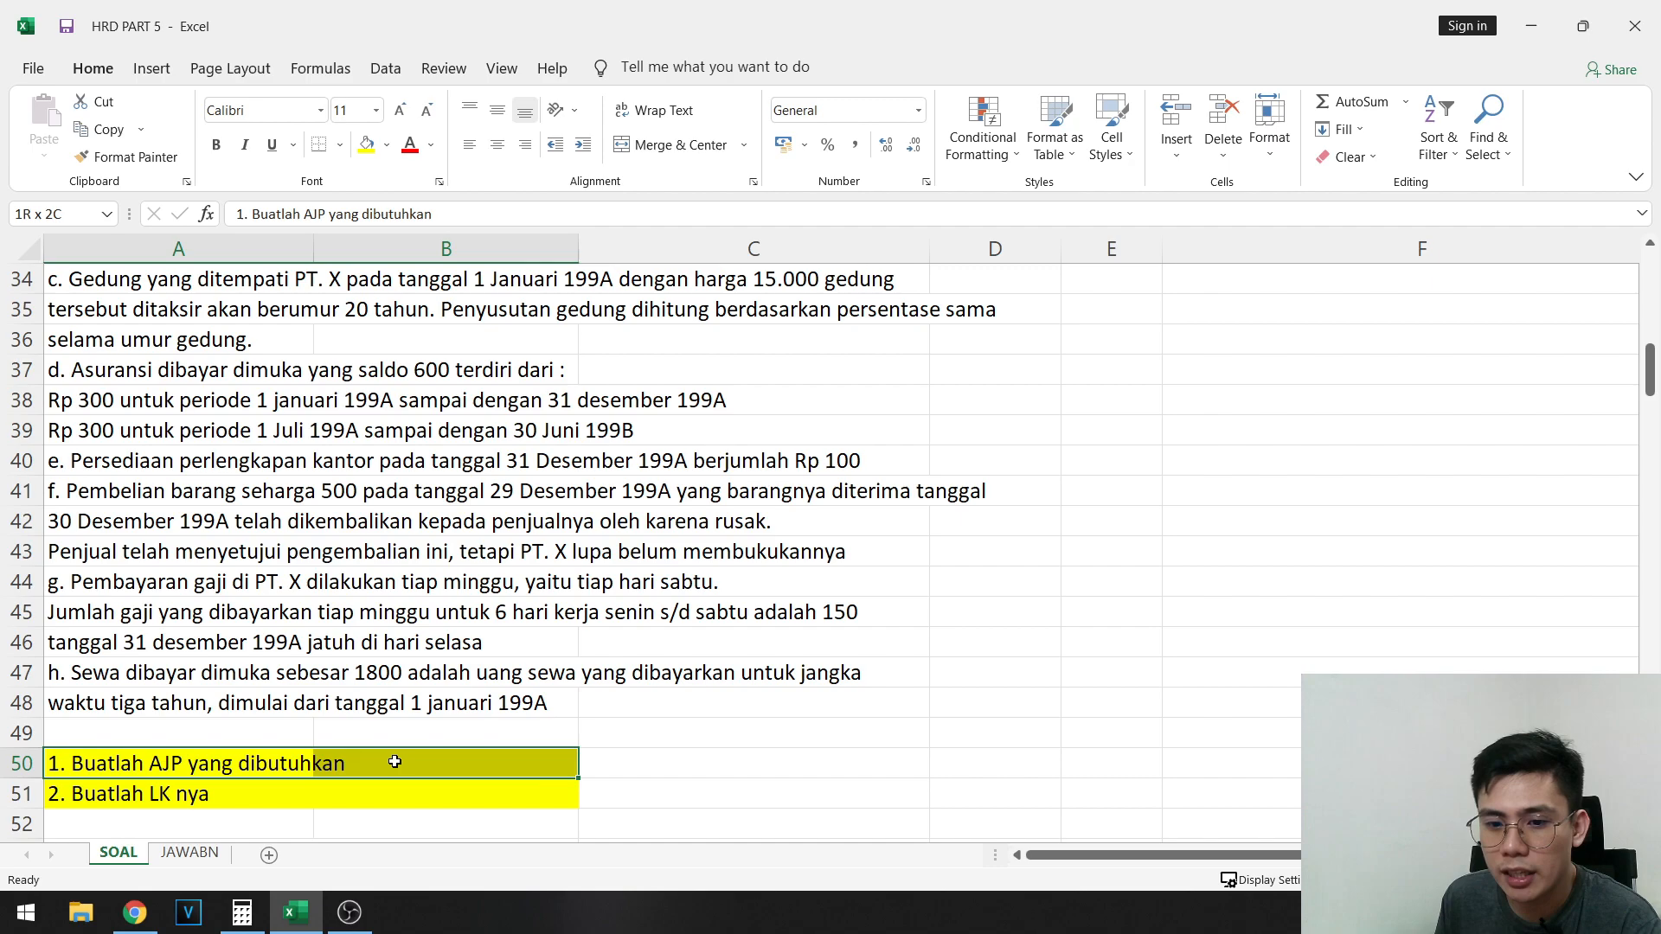
pyautogui.click(177, 793)
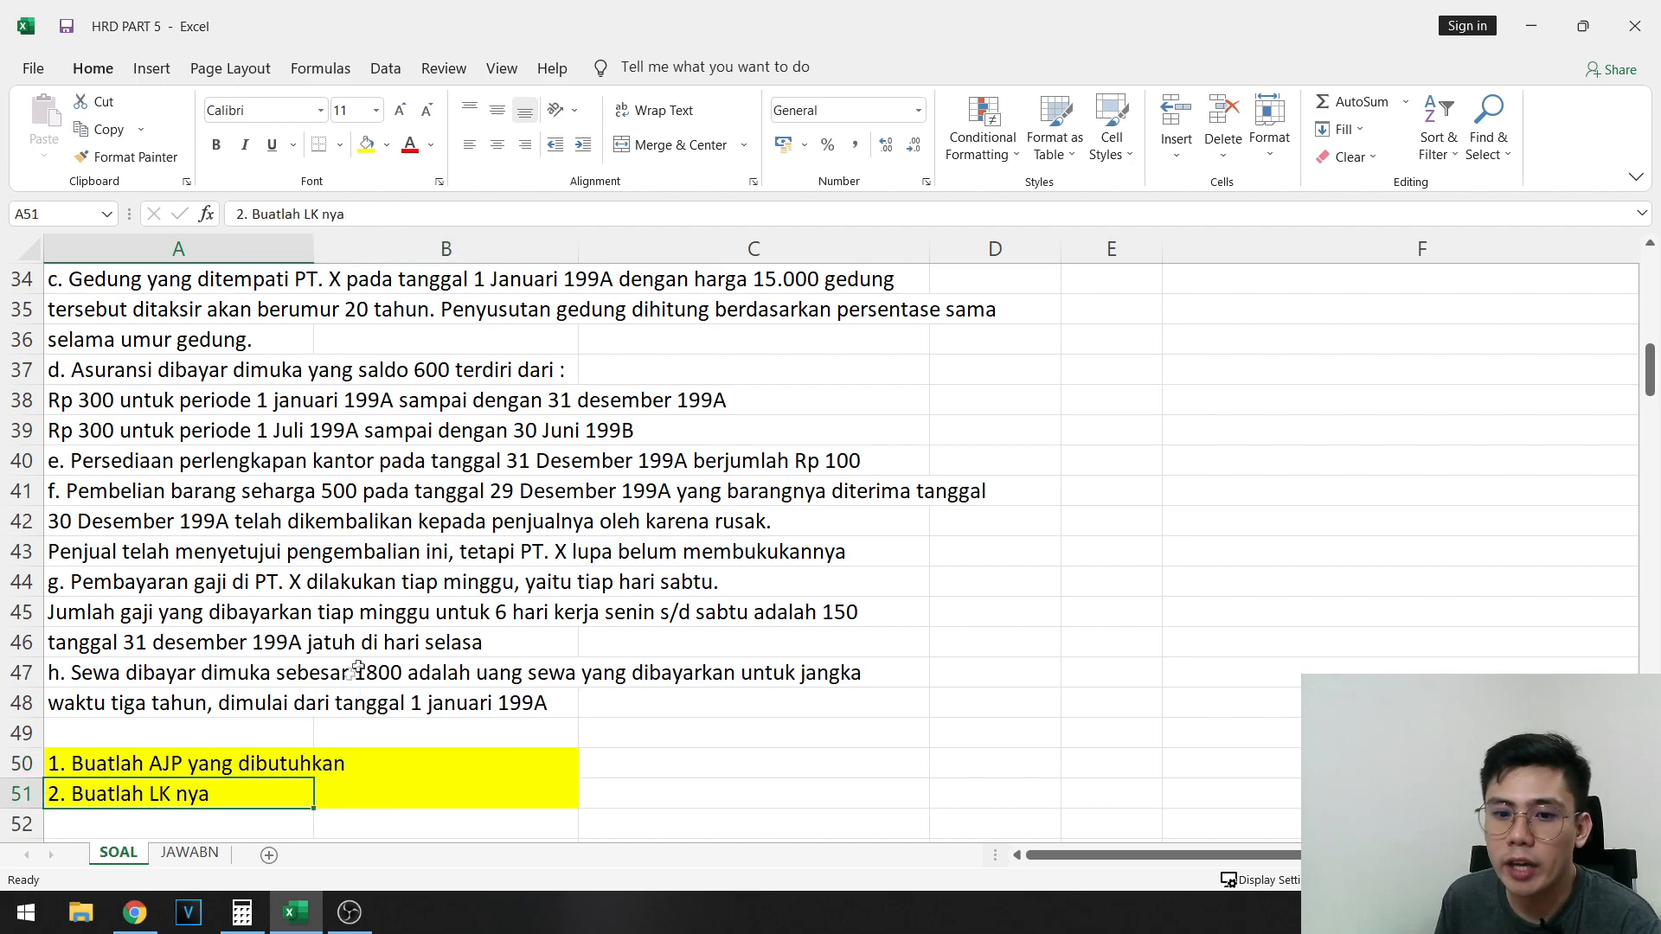
# - Compare the ledger balances down to row 28 with adjustment notes a to h in rows 31 to 48
pyautogui.scroll(6, 287, 711)
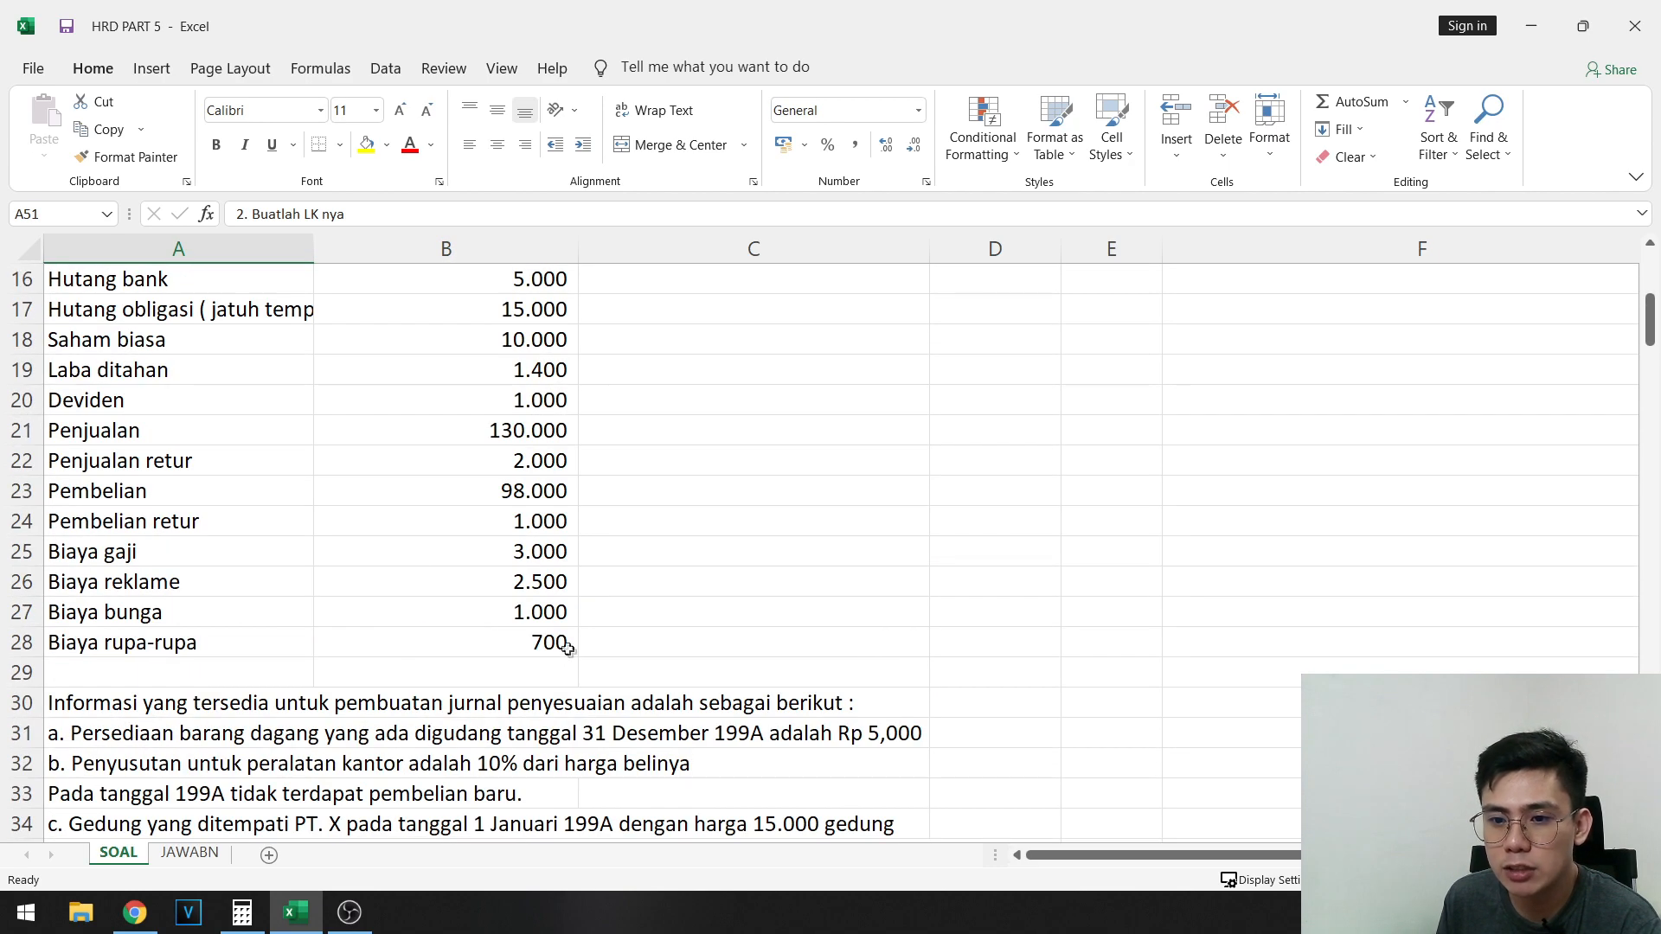
pyautogui.moveTo(558, 644); pyautogui.dragTo(174, 274)
pyautogui.scroll(-8, 493, 433)
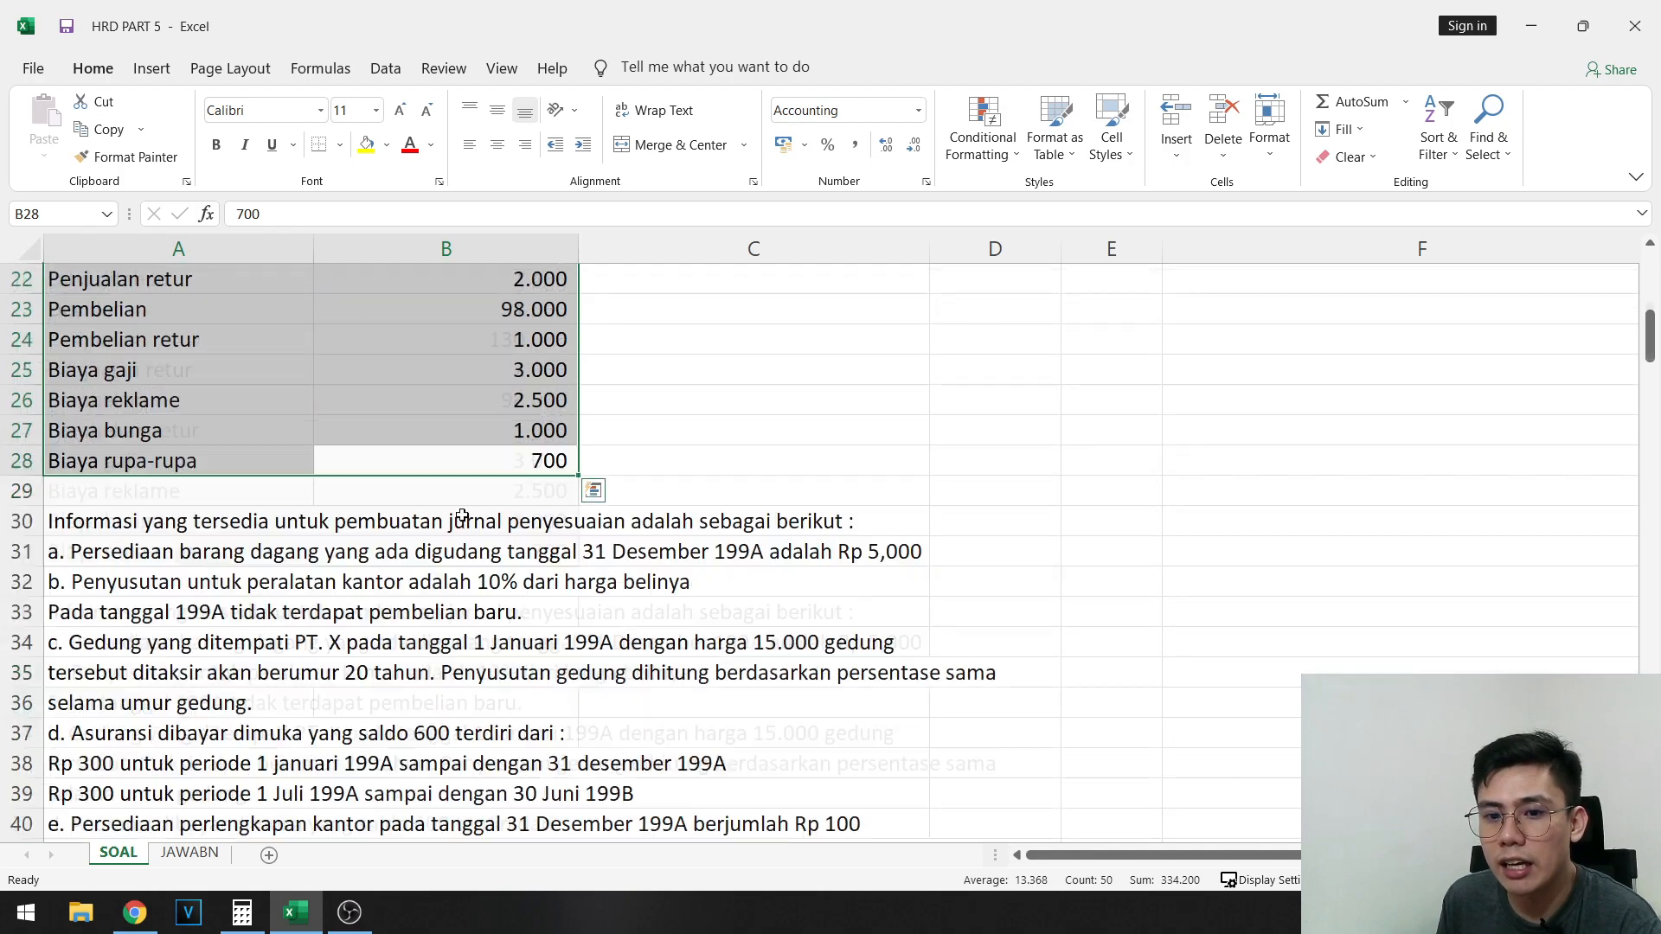
pyautogui.moveTo(130, 372); pyautogui.dragTo(995, 766)
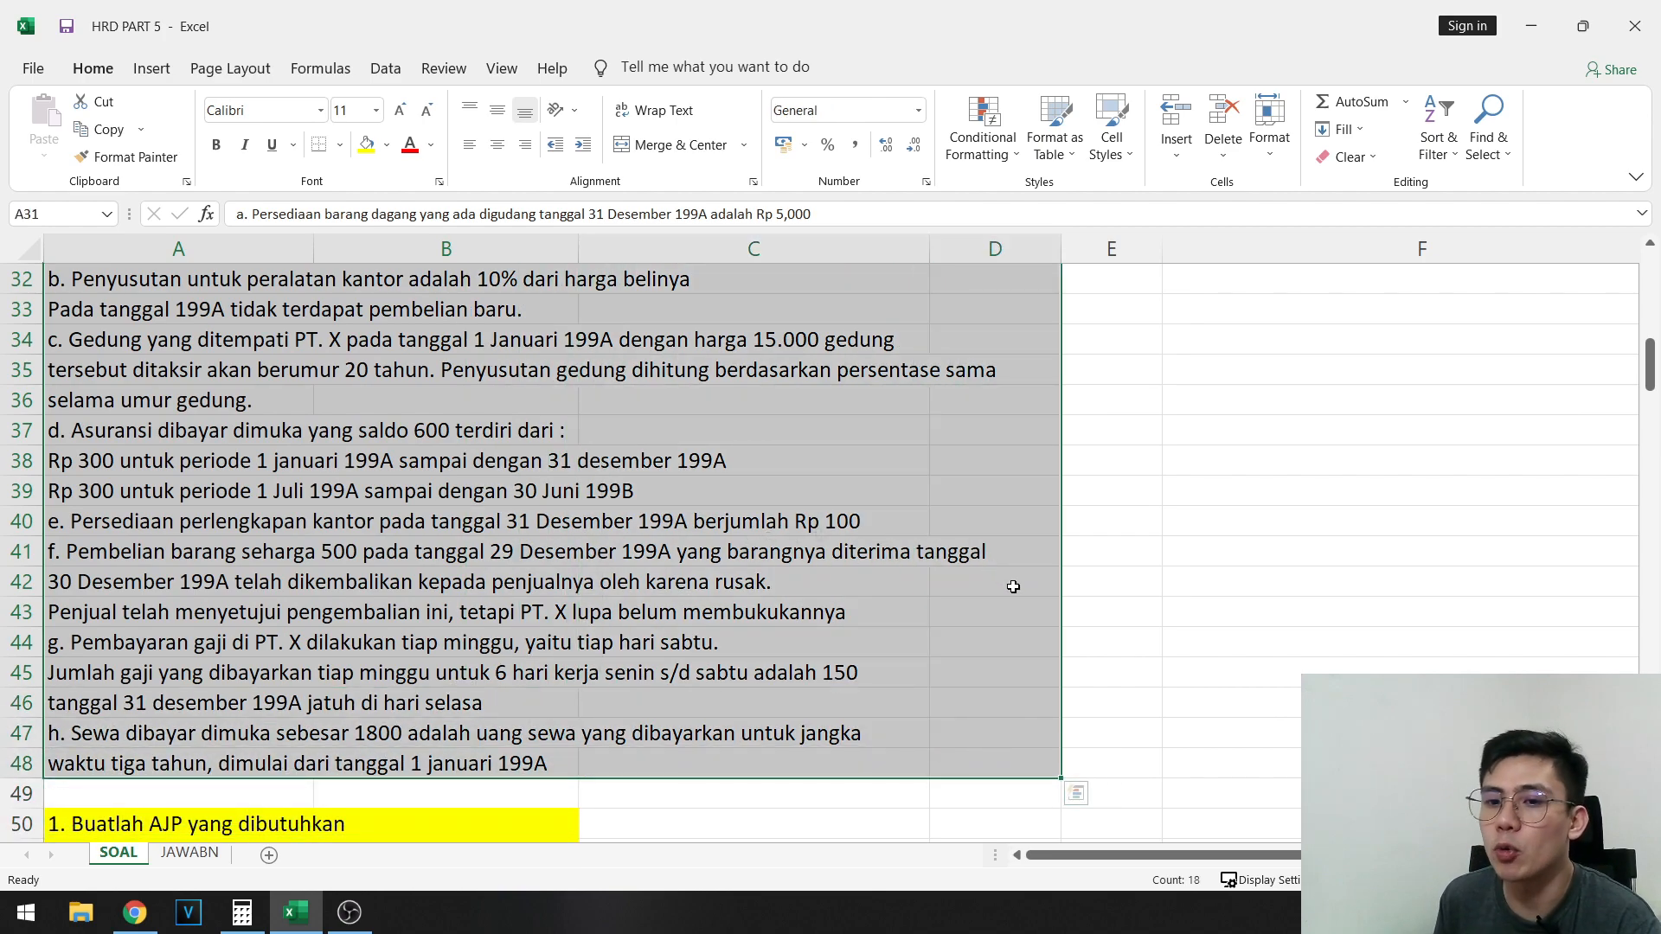
pyautogui.scroll(8, 779, 605)
pyautogui.scroll(-2, 484, 736)
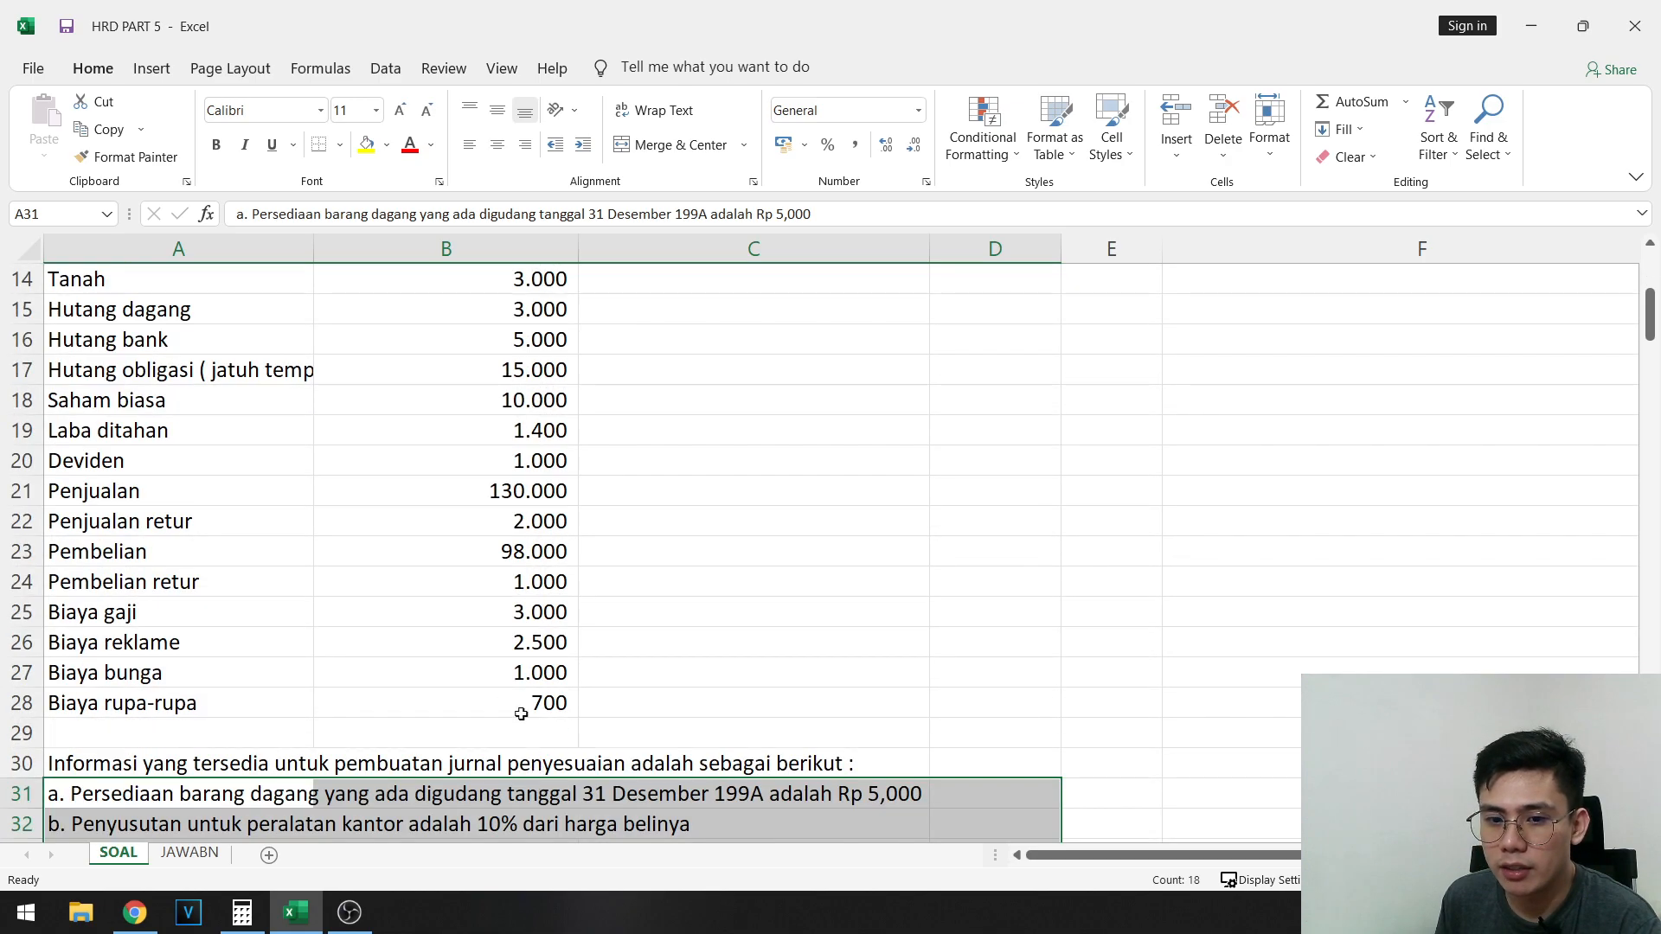
# - Examine the ledger account list in columns A and B again, from Kas to Biaya rupa-rupa
pyautogui.click(567, 704)
pyautogui.moveTo(570, 705); pyautogui.dragTo(33, 251)
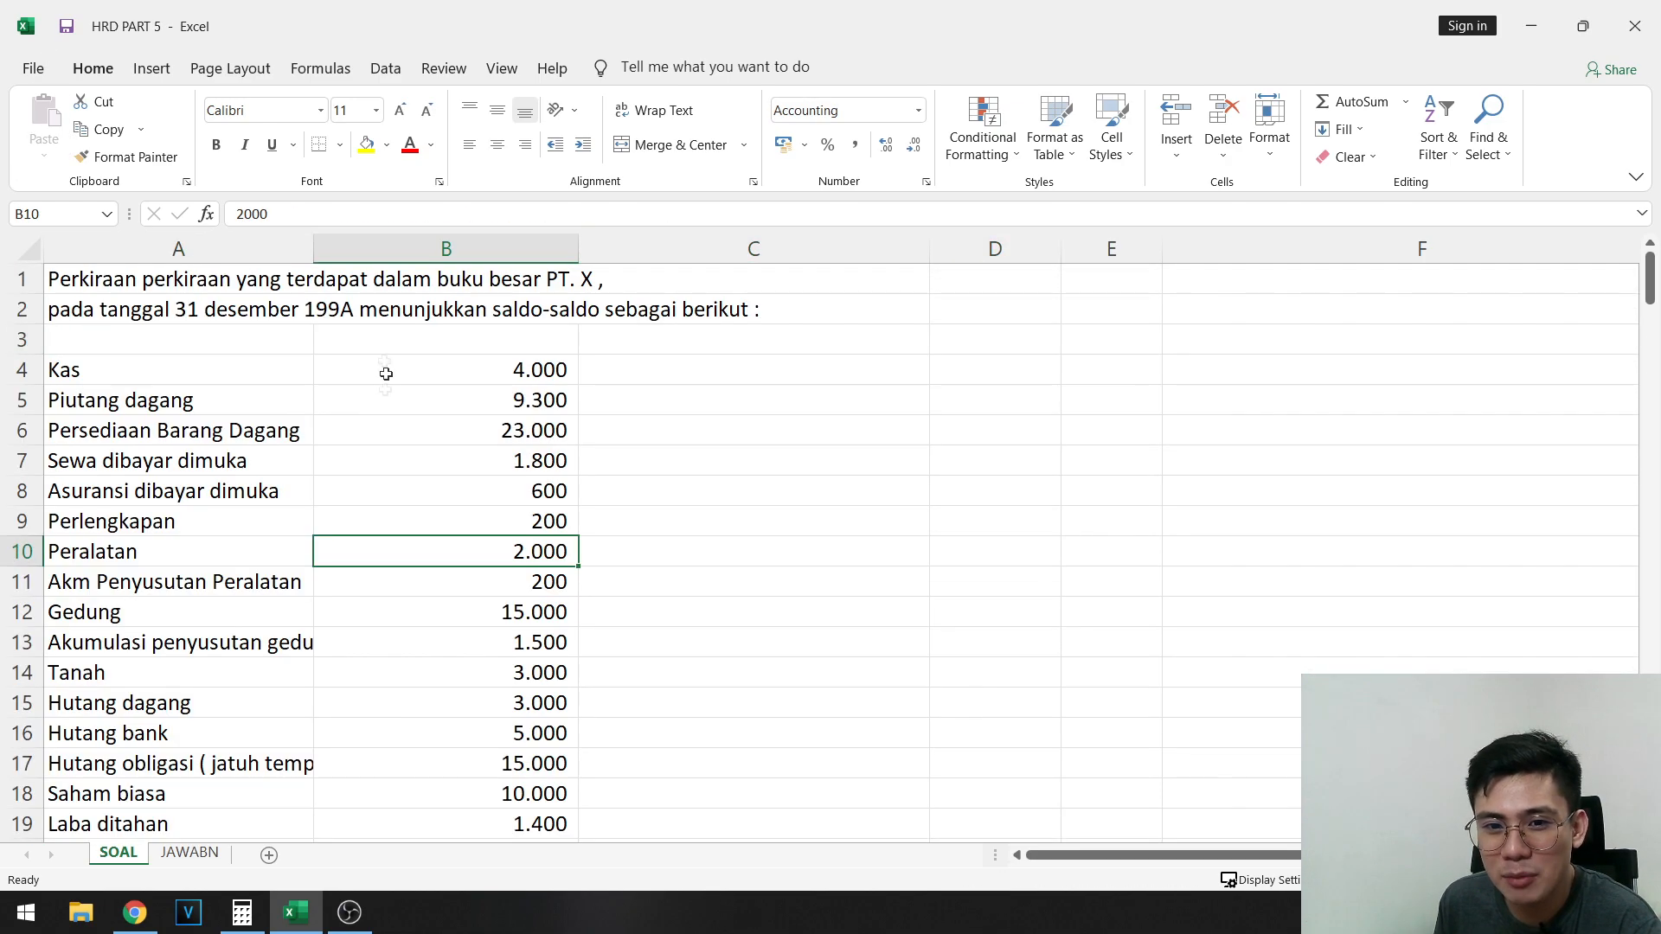
pyautogui.click(312, 378)
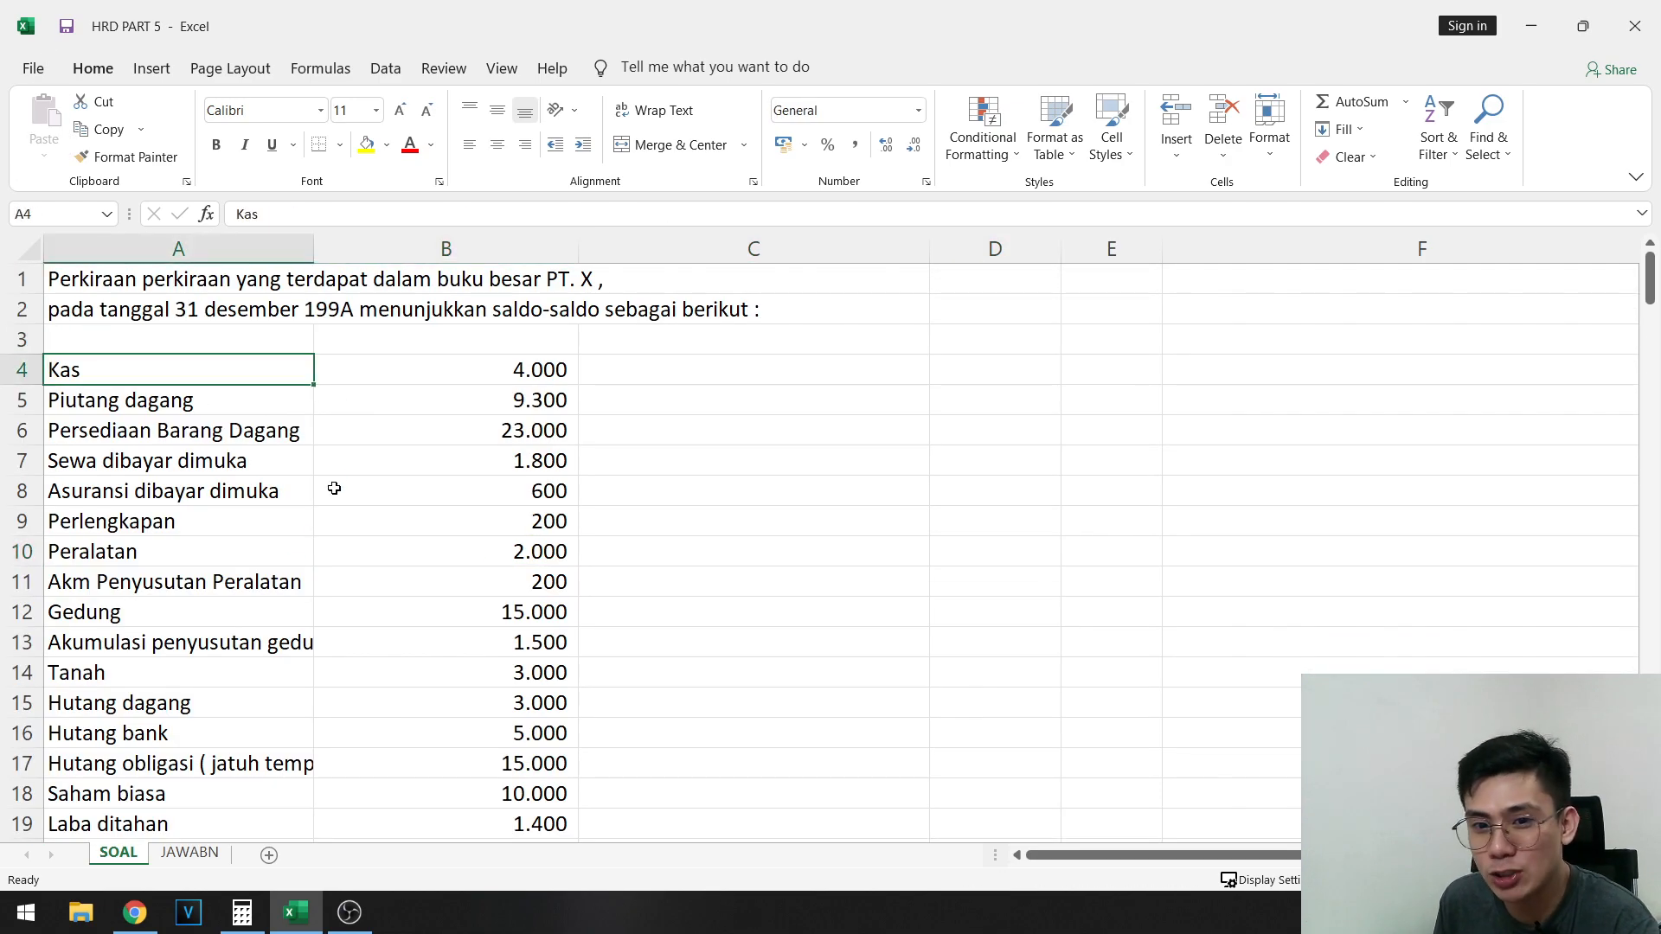
pyautogui.scroll(-4, 334, 488)
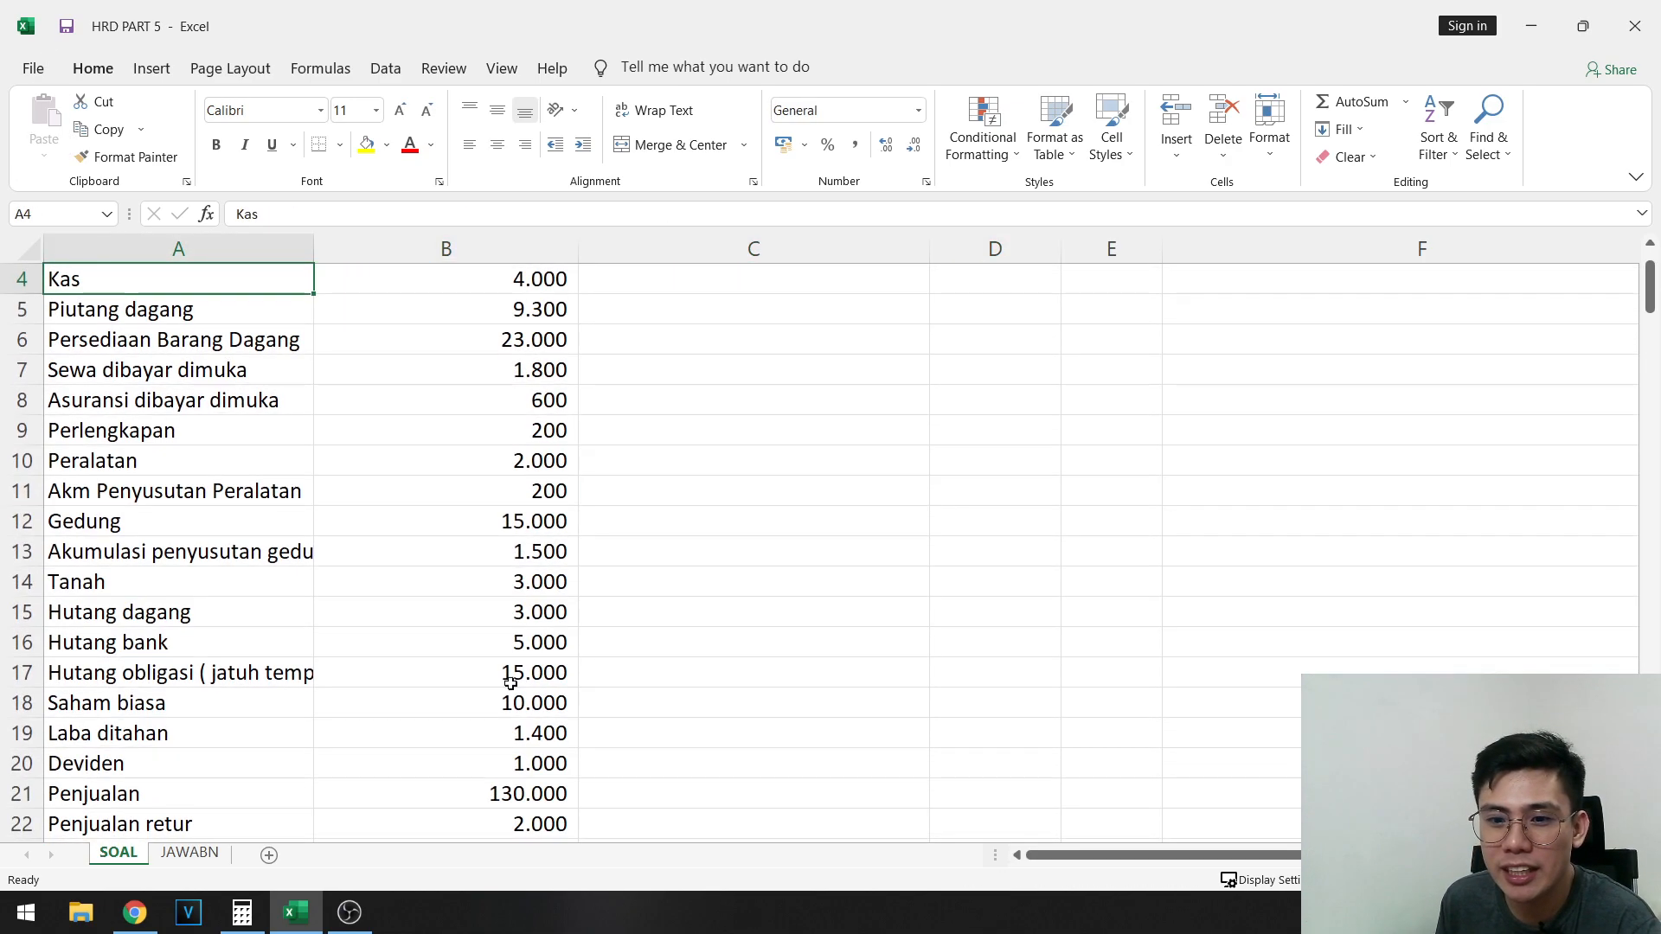
pyautogui.click(527, 766)
pyautogui.scroll(4, 504, 662)
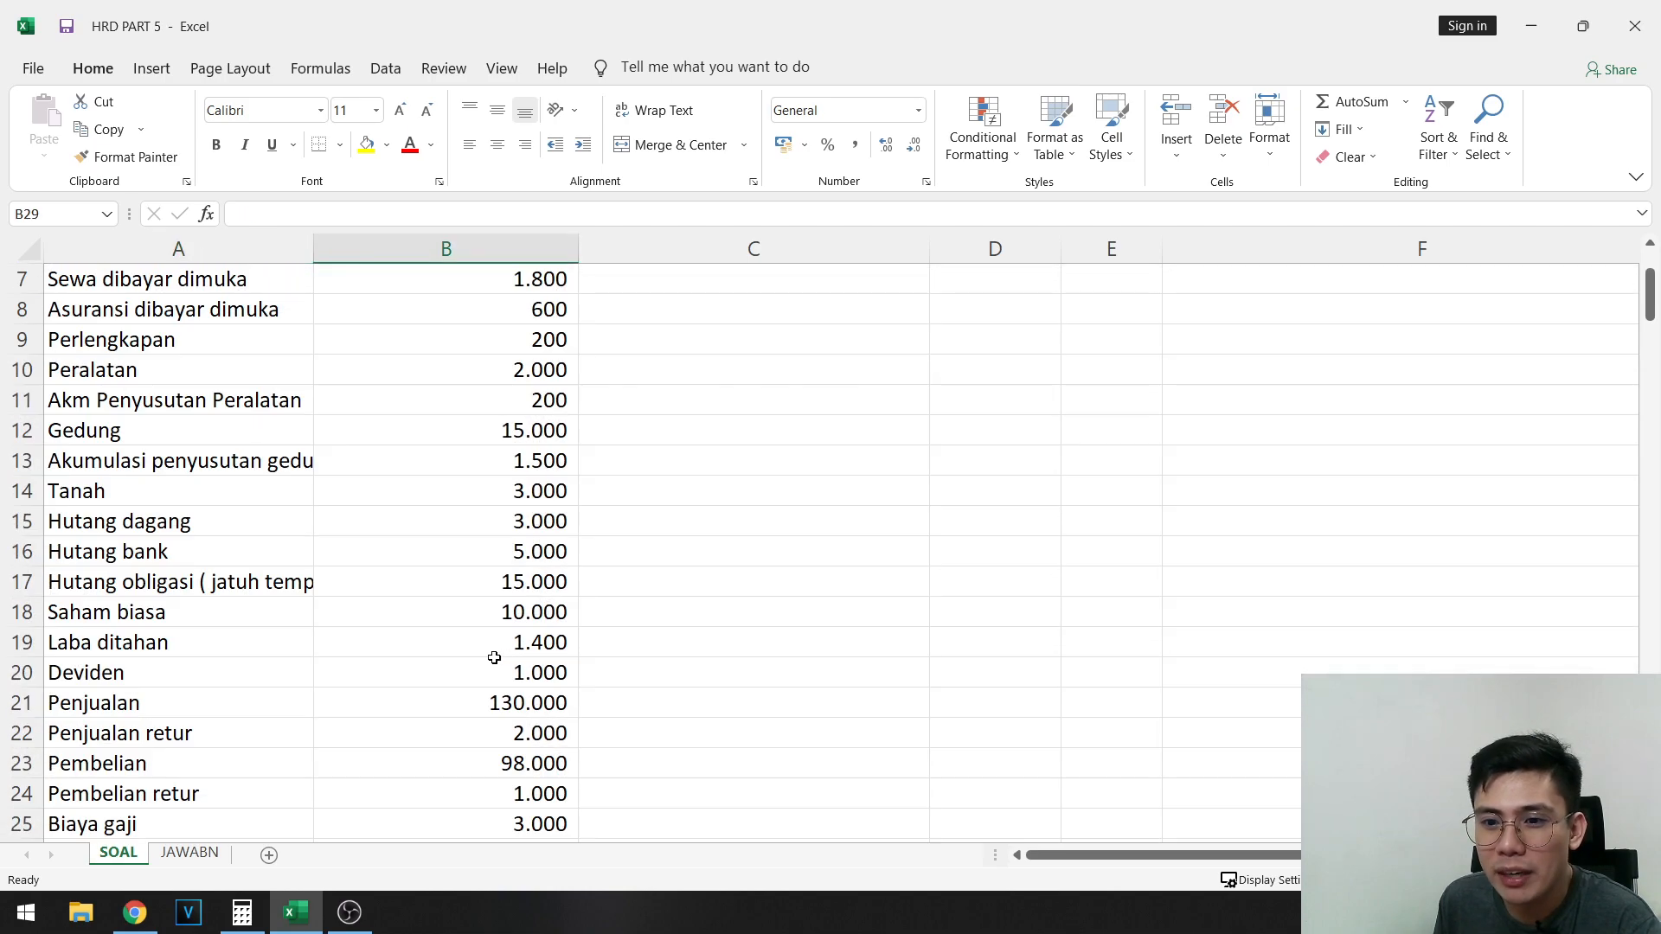
pyautogui.click(622, 378)
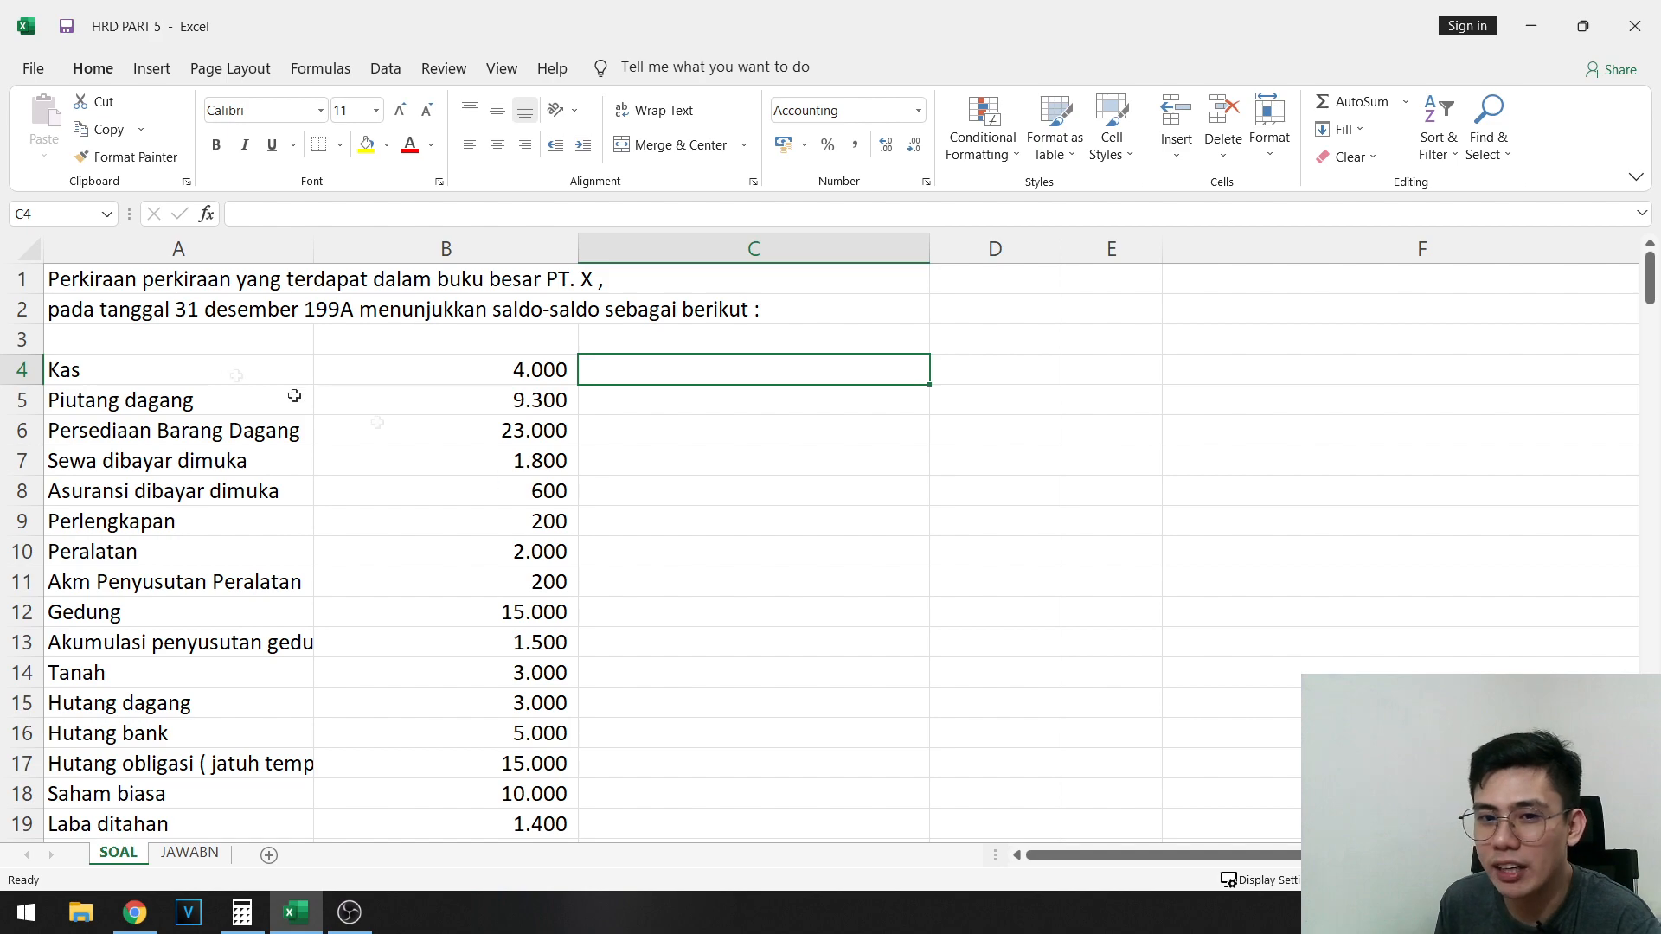
pyautogui.moveTo(163, 370); pyautogui.dragTo(406, 645)
pyautogui.click(467, 703)
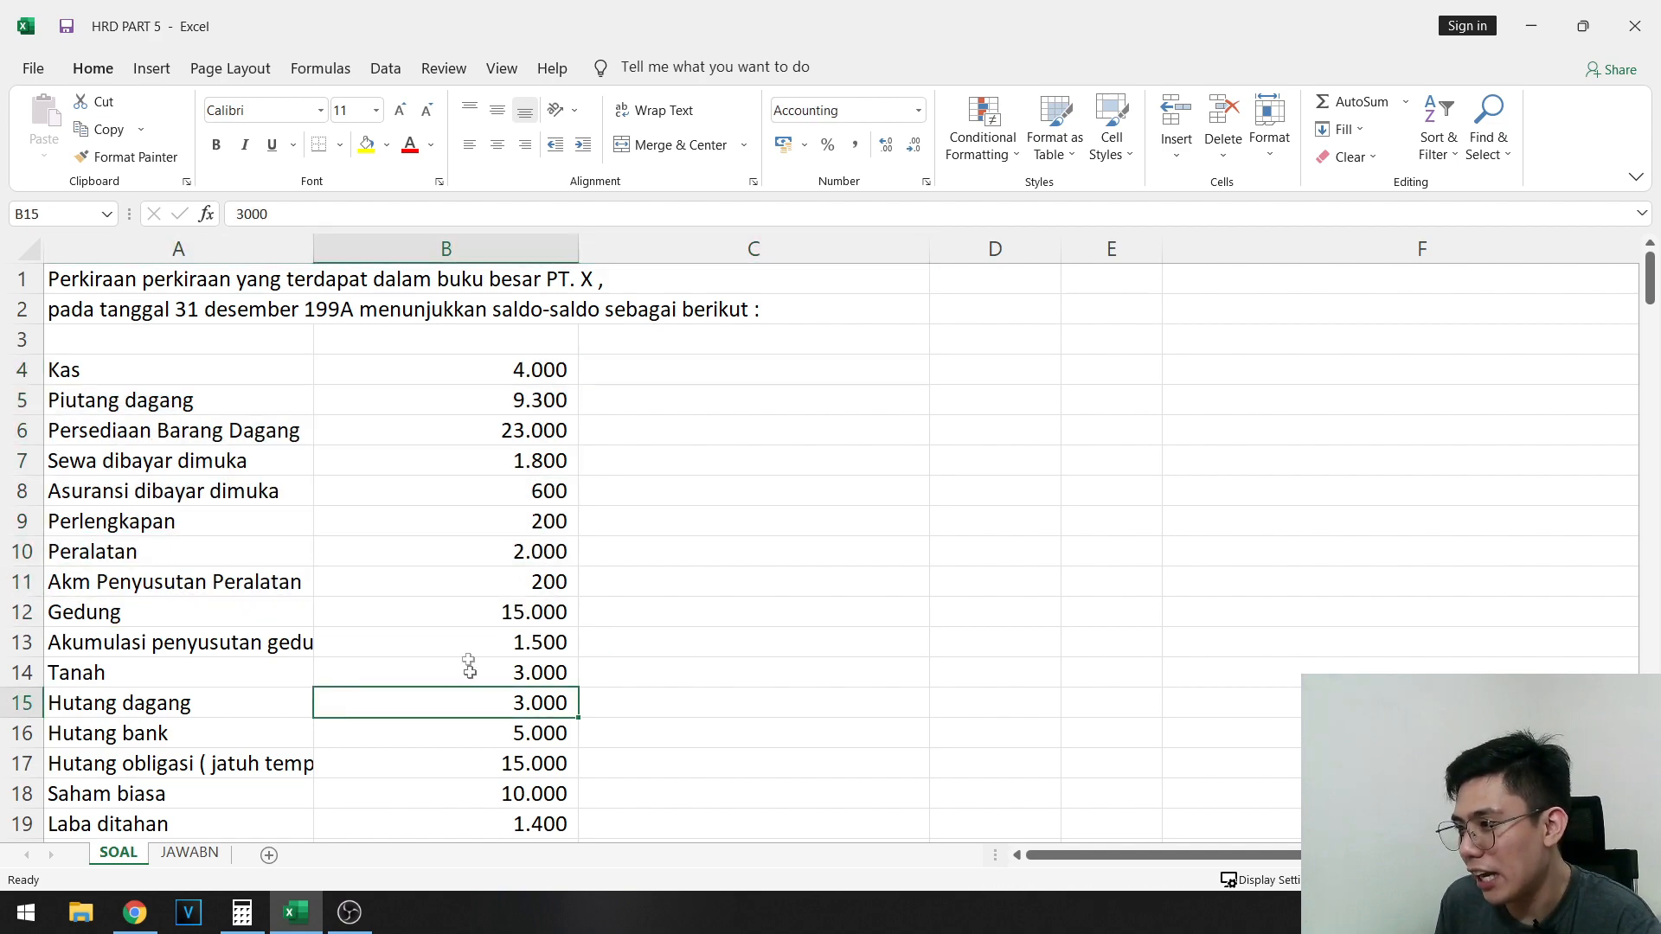
# - Mark the Kas account's balance as debit by entering D in cell C4
pyautogui.click(233, 371)
pyautogui.click(482, 370)
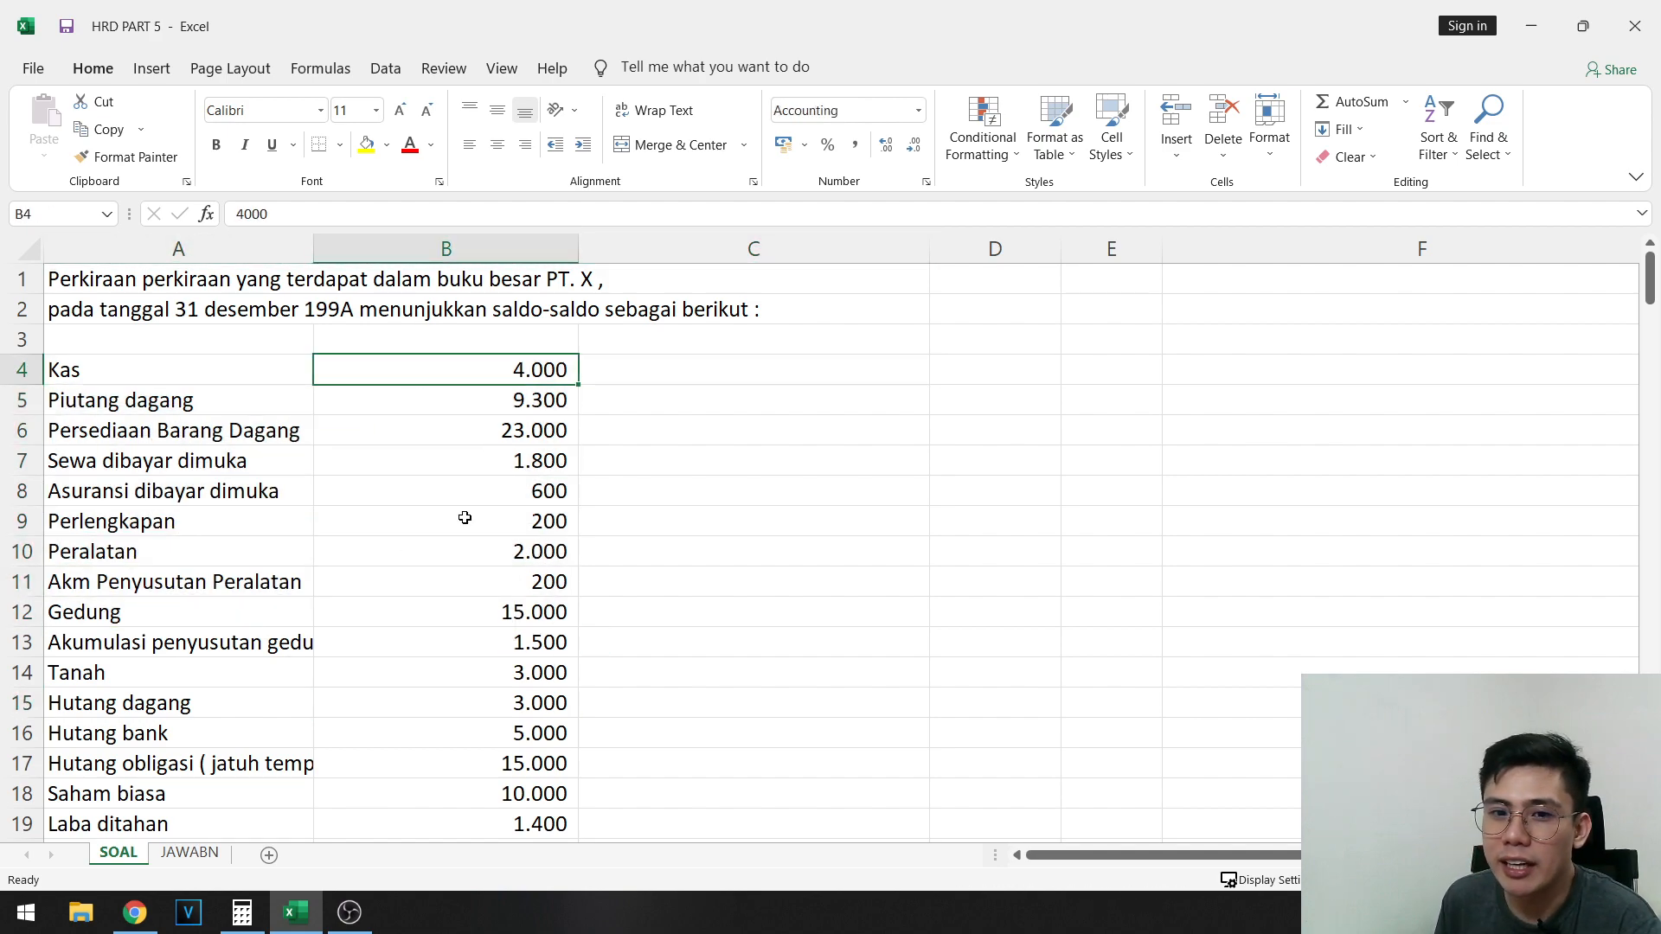
pyautogui.click(695, 370)
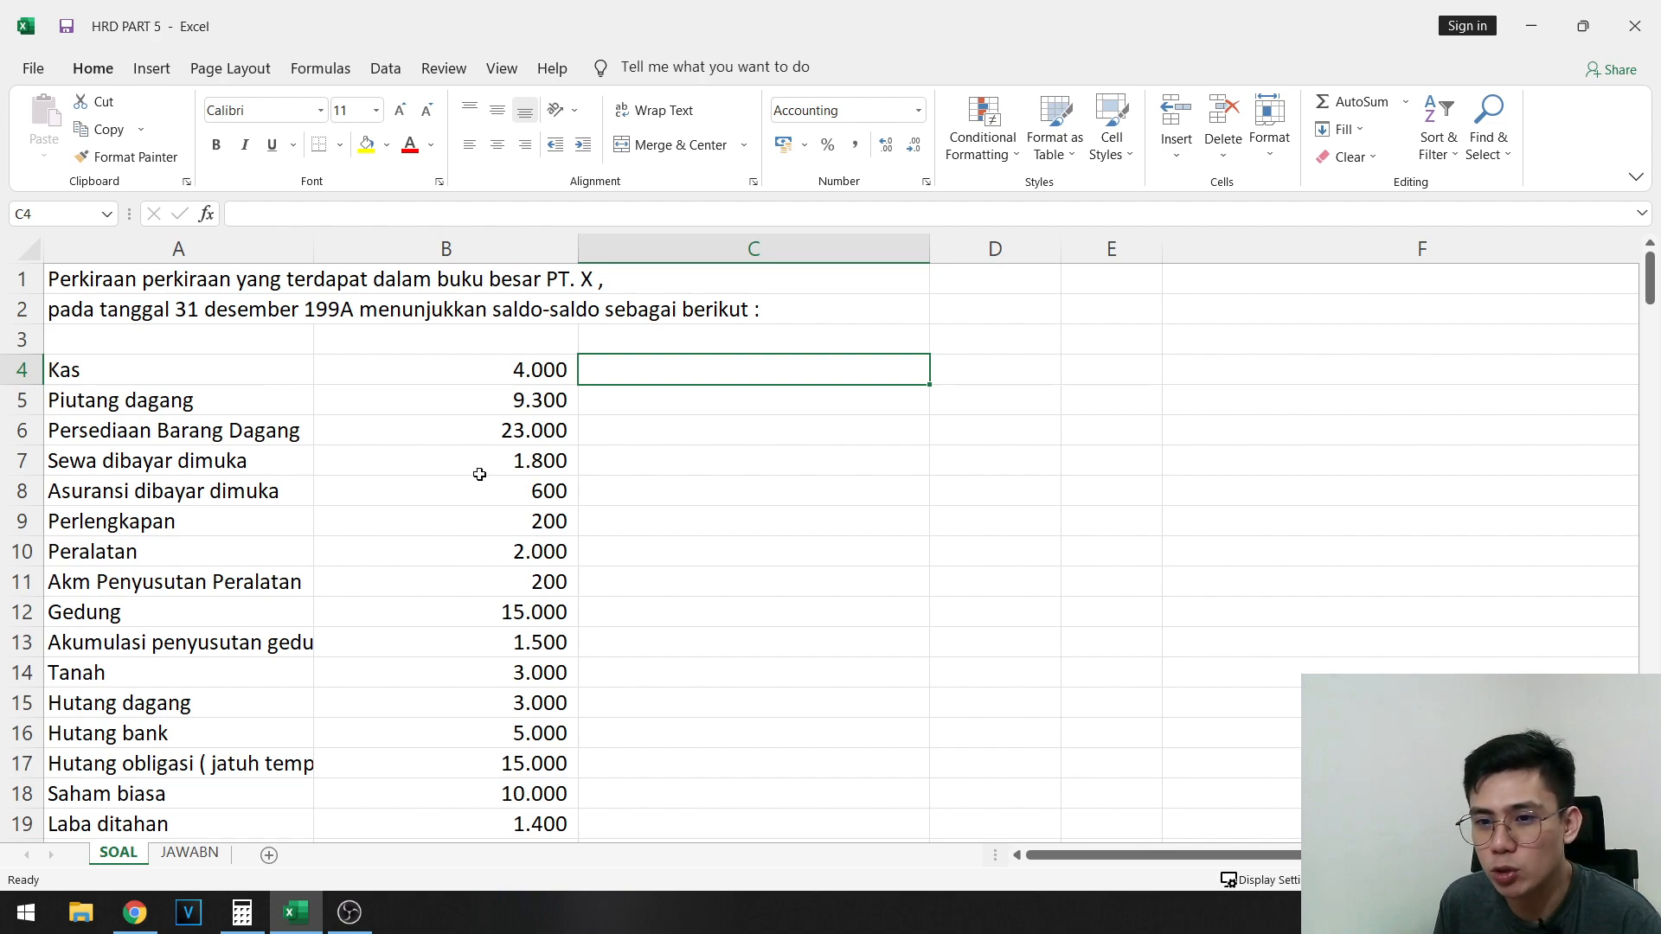
pyautogui.write('D')
pyautogui.click(548, 467)
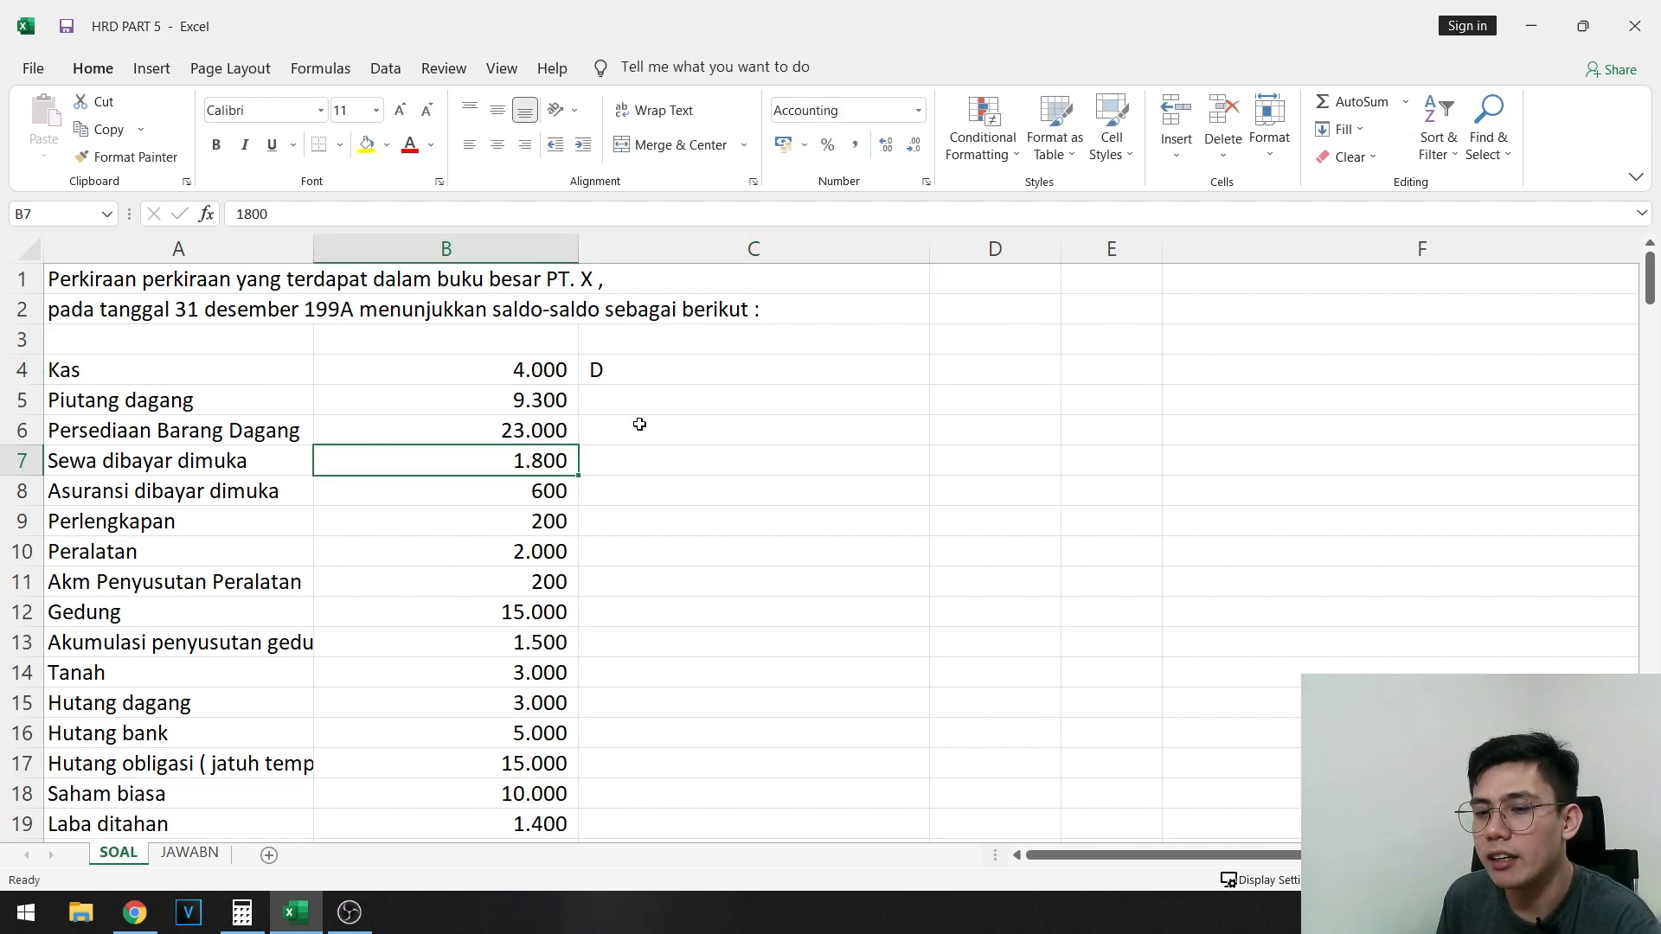
pyautogui.click(647, 379)
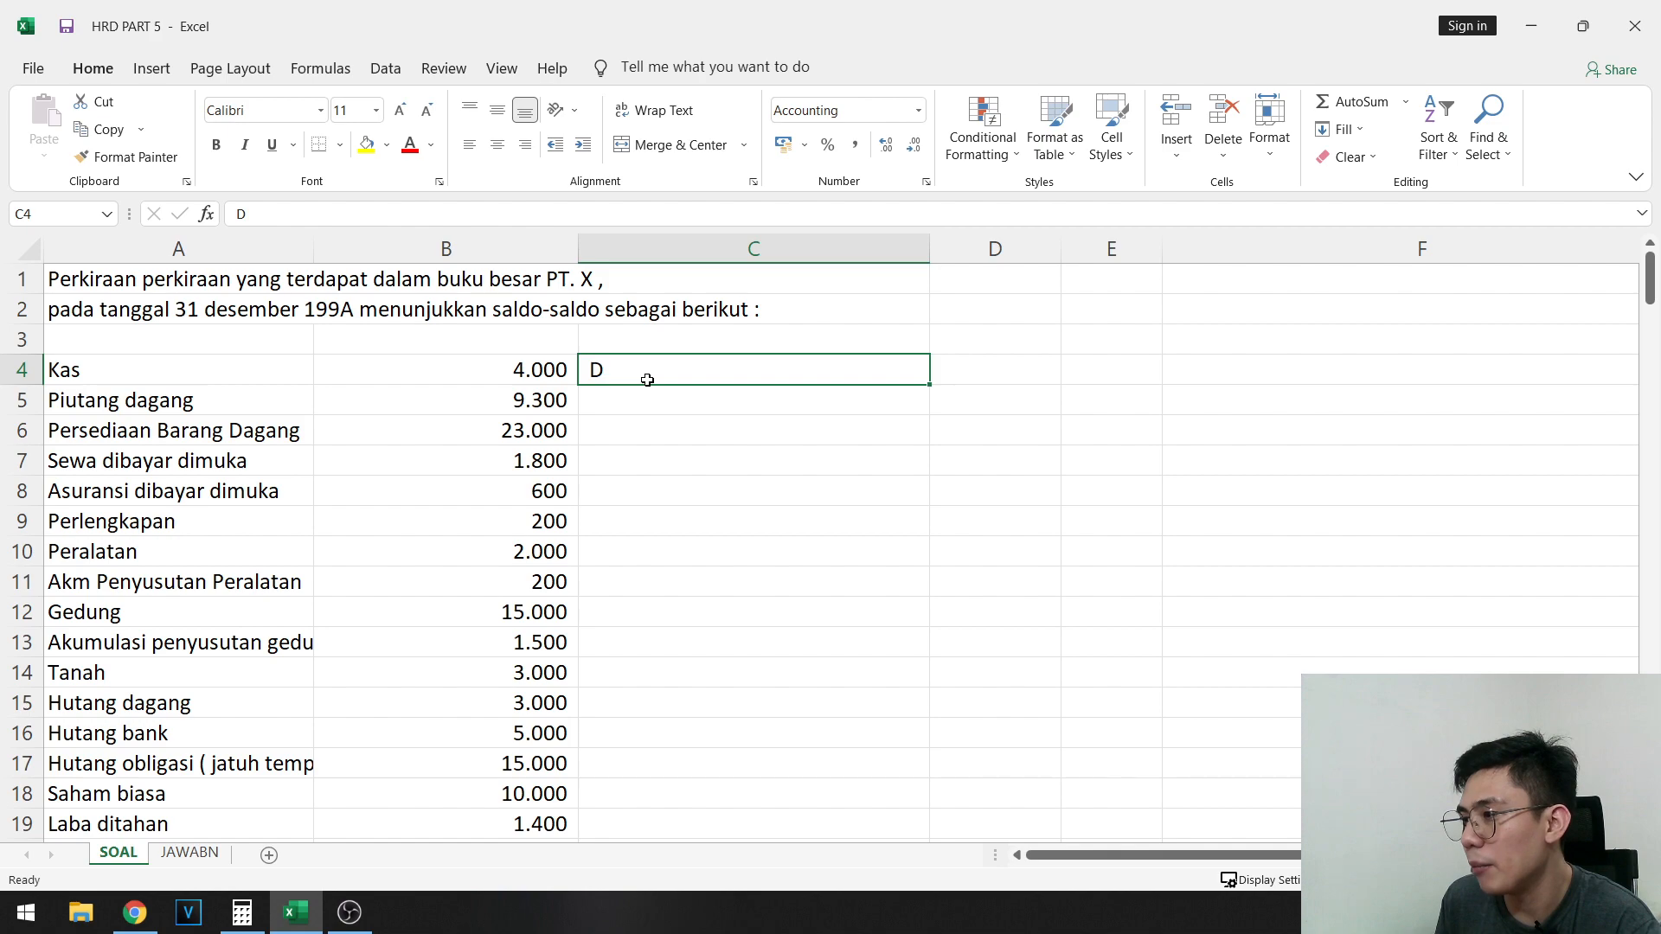
# - Mark the accumulated depreciation accounts for equipment and building as credit by entering K in C11 and C13
pyautogui.click(203, 579)
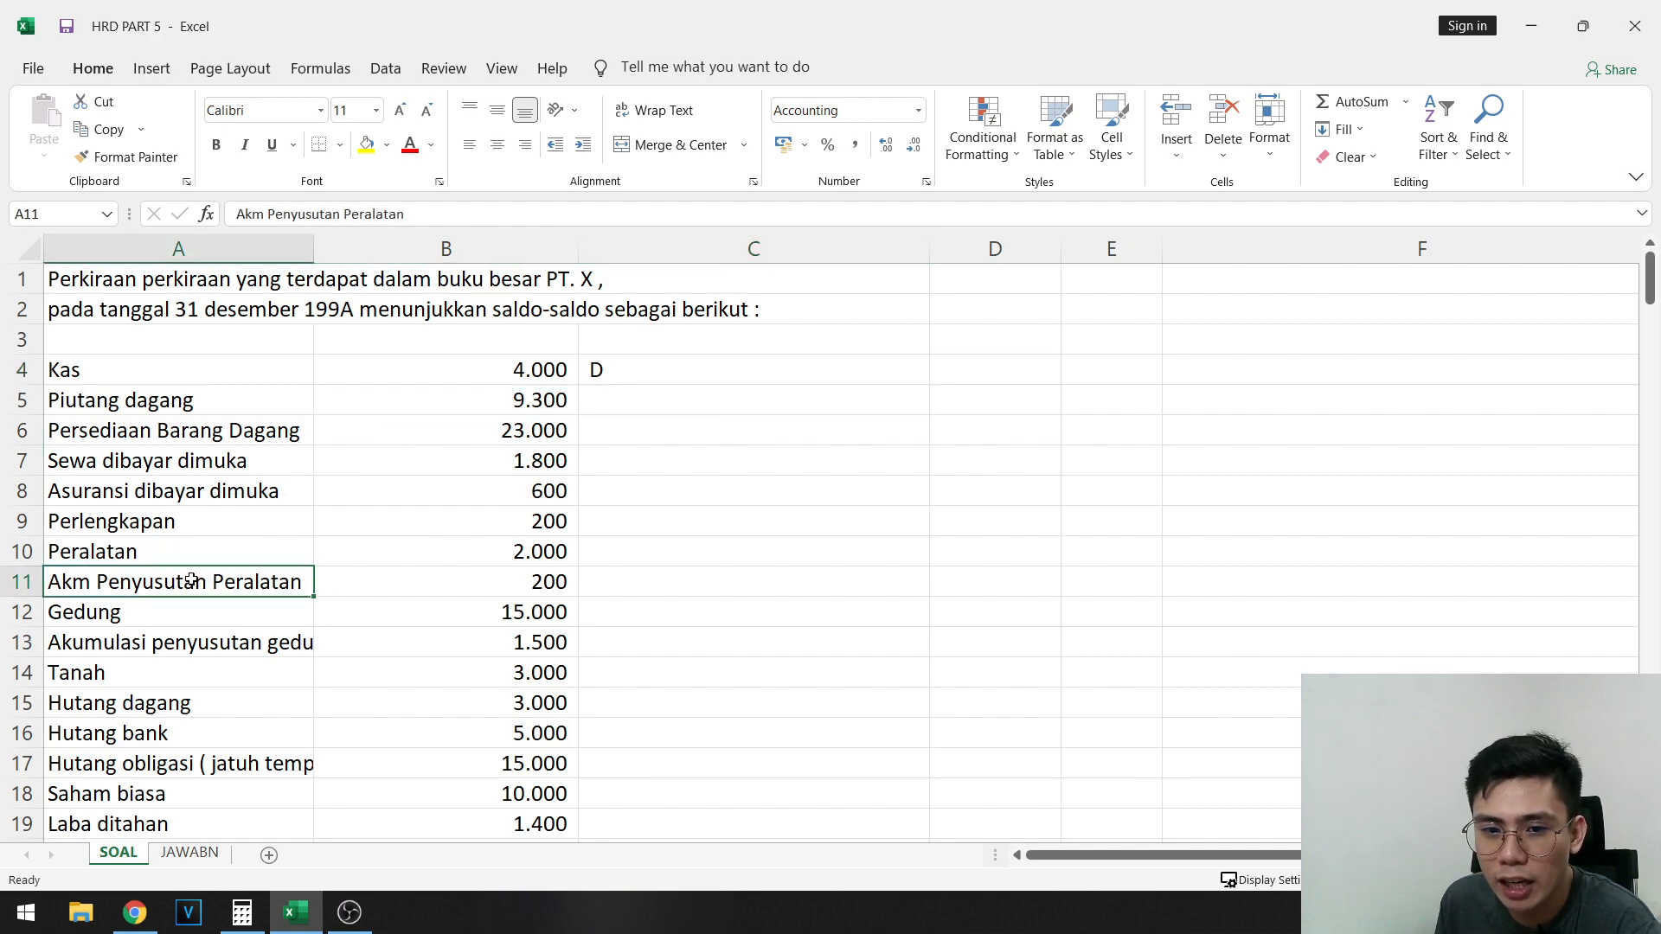
pyautogui.click(215, 636)
pyautogui.click(226, 584)
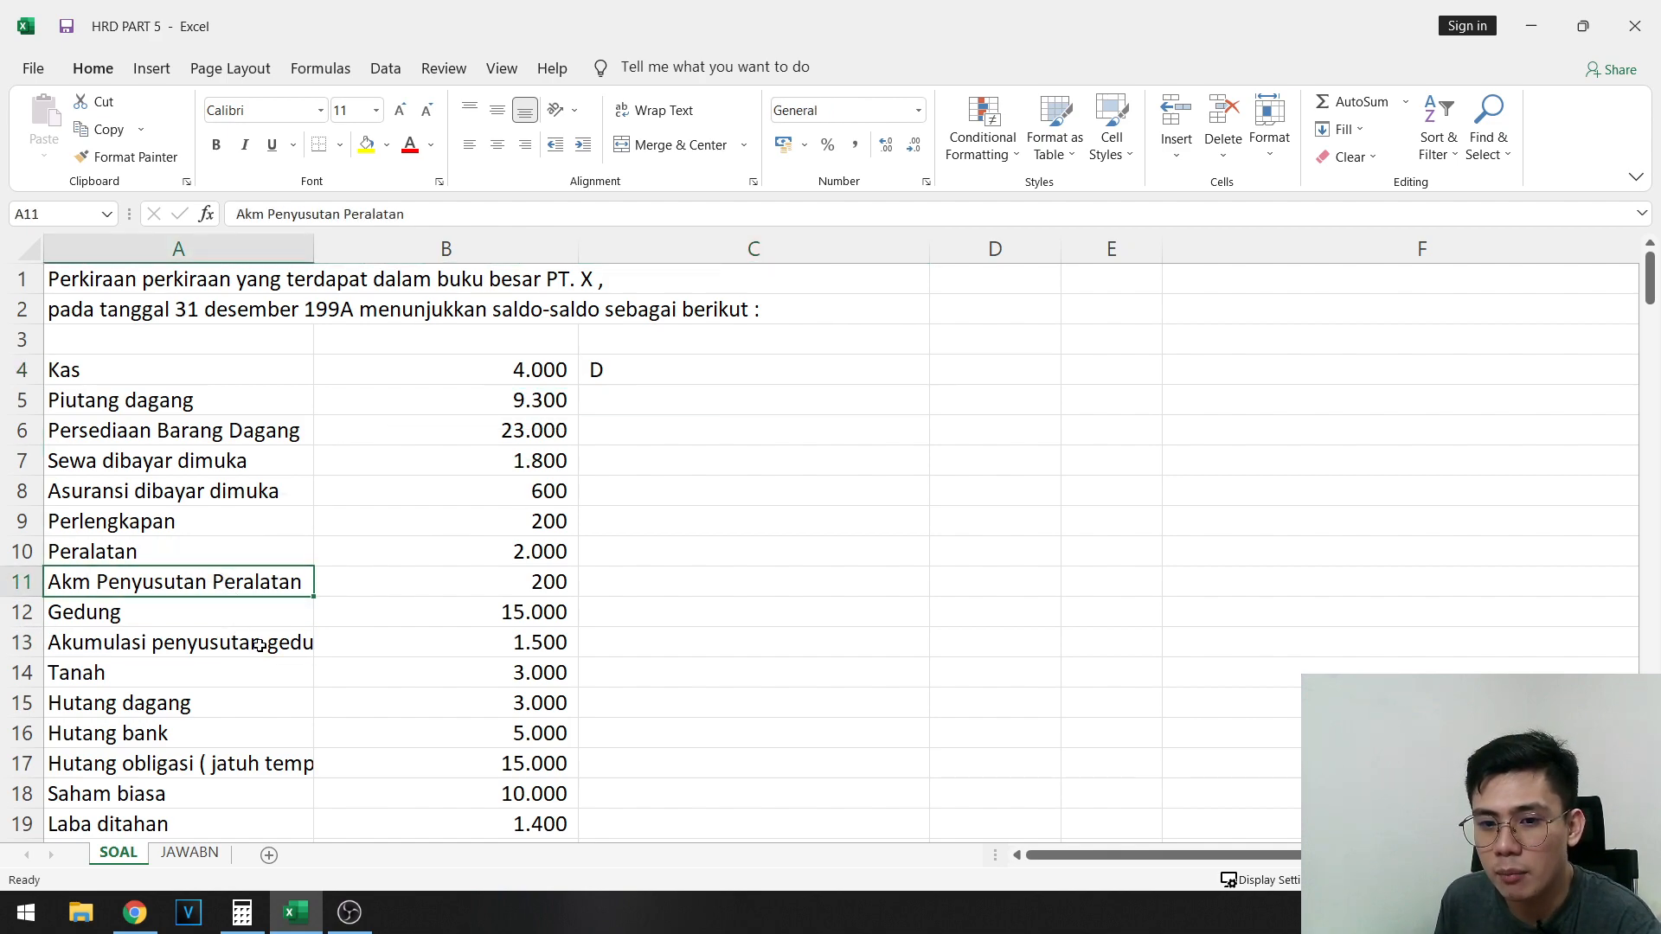
pyautogui.click(347, 586)
pyautogui.click(640, 571)
pyautogui.write('K')
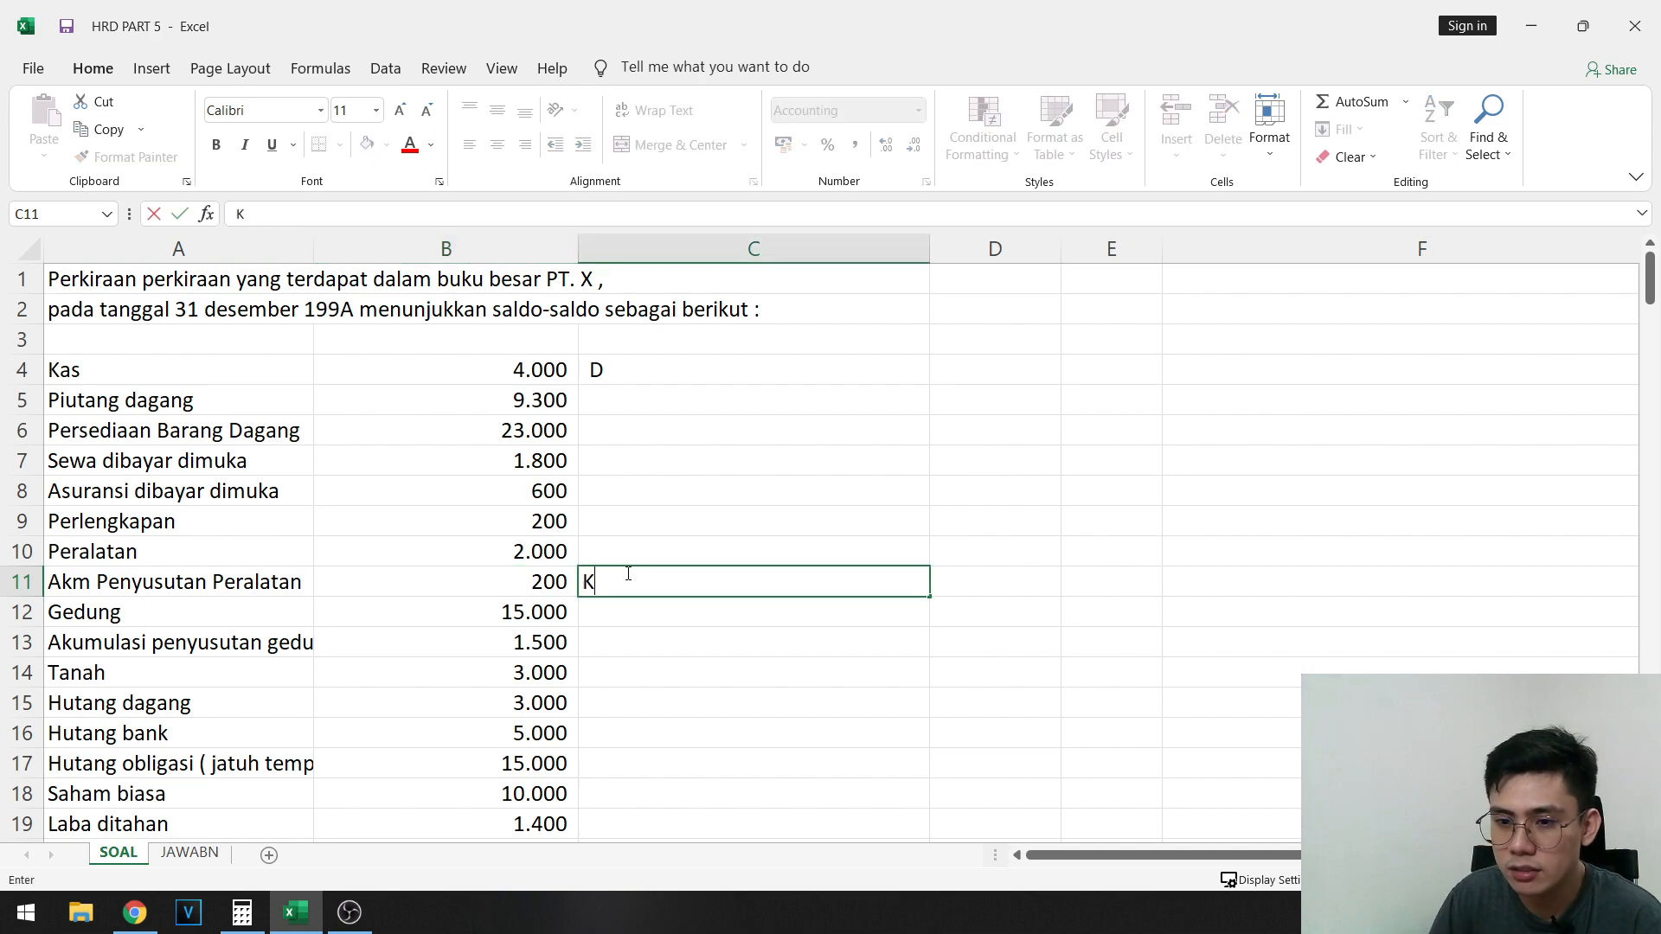
pyautogui.press('Return')
pyautogui.press('Return')
pyautogui.write('K')
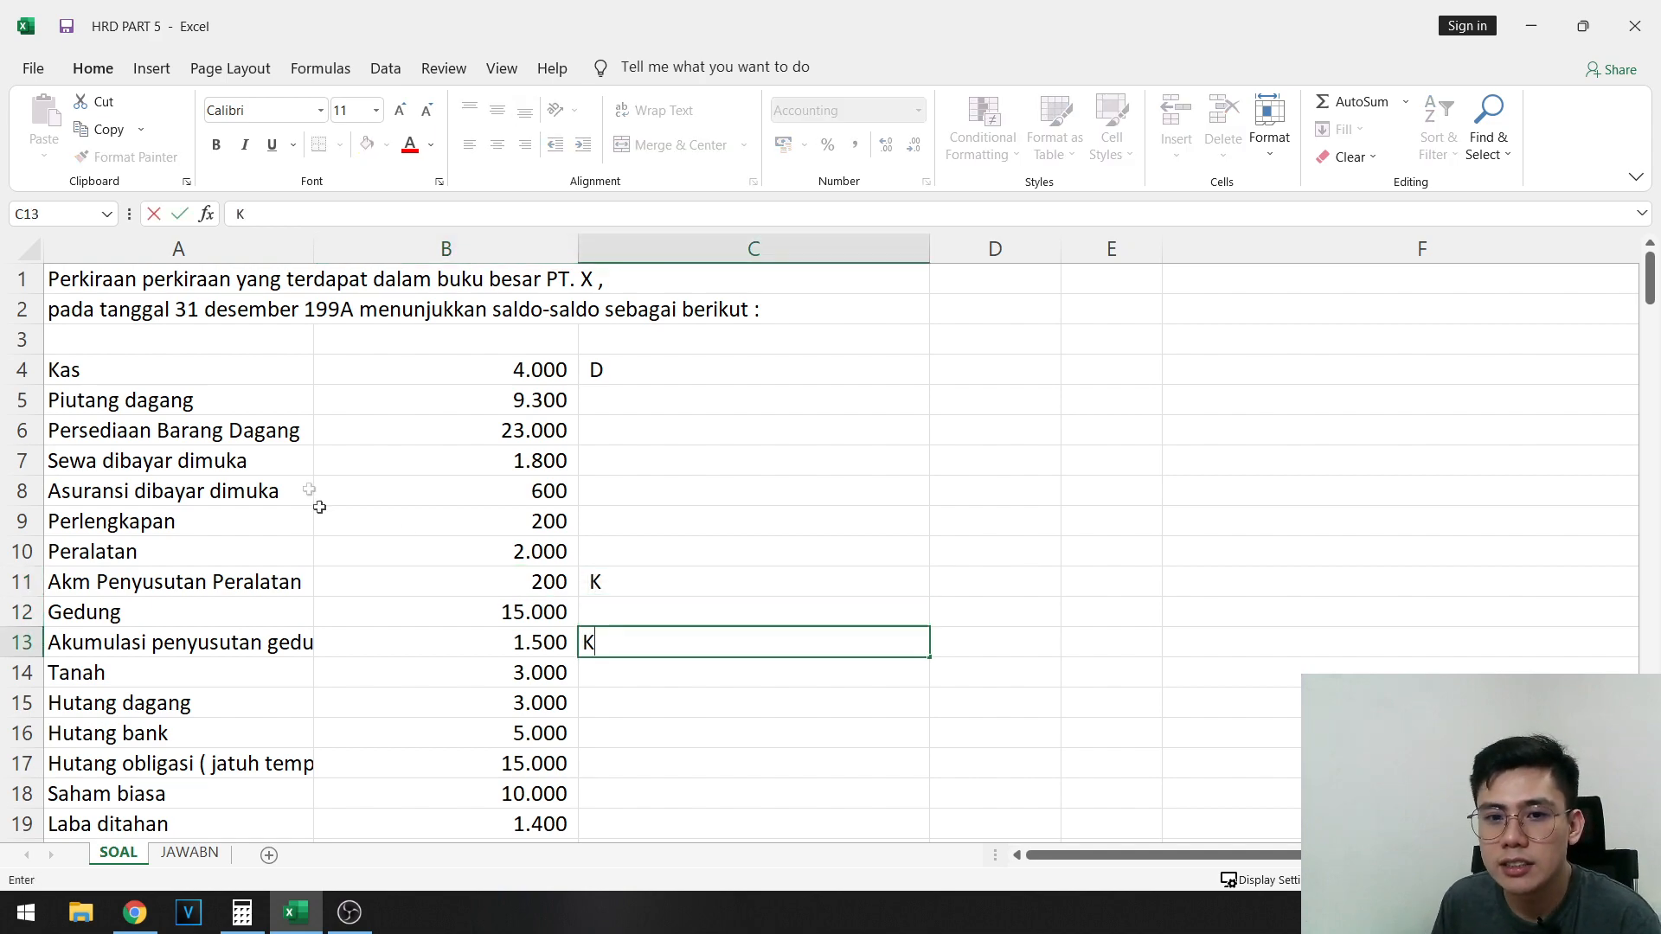
# - Copy the D mark from C4 to C5:C10, C12 and C14 for the remaining asset accounts down to Tanah
pyautogui.moveTo(278, 399); pyautogui.dragTo(635, 563)
pyautogui.click(597, 370)
pyautogui.hotkey('ctrl', 'c')
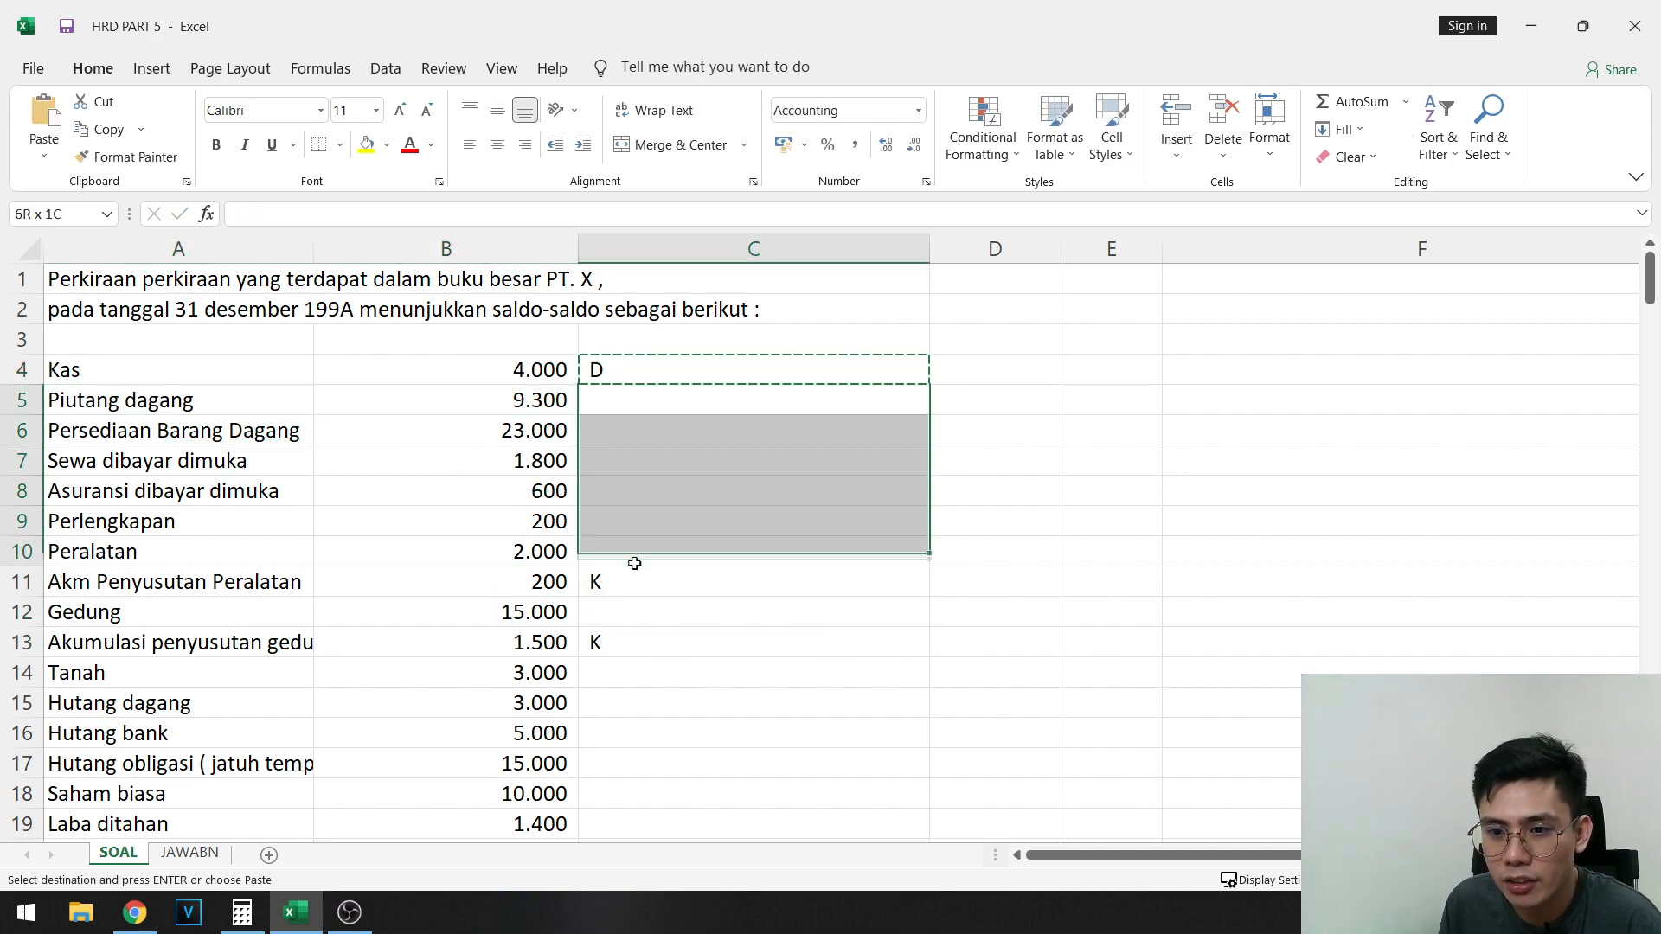
pyautogui.hotkey('ctrl', 'v')
pyautogui.click(606, 619)
pyautogui.hotkey('ctrl', 'v')
pyautogui.click(628, 665)
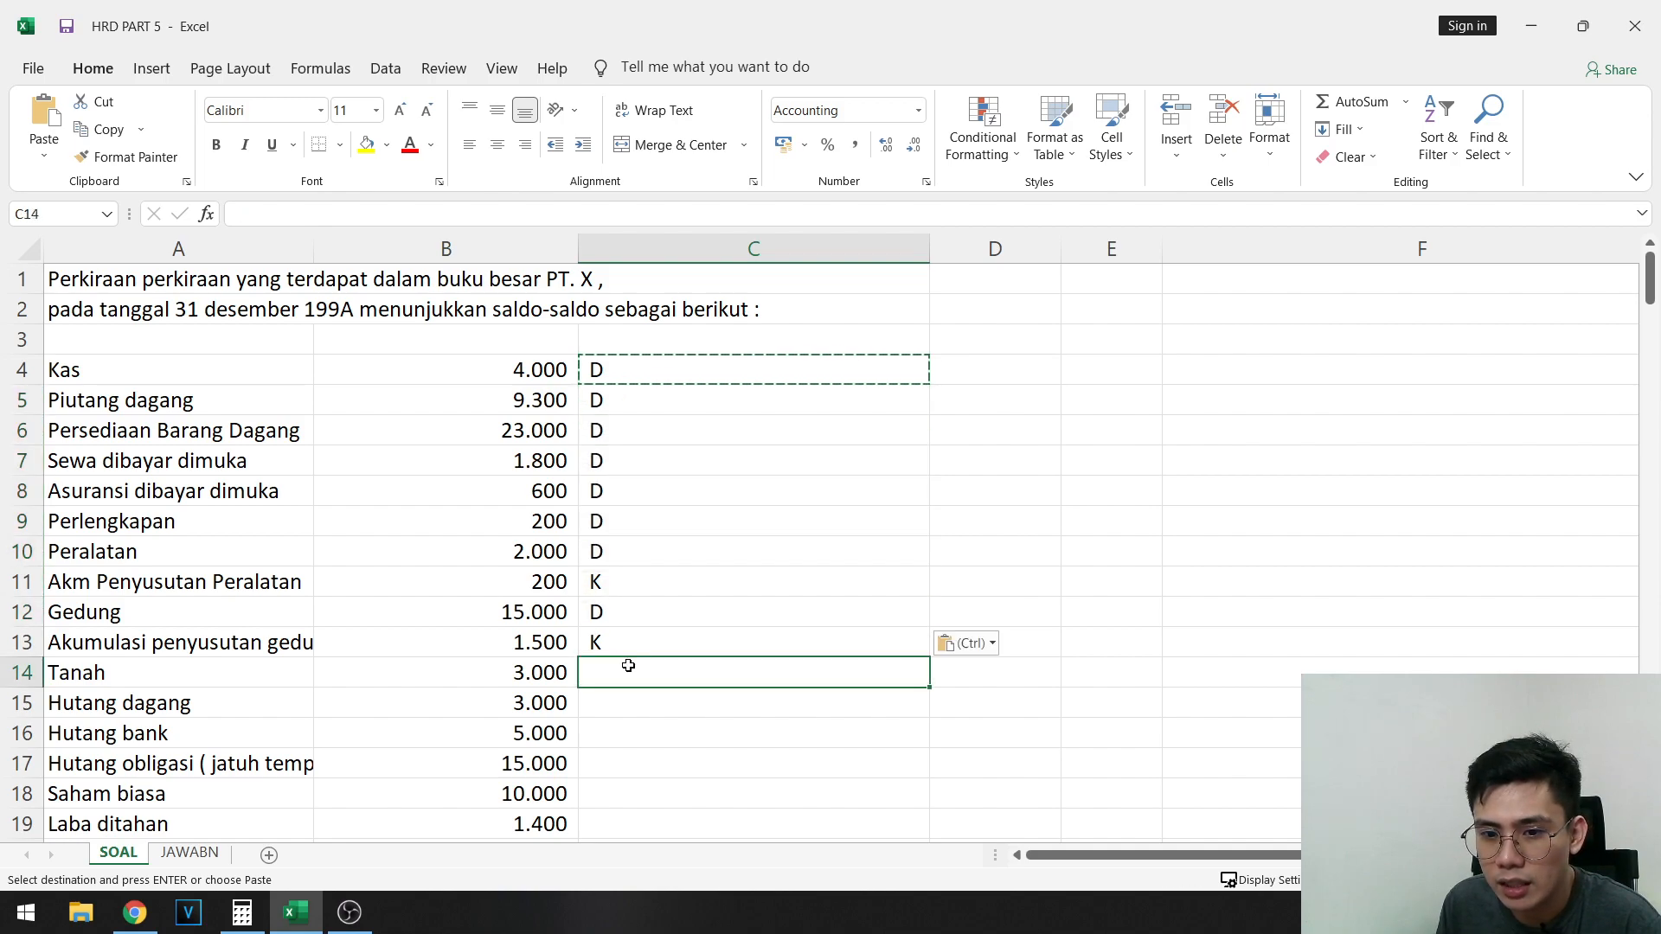
pyautogui.hotkey('ctrl', 'v')
# - Mark the Hutang dagang account as credit by entering K in cell C15
pyautogui.scroll(-1, 296, 579)
pyautogui.moveTo(245, 614); pyautogui.dragTo(636, 605)
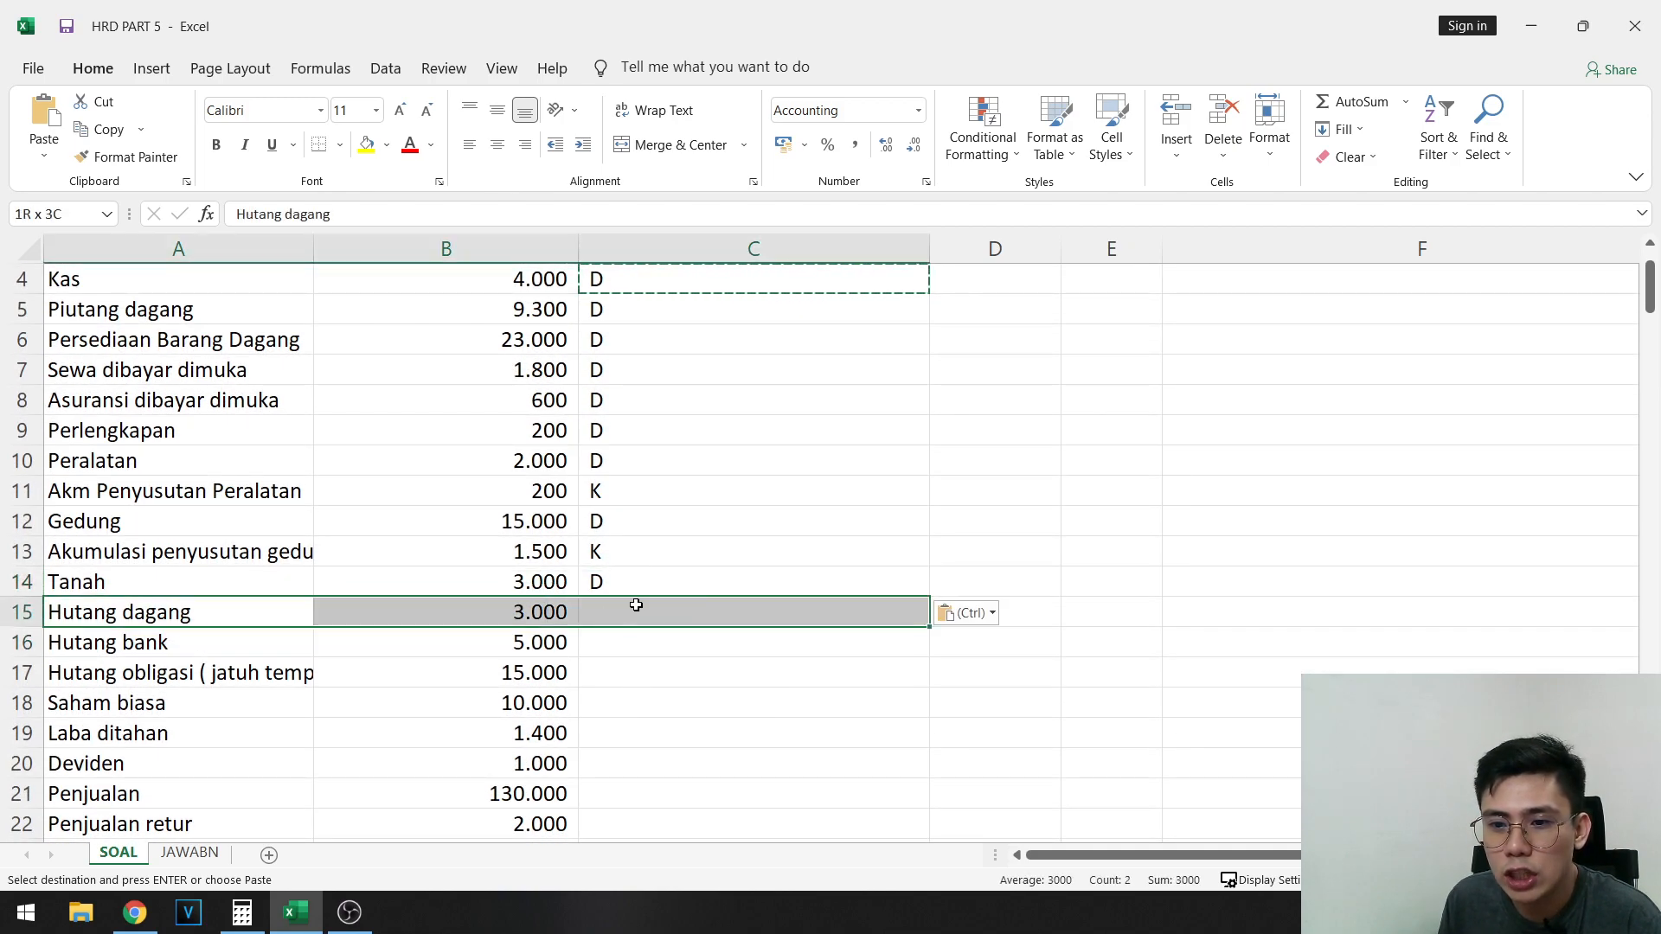
pyautogui.click(636, 605)
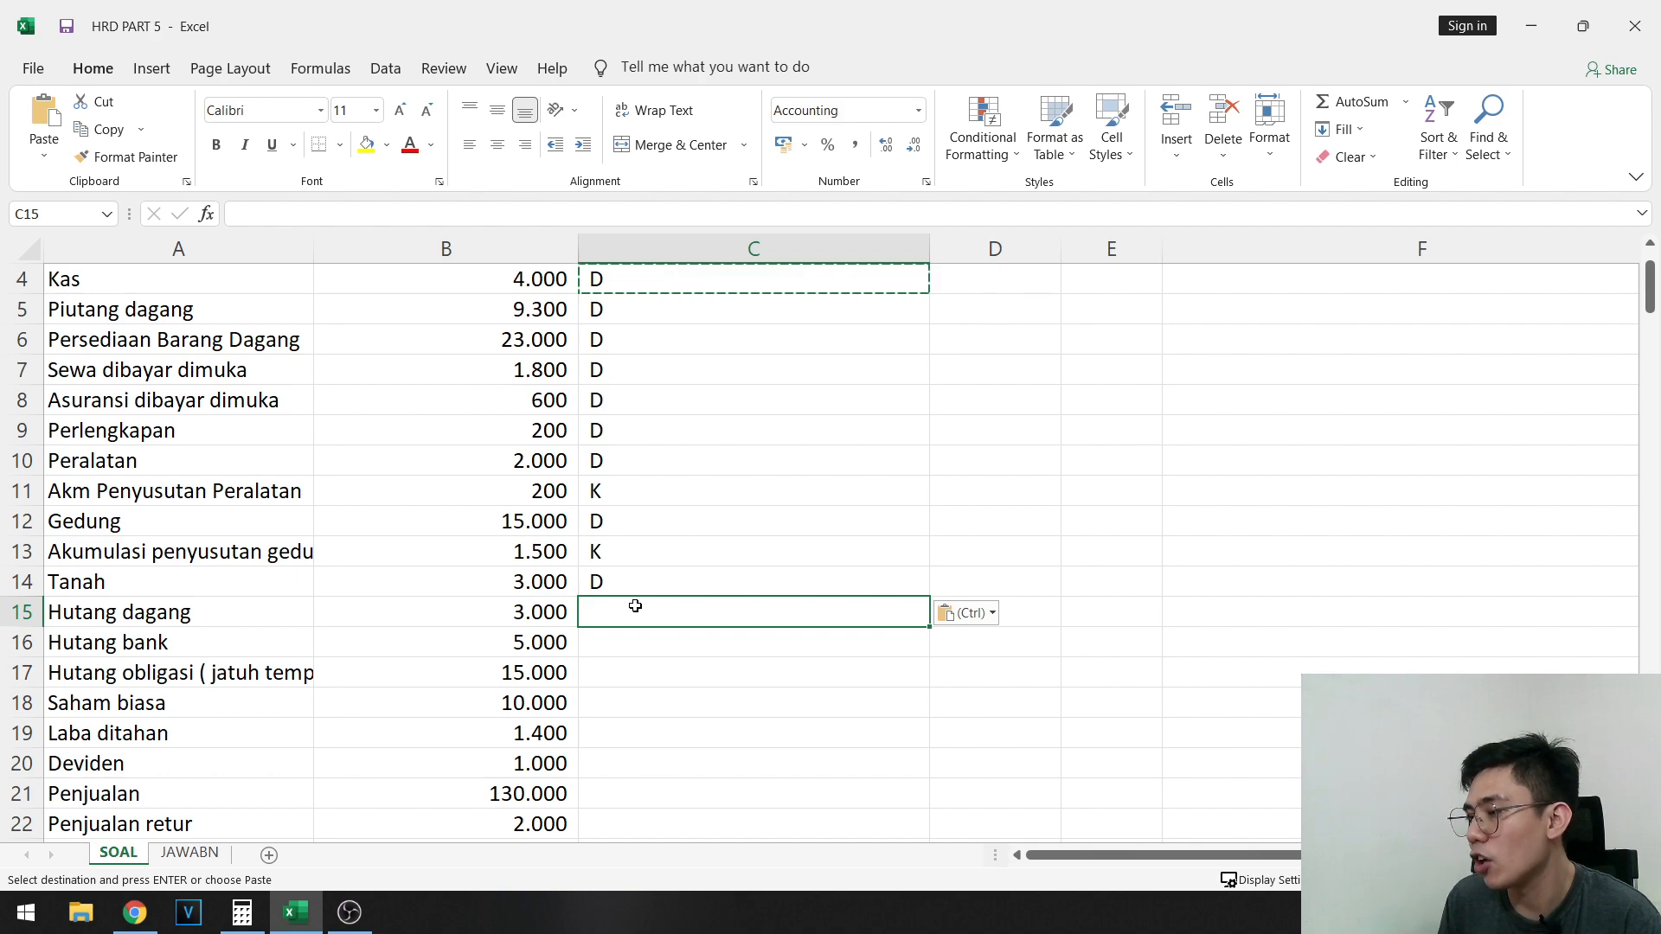
pyautogui.write('K')
pyautogui.press('Return')
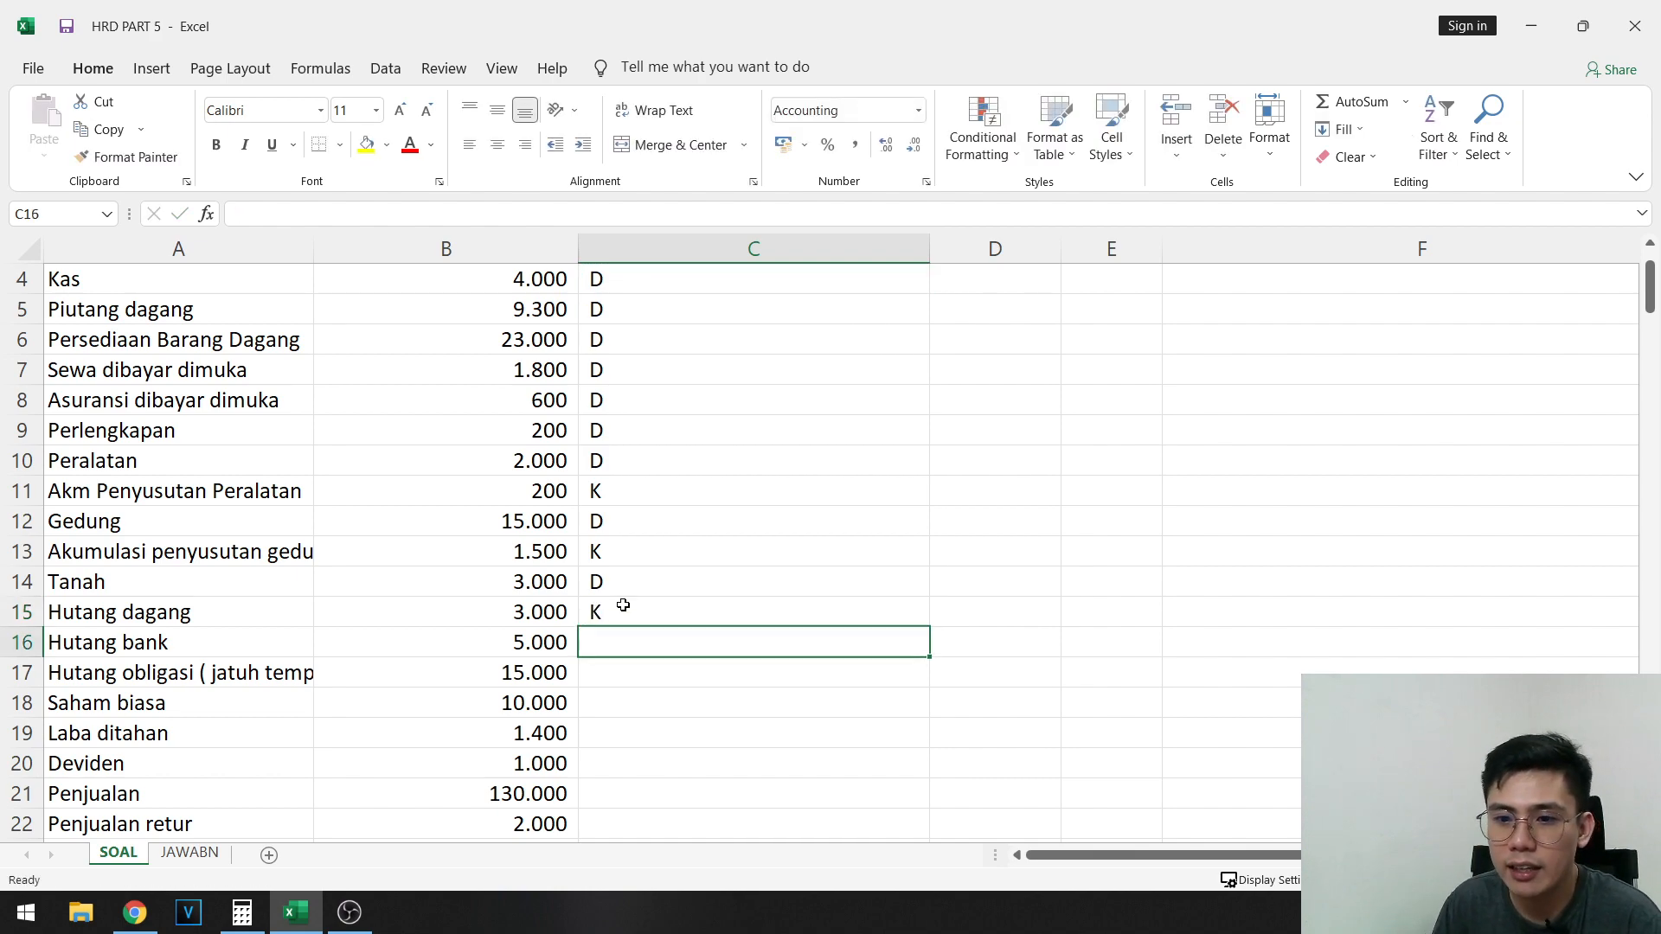
# - Copy the K mark from C15 to C16:C17 for Hutang bank and Hutang obligasi
pyautogui.press('Up')
pyautogui.hotkey('ctrl', 'c')
pyautogui.press('Down')
pyautogui.press('Down')
pyautogui.press('Up')
pyautogui.hotkey('ctrl', 'v')
pyautogui.press('Down')
pyautogui.hotkey('ctrl', 'v')
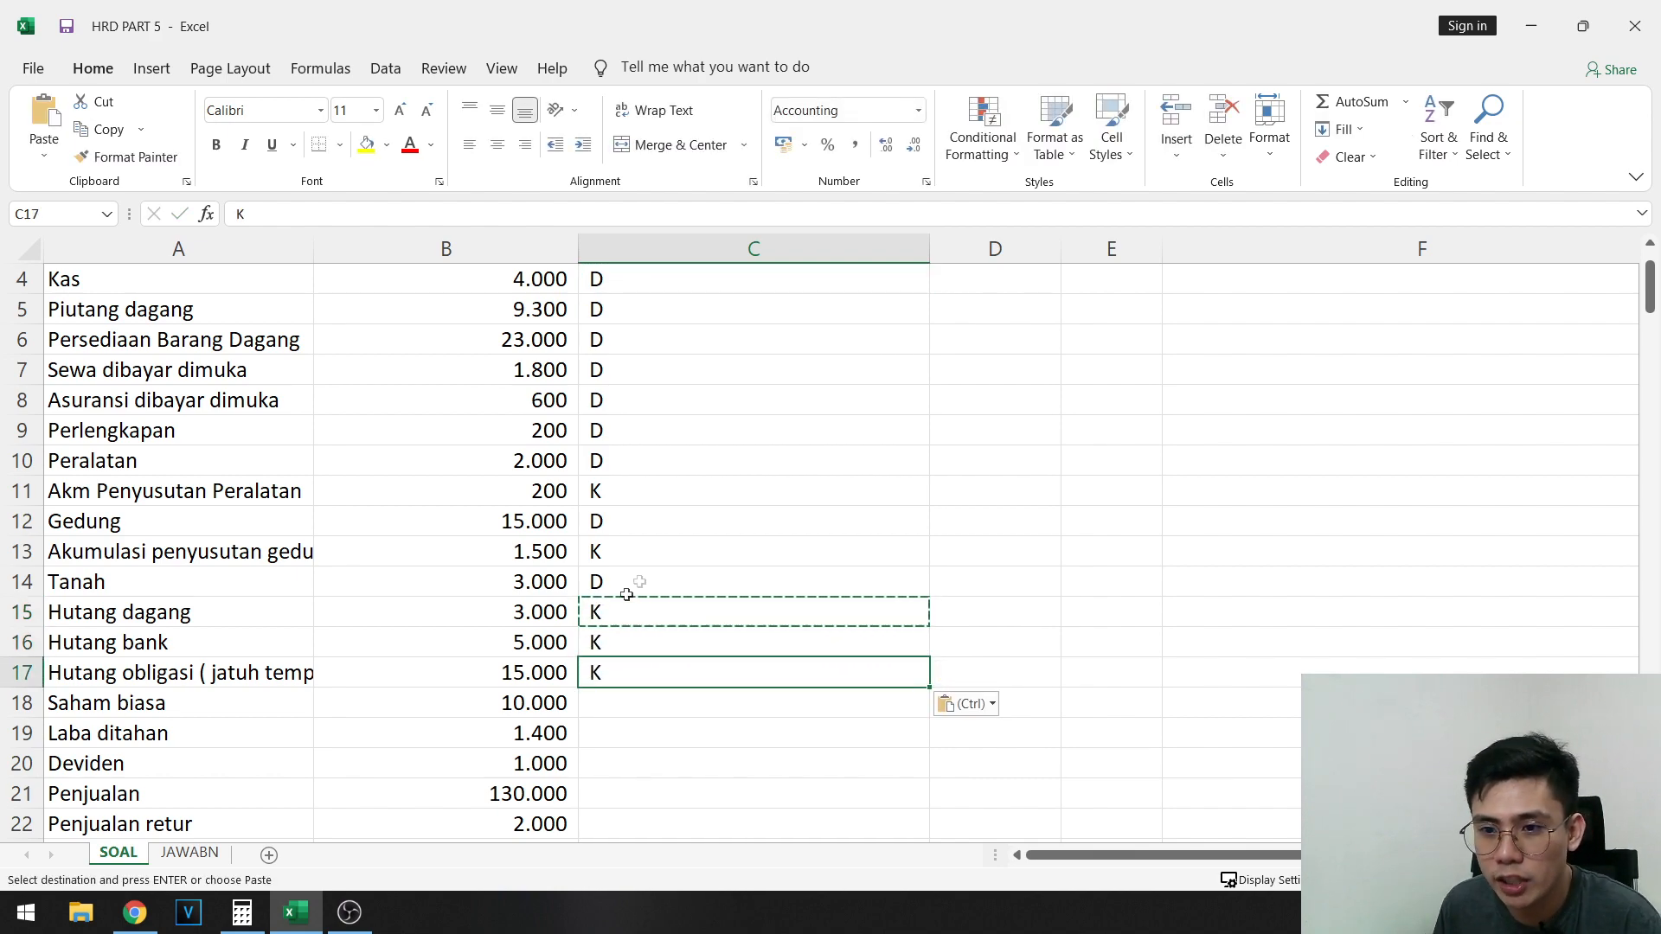
# - Review the debit and credit marks in C4:C17, and examine the Saham biasa and Laba ditahan rows in A18:B19
pyautogui.scroll(1, 652, 490)
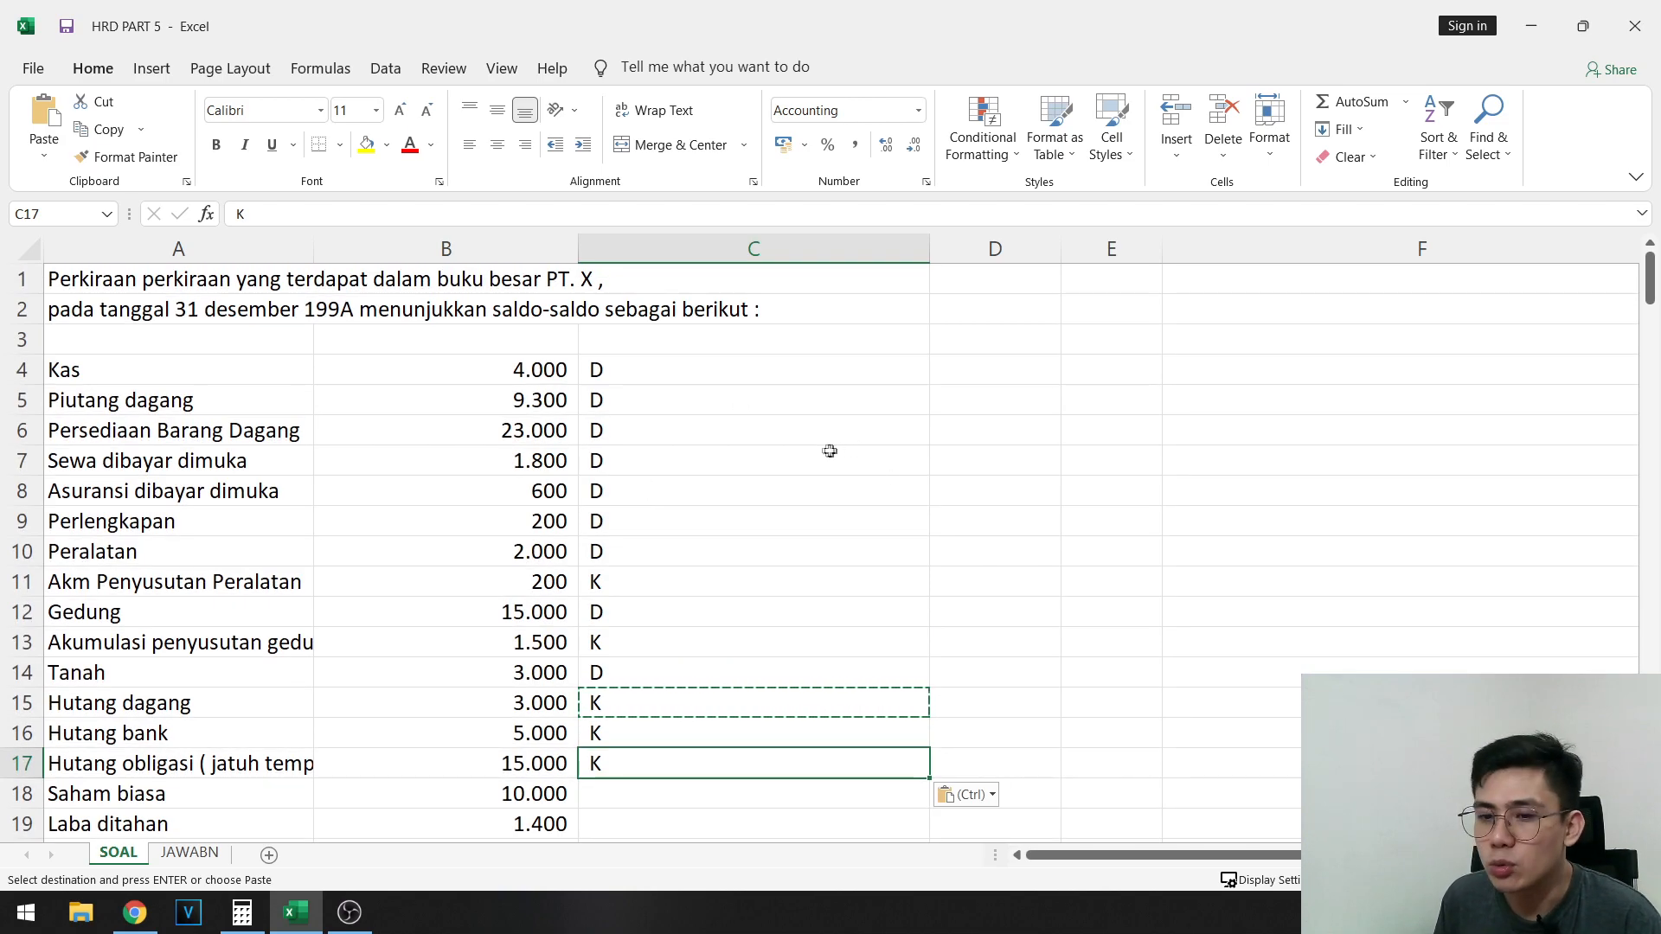
pyautogui.click(646, 389)
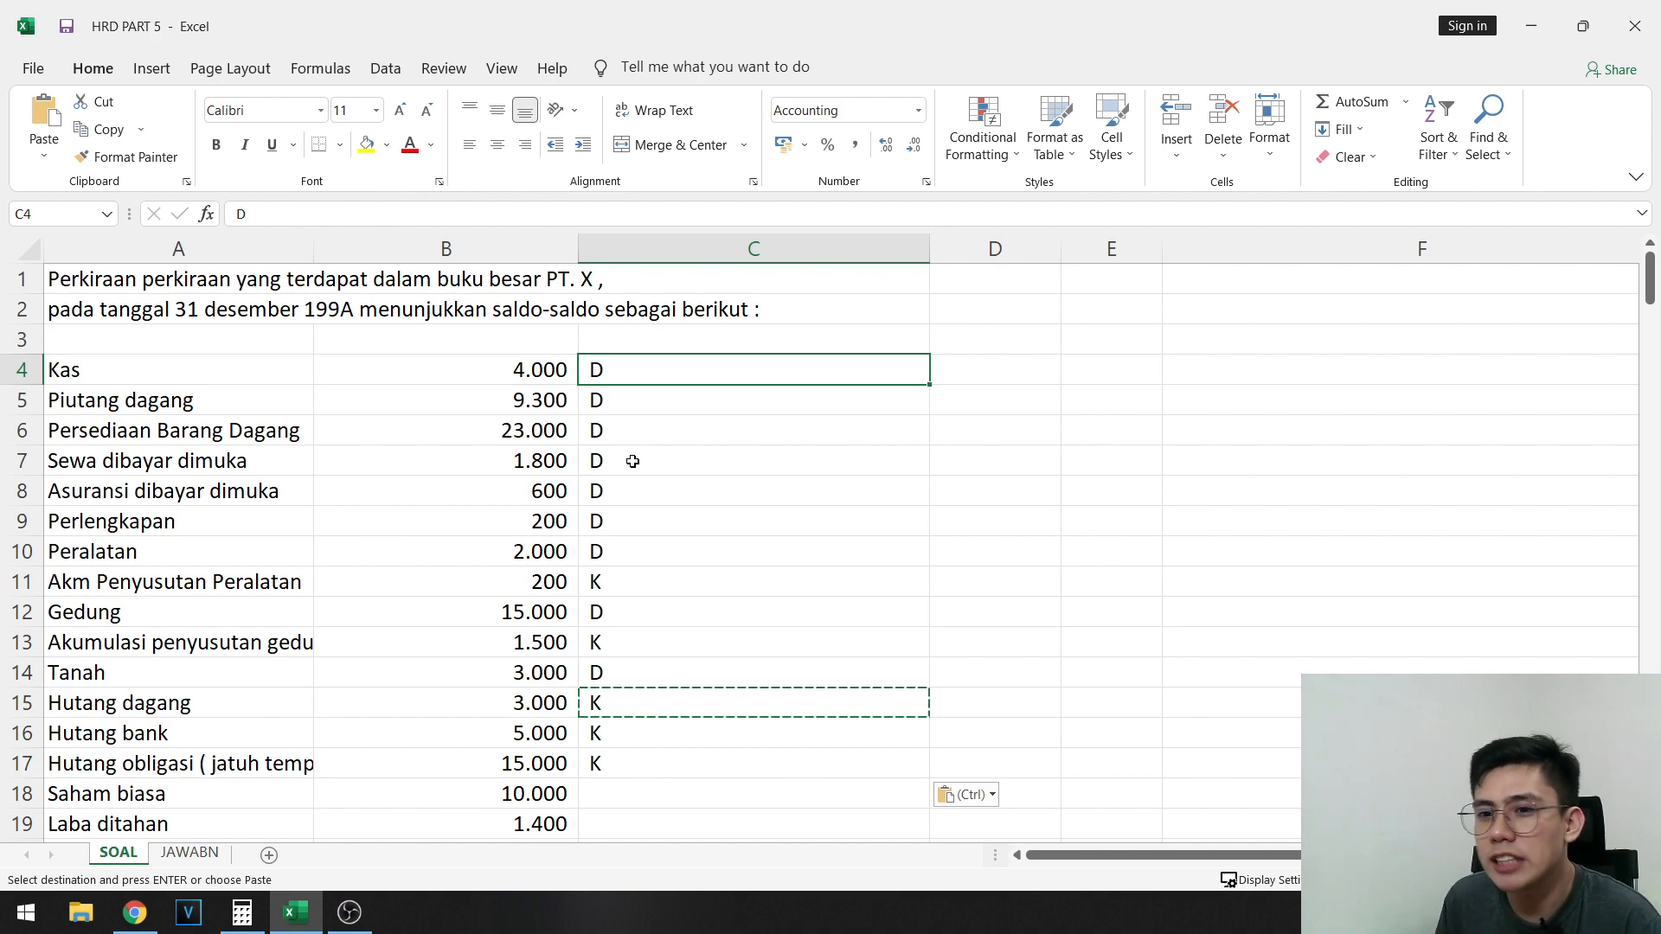
pyautogui.click(584, 461)
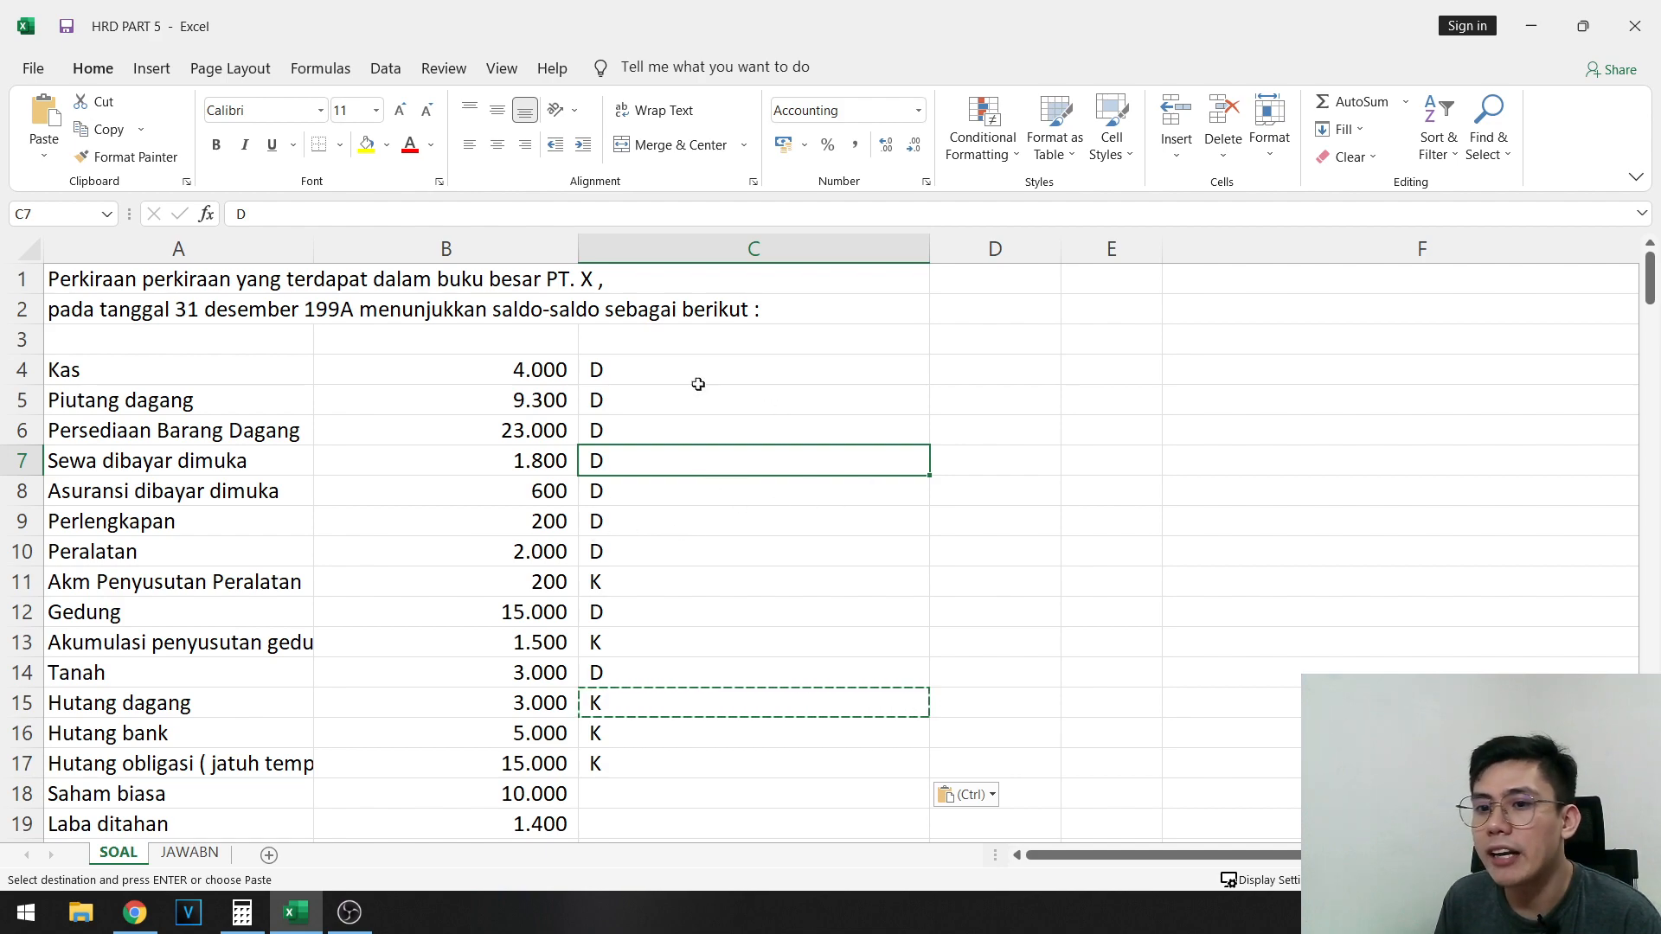
pyautogui.moveTo(698, 385); pyautogui.dragTo(654, 749)
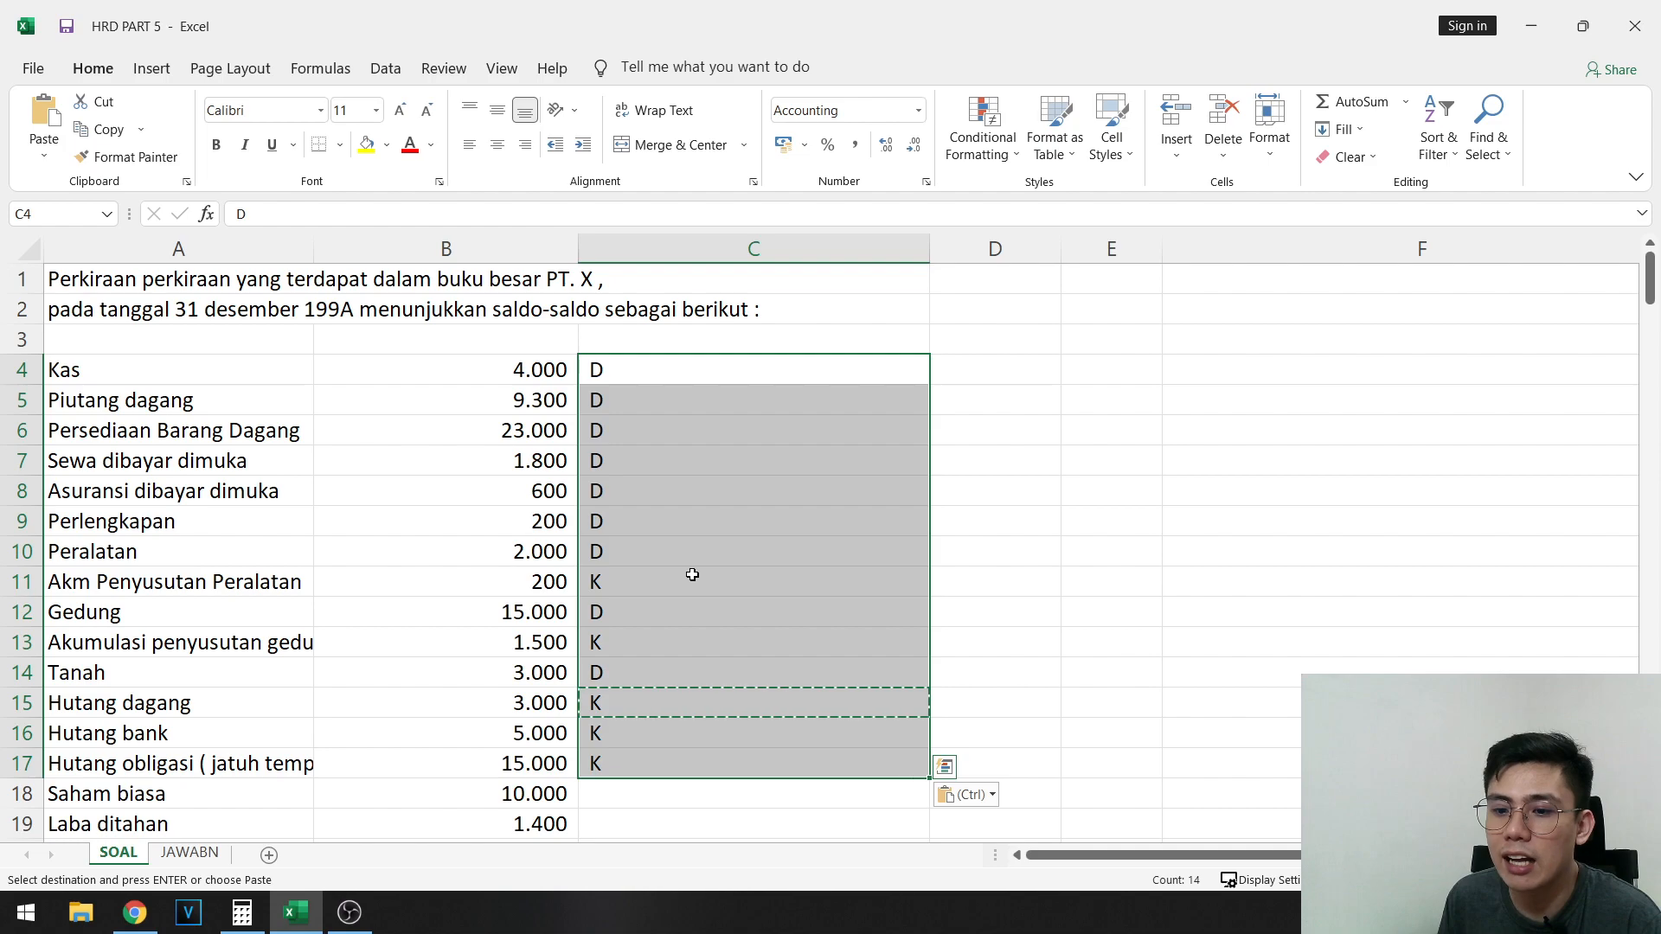
pyautogui.scroll(-3, 693, 574)
pyautogui.moveTo(192, 526); pyautogui.dragTo(398, 548)
pyautogui.click(277, 532)
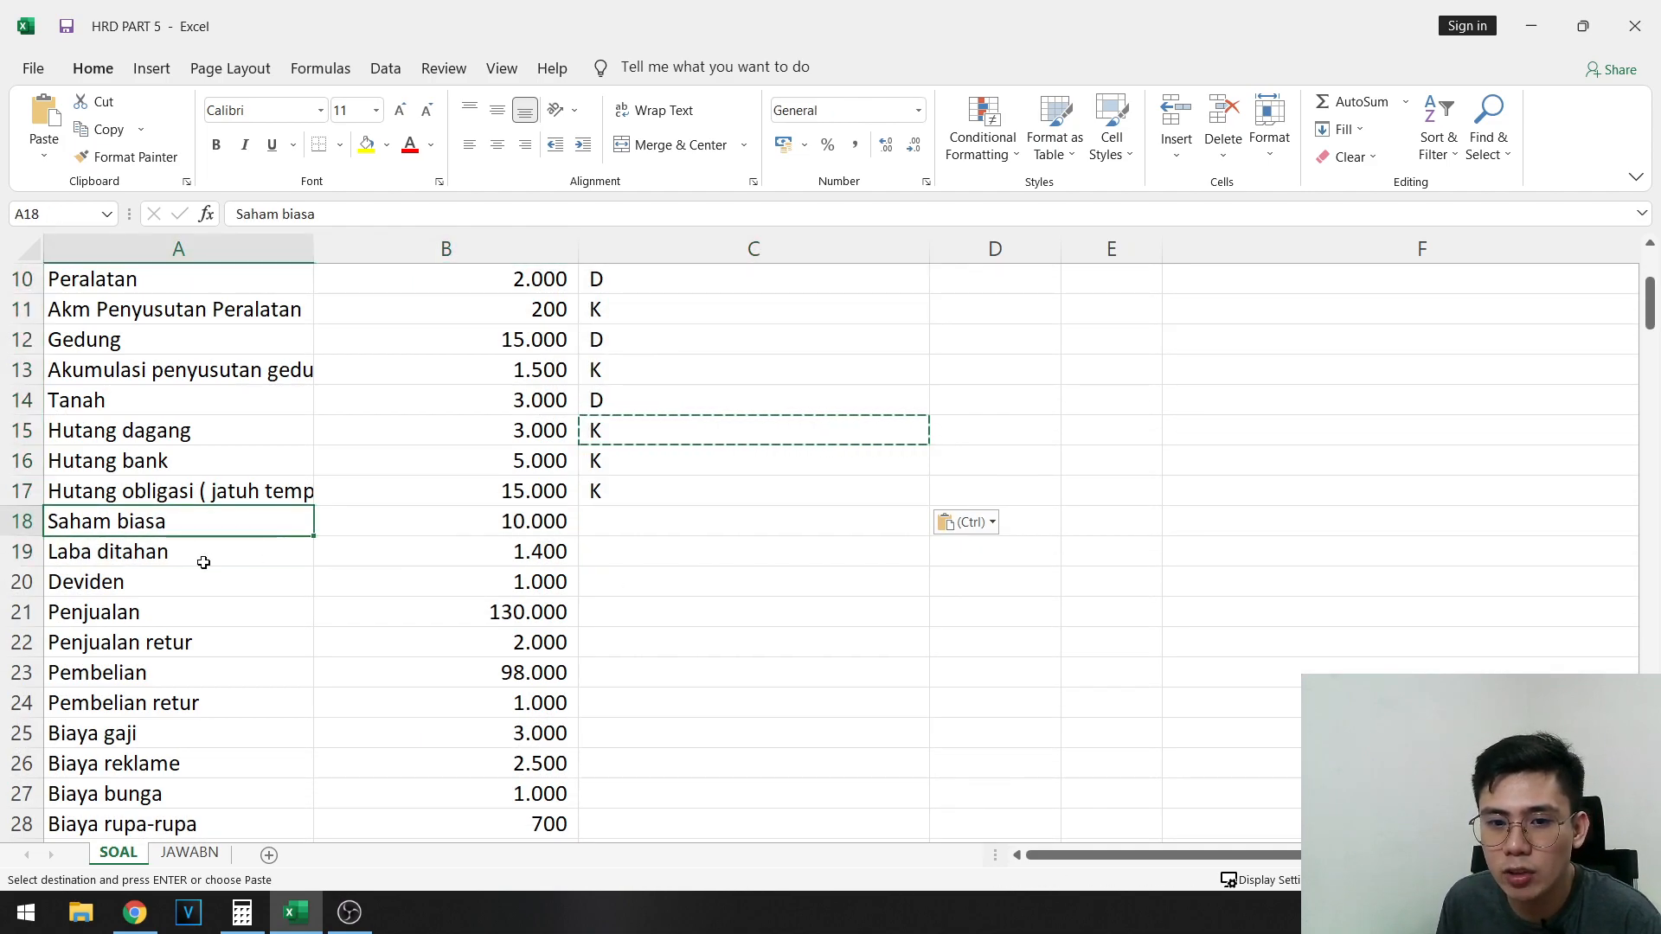
pyautogui.moveTo(203, 563); pyautogui.dragTo(563, 564)
pyautogui.scroll(3, 472, 527)
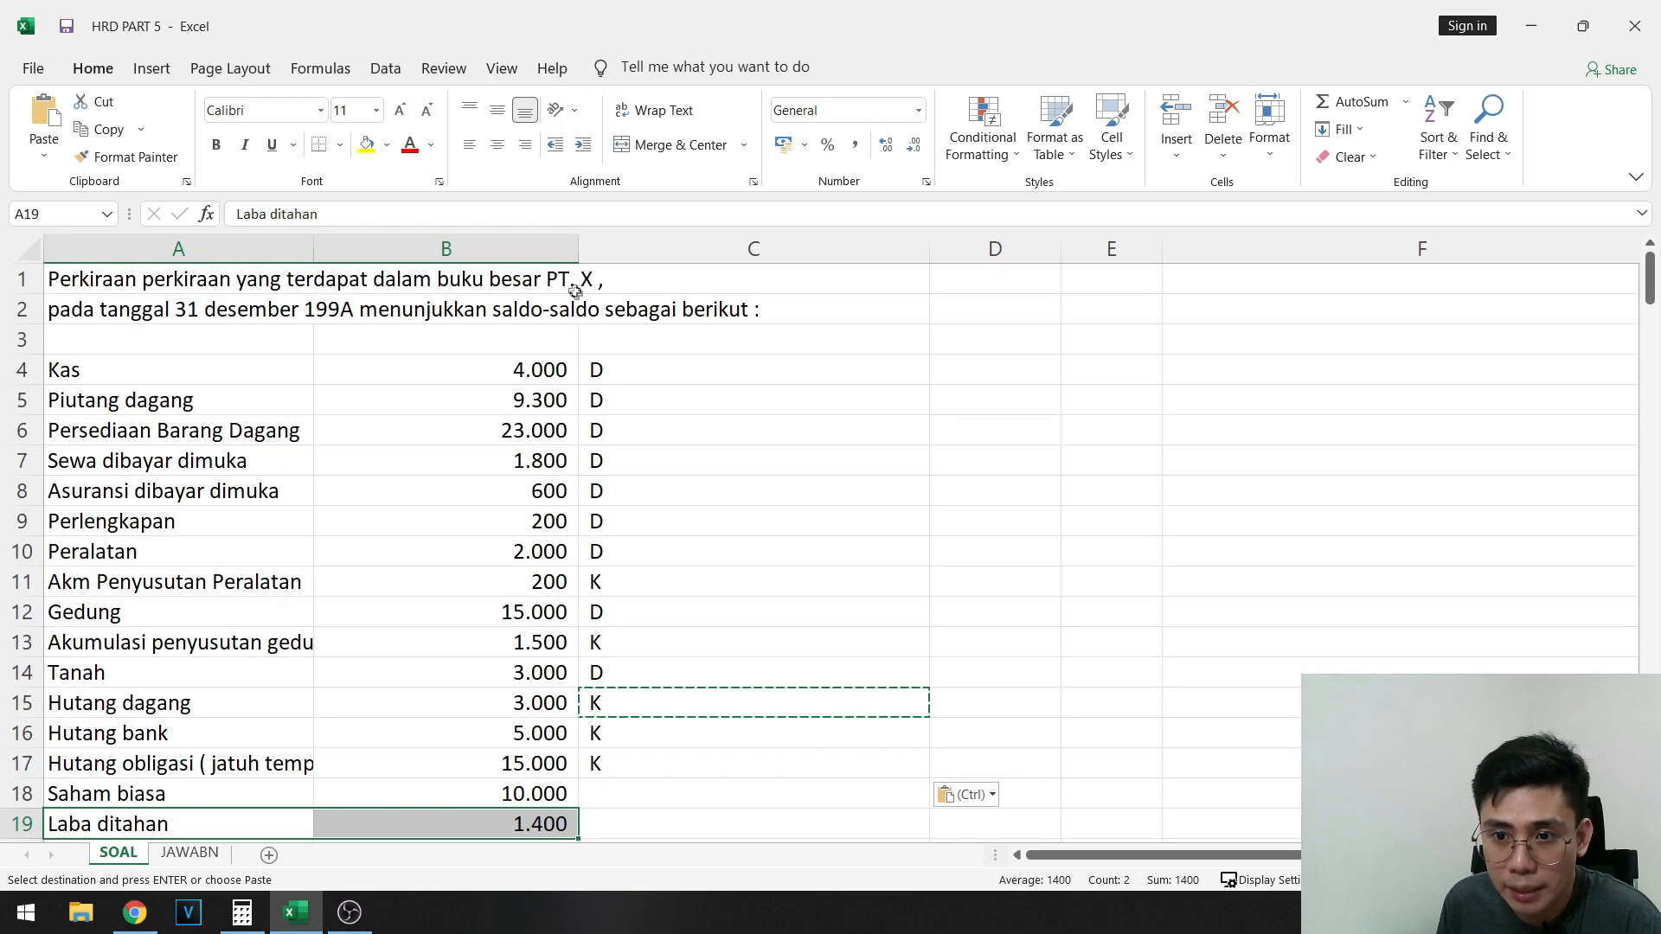
pyautogui.click(558, 279)
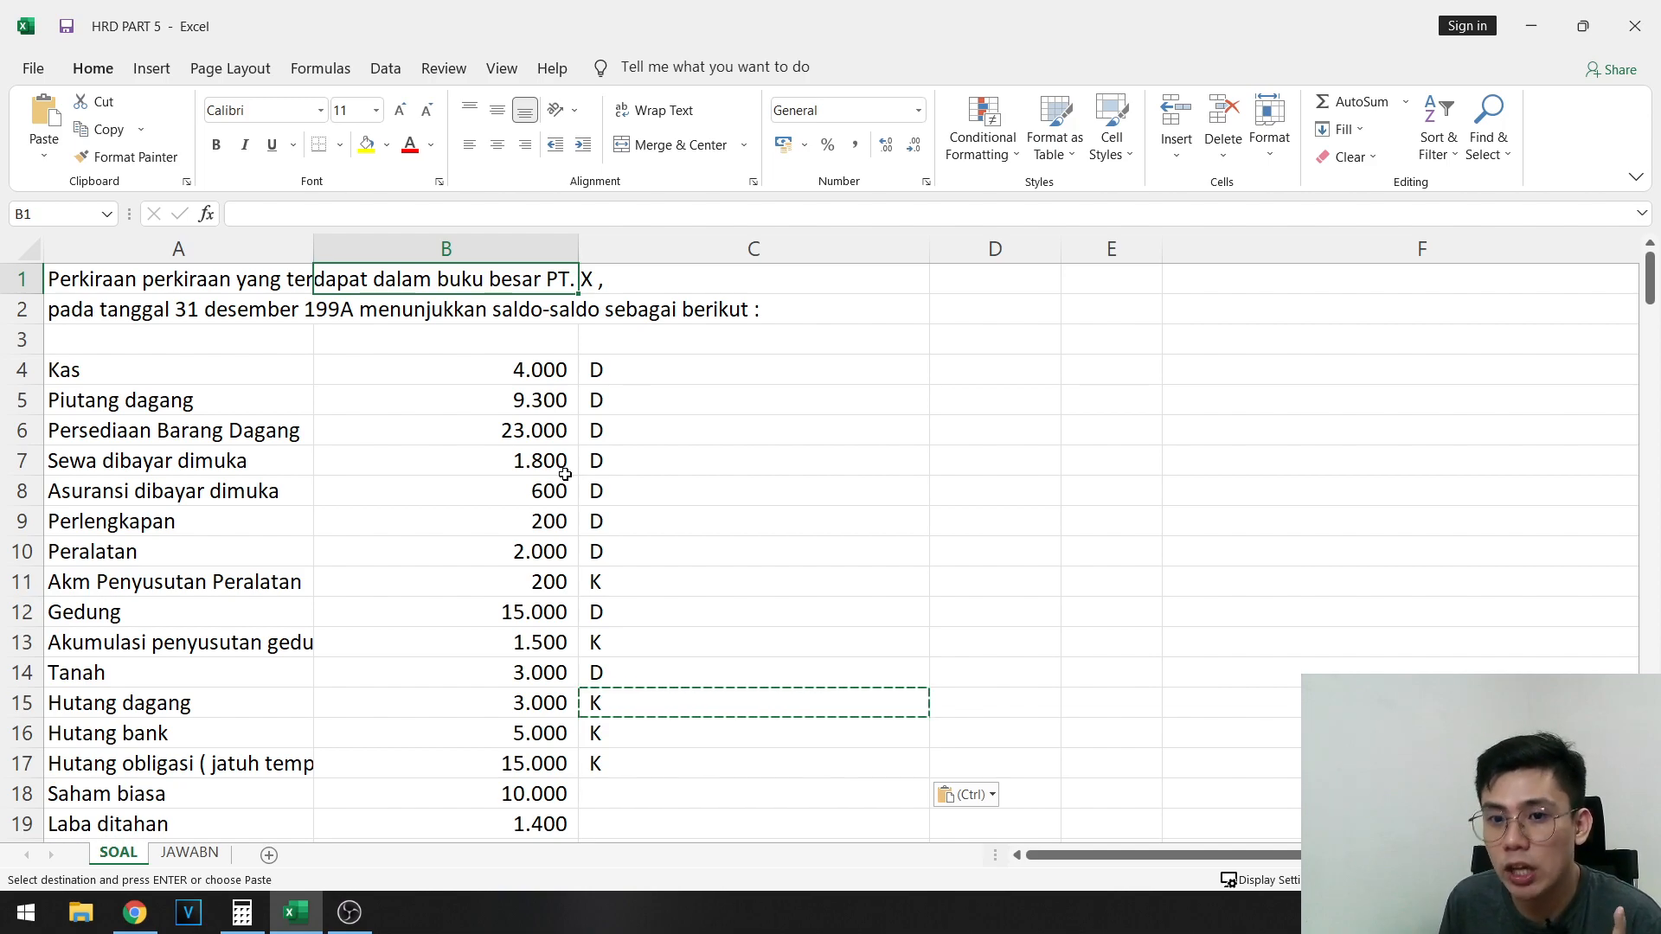
pyautogui.scroll(-1, 565, 474)
pyautogui.moveTo(148, 741); pyautogui.dragTo(371, 731)
pyautogui.click(387, 738)
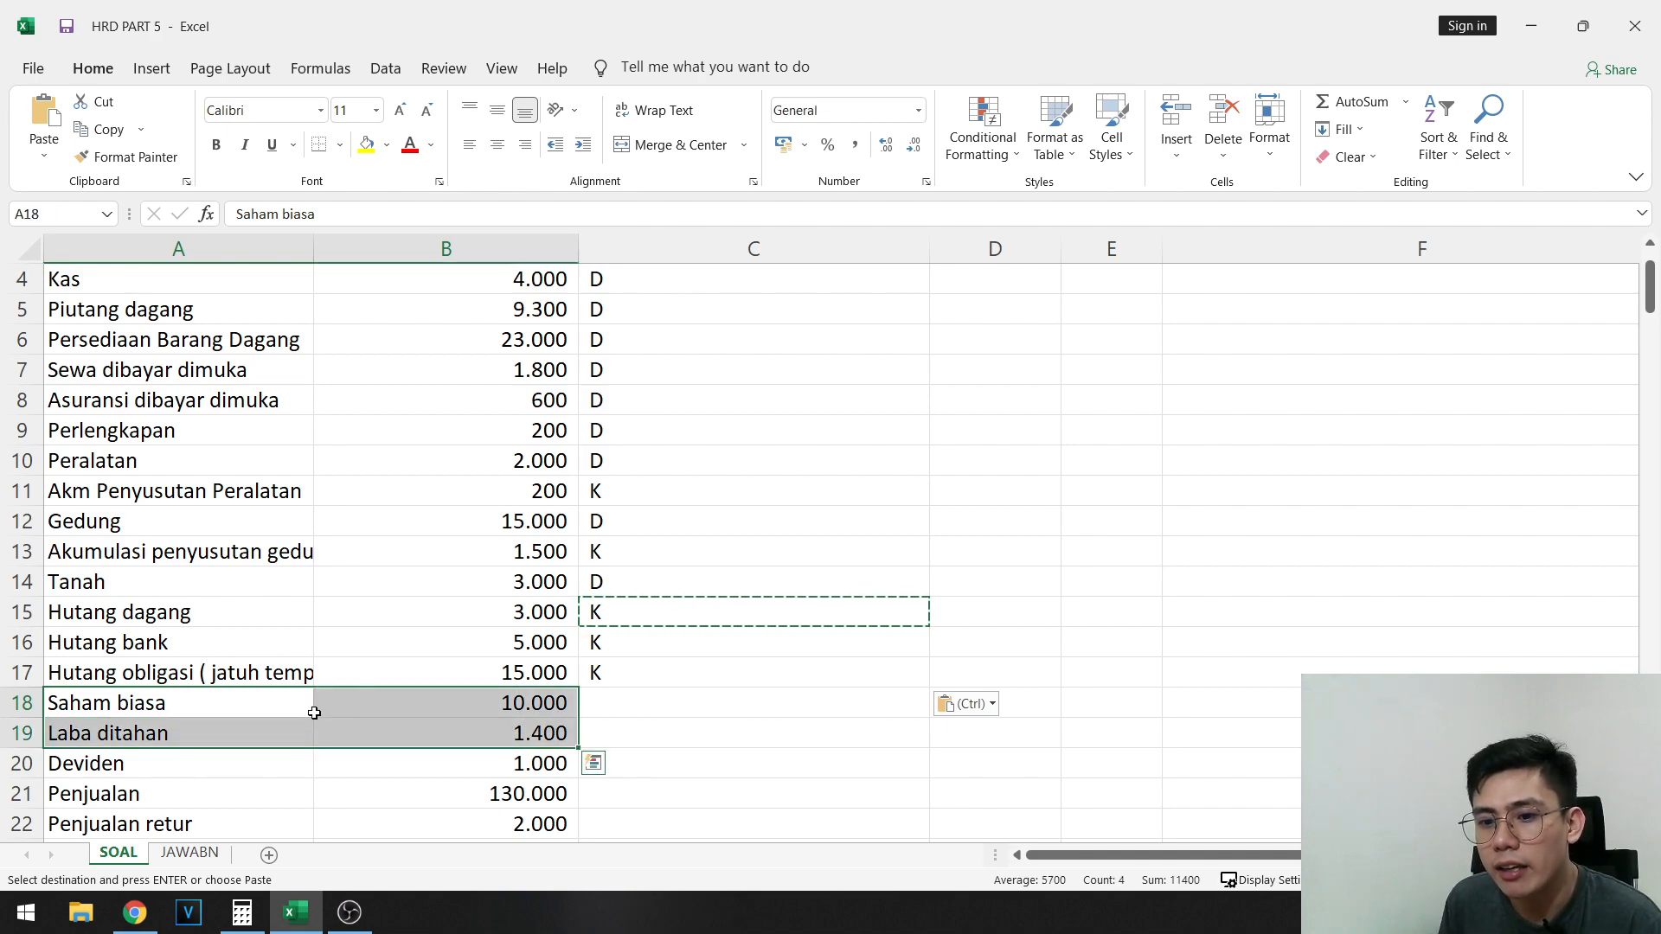
pyautogui.moveTo(191, 706); pyautogui.dragTo(408, 693)
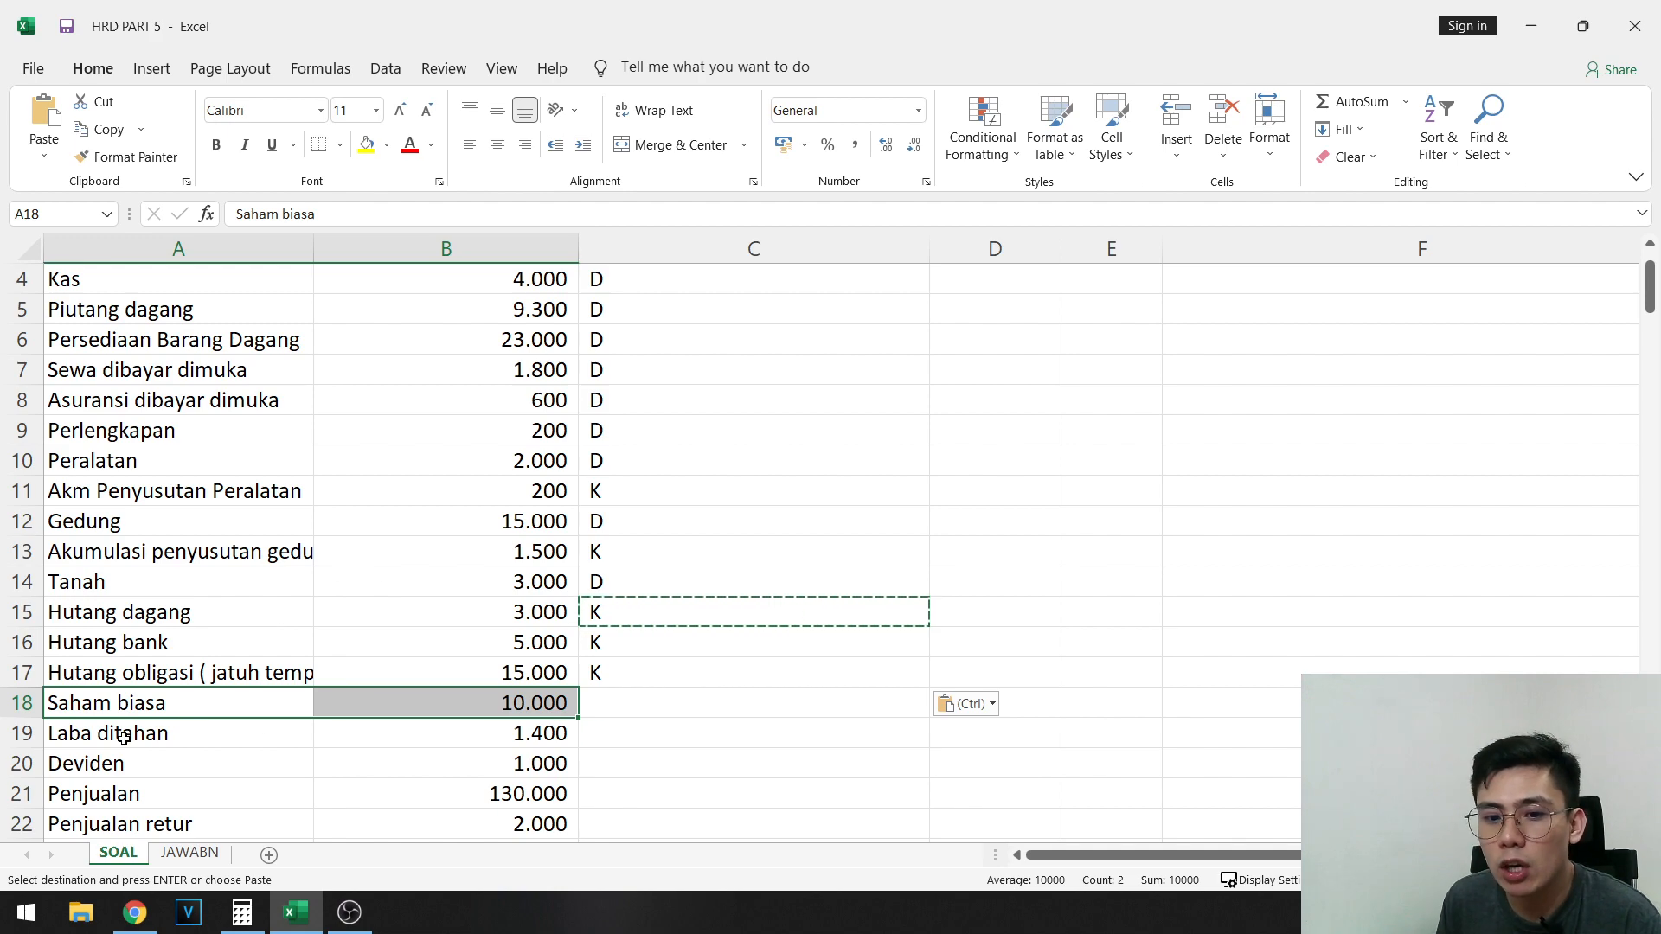
pyautogui.moveTo(121, 737); pyautogui.dragTo(439, 736)
pyautogui.moveTo(169, 728); pyautogui.dragTo(430, 742)
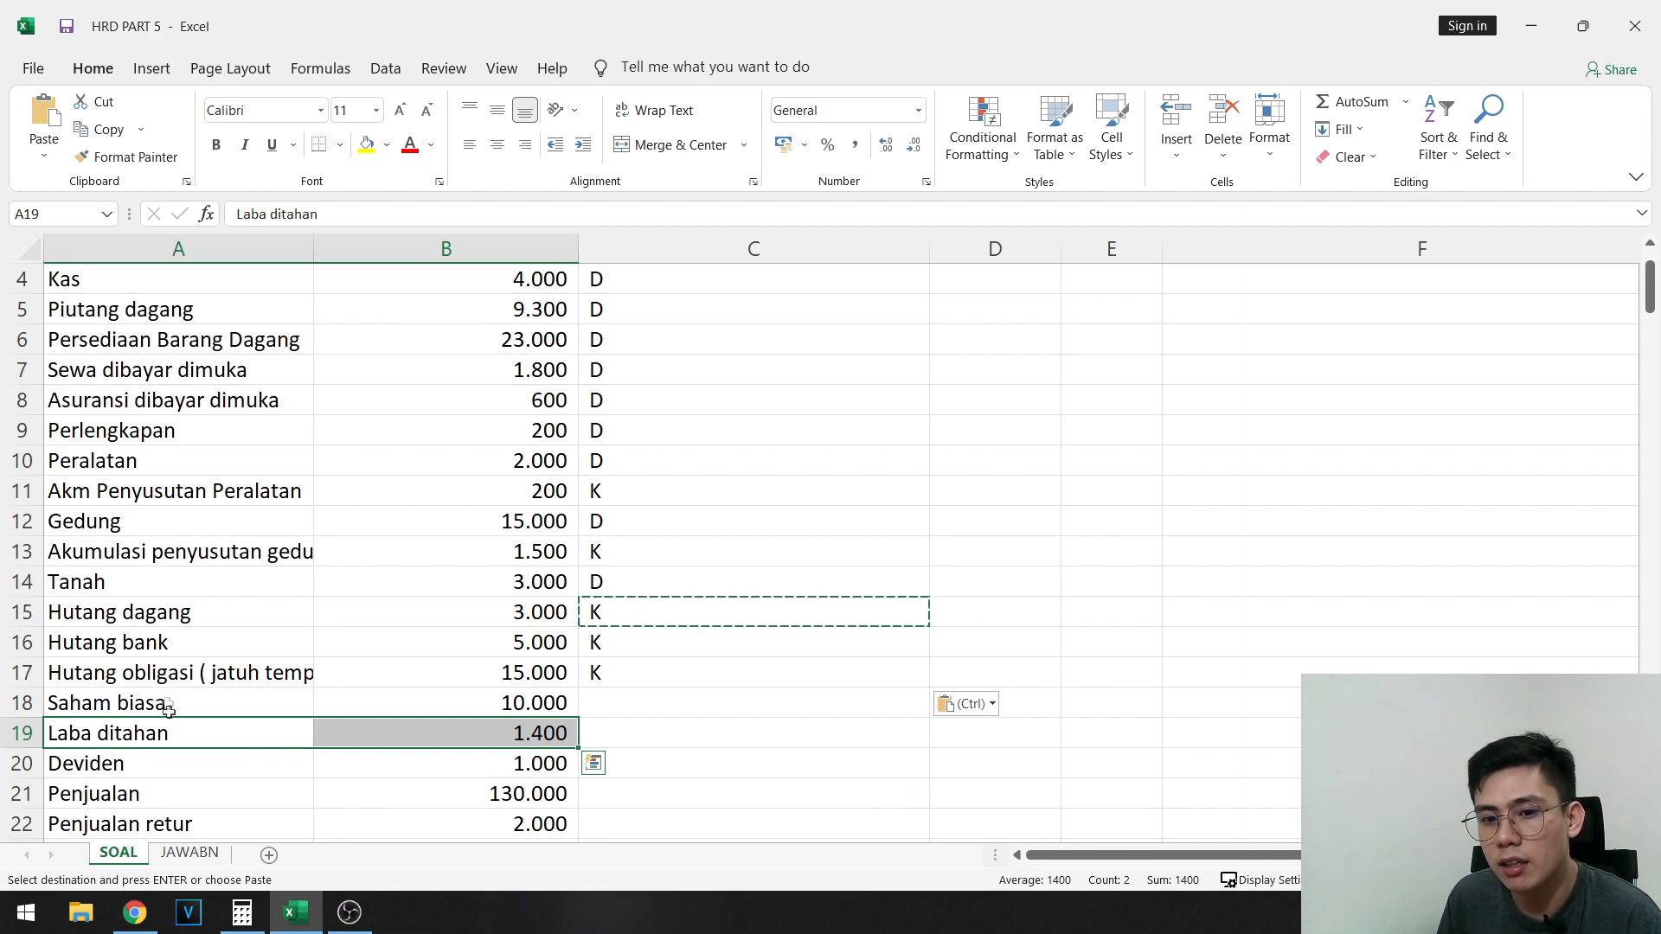
pyautogui.moveTo(169, 710); pyautogui.dragTo(471, 710)
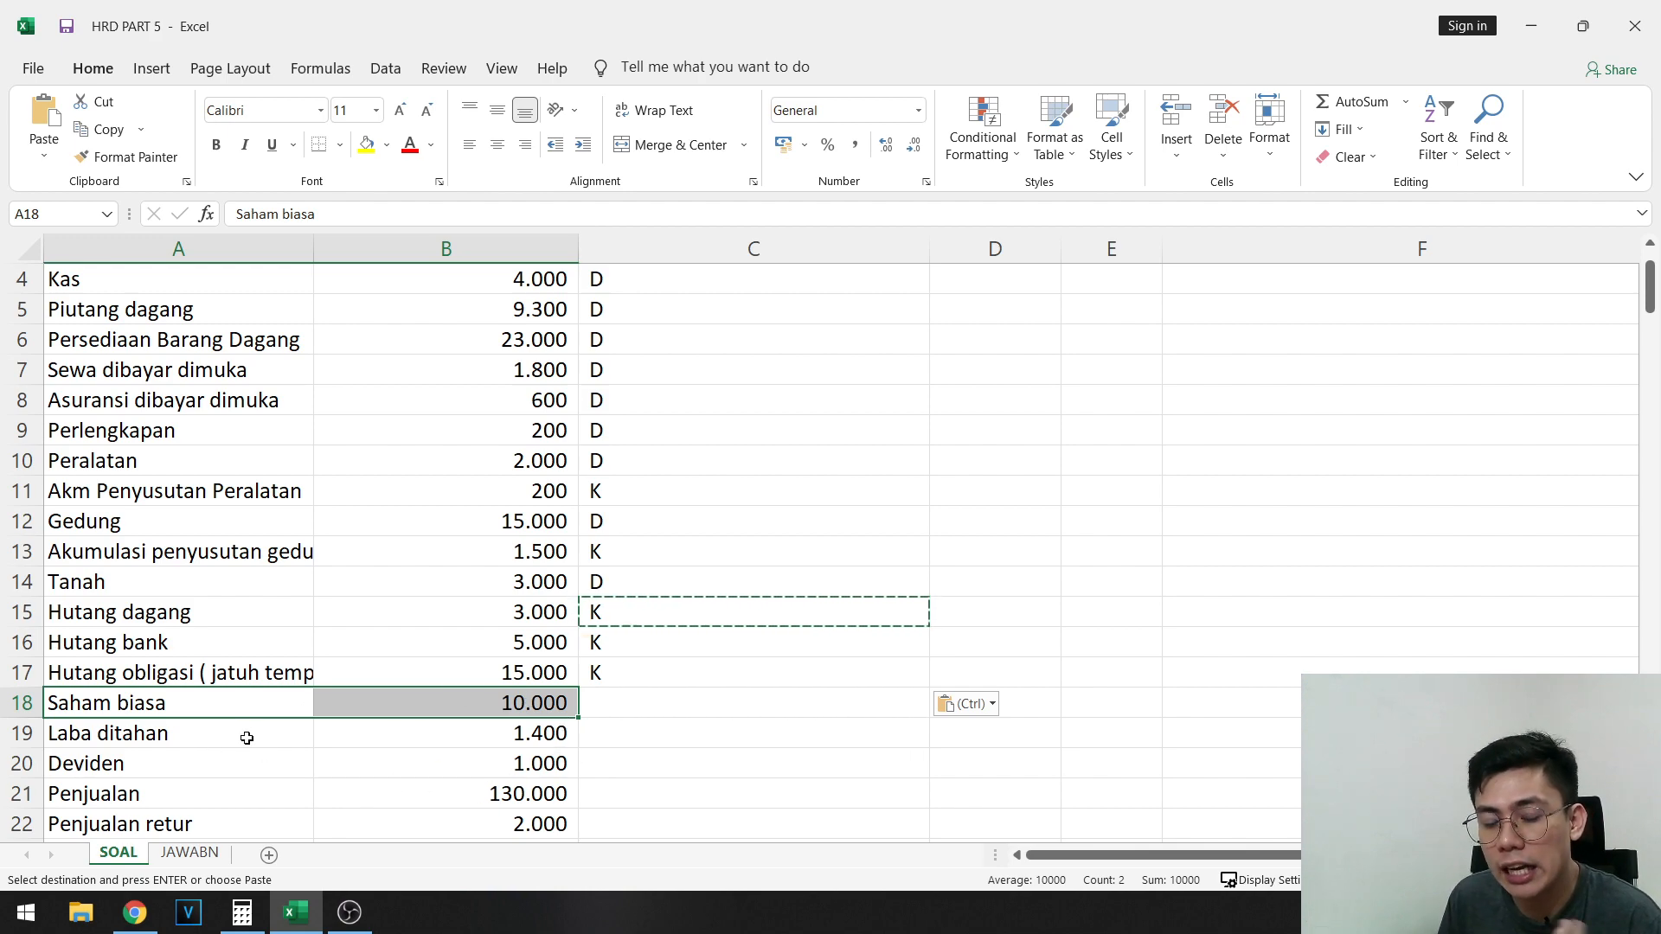
pyautogui.moveTo(222, 733); pyautogui.dragTo(486, 742)
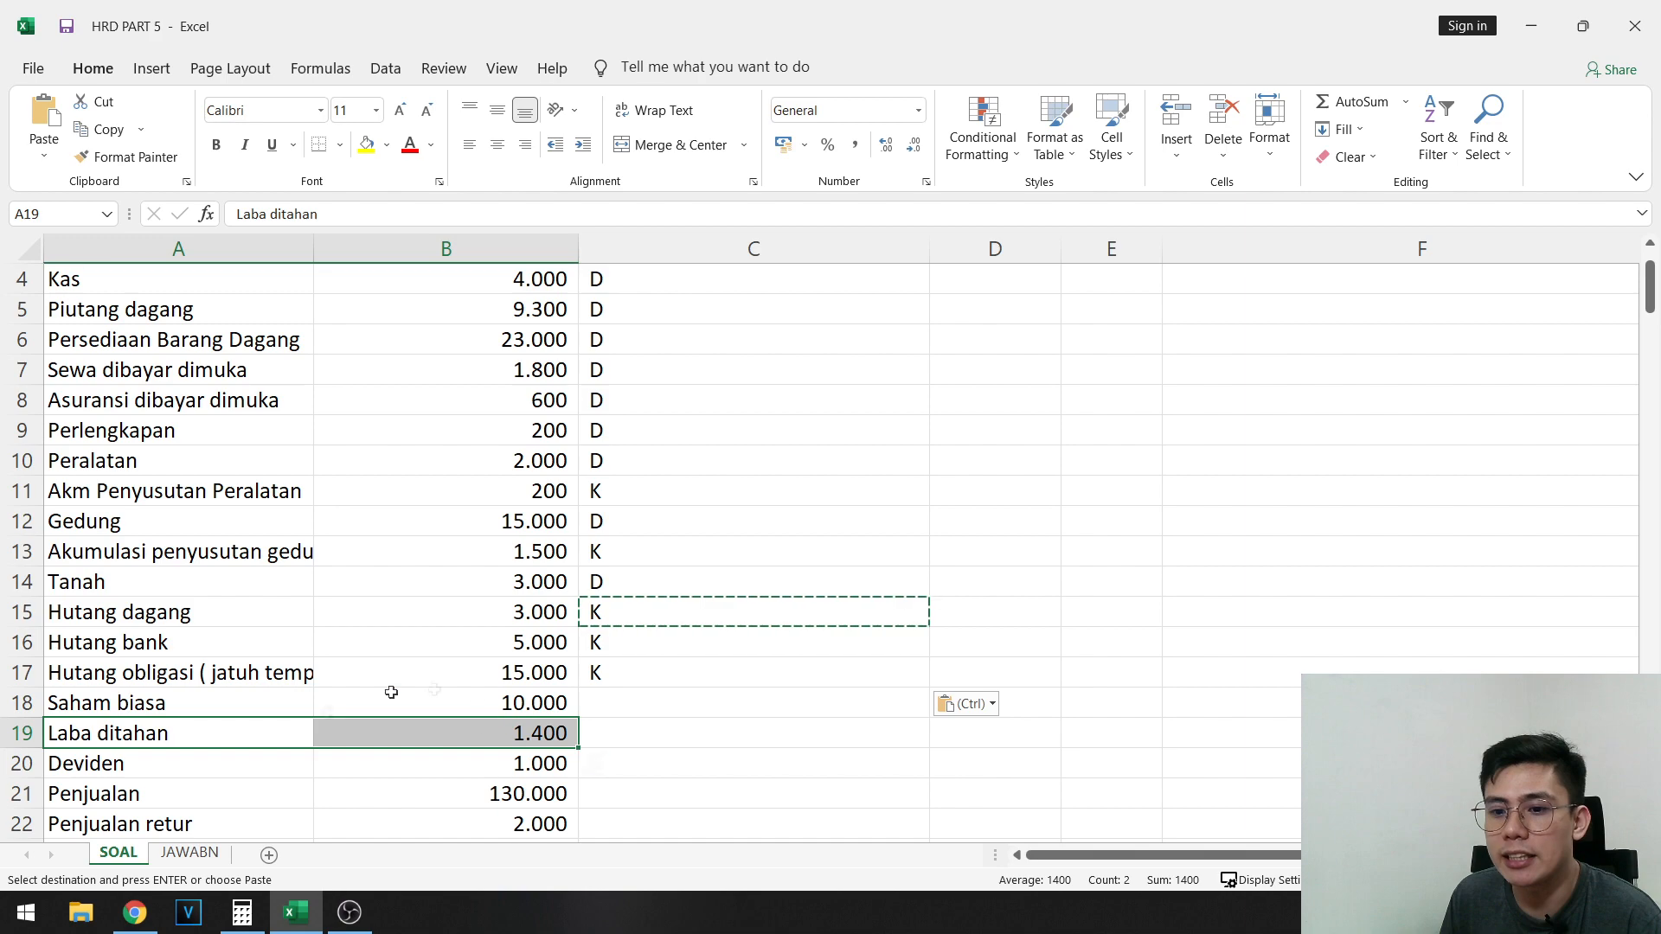
pyautogui.moveTo(135, 739); pyautogui.dragTo(418, 745)
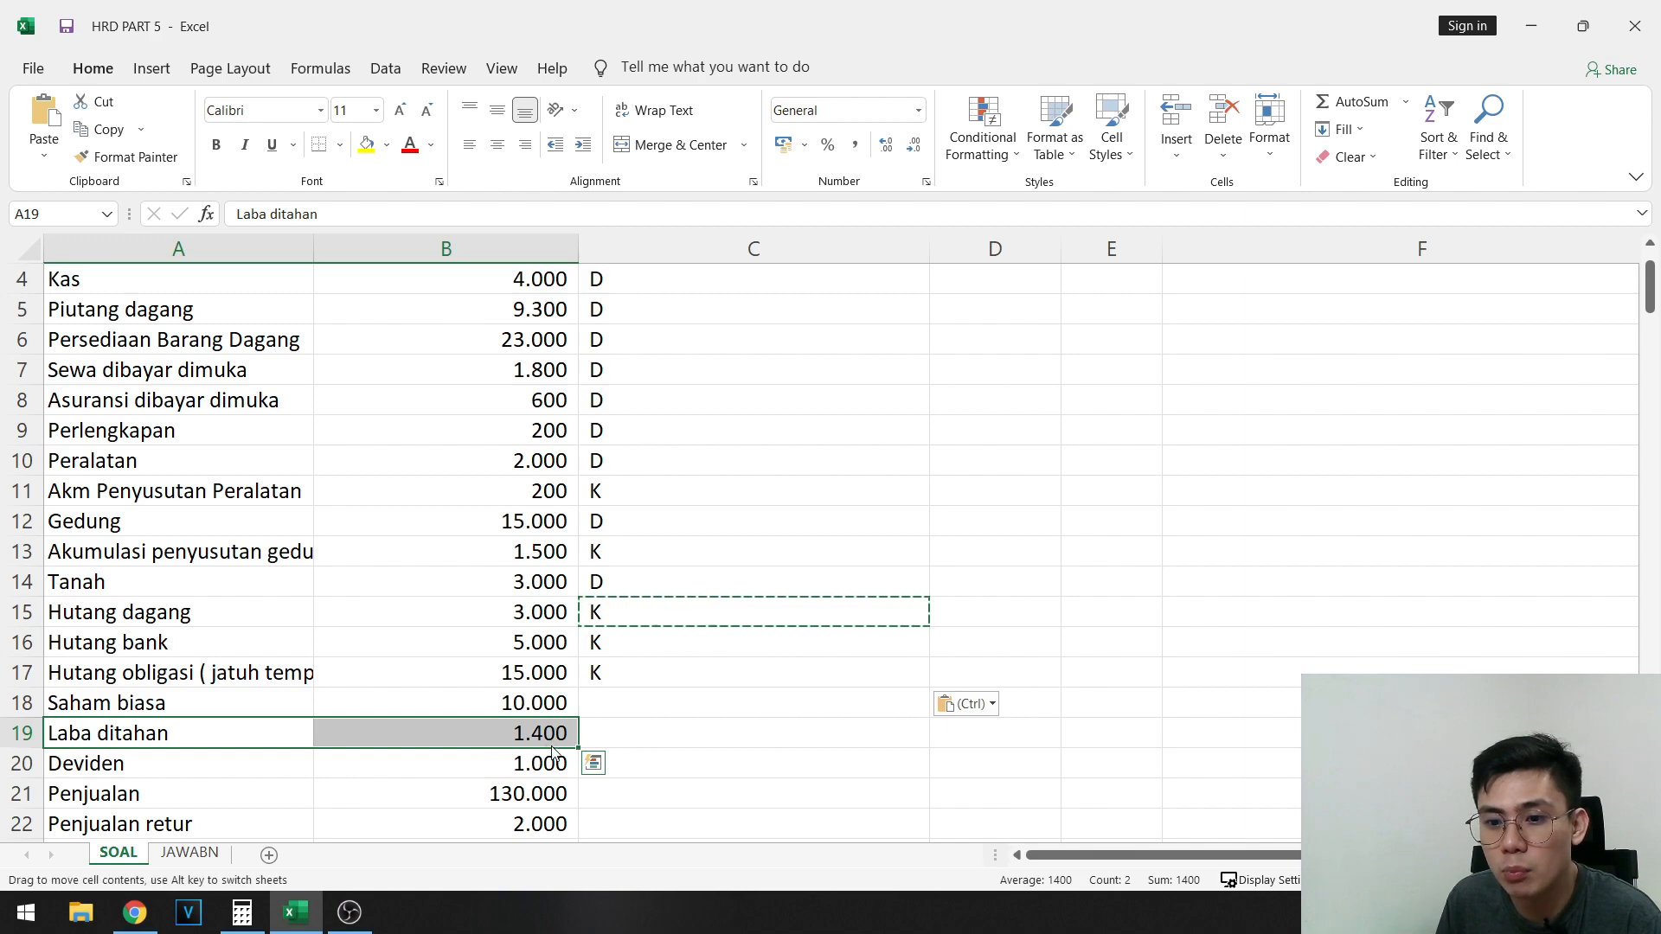
pyautogui.moveTo(519, 740); pyautogui.dragTo(469, 711)
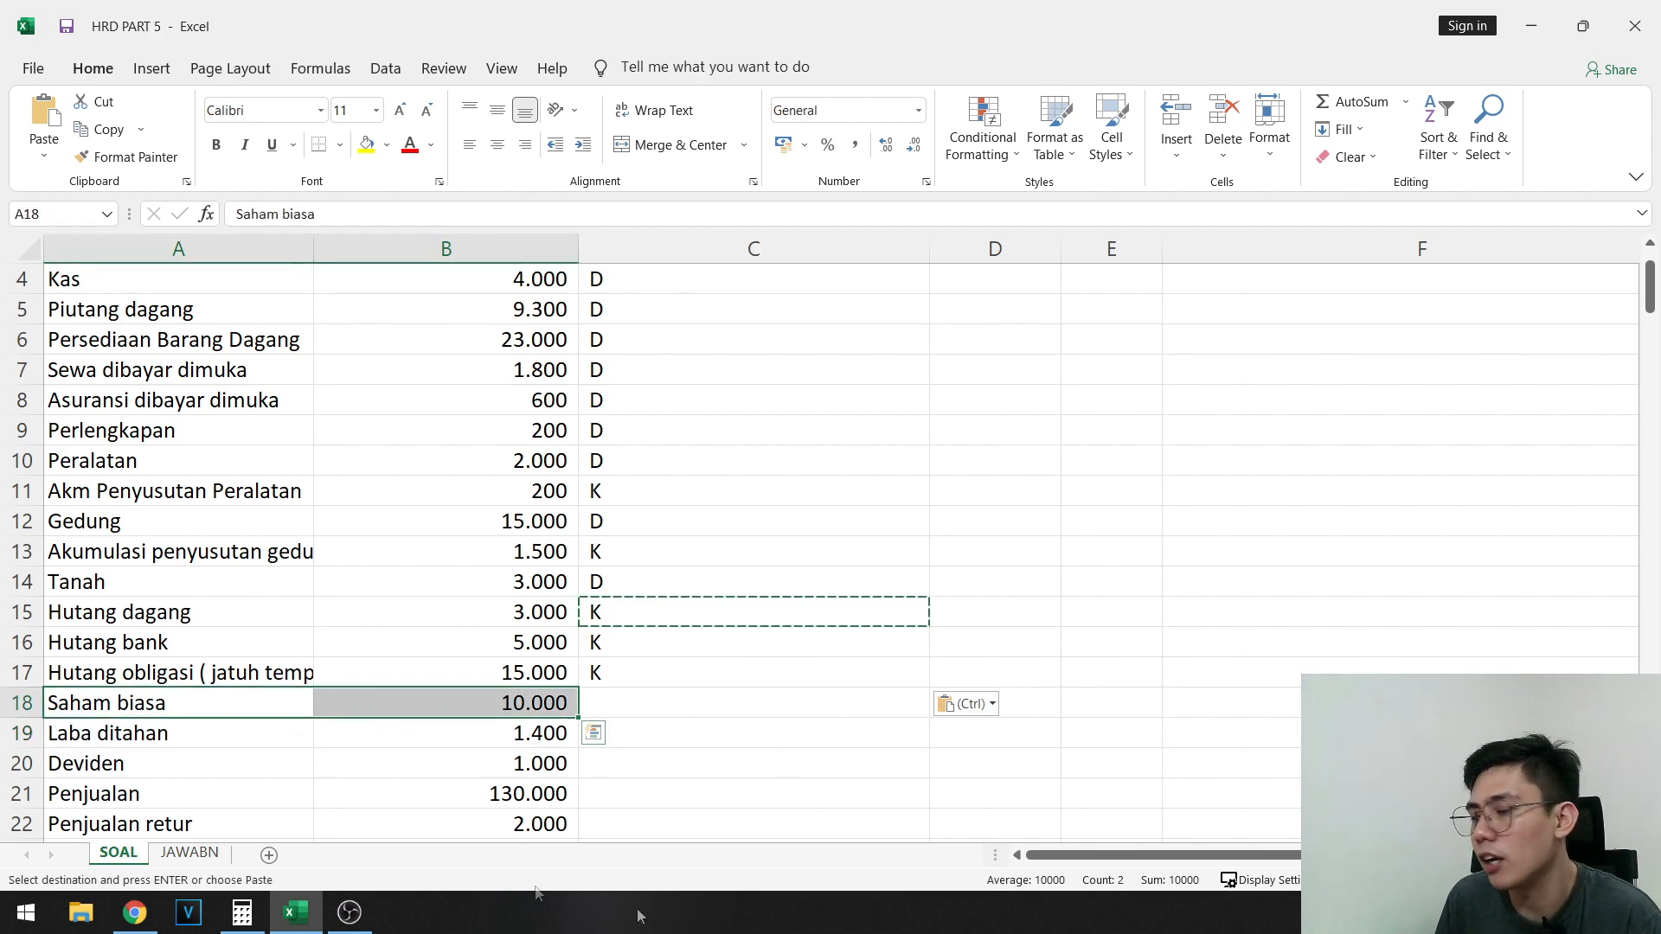
# - Copy the K mark from C17 to C18:C19 for Saham biasa and Laba ditahan
pyautogui.click(645, 711)
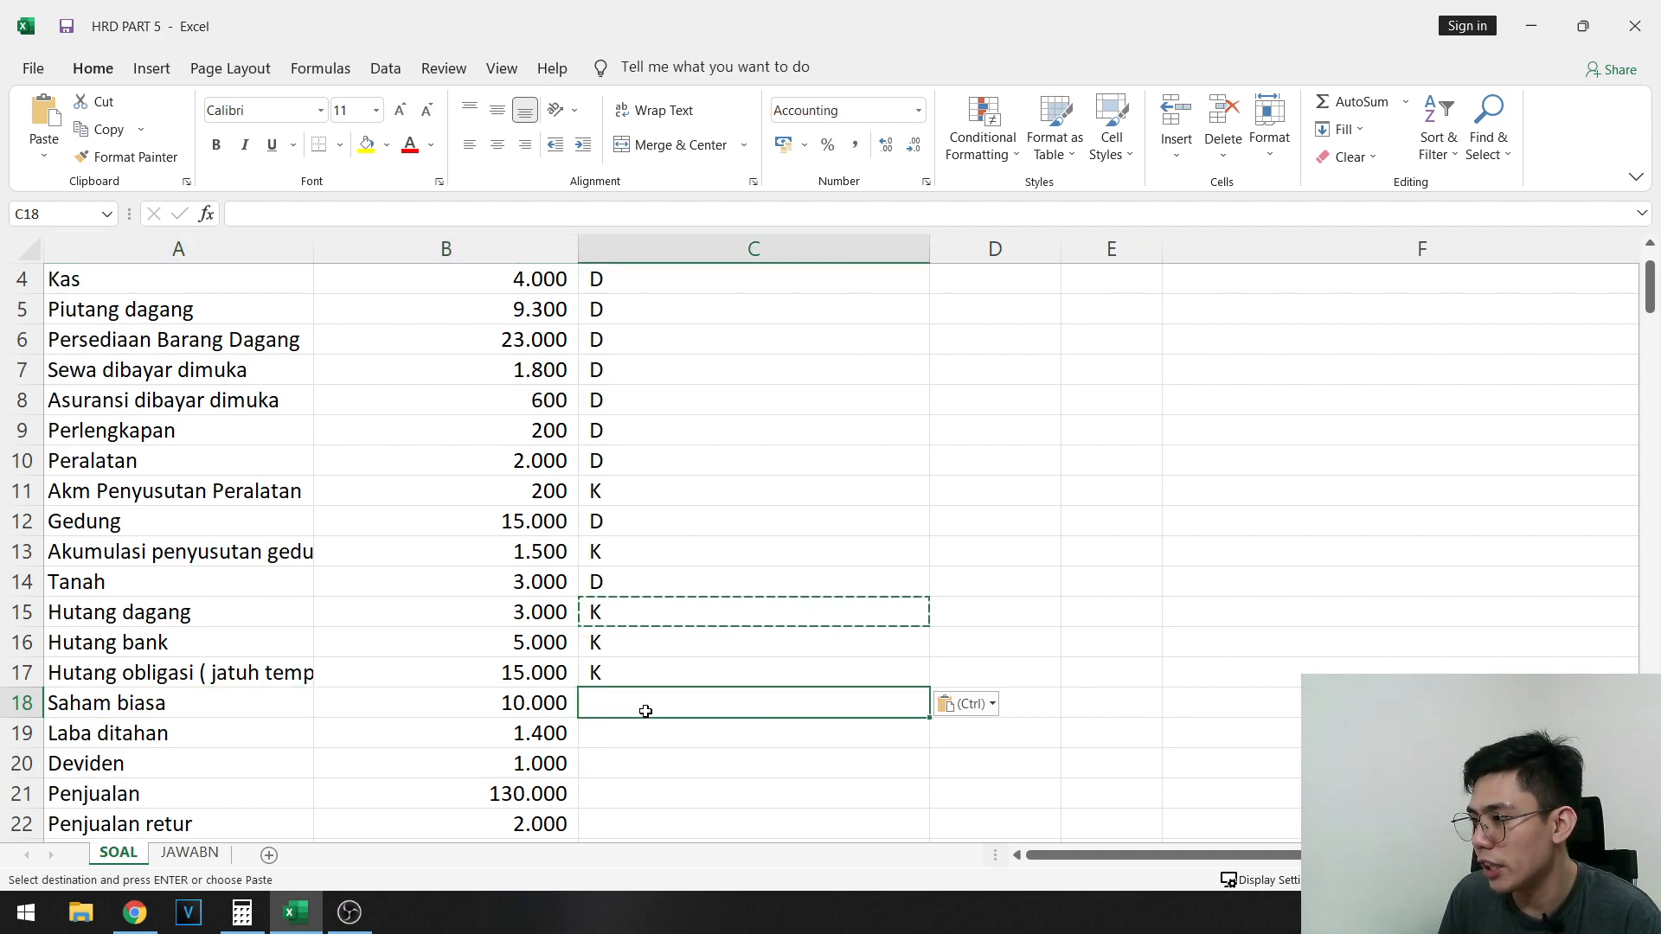
pyautogui.click(685, 675)
pyautogui.hotkey('ctrl', 'c')
pyautogui.click(645, 711)
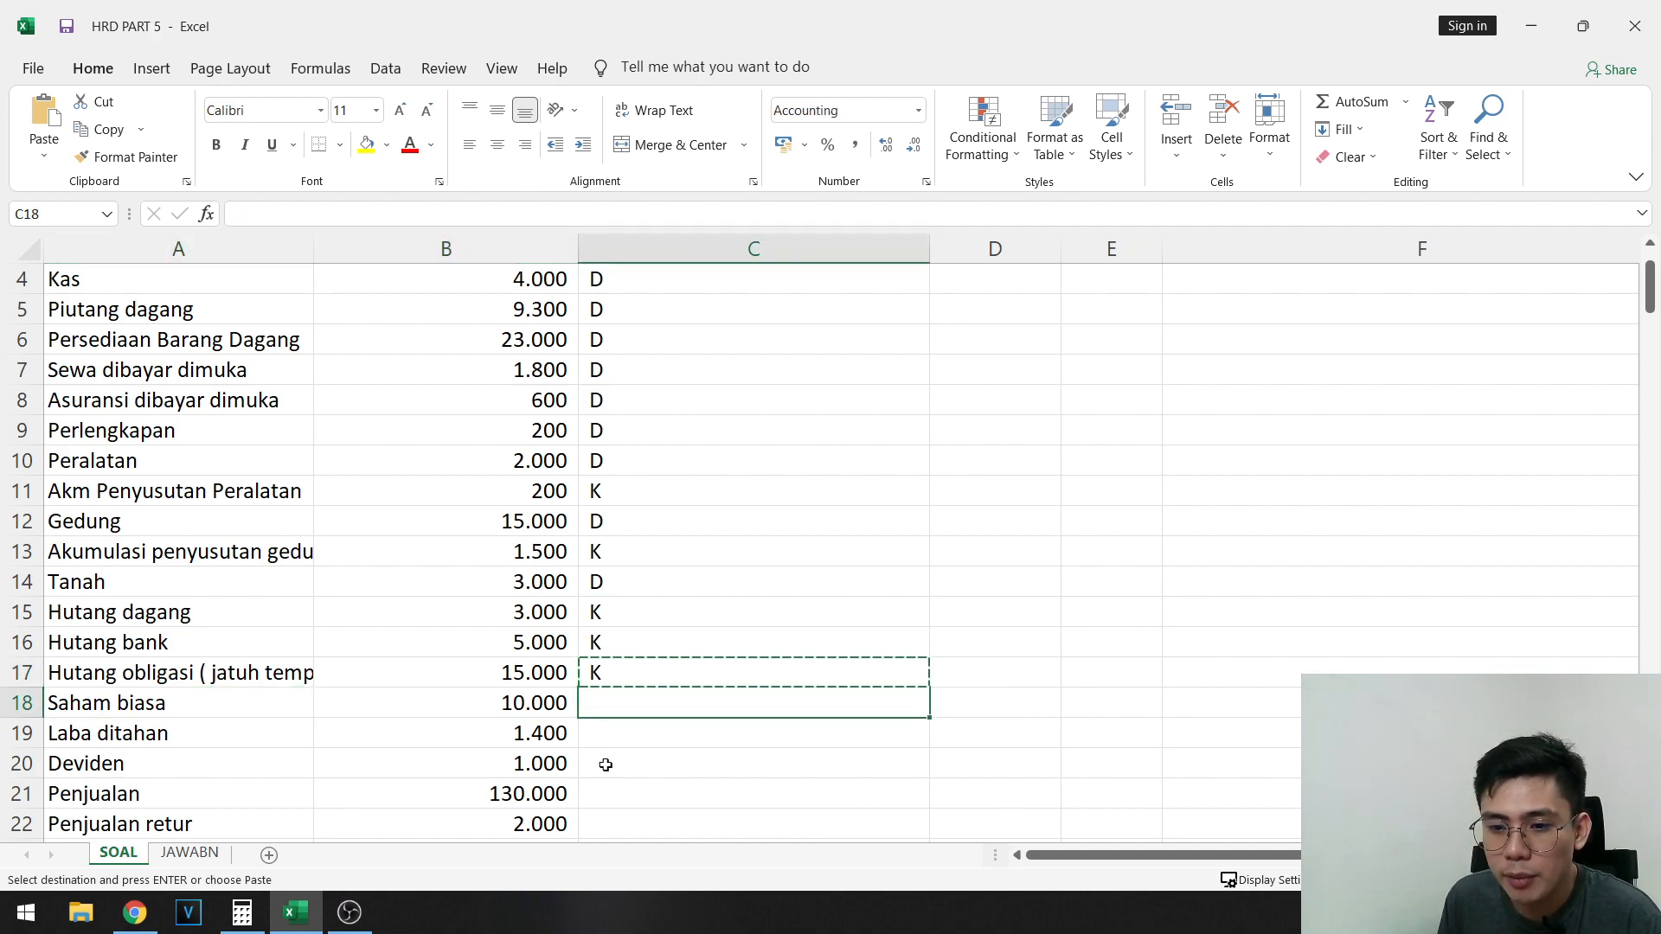
pyautogui.hotkey('ctrl', 'v')
pyautogui.click(624, 731)
pyautogui.hotkey('ctrl', 'v')
# - Mark the Deviden account as debit by entering D in cell C20
pyautogui.click(610, 760)
pyautogui.scroll(-1, 485, 742)
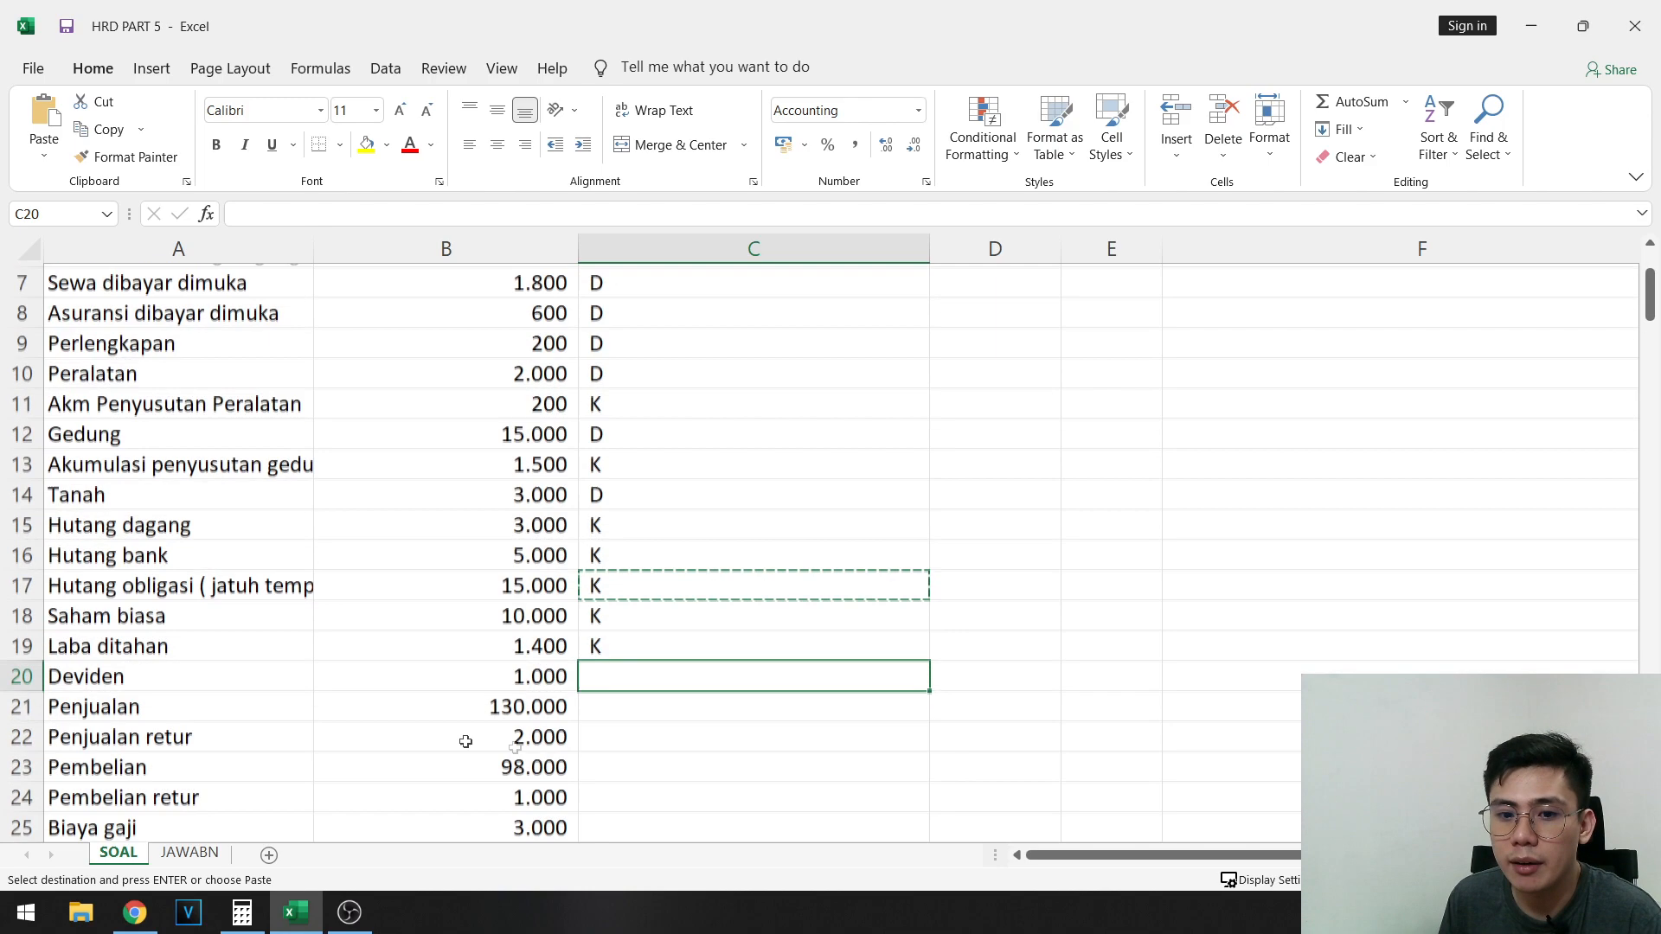
pyautogui.scroll(-1, 123, 684)
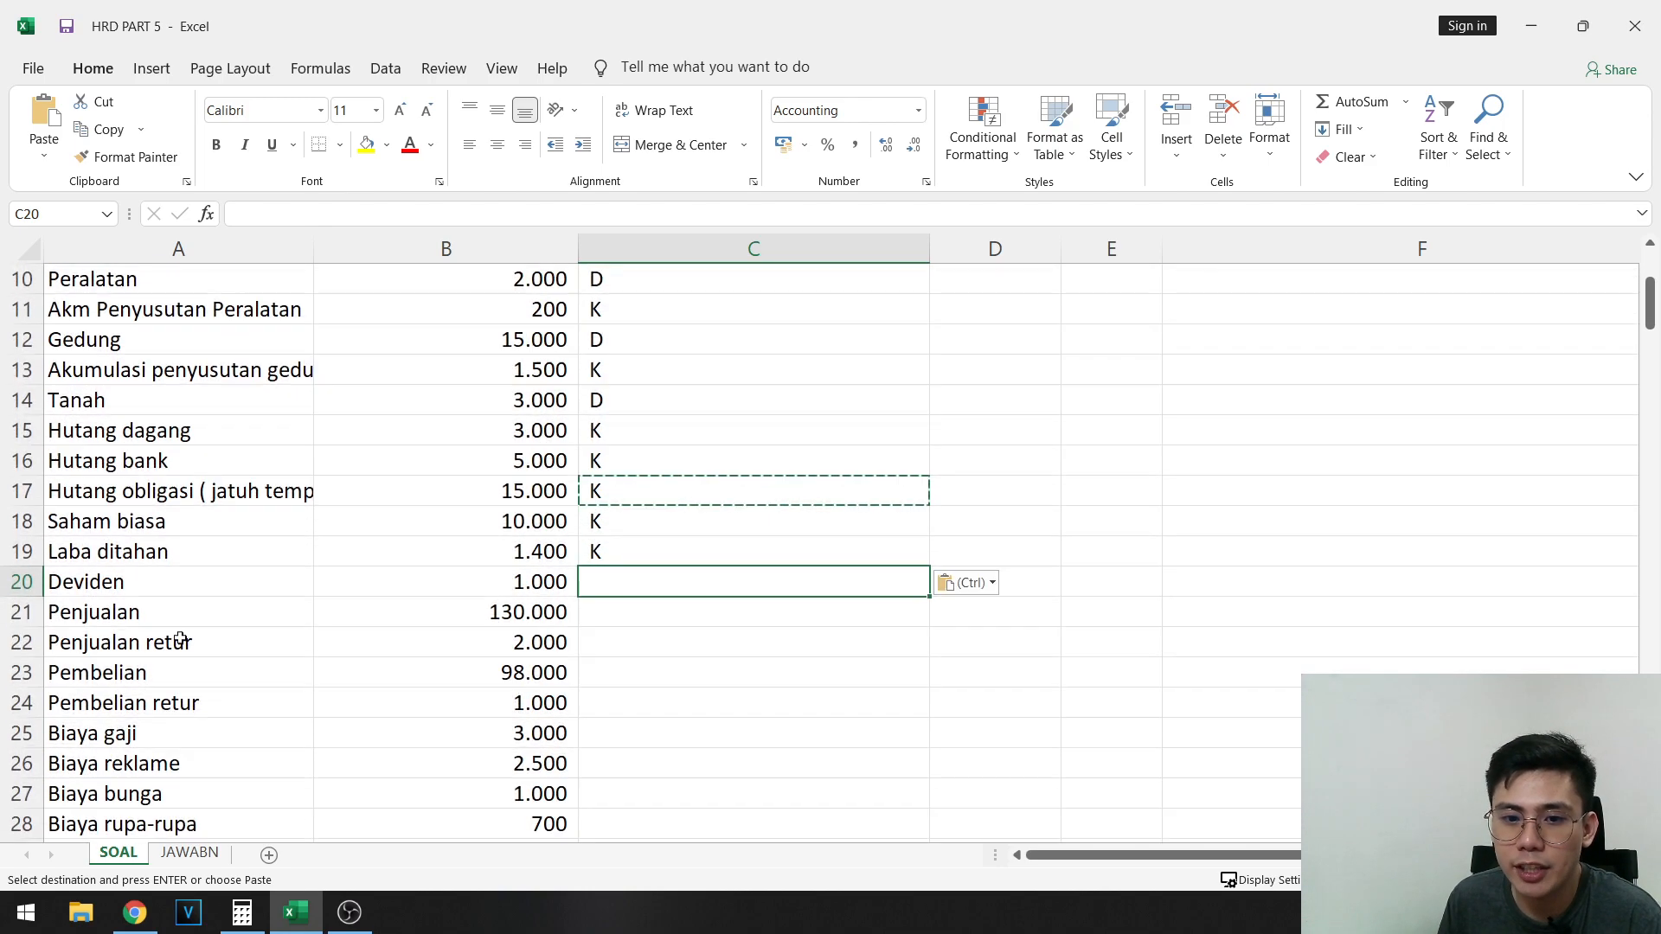
pyautogui.write('D')
pyautogui.click(553, 649)
# - Mark Penjualan as credit with K in C21 and Penjualan retur as debit with D in C22
pyautogui.scroll(-1, 433, 597)
pyautogui.click(274, 533)
pyautogui.moveTo(274, 534); pyautogui.dragTo(525, 543)
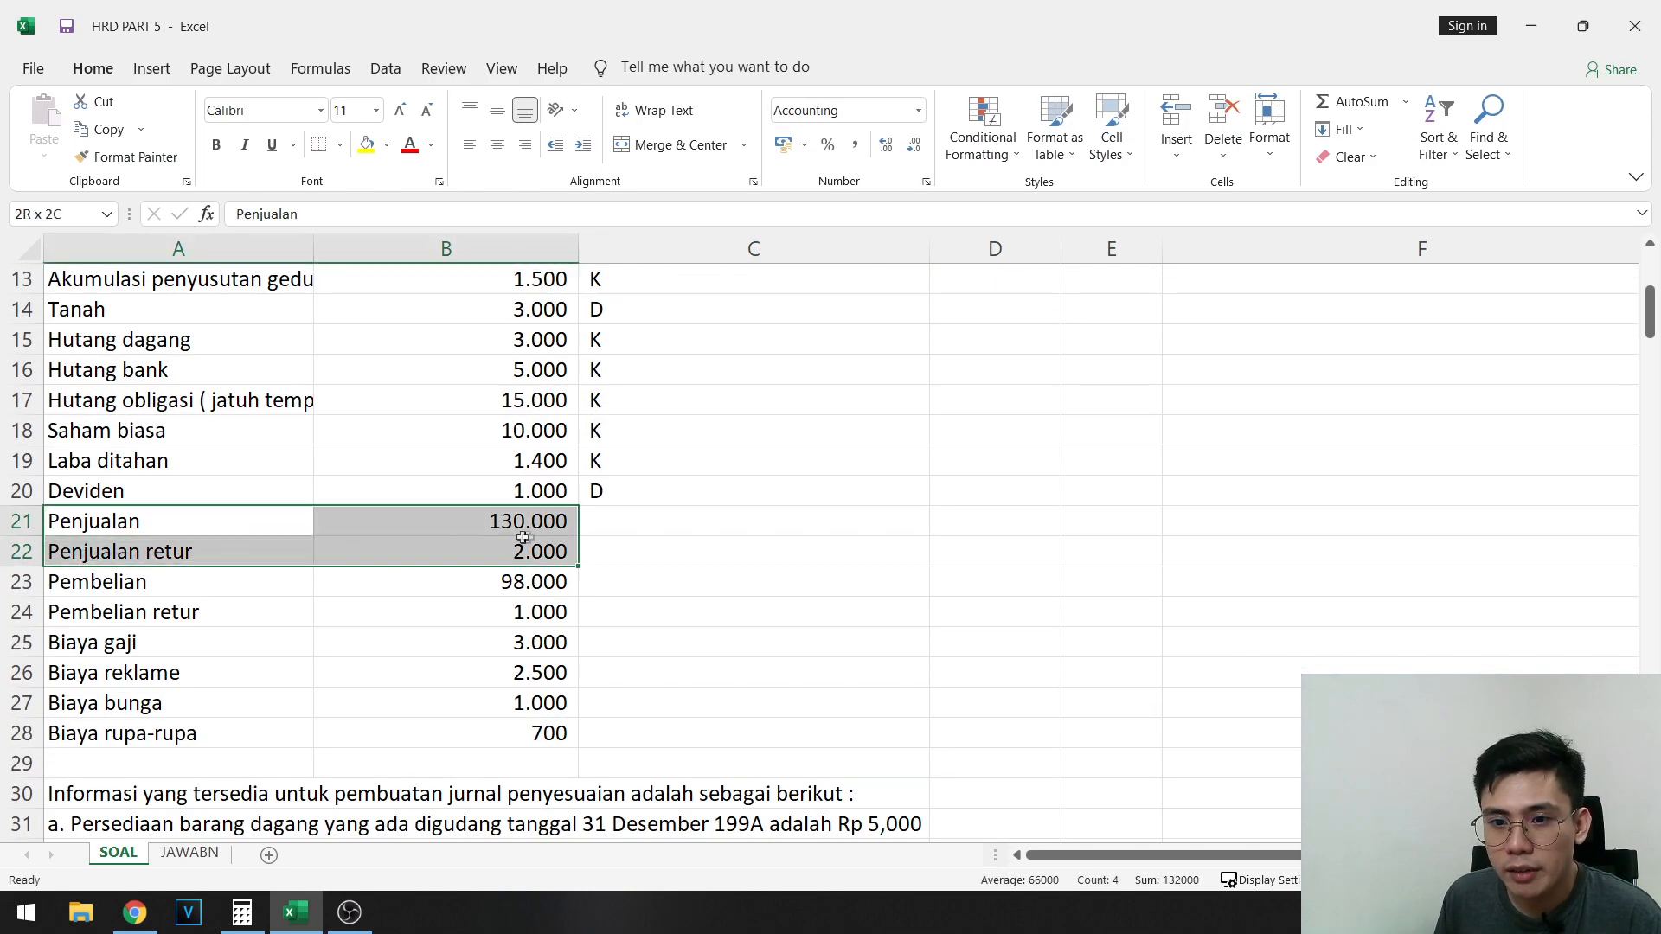
pyautogui.click(632, 530)
pyautogui.write('K')
pyautogui.press('Return')
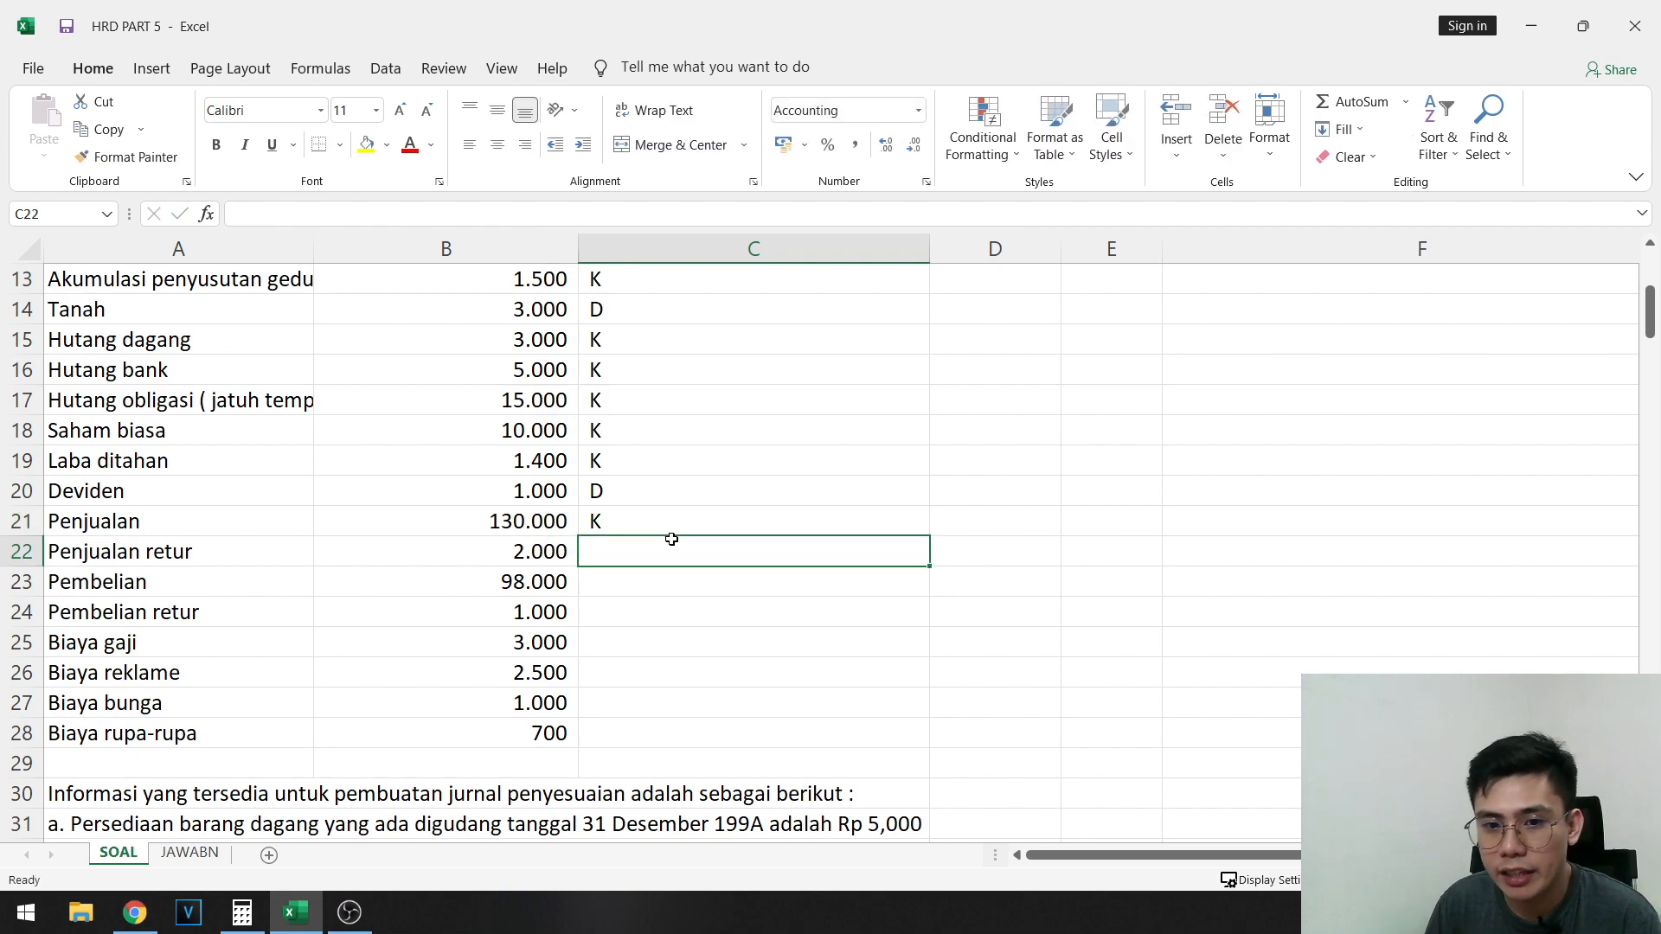
pyautogui.write('D')
pyautogui.press('Left')
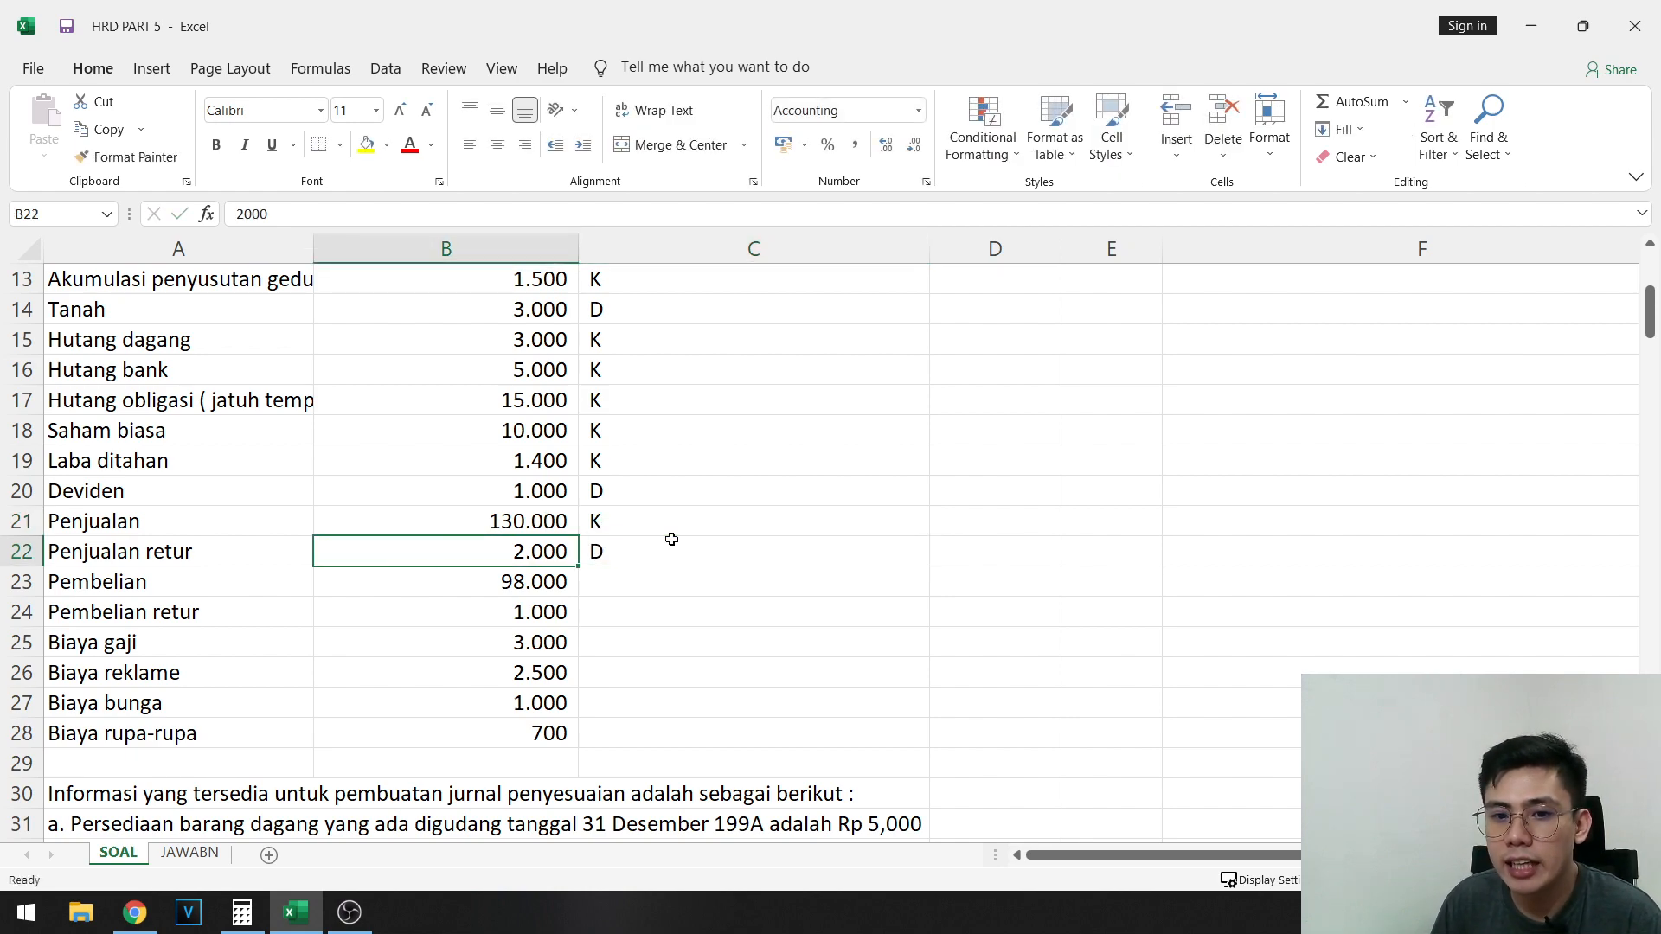
# - Compare the Penjualan and Penjualan retur rows and their marks in rows 21 and 22
pyautogui.press('Left')
pyautogui.press('Up')
pyautogui.hotkey('shift', 'Right')
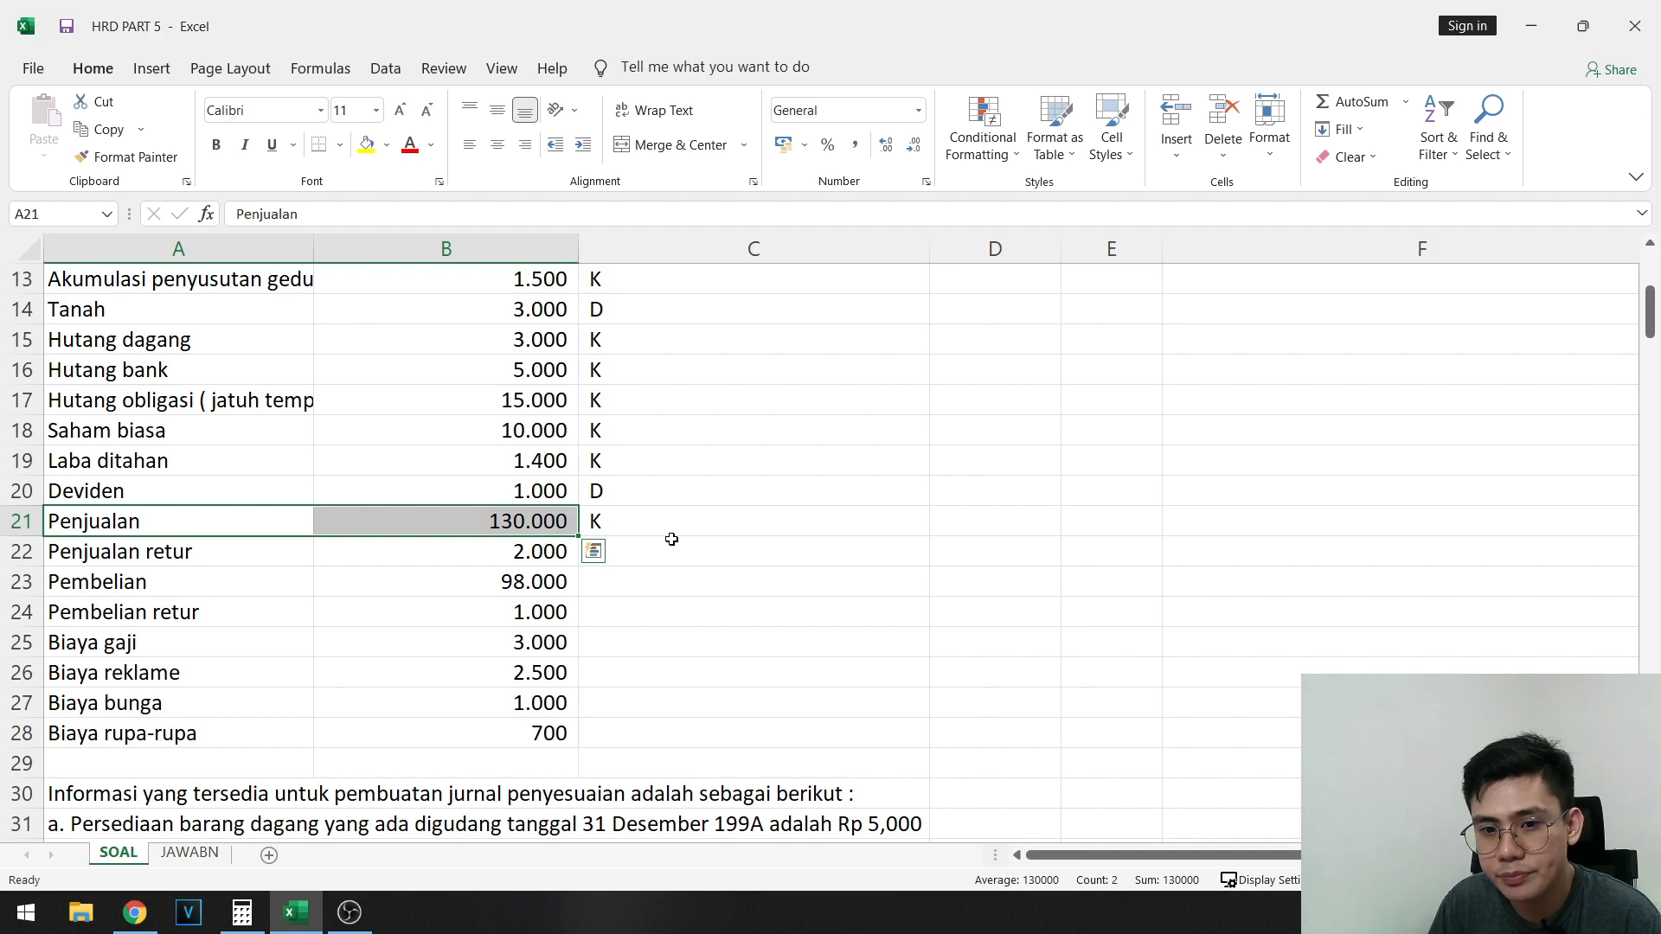
pyautogui.press('Right')
pyautogui.press('Down')
pyautogui.press('Left')
pyautogui.press('Right')
pyautogui.press('Right')
pyautogui.press('Left')
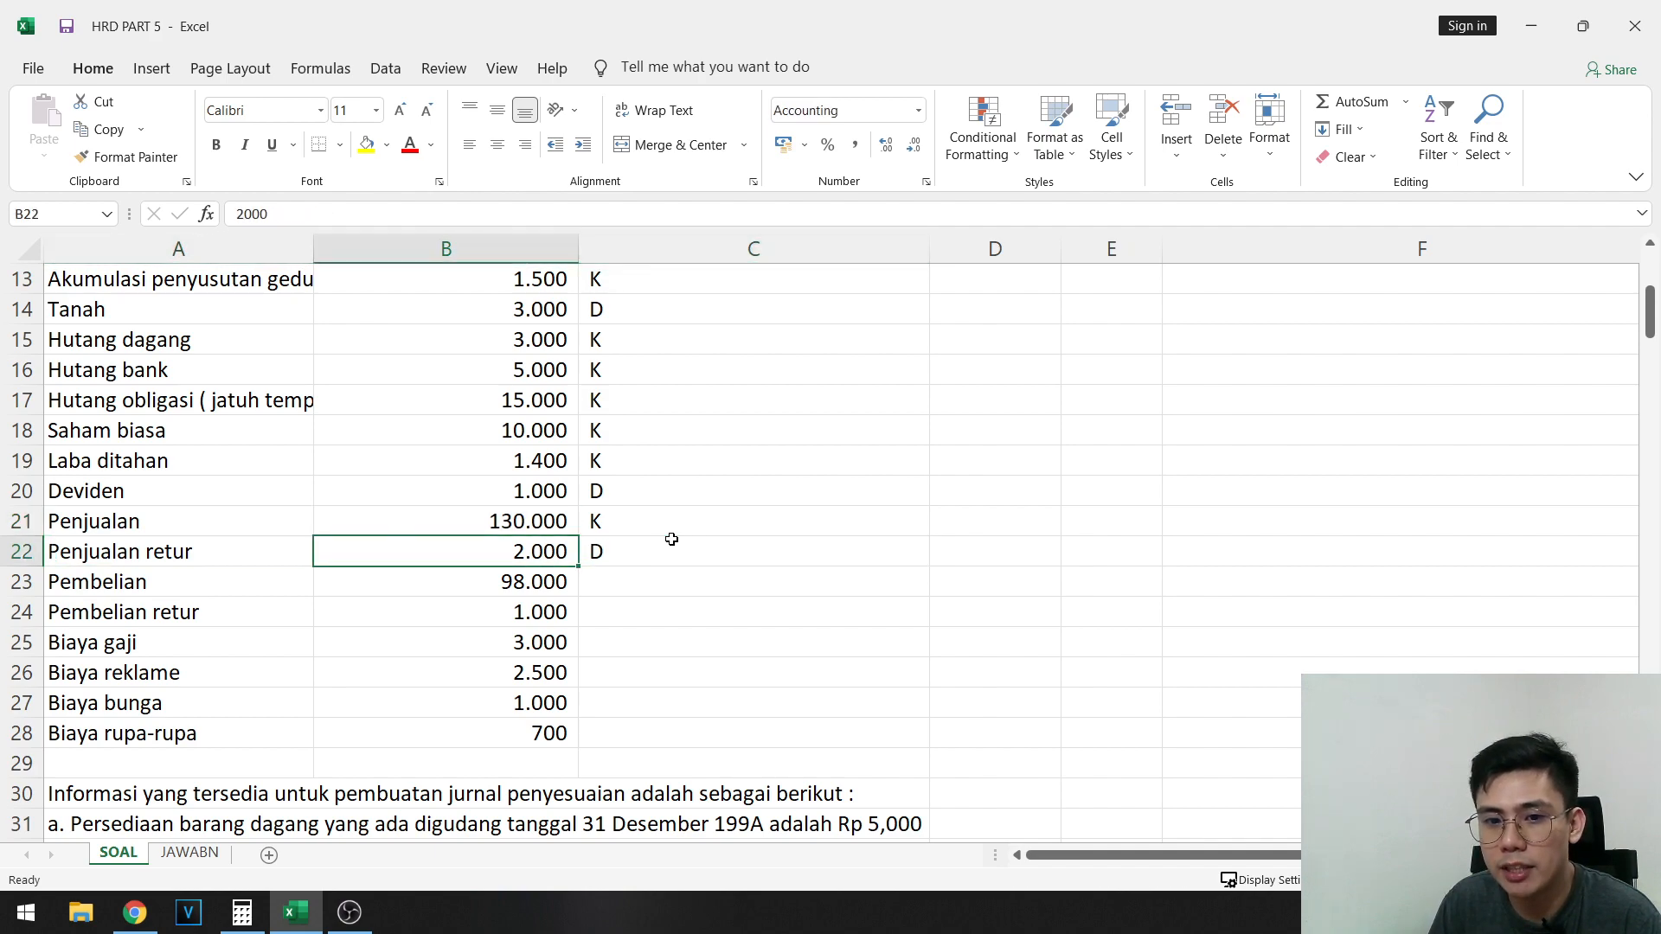
pyautogui.press('Left')
pyautogui.press('Right')
pyautogui.press('Right')
# - Mark Pembelian as debit with D in C23 and Pembelian retur as credit with K in C24
pyautogui.press('Down')
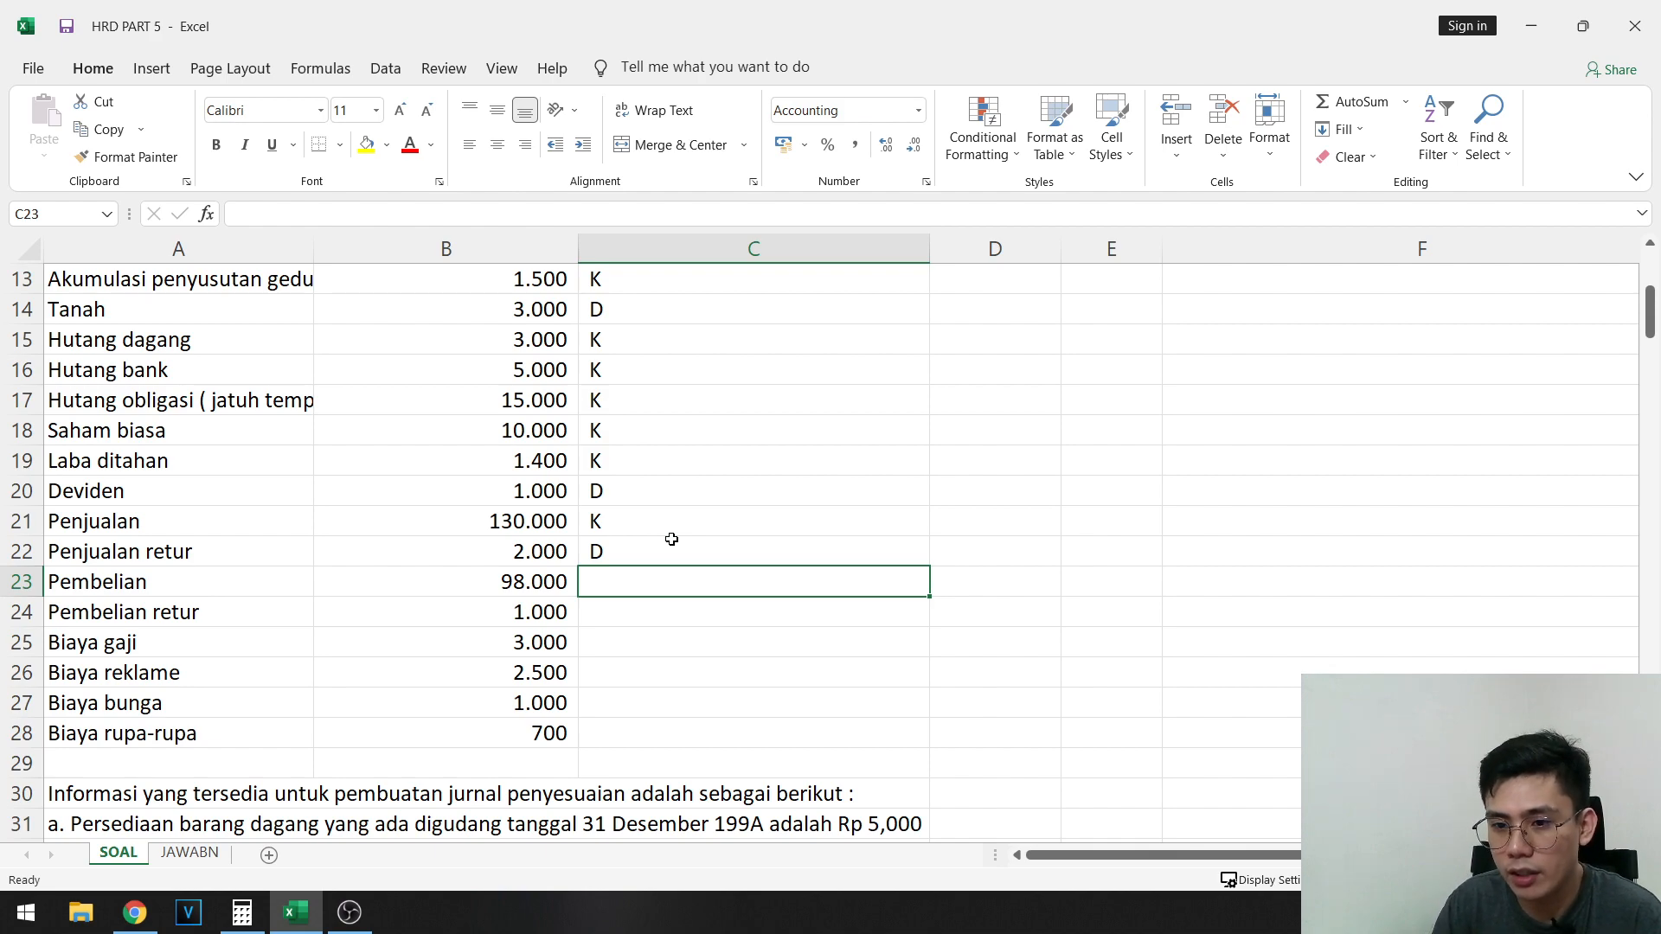
pyautogui.write('D')
pyautogui.press('Return')
pyautogui.press('Left')
pyautogui.press('Left')
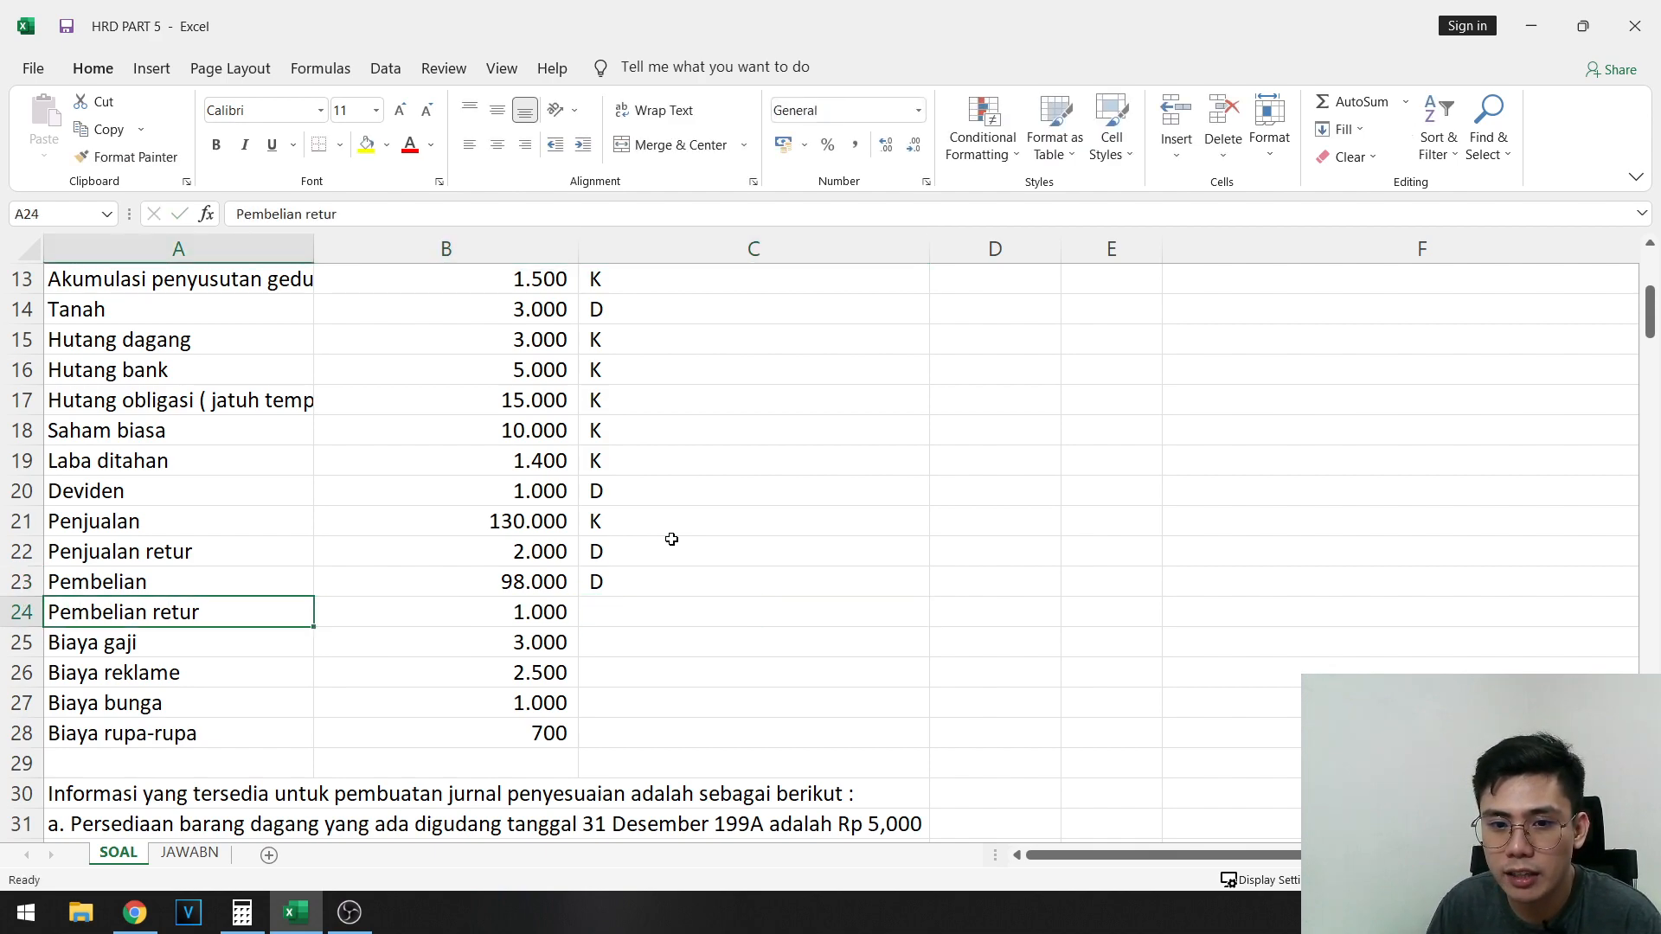
pyautogui.press('Right')
pyautogui.press('Right')
pyautogui.write('K')
pyautogui.press('Up')
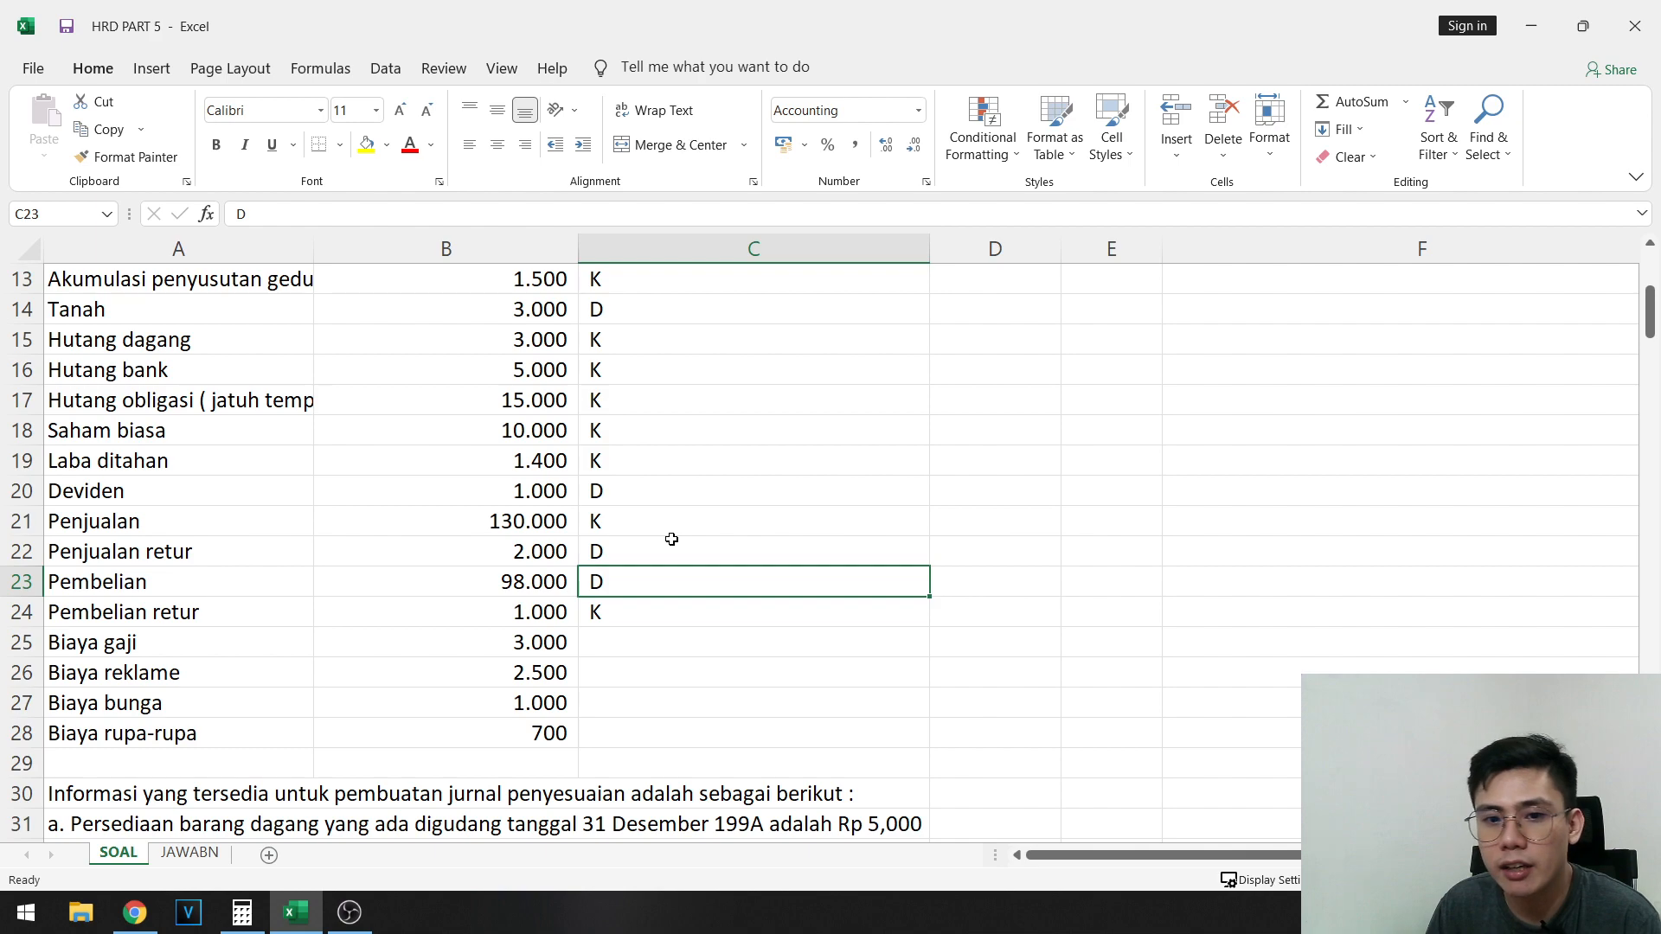
# - Mark the four expense accounts from Biaya gaji to Biaya rupa-rupa as debit by entering D in C25:C28
pyautogui.press('Up')
pyautogui.press('Up')
pyautogui.press('Down')
pyautogui.press('Down')
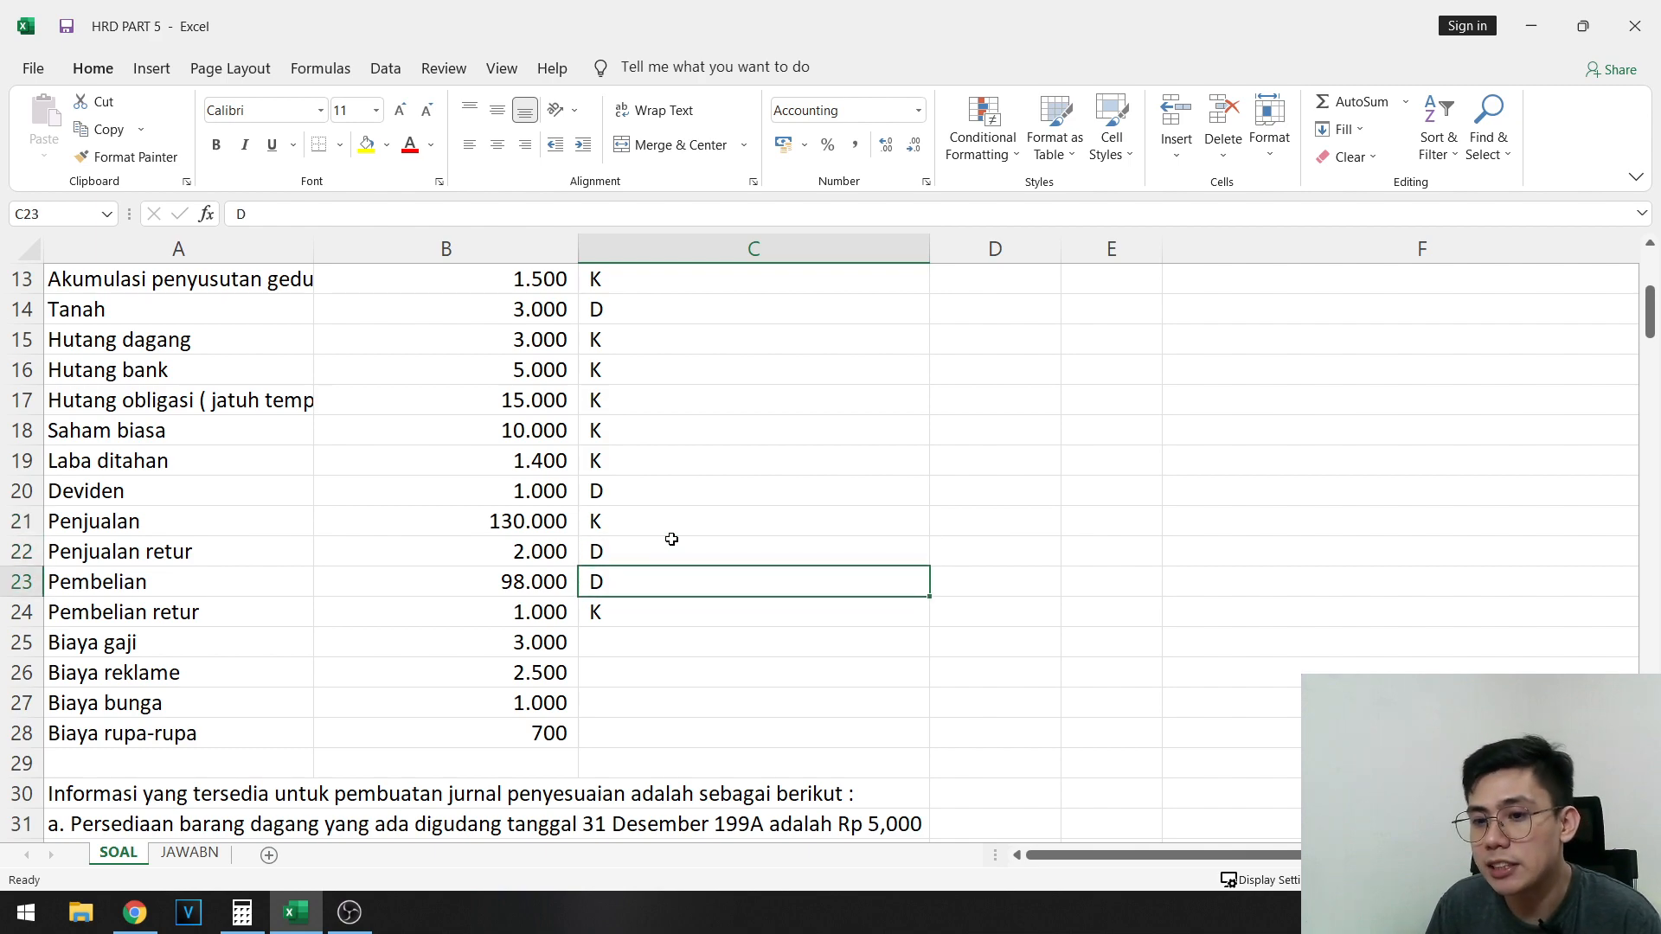
pyautogui.press('Down')
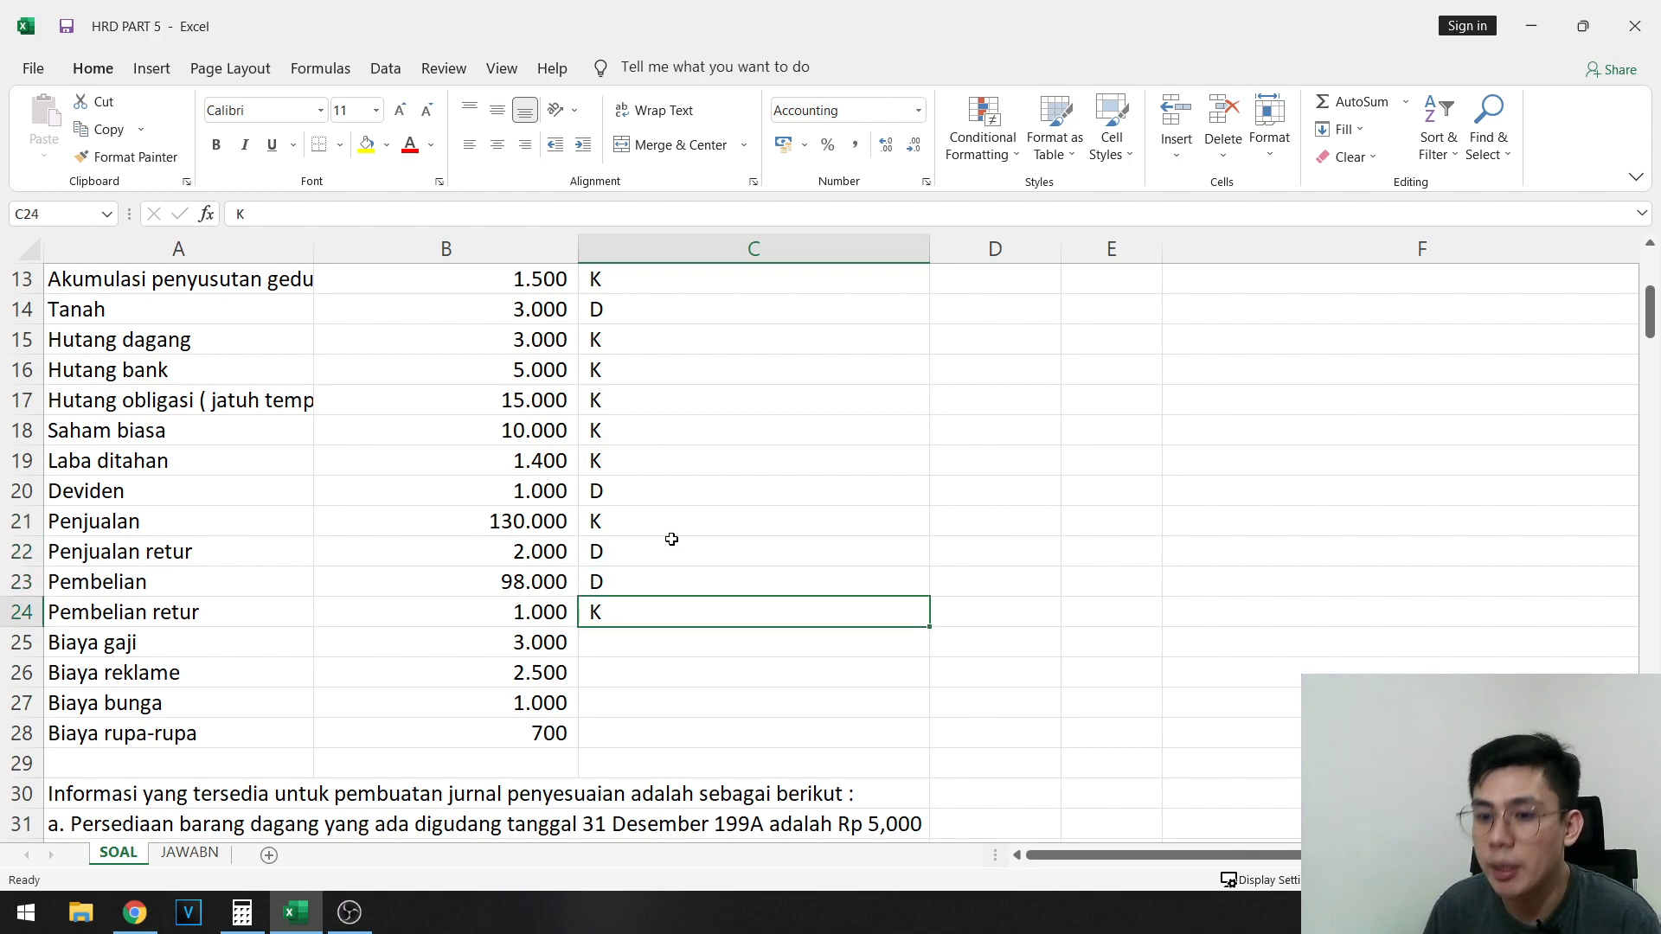
pyautogui.press('Down')
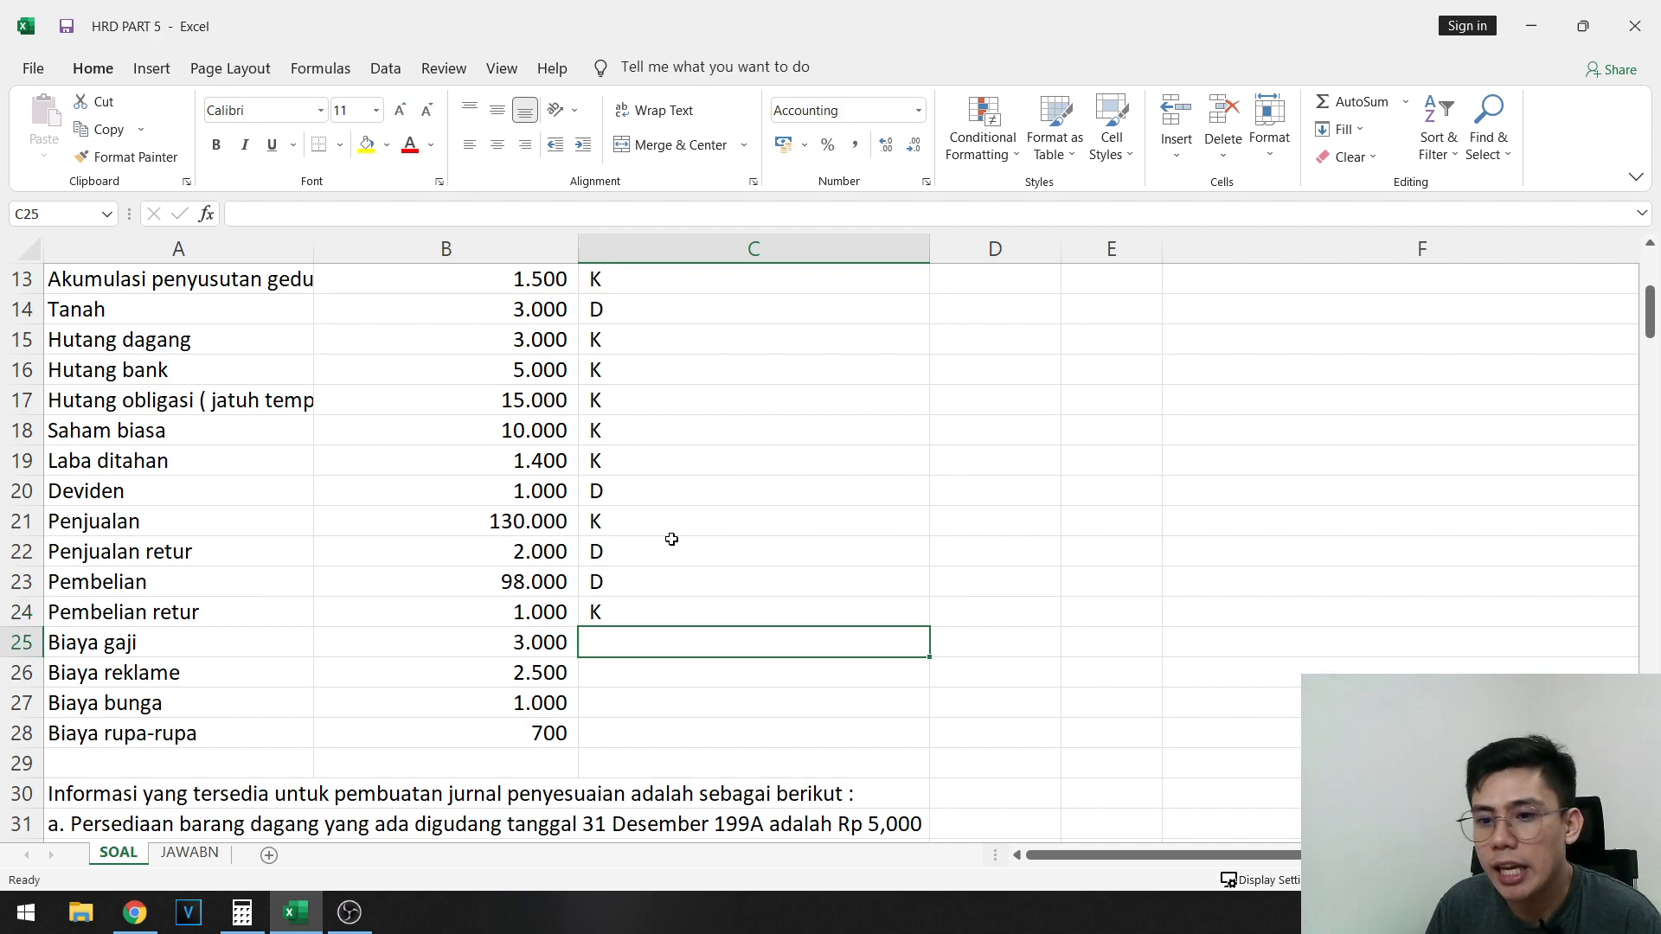
pyautogui.write('D')
pyautogui.press('Return')
pyautogui.write('D')
pyautogui.press('Return')
pyautogui.write('D')
pyautogui.press('Return')
pyautogui.write('D')
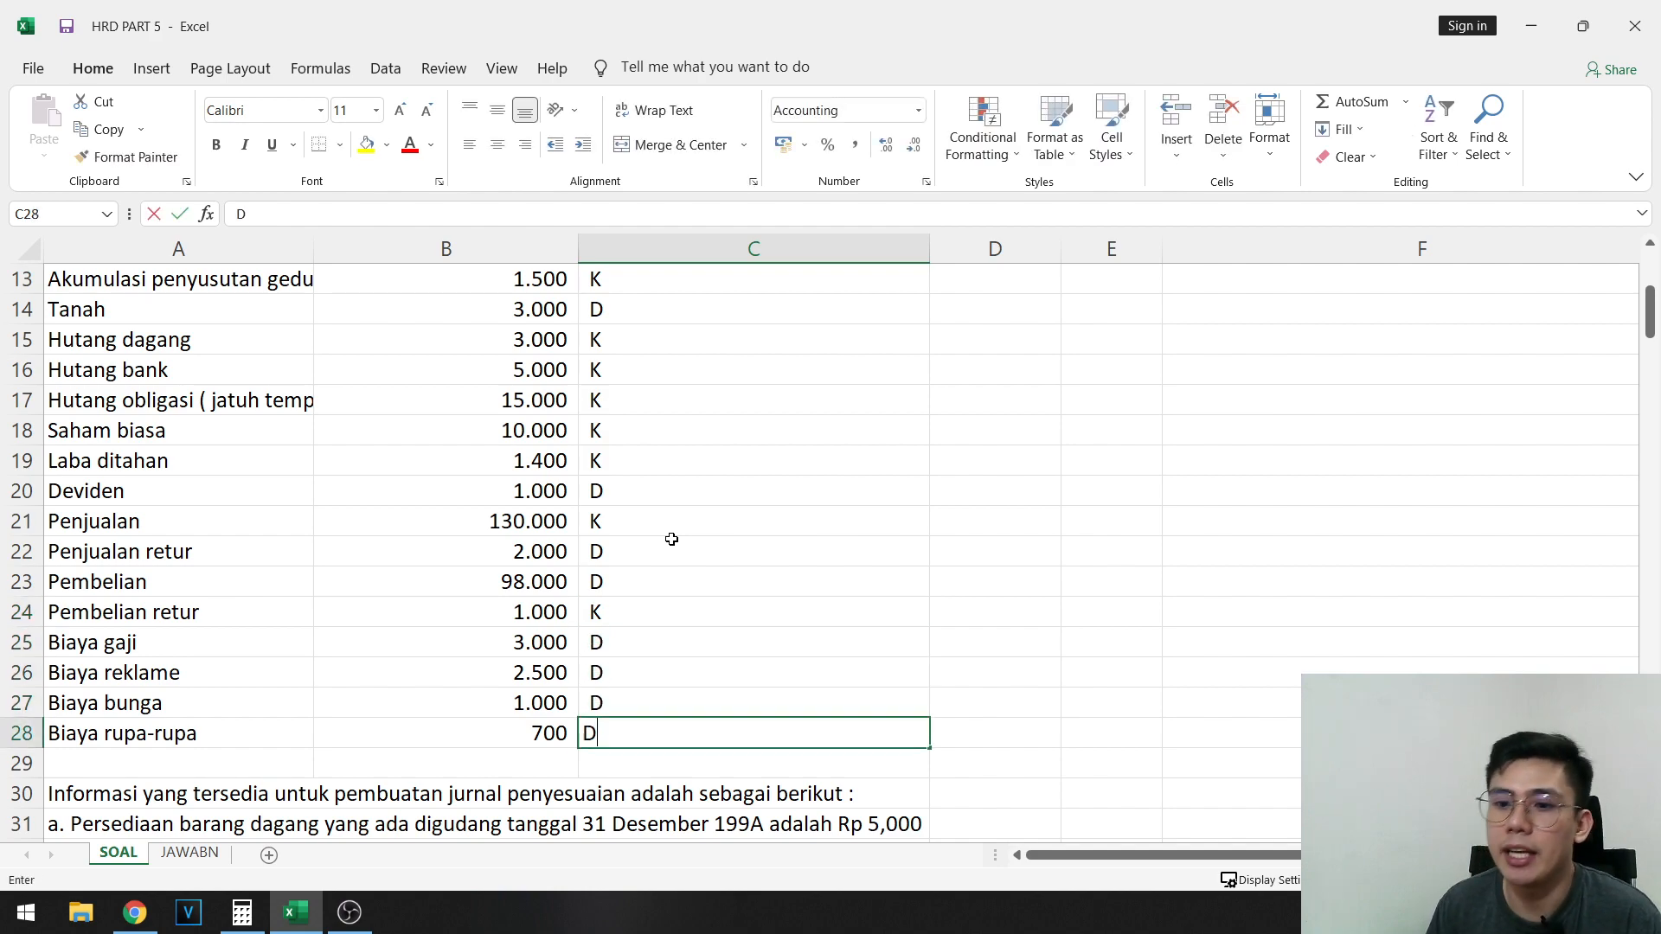
pyautogui.click(995, 578)
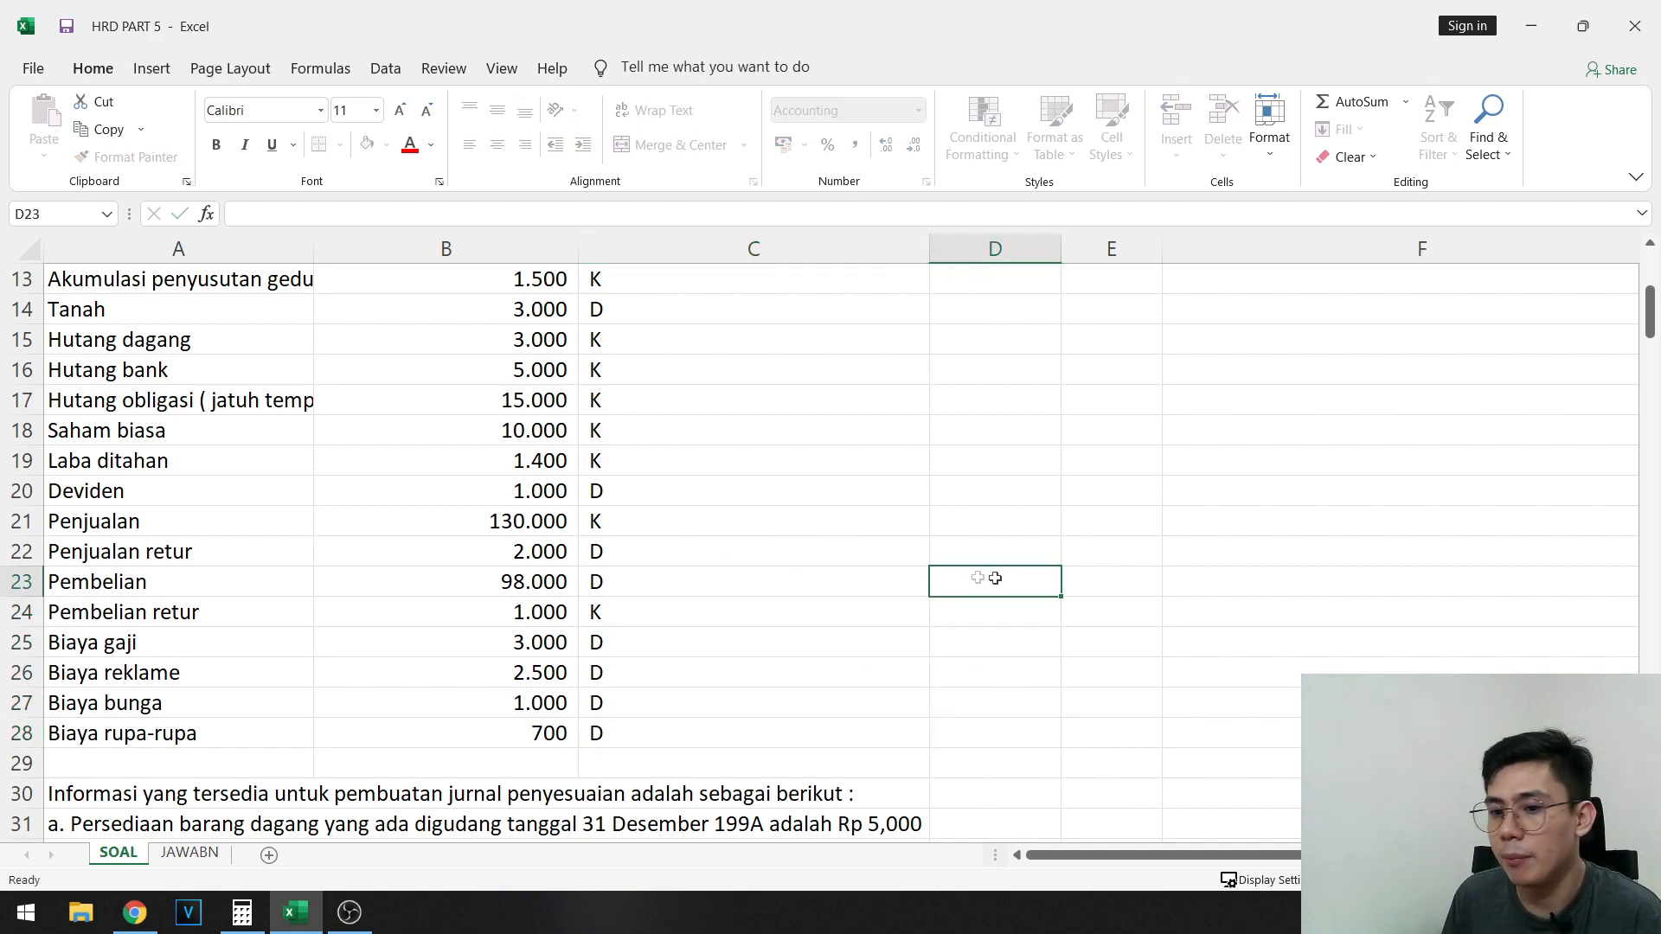
# - Review the four expense accounts from Biaya gaji to Biaya rupa-rupa and the debit and credit marks in column C
pyautogui.click(75, 643)
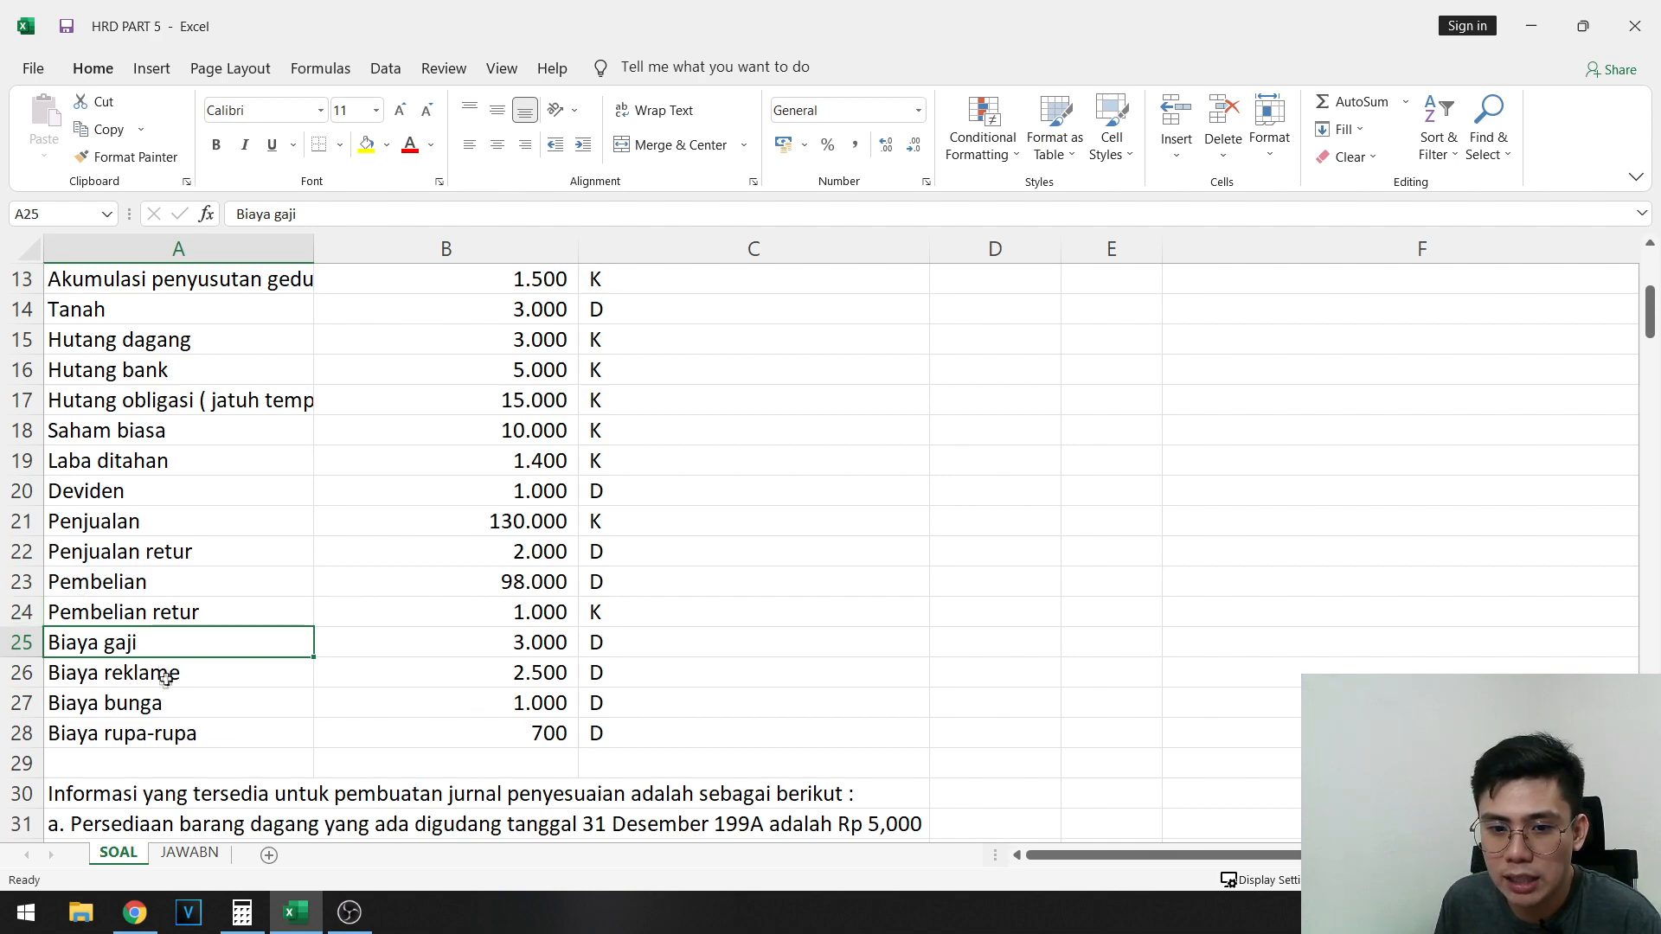
pyautogui.moveTo(156, 704); pyautogui.dragTo(188, 734)
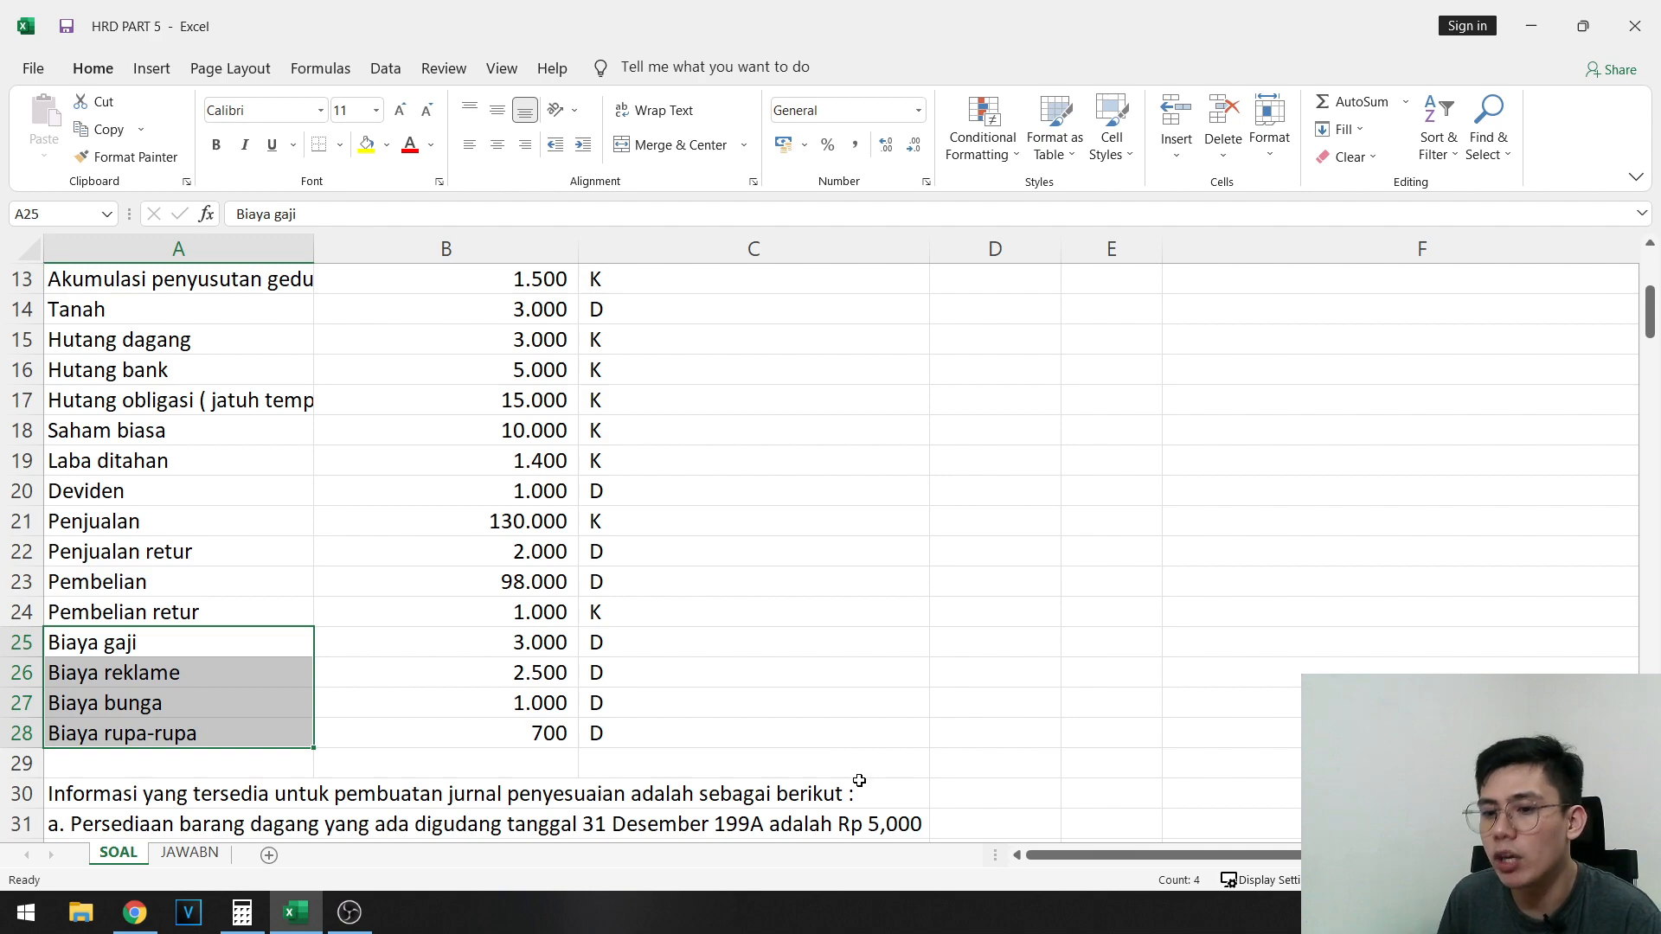
pyautogui.moveTo(129, 641); pyautogui.dragTo(699, 743)
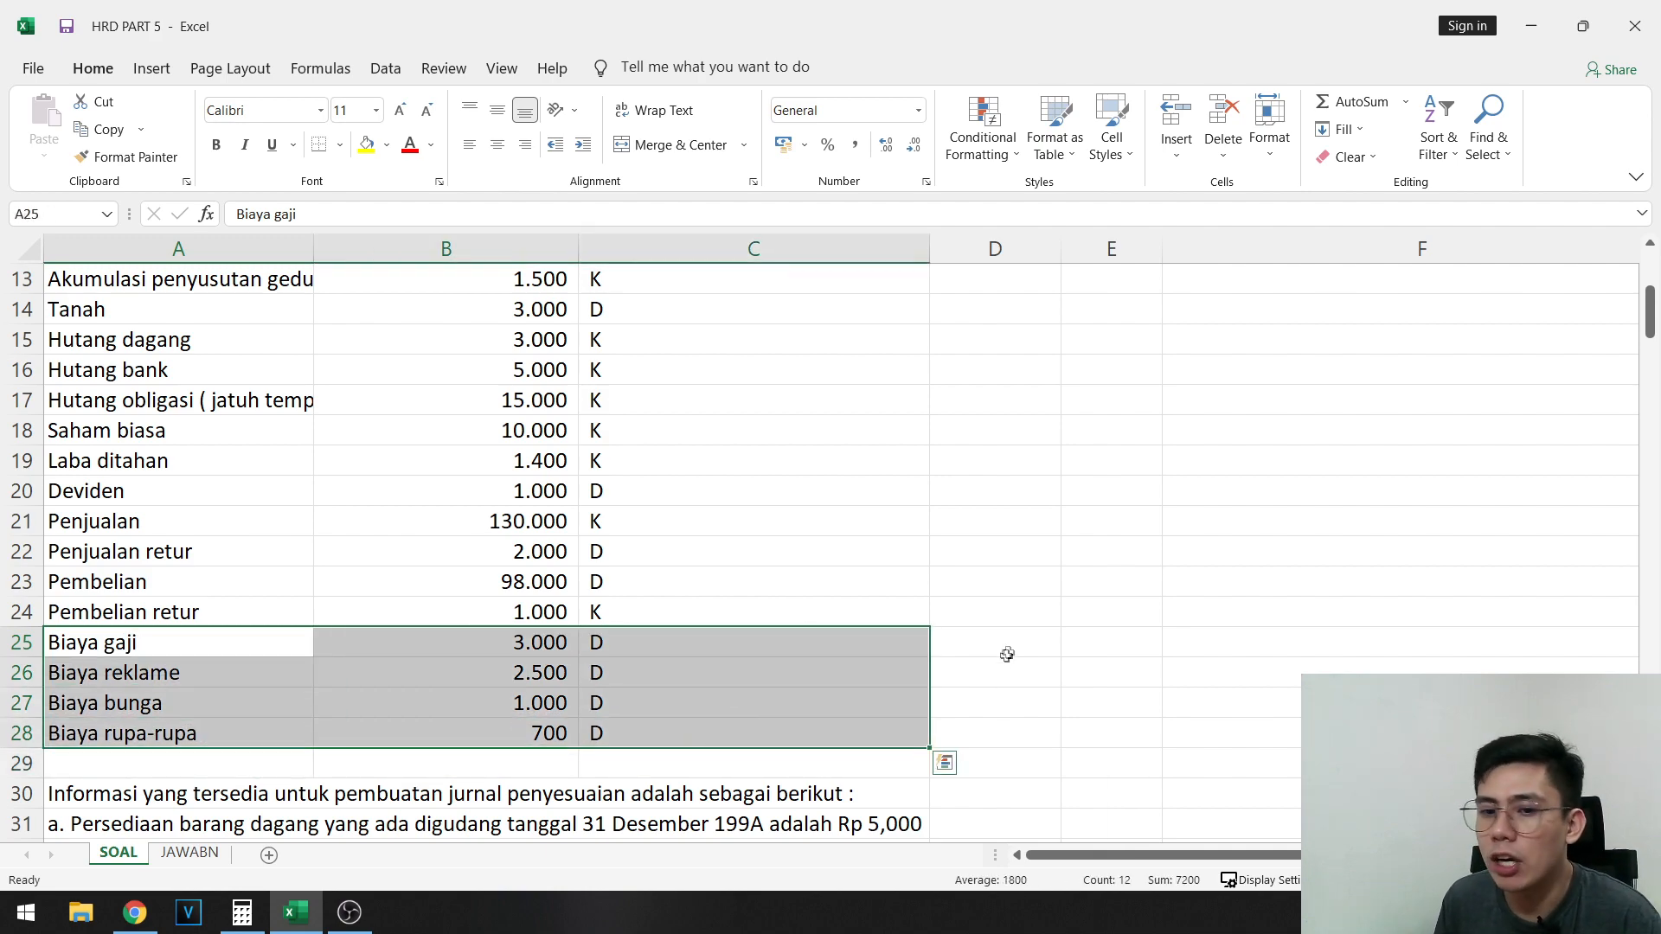
pyautogui.scroll(-2, 1006, 655)
pyautogui.click(337, 612)
pyautogui.scroll(1, 337, 611)
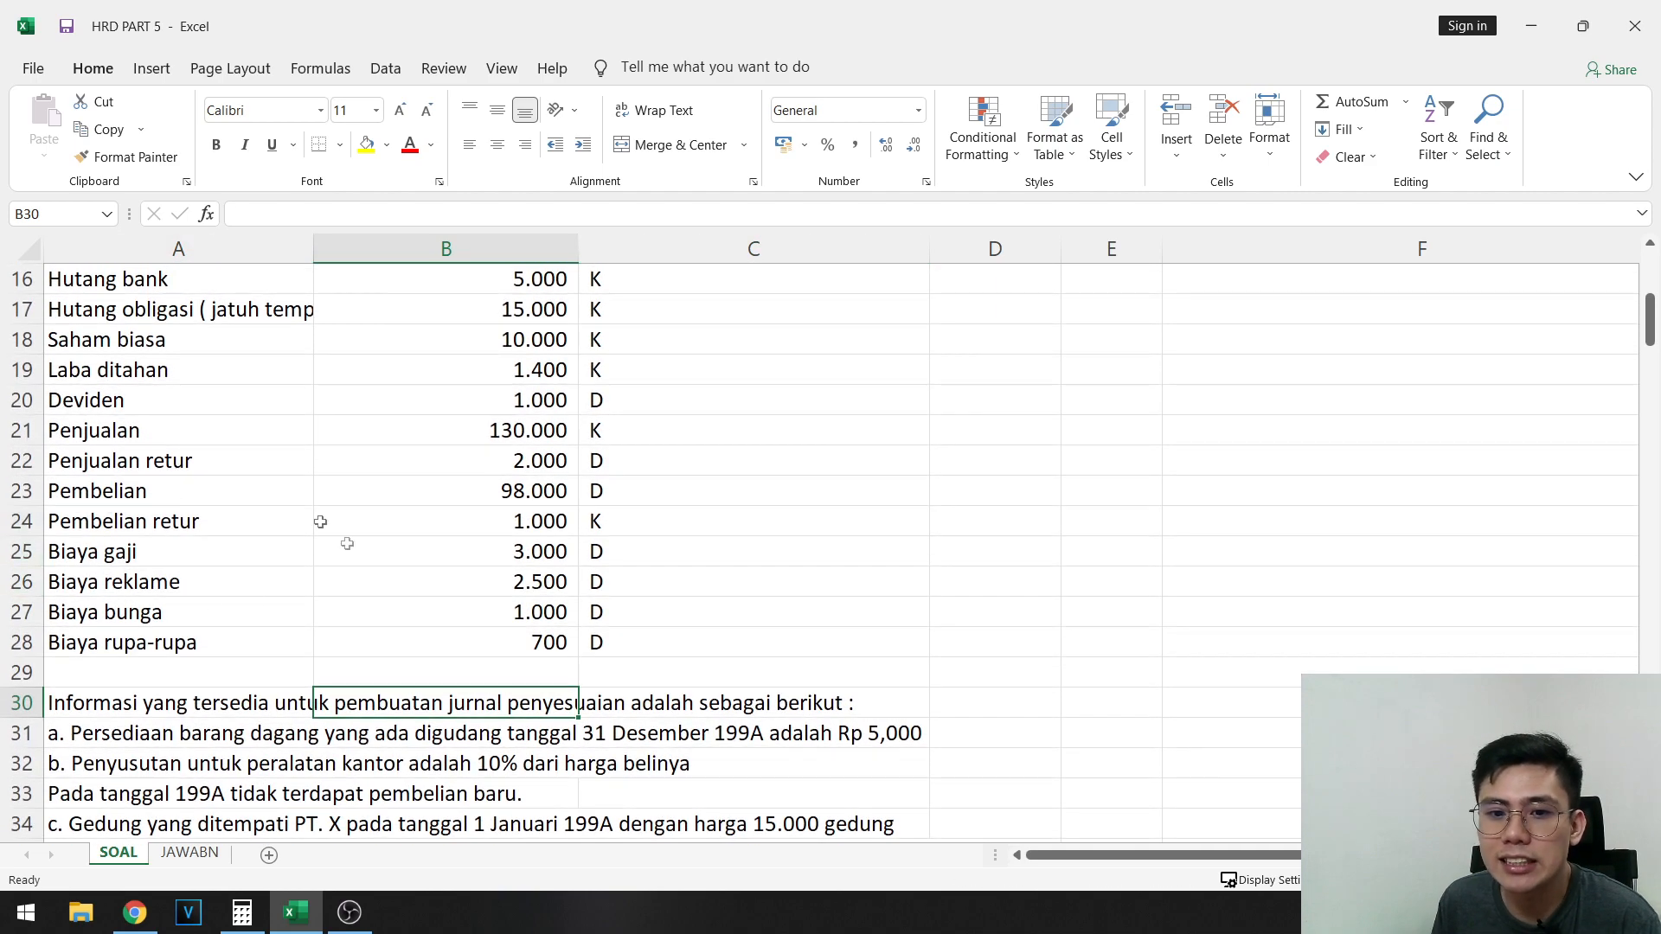
pyautogui.moveTo(130, 430); pyautogui.dragTo(130, 641)
pyautogui.moveTo(143, 554); pyautogui.dragTo(147, 640)
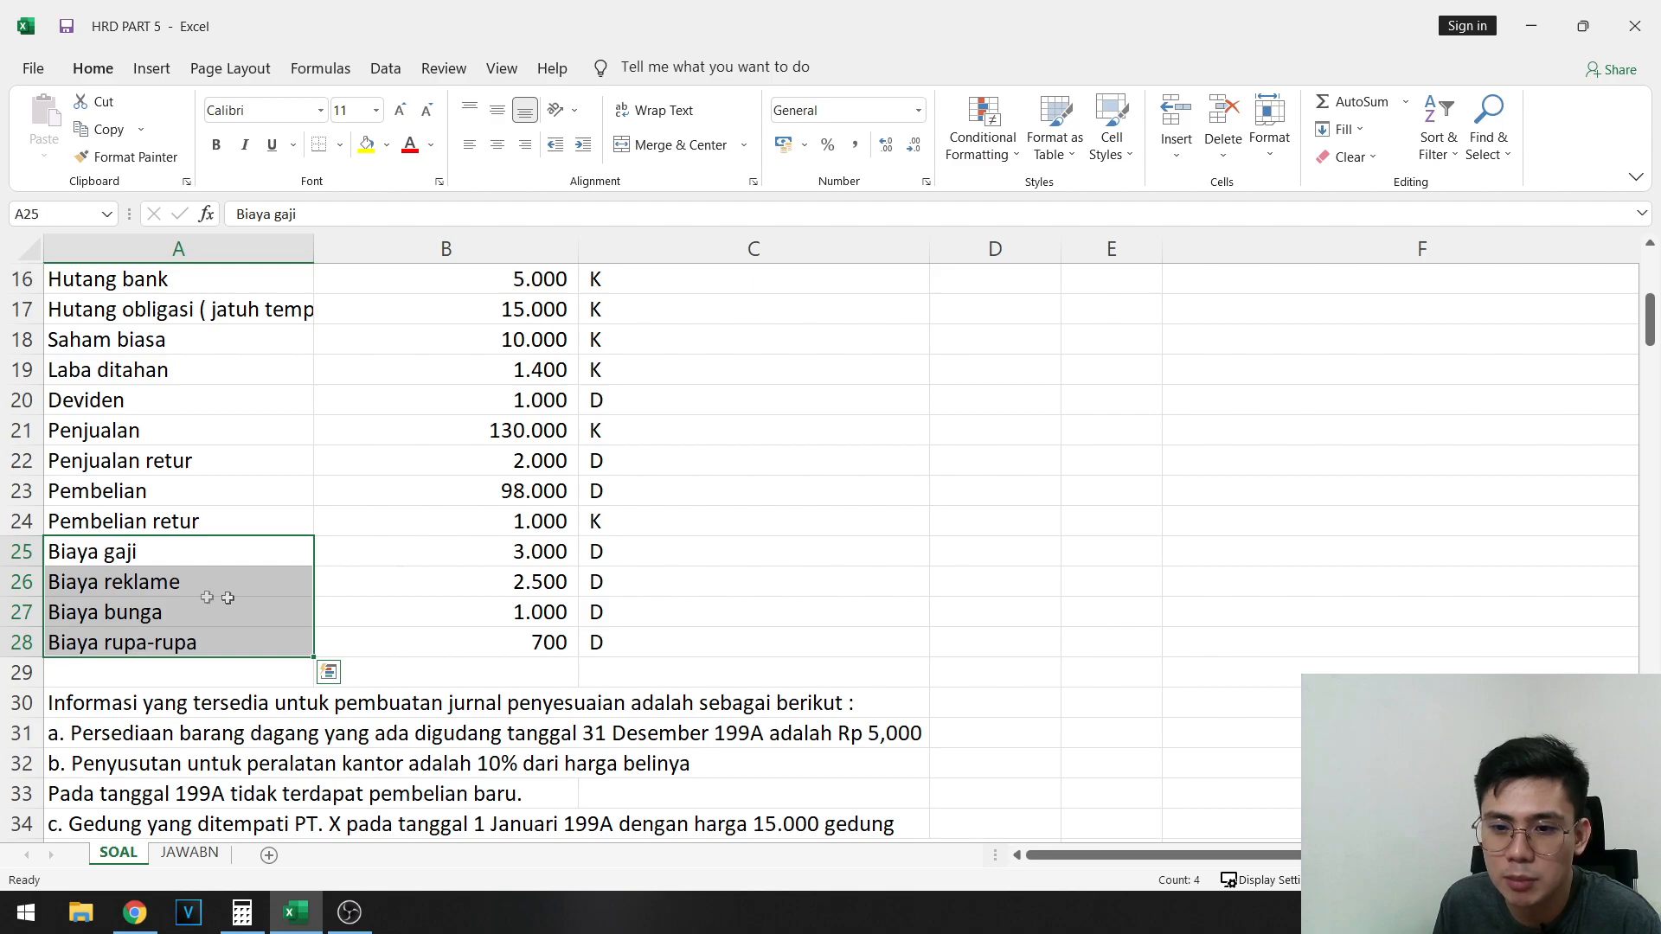
pyautogui.click(667, 550)
pyautogui.scroll(-1, 817, 597)
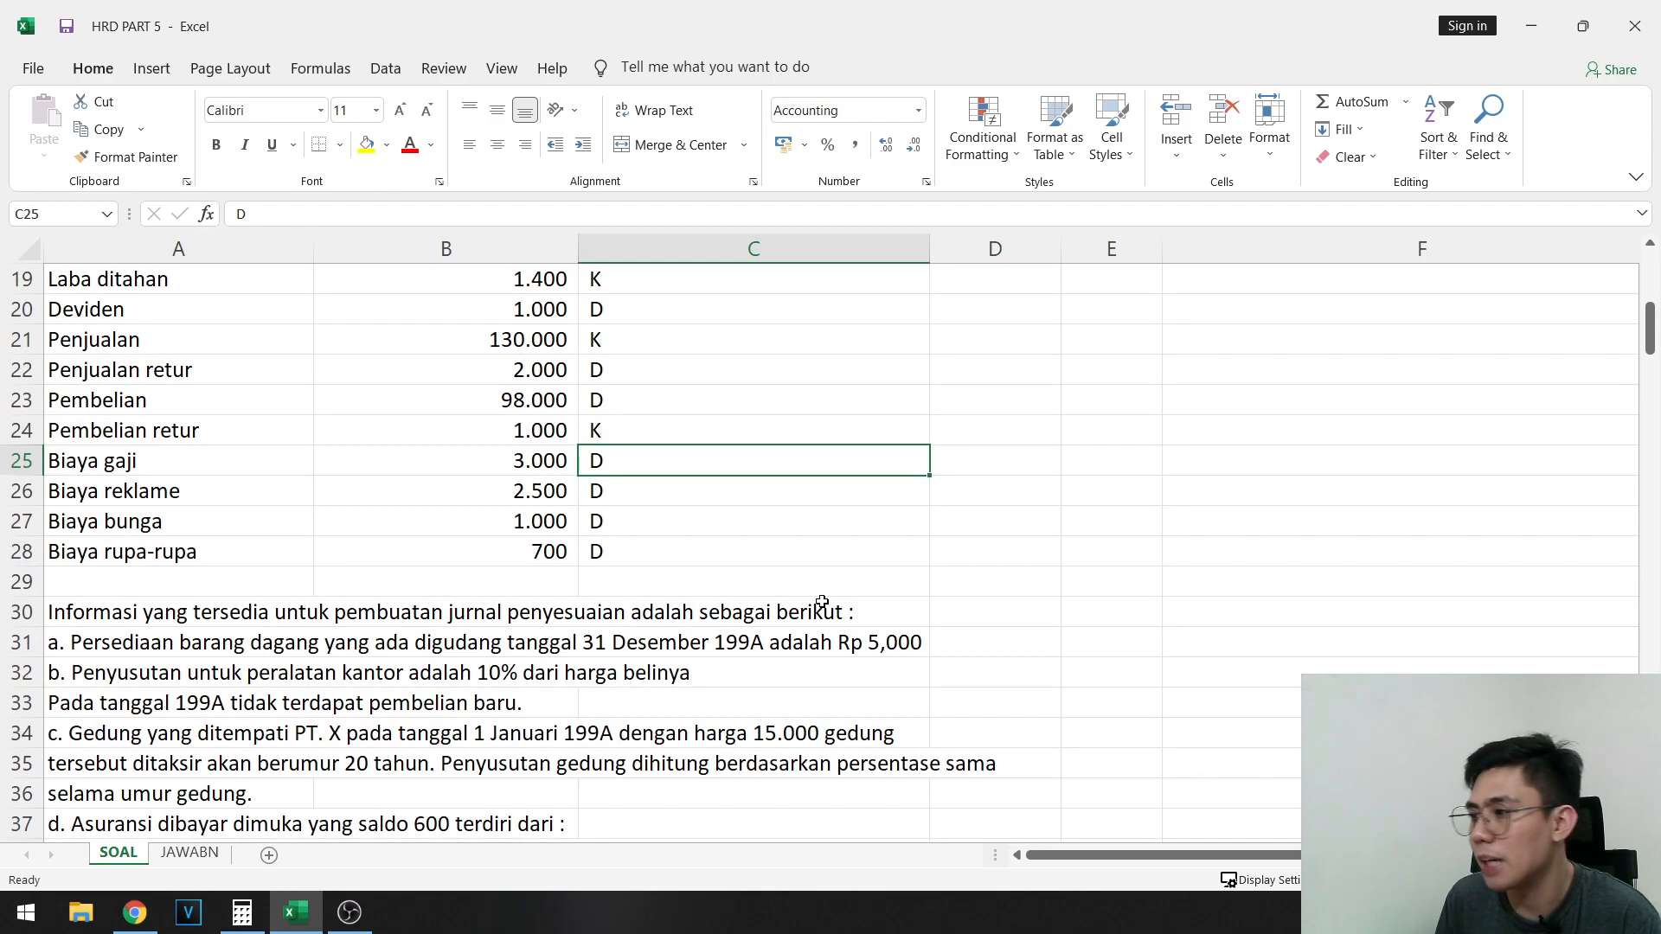
pyautogui.scroll(1, 409, 514)
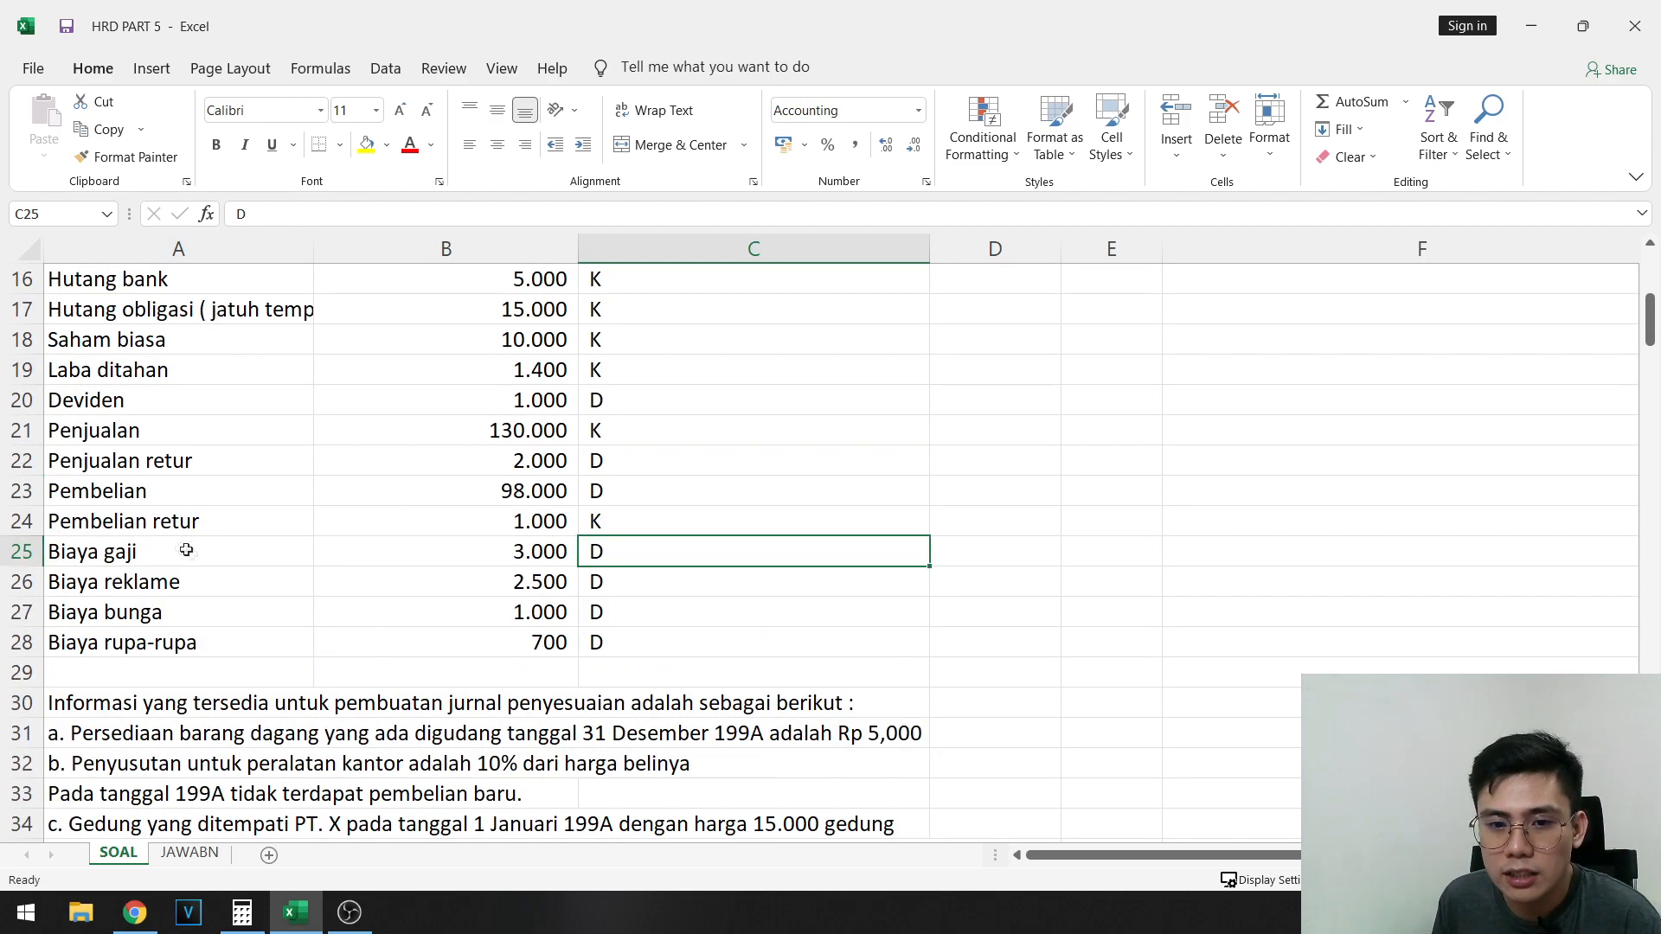
pyautogui.scroll(-1, 341, 574)
pyautogui.scroll(4, 419, 523)
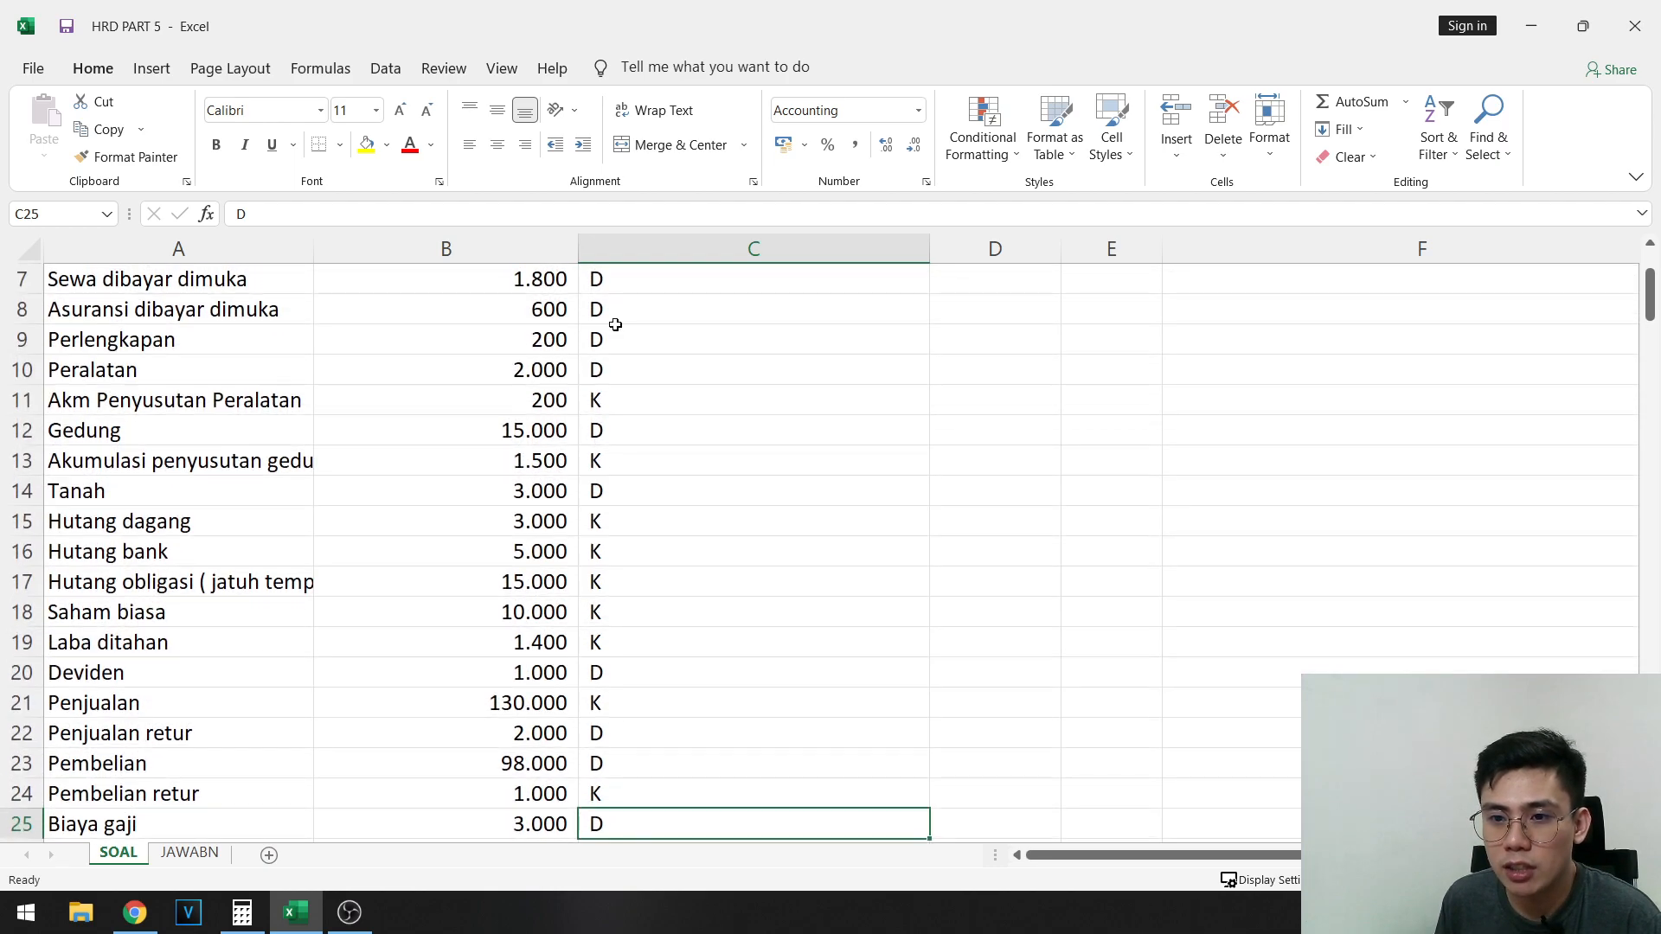
pyautogui.scroll(2, 615, 324)
pyautogui.moveTo(595, 362); pyautogui.dragTo(610, 672)
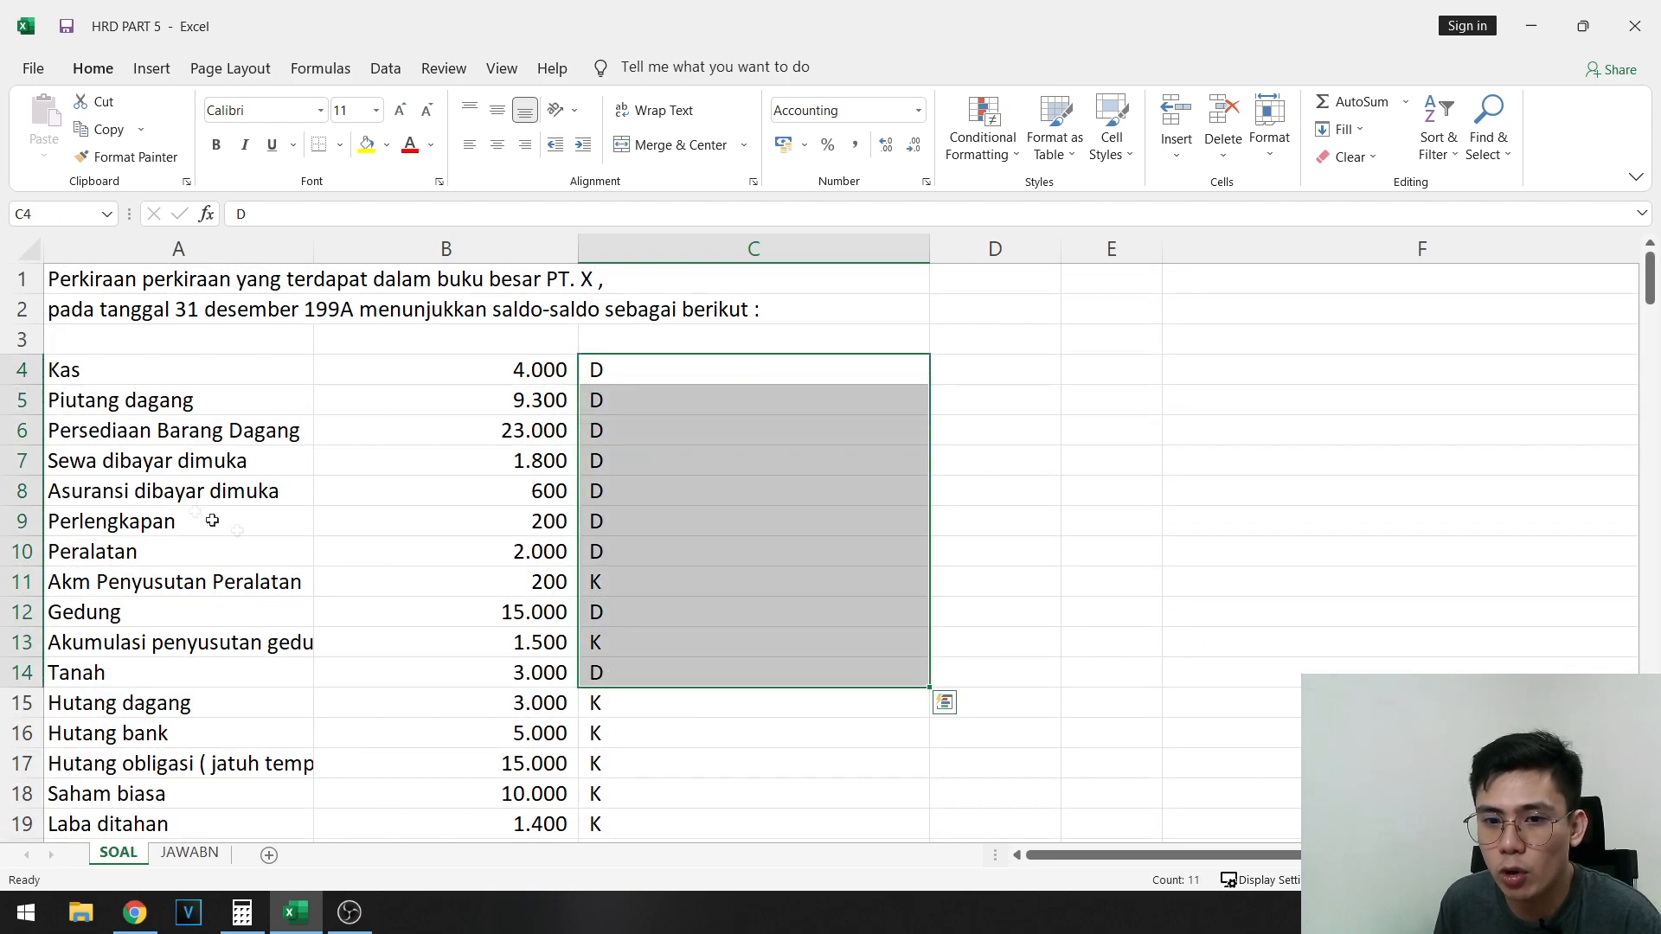
# - Copy the account names in A4:A28 into the Neraca saldo awal table, starting at A56
pyautogui.click(199, 378)
pyautogui.scroll(-5, 231, 756)
pyautogui.keyDown('shift'); pyautogui.click(208, 642); pyautogui.keyUp('shift')
pyautogui.hotkey('ctrl', 'c')
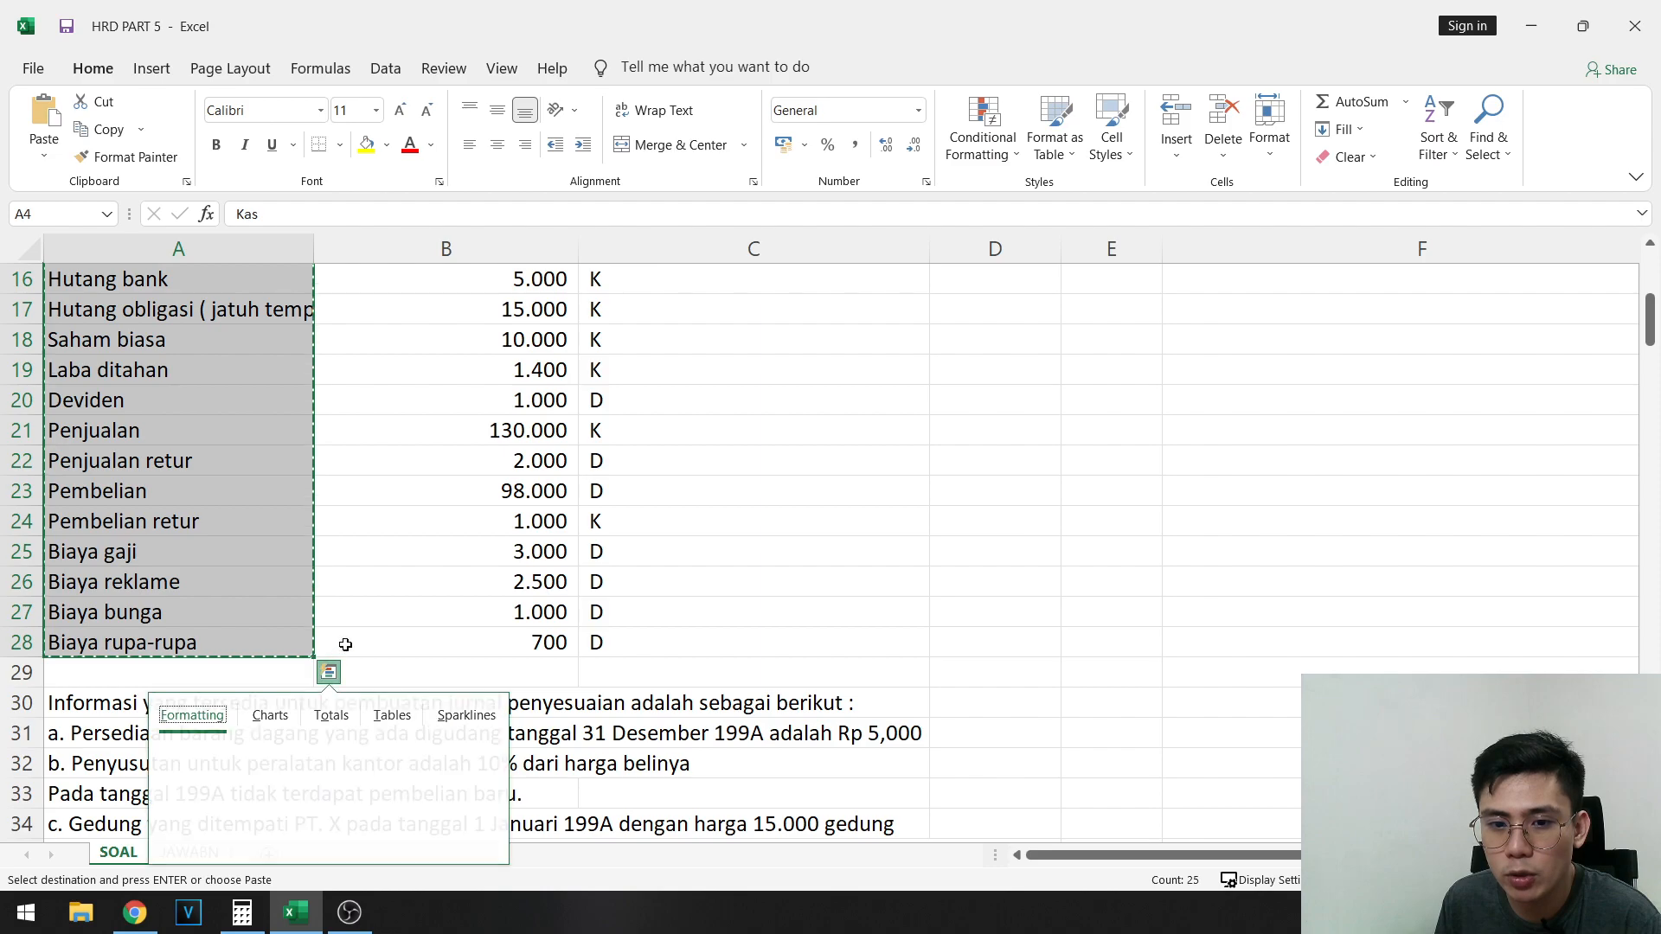
pyautogui.scroll(-11, 345, 644)
pyautogui.click(242, 493)
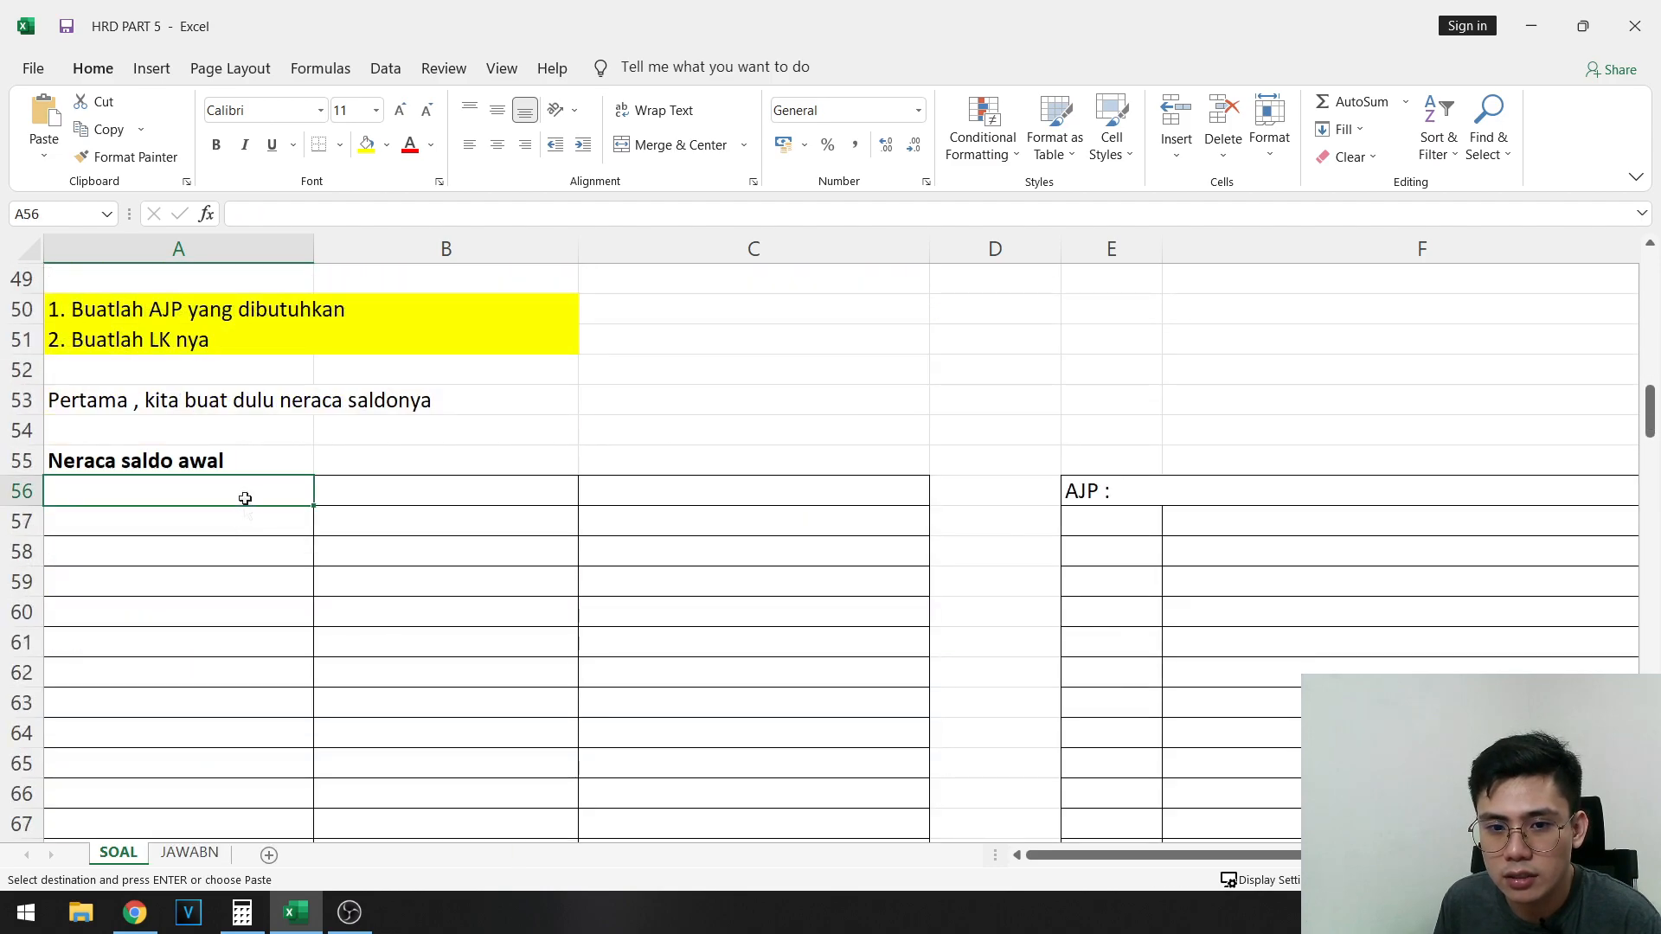
pyautogui.scroll(-3, 251, 536)
pyautogui.scroll(4, 285, 561)
pyautogui.hotkey('ctrl', 'v')
pyautogui.scroll(-9, 423, 560)
pyautogui.scroll(9, 445, 559)
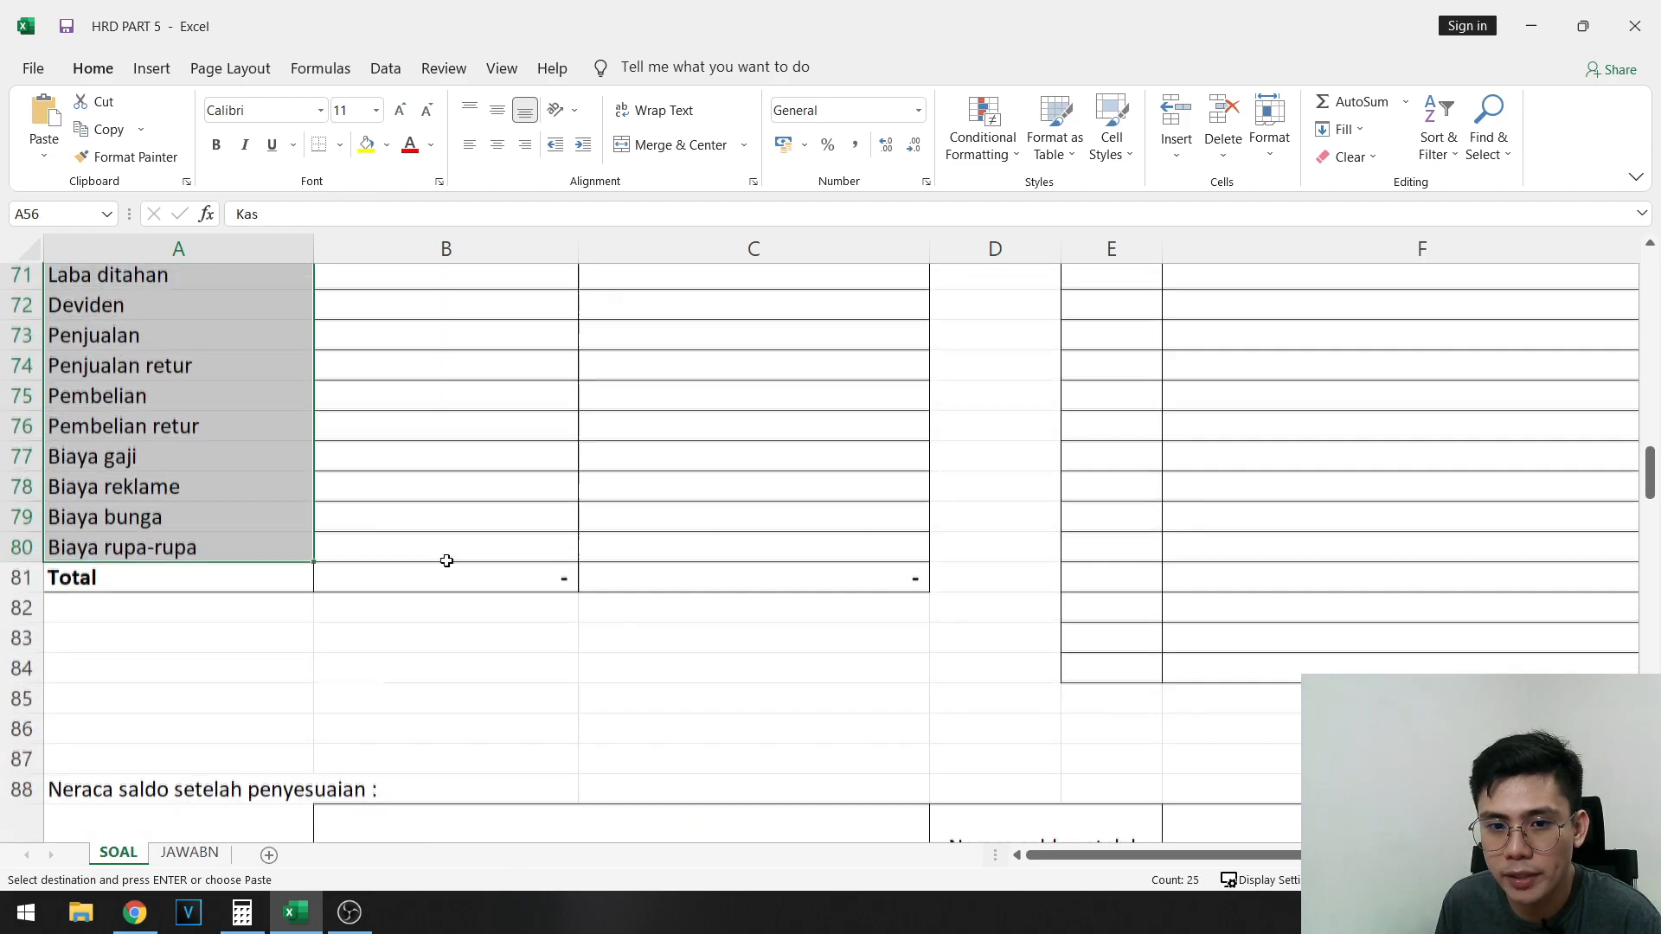
# - Copy the debit amounts from Kas to Peralatan in B4:B10 into the Neraca saldo awal debit column, starting at B56
pyautogui.click(444, 560)
pyautogui.scroll(15, 454, 554)
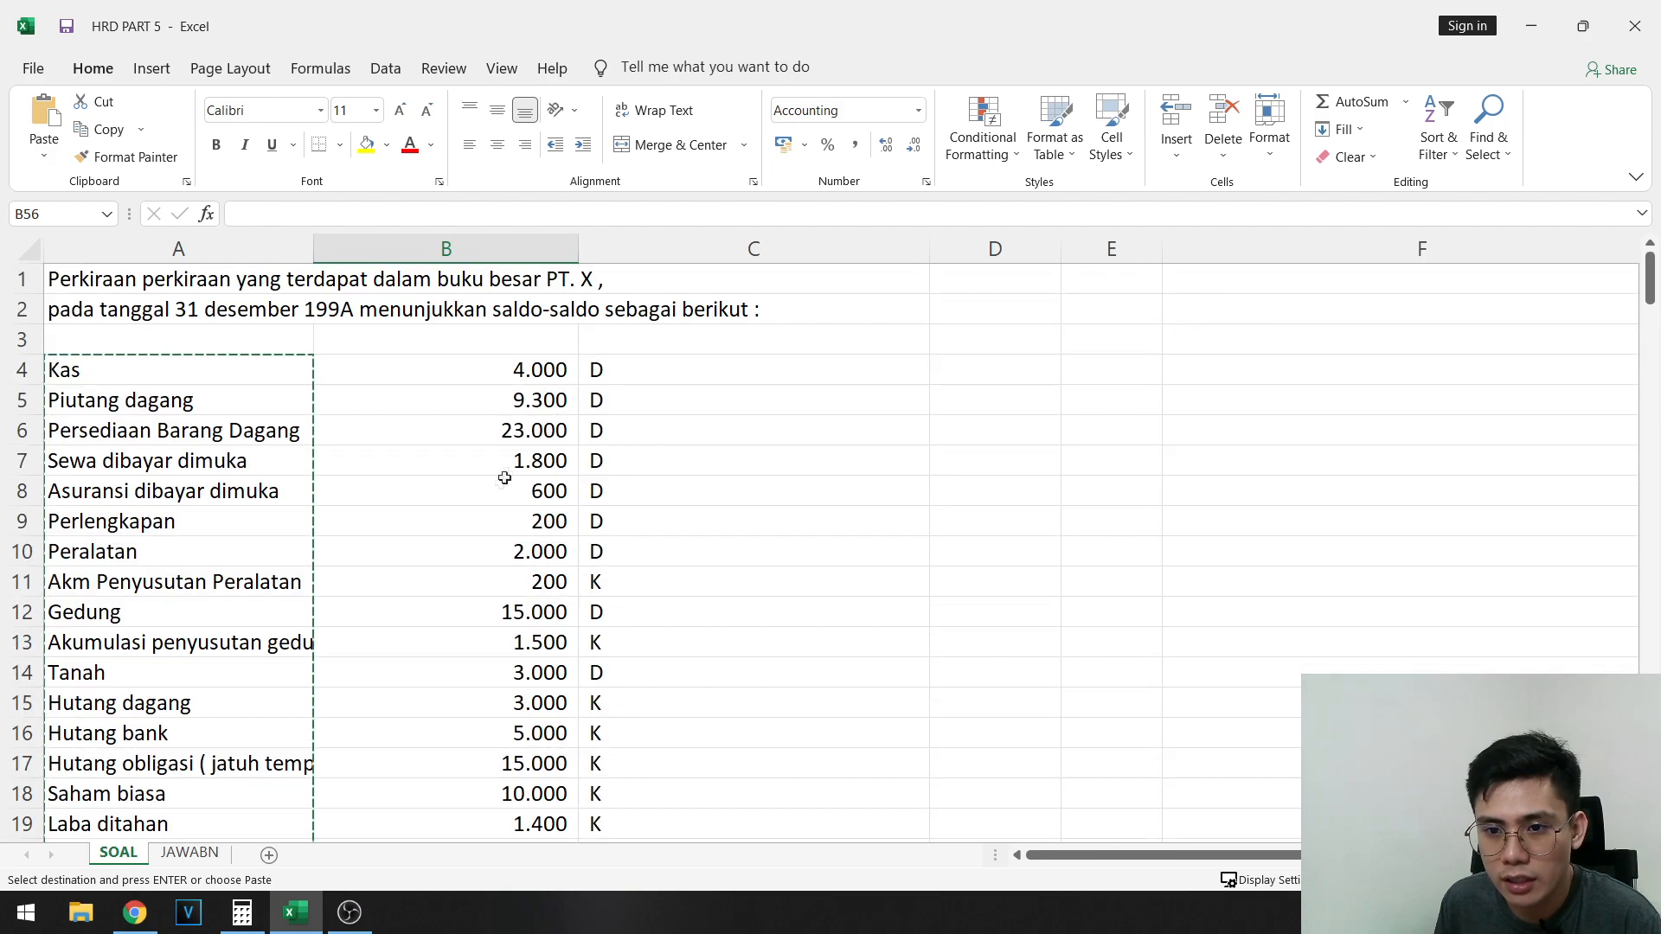
pyautogui.click(548, 373)
pyautogui.moveTo(550, 373); pyautogui.dragTo(556, 556)
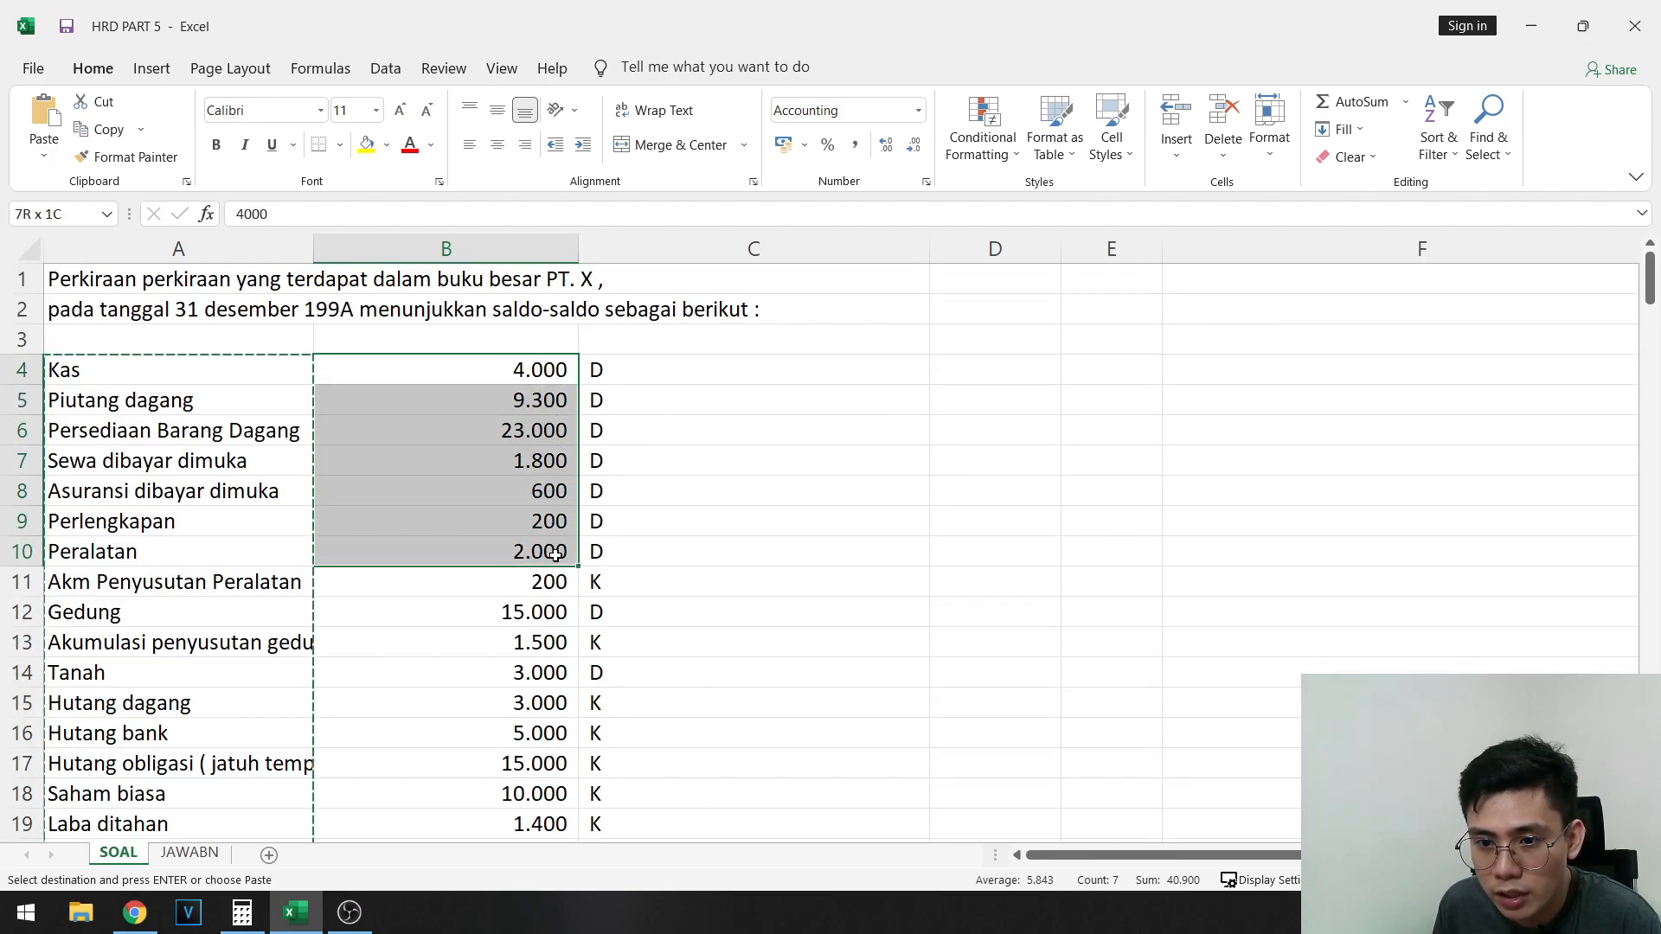
pyautogui.scroll(-16, 514, 609)
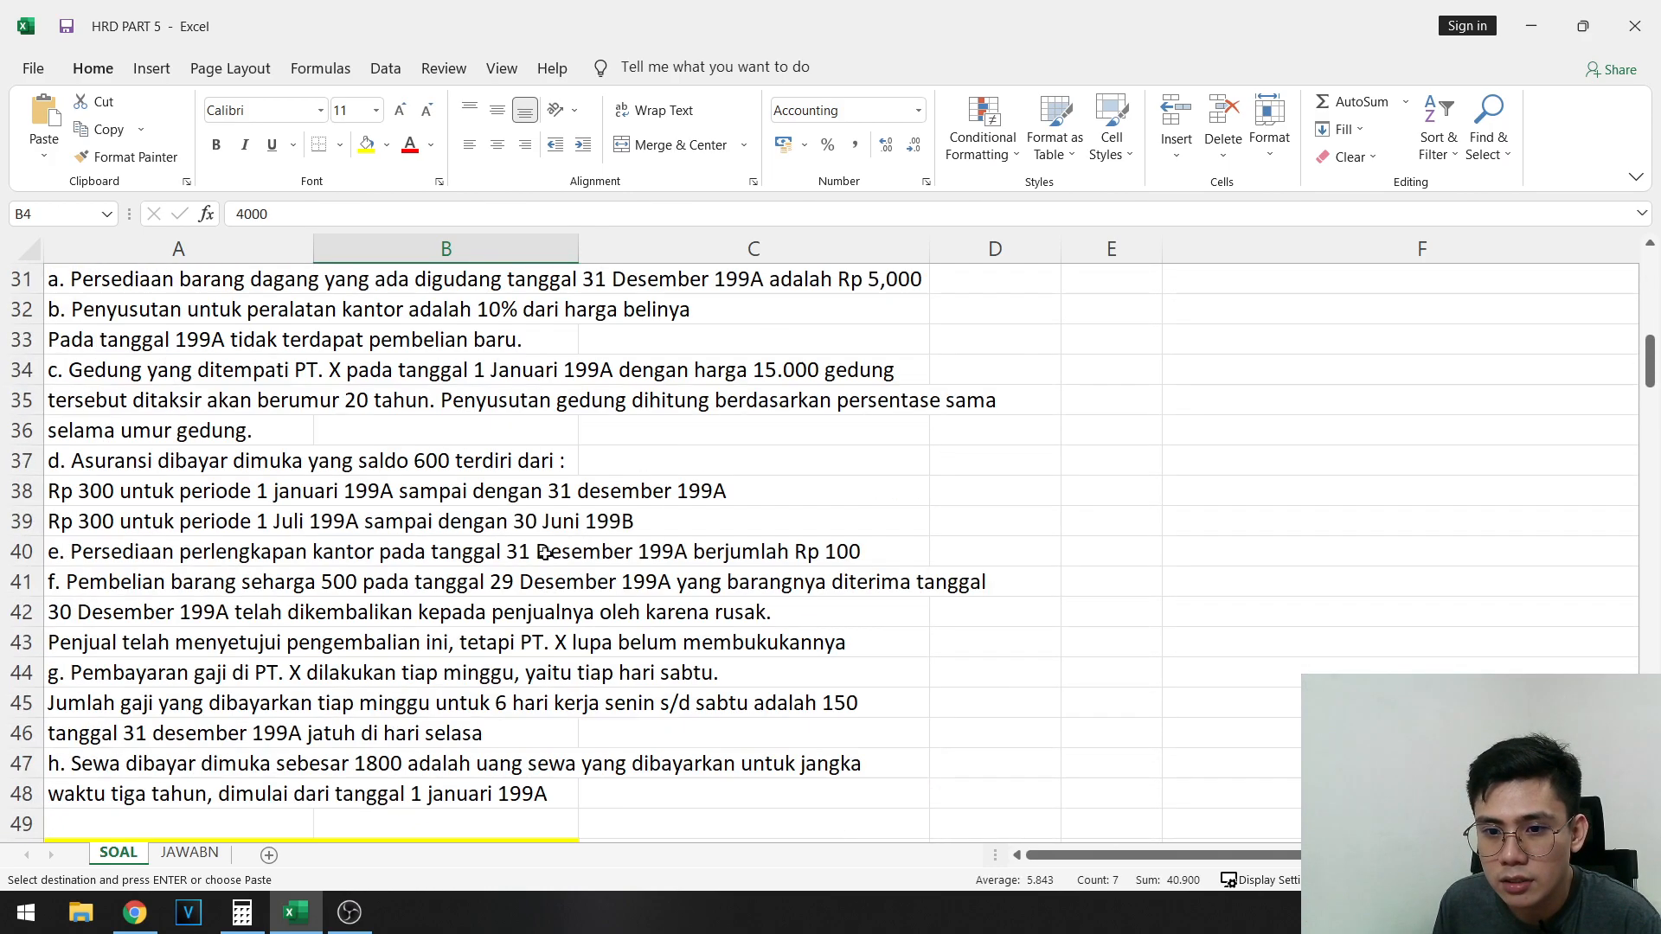
pyautogui.click(430, 495)
pyautogui.hotkey('ctrl', 'v')
# - Highlight the remaining debit amounts in B12, B14, B20, B22:B23 and B25:B28 with yellow fill
pyautogui.scroll(14, 605, 493)
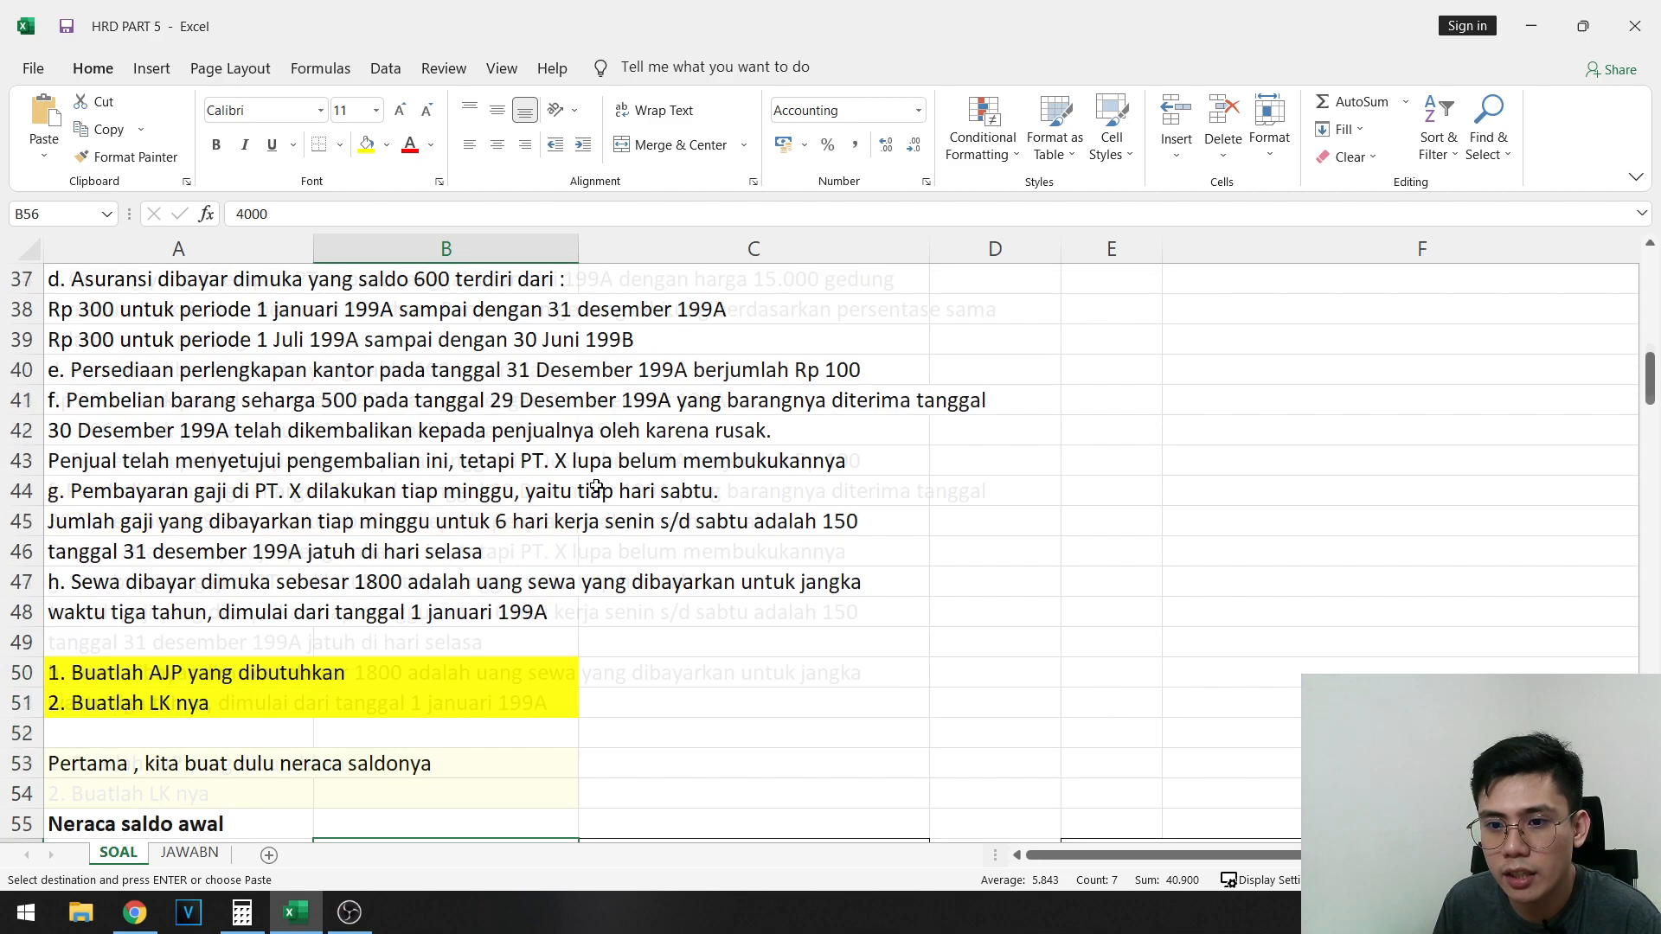
pyautogui.click(544, 431)
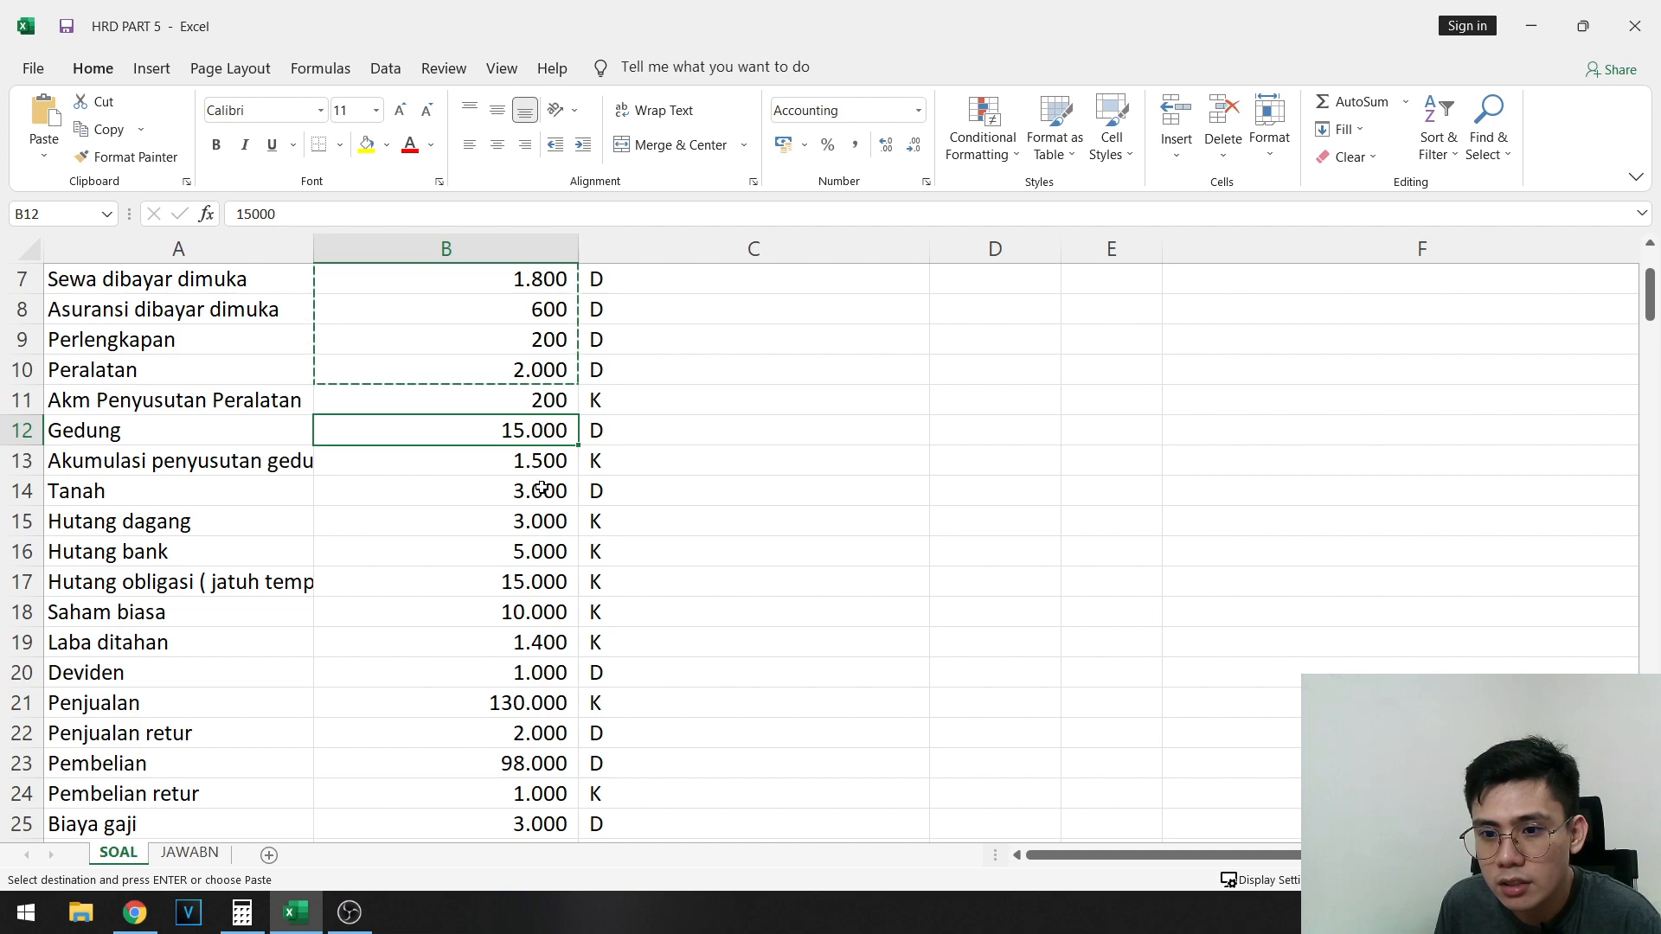
pyautogui.keyDown('ctrl'); pyautogui.click(542, 489); pyautogui.keyUp('ctrl')
pyautogui.keyDown('ctrl'); pyautogui.click(531, 673); pyautogui.keyUp('ctrl')
pyautogui.hotkey('ctrl', 'c')
pyautogui.scroll(-4, 663, 641)
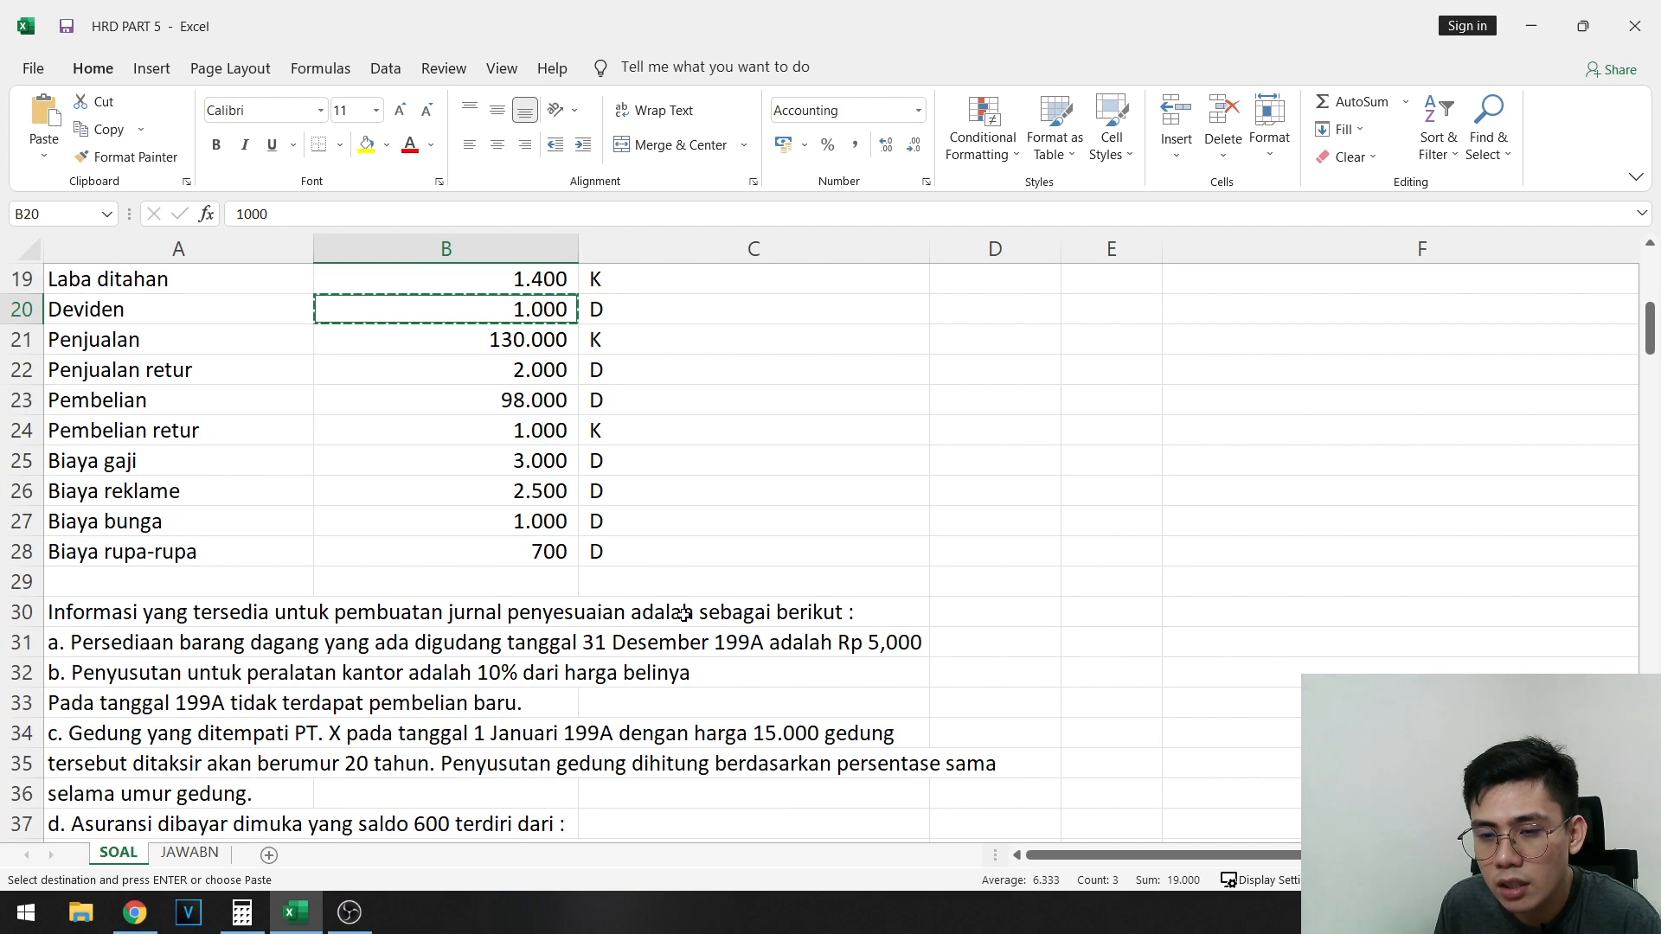
pyautogui.scroll(3, 640, 563)
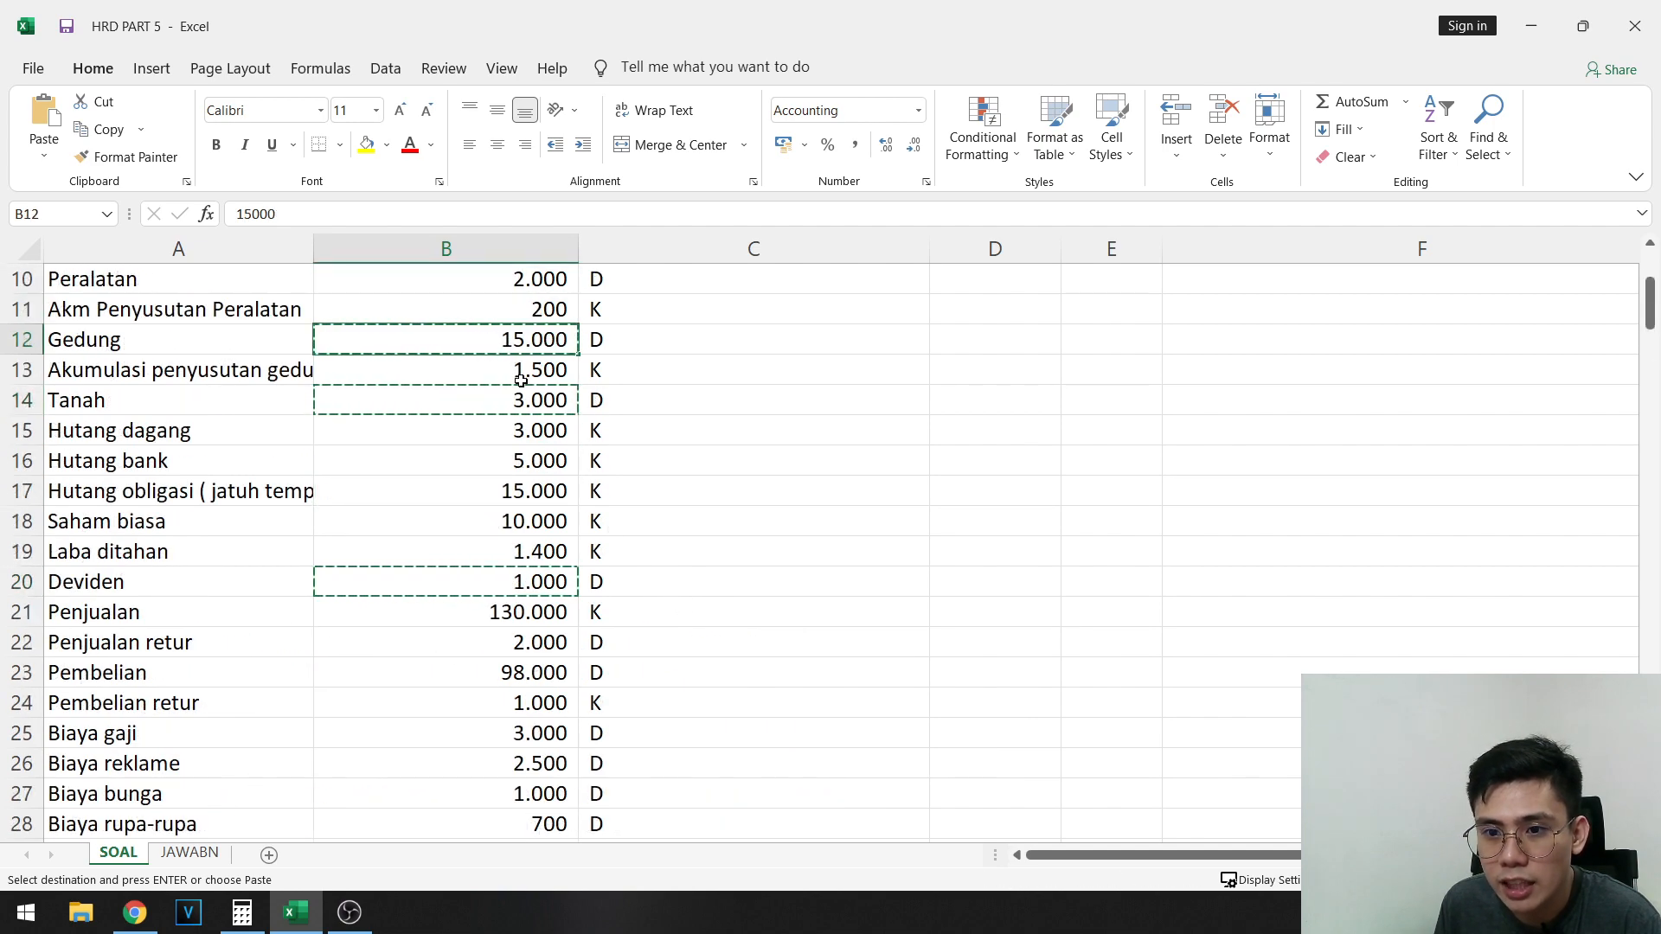
pyautogui.click(360, 149)
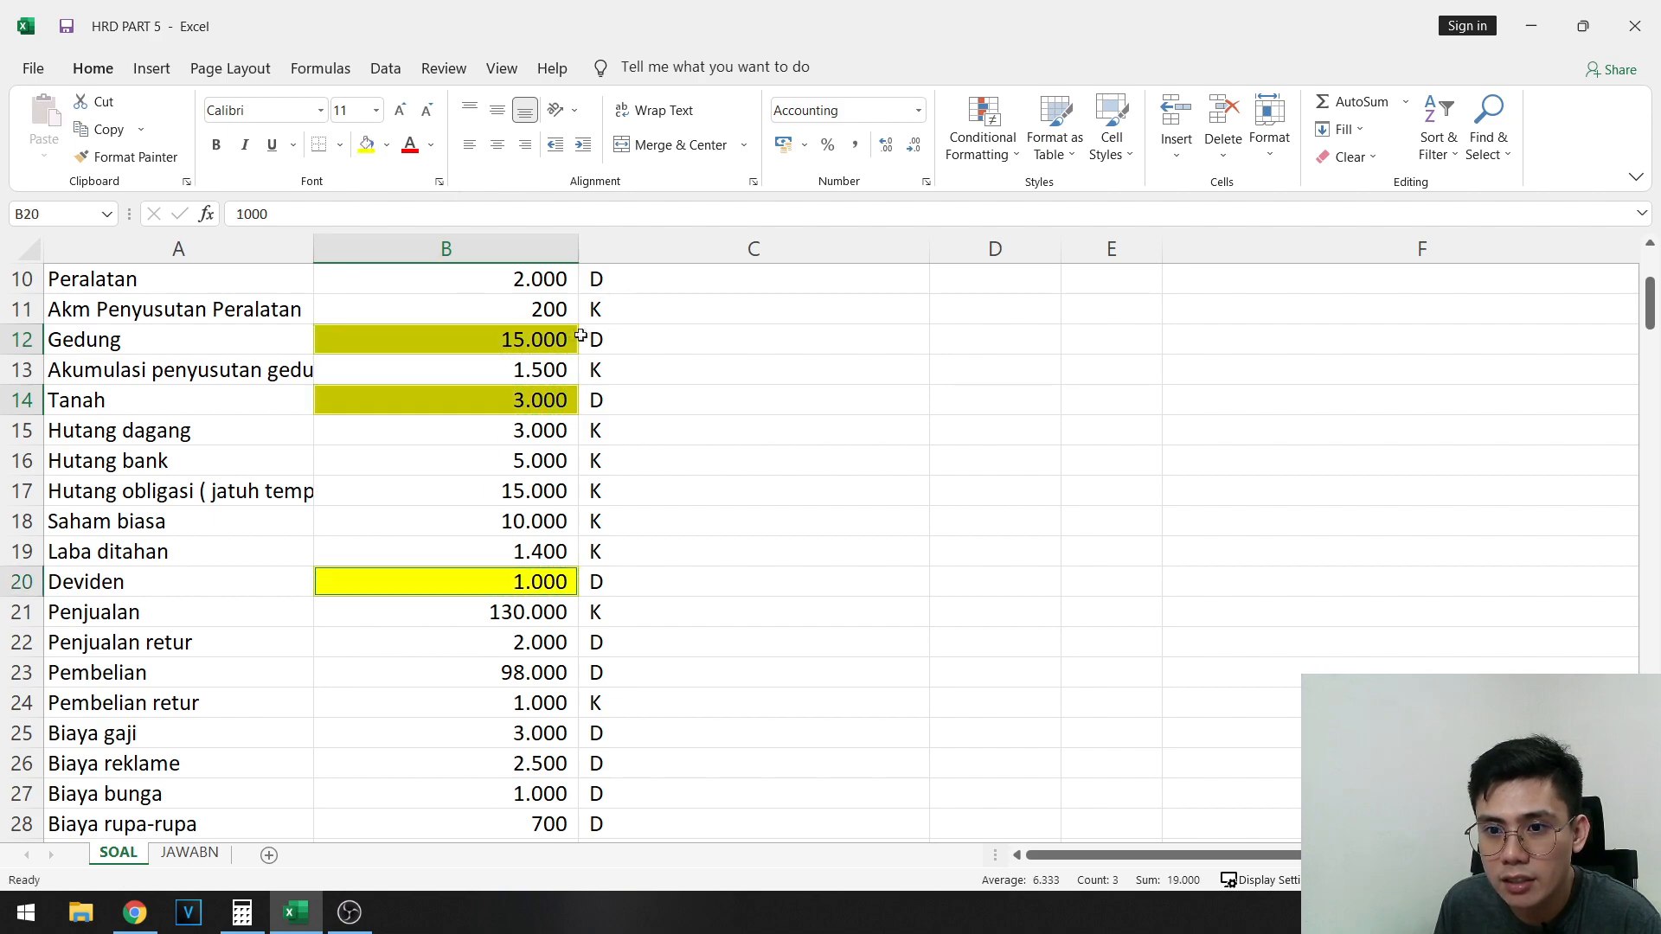
pyautogui.moveTo(524, 339); pyautogui.dragTo(536, 584)
pyautogui.moveTo(530, 641); pyautogui.dragTo(508, 758)
pyautogui.click(366, 149)
pyautogui.click(366, 149)
# - Copy the amounts in B12:B28 into the Neraca saldo awal debit column, starting at B63
pyautogui.scroll(1, 636, 384)
pyautogui.scroll(2, 636, 383)
pyautogui.click(514, 431)
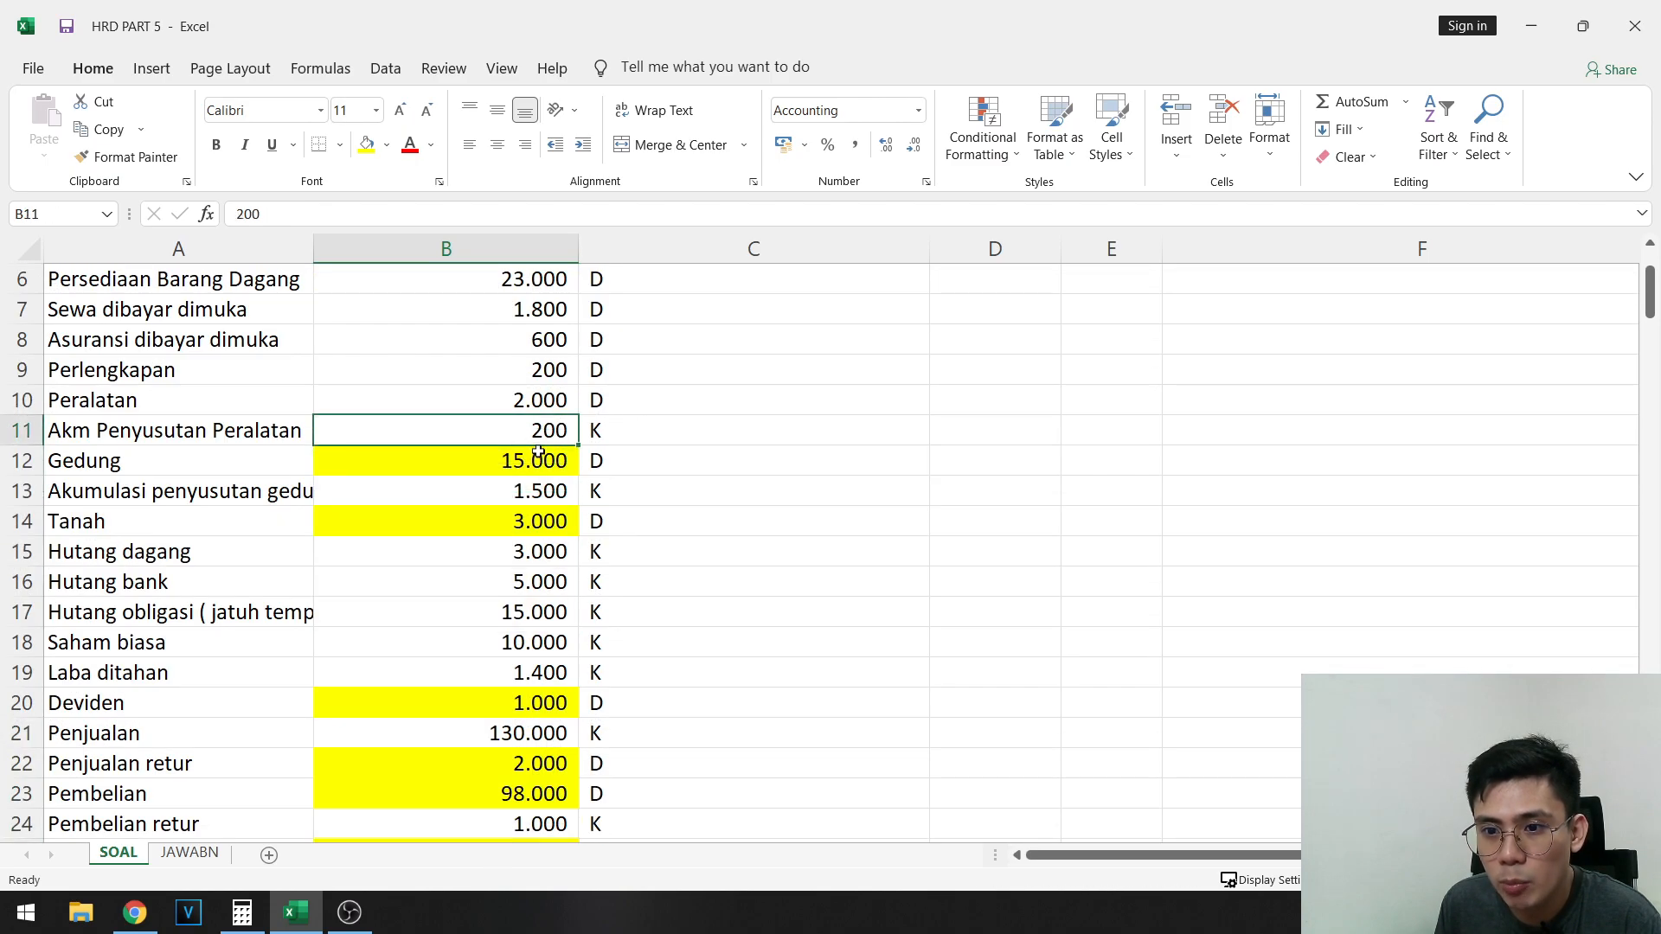
pyautogui.click(545, 464)
pyautogui.scroll(-4, 545, 474)
pyautogui.keyDown('shift'); pyautogui.click(489, 577); pyautogui.keyUp('shift')
pyautogui.hotkey('ctrl', 'c')
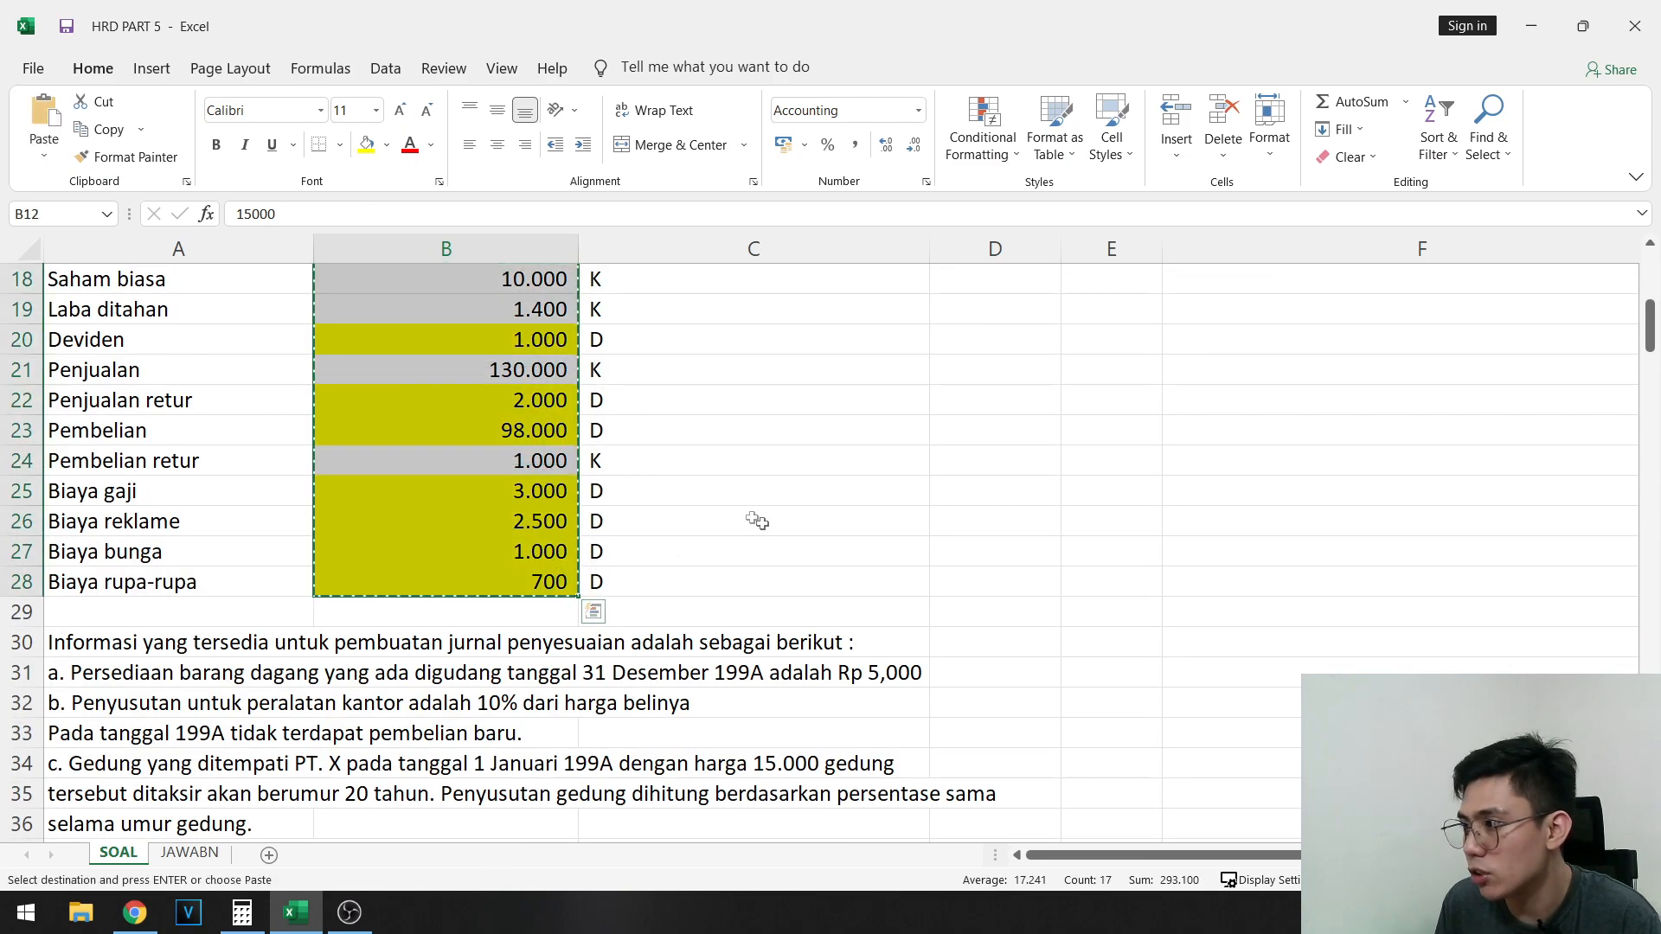
pyautogui.scroll(-12, 599, 471)
pyautogui.click(482, 545)
pyautogui.hotkey('ctrl', 'v')
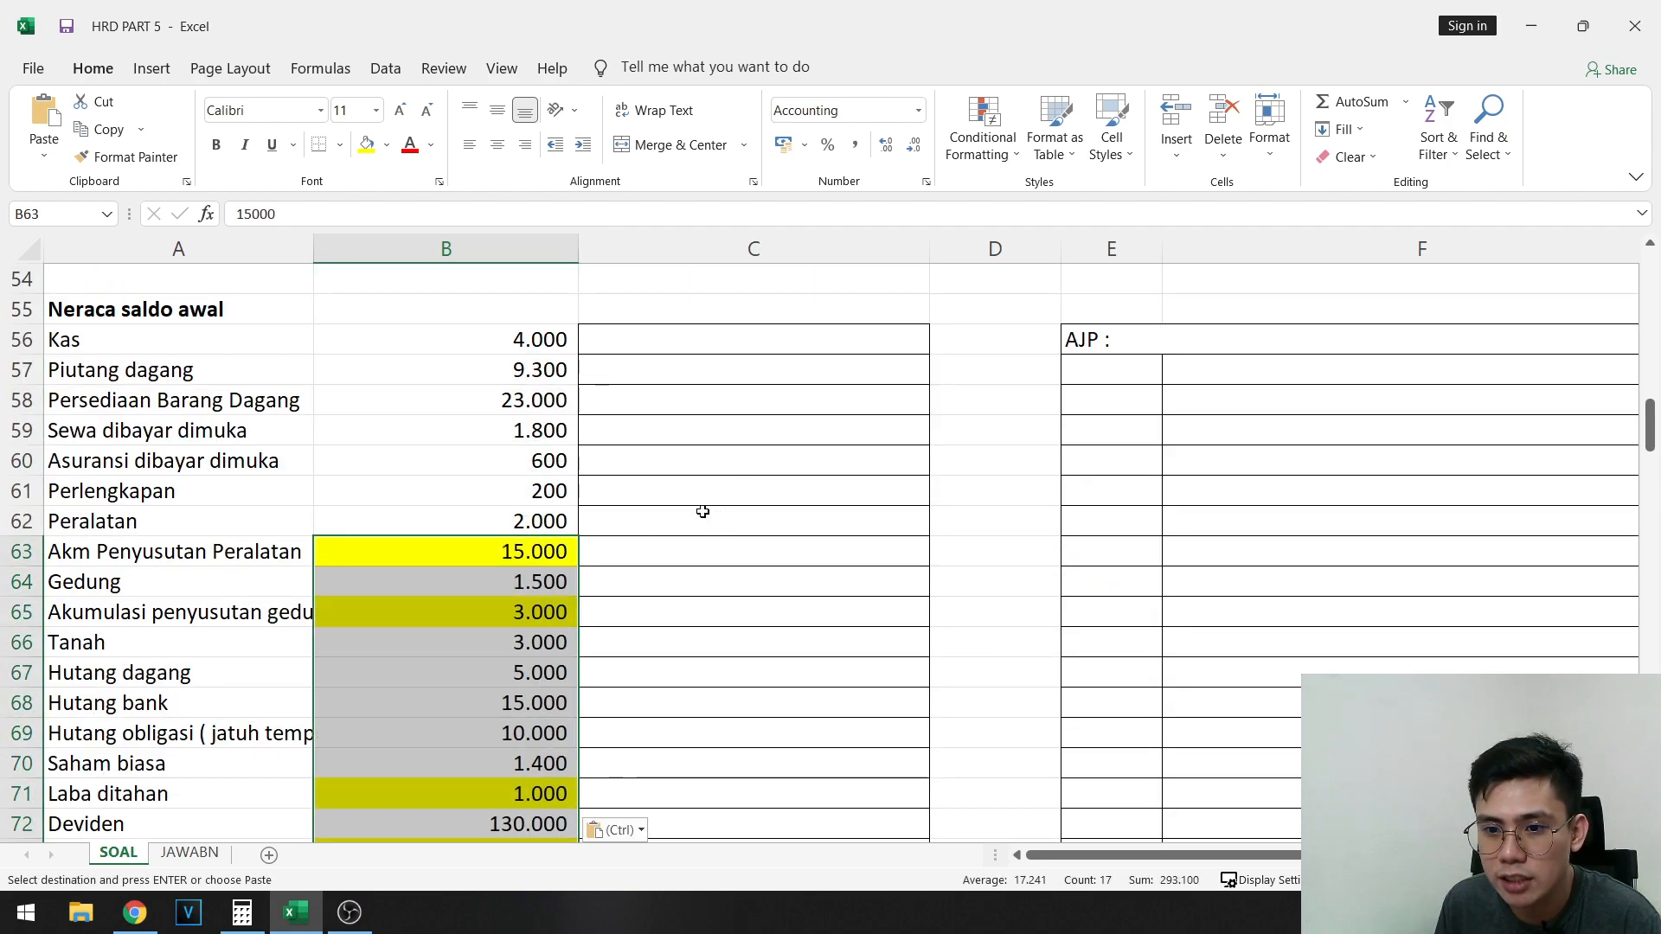
# - Clear the unhighlighted credit amounts in B64, B66:B70, B72 and B75, keeping only the yellow debit amounts
pyautogui.scroll(-2, 445, 415)
pyautogui.click(486, 405)
pyautogui.press('Delete')
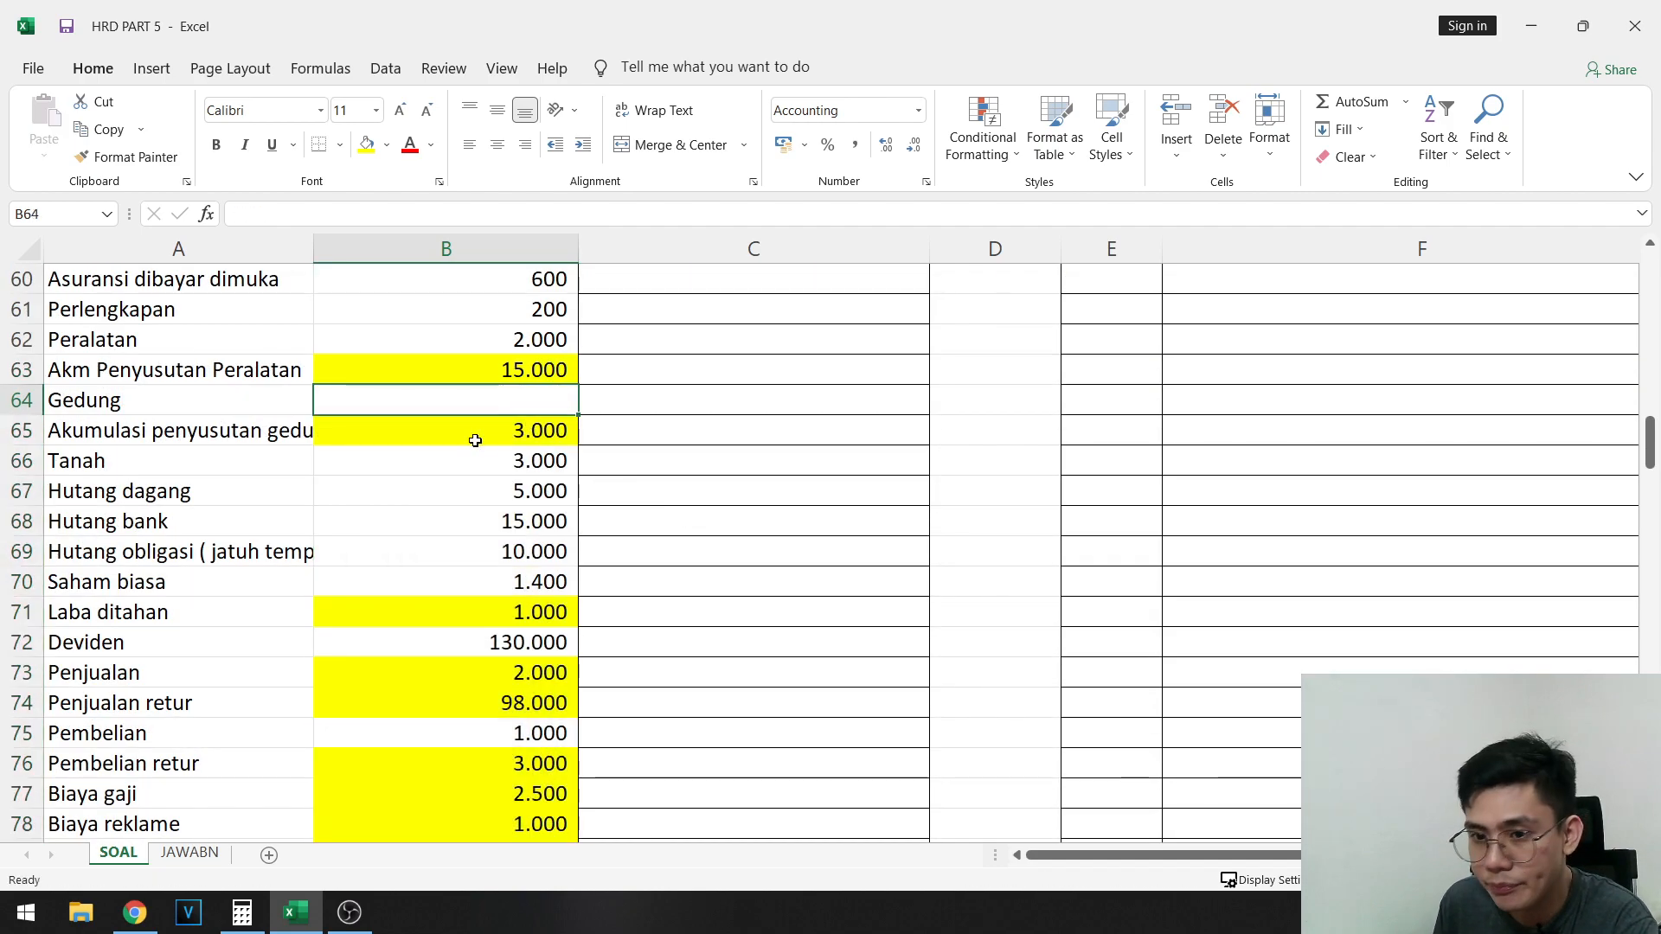
pyautogui.moveTo(481, 459); pyautogui.dragTo(533, 603)
pyautogui.press('Delete')
pyautogui.click(519, 642)
pyautogui.press('Delete')
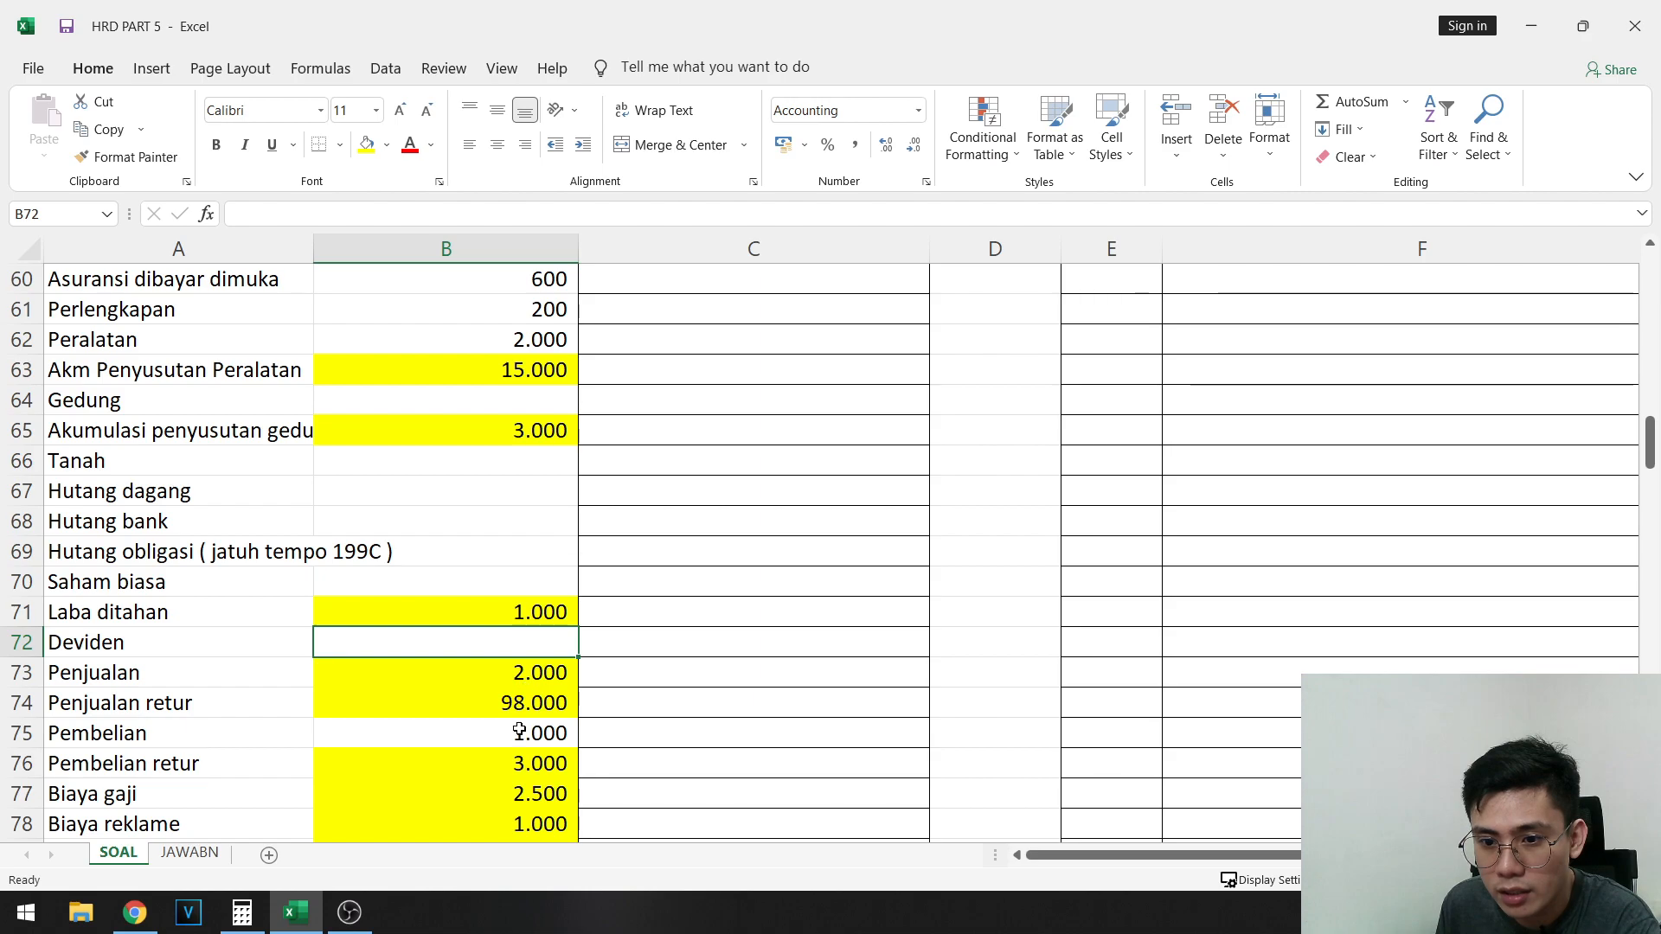
pyautogui.click(485, 733)
pyautogui.press('Delete')
pyautogui.scroll(-2, 606, 675)
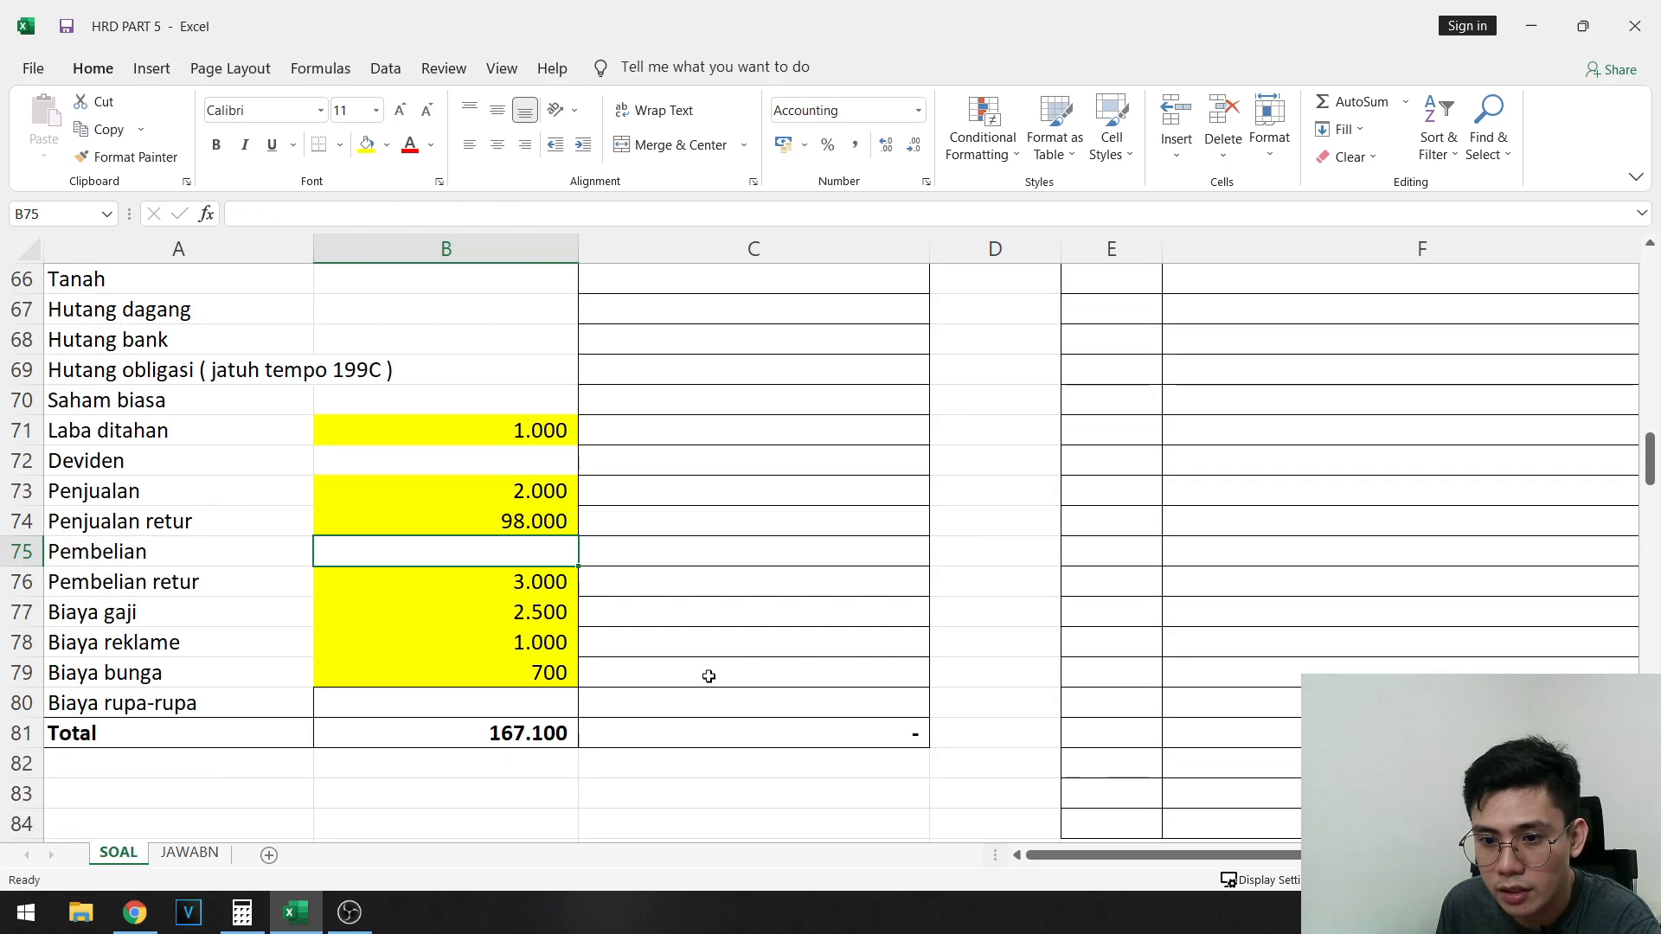
# - Check the pasted debit amounts against the source list and move them down one row to start beside Gedung in B64
pyautogui.click(523, 700)
pyautogui.scroll(11, 601, 558)
pyautogui.scroll(5, 601, 559)
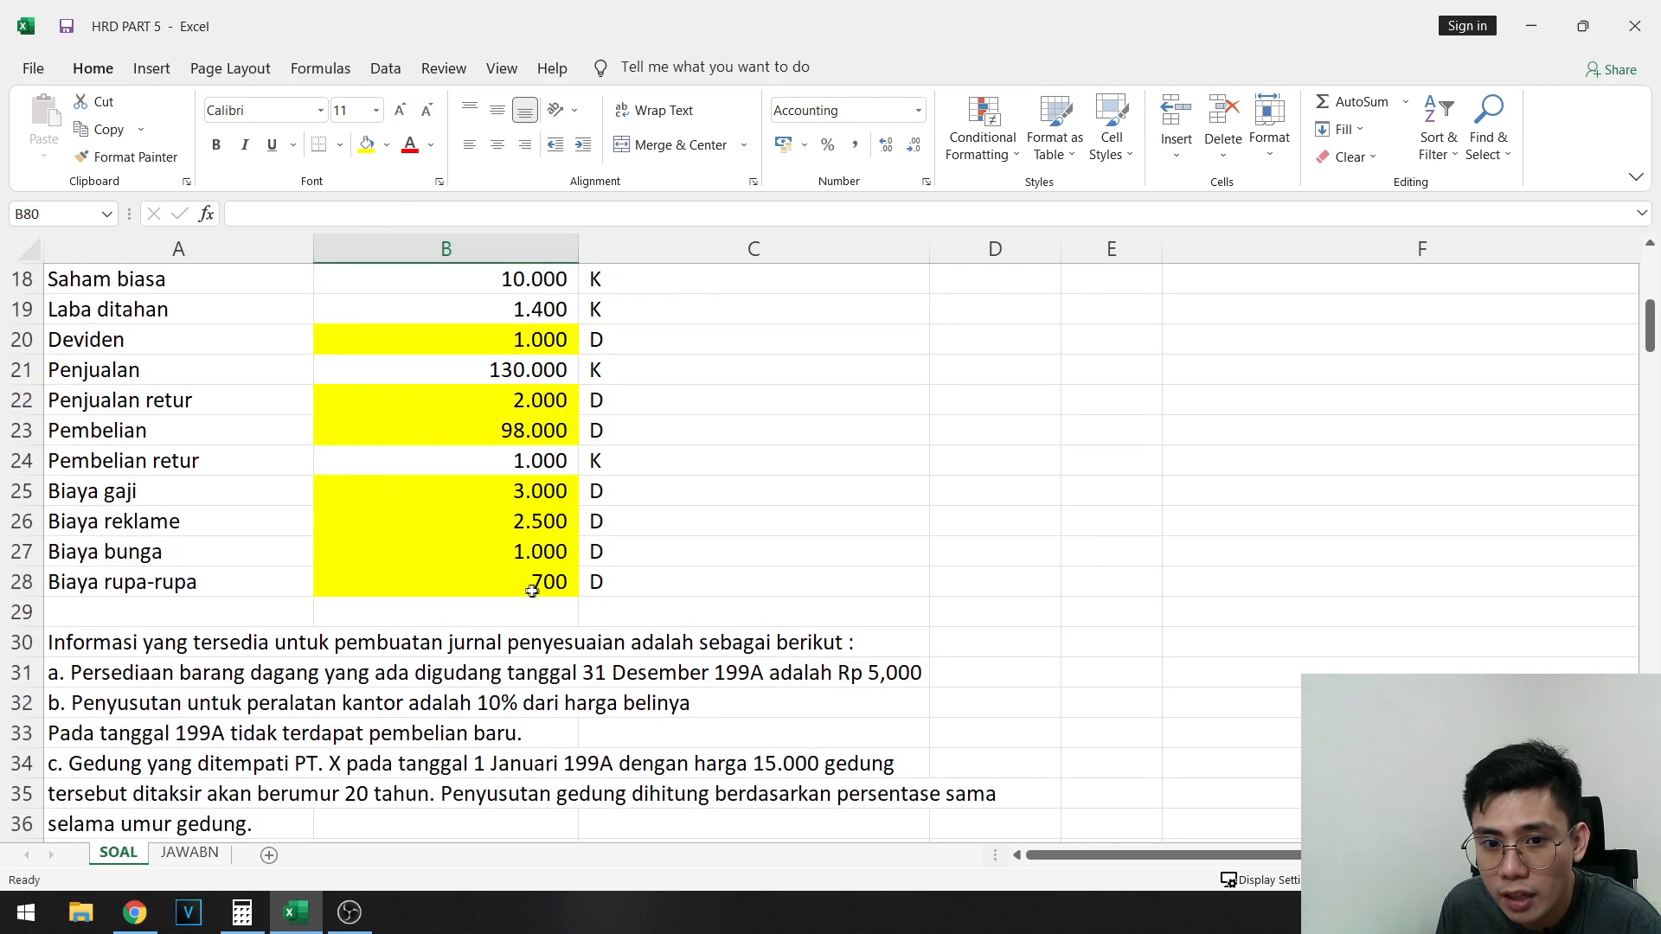
pyautogui.scroll(4, 535, 589)
pyautogui.click(540, 466)
pyautogui.scroll(-15, 839, 582)
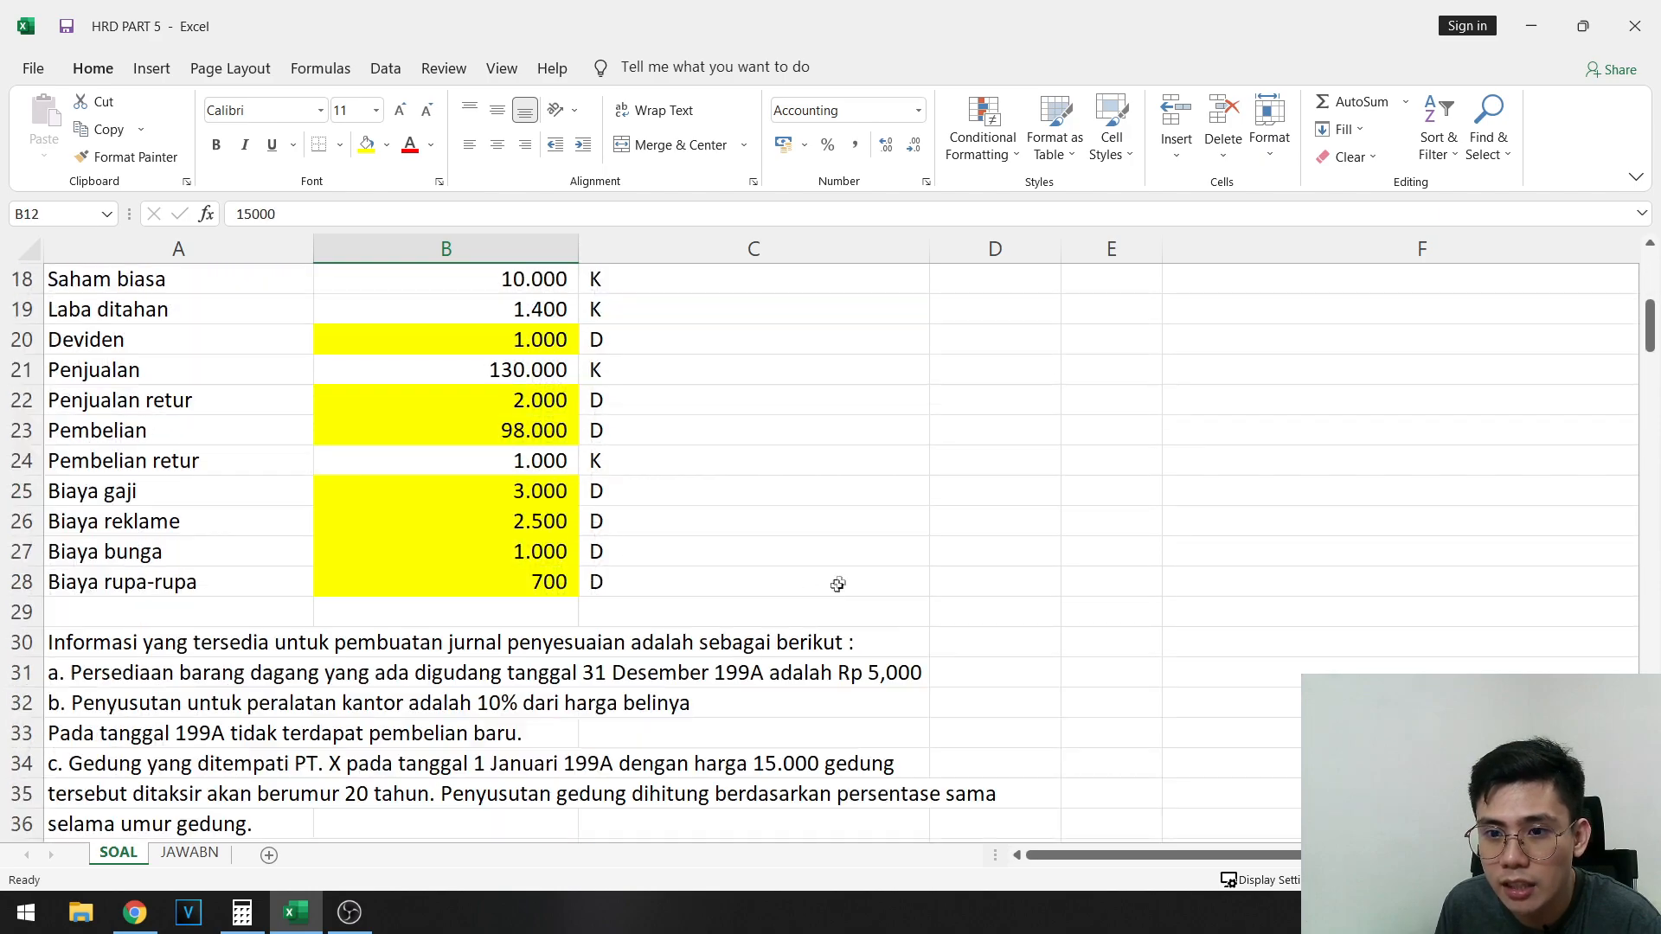
pyautogui.click(520, 646)
pyautogui.moveTo(520, 646); pyautogui.dragTo(548, 582)
pyautogui.hotkey('ctrl', 'c')
pyautogui.scroll(5, 541, 596)
pyautogui.click(536, 589)
pyautogui.press('Return')
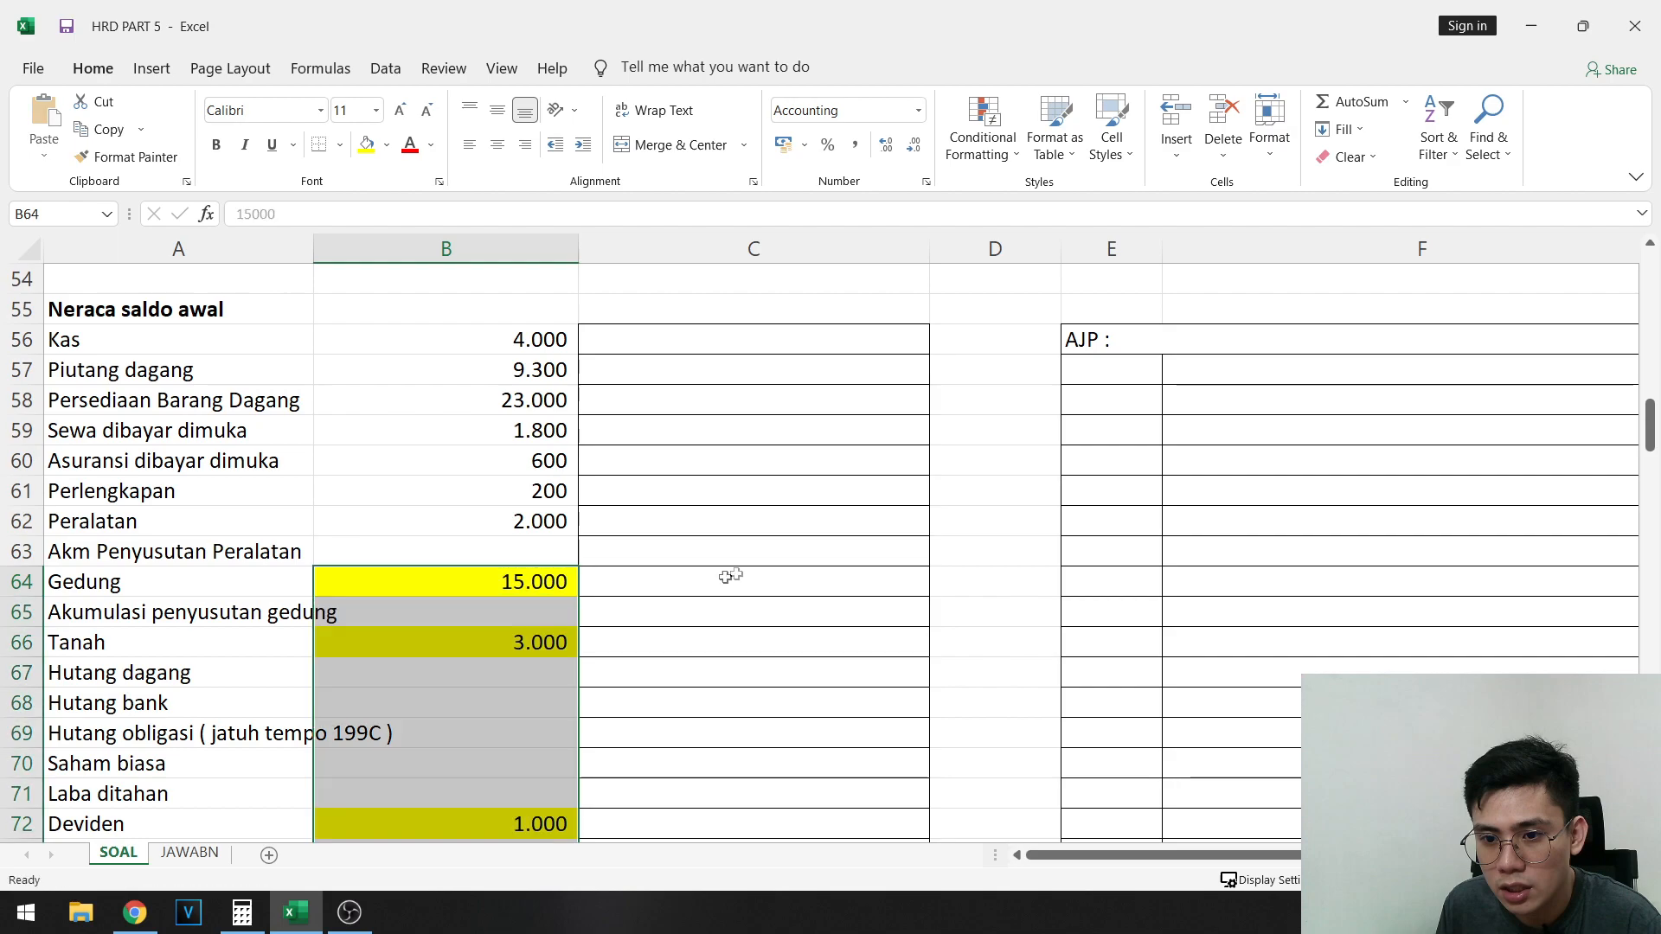
# - Highlight the credit amounts in B11, B13, B15:B19, B21 and B24 of the source list with blue fill
pyautogui.scroll(15, 544, 554)
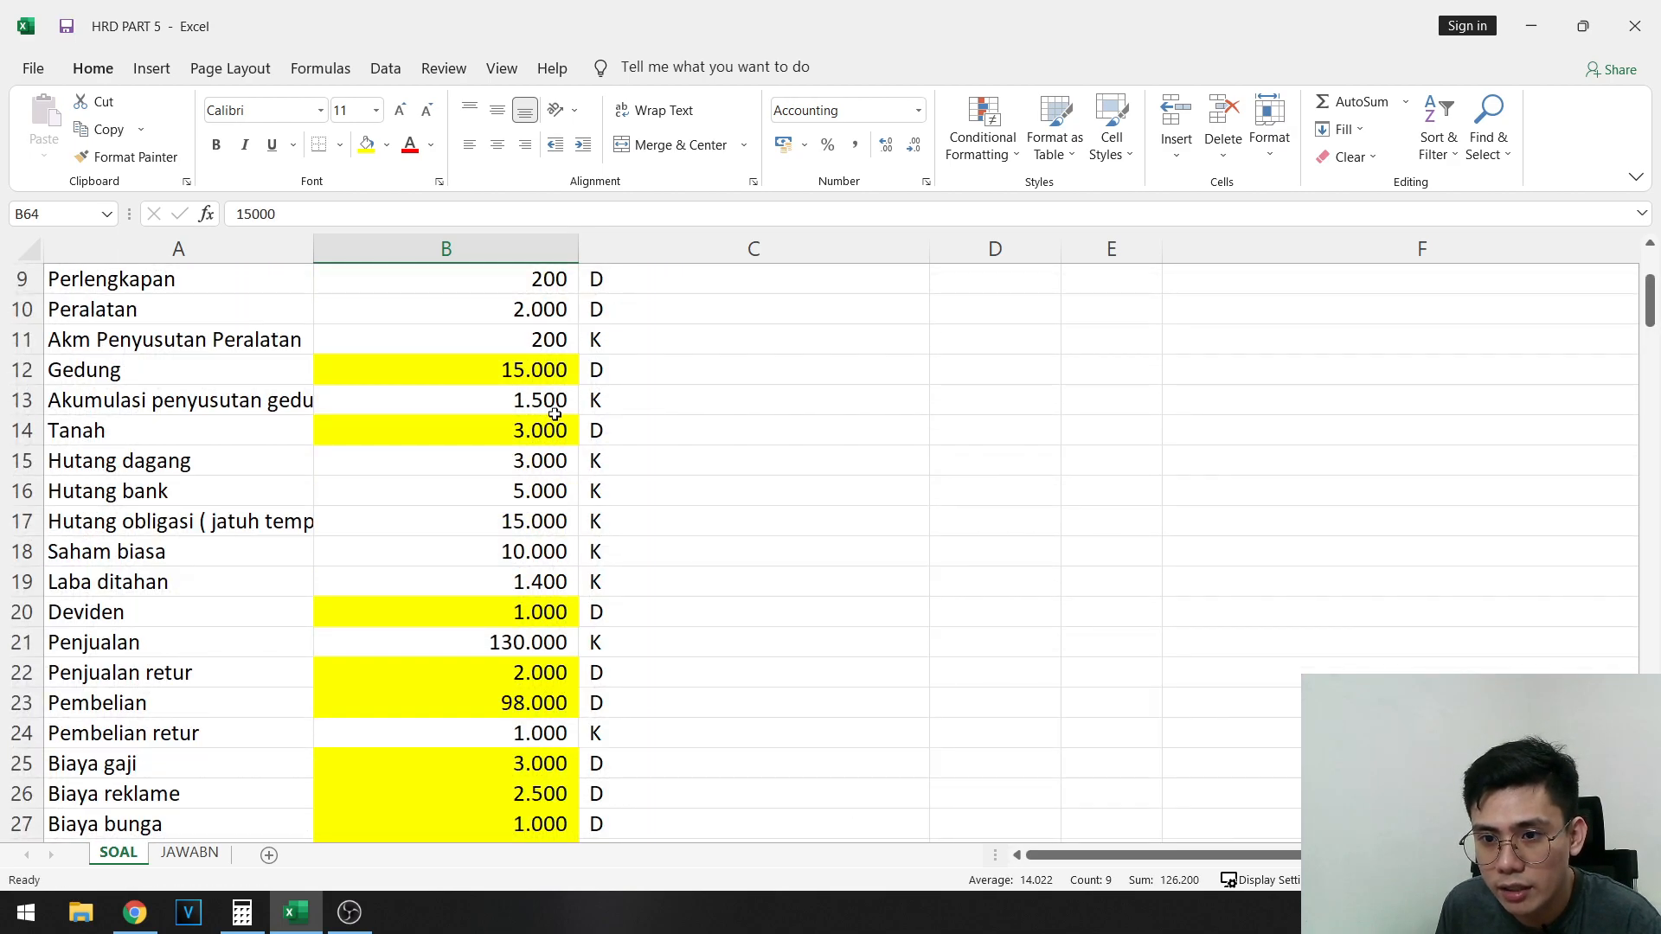
pyautogui.scroll(2, 555, 414)
pyautogui.click(533, 523)
pyautogui.scroll(-1, 532, 522)
pyautogui.keyDown('ctrl'); pyautogui.click(532, 478); pyautogui.keyUp('ctrl')
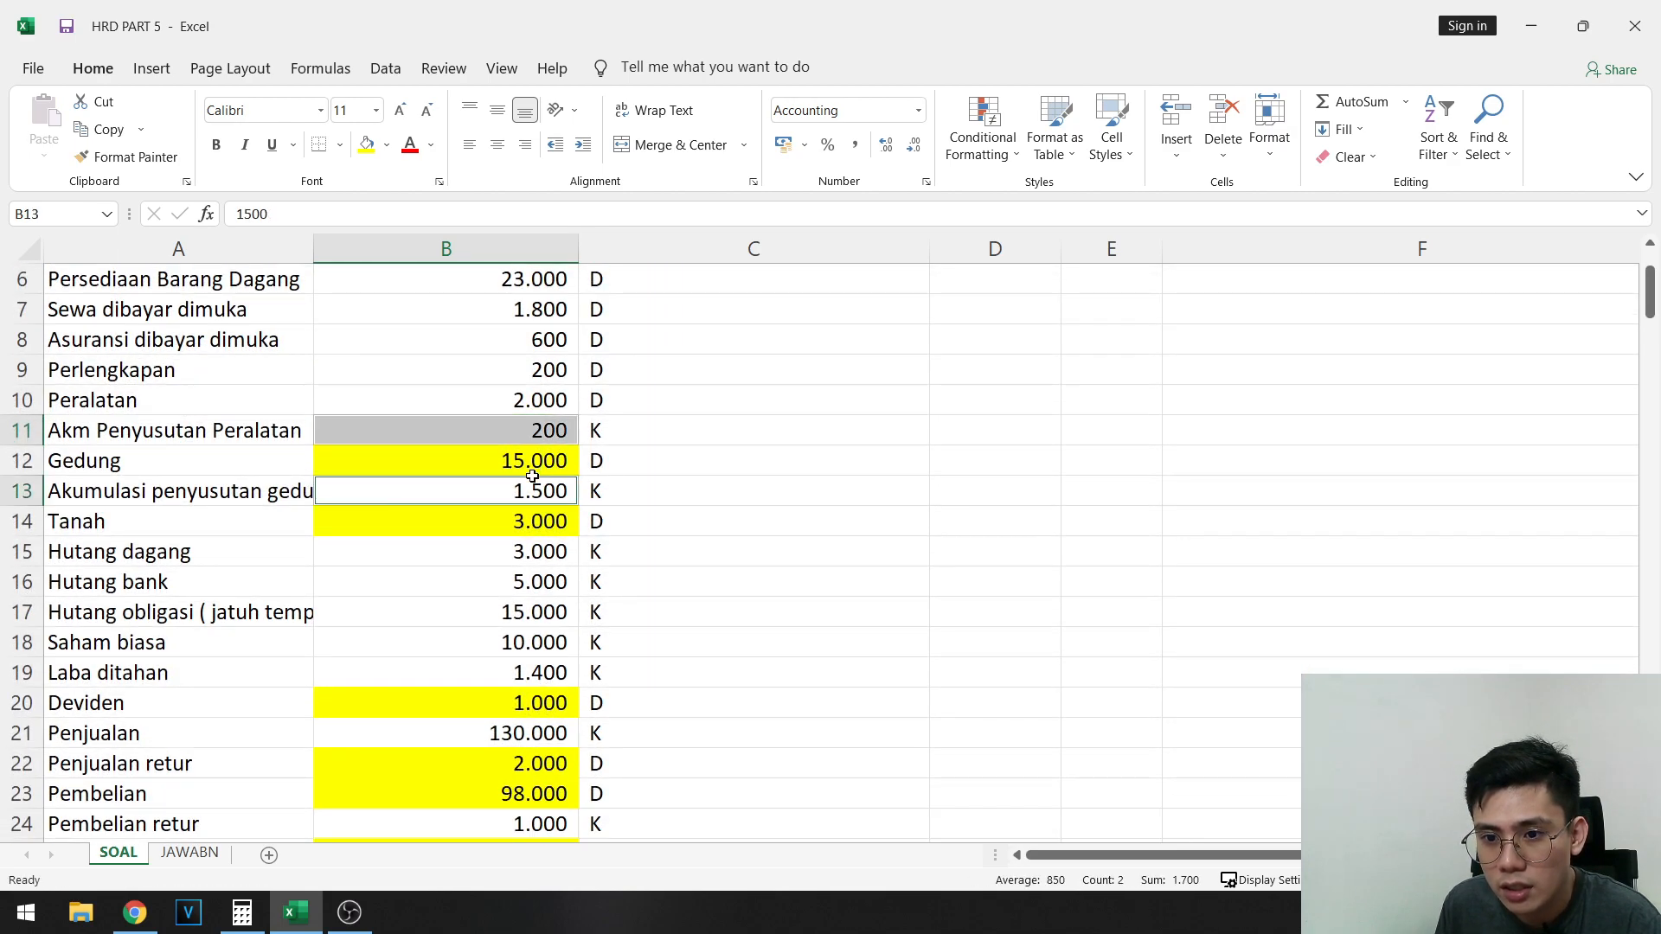
pyautogui.moveTo(527, 551); pyautogui.dragTo(528, 683)
pyautogui.keyDown('ctrl'); pyautogui.click(529, 732); pyautogui.keyUp('ctrl')
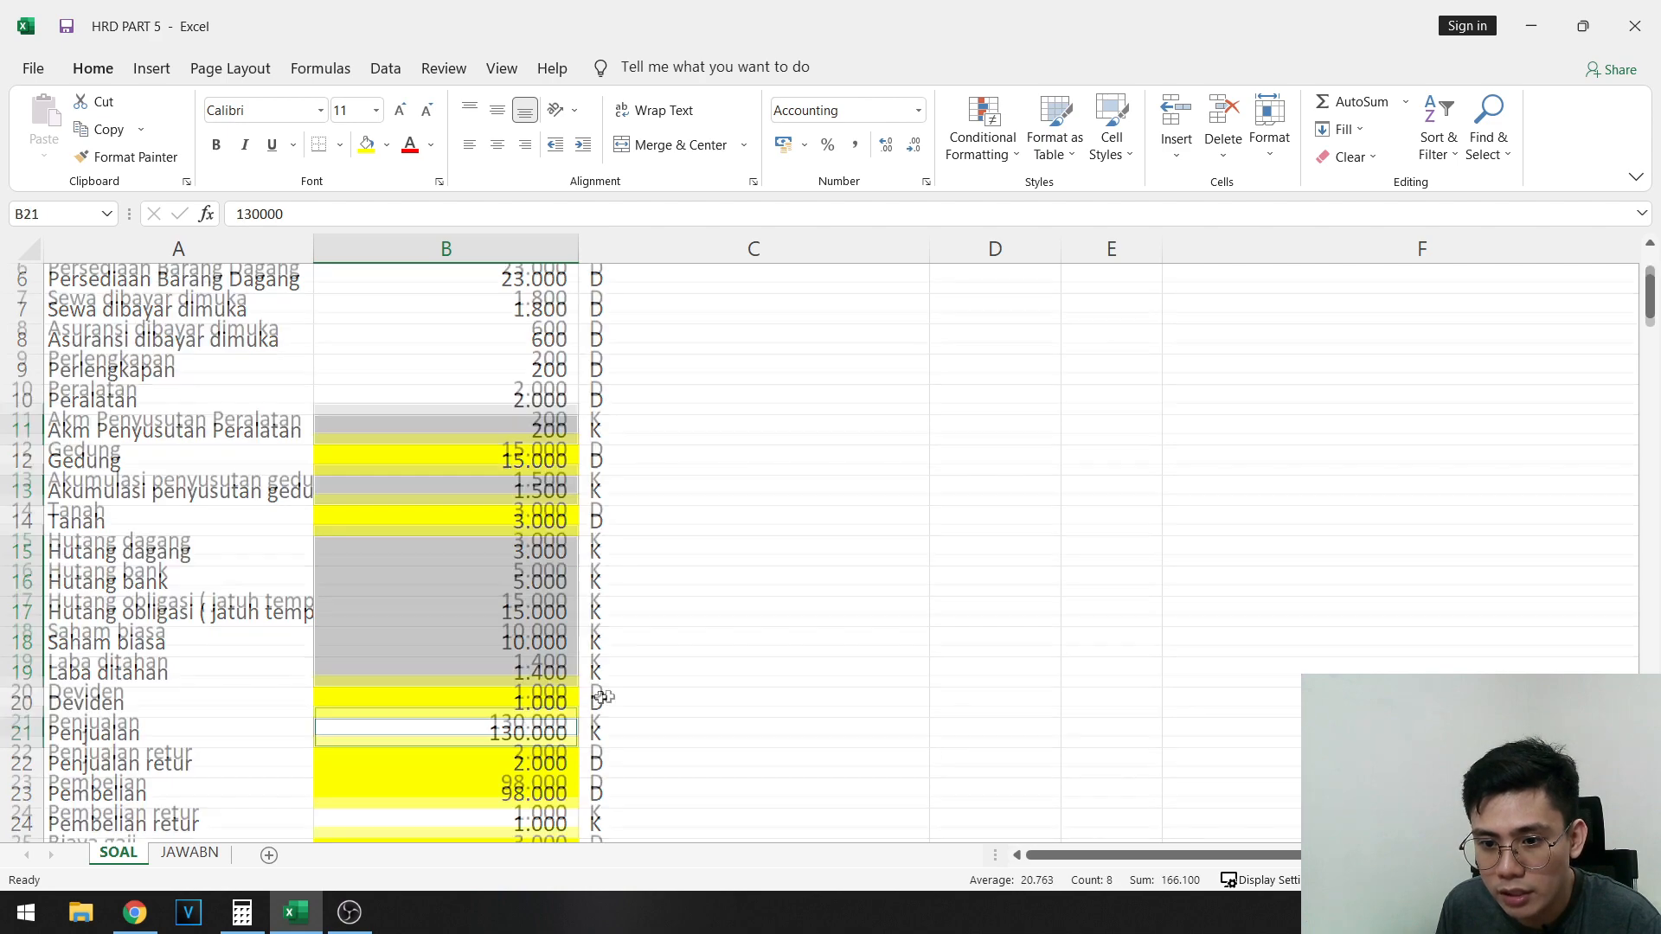
pyautogui.scroll(-3, 554, 692)
pyautogui.keyDown('ctrl'); pyautogui.click(532, 551); pyautogui.keyUp('ctrl')
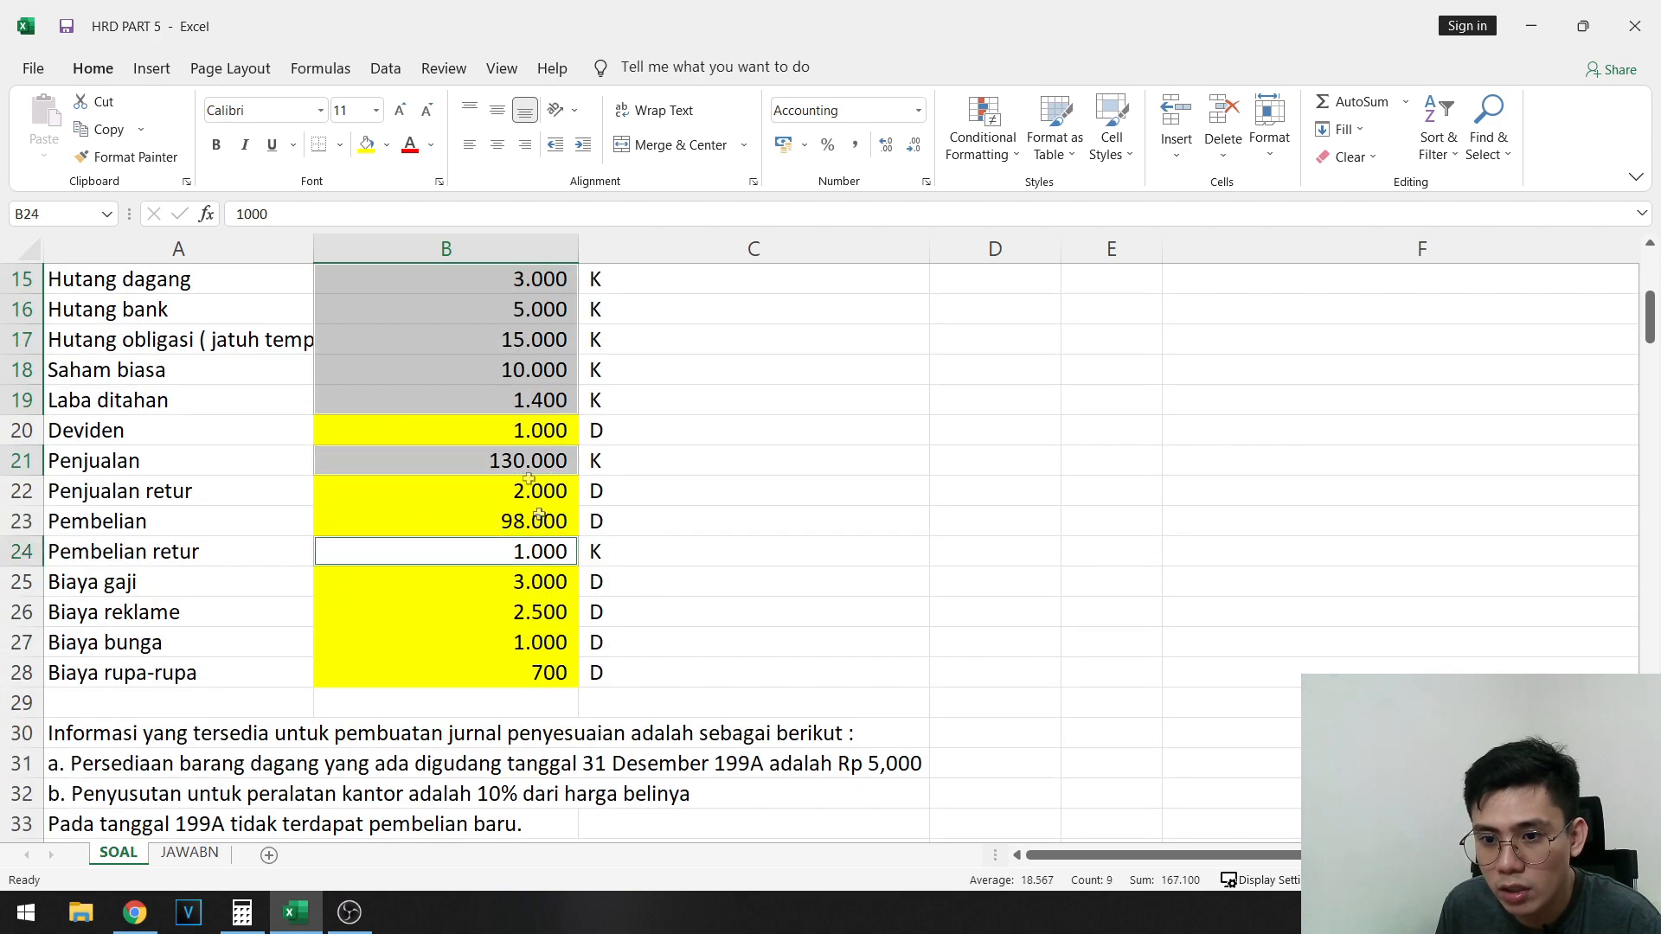
pyautogui.click(386, 144)
pyautogui.click(468, 315)
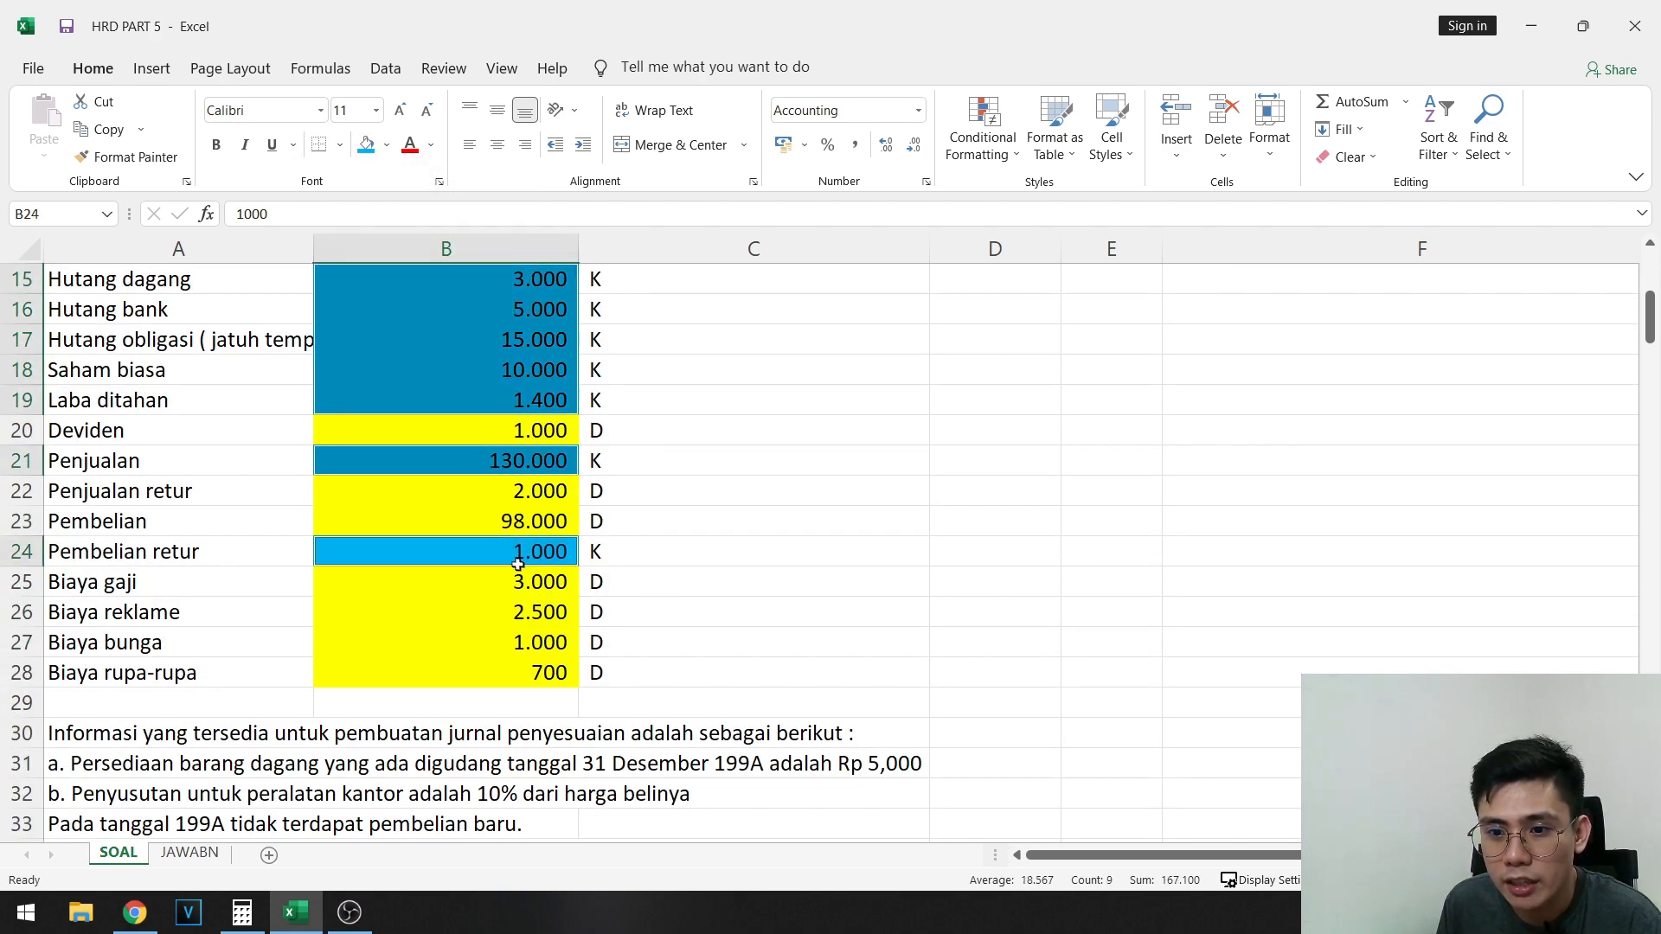
# - Copy the source amounts in B11:B28 into the Neraca saldo awal credit column, starting at C63
pyautogui.click(532, 677)
pyautogui.scroll(3, 550, 582)
pyautogui.keyDown('shift'); pyautogui.click(535, 444); pyautogui.keyUp('shift')
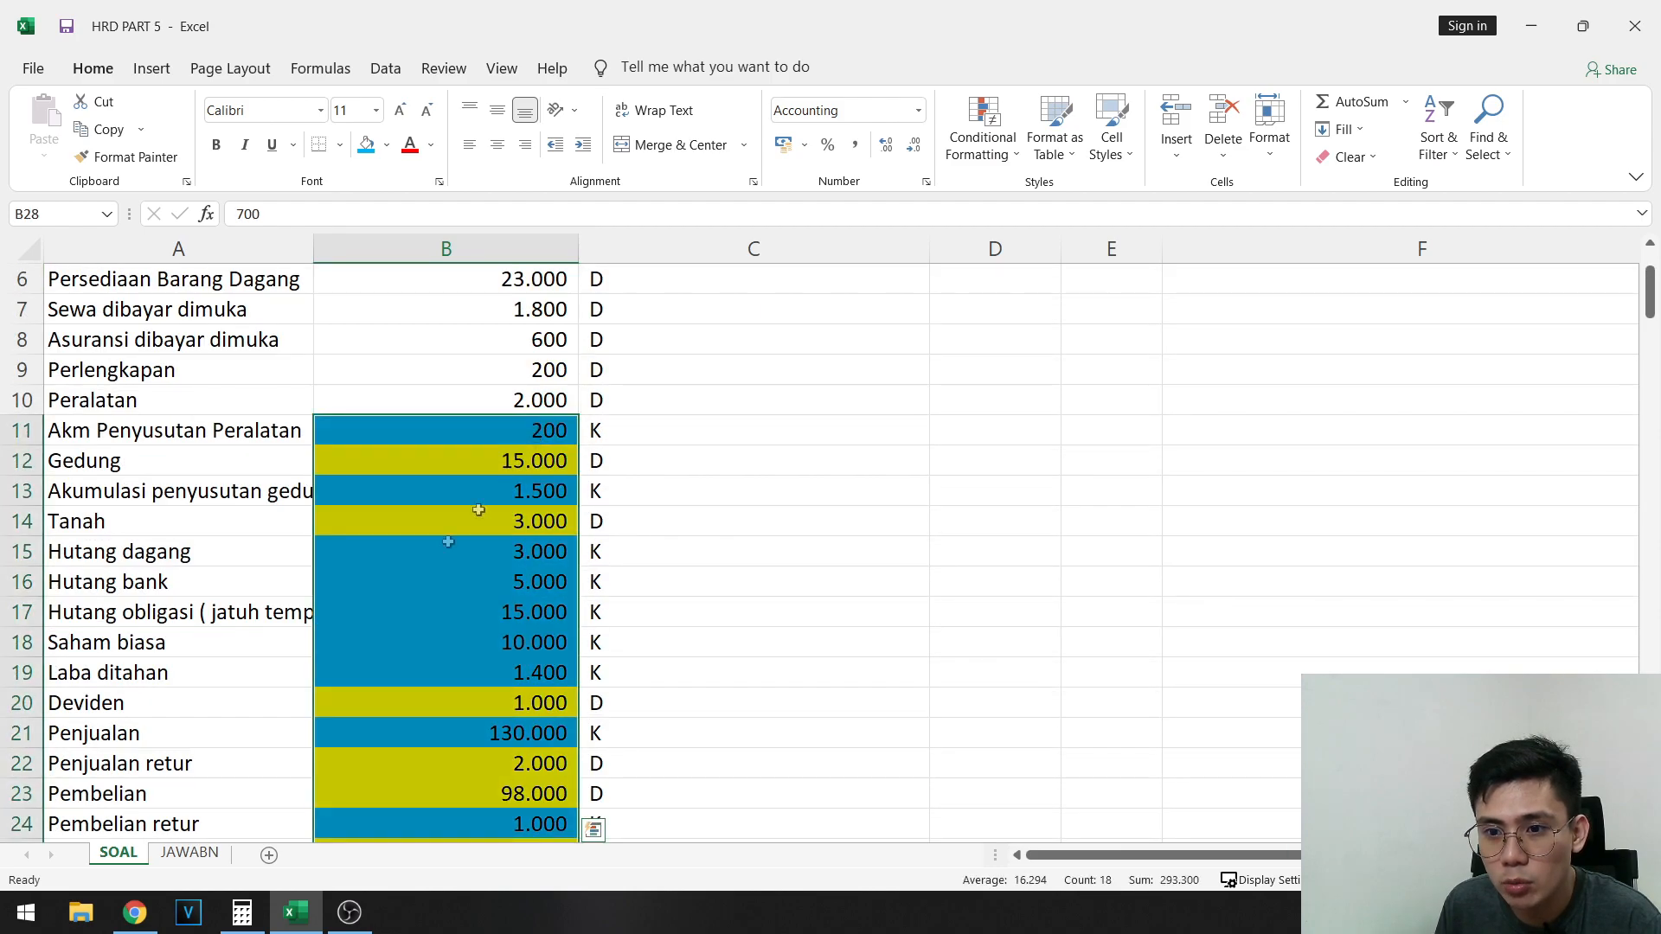
pyautogui.hotkey('ctrl', 'c')
pyautogui.scroll(-4, 954, 565)
pyautogui.scroll(-13, 953, 565)
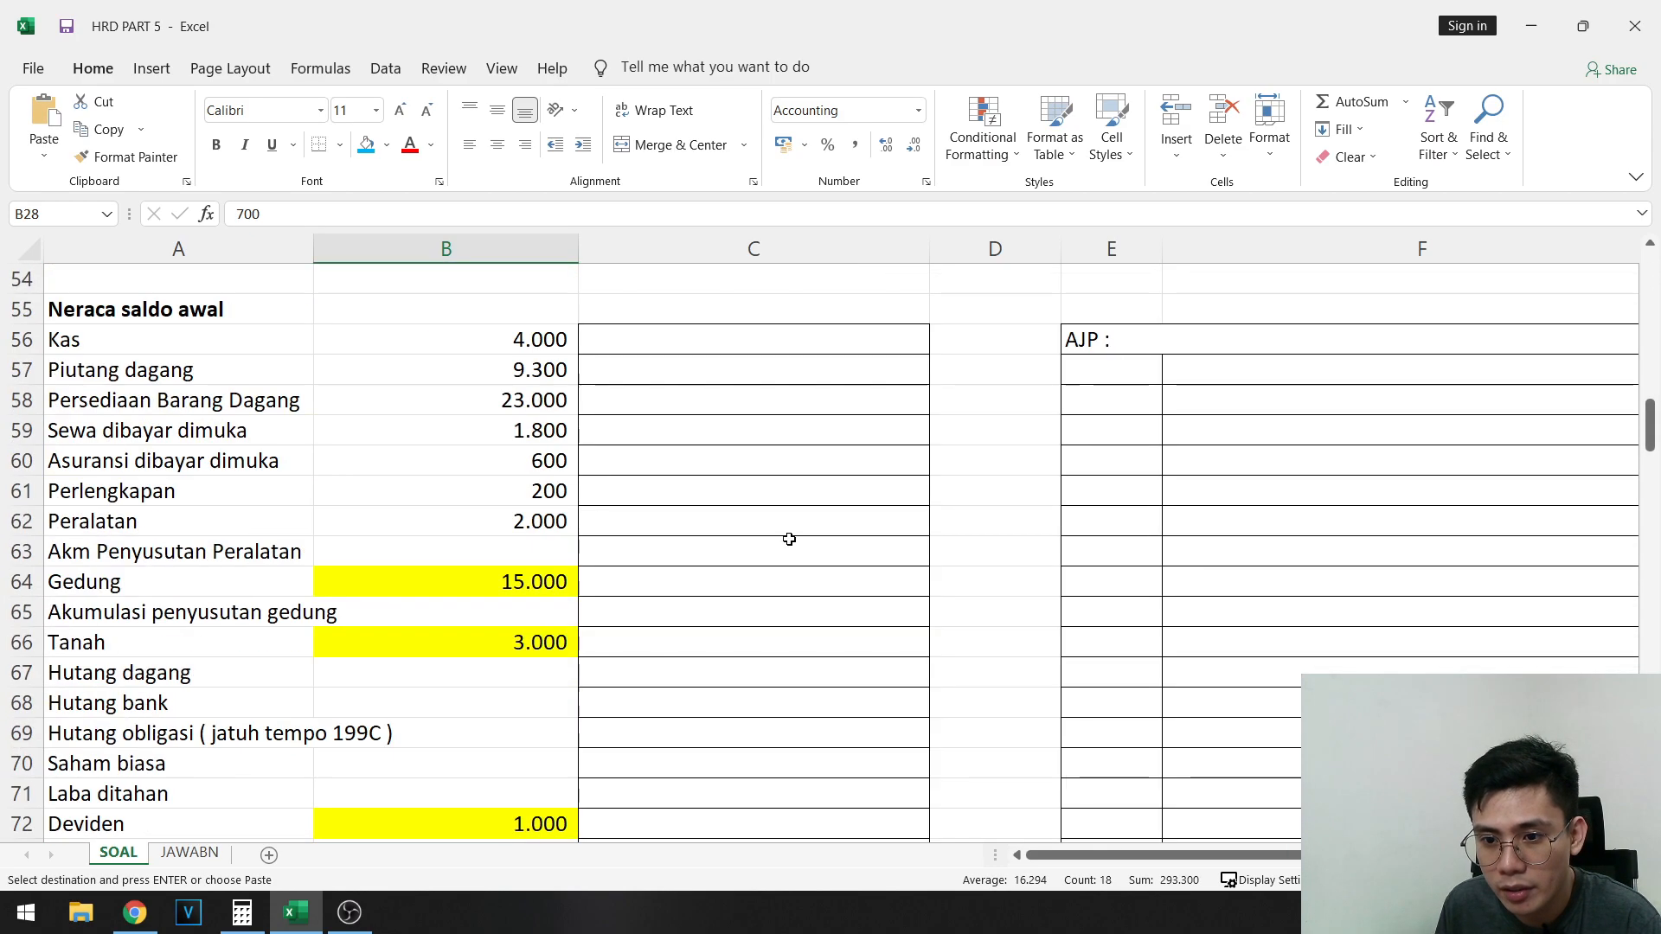
pyautogui.click(753, 461)
pyautogui.hotkey('ctrl', 'v')
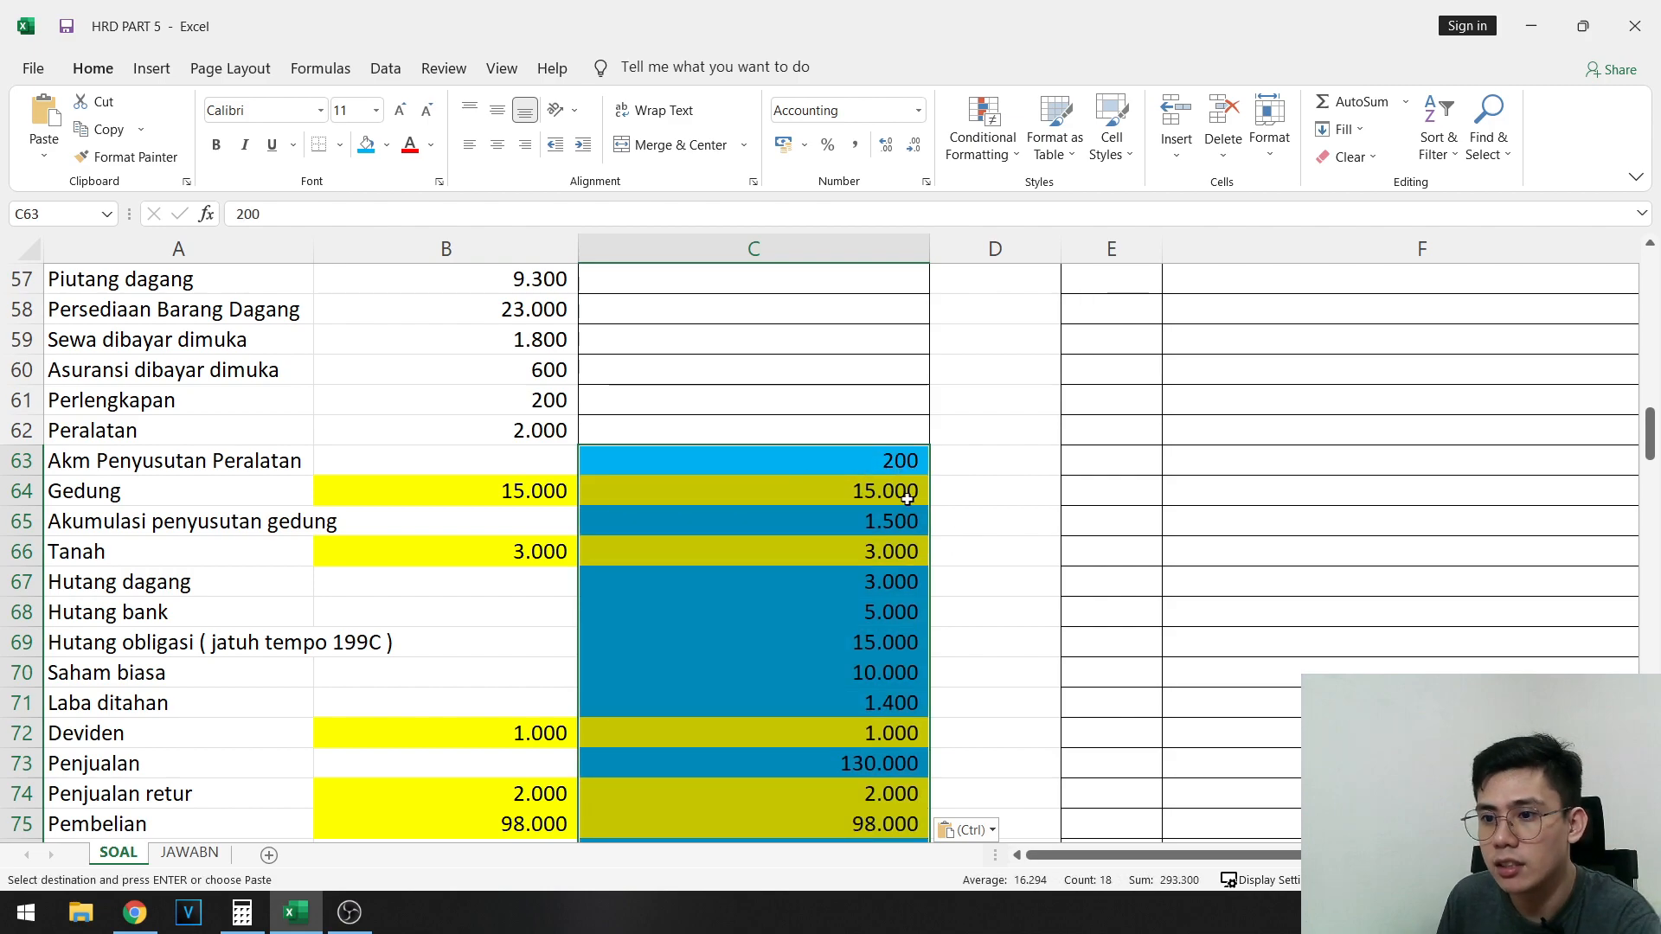
# - Clear the yellow debit amounts in C64, C66, C72, C74:C75 and C77:C80, keeping only the blue credit amounts
pyautogui.click(784, 485)
pyautogui.press('Delete')
pyautogui.click(893, 551)
pyautogui.press('Delete')
pyautogui.scroll(-2, 892, 553)
pyautogui.click(893, 556)
pyautogui.press('Delete')
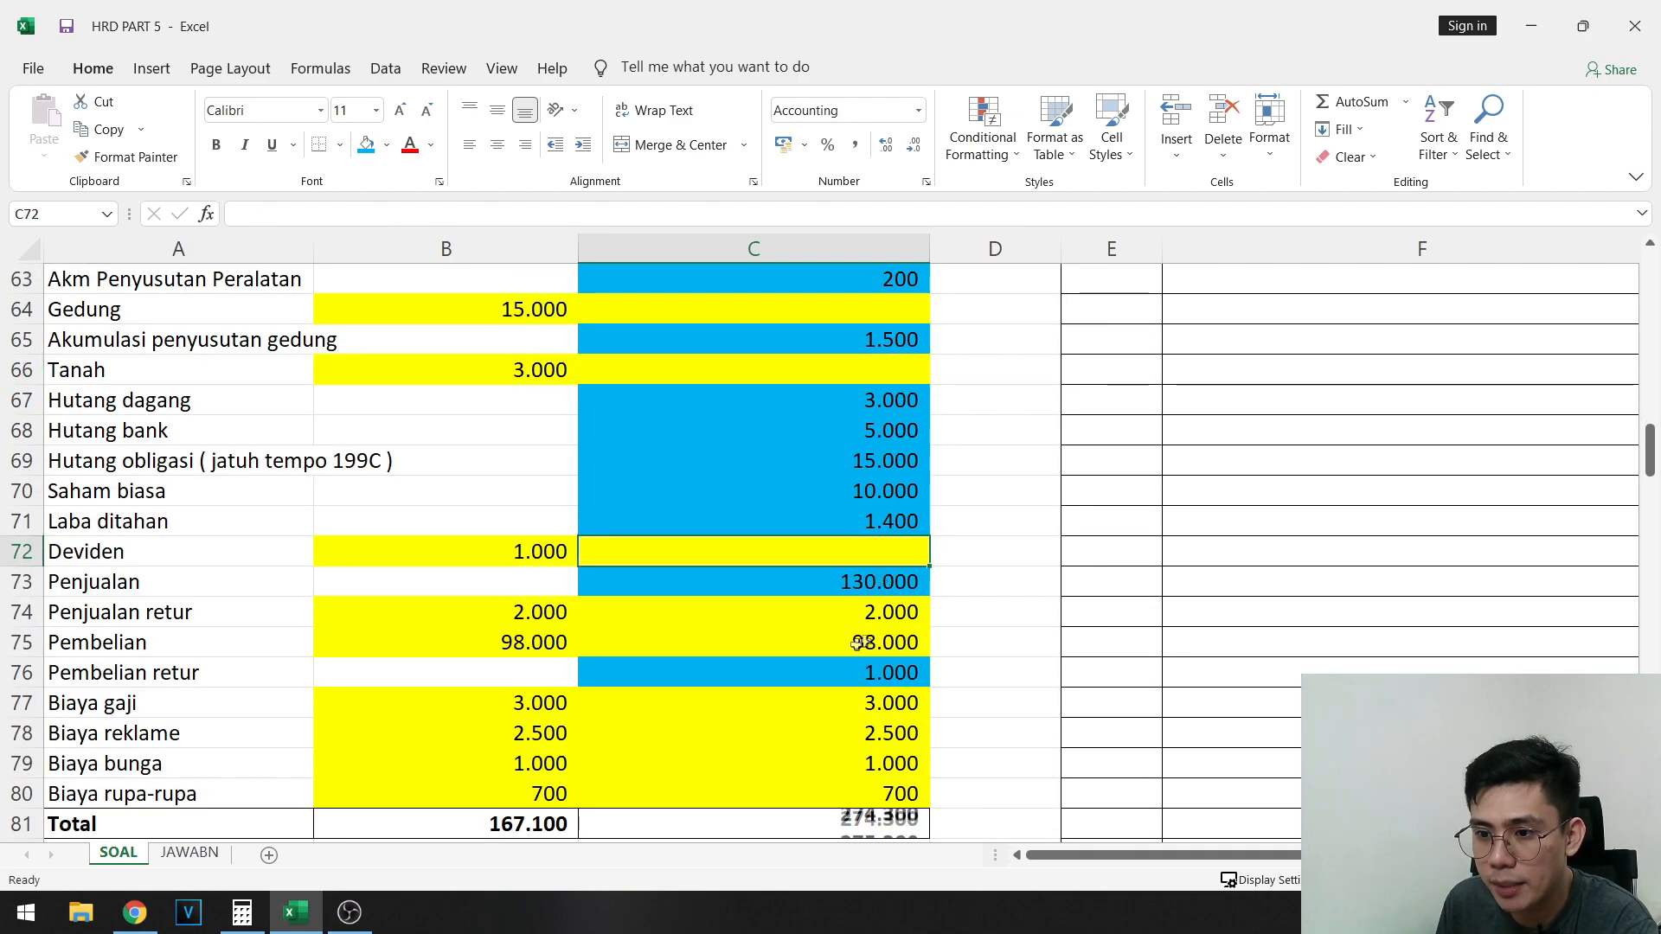
pyautogui.moveTo(868, 645); pyautogui.dragTo(868, 616)
pyautogui.press('Delete')
pyautogui.press('Delete')
# - Add borders to all cells of the trial balance in A56:C80 and remove their fill colour
pyautogui.moveTo(863, 705); pyautogui.dragTo(346, 428)
pyautogui.scroll(2, 192, 424)
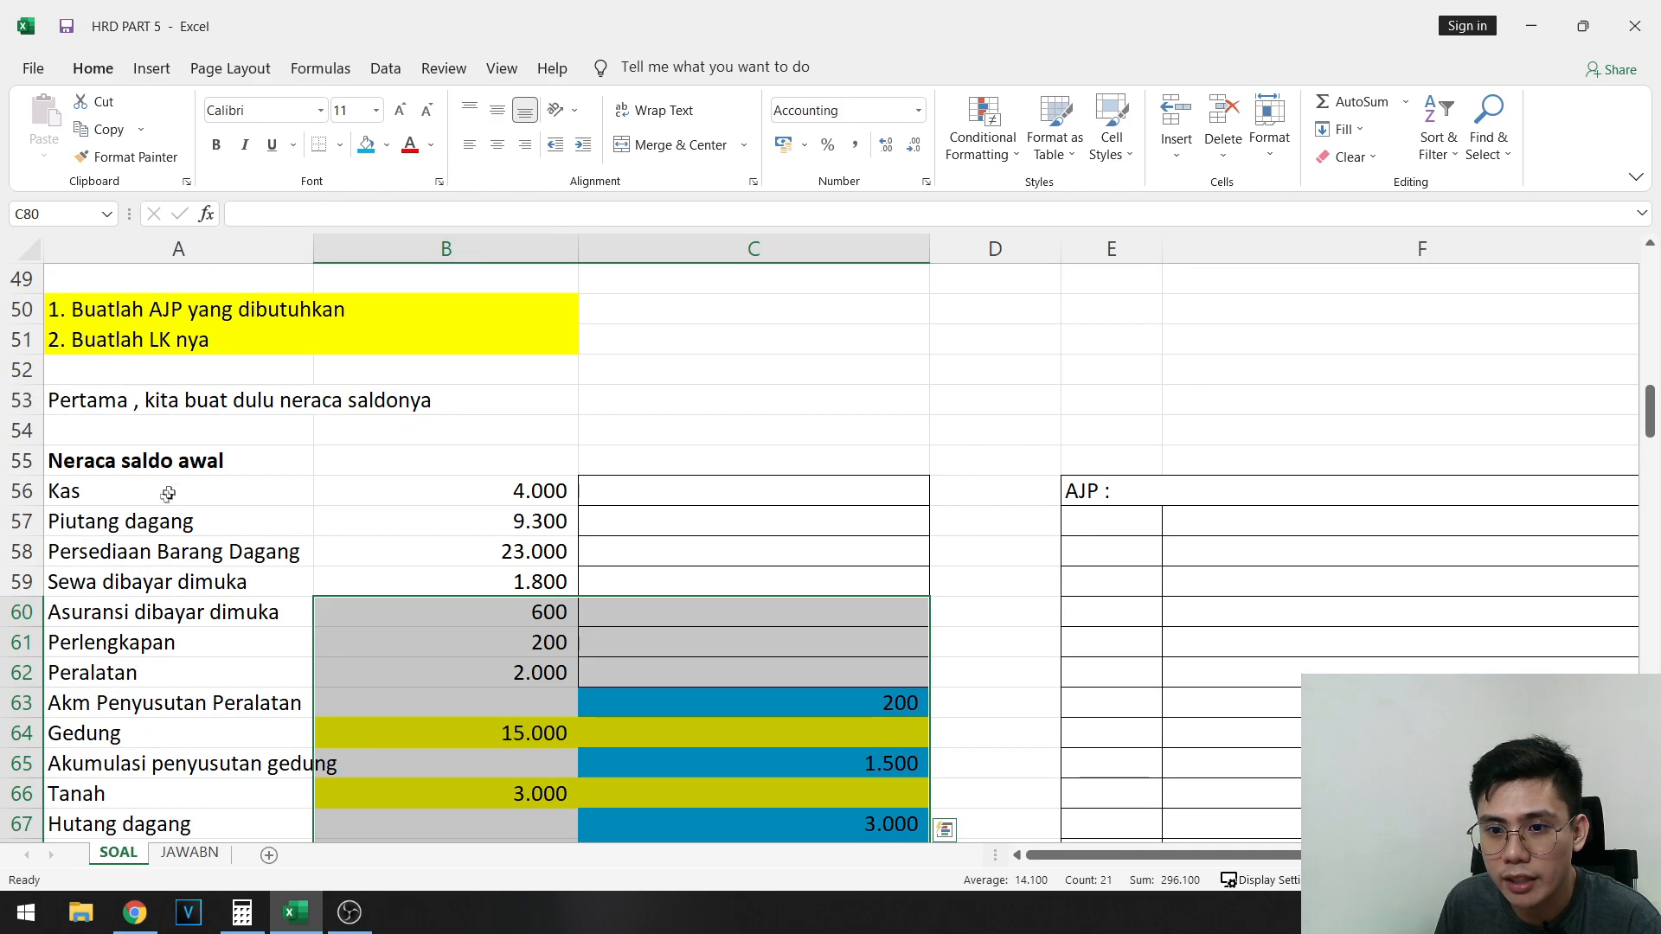
pyautogui.keyDown('shift'); pyautogui.click(167, 485); pyautogui.keyUp('shift')
pyautogui.scroll(-7, 482, 267)
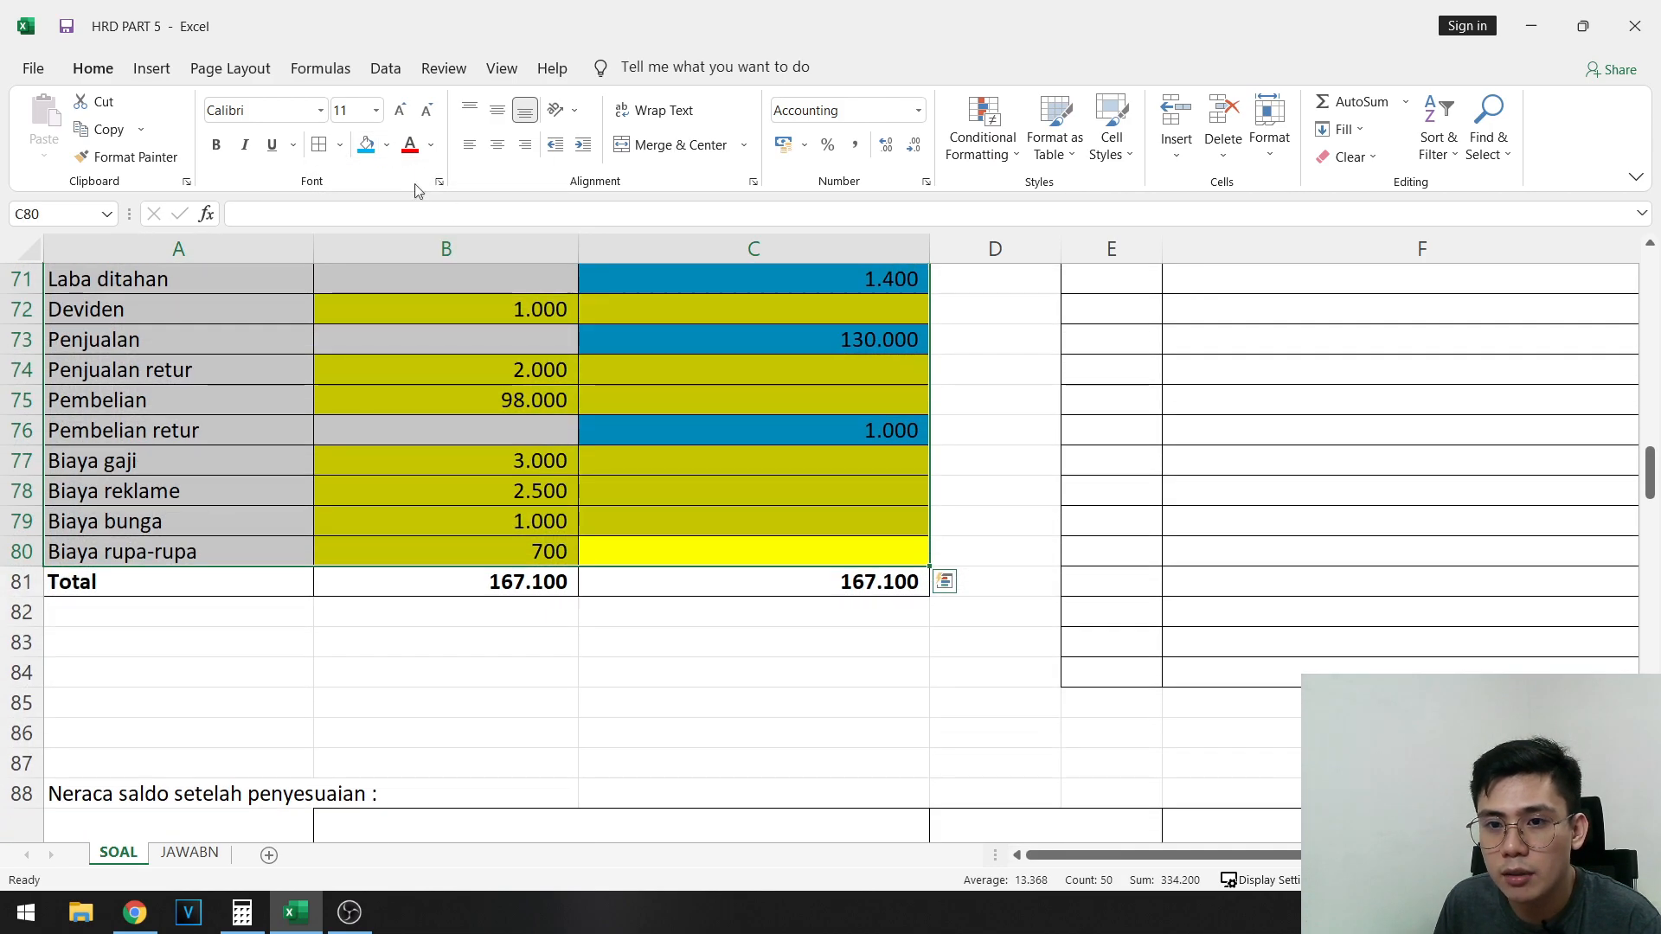
pyautogui.click(386, 144)
pyautogui.click(408, 329)
# - Remove the yellow and blue fill from the source list in B11:C28
pyautogui.scroll(2, 881, 572)
pyautogui.scroll(17, 881, 572)
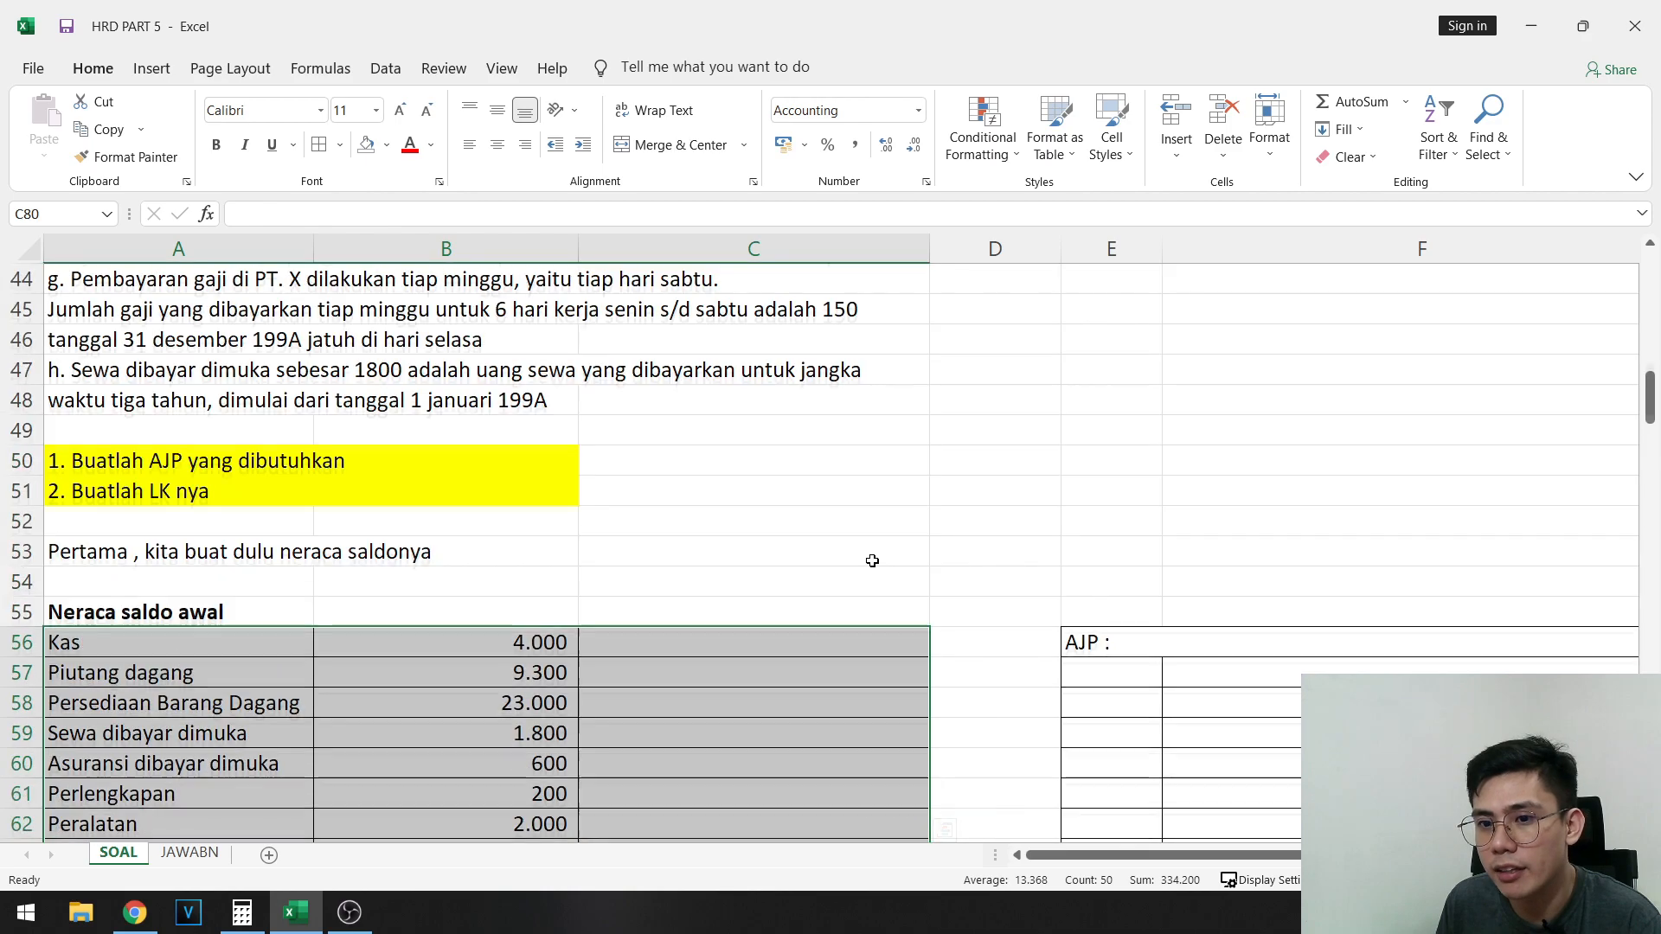
pyautogui.click(515, 712)
pyautogui.scroll(5, 516, 723)
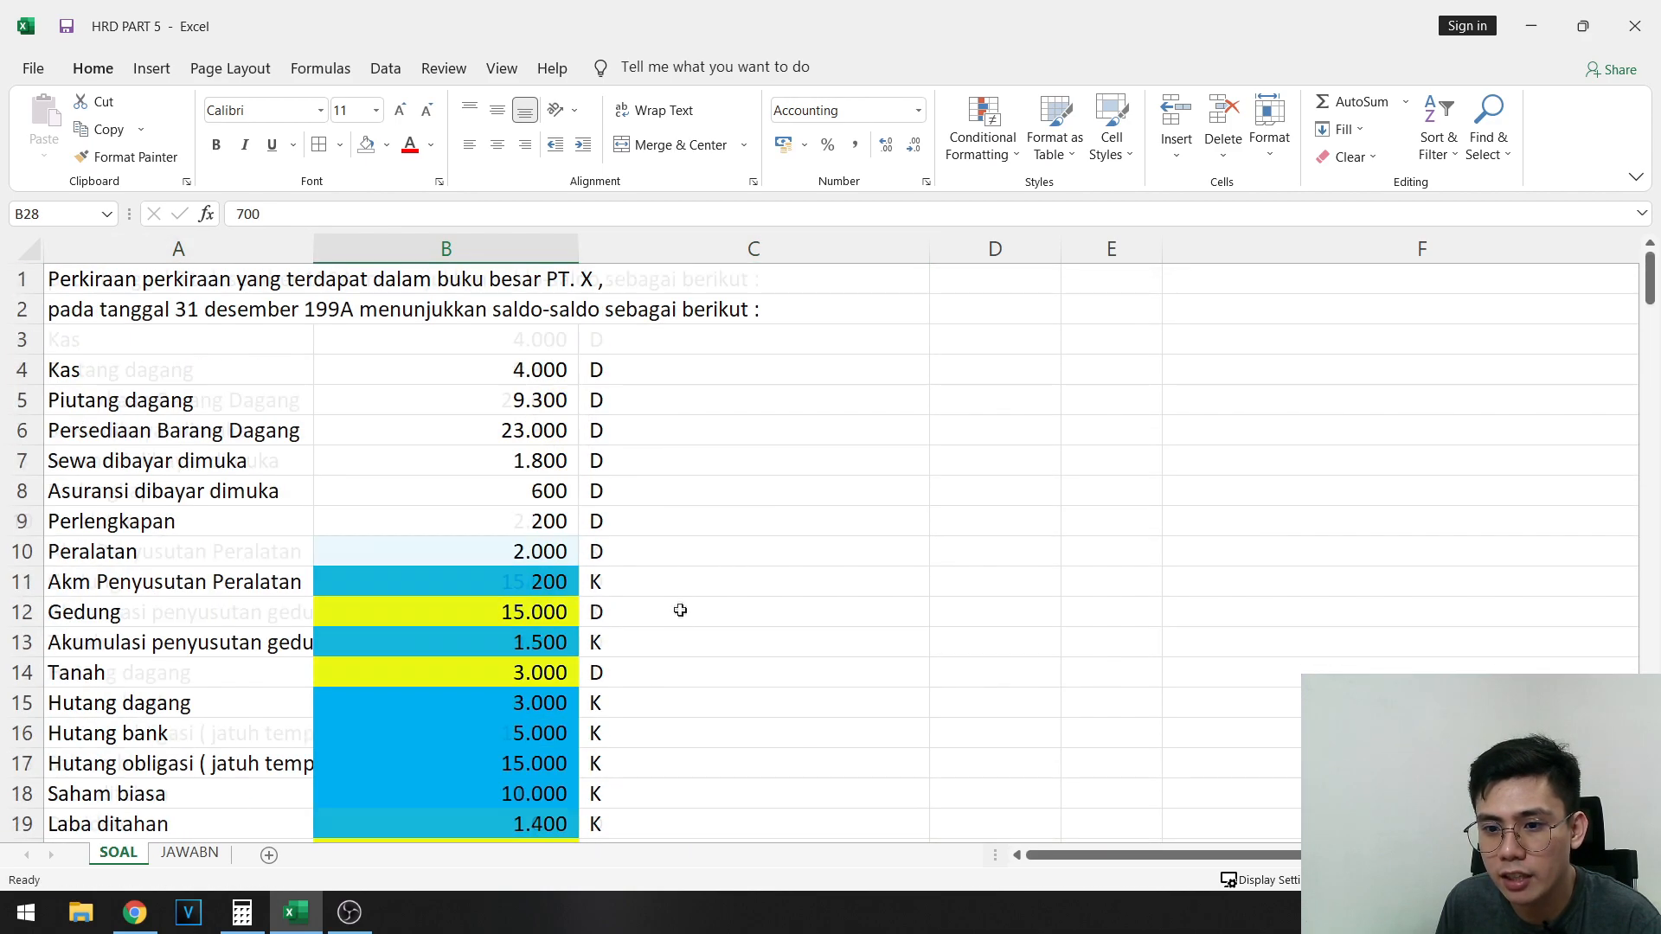
pyautogui.keyDown('shift'); pyautogui.click(638, 574); pyautogui.keyUp('shift')
pyautogui.scroll(-1, 400, 141)
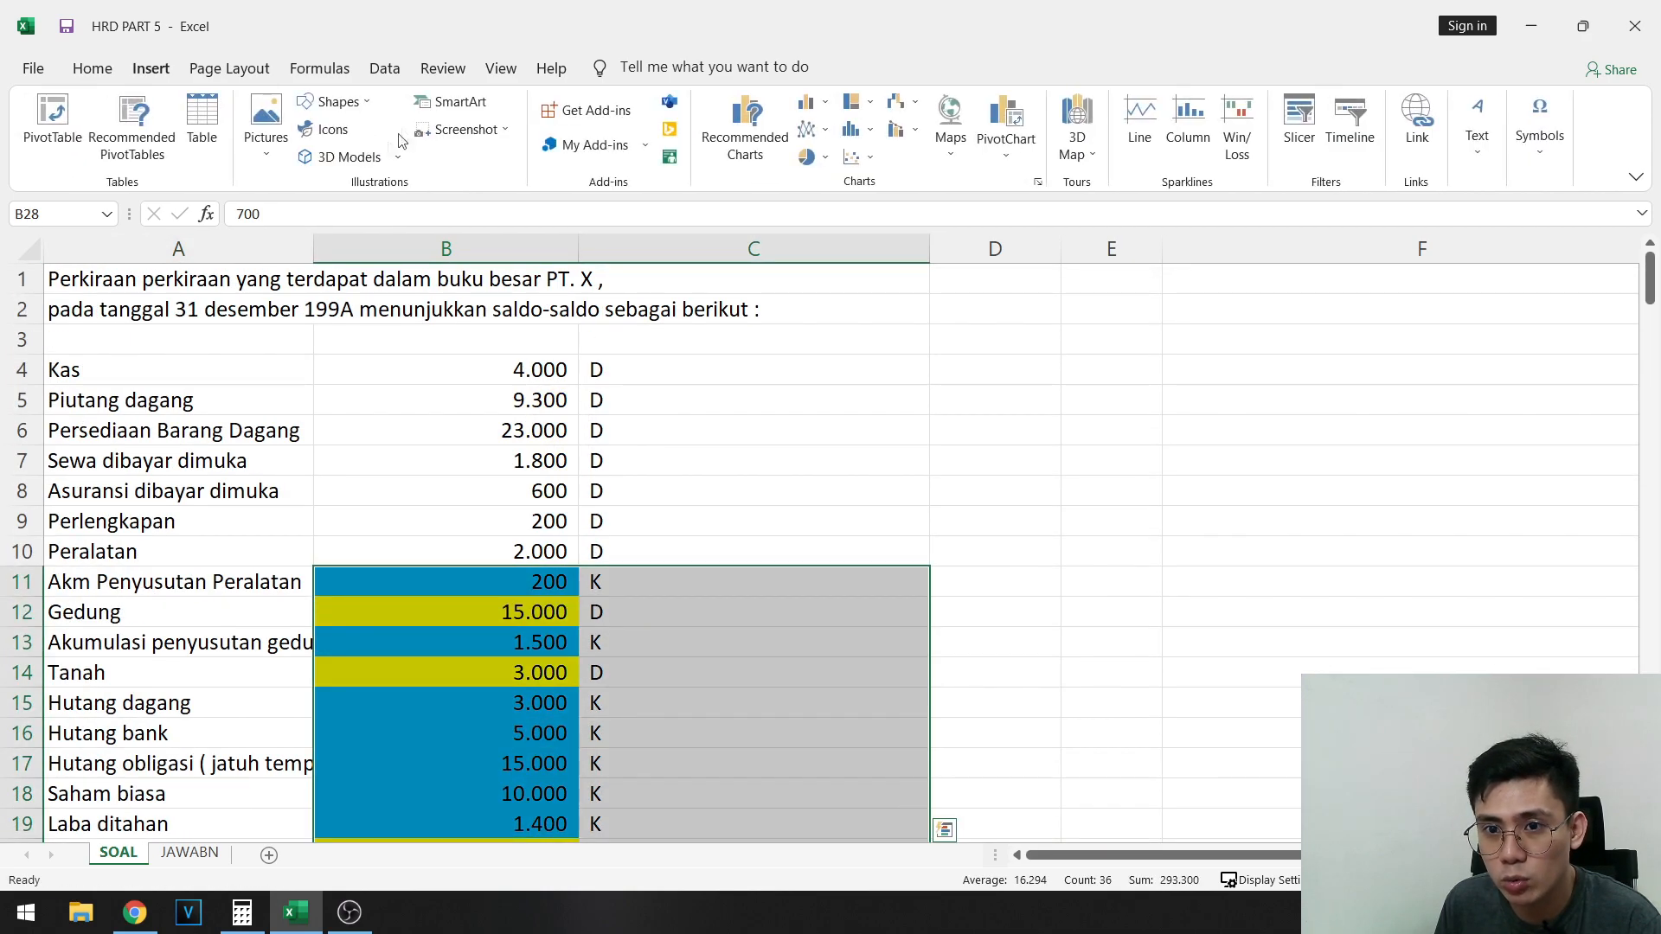
pyautogui.click(34, 69)
pyautogui.press('Escape')
pyautogui.click(92, 69)
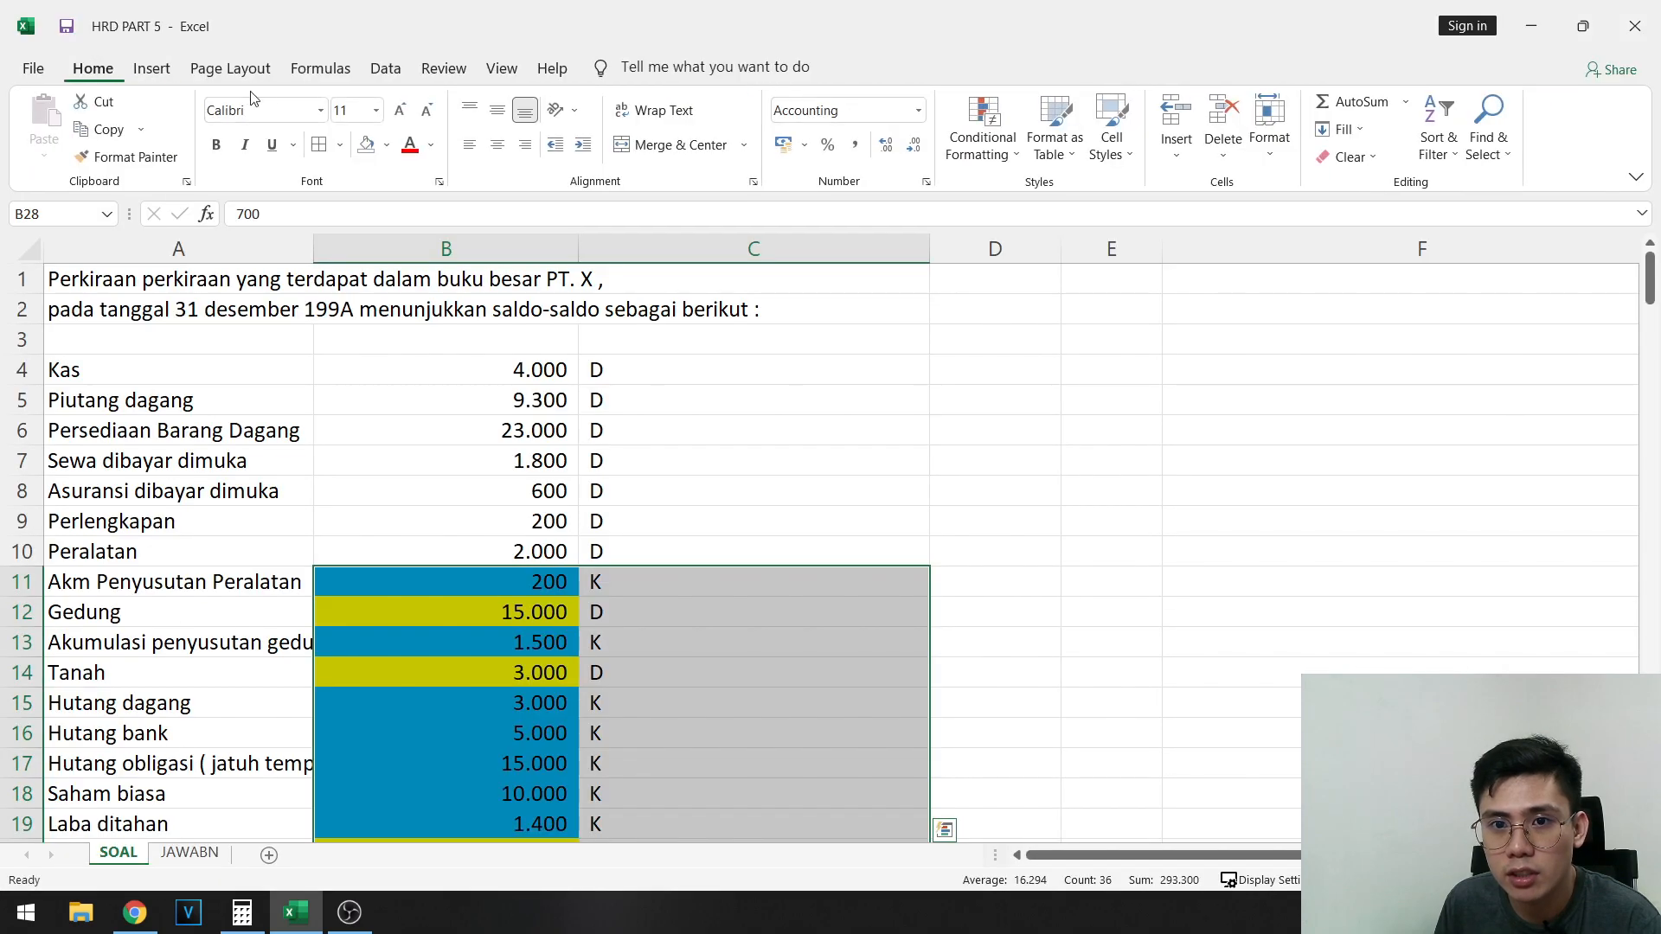
# - Review the completed Neraca saldo awal and compare its debit and credit totals in B81:C81
pyautogui.scroll(-16, 234, 489)
pyautogui.click(259, 489)
pyautogui.scroll(-6, 478, 503)
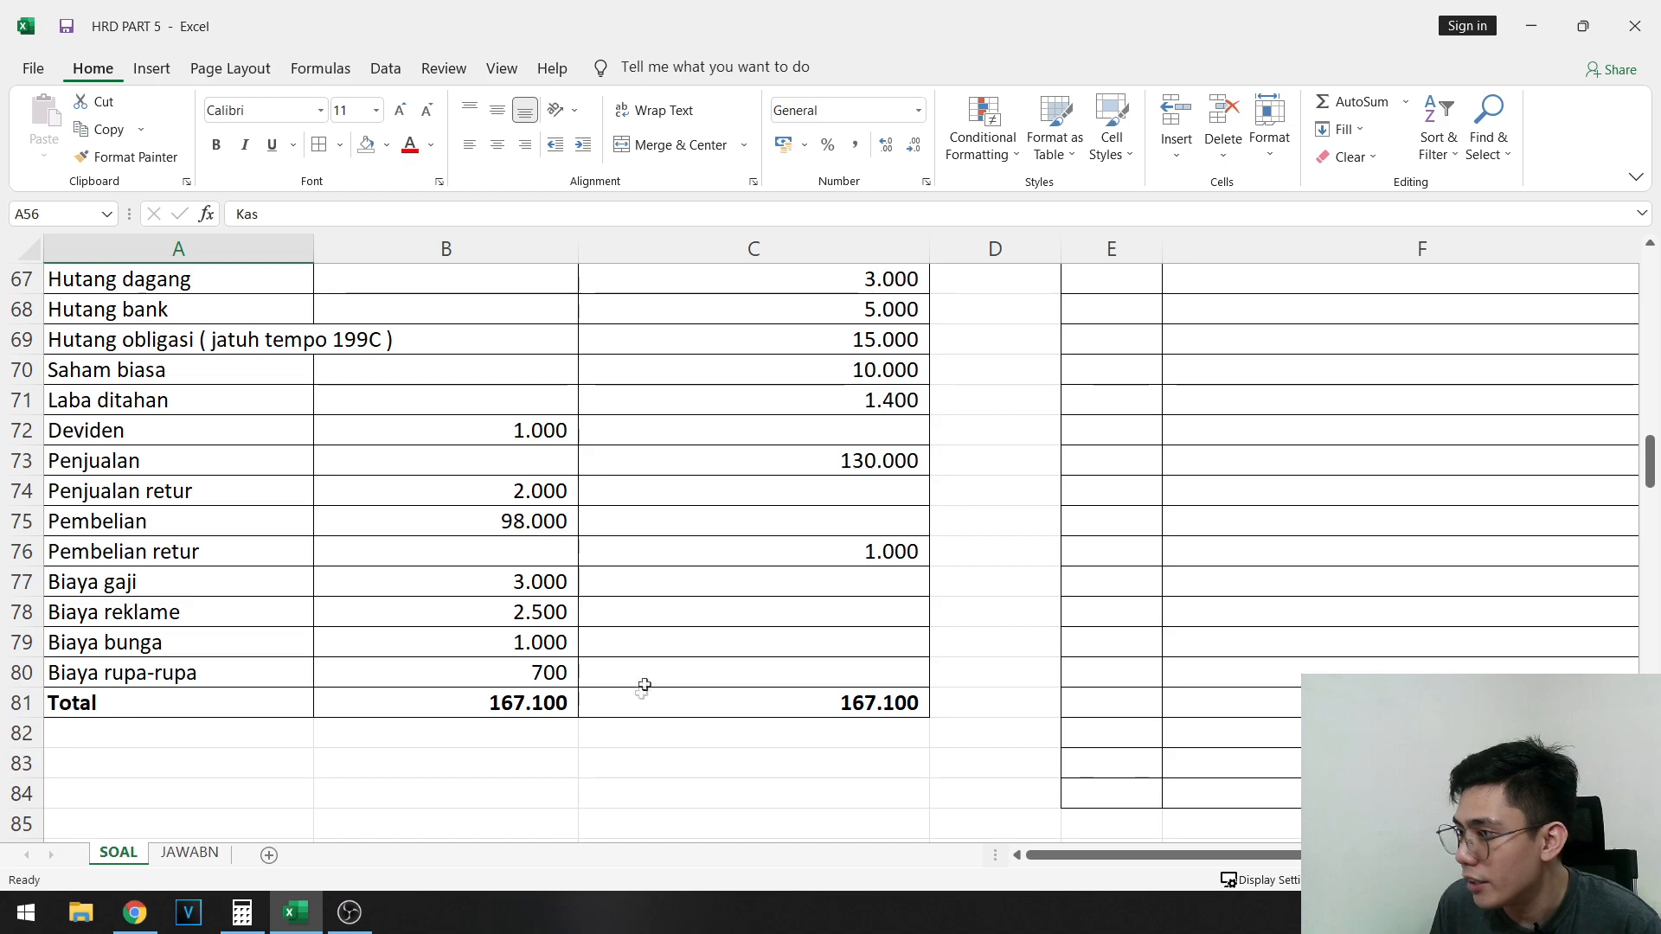
pyautogui.click(698, 704)
pyautogui.click(731, 611)
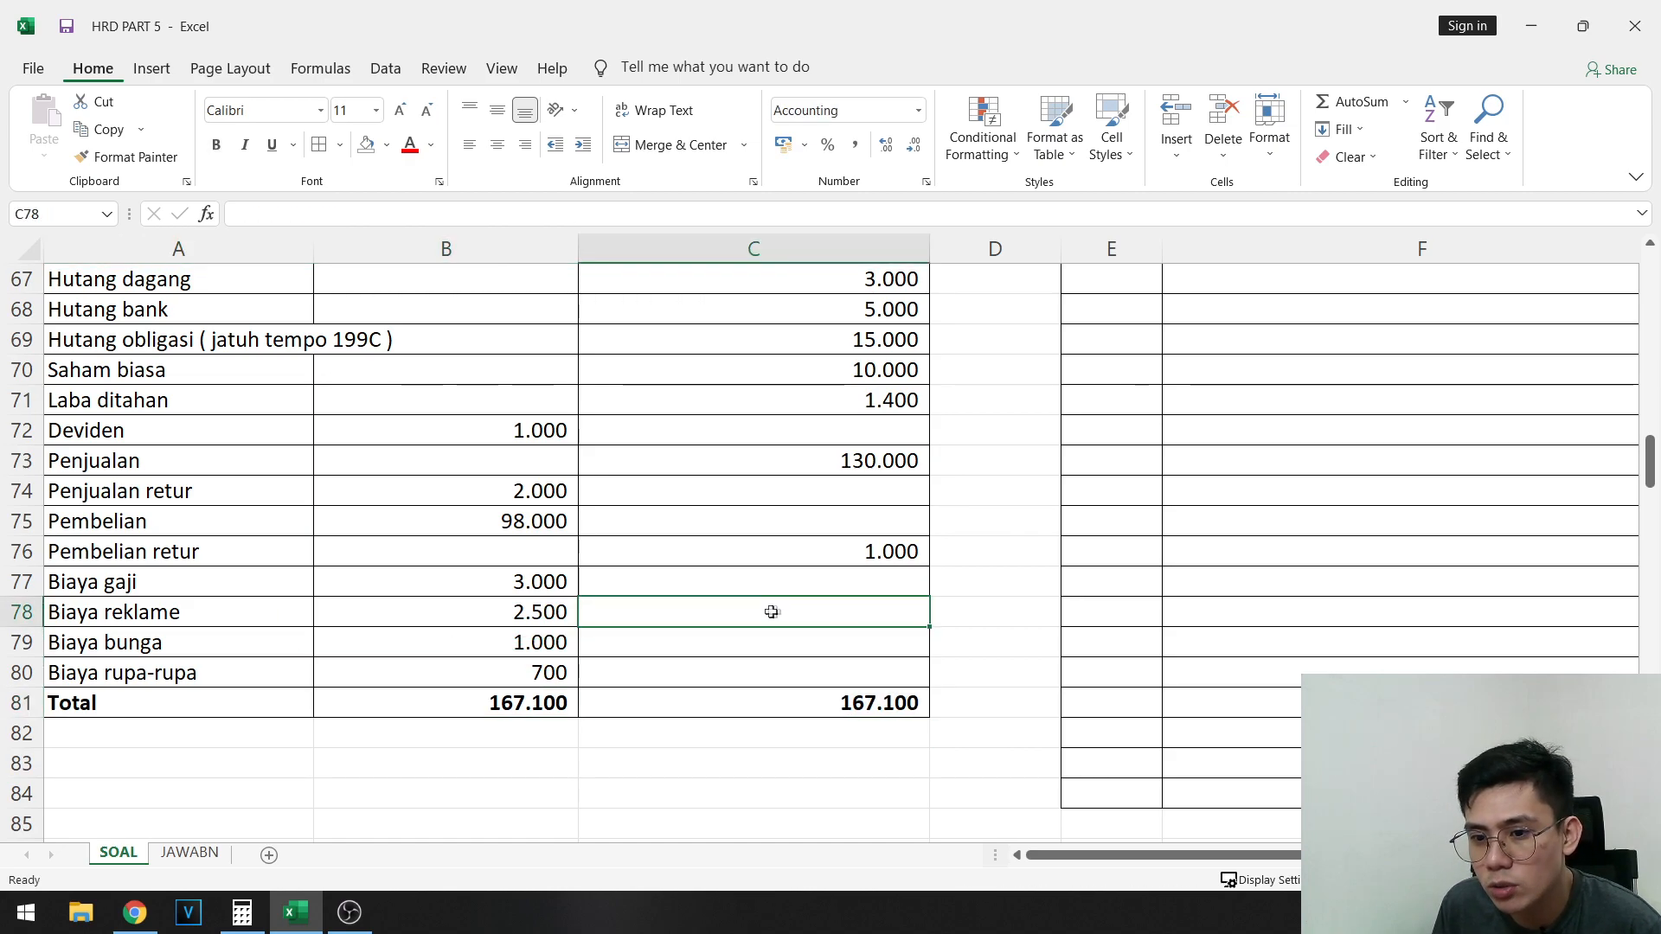
pyautogui.scroll(1, 765, 605)
pyautogui.scroll(3, 760, 597)
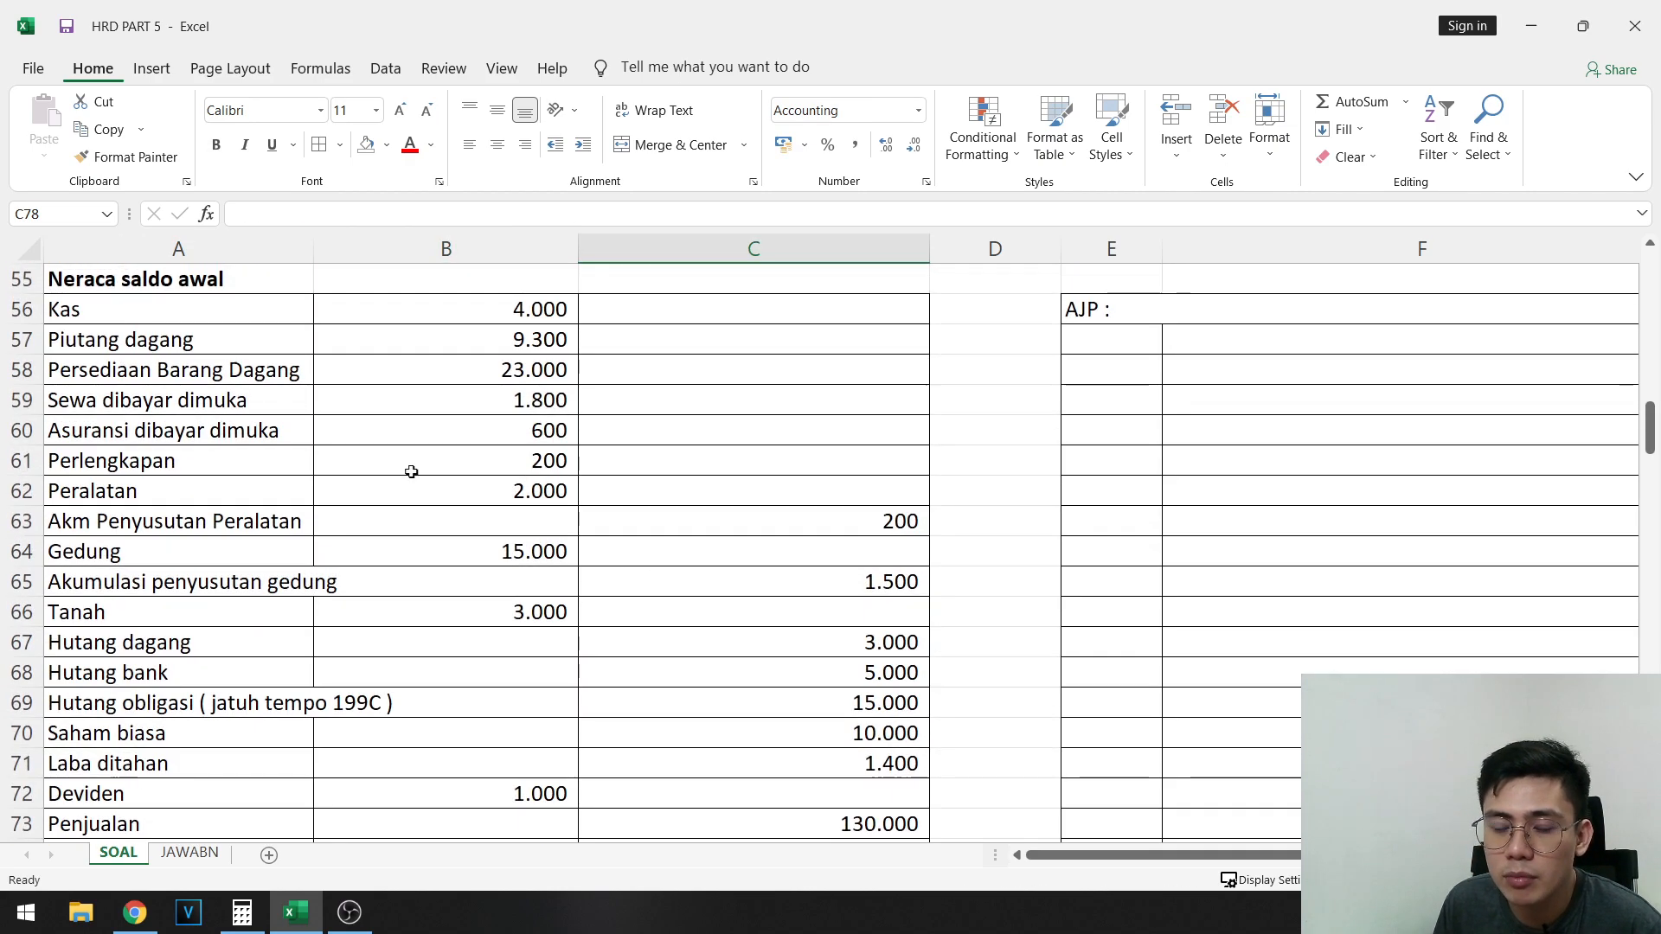
pyautogui.scroll(1, 386, 567)
pyautogui.scroll(-1, 378, 568)
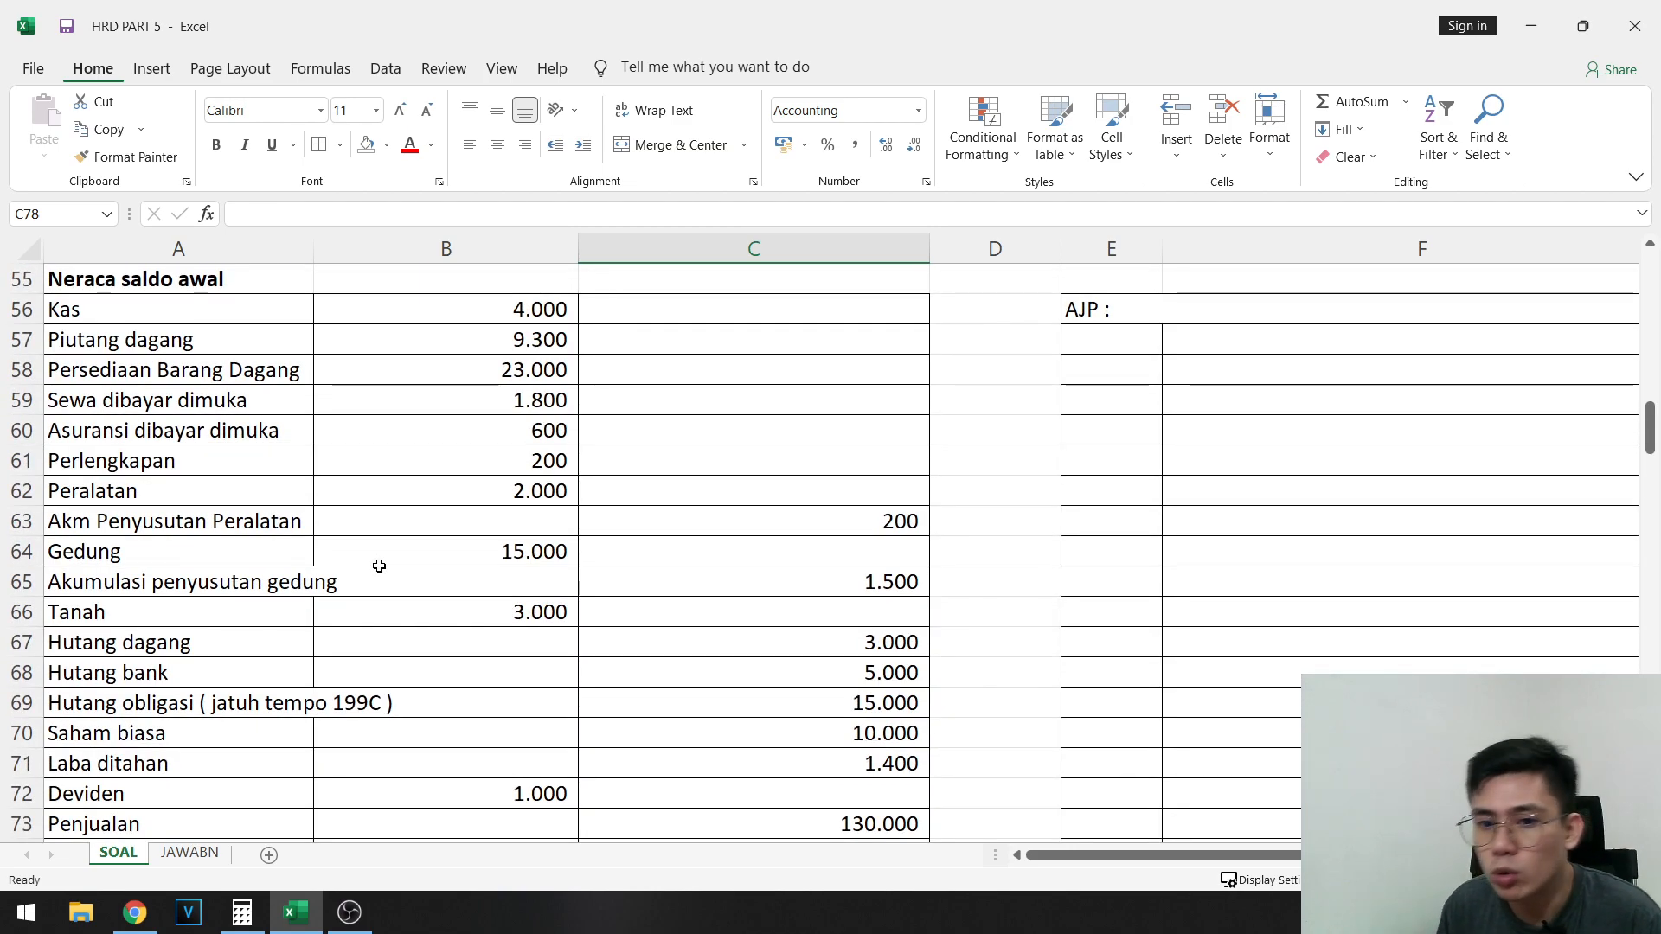
pyautogui.scroll(-4, 846, 608)
pyautogui.click(538, 693)
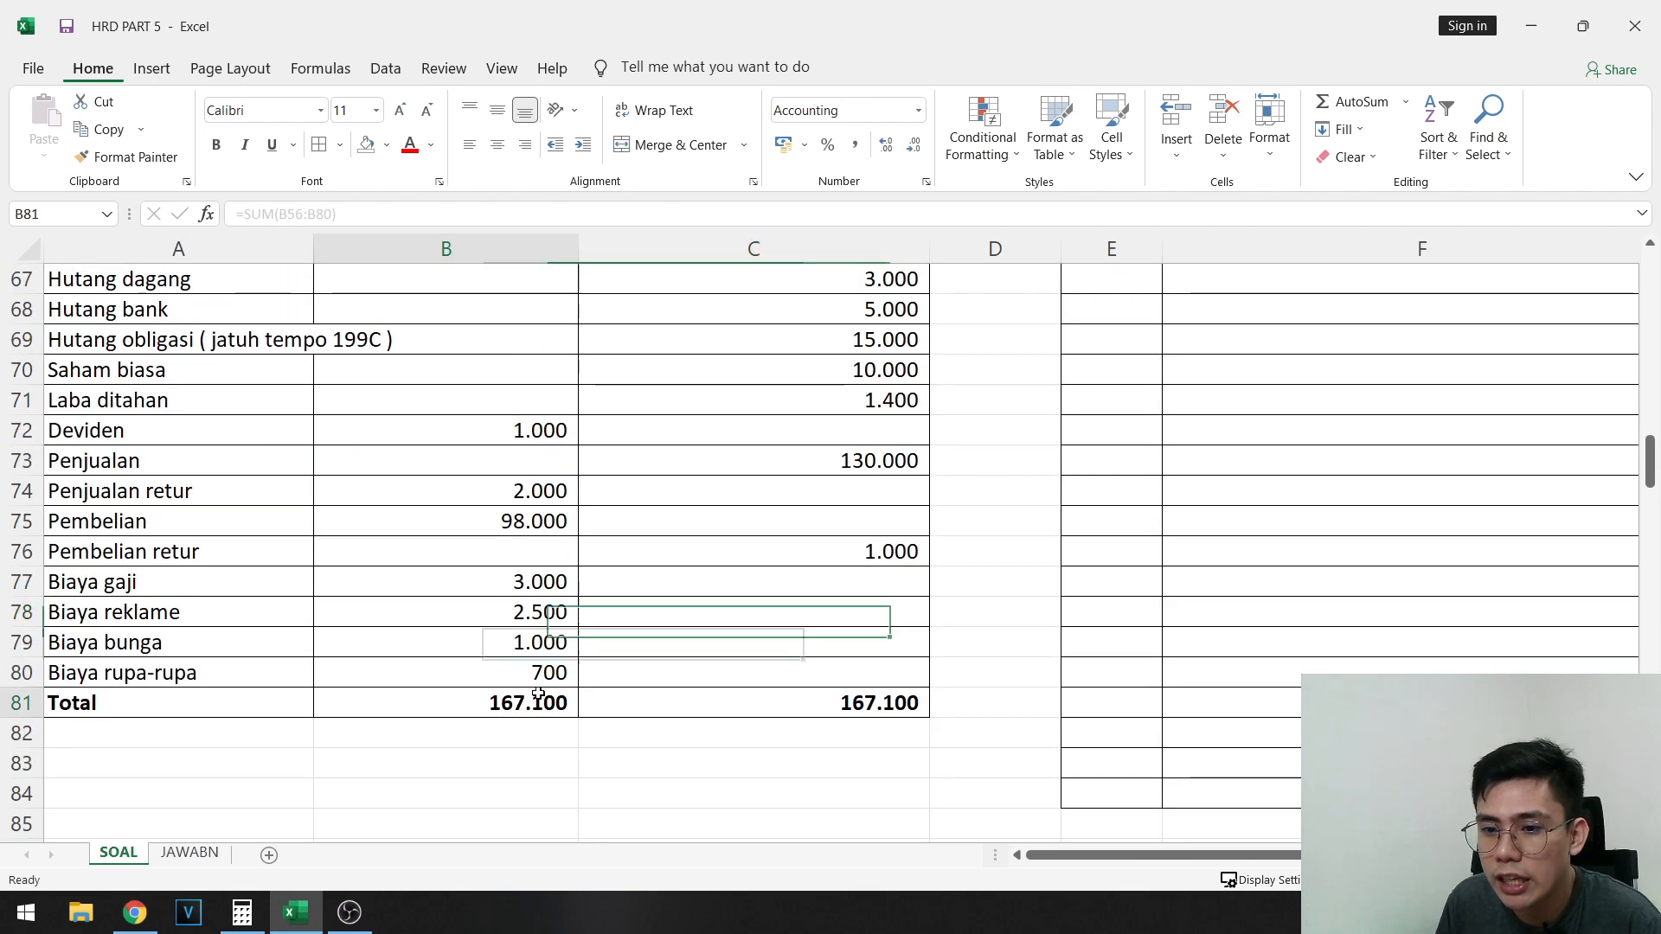
pyautogui.moveTo(538, 693); pyautogui.dragTo(743, 708)
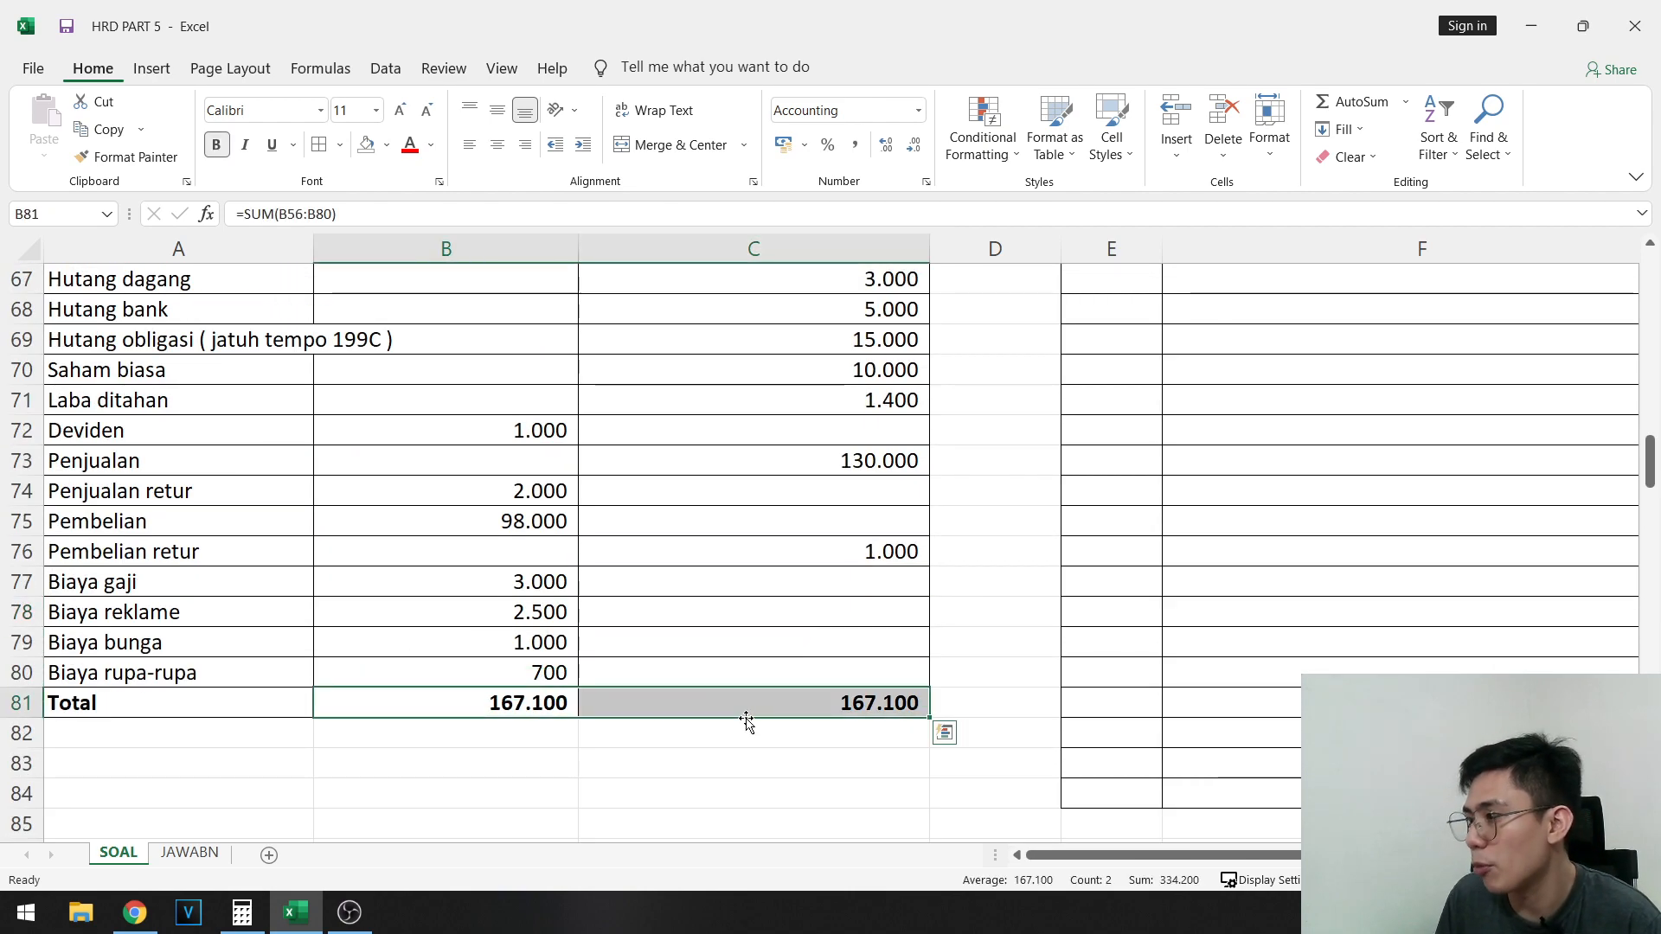
pyautogui.press('alt')
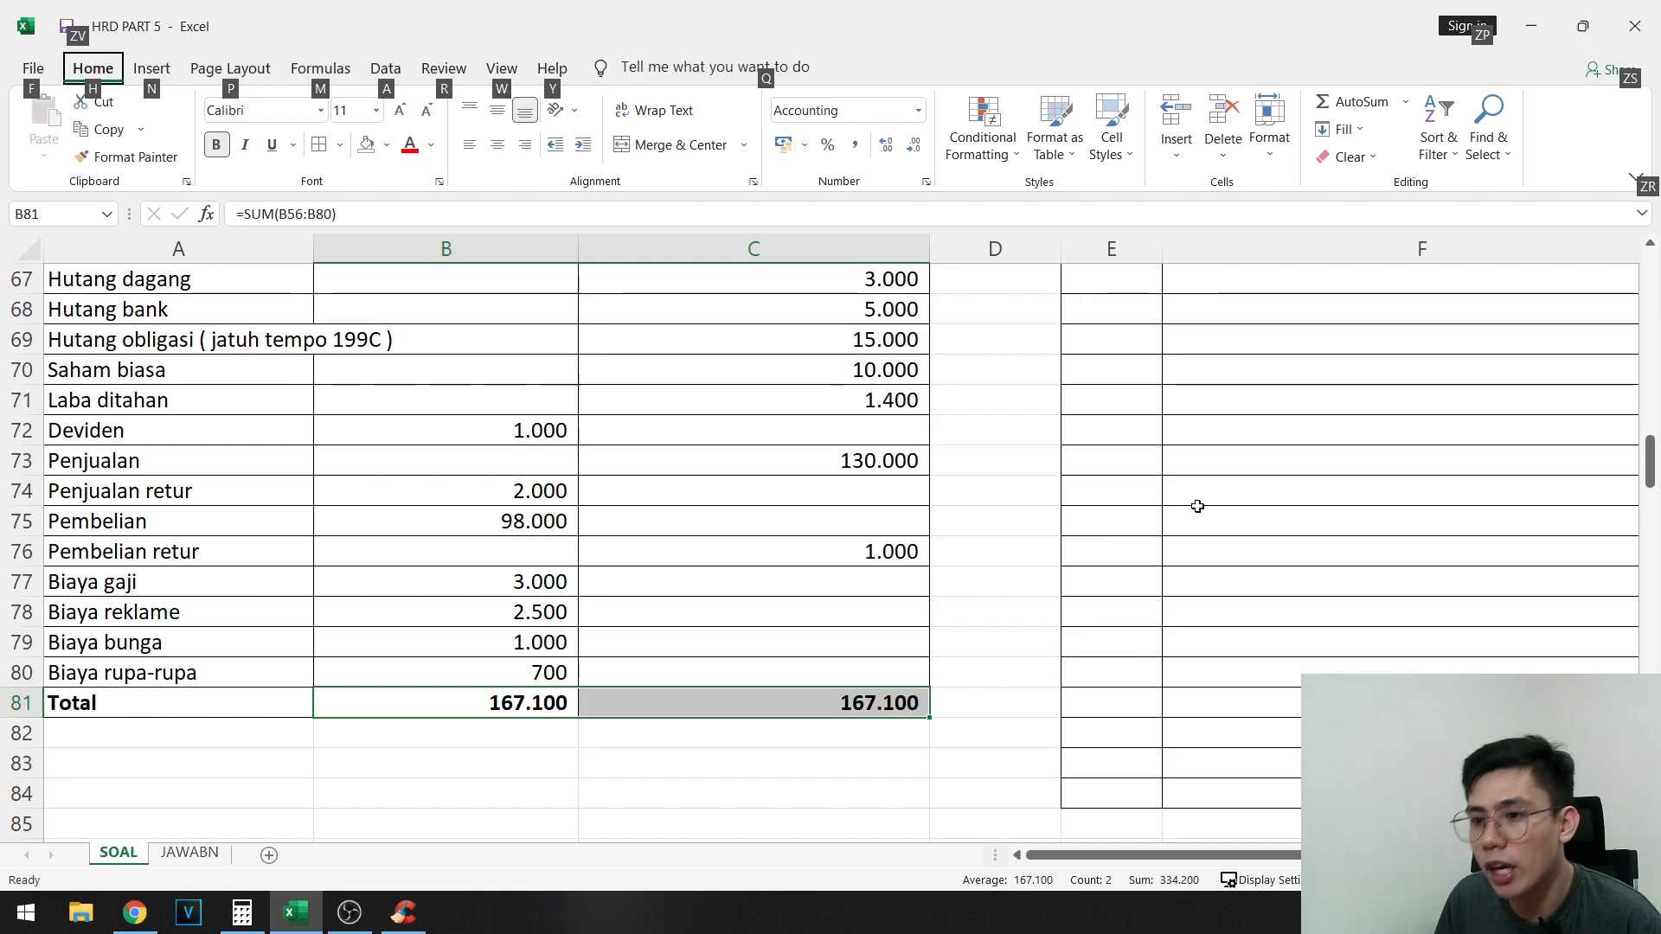
# - Review the source balances, the two required tasks in A50:A51, and the adjustment information starting in row 30
pyautogui.scroll(5, 1091, 531)
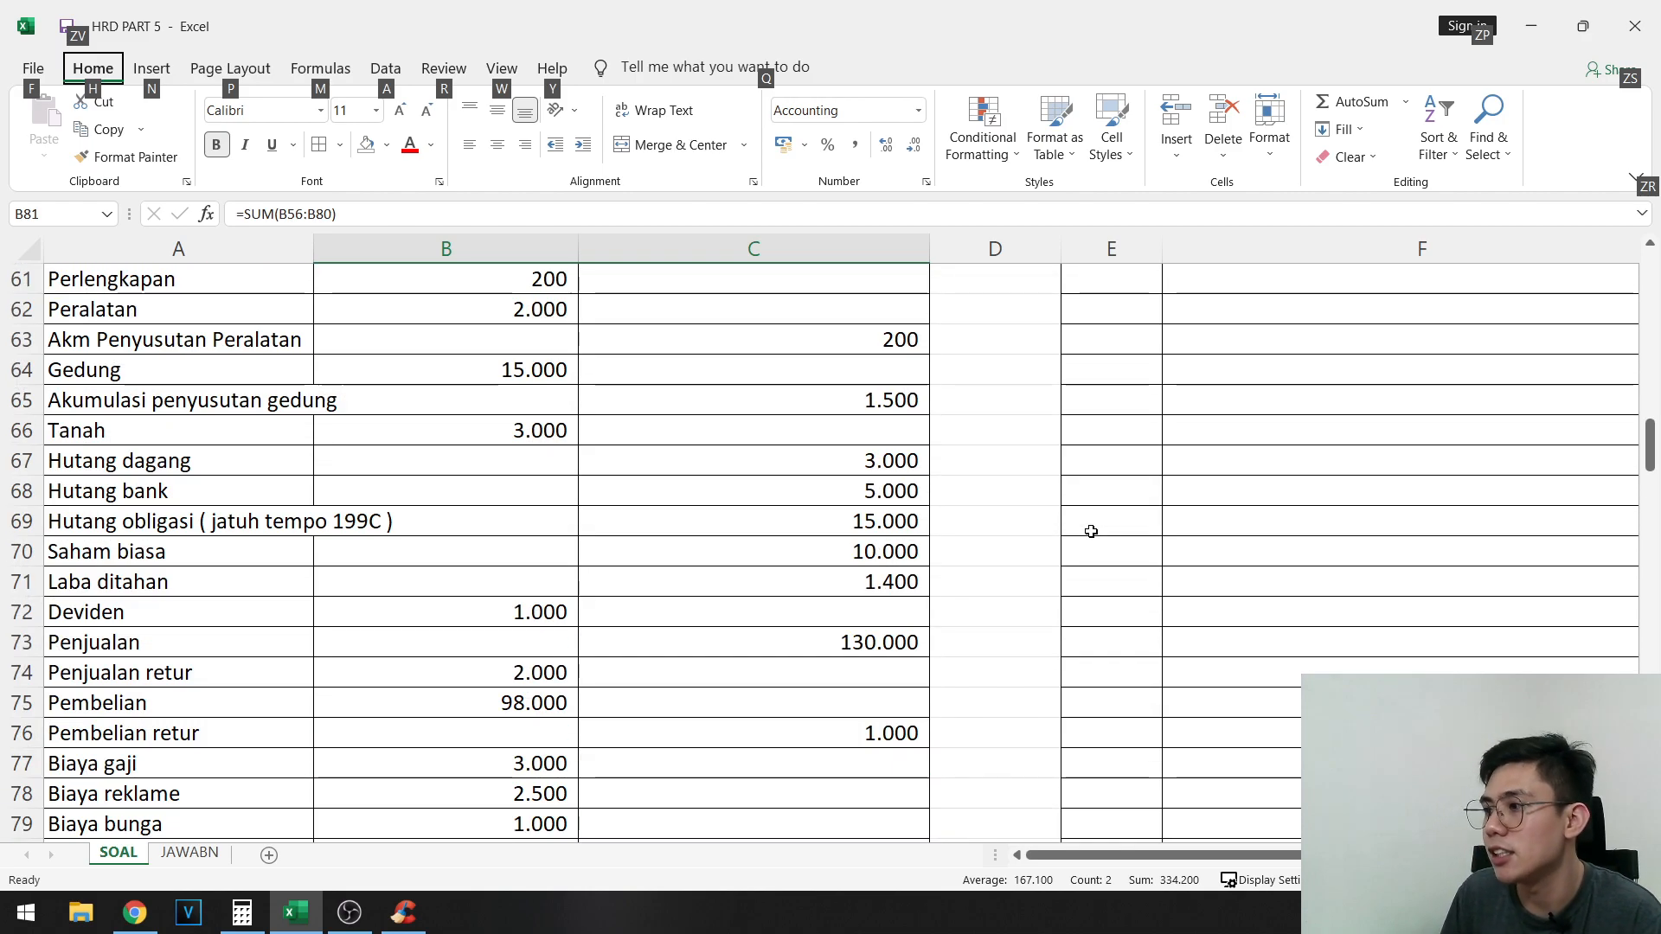
pyautogui.click(213, 397)
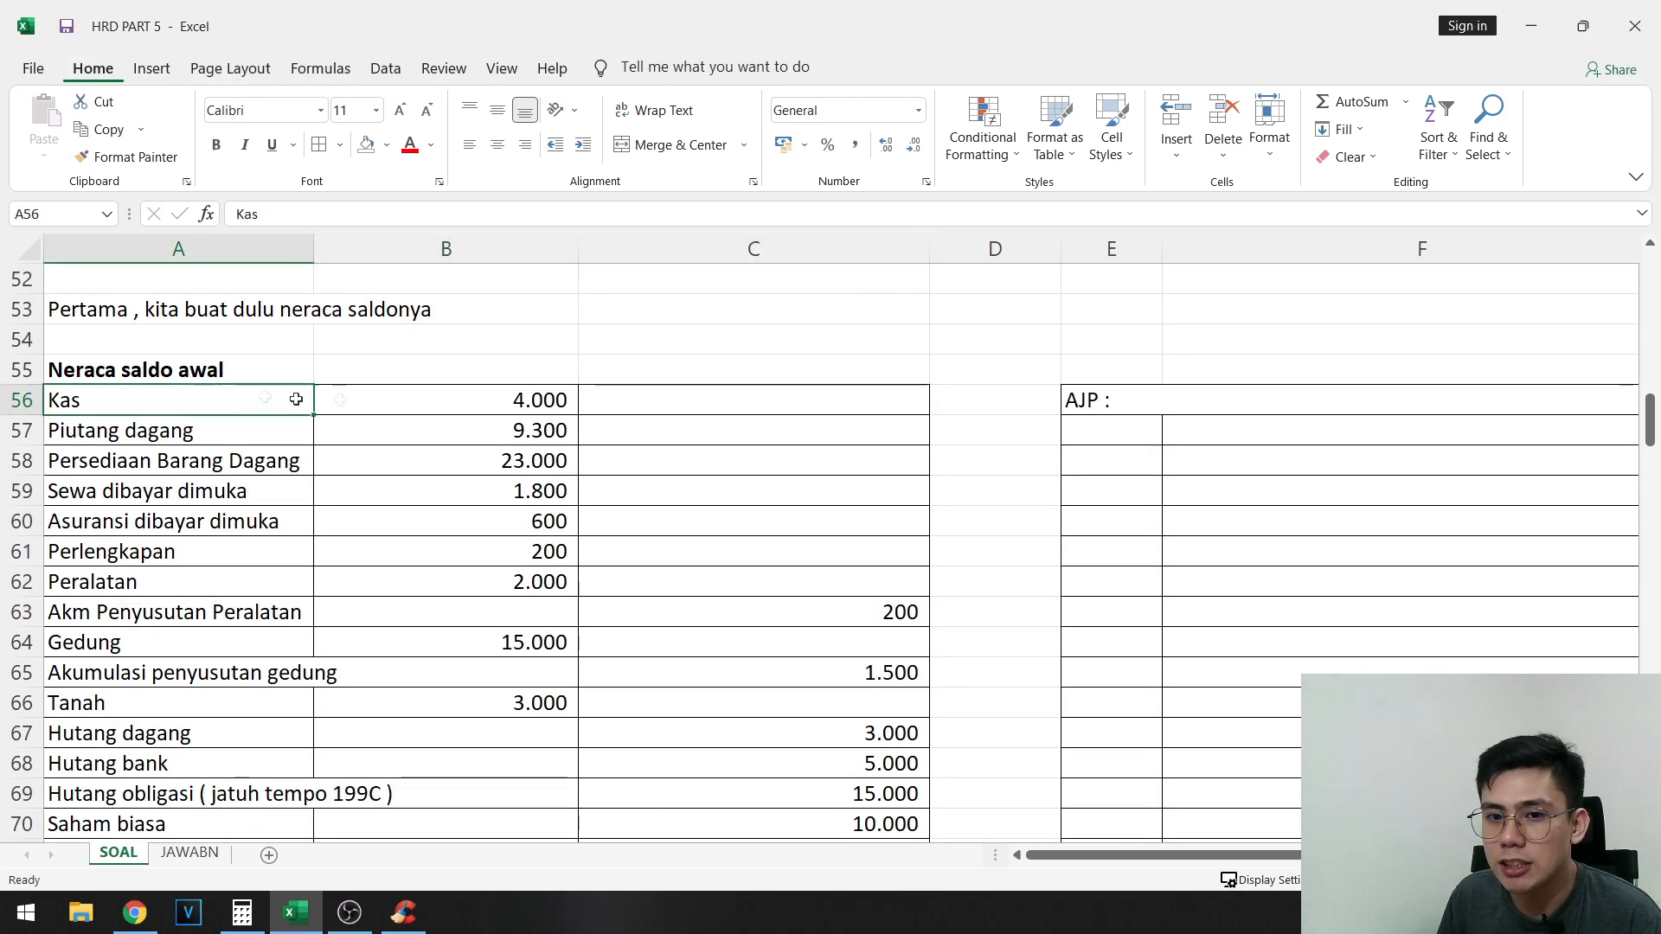
pyautogui.scroll(15, 169, 502)
pyautogui.scroll(2, 663, 467)
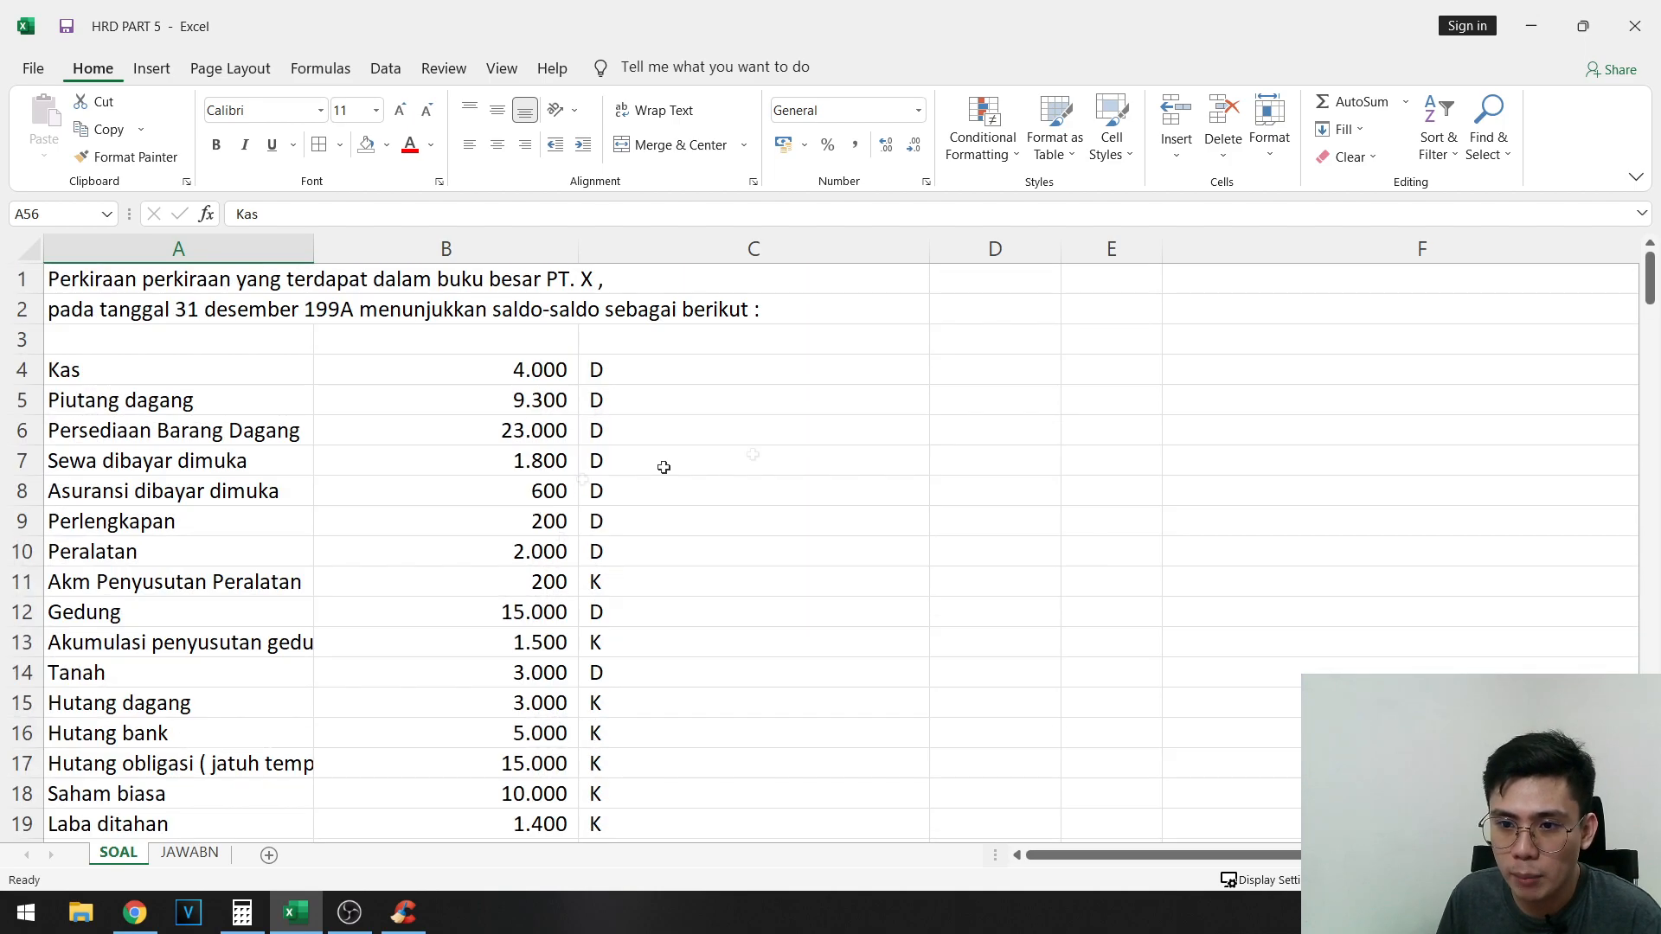
pyautogui.scroll(-14, 471, 504)
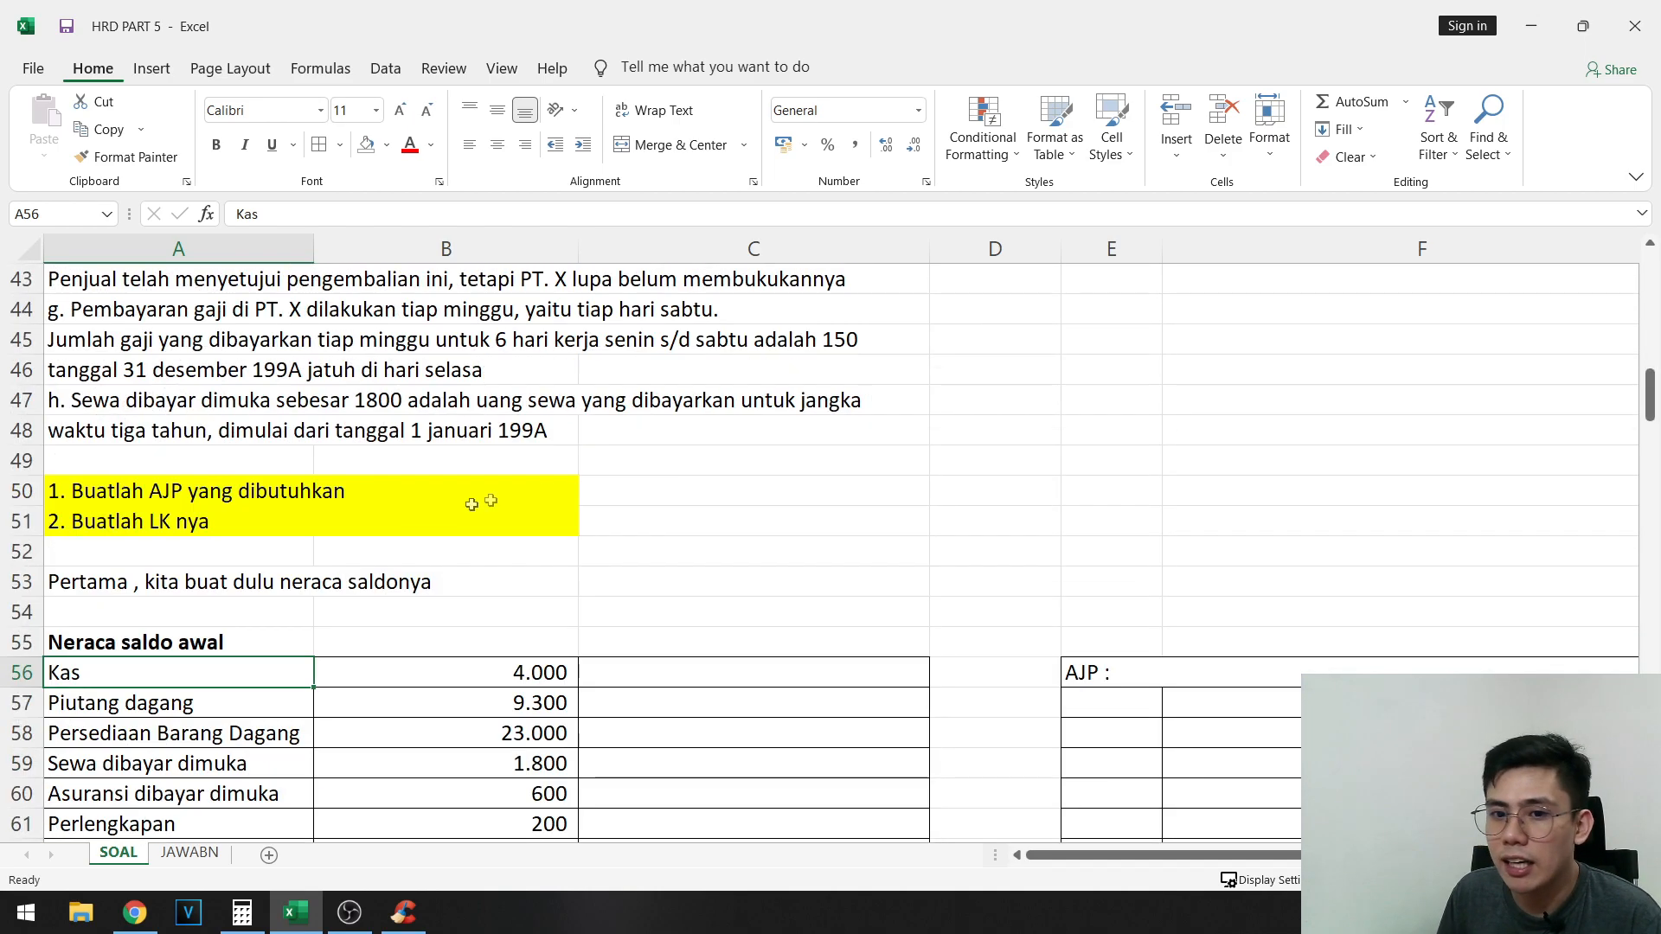
pyautogui.click(189, 525)
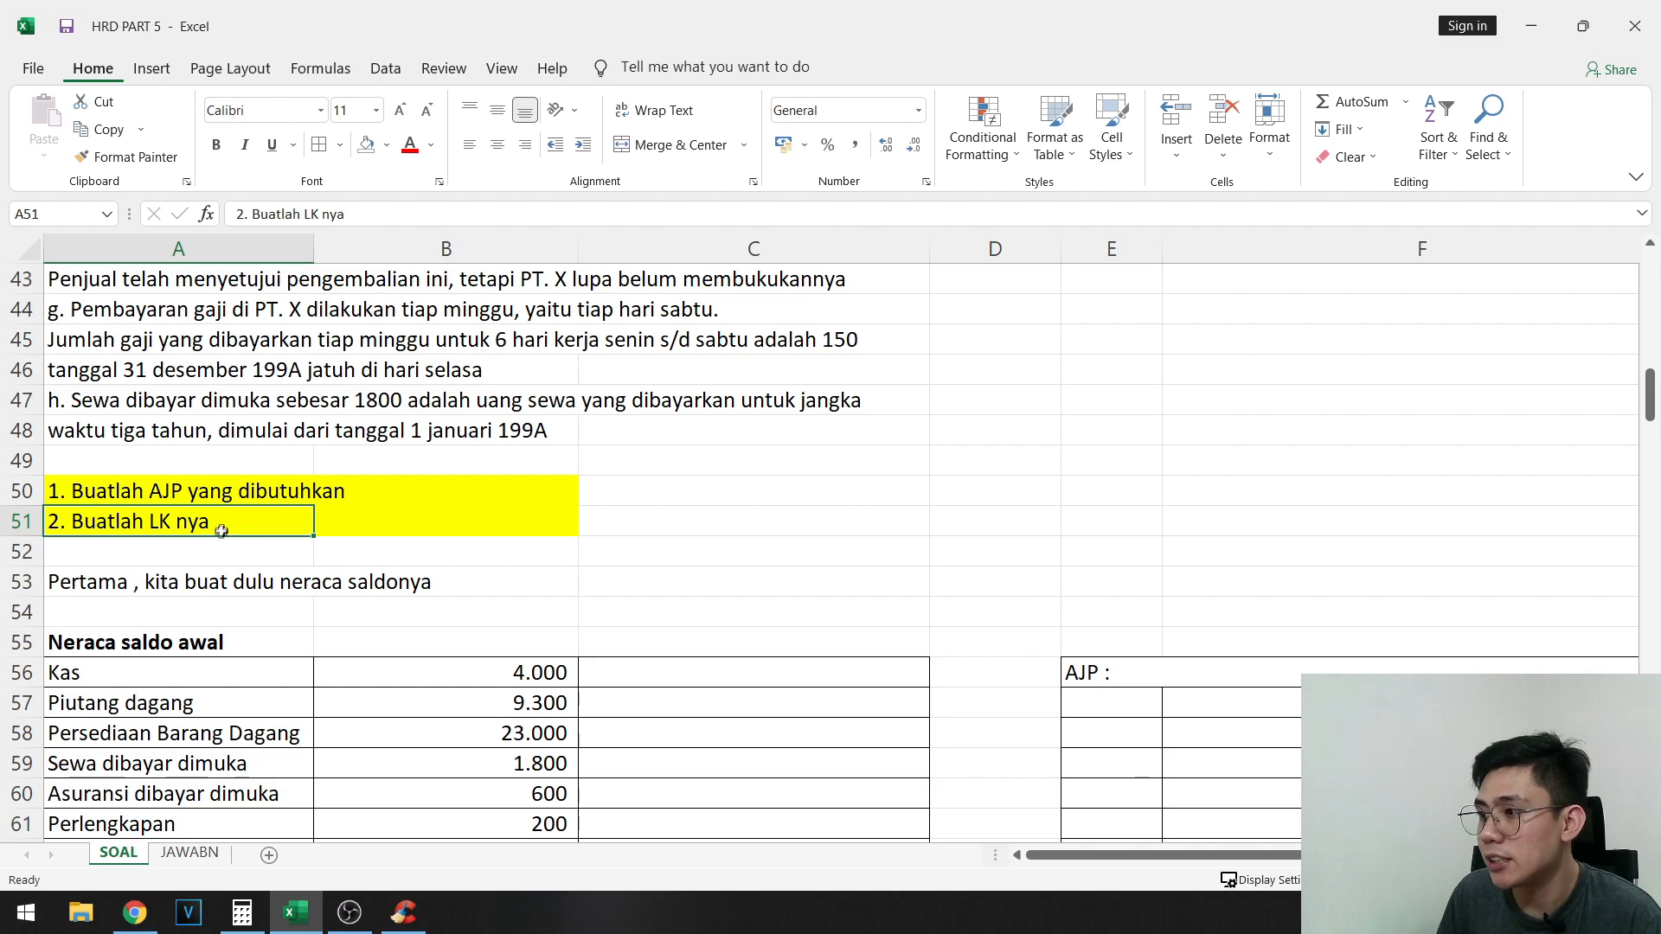
pyautogui.click(246, 492)
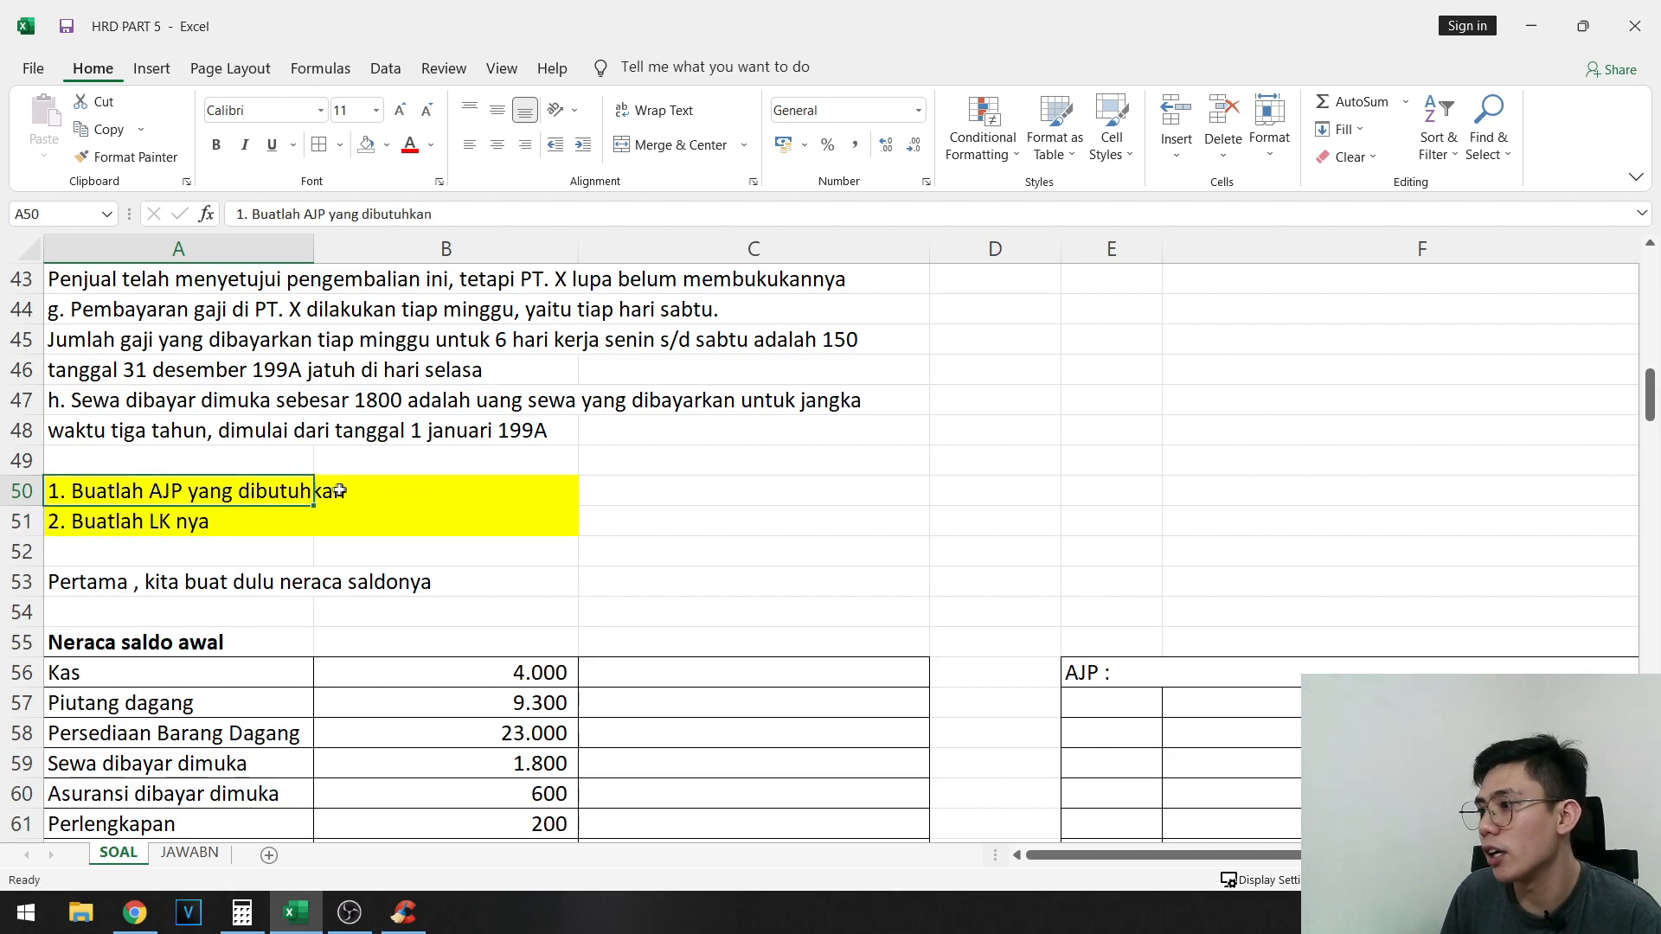
pyautogui.scroll(-2, 386, 490)
pyautogui.click(221, 463)
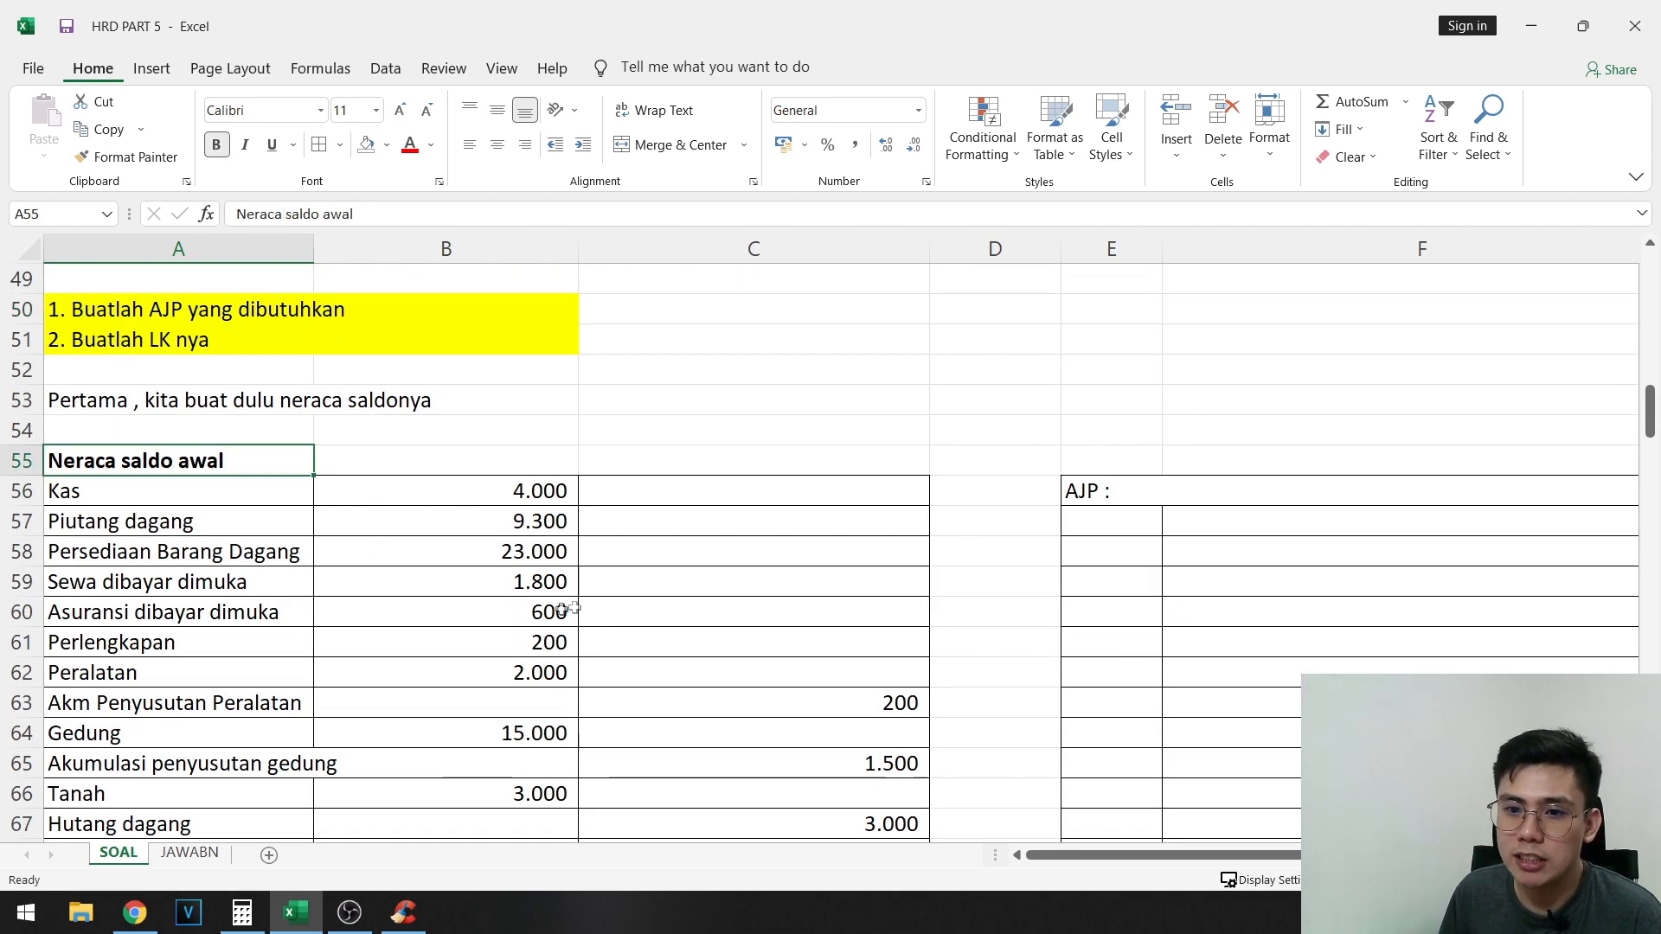
pyautogui.scroll(1, 638, 610)
pyautogui.click(121, 441)
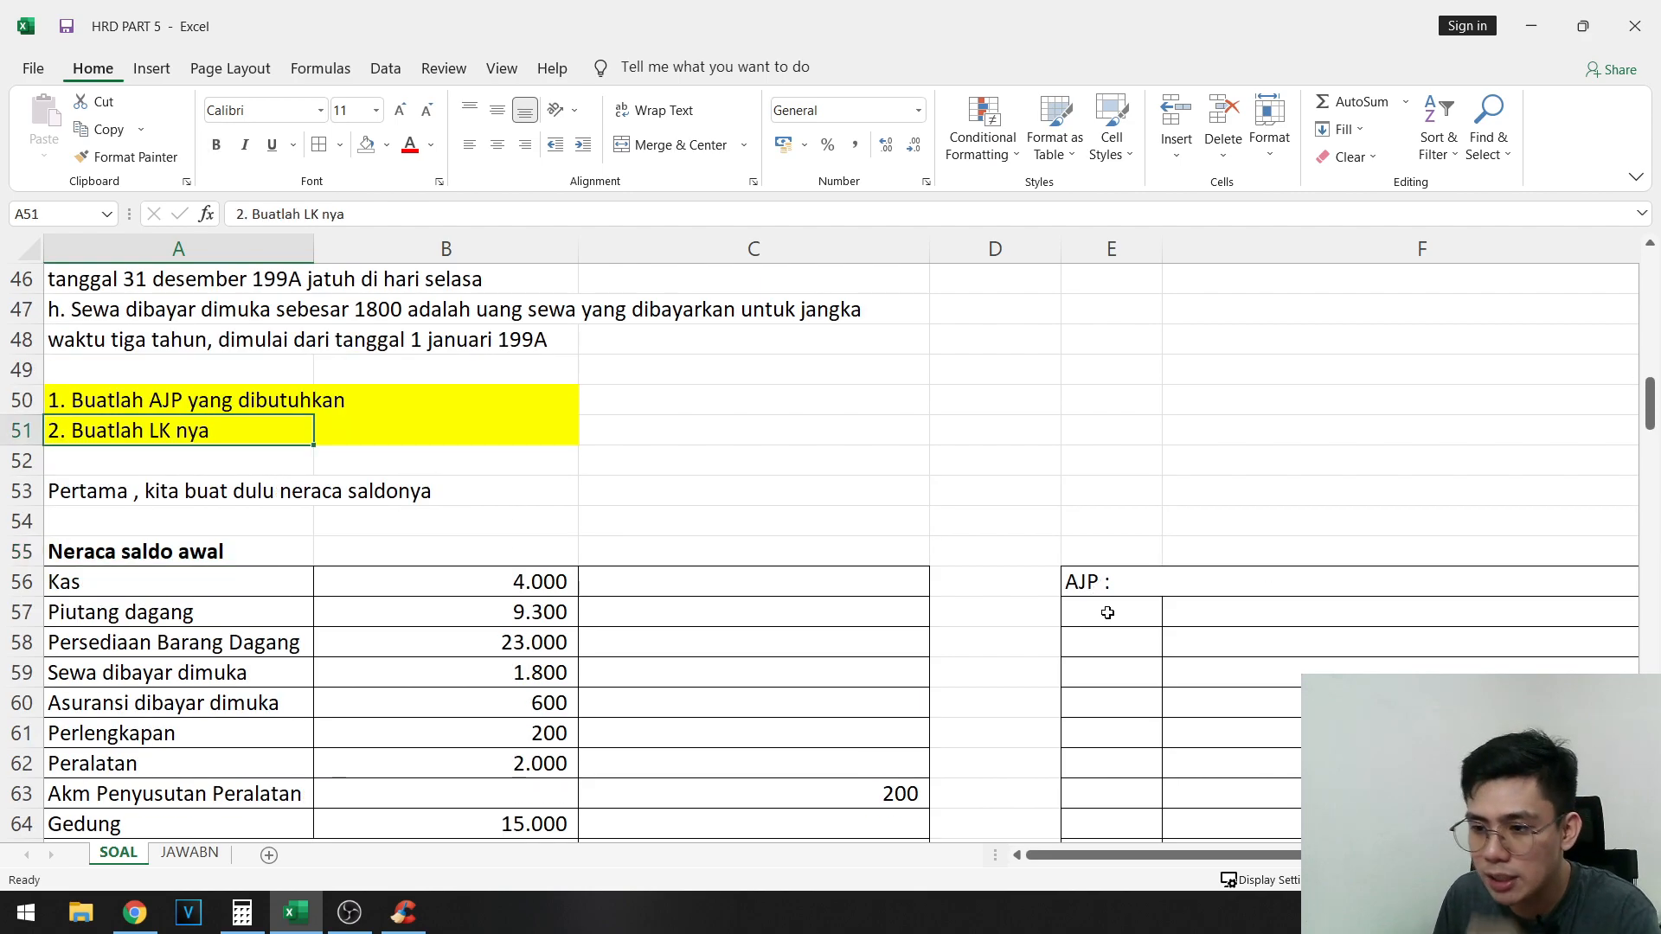
pyautogui.scroll(7, 1002, 605)
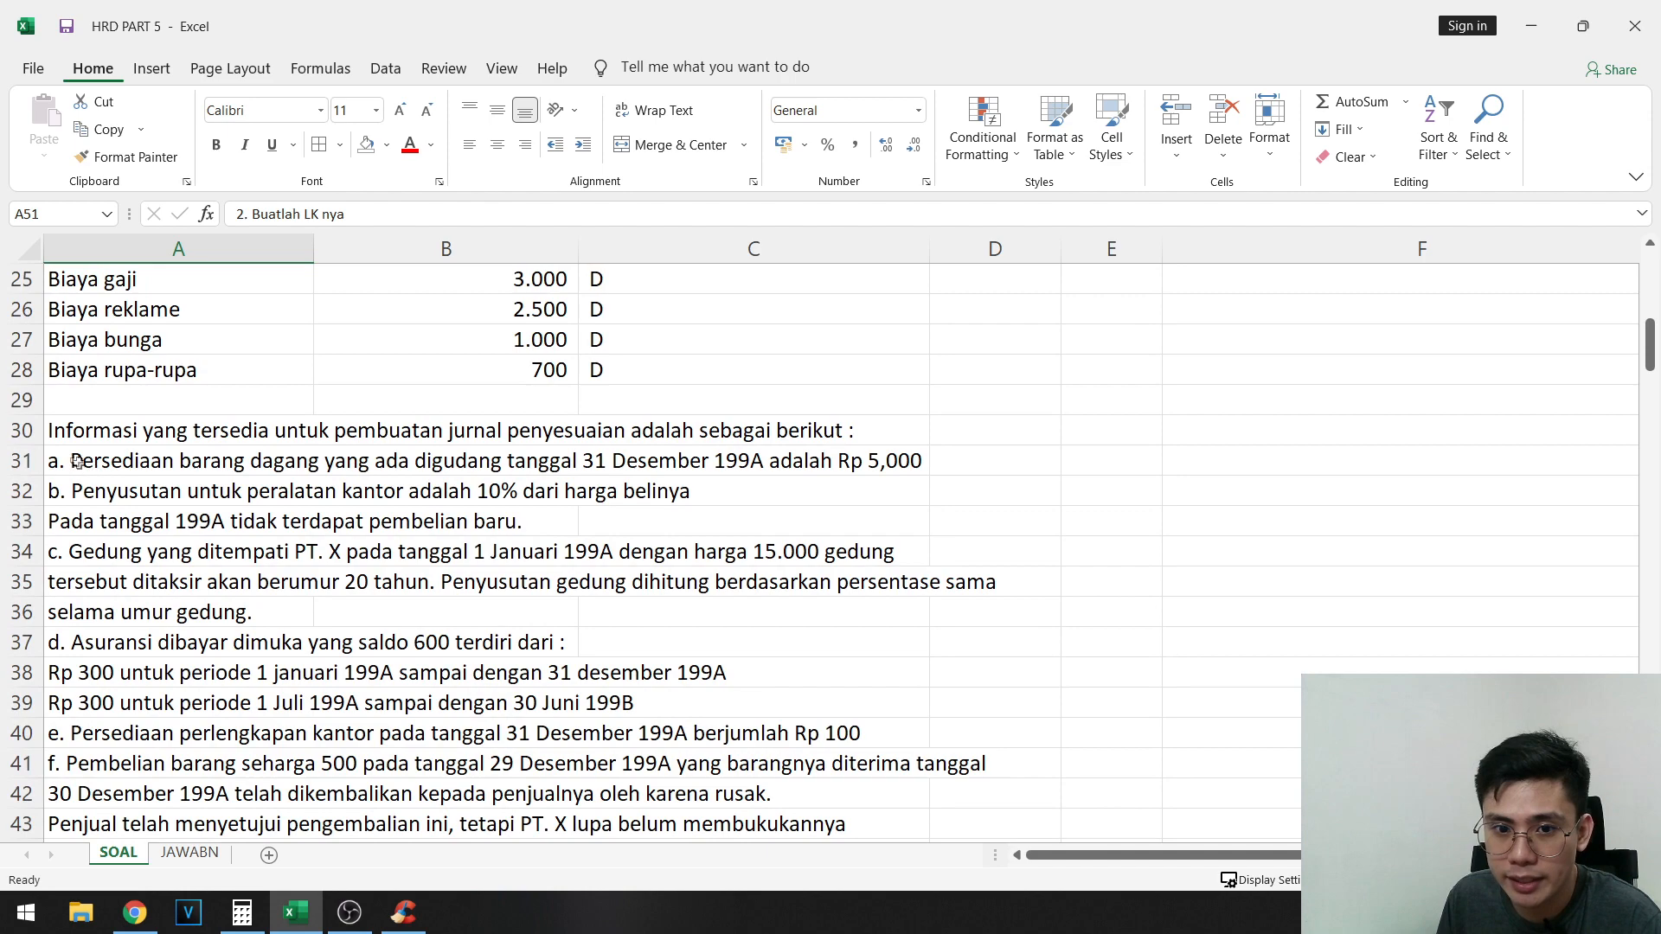
# - Highlight adjustment item a about merchandise inventory in A31:D31 with a light blue-gray fill
pyautogui.click(245, 461)
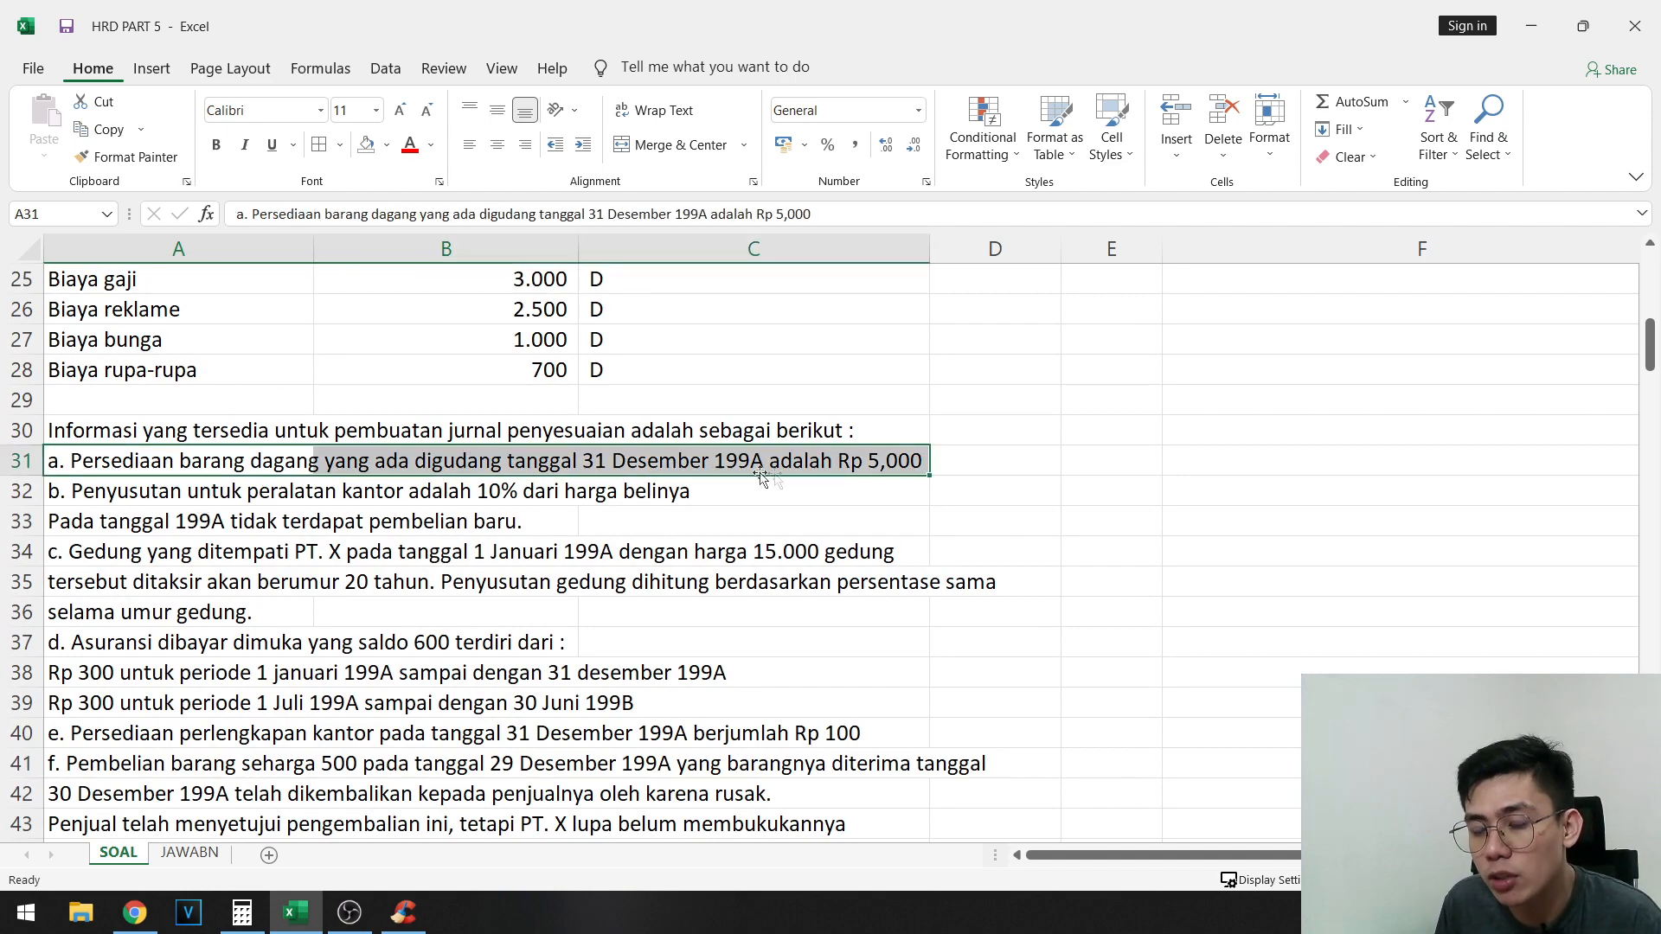
pyautogui.moveTo(156, 463); pyautogui.dragTo(1004, 463)
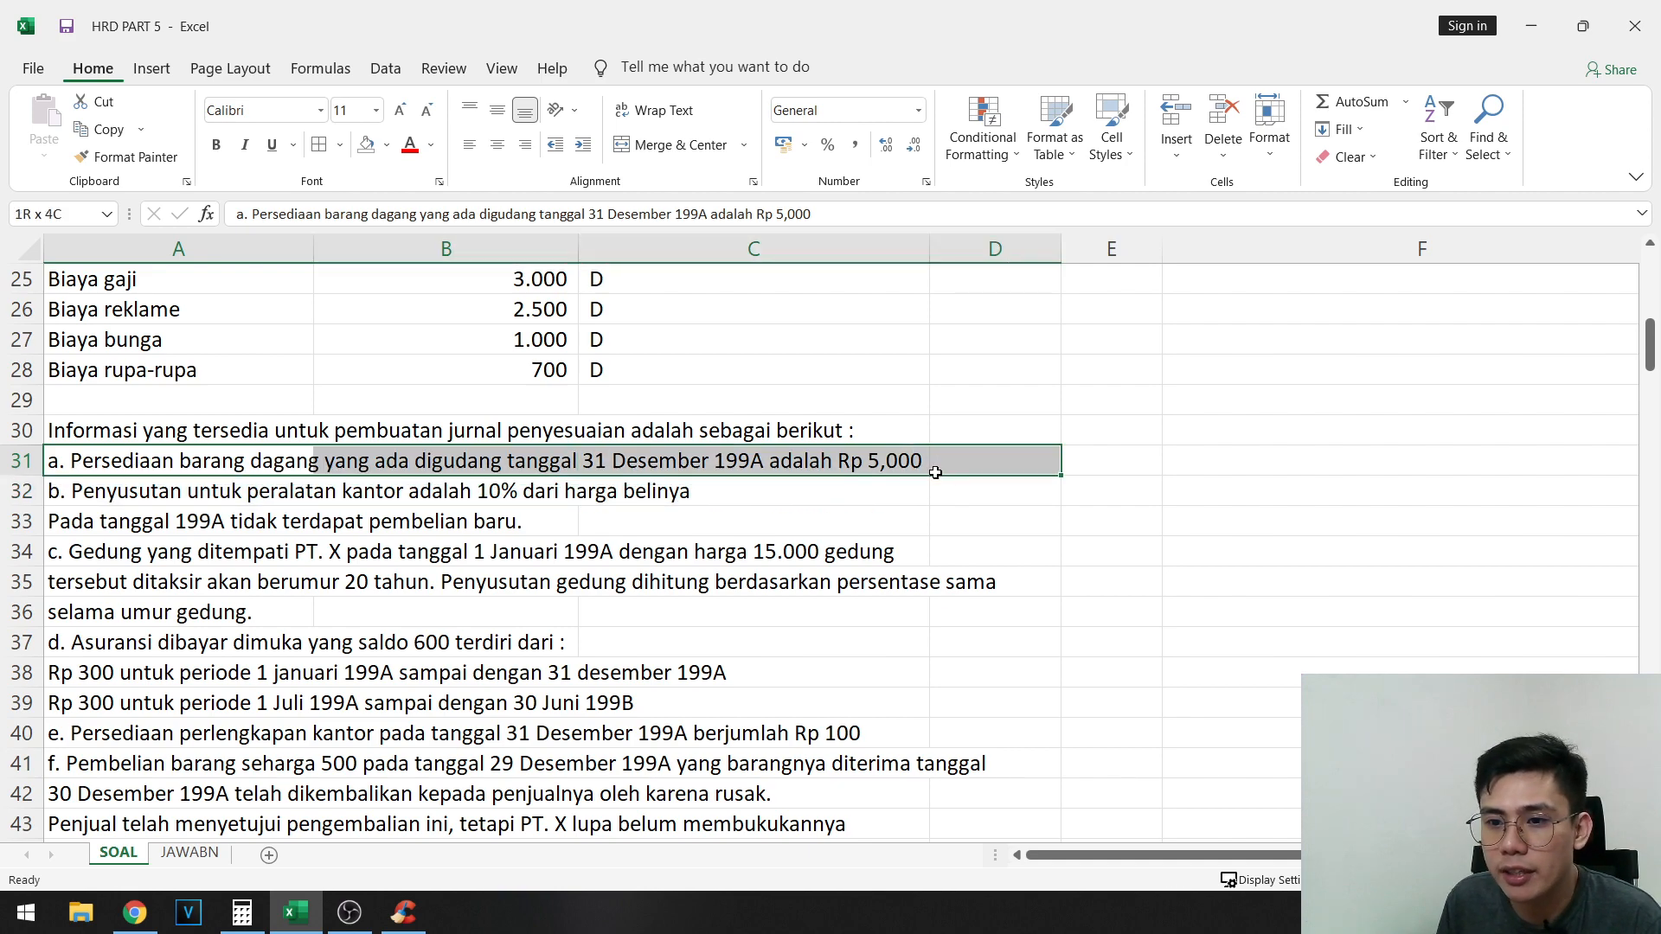
pyautogui.click(387, 146)
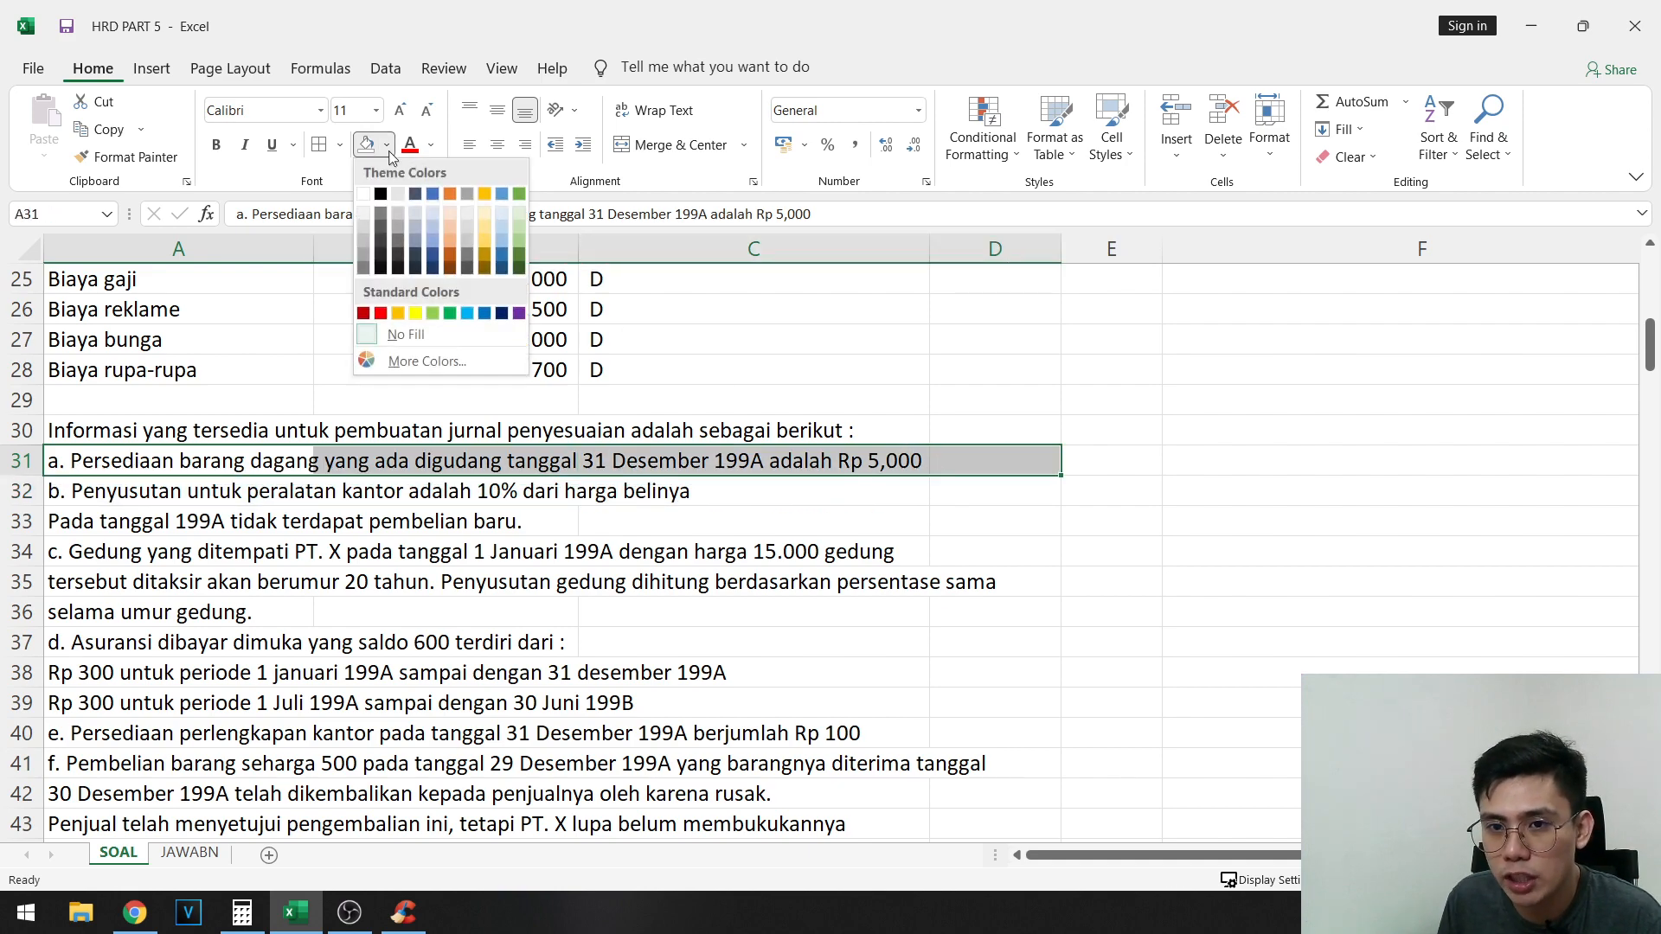
pyautogui.click(417, 214)
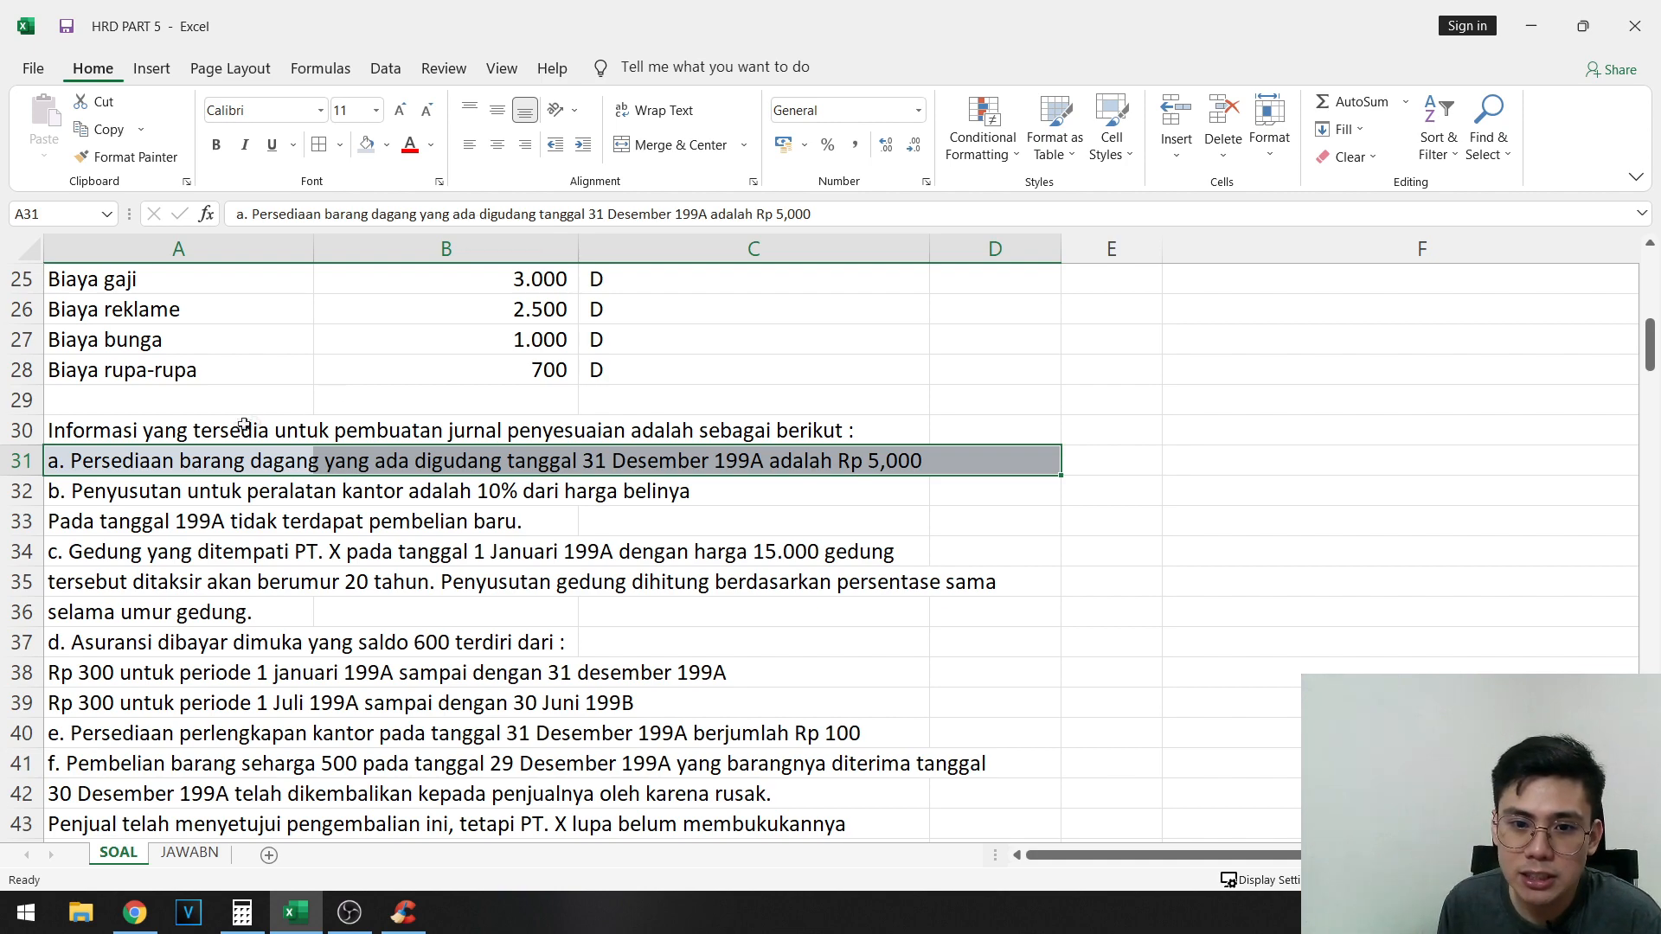
pyautogui.moveTo(130, 458); pyautogui.dragTo(990, 458)
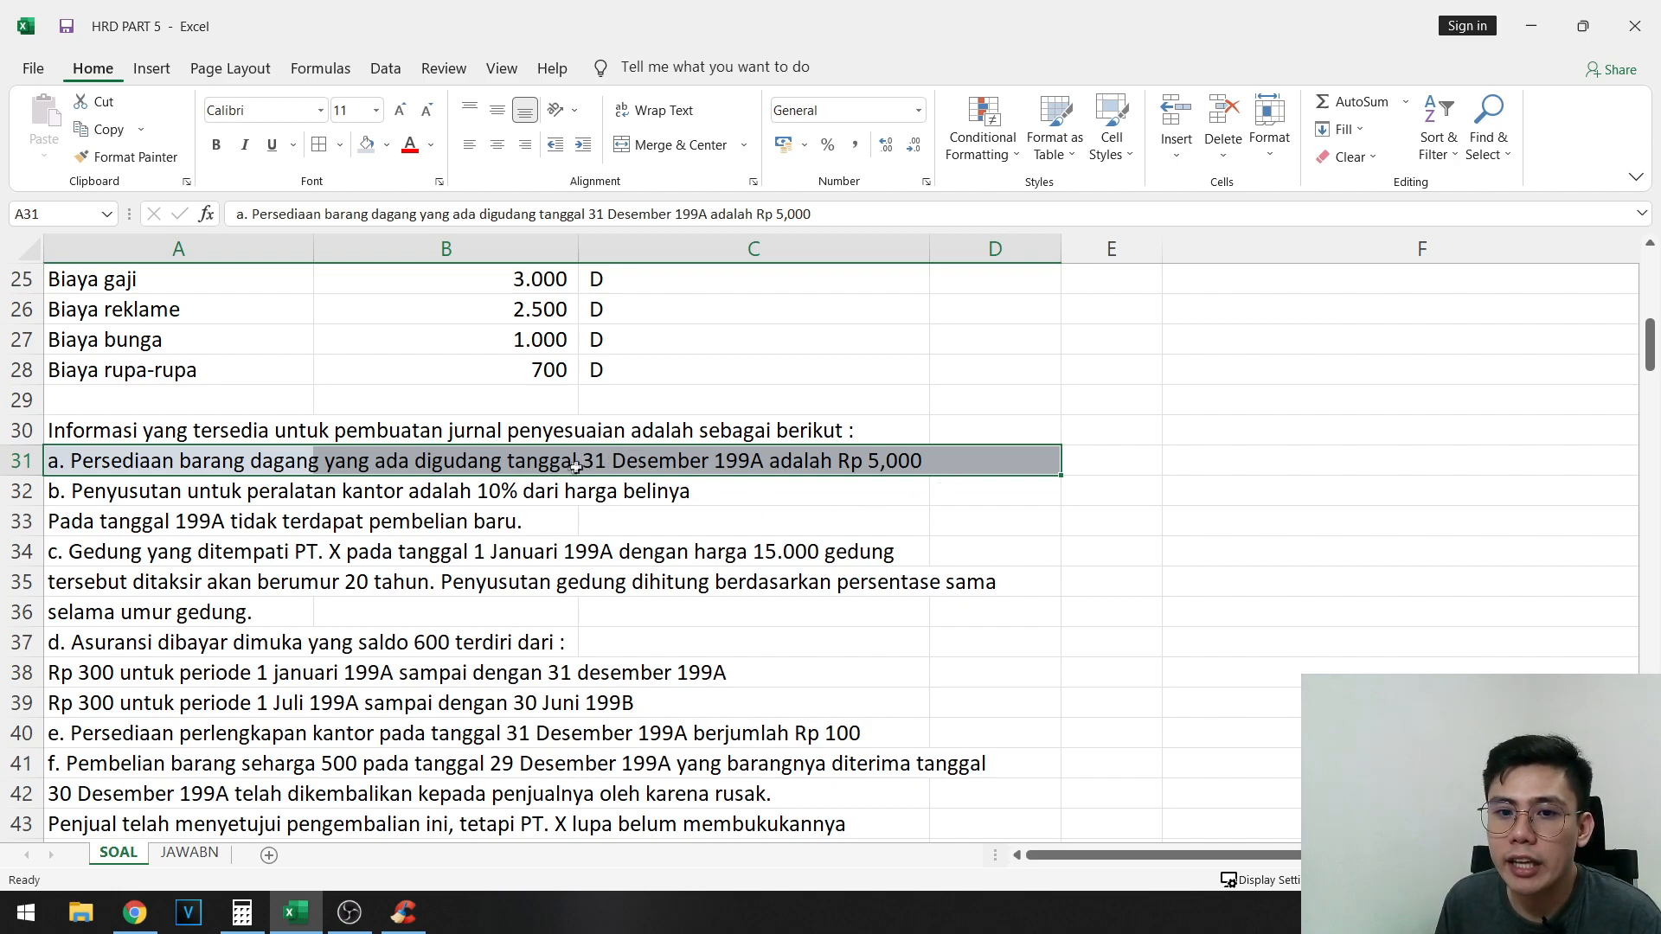
# - Label adjustment "A." in E57 and enter the note "Tidak dibuat AJP nya , nanti akan dibuat di JURNAL PENUTUP" in F57
pyautogui.scroll(-8, 575, 467)
pyautogui.click(1150, 522)
pyautogui.write('A')
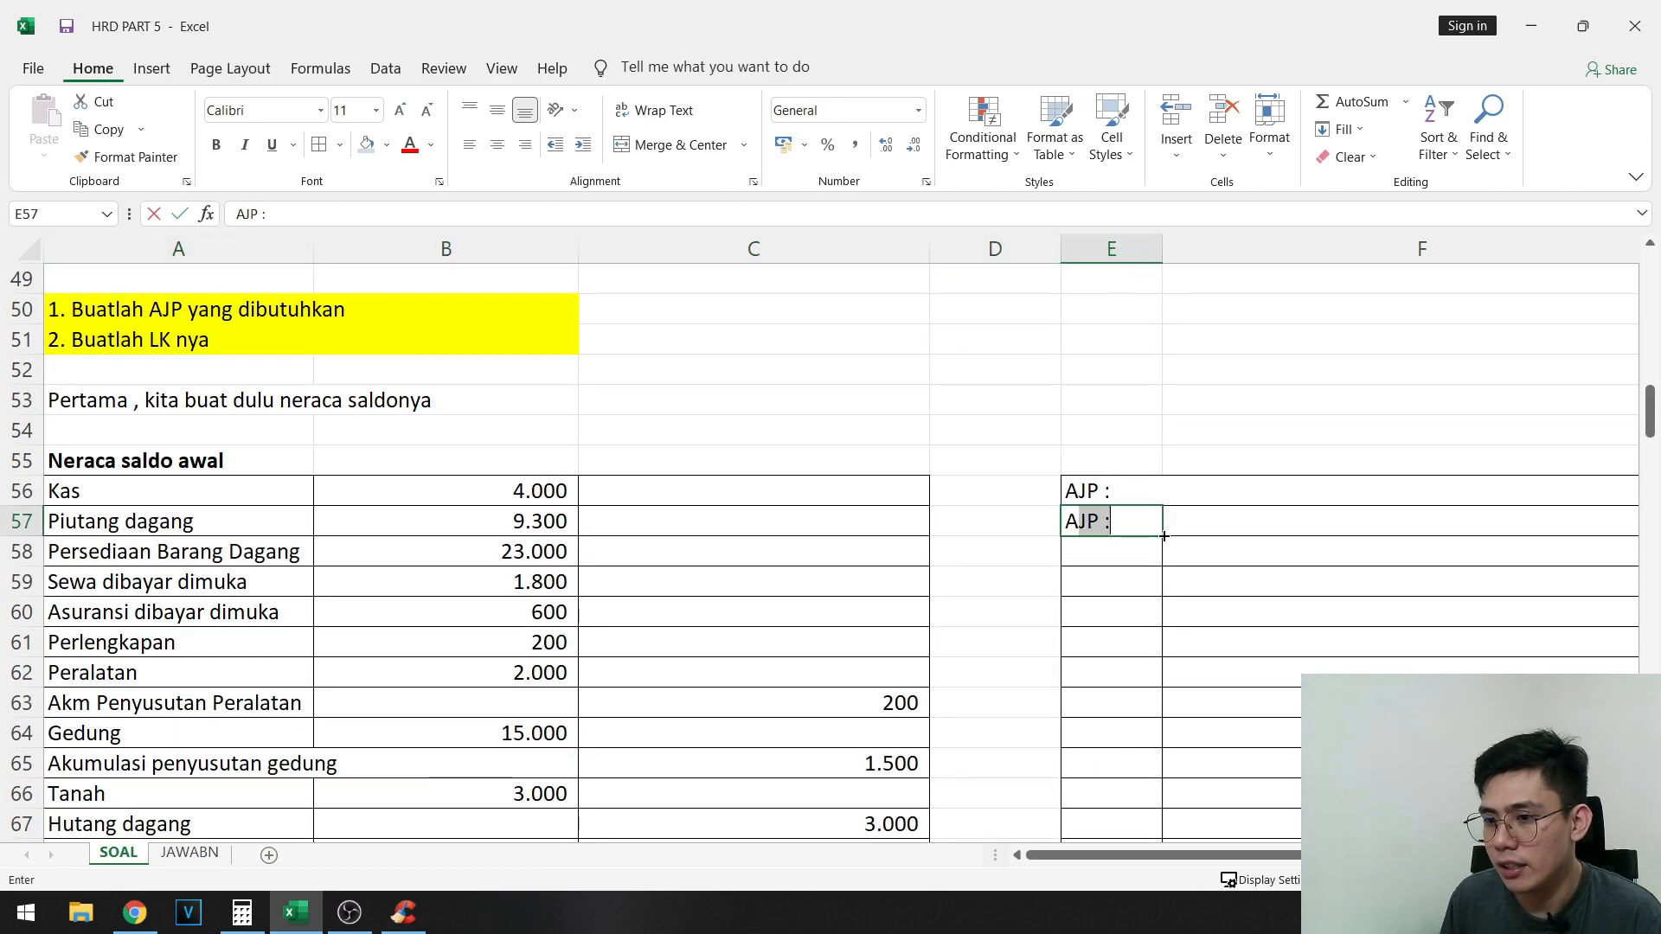
pyautogui.write('.')
pyautogui.press('Tab')
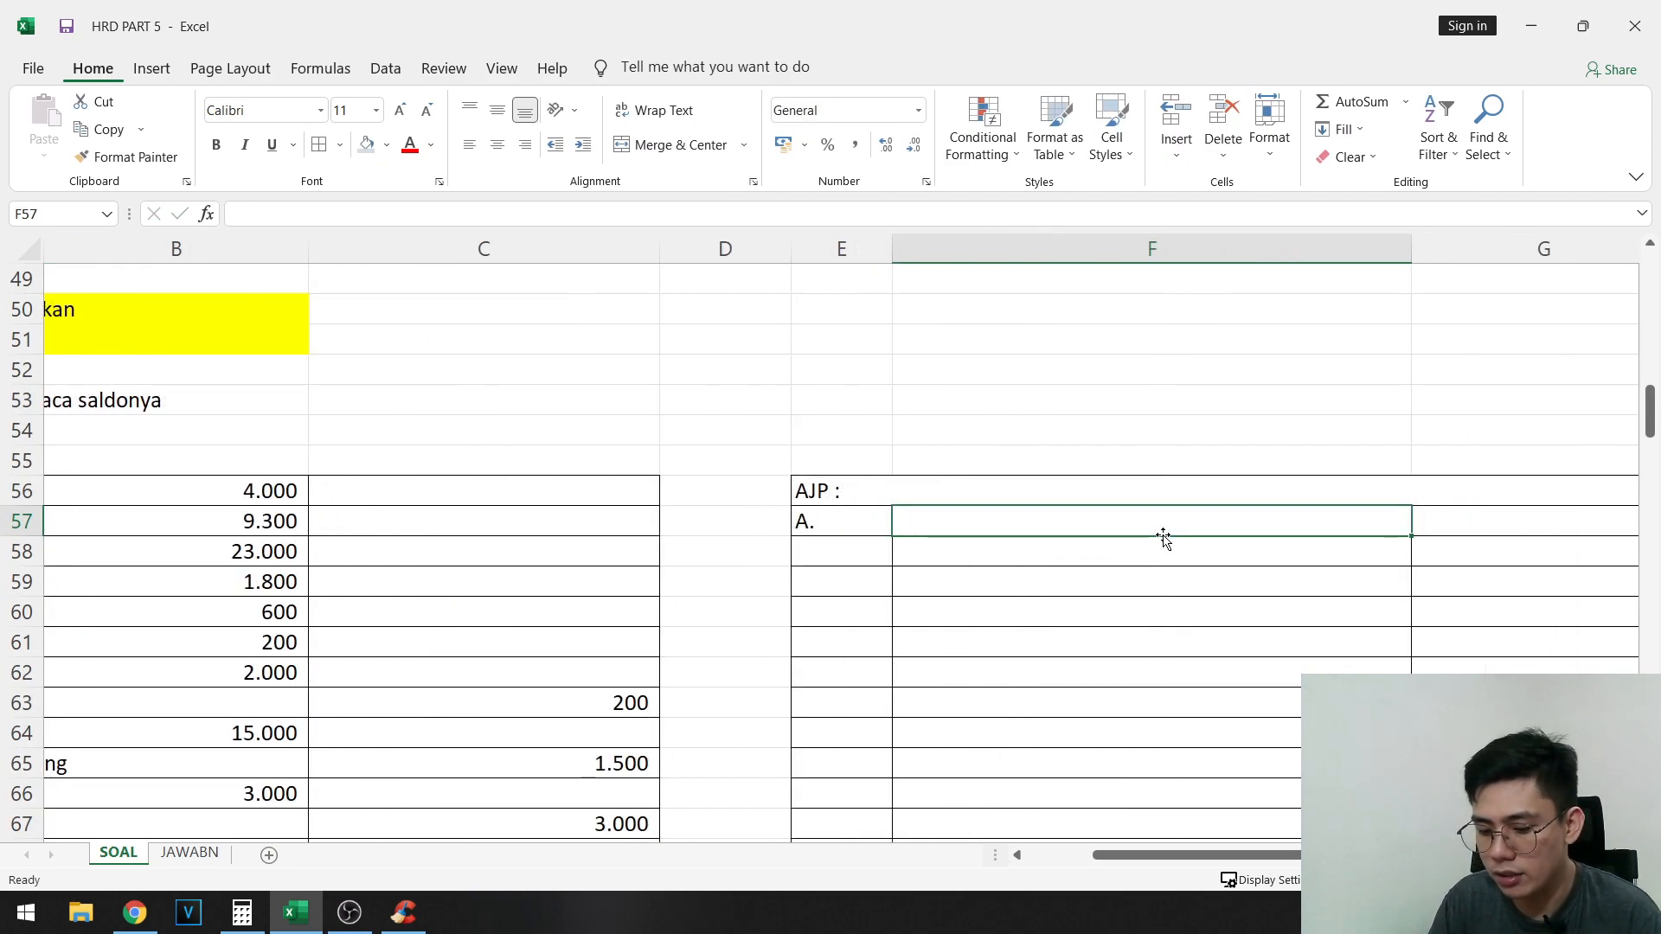
pyautogui.write('Tidak dibuat A')
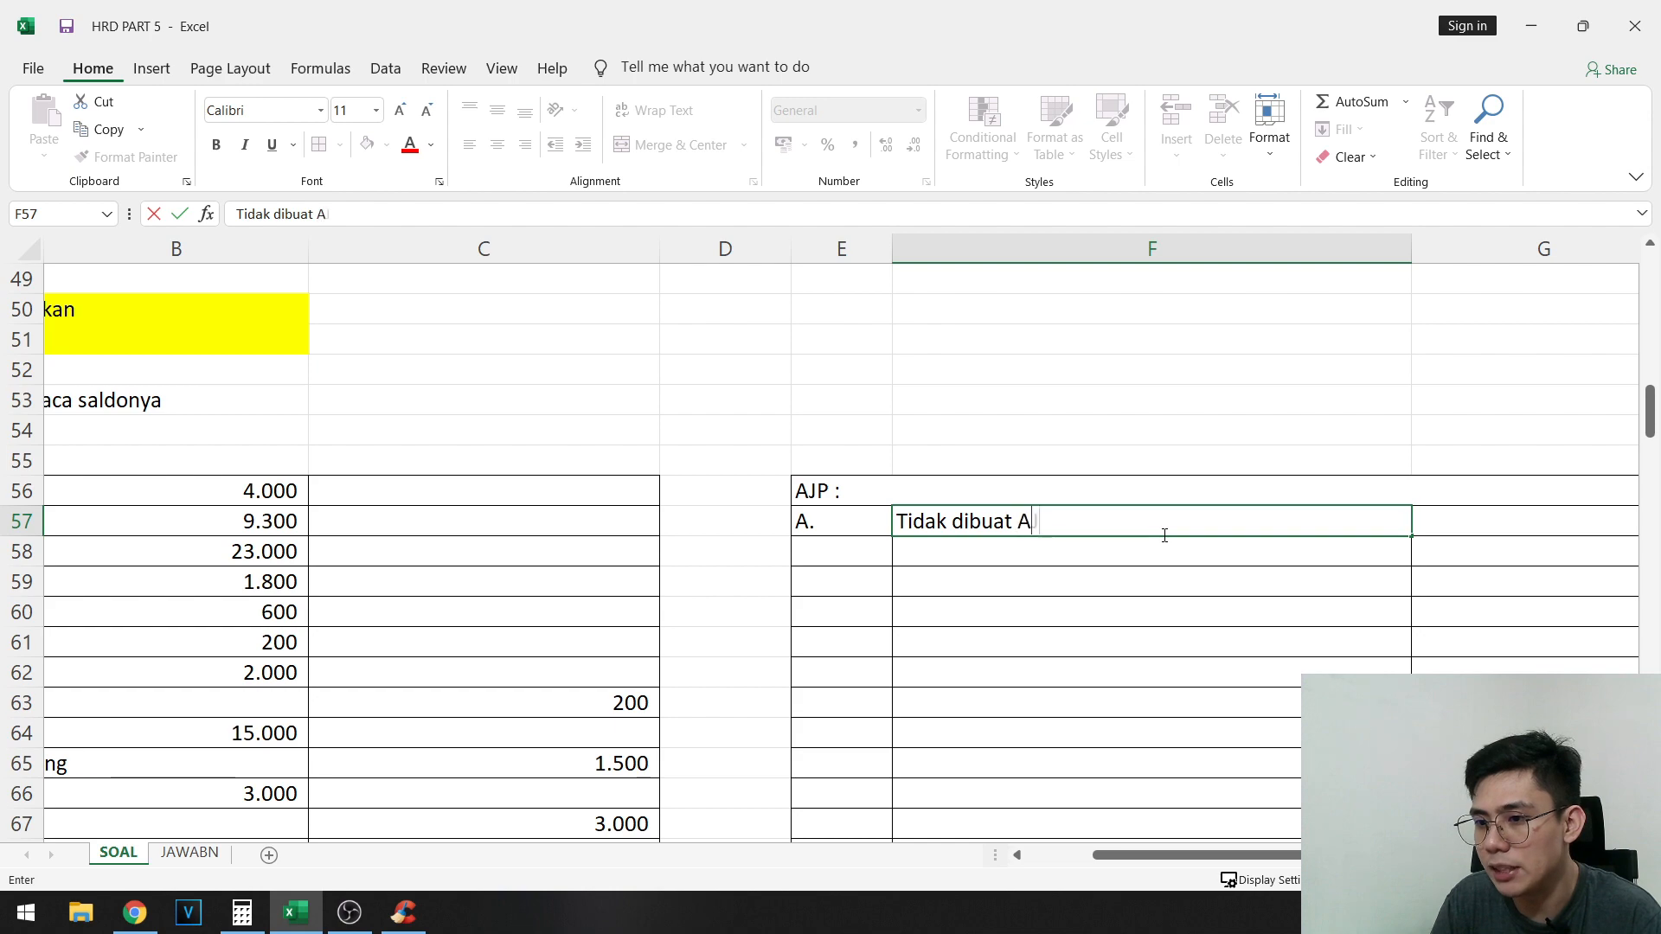
pyautogui.write('JP nya , nanti aka')
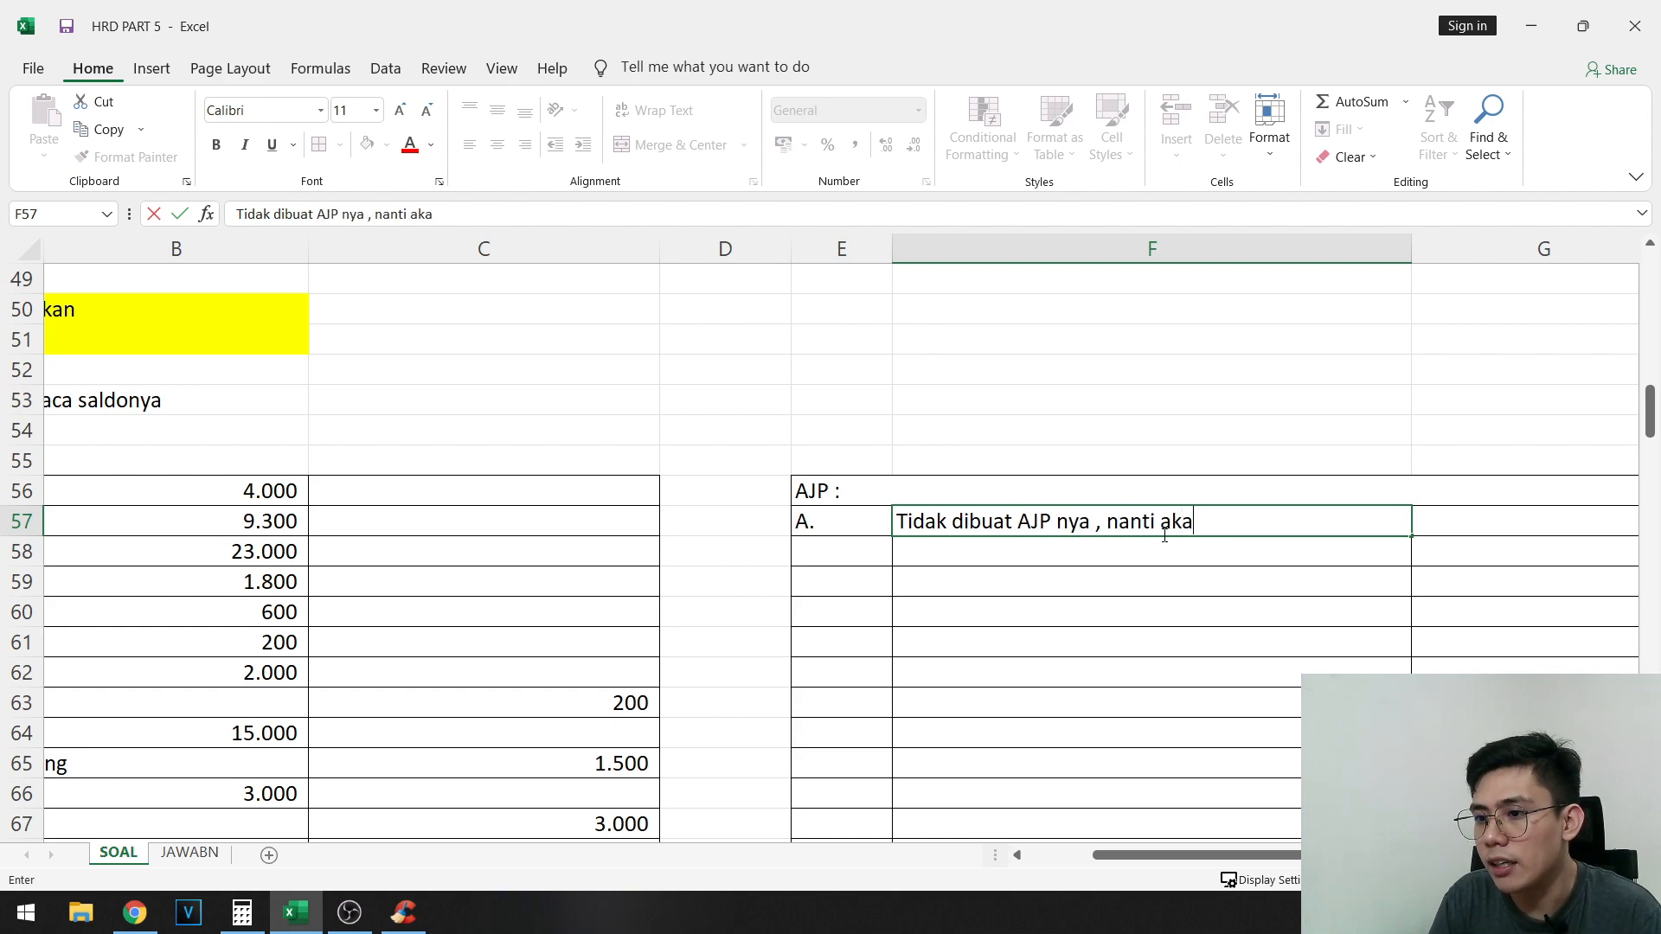
pyautogui.write('n dibuat di JURNAL PENUTUP')
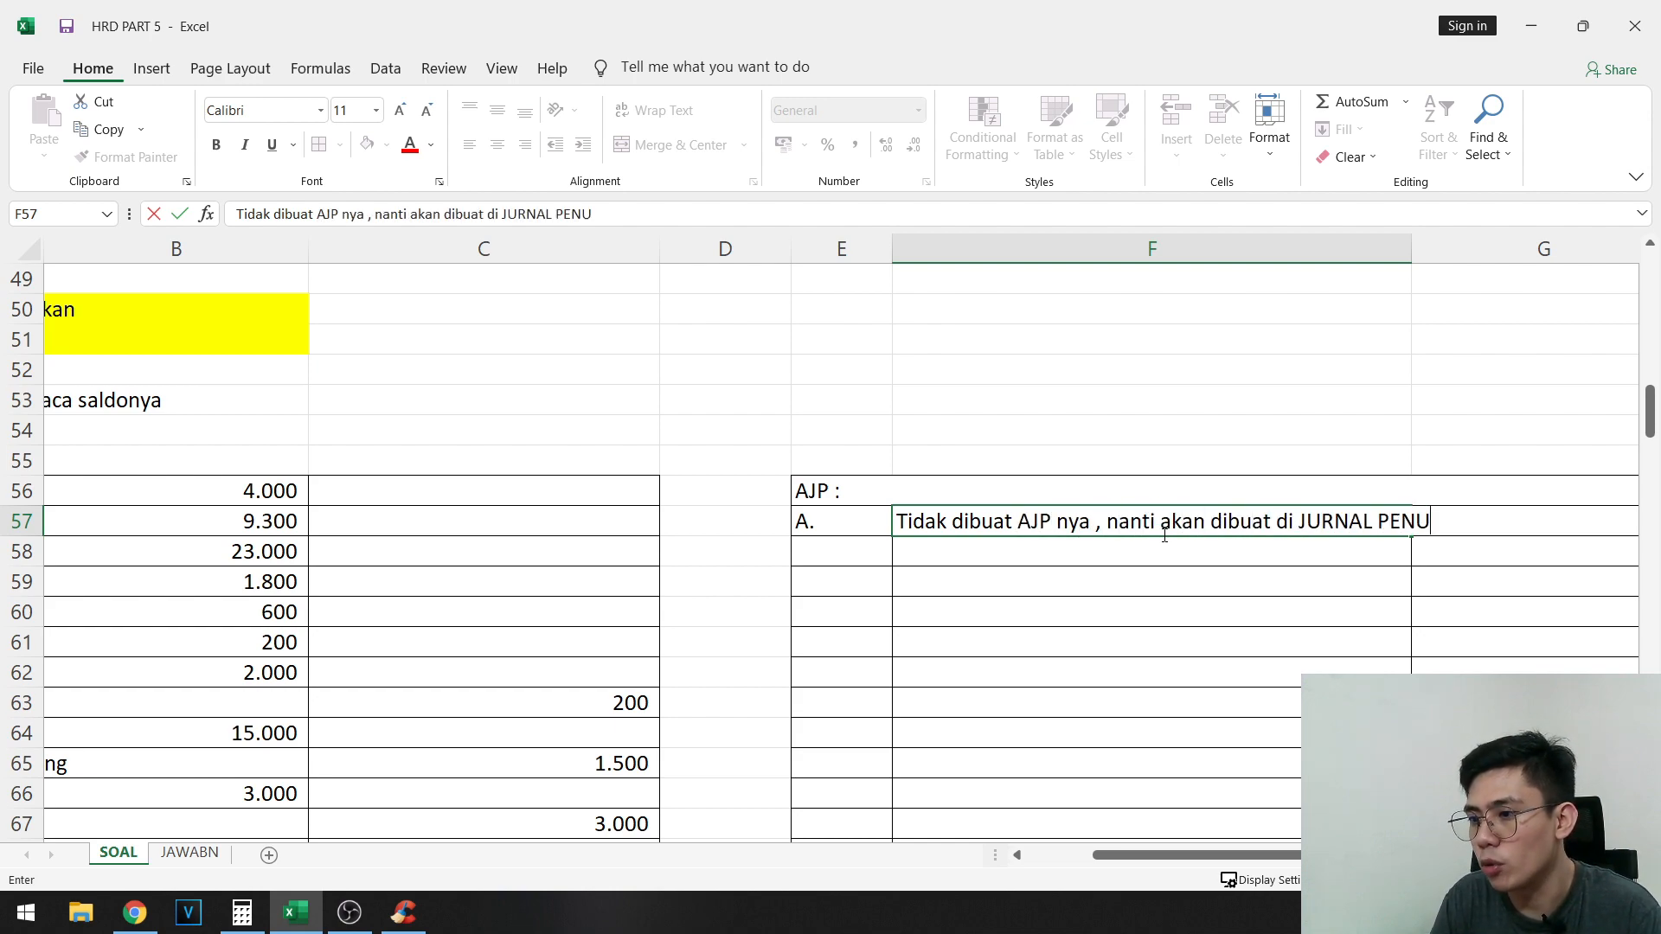
pyautogui.press('Return')
# - Examine the Jurnal penutup table starting in row 183, then return to the note for adjustment A in F57
pyautogui.scroll(-20, 1244, 644)
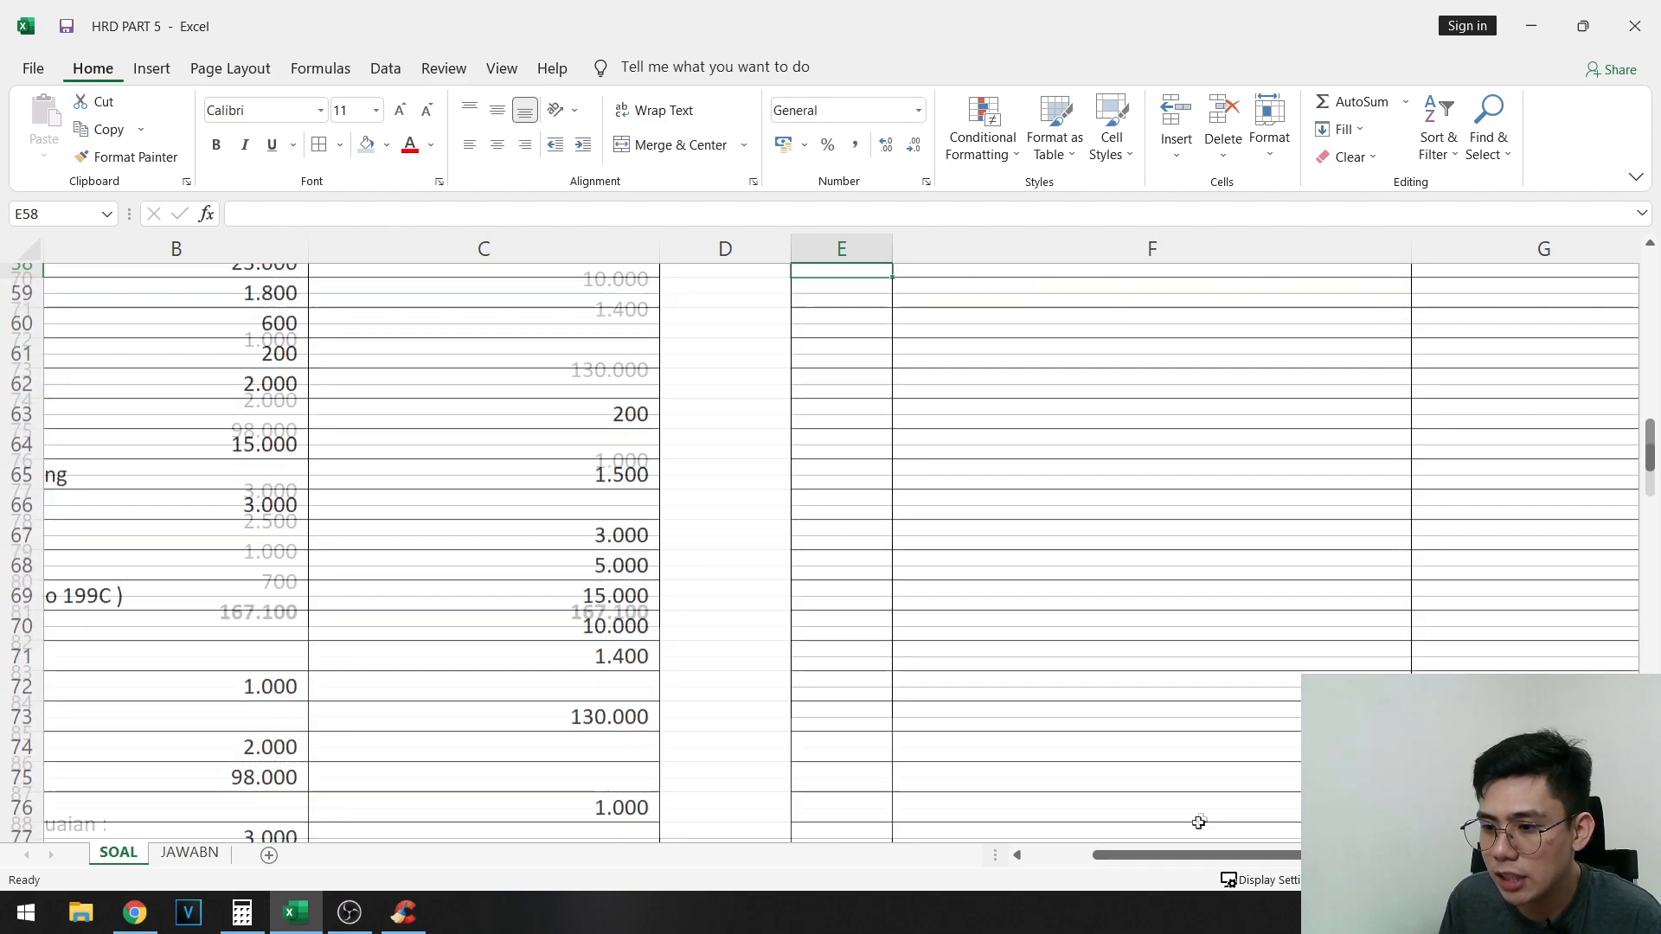
pyautogui.scroll(-6, 1175, 854)
pyautogui.moveTo(1174, 856); pyautogui.dragTo(915, 847)
pyautogui.scroll(-18, 145, 513)
pyautogui.click(170, 456)
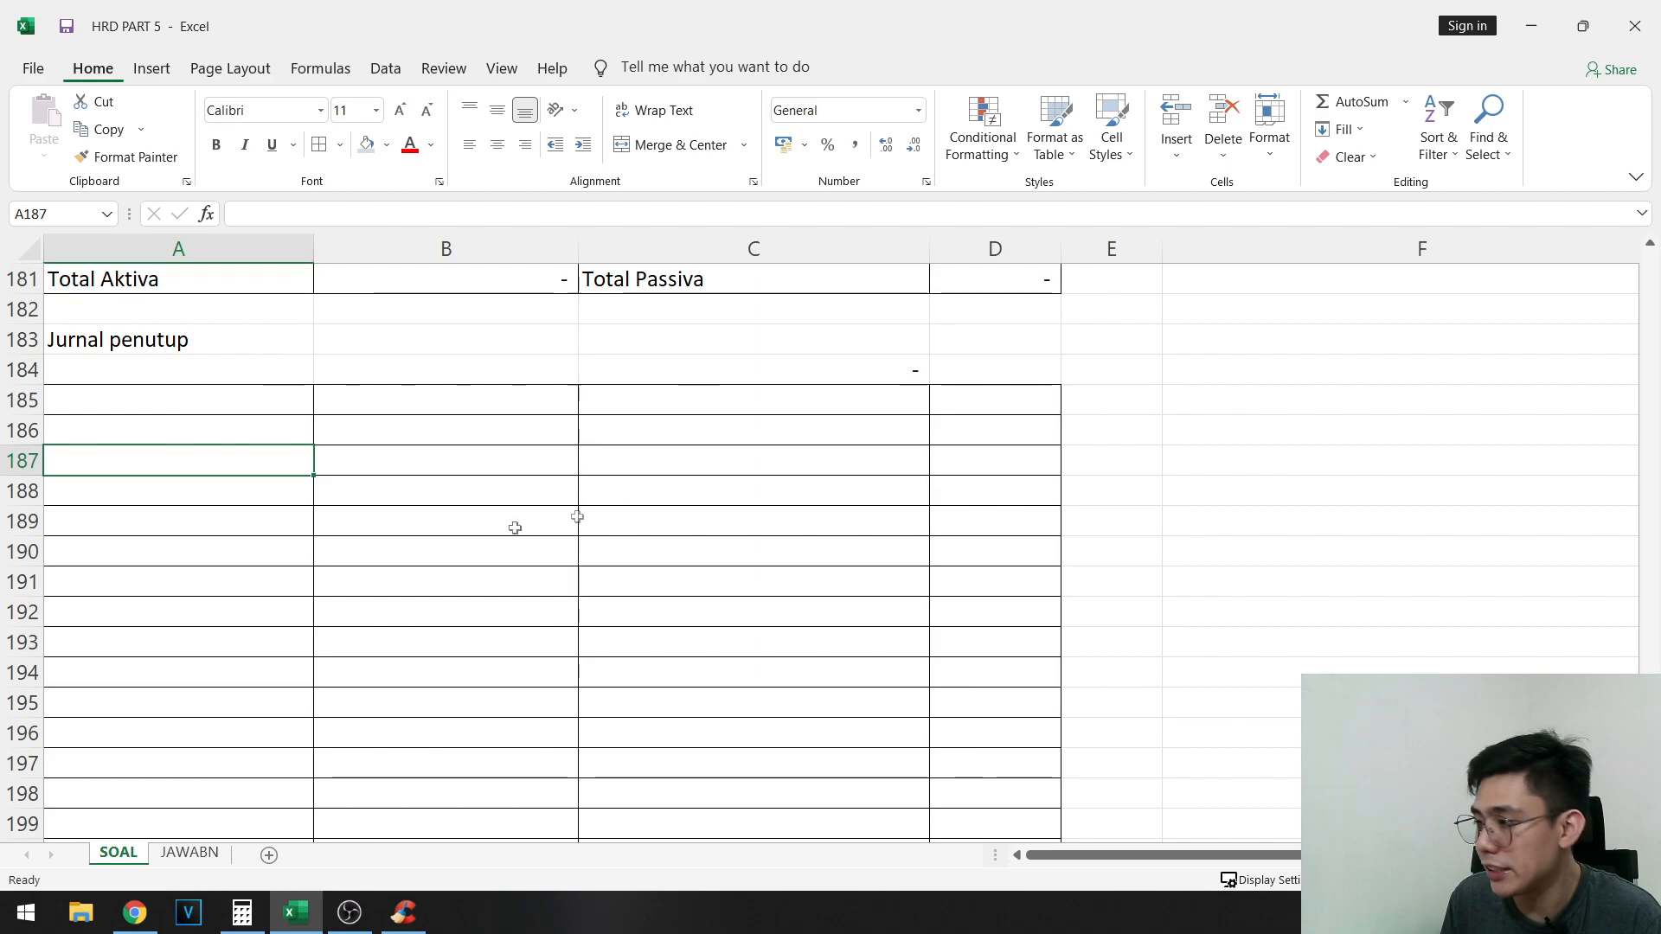
pyautogui.scroll(20, 1238, 627)
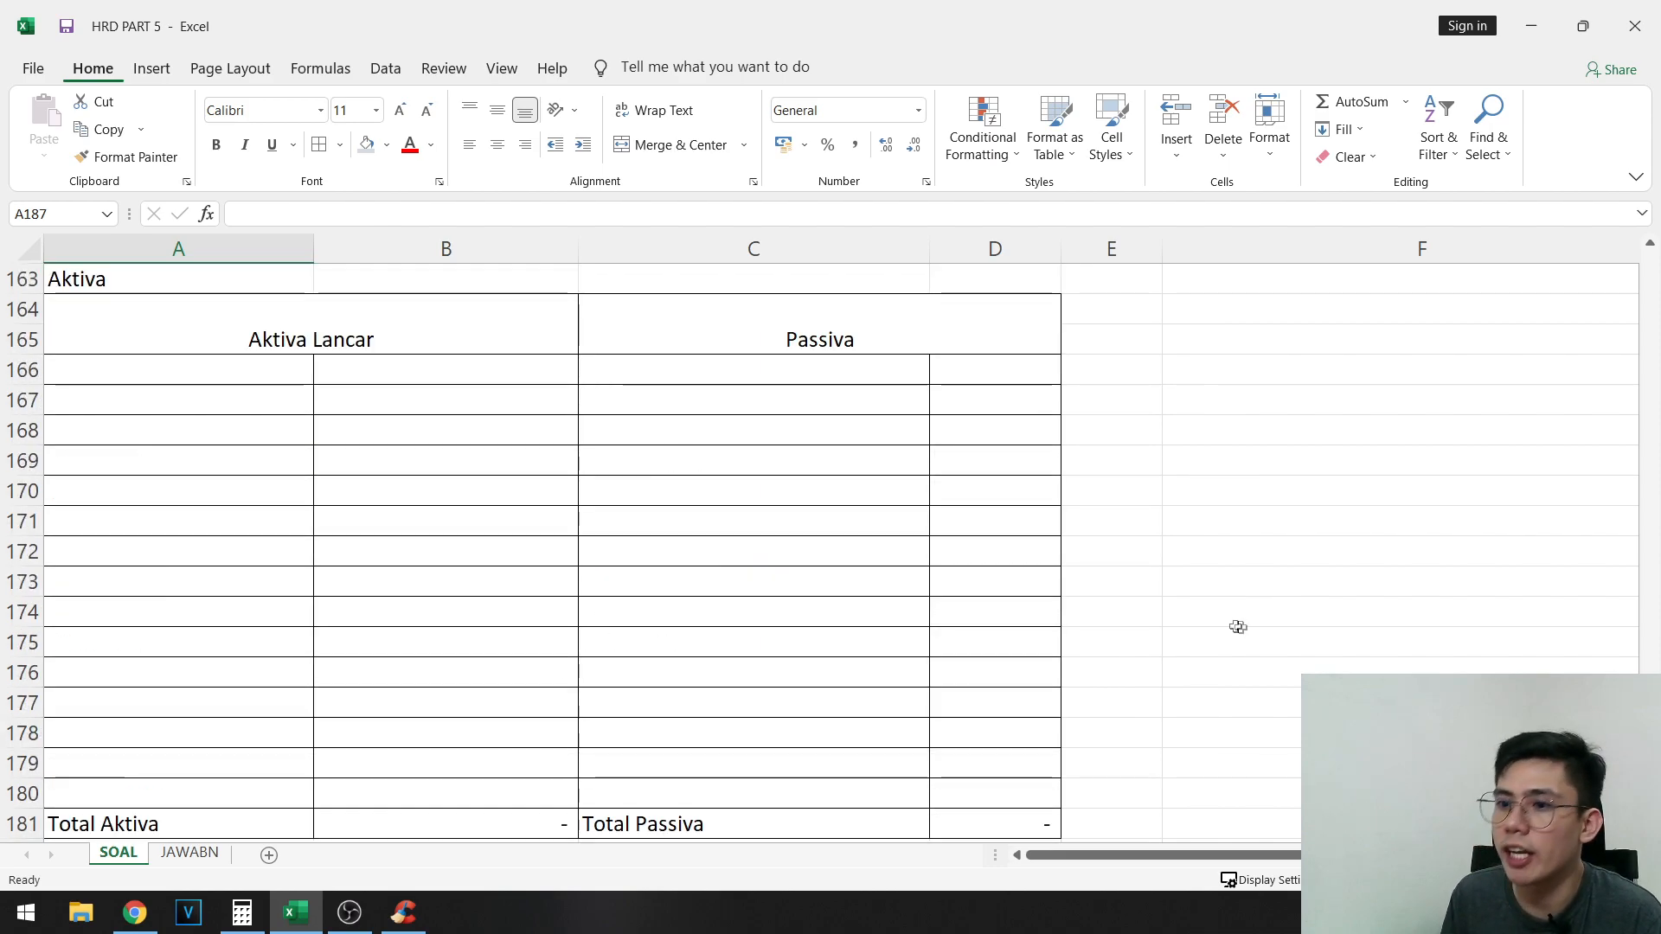
pyautogui.scroll(16, 1352, 575)
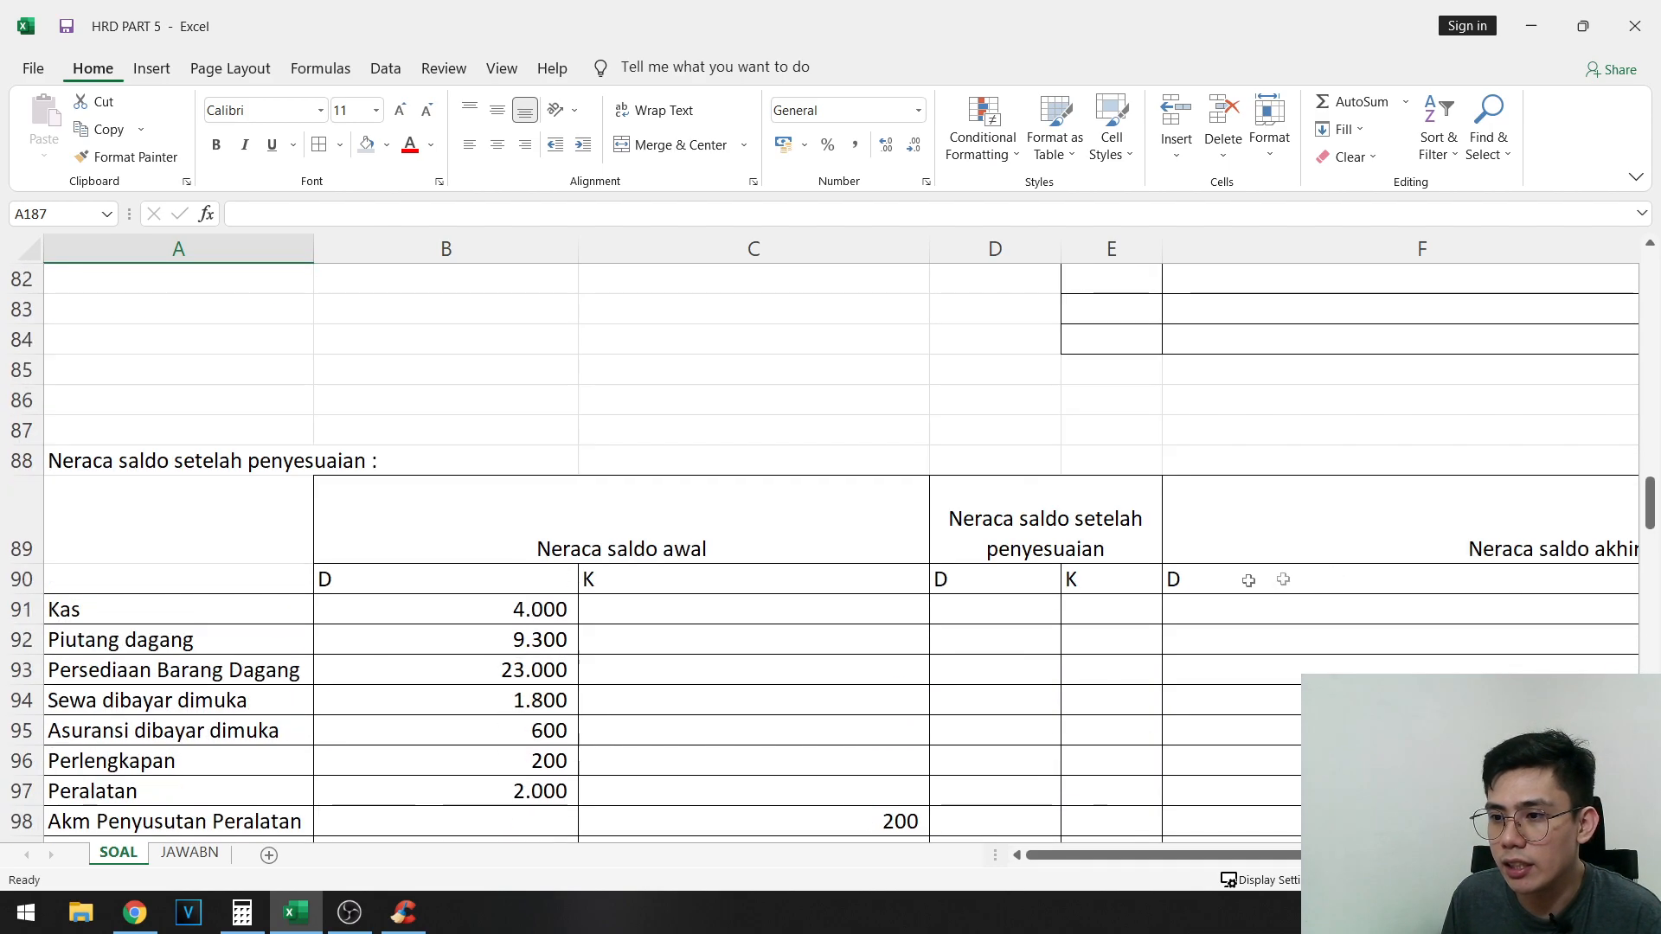
pyautogui.click(1242, 579)
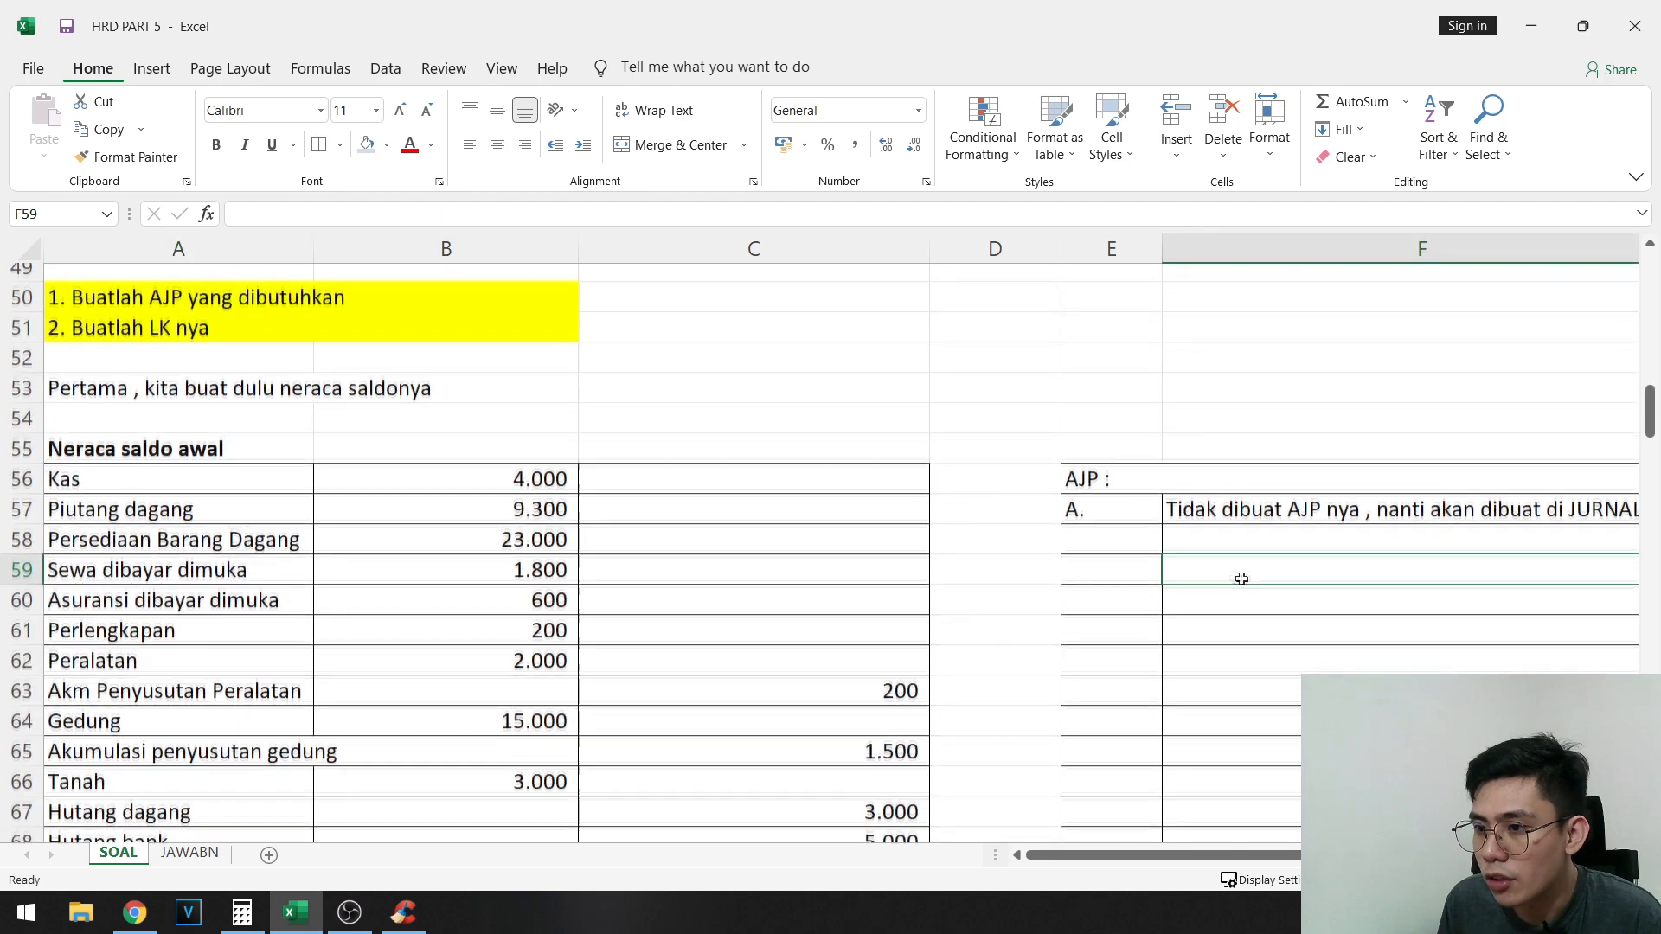
pyautogui.moveTo(1283, 561); pyautogui.dragTo(1647, 566)
pyautogui.click(1245, 610)
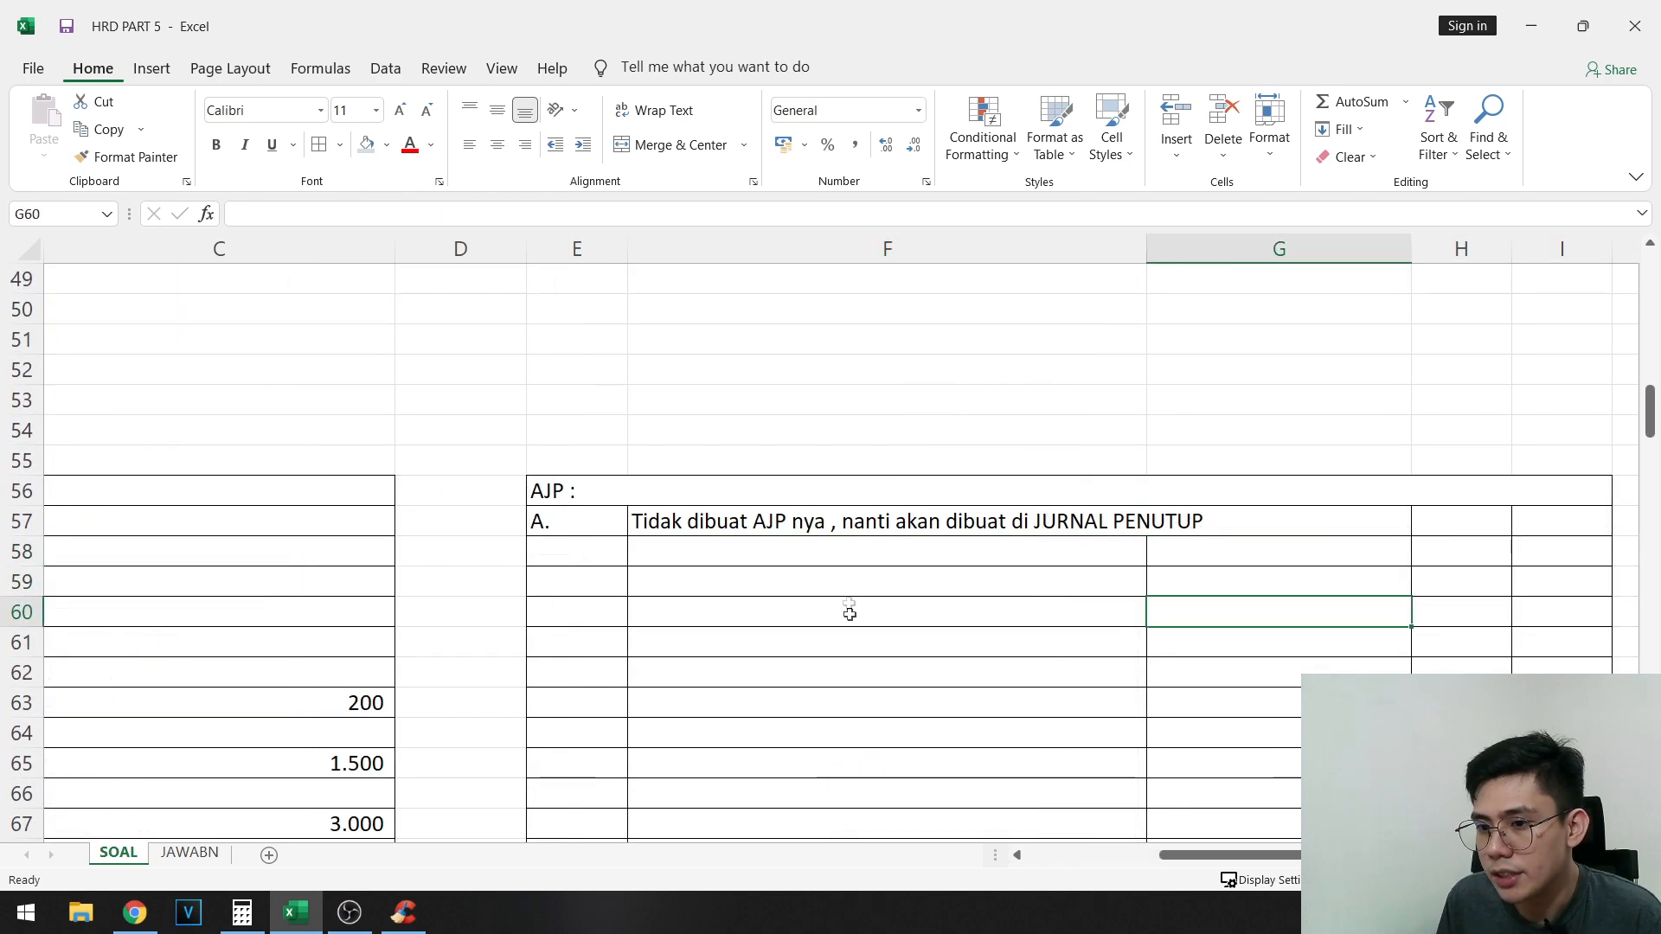
pyautogui.click(869, 554)
pyautogui.click(873, 524)
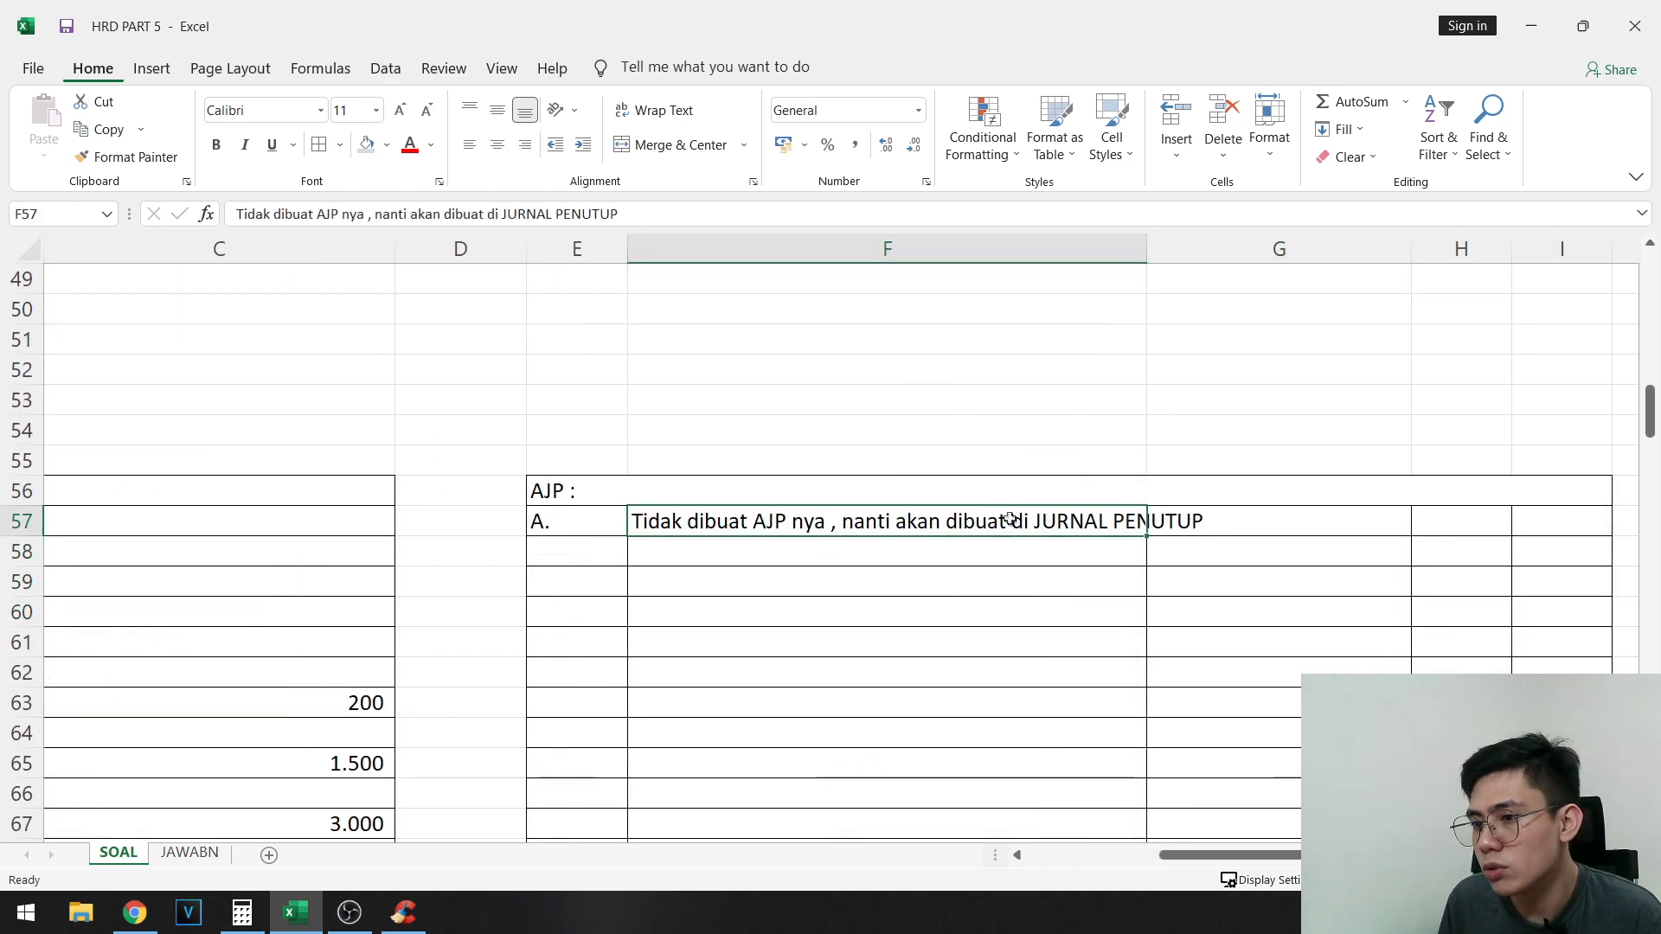
# - Review adjustment item b on office equipment depreciation in A32:A33 and the Peralatan balance in B62
pyautogui.scroll(1, 1064, 597)
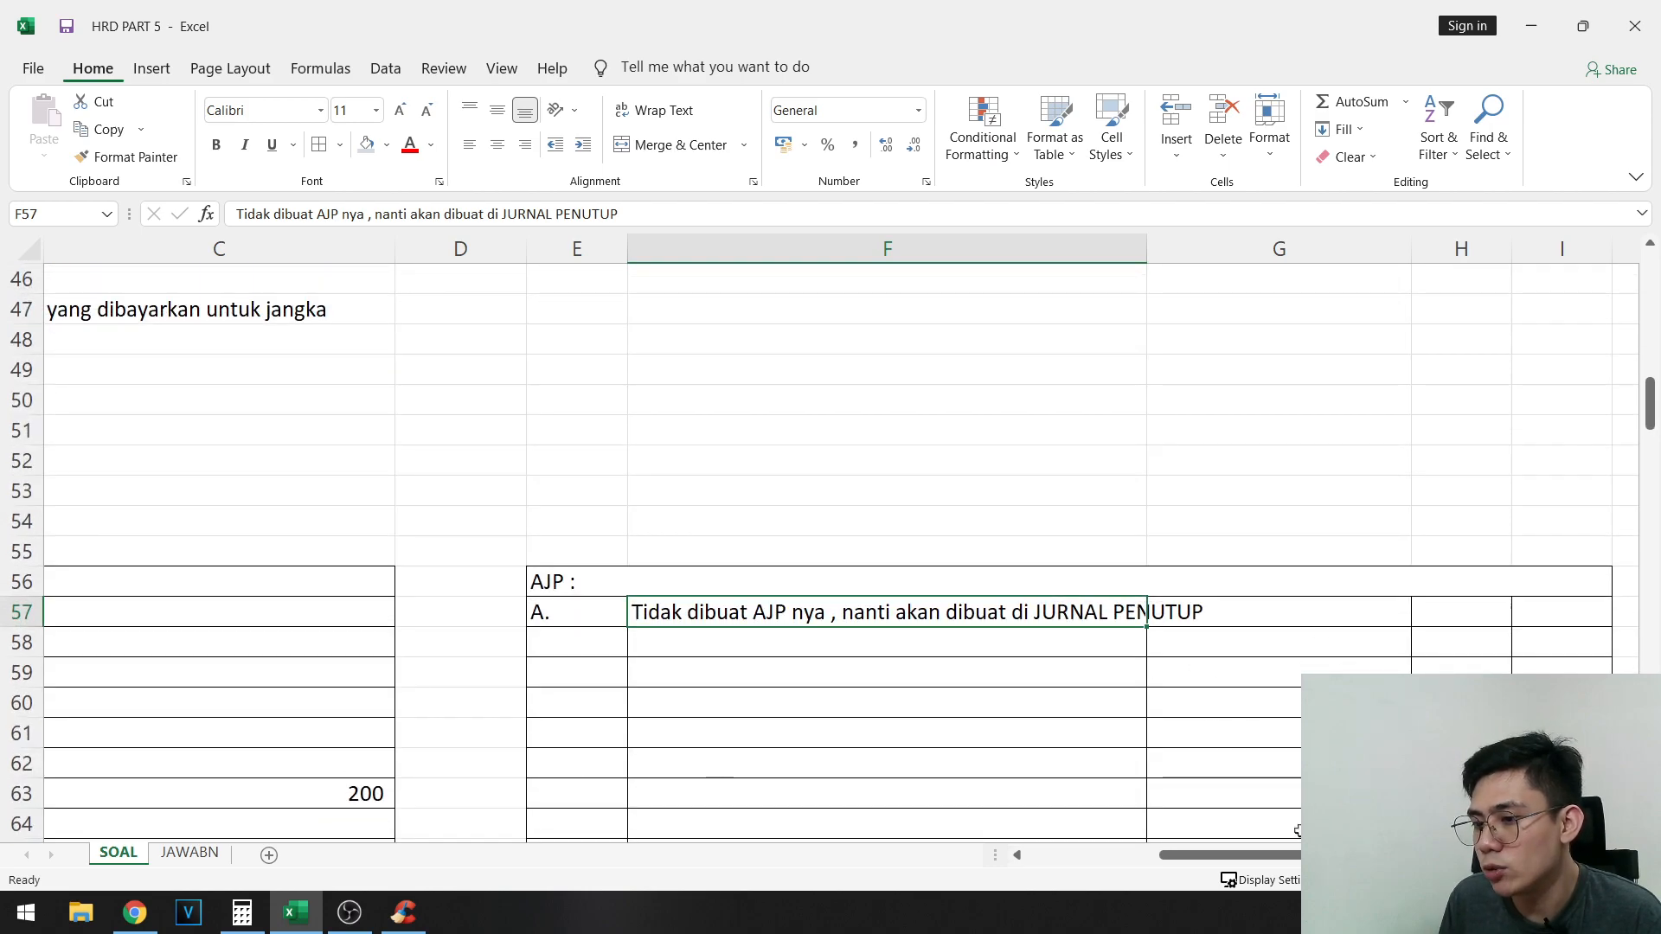
pyautogui.moveTo(1294, 855); pyautogui.dragTo(943, 853)
pyautogui.scroll(7, 567, 519)
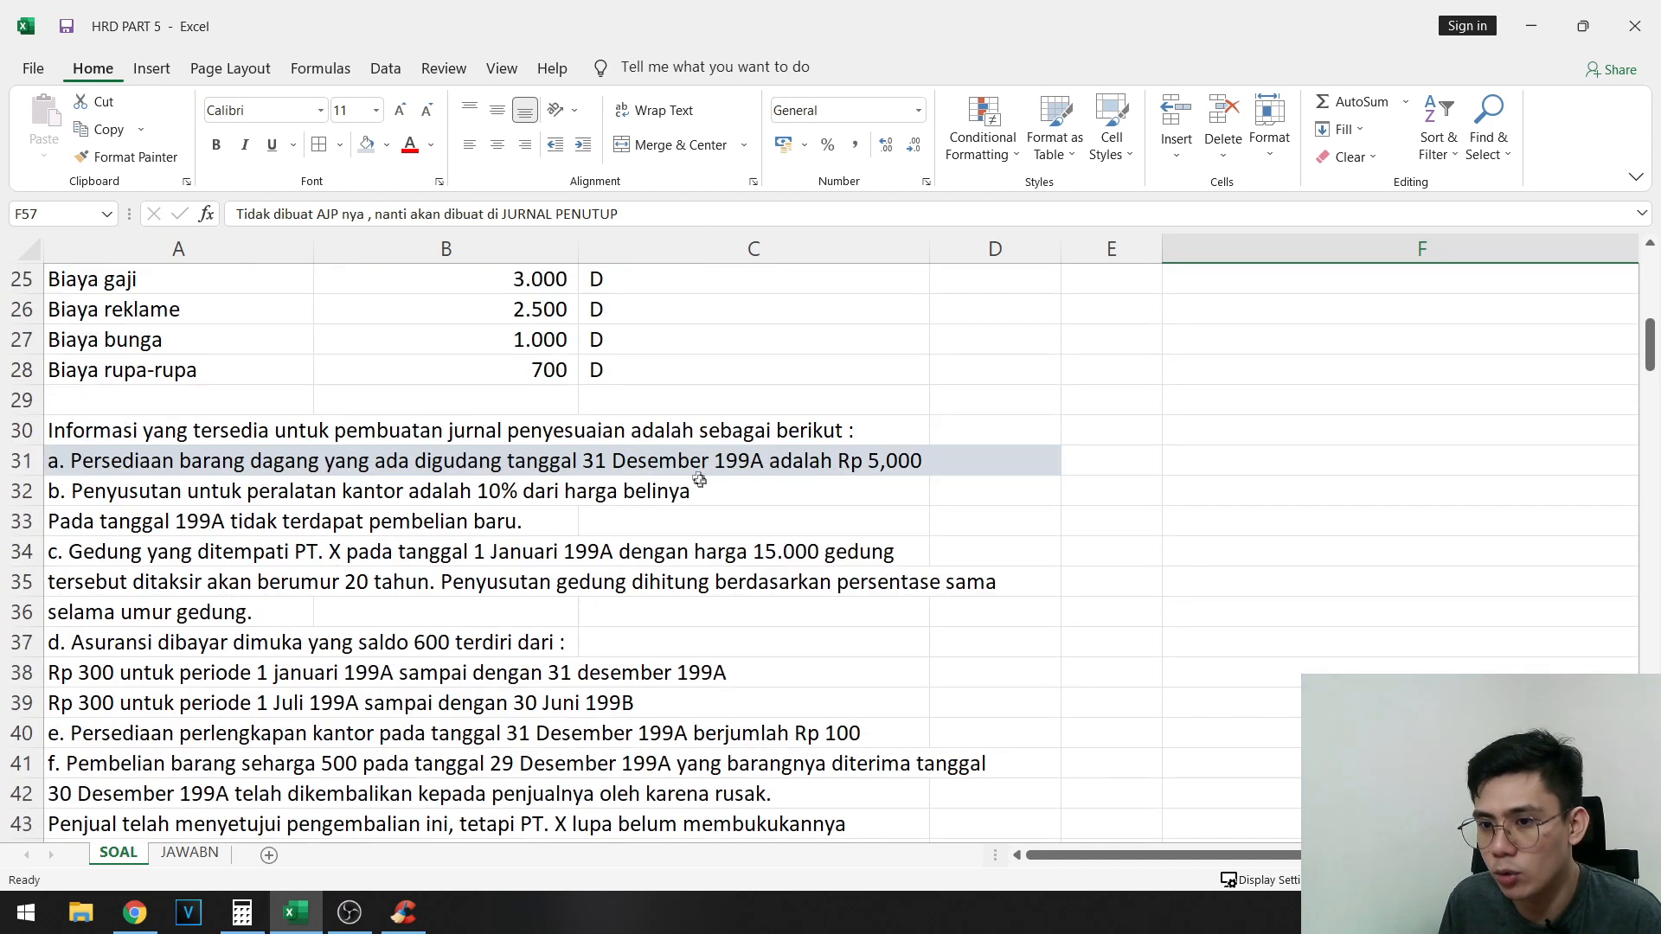
pyautogui.moveTo(93, 490); pyautogui.dragTo(642, 523)
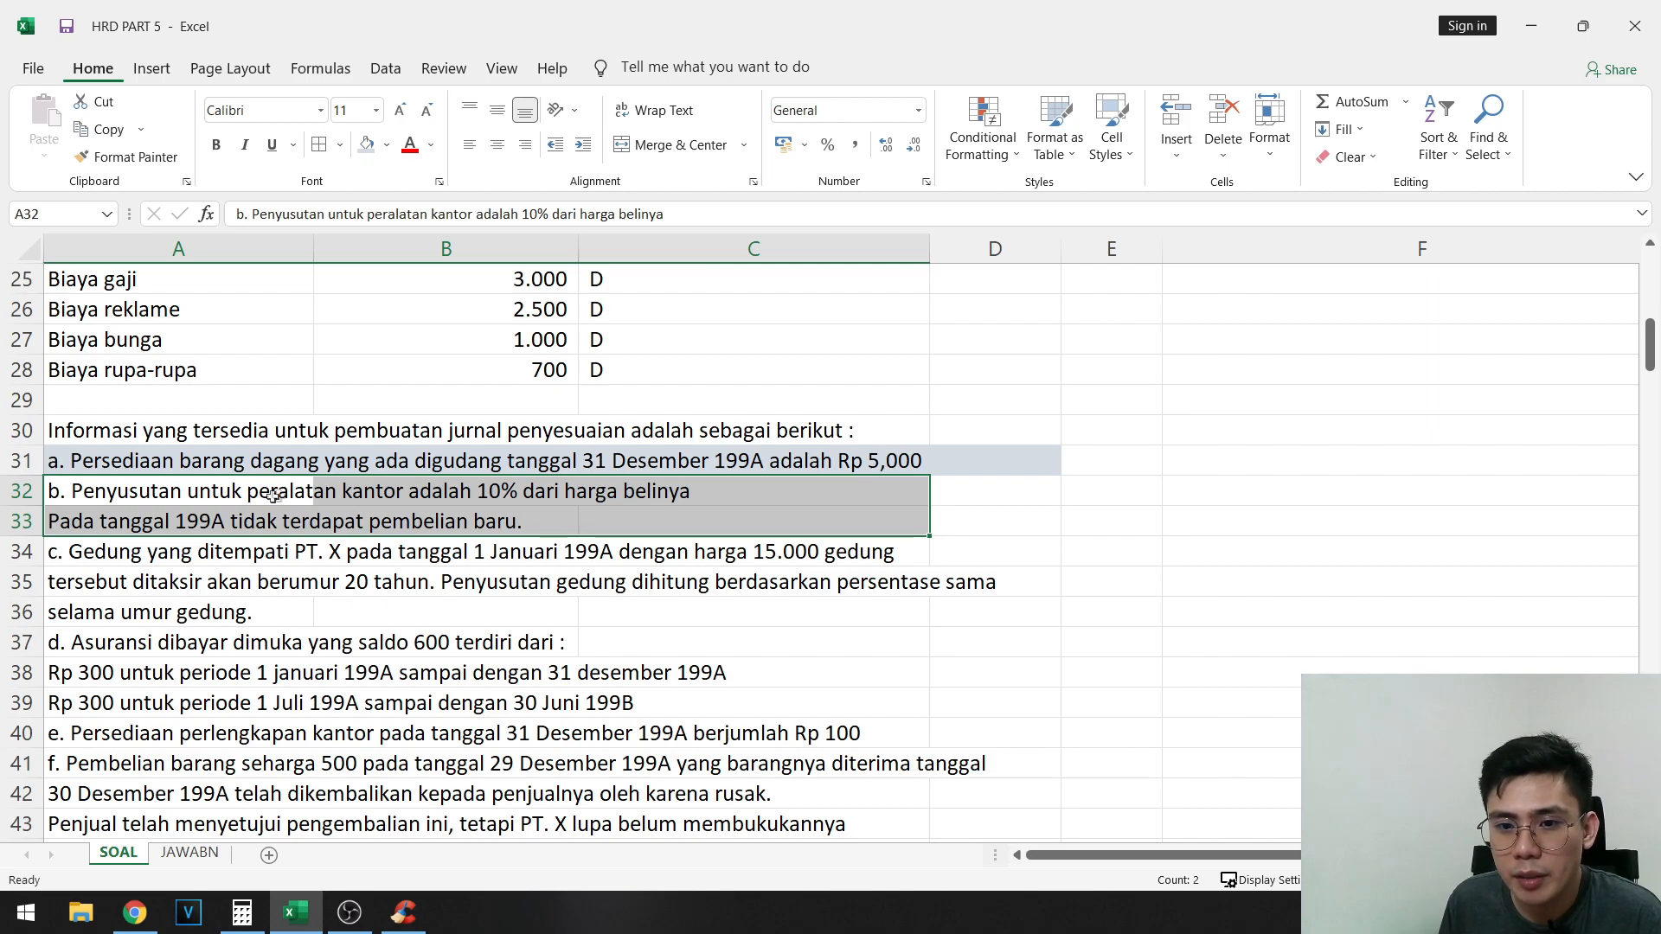
pyautogui.scroll(-8, 444, 586)
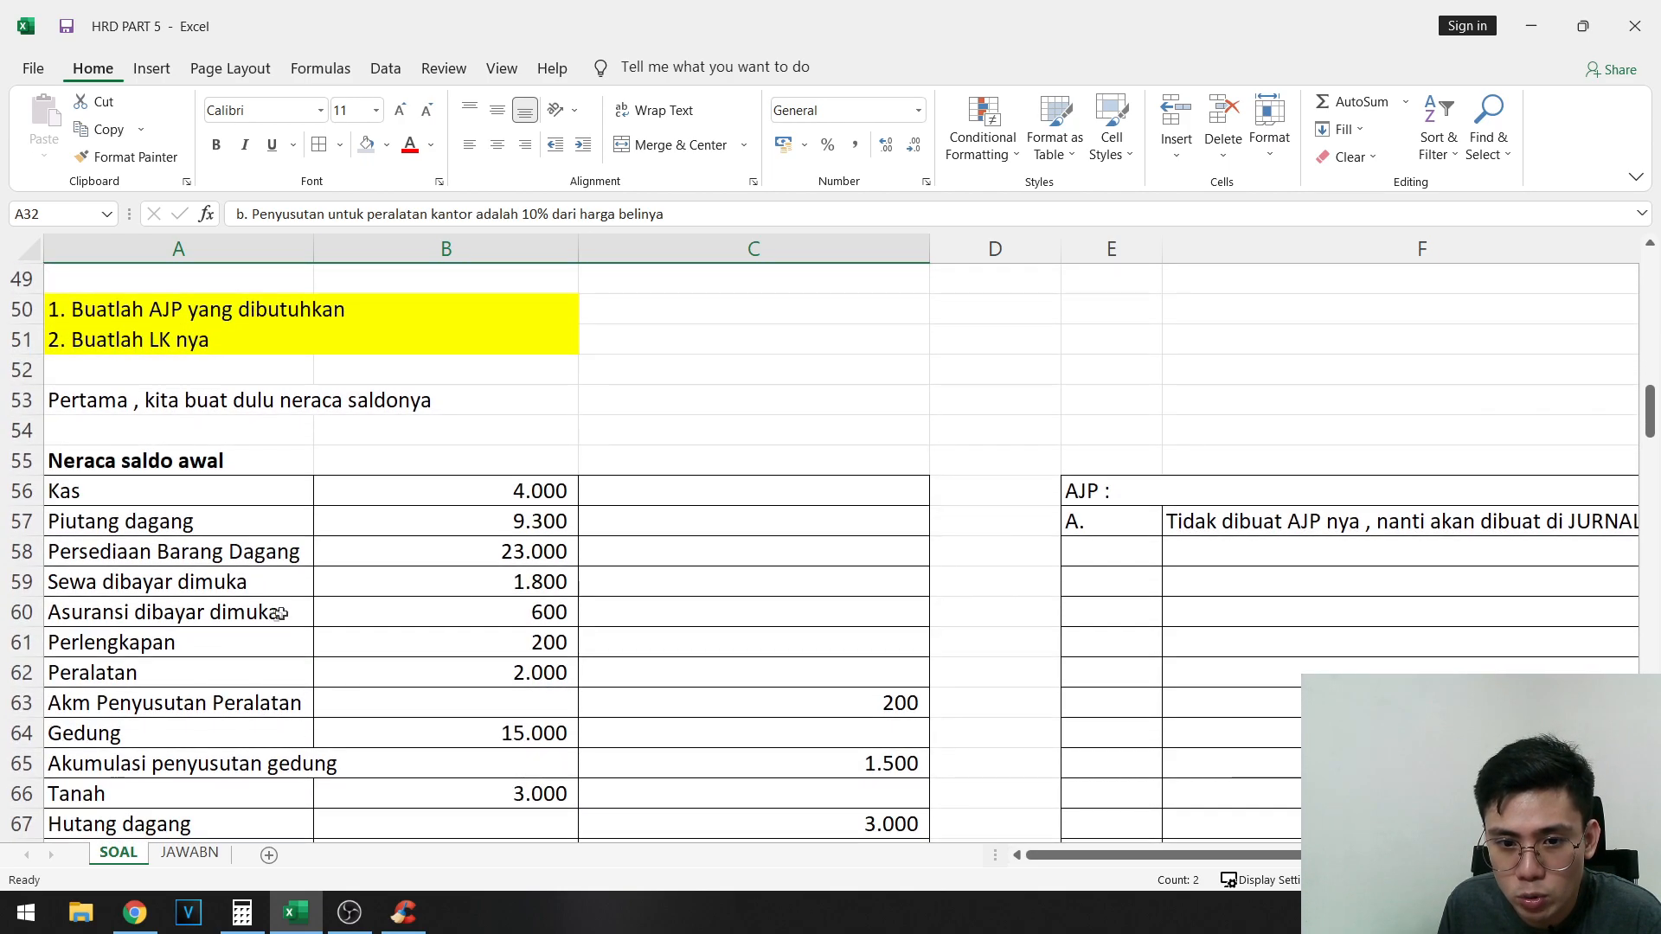
pyautogui.scroll(-1, 280, 613)
pyautogui.click(479, 582)
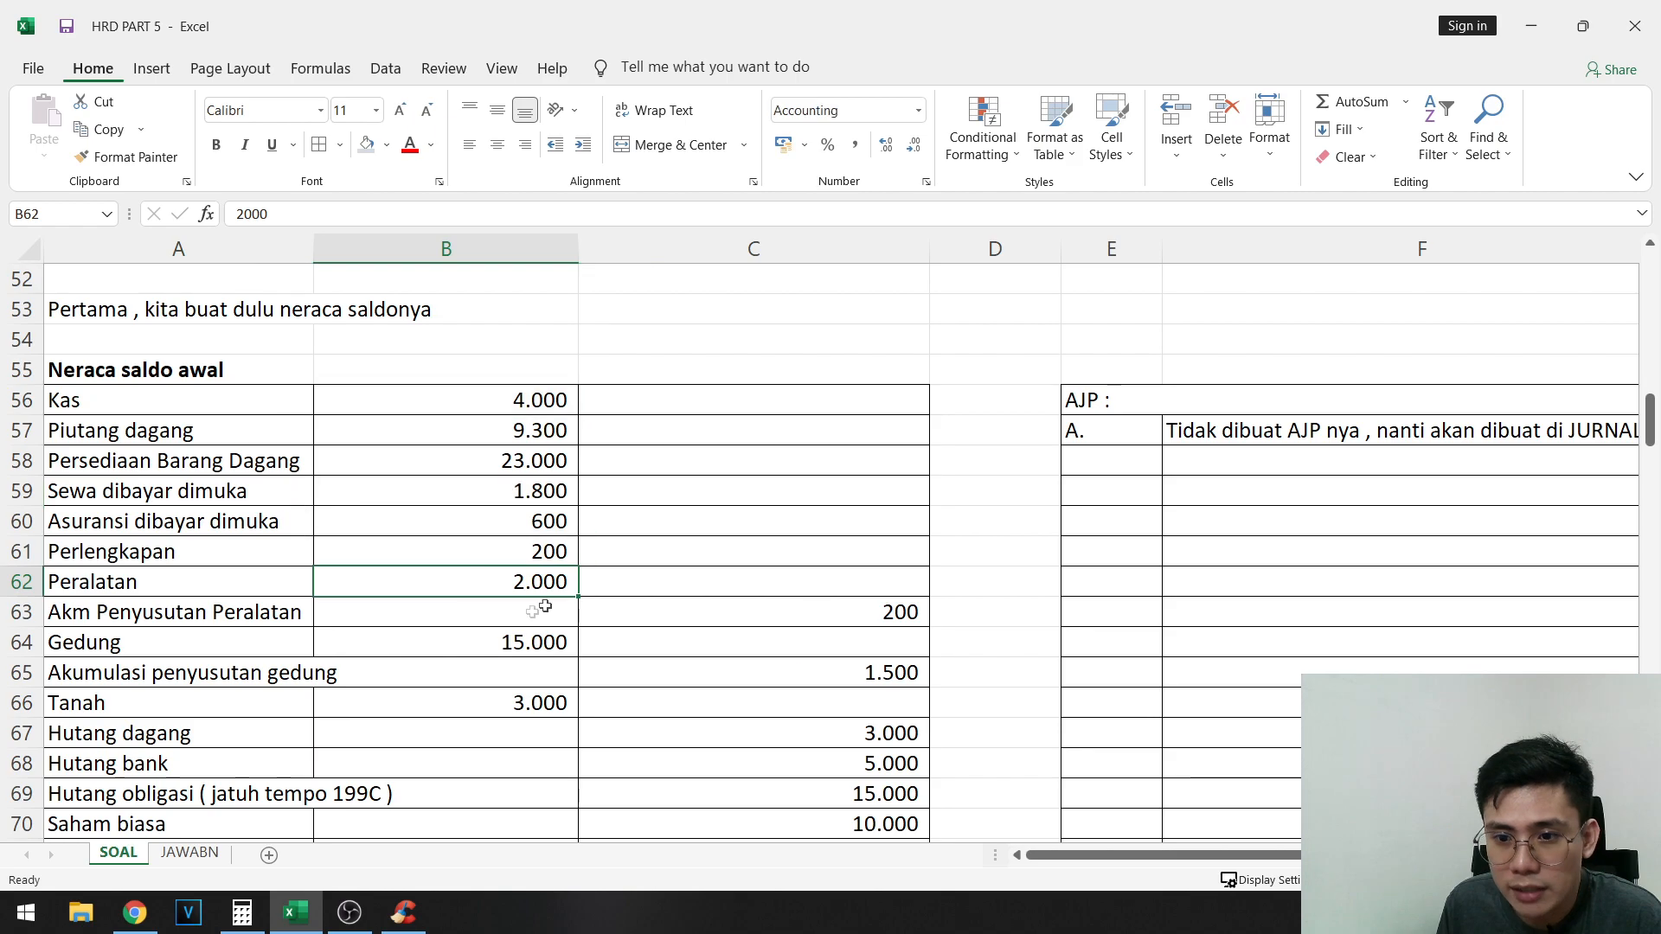
pyautogui.scroll(8, 510, 571)
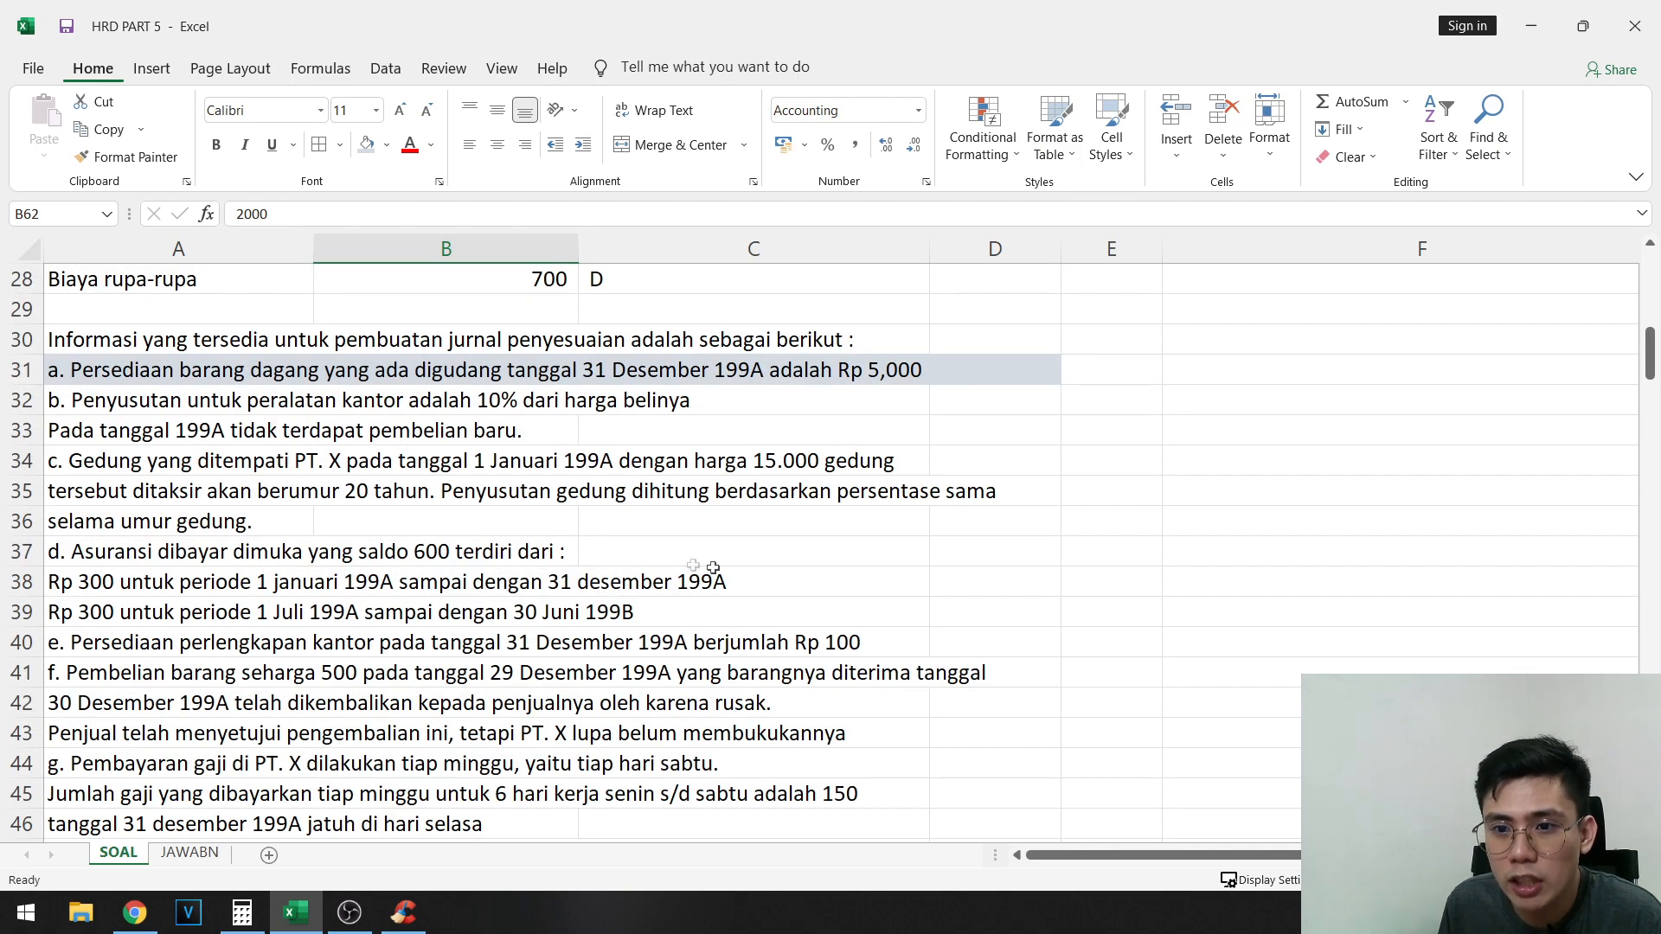
# - Label the second adjusting entry "B." in E58
pyautogui.scroll(-8, 712, 566)
pyautogui.scroll(-1, 1197, 522)
pyautogui.click(1122, 377)
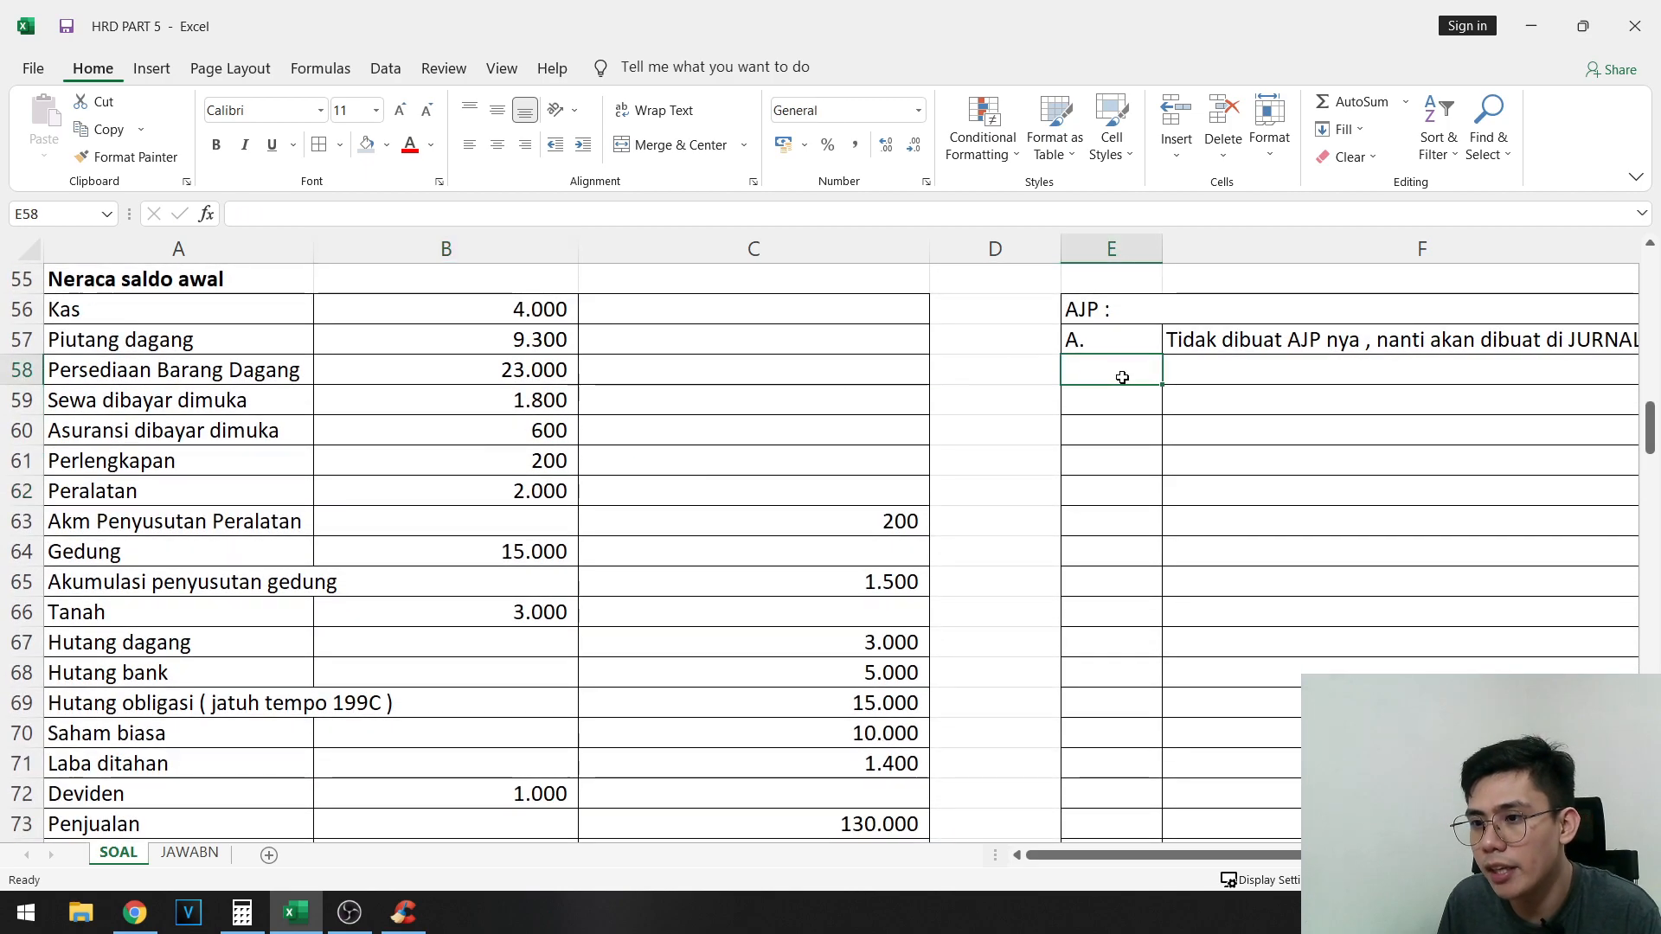
pyautogui.write('B.')
pyautogui.press('Tab')
# - Highlight the Peralatan balance in B62 with the light blue-gray fill
pyautogui.moveTo(274, 449); pyautogui.dragTo(95, 463)
pyautogui.click(361, 510)
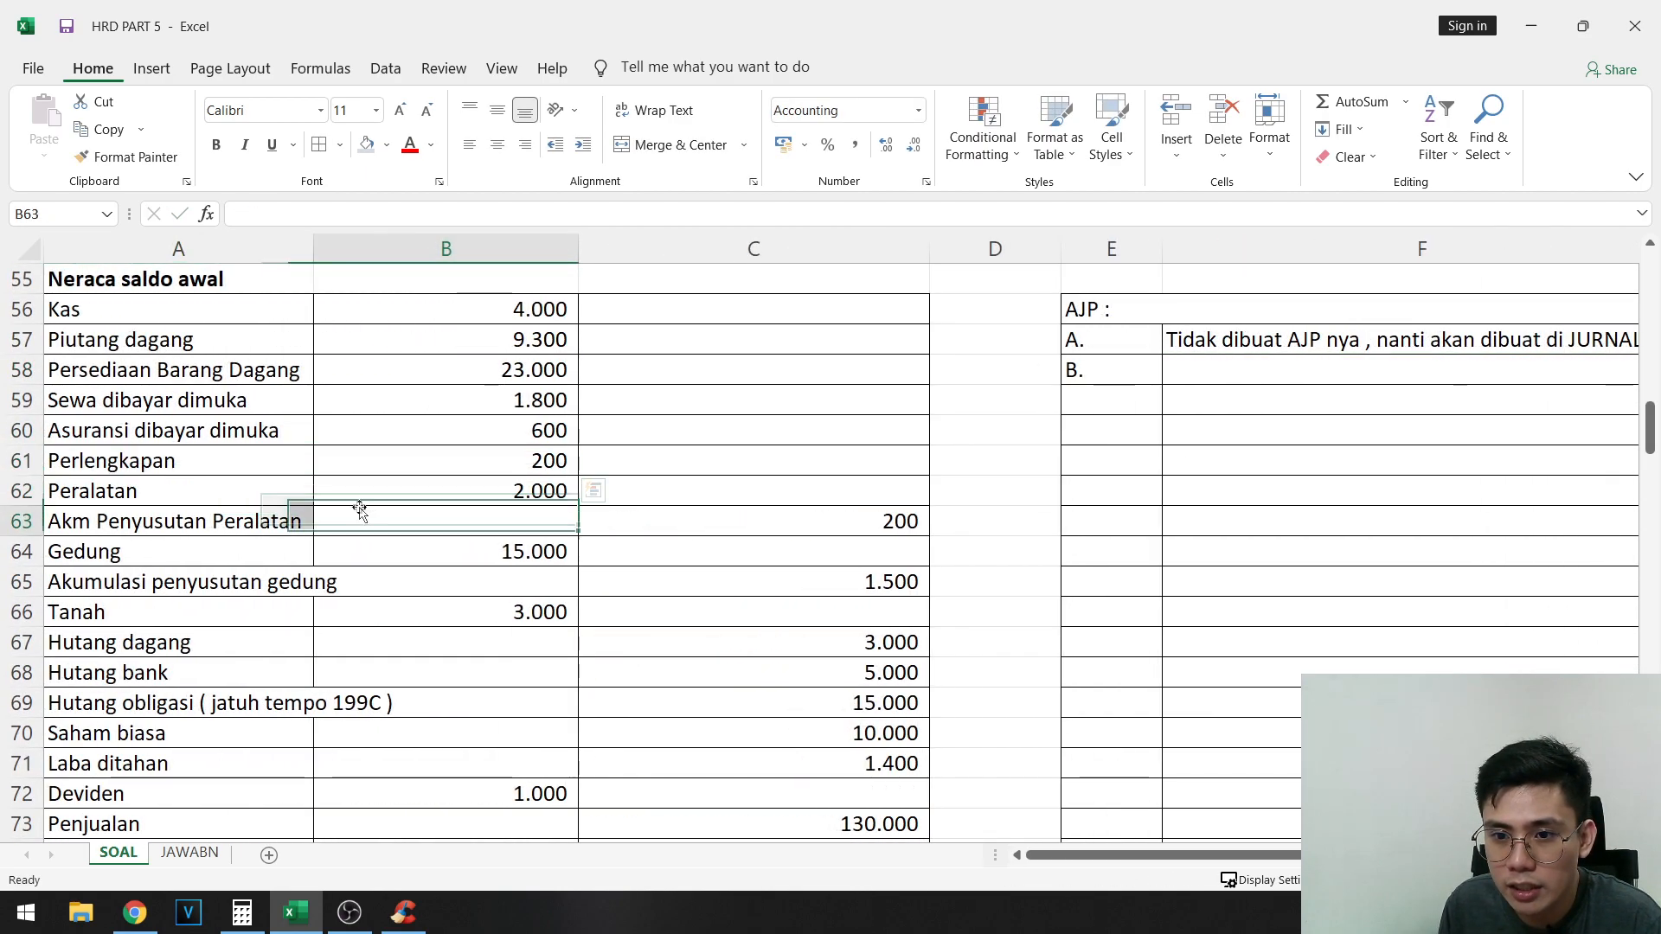
pyautogui.click(407, 489)
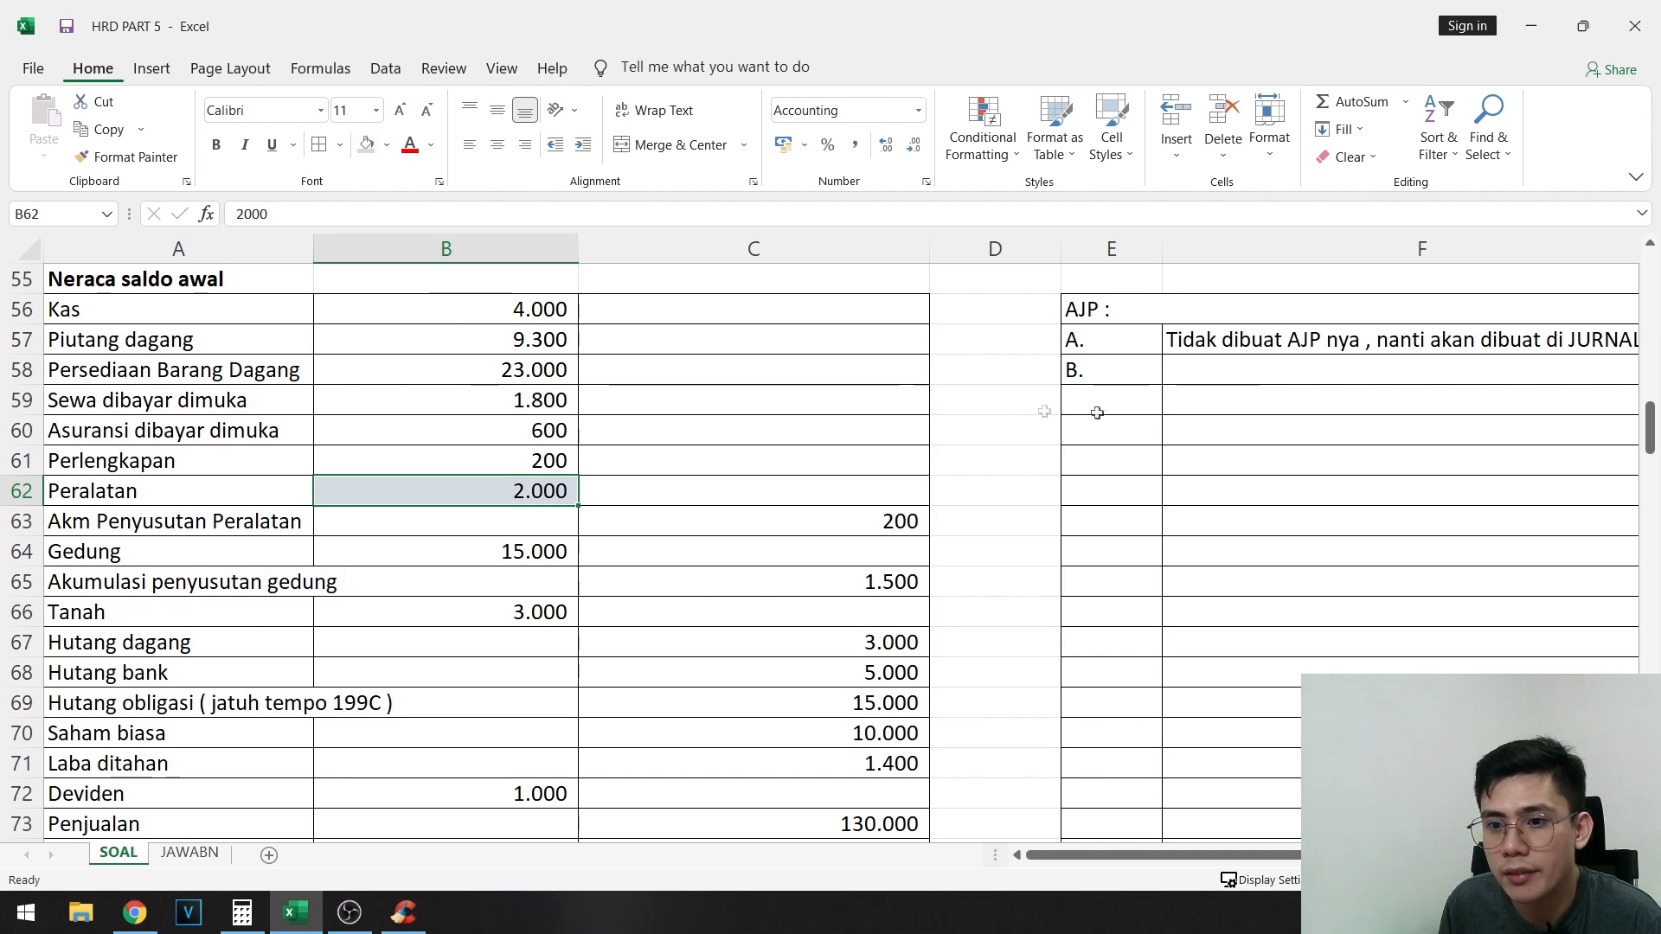
# - Enter the accounts for adjustment B: "Beban penyusutan peralatan" in F58 and "Akumulasi peny peralatan" in G59
pyautogui.click(1246, 371)
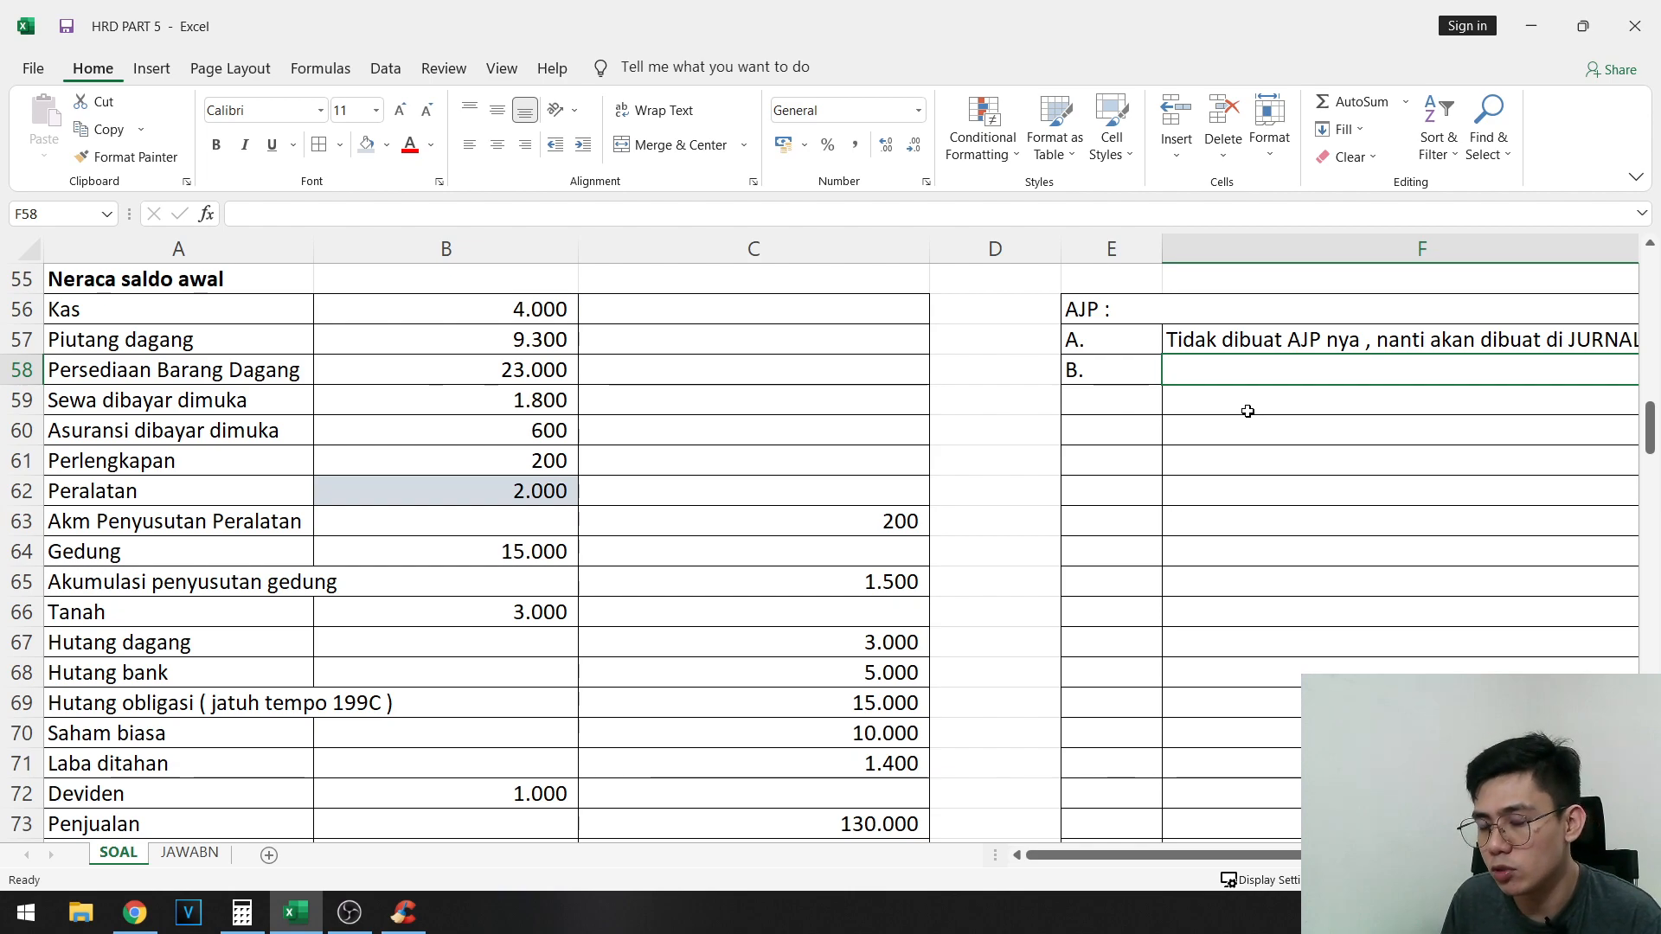
pyautogui.write('Beban pen')
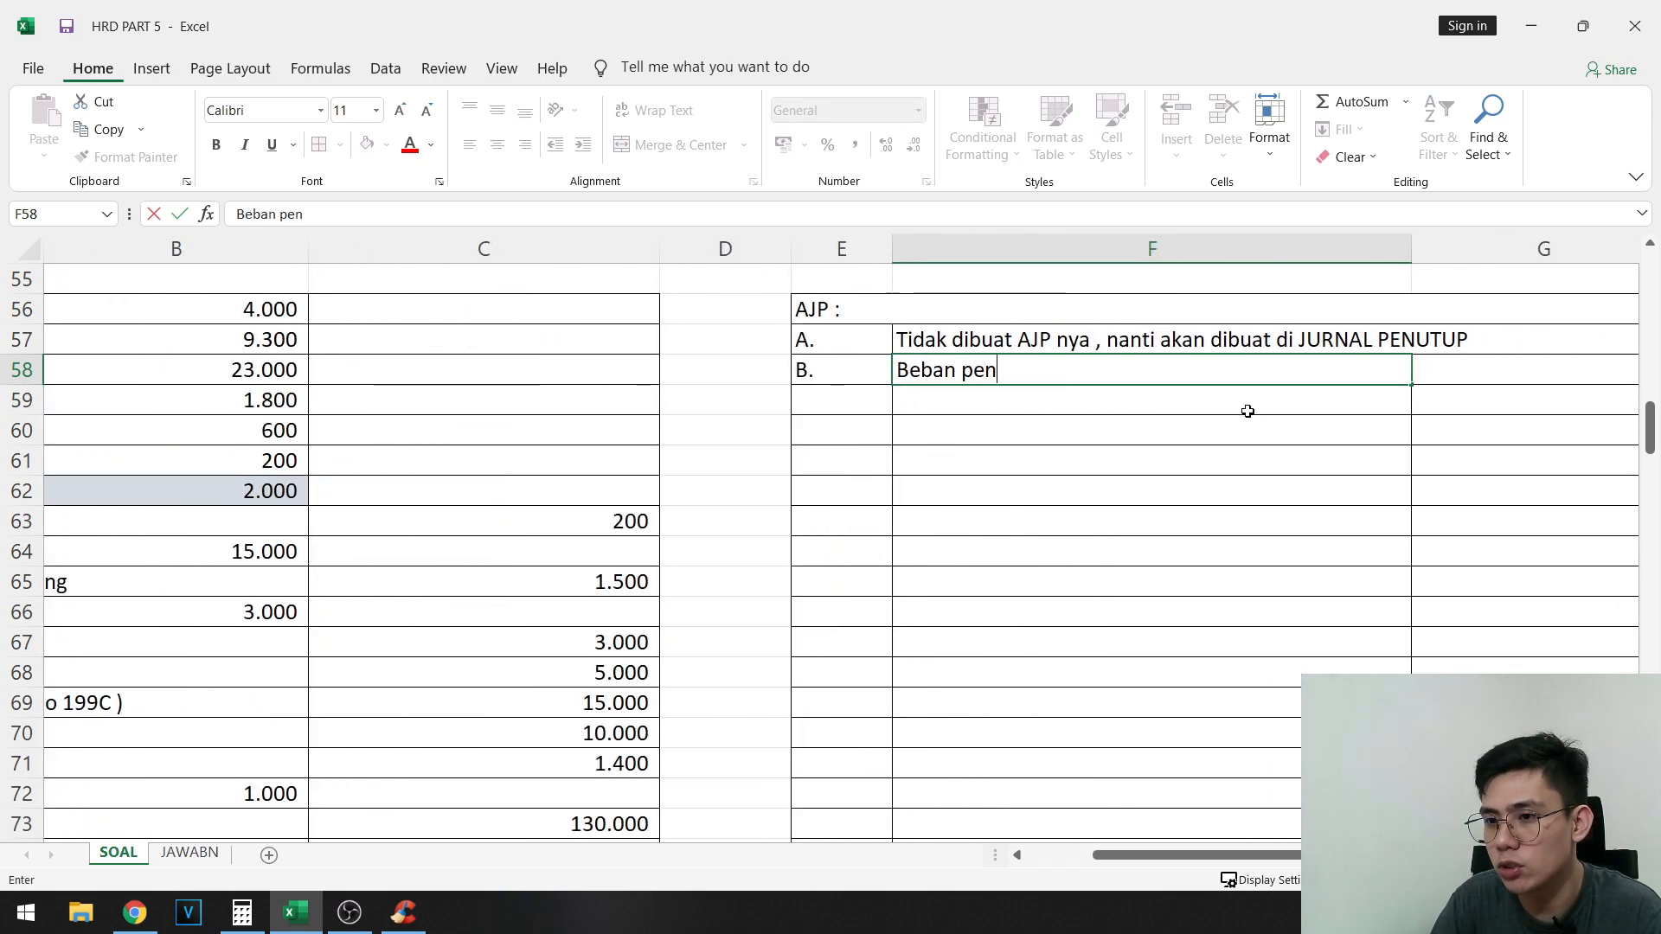
pyautogui.write('yusutan peralatan')
pyautogui.press('Return')
pyautogui.press('Right')
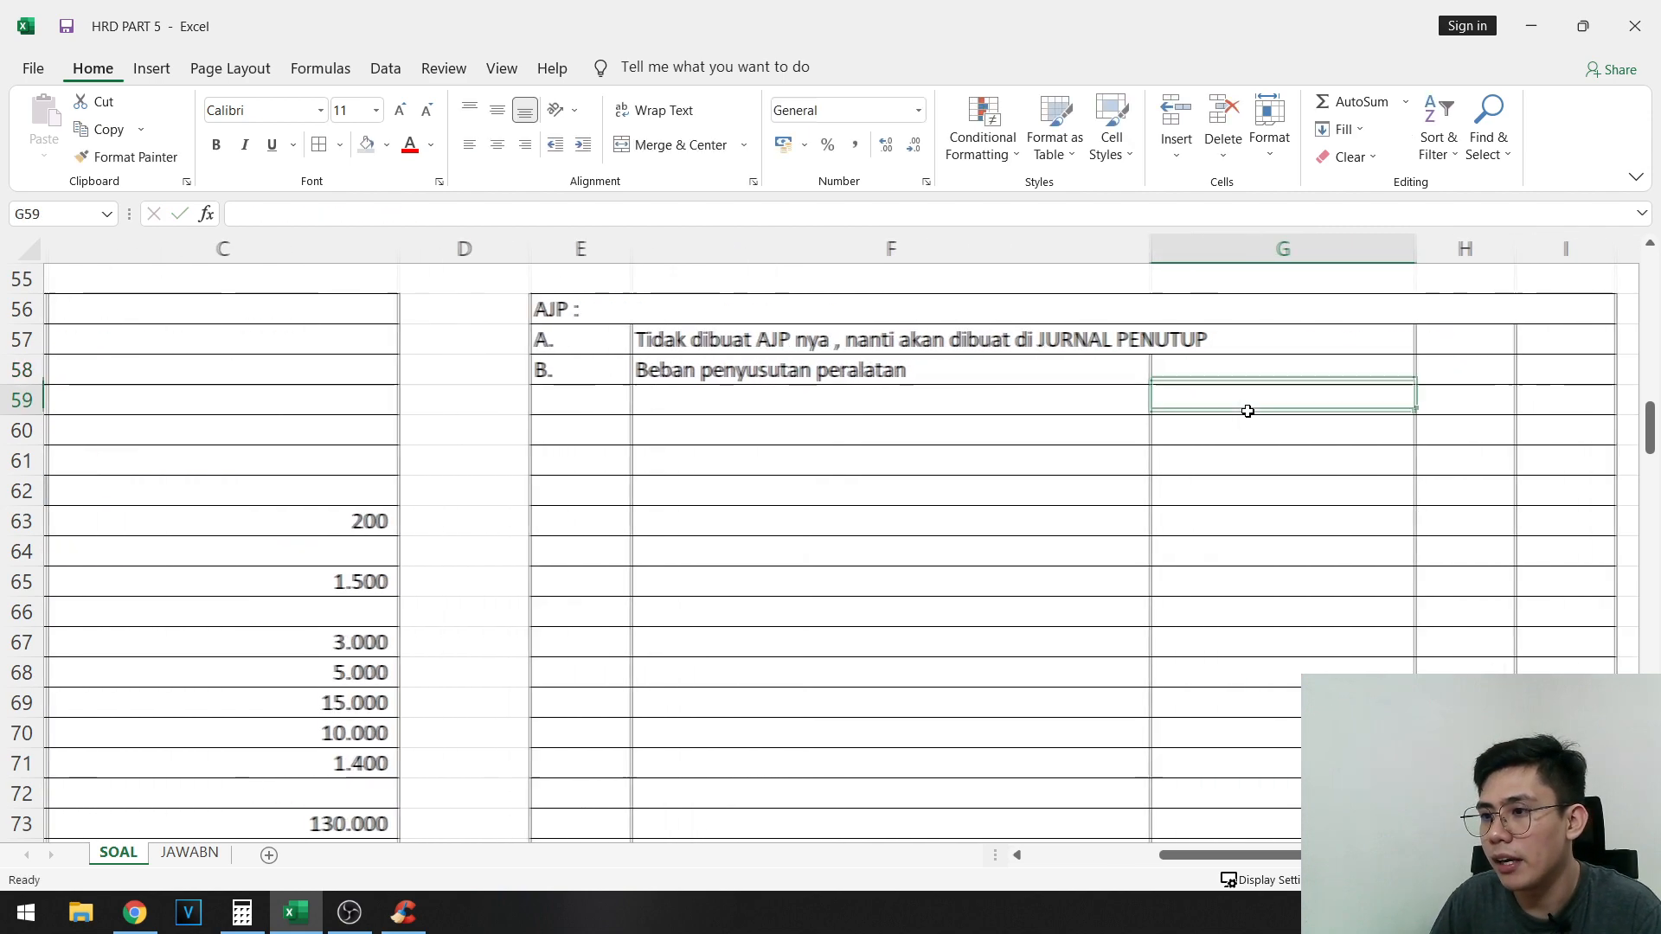
pyautogui.write('Akumulasi peny peralatan')
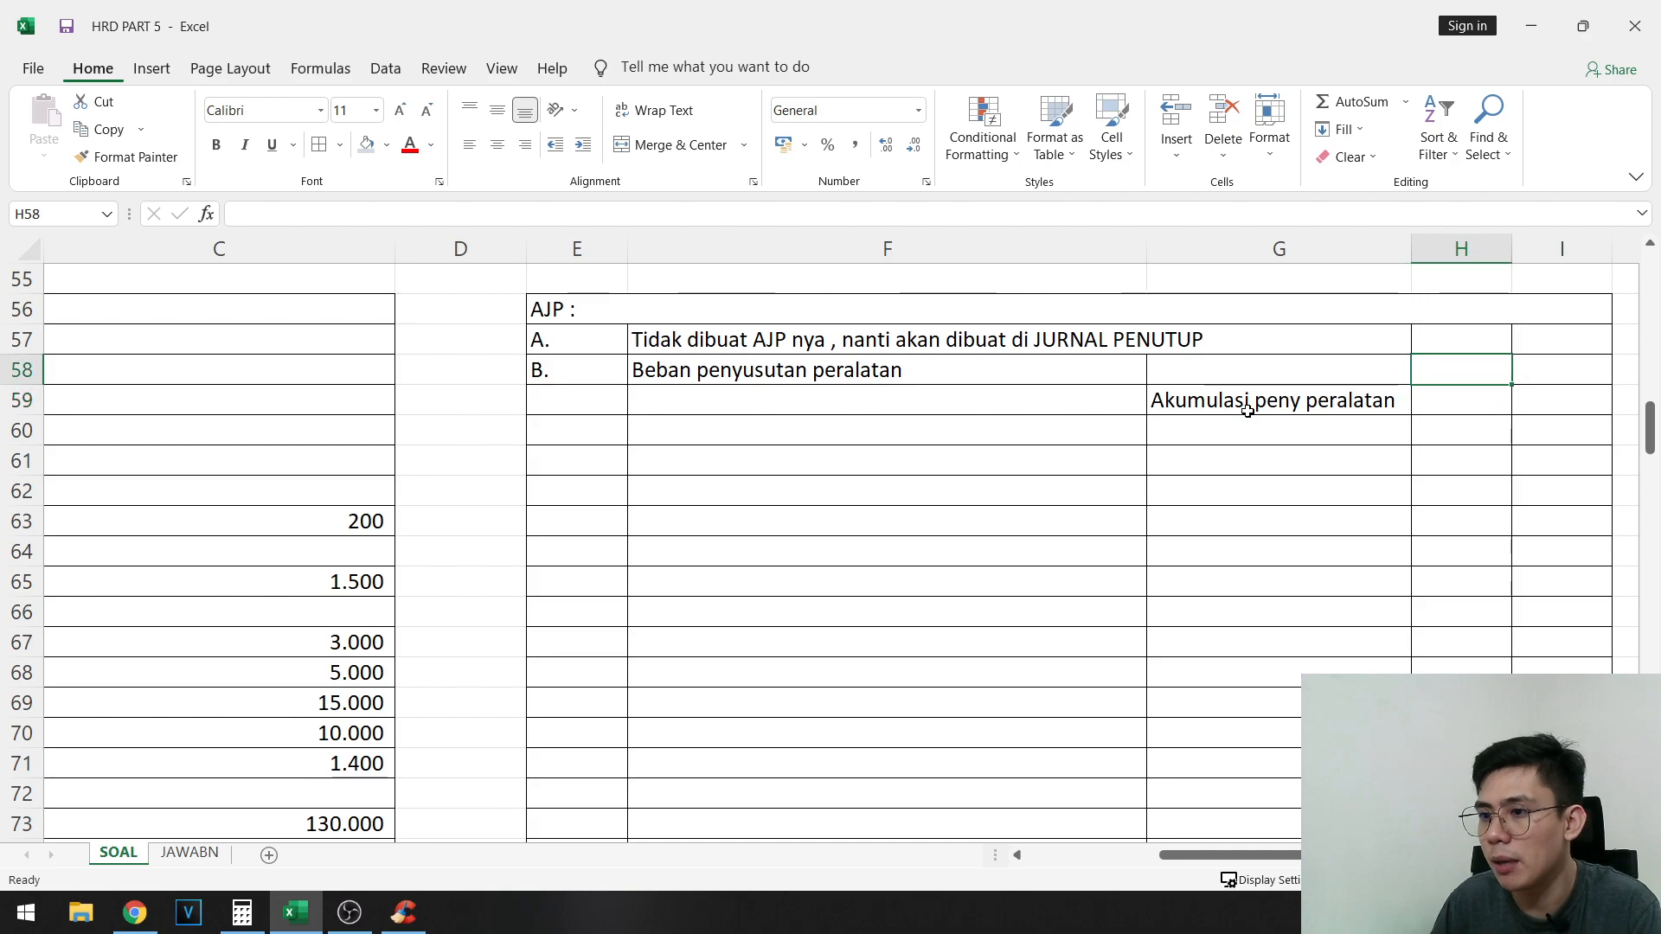
pyautogui.press('Return')
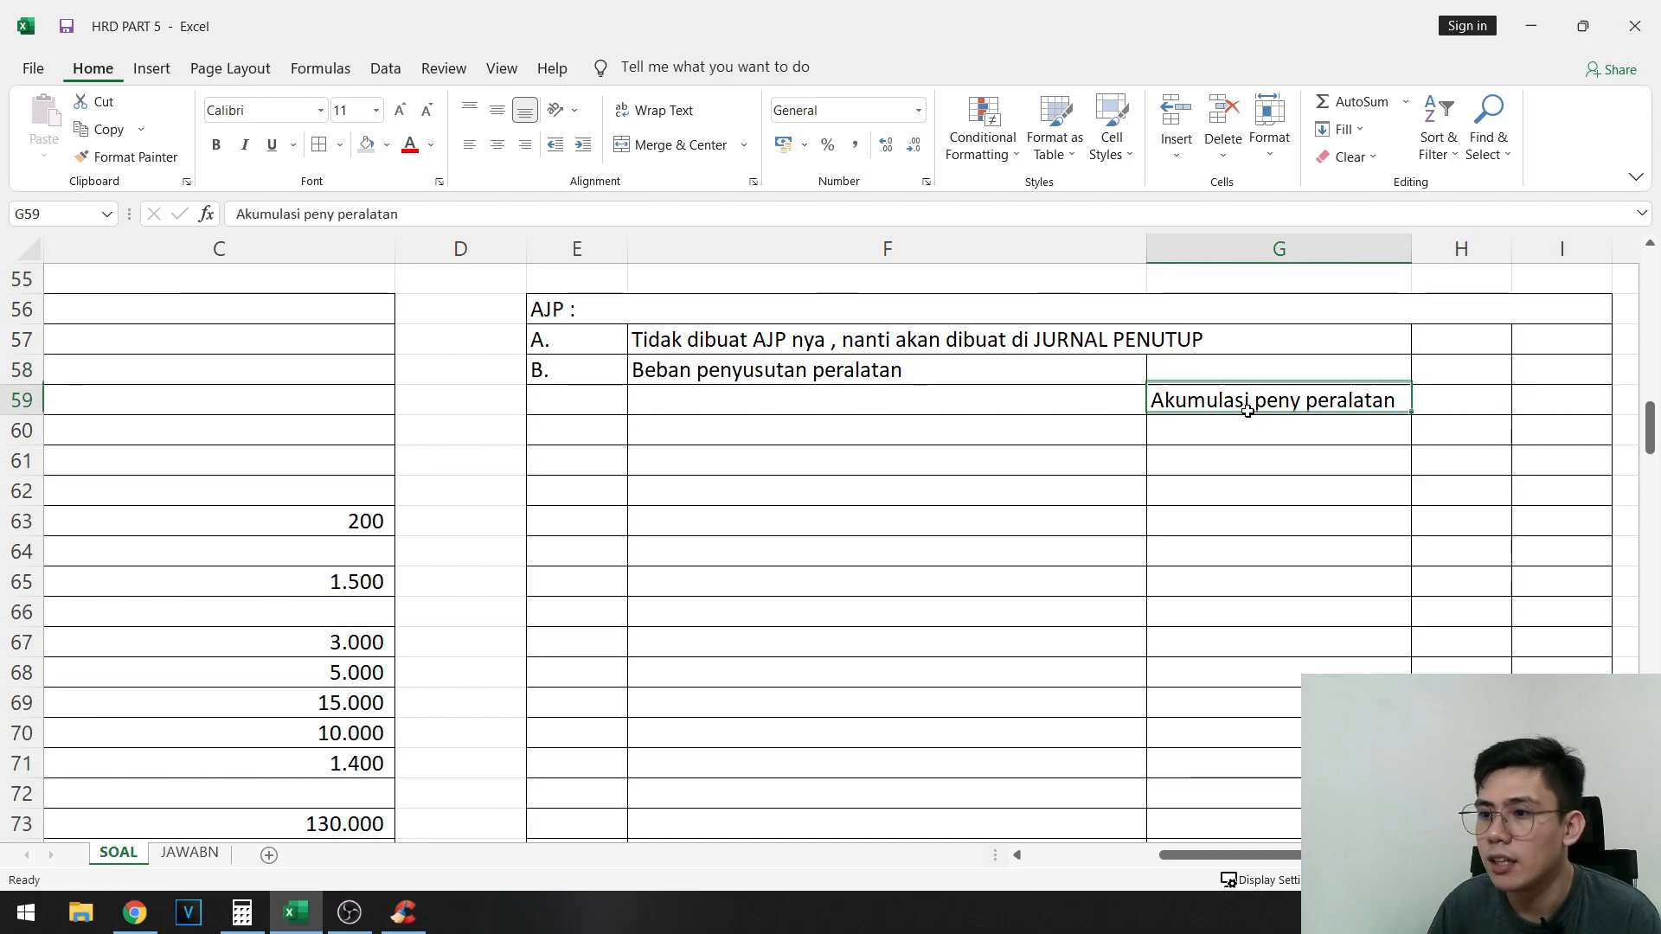
# - Check item b's depreciation rate and enter the calculation note "( 10% x 2000 = 200 )" in F60
pyautogui.press('Home')
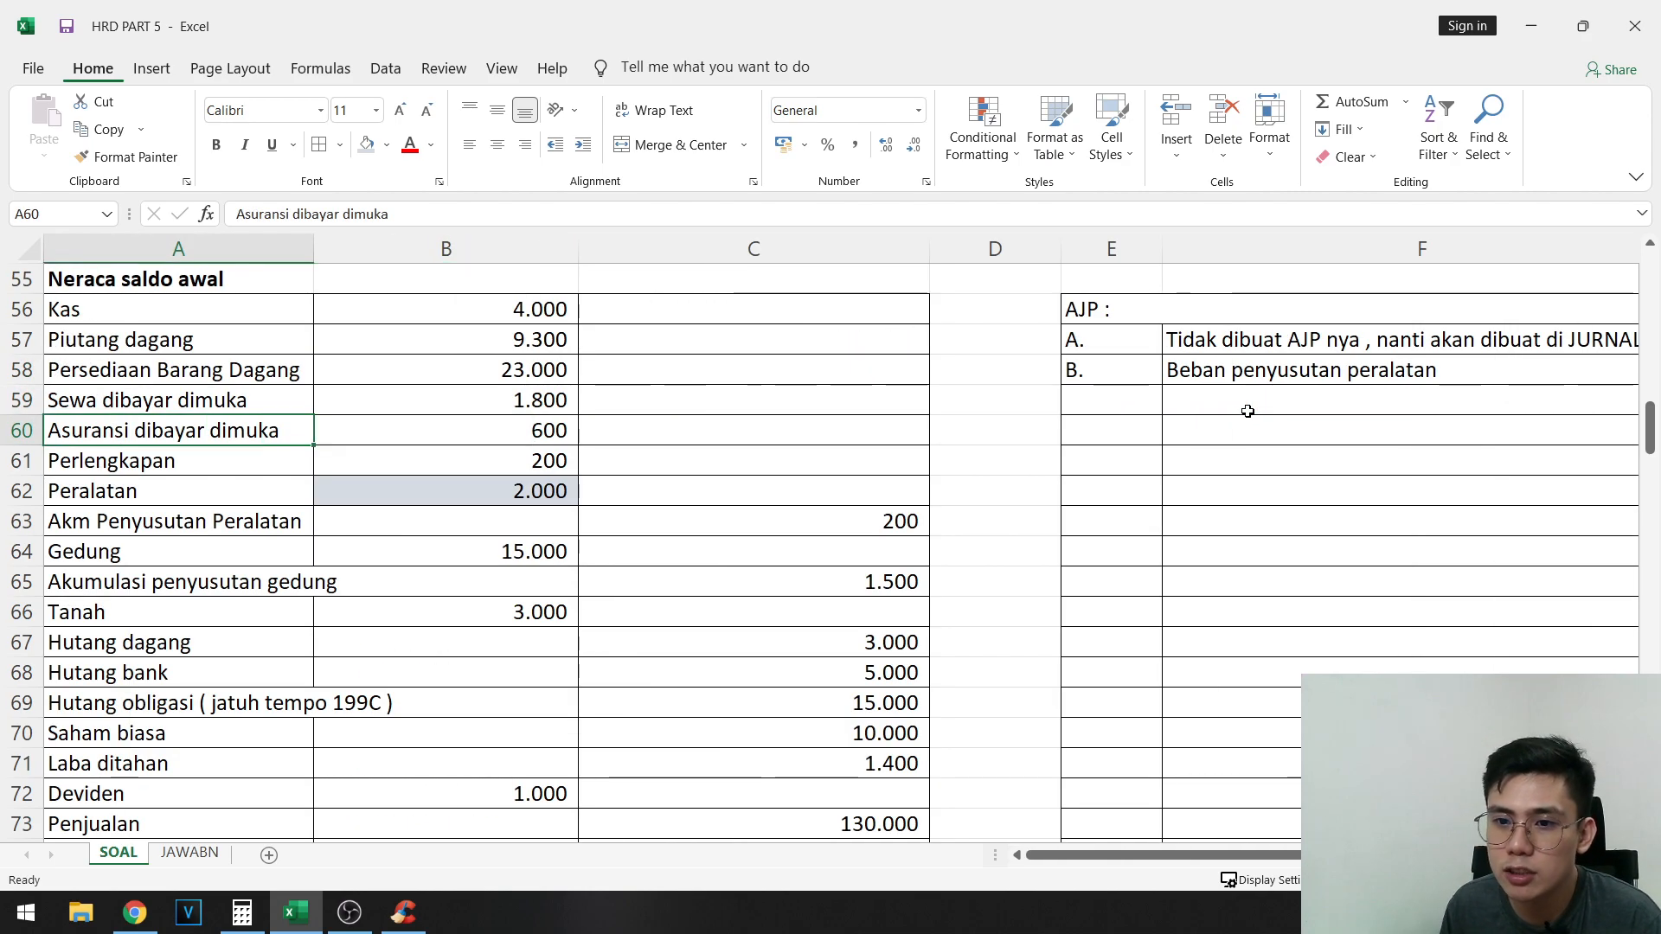
pyautogui.scroll(9, 210, 629)
pyautogui.click(485, 400)
pyautogui.scroll(-7, 529, 674)
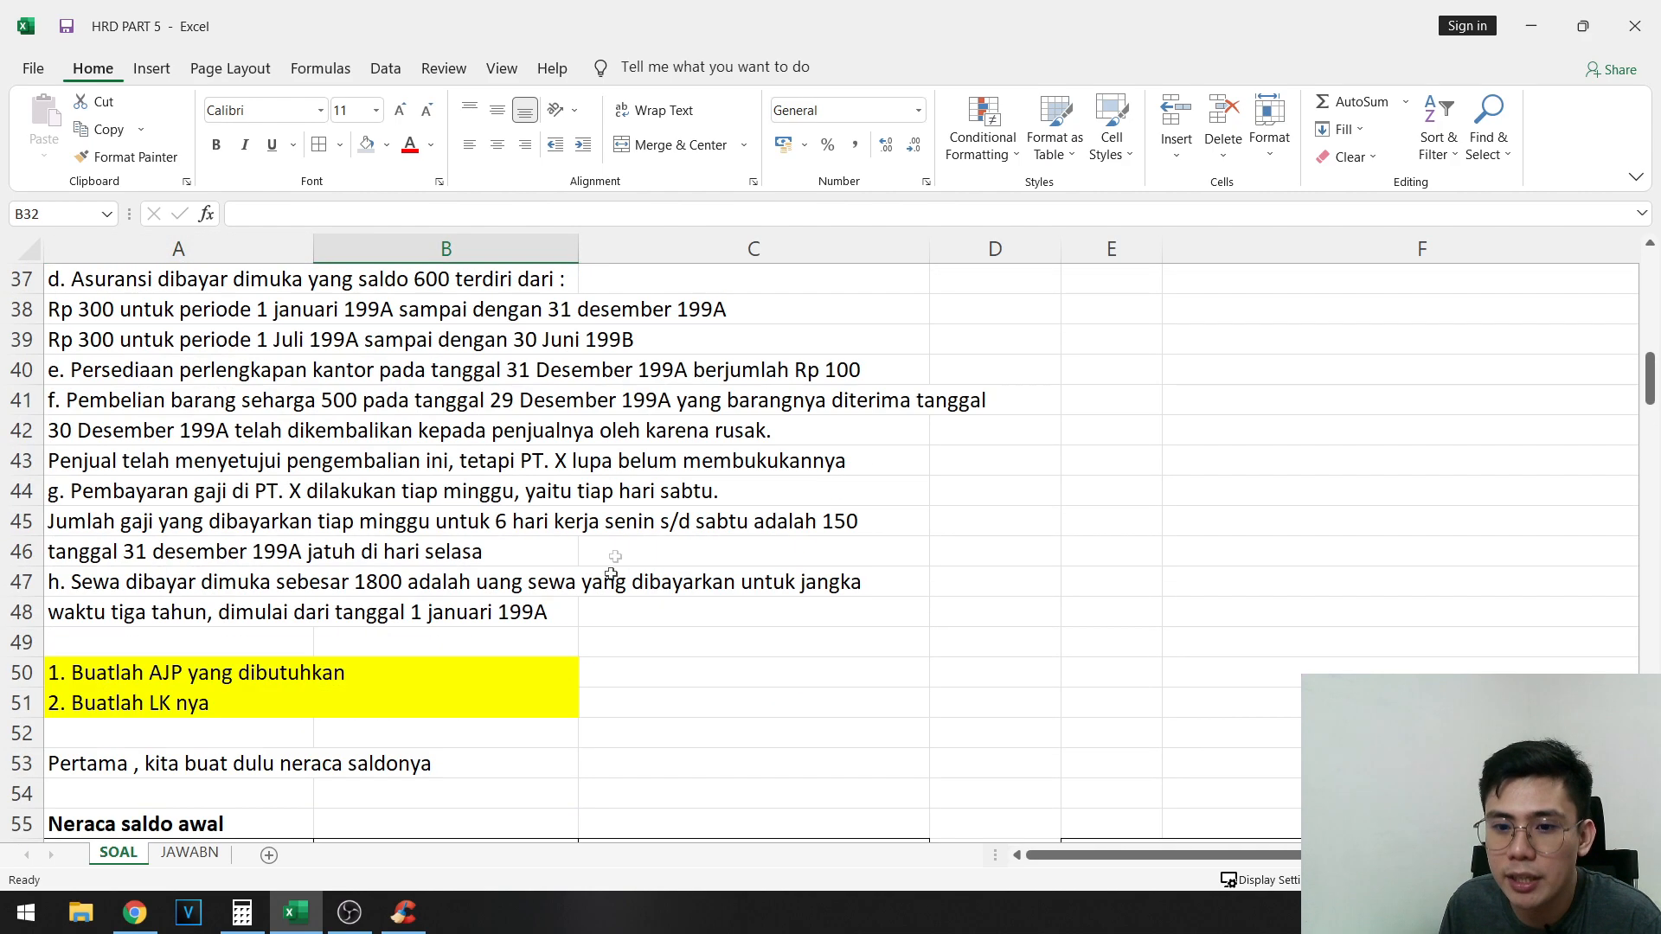
pyautogui.click(1205, 582)
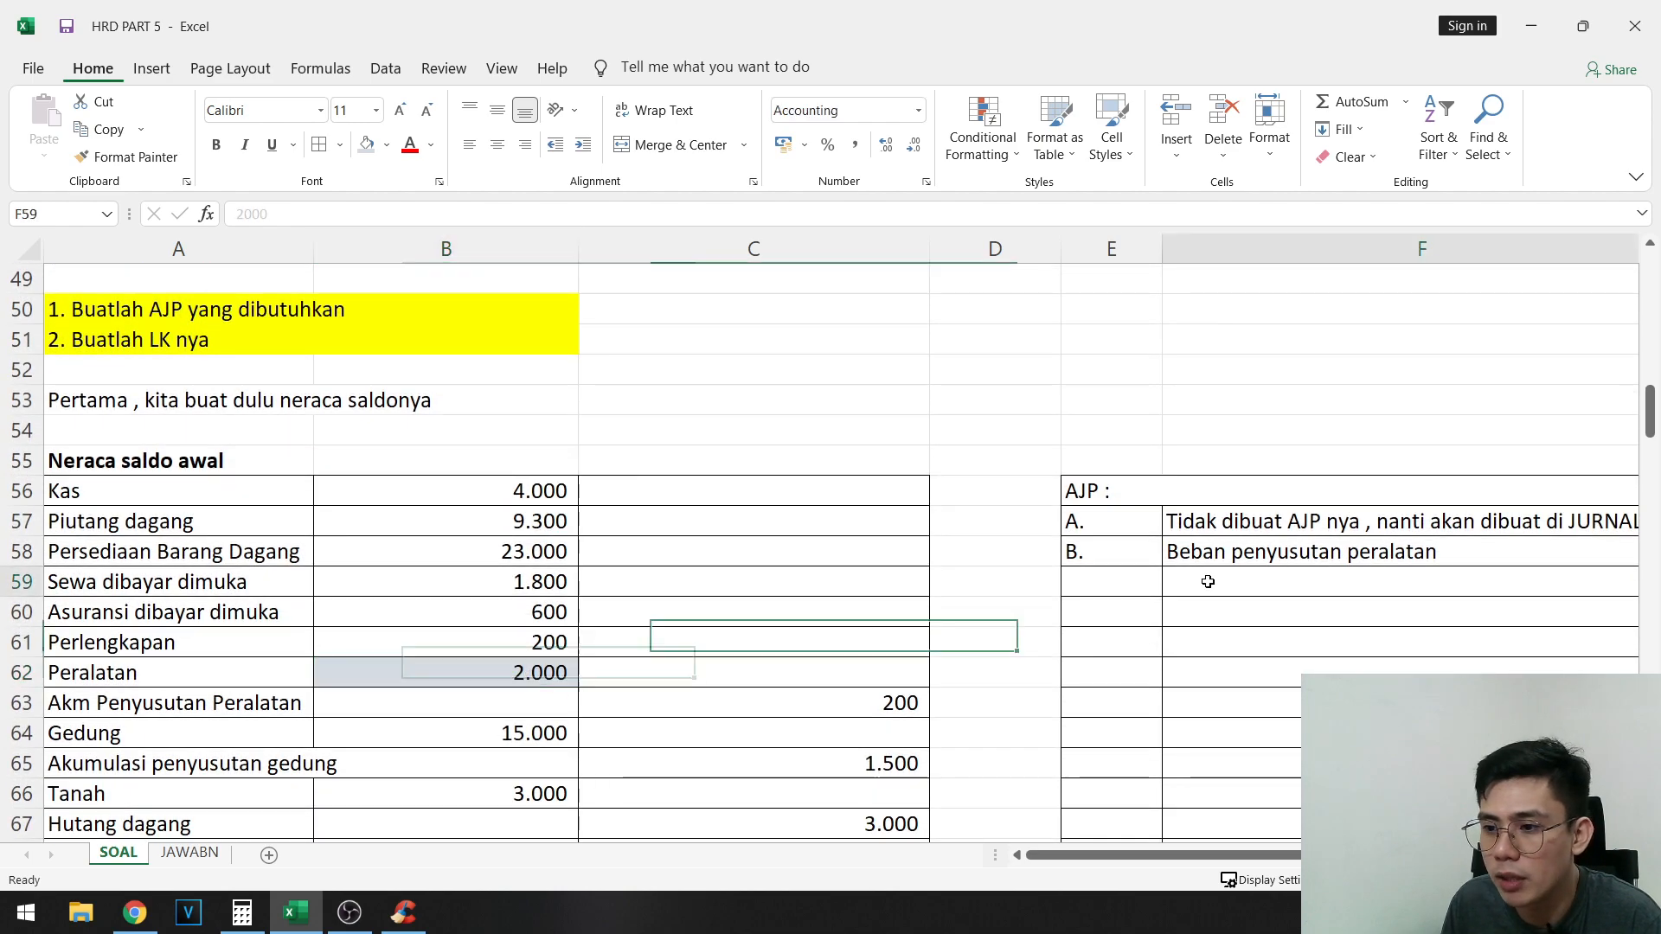
pyautogui.click(1260, 599)
pyautogui.write('(')
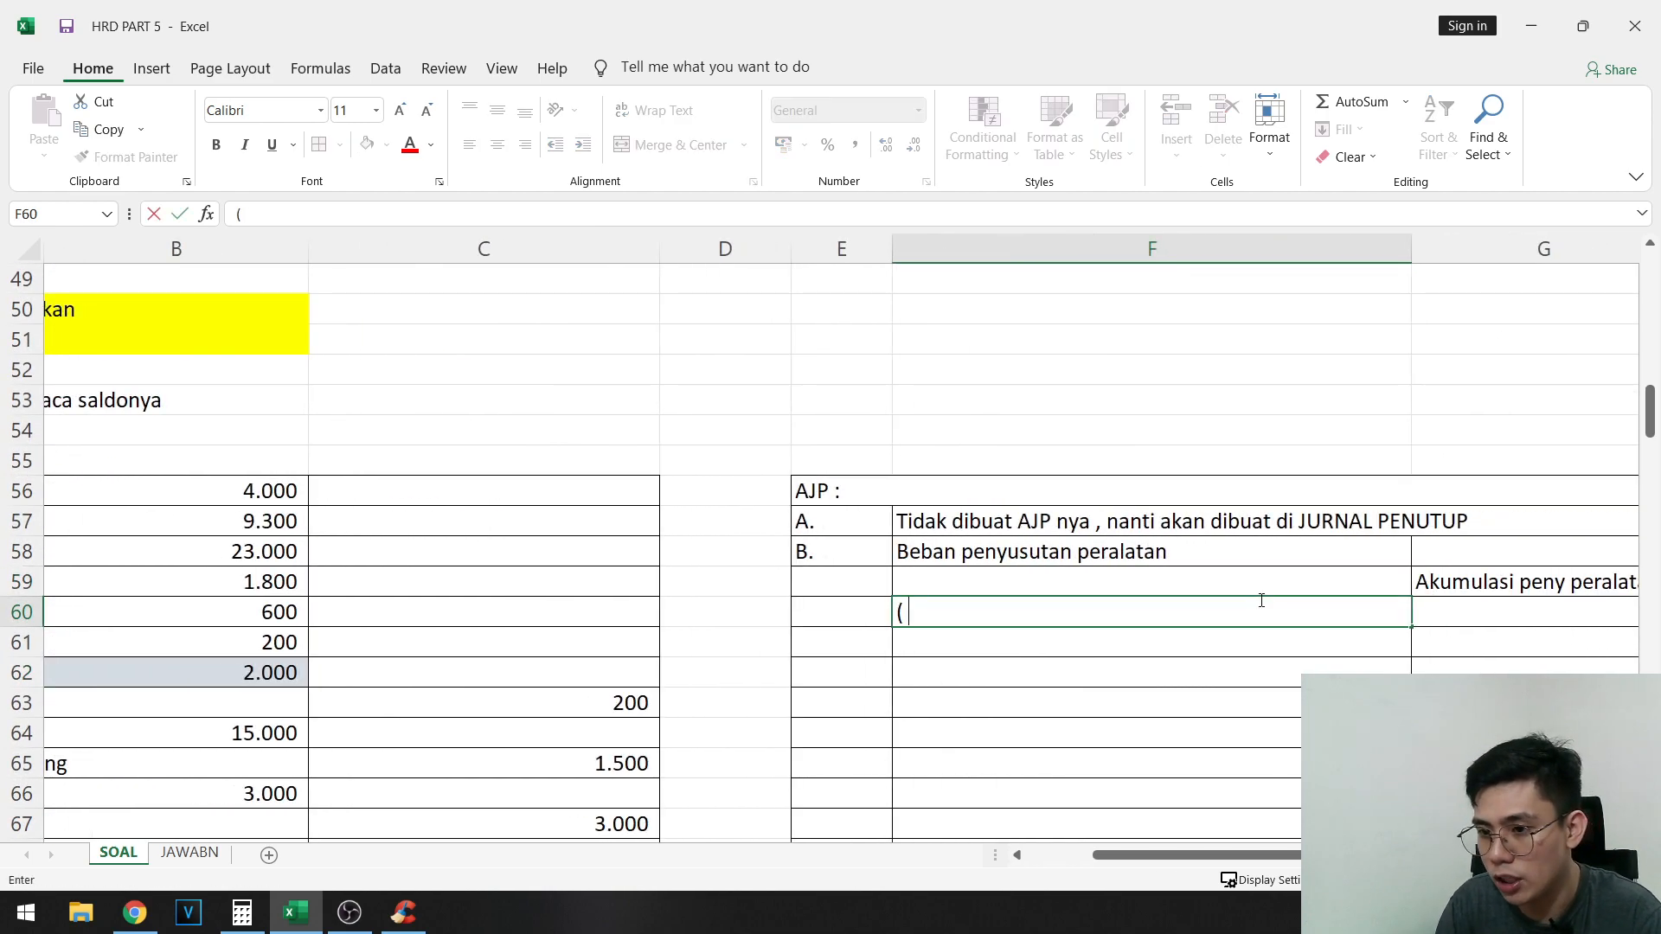
pyautogui.write(' 10% x 2000 ')
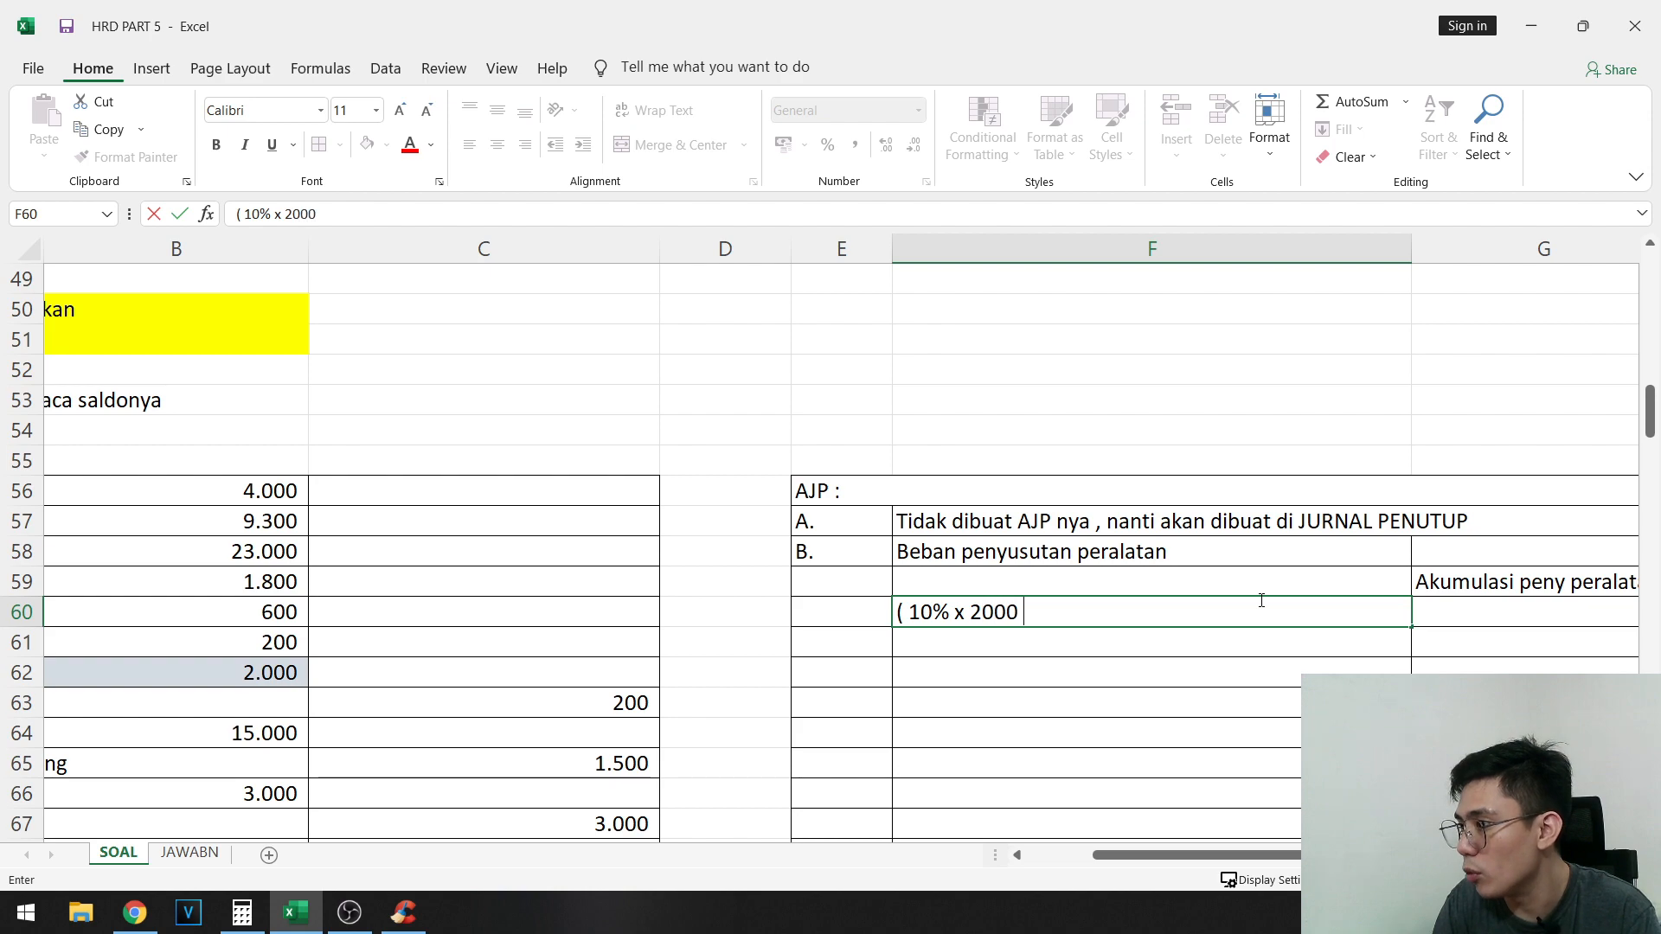
pyautogui.write('= 200 )')
pyautogui.press('Tab')
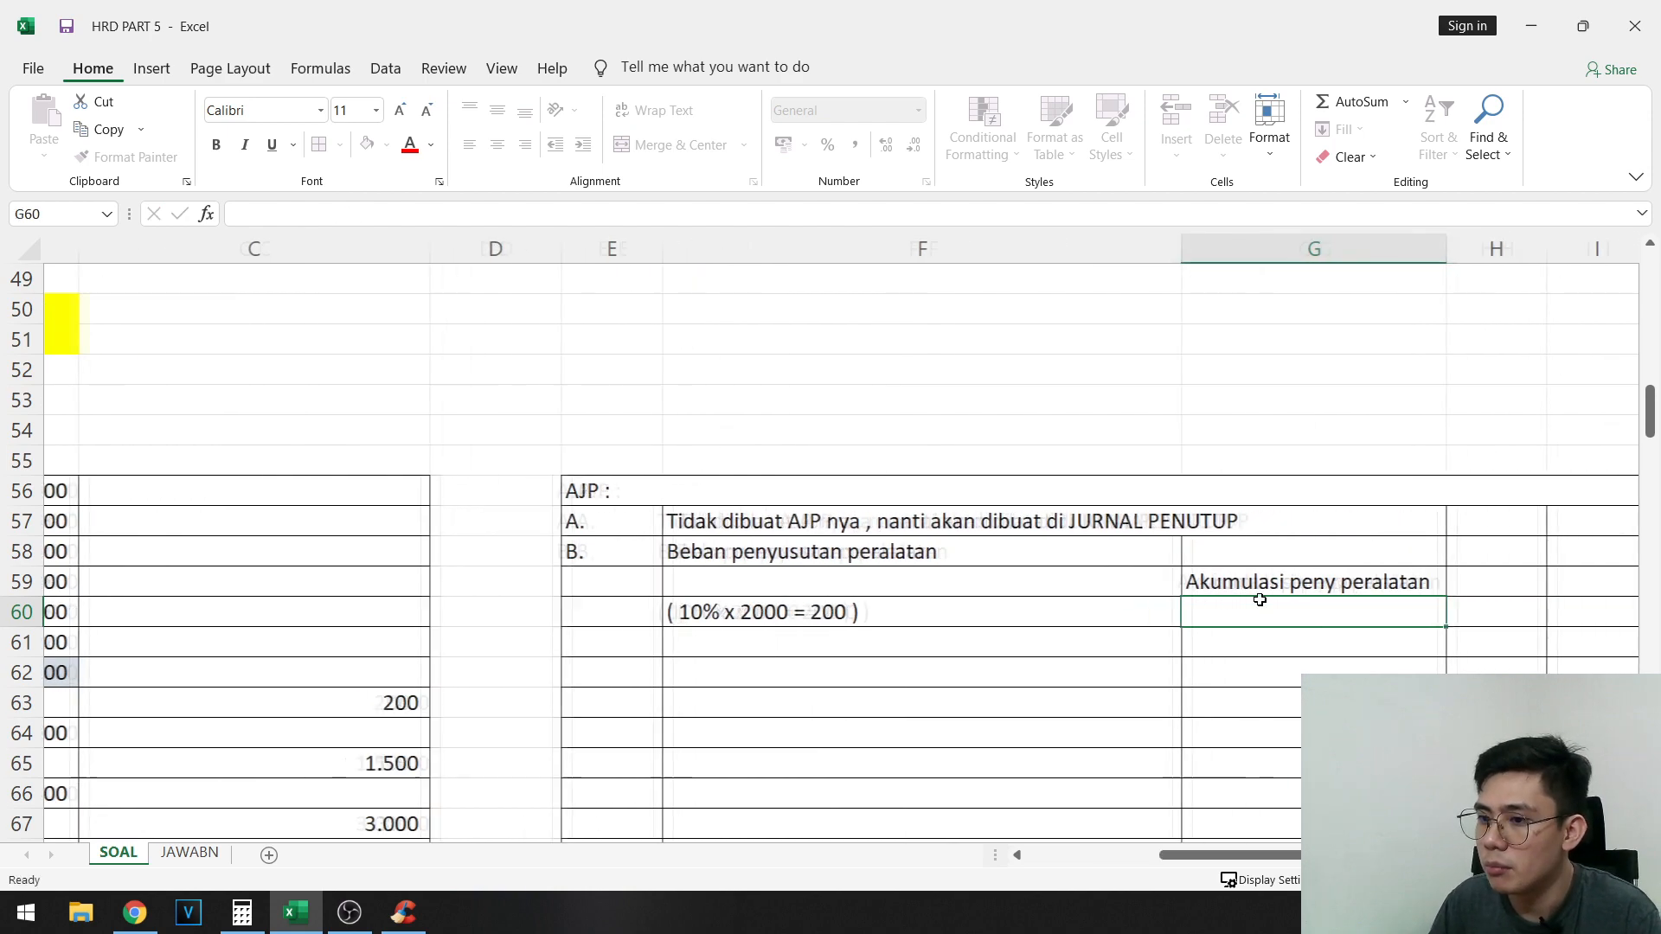
# - Record adjustment B's amounts: debit 200 in H58 and credit 200 in I59
pyautogui.press('Up')
pyautogui.press('Up')
pyautogui.press('Right')
pyautogui.write('200')
pyautogui.press('Return')
pyautogui.press('Right')
pyautogui.write('200')
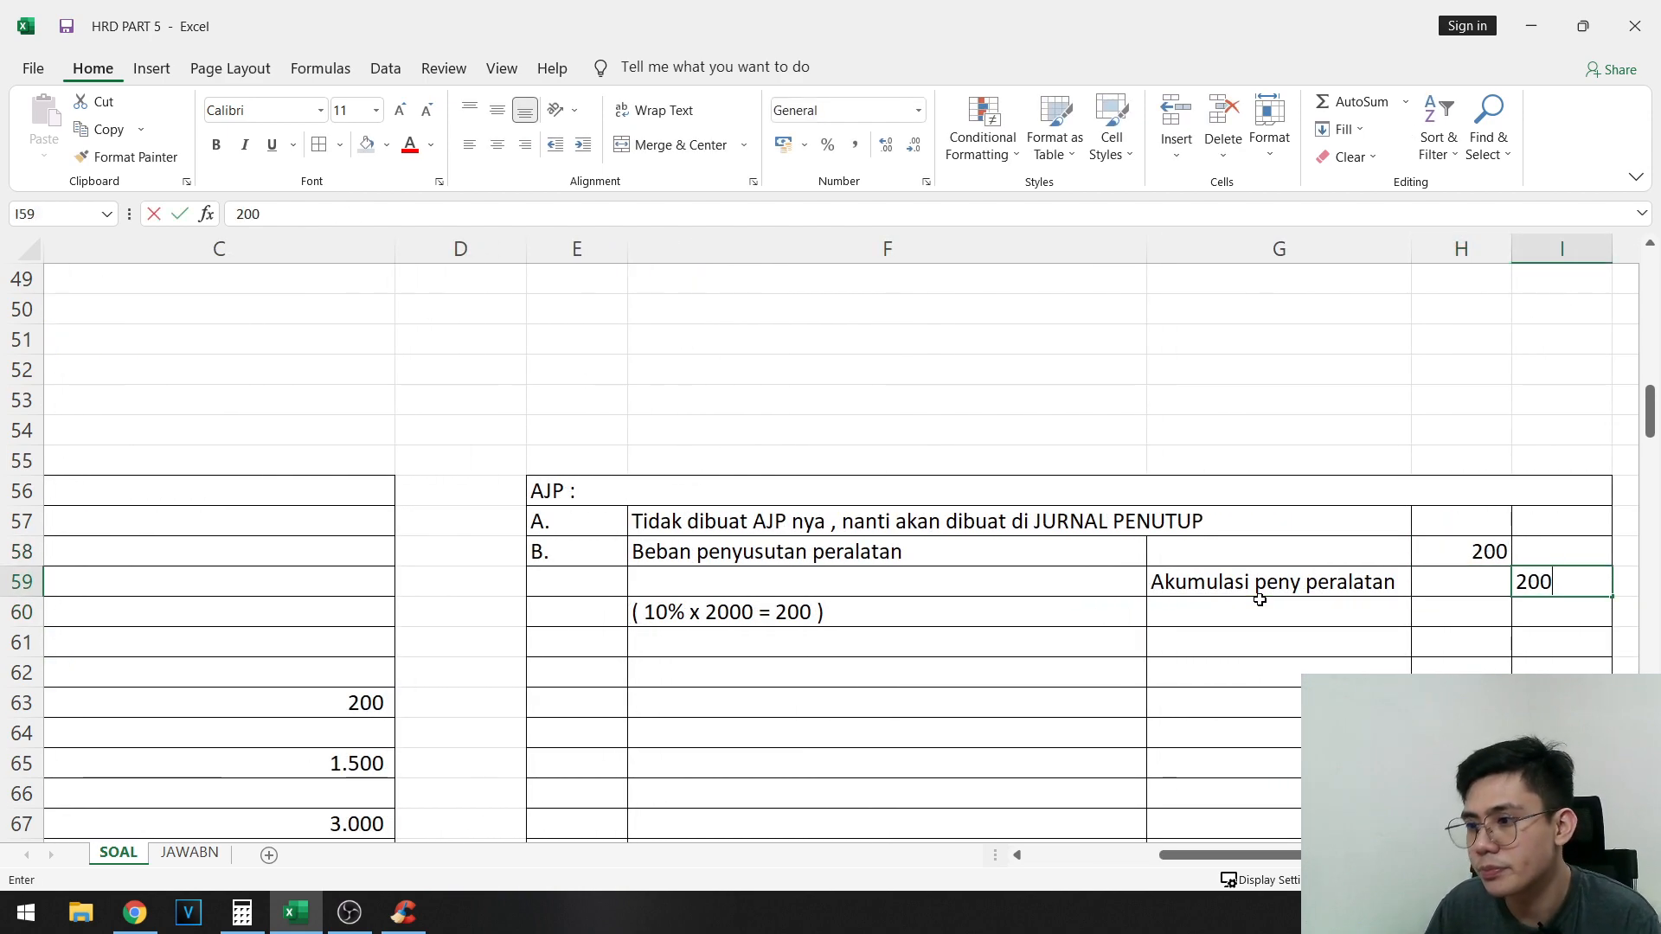
pyautogui.press('Left')
pyautogui.press('Left')
pyautogui.press('Left')
# - Label the third adjusting entry "C." in E61
pyautogui.press('Down')
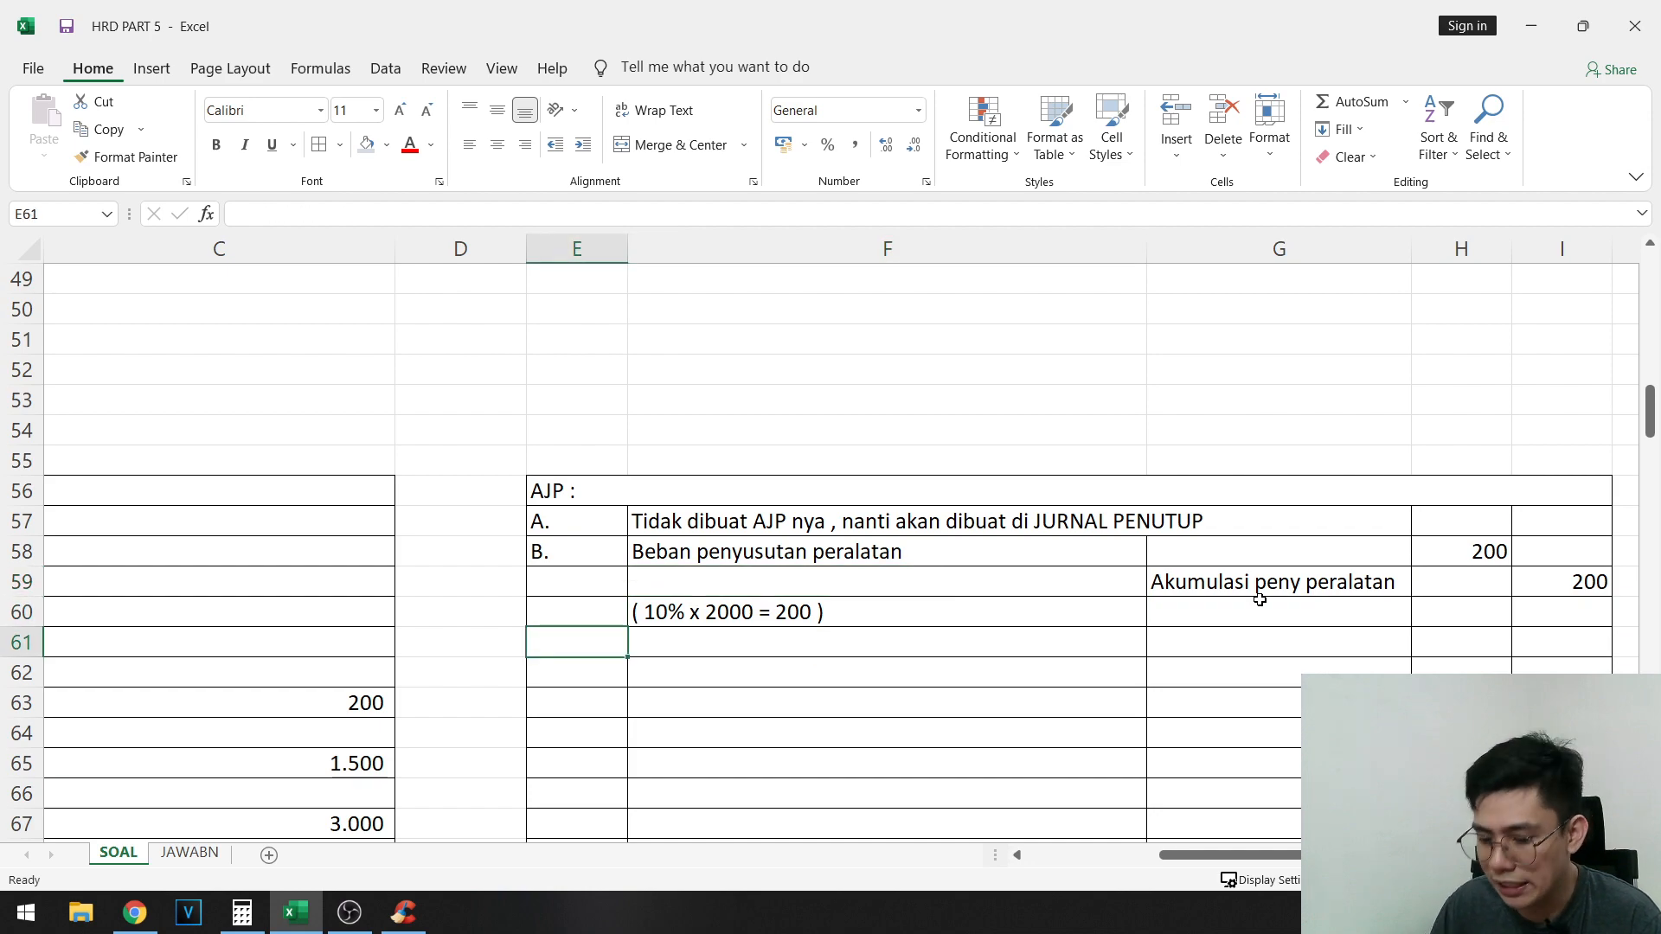
pyautogui.write('C.')
pyautogui.press('Tab')
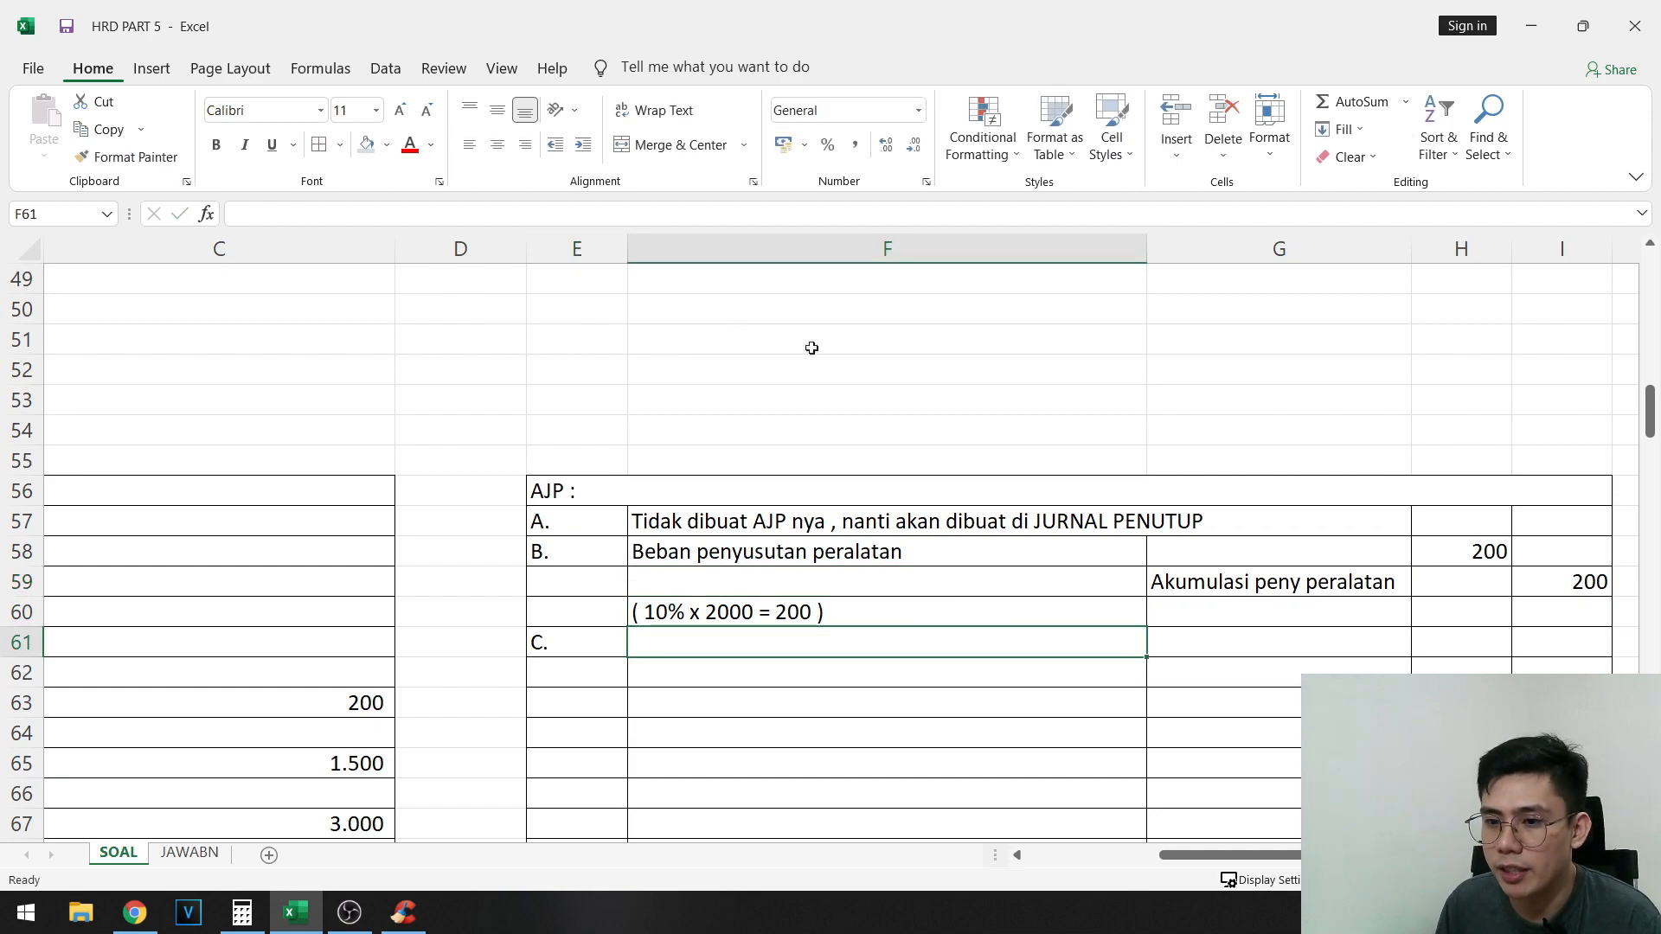
# - Fill the text of adjustment item b in A32:D33 with yellow
pyautogui.moveTo(173, 491); pyautogui.dragTo(972, 507)
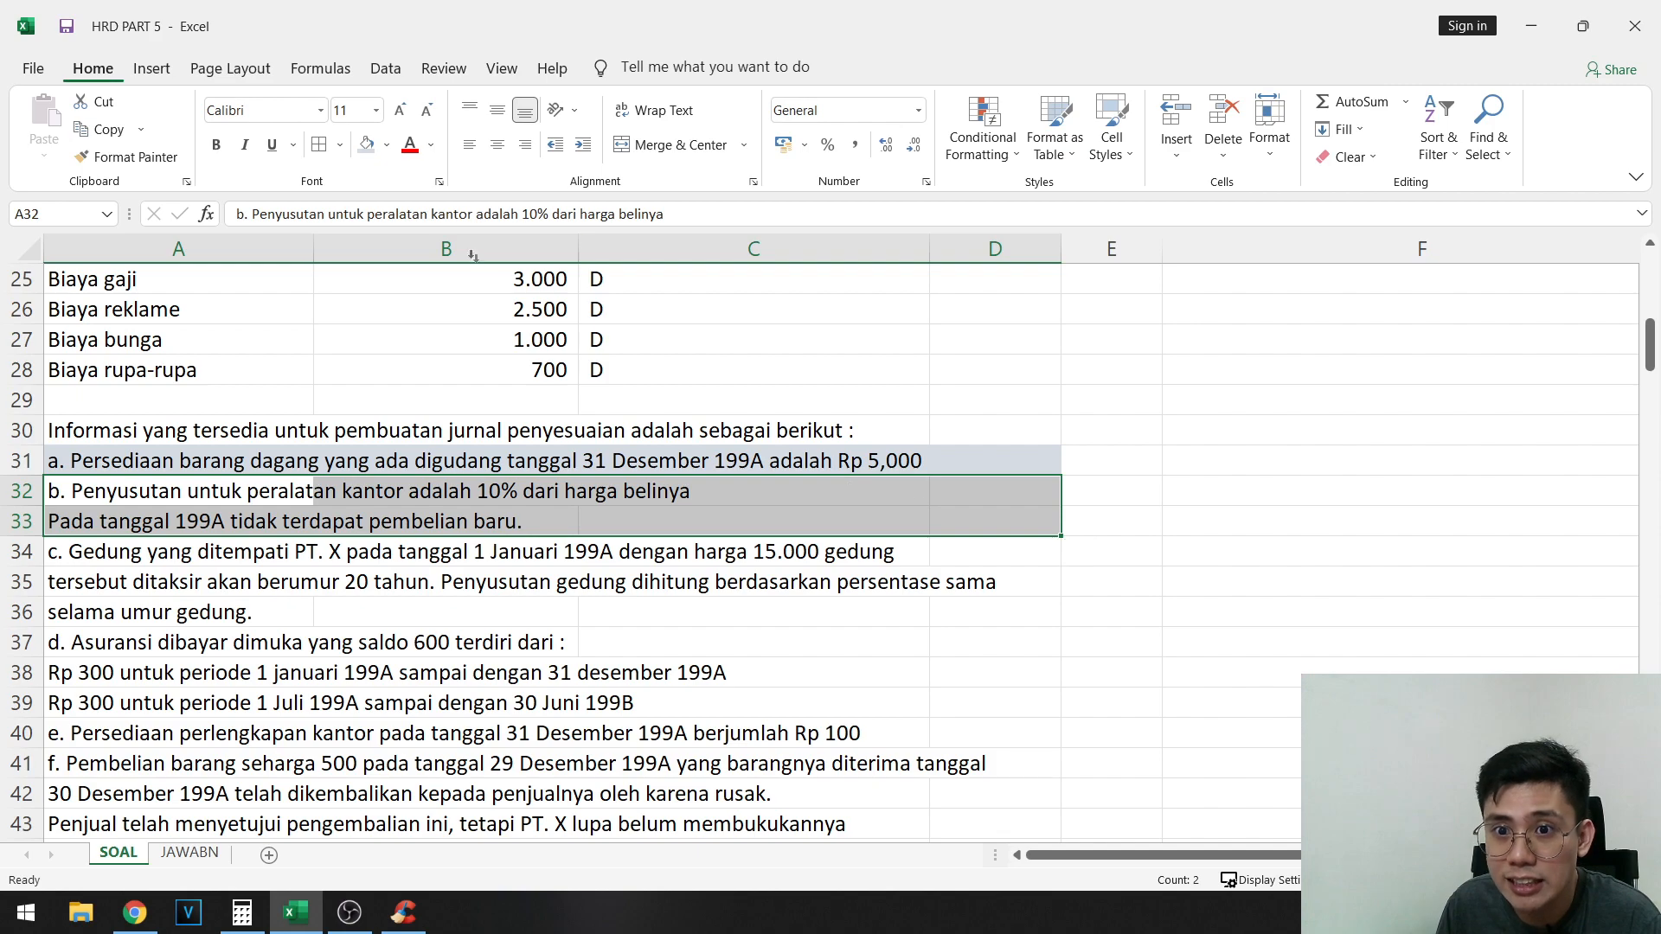
pyautogui.click(387, 144)
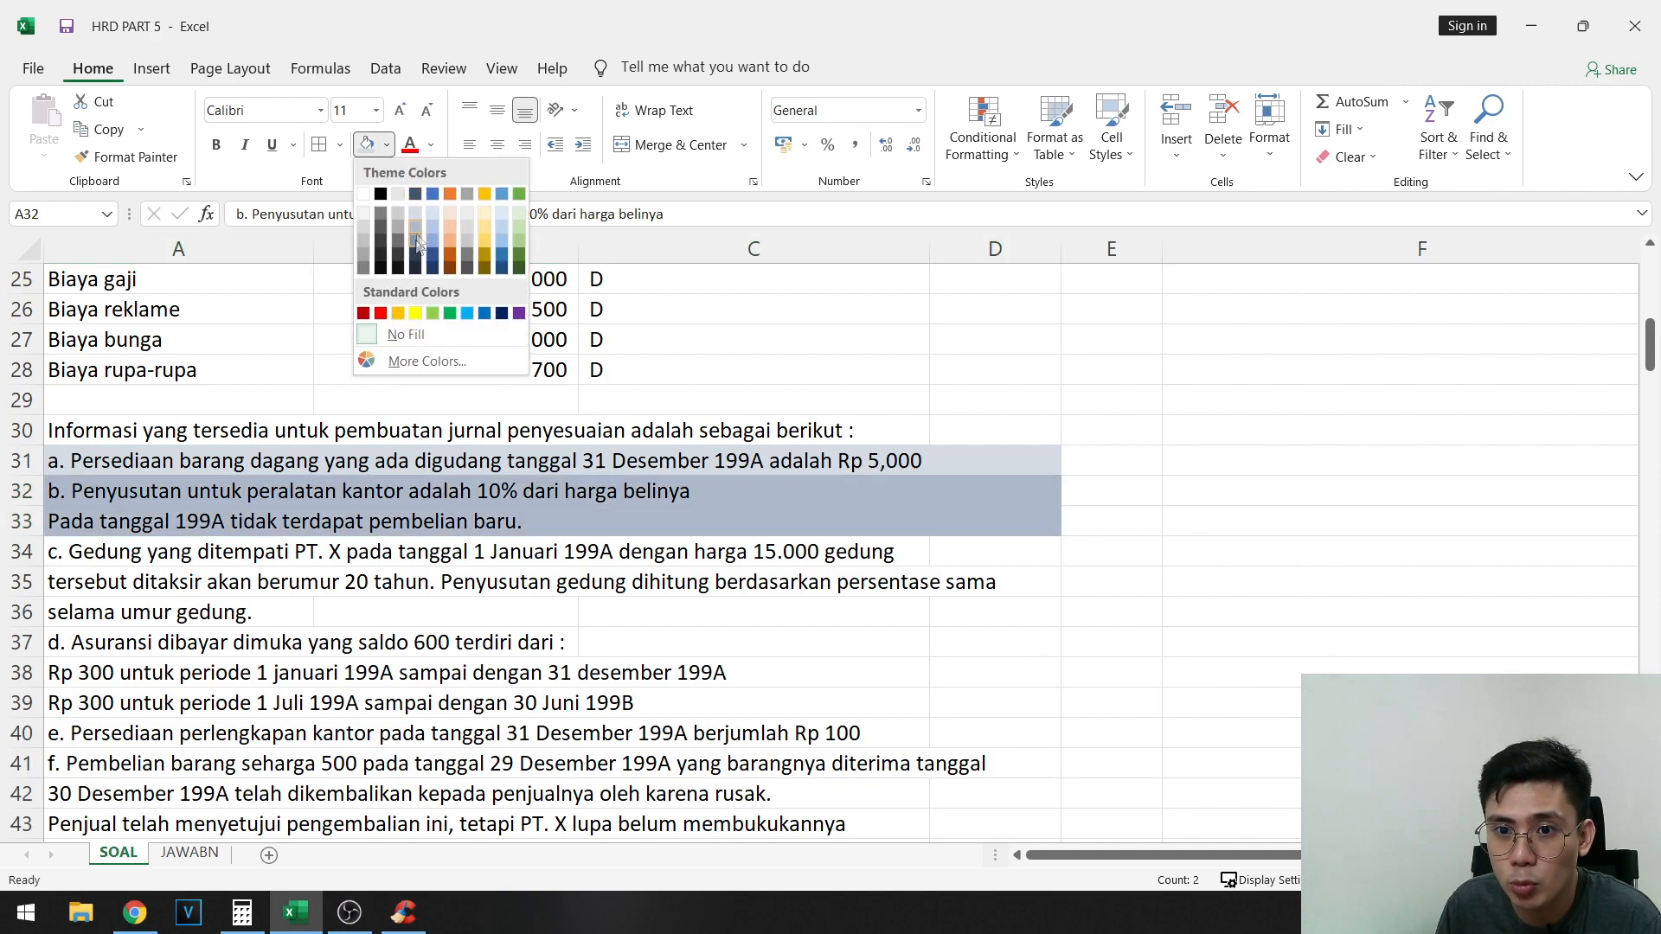
pyautogui.click(416, 315)
# - Read item c on the building's price and useful life, and check the Gedung balance in the opening trial balance
pyautogui.click(280, 545)
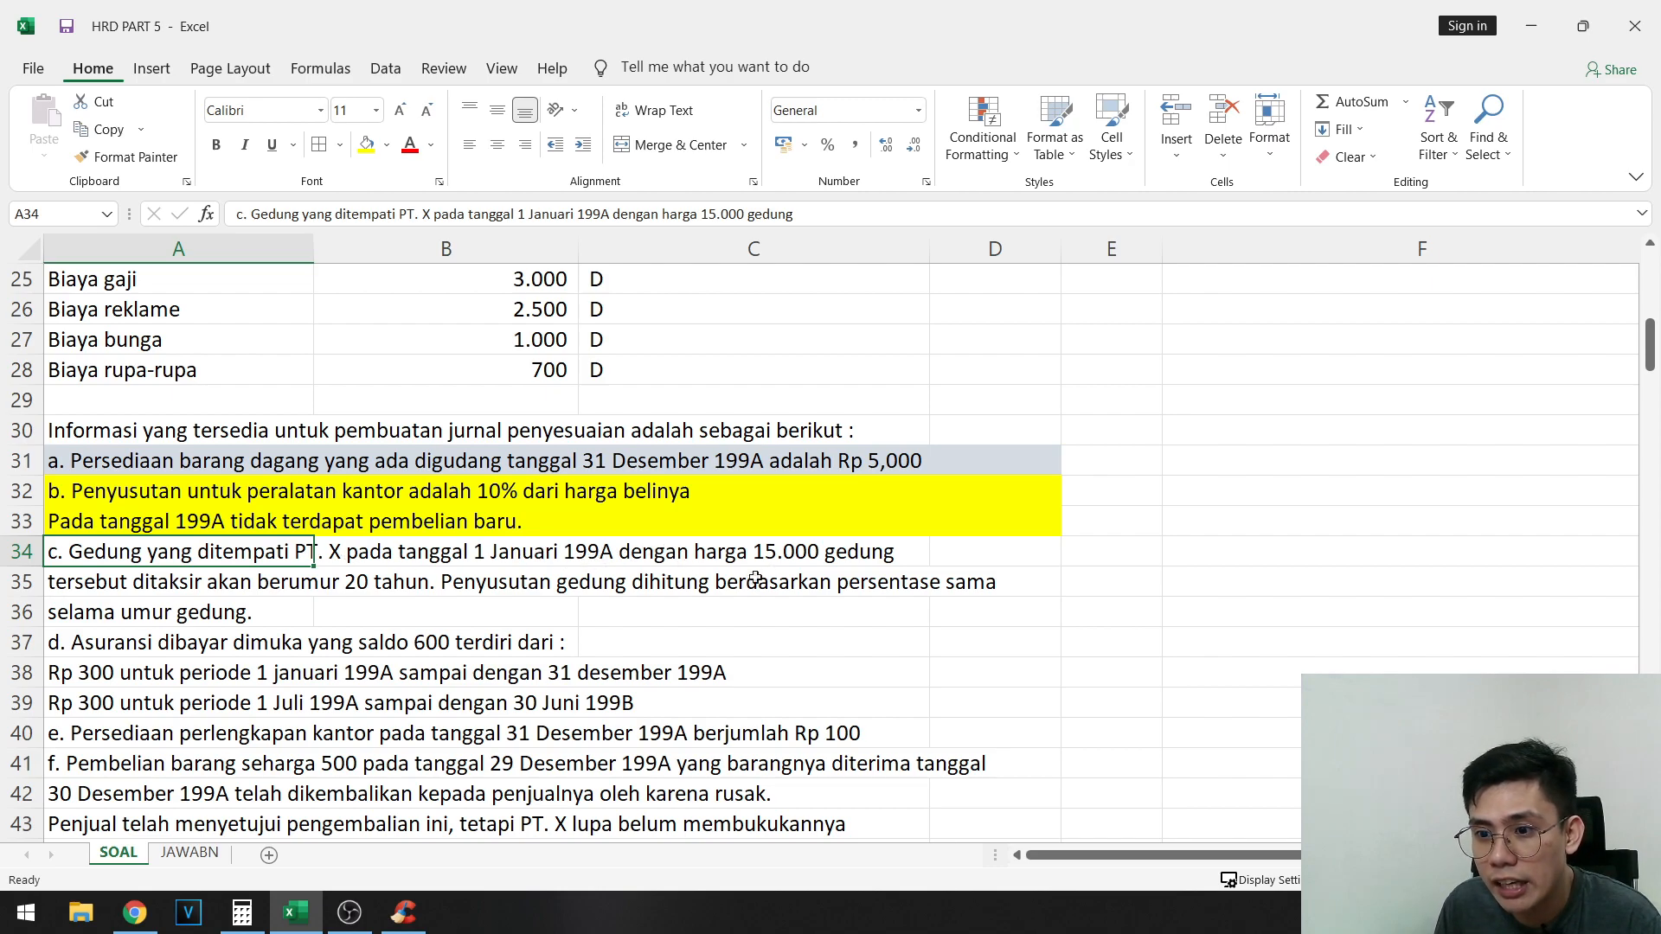
pyautogui.scroll(2, 271, 485)
pyautogui.scroll(-11, 293, 616)
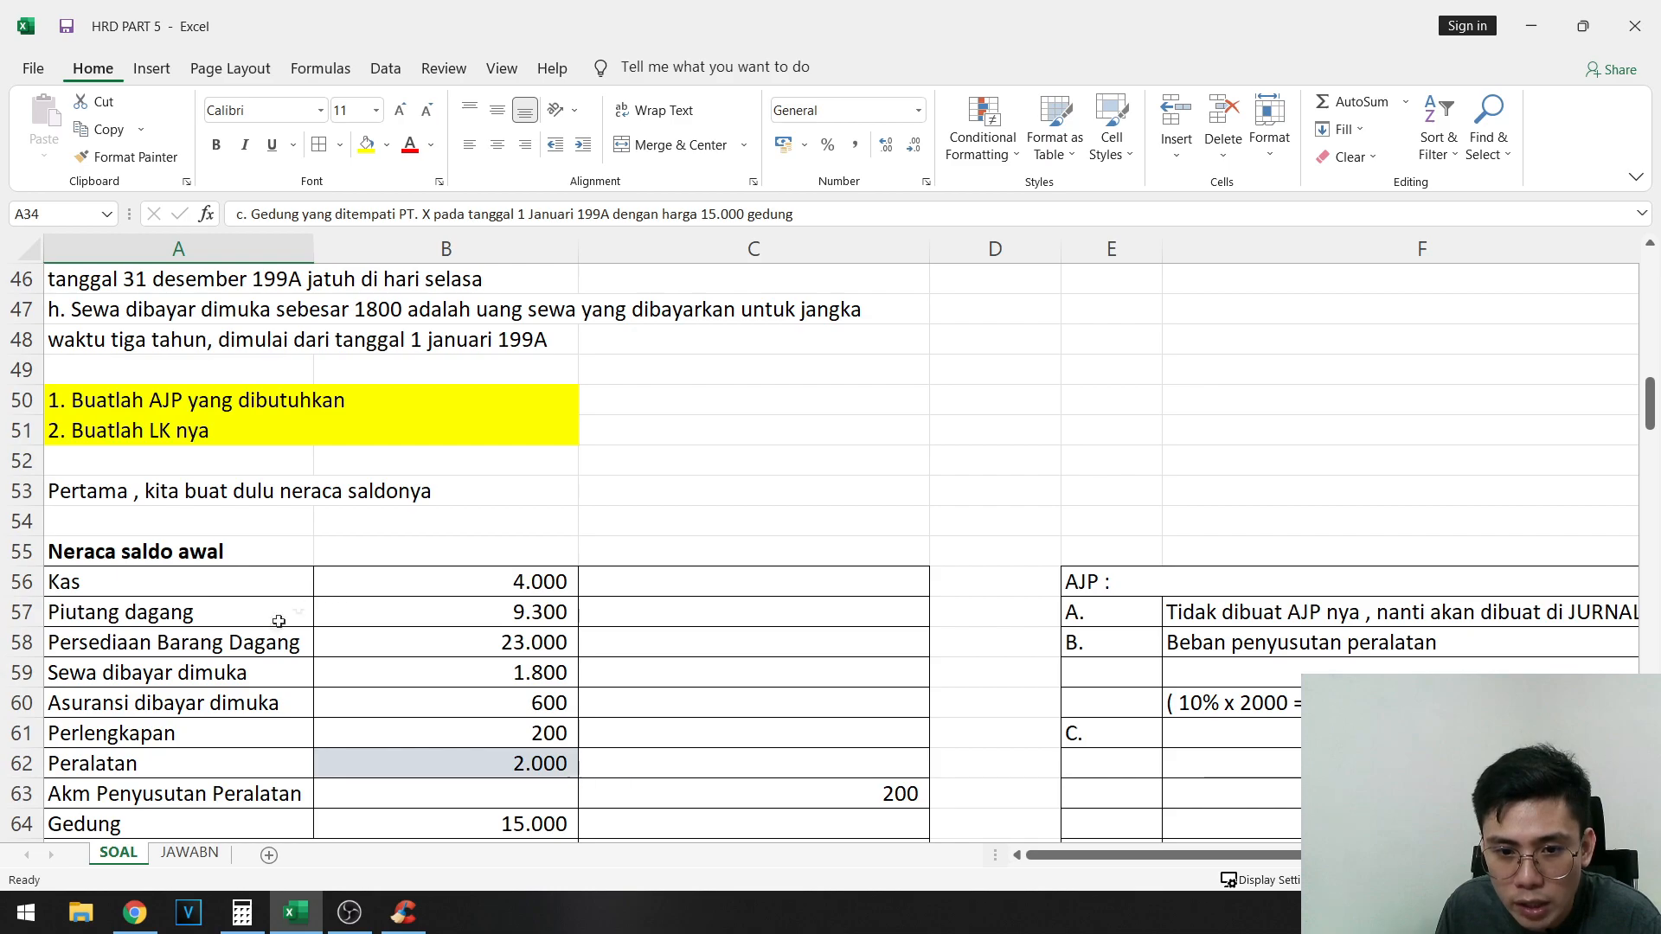
pyautogui.click(476, 641)
pyautogui.scroll(8, 605, 537)
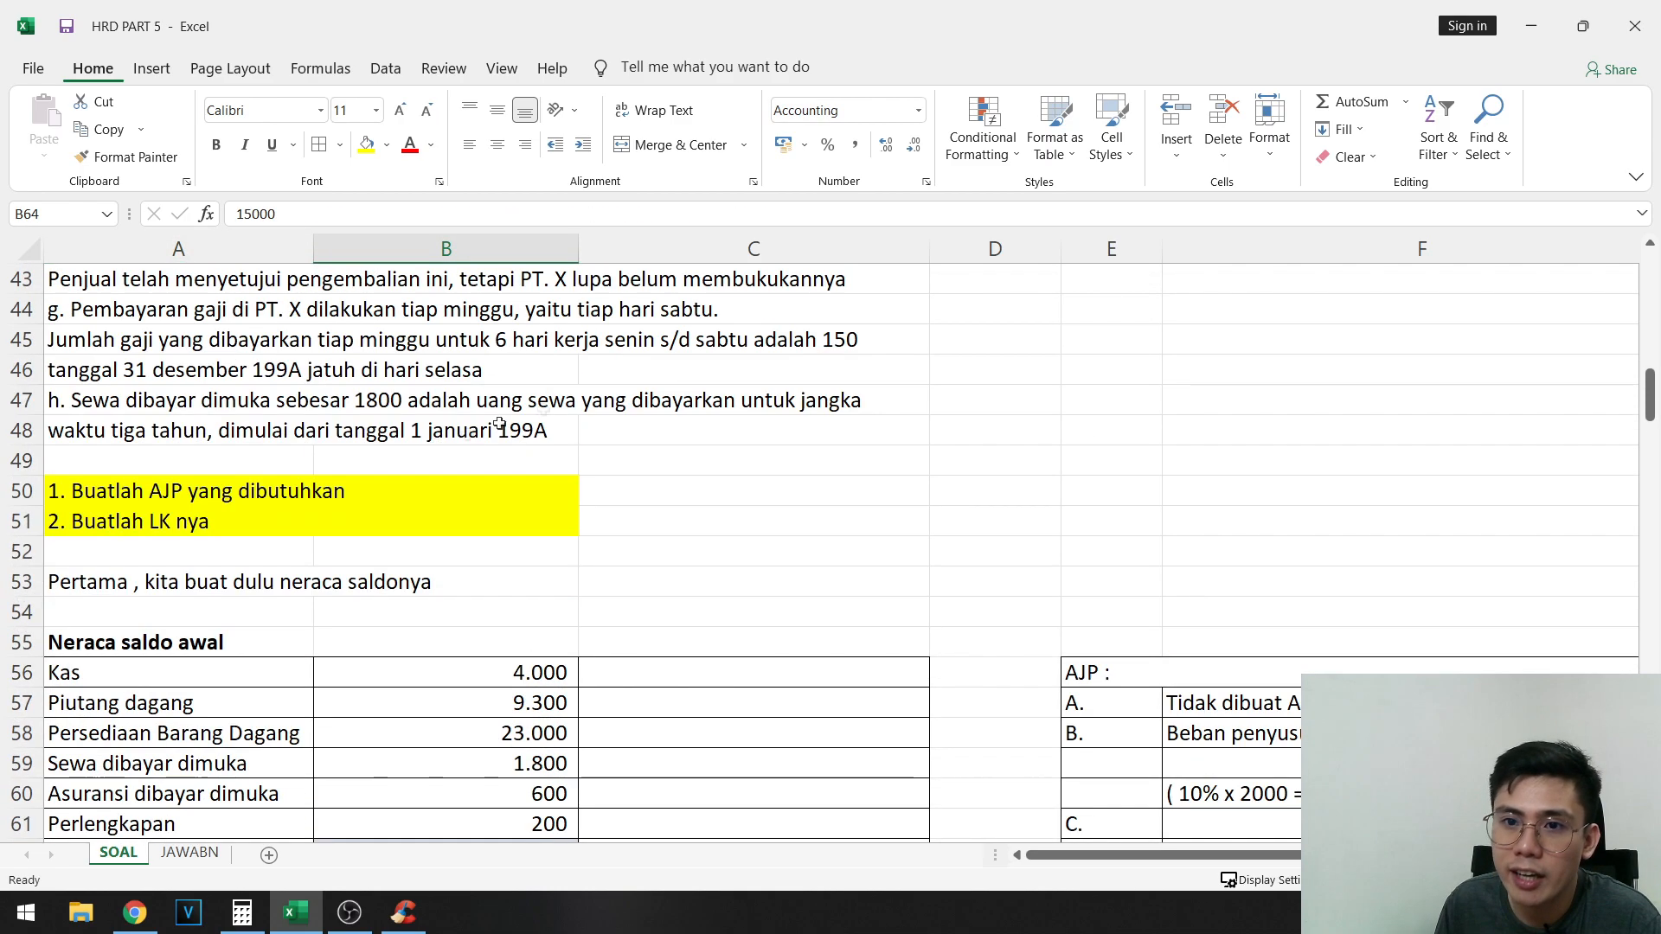
pyautogui.scroll(1, 757, 428)
pyautogui.click(205, 587)
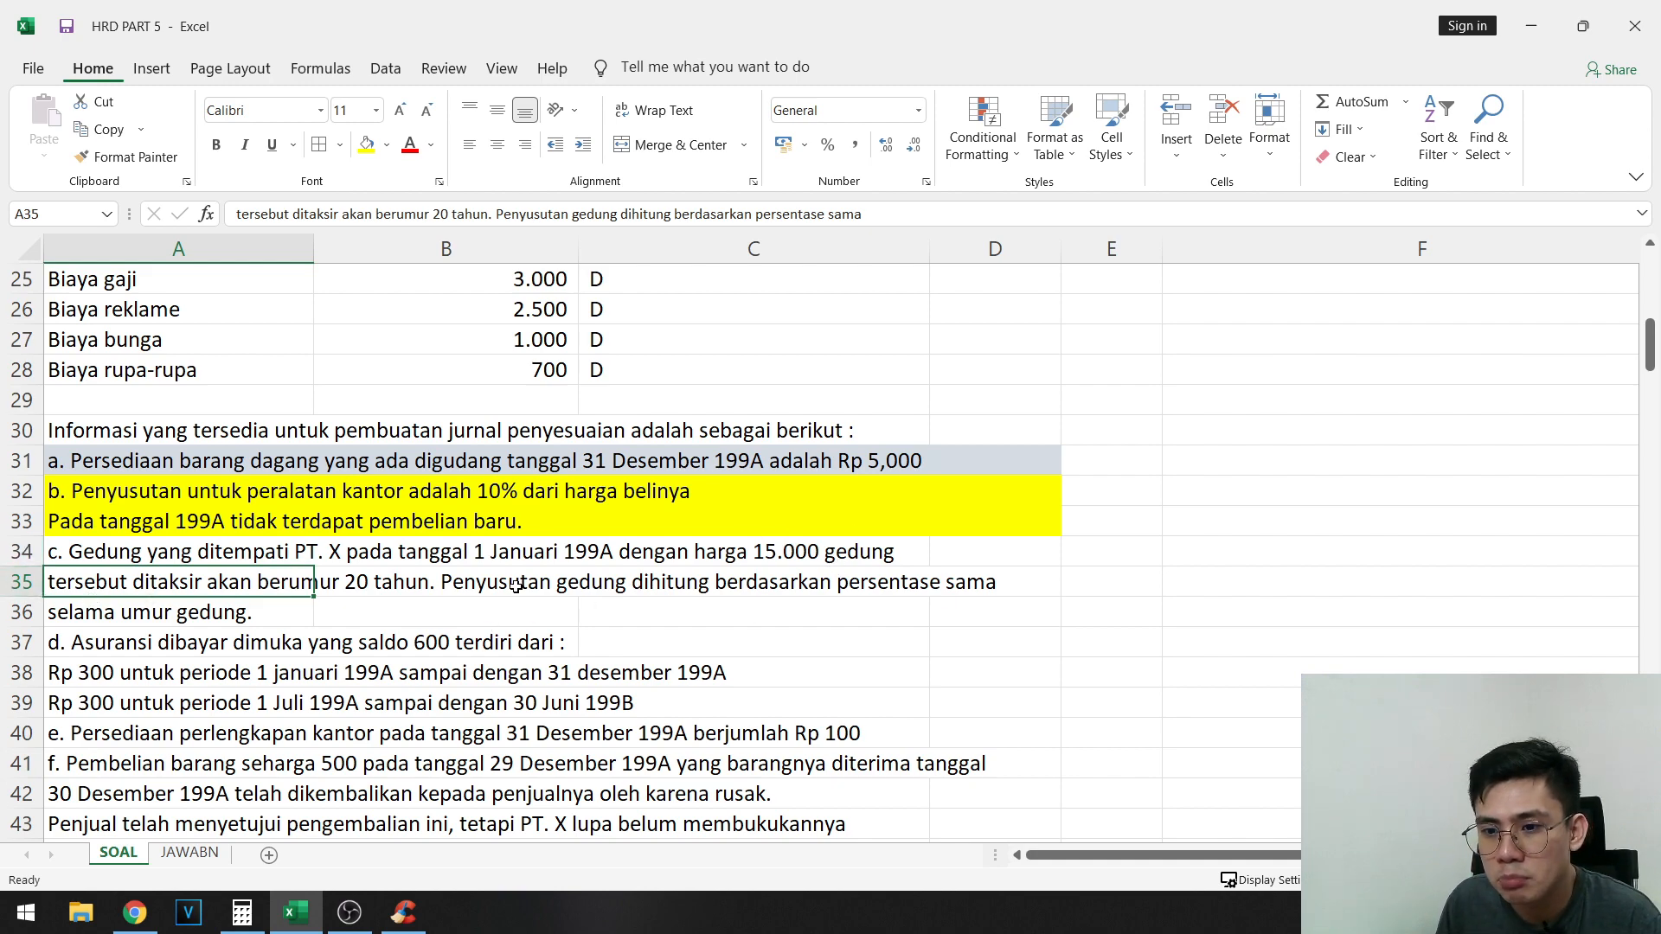
pyautogui.click(161, 609)
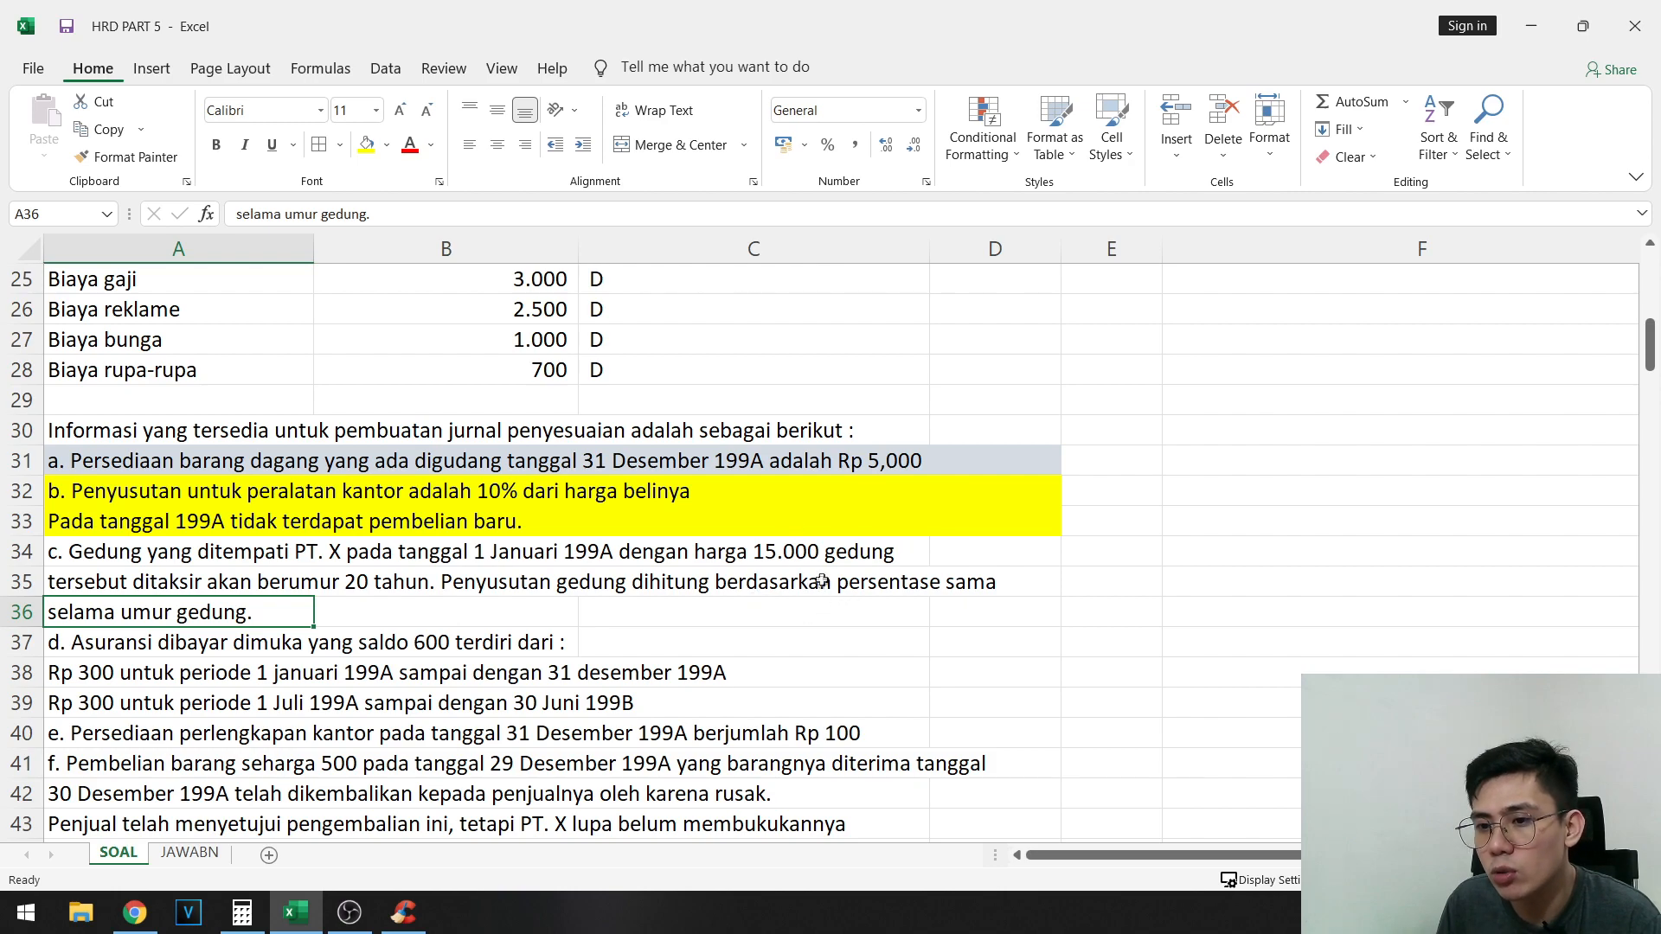
# - Compute 15000 divided by 20 in the Windows Calculator, and return to the Excel workbook
pyautogui.press('super+r')
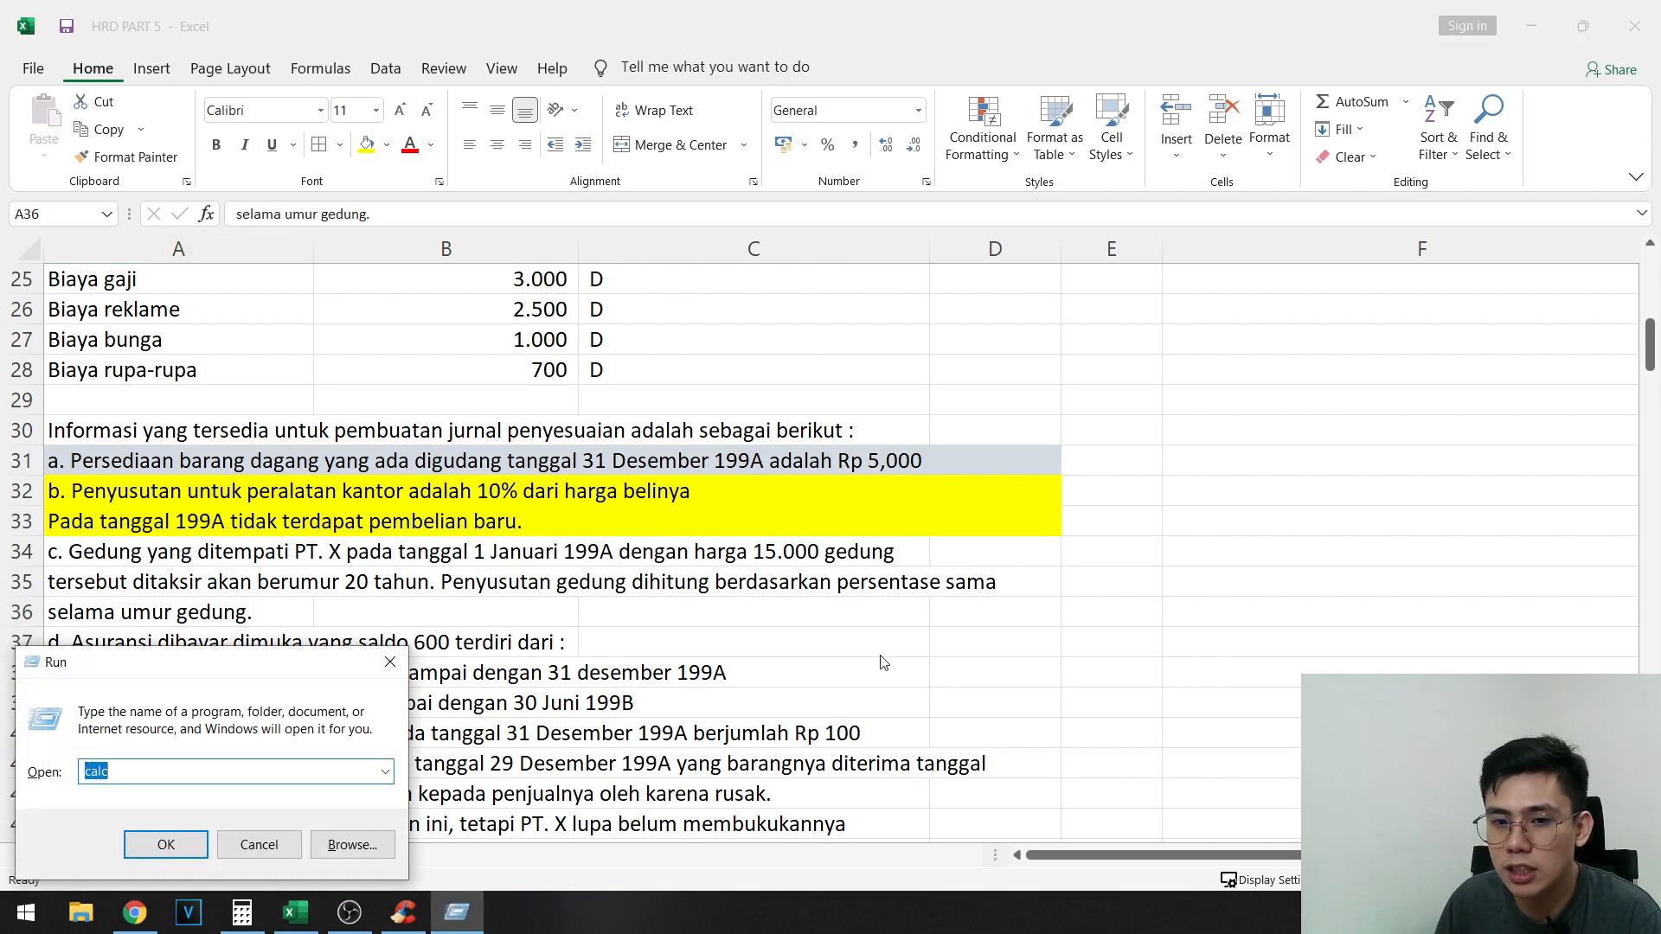
pyautogui.press('Return')
pyautogui.write('15000/')
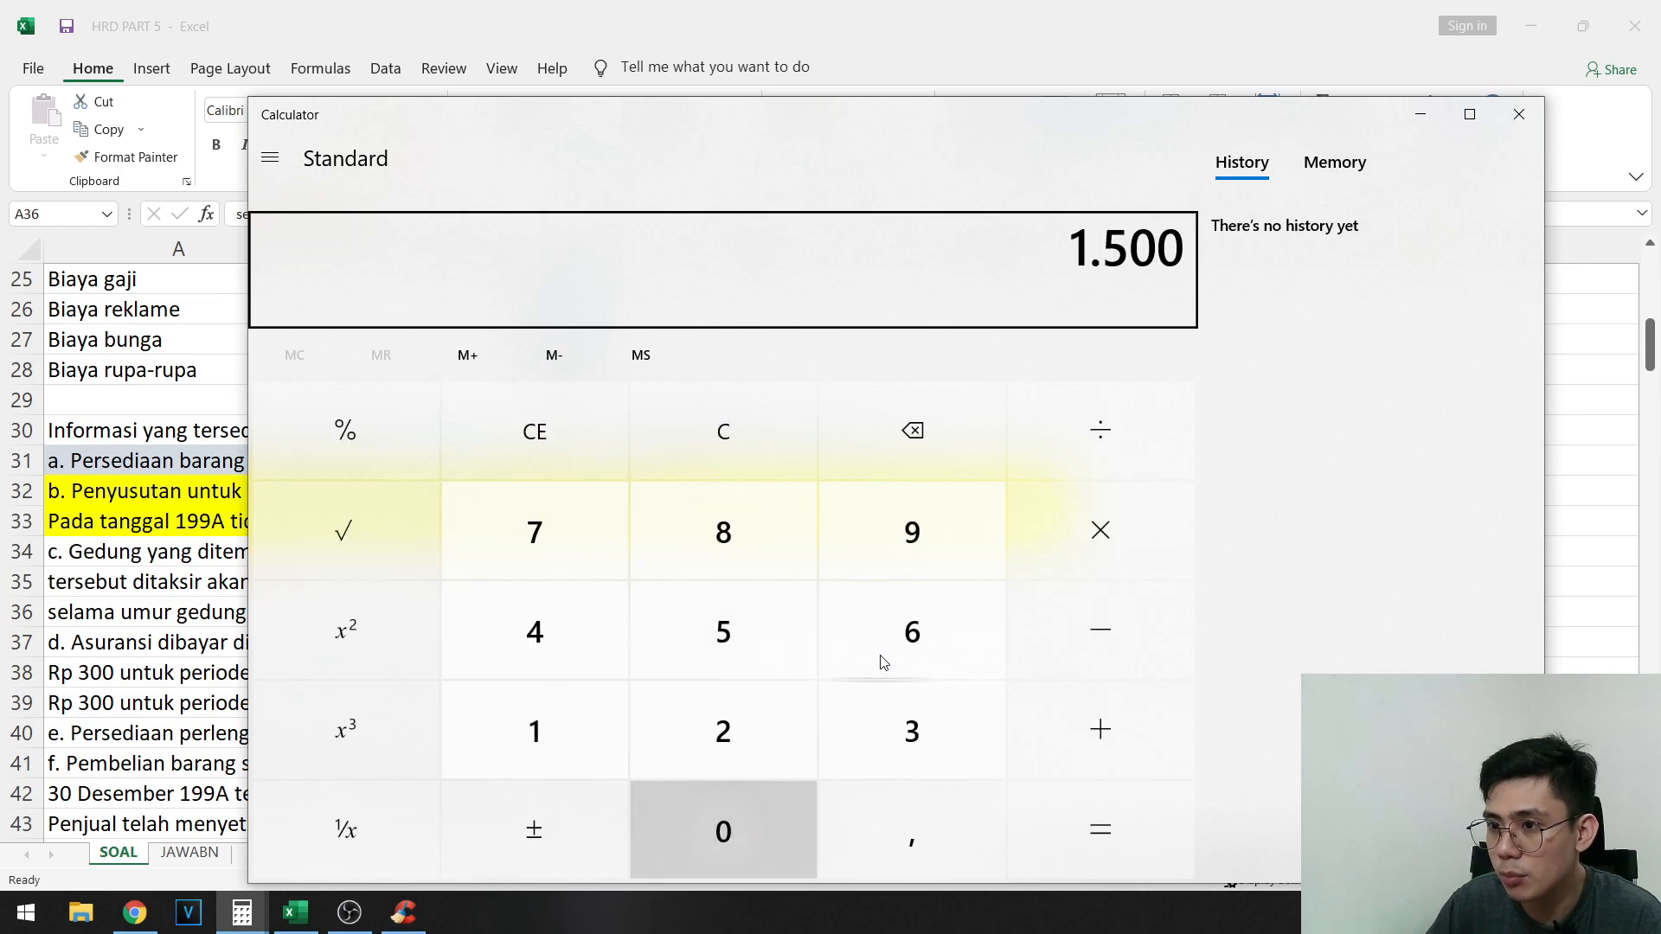
pyautogui.write('20')
pyautogui.press('Return')
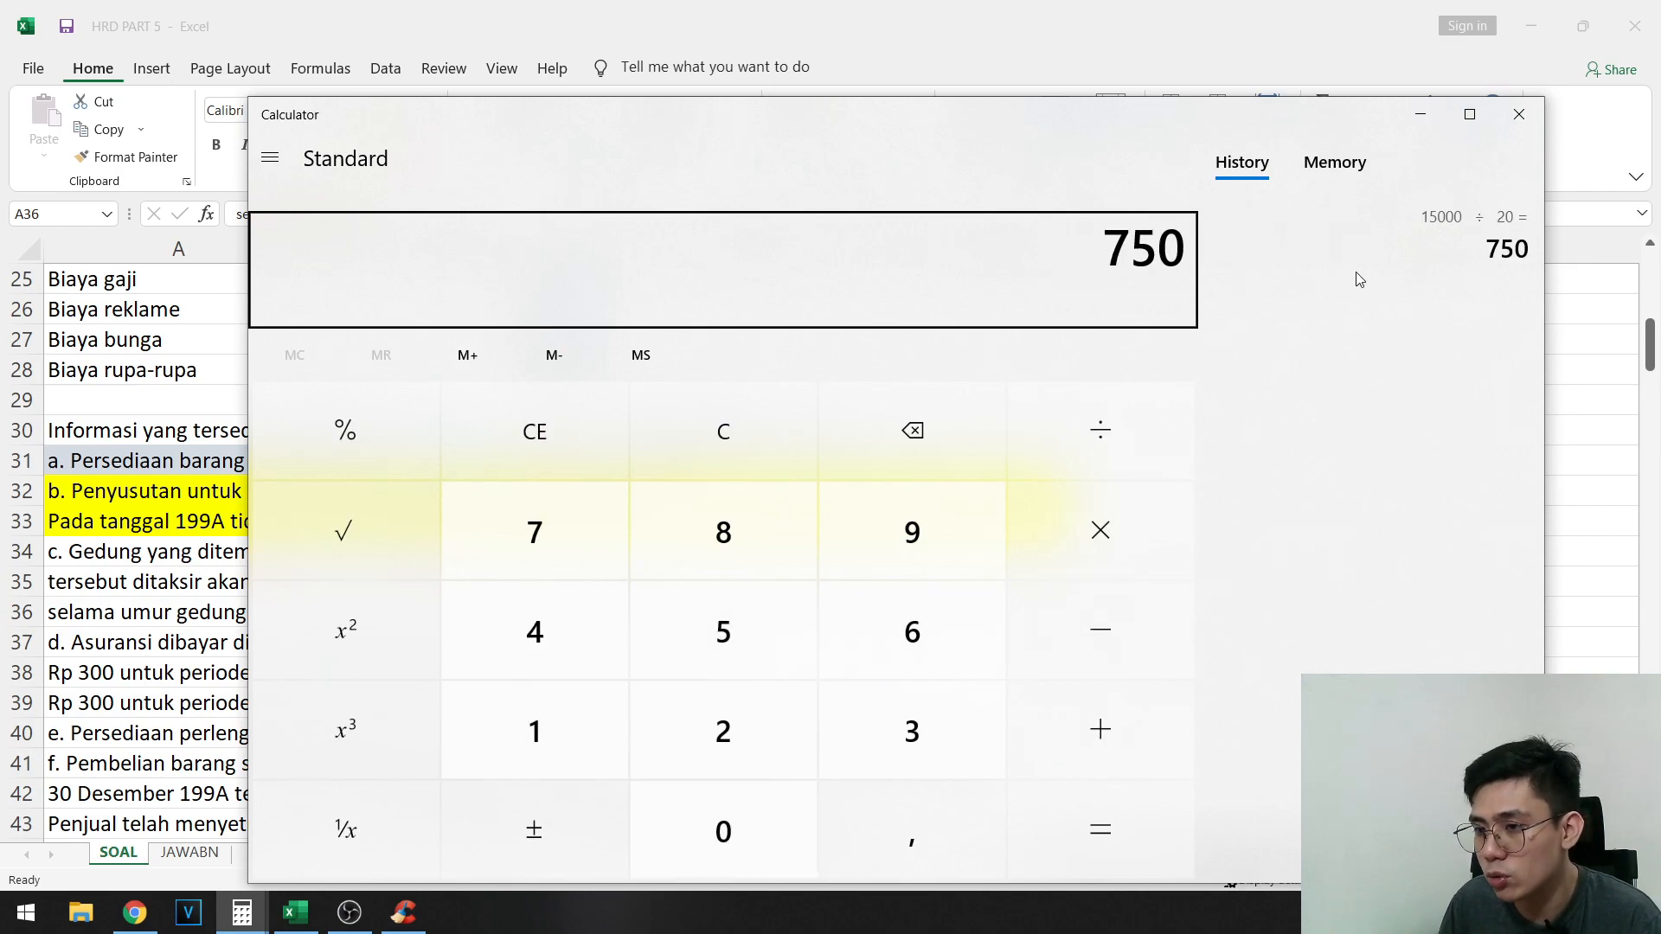
pyautogui.hotkey('alt', 'Tab')
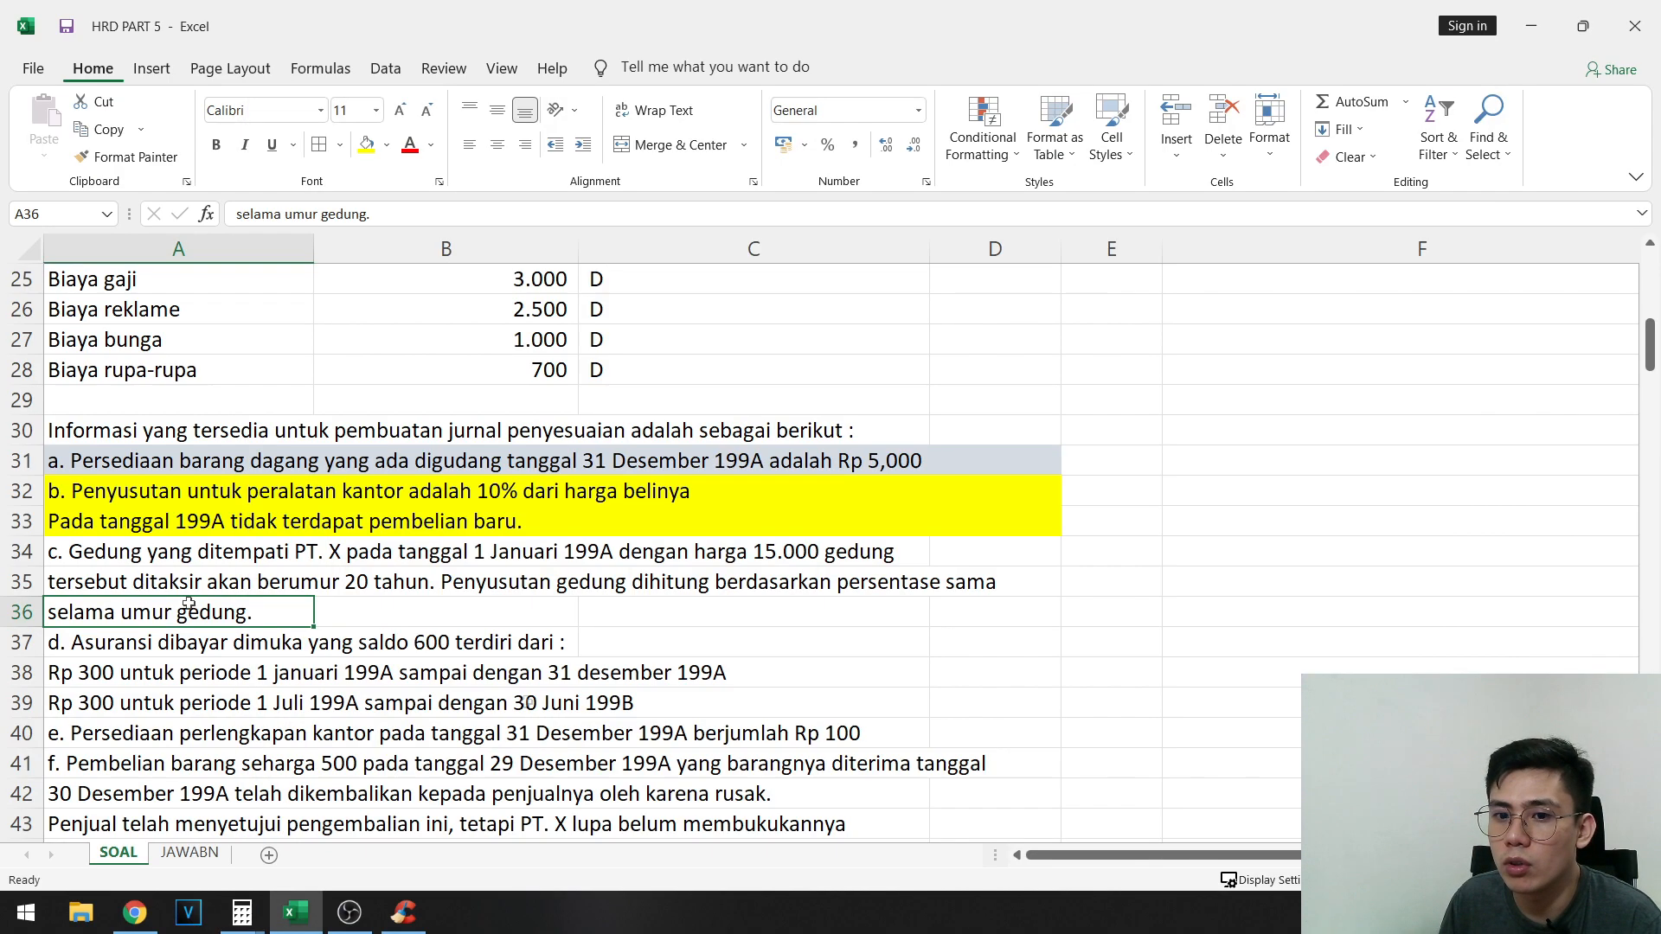
# - Examine adjustment B in the AJP table as the pattern for the building depreciation entry
pyautogui.scroll(-6, 830, 554)
pyautogui.scroll(-3, 1246, 631)
pyautogui.click(1233, 556)
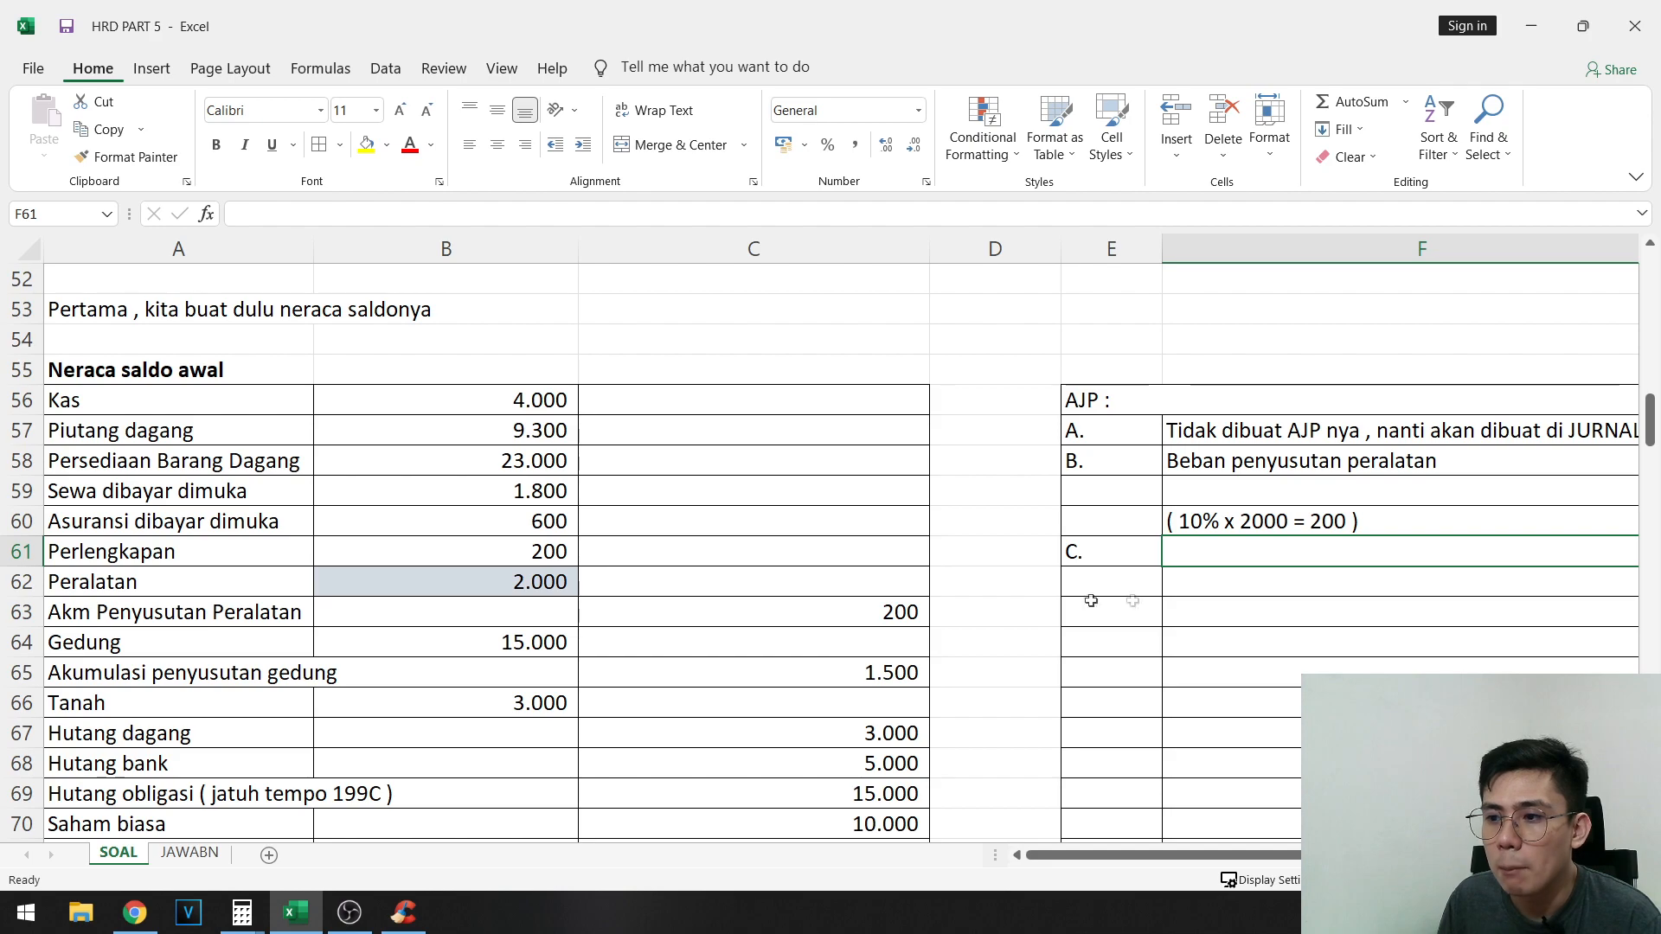
pyautogui.moveTo(1333, 522); pyautogui.dragTo(1458, 495)
pyautogui.moveTo(1483, 645); pyautogui.dragTo(1494, 674)
pyautogui.click(1419, 466)
pyautogui.hscroll(3, 1107, 505)
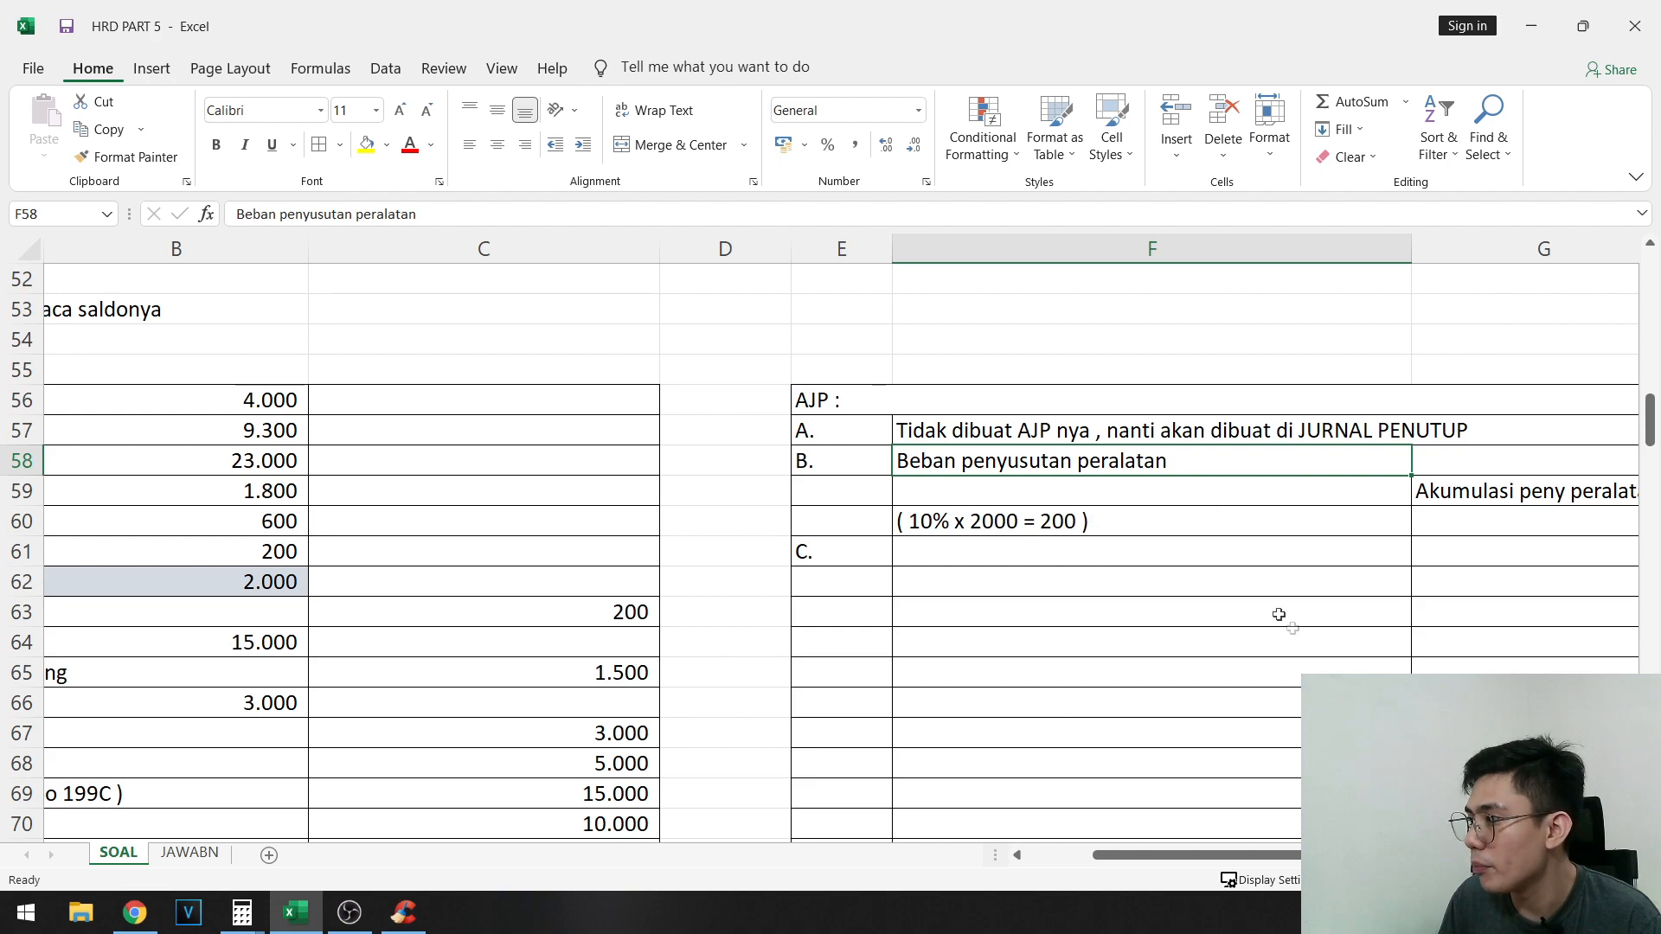
pyautogui.hscroll(-3, 1180, 599)
pyautogui.hscroll(5, 1181, 599)
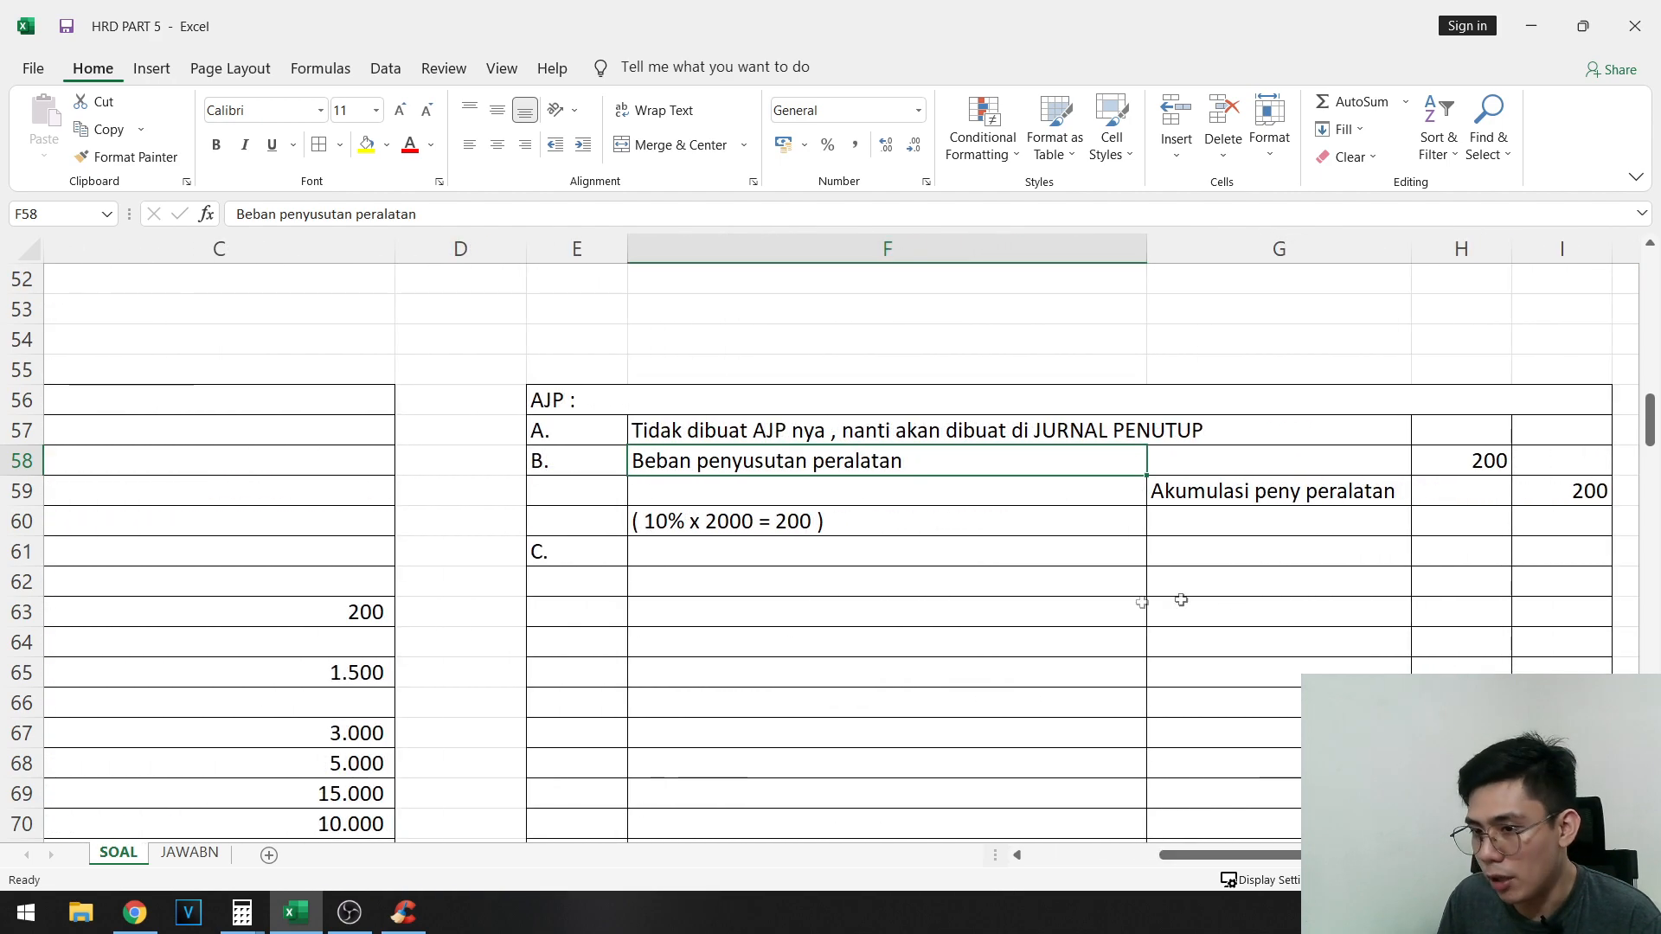
# - Enter the accounts for adjustment C: "Beban penyusutan Gedung" in F61 and "Akumulasi peny gedung" in G62
pyautogui.click(730, 556)
pyautogui.write('Beban penyusuta')
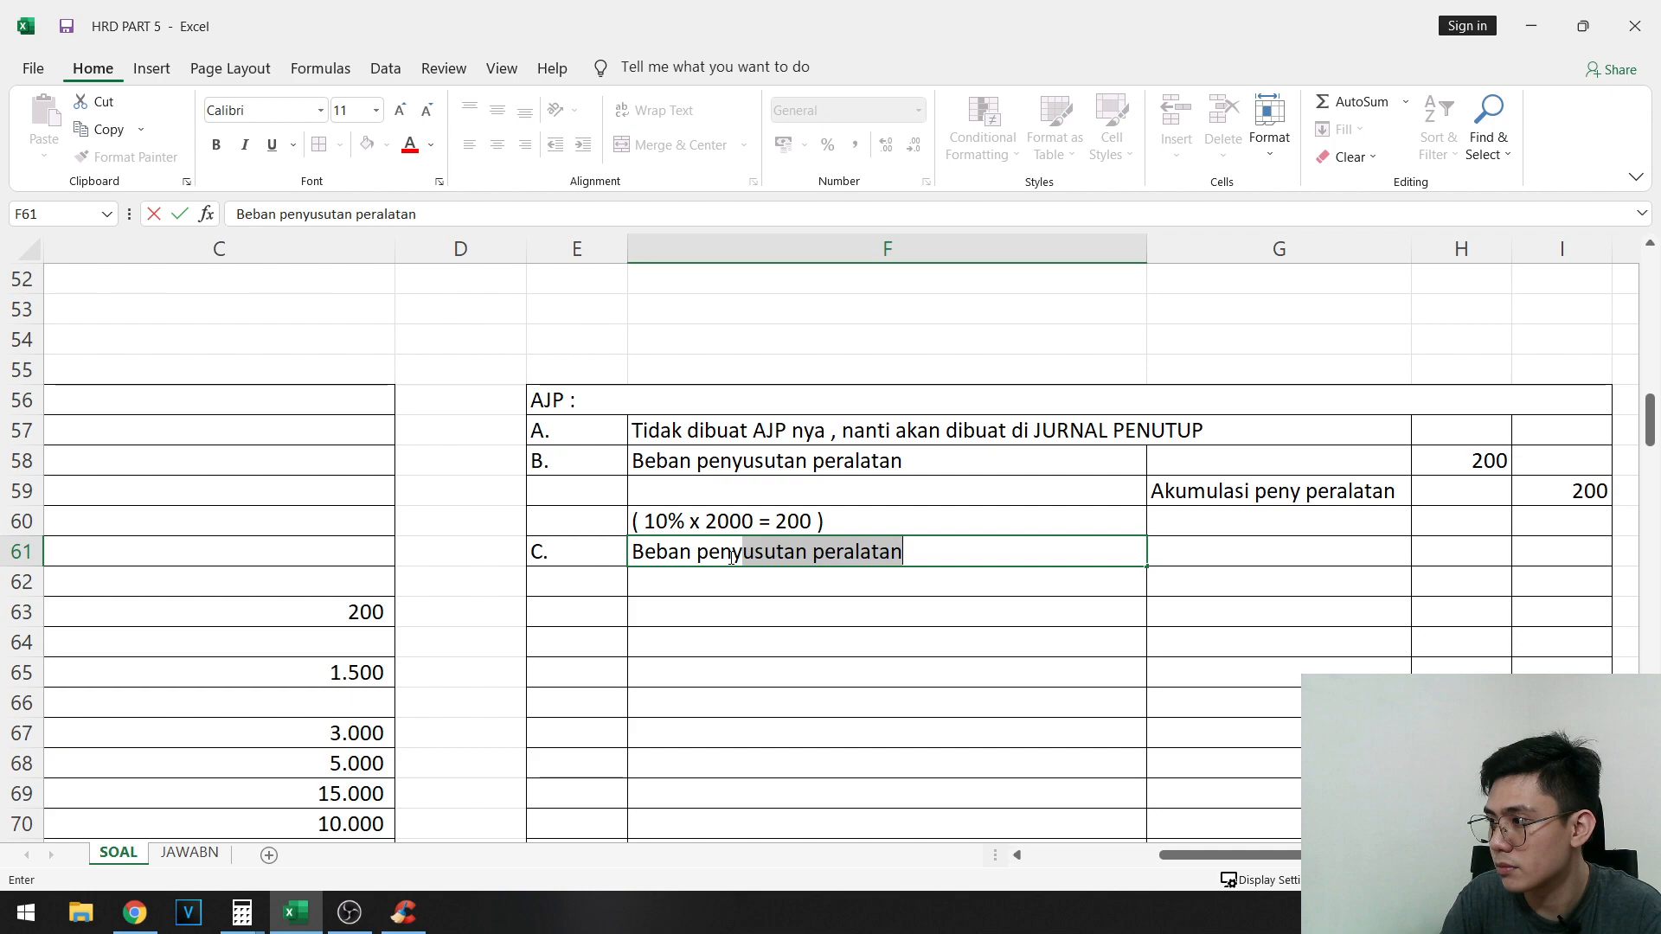
pyautogui.write('n Gedung')
pyautogui.press('Return')
pyautogui.press('Right')
pyautogui.press('Right')
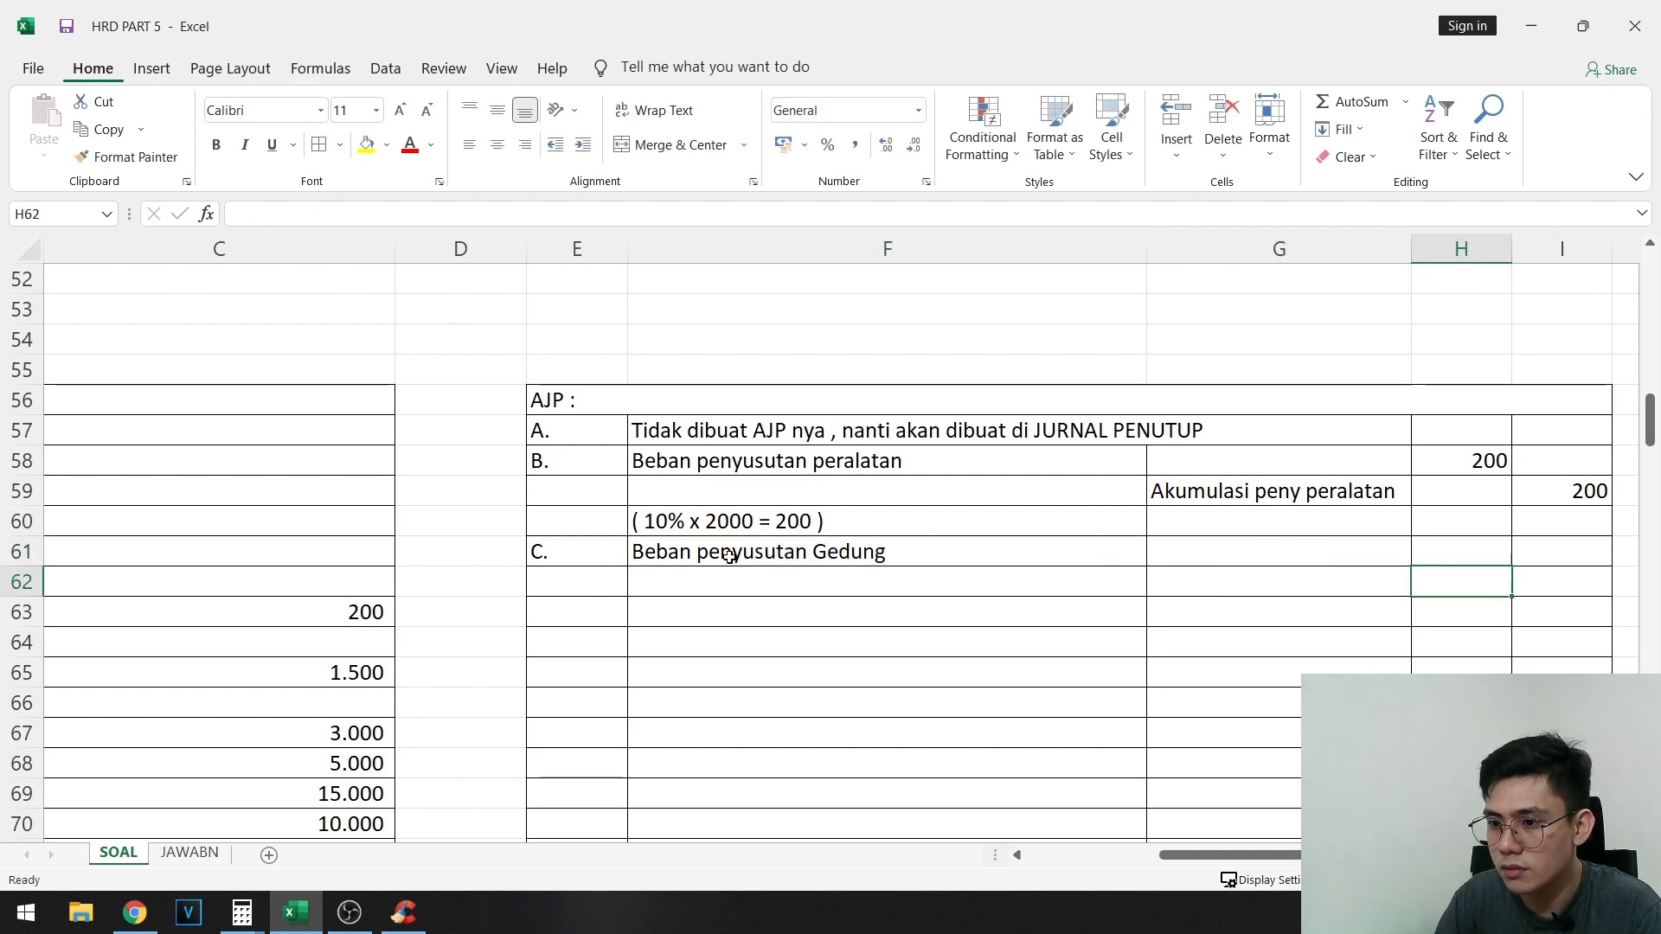
pyautogui.press('Left')
pyautogui.write('Akumulasi peny ')
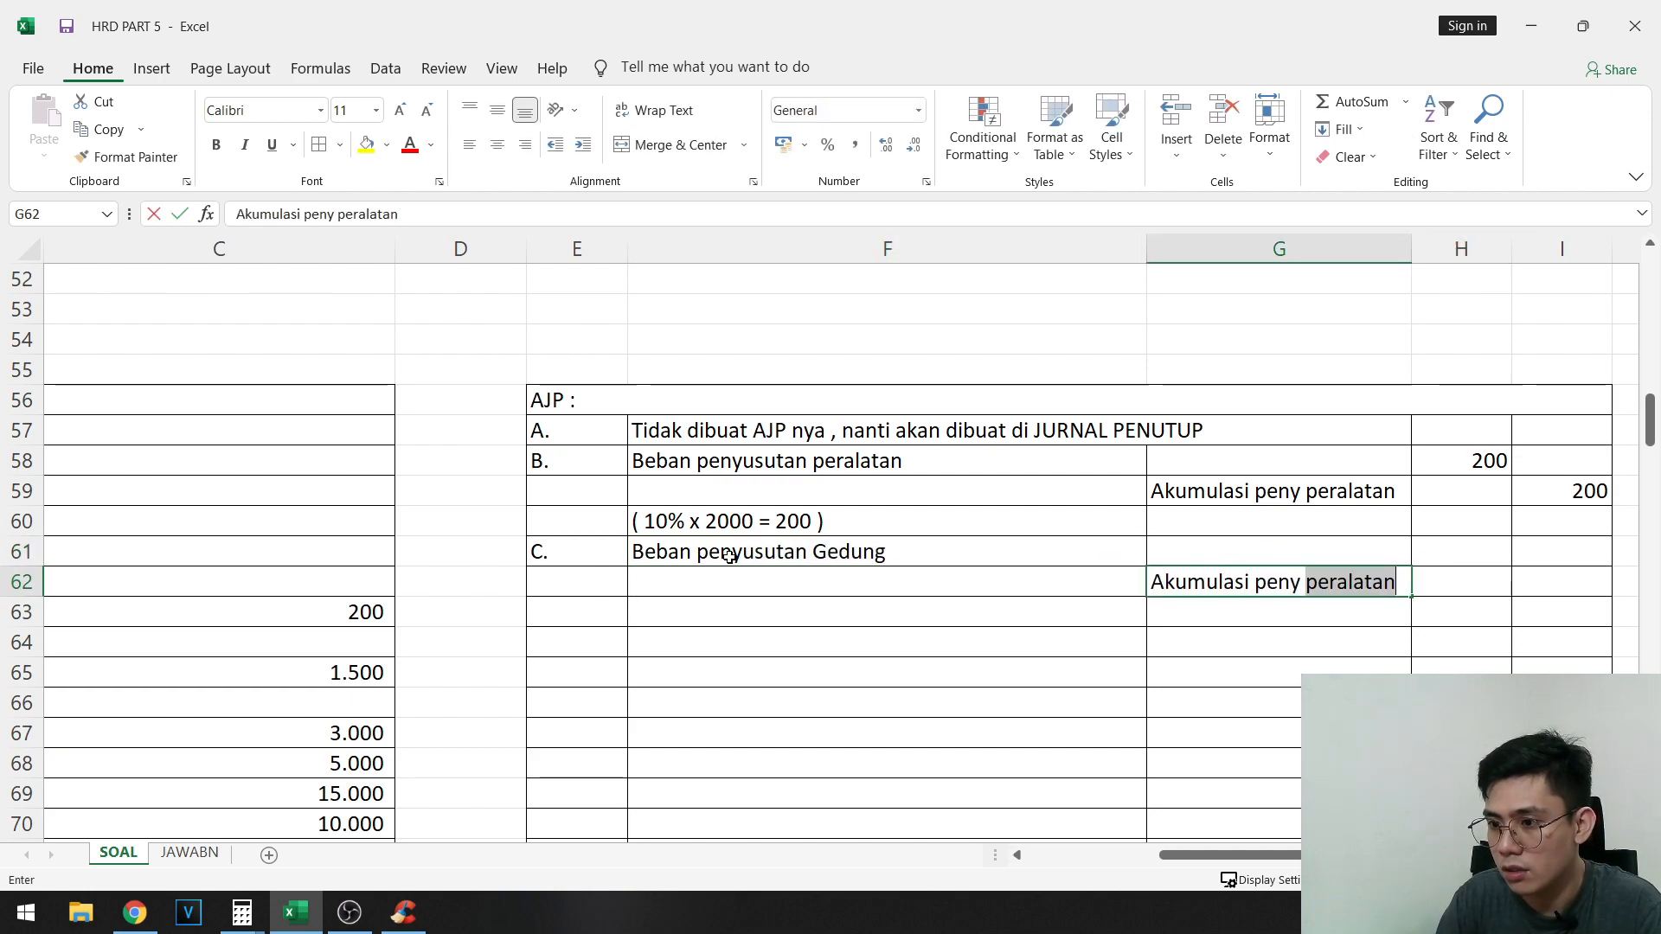
pyautogui.write('gedung')
pyautogui.press('Left')
# - Enter the calculation note "( 15000 / 20 tahun = 750/tahun )" in F63
pyautogui.press('Down')
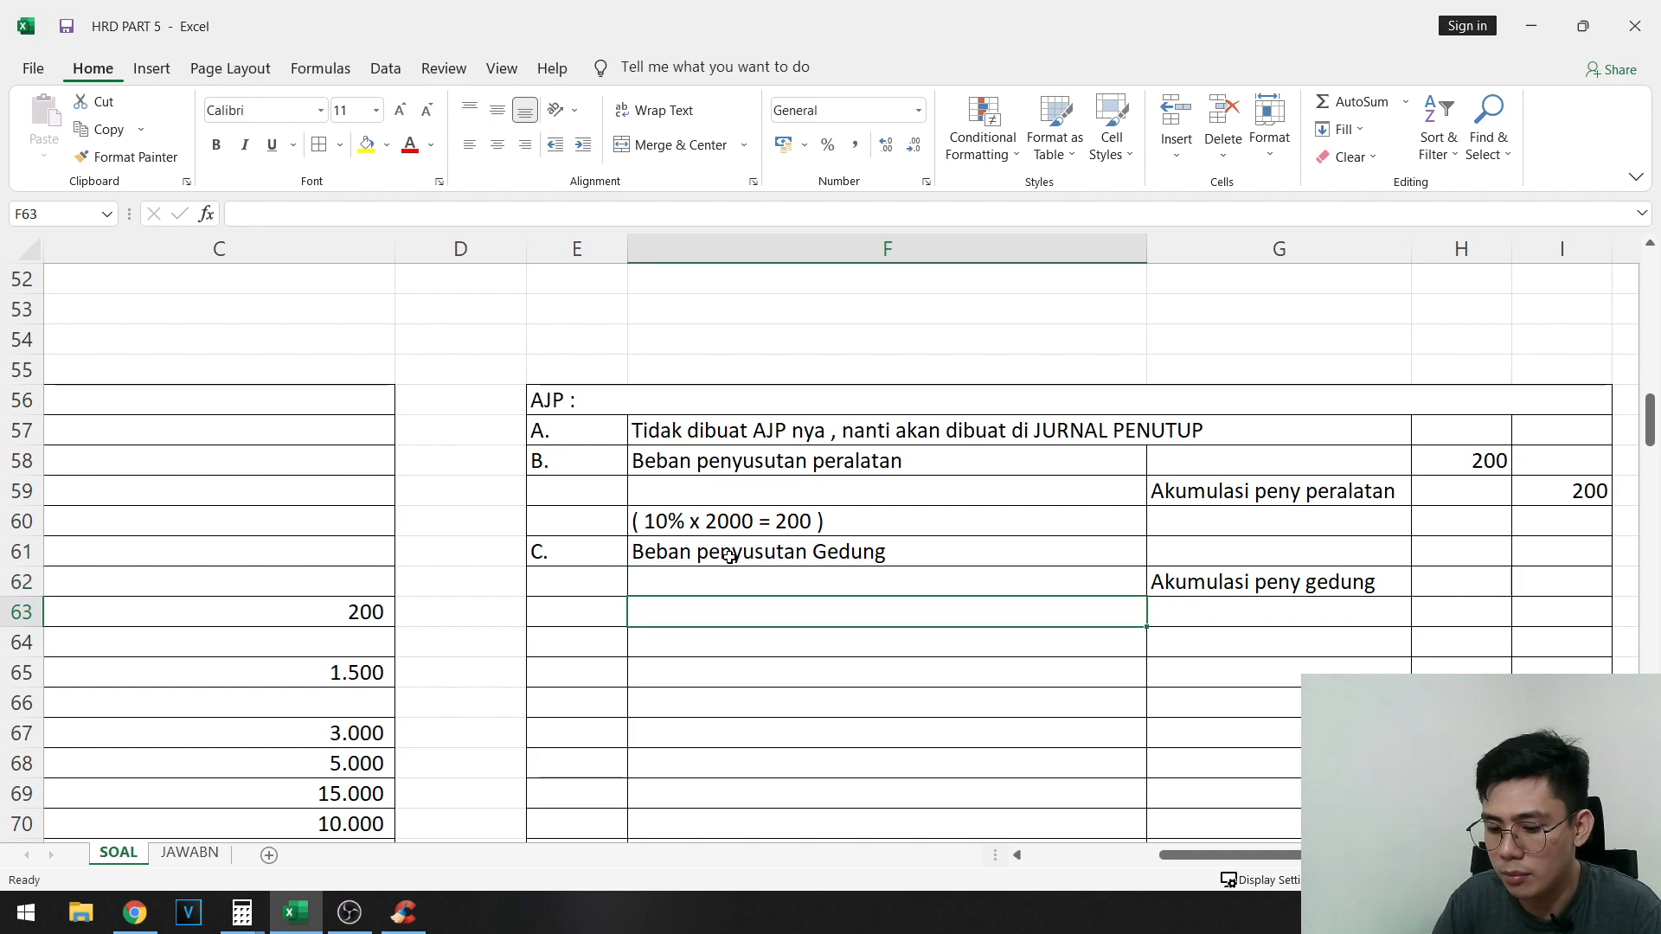
pyautogui.write('( 15000')
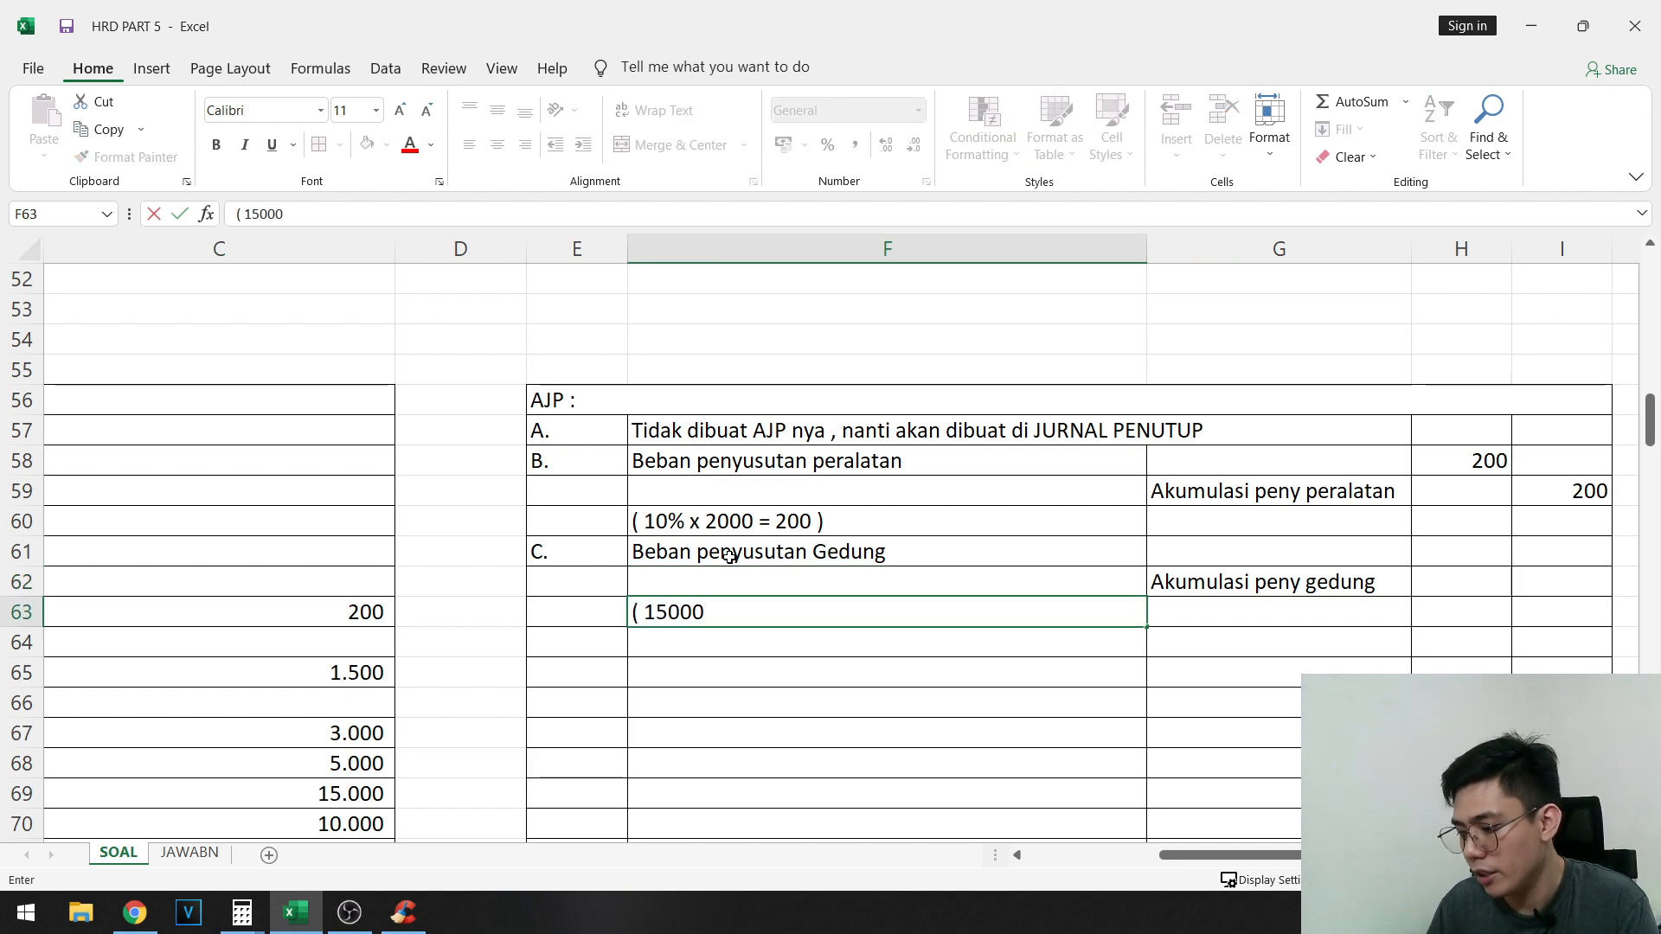
pyautogui.write(' /20 ')
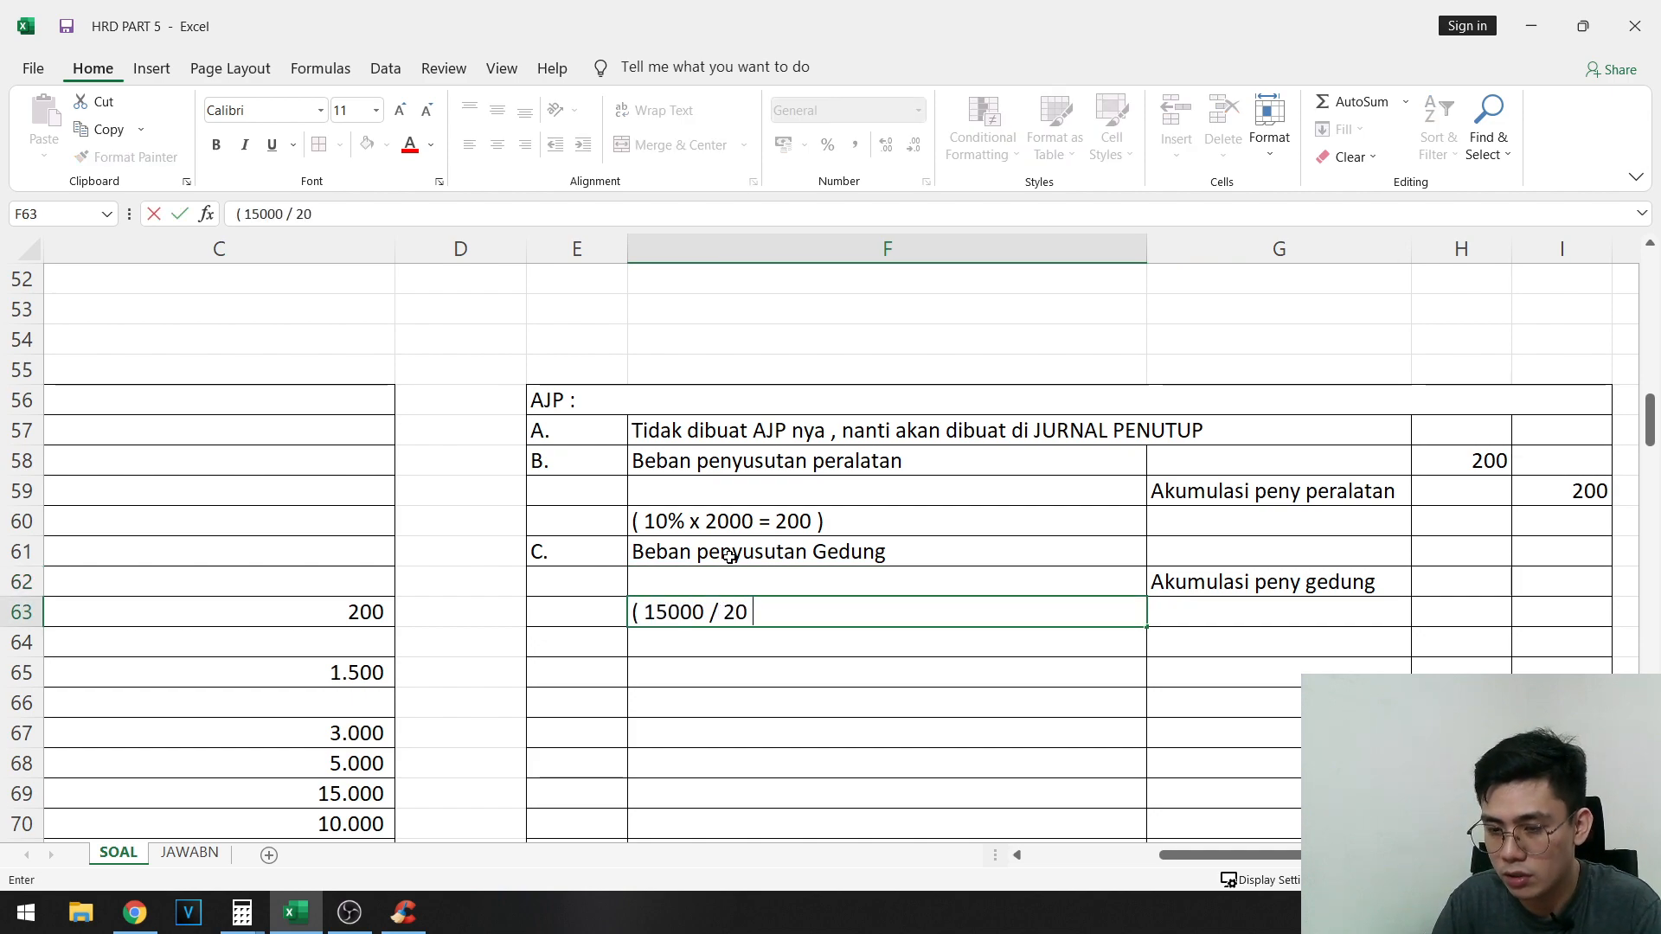
pyautogui.write('tahun = 750')
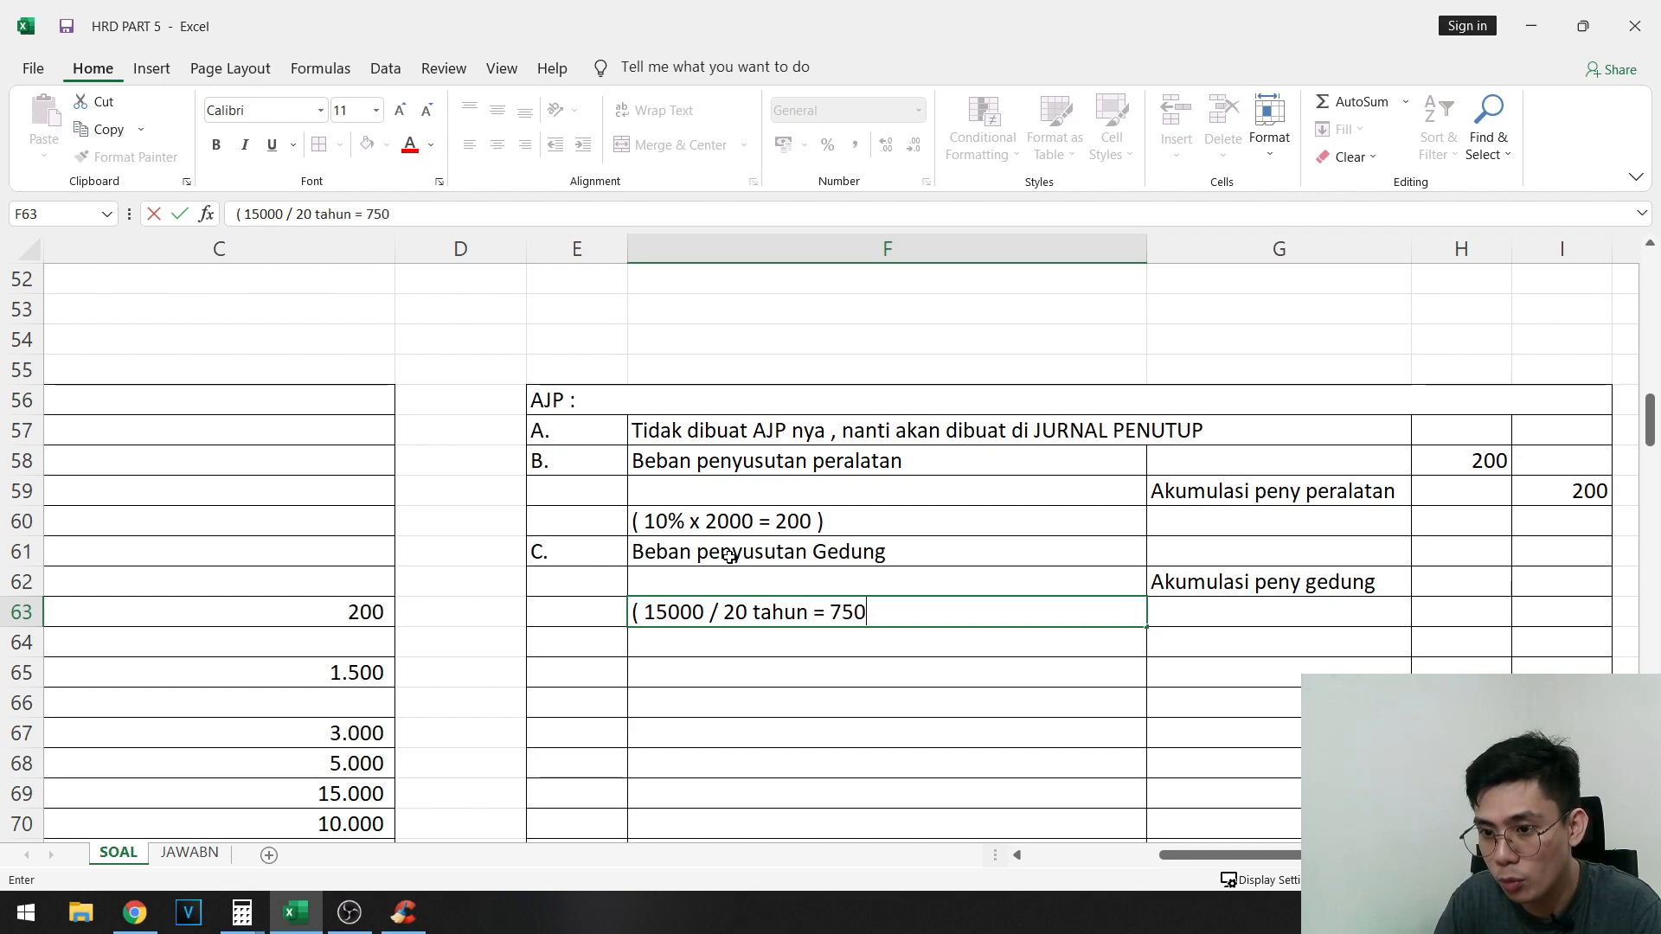
pyautogui.write('-/tahu')
pyautogui.press('Up')
pyautogui.press('Up')
# - Record adjustment C's amounts: debit 750 in H61 and credit 750 in I62
pyautogui.press('Right')
pyautogui.press('Right')
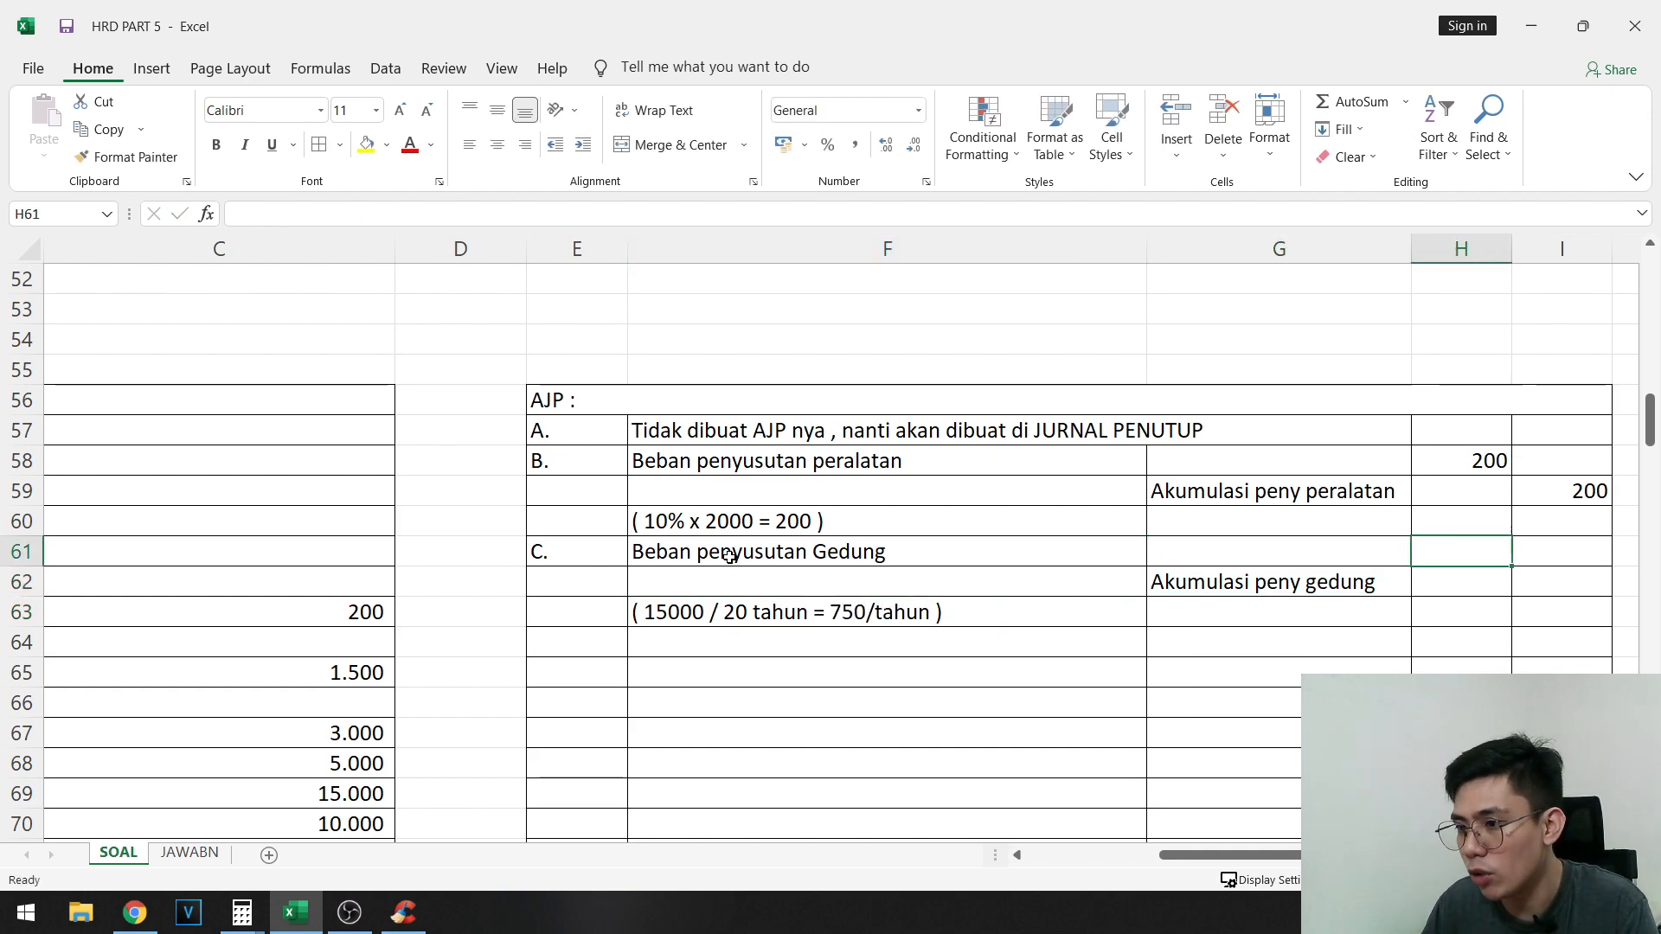
pyautogui.write('750')
pyautogui.press('Return')
pyautogui.press('Right')
pyautogui.write('750')
pyautogui.press('Return')
# - Label the fourth adjusting entry "D." in E64
pyautogui.press('Left')
pyautogui.press('Left')
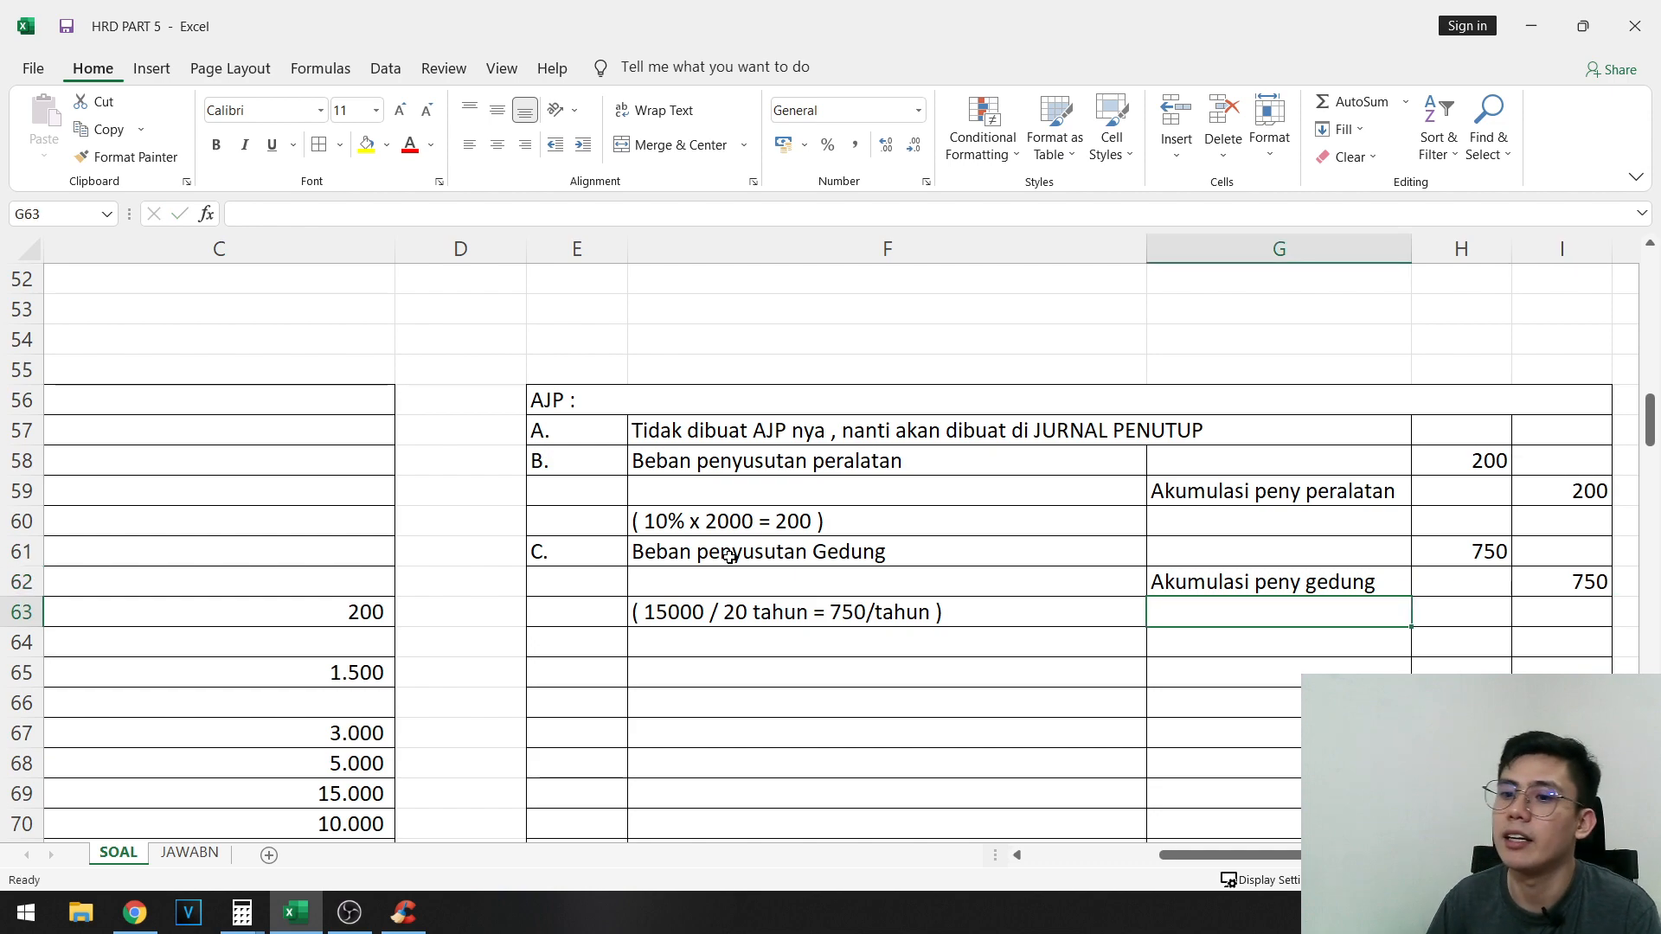
pyautogui.press('Left')
pyautogui.press('Left')
pyautogui.press('Down')
pyautogui.write('D.')
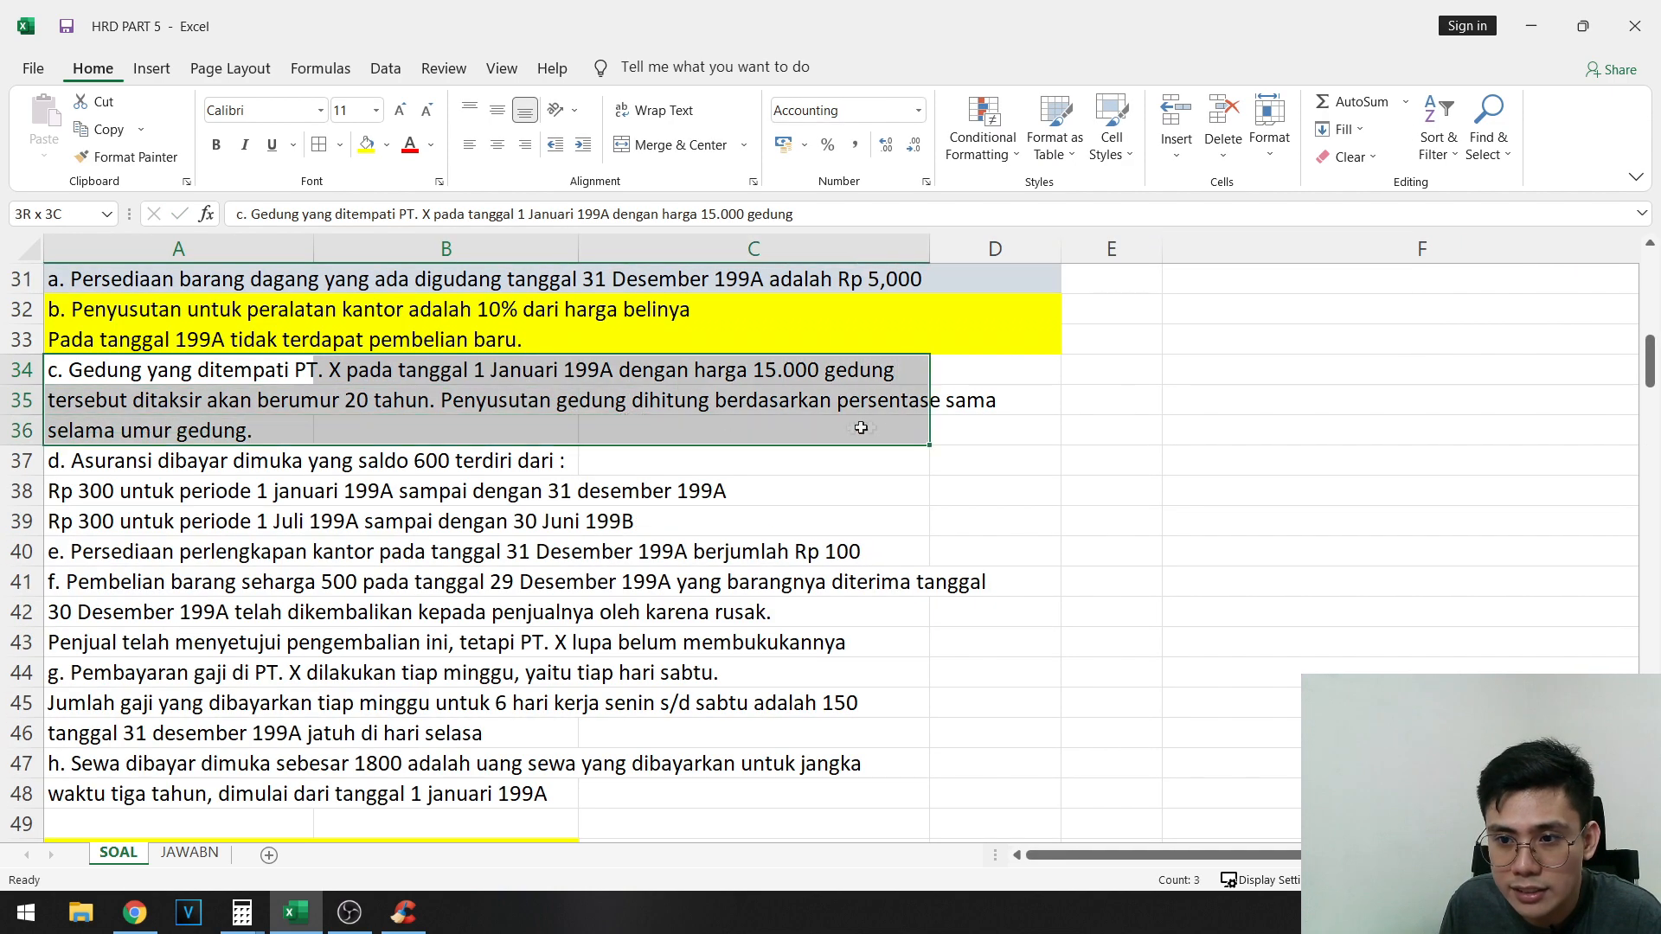
# - Fill the text of adjustment item c in A34:D36 with yellow
pyautogui.moveTo(860, 423); pyautogui.dragTo(972, 426)
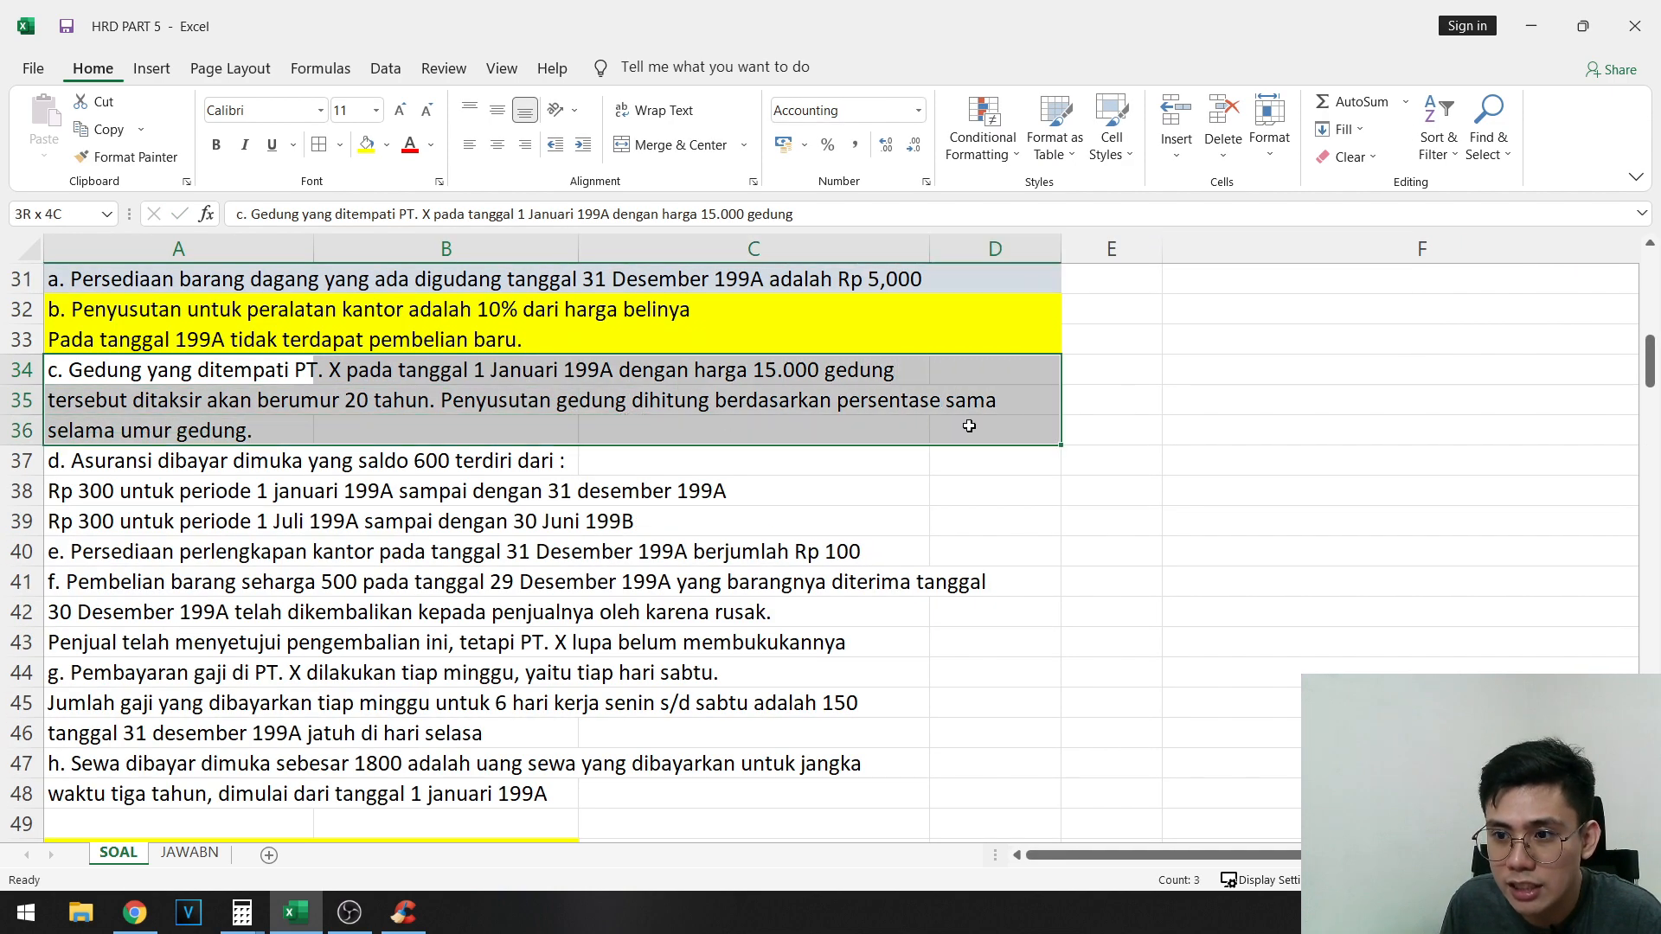
pyautogui.click(364, 145)
pyautogui.click(98, 466)
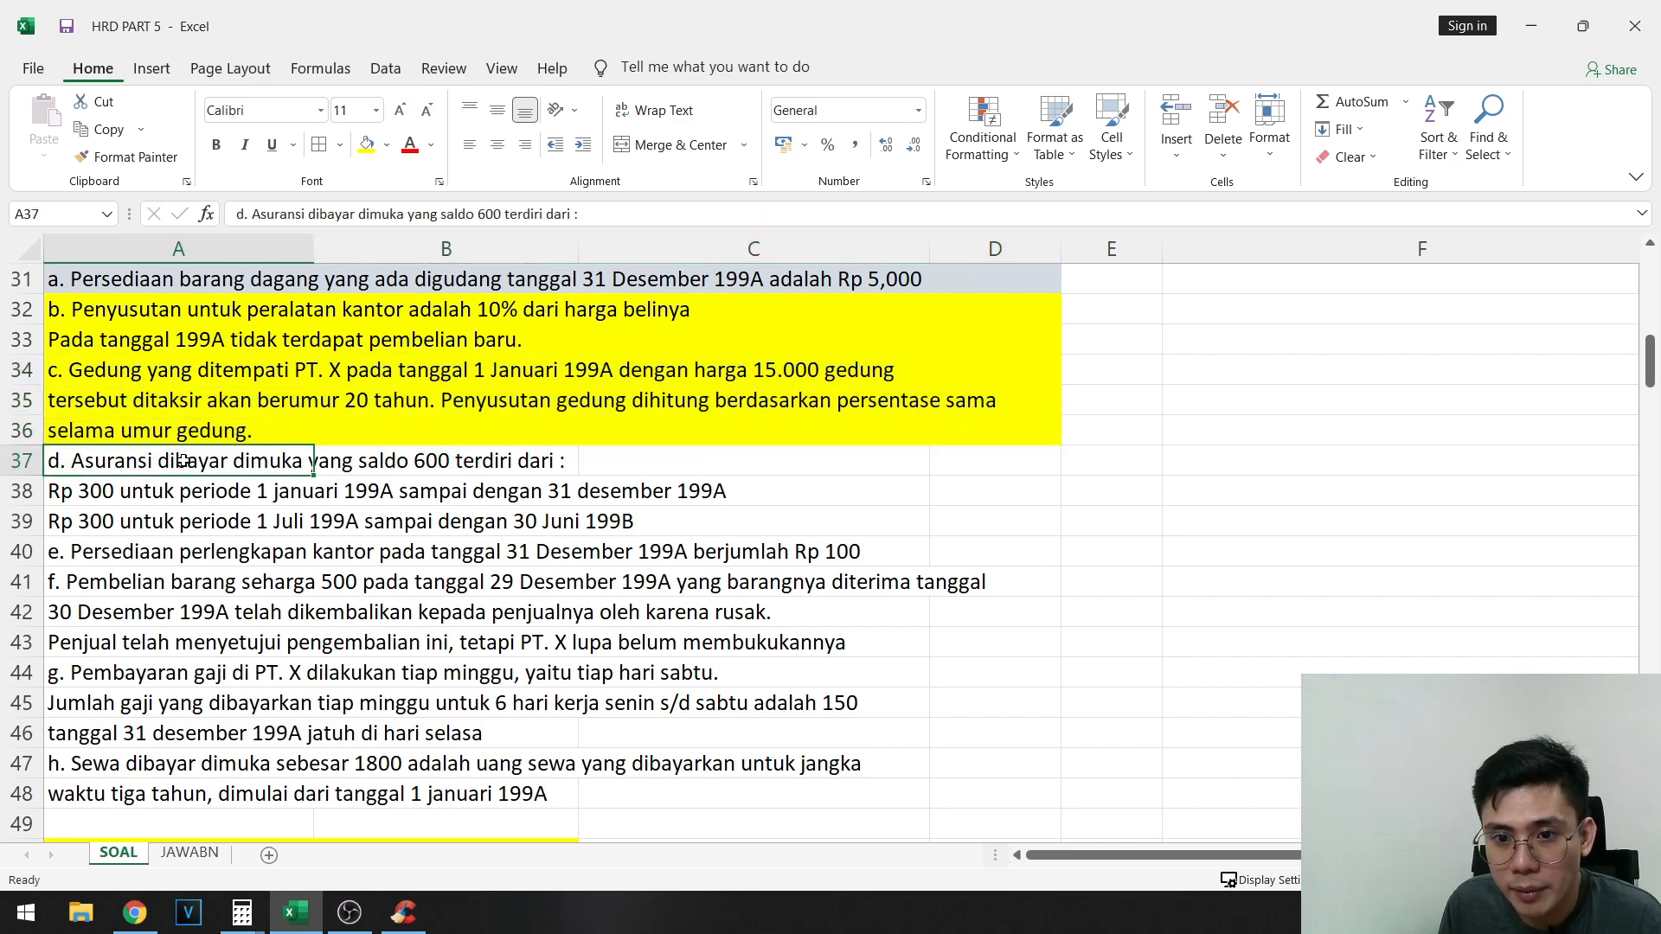
# - Read item d's first line and shade the Asuransi dibayar dimuka balance in B60 light blue
pyautogui.moveTo(183, 460); pyautogui.dragTo(615, 464)
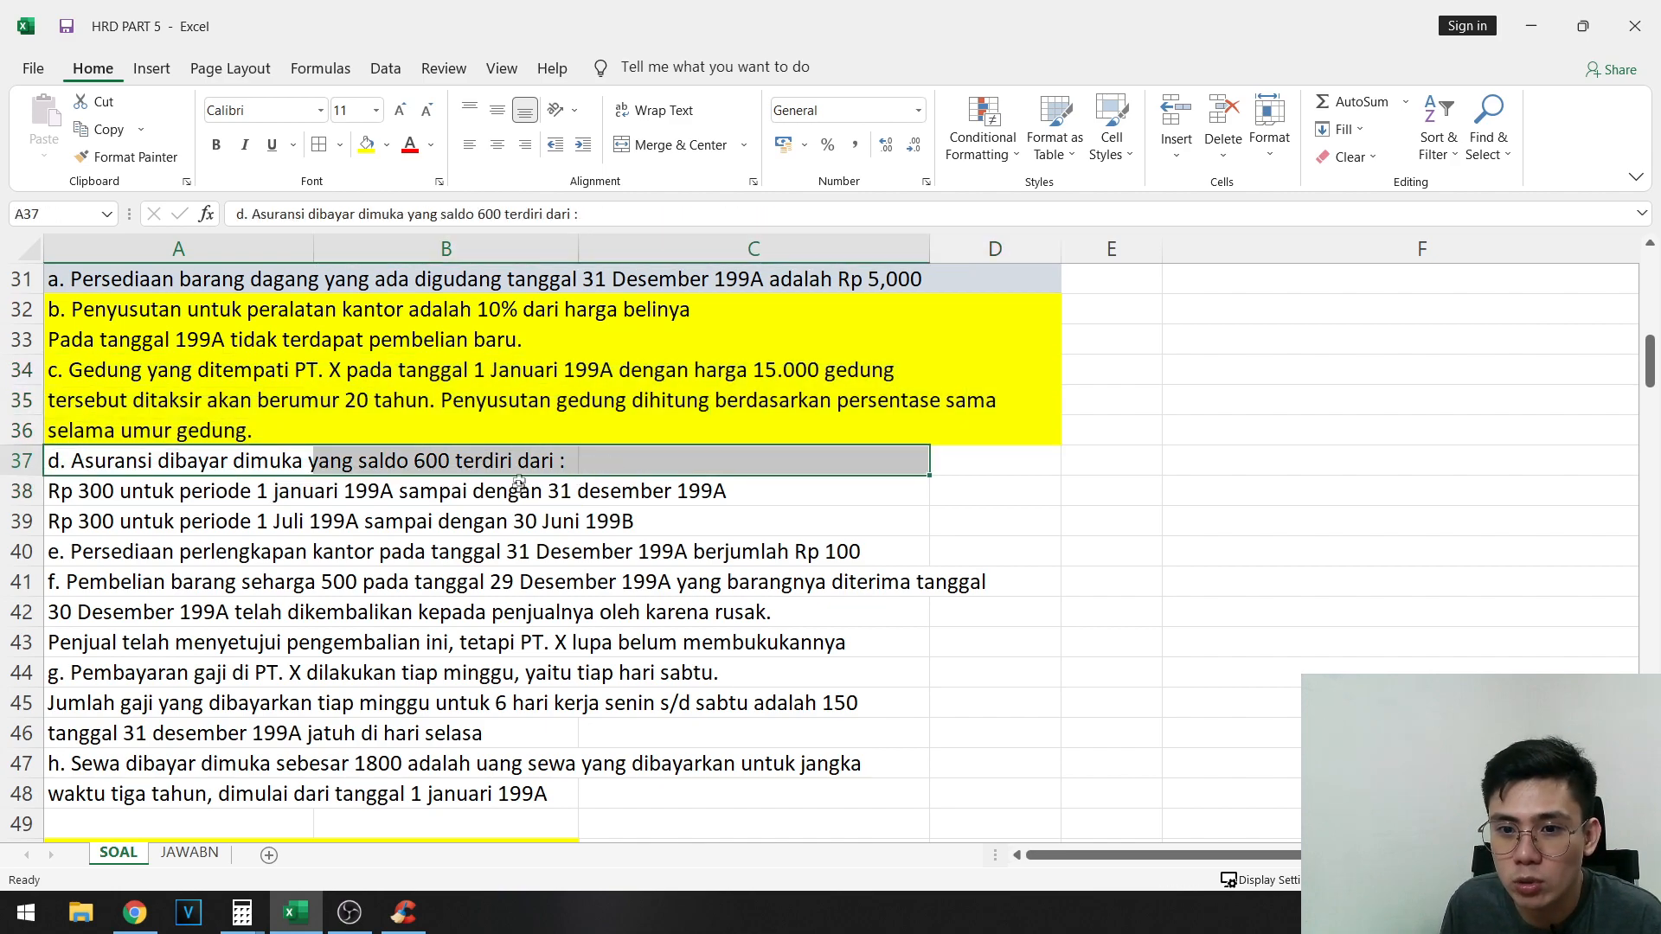
pyautogui.scroll(-6, 519, 481)
pyautogui.click(482, 610)
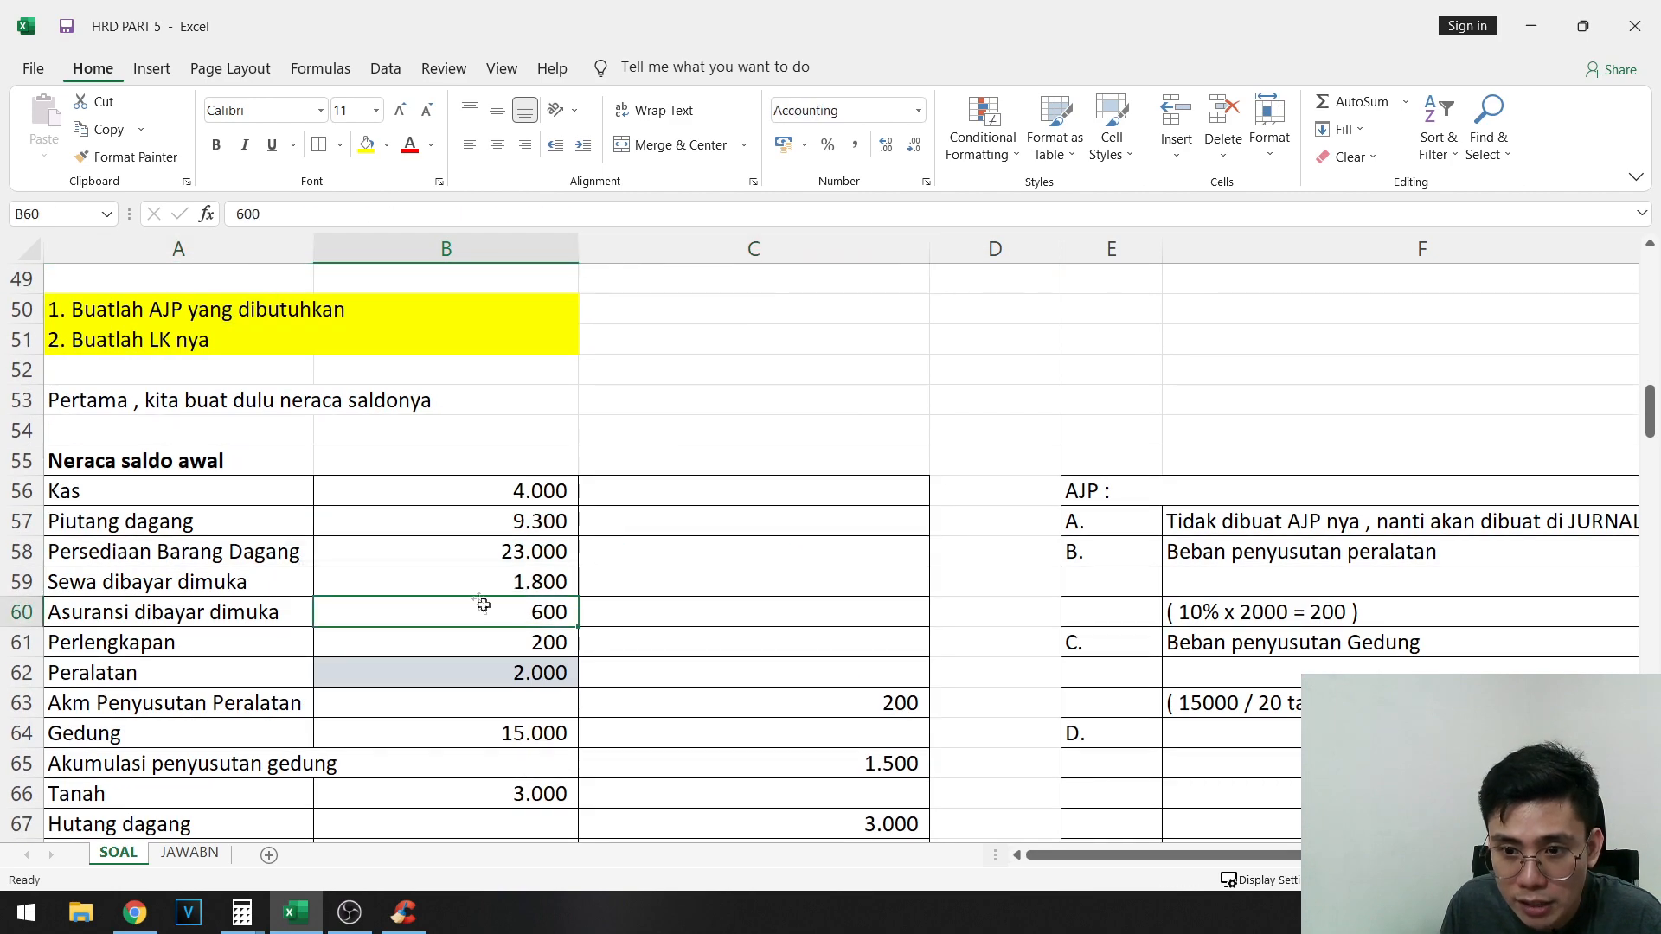
pyautogui.click(387, 145)
pyautogui.click(435, 210)
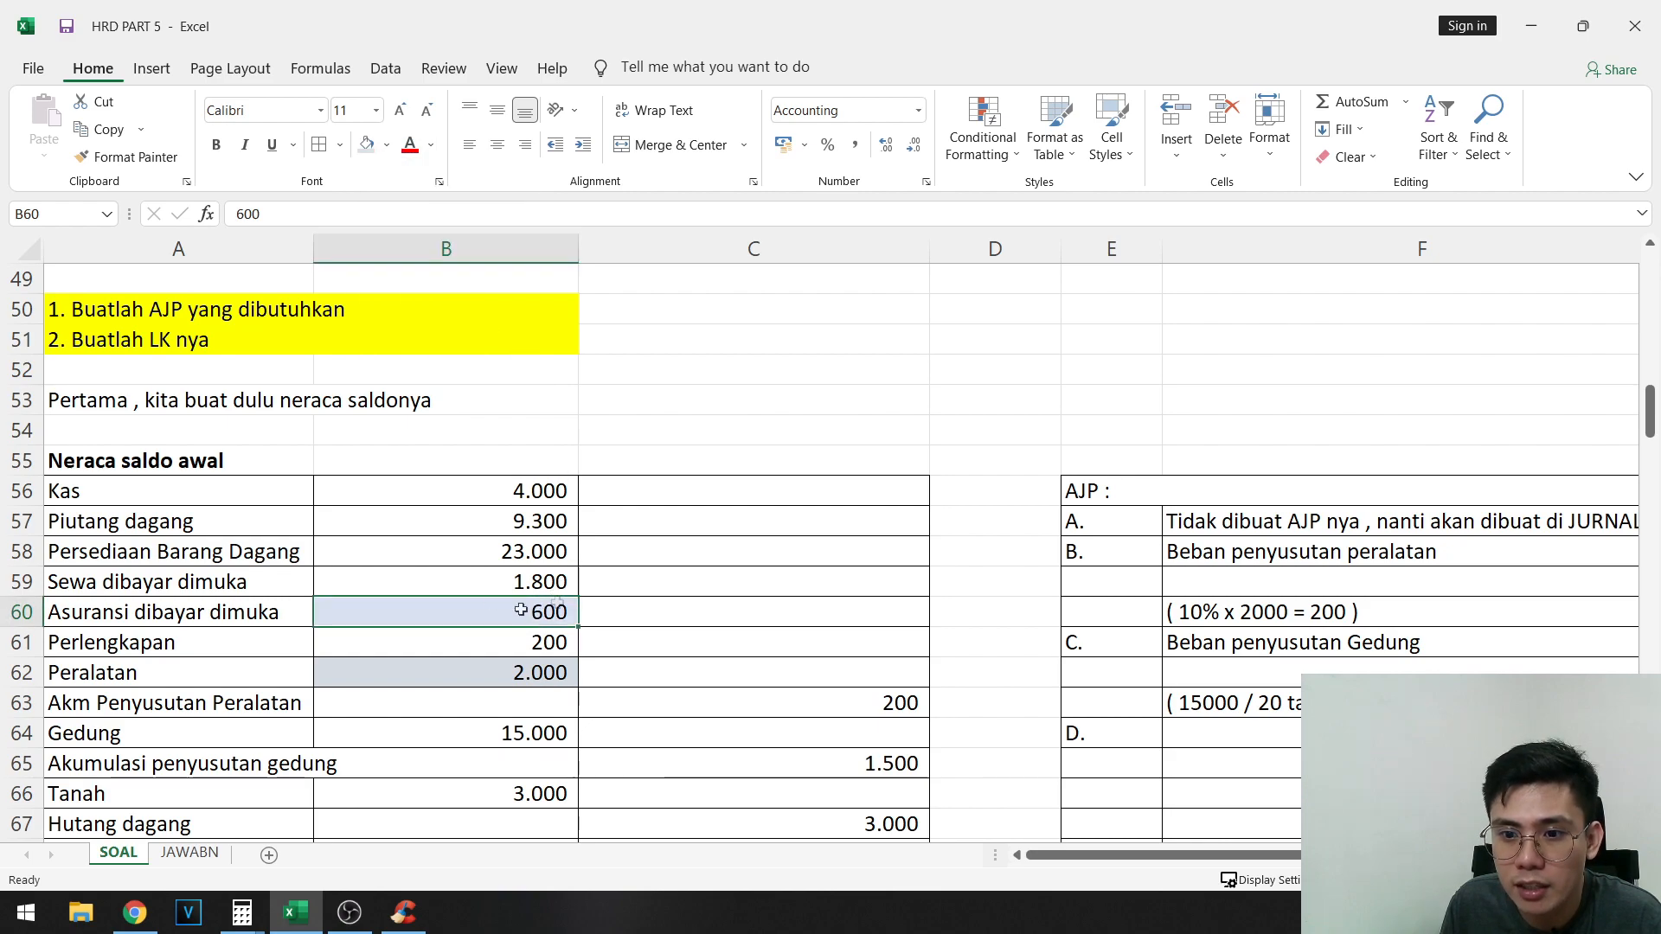
# - Examine the two insurance coverage periods listed under item d in rows 38 and 39
pyautogui.scroll(6, 511, 597)
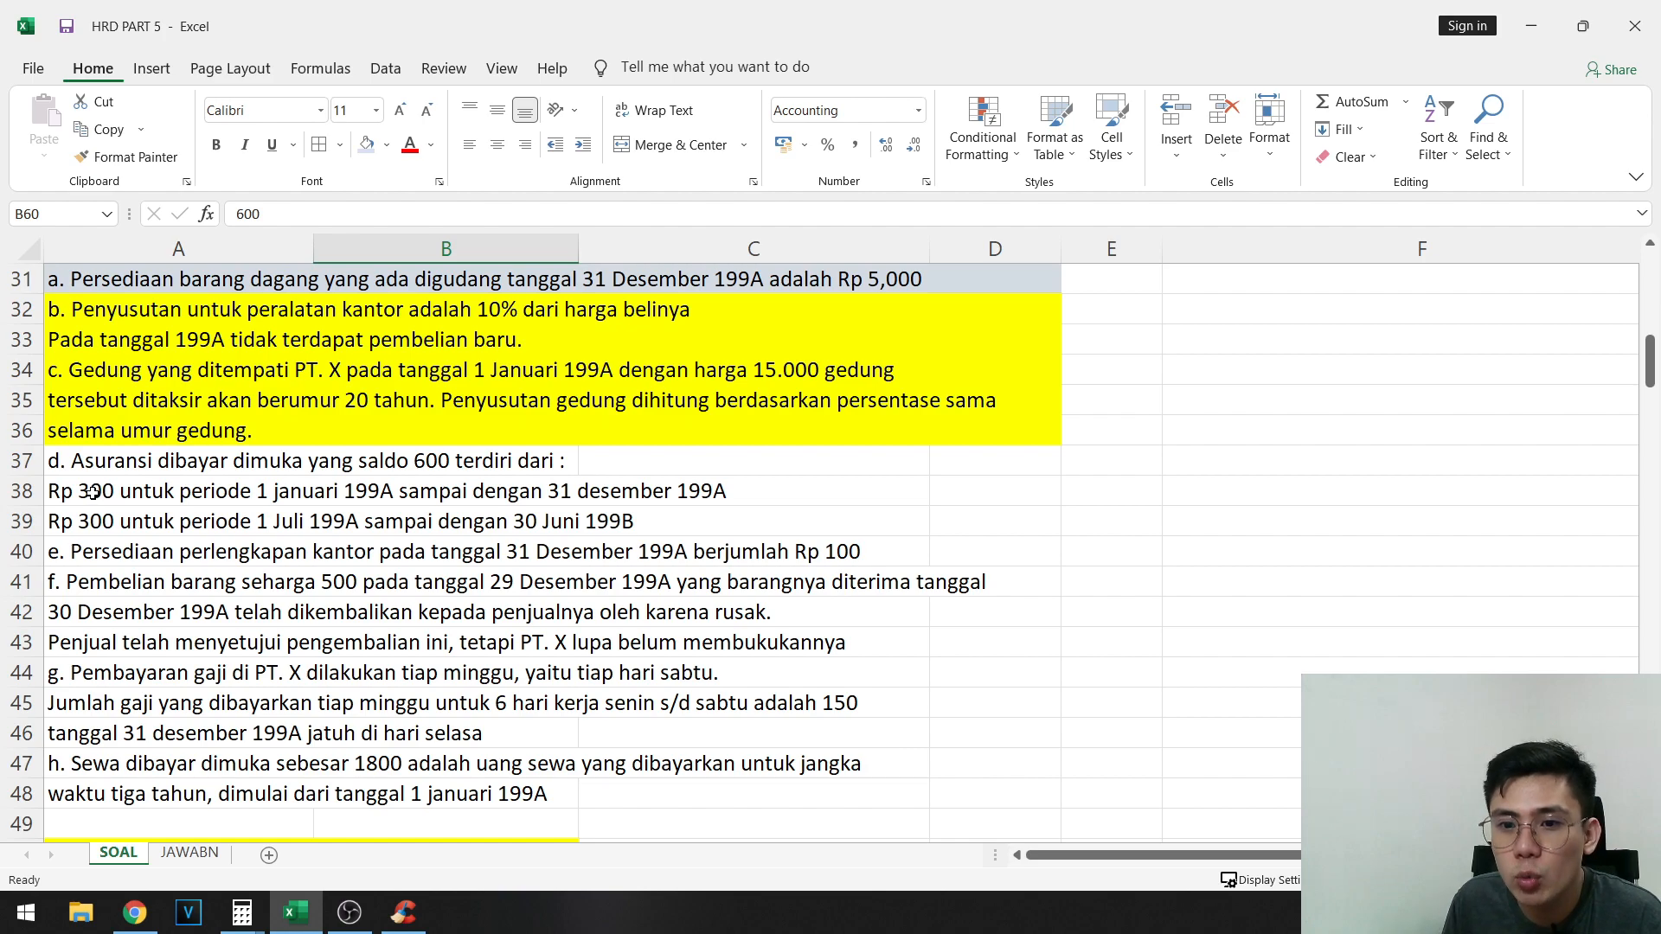
pyautogui.click(109, 479)
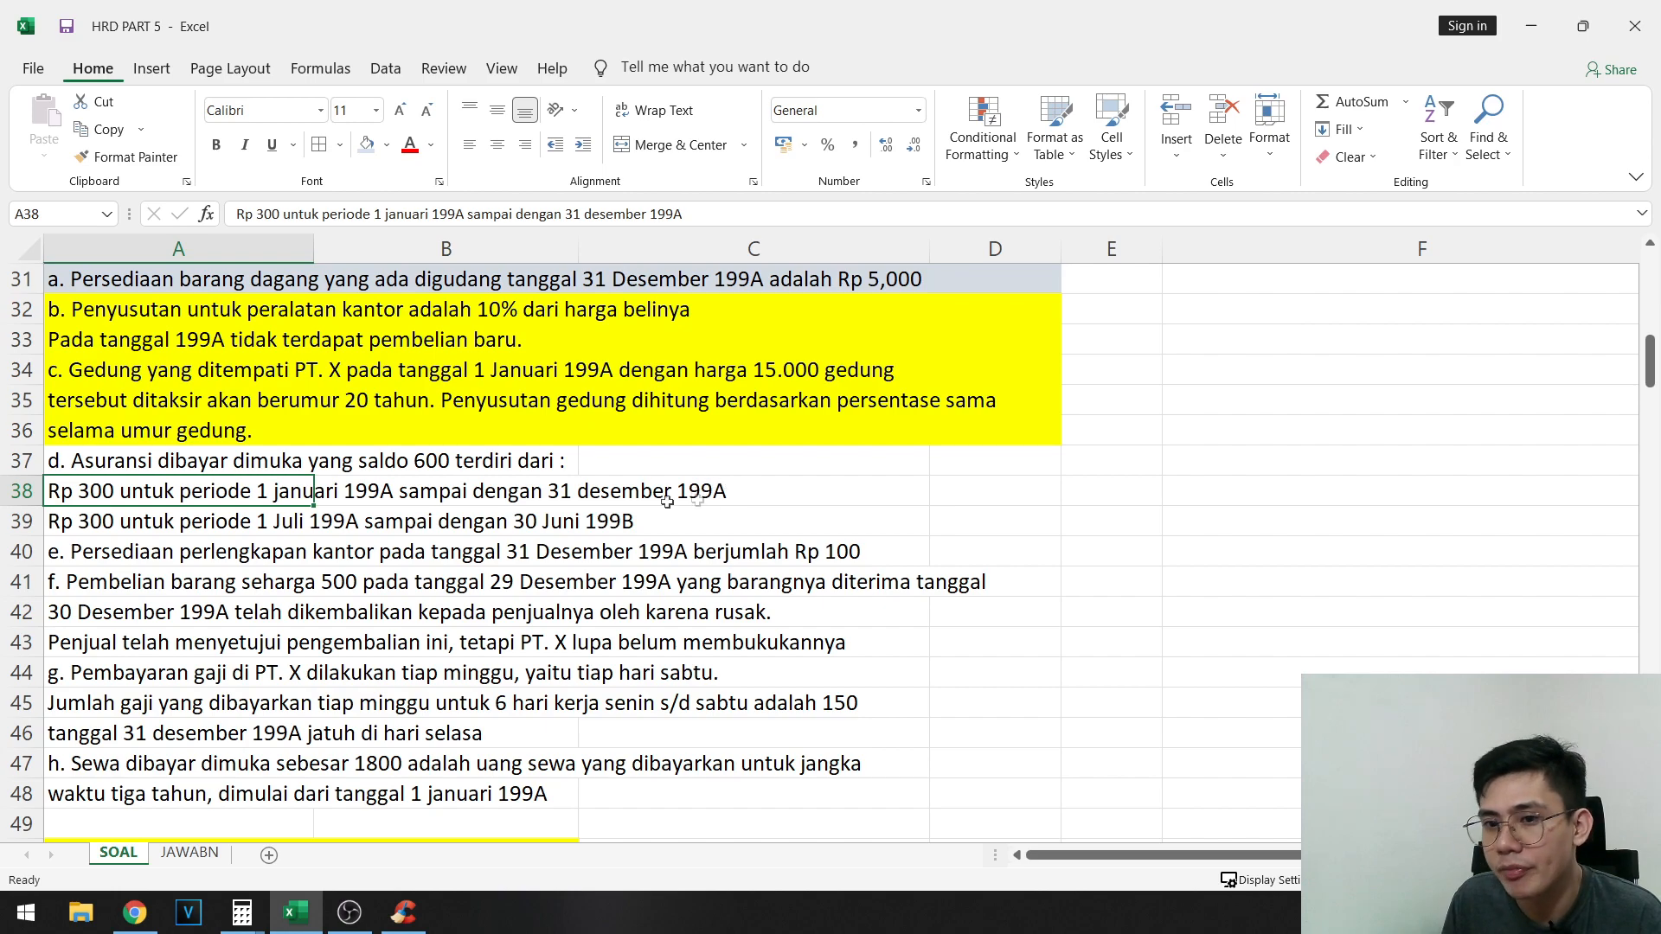
pyautogui.click(105, 522)
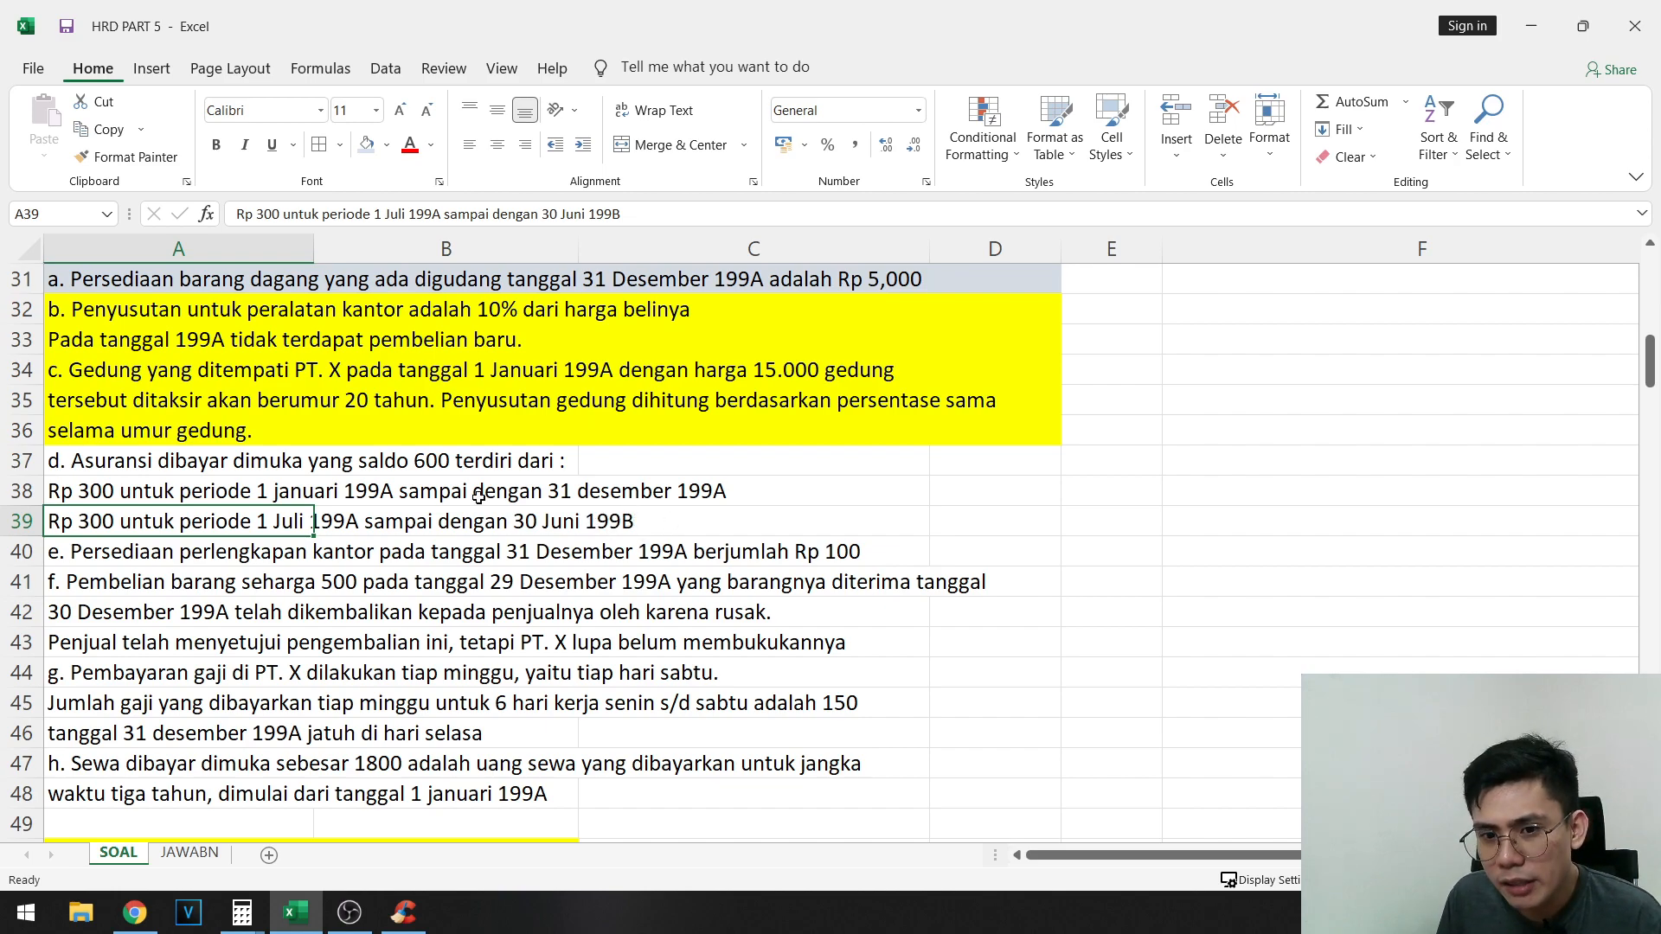
pyautogui.moveTo(177, 461); pyautogui.dragTo(707, 491)
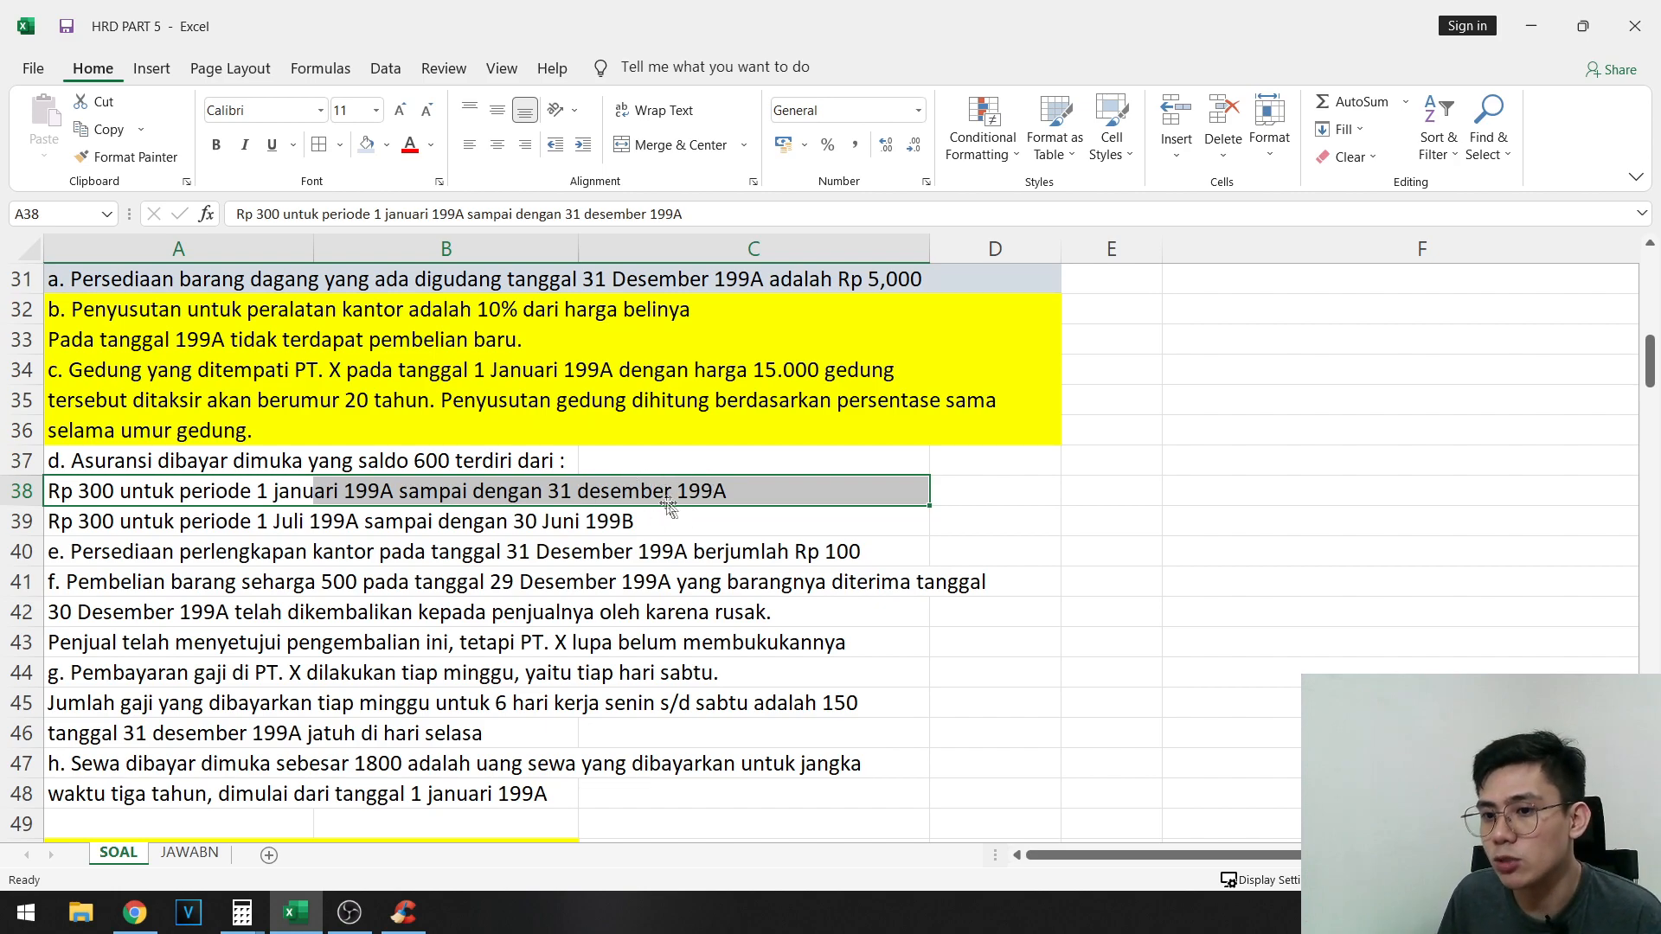
pyautogui.moveTo(152, 493); pyautogui.dragTo(695, 491)
pyautogui.click(163, 519)
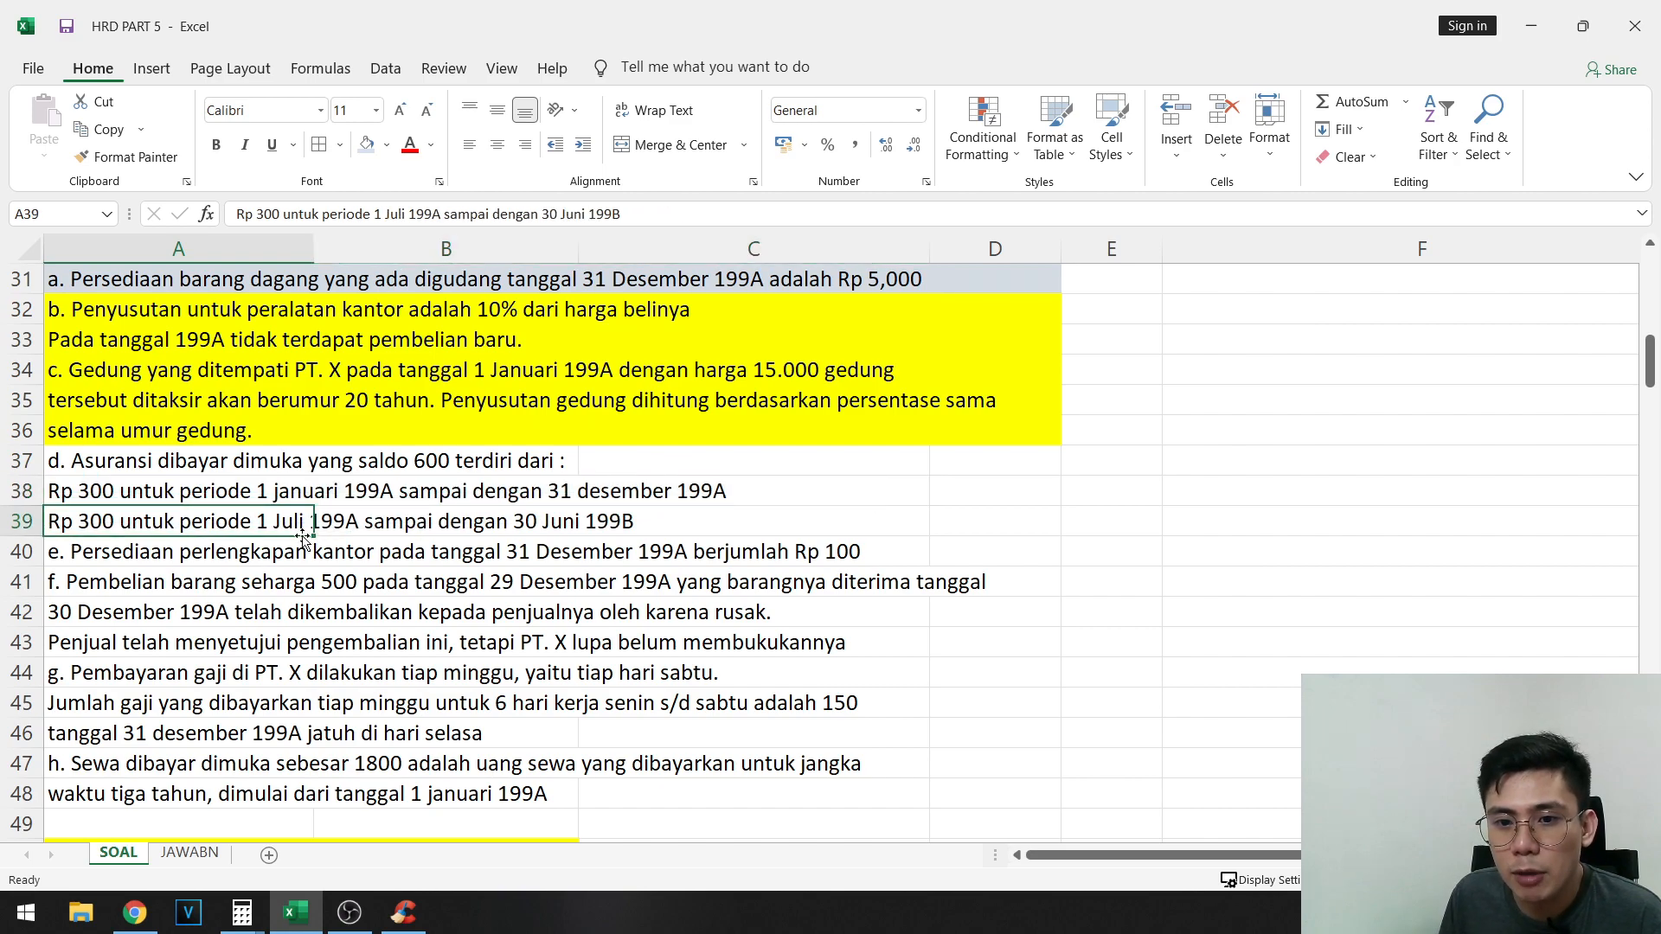
pyautogui.click(425, 545)
pyautogui.click(289, 530)
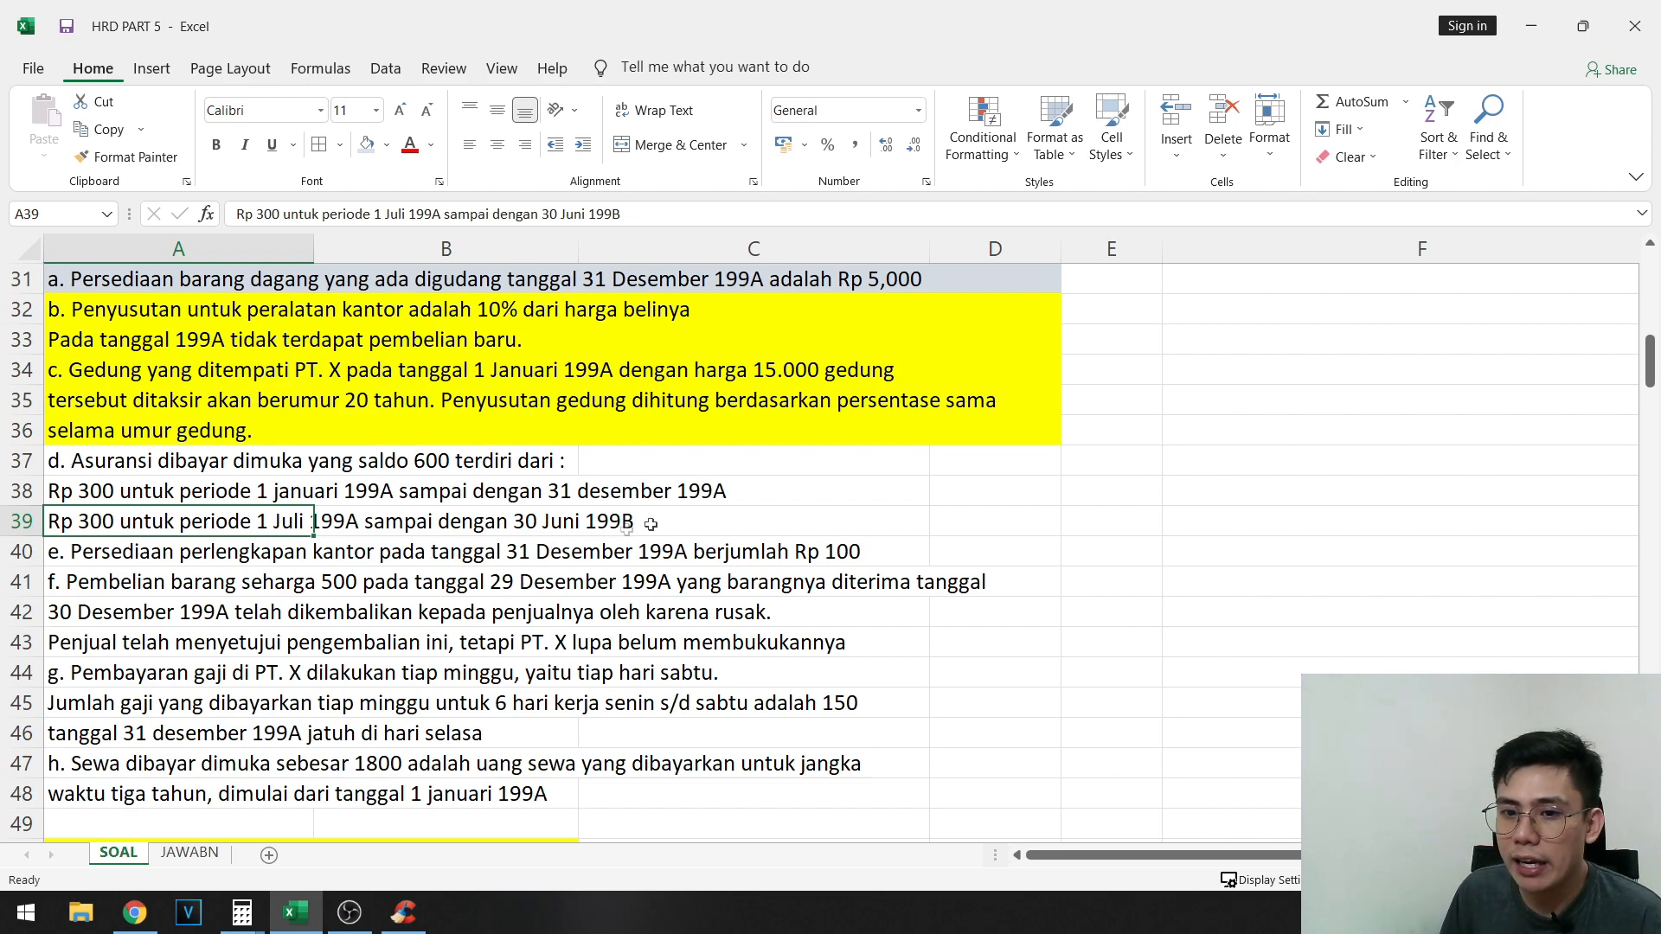
# - Compare the two insurance periods in A38:A39 with the Asuransi dibayar dimuka balance in row 60
pyautogui.moveTo(296, 520); pyautogui.dragTo(666, 528)
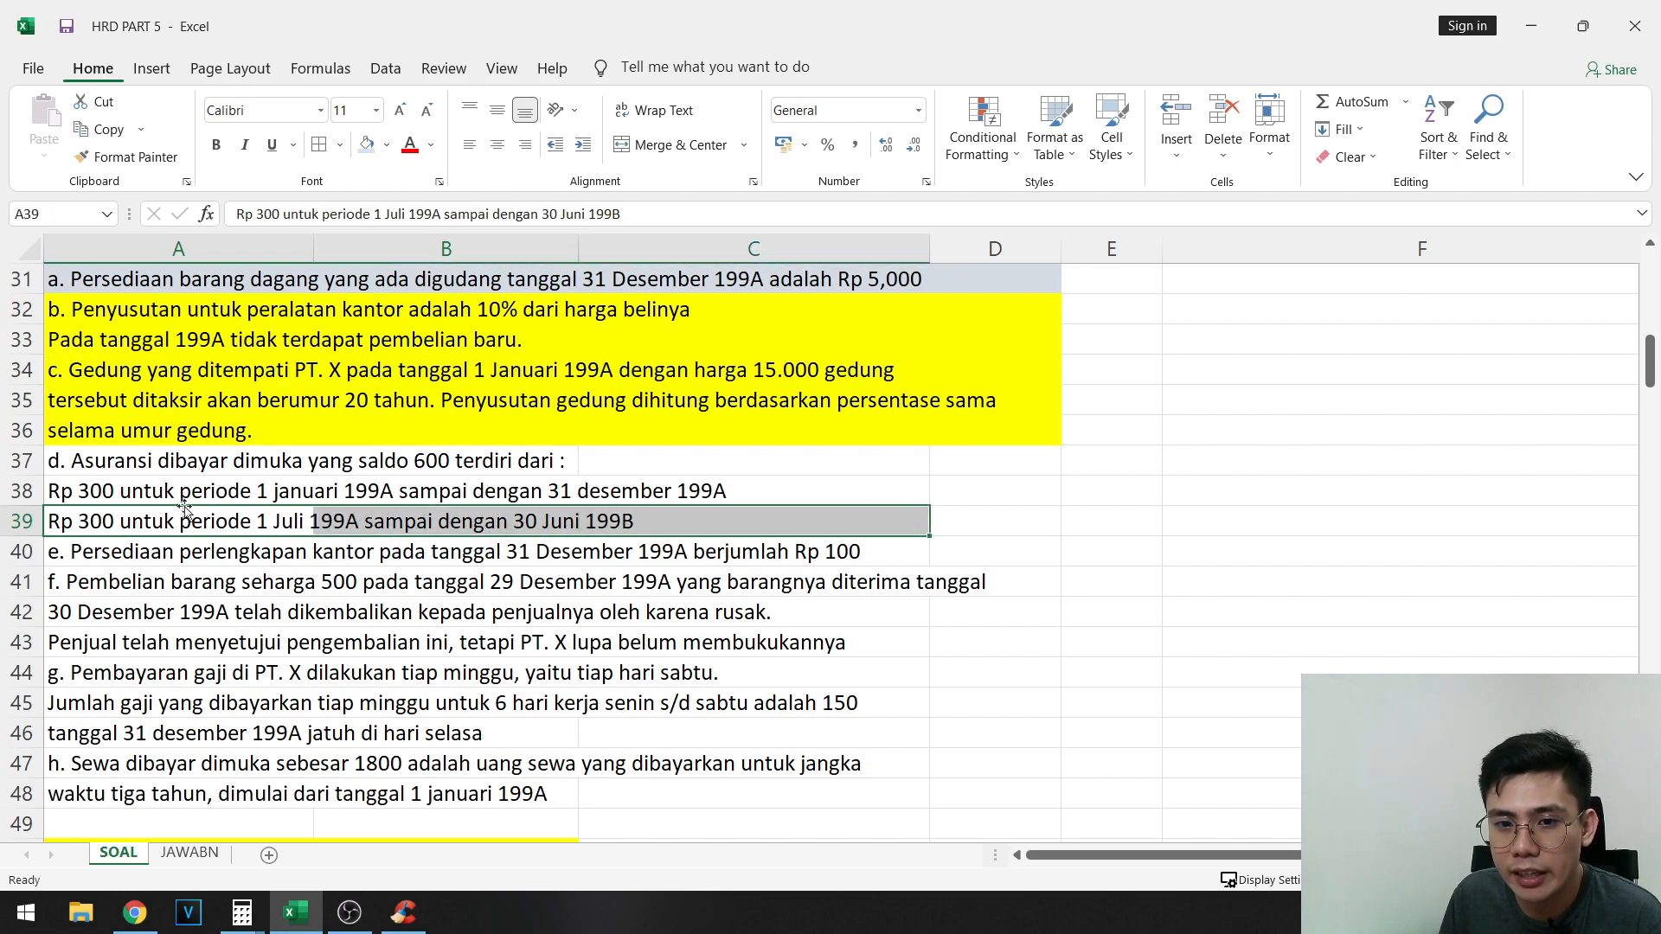
pyautogui.moveTo(194, 493); pyautogui.dragTo(624, 498)
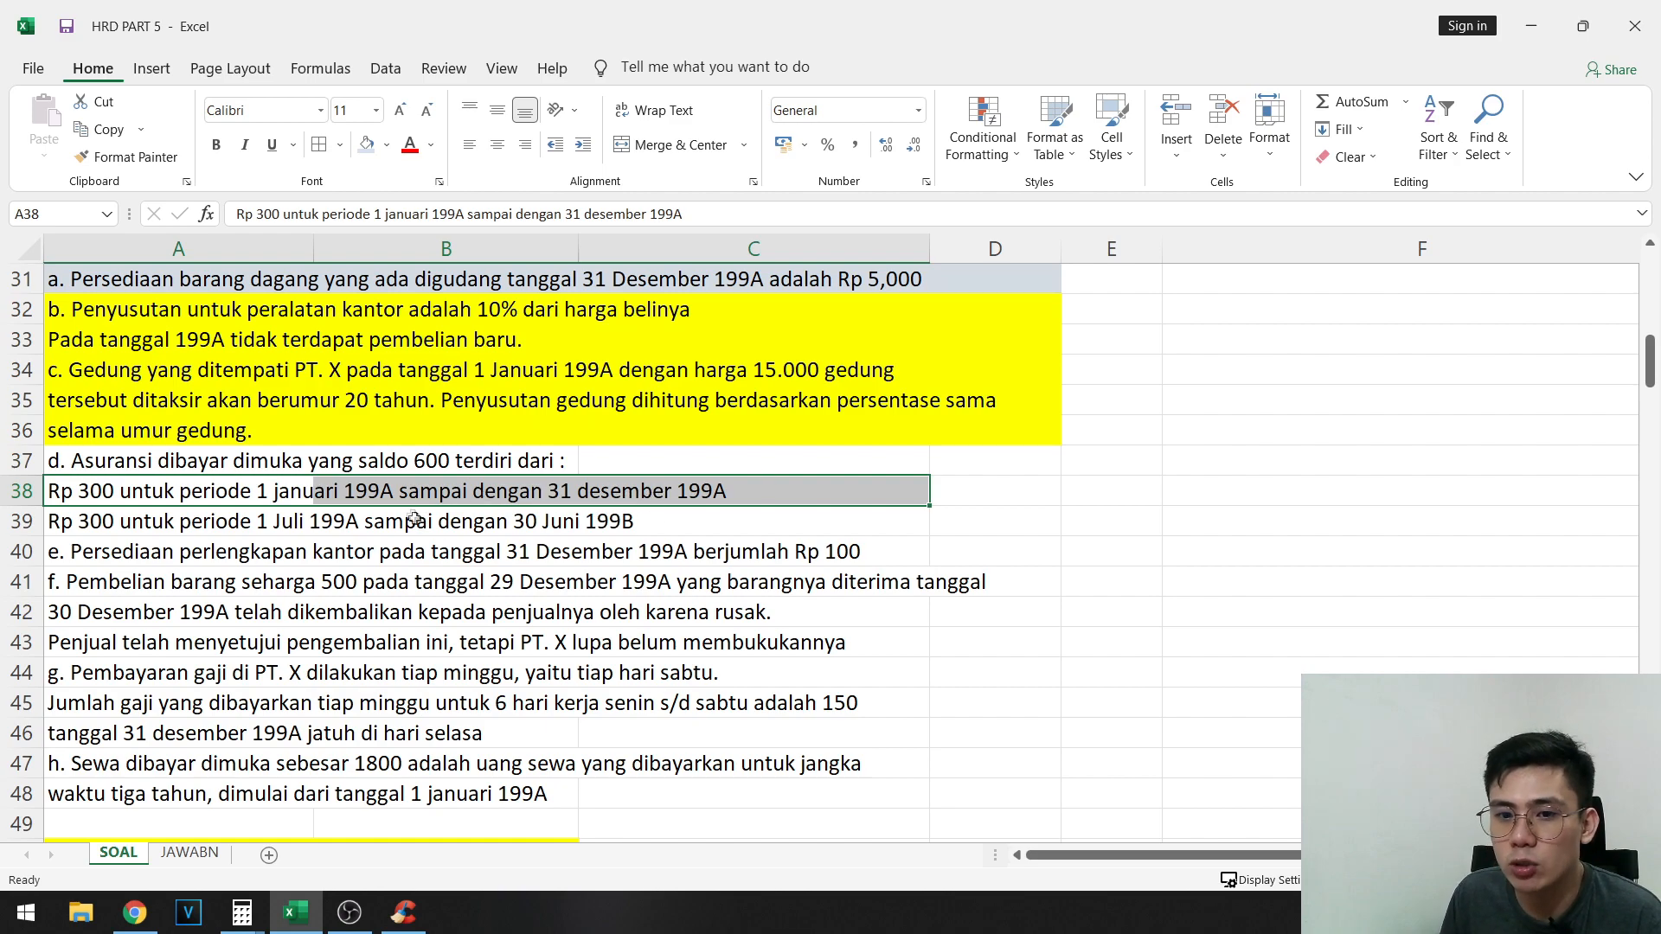
pyautogui.click(199, 525)
pyautogui.moveTo(198, 525); pyautogui.dragTo(716, 519)
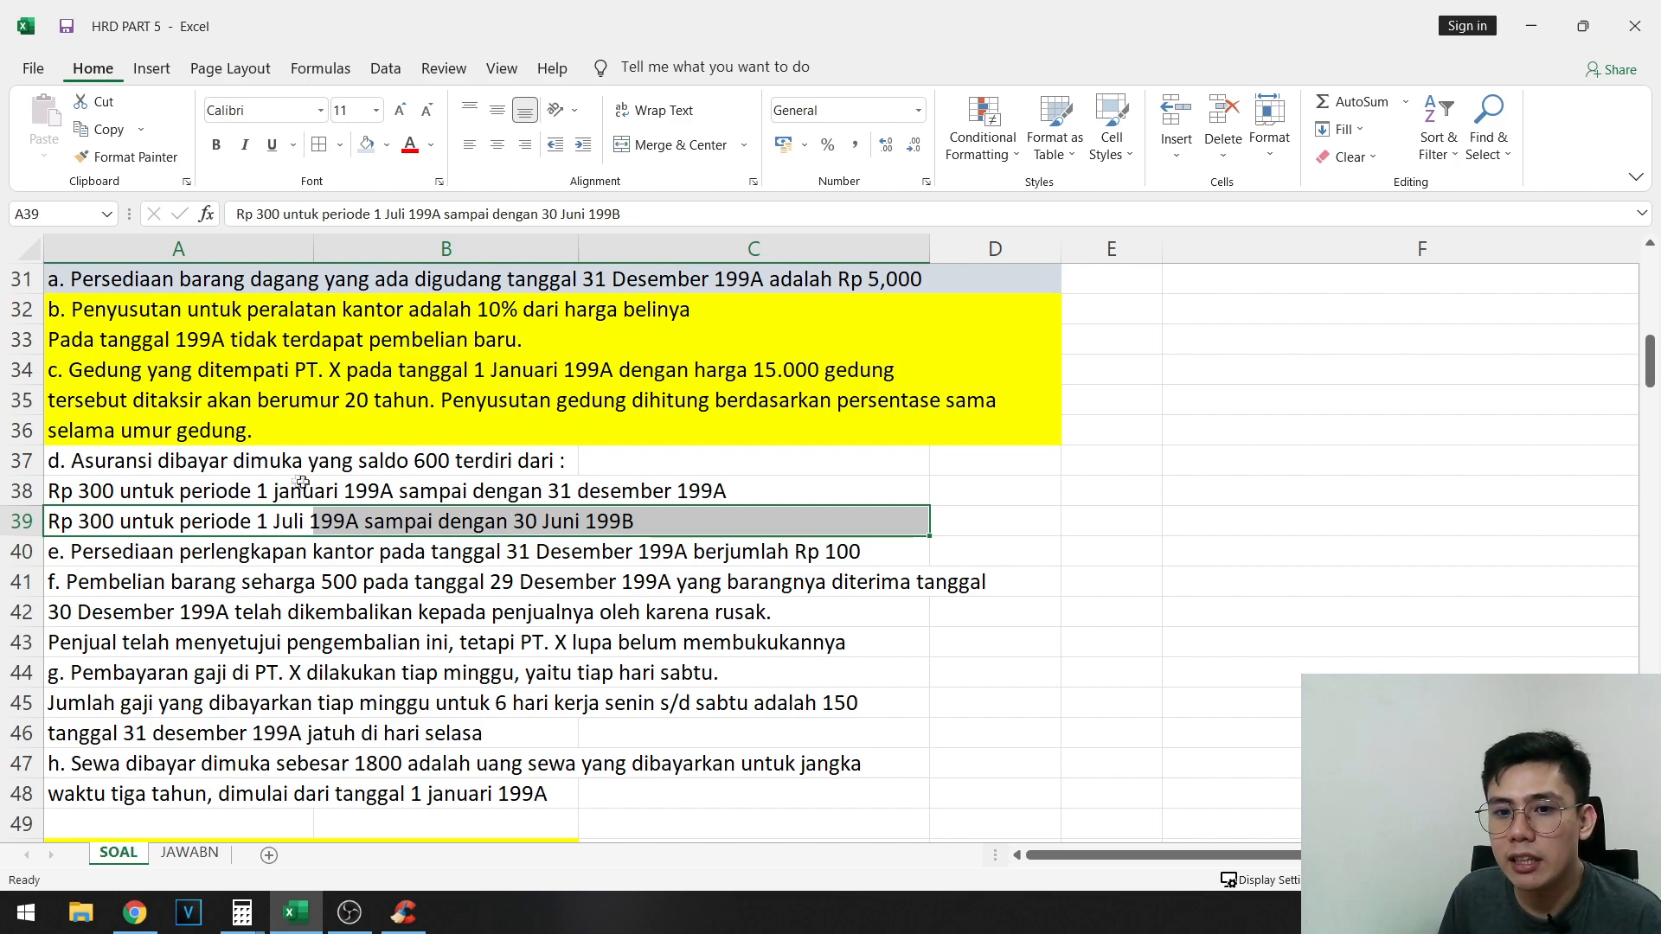
pyautogui.moveTo(166, 487); pyautogui.dragTo(742, 529)
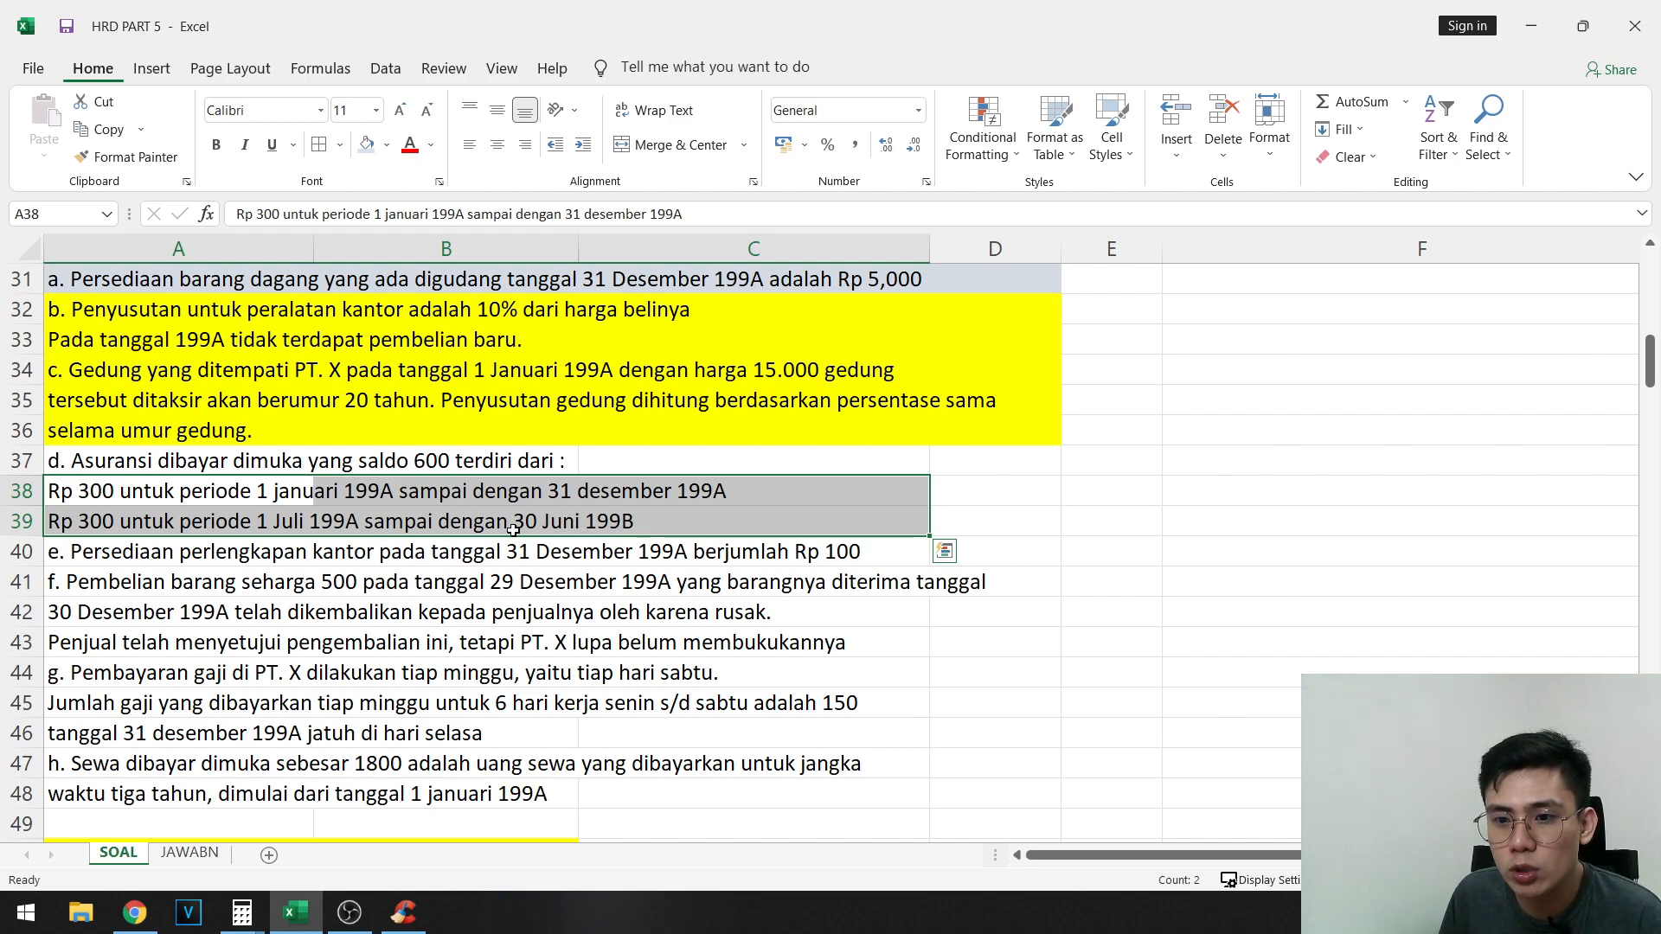
pyautogui.scroll(-7, 1185, 649)
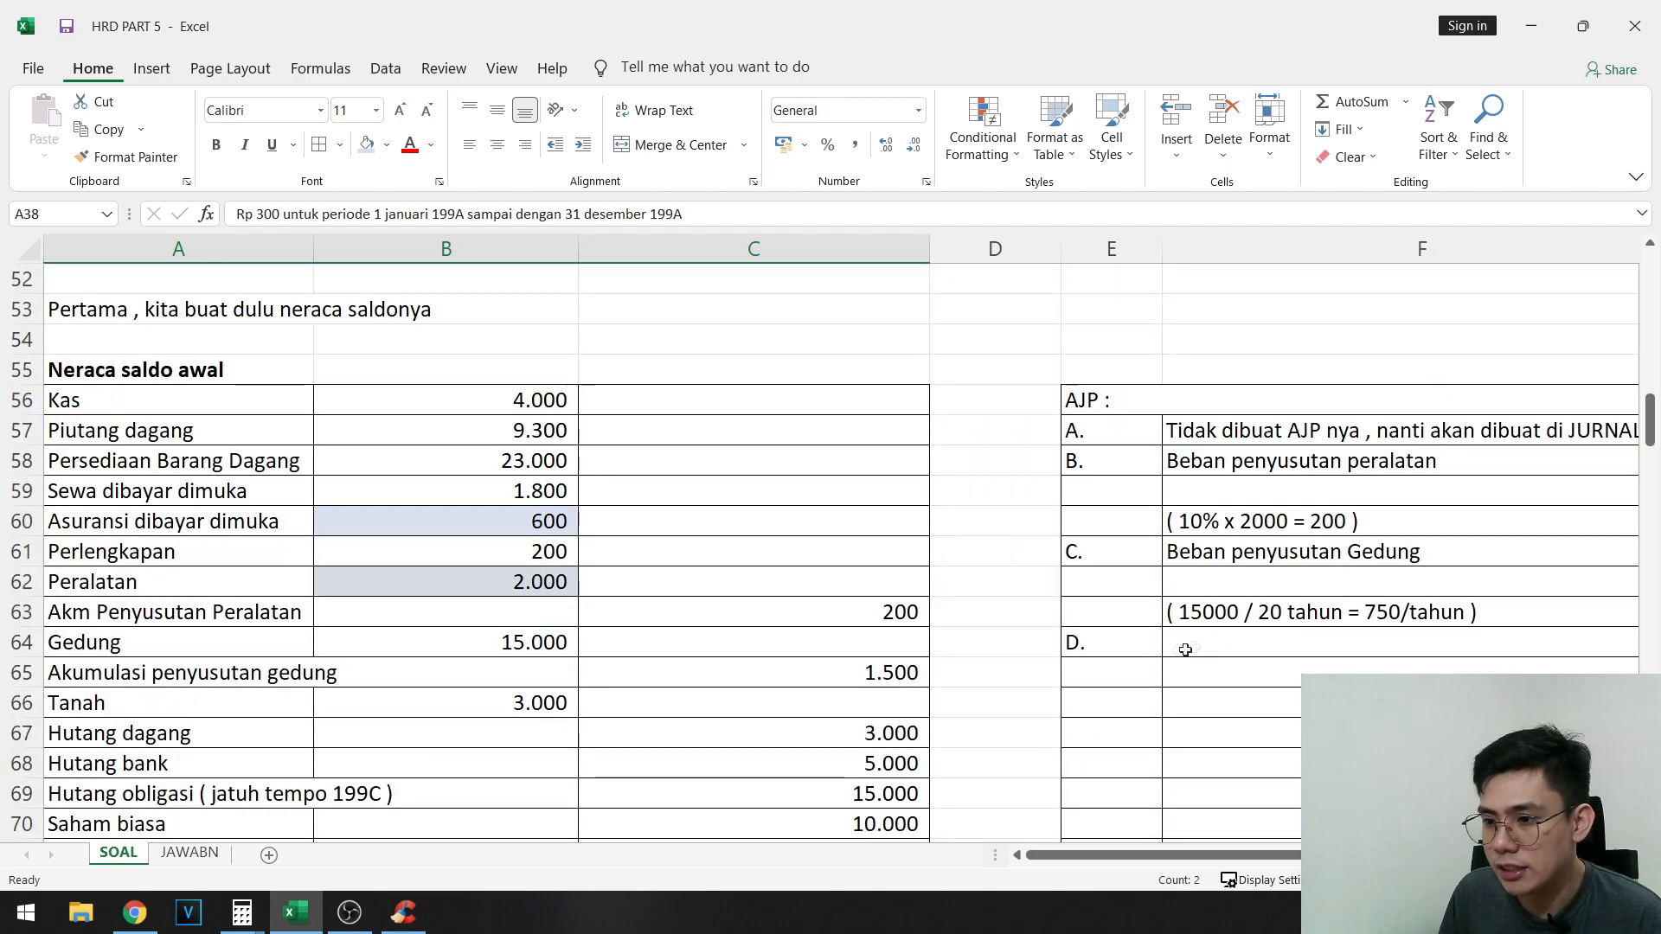
pyautogui.click(1185, 649)
pyautogui.scroll(-1, 348, 594)
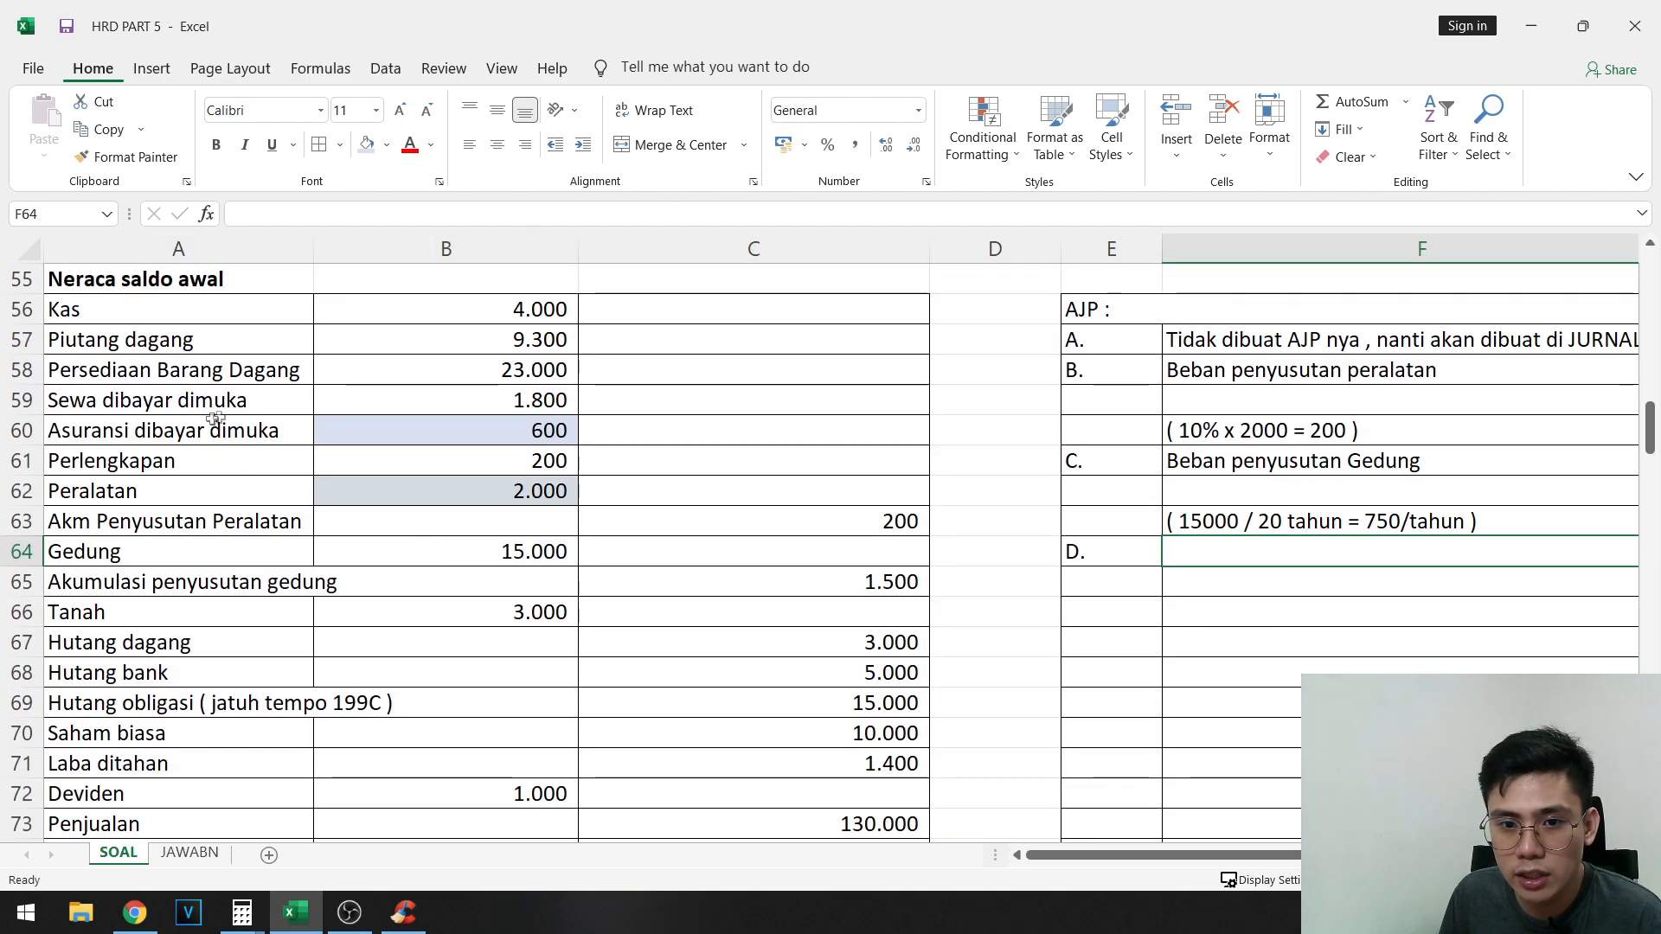
pyautogui.click(541, 435)
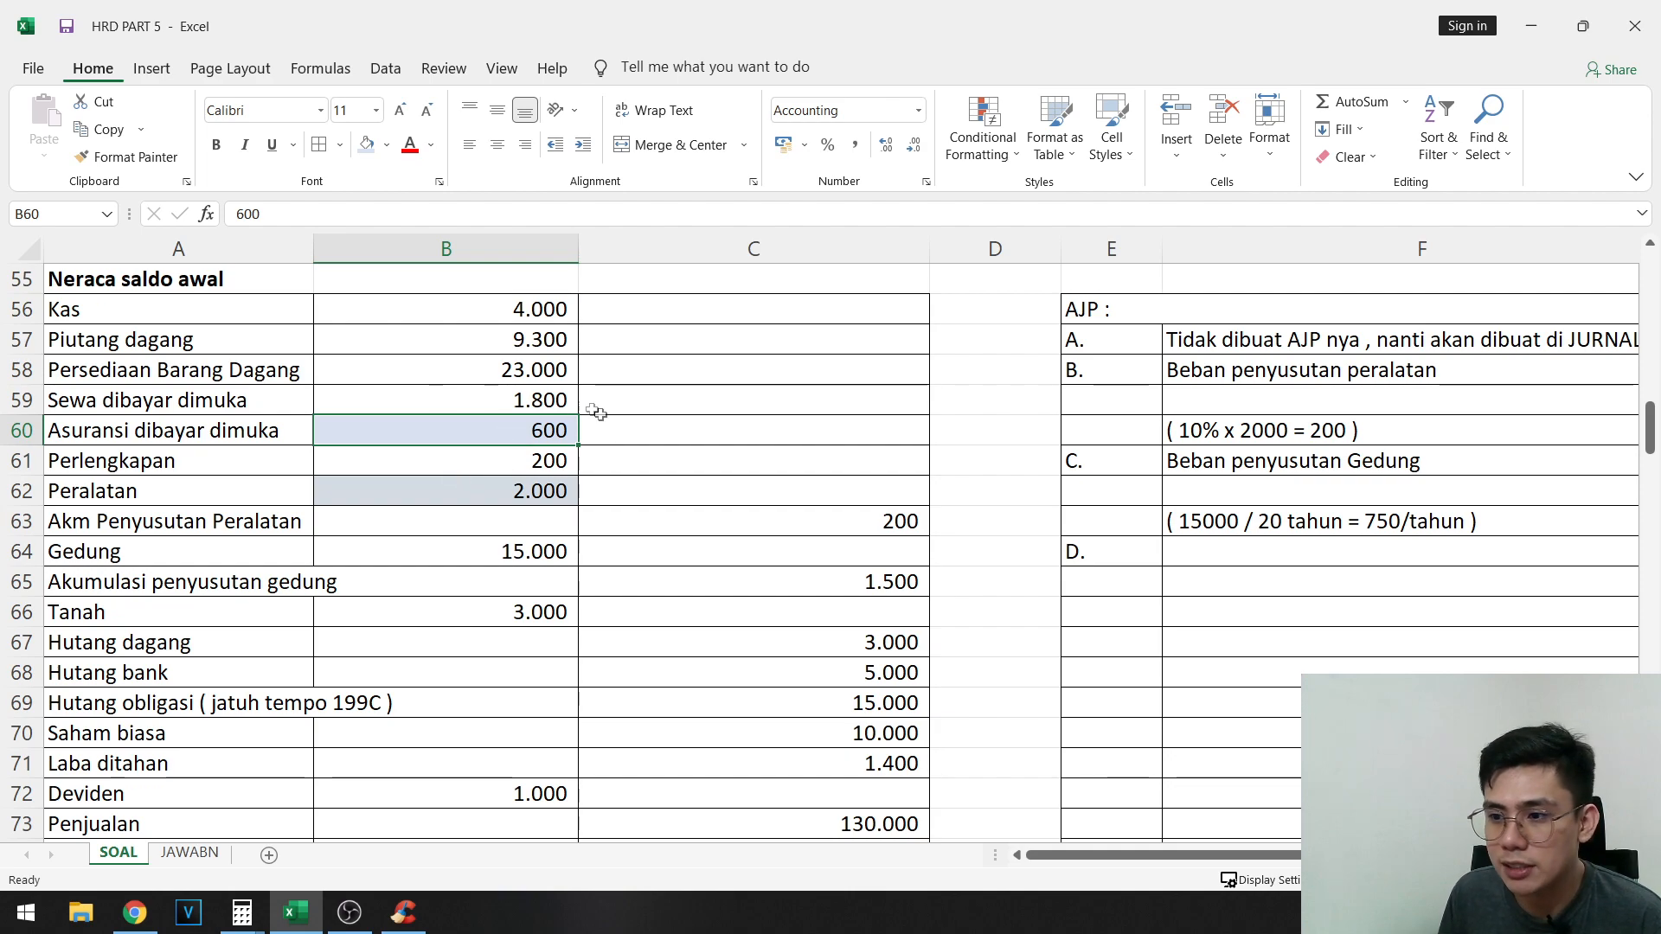
pyautogui.click(535, 403)
pyautogui.click(546, 430)
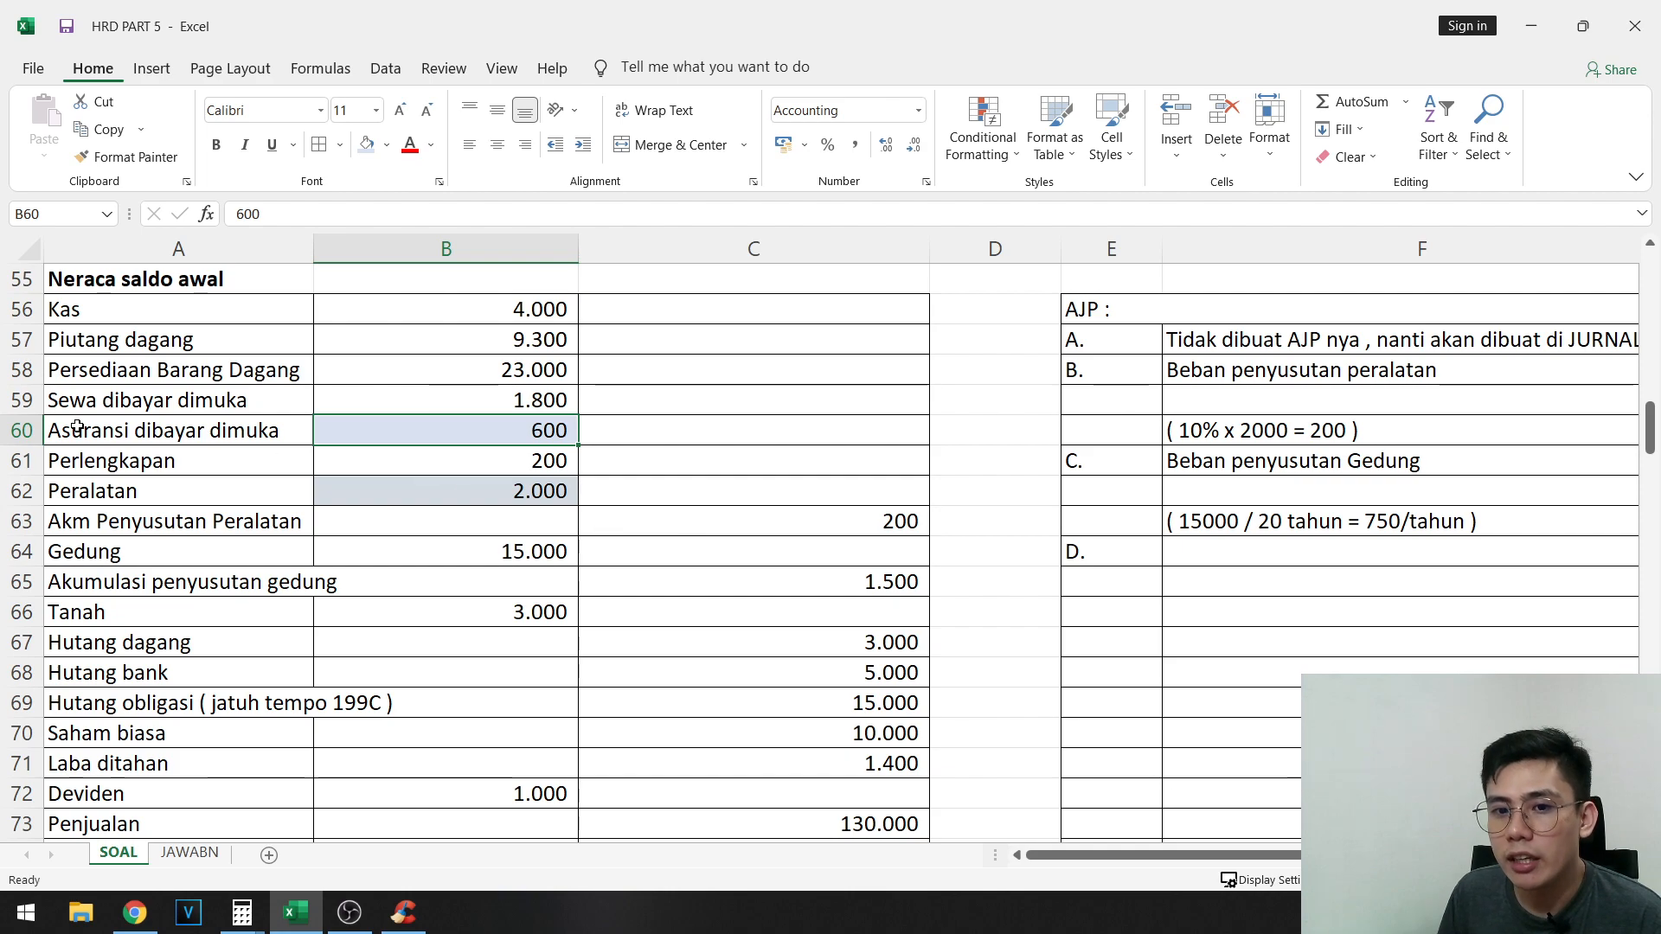
pyautogui.moveTo(69, 430); pyautogui.dragTo(383, 432)
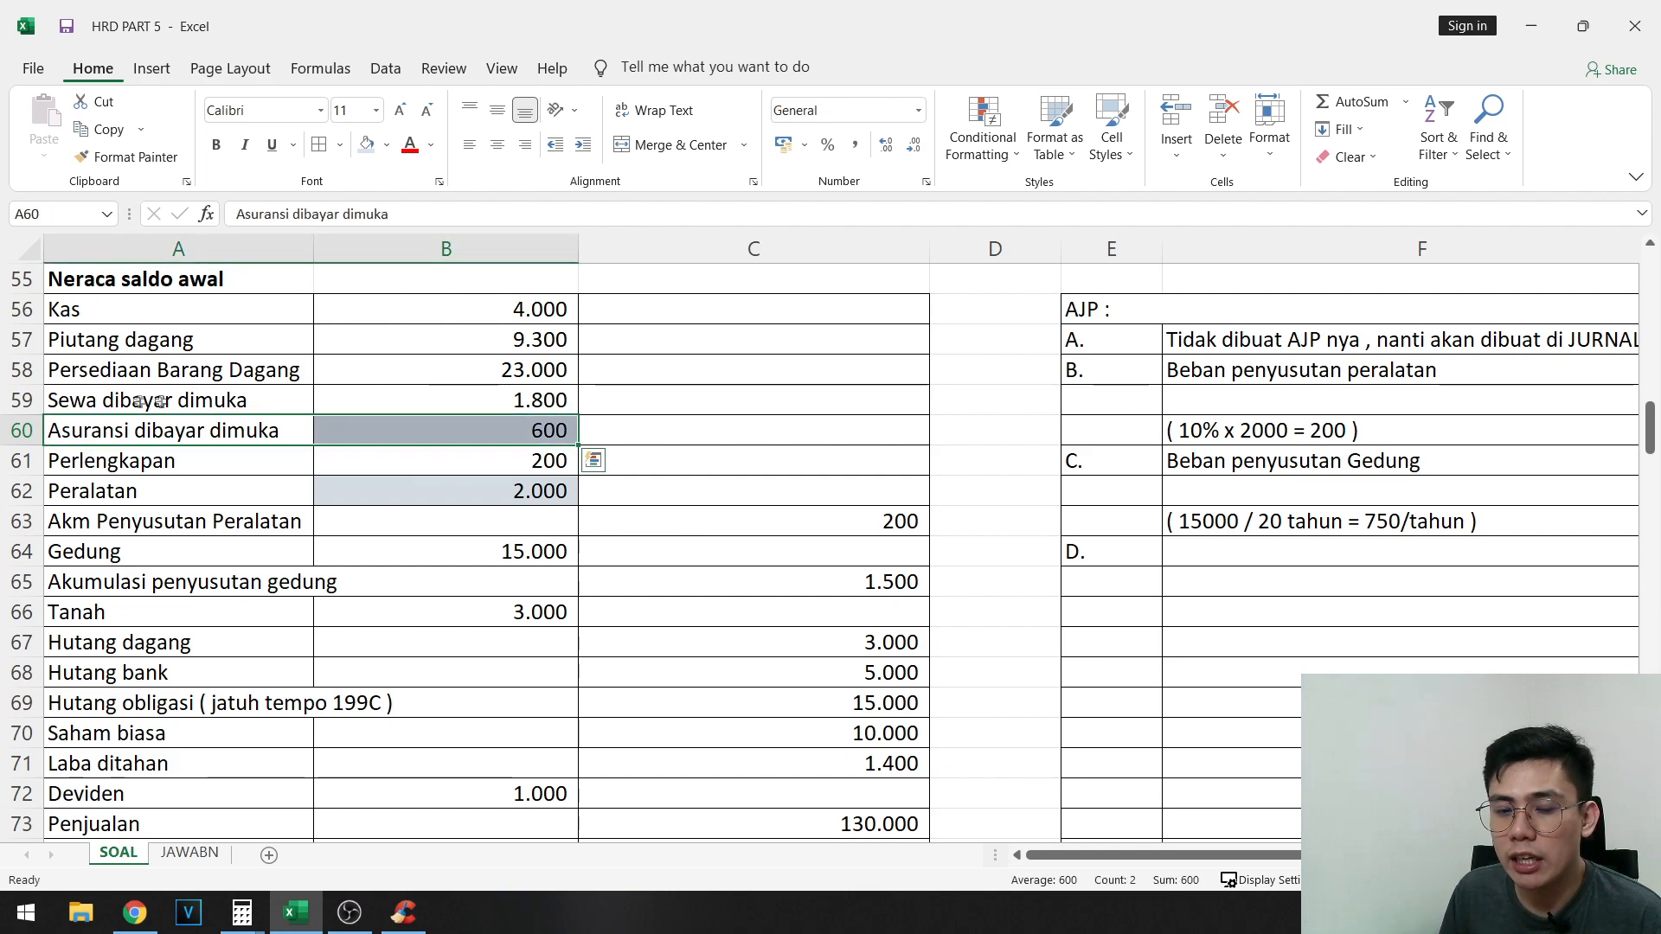
pyautogui.click(1258, 565)
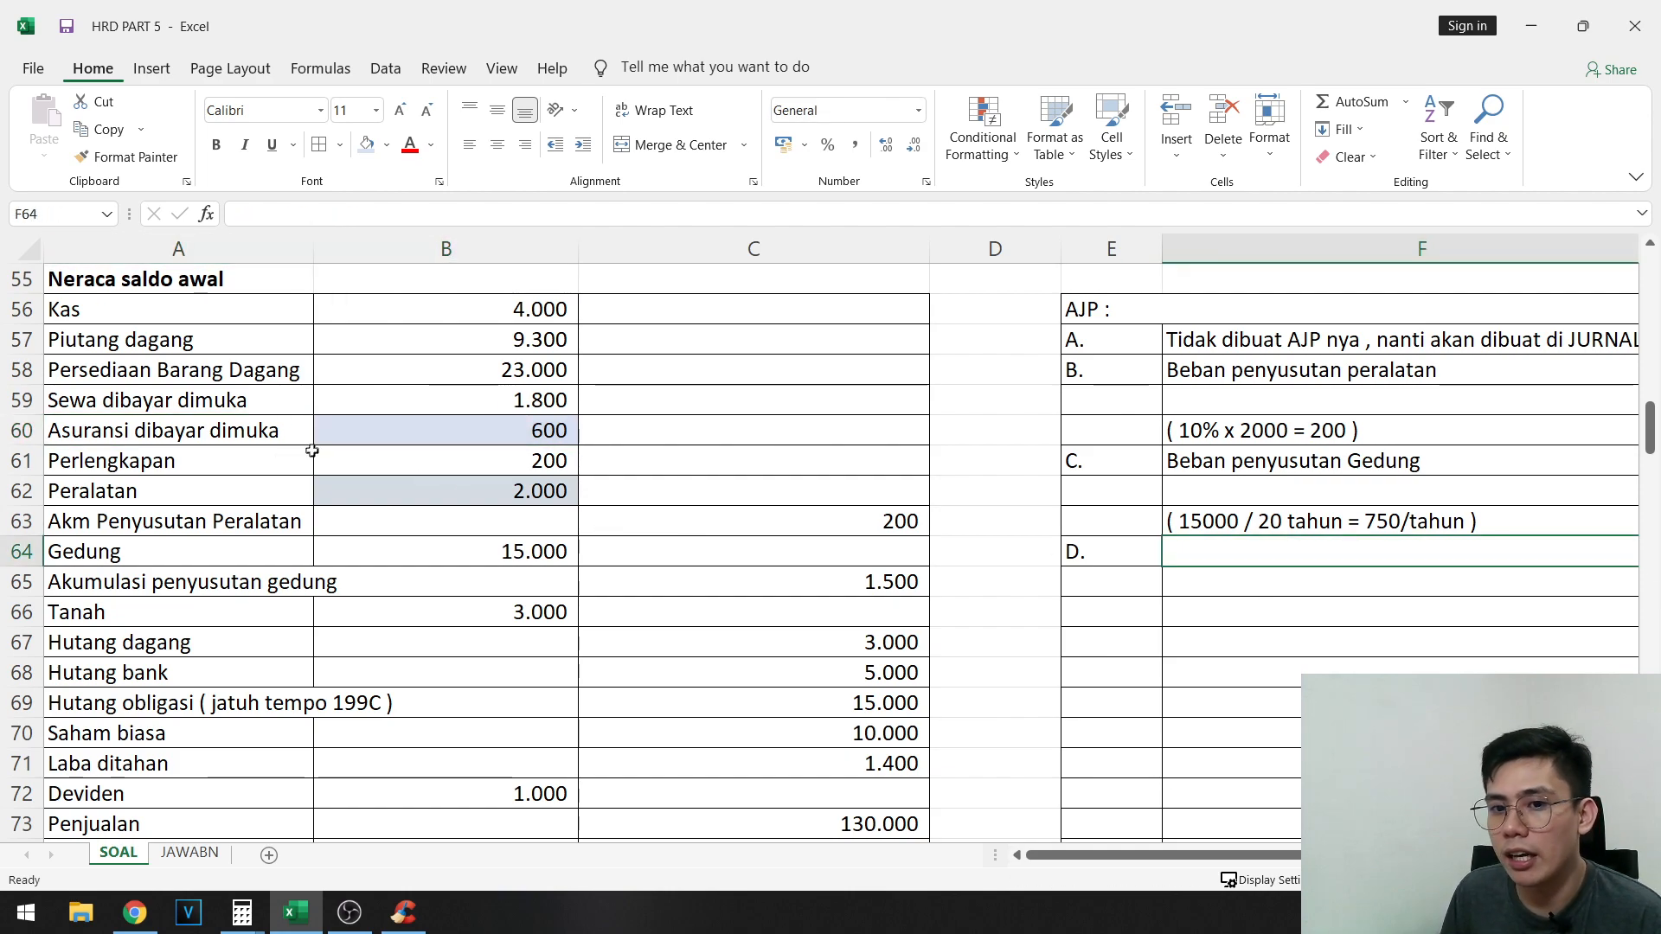
pyautogui.moveTo(253, 433); pyautogui.dragTo(401, 434)
# - Enter the accounts for entry D: "Beban asuransi" in F64 and "Asuransi dibayar dimuka" in G65
pyautogui.click(1227, 557)
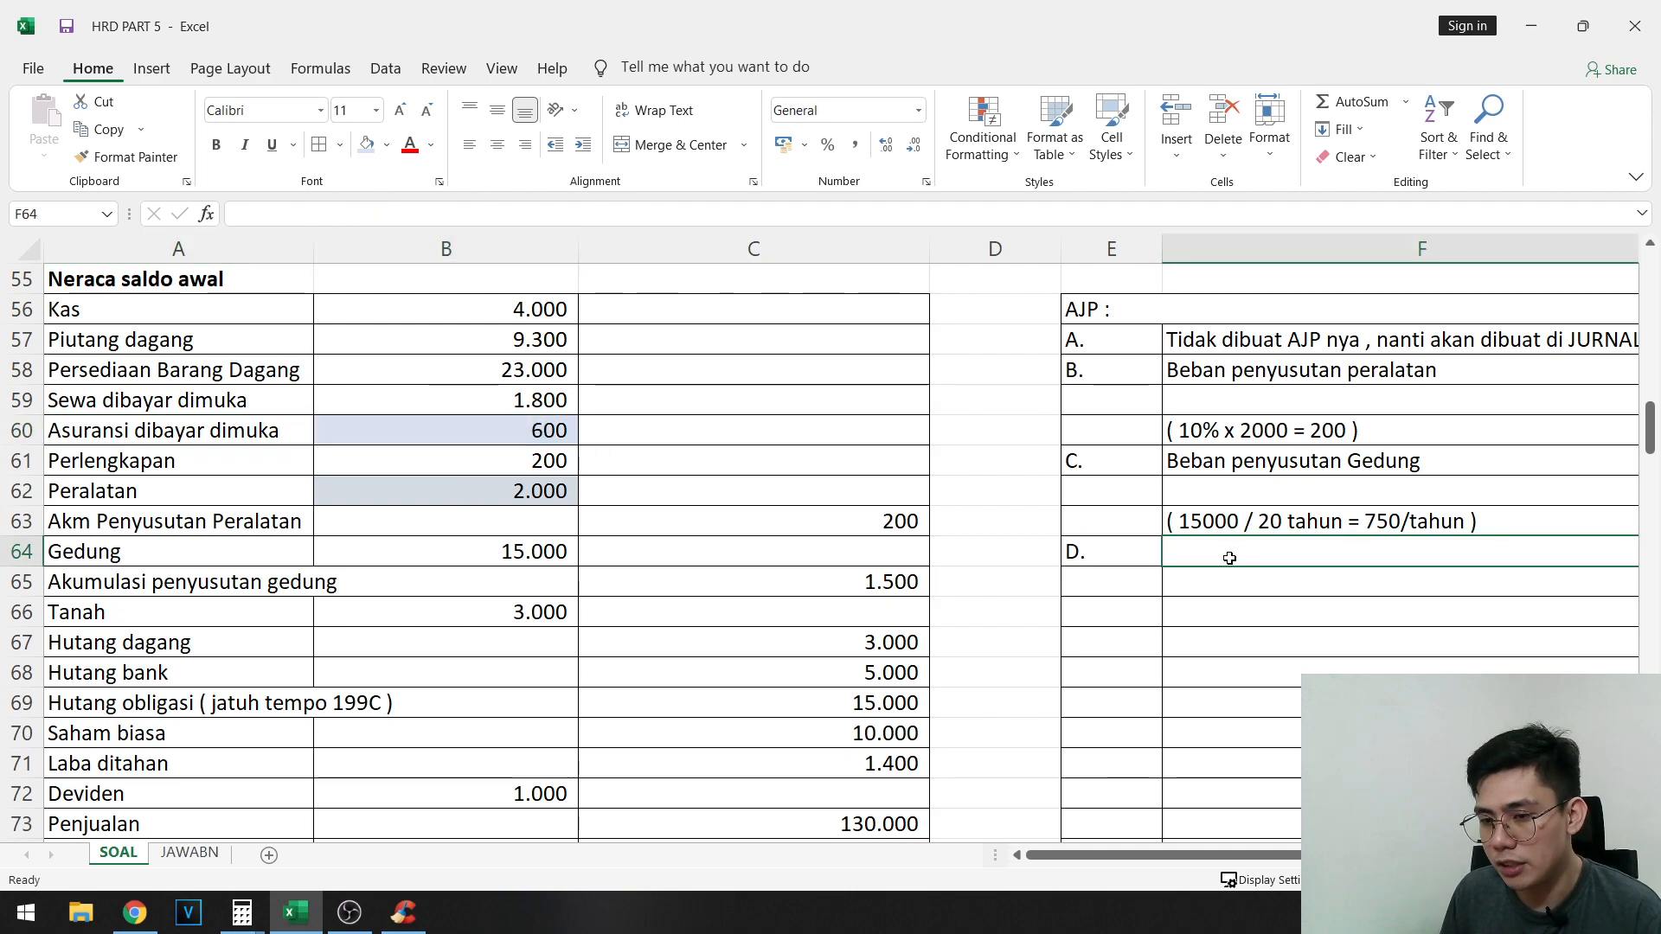
pyautogui.write('Beban ')
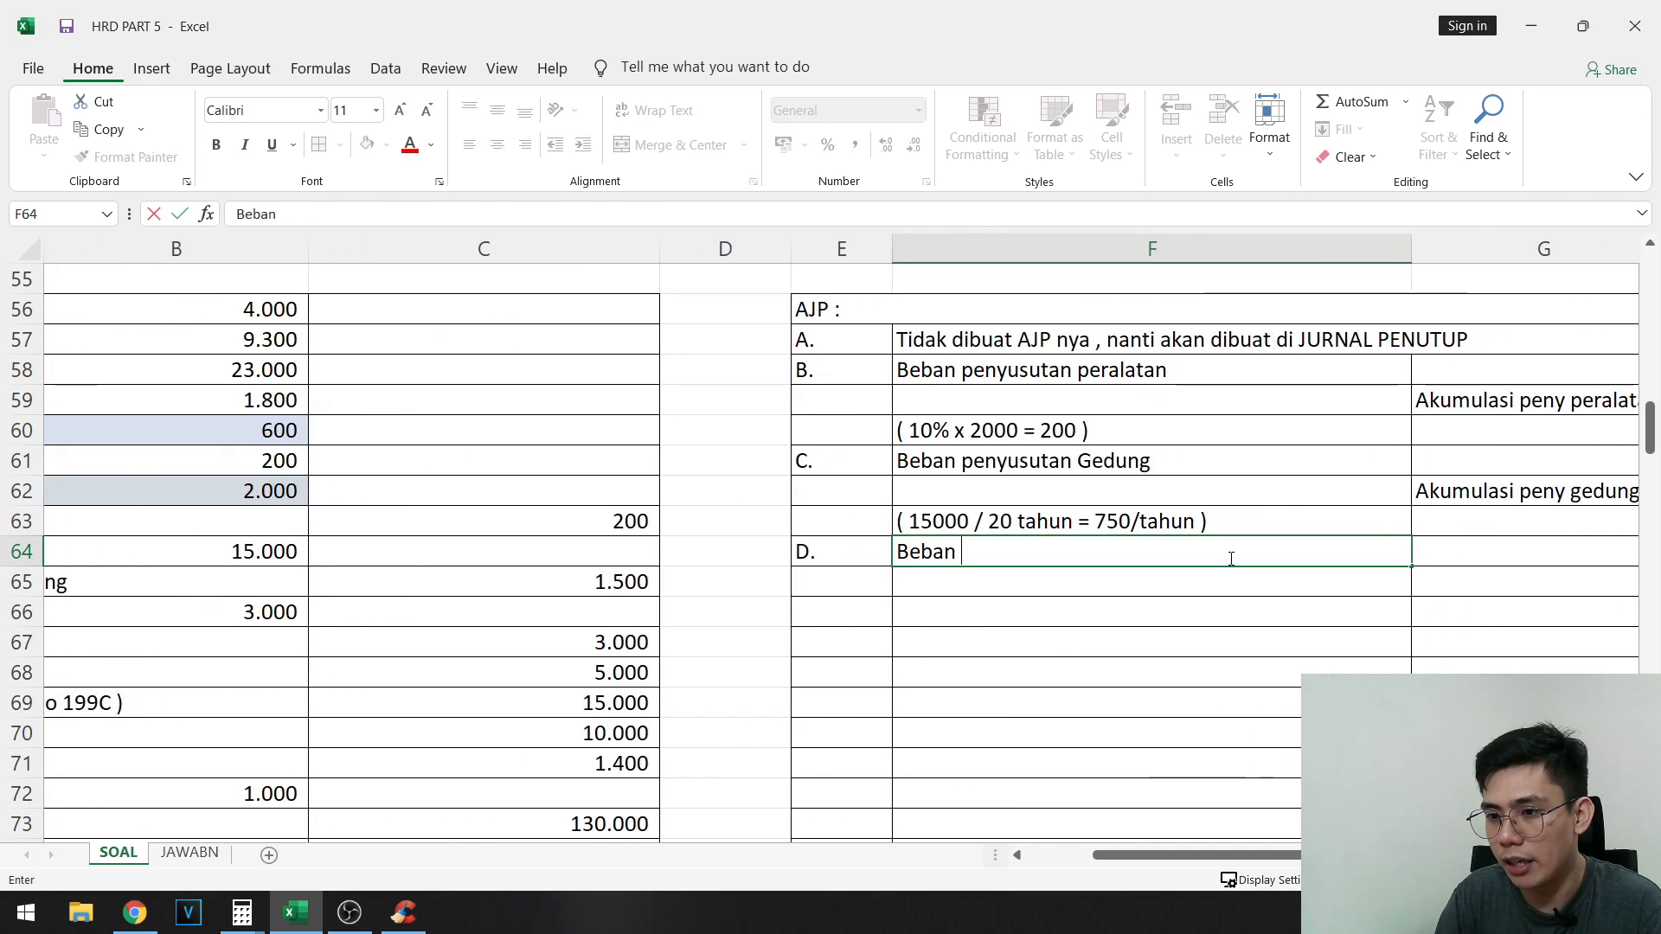
pyautogui.write('asuransi')
pyautogui.press('Return')
pyautogui.press('Right')
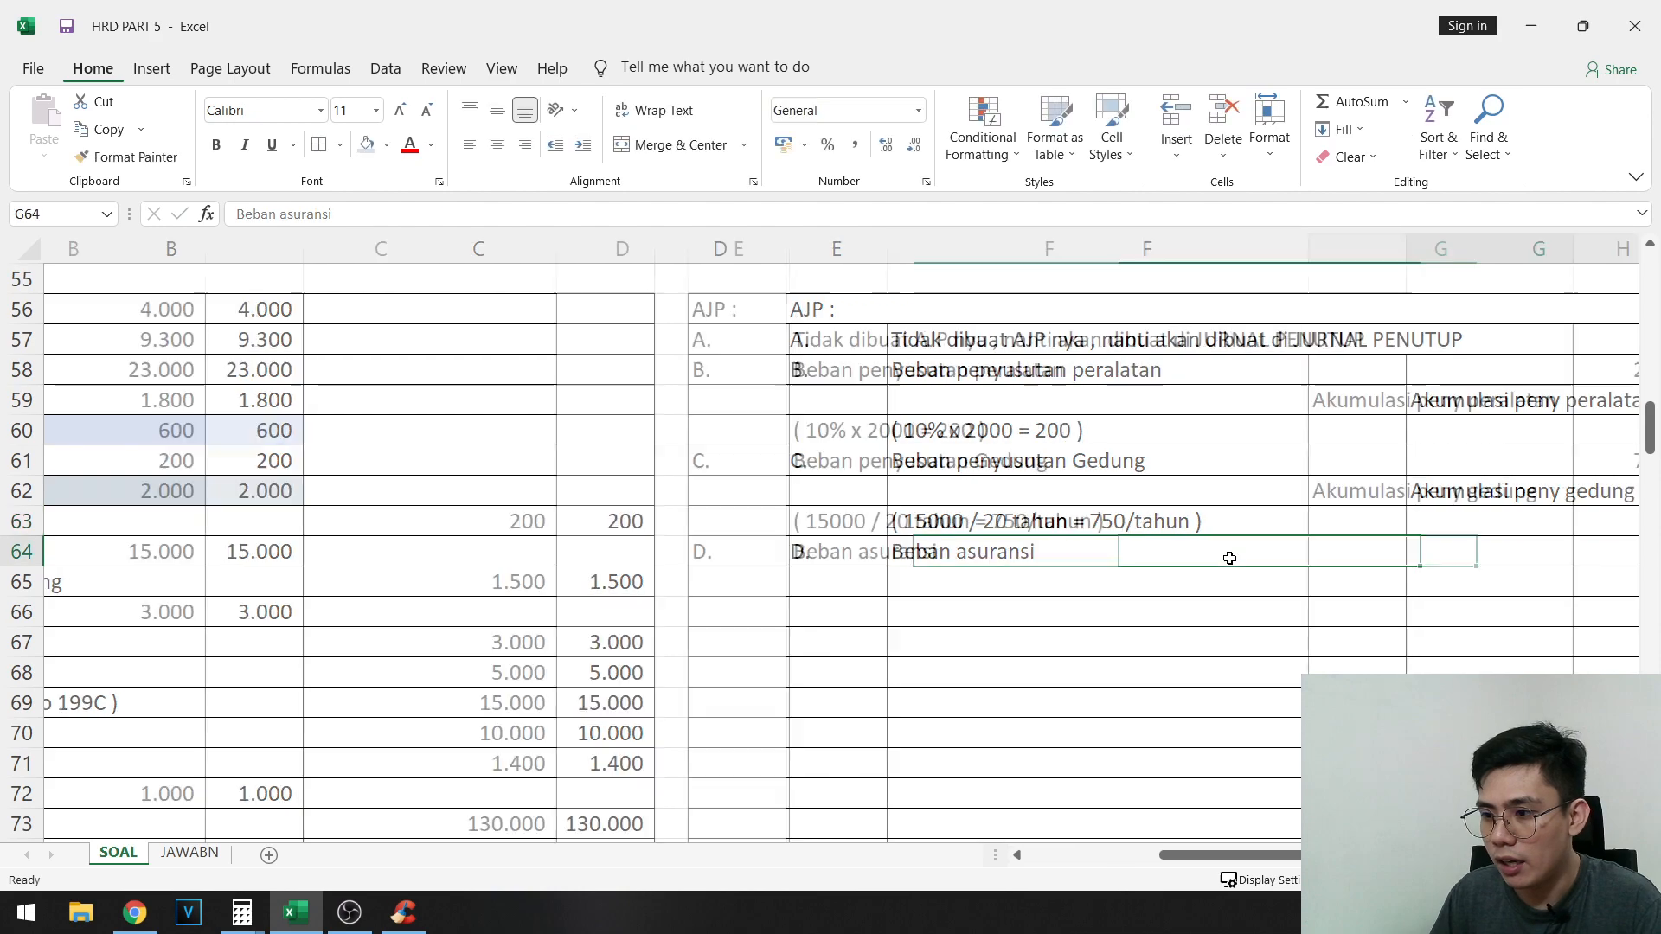
pyautogui.write('Asuransi dibayar dimuka')
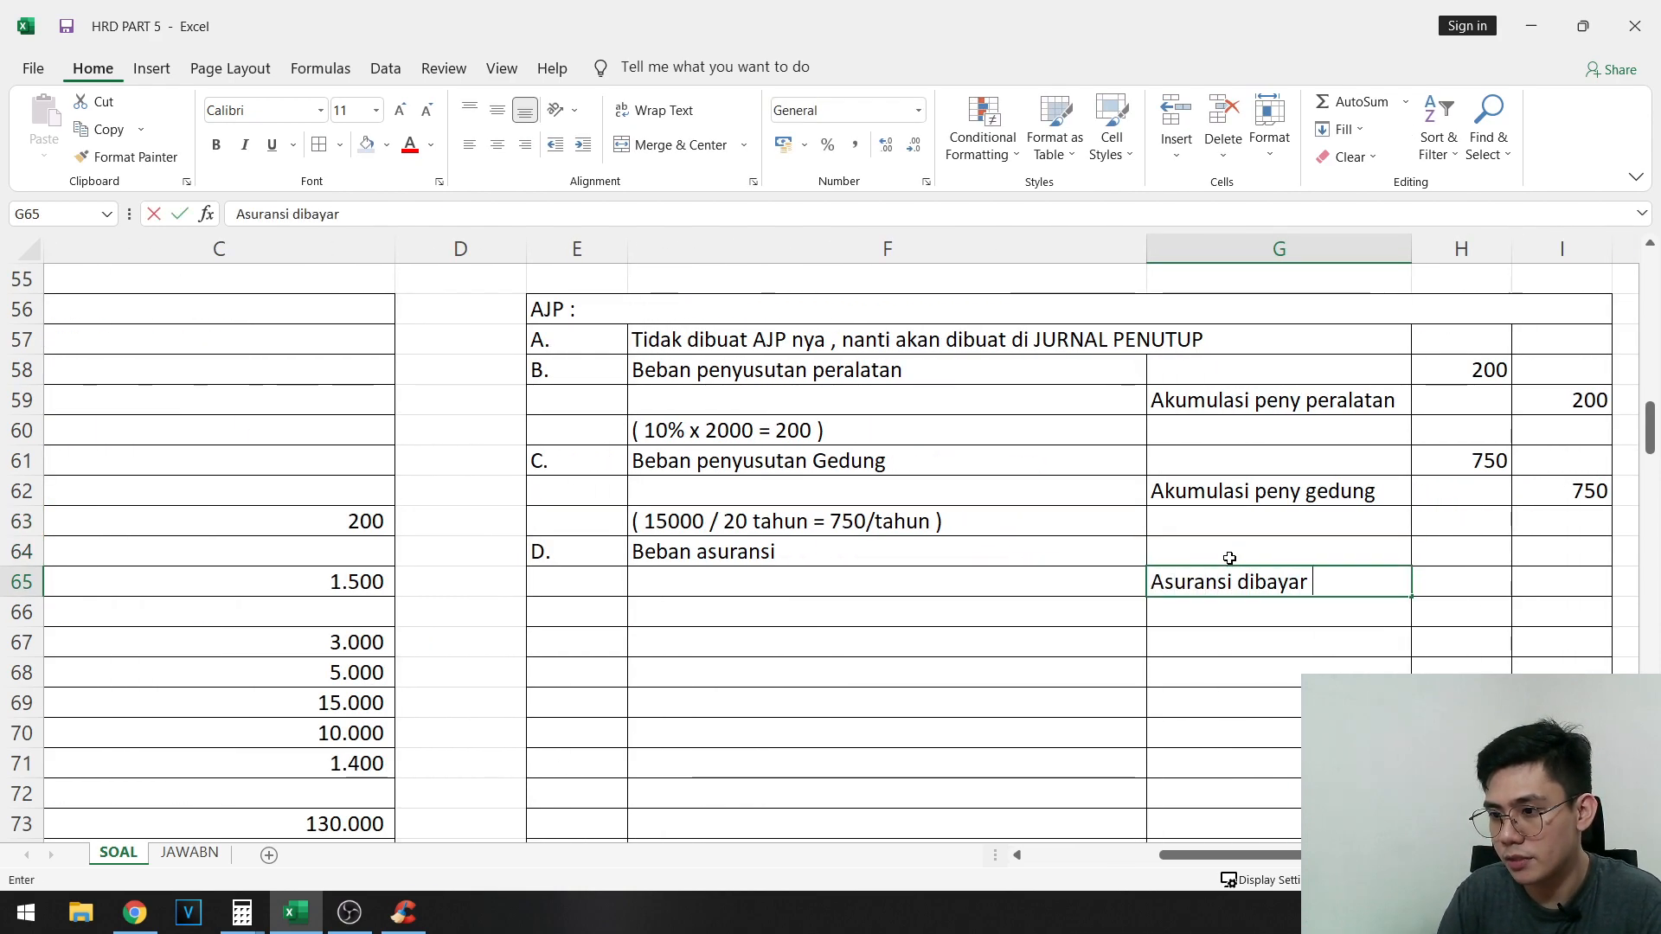
pyautogui.press('Return')
# - Write the first insurance calculation "1. 300 x 12/12 = 300" in F66
pyautogui.press('Left')
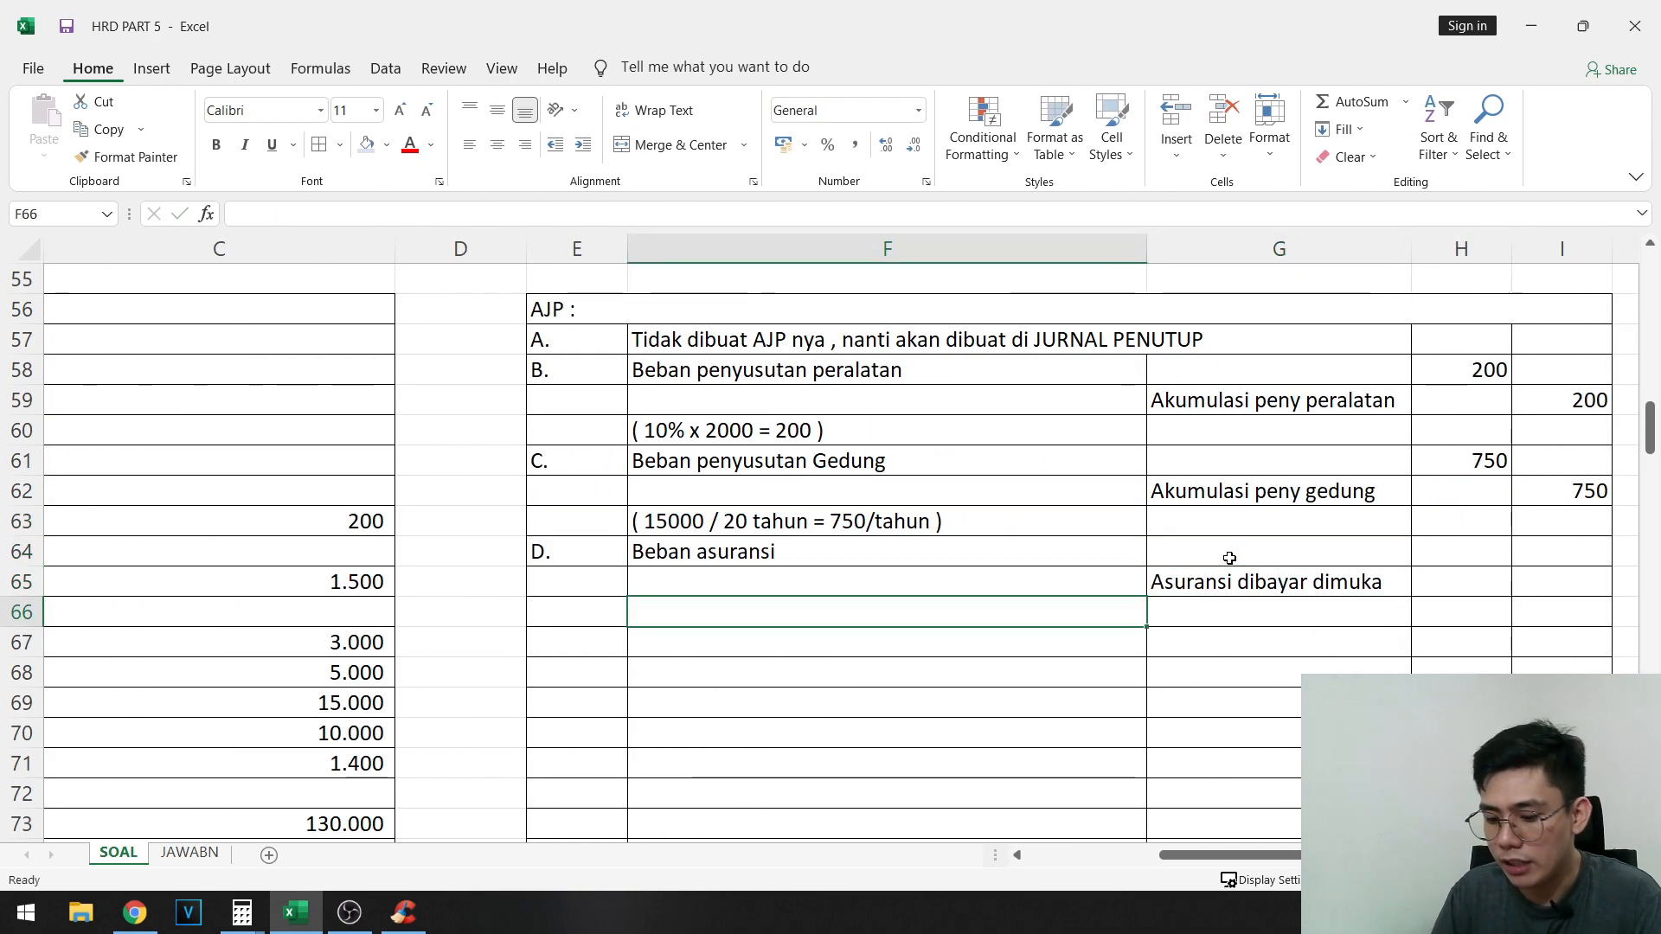
pyautogui.press('BackSpace')
pyautogui.write('1. 3')
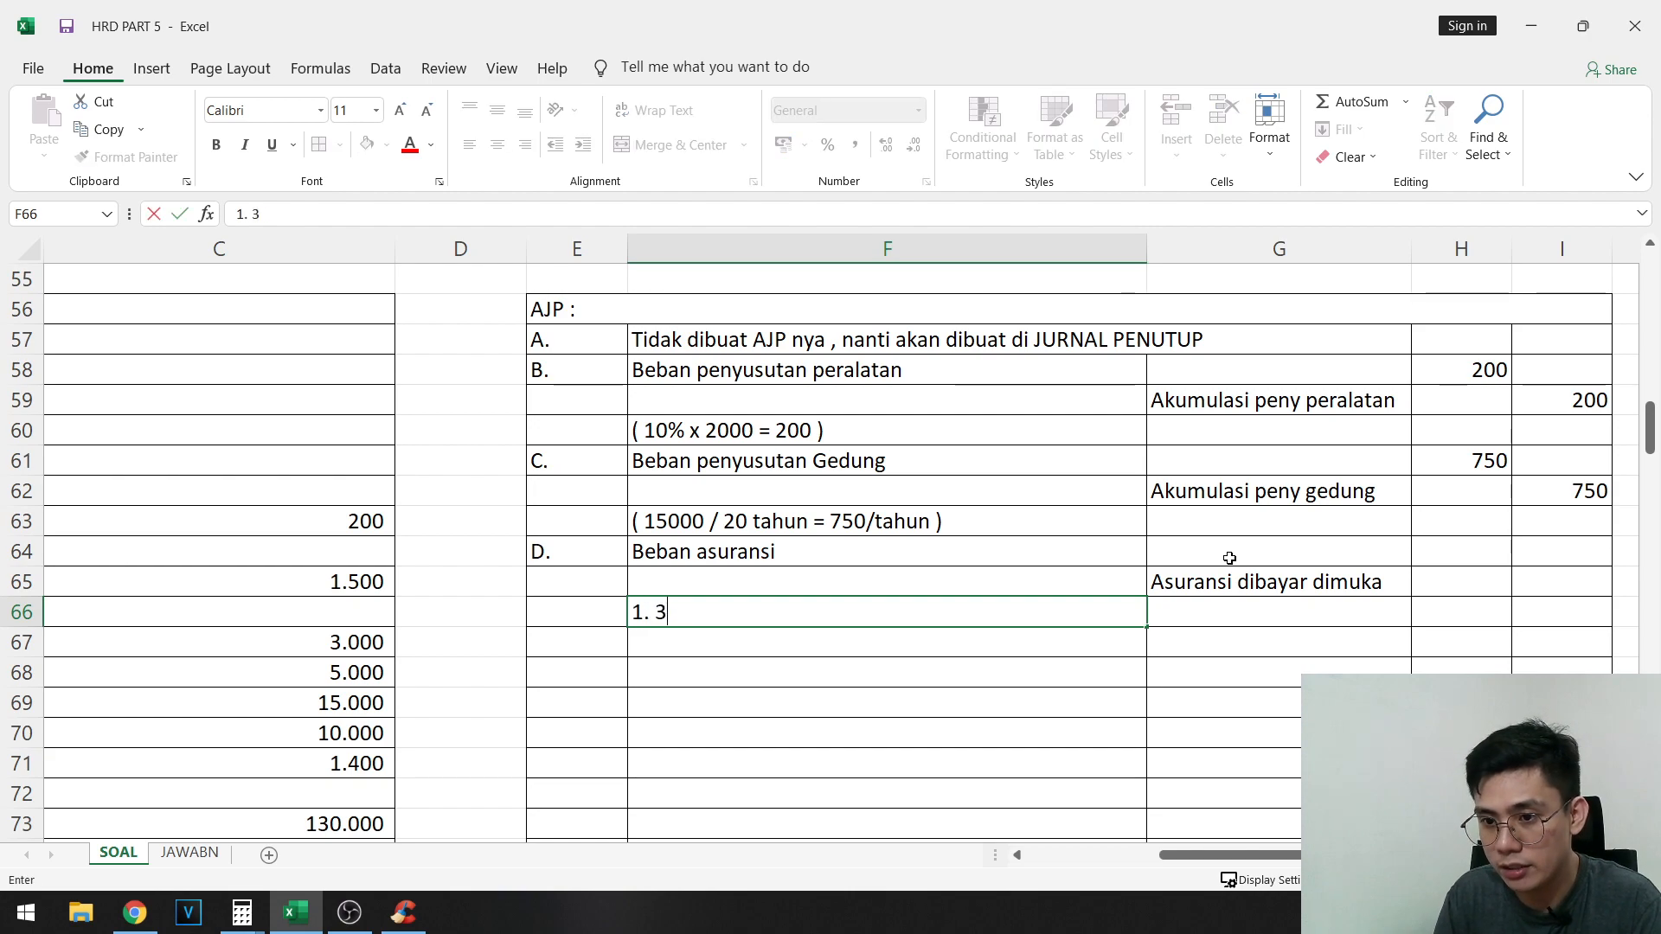
pyautogui.write('00 x 12')
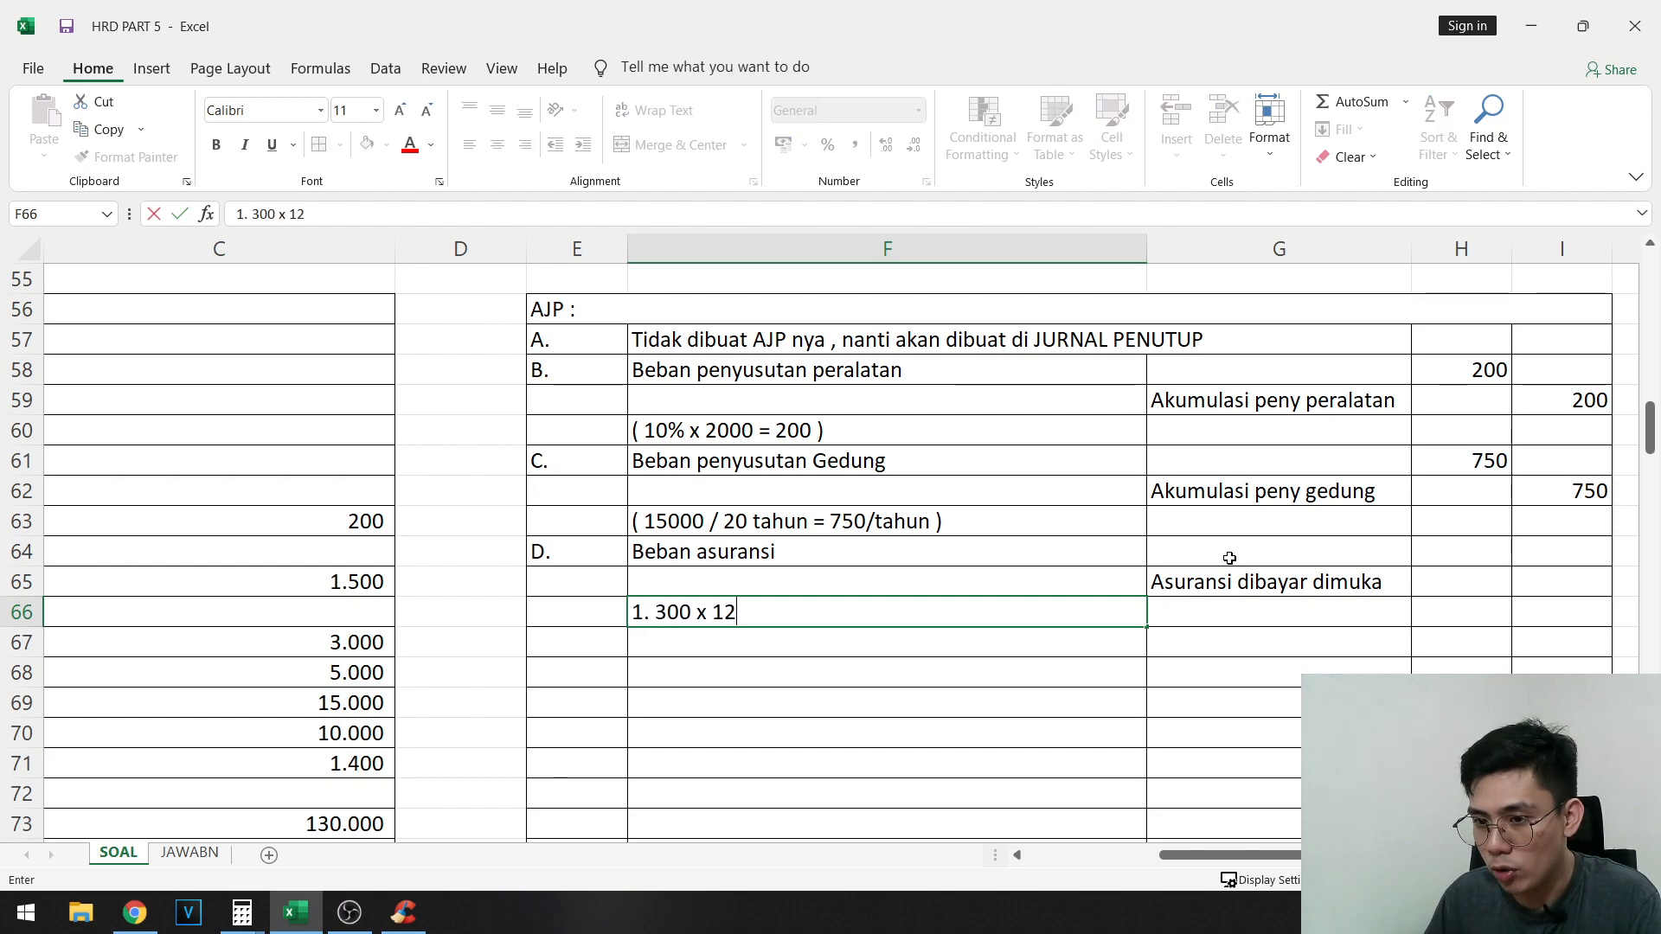
pyautogui.write('/12 = ')
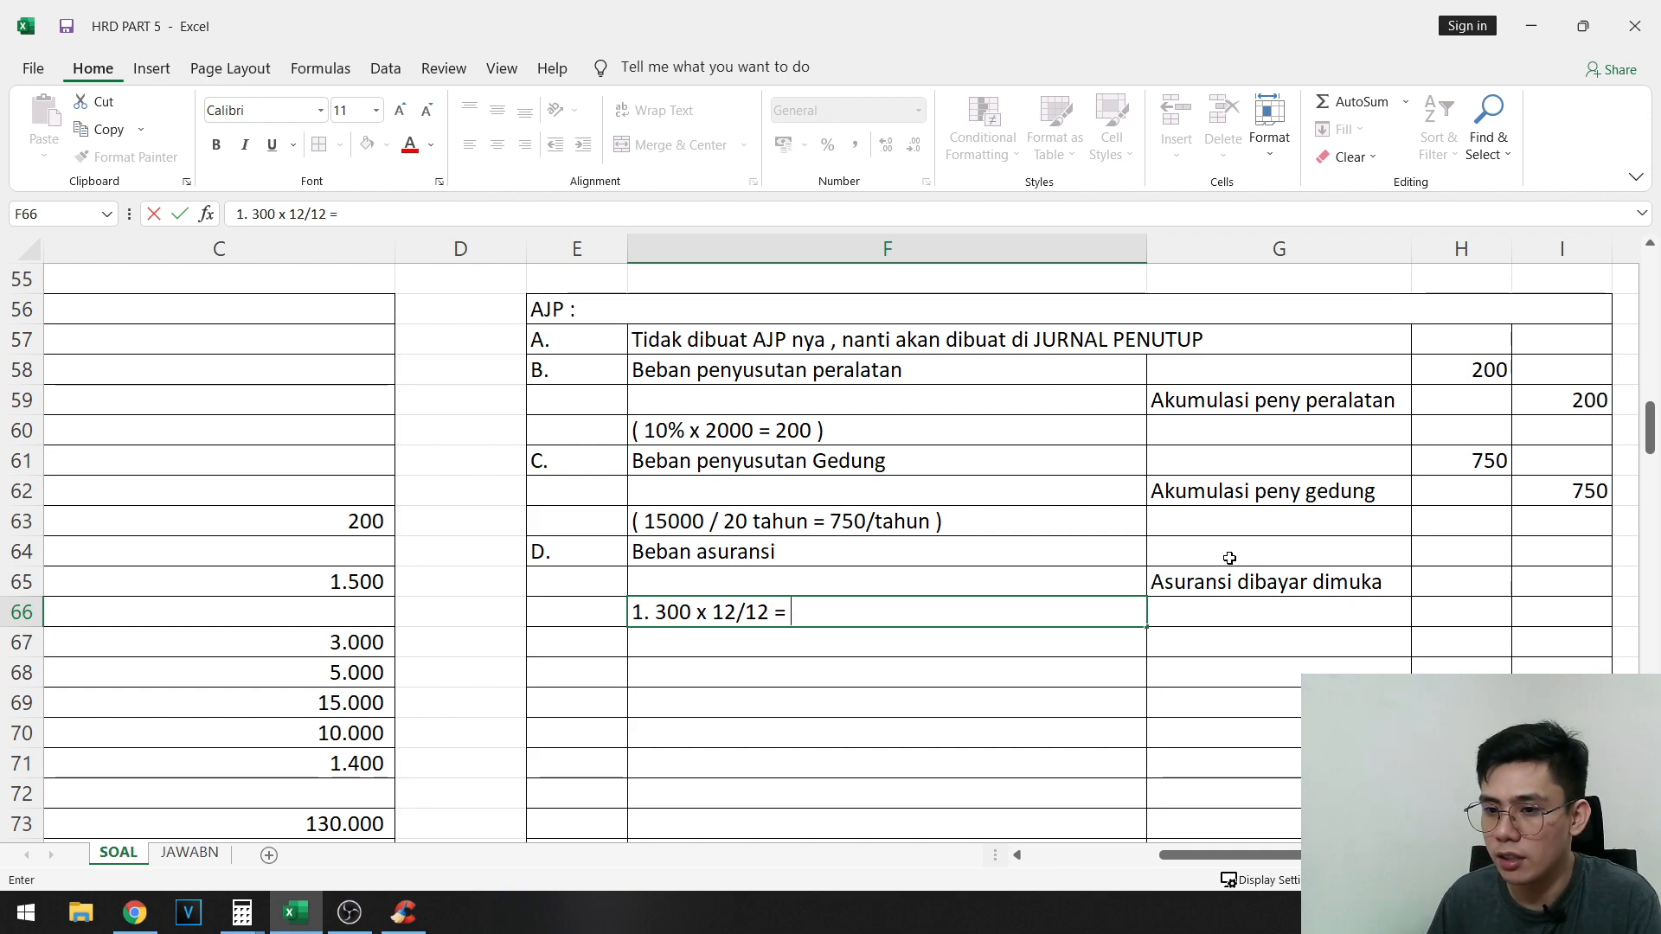
pyautogui.write('300')
pyautogui.press('Return')
# - Write the second insurance calculation "2. 300 x 6/12 = 150" in F67
pyautogui.write('2,')
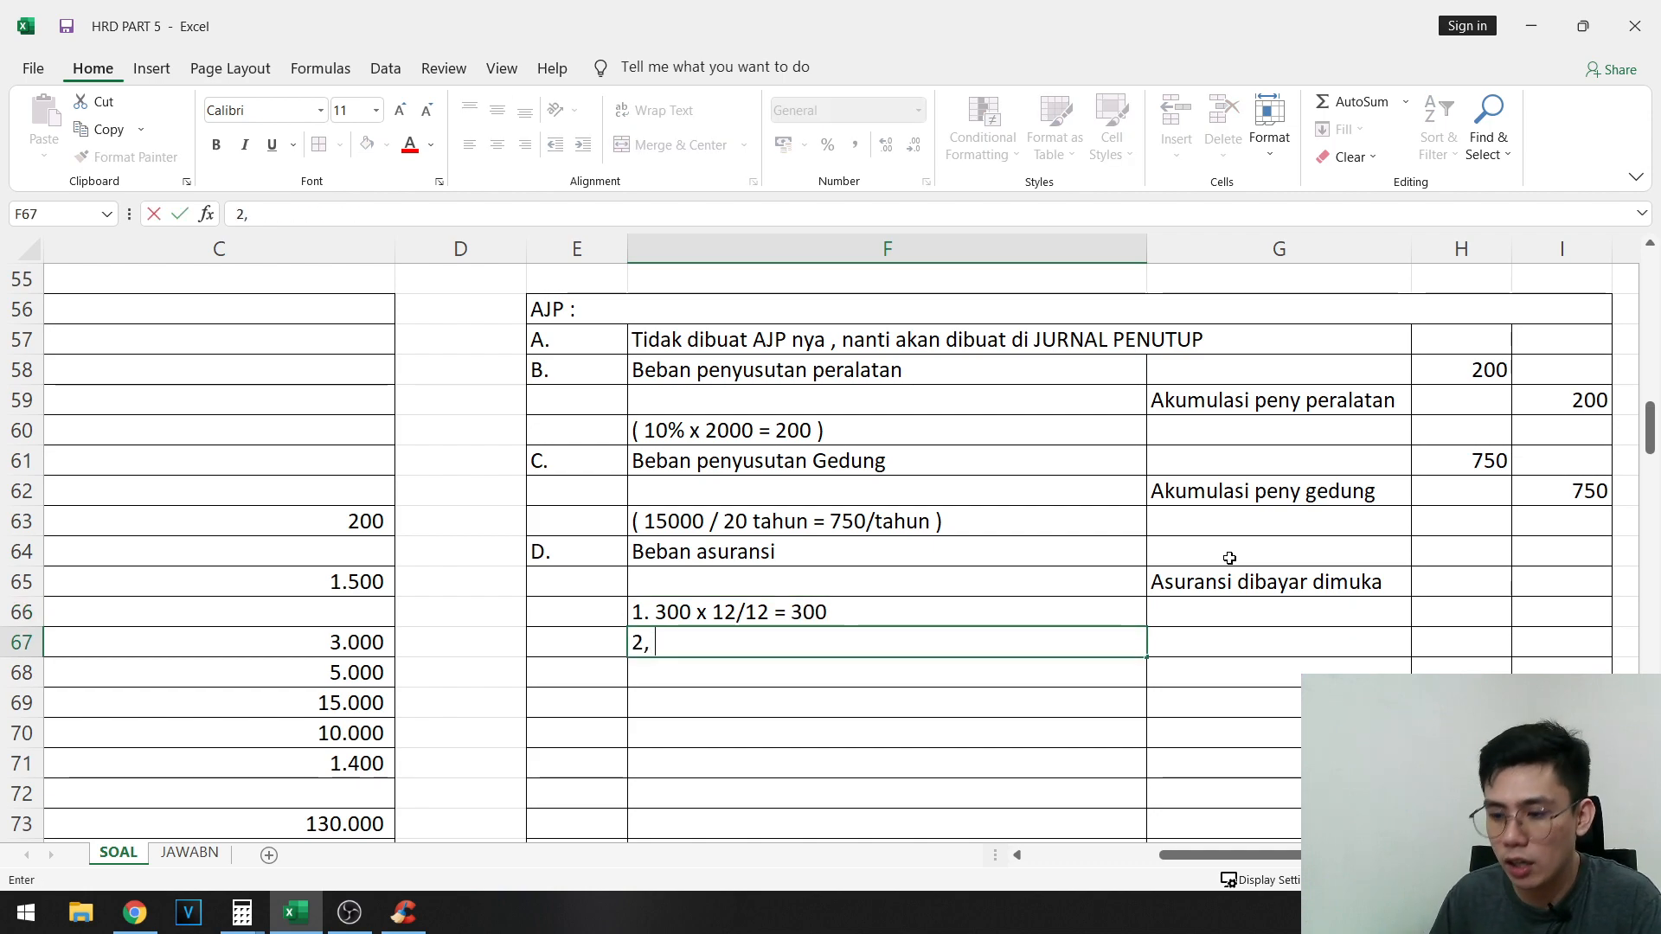
pyautogui.press('BackSpace')
pyautogui.write('. 3')
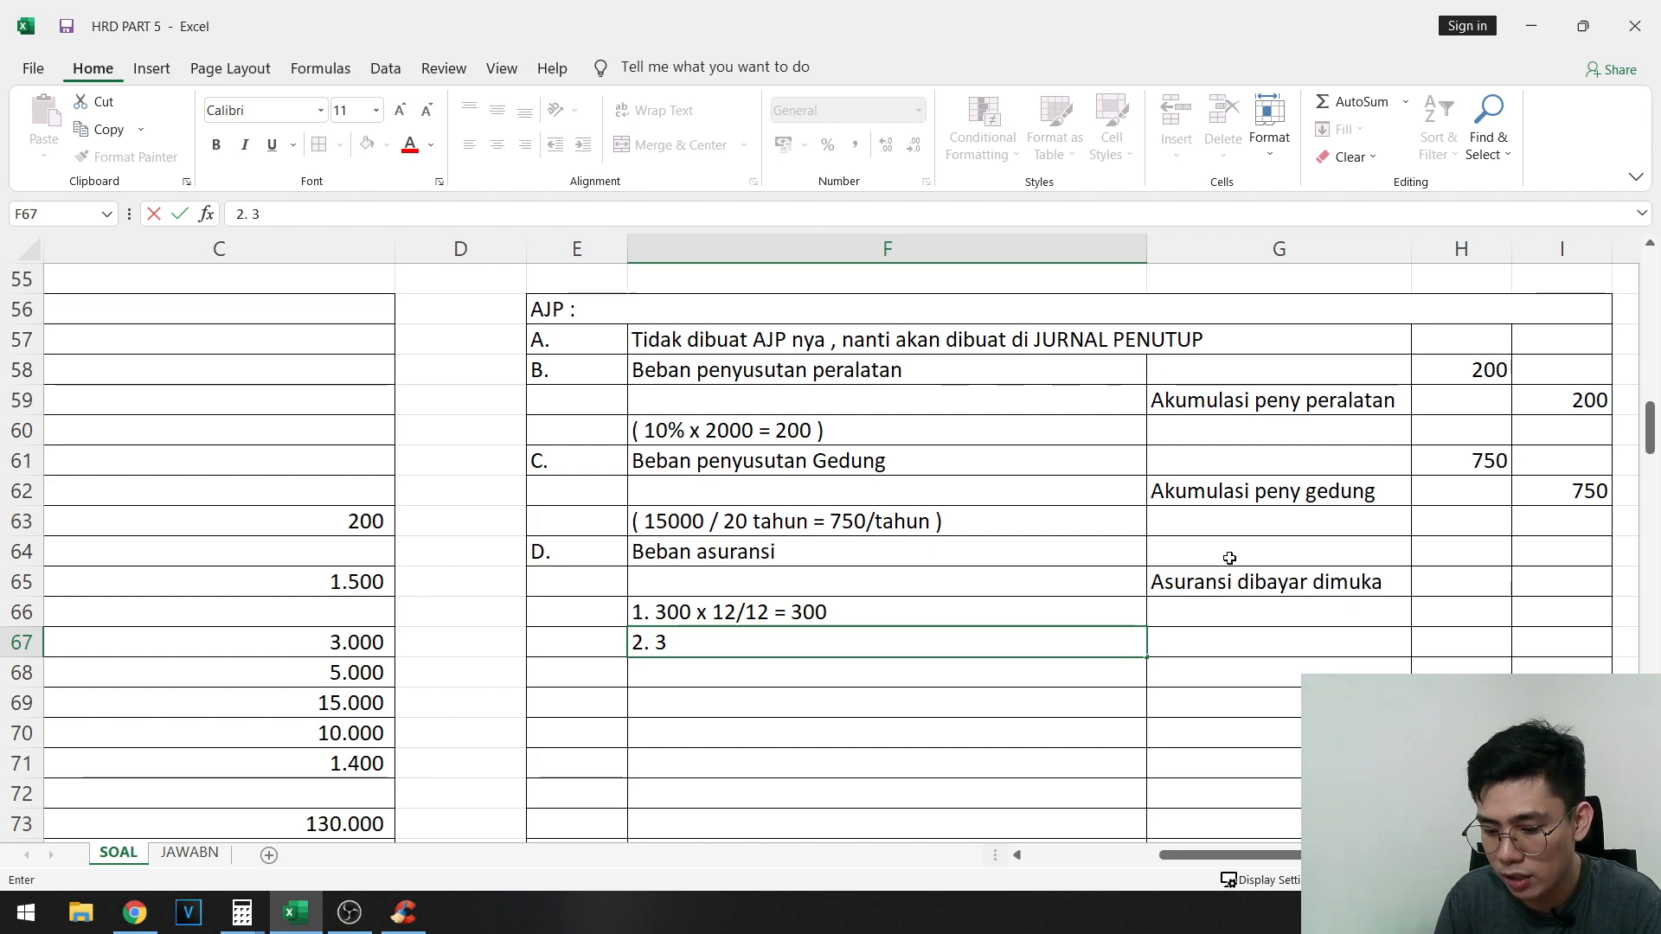
pyautogui.write('00 x')
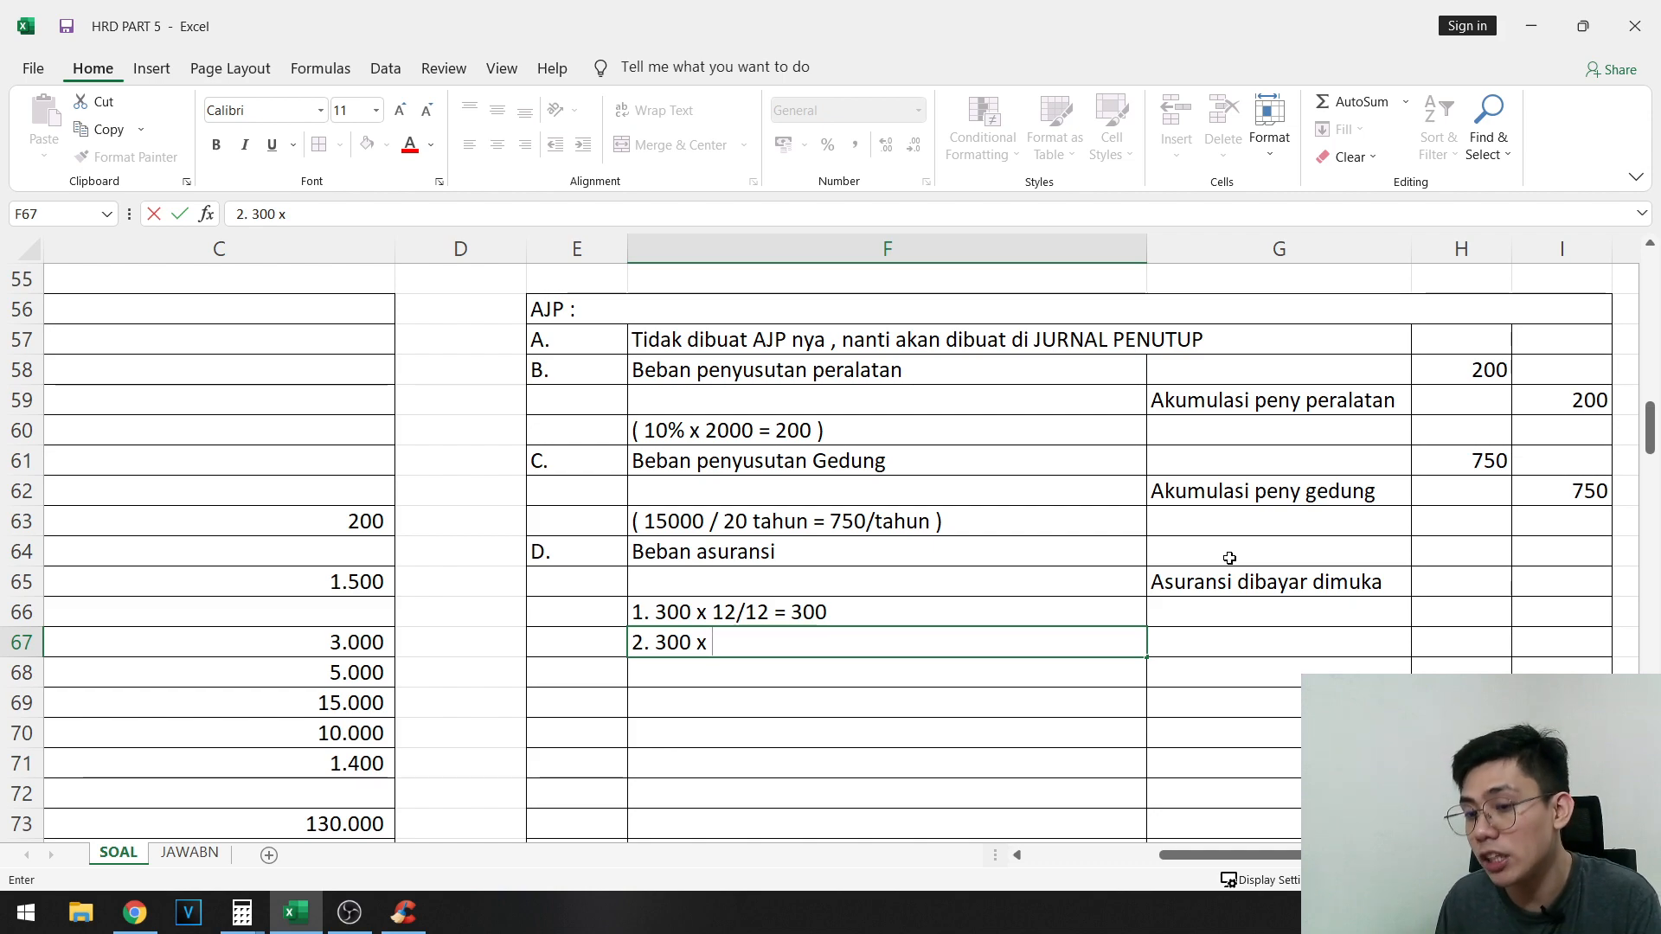
pyautogui.write('6/42')
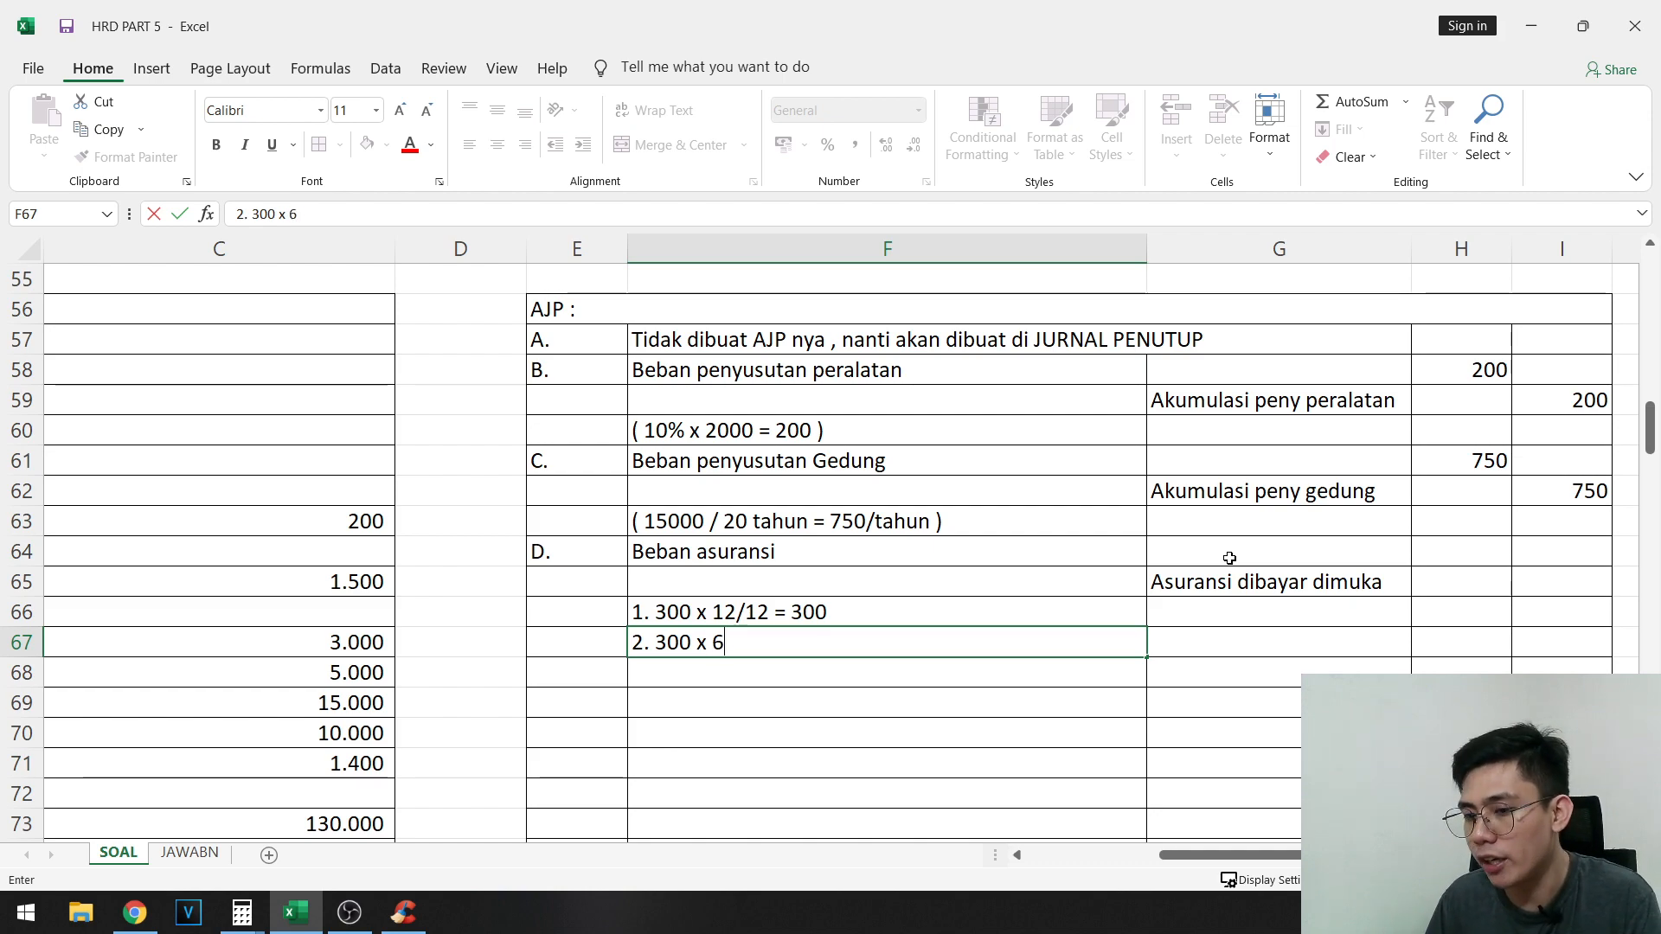
pyautogui.press('BackSpace')
pyautogui.press('BackSpace')
pyautogui.write('12 = 150')
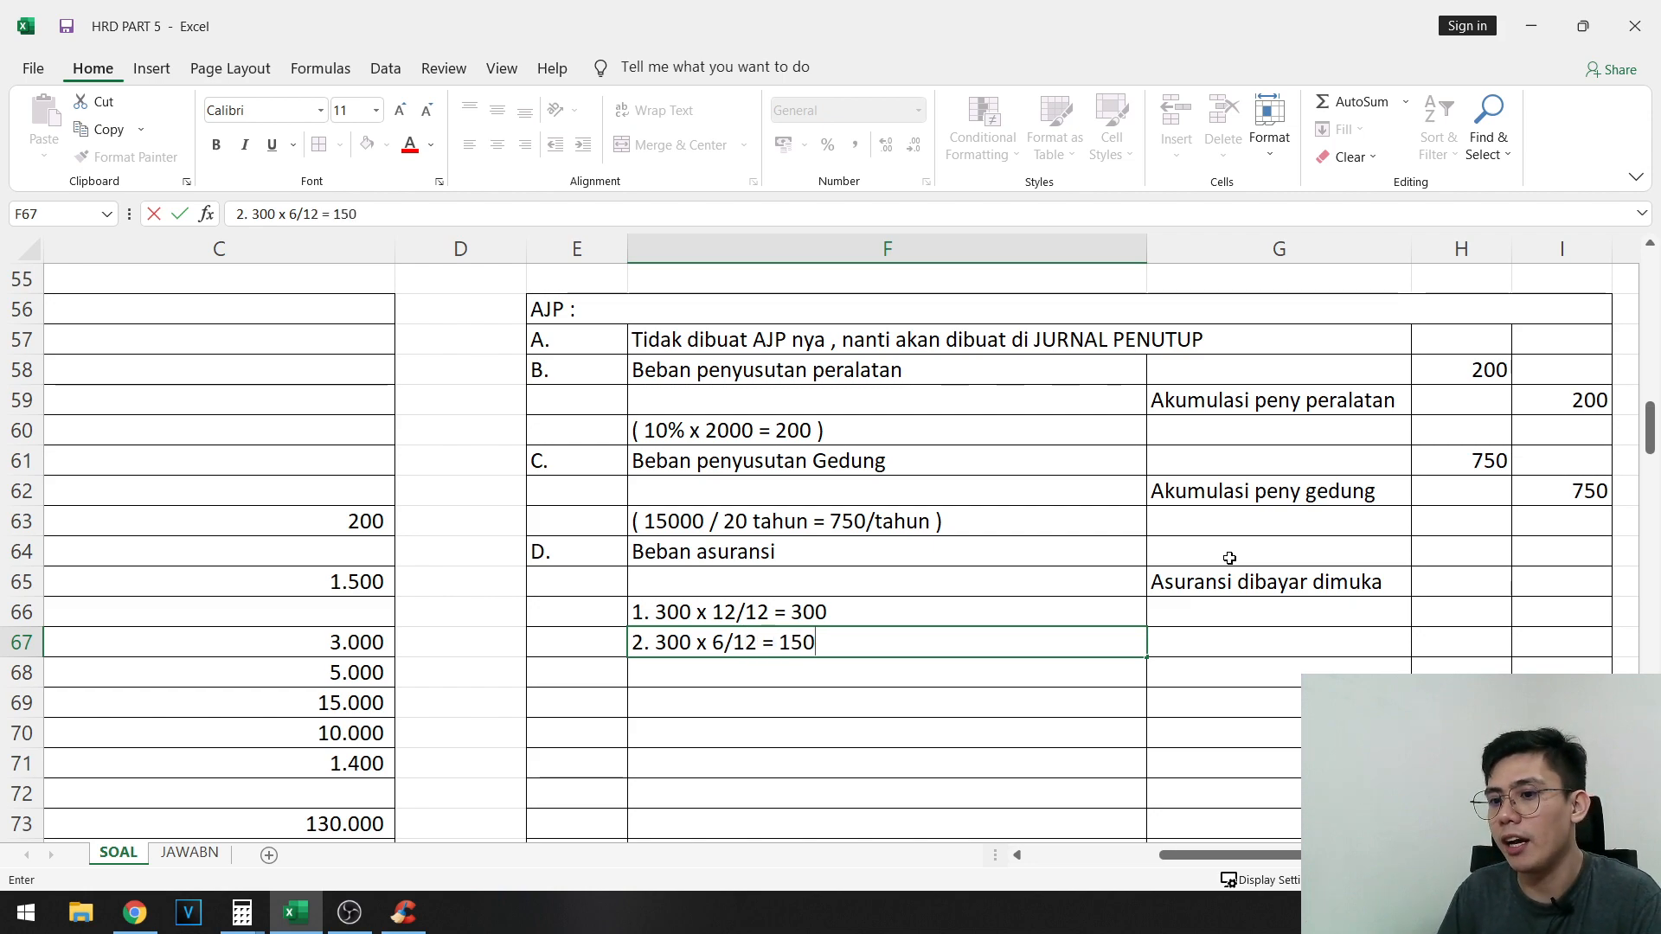
pyautogui.press('Right')
pyautogui.press('Left')
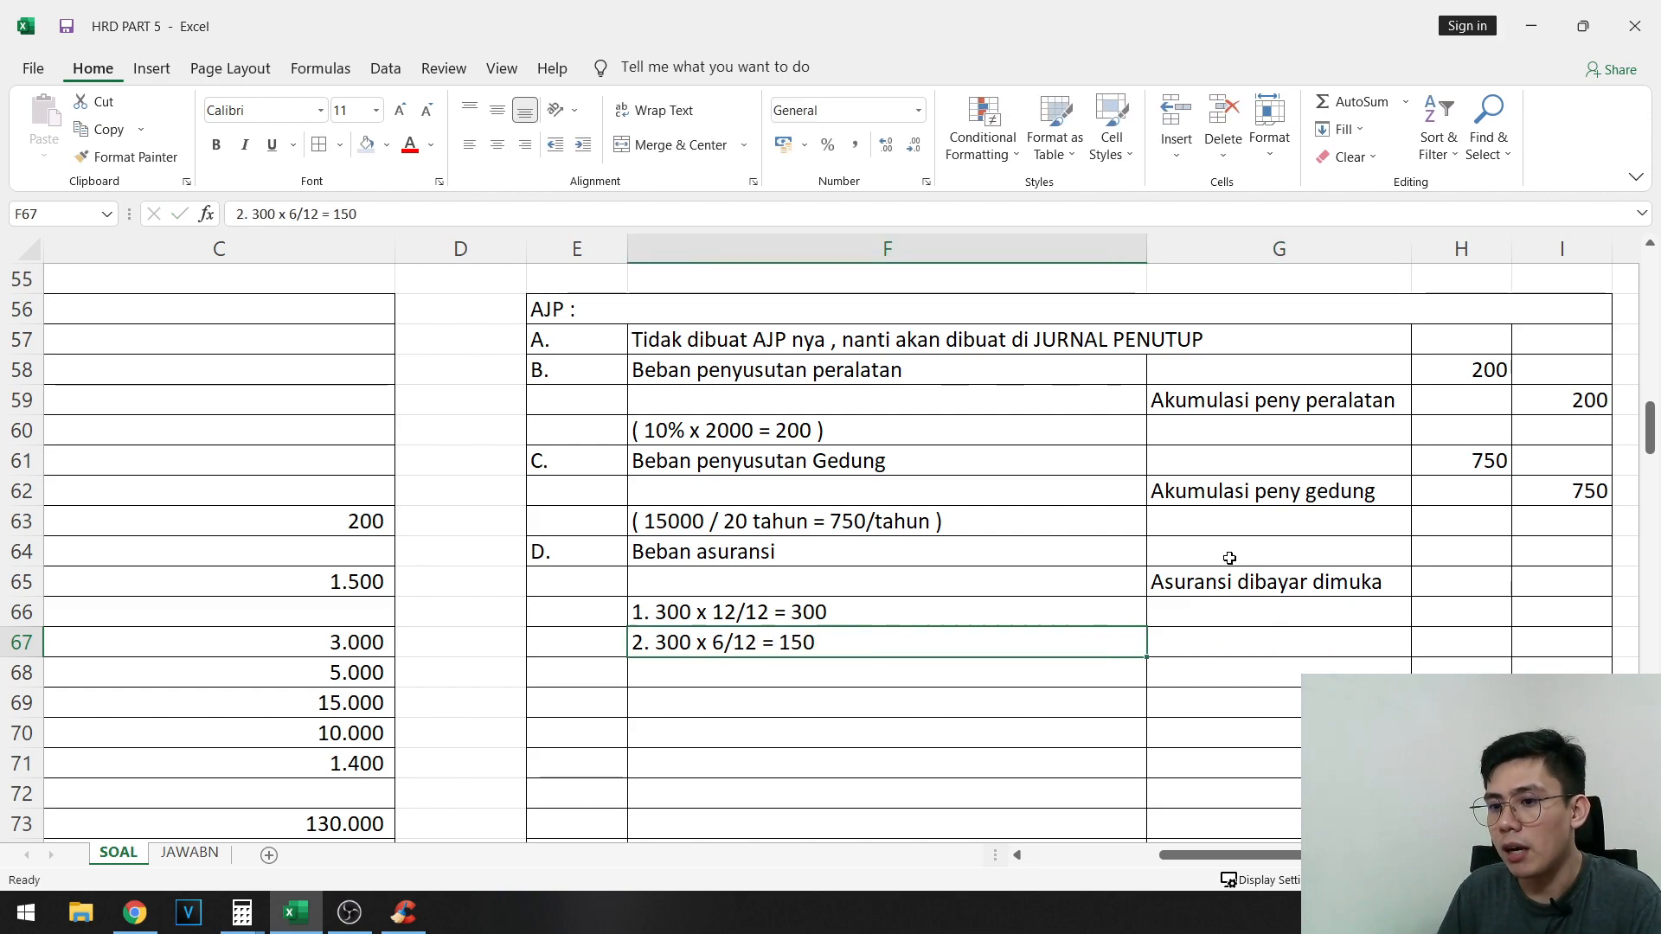
# - Enter entry D's amounts: debit 450 in H64 and credit 450 in I65
pyautogui.press('Up')
pyautogui.press('Down')
pyautogui.press('Right')
pyautogui.press('Up')
pyautogui.press('Up')
pyautogui.press('Right')
pyautogui.press('Up')
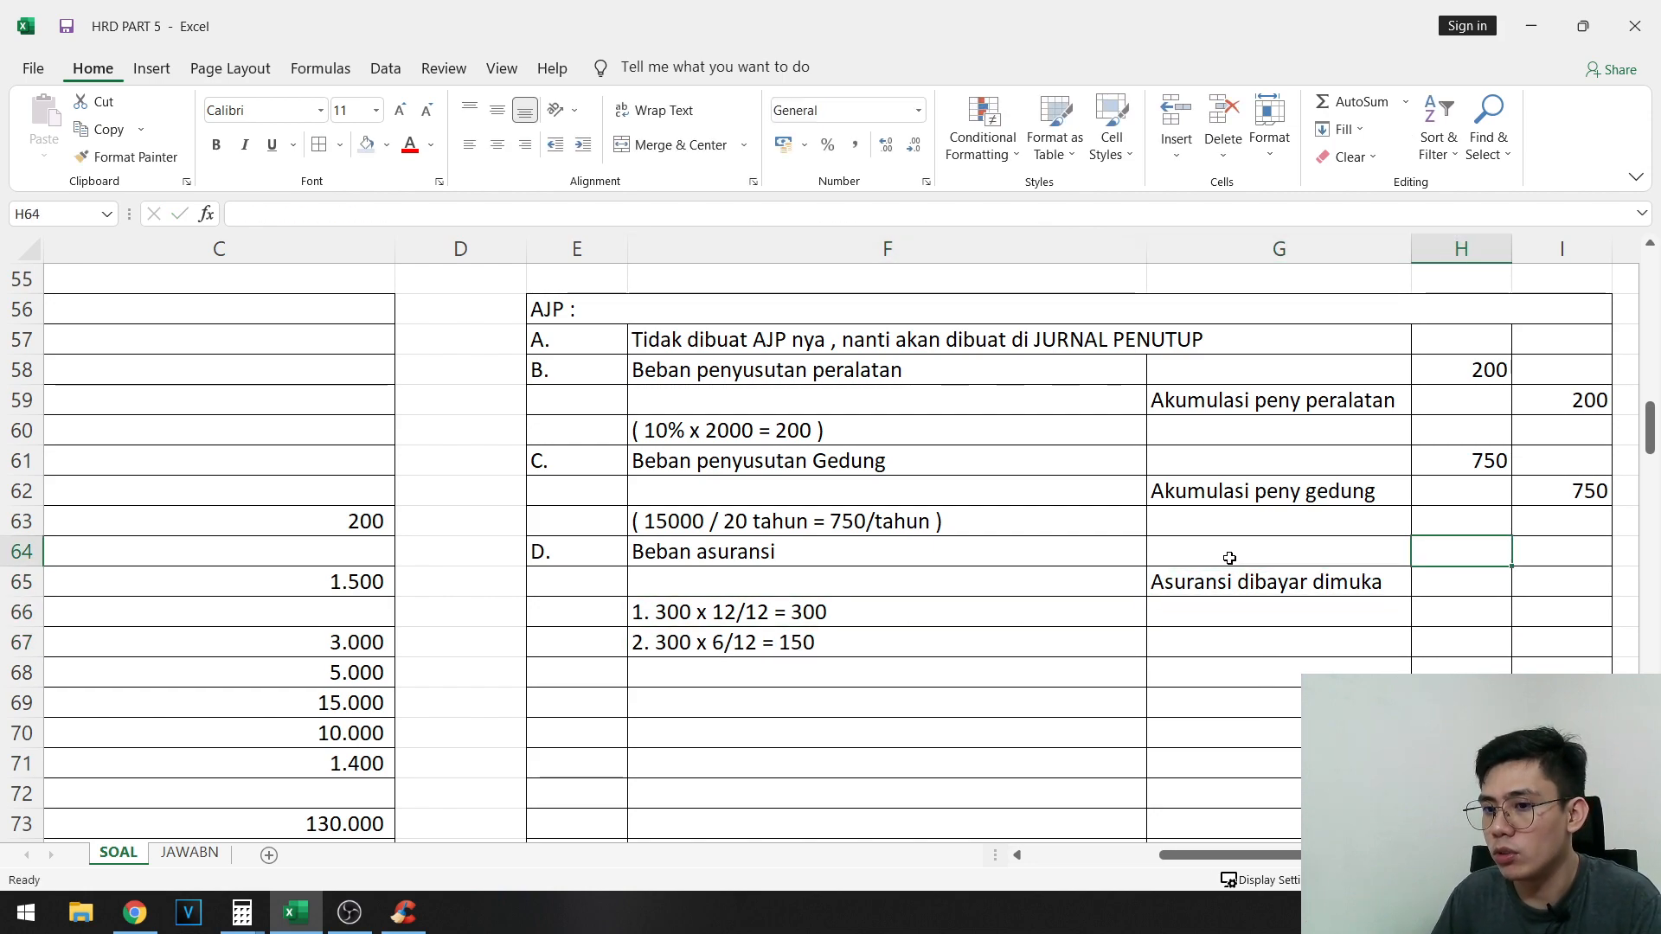
pyautogui.write('450')
pyautogui.press('Down')
pyautogui.press('Right')
pyautogui.write('450')
pyautogui.press('Down')
# - Label the fifth adjusting entry "E." in E68
pyautogui.press('Left')
pyautogui.press('Left')
pyautogui.press('Down')
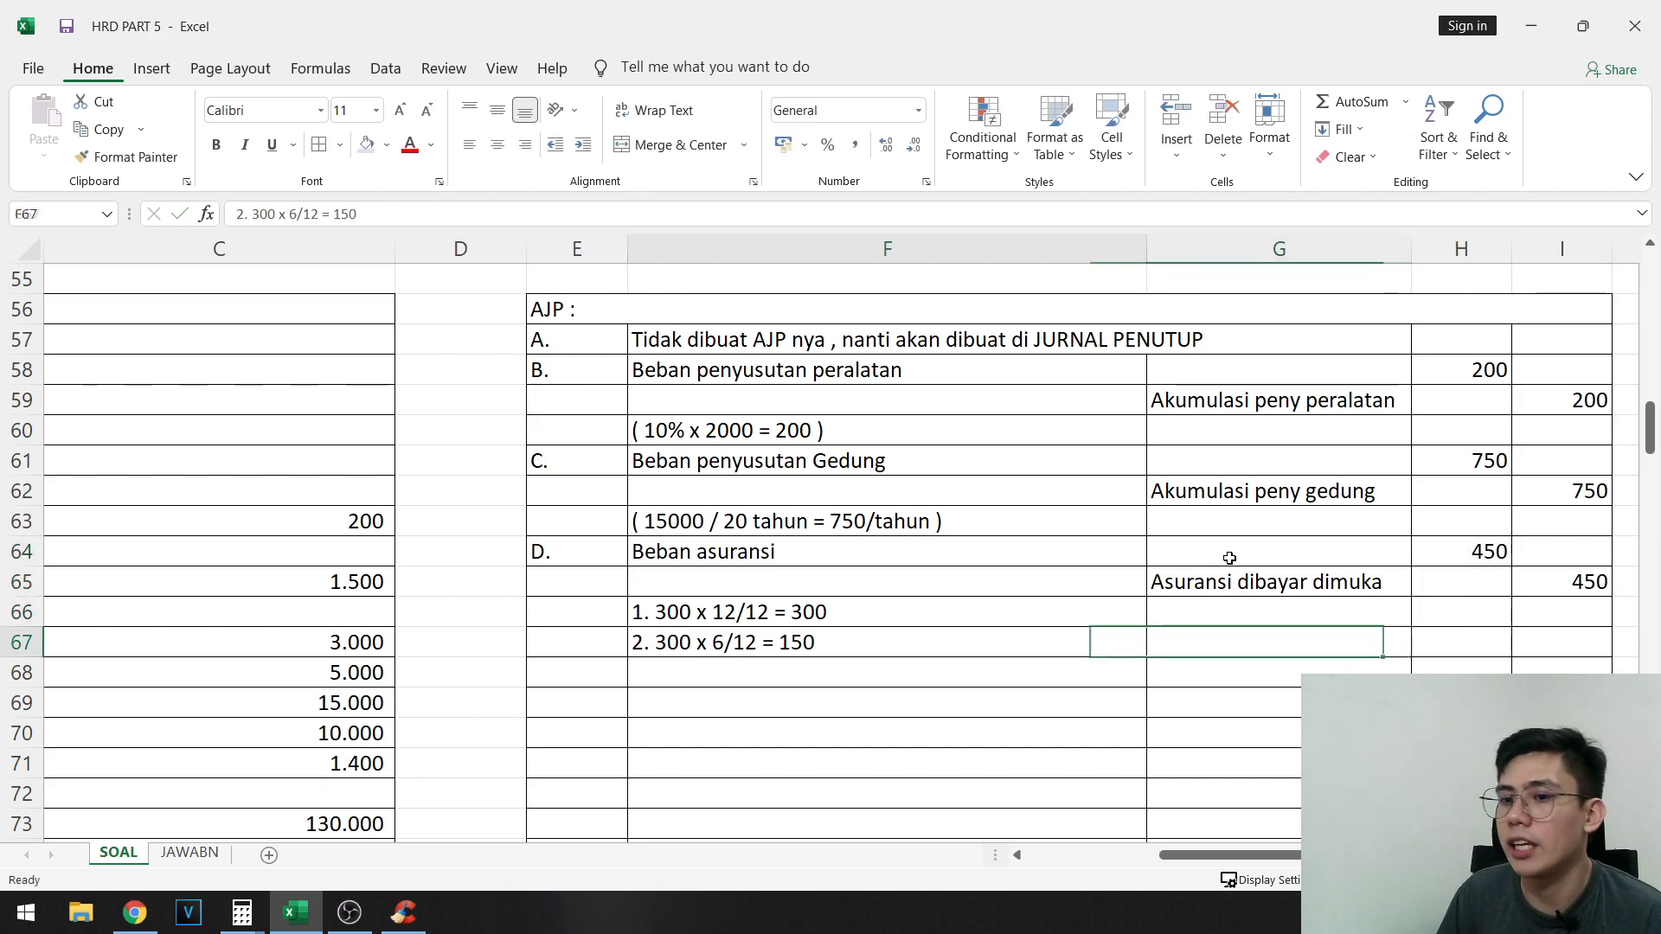
pyautogui.press('Left')
pyautogui.press('Down')
pyautogui.press('Left')
pyautogui.write('E.')
pyautogui.press('Right')
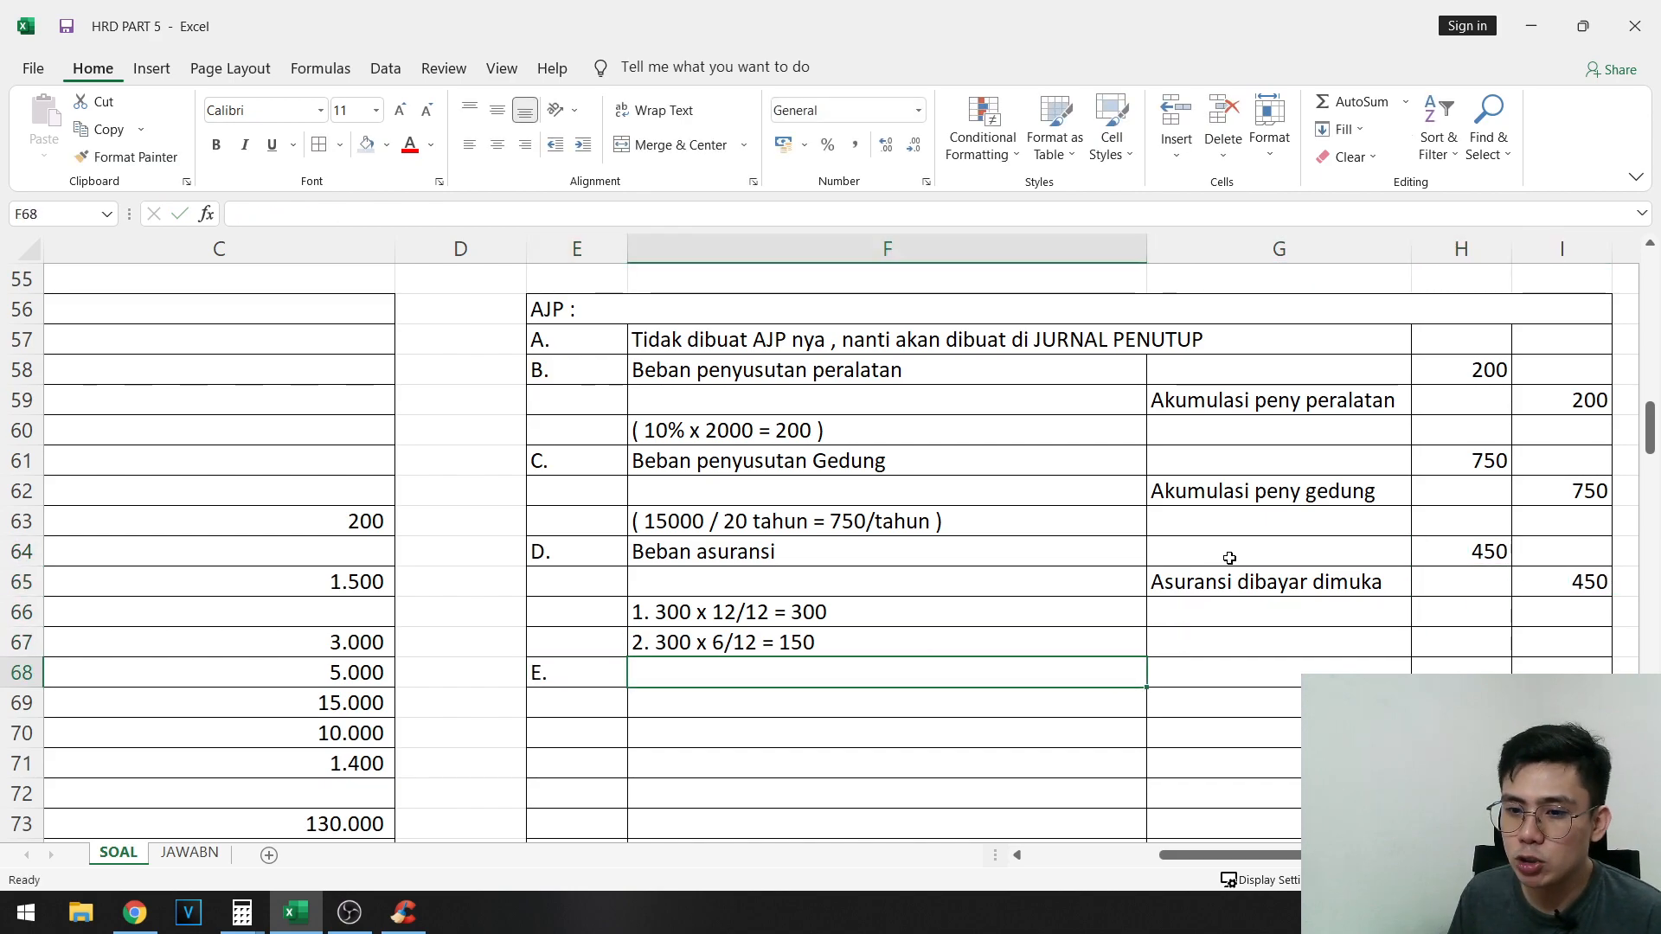
# - Fill the text of adjustment item d in A37:D39 with yellow
pyautogui.moveTo(636, 608); pyautogui.dragTo(26, 636)
pyautogui.scroll(9, 466, 561)
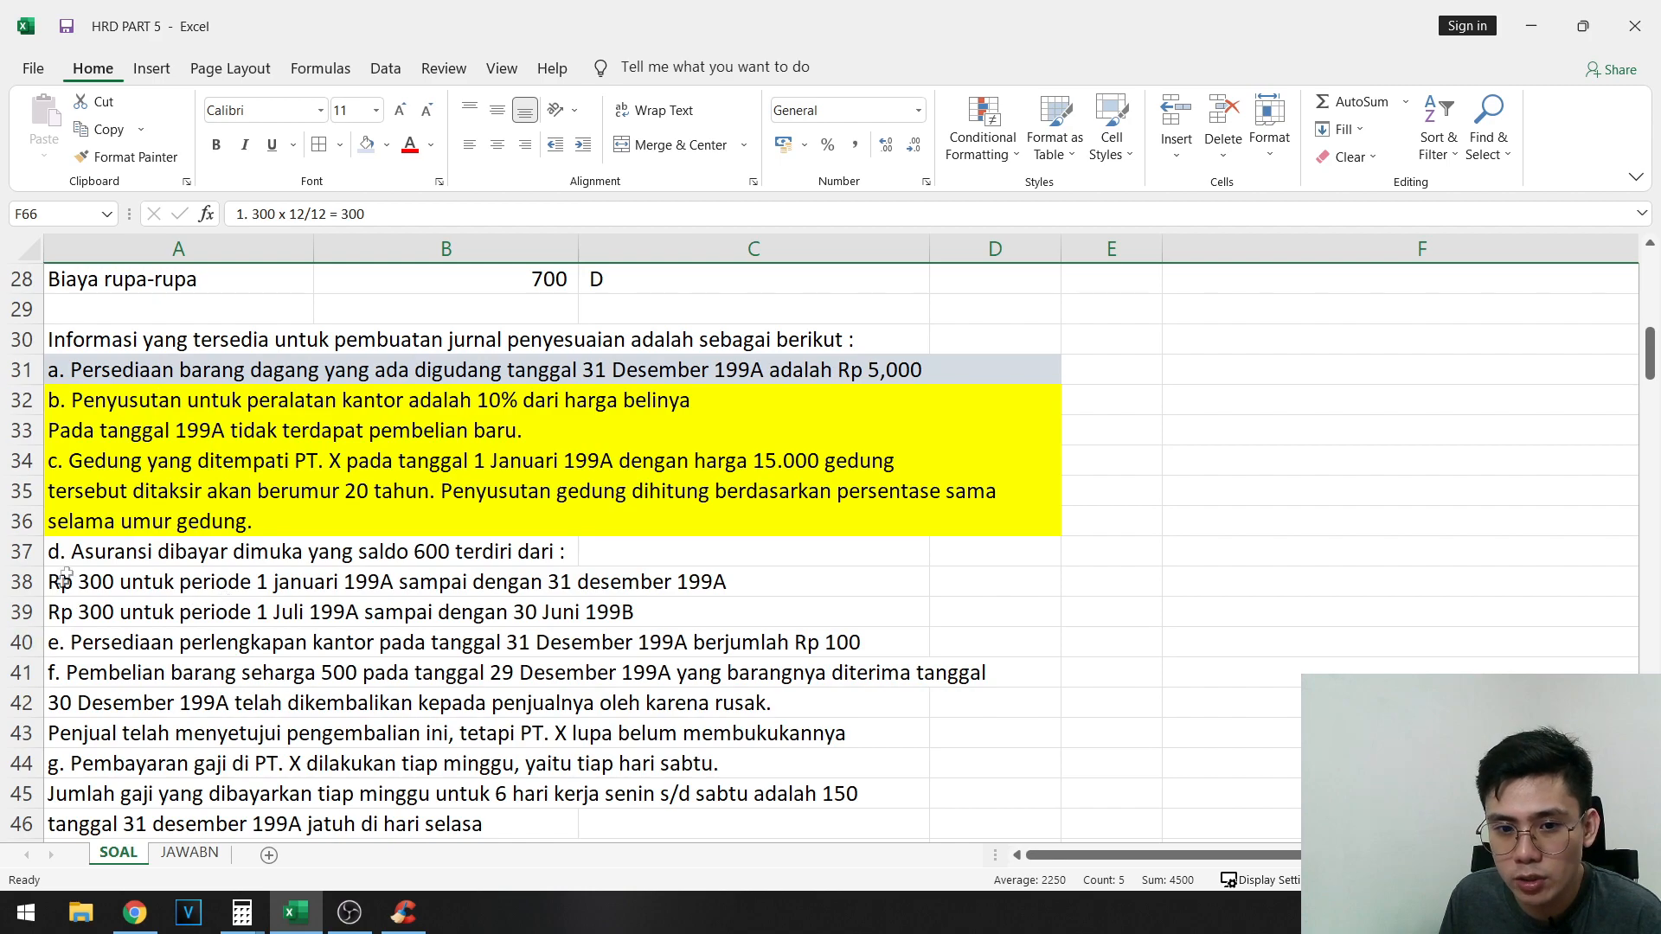
pyautogui.moveTo(65, 557); pyautogui.dragTo(912, 615)
pyautogui.moveTo(912, 615); pyautogui.dragTo(995, 615)
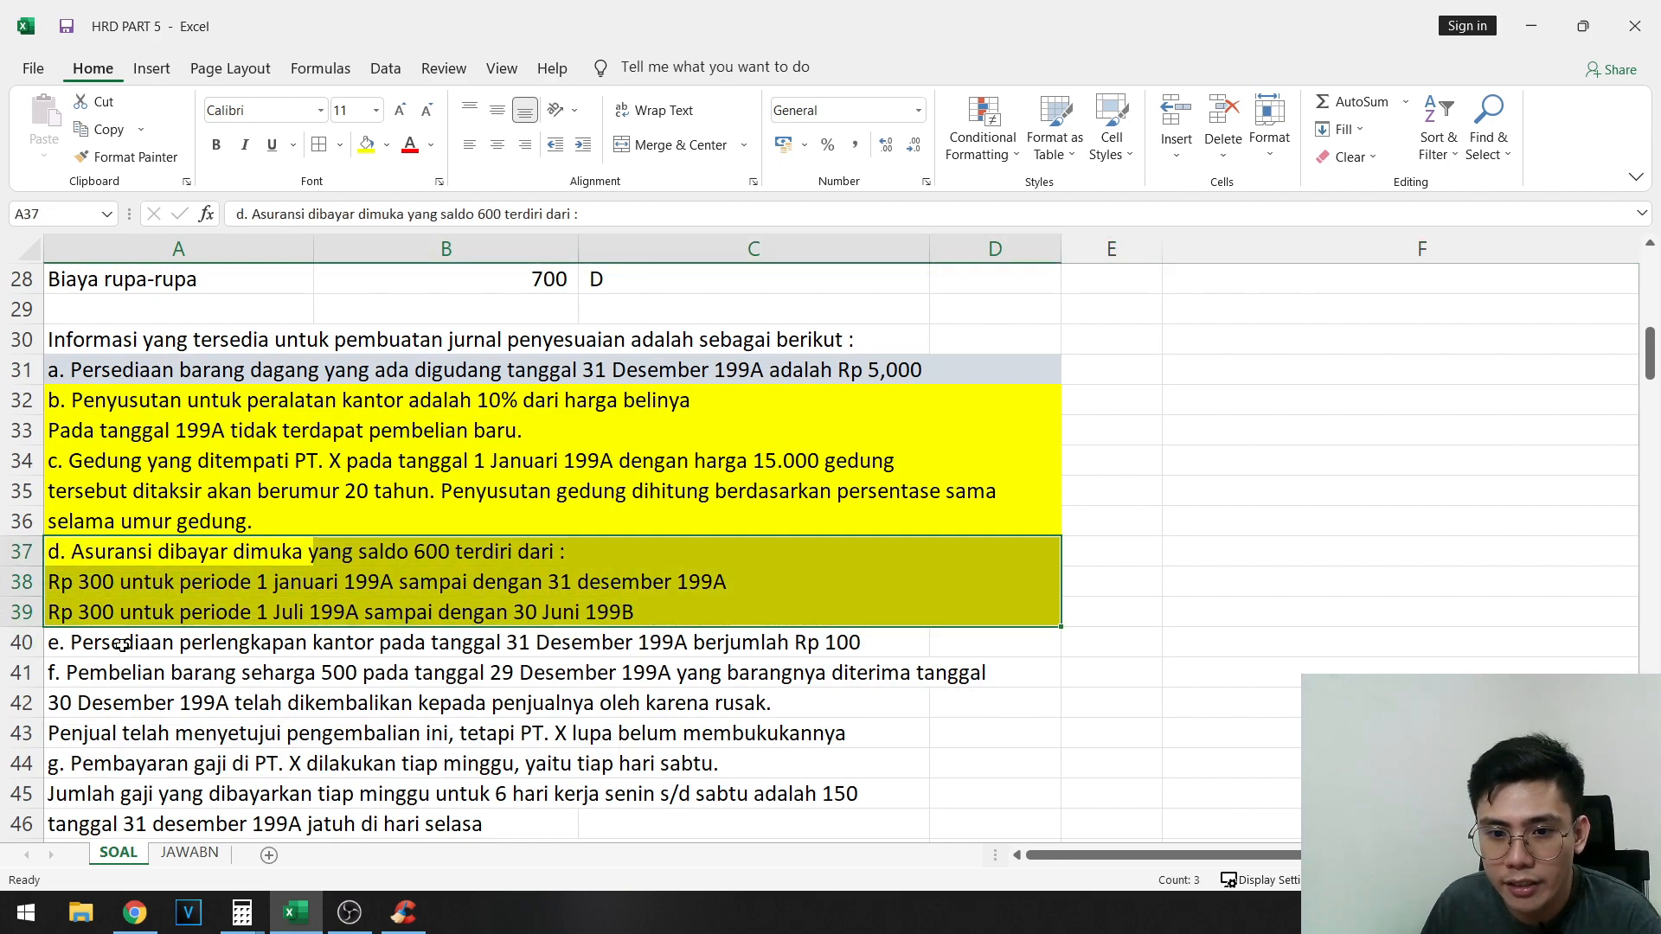
# - Read adjustment item e in row 40 and check the Perlengkapan balance in B61
pyautogui.moveTo(74, 642); pyautogui.dragTo(696, 644)
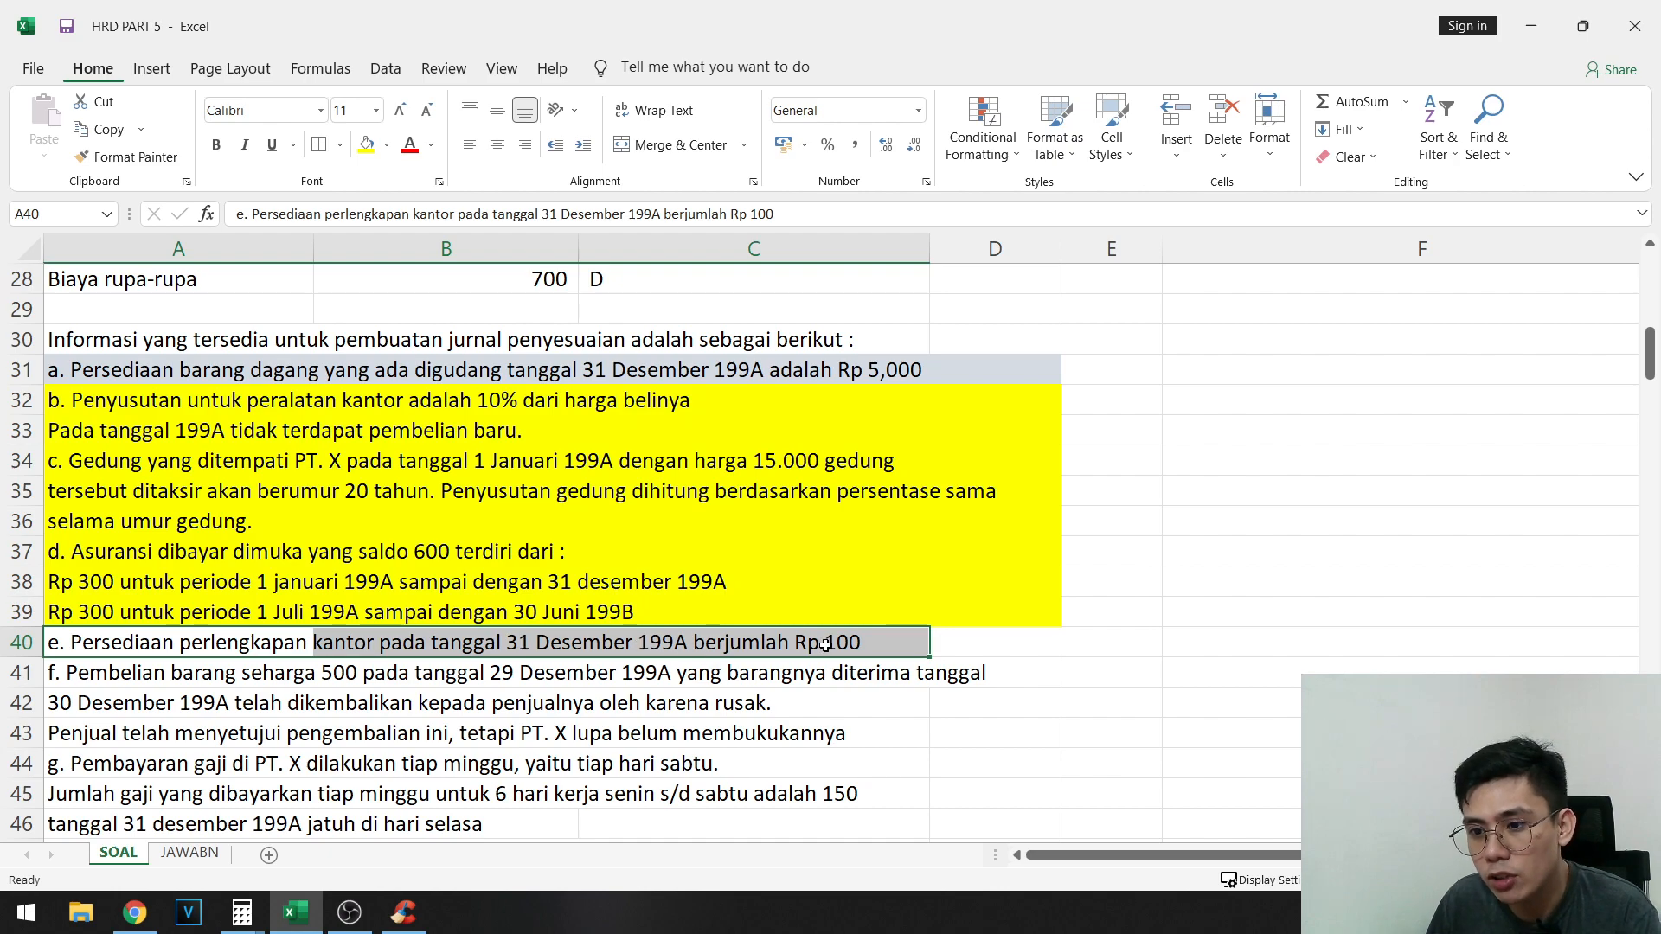
pyautogui.keyDown('shift'); pyautogui.click(985, 644); pyautogui.keyUp('shift')
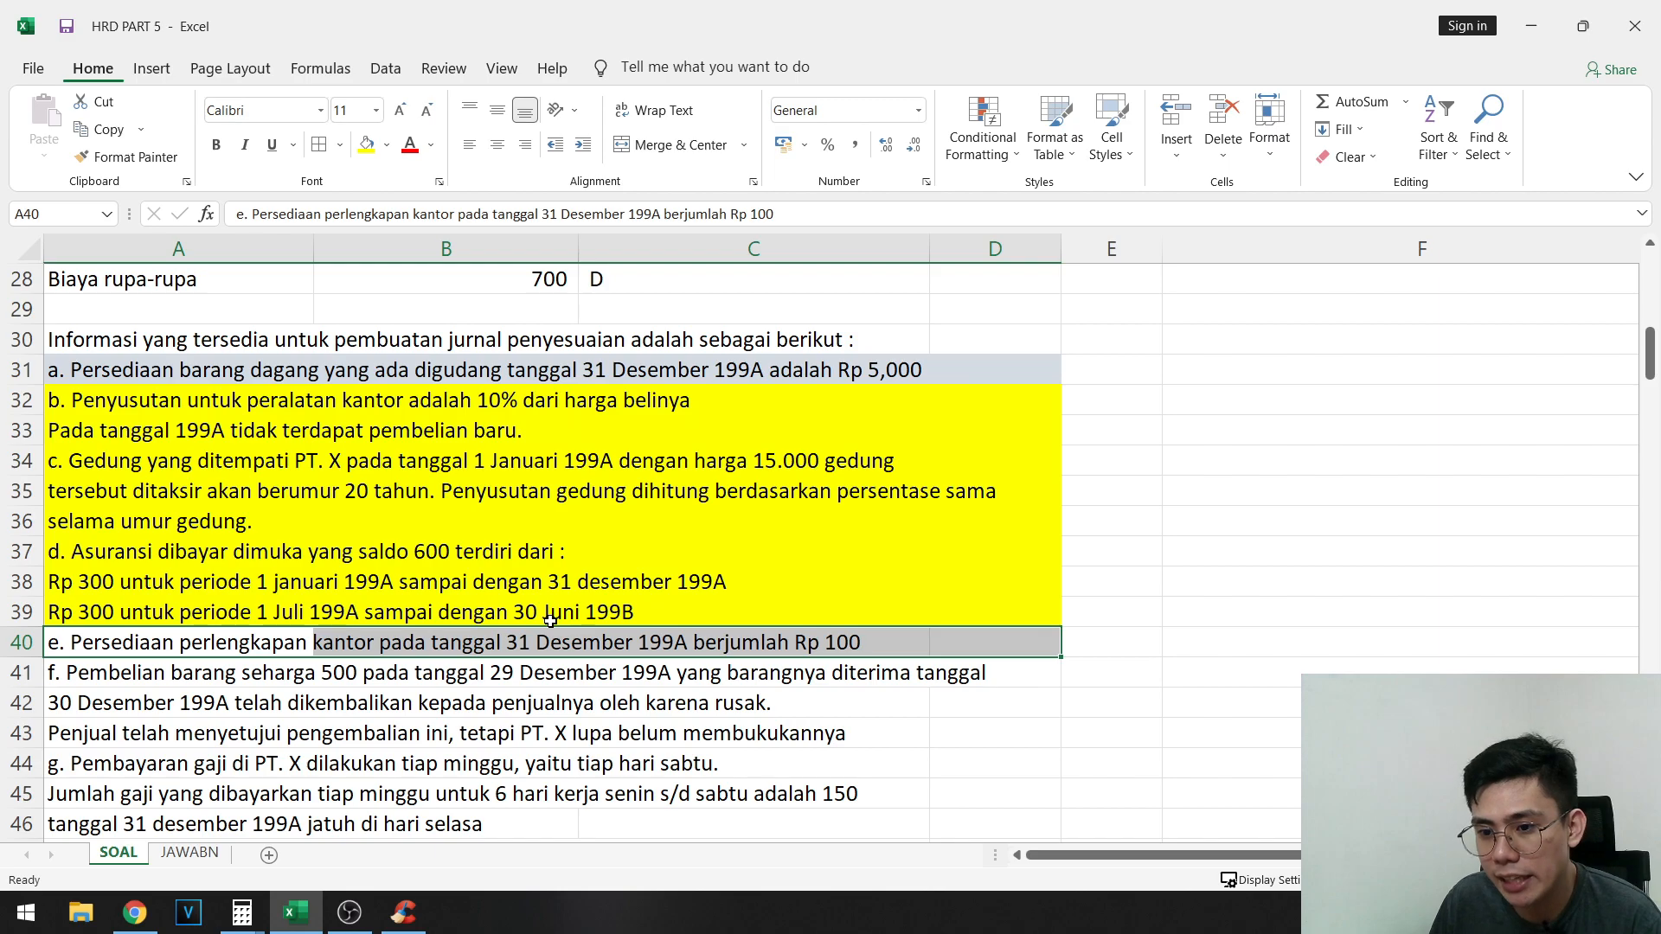
pyautogui.scroll(-2, 402, 716)
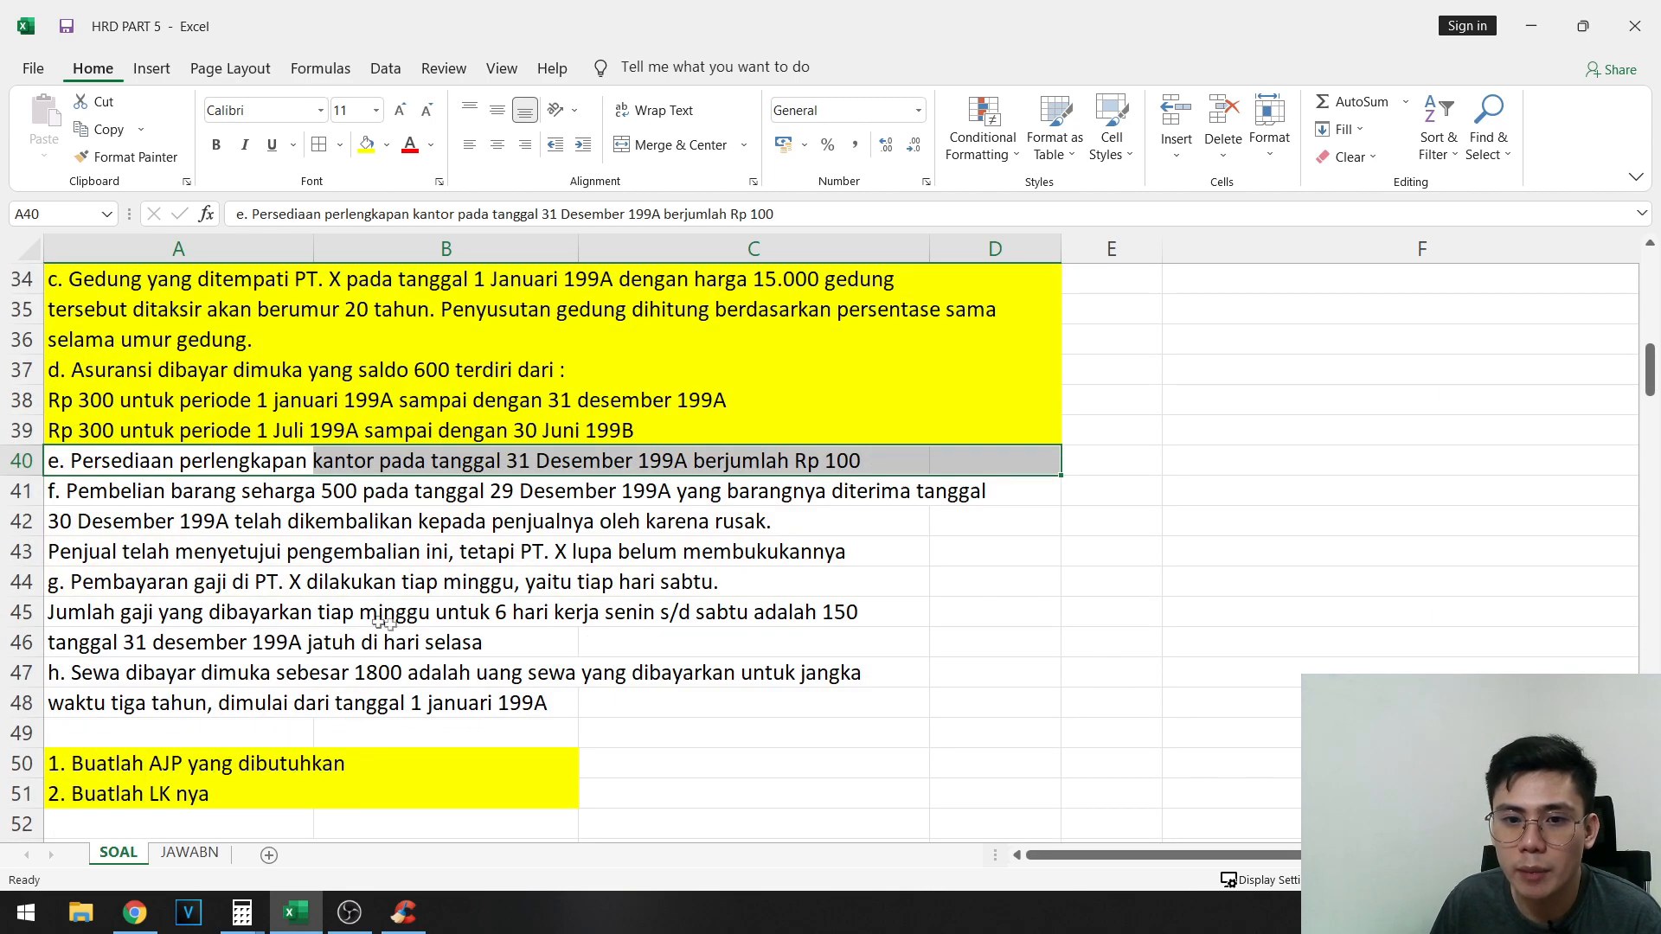
pyautogui.scroll(-4, 355, 637)
pyautogui.scroll(-2, 354, 638)
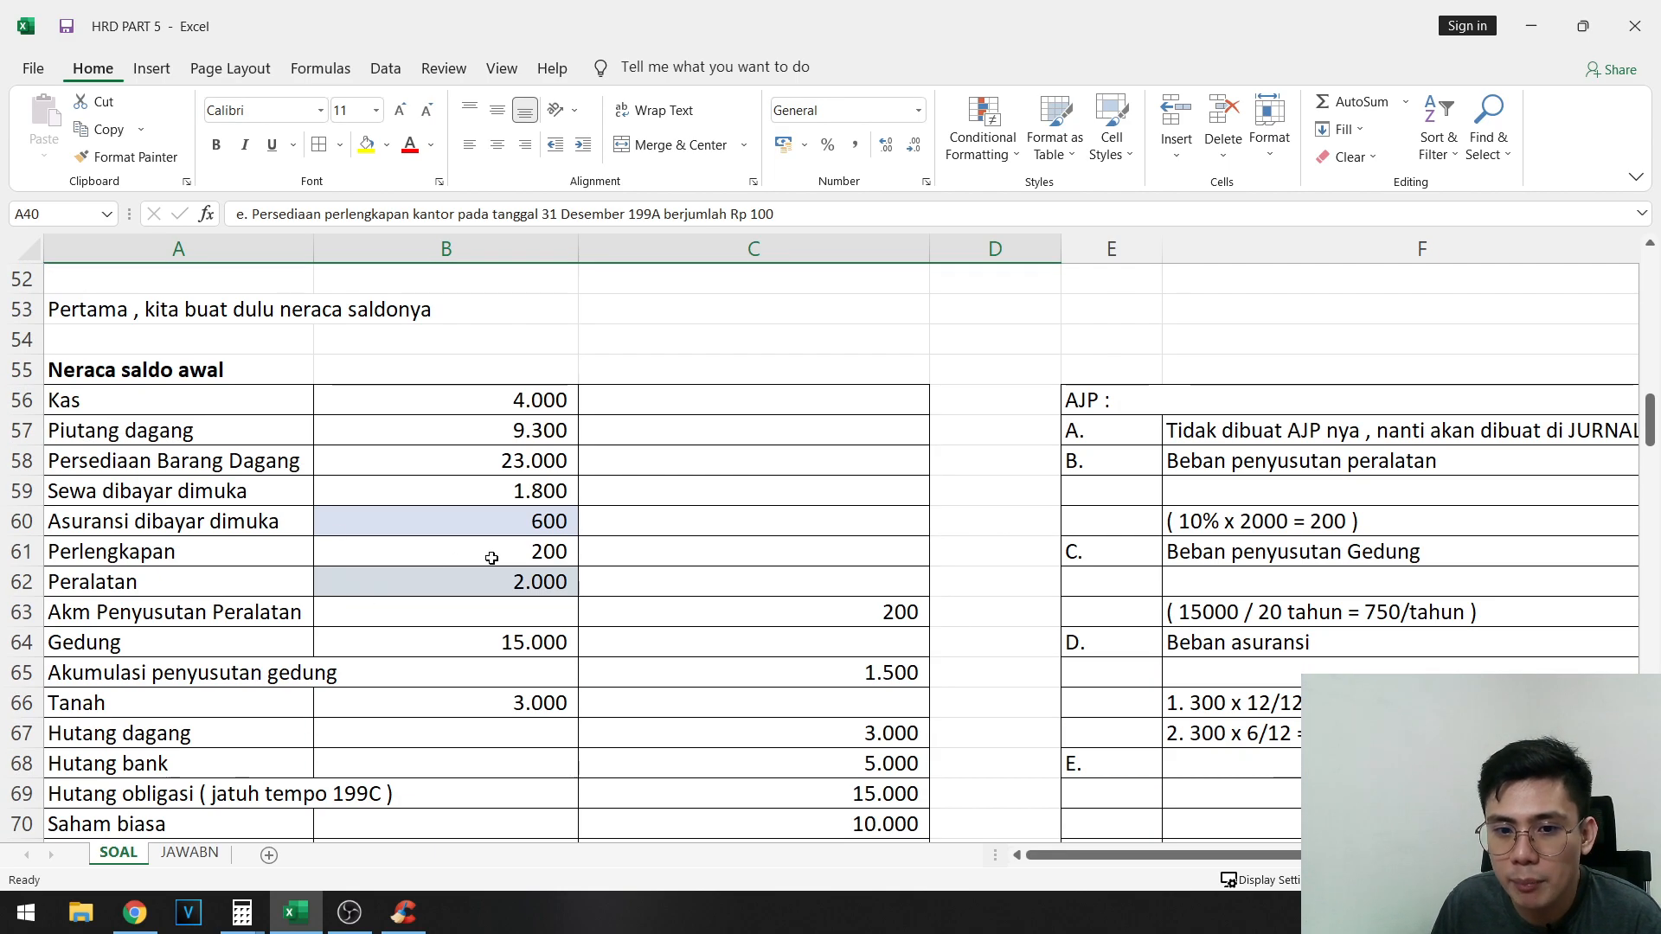
pyautogui.click(514, 545)
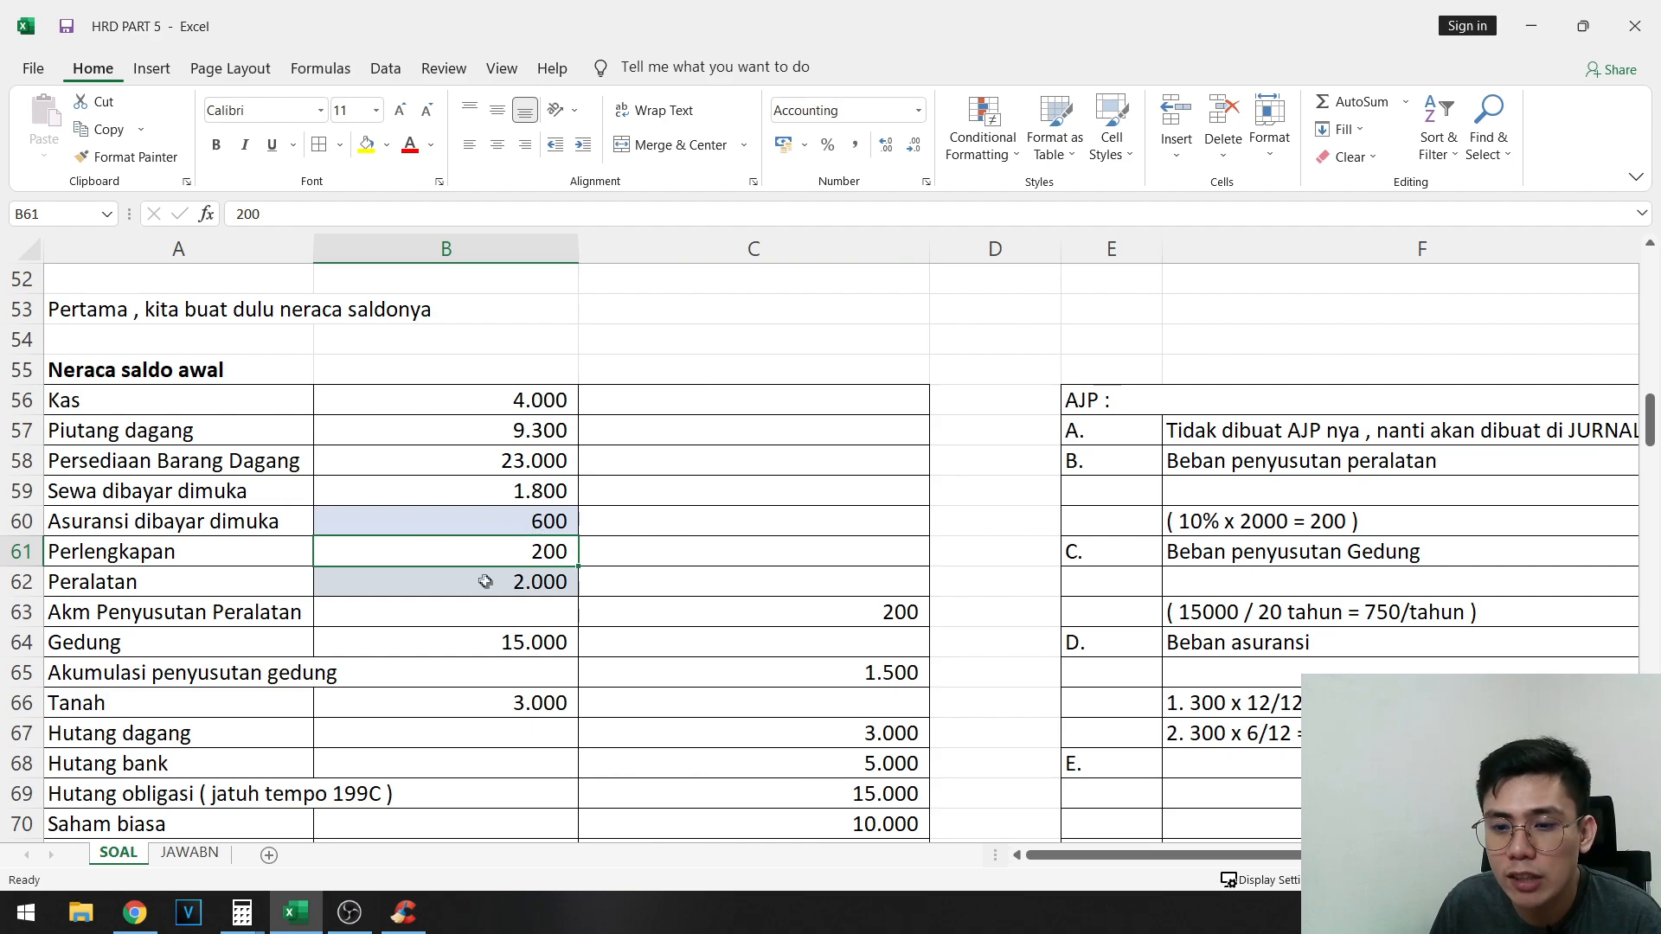
pyautogui.scroll(6, 415, 579)
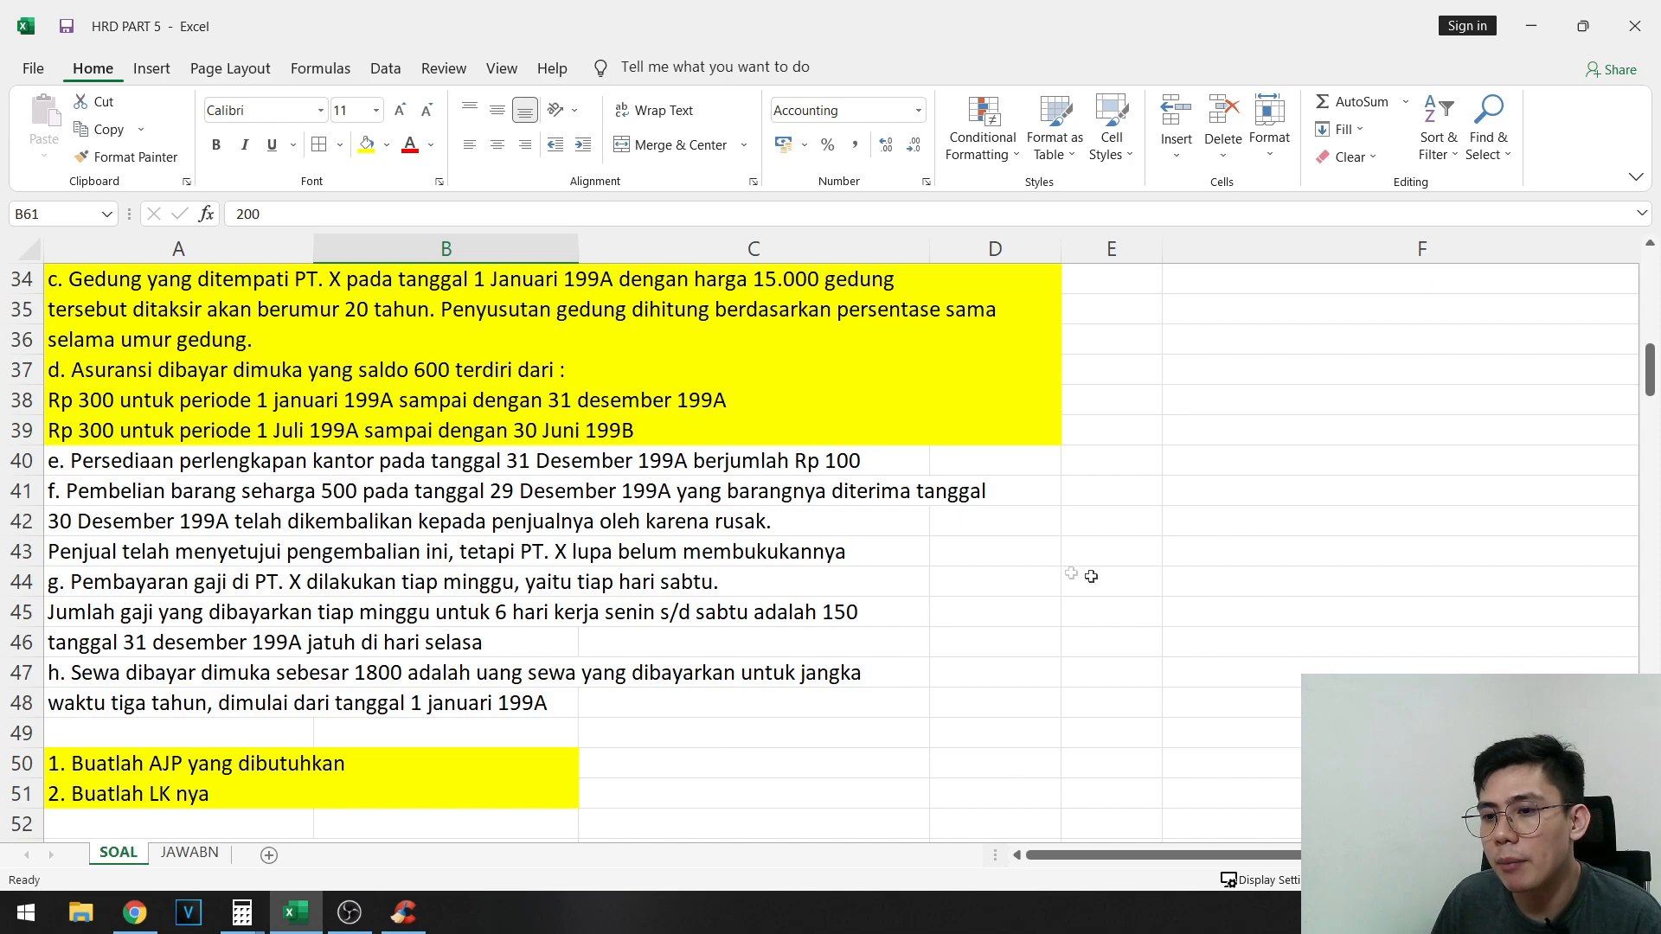
# - Enter entry E's accounts: Beban perlengkapan in F68 as the debit and Perlengkapan in G69 as the credit
pyautogui.scroll(-7, 1324, 645)
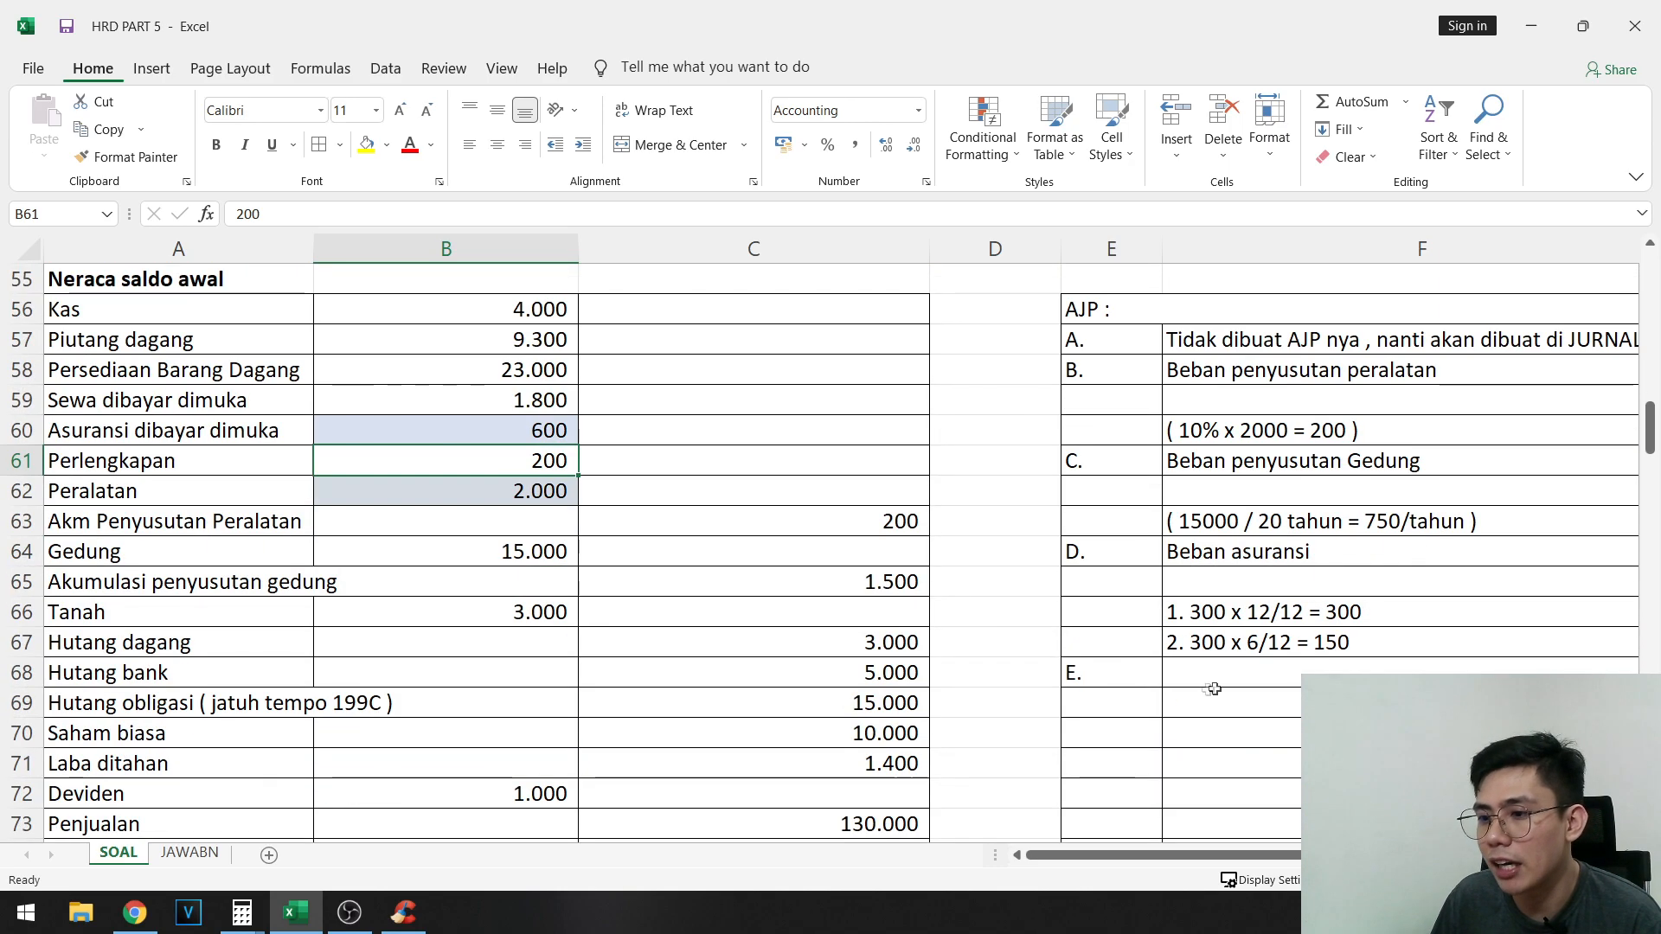
pyautogui.click(1212, 673)
pyautogui.write('Beban perlengkapan')
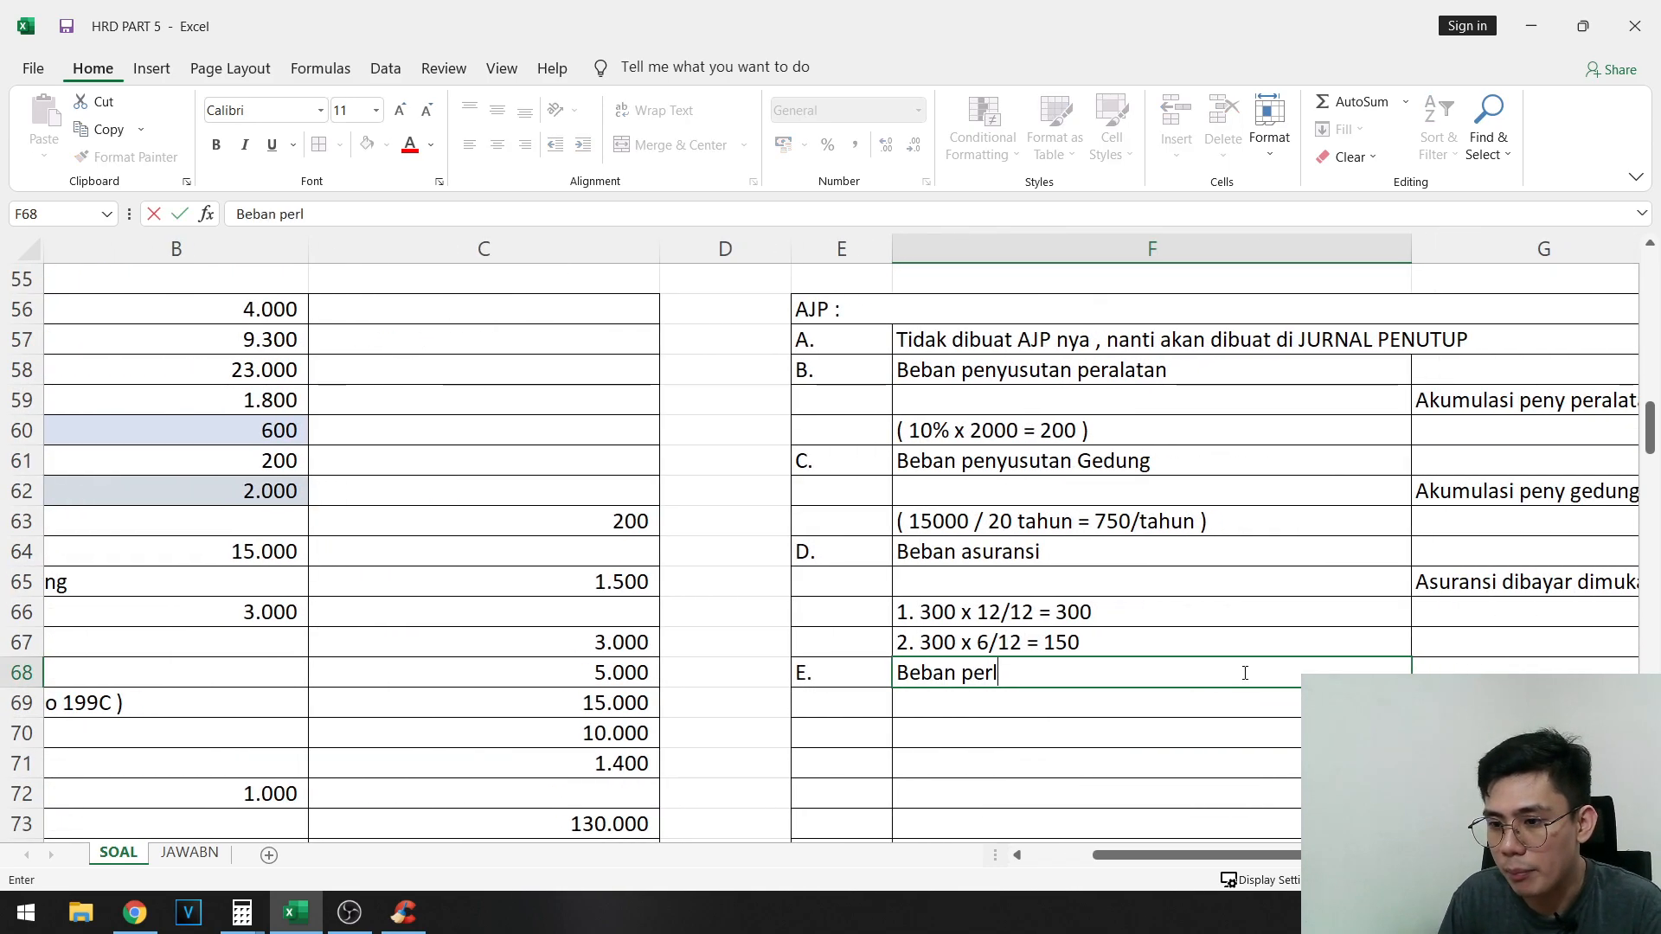
pyautogui.press('Tab')
pyautogui.press('Down')
pyautogui.write('P')
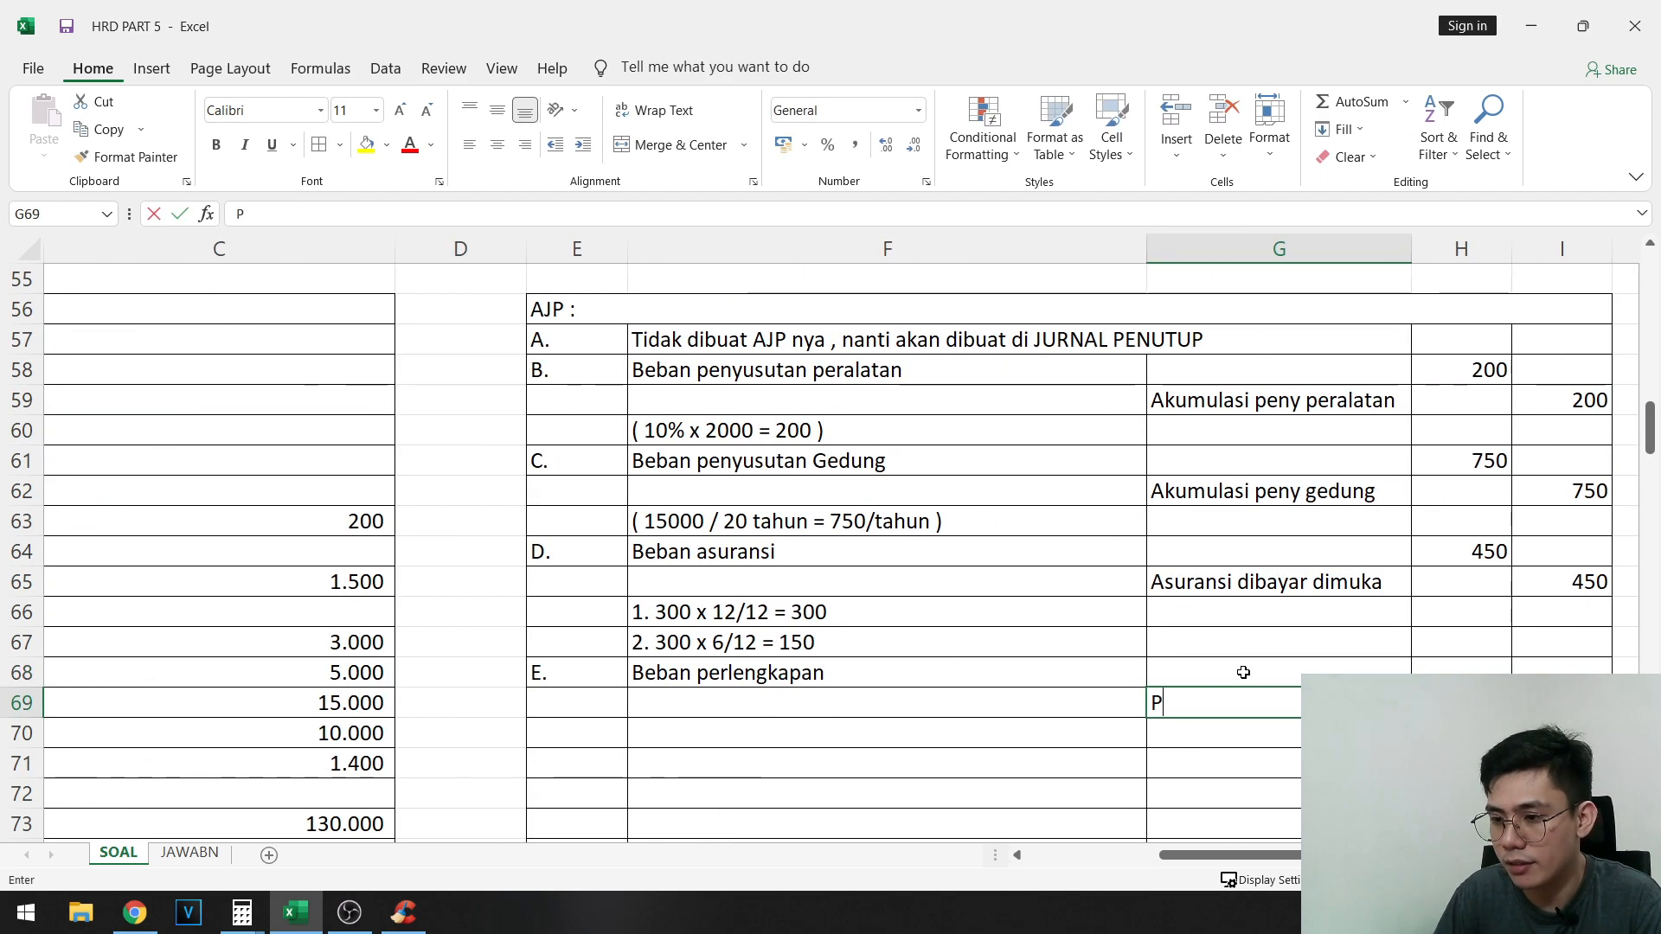
pyautogui.write('erlengkapan')
# - Enter entry E's amounts: debit 100 in H68 and credit 100 in I69
pyautogui.press('Tab')
pyautogui.press('Up')
pyautogui.write('100')
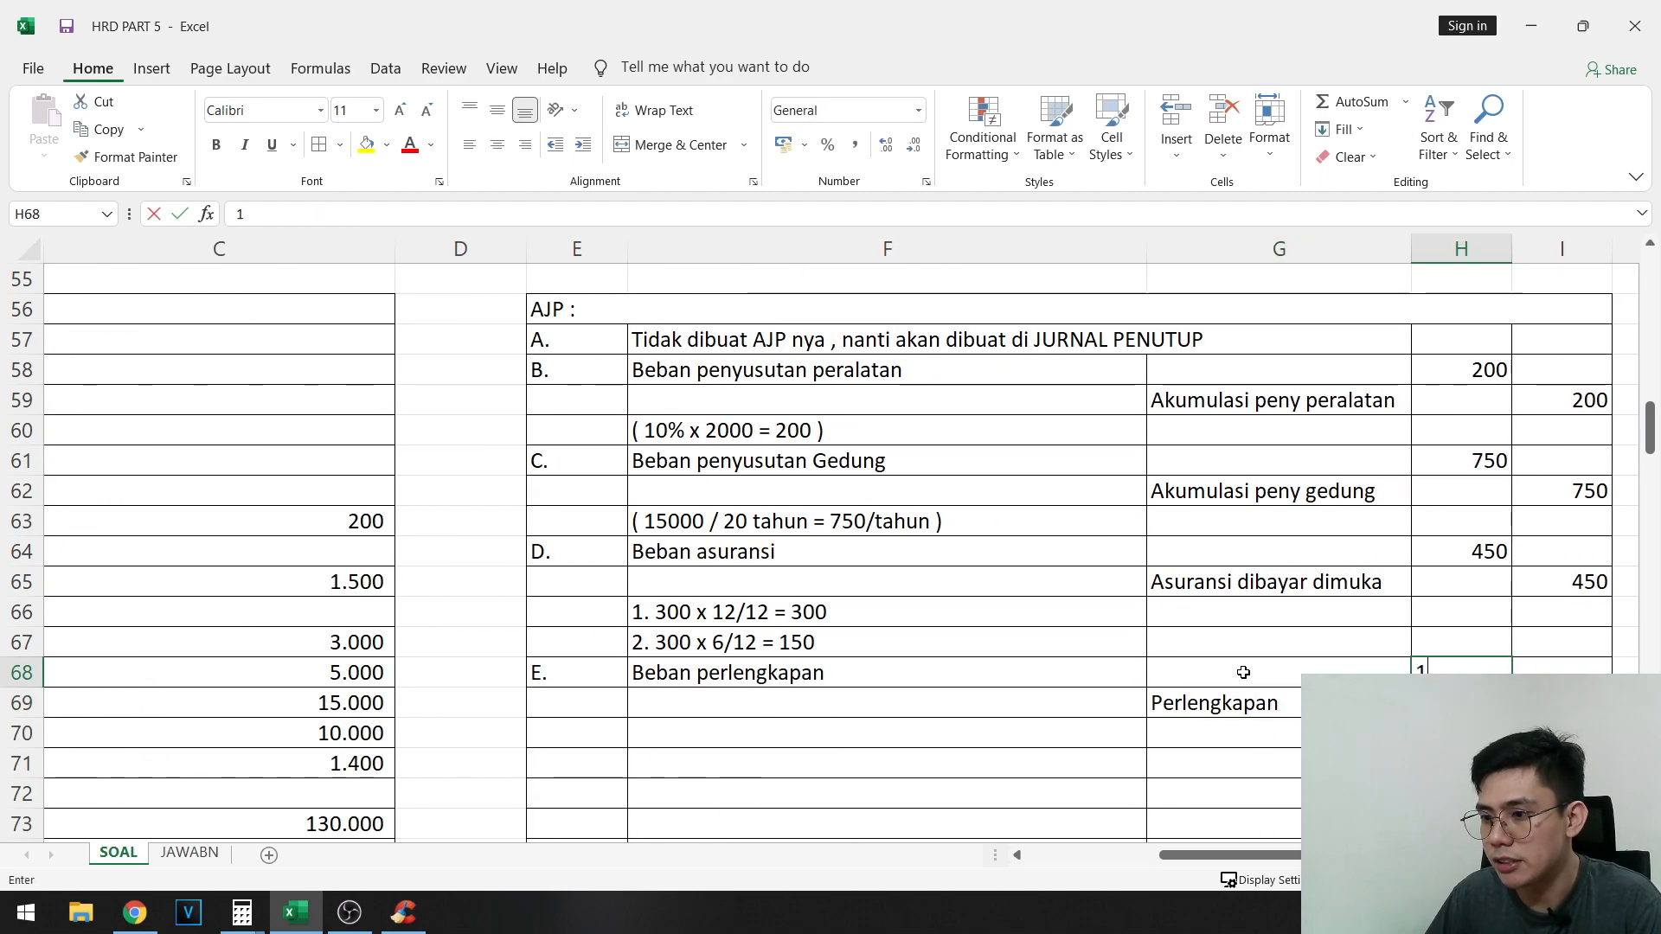
pyautogui.press('Down')
pyautogui.press('Right')
pyautogui.write('100')
pyautogui.press('Tab')
pyautogui.press('Tab')
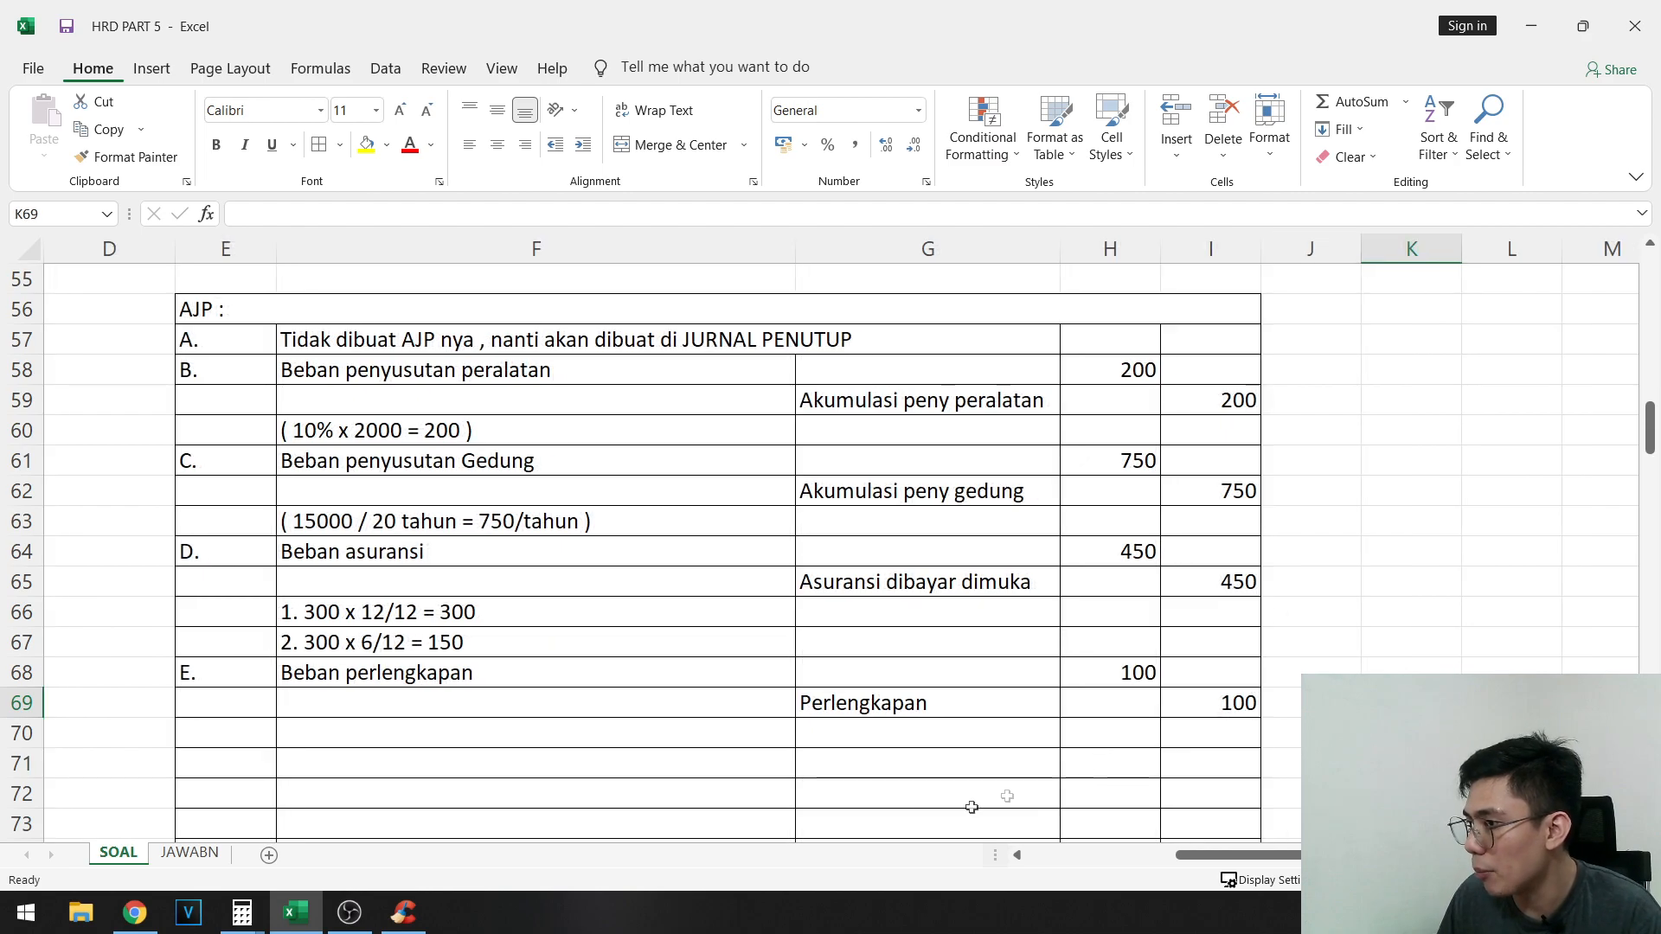
# - Compare entry E in rows 68 and 69 with the Perlengkapan balance in the opening trial balance
pyautogui.scroll(-3, 972, 801)
pyautogui.click(1044, 683)
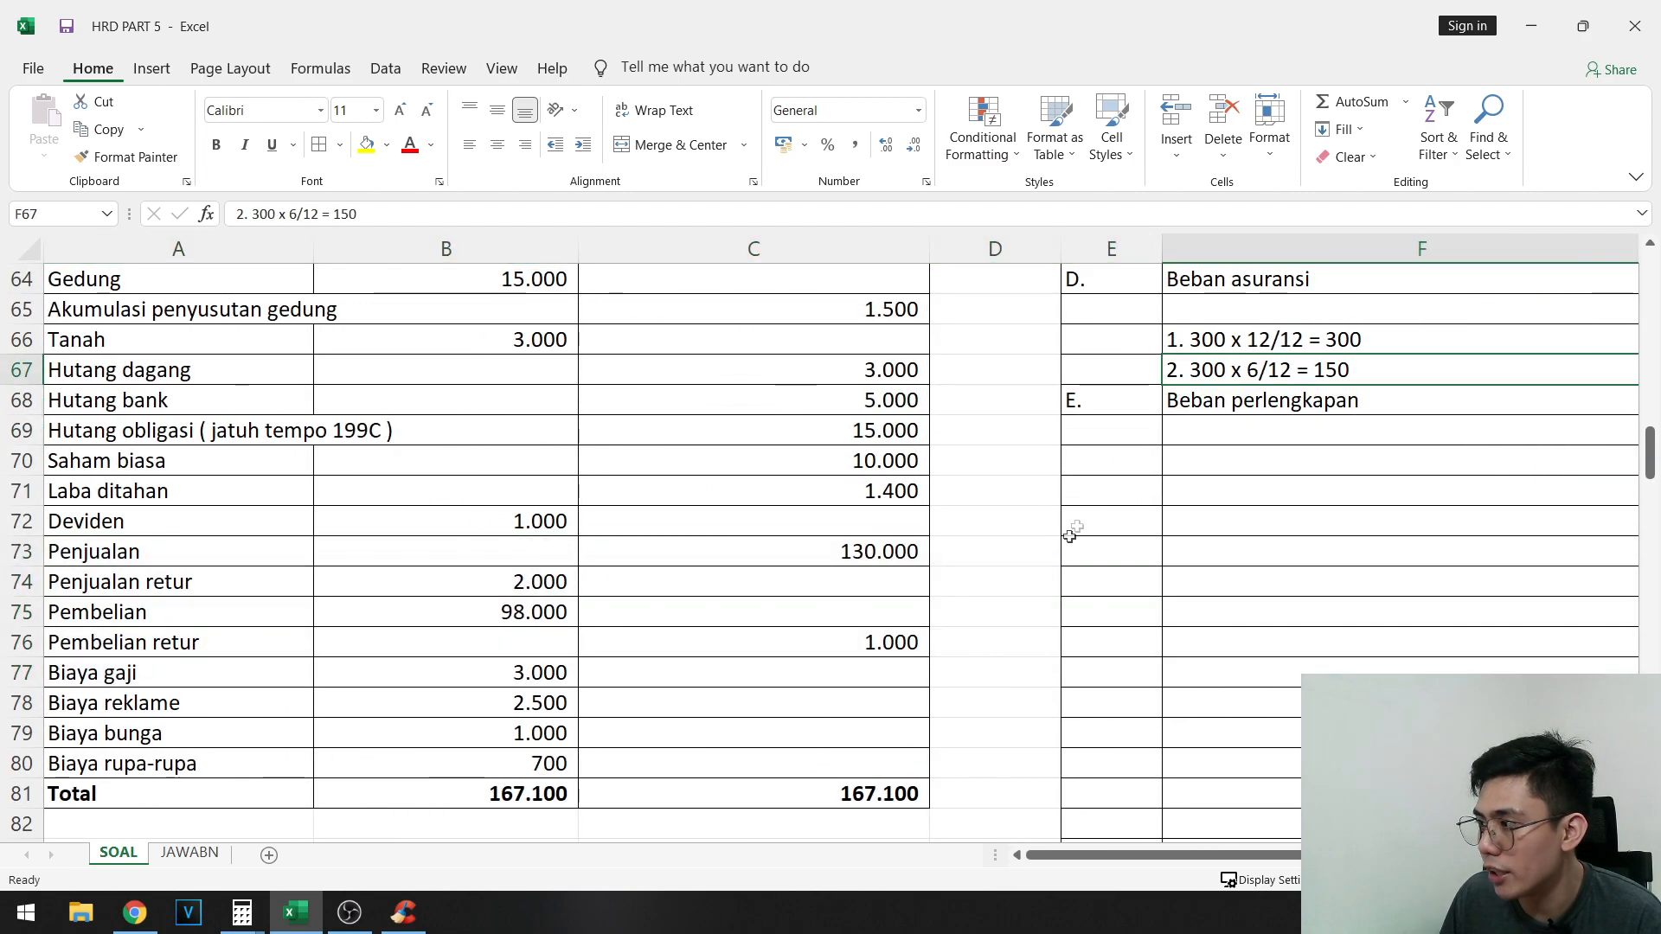
pyautogui.moveTo(1129, 856); pyautogui.dragTo(1271, 857)
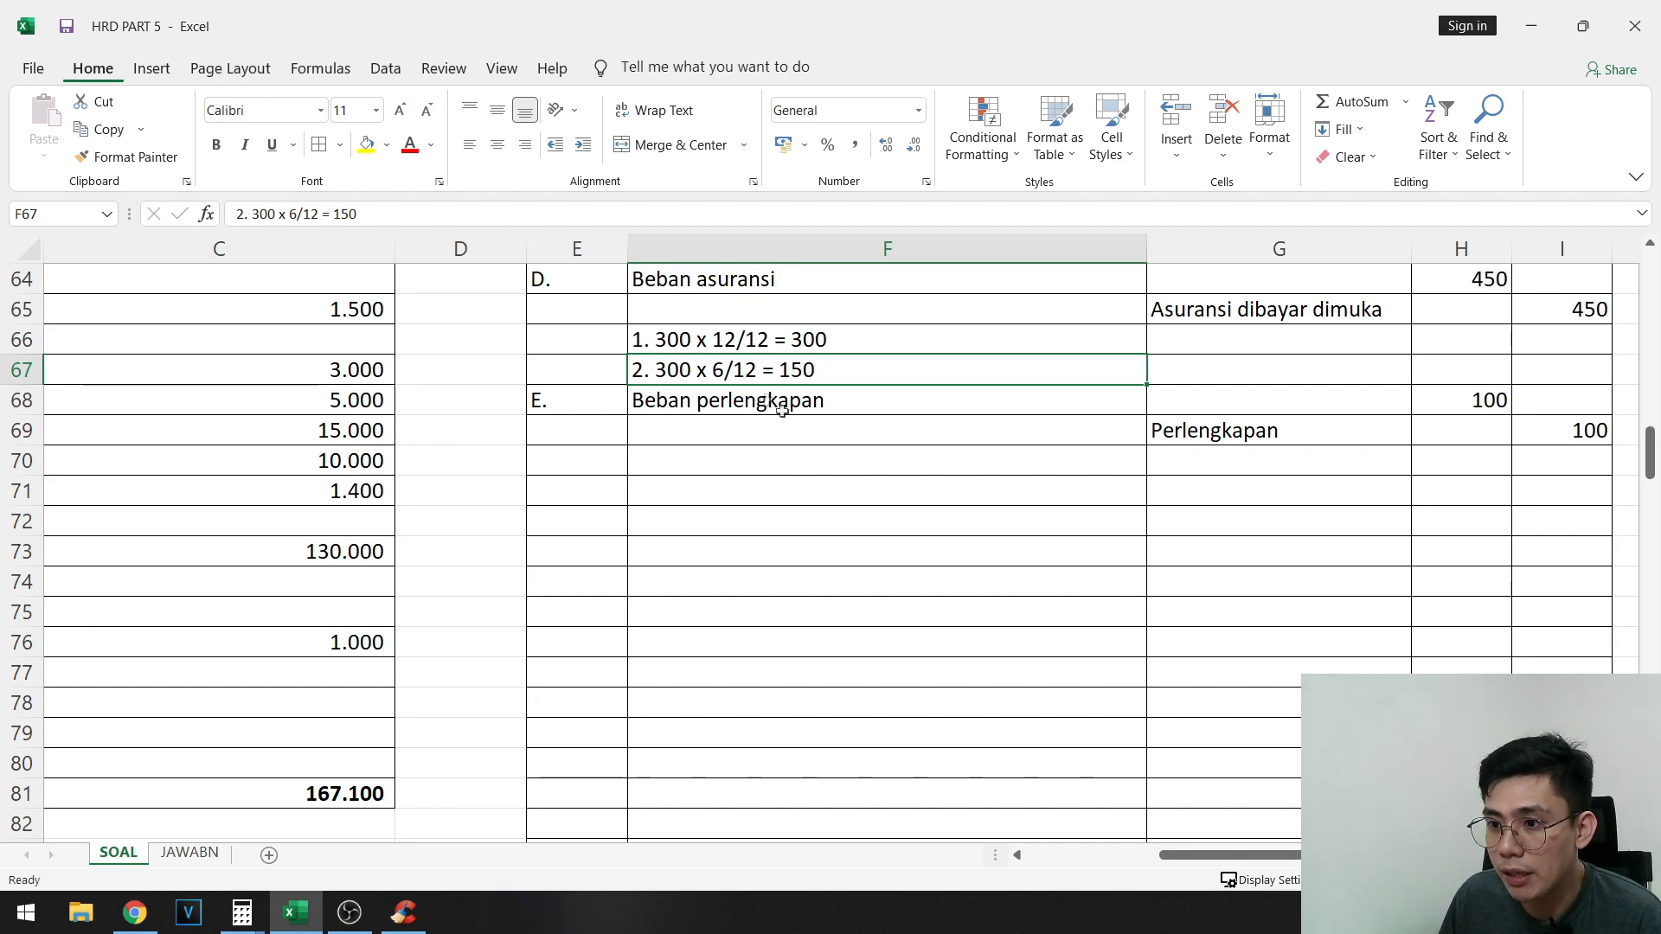
pyautogui.click(762, 430)
pyautogui.moveTo(1220, 857); pyautogui.dragTo(1086, 857)
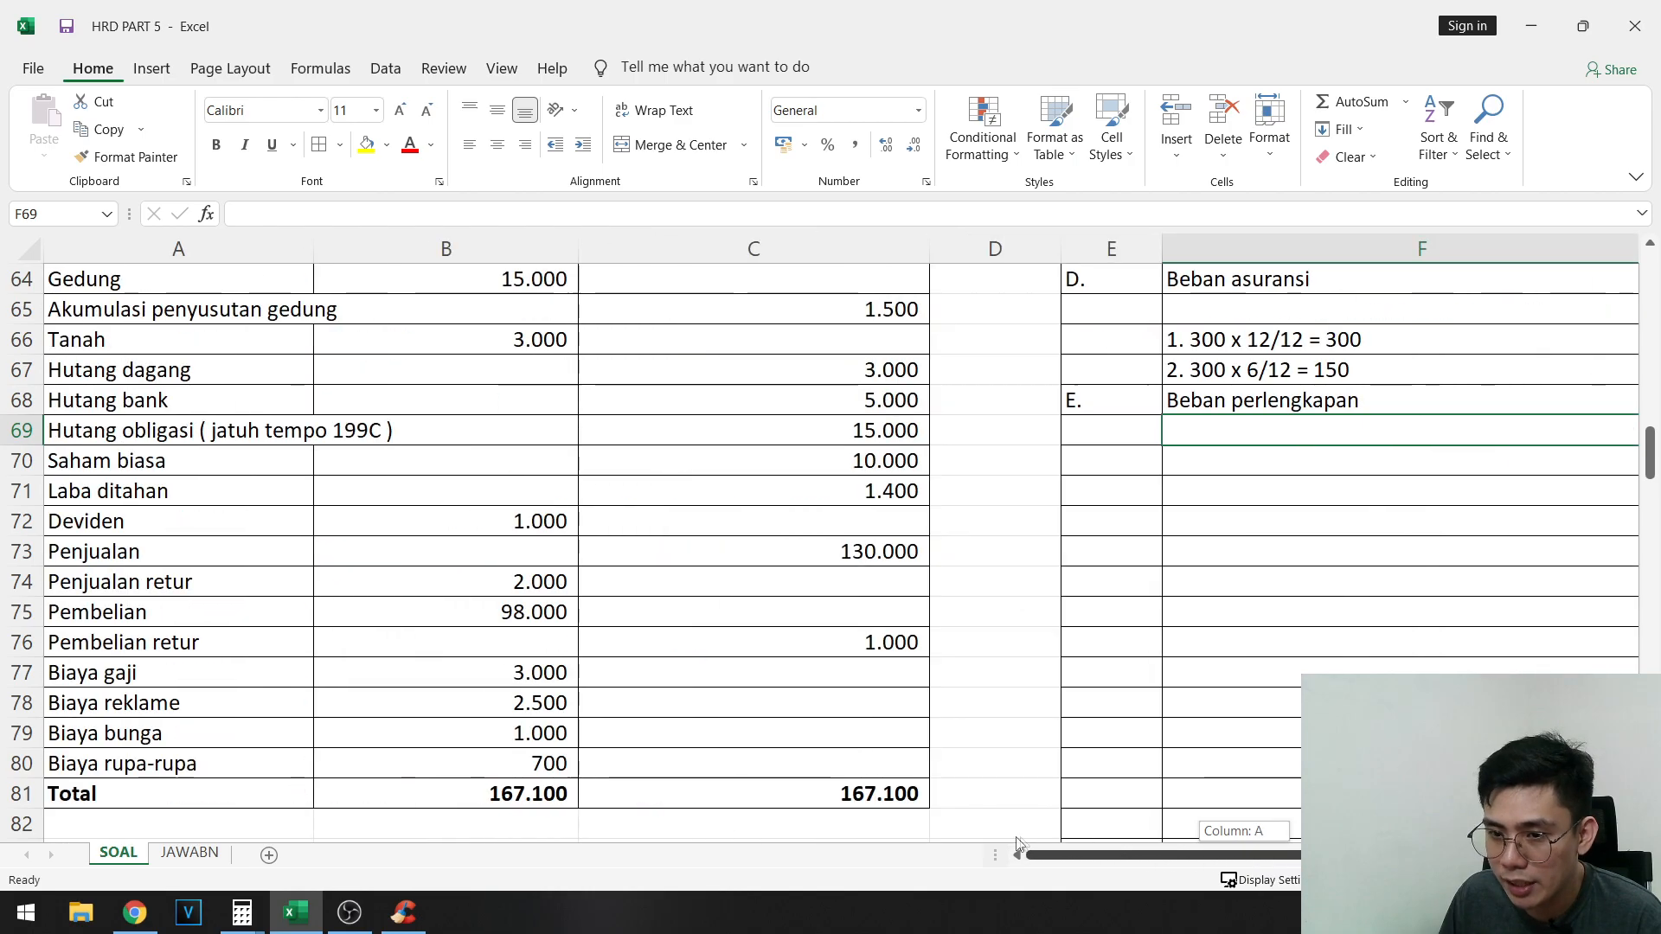
pyautogui.scroll(5, 606, 709)
pyautogui.scroll(-1, 470, 698)
pyautogui.click(415, 641)
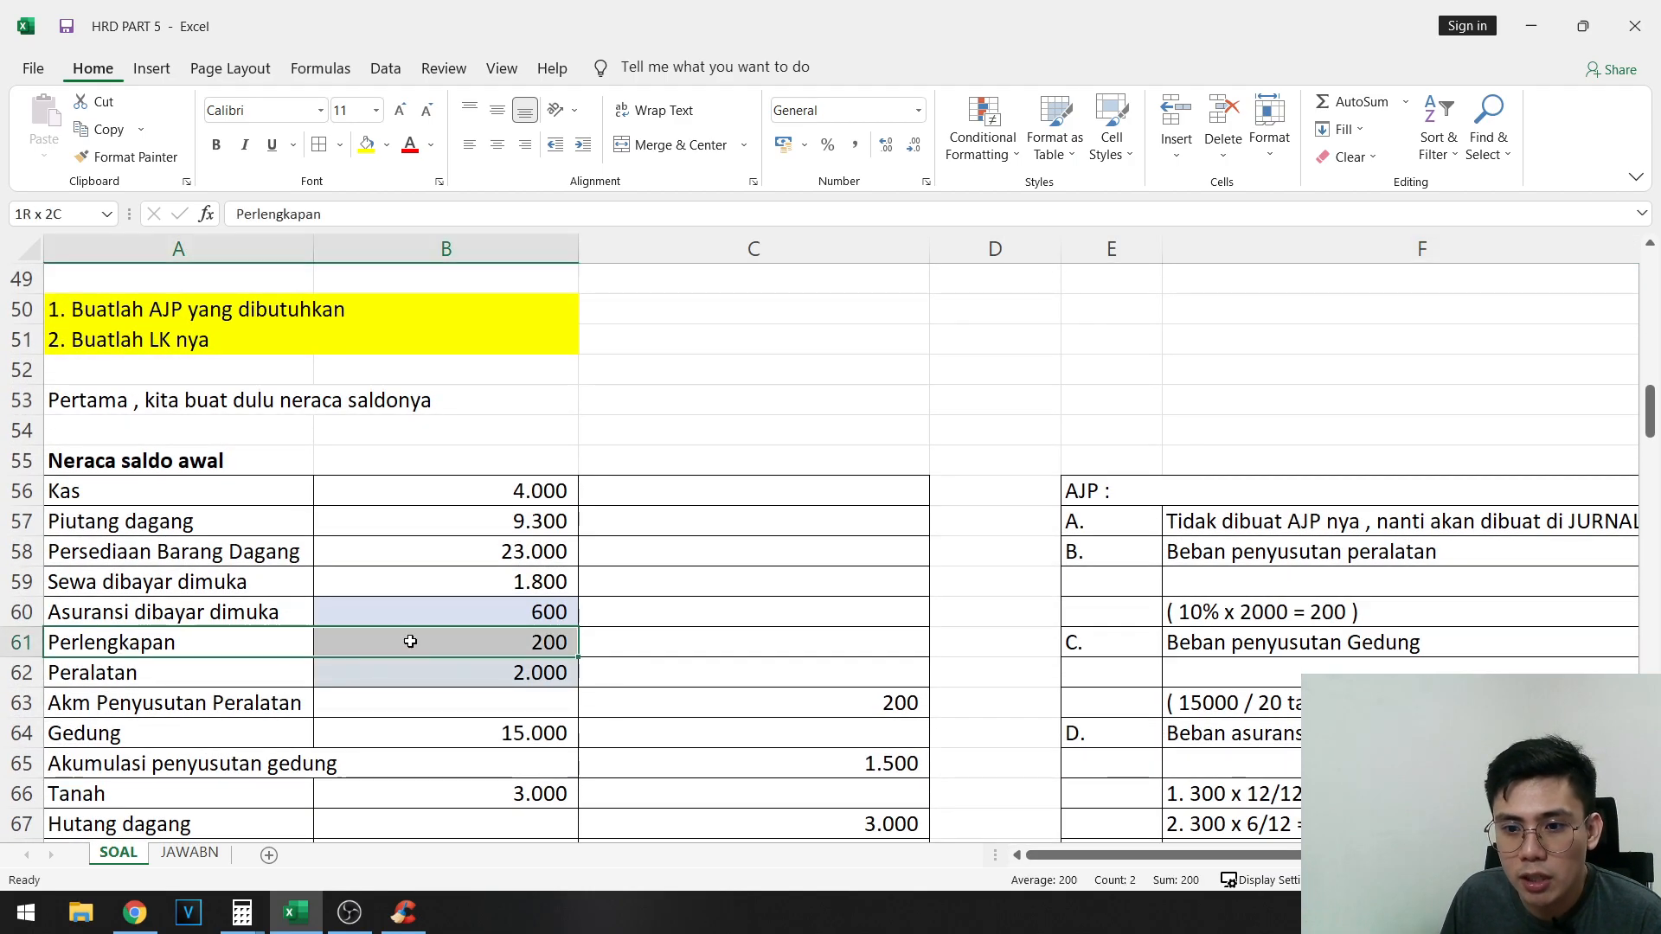
pyautogui.scroll(5, 439, 672)
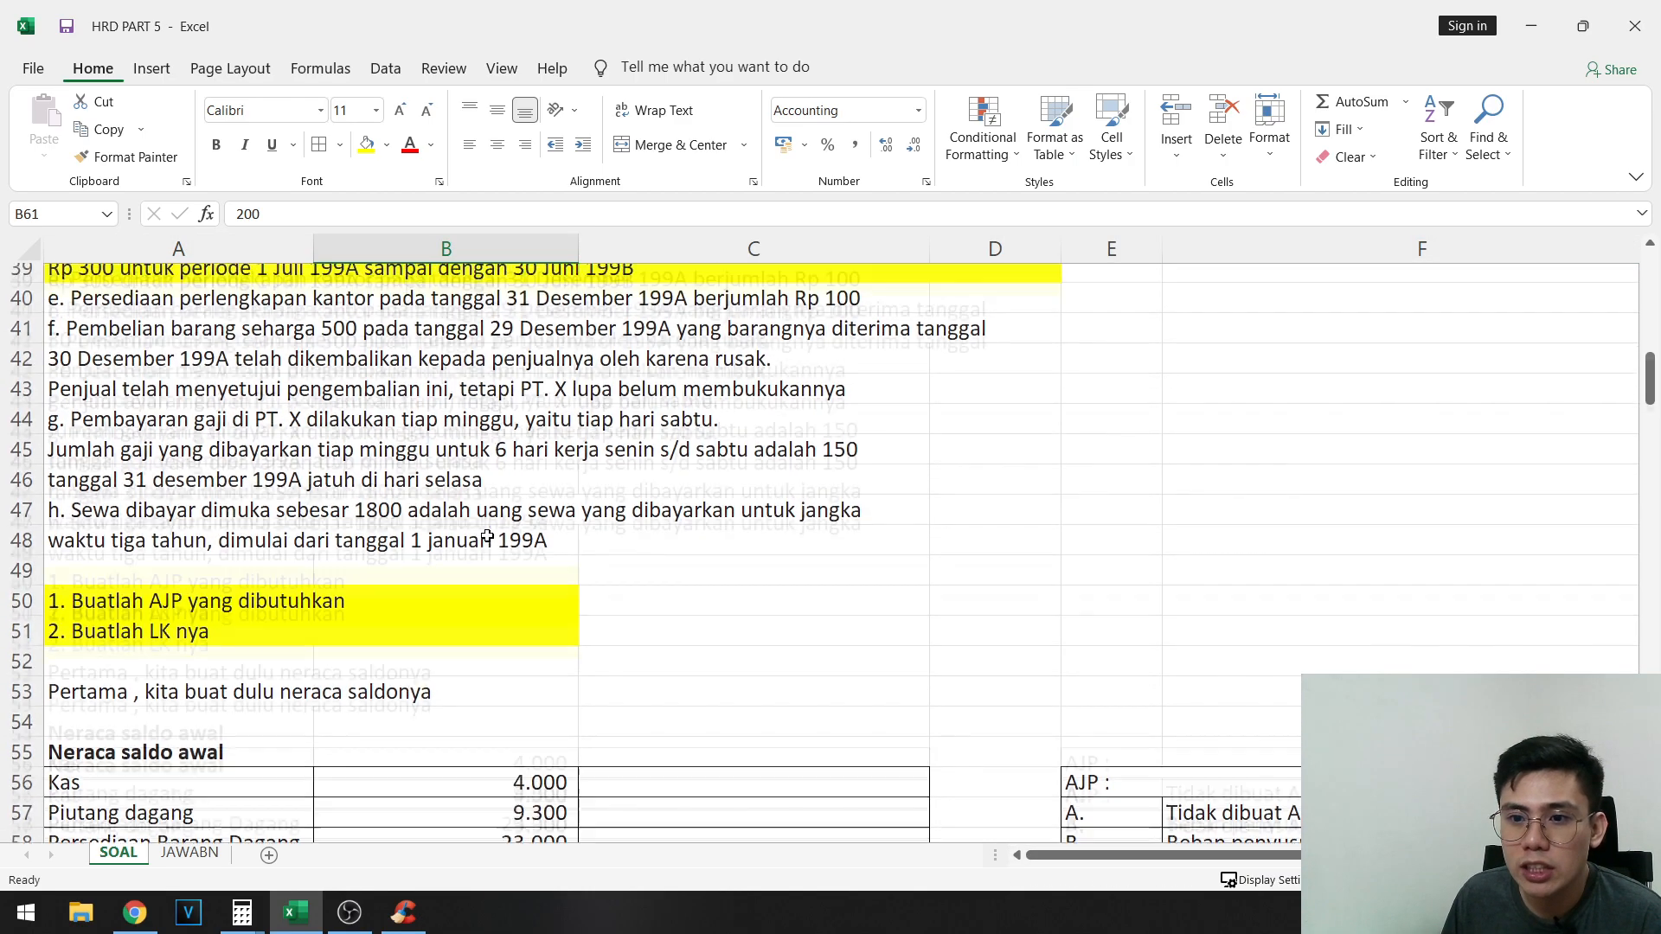
# - Fill the text of adjustment item e in A40:D40 with yellow
pyautogui.moveTo(191, 464); pyautogui.dragTo(848, 463)
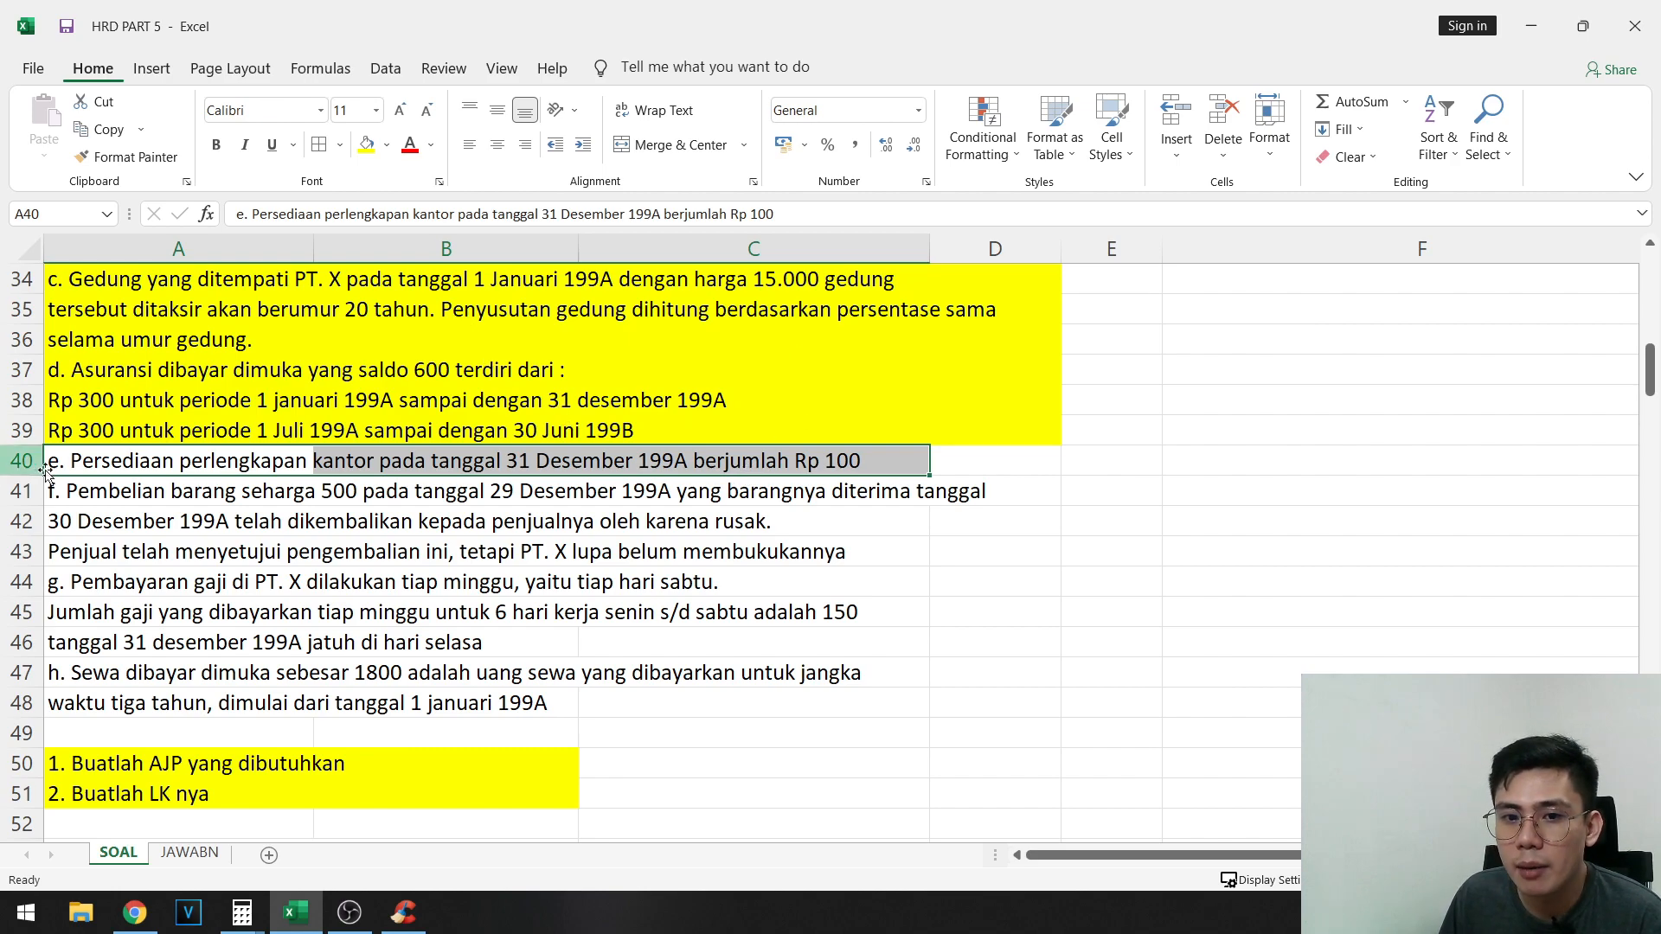
pyautogui.moveTo(75, 454); pyautogui.dragTo(936, 463)
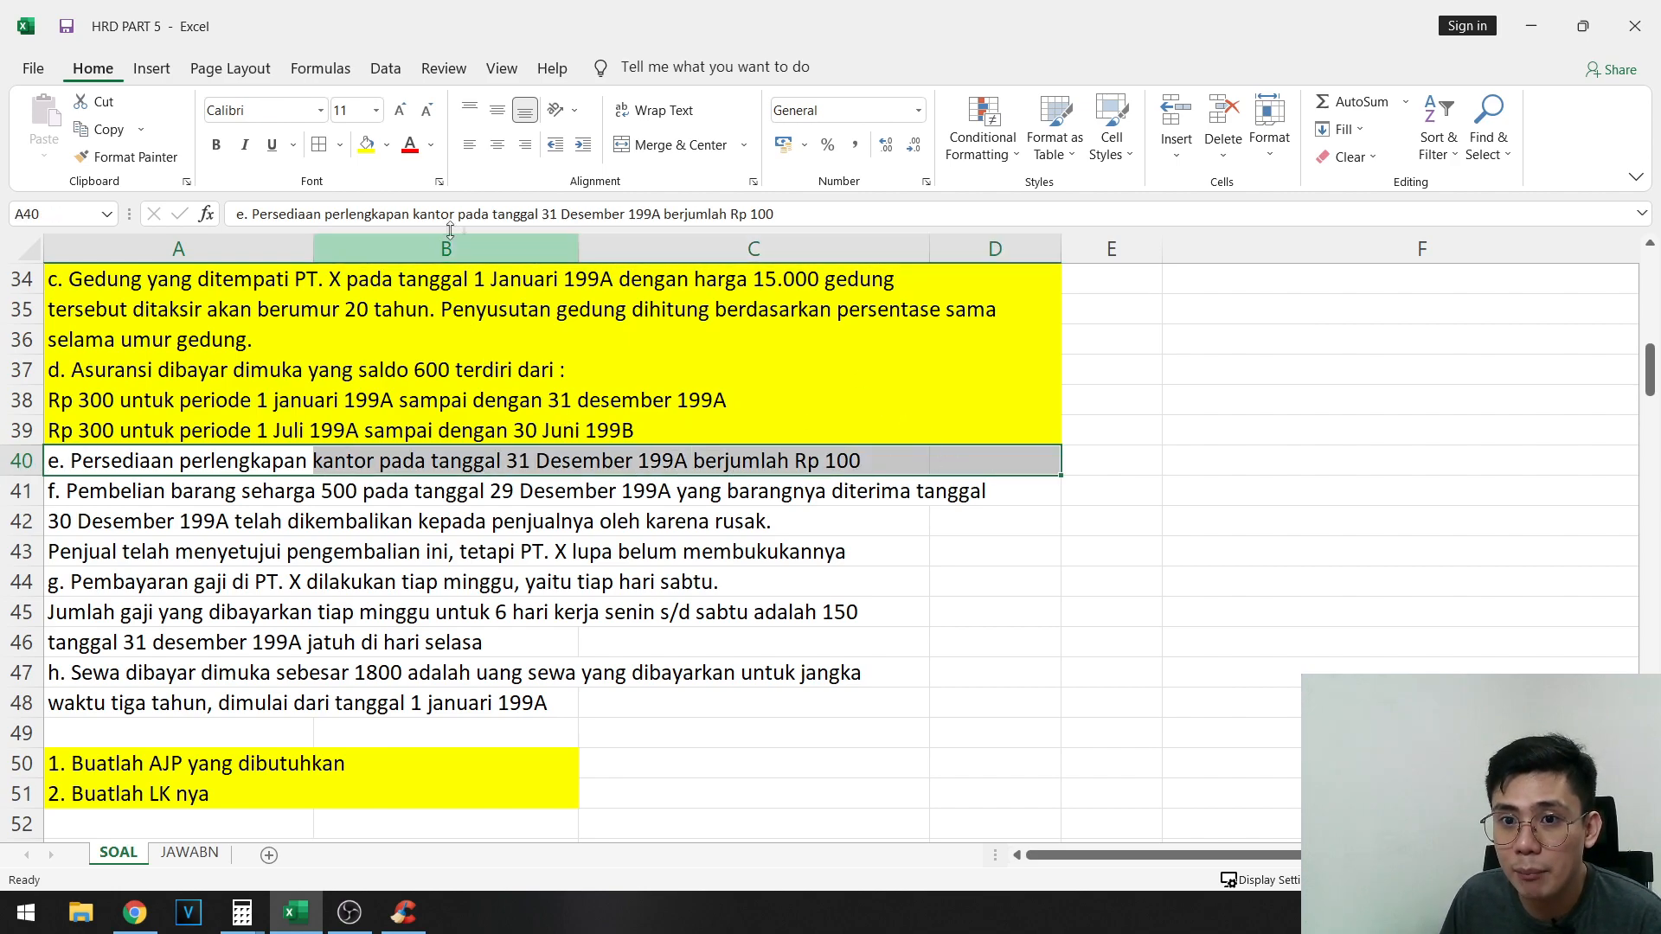
pyautogui.click(367, 147)
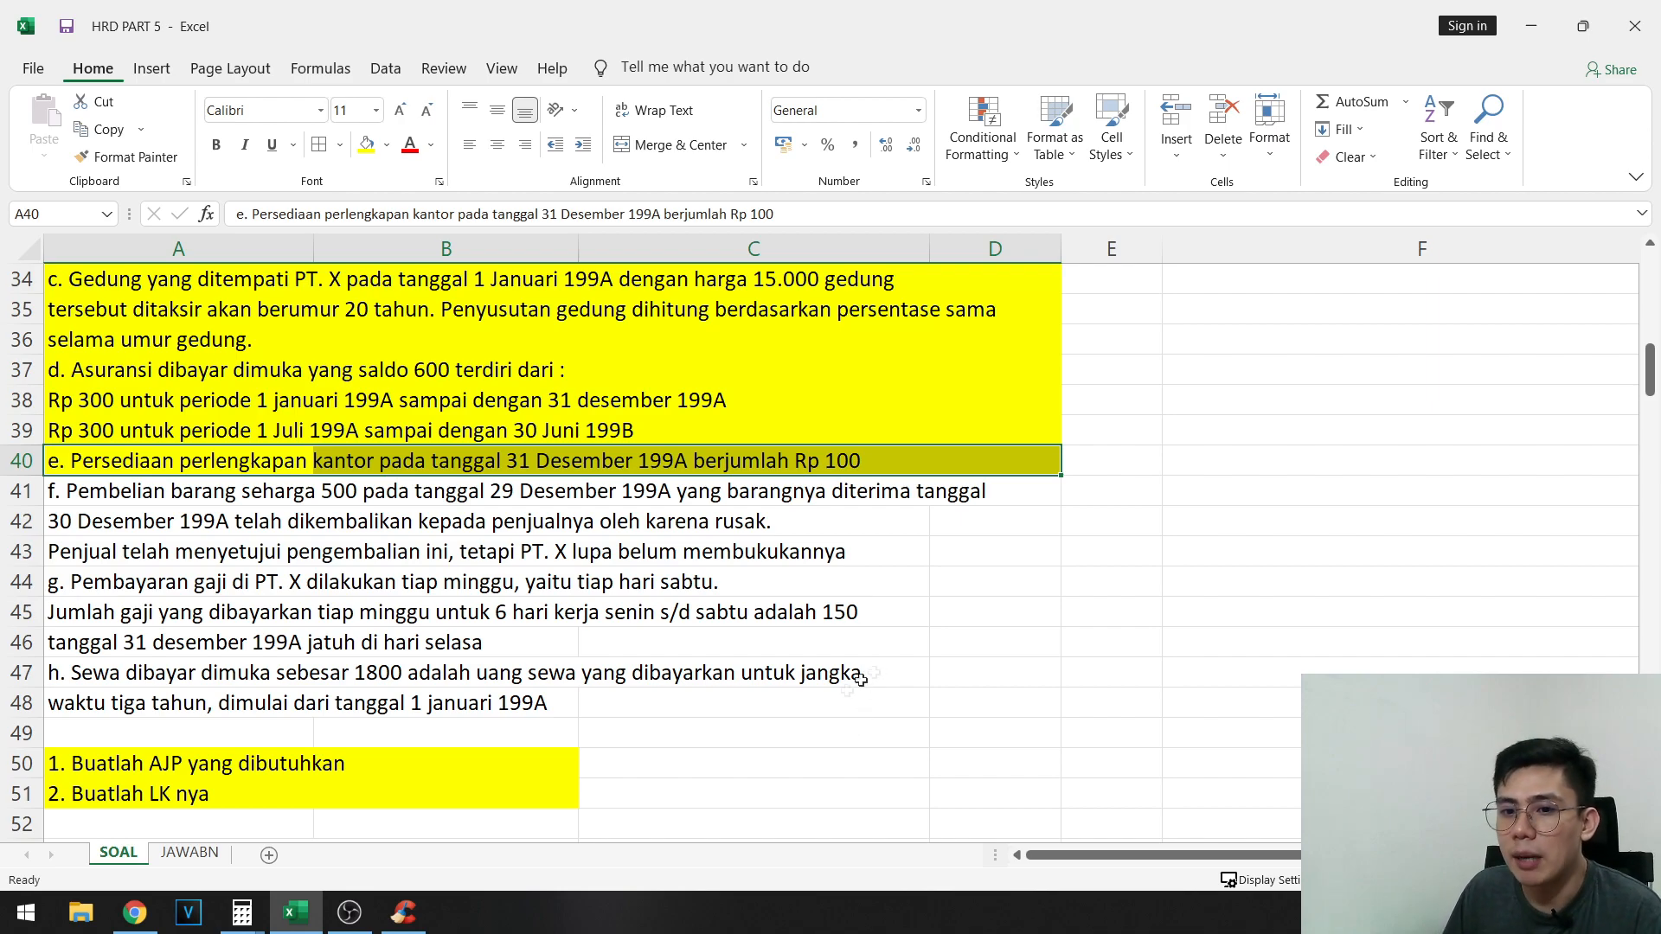
# - Review the completed adjusting entry E in E68:I69
pyautogui.scroll(-9, 1294, 672)
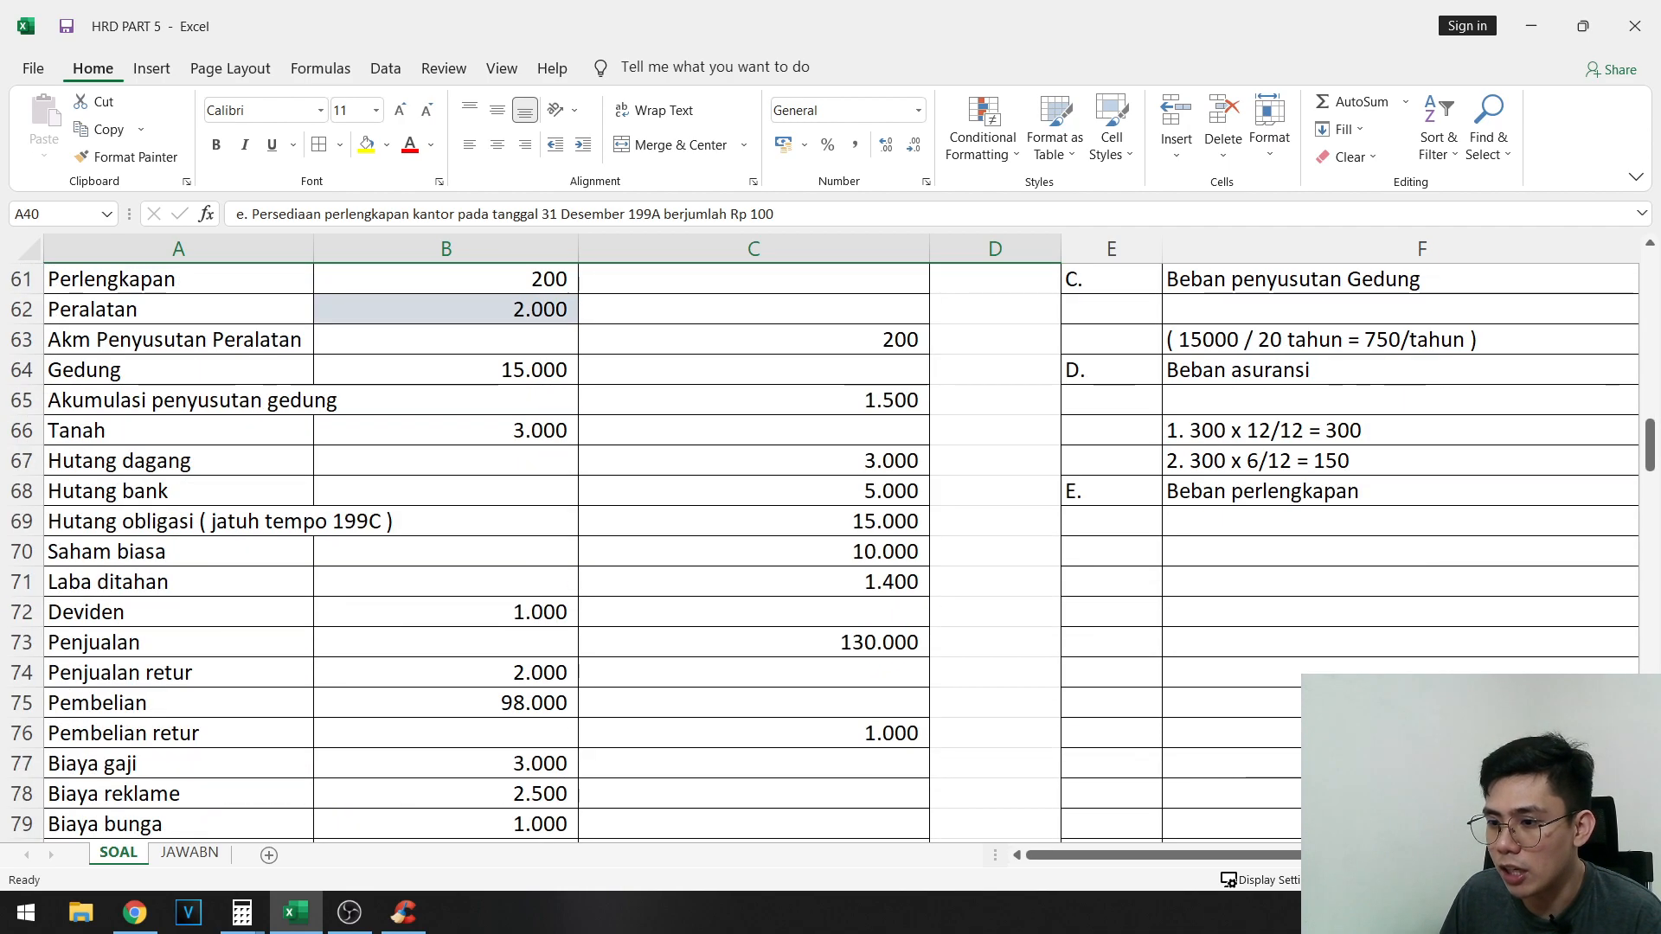
pyautogui.hscroll(2, 1294, 673)
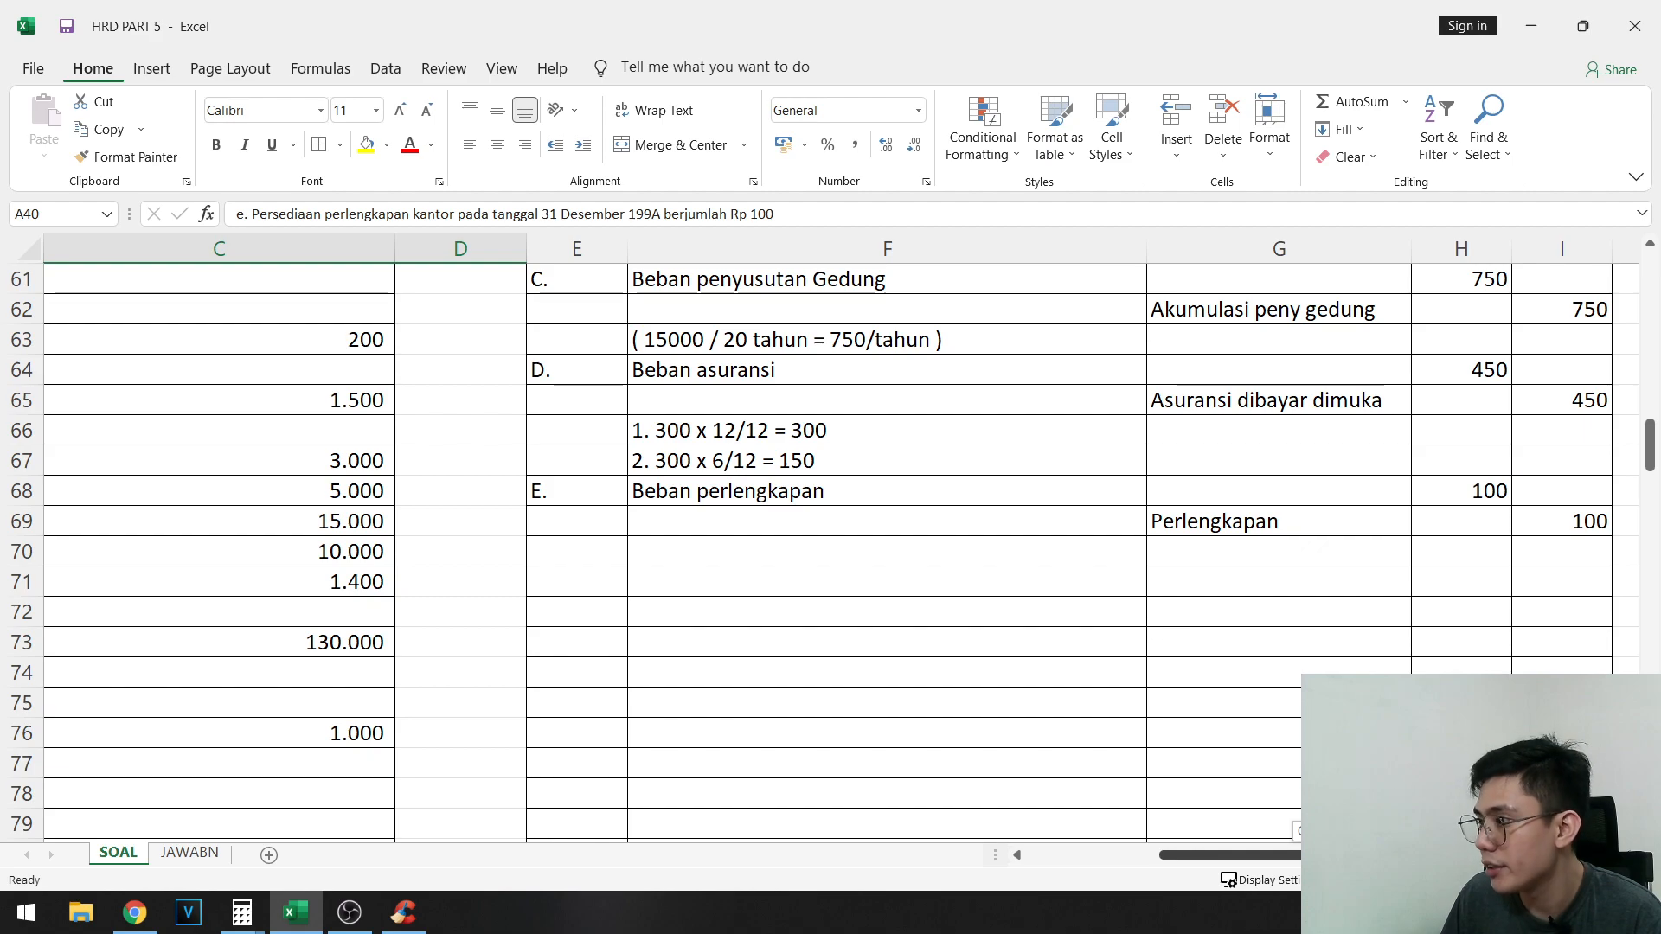
pyautogui.moveTo(553, 488); pyautogui.dragTo(1557, 524)
pyautogui.click(1073, 674)
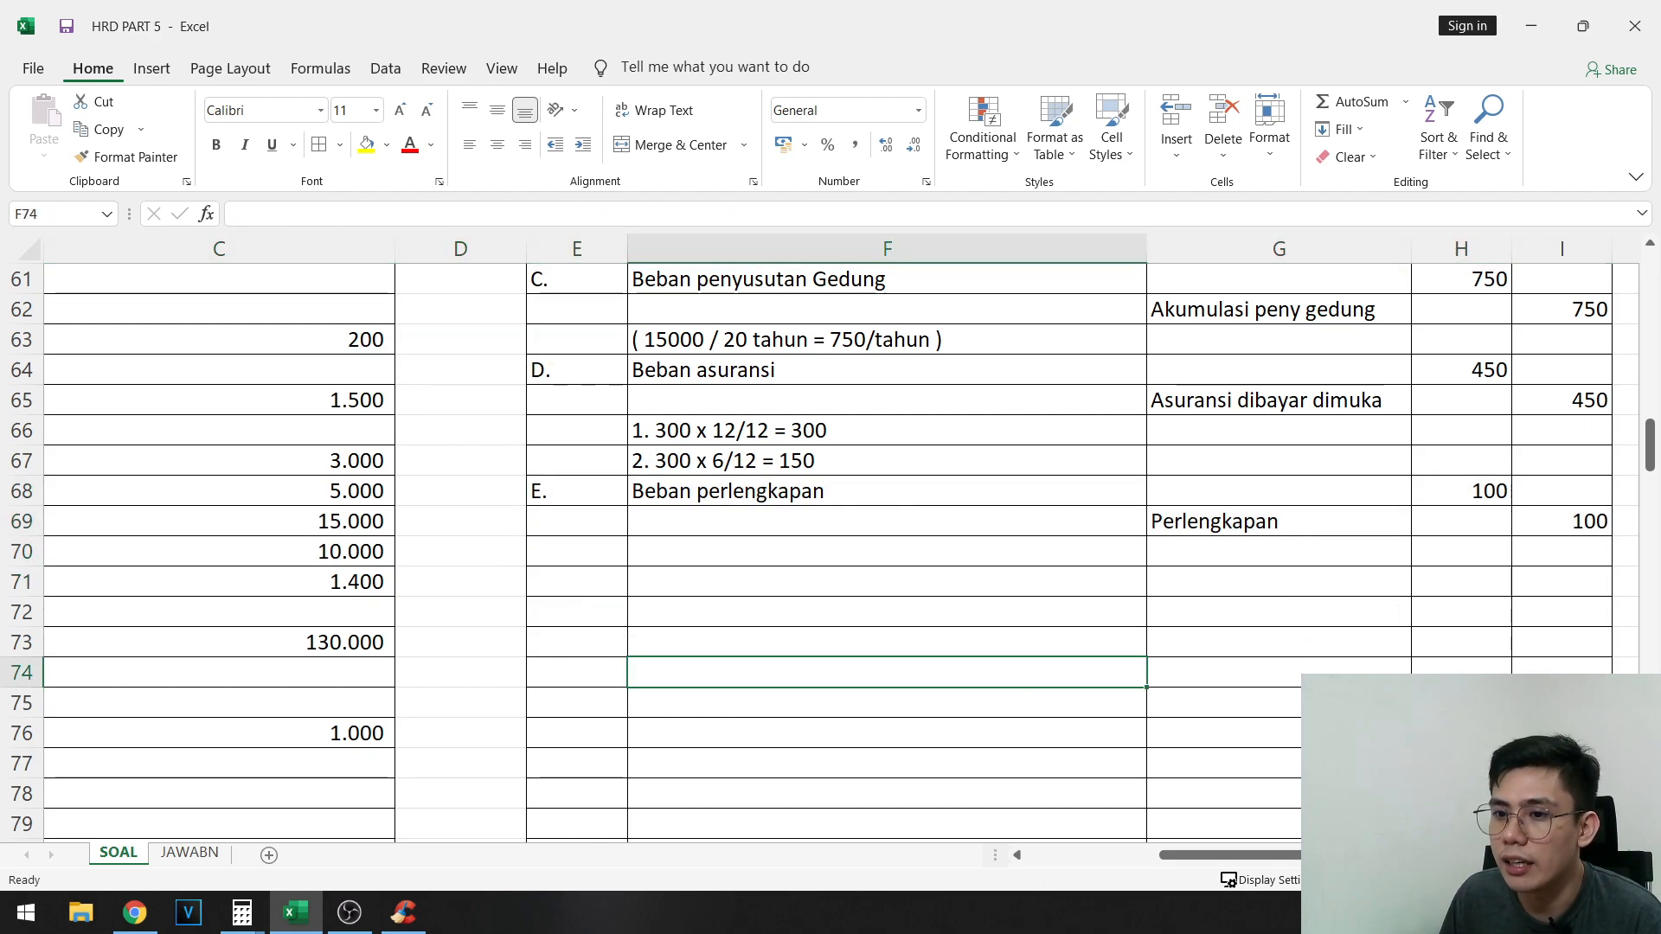
pyautogui.moveTo(1287, 855); pyautogui.dragTo(1146, 855)
# - Read adjustment item f about the unrecorded purchase return in rows 41 to 43
pyautogui.scroll(8, 249, 553)
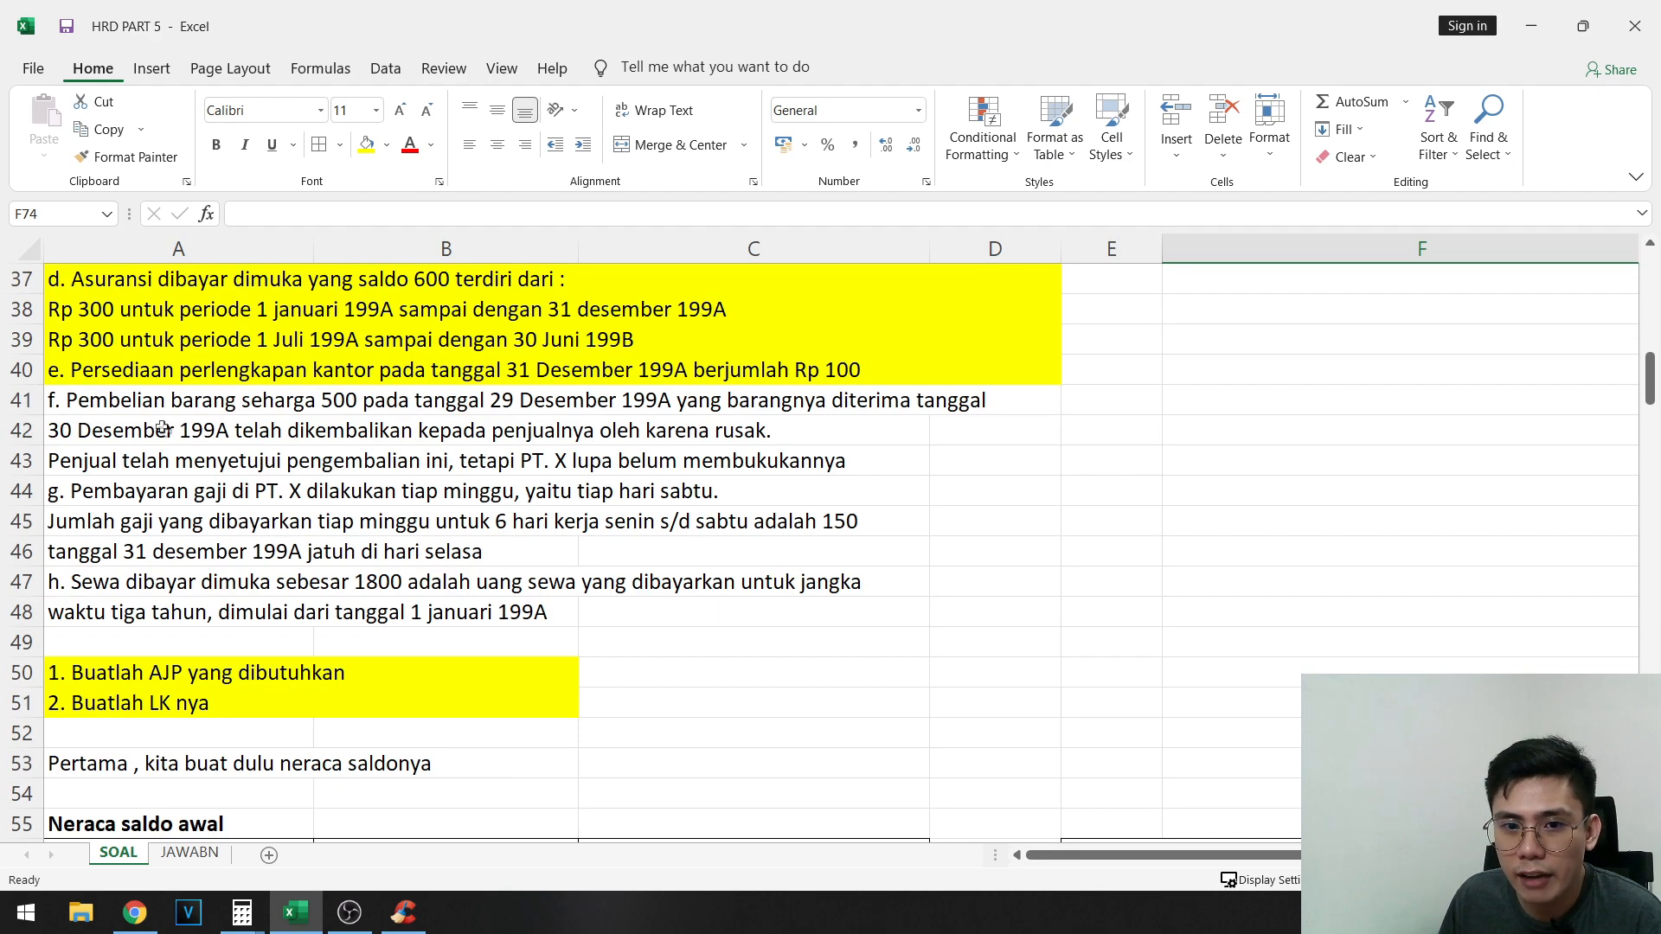
pyautogui.click(118, 406)
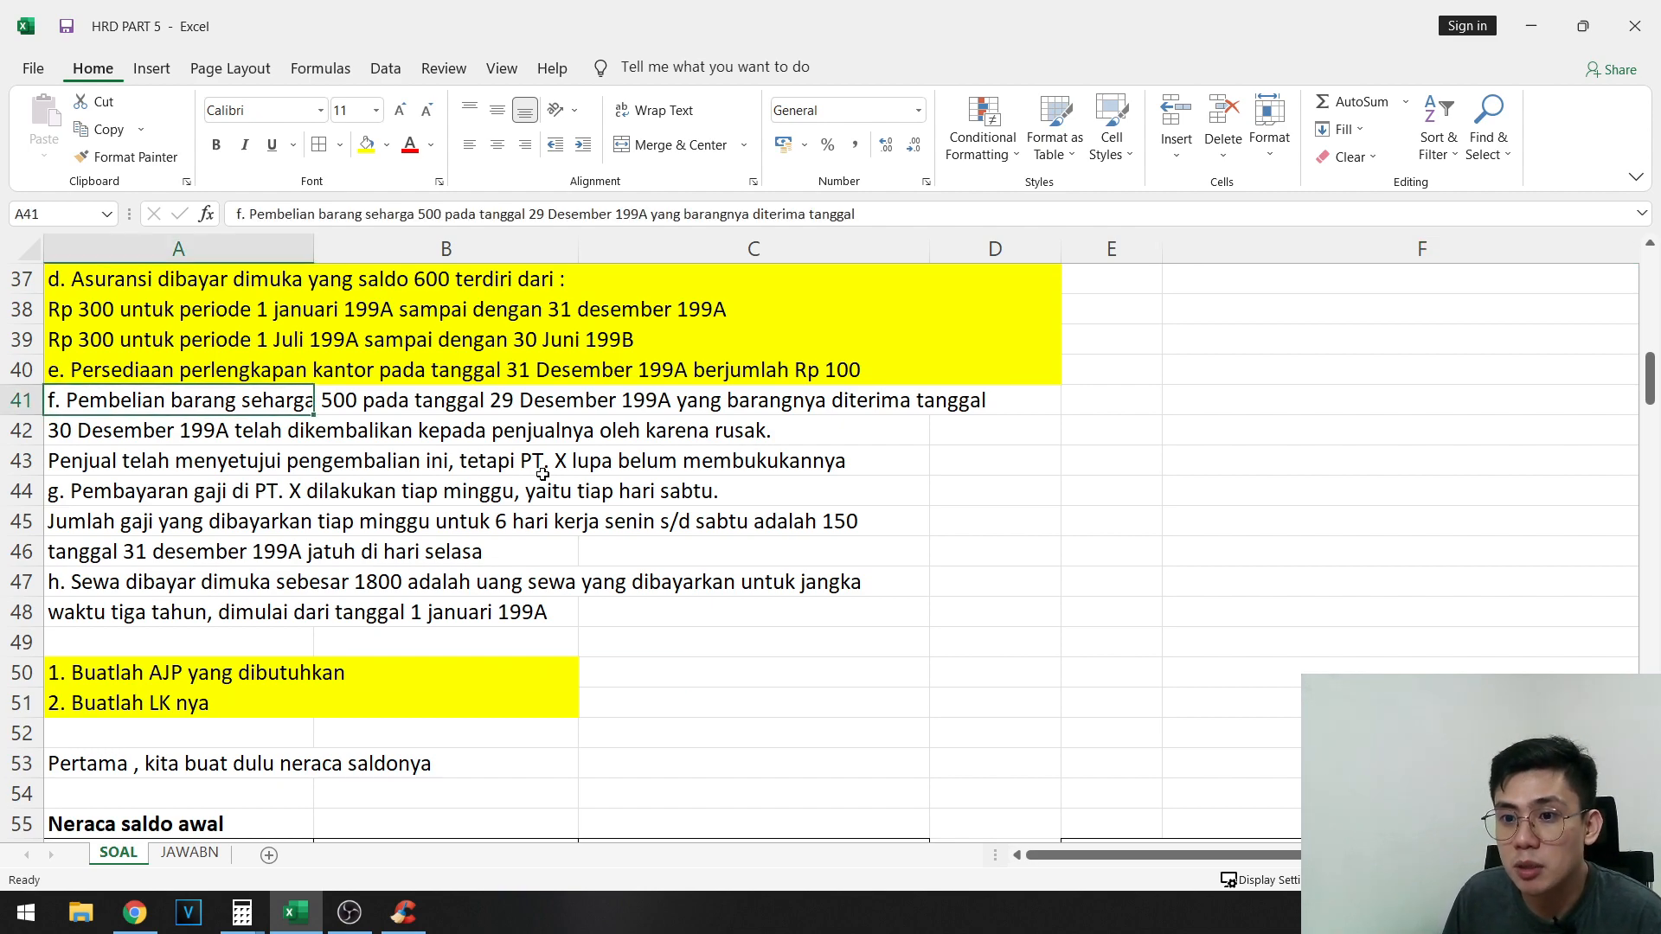
pyautogui.click(138, 437)
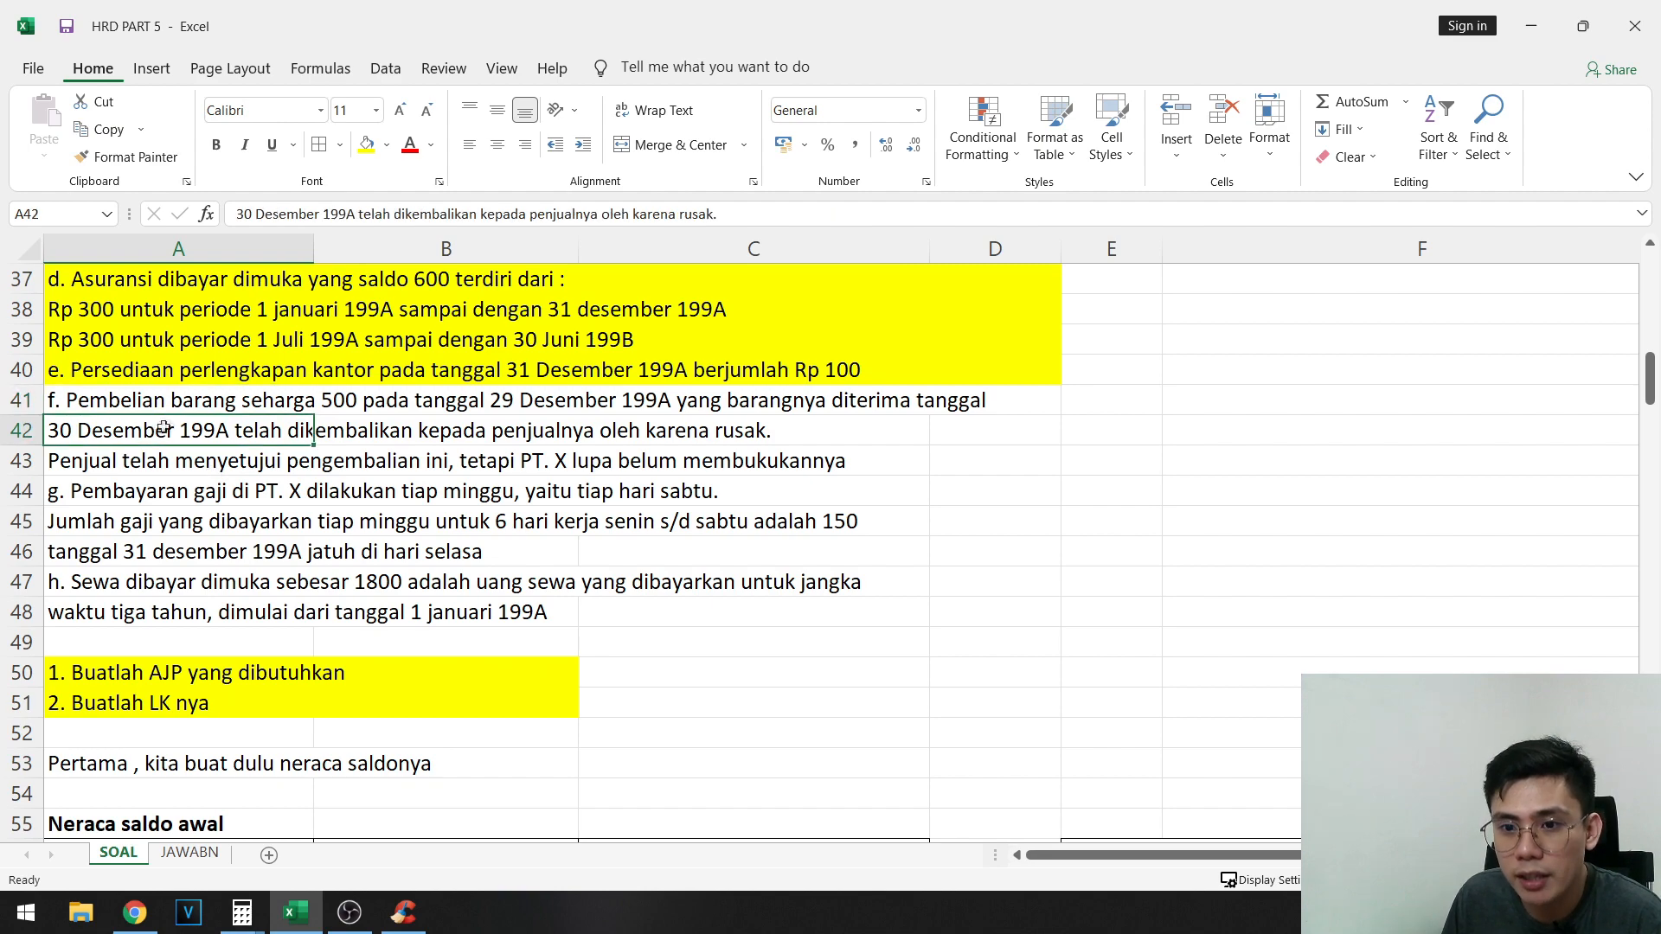
pyautogui.click(548, 407)
pyautogui.click(178, 440)
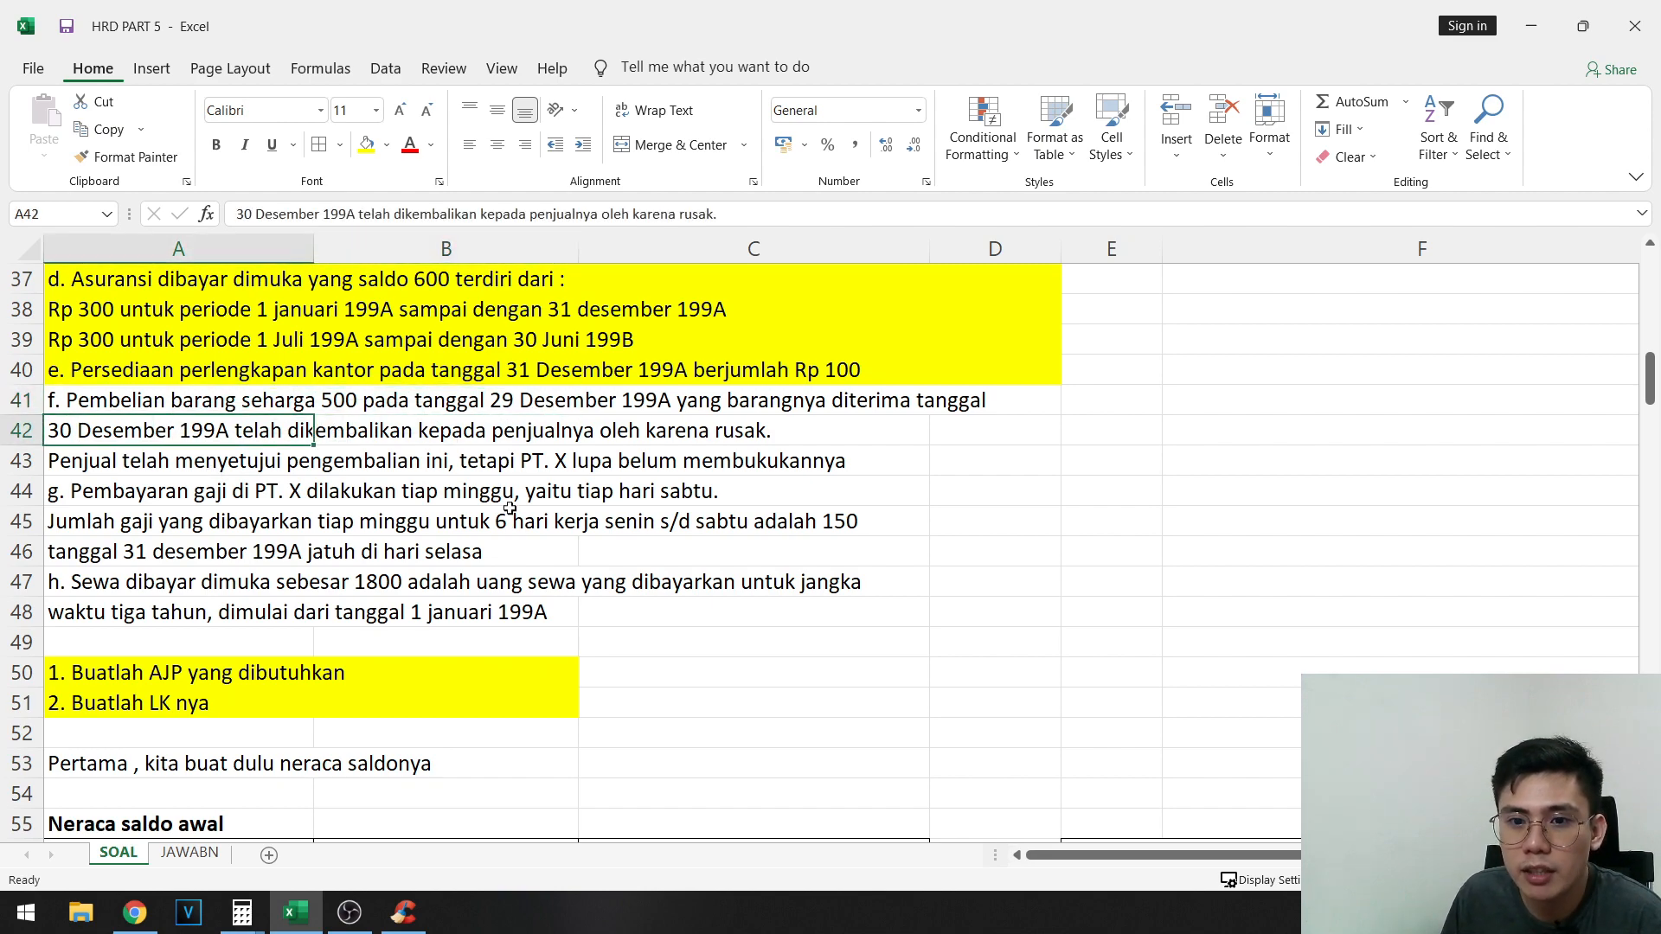
pyautogui.click(510, 546)
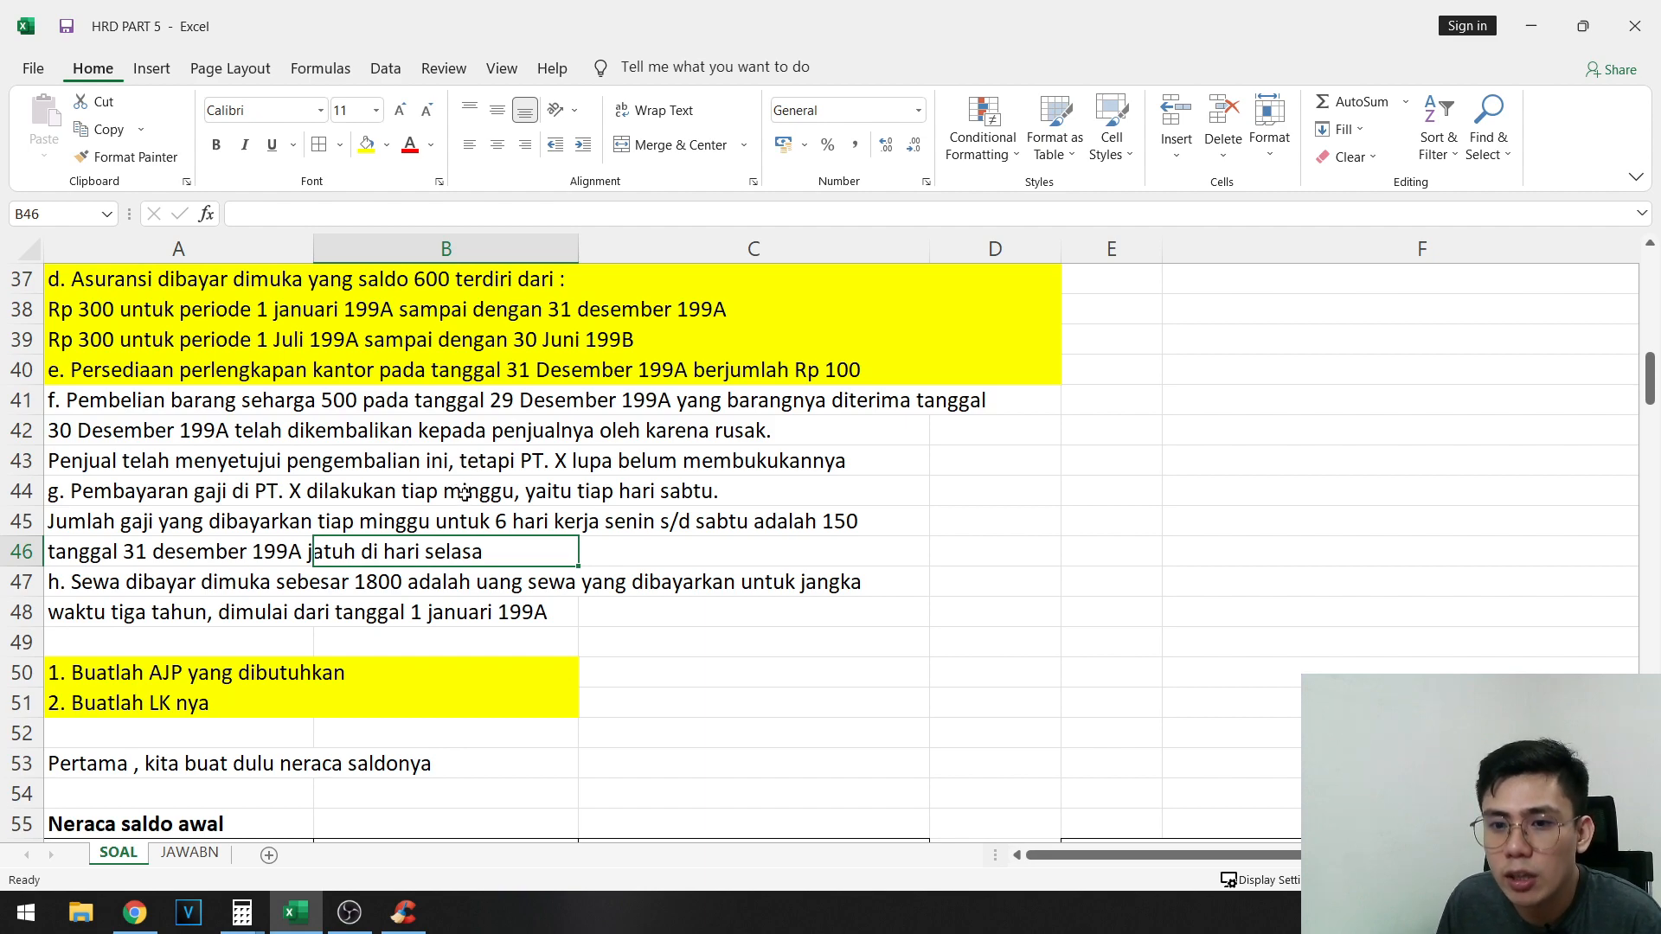
pyautogui.moveTo(151, 462); pyautogui.dragTo(608, 465)
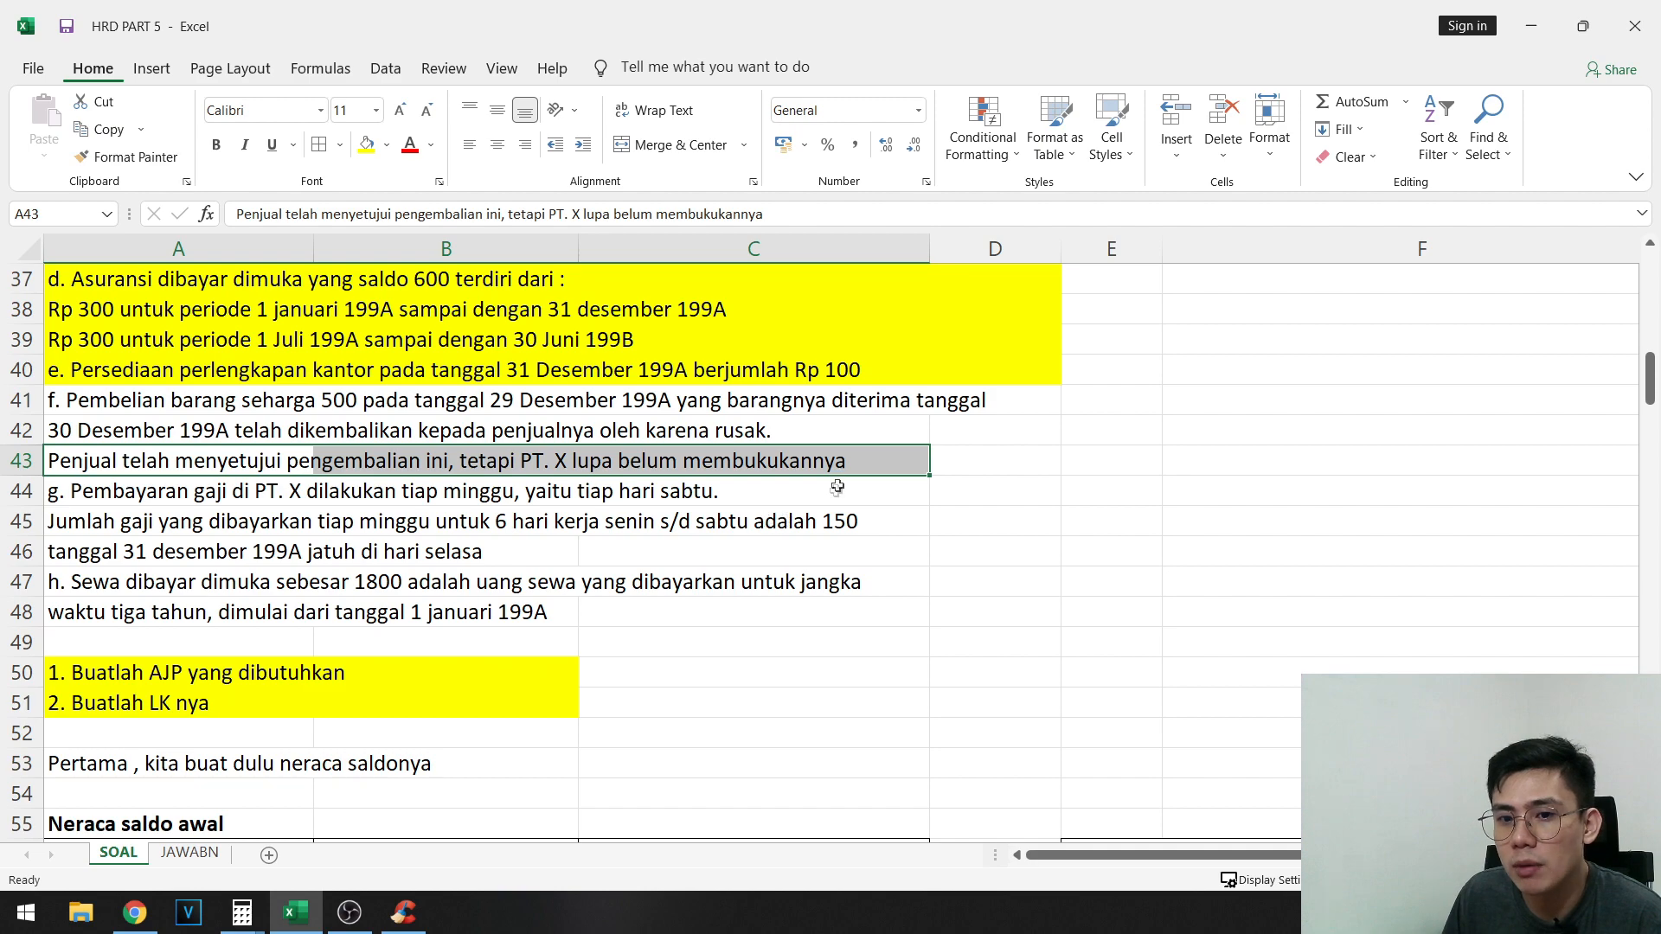
pyautogui.moveTo(975, 459); pyautogui.dragTo(303, 402)
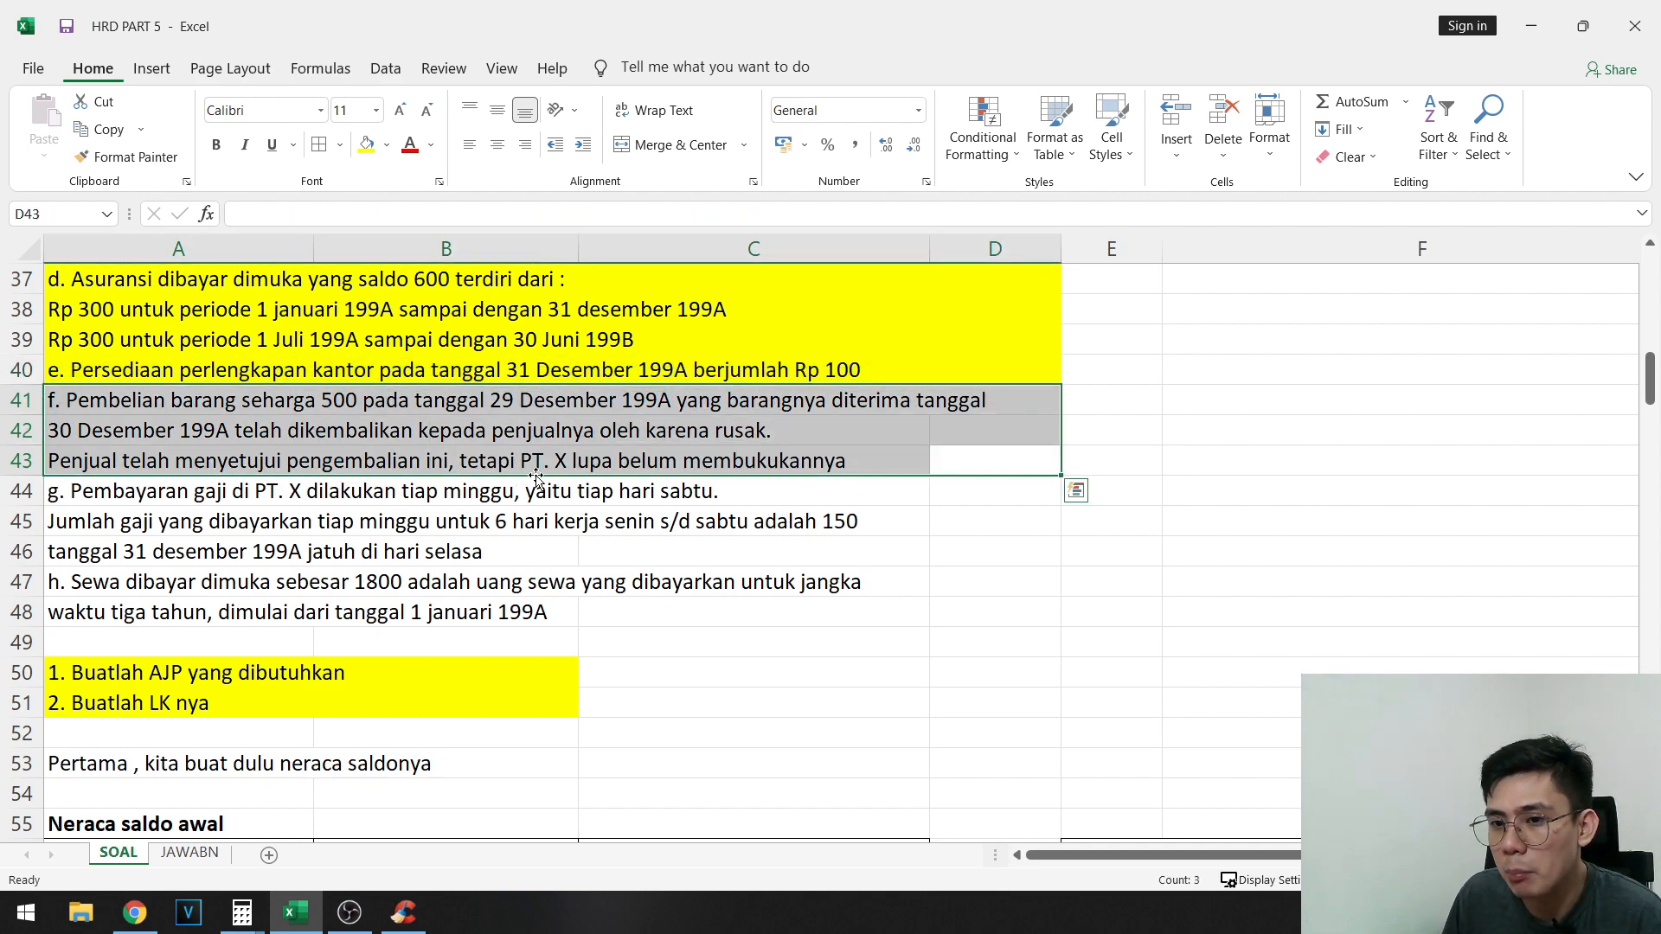
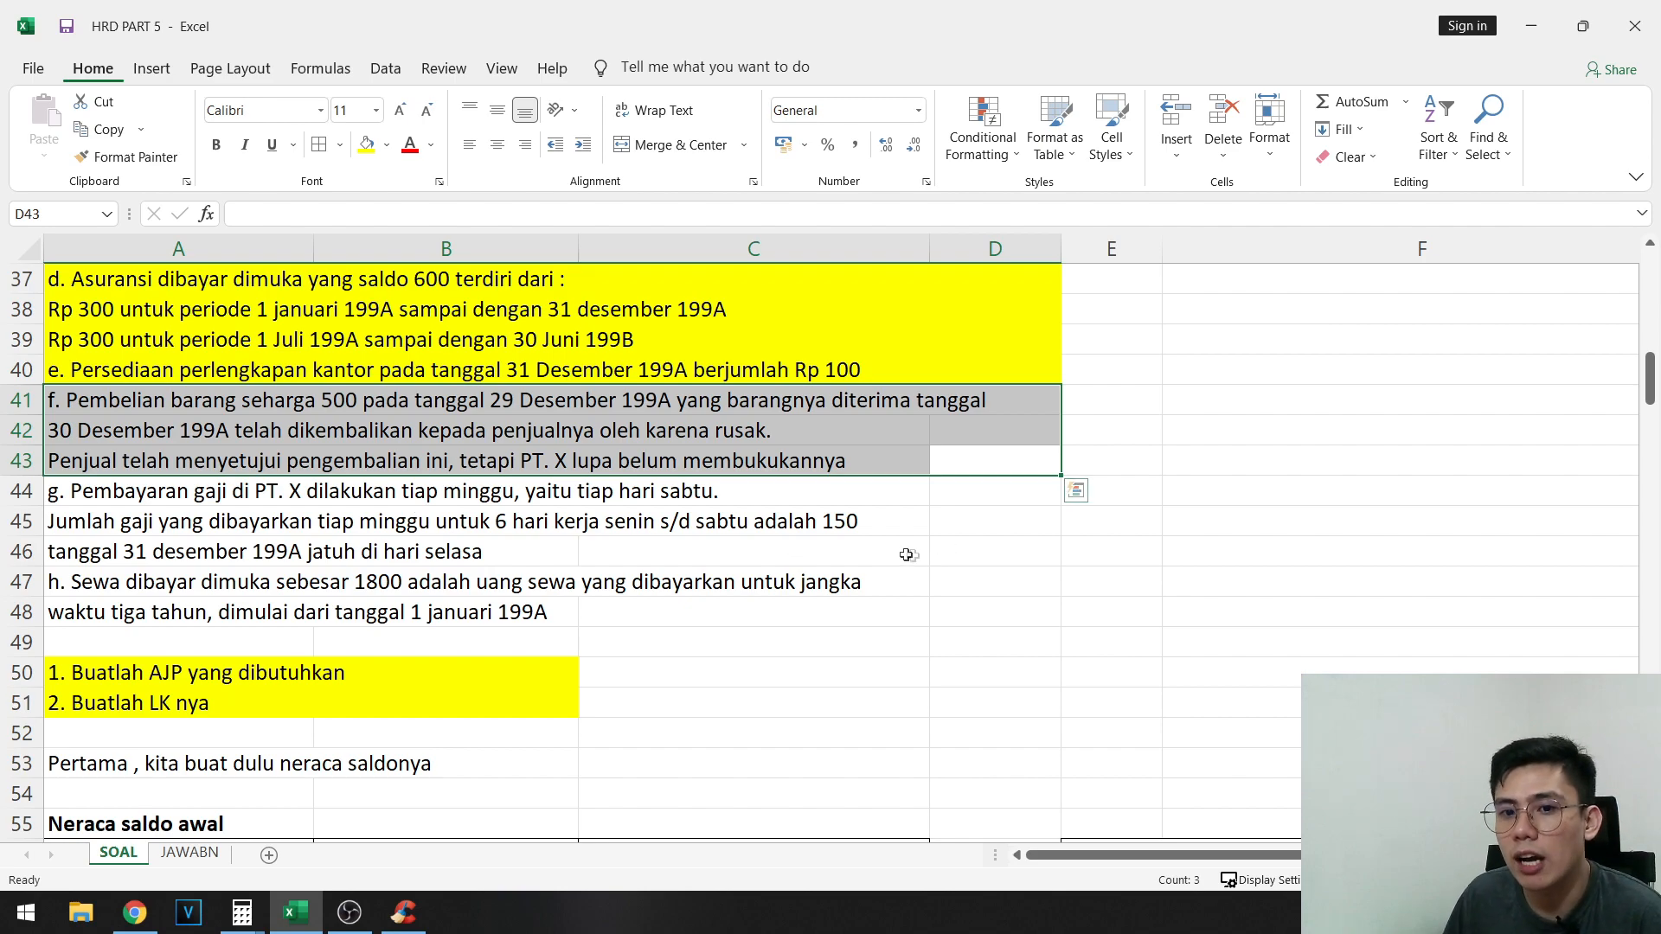
# - Label the next AJP entry F in cell E70, below adjusting entry E
pyautogui.scroll(-7, 1087, 590)
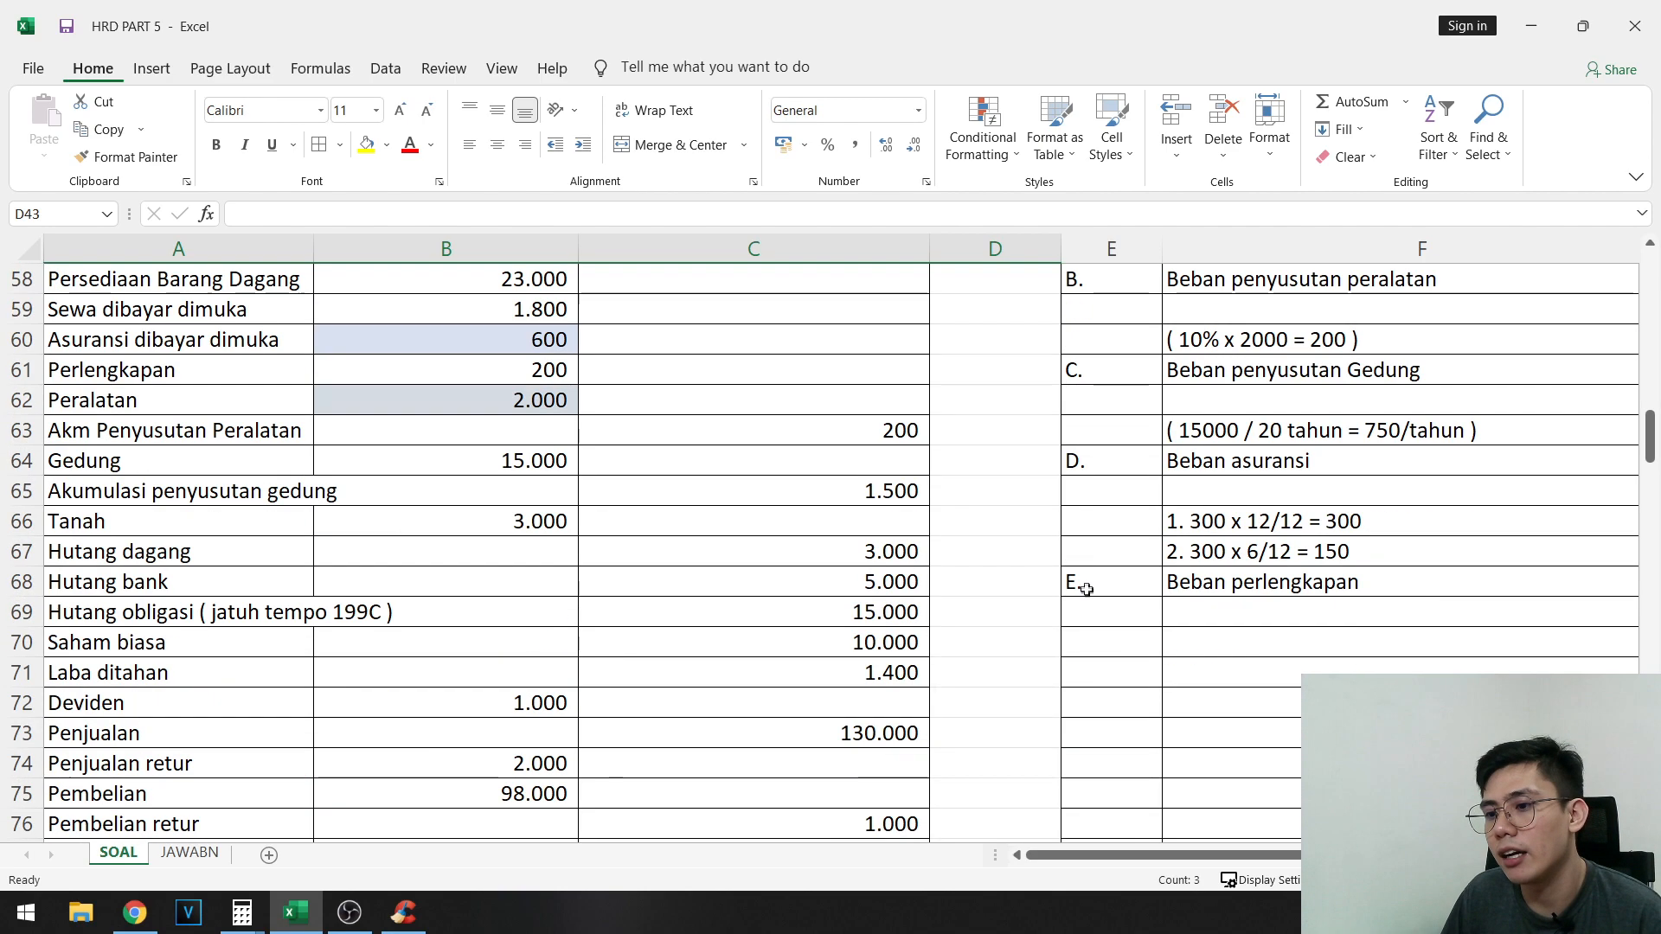
pyautogui.click(1116, 645)
pyautogui.write('F')
# - Write the note "29 des dicatat Pembelian (D) utang (K)" in E41, beside adjustment item f
pyautogui.scroll(9, 921, 555)
pyautogui.click(1119, 583)
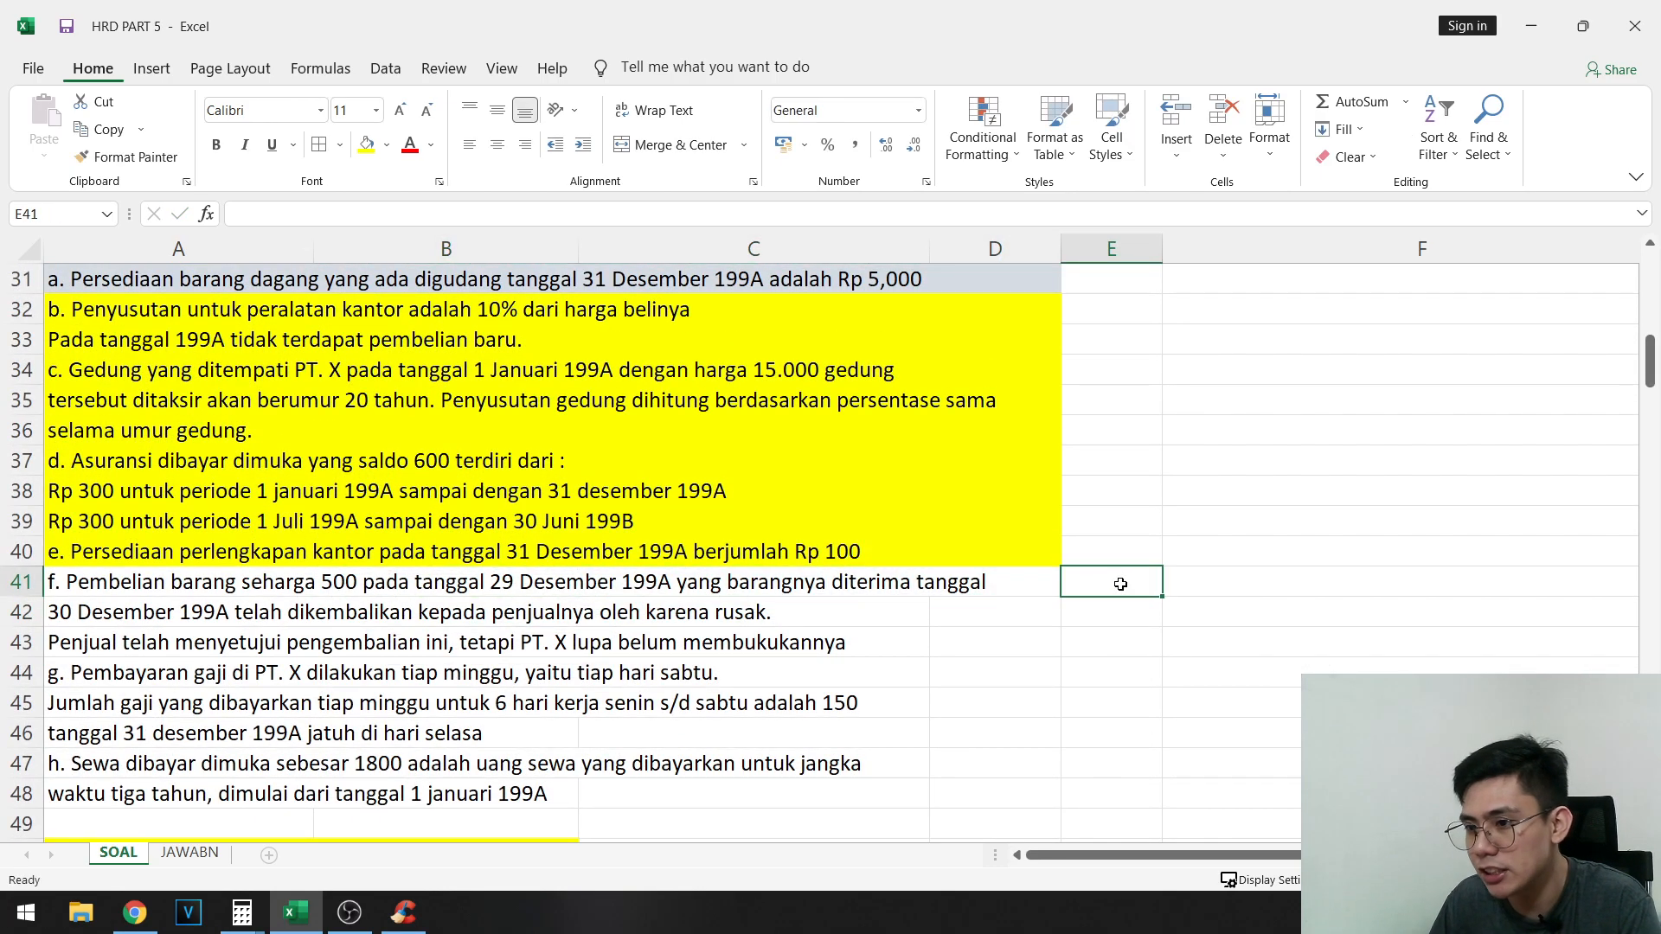
pyautogui.write('29 des')
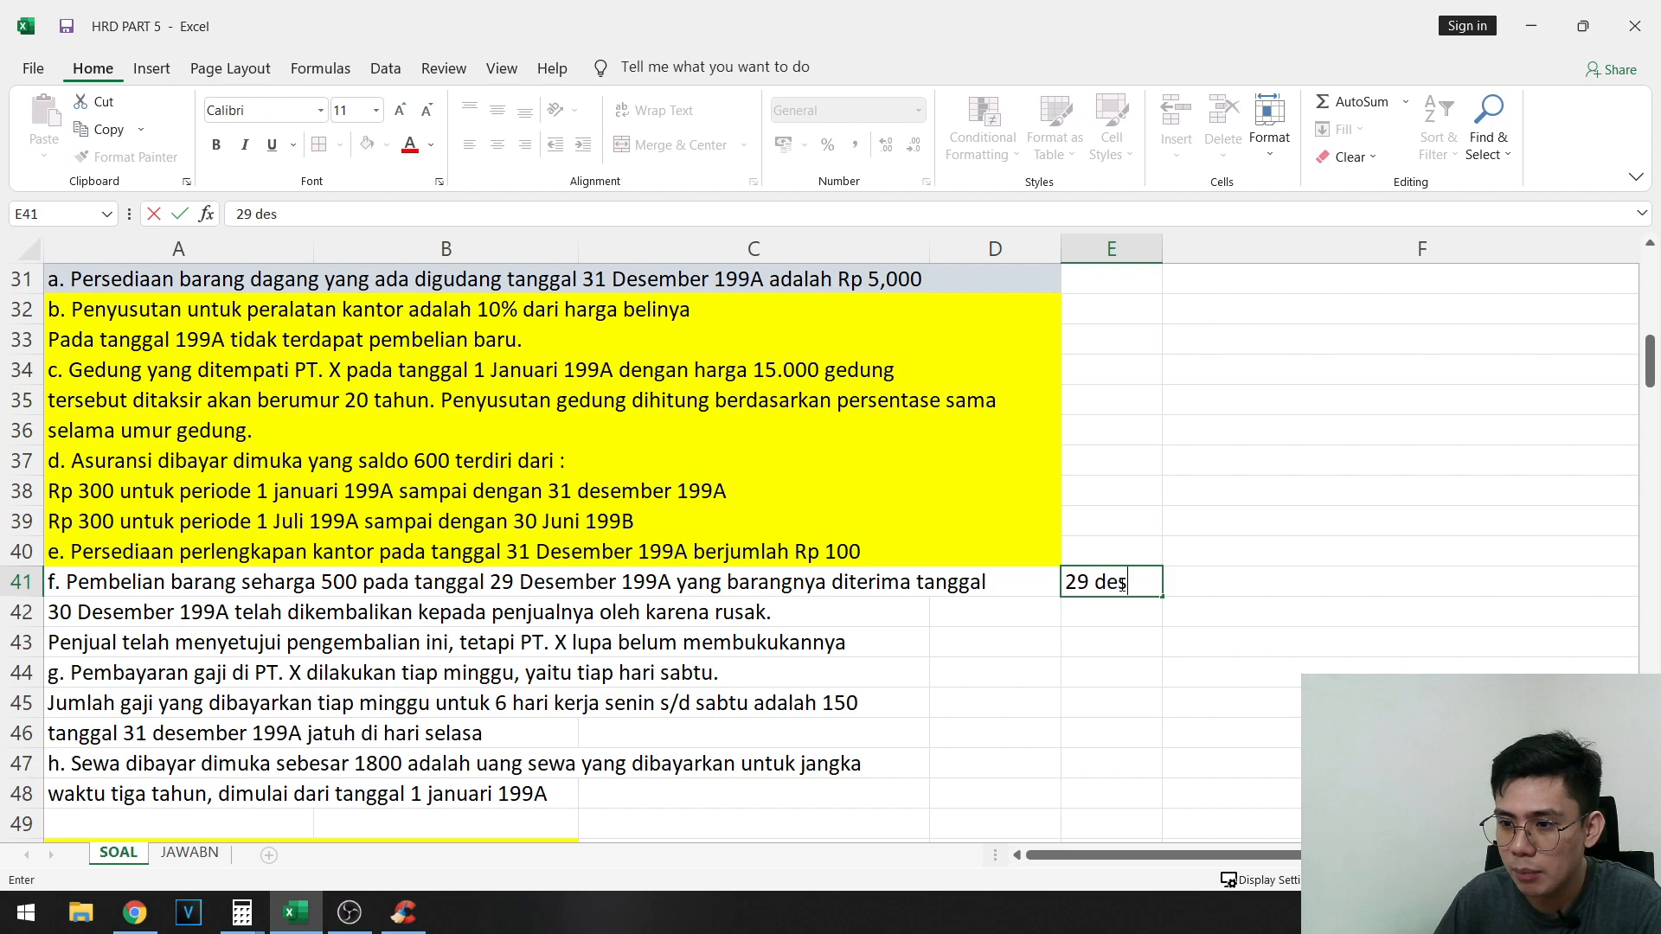
pyautogui.write(' dicatat Pe')
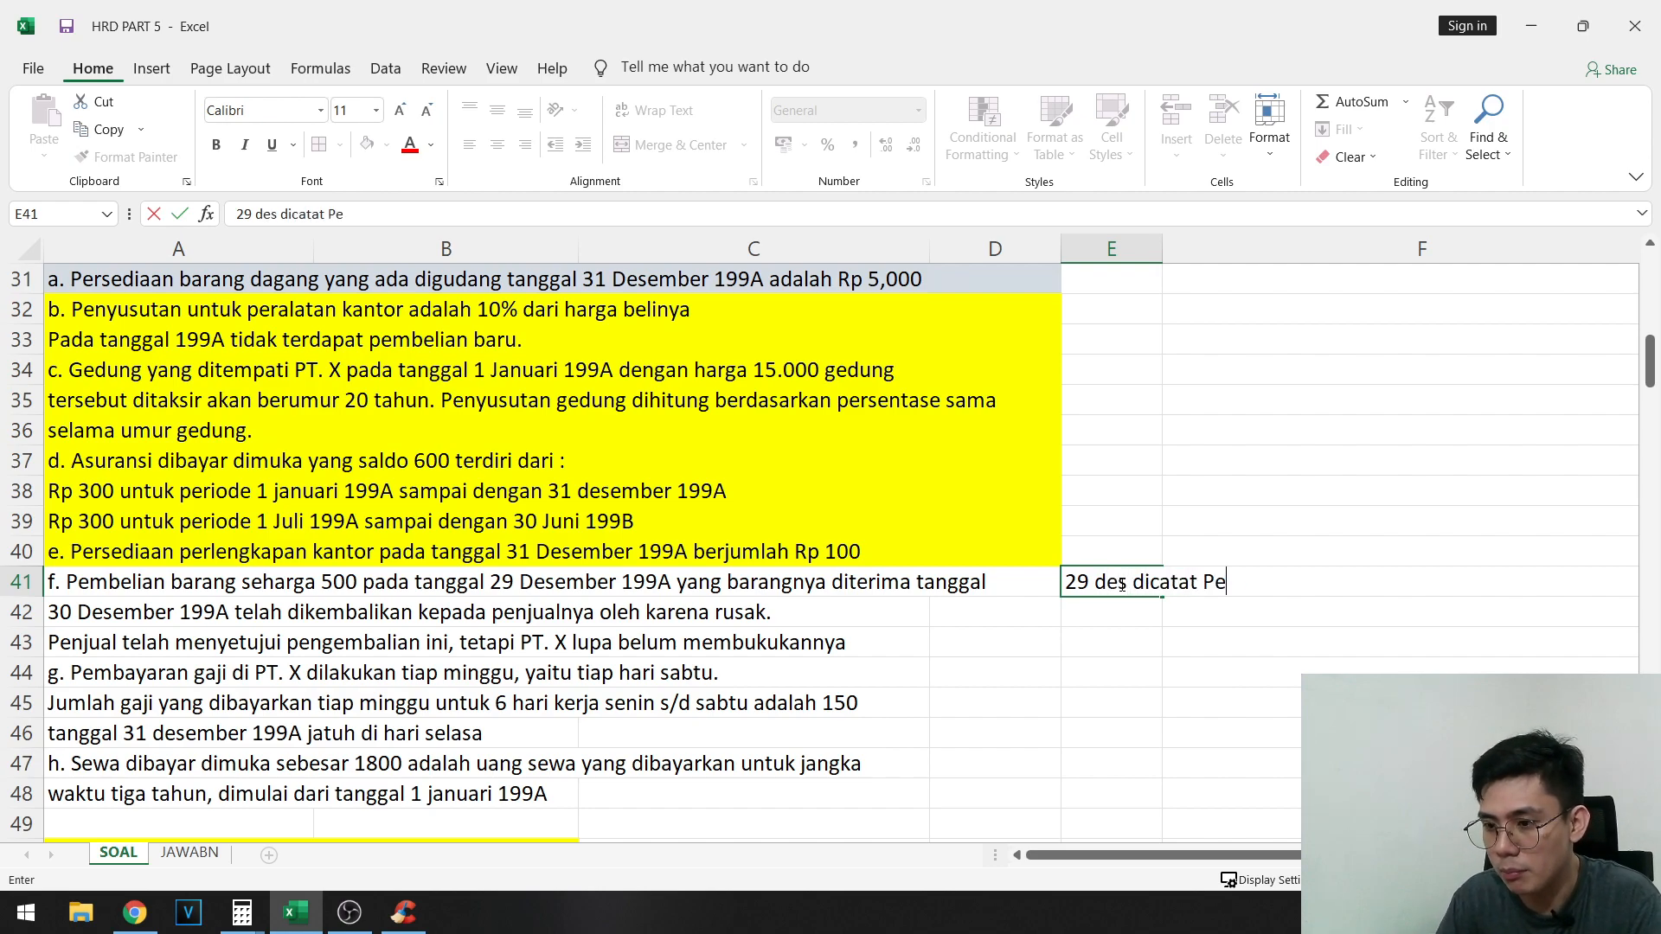
pyautogui.write('mbelian *(')
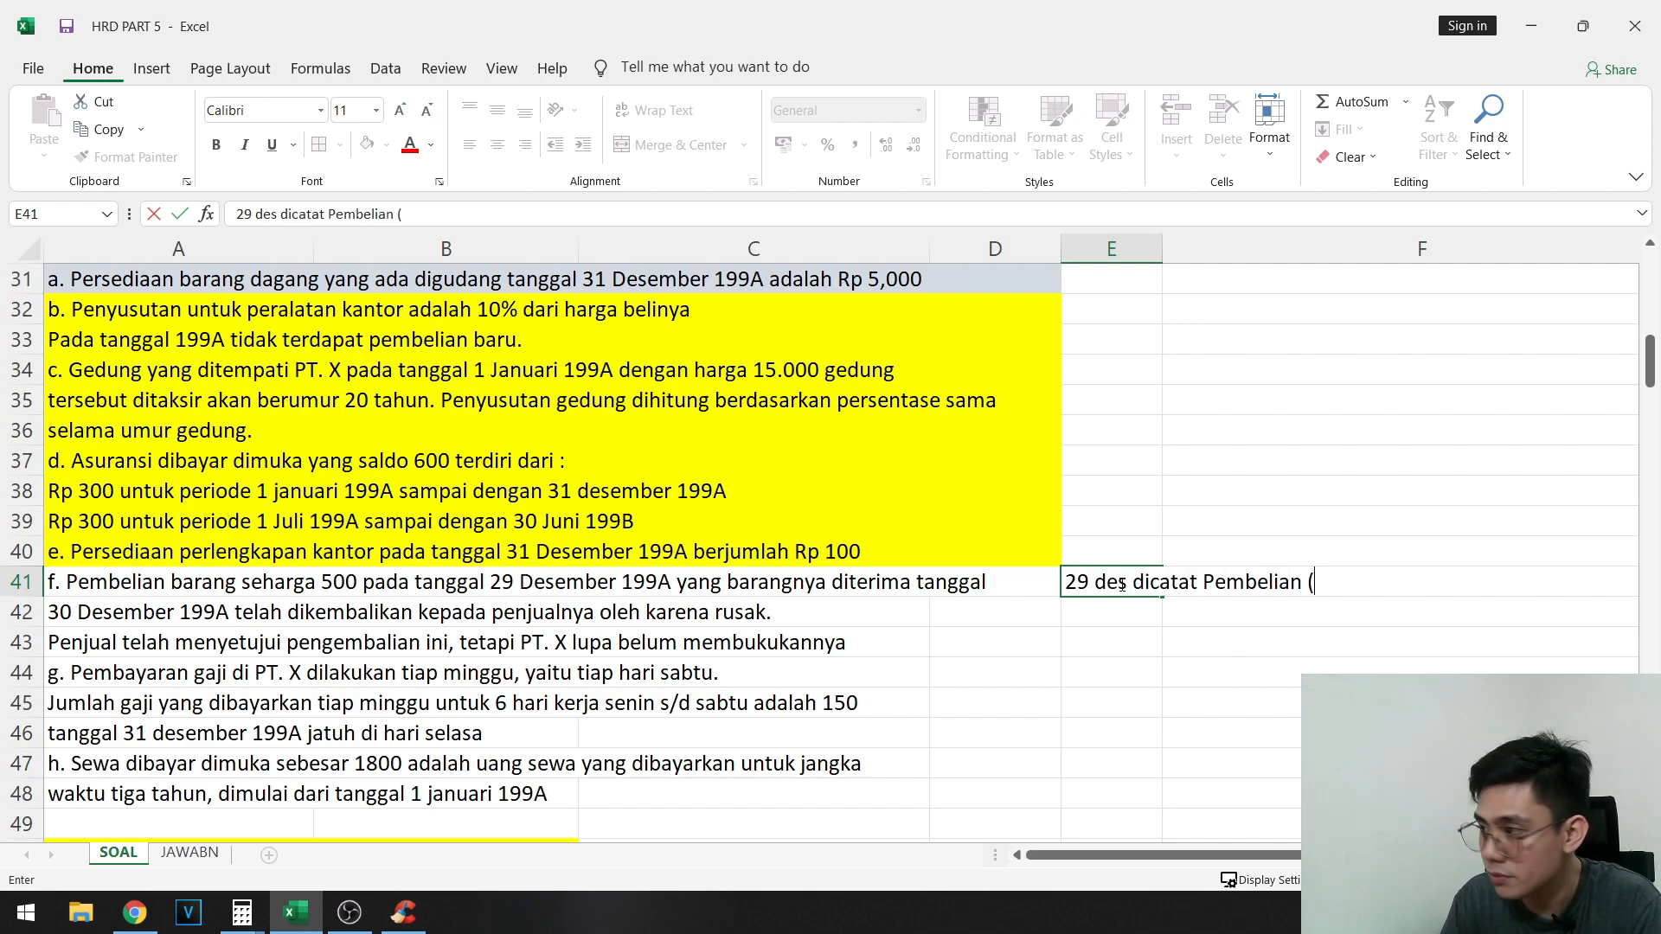
pyautogui.write('D) utang (K)')
pyautogui.press('Return')
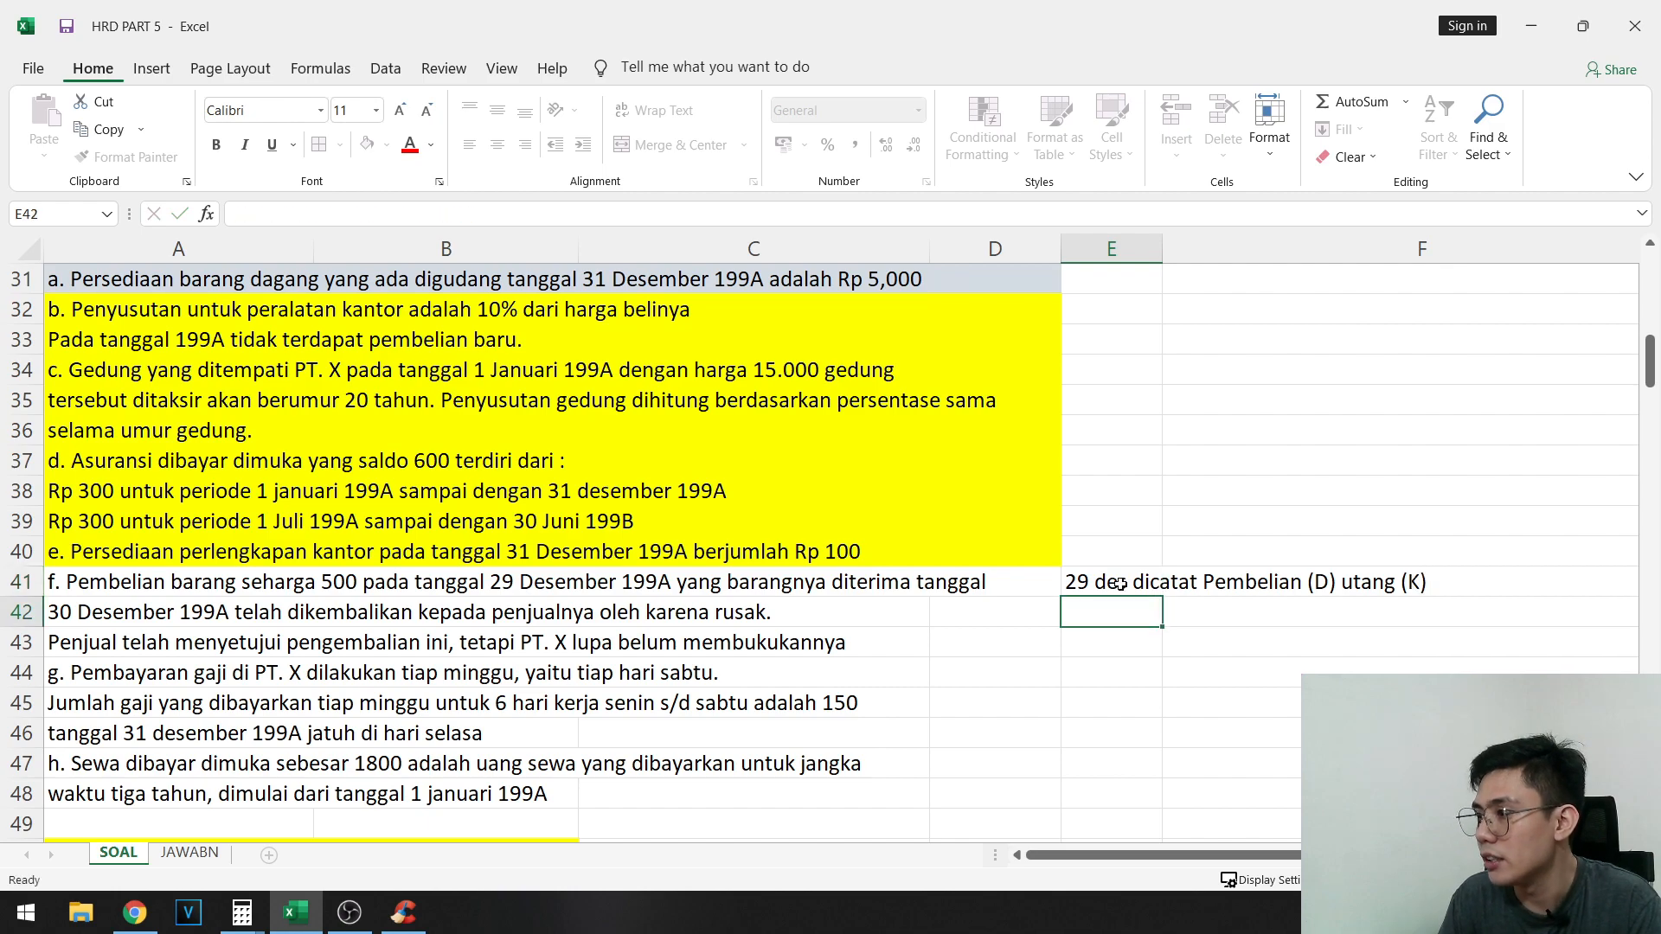
# - Add the note "ketika retur -> Utang (D) Retur pembelian (K)" in E42 and compare it with the purchase note above
pyautogui.write('ketika retur -')
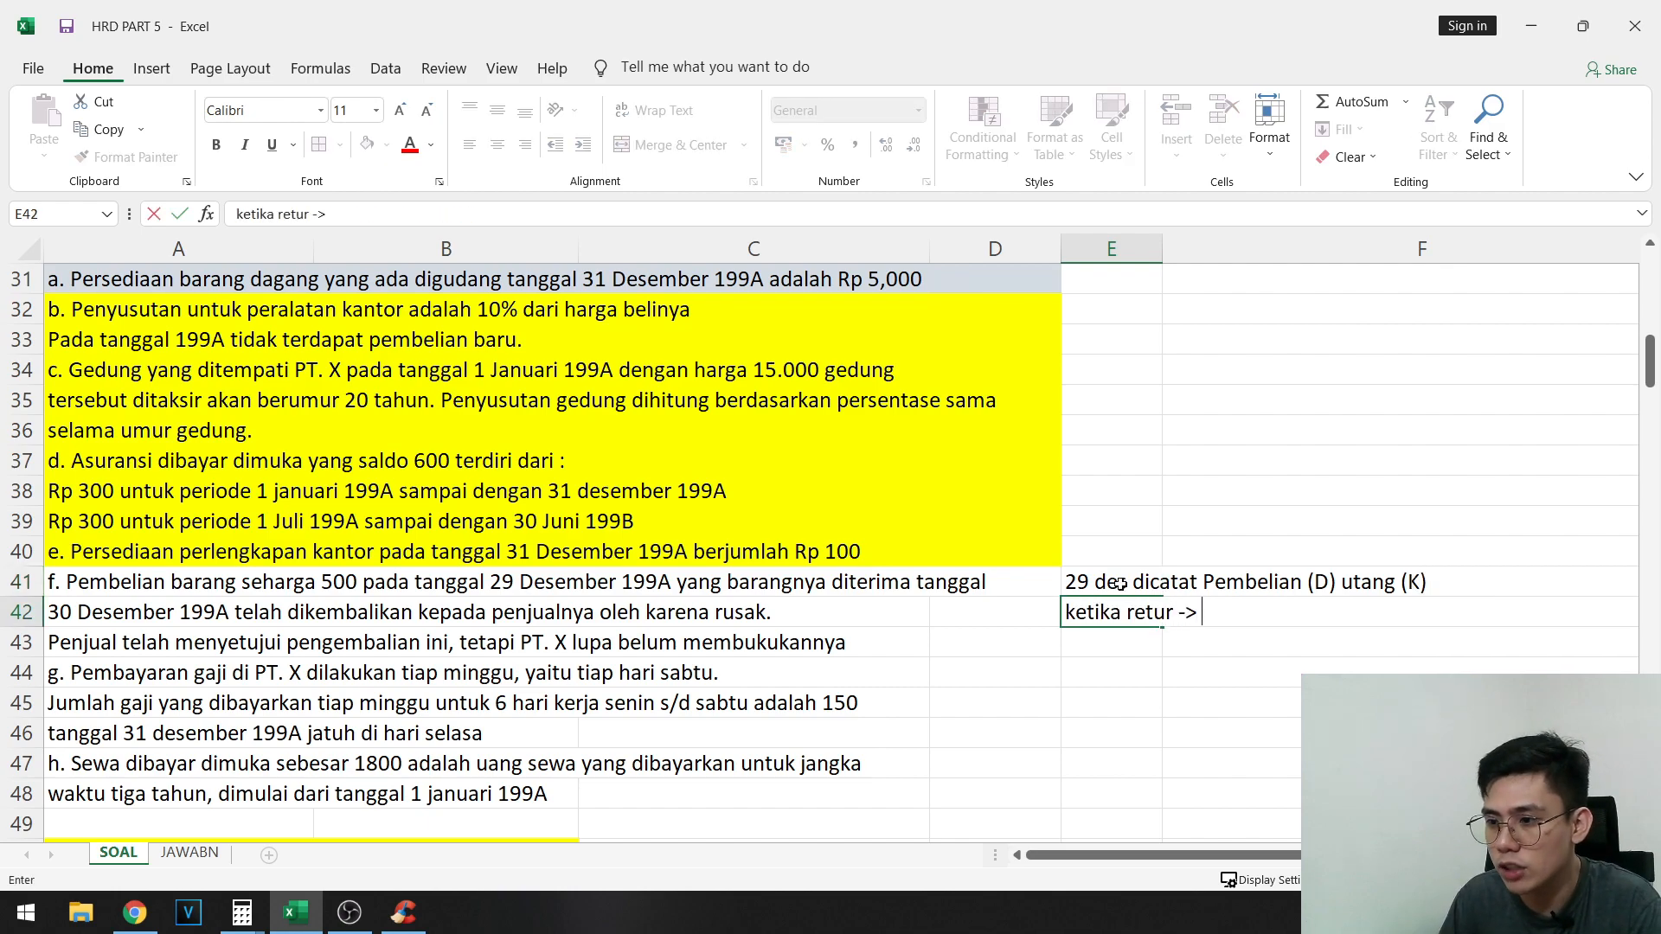
pyautogui.write('> Utang (D) ')
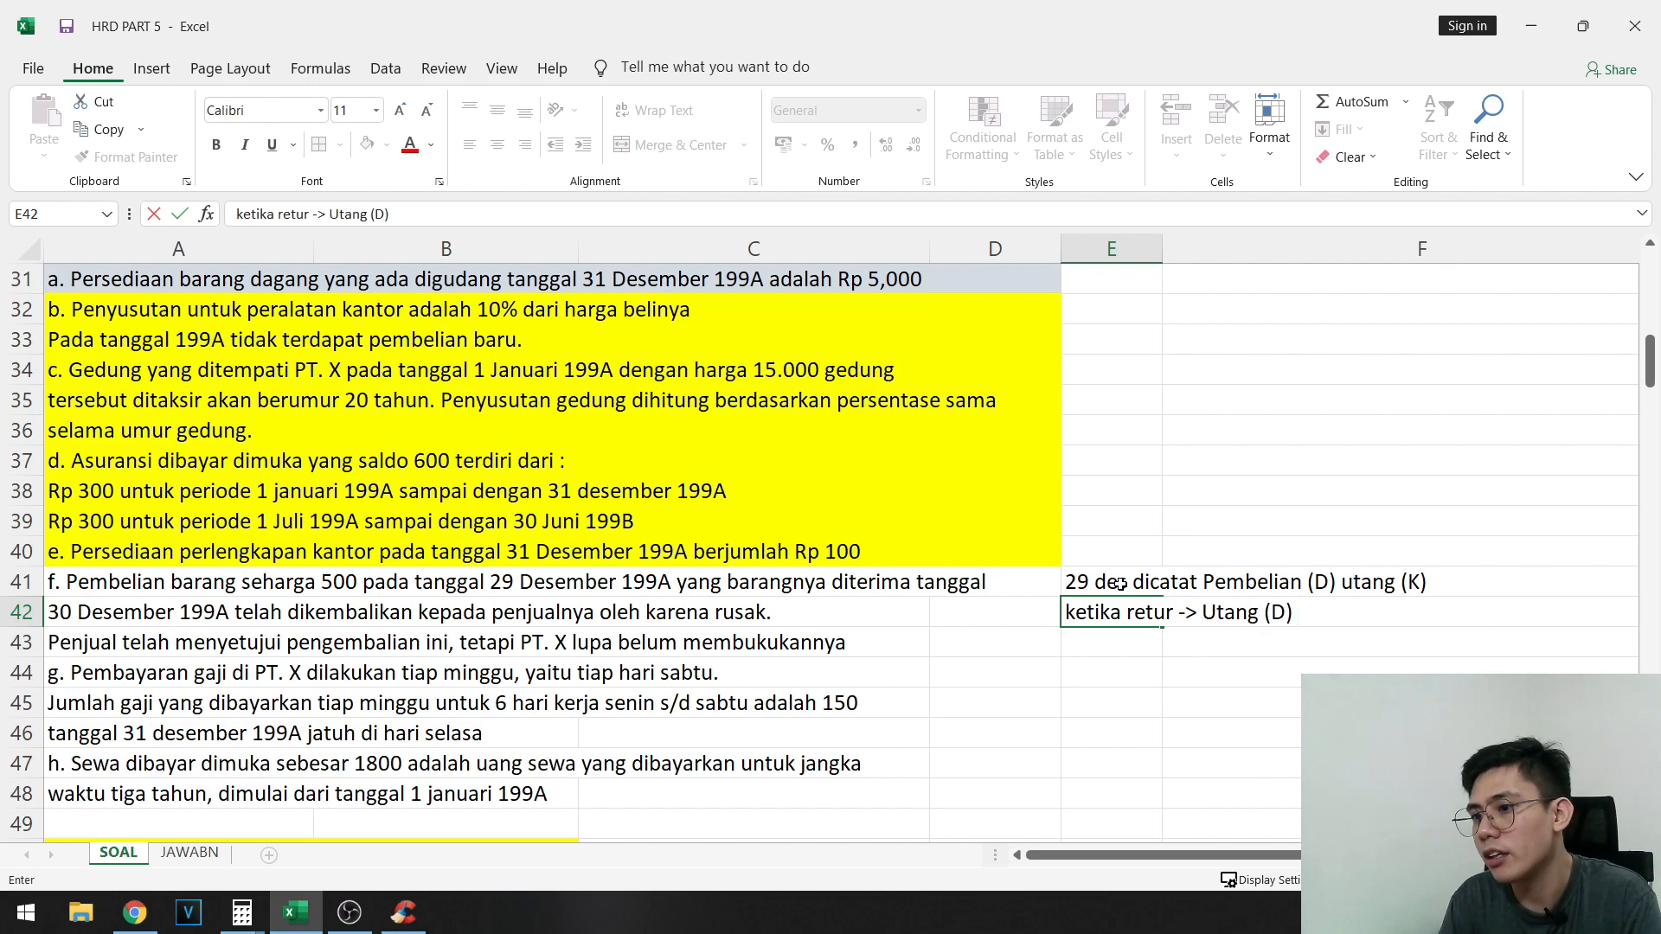
pyautogui.write('Retur pembelian (K)')
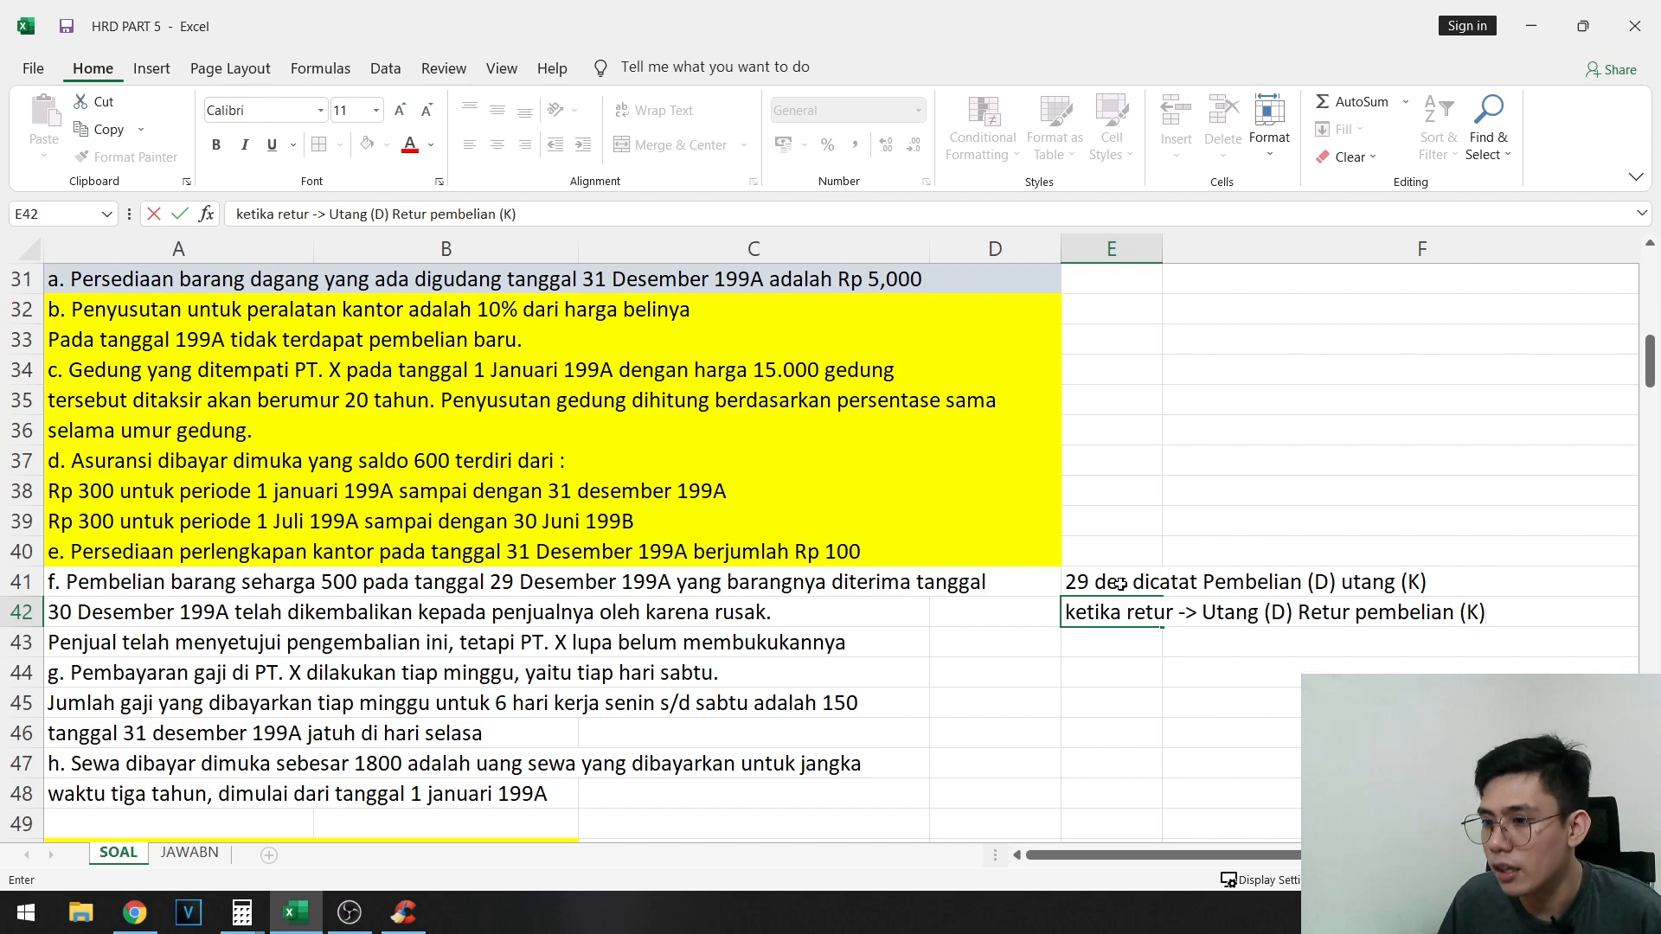
pyautogui.click(1236, 553)
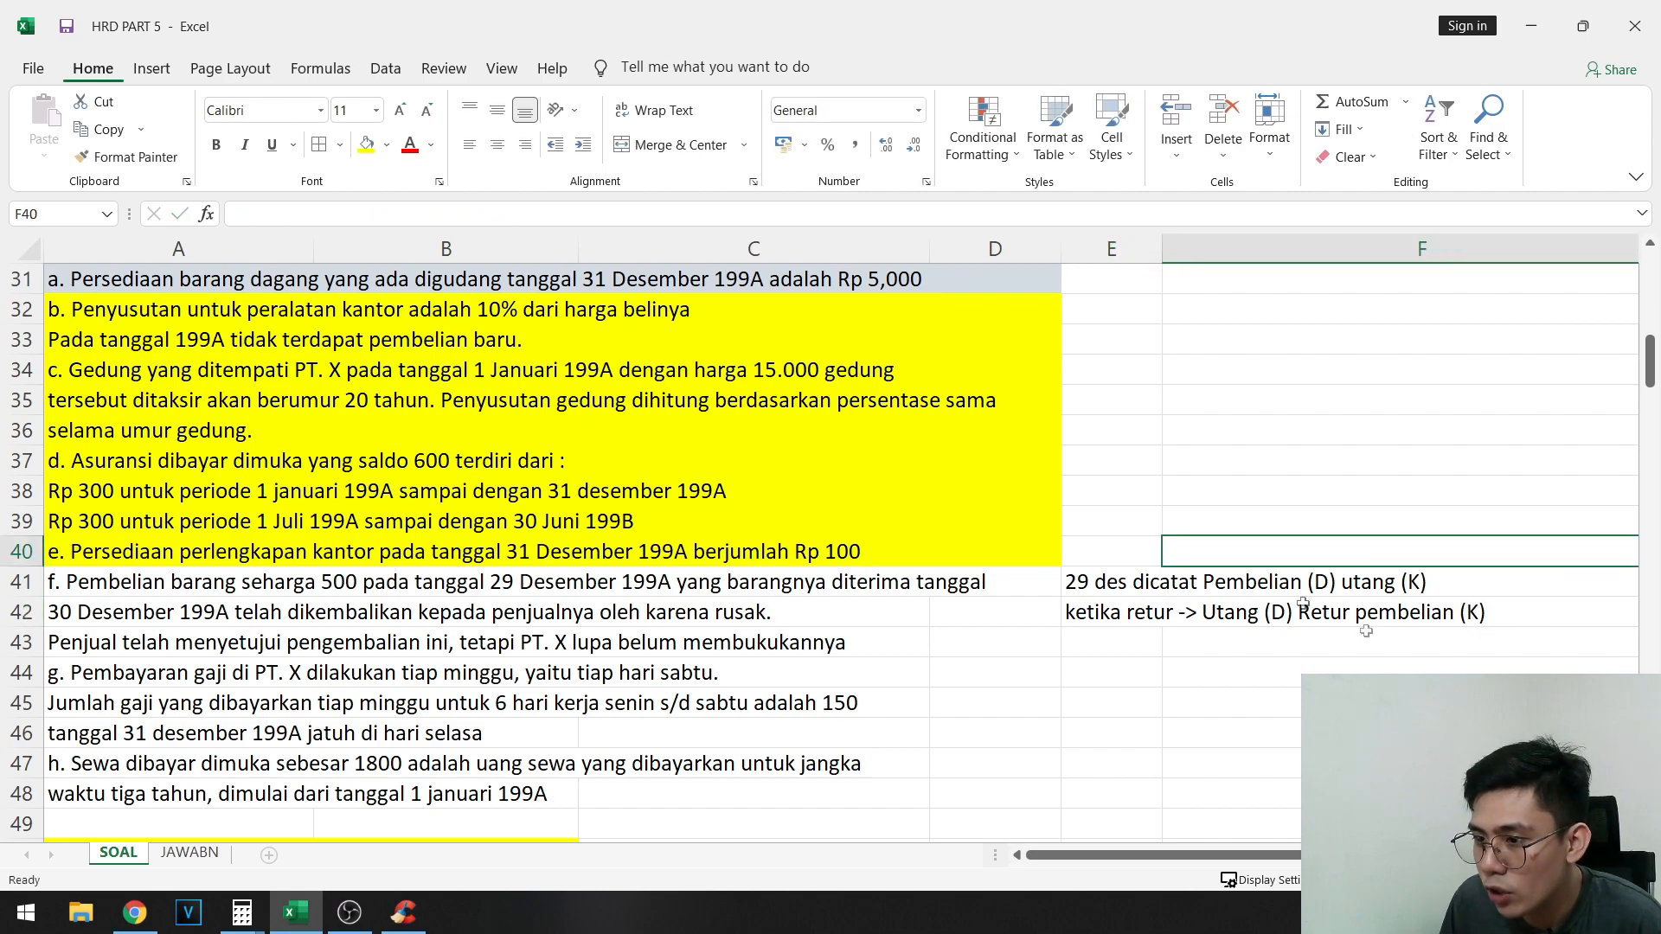
pyautogui.click(1279, 585)
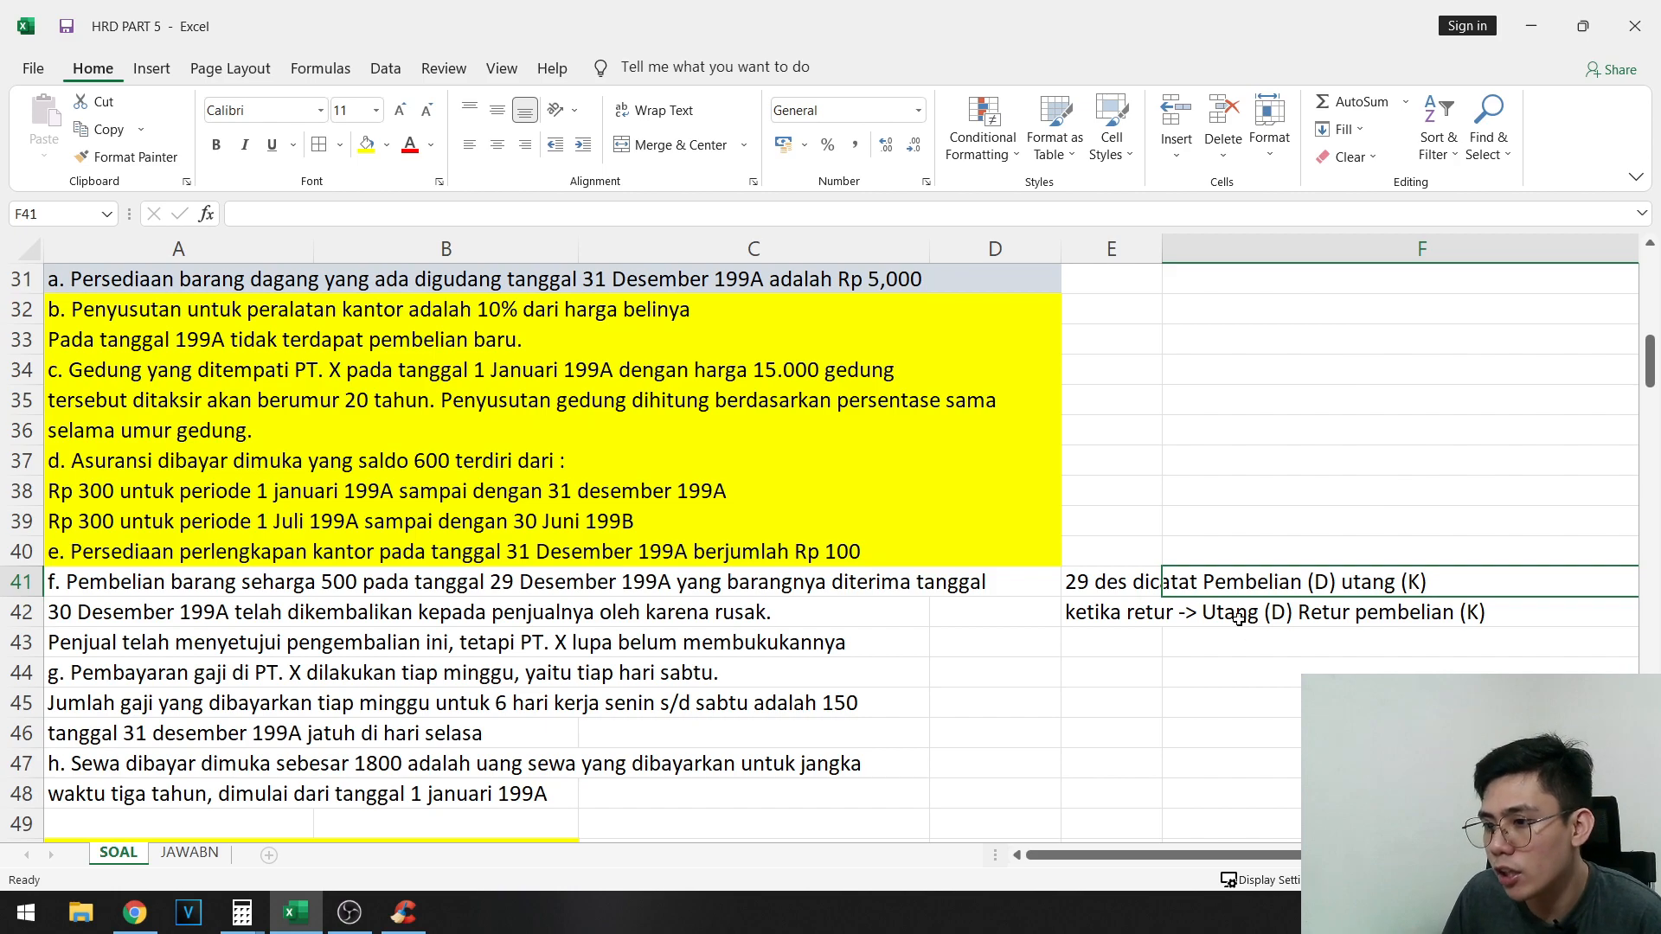
pyautogui.click(1201, 614)
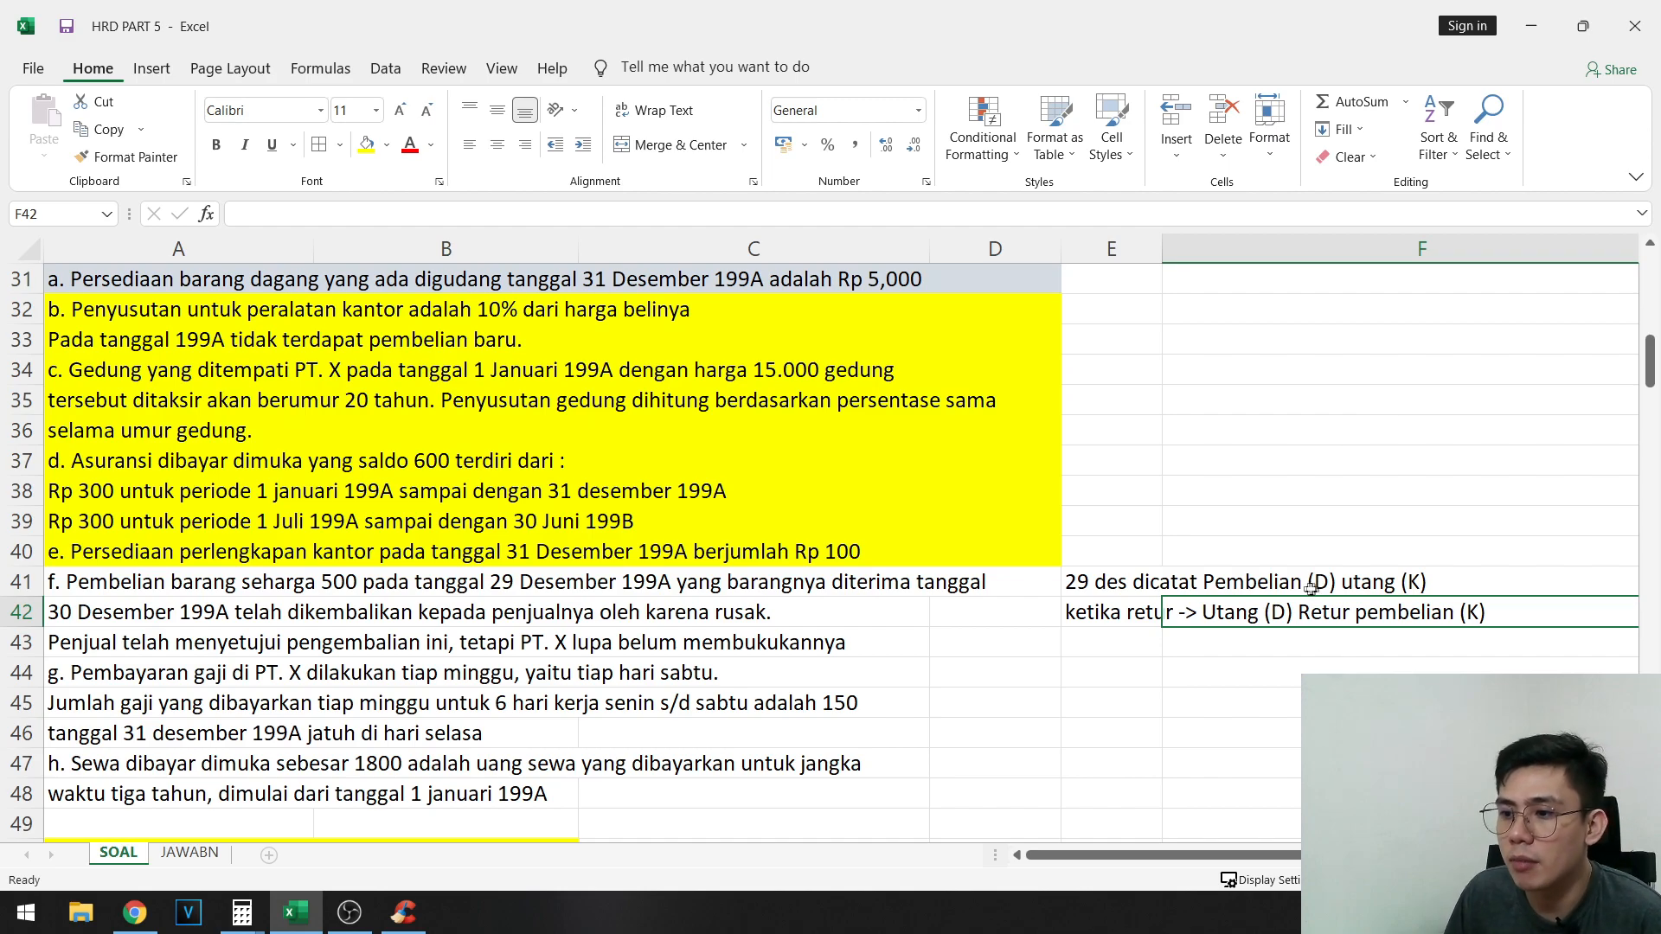
# - Enter the accounts of adjusting entry F: Hutang usaha in F70 as debit and Retur Pembelian in G71 as credit
pyautogui.scroll(-10, 1202, 593)
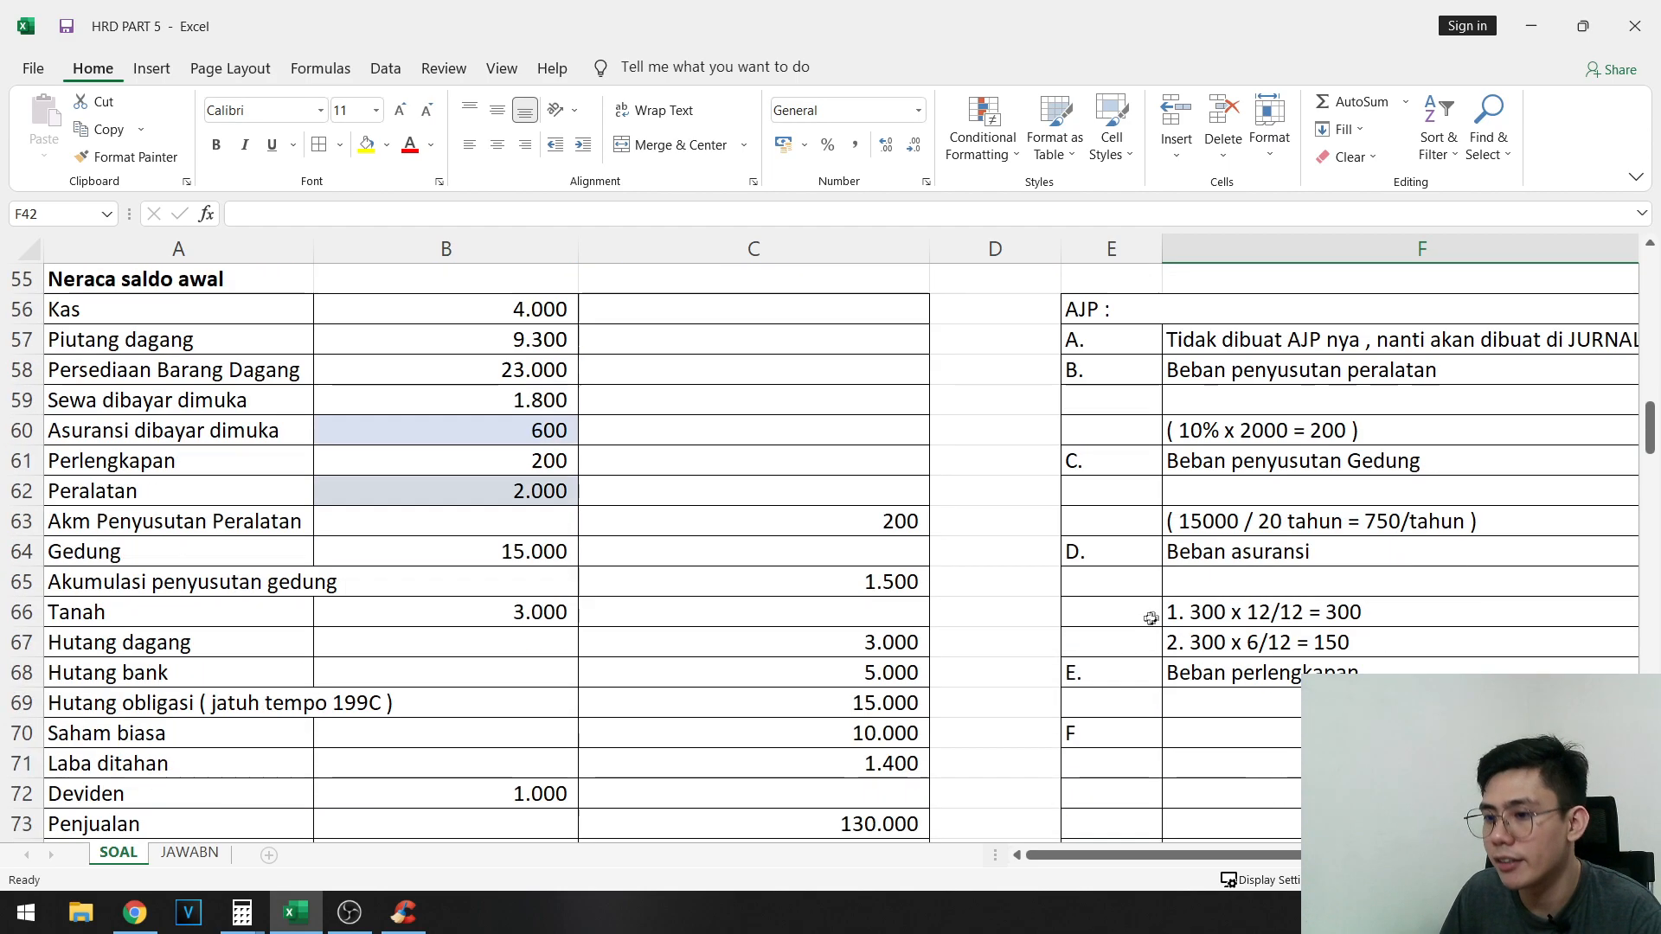
pyautogui.click(1216, 552)
pyautogui.write('Huta')
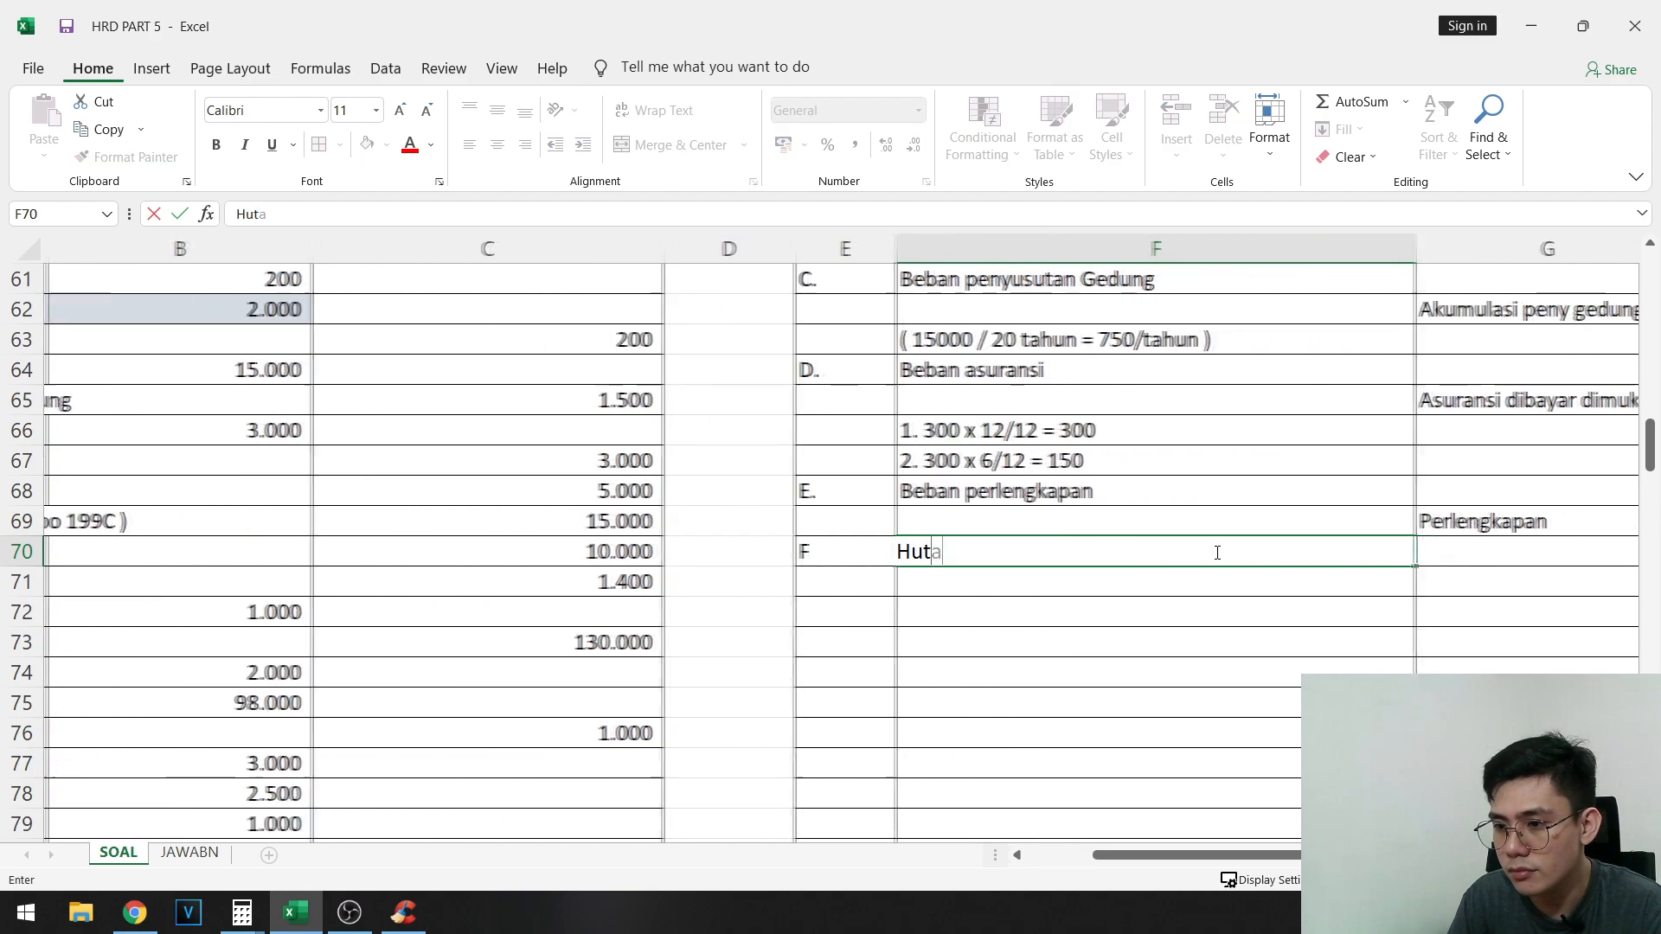
pyautogui.write('ng usaha')
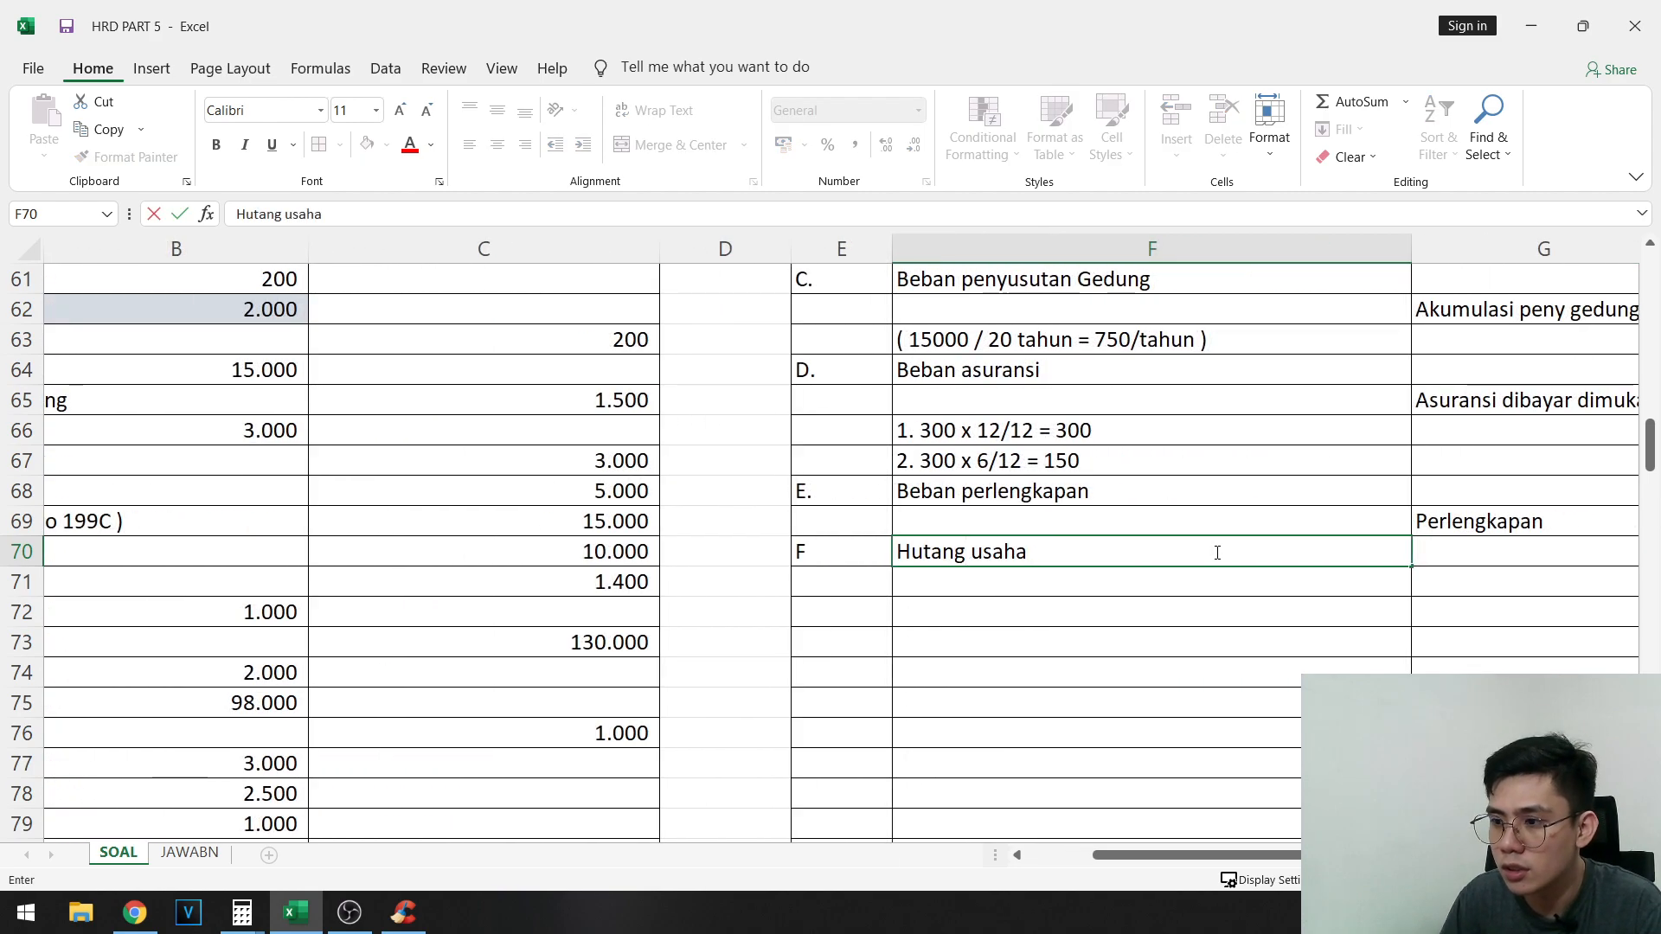
pyautogui.press('Return')
pyautogui.press('Right')
pyautogui.write('Retur Pembelian')
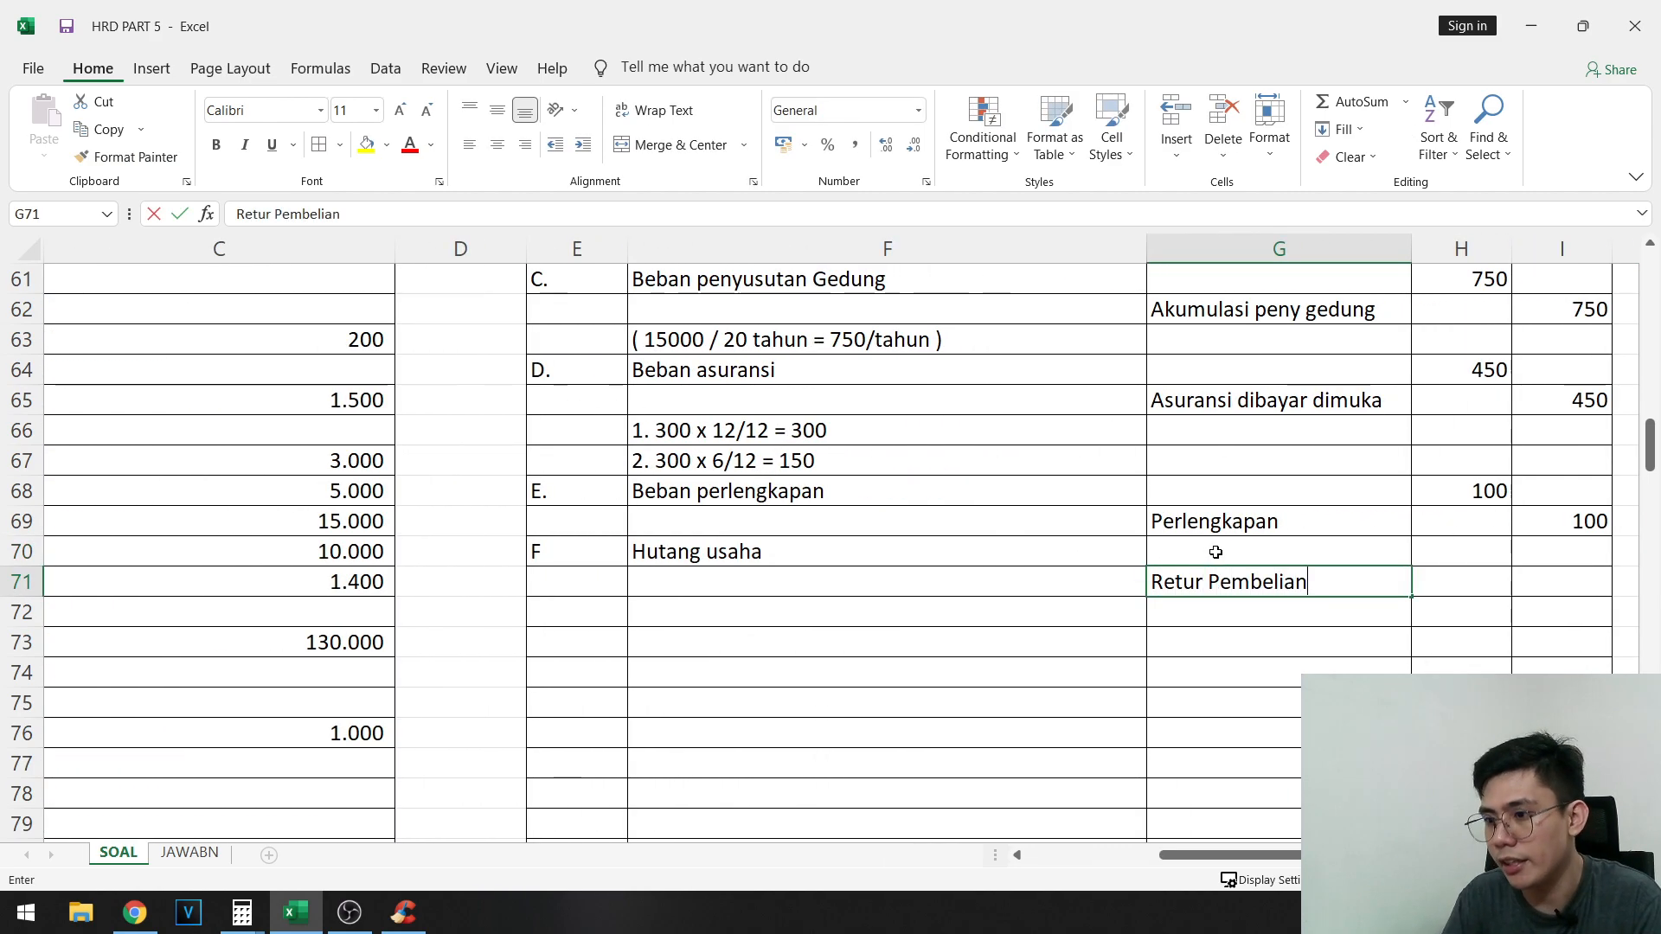
# - Enter the amounts of adjusting entry F: 500 debit in H70 and 500 credit in I71
pyautogui.press('Right')
pyautogui.press('Up')
pyautogui.write('500')
pyautogui.press('Return')
pyautogui.press('Right')
pyautogui.write('500')
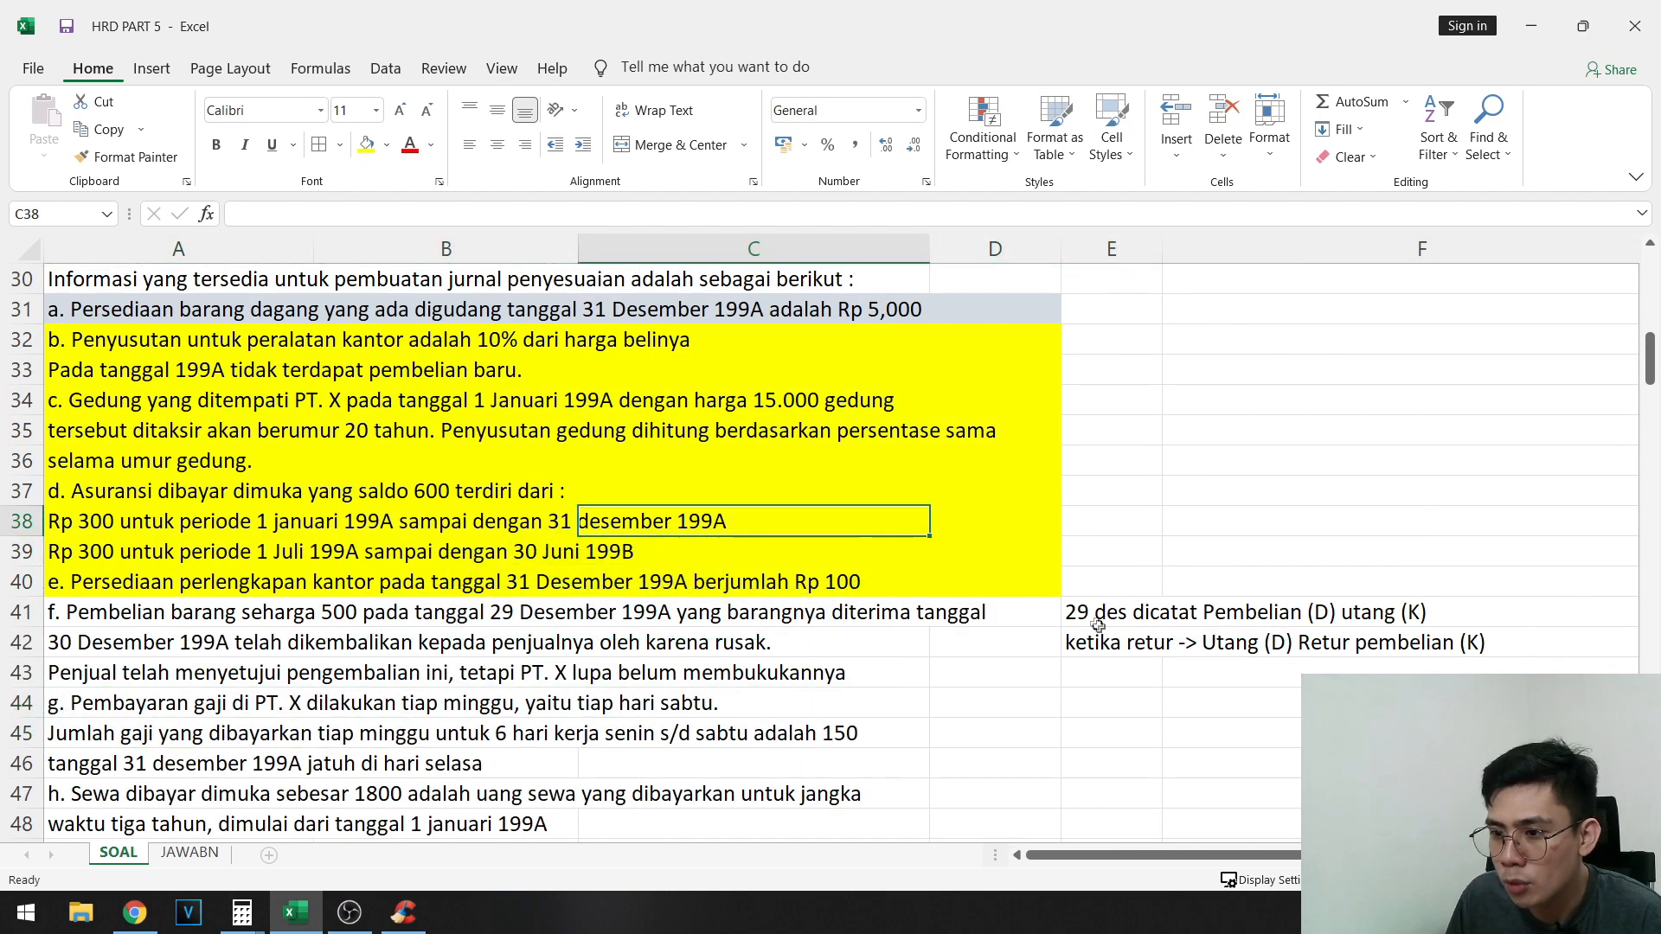
# - Replace the account utang with Kas in both notes, E41 and E42, to illustrate a cash purchase
pyautogui.click(1096, 622)
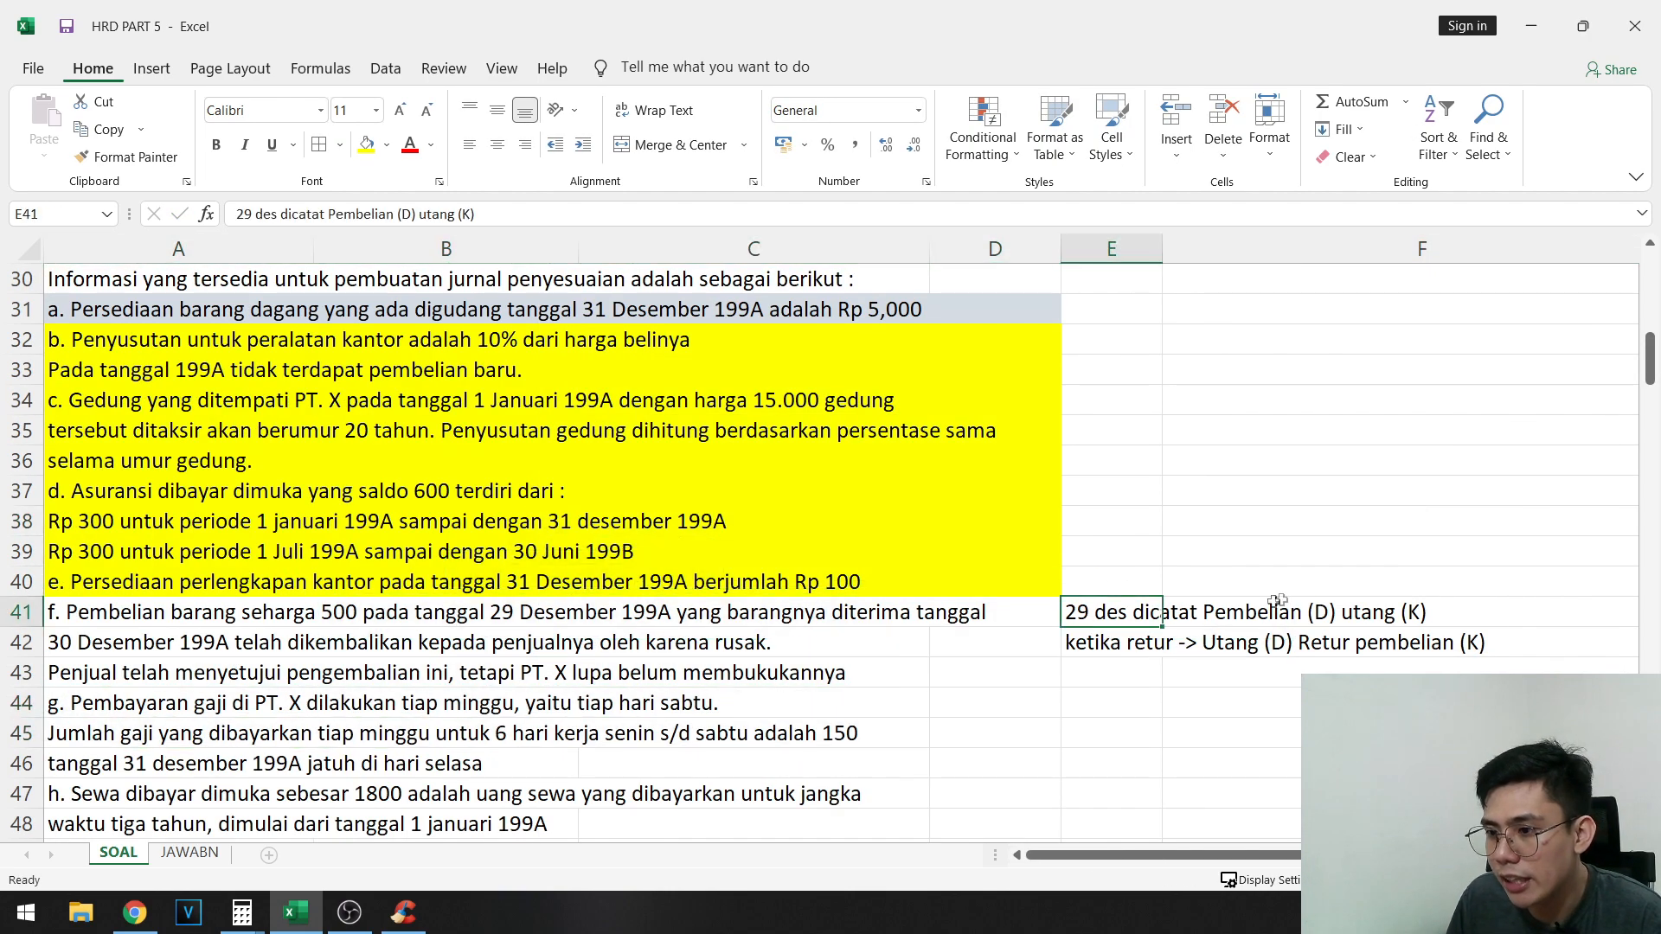
pyautogui.doubleClick(1141, 616)
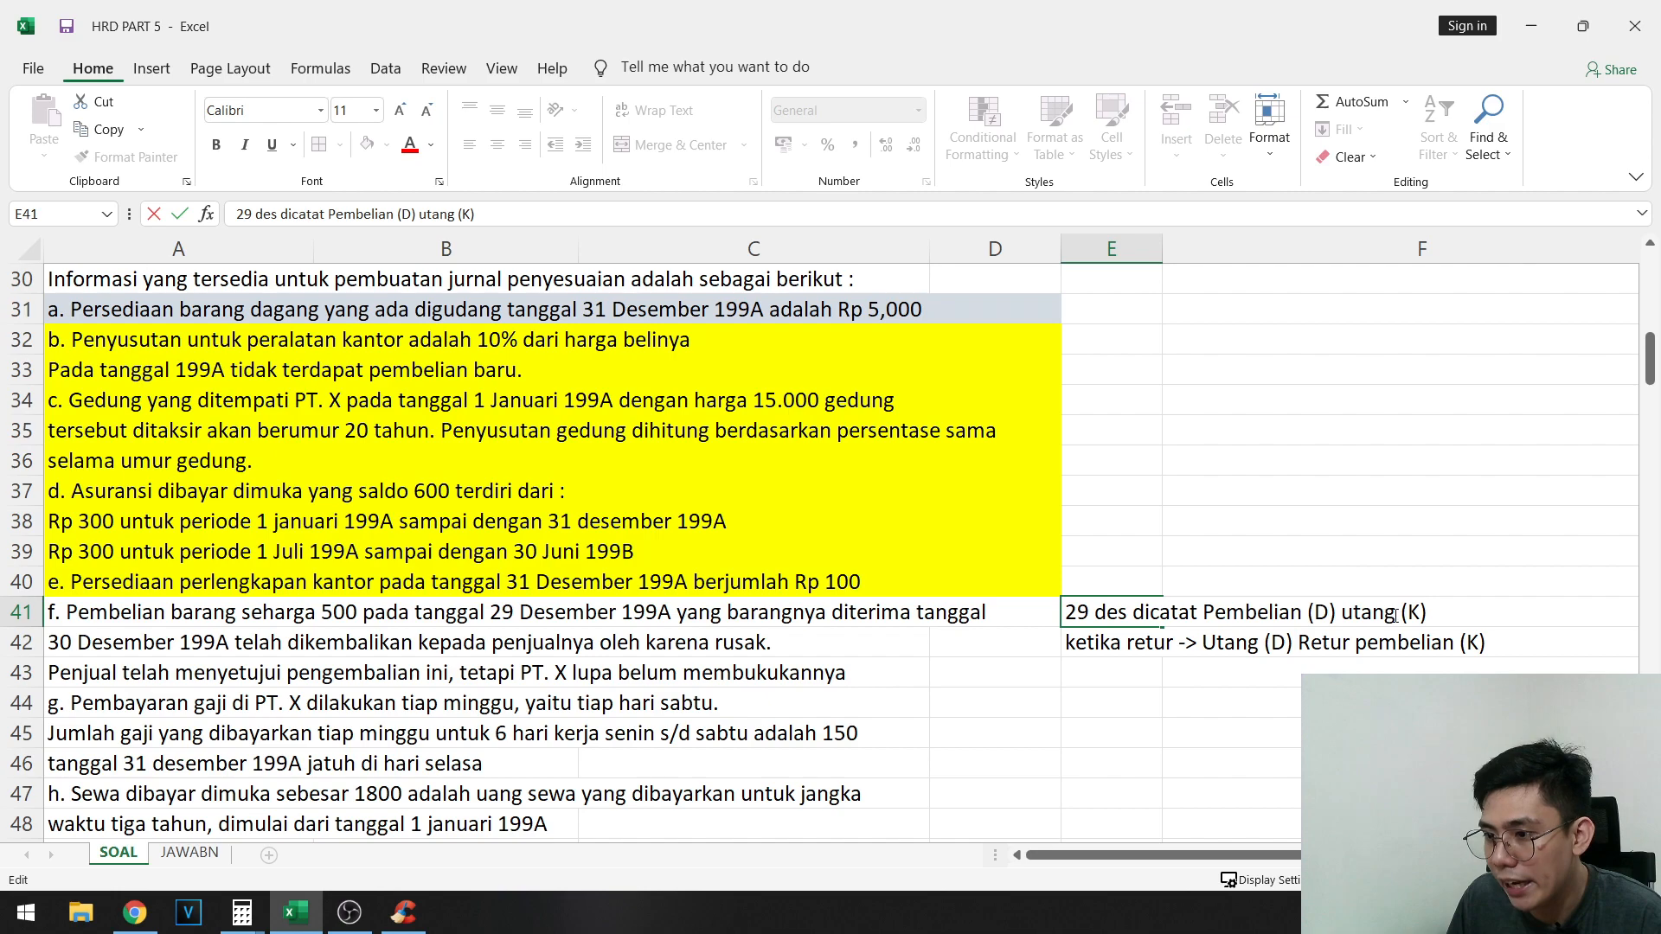
pyautogui.moveTo(1396, 616); pyautogui.dragTo(1344, 616)
pyautogui.write('Kas')
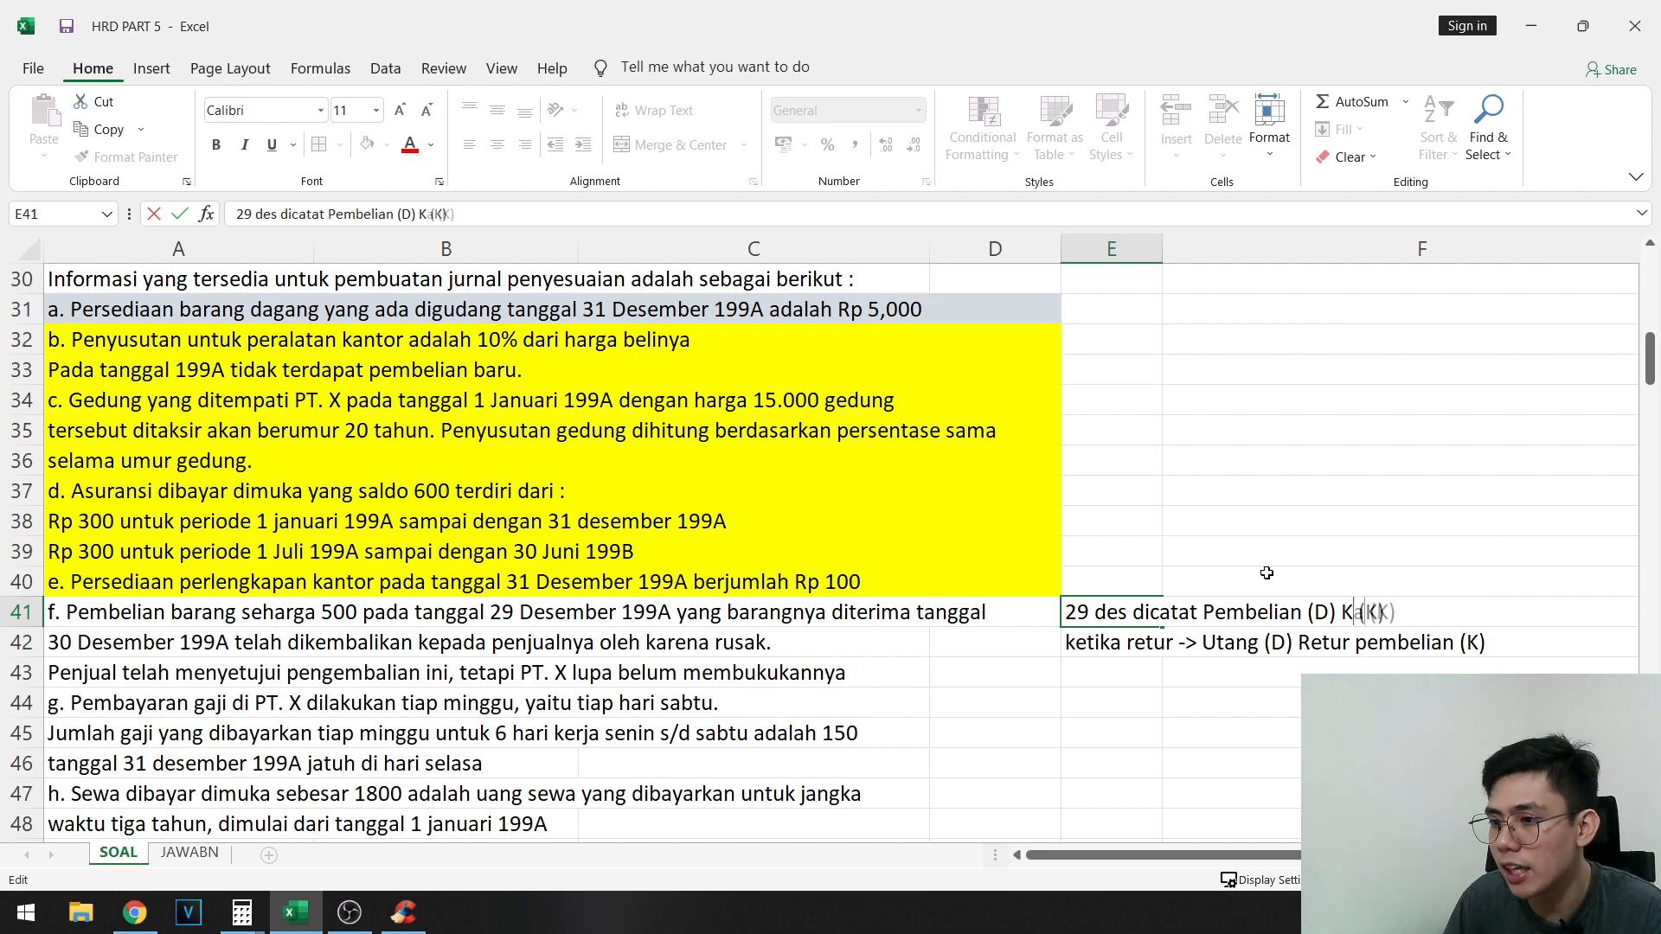
pyautogui.click(1182, 656)
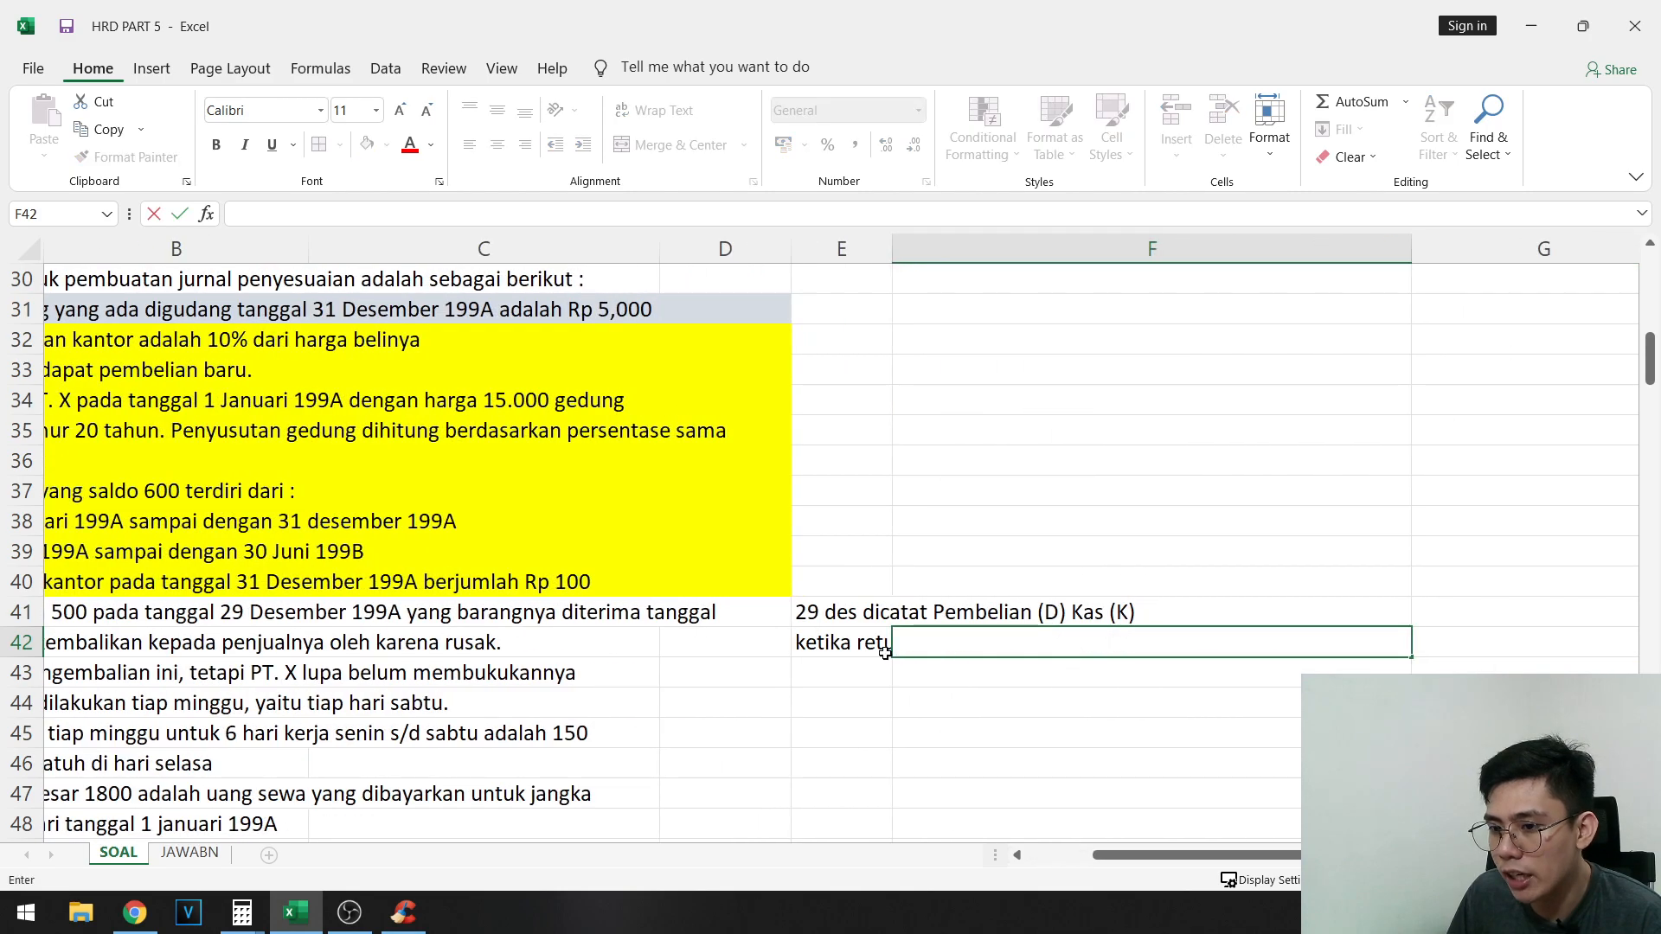
pyautogui.doubleClick(885, 652)
pyautogui.moveTo(989, 642); pyautogui.dragTo(928, 643)
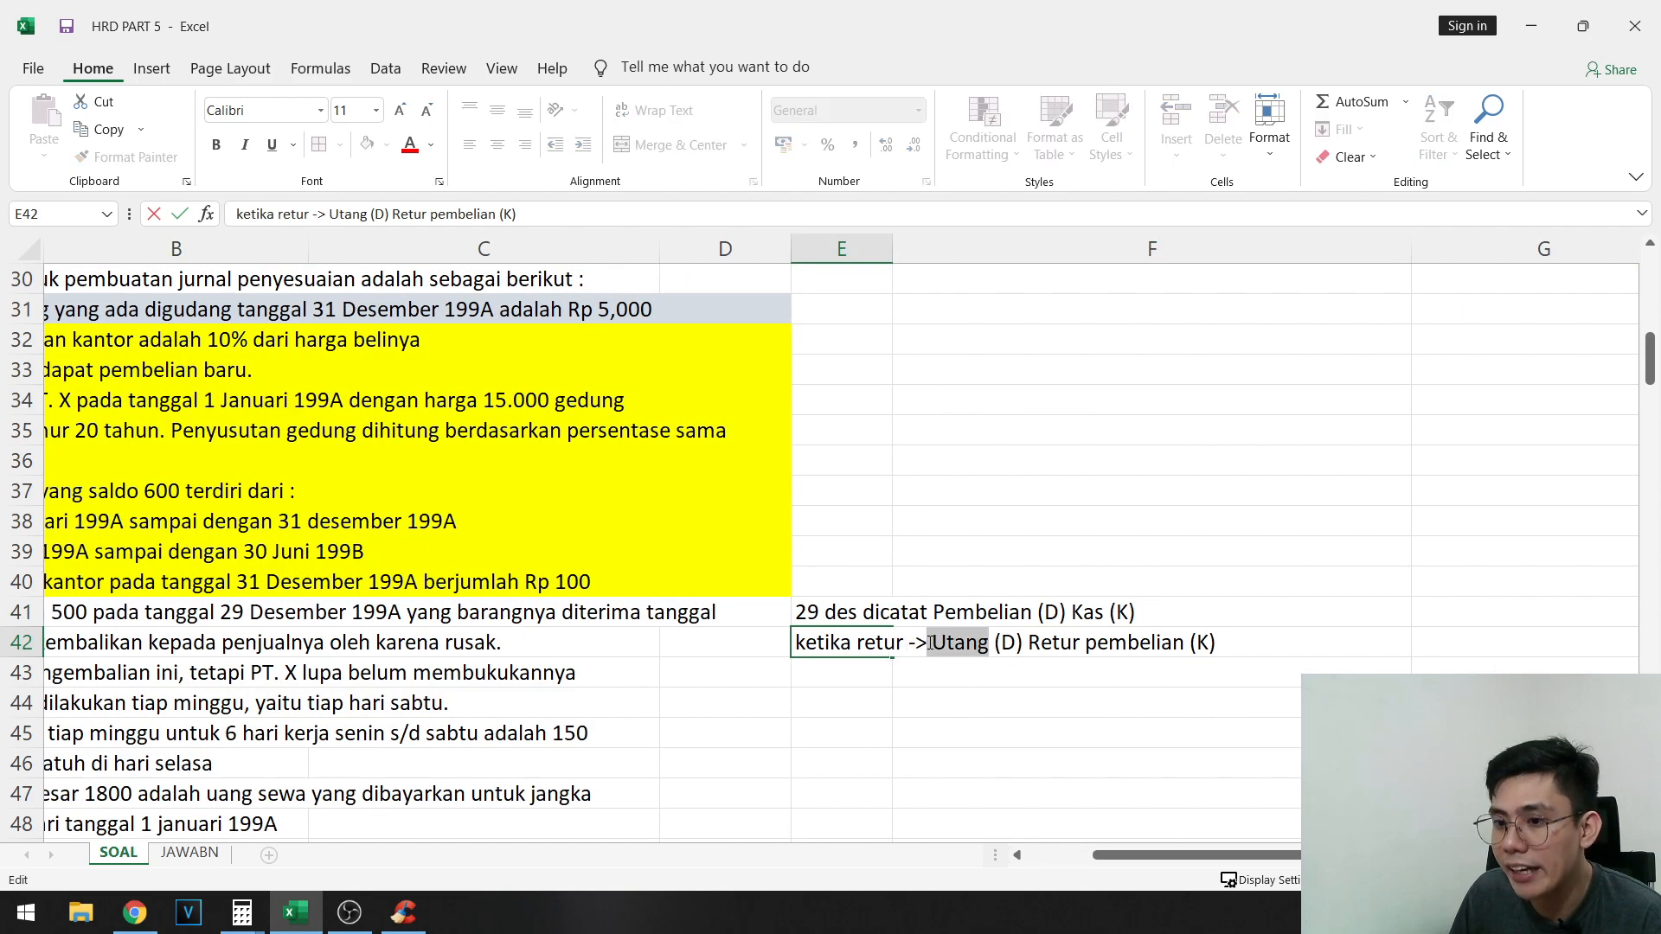
pyautogui.write('Kas')
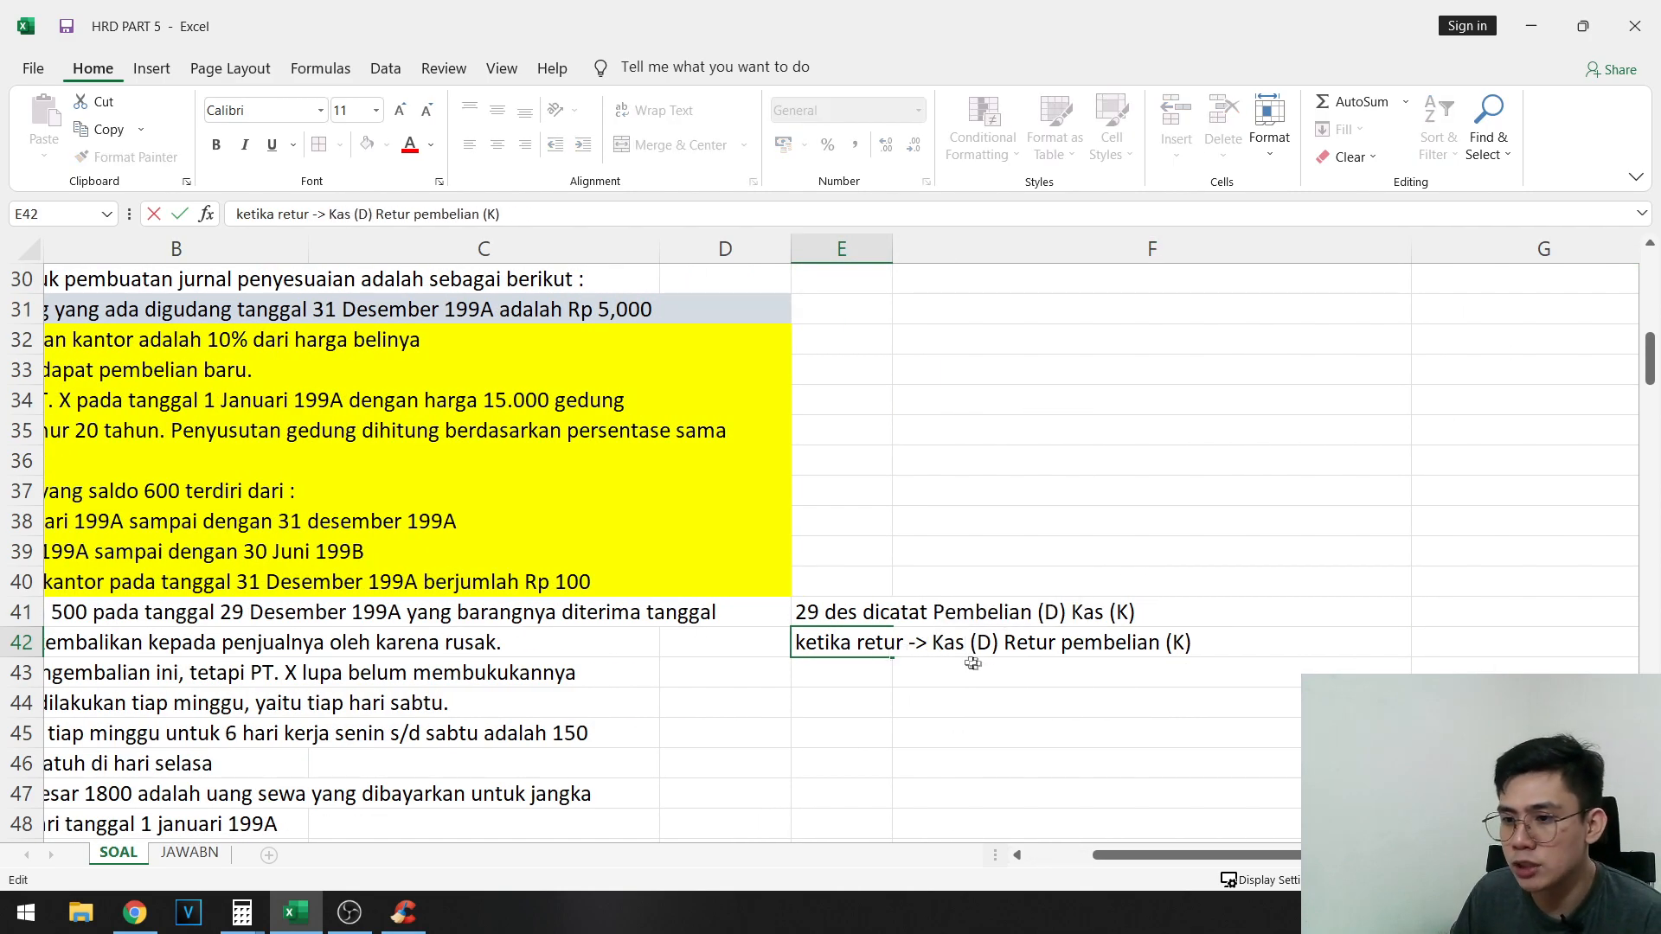
pyautogui.click(973, 663)
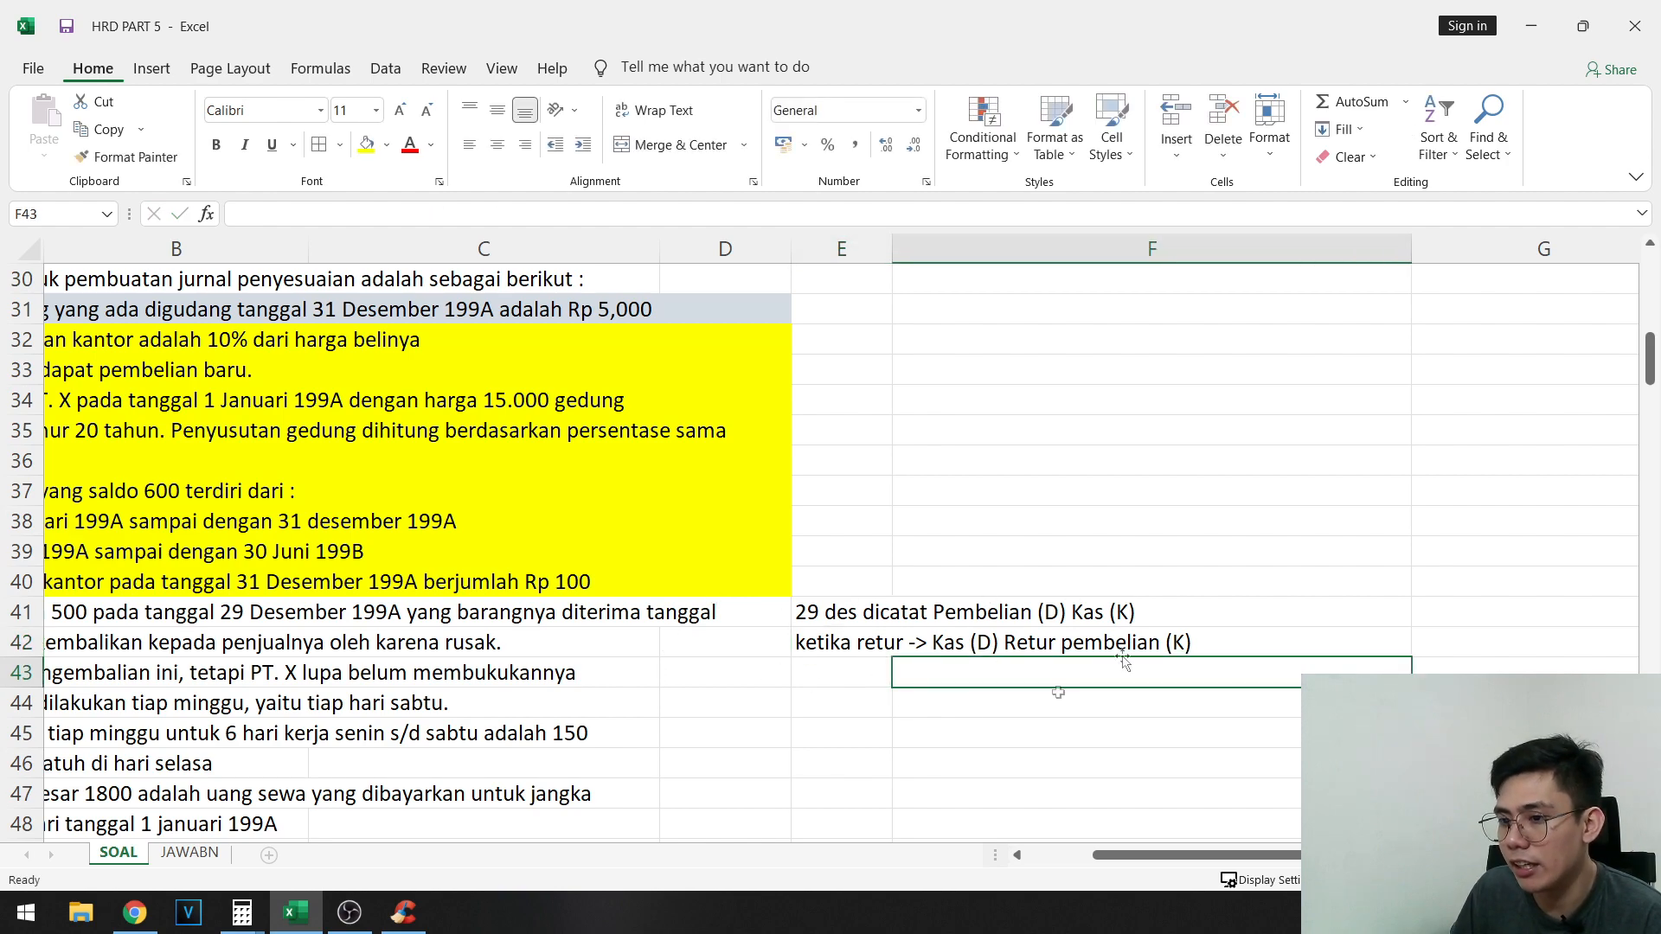
# - Delete the notes in E41:F42 and fill the text of adjustment item f in A41:D43 with yellow
pyautogui.moveTo(851, 613); pyautogui.dragTo(948, 645)
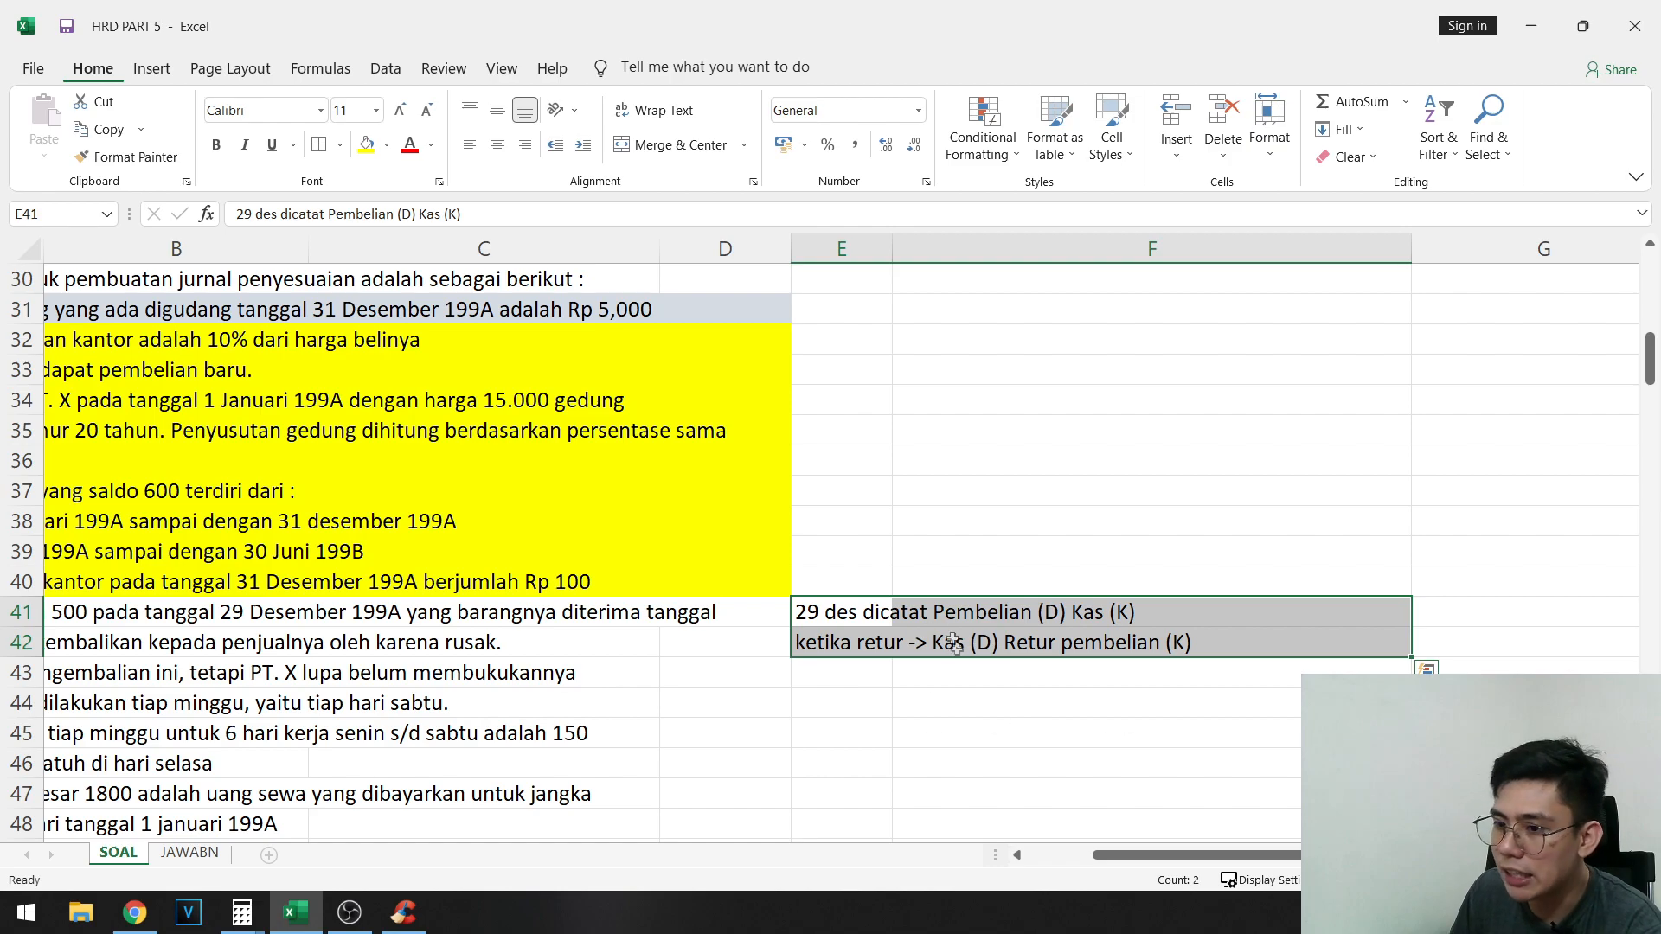
pyautogui.press('Delete')
pyautogui.moveTo(725, 614); pyautogui.dragTo(43, 672)
# - Change the debit account of entry F in F70 to Hutang dagang, matching the account name in the opening trial balance
pyautogui.scroll(-8, 173, 658)
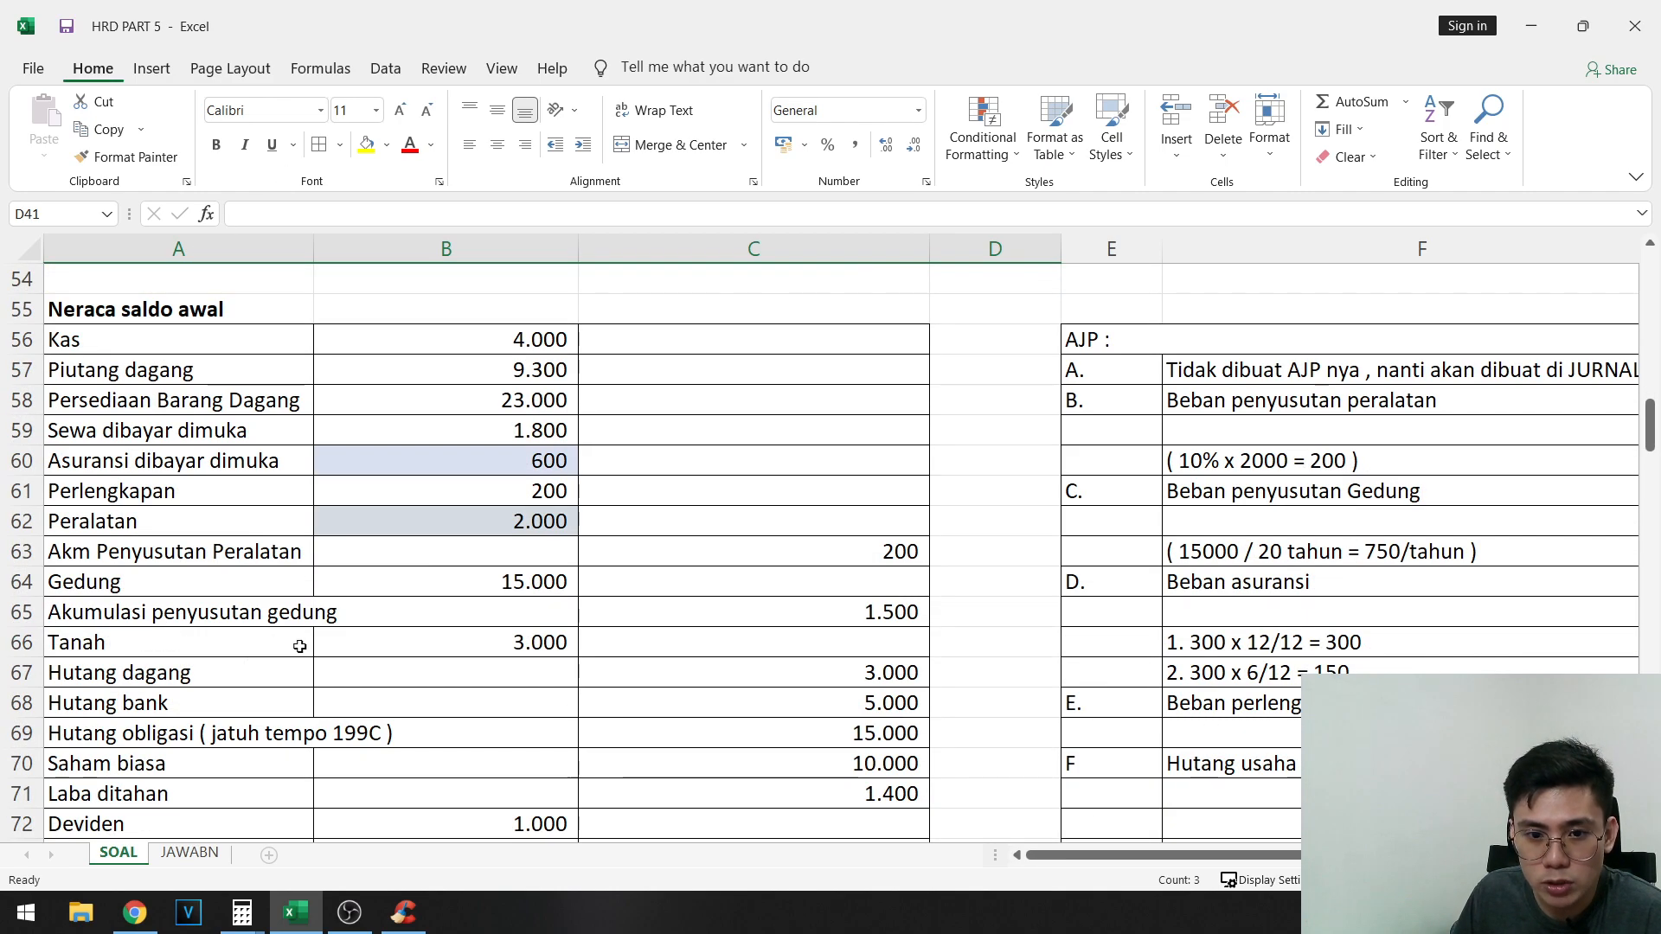
pyautogui.moveTo(187, 676); pyautogui.dragTo(882, 672)
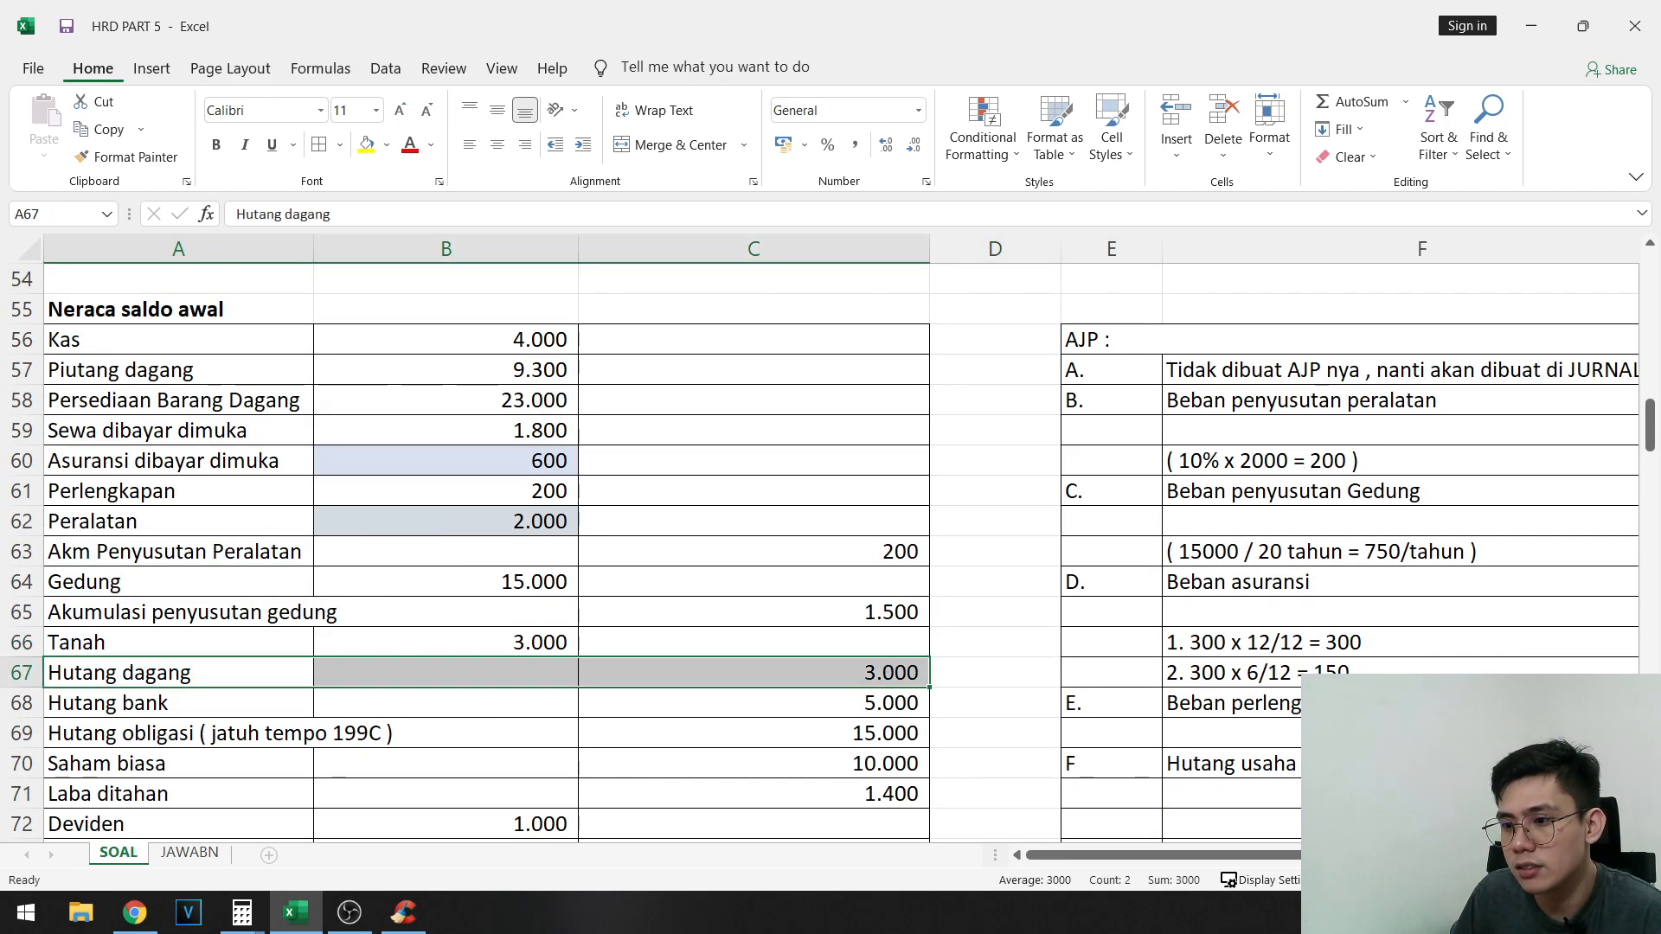
pyautogui.click(1228, 763)
pyautogui.doubleClick(1267, 763)
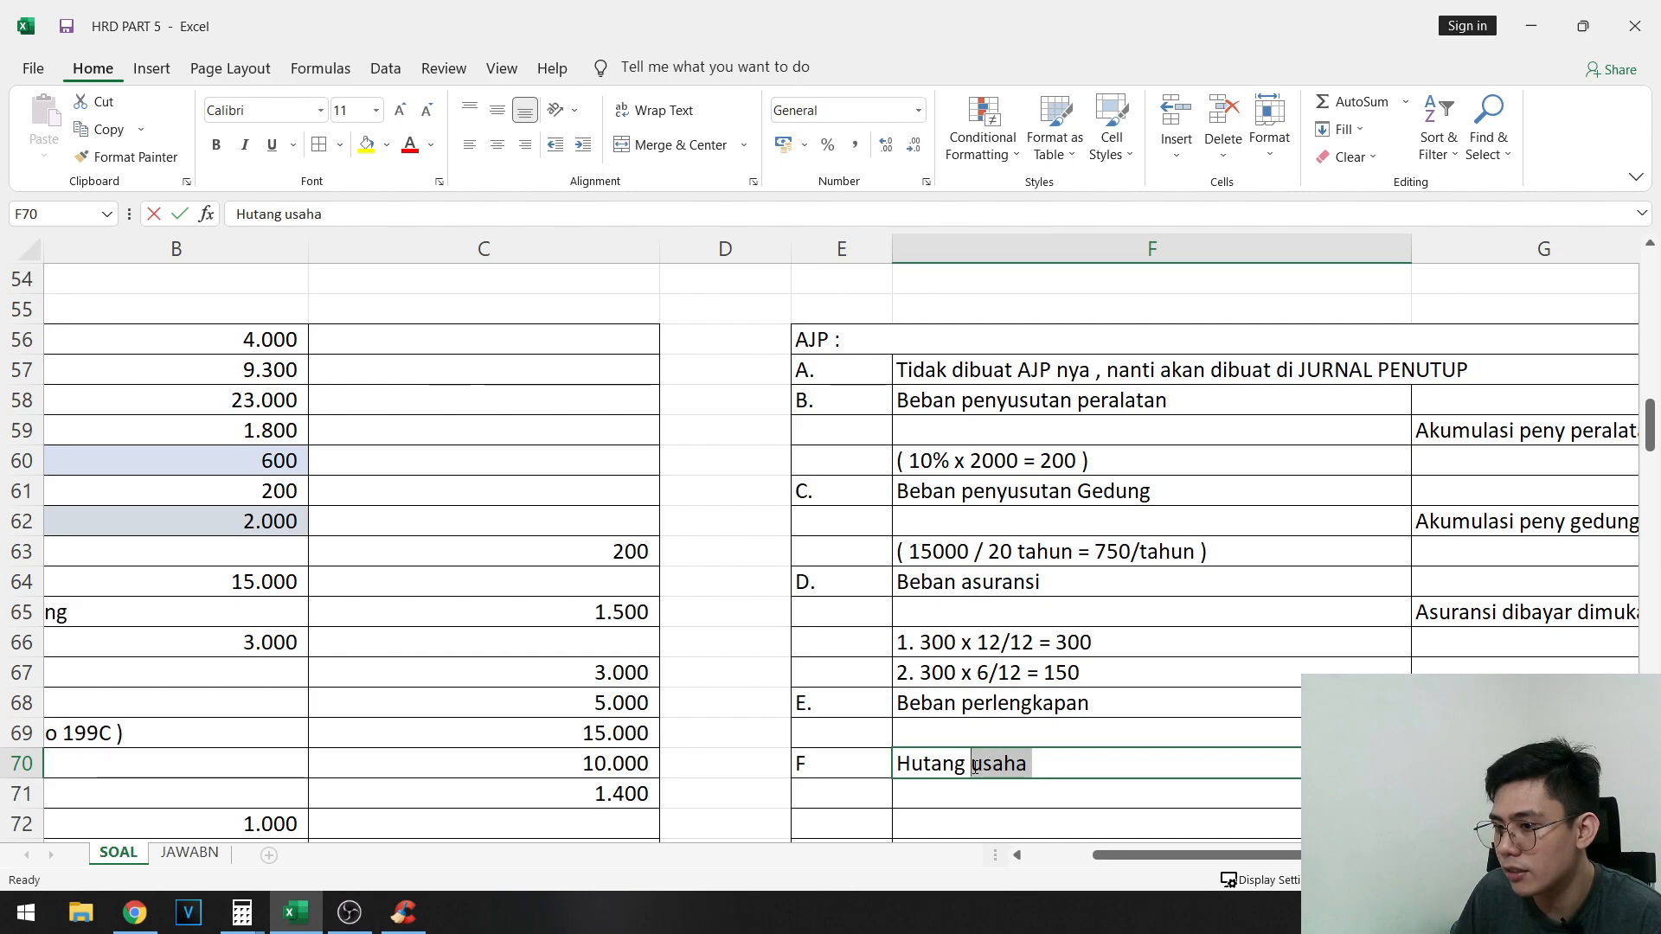
pyautogui.scroll(-3, 1162, 647)
pyautogui.write('dagang')
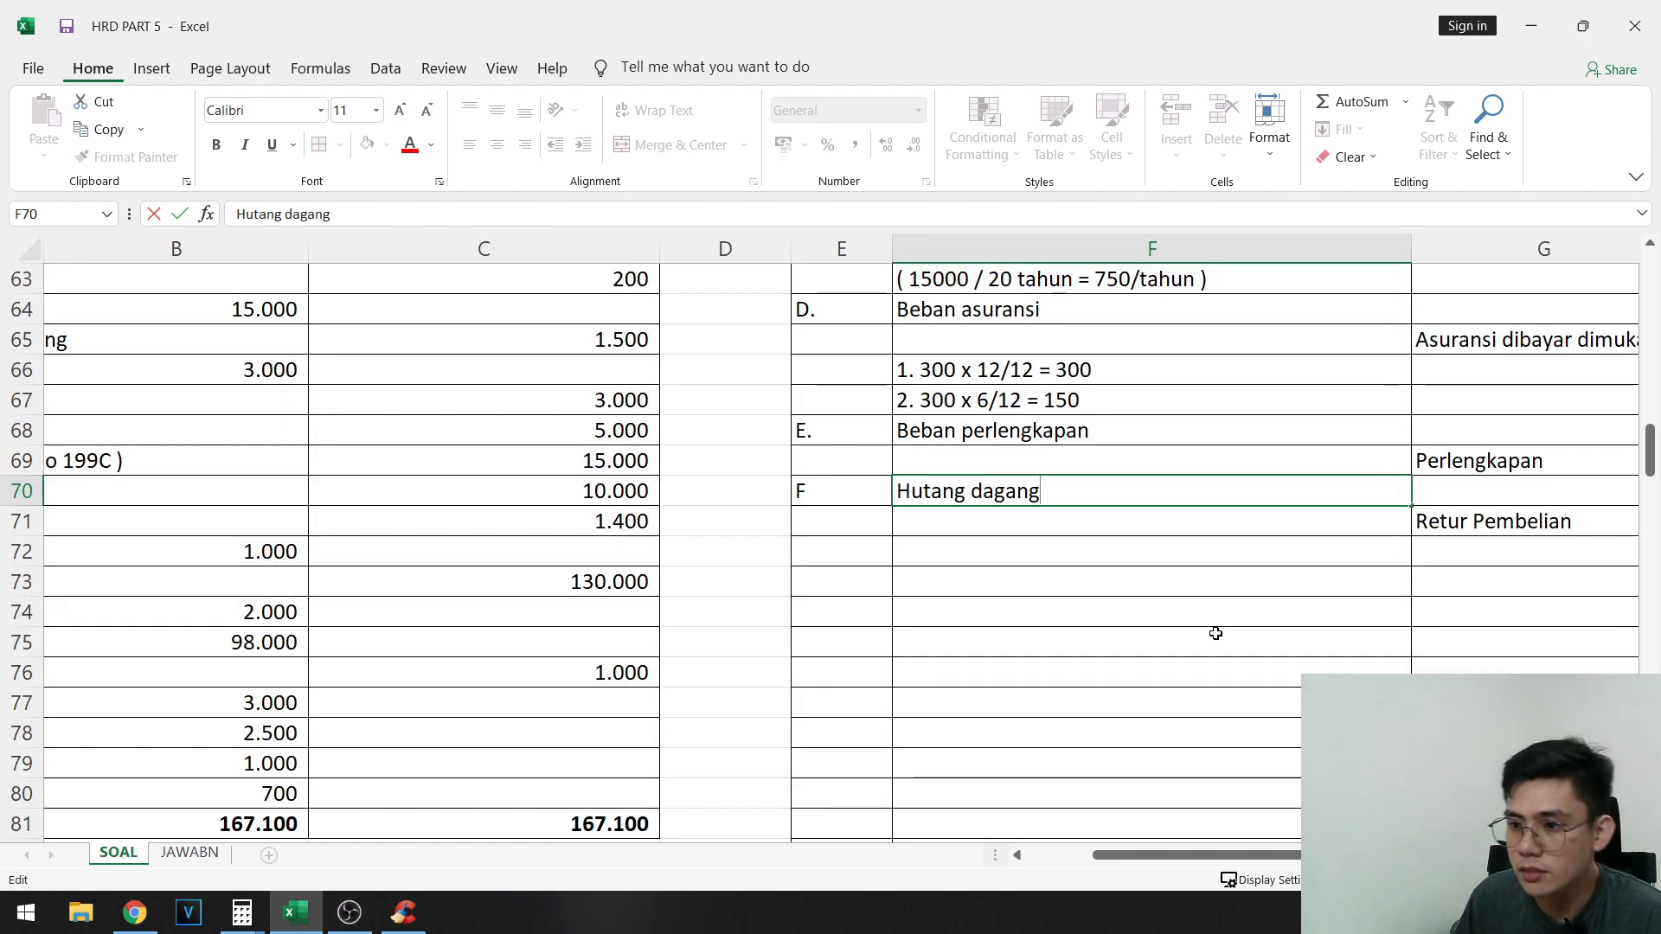
pyautogui.click(1213, 638)
# - Read adjustment item g about the weekly salary payments in rows 44 to 46
pyautogui.scroll(9, 655, 663)
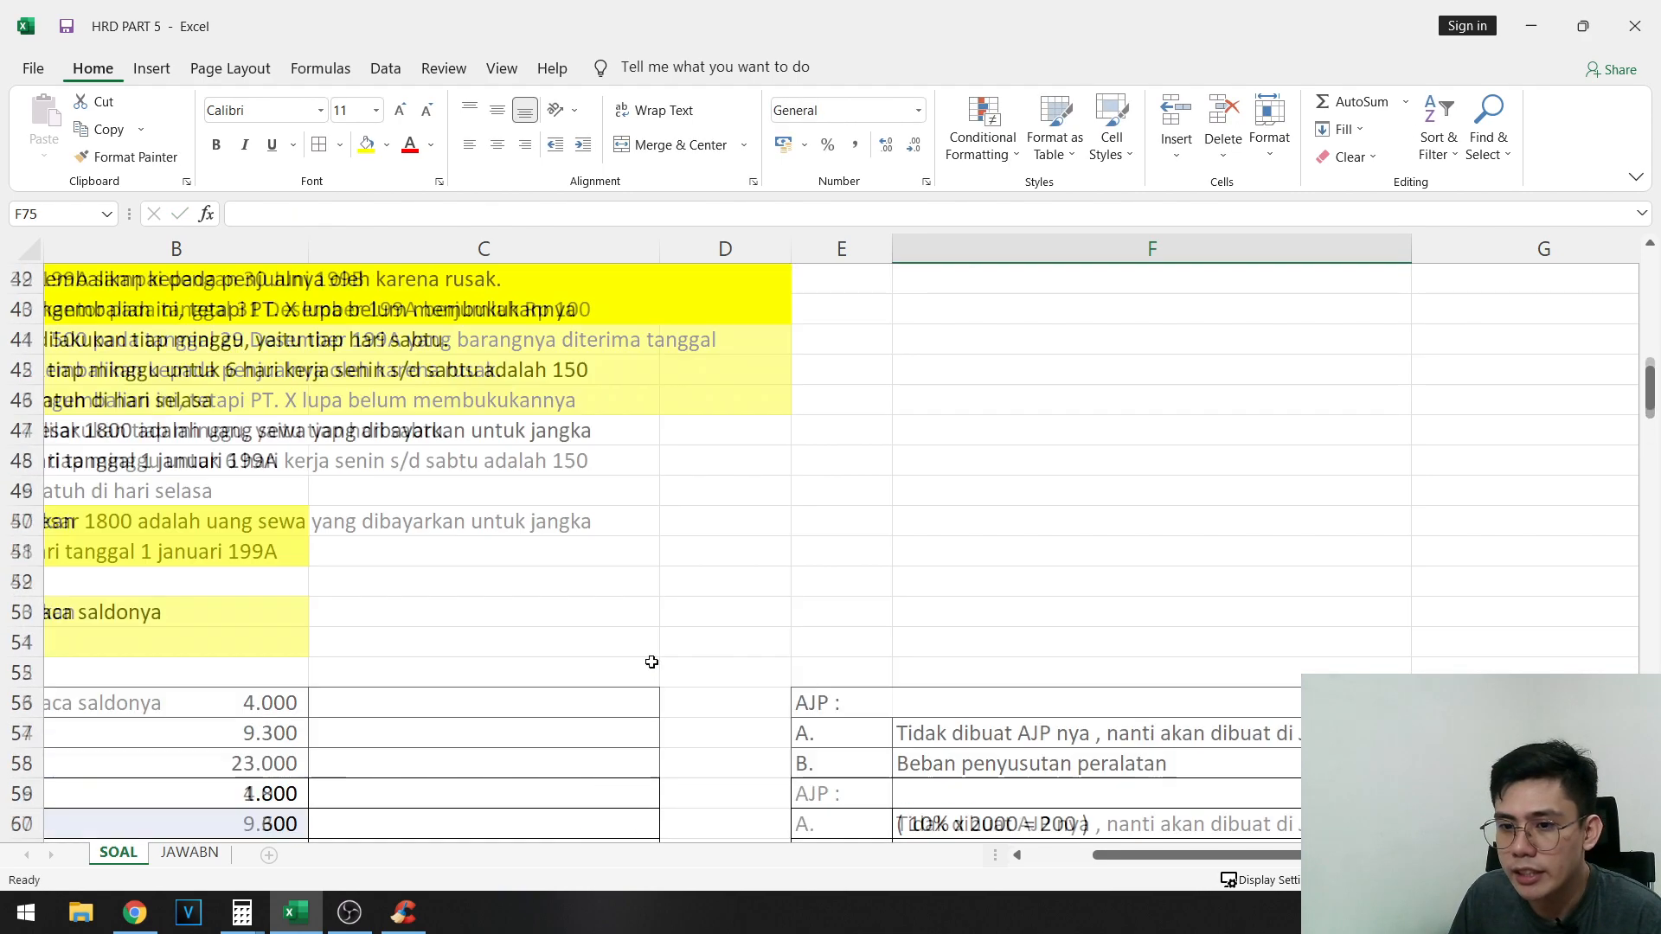
pyautogui.moveTo(679, 702); pyautogui.dragTo(52, 732)
pyautogui.click(208, 581)
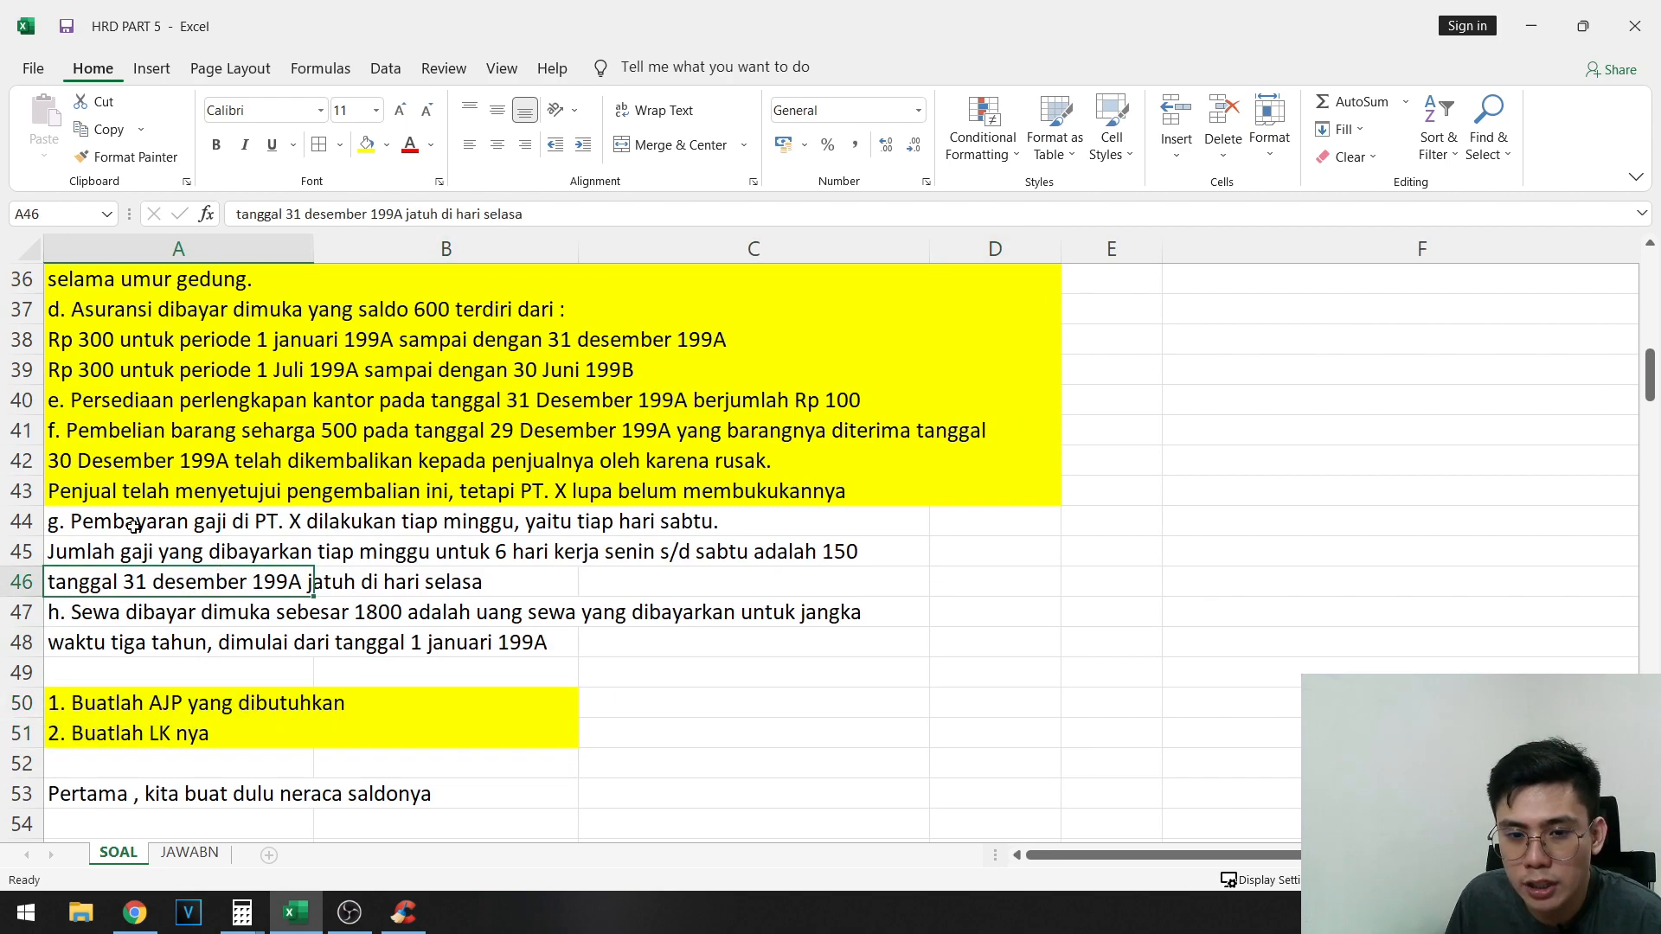
pyautogui.moveTo(132, 525); pyautogui.dragTo(919, 588)
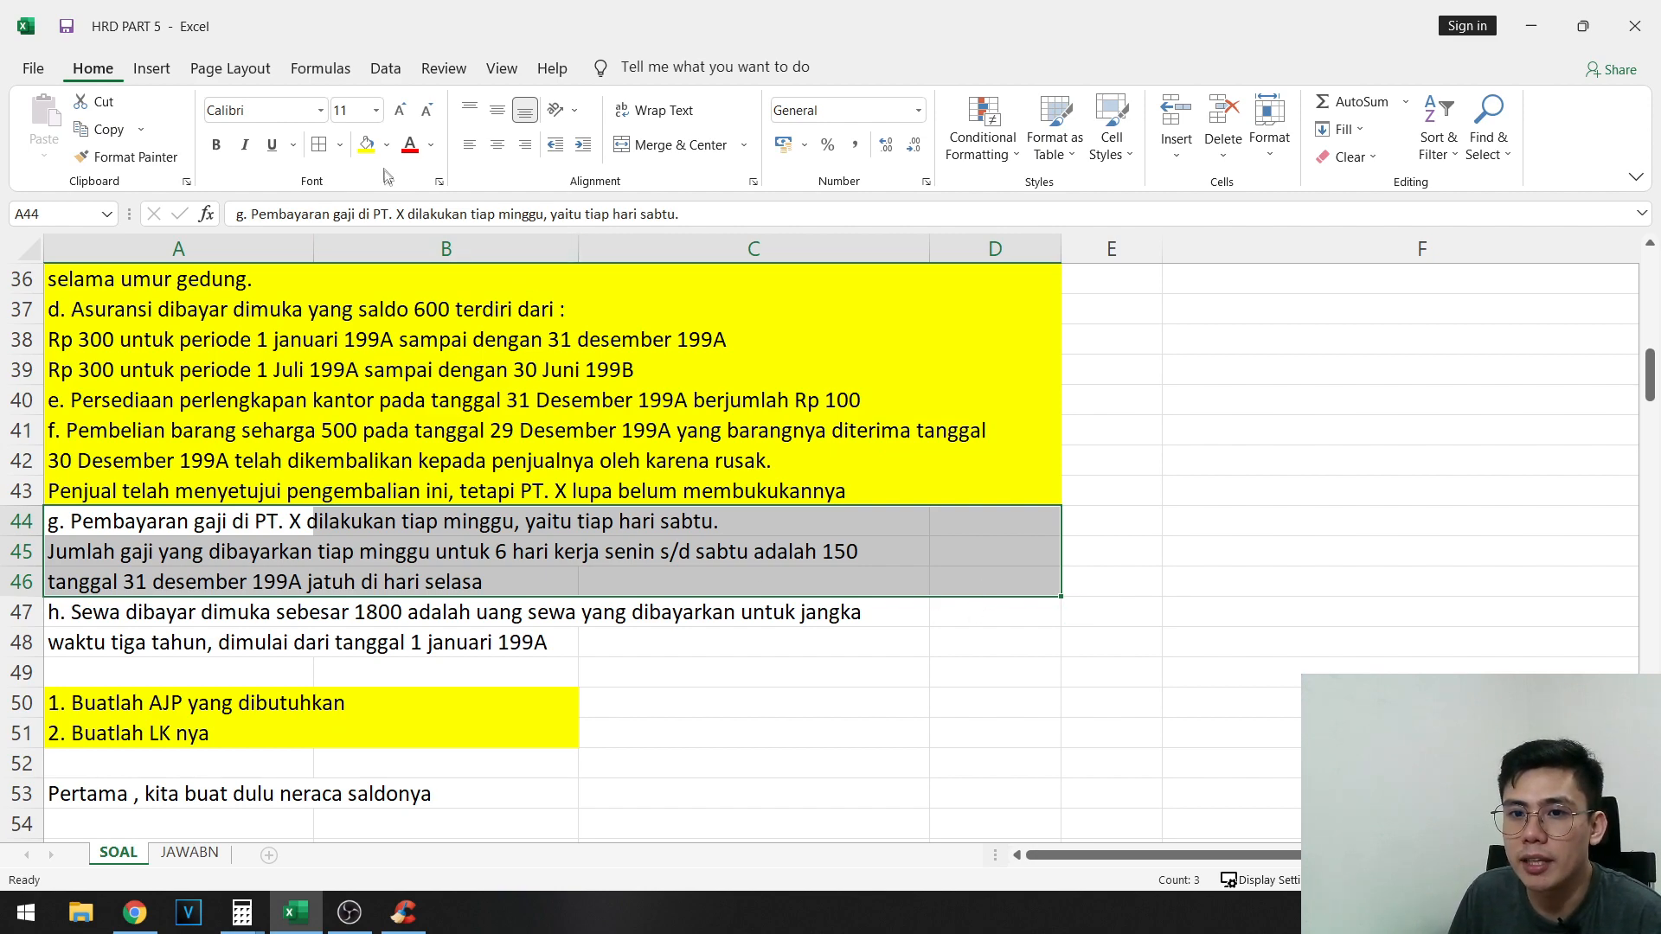
# - Start adjusting entry G in row 72, with the label G in E72 and the debit account Beban gaji in F72
pyautogui.scroll(-4, 1106, 644)
pyautogui.scroll(-4, 1106, 644)
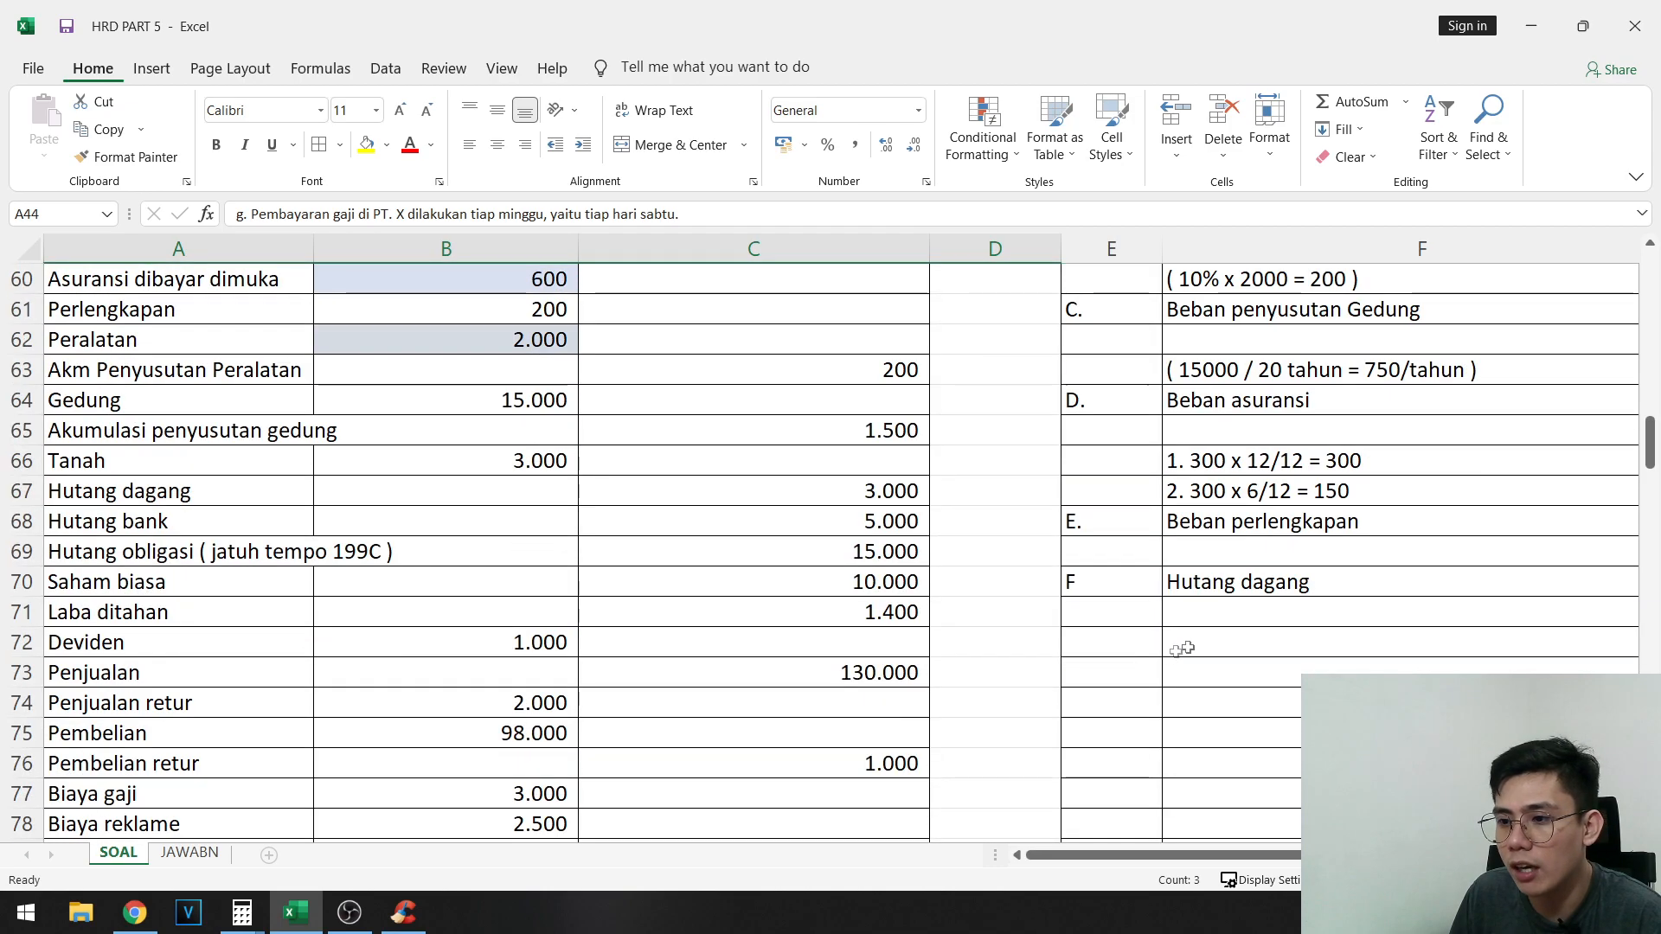
pyautogui.click(1135, 647)
pyautogui.write('G')
pyautogui.scroll(-2, 1136, 649)
pyautogui.hscroll(1, 1224, 678)
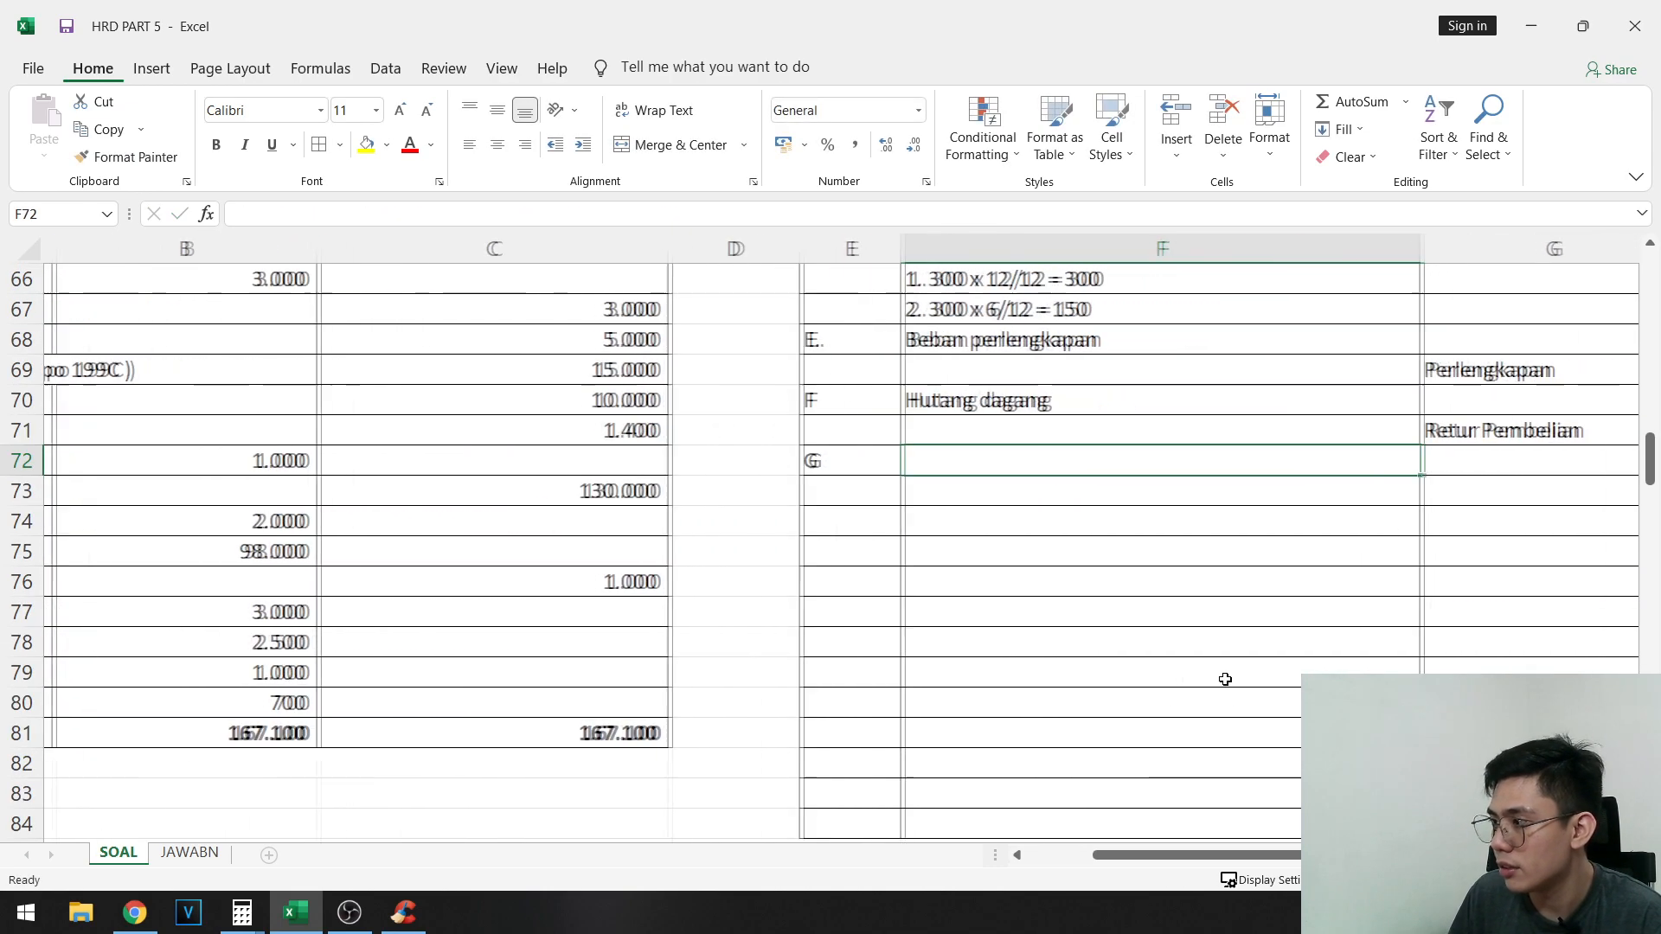
pyautogui.press('Tab')
pyautogui.write('Began')
pyautogui.press('BackSpace')
pyautogui.press('BackSpace')
pyautogui.press('BackSpace')
pyautogui.press('BackSpace')
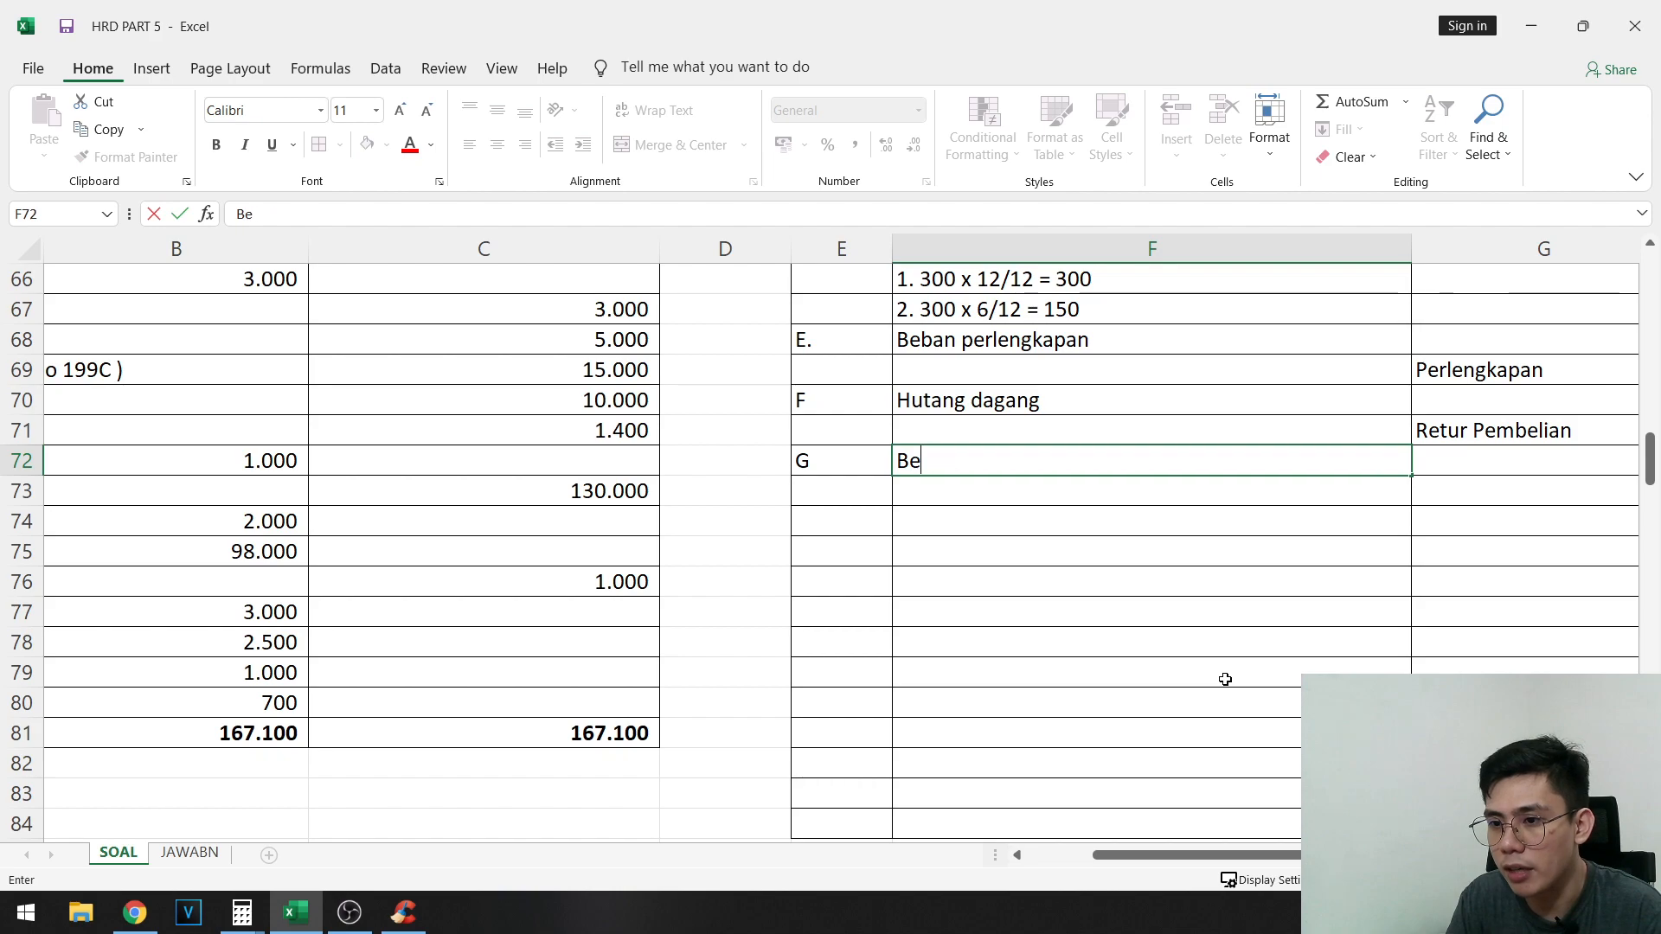
pyautogui.write('ban gaji')
# - Enter Hutang gaji as the credit account of entry G in G73
pyautogui.press('Down')
pyautogui.press('Right')
pyautogui.write('Hutang gaji')
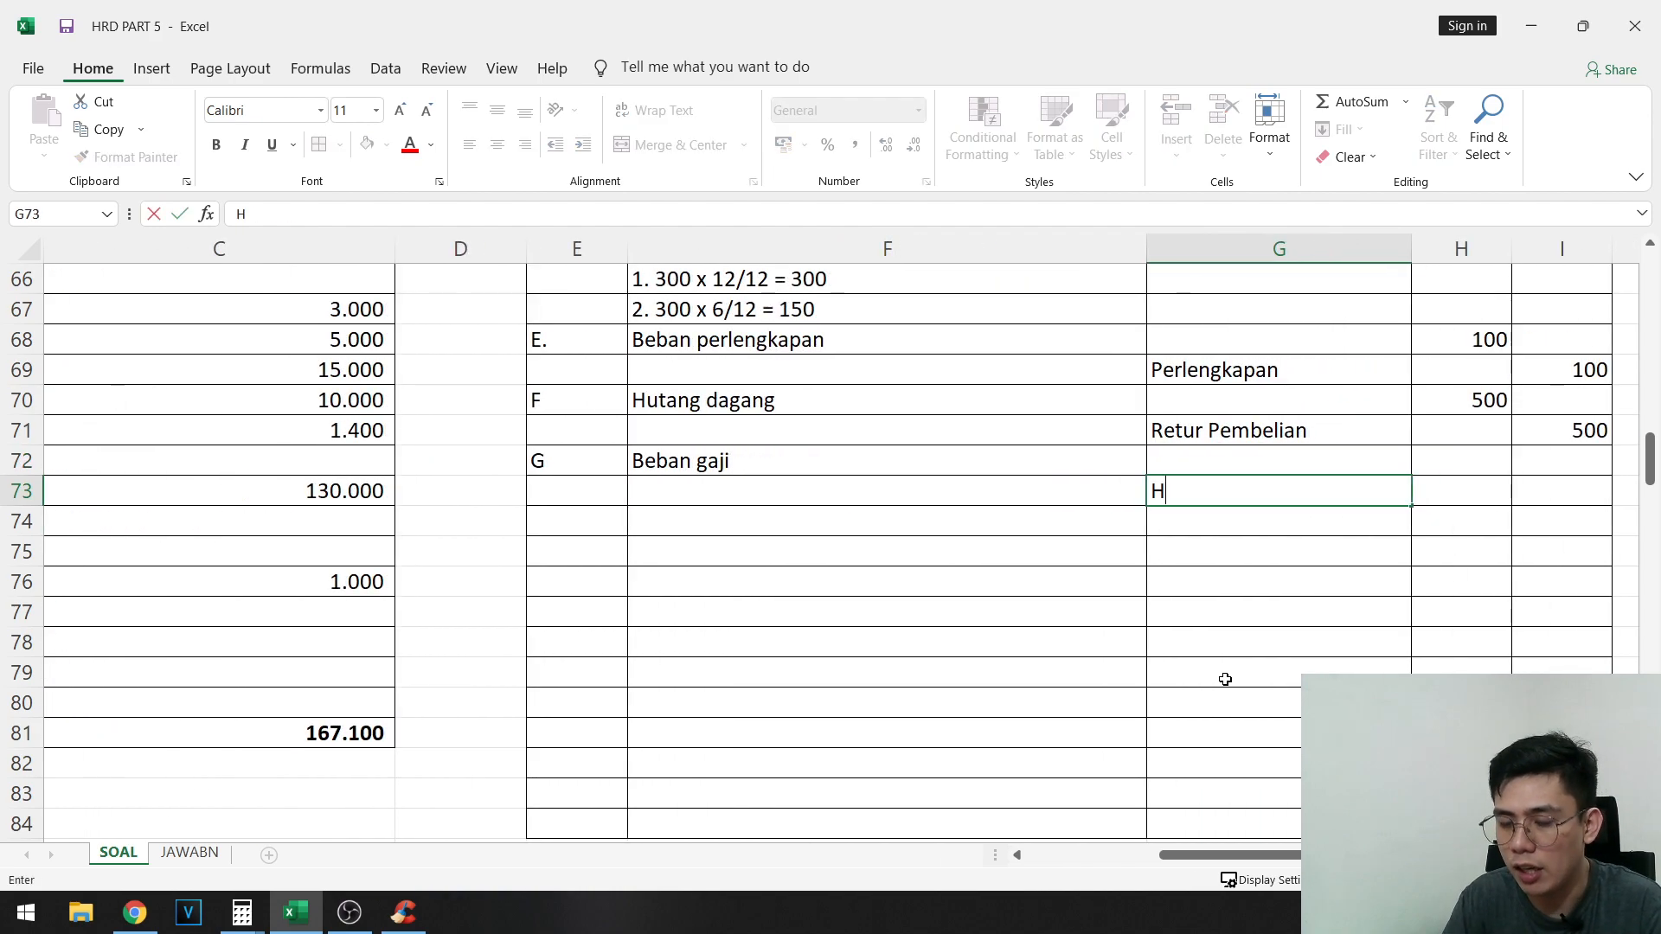
pyautogui.press('Tab')
pyautogui.press('Up')
# - Add the note "31 jatuh dihari selasa , 2 hari kerja" in F74 beneath entry G
pyautogui.scroll(1, 1225, 679)
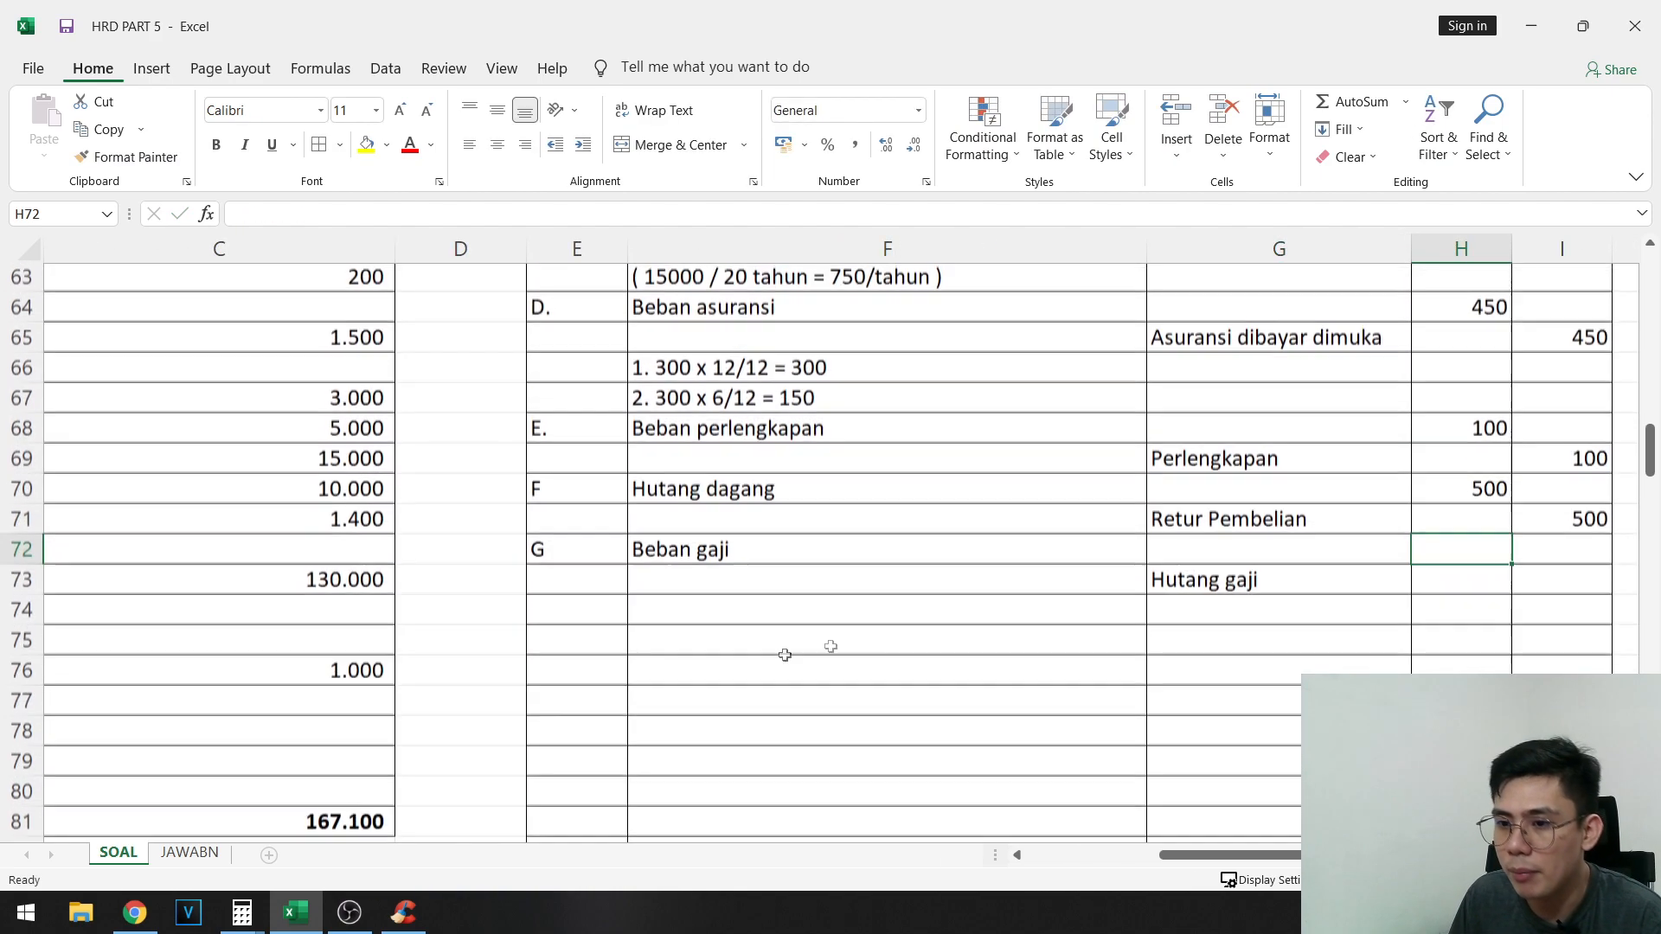
pyautogui.click(889, 610)
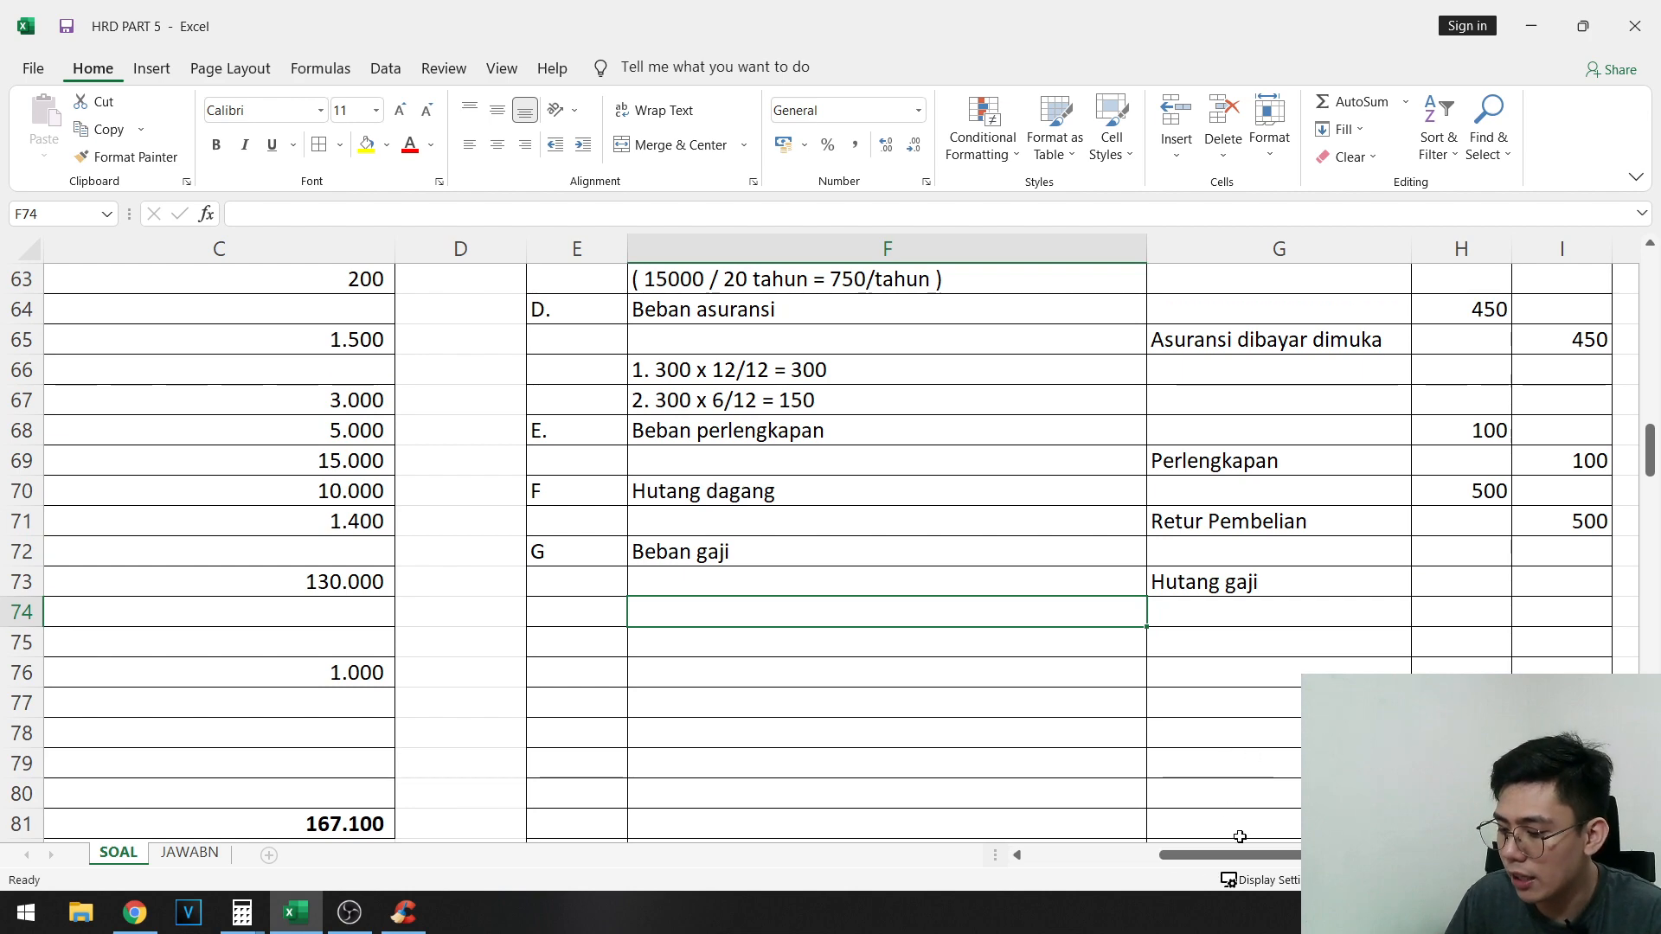
pyautogui.write('31 jatuh dih')
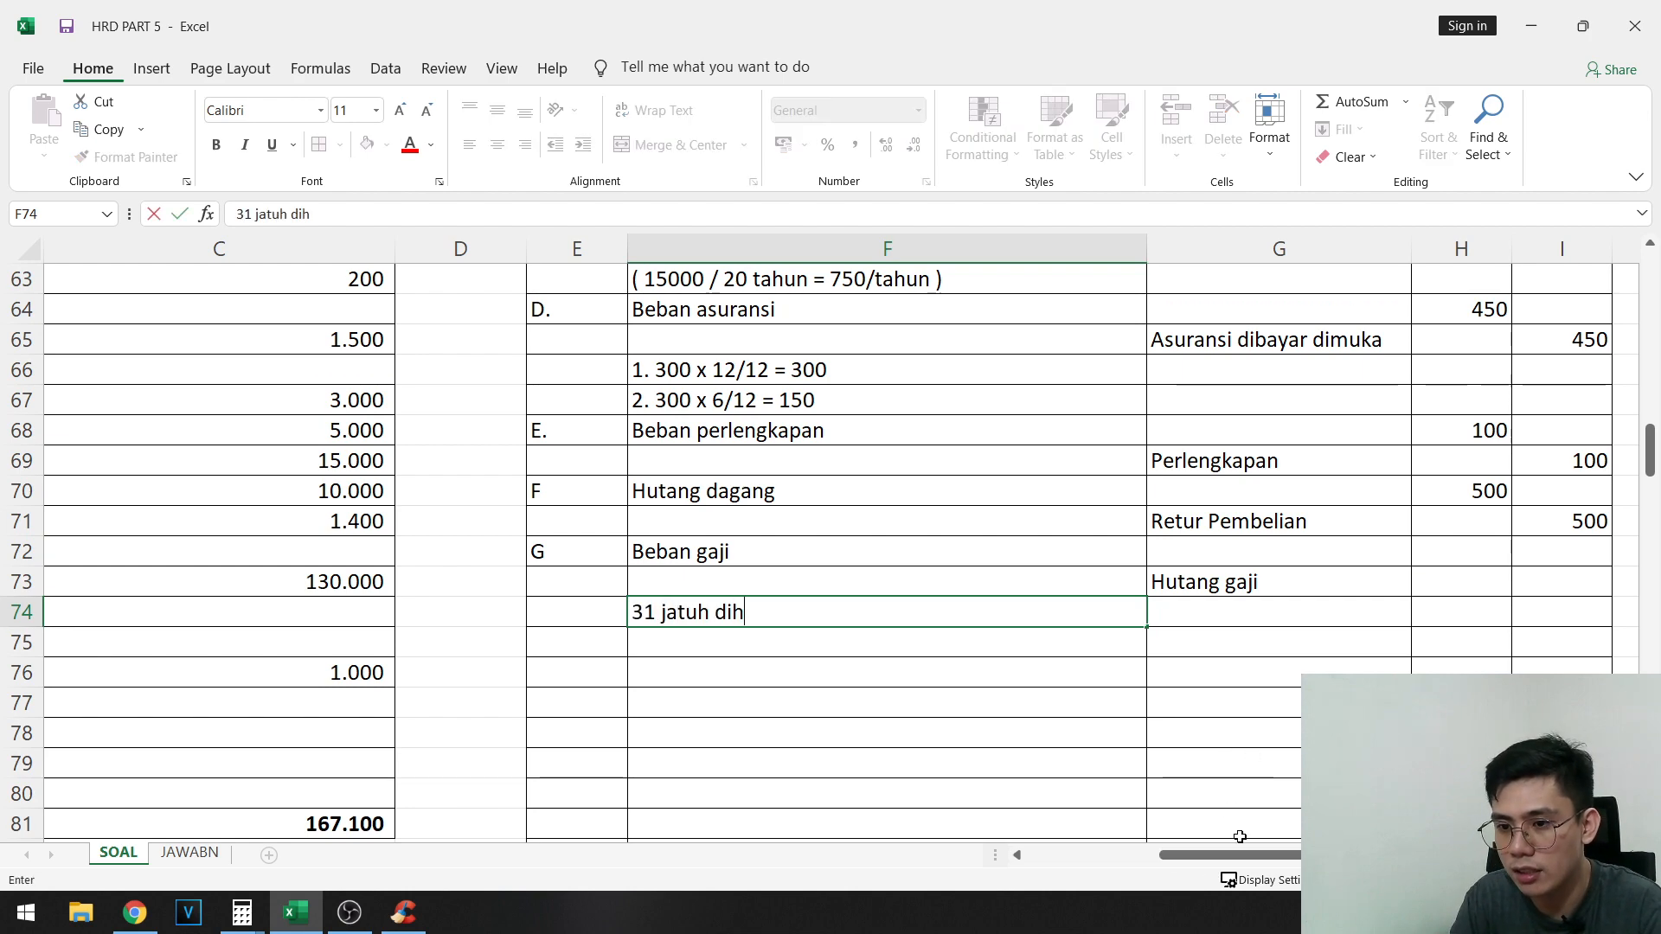
pyautogui.write('ari selasa')
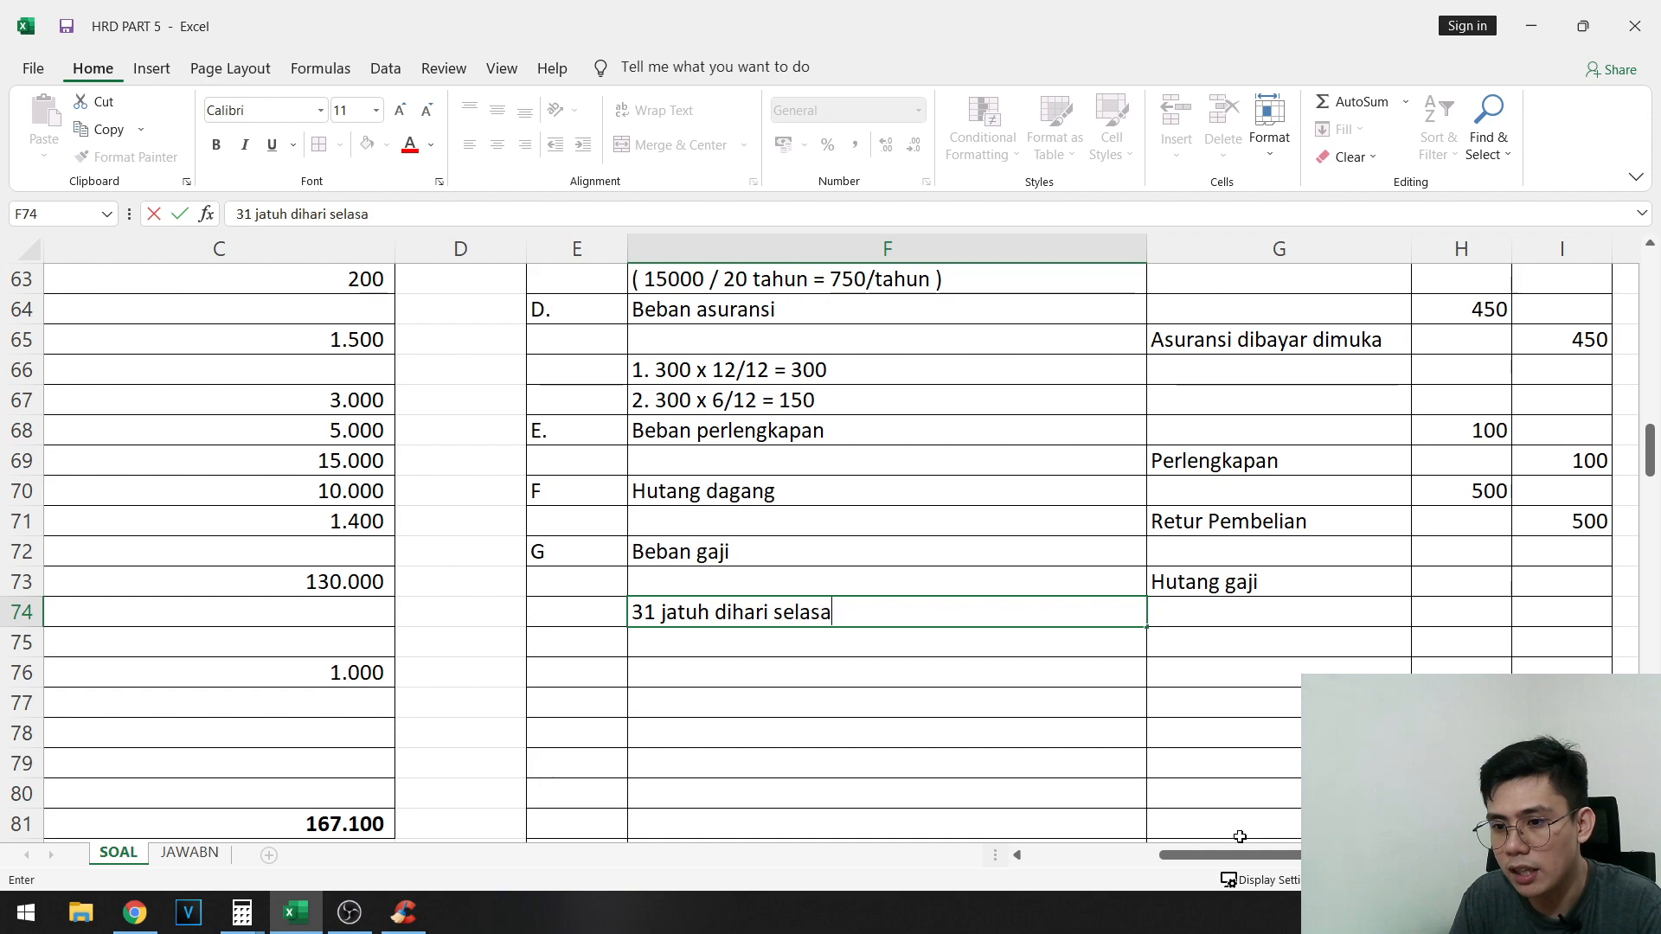
pyautogui.write(' , 2 hari kerja')
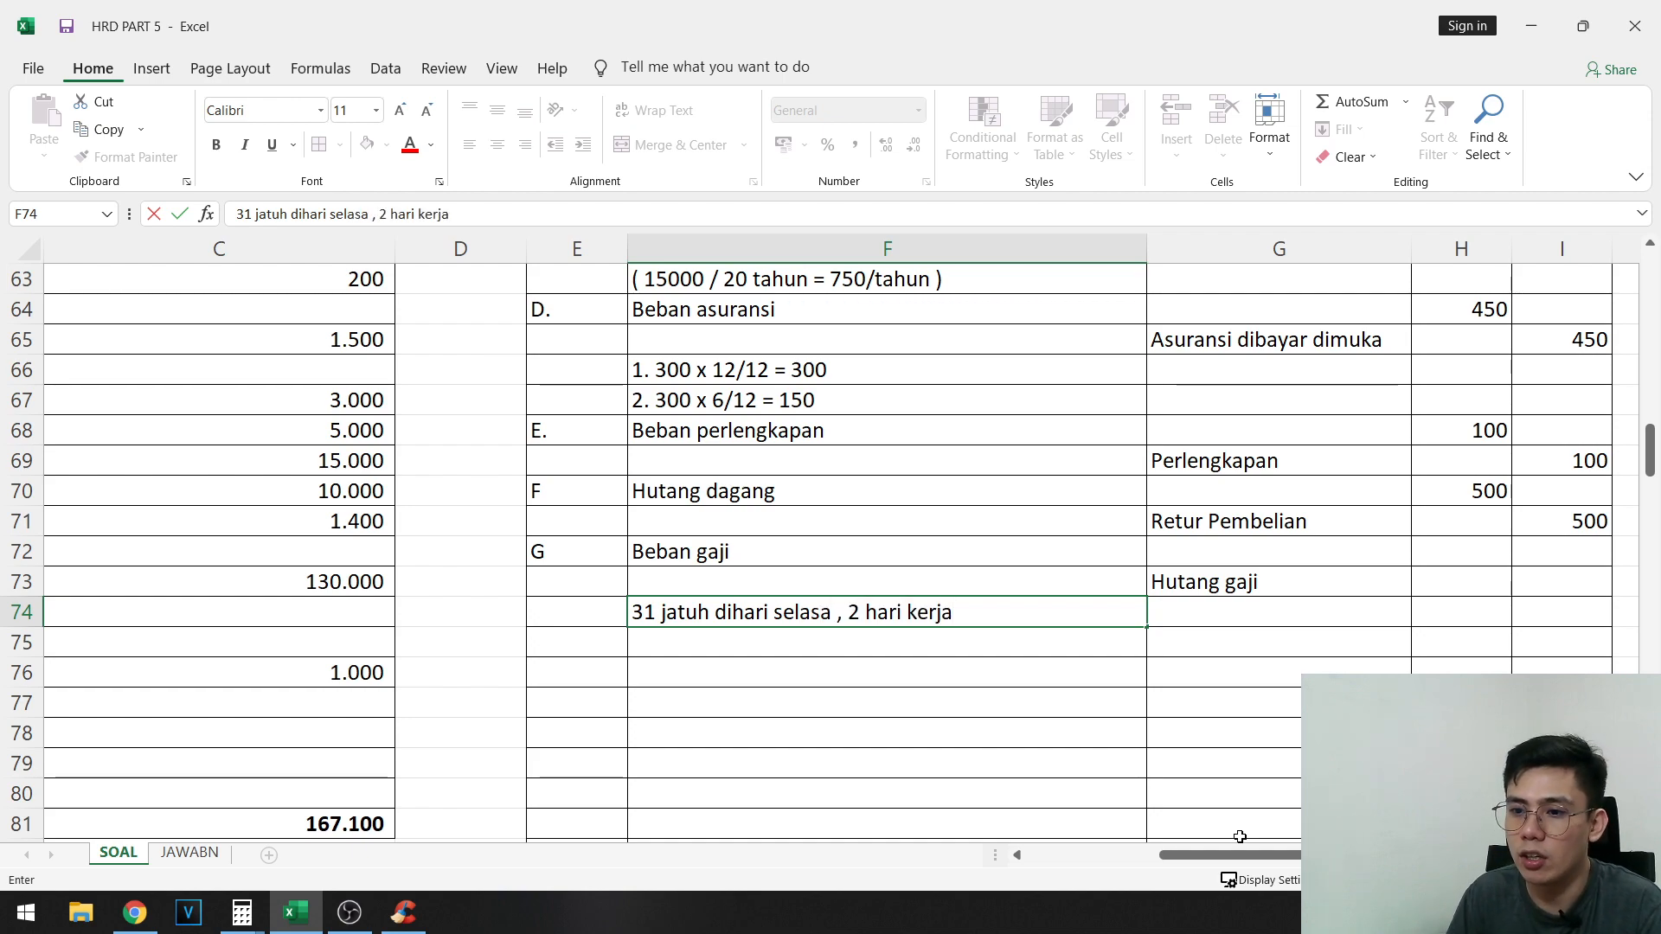
pyautogui.press('Return')
# - Check item g and begin the salary calculation note in F75 with "2/6 x 150 ="
pyautogui.scroll(9, 661, 594)
pyautogui.hscroll(-3, 661, 594)
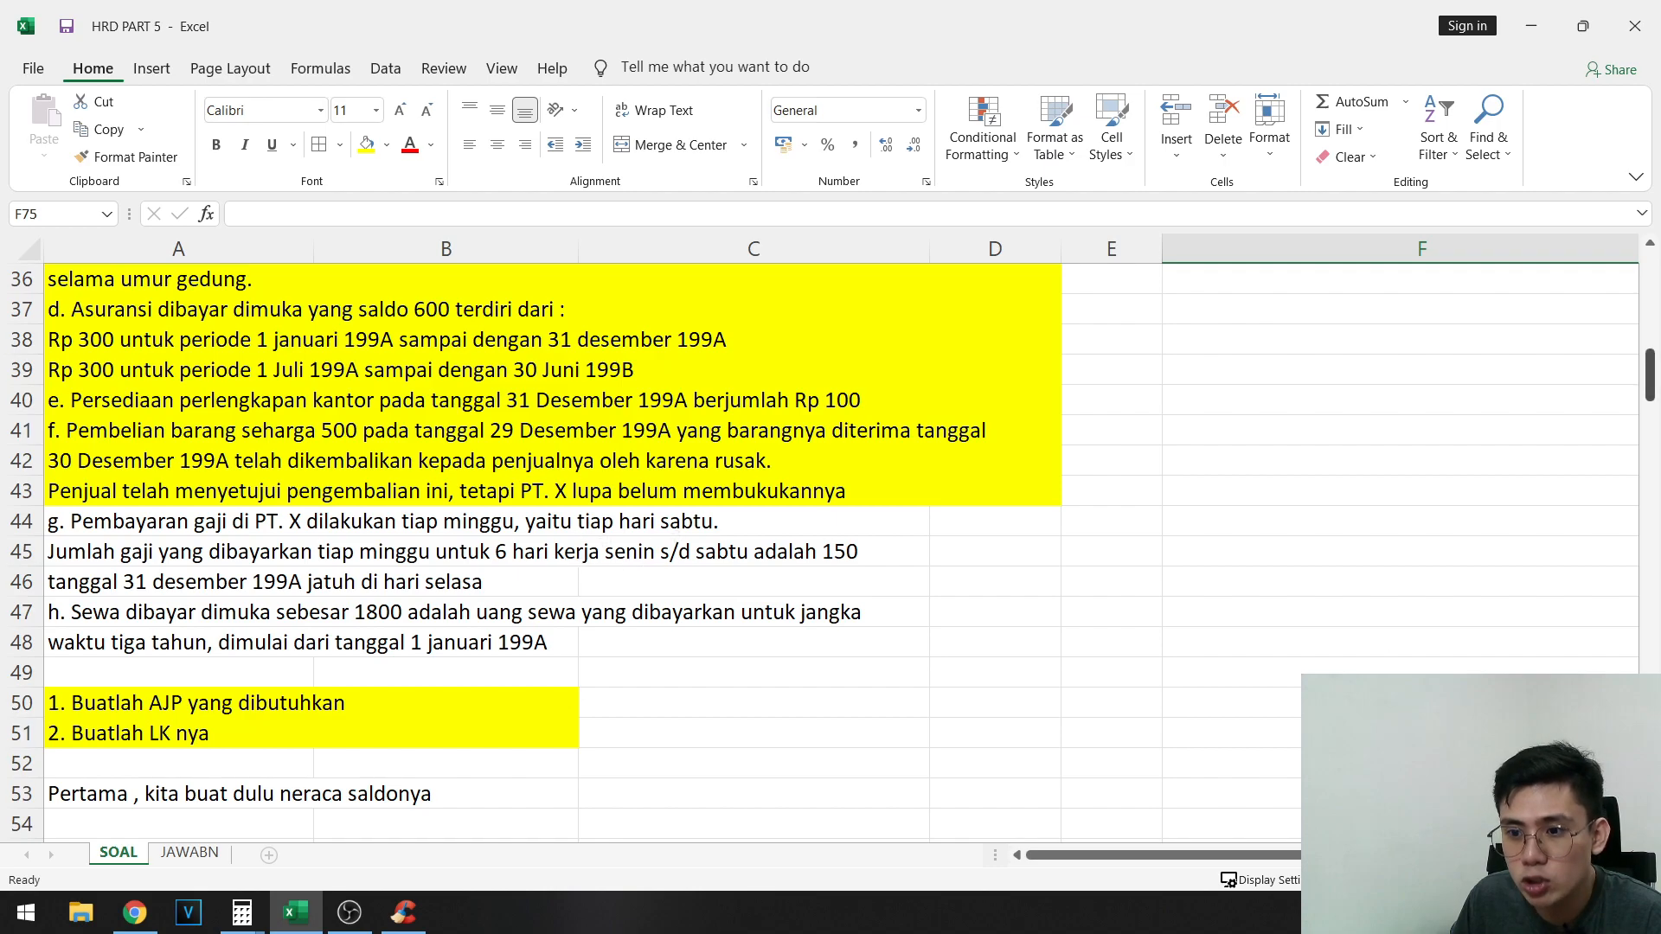
pyautogui.scroll(-9, 573, 569)
pyautogui.scroll(-1, 1295, 645)
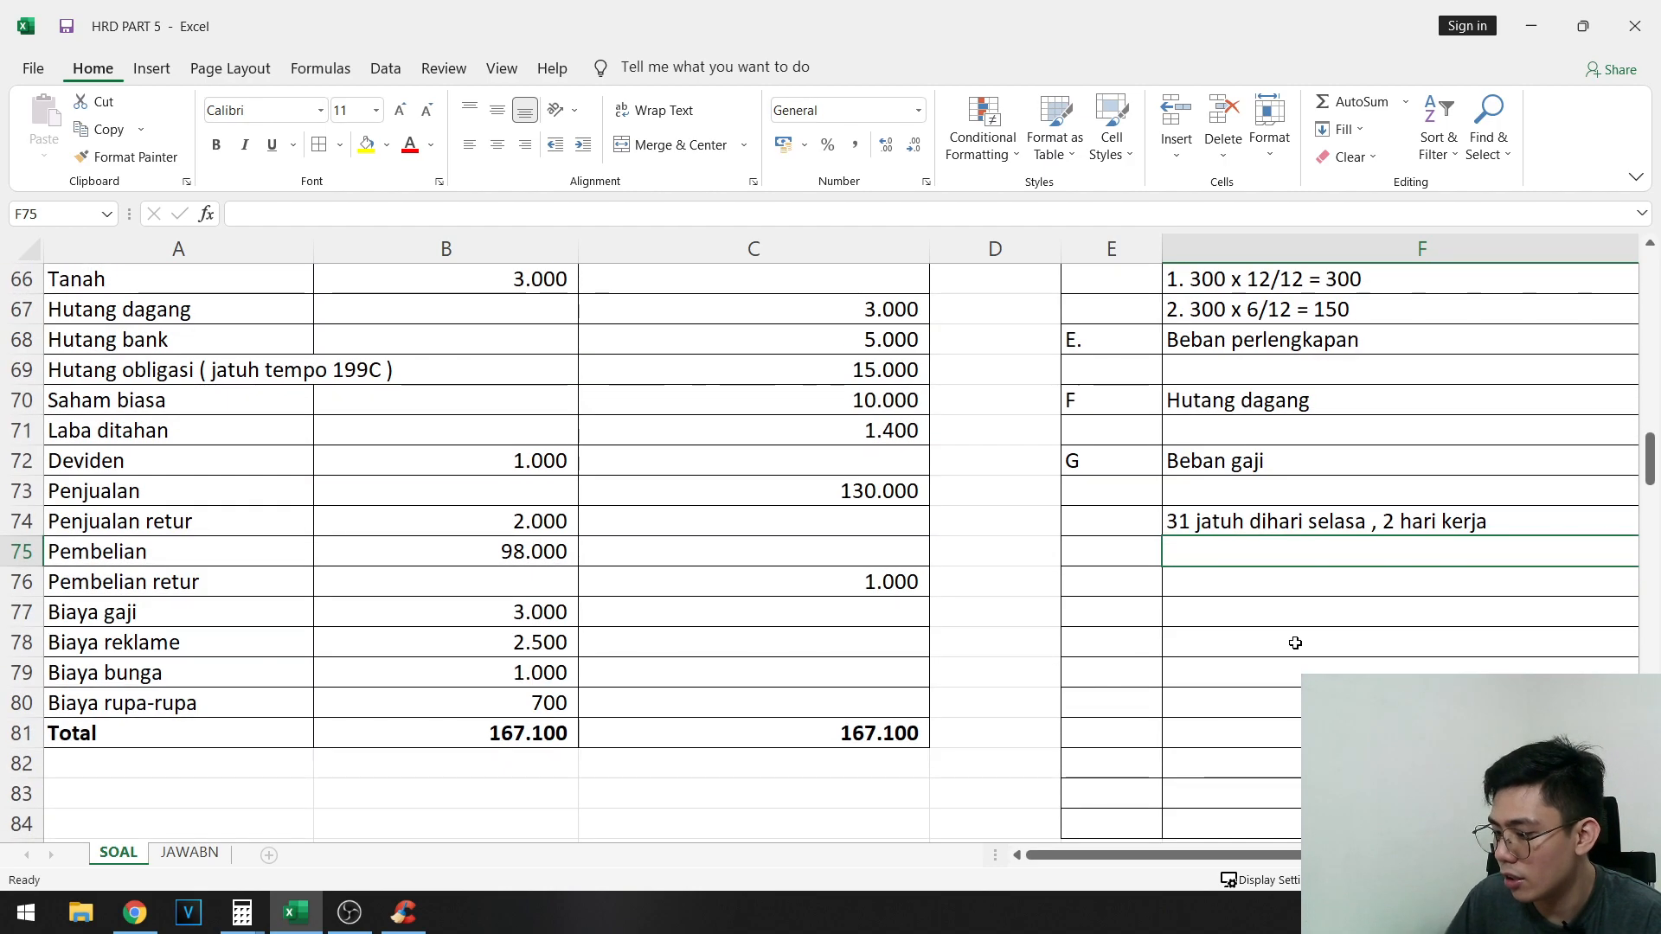
pyautogui.hscroll(1, 1295, 643)
pyautogui.write('2/6 x 150 =')
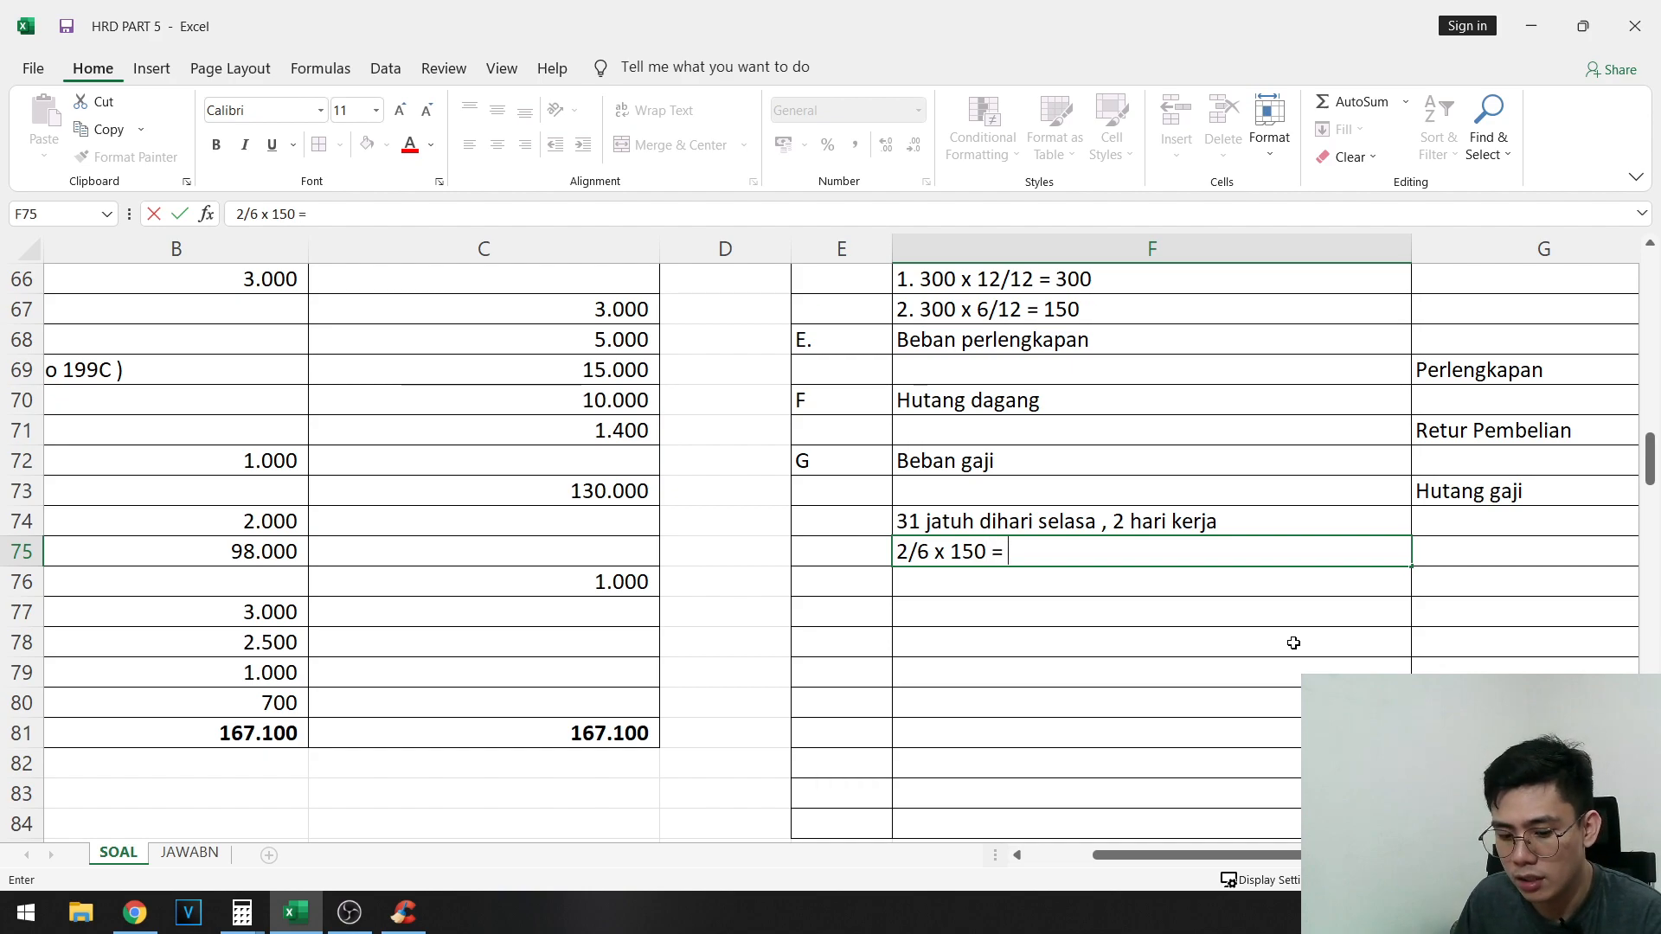
# - Switch to Calculator to compute 2/6*150, and return to Excel to complete the note in F75 with 50
pyautogui.press('super+r')
pyautogui.press('Return')
pyautogui.write('2/6*150')
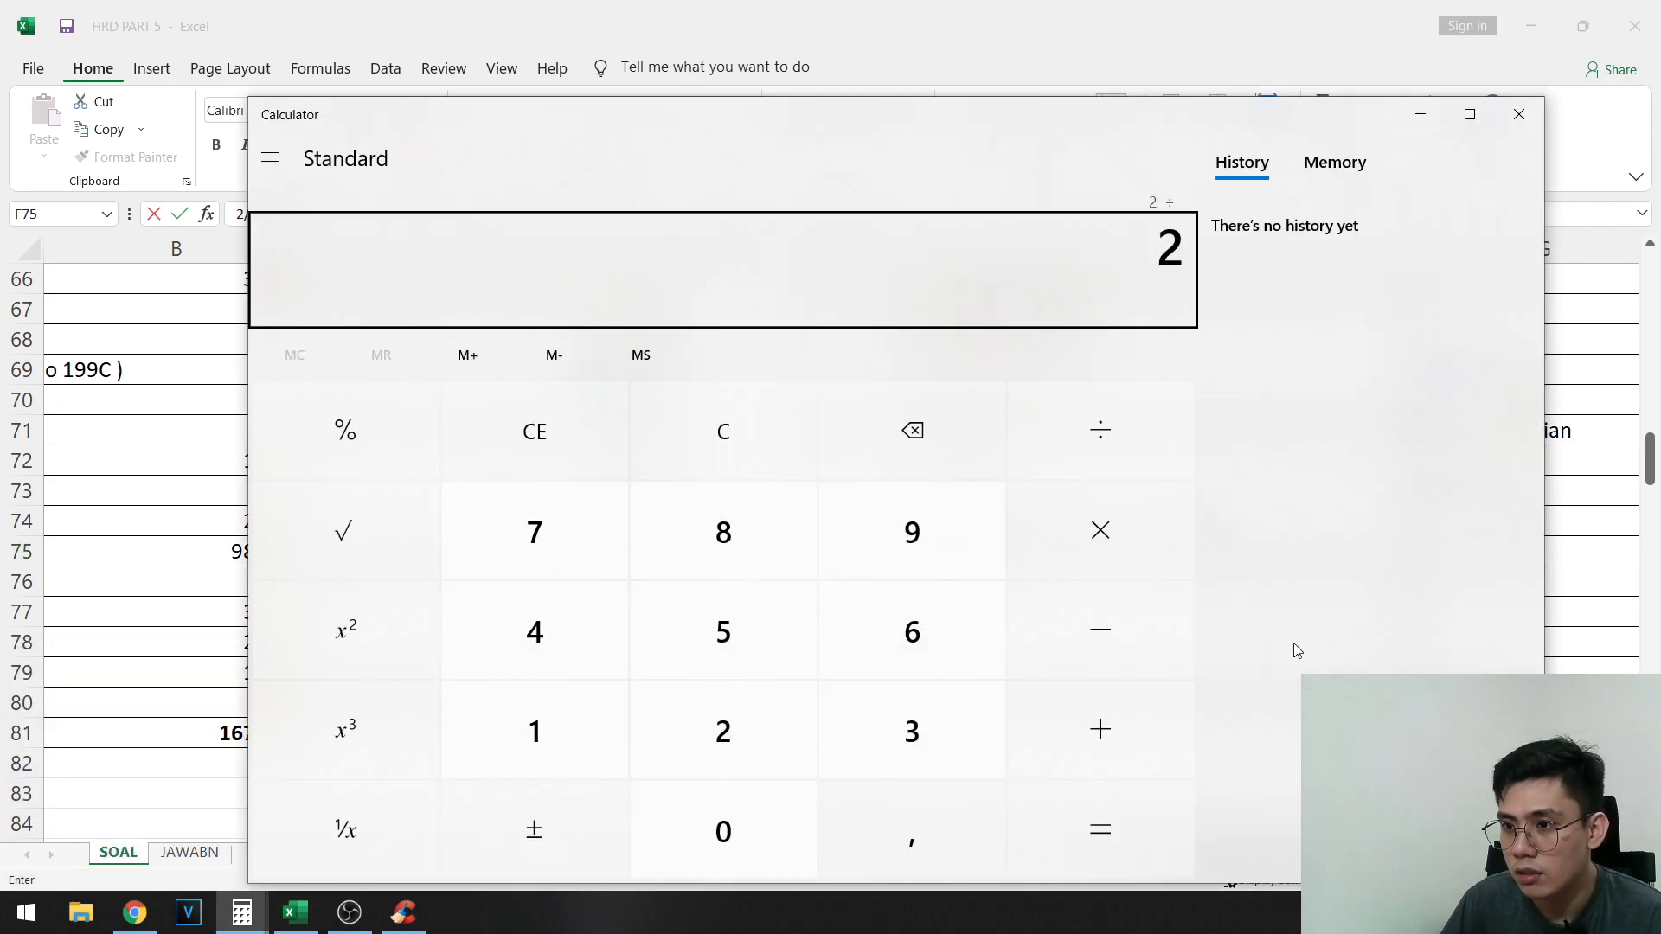
pyautogui.press('Return')
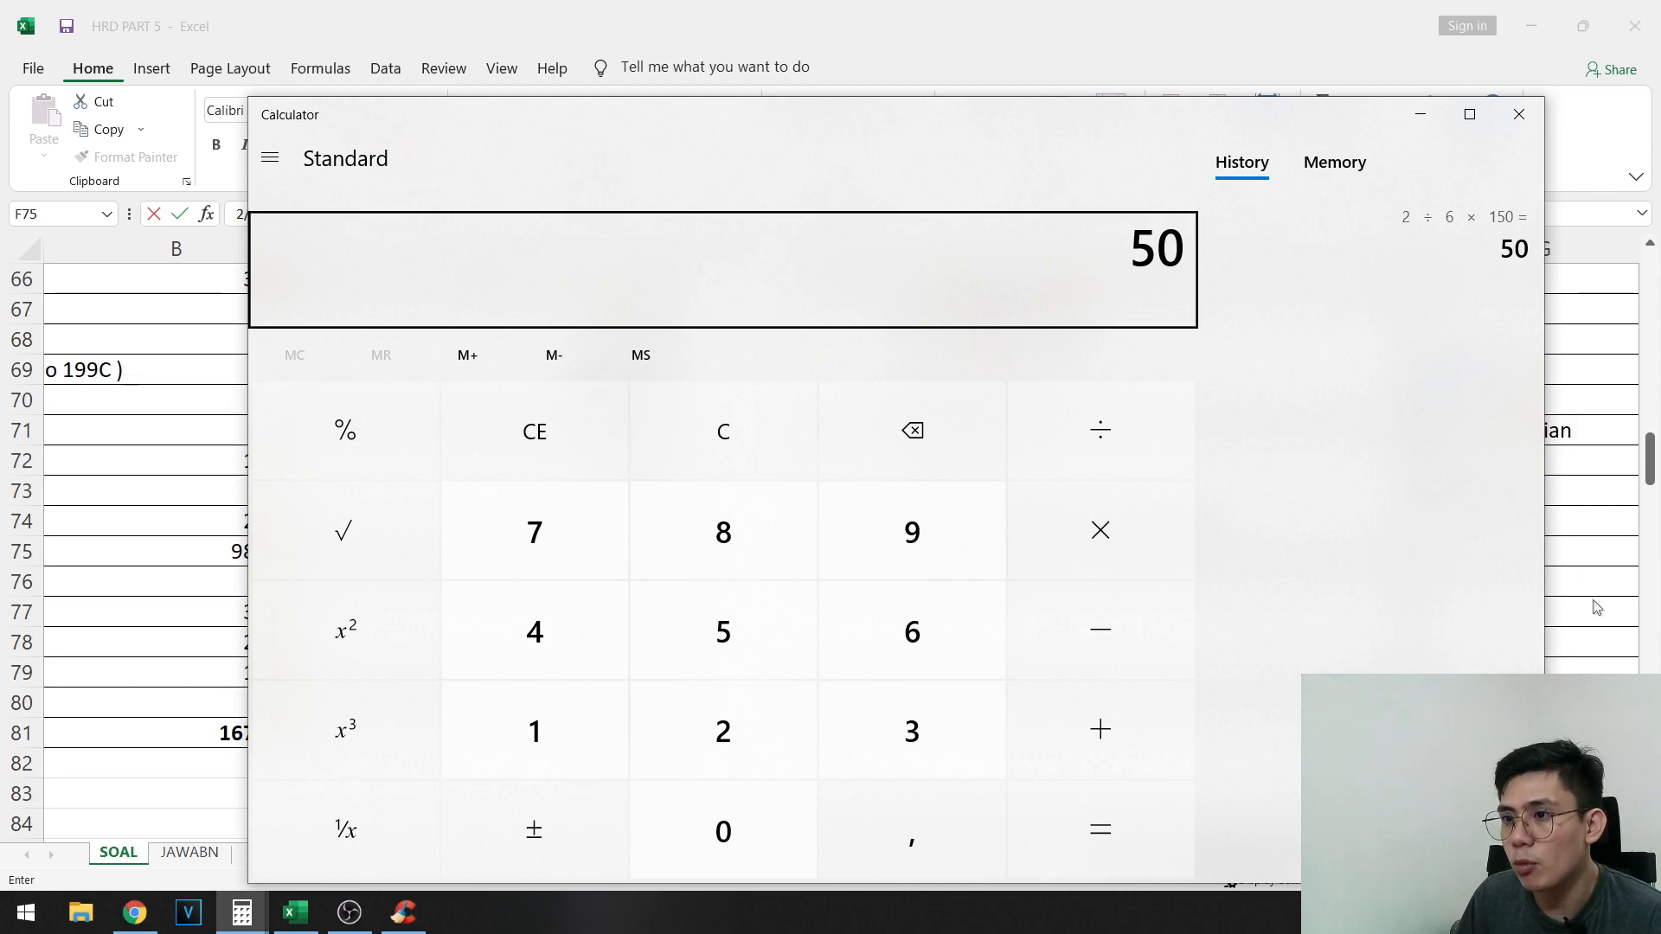
pyautogui.hotkey('alt', 'Tab')
pyautogui.write('0')
pyautogui.press('Tab')
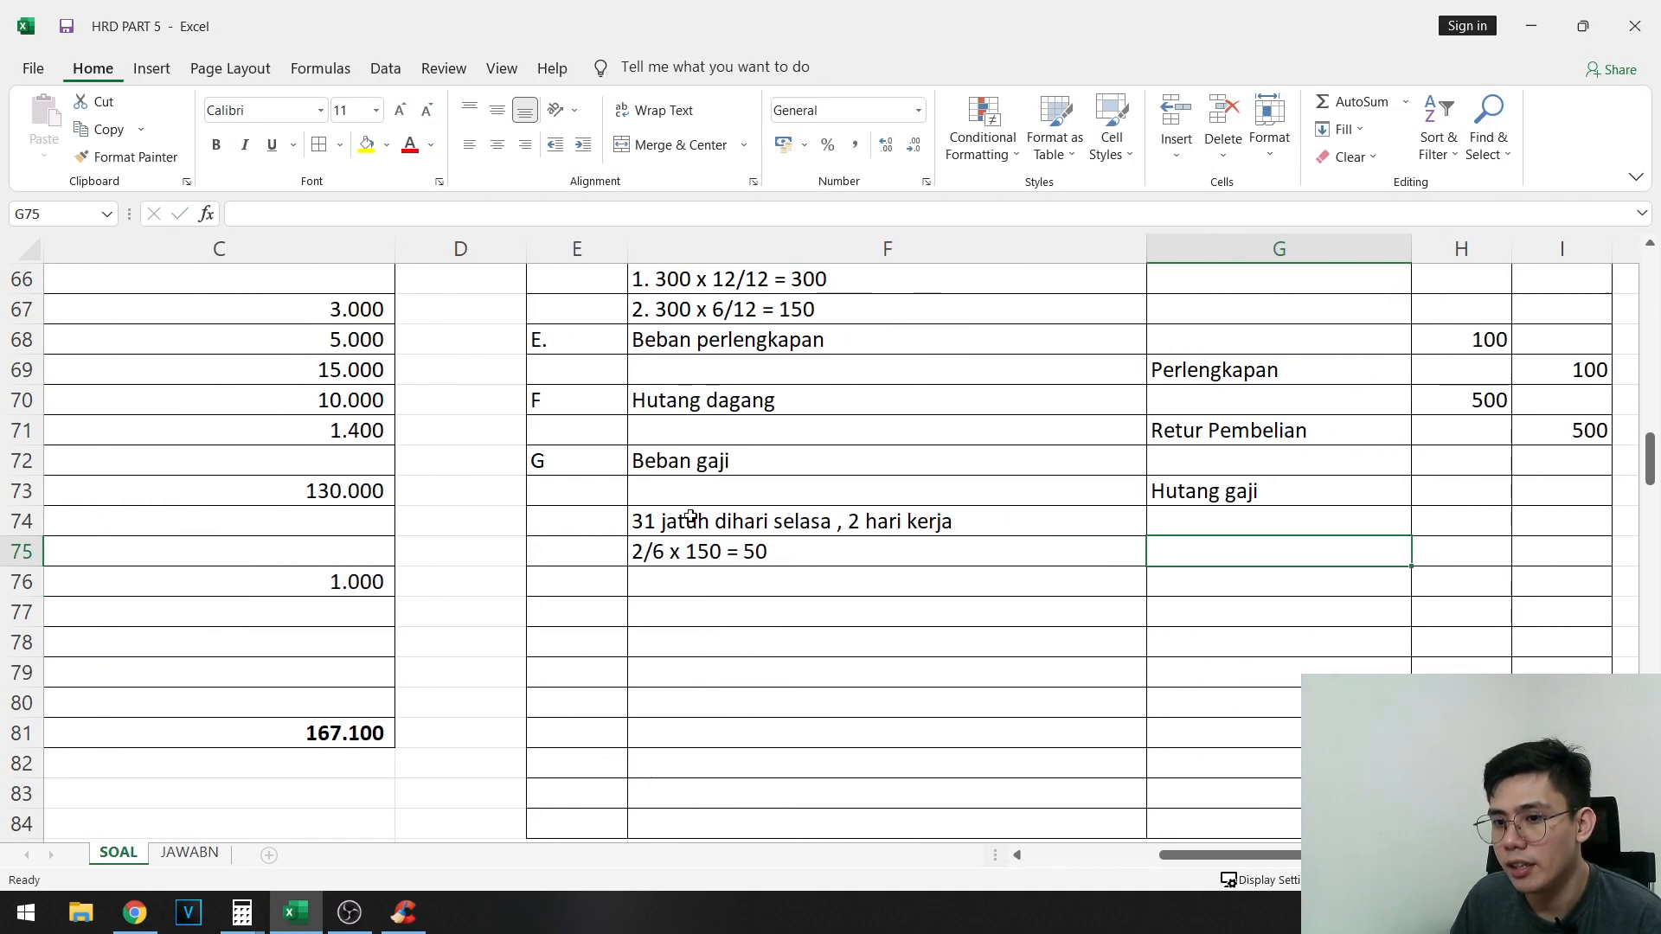
# - Enter the amounts of entry G: 50 as the debit in H72 and 50 as the credit in I73
pyautogui.press('Up')
pyautogui.press('Up')
pyautogui.press('Up')
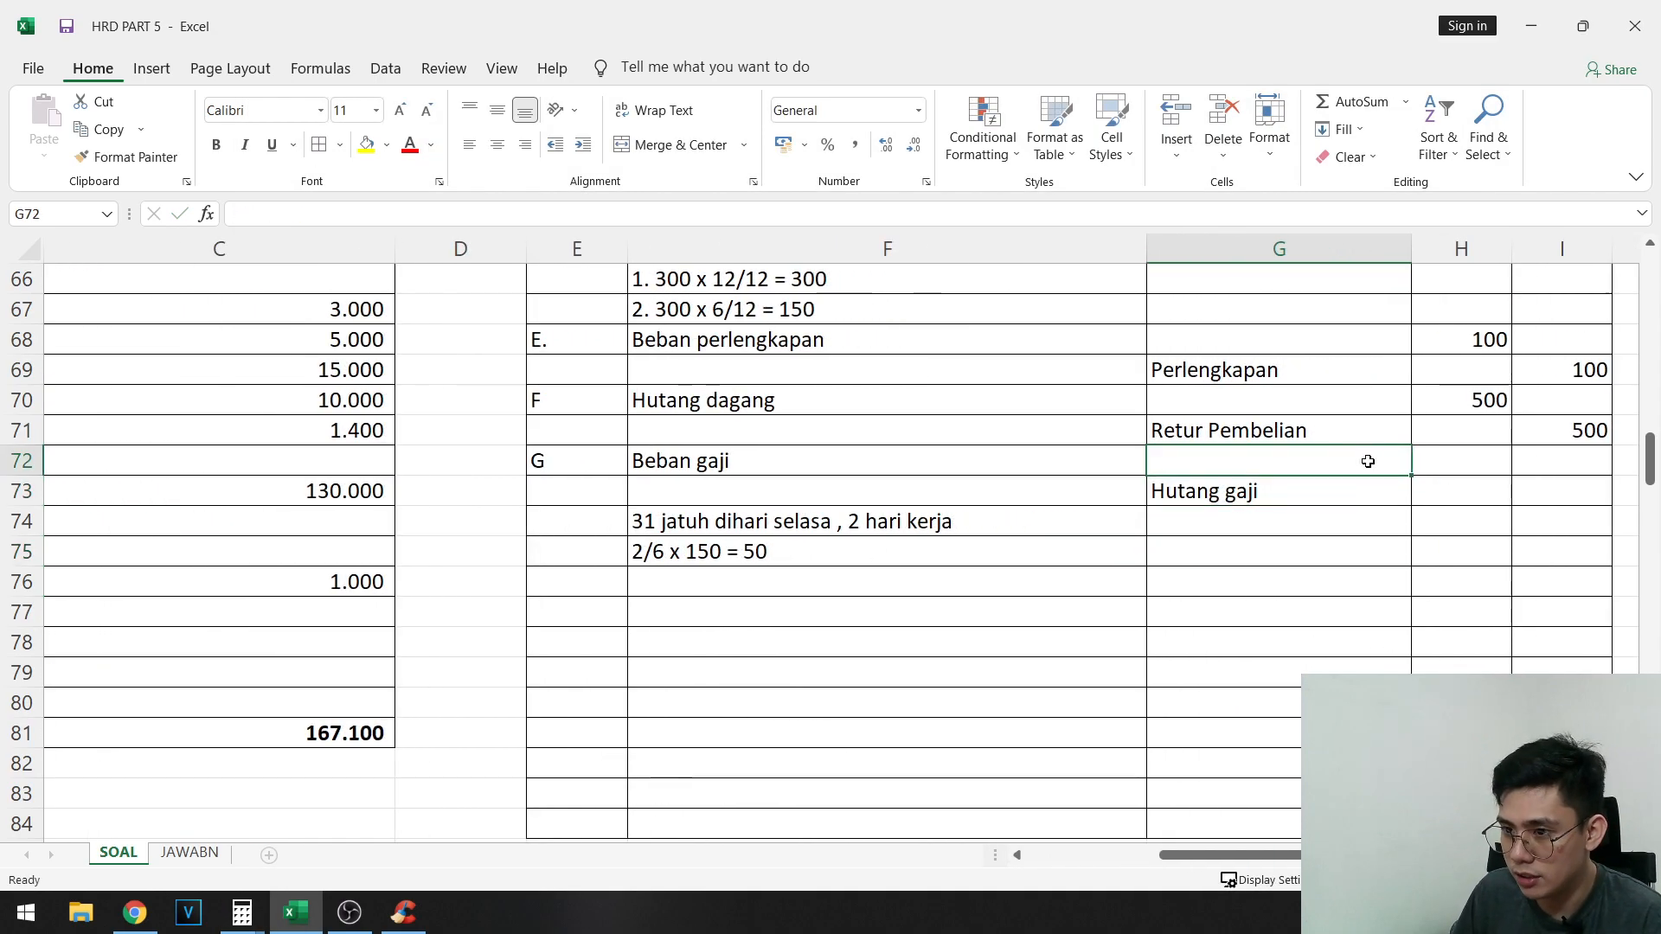
pyautogui.press('Right')
pyautogui.write('50')
pyautogui.press('Tab')
pyautogui.press('Down')
pyautogui.write('50')
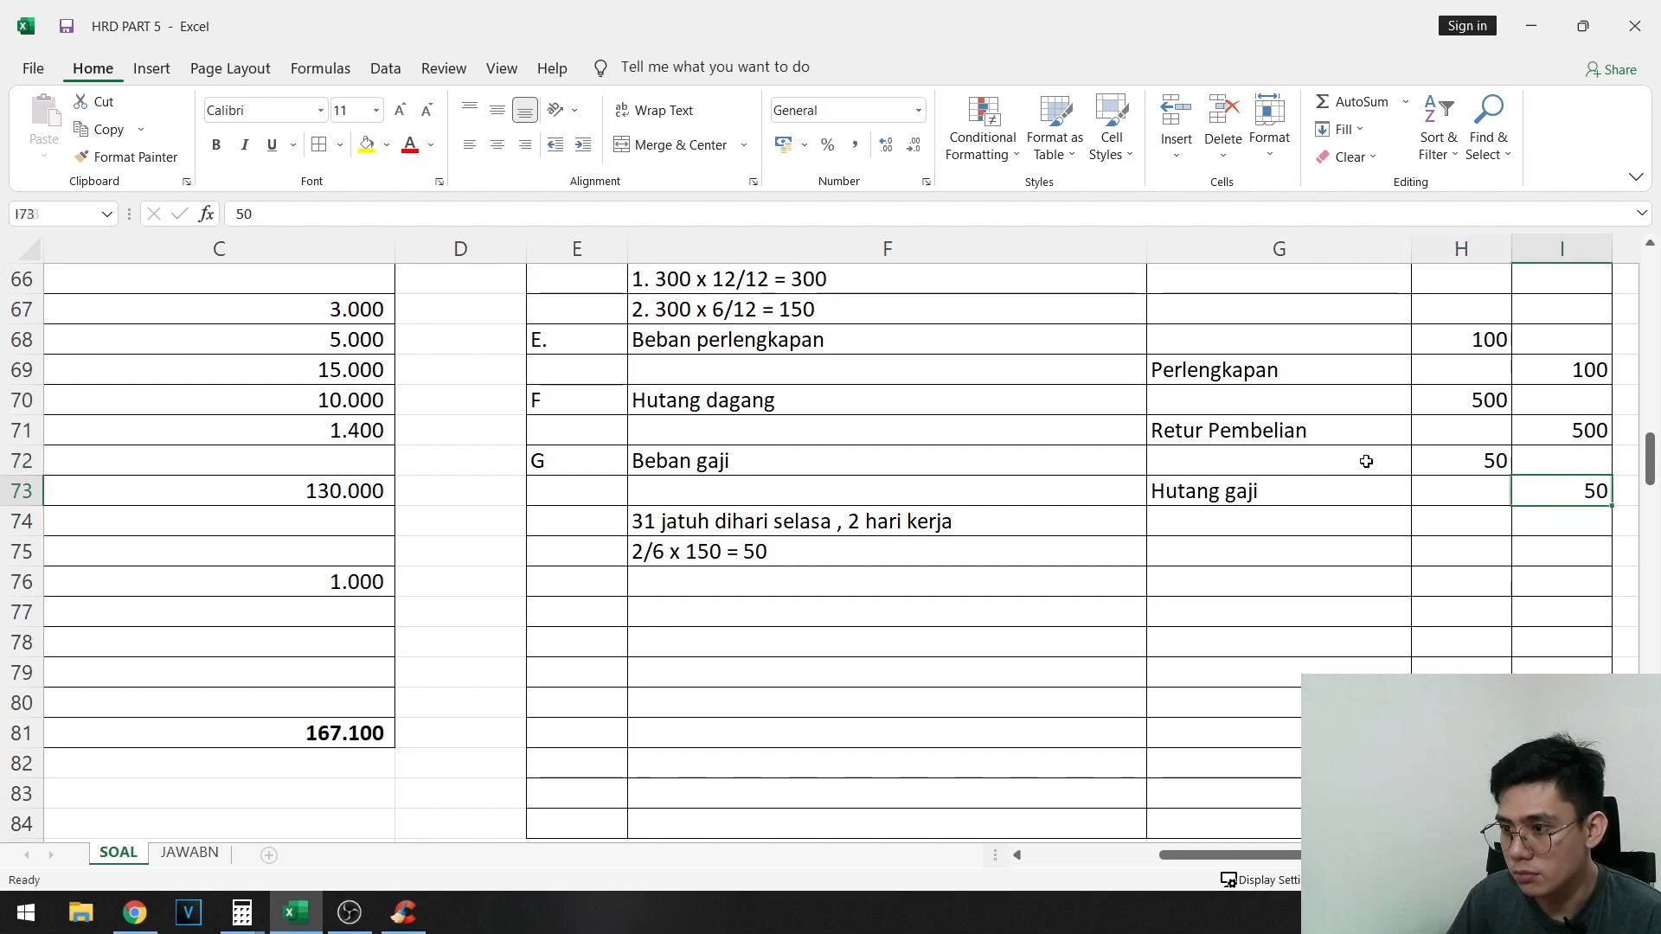
pyautogui.press('Return')
# - Fill the text of adjustment item g in A44:D46 with yellow
pyautogui.press('Up')
pyautogui.press('Right')
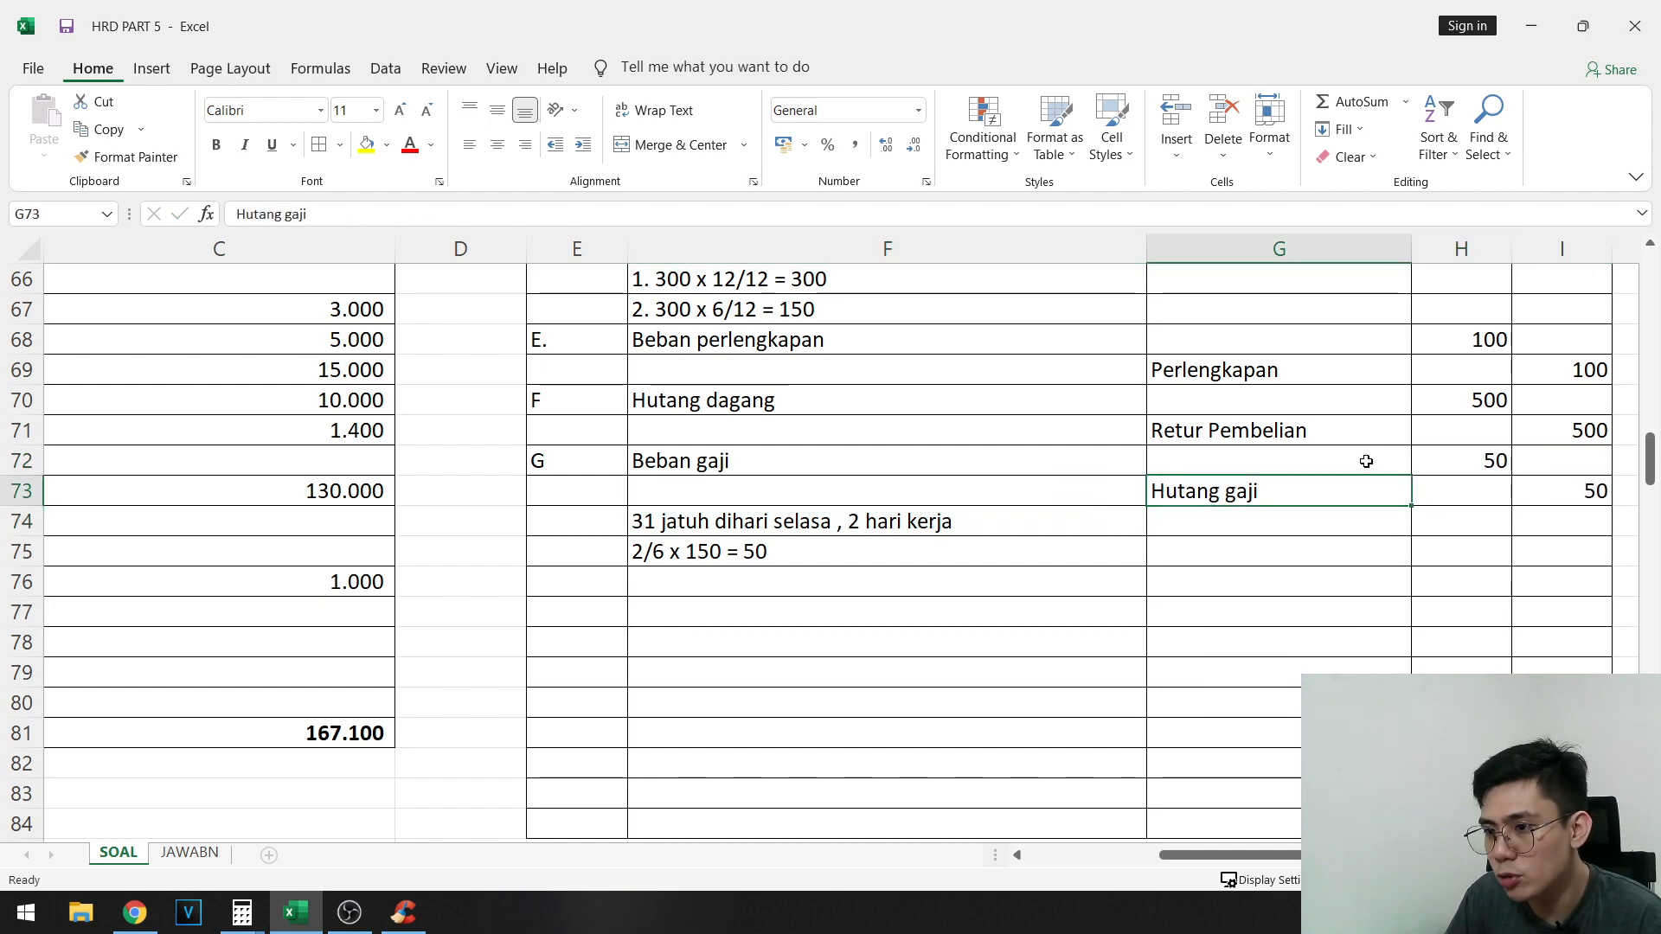
pyautogui.press('Left')
pyautogui.press('Down')
pyautogui.press('Left')
pyautogui.press('Down')
pyautogui.press('Down')
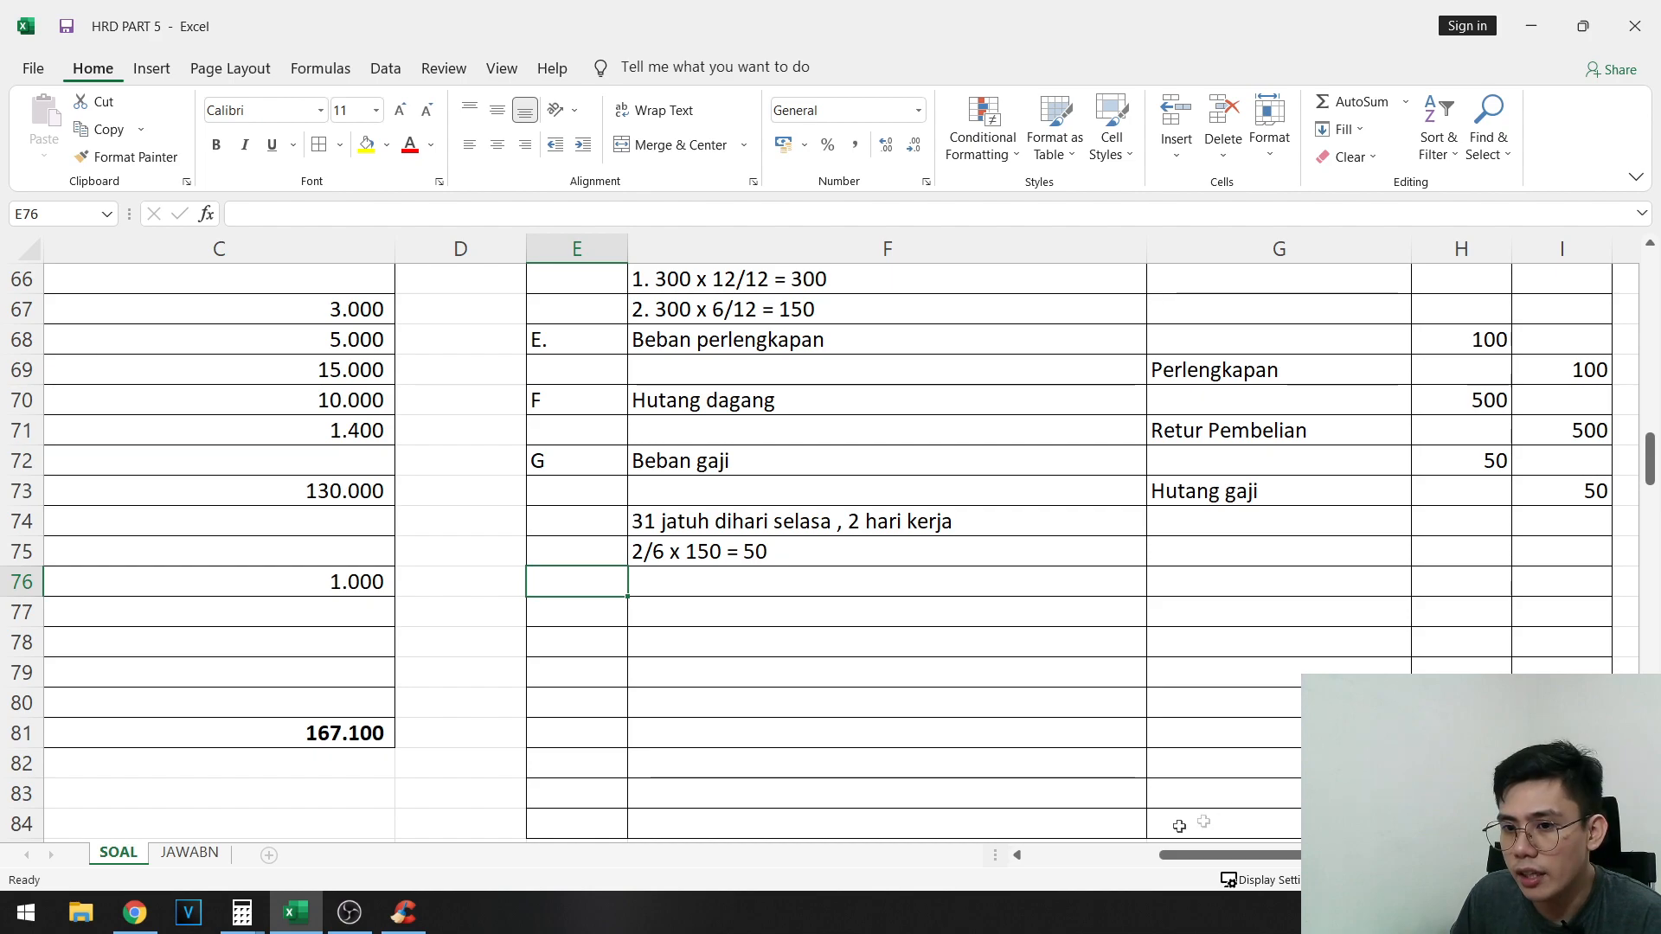
pyautogui.moveTo(1229, 854); pyautogui.dragTo(824, 850)
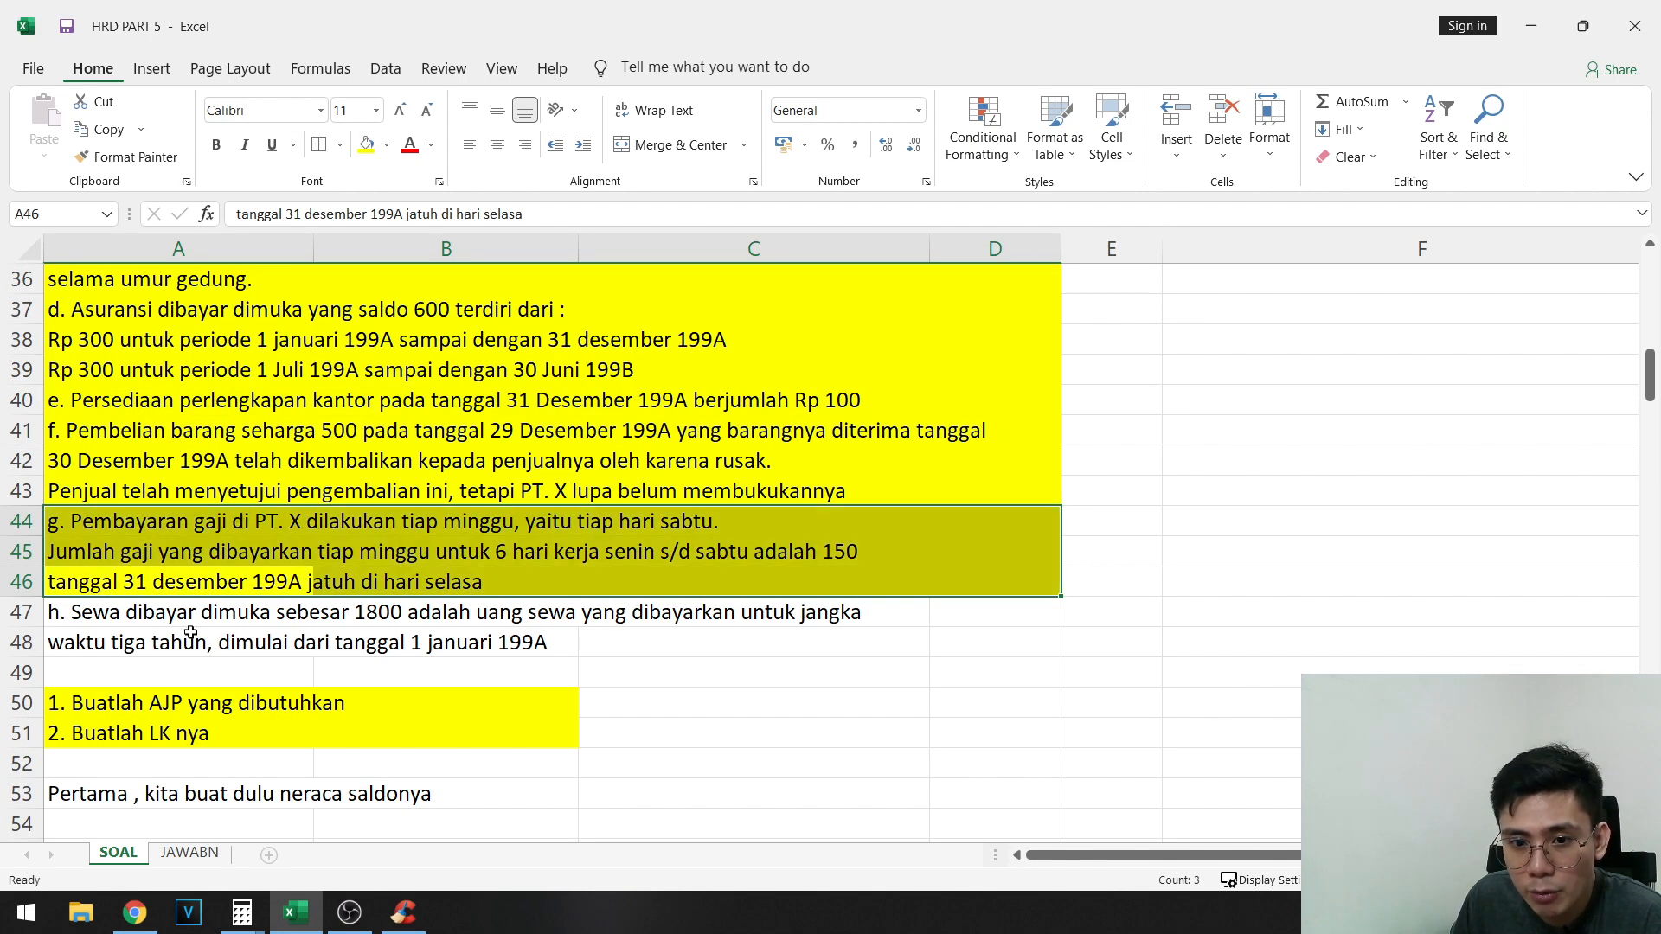
# - Read adjustment item h about the prepaid rent in rows 47 and 48 and check the Sewa dibayar dimuka balance in B59
pyautogui.click(215, 621)
pyautogui.scroll(-2, 286, 609)
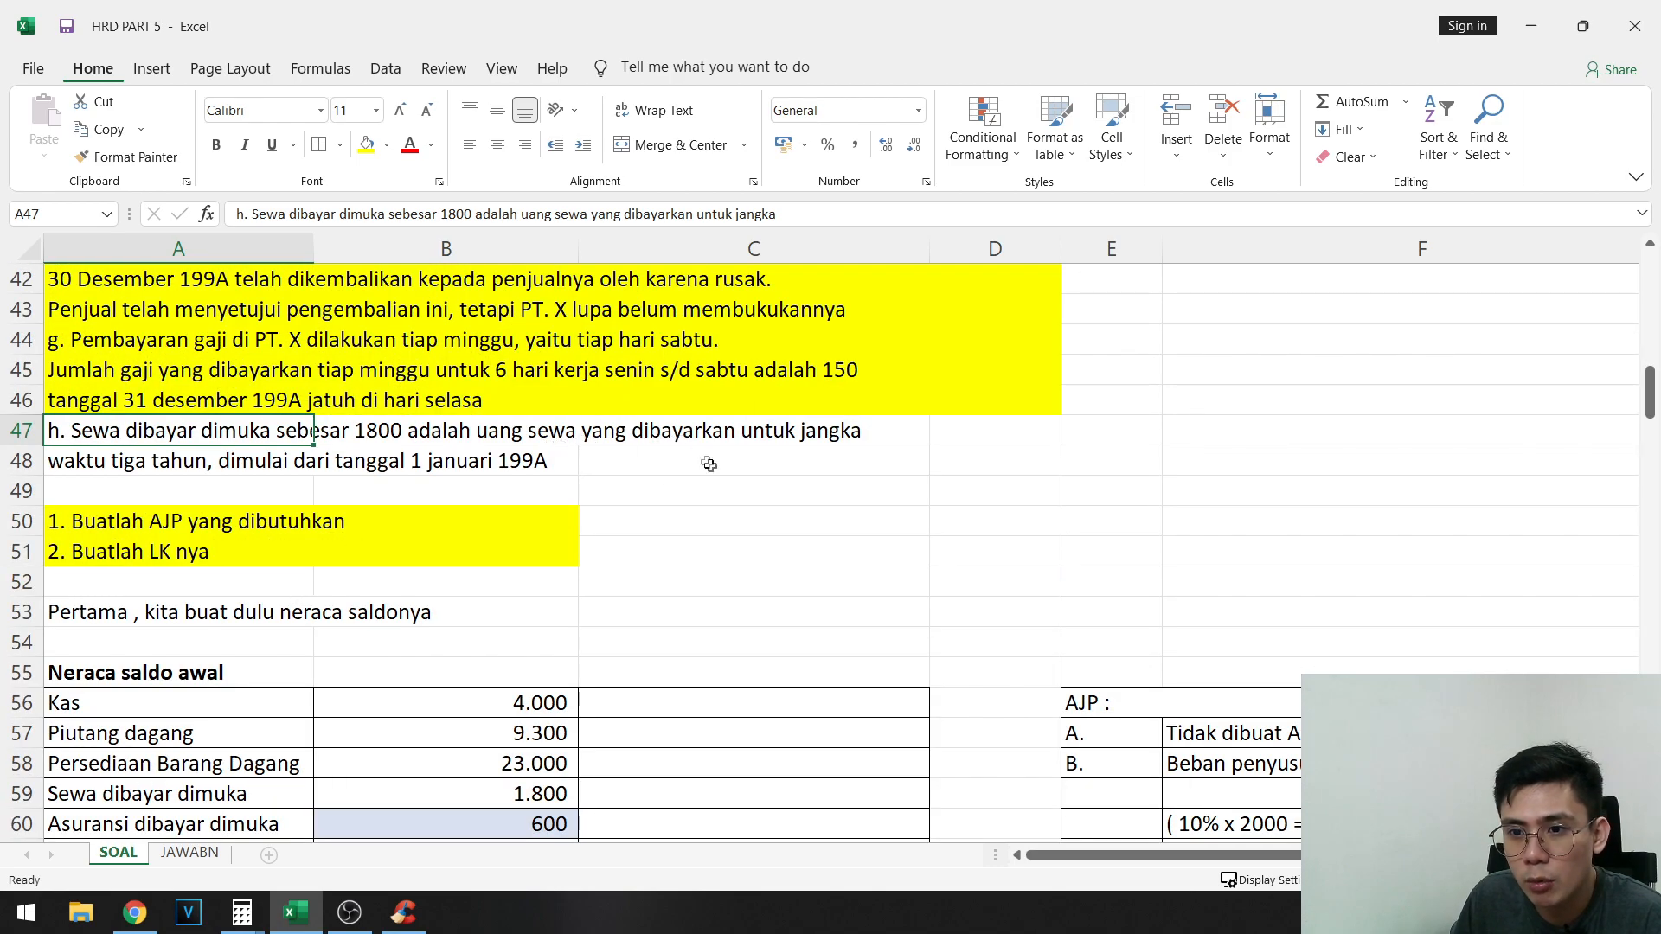
pyautogui.click(501, 463)
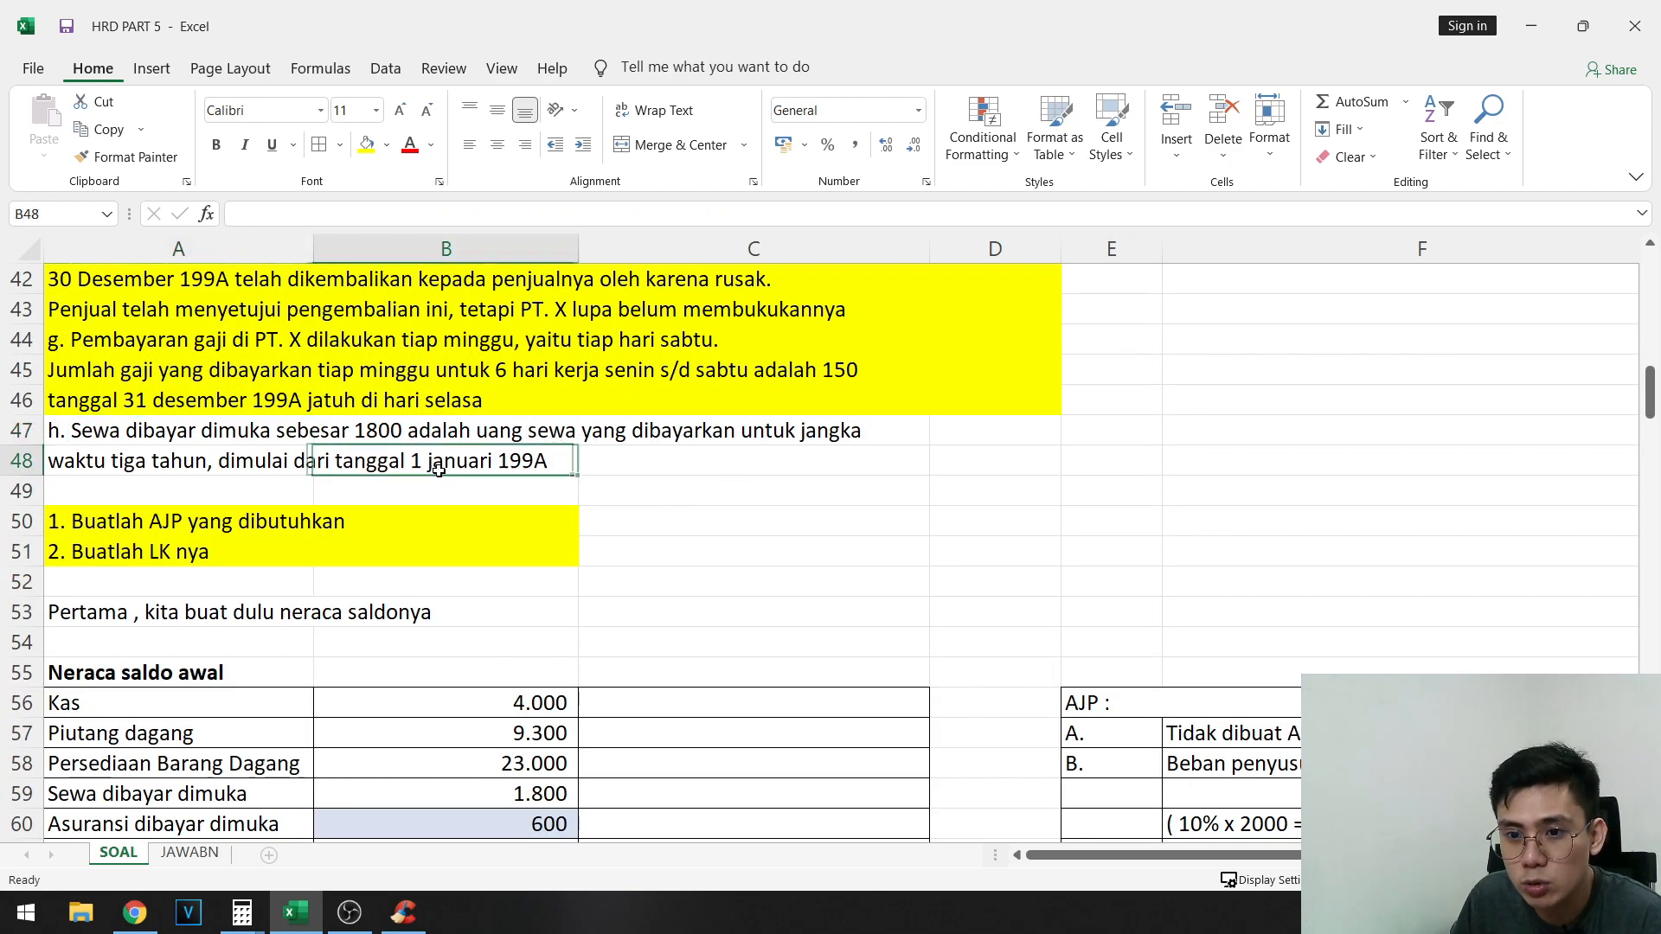
pyautogui.scroll(-2, 412, 493)
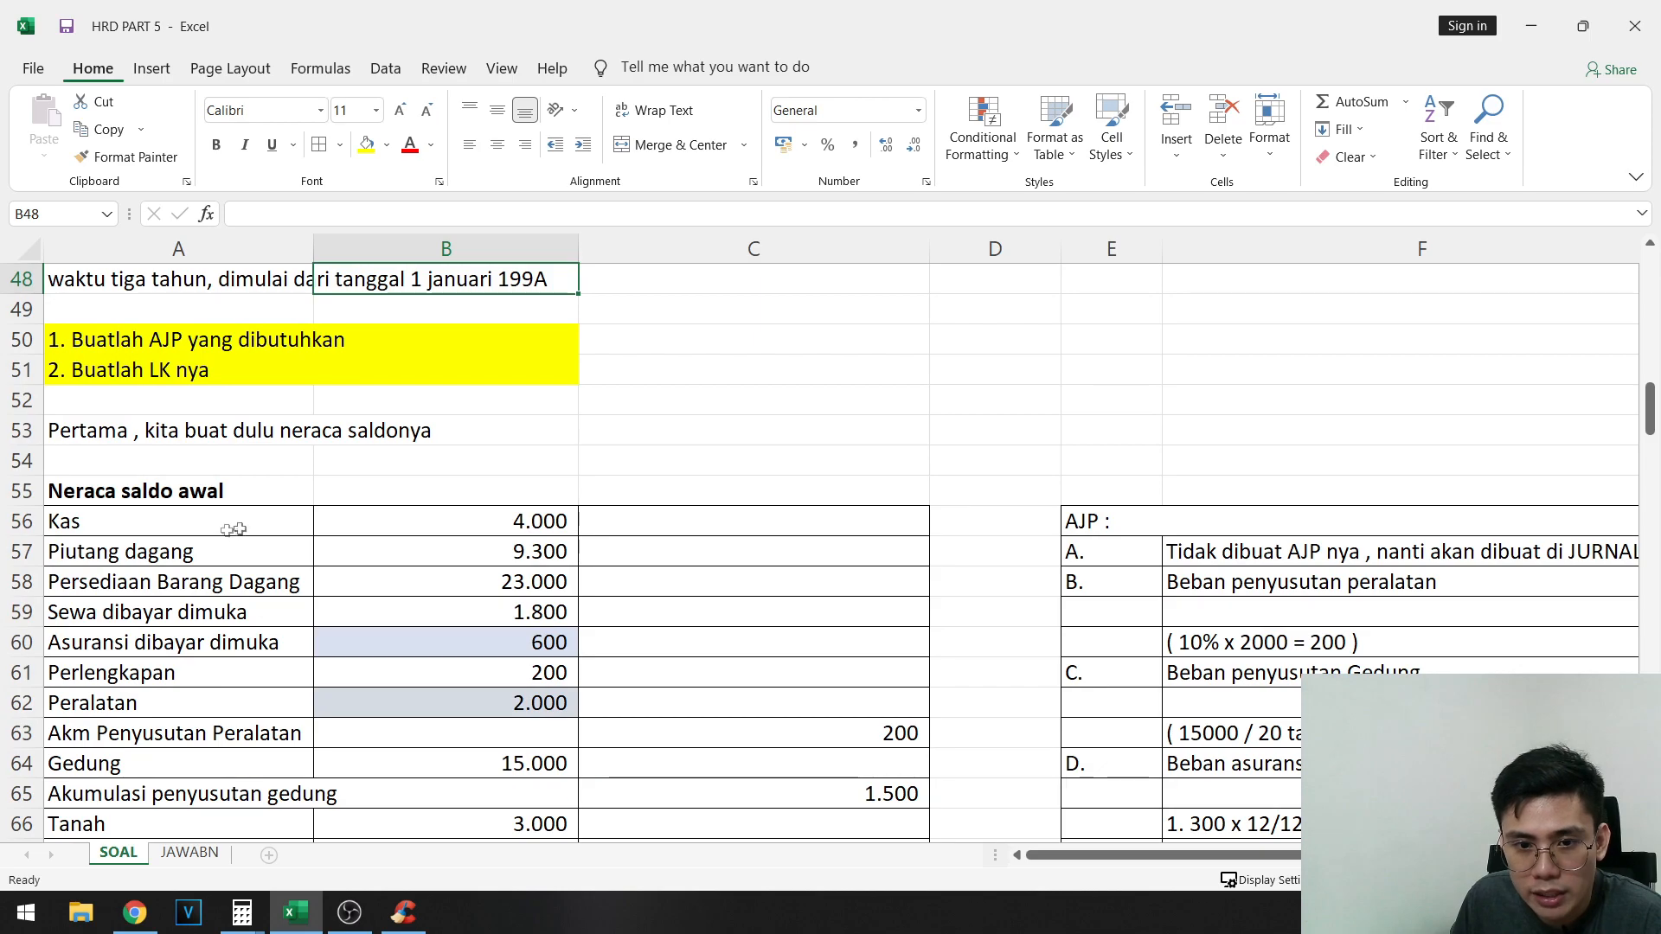
pyautogui.scroll(-2, 177, 650)
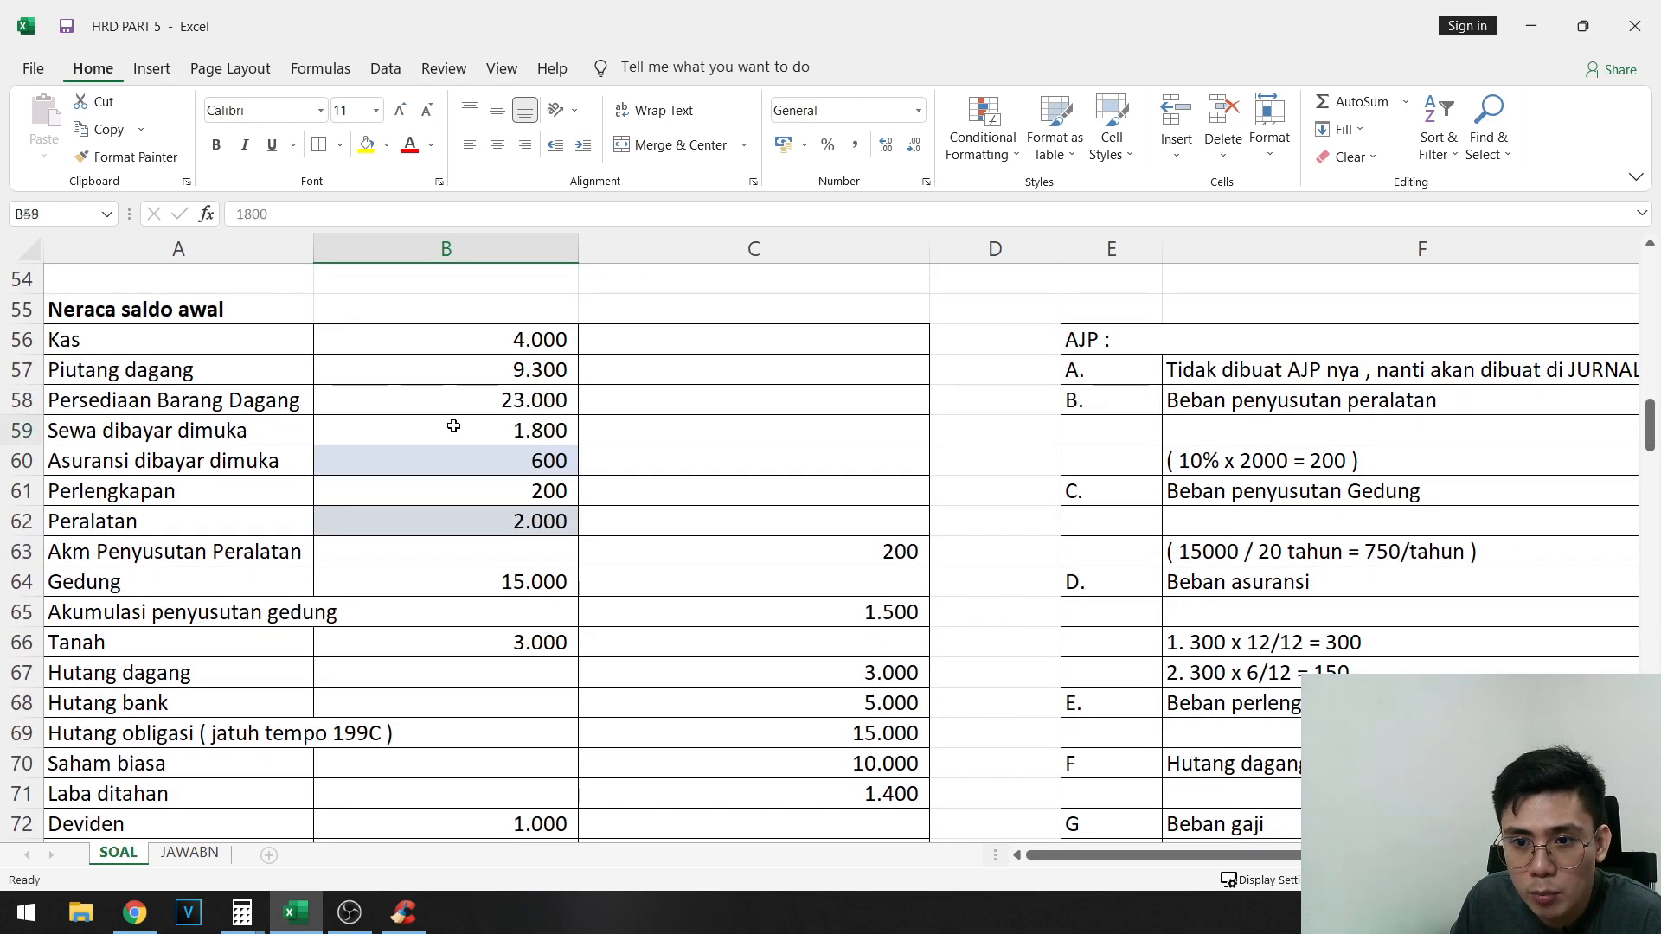
pyautogui.click(452, 428)
pyautogui.scroll(3, 497, 487)
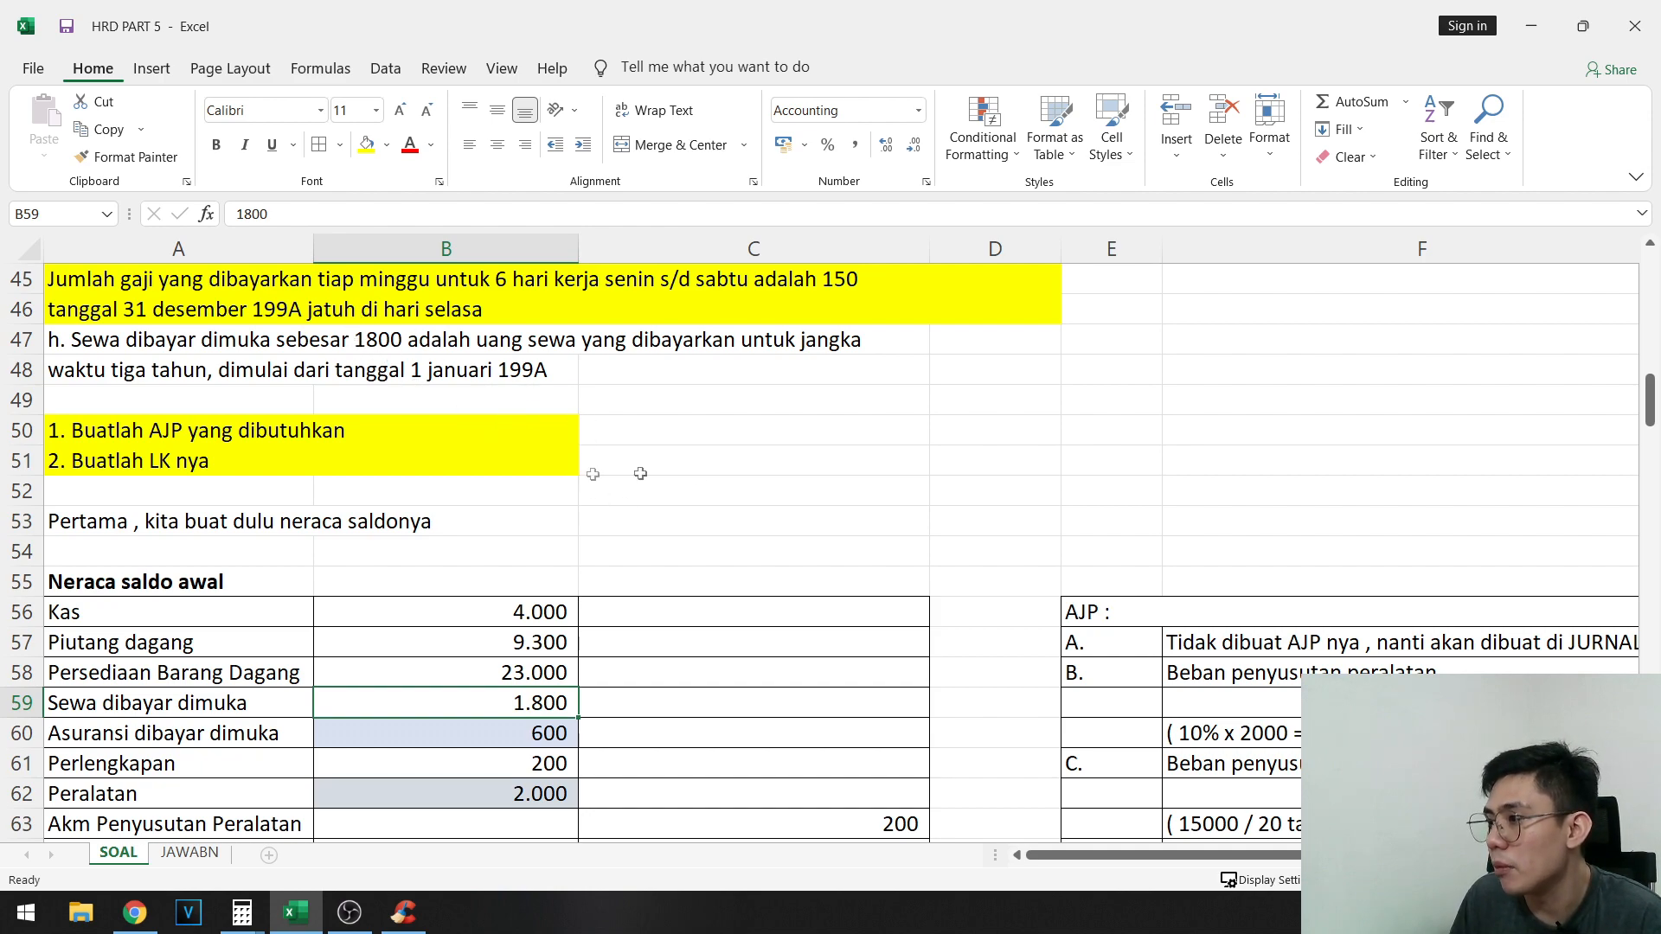
# - Start adjusting entry H in row 76, with the label H in E76 and the debit account Beban sewa in F76
pyautogui.scroll(-8, 1190, 560)
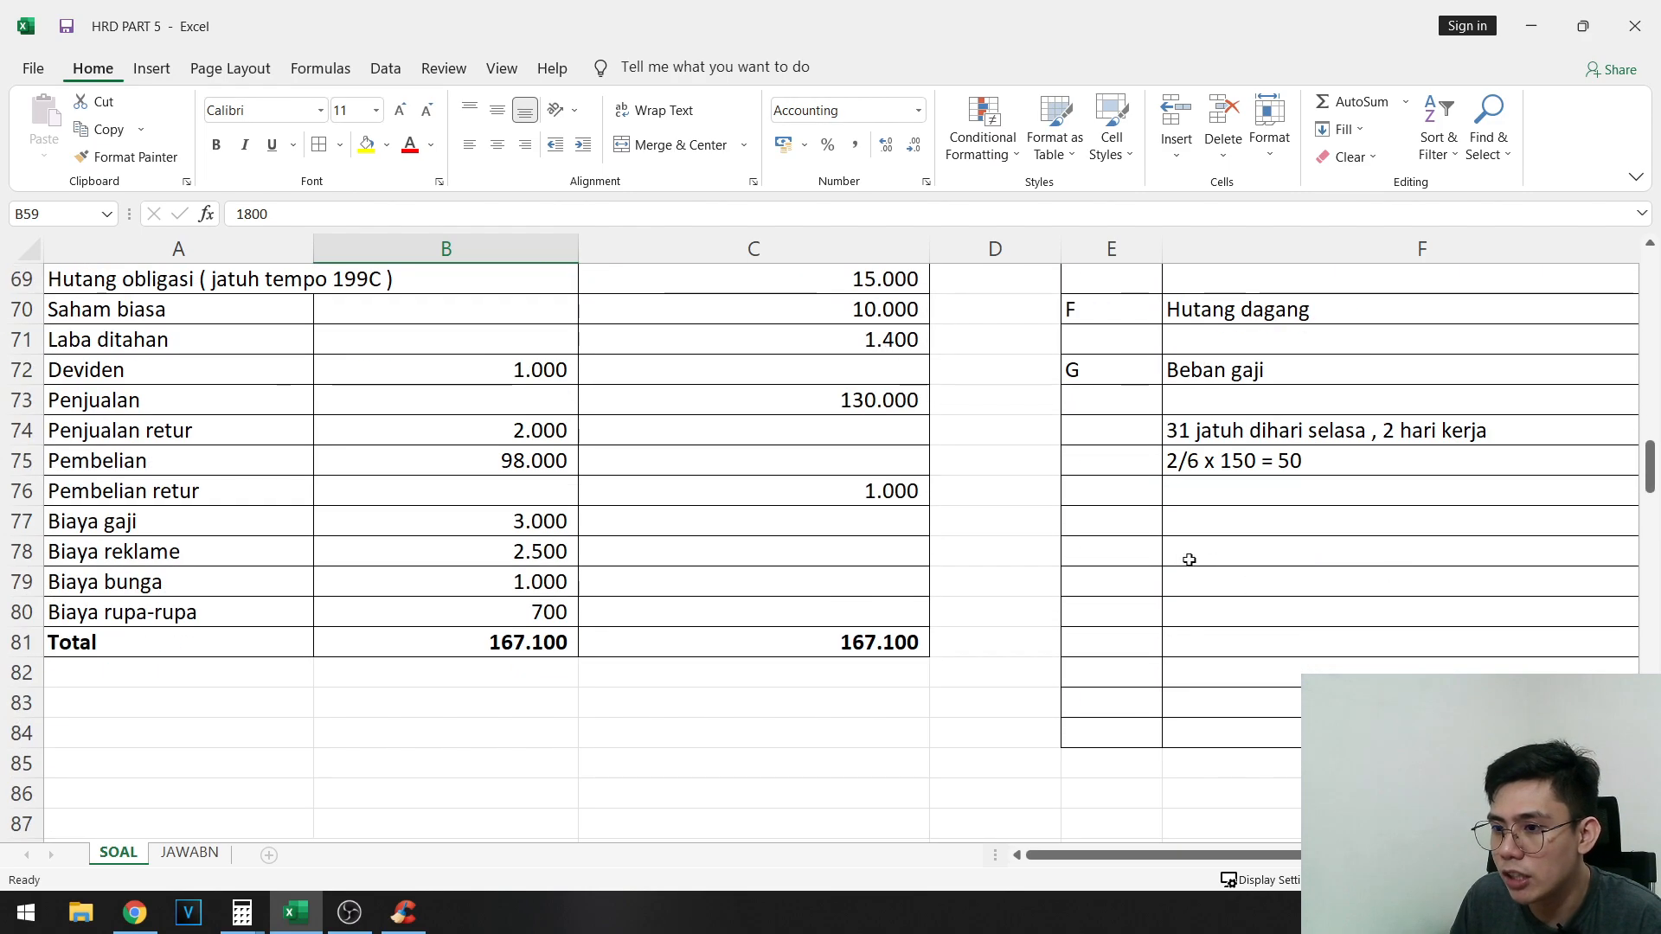
pyautogui.click(1155, 490)
pyautogui.hscroll(2, 1226, 839)
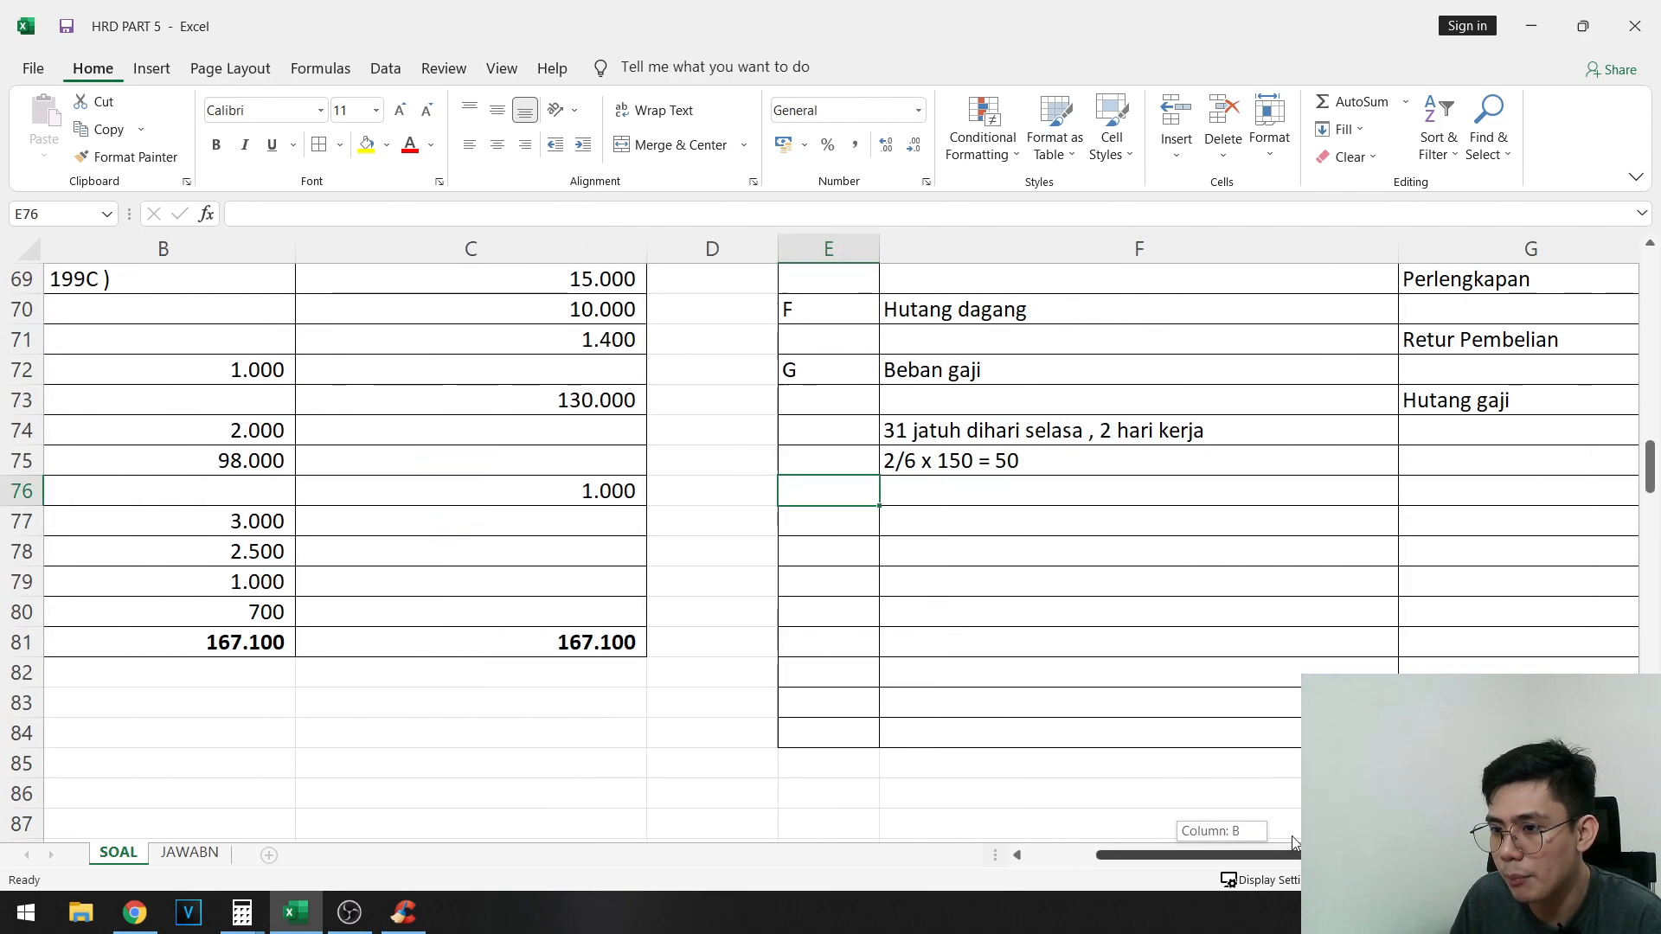
pyautogui.hscroll(-2, 946, 704)
pyautogui.scroll(8, 965, 667)
pyautogui.scroll(-7, 987, 662)
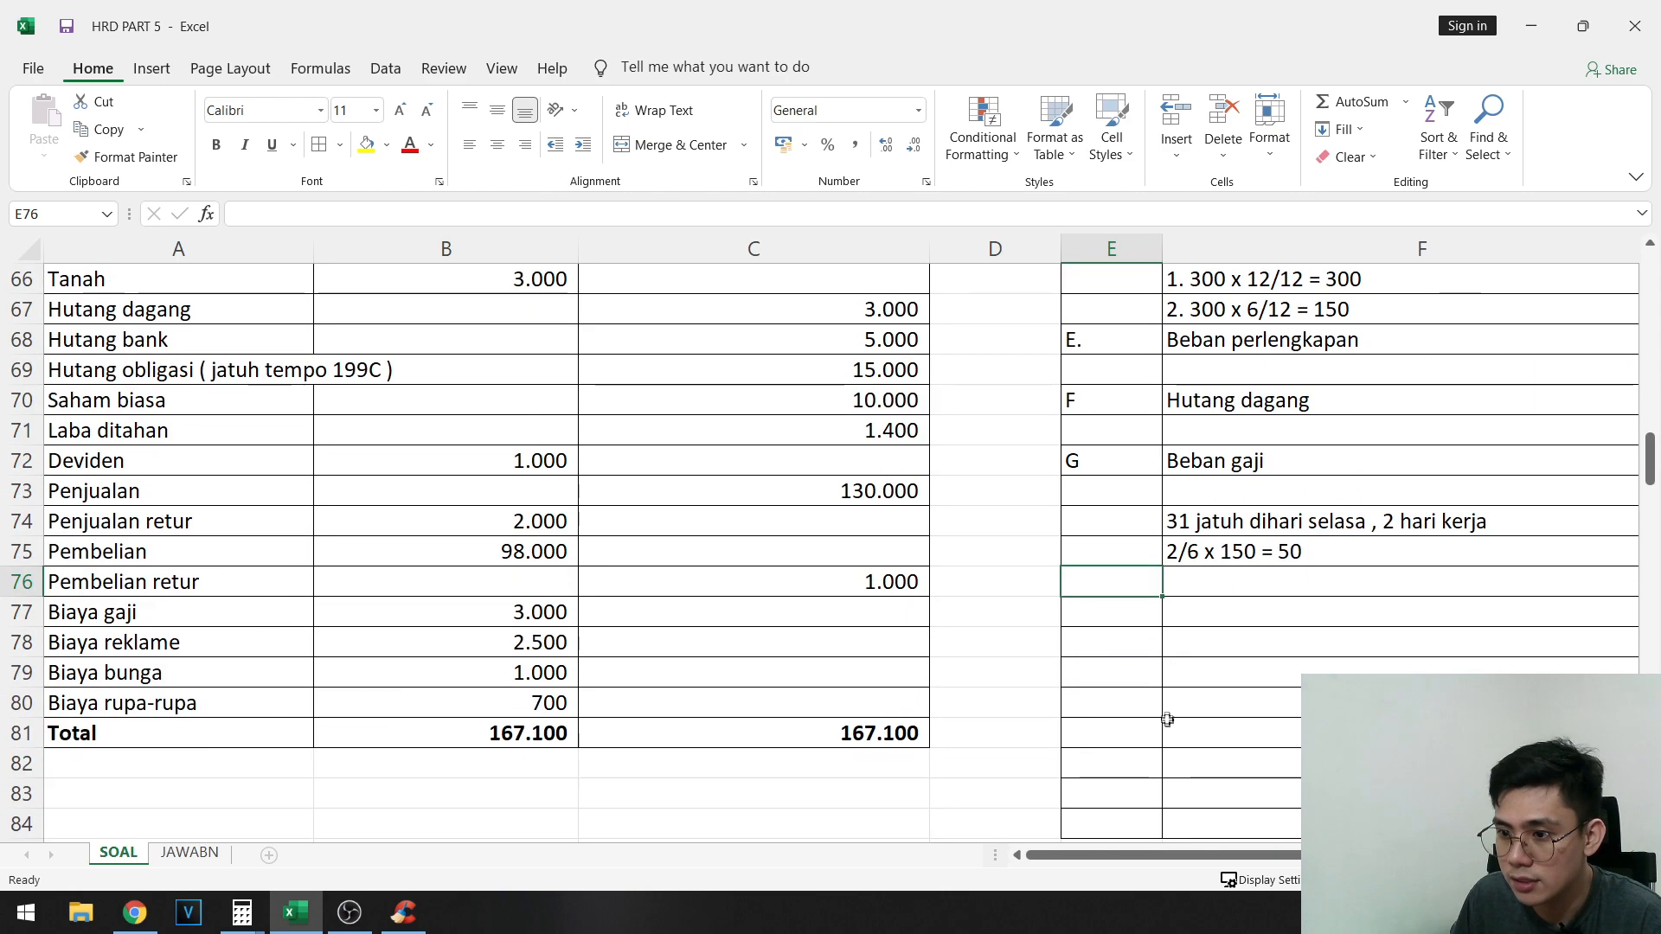
pyautogui.press('Right')
pyautogui.write('Beban sewa')
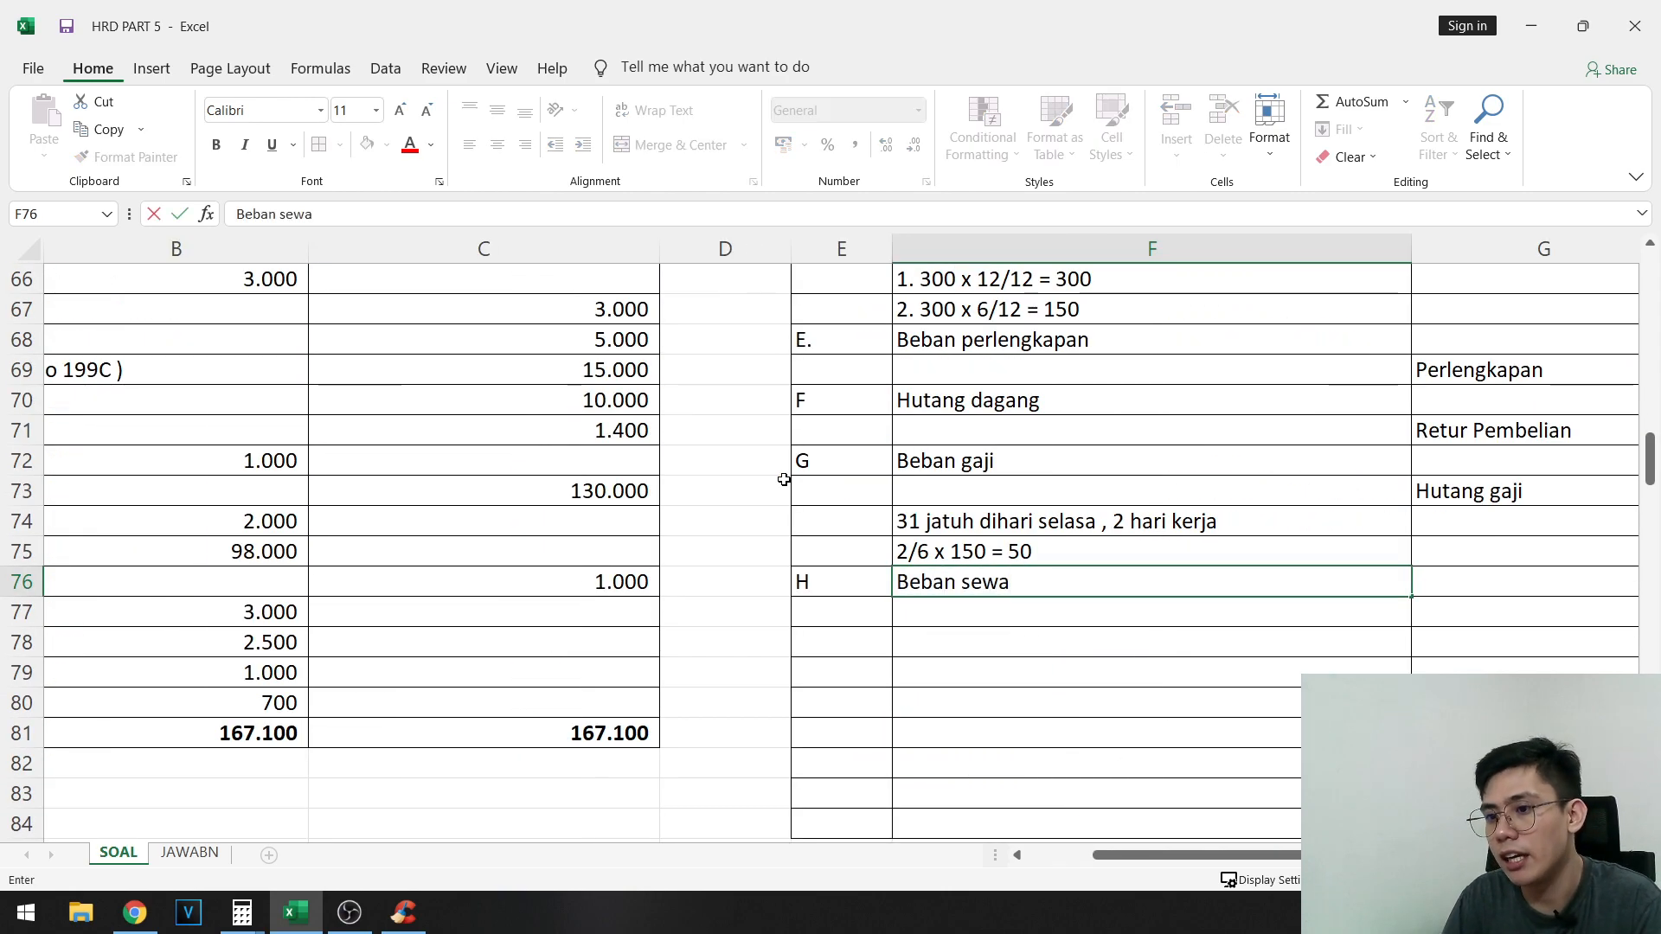
# - Enter Sewa dibayar dimuka as the credit account of entry H in G77
pyautogui.press('Return')
pyautogui.press('Right')
pyautogui.write('Sewqa')
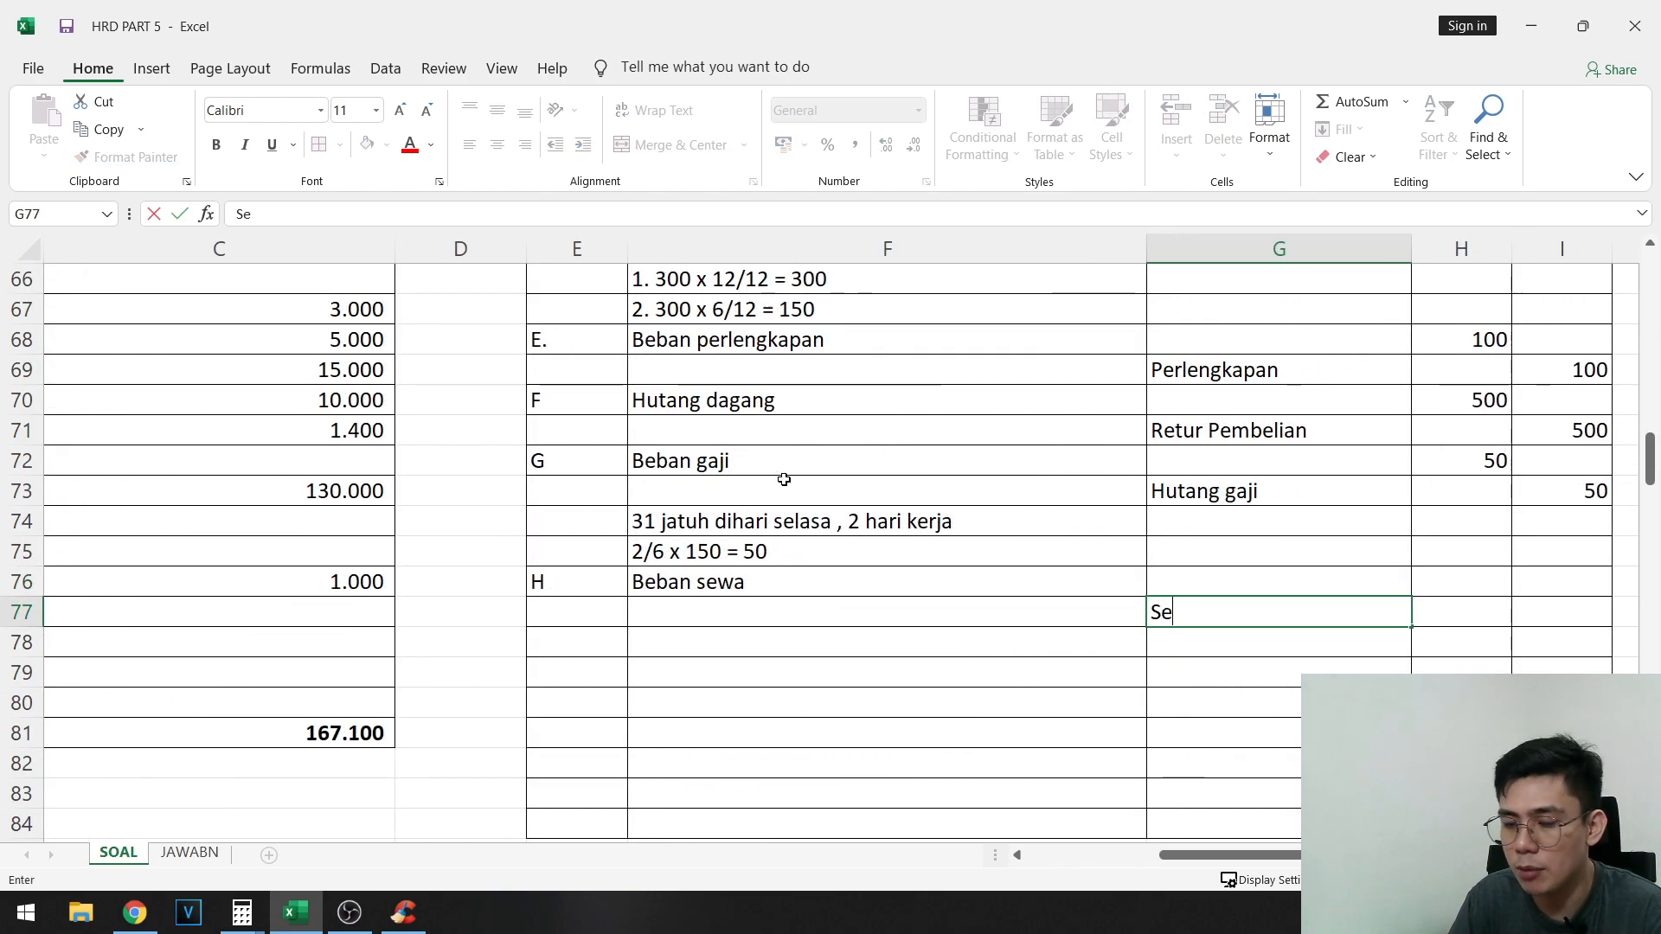
pyautogui.press('BackSpace')
pyautogui.press('BackSpace')
pyautogui.write('a dibayuar')
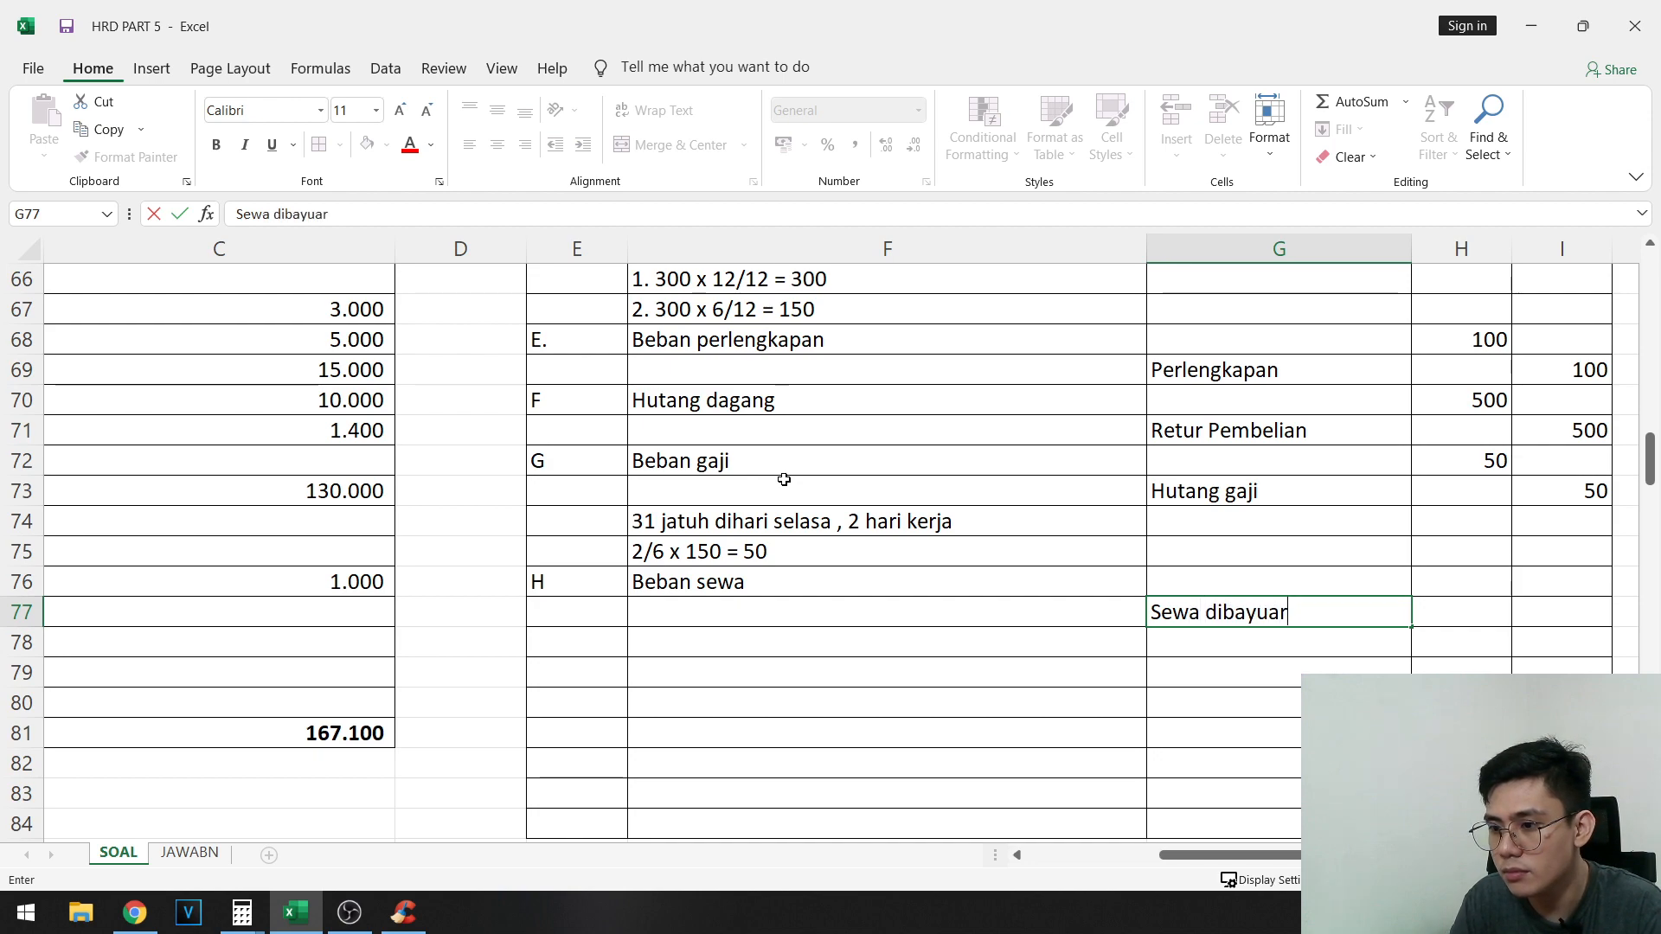
pyautogui.press('BackSpace')
pyautogui.press('BackSpace')
pyautogui.press('BackSpace')
pyautogui.write('ar dimuka')
pyautogui.press('Return')
# - Add the note "diketahui 3 tahun 1800" in F78 beneath entry H
pyautogui.press('Left')
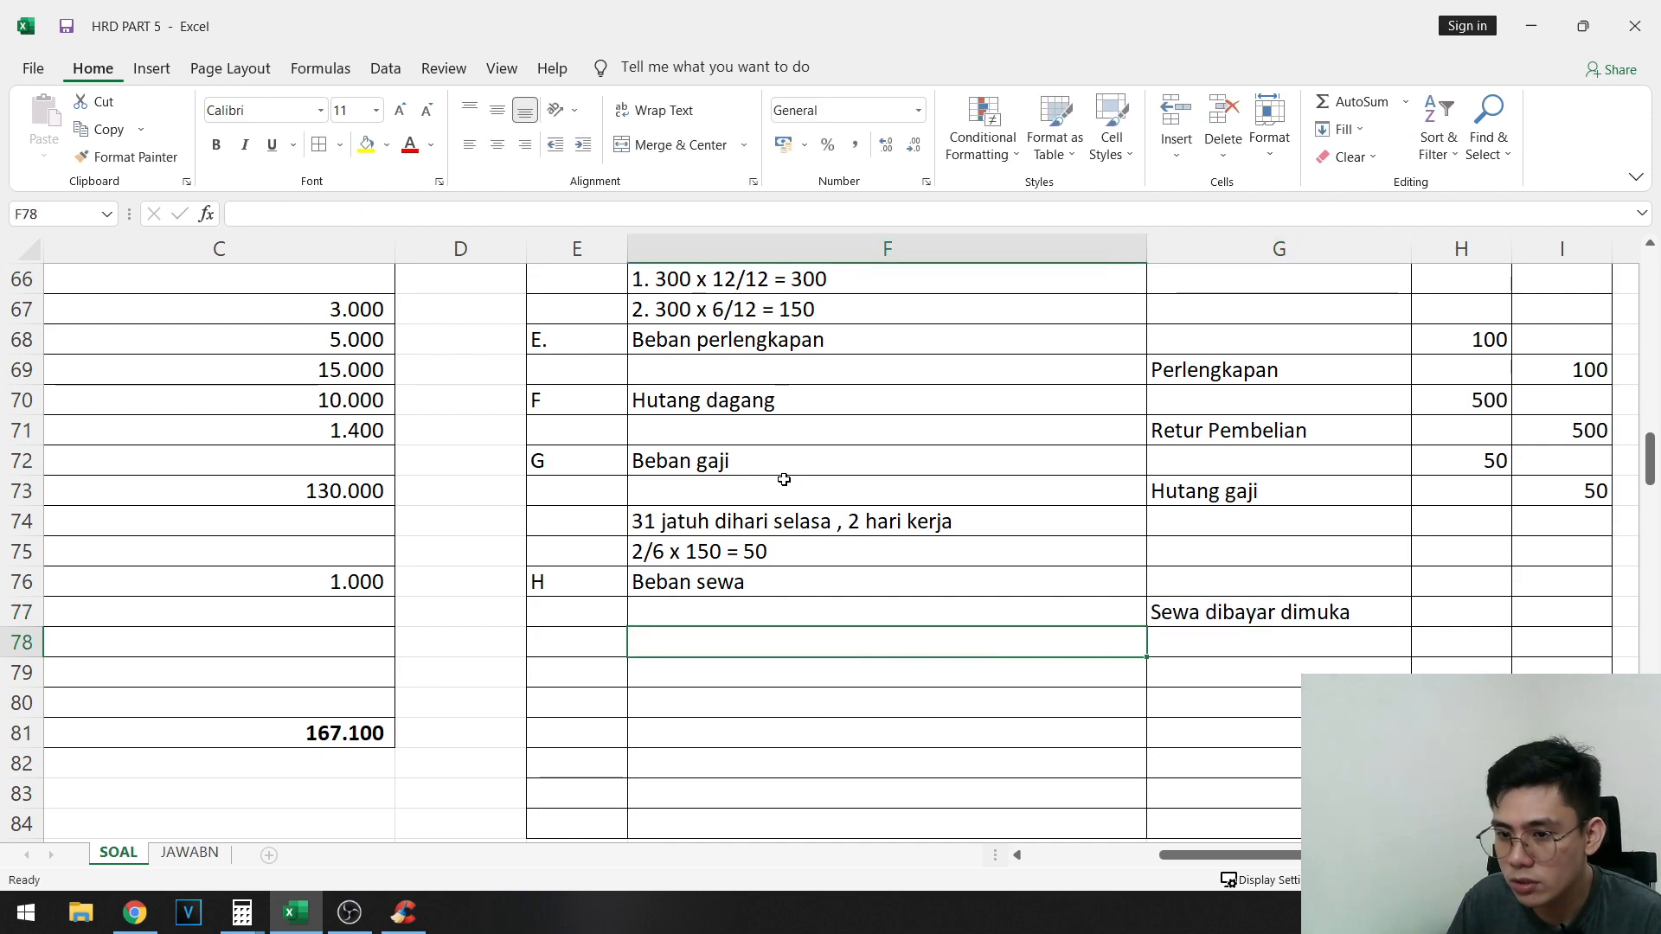
pyautogui.write('(')
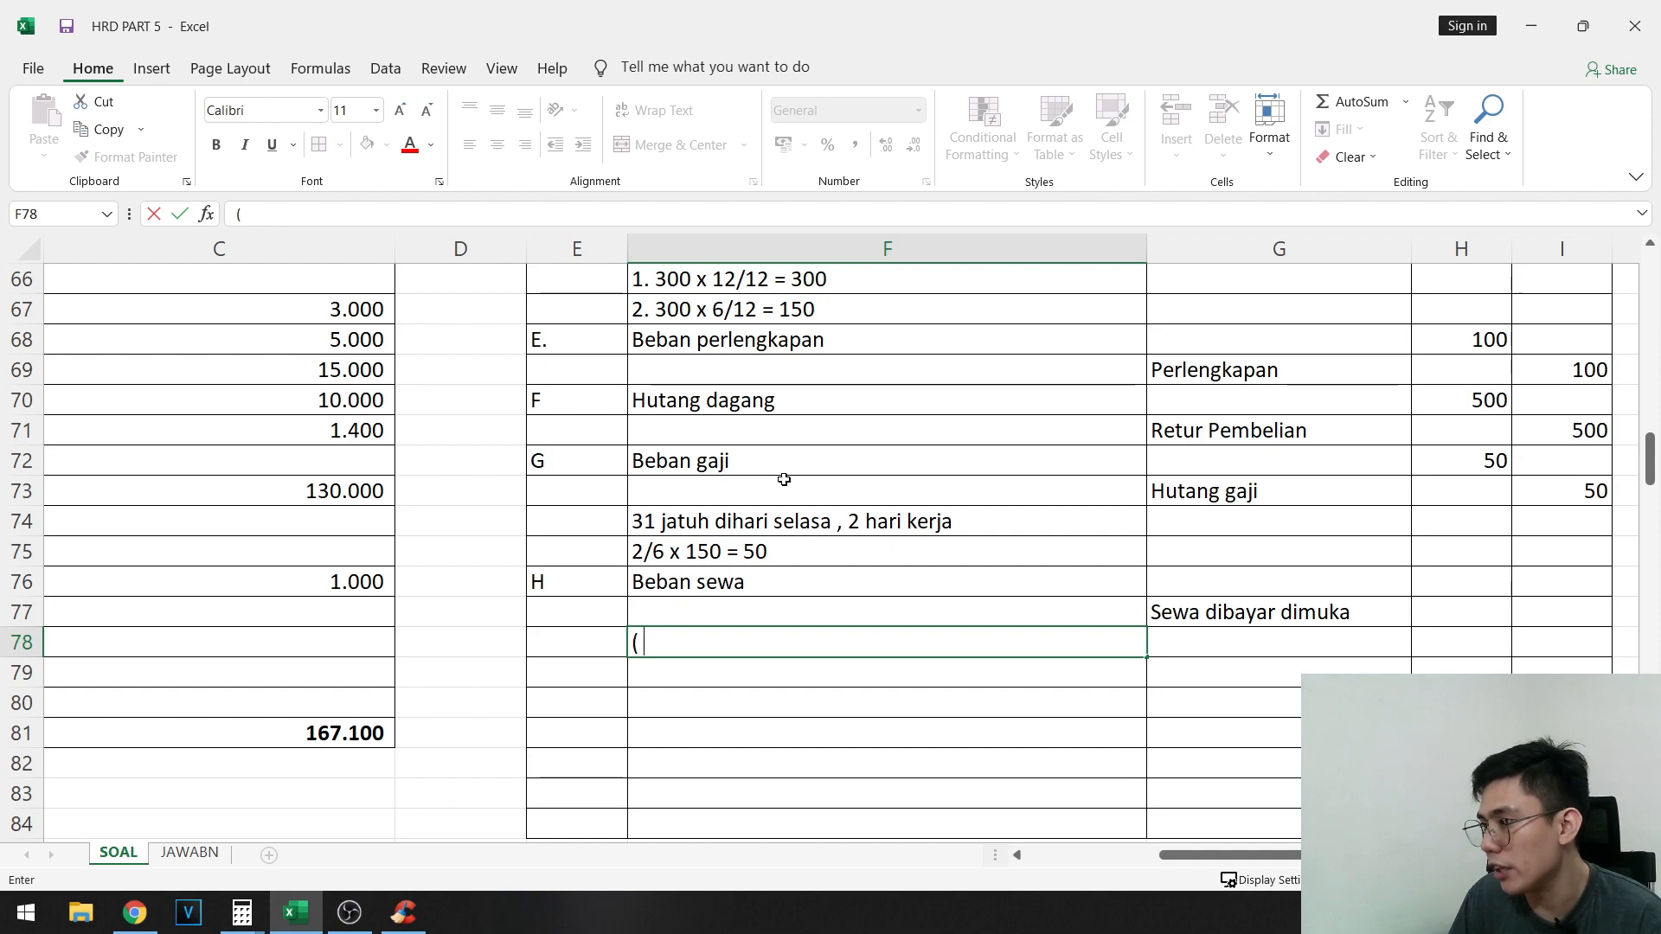
pyautogui.write('iketahui 3 ')
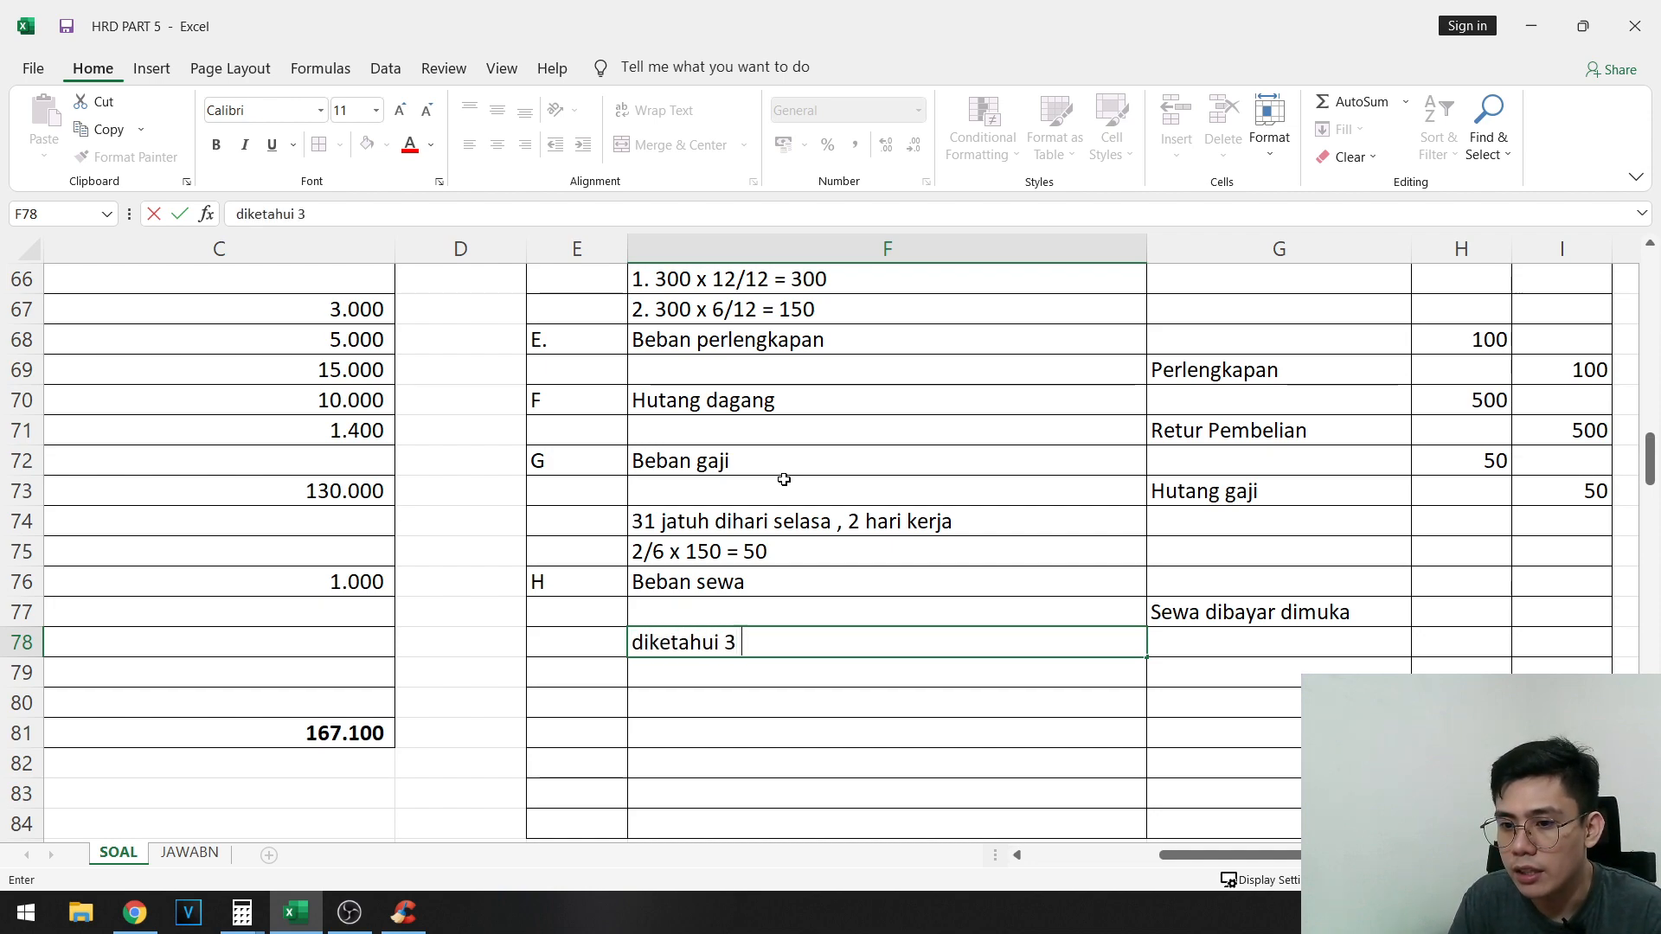
pyautogui.write('tahun 1800')
pyautogui.press('Return')
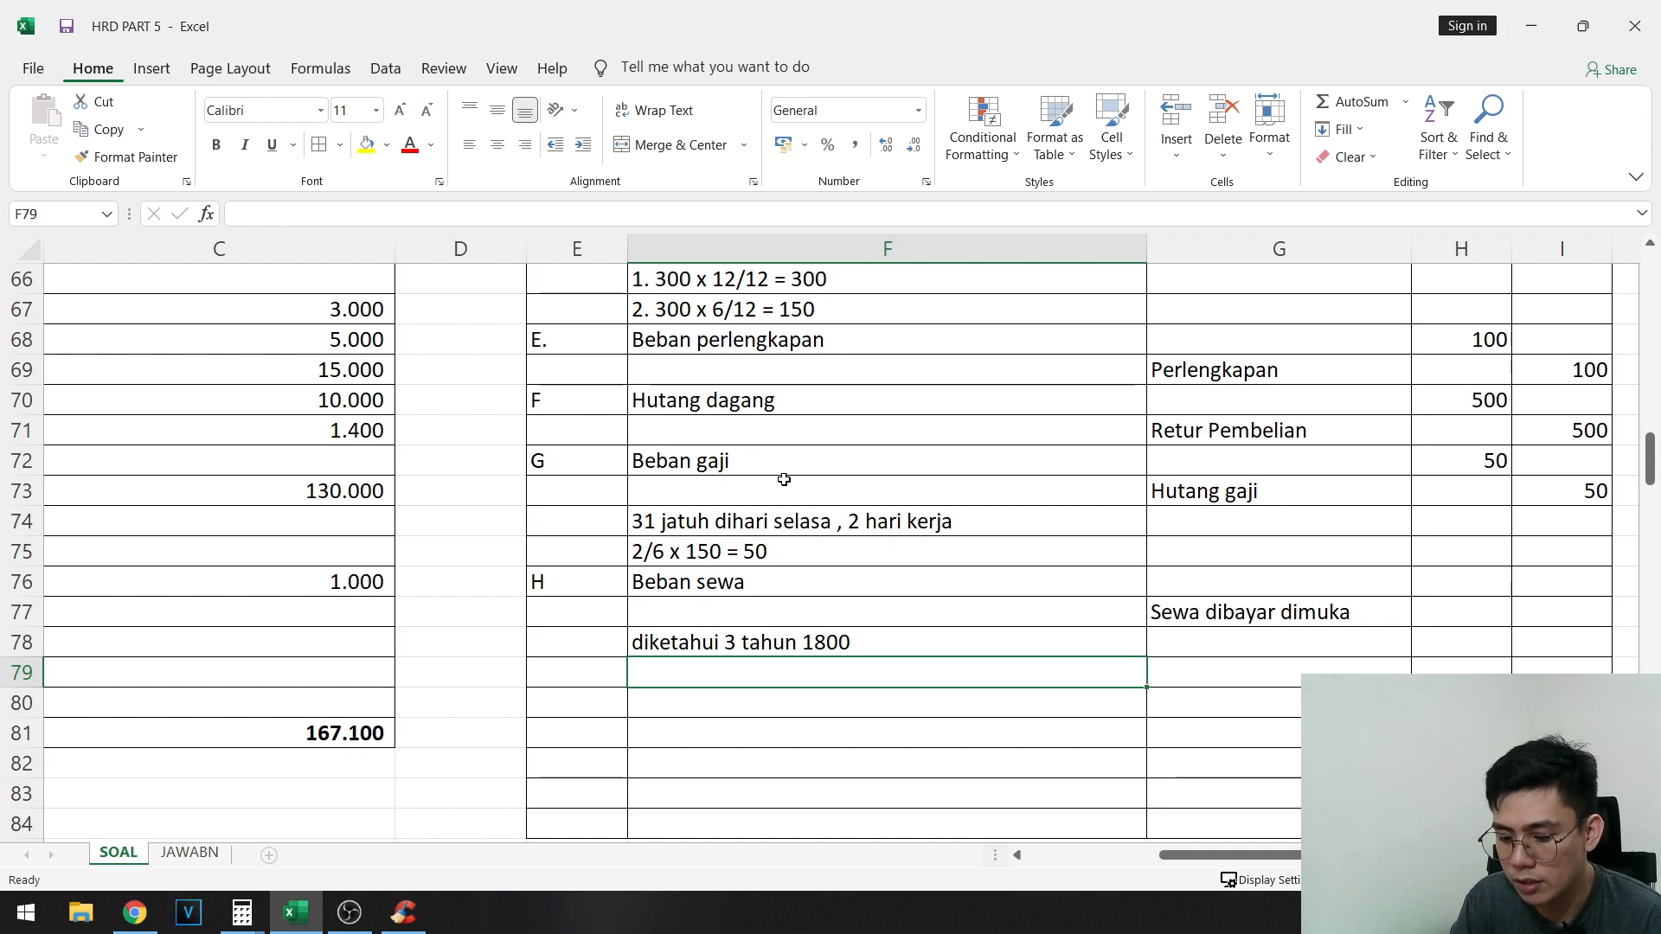
# - Enter the calculation "1/3 x 1800 = 600" in F79 beneath the three-year note of entry H
pyautogui.write('1/3 x 1800')
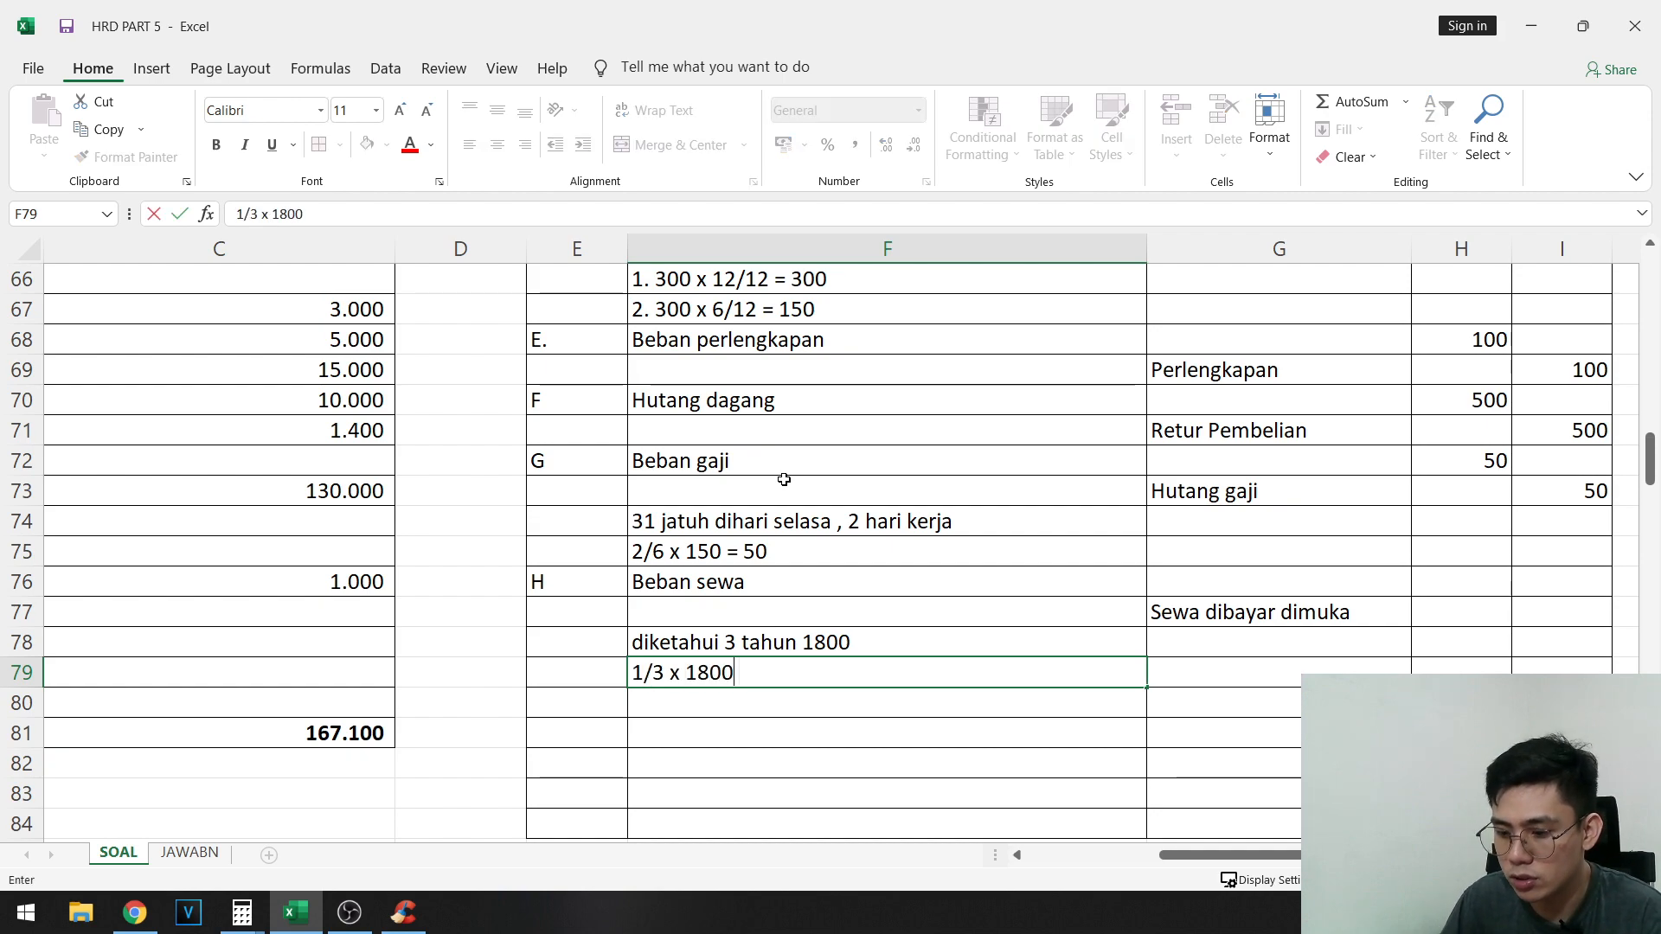
pyautogui.write(' = 600')
pyautogui.press('Right')
# - Enter 600 as the debit amount in H76 and 600 as the credit amount in I77 for entry H
pyautogui.press('Up')
pyautogui.press('Up')
pyautogui.press('Up')
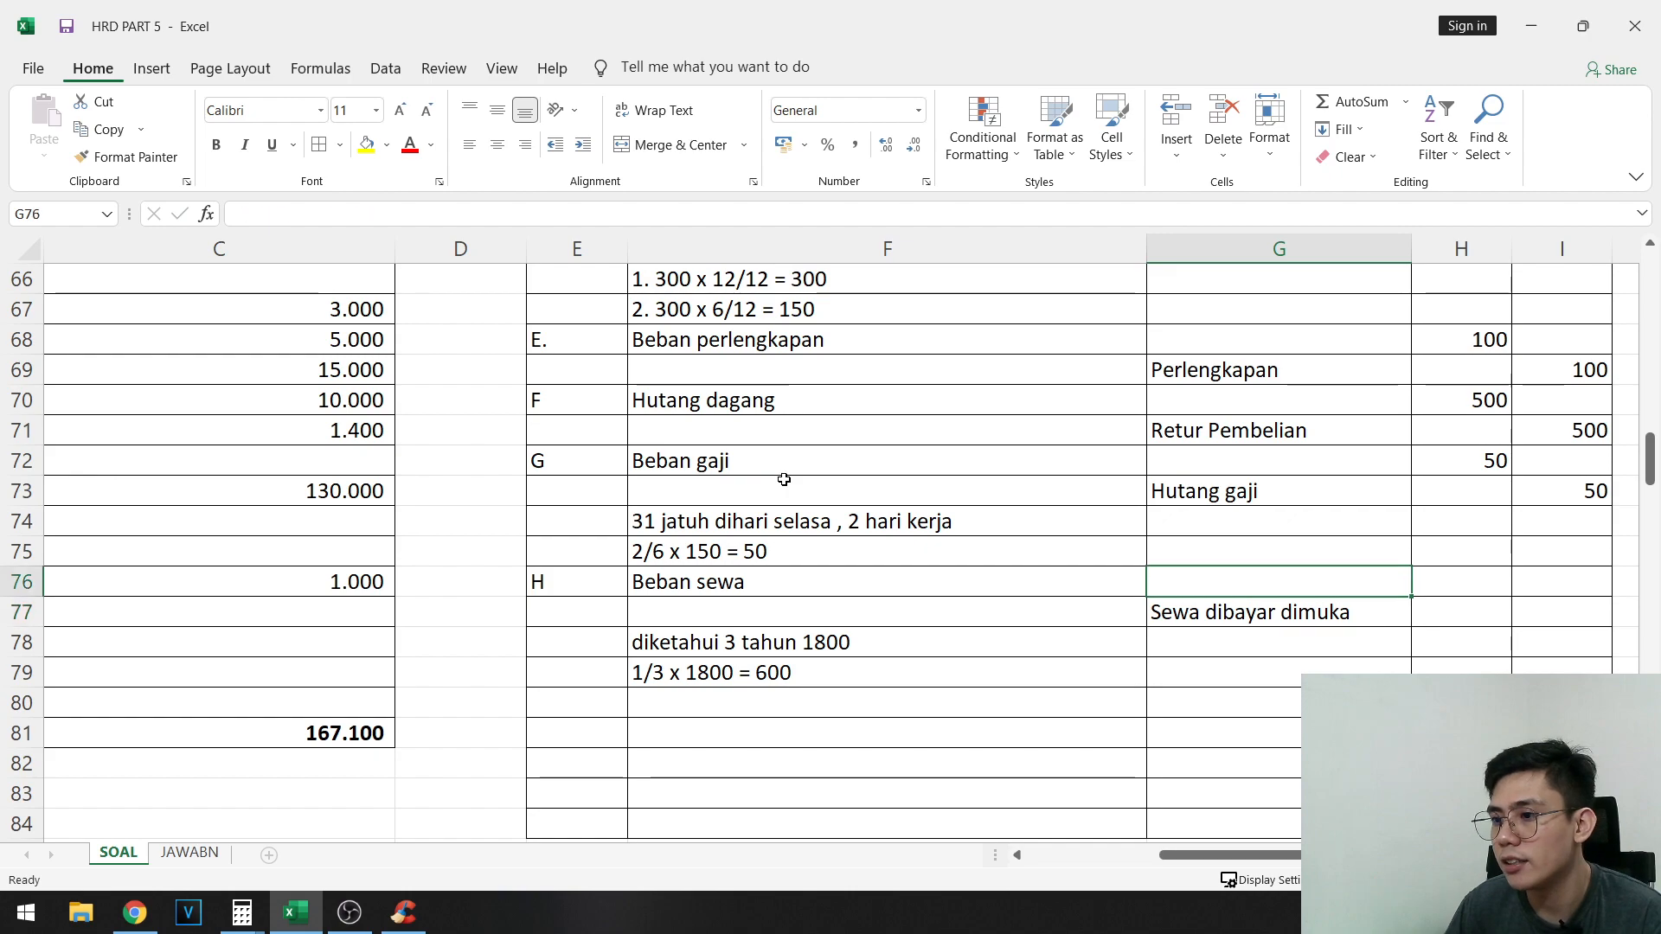
pyautogui.press('Right')
pyautogui.write('600')
pyautogui.press('Return')
pyautogui.press('Right')
pyautogui.write('600')
pyautogui.press('Right')
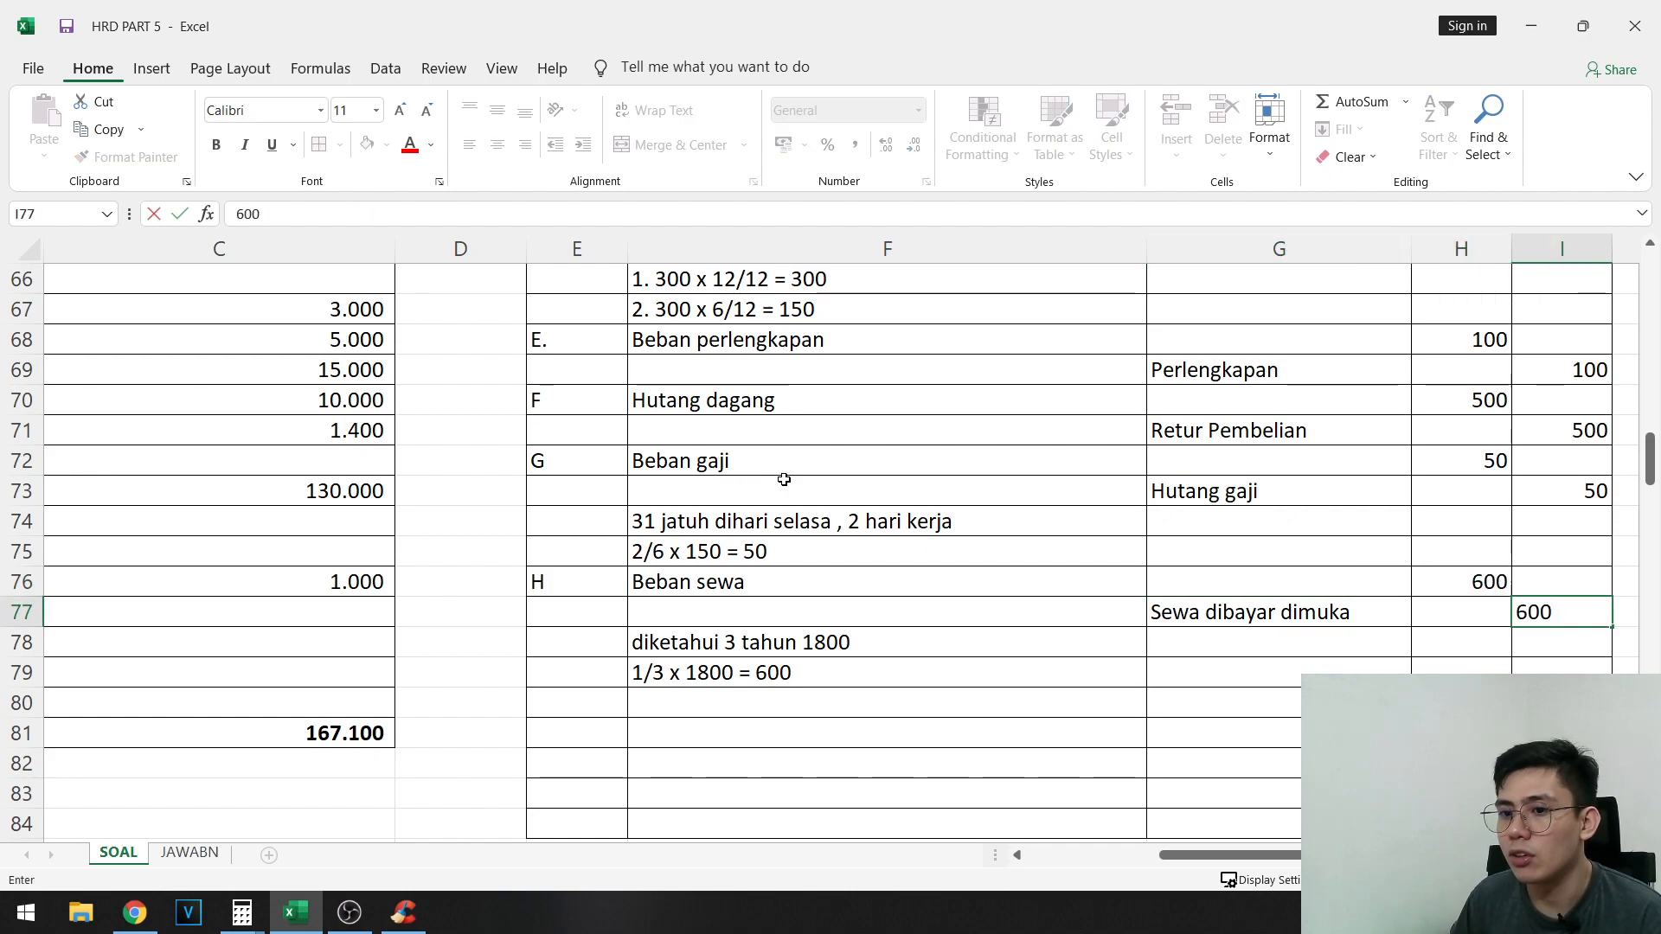
# - Review entry H against adjustment item h in rows 47 and 48 and the task list in rows 50 and 51
pyautogui.moveTo(1232, 580); pyautogui.dragTo(438, 604)
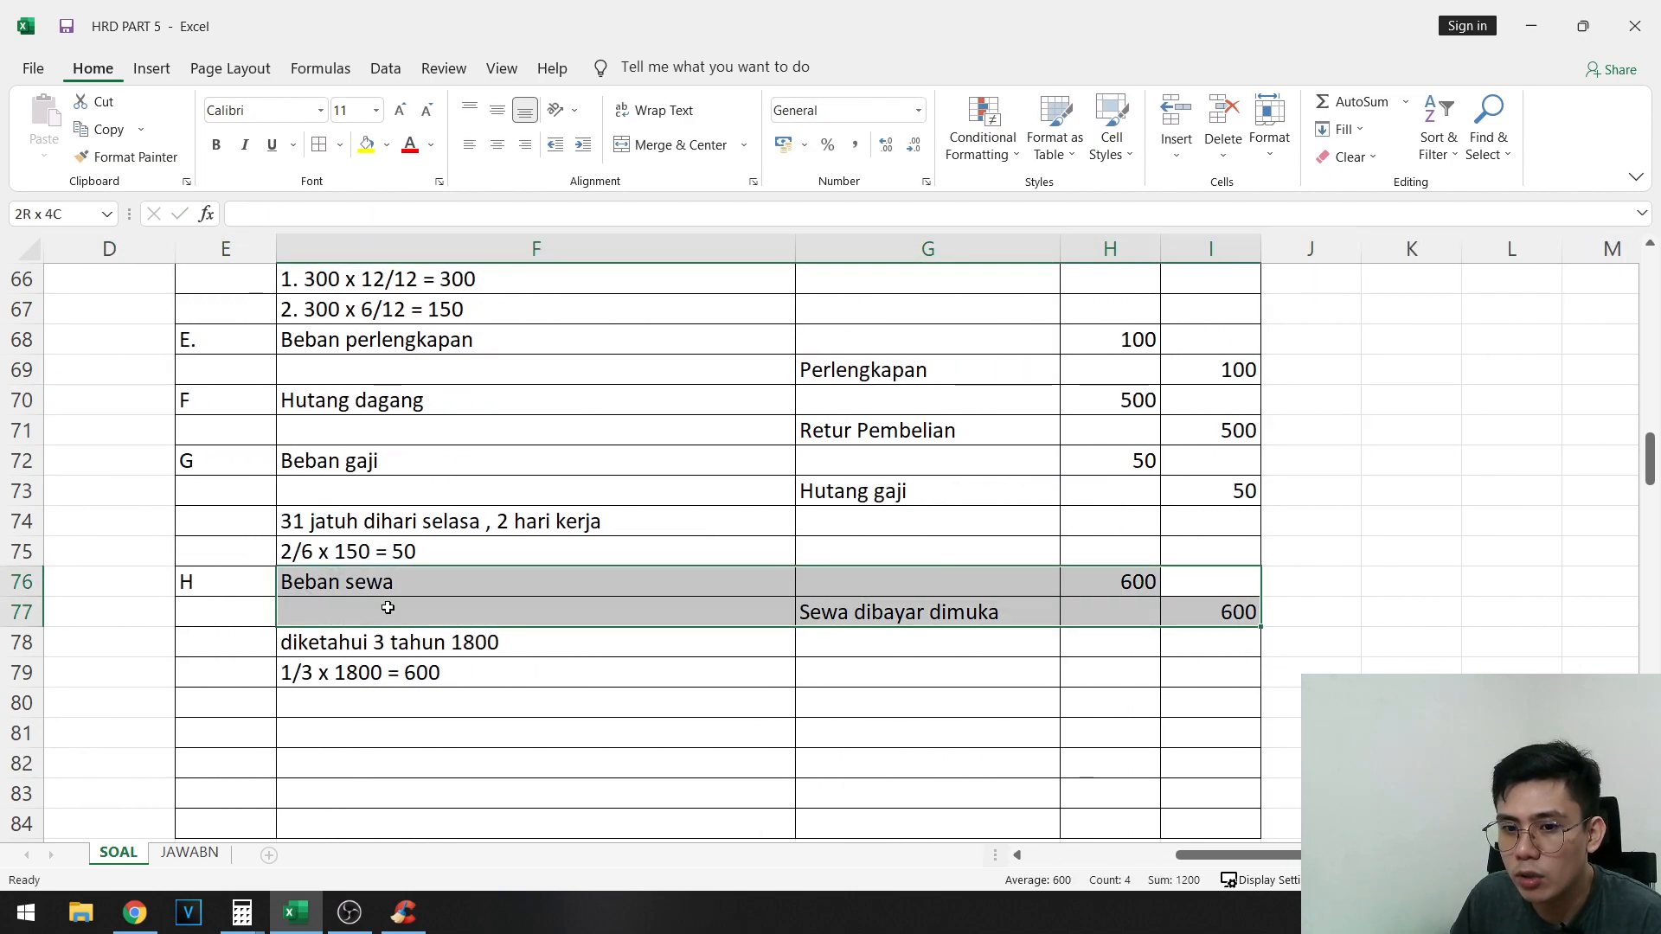
pyautogui.click(647, 692)
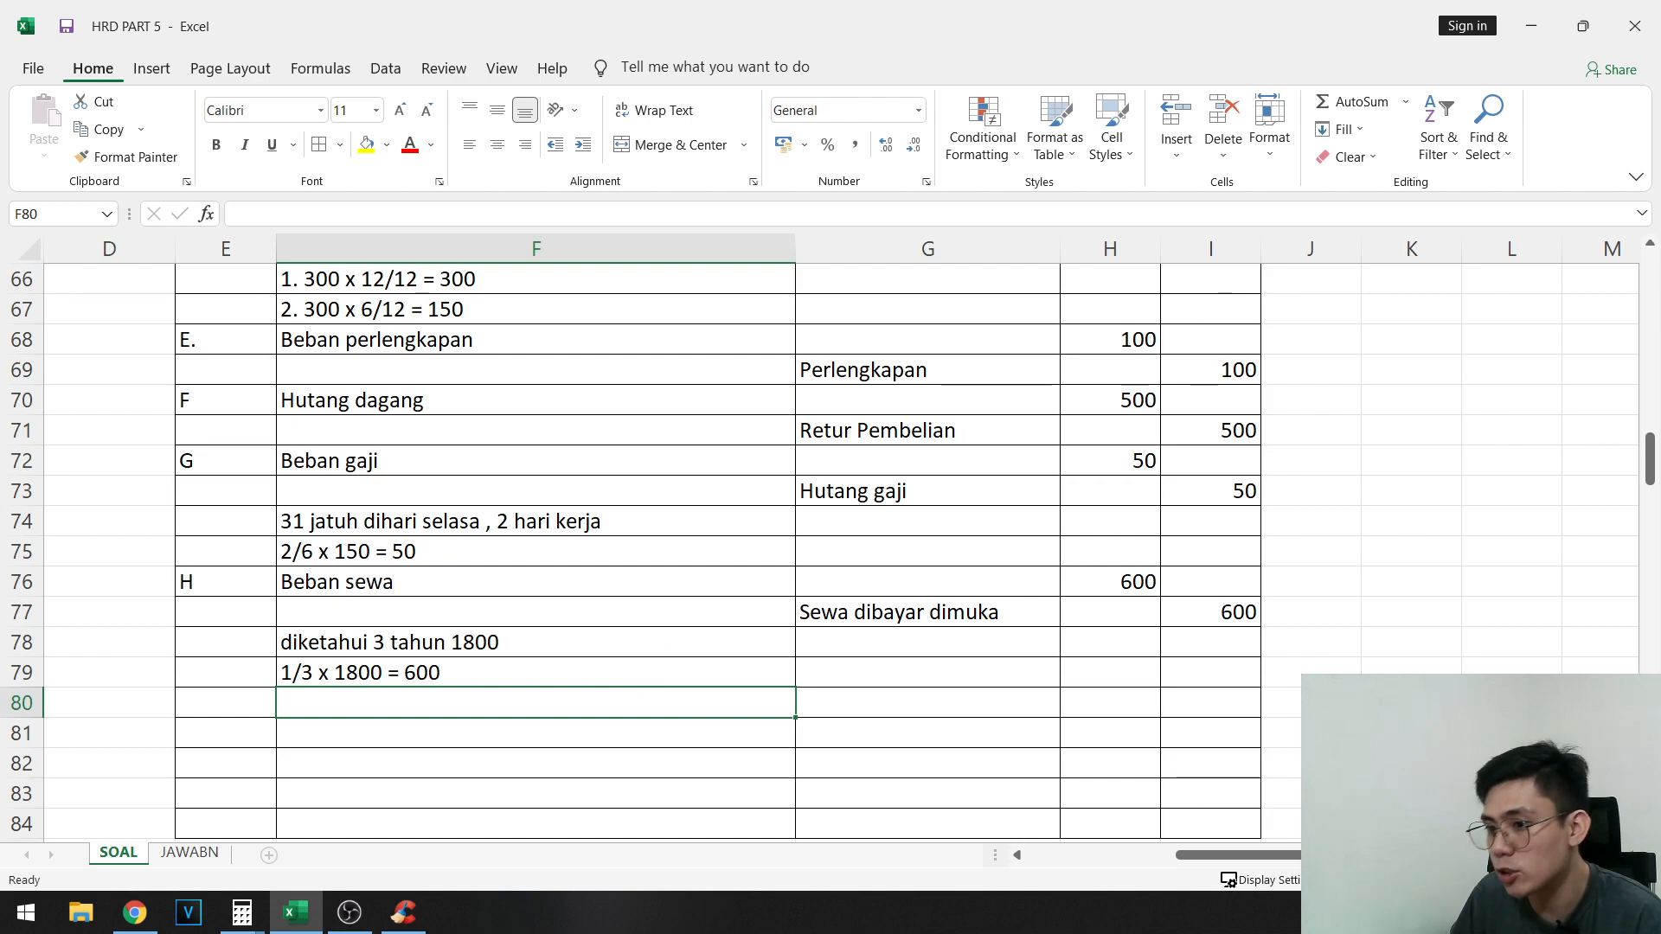
pyautogui.moveTo(1211, 615); pyautogui.dragTo(1140, 581)
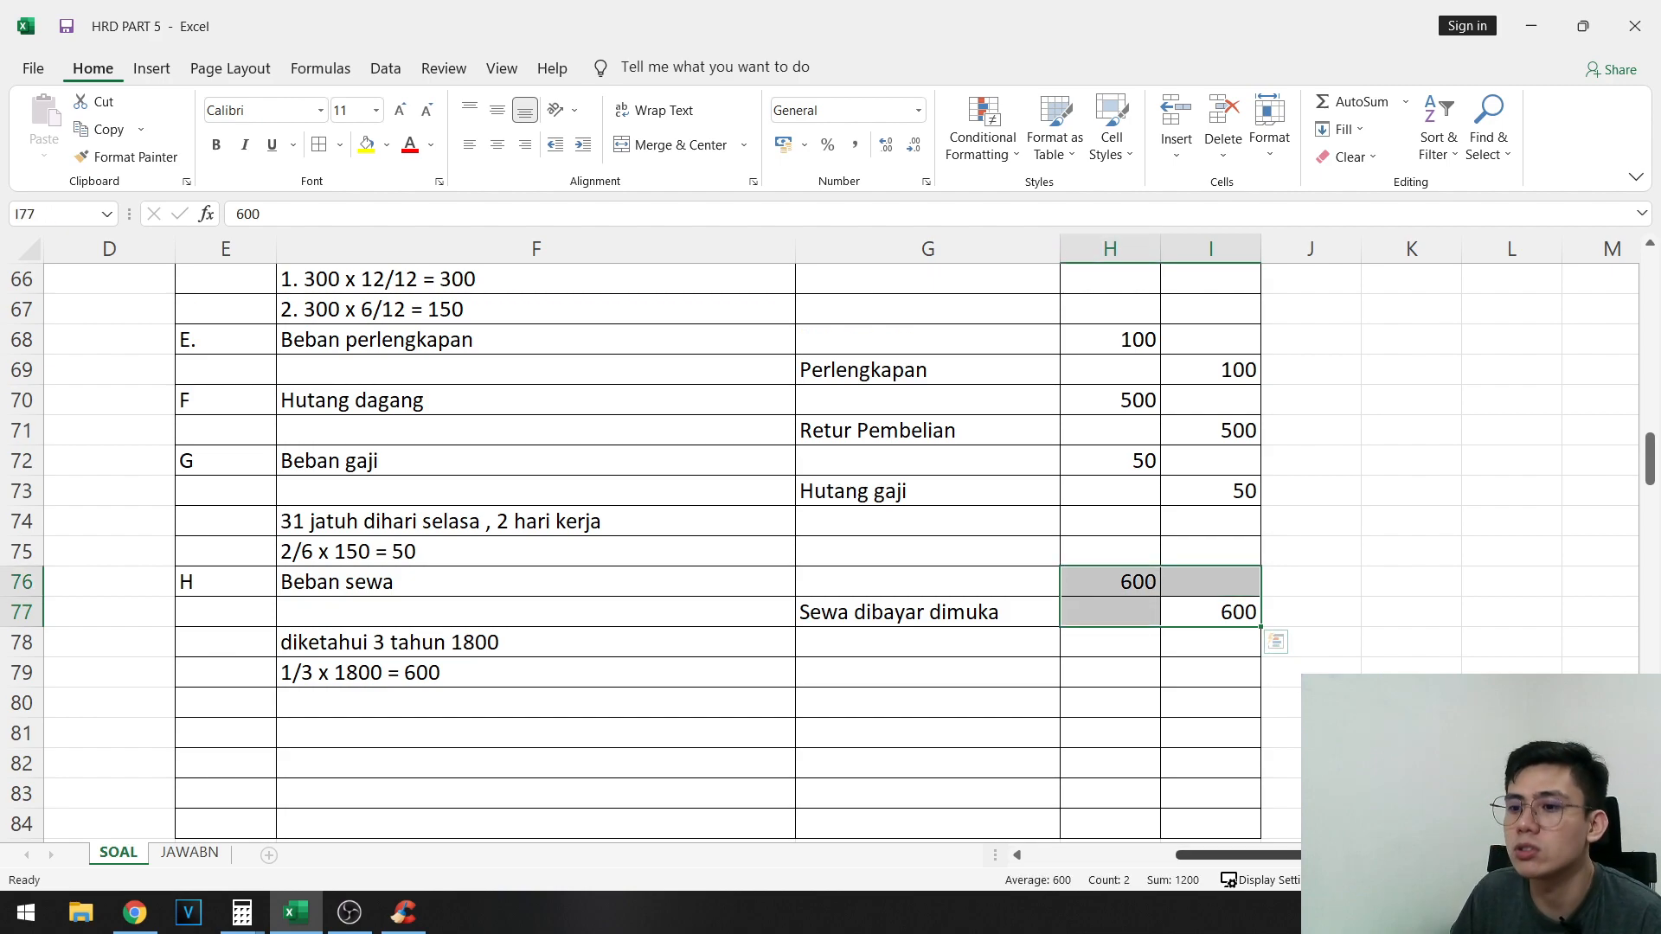
pyautogui.hscroll(-1, 511, 494)
pyautogui.scroll(9, 511, 495)
pyautogui.moveTo(69, 555); pyautogui.dragTo(994, 521)
pyautogui.click(366, 144)
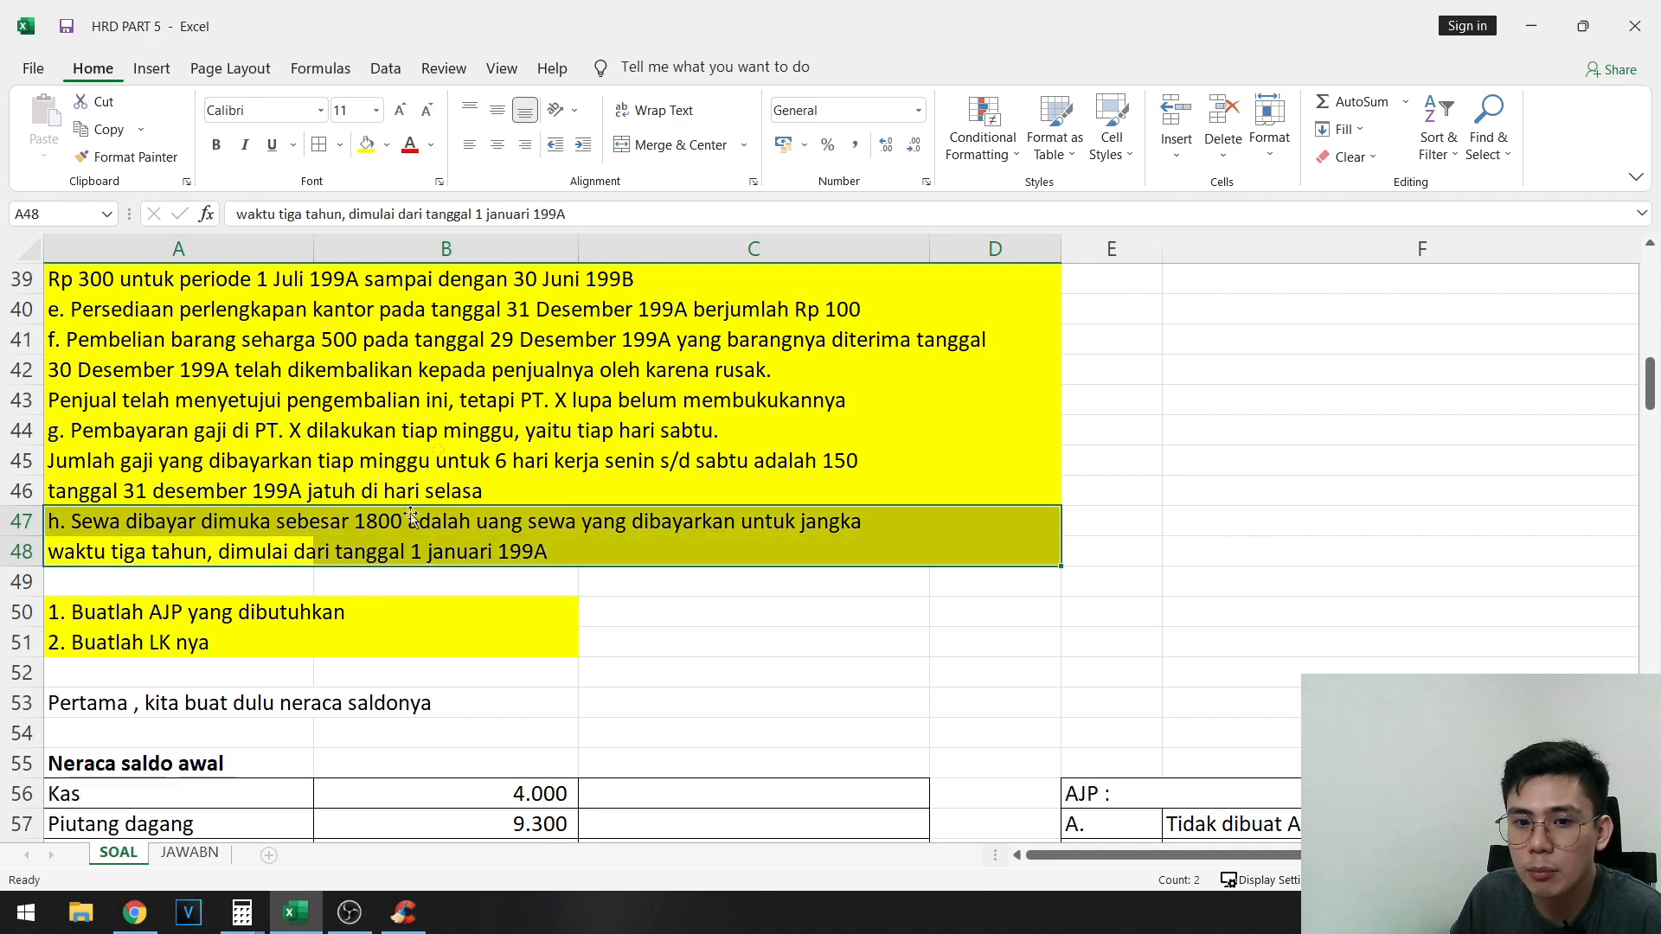
pyautogui.click(145, 642)
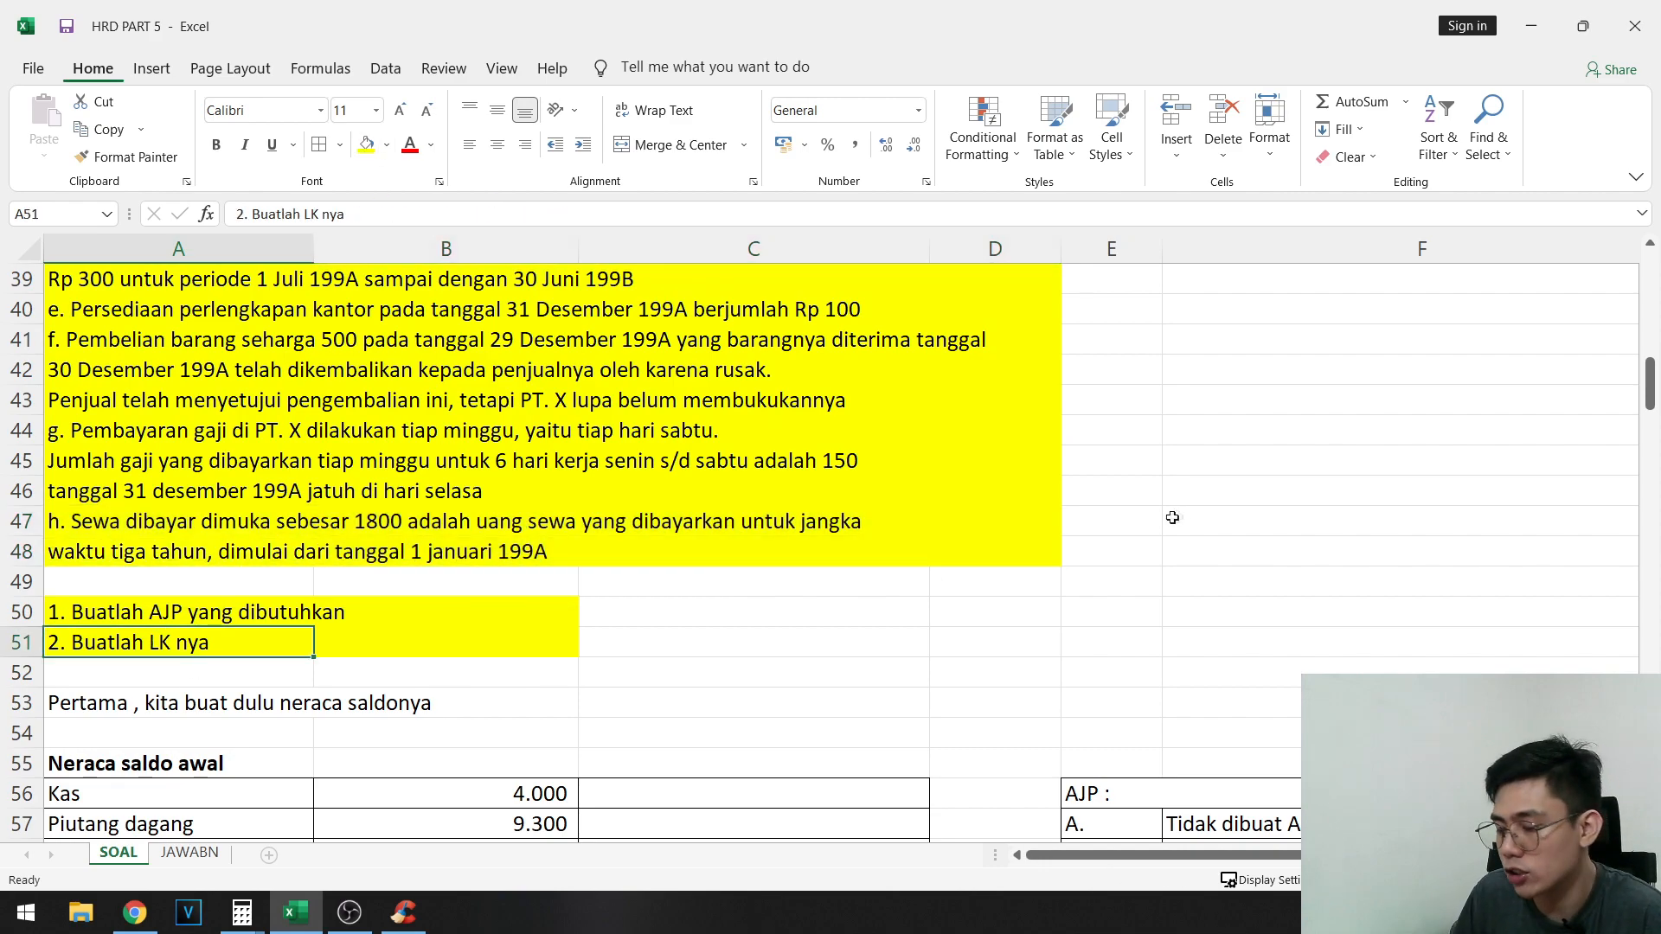
# - Review the complete AJP table, entries A to H, from row 57 to row 79
pyautogui.scroll(-5, 1171, 518)
pyautogui.click(1137, 378)
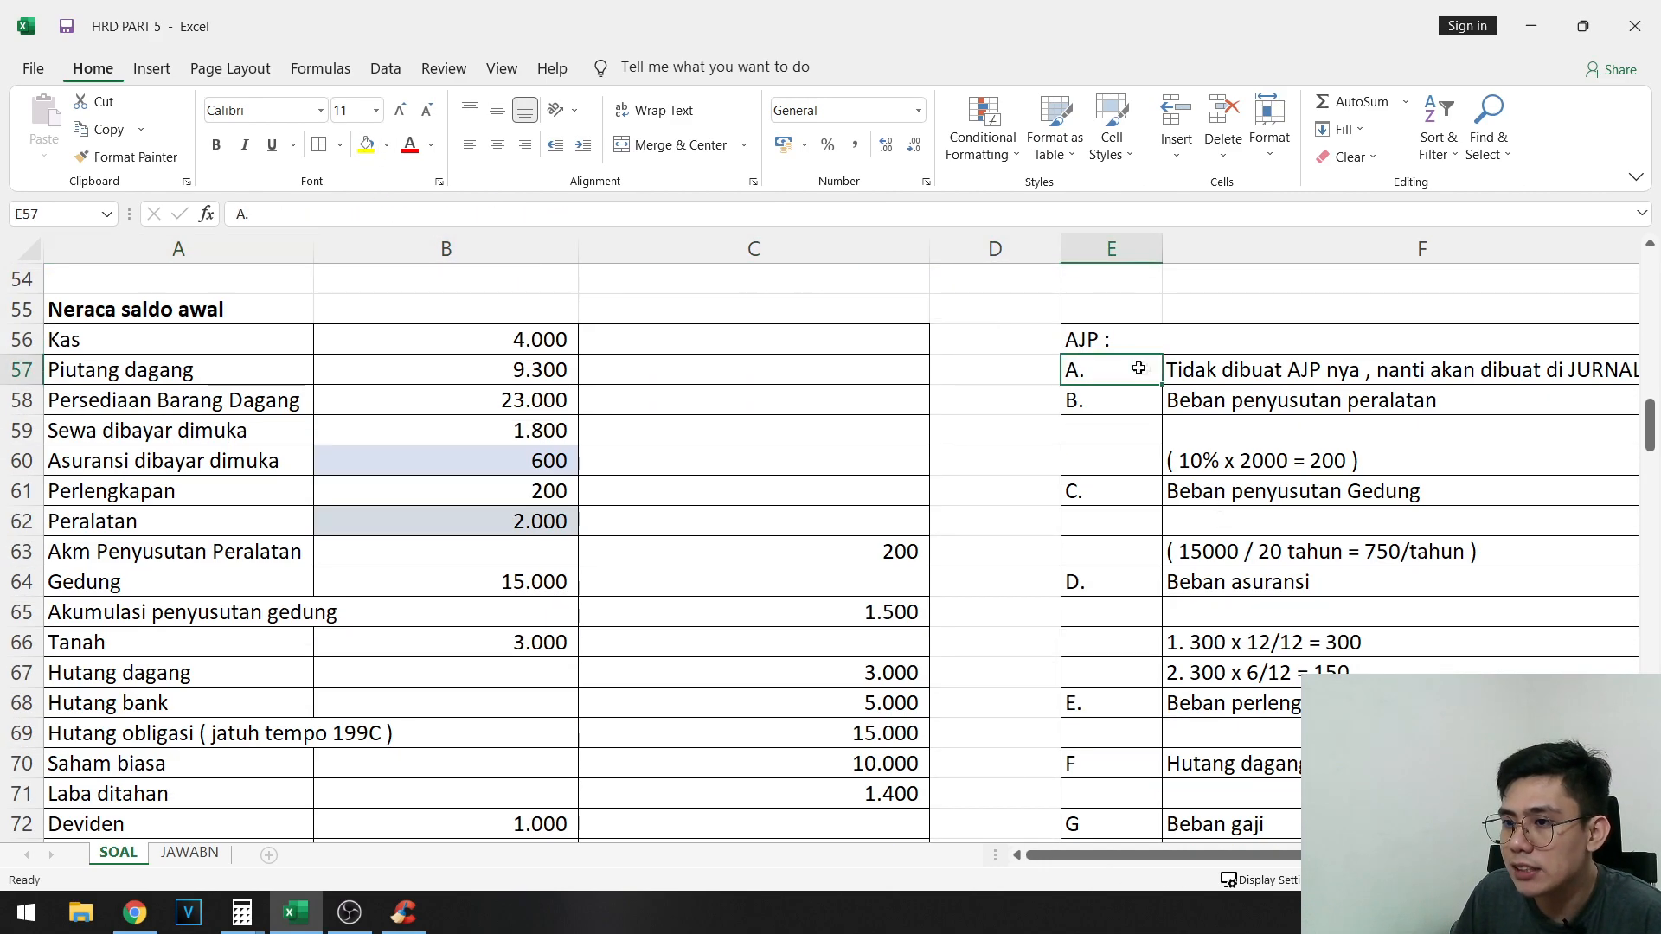
pyautogui.moveTo(1293, 859); pyautogui.dragTo(1425, 859)
pyautogui.scroll(-1, 1119, 637)
pyautogui.scroll(1, 1218, 446)
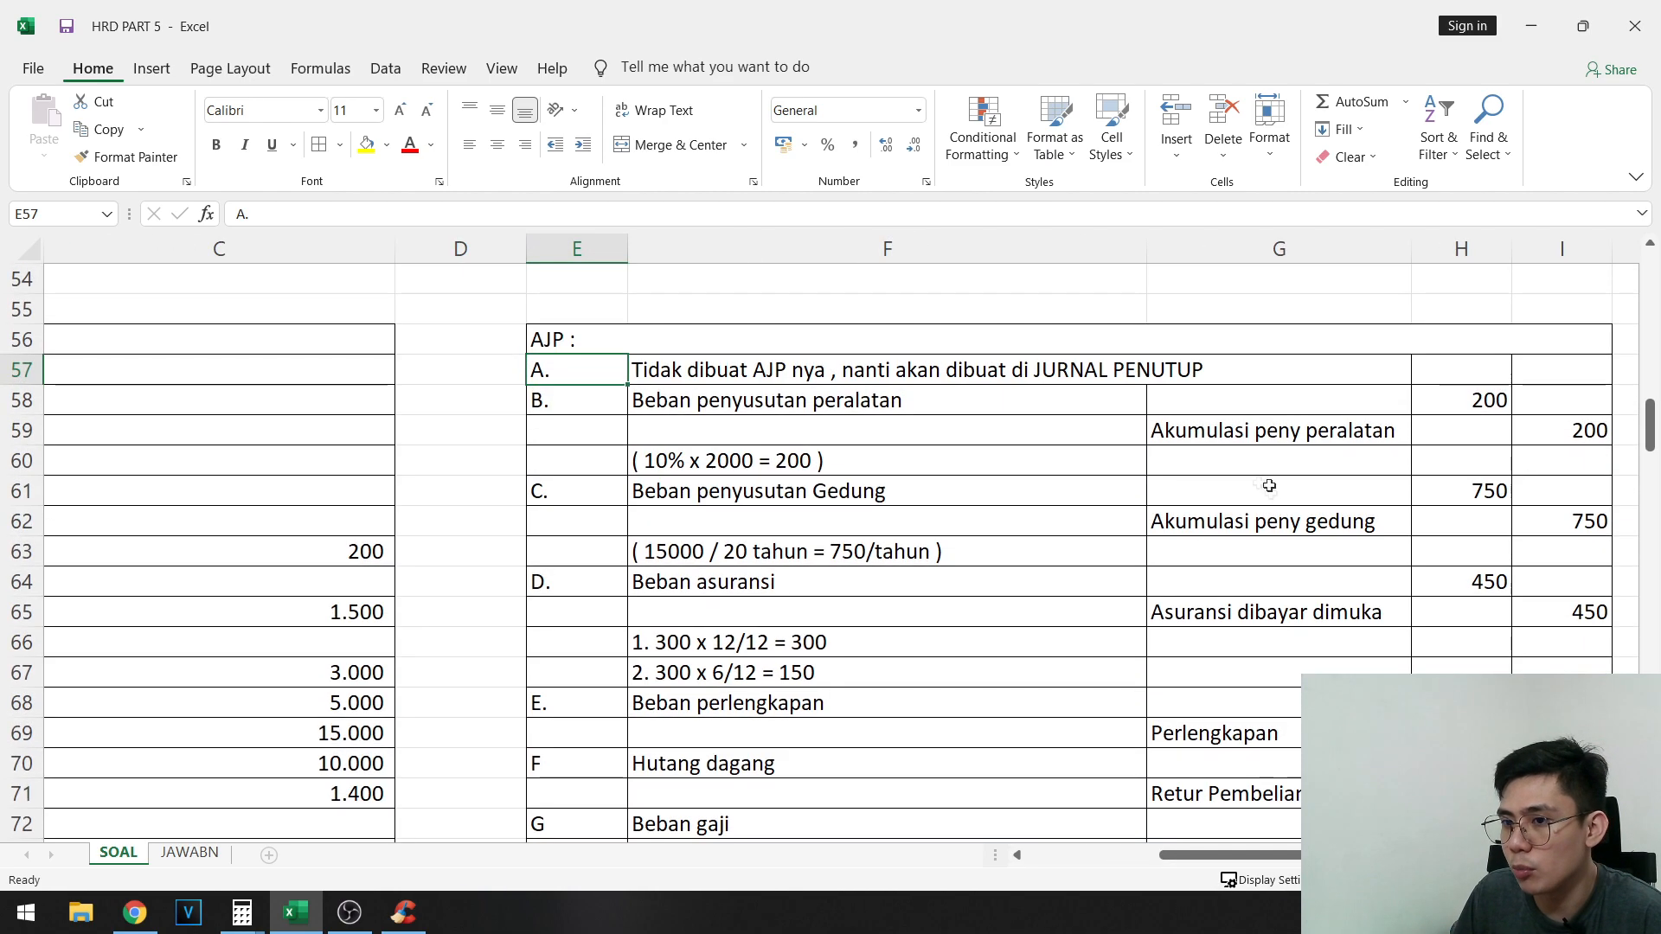
pyautogui.click(679, 391)
pyautogui.moveTo(679, 391); pyautogui.dragTo(1138, 500)
pyautogui.scroll(-2, 1139, 504)
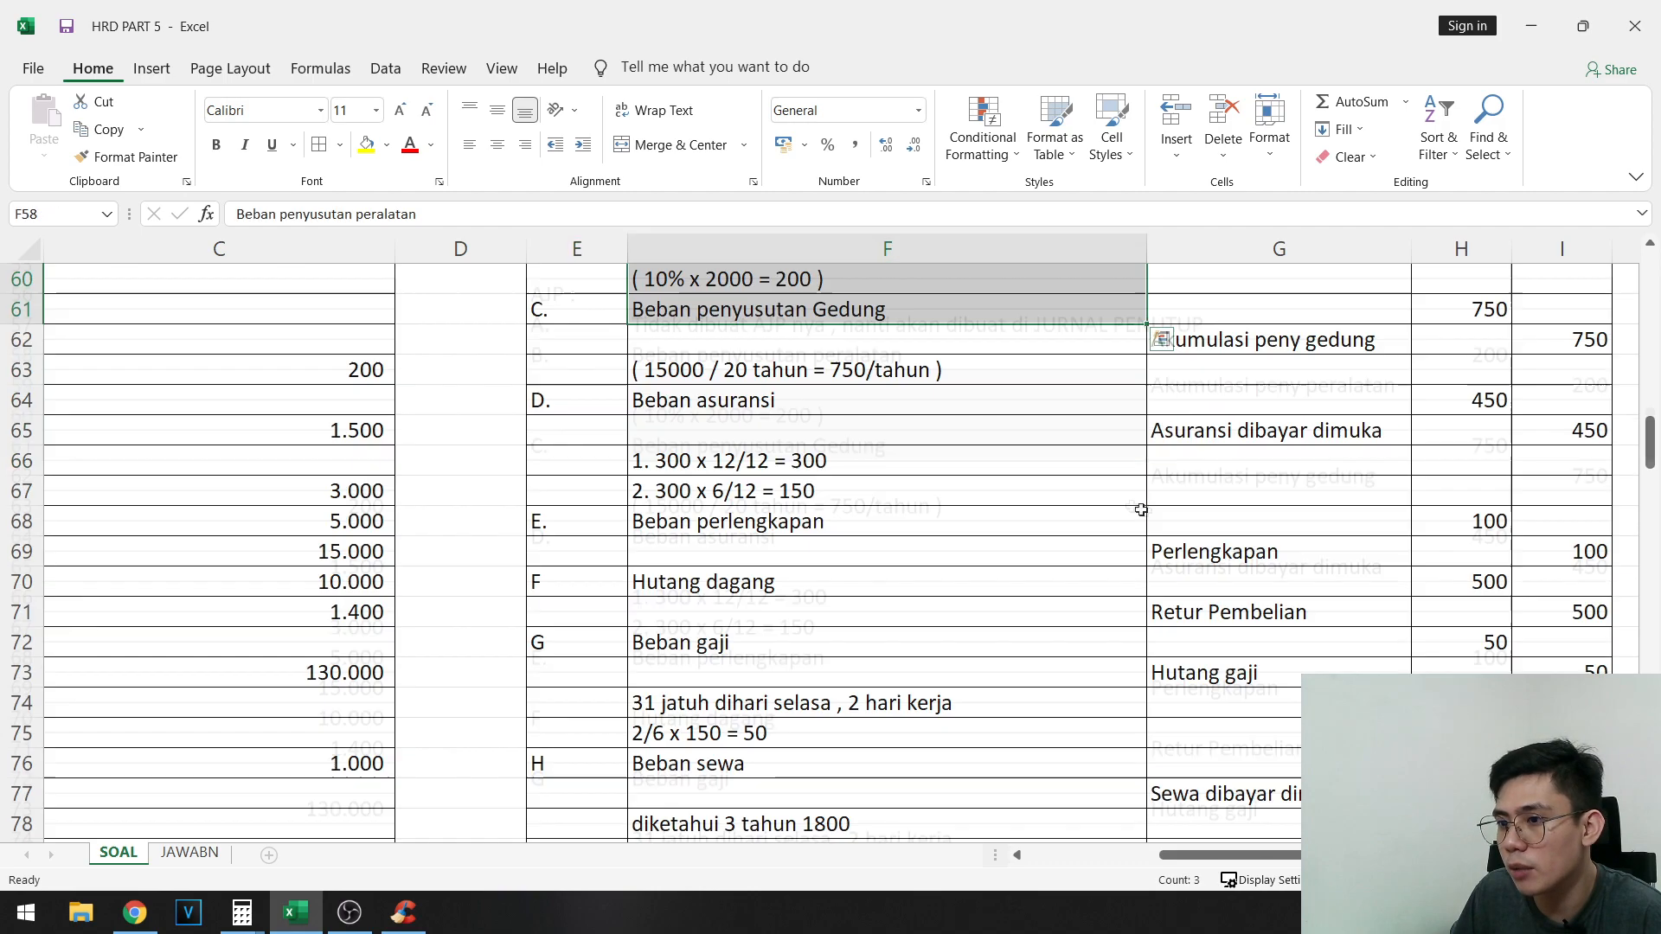
pyautogui.scroll(1, 1101, 545)
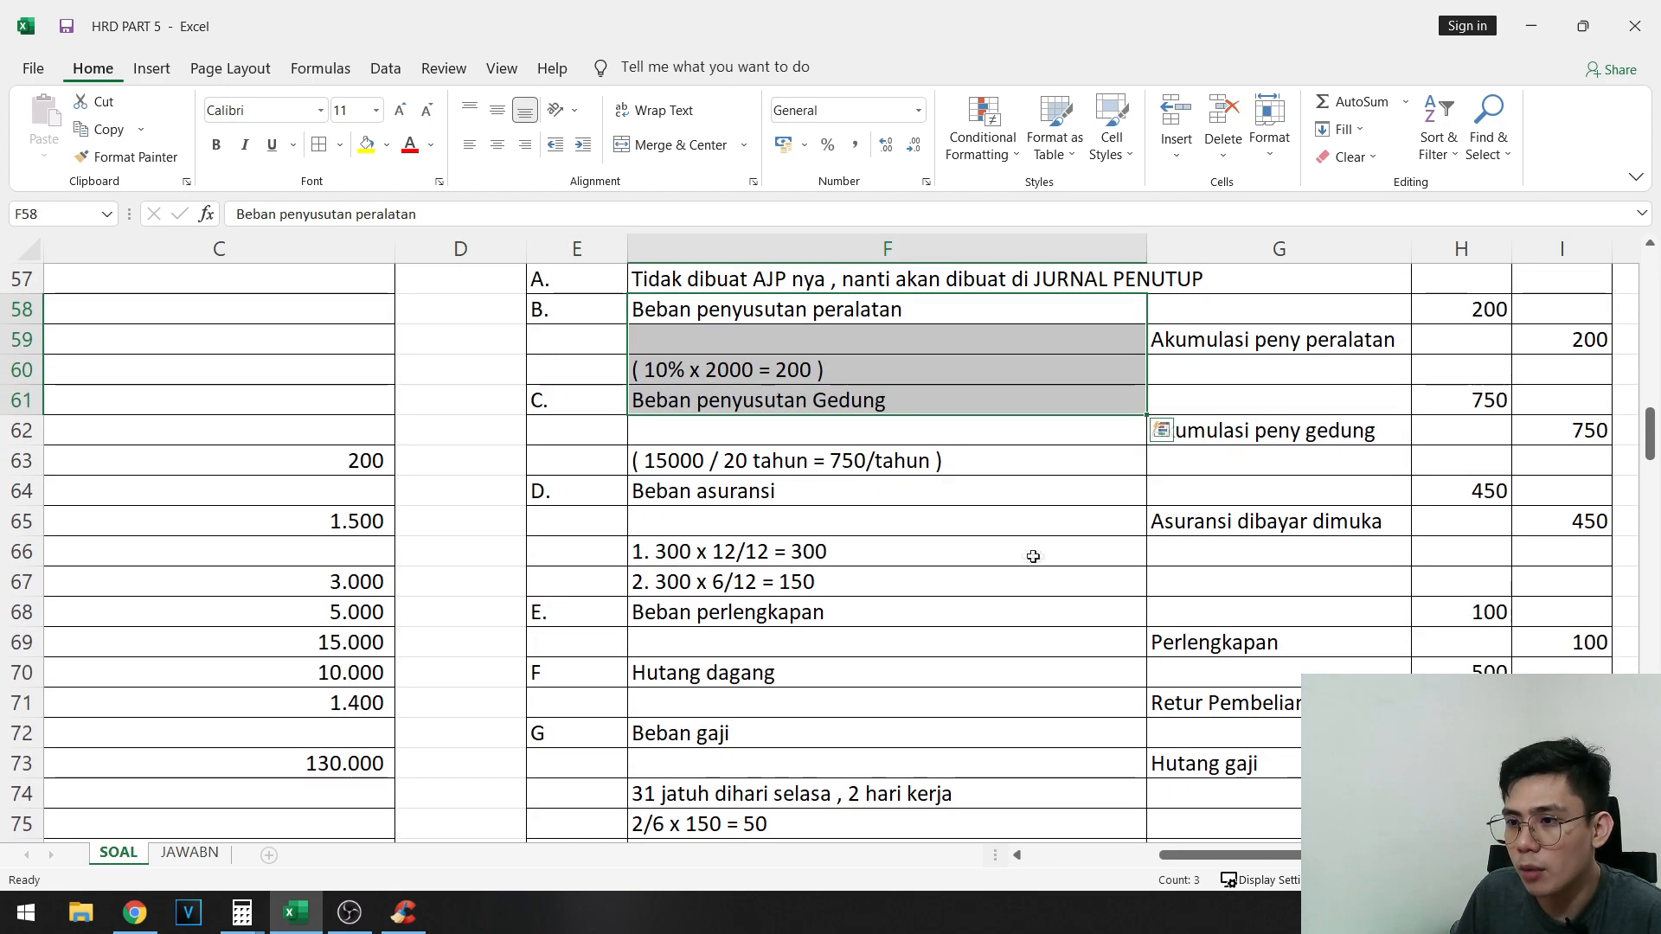
pyautogui.scroll(-5, 1047, 605)
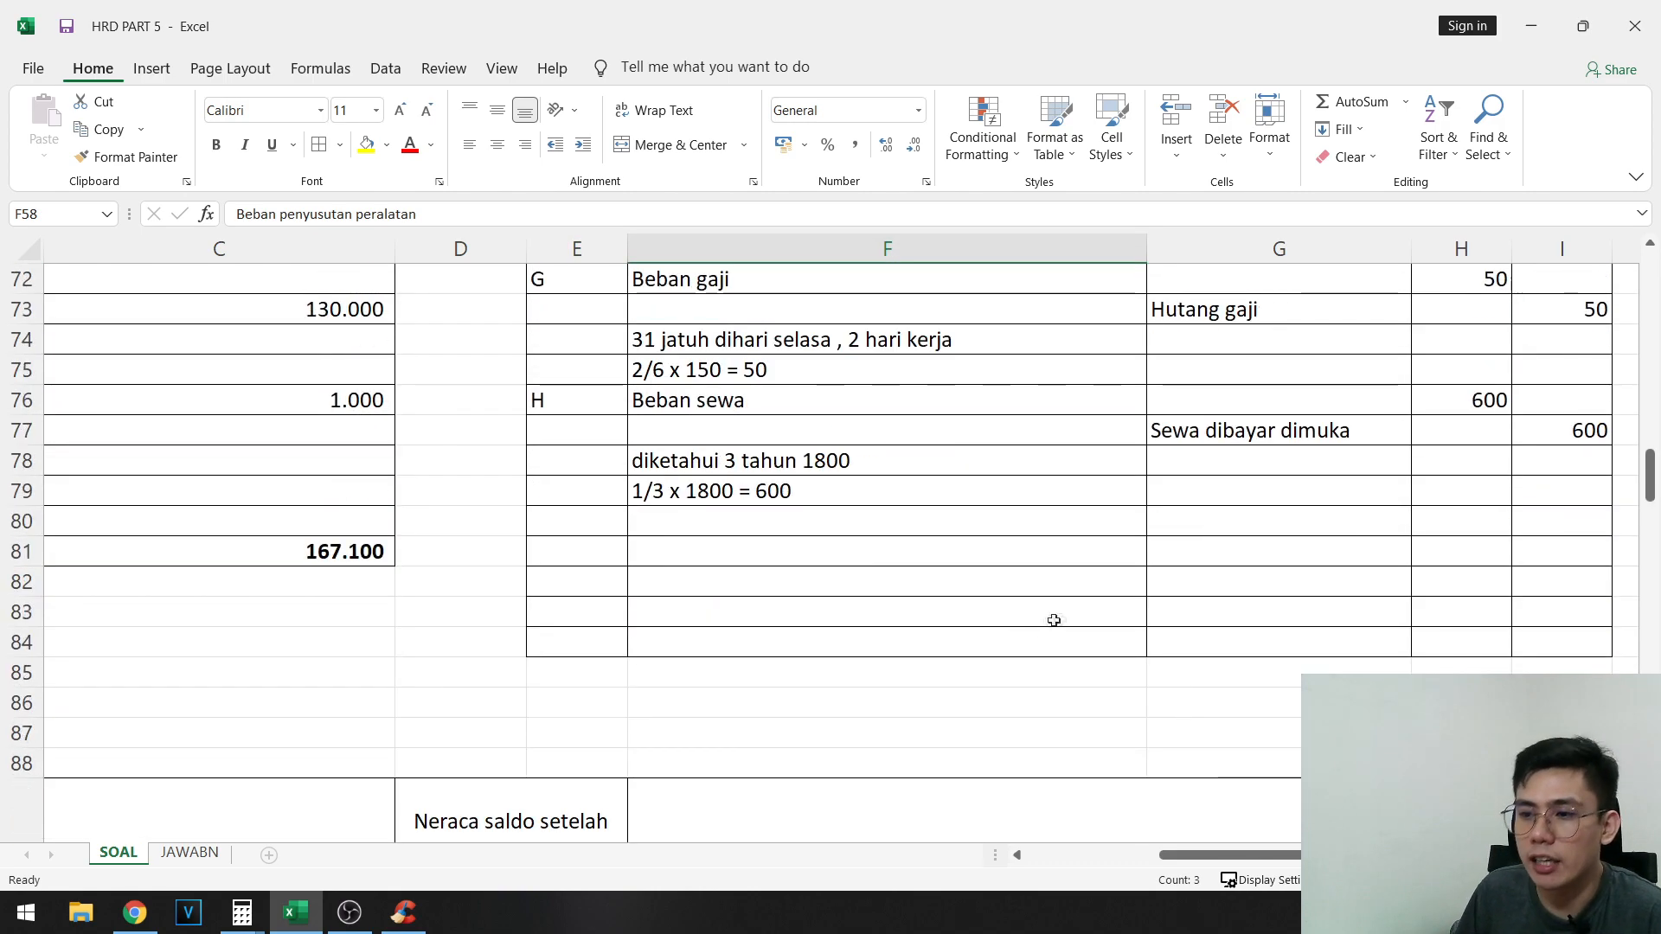
pyautogui.scroll(2, 1072, 619)
pyautogui.scroll(4, 1064, 604)
pyautogui.scroll(-6, 1064, 606)
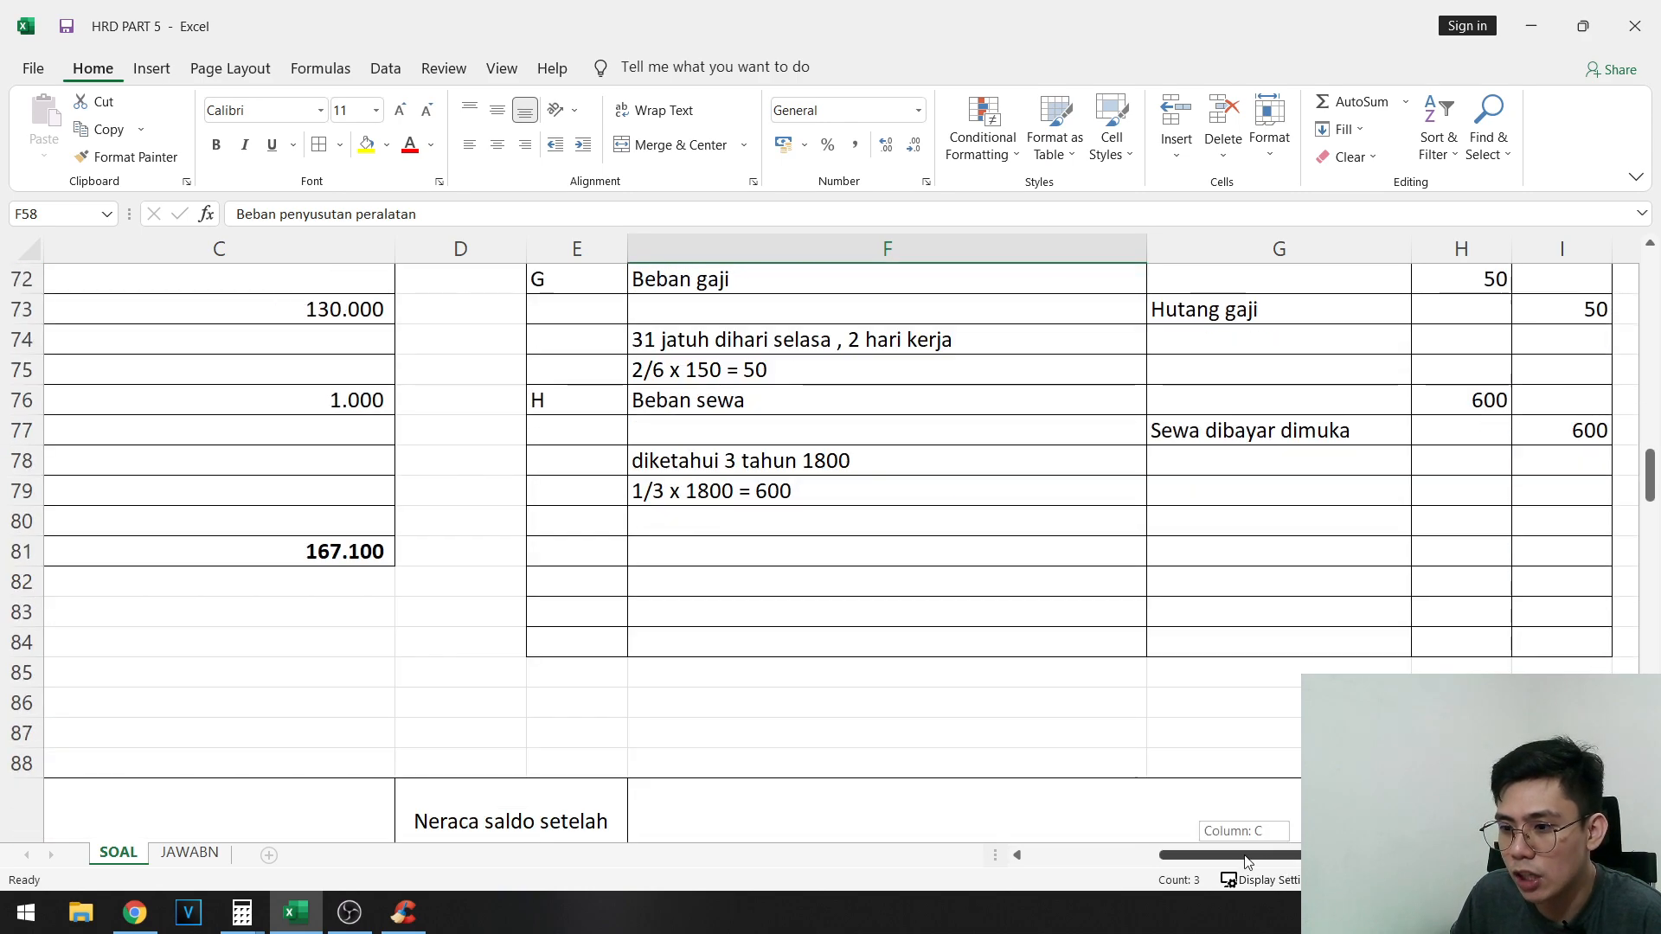
# - Compare the Neraca saldo awal starting in row 55 with the blank Neraca saldo setelah penyesuaian table starting in row 88
pyautogui.hscroll(-2, 554, 699)
pyautogui.scroll(6, 554, 699)
pyautogui.click(142, 309)
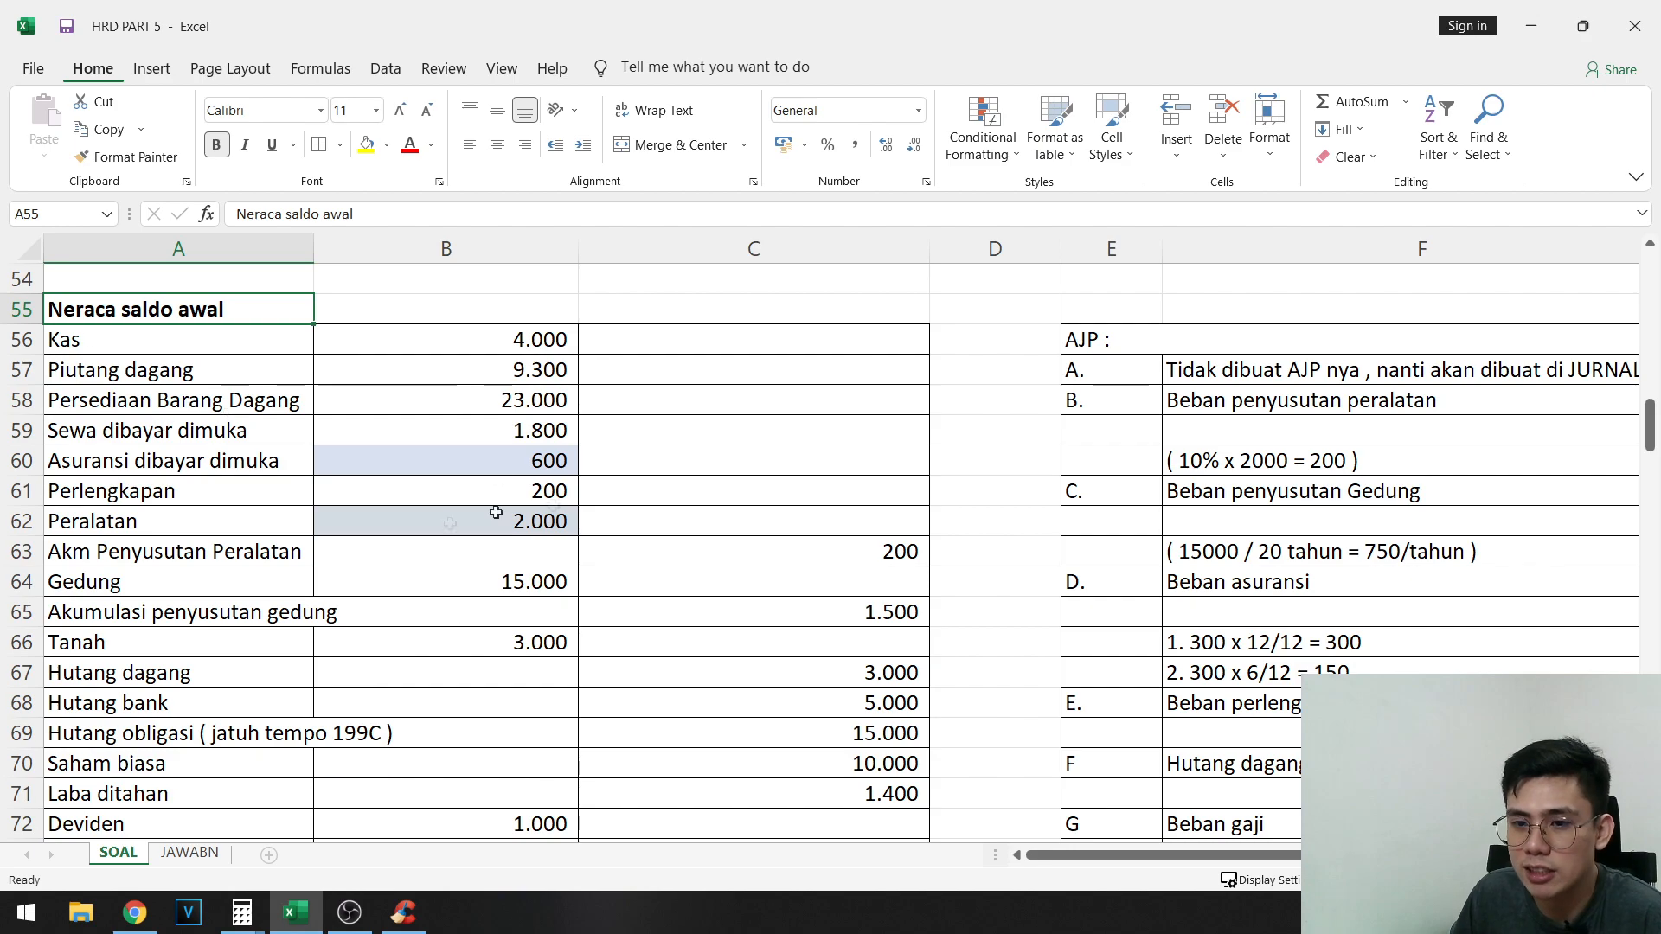
pyautogui.scroll(-2, 608, 574)
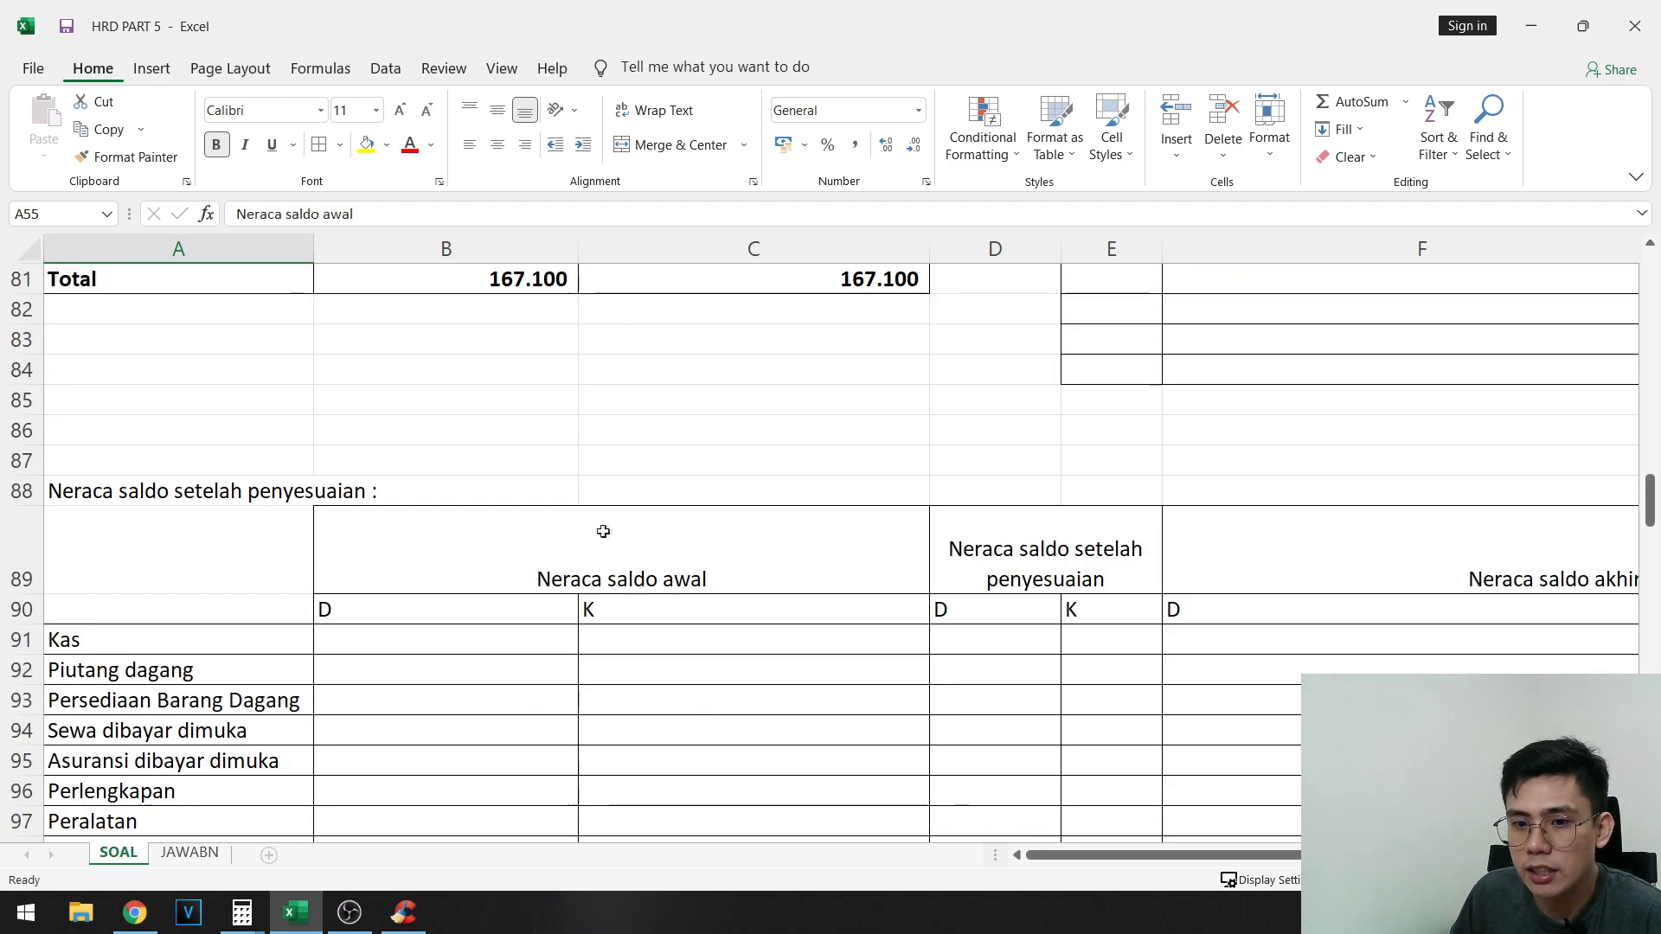
pyautogui.scroll(10, 519, 445)
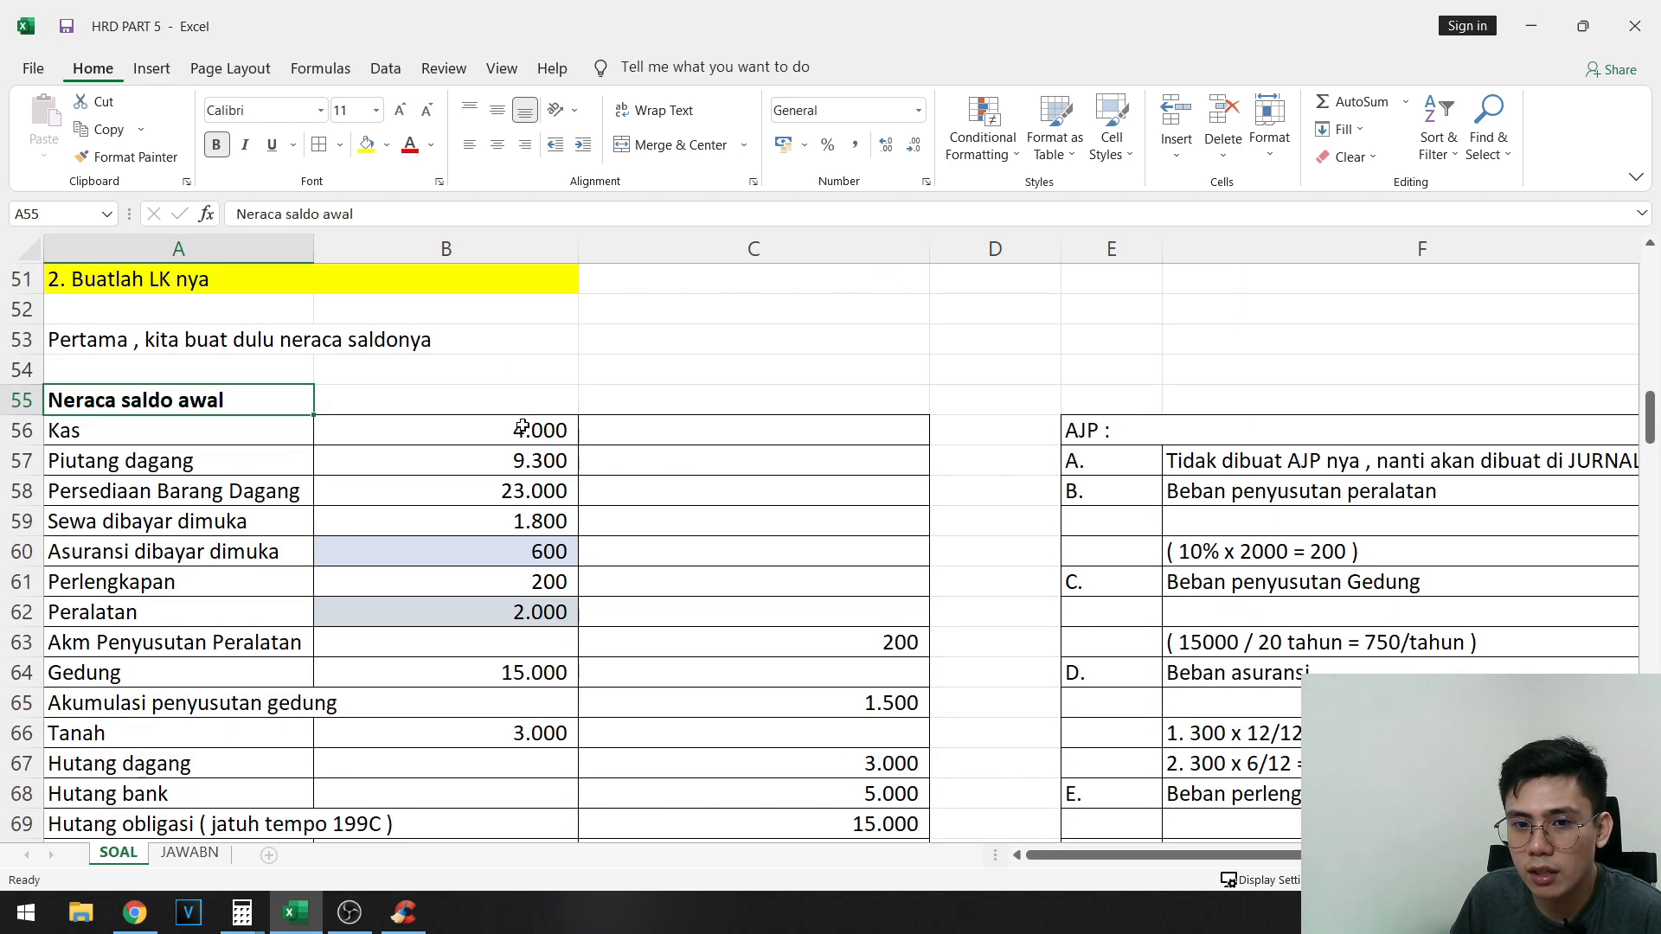
pyautogui.scroll(-14, 522, 428)
pyautogui.click(548, 552)
pyautogui.scroll(3, 612, 545)
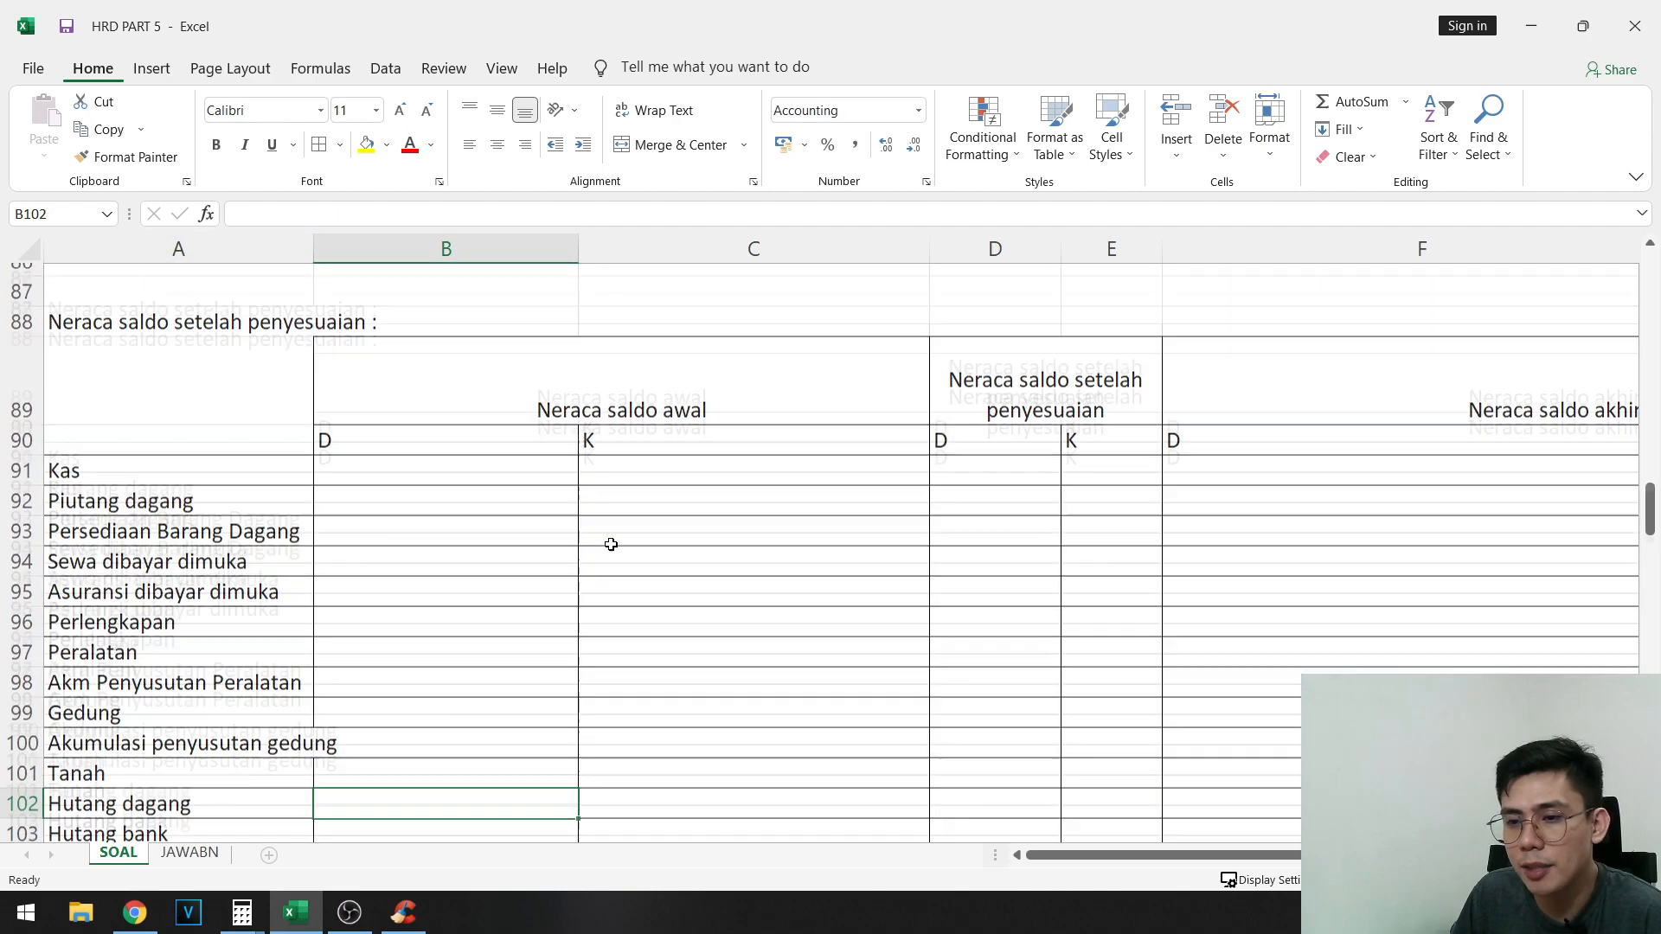
pyautogui.scroll(-1, 643, 565)
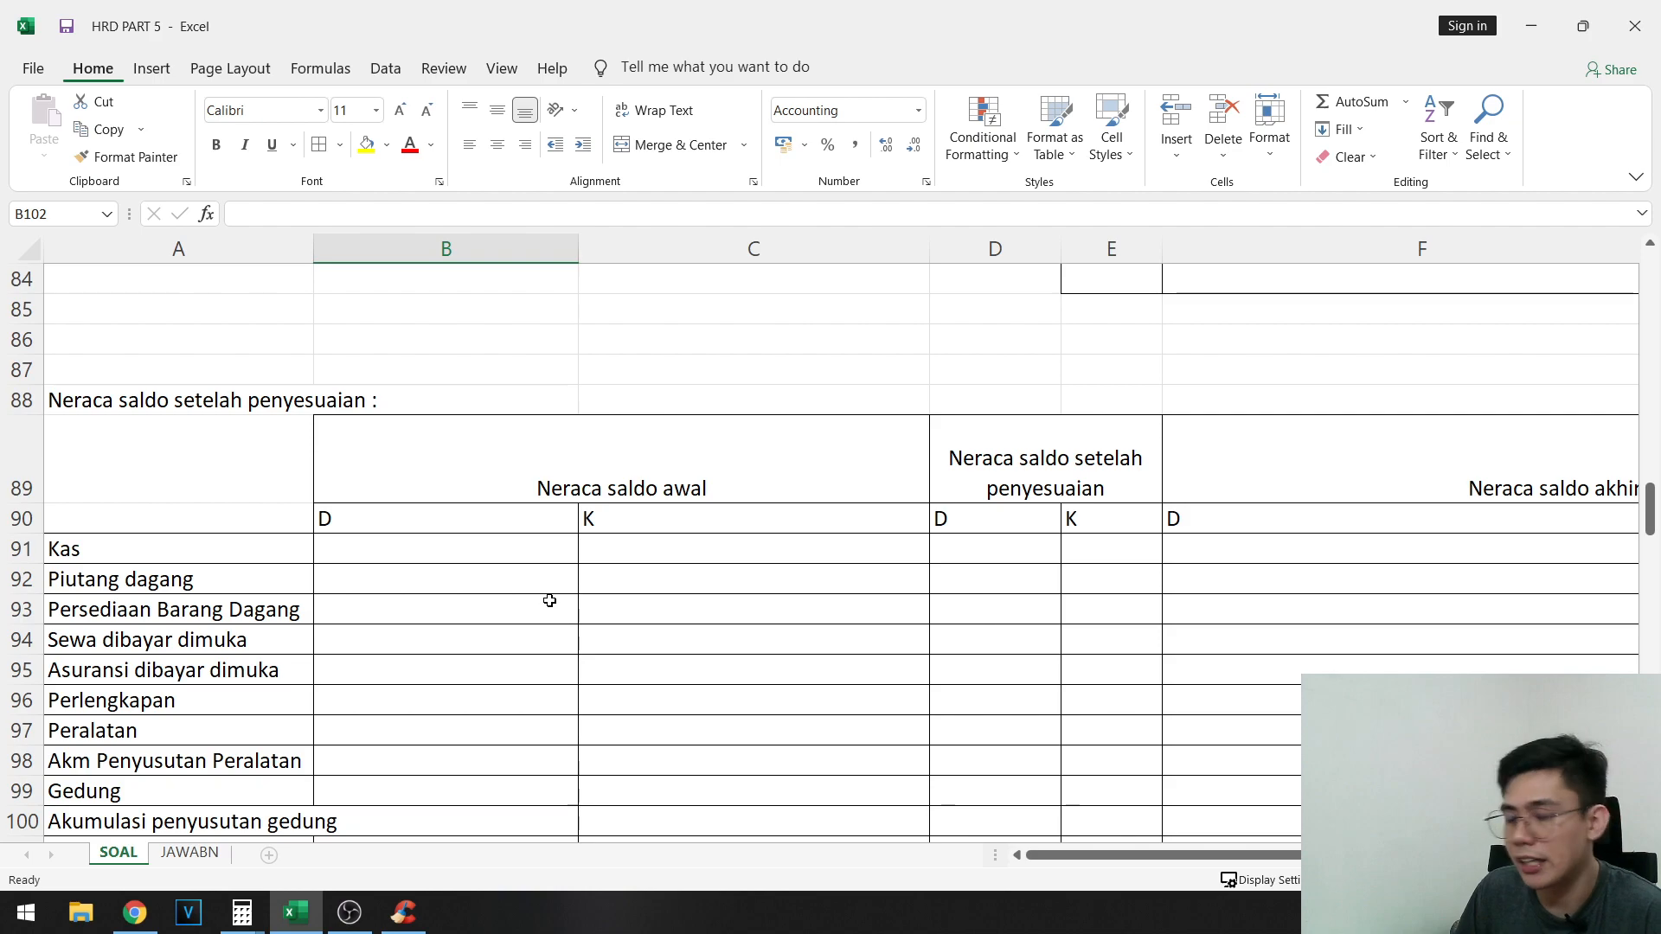
pyautogui.scroll(10, 424, 599)
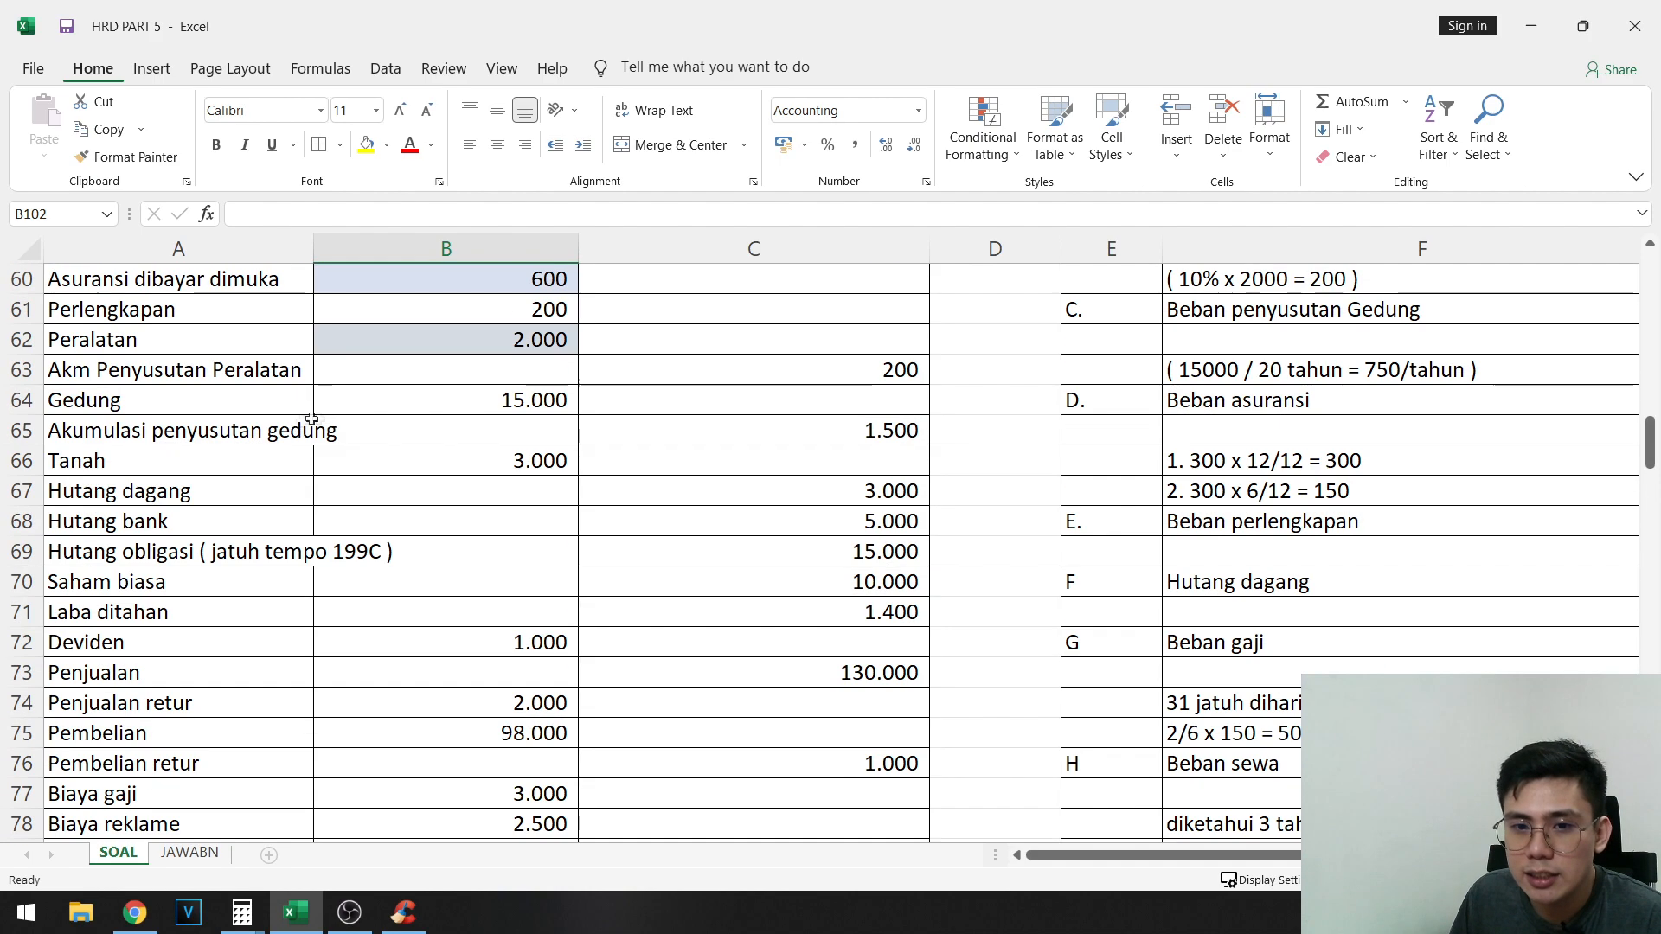
pyautogui.click(221, 348)
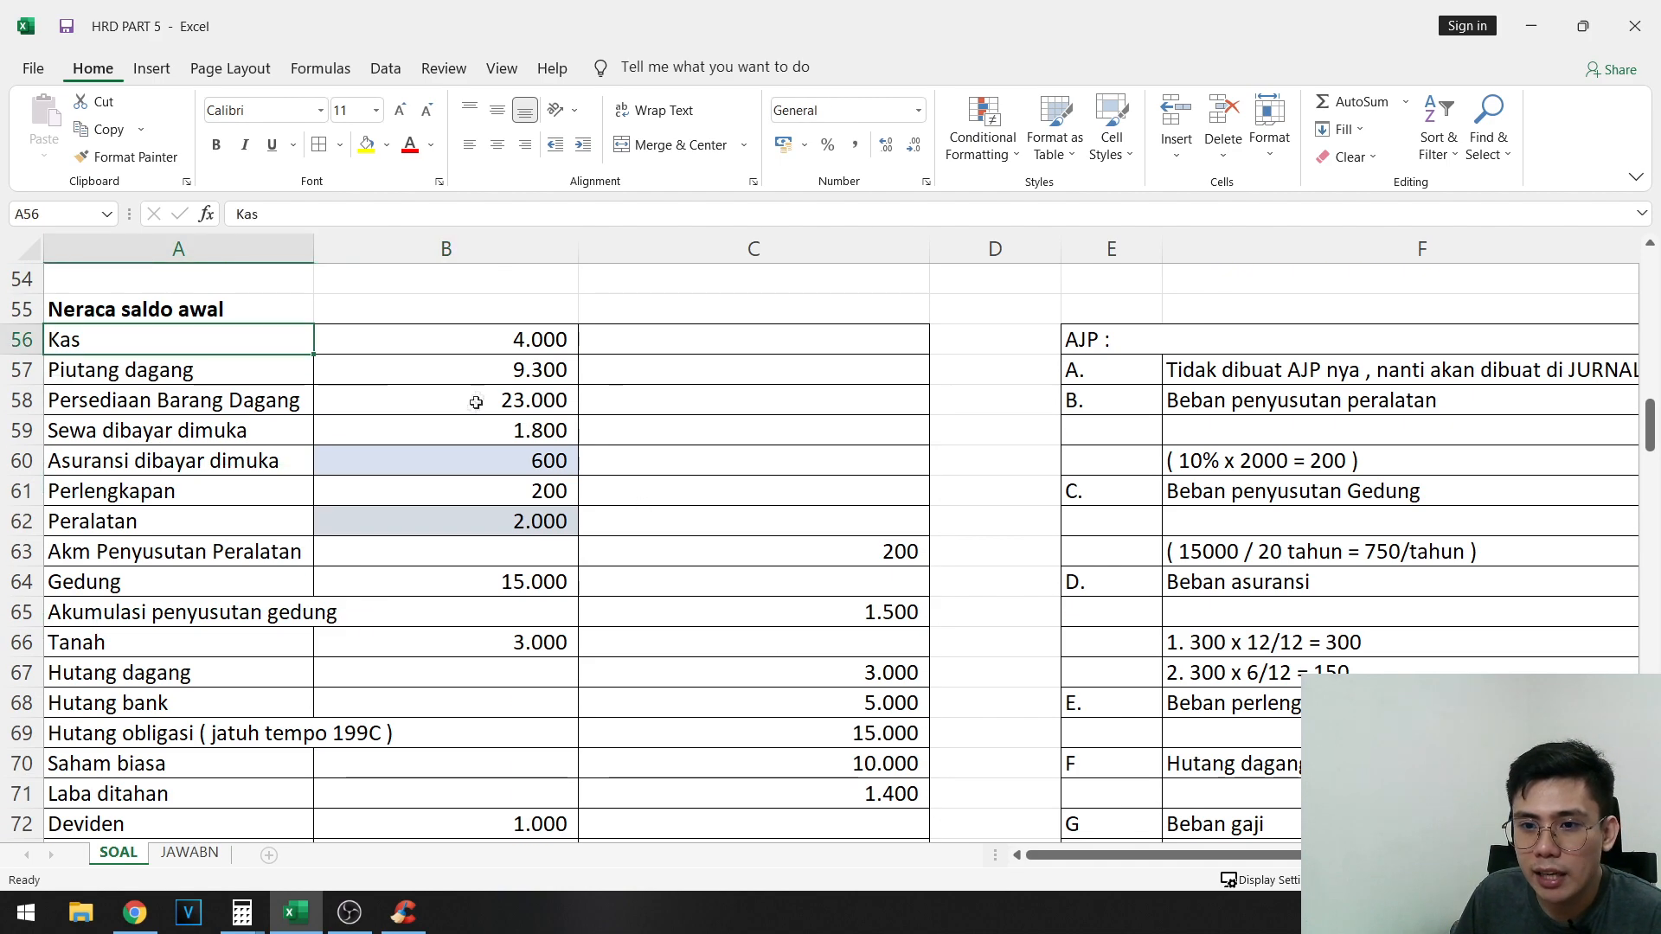
pyautogui.scroll(-12, 538, 368)
pyautogui.scroll(1, 705, 620)
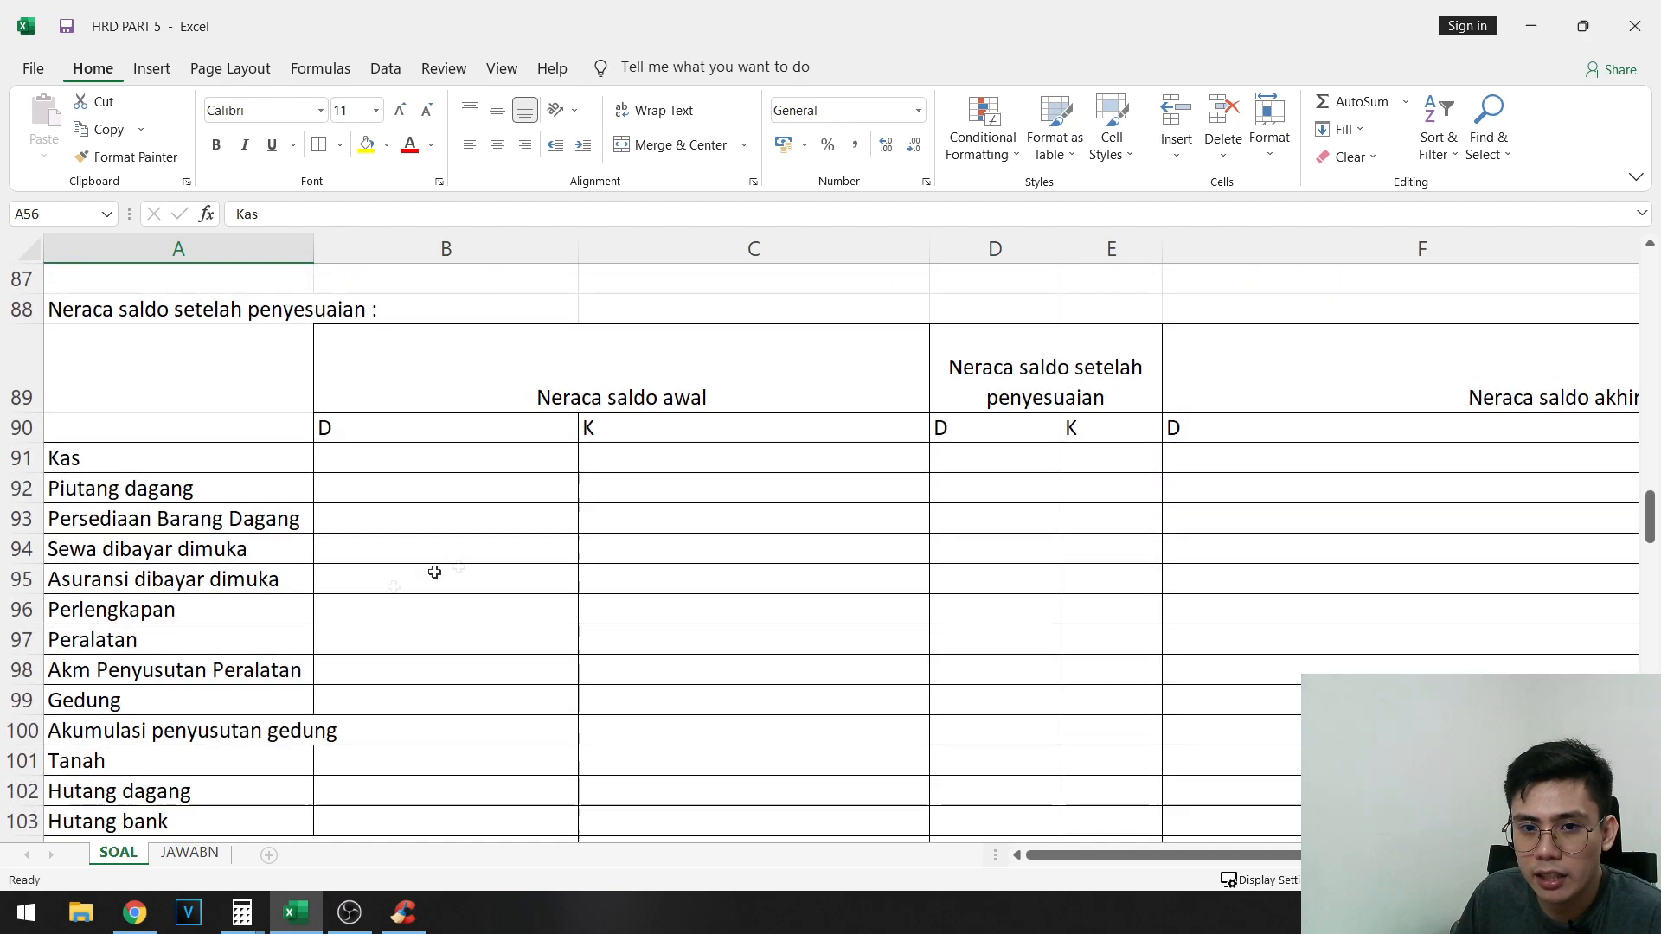
pyautogui.click(519, 601)
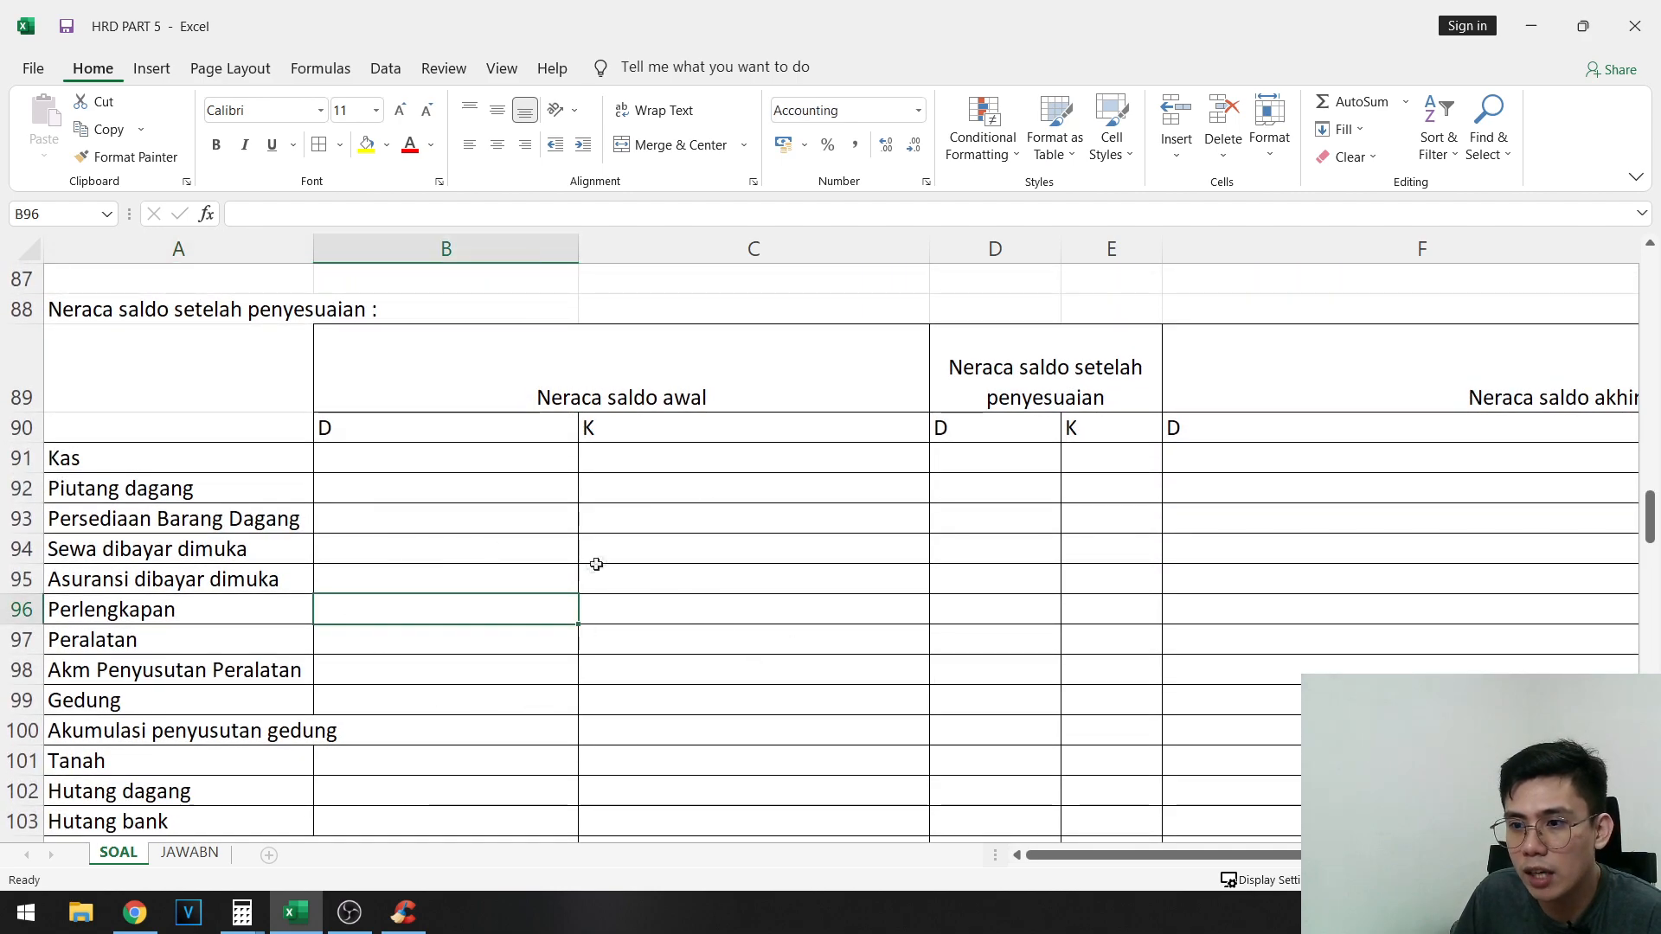
pyautogui.scroll(-1, 778, 554)
pyautogui.scroll(1, 989, 526)
# - Change the heading in the merged cell D89 of the adjusted trial balance table to AJP
pyautogui.click(1097, 550)
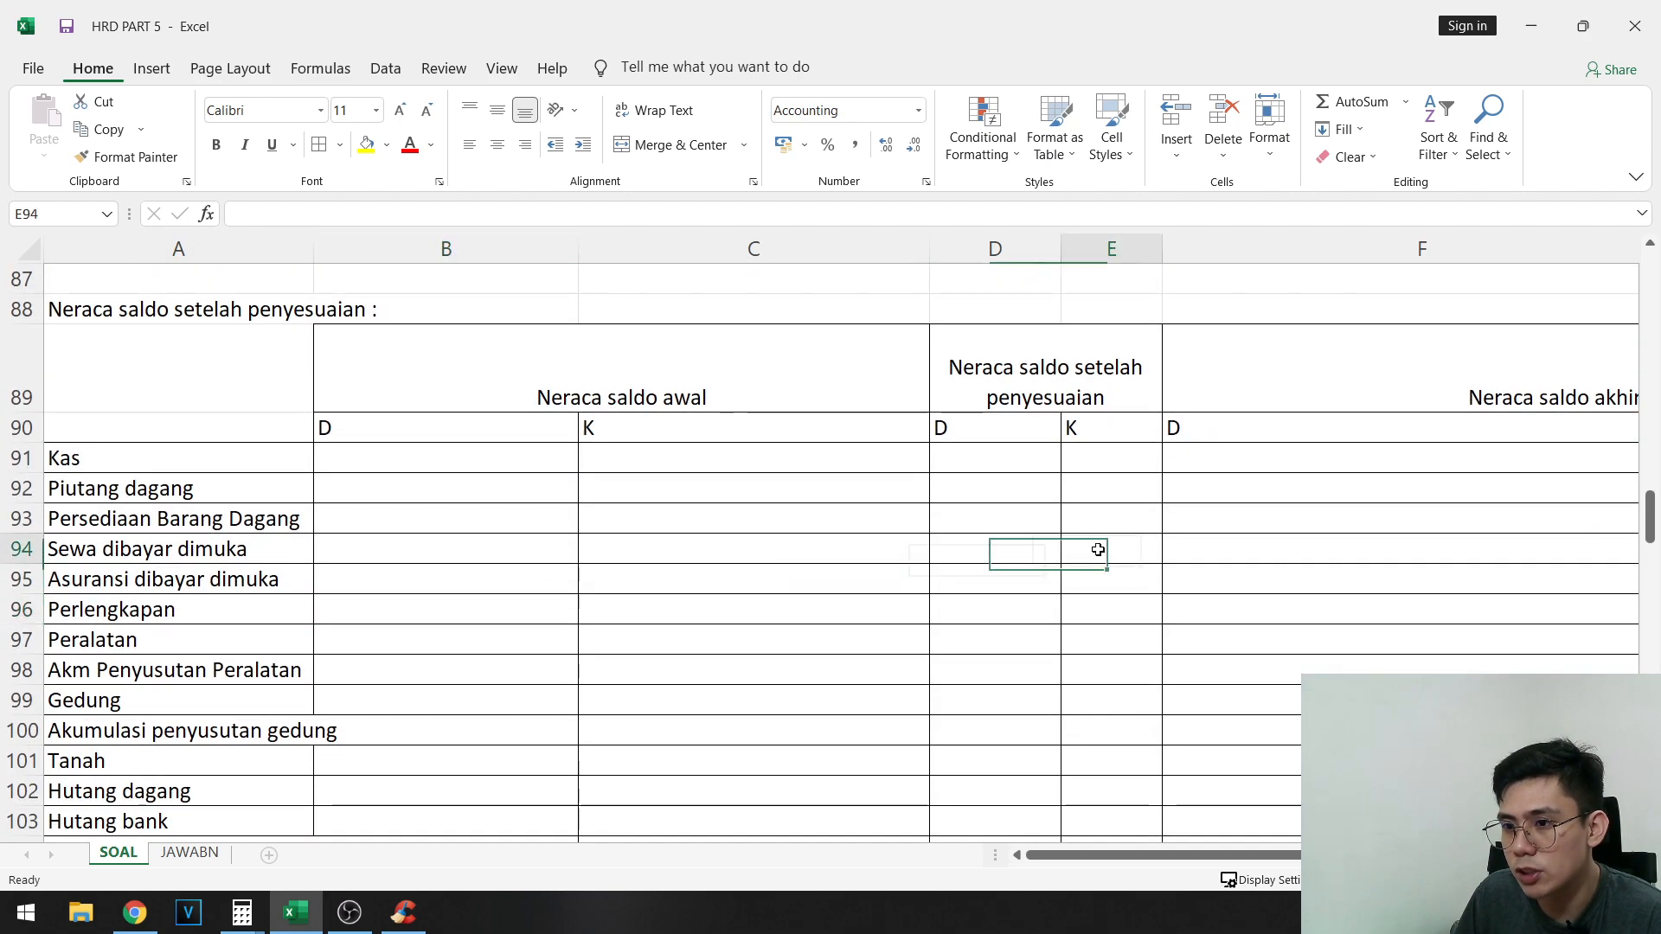
pyautogui.click(1084, 385)
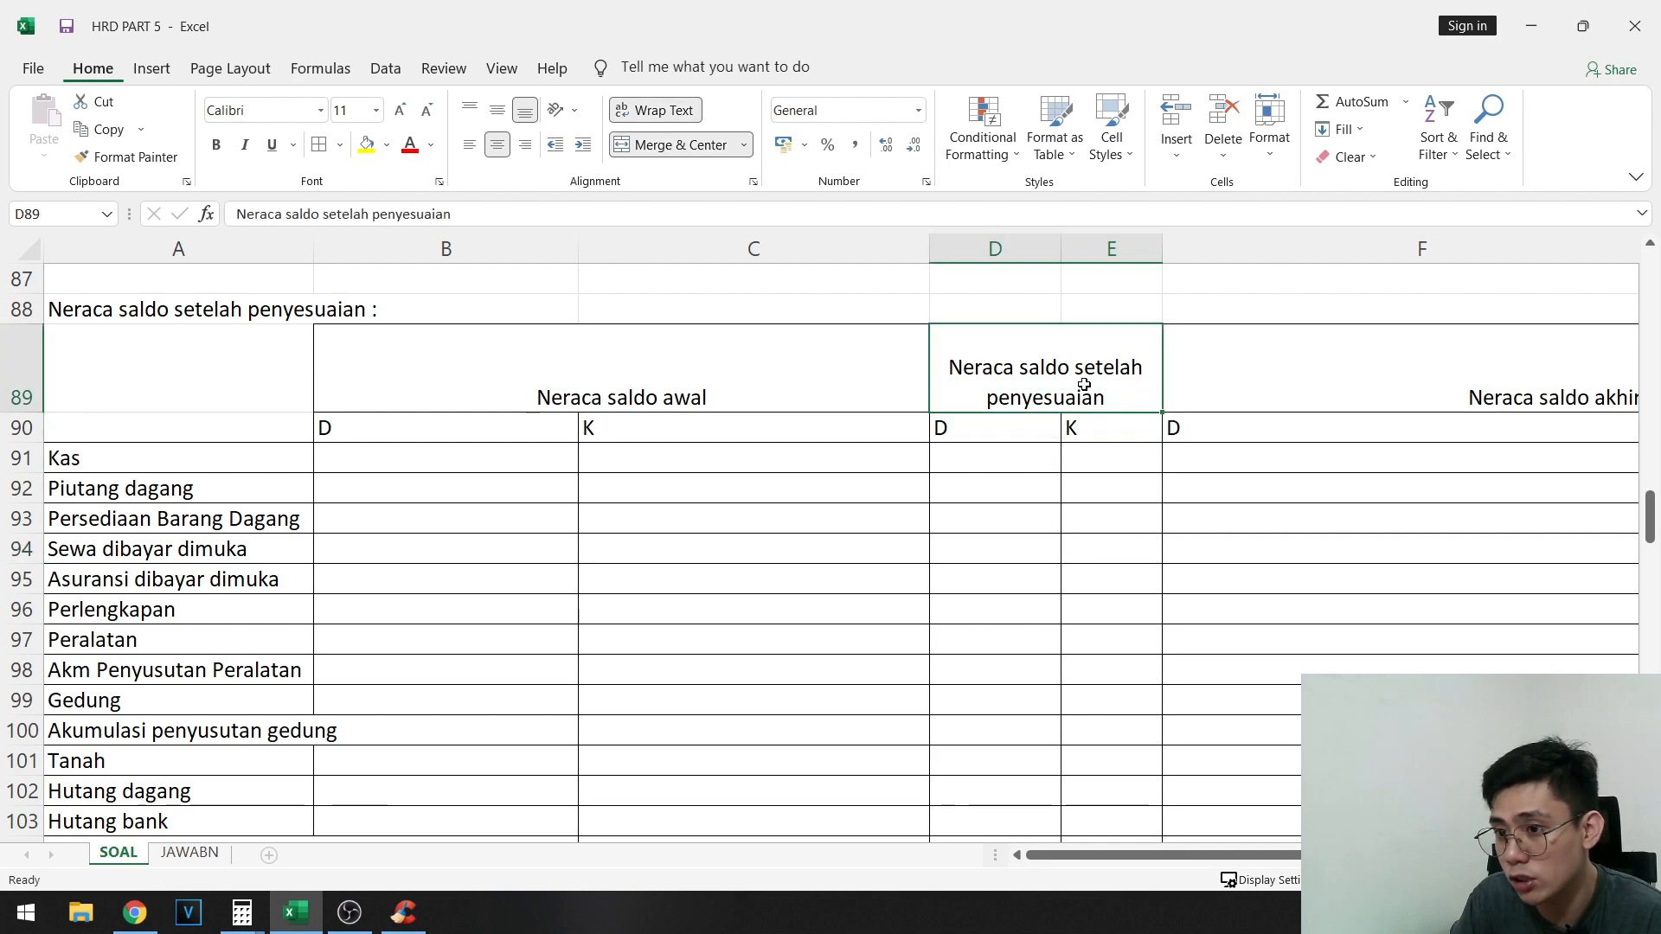
pyautogui.write('AJOP')
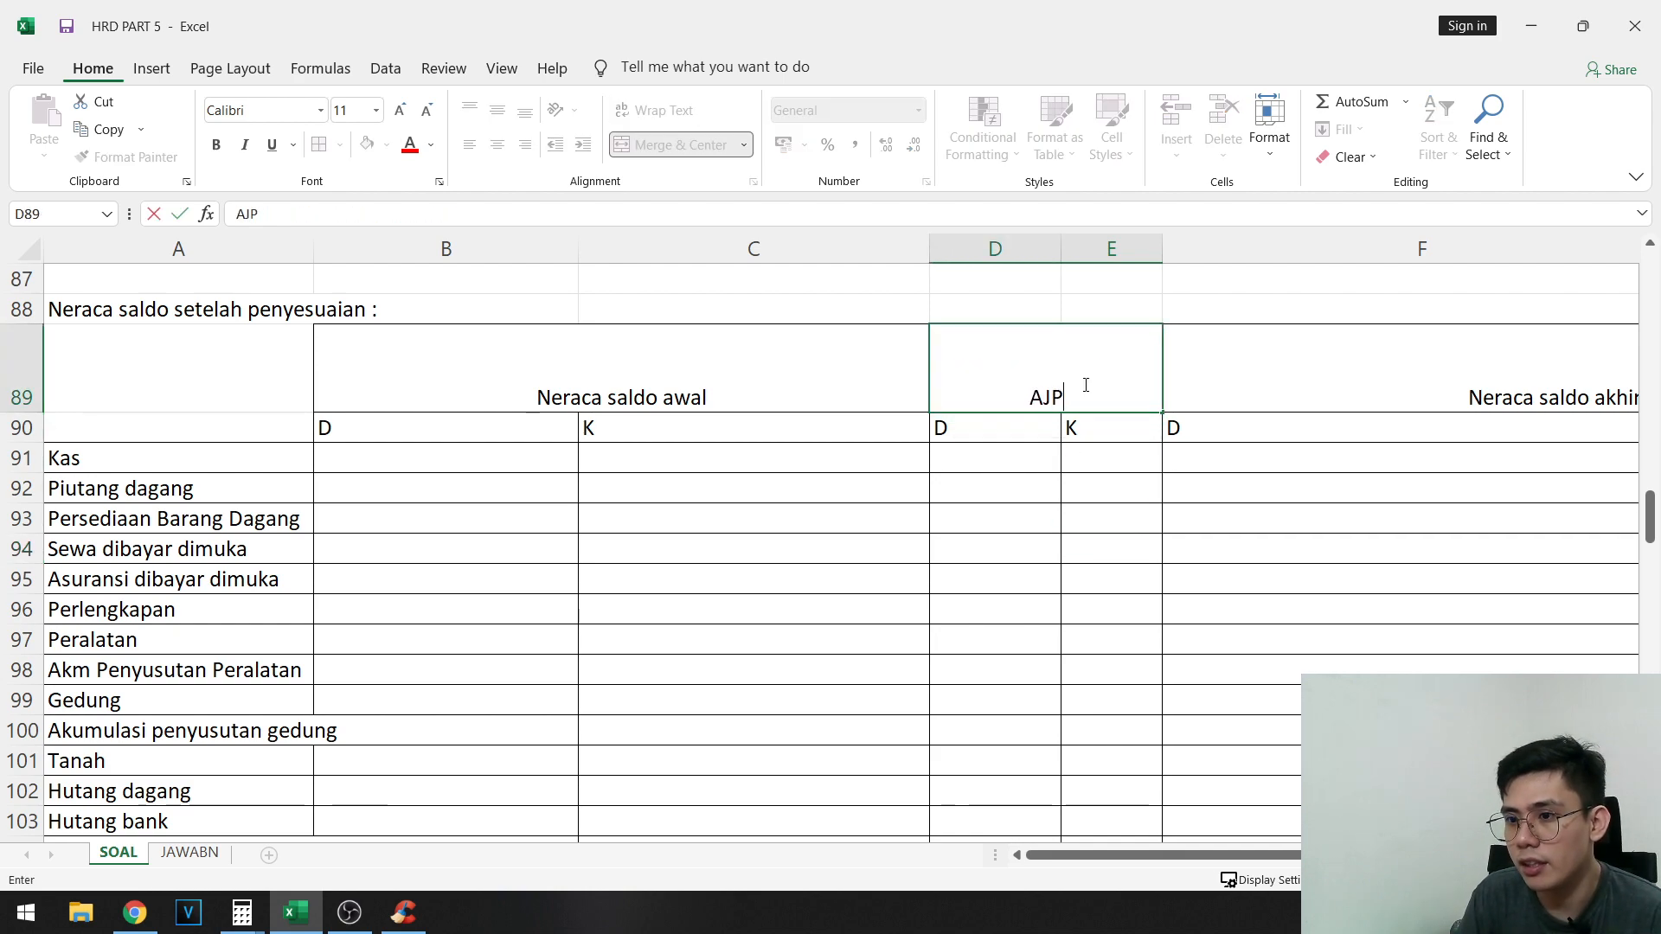
pyautogui.press('Tab')
pyautogui.click(782, 360)
# - Change the heading in the merged cell F89 to "Neraca saldo final / setelah penyesuaian"
pyautogui.click(1013, 348)
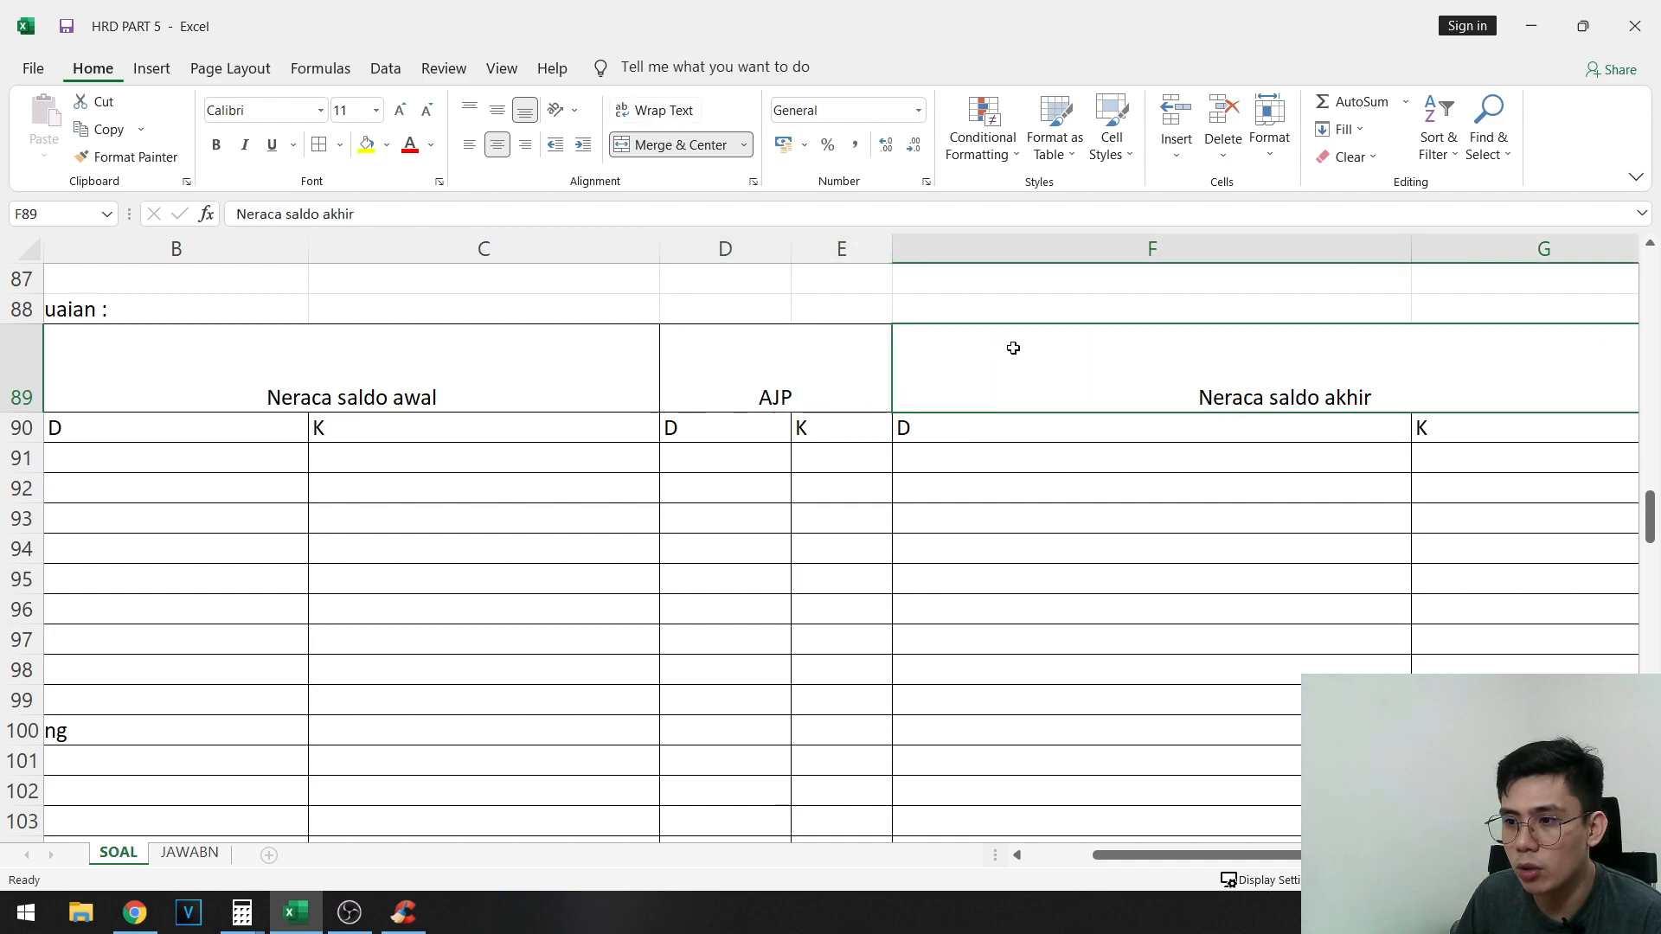
pyautogui.write('Neraca')
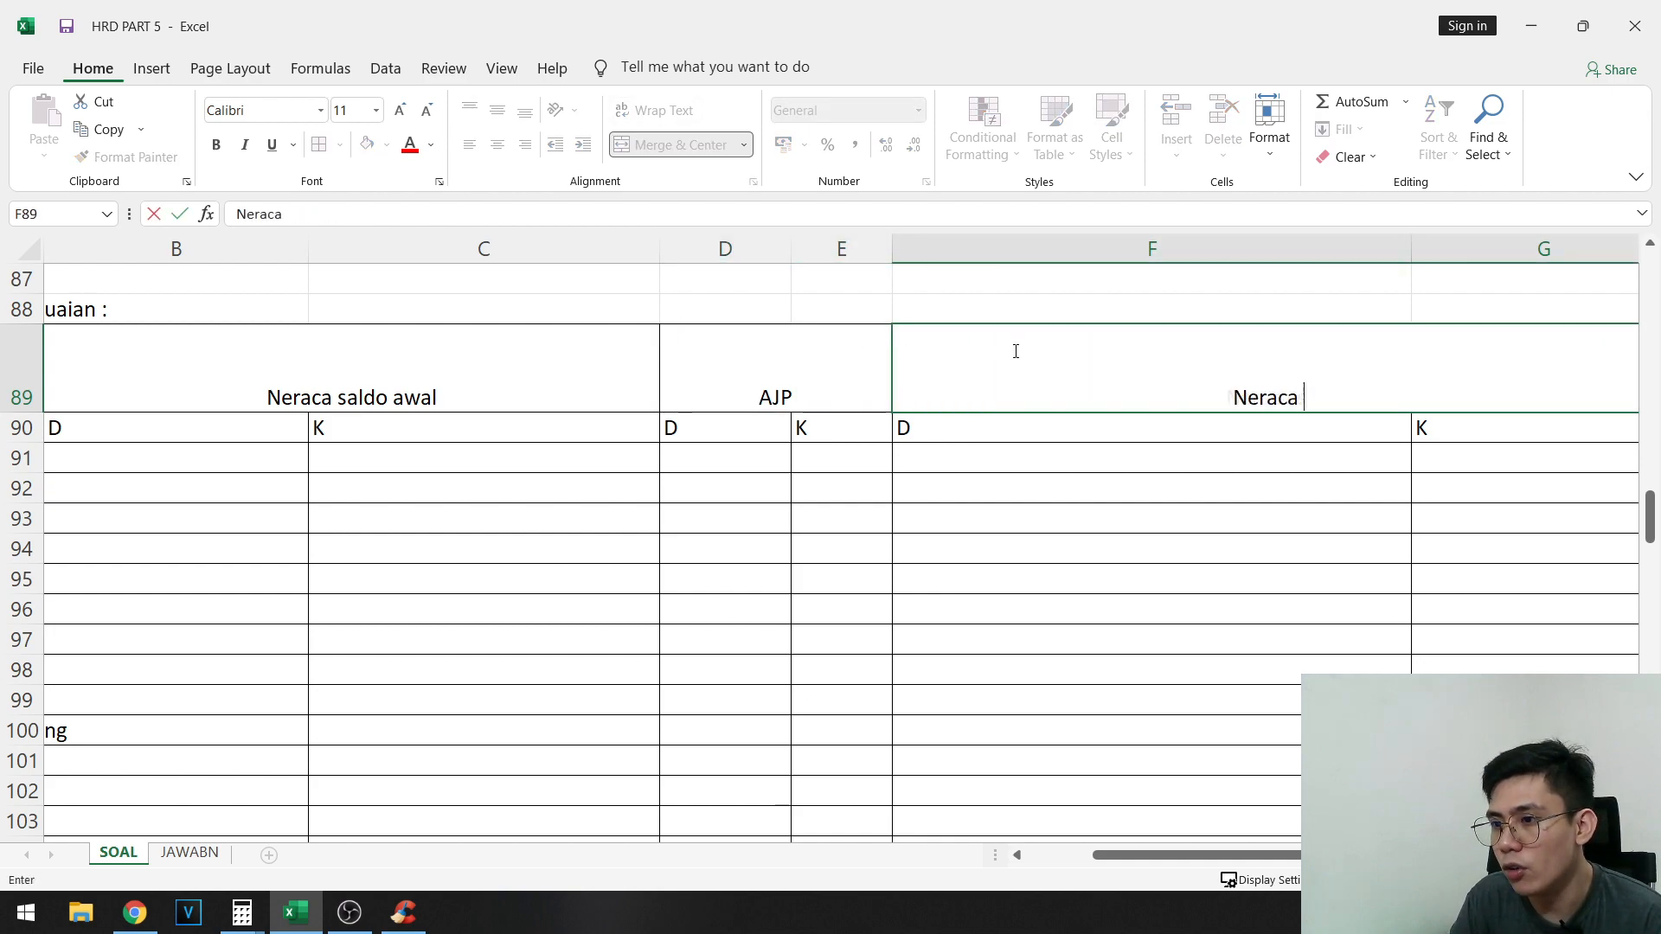
pyautogui.write(' saldo final ,')
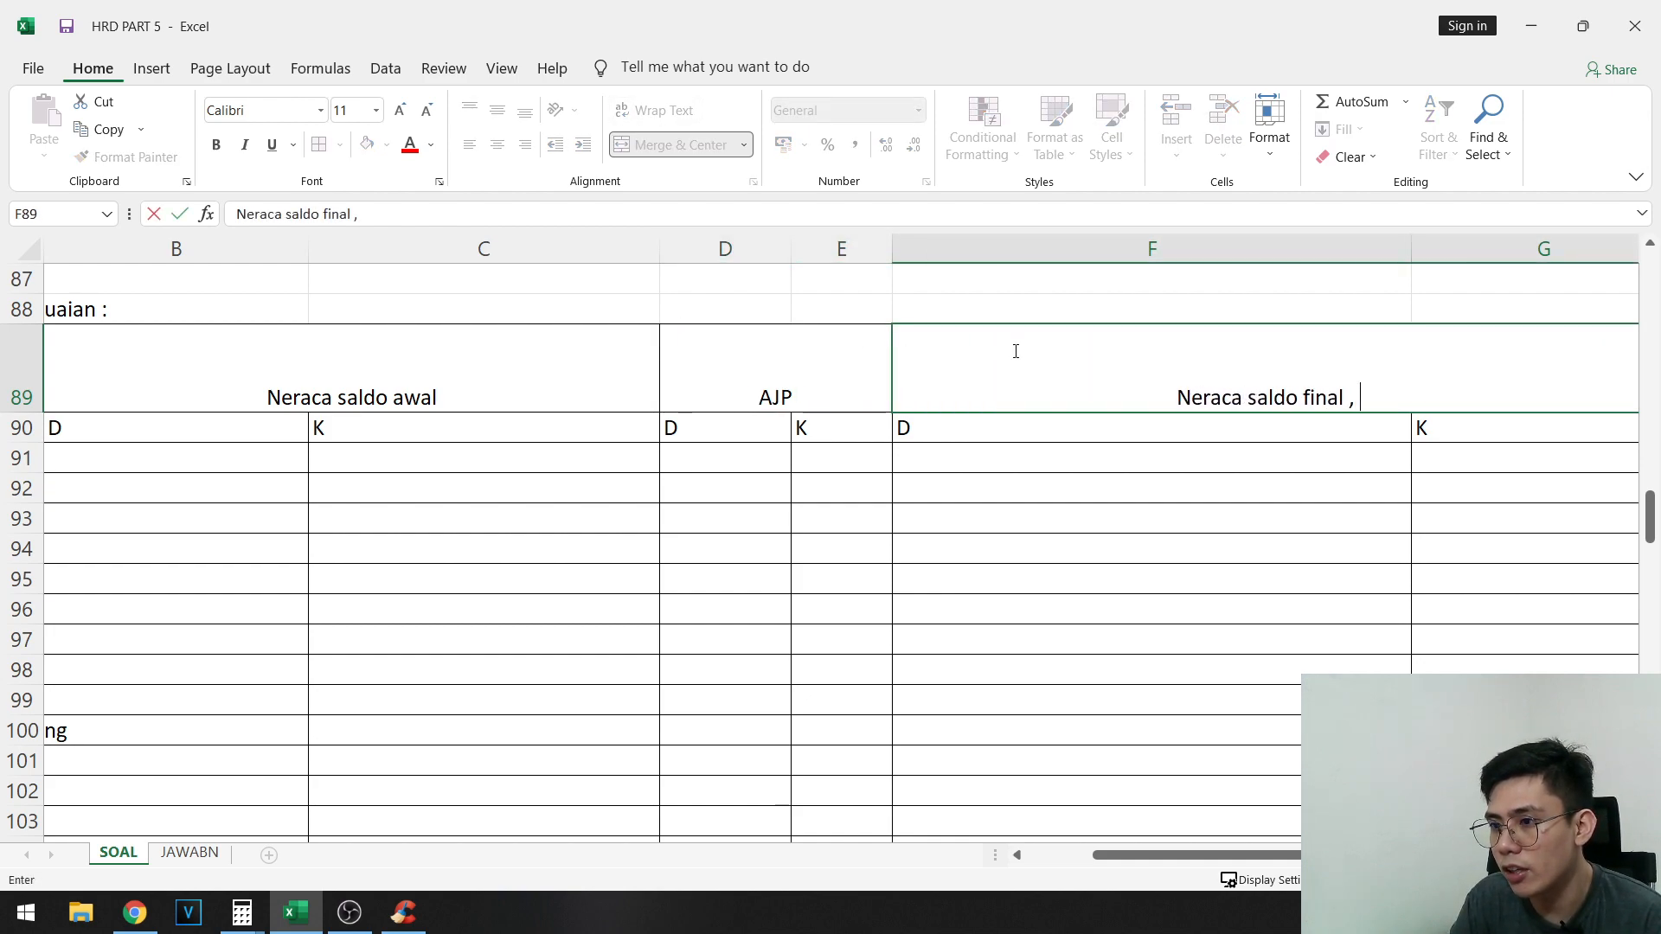
pyautogui.press('BackSpace')
pyautogui.press('BackSpace')
pyautogui.write('/ setelah penyesua')
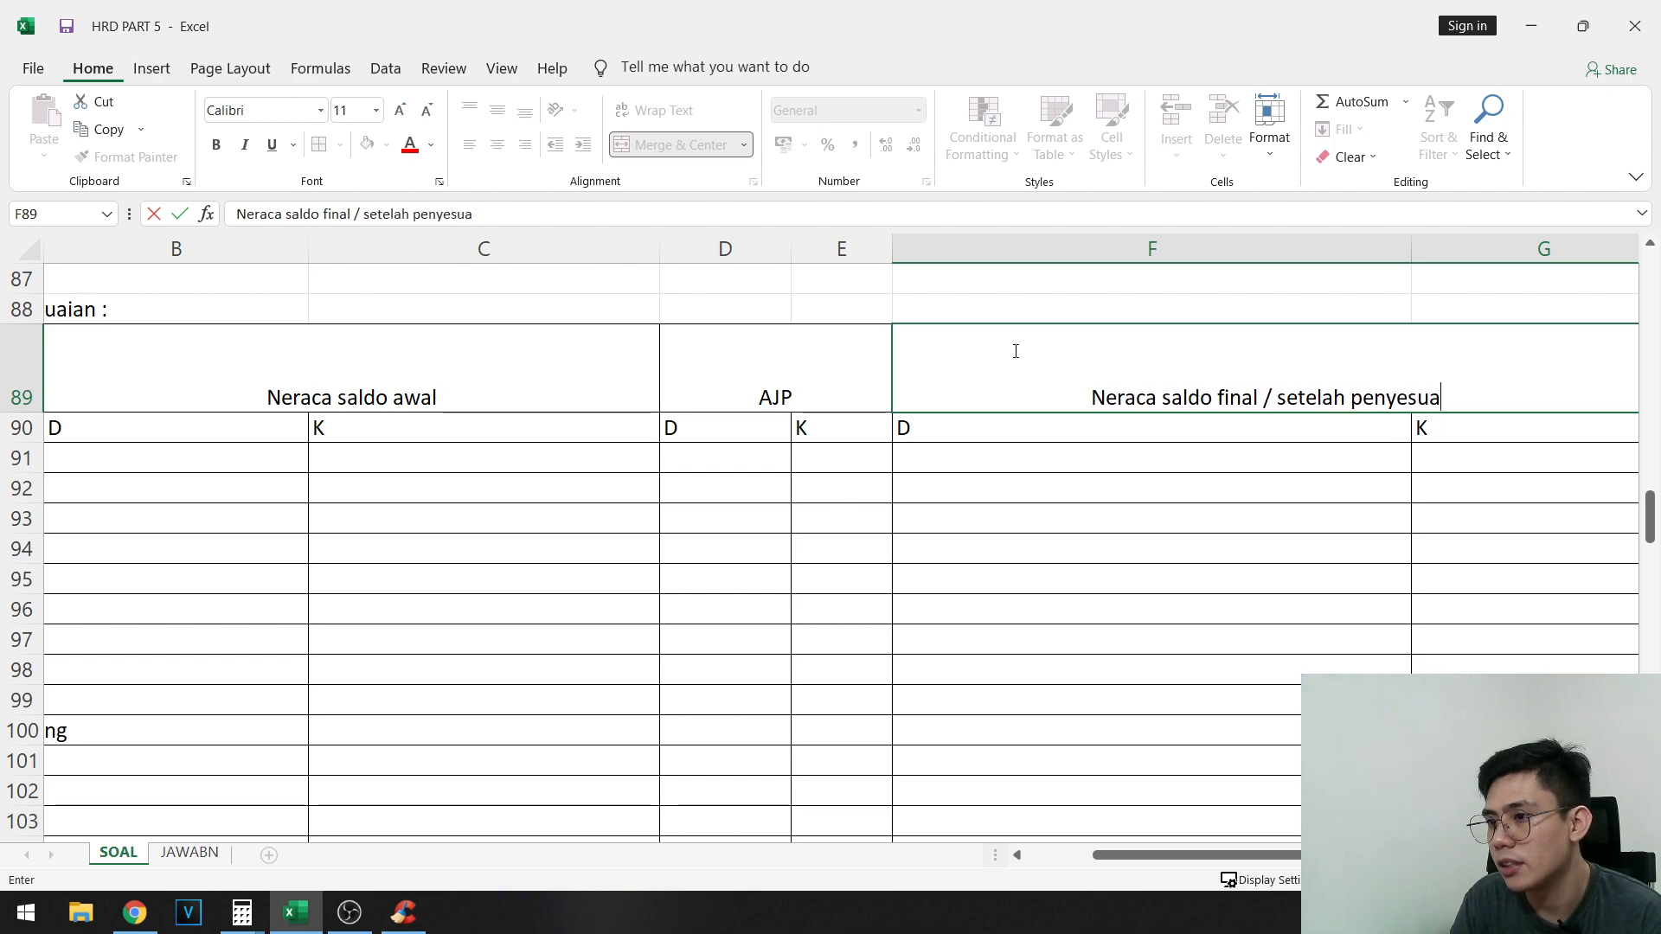
pyautogui.write('ian')
pyautogui.press('Tab')
pyautogui.click(1161, 379)
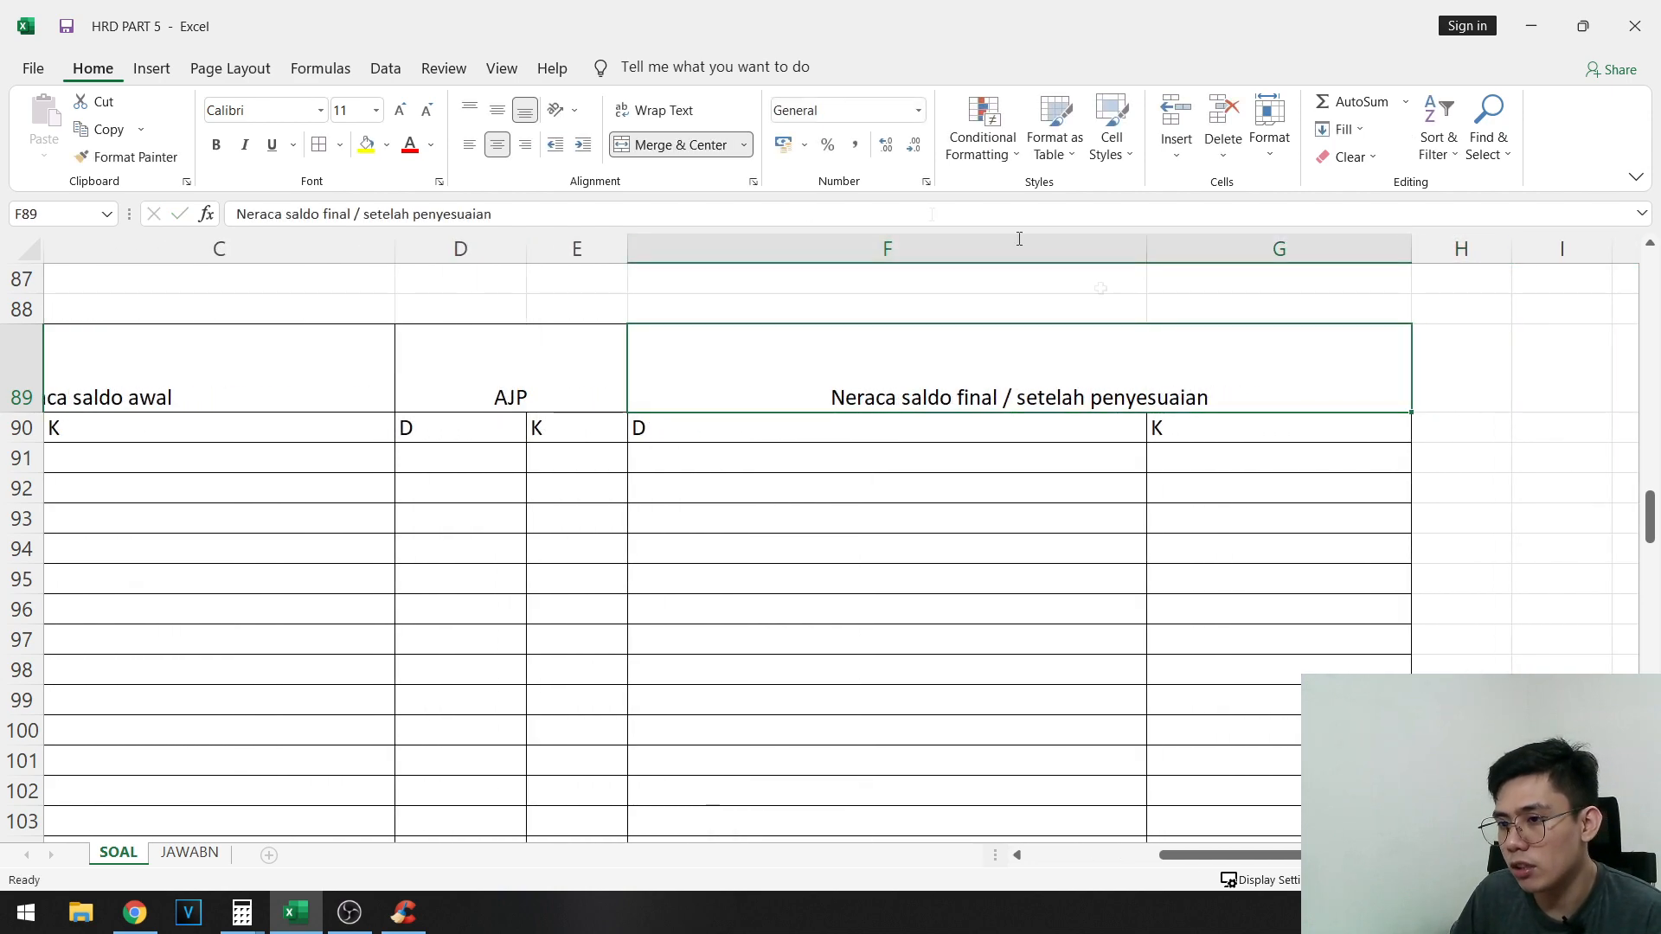
# - Copy the opening debit balances of Kas through Peralatan, B56:B62, into the Neraca saldo awal debit column starting at B91
pyautogui.moveTo(1293, 855); pyautogui.dragTo(1150, 856)
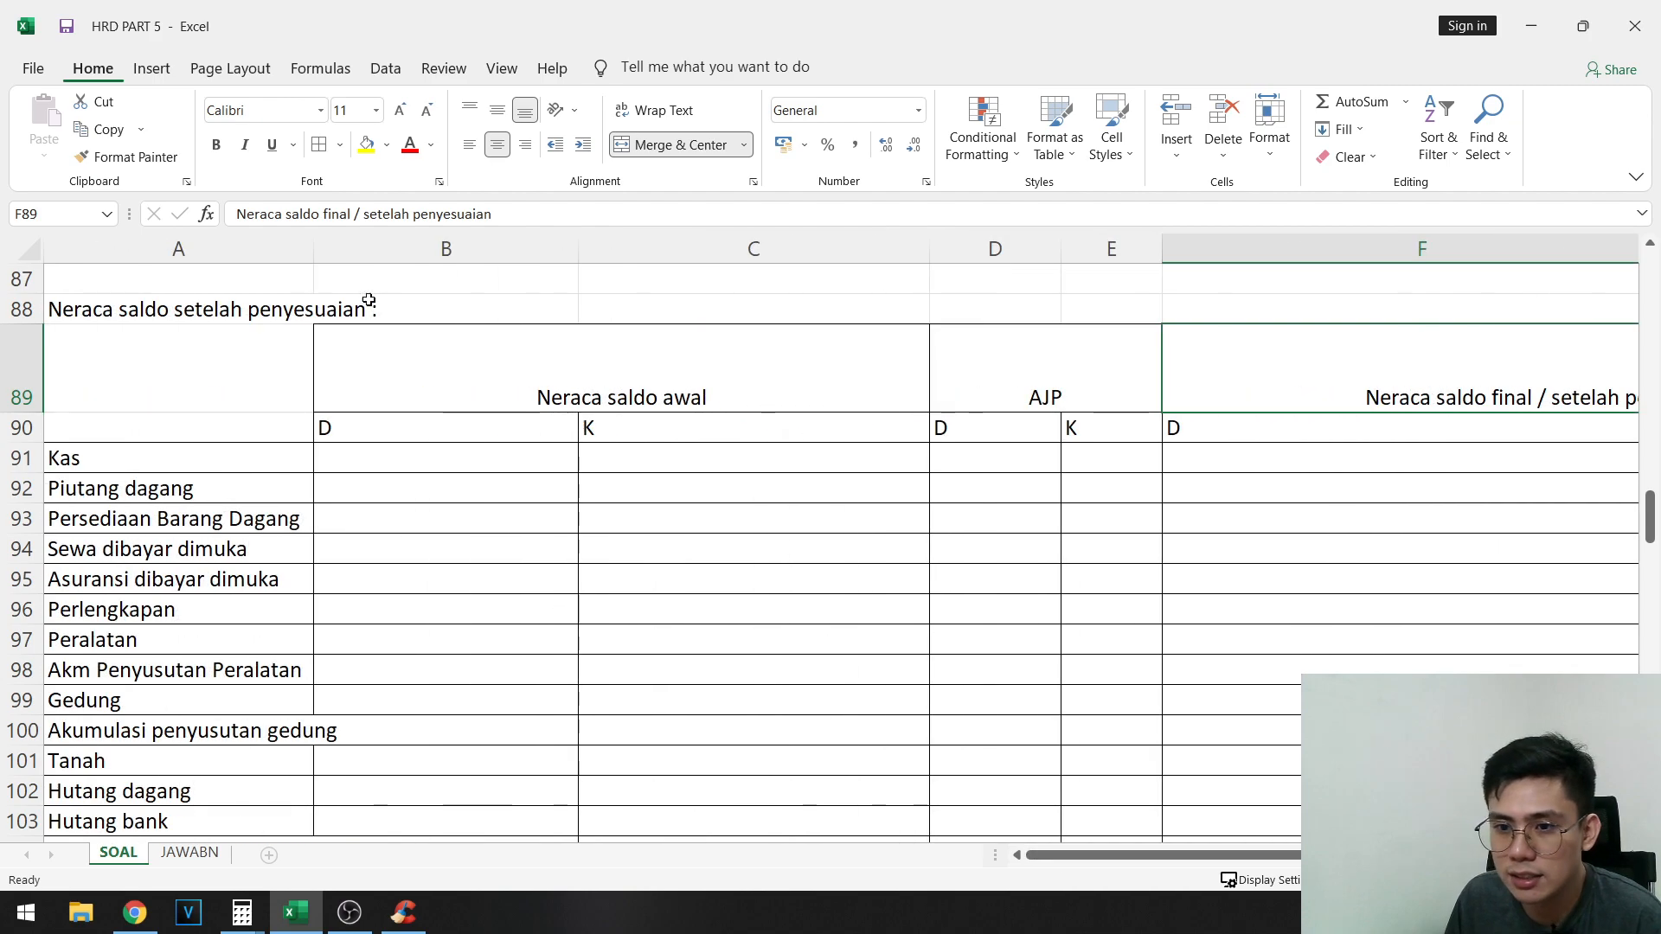
pyautogui.click(370, 469)
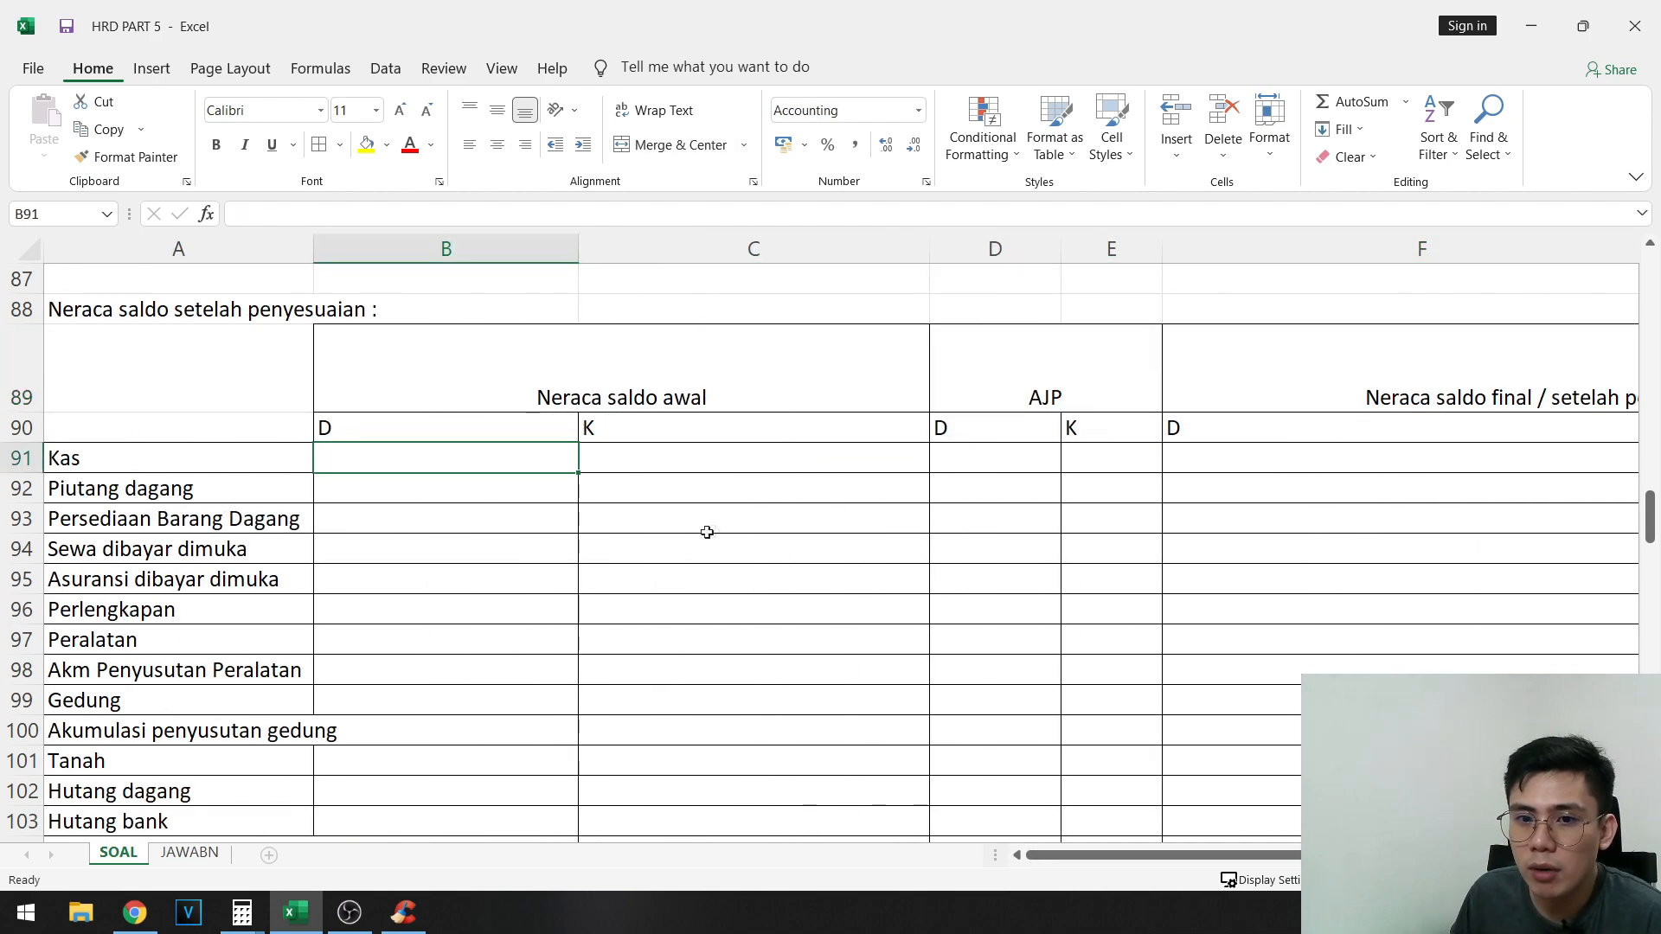
pyautogui.scroll(11, 707, 532)
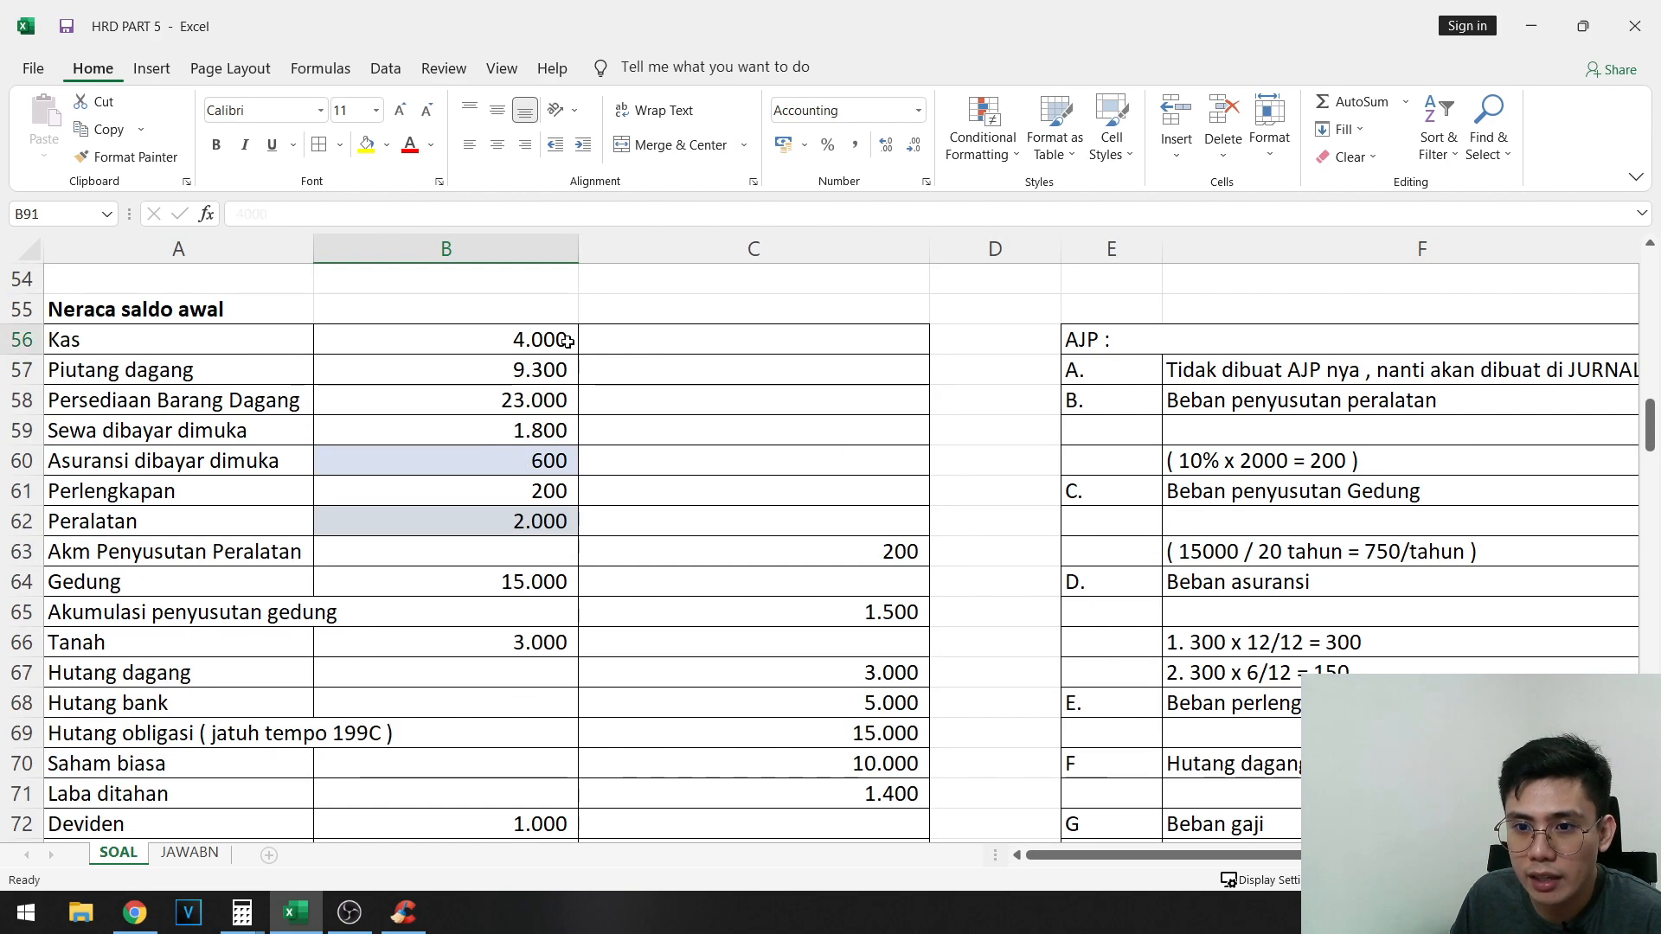
pyautogui.moveTo(566, 340); pyautogui.dragTo(538, 524)
pyautogui.hotkey('ctrl', 'c')
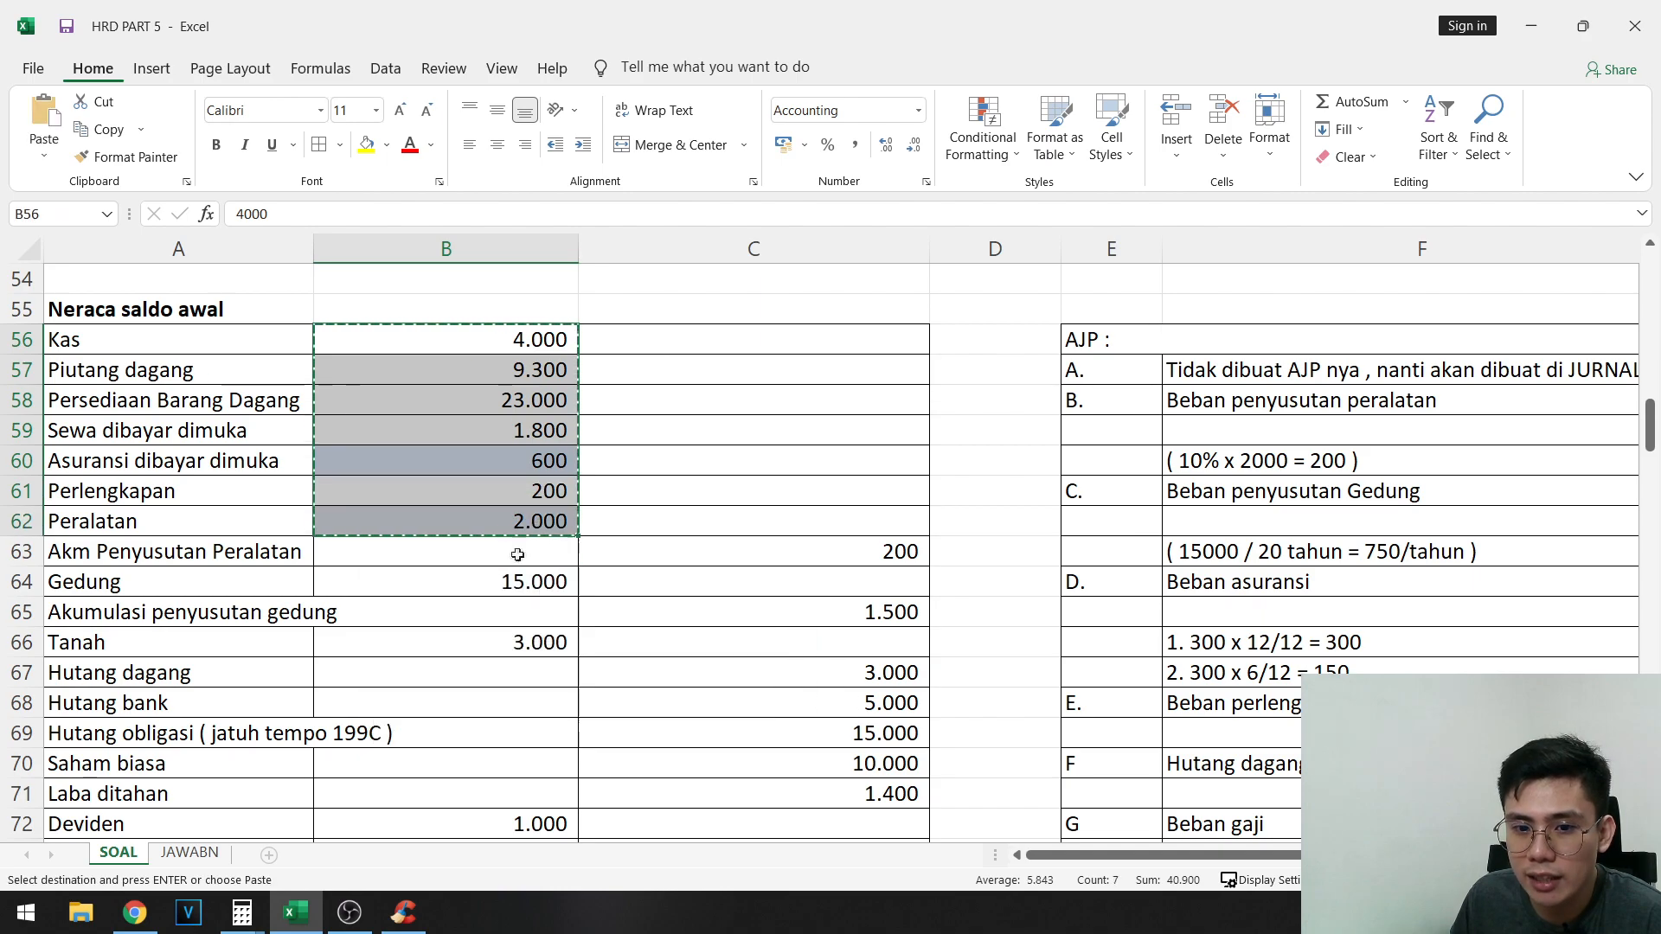
pyautogui.scroll(-10, 474, 603)
pyautogui.click(474, 552)
pyautogui.hotkey('ctrl', 'v')
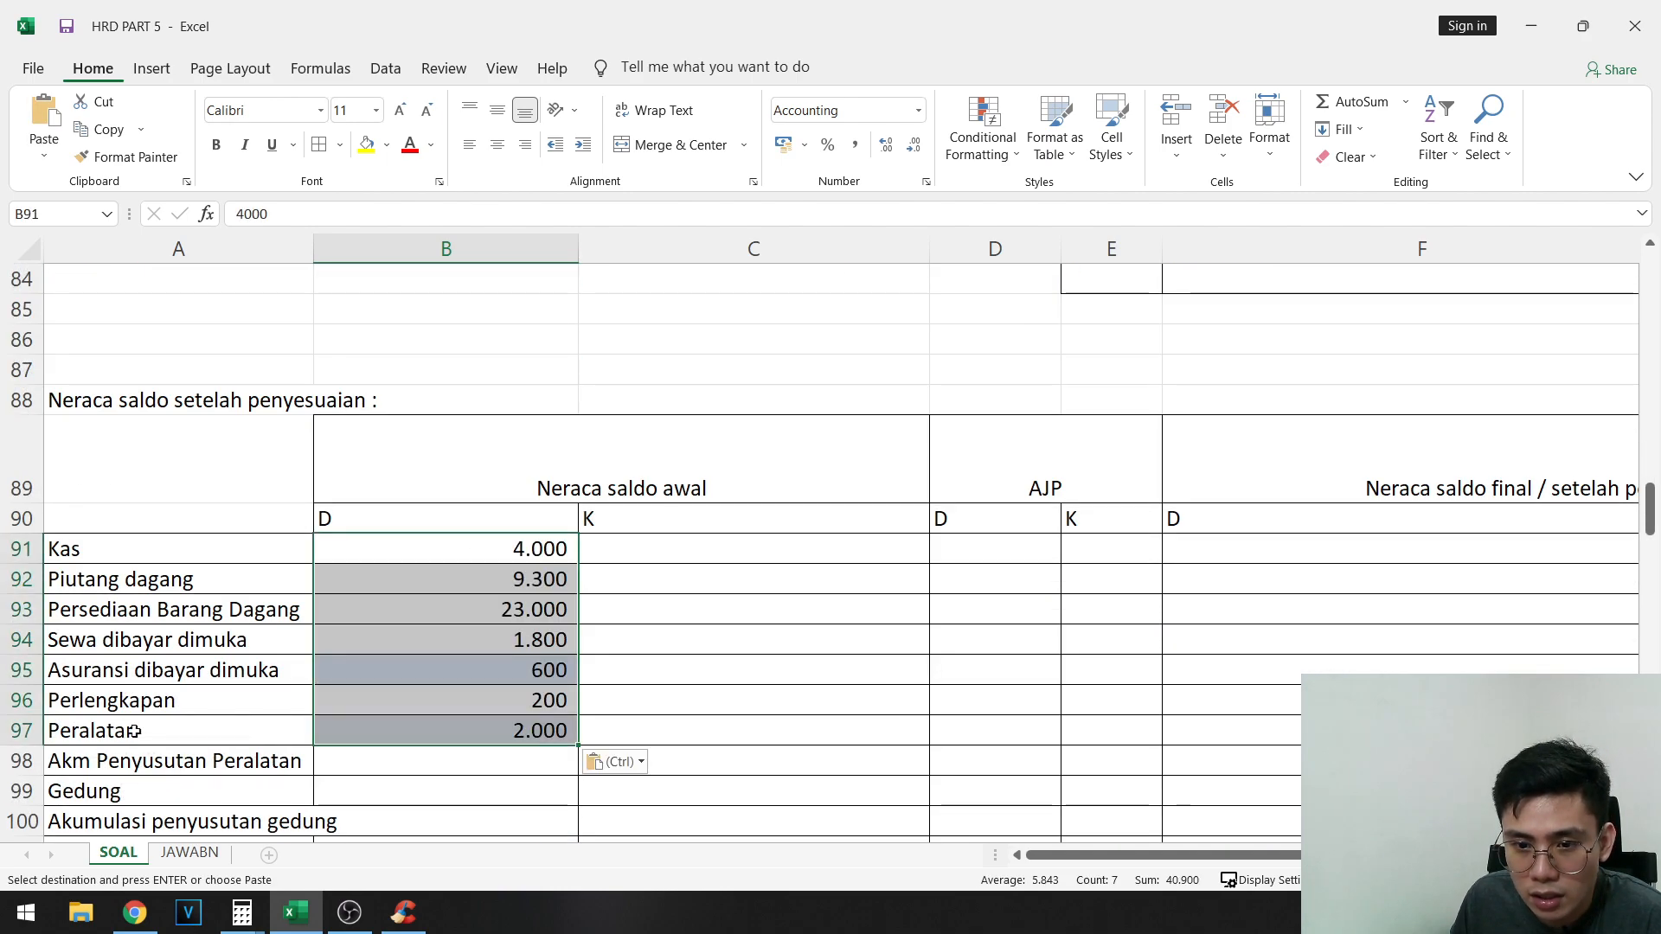
# - Copy the opening credit balances from Akm Penyusutan Peralatan through Pembelian retur, C63:C76, into the credit column starting at C98
pyautogui.scroll(10, 547, 620)
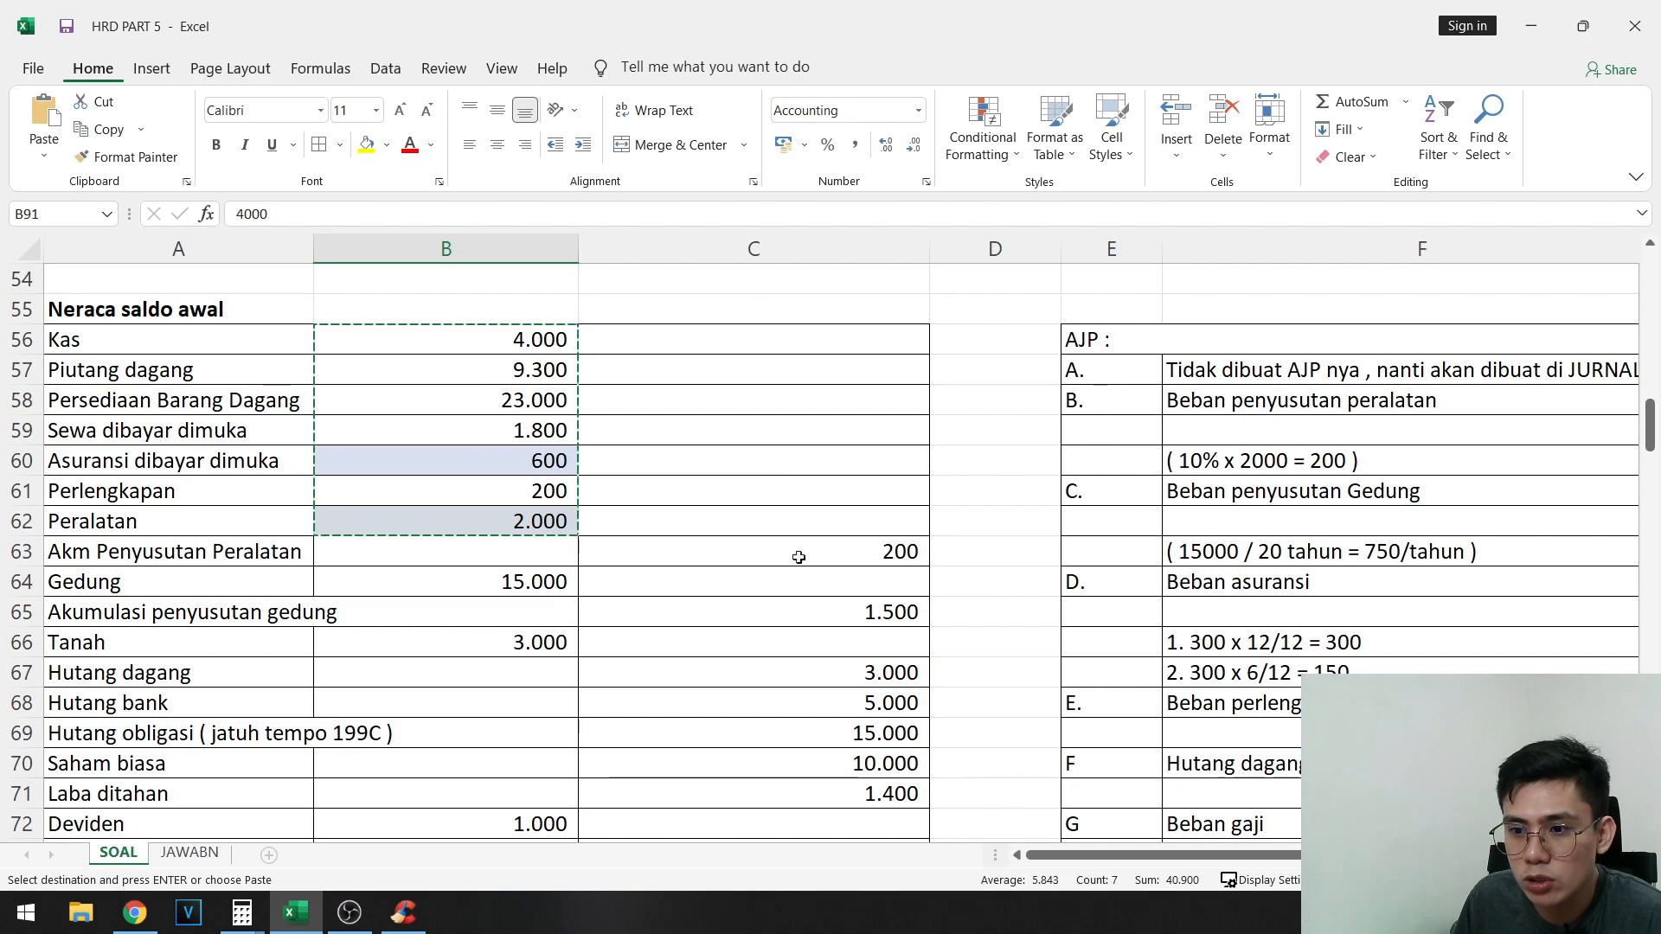
pyautogui.moveTo(800, 558); pyautogui.dragTo(817, 575)
pyautogui.scroll(-3, 895, 595)
pyautogui.scroll(-2, 899, 594)
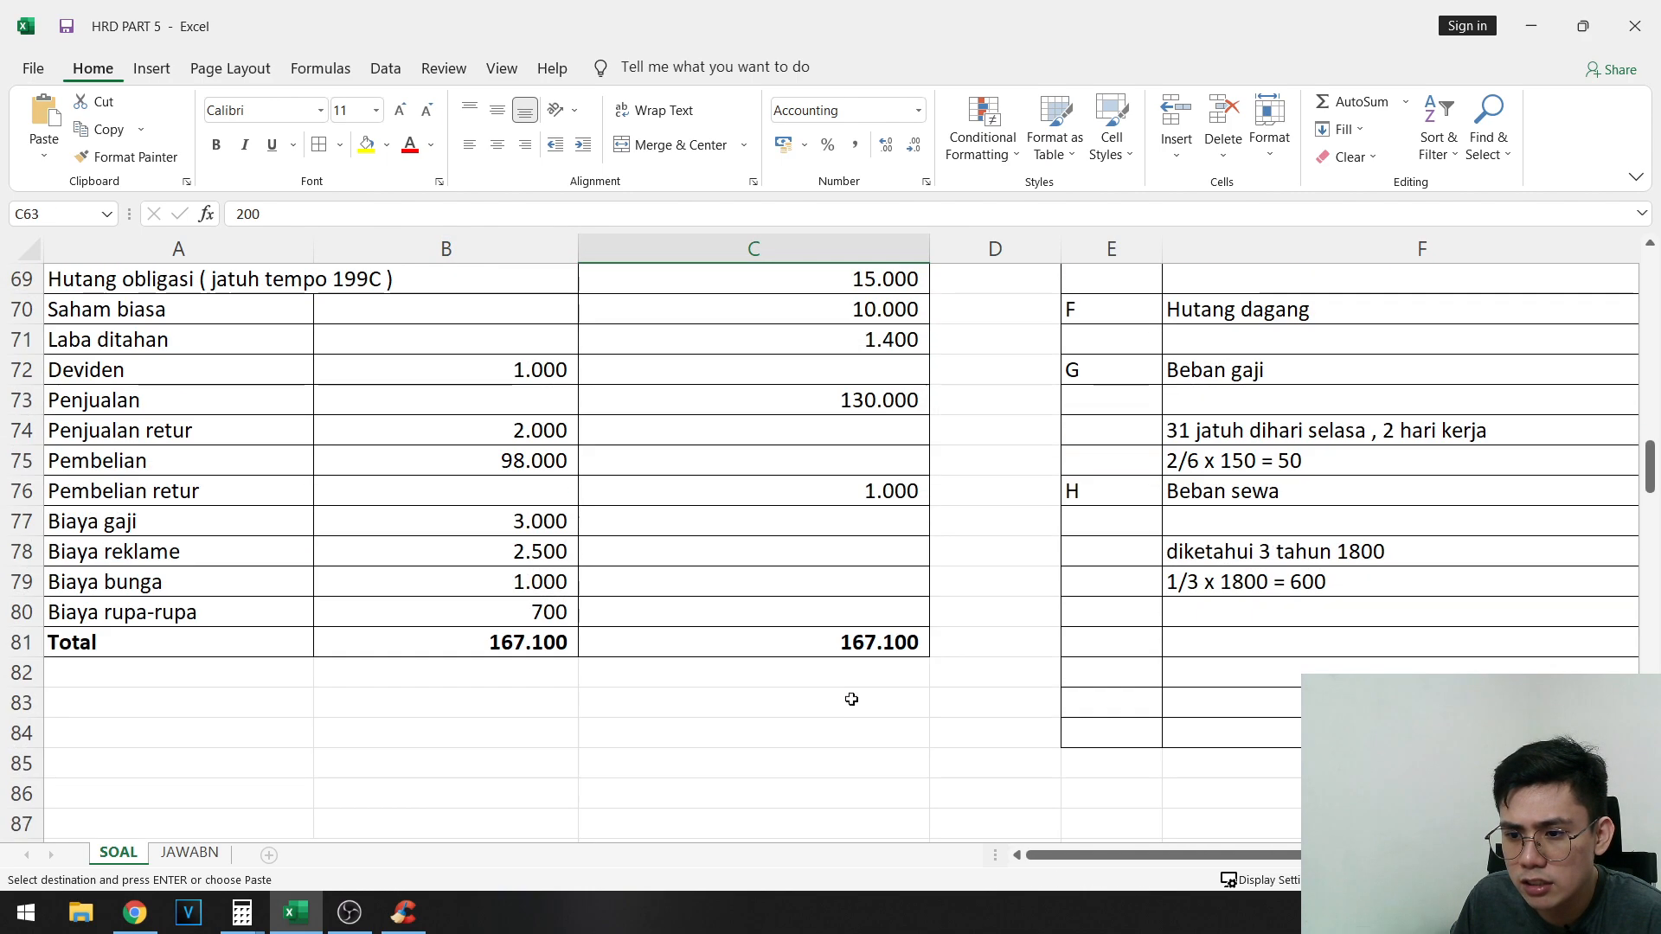
pyautogui.keyDown('shift'); pyautogui.click(905, 490); pyautogui.keyUp('shift')
pyautogui.hotkey('ctrl', 'c')
pyautogui.scroll(-9, 790, 615)
pyautogui.click(770, 347)
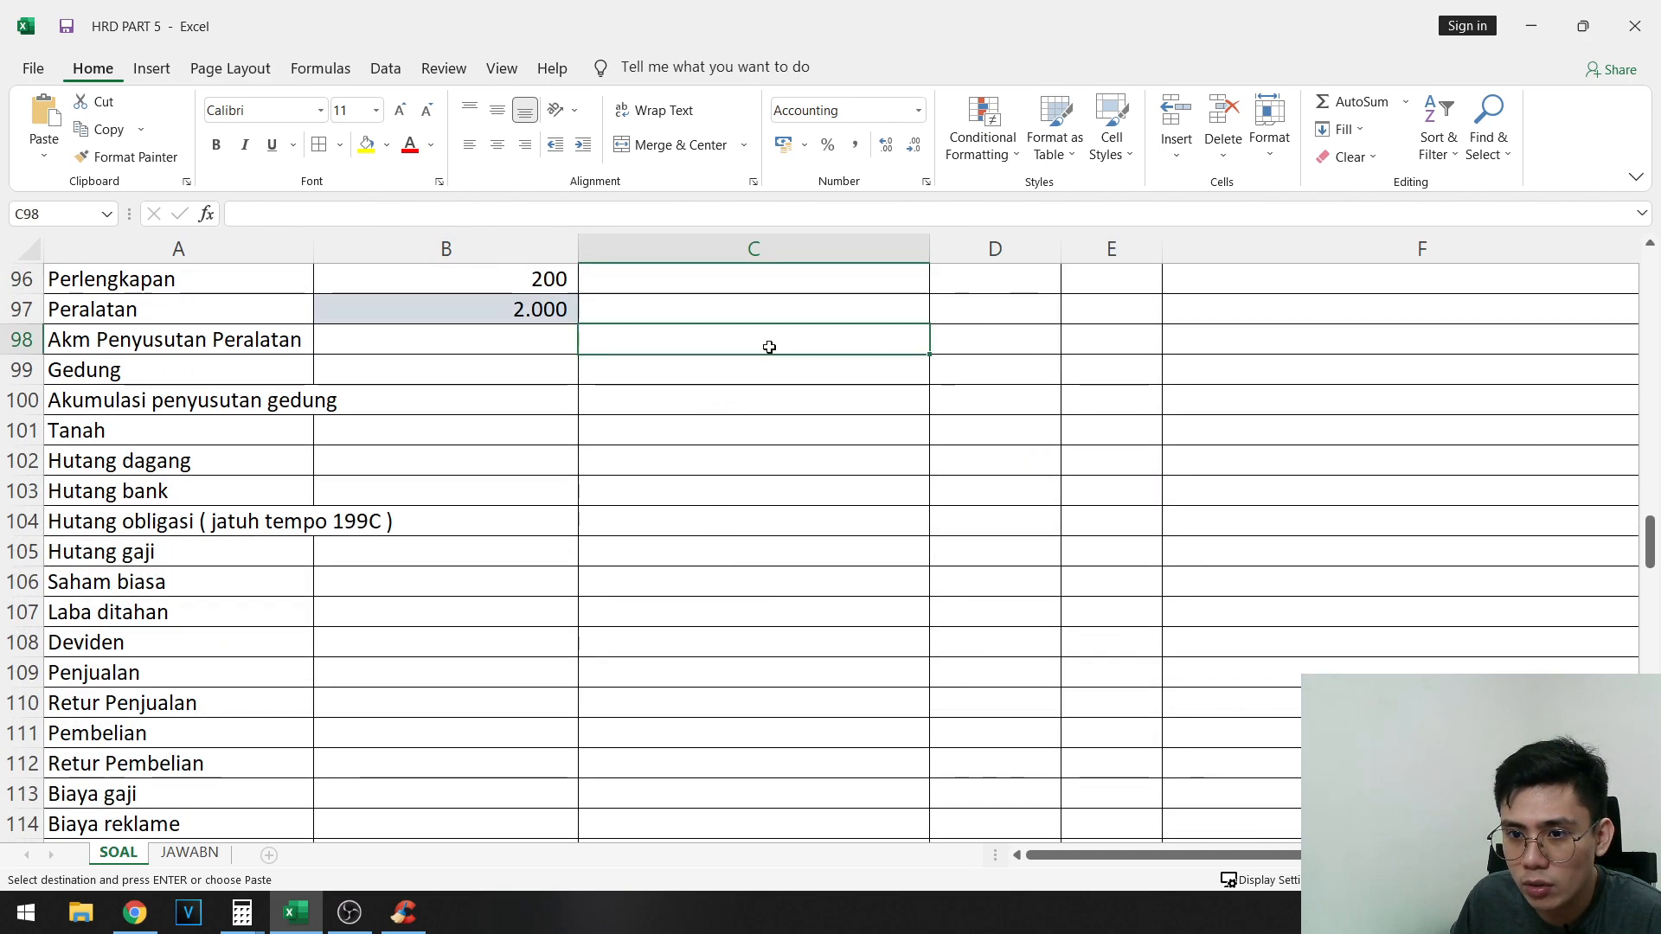
pyautogui.hotkey('ctrl', 'v')
# - Move the 1.000 credit from the Pembelian row to the Retur Pembelian row, C112
pyautogui.moveTo(135, 742); pyautogui.dragTo(827, 741)
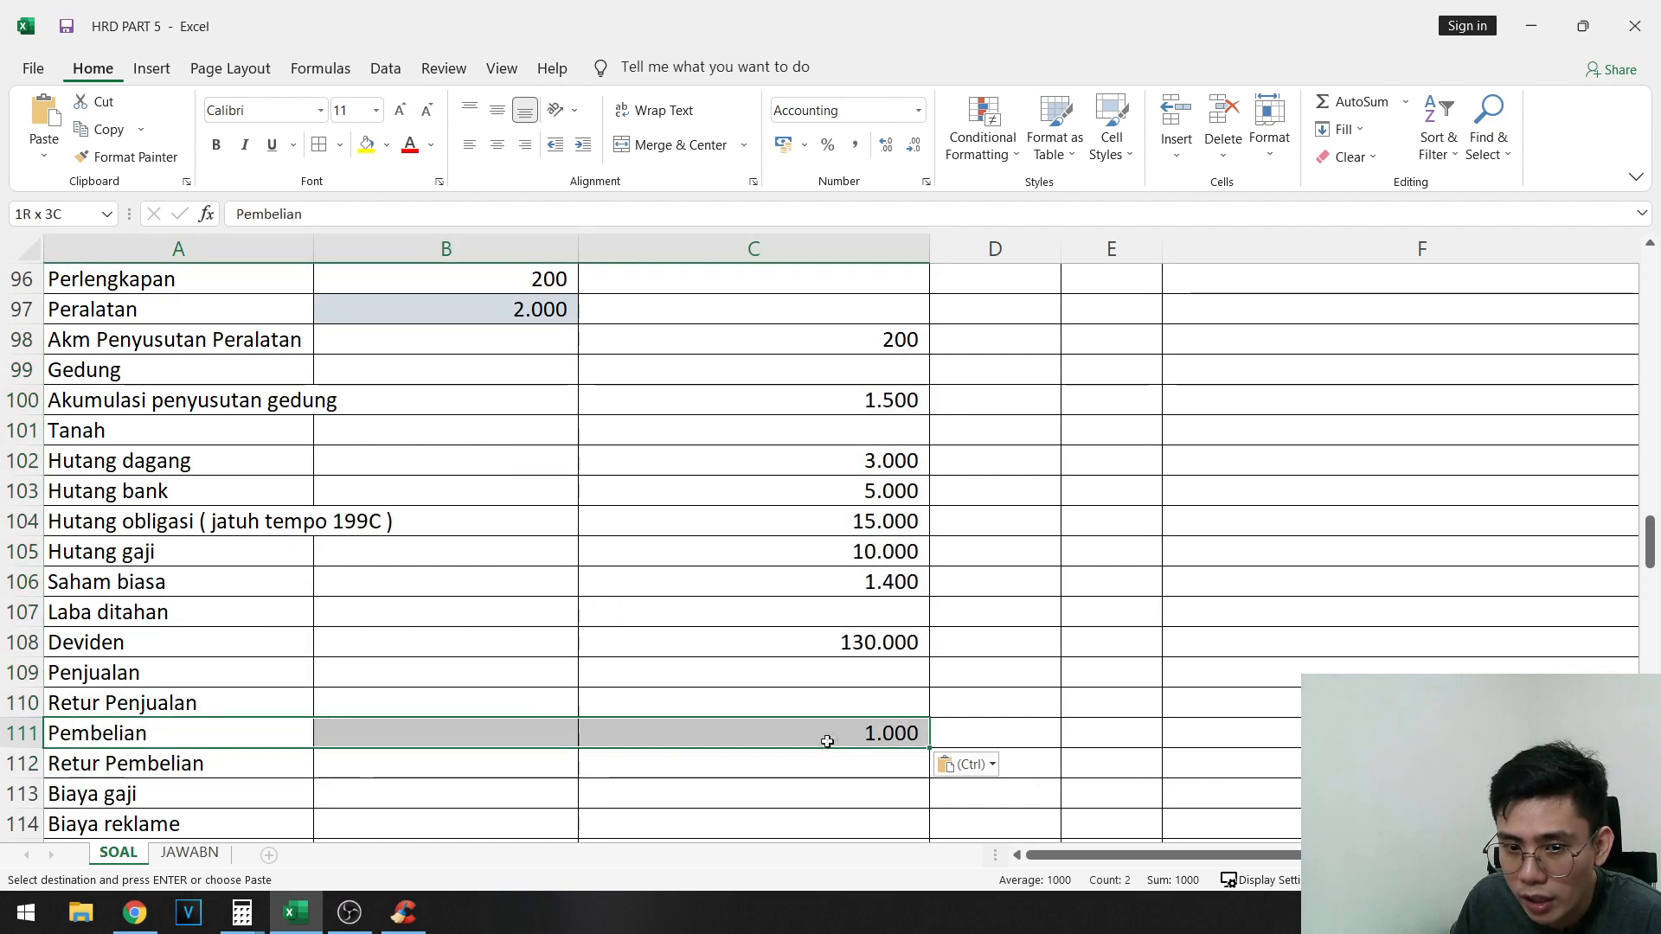
pyautogui.click(827, 741)
pyautogui.hotkey('ctrl', 'x')
pyautogui.click(813, 756)
pyautogui.hotkey('ctrl', 'v')
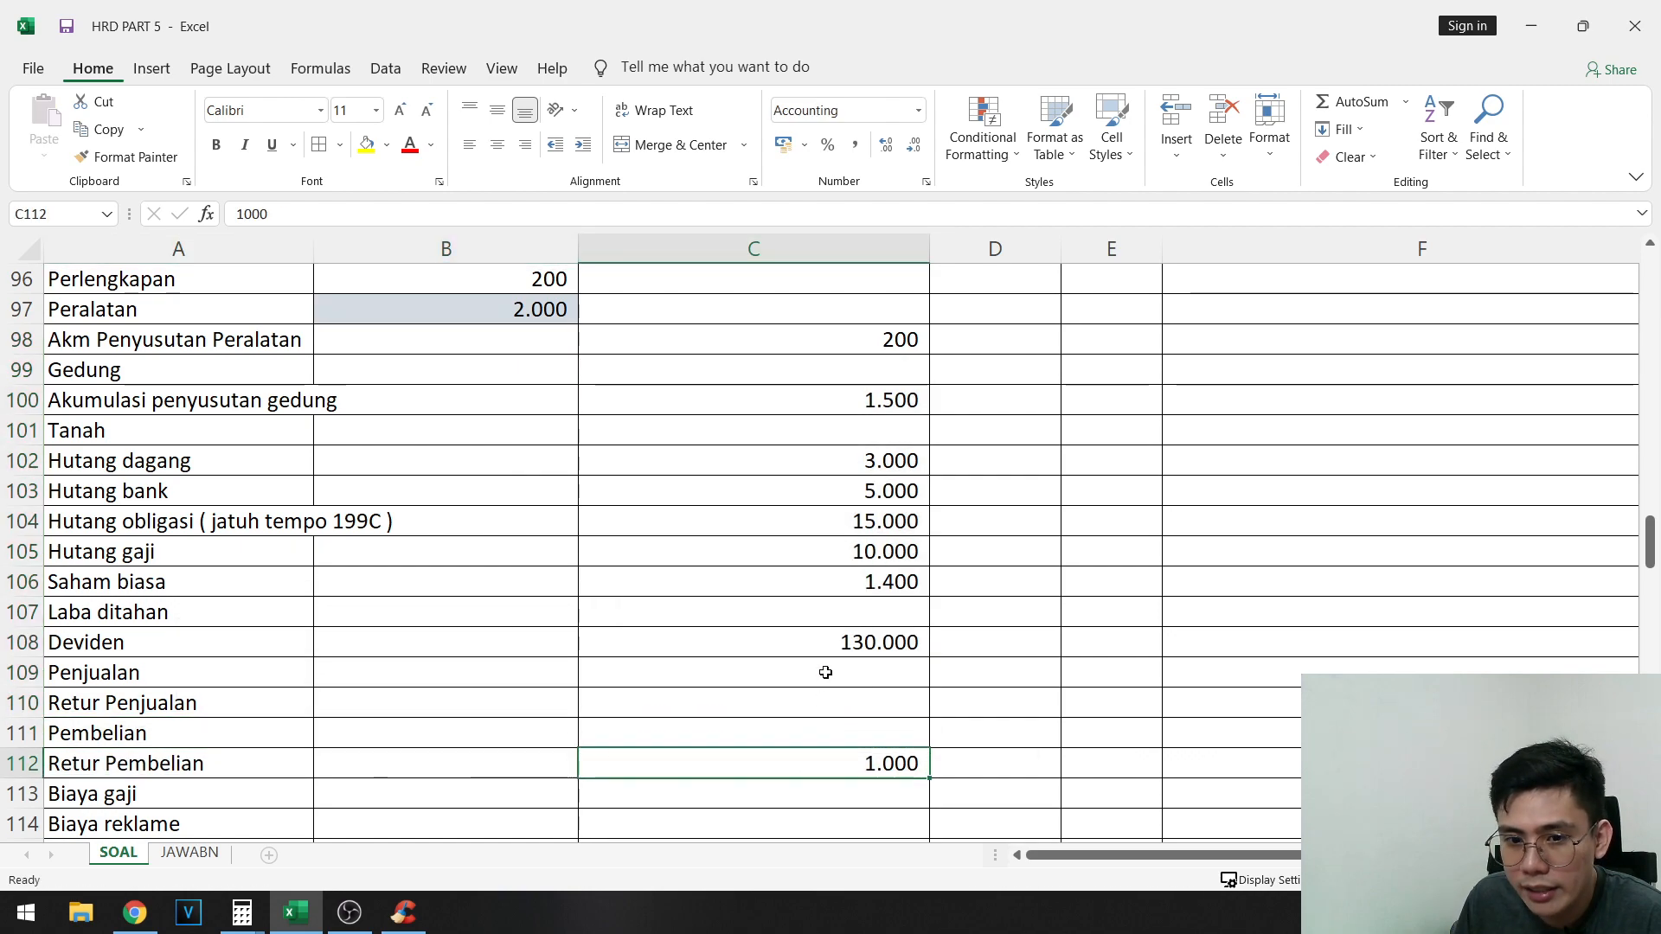
# - Move the 130.000 credit from the Deviden row to the Penjualan row, C109
pyautogui.click(861, 662)
pyautogui.click(874, 640)
pyautogui.hotkey('ctrl', 'x')
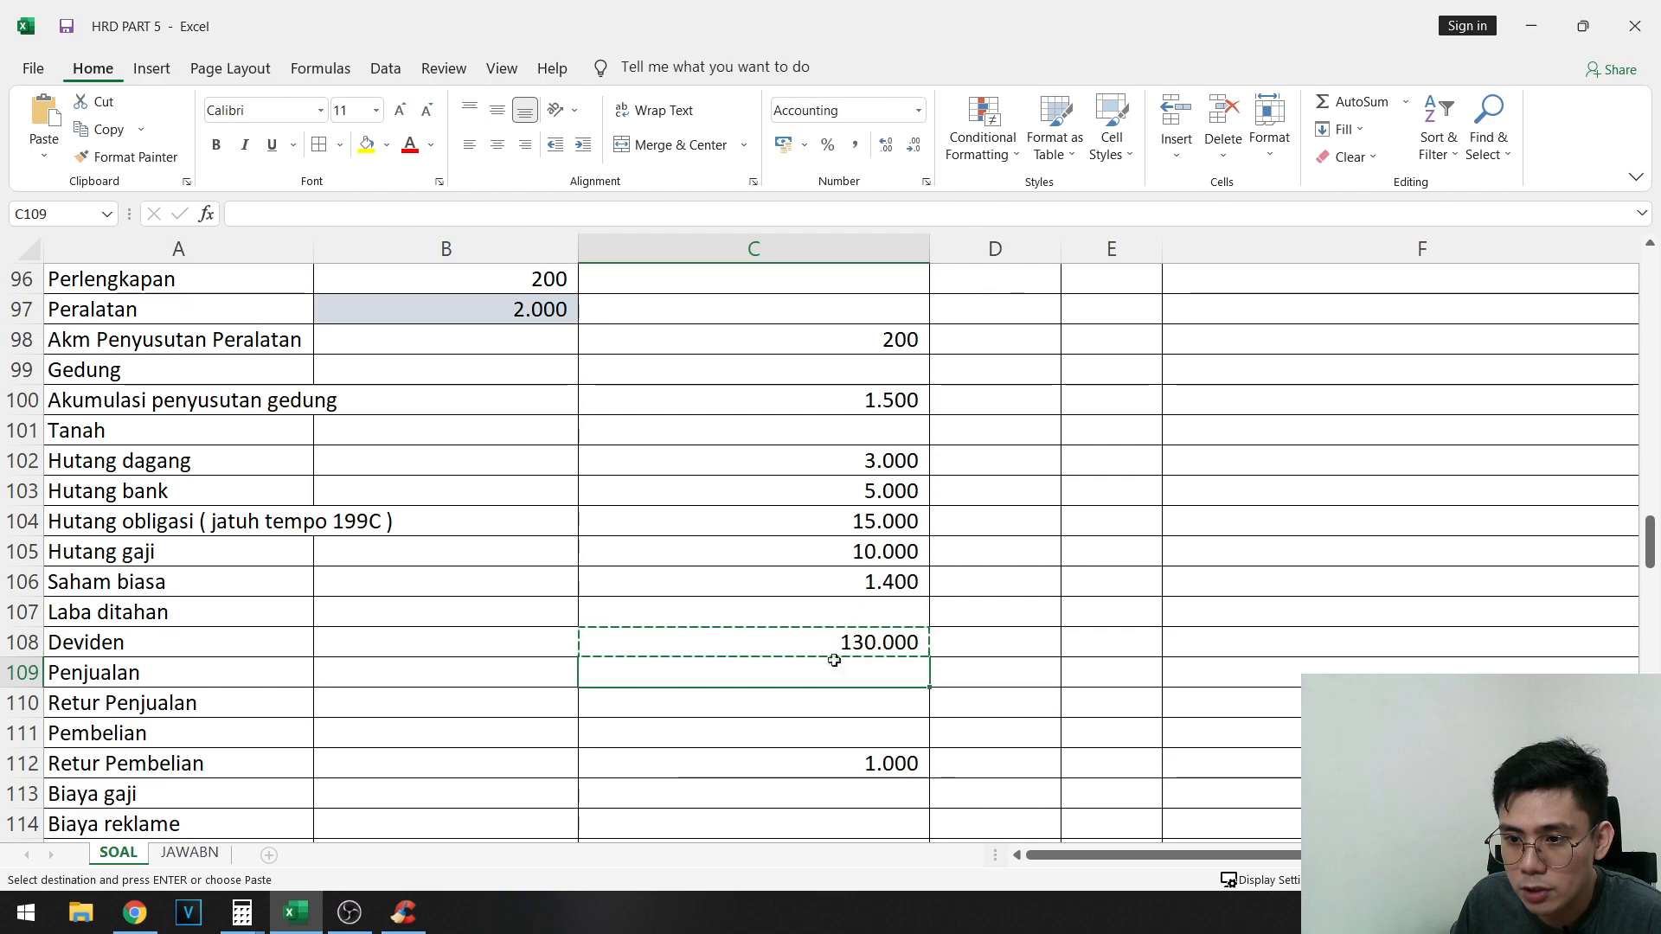
pyautogui.click(835, 666)
pyautogui.hotkey('ctrl', 'v')
# - Move the 10.000 and 1.400 credits down one row to Saham biasa and Laba ditahan, C106:C107
pyautogui.click(900, 582)
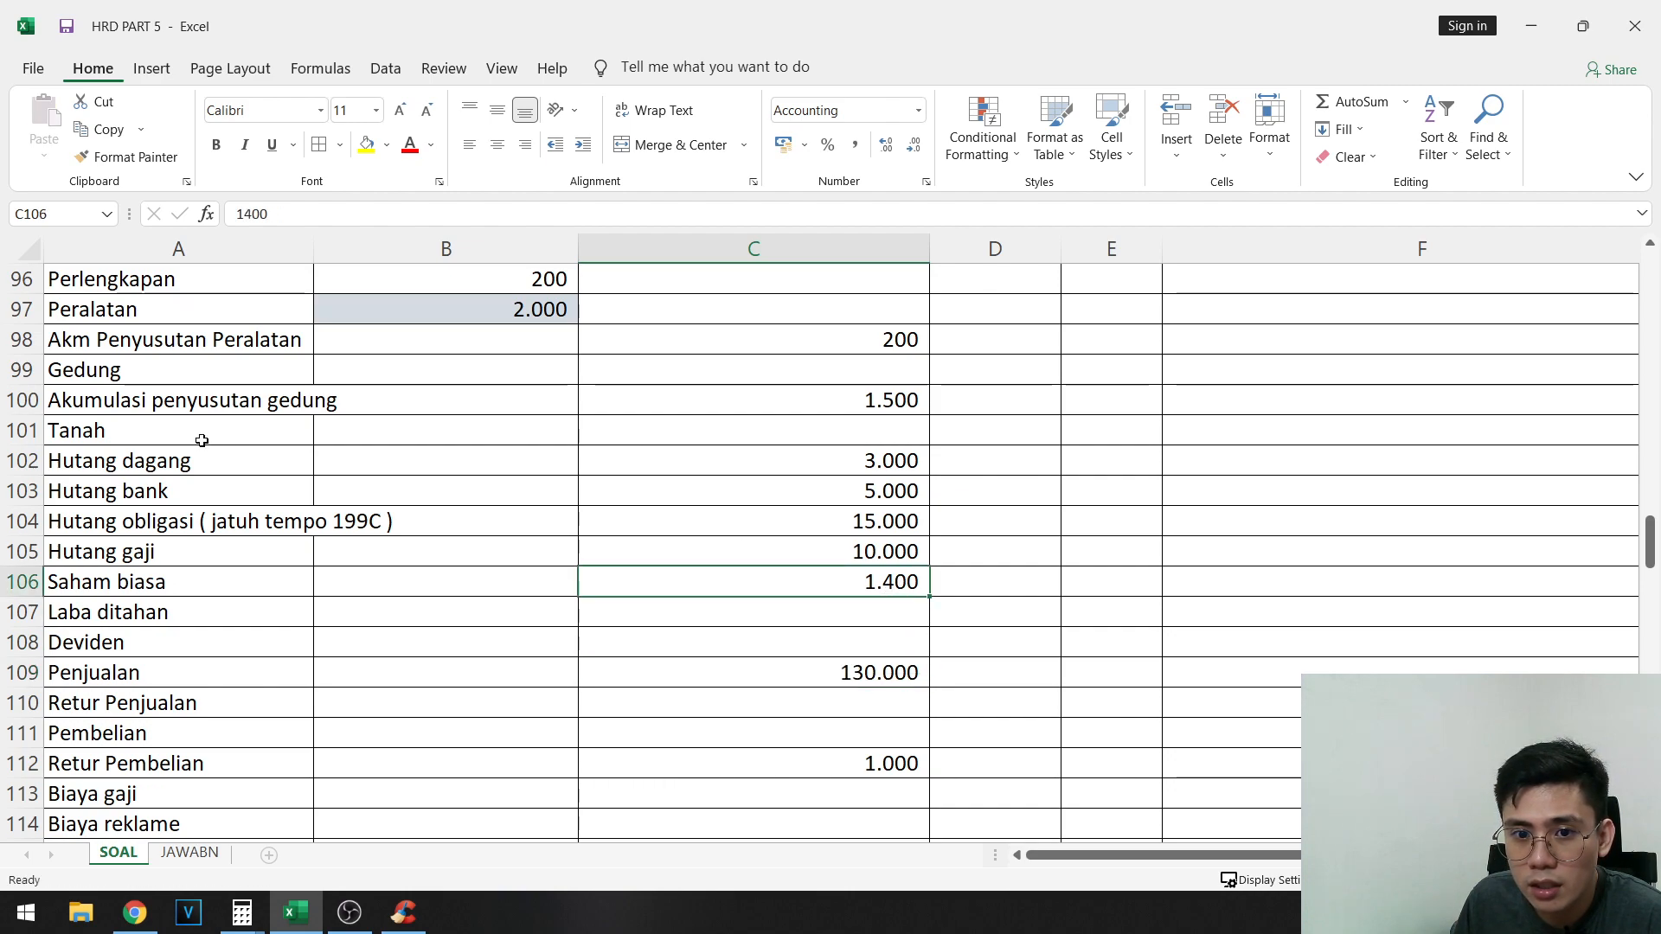
pyautogui.moveTo(883, 552); pyautogui.dragTo(882, 583)
pyautogui.hotkey('ctrl', 'x')
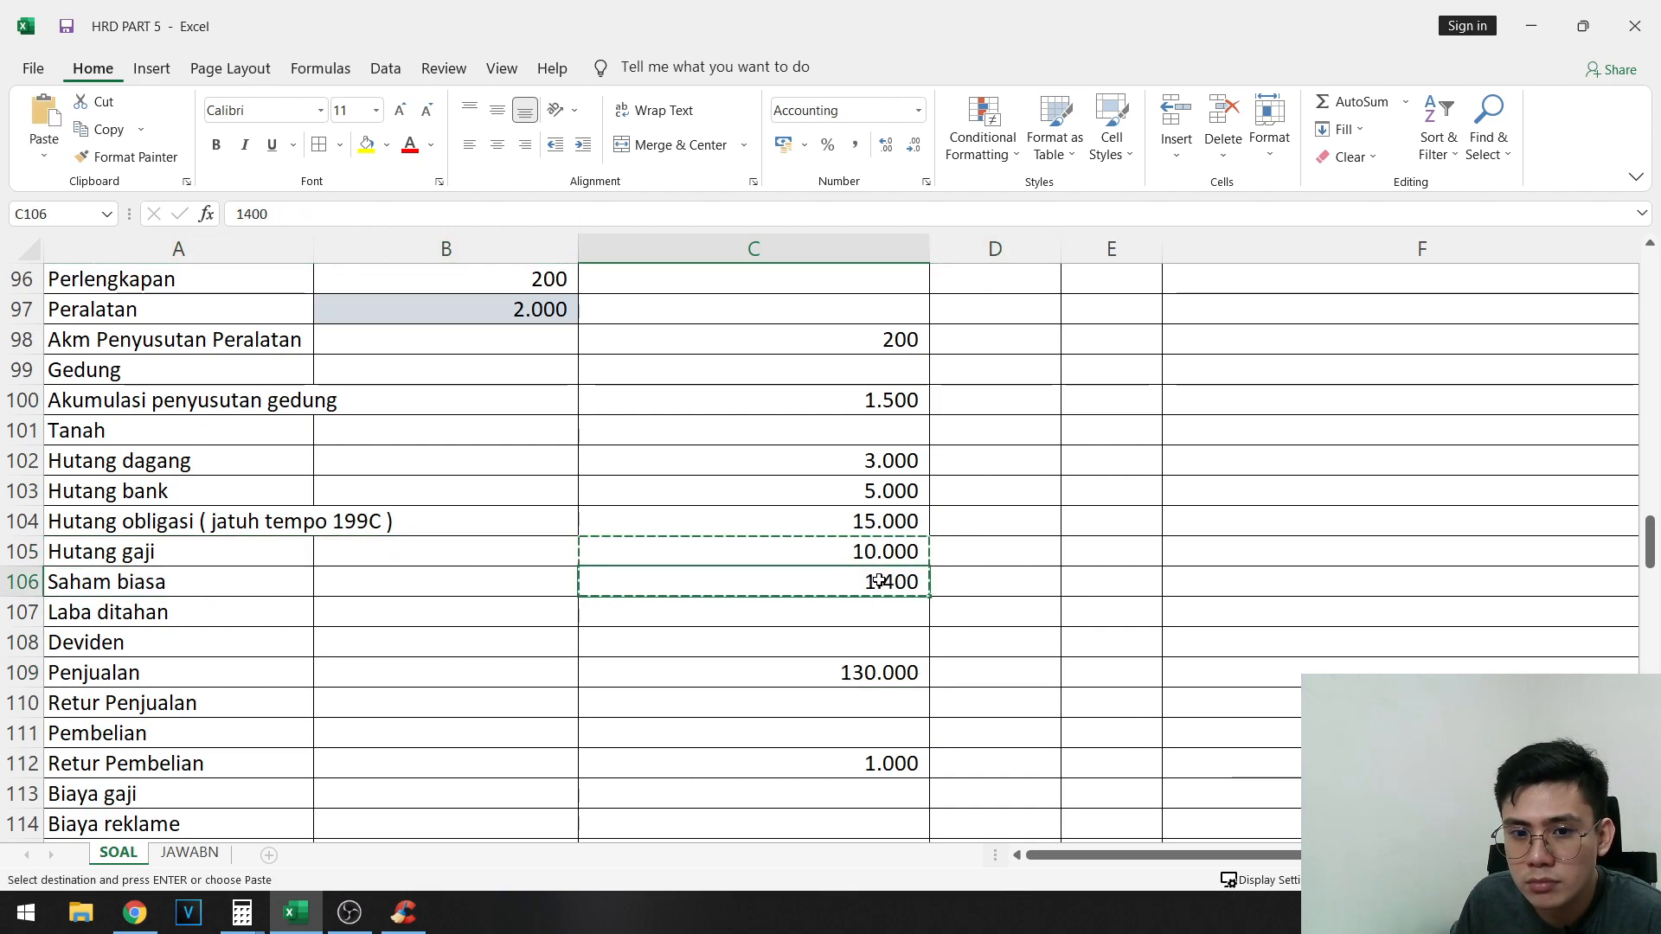
pyautogui.click(839, 582)
pyautogui.hotkey('ctrl', 'v')
pyautogui.moveTo(216, 584); pyautogui.dragTo(884, 612)
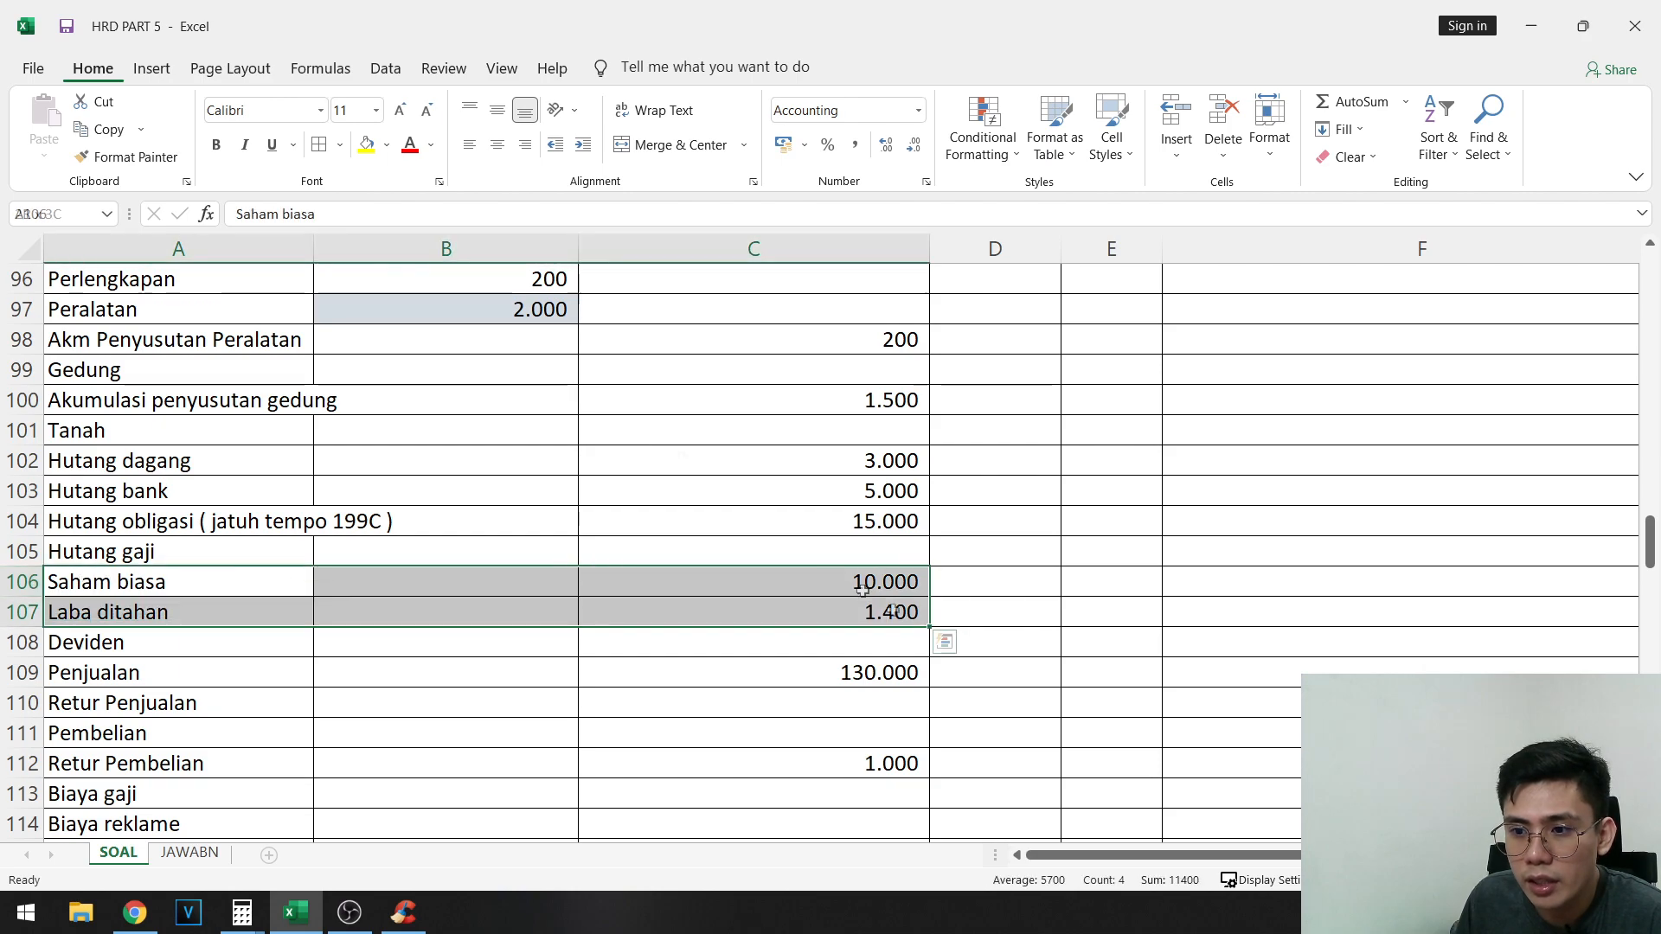
# - Copy the remaining opening debit balances, from Gedung in B64 through Biaya rupa-rupa, into the debit column starting at B99
pyautogui.click(484, 403)
pyautogui.scroll(5, 623, 562)
pyautogui.scroll(7, 623, 562)
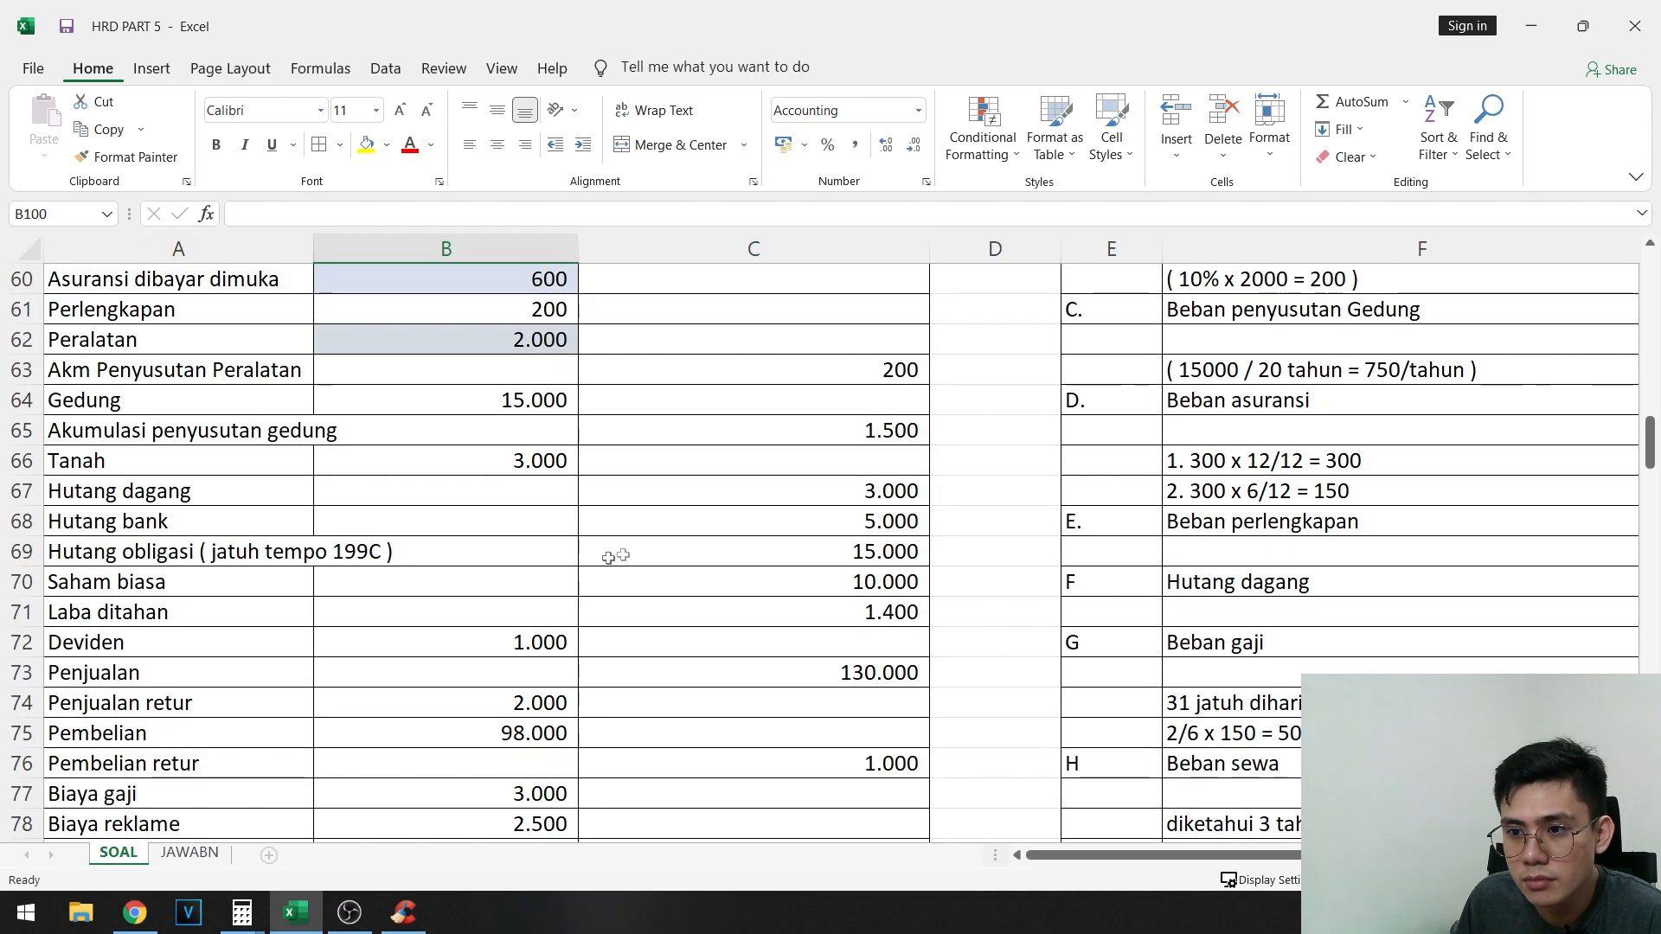
pyautogui.click(510, 404)
pyautogui.scroll(-2, 519, 605)
pyautogui.keyDown('shift'); pyautogui.click(537, 698); pyautogui.keyUp('shift')
pyautogui.hotkey('ctrl', 'x')
pyautogui.scroll(3, 551, 650)
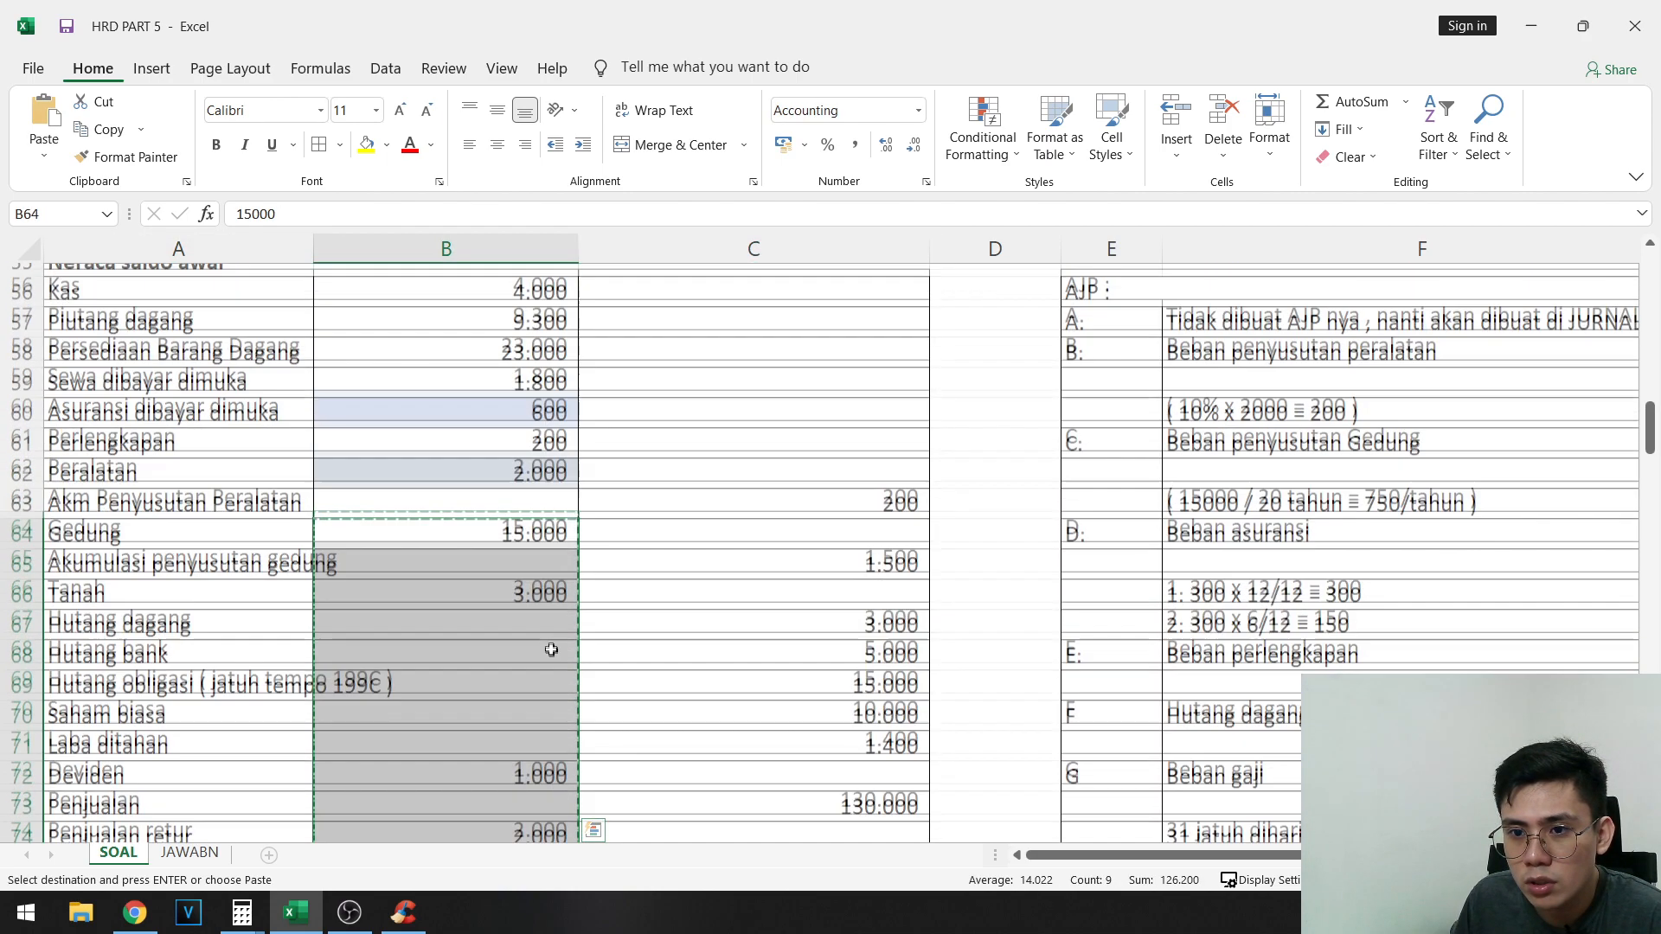
pyautogui.scroll(2, 551, 650)
pyautogui.scroll(-1, 549, 655)
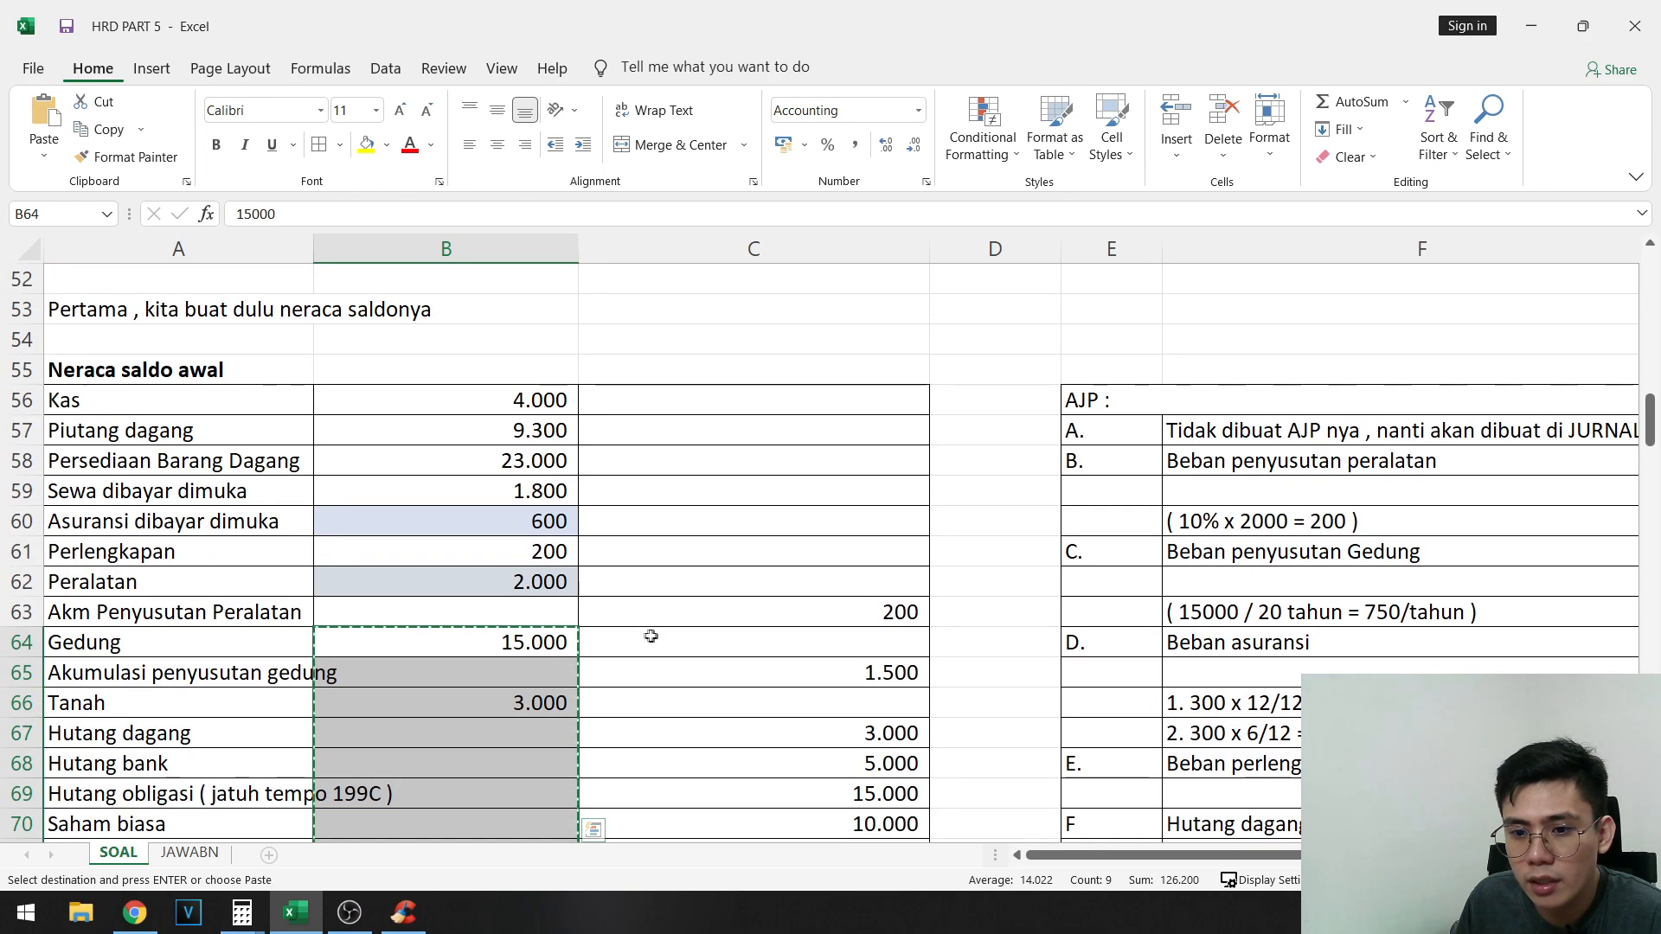
pyautogui.scroll(-15, 650, 636)
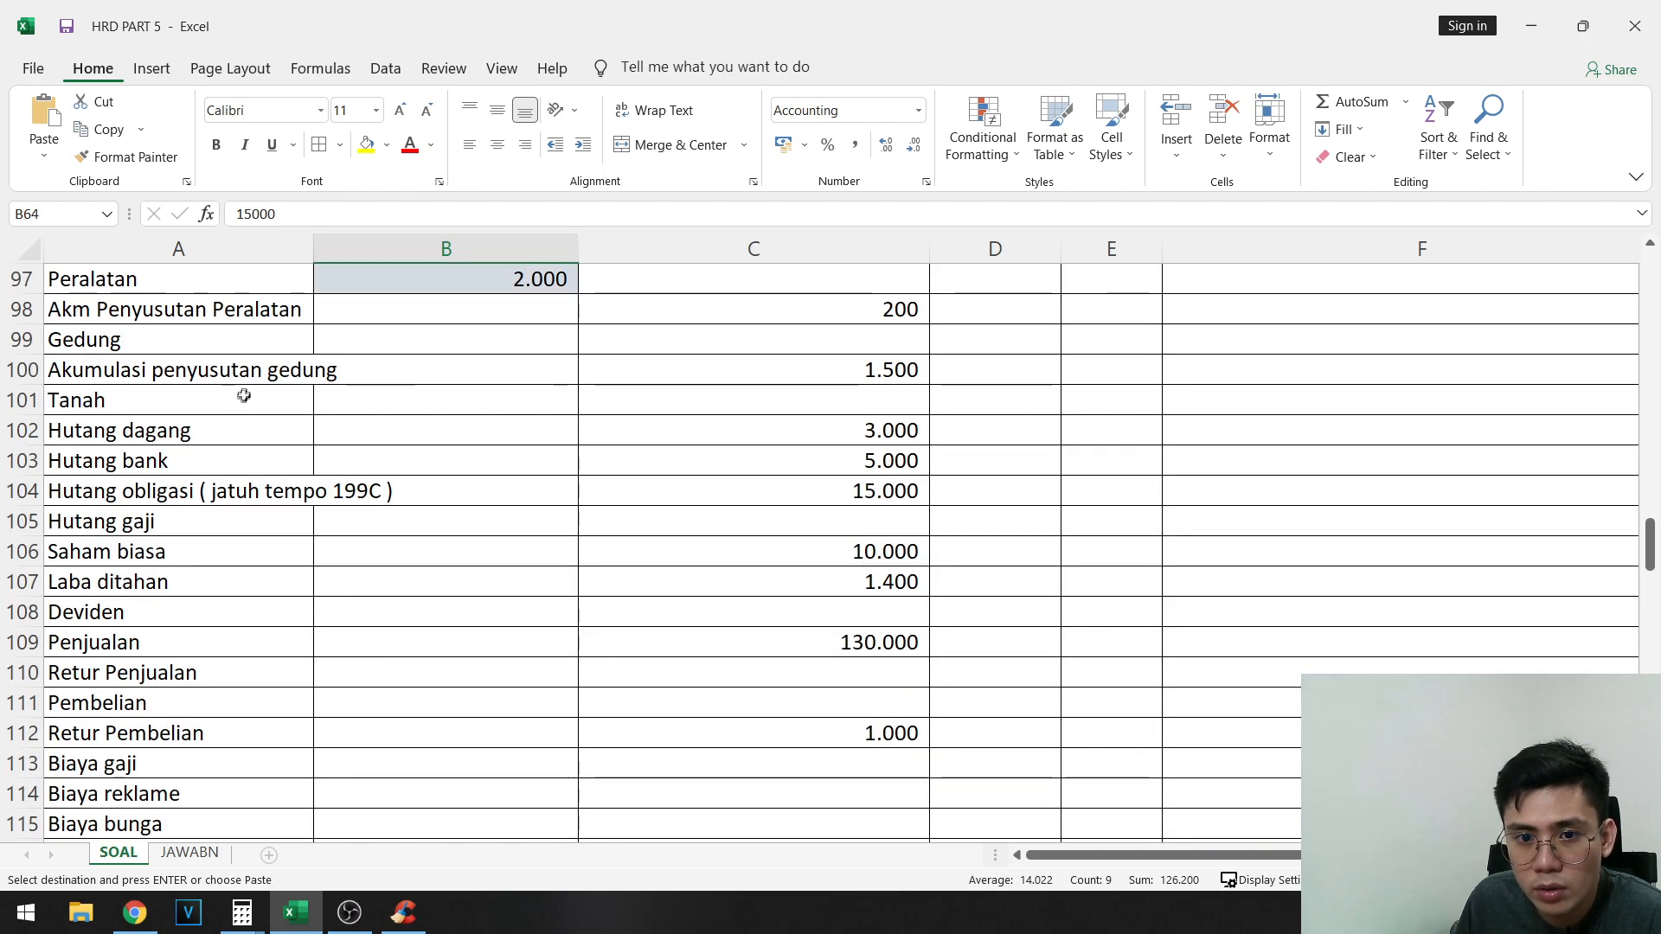
pyautogui.click(463, 341)
pyautogui.hotkey('ctrl', 'v')
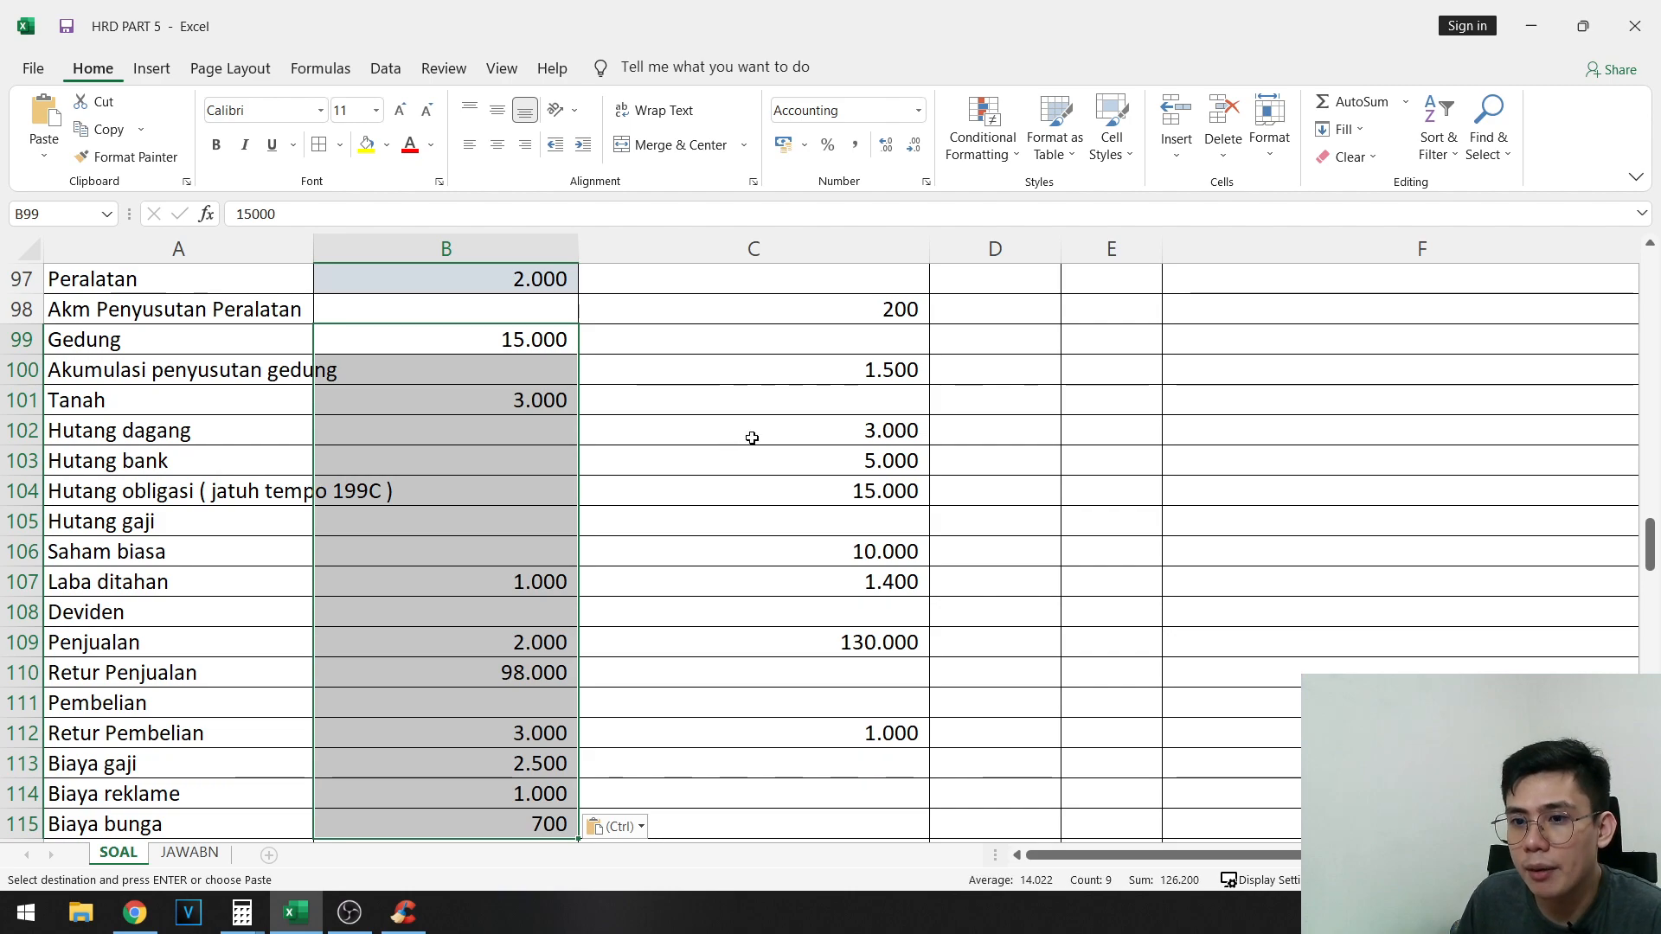
# - Move the 1.000 debit from the Laba ditahan row to the Deviden row, B108
pyautogui.click(472, 576)
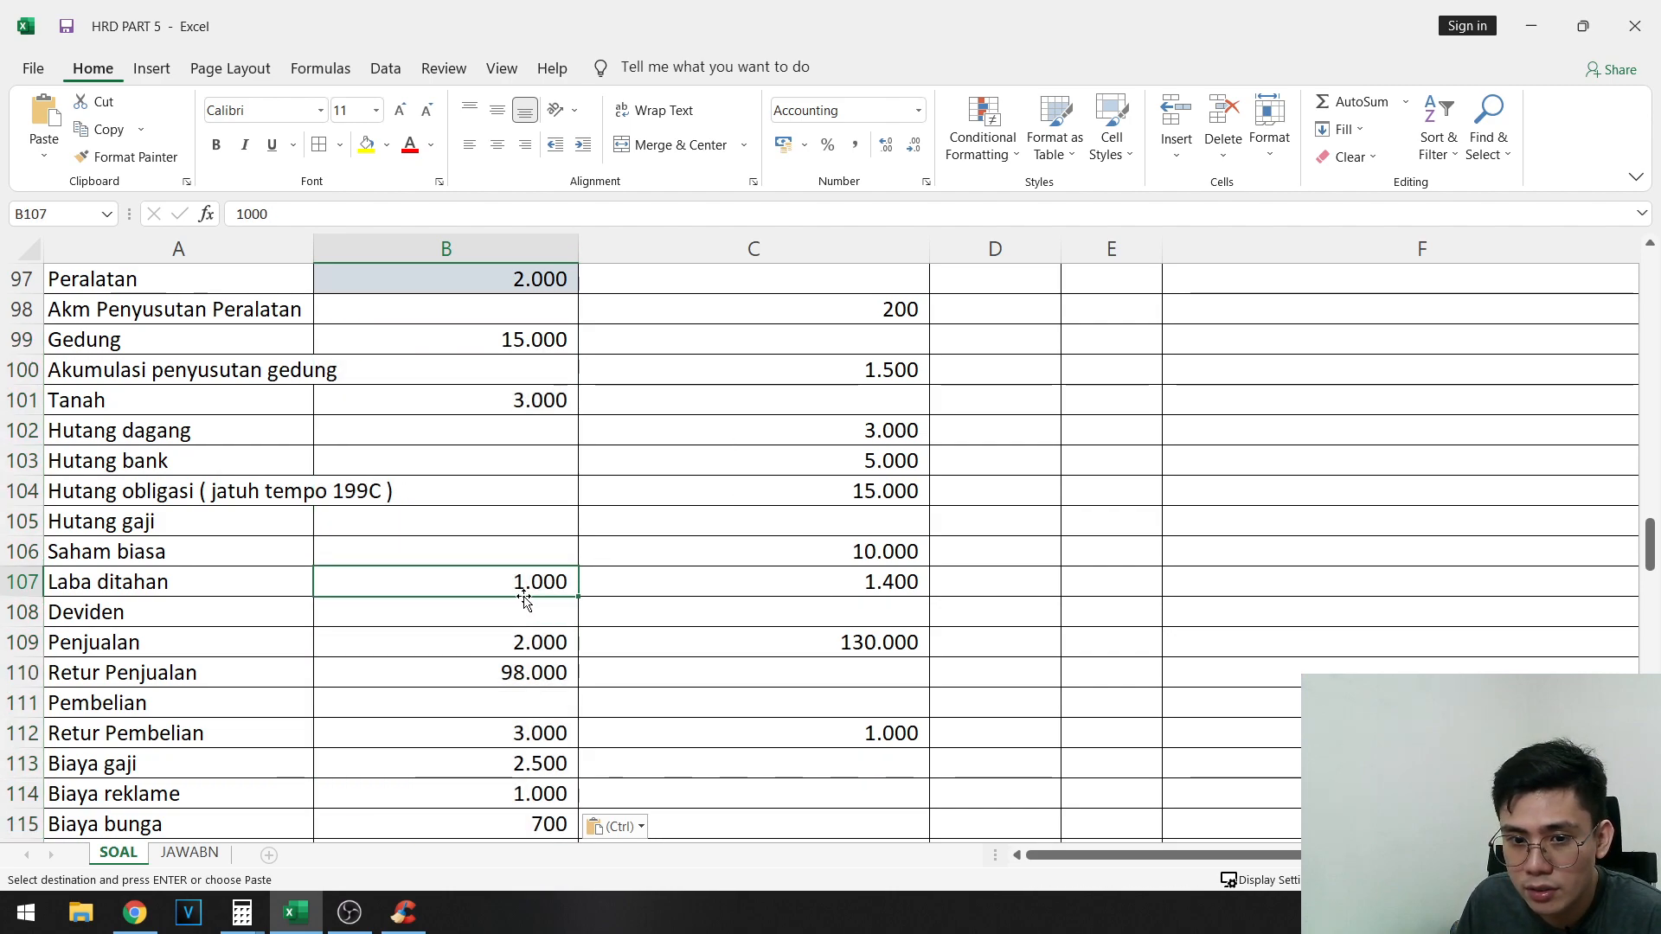
pyautogui.hotkey('ctrl', 'x')
pyautogui.click(496, 622)
pyautogui.hotkey('ctrl', 'v')
# - Move the debit balances in B109:B115 down one row so they line up with Retur Penjualan through Biaya rupa-rupa
pyautogui.moveTo(541, 646); pyautogui.dragTo(516, 713)
pyautogui.scroll(-2, 543, 640)
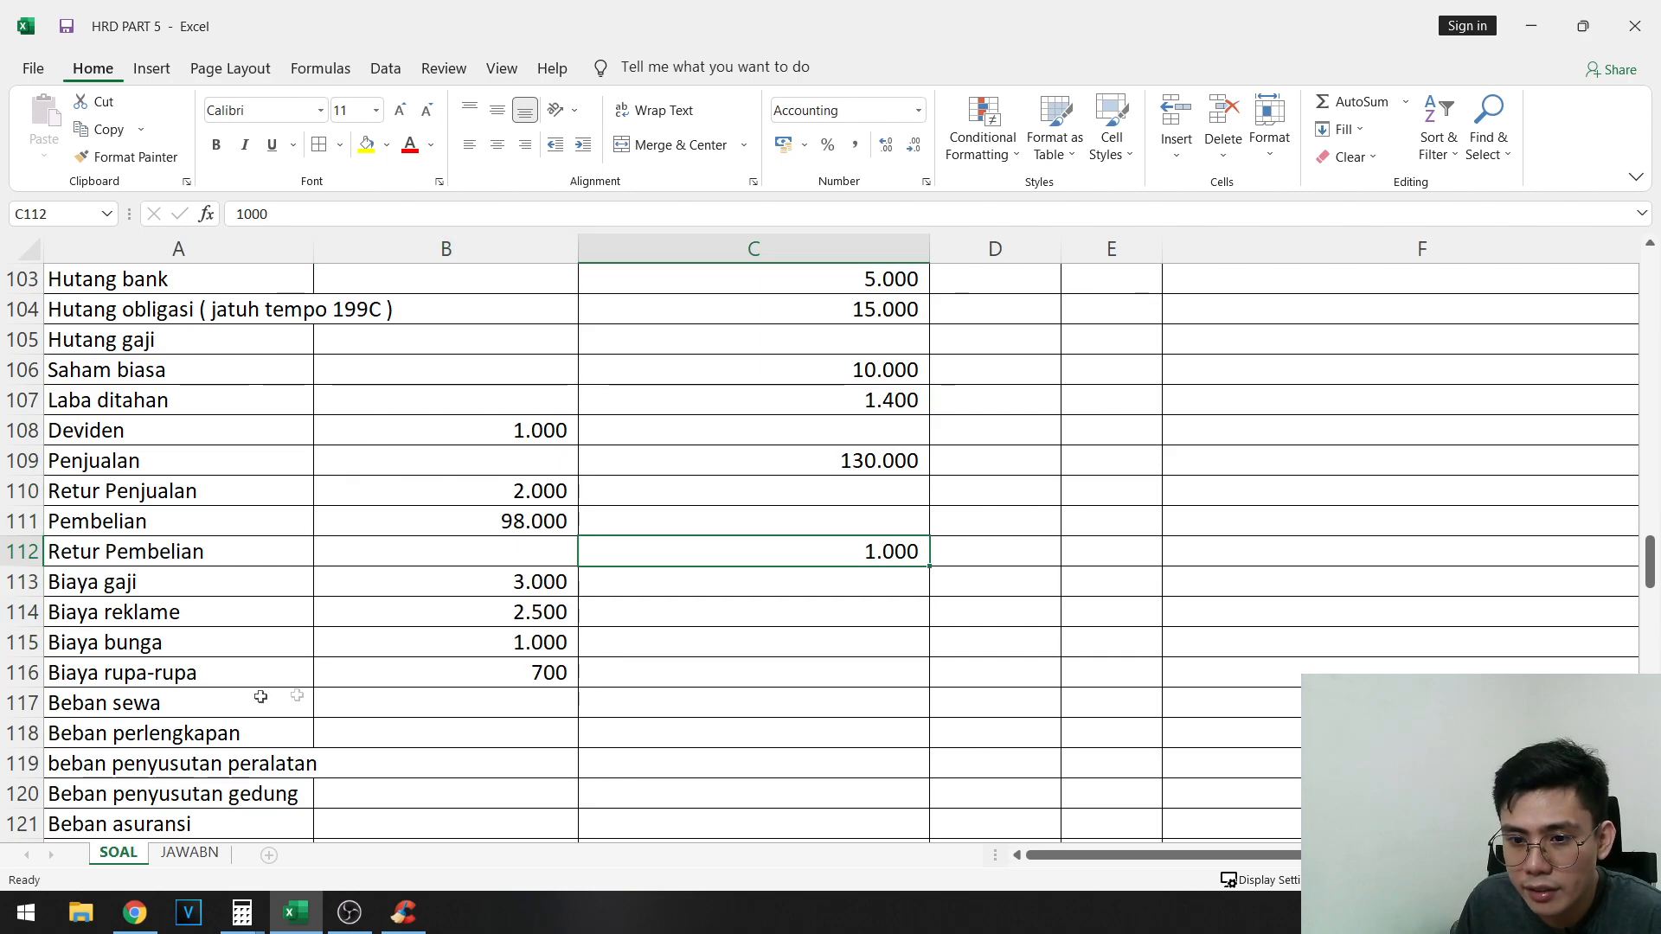
pyautogui.moveTo(261, 697); pyautogui.dragTo(554, 689)
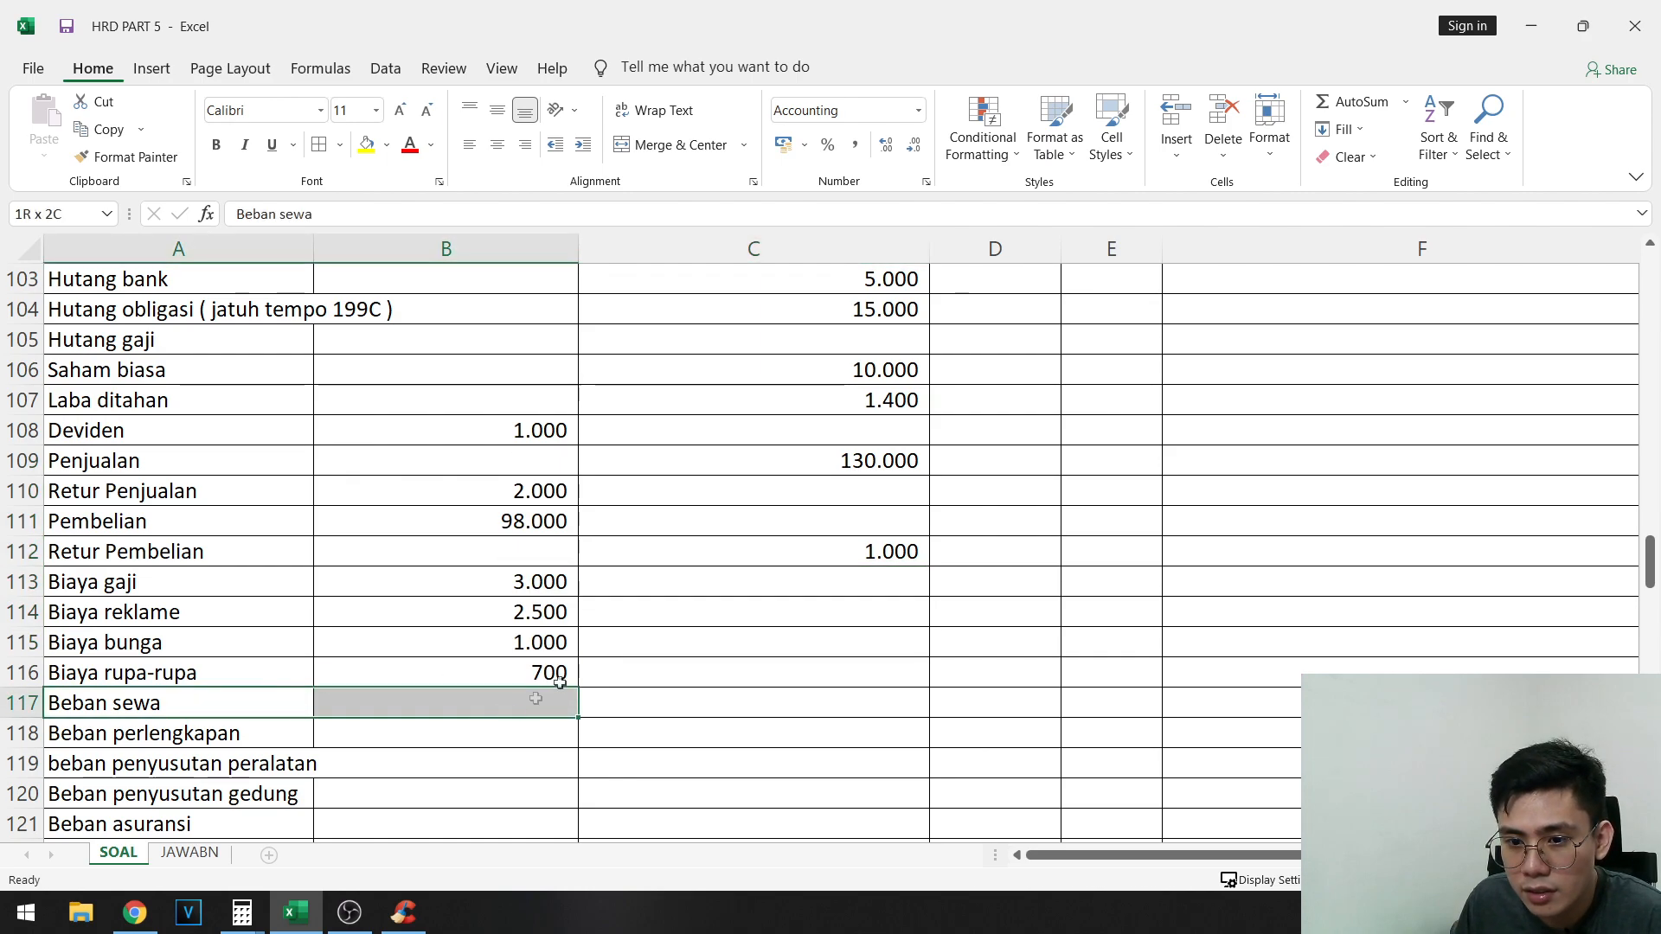
pyautogui.click(647, 638)
# - Check the filled Neraca saldo awal debit and credit columns against the account names, from Kas down to the Total row
pyautogui.scroll(5, 662, 608)
pyautogui.scroll(-1, 601, 563)
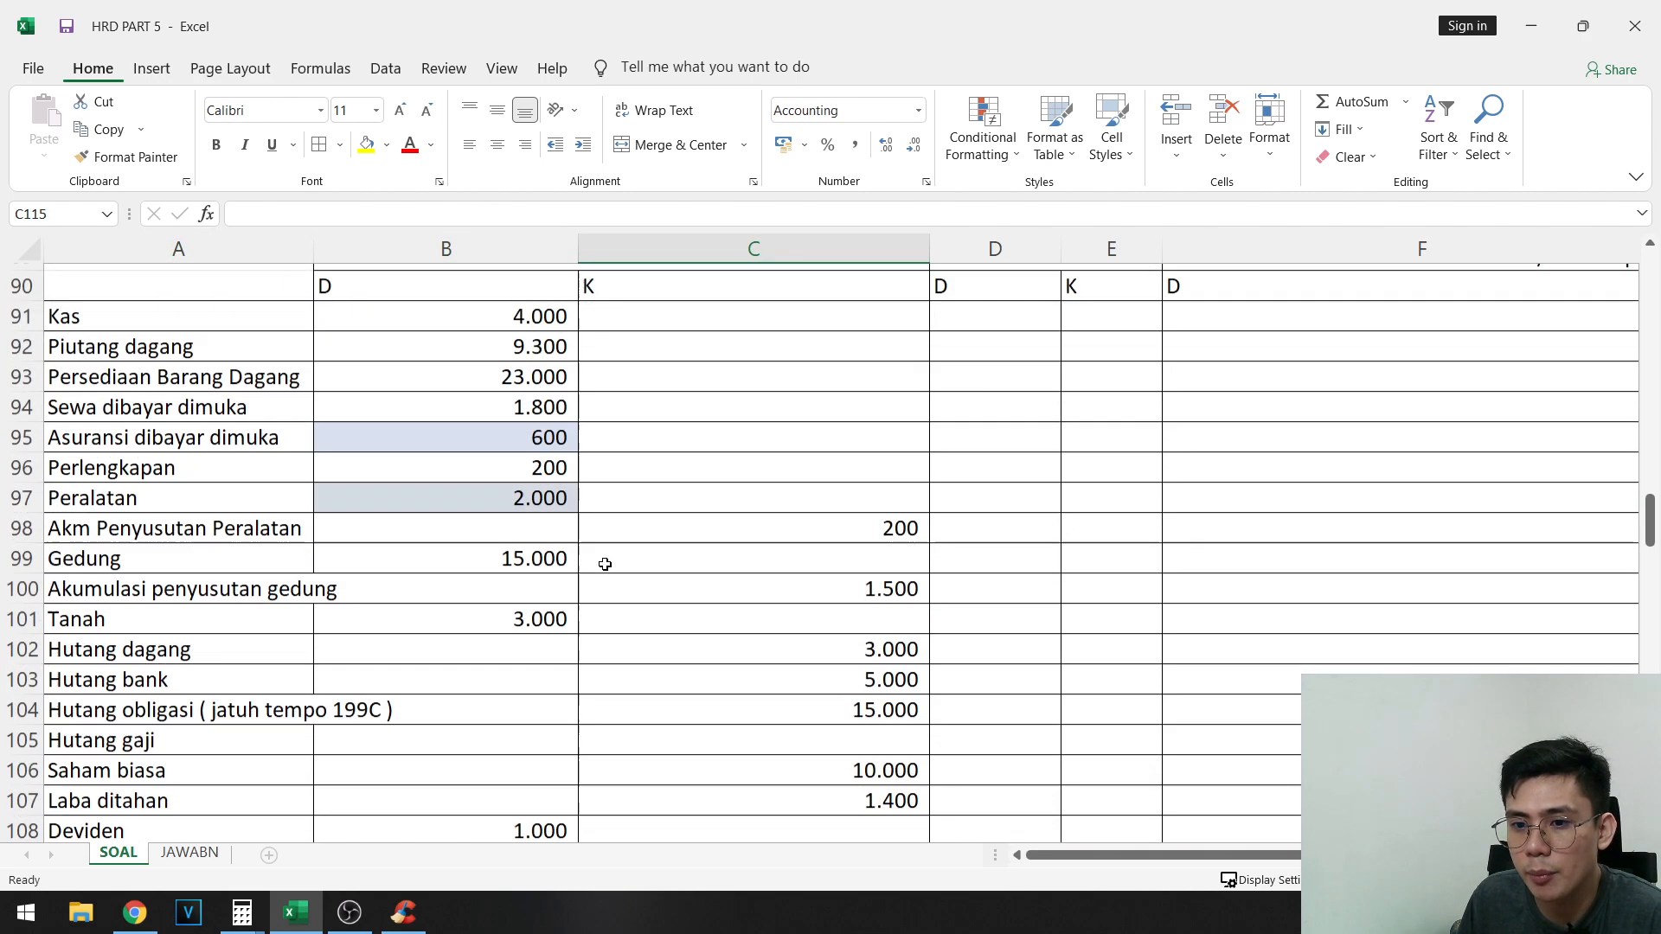
pyautogui.scroll(2, 505, 537)
pyautogui.click(506, 519)
pyautogui.scroll(-4, 786, 660)
pyautogui.scroll(-2, 831, 774)
pyautogui.moveTo(824, 781); pyautogui.dragTo(852, 735)
pyautogui.scroll(-6, 873, 711)
pyautogui.click(789, 421)
pyautogui.scroll(8, 779, 433)
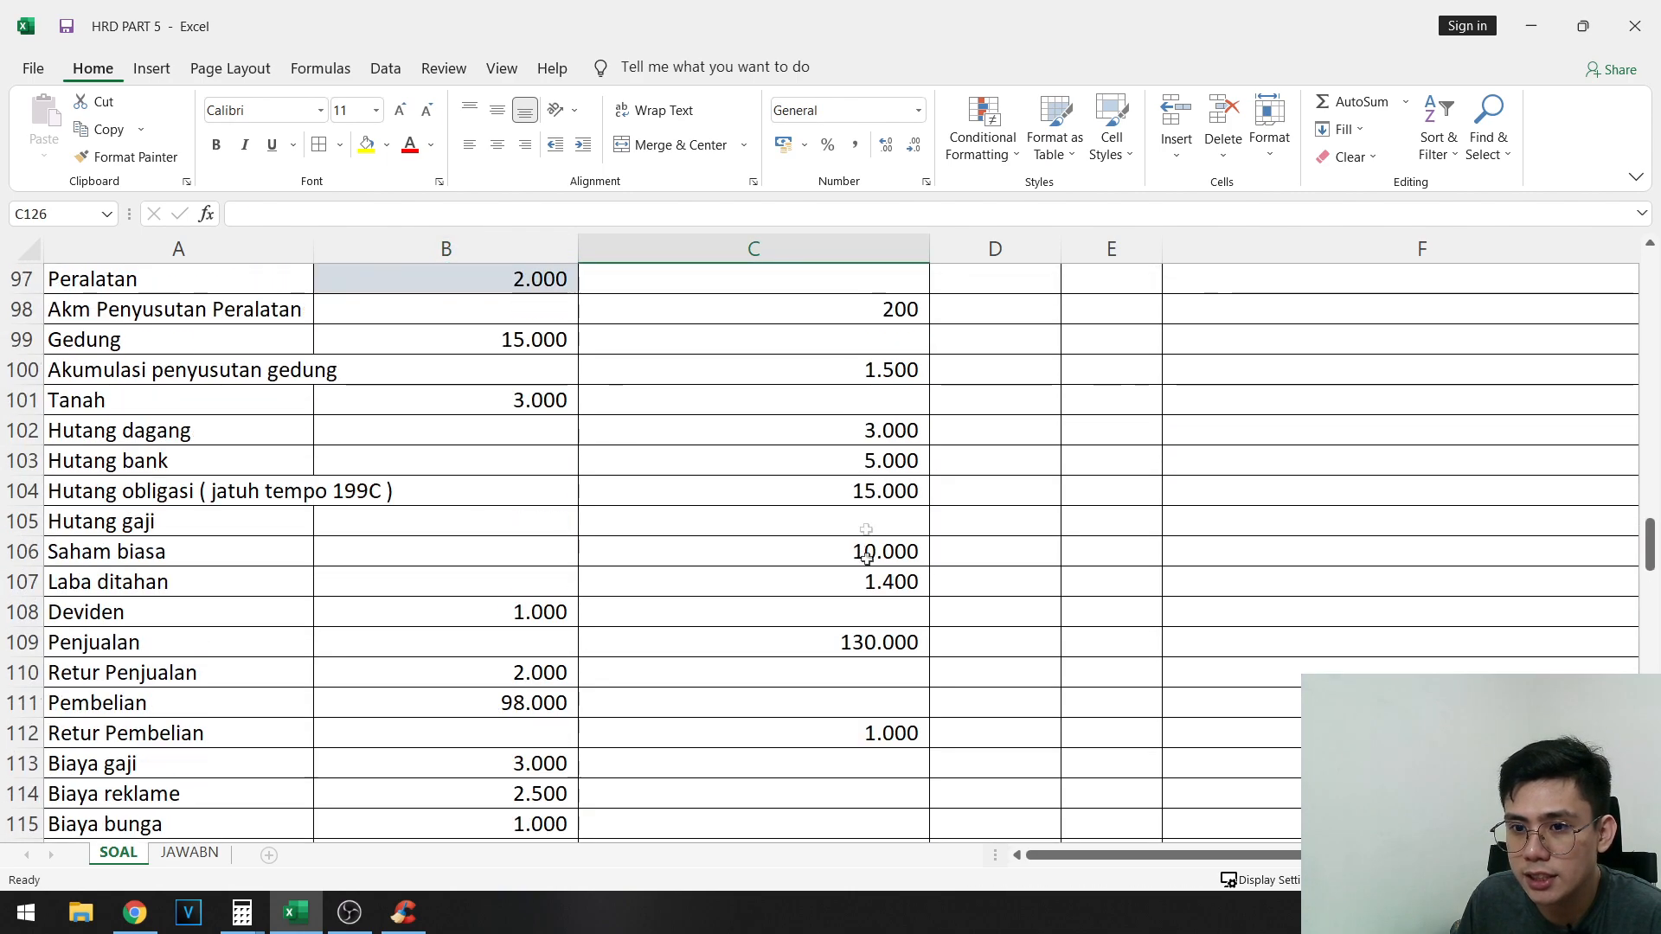
pyautogui.scroll(1, 692, 519)
pyautogui.click(588, 608)
pyautogui.scroll(-2, 519, 610)
pyautogui.click(554, 588)
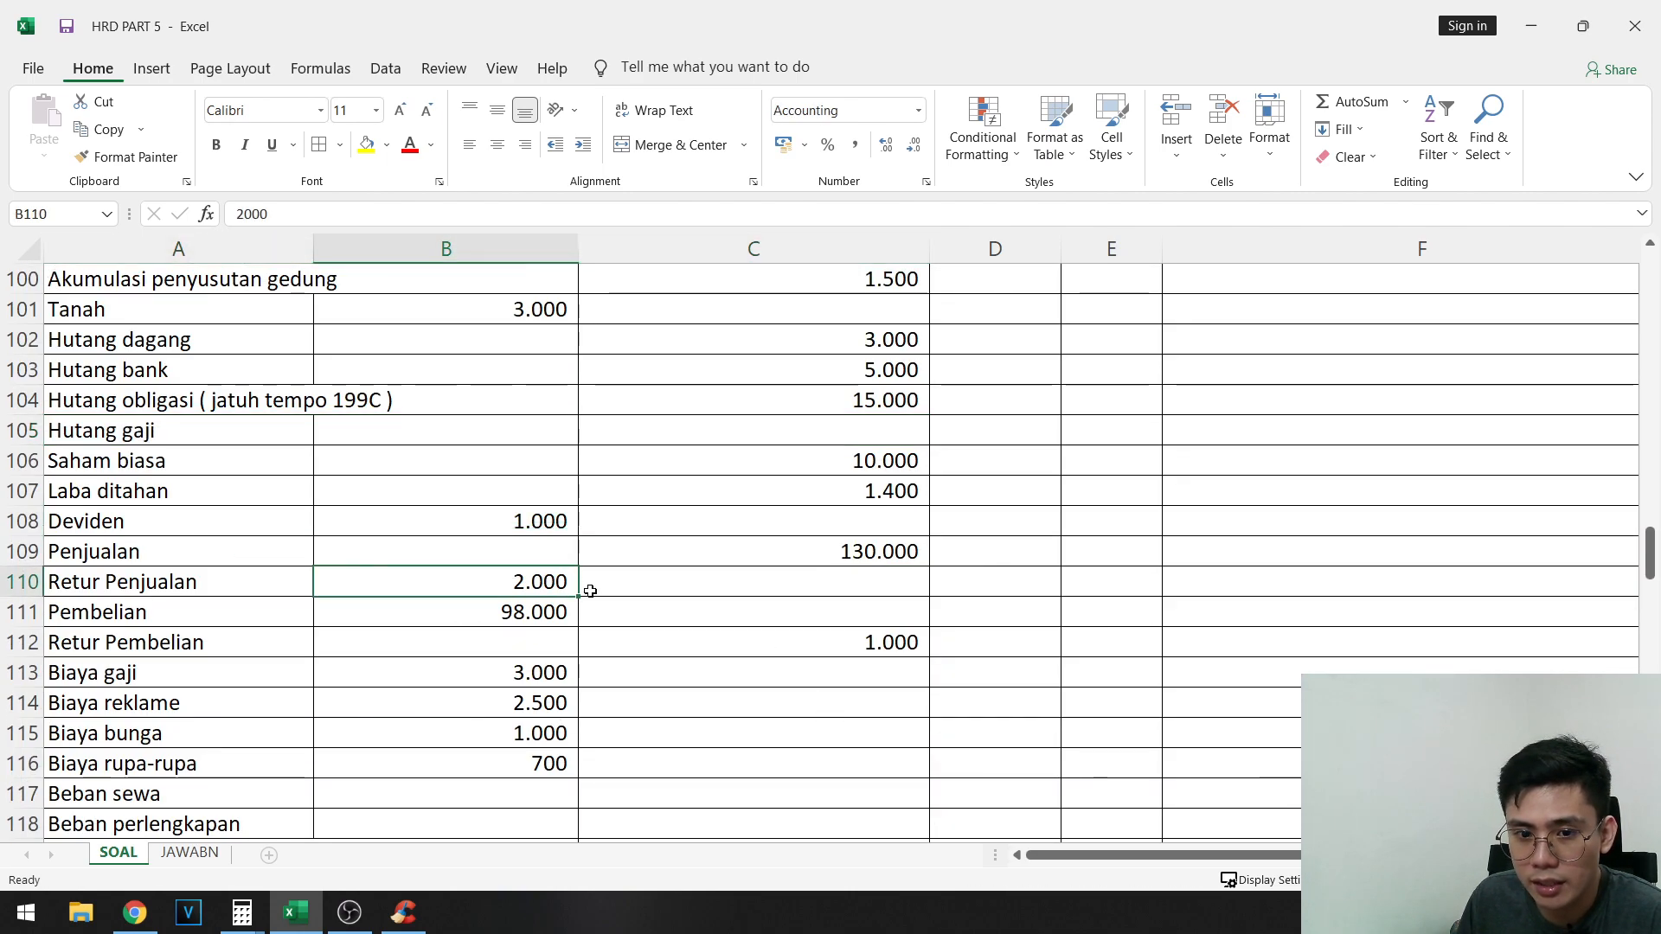
pyautogui.scroll(-1, 623, 601)
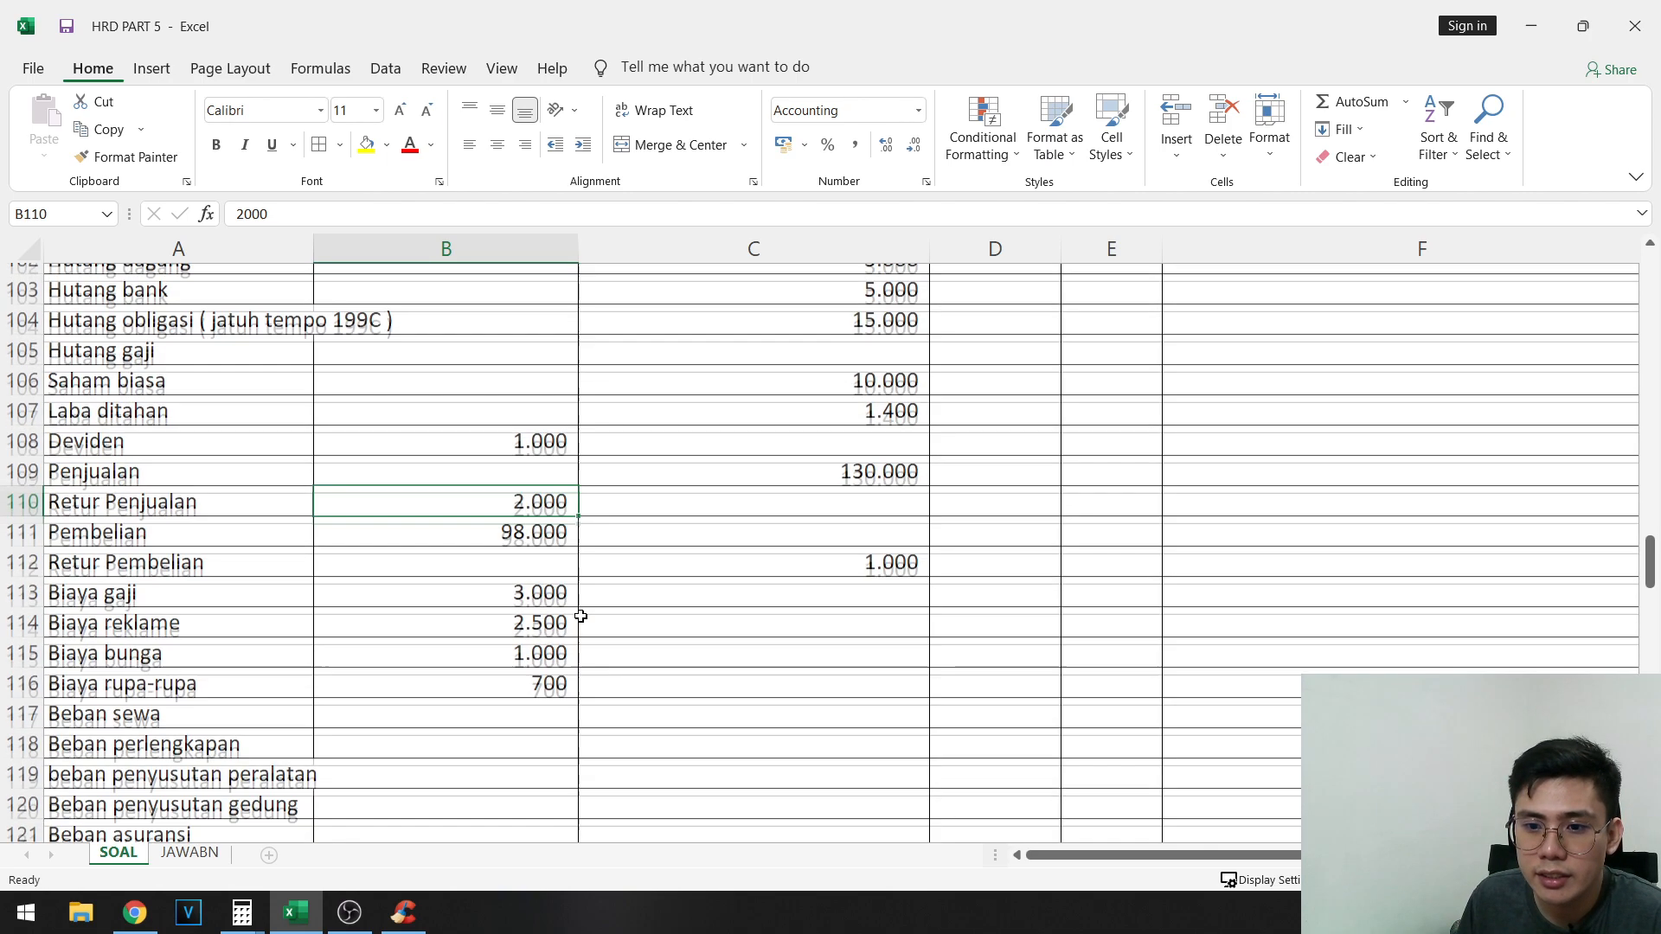
pyautogui.scroll(-1, 531, 597)
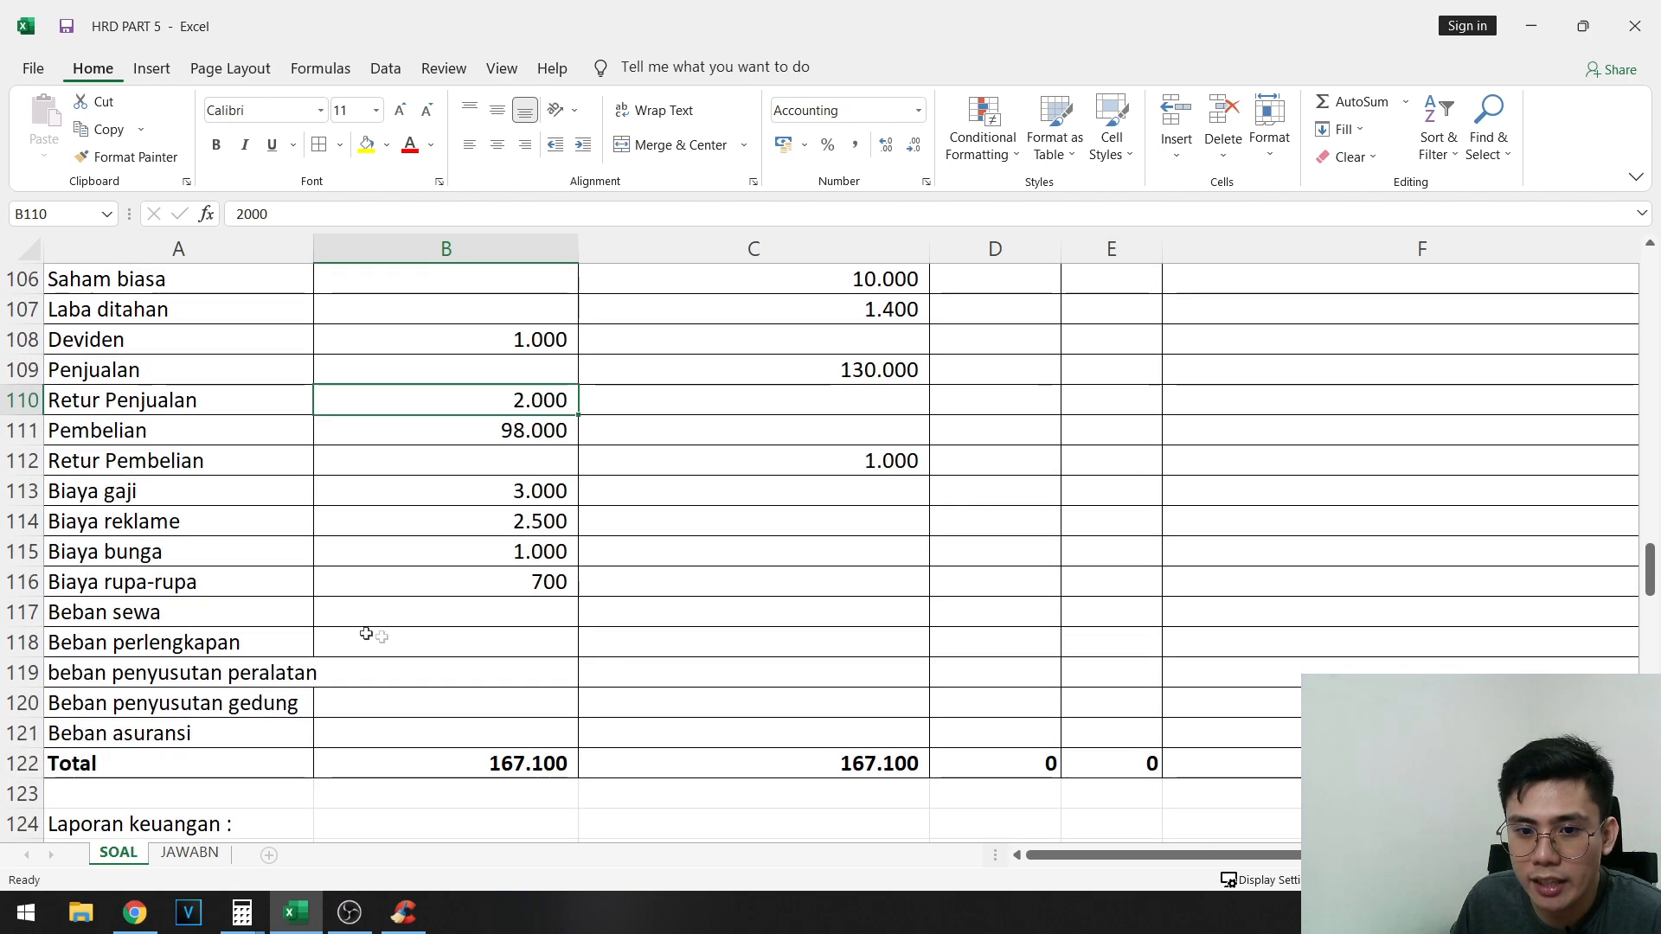
# - Compare the added expense accounts in A117:A121 and the copied opening balances with AJP entries A to H
pyautogui.moveTo(150, 617); pyautogui.dragTo(160, 733)
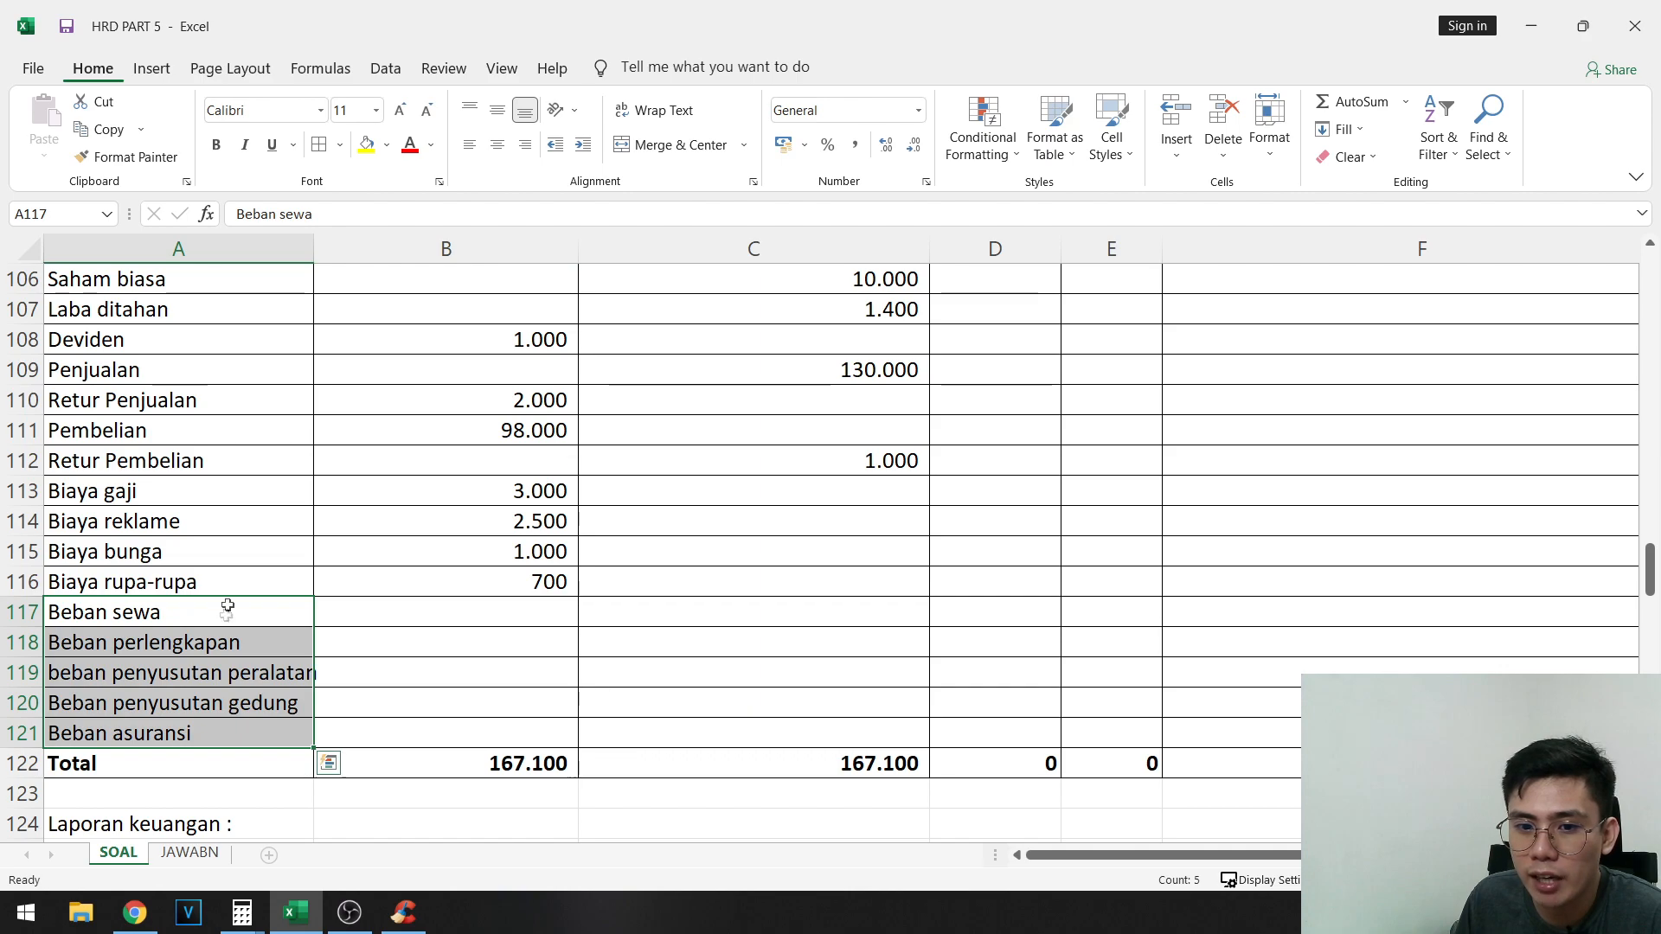
pyautogui.scroll(4, 470, 606)
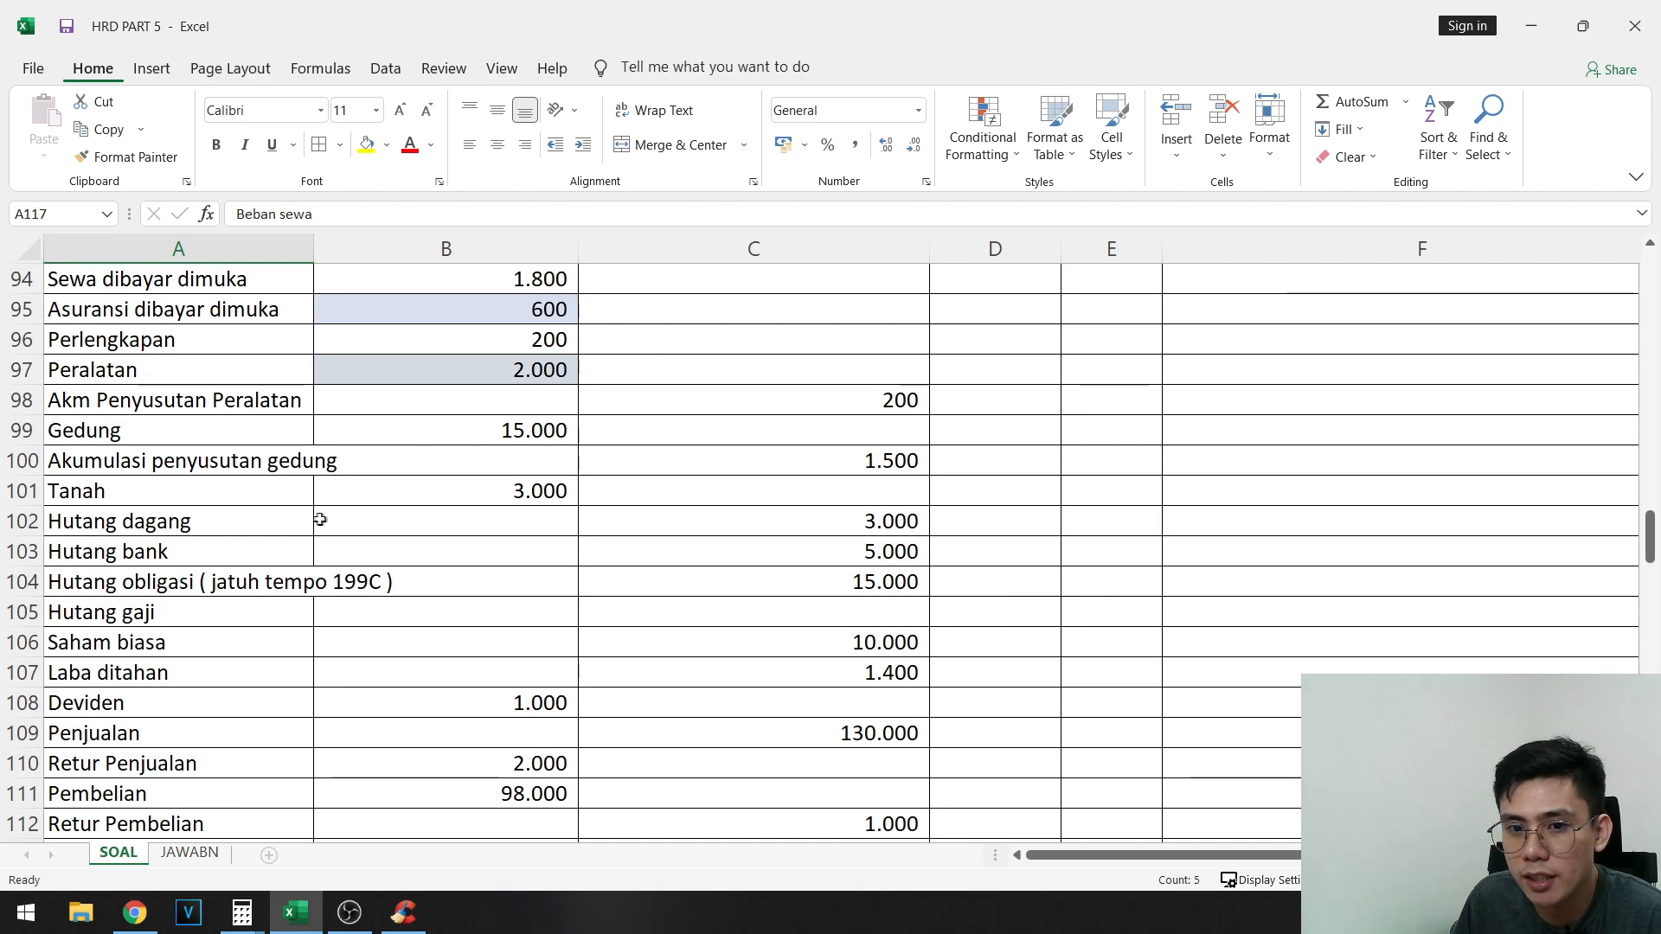
pyautogui.hscroll(3, 1082, 724)
pyautogui.scroll(10, 1073, 658)
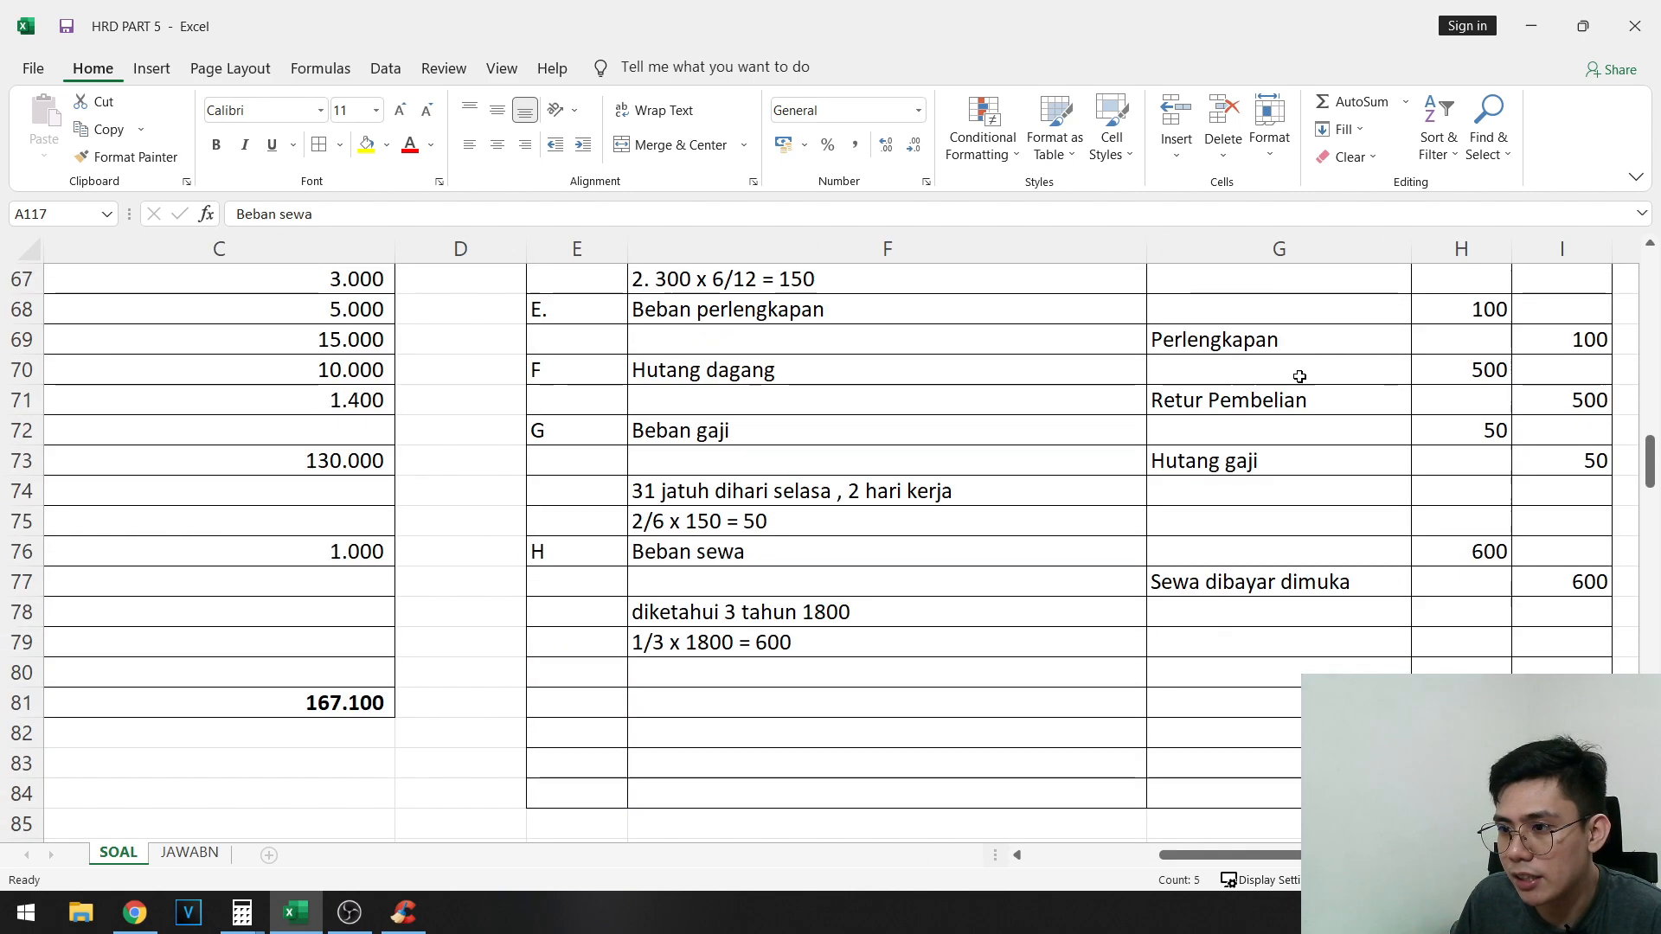
pyautogui.scroll(1, 1059, 603)
pyautogui.scroll(1, 1228, 519)
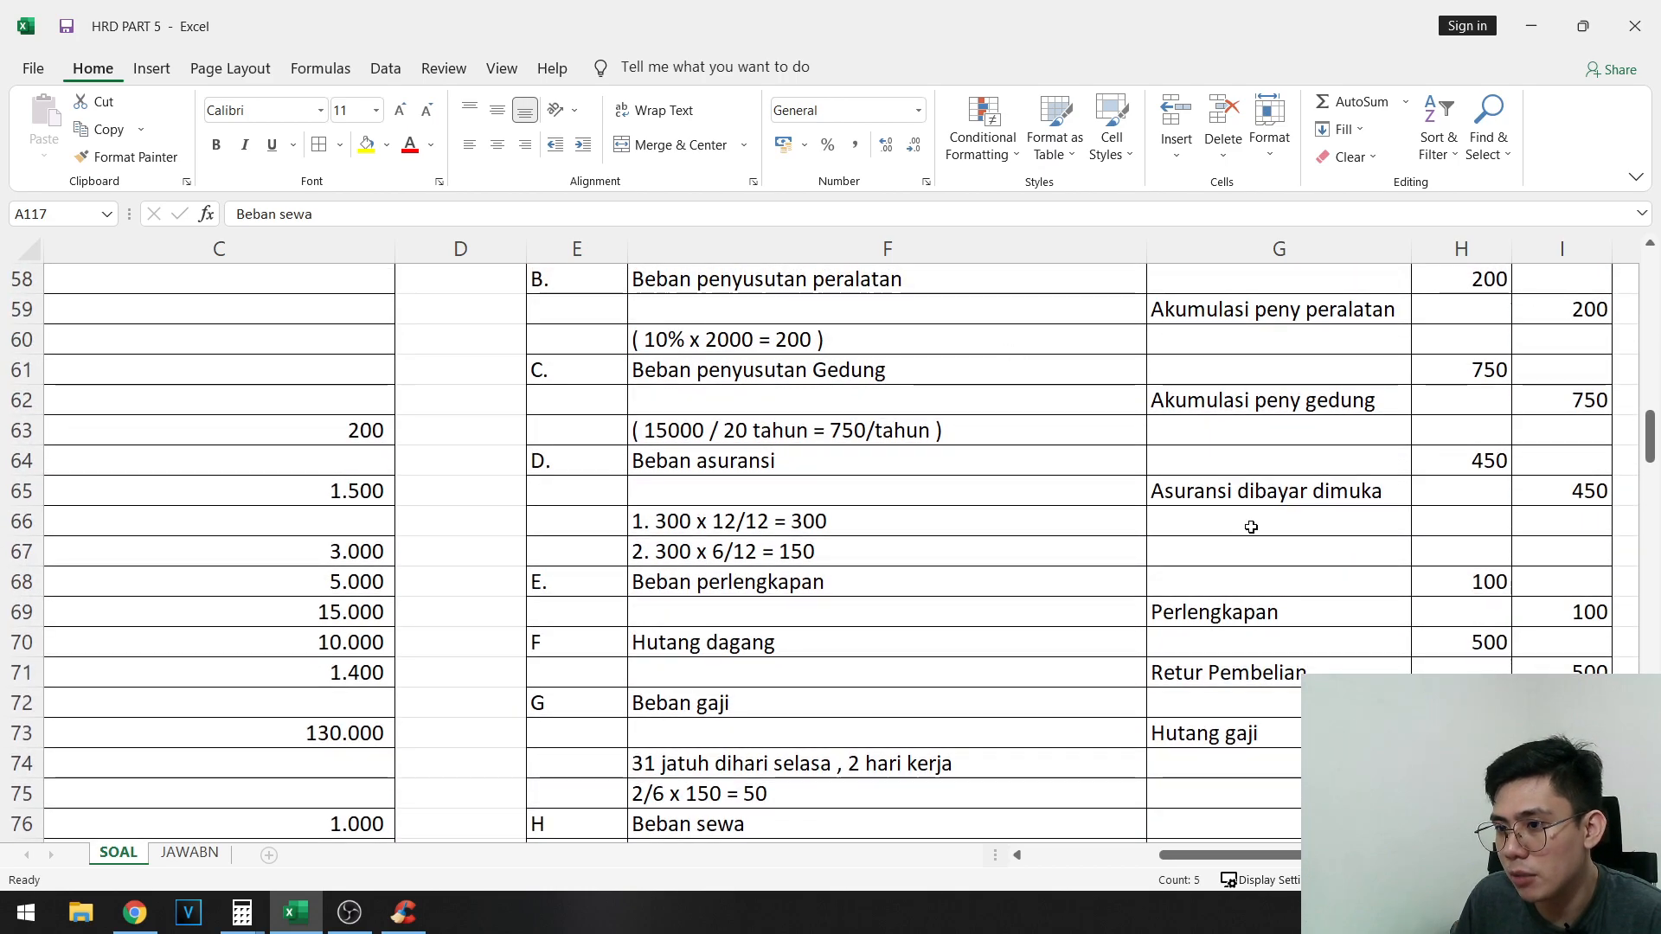
pyautogui.scroll(2, 1067, 485)
pyautogui.scroll(-1, 1212, 692)
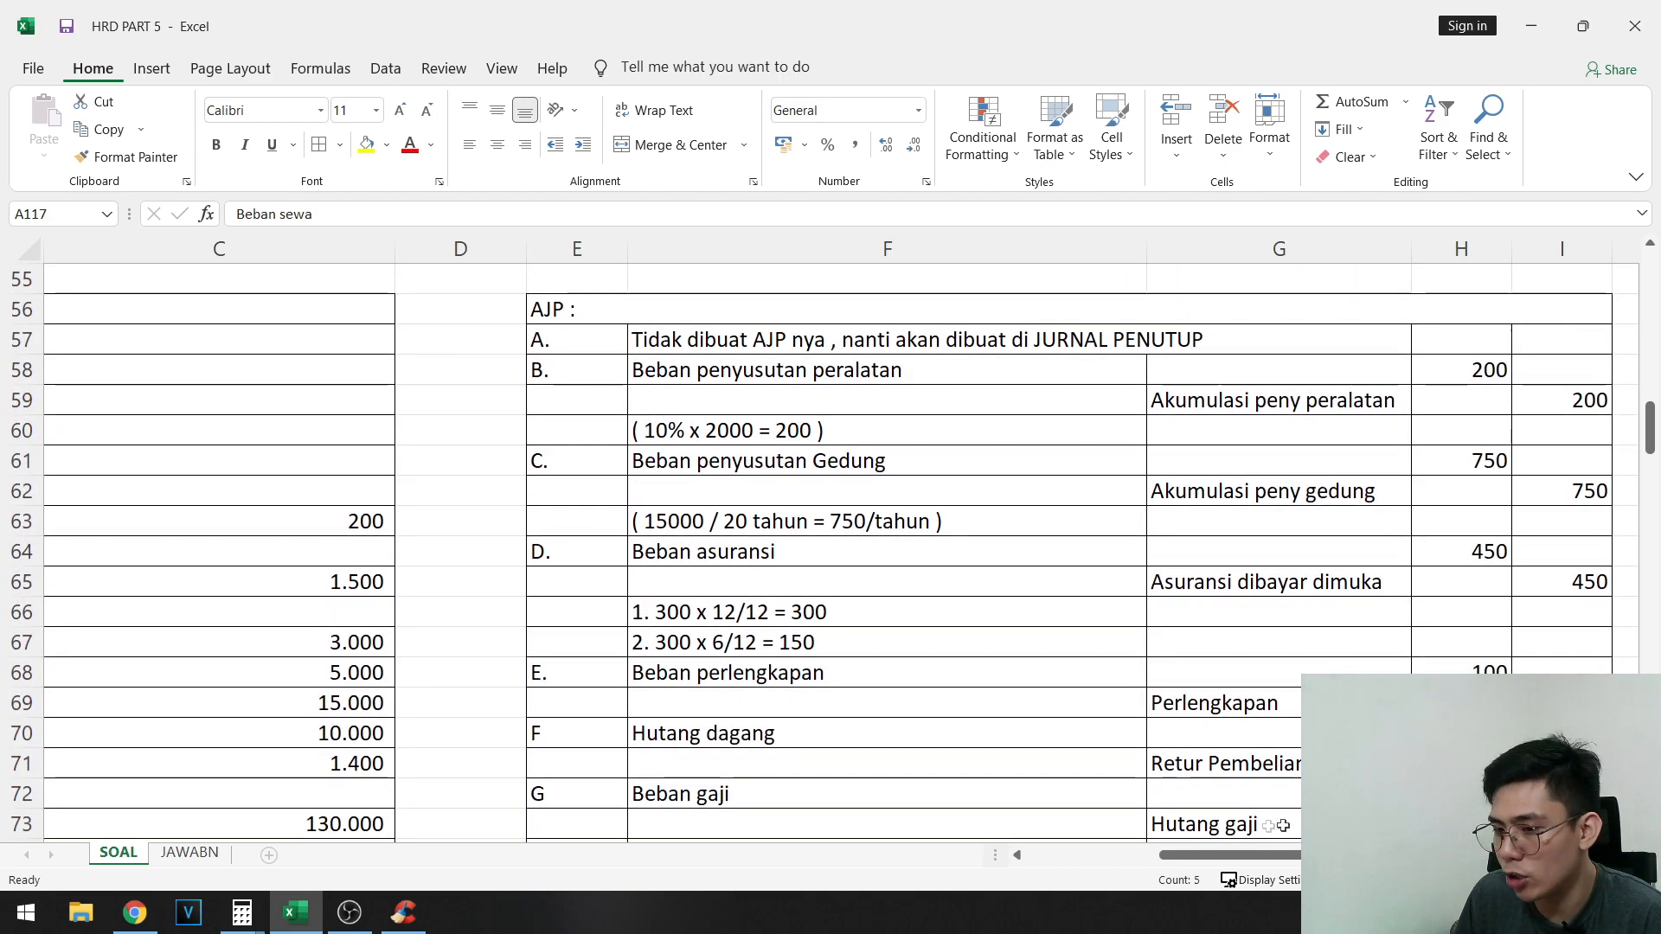
pyautogui.hscroll(-3, 786, 682)
pyautogui.scroll(-12, 786, 683)
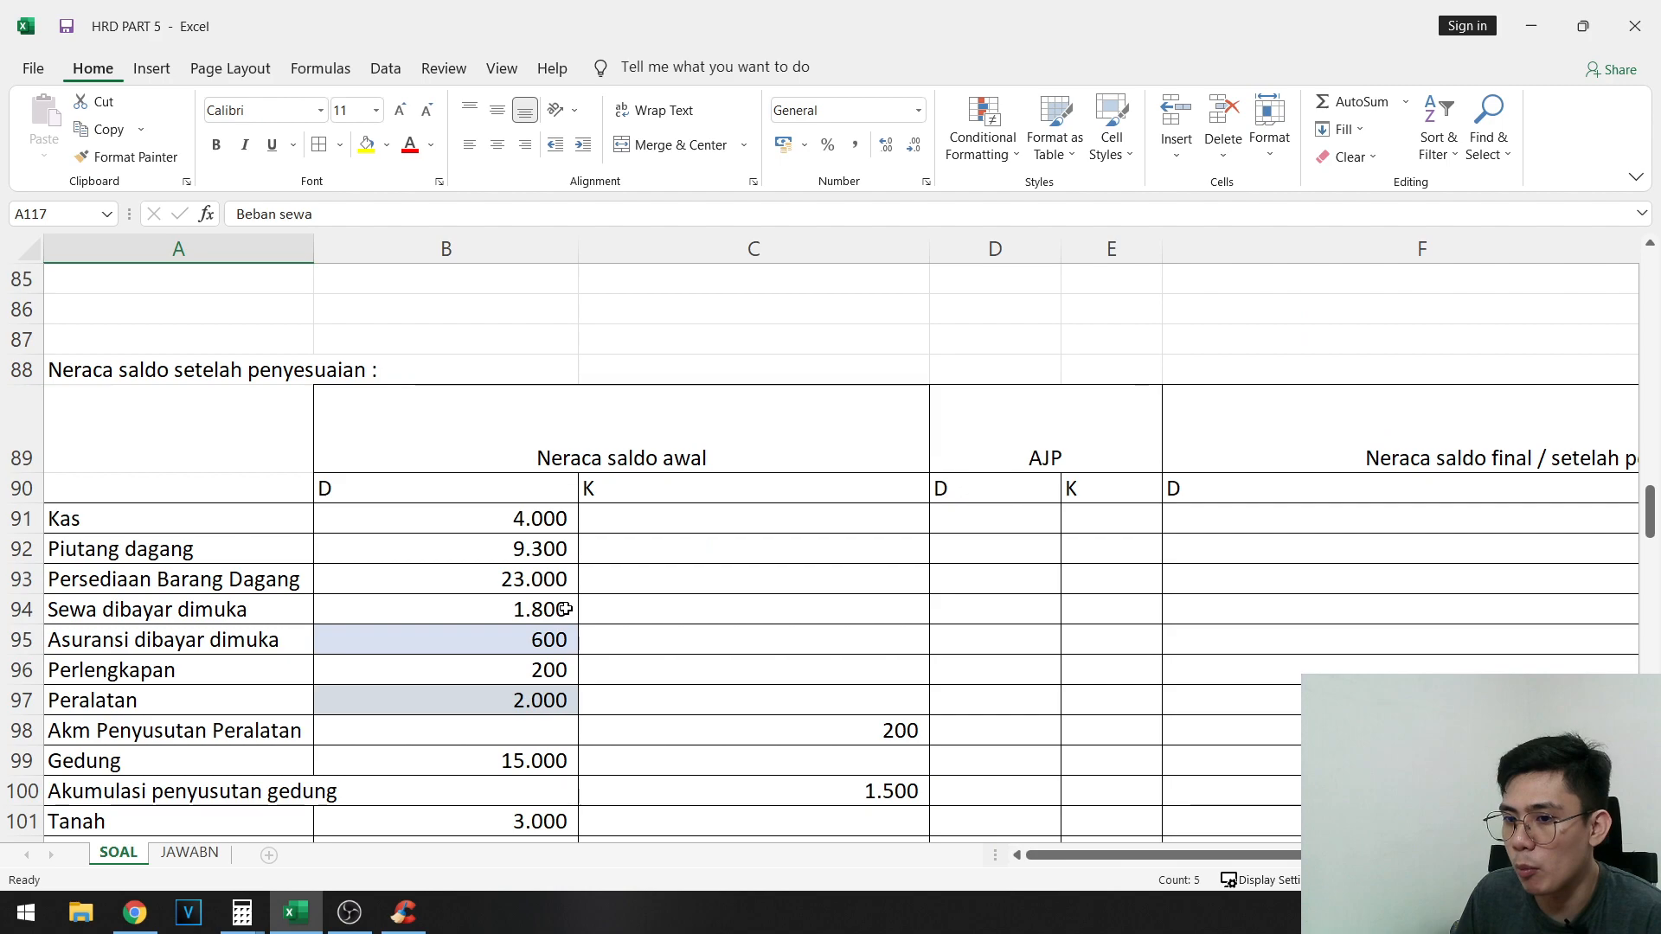
pyautogui.scroll(1, 571, 477)
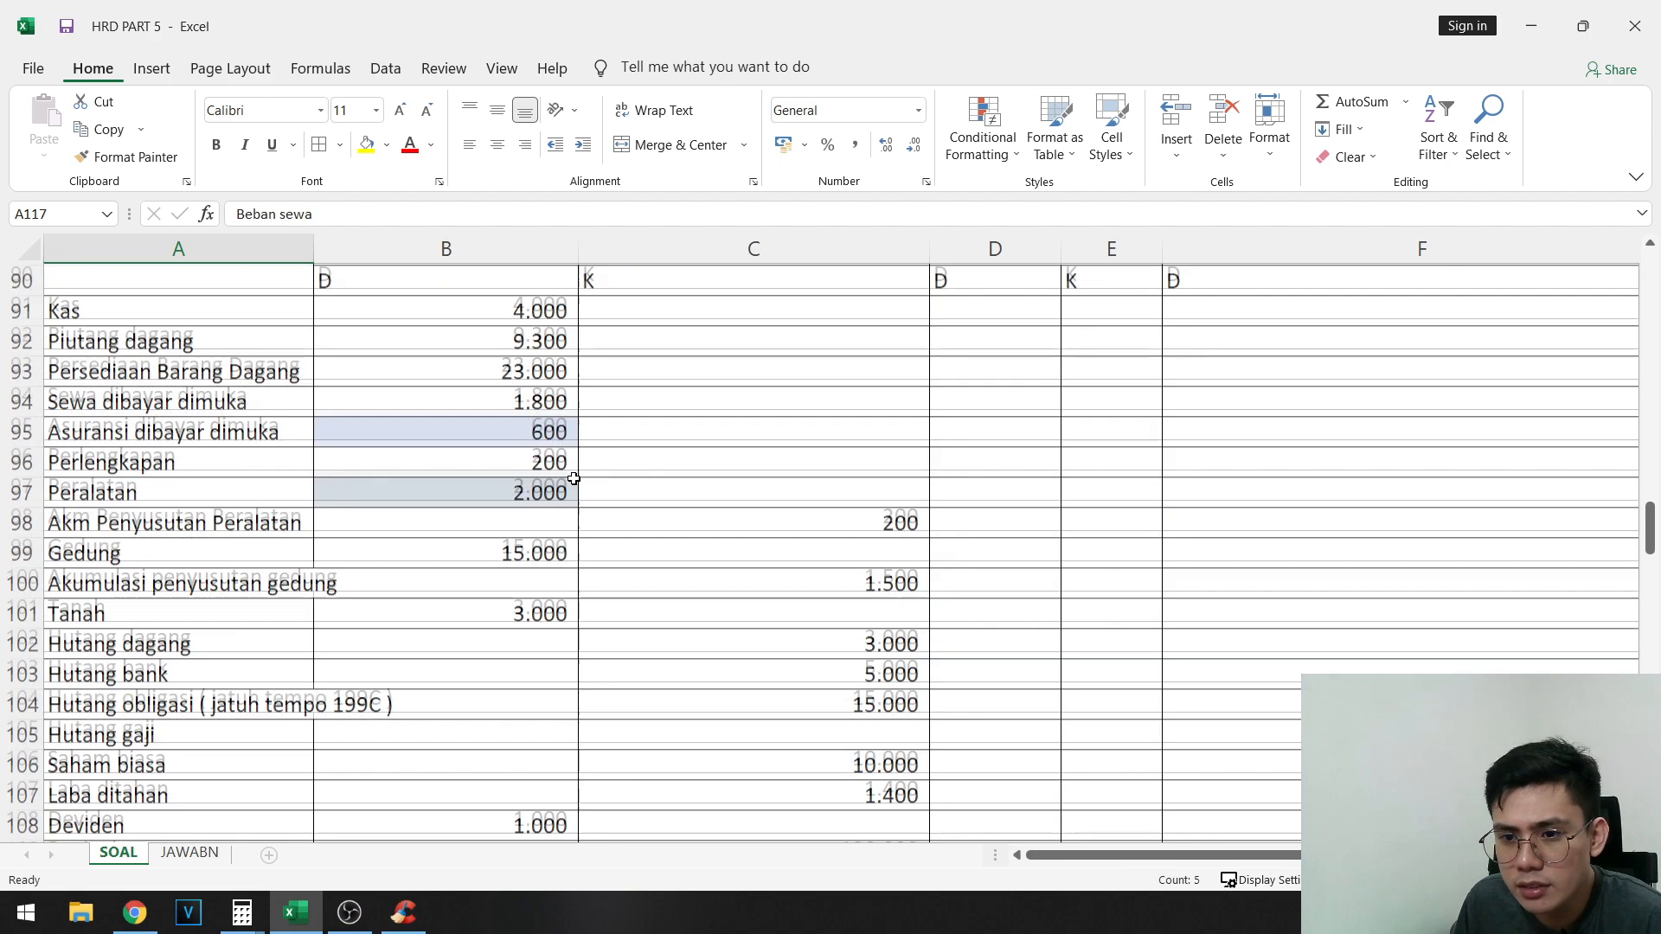
pyautogui.scroll(-1, 519, 454)
pyautogui.scroll(1, 519, 467)
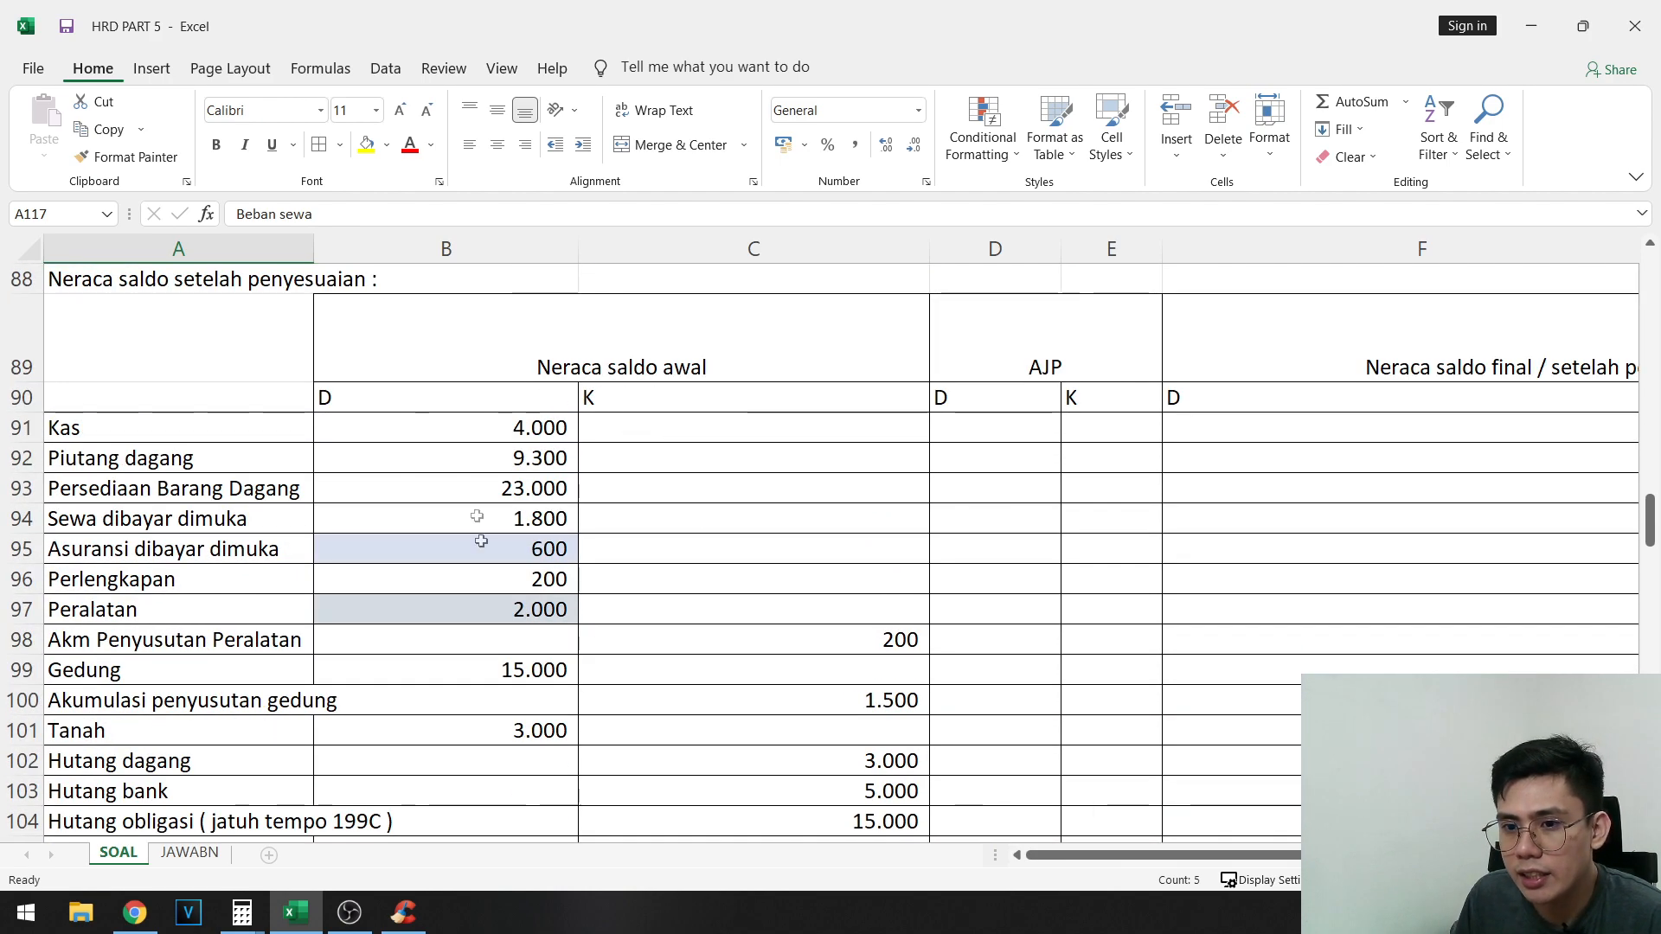
# - Compare the empty AJP columns of the adjusted trial balance with the debit and credit amounts of the journal entries from B onward
pyautogui.click(614, 498)
pyautogui.scroll(-7, 605, 519)
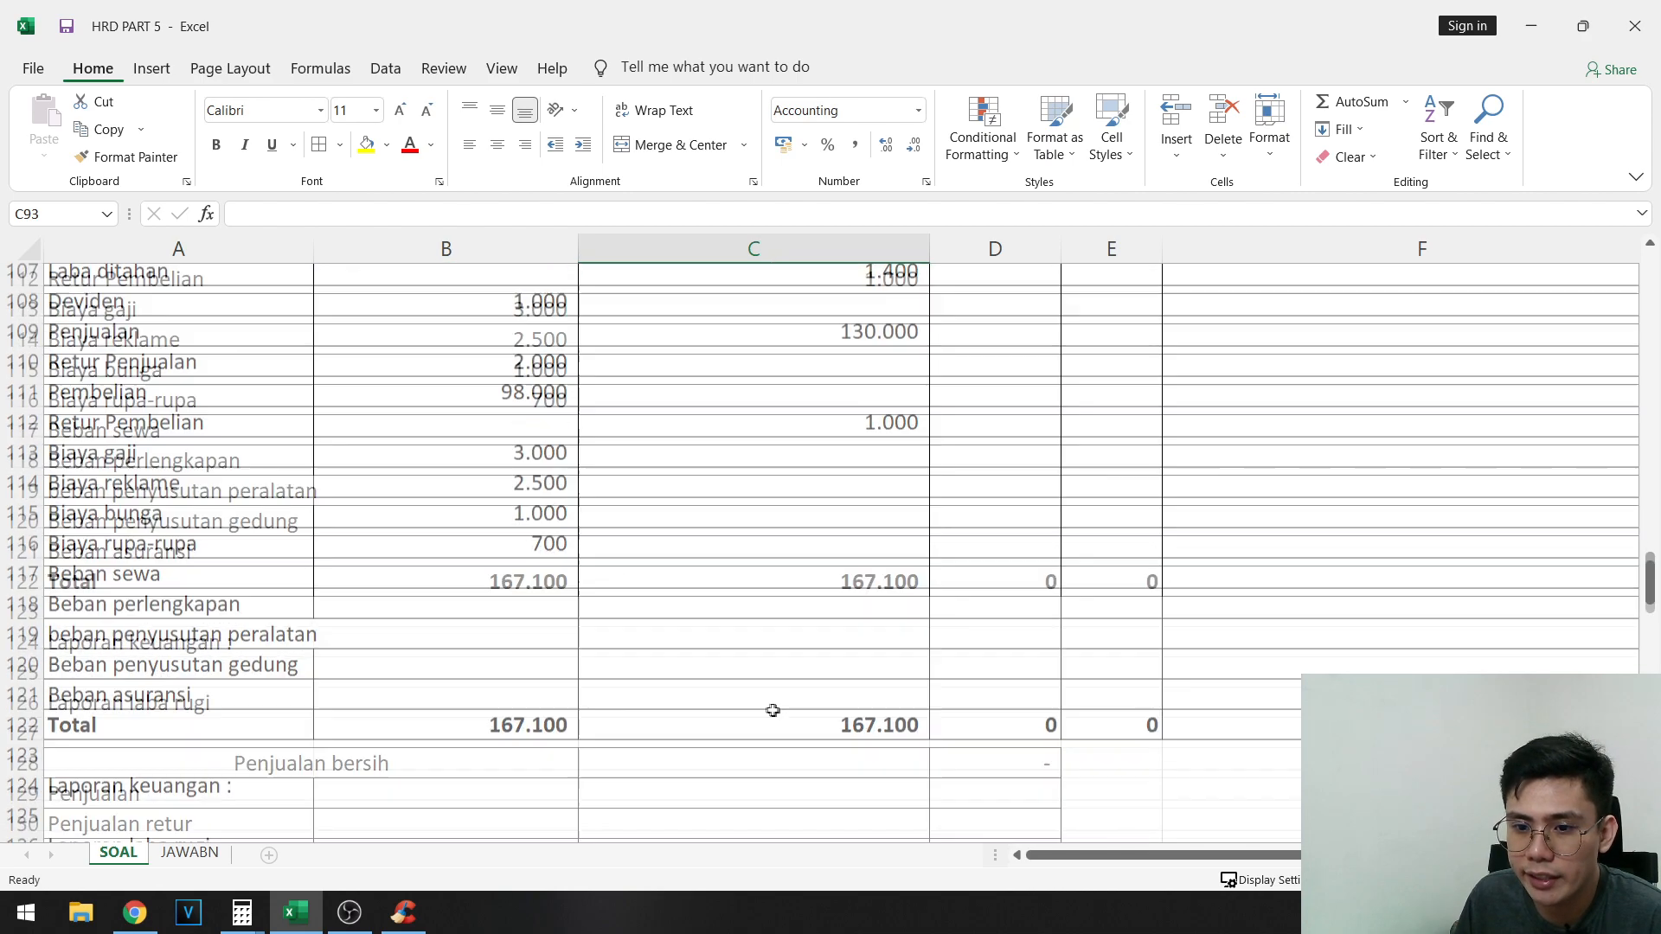
pyautogui.scroll(8, 700, 556)
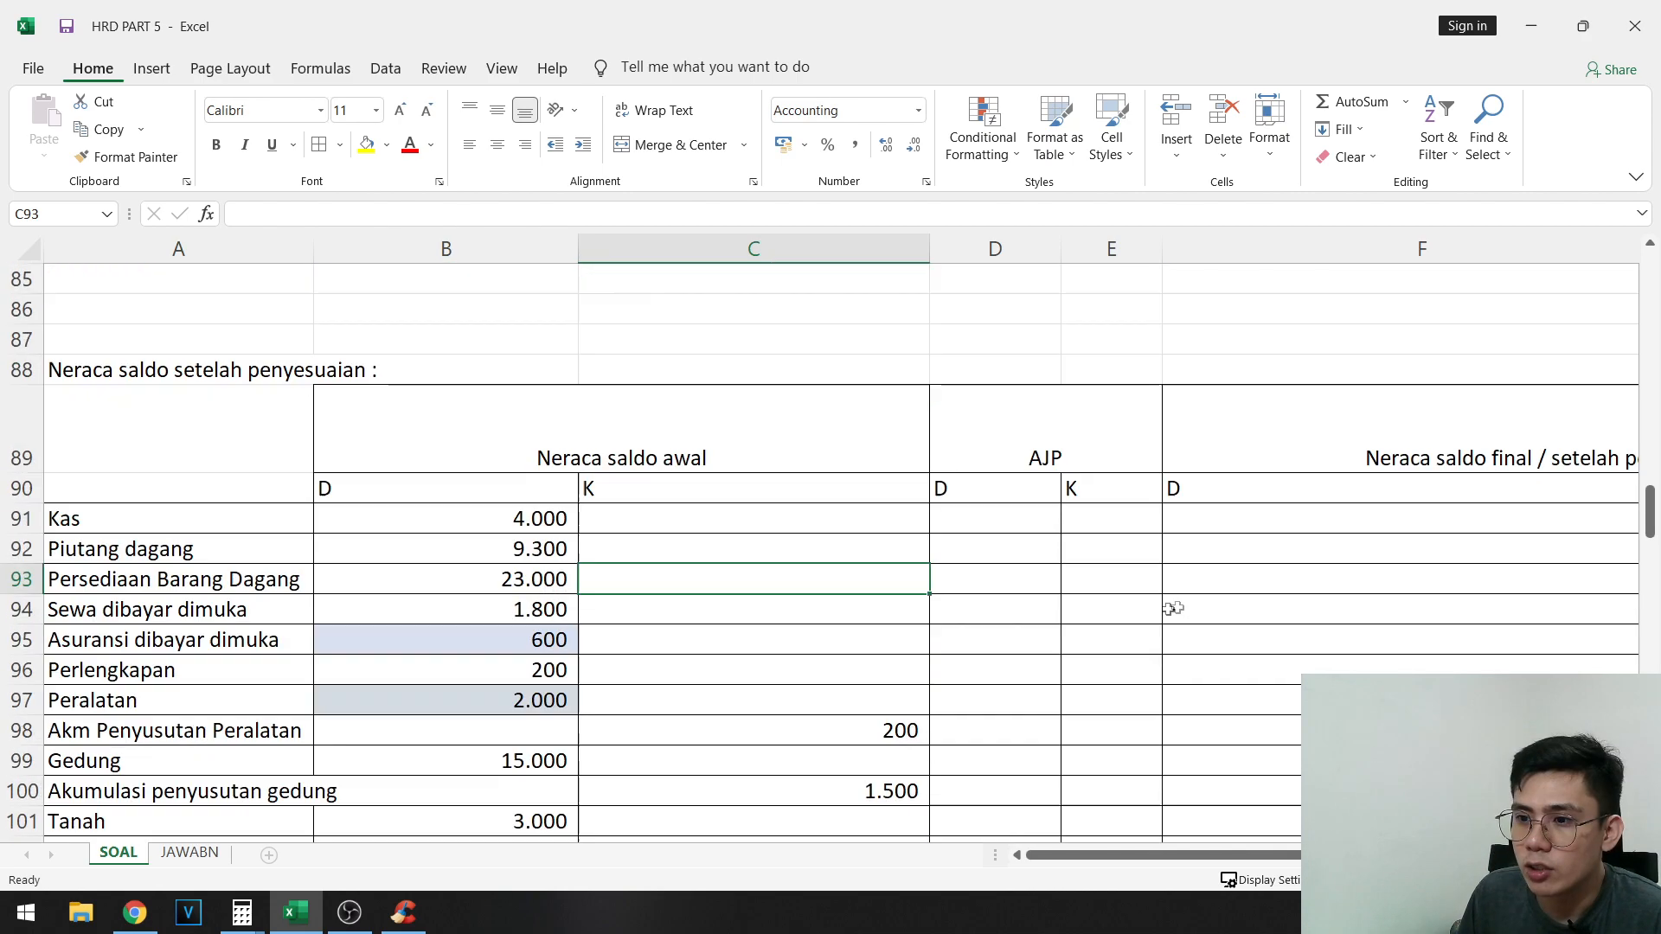
pyautogui.click(1010, 518)
pyautogui.scroll(10, 1226, 655)
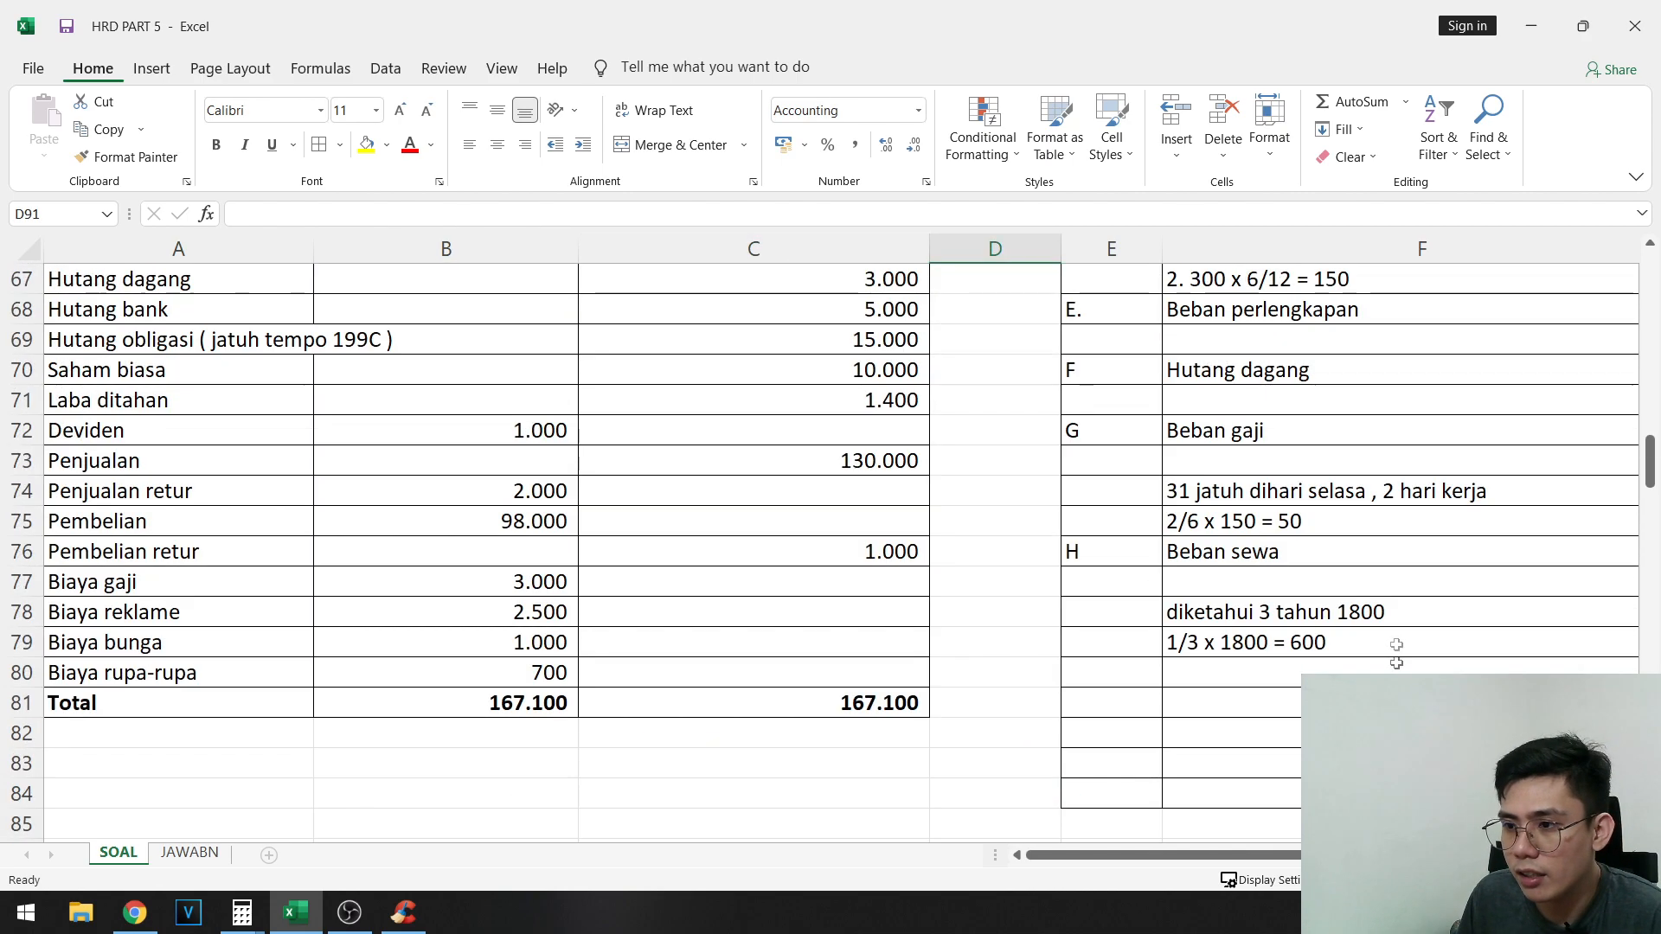
pyautogui.hscroll(2, 1227, 640)
pyautogui.scroll(1, 1227, 635)
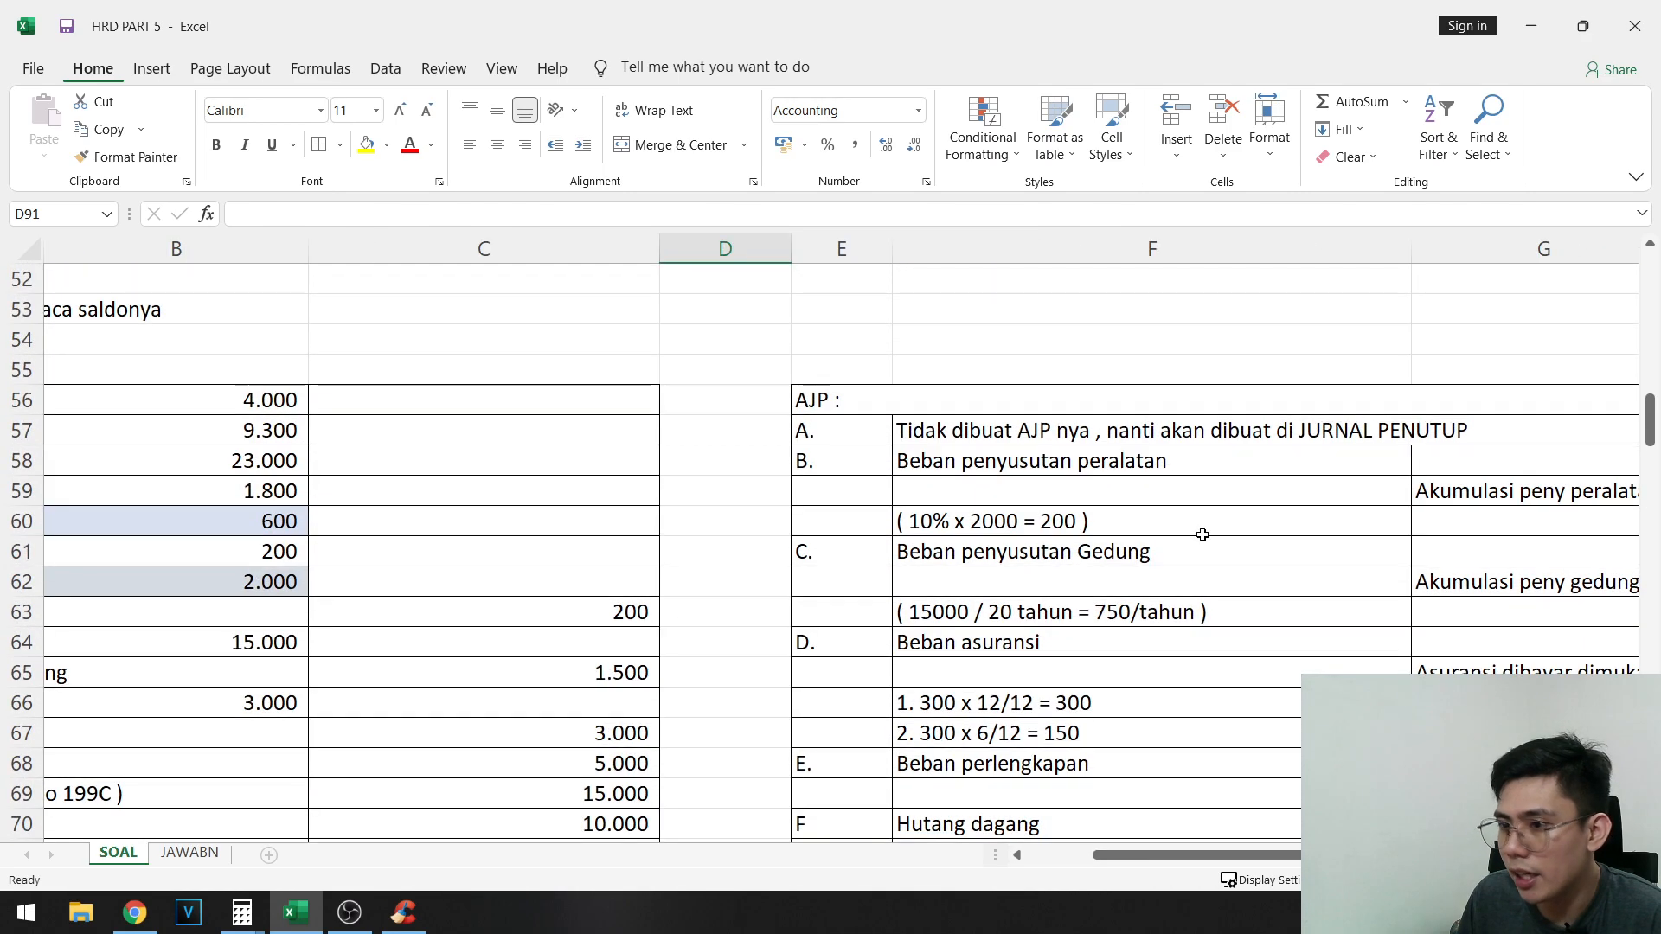
pyautogui.click(1278, 841)
pyautogui.scroll(1, 1279, 736)
# - Copy entry B's 200 debit for Beban penyusutan peralatan from H58 into AJP debit cell D119 as a value only
pyautogui.moveTo(1280, 434); pyautogui.dragTo(1462, 550)
pyautogui.click(1423, 467)
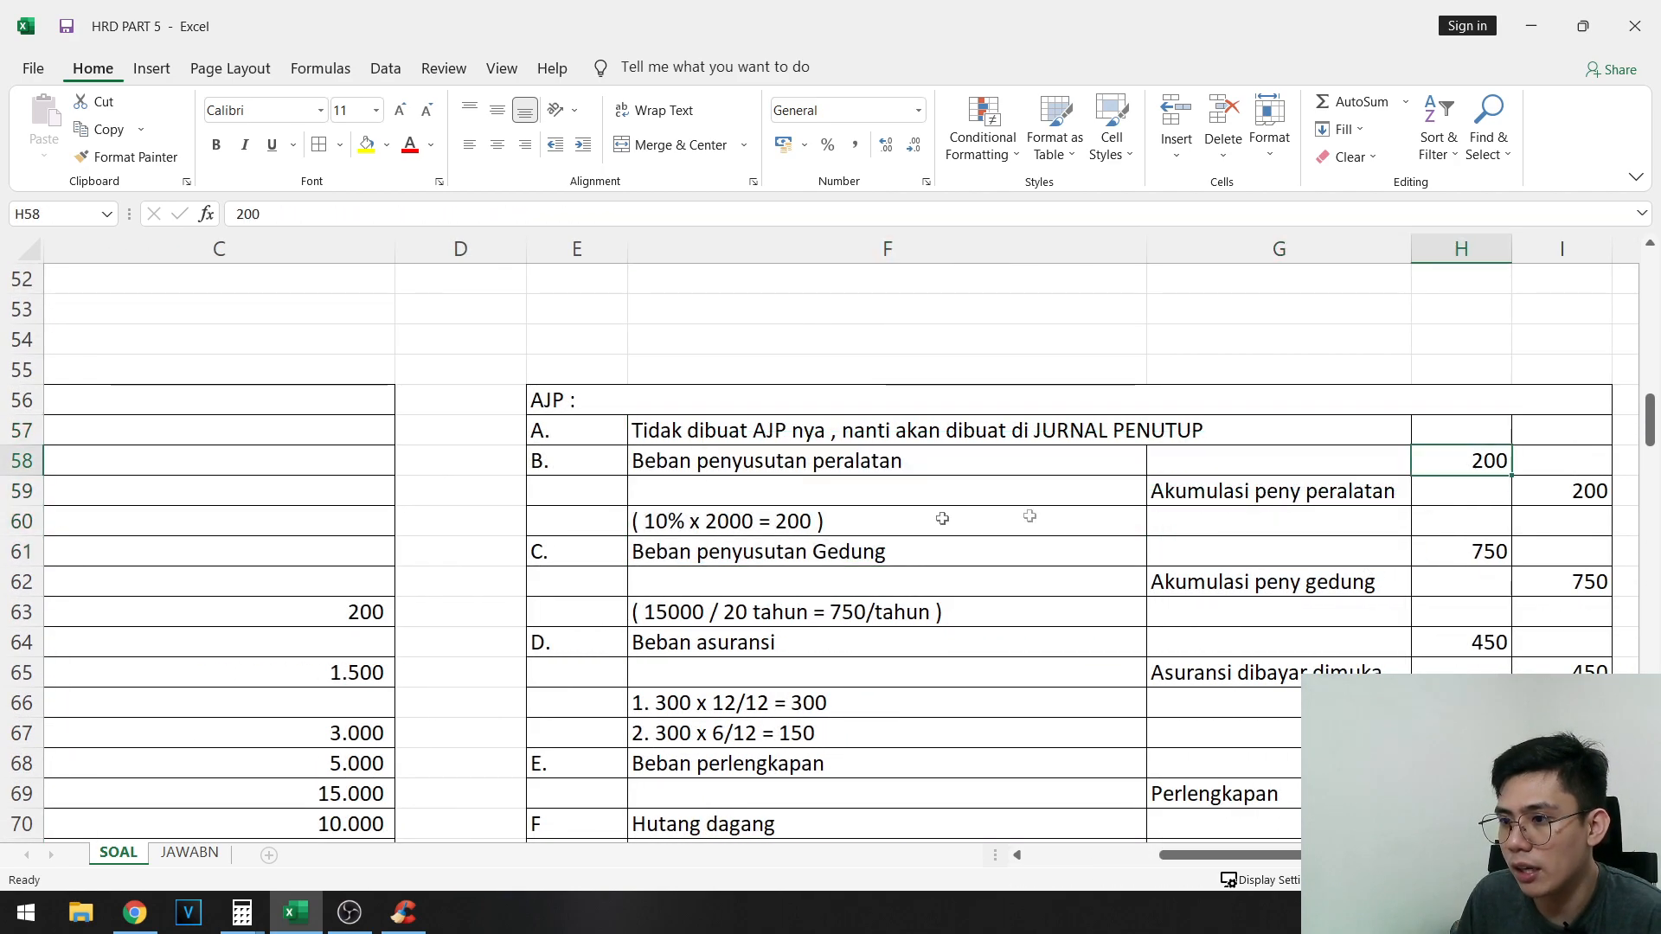
pyautogui.scroll(-15, 138, 588)
pyautogui.moveTo(571, 609); pyautogui.dragTo(34, 673)
pyautogui.scroll(-2, 389, 480)
pyautogui.scroll(-2, 389, 480)
pyautogui.moveTo(248, 582); pyautogui.dragTo(971, 567)
pyautogui.click(994, 581)
pyautogui.rightClick(995, 583)
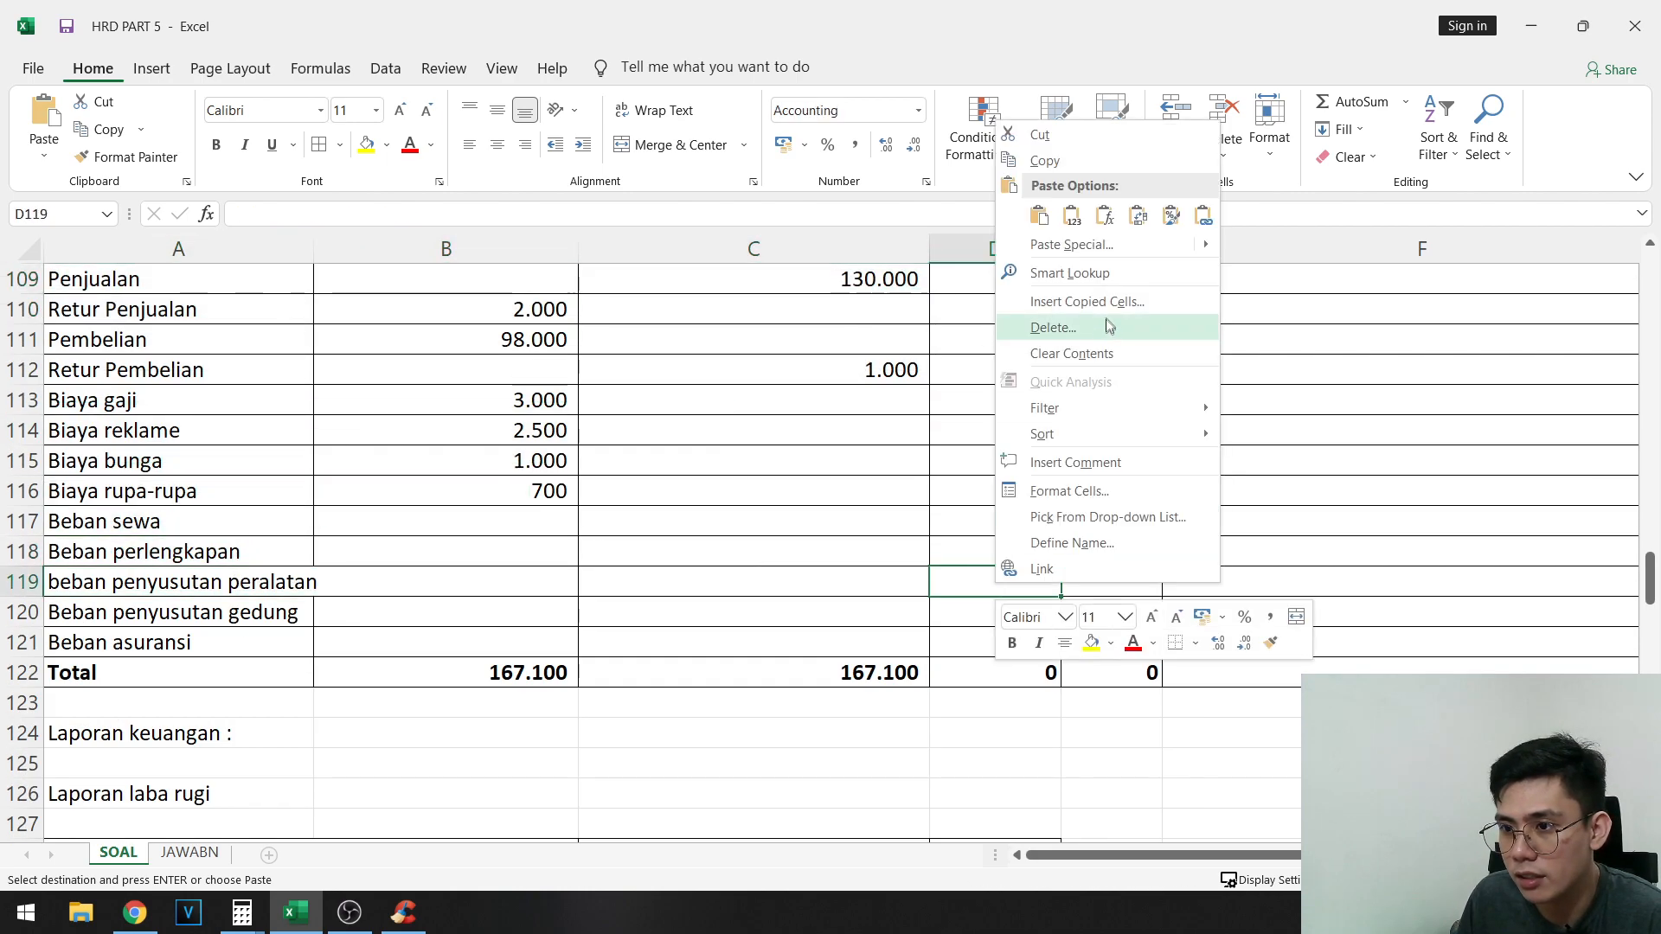
pyautogui.click(1073, 218)
# - Highlight the 200 debit of entry B, H58, in yellow to mark it as posted
pyautogui.scroll(20, 1418, 580)
pyautogui.click(1330, 594)
pyautogui.moveTo(1330, 596); pyautogui.dragTo(1350, 639)
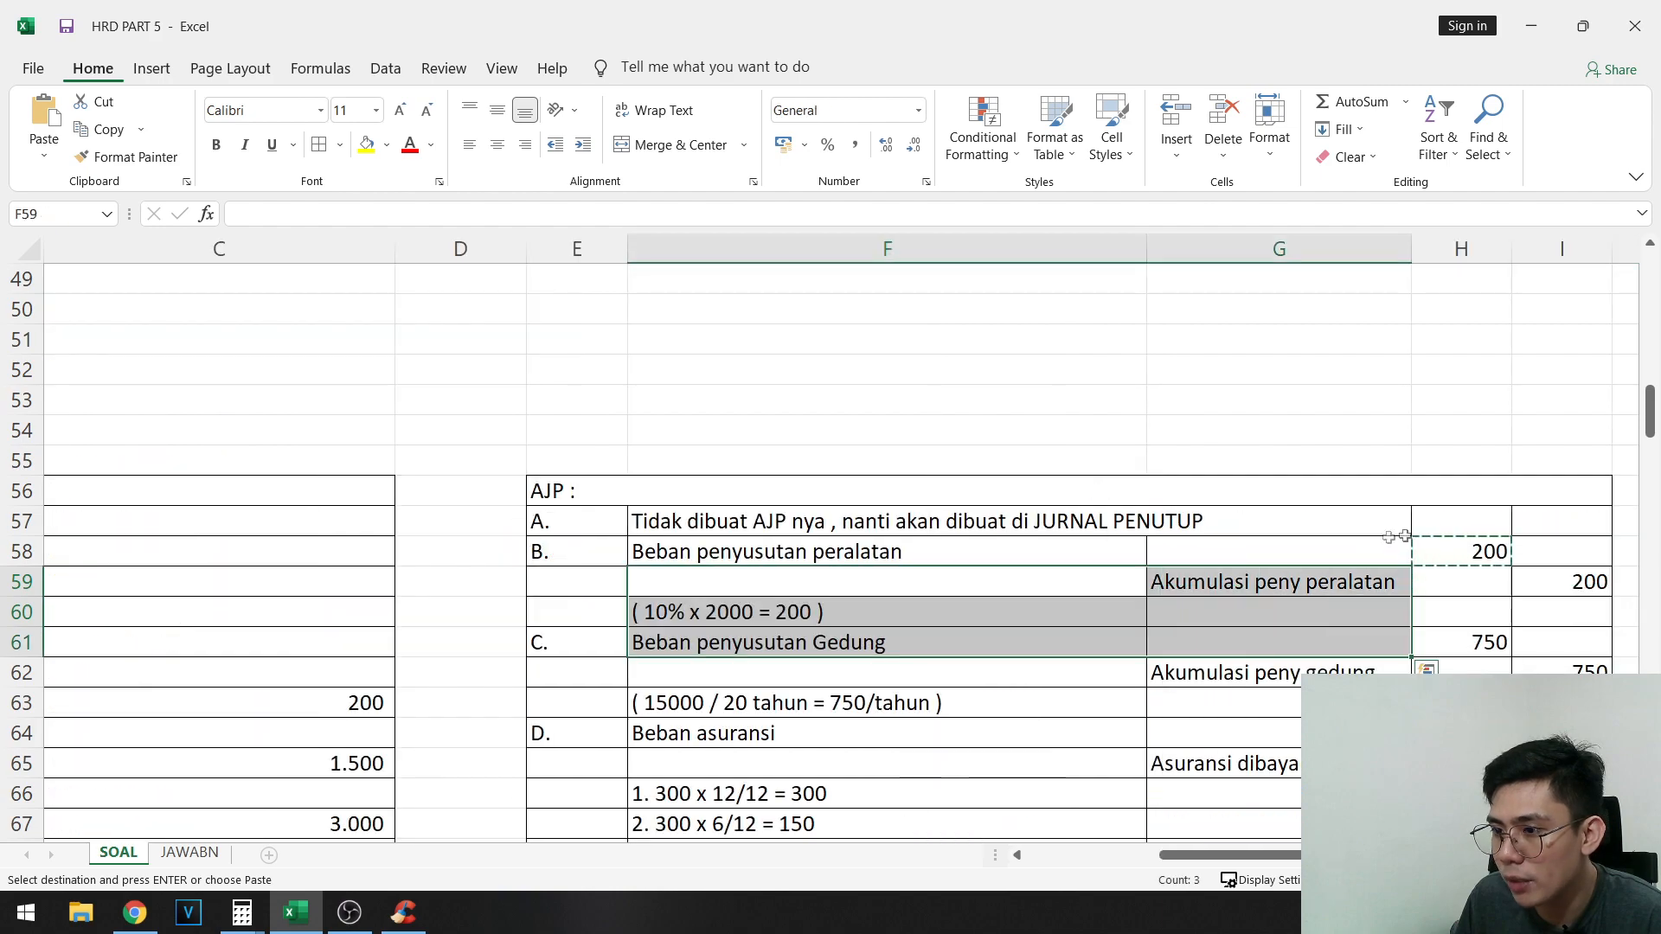
pyautogui.click(1475, 544)
pyautogui.click(367, 145)
# - Copy entry B's 200 credit for Akumulasi peny peralatan from I59 into AJP credit cell E98 as a value only
pyautogui.scroll(-2, 865, 519)
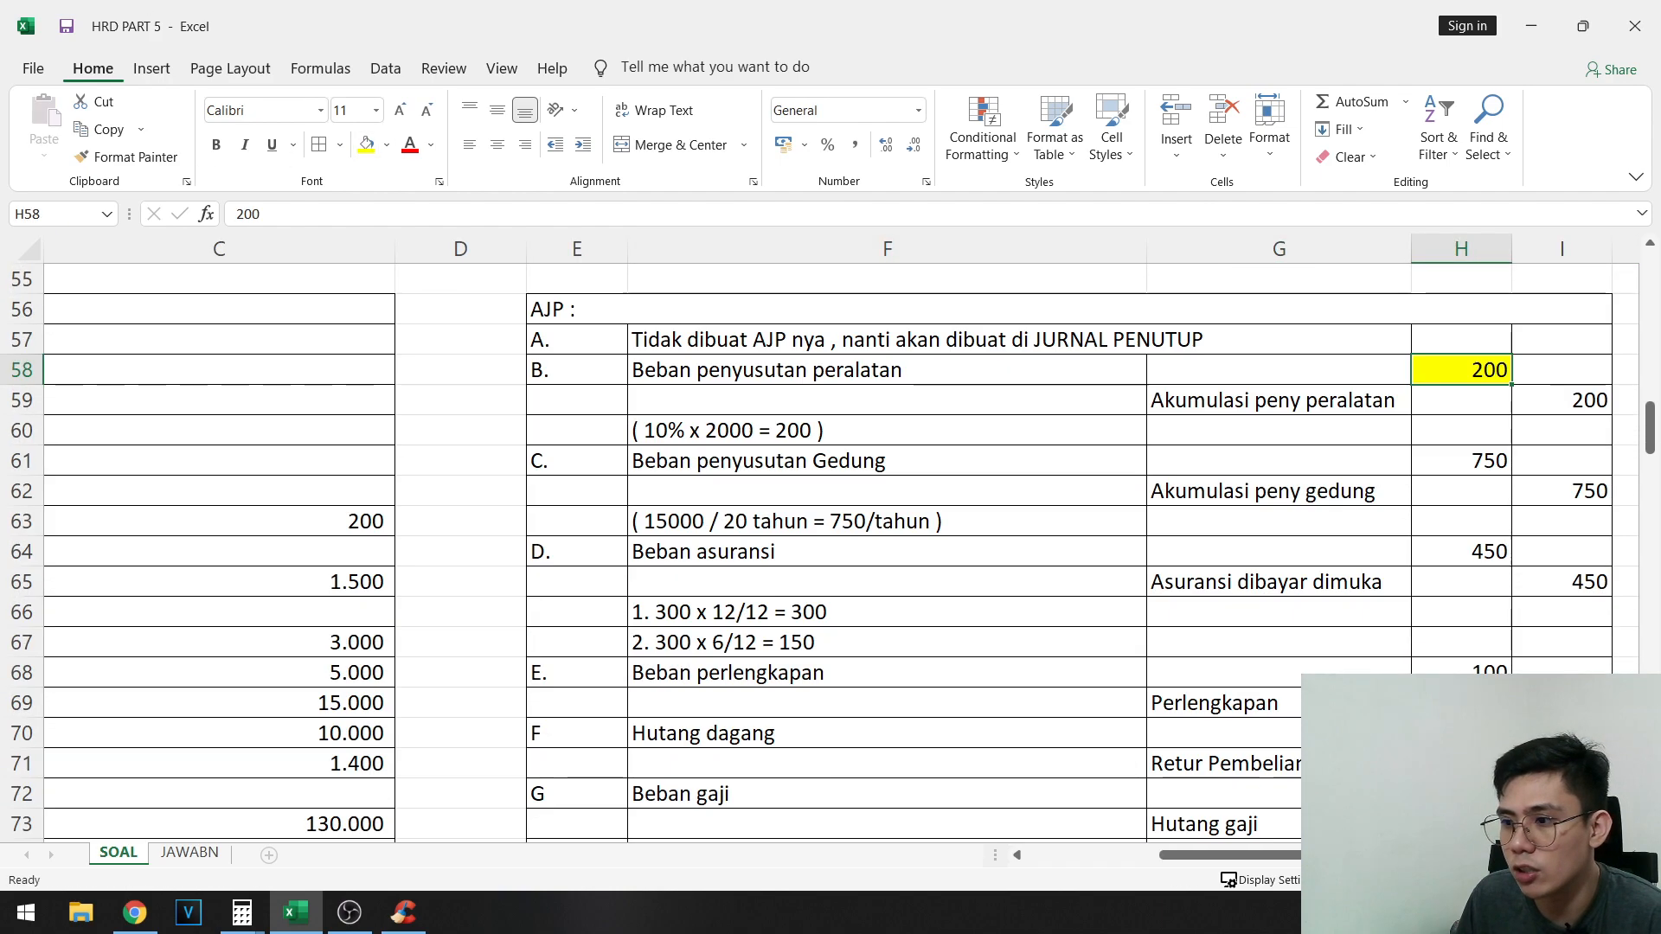
pyautogui.click(1567, 414)
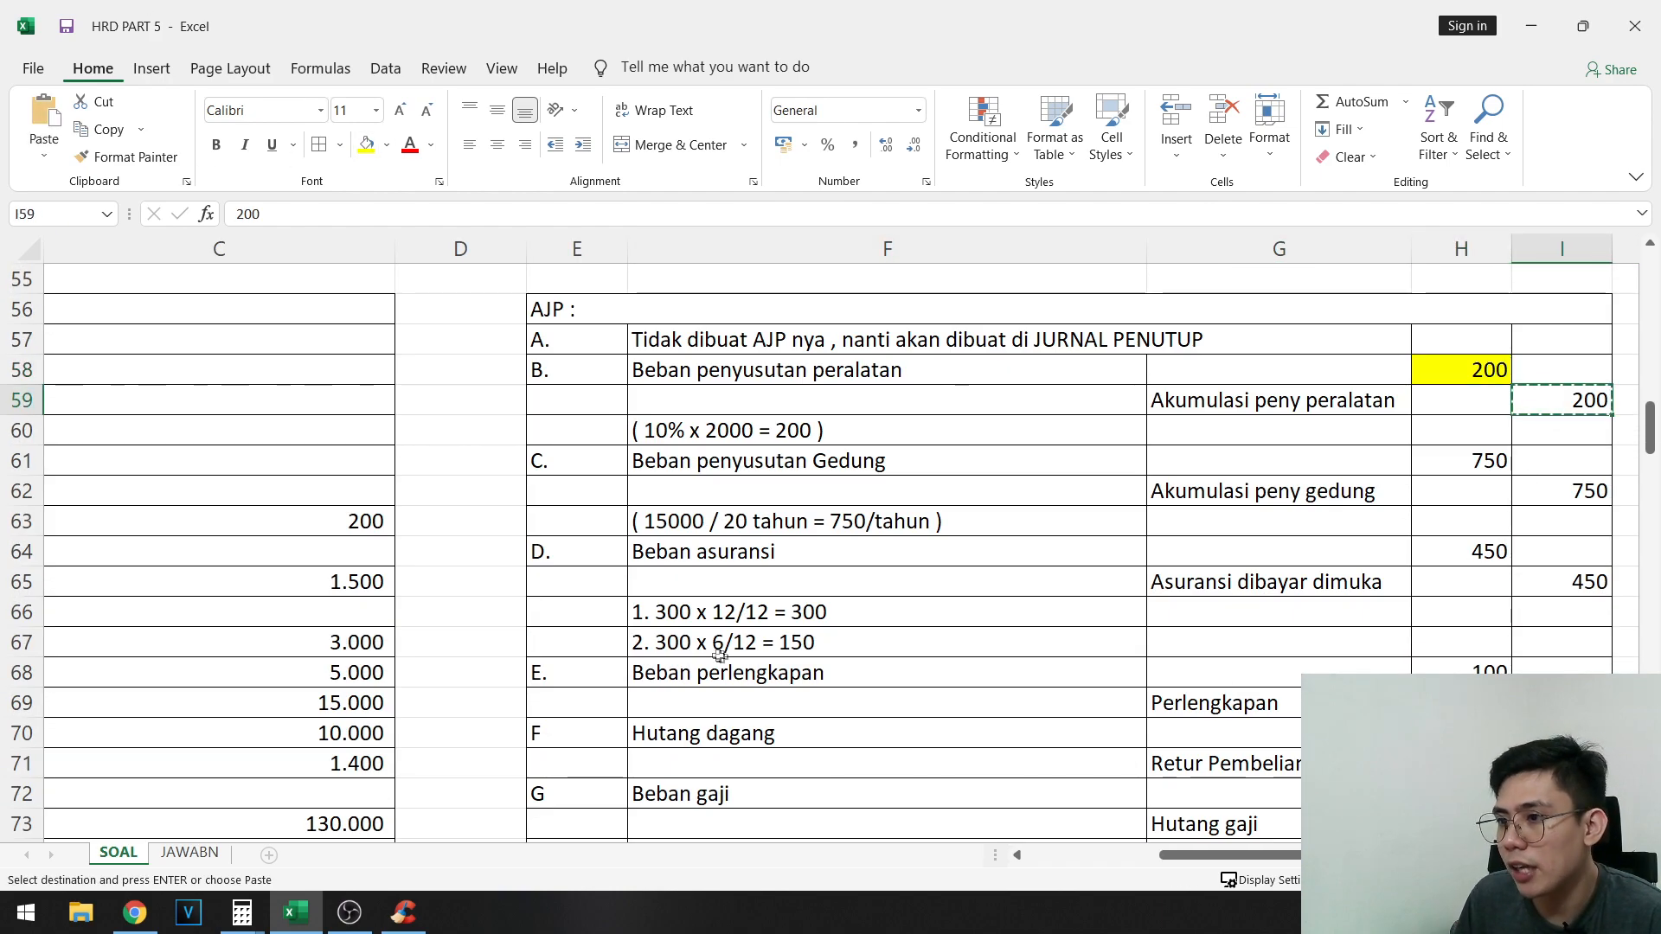
pyautogui.scroll(-13, 719, 655)
pyautogui.hscroll(-3, 704, 620)
pyautogui.click(552, 391)
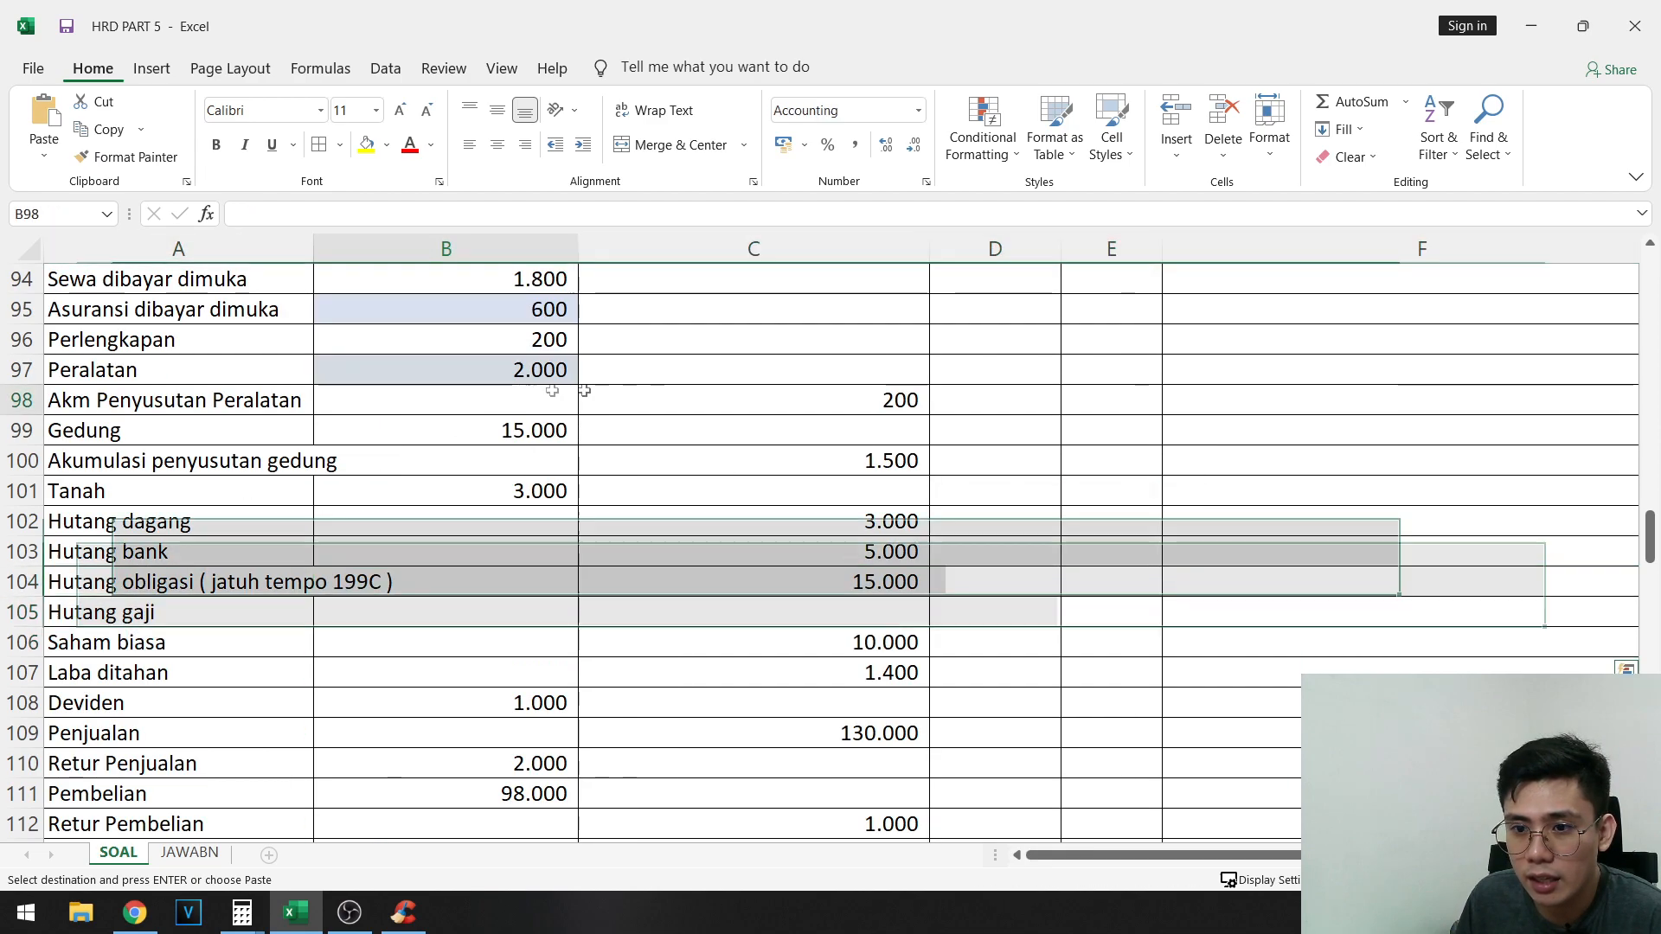
pyautogui.moveTo(552, 391); pyautogui.dragTo(1075, 393)
pyautogui.press('super+c')
pyautogui.click(1077, 394)
pyautogui.rightClick(1079, 393)
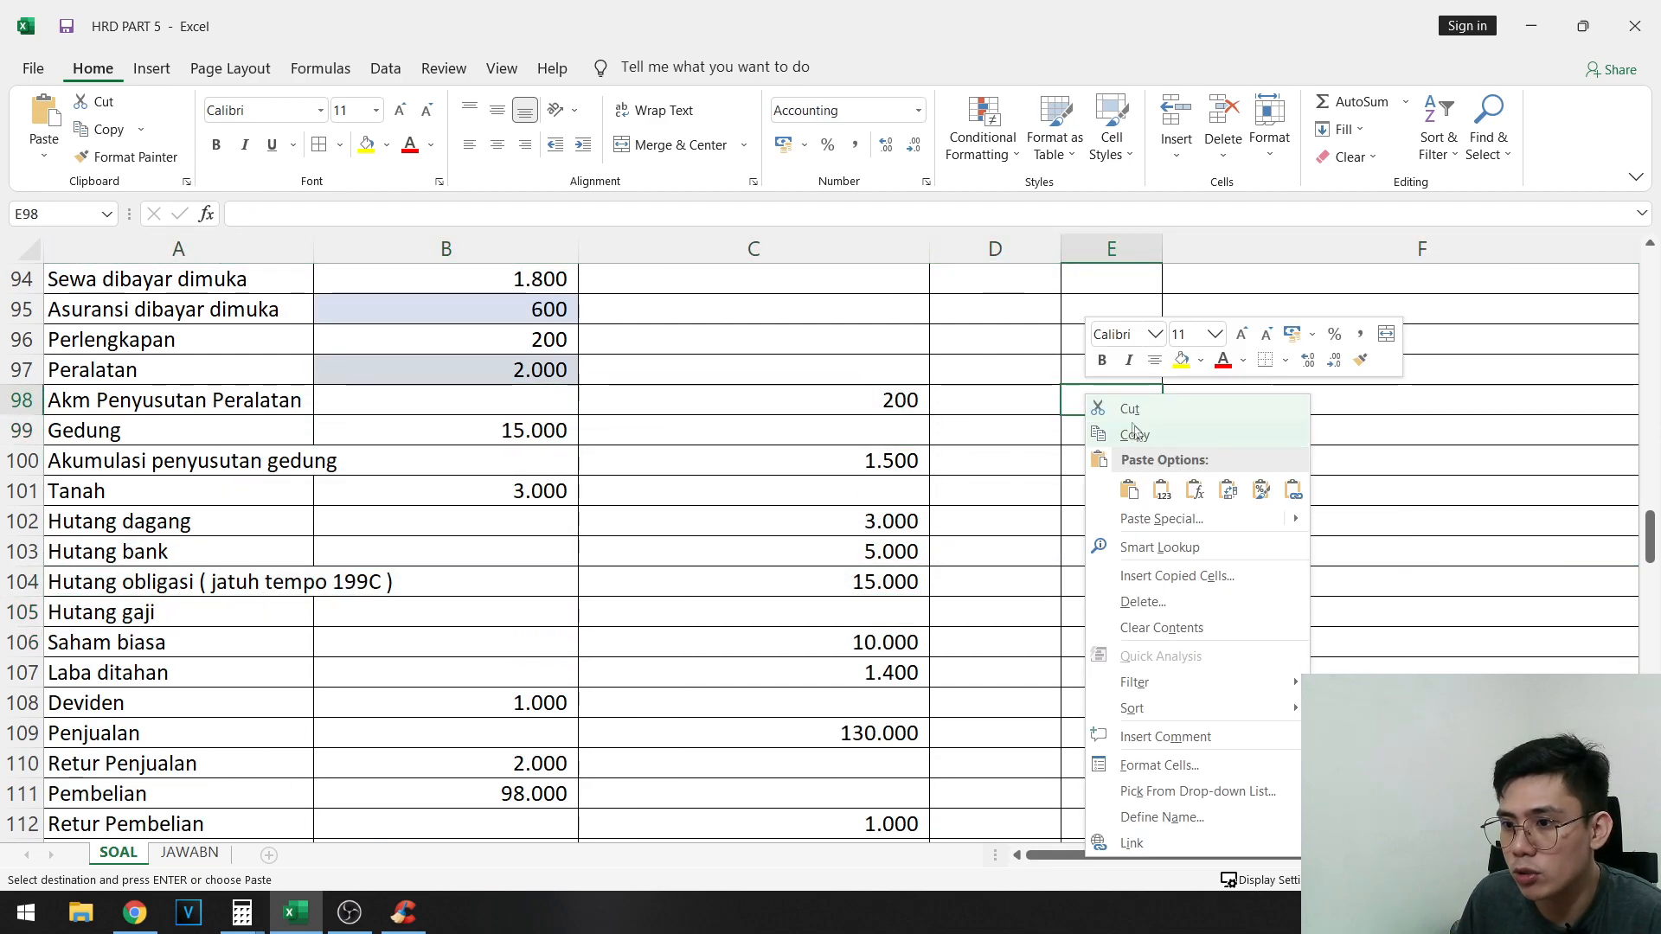
pyautogui.click(1172, 492)
# - Highlight the 200 credit of entry B, I59, in yellow
pyautogui.scroll(14, 1623, 548)
pyautogui.moveTo(1430, 609); pyautogui.dragTo(1644, 647)
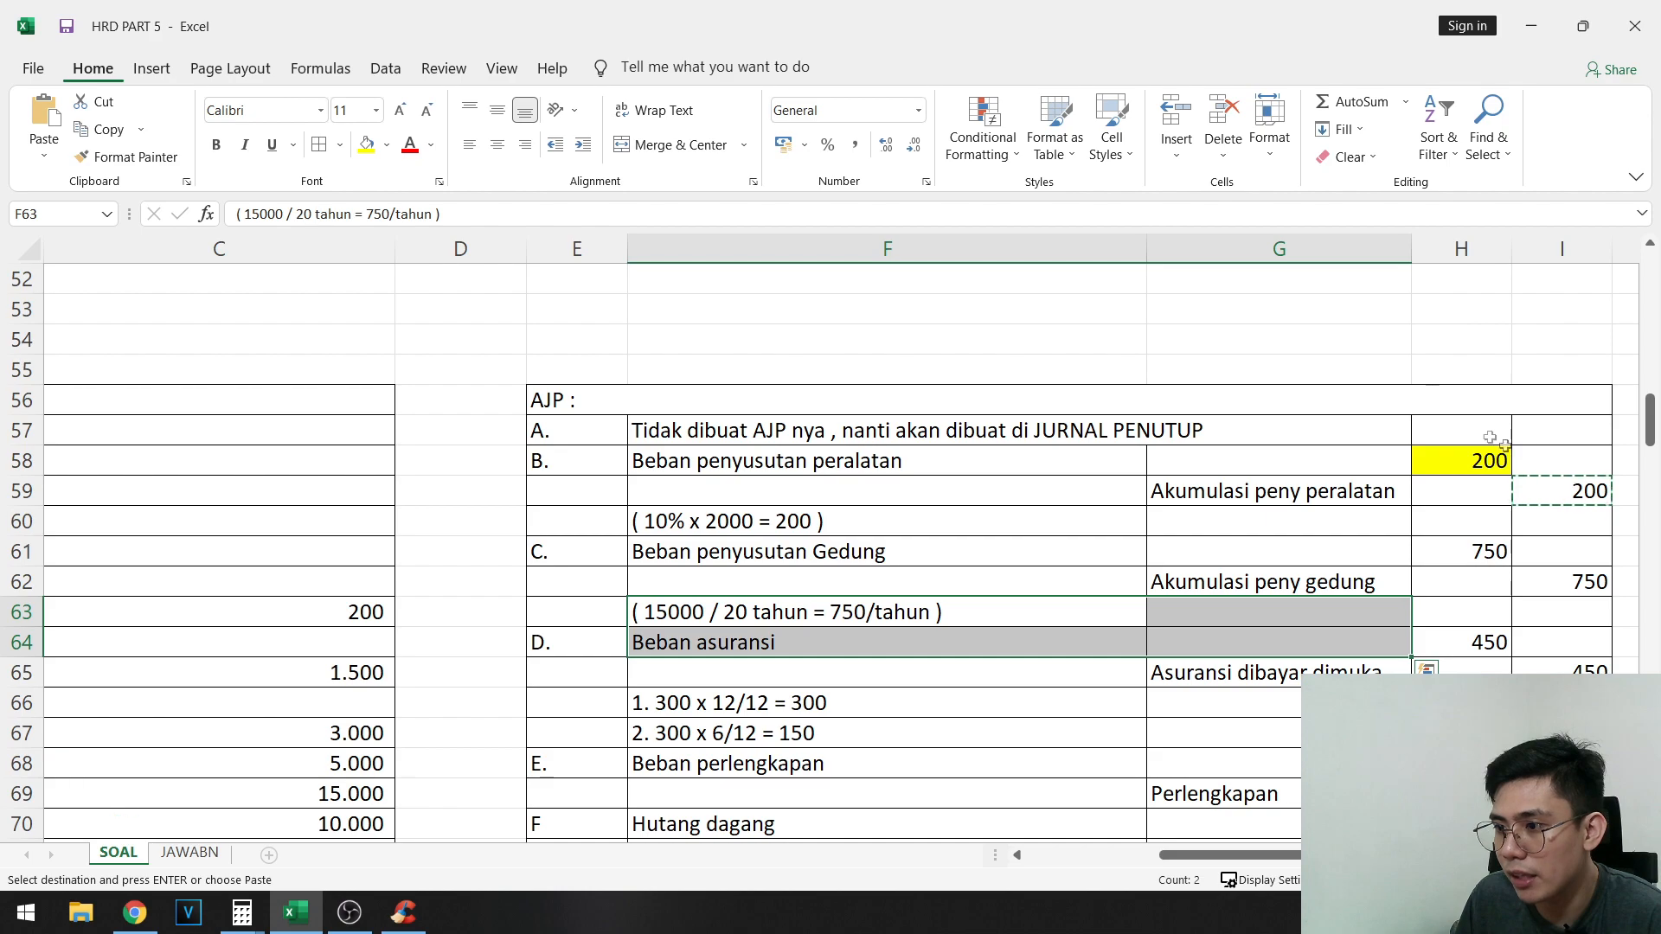
pyautogui.click(1544, 467)
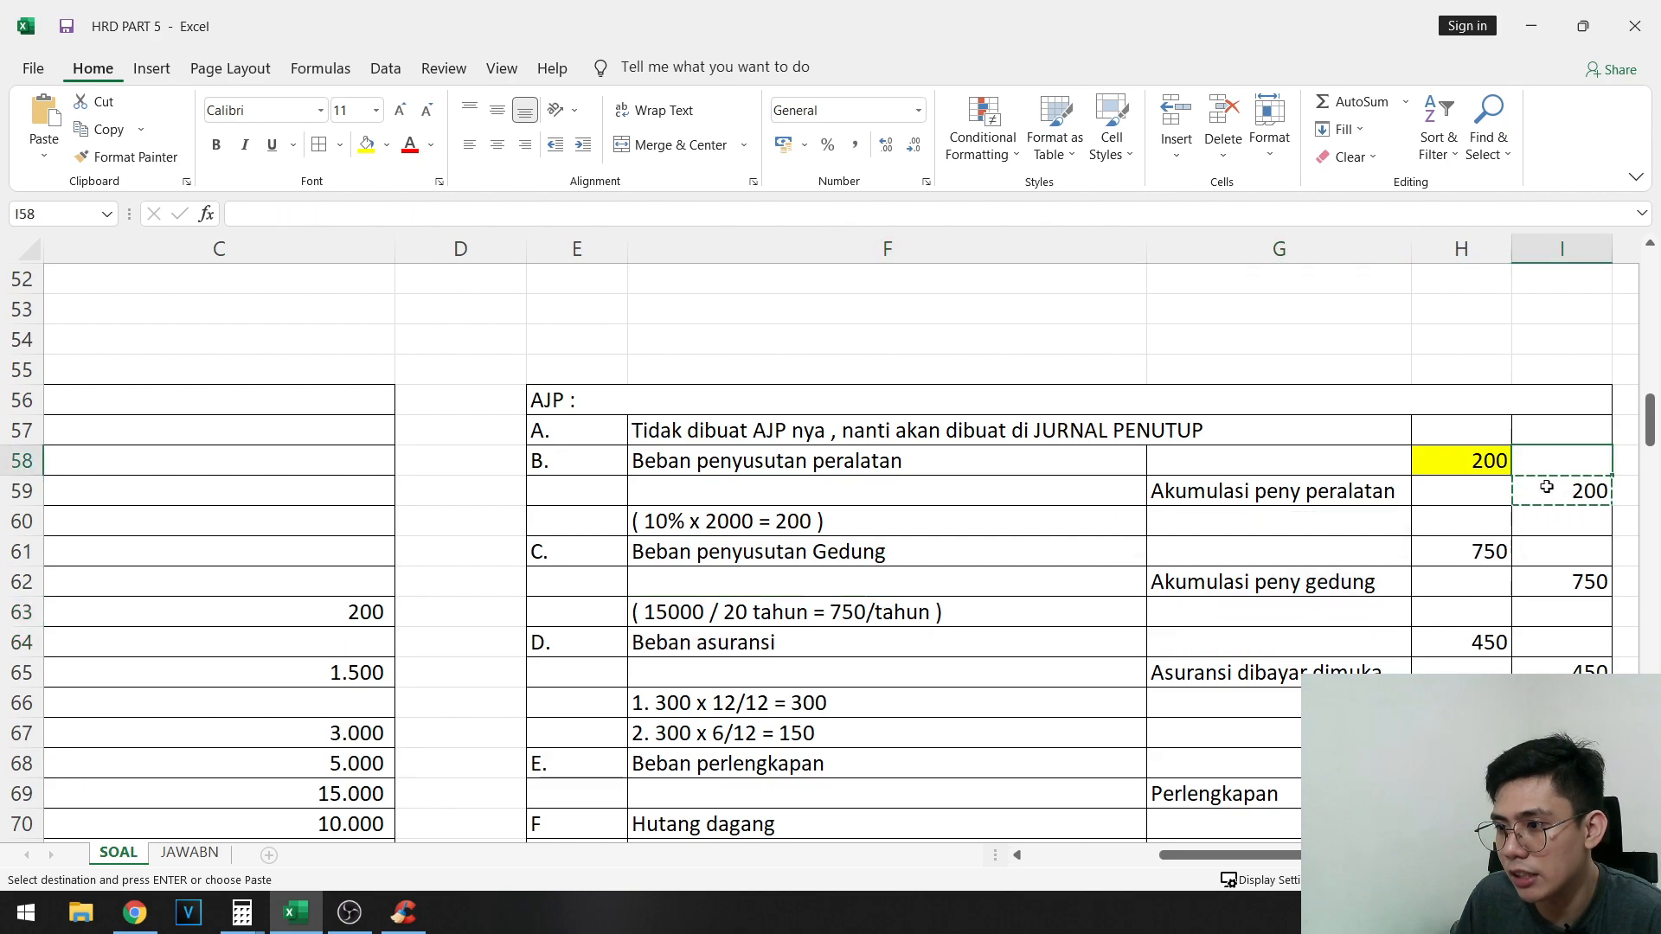
pyautogui.click(374, 144)
# - Copy entry C's 750 debit for Beban penyusutan Gedung from H61 into AJP debit cell D120 as a value only
pyautogui.scroll(-2, 1412, 453)
pyautogui.click(1470, 390)
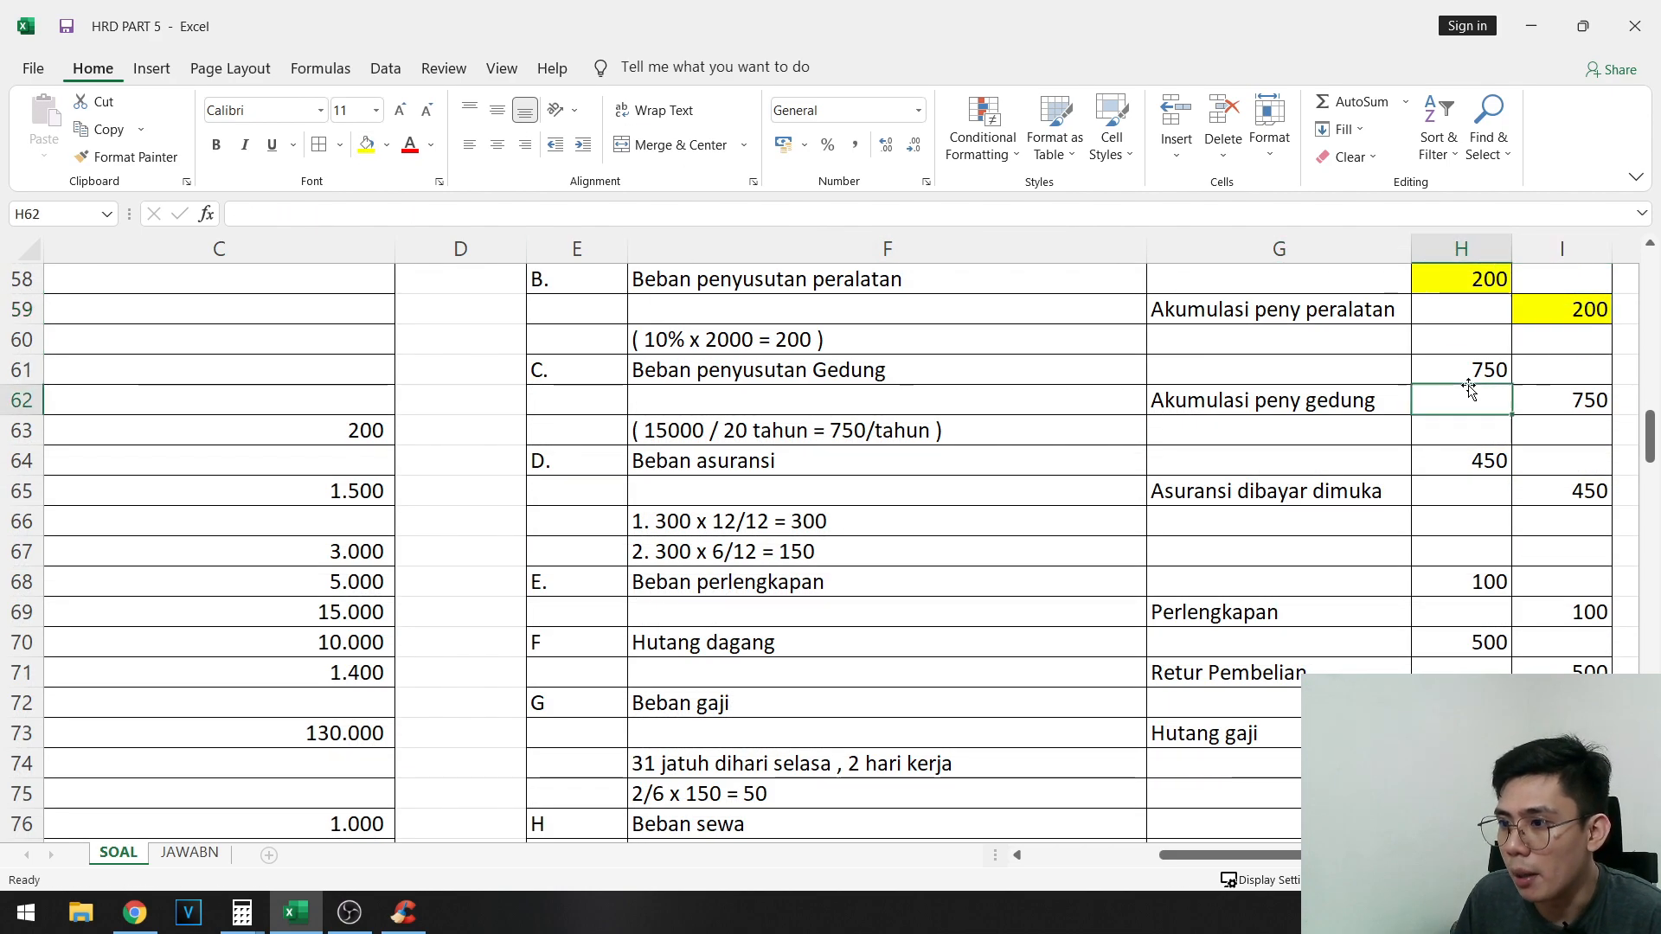
pyautogui.hotkey('ctrl', 'c')
pyautogui.scroll(-15, 673, 505)
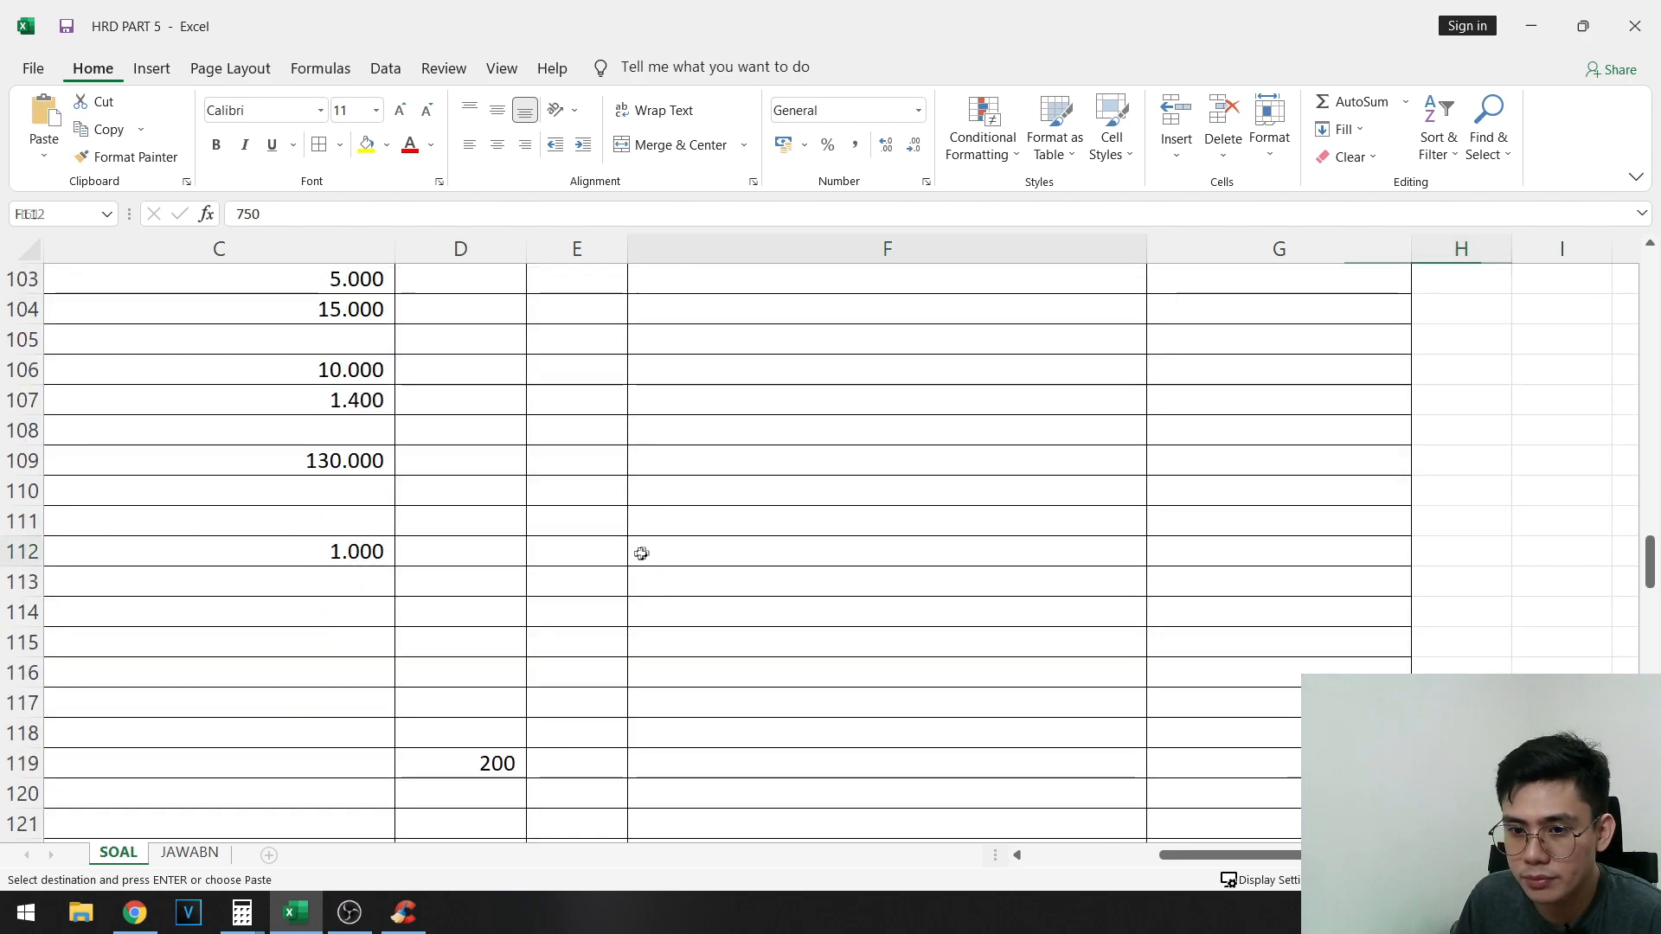
pyautogui.moveTo(641, 552); pyautogui.dragTo(34, 524)
pyautogui.scroll(-1, 420, 641)
pyautogui.rightClick(1031, 702)
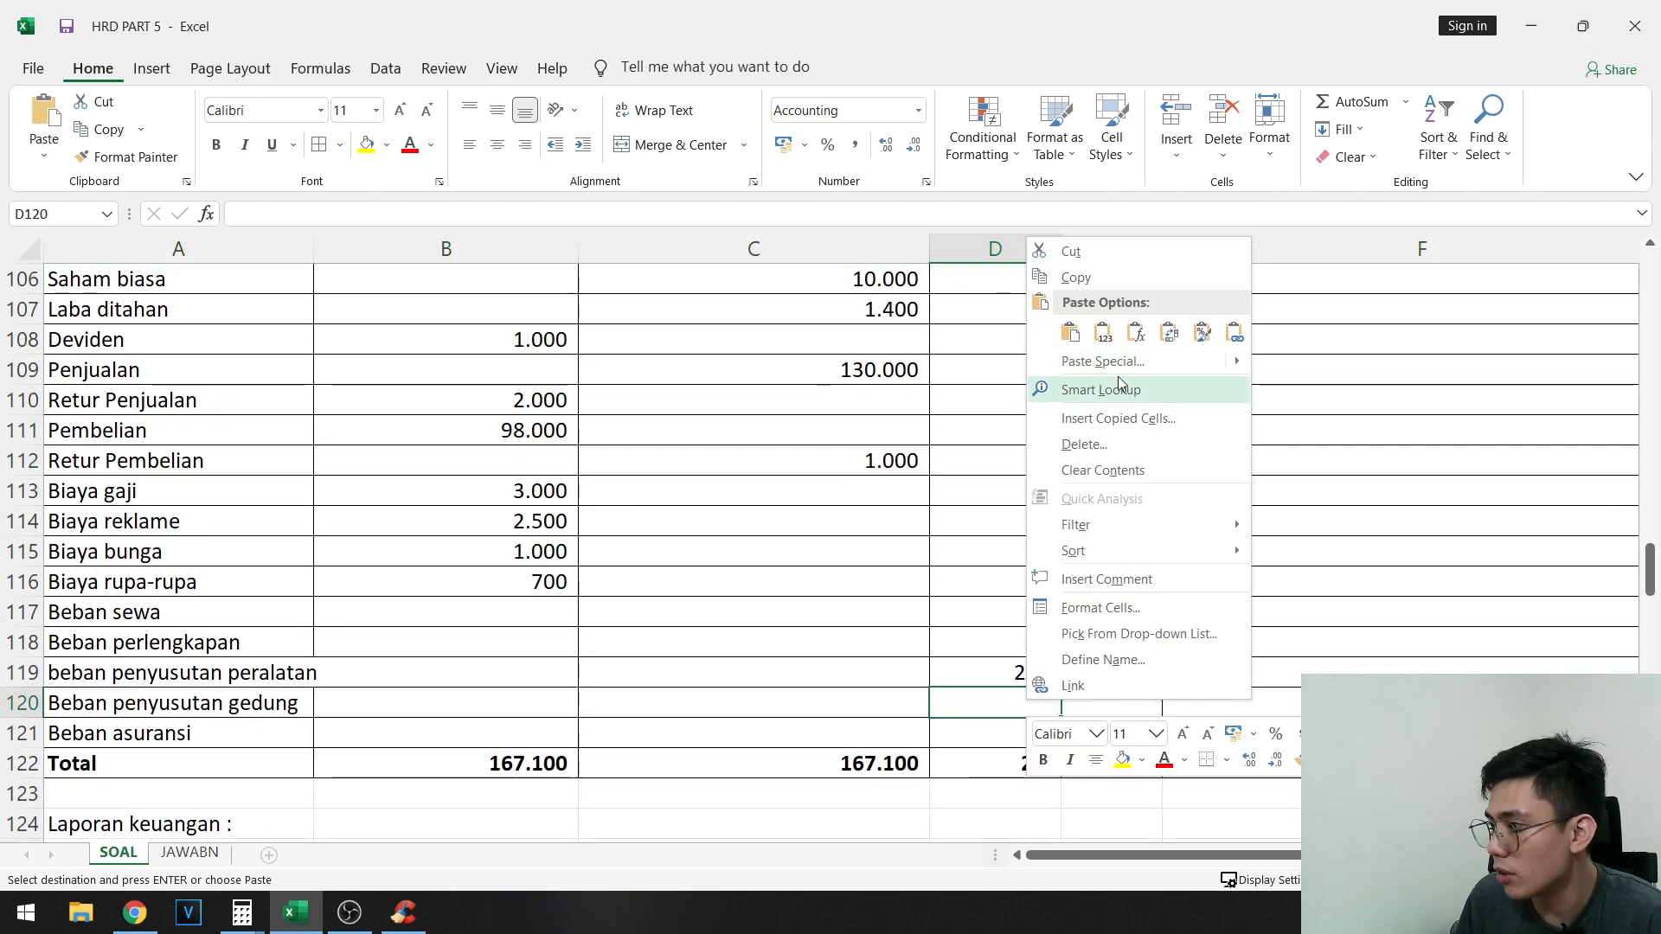
pyautogui.click(1096, 340)
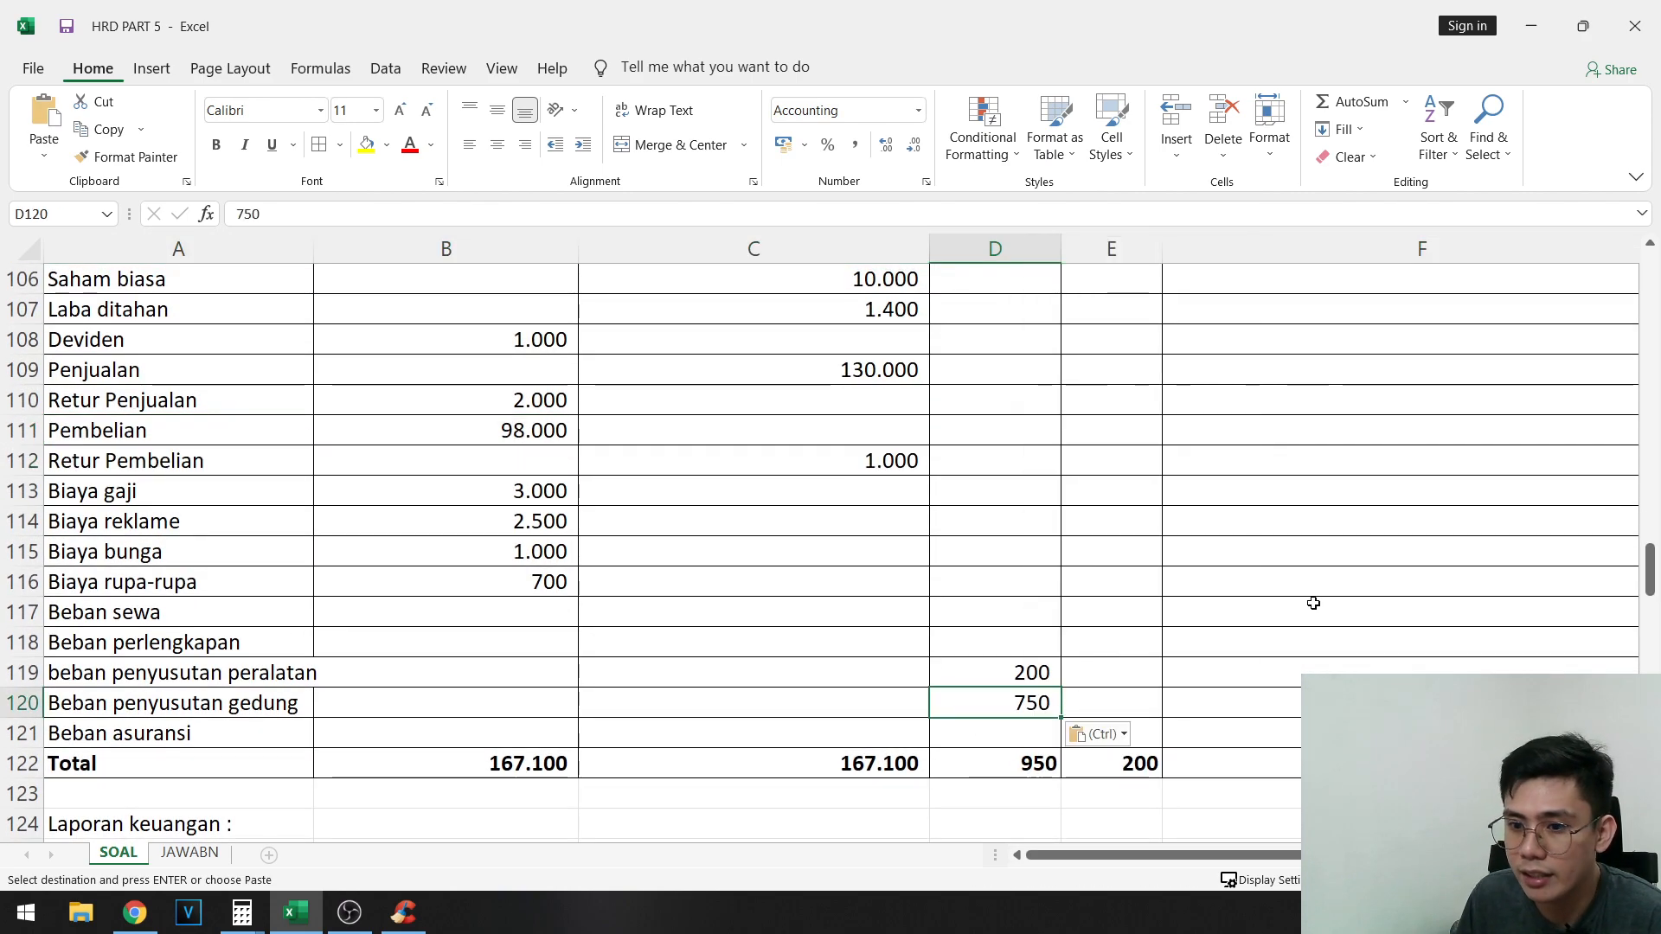
# - Highlight the 750 debit of entry C, H61, in yellow
pyautogui.scroll(18, 1313, 603)
pyautogui.moveTo(1395, 583); pyautogui.dragTo(1397, 557)
pyautogui.click(1462, 526)
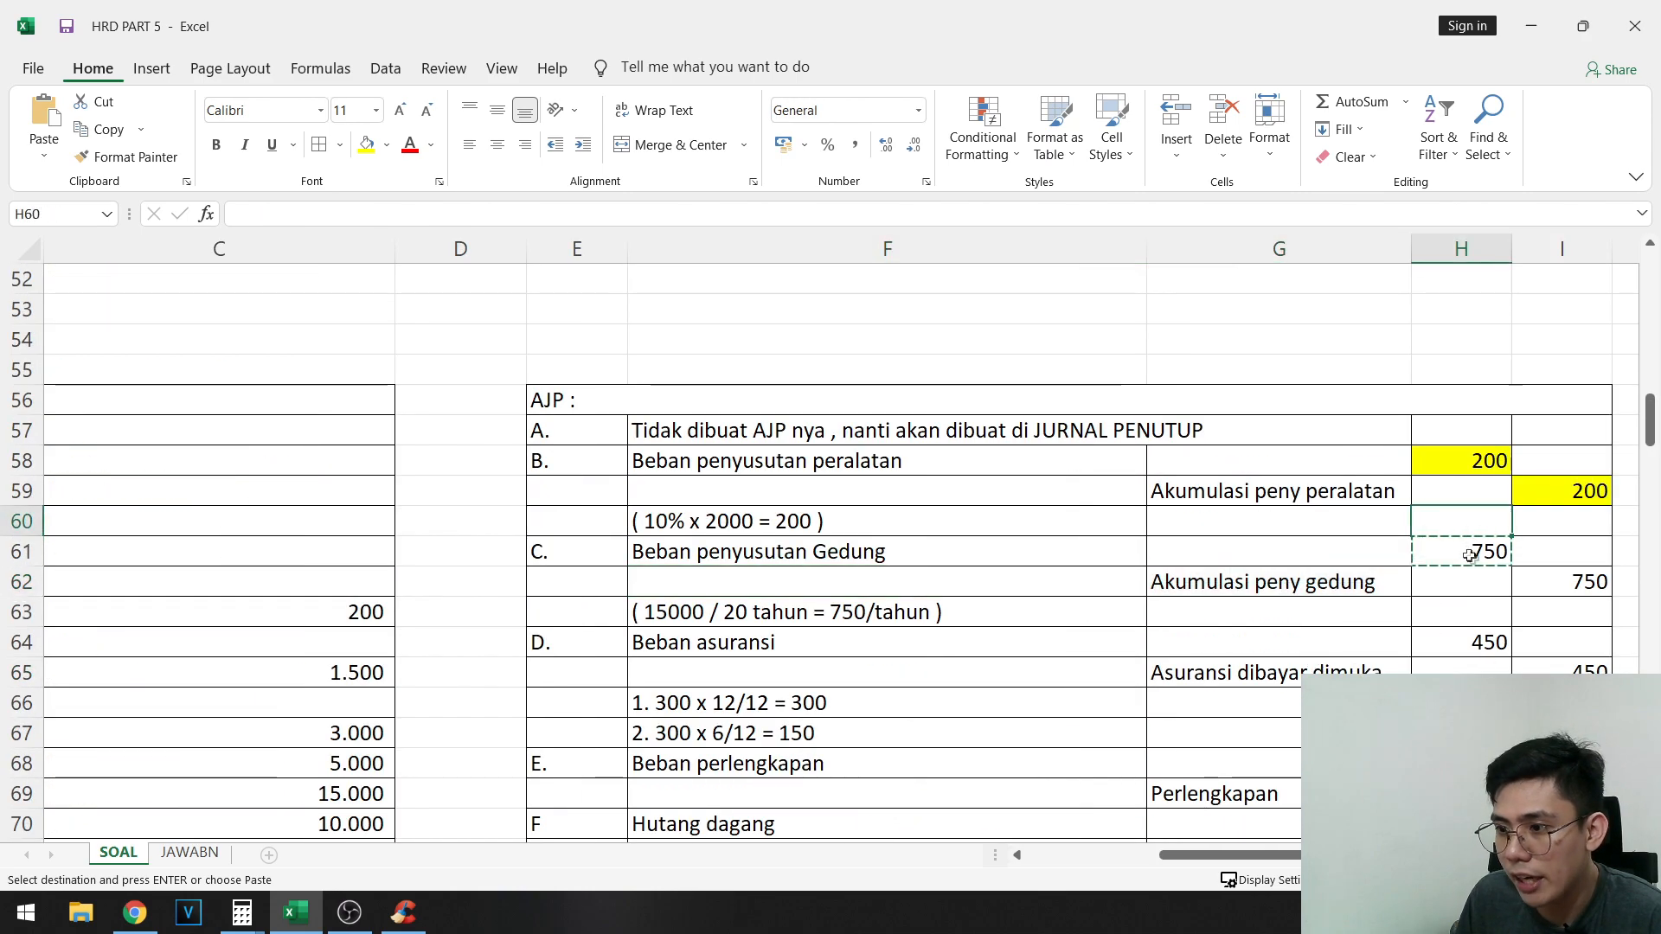
pyautogui.click(367, 145)
# - Copy entry C's 750 credit for Akumulasi peny gedung from I62 into AJP credit cell E100 as a value only
pyautogui.scroll(-1, 1258, 434)
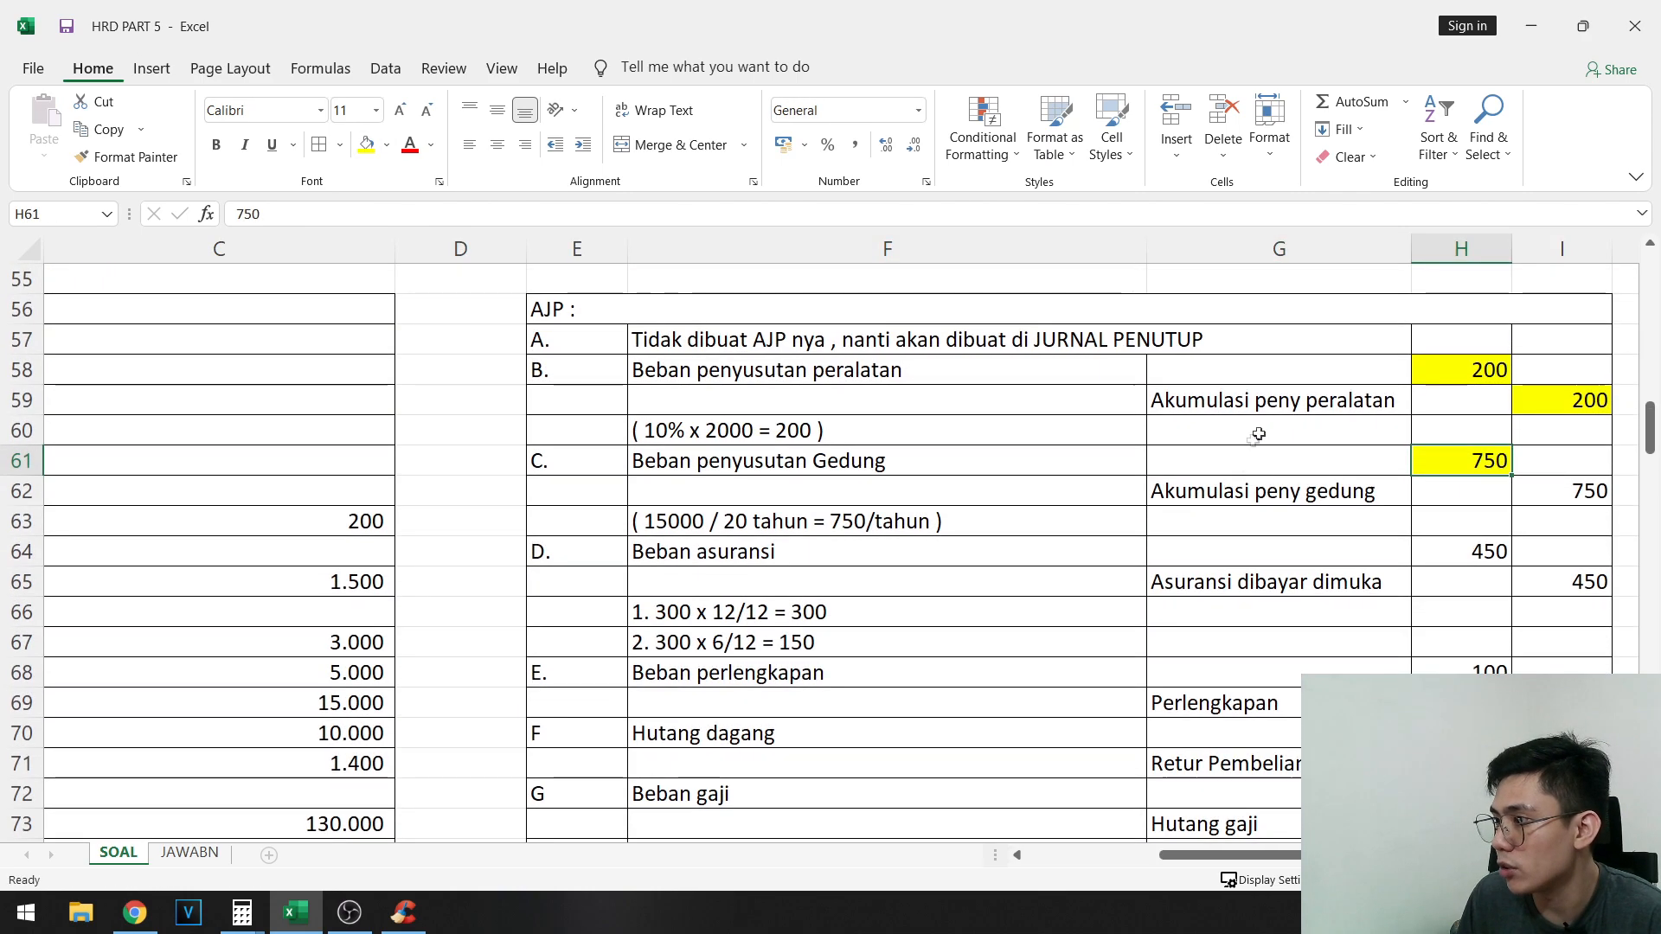
pyautogui.click(1561, 496)
pyautogui.hotkey('ctrl', 'c')
pyautogui.scroll(-13, 456, 474)
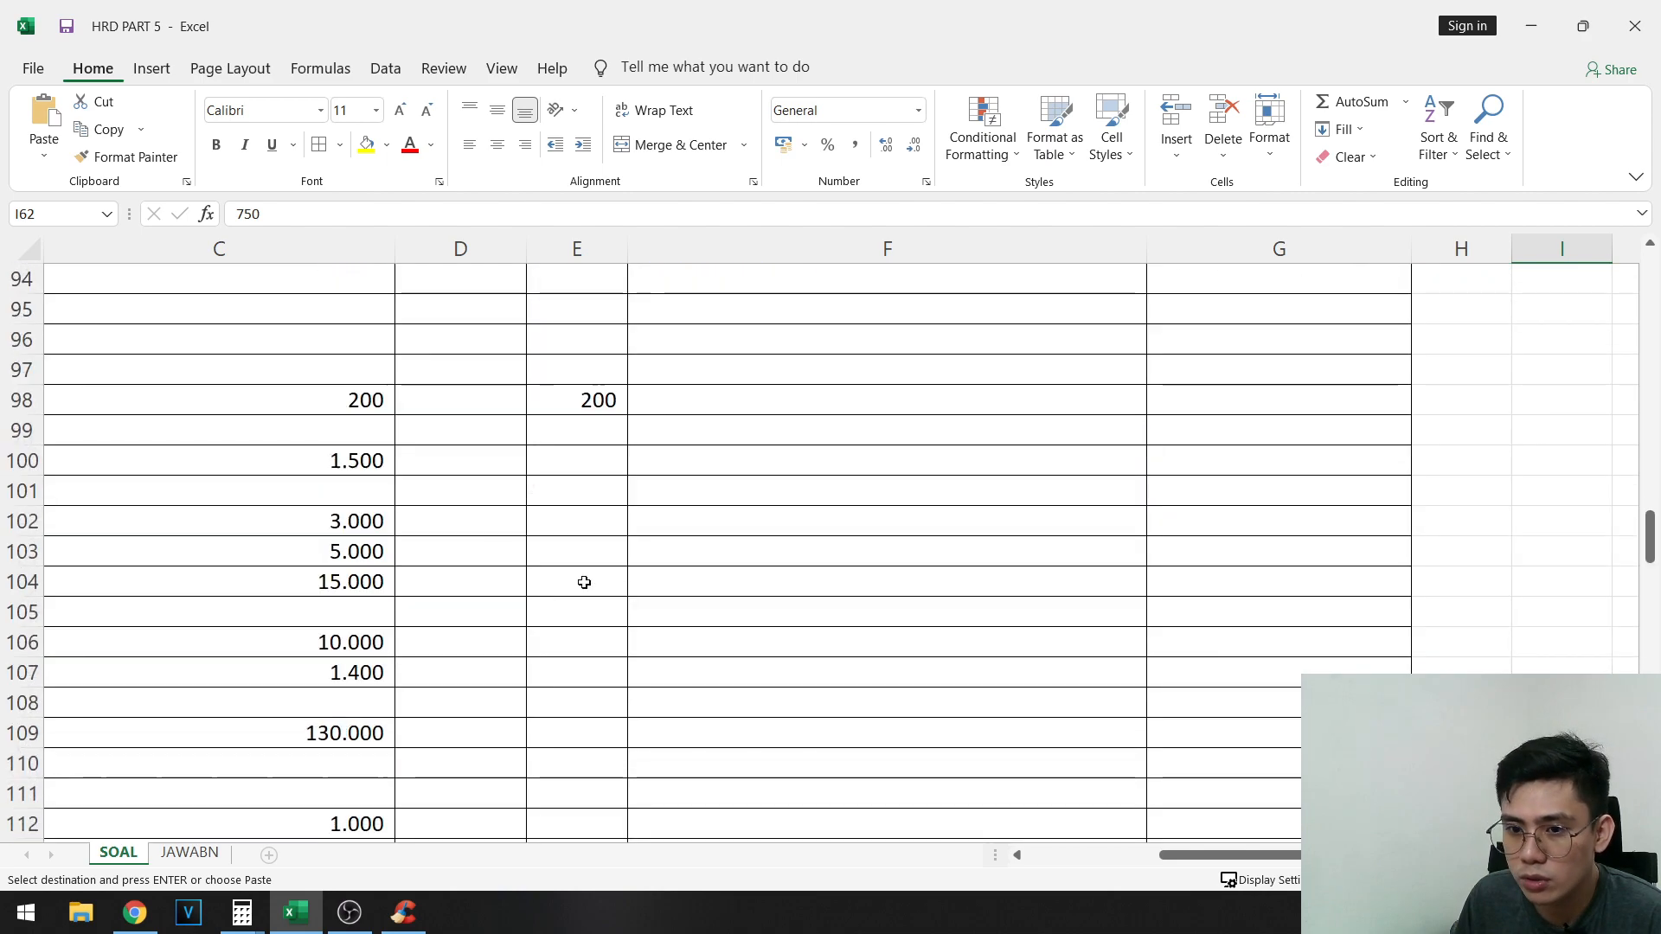
pyautogui.moveTo(586, 582); pyautogui.dragTo(34, 554)
pyautogui.click(600, 462)
pyautogui.click(1153, 465)
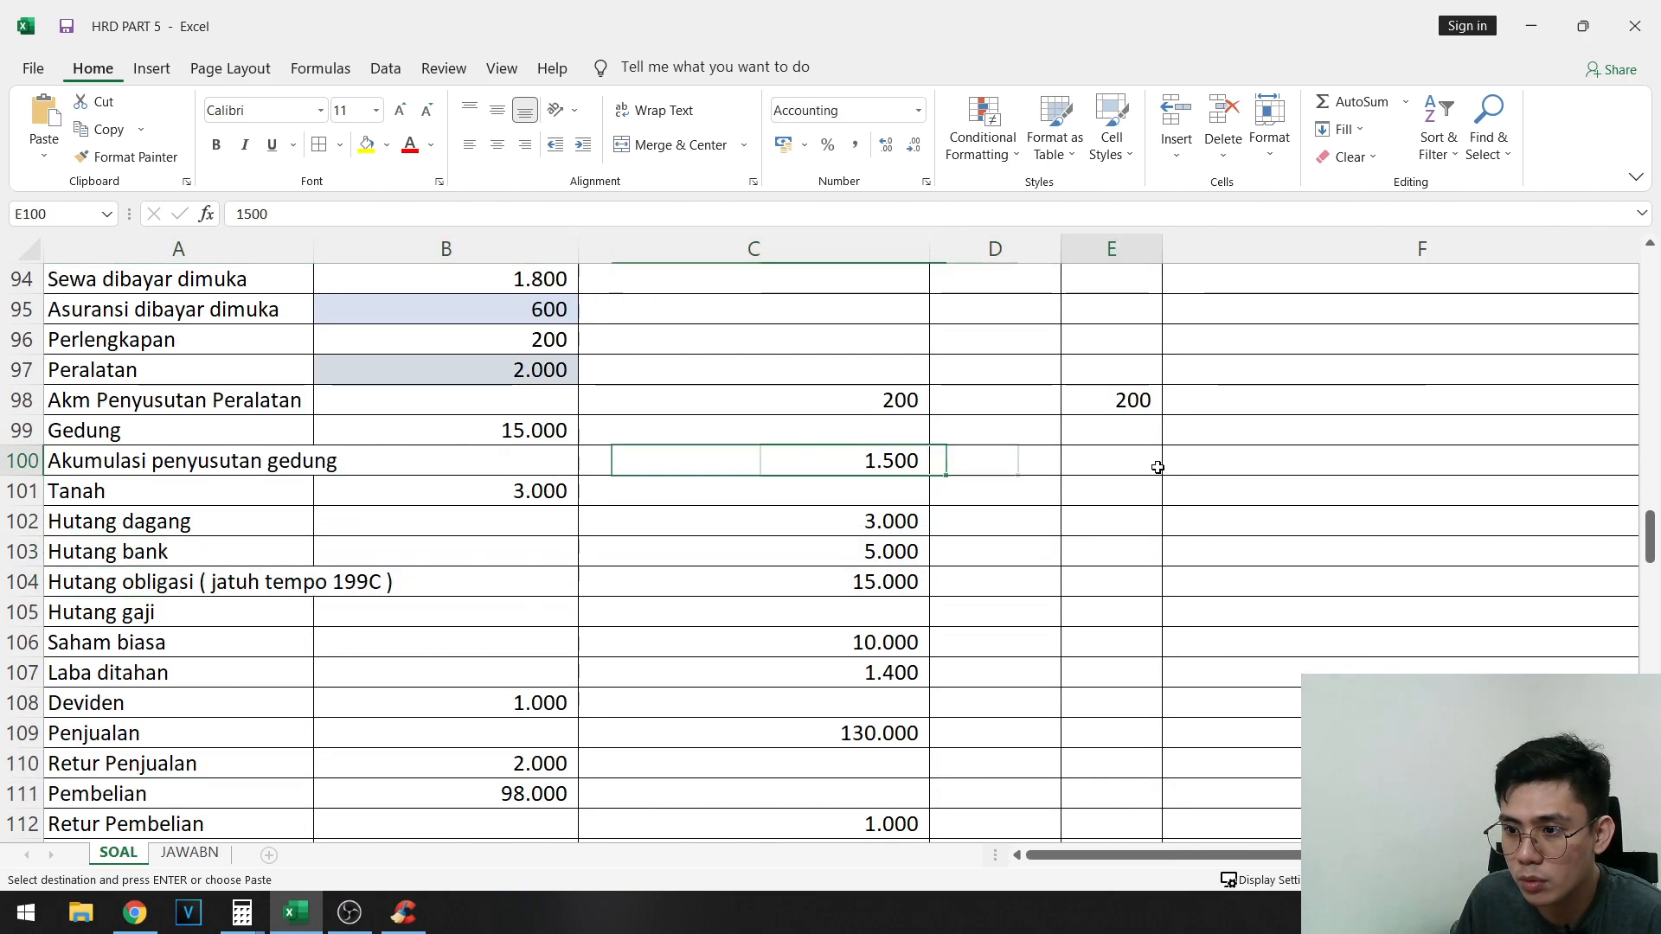
pyautogui.rightClick(1153, 465)
pyautogui.click(1235, 108)
# - Highlight the 750 credit of entry C, I62, in yellow
pyautogui.scroll(9, 1385, 537)
pyautogui.scroll(2, 1449, 613)
pyautogui.moveTo(1457, 614); pyautogui.dragTo(1384, 642)
pyautogui.click(1591, 319)
pyautogui.click(386, 145)
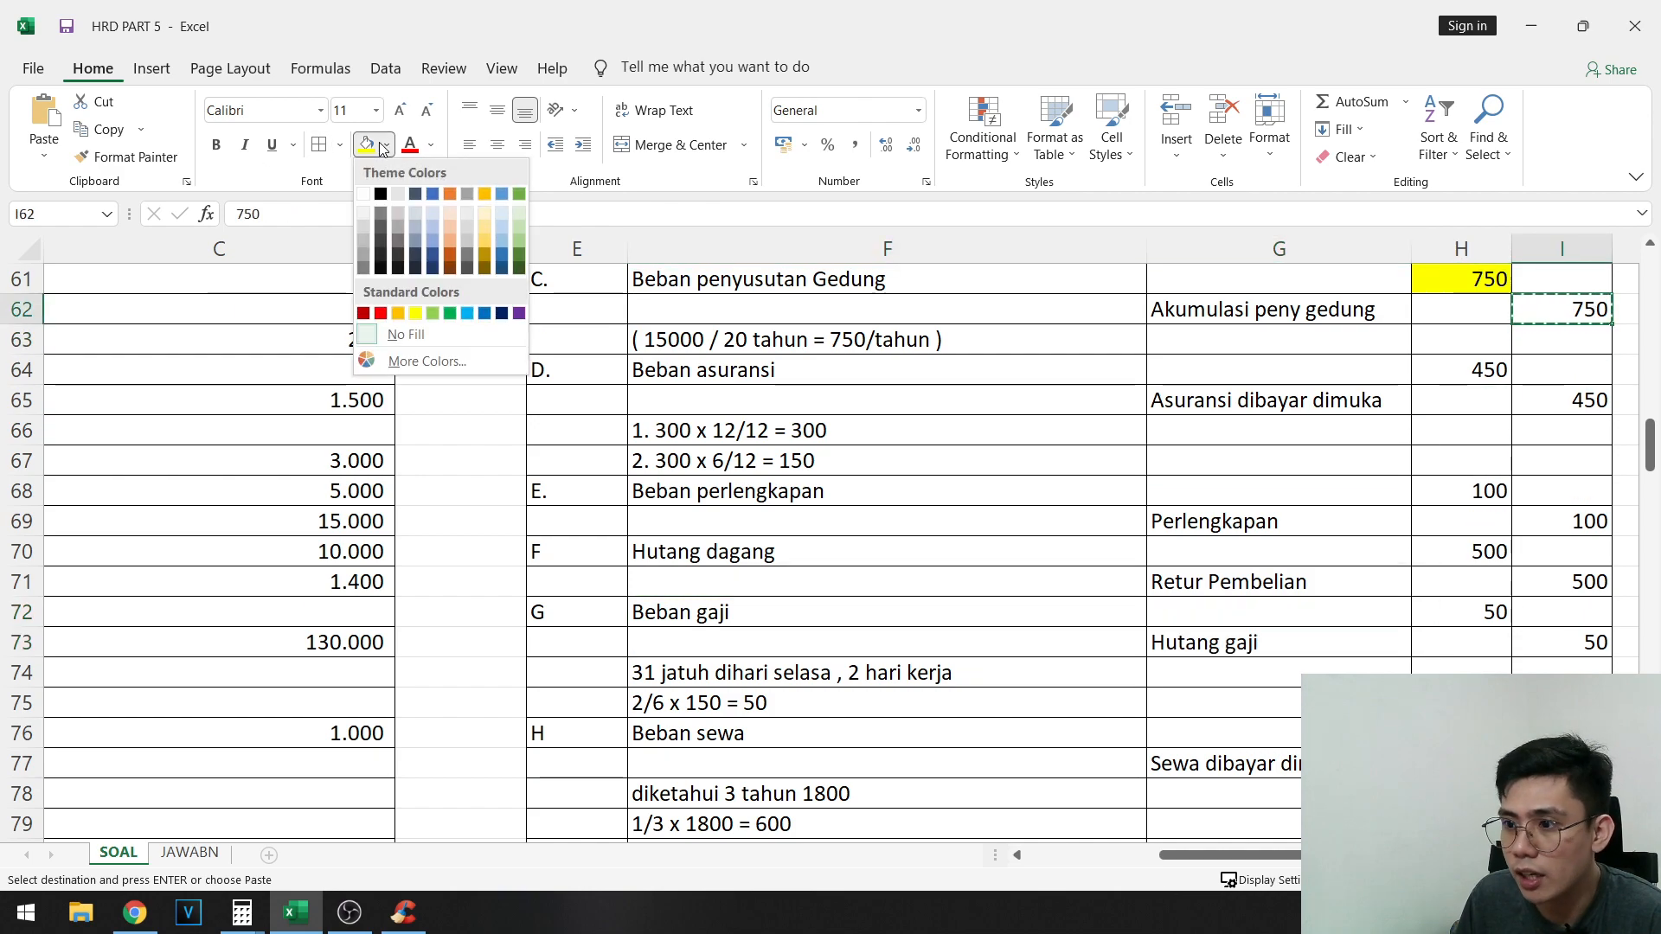
pyautogui.click(374, 144)
# - Copy entry D's 450 debit for Beban asuransi from H64 into AJP debit cell D121 as a value only
pyautogui.click(1476, 370)
pyautogui.hotkey('ctrl', 'c')
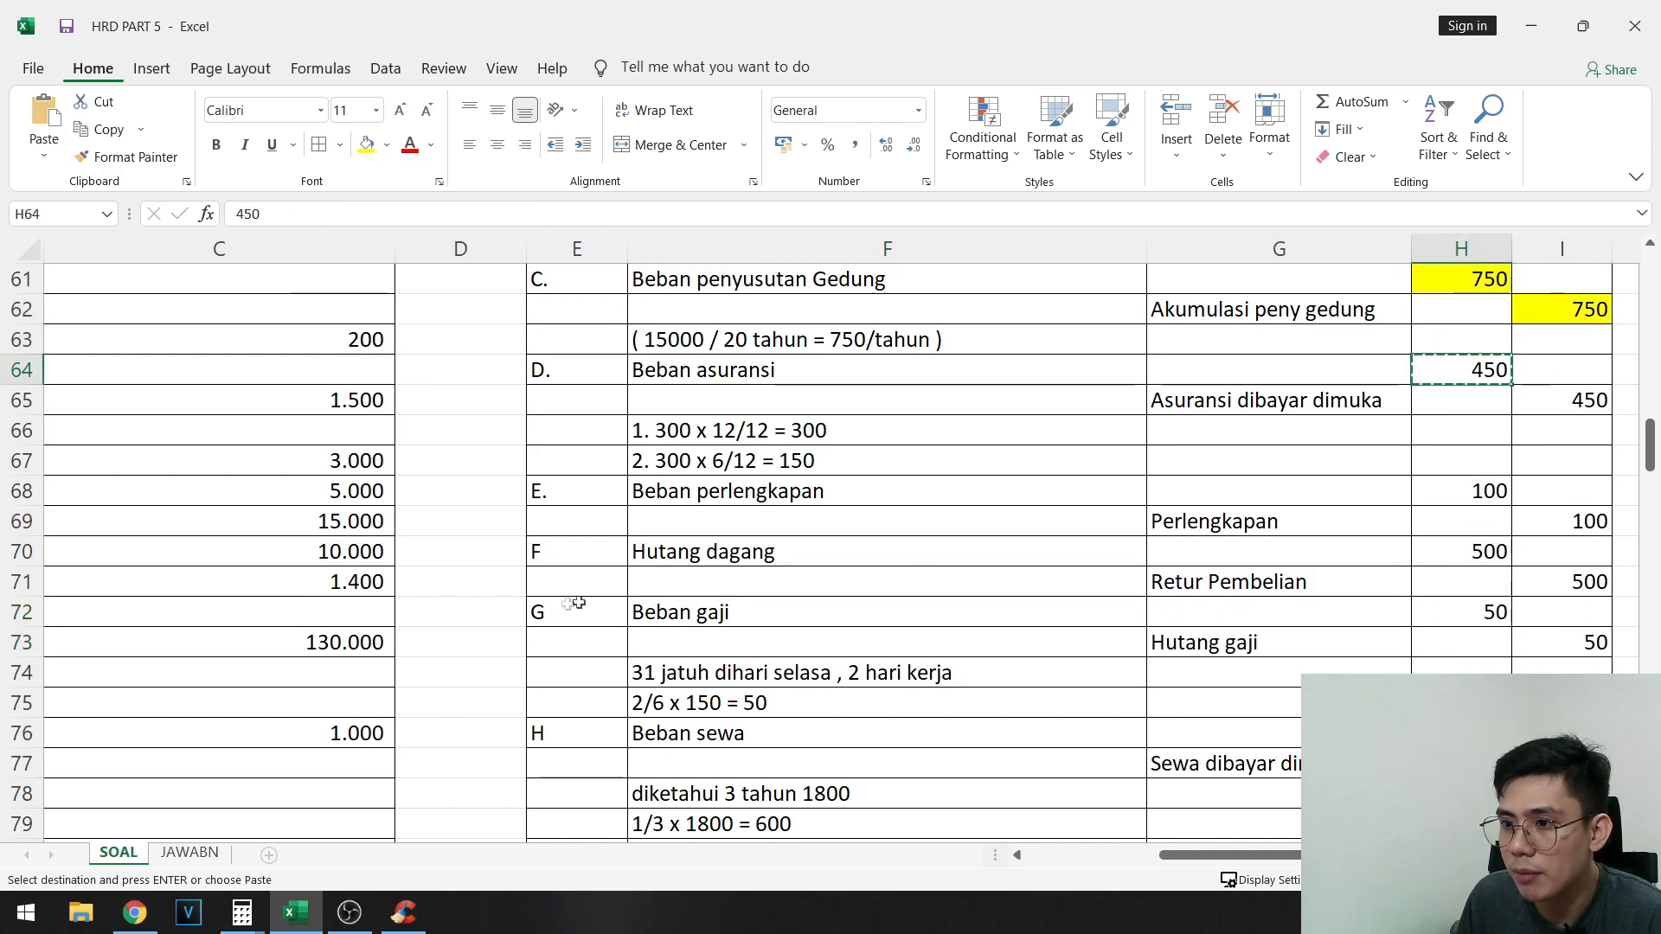
pyautogui.scroll(-18, 640, 575)
pyautogui.moveTo(571, 704); pyautogui.dragTo(51, 491)
pyautogui.scroll(1, 638, 459)
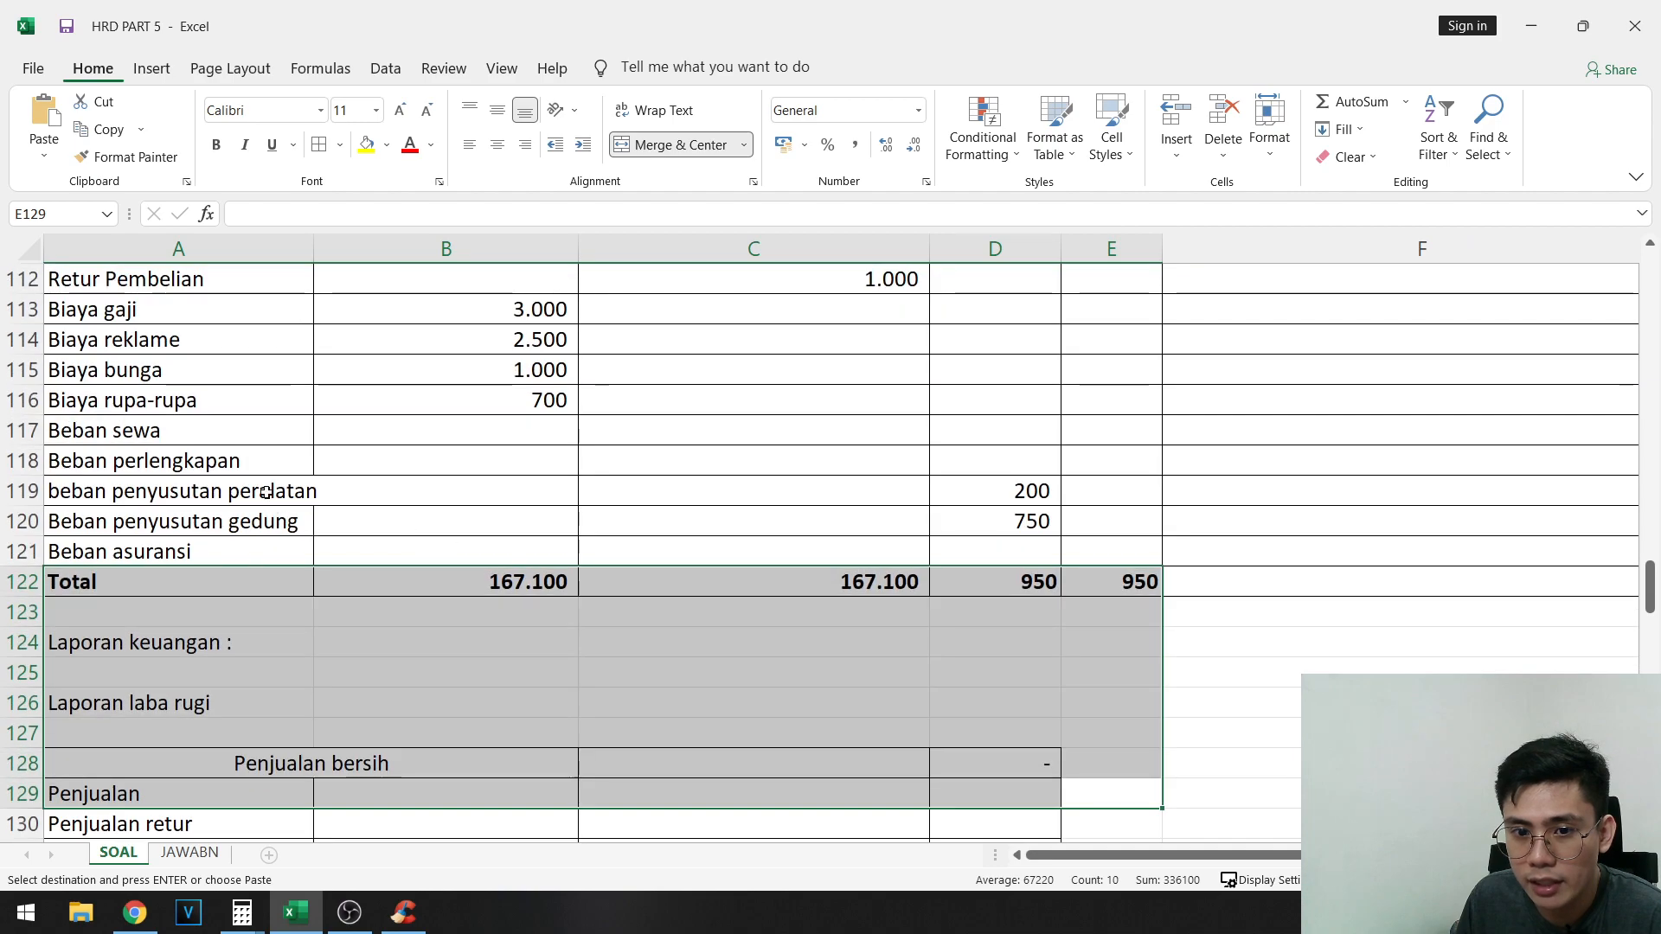
pyautogui.scroll(1, 253, 478)
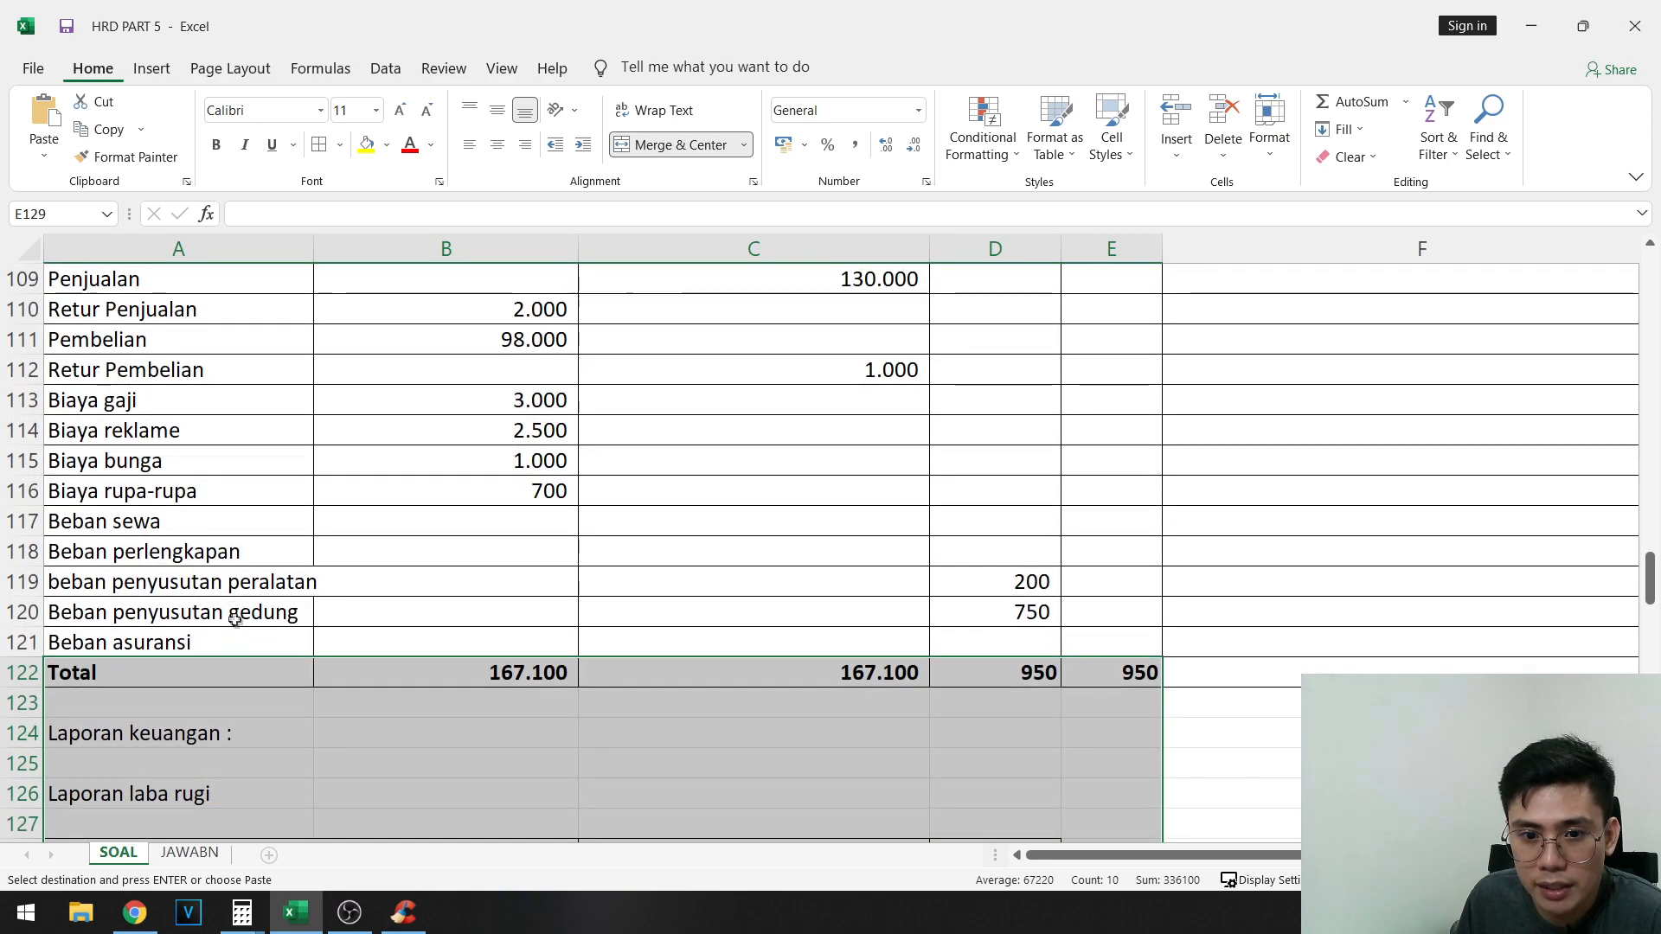
pyautogui.moveTo(235, 619); pyautogui.dragTo(1005, 632)
pyautogui.click(1009, 643)
pyautogui.rightClick(1010, 646)
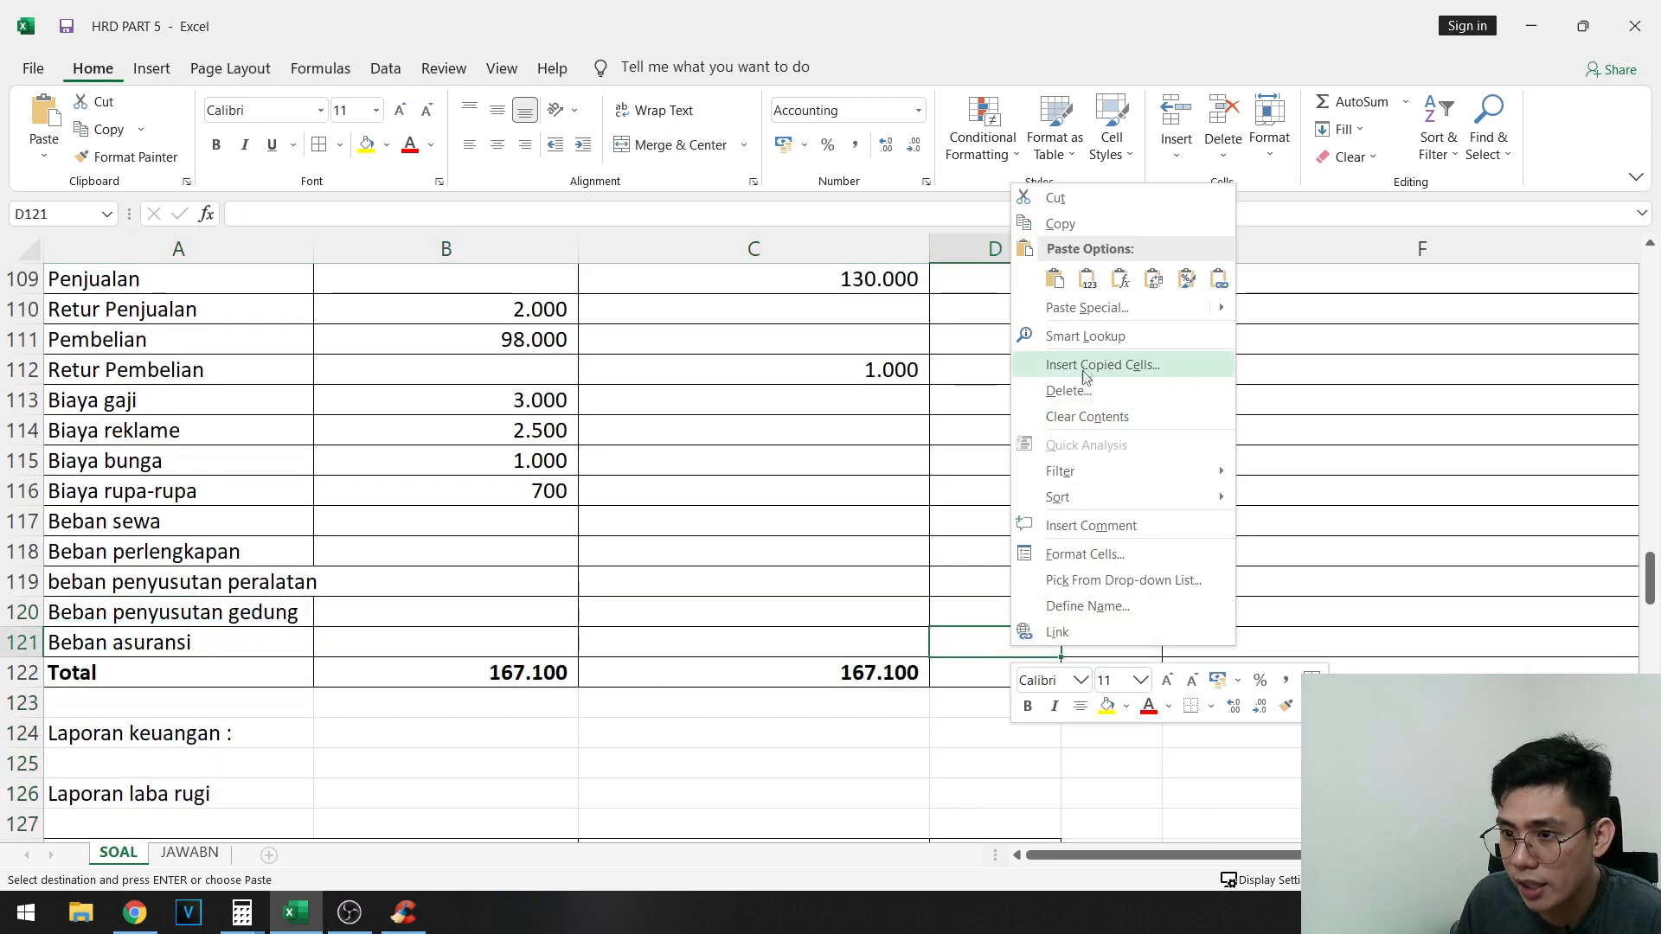
pyautogui.click(1082, 279)
# - Highlight the 450 debit of entry D, H64, in yellow
pyautogui.scroll(12, 1298, 519)
pyautogui.click(1635, 611)
pyautogui.click(1634, 430)
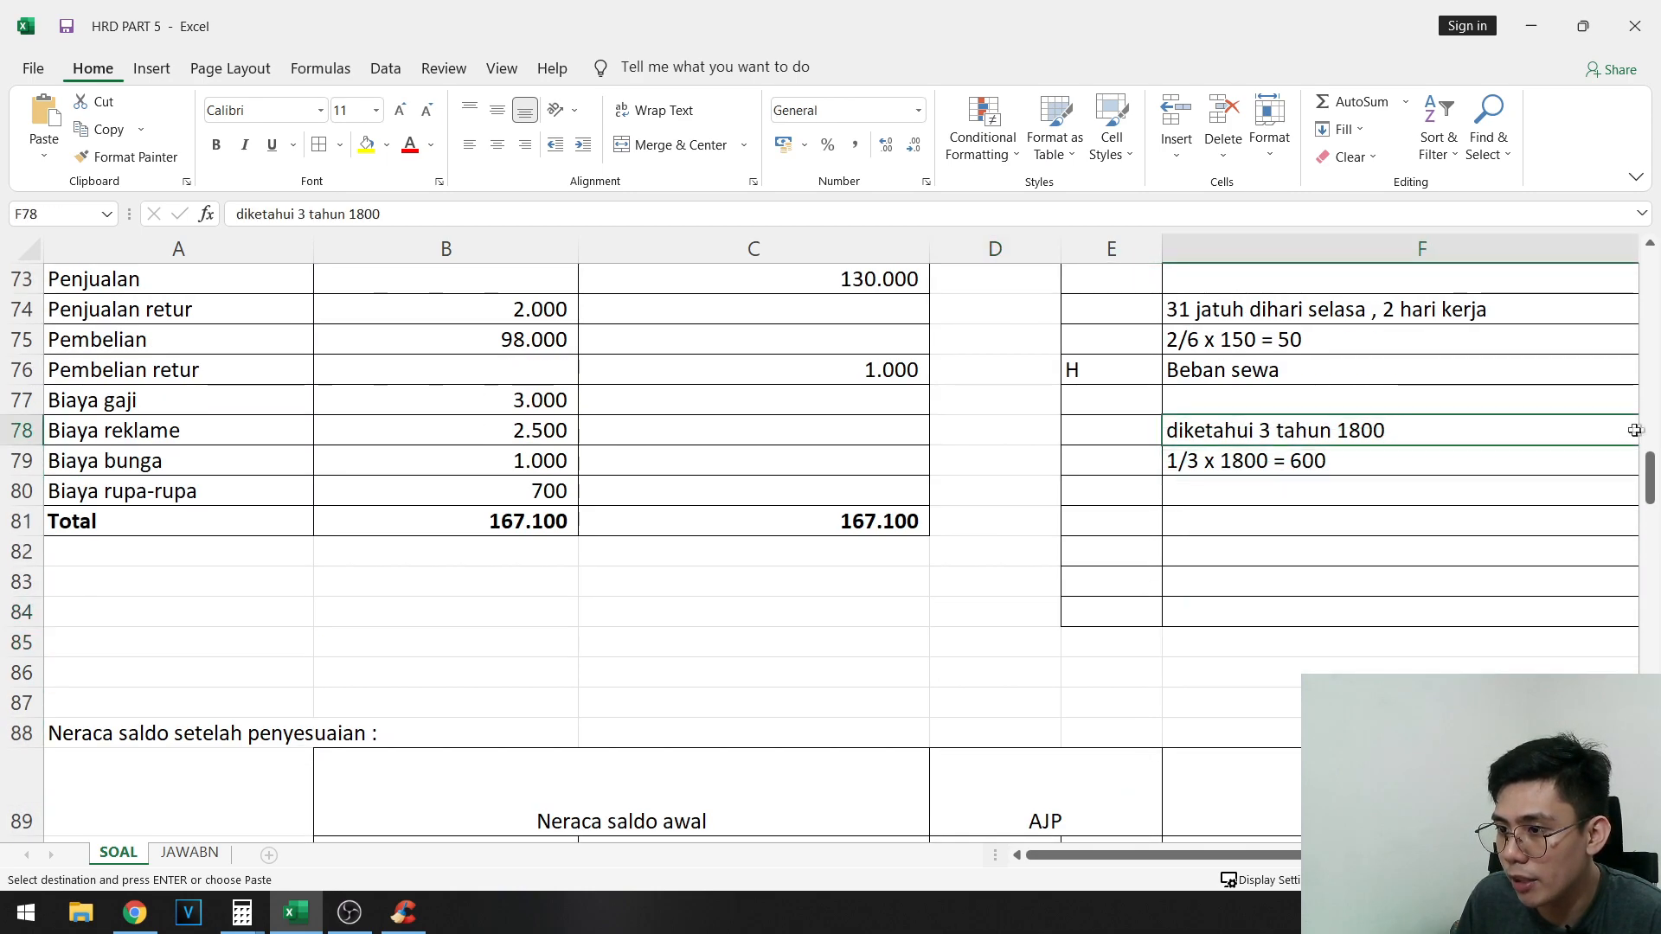
pyautogui.moveTo(1635, 430); pyautogui.dragTo(1349, 437)
pyautogui.scroll(10, 1488, 613)
pyautogui.scroll(-4, 1491, 615)
pyautogui.click(1451, 549)
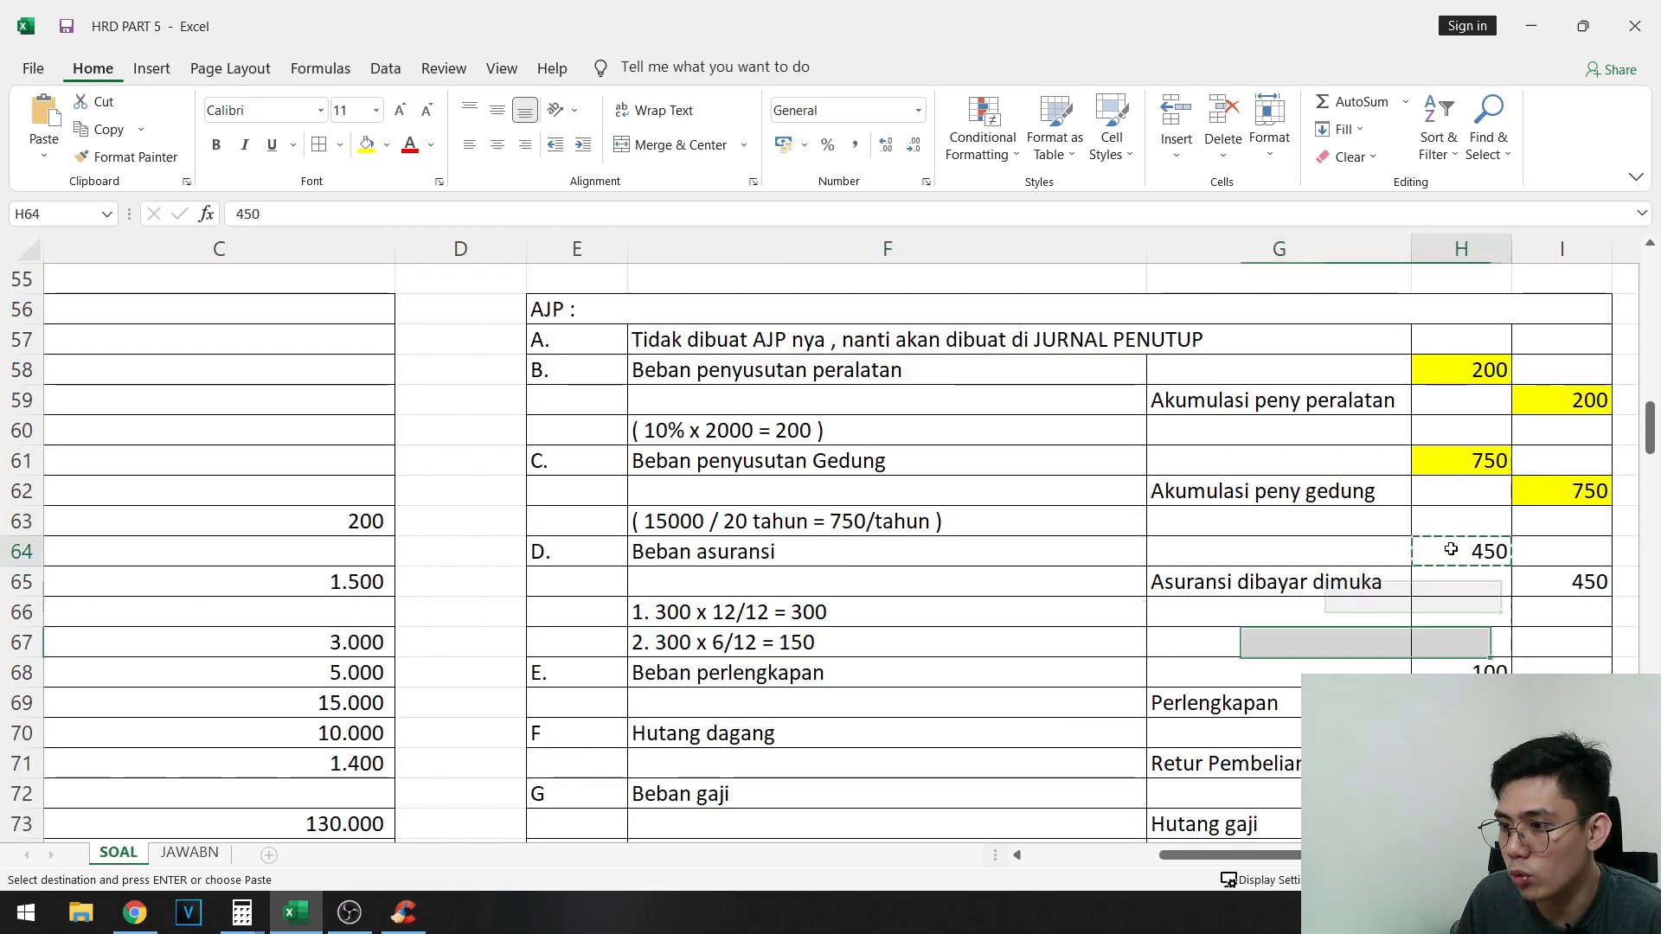
pyautogui.click(337, 146)
pyautogui.click(366, 145)
# - Copy entry D's 450 credit for Asuransi dibayar dimuka from I65 into AJP credit cell E95 as a value only
pyautogui.click(1540, 584)
pyautogui.hotkey('ctrl', 'c')
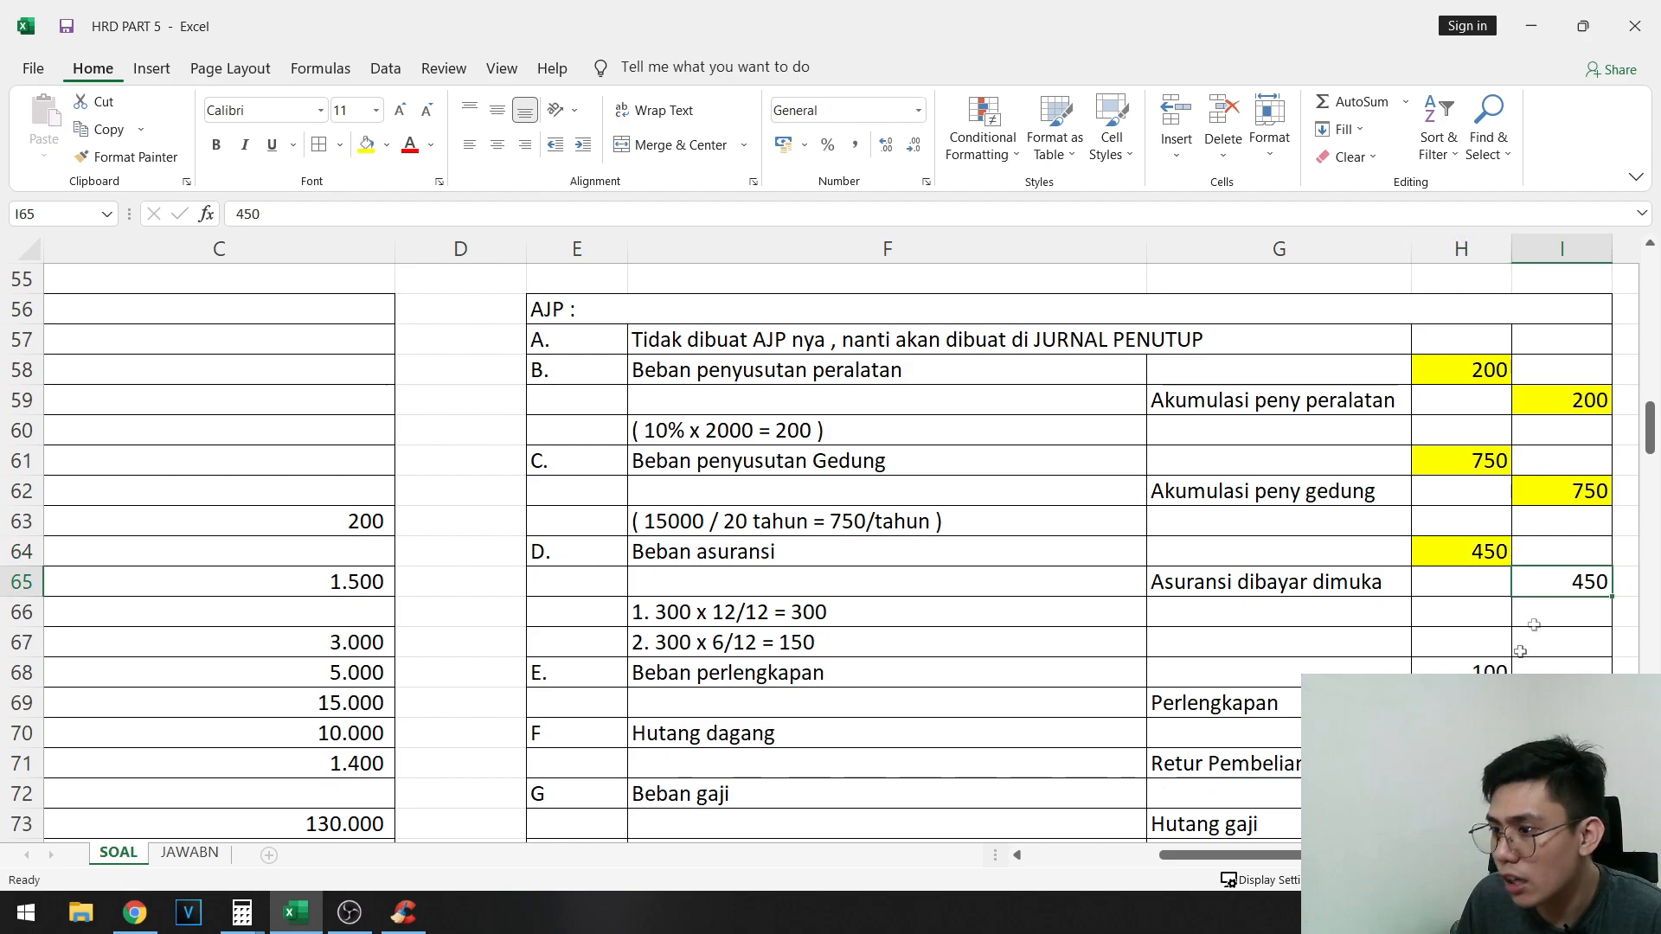
pyautogui.scroll(-1, 1506, 590)
pyautogui.scroll(-12, 654, 562)
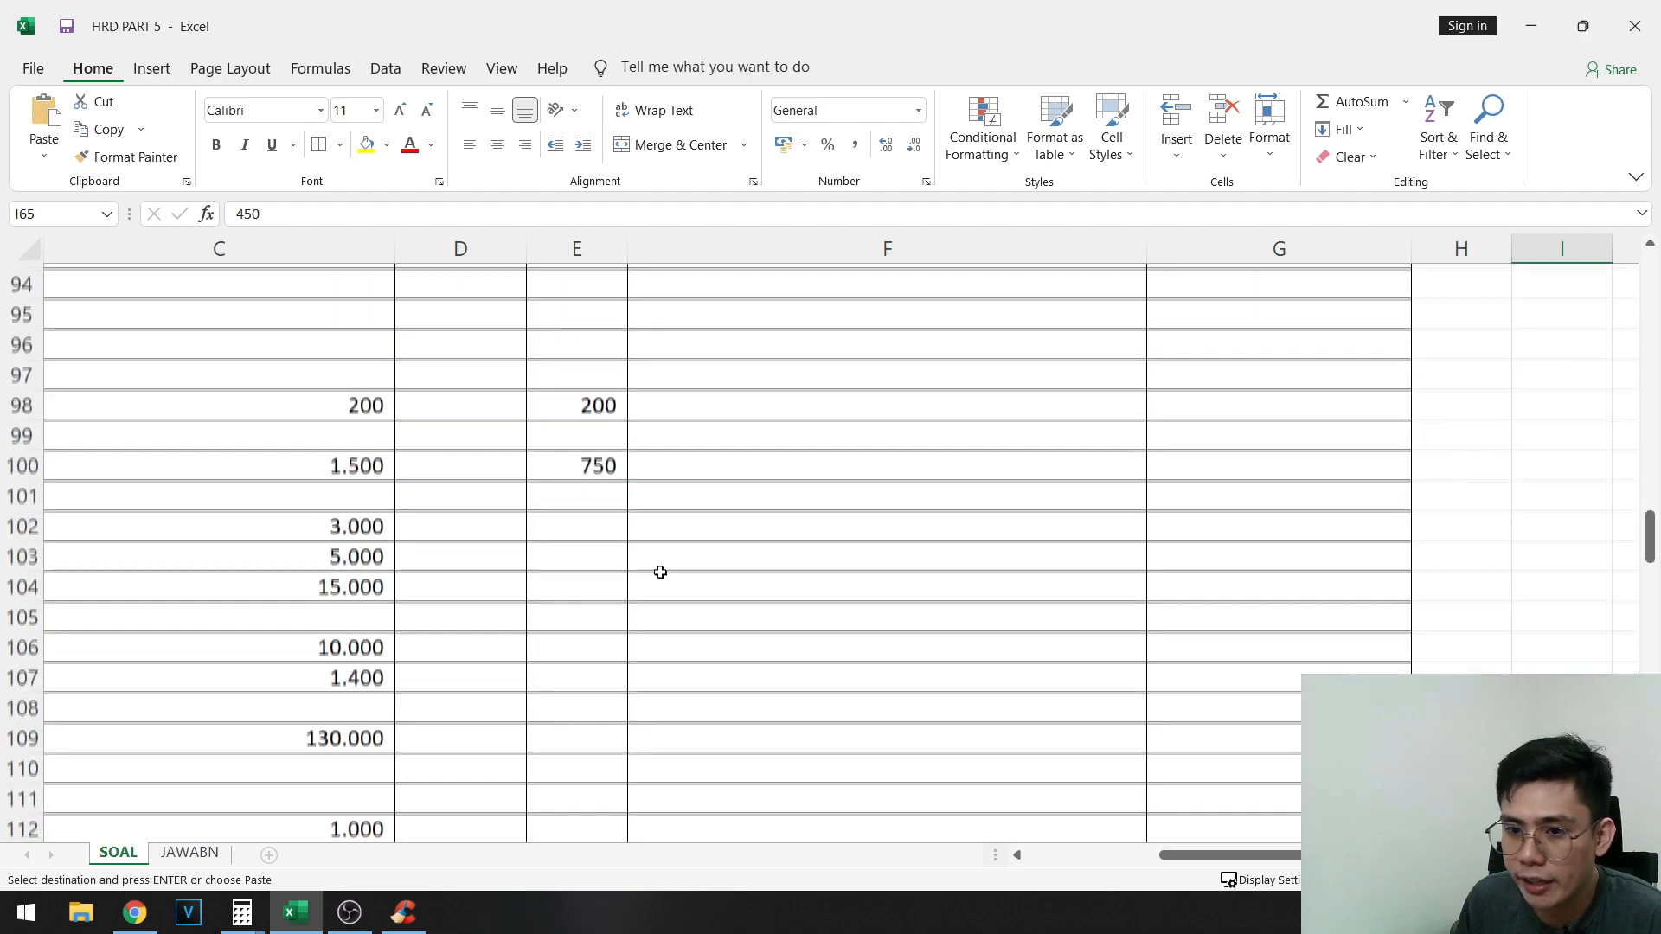
pyautogui.moveTo(660, 571); pyautogui.dragTo(26, 446)
pyautogui.scroll(2, 657, 470)
pyautogui.moveTo(337, 551); pyautogui.dragTo(1108, 548)
pyautogui.click(1108, 549)
pyautogui.rightClick(1108, 548)
pyautogui.click(1189, 187)
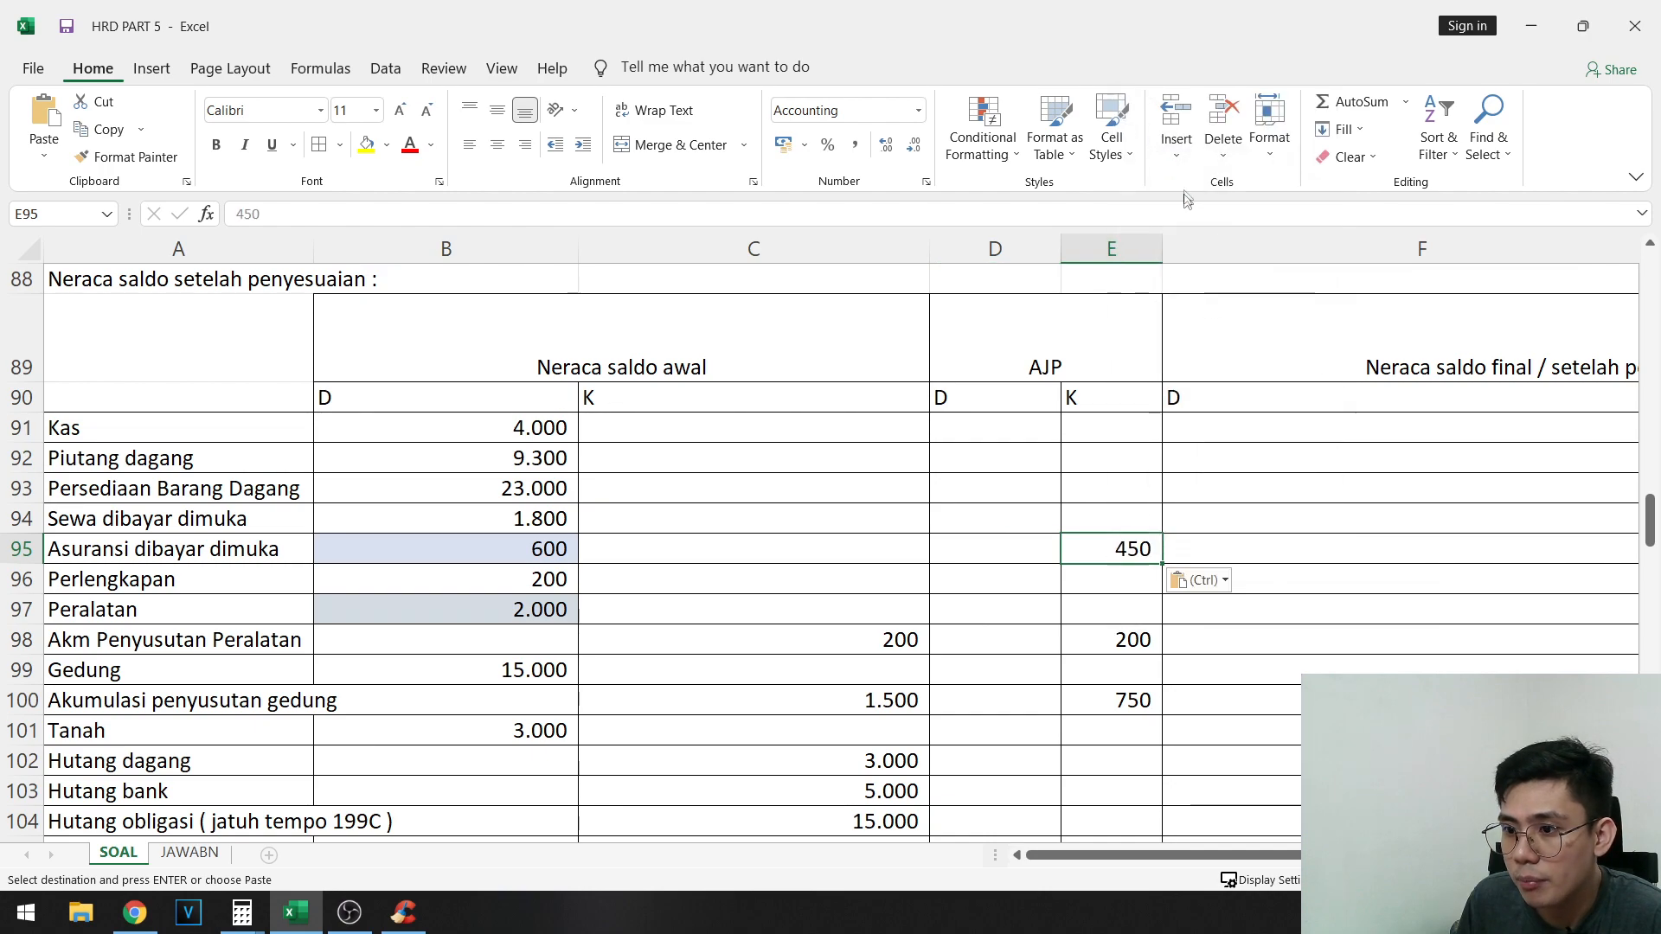
# - Highlight the 450 credit of entry D, I65, in yellow
pyautogui.scroll(2, 1315, 533)
pyautogui.moveTo(1540, 608); pyautogui.dragTo(1621, 567)
pyautogui.moveTo(1609, 370); pyautogui.dragTo(1649, 333)
pyautogui.scroll(7, 1581, 363)
pyautogui.click(1562, 401)
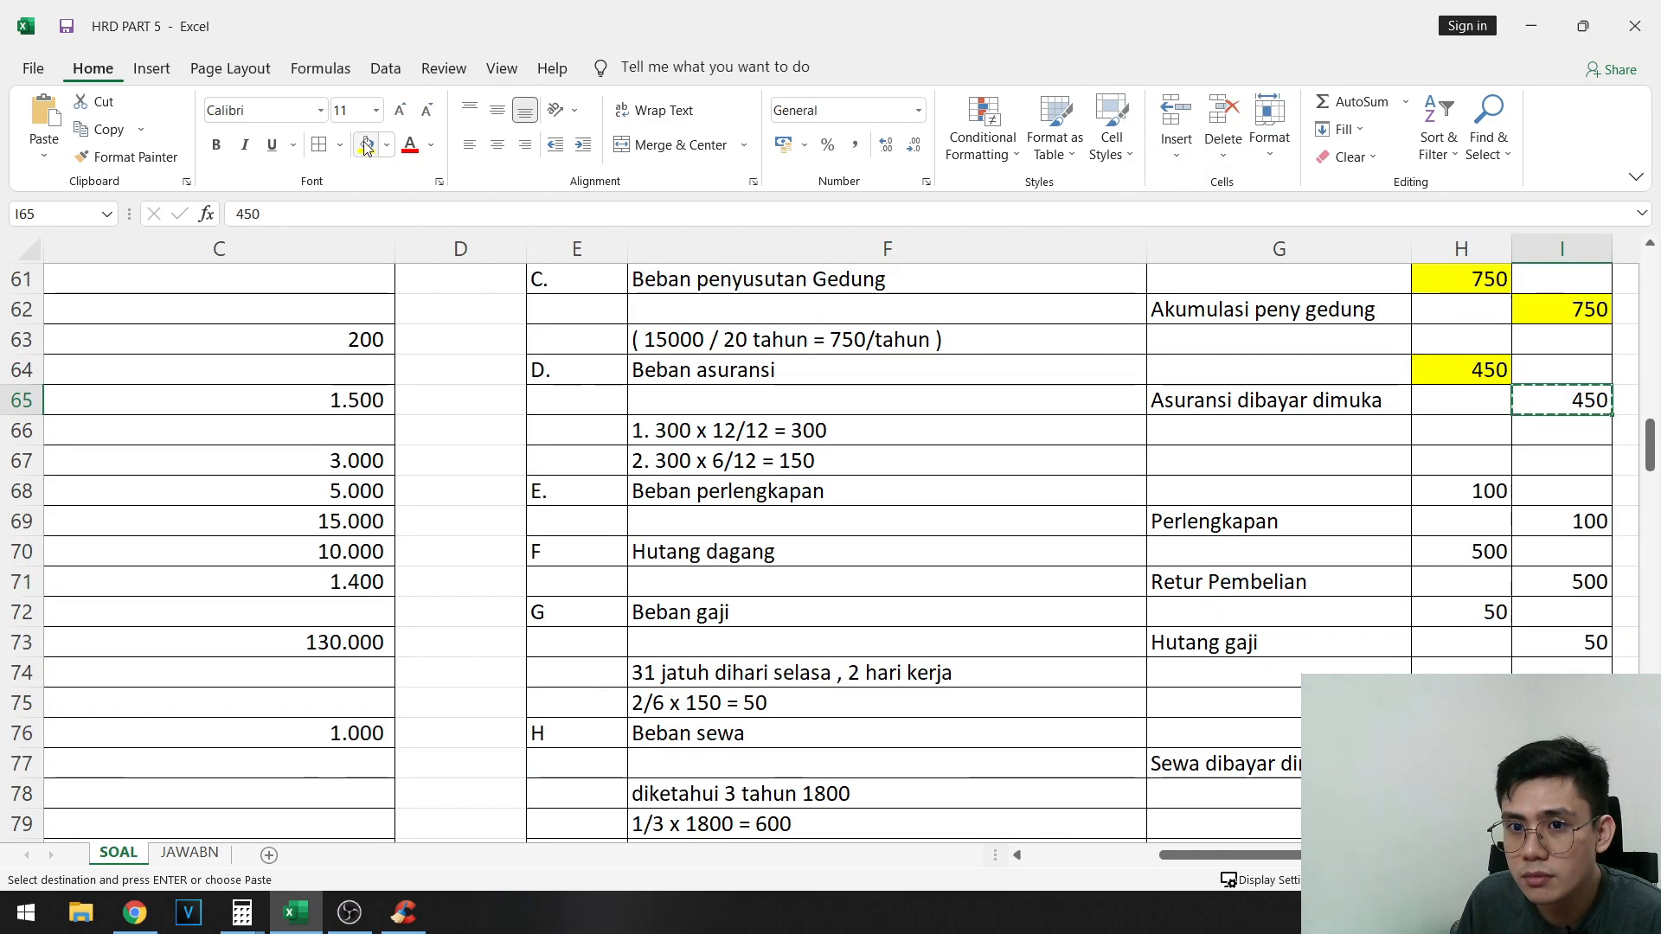
pyautogui.click(367, 145)
# - Copy entry E's 100 debit for Beban perlengkapan from H68 into AJP debit cell D118 as a value only
pyautogui.click(1457, 491)
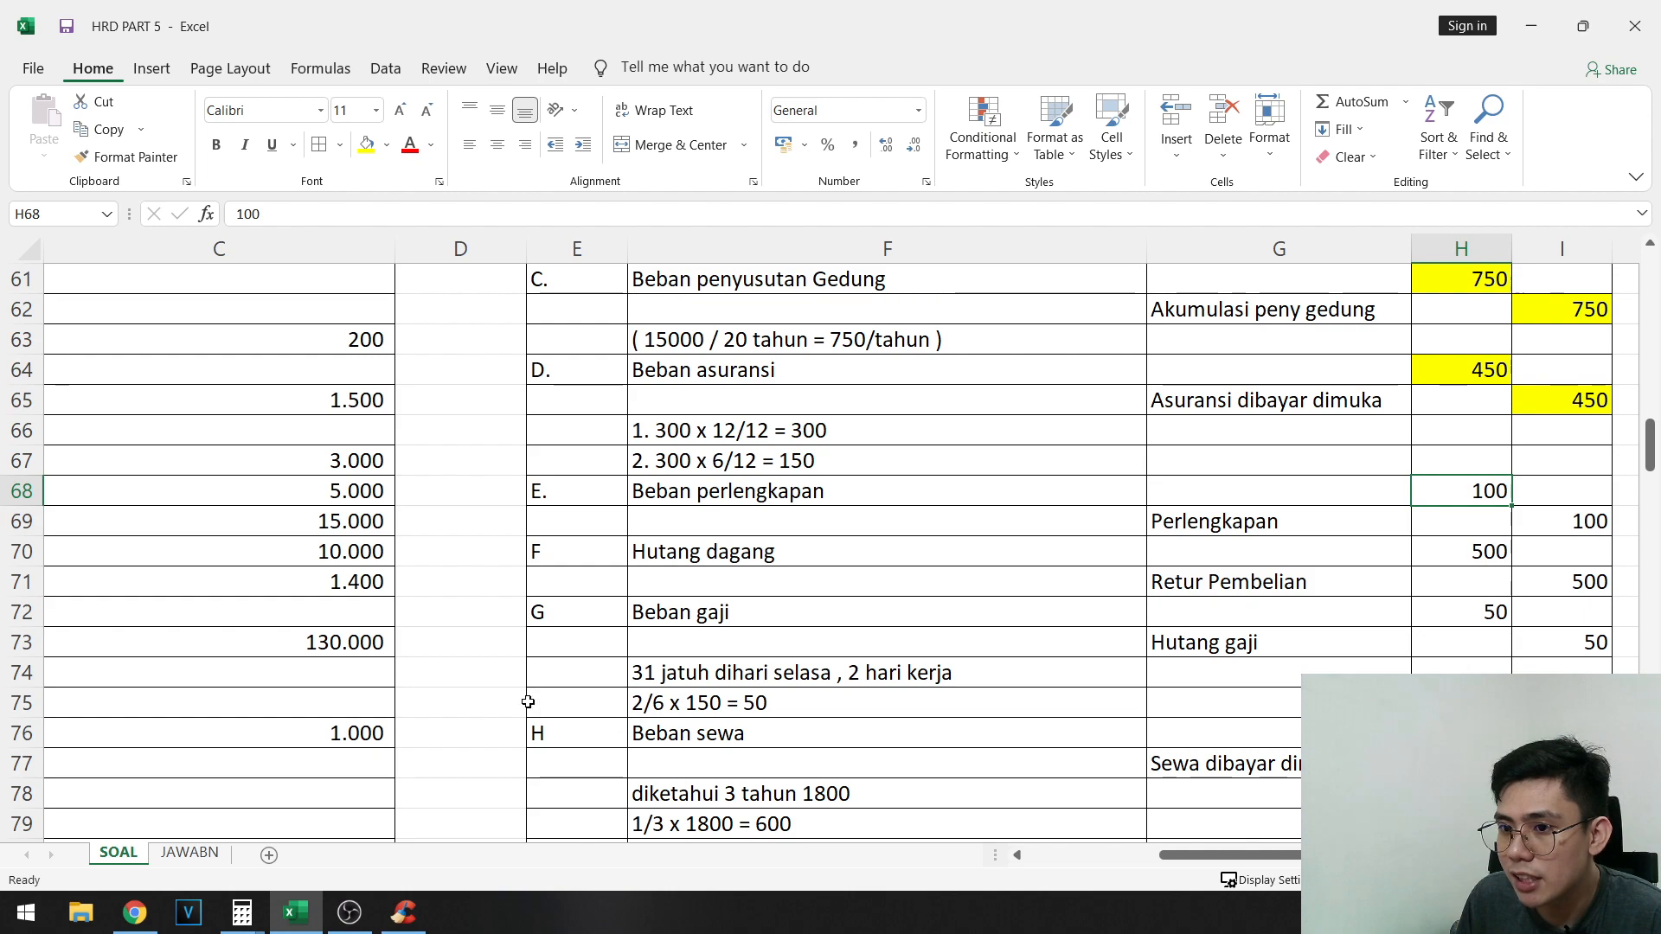
pyautogui.hotkey('ctrl', 'c')
pyautogui.scroll(-13, 375, 545)
pyautogui.moveTo(575, 638); pyautogui.dragTo(38, 572)
pyautogui.scroll(-3, 360, 554)
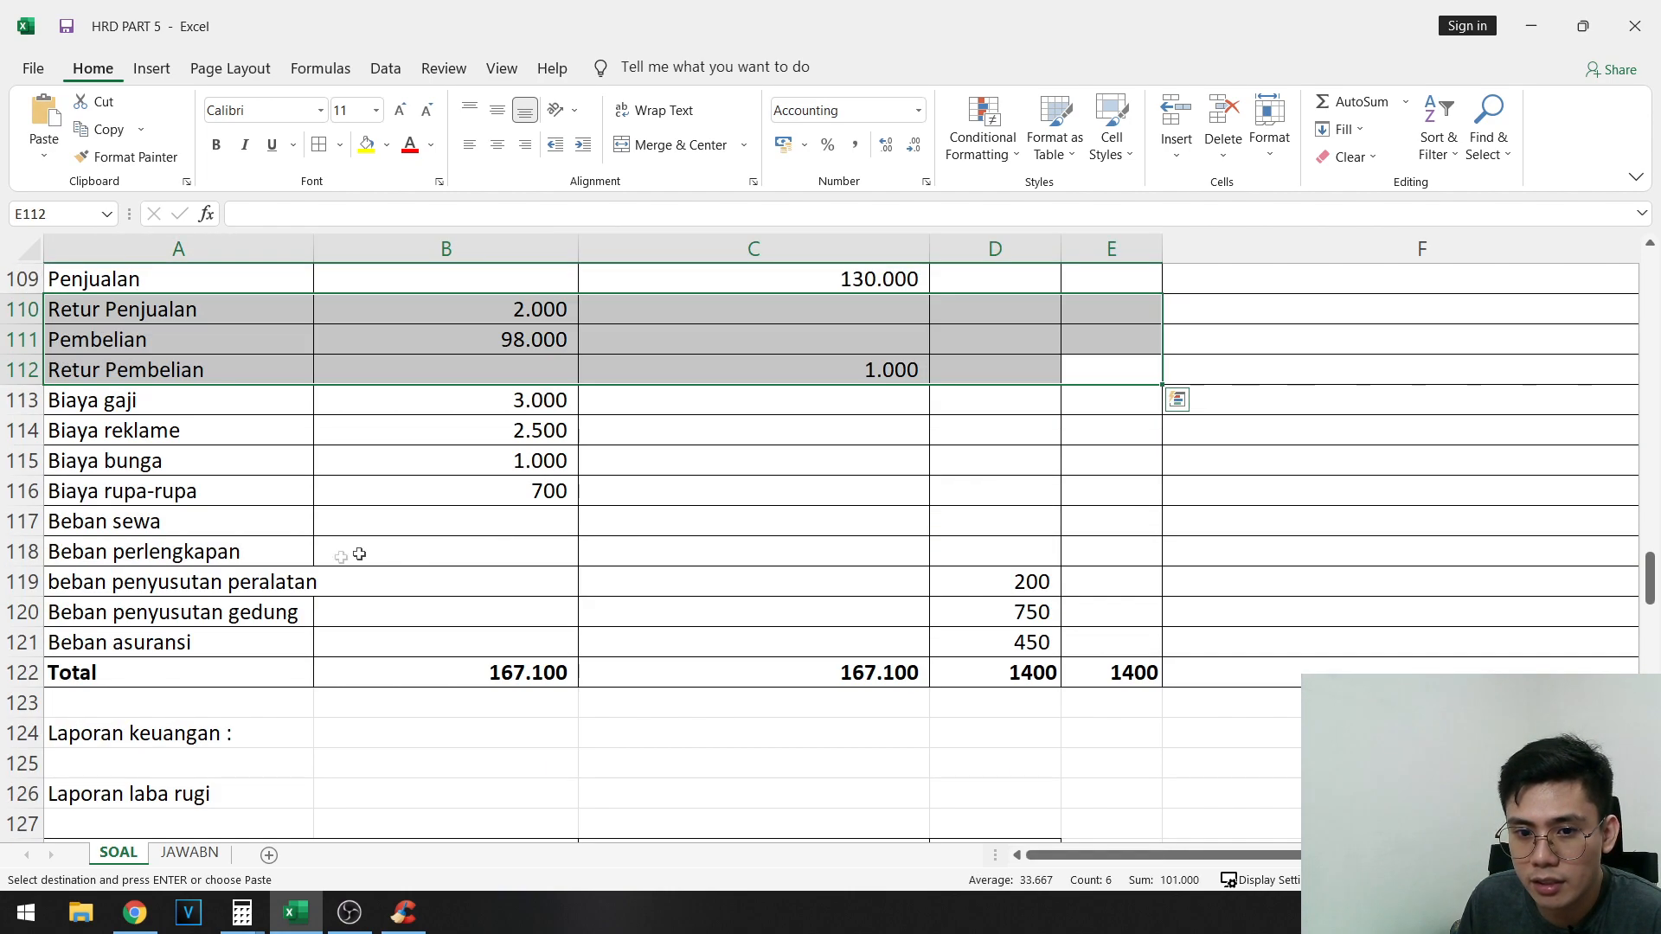
pyautogui.moveTo(188, 554); pyautogui.dragTo(1041, 549)
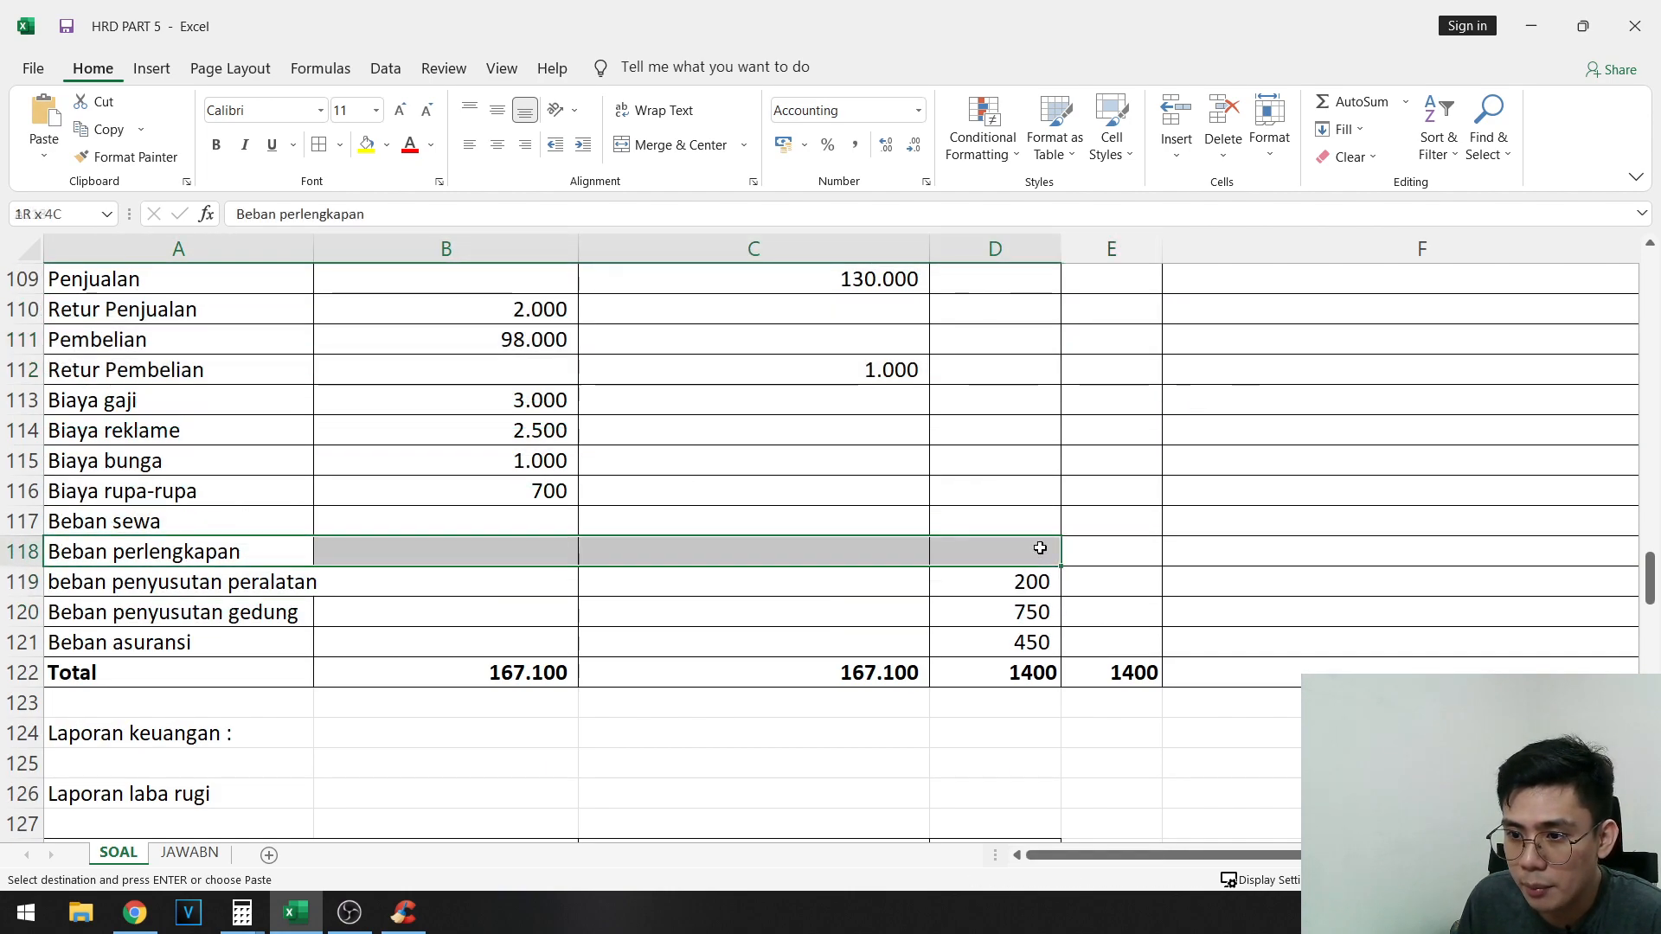
pyautogui.click(1040, 550)
pyautogui.rightClick(1040, 549)
pyautogui.click(1109, 185)
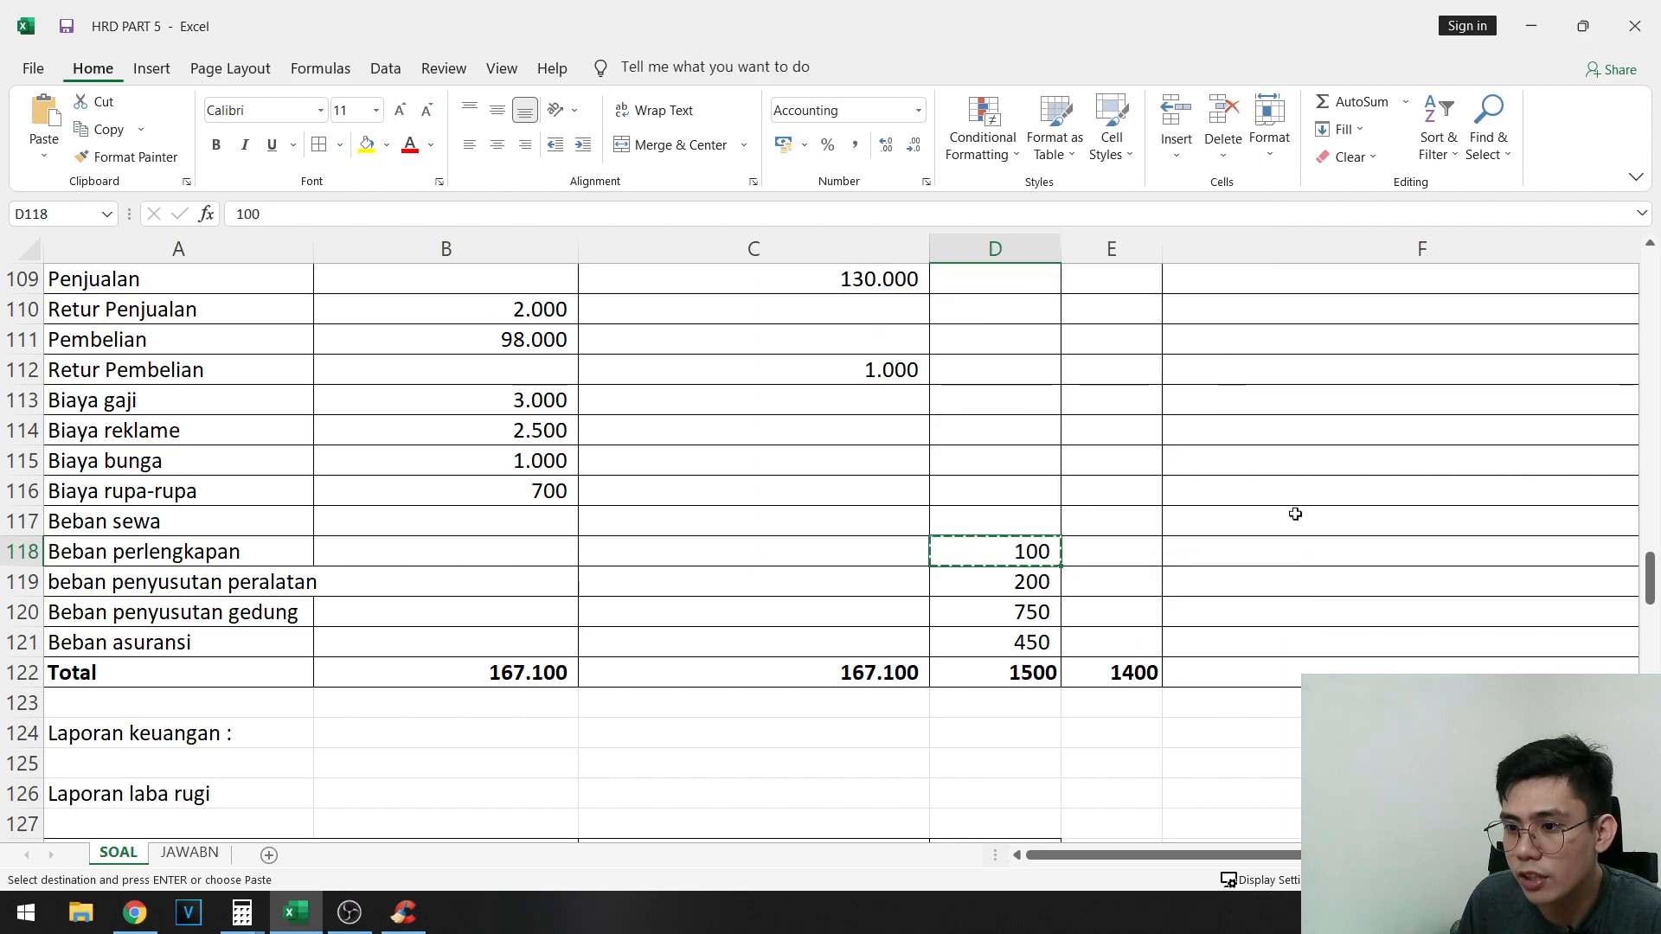
# - Paste the same copied 100 as a value only into E96, the AJP credit cell for Perlengkapan
pyautogui.scroll(9, 1295, 514)
pyautogui.scroll(-1, 1290, 519)
pyautogui.moveTo(192, 701); pyautogui.dragTo(1144, 674)
pyautogui.click(1142, 673)
pyautogui.hotkey('ctrl', 'v')
# - Highlight entry E's 100 debit in H68 and 100 credit in I69 in yellow
pyautogui.scroll(11, 1471, 583)
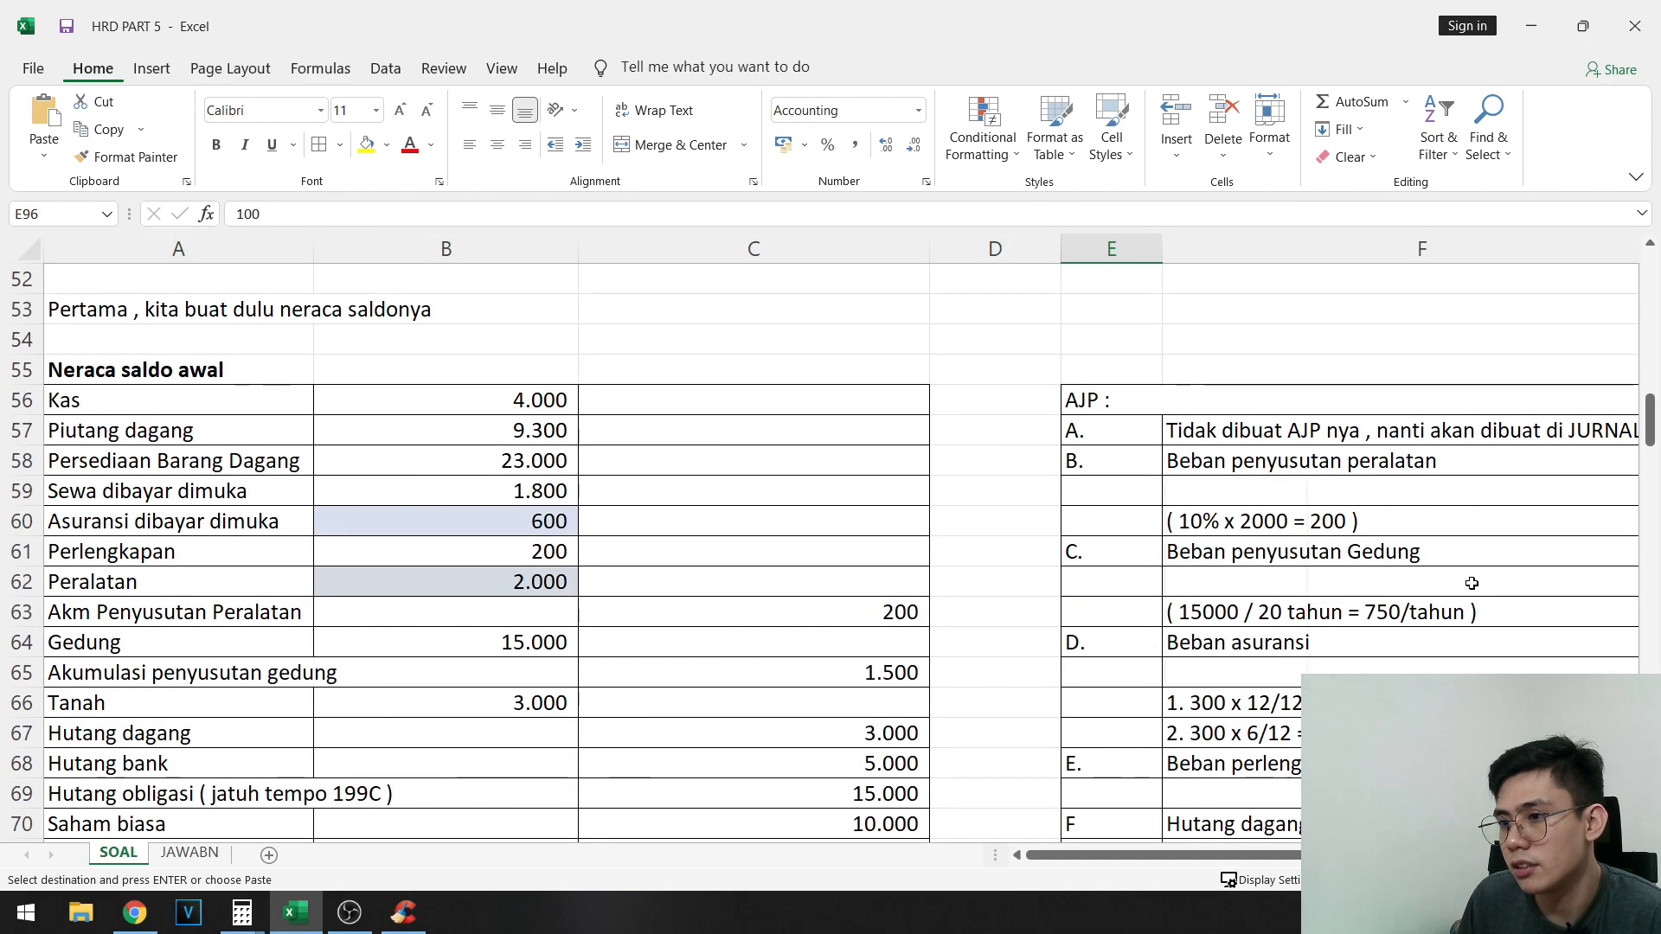
pyautogui.moveTo(1462, 583); pyautogui.dragTo(1401, 581)
pyautogui.scroll(-3, 1460, 491)
pyautogui.click(1464, 493)
pyautogui.keyDown('ctrl'); pyautogui.click(1555, 509); pyautogui.keyUp('ctrl')
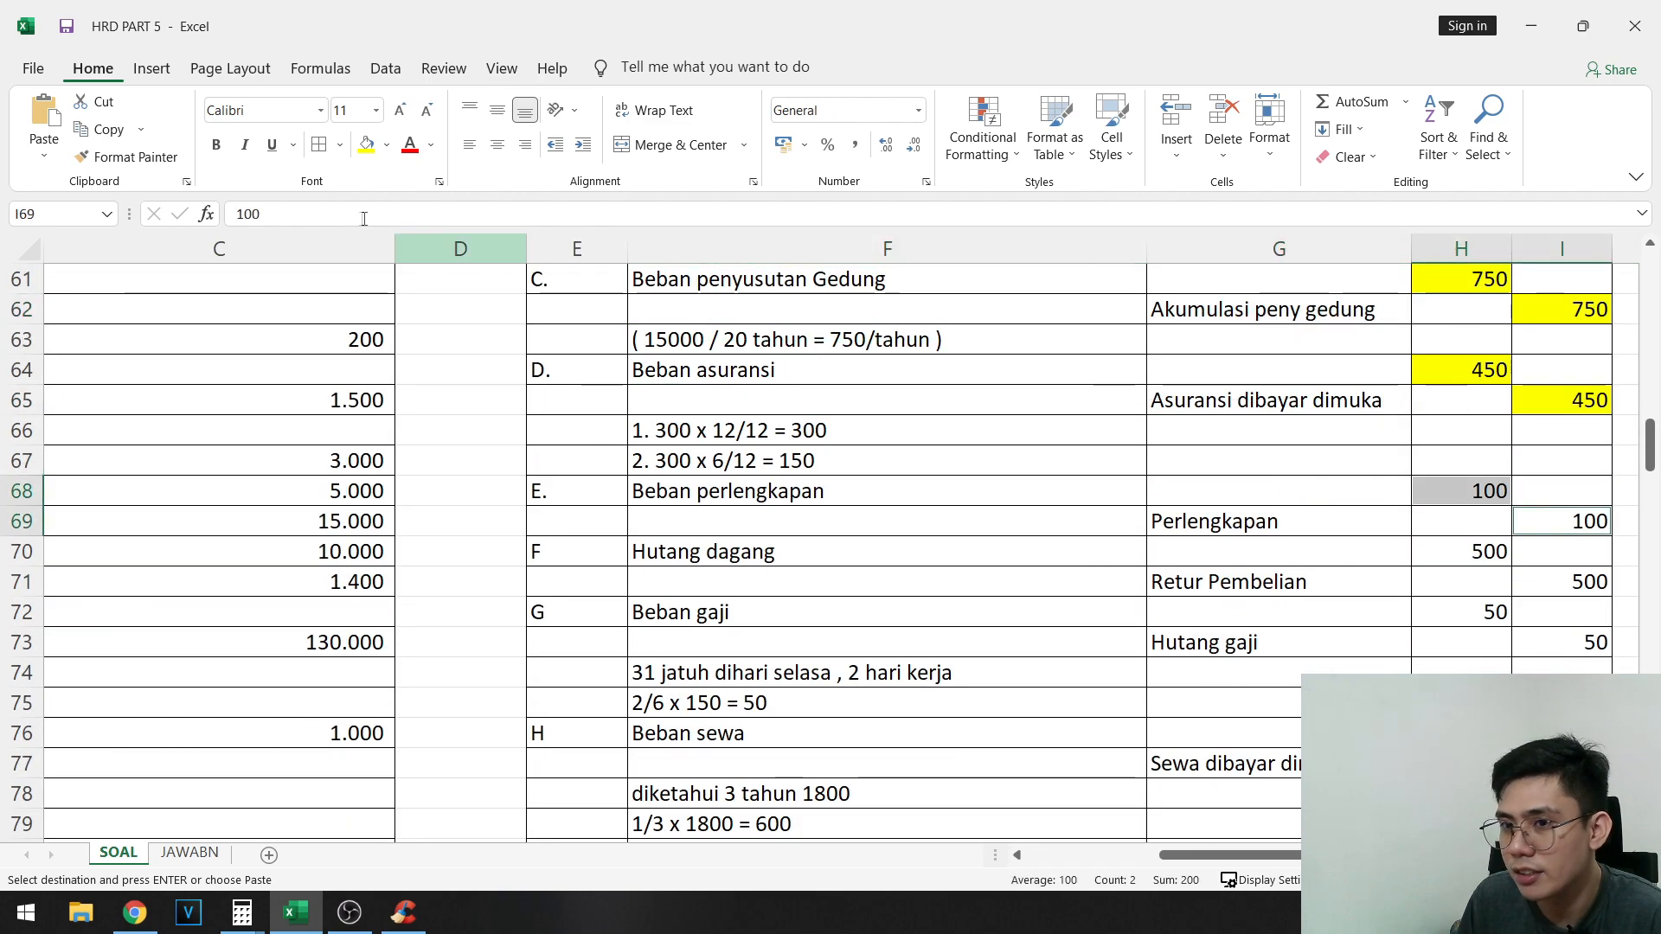
pyautogui.click(377, 147)
# - Copy entry F's 500 debit for Hutang dagang from H70 into AJP debit cell D102
pyautogui.click(1487, 556)
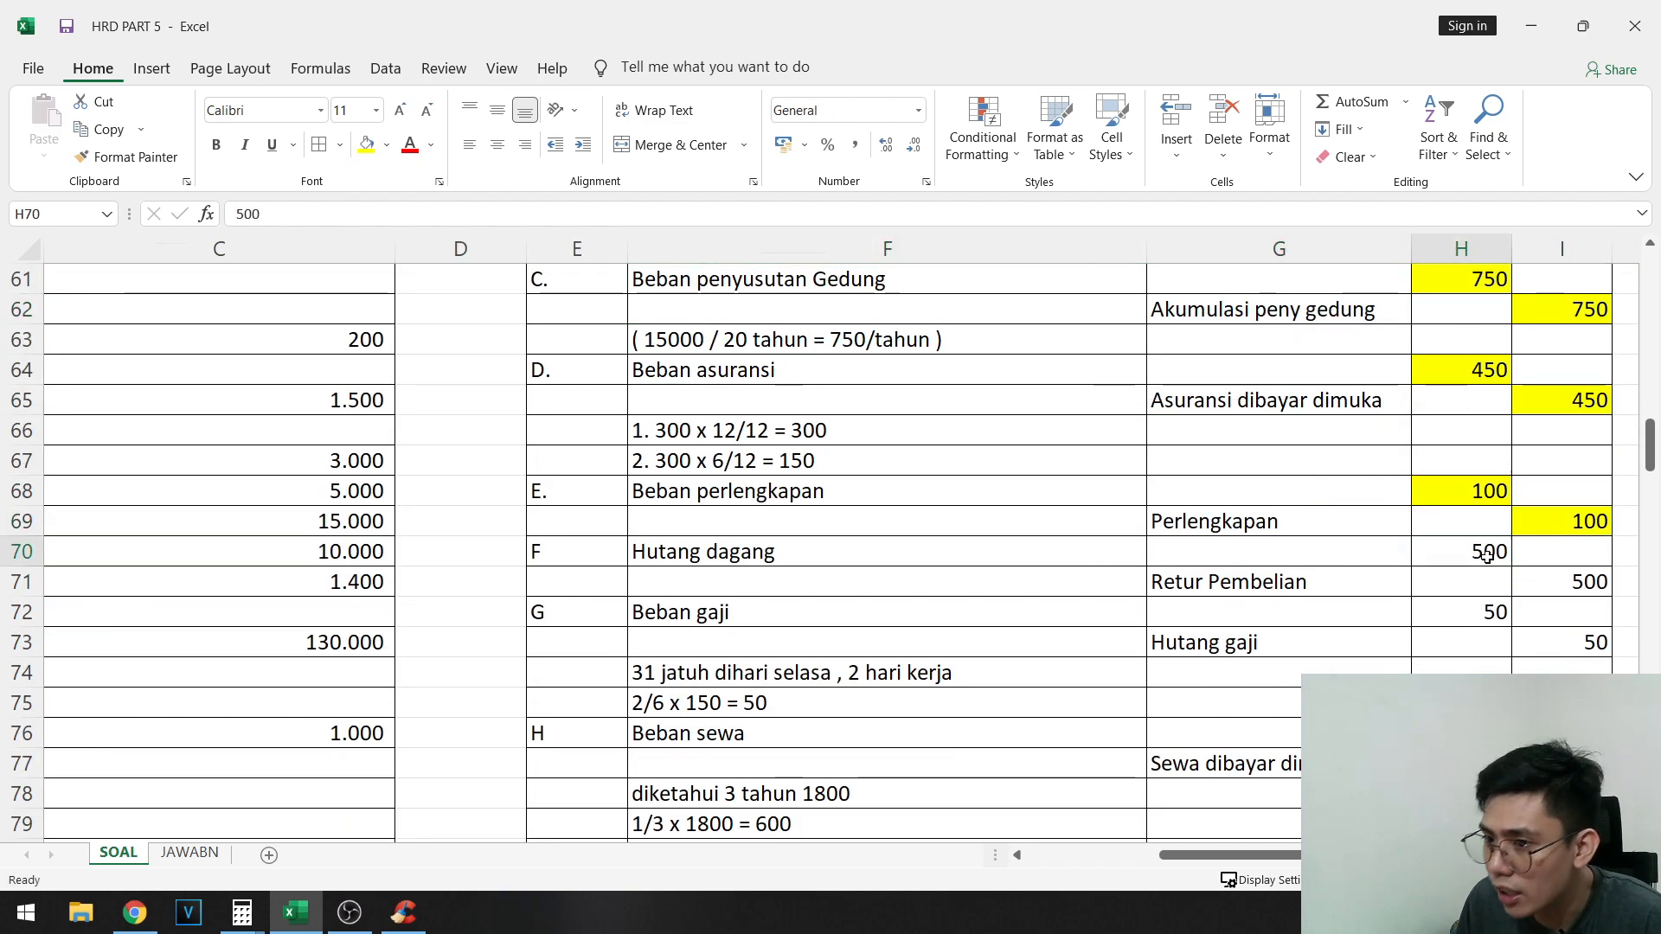
pyautogui.hotkey('ctrl', 'c')
pyautogui.scroll(-11, 931, 582)
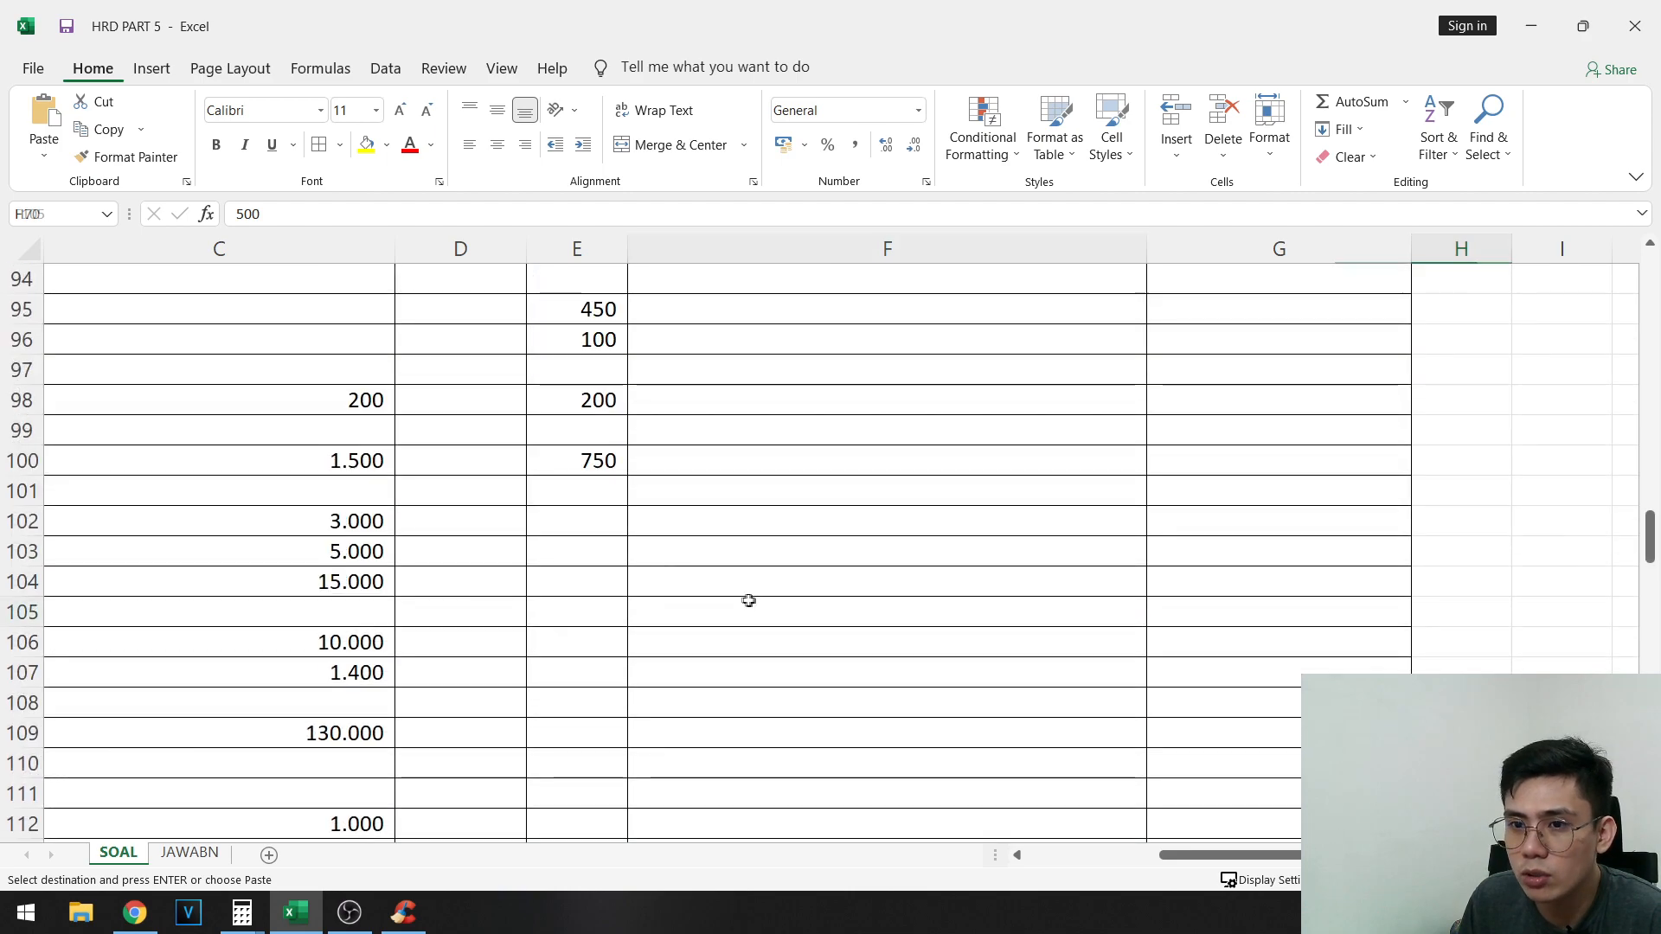
pyautogui.moveTo(259, 461); pyautogui.dragTo(10, 588)
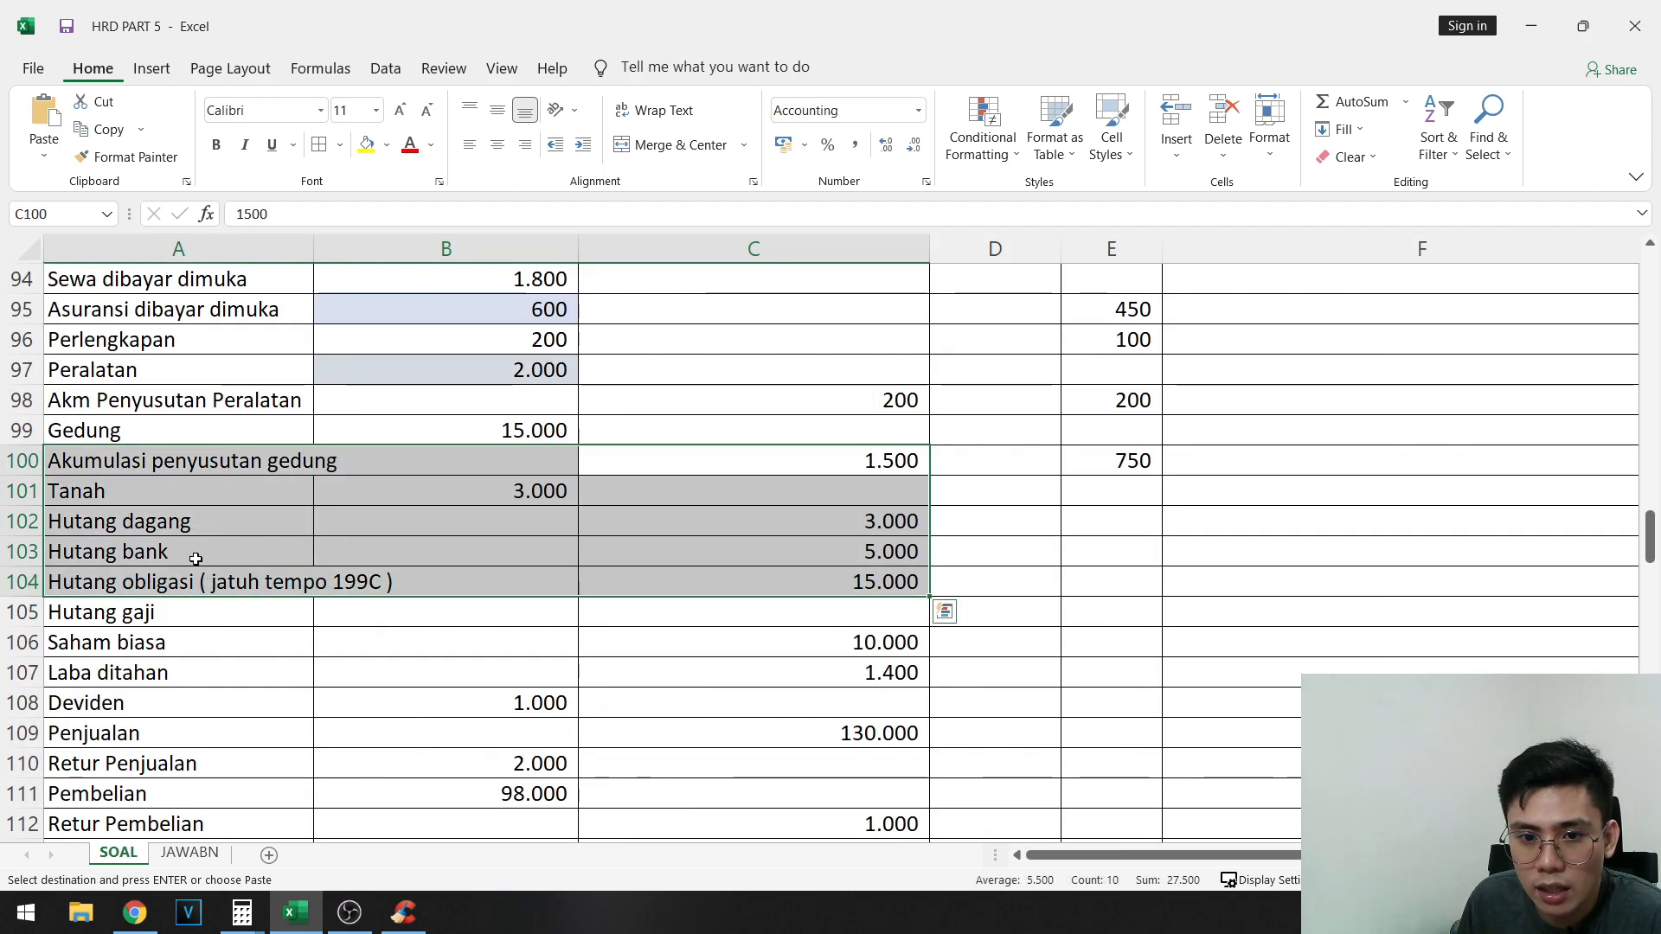
pyautogui.scroll(1, 199, 535)
pyautogui.moveTo(286, 605); pyautogui.dragTo(1008, 614)
pyautogui.click(1009, 613)
pyautogui.hotkey('ctrl', 'v')
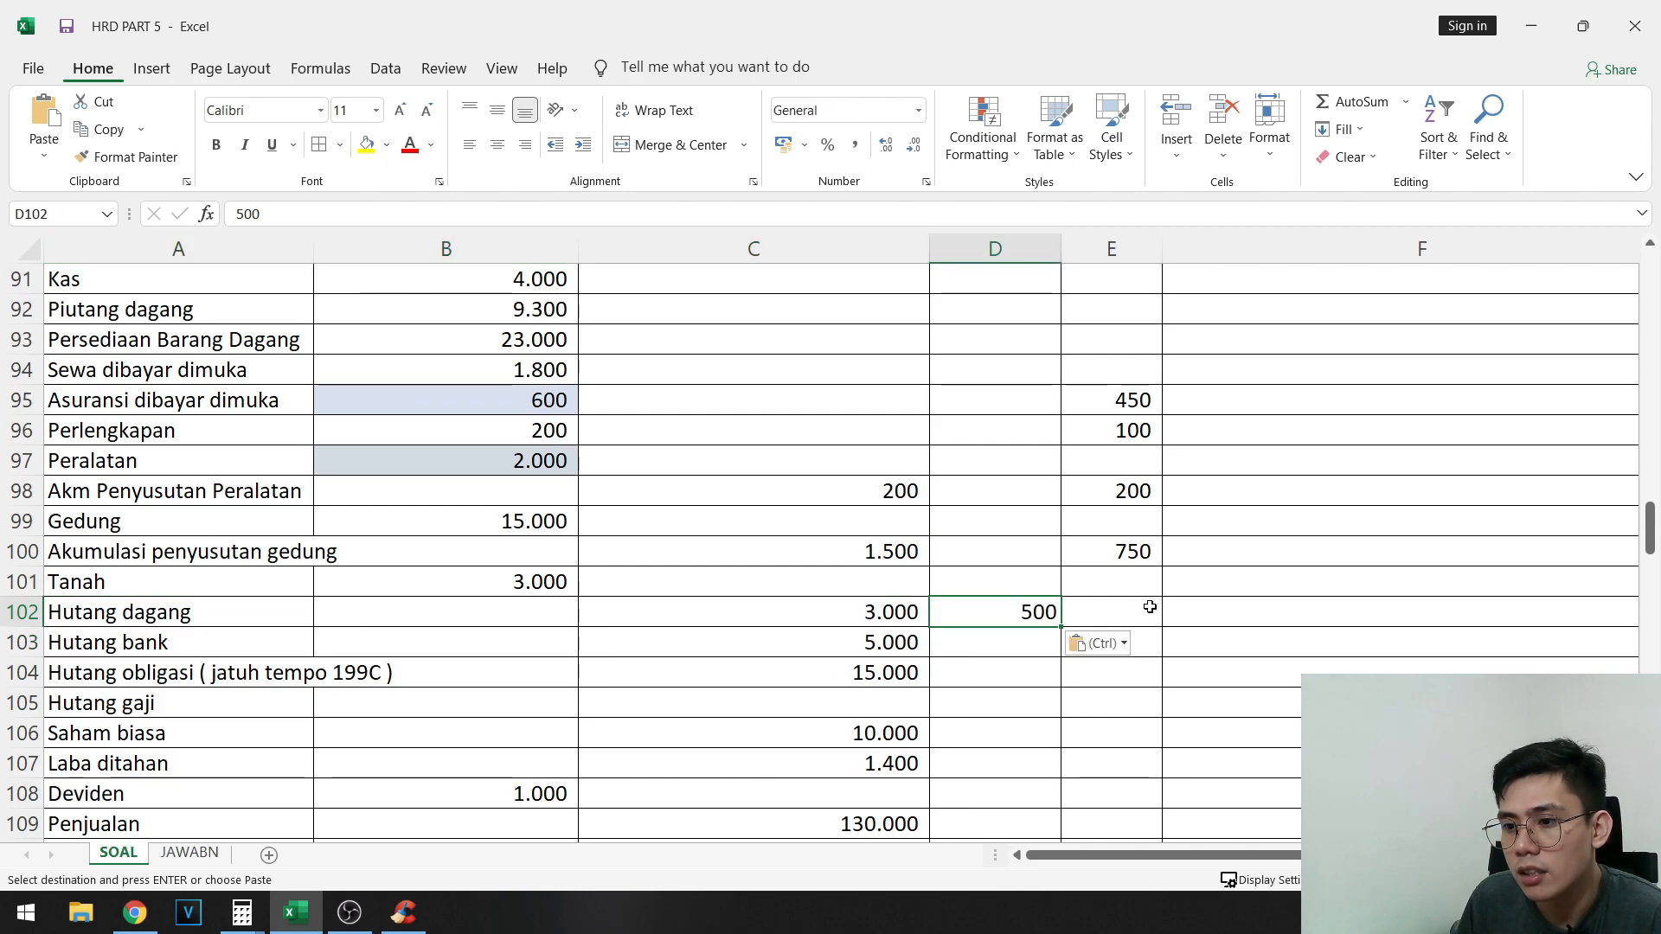
# - Paste the same copied 500 into E112, the AJP credit cell for Retur Pembelian
pyautogui.scroll(-2, 1178, 621)
pyautogui.scroll(-2, 1175, 617)
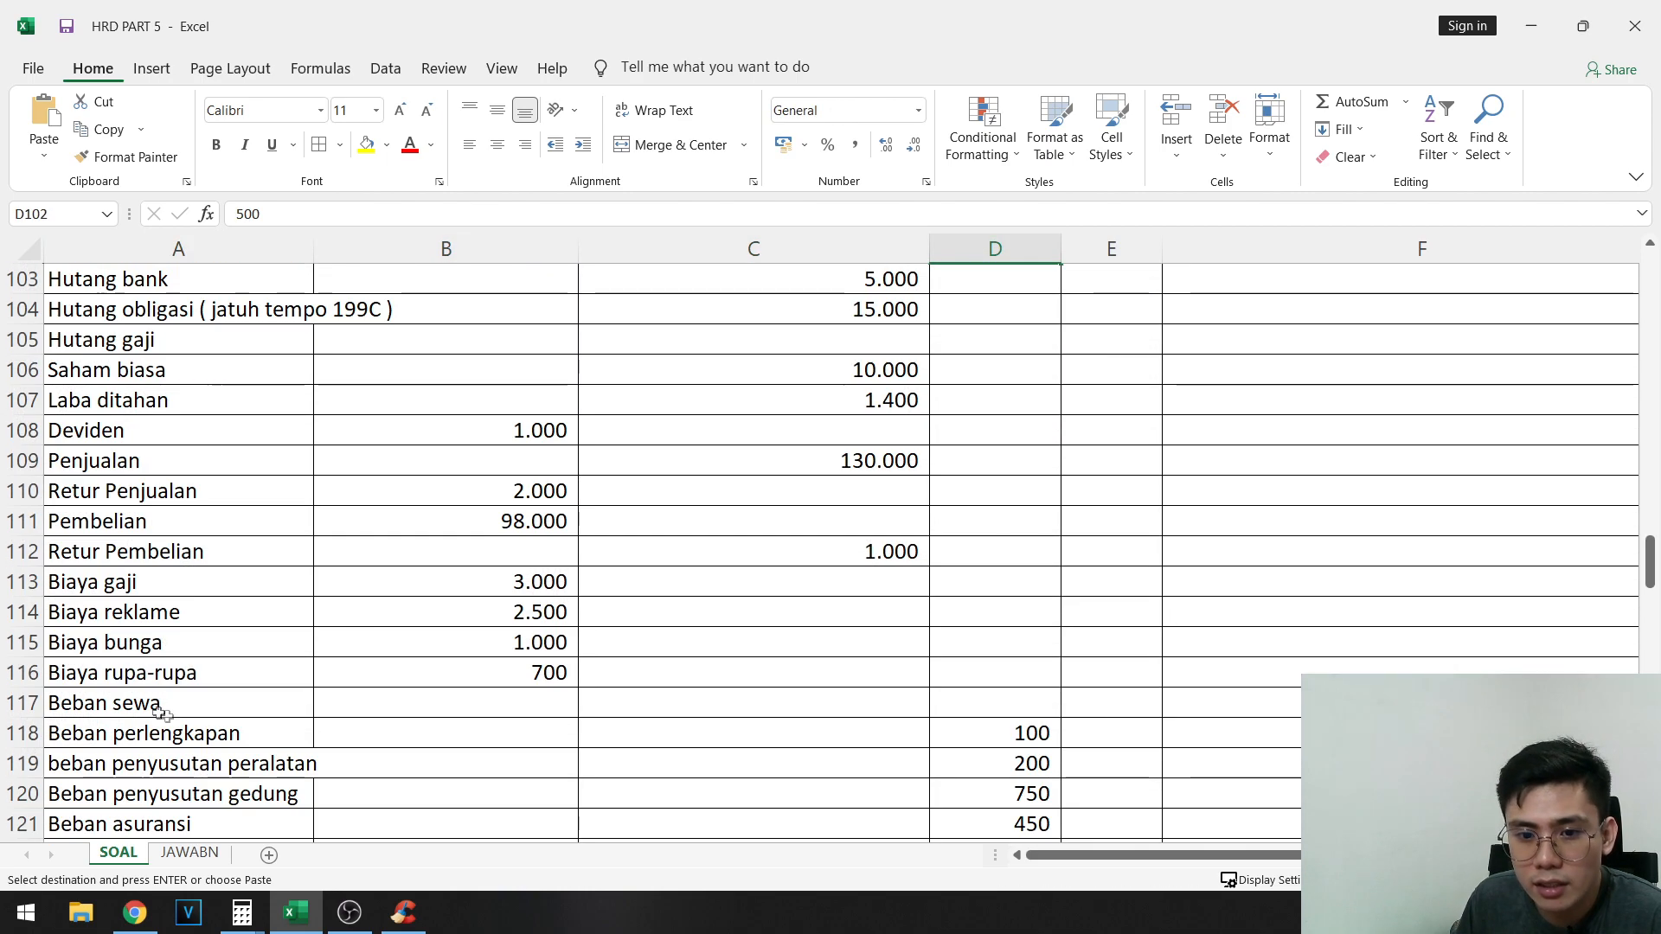
pyautogui.scroll(1, 164, 714)
pyautogui.moveTo(143, 642); pyautogui.dragTo(1097, 643)
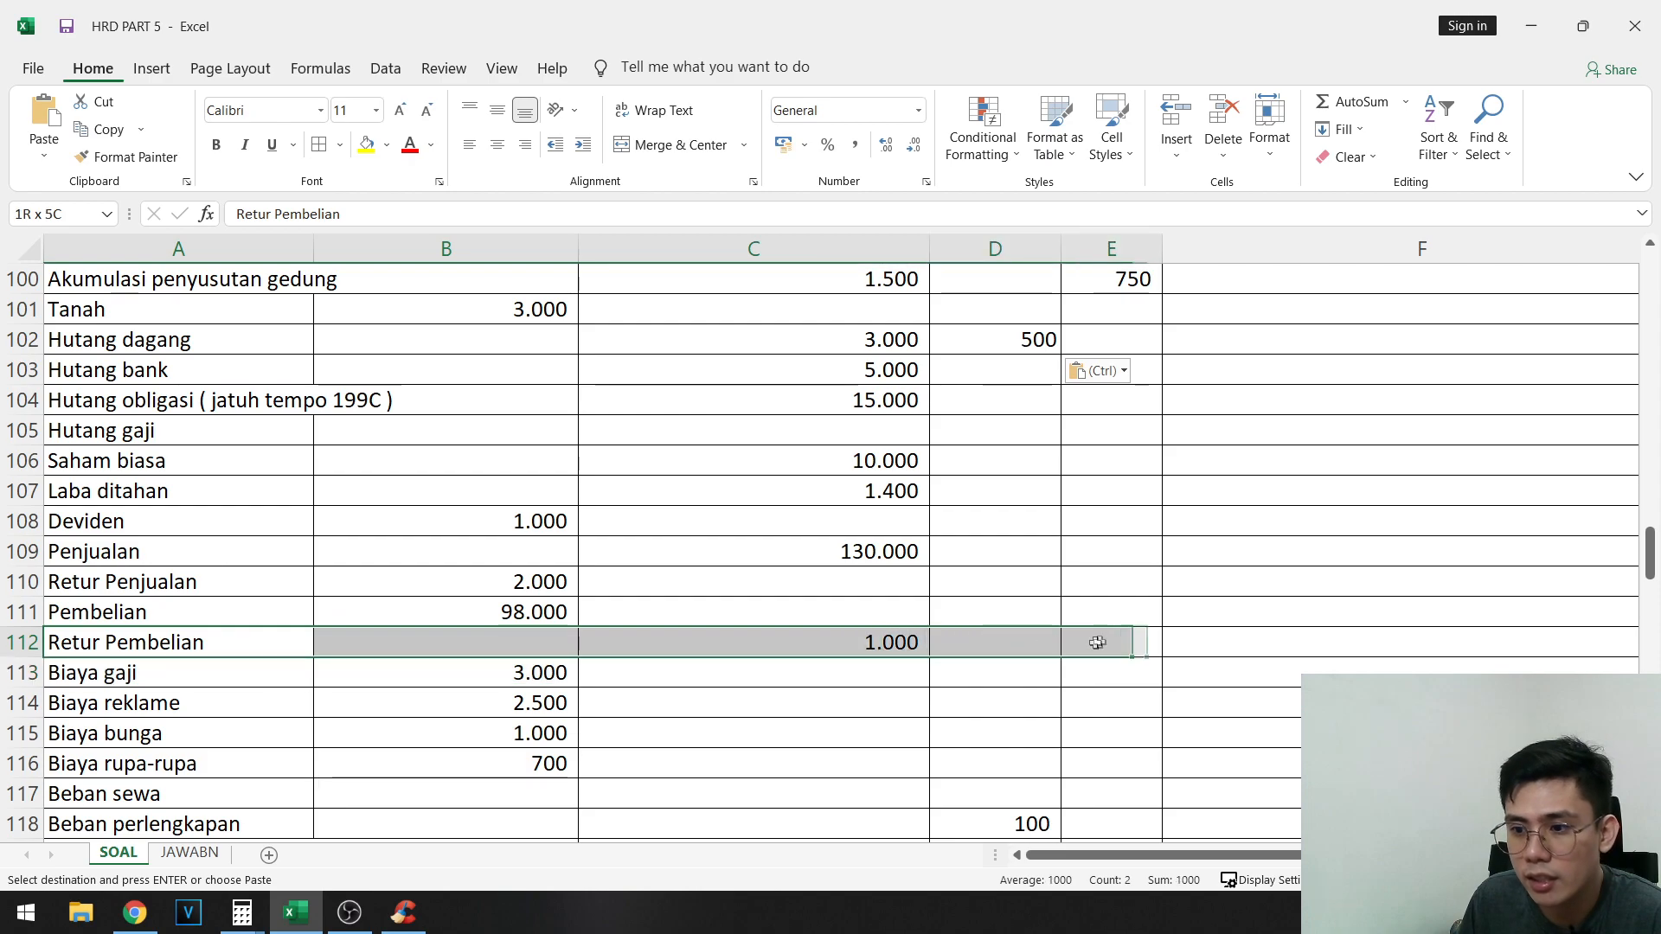
pyautogui.click(1125, 642)
pyautogui.hotkey('ctrl', 'v')
# - Highlight entry F's 500 debit in H70 and 500 credit in I71 in yellow
pyautogui.scroll(13, 1278, 780)
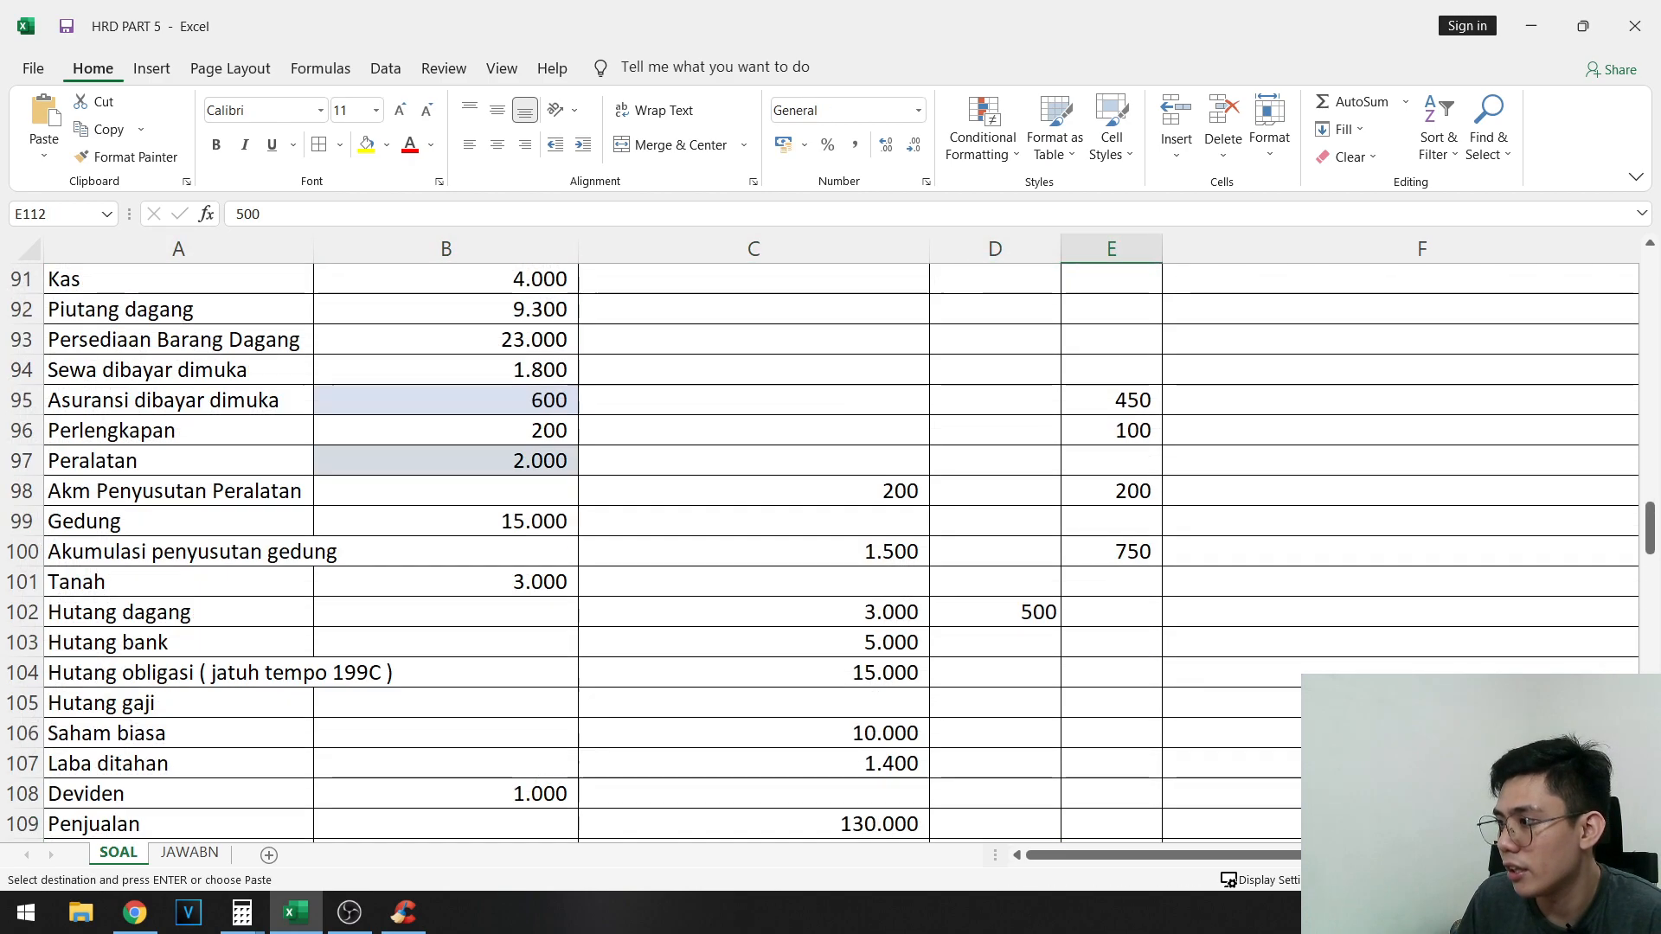
pyautogui.moveTo(1263, 859); pyautogui.dragTo(1394, 857)
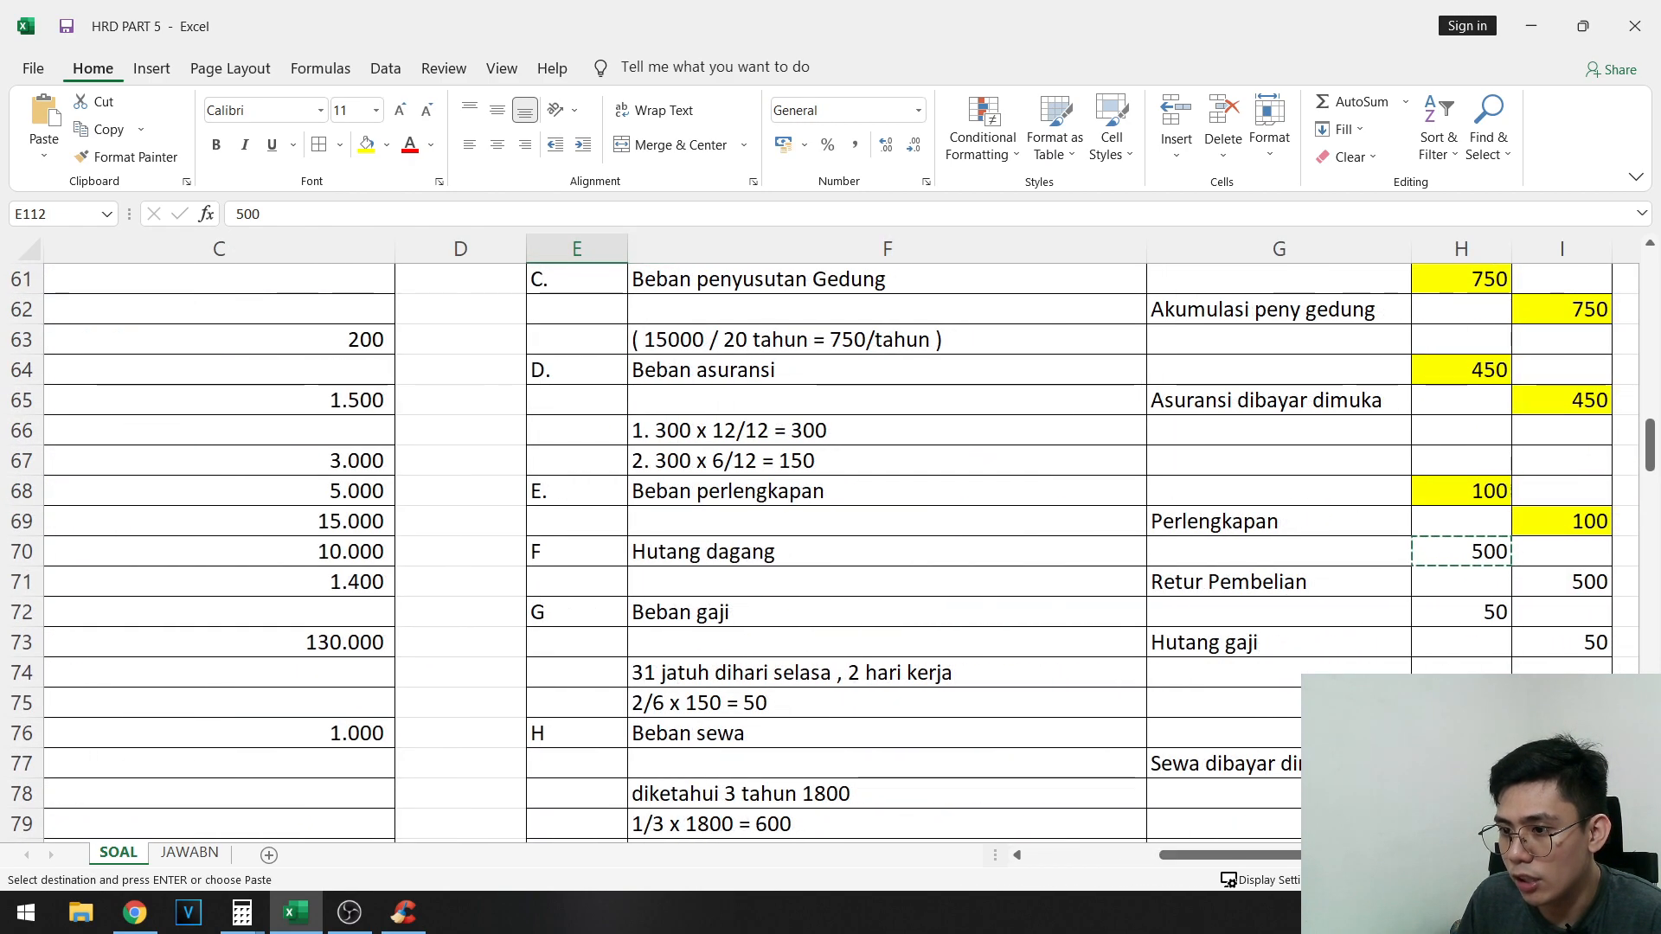
pyautogui.click(1462, 551)
pyautogui.keyDown('ctrl'); pyautogui.click(1561, 581); pyautogui.keyUp('ctrl')
pyautogui.click(367, 145)
# - Copy entry G's 50 debit for Beban gaji from H72 into D113, the AJP debit cell for Biaya gaji
pyautogui.scroll(-2, 1470, 439)
pyautogui.click(1469, 439)
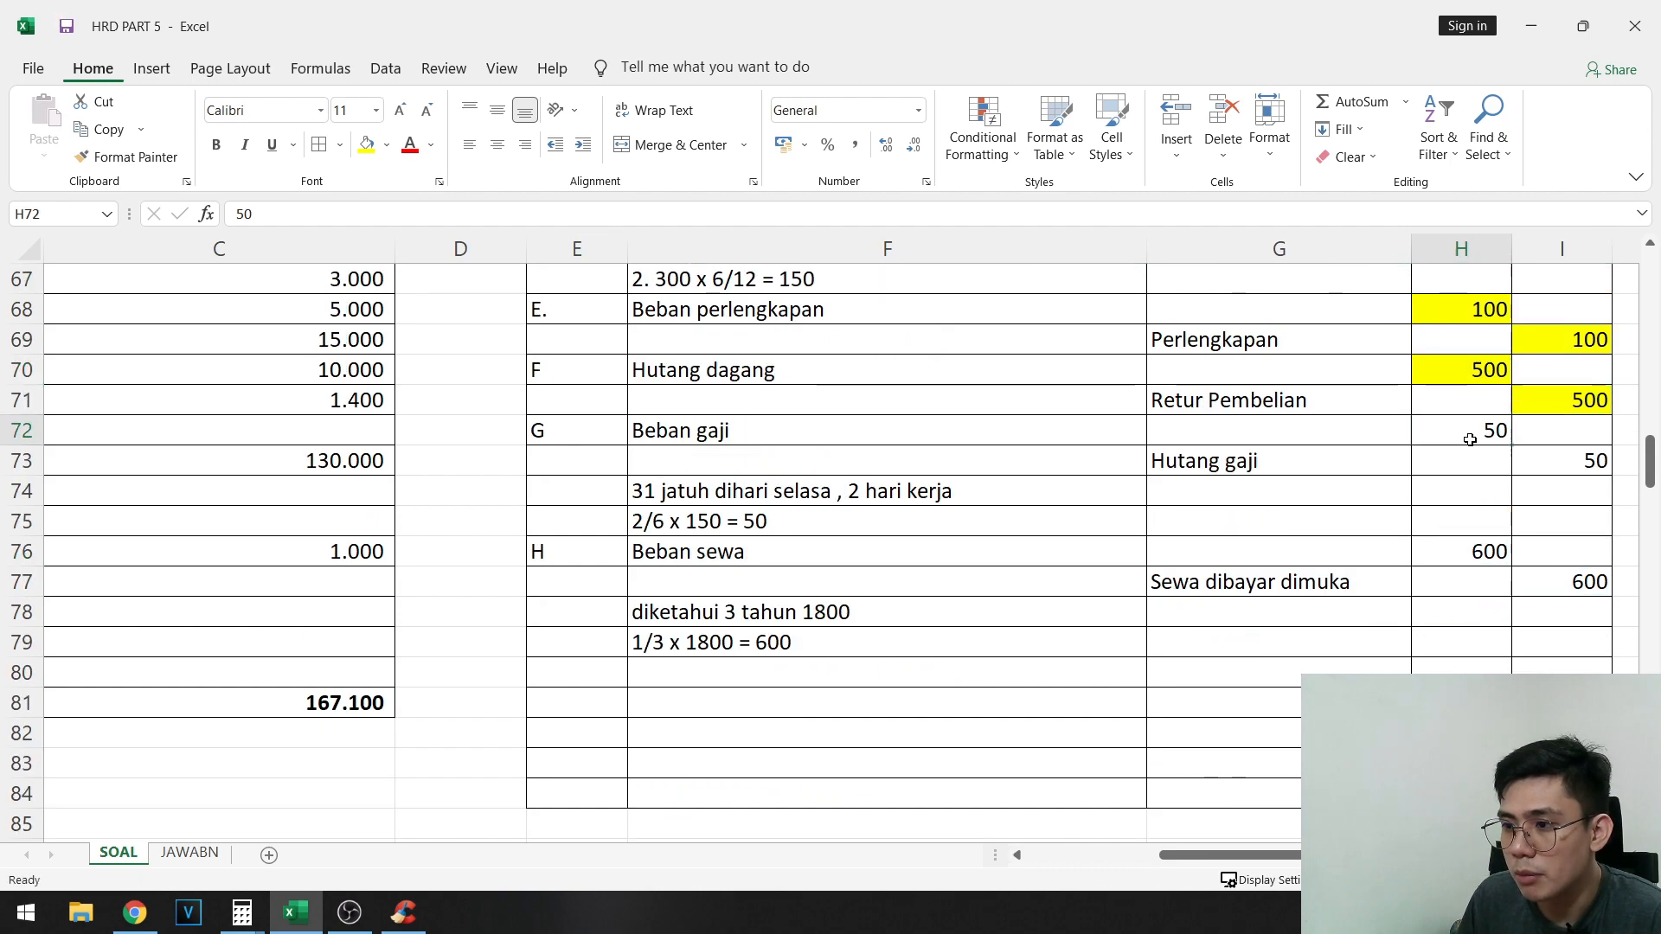
pyautogui.hotkey('ctrl', 'c')
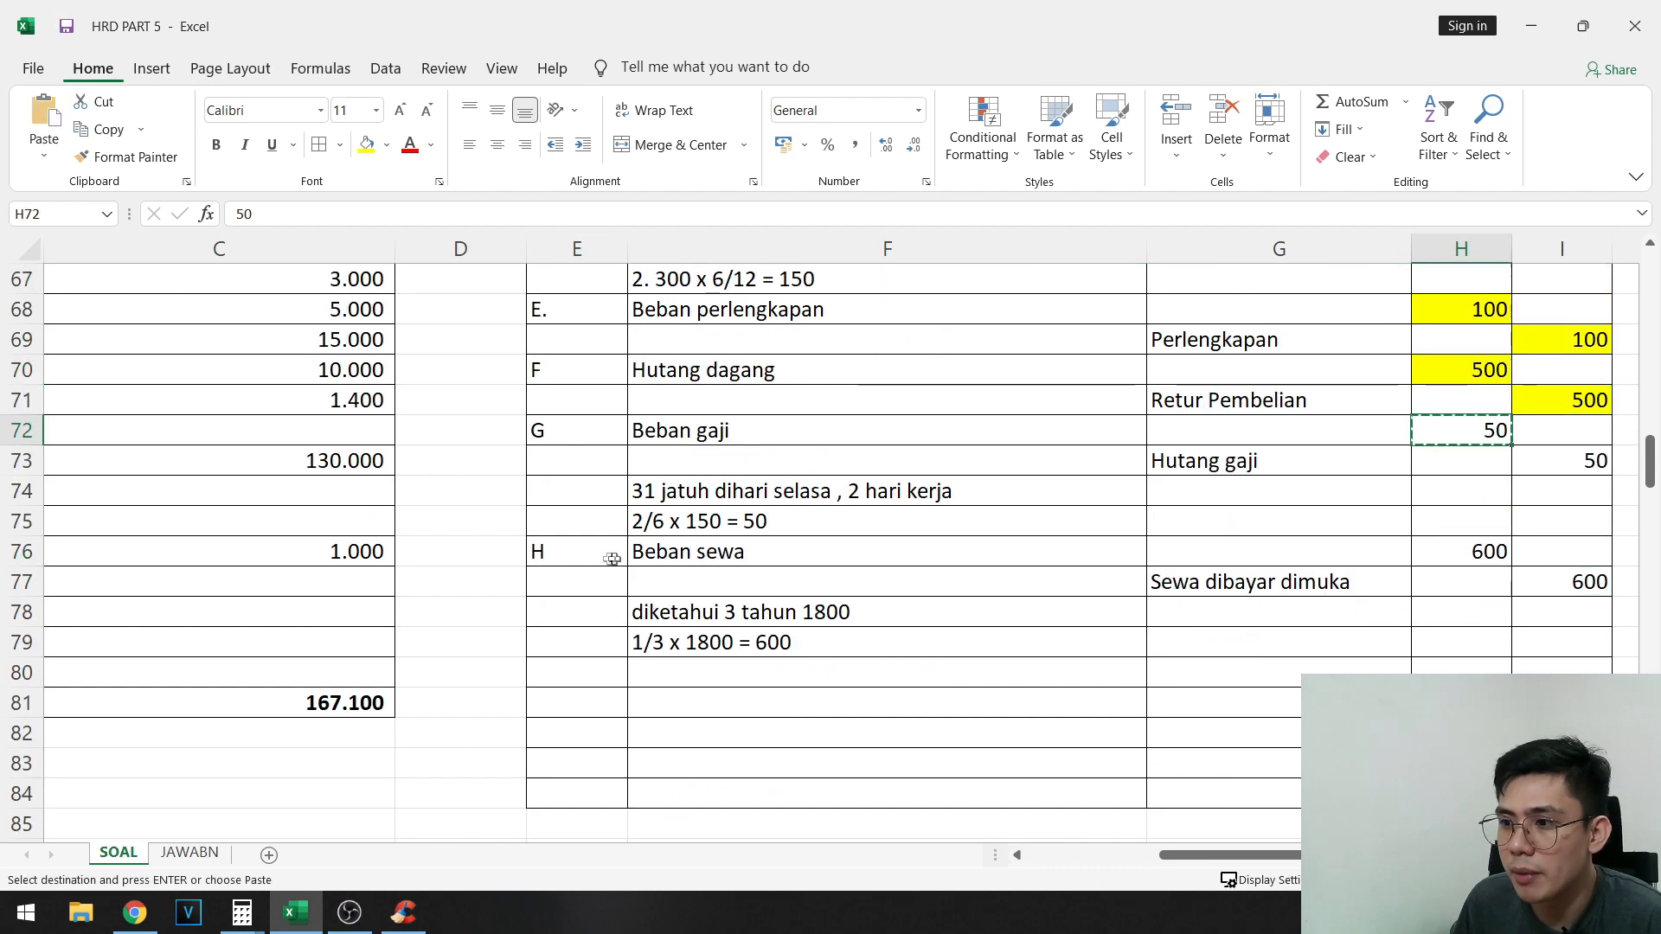
pyautogui.scroll(-14, 612, 559)
pyautogui.moveTo(574, 671); pyautogui.dragTo(217, 524)
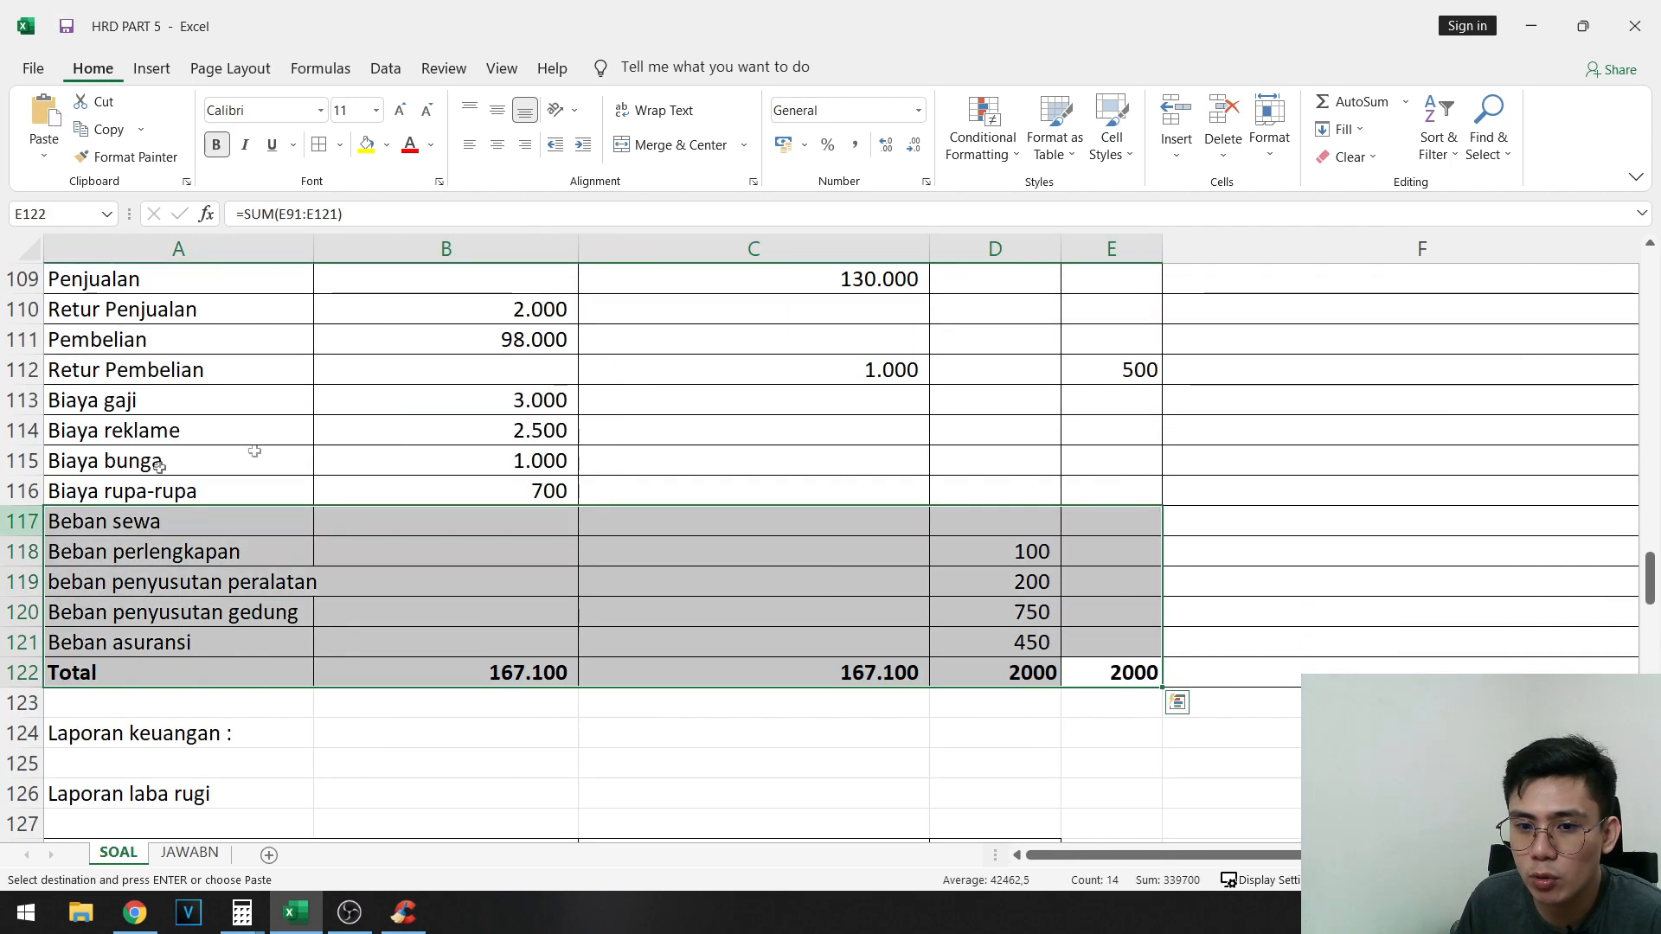
pyautogui.click(415, 442)
pyautogui.scroll(2, 433, 484)
pyautogui.scroll(-1, 448, 519)
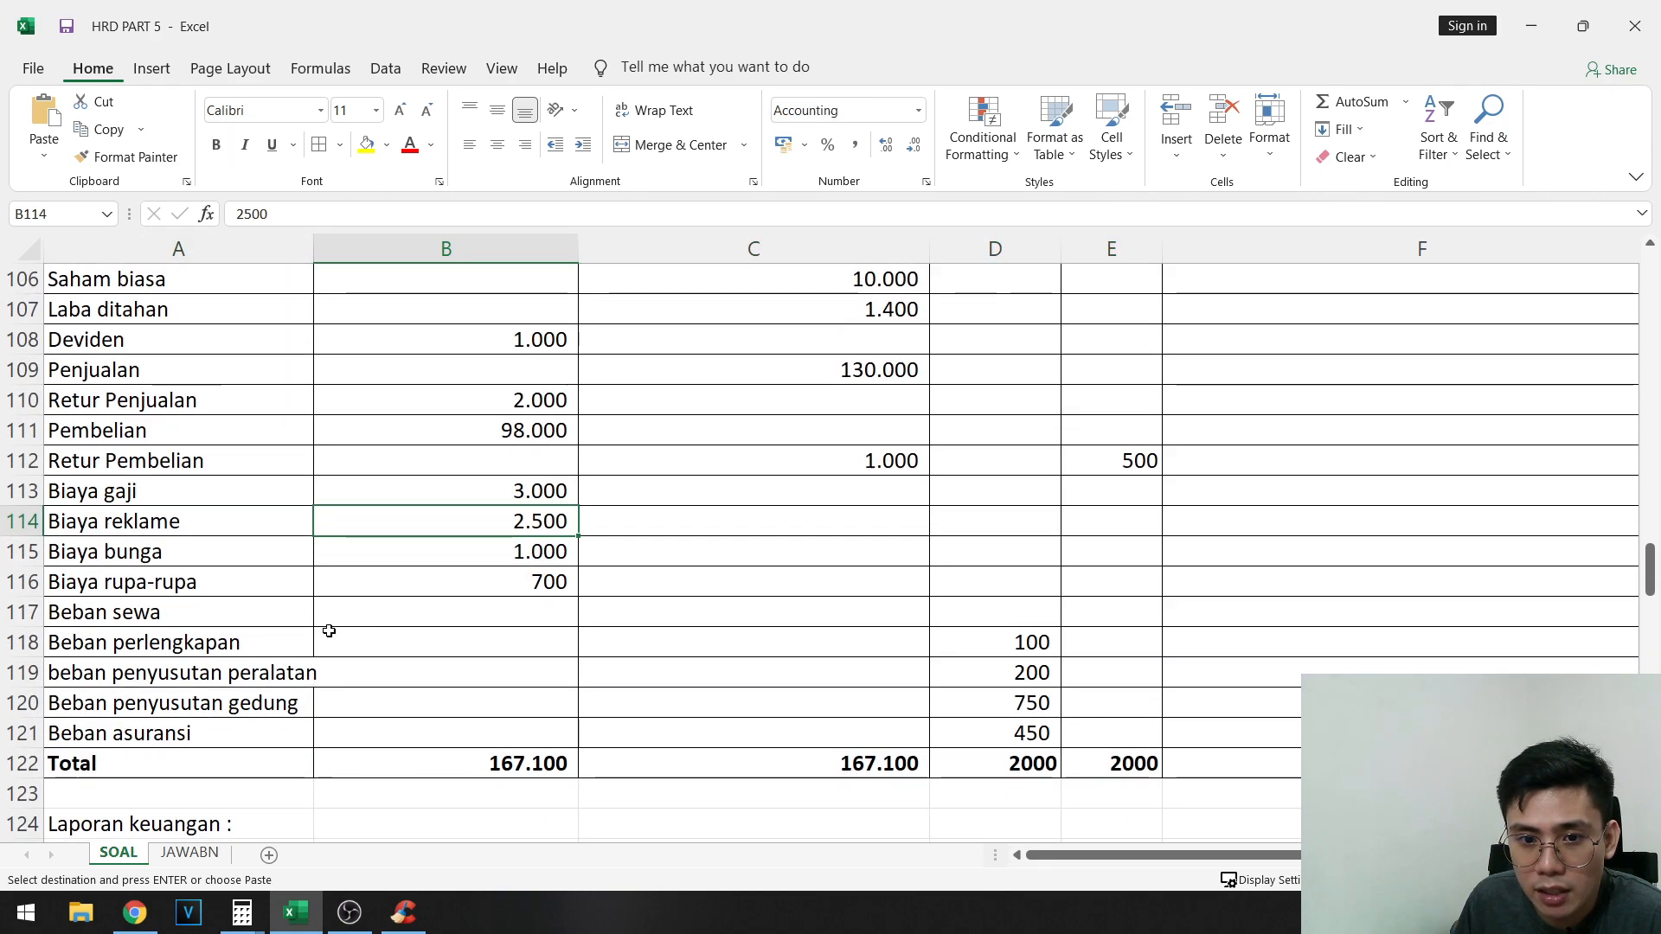
pyautogui.moveTo(173, 490); pyautogui.dragTo(983, 487)
pyautogui.click(995, 490)
pyautogui.hotkey('ctrl', 'v')
# - Paste the same copied 50 into E105, the AJP credit cell for Hutang gaji
pyautogui.scroll(3, 1092, 514)
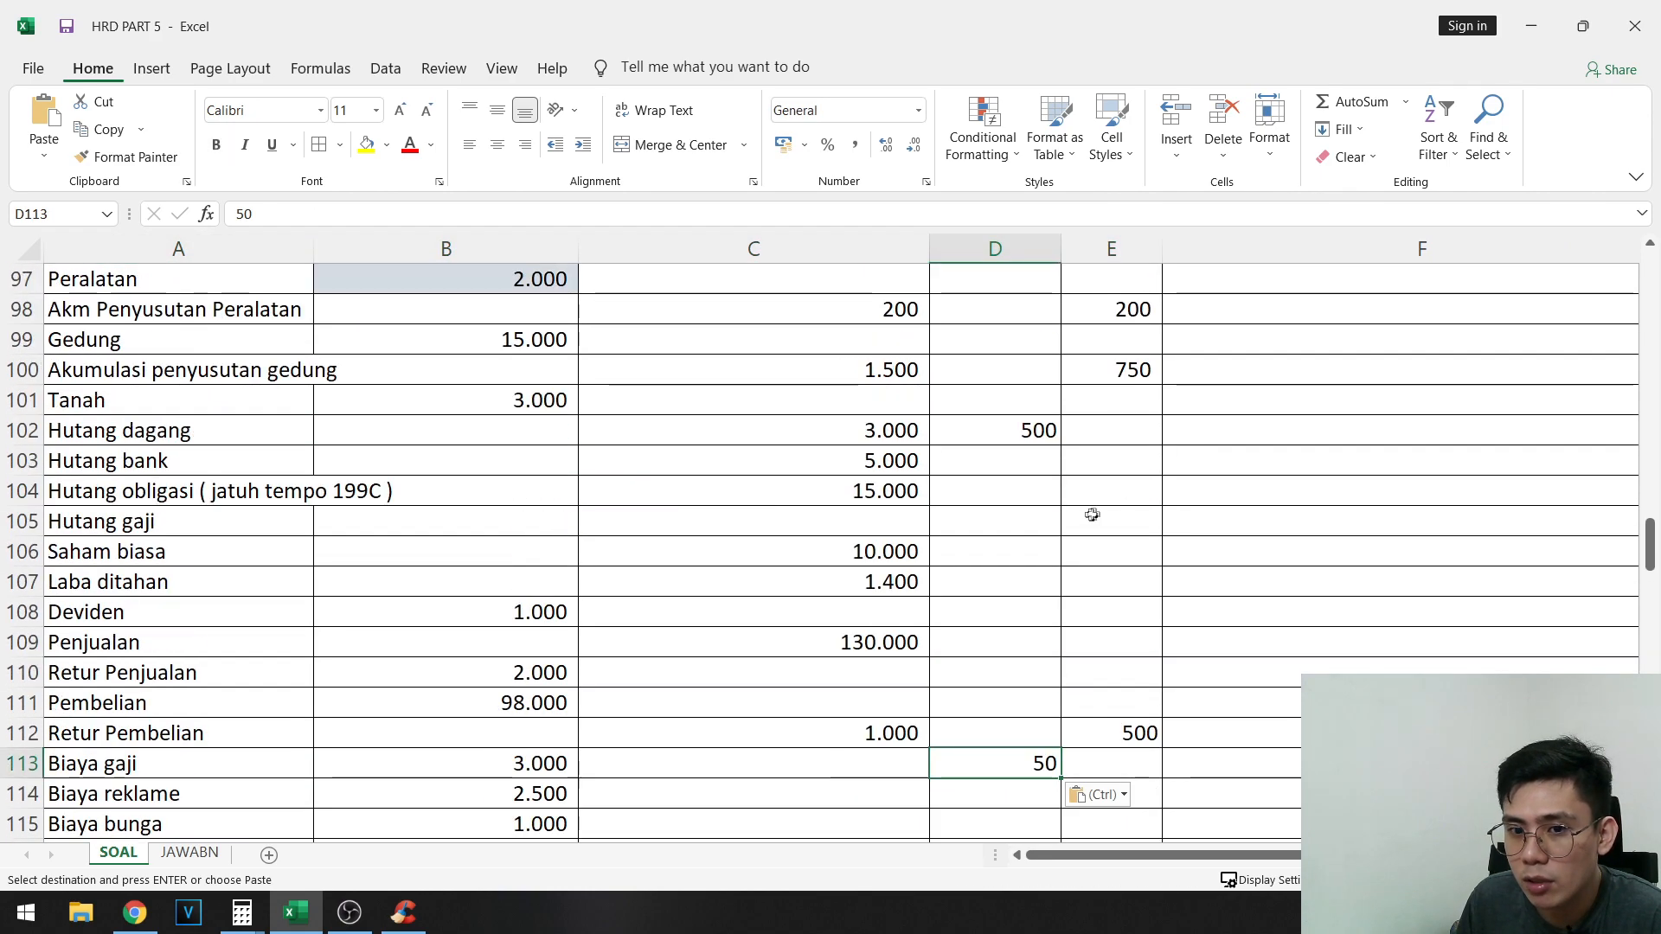
pyautogui.moveTo(251, 472); pyautogui.dragTo(1104, 524)
pyautogui.click(1108, 523)
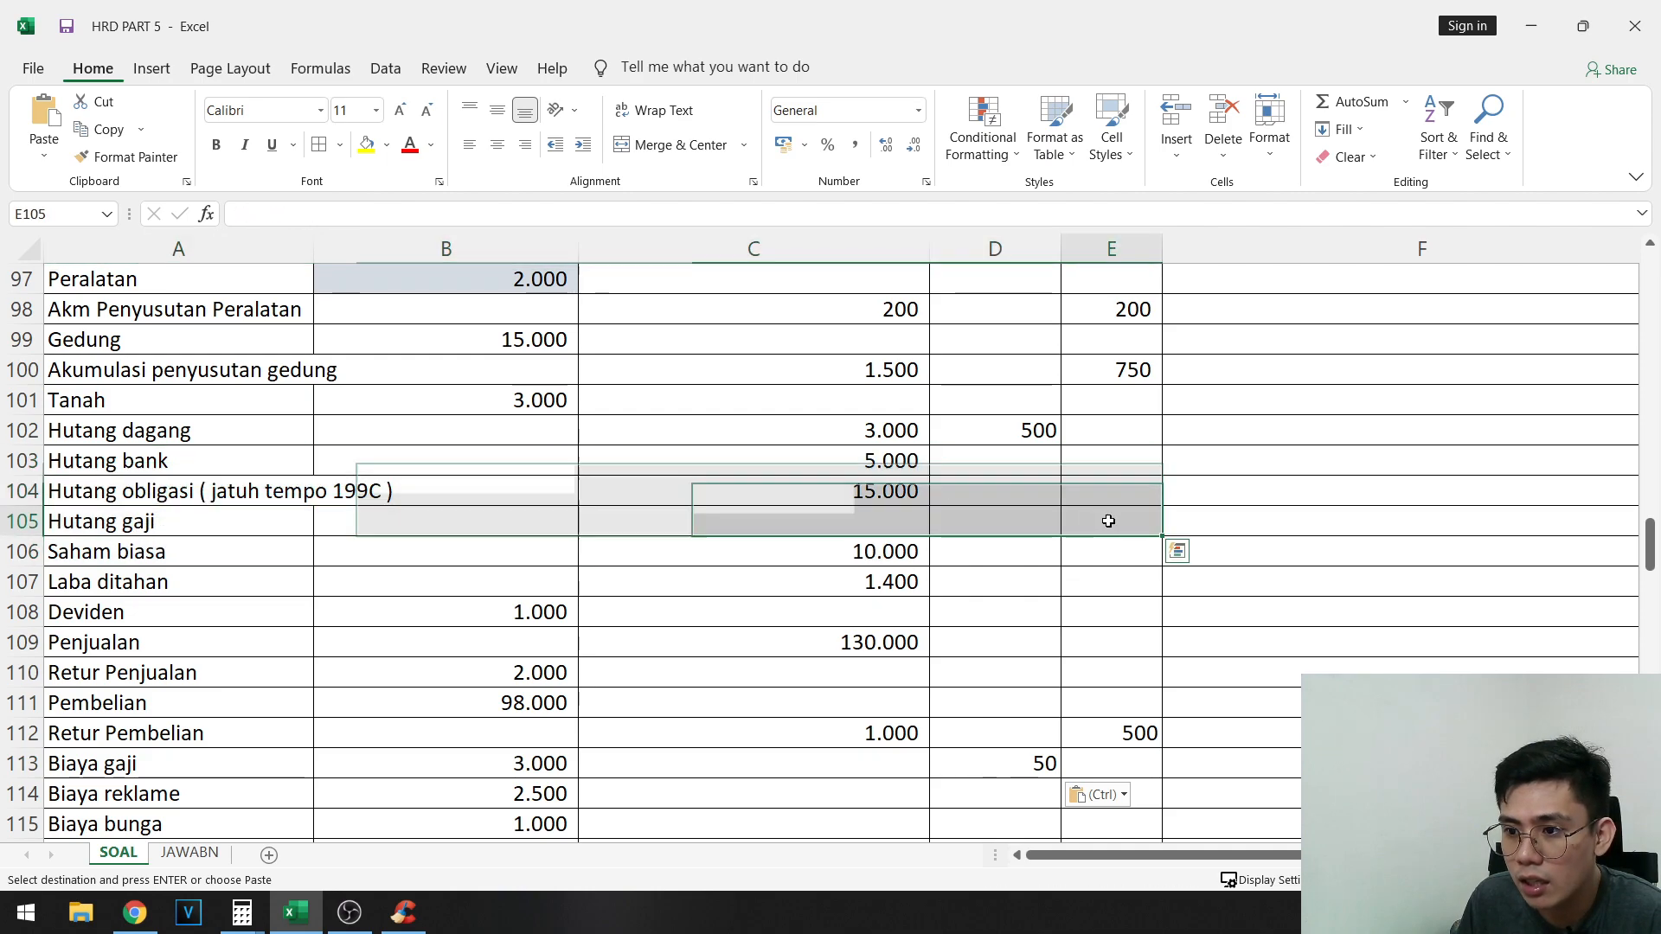
pyautogui.hotkey('ctrl', 'v')
# - Highlight entry G's 50 debit in H72 and 50 credit in I73 in yellow
pyautogui.scroll(9, 1381, 671)
pyautogui.moveTo(1211, 854); pyautogui.dragTo(1345, 855)
pyautogui.scroll(2, 1384, 605)
pyautogui.click(1461, 521)
pyautogui.keyDown('ctrl'); pyautogui.click(1562, 552); pyautogui.keyUp('ctrl')
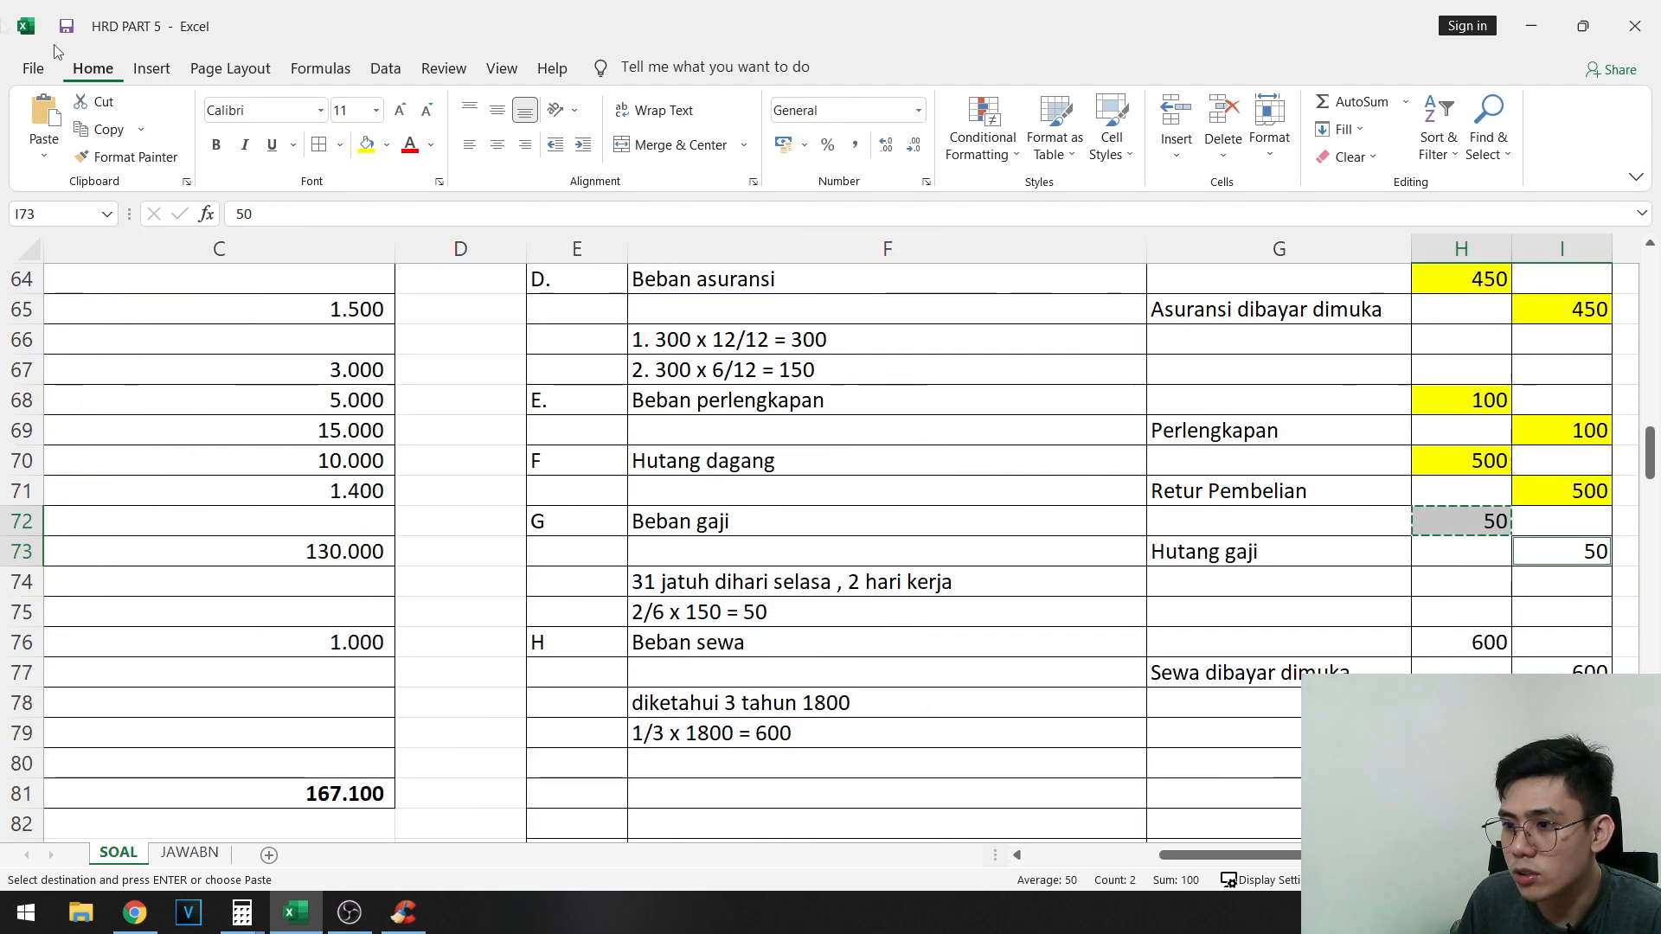
pyautogui.click(368, 145)
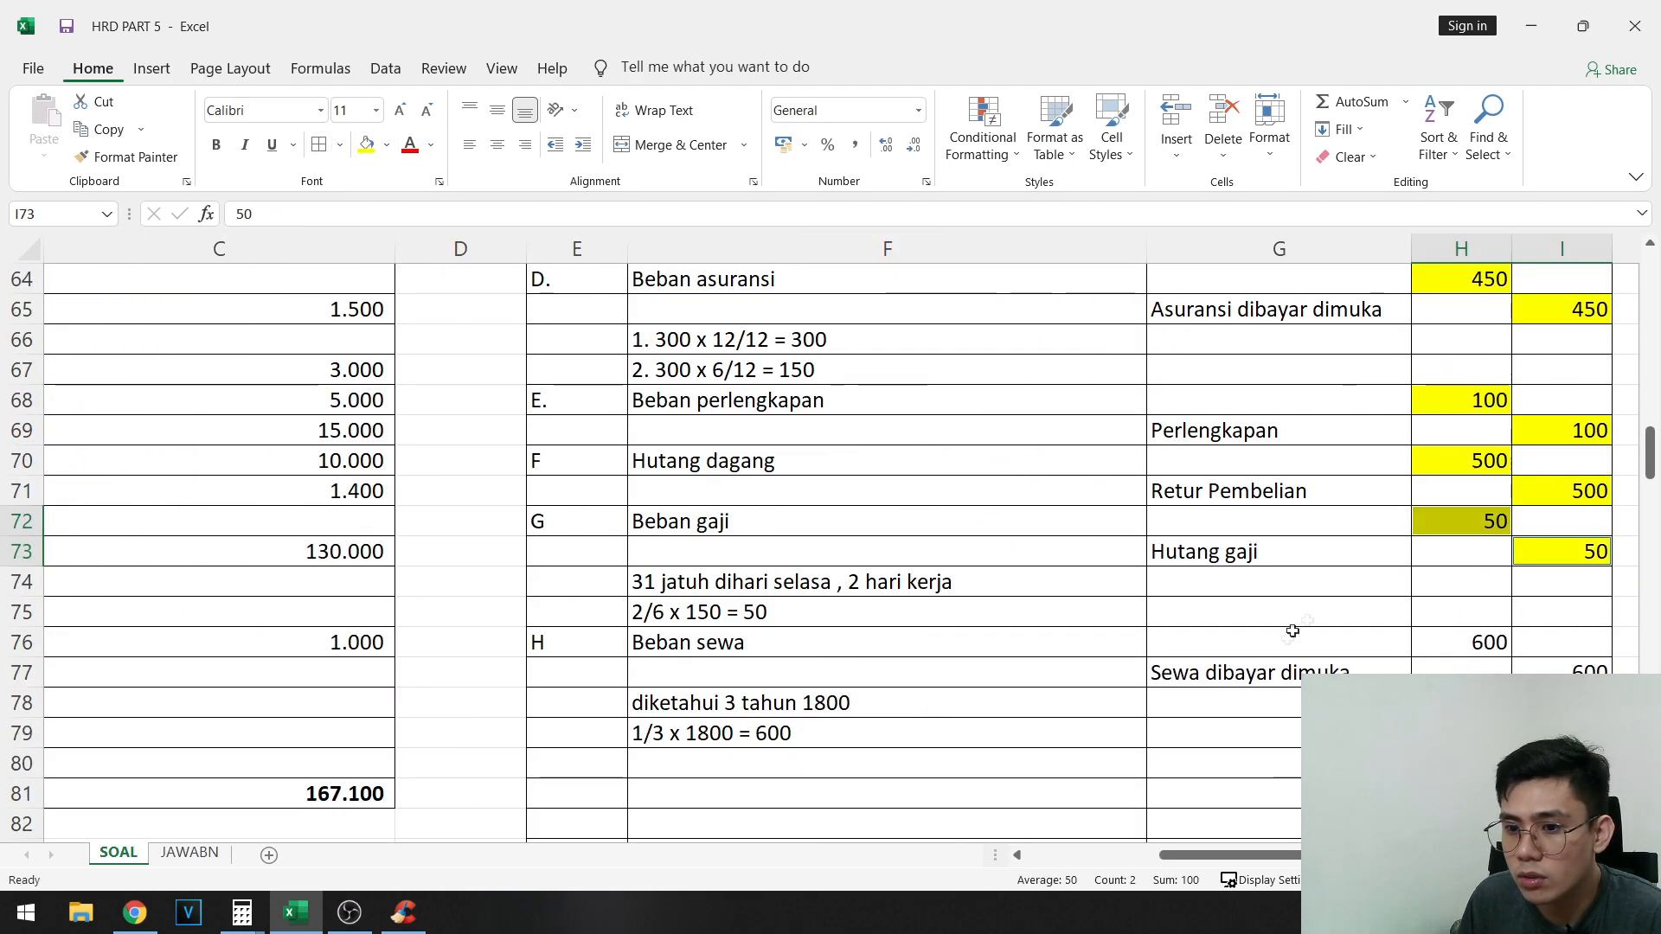
# - Copy entry H's 600 debit for Beban sewa from H76 into AJP debit cell D117
pyautogui.click(1482, 640)
pyautogui.hotkey('ctrl', 'c')
pyautogui.scroll(-1, 470, 555)
pyautogui.scroll(-13, 470, 555)
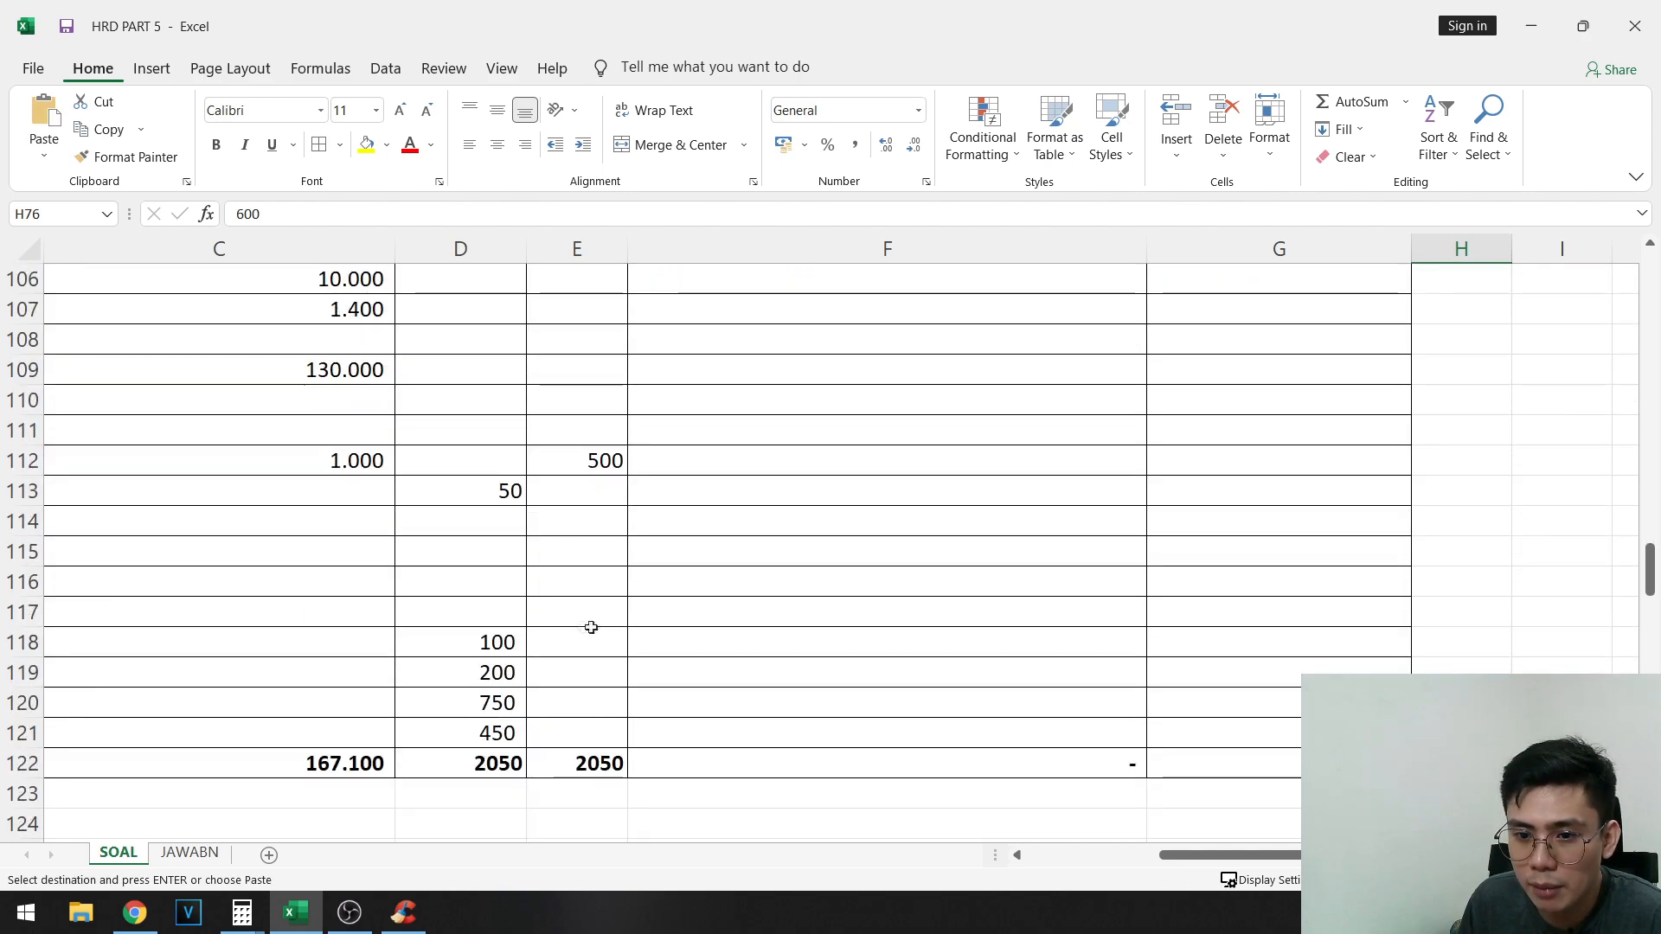
pyautogui.moveTo(589, 629); pyautogui.dragTo(28, 524)
pyautogui.click(954, 608)
pyautogui.hotkey('ctrl', 'v')
# - Paste the same copied 600 into E94, the AJP credit cell for Sewa dibayar dimuka
pyautogui.scroll(7, 1159, 578)
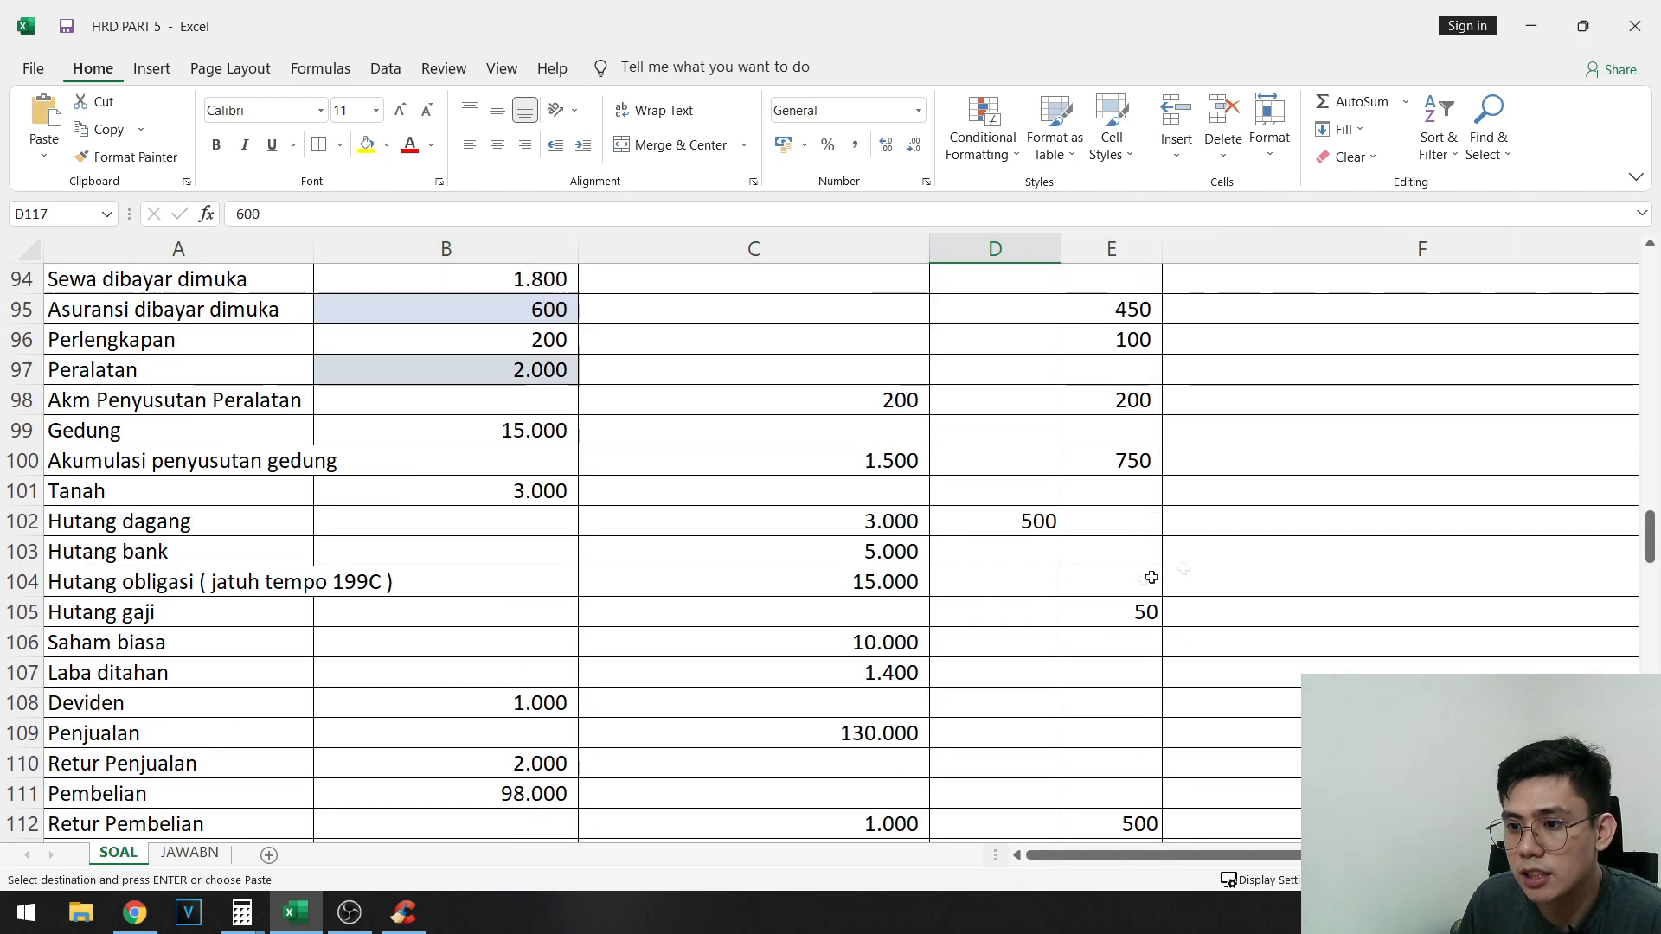
pyautogui.click(1092, 582)
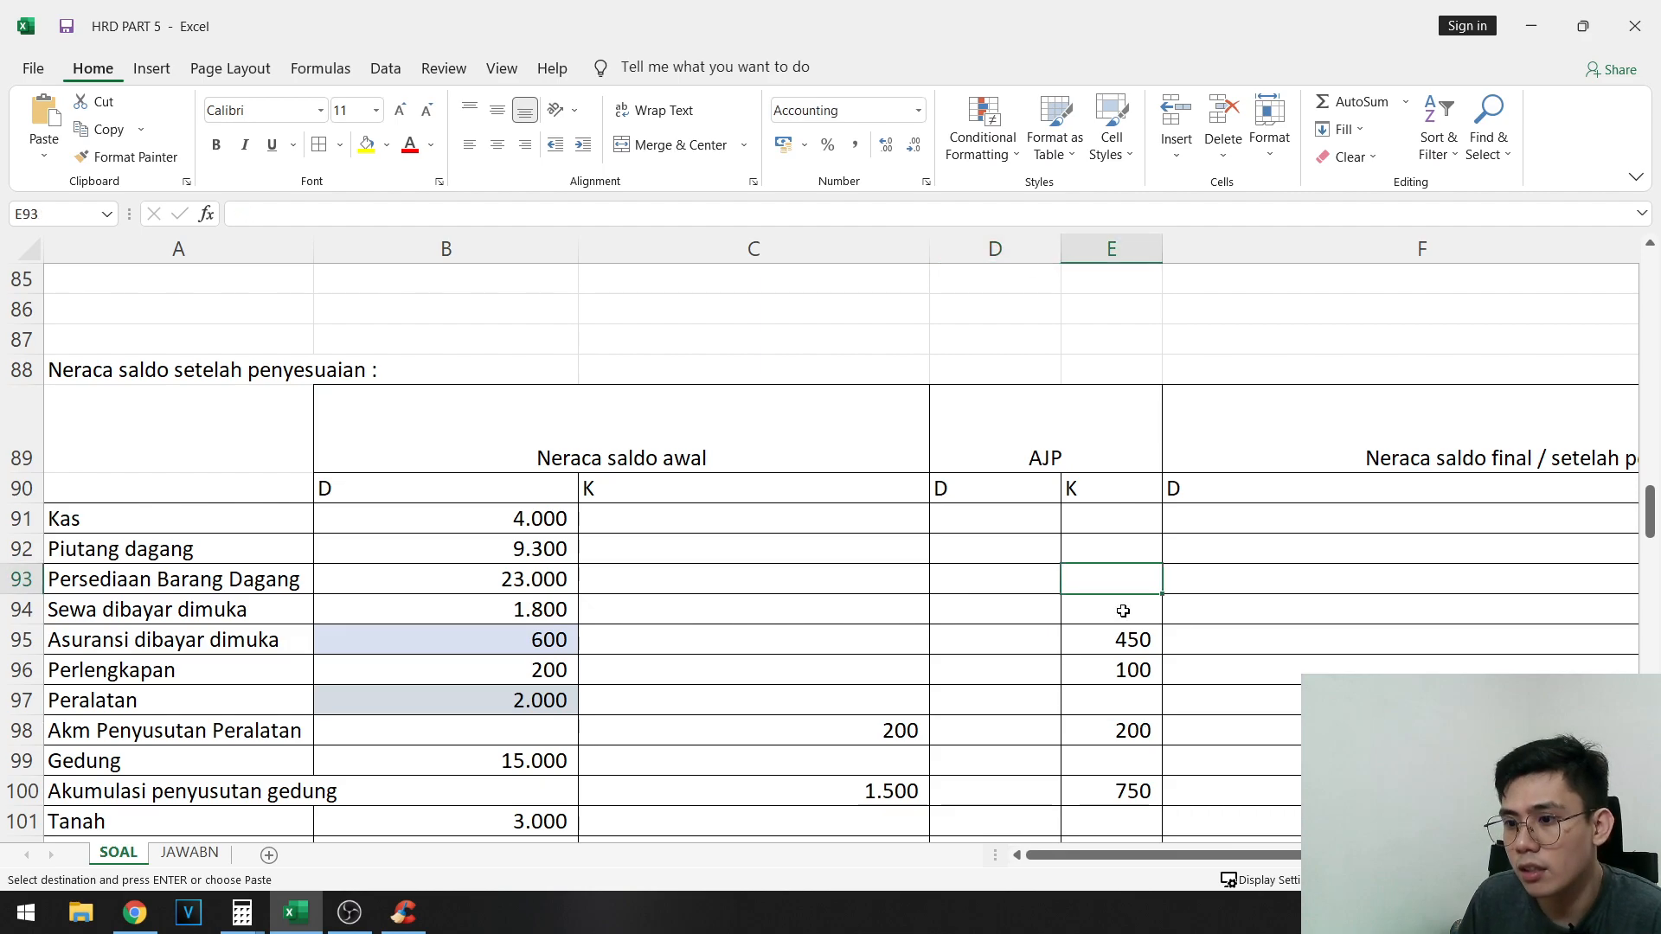
pyautogui.click(1119, 608)
pyautogui.hotkey('ctrl', 'v')
# - Check the AJP debit and credit totals in D122 and E122 against each other
pyautogui.scroll(-10, 1223, 617)
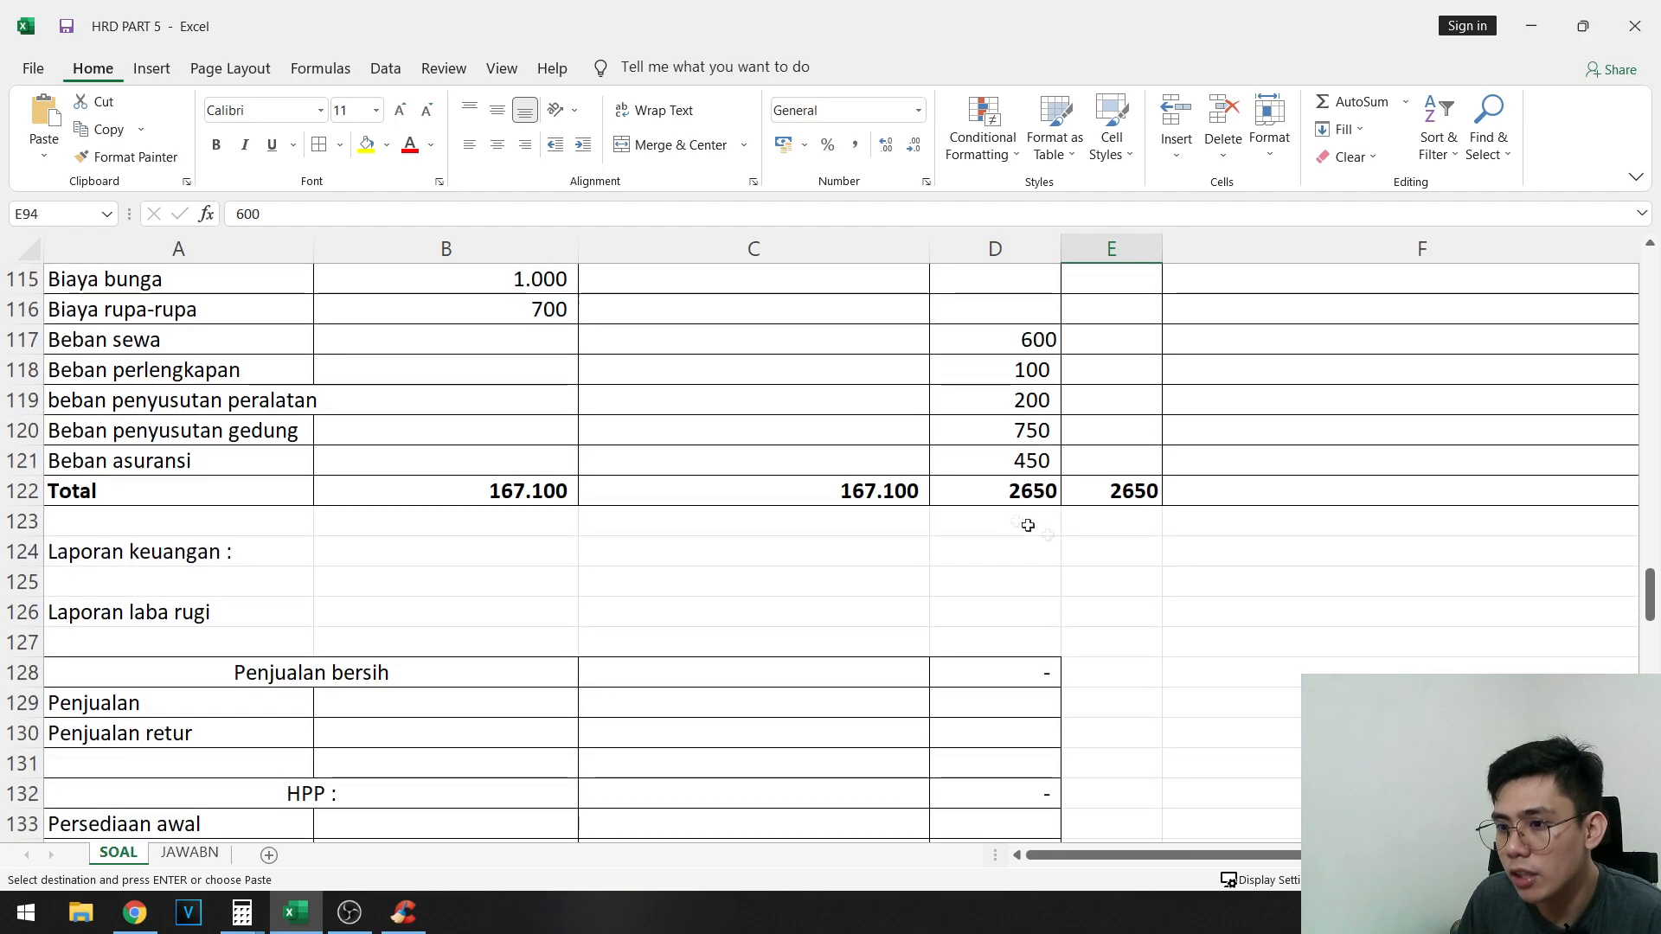
pyautogui.moveTo(1020, 490); pyautogui.dragTo(1223, 489)
pyautogui.click(1139, 490)
# - Total the AJP journal's debit amounts H58:H83 in H84 with AutoSum
pyautogui.scroll(9, 1384, 571)
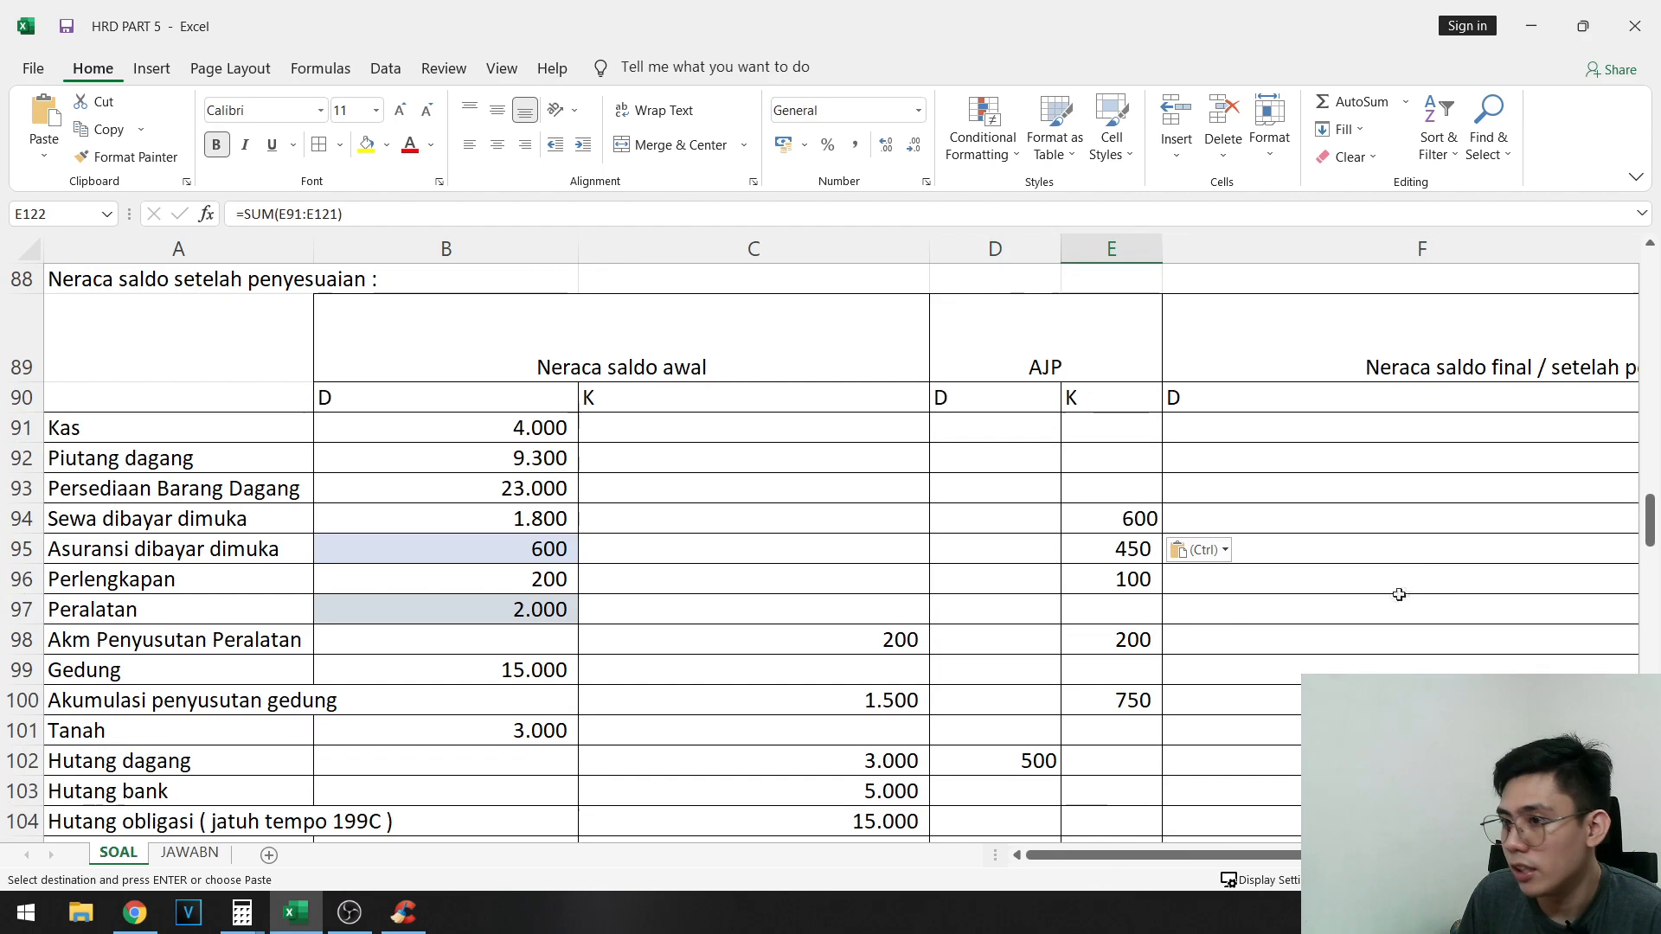
pyautogui.moveTo(1397, 600); pyautogui.dragTo(1389, 581)
pyautogui.scroll(6, 1124, 536)
pyautogui.click(1458, 613)
pyautogui.scroll(4, 1474, 527)
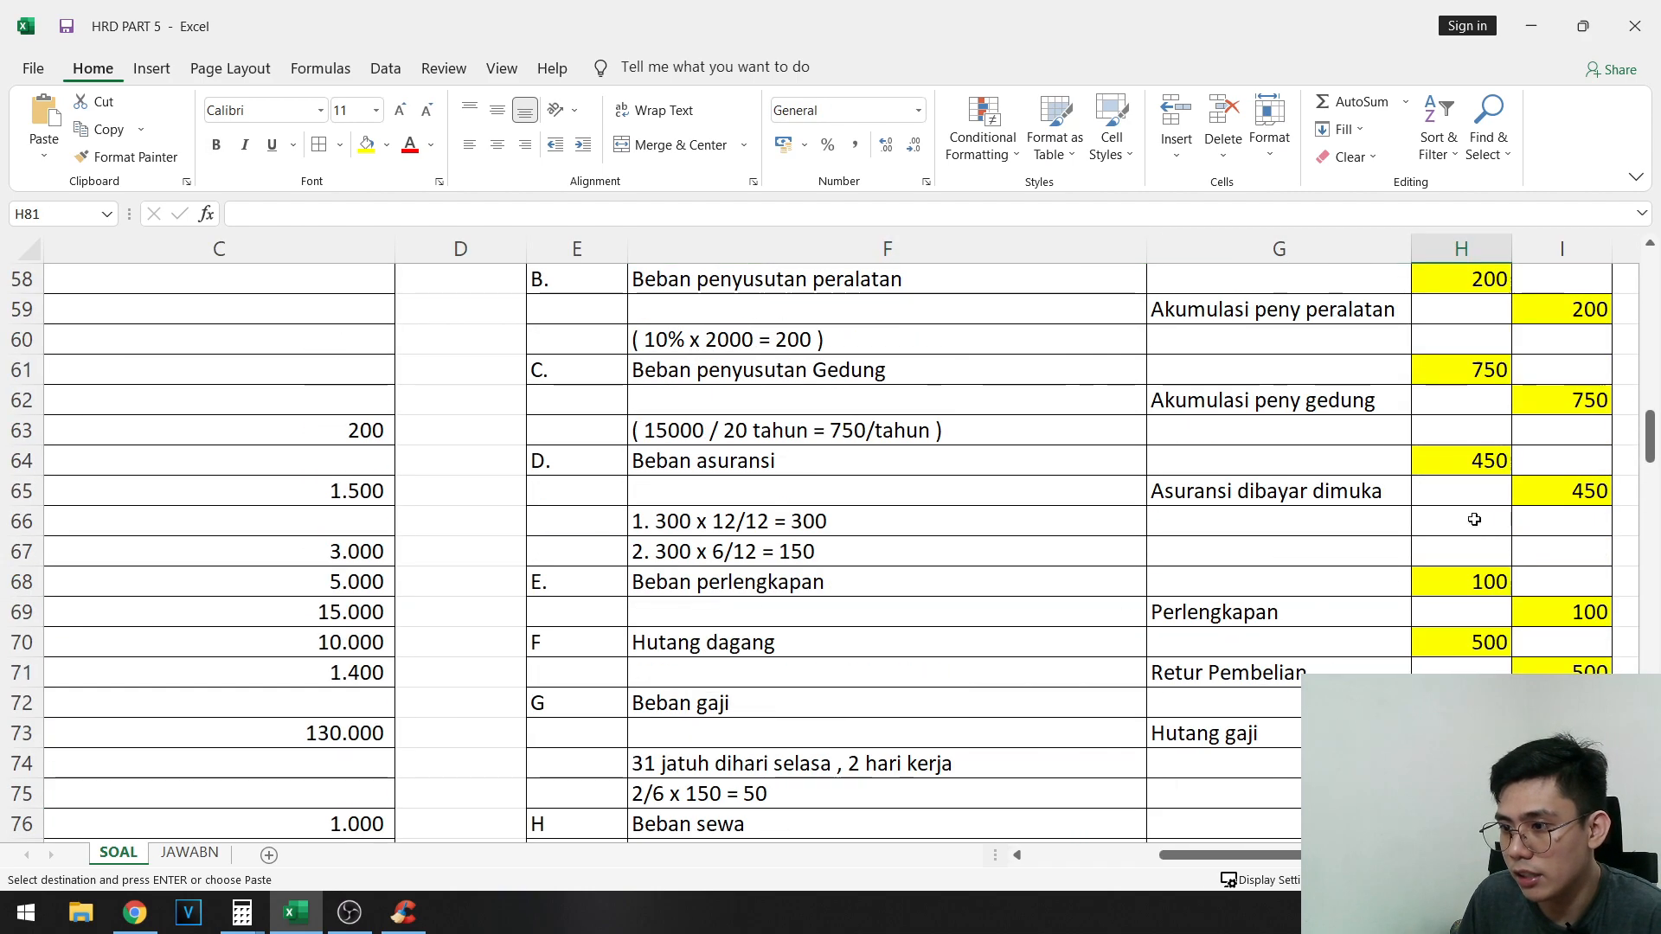
pyautogui.scroll(-4, 1479, 524)
pyautogui.click(1447, 666)
pyautogui.click(1455, 697)
pyautogui.scroll(3, 1464, 571)
pyautogui.scroll(-5, 1460, 519)
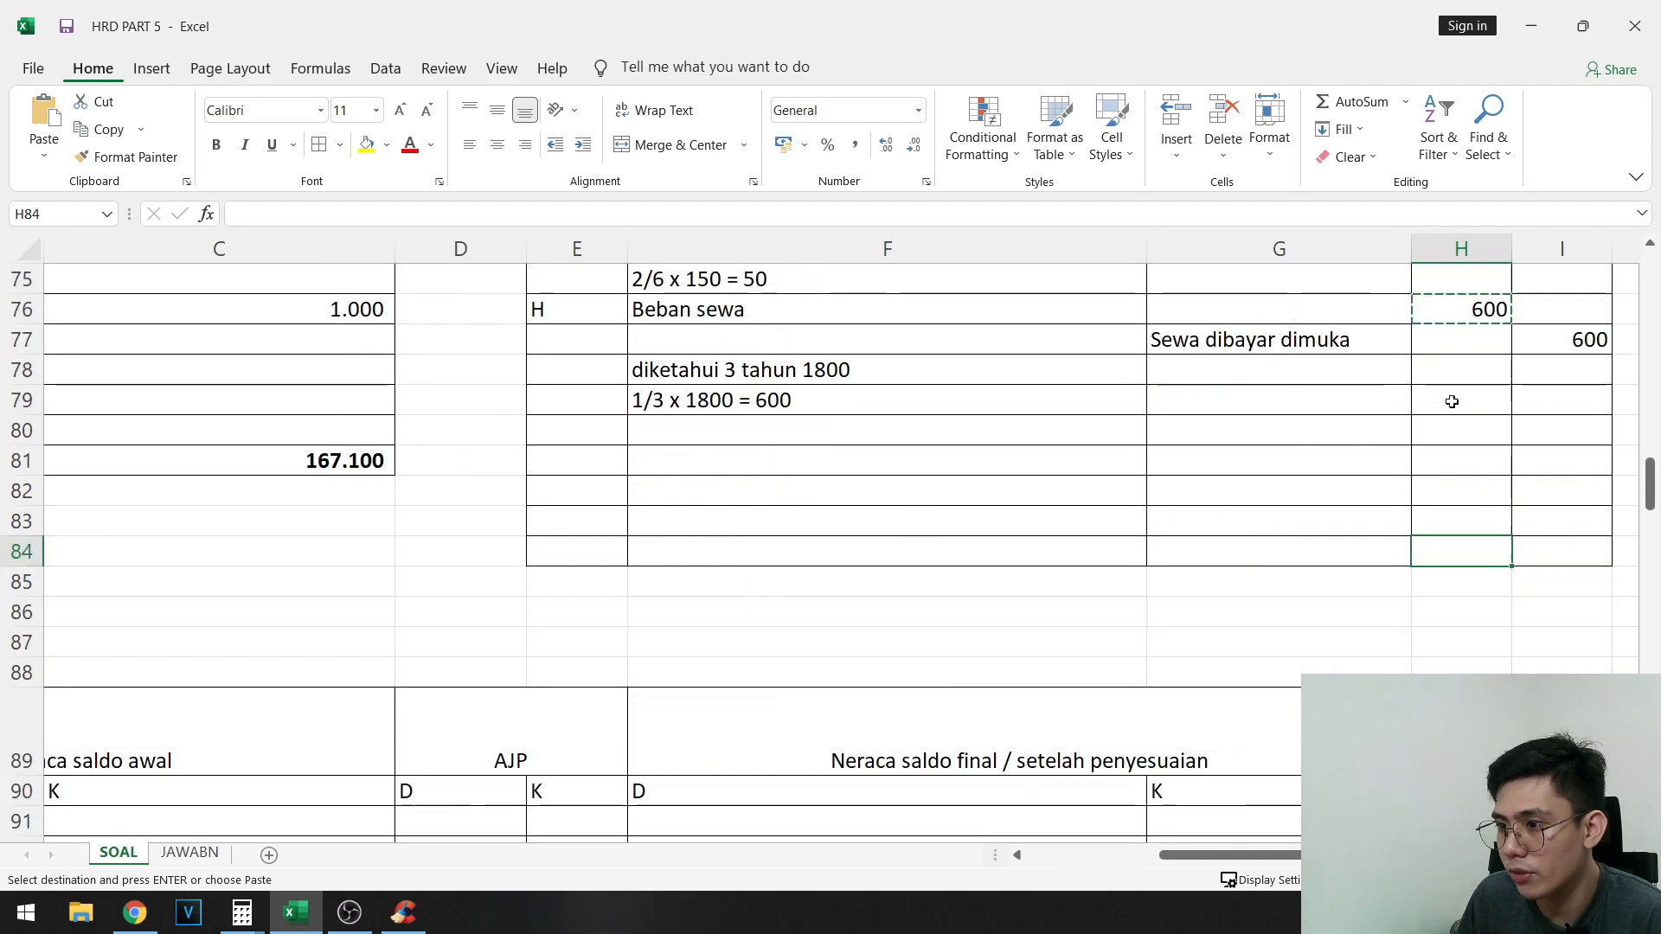
pyautogui.scroll(7, 1468, 404)
pyautogui.keyDown('shift'); pyautogui.click(1484, 394); pyautogui.keyUp('shift')
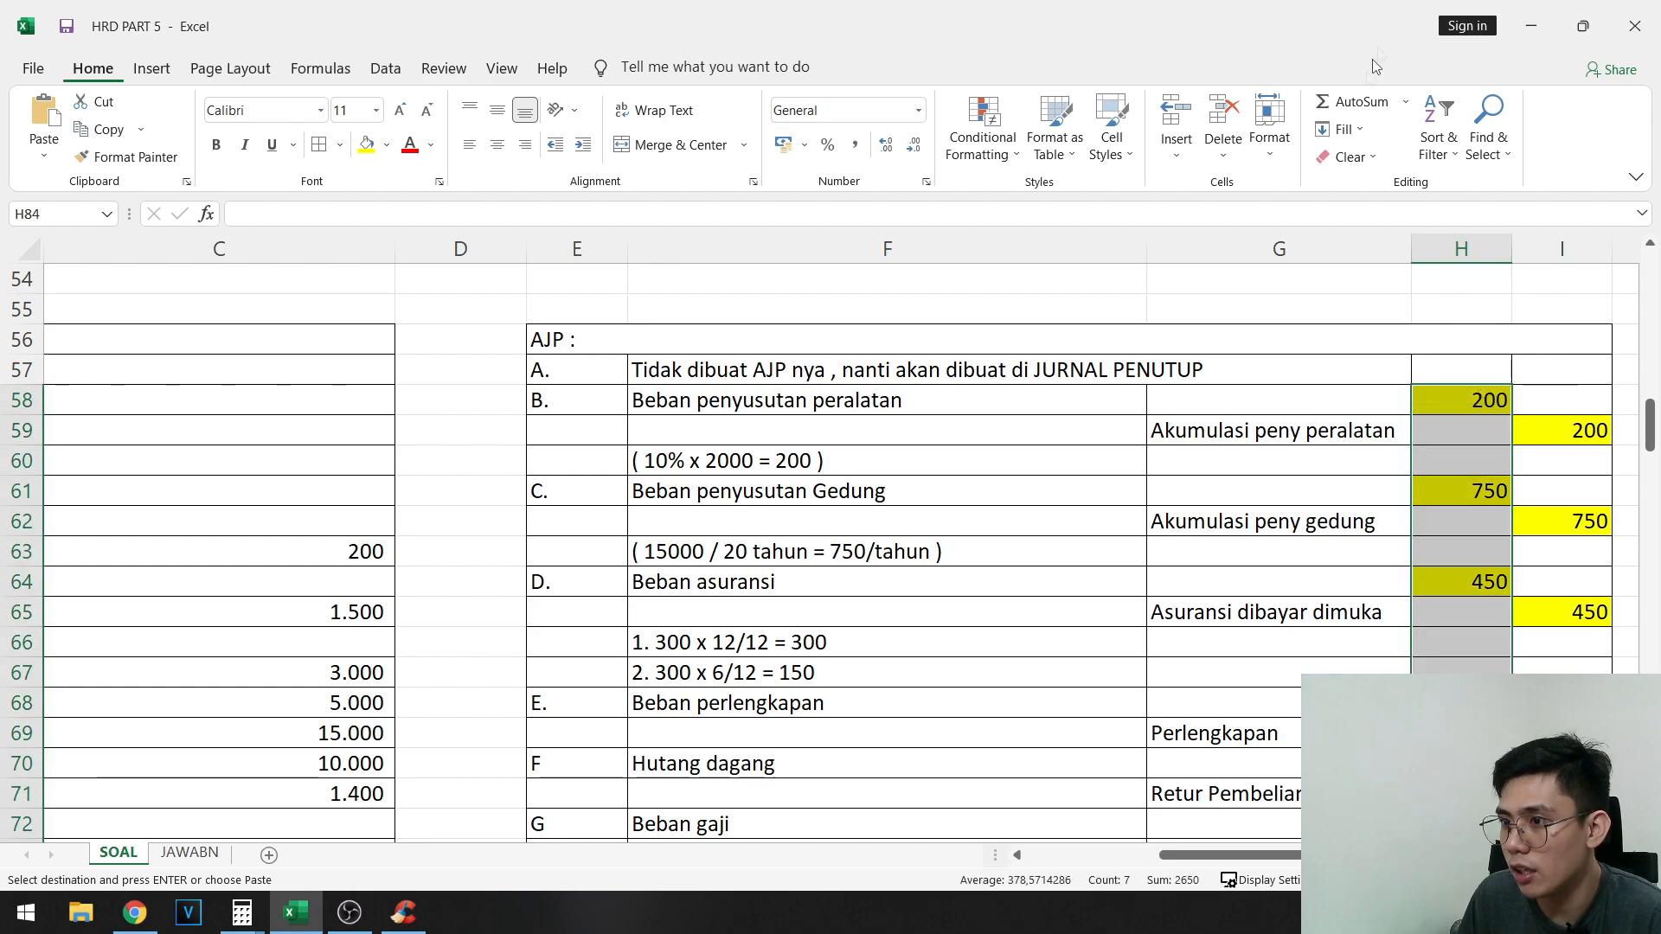
pyautogui.click(1354, 101)
# - Copy the debit total formula from H84 into I84 for the credit amounts and make both totals bold
pyautogui.click(1494, 641)
pyautogui.hotkey('ctrl', 'c')
pyautogui.press('Right')
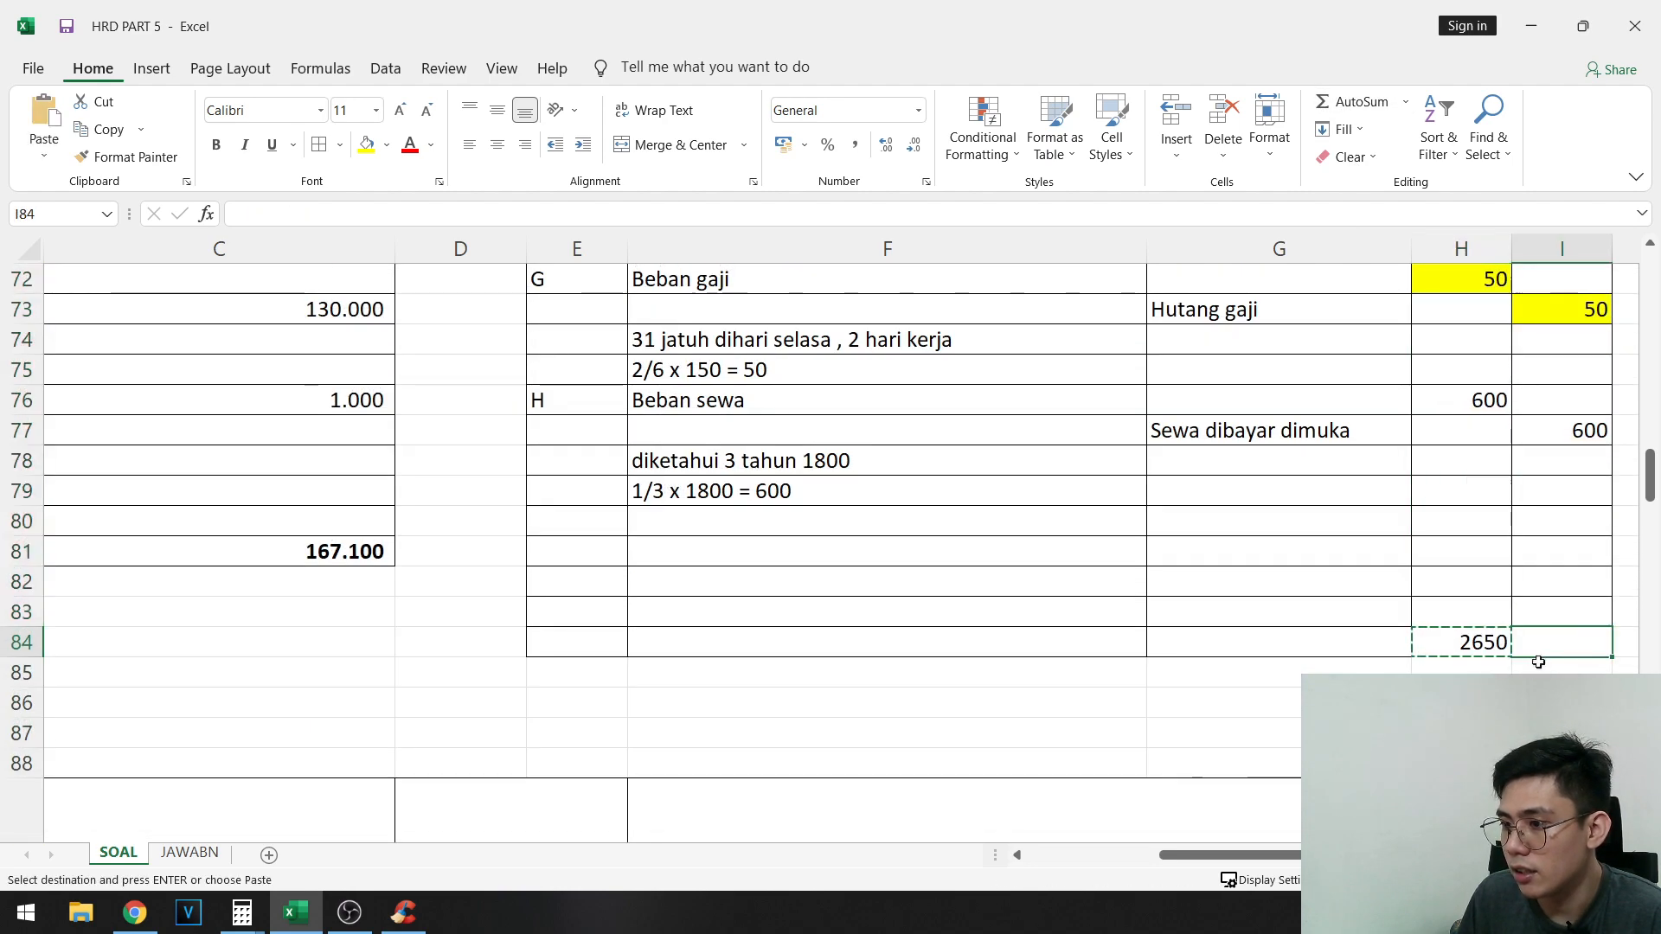
pyautogui.hotkey('ctrl', 'v')
pyautogui.hotkey('shift', 'Left')
pyautogui.press('Escape')
pyautogui.hotkey('ctrl', 'b')
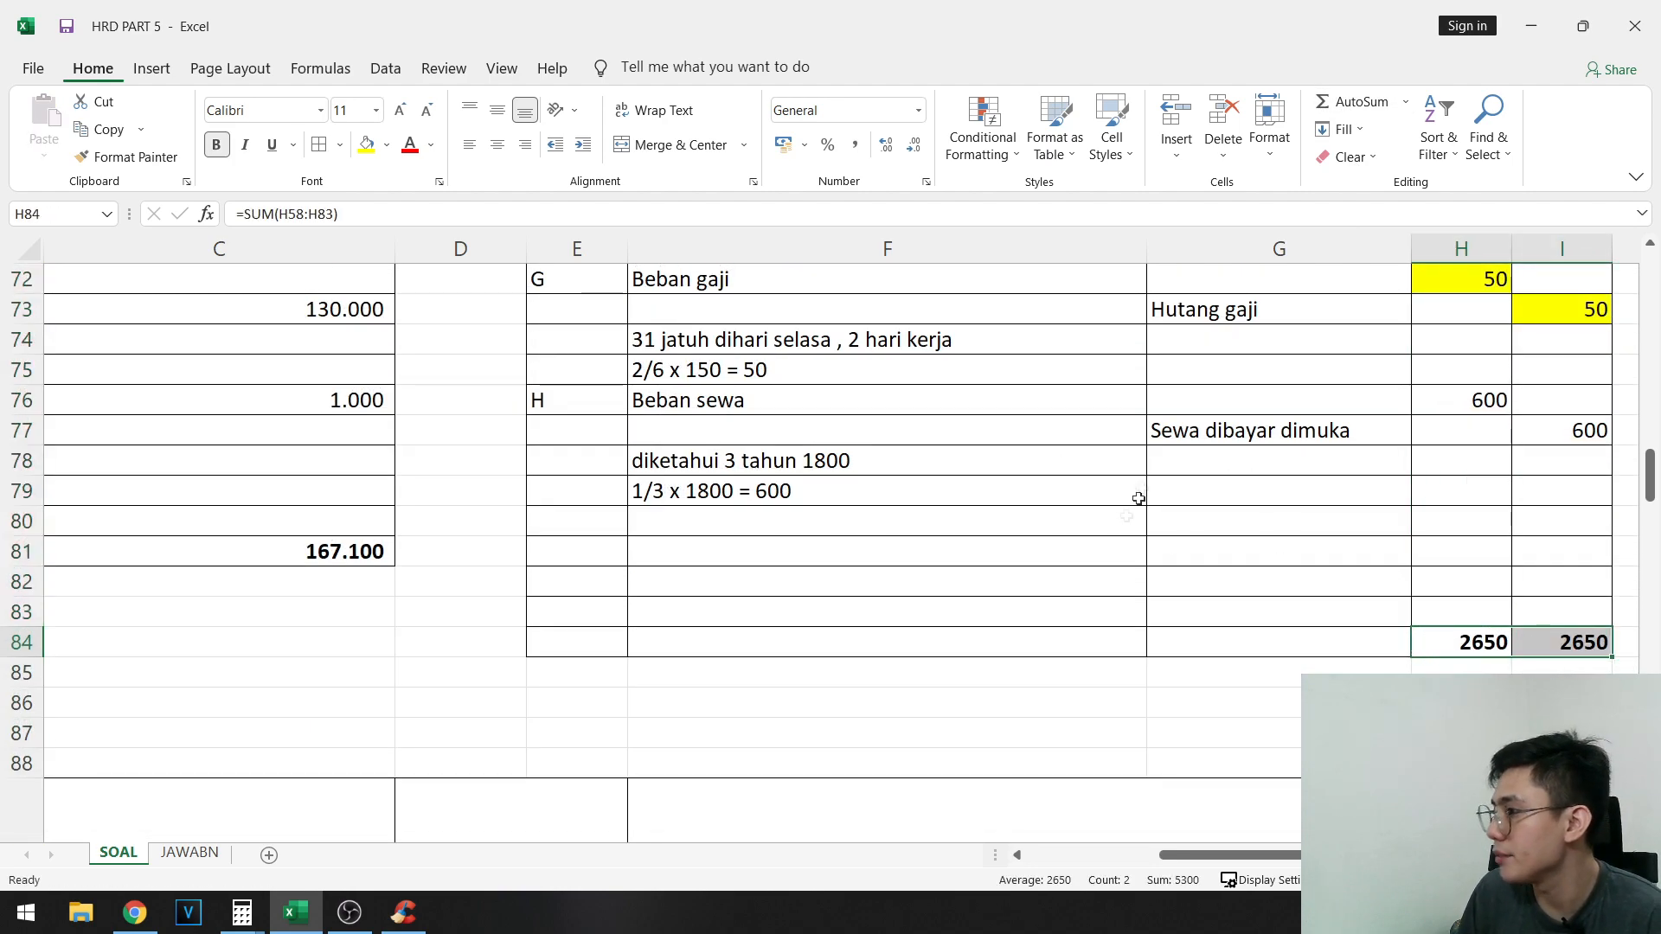
# - Compare the AJP column totals in row 122 with the journal totals and look over the posted adjustments
pyautogui.scroll(-12, 1139, 498)
pyautogui.hscroll(-3, 646, 735)
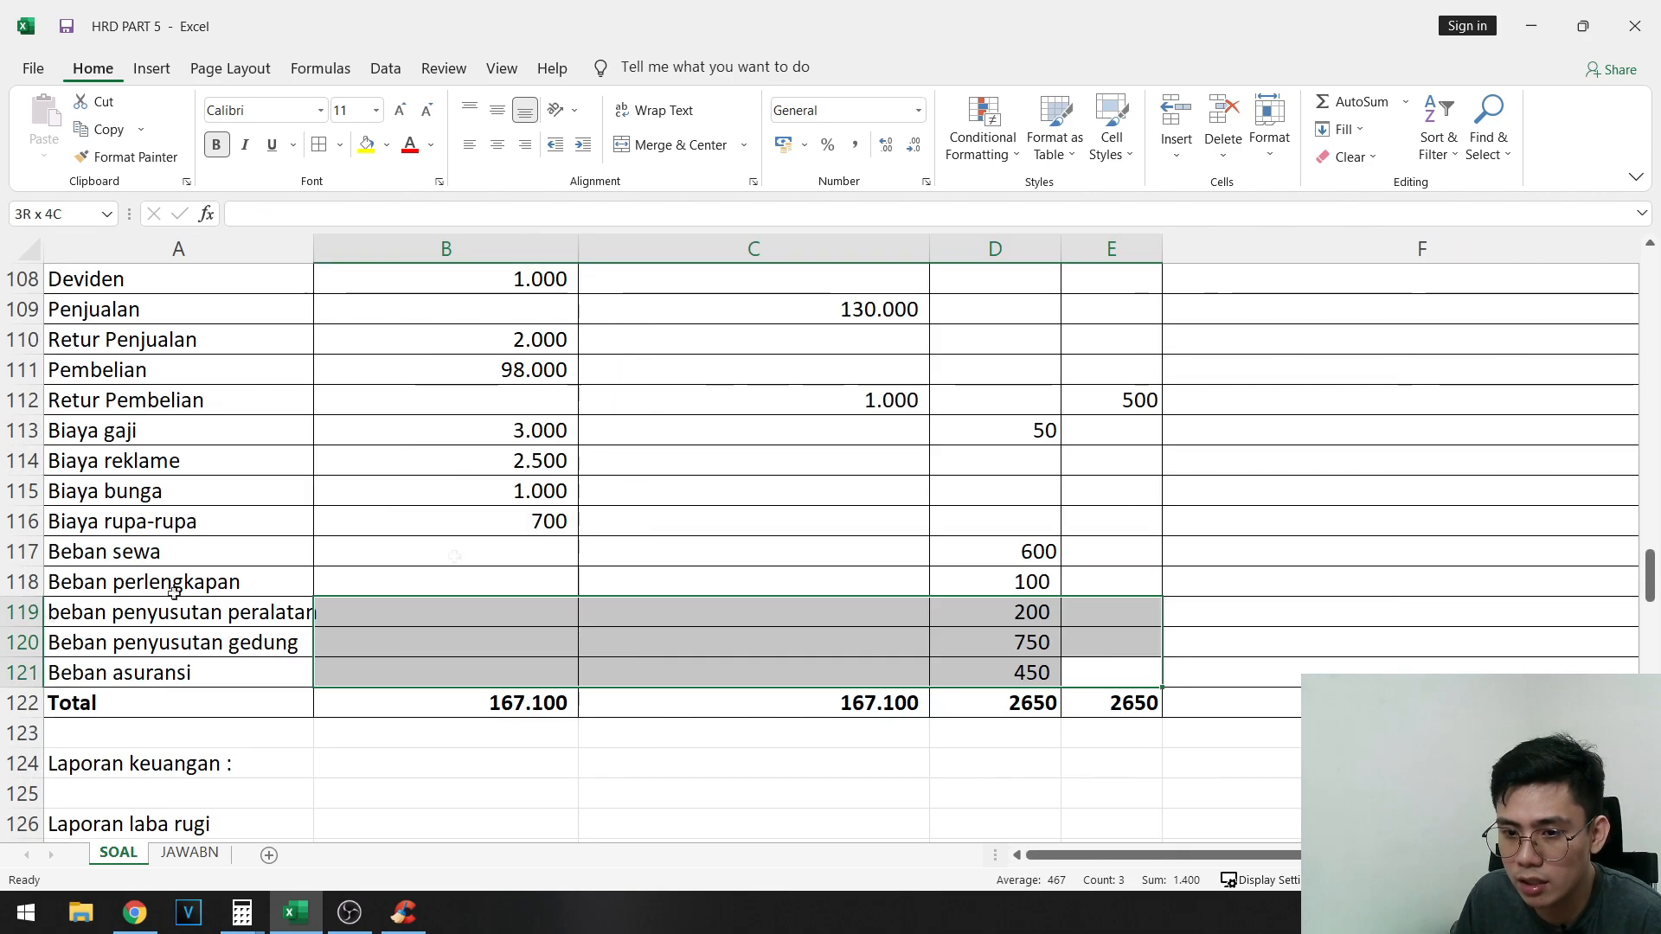
pyautogui.scroll(8, 1286, 586)
pyautogui.click(1029, 637)
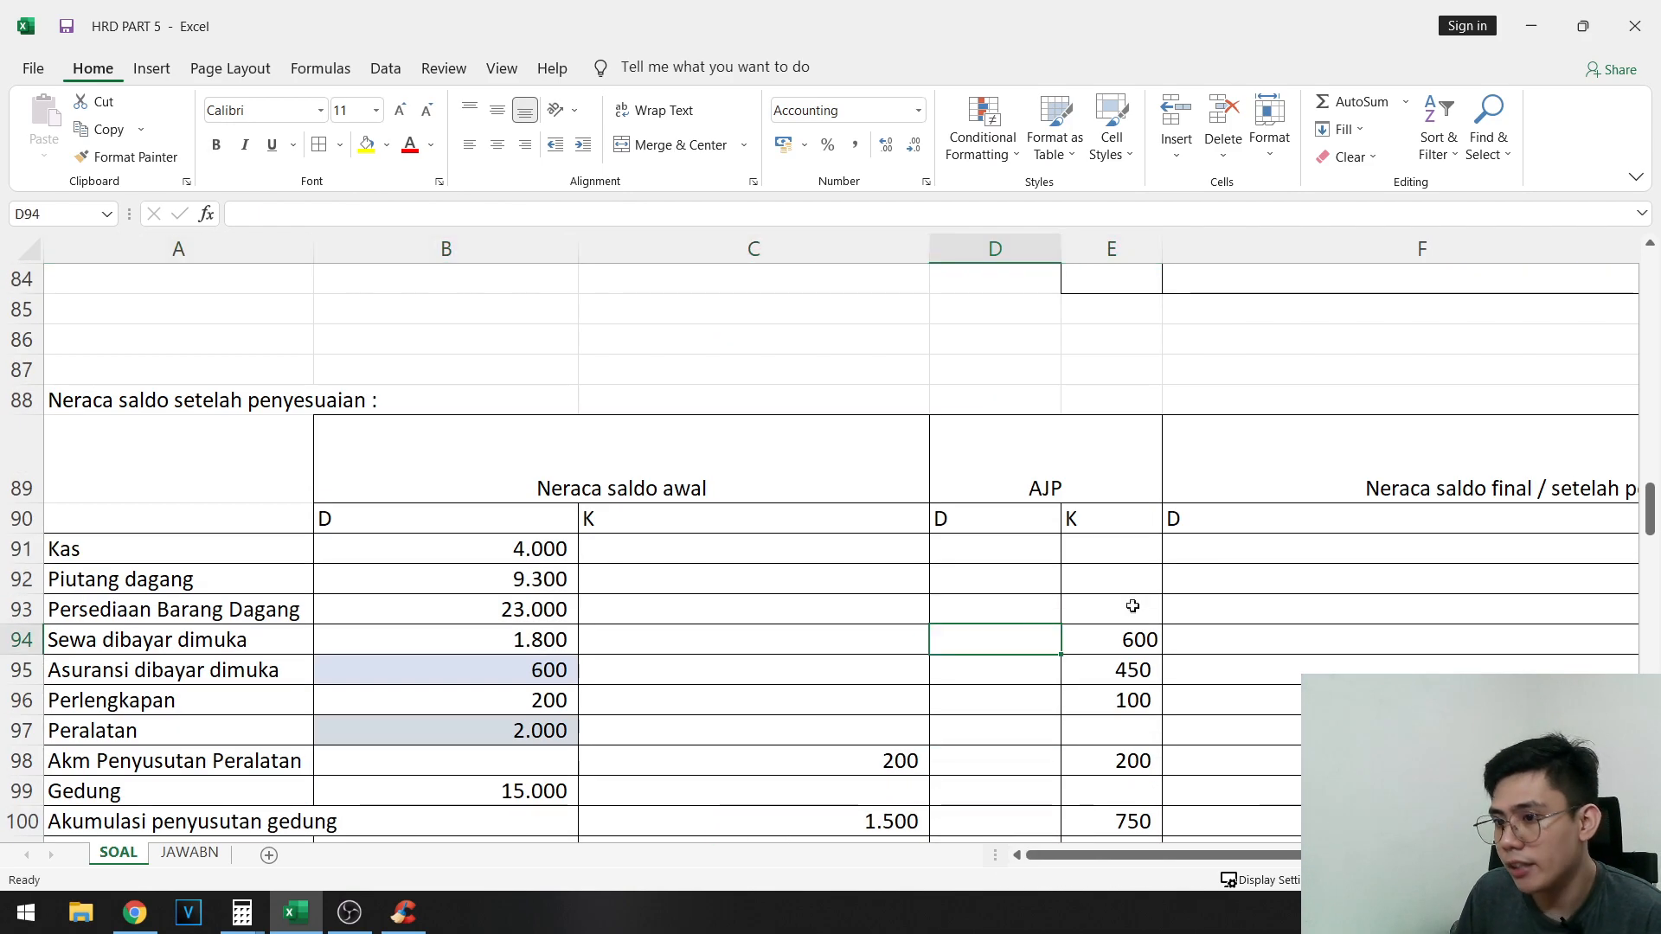
pyautogui.scroll(-8, 1104, 614)
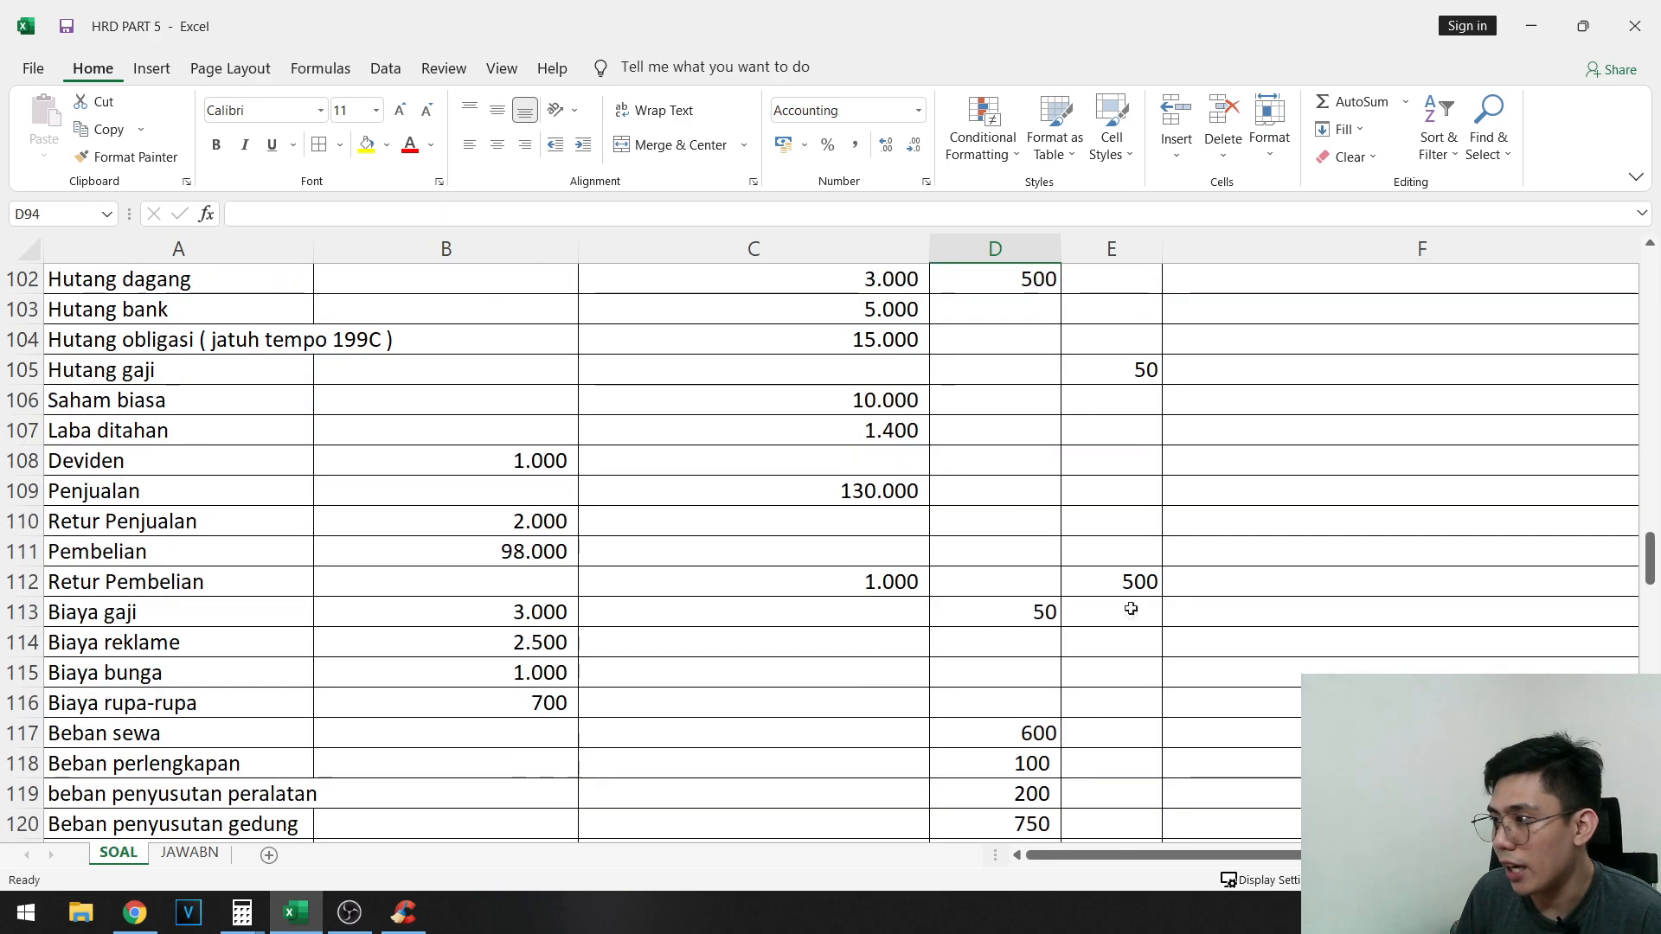
# - Recheck the AJP debit and credit totals at the foot of the worksheet's AJP columns
pyautogui.click(1049, 726)
pyautogui.moveTo(1049, 727); pyautogui.dragTo(1112, 708)
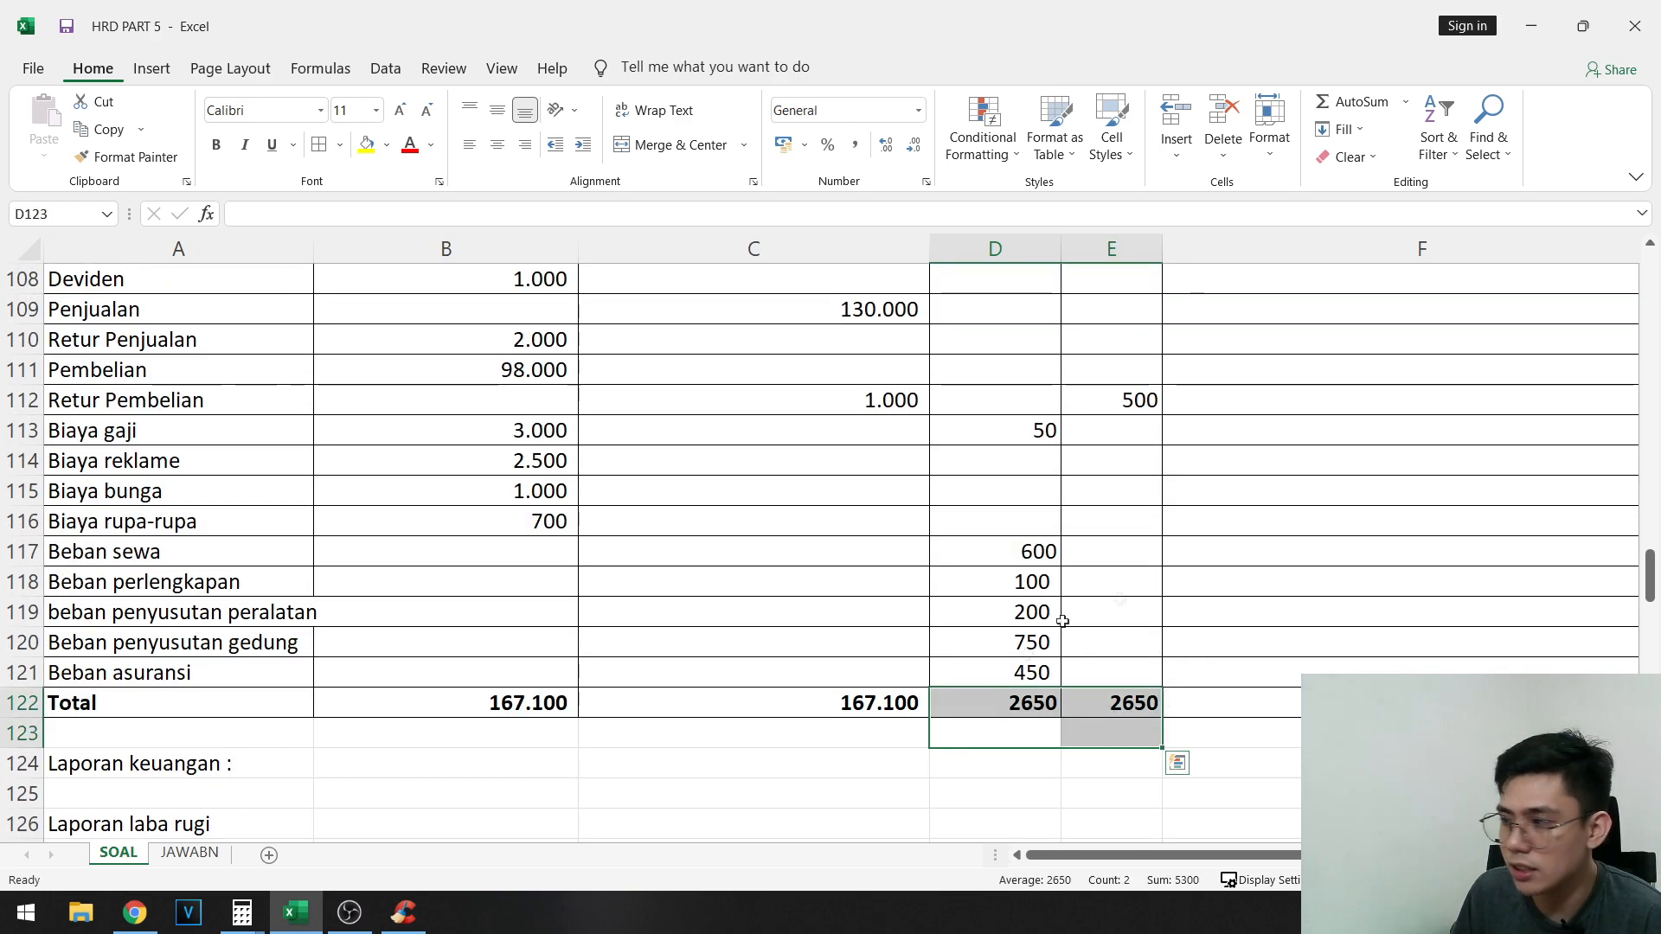
pyautogui.scroll(7, 1280, 692)
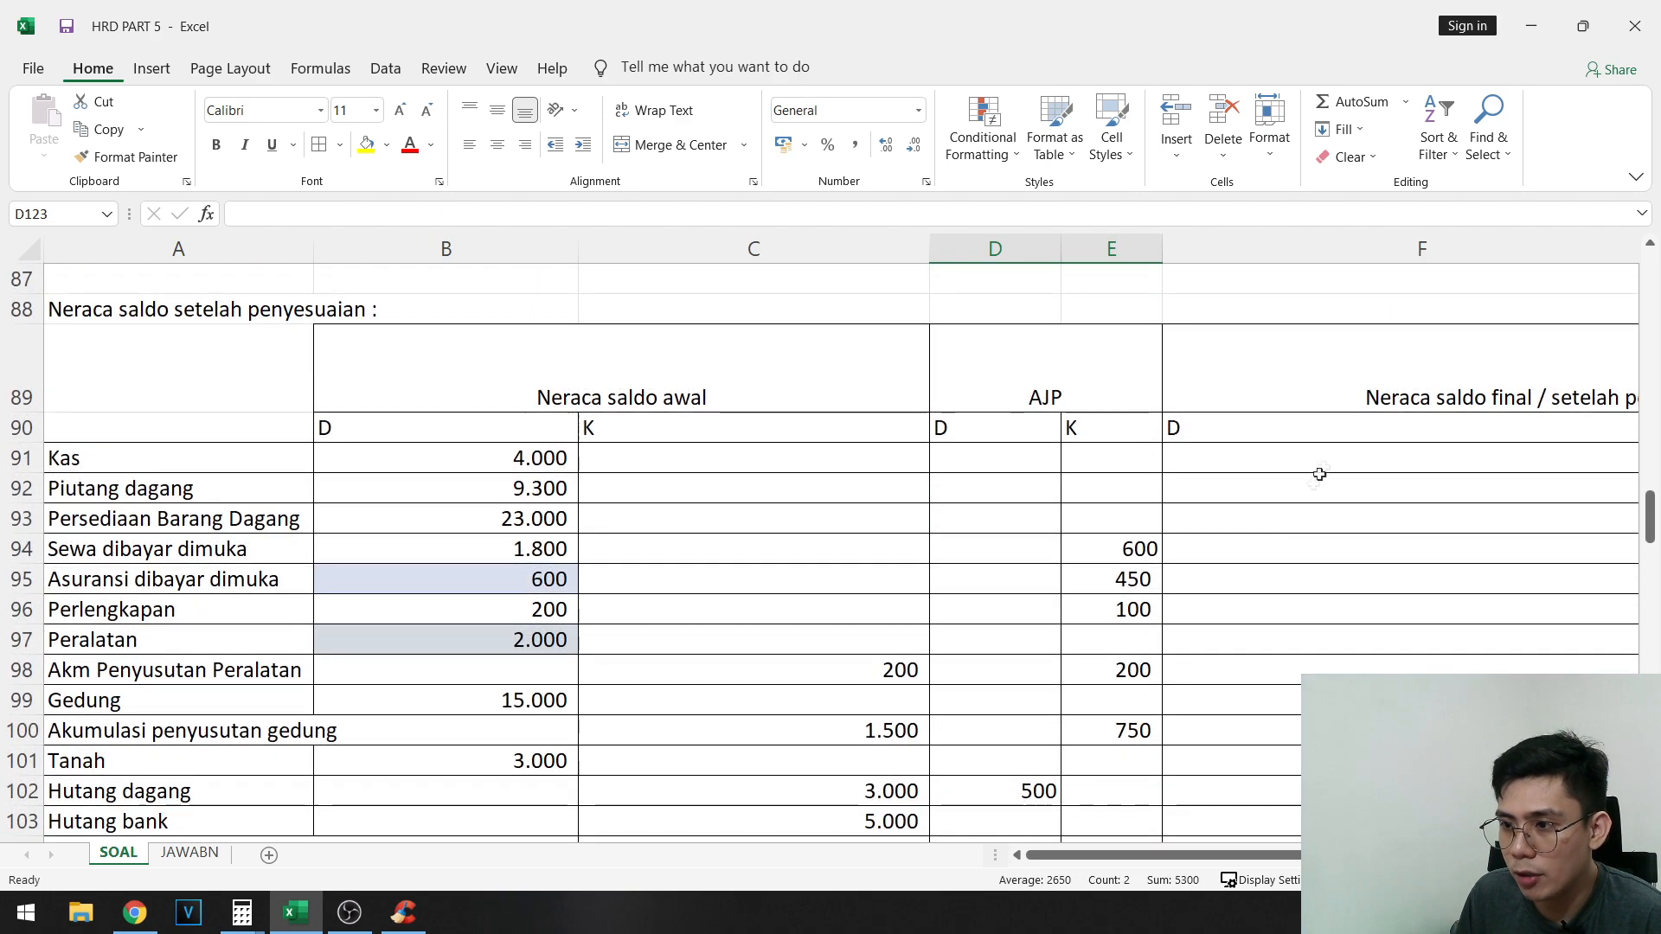
# - Enter the adjusted debit balance formula =B91+D91-E91 for Kas in F91
pyautogui.click(1320, 456)
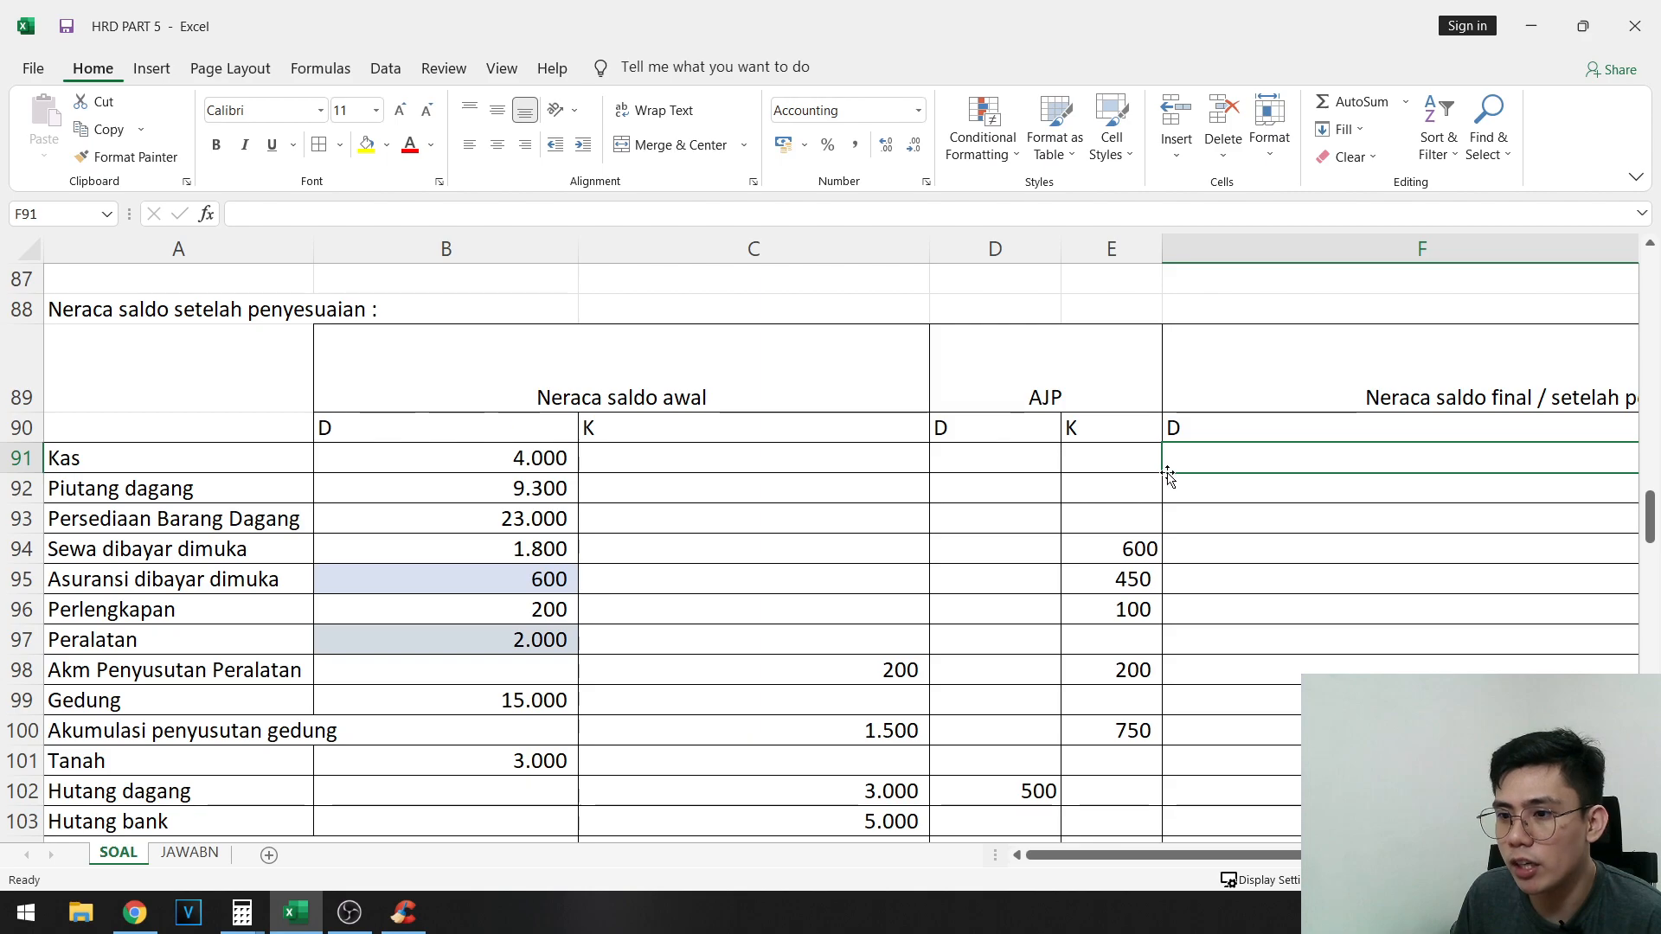
pyautogui.scroll(-1, 778, 562)
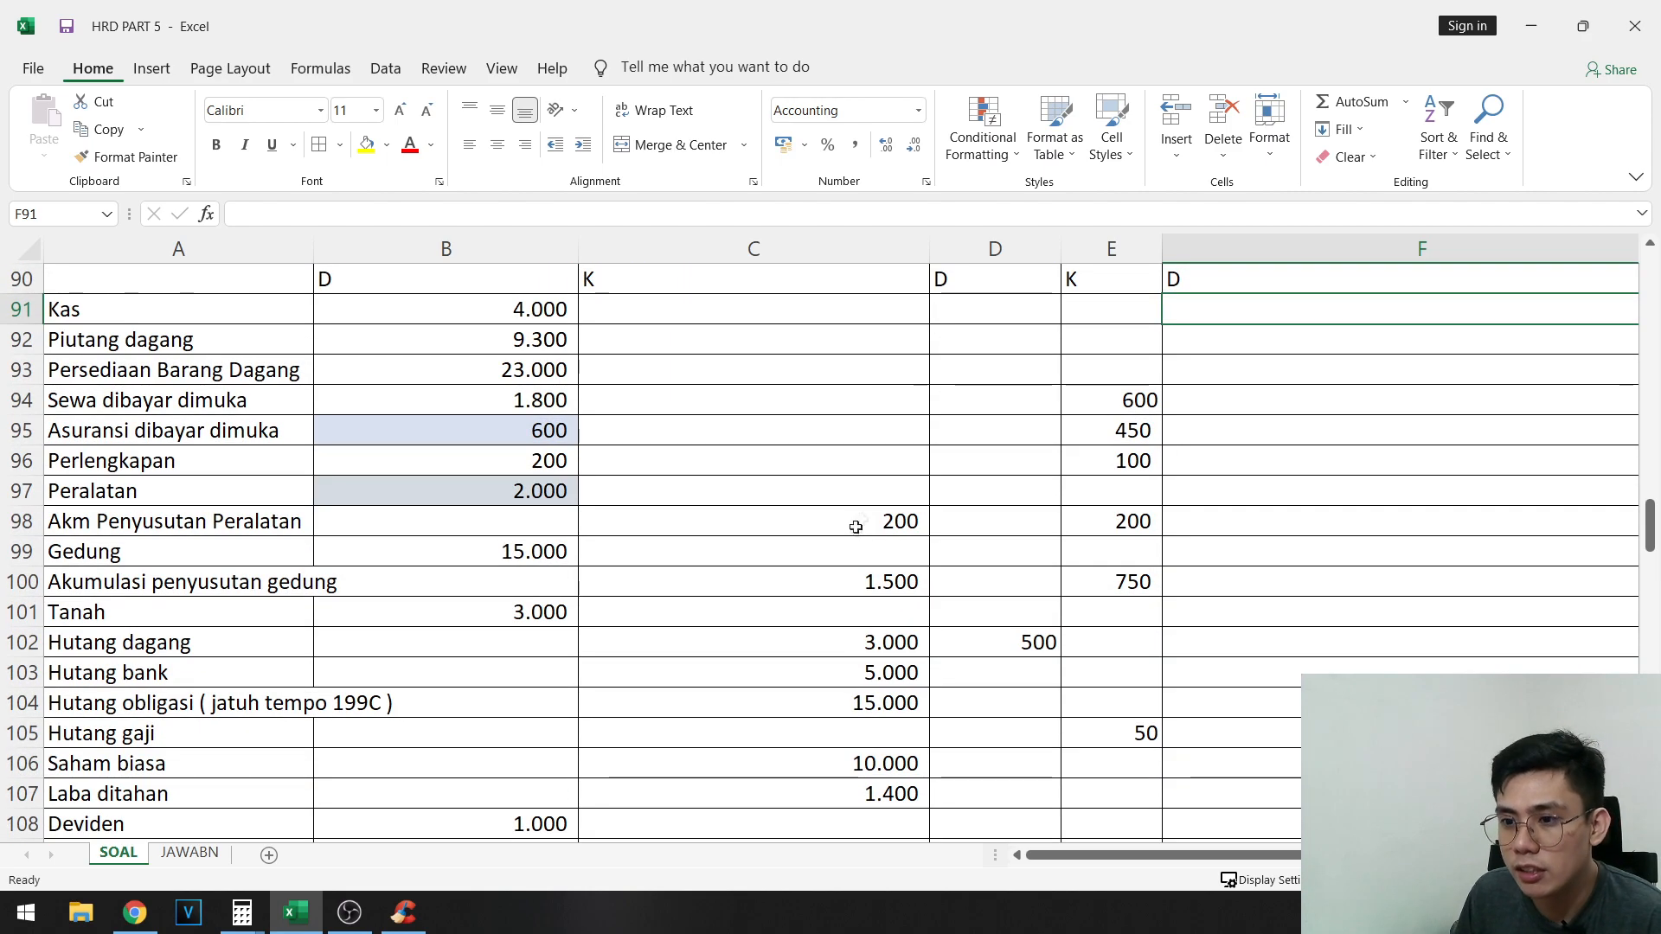
pyautogui.scroll(1, 1397, 501)
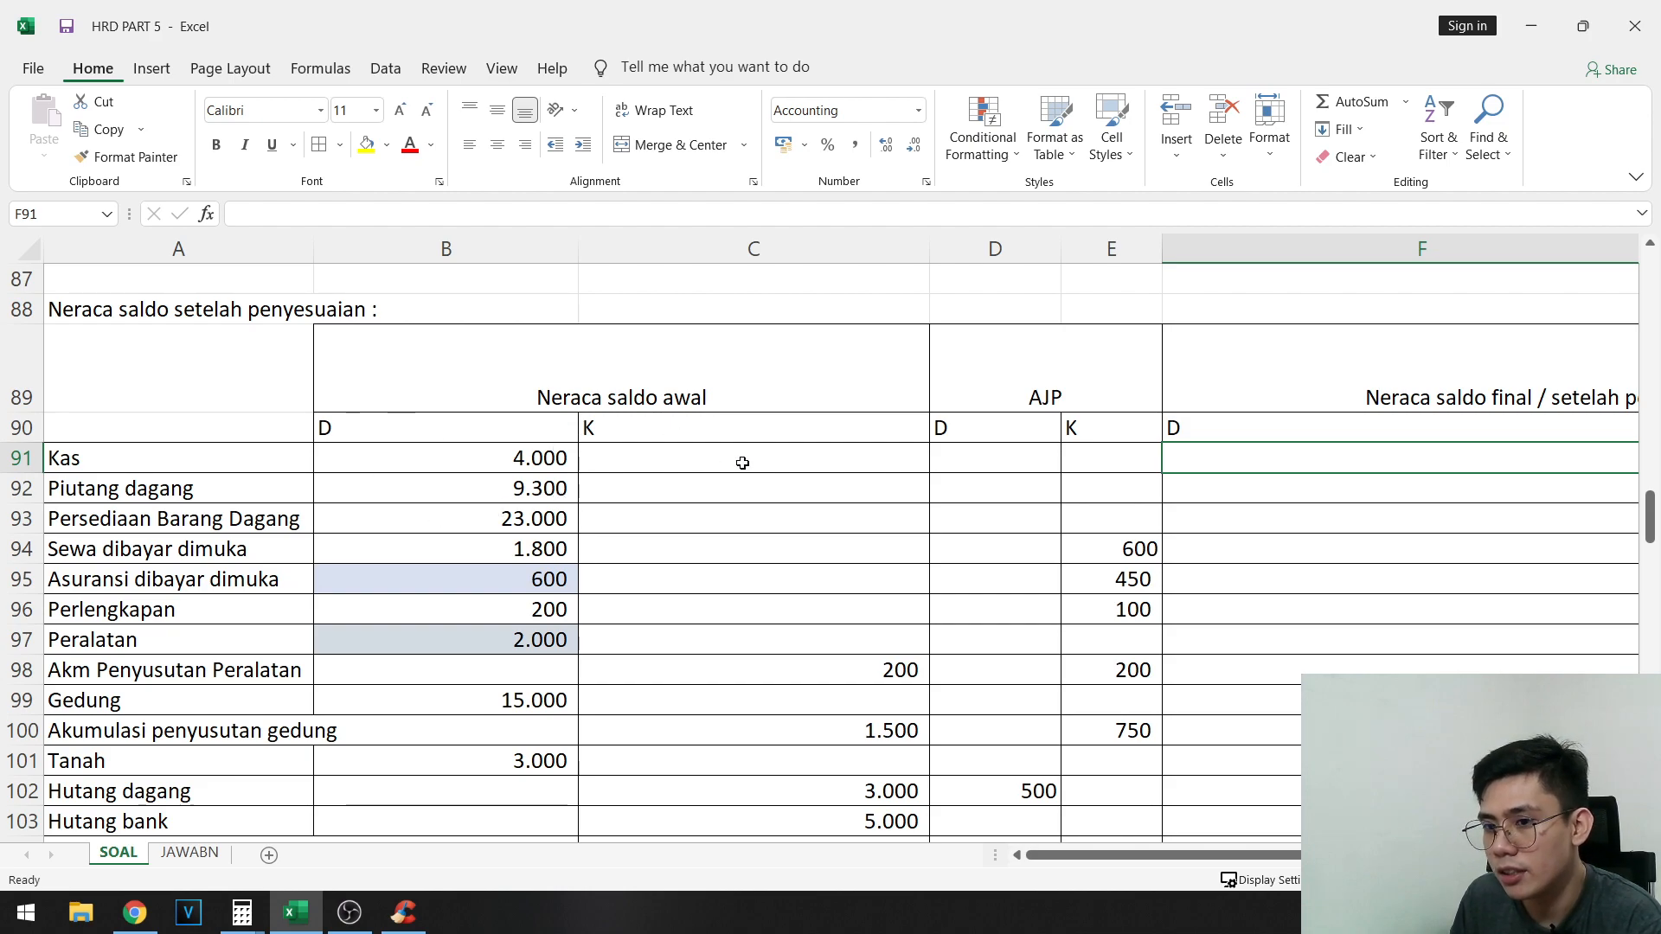
pyautogui.hscroll(3, 750, 464)
pyautogui.write('=')
pyautogui.click(263, 460)
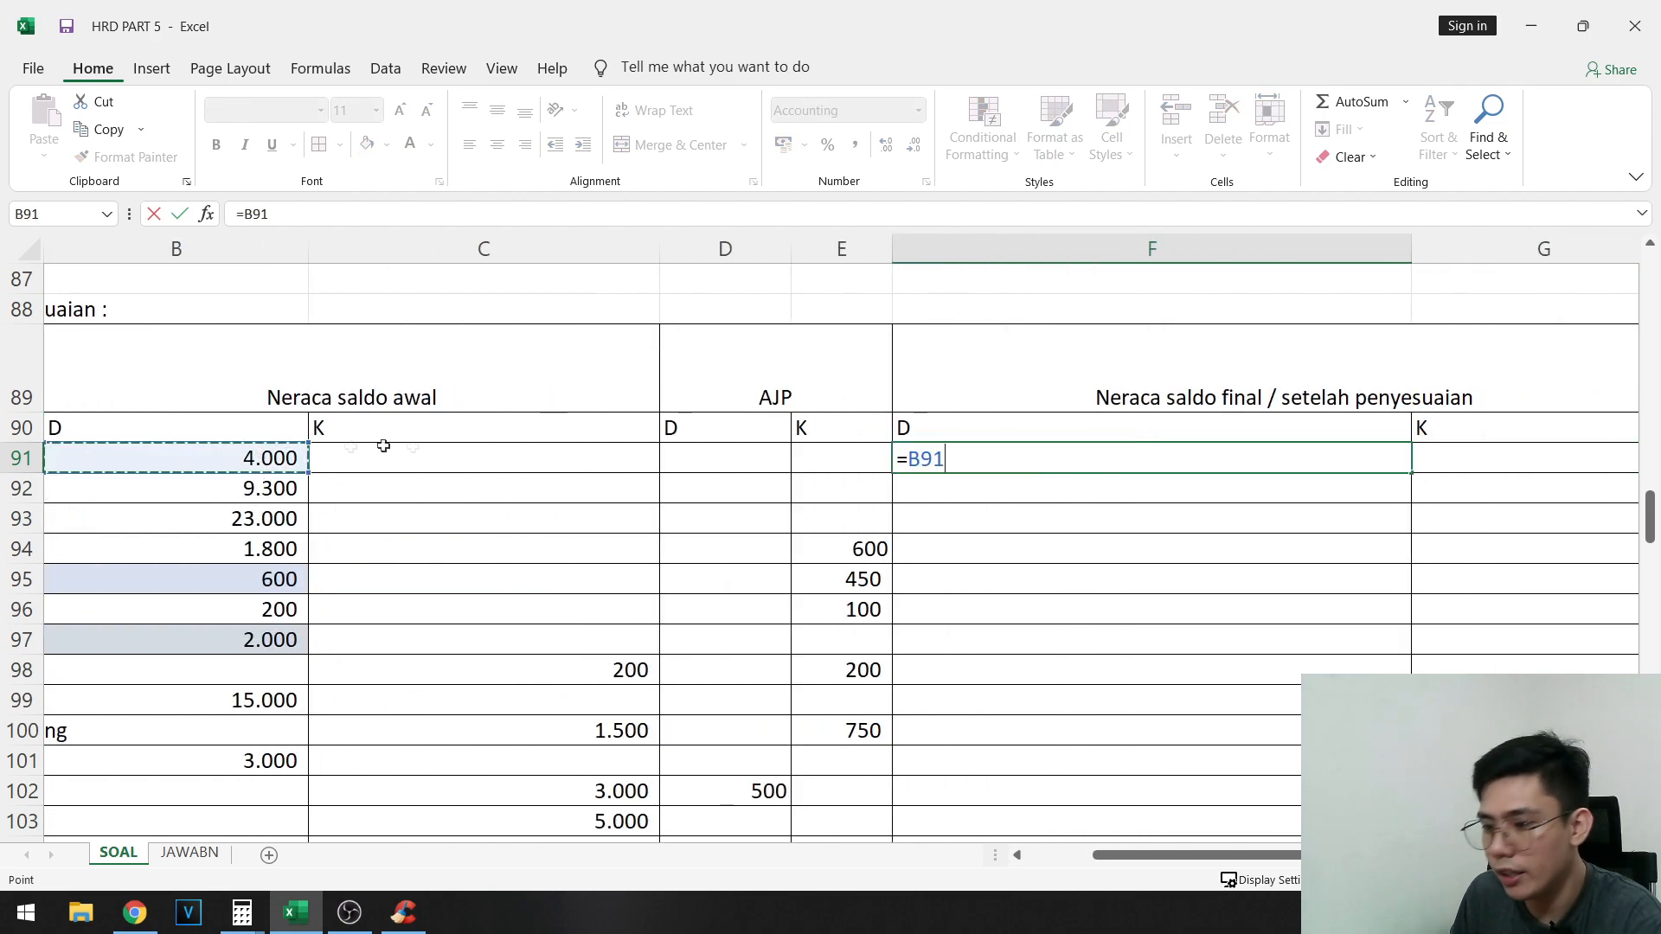
pyautogui.write('+')
pyautogui.click(724, 460)
pyautogui.write('-')
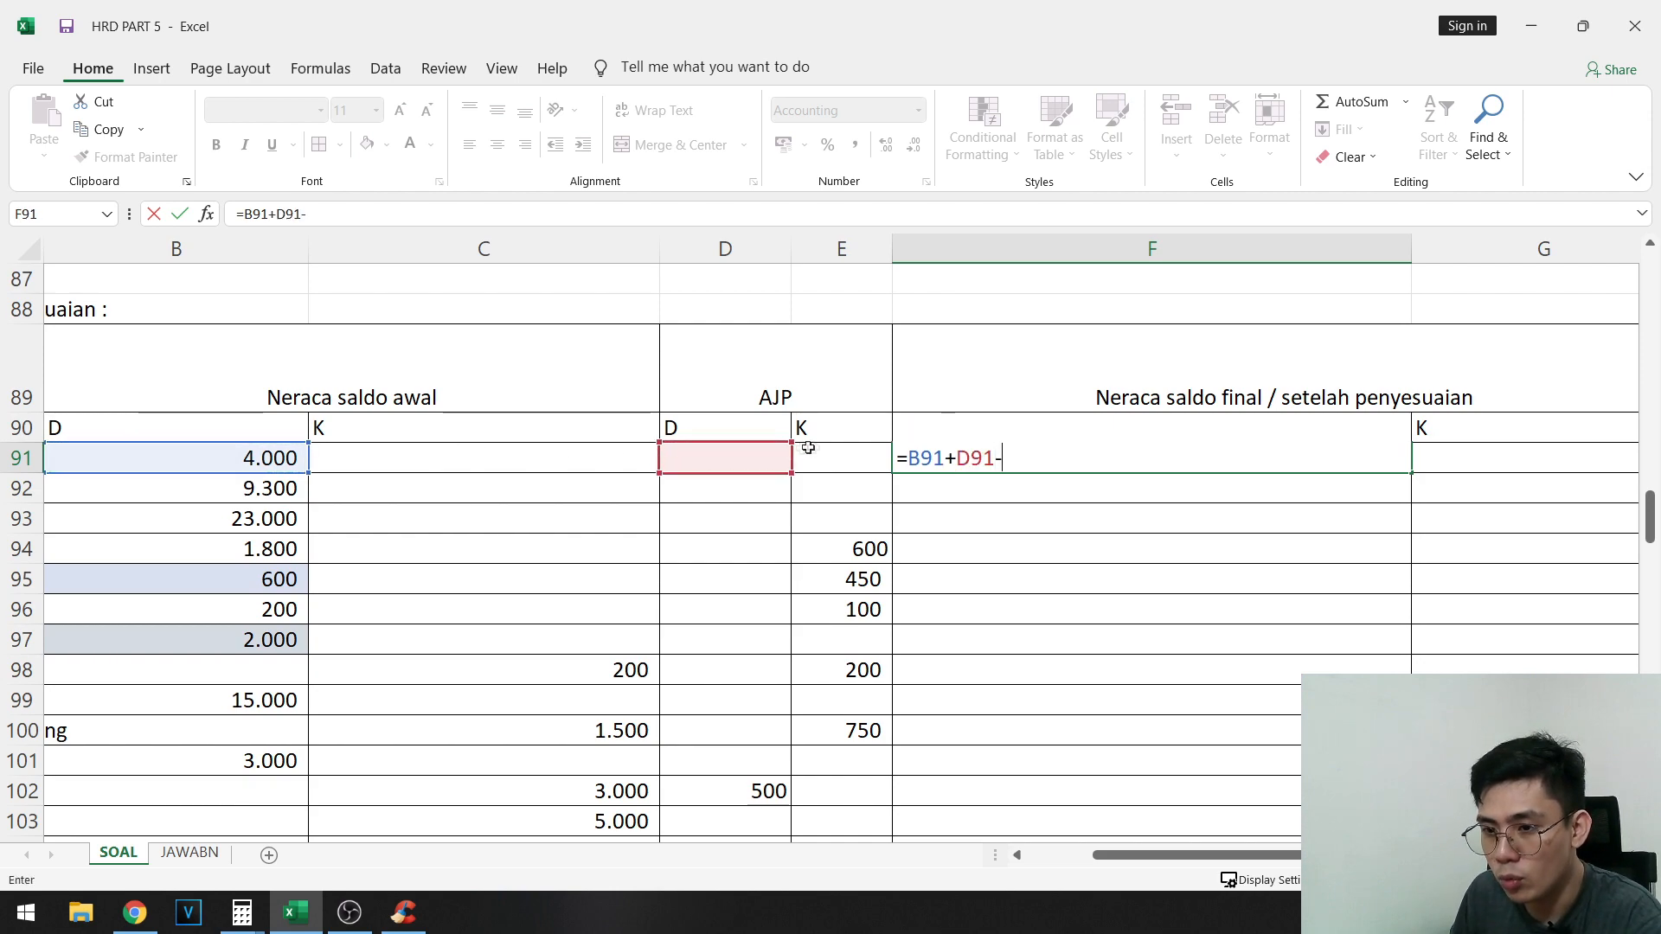
pyautogui.click(813, 454)
pyautogui.press('Return')
# - Copy the Kas debit formula from F91 into F92:F97, covering Piutang dagang through Peralatan
pyautogui.click(1087, 456)
pyautogui.hotkey('ctrl', 'c')
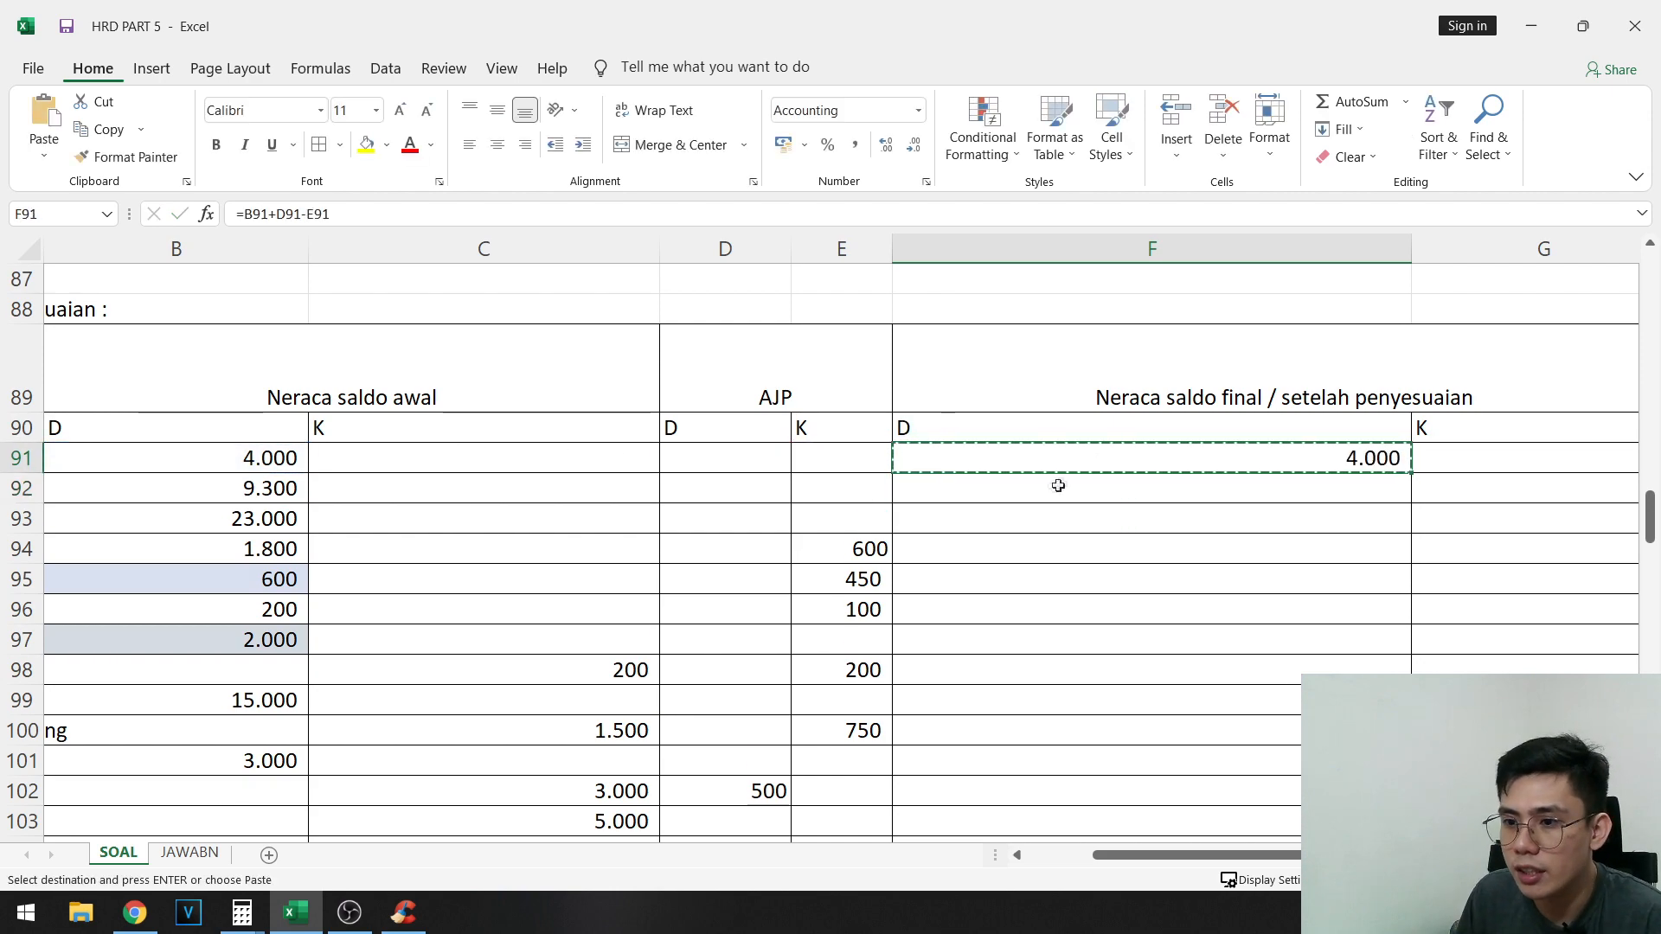
pyautogui.click(1051, 490)
pyautogui.moveTo(1052, 489); pyautogui.dragTo(1246, 637)
pyautogui.hotkey('ctrl', 'v')
# - Enter the adjusted credit balance formula =C98+E98-D98 for Akm Penyusutan Peralatan in G98
pyautogui.moveTo(880, 690); pyautogui.dragTo(230, 646)
pyautogui.click(864, 732)
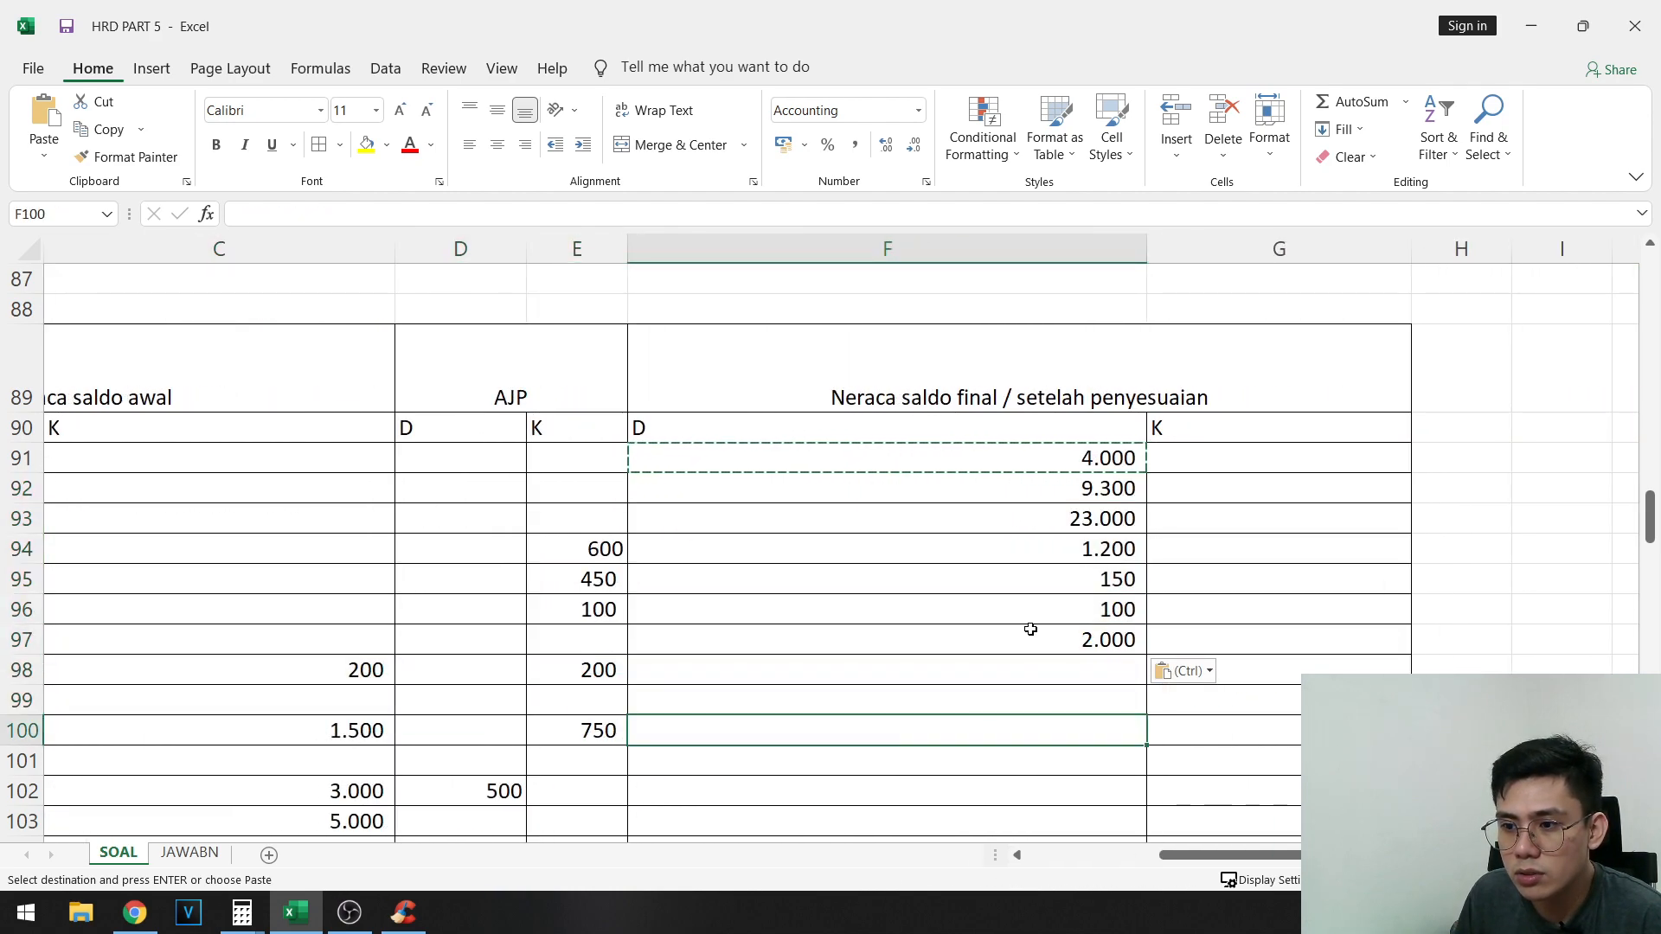
pyautogui.moveTo(724, 731); pyautogui.dragTo(52, 699)
pyautogui.scroll(-1, 1038, 562)
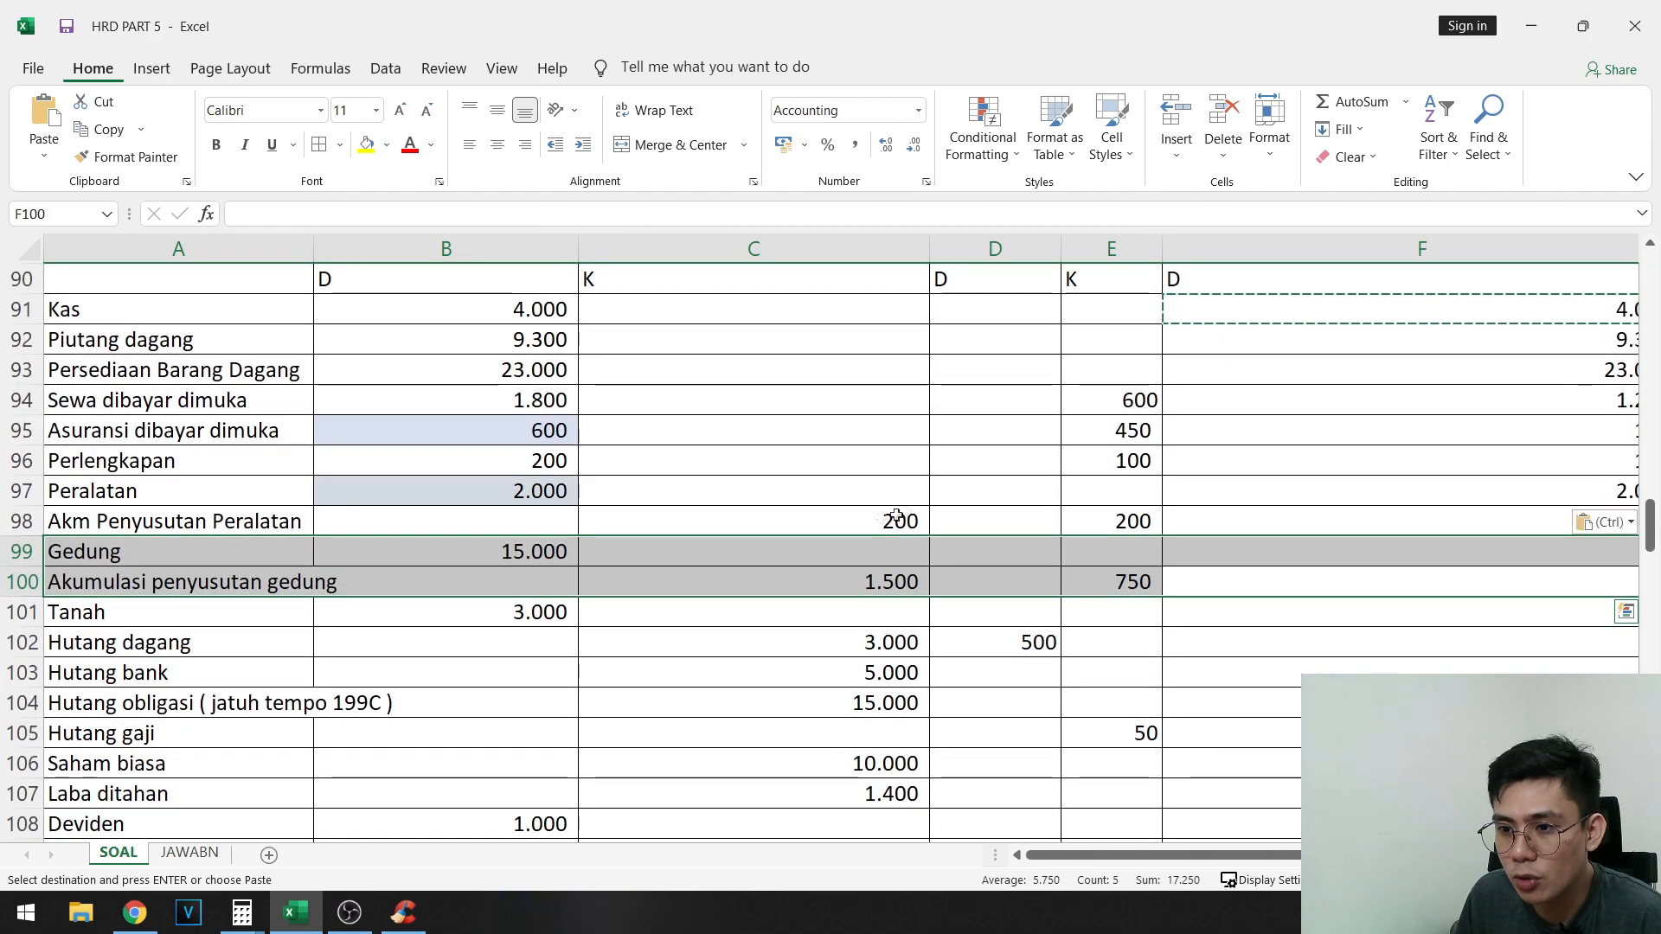
pyautogui.moveTo(853, 522); pyautogui.dragTo(1260, 517)
pyautogui.click(1260, 522)
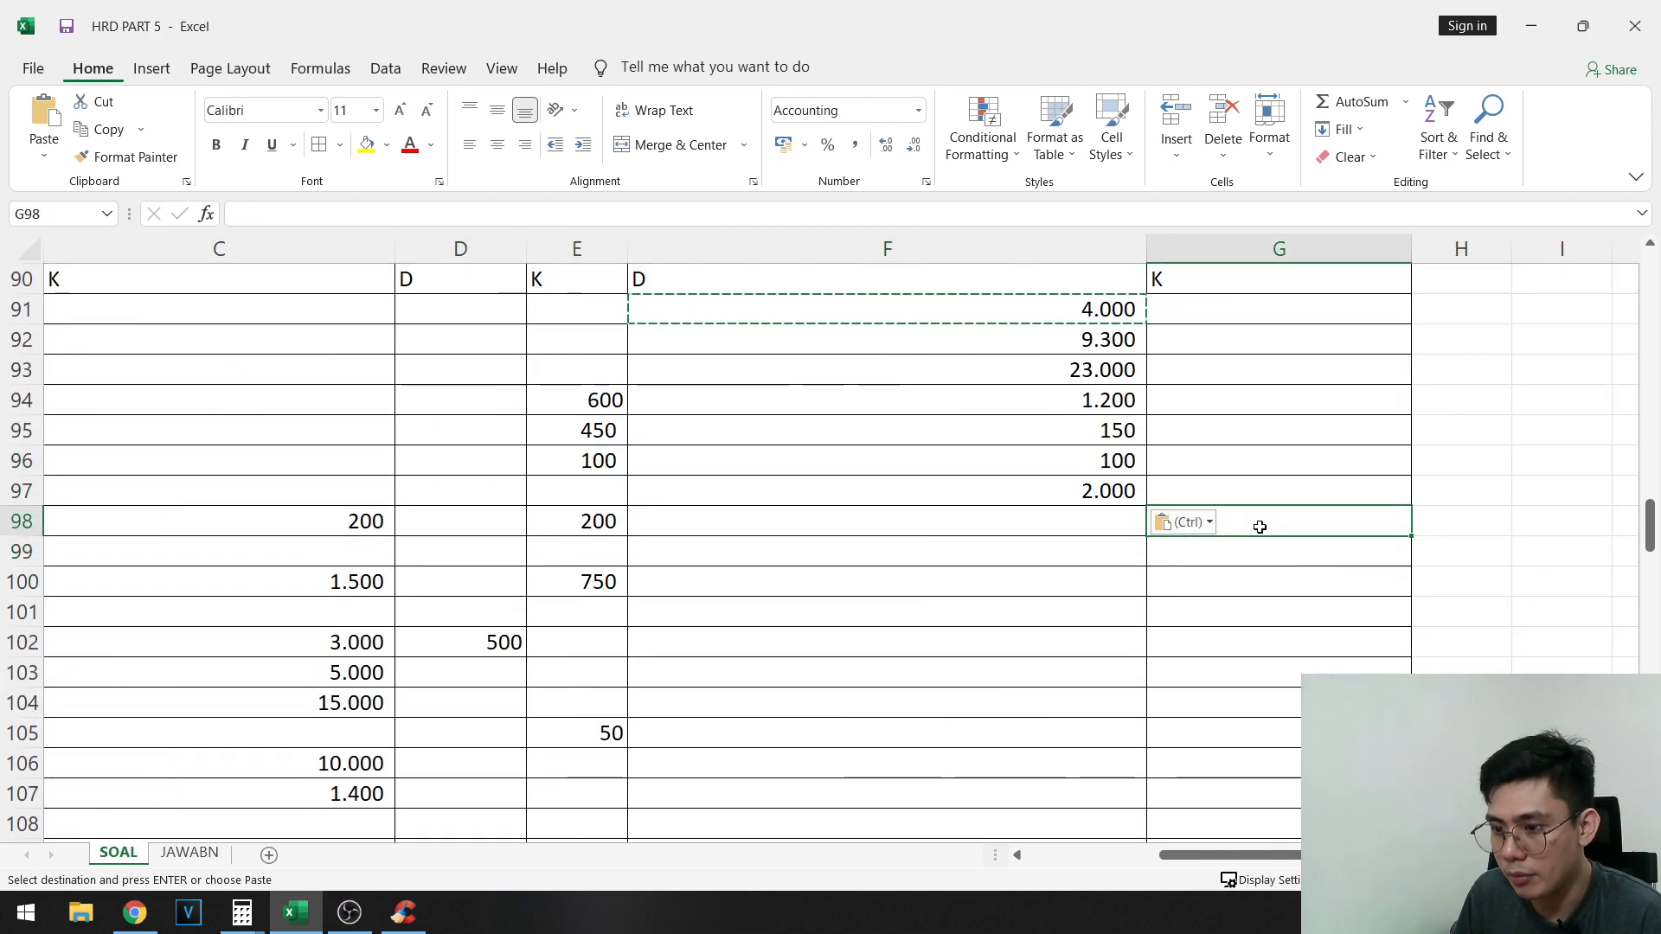
pyautogui.write('=')
pyautogui.click(359, 519)
pyautogui.write('+')
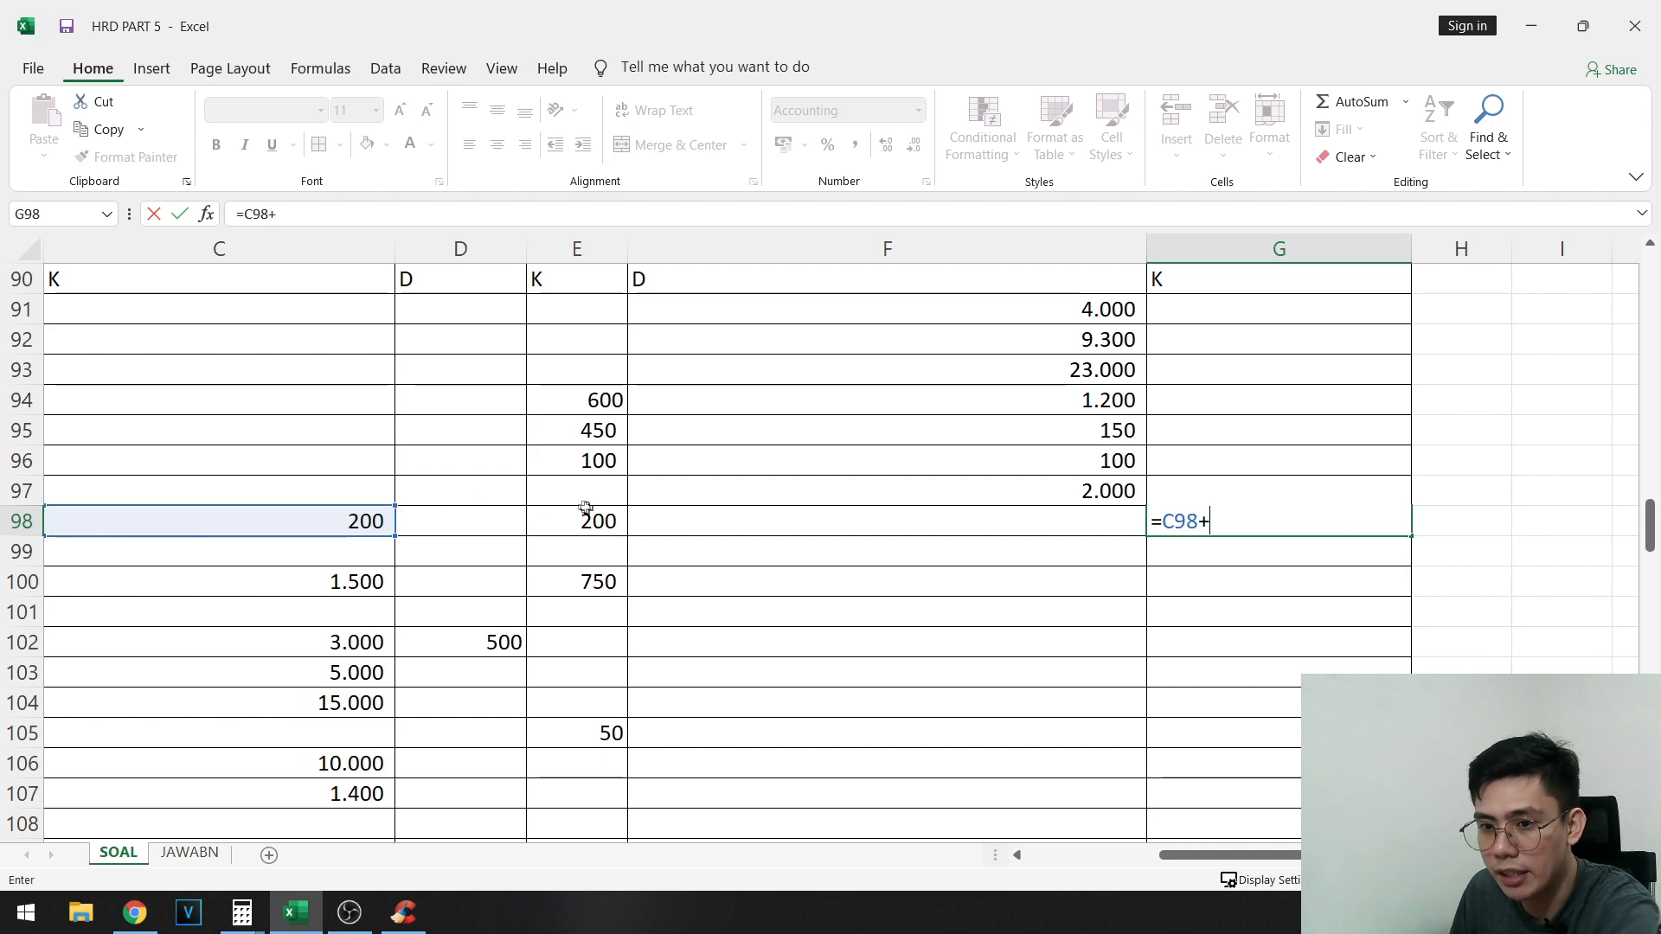
pyautogui.click(603, 520)
pyautogui.press('Return')
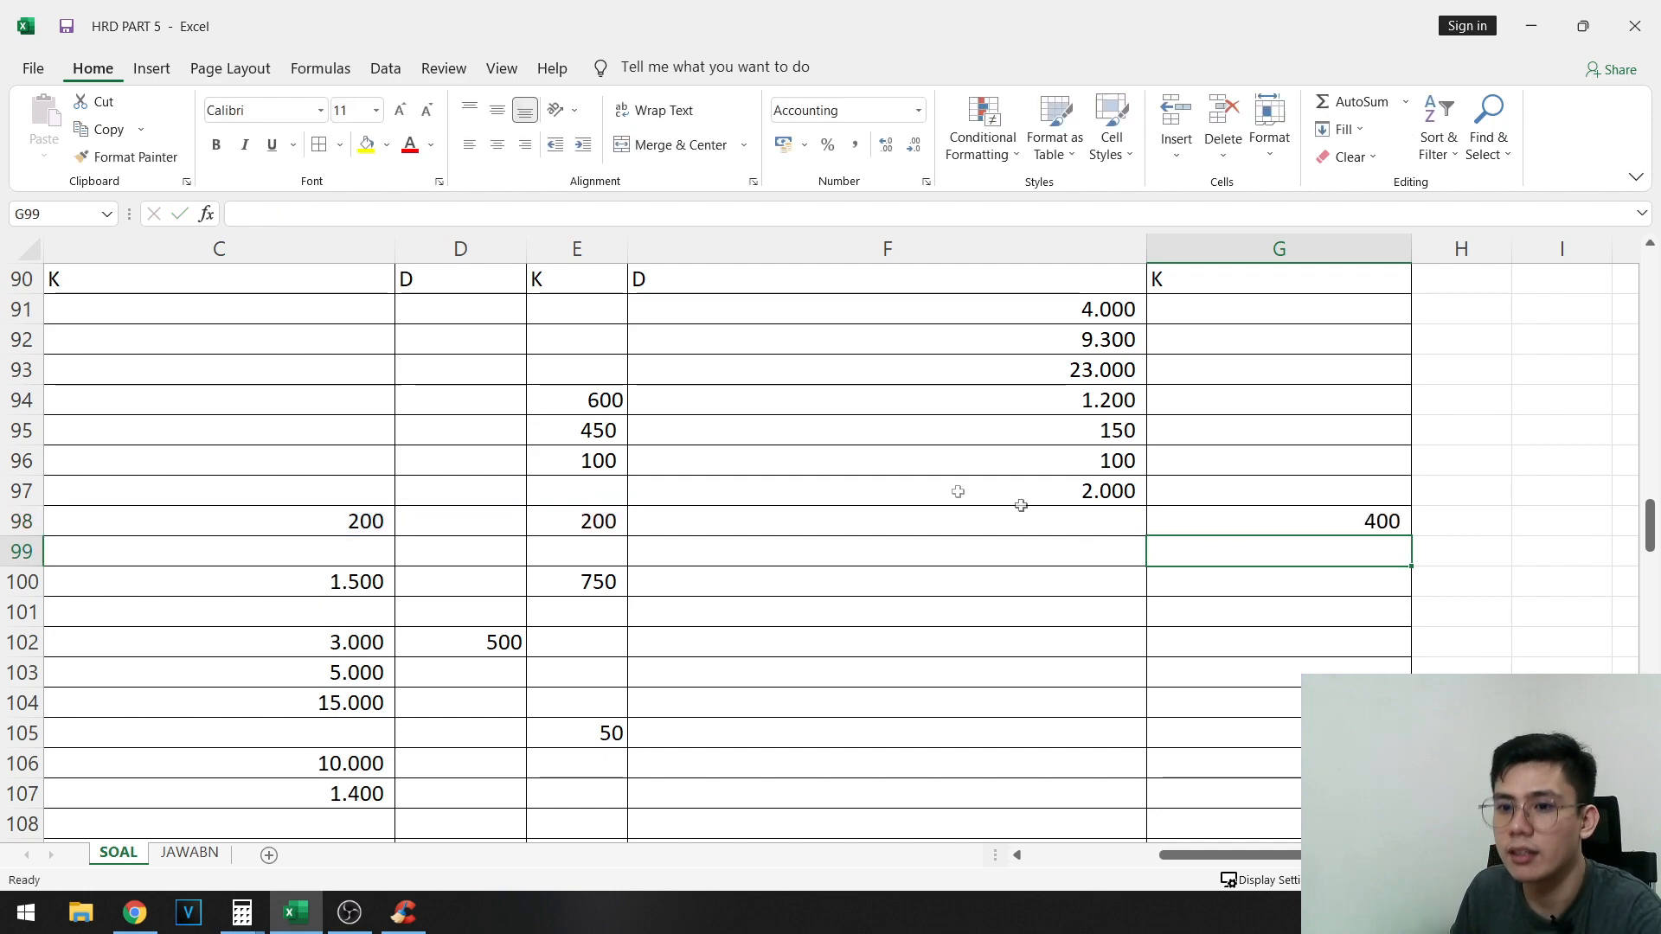
# - Copy the debit balance formula from F97 into F99 for Gedung and F101 for Tanah
pyautogui.click(1328, 517)
pyautogui.click(1062, 495)
pyautogui.hotkey('ctrl', 'c')
pyautogui.moveTo(1048, 558); pyautogui.dragTo(1273, 552)
pyautogui.hotkey('ctrl', 'v')
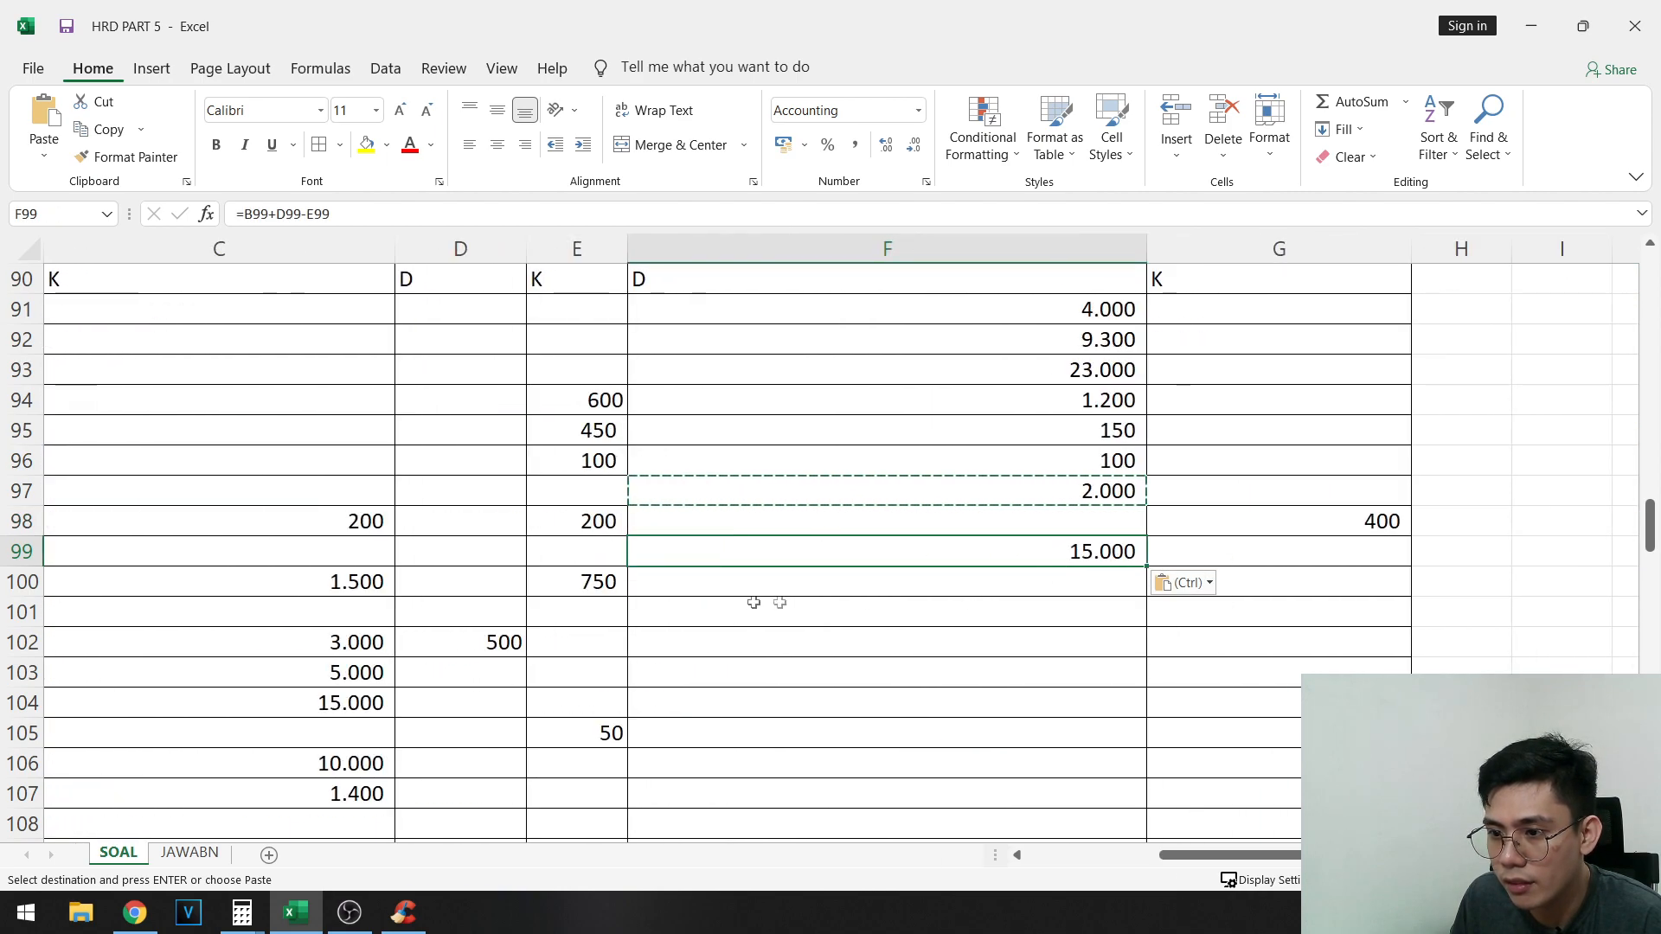
pyautogui.moveTo(762, 606); pyautogui.dragTo(3, 485)
pyautogui.moveTo(190, 610); pyautogui.dragTo(1324, 615)
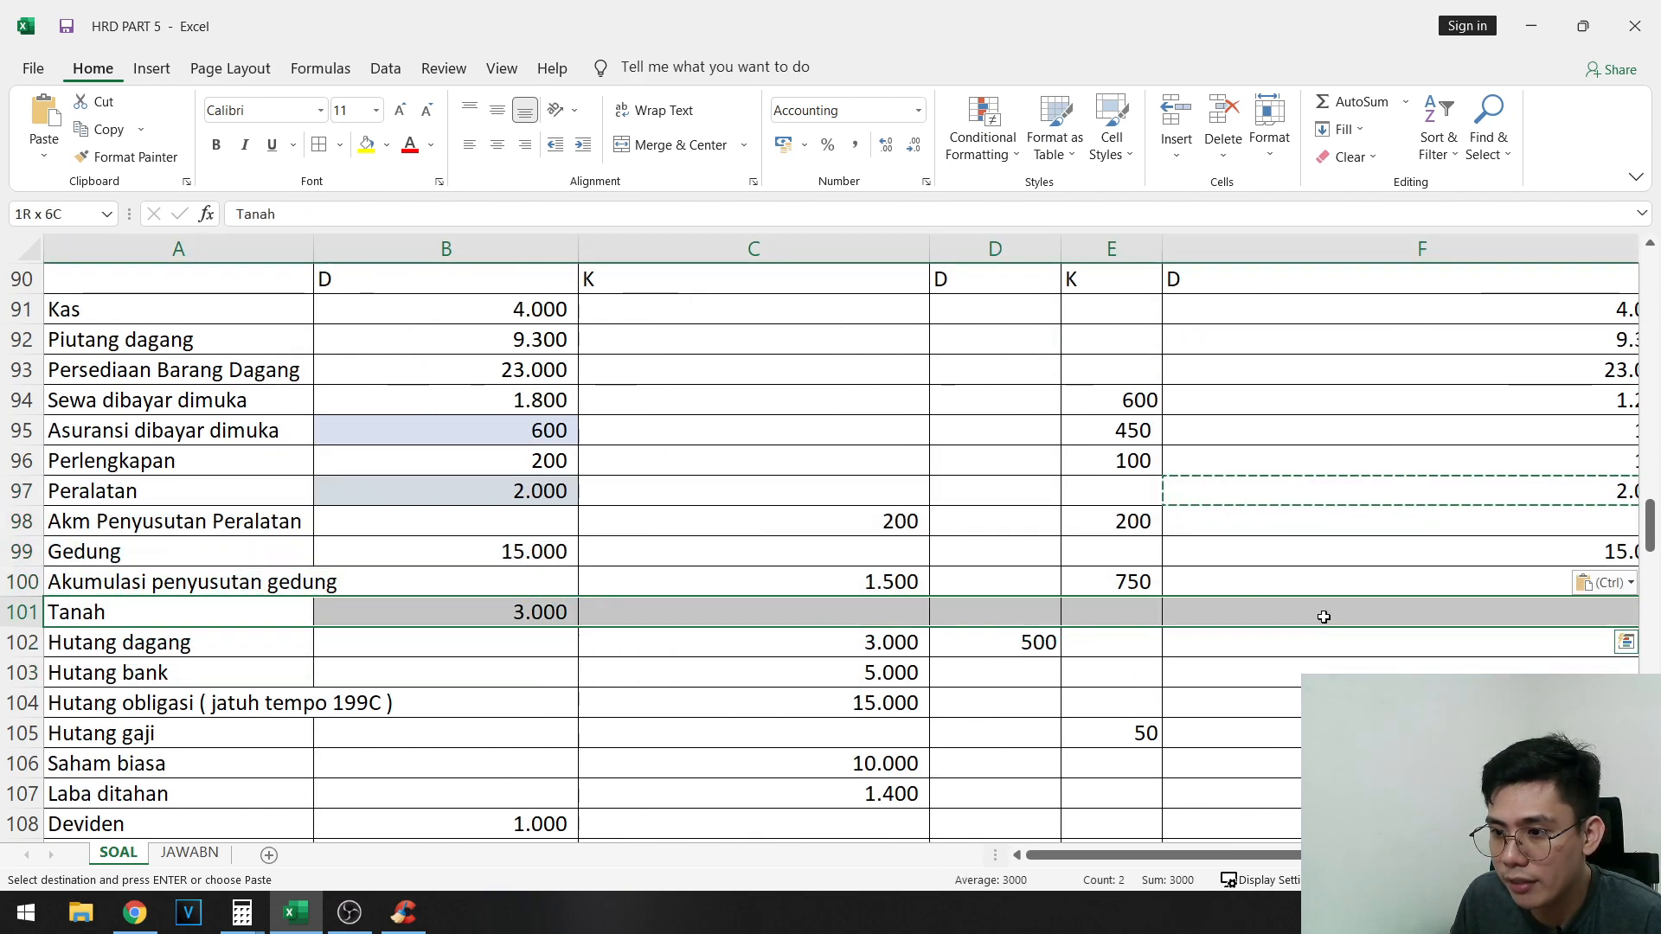
pyautogui.click(1307, 615)
pyautogui.hotkey('ctrl', 'v')
# - Paste the copied debit balance formula into F113:F121 for the expense accounts, Biaya gaji through Beban asuransi
pyautogui.moveTo(654, 657); pyautogui.dragTo(285, 580)
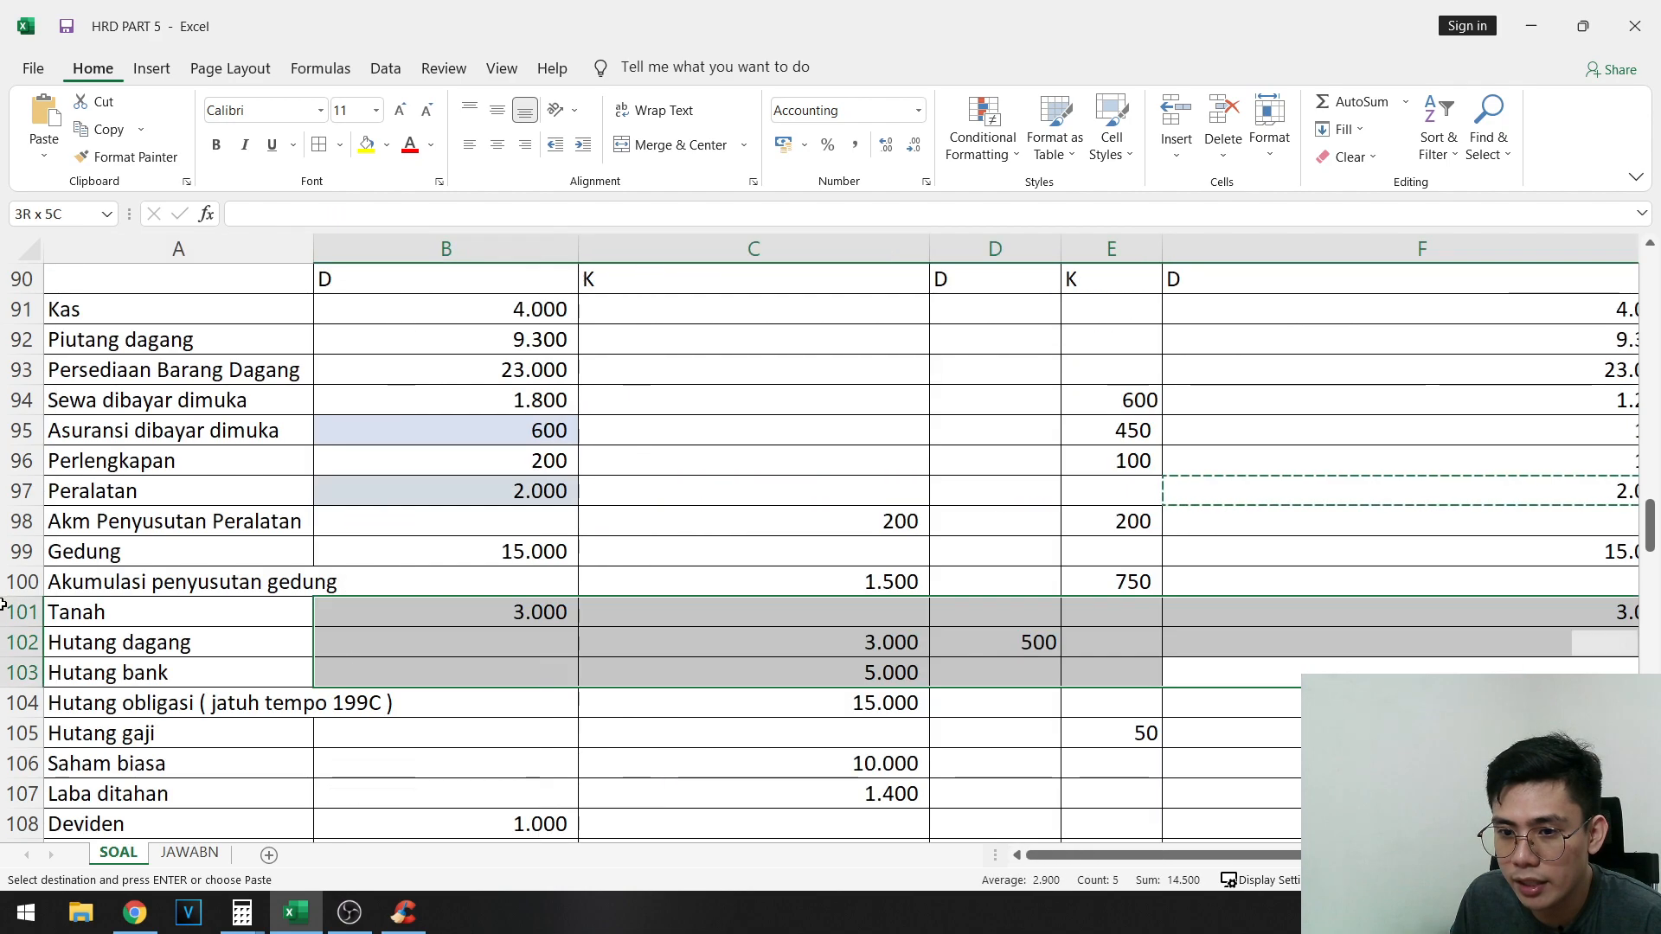
pyautogui.scroll(-4, 224, 549)
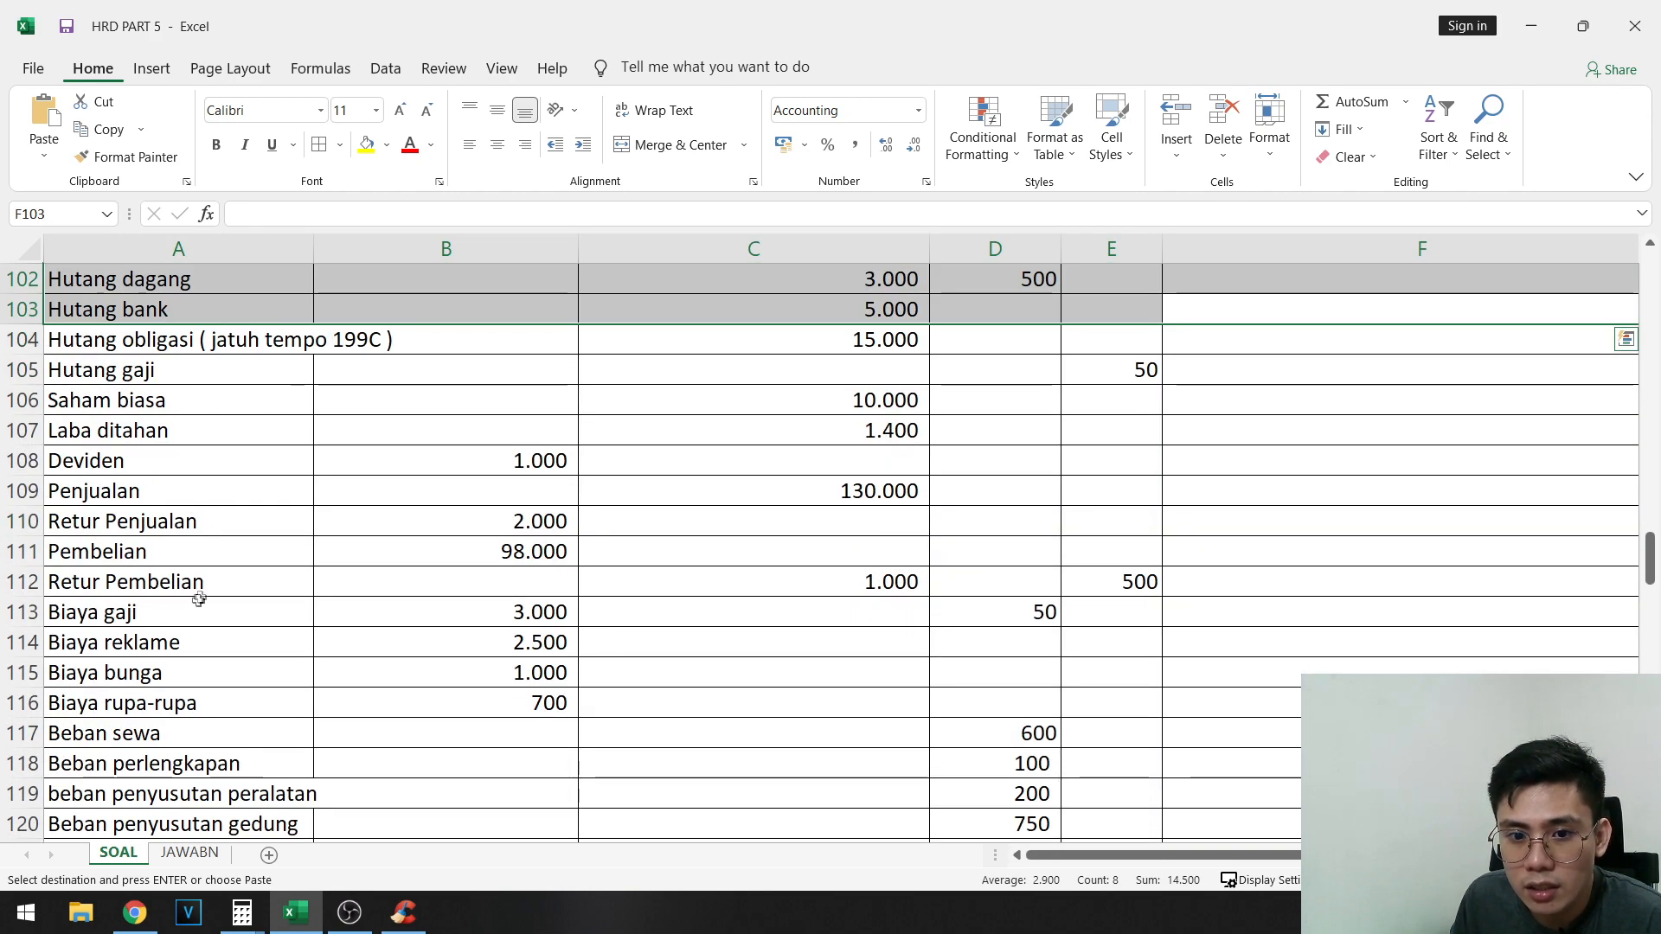
pyautogui.moveTo(199, 600); pyautogui.dragTo(1228, 791)
pyautogui.hotkey('ctrl', 'v')
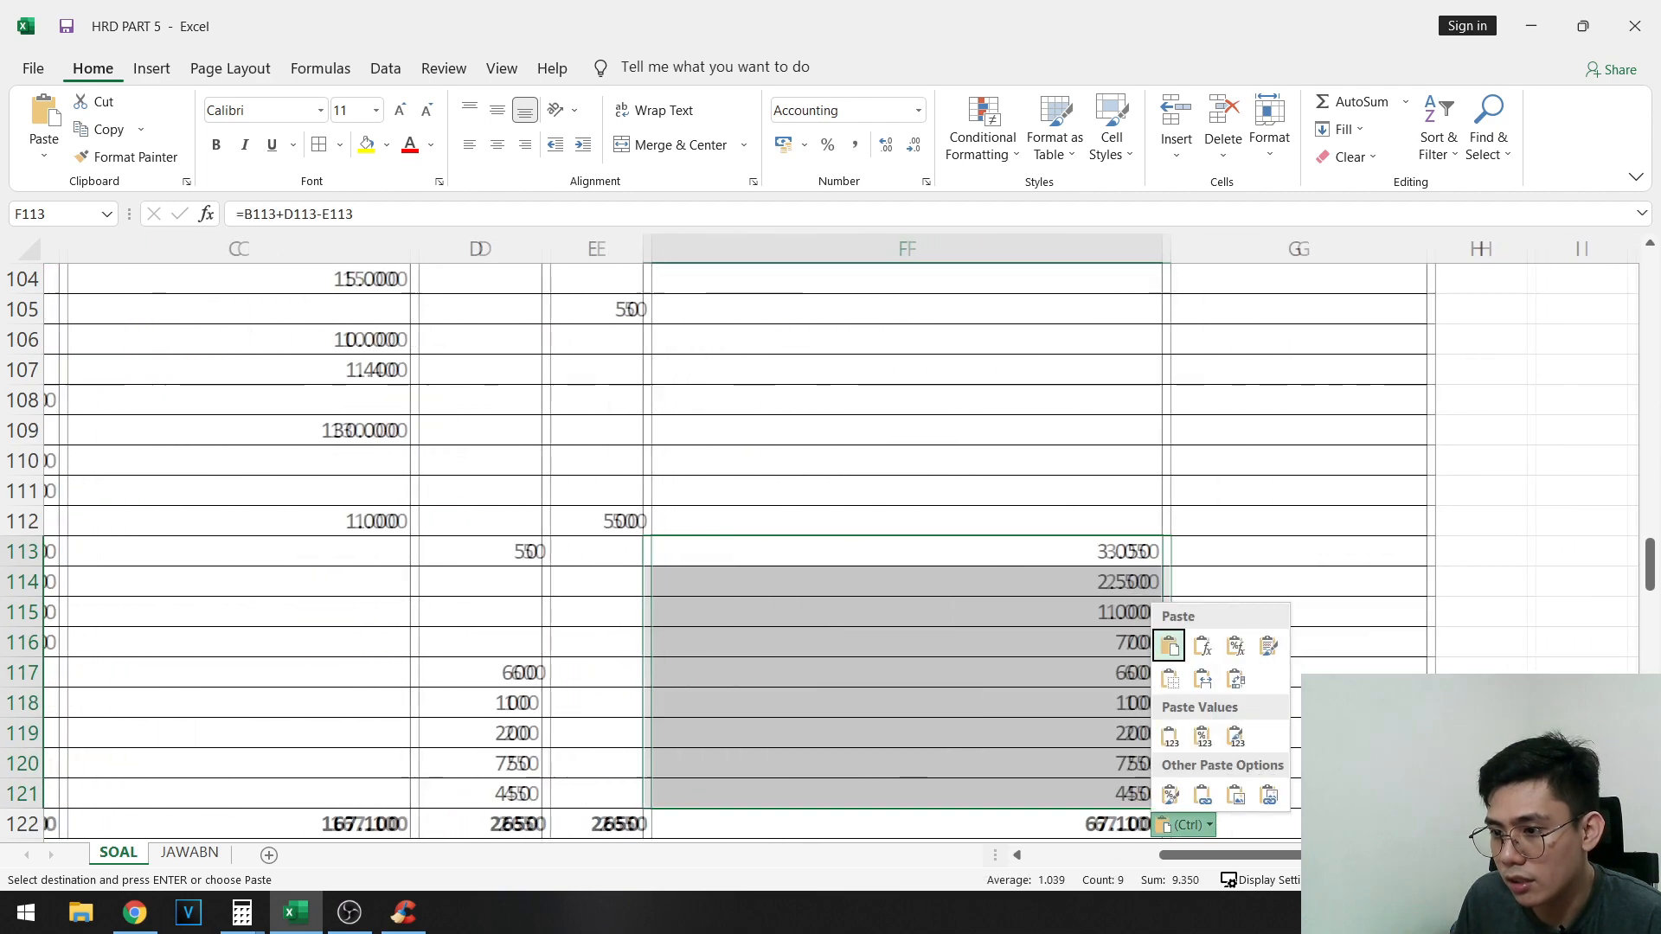
# - Copy the credit balance formula from G98 into G100 and into G102:G112
pyautogui.scroll(4, 1142, 548)
pyautogui.click(1229, 462)
pyautogui.hotkey('ctrl', 'c')
pyautogui.click(1275, 525)
pyautogui.hotkey('ctrl', 'v')
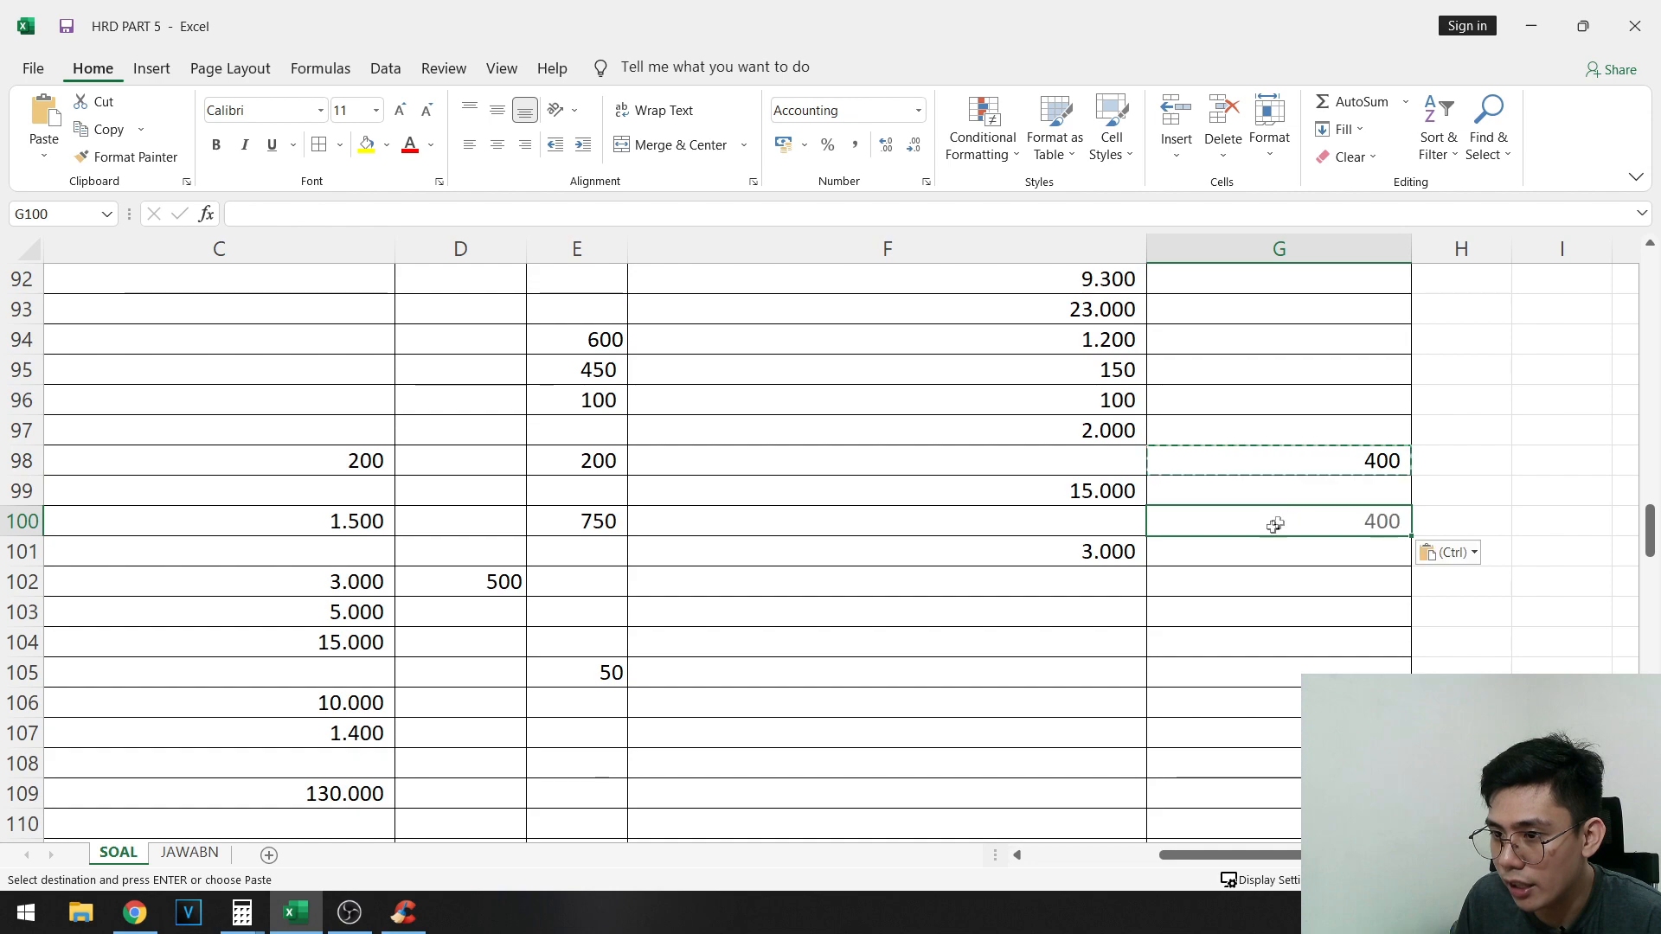
pyautogui.scroll(-2, 1275, 525)
pyautogui.moveTo(1234, 400); pyautogui.dragTo(1220, 706)
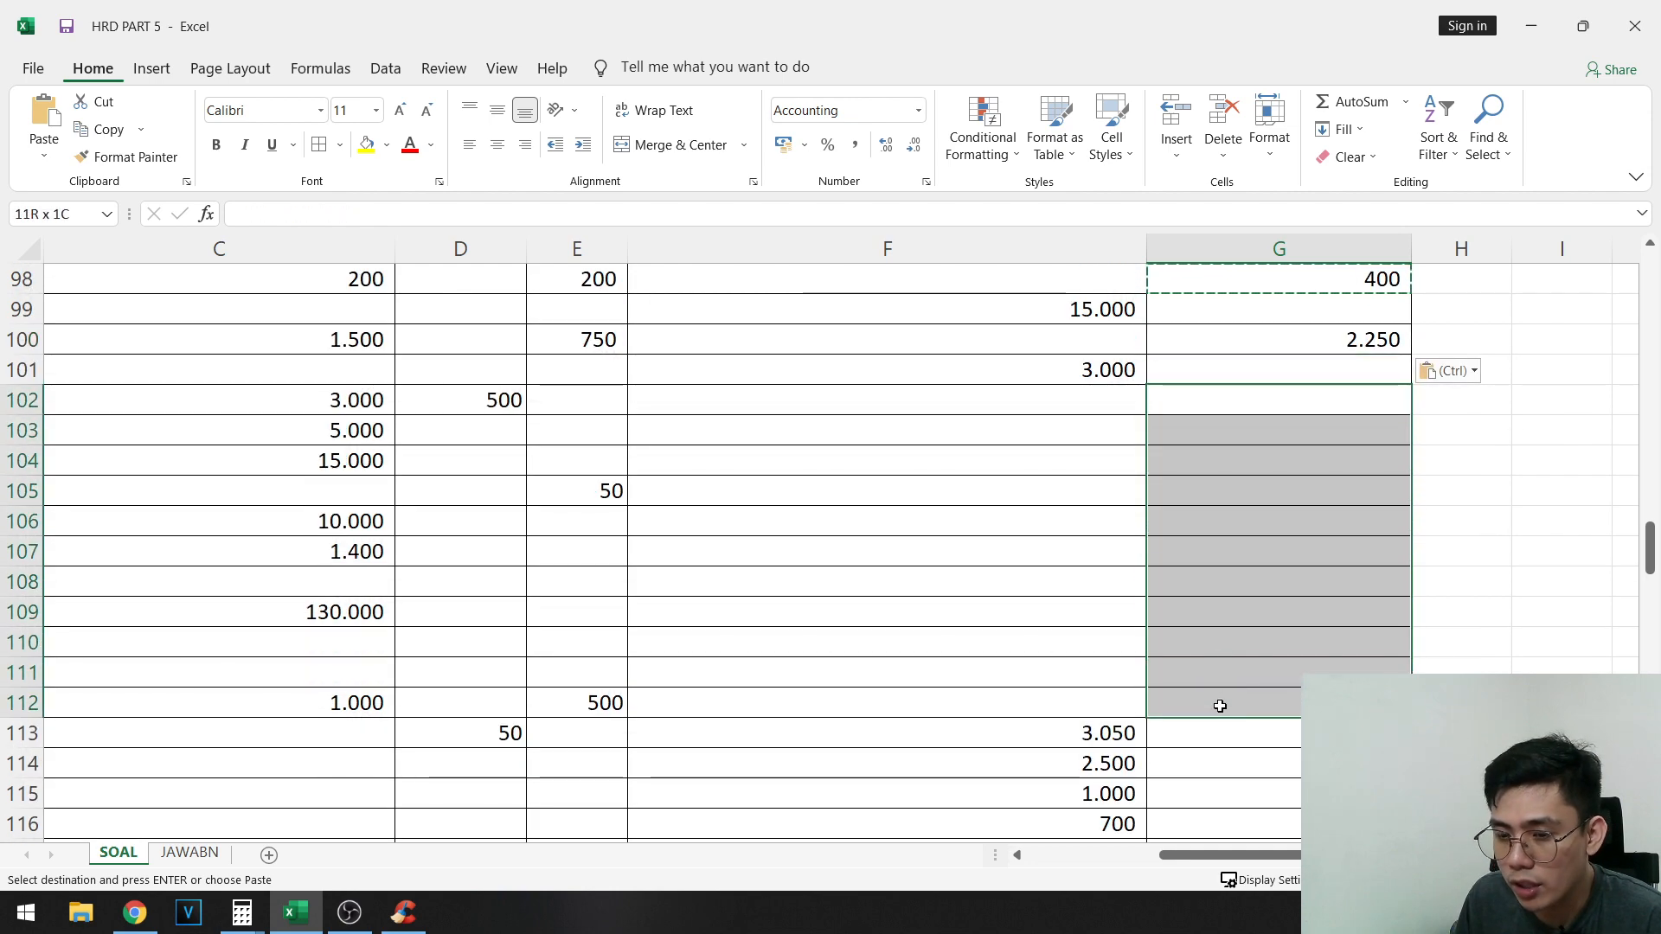
pyautogui.hotkey('ctrl', 'v')
# - Copy the debit balance formula from F101 into F108 for Deviden and F110:F111 for Retur Penjualan and Pembelian
pyautogui.moveTo(1386, 649); pyautogui.dragTo(1253, 672)
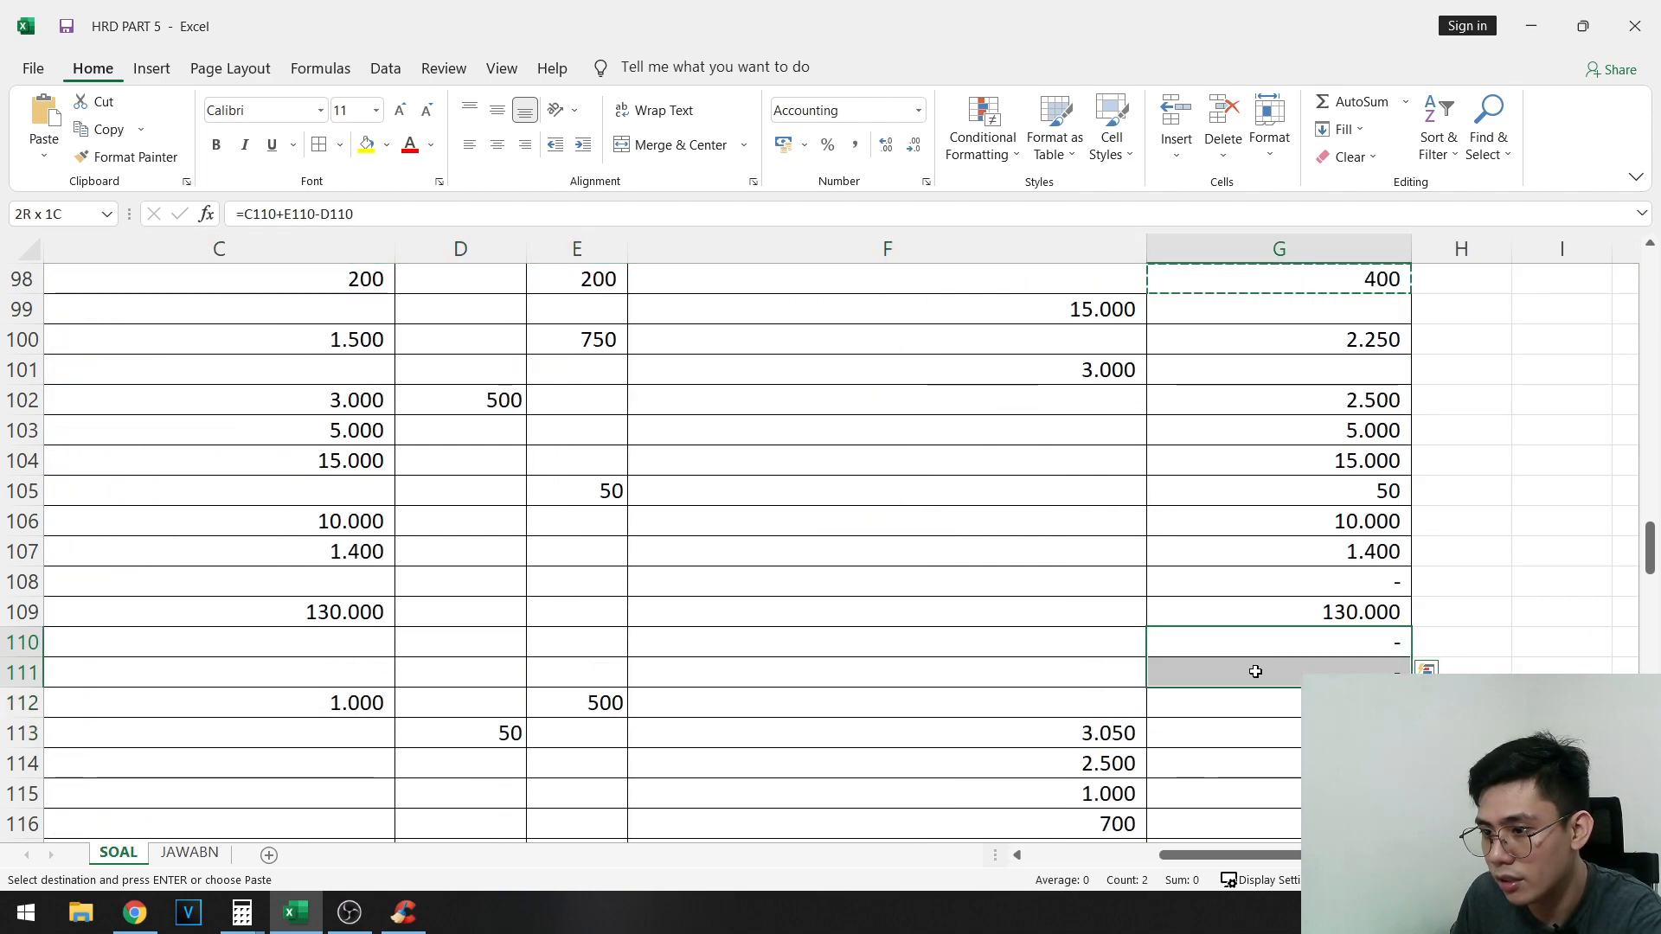
pyautogui.click(1098, 373)
pyautogui.hotkey('ctrl', 'c')
pyautogui.click(1060, 578)
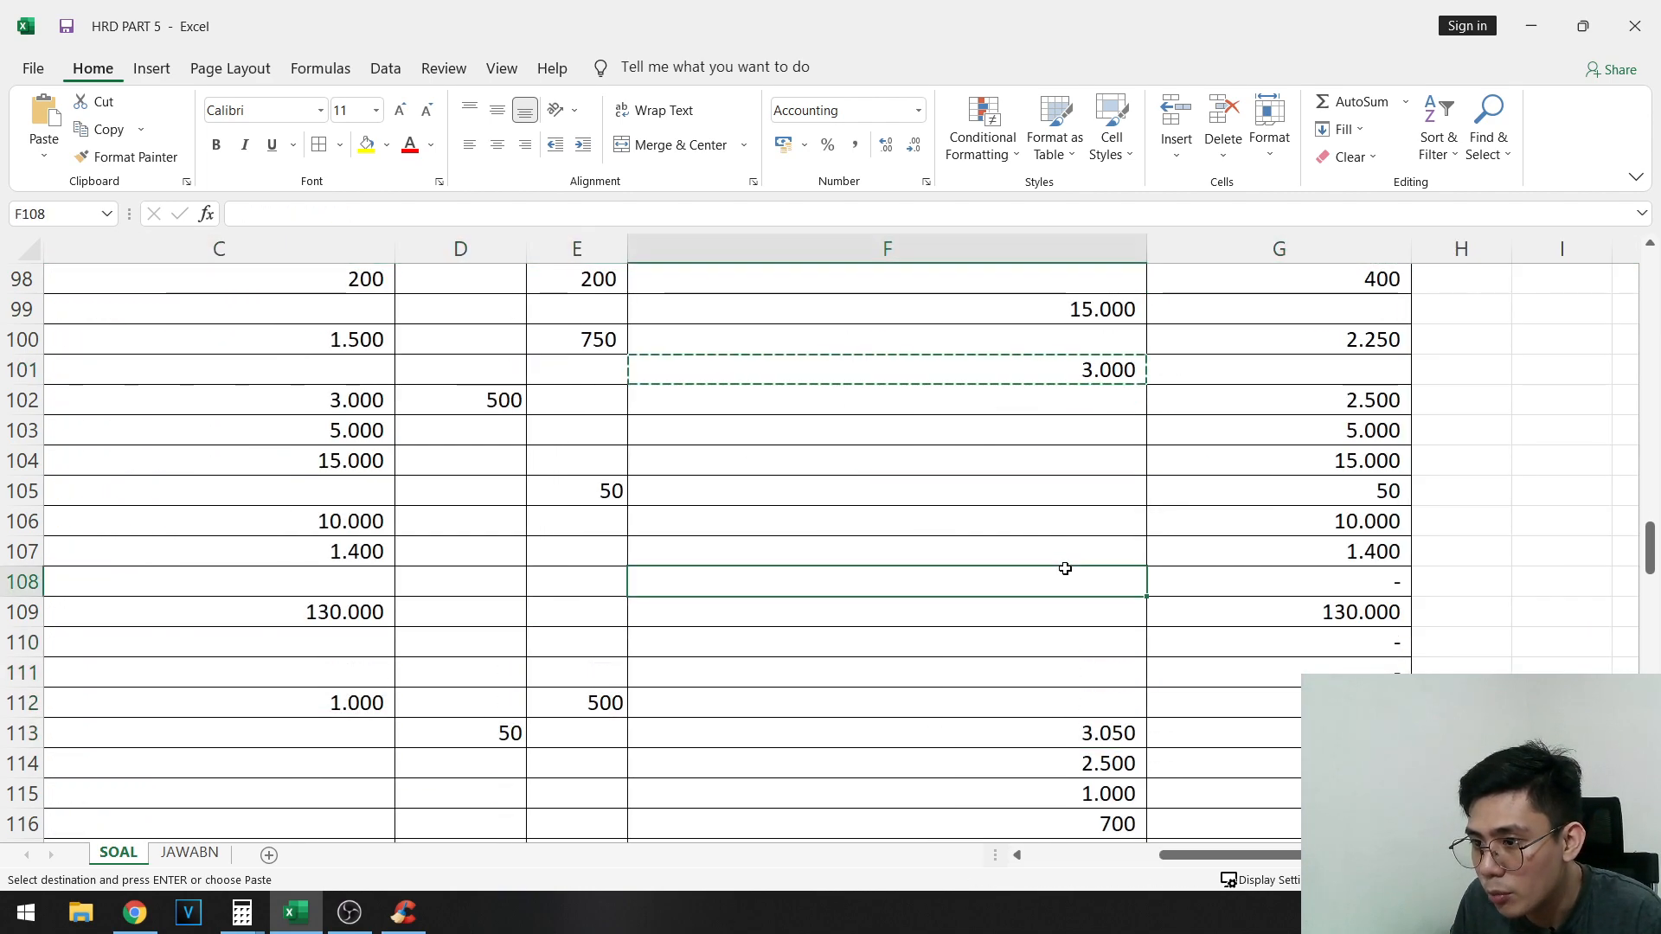
pyautogui.hotkey('ctrl', 'v')
pyautogui.moveTo(1073, 673); pyautogui.dragTo(1134, 644)
pyautogui.hotkey('ctrl', 'v')
# - Delete the unneeded credit formulas from G110:G111 and G108, whose accounts have debit balances
pyautogui.moveTo(1239, 649); pyautogui.dragTo(1245, 675)
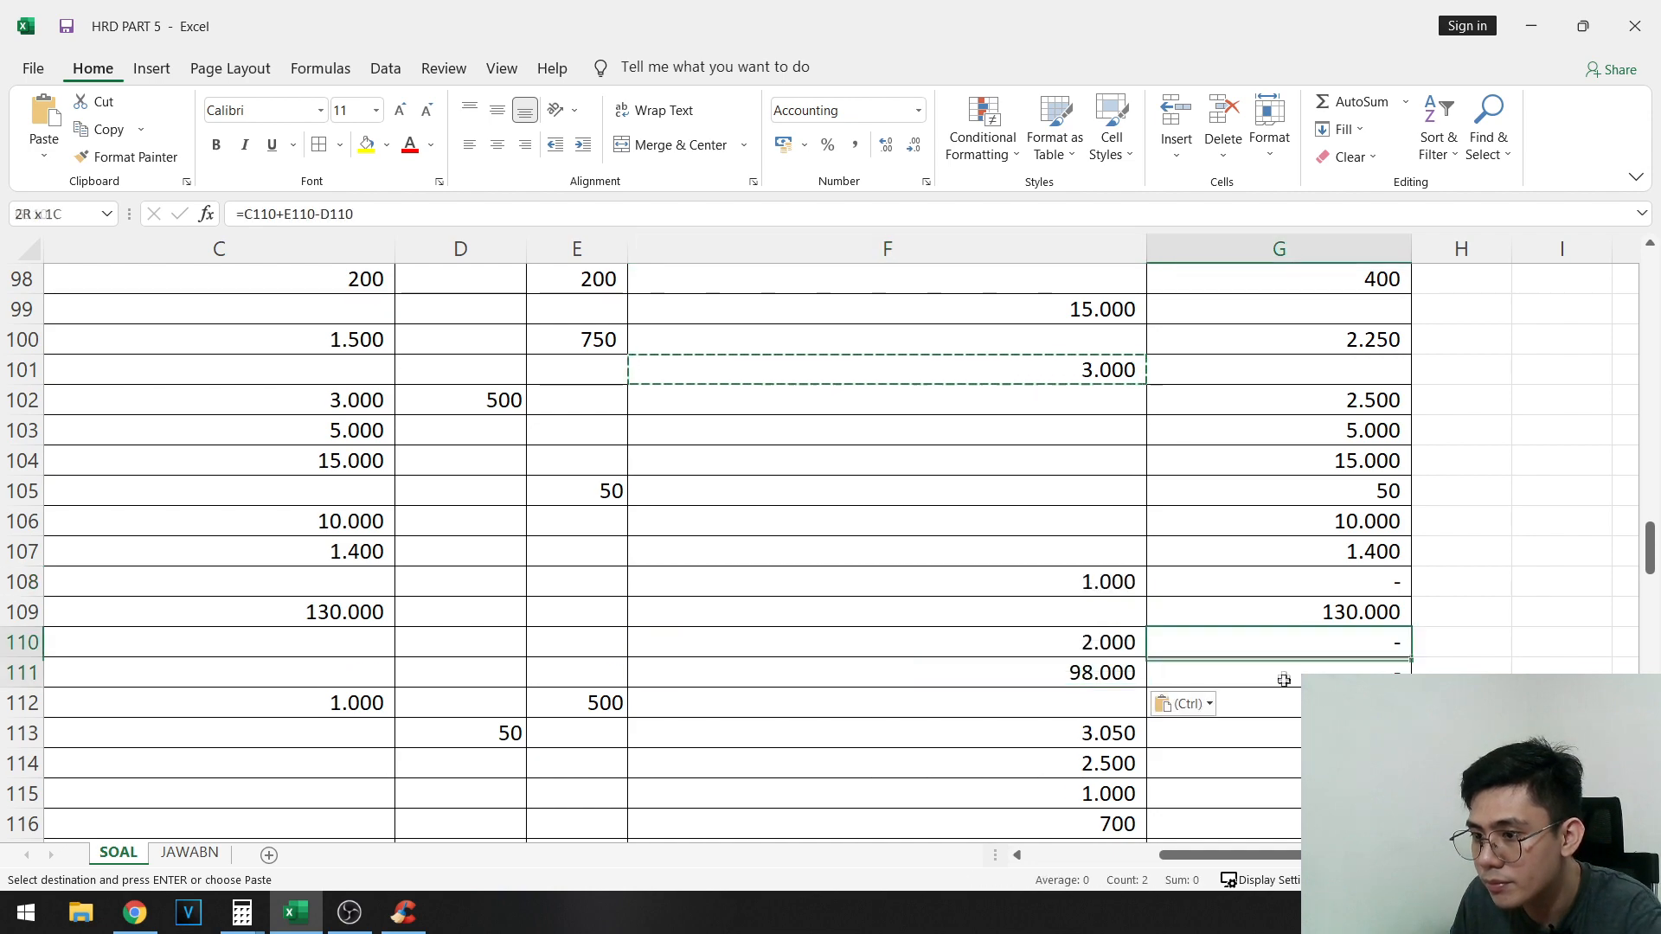
pyautogui.press('Delete')
pyautogui.click(1346, 581)
pyautogui.press('Delete')
# - Check the adjusted trial balance totals in F122 and G122 against each other and look over the final balances
pyautogui.moveTo(1031, 589); pyautogui.dragTo(1462, 611)
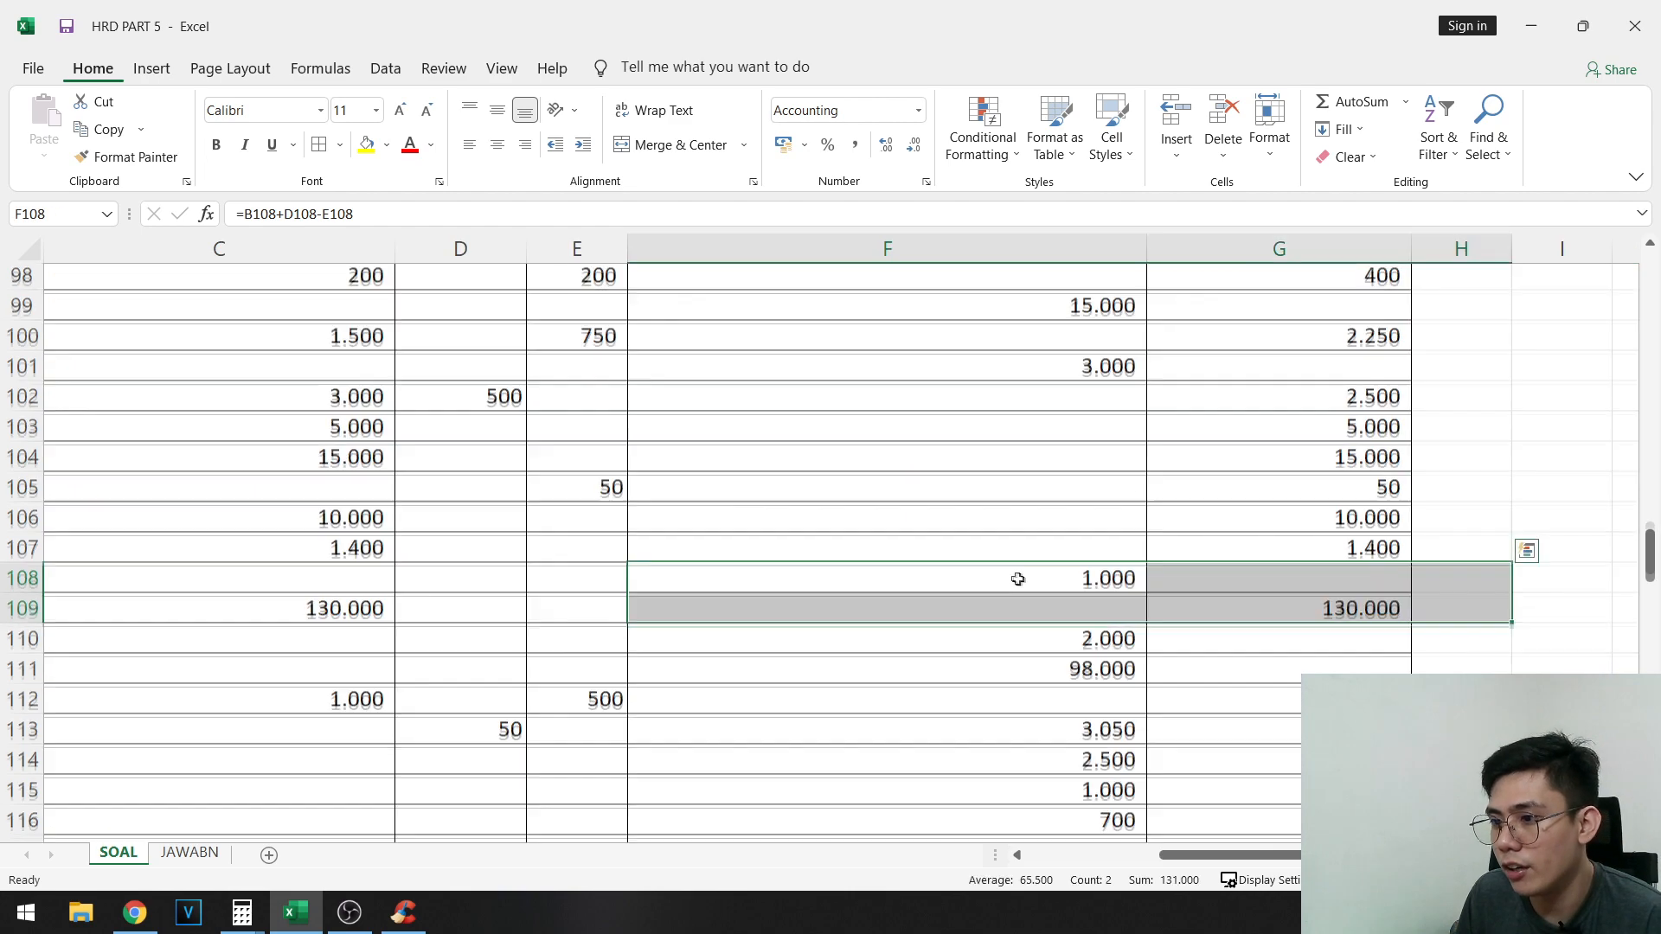
pyautogui.scroll(-4, 1044, 567)
pyautogui.click(1245, 637)
pyautogui.click(1086, 644)
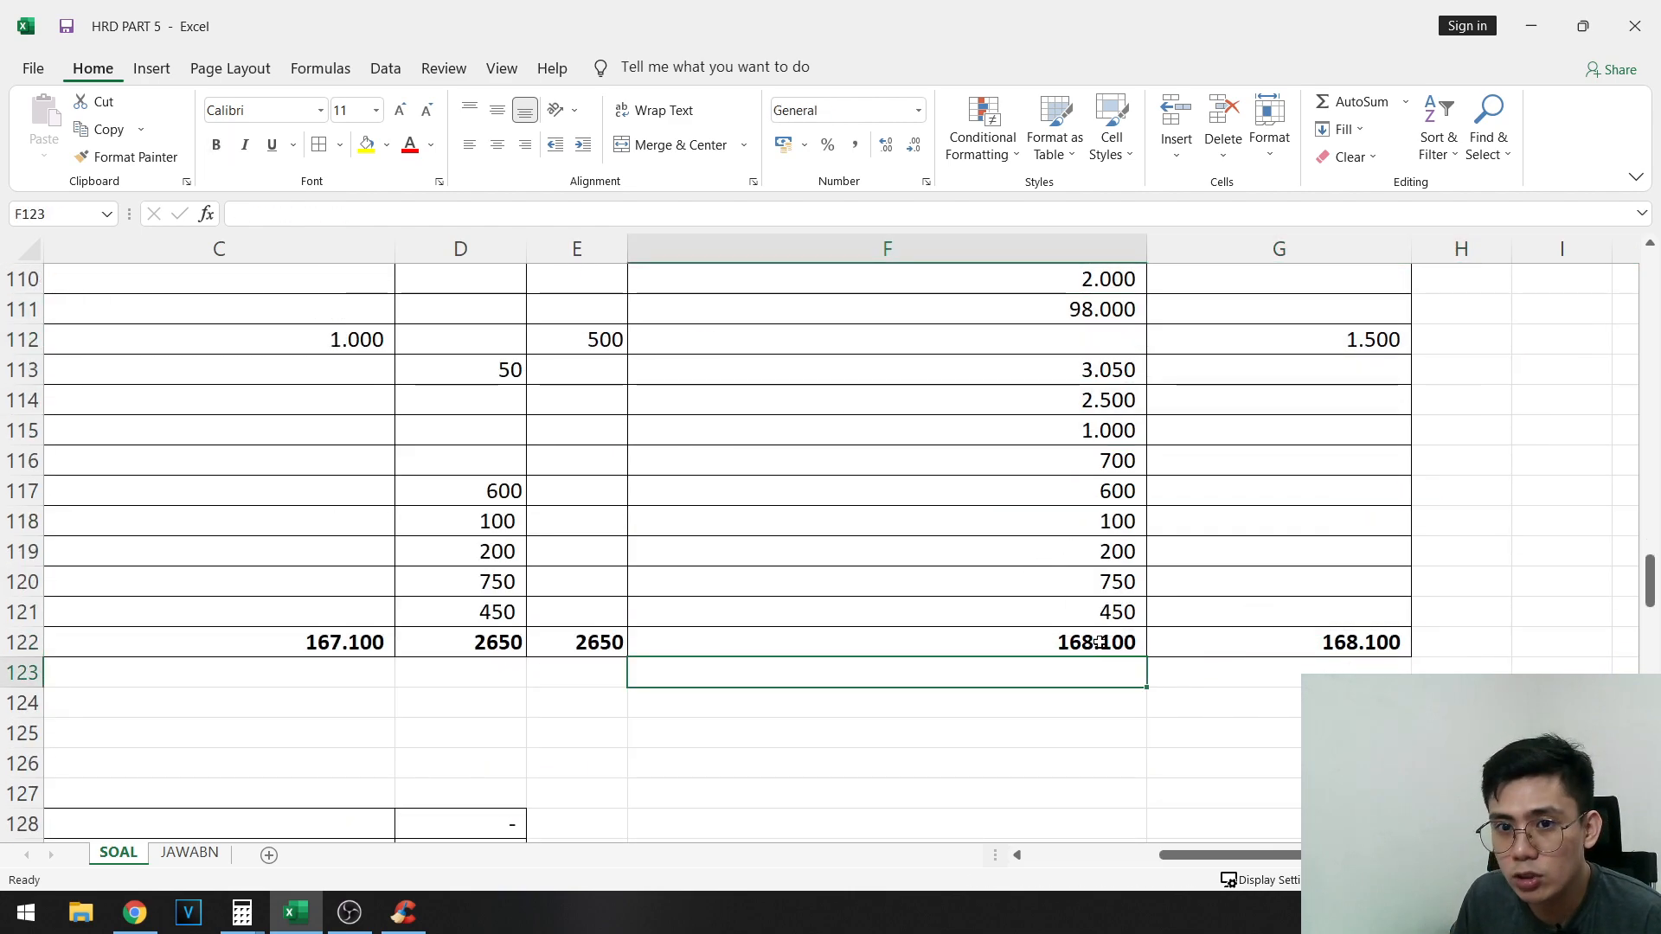
pyautogui.scroll(6, 1192, 610)
pyautogui.scroll(2, 1167, 539)
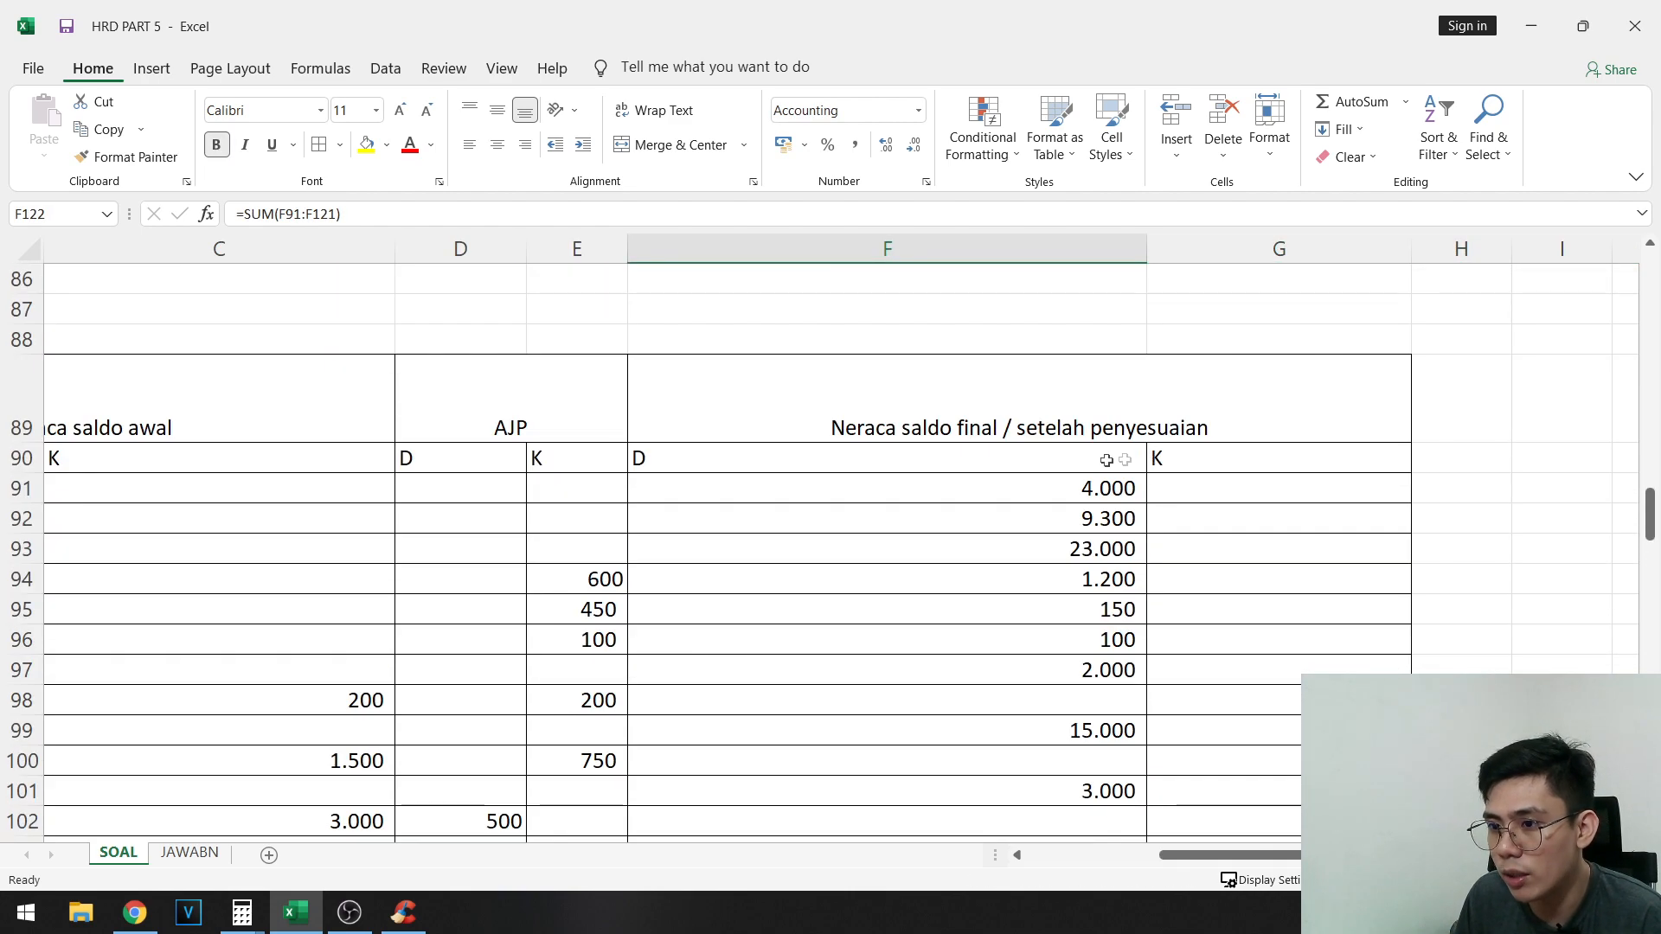
pyautogui.scroll(-8, 1168, 538)
pyautogui.click(1159, 649)
pyautogui.click(1062, 663)
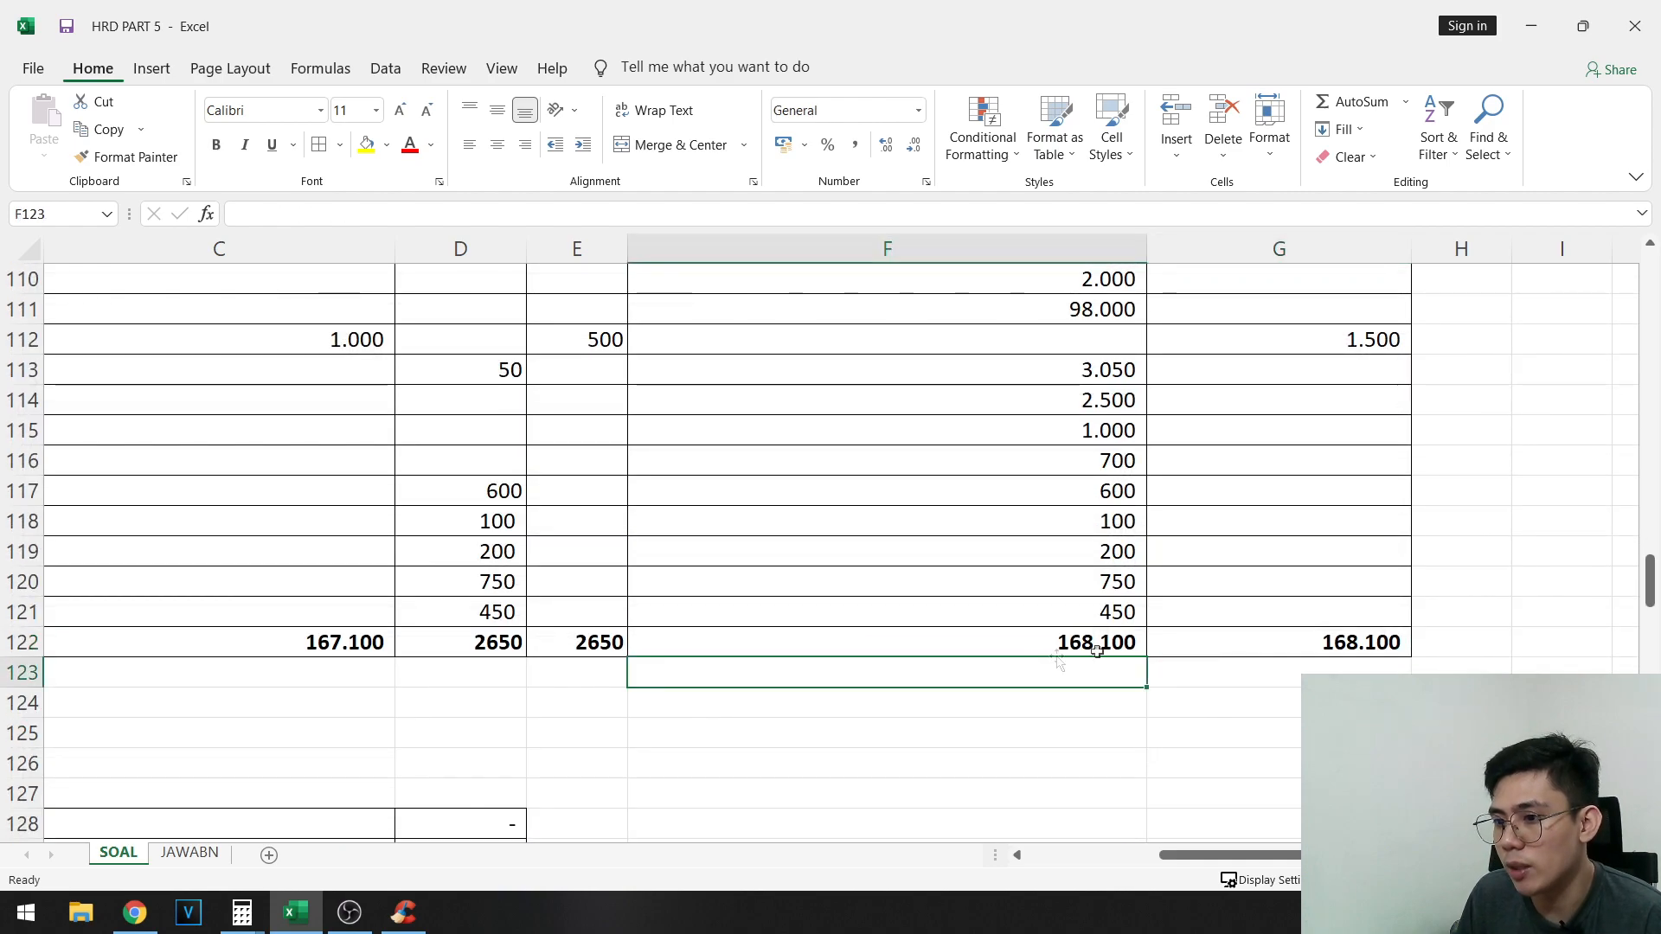
pyautogui.scroll(-1, 983, 724)
pyautogui.scroll(10, 590, 793)
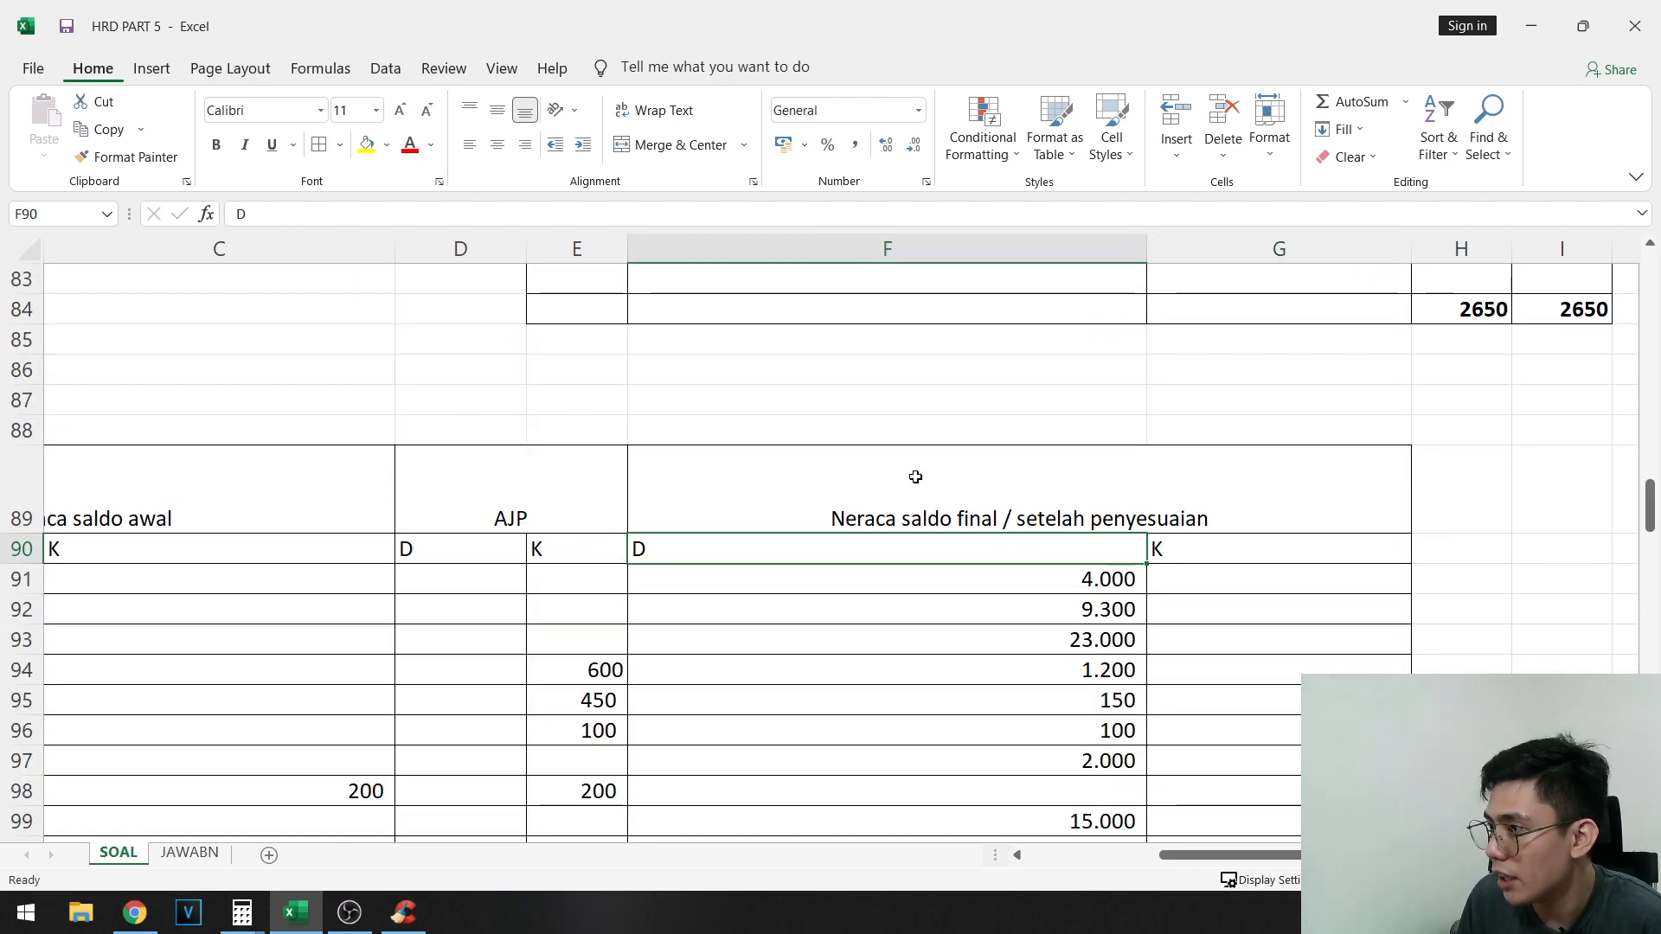
# - Highlight the Neraca saldo final / setelah penyesuaian block F89:G122 with a yellow fill
pyautogui.click(947, 500)
pyautogui.scroll(-8, 952, 519)
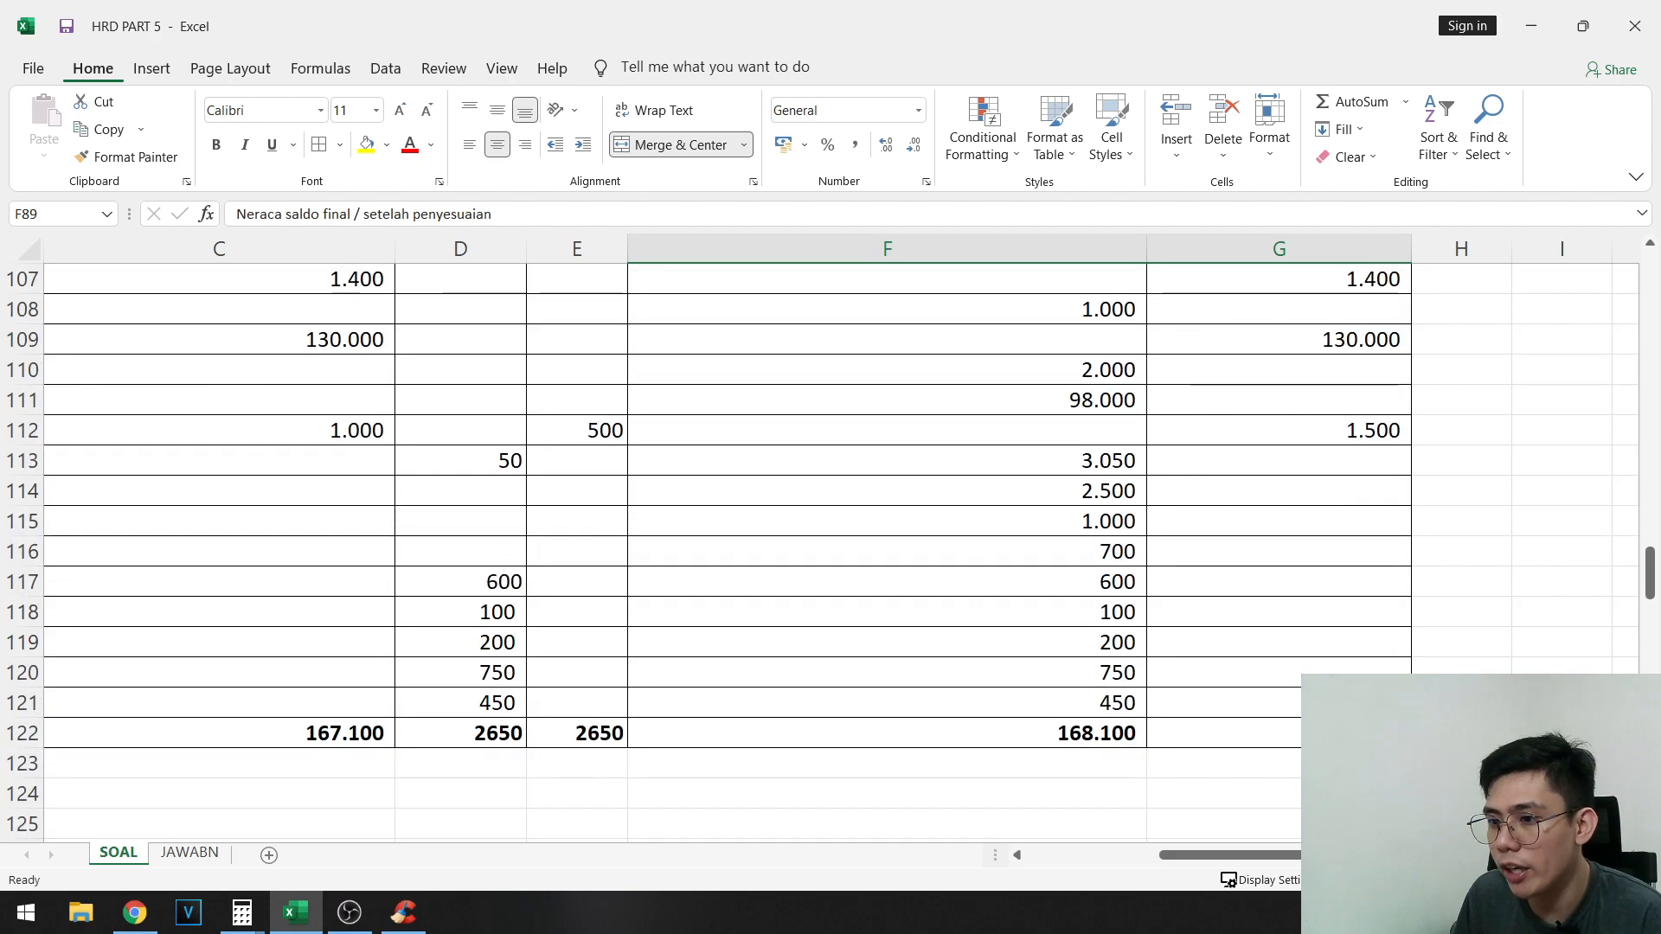
pyautogui.keyDown('shift'); pyautogui.click(1168, 732); pyautogui.keyUp('shift')
pyautogui.click(364, 145)
# - Look over the highlighted adjusted trial balance and go to the Laporan laba rugi section below it
pyautogui.scroll(9, 1097, 557)
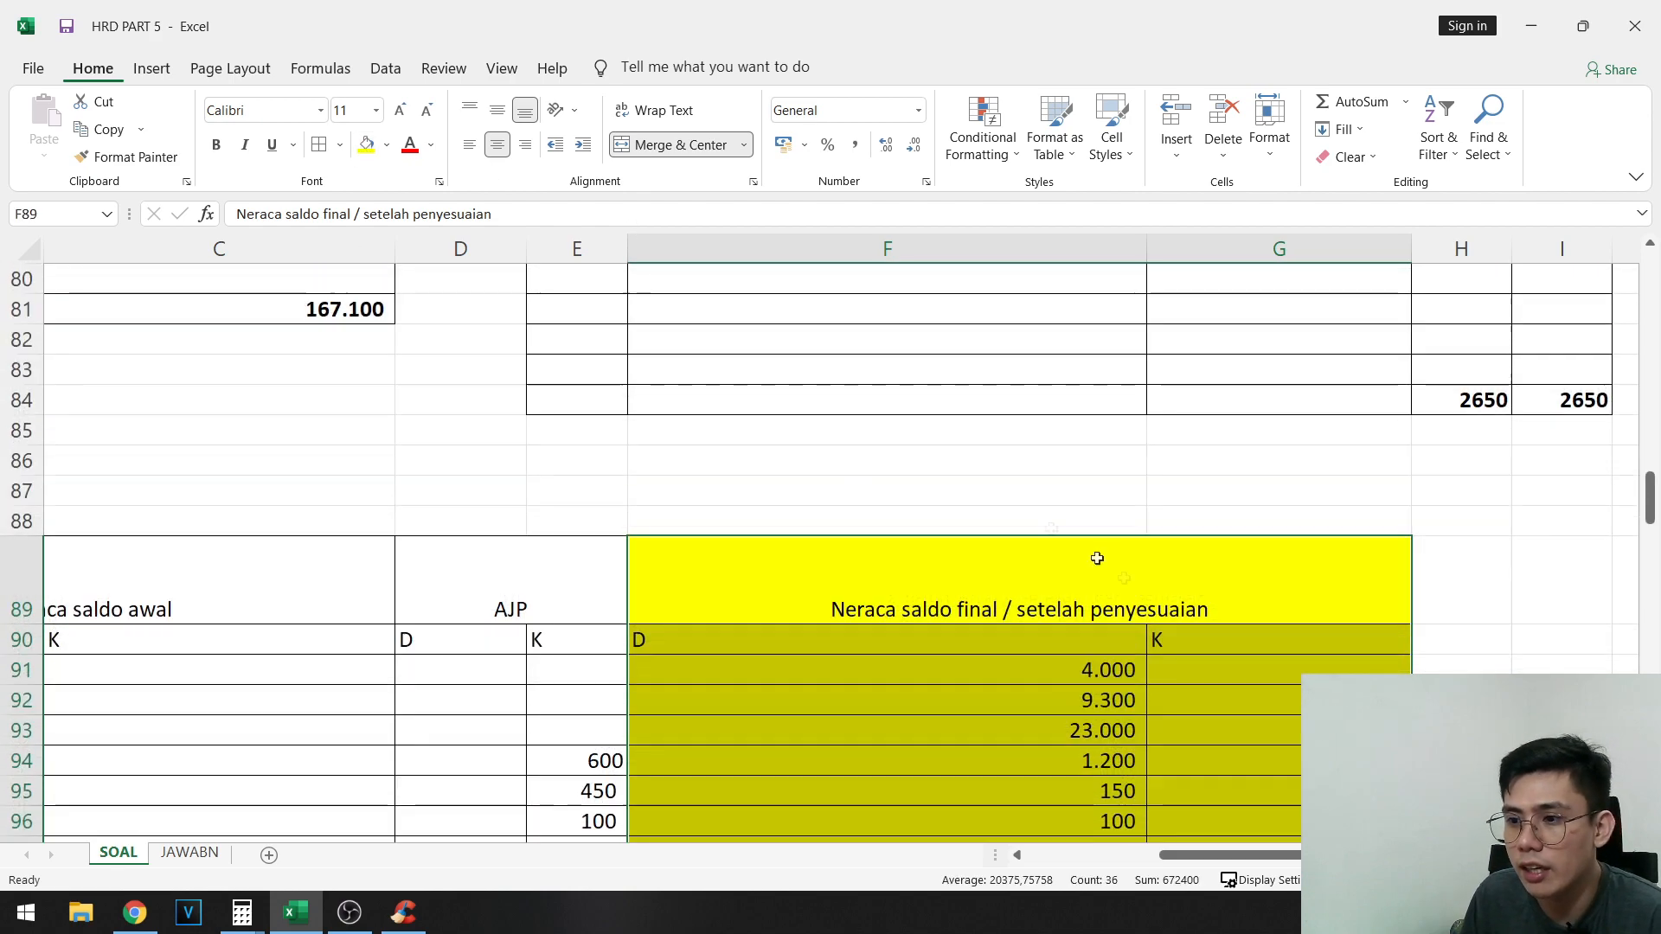
pyautogui.scroll(-11, 1131, 574)
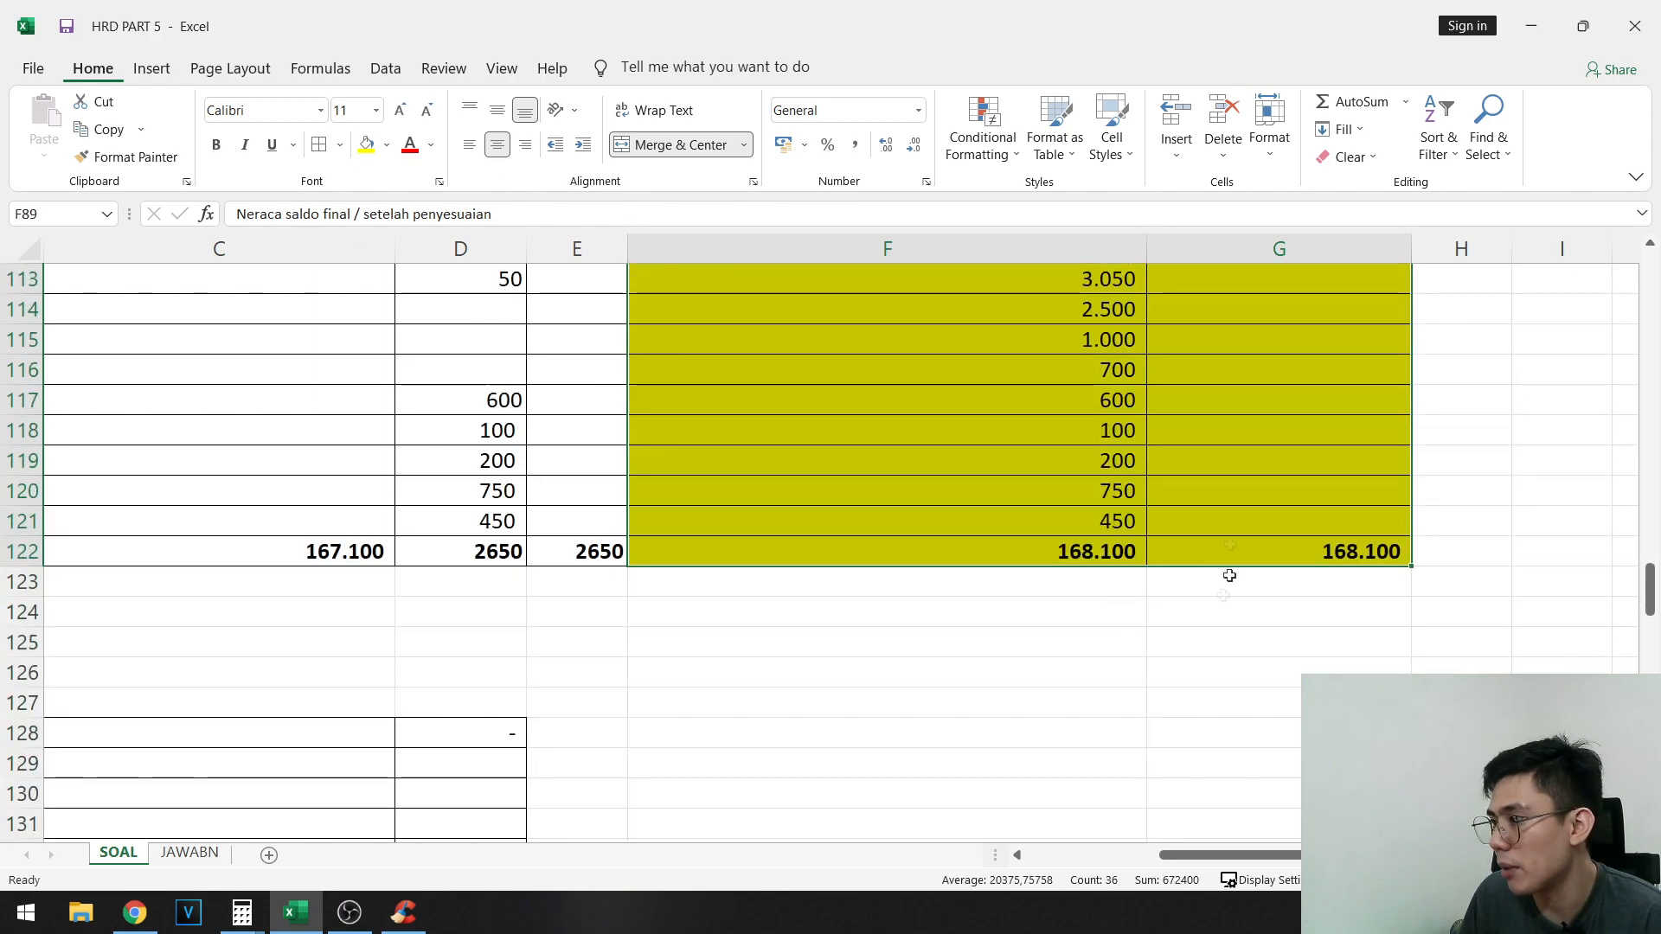
pyautogui.scroll(1, 1178, 595)
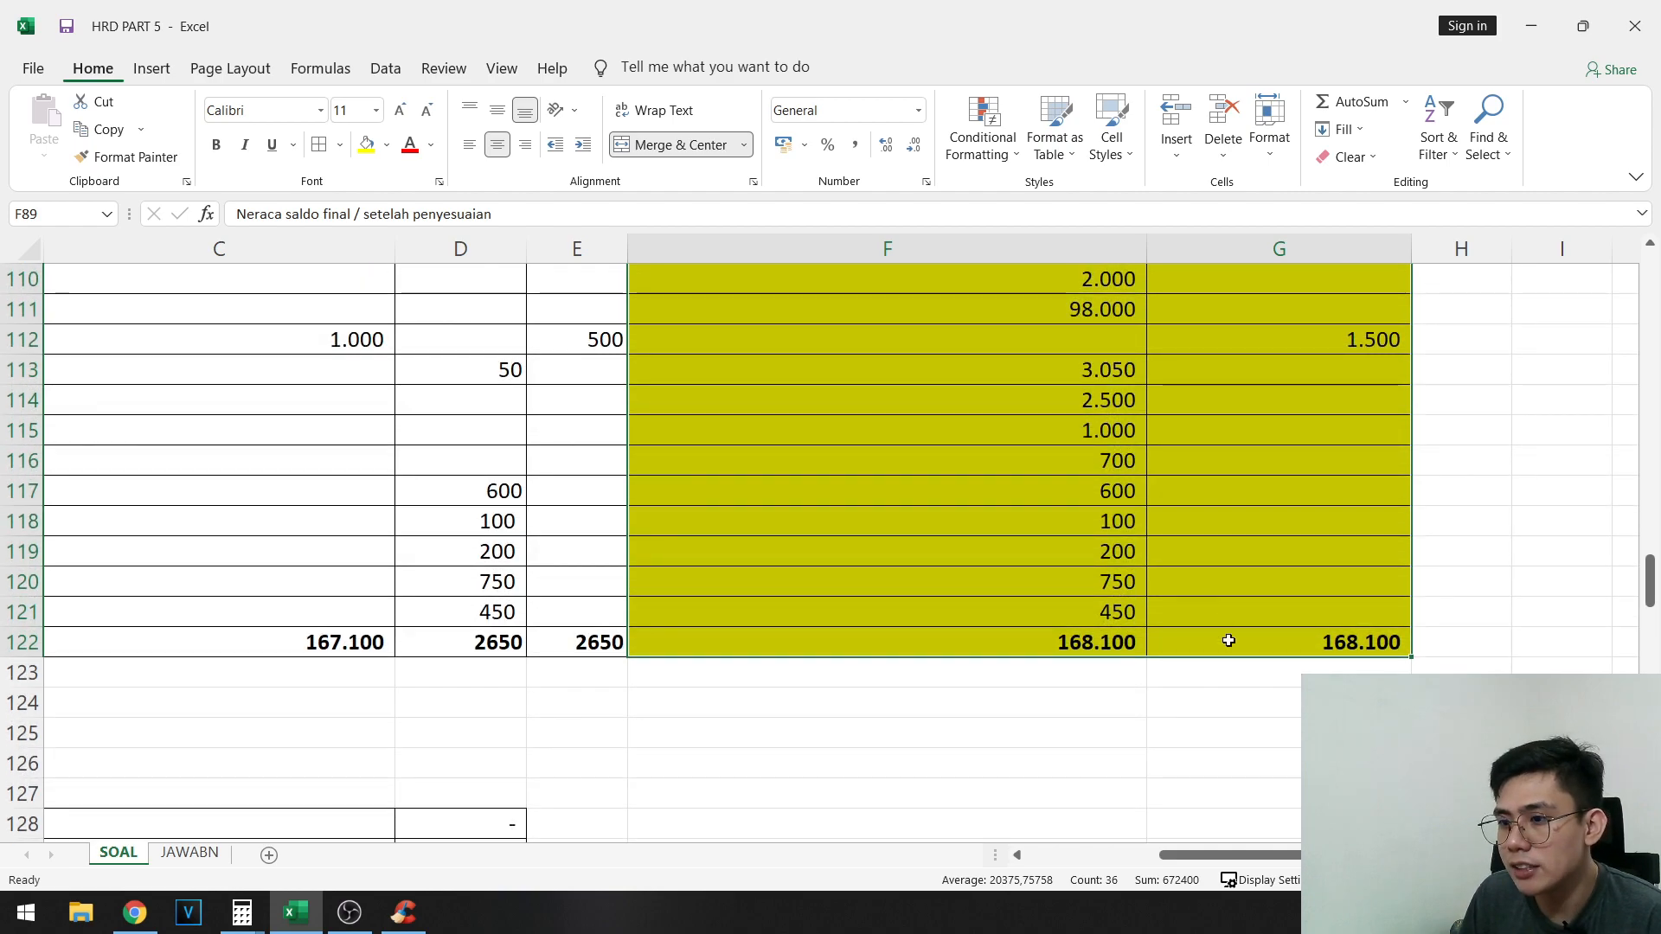
pyautogui.click(1275, 632)
pyautogui.scroll(8, 1211, 588)
pyautogui.keyDown('shift'); pyautogui.click(957, 428); pyautogui.keyUp('shift')
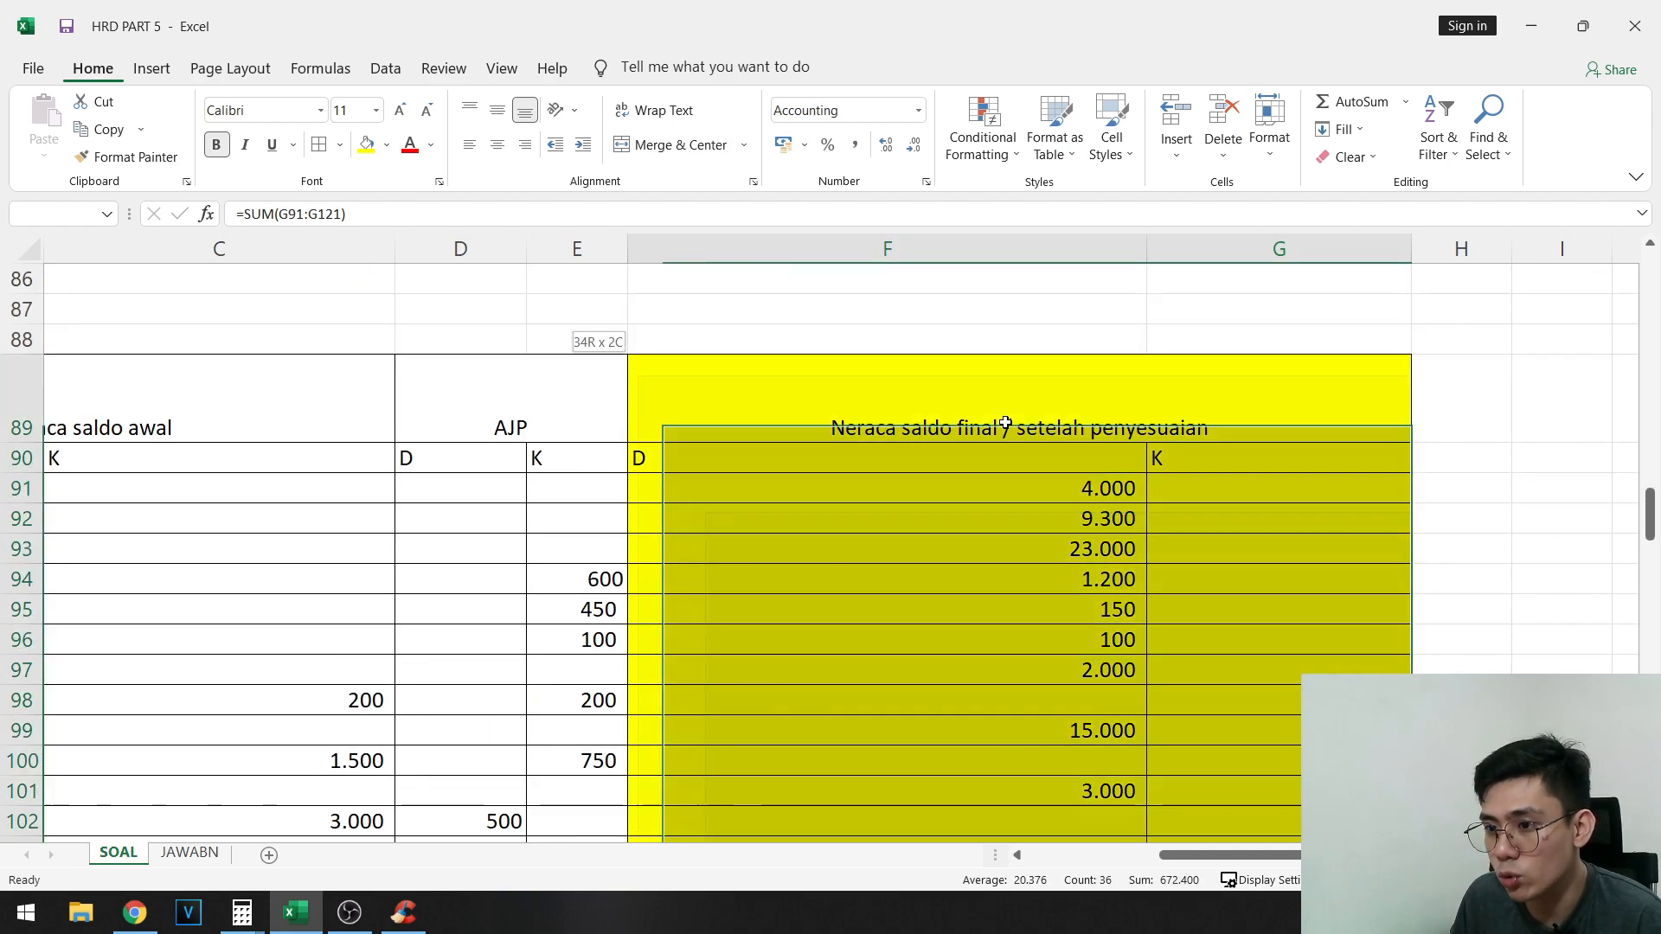
pyautogui.scroll(-9, 1203, 597)
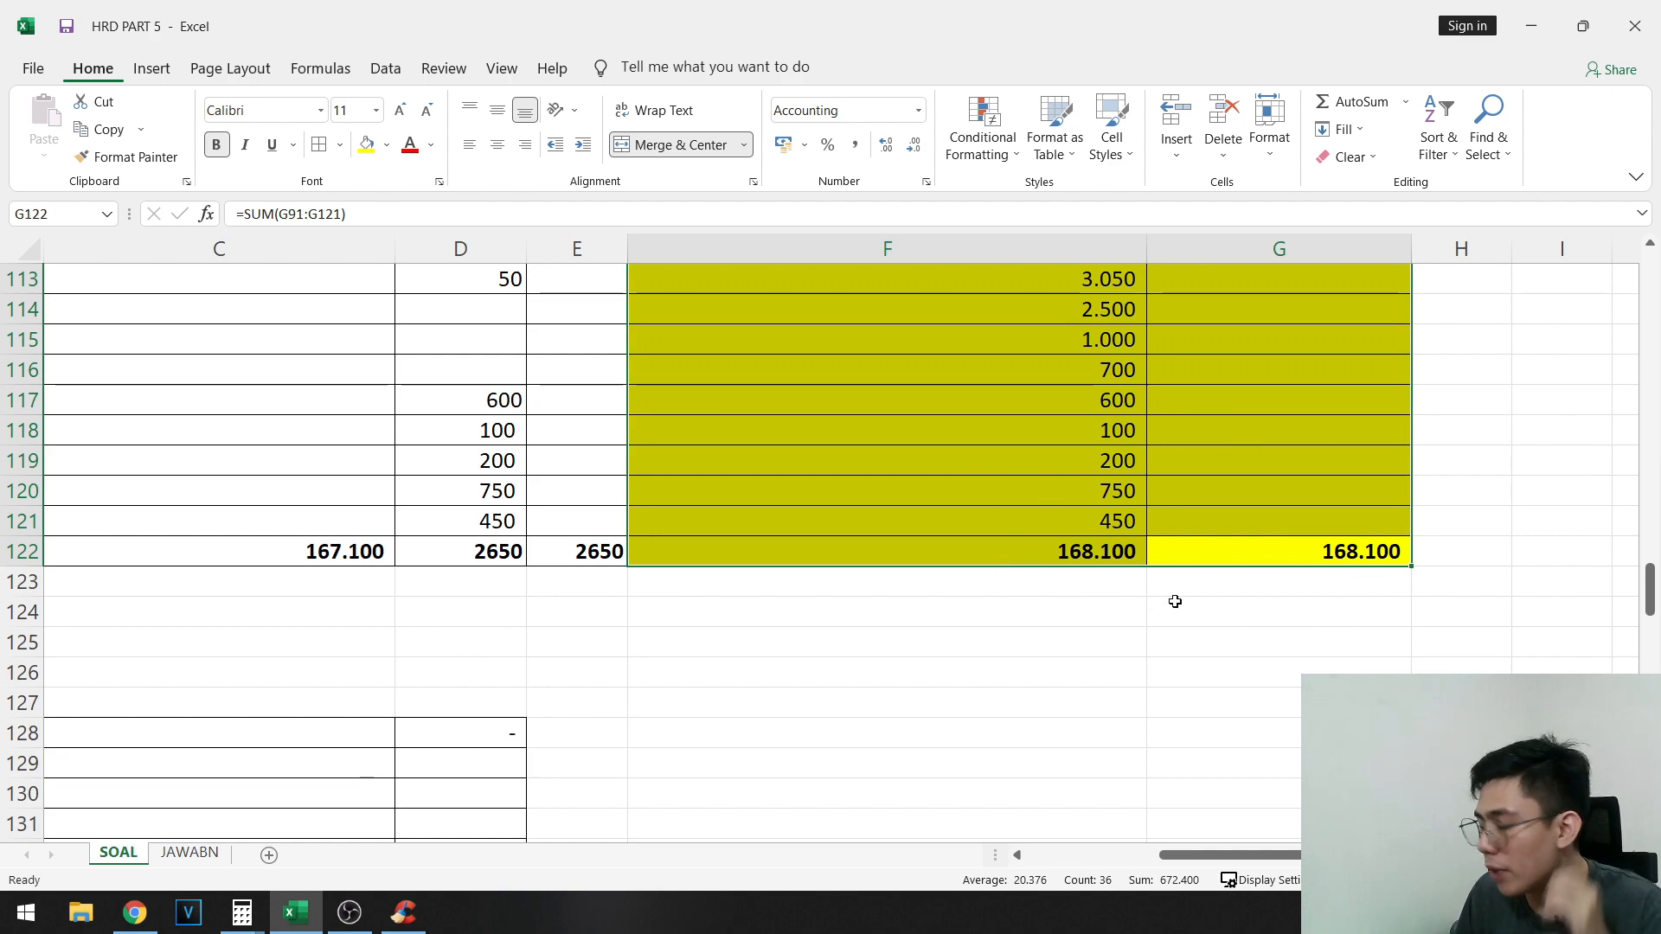
pyautogui.scroll(-1, 1116, 554)
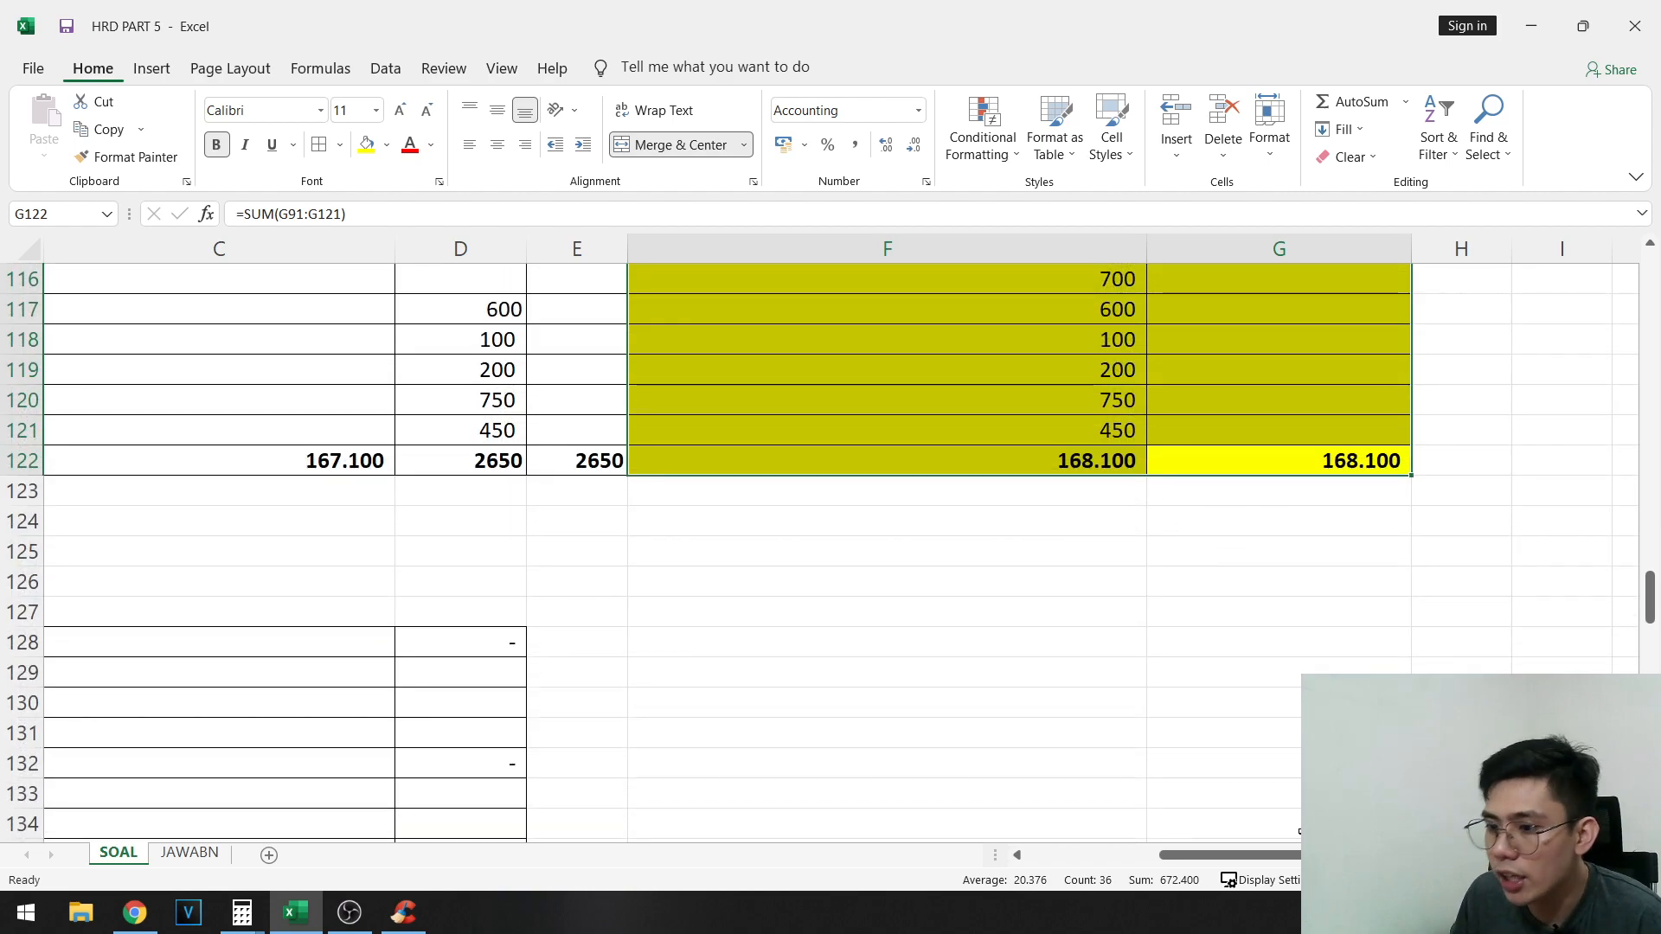
pyautogui.scroll(9, 1220, 566)
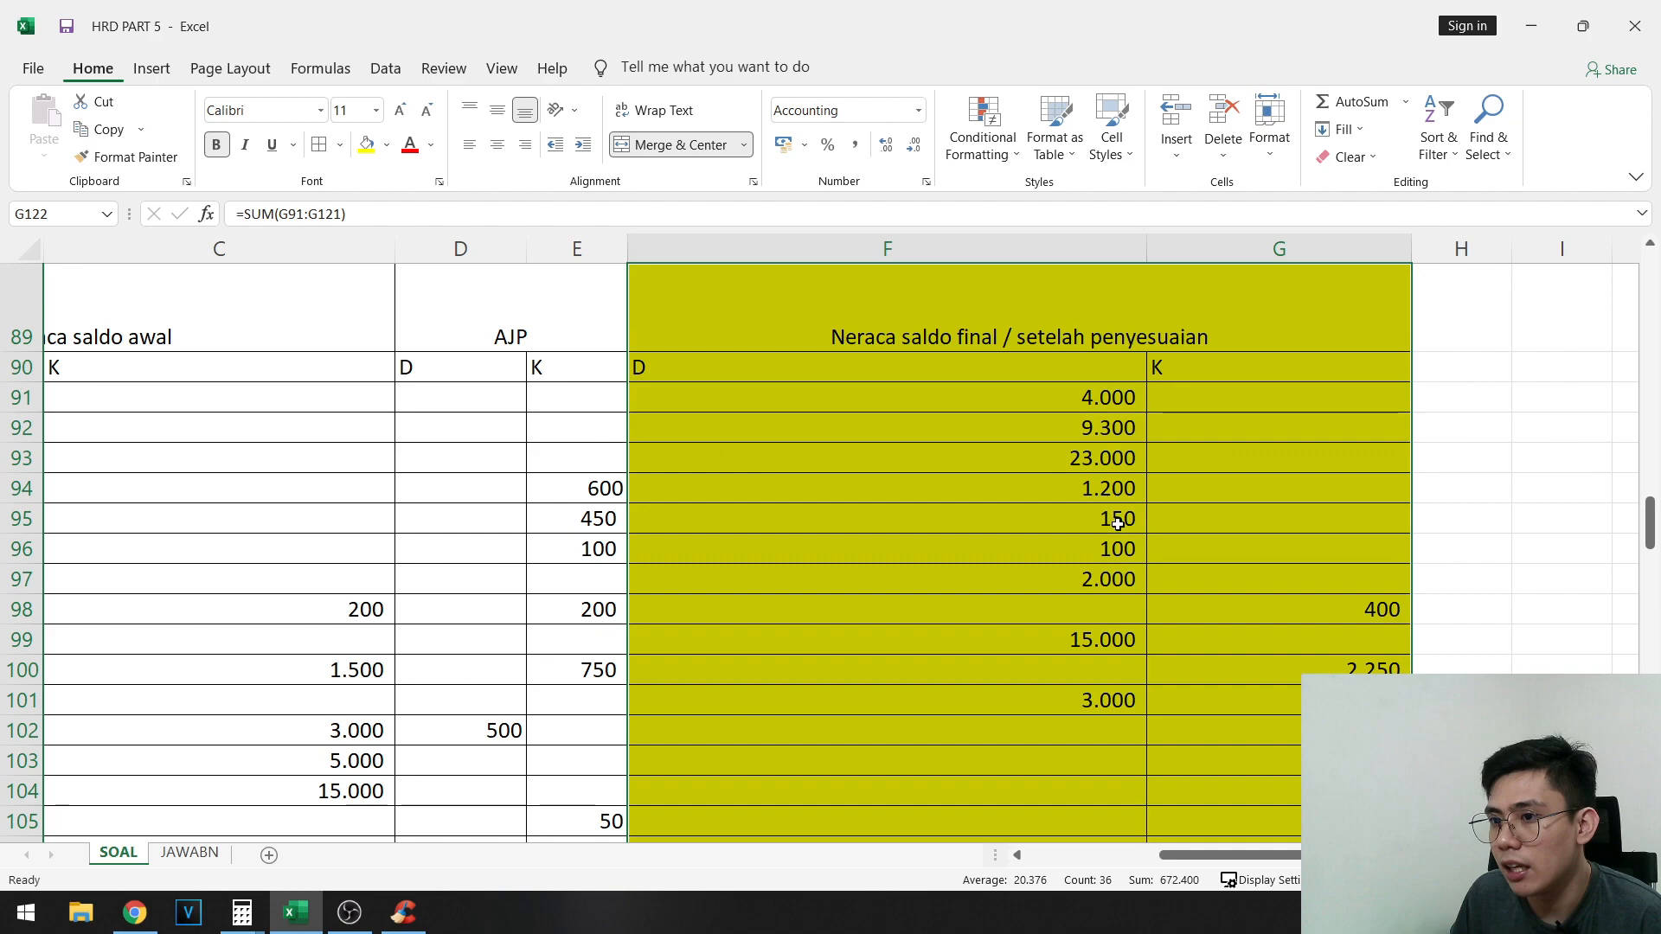
pyautogui.click(1117, 523)
pyautogui.scroll(-9, 1231, 536)
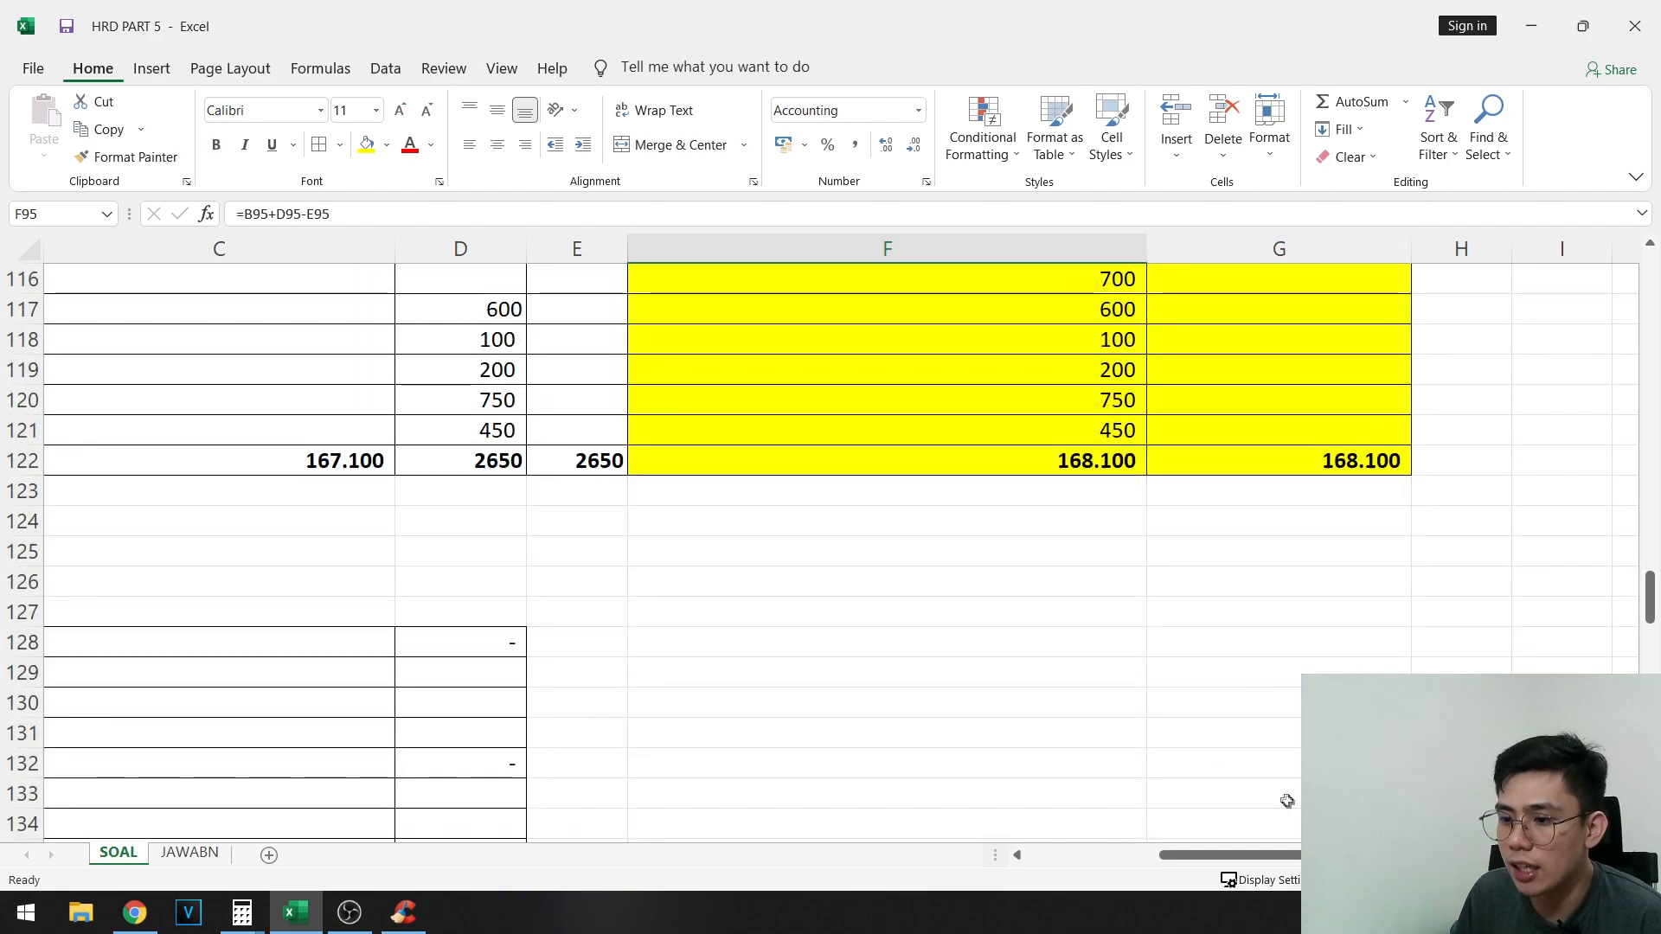
pyautogui.hscroll(-3, 667, 727)
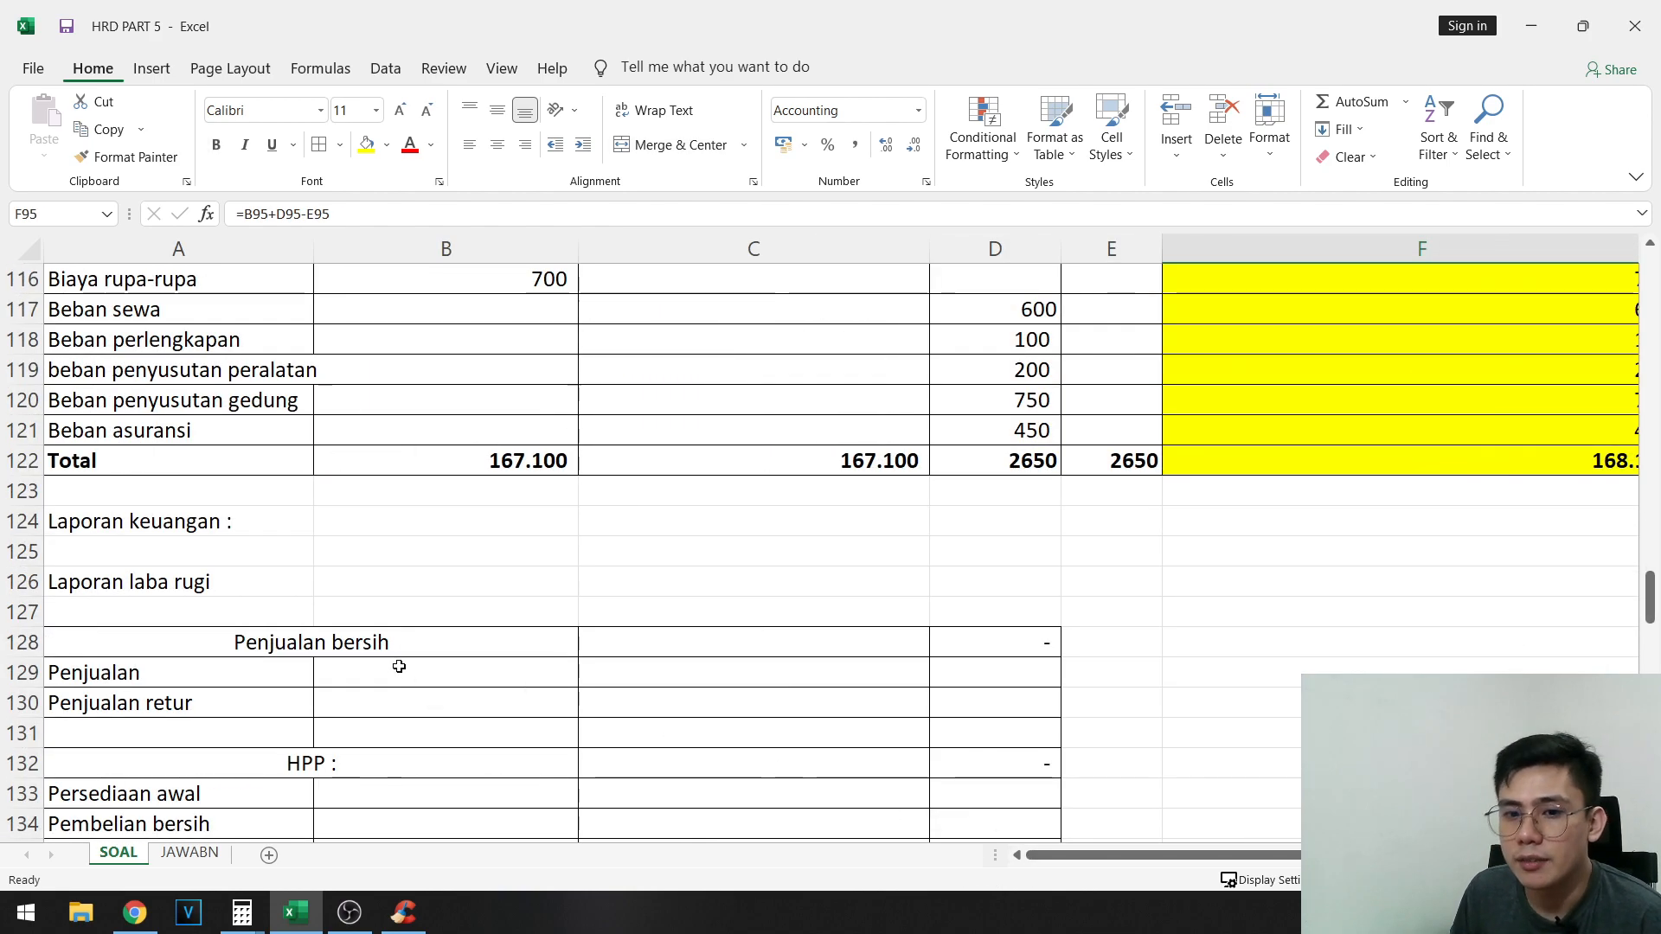
pyautogui.click(374, 621)
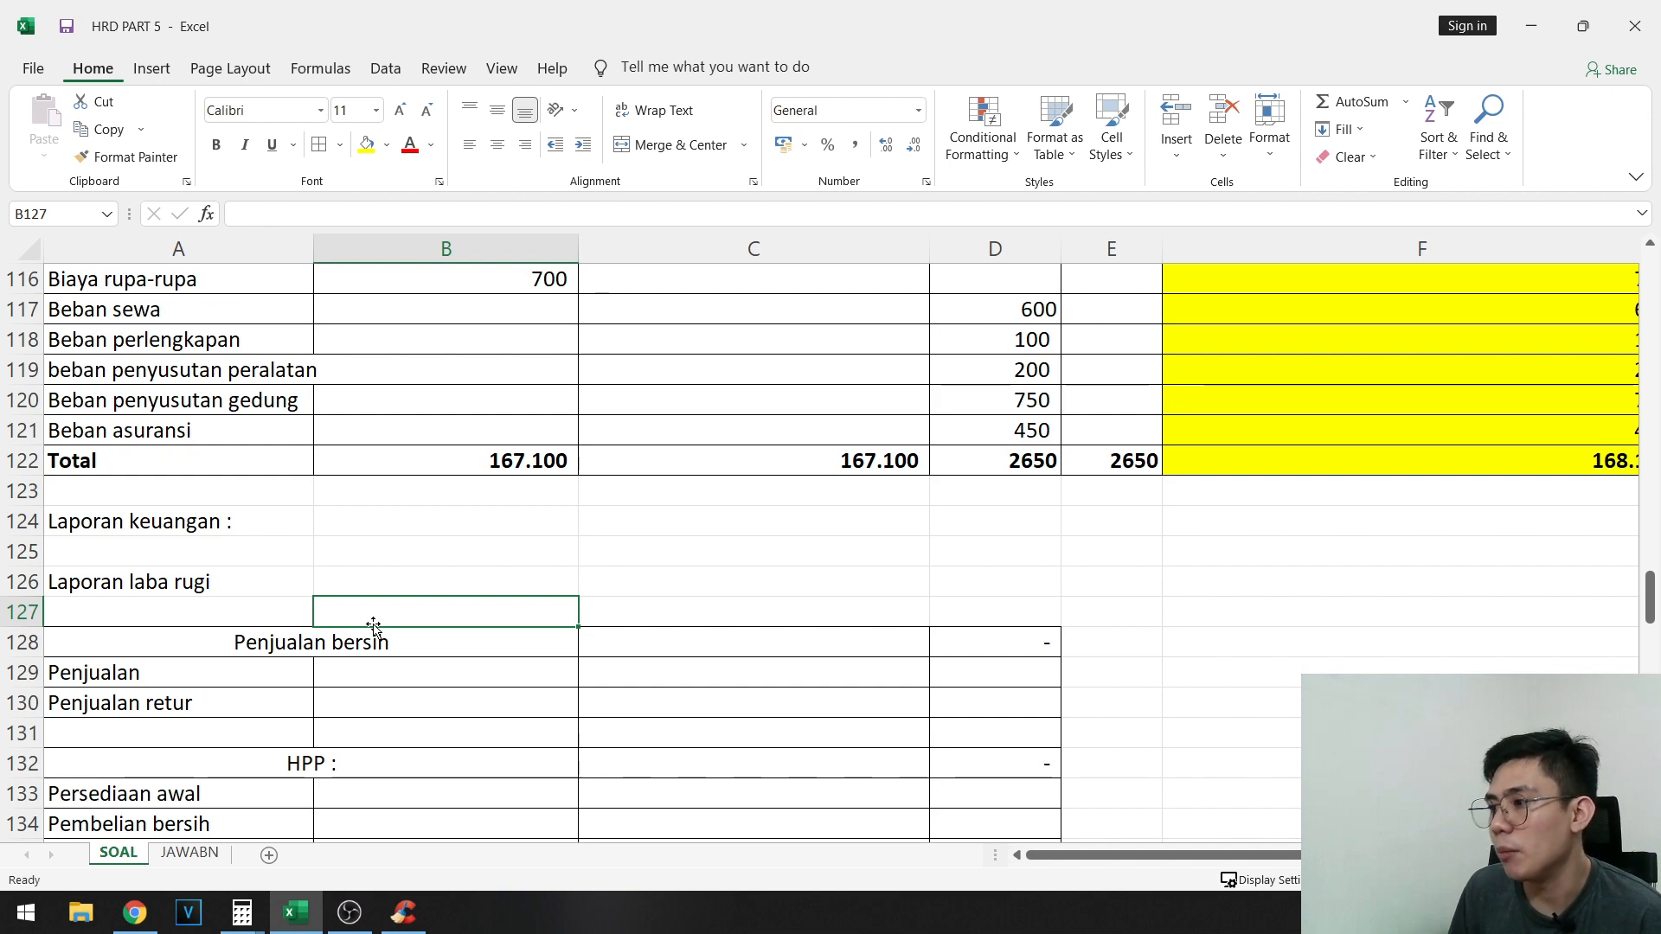
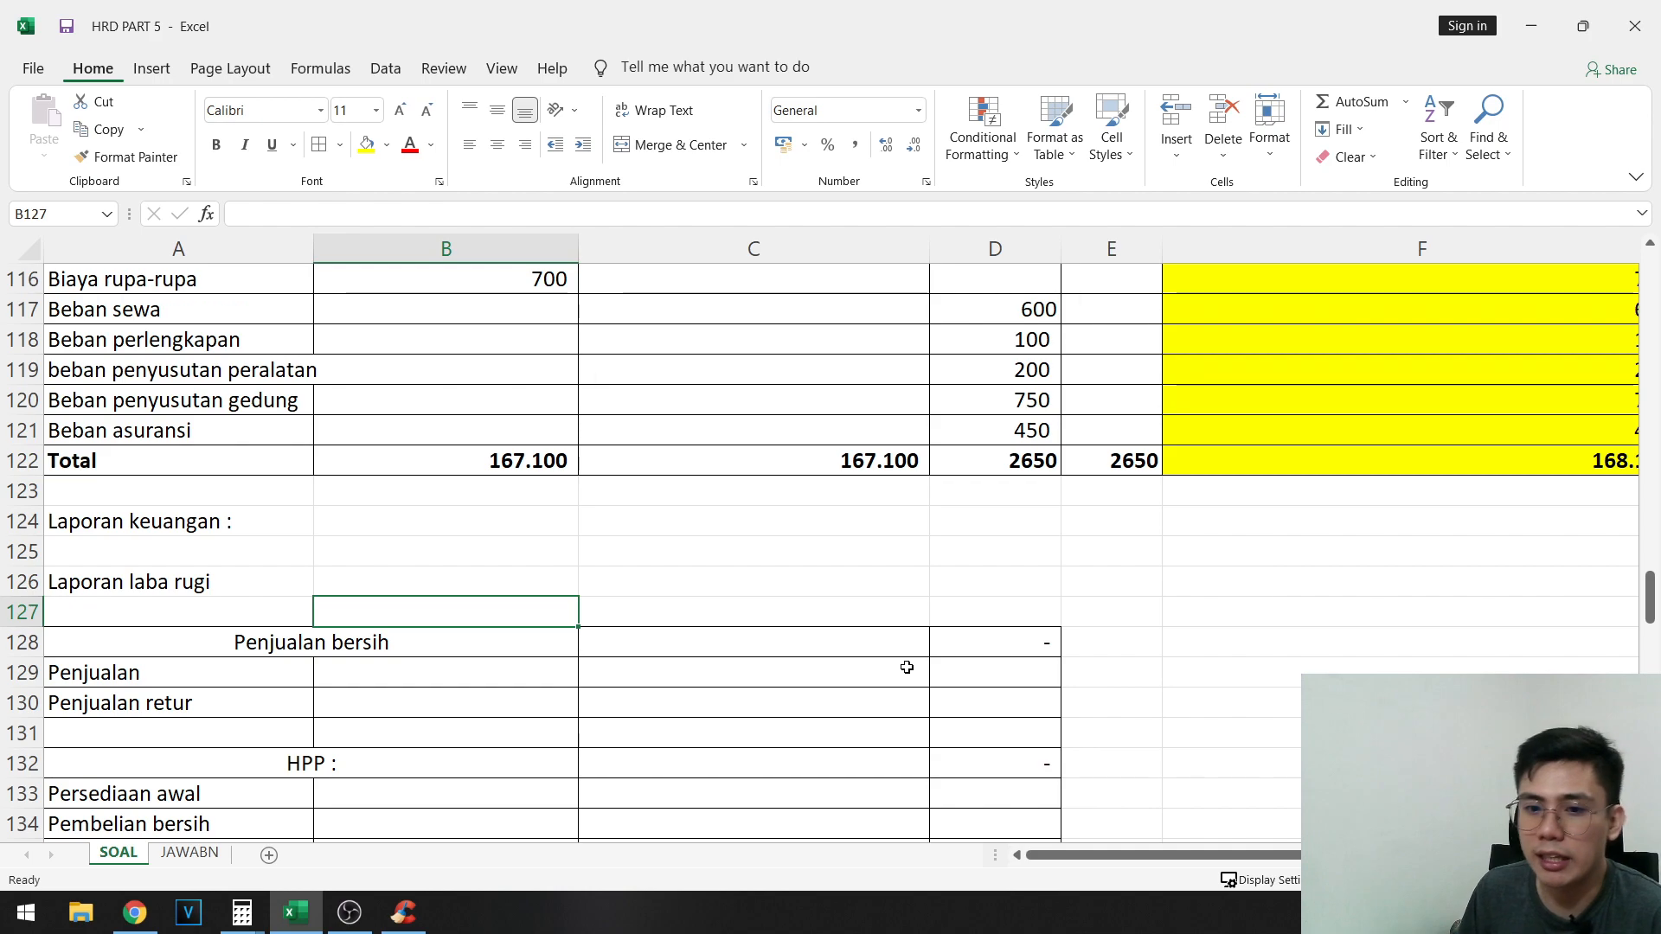
# - Look over the Laporan laba rugi template from Penjualan bersih and HPP through Laba Kotor and the expense lines to Laba Bersih
pyautogui.scroll(-2, 915, 652)
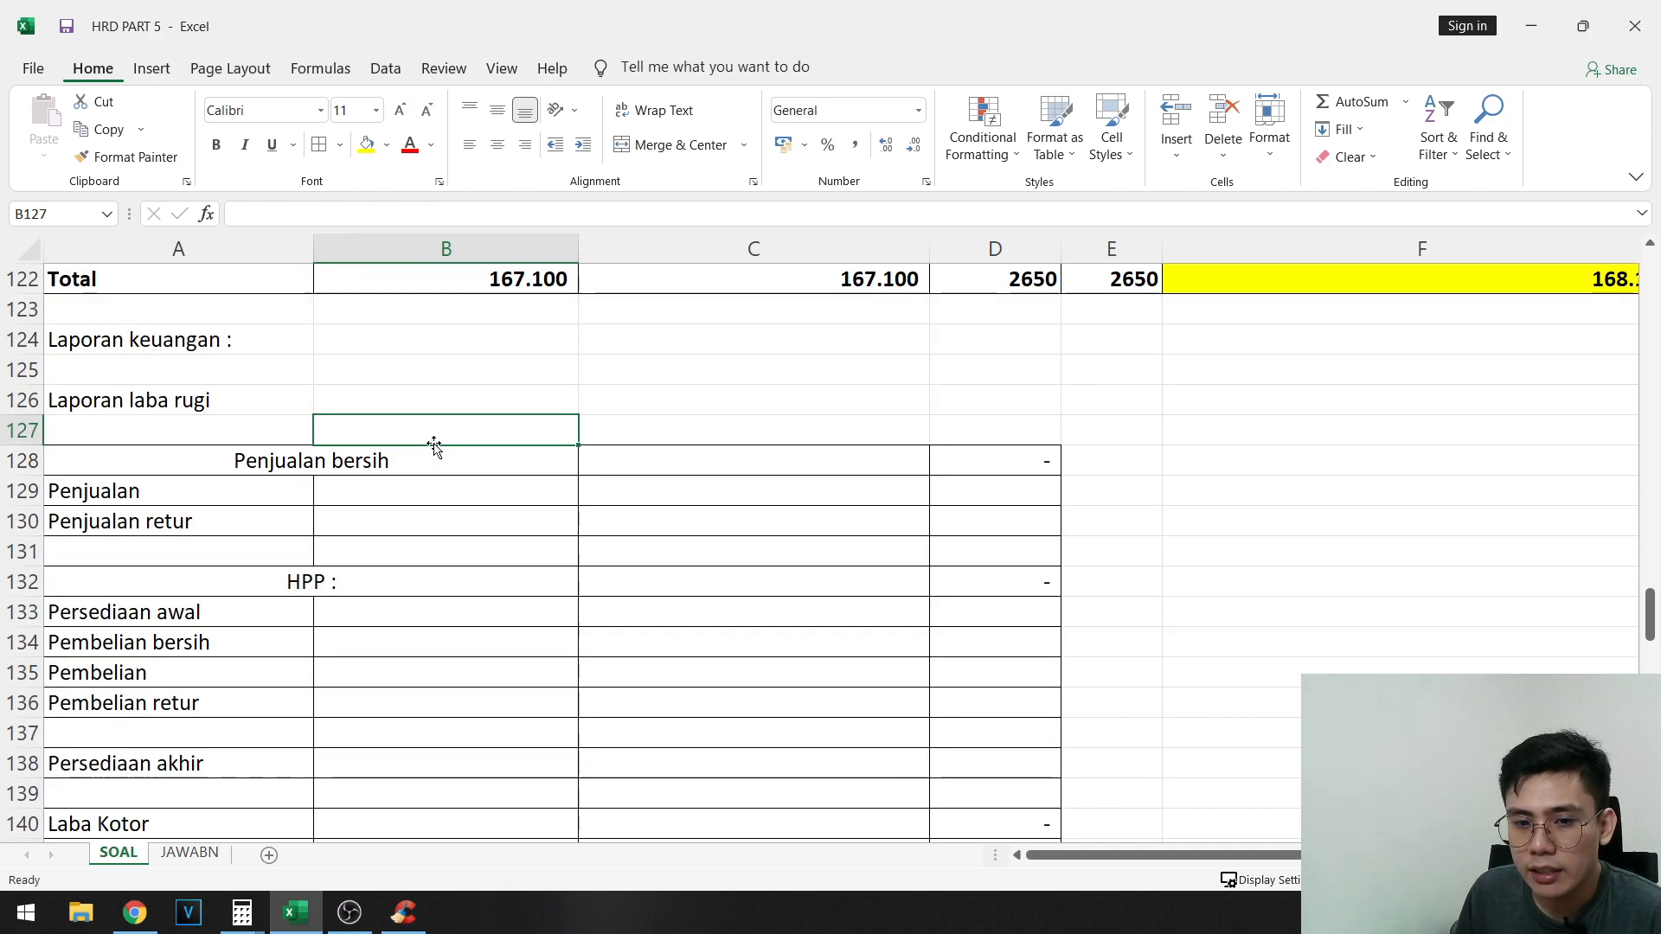
pyautogui.click(235, 451)
pyautogui.scroll(-1, 314, 536)
pyautogui.scroll(-5, 189, 502)
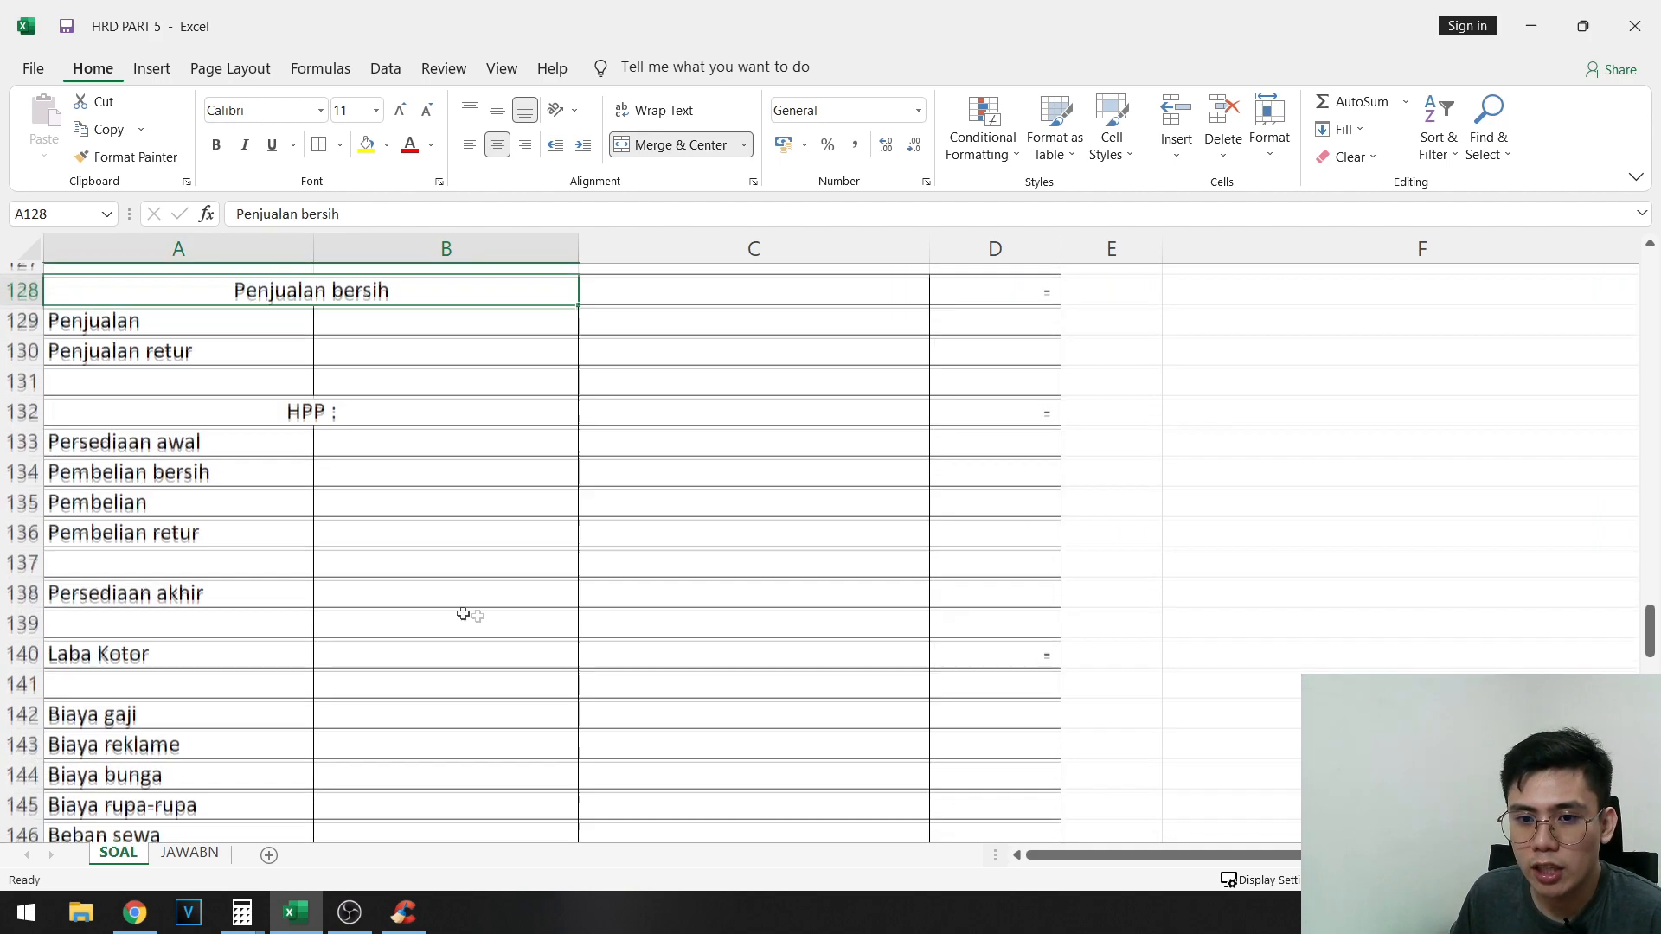
pyautogui.scroll(3, 451, 663)
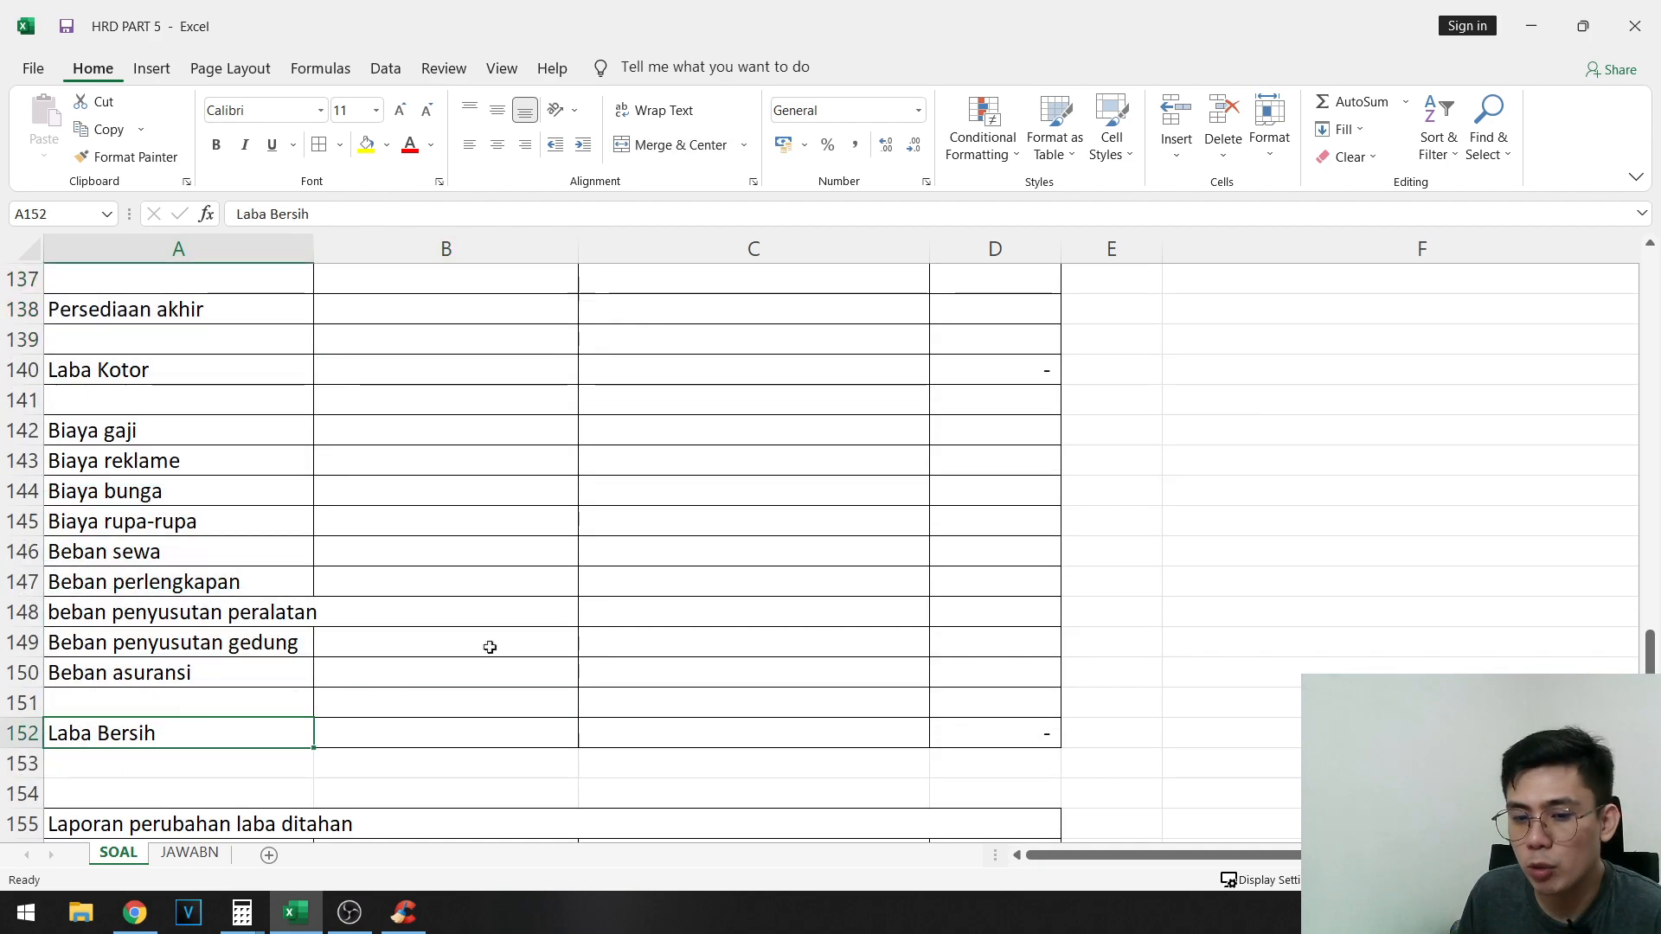
pyautogui.scroll(3, 519, 627)
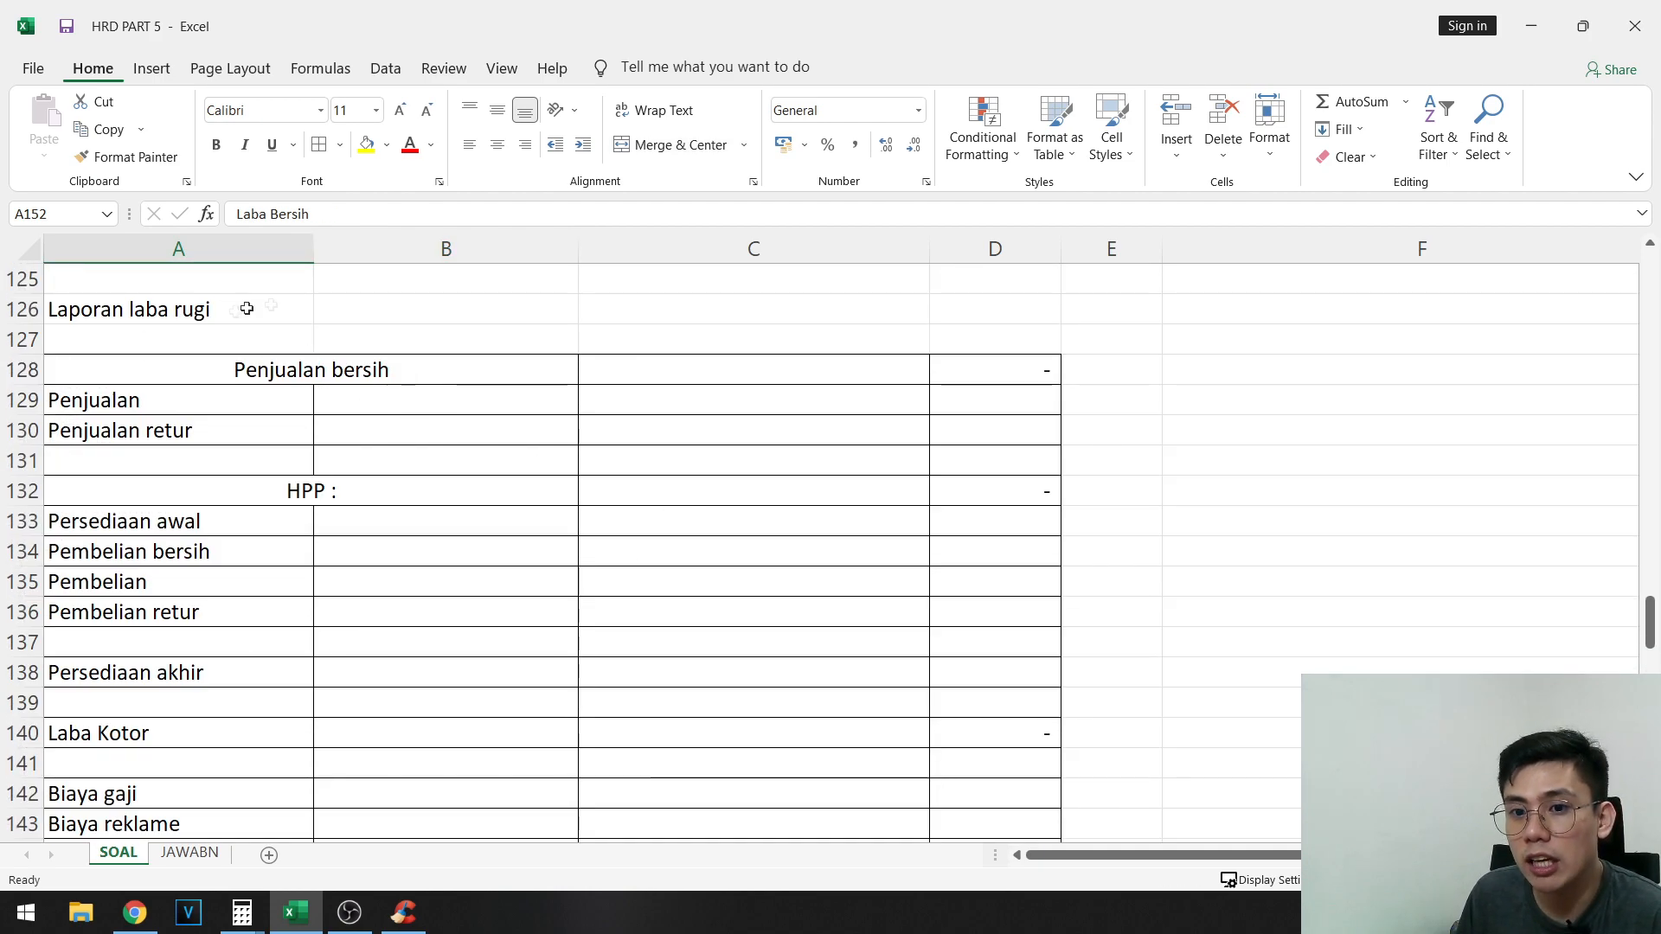
pyautogui.scroll(-1, 424, 389)
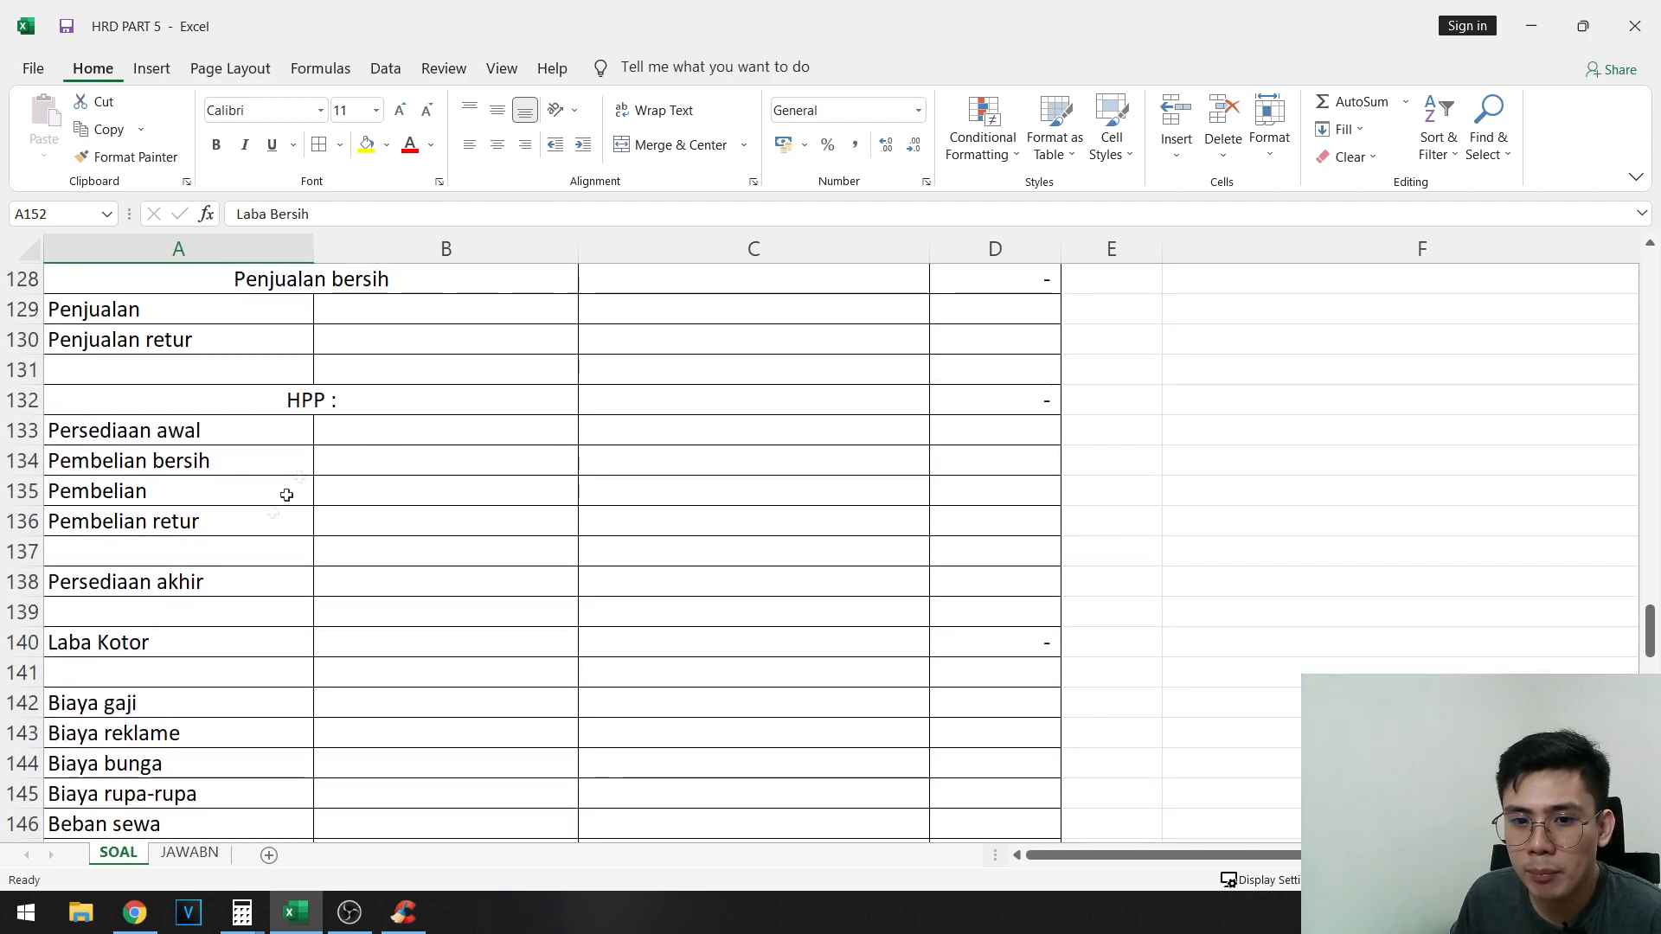
pyautogui.moveTo(113, 636); pyautogui.dragTo(987, 640)
pyautogui.scroll(-3, 660, 478)
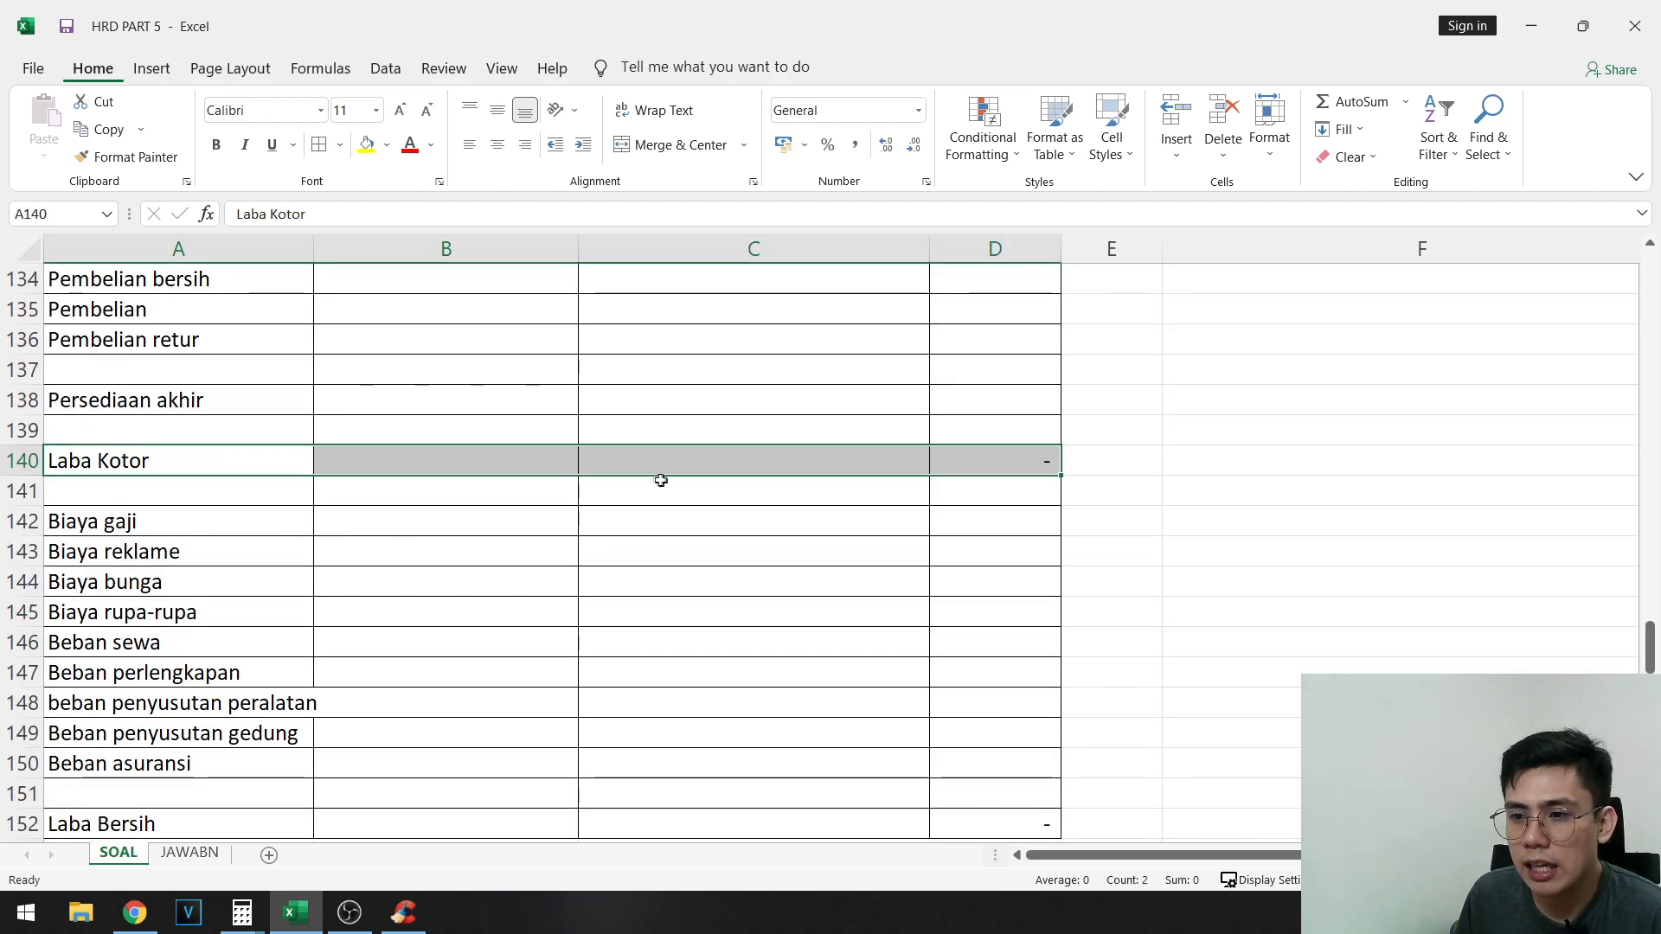
pyautogui.moveTo(147, 431); pyautogui.dragTo(200, 650)
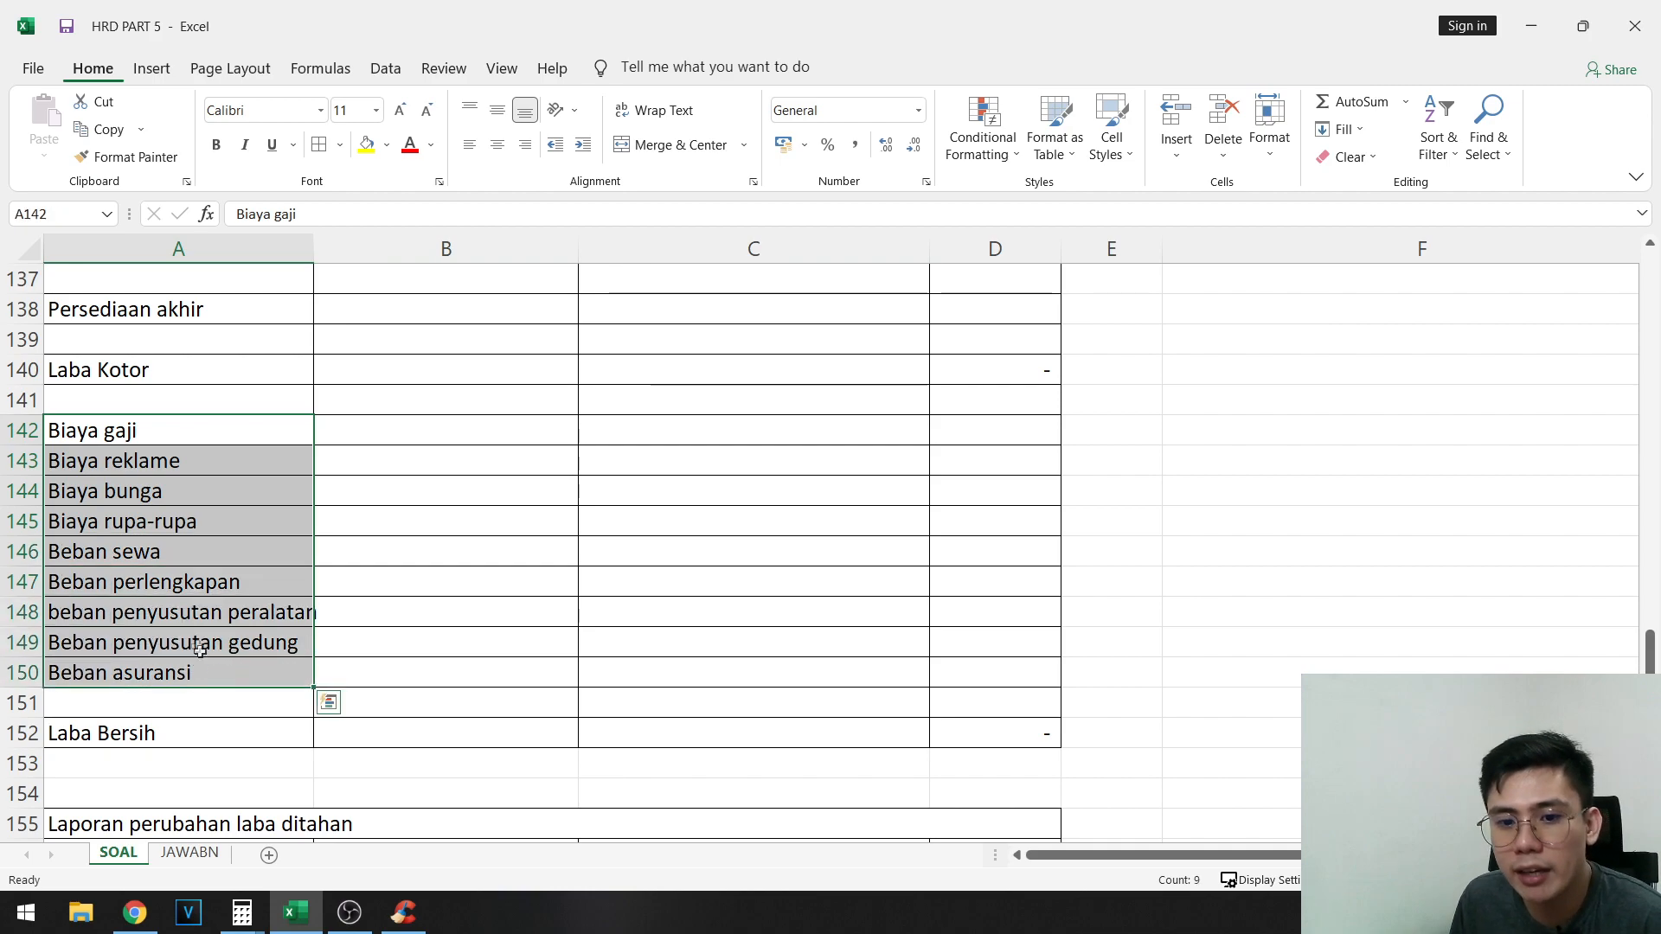
pyautogui.click(1038, 724)
pyautogui.scroll(4, 704, 672)
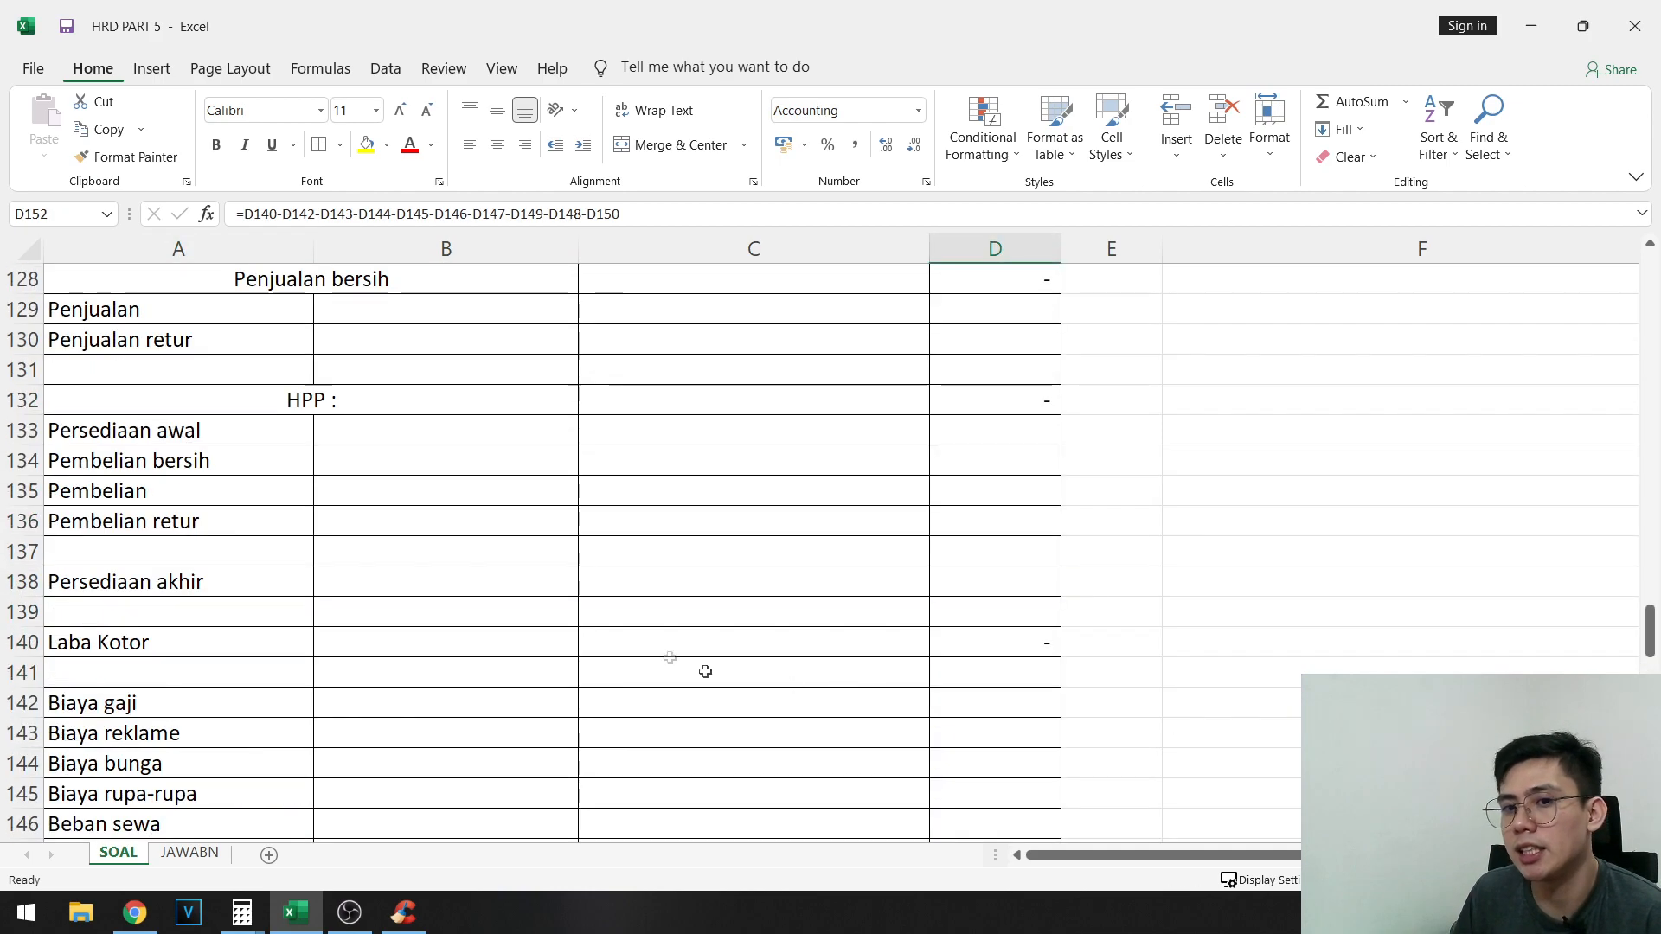
# - Review the Neraca saldo awal, AJP and Neraca saldo final columns of the adjusted trial balance as the source for the income statement
pyautogui.click(386, 398)
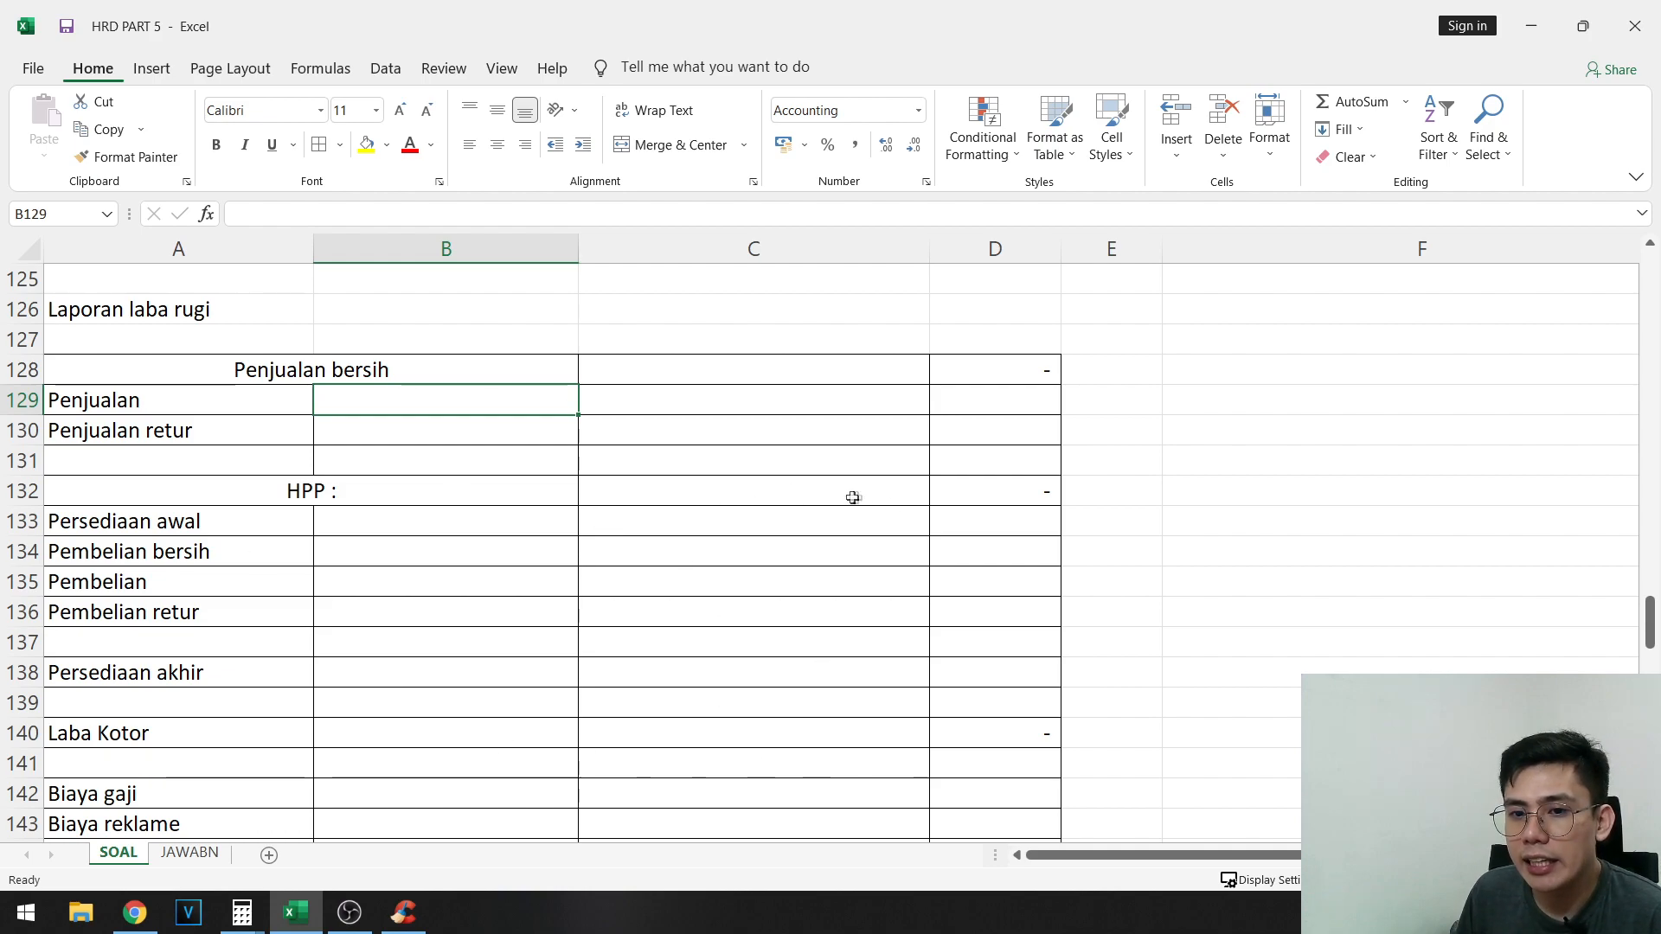
pyautogui.scroll(14, 1267, 604)
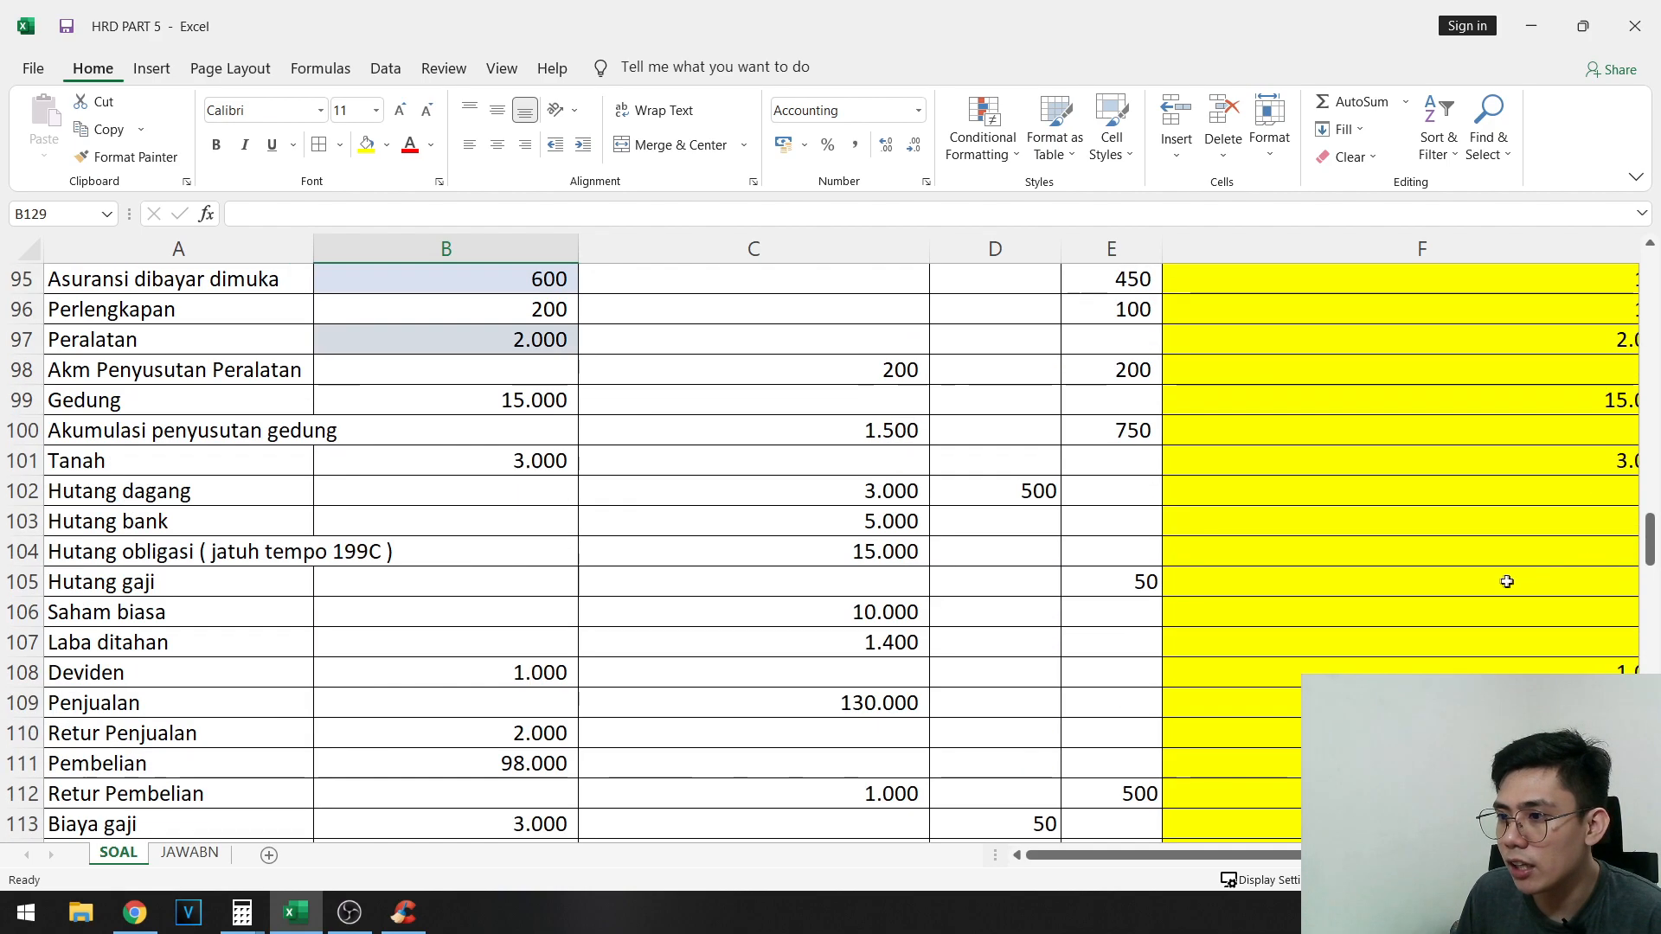
pyautogui.click(1568, 527)
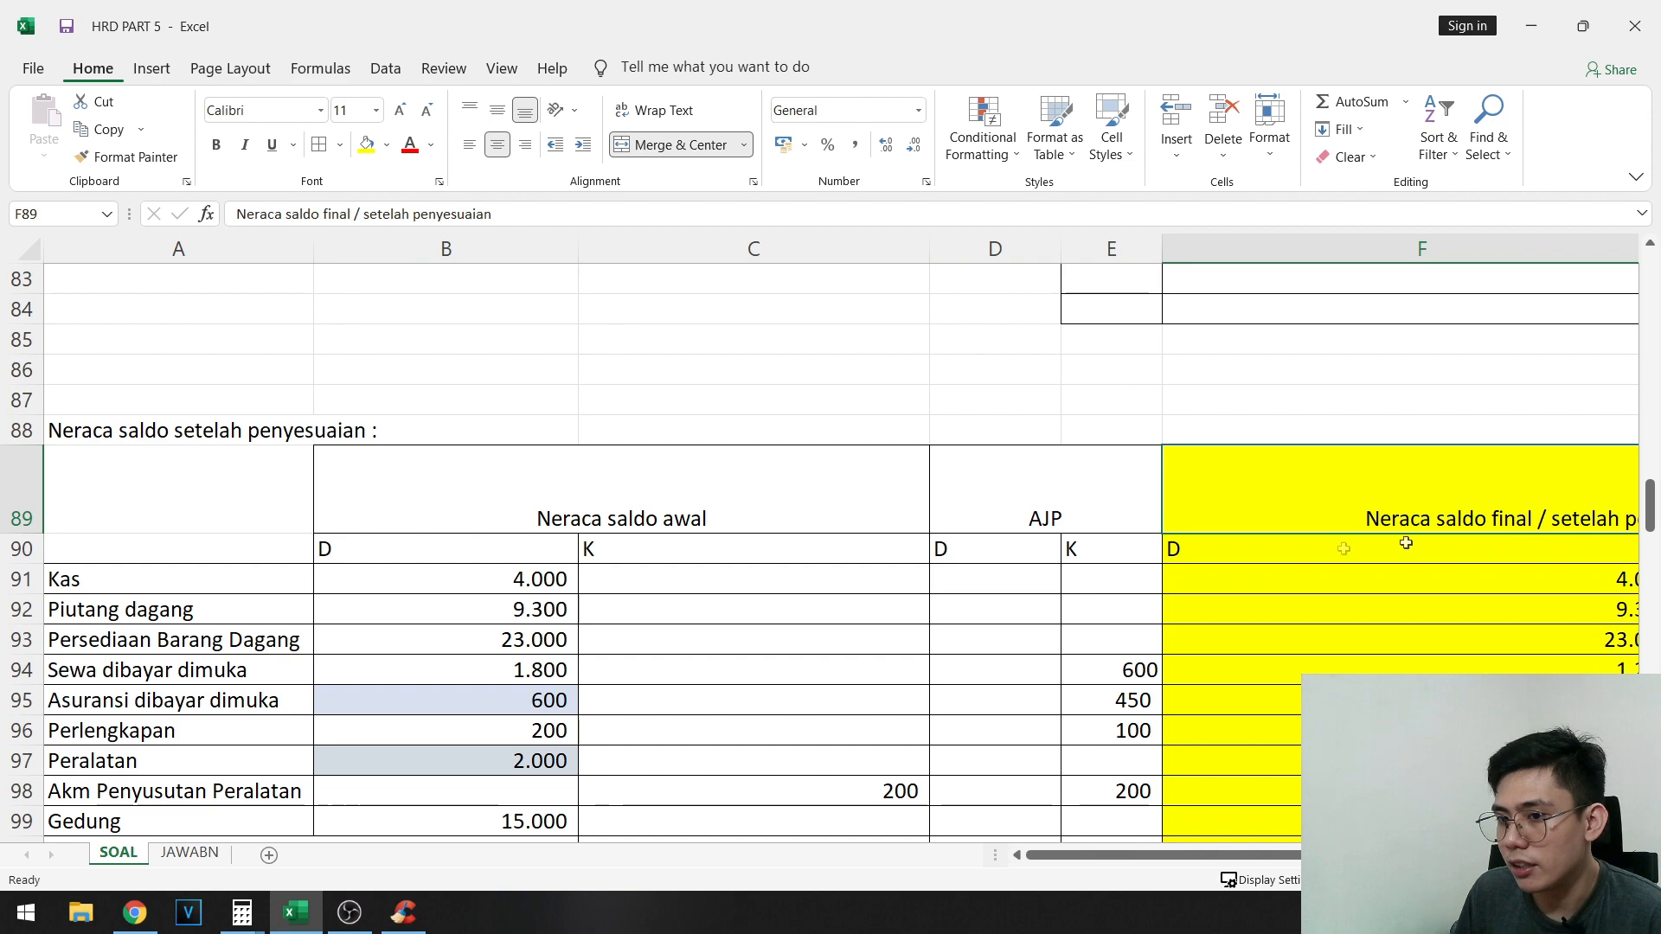
pyautogui.click(707, 491)
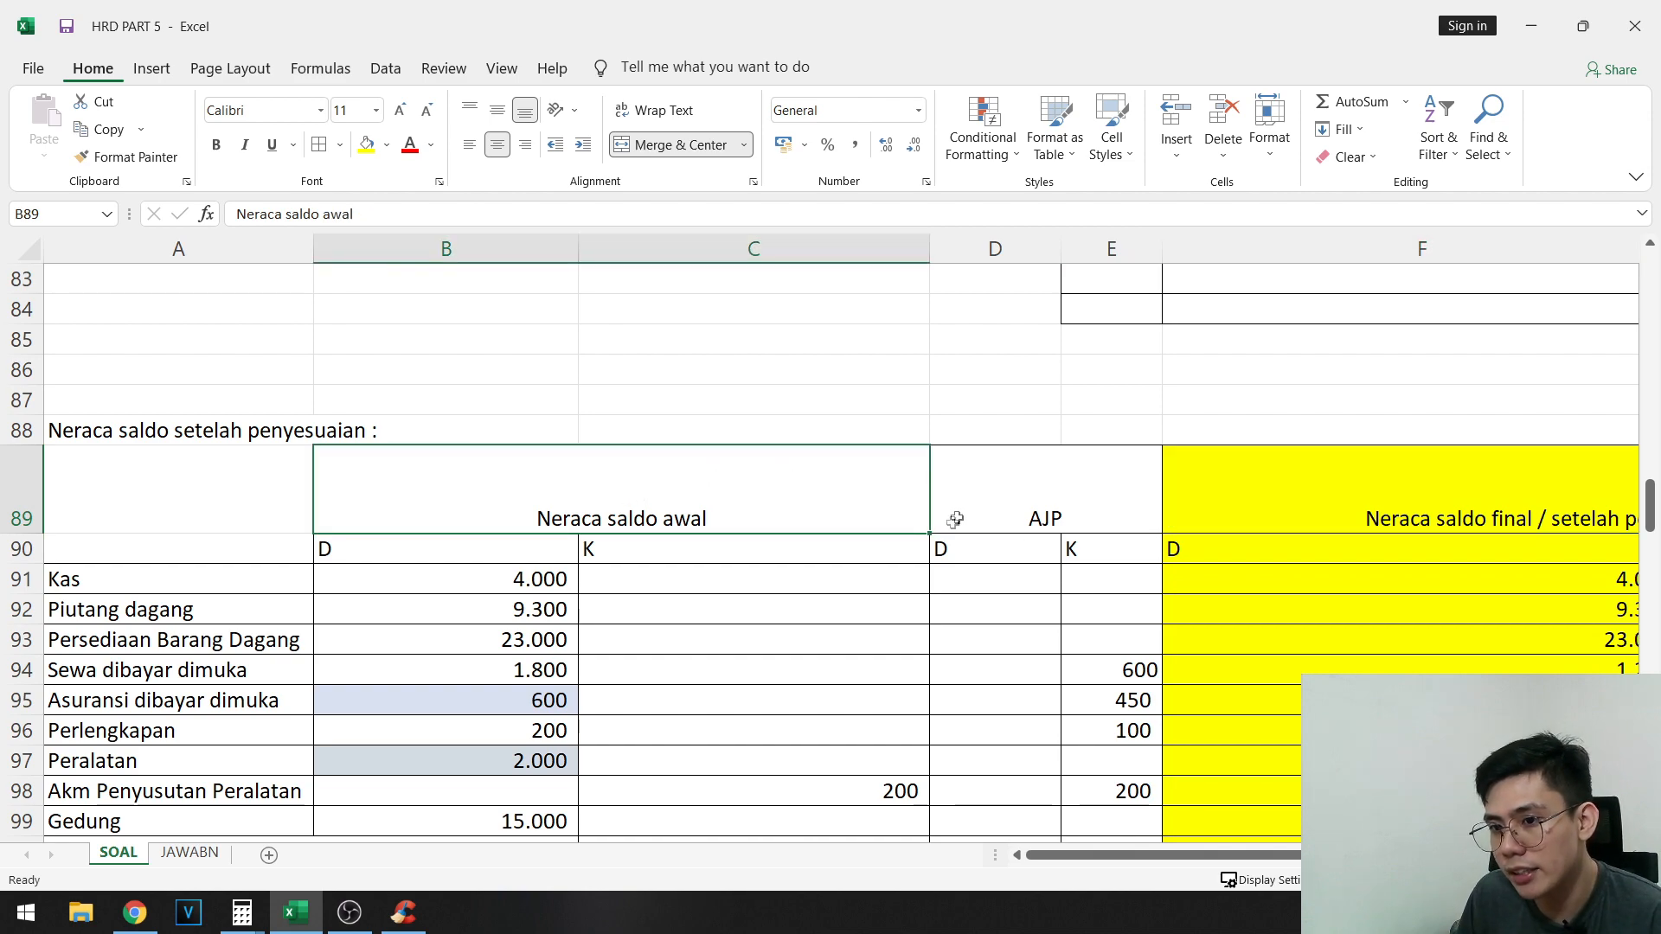
pyautogui.click(1015, 510)
pyautogui.click(739, 519)
pyautogui.click(1085, 498)
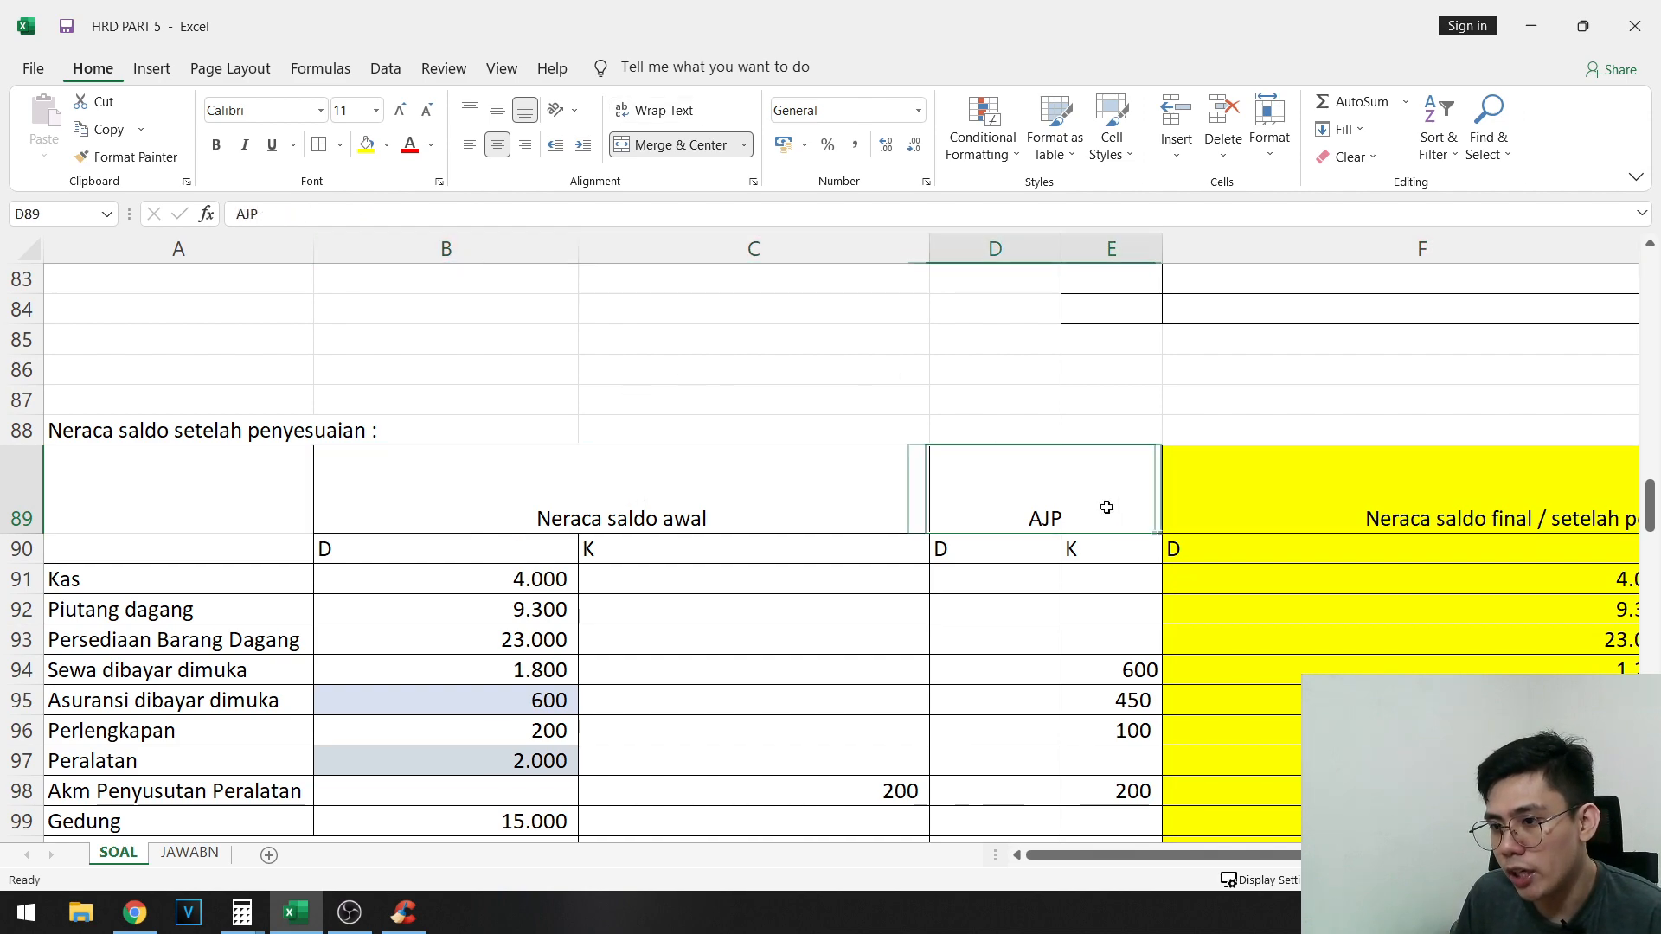
pyautogui.click(1339, 475)
pyautogui.scroll(-2, 1436, 472)
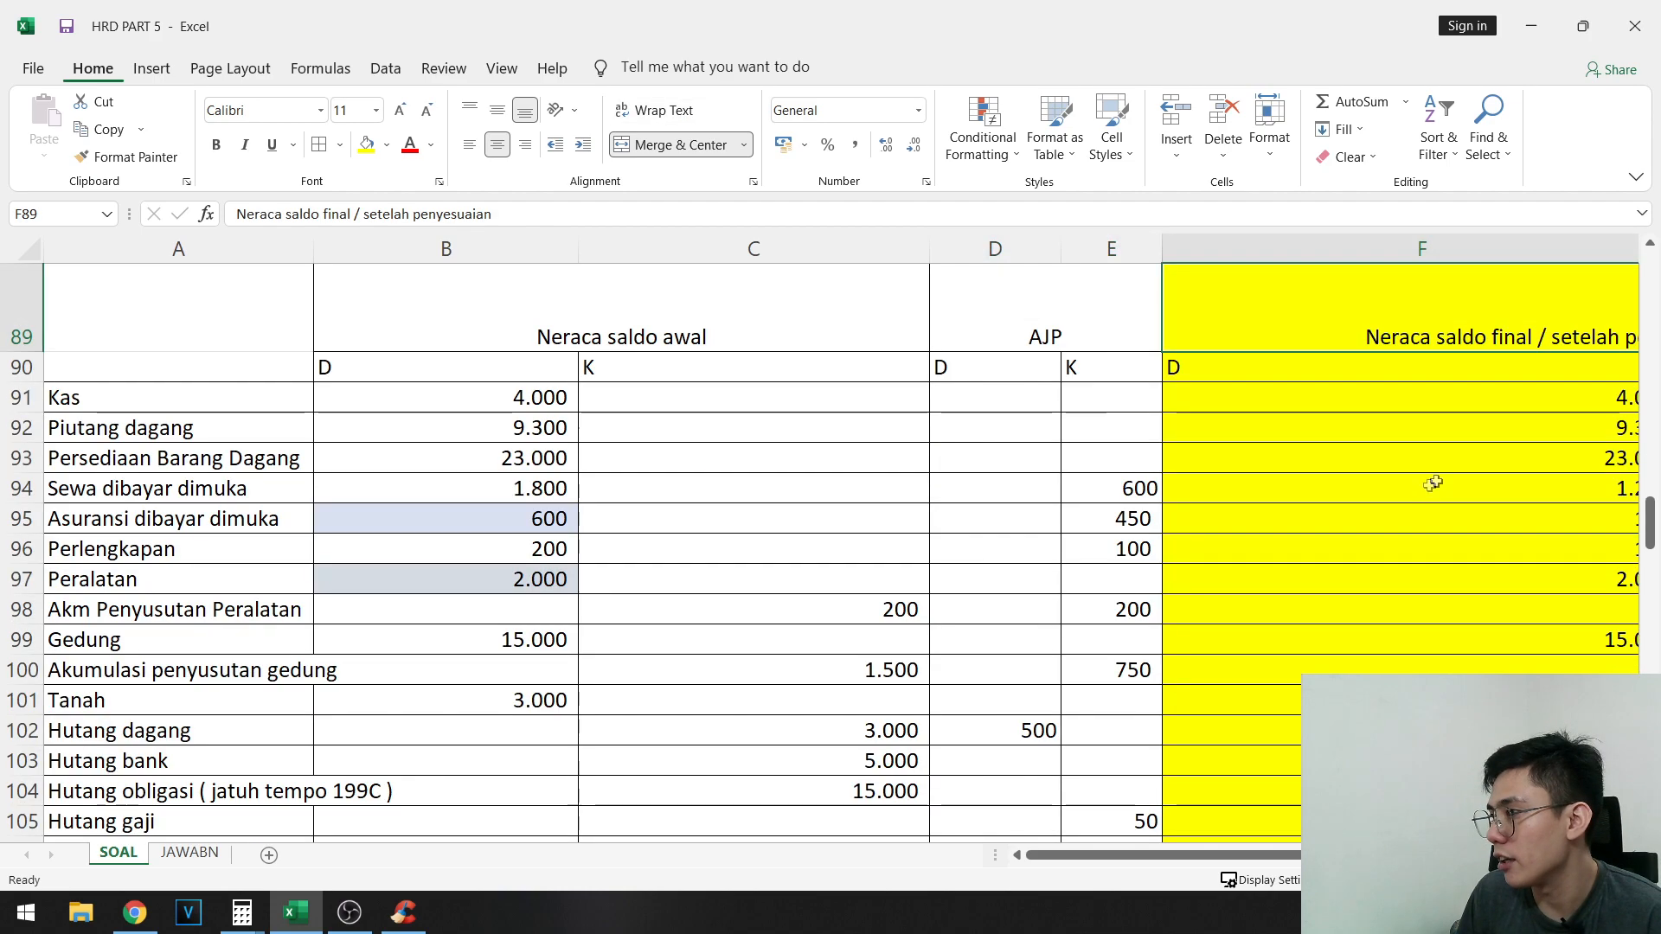
pyautogui.hscroll(3, 615, 563)
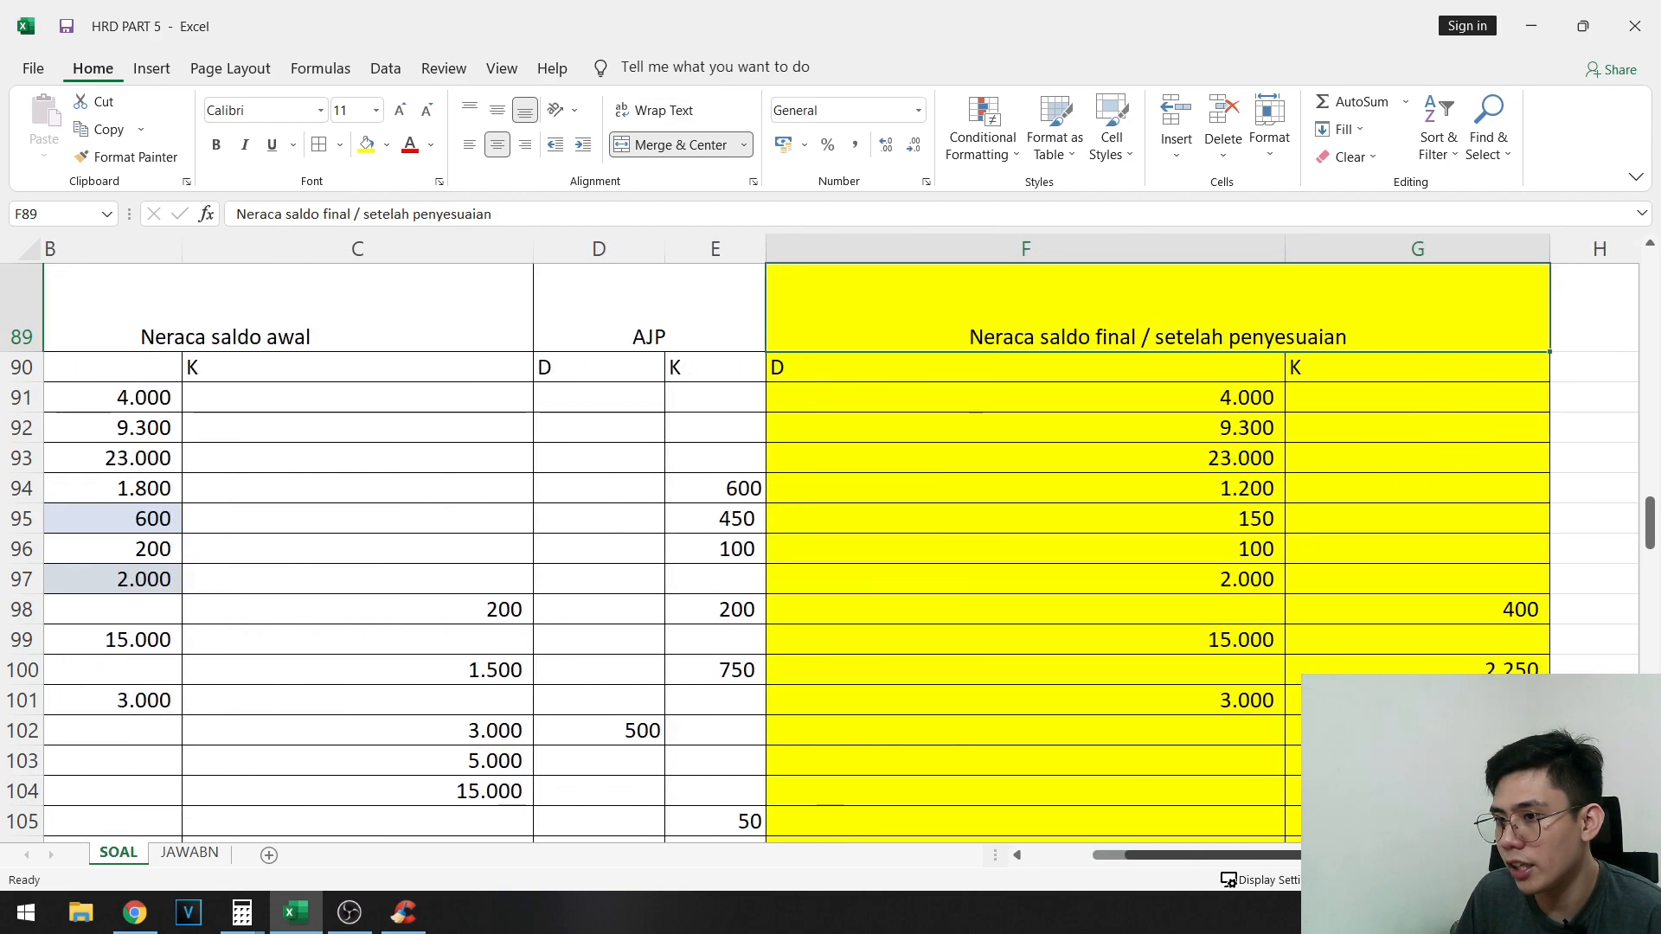
# - Link Penjualan in B129 to the final sales balance in G109 of the adjusted trial balance
pyautogui.scroll(-9, 516, 608)
pyautogui.scroll(-3, 516, 608)
pyautogui.moveTo(510, 670); pyautogui.dragTo(35, 552)
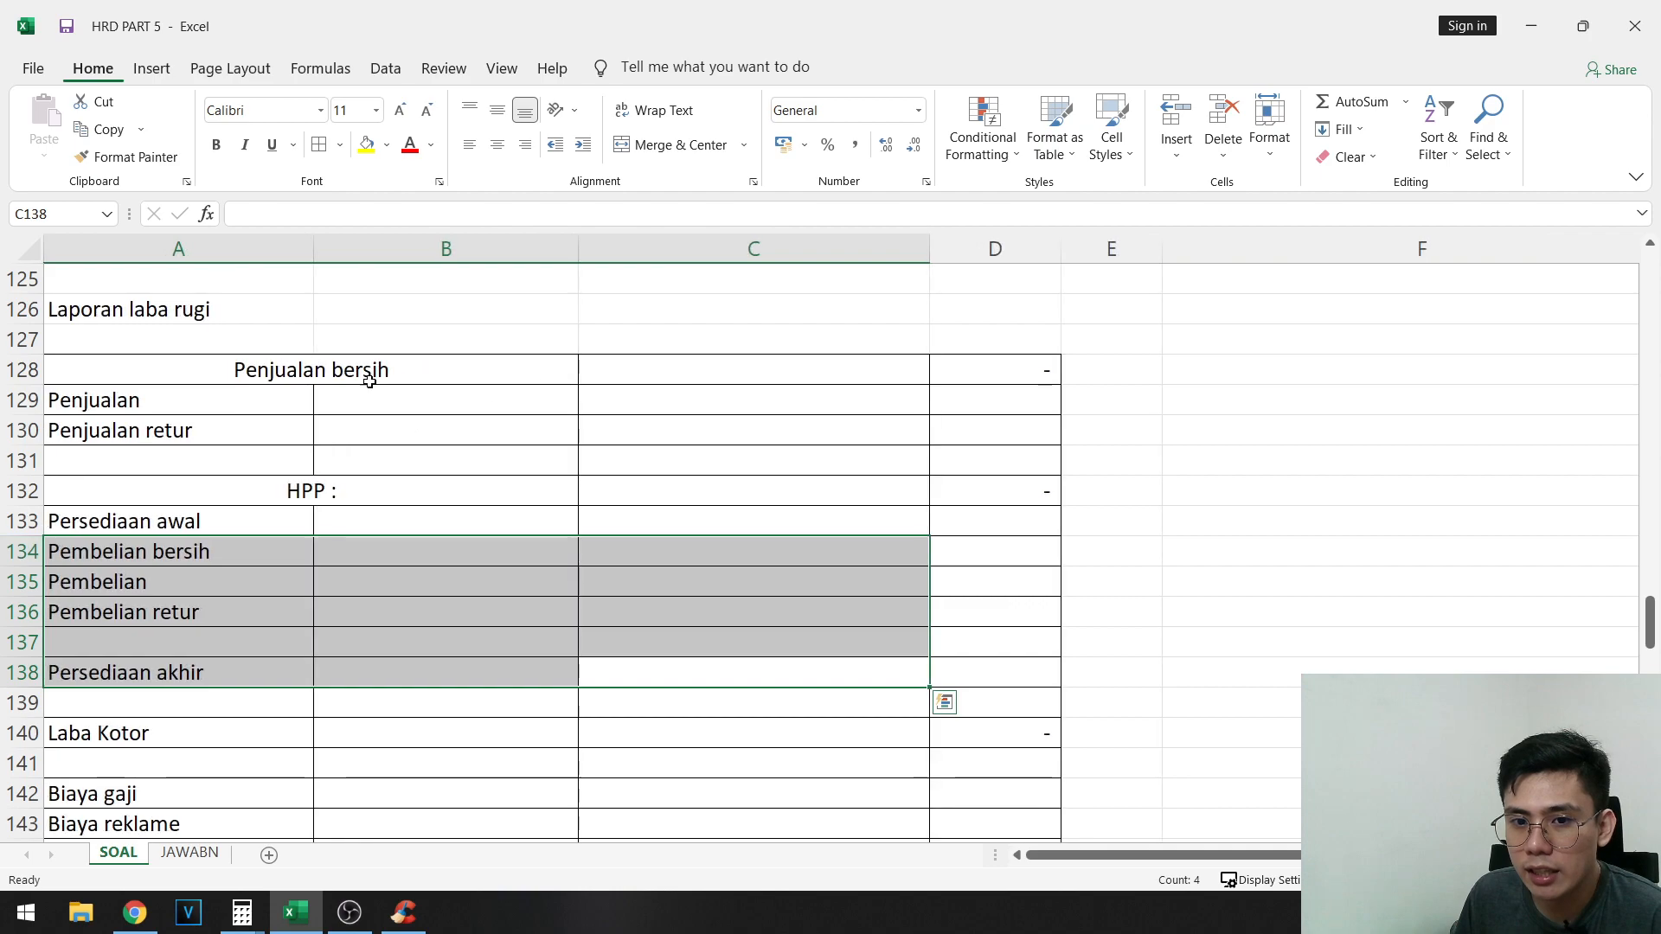
pyautogui.moveTo(371, 378); pyautogui.dragTo(422, 403)
pyautogui.click(431, 400)
pyautogui.write('=')
pyautogui.scroll(6, 1368, 599)
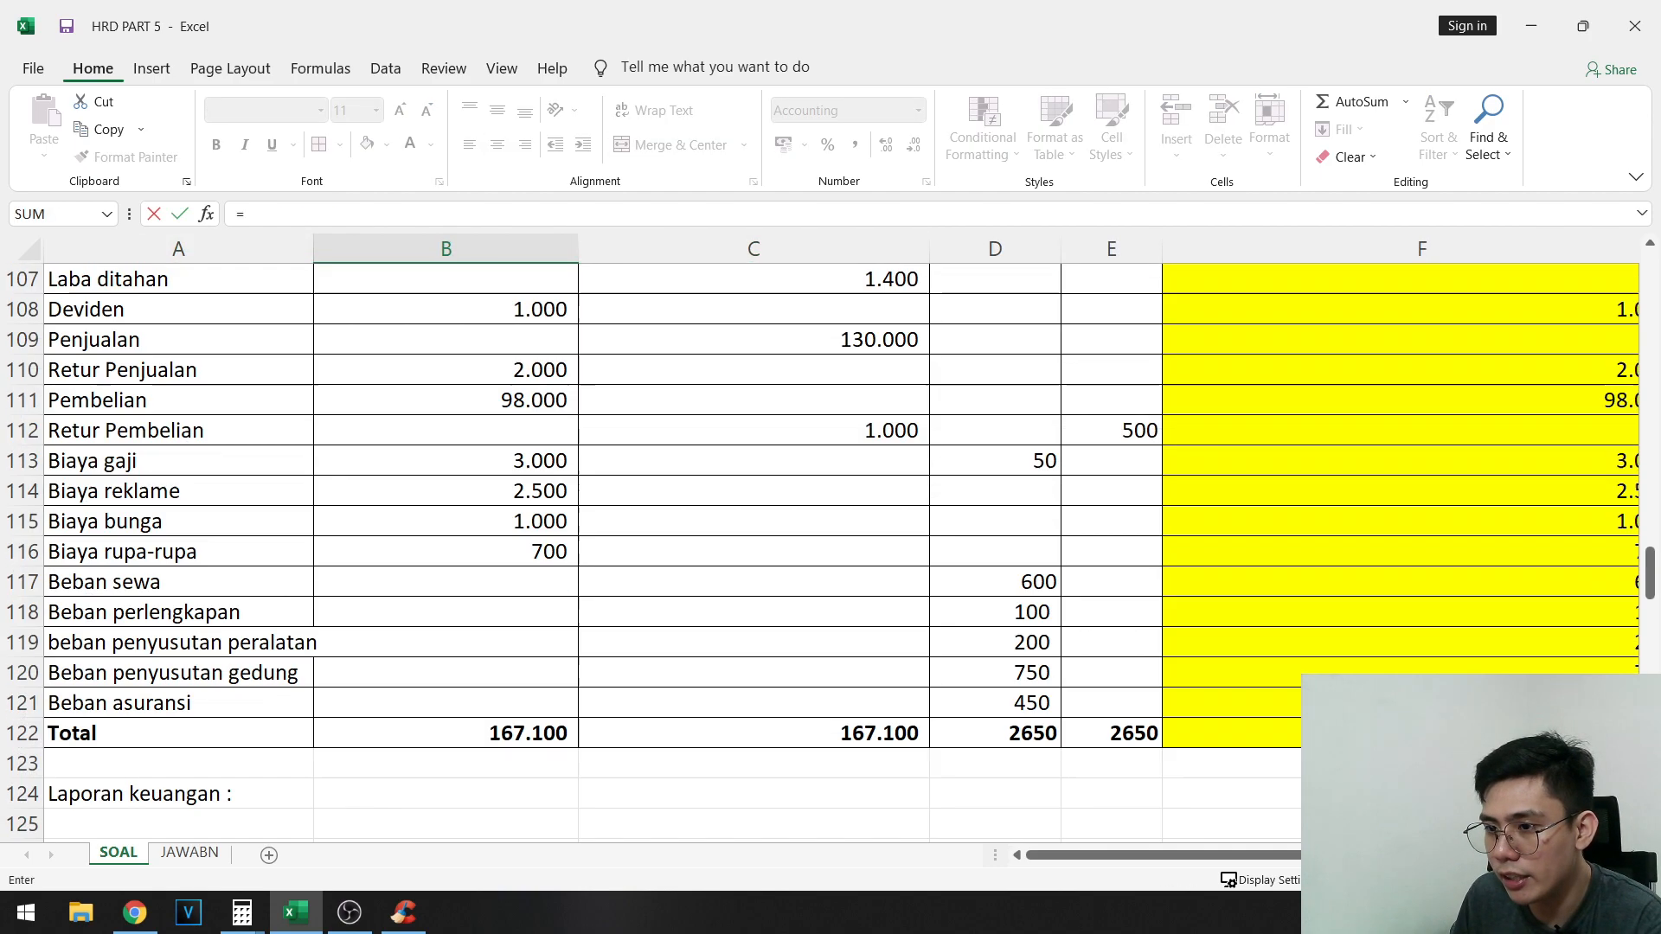
pyautogui.moveTo(1275, 858); pyautogui.dragTo(1409, 858)
pyautogui.scroll(1, 1413, 546)
pyautogui.hscroll(-5, 128, 425)
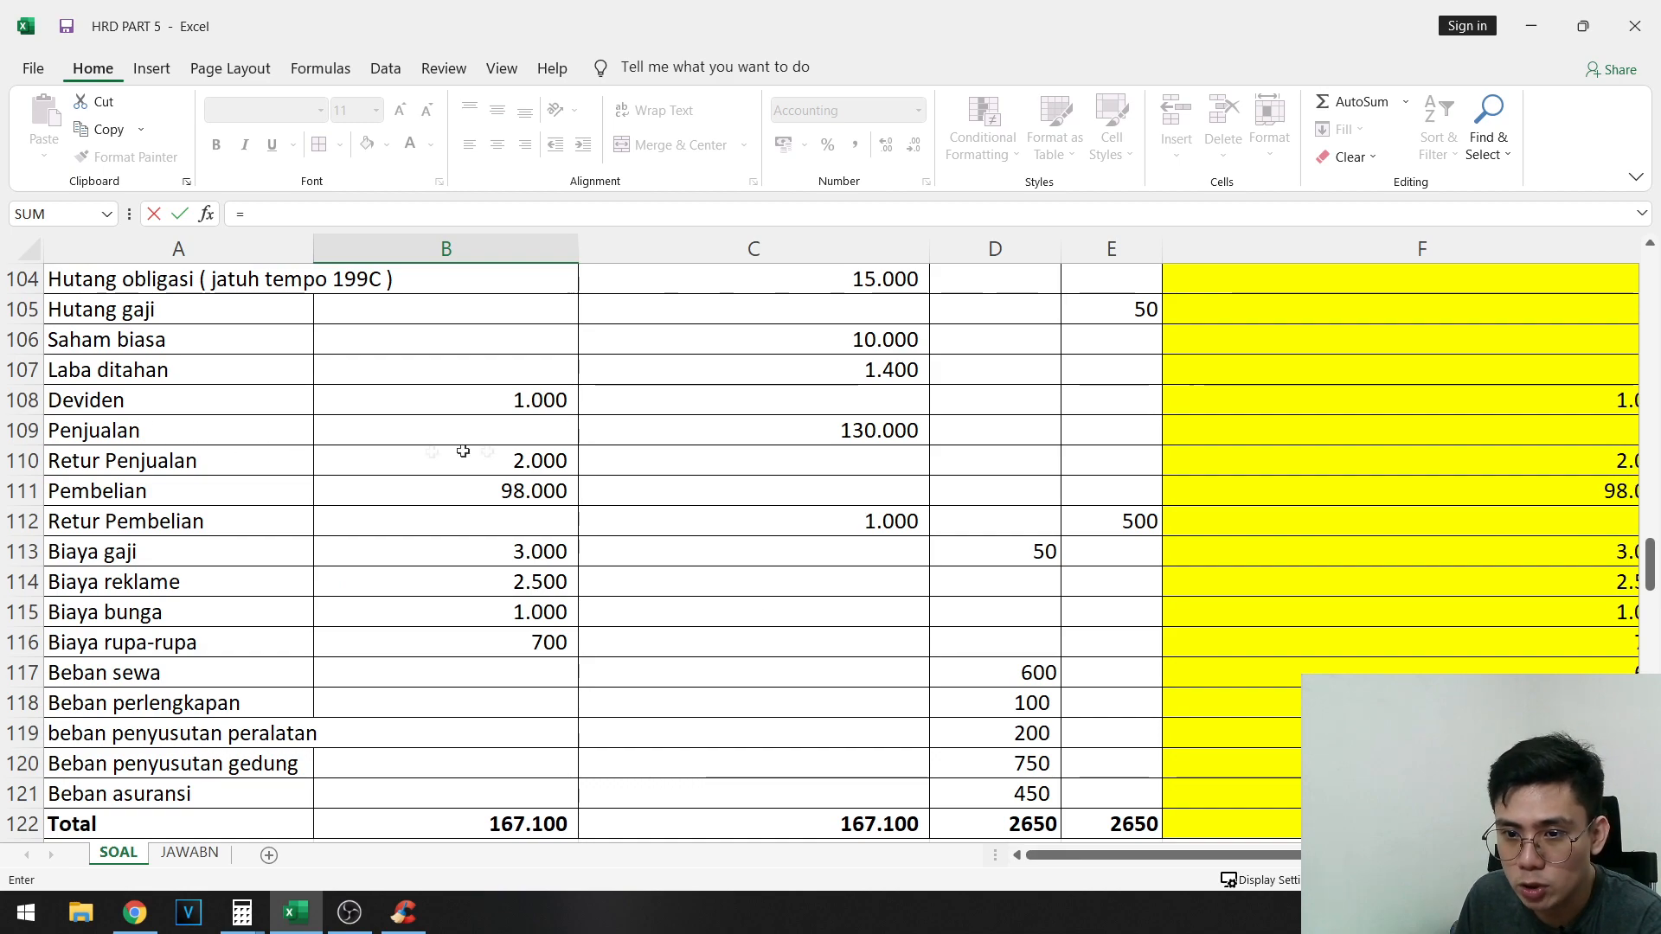
pyautogui.hscroll(5, 1219, 835)
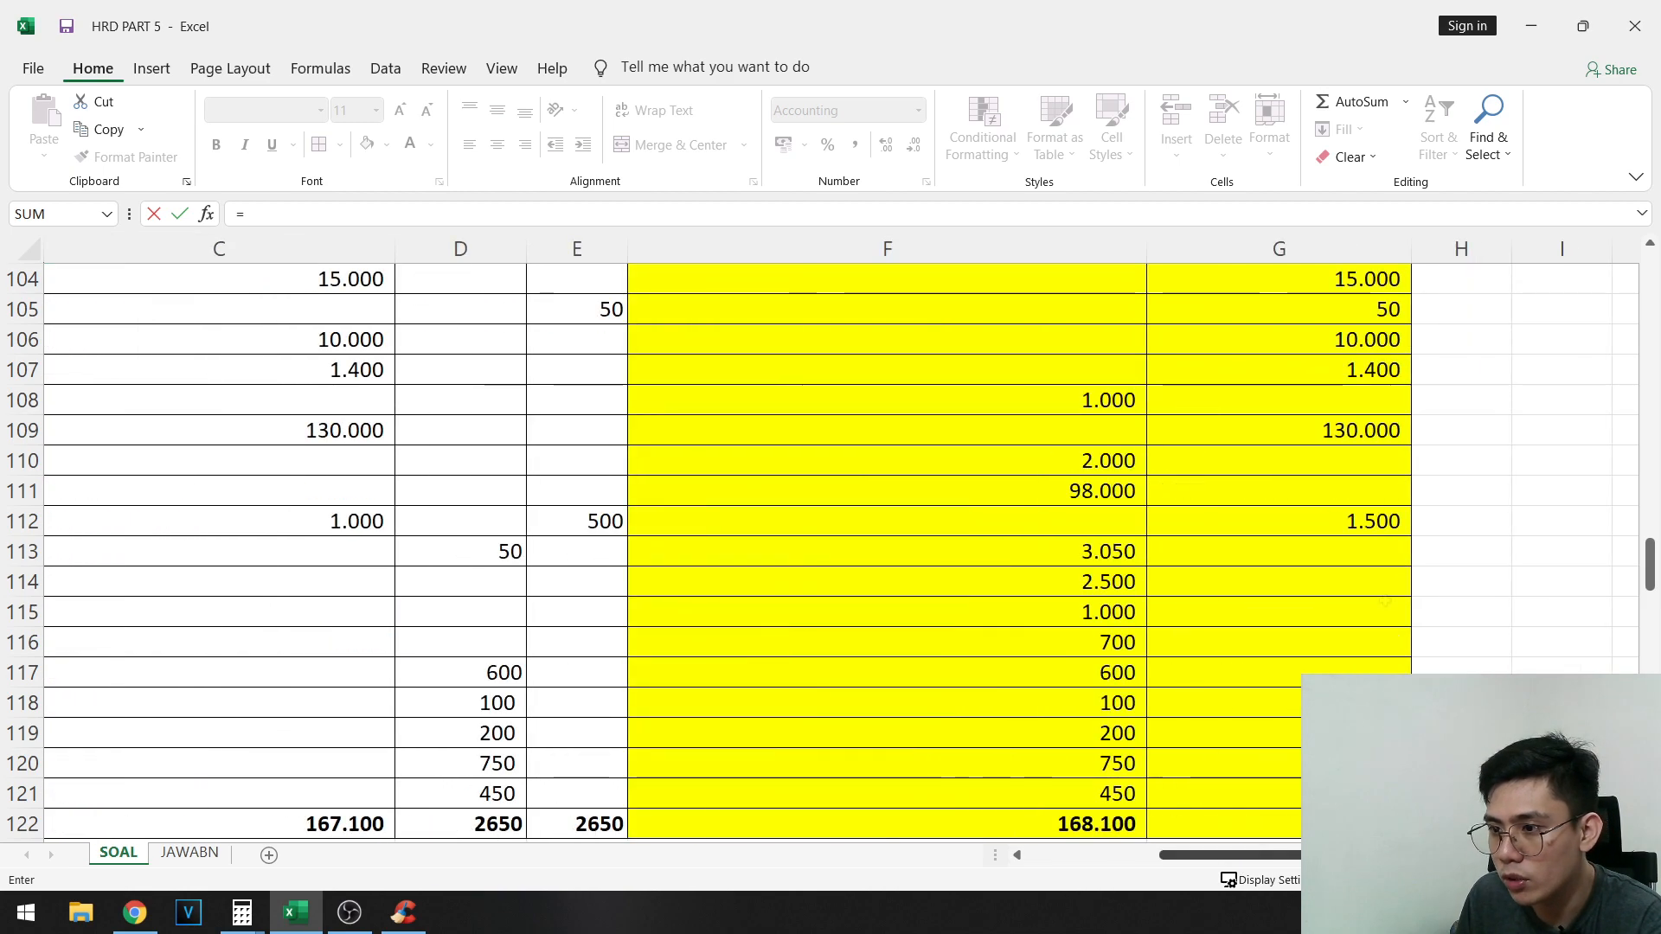
pyautogui.click(1364, 432)
pyautogui.press('Return')
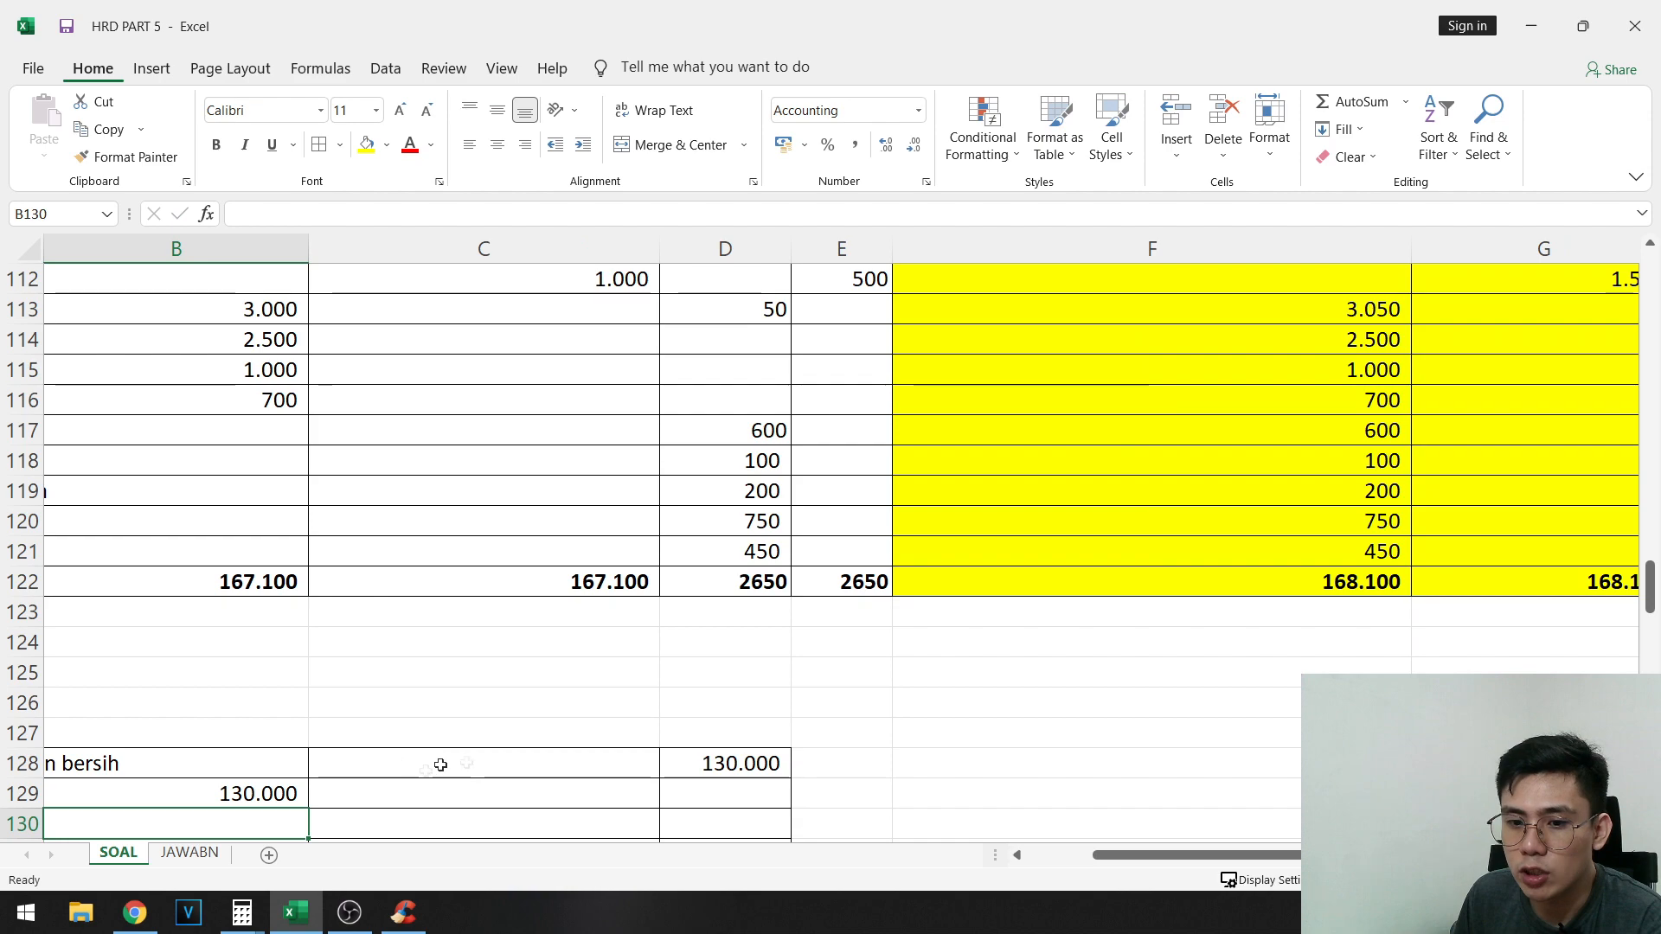
# - Mark the sales balance in G109 as used with a light gray fill
pyautogui.scroll(2, 1234, 836)
pyautogui.scroll(2, 1234, 837)
pyautogui.moveTo(1523, 554); pyautogui.dragTo(1557, 562)
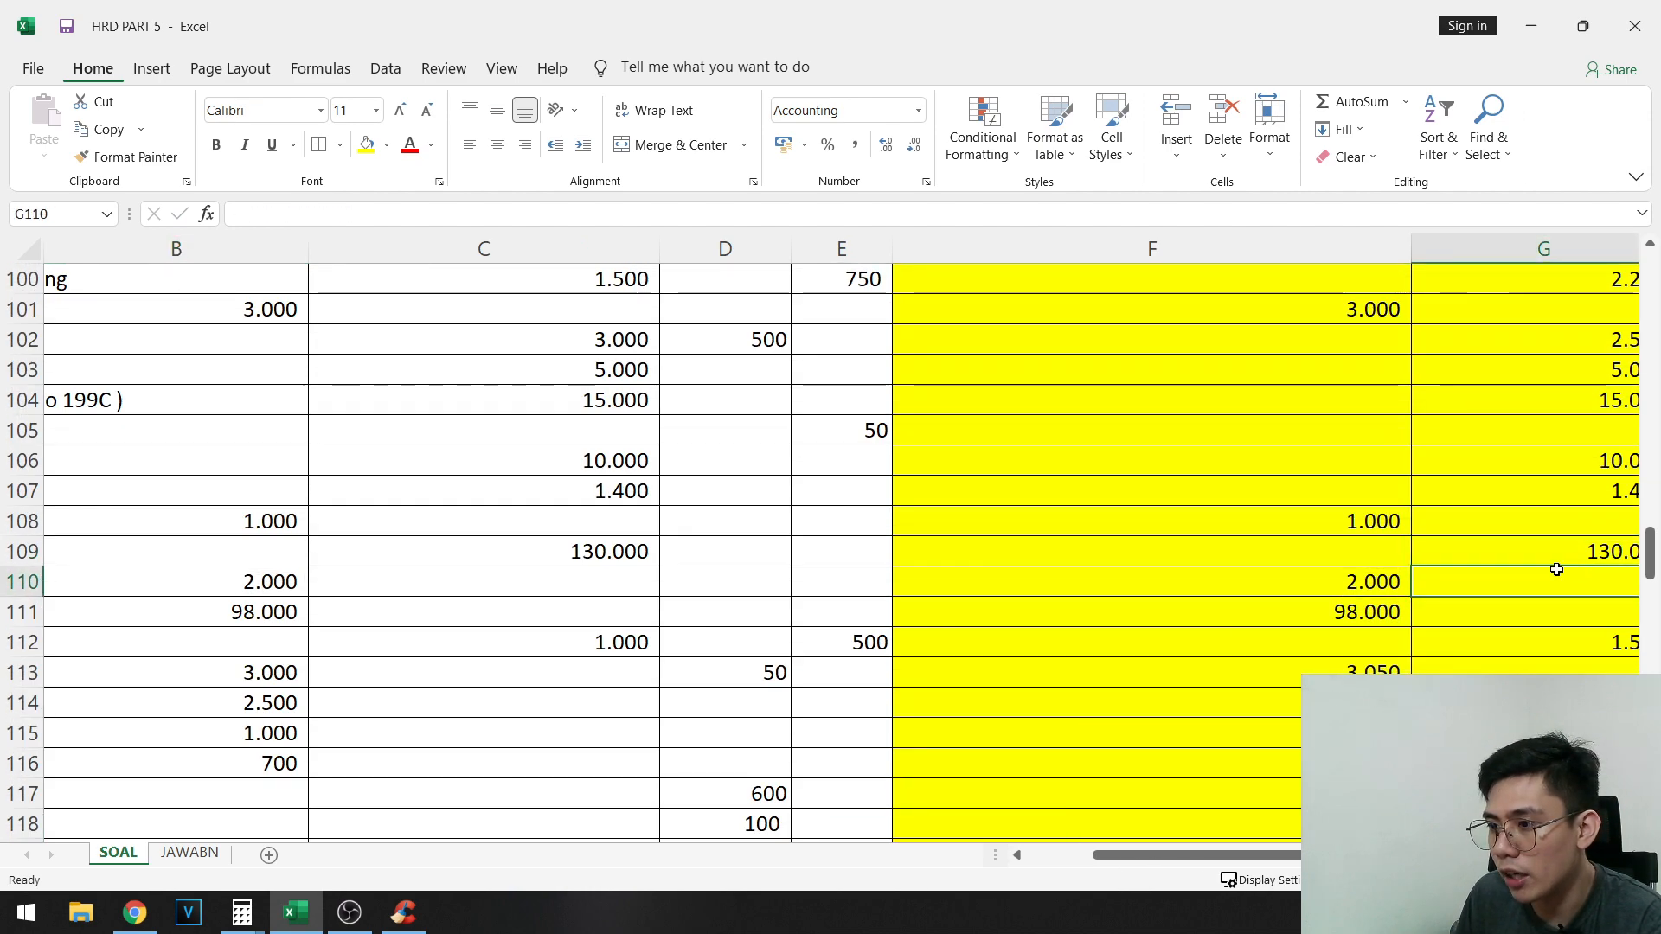
pyautogui.click(387, 145)
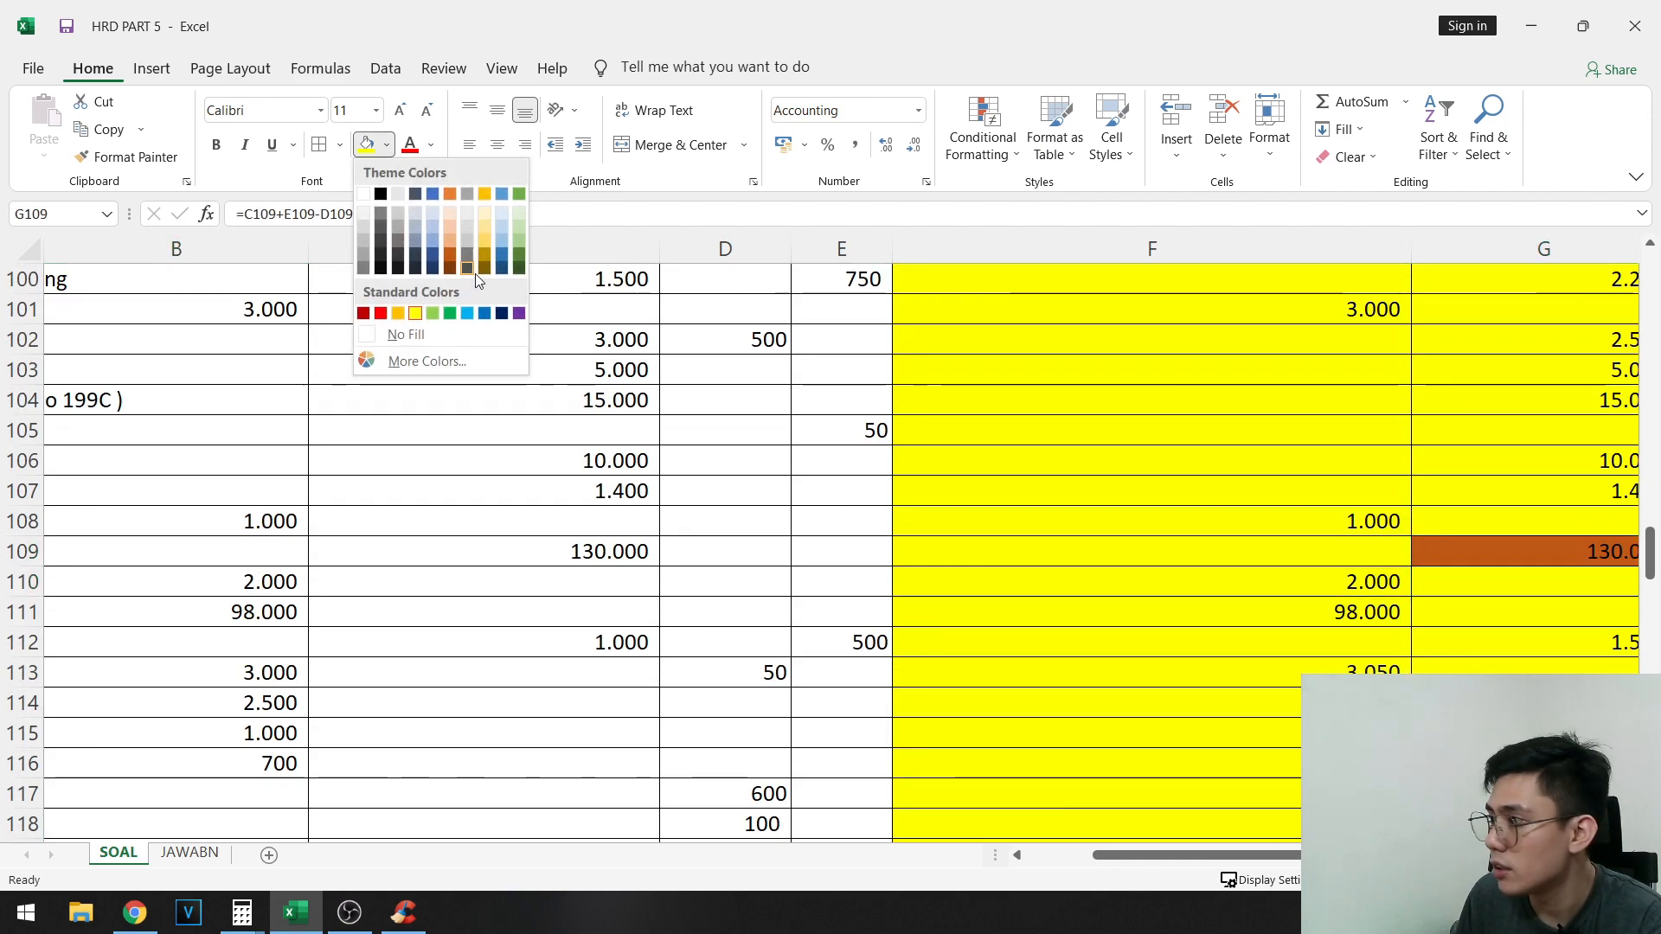
pyautogui.click(396, 210)
pyautogui.hscroll(2, 907, 446)
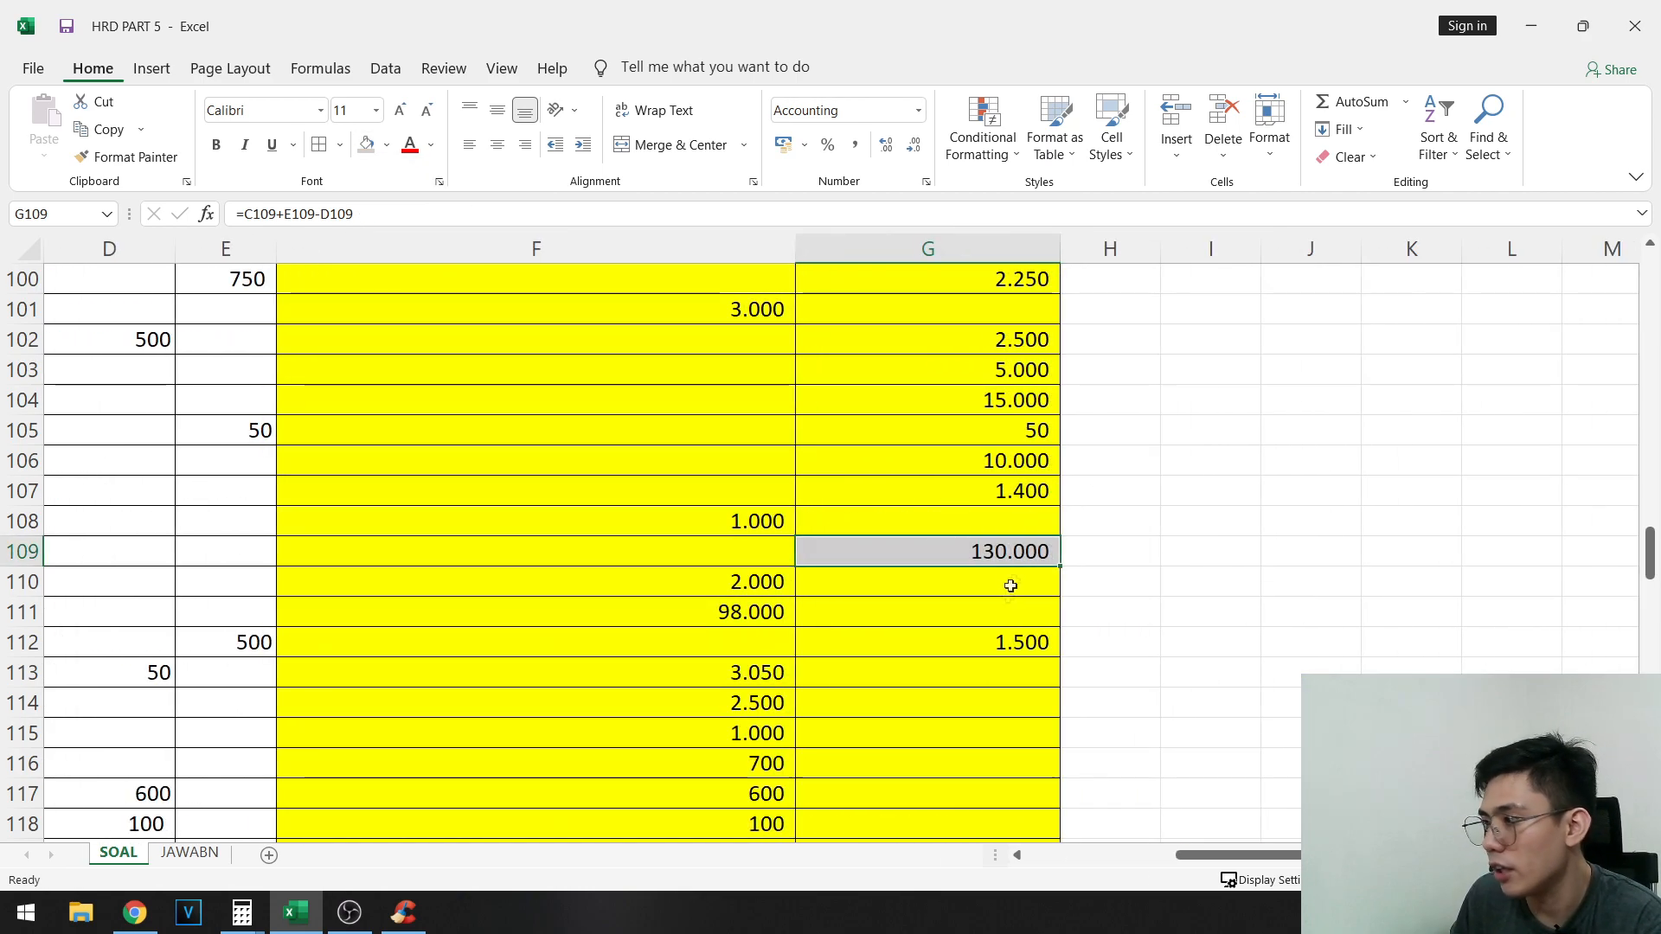
# - Link Penjualan retur in B130 to the final Retur Penjualan balance in F110
pyautogui.moveTo(1257, 857); pyautogui.dragTo(819, 816)
pyautogui.scroll(-4, 812, 680)
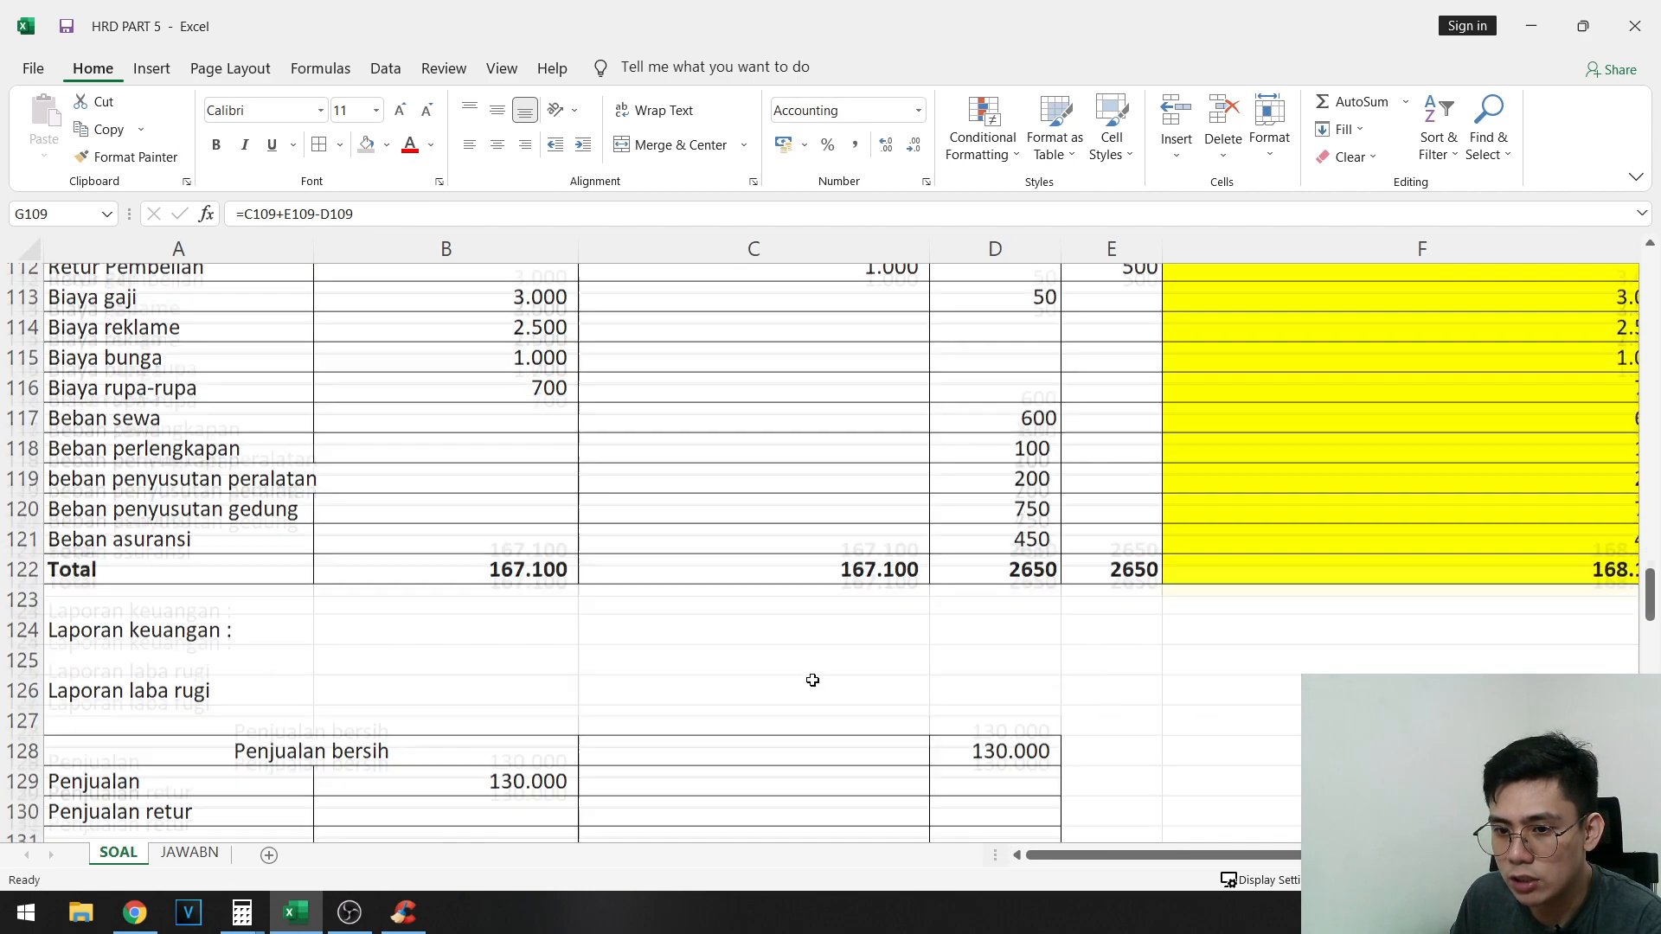
pyautogui.scroll(-3, 813, 680)
pyautogui.click(465, 555)
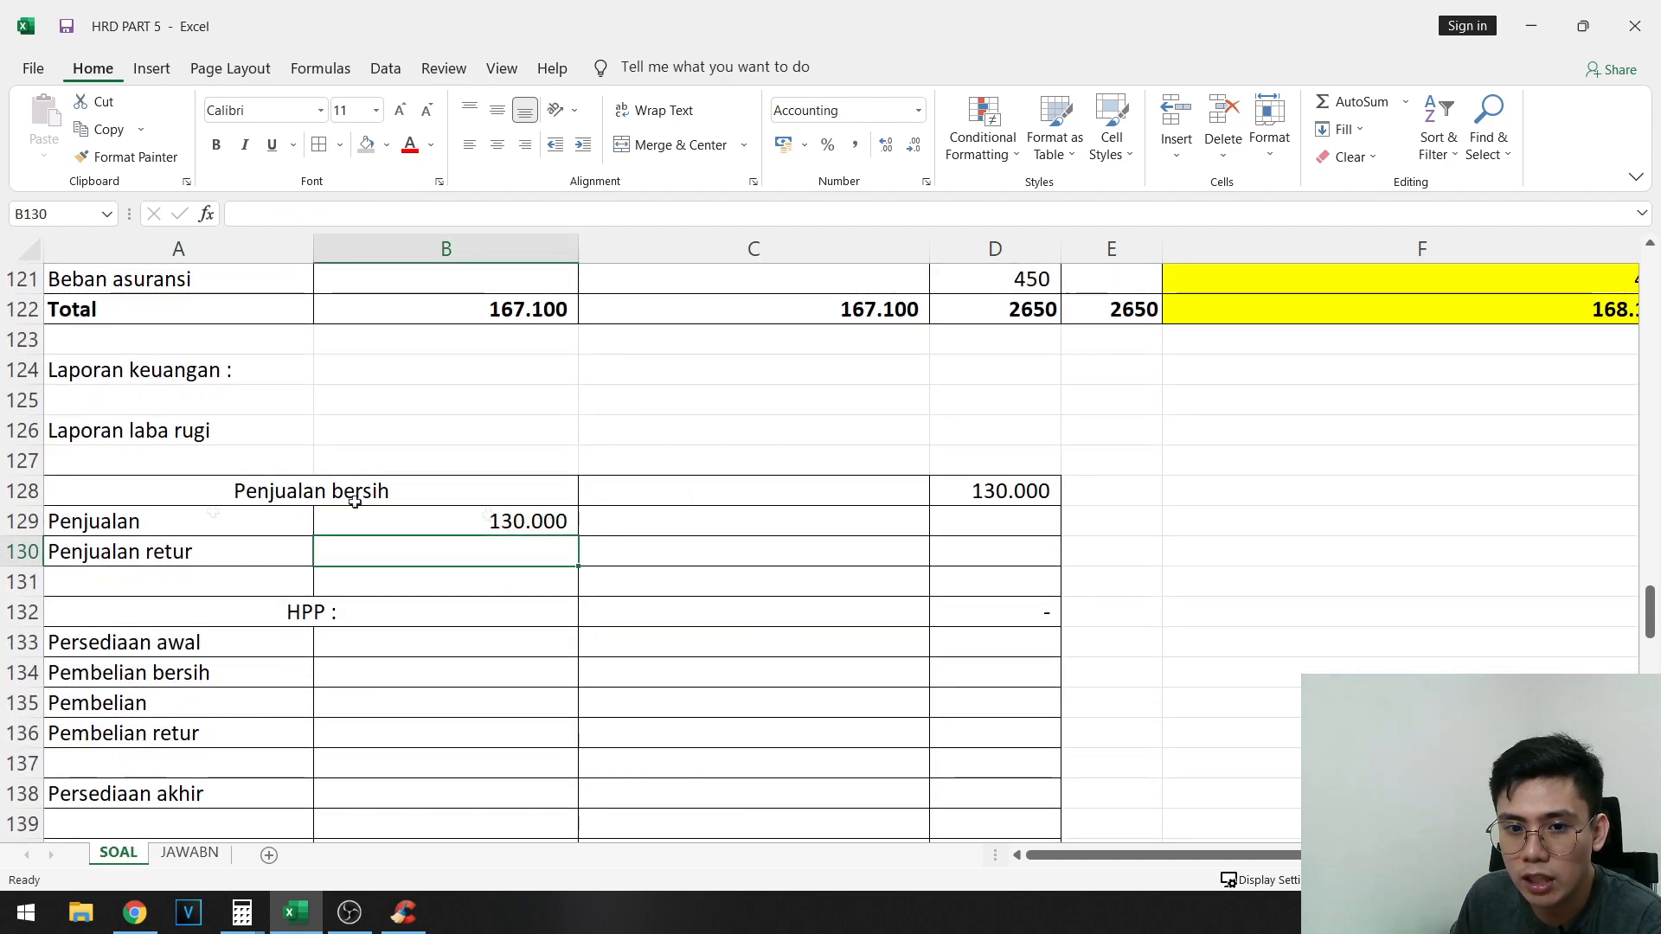
pyautogui.write('=')
pyautogui.scroll(6, 325, 504)
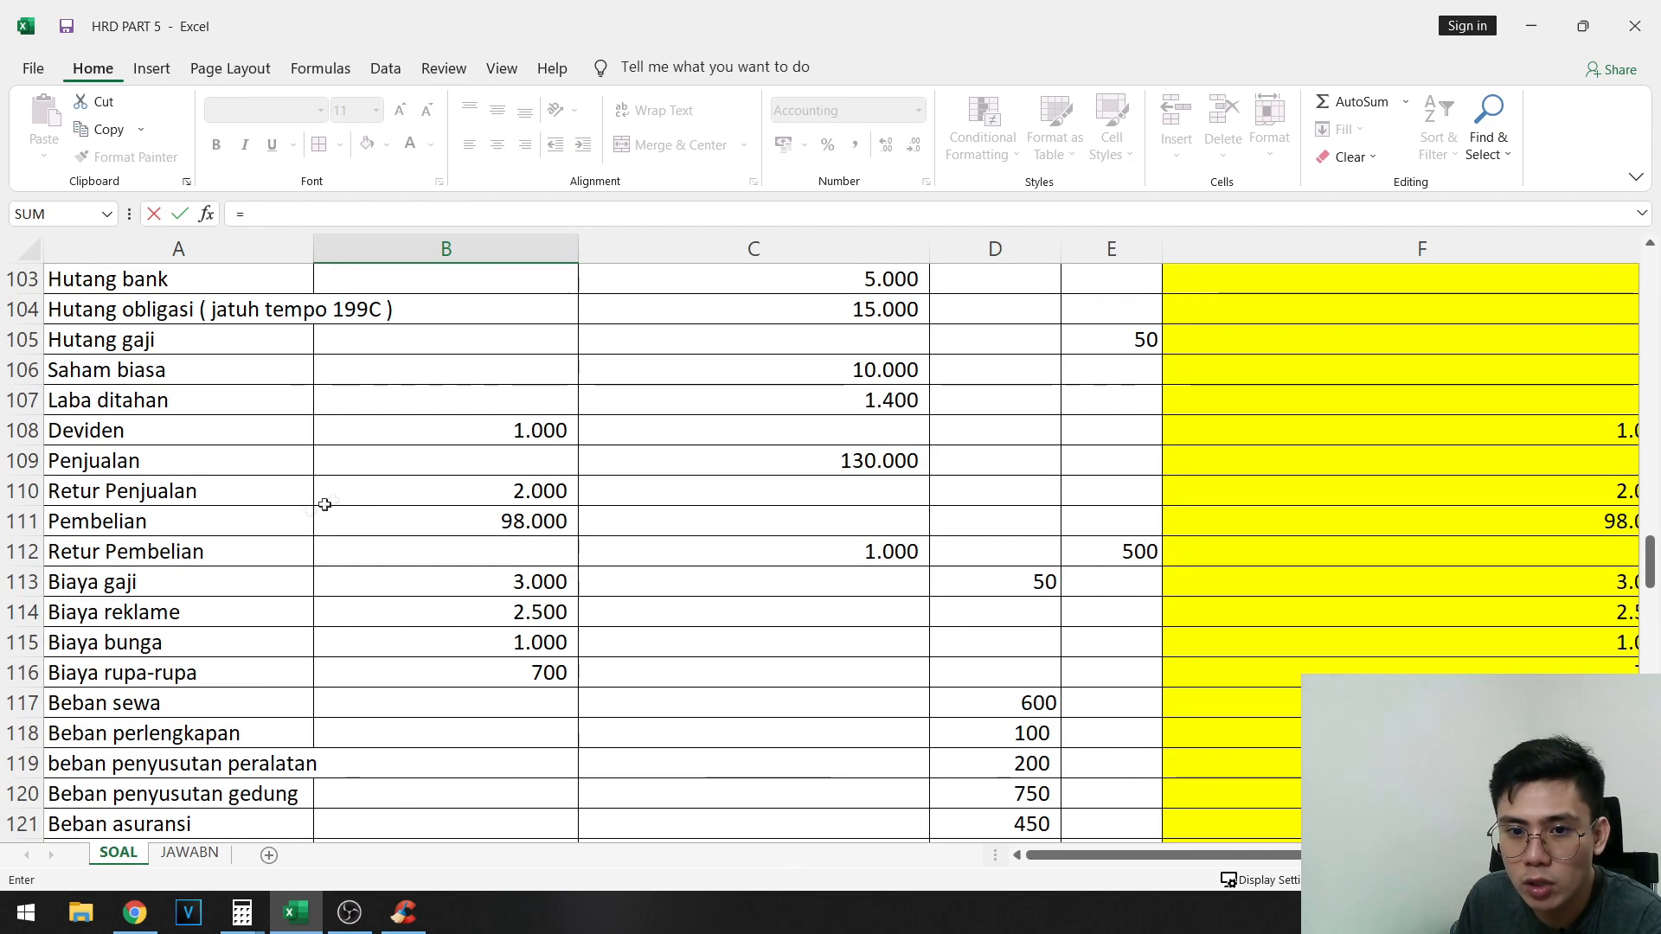
pyautogui.moveTo(1200, 855); pyautogui.dragTo(1332, 855)
pyautogui.click(1115, 487)
pyautogui.press('Return')
# - Mark the Retur Penjualan balance in F110 with the same light gray fill
pyautogui.scroll(4, 1432, 579)
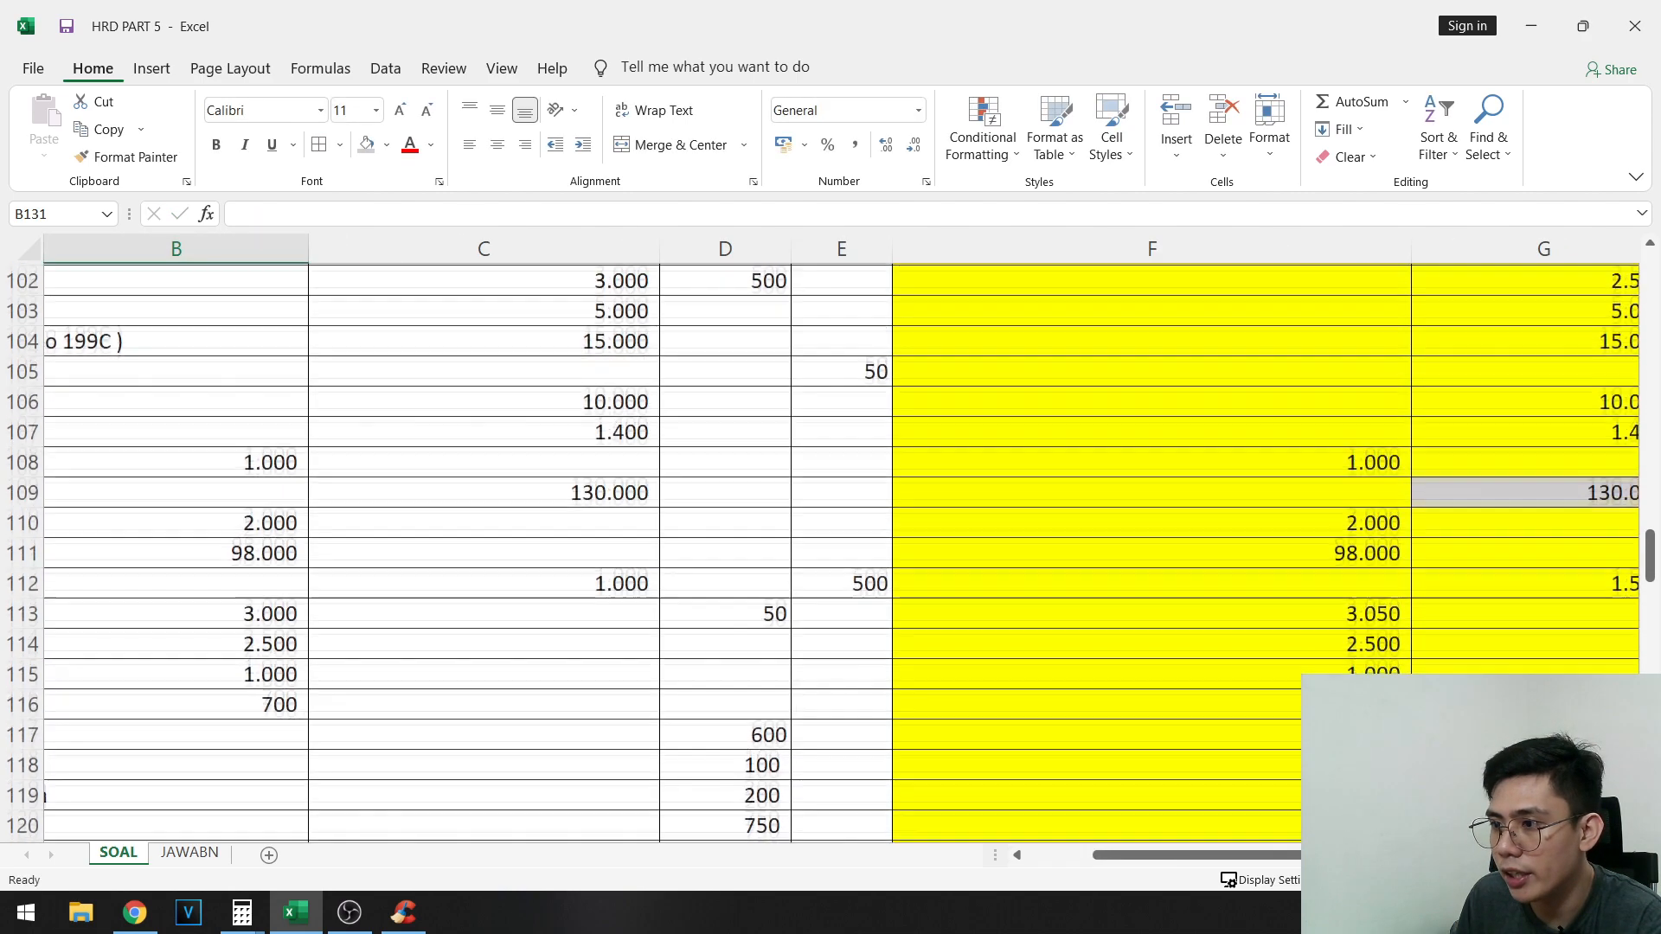
pyautogui.click(1358, 549)
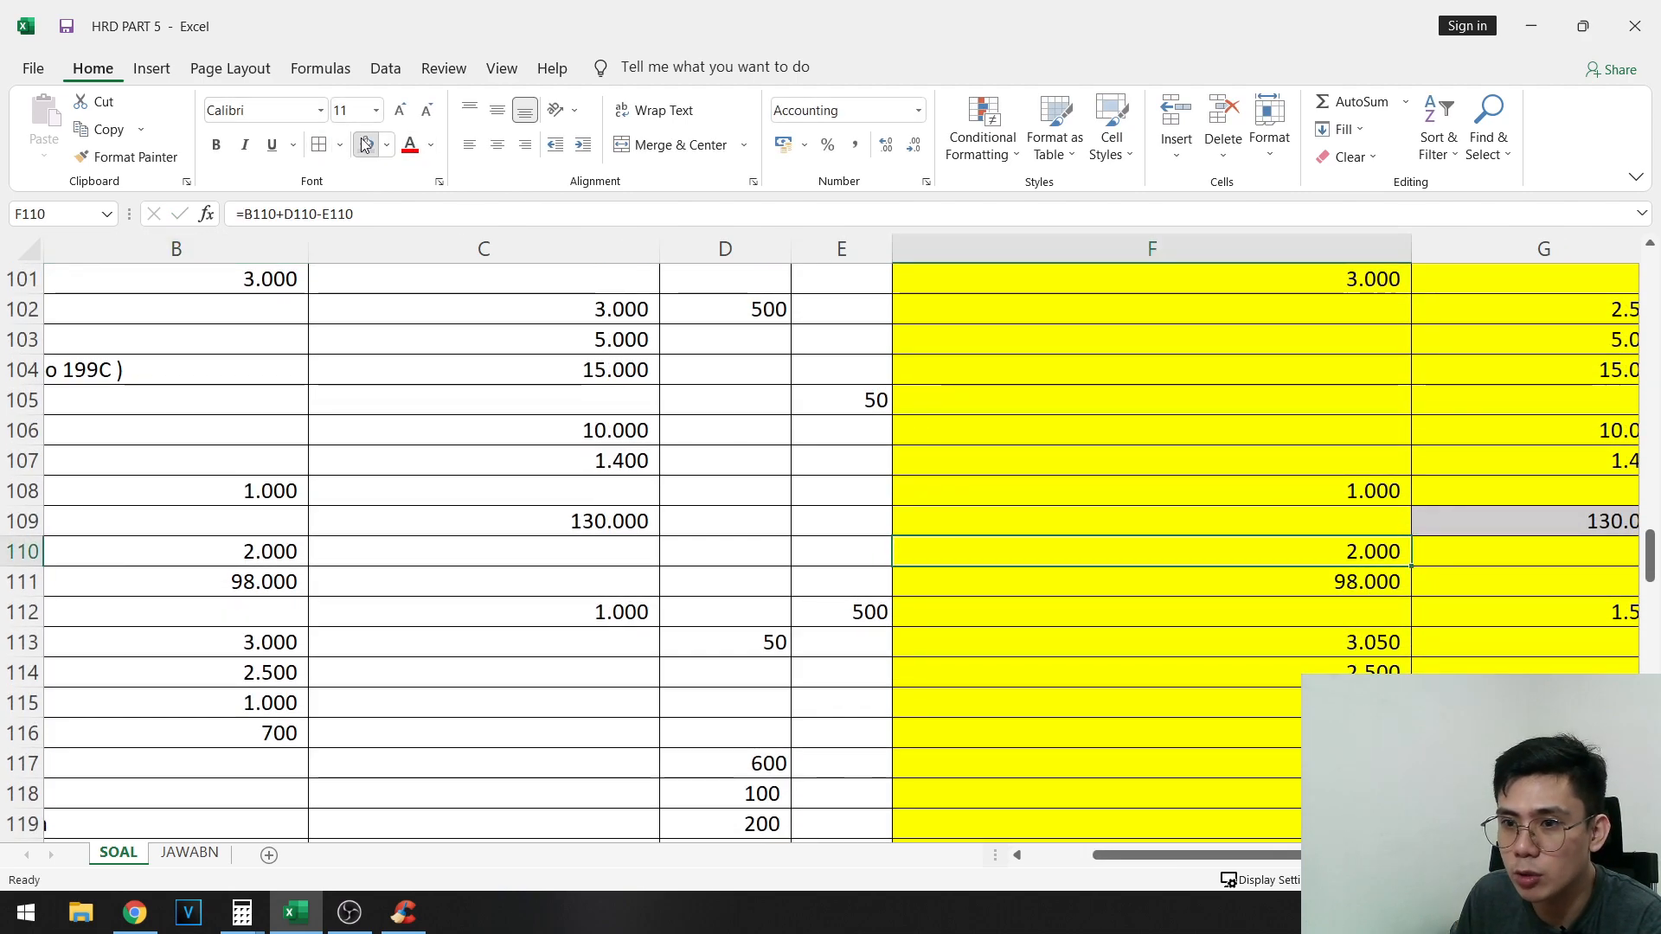
# - Check the Penjualan bersih formula in D128 and examine the HPP section's inventory and purchase lines
pyautogui.scroll(-5, 422, 652)
pyautogui.hscroll(-1, 422, 651)
pyautogui.scroll(-2, 422, 651)
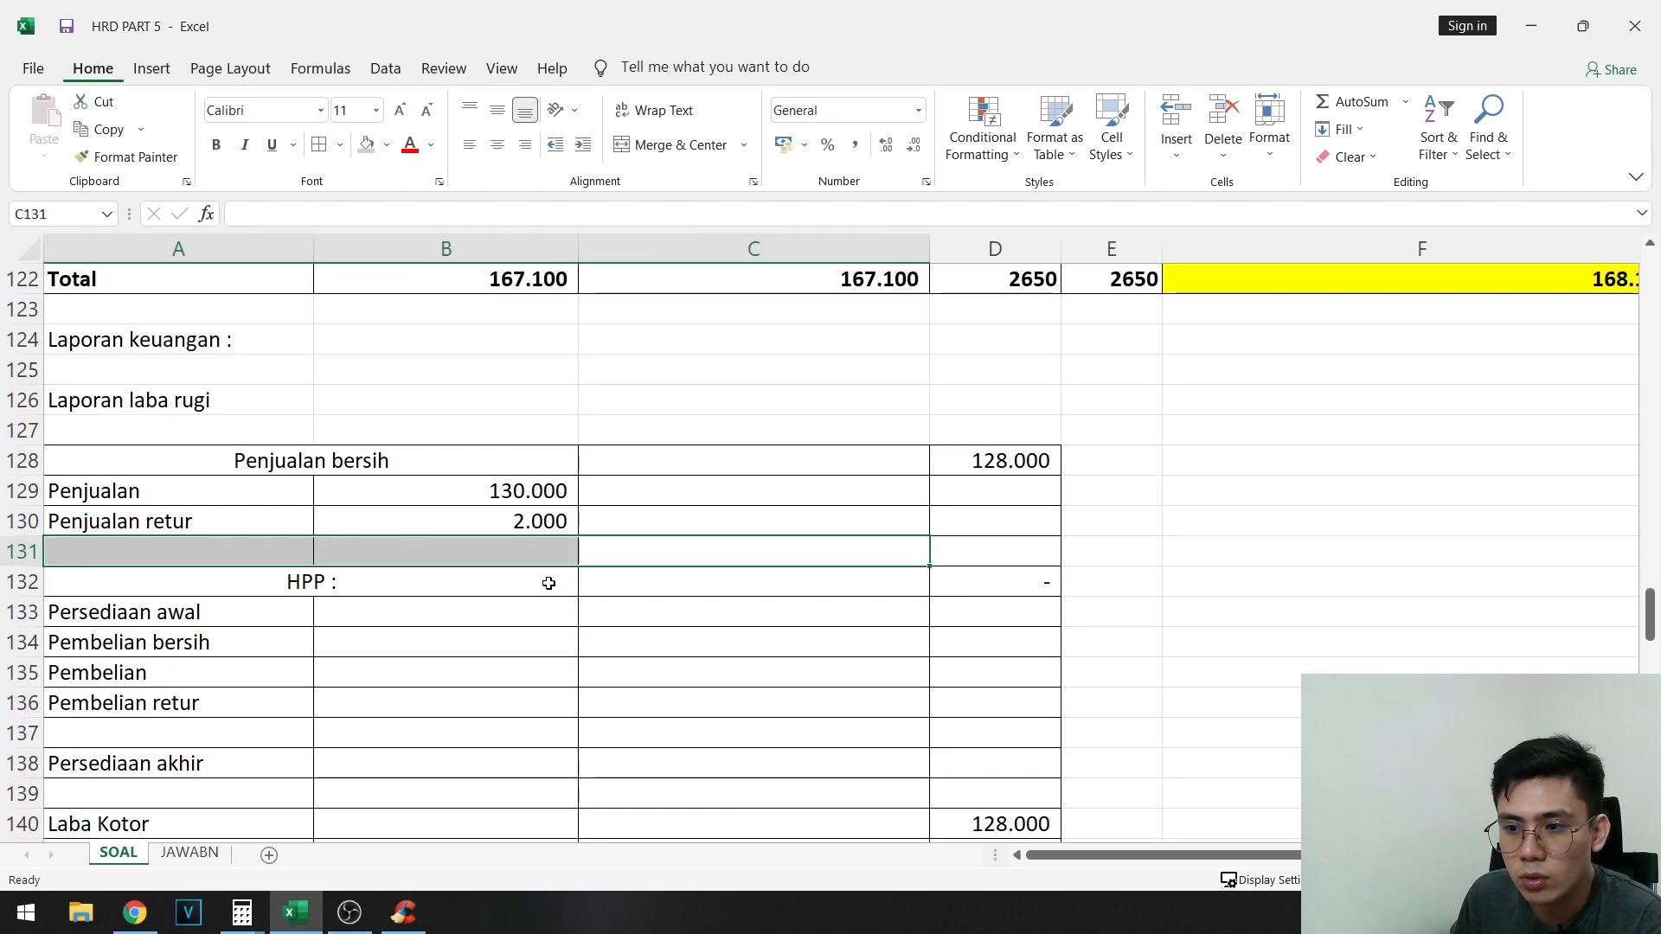
pyautogui.click(1012, 463)
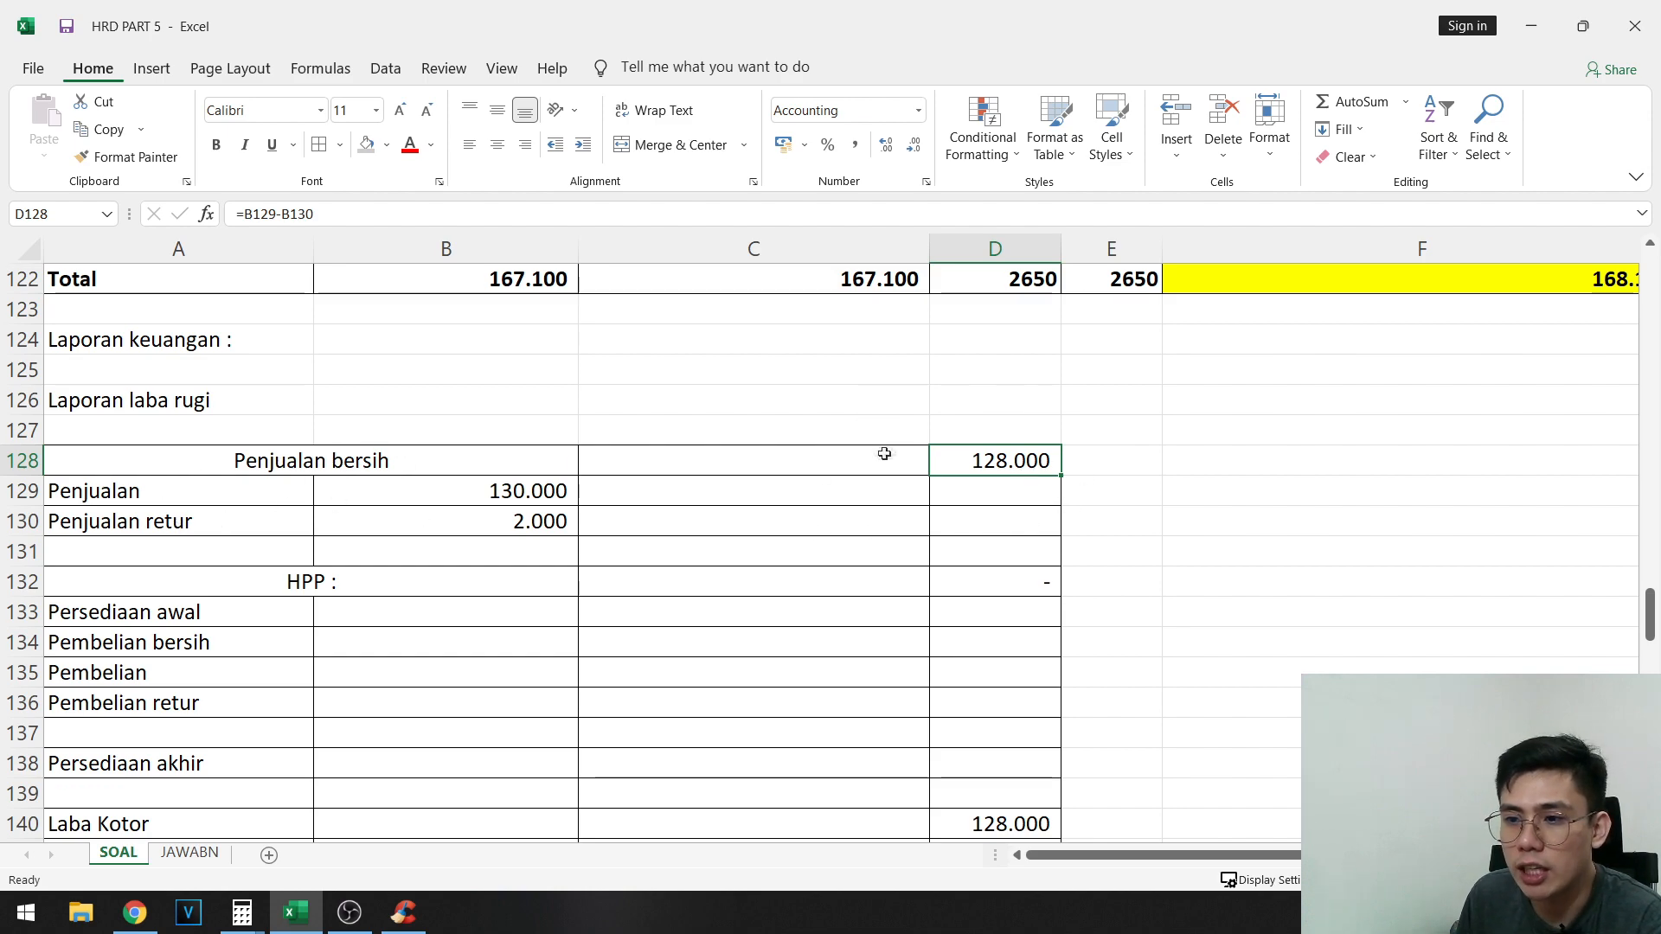
pyautogui.scroll(-2, 341, 508)
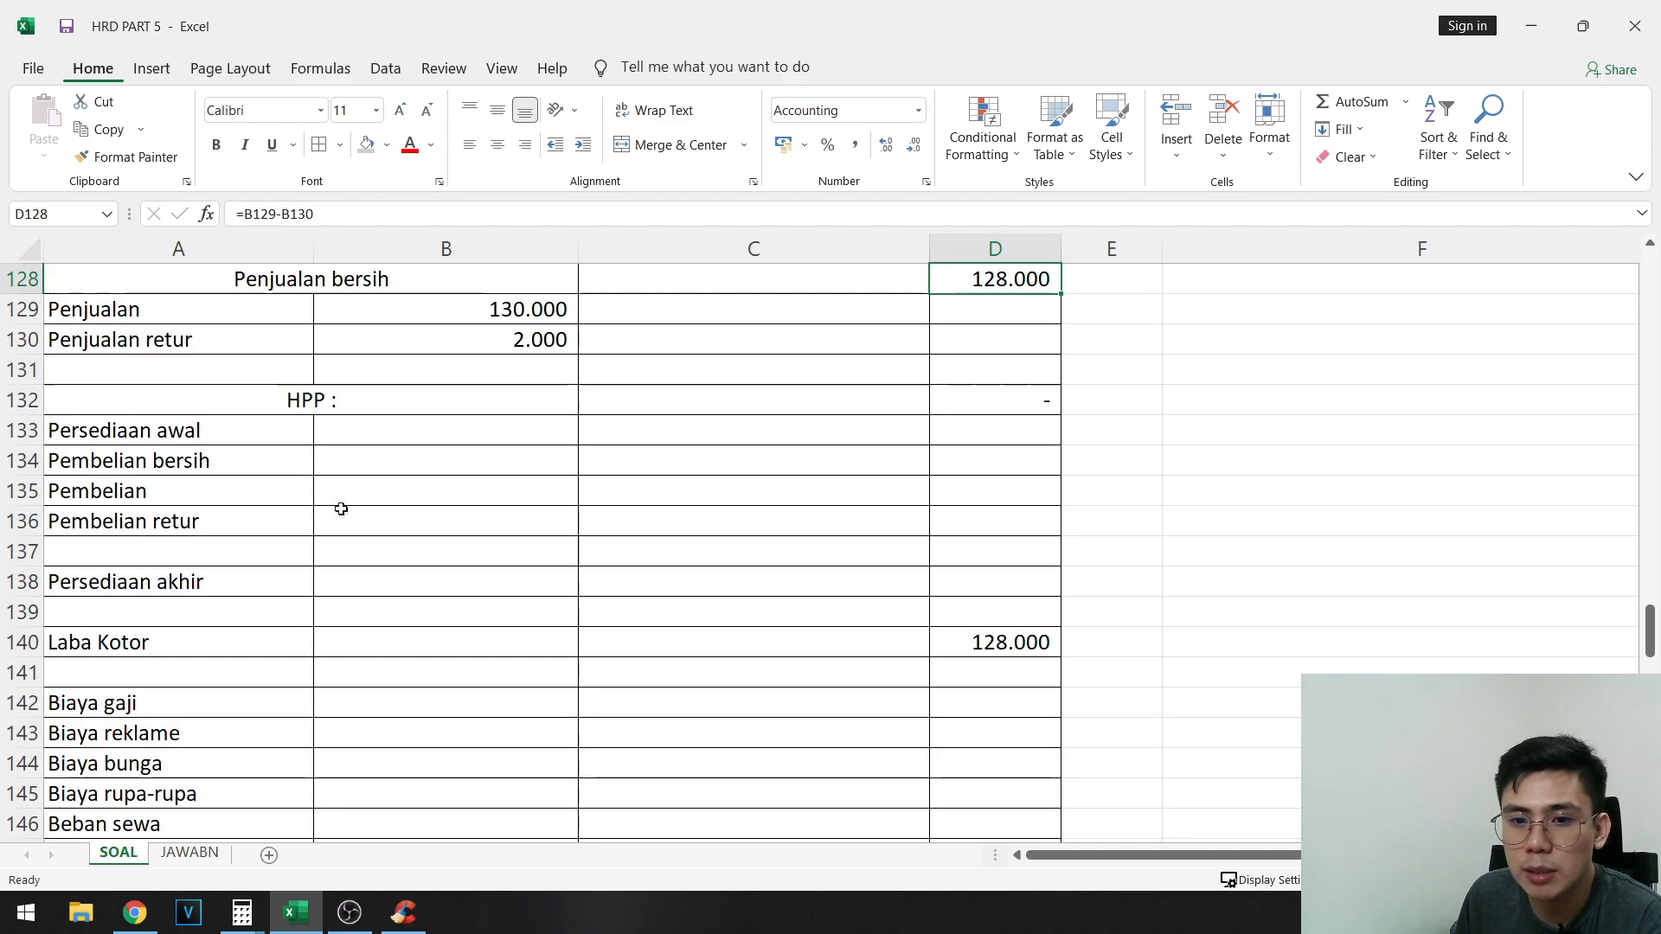
pyautogui.click(312, 401)
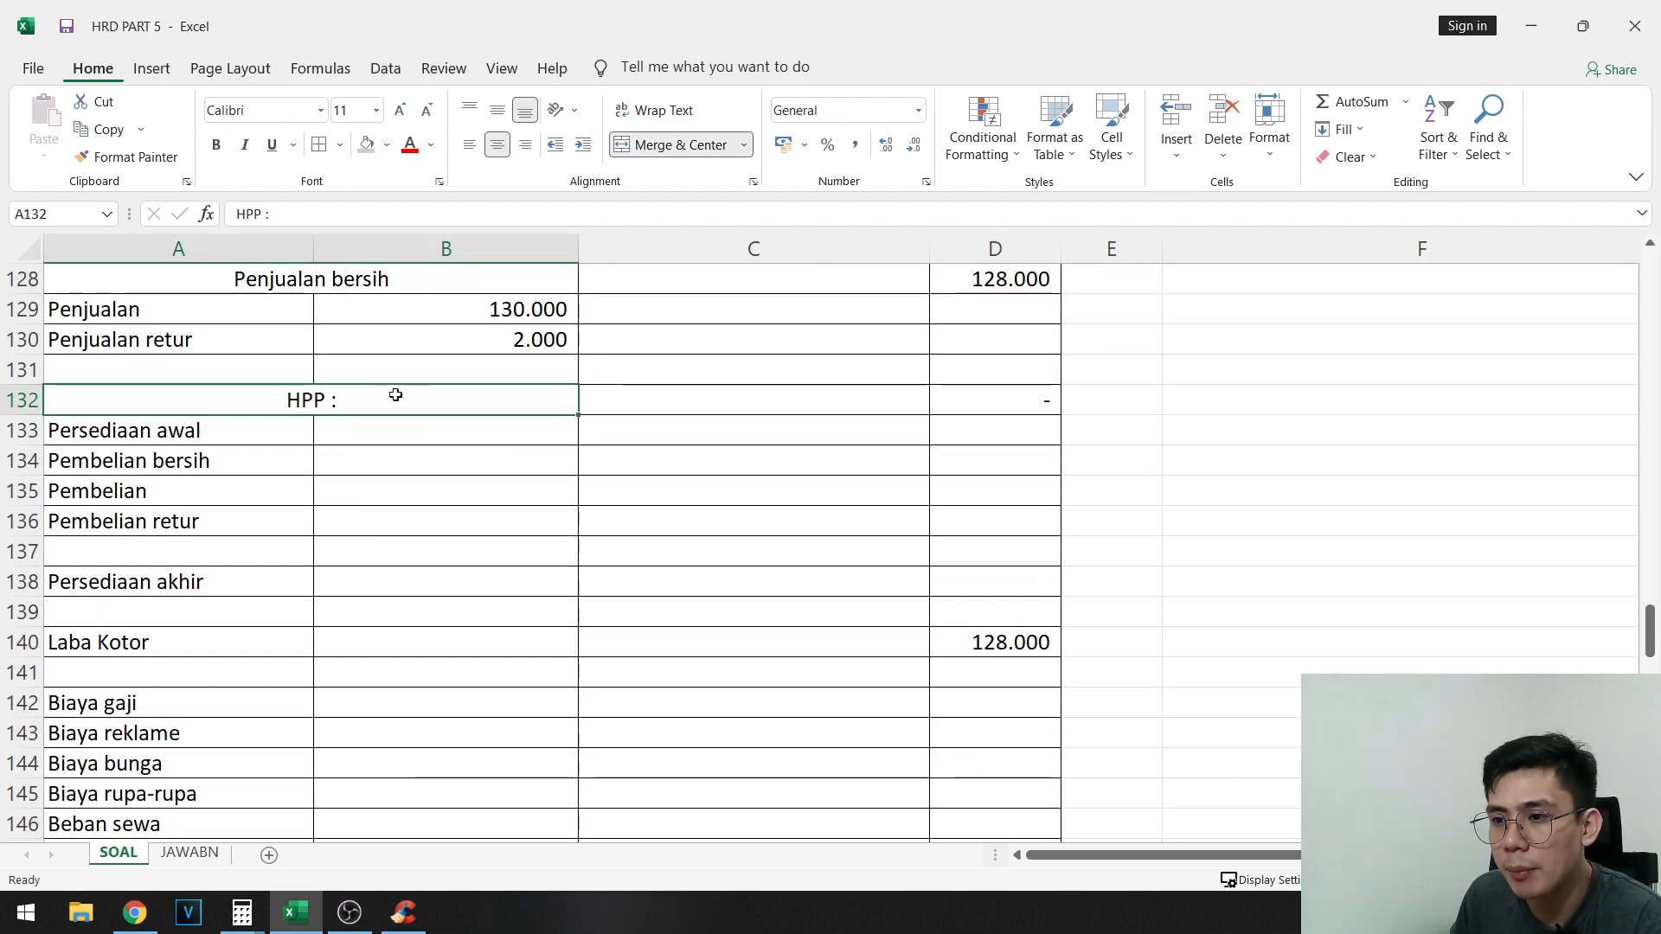
pyautogui.moveTo(175, 429); pyautogui.dragTo(346, 436)
pyautogui.moveTo(227, 481); pyautogui.dragTo(350, 450)
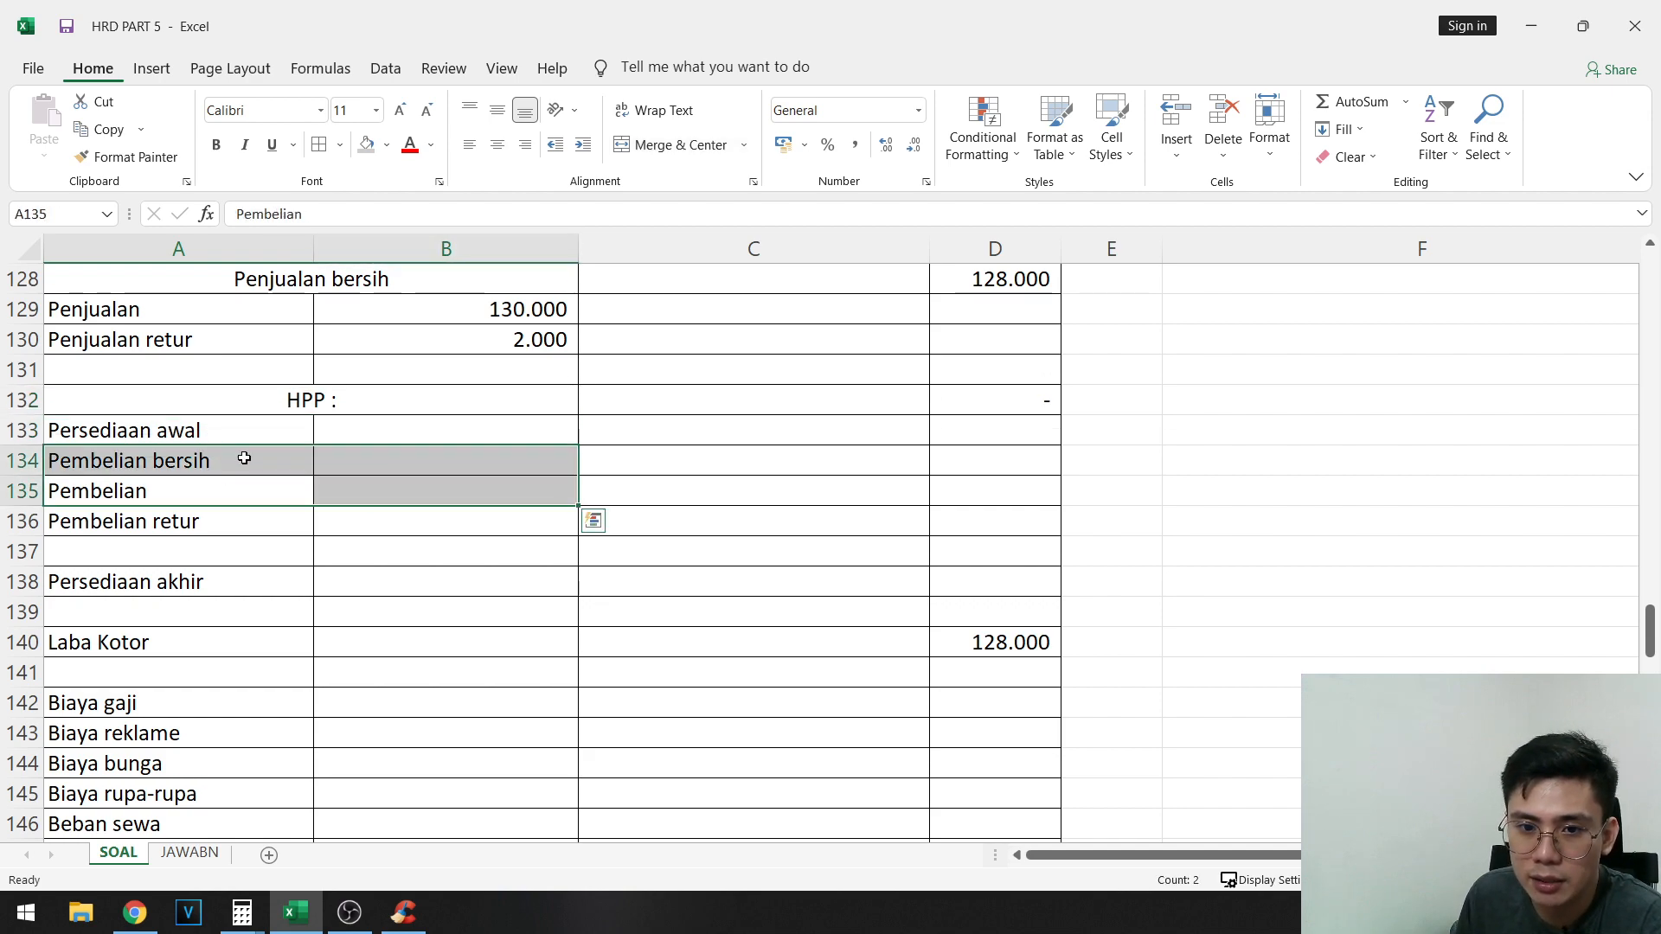
pyautogui.click(251, 458)
pyautogui.click(192, 495)
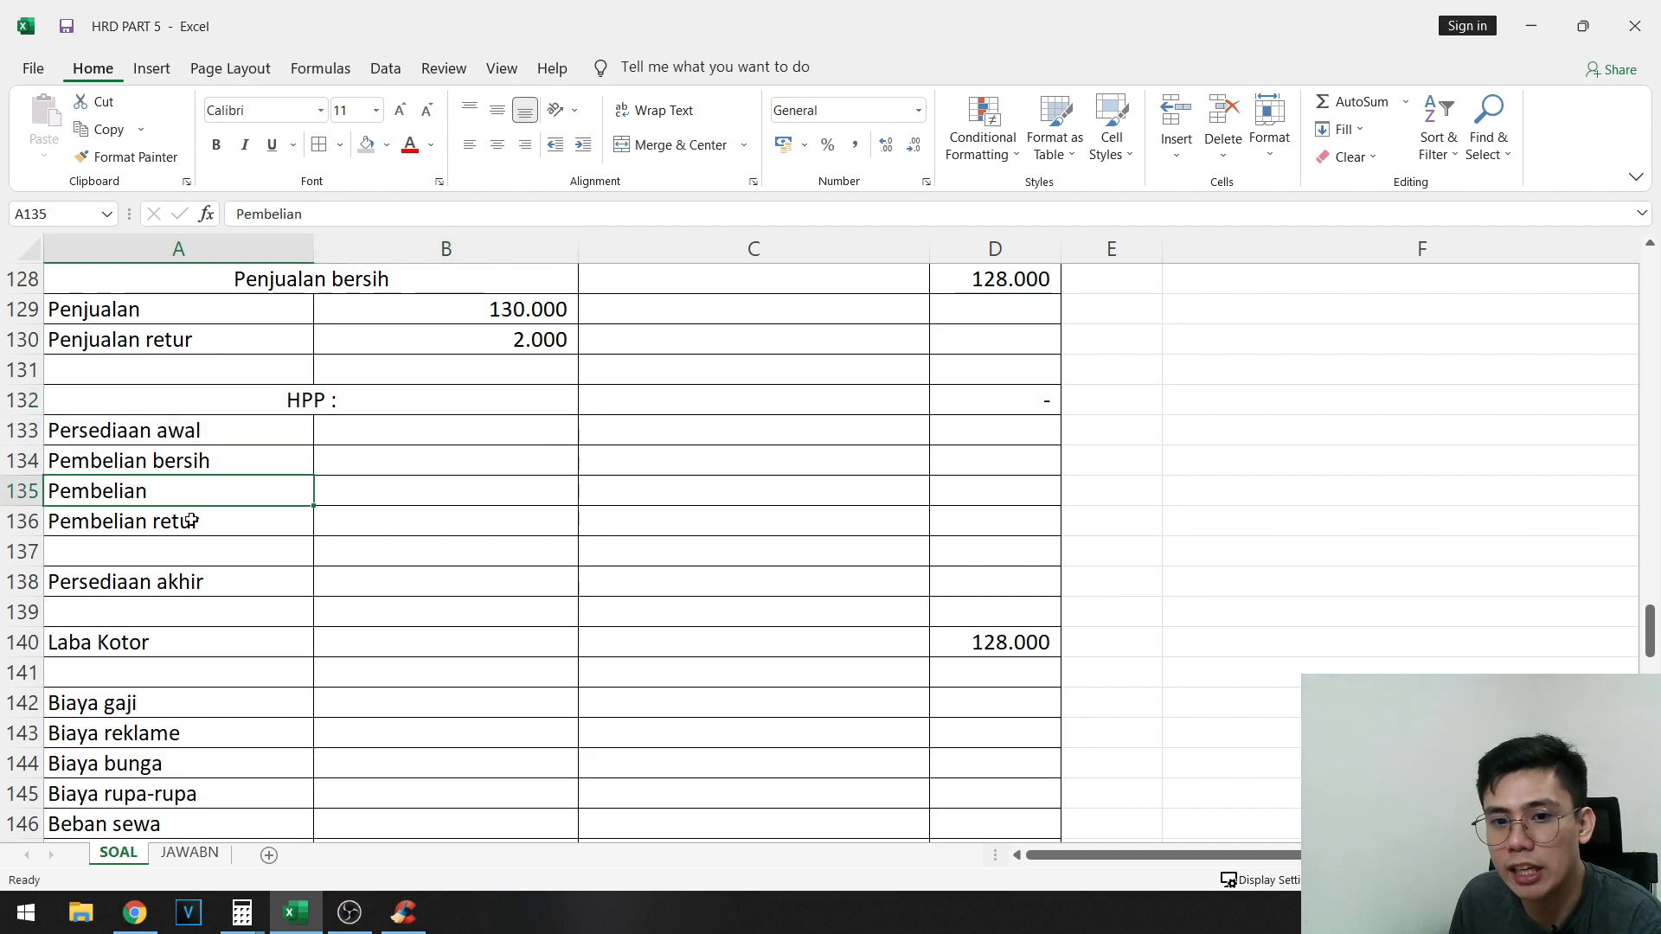
pyautogui.click(190, 520)
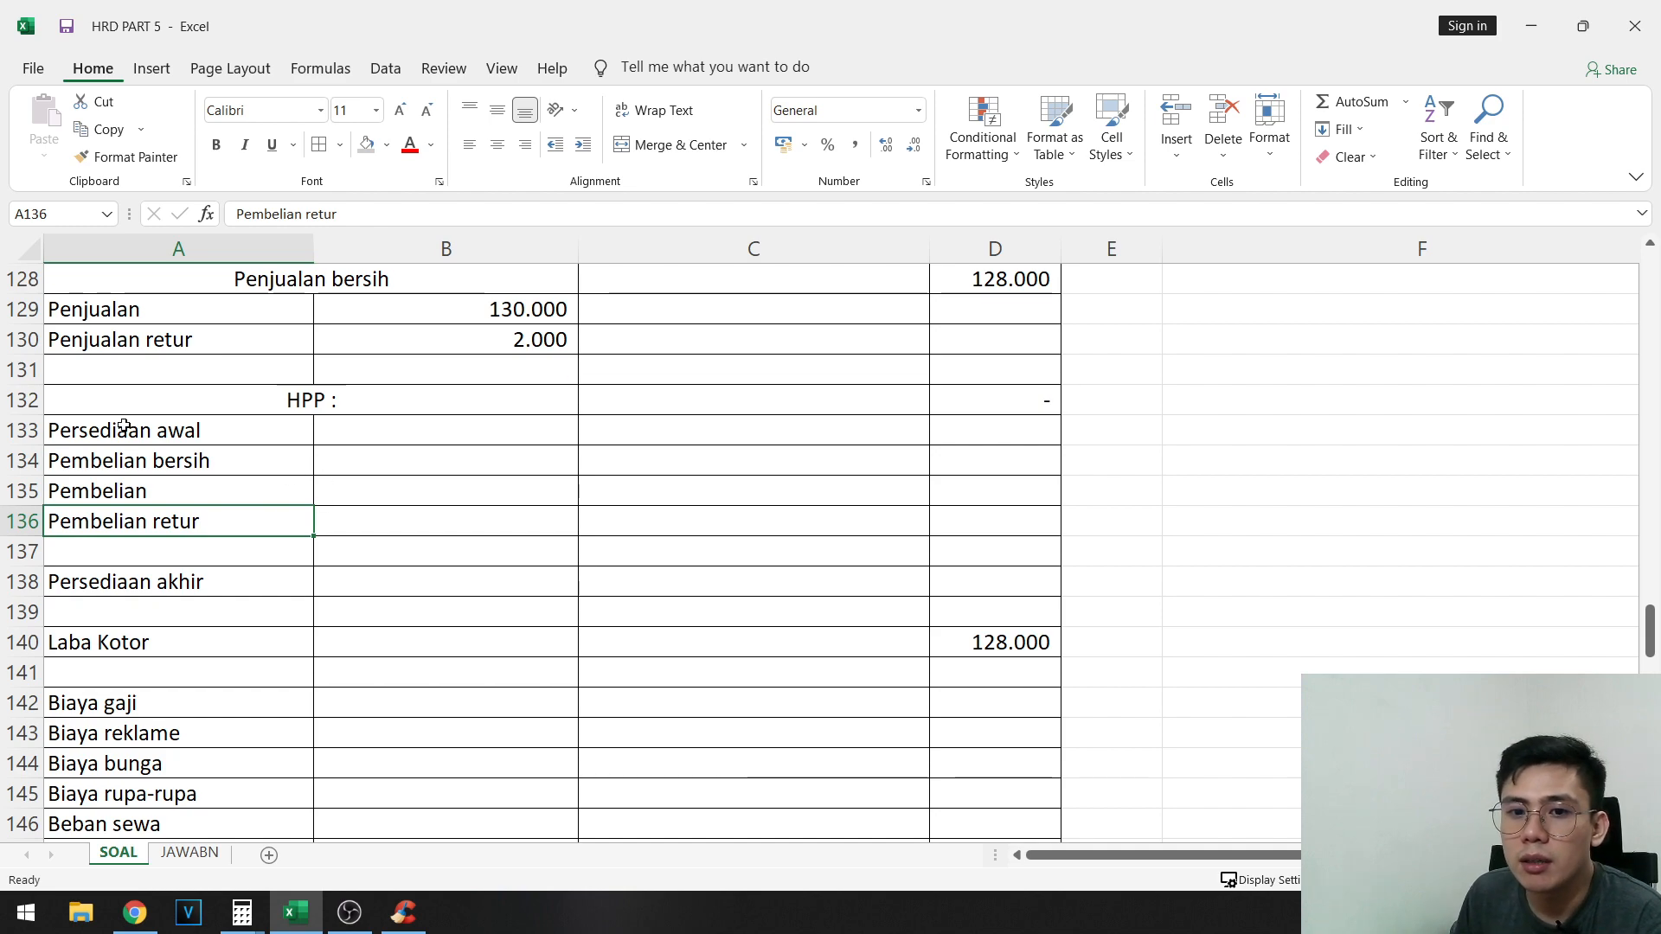
# - Check which inventory and purchase cells the HPP formula in D132 uses
pyautogui.doubleClick(1030, 398)
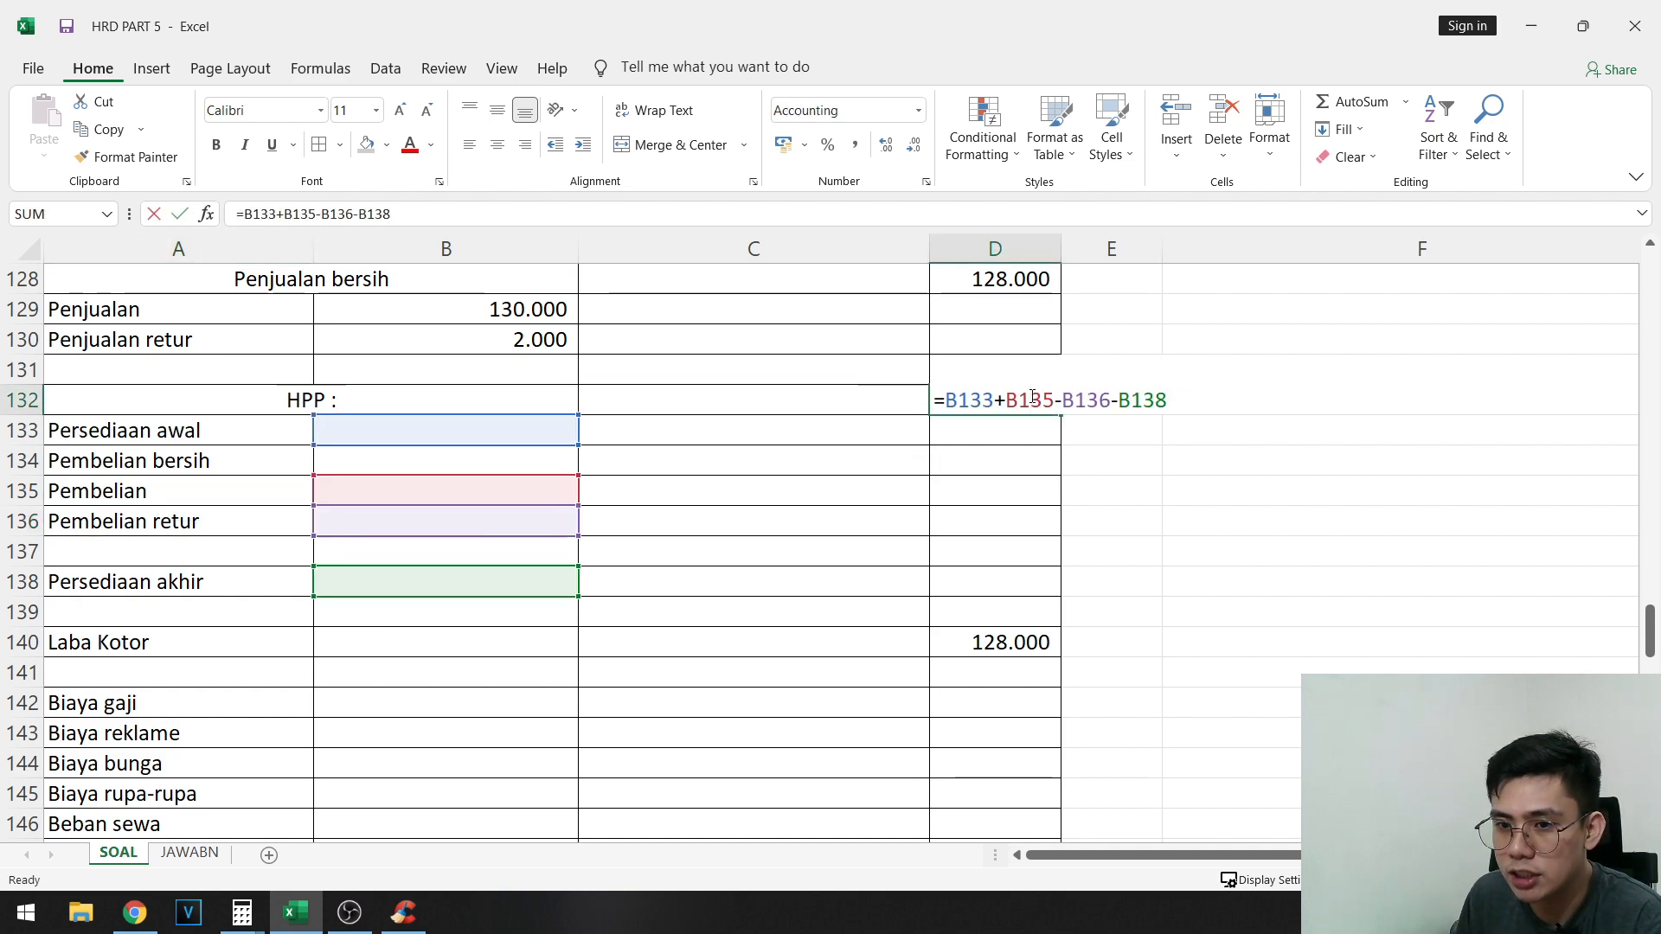
pyautogui.press('Return')
pyautogui.press('Left')
pyautogui.press('Left')
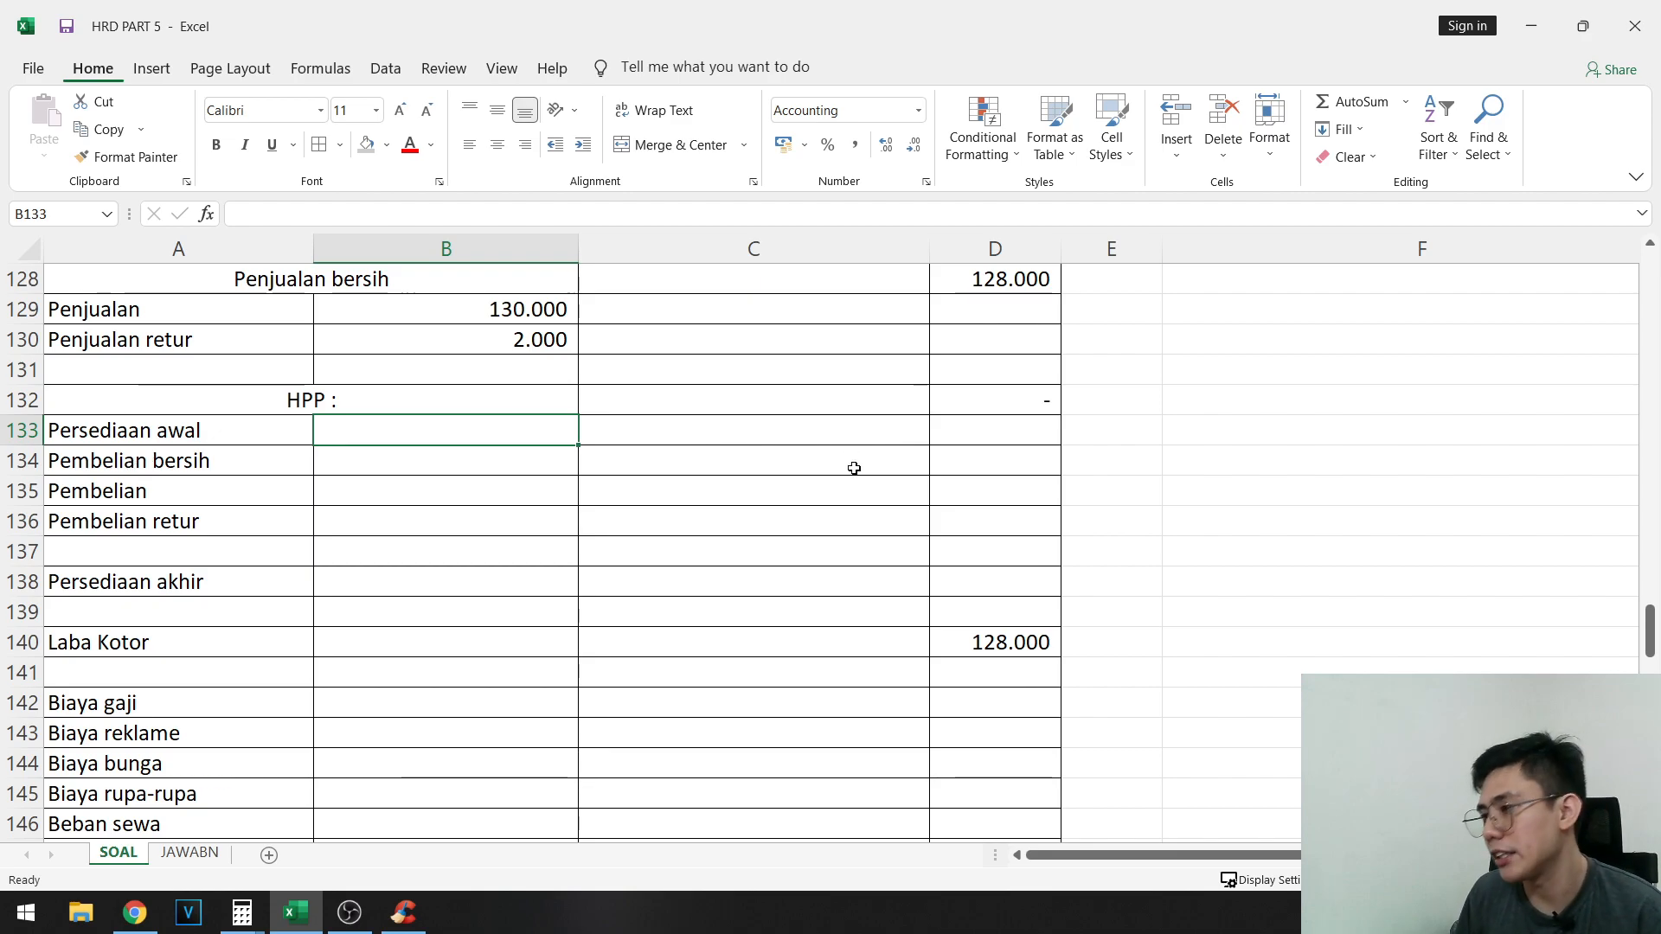
# - Review adjustment note a in row 31 about the merchandise inventory on hand at 31 Desember 199A
pyautogui.scroll(13, 972, 405)
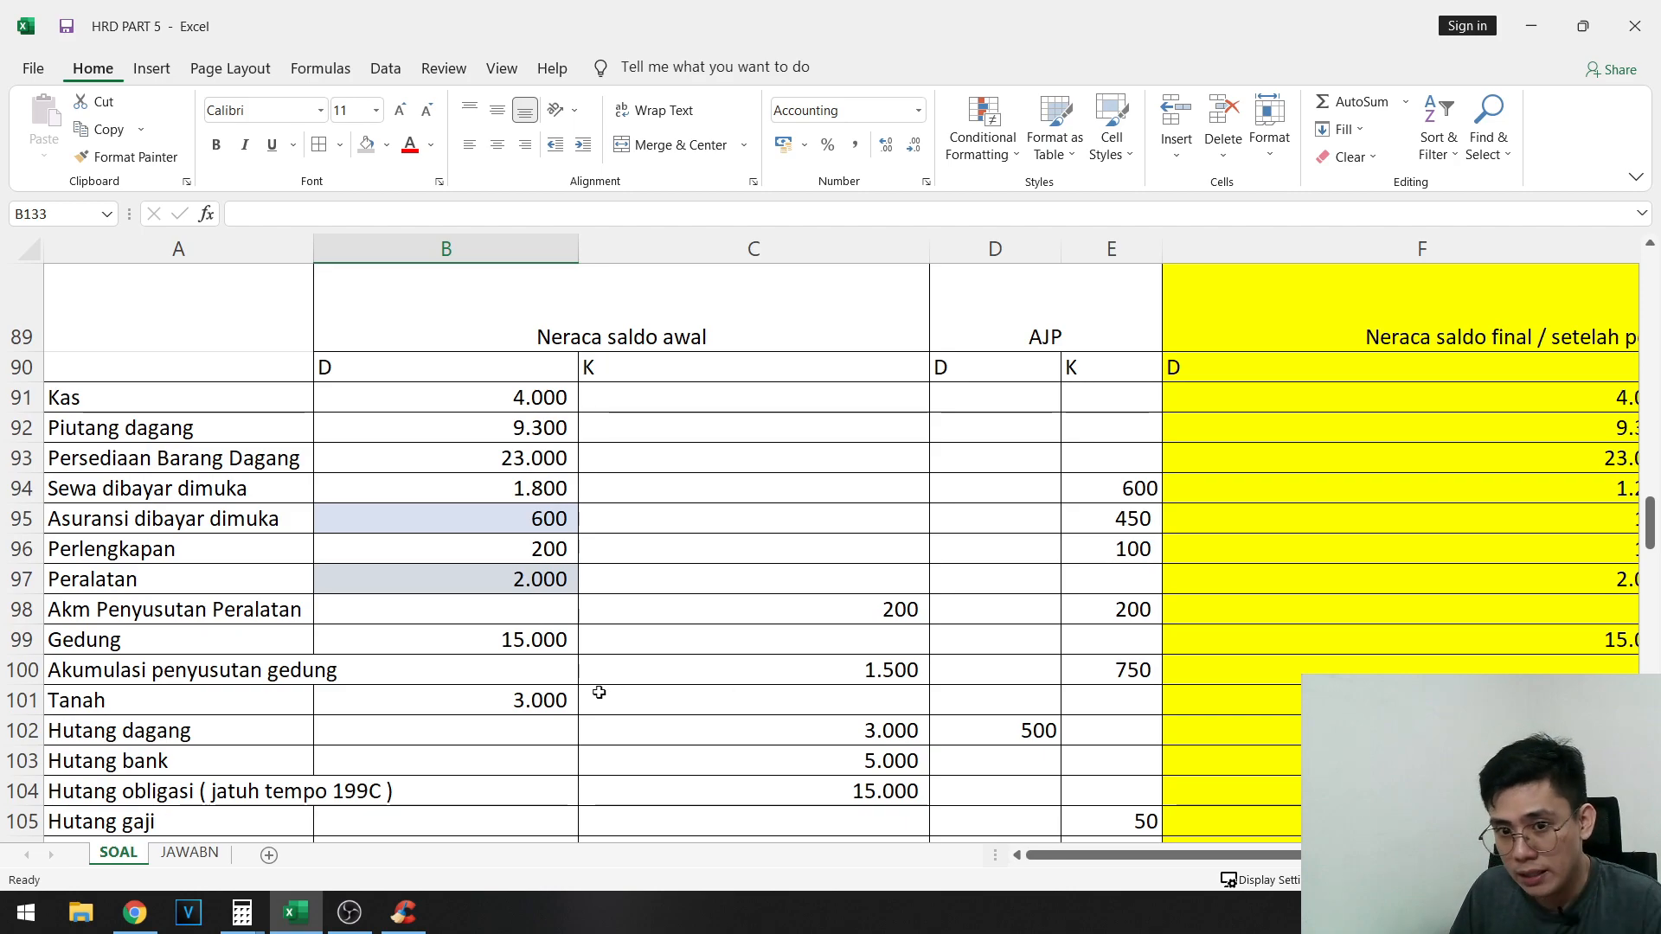
pyautogui.scroll(10, 600, 692)
pyautogui.scroll(10, 833, 581)
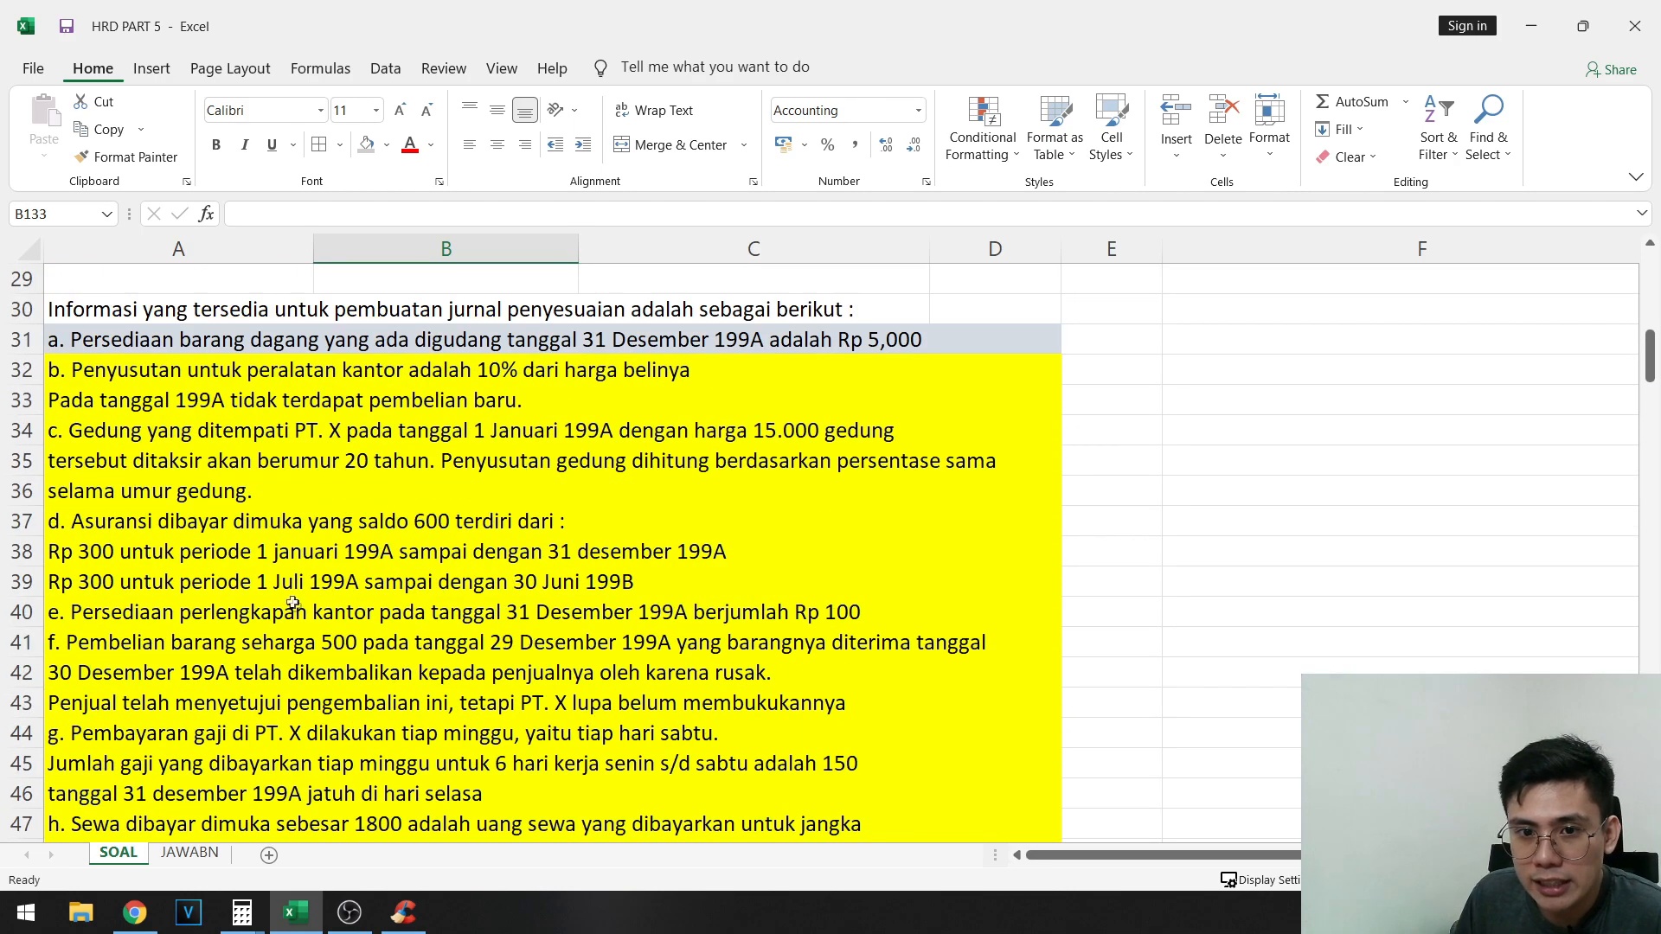
pyautogui.moveTo(120, 346); pyautogui.dragTo(800, 346)
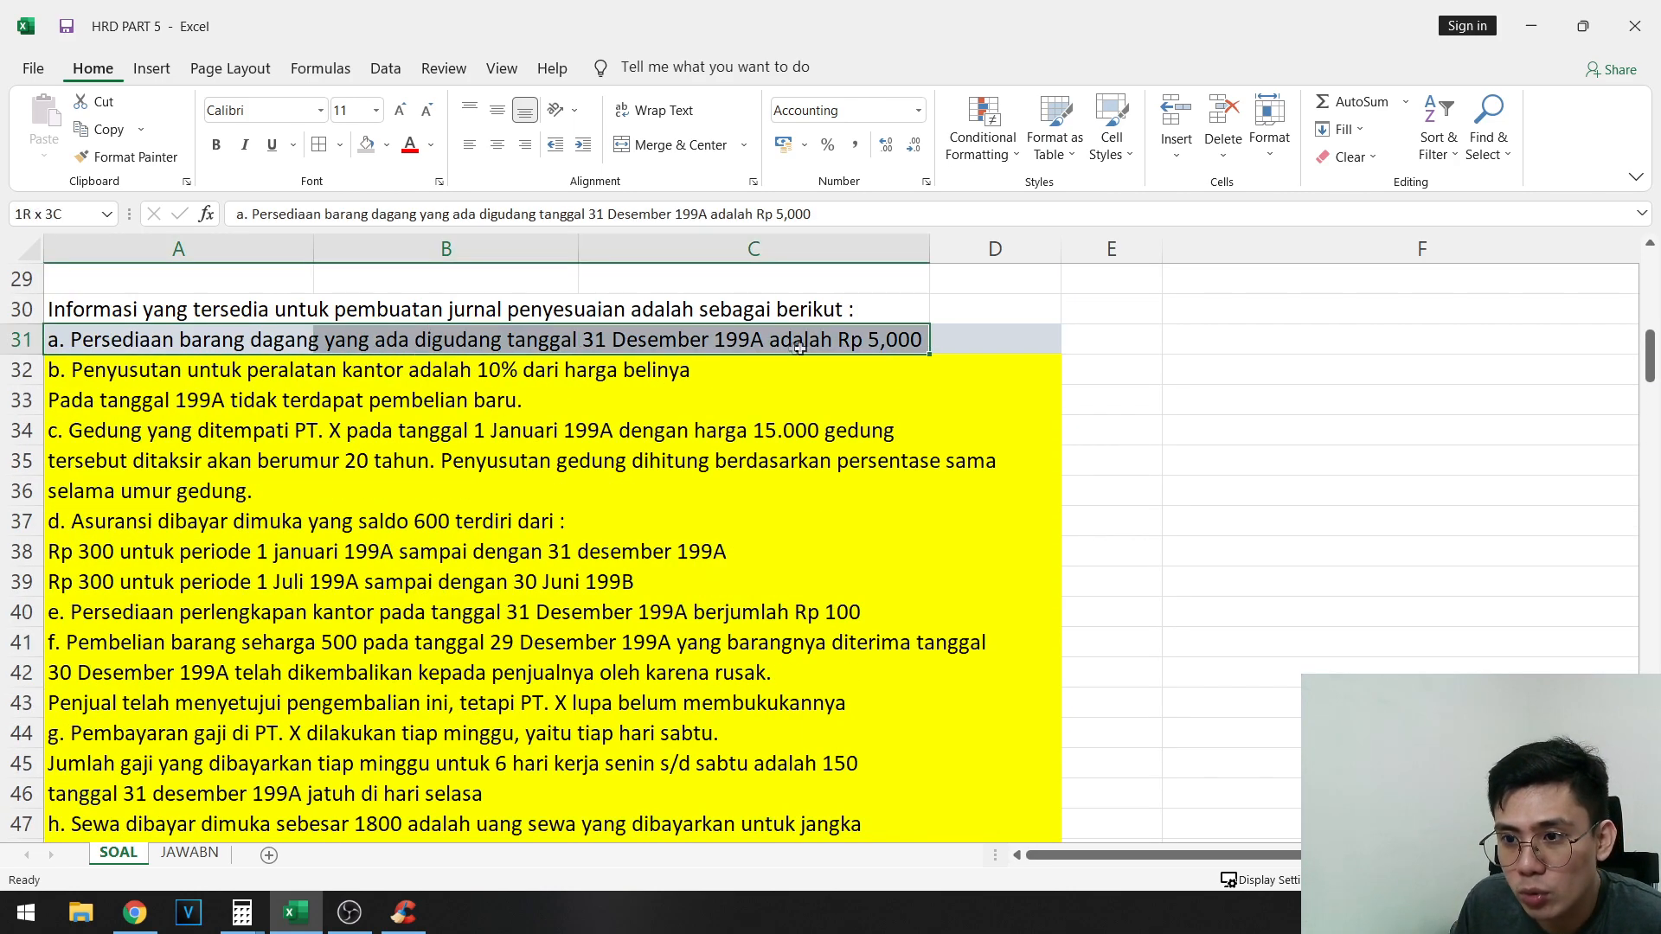
pyautogui.moveTo(922, 348); pyautogui.dragTo(943, 339)
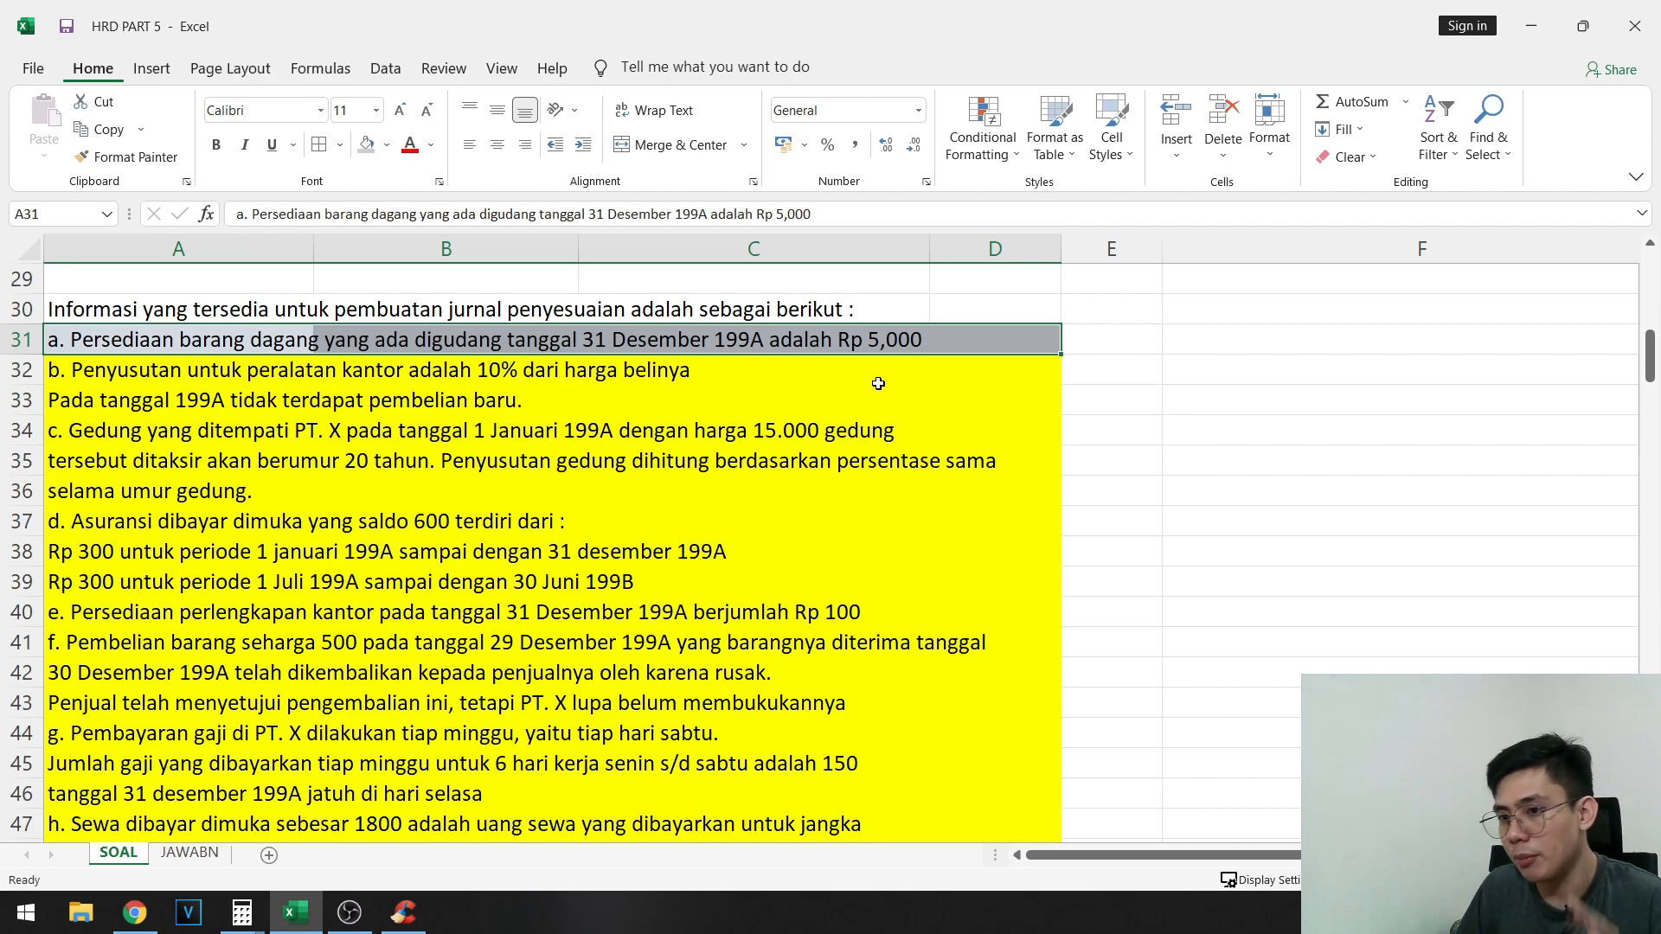
pyautogui.scroll(10, 693, 406)
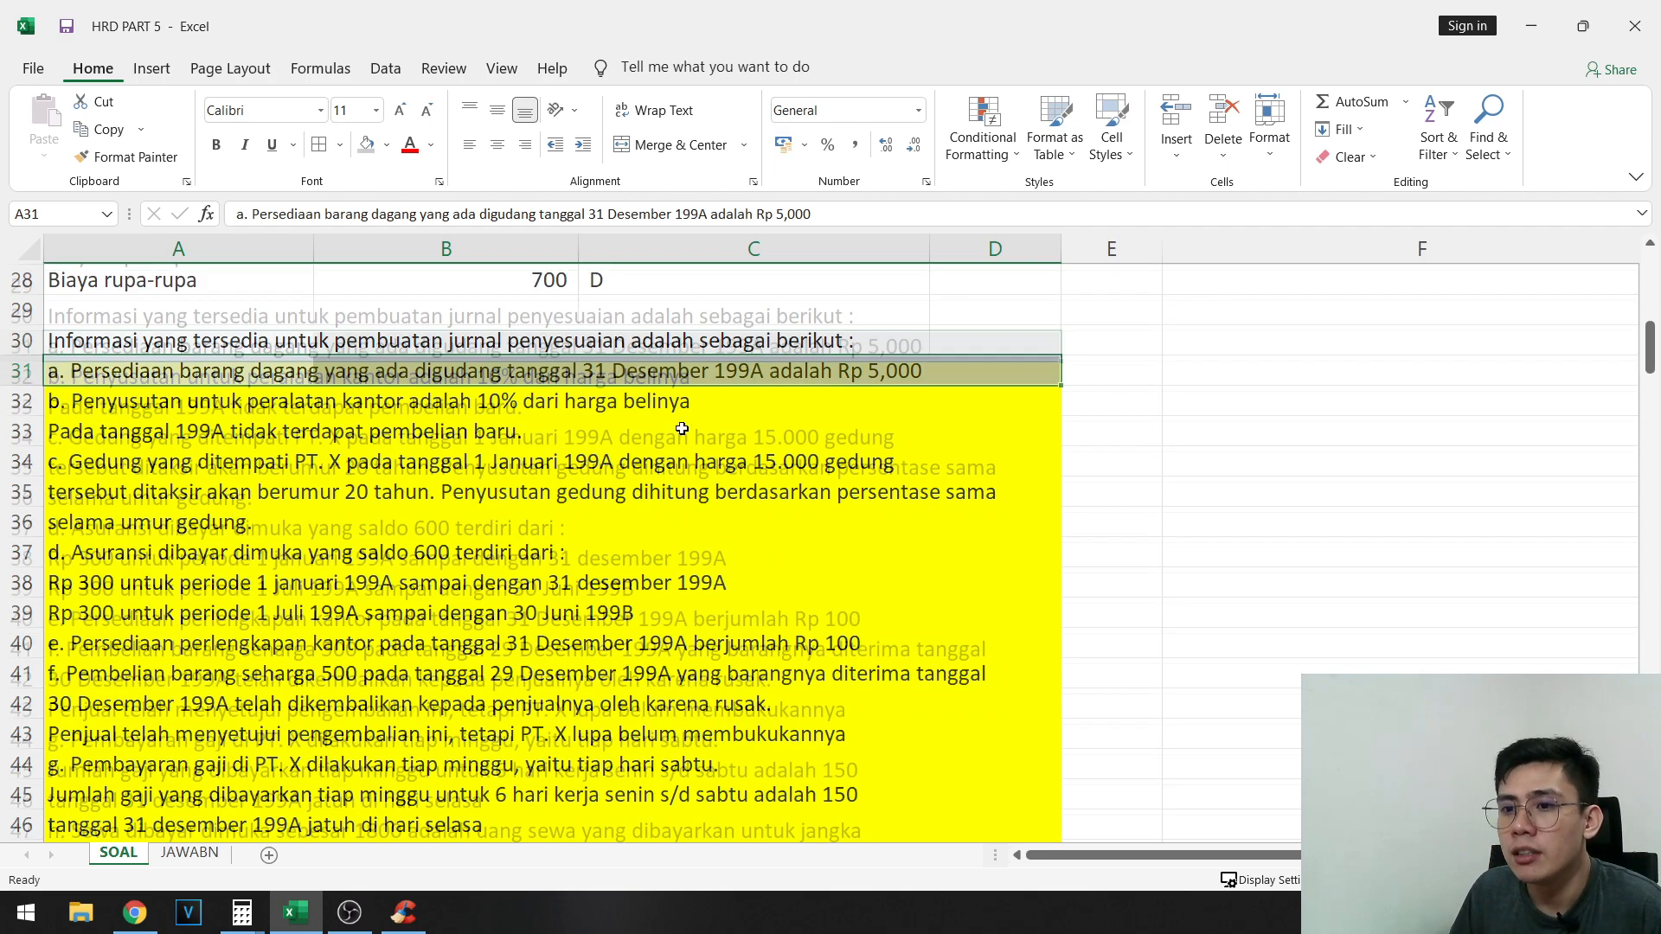
# - Trace the Persediaan Barang Dagang balance through the ledger list, Neraca saldo awal and the final adjusted trial balance
pyautogui.click(110, 378)
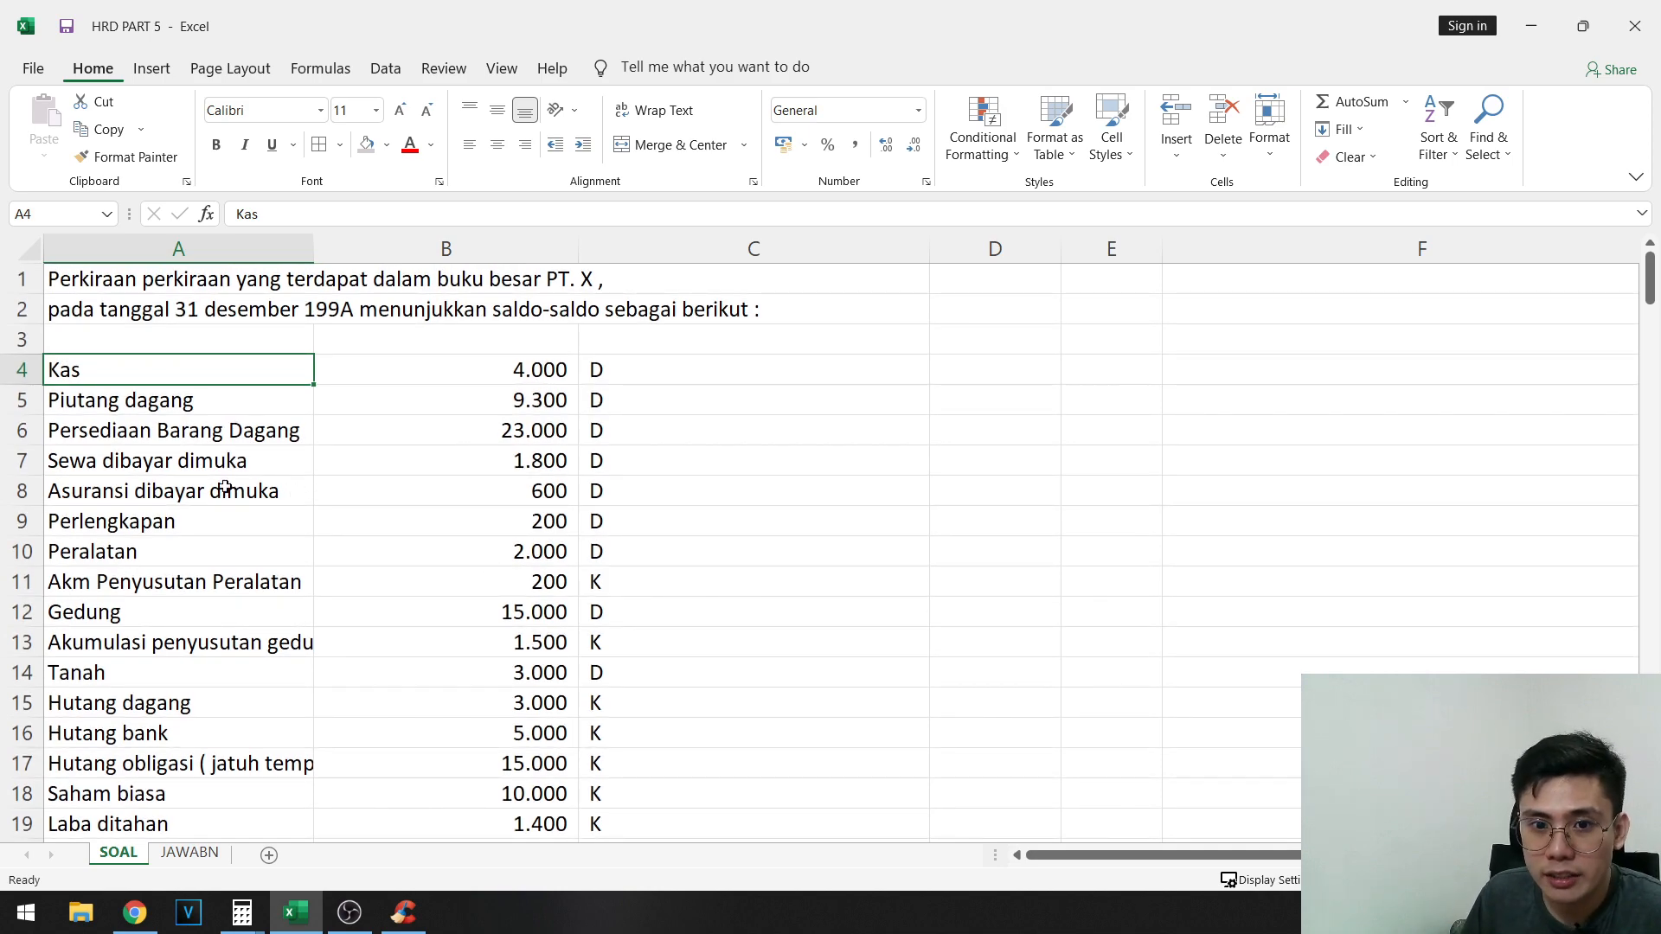
pyautogui.moveTo(203, 437); pyautogui.dragTo(599, 437)
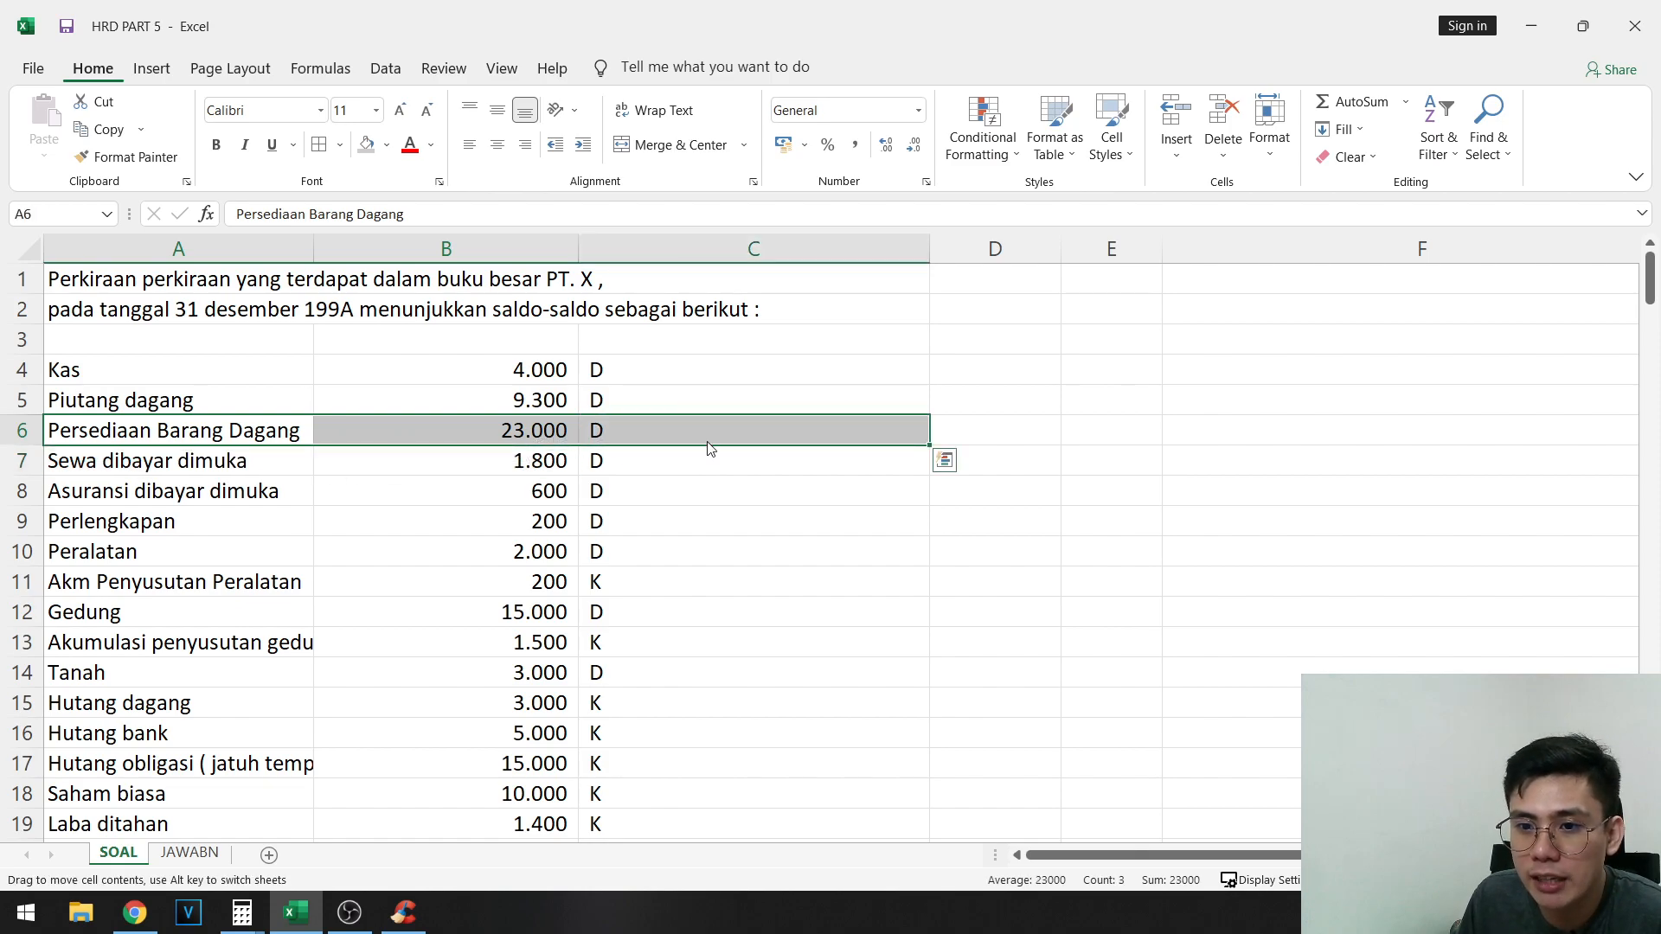
pyautogui.scroll(-20, 706, 450)
pyautogui.scroll(3, 435, 532)
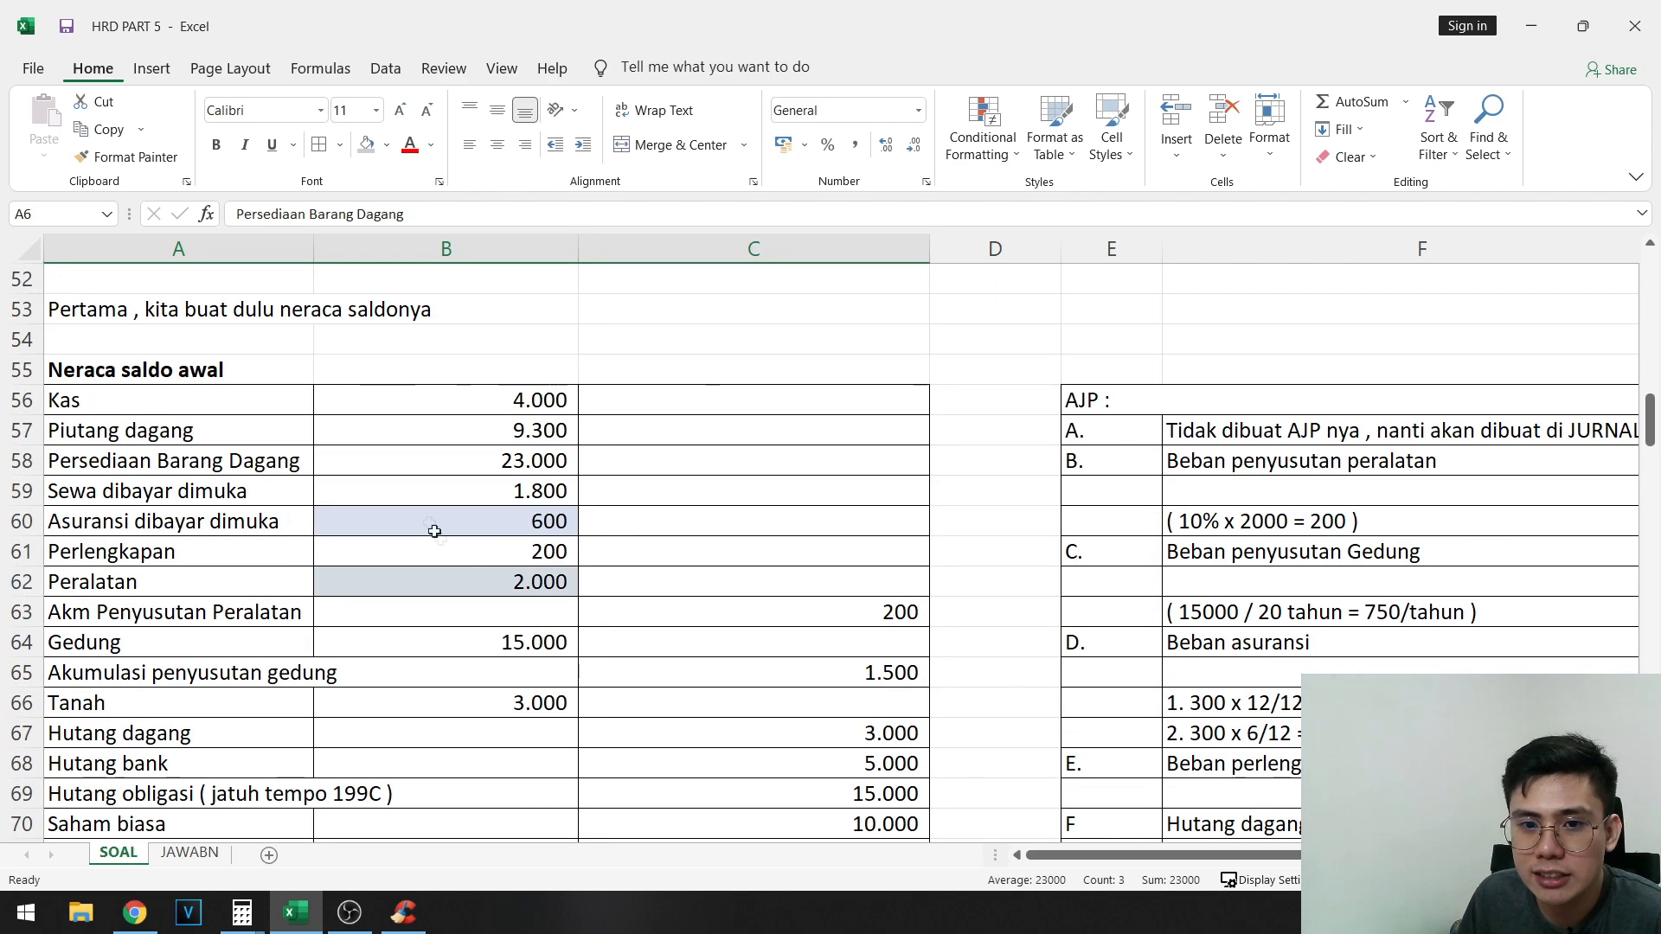
pyautogui.moveTo(262, 468); pyautogui.dragTo(566, 467)
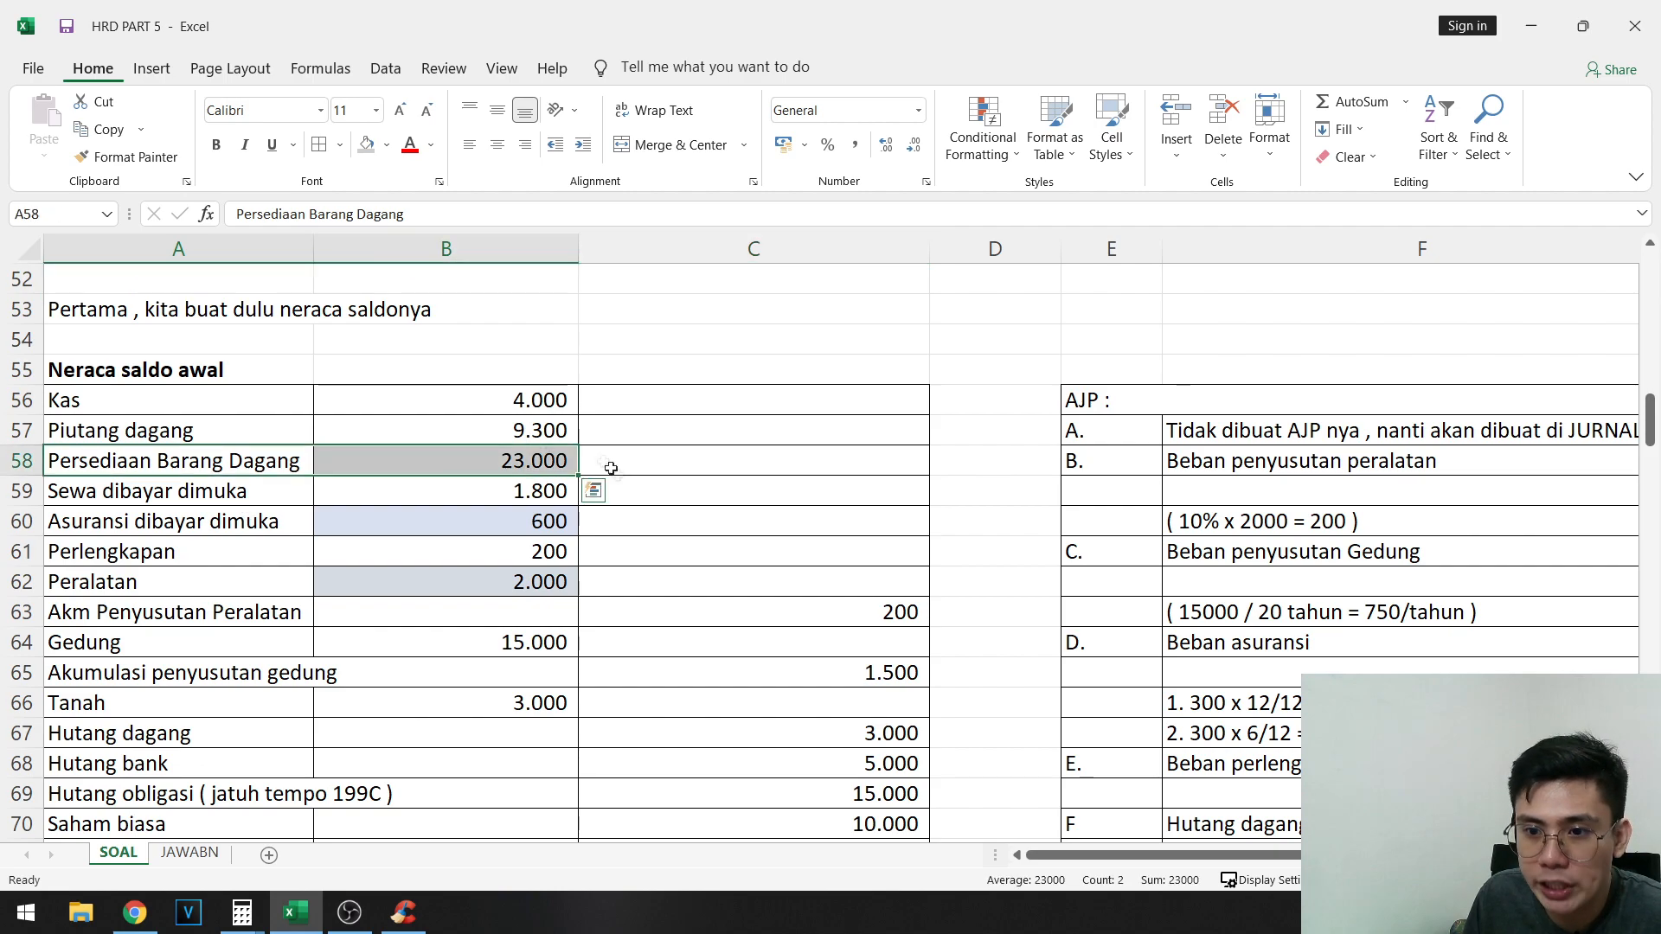
pyautogui.scroll(-12, 916, 601)
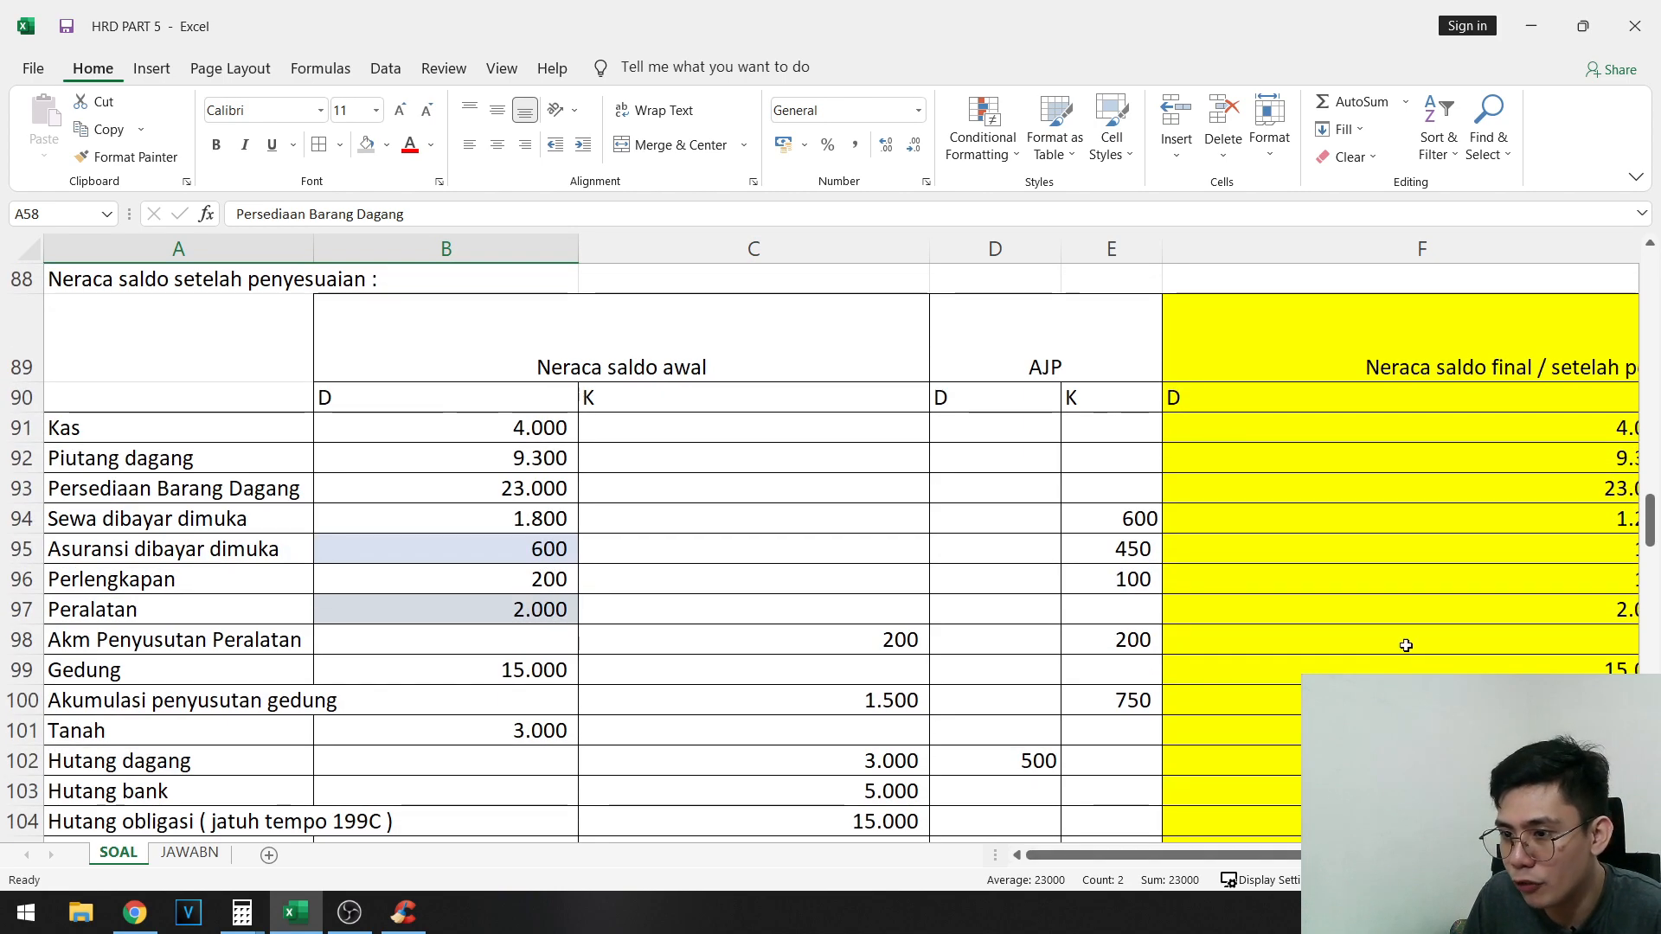
pyautogui.click(1401, 645)
pyautogui.moveTo(1112, 484); pyautogui.dragTo(1013, 489)
pyautogui.moveTo(1153, 489); pyautogui.dragTo(1196, 491)
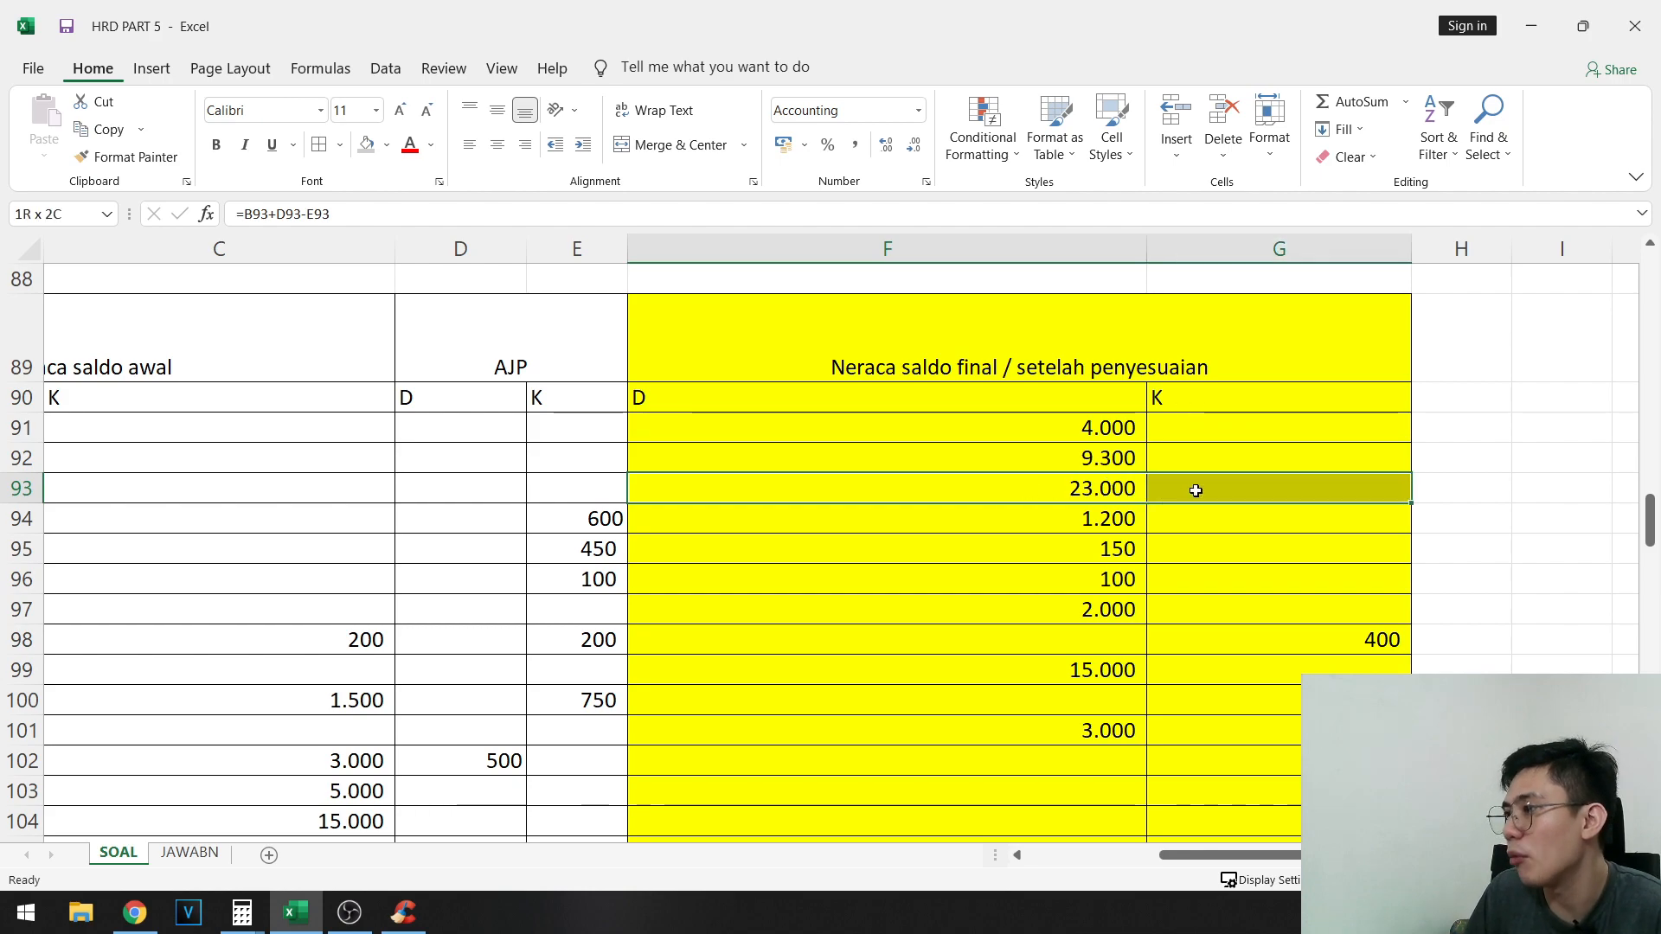
pyautogui.scroll(-13, 864, 822)
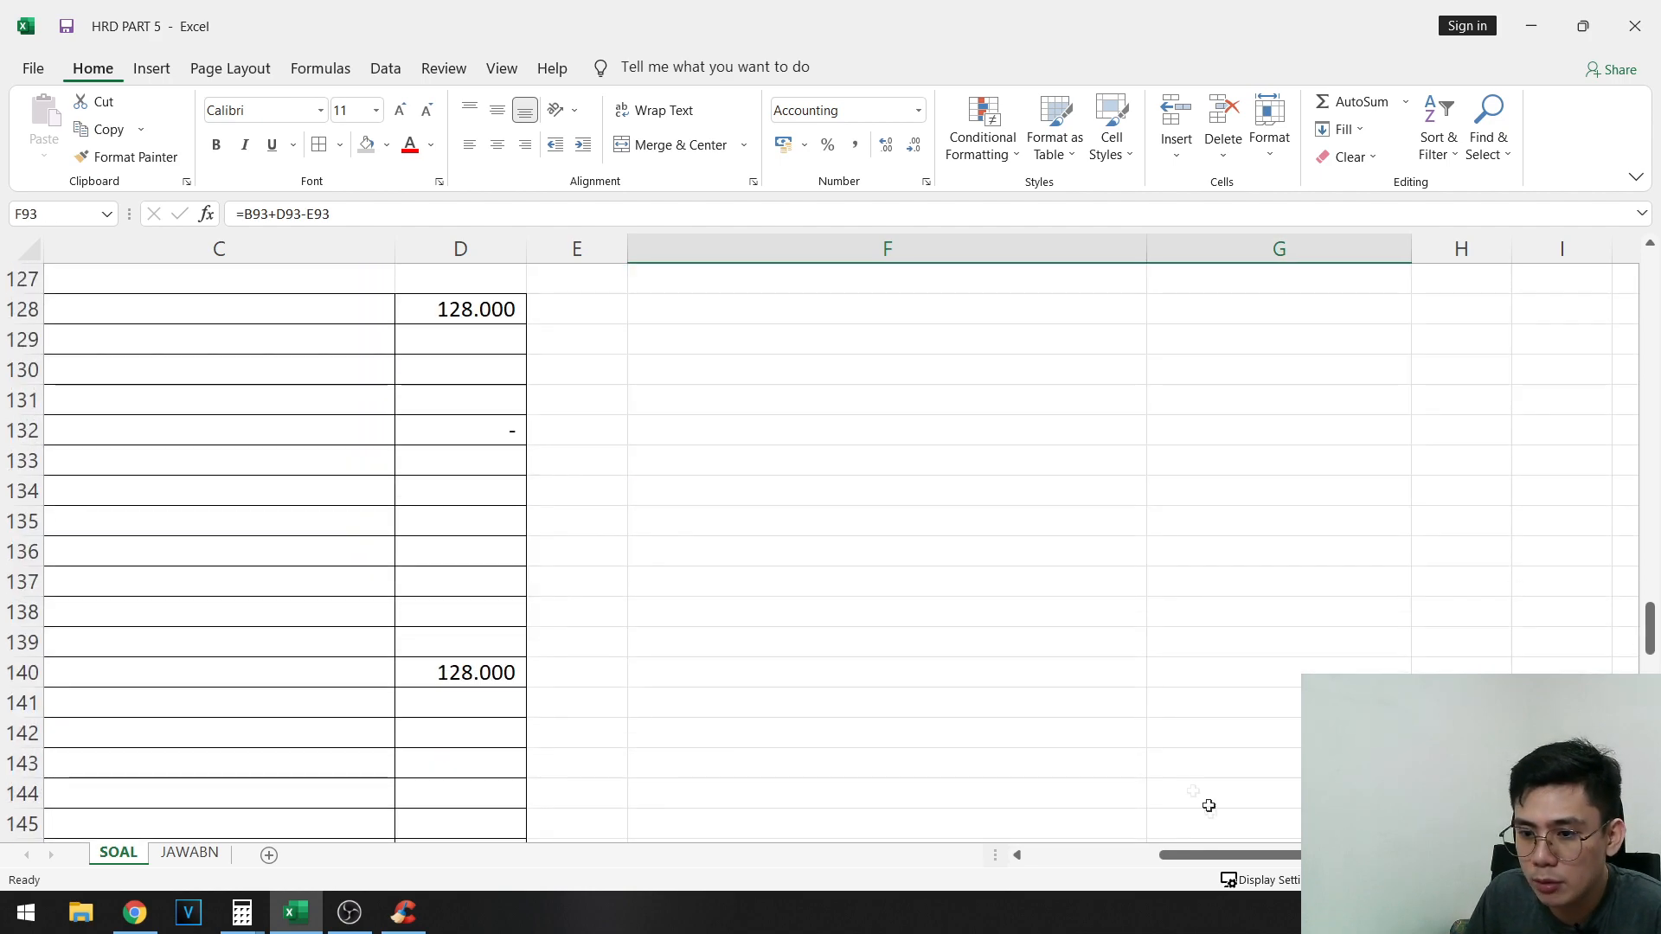
pyautogui.hscroll(-3, 1213, 869)
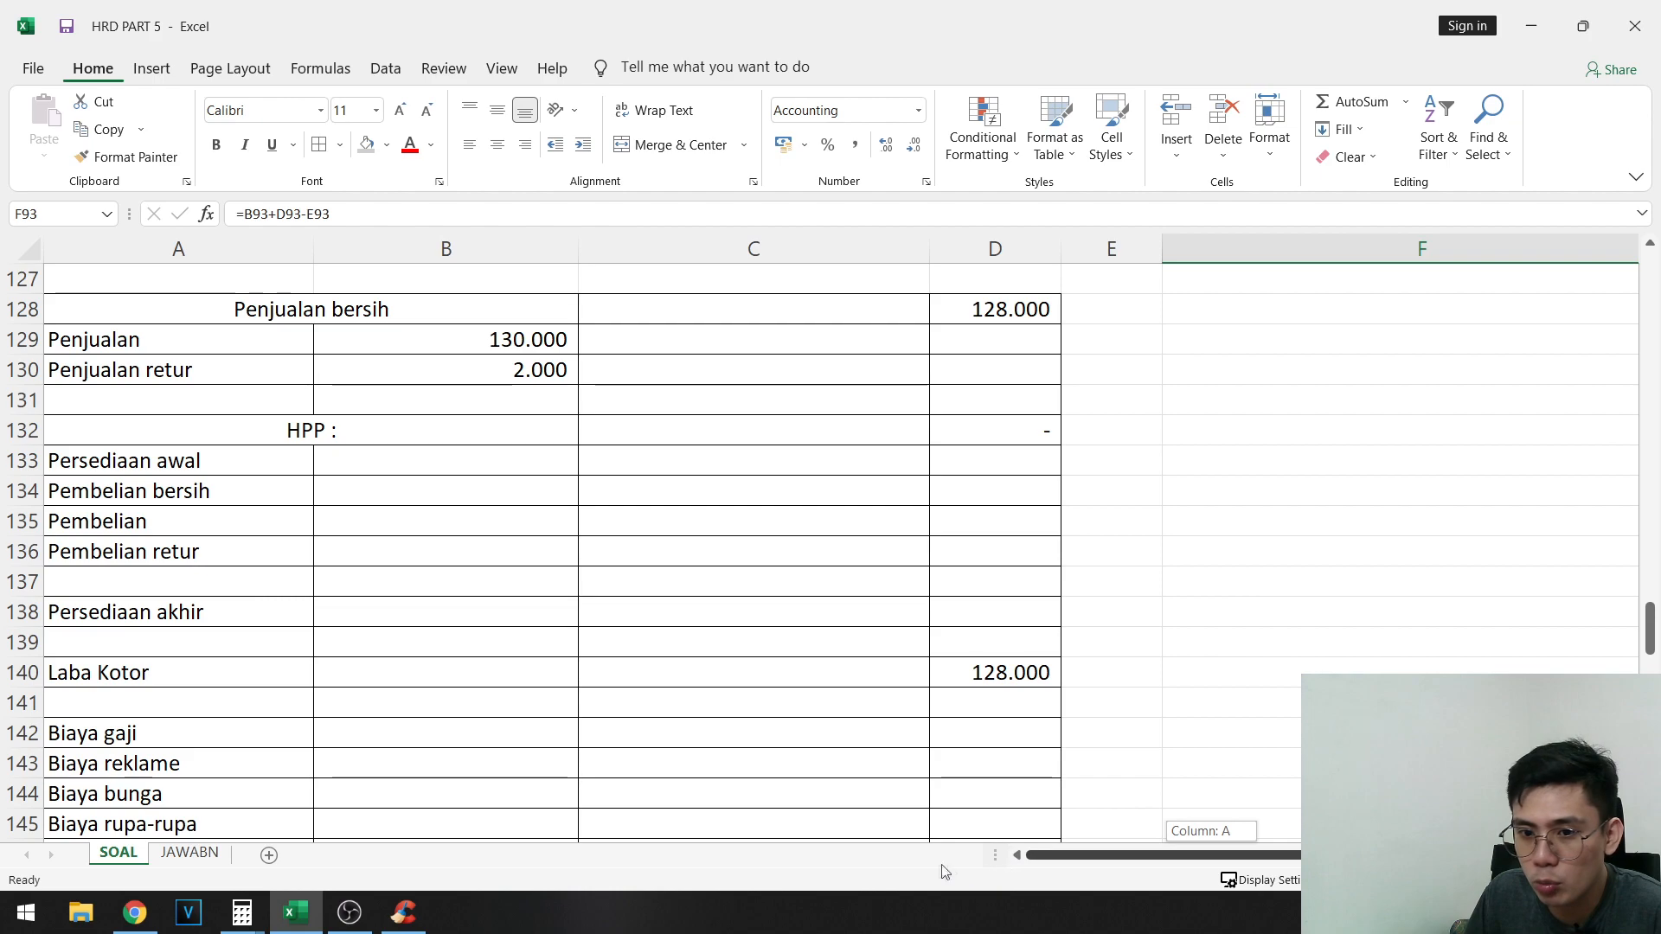
# - Link Persediaan awal in B133 to the final Persediaan Barang Dagang balance in F93
pyautogui.click(382, 453)
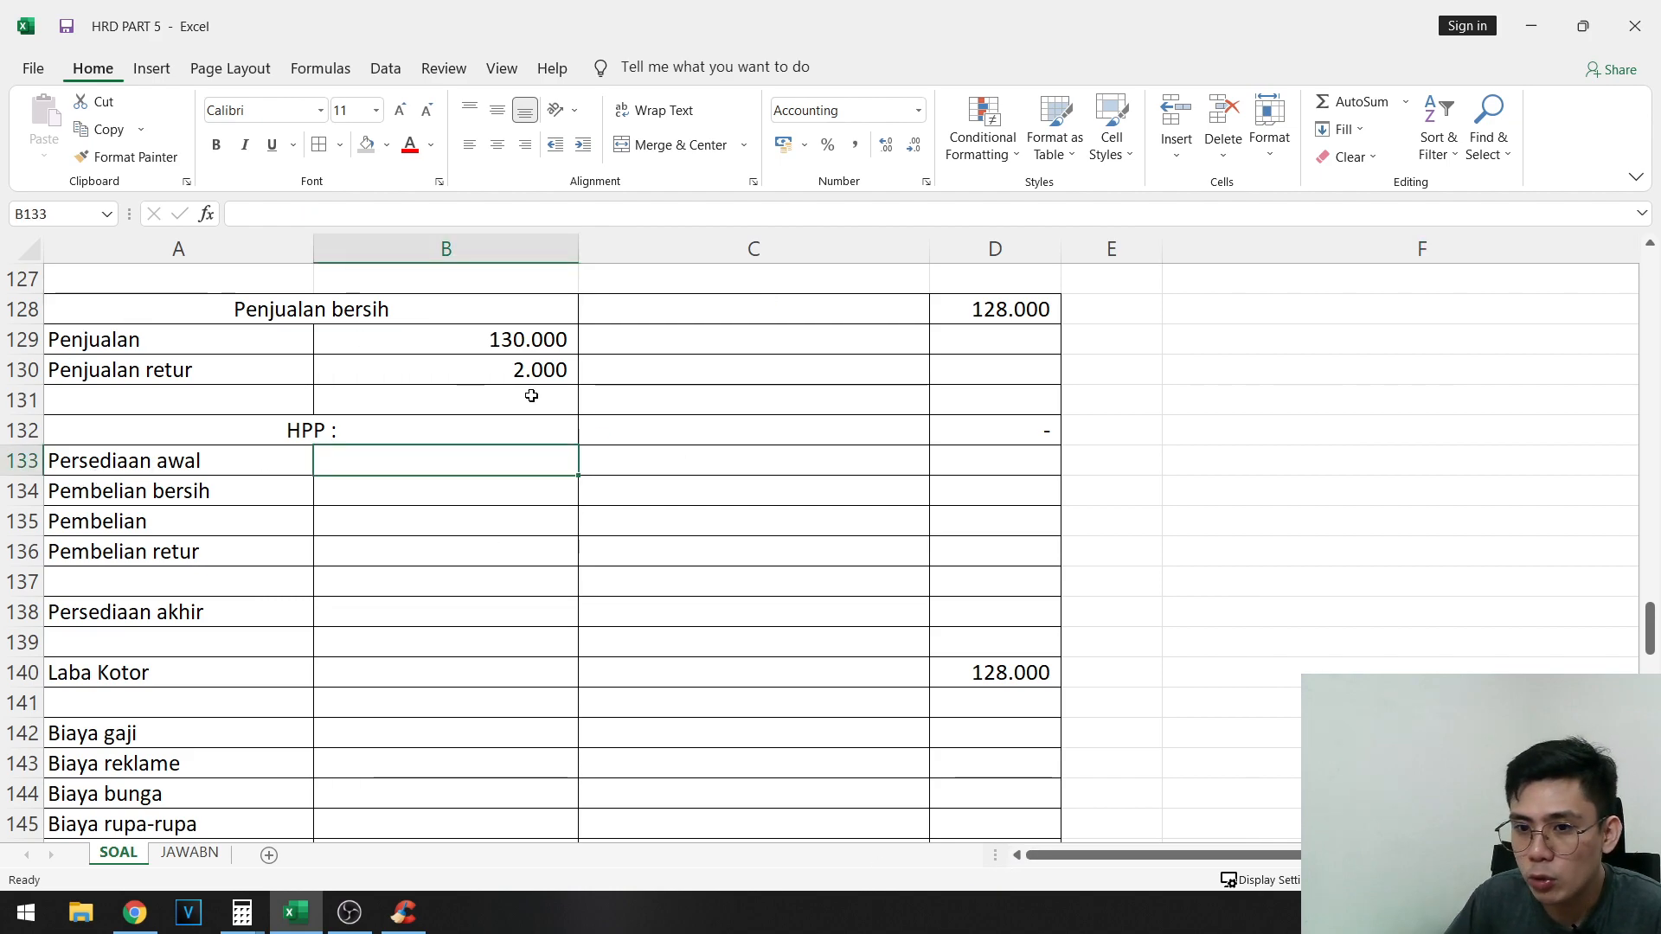
pyautogui.write('=')
pyautogui.scroll(10, 1386, 586)
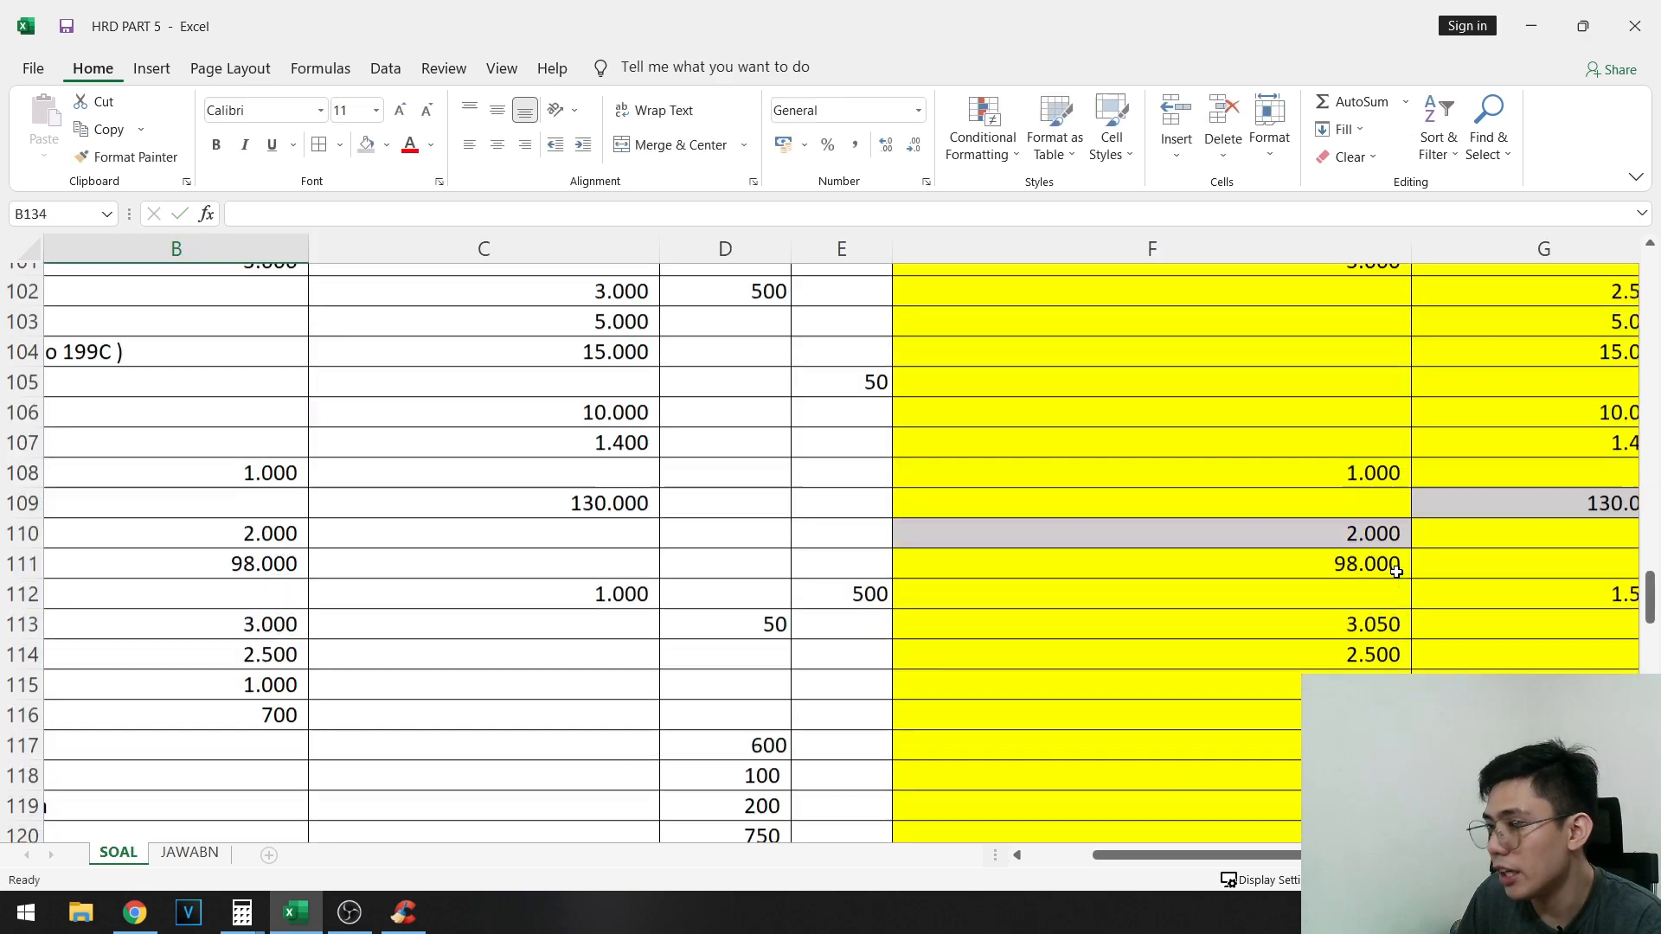
pyautogui.scroll(-5, 1396, 572)
pyautogui.scroll(9, 1368, 567)
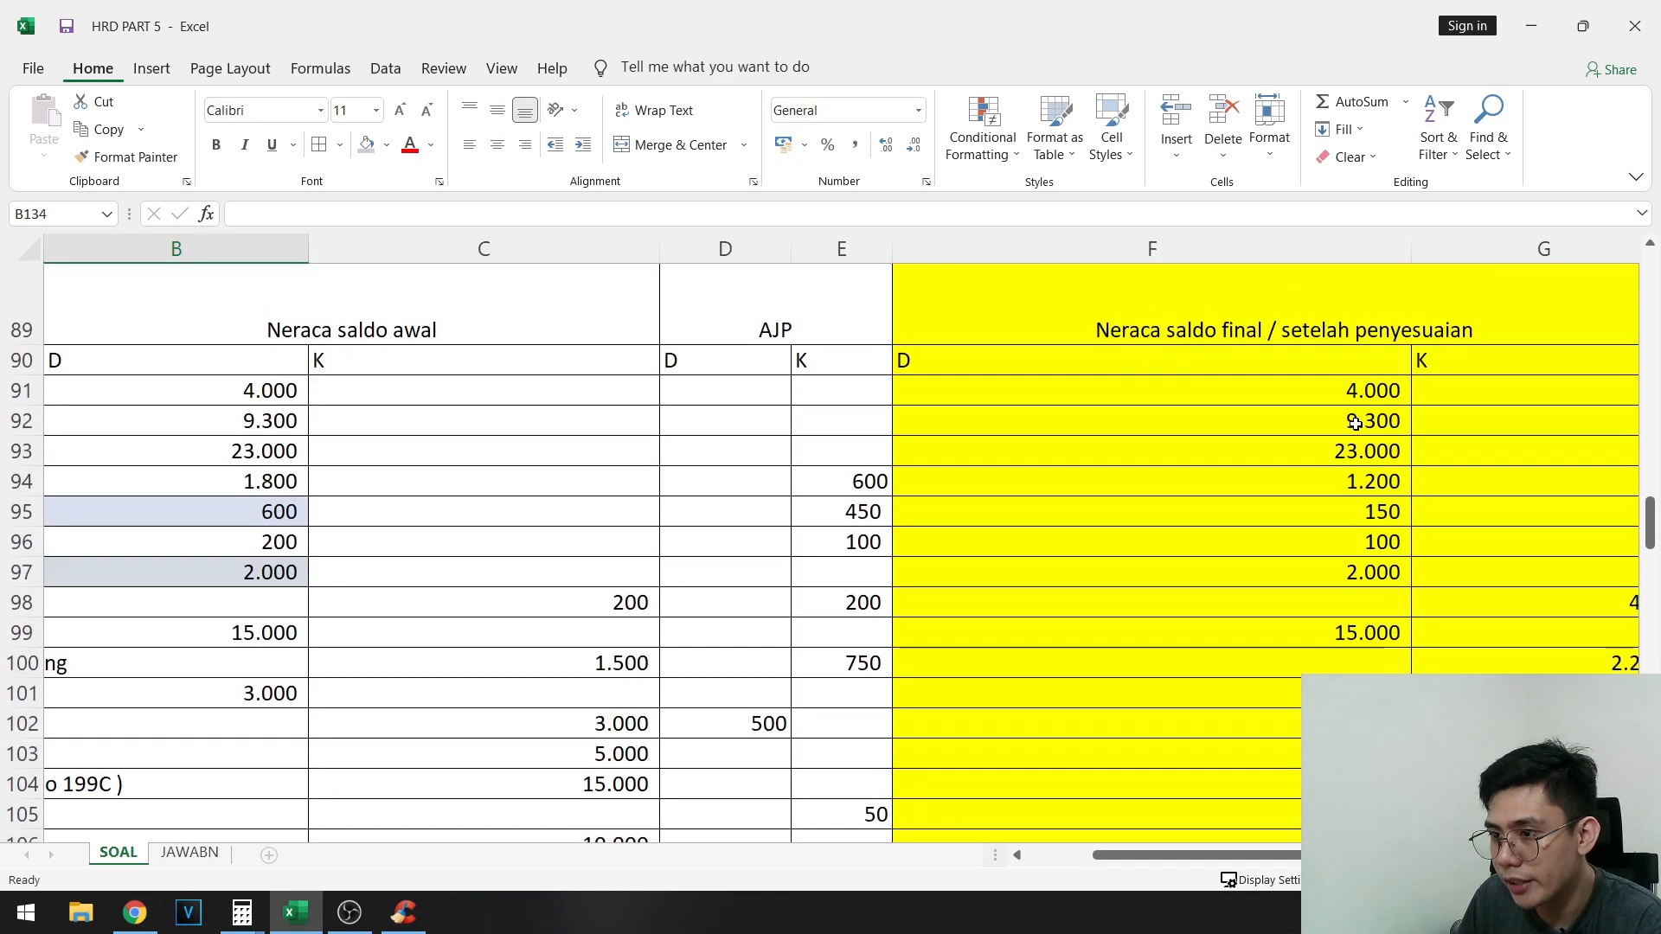
pyautogui.click(1366, 458)
pyautogui.scroll(-14, 571, 519)
pyautogui.hscroll(-3, 571, 519)
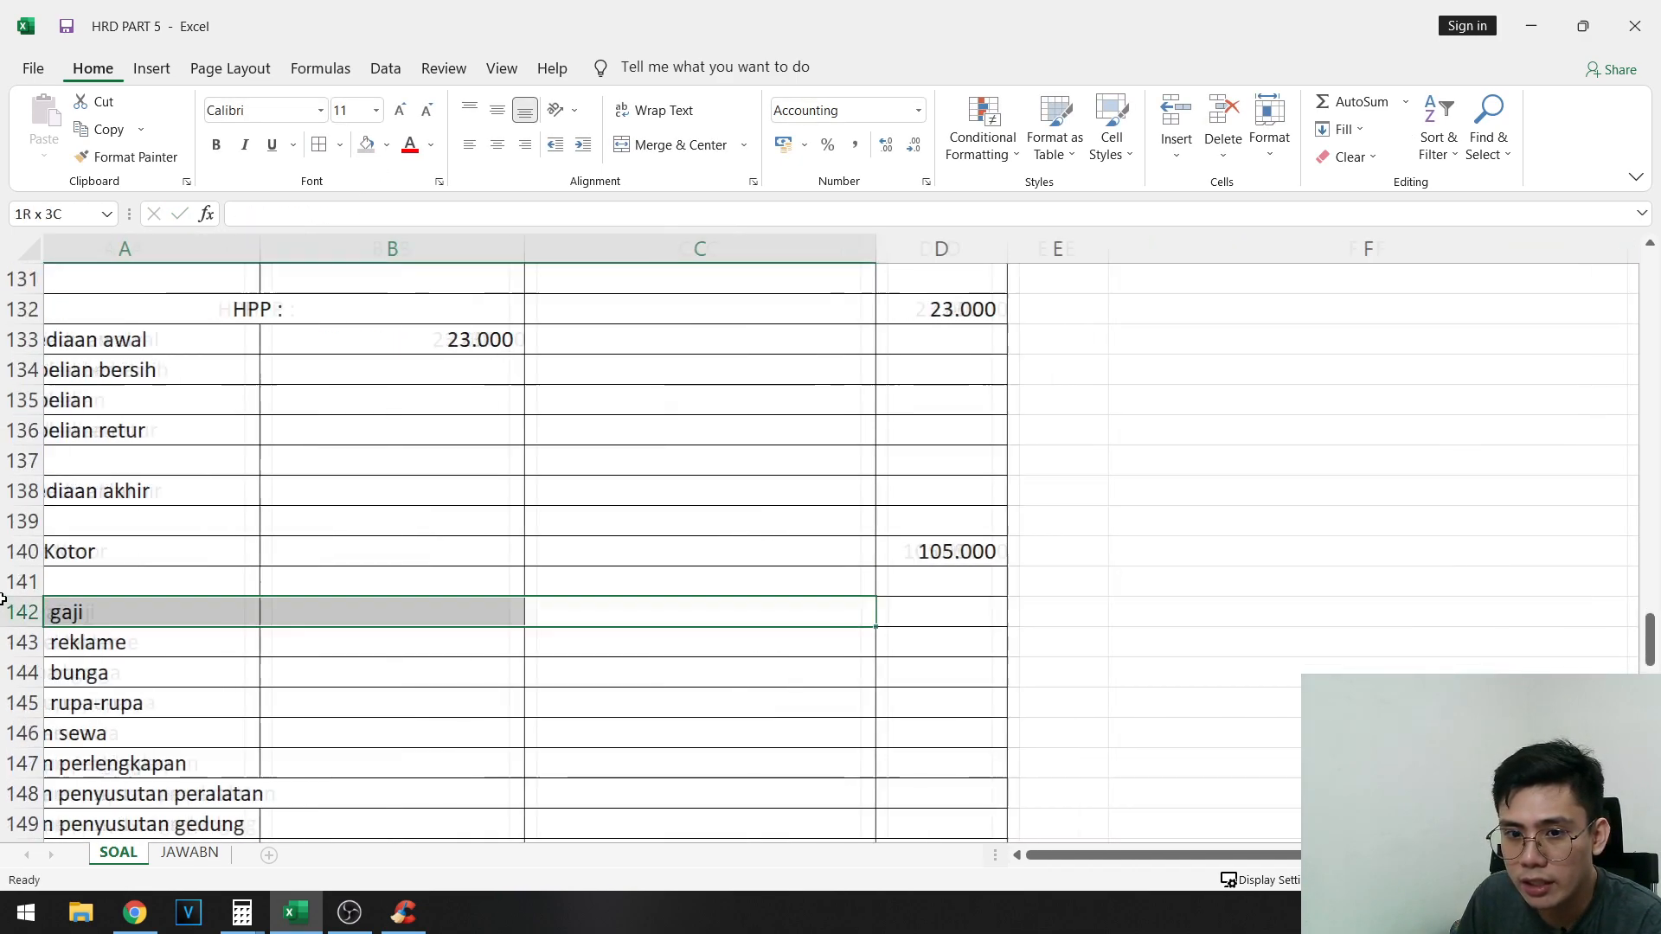
pyautogui.click(384, 431)
# - Highlight the Persediaan akhir label and its value cell, A138:B138, with an orange fill
pyautogui.click(235, 490)
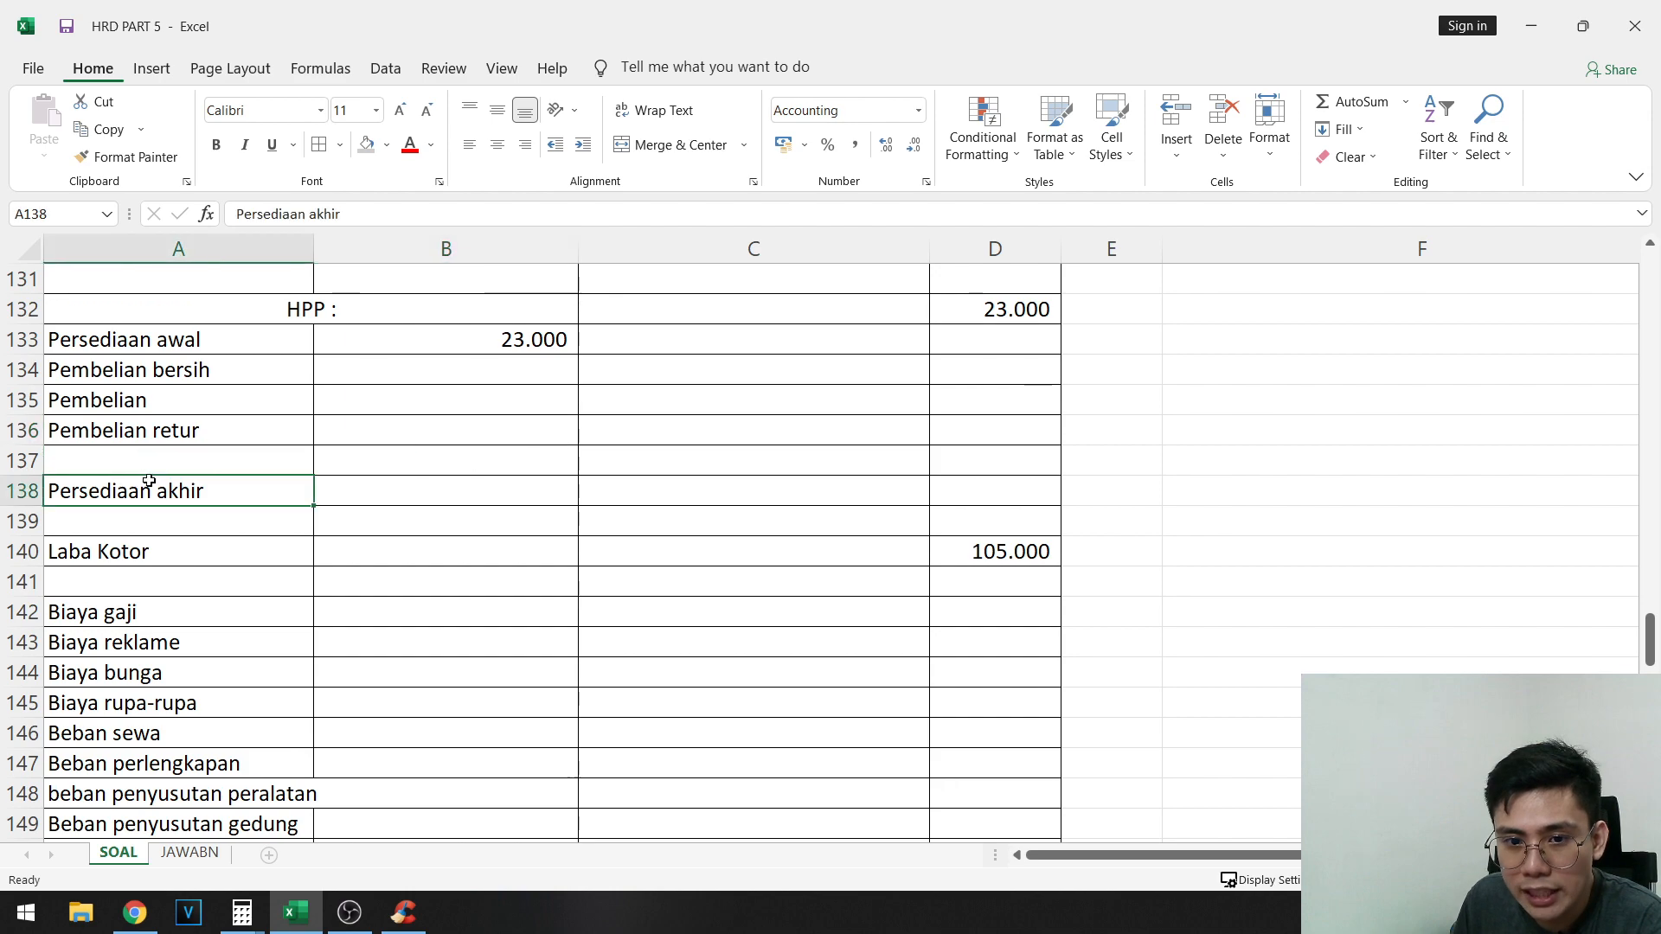
pyautogui.keyDown('shift'); pyautogui.click(441, 493); pyautogui.keyUp('shift')
pyautogui.click(386, 145)
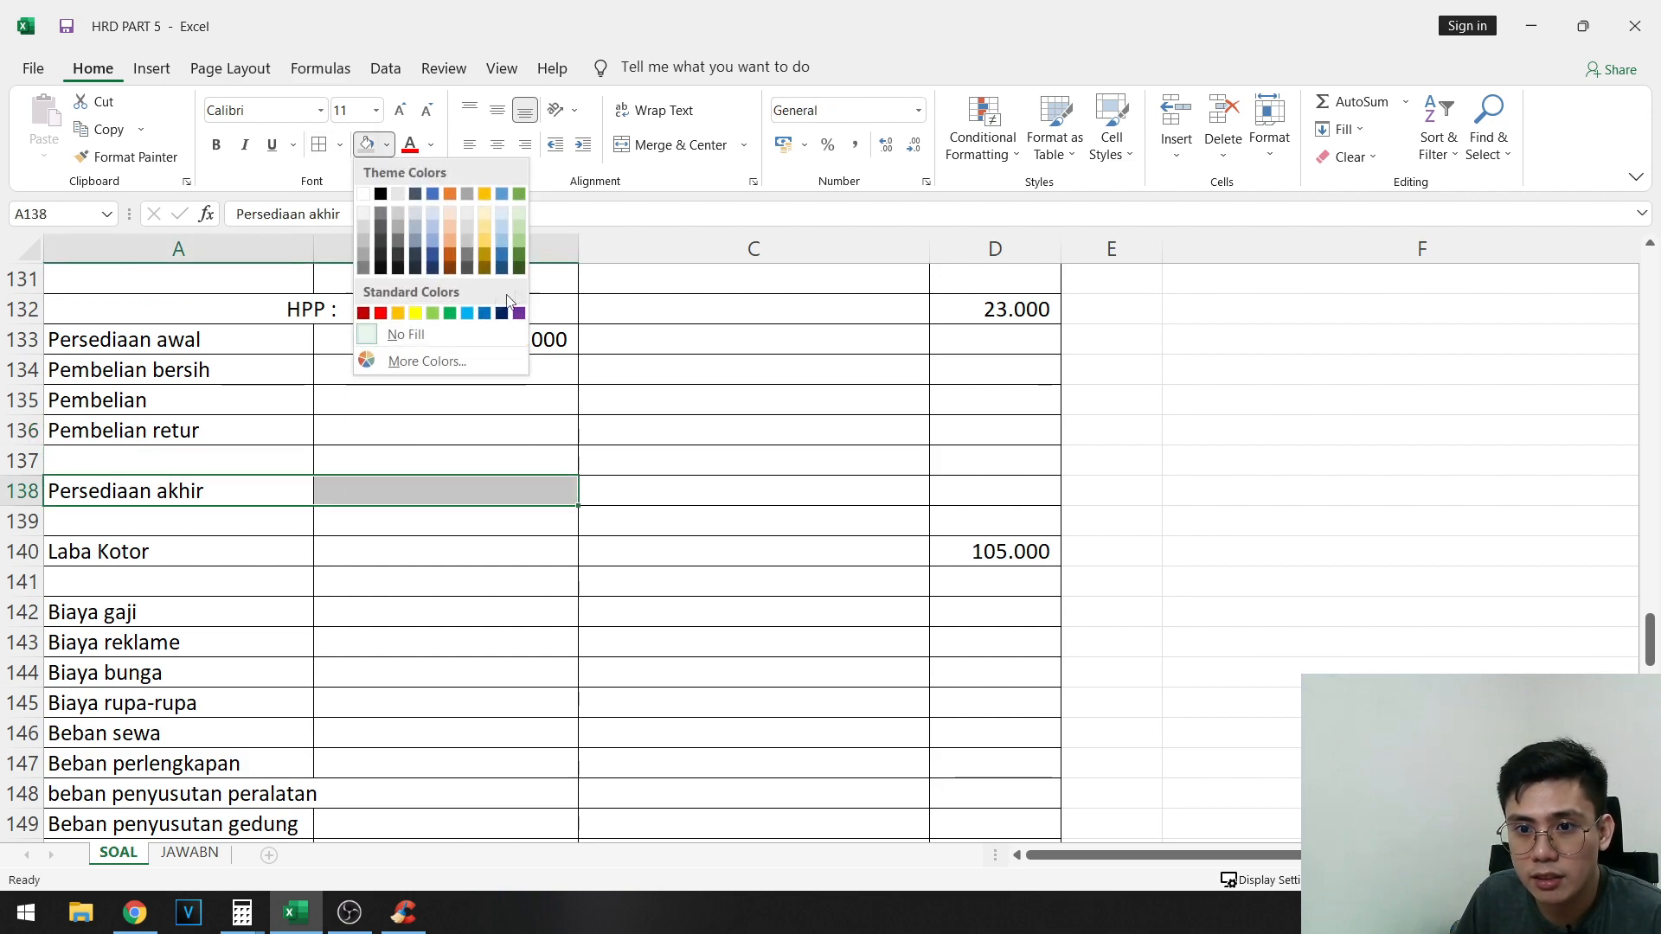
pyautogui.click(398, 313)
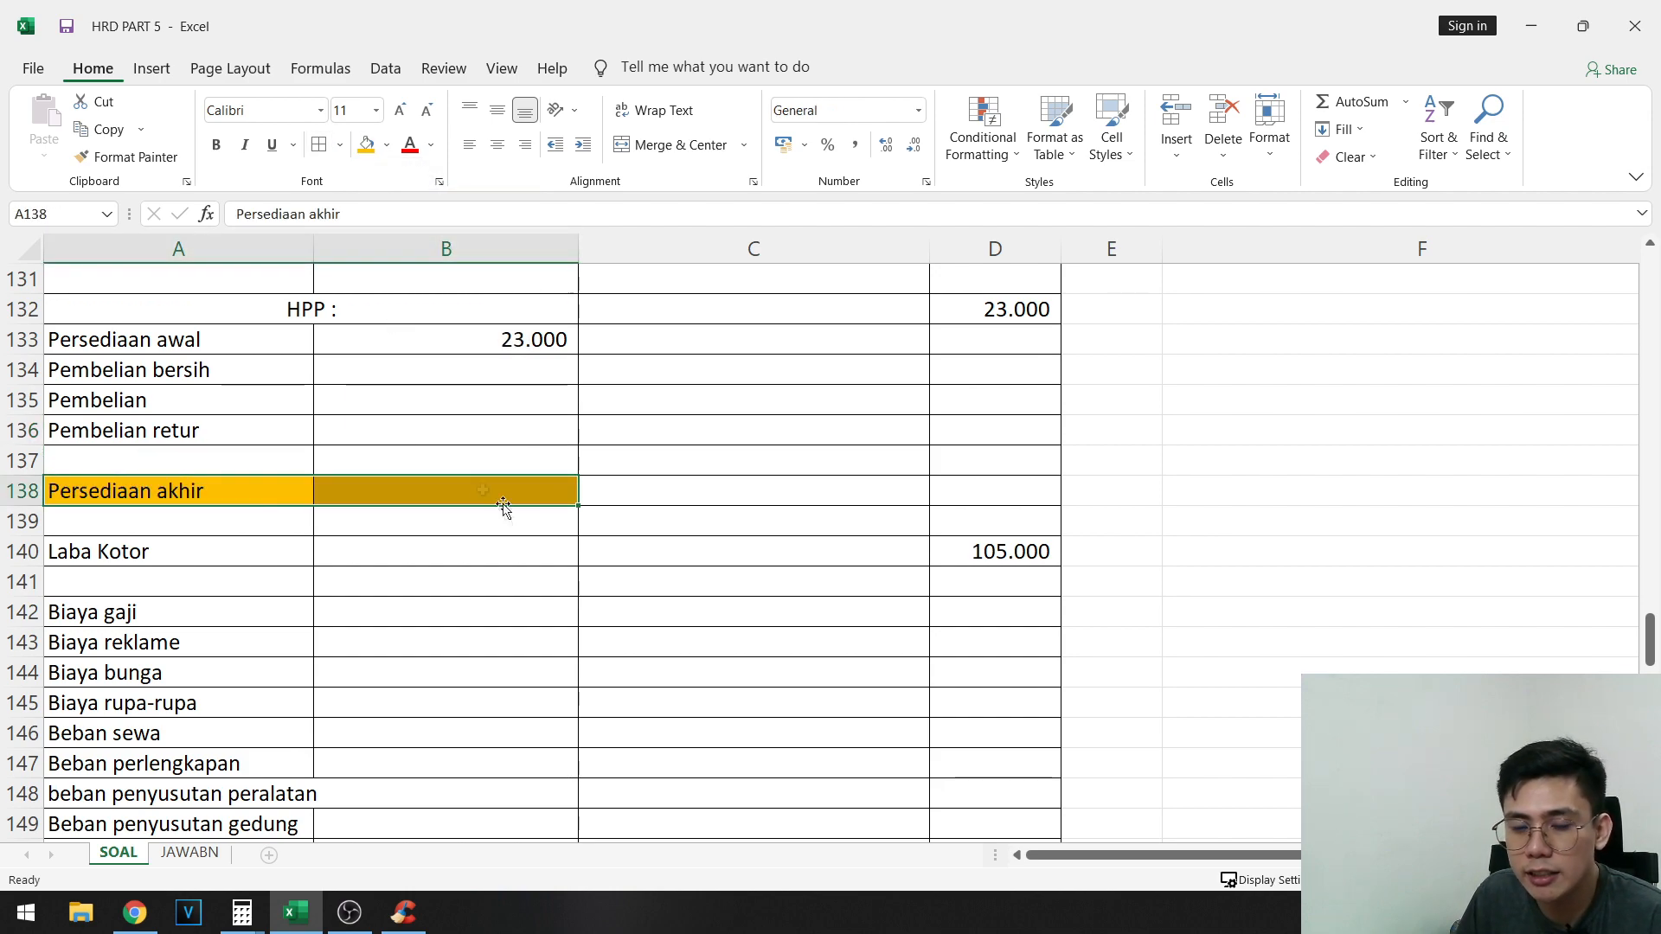
# - Enter 5000 as Persediaan akhir in B138 and format it in Comma Style
pyautogui.click(431, 482)
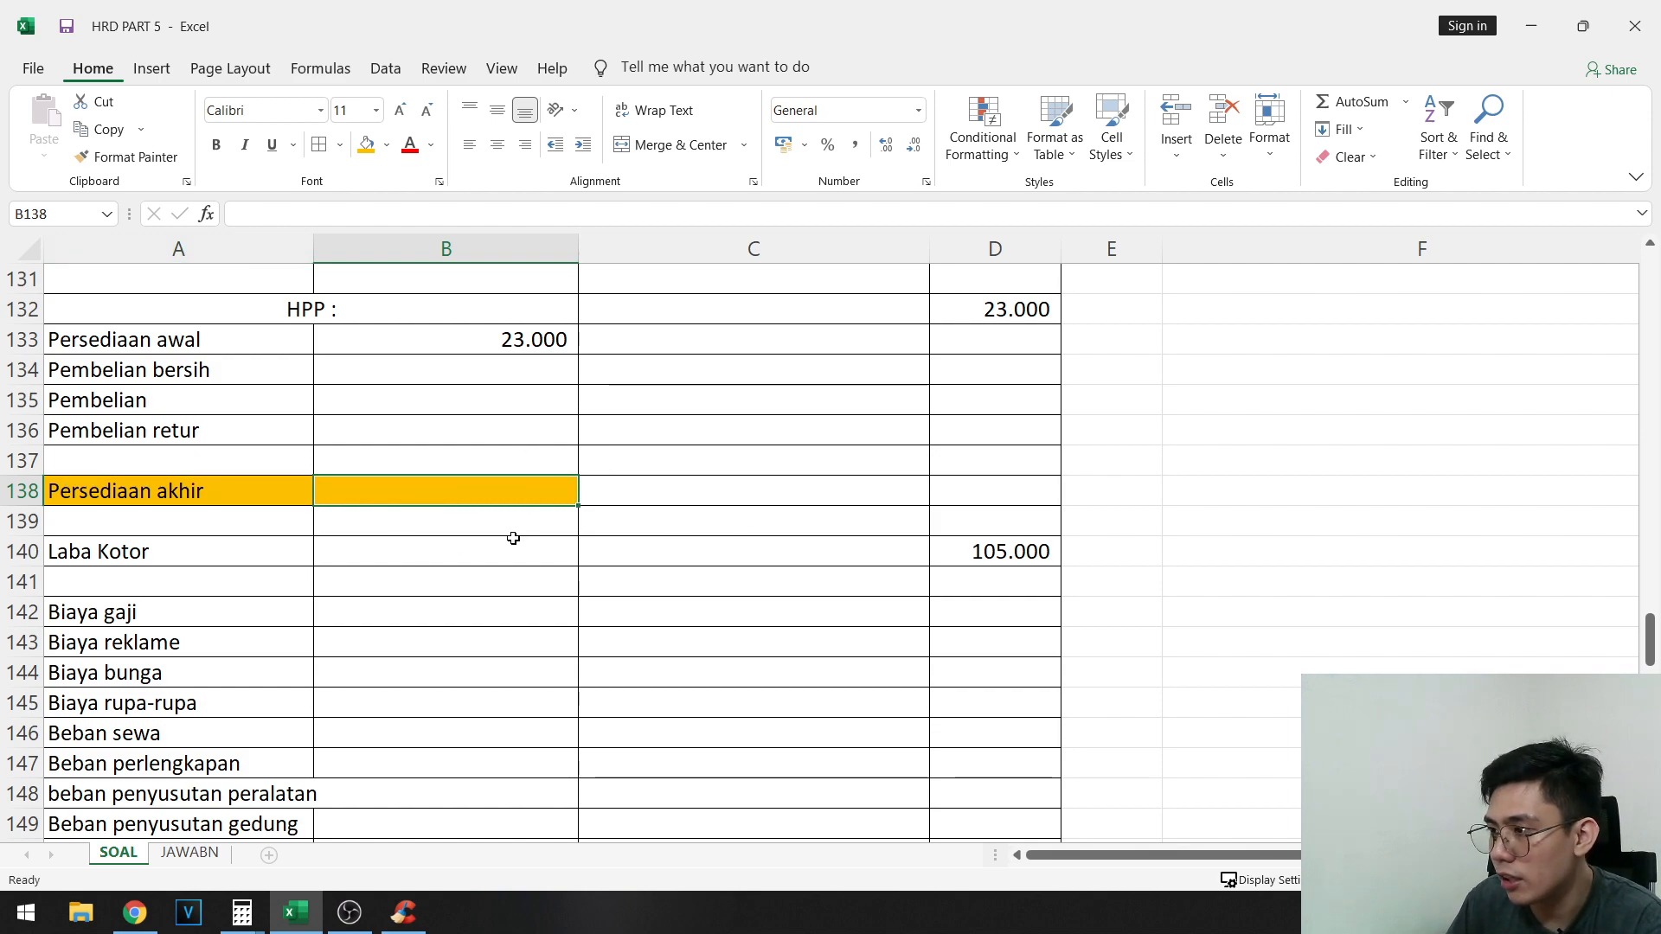
pyautogui.write('5000')
pyautogui.press('Return')
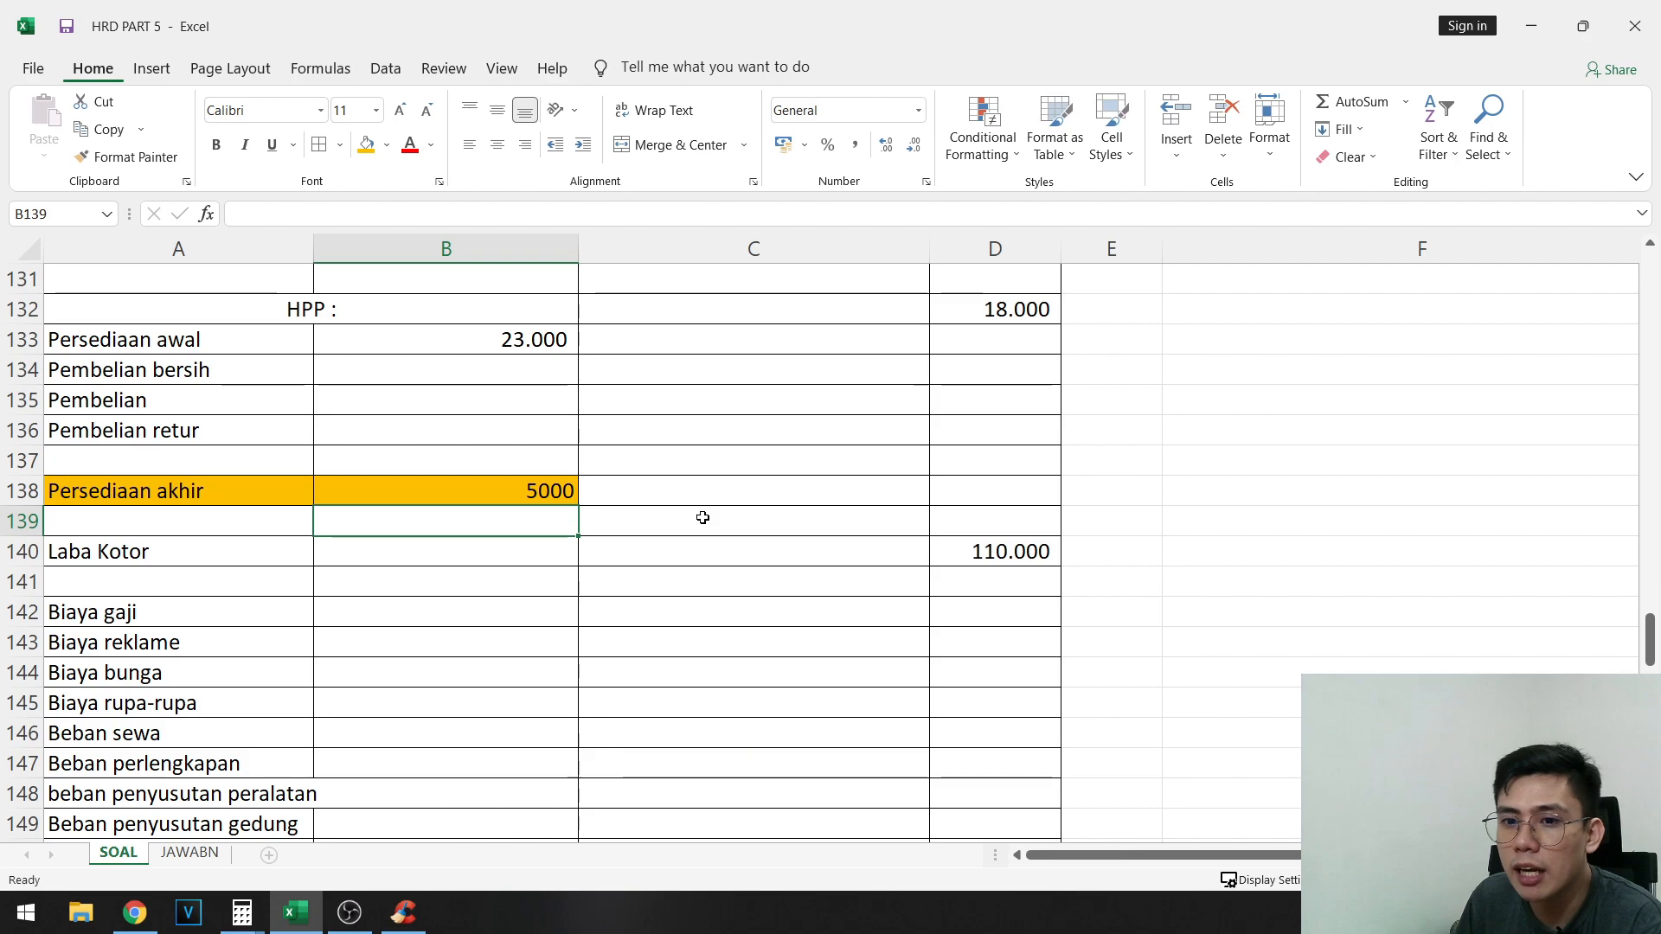
pyautogui.click(512, 495)
pyautogui.click(855, 144)
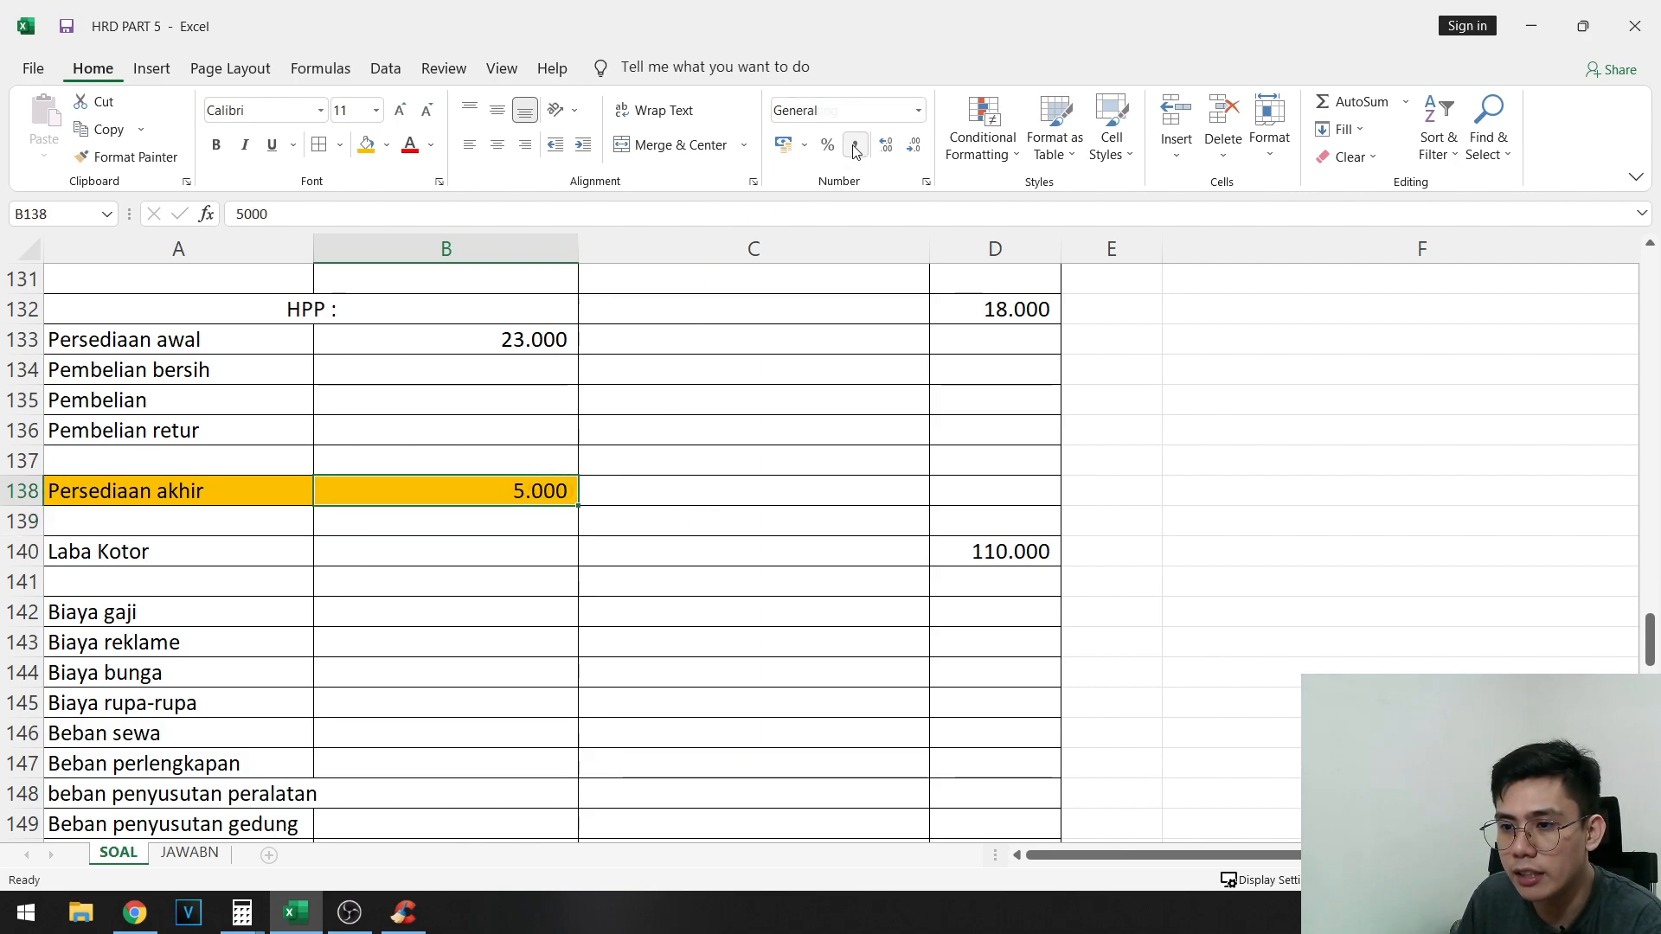
# - Compare the Persediaan akhir amount in B138 with adjustment note a in row 31, and review the HPP section
pyautogui.scroll(19, 865, 493)
pyautogui.scroll(16, 748, 572)
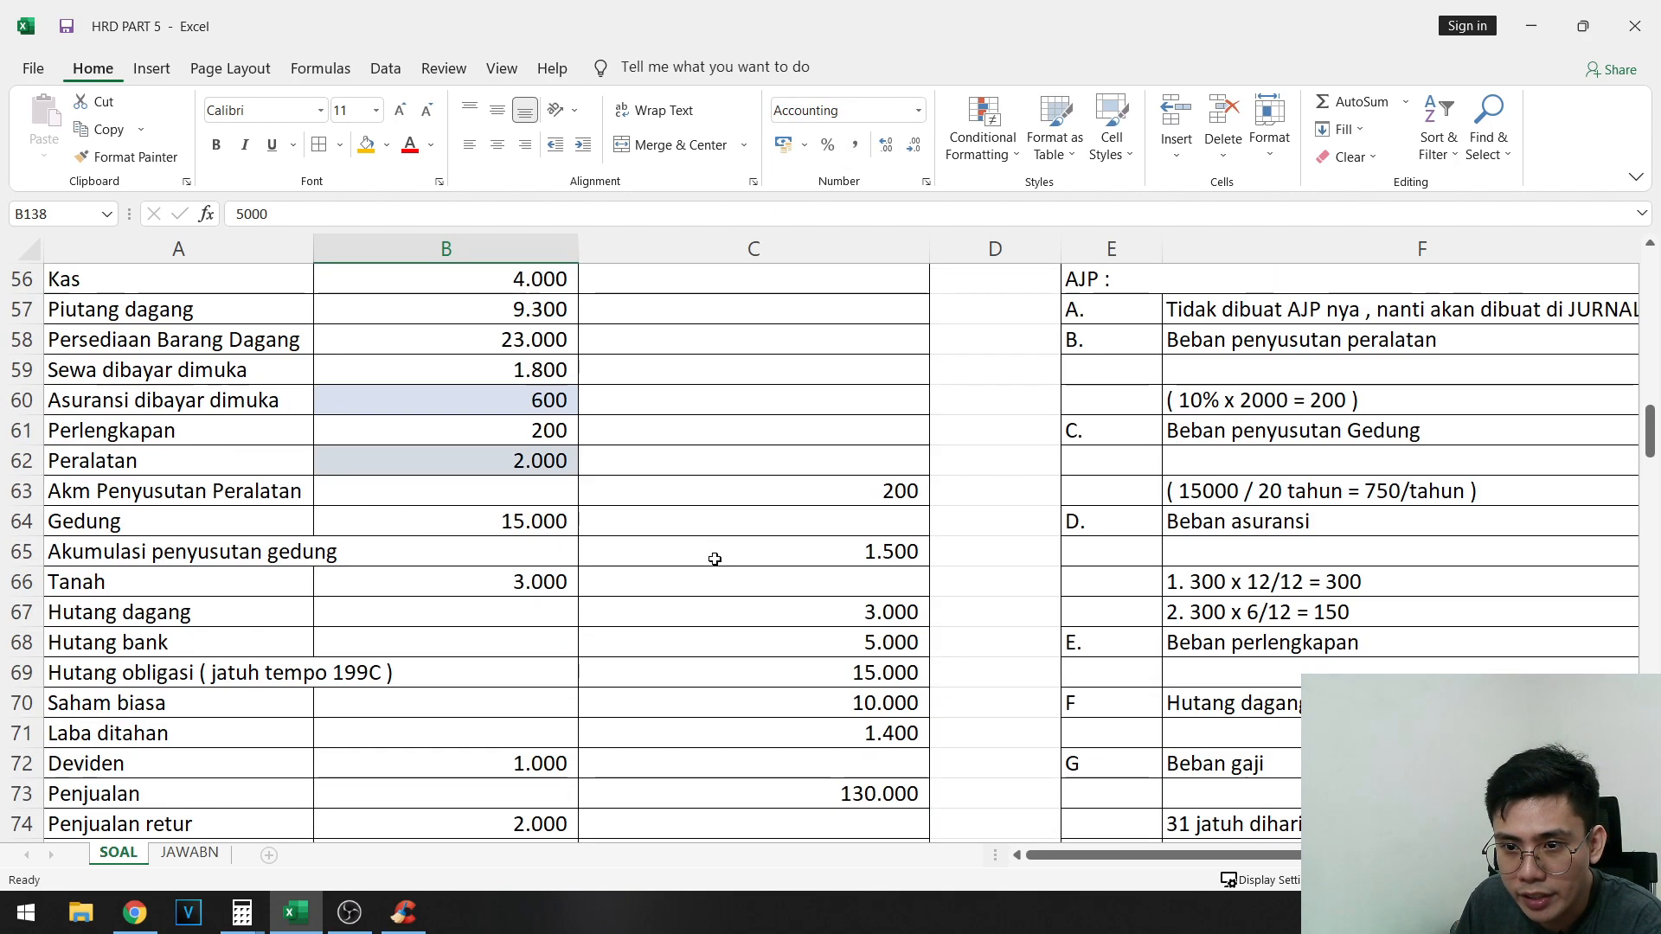
pyautogui.moveTo(125, 426); pyautogui.dragTo(930, 430)
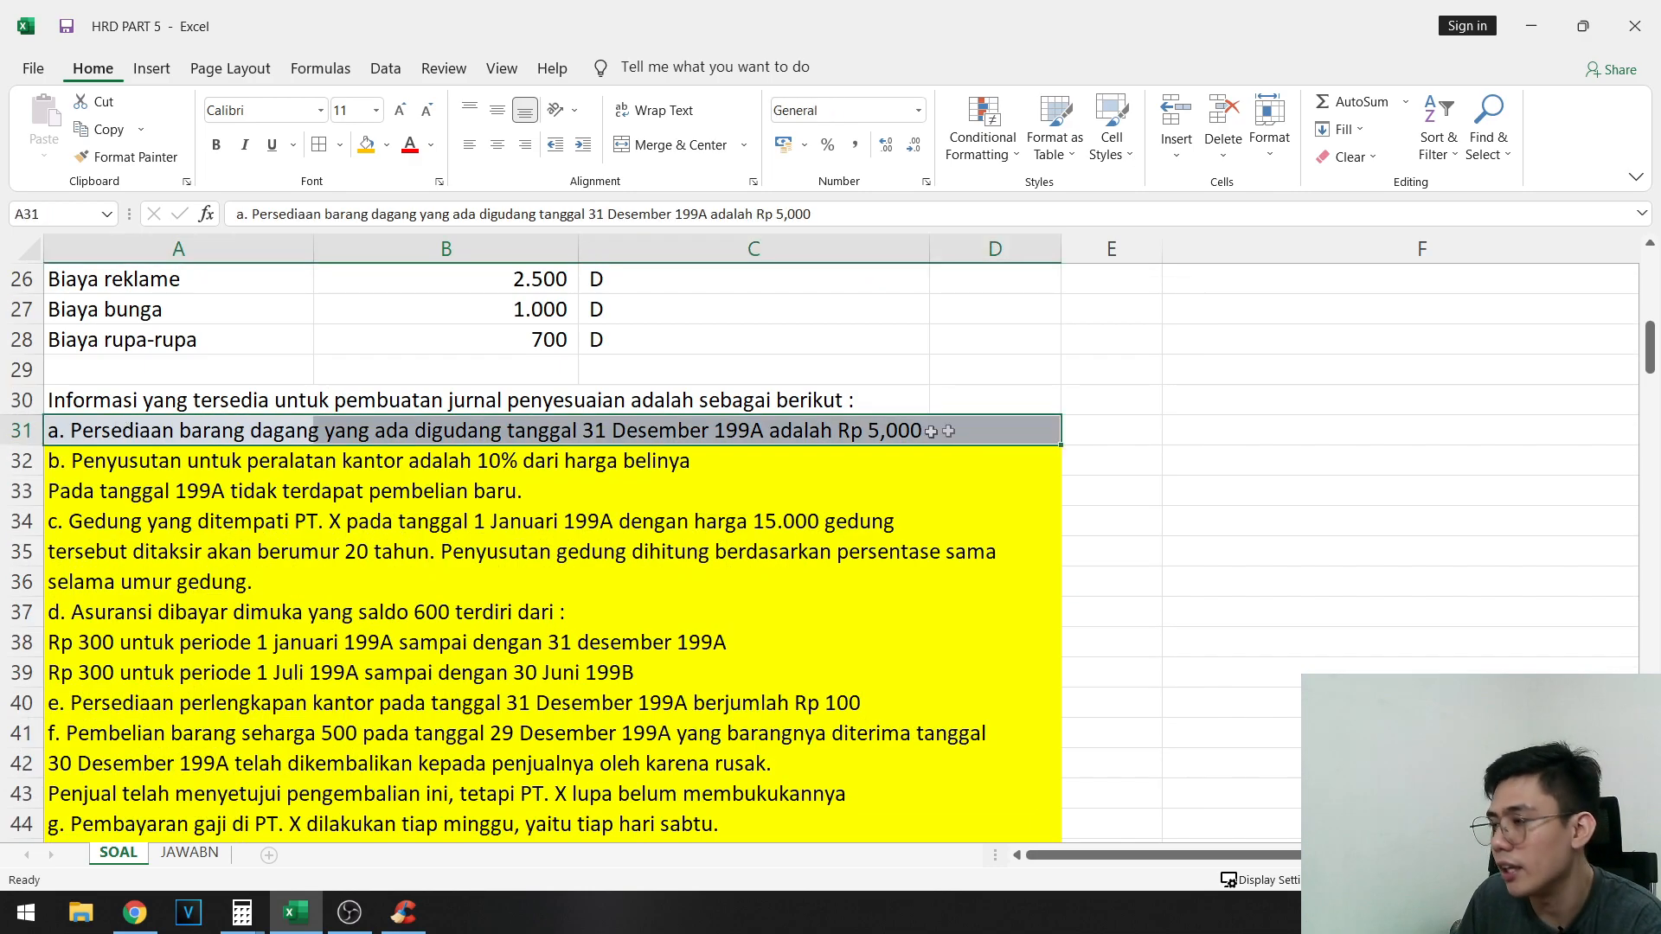
pyautogui.scroll(-20, 753, 514)
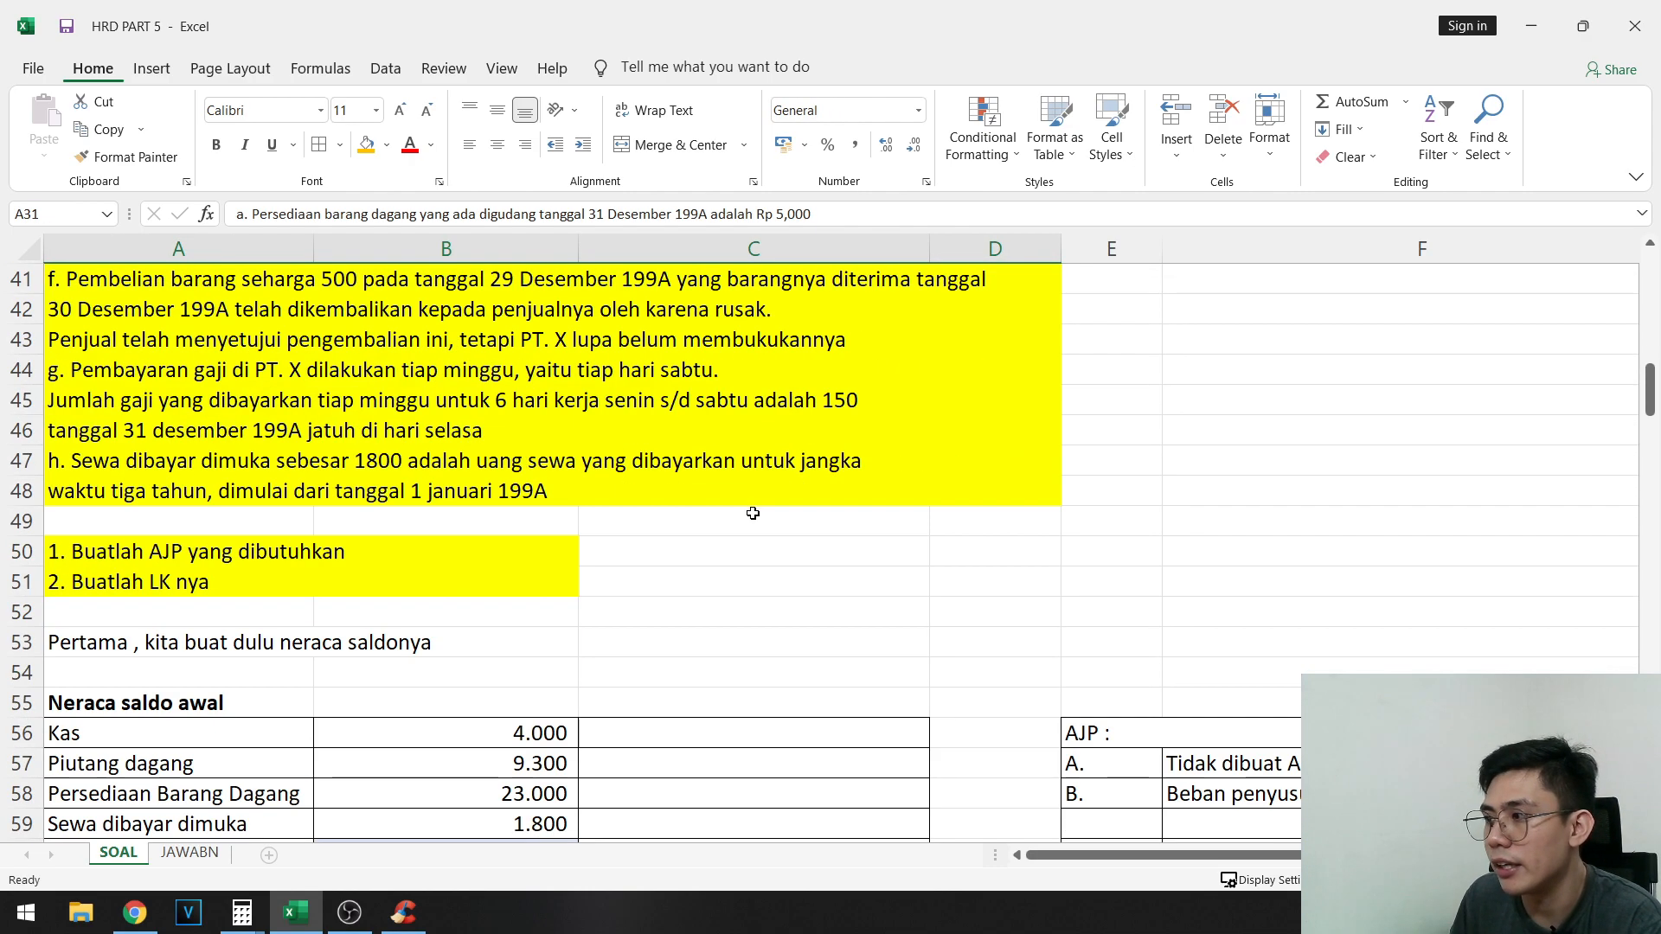
pyautogui.scroll(-2, 708, 519)
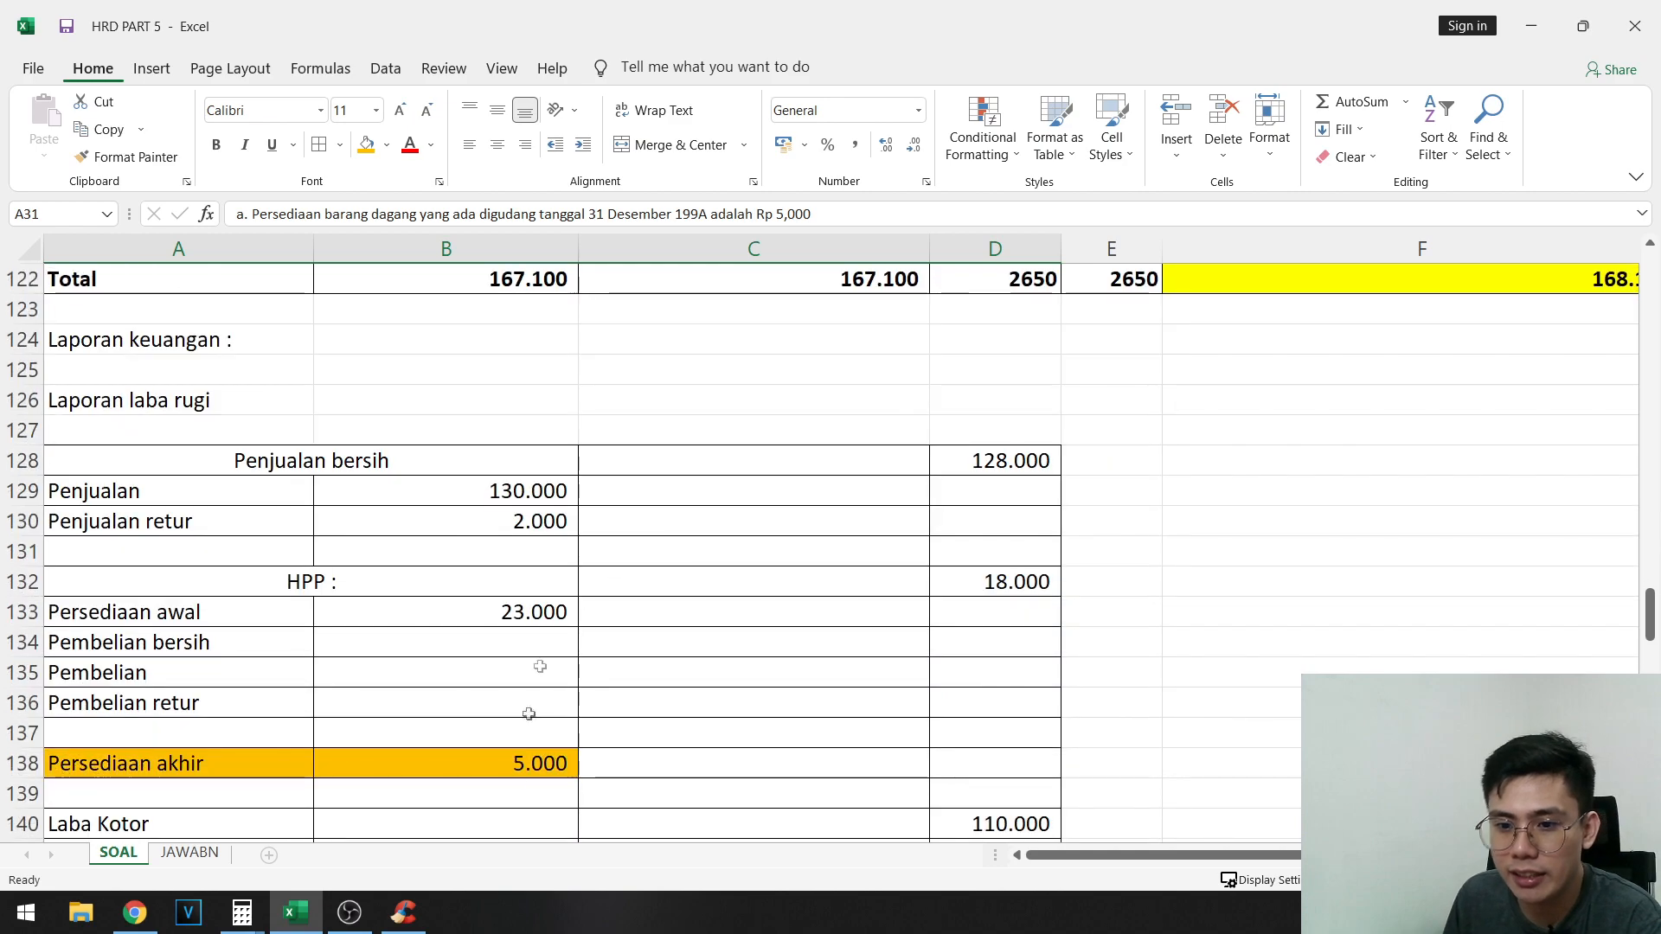
pyautogui.click(521, 763)
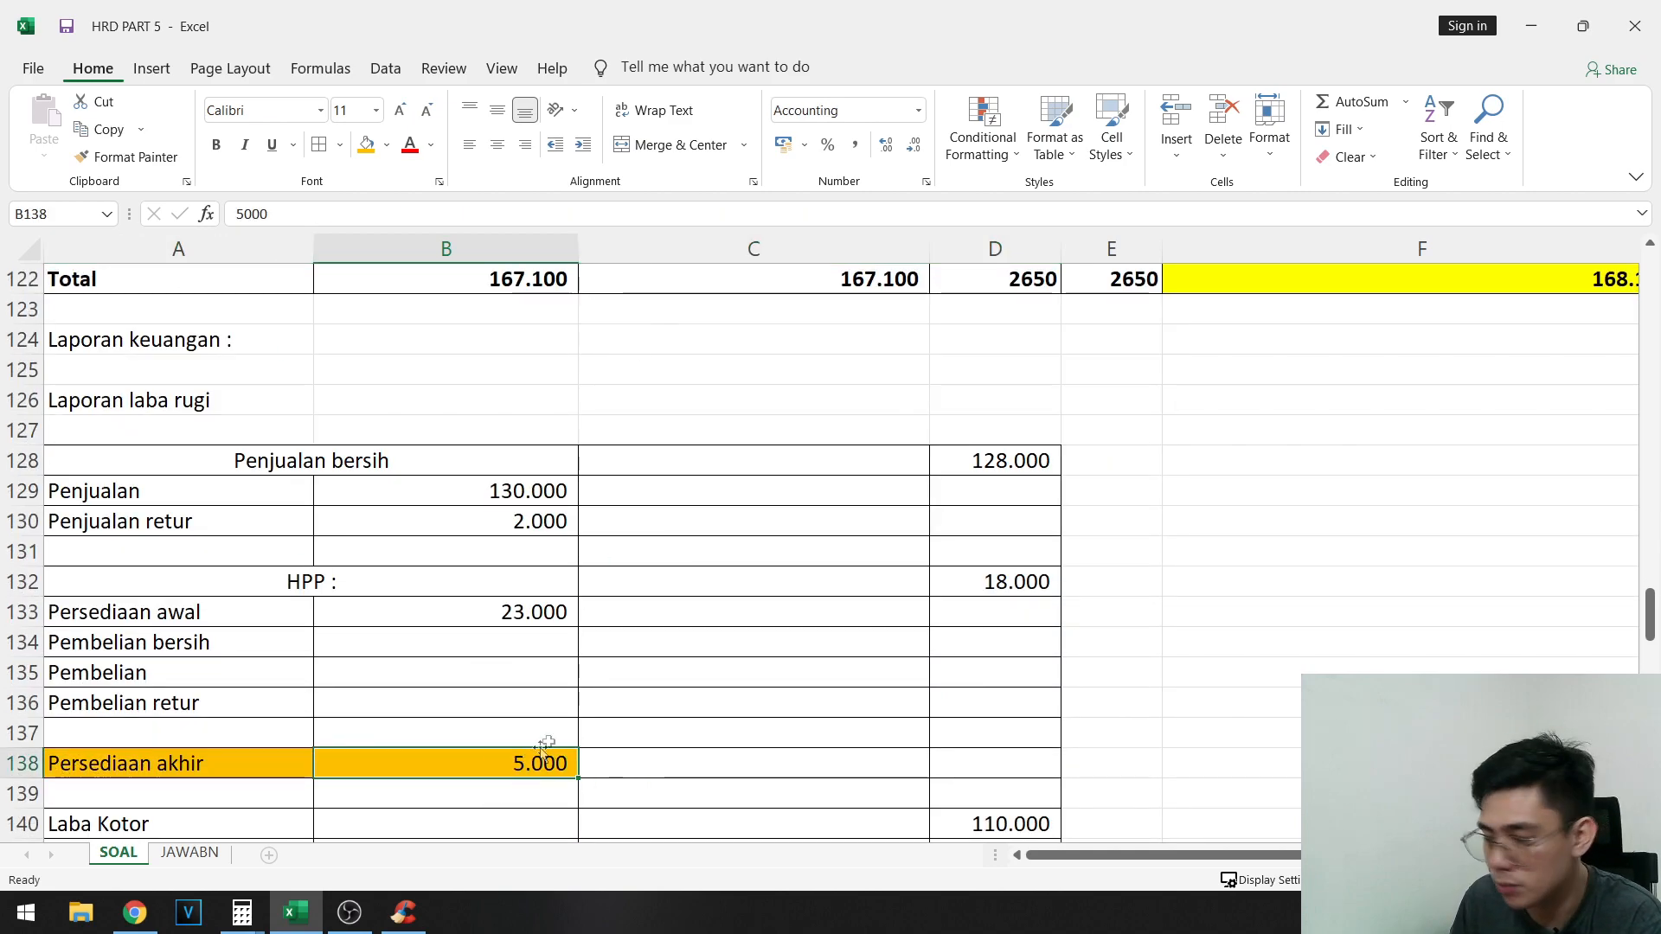
pyautogui.scroll(-2, 509, 733)
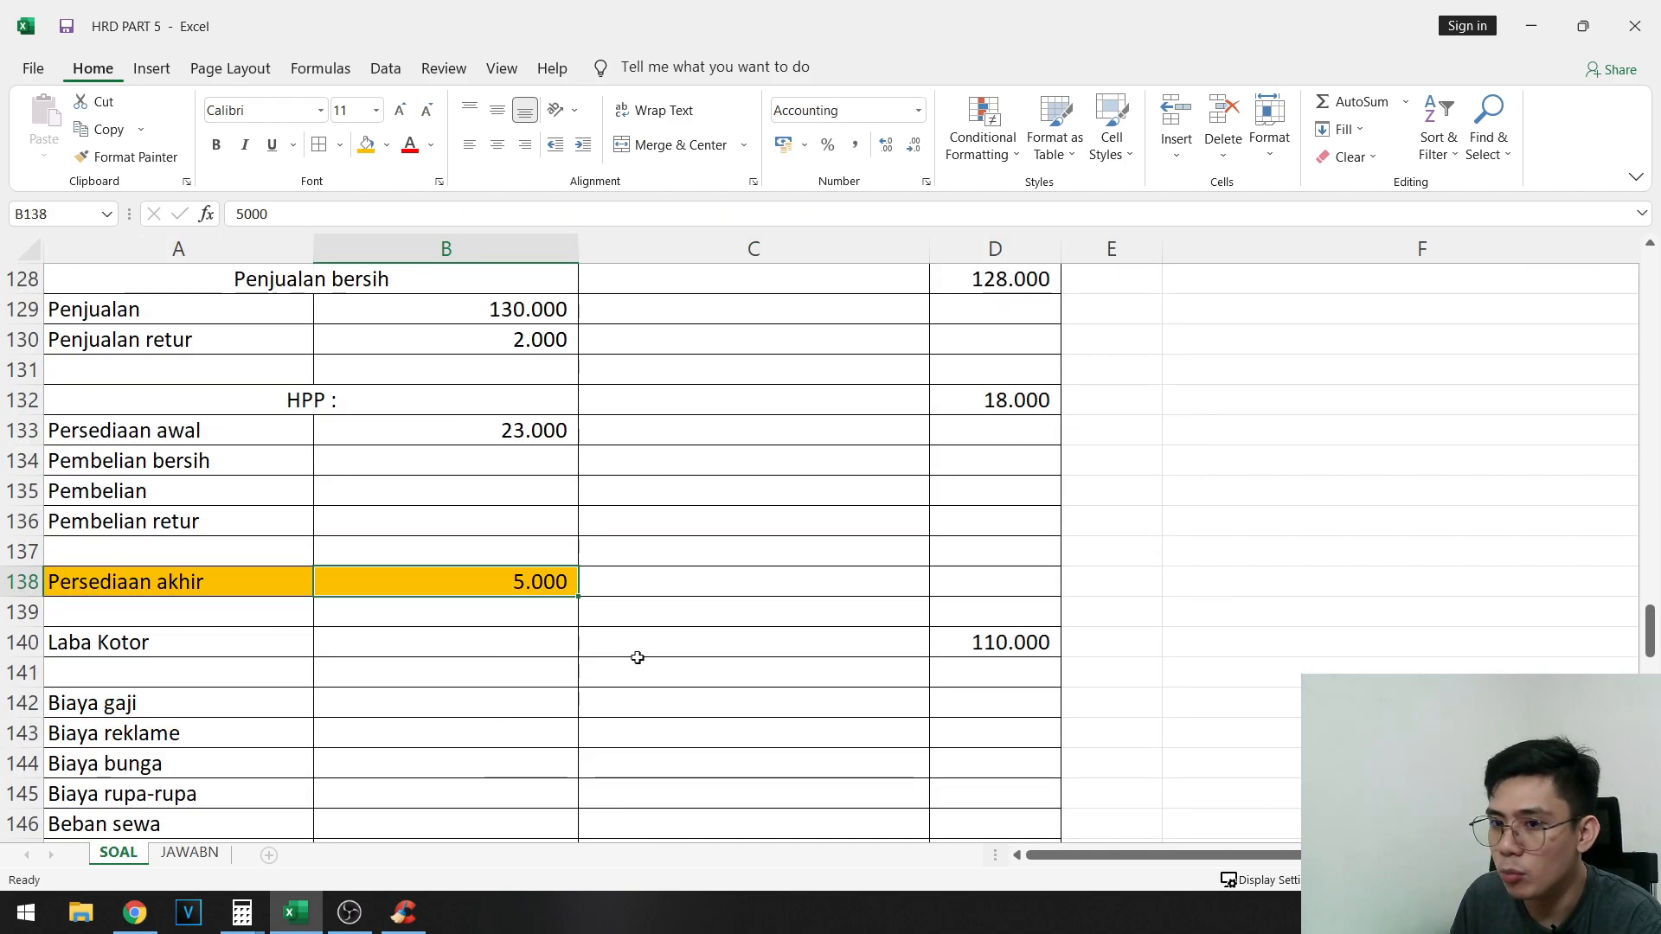
pyautogui.scroll(9, 1471, 528)
pyautogui.scroll(-8, 1554, 468)
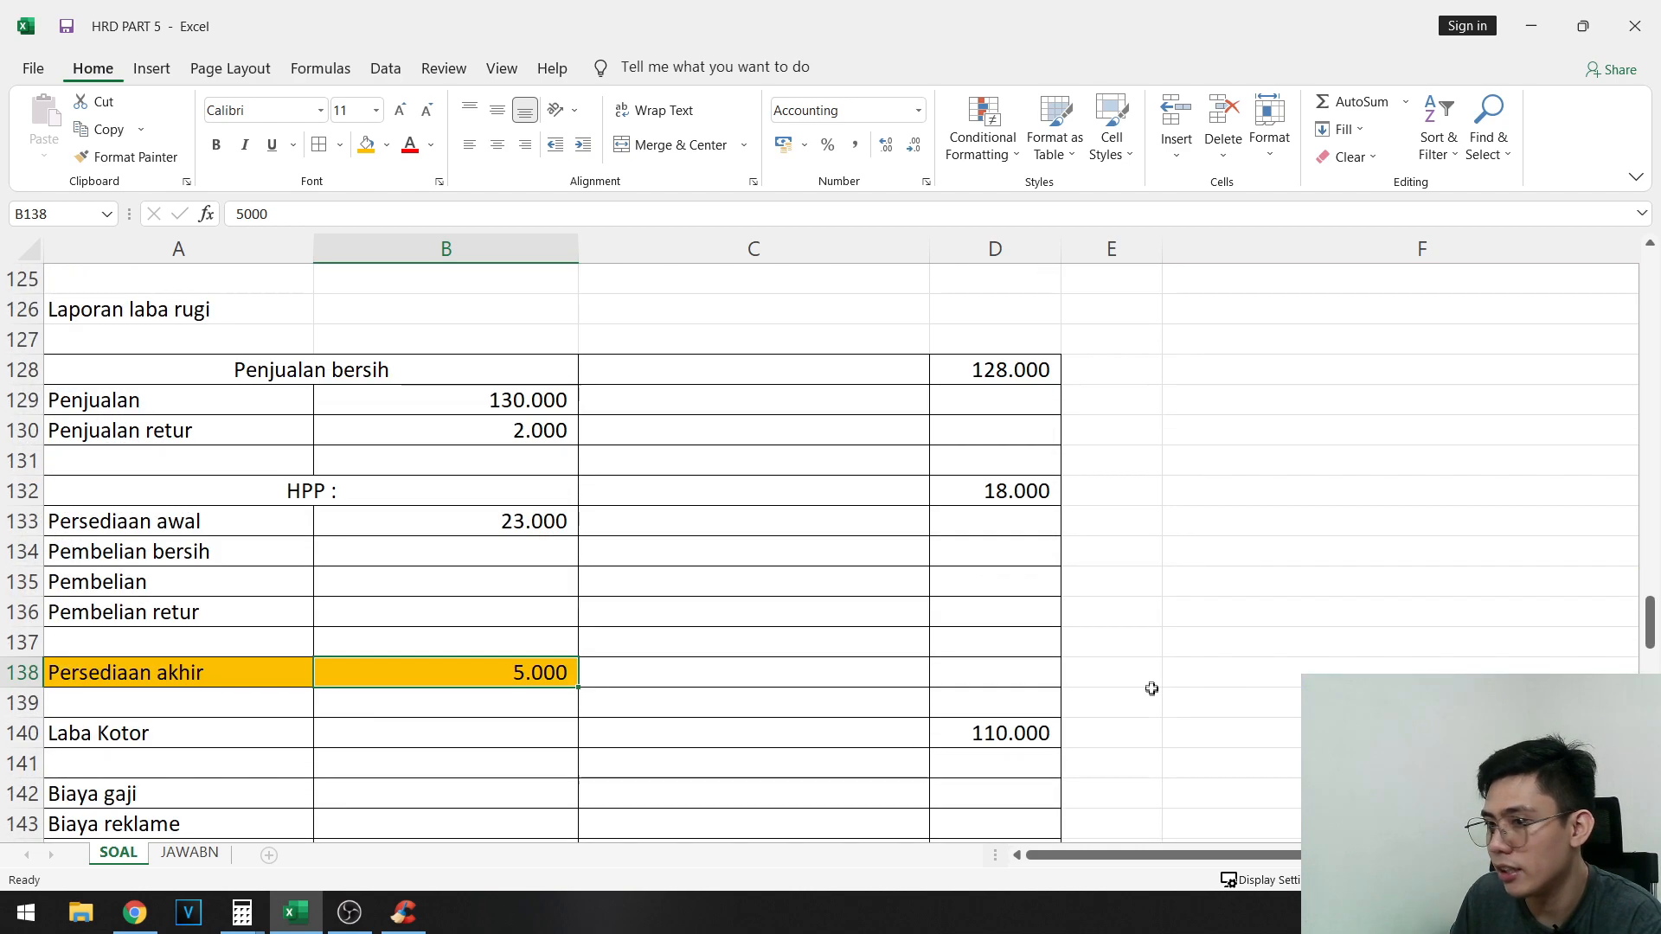
pyautogui.scroll(-1, 533, 659)
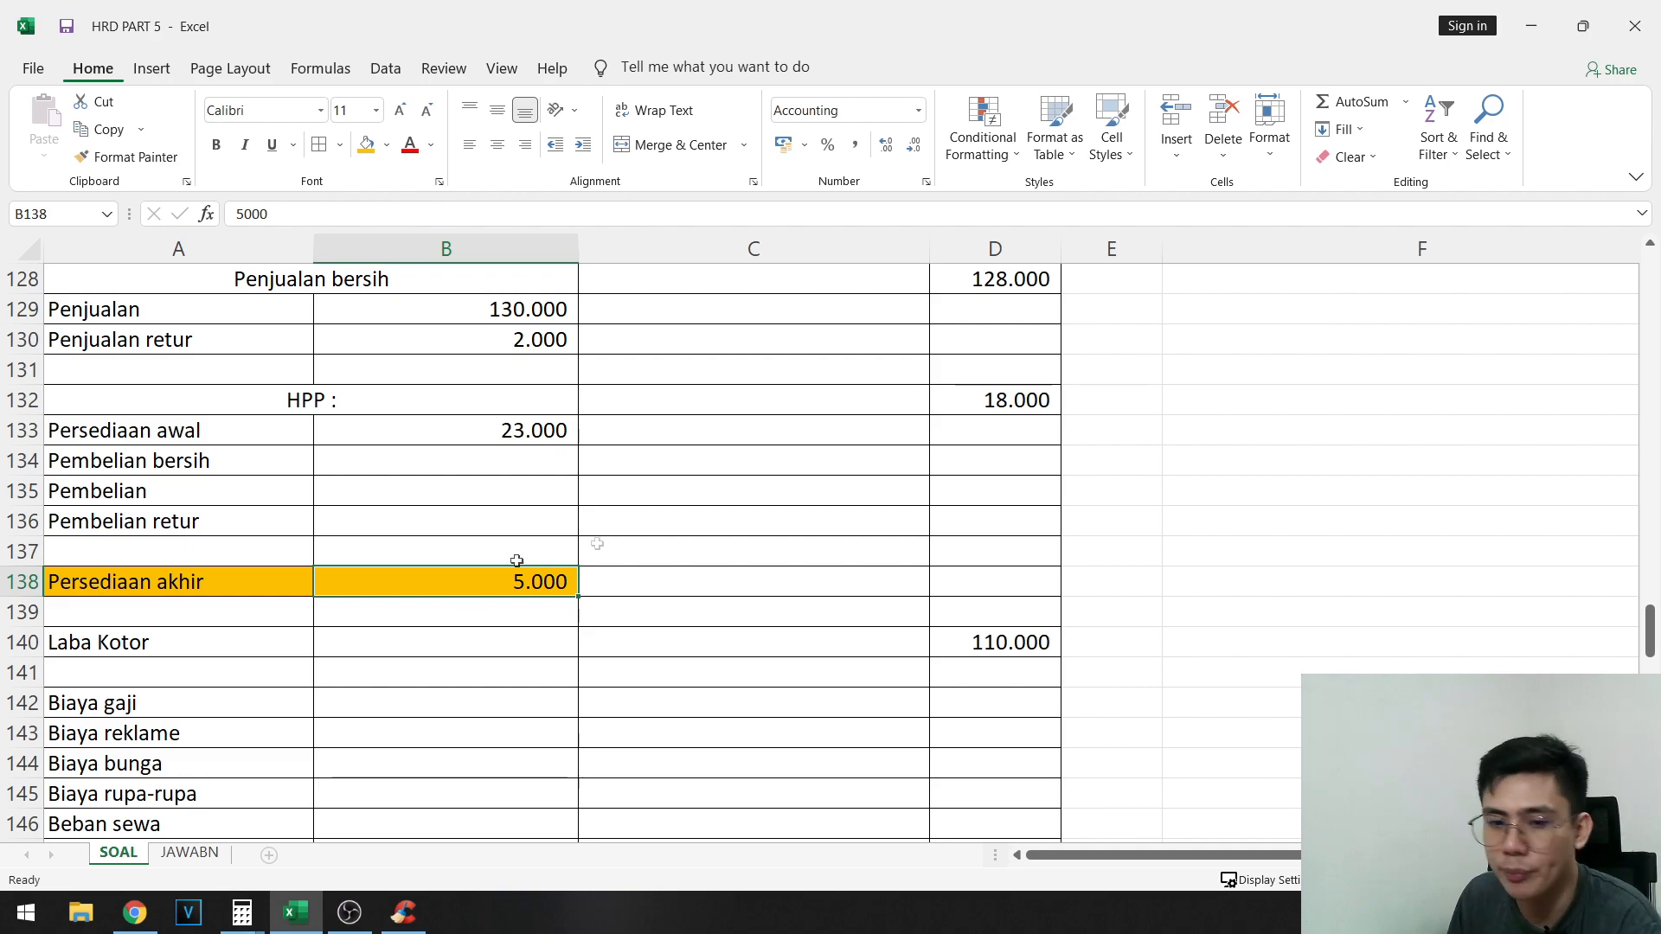
# - Link Pembelian in B135 to the final Pembelian balance in F111
pyautogui.click(523, 463)
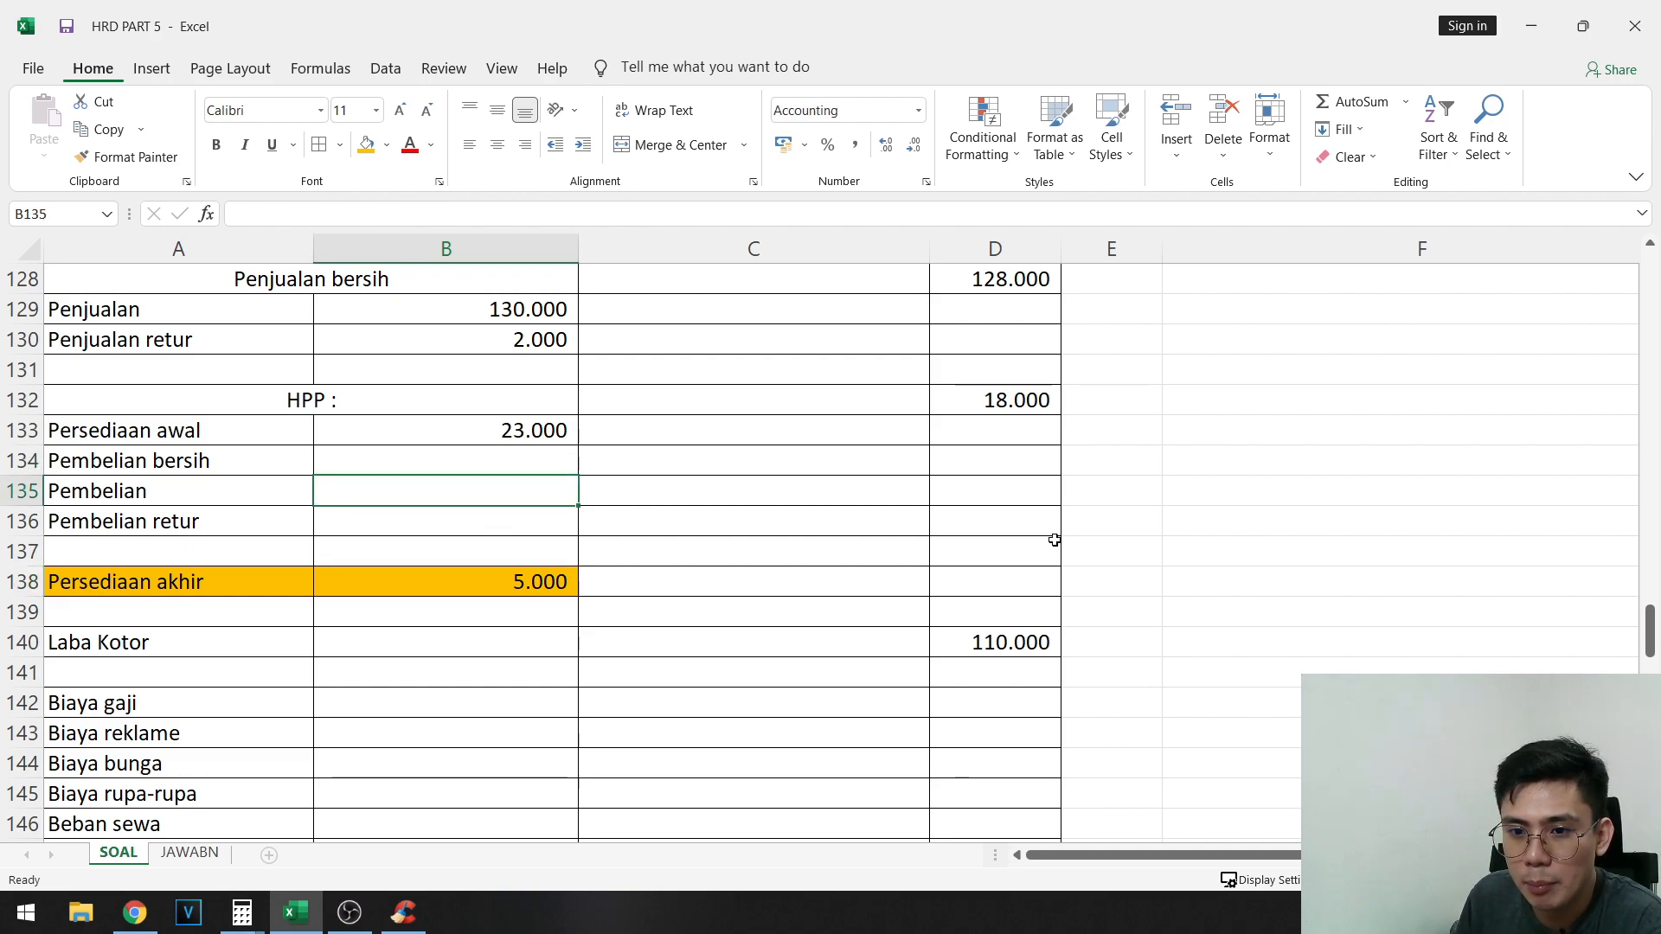
pyautogui.write('=')
pyautogui.scroll(8, 1297, 623)
pyautogui.click(1424, 494)
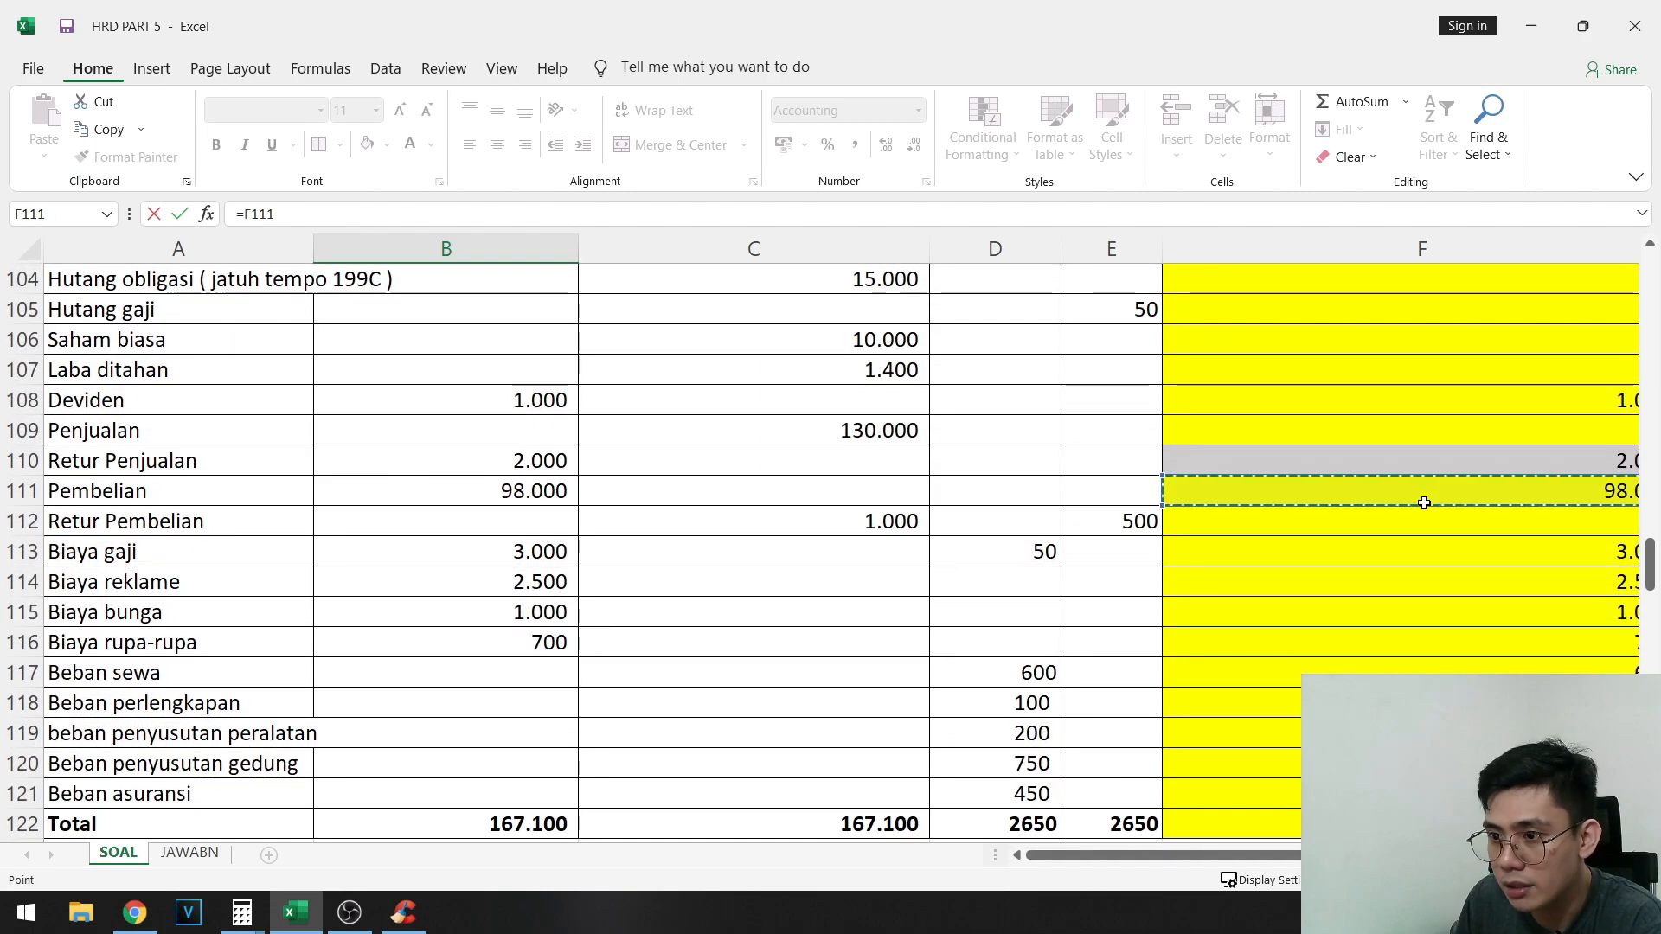
pyautogui.press('Return')
pyautogui.click(546, 792)
# - Highlight the final Pembelian balance in F111 with a light blue-gray fill
pyautogui.scroll(4, 1142, 467)
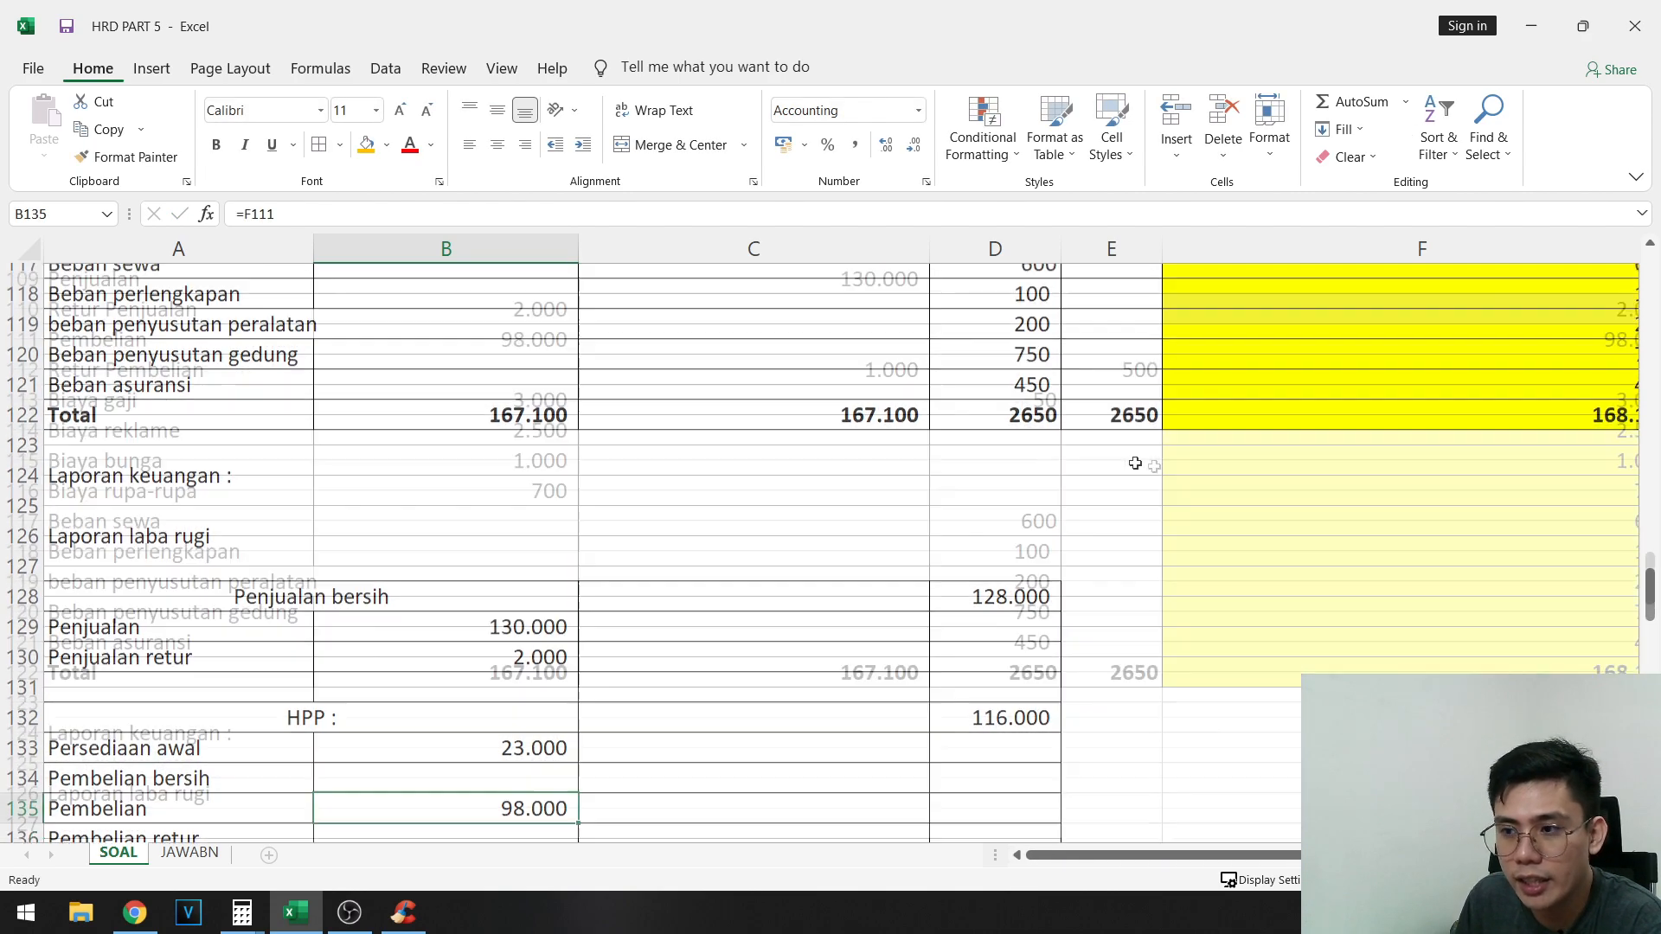
pyautogui.click(1431, 429)
pyautogui.click(386, 144)
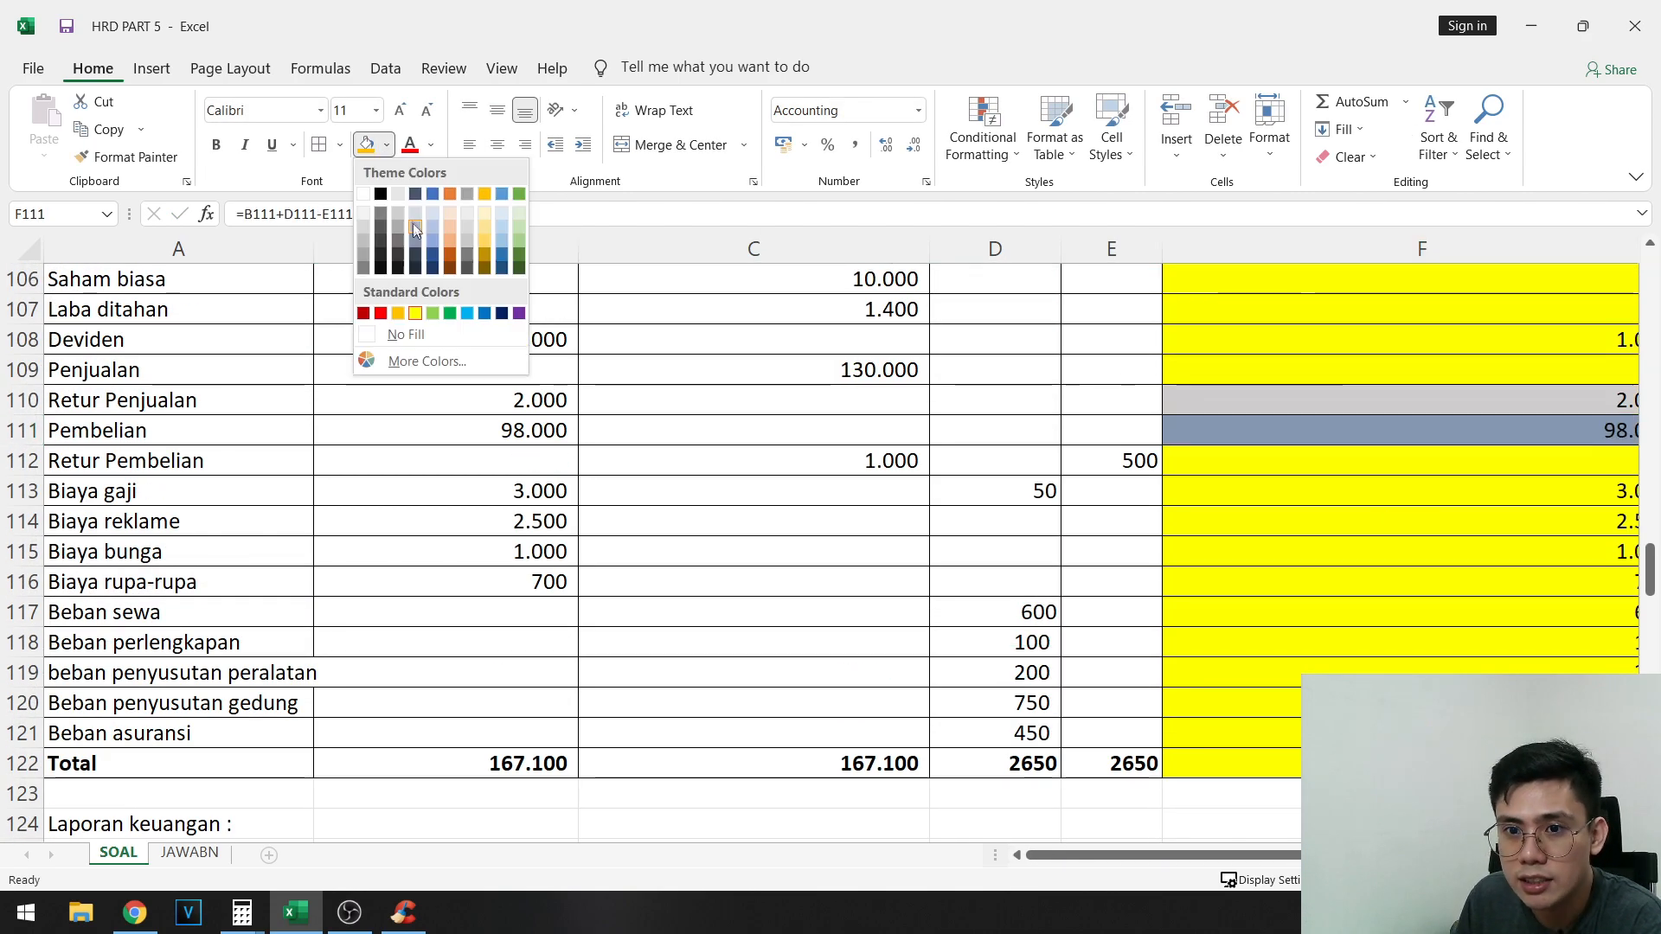
pyautogui.click(417, 215)
# - Link Pembelian retur in B136 to the final Retur Pembelian balance in G112
pyautogui.hscroll(3, 856, 610)
pyautogui.scroll(-2, 857, 611)
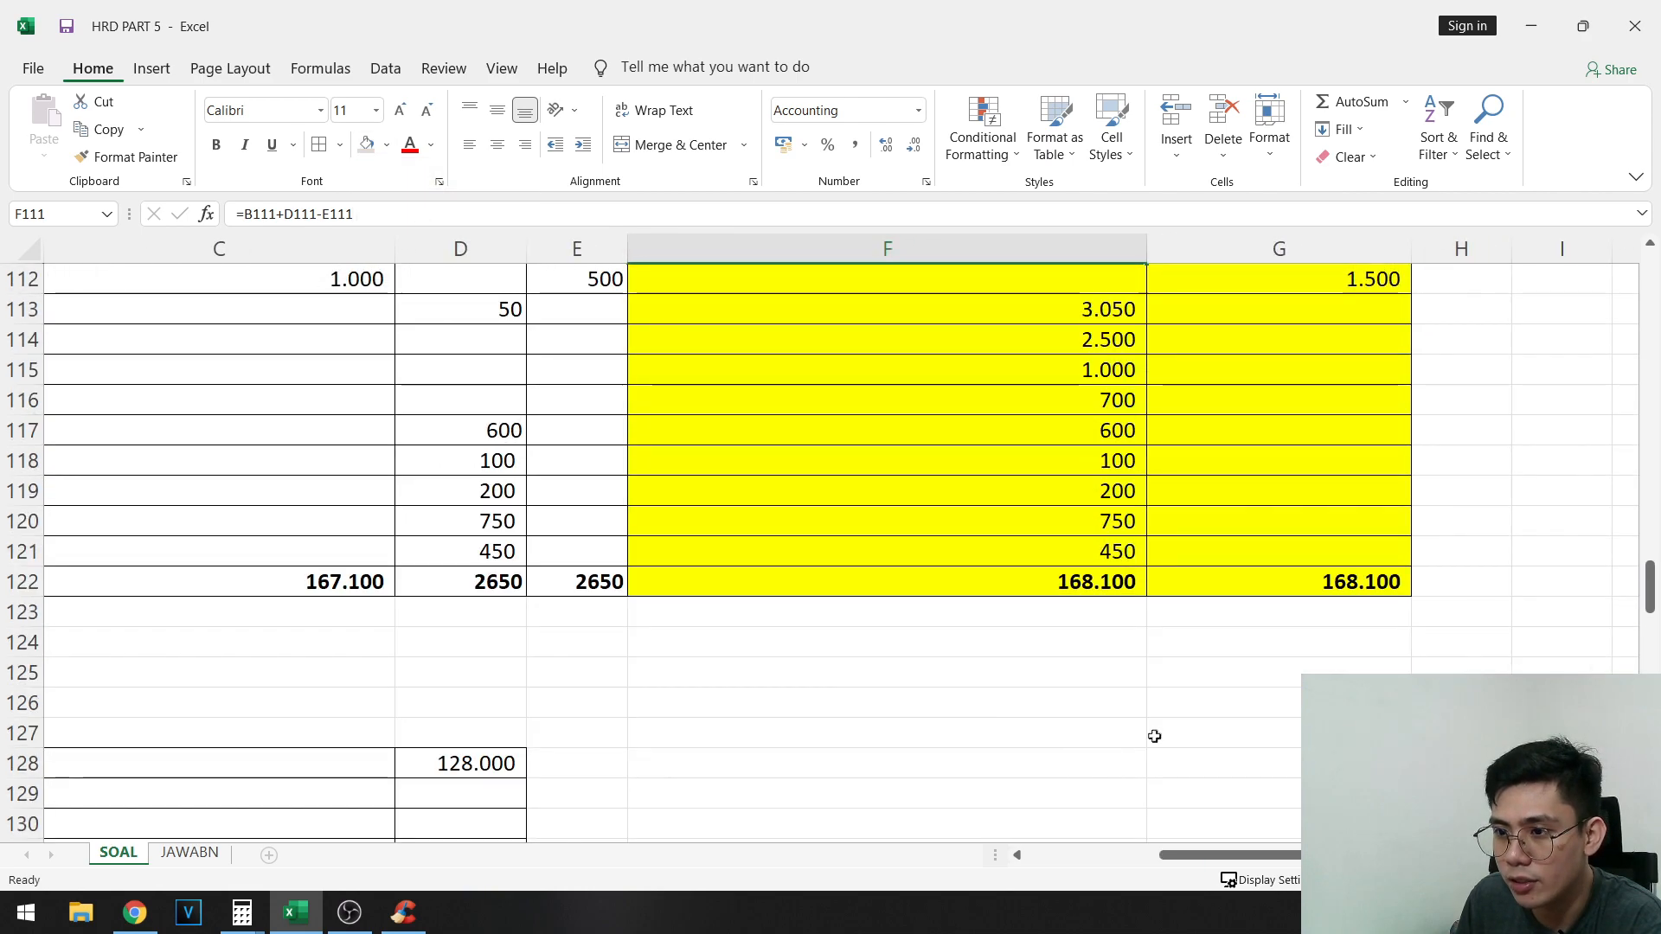
pyautogui.hscroll(-3, 1153, 735)
pyautogui.scroll(-3, 512, 718)
pyautogui.click(512, 721)
pyautogui.write('=')
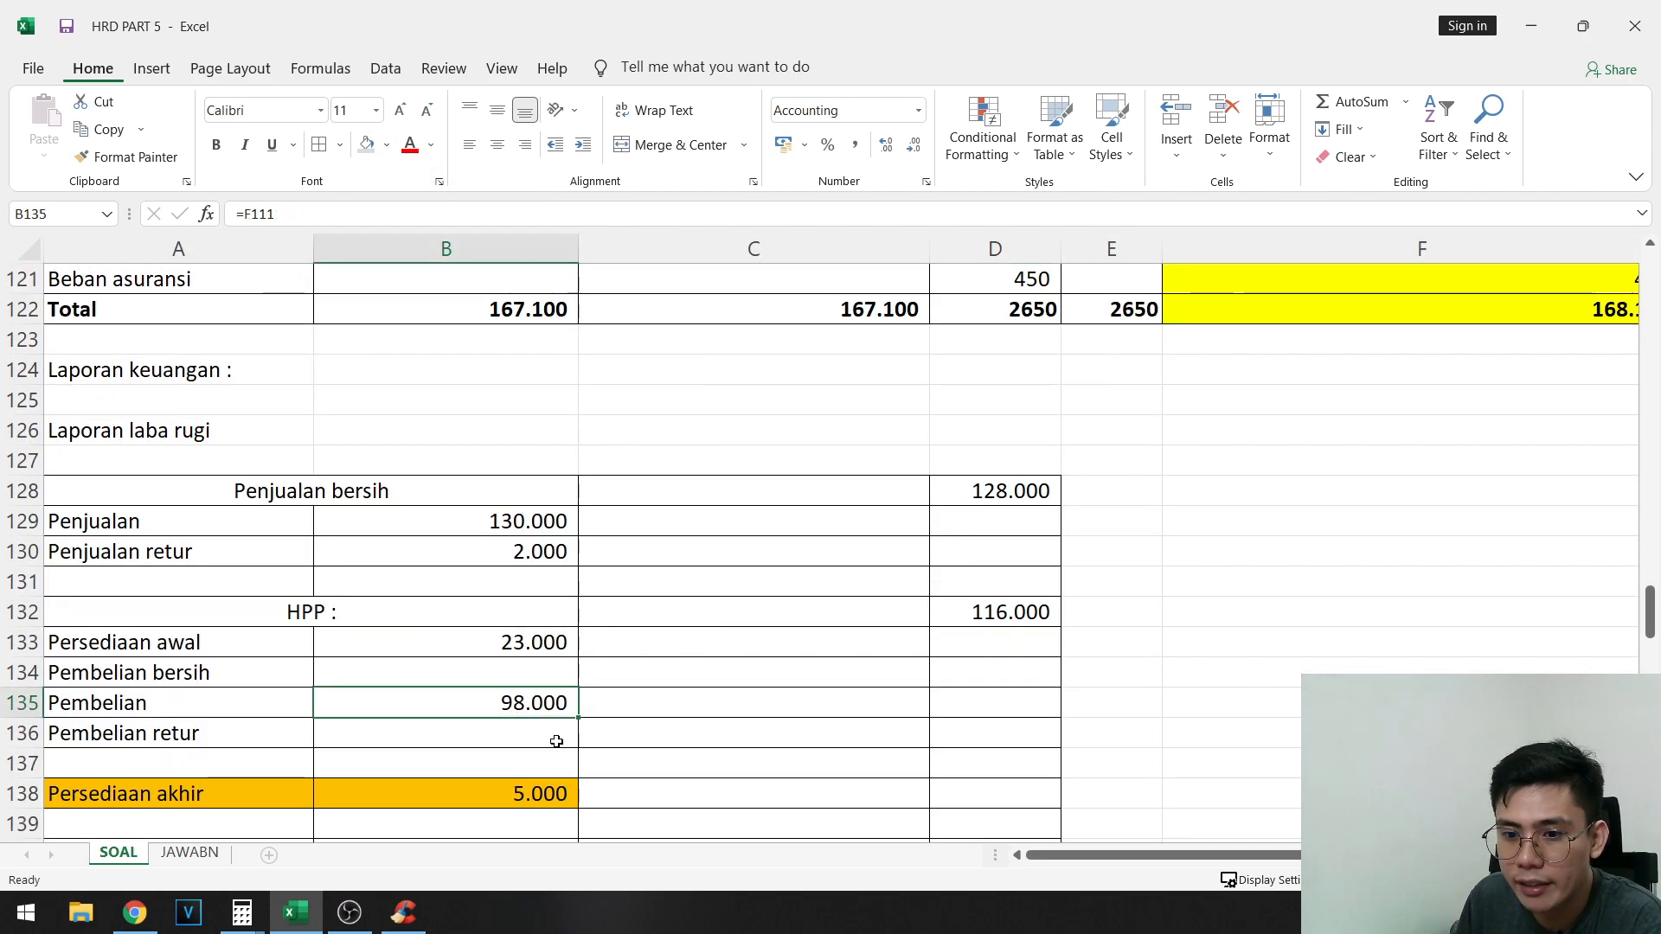
pyautogui.scroll(6, 556, 742)
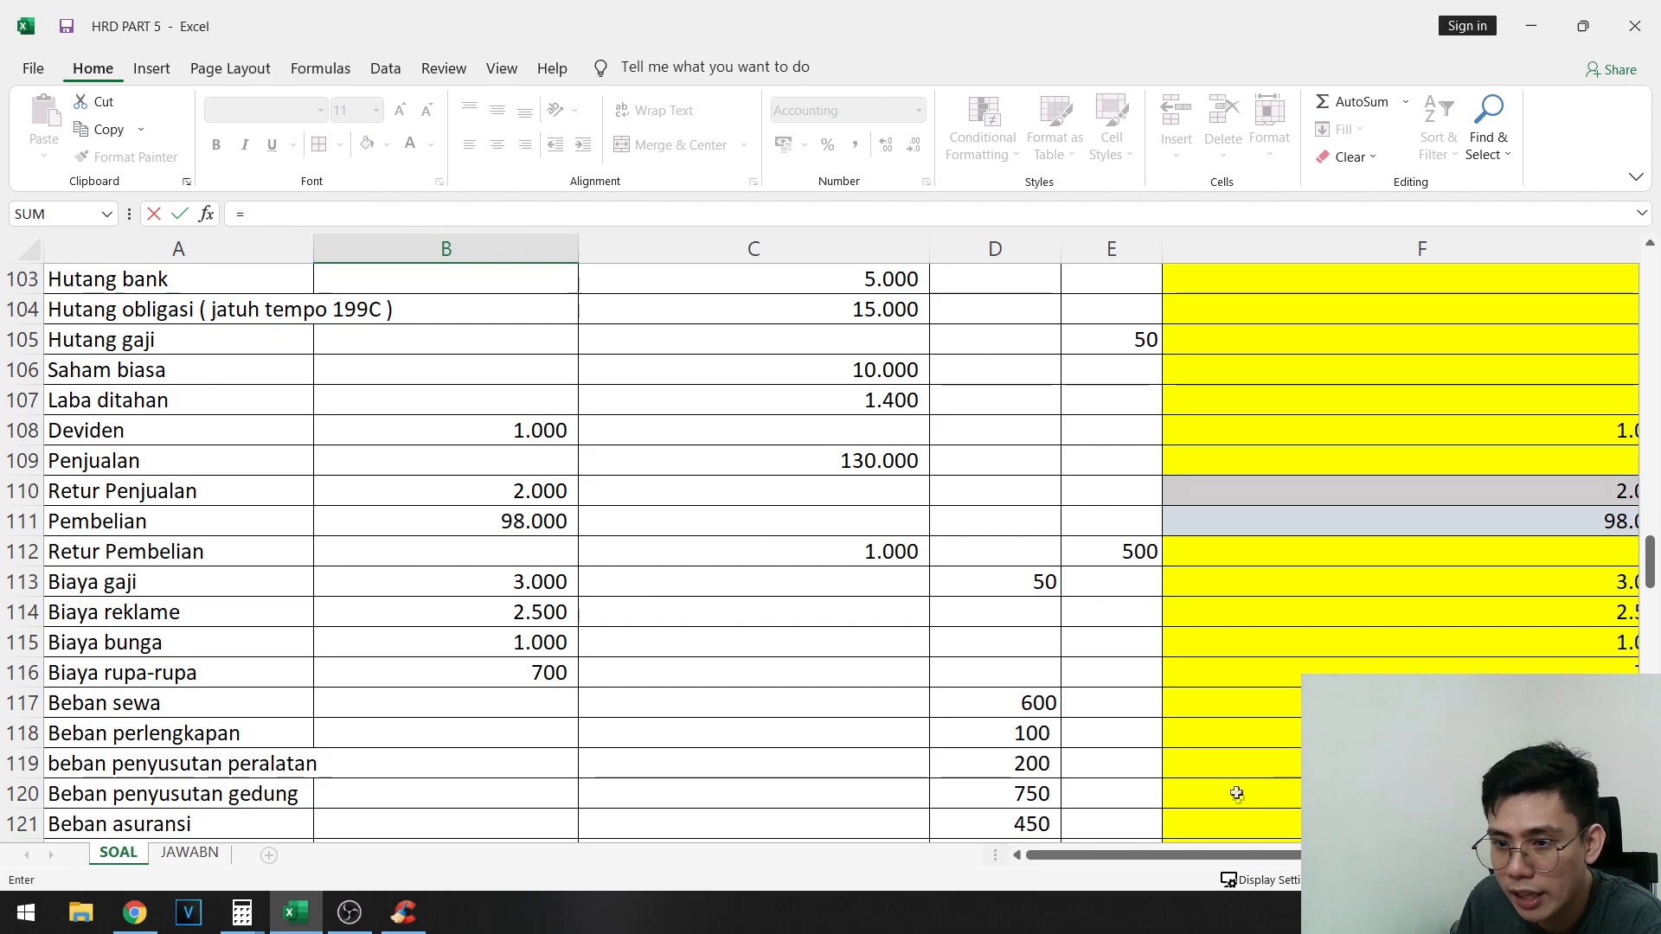
pyautogui.hscroll(3, 1260, 870)
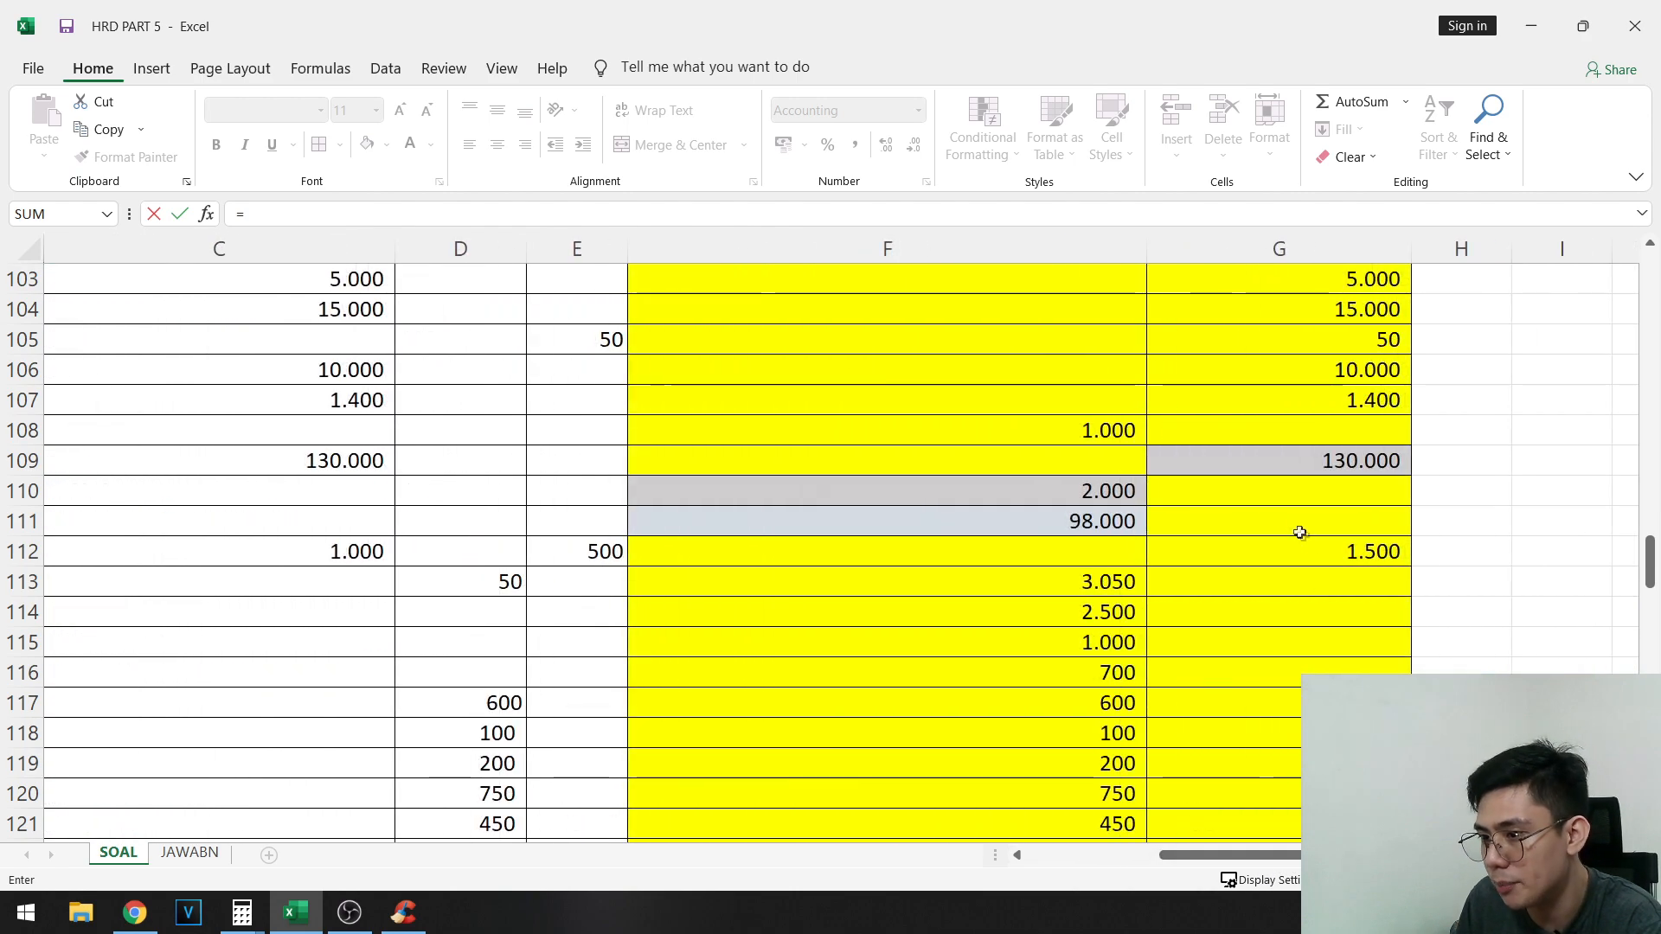
pyautogui.click(1293, 551)
pyautogui.press('Return')
# - Highlight the final Retur Pembelian balance in G112 with the same light blue-gray fill
pyautogui.scroll(5, 1302, 534)
pyautogui.click(1536, 541)
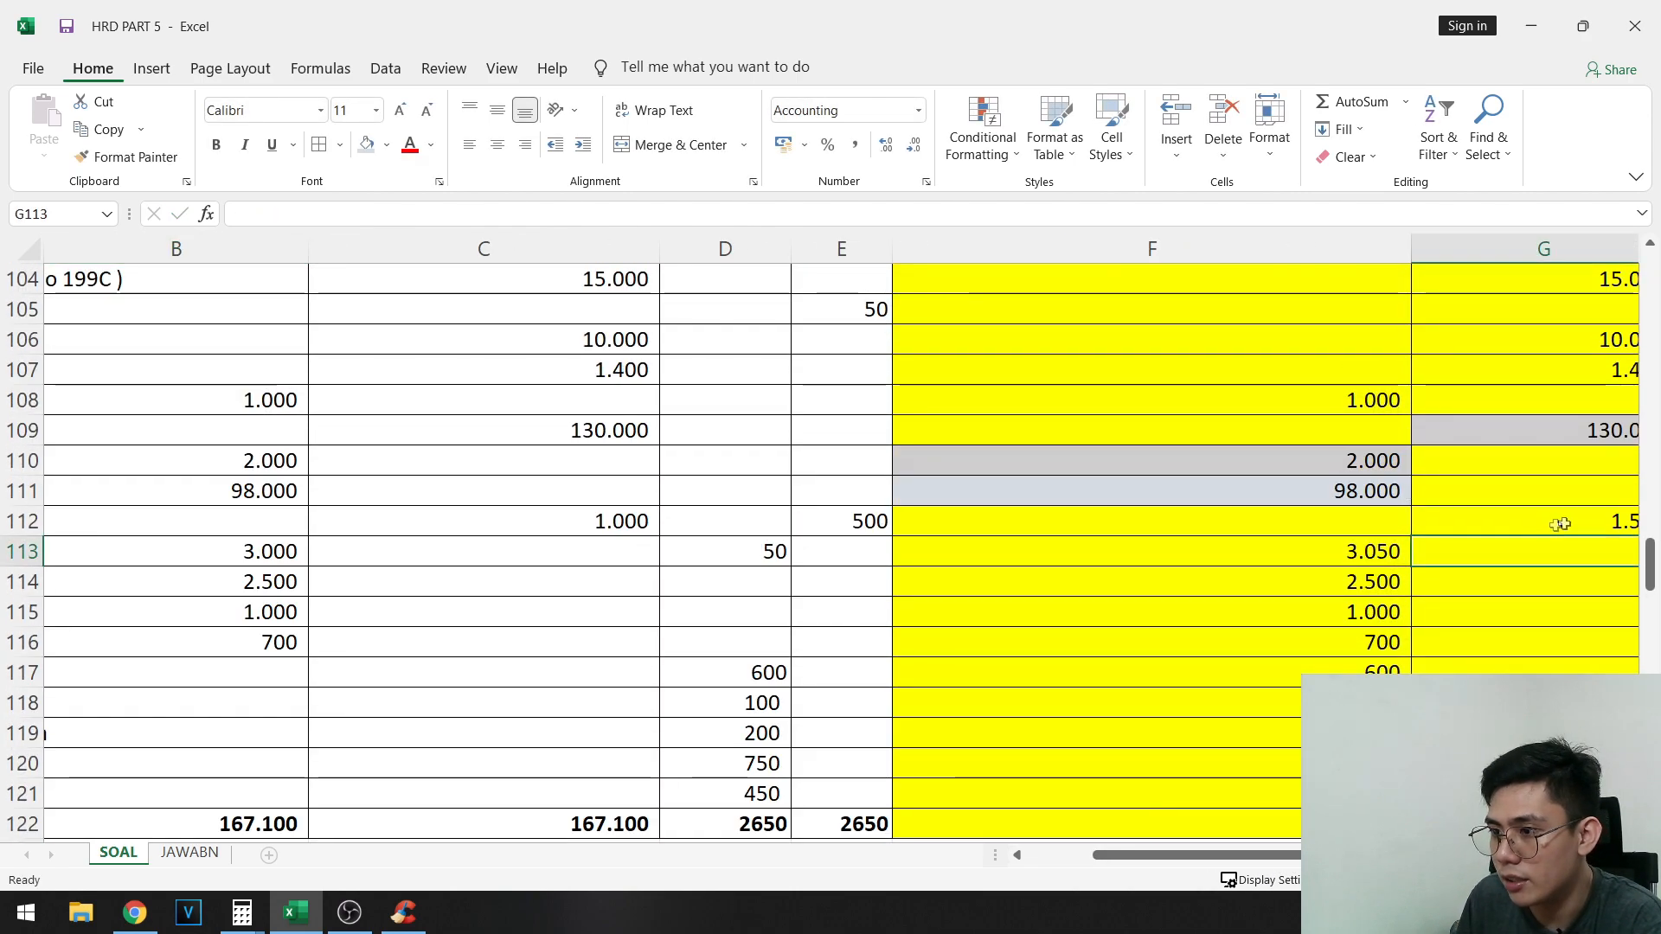
pyautogui.click(1561, 524)
pyautogui.hscroll(2, 553, 723)
# - Review the HPP formula in D132 against its inventory and purchase components, then check the Laba Kotor row
pyautogui.scroll(-5, 553, 723)
pyautogui.moveTo(299, 702); pyautogui.dragTo(170, 632)
pyautogui.scroll(-3, 278, 612)
pyautogui.click(787, 579)
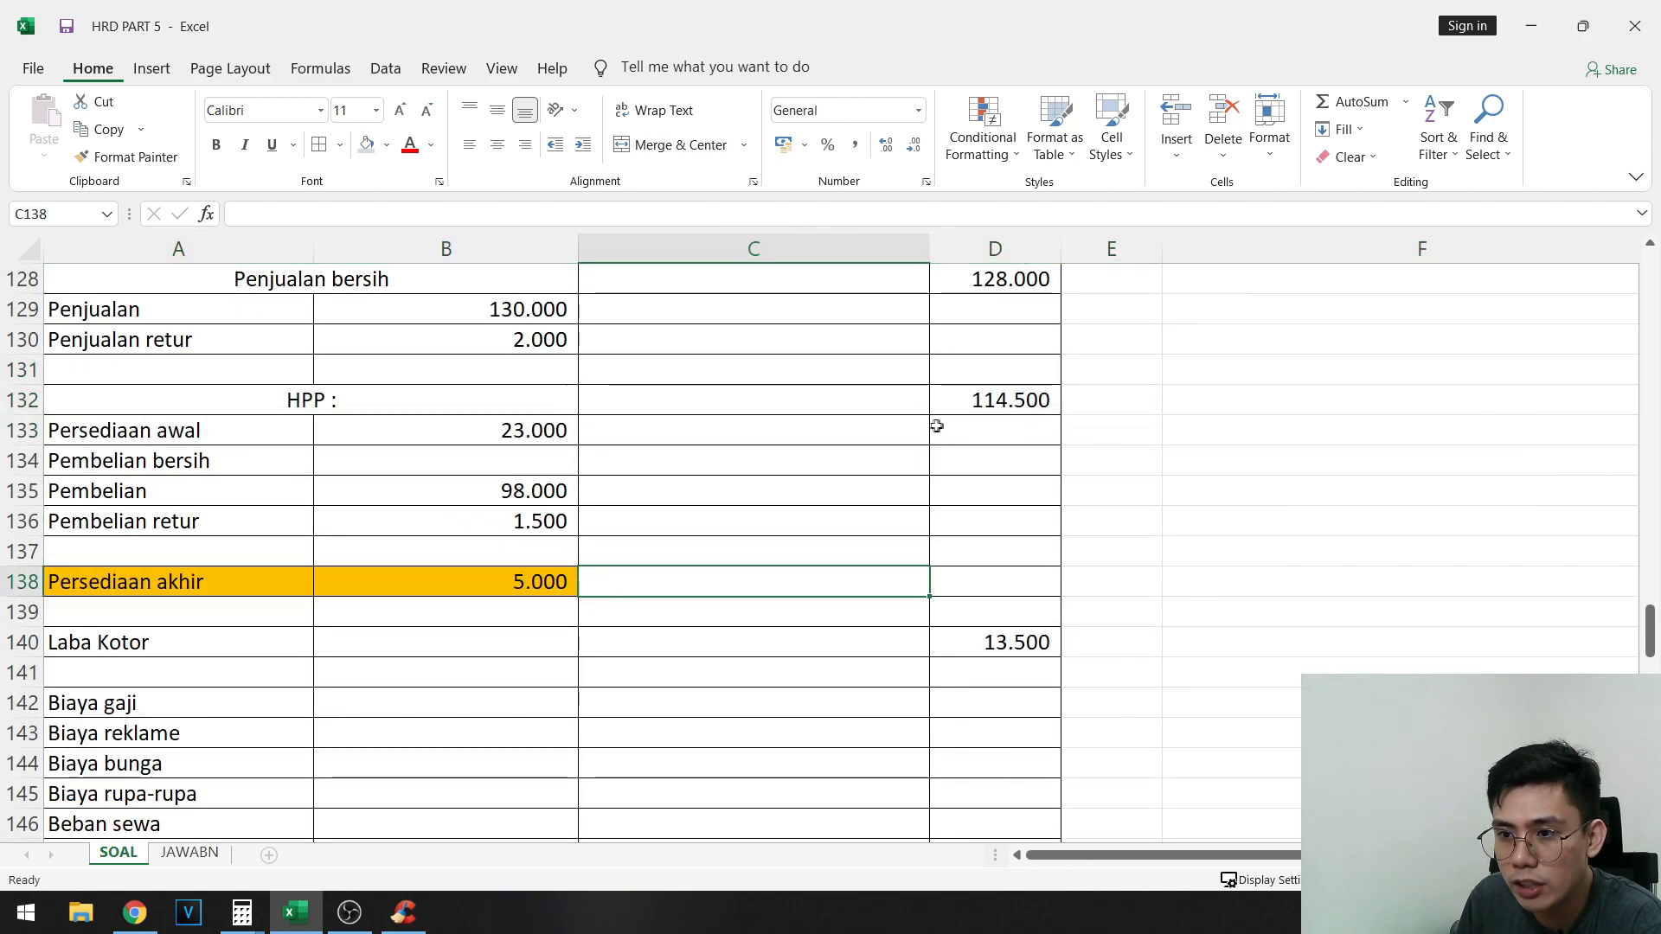
pyautogui.click(1009, 398)
pyautogui.click(544, 433)
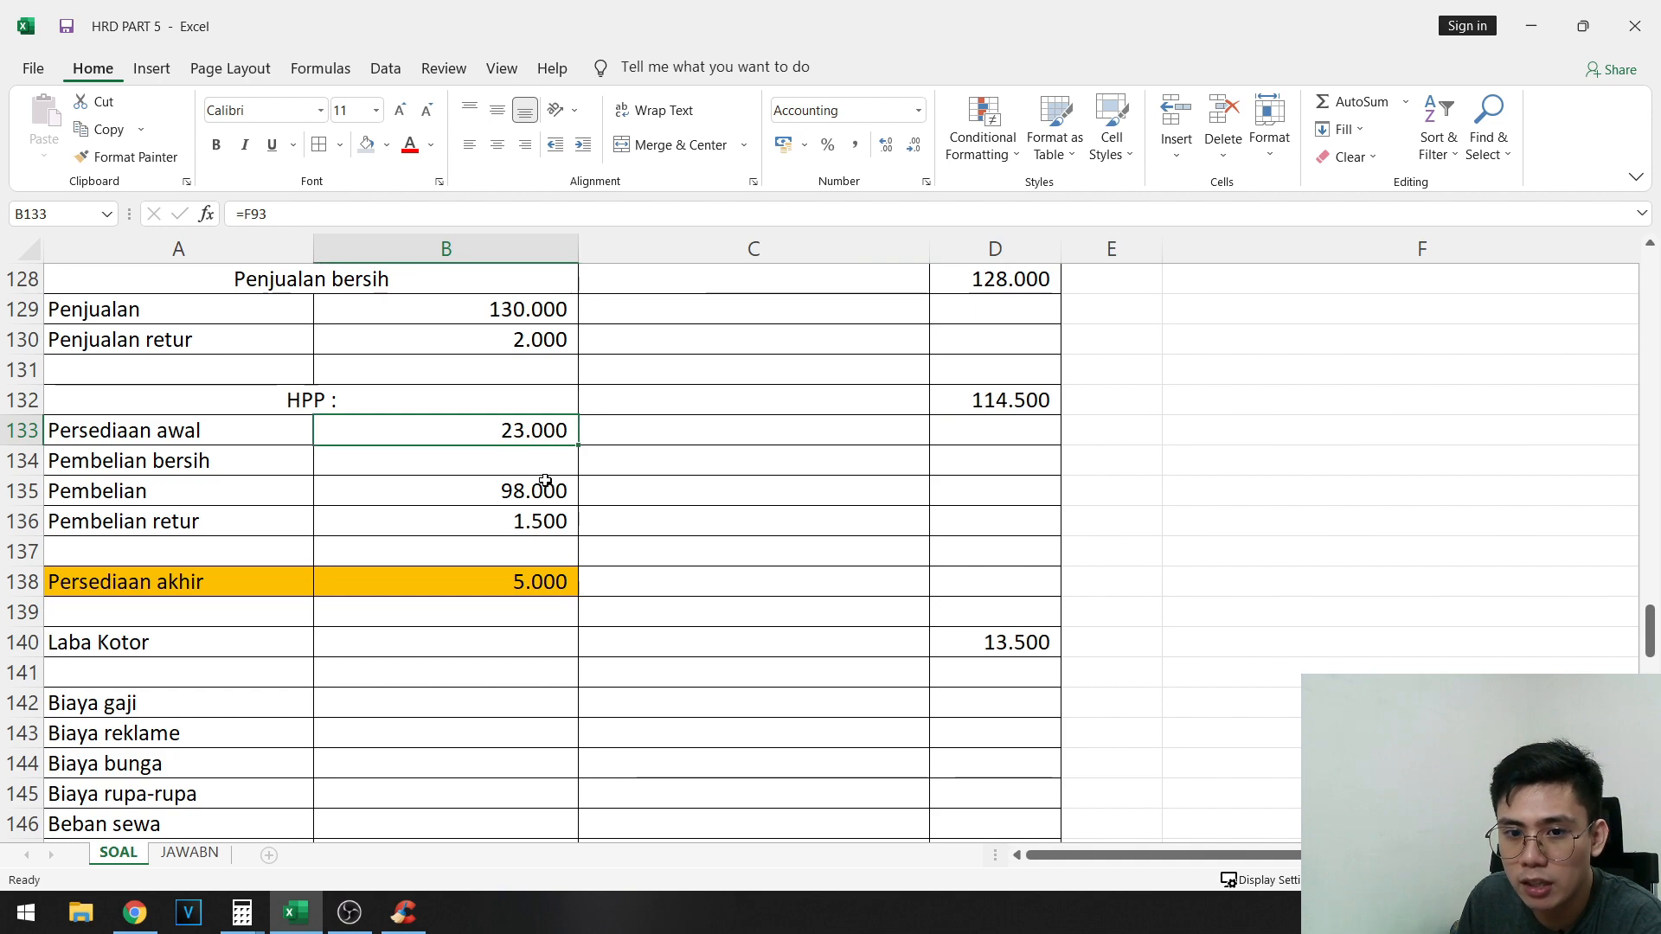
pyautogui.moveTo(548, 481); pyautogui.dragTo(549, 519)
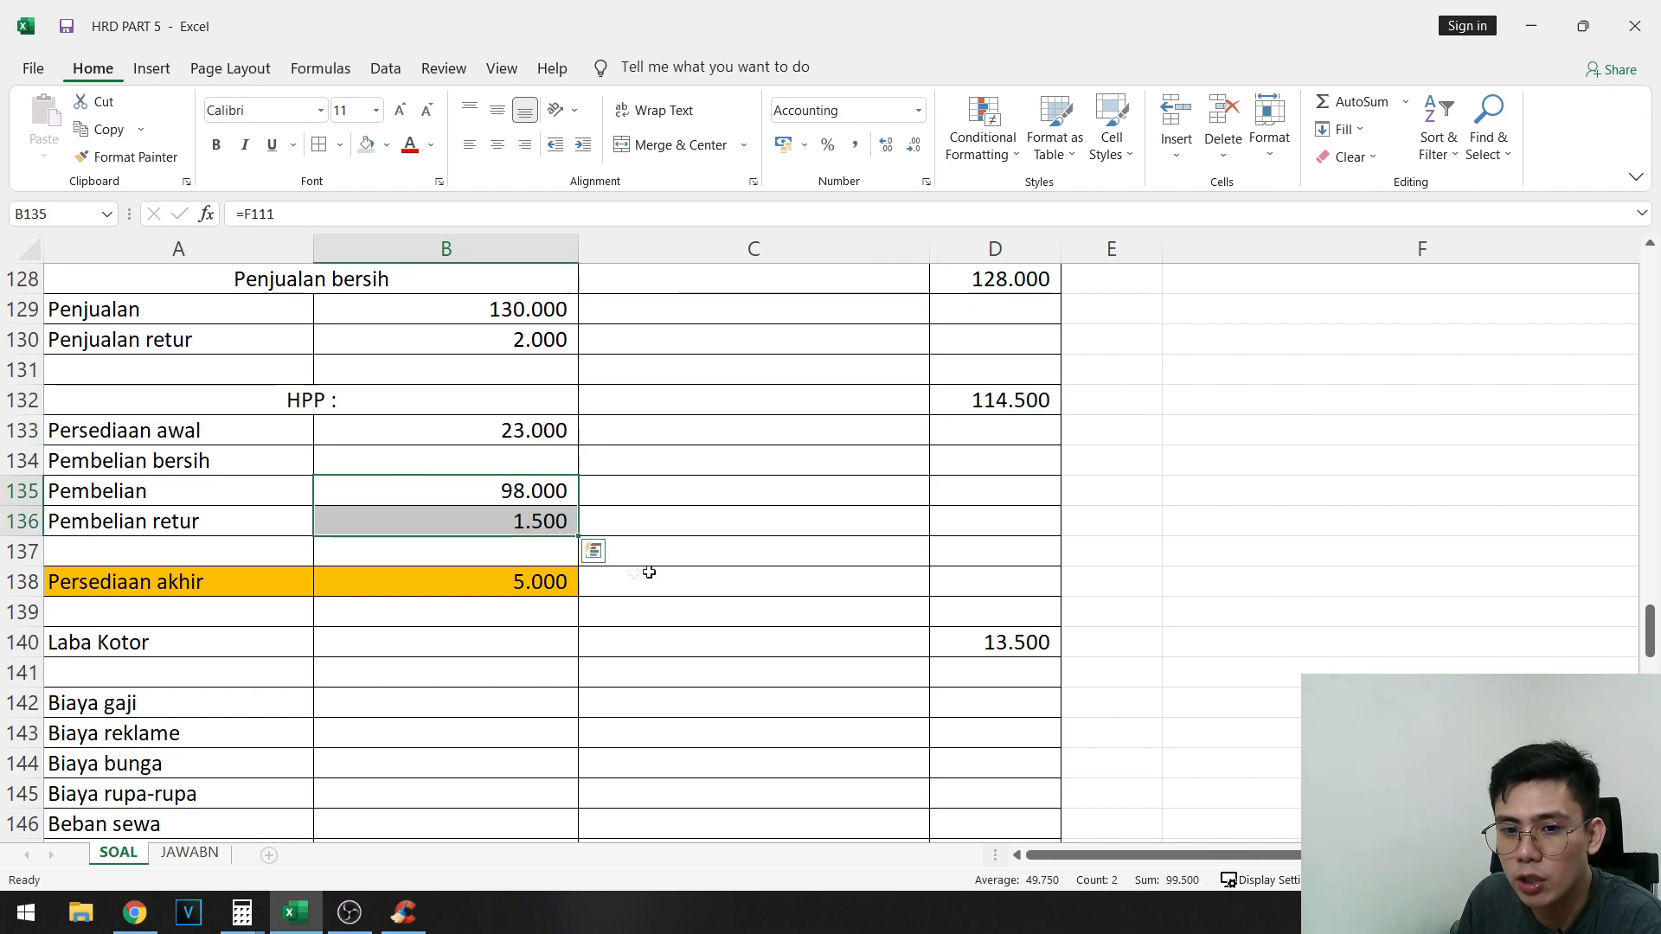
pyautogui.click(482, 579)
pyautogui.click(1029, 405)
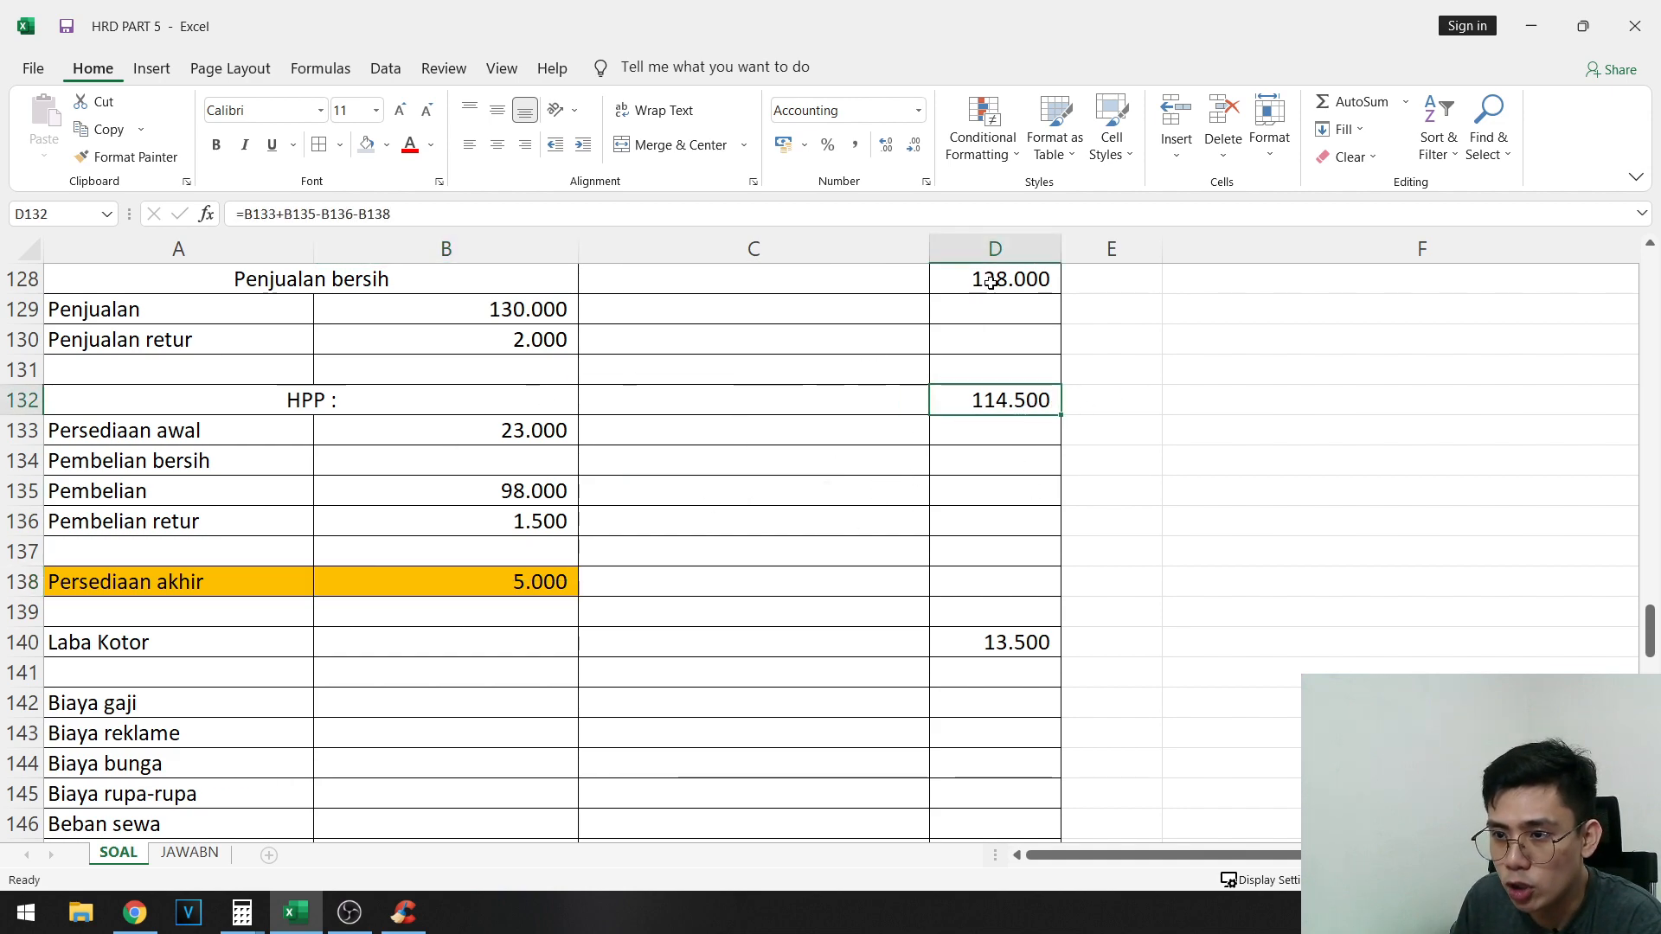
pyautogui.moveTo(82, 642); pyautogui.dragTo(1003, 651)
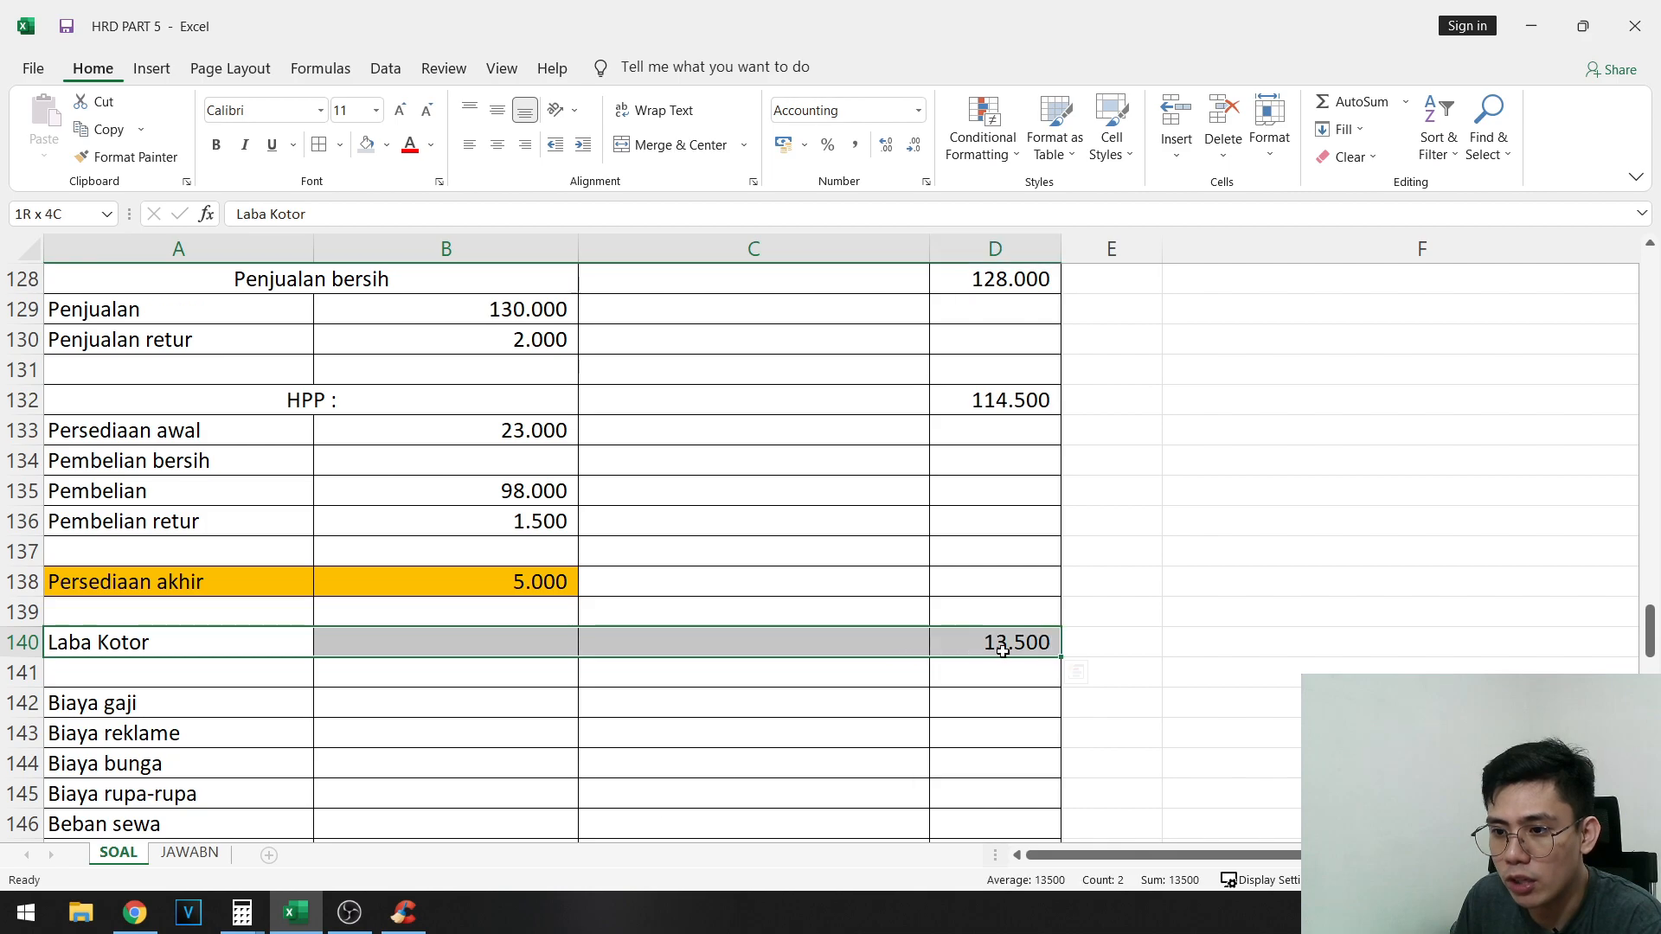
pyautogui.scroll(-1, 493, 678)
# - Copy the final expense balances F113:F121 and paste them as values into D142:D150, from Biaya gaji to Beban asuransi
pyautogui.click(193, 618)
pyautogui.scroll(-1, 519, 553)
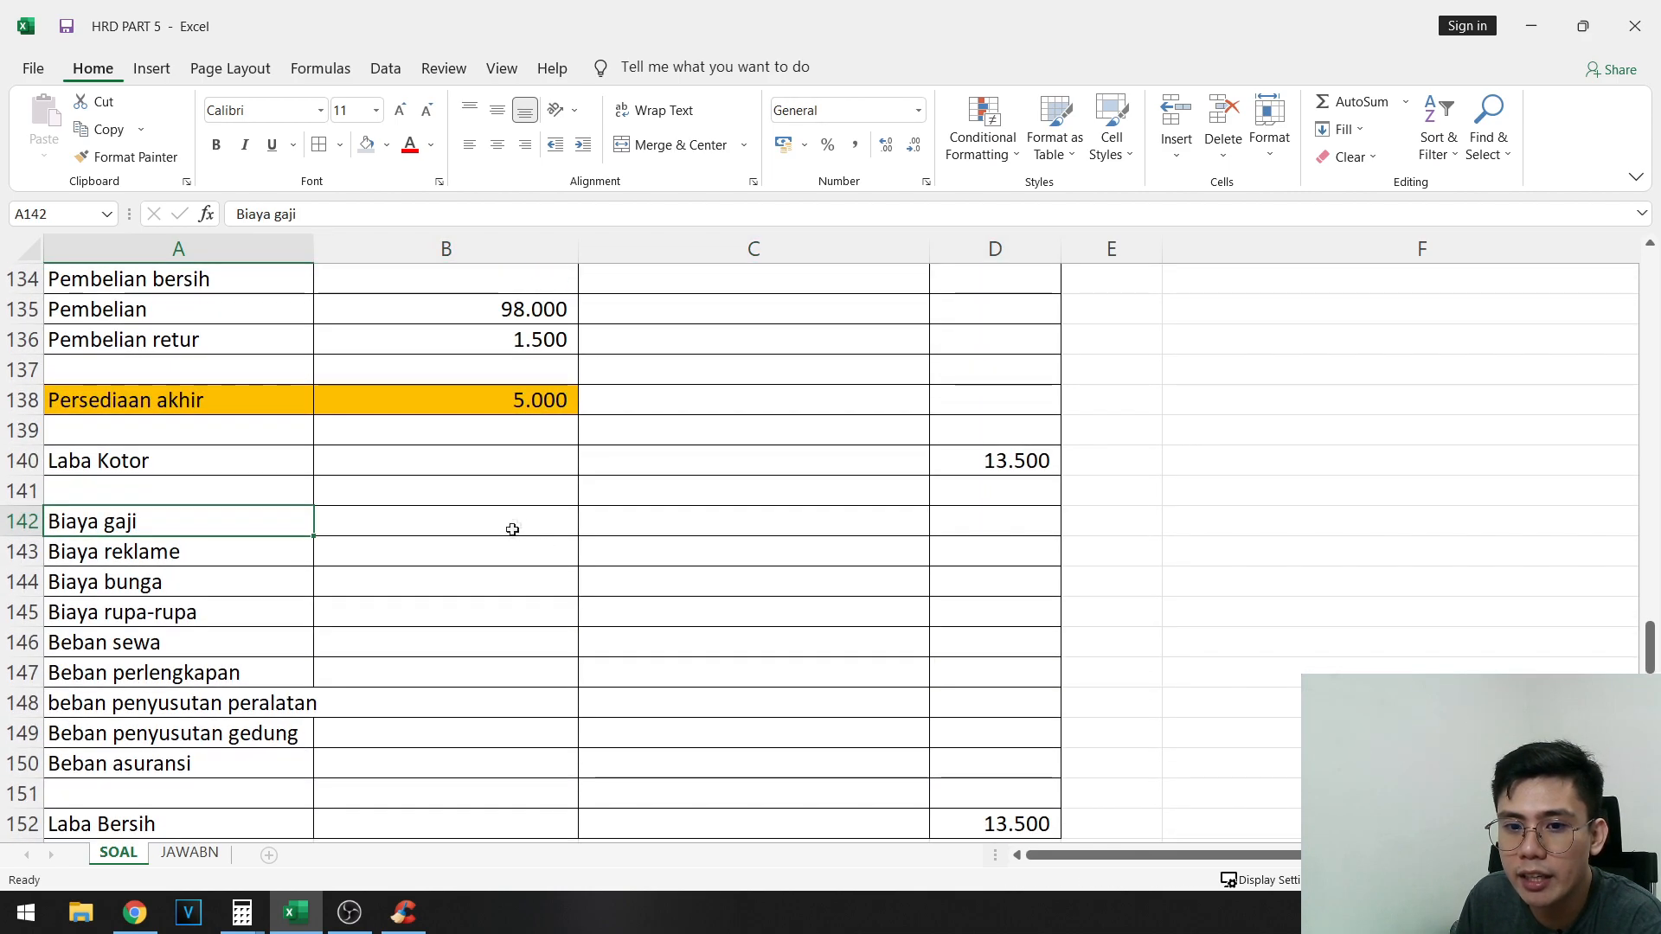
pyautogui.click(513, 529)
pyautogui.scroll(8, 1366, 649)
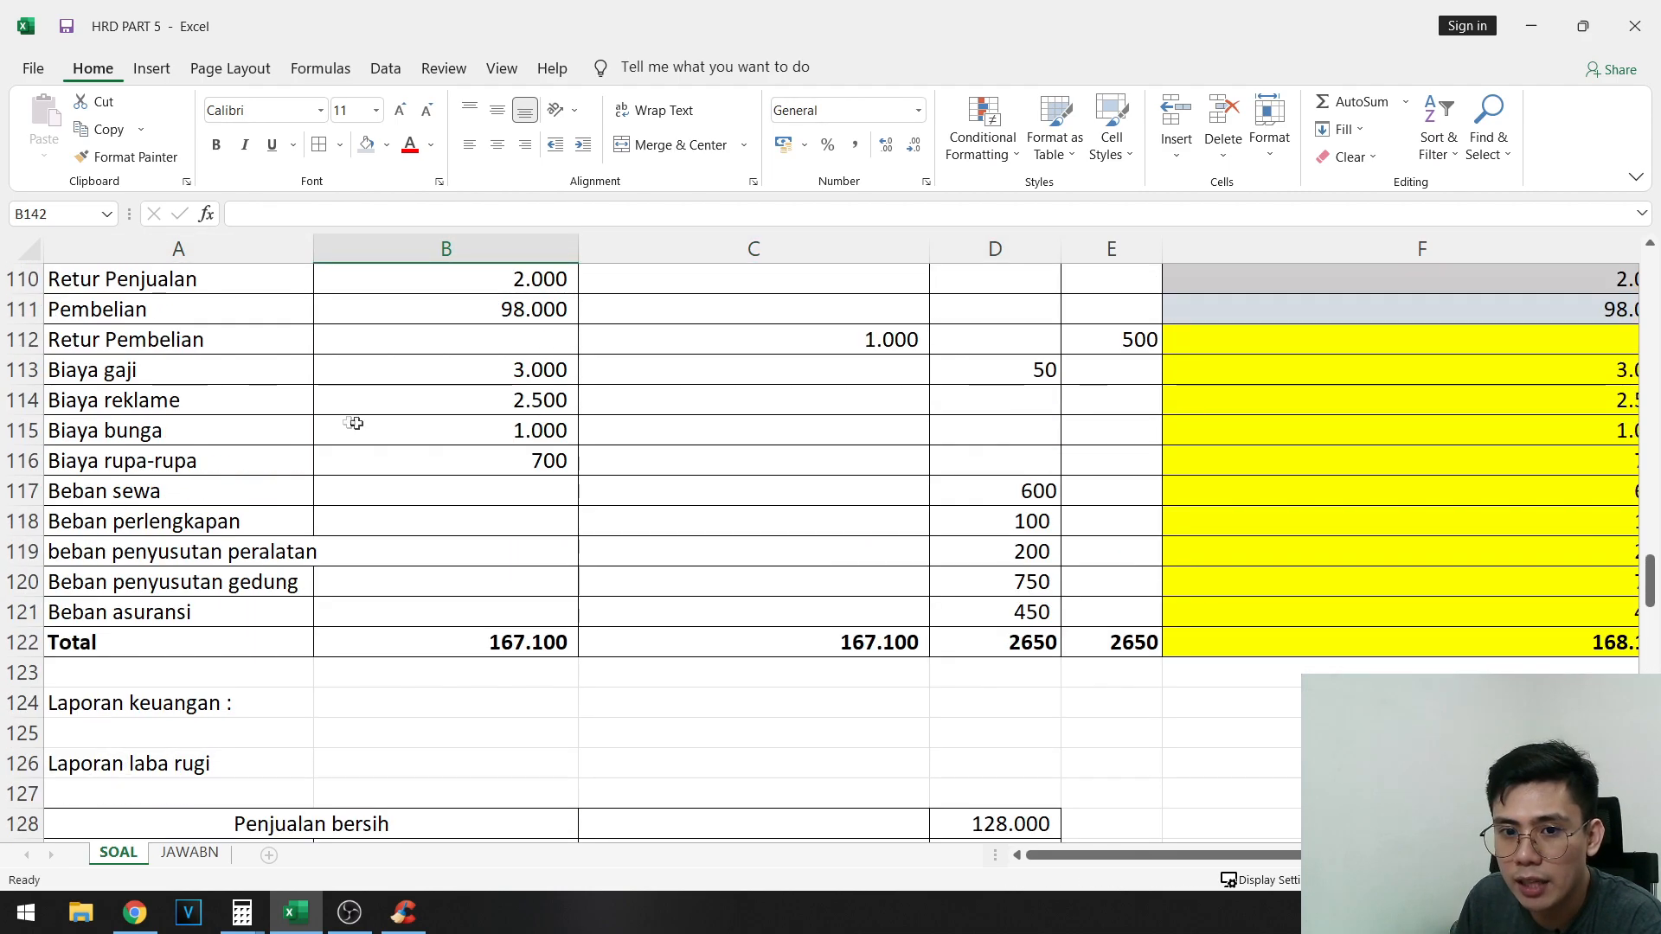
pyautogui.moveTo(216, 360); pyautogui.dragTo(1413, 430)
pyautogui.moveTo(1488, 372); pyautogui.dragTo(1522, 612)
pyautogui.hotkey('ctrl', 'c')
pyautogui.scroll(-7, 600, 604)
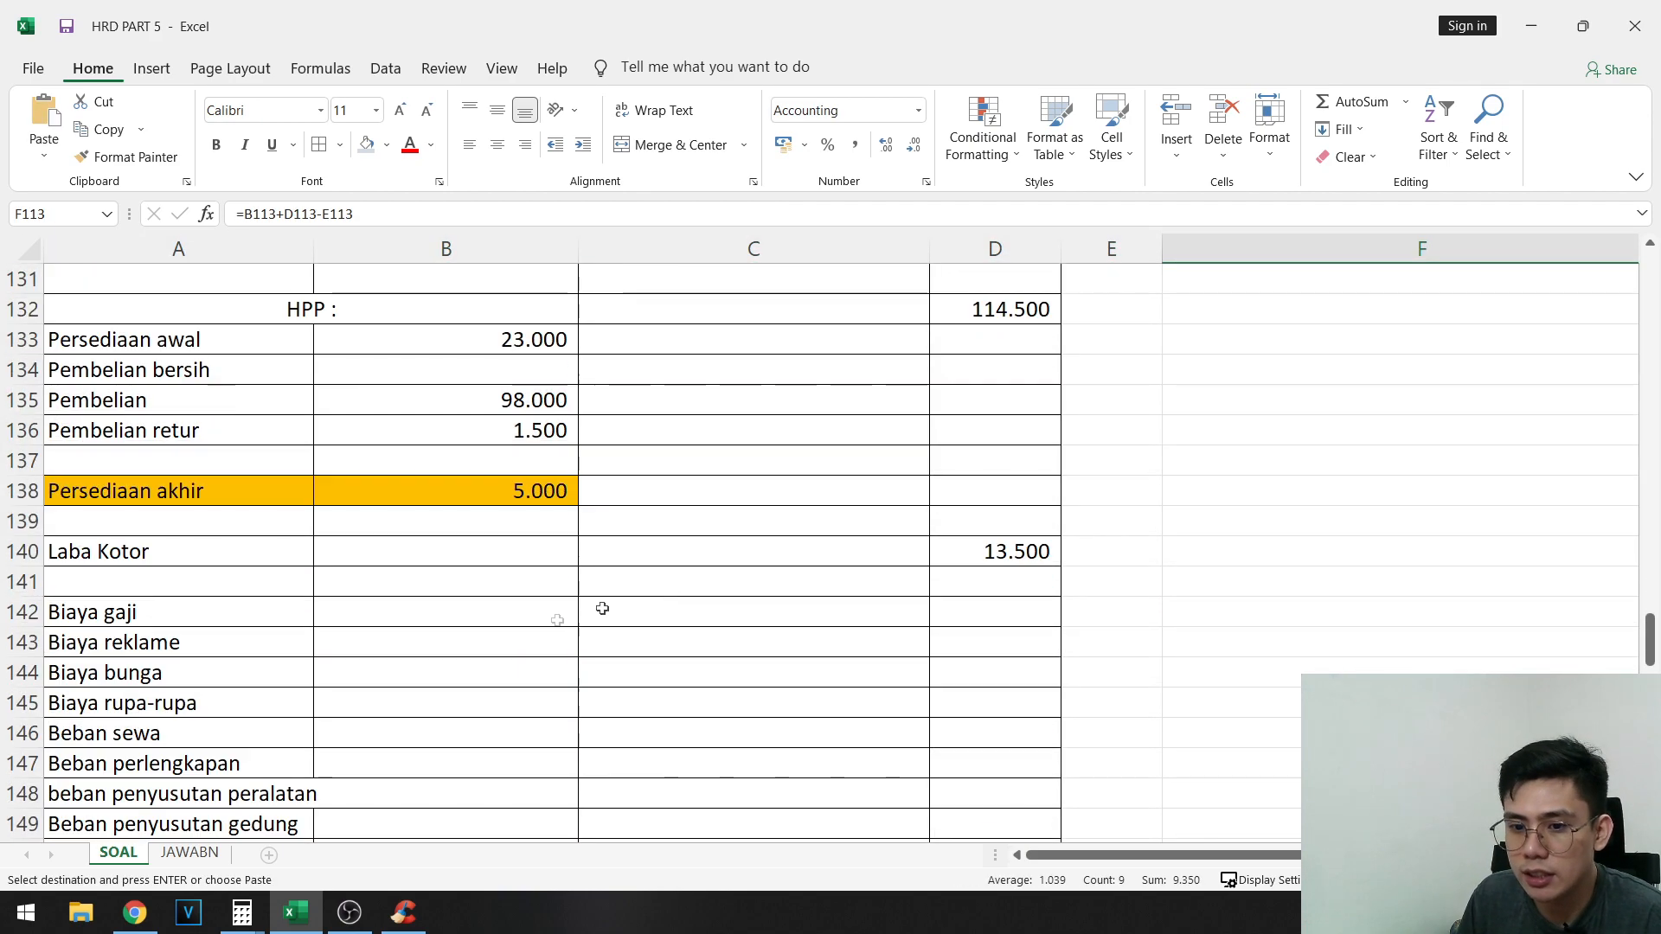
pyautogui.click(462, 608)
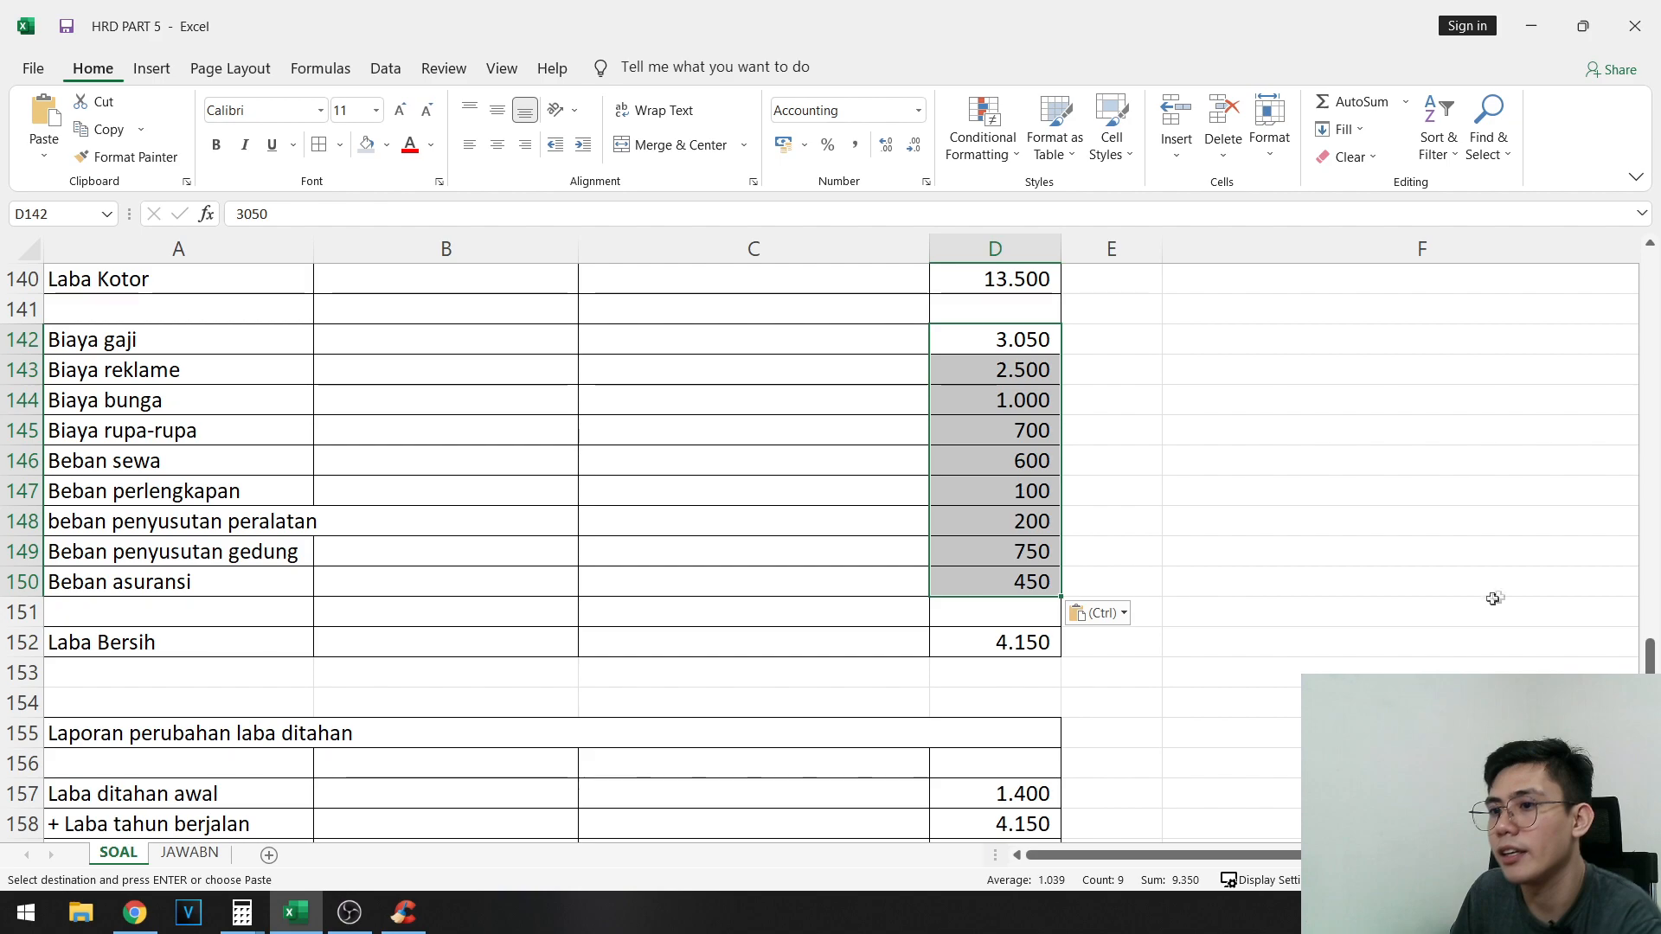
# - Highlight the final expense balances in F113:F121 with the light blue-gray fill
pyautogui.scroll(2, 1210, 548)
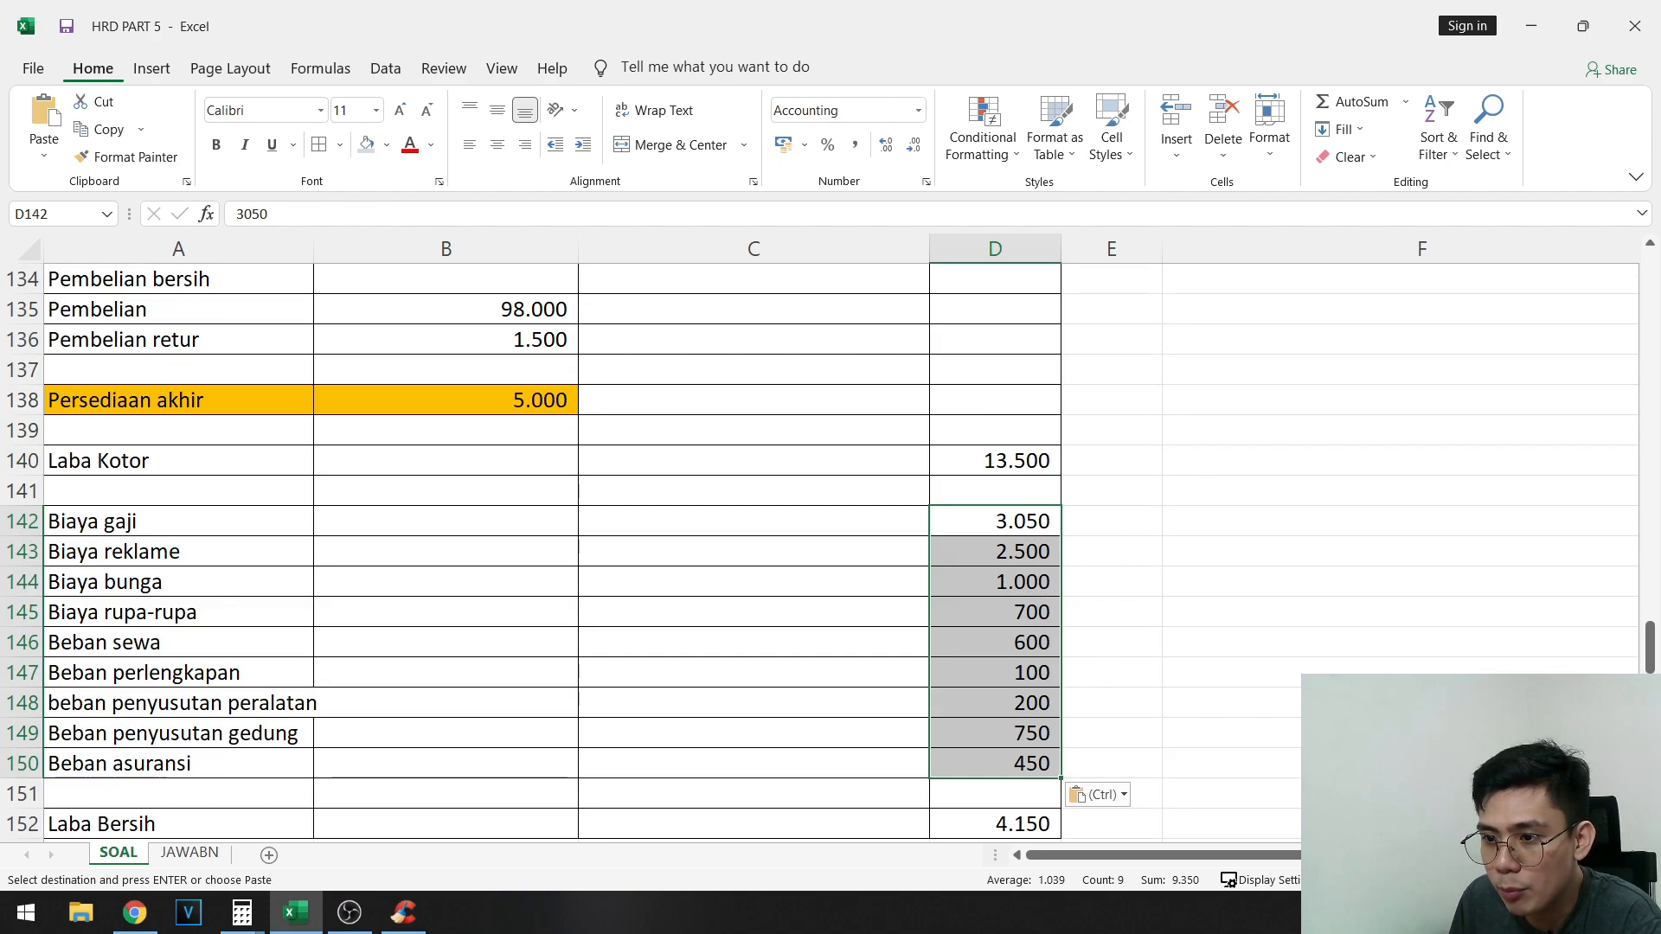
pyautogui.hscroll(2, 1172, 448)
pyautogui.scroll(9, 1171, 448)
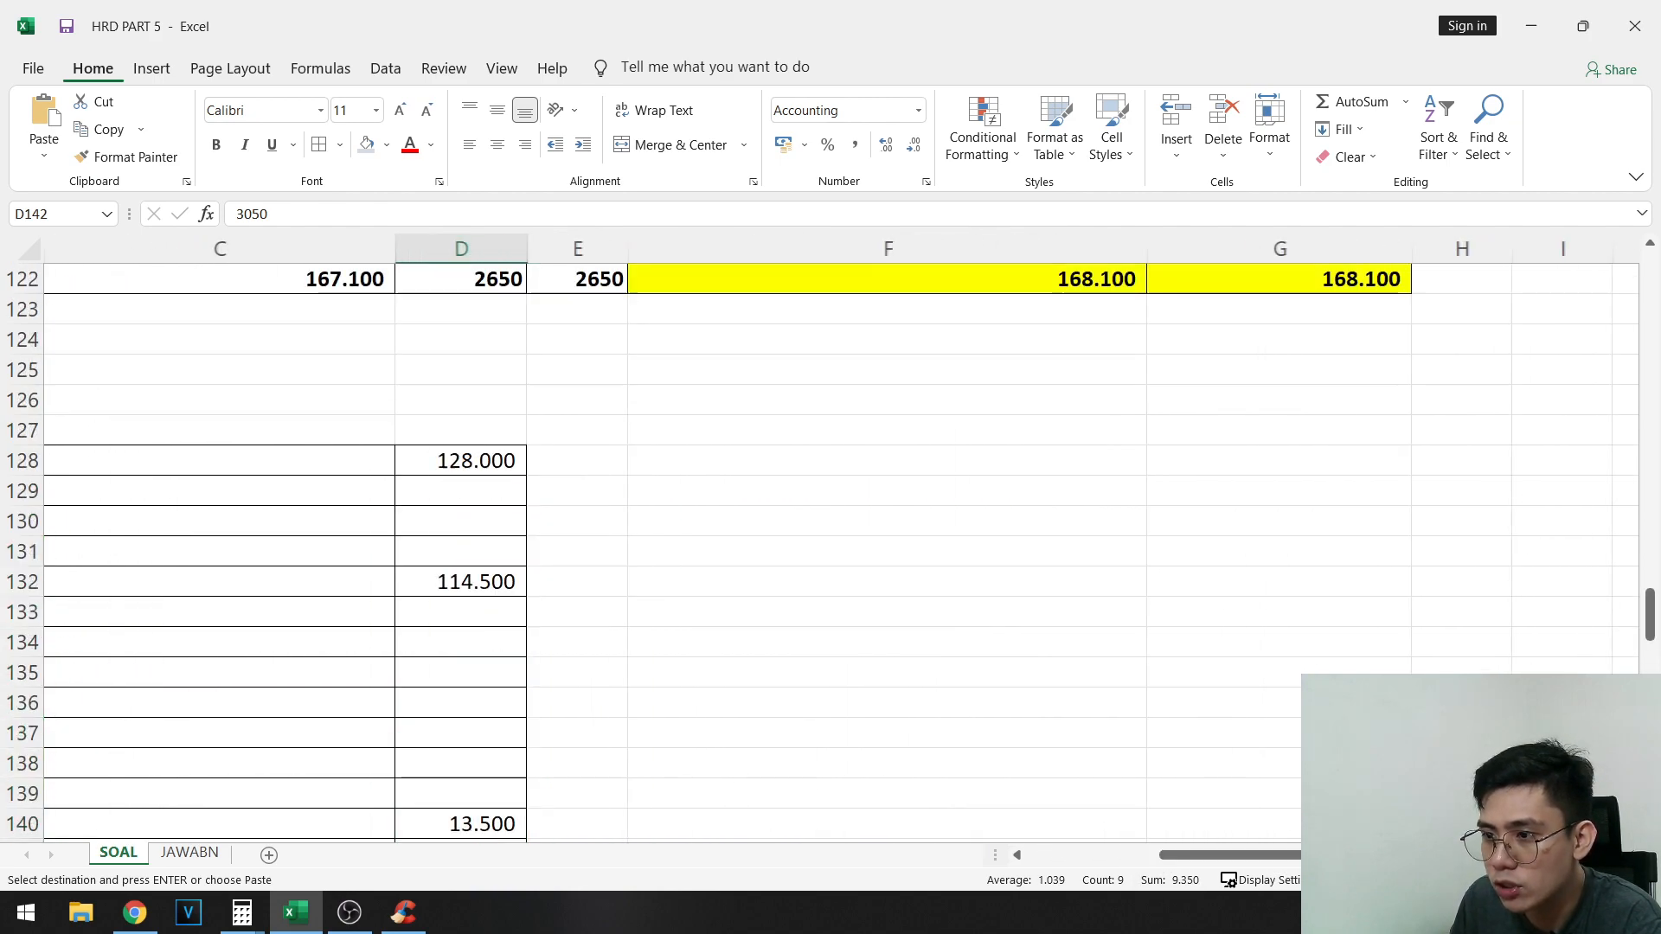
pyautogui.moveTo(1082, 451); pyautogui.dragTo(1116, 699)
pyautogui.scroll(-10, 1159, 693)
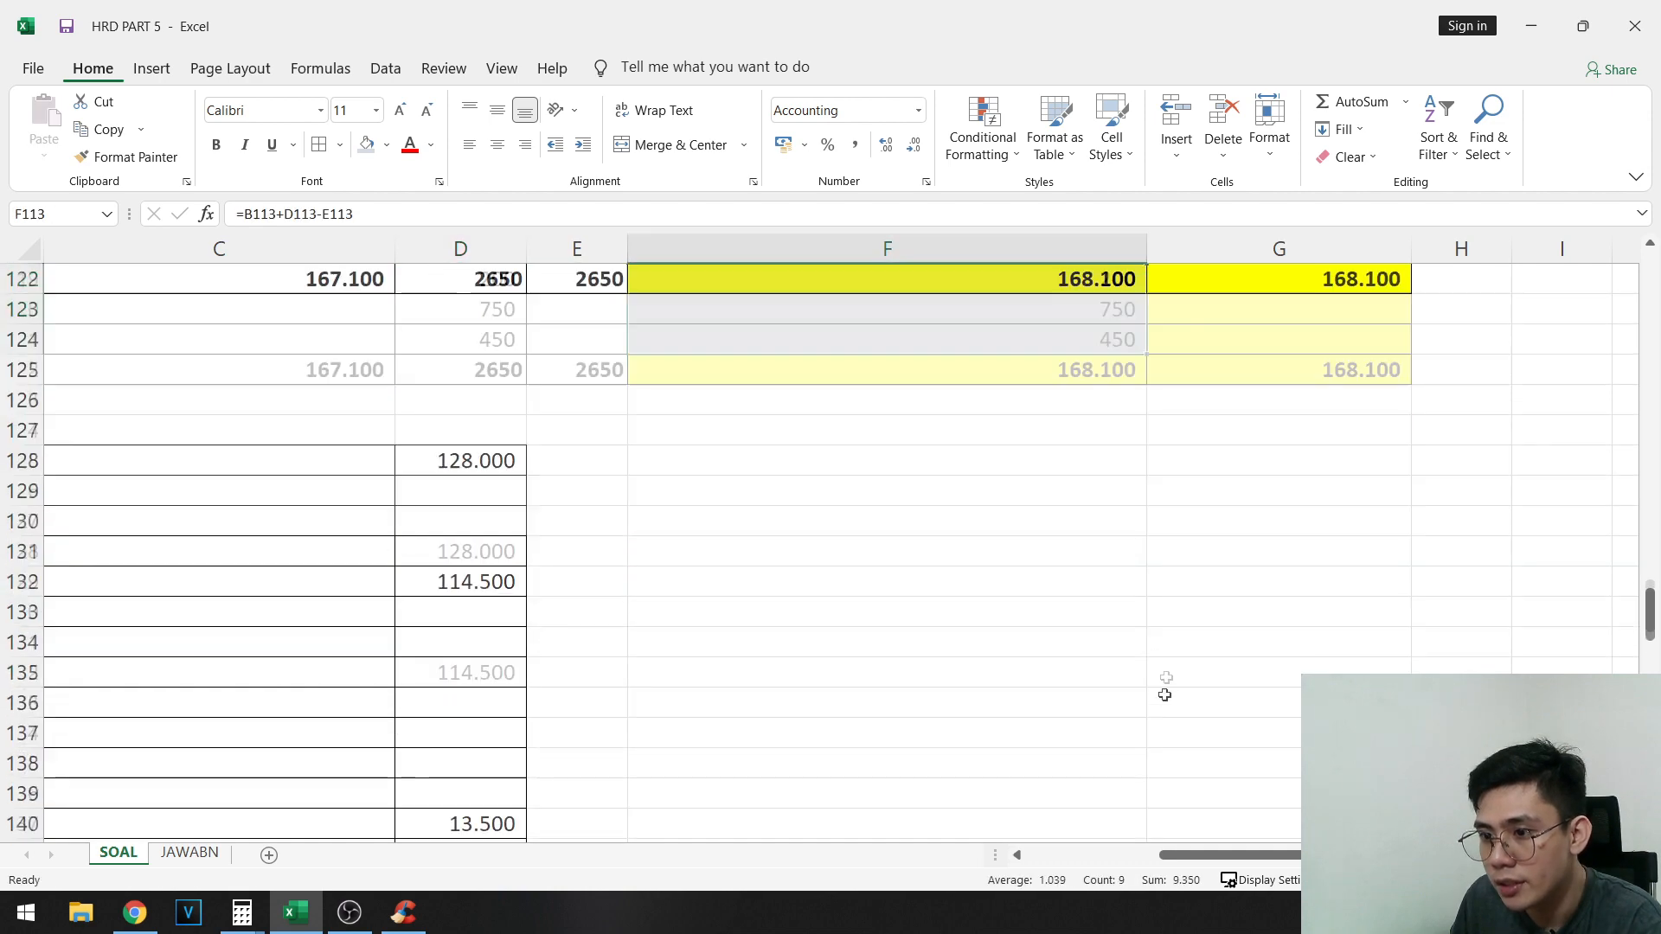
pyautogui.press('Escape')
# - Review the expense rows and the Laba Bersih formula in D152
pyautogui.click(509, 661)
pyautogui.moveTo(509, 660); pyautogui.dragTo(21, 674)
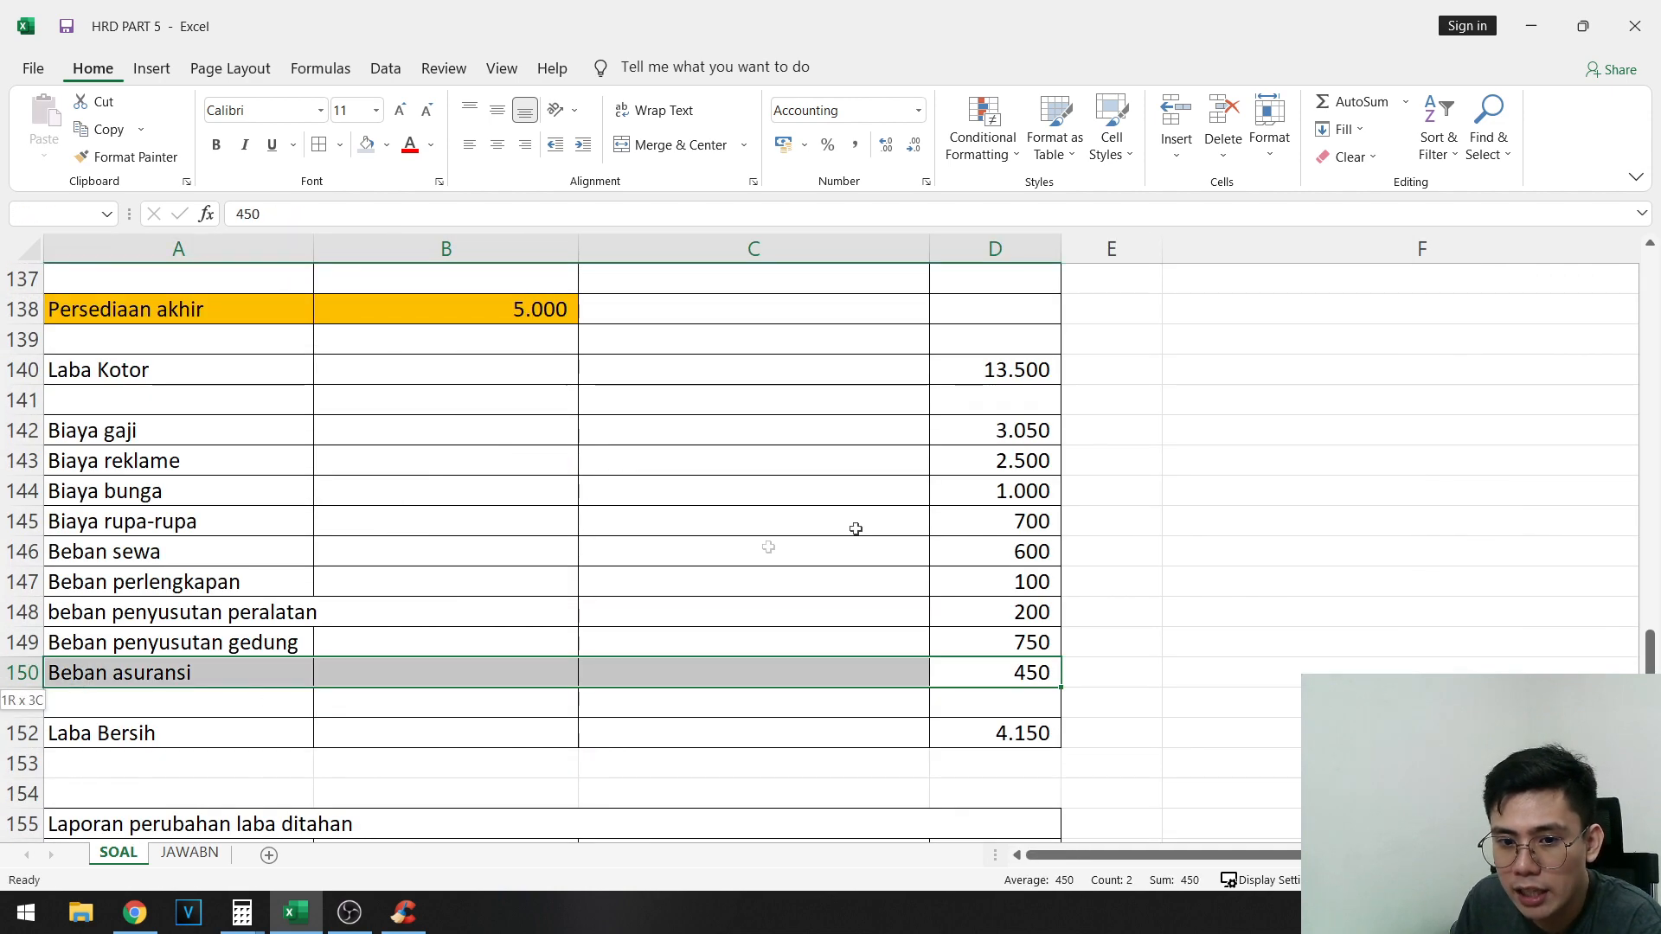
pyautogui.click(856, 530)
pyautogui.click(1023, 727)
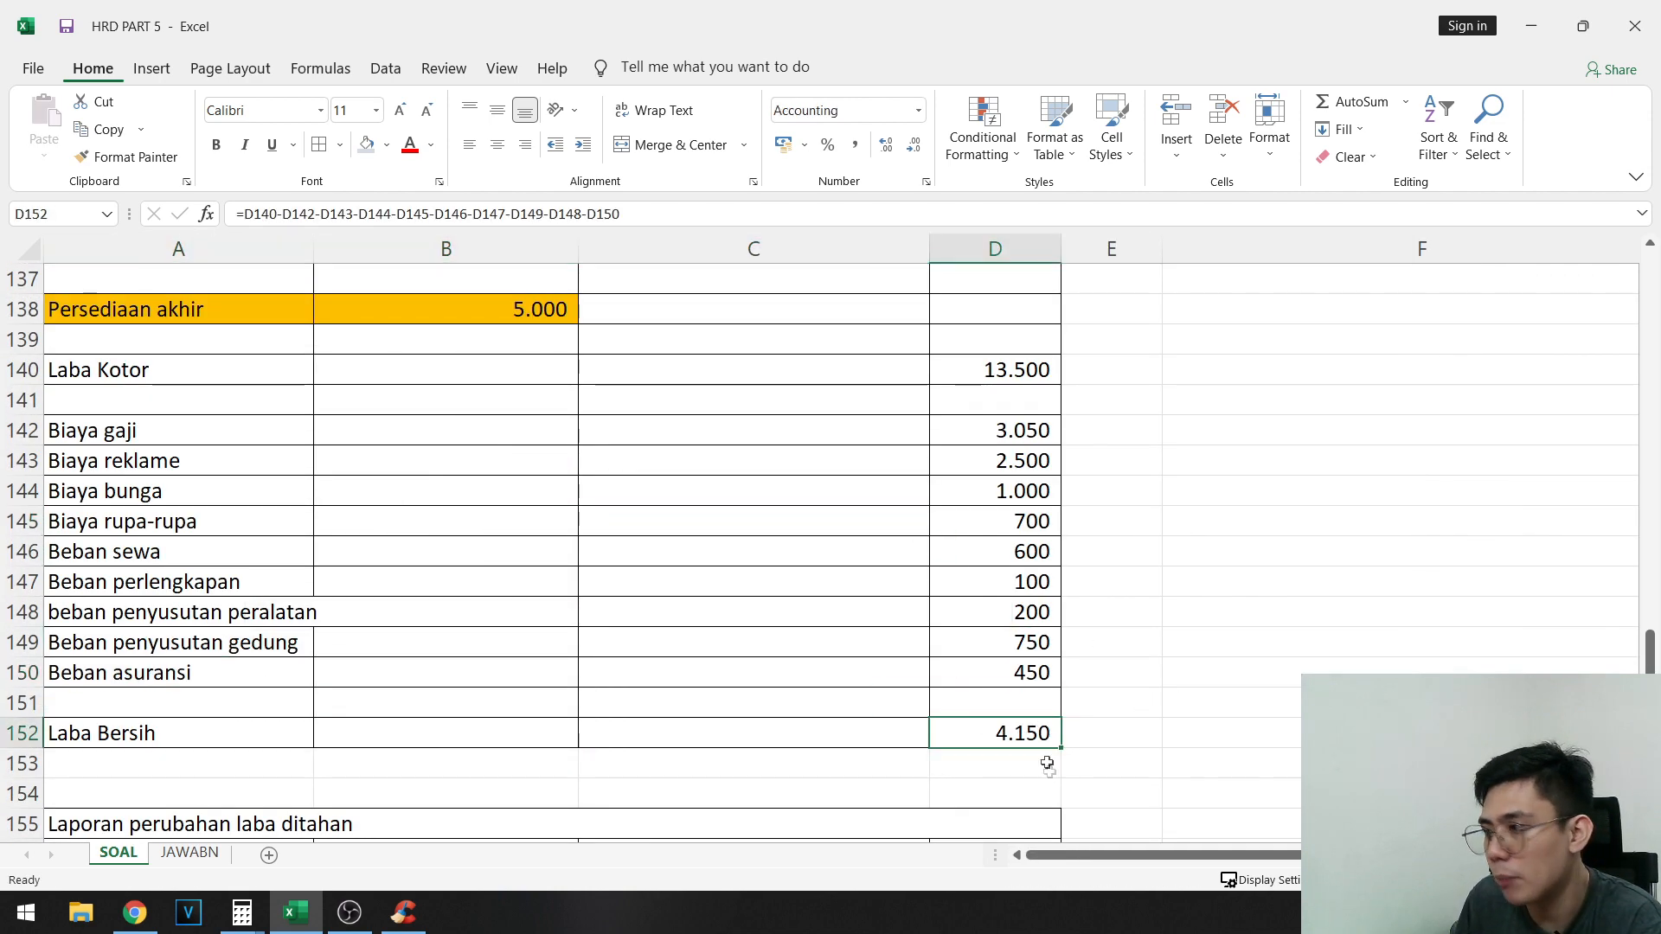
# - Clear the existing values in D157:D160 and link Laba ditahan awal in D157 to the final Laba ditahan balance in G107
pyautogui.scroll(-3, 988, 628)
pyautogui.click(995, 611)
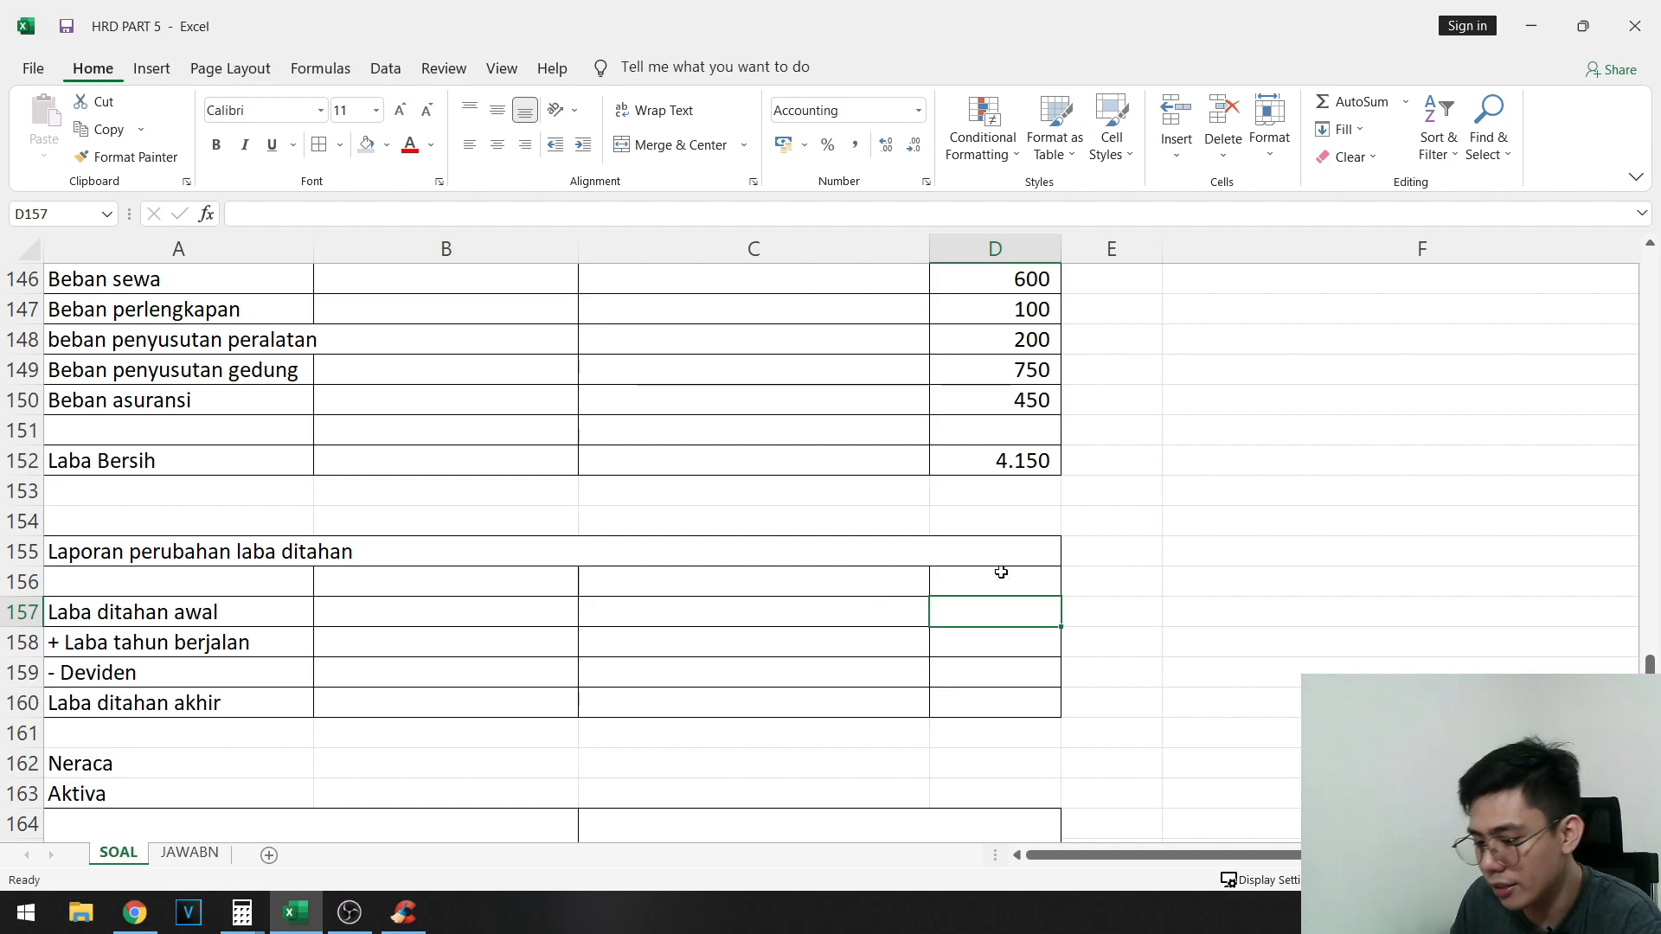
pyautogui.moveTo(75, 617); pyautogui.dragTo(974, 606)
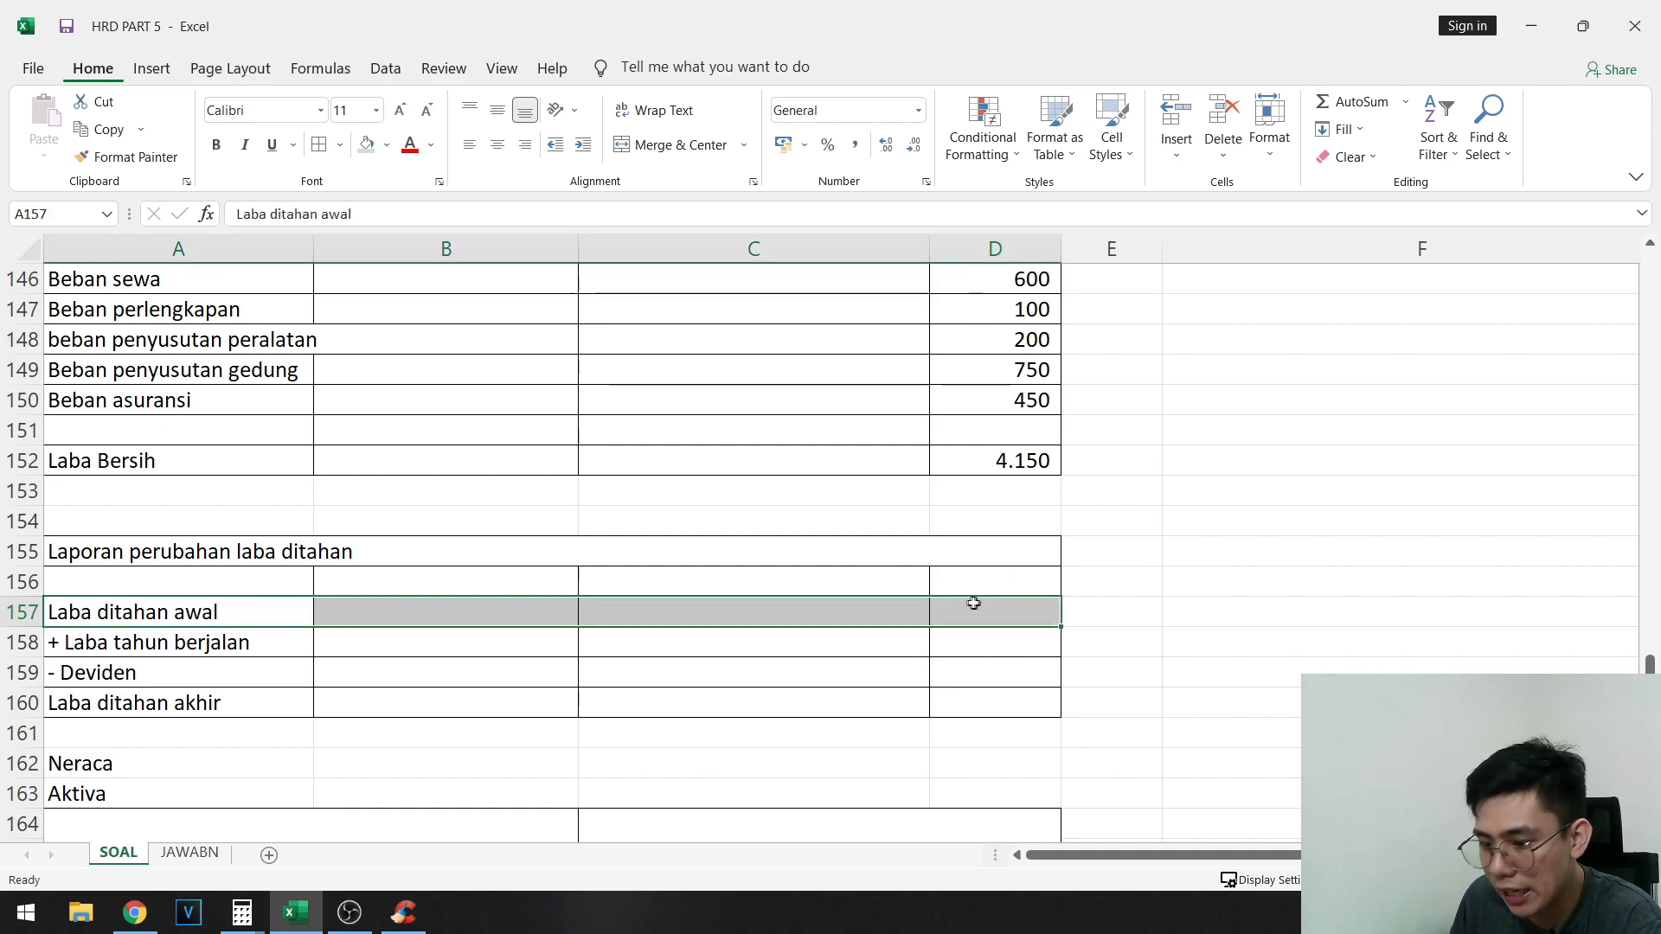
pyautogui.click(976, 607)
pyautogui.write('=')
pyautogui.scroll(15, 1453, 652)
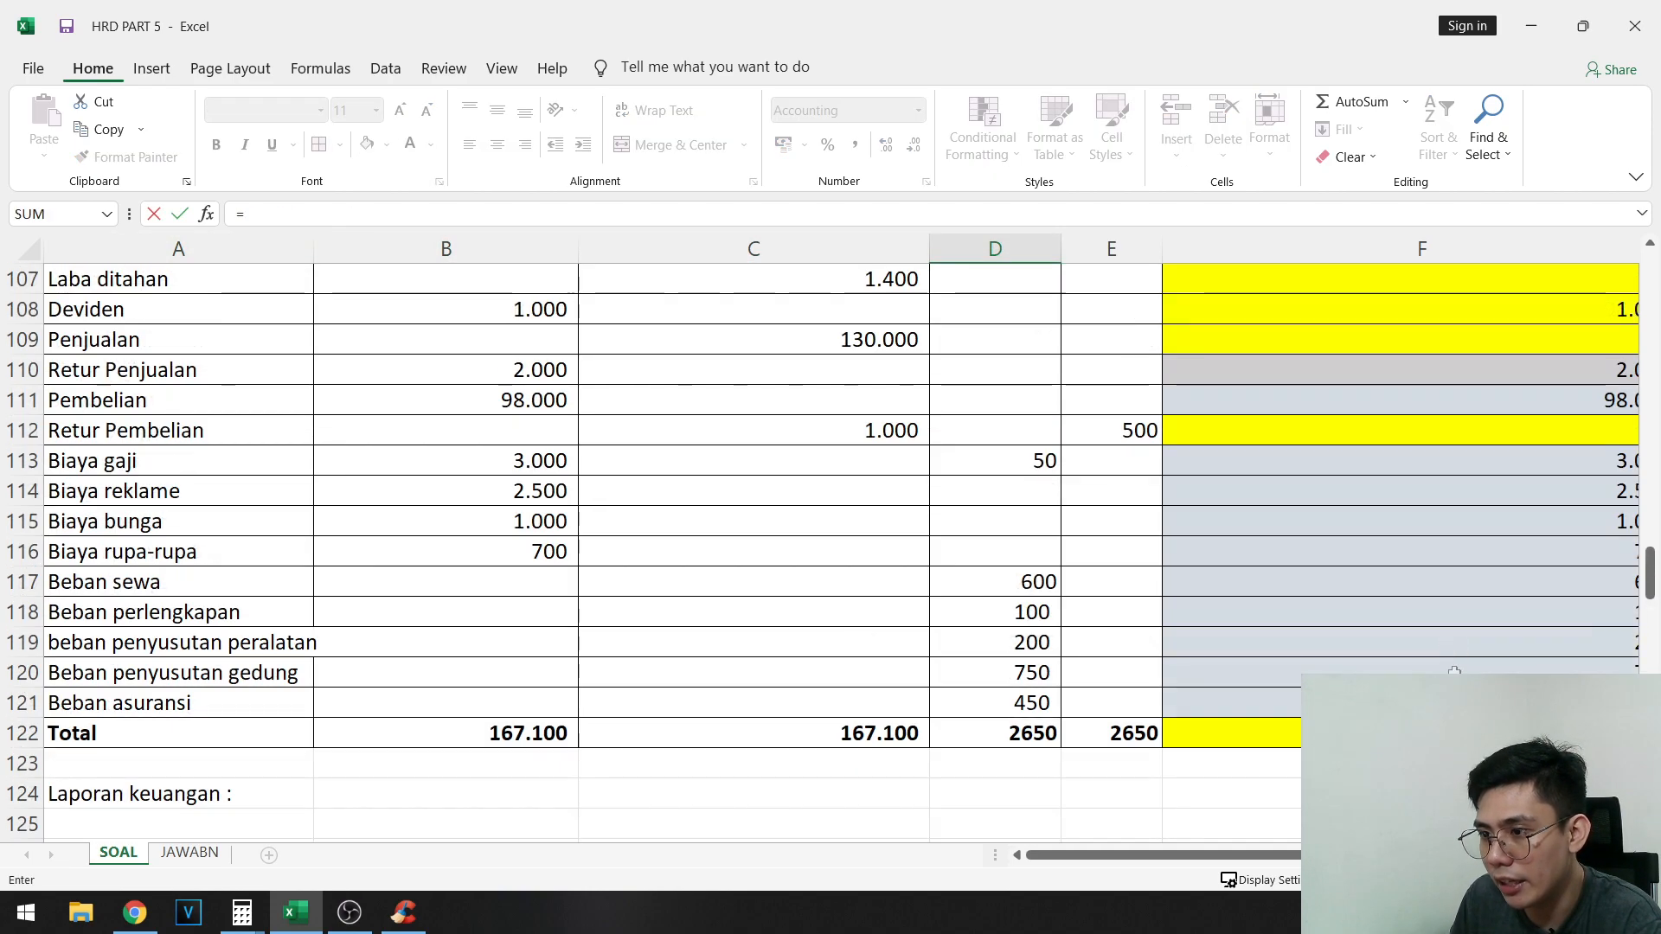
pyautogui.scroll(1, 648, 787)
pyautogui.scroll(1, 170, 446)
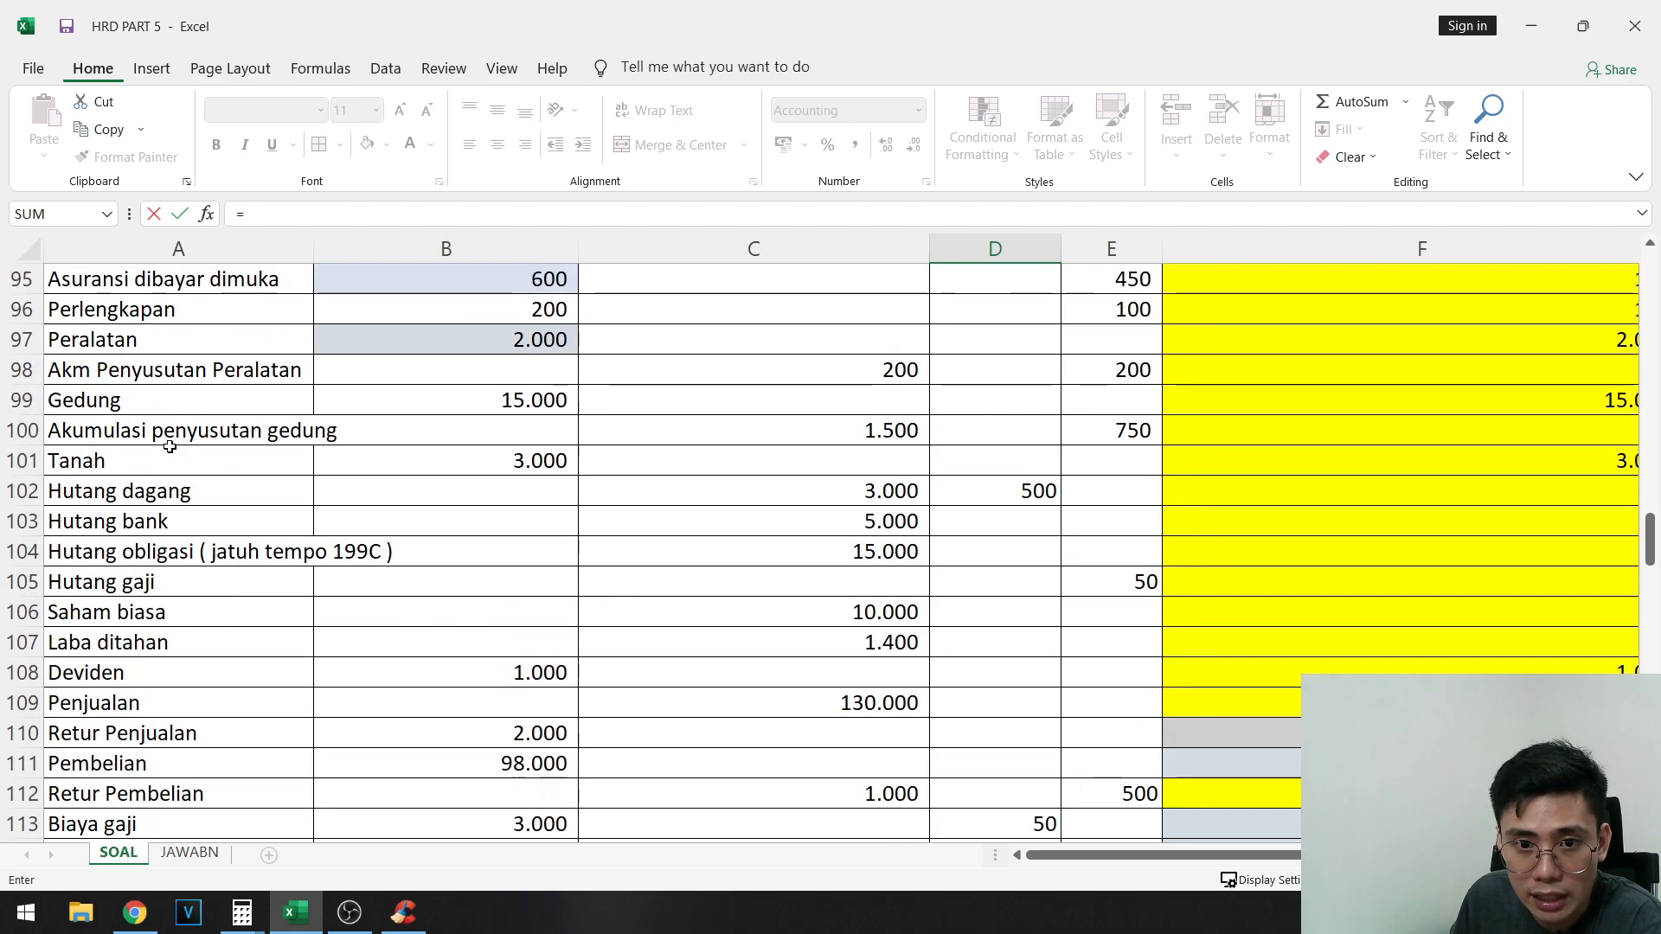
pyautogui.moveTo(1241, 855); pyautogui.dragTo(1373, 857)
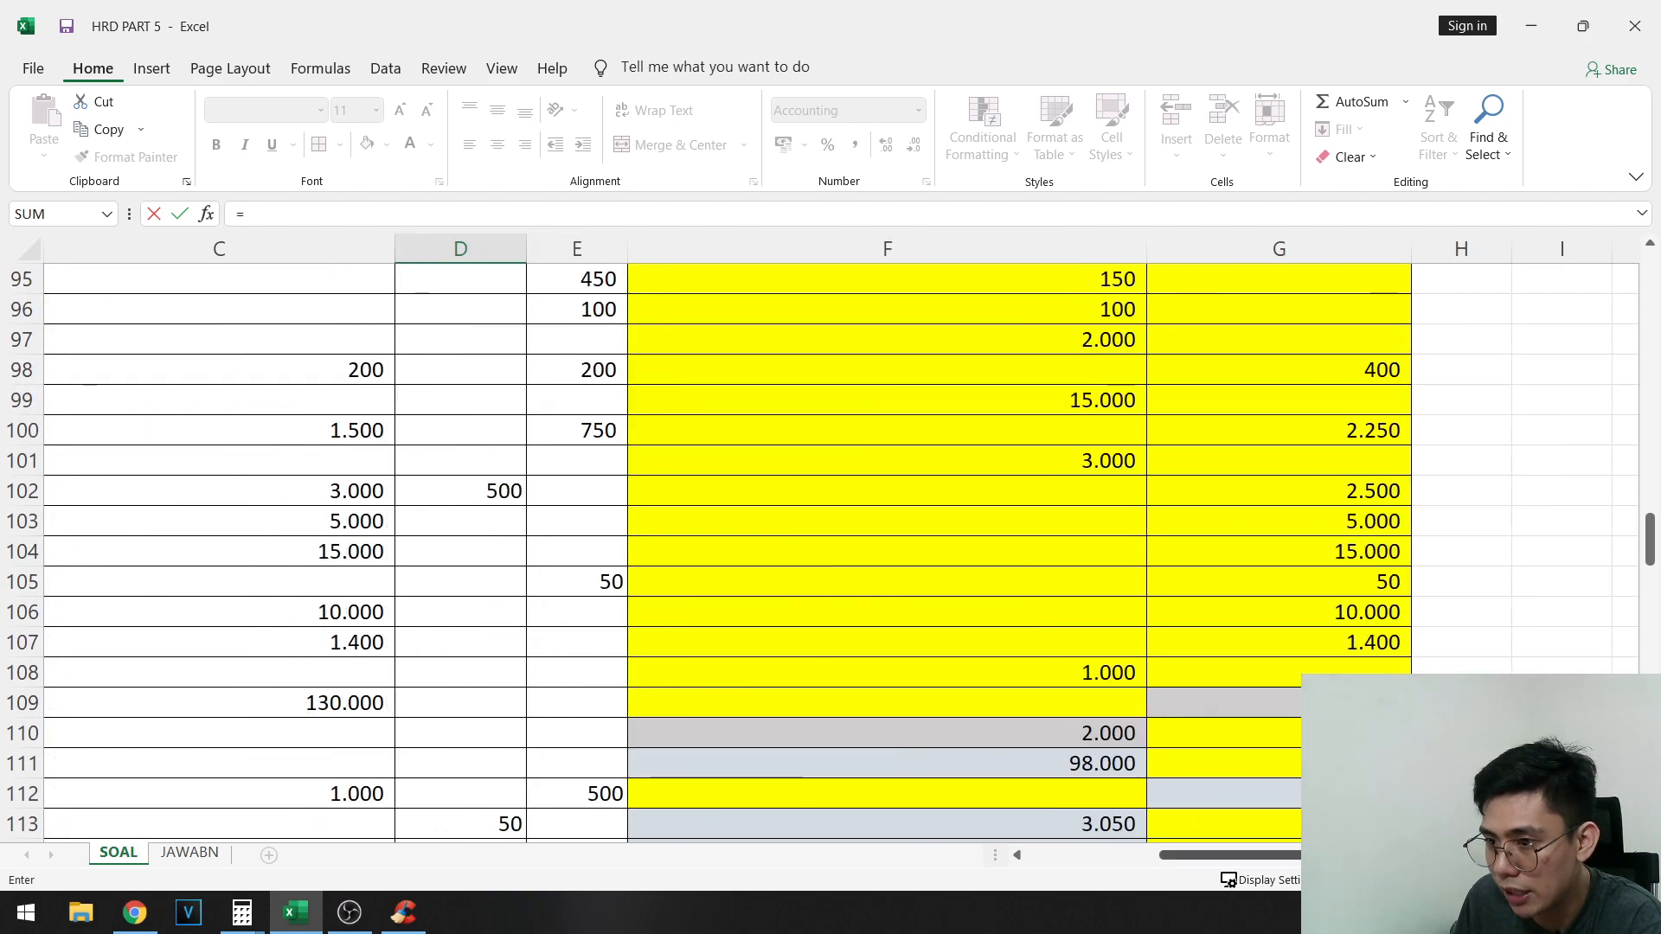
pyautogui.click(1318, 647)
pyautogui.press('Return')
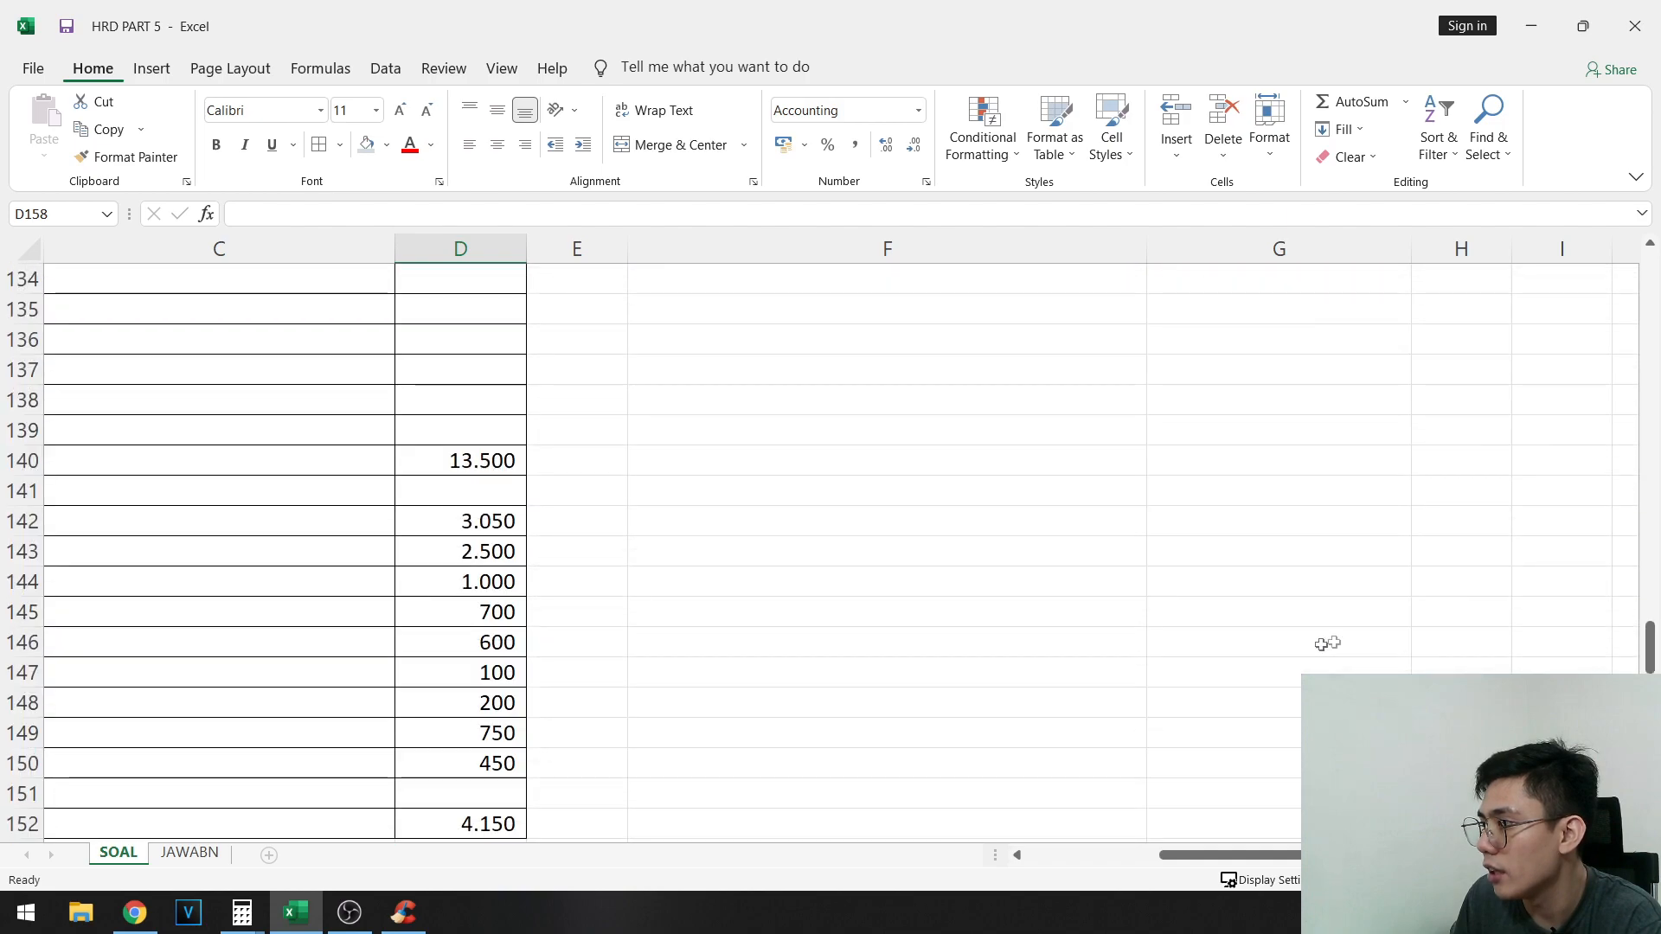
# - Link Laba tahun berjalan in D158 to the Laba Bersih amount in D152
pyautogui.scroll(11, 1408, 634)
pyautogui.click(1333, 460)
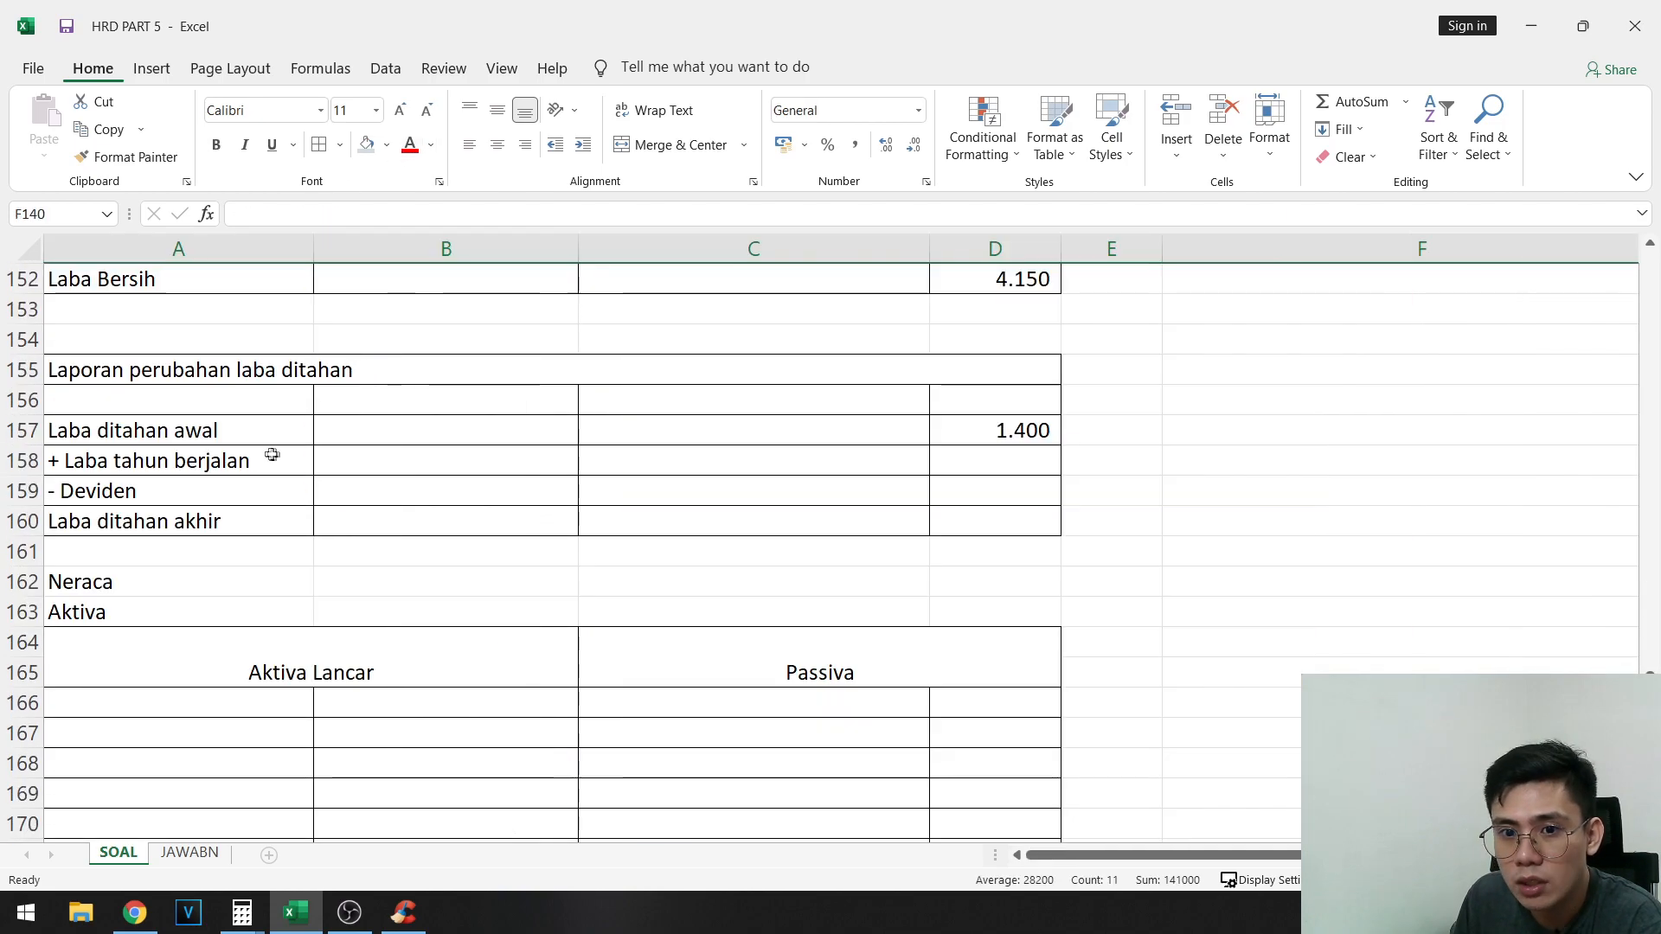
pyautogui.moveTo(272, 456); pyautogui.dragTo(800, 471)
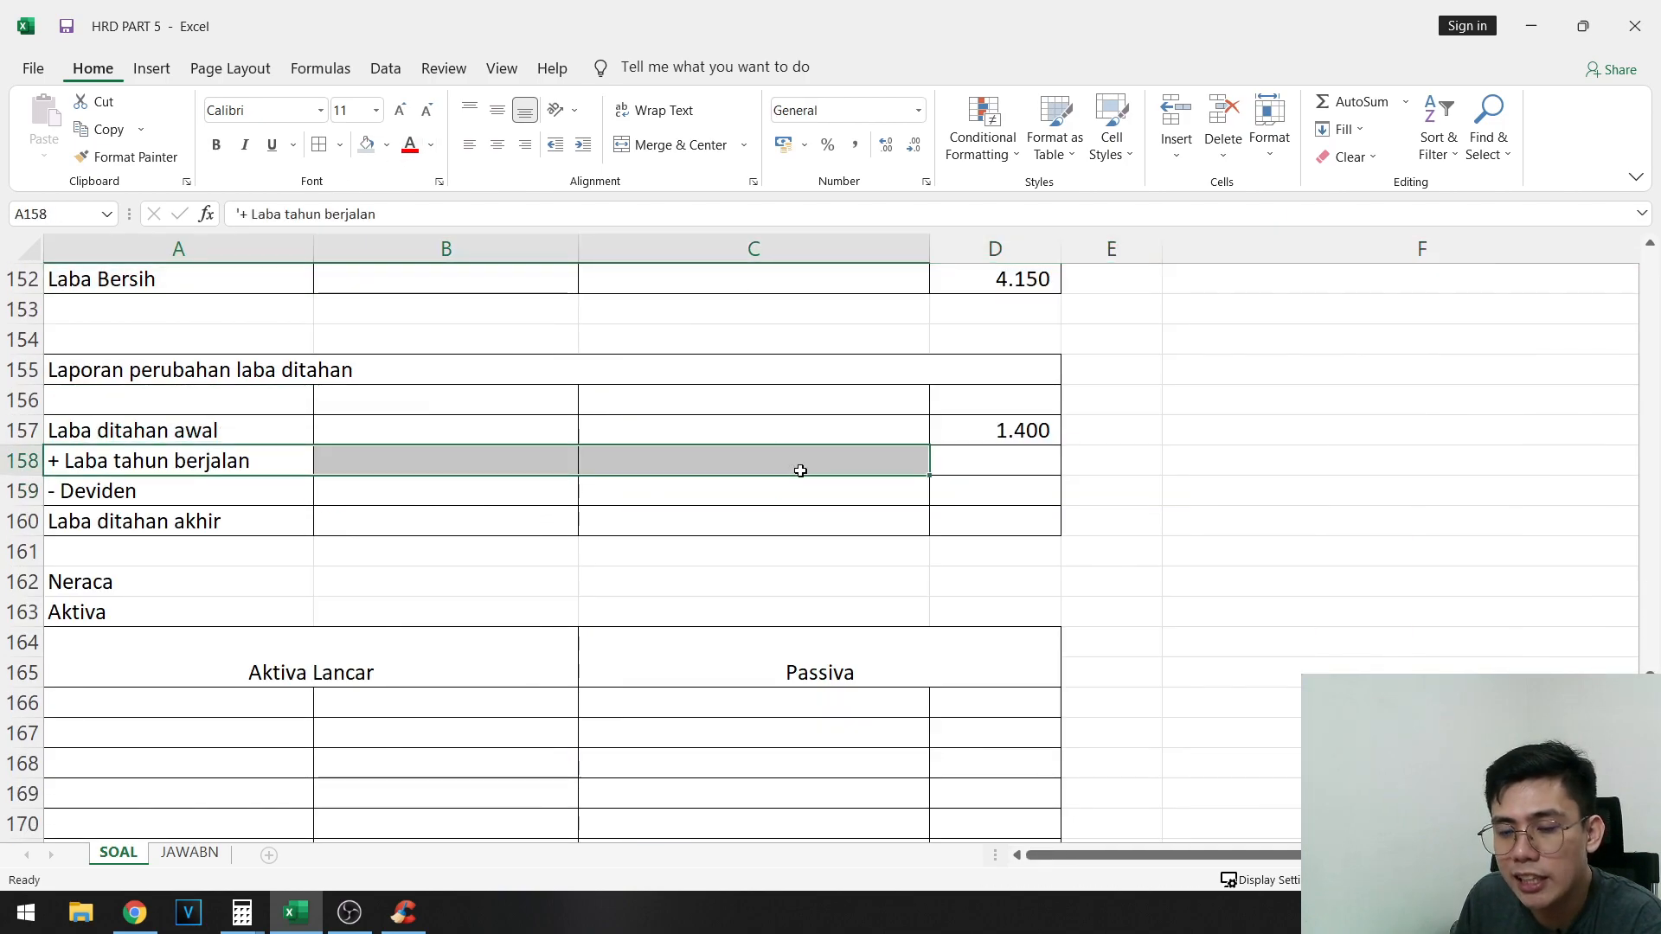
pyautogui.click(800, 471)
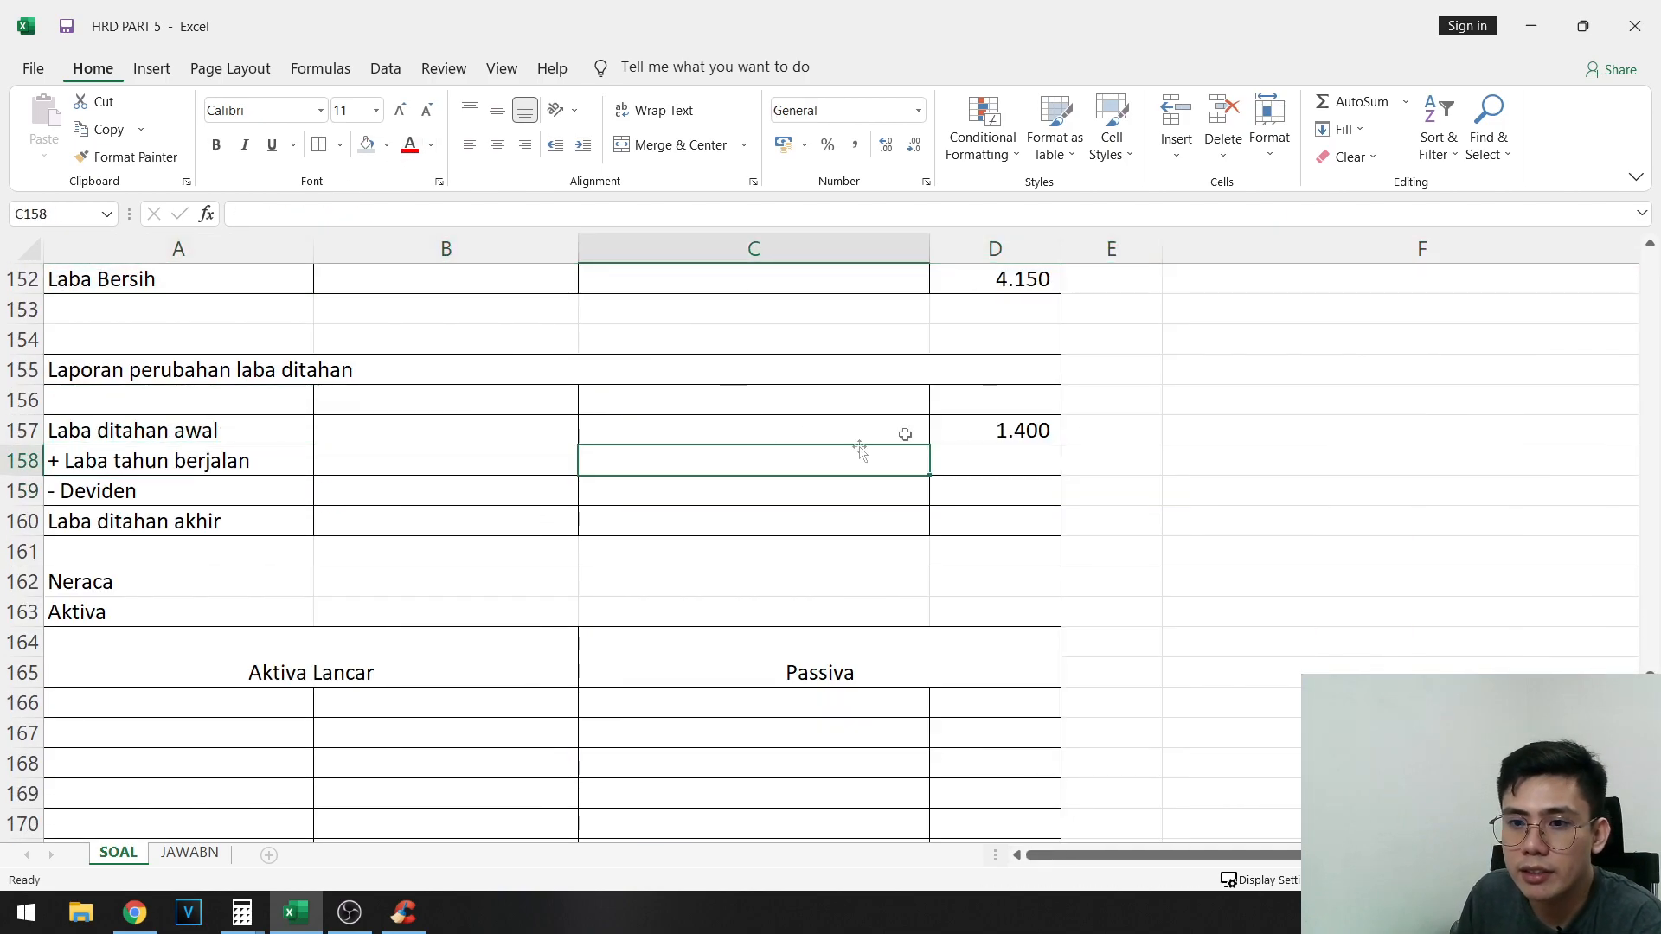
pyautogui.click(1049, 462)
pyautogui.scroll(3, 1044, 519)
pyautogui.write('=')
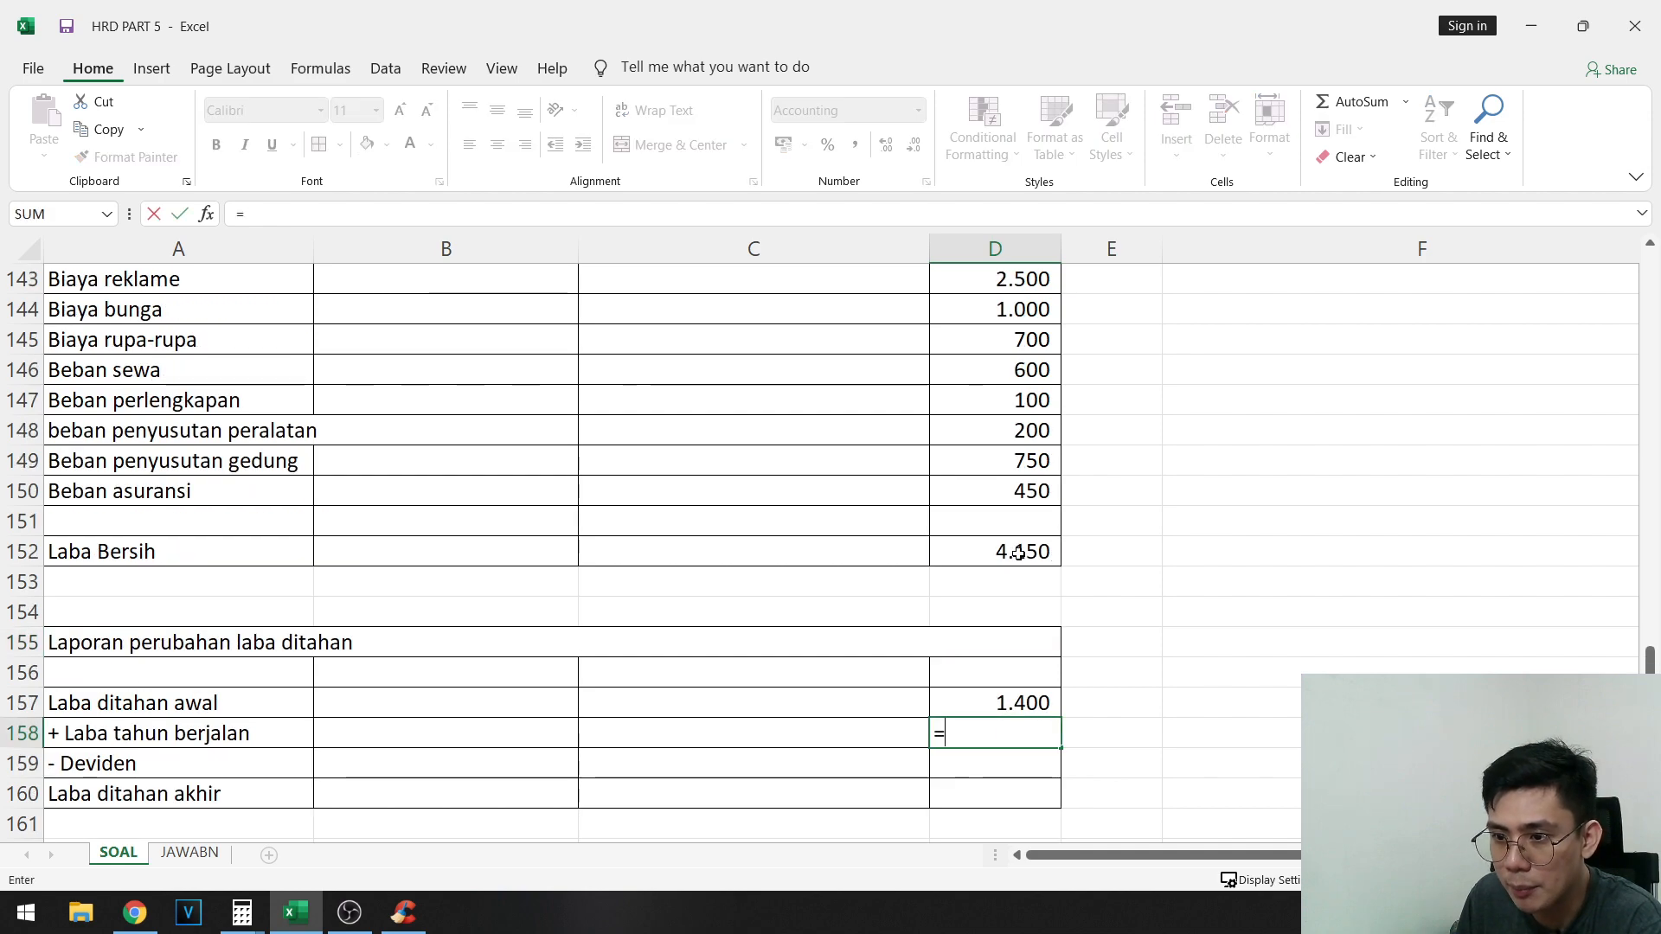
pyautogui.click(1049, 553)
pyautogui.press('Return')
# - Highlight the Laba Bersih amount in D152 with the light blue-gray fill
pyautogui.click(975, 534)
pyautogui.click(1000, 543)
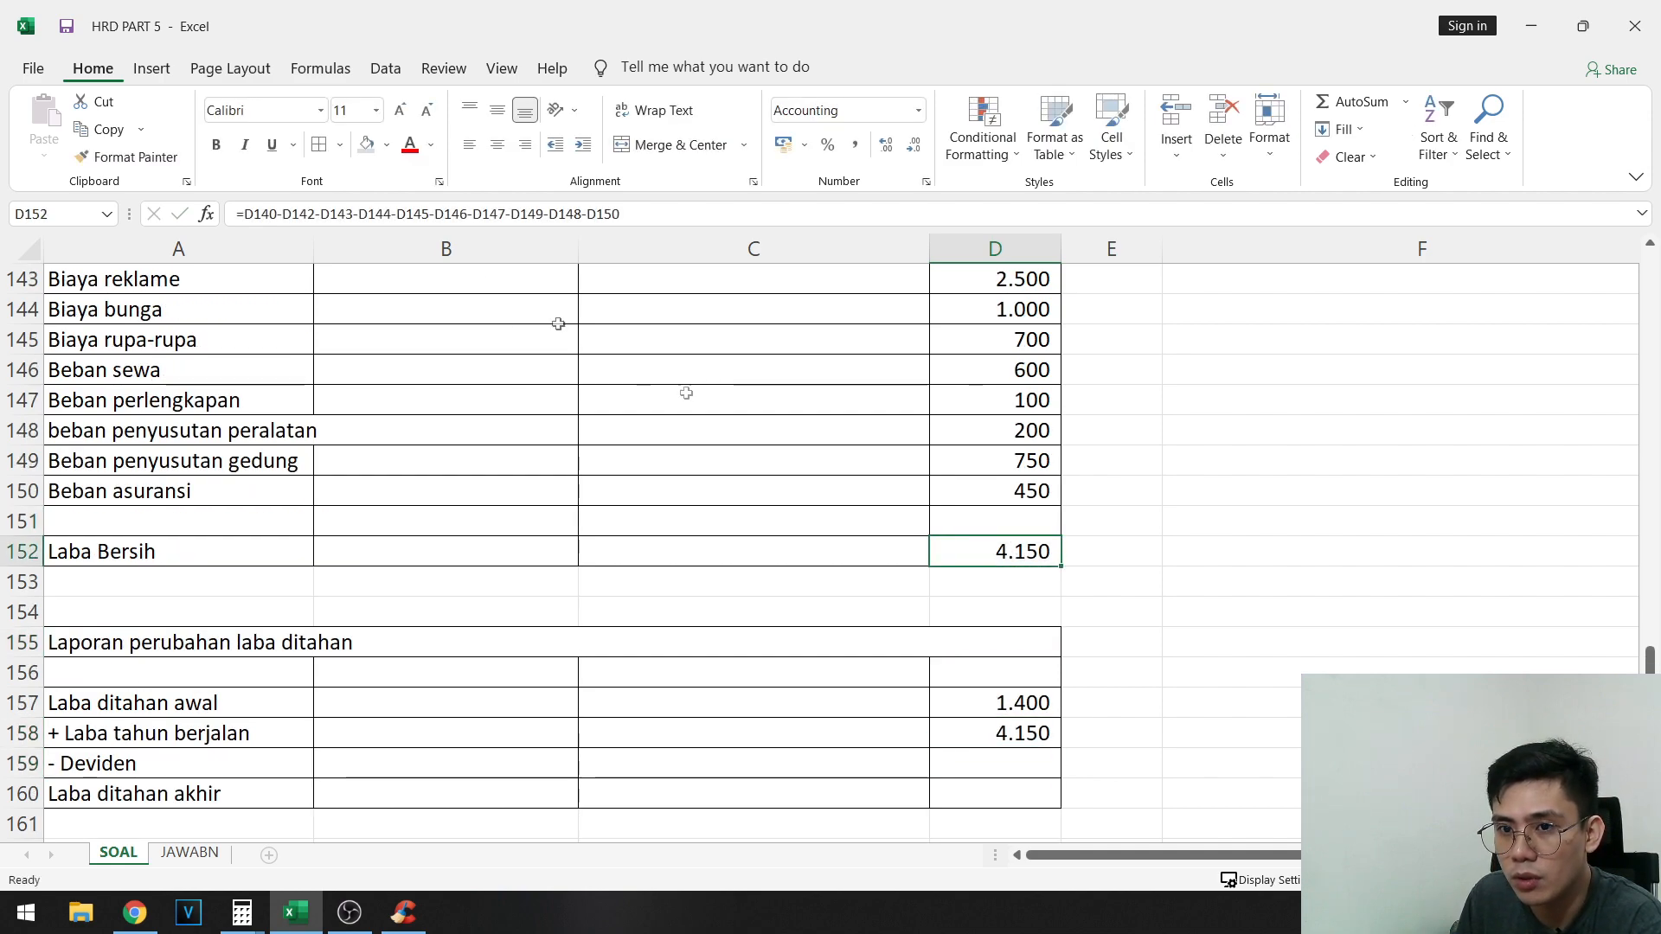
pyautogui.click(363, 146)
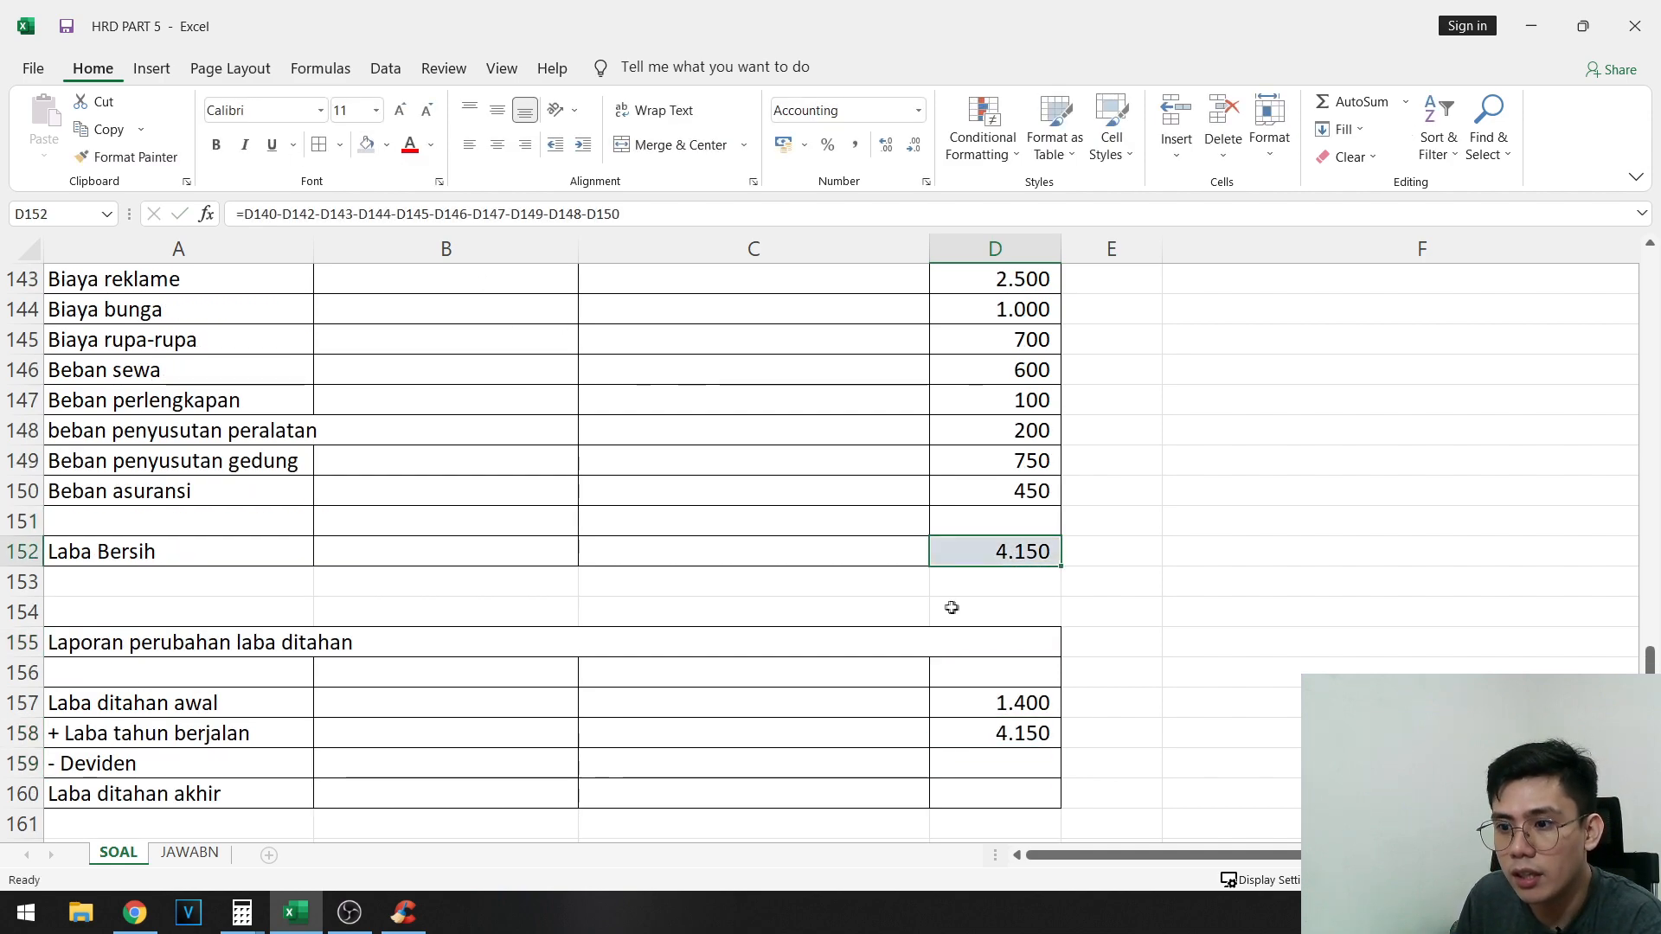
# - Highlight the final Deviden balance in F108 with the light blue-gray fill and copy it as a value into D159
pyautogui.click(1031, 754)
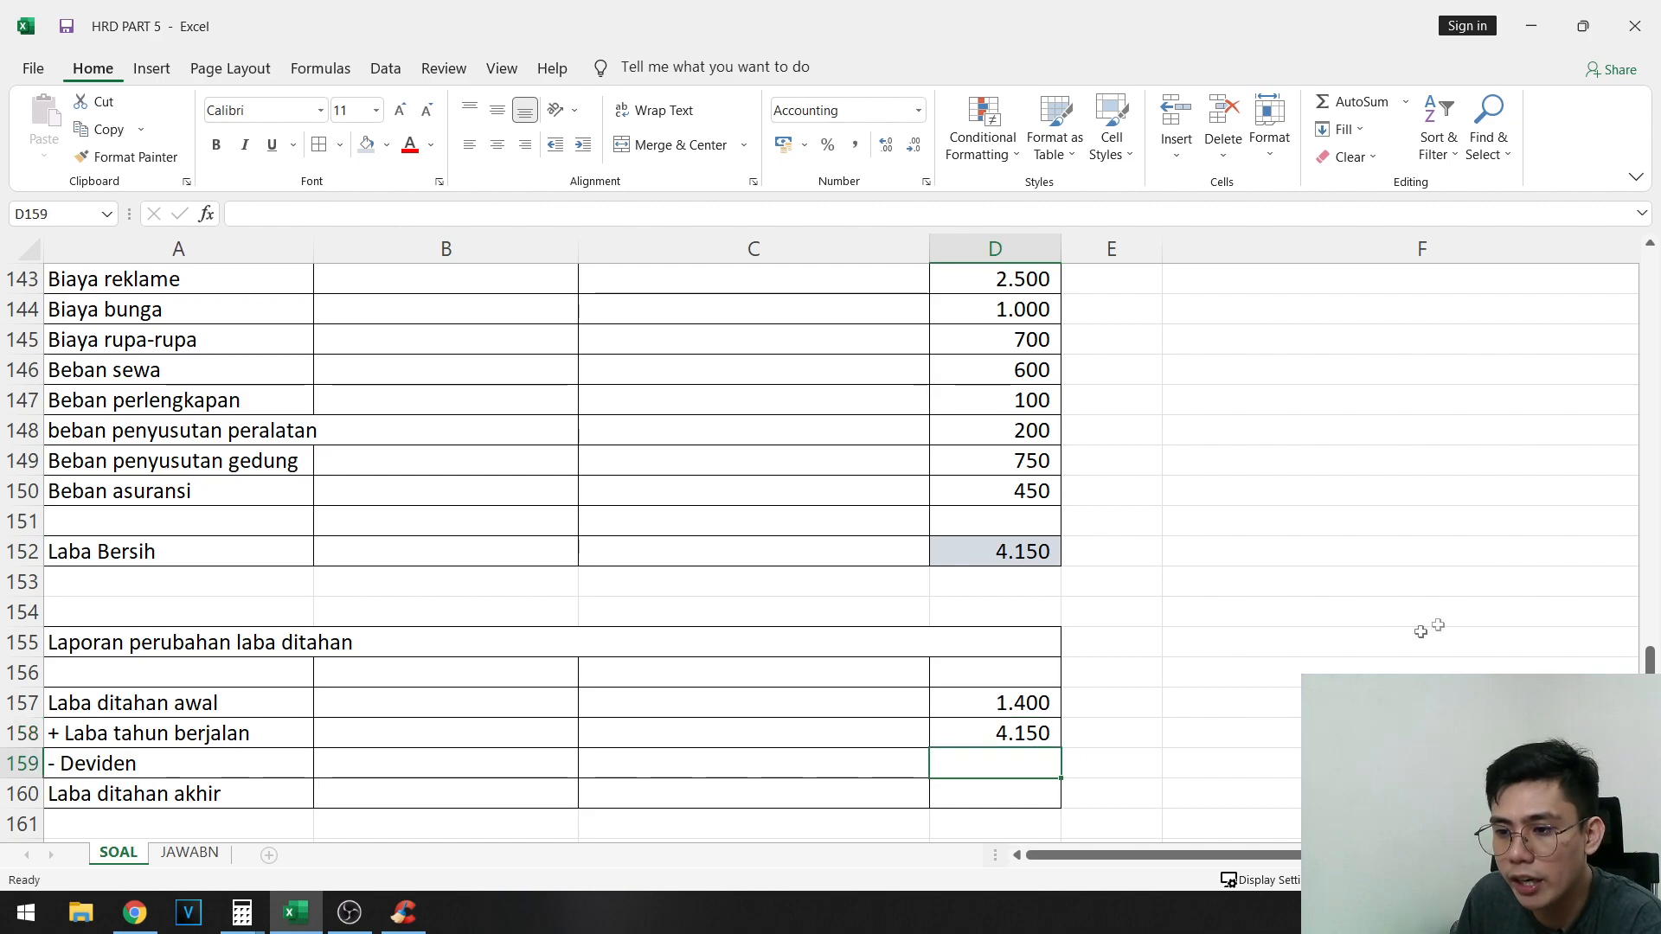
pyautogui.scroll(16, 1421, 632)
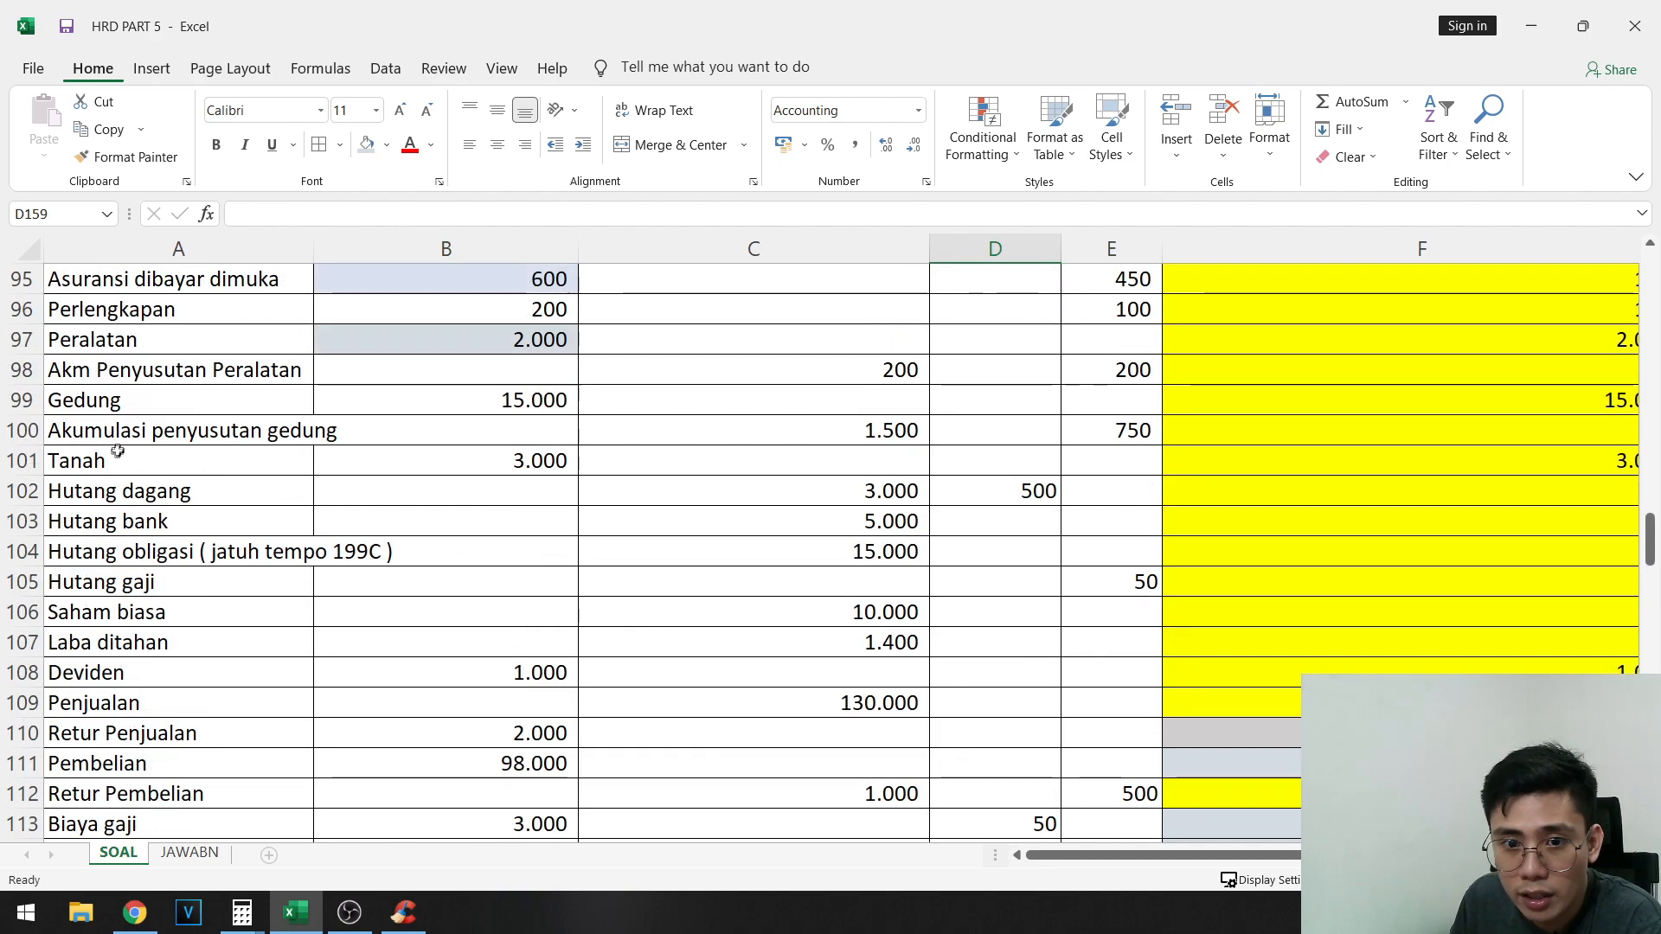
pyautogui.scroll(1, 208, 558)
pyautogui.scroll(-1, 204, 571)
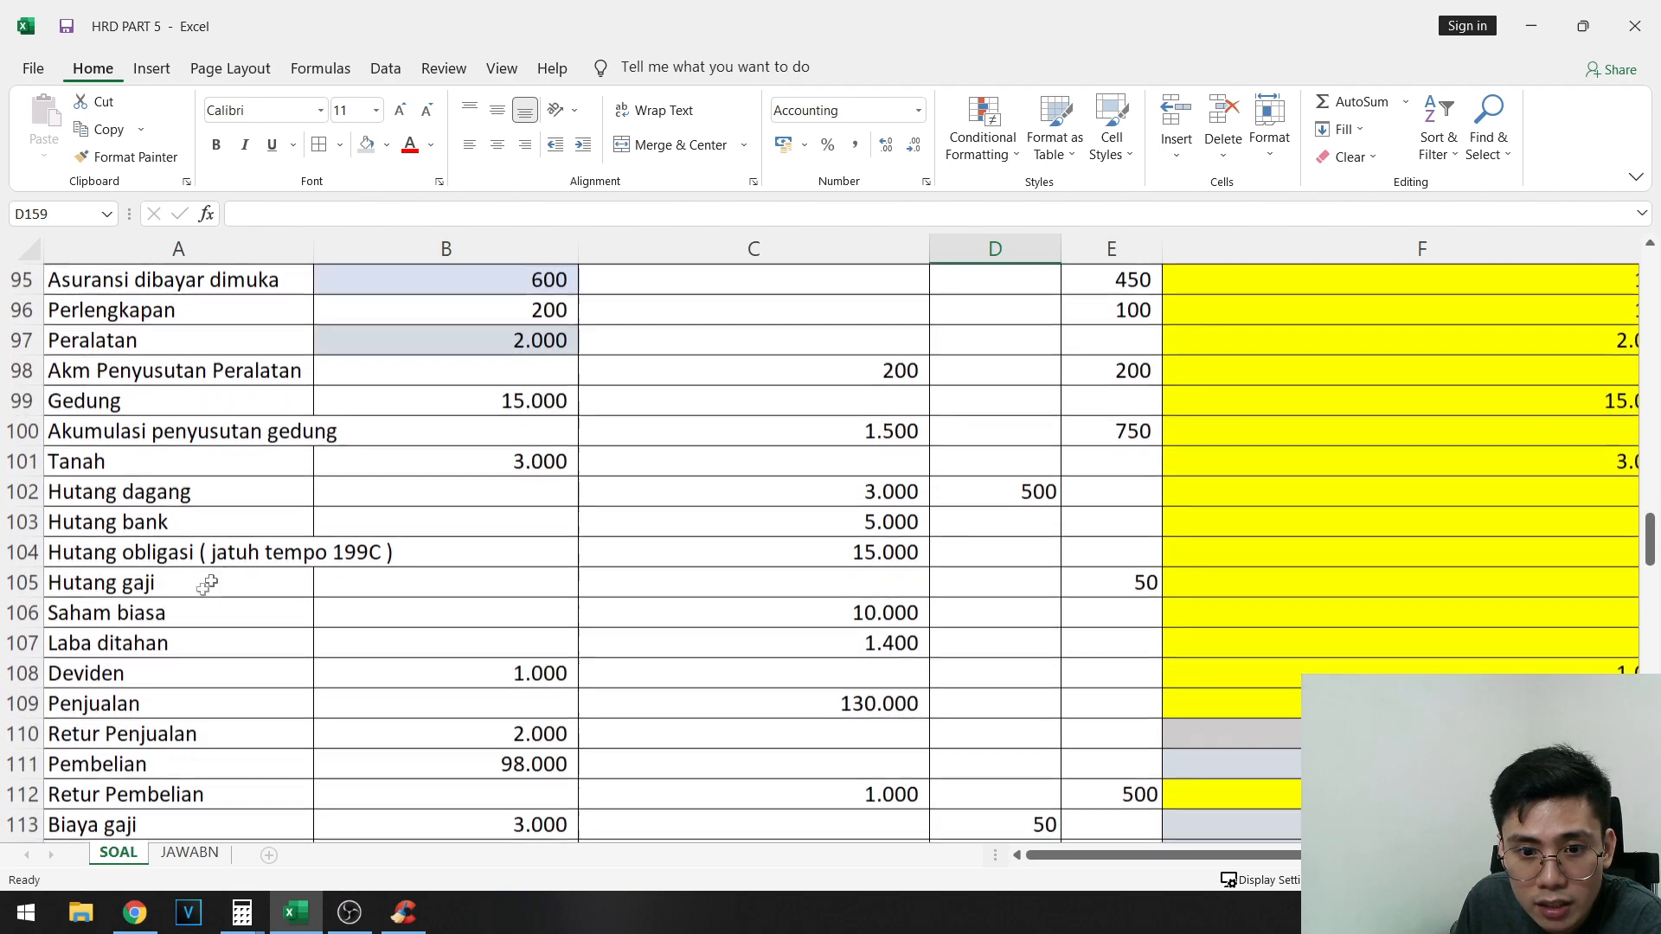
pyautogui.click(303, 679)
pyautogui.moveTo(309, 686); pyautogui.dragTo(1090, 678)
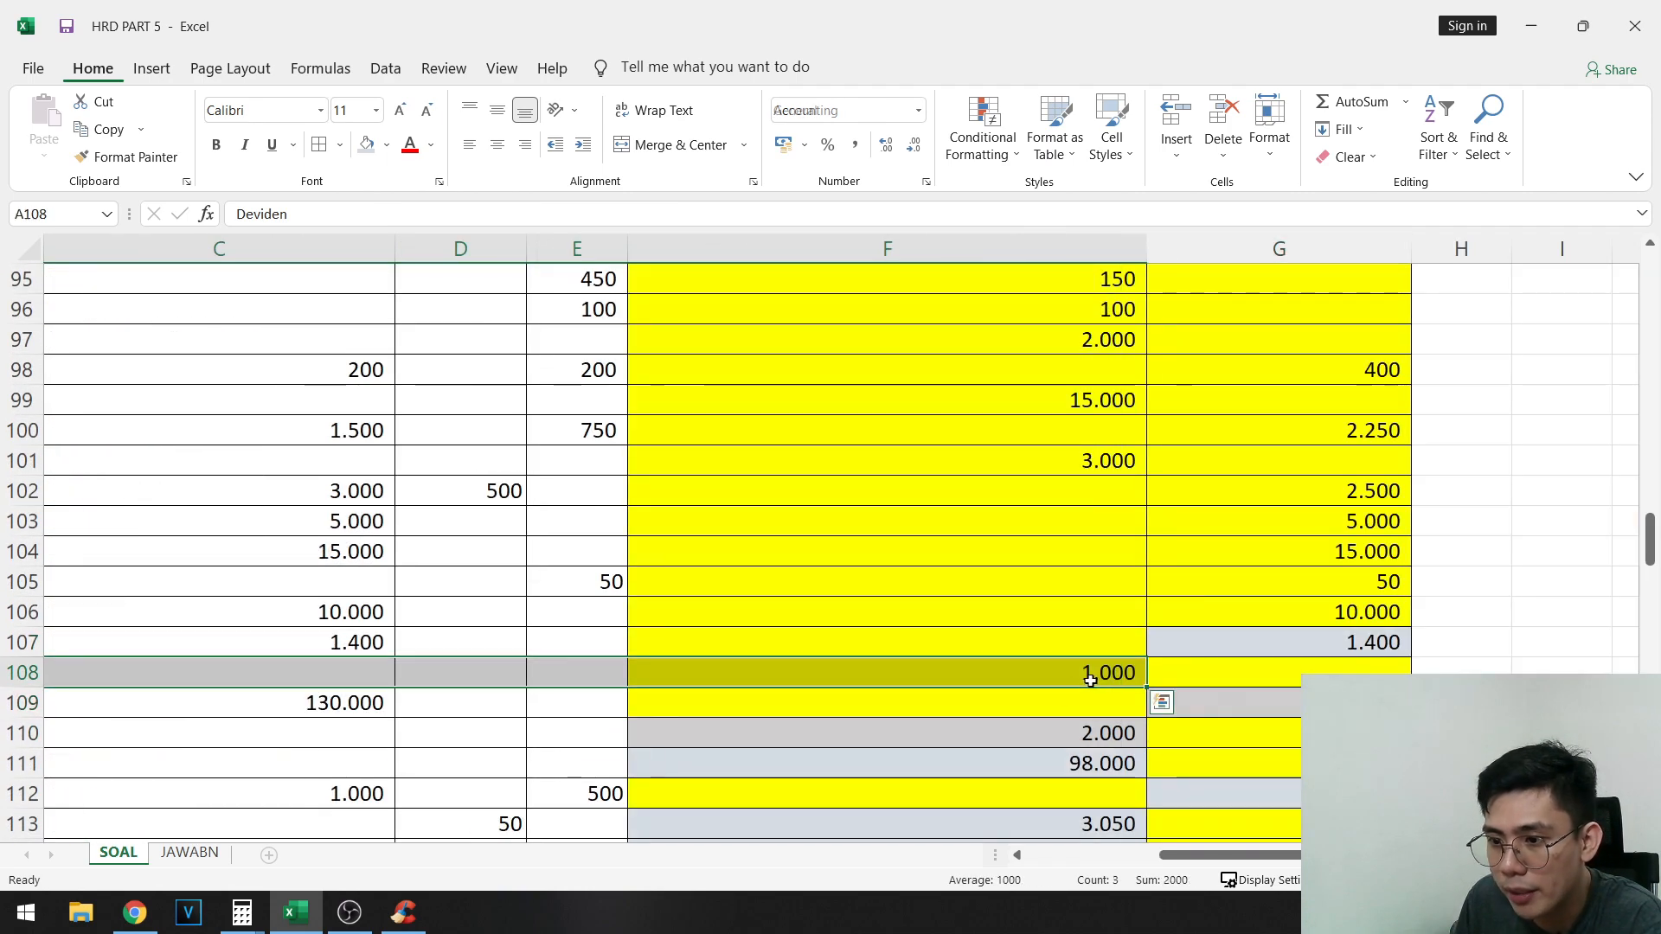
pyautogui.click(1091, 678)
pyautogui.hotkey('ctrl', 'c')
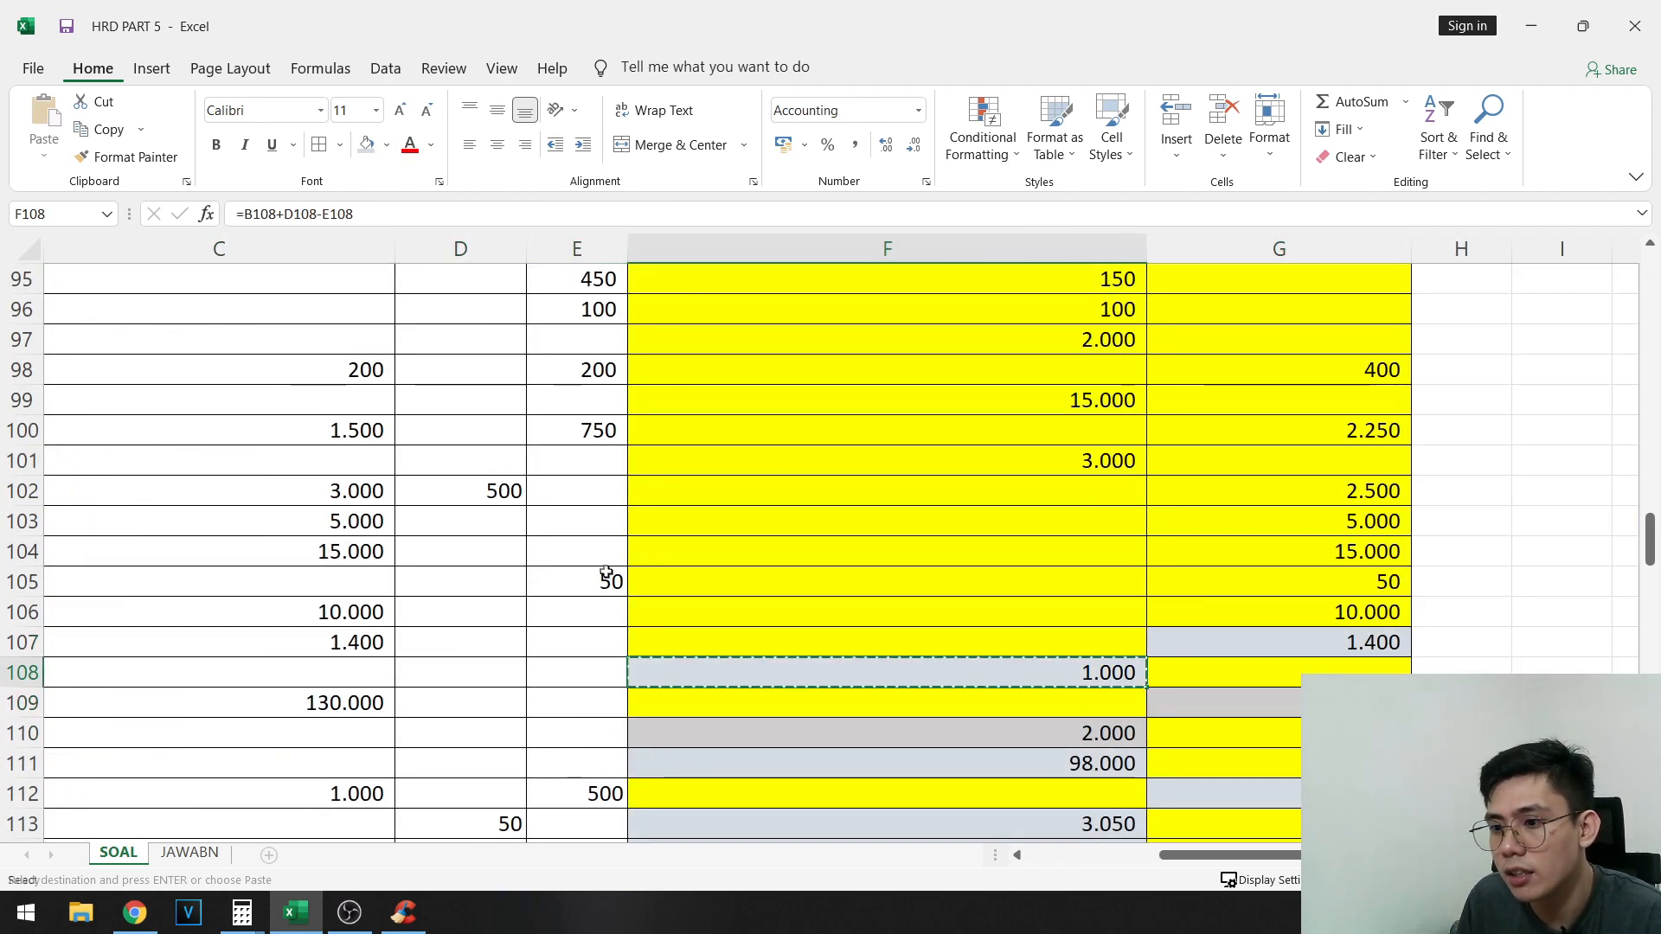
pyautogui.scroll(-12, 688, 550)
pyautogui.scroll(-6, 688, 550)
pyautogui.rightClick(489, 583)
pyautogui.click(565, 215)
pyautogui.moveTo(631, 704); pyautogui.dragTo(31, 581)
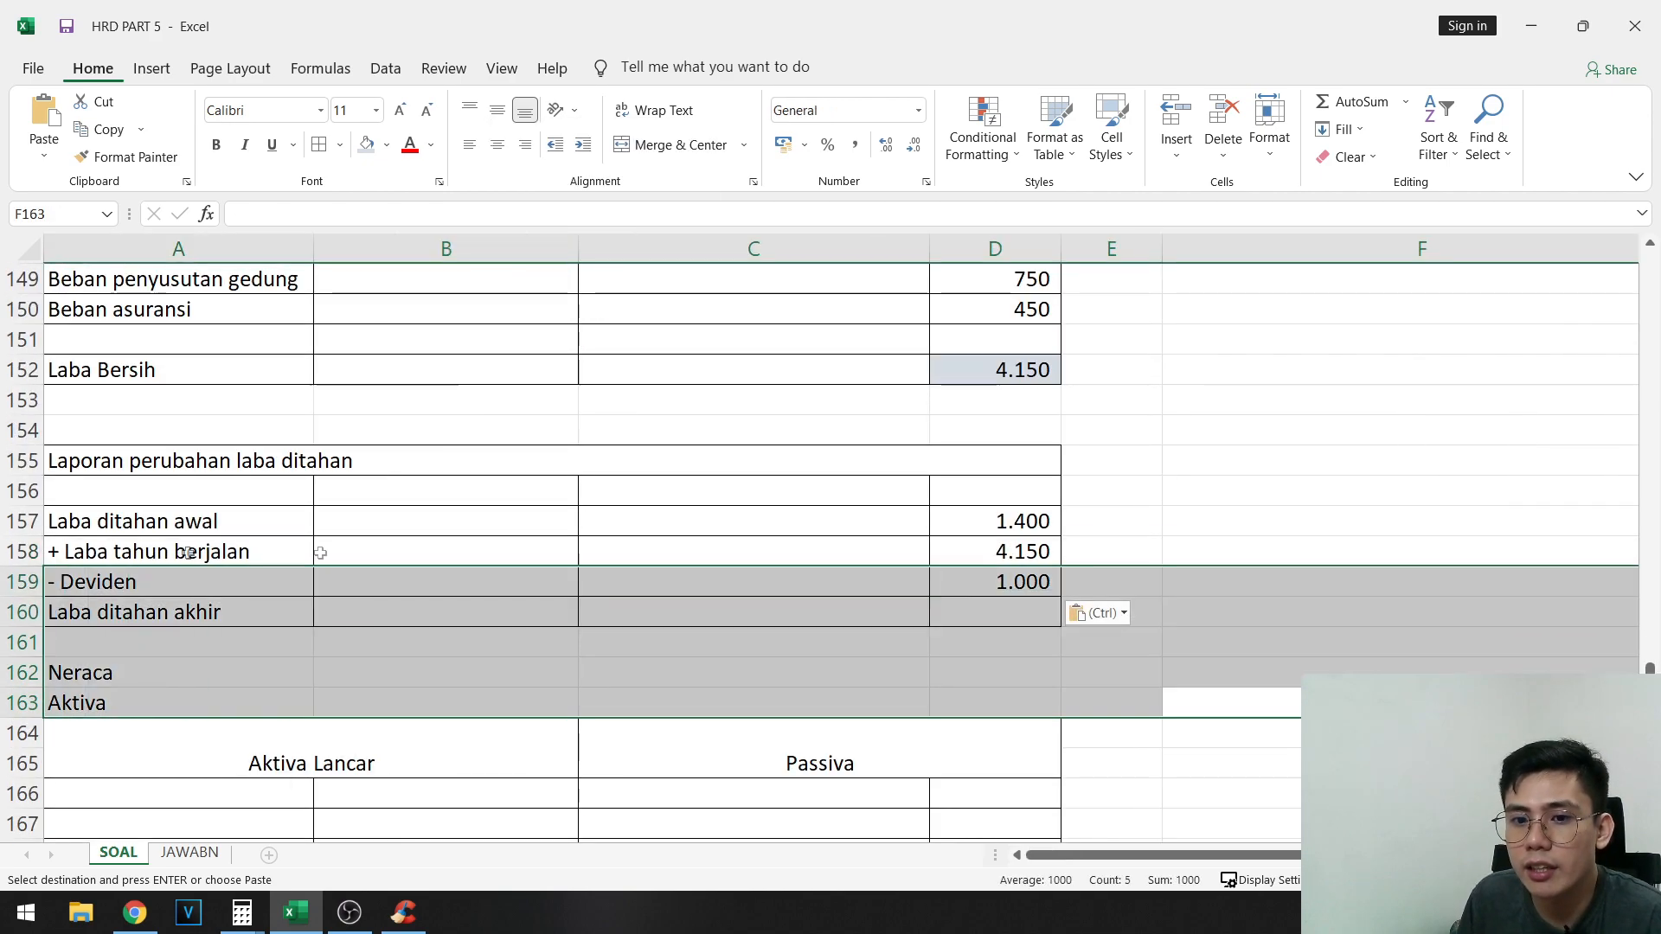
# - Calculate Laba ditahan akhir in D160 with the formula =D157+D158-D159
pyautogui.click(983, 614)
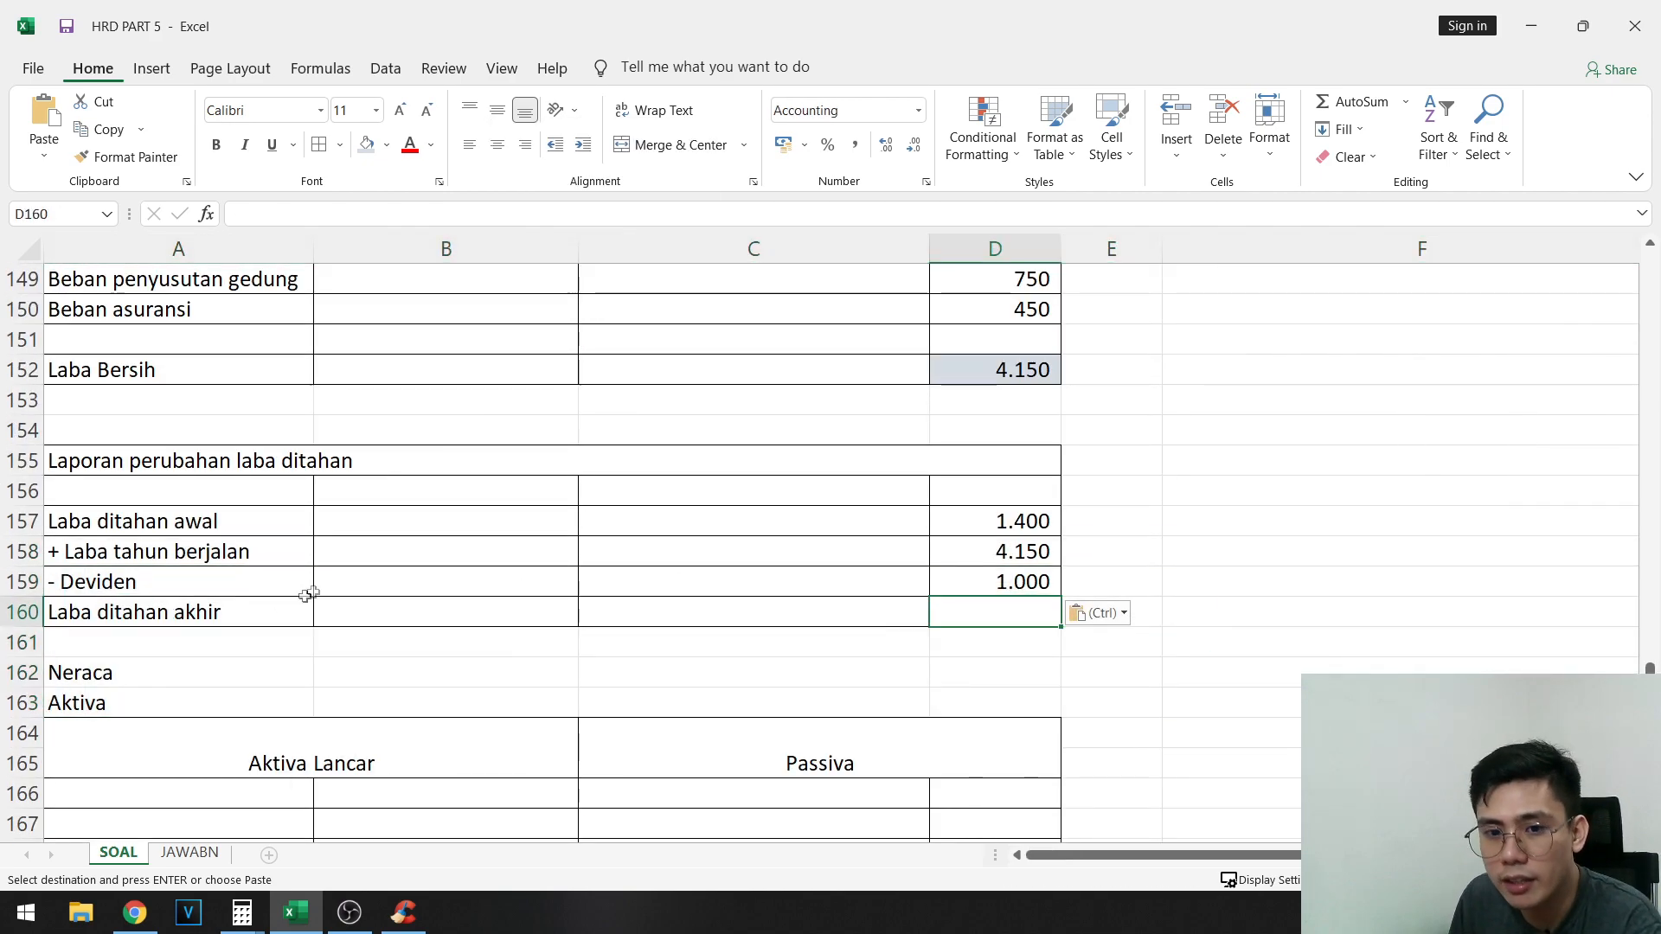
pyautogui.write('=')
pyautogui.click(1030, 522)
pyautogui.write('+')
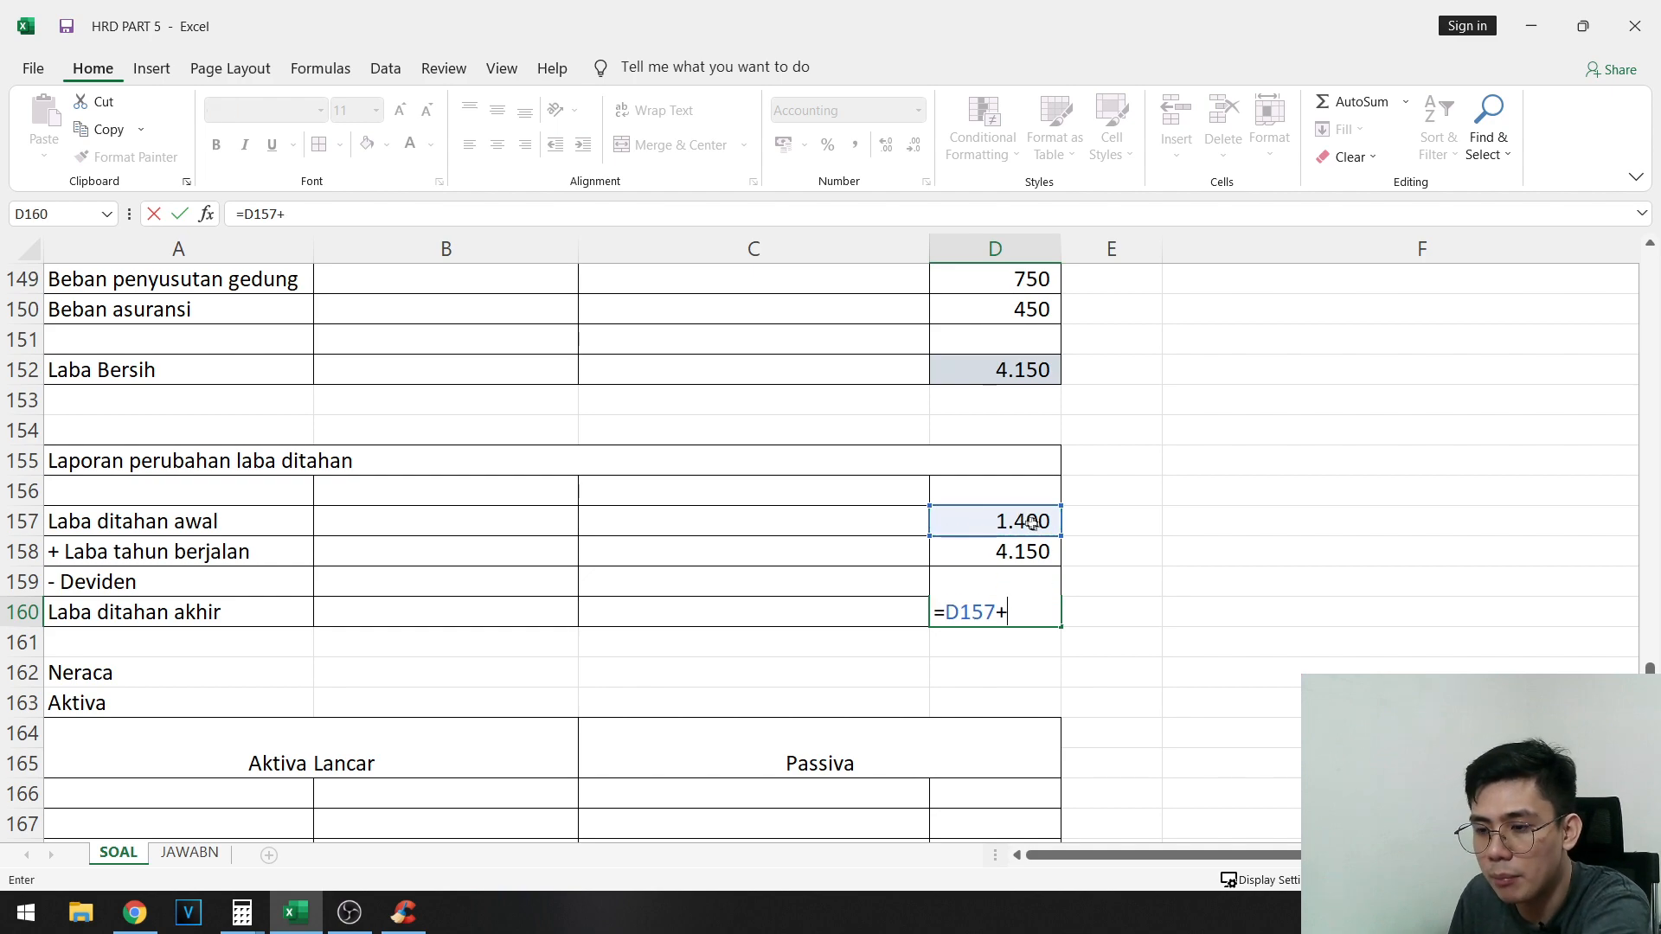
pyautogui.click(1008, 552)
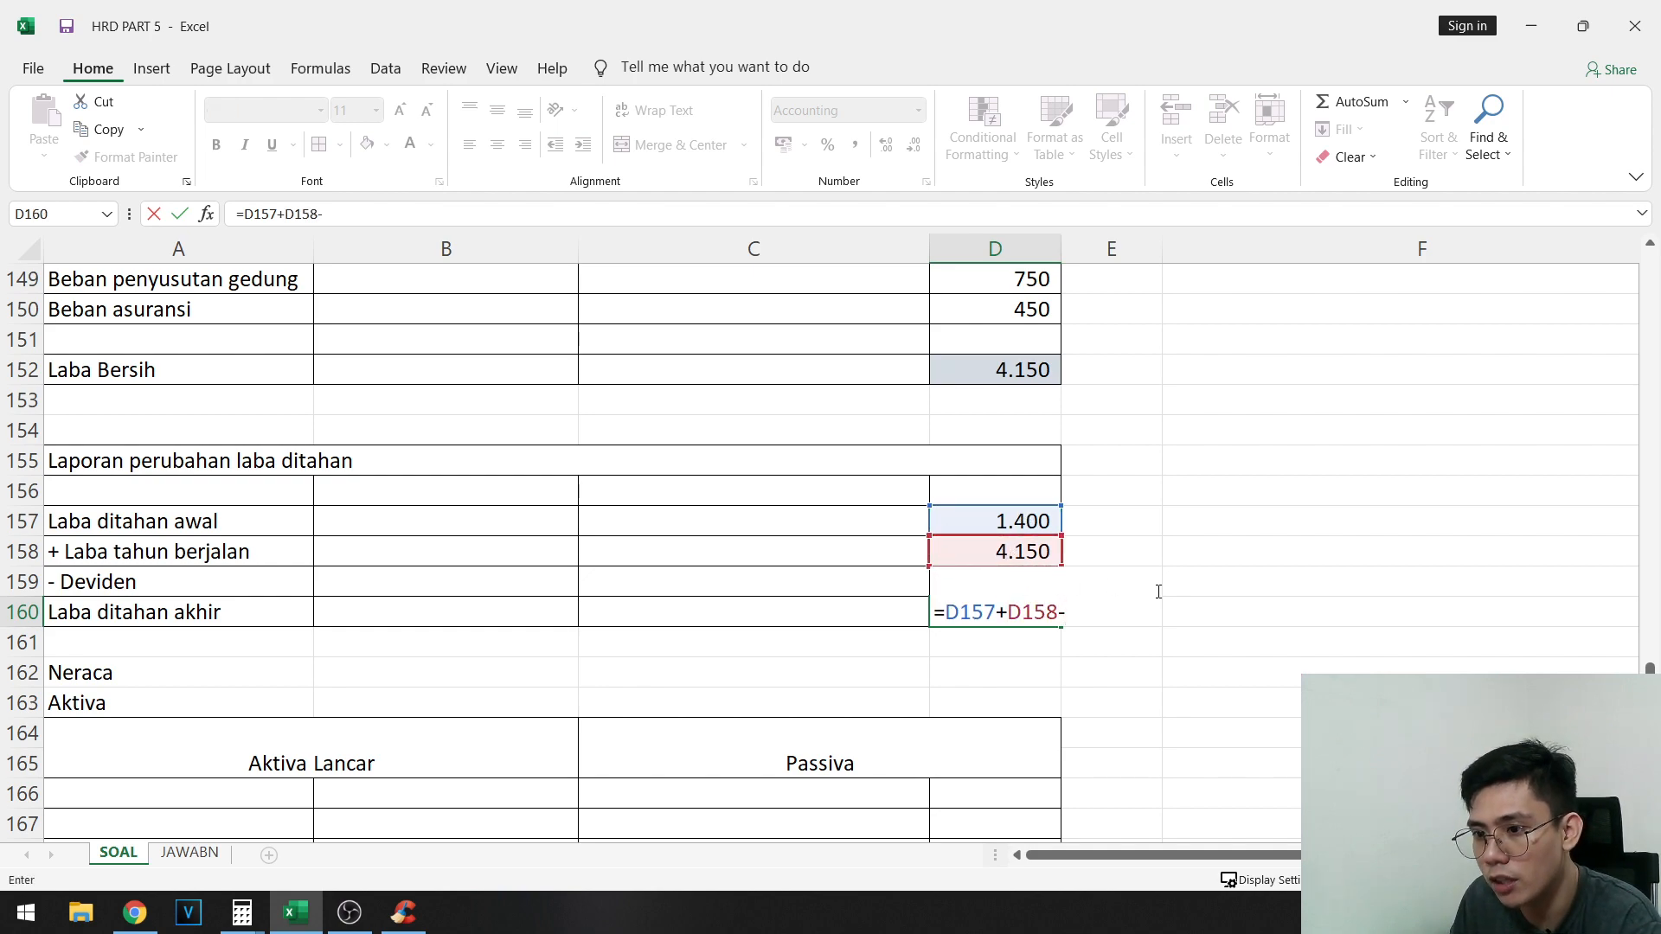
pyautogui.write('-D159')
pyautogui.press('Return')
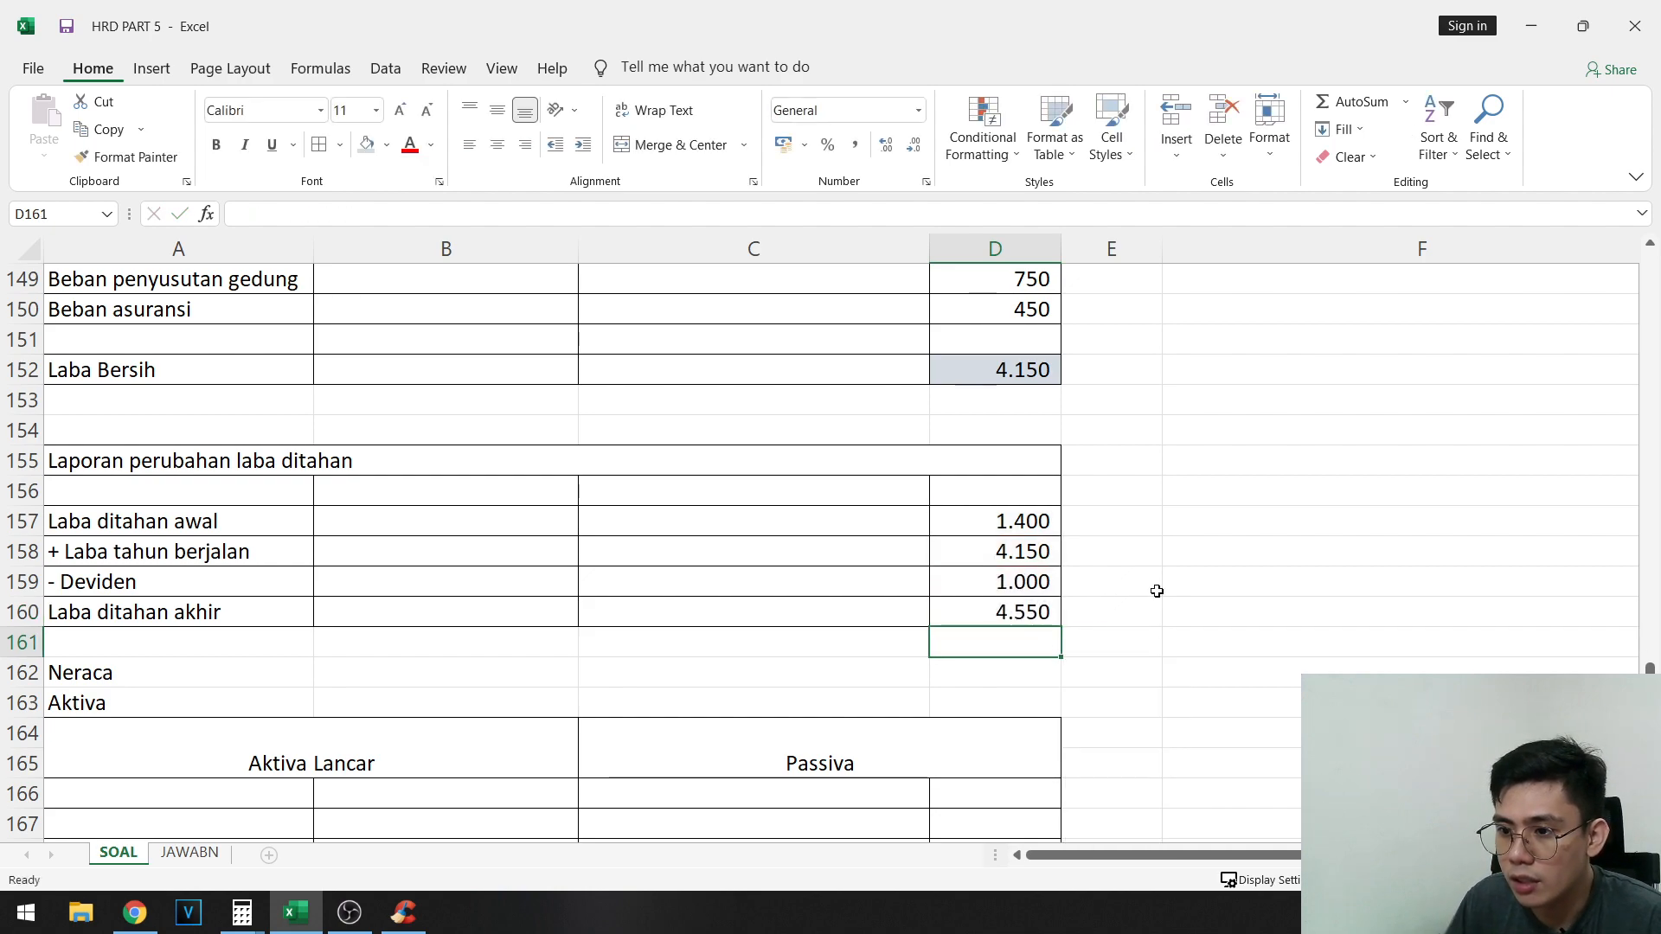
# - Highlight the Laba ditahan akhir amount in D160 with the light blue-gray fill
pyautogui.click(1049, 560)
pyautogui.doubleClick(1023, 609)
pyautogui.moveTo(1012, 523); pyautogui.dragTo(1015, 558)
pyautogui.click(1033, 616)
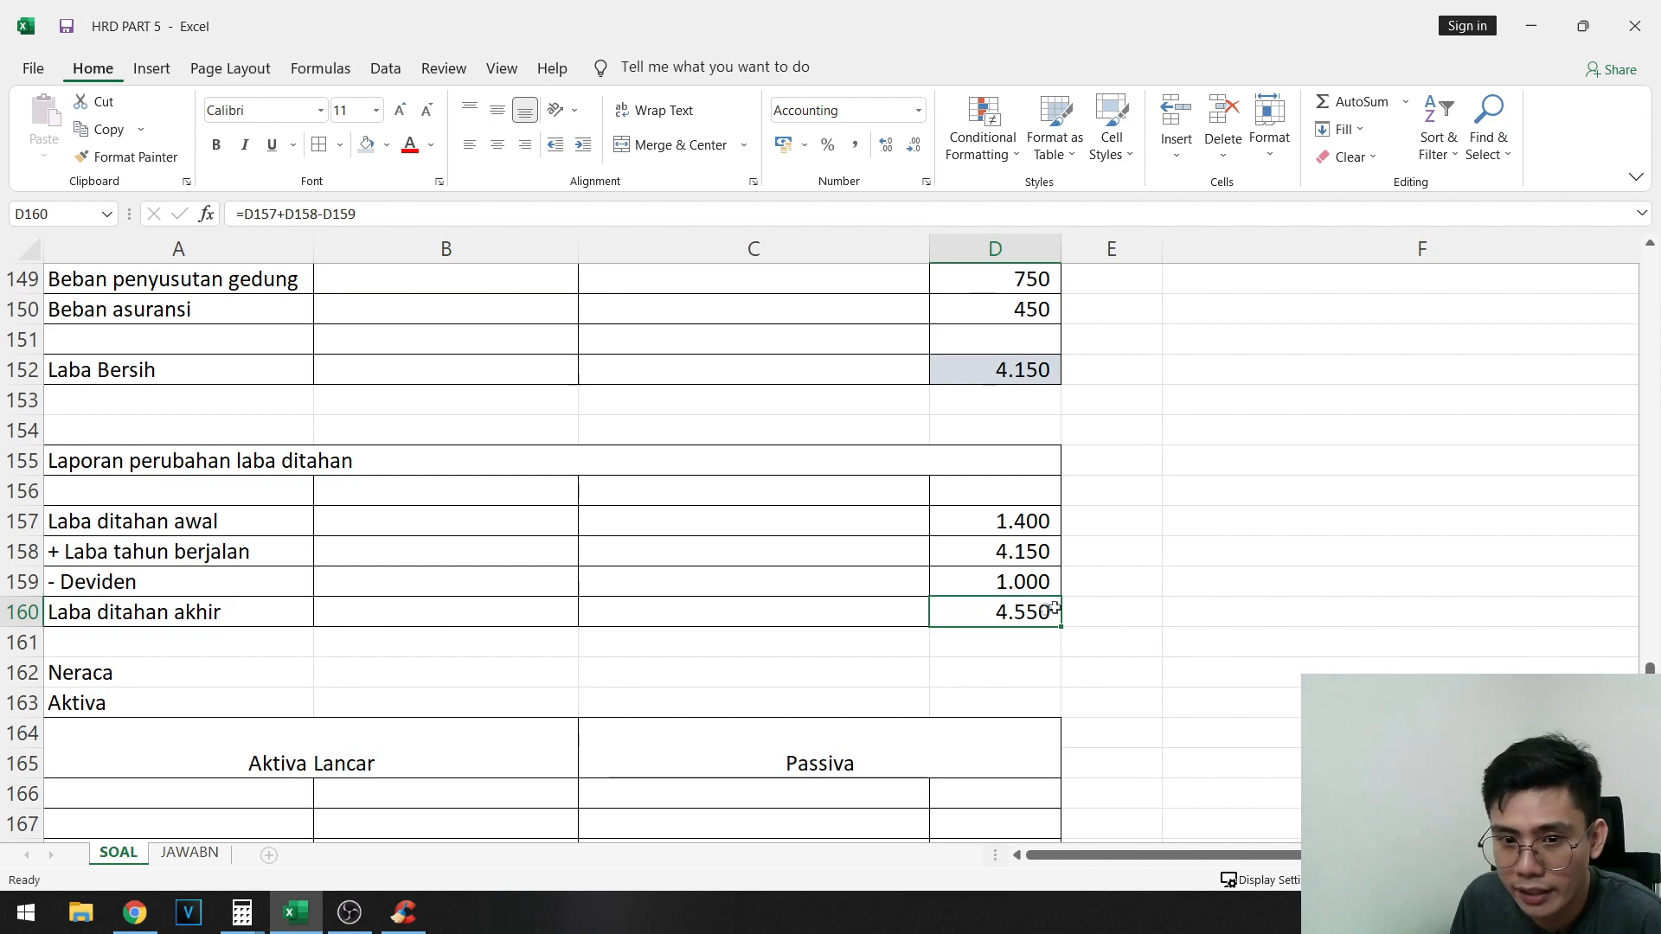
pyautogui.scroll(-2, 1065, 609)
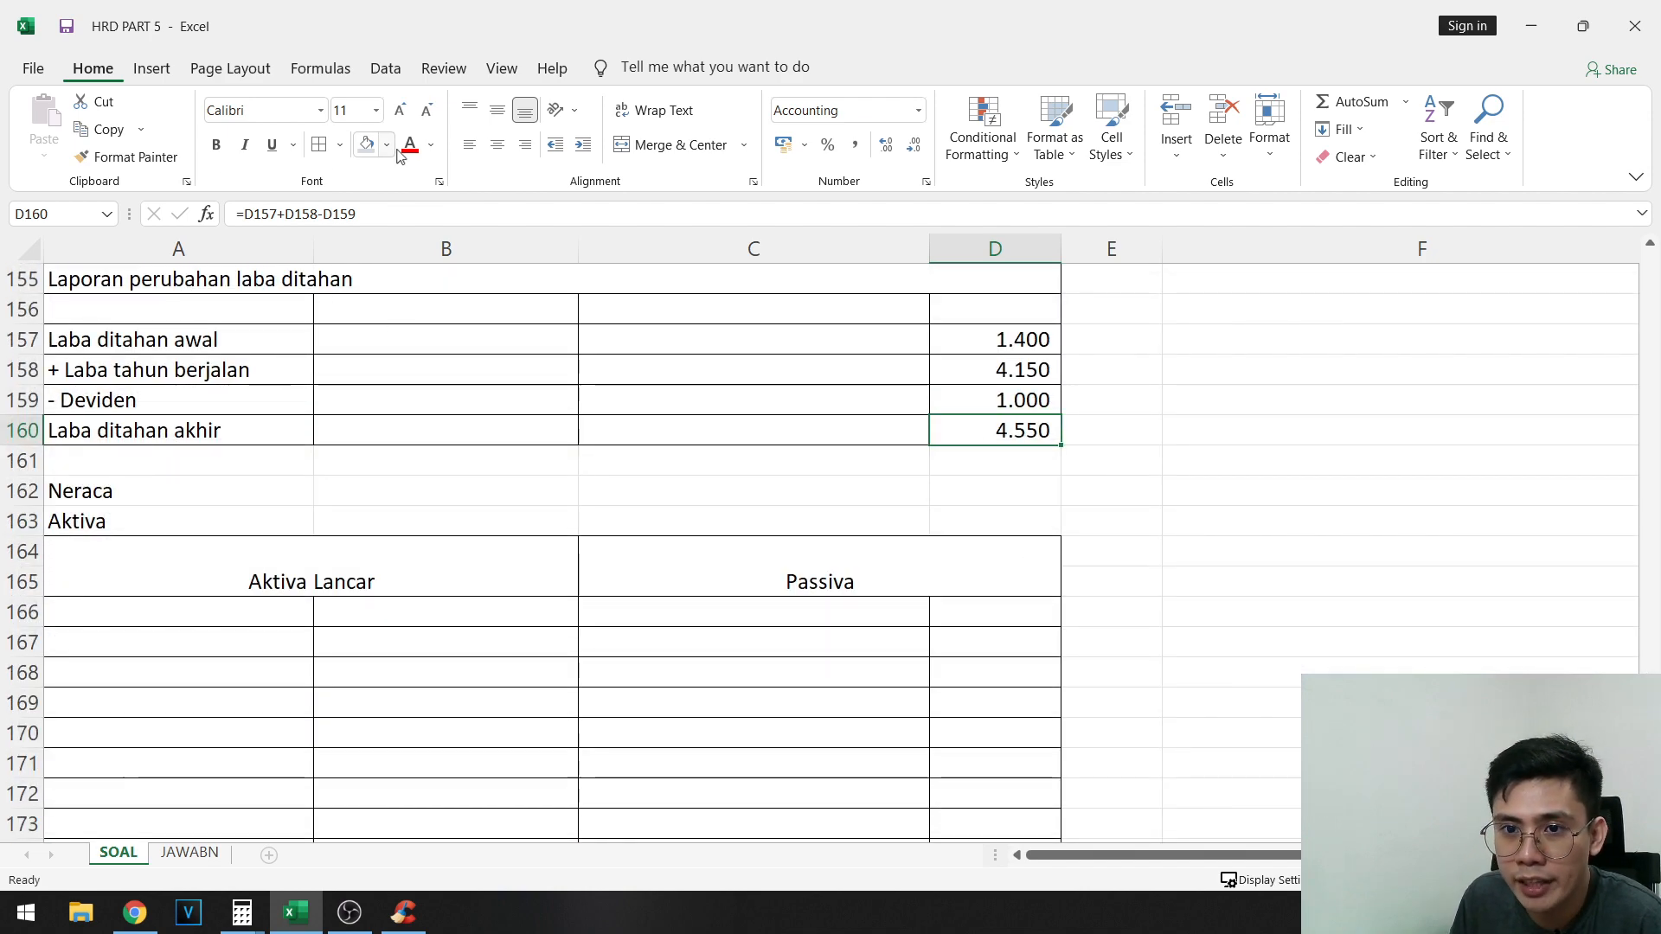
pyautogui.click(366, 143)
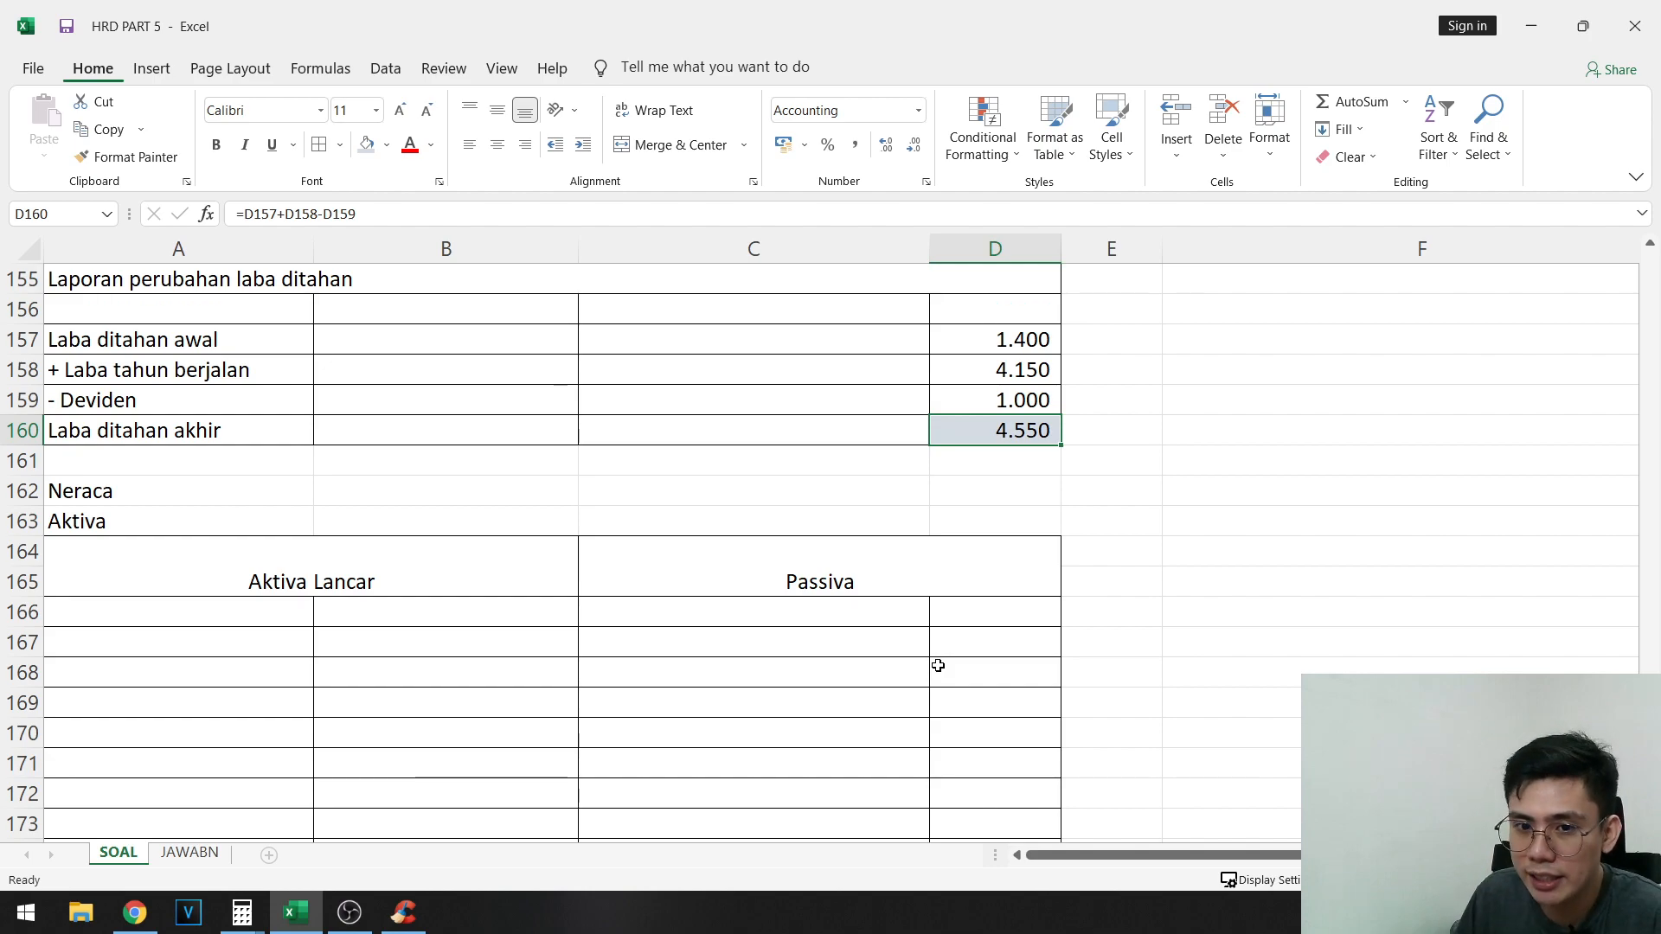
pyautogui.scroll(17, 1072, 592)
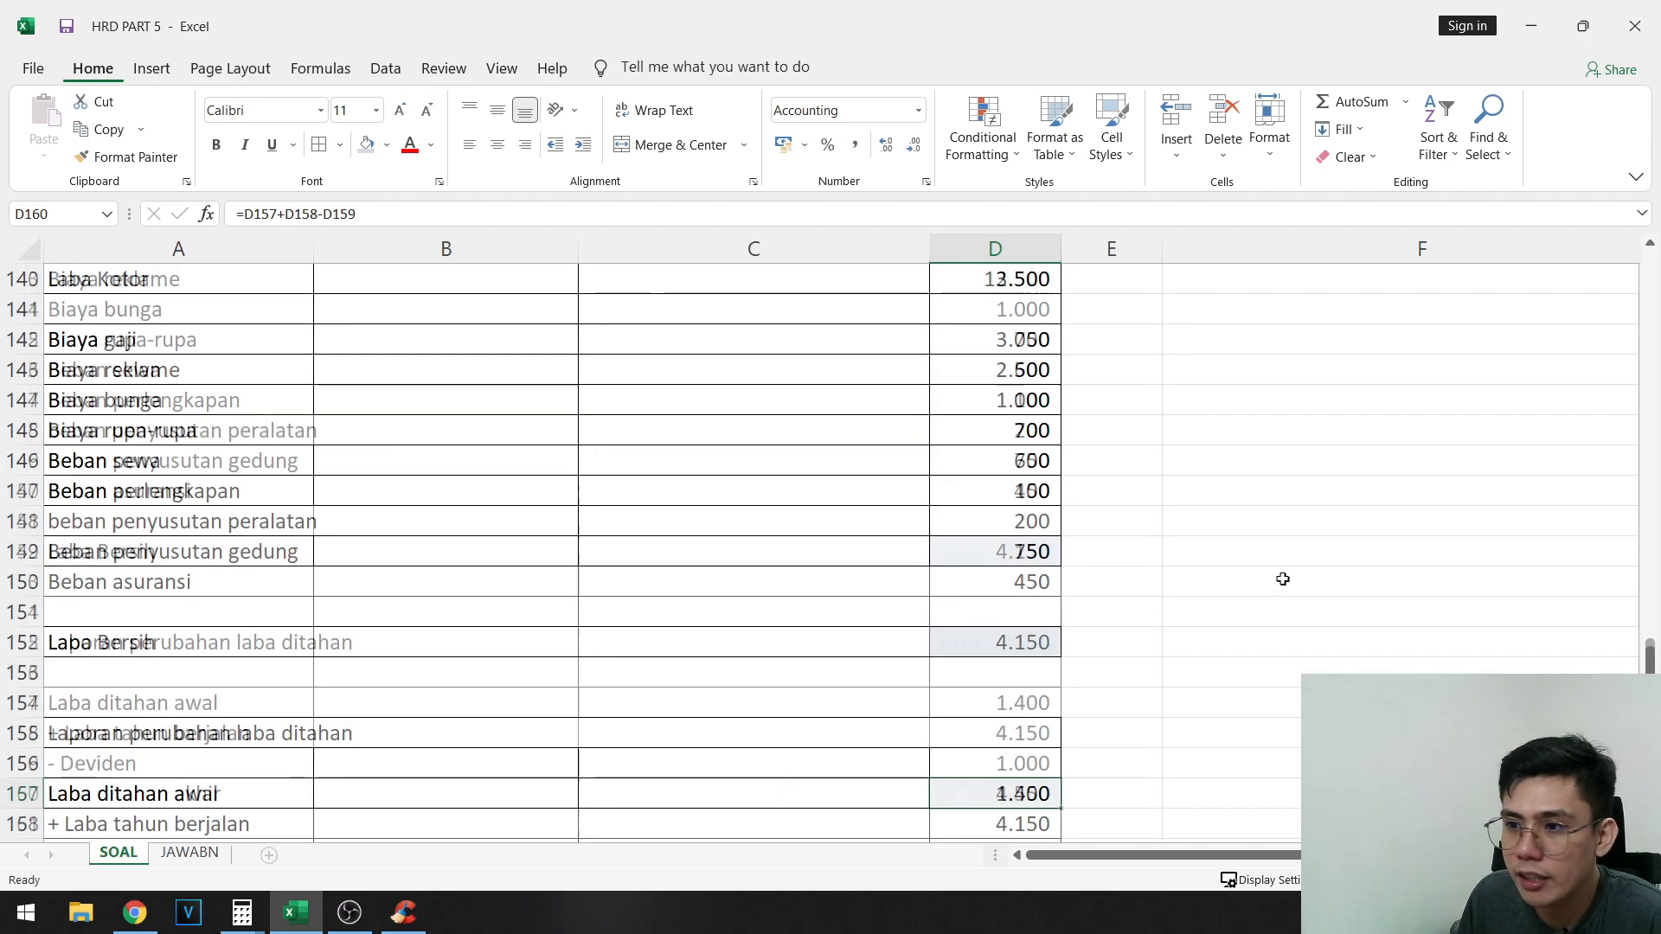
pyautogui.scroll(-16, 1573, 536)
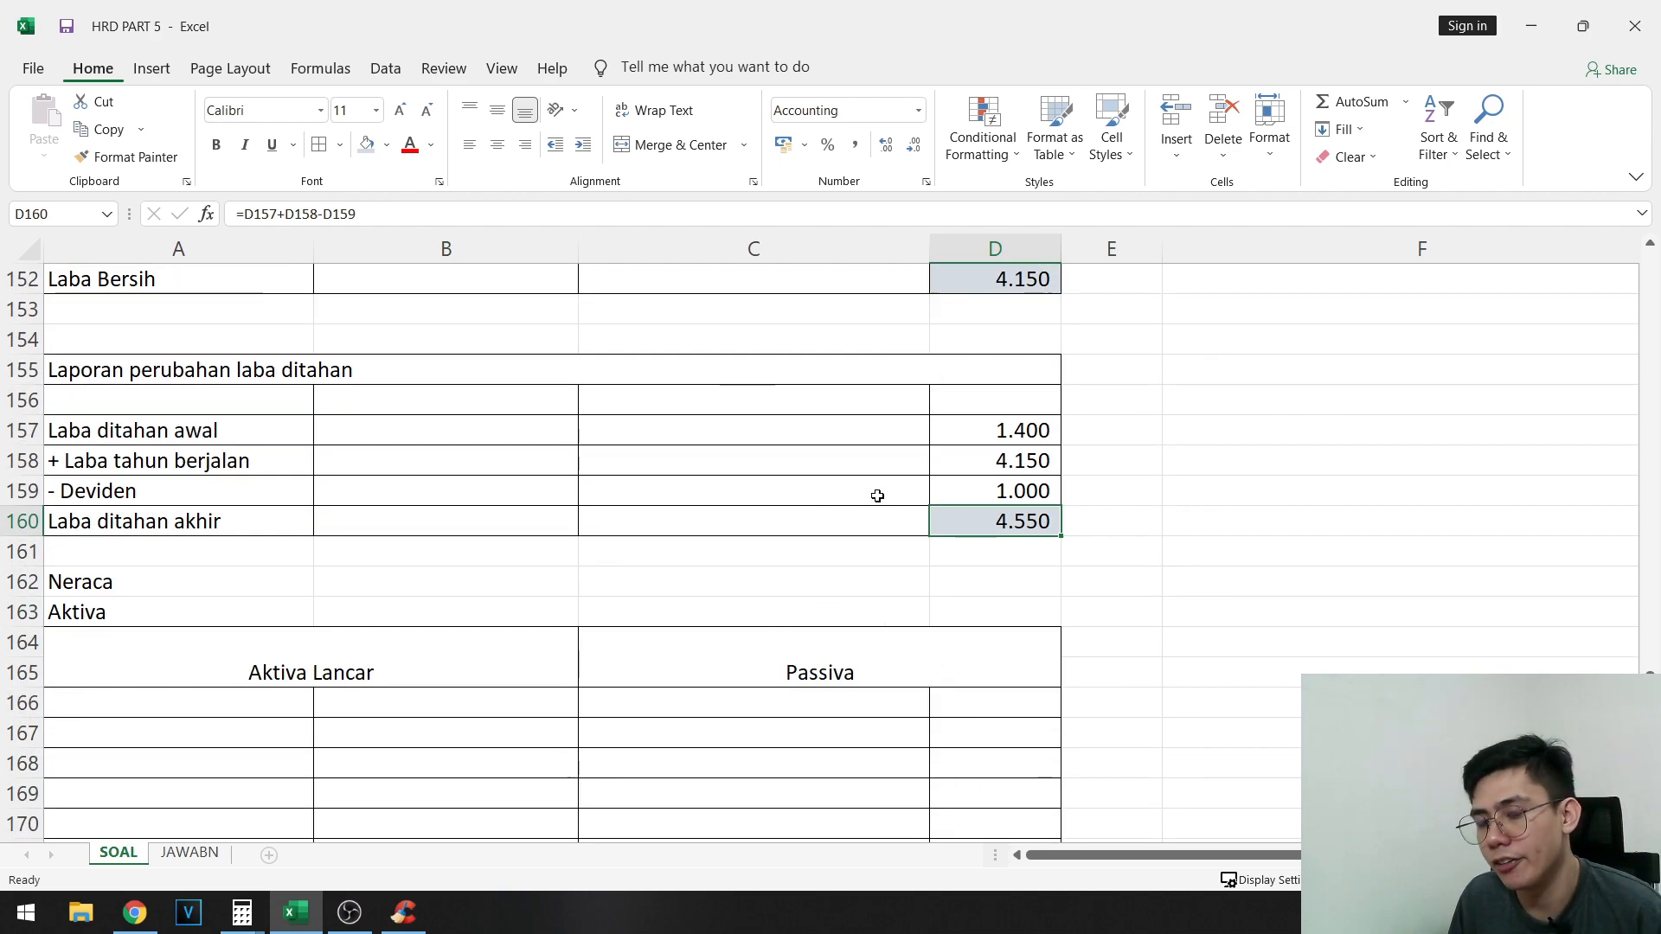
# - Move the Aktiva label from A163 into the Neraca table's merged header beside Passiva, and enter Aktiva Lancar in A166
pyautogui.scroll(-2, 374, 649)
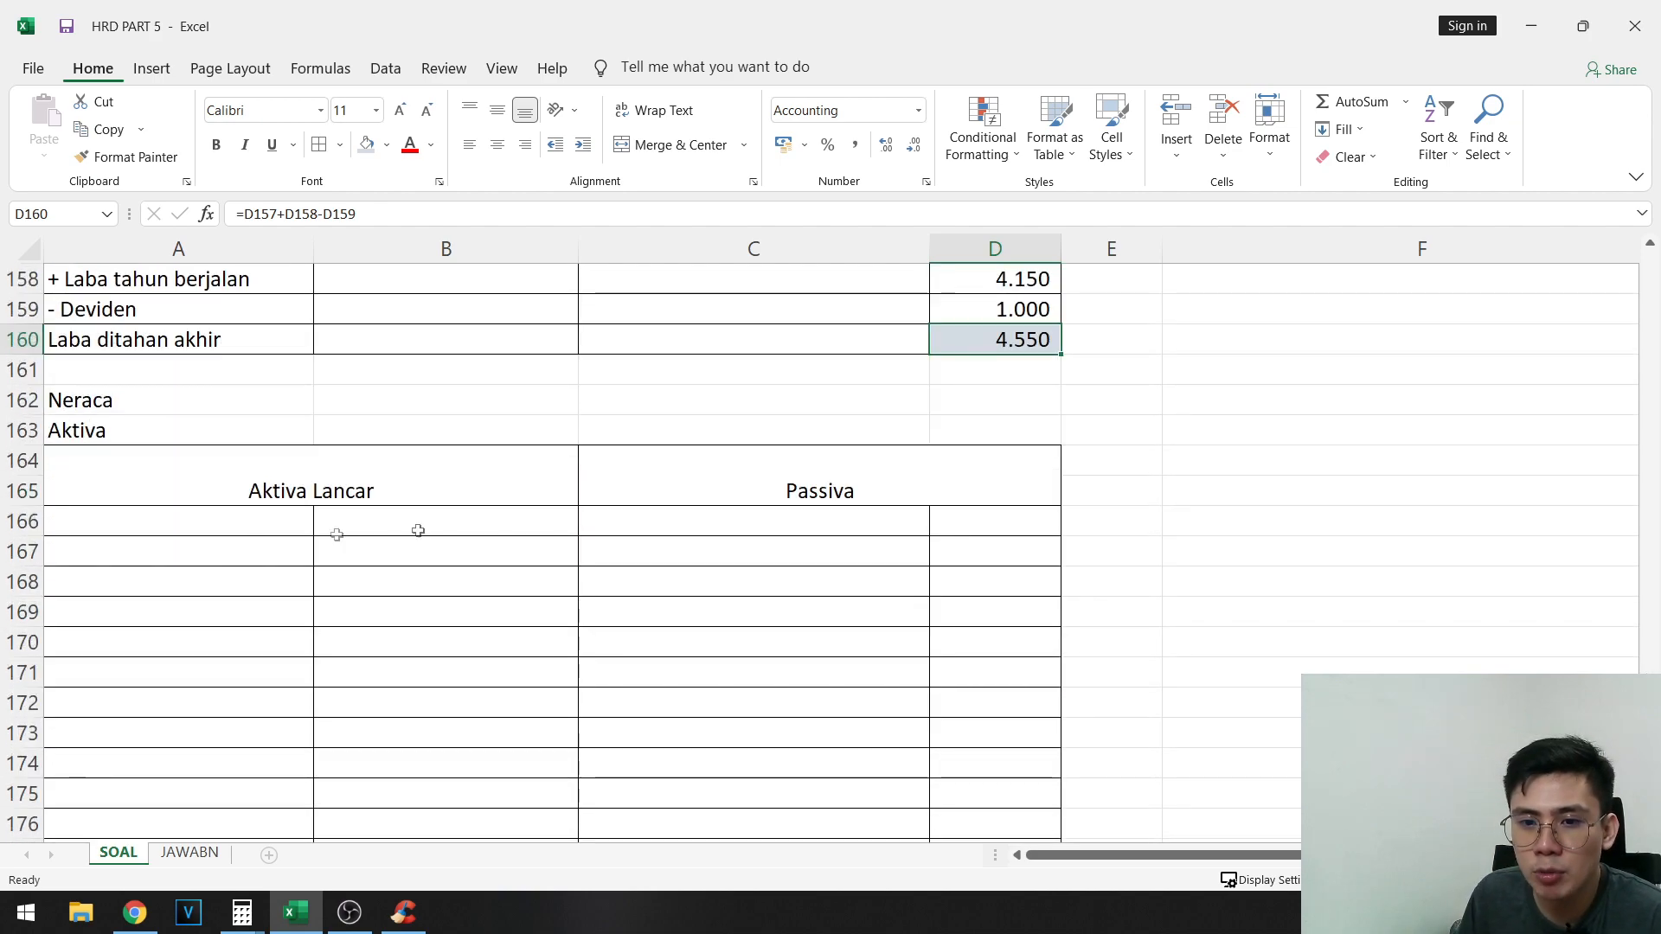
pyautogui.click(146, 538)
pyautogui.scroll(1, 675, 646)
pyautogui.click(374, 584)
pyautogui.click(745, 563)
pyautogui.scroll(-4, 637, 596)
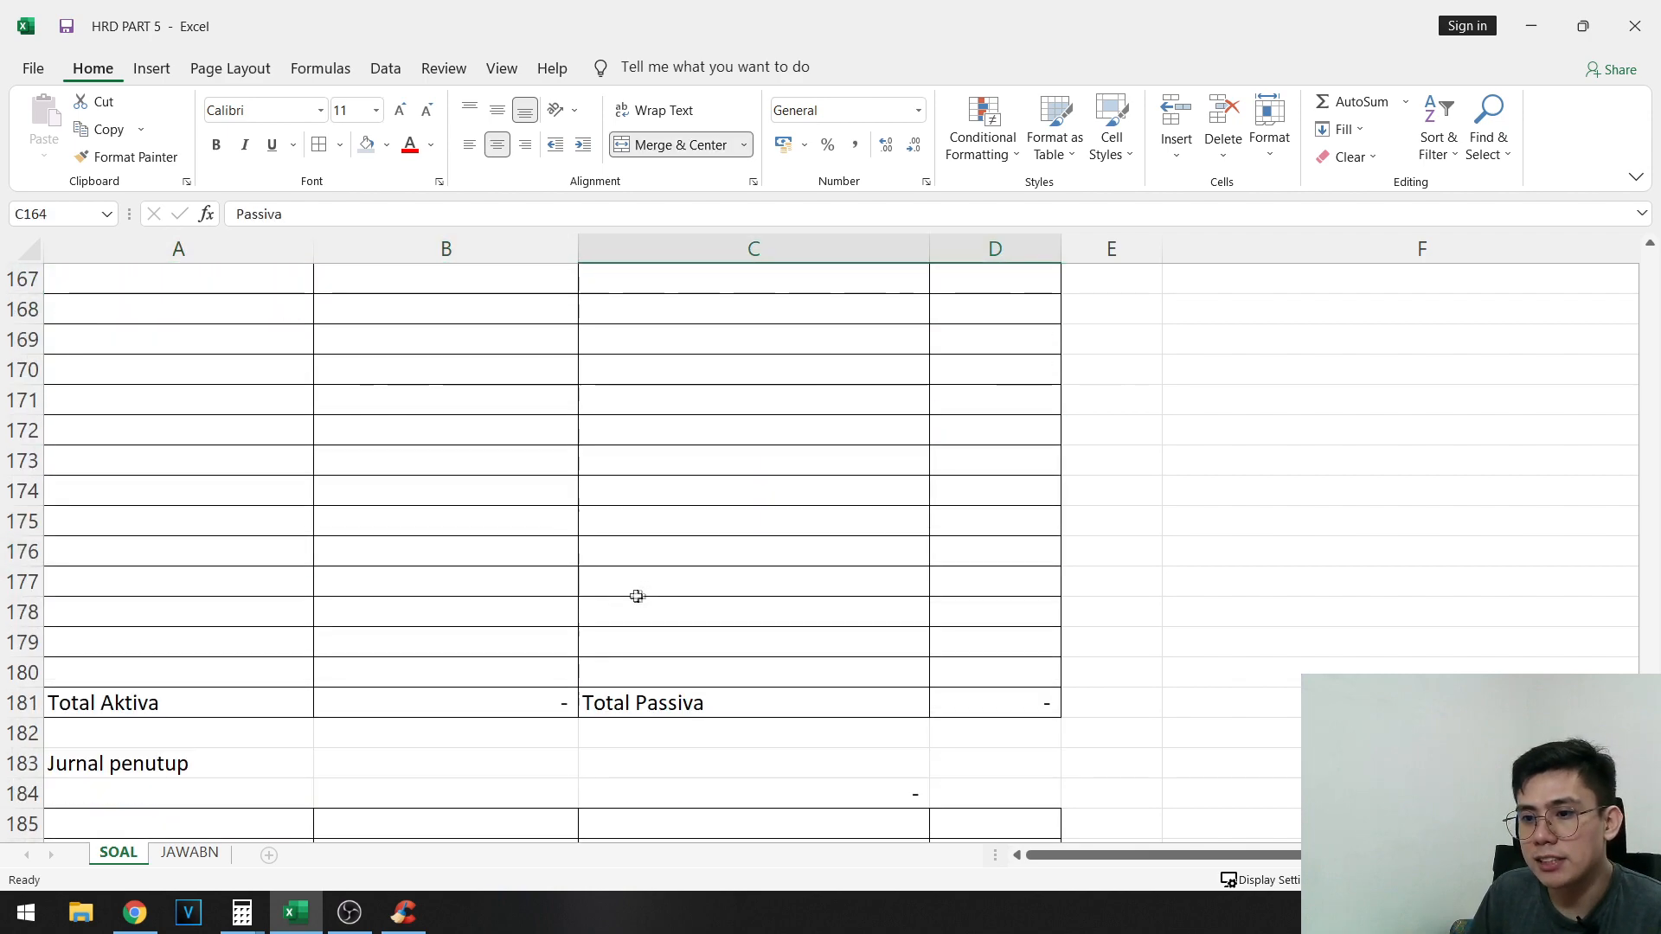
pyautogui.scroll(3, 637, 596)
pyautogui.click(238, 529)
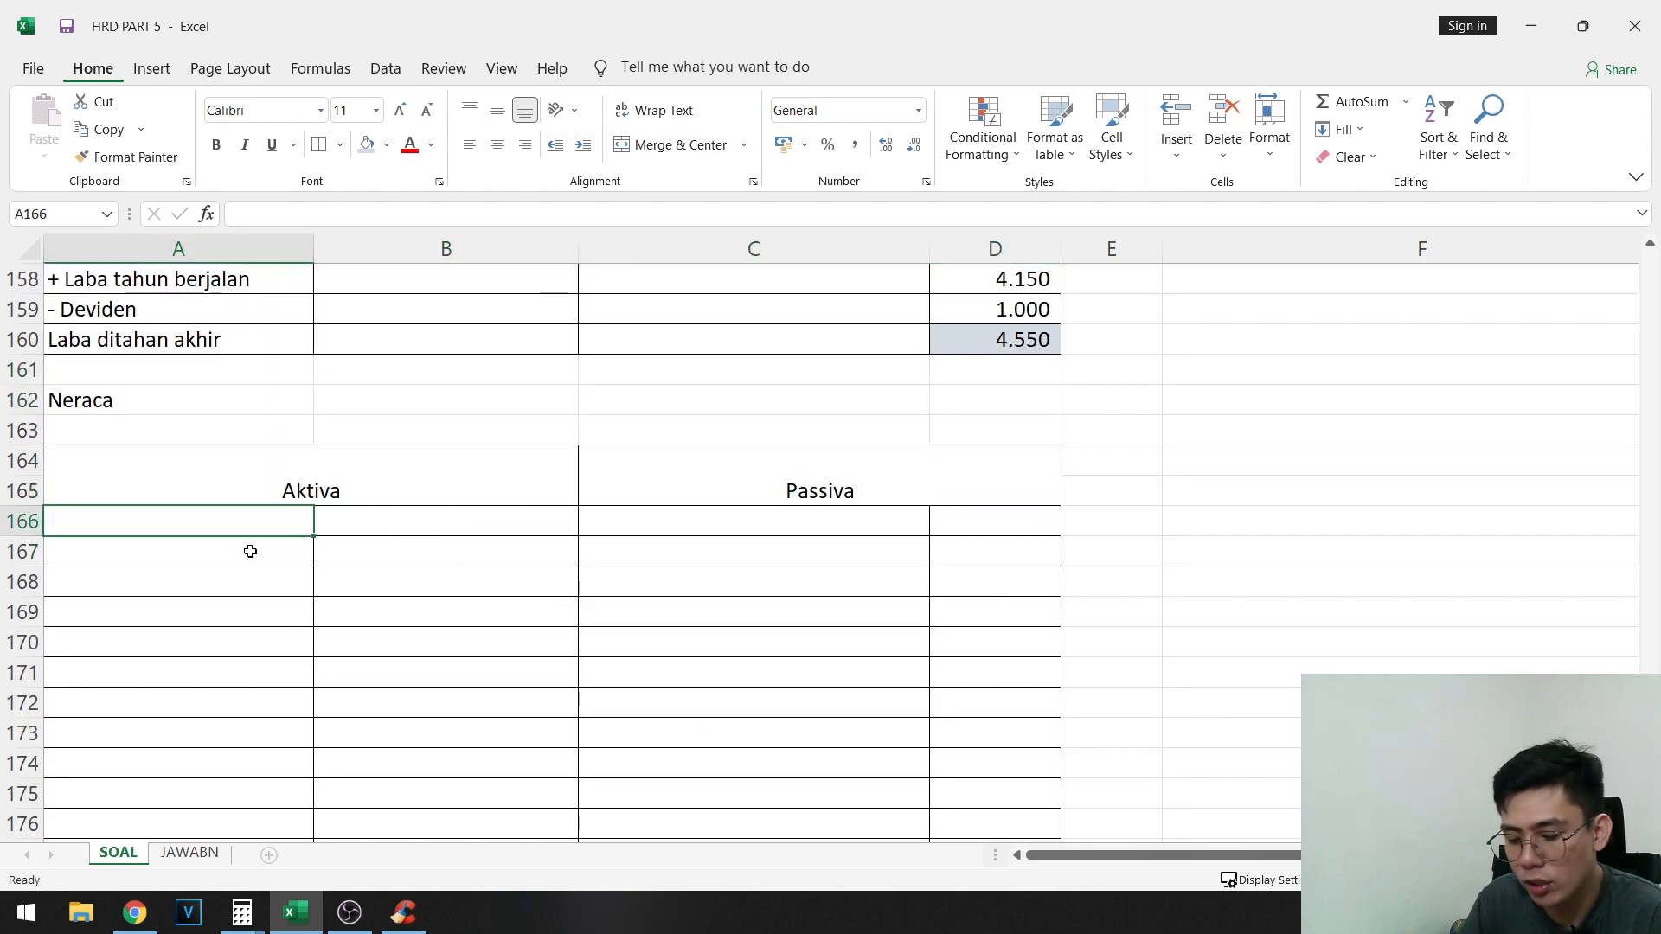
pyautogui.write('Aktiva Lancar')
pyautogui.press('Return')
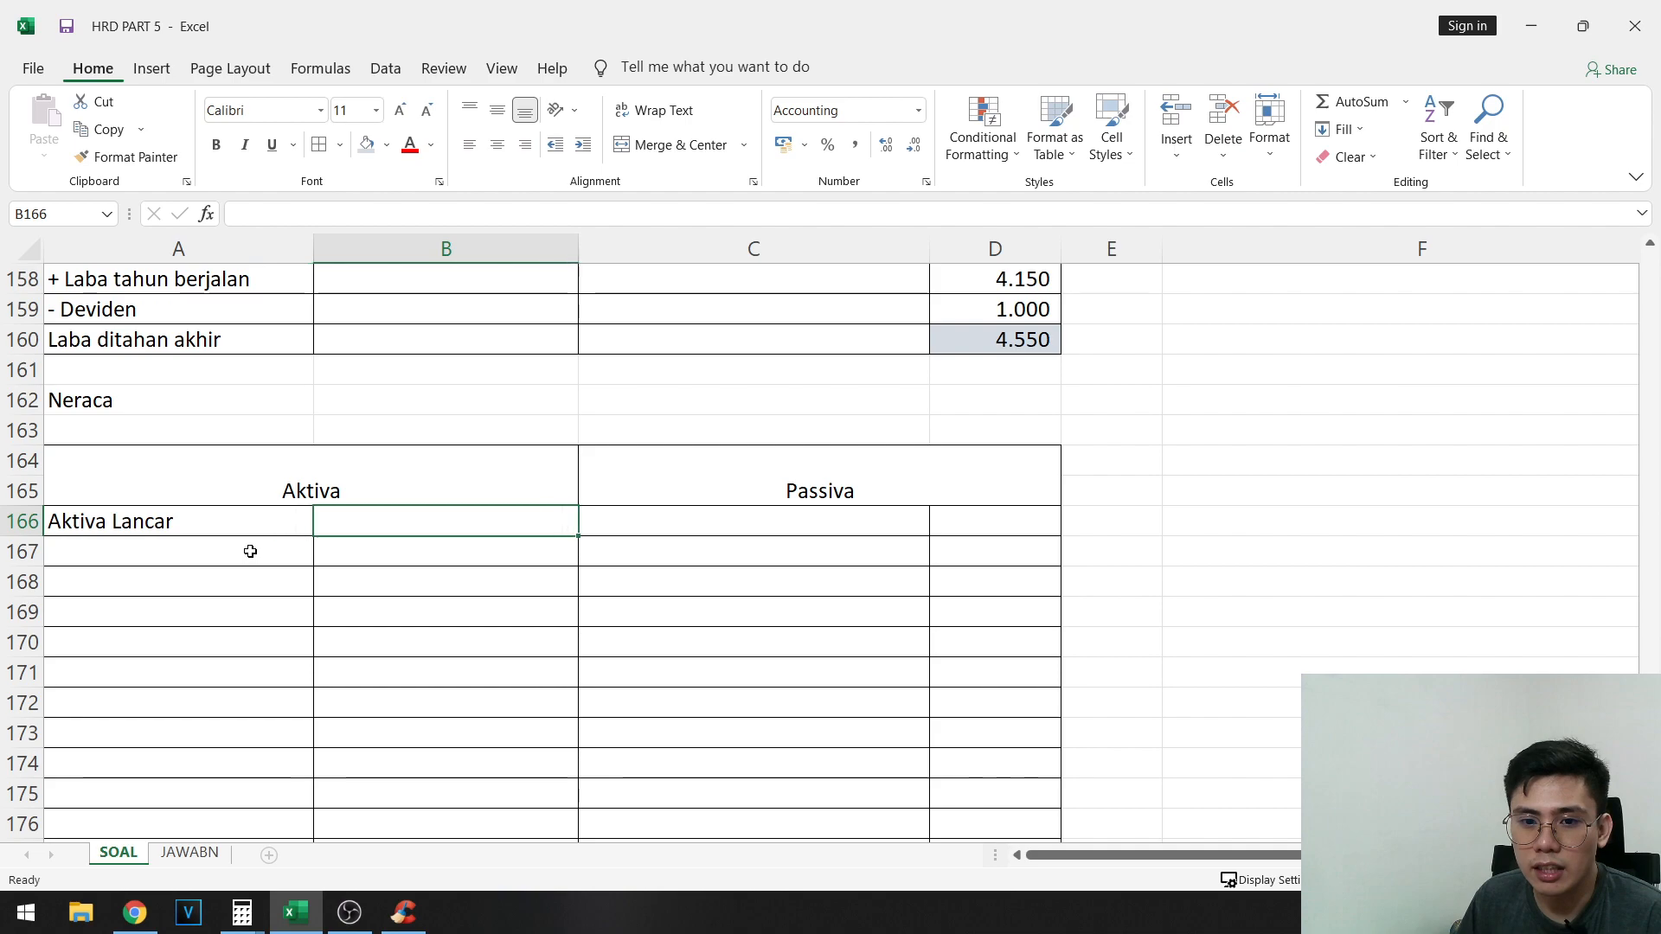
# - Copy the current asset names Kas through Perlengkapan from A91:A96 and paste them as values starting at A167
pyautogui.scroll(20, 519, 519)
pyautogui.scroll(1, 400, 603)
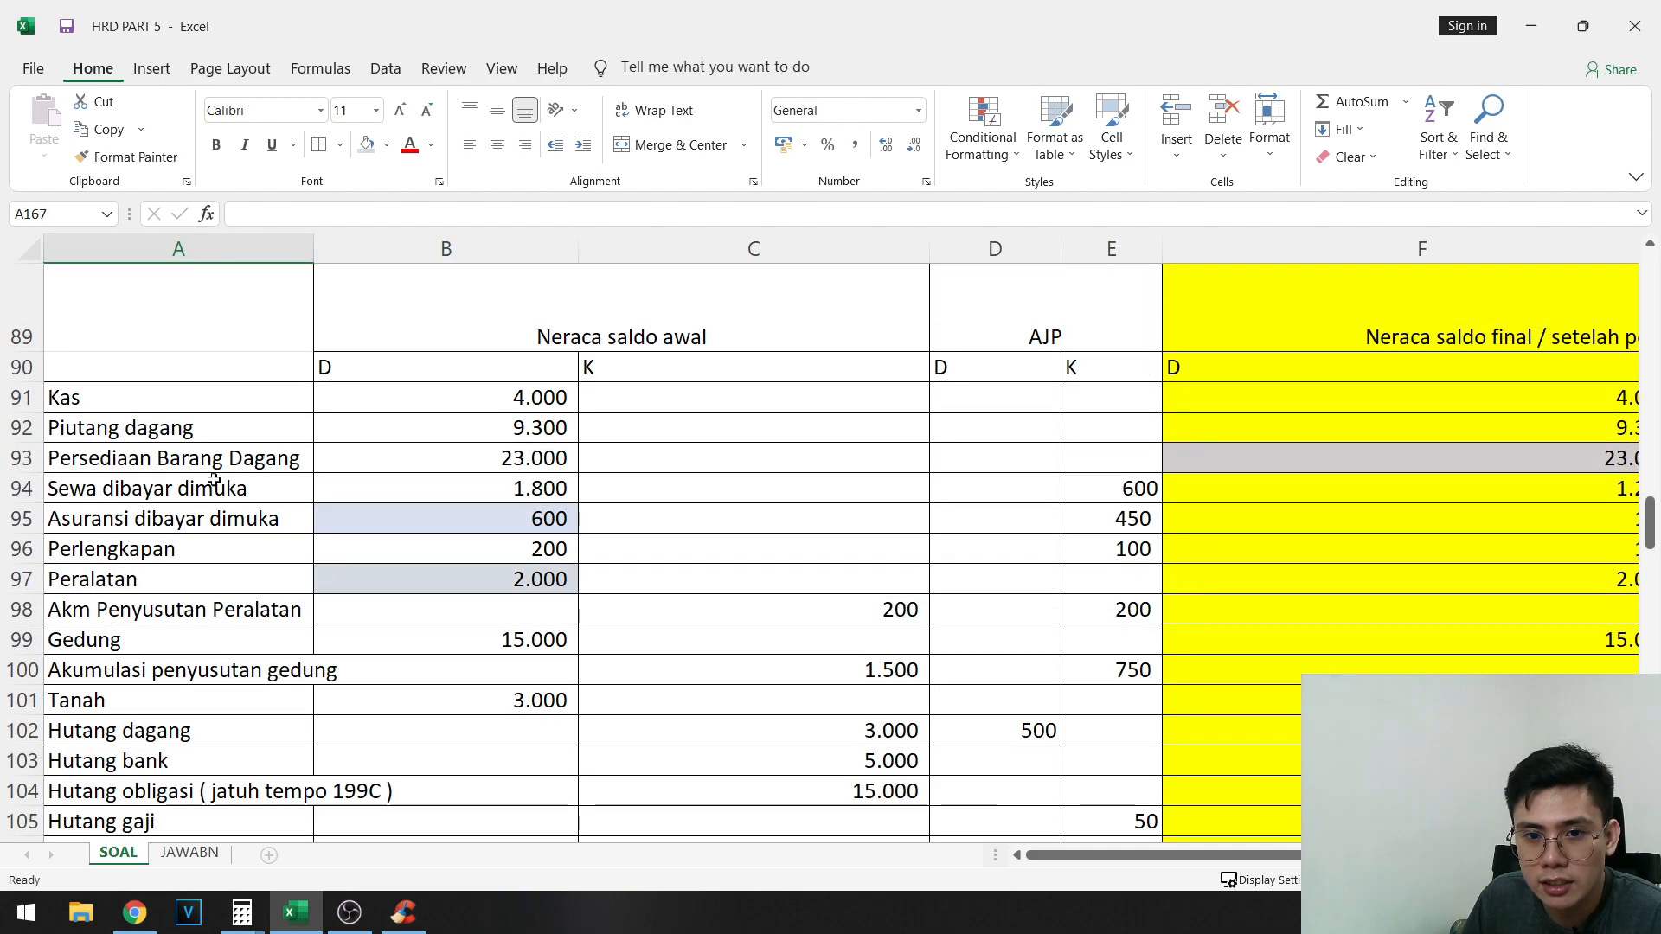
pyautogui.click(205, 419)
pyautogui.click(208, 400)
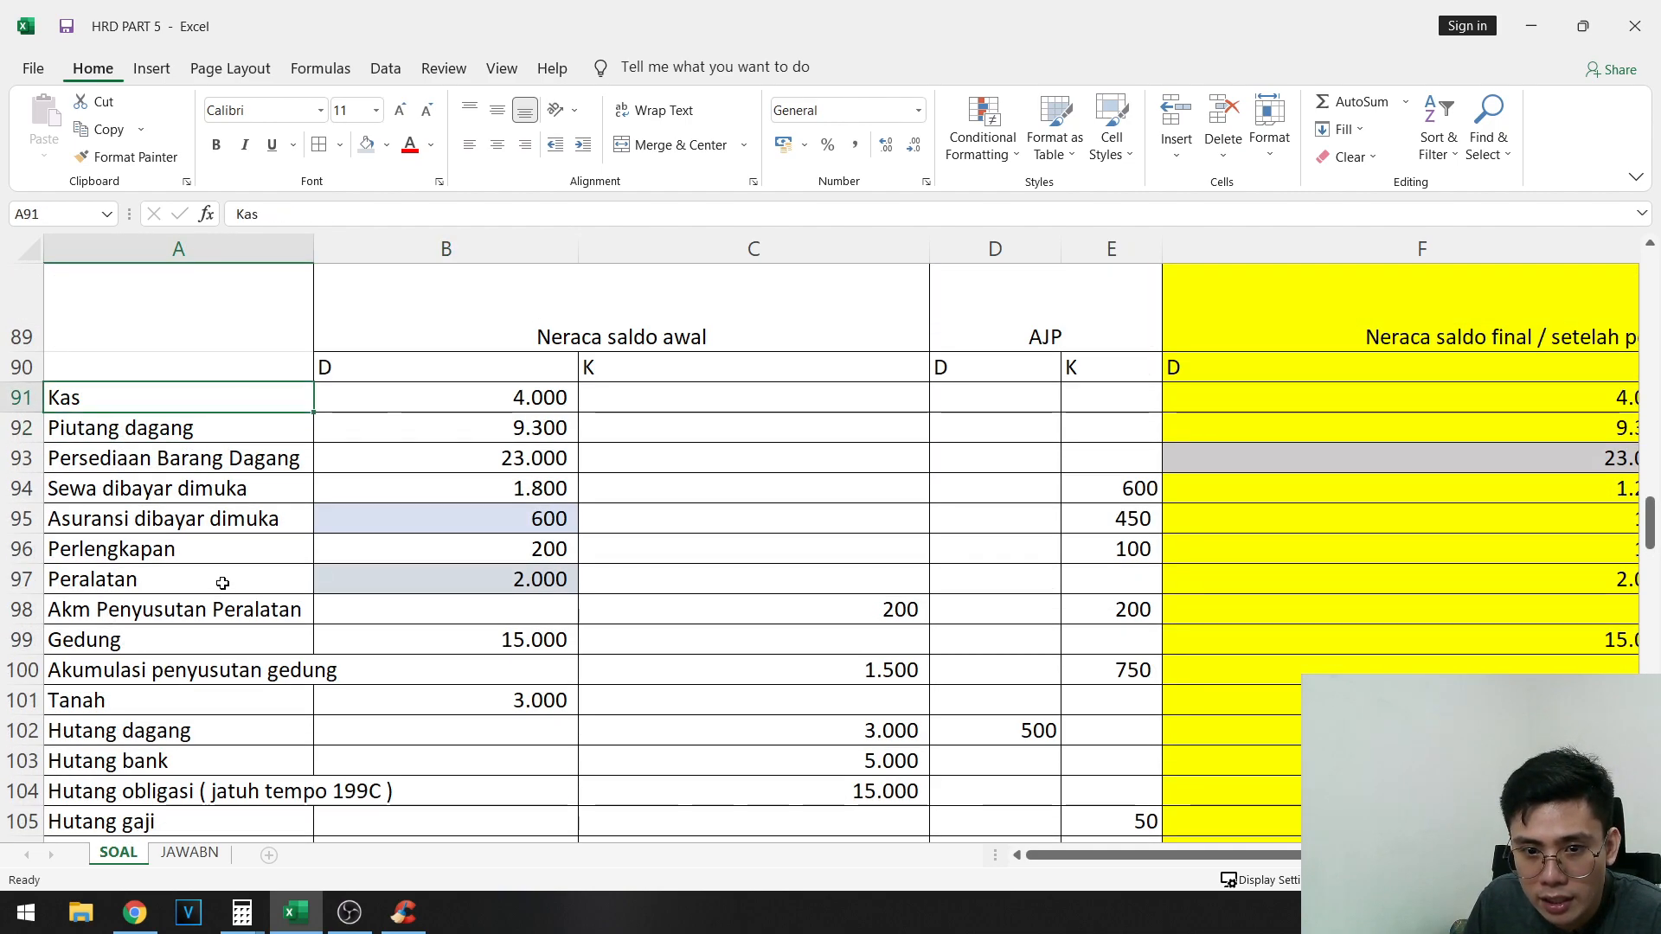
pyautogui.keyDown('shift'); pyautogui.click(233, 543); pyautogui.keyUp('shift')
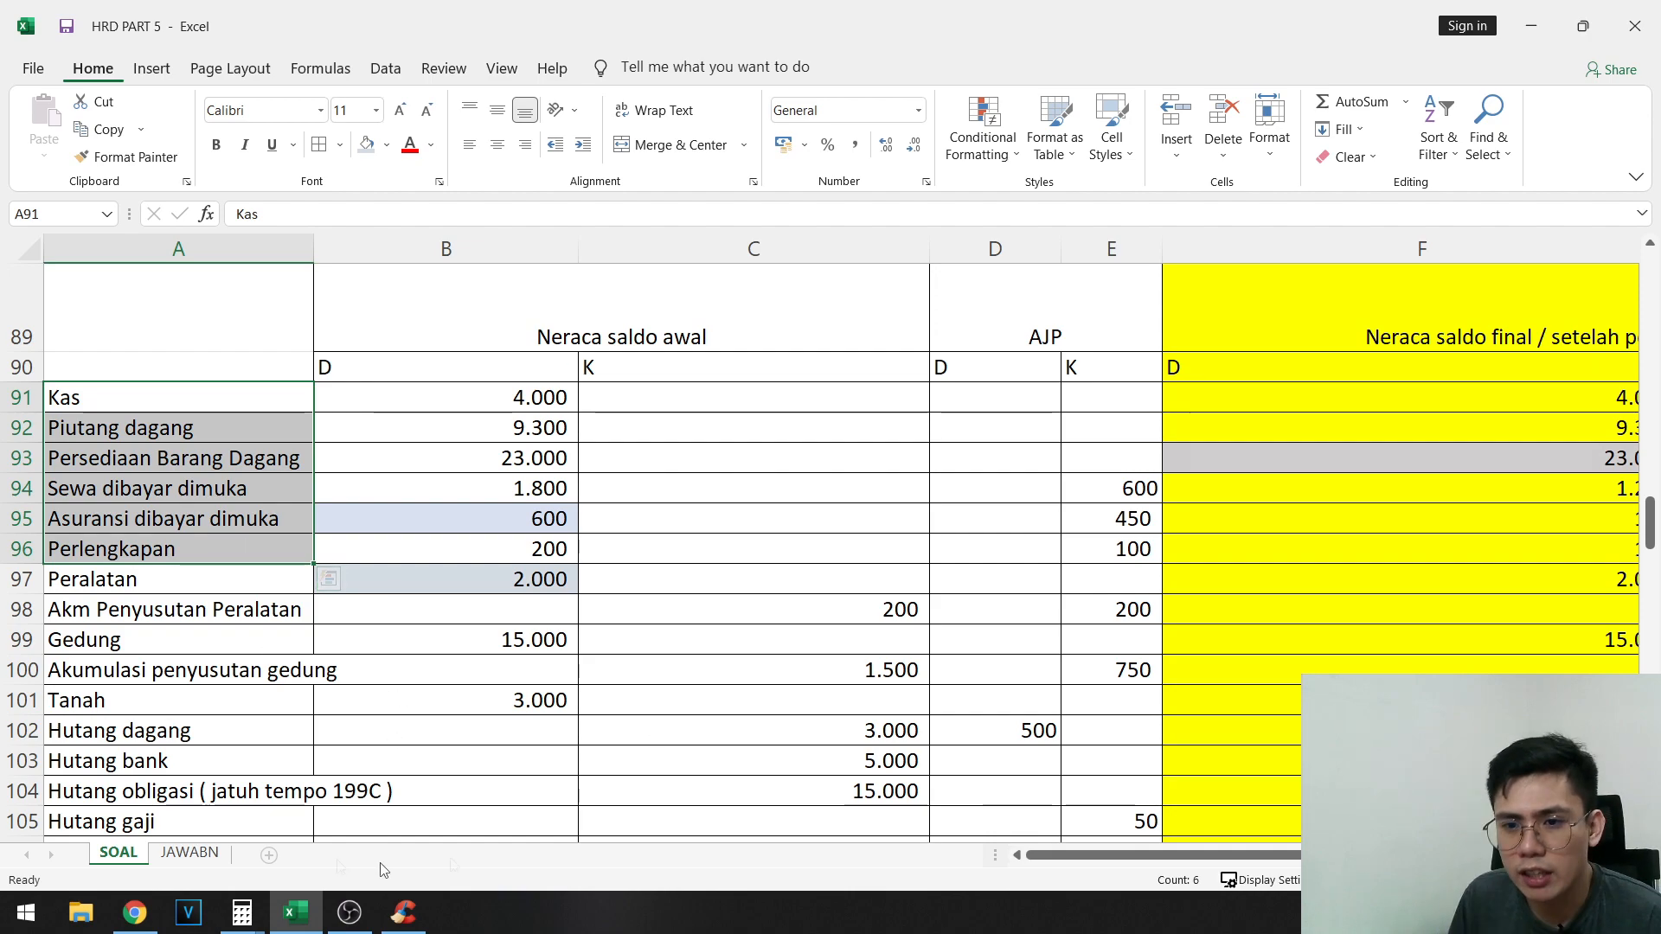
pyautogui.hotkey('ctrl', 'c')
pyautogui.scroll(-20, 386, 620)
pyautogui.rightClick(197, 463)
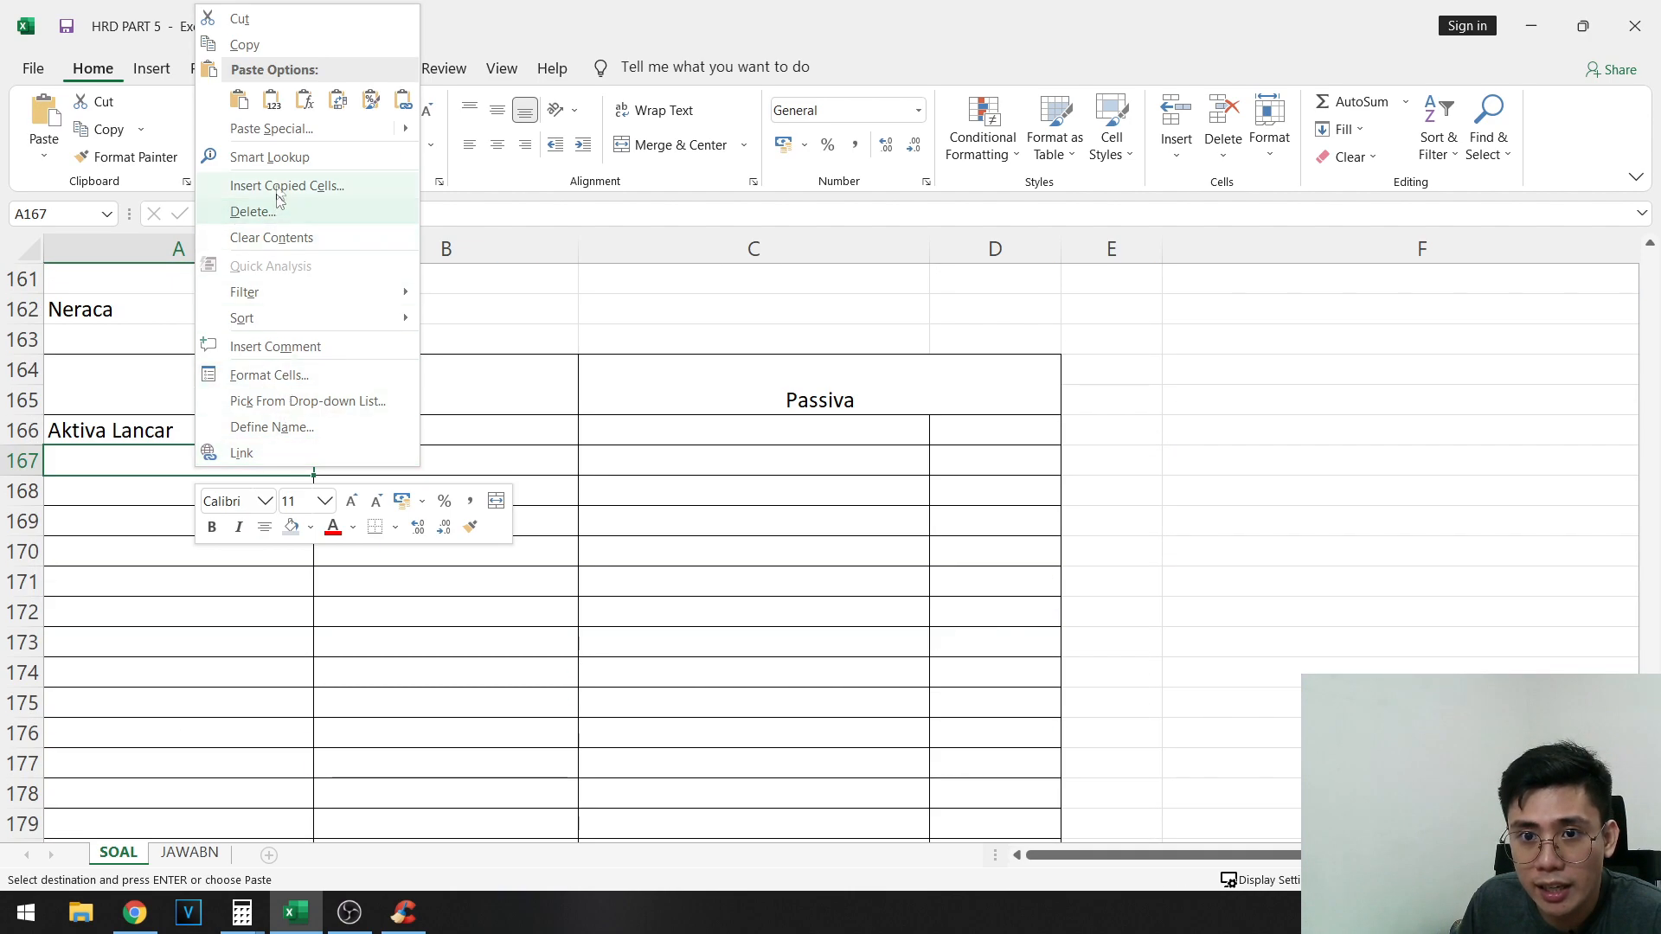
pyautogui.click(277, 112)
pyautogui.click(427, 474)
pyautogui.scroll(14, 845, 505)
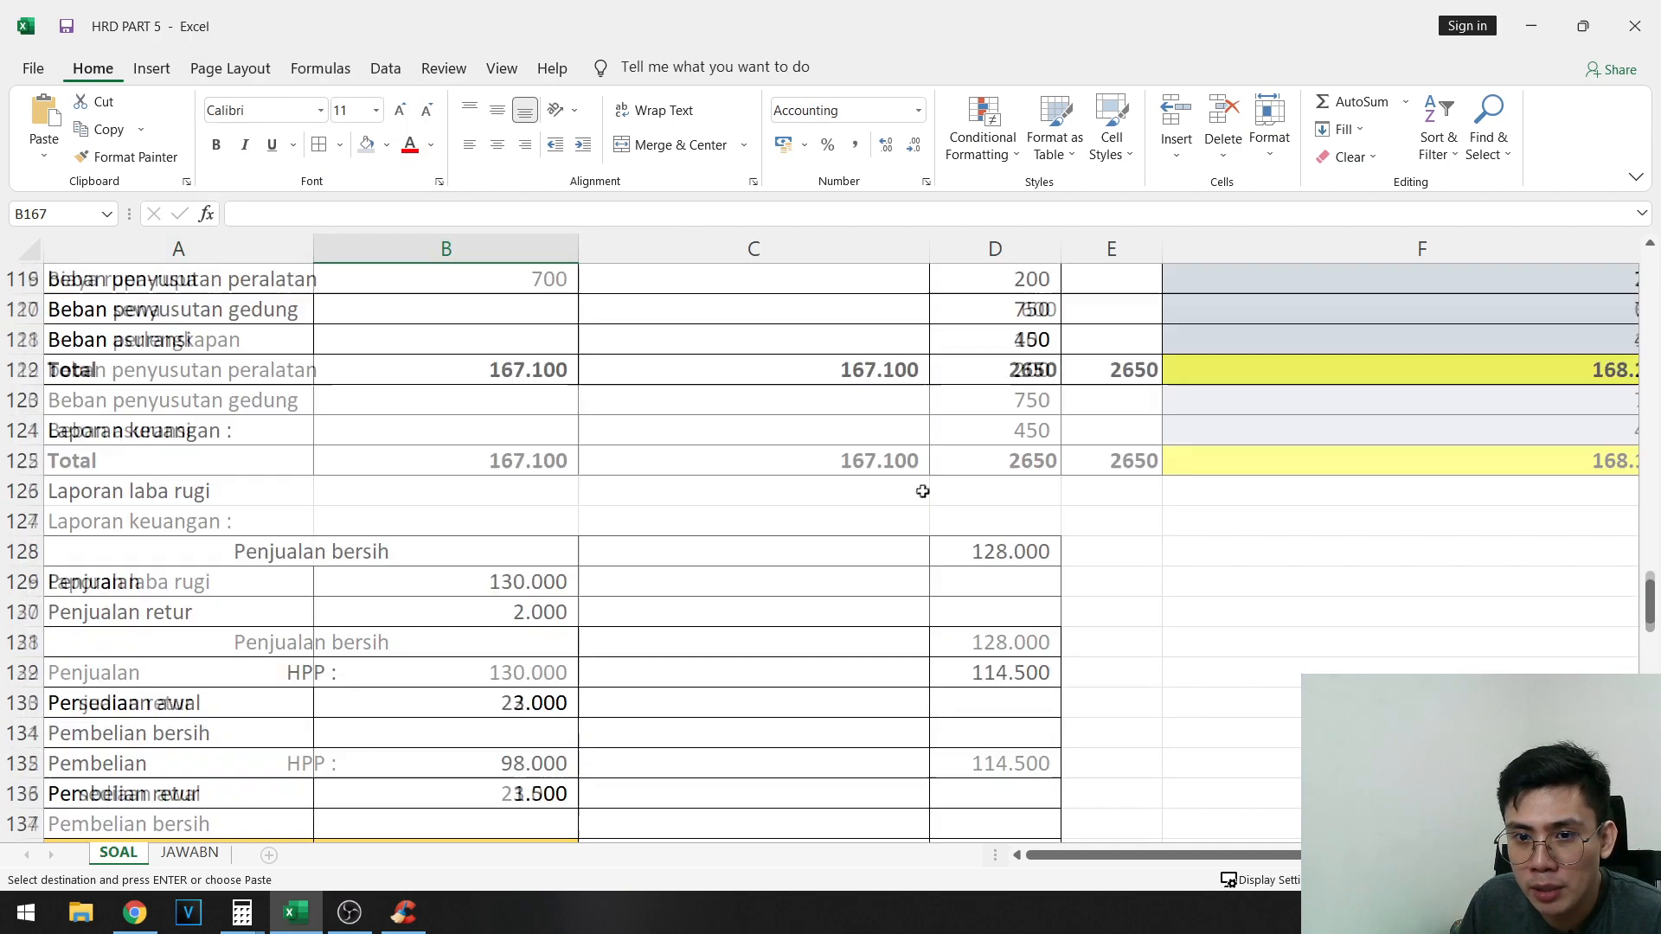
pyautogui.scroll(12, 923, 491)
pyautogui.scroll(-1, 697, 690)
pyautogui.click(512, 571)
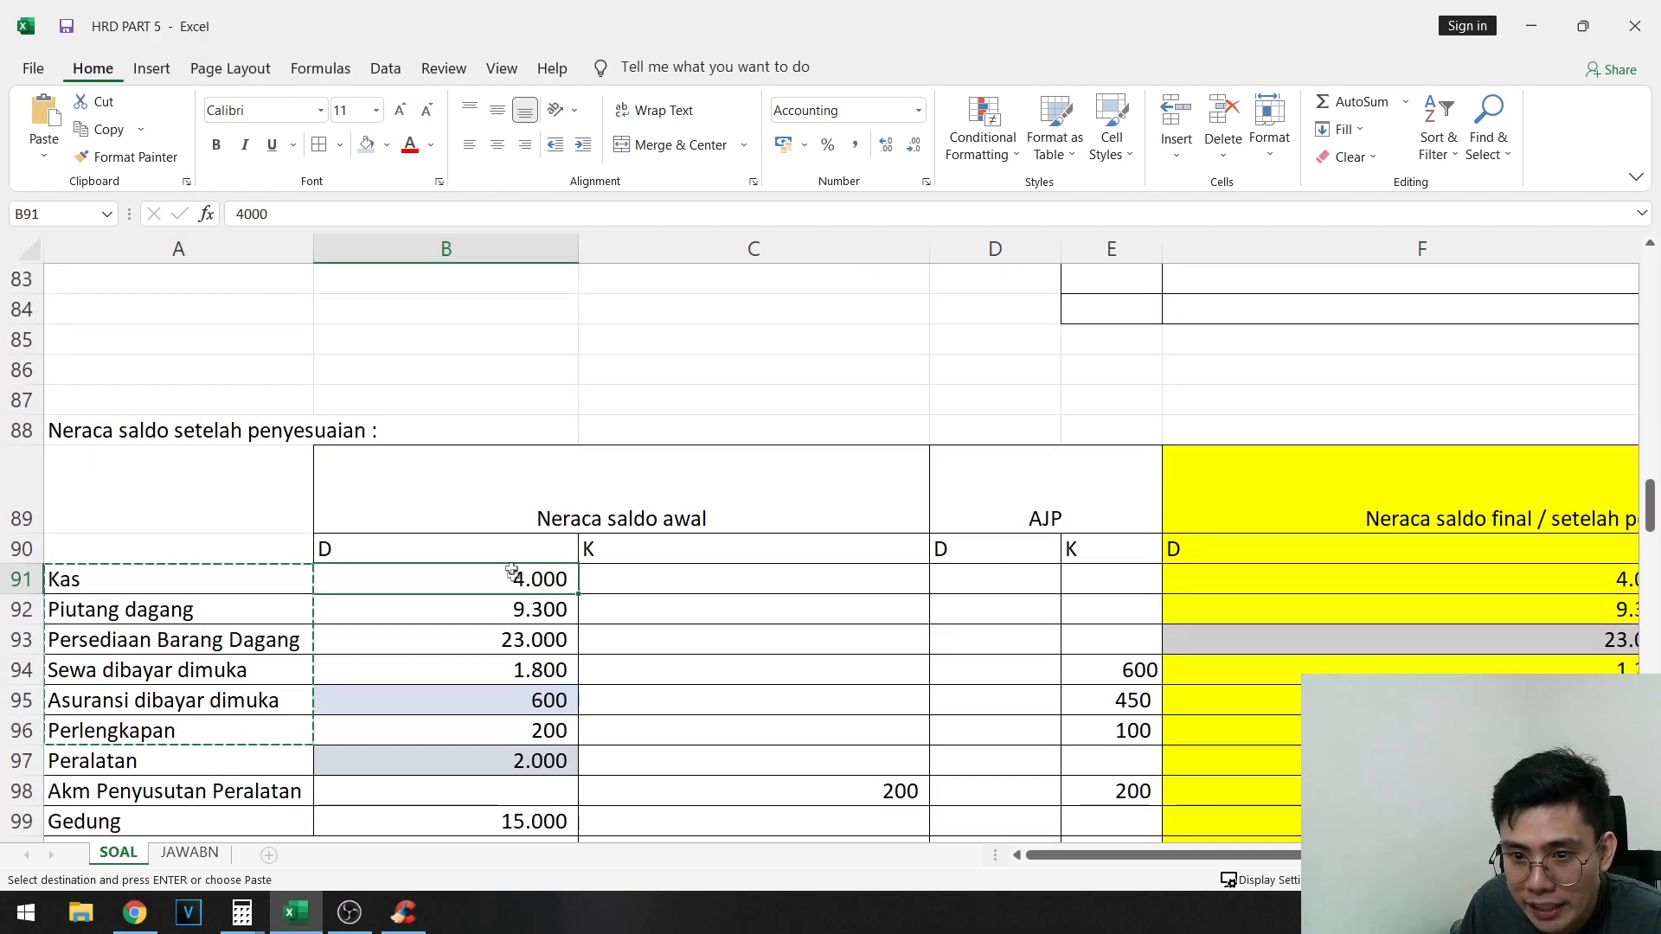
pyautogui.moveTo(512, 571); pyautogui.dragTo(503, 732)
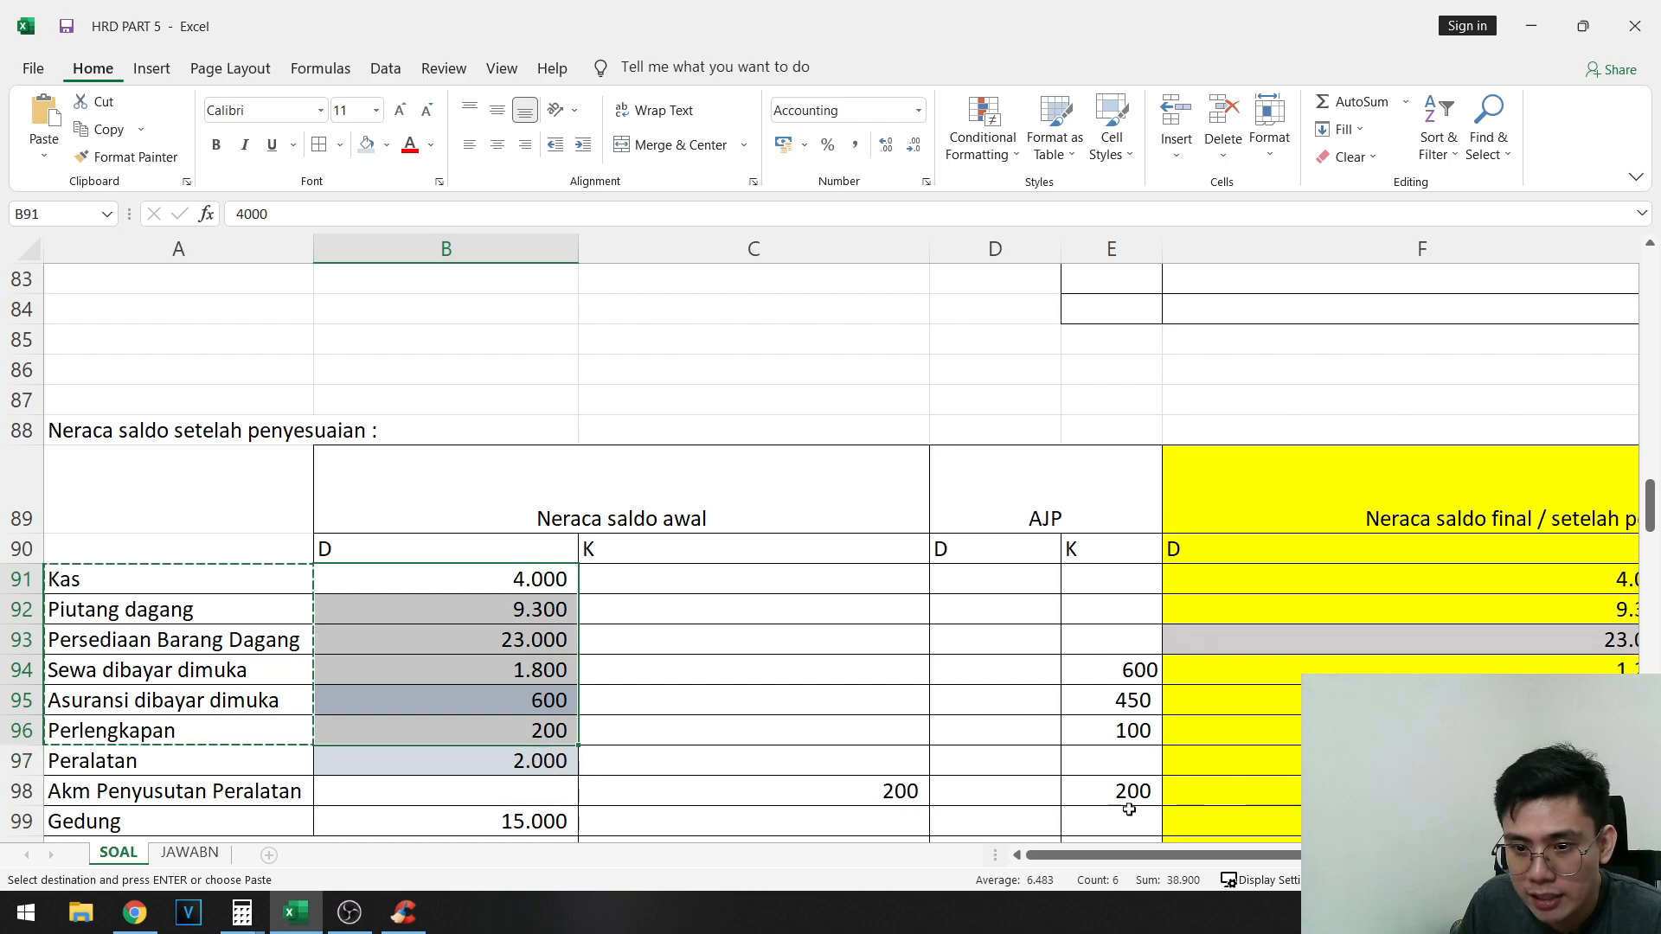
pyautogui.hscroll(3, 1082, 580)
pyautogui.click(1077, 575)
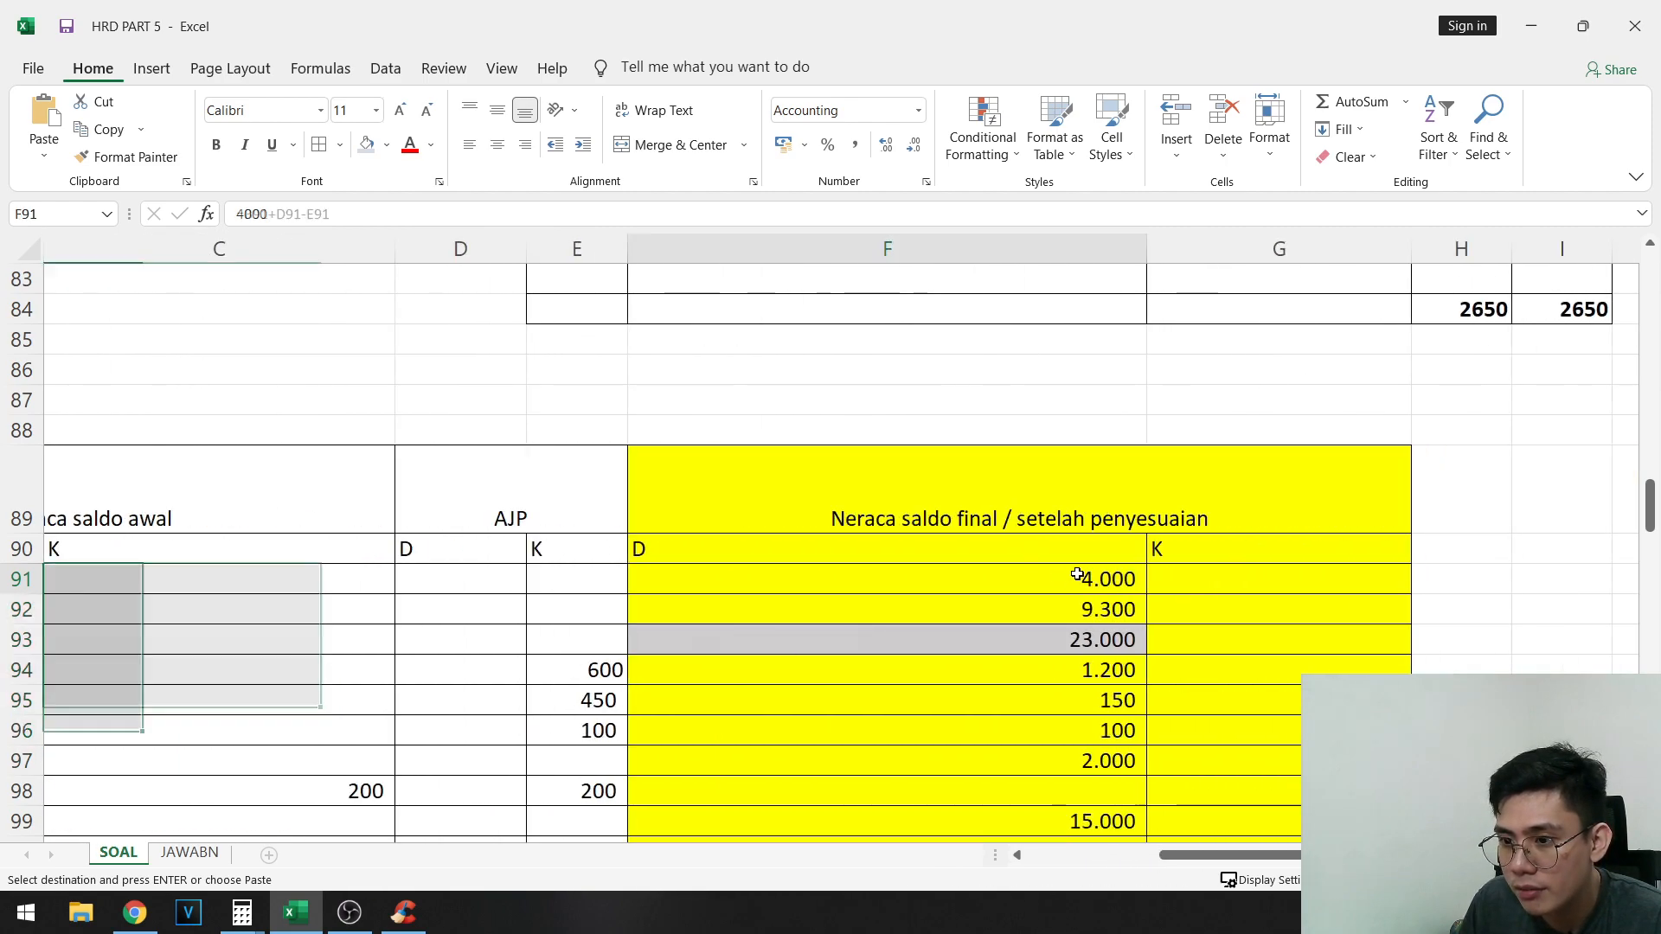
pyautogui.moveTo(1077, 576); pyautogui.dragTo(1116, 760)
pyautogui.hotkey('ctrl', 'c')
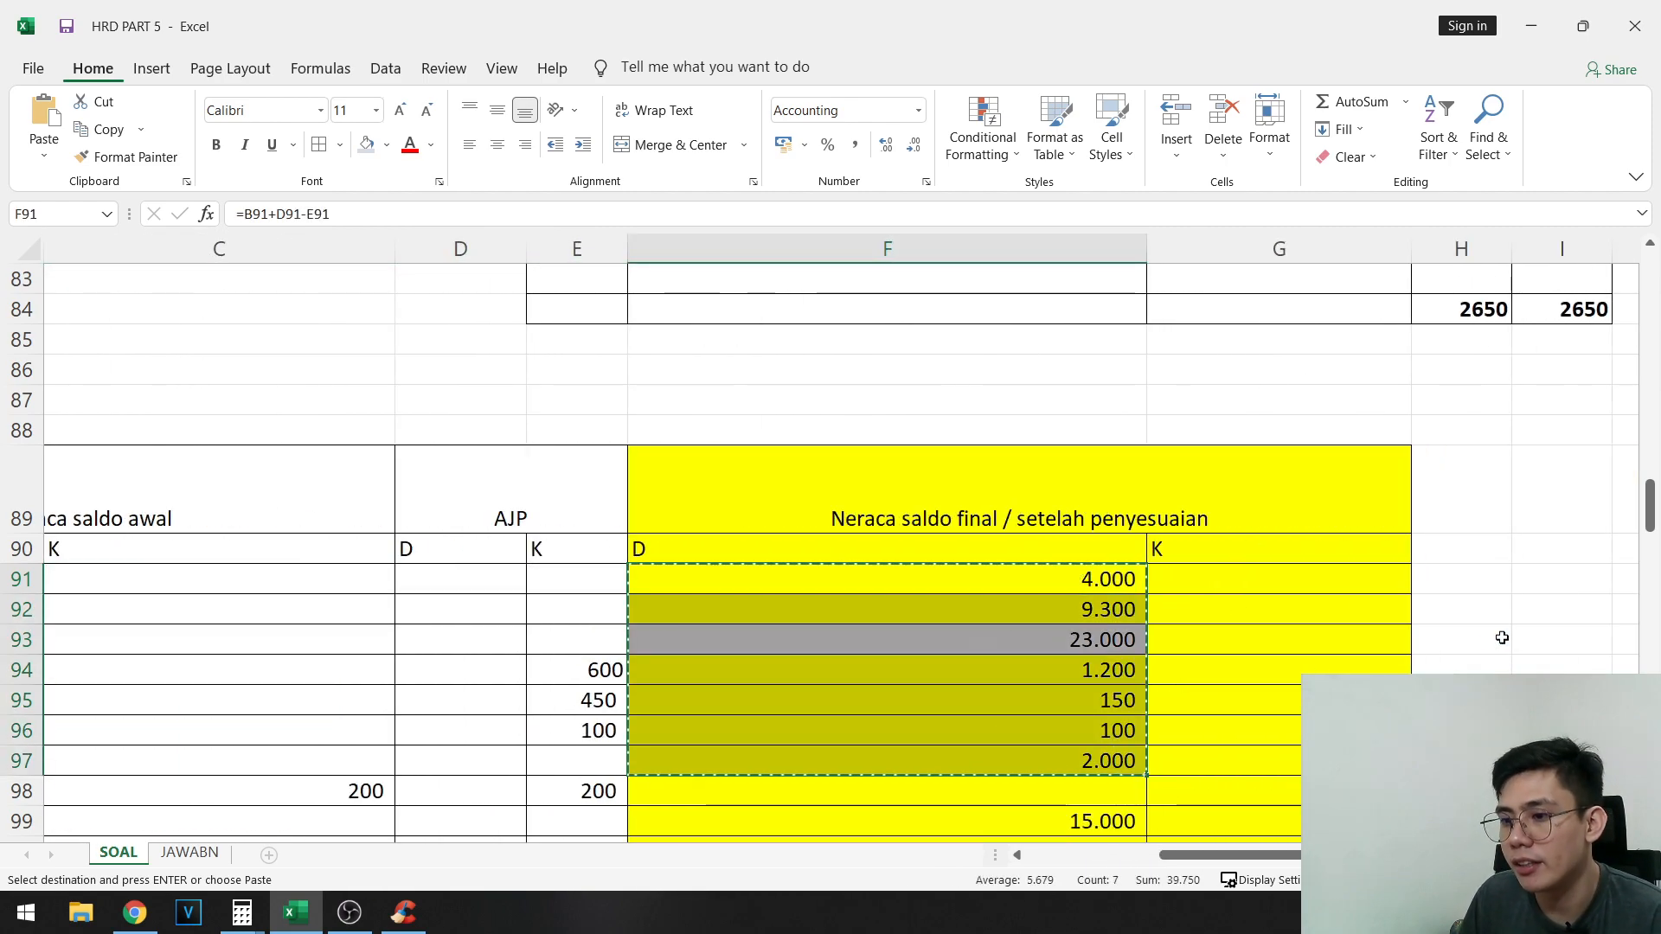
pyautogui.scroll(-16, 1265, 723)
pyautogui.scroll(-8, 1264, 731)
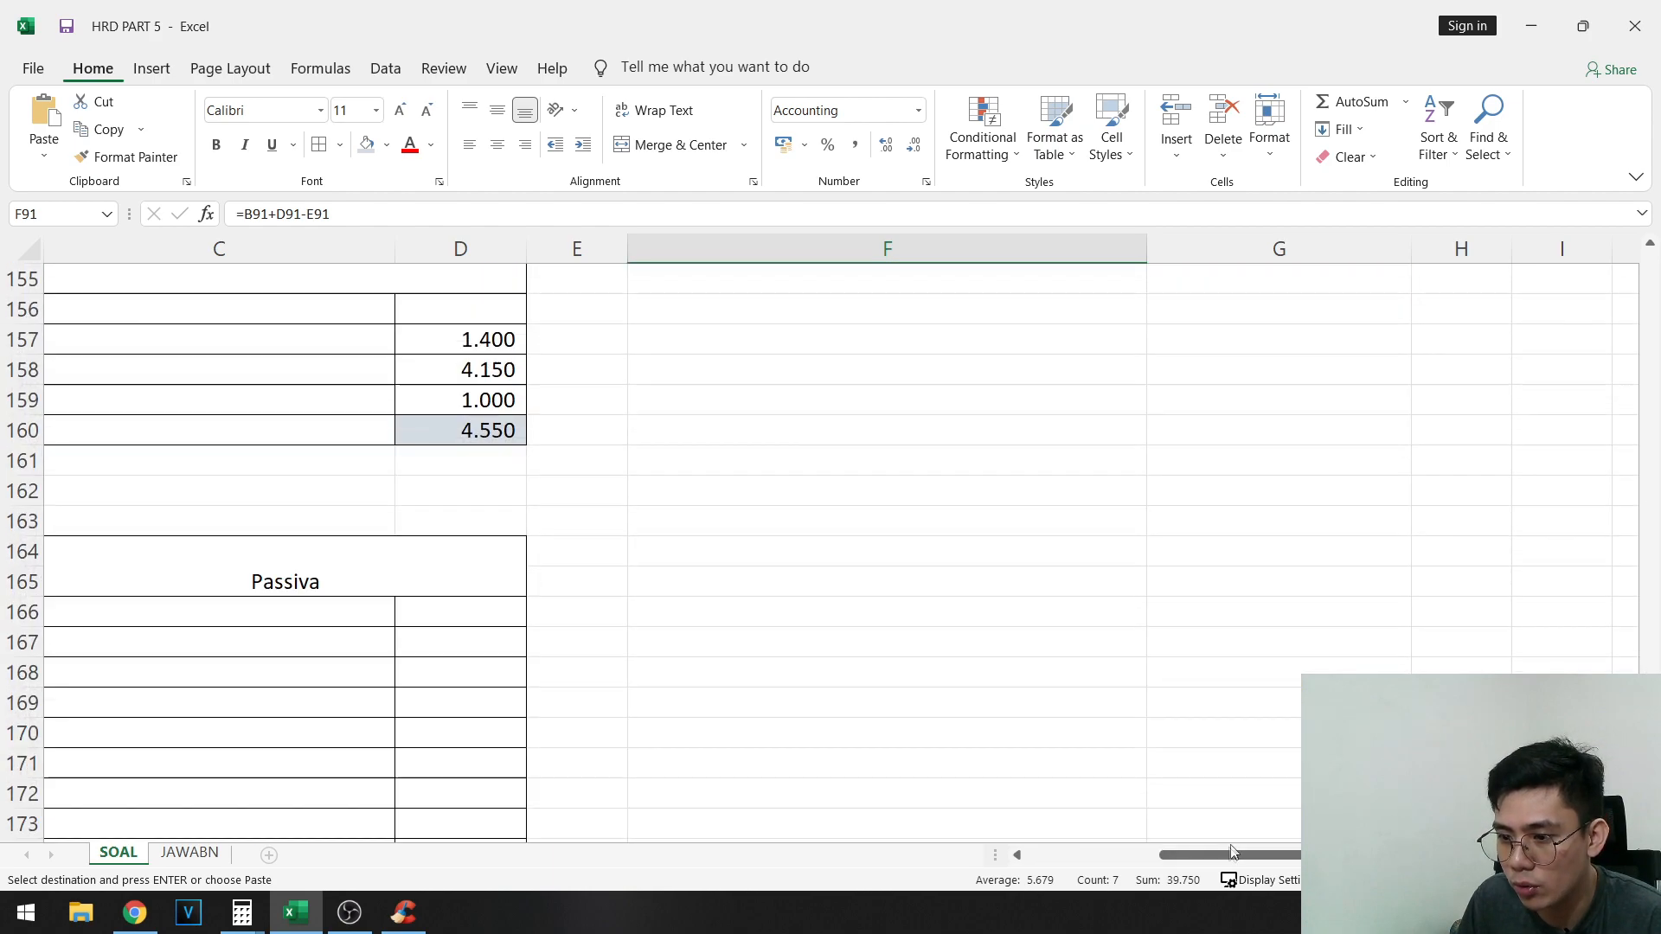
pyautogui.hscroll(-2, 797, 778)
pyautogui.scroll(-5, 286, 507)
pyautogui.scroll(3, 119, 493)
# - Fill the Persediaan Barang Dagang row A169:B169 with orange
pyautogui.click(119, 493)
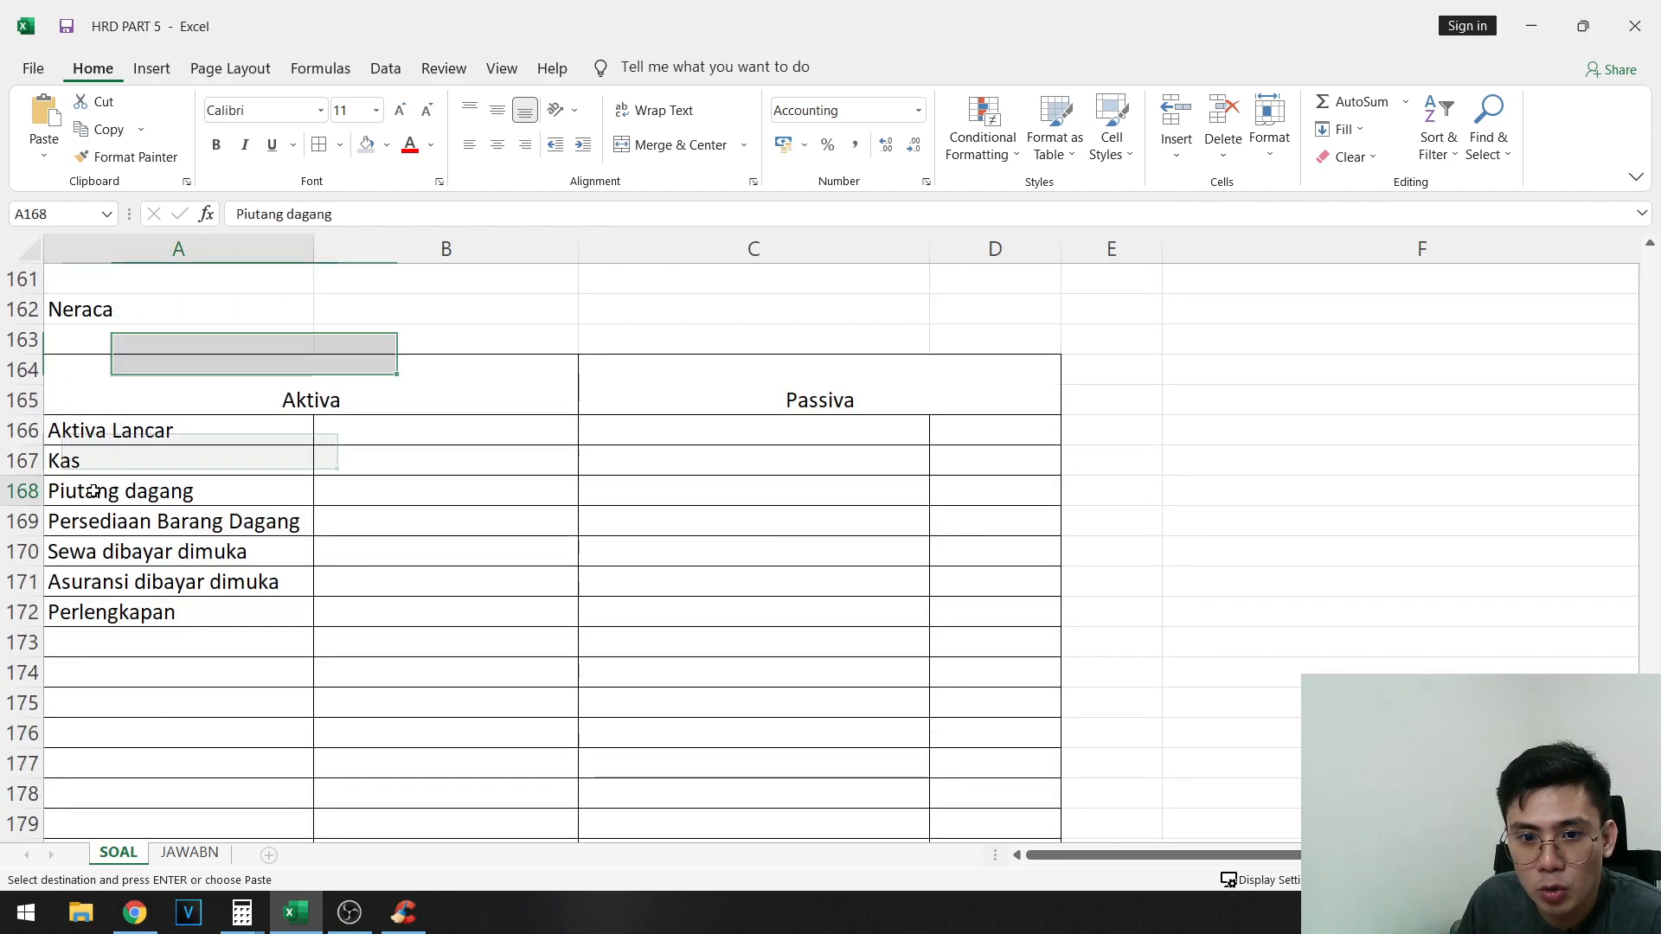
pyautogui.moveTo(130, 521); pyautogui.dragTo(468, 526)
pyautogui.click(387, 145)
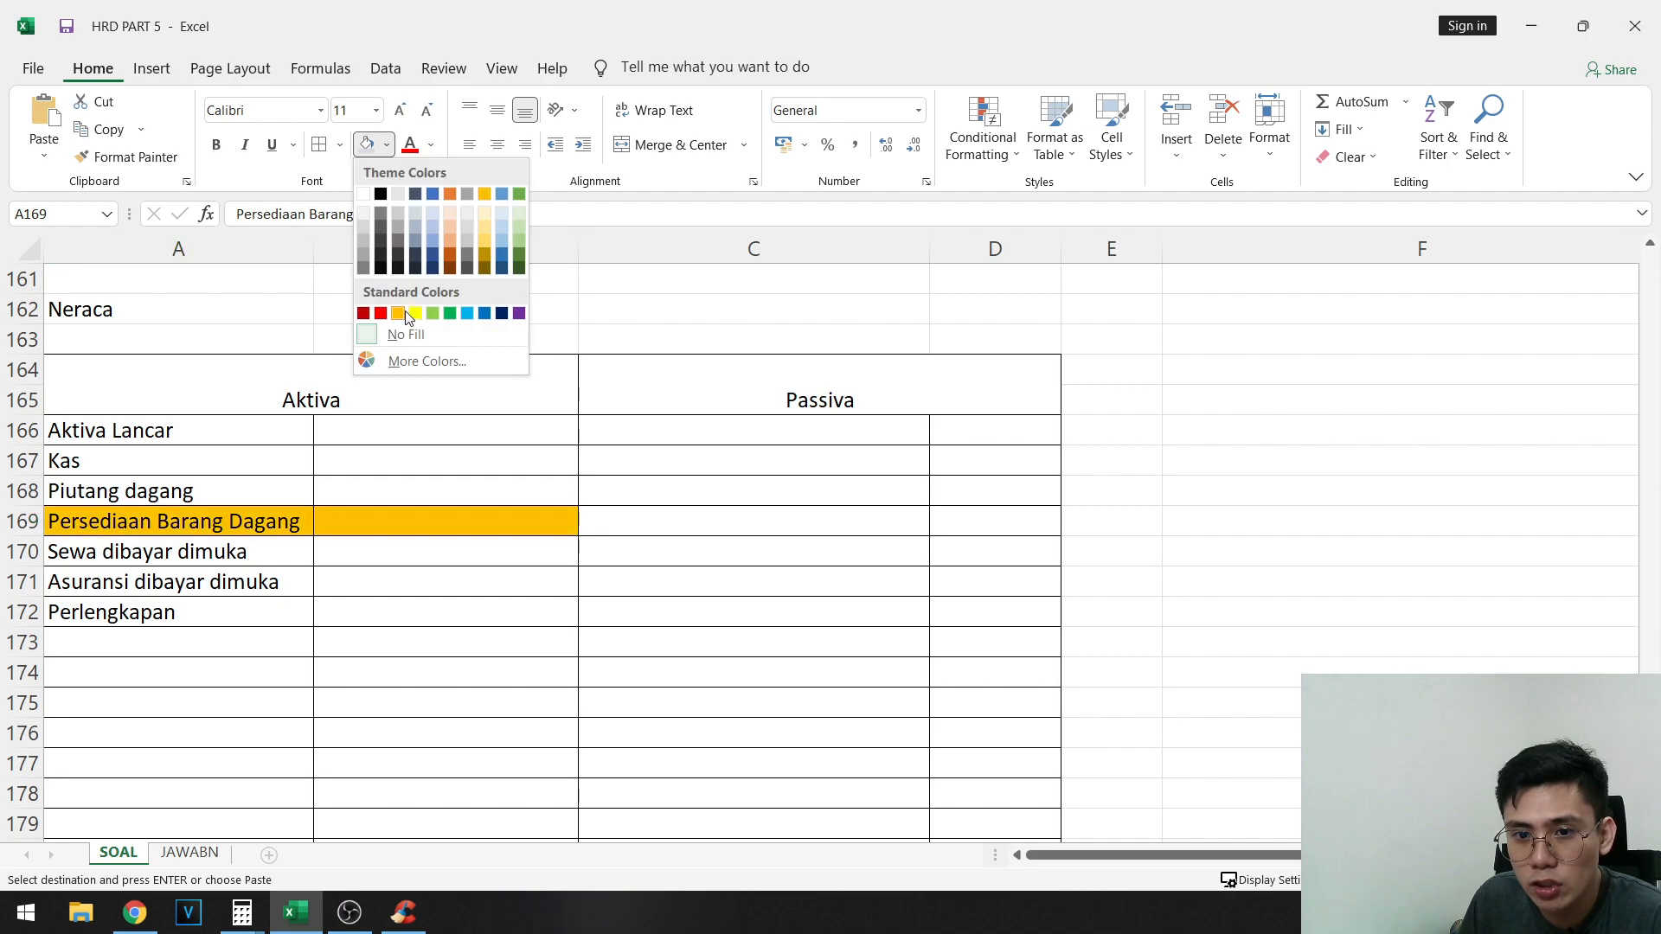
pyautogui.click(403, 318)
# - Copy the adjusted debit balances of Kas through Perlengkapan from F91:F96 and paste them as values starting at B167
pyautogui.scroll(15, 1056, 597)
pyautogui.scroll(12, 1557, 623)
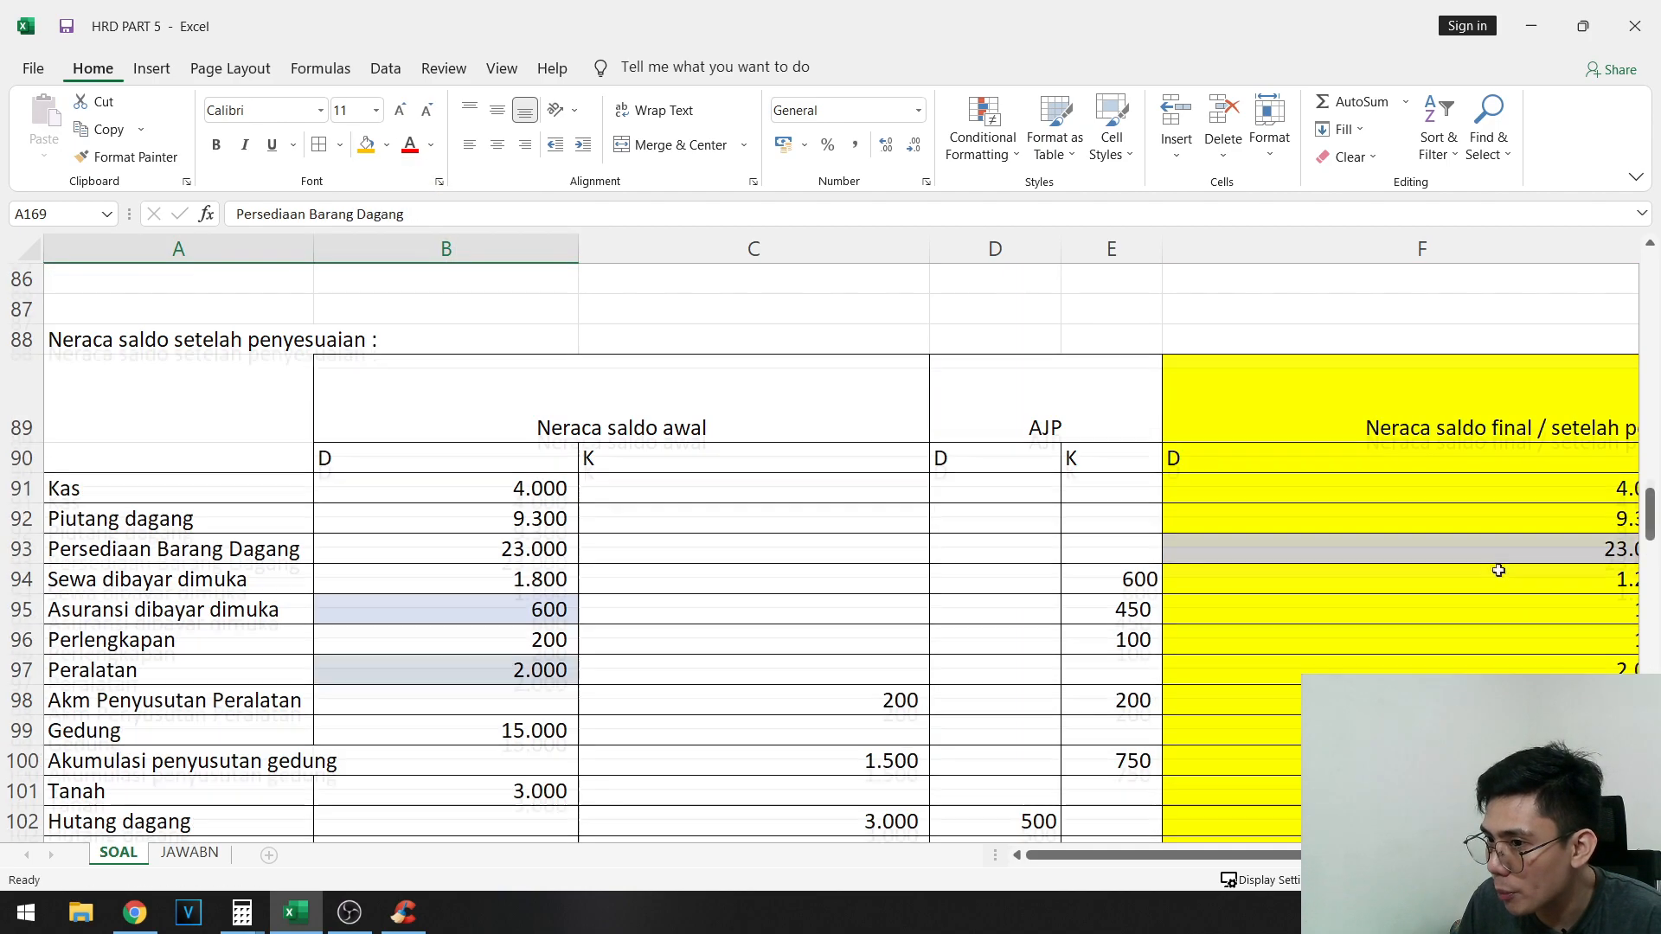
pyautogui.click(1540, 671)
pyautogui.hscroll(2, 1644, 669)
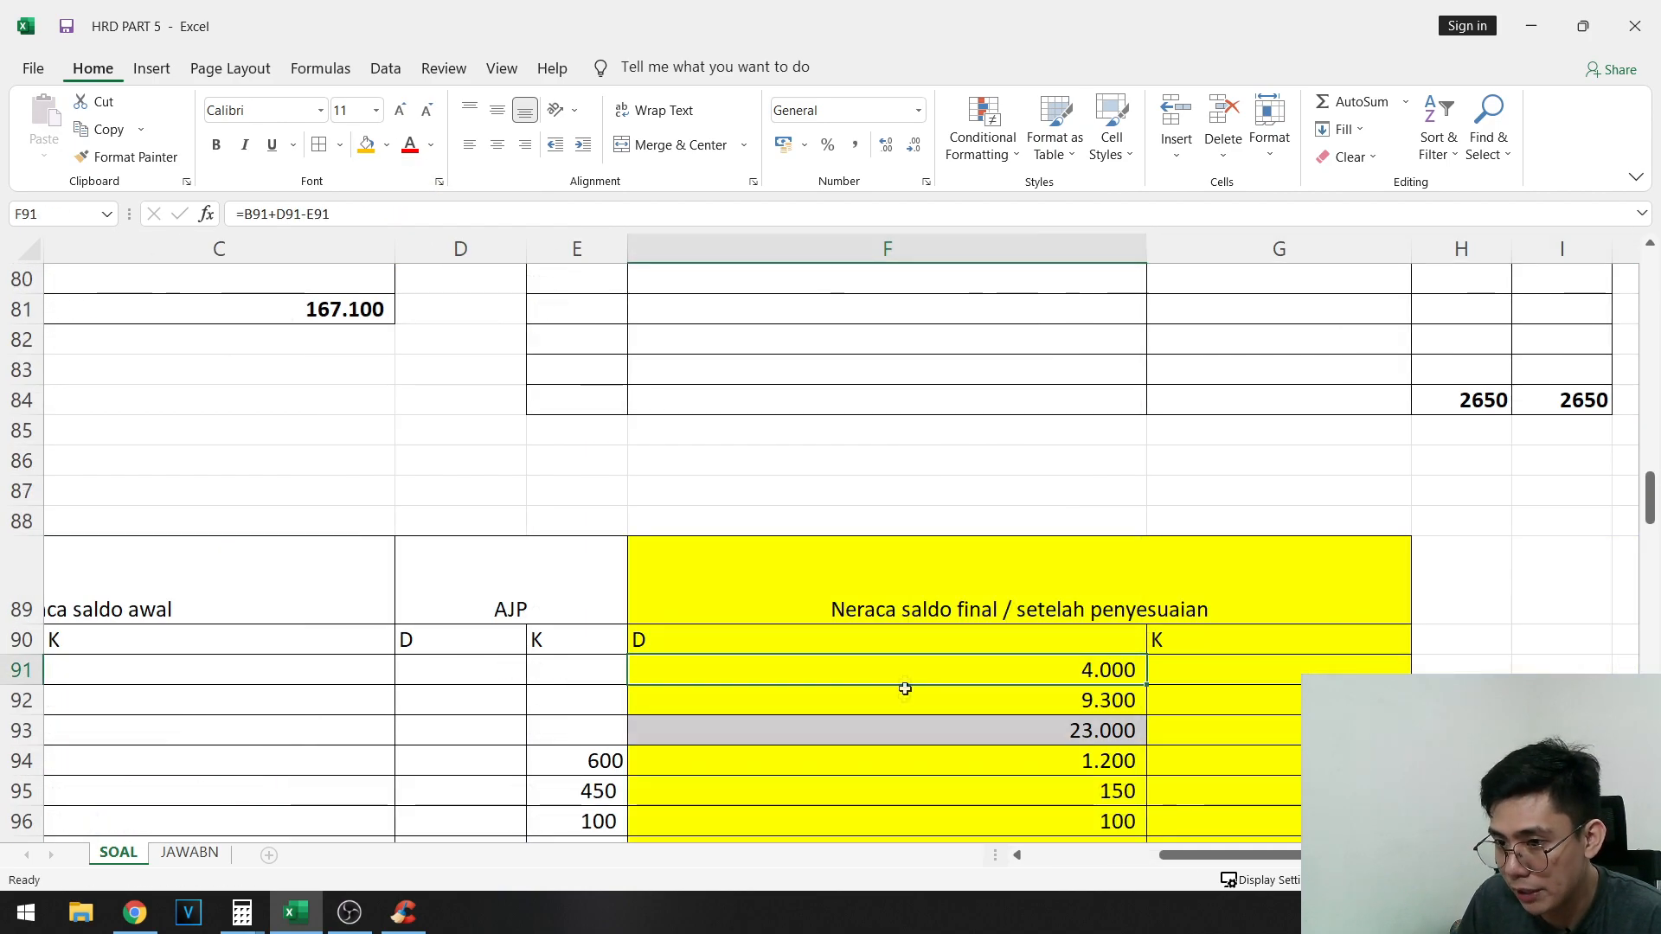
pyautogui.moveTo(901, 675); pyautogui.dragTo(1125, 403)
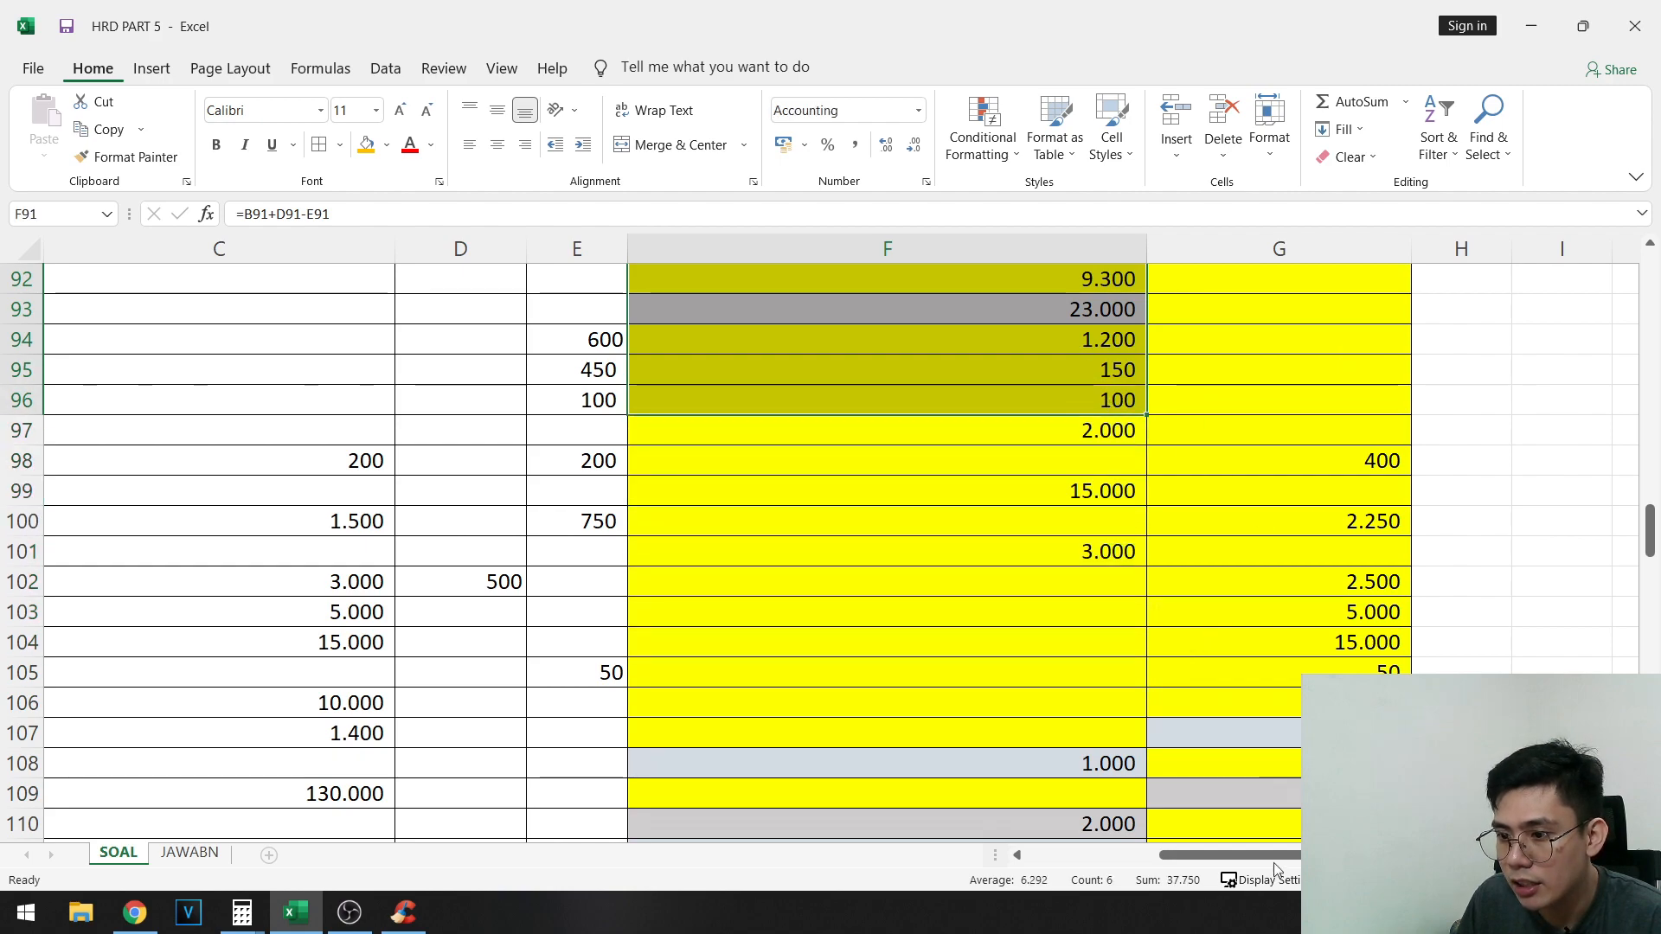
pyautogui.hotkey('ctrl', 'c')
pyautogui.scroll(-20, 857, 672)
pyautogui.hscroll(-3, 640, 638)
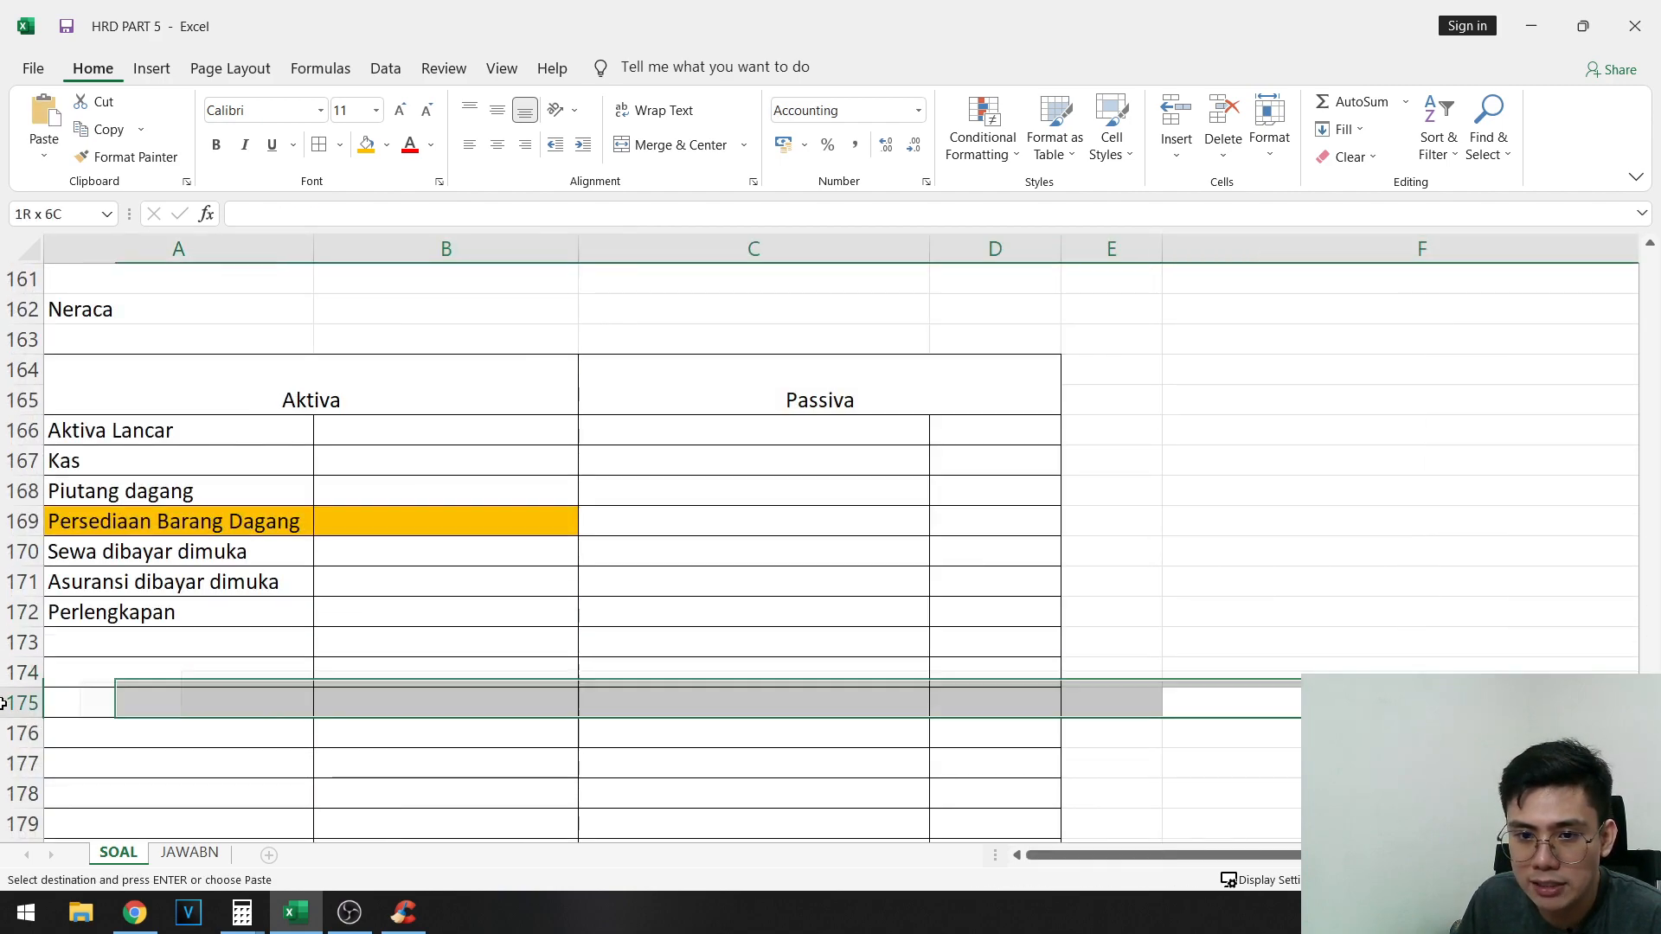
pyautogui.rightClick(354, 461)
pyautogui.click(432, 521)
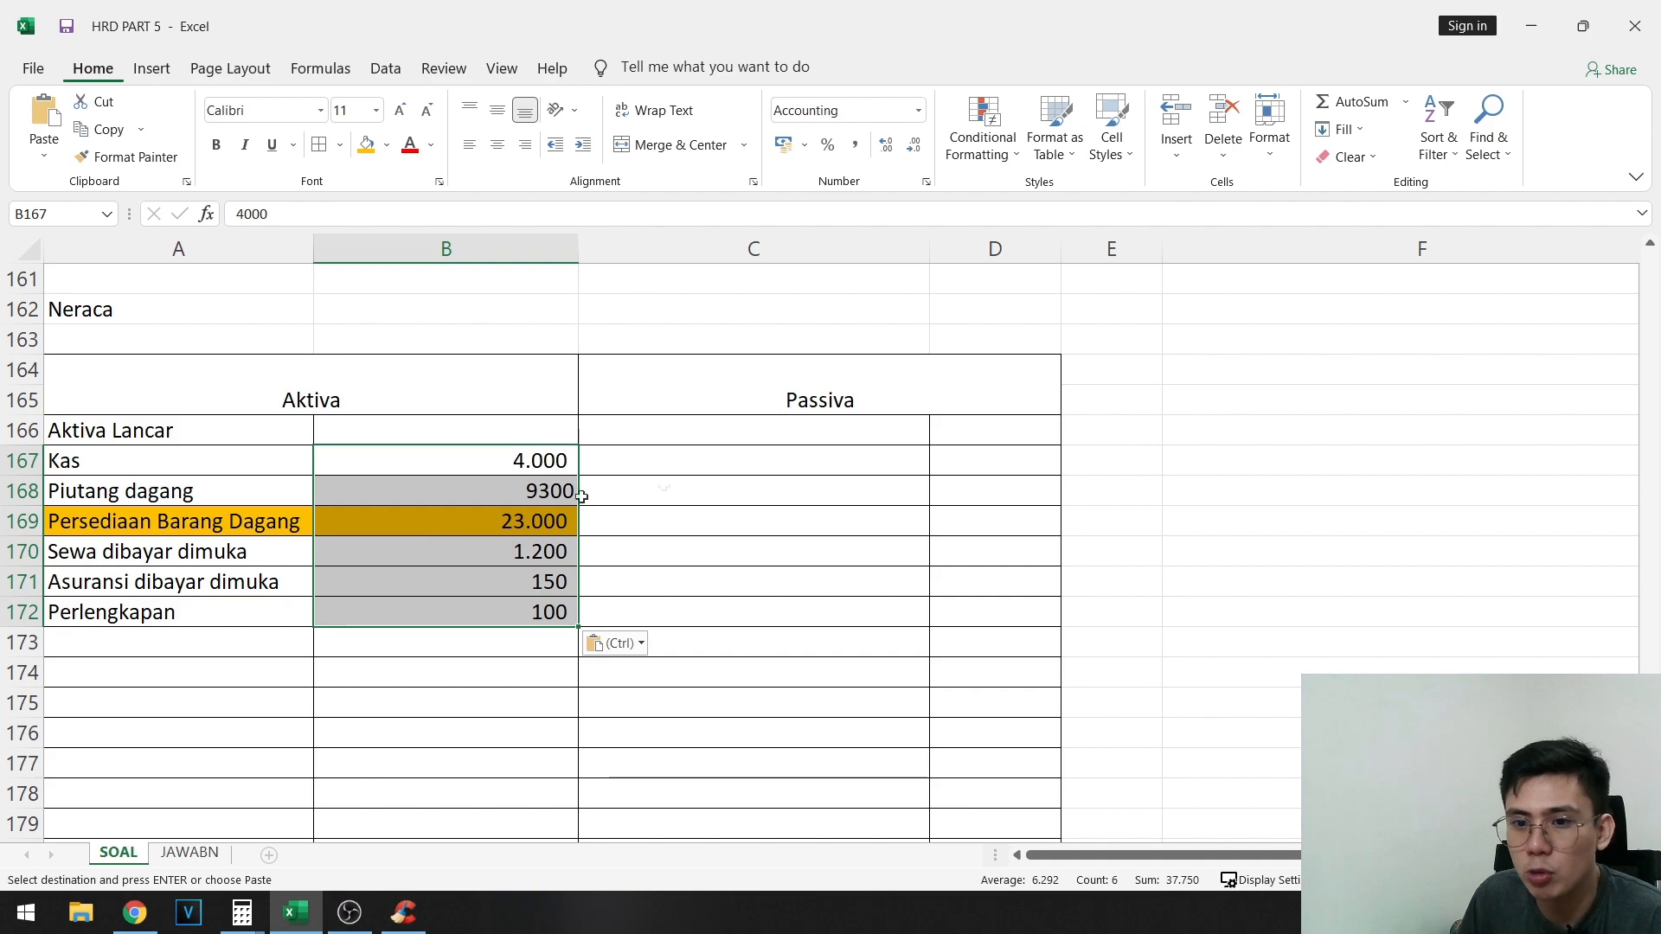
# - Replace the Persediaan Barang Dagang amount in B169 with a formula linked to Persediaan akhir in B138
pyautogui.moveTo(164, 530); pyautogui.dragTo(466, 519)
pyautogui.scroll(20, 1502, 608)
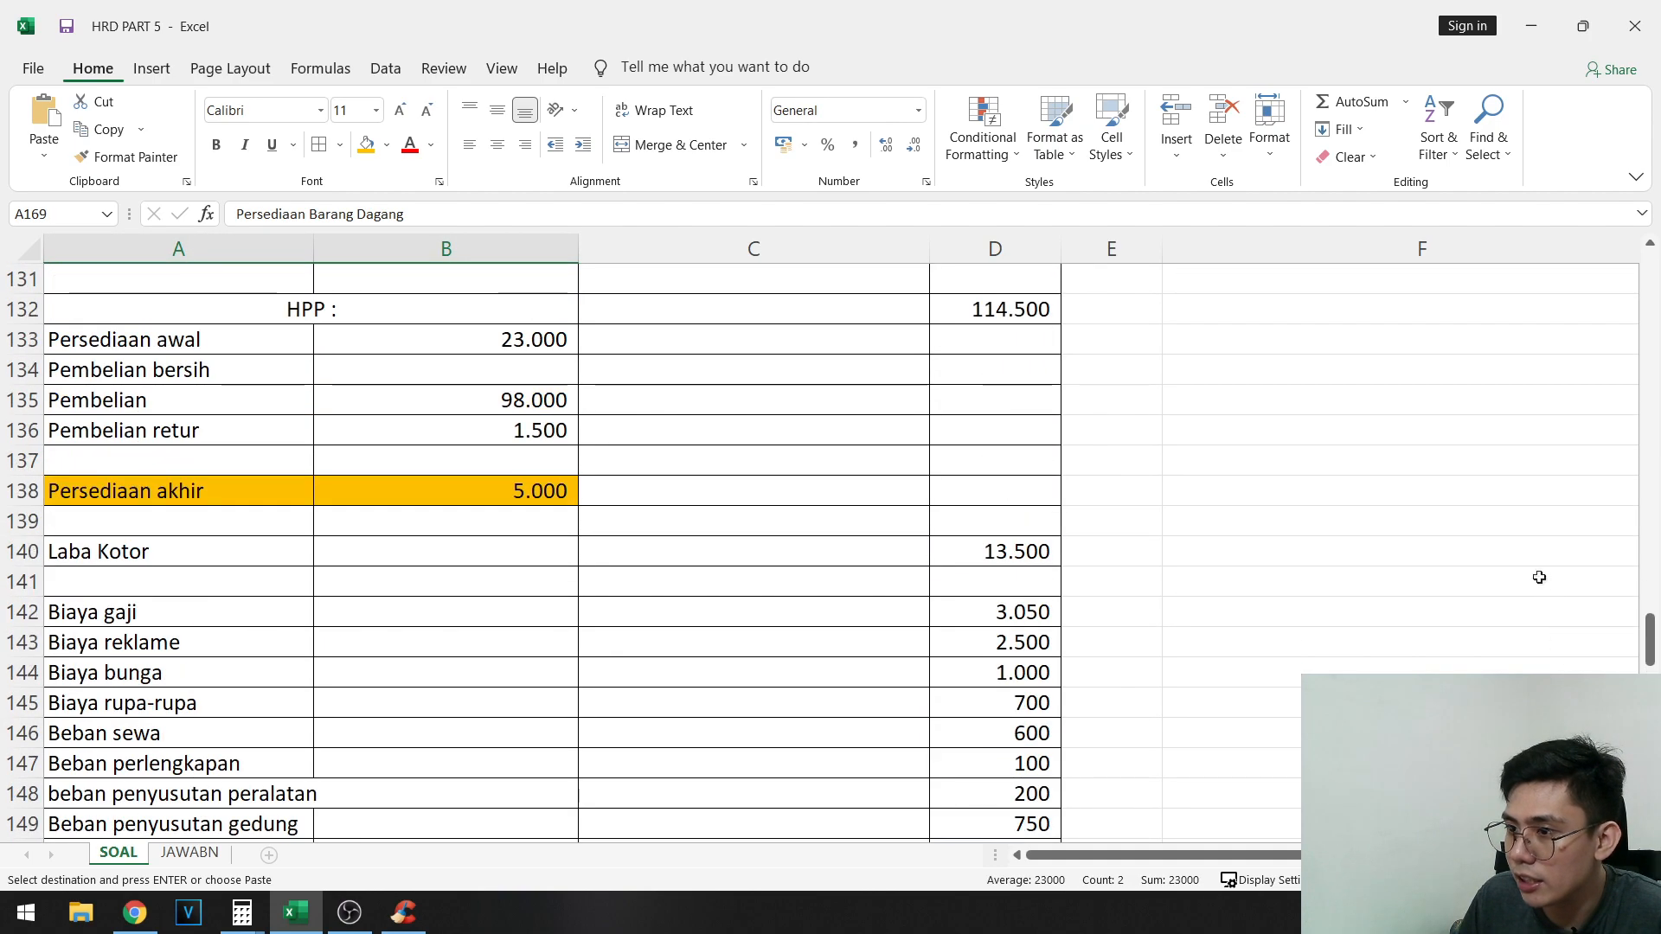
pyautogui.scroll(2, 1471, 542)
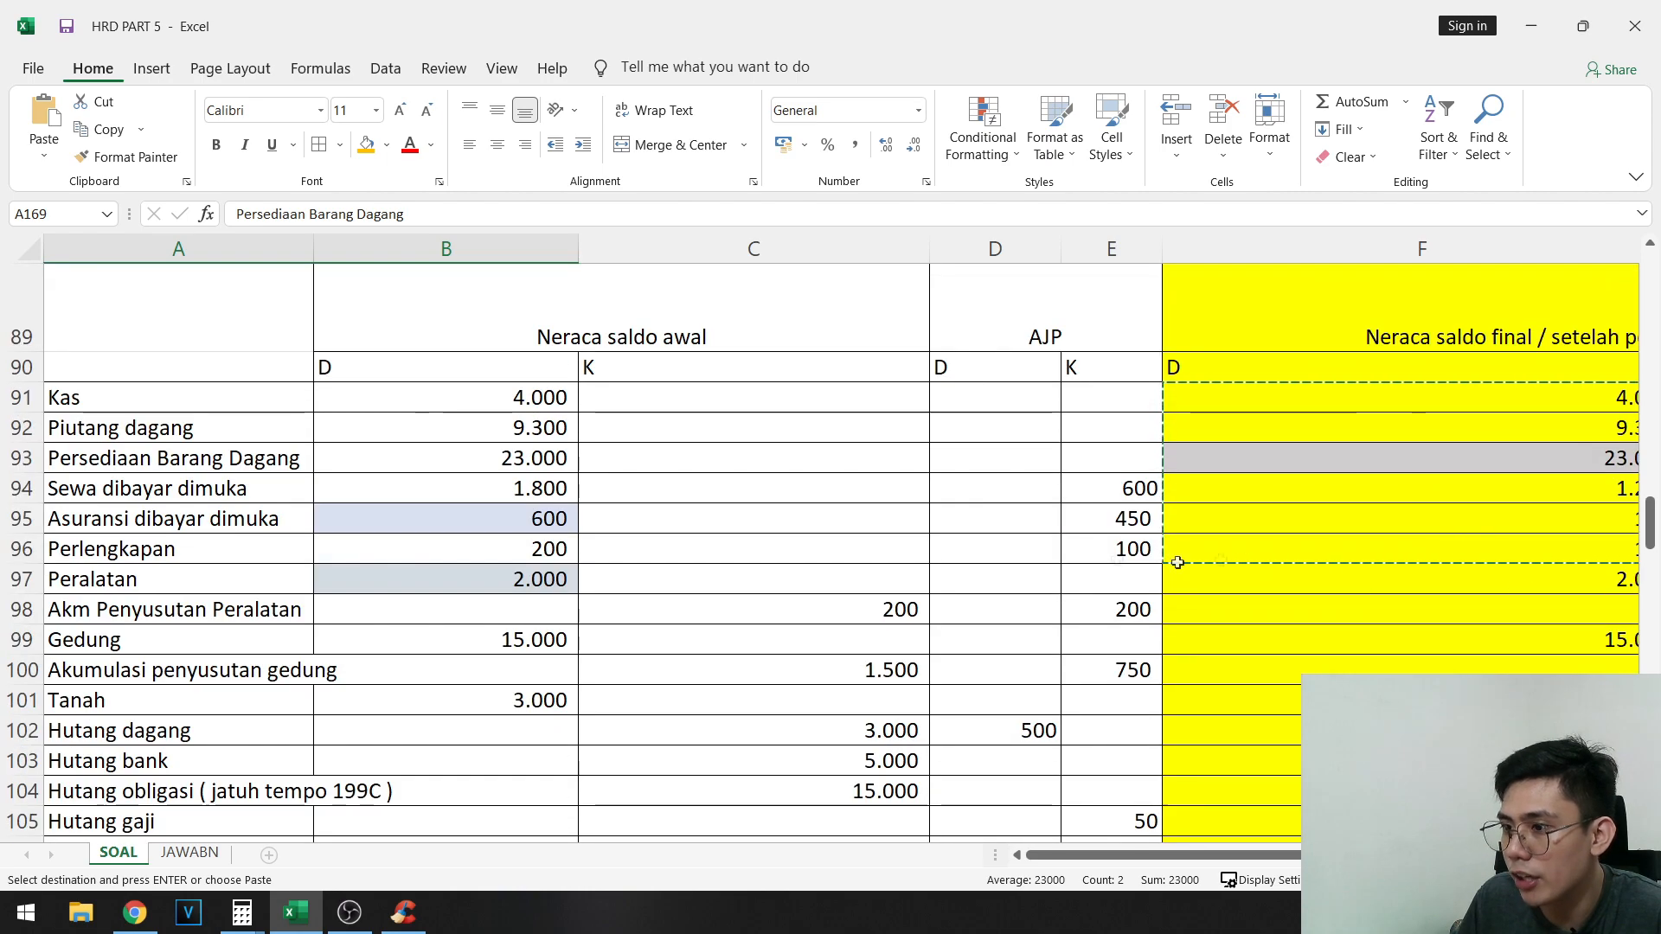
pyautogui.scroll(-14, 667, 464)
pyautogui.scroll(-10, 860, 565)
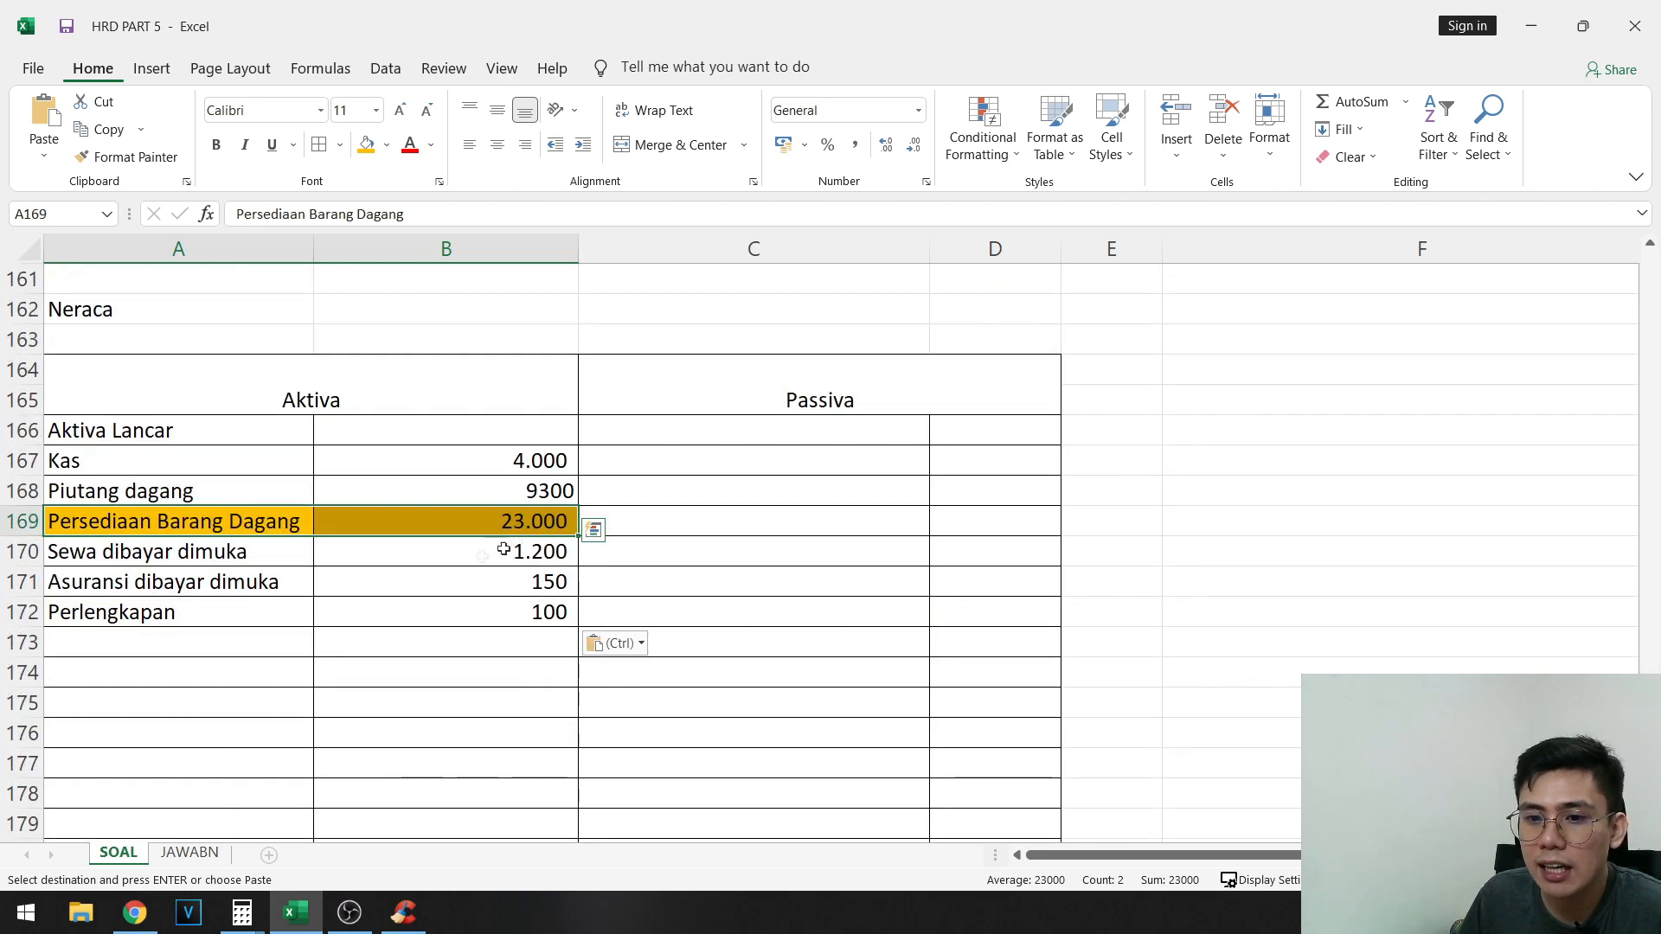
pyautogui.click(478, 510)
pyautogui.scroll(11, 307, 369)
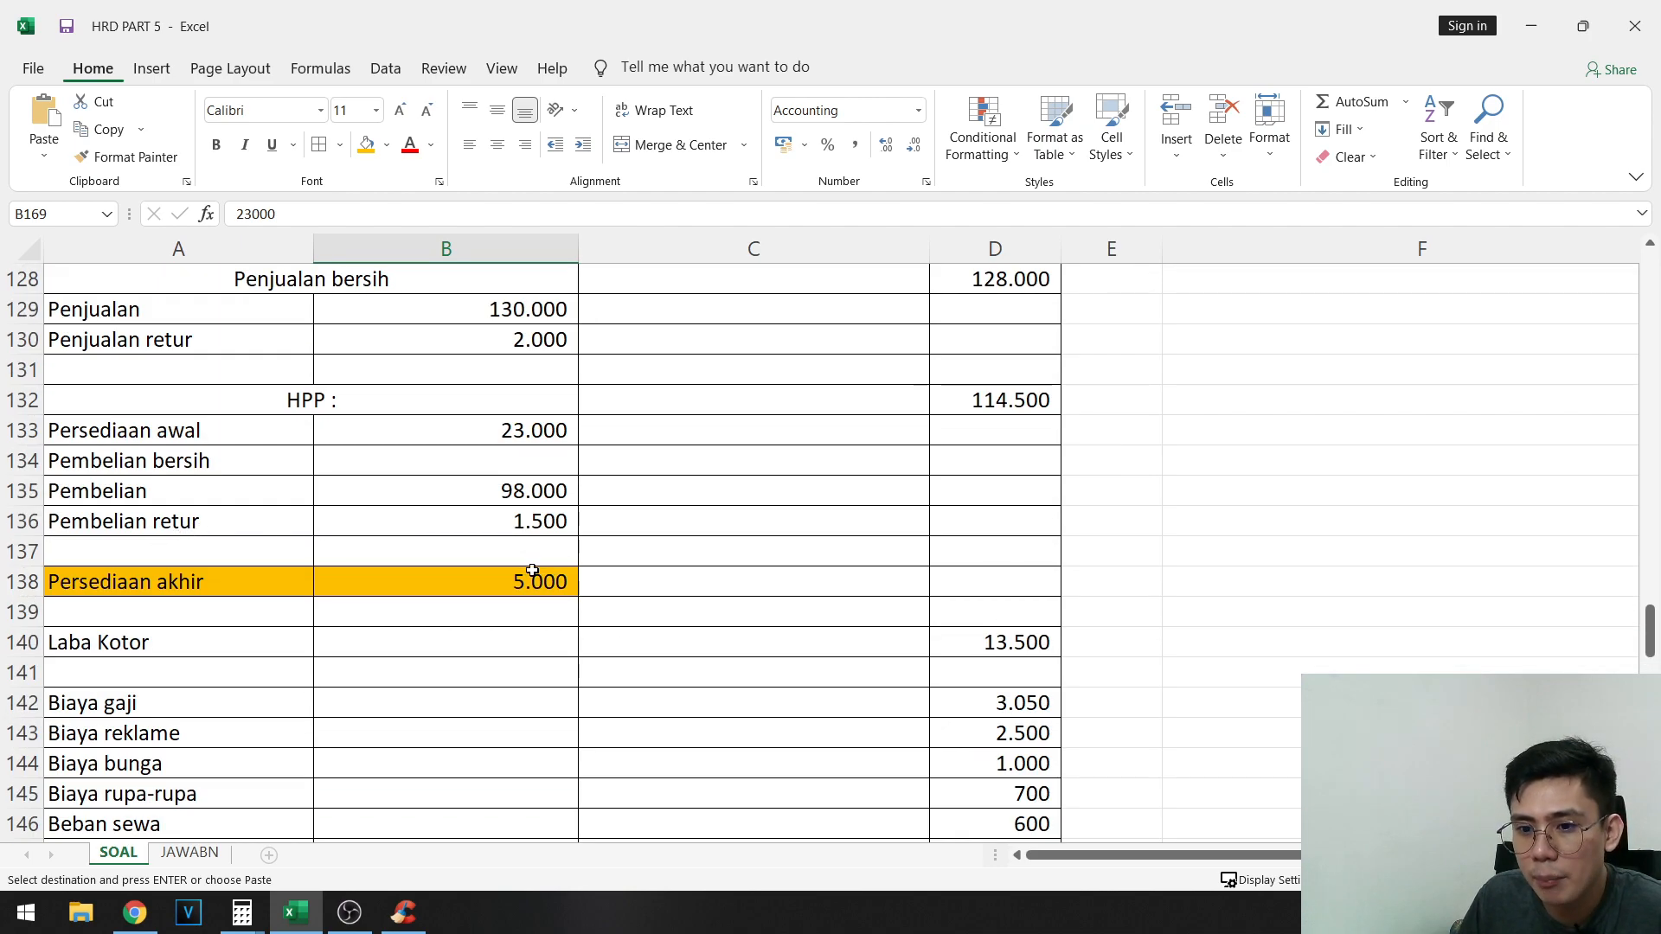
pyautogui.click(532, 572)
pyautogui.scroll(-9, 738, 575)
pyautogui.click(499, 704)
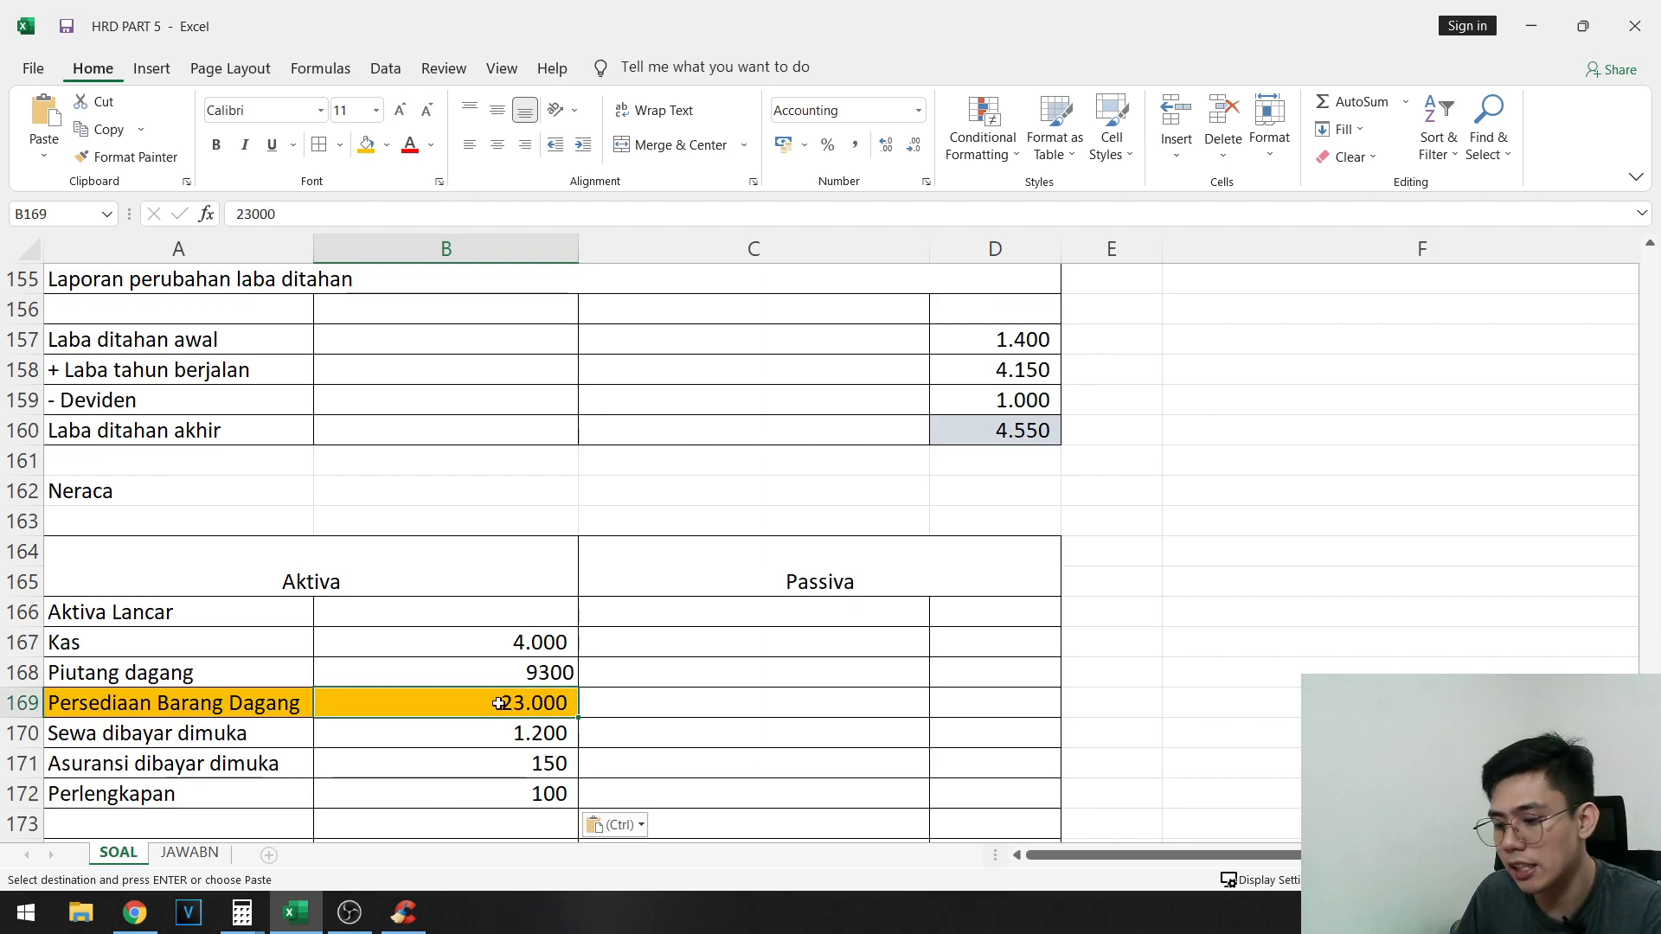
pyautogui.write('=')
pyautogui.scroll(9, 606, 519)
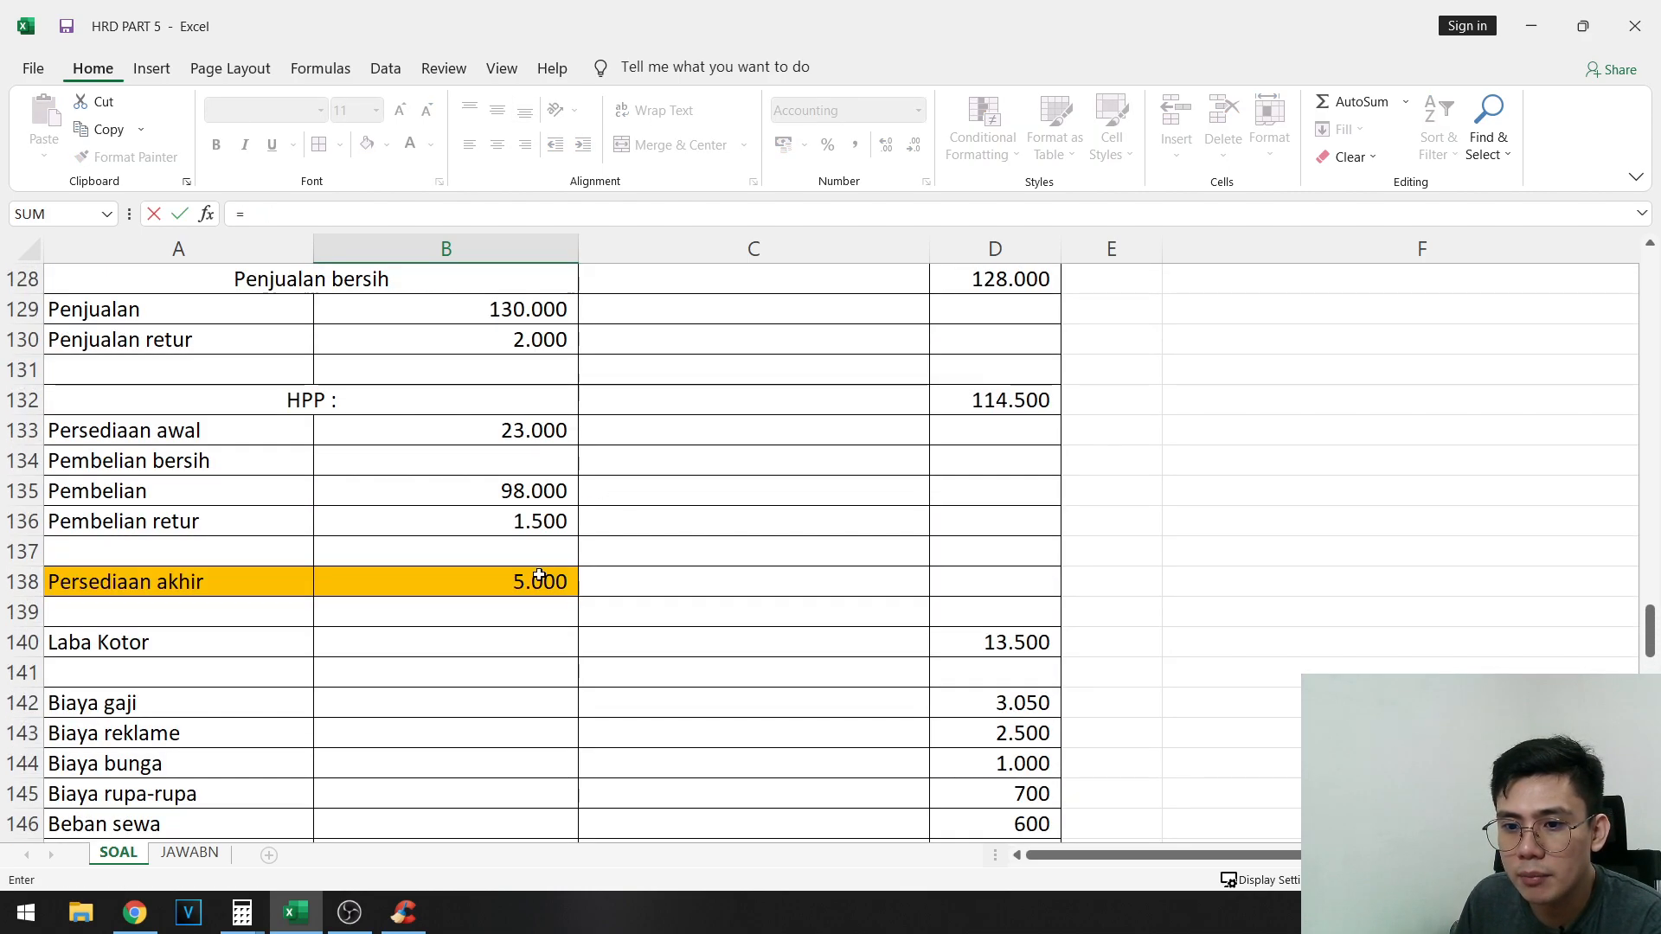
pyautogui.click(539, 575)
pyautogui.press('Return')
pyautogui.scroll(-2, 493, 734)
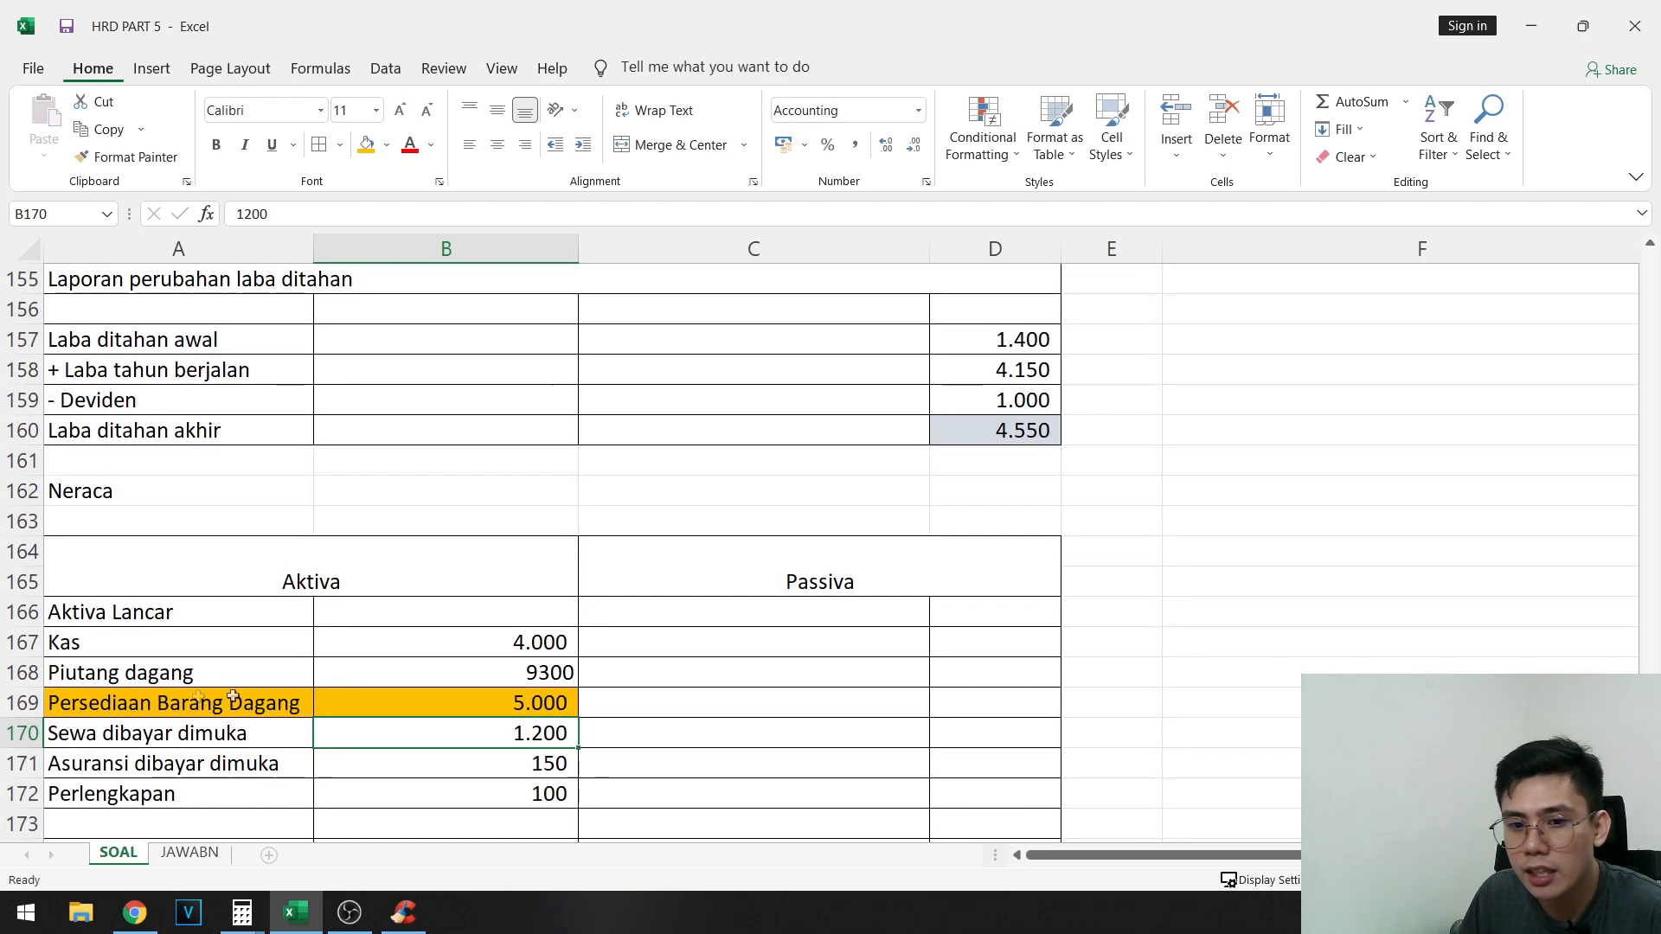
# - Compare the Persediaan Barang Dagang amount in the Neraca with Persediaan awal and Persediaan akhir in the HPP section
pyautogui.moveTo(233, 698); pyautogui.dragTo(407, 699)
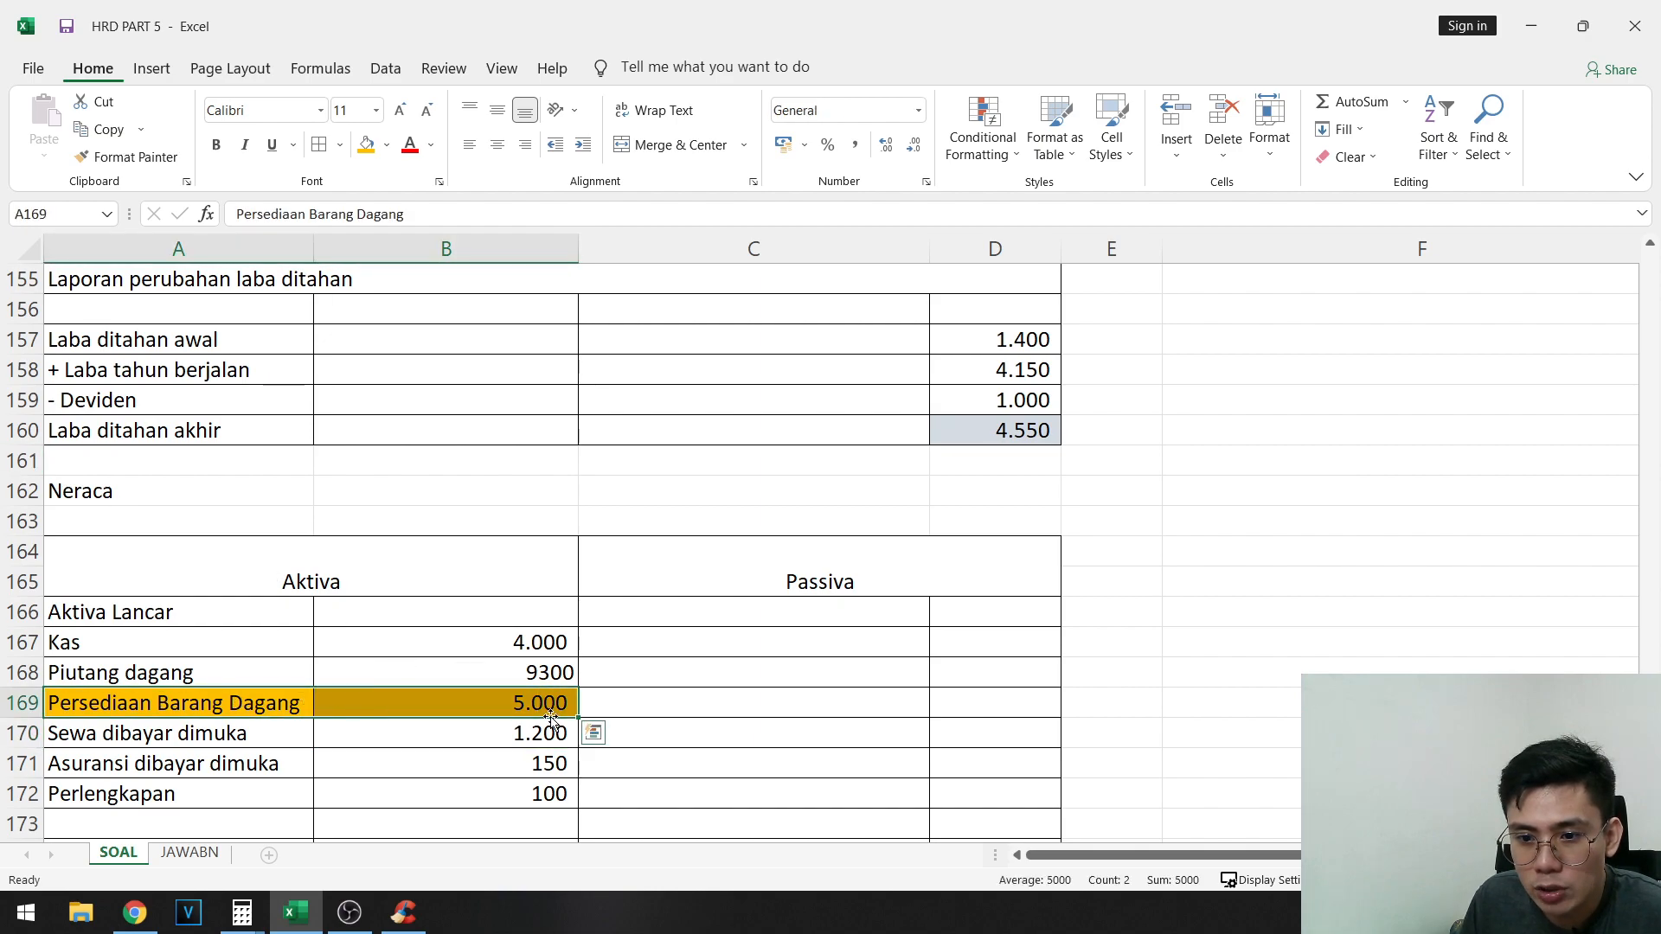
pyautogui.scroll(8, 588, 606)
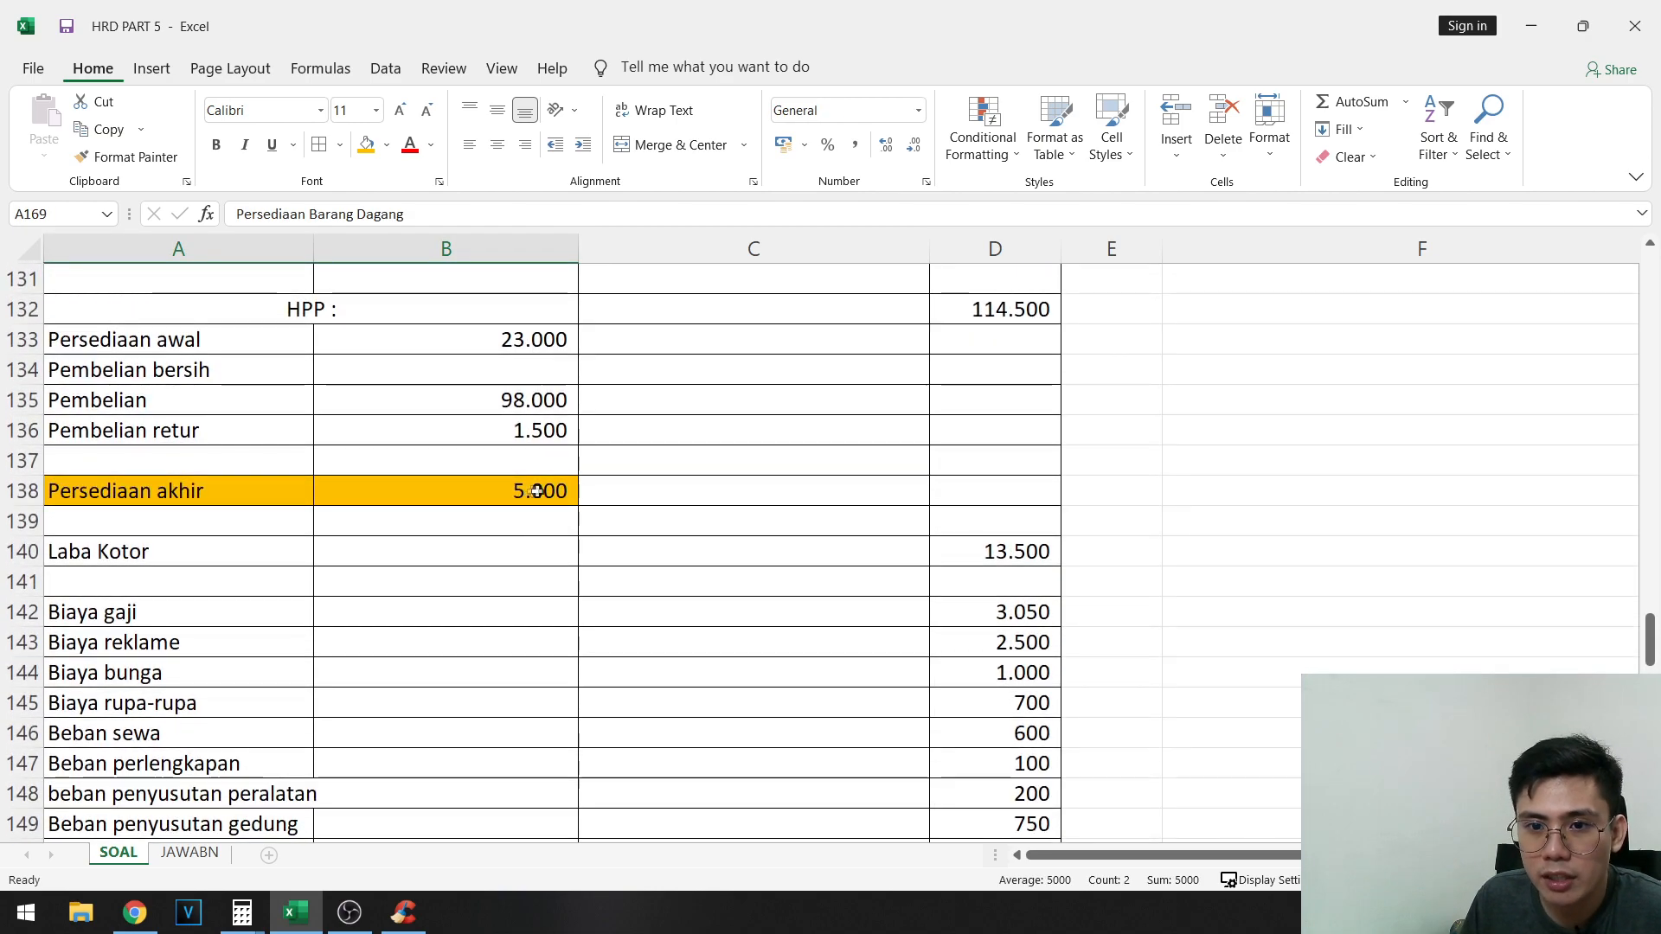
pyautogui.click(536, 490)
pyautogui.scroll(-11, 622, 649)
pyautogui.moveTo(542, 433)
pyautogui.mouseDown()
pyautogui.moveTo(542, 416)
pyautogui.moveTo(517, 427)
pyautogui.mouseUp()
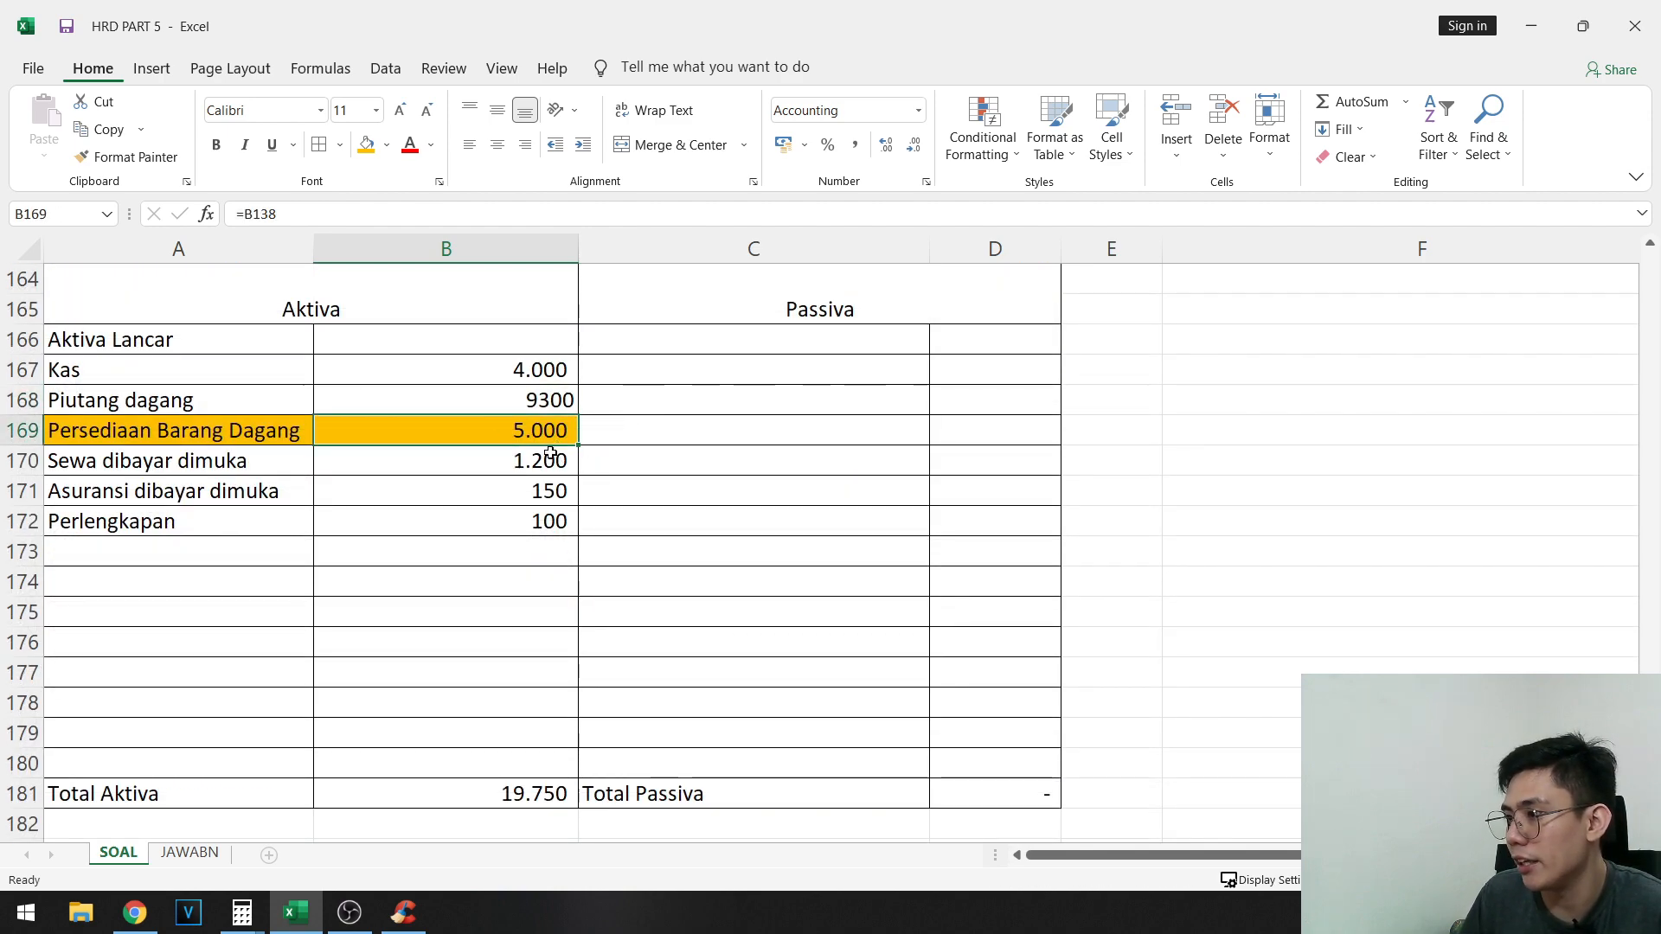
pyautogui.scroll(2, 607, 617)
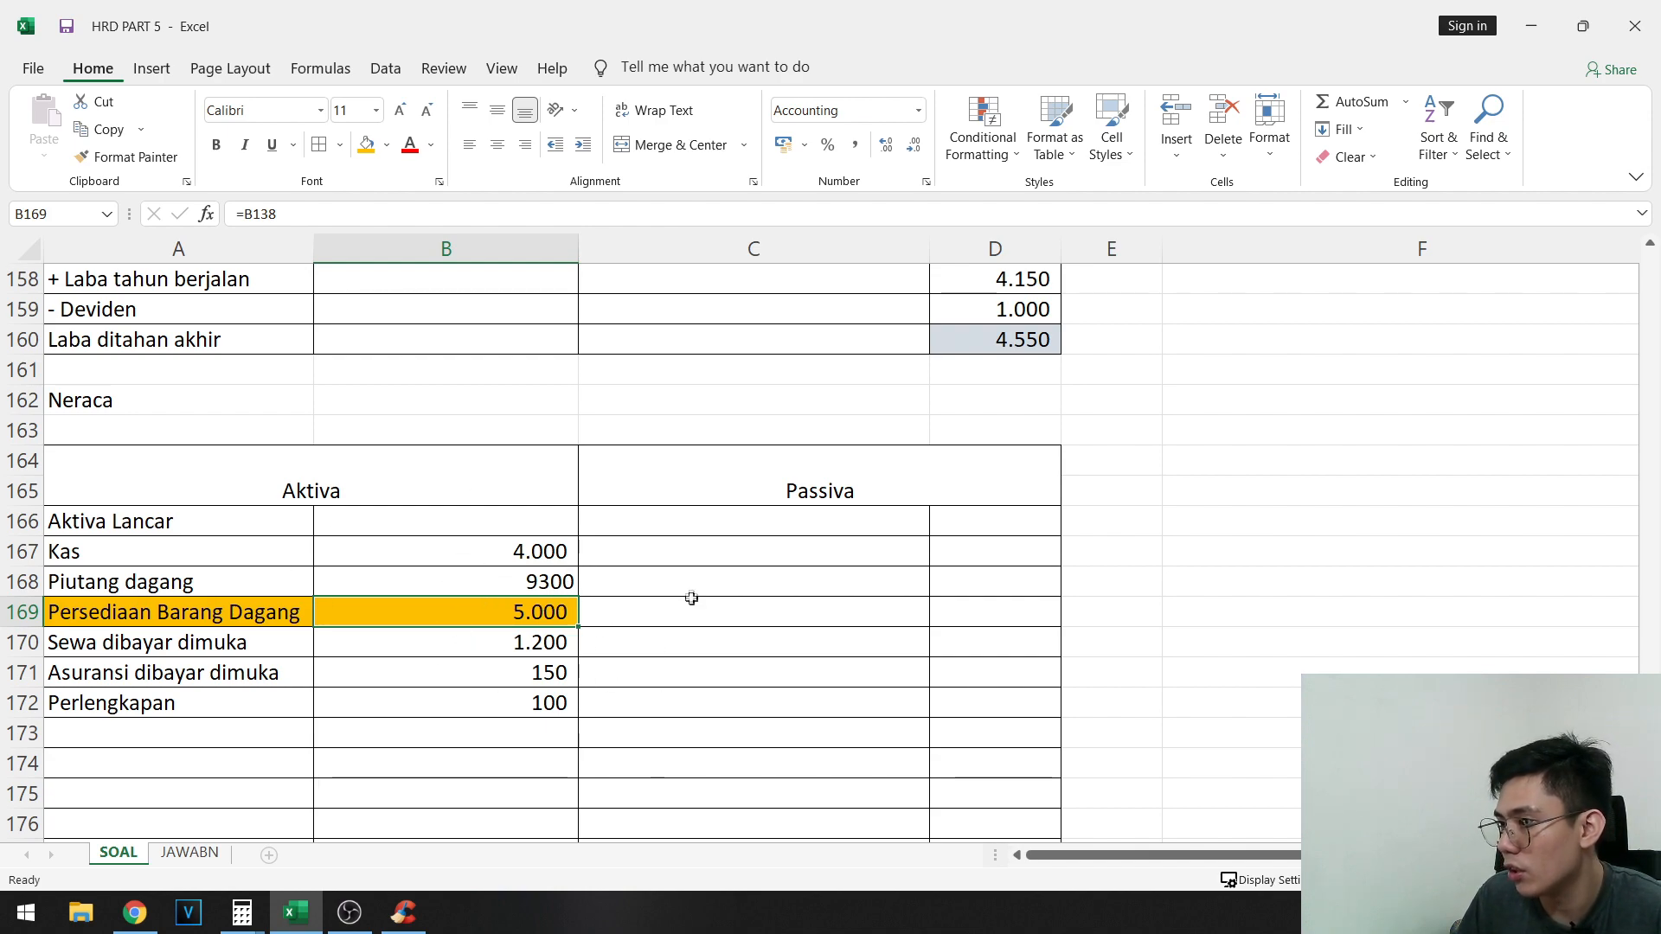
pyautogui.scroll(10, 759, 652)
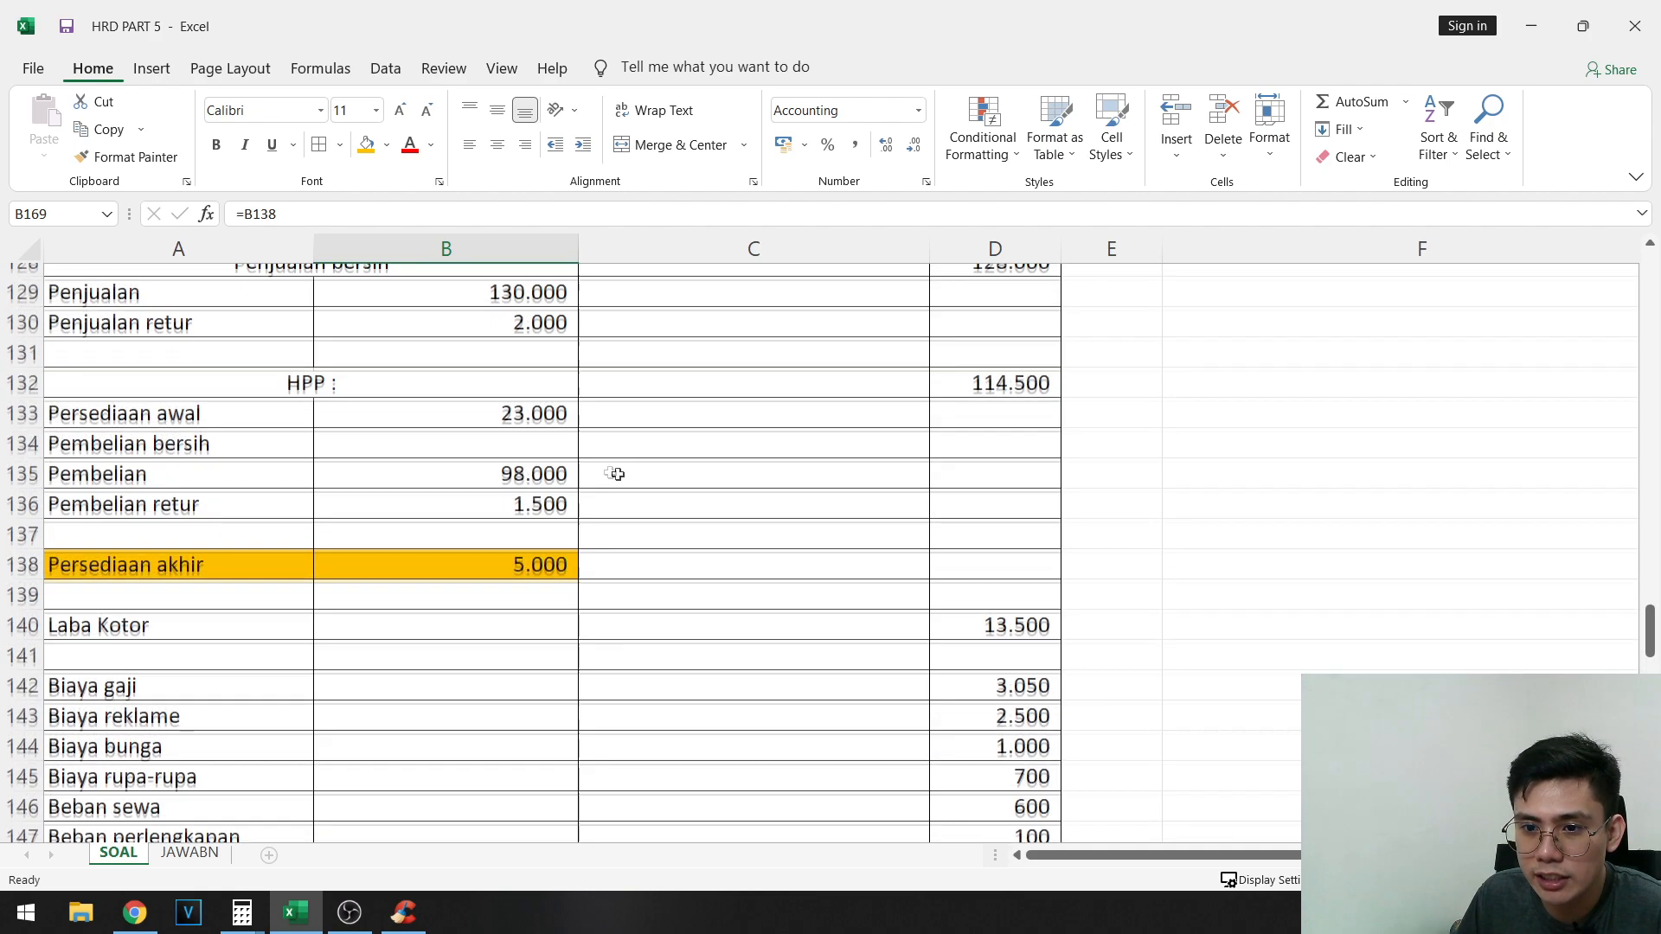
pyautogui.click(519, 424)
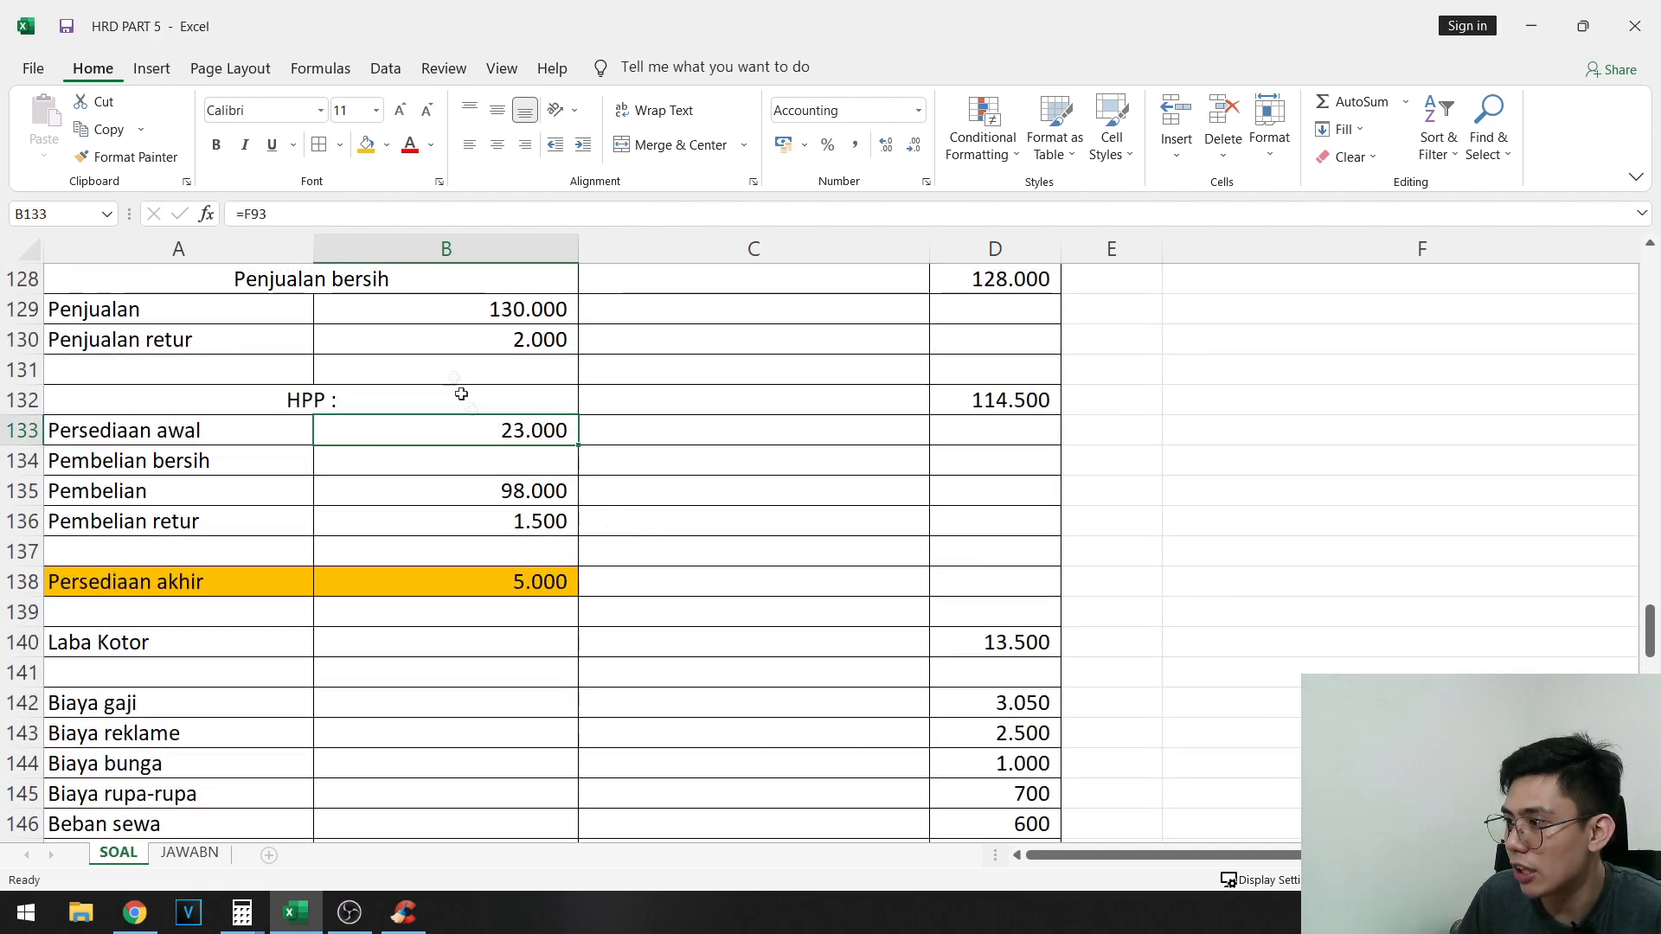
pyautogui.click(566, 580)
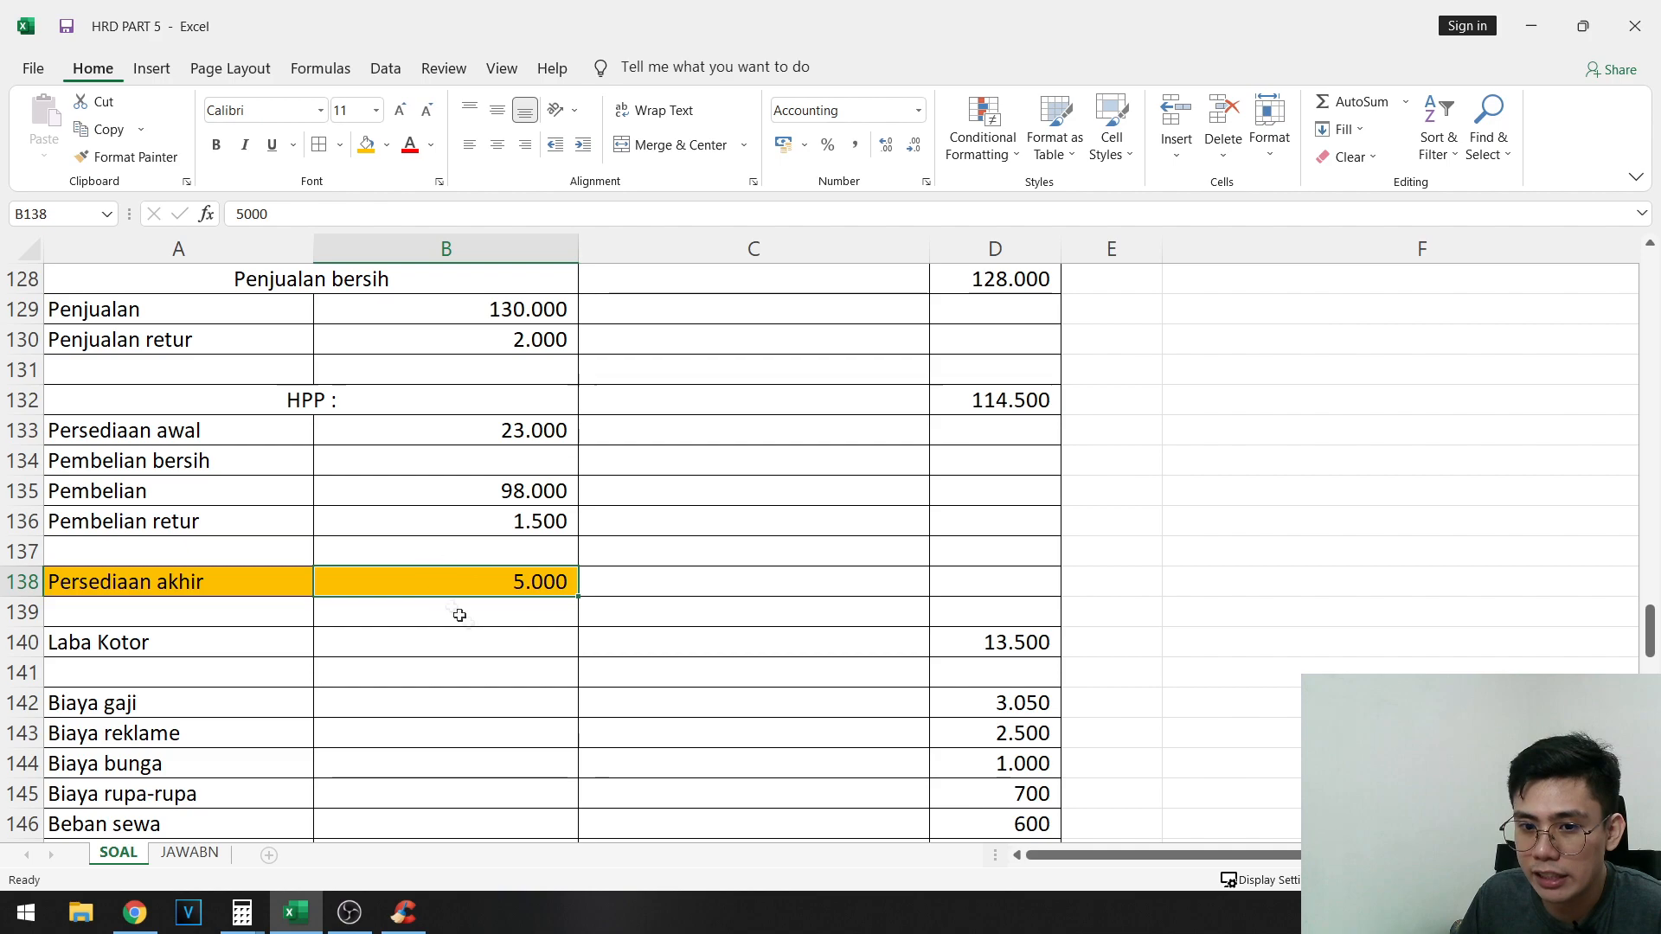
pyautogui.scroll(-9, 620, 581)
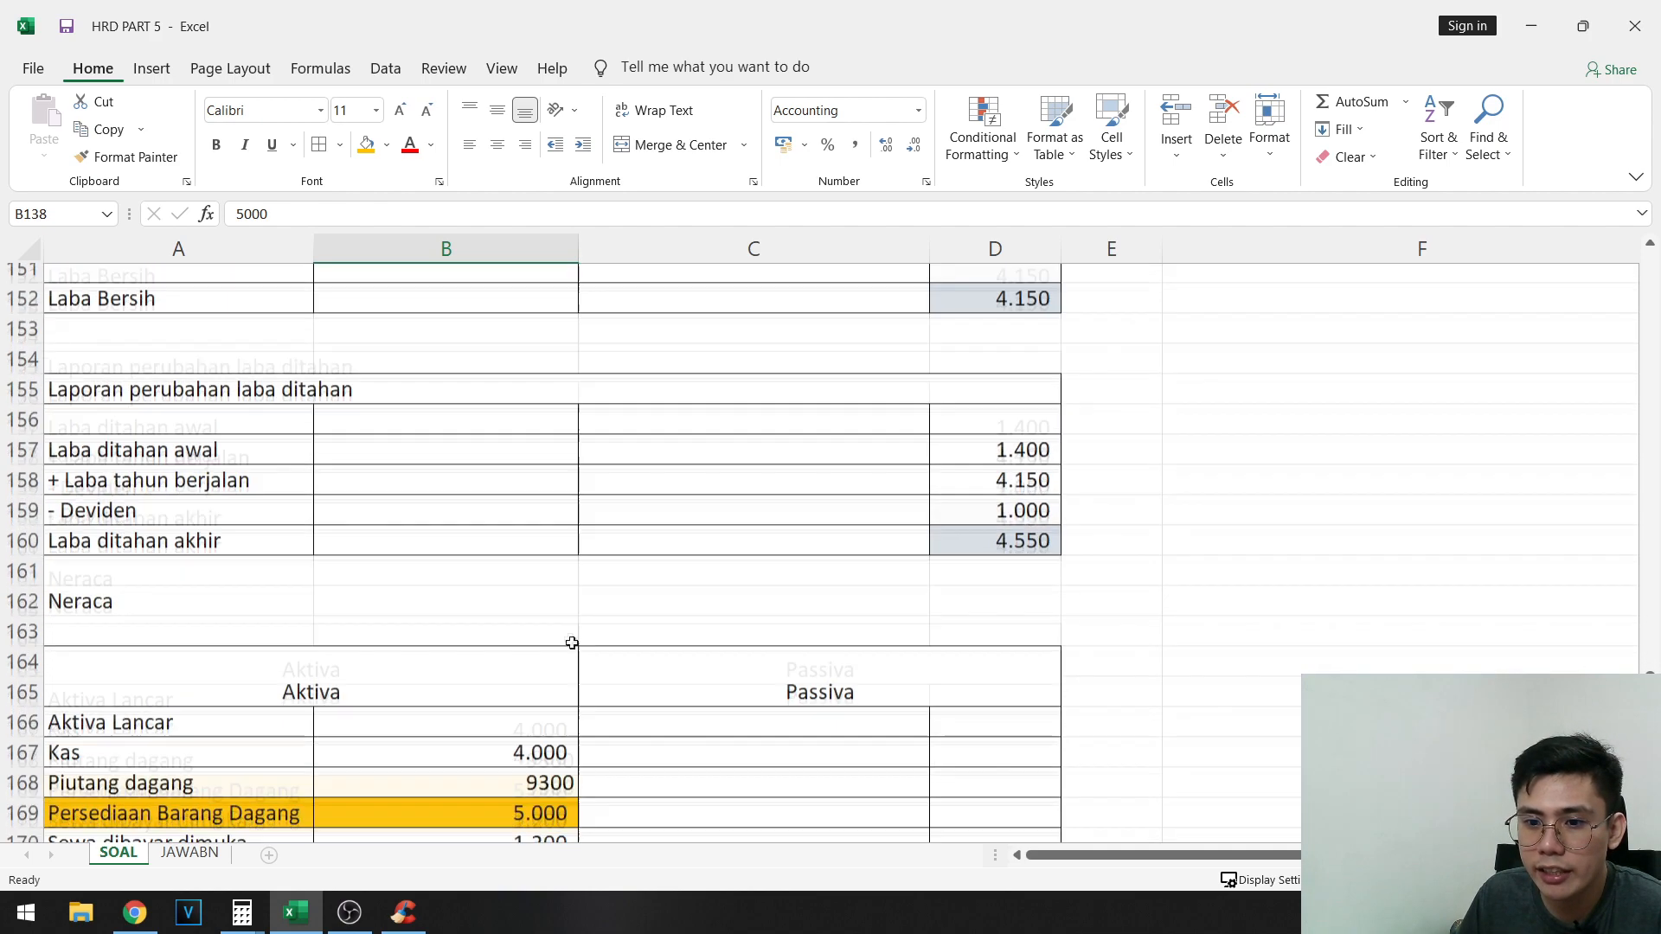
pyautogui.click(566, 705)
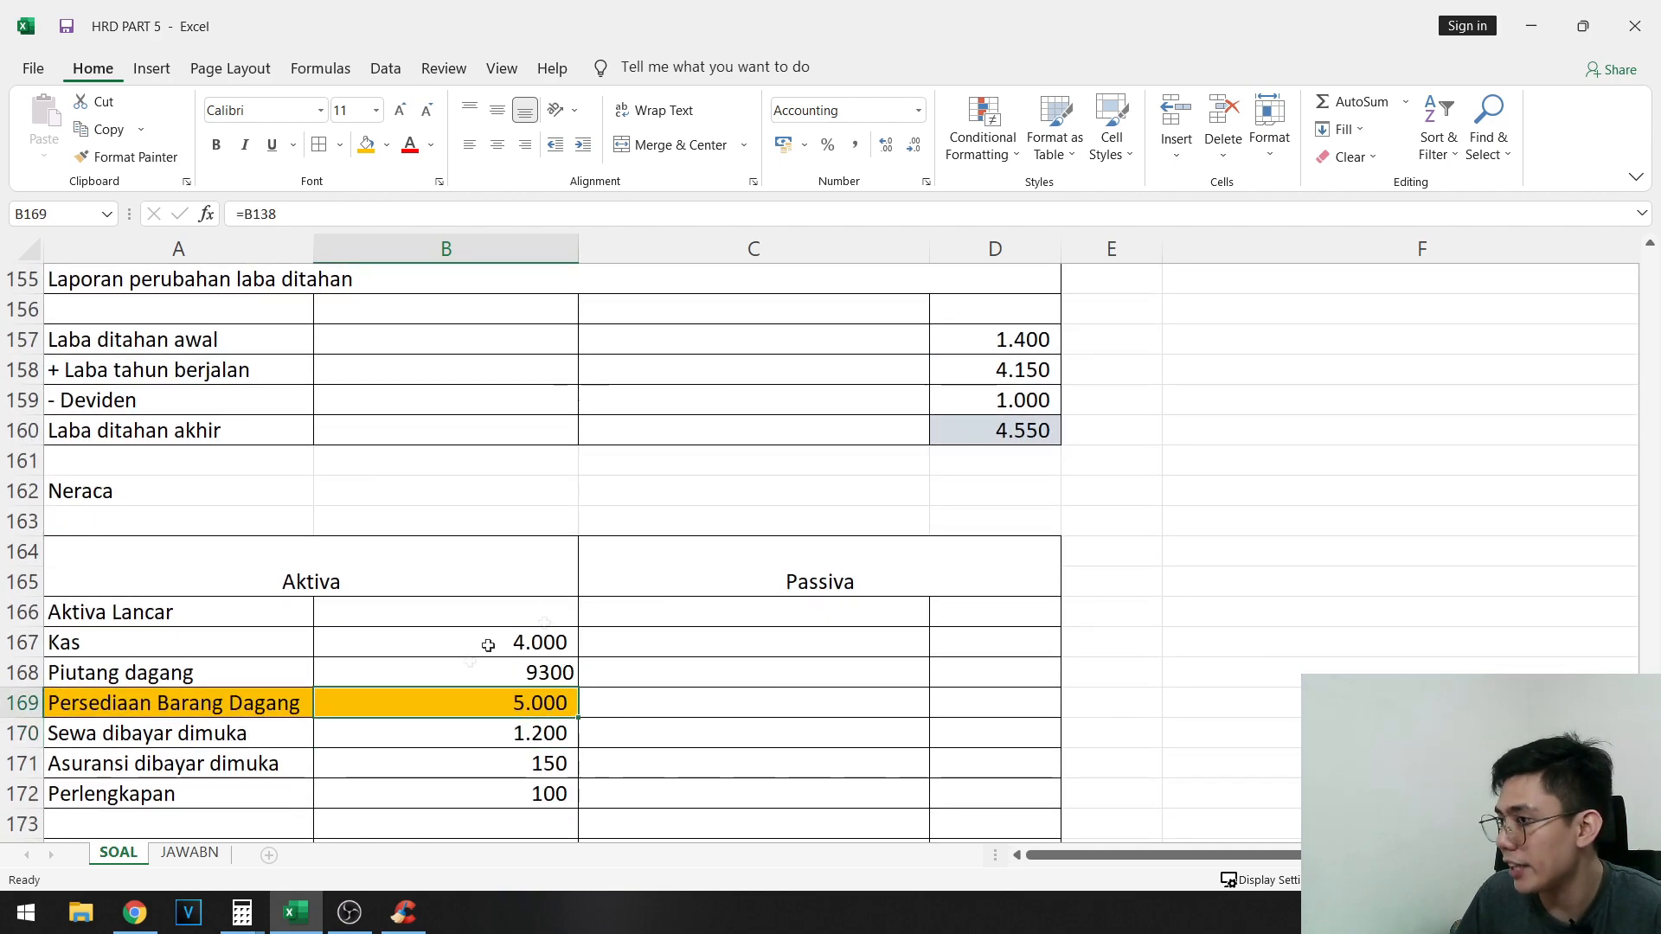
# - Enter Total aktiva lancar in A173 and sum the current asset amounts B167:B172 in B173
pyautogui.scroll(-3, 641, 654)
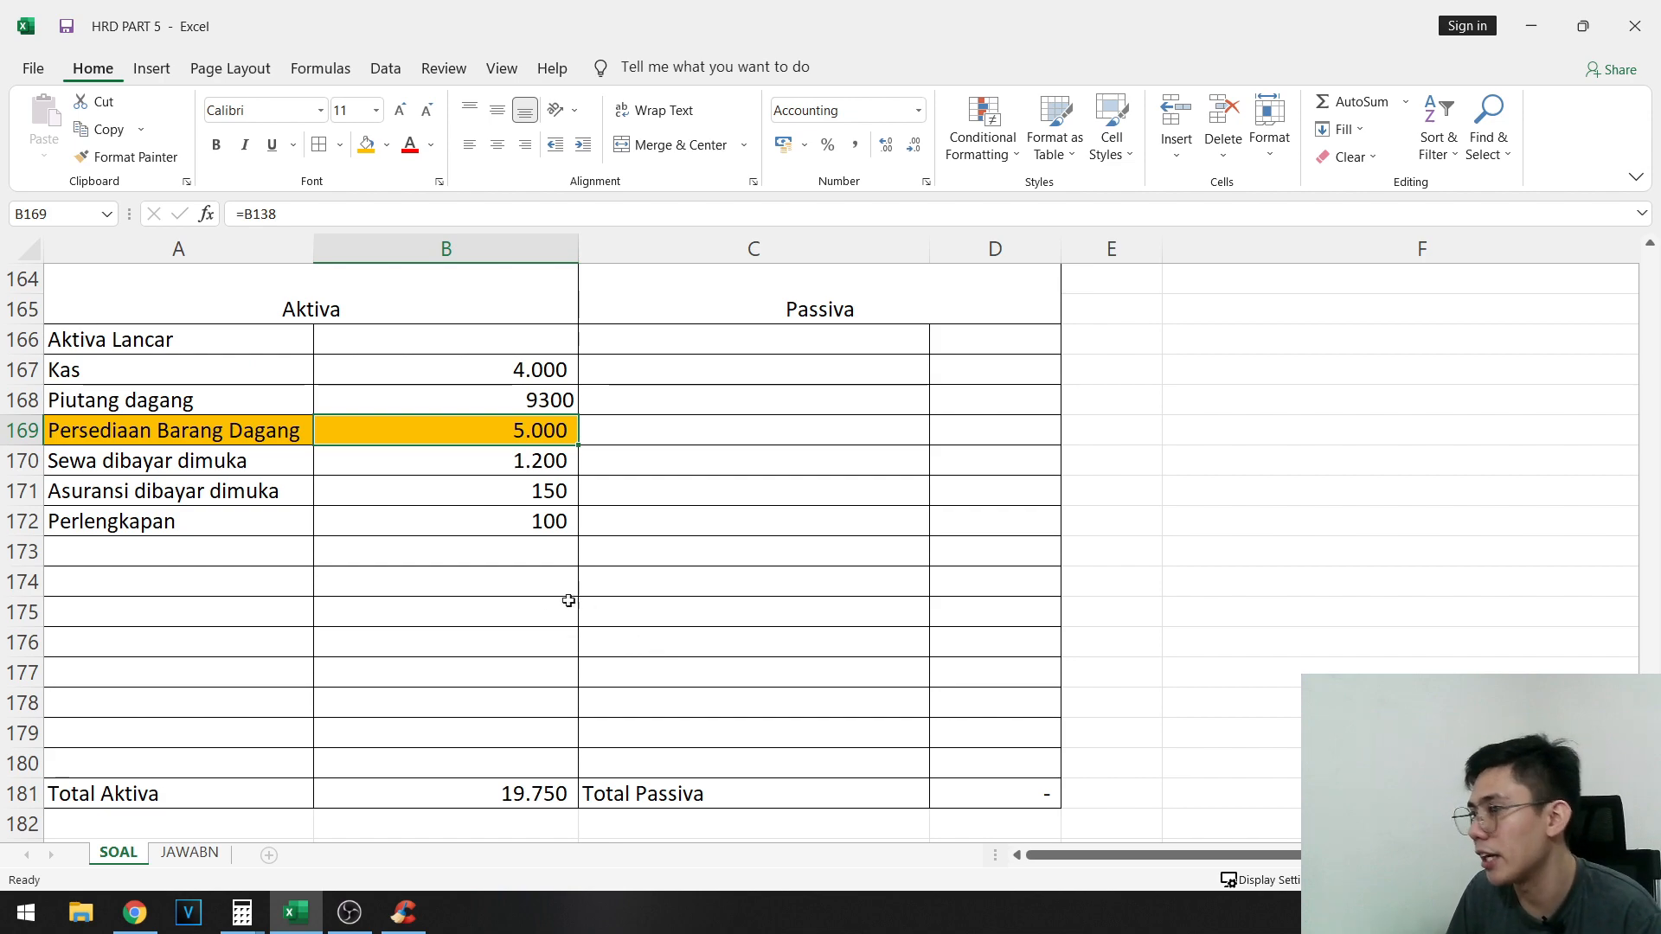
pyautogui.click(196, 562)
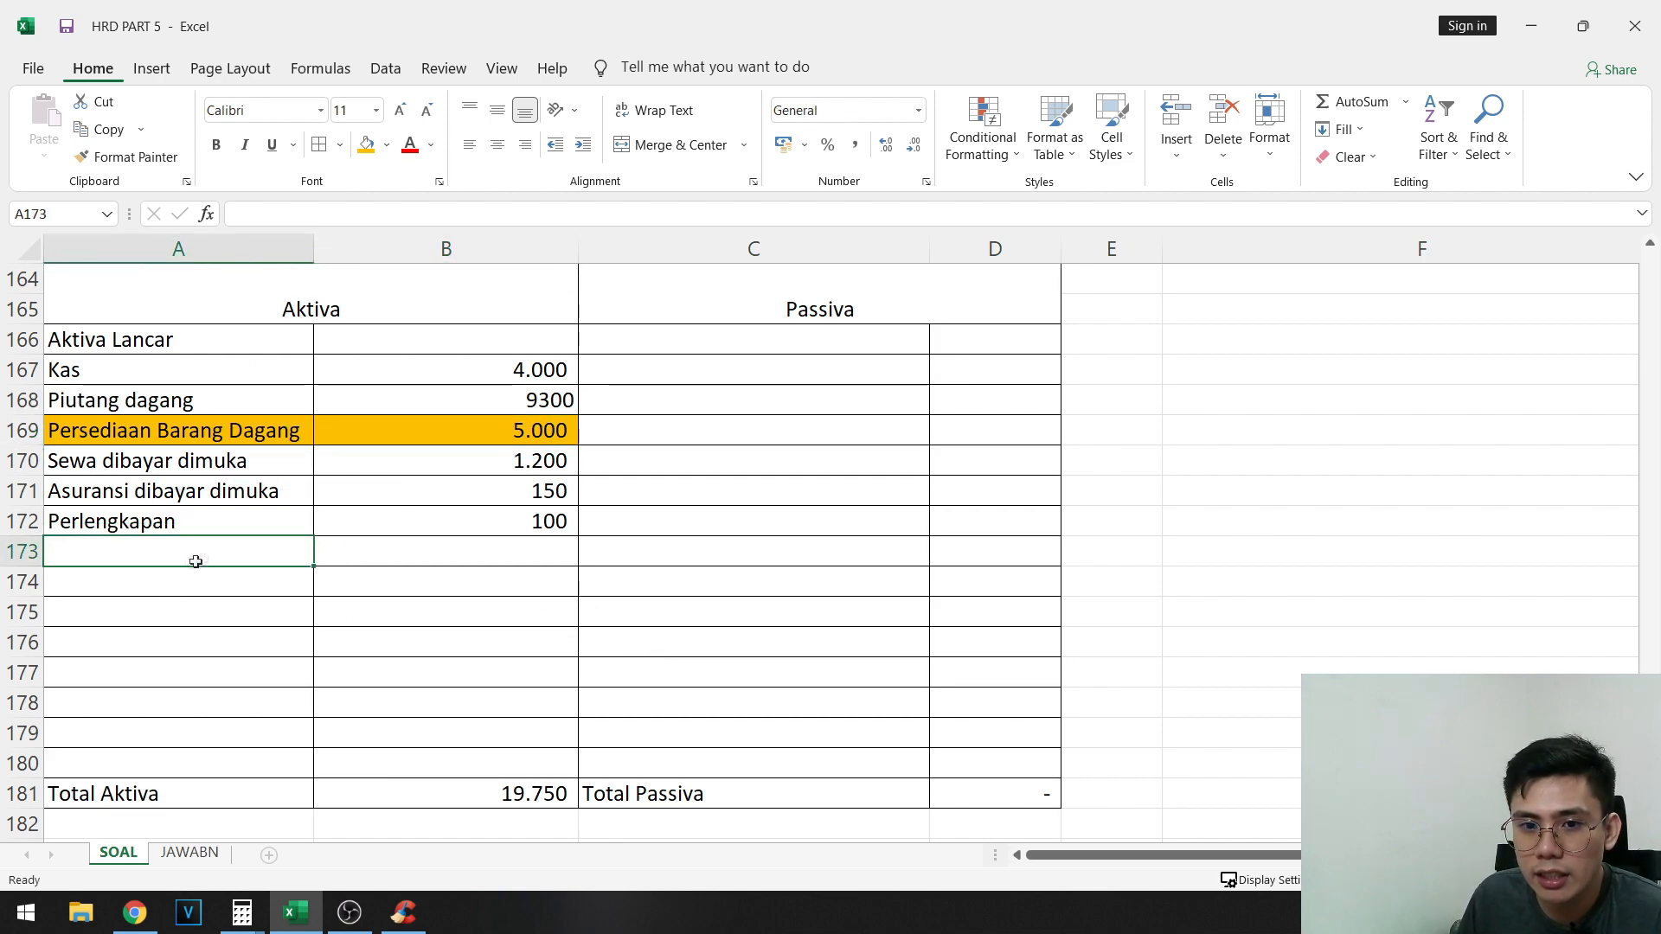
pyautogui.write('Total aktiva la')
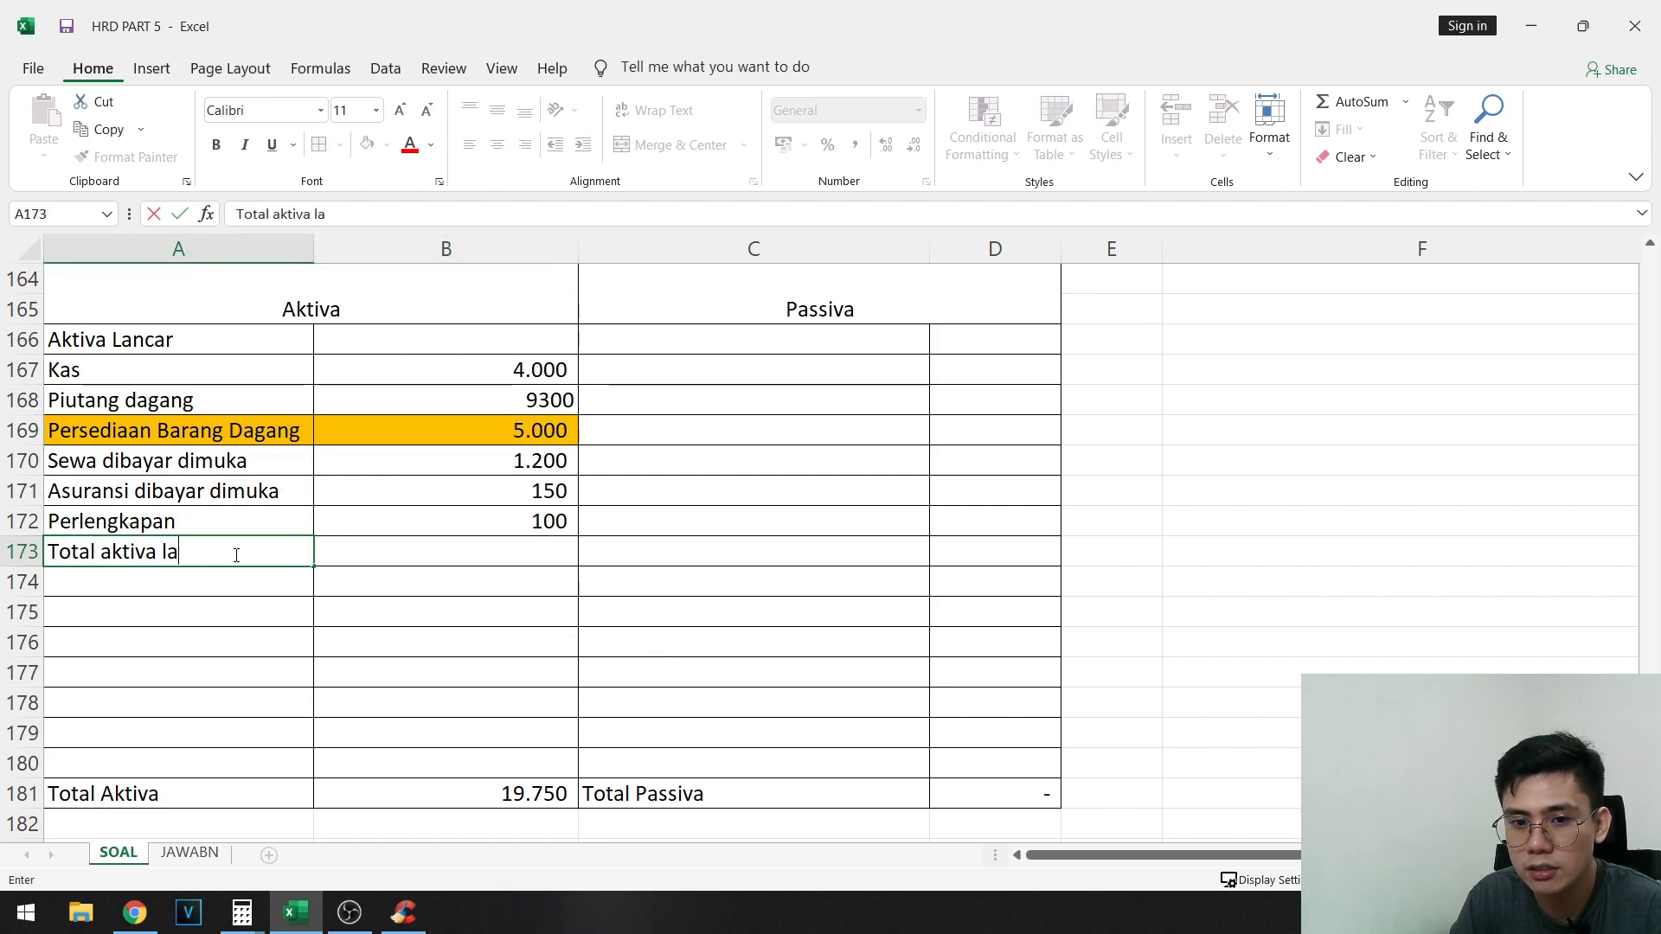
pyautogui.write('ncar')
pyautogui.press('Tab')
pyautogui.hotkey('shift', 'Up')
pyautogui.hotkey('shift', 'Up')
pyautogui.hotkey('shift', 'Up')
pyautogui.hotkey('shift', 'Up')
pyautogui.hotkey('shift', 'Up')
pyautogui.hotkey('shift', 'Up')
pyautogui.hotkey('alt', '=')
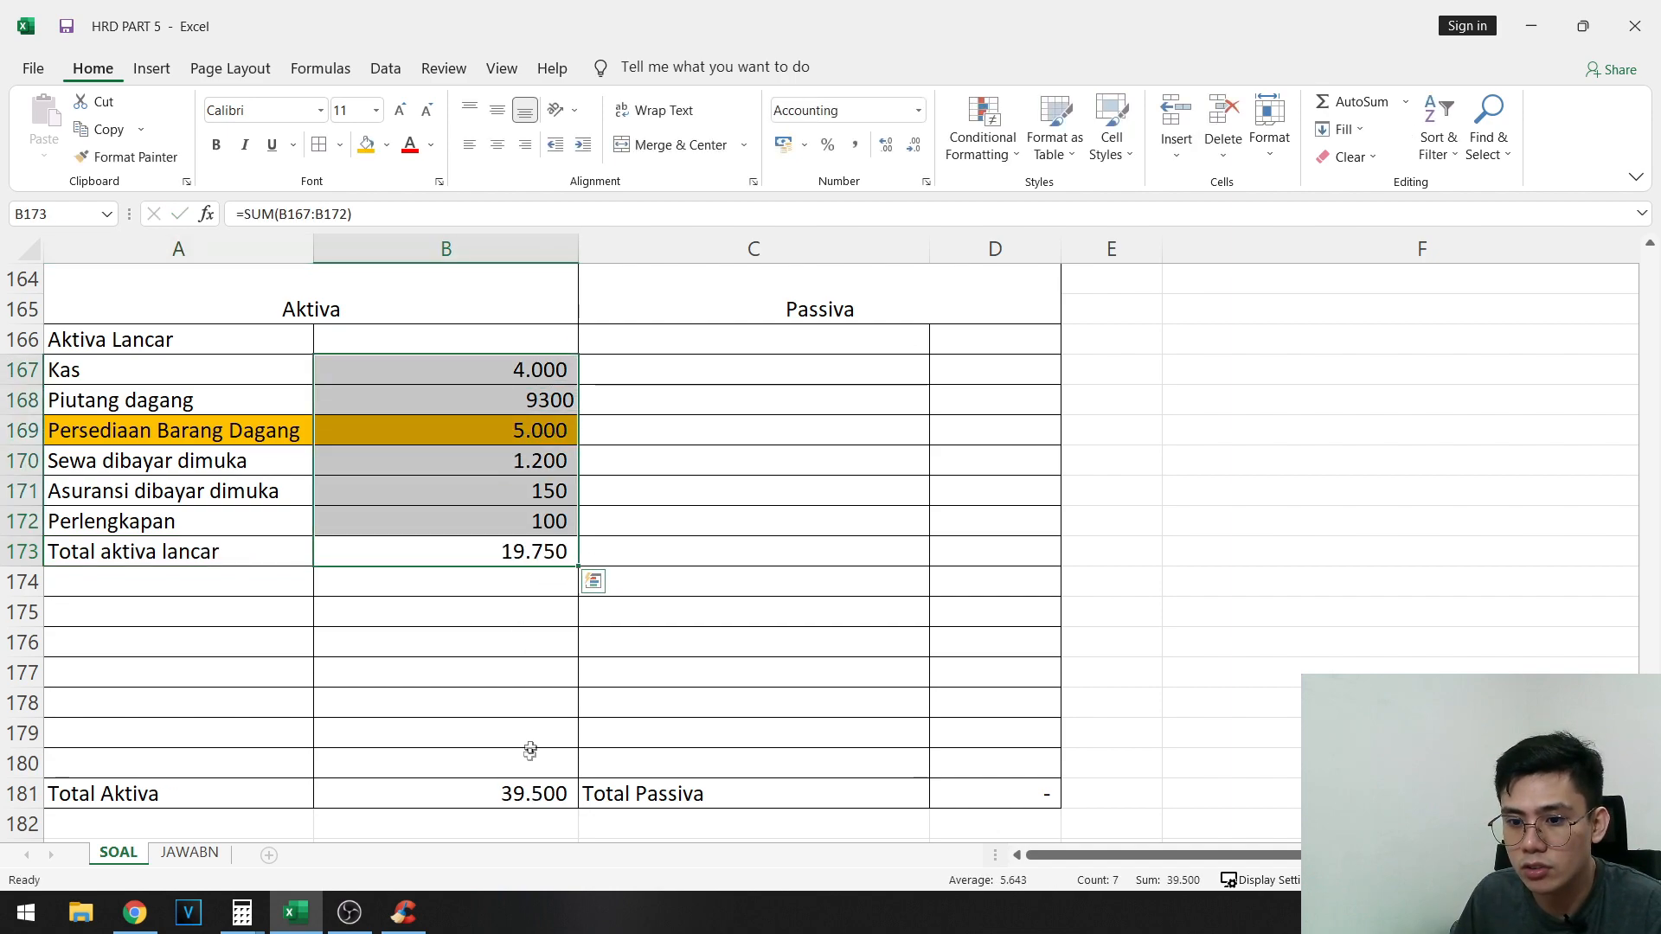
# - Clear the Total Aktiva and Total Passiva amounts in B181 and D181
pyautogui.click(531, 789)
pyautogui.press('Delete')
pyautogui.click(968, 793)
pyautogui.press('Delete')
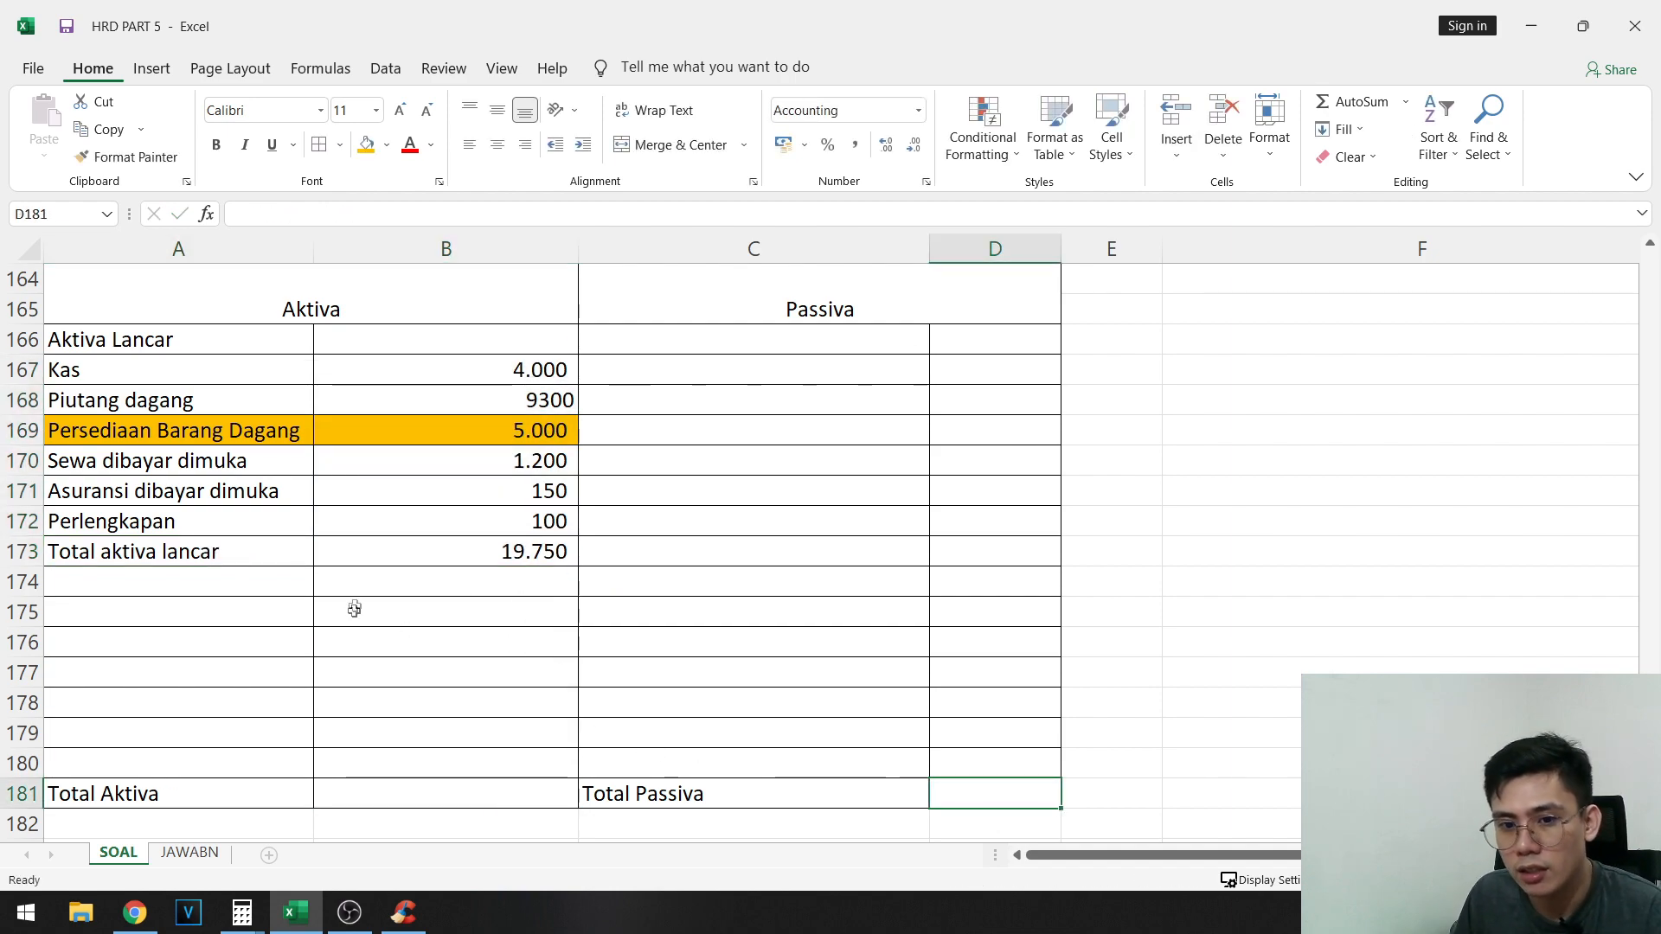
# - Bold the Total aktiva lancar amount in B173 and enter the heading Aktiva tetap in A175
pyautogui.click(529, 550)
pyautogui.hotkey('ctrl', 'b')
pyautogui.click(178, 608)
pyautogui.write('A')
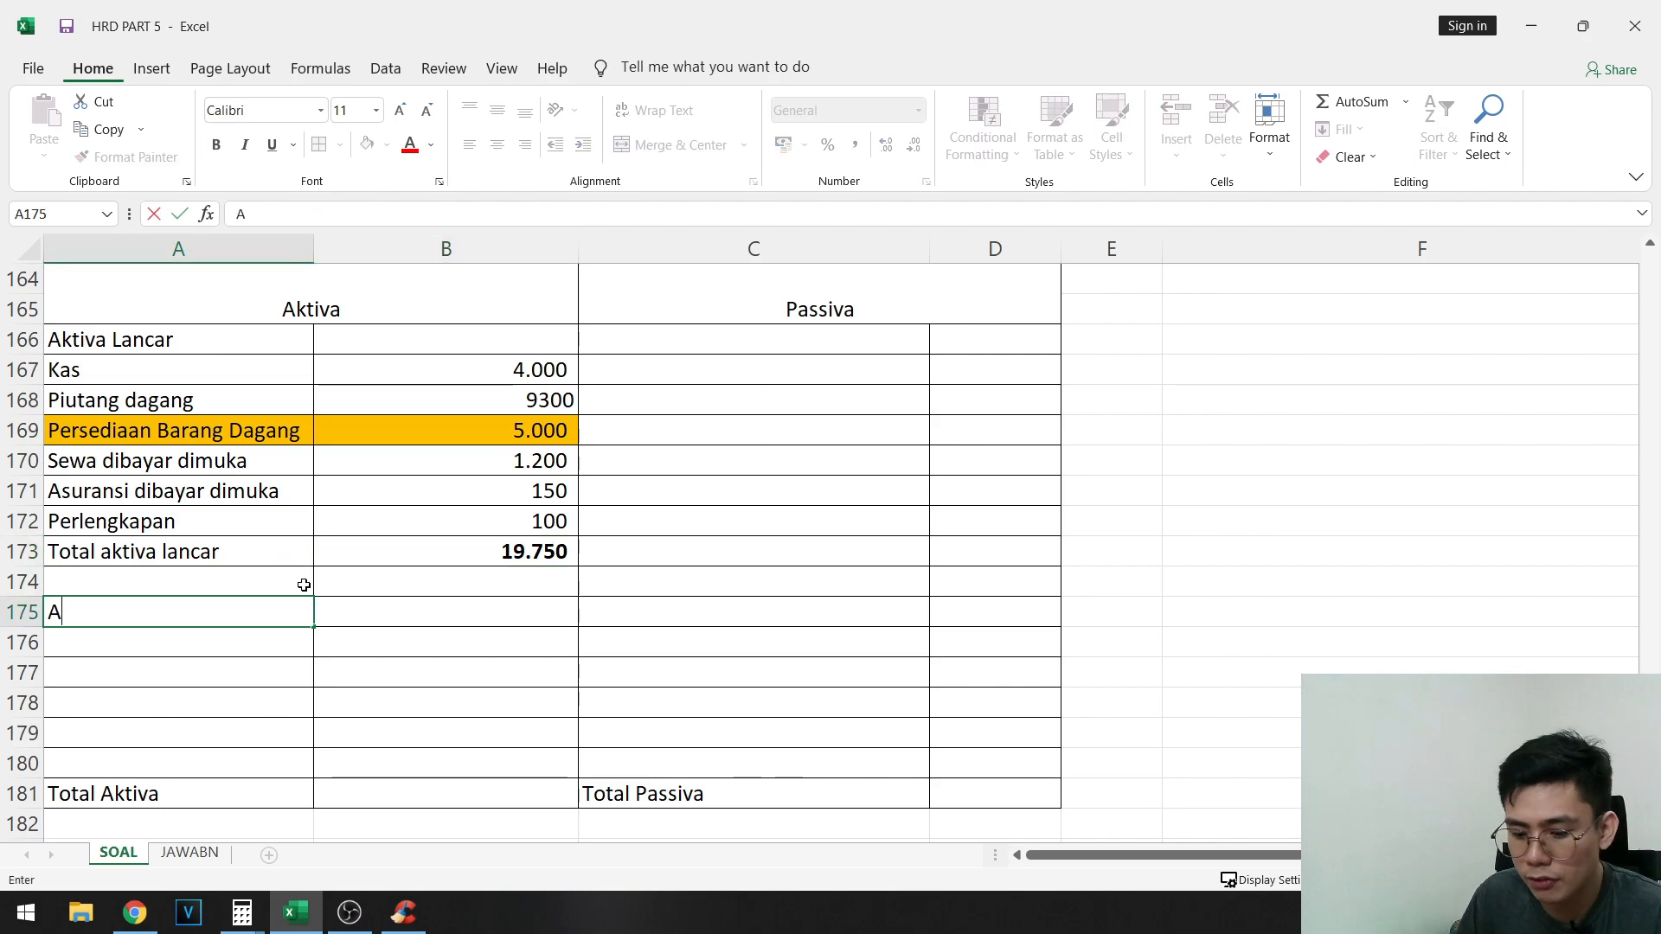
pyautogui.write('ktiva tetap')
pyautogui.press('Tab')
# - Copy the fixed asset names Peralatan through Tanah from A97:A101 and paste them starting at A176
pyautogui.scroll(17, 320, 579)
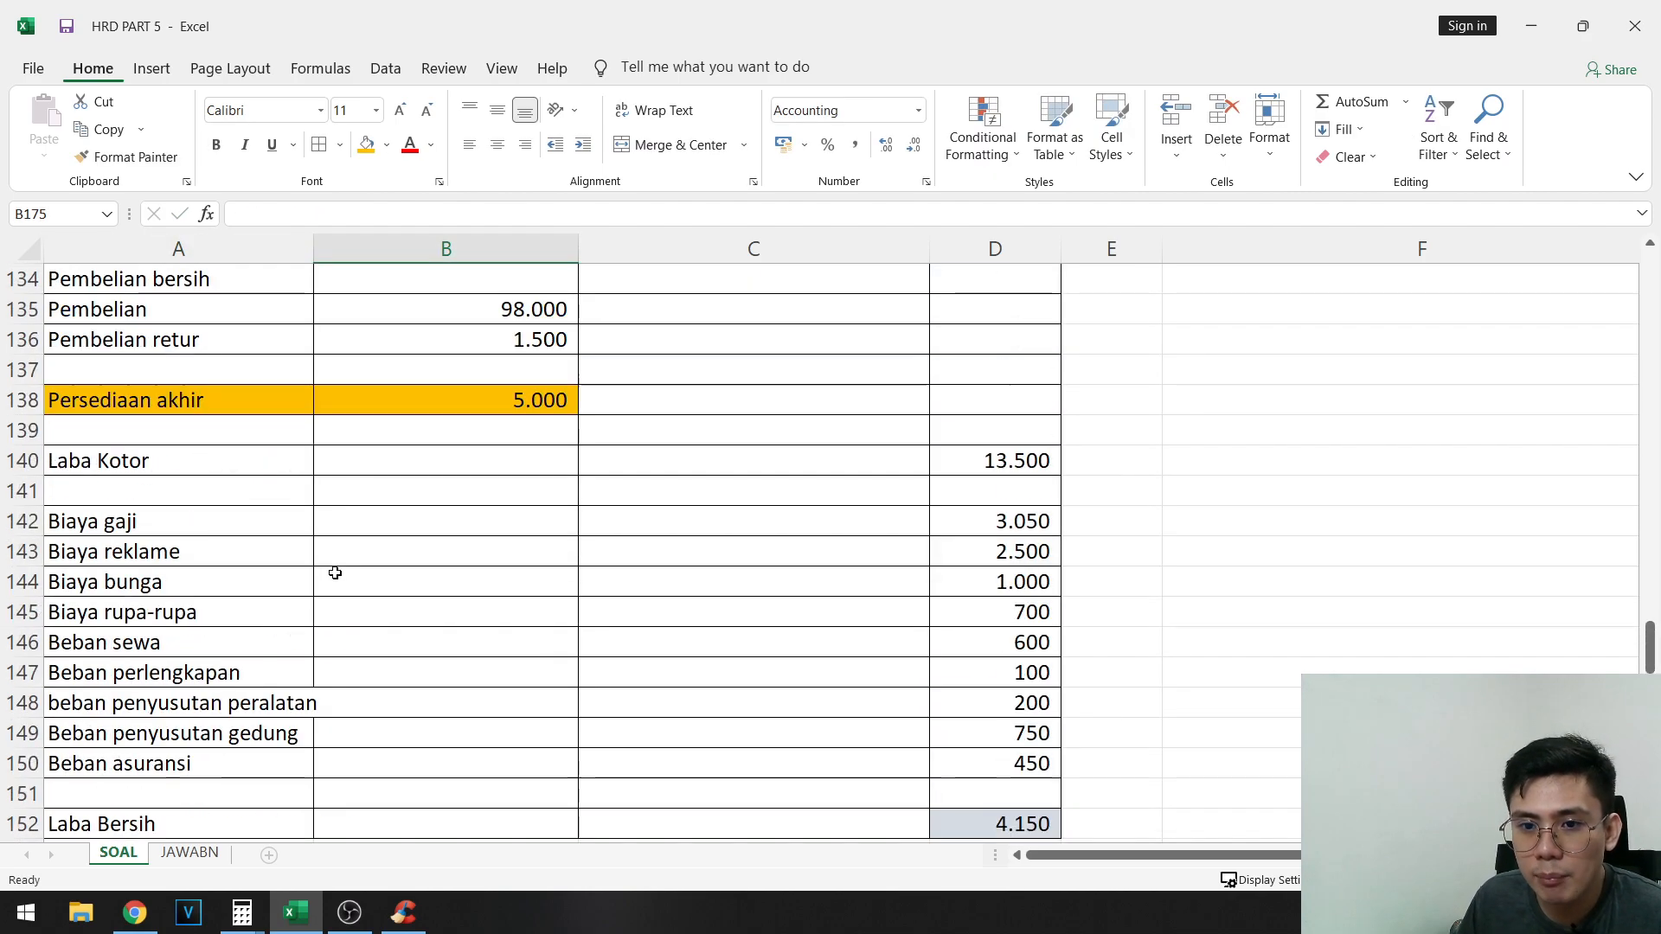
pyautogui.scroll(8, 1153, 598)
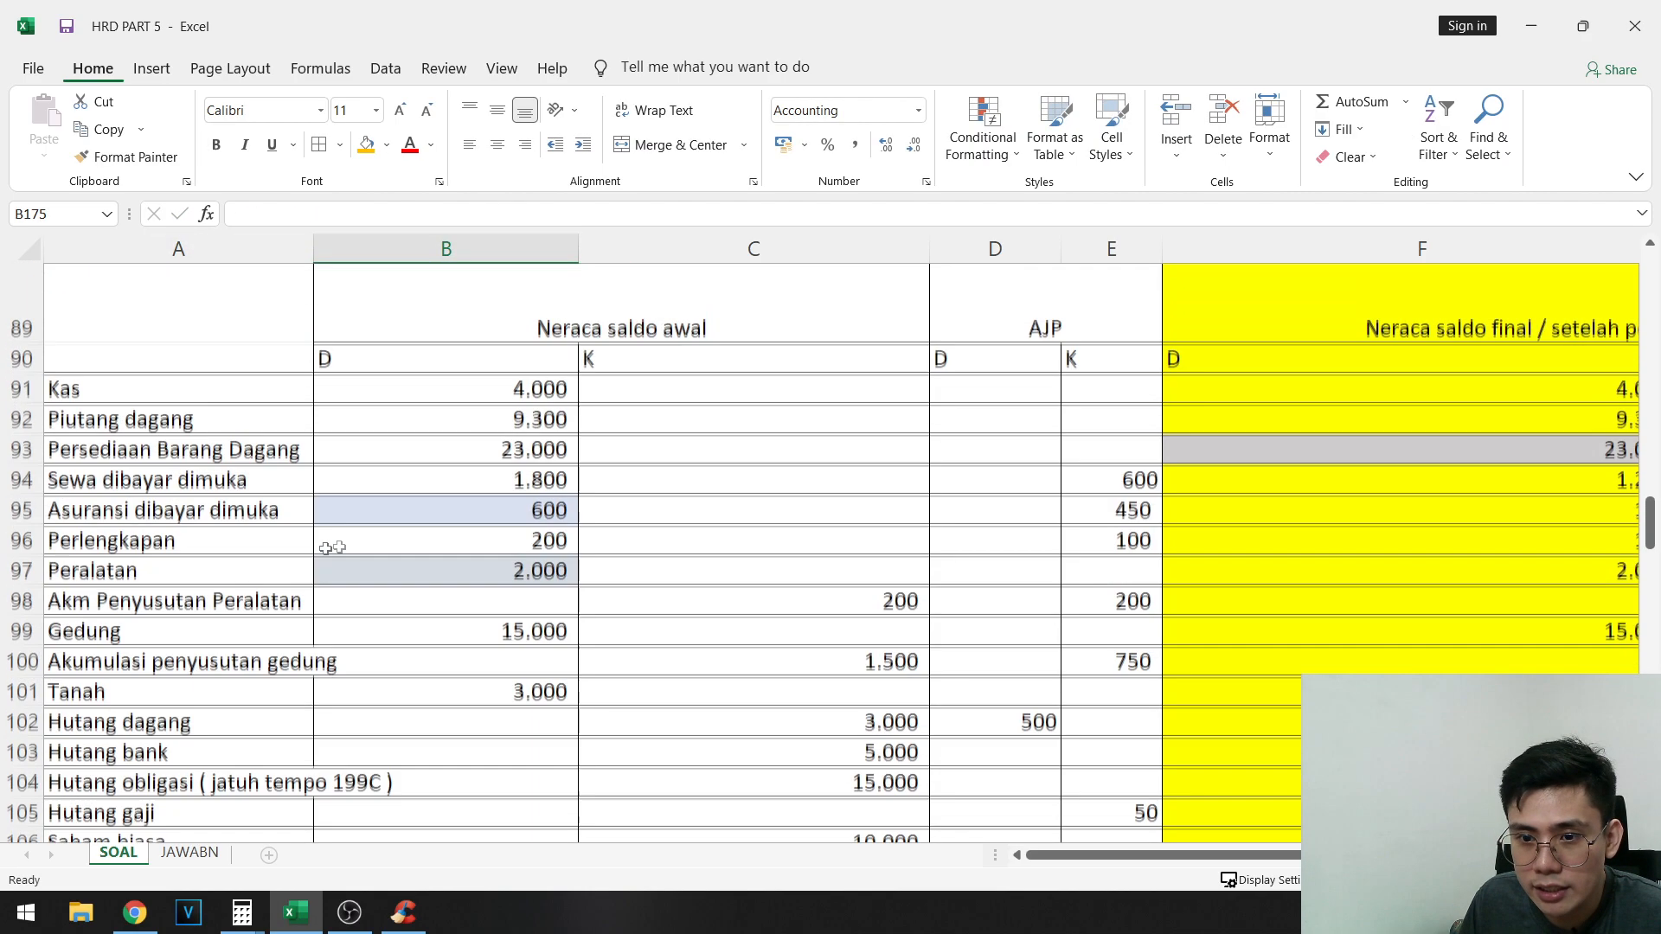
pyautogui.moveTo(139, 585); pyautogui.dragTo(293, 683)
pyautogui.press('super+c')
pyautogui.scroll(-20, 312, 525)
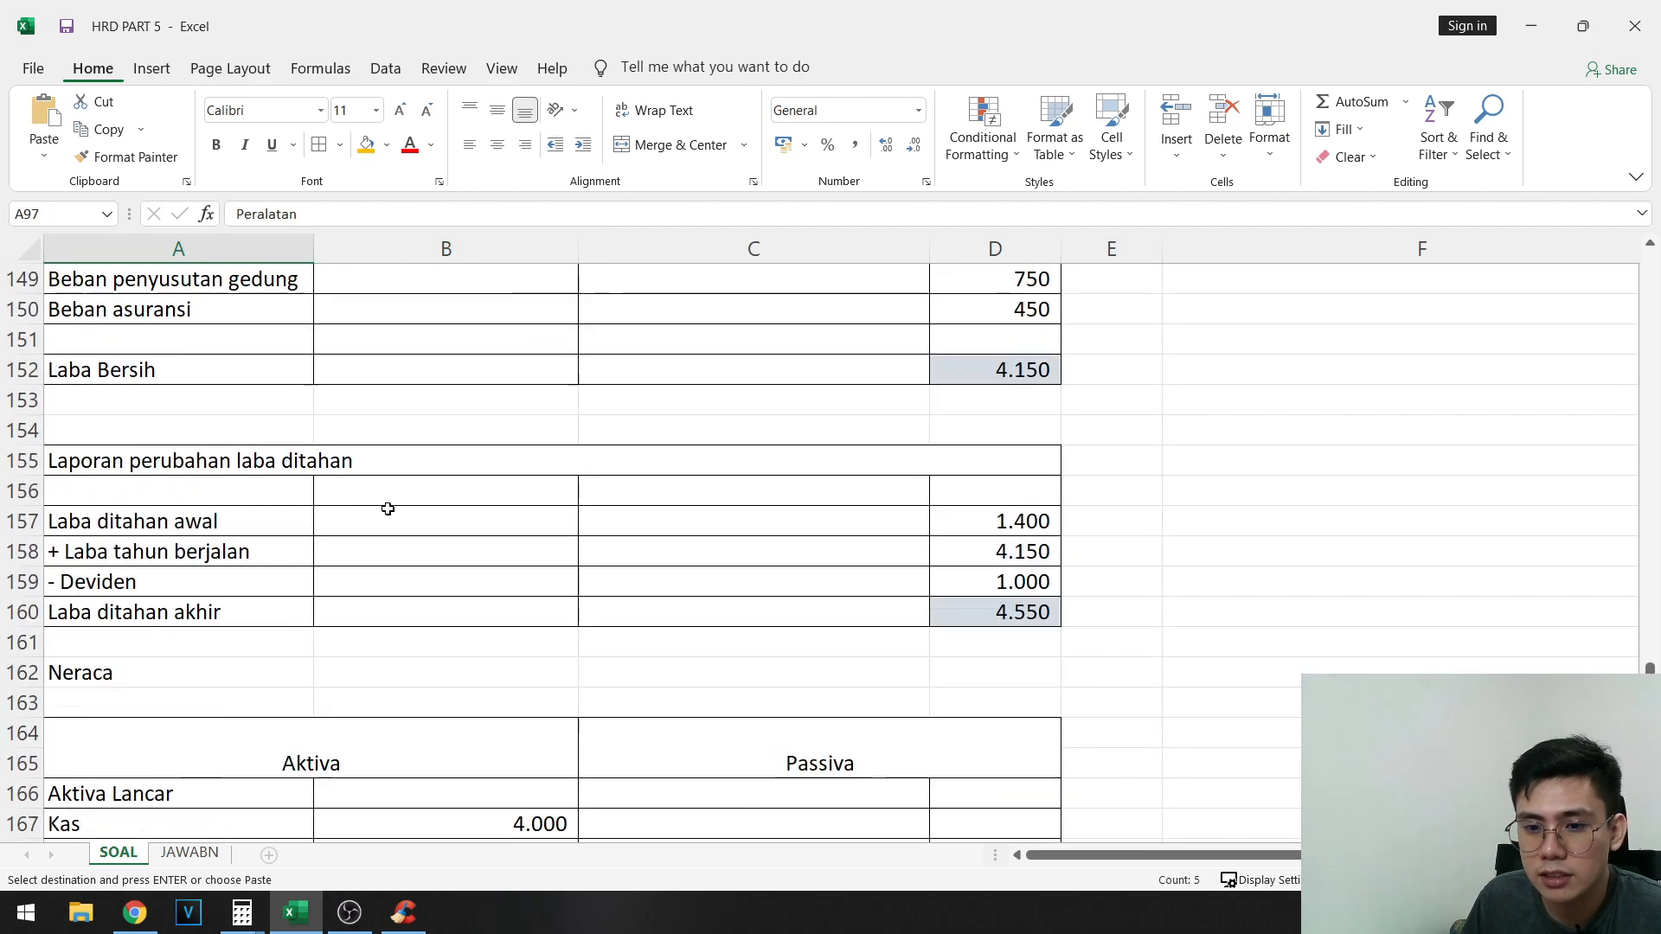
pyautogui.rightClick(138, 649)
pyautogui.click(252, 283)
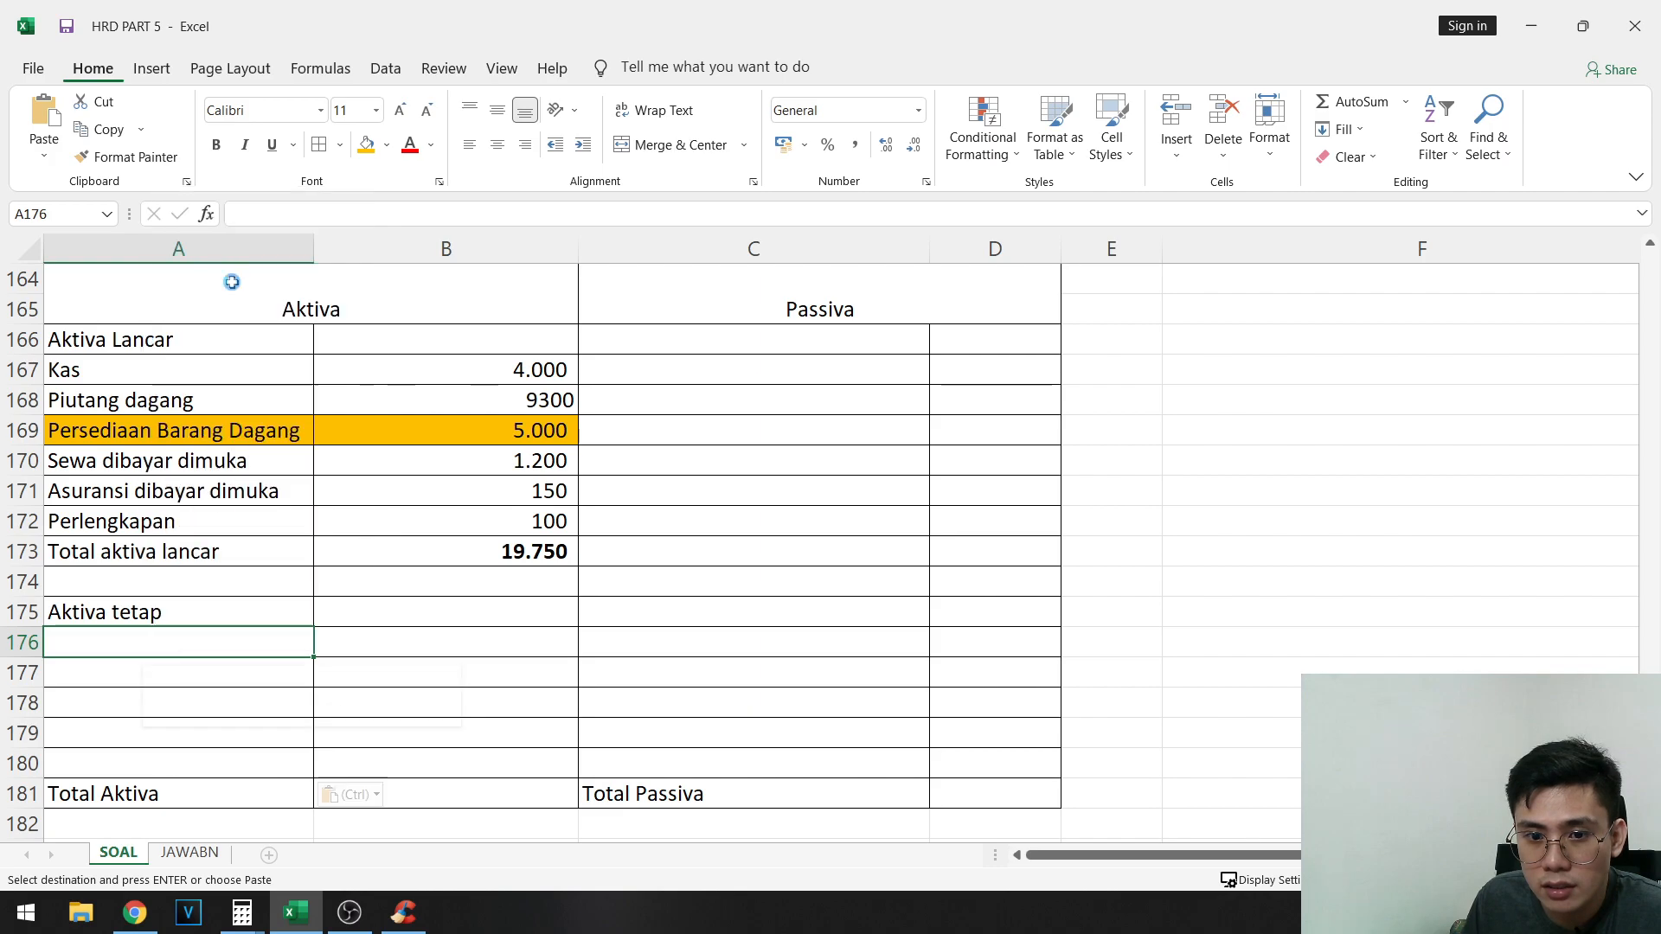
# - Copy the adjusted debit and credit balances of Peralatan through Tanah from F97:G101 and paste them as values starting at B176
pyautogui.click(400, 664)
pyautogui.scroll(20, 1168, 644)
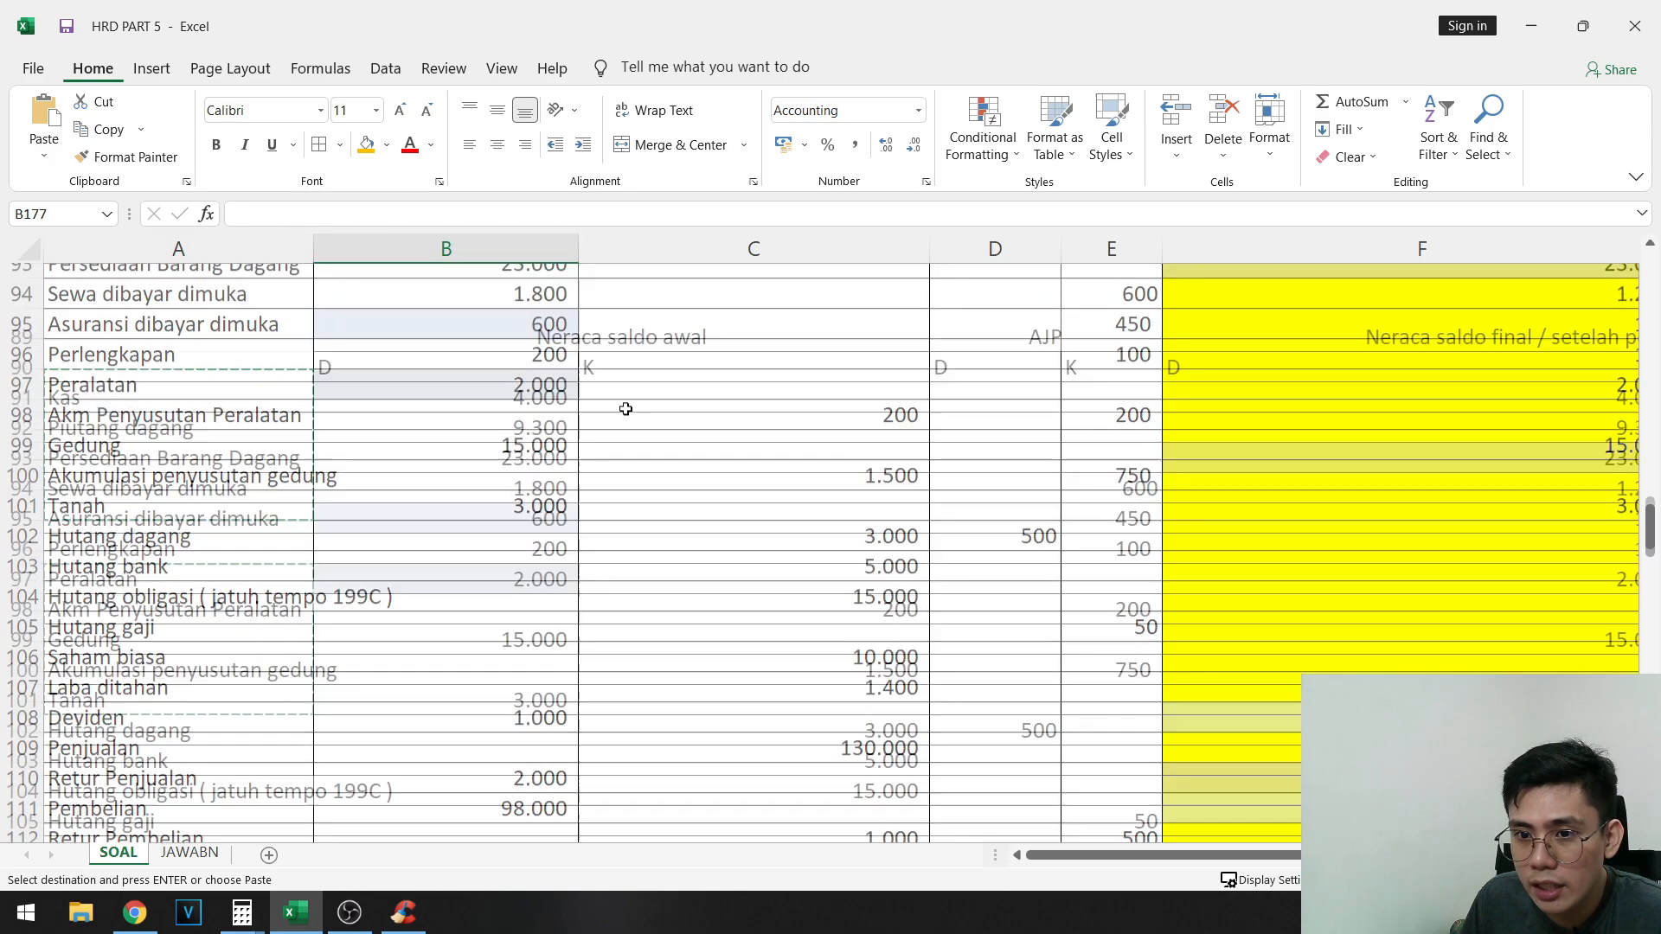
pyautogui.moveTo(407, 585); pyautogui.dragTo(1349, 701)
pyautogui.hscroll(-3, 530, 782)
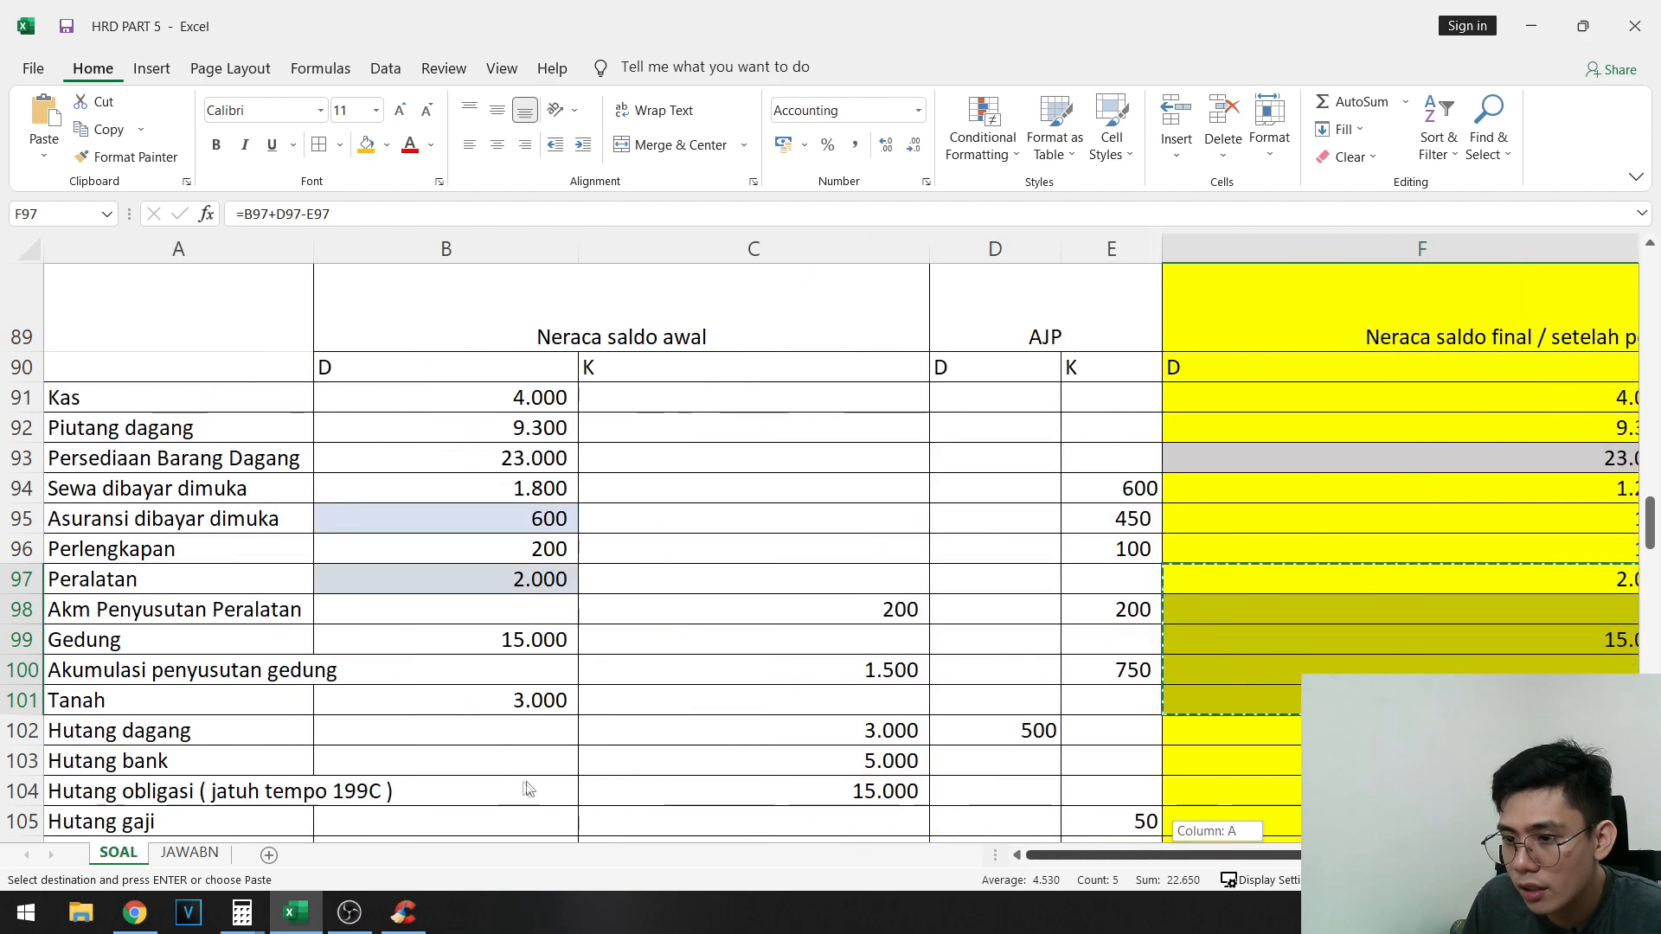
pyautogui.scroll(-20, 662, 468)
pyautogui.scroll(2, 662, 468)
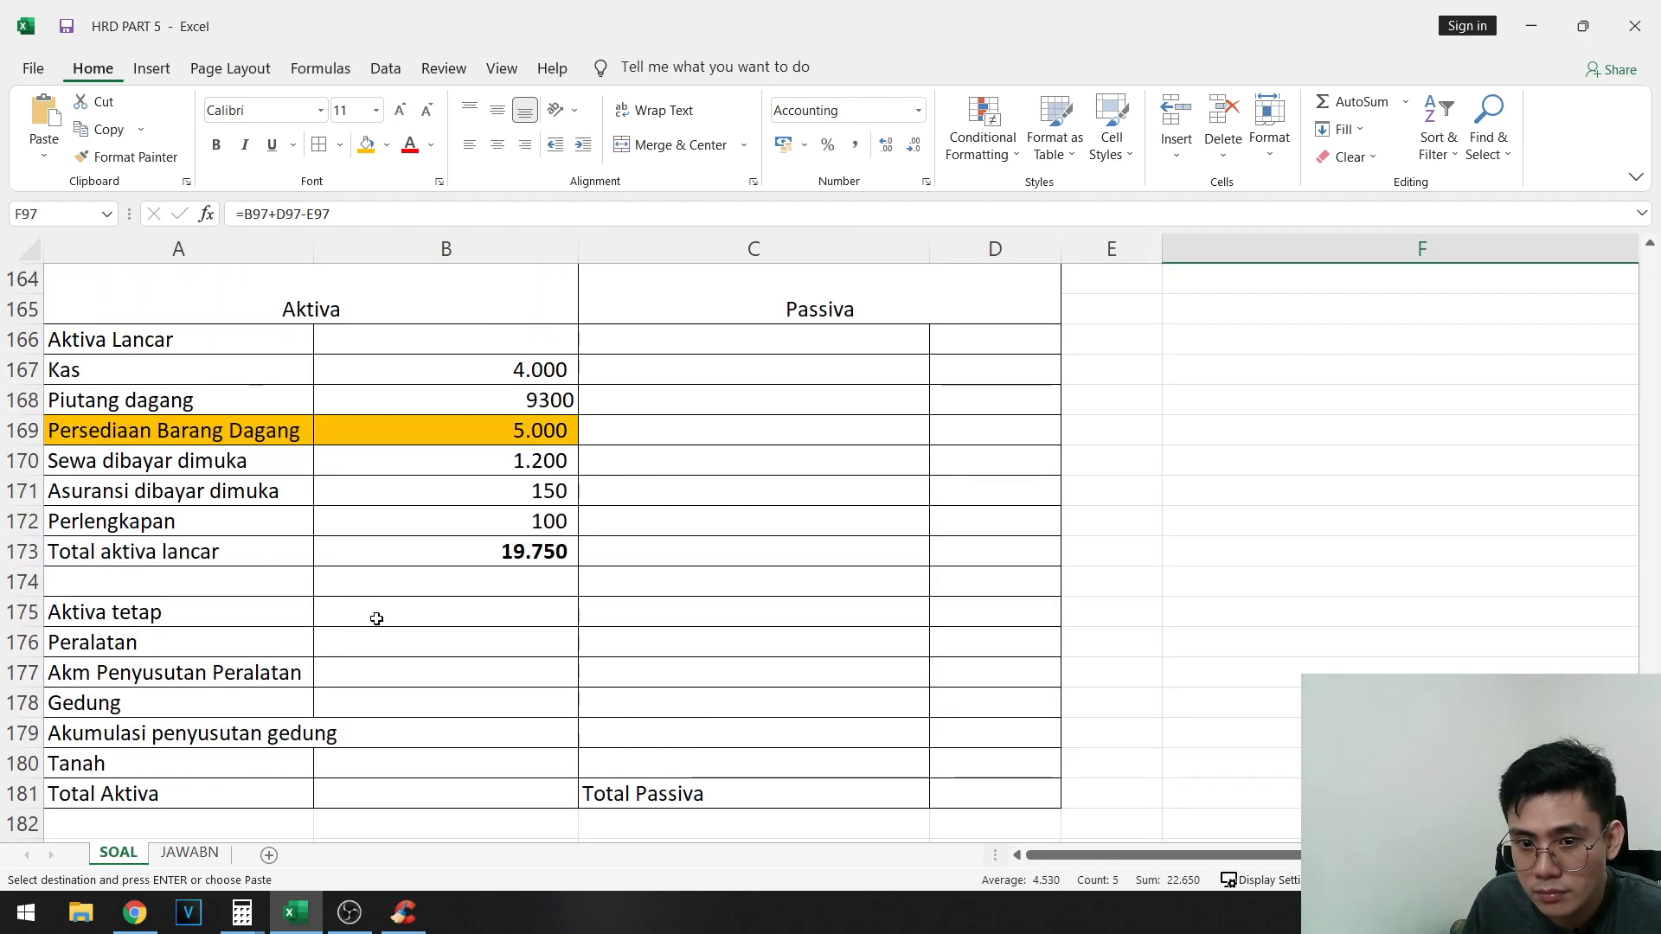
pyautogui.rightClick(436, 639)
pyautogui.click(497, 282)
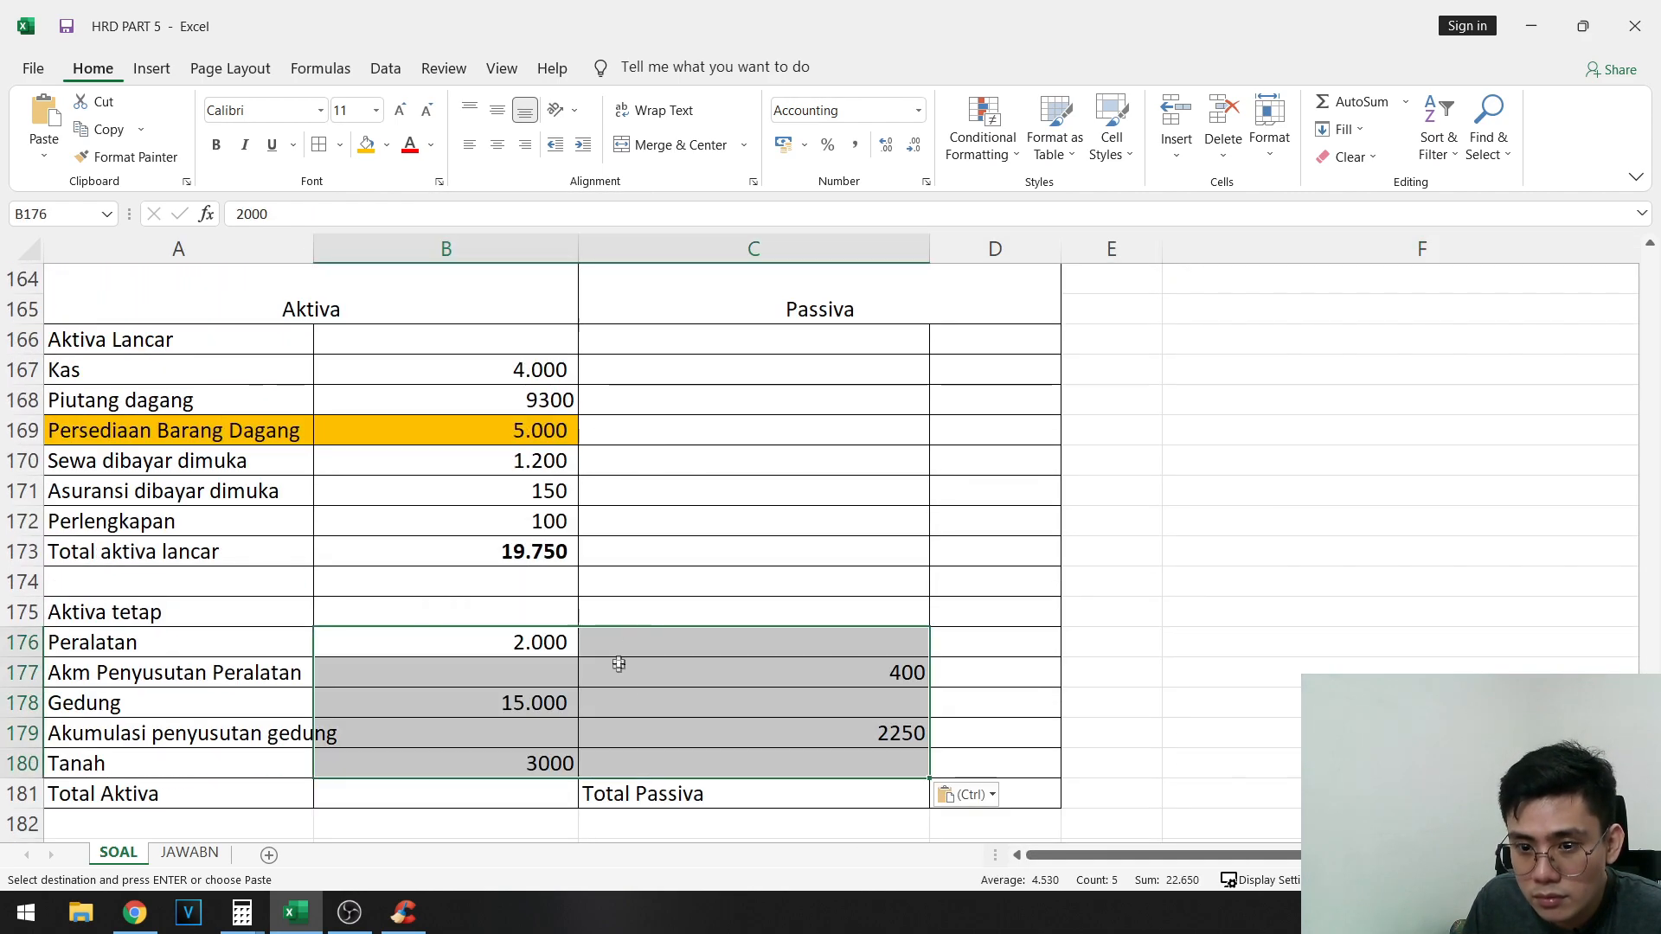
# - Enter -400 for Akm Penyusutan Peralatan in B177 and clear the amount in C177
pyautogui.click(797, 675)
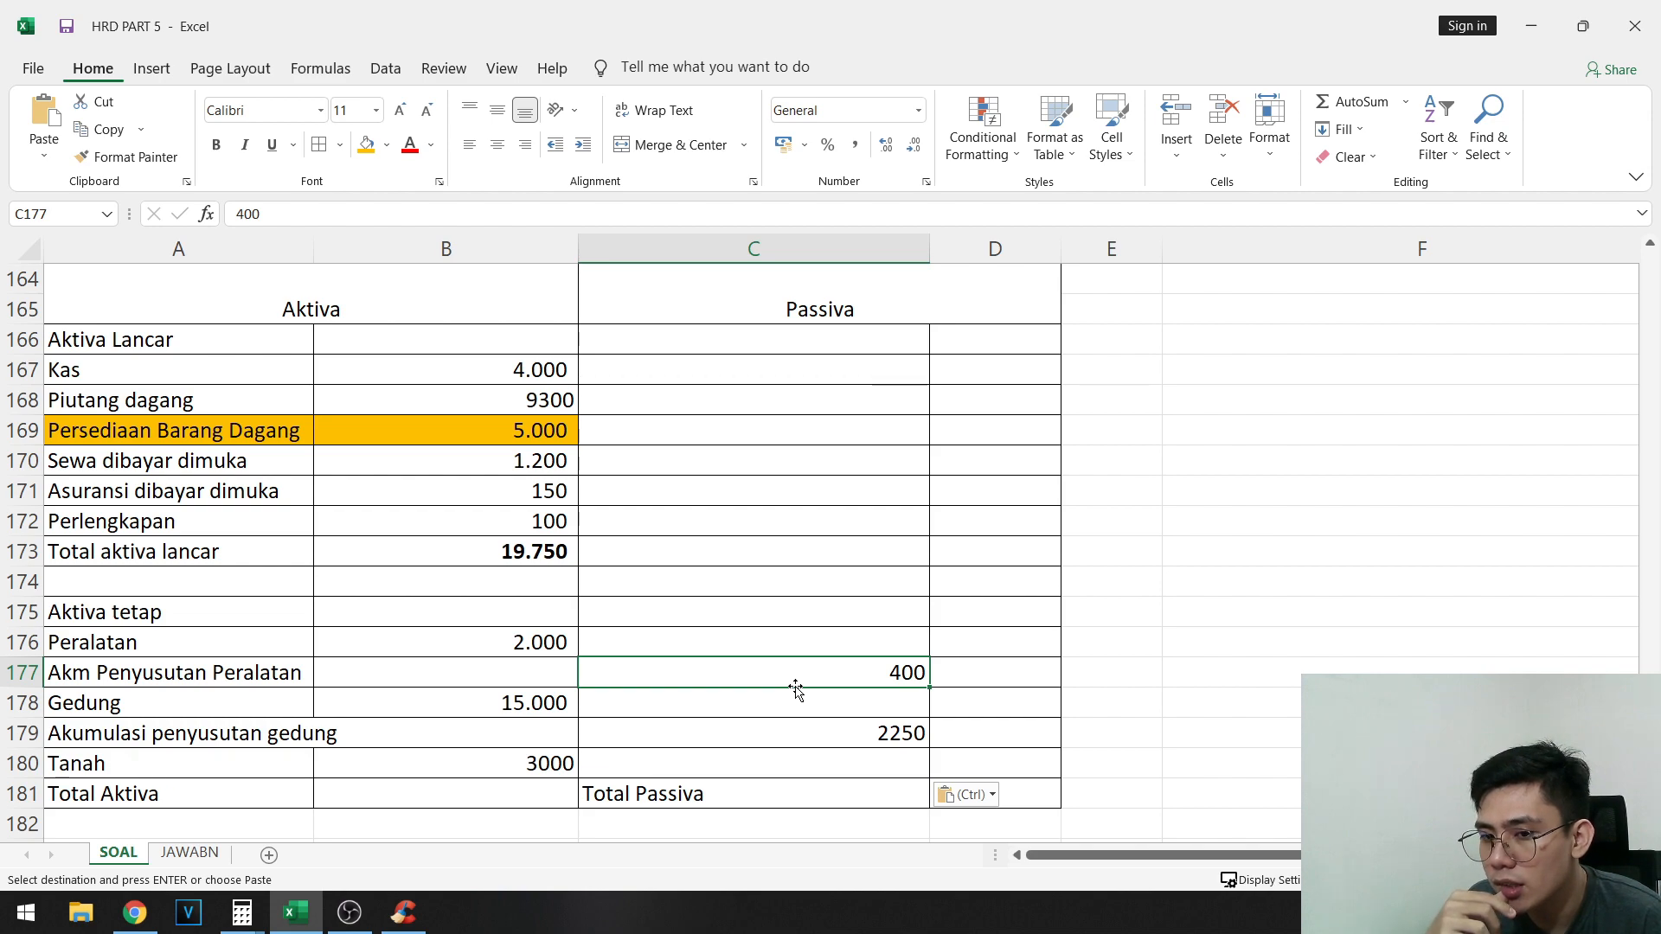
pyautogui.press('Left')
pyautogui.write('- ')
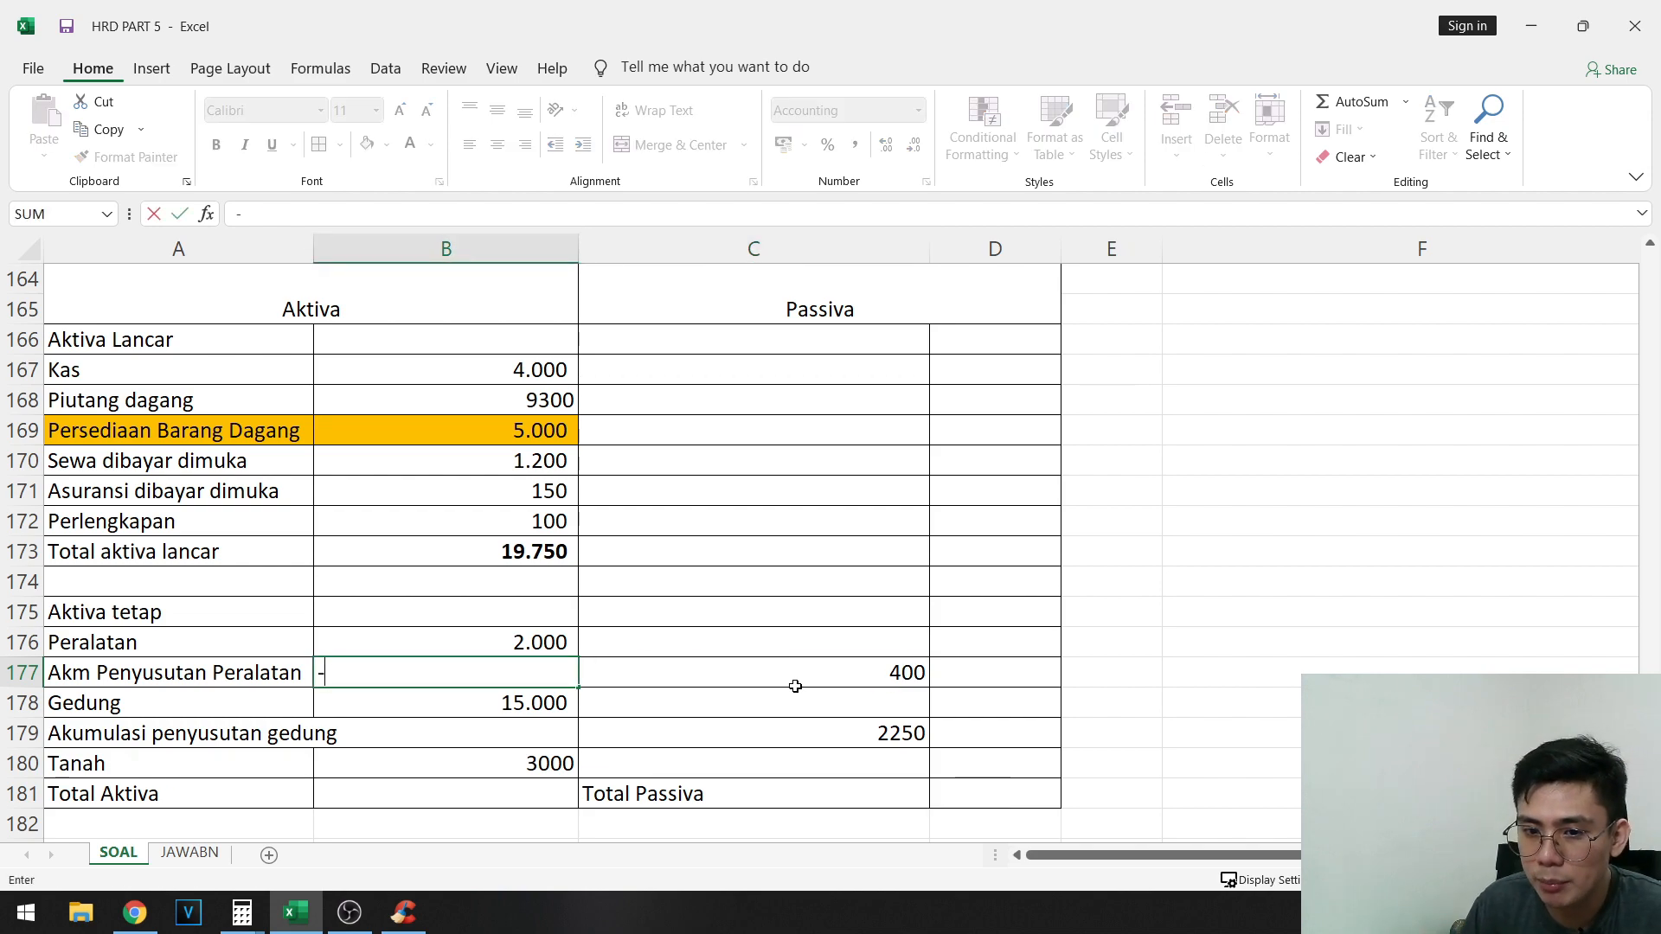
pyautogui.write('400')
pyautogui.press('Tab')
pyautogui.press('Delete')
pyautogui.press('Left')
pyautogui.press('Down')
pyautogui.press('Down')
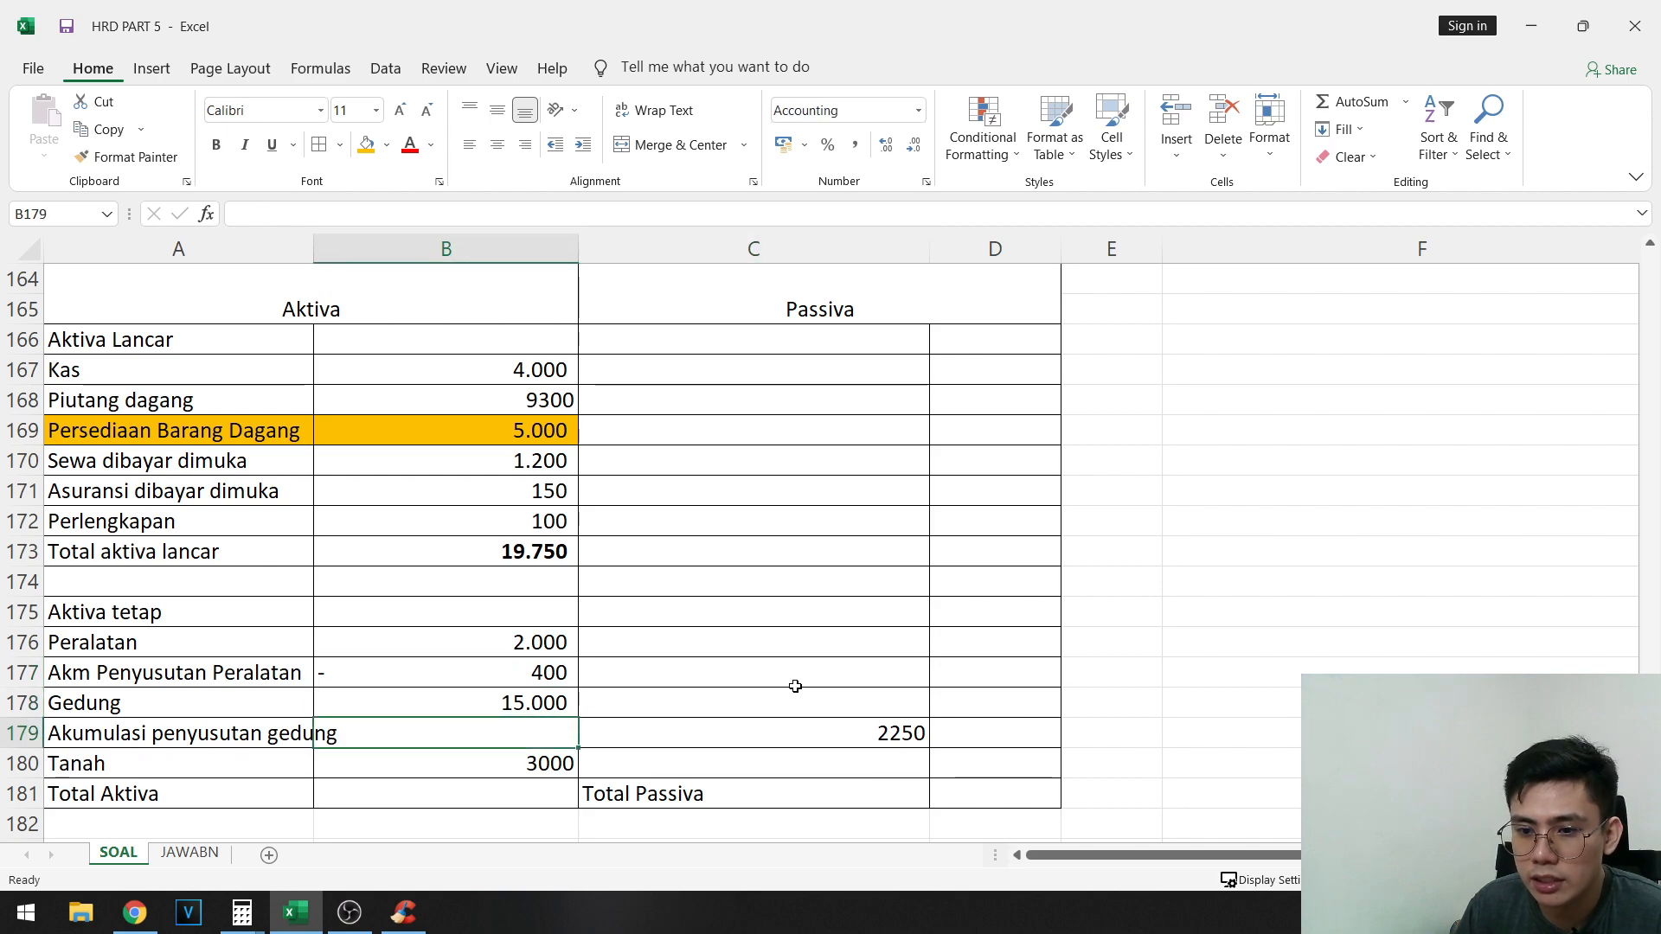
pyautogui.write('-114')
pyautogui.press('Tab')
pyautogui.press('BackSpace')
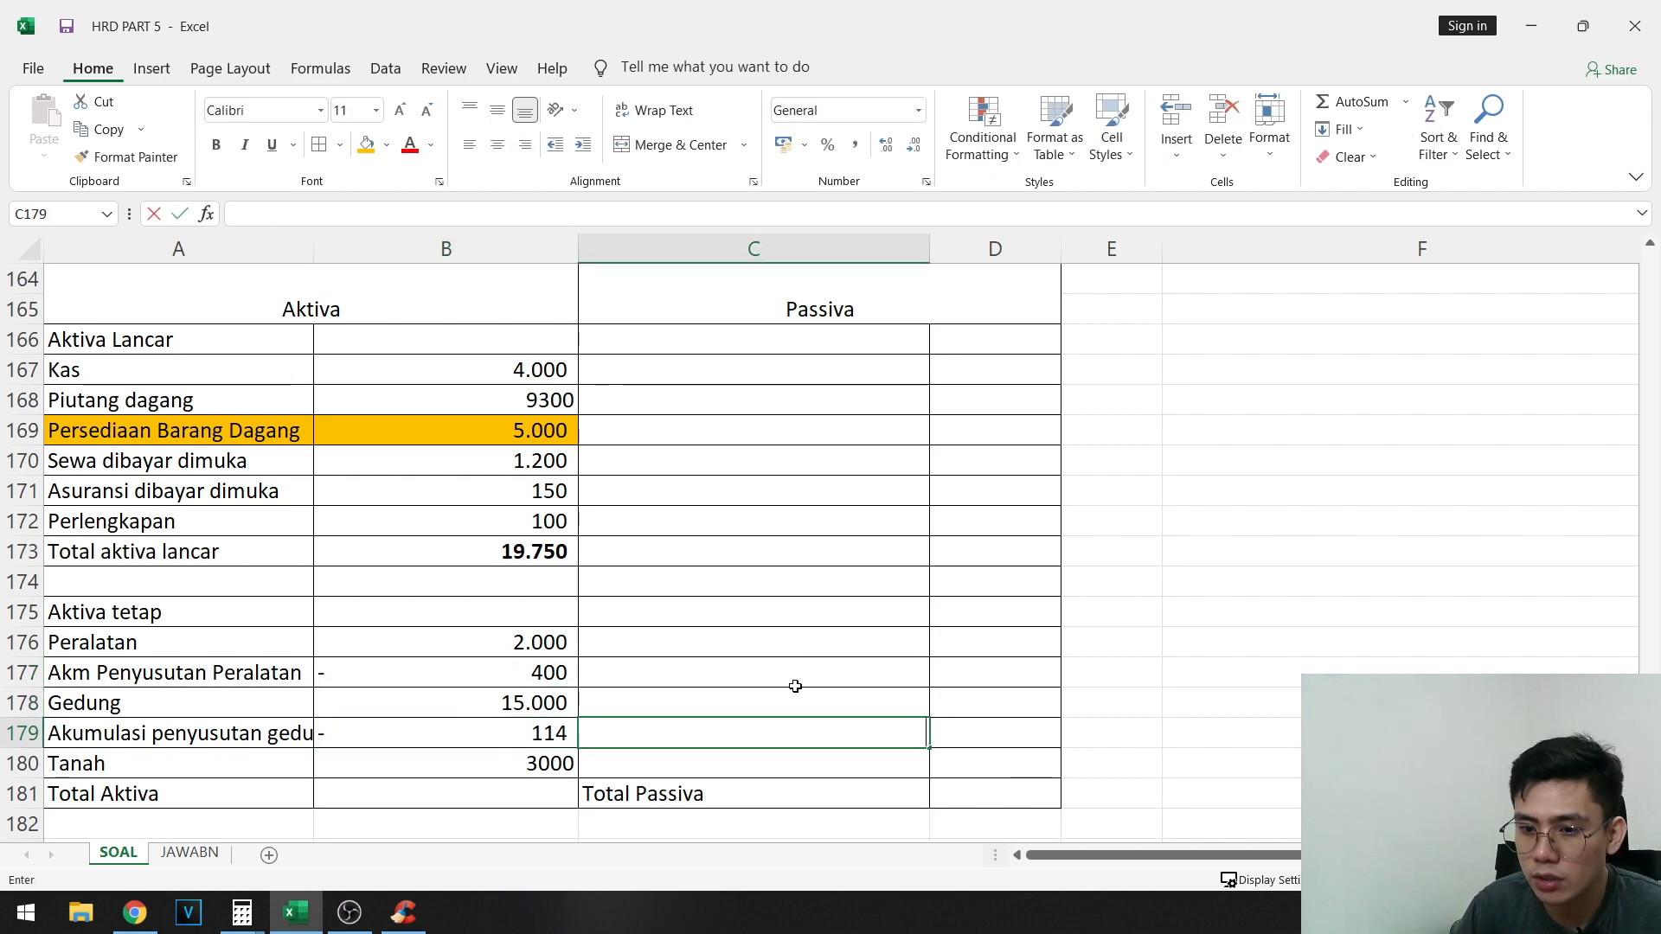
pyautogui.press('Escape')
pyautogui.press('Left')
# - Enter -2250 for Akumulasi penyusutan gedung in B179 and clear the amount in C179
pyautogui.write('- 2.')
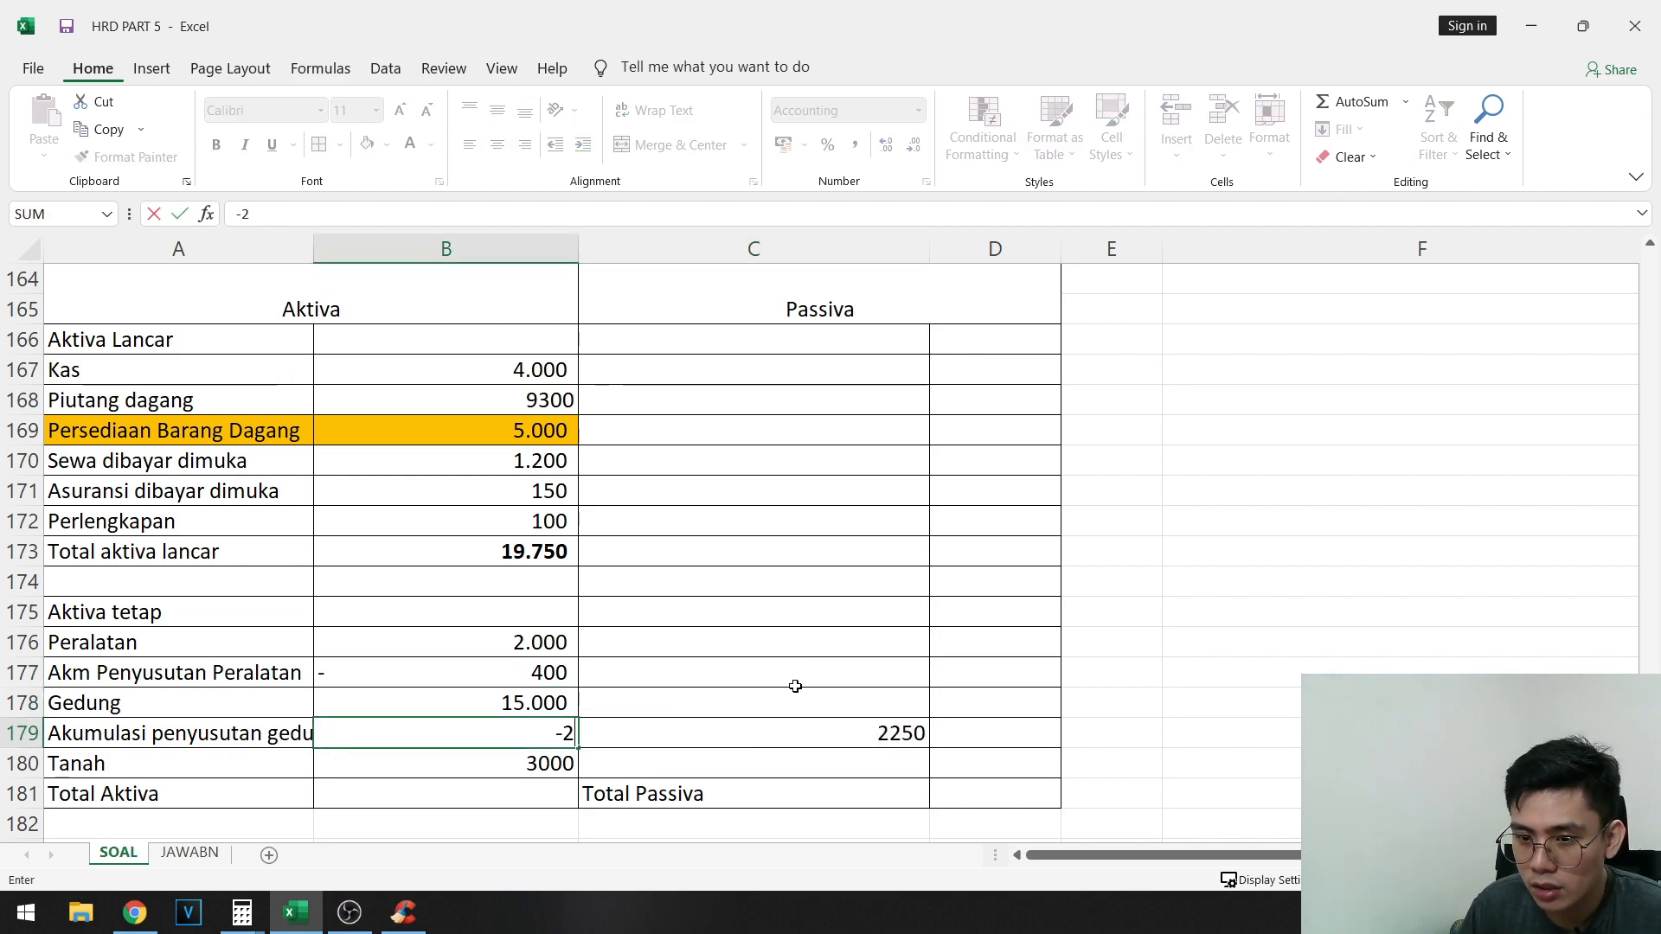
pyautogui.write('250')
pyautogui.press('Tab')
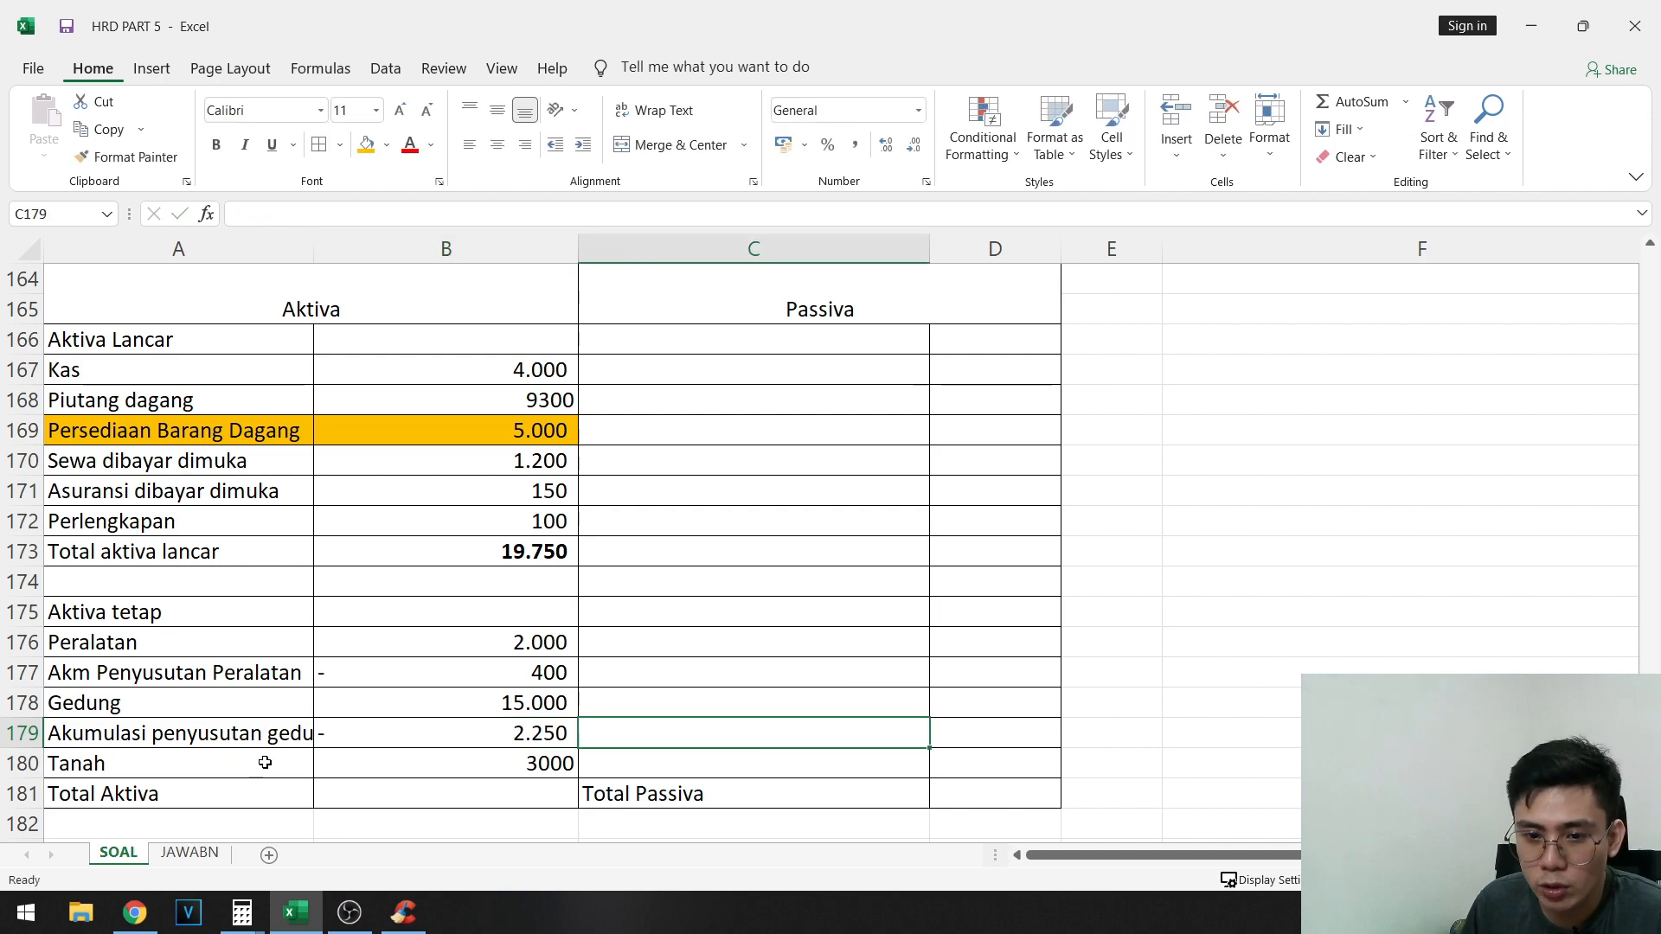
# - Fill both accumulated depreciation rows, A177:B177 and A179:B179, with the same orange as the Persediaan Barang Dagang row
pyautogui.moveTo(270, 733); pyautogui.dragTo(345, 731)
pyautogui.keyDown('ctrl'); pyautogui.moveTo(355, 673); pyautogui.dragTo(260, 673); pyautogui.keyUp('ctrl')
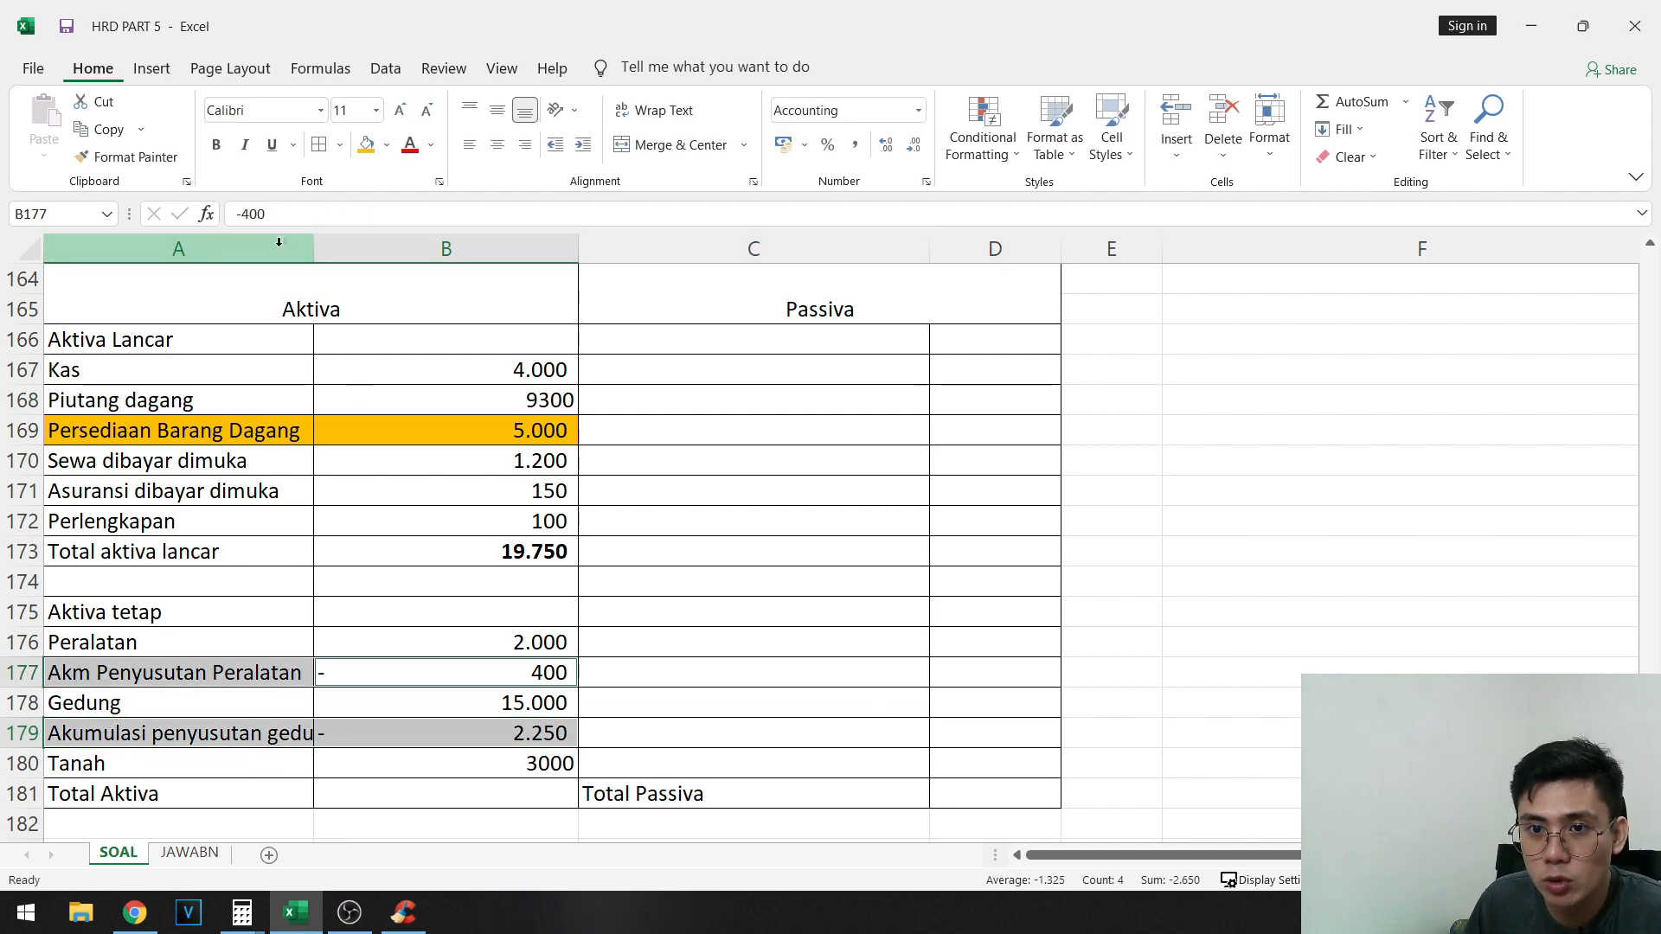
pyautogui.click(365, 145)
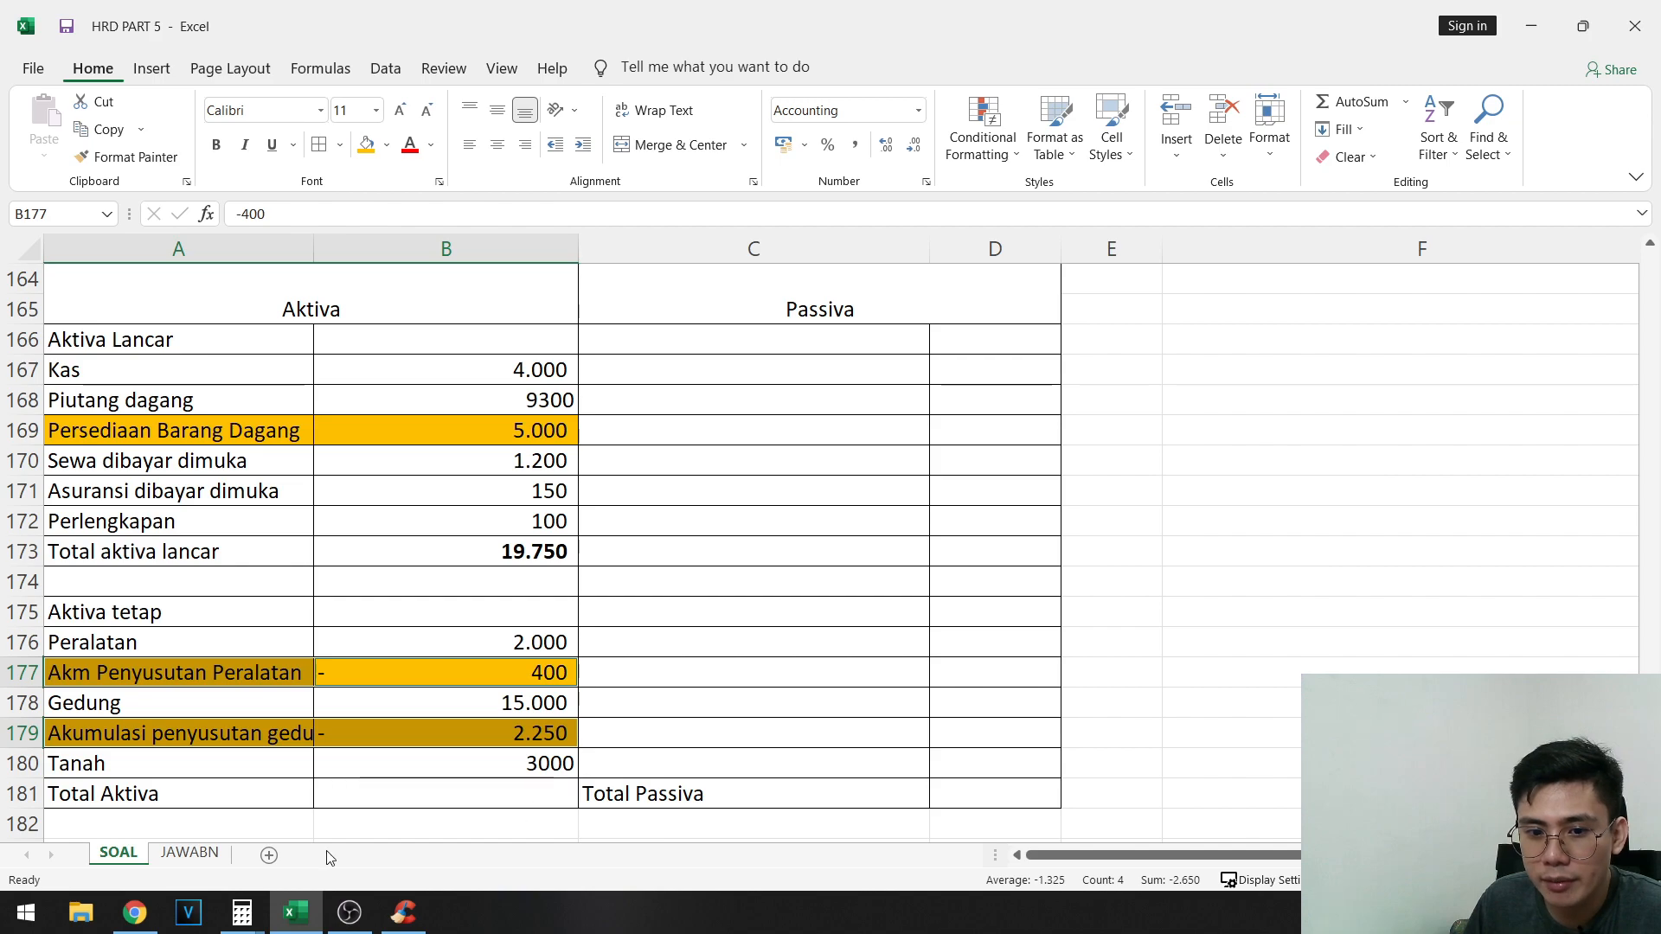
# - Insert two rows above the Total Aktiva row and enter the label Total Aktiva Tetap in A181
pyautogui.click(18, 794)
pyautogui.rightClick(17, 793)
pyautogui.click(52, 608)
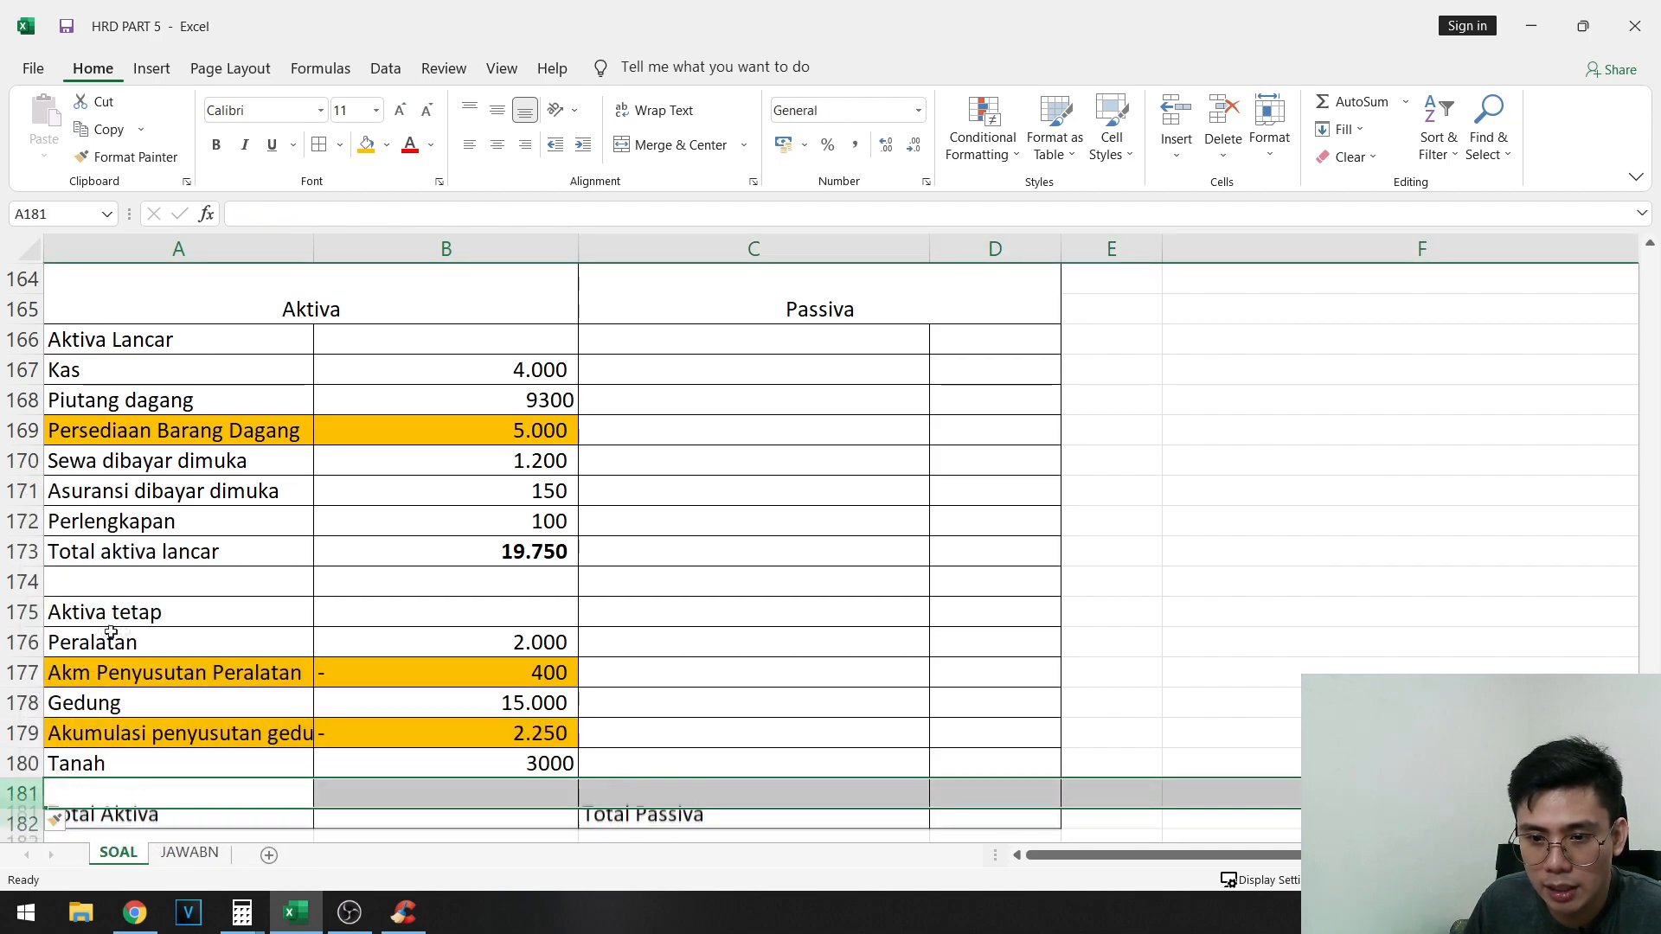
pyautogui.scroll(-1, 61, 657)
pyautogui.rightClick(19, 702)
pyautogui.click(61, 538)
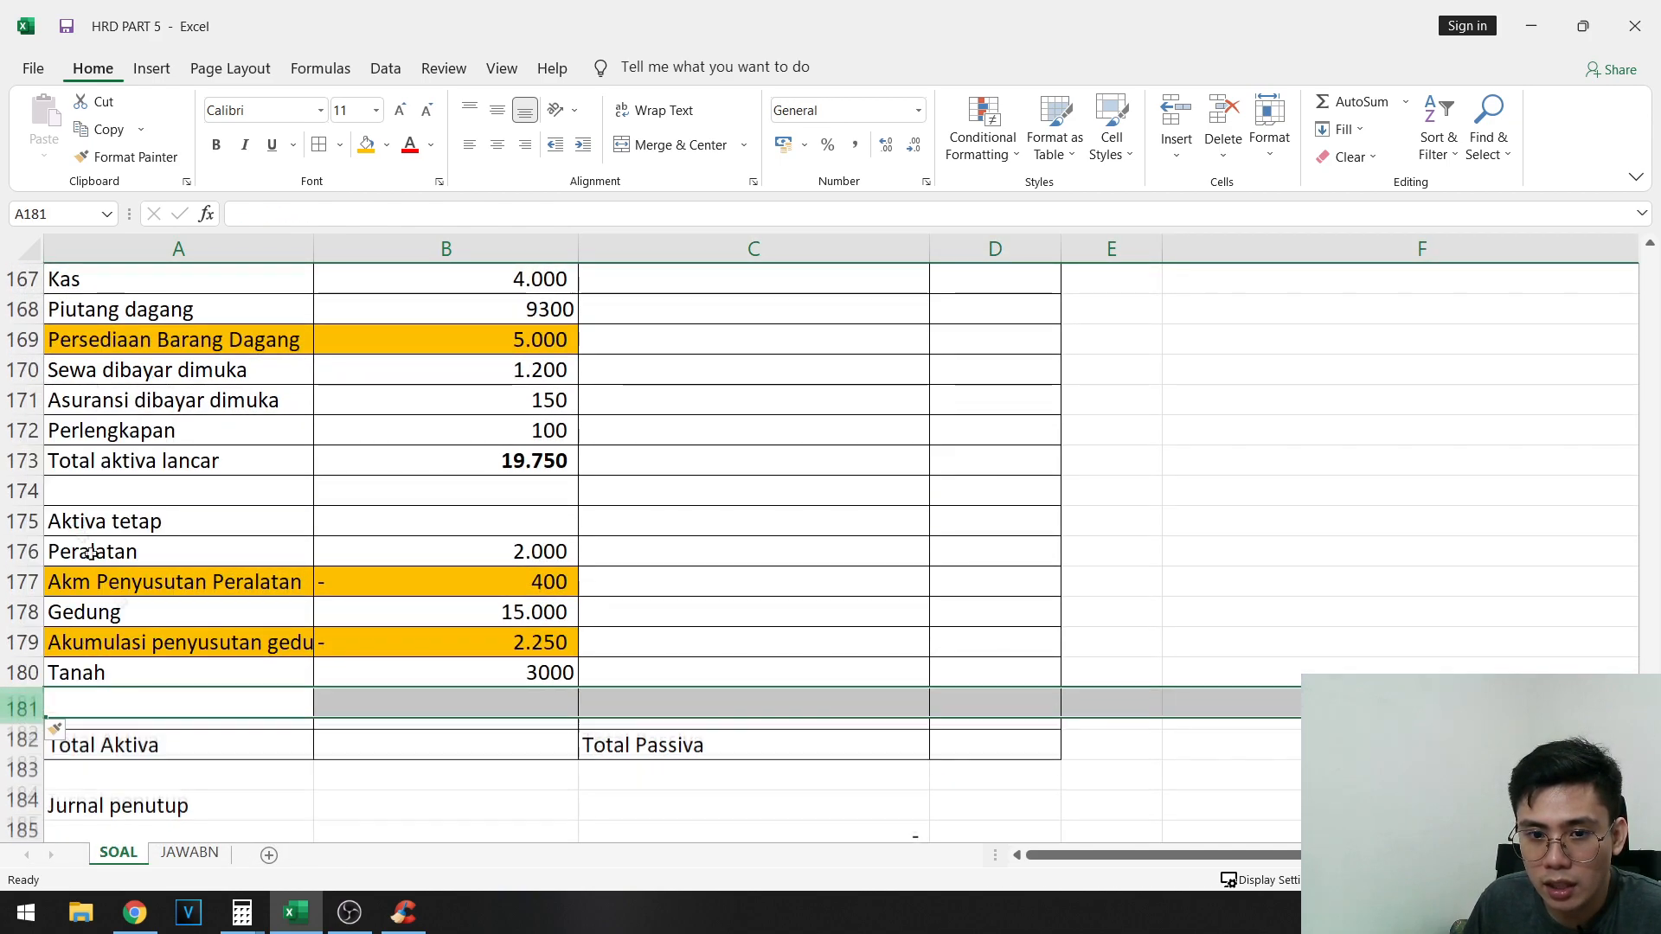
pyautogui.click(165, 698)
pyautogui.write('Total Akti')
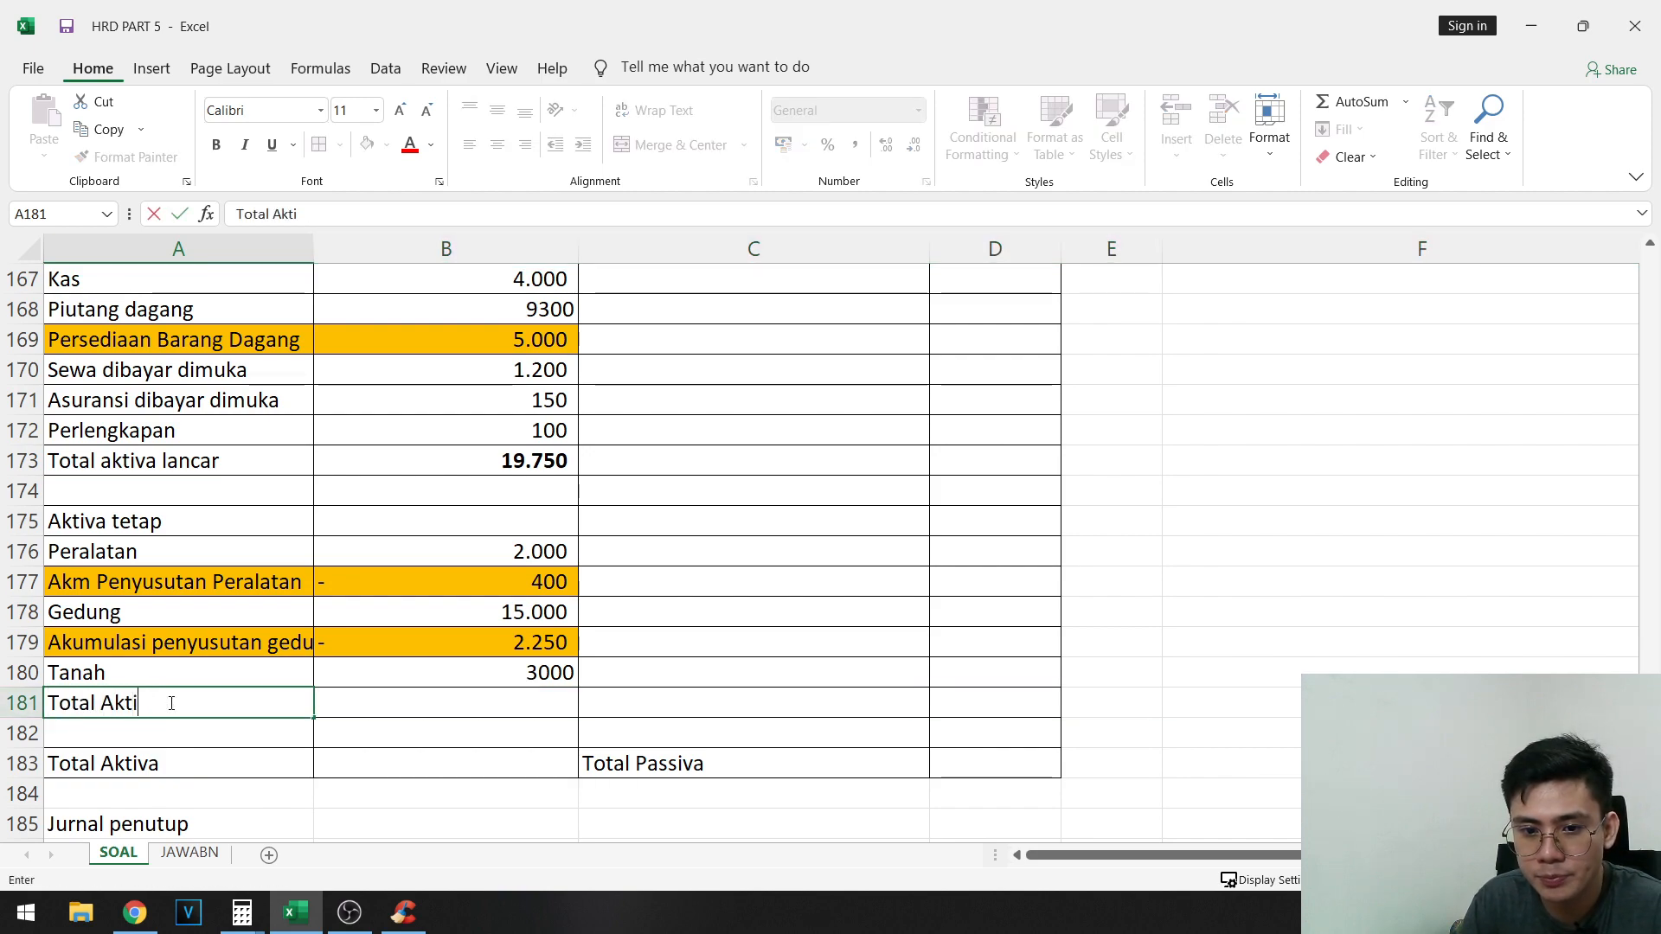
pyautogui.write('va Tetap')
pyautogui.press('Tab')
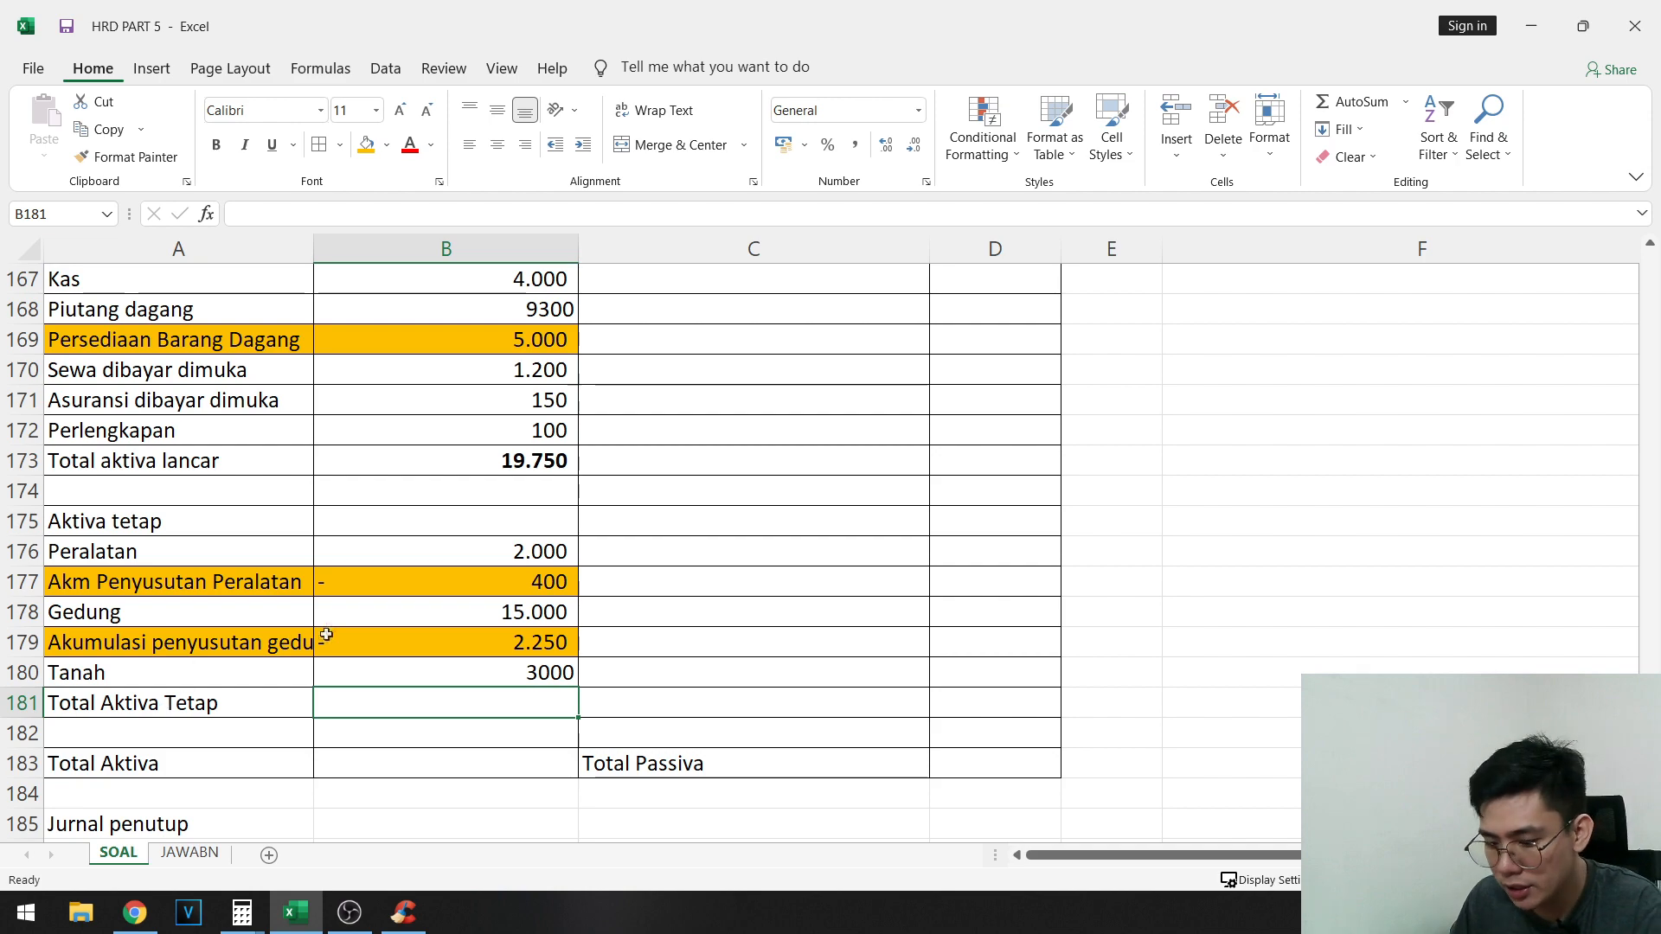
# - Calculate Total Aktiva Tetap in B181 as =B176+B177+B178+B179+B180 and make the amount bold
pyautogui.write('=')
pyautogui.click(508, 561)
pyautogui.write('+')
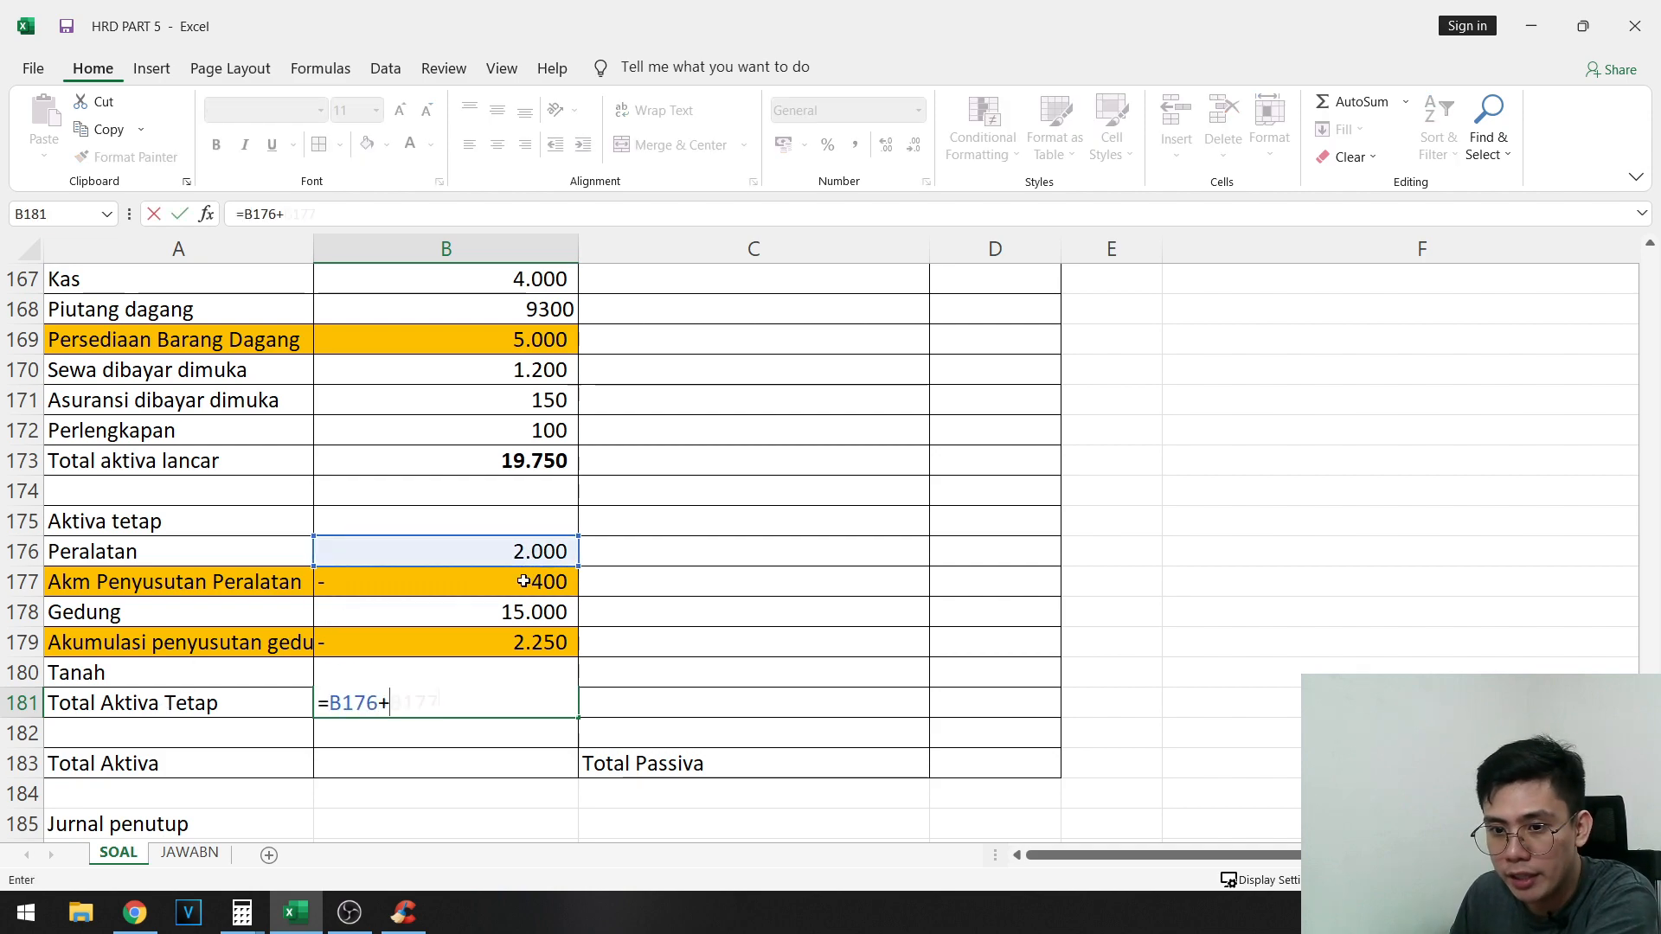
pyautogui.click(489, 581)
pyautogui.write('+')
pyautogui.click(474, 612)
pyautogui.write('+')
pyautogui.click(428, 648)
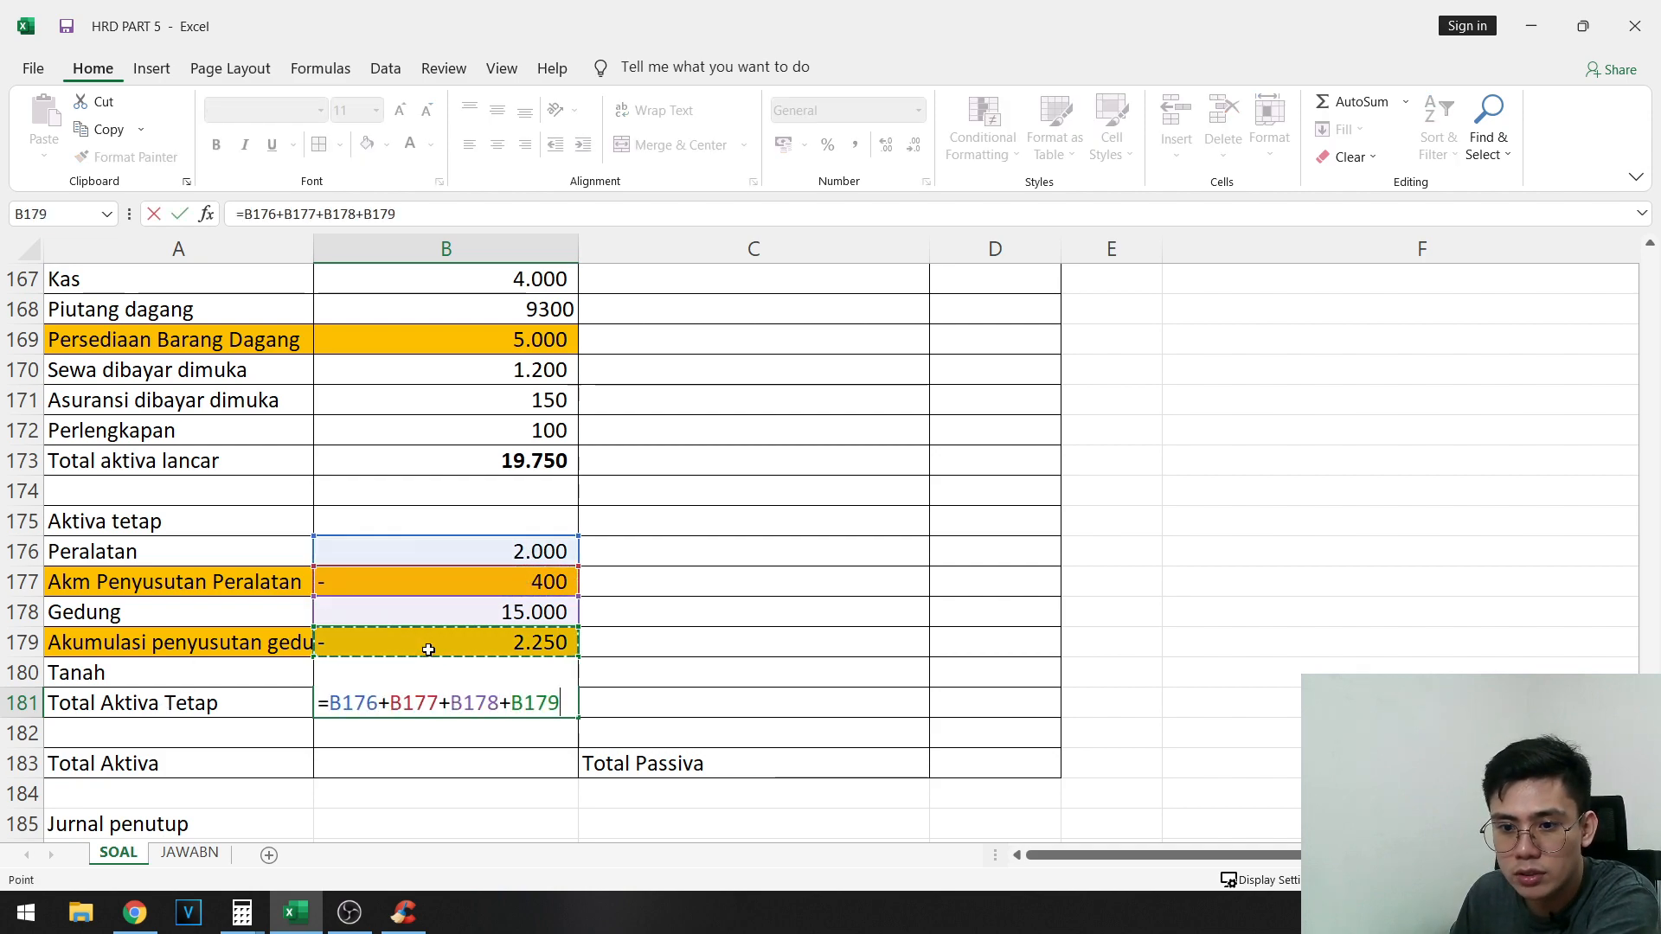
pyautogui.write('+')
pyautogui.write('B180')
pyautogui.press('Return')
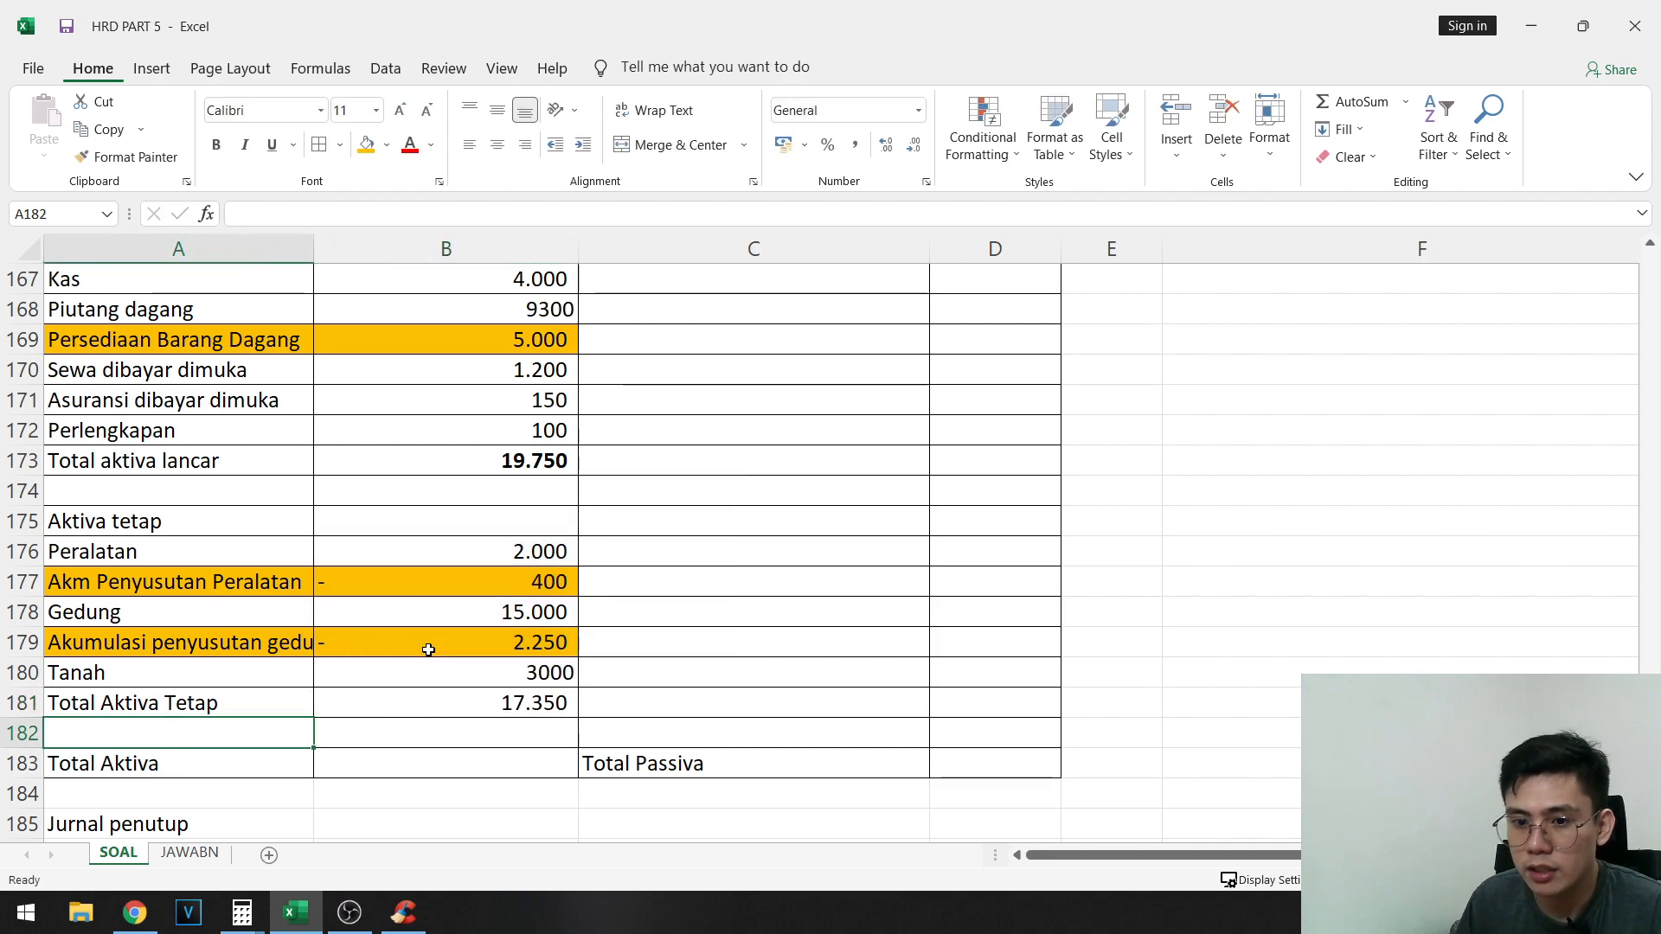
pyautogui.click(529, 707)
# - Calculate Total Aktiva in B183 by adding B181 and B173, and make the amount bold
pyautogui.click(493, 783)
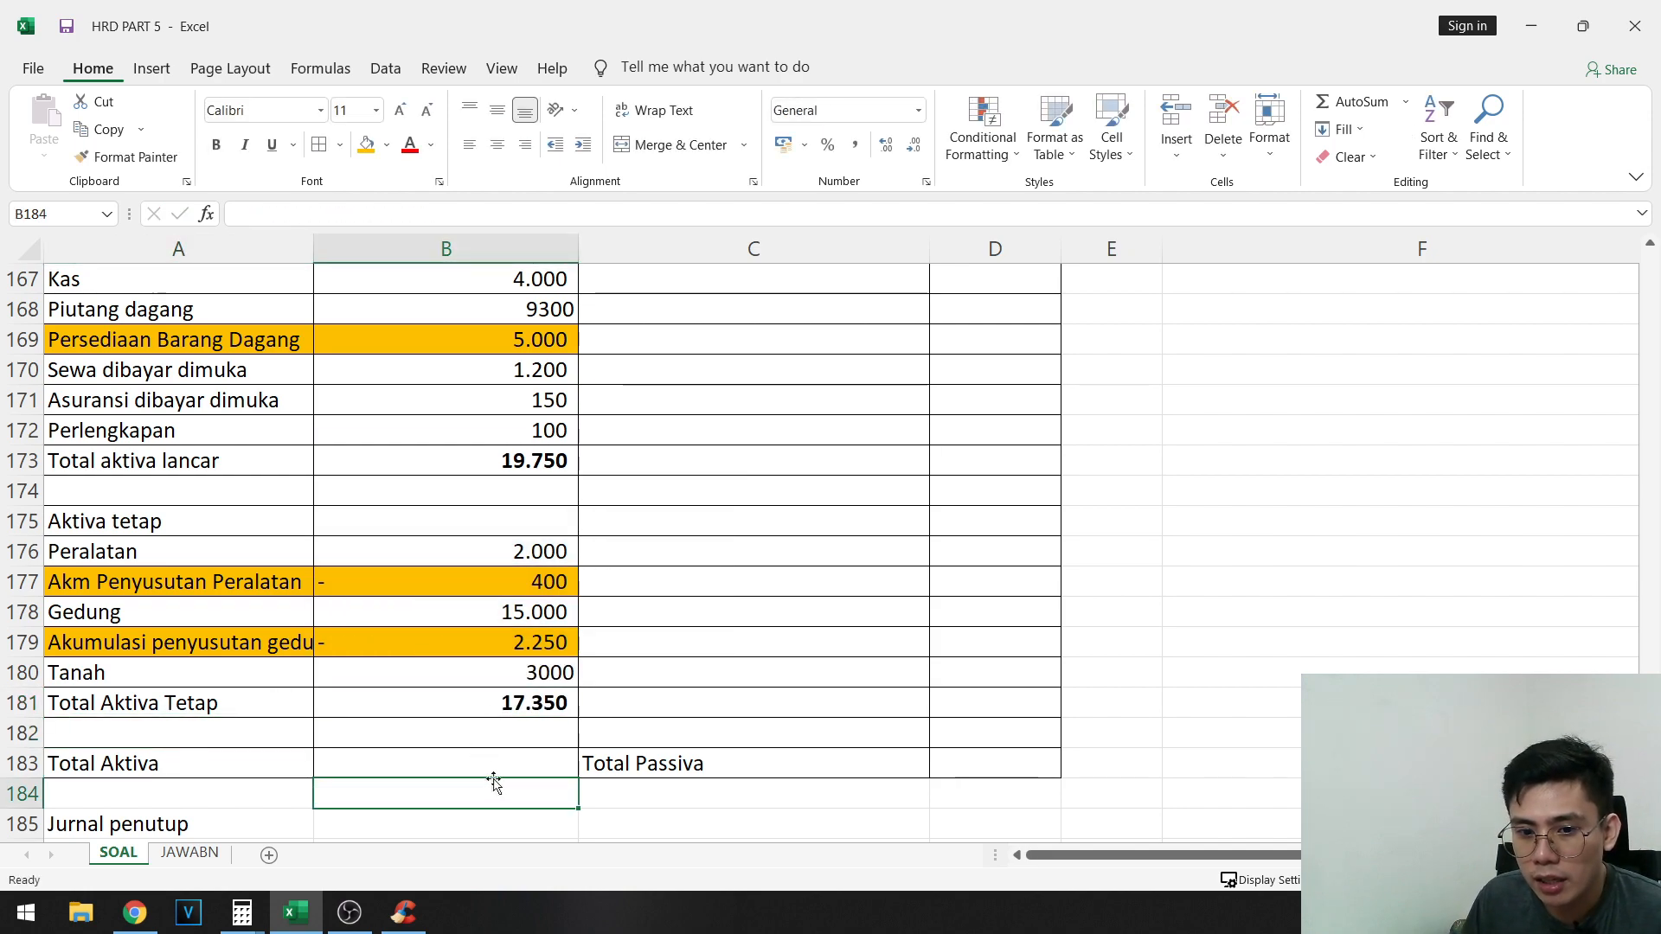
pyautogui.click(516, 768)
pyautogui.write('=')
pyautogui.click(538, 701)
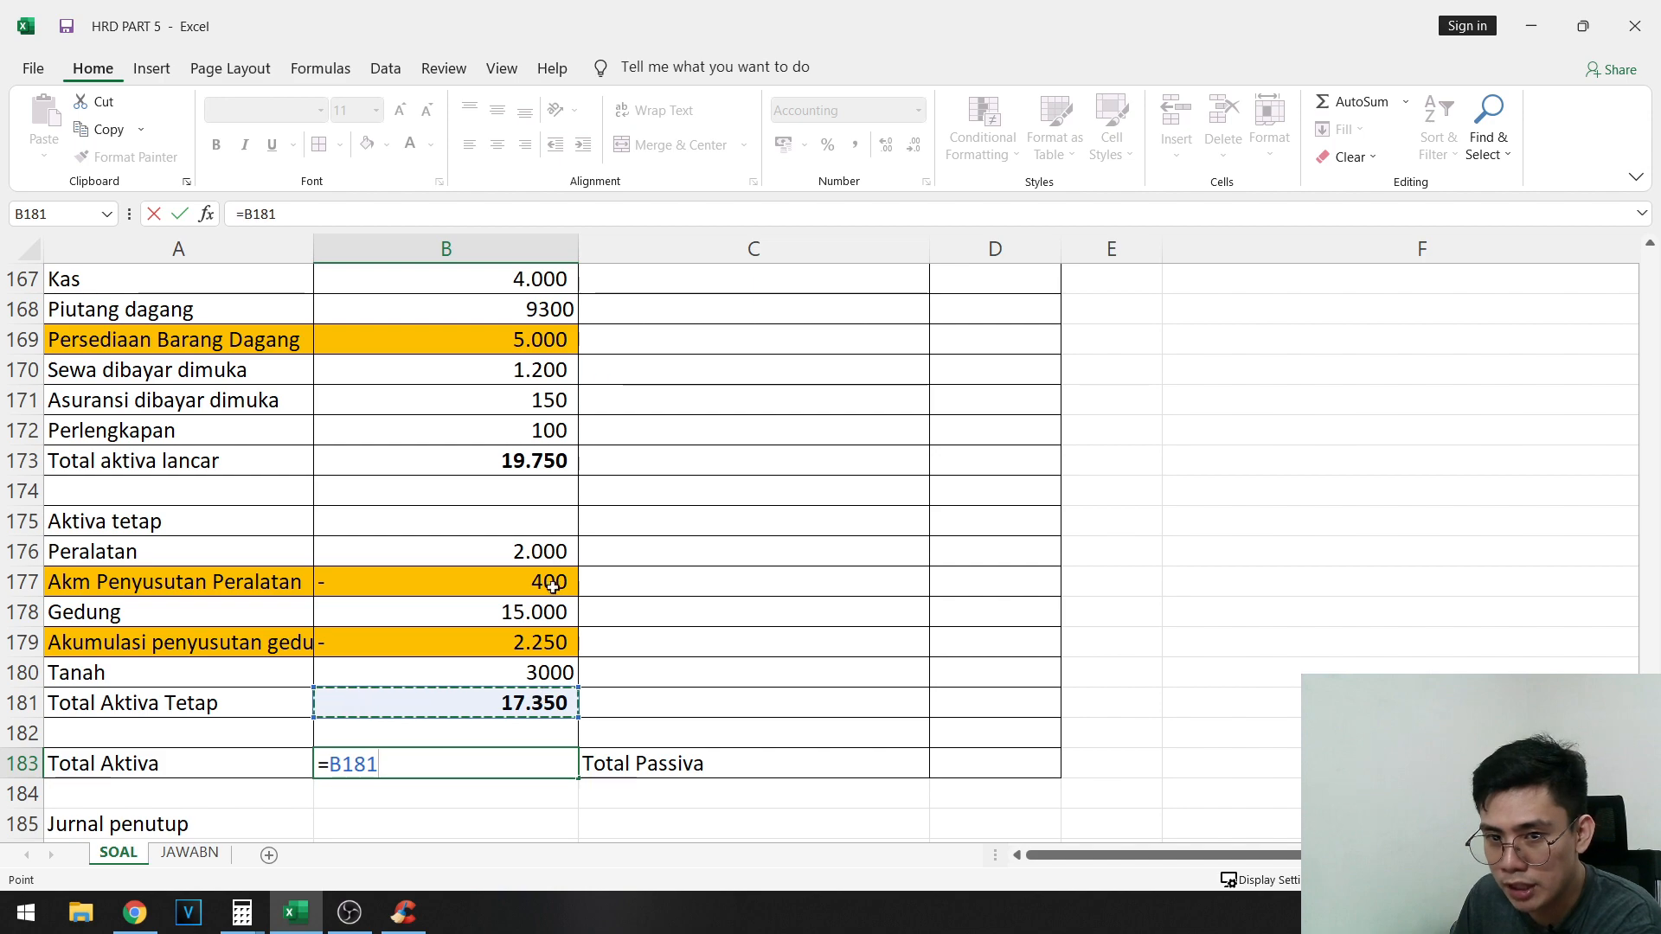
pyautogui.write('+')
pyautogui.click(556, 465)
pyautogui.press('Return')
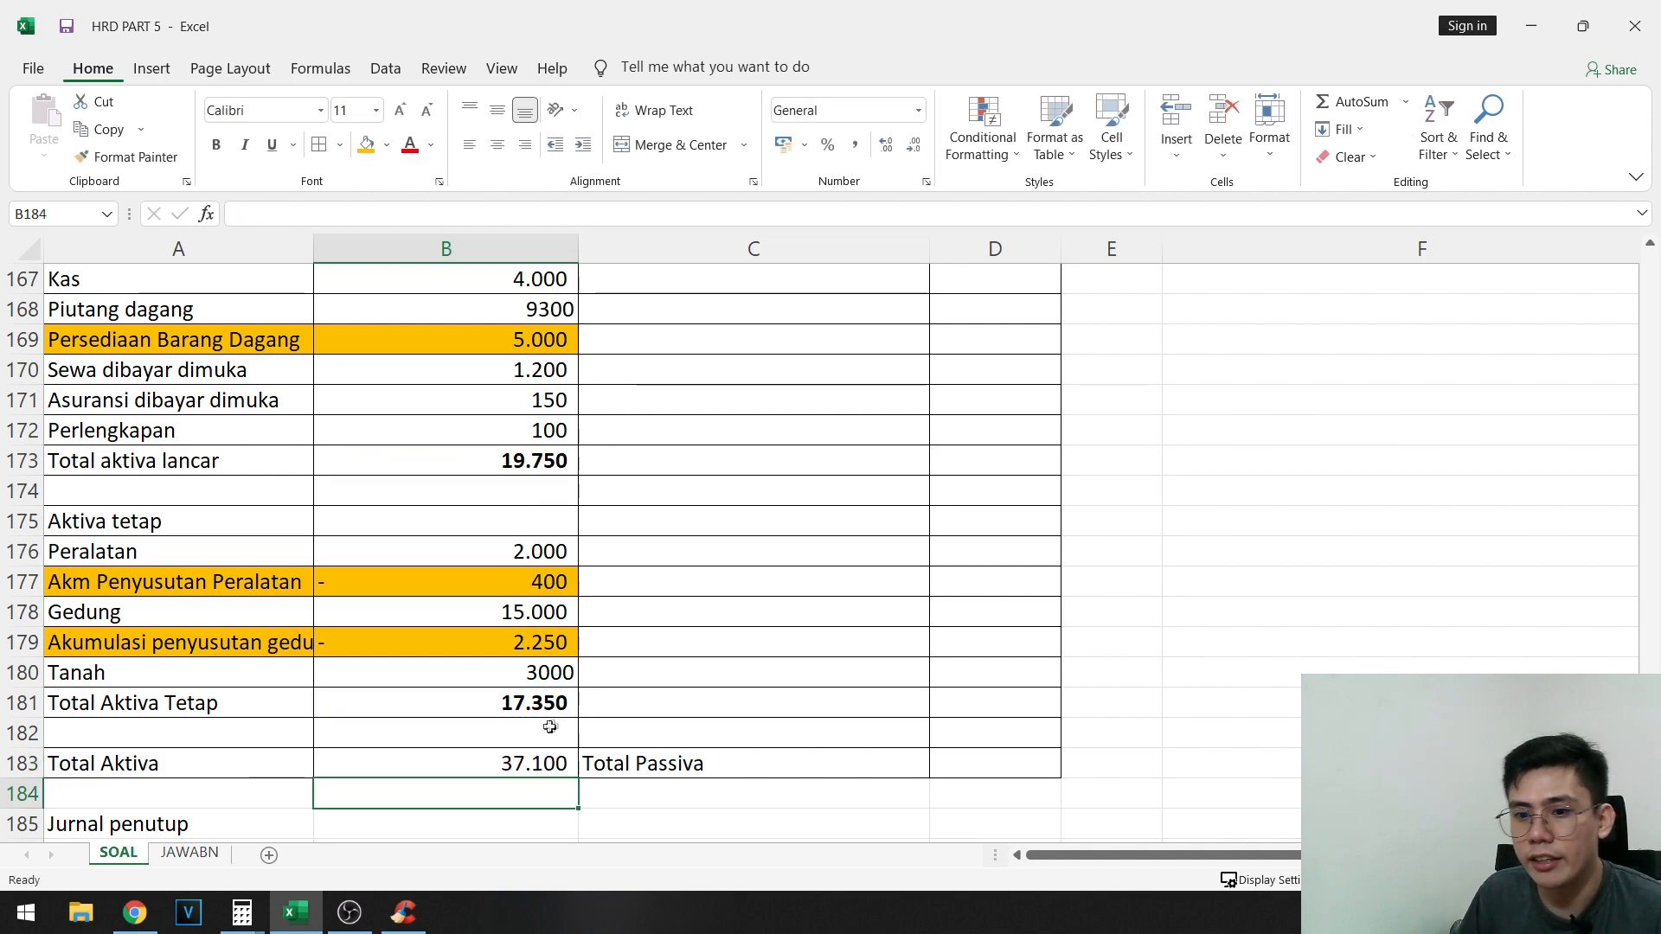
pyautogui.press('Up')
# - Compare the accumulated depreciation amounts in the Neraca with the adjusted balances in G98 and G100
pyautogui.click(542, 708)
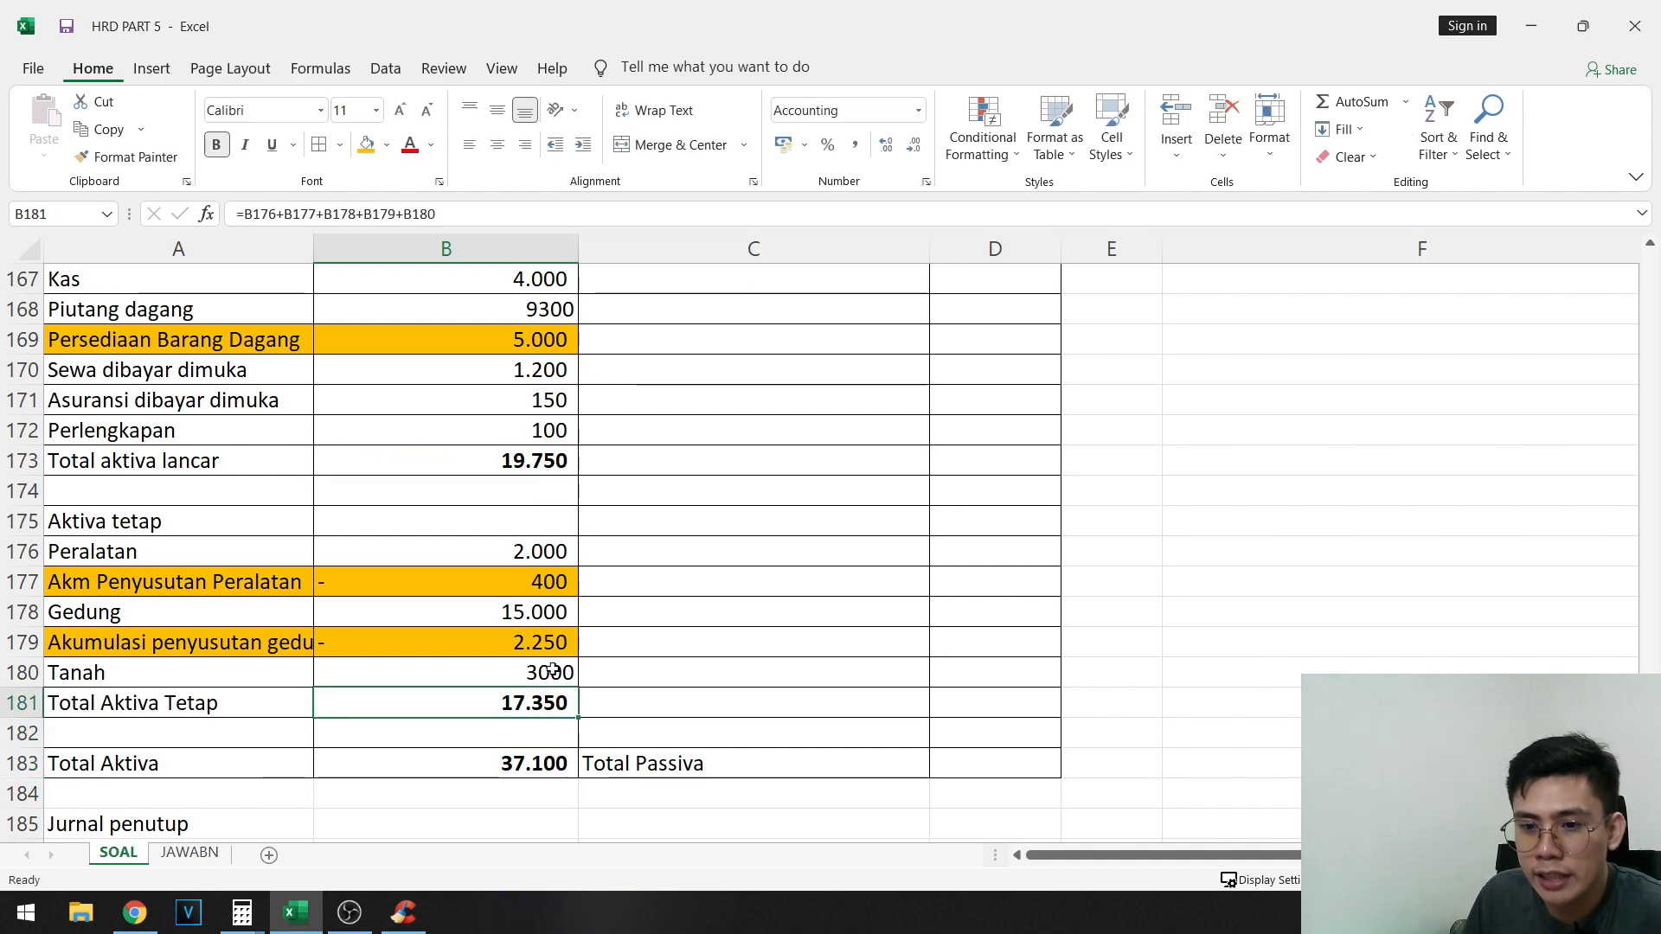
pyautogui.click(504, 648)
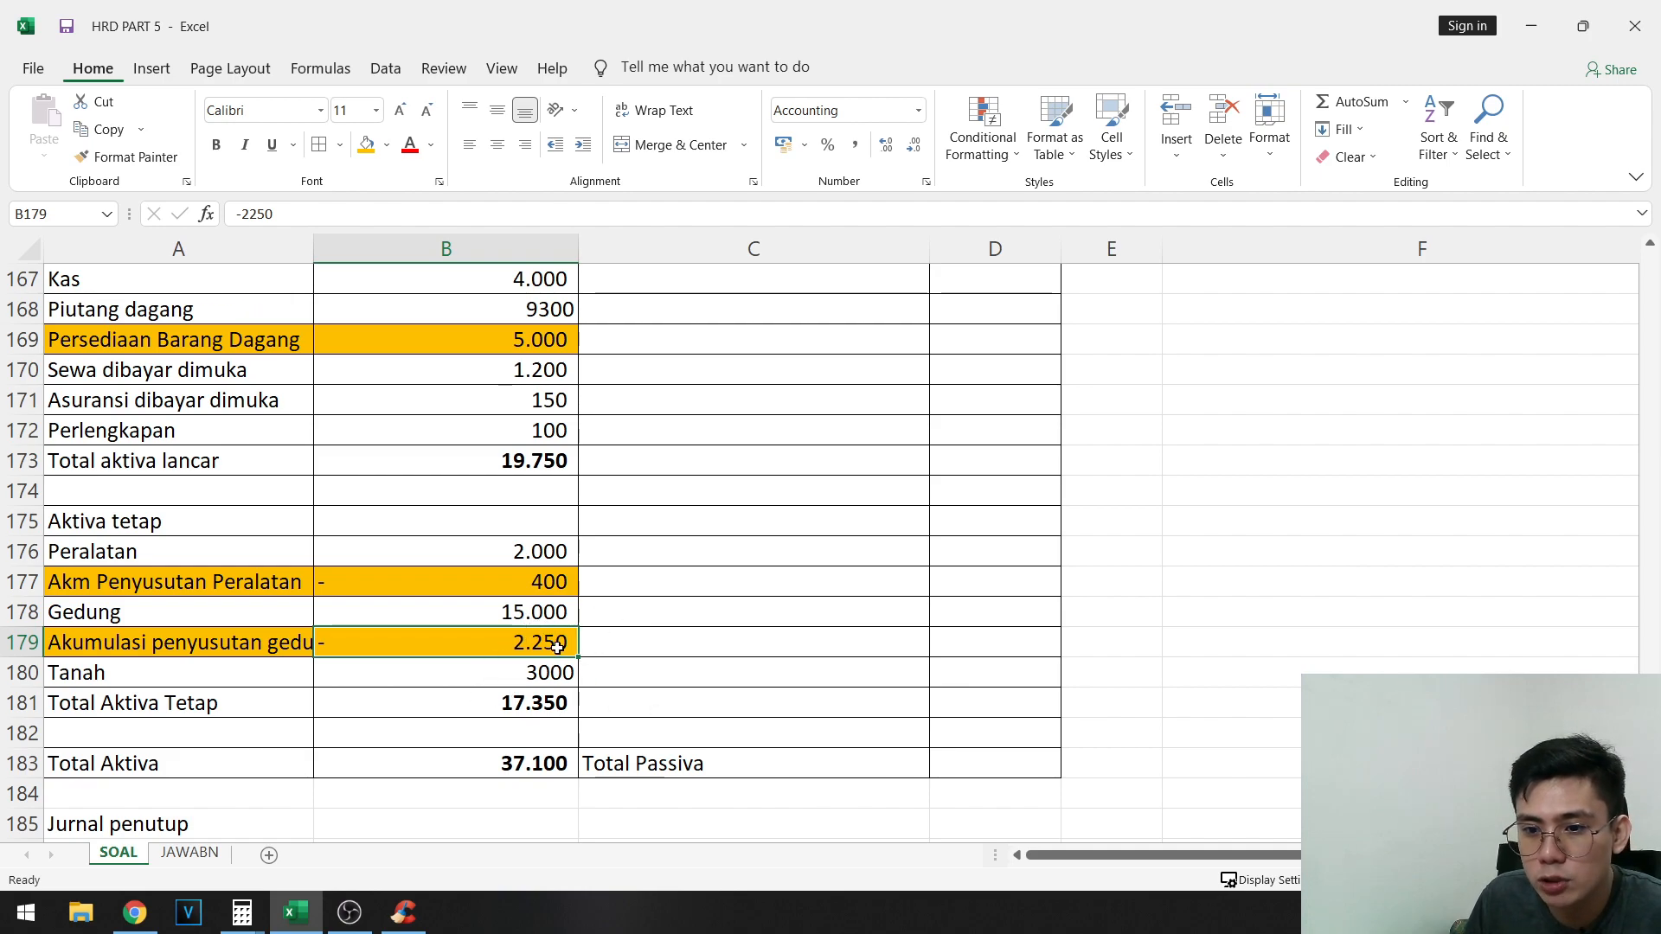
pyautogui.scroll(20, 915, 666)
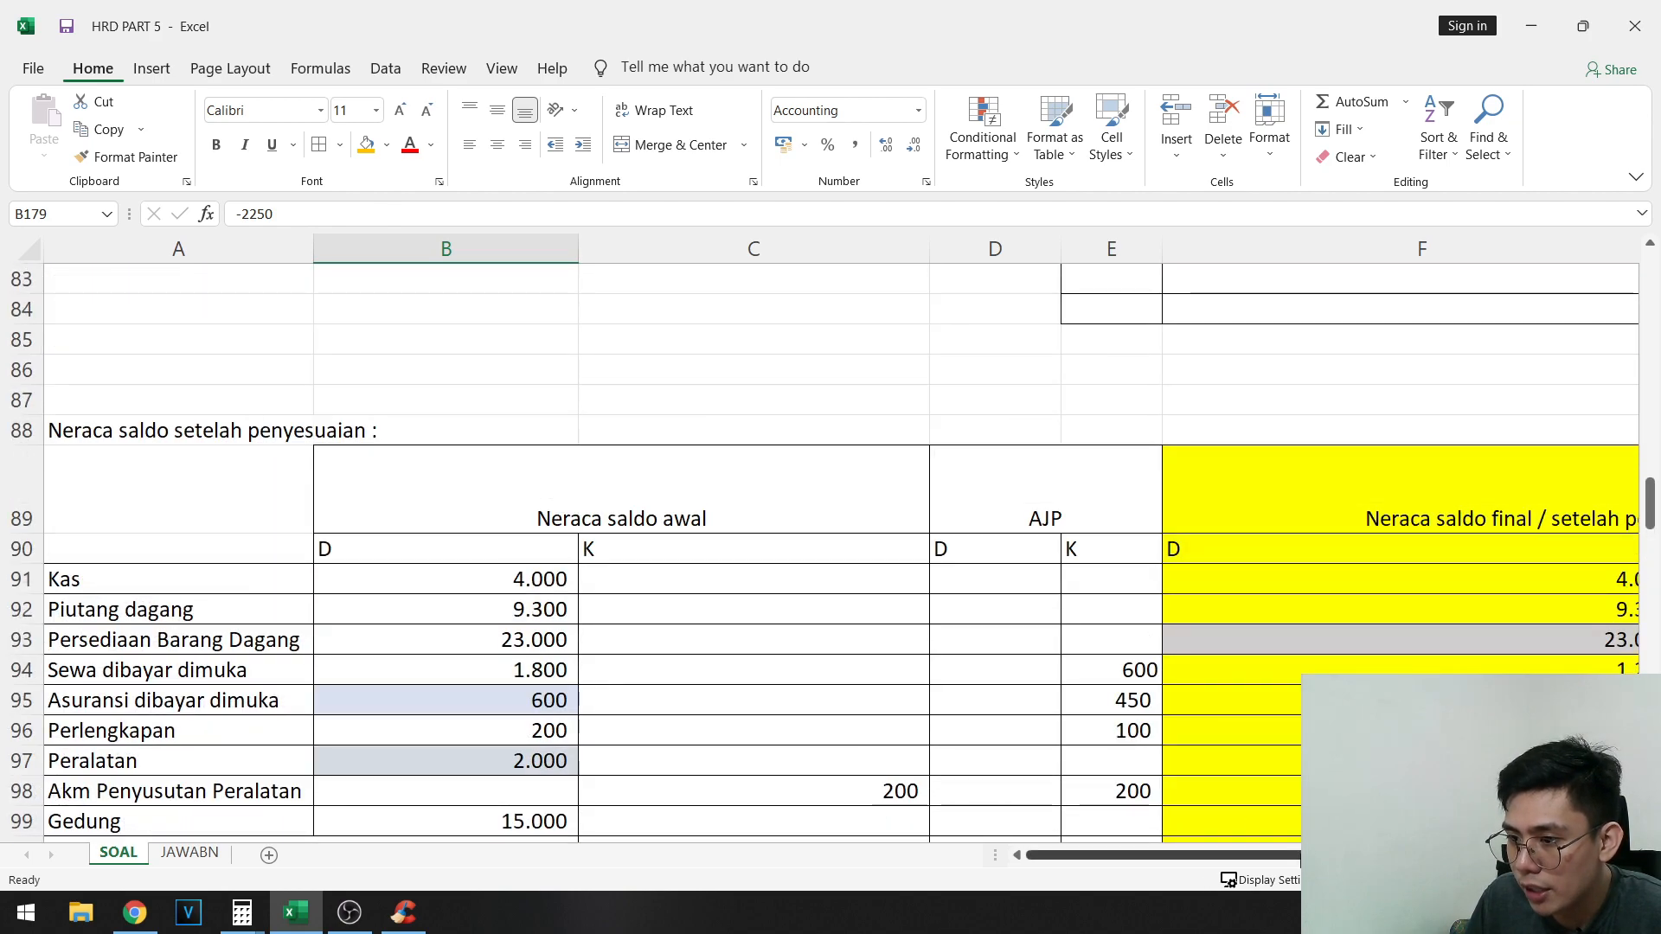
pyautogui.moveTo(1267, 853); pyautogui.dragTo(1401, 854)
pyautogui.scroll(-4, 1400, 597)
pyautogui.click(1374, 358)
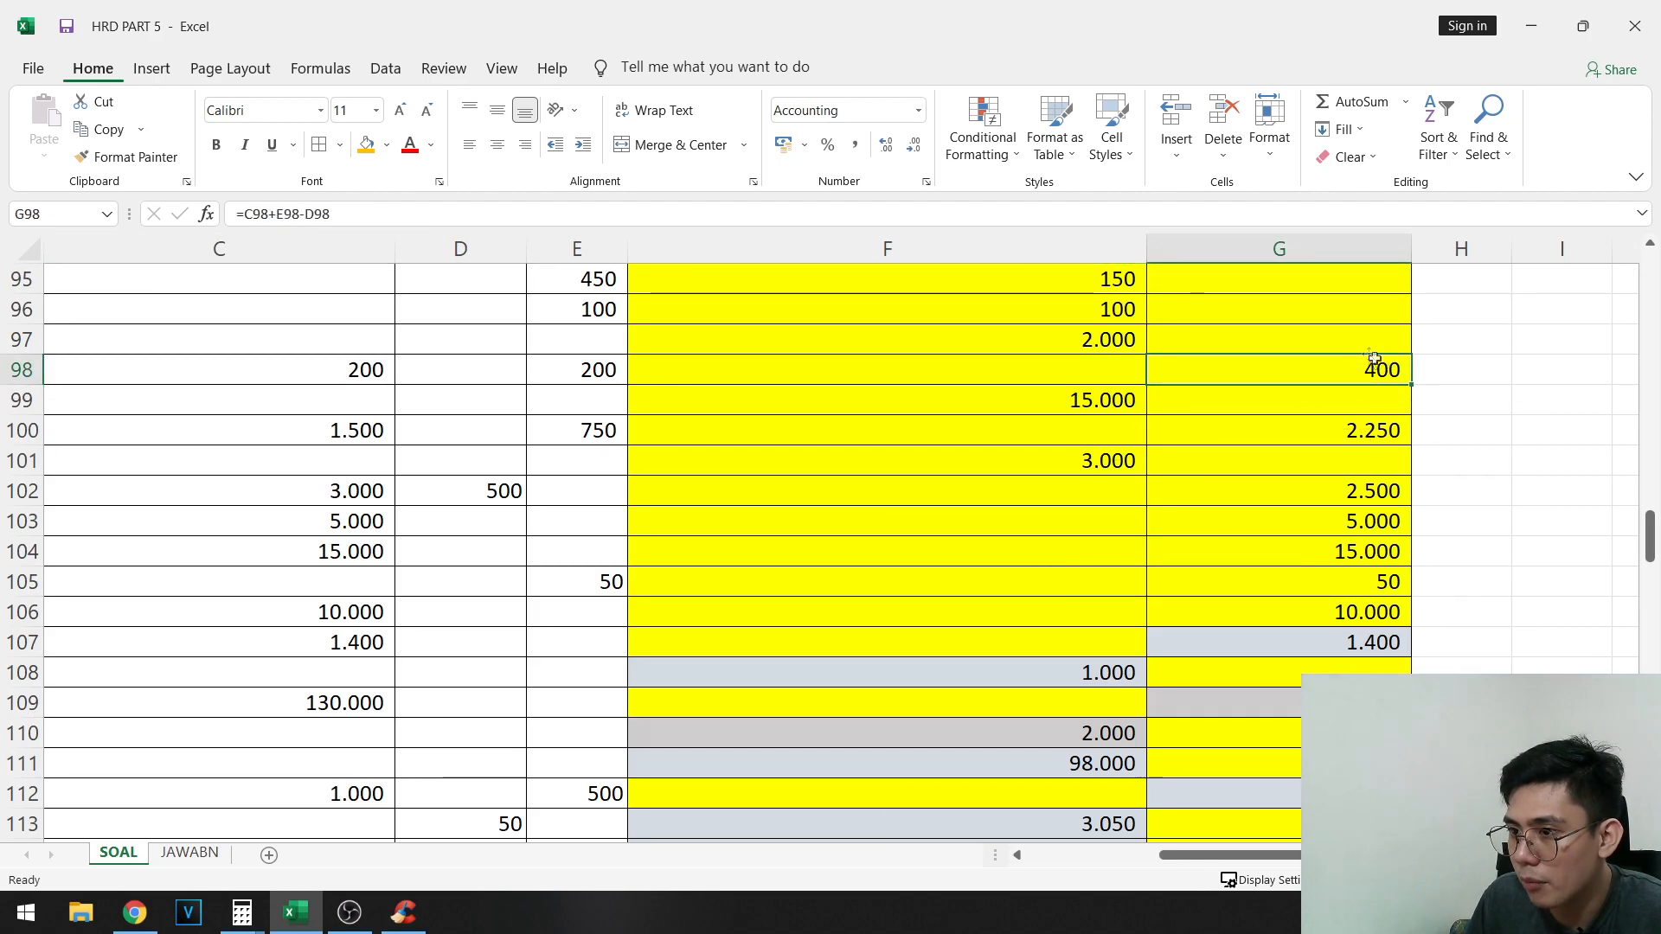
pyautogui.click(1340, 422)
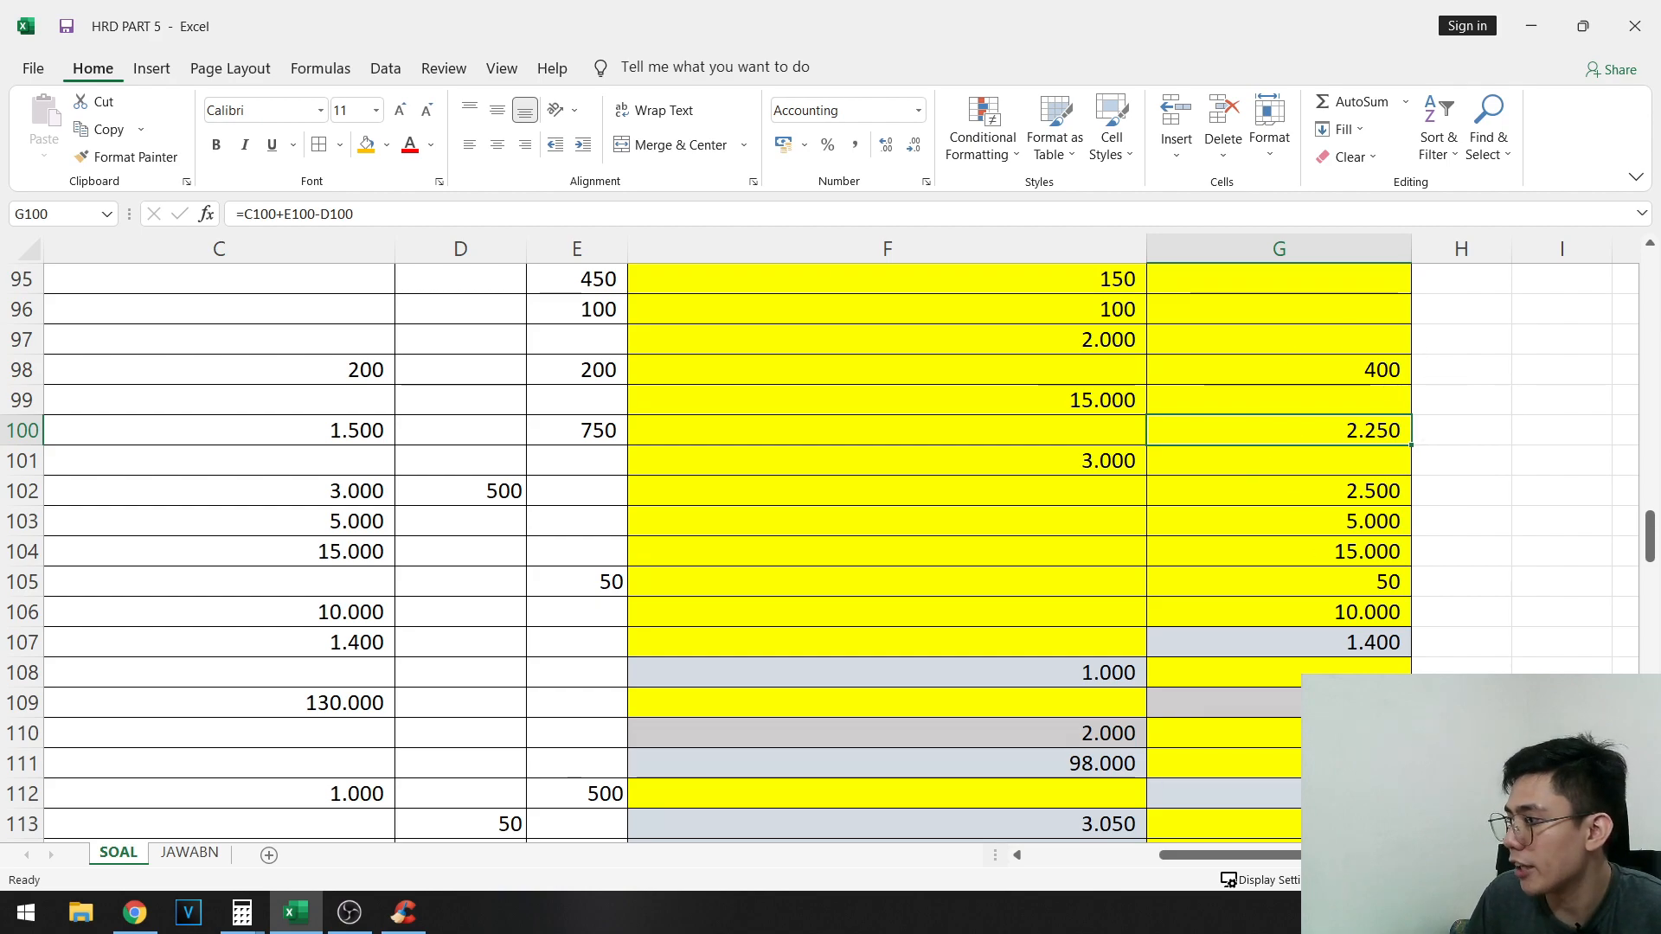
# - Format the Aktiva tetap amounts in B176:B181 with thousands separators
pyautogui.hscroll(-2, 493, 574)
pyautogui.scroll(-20, 493, 573)
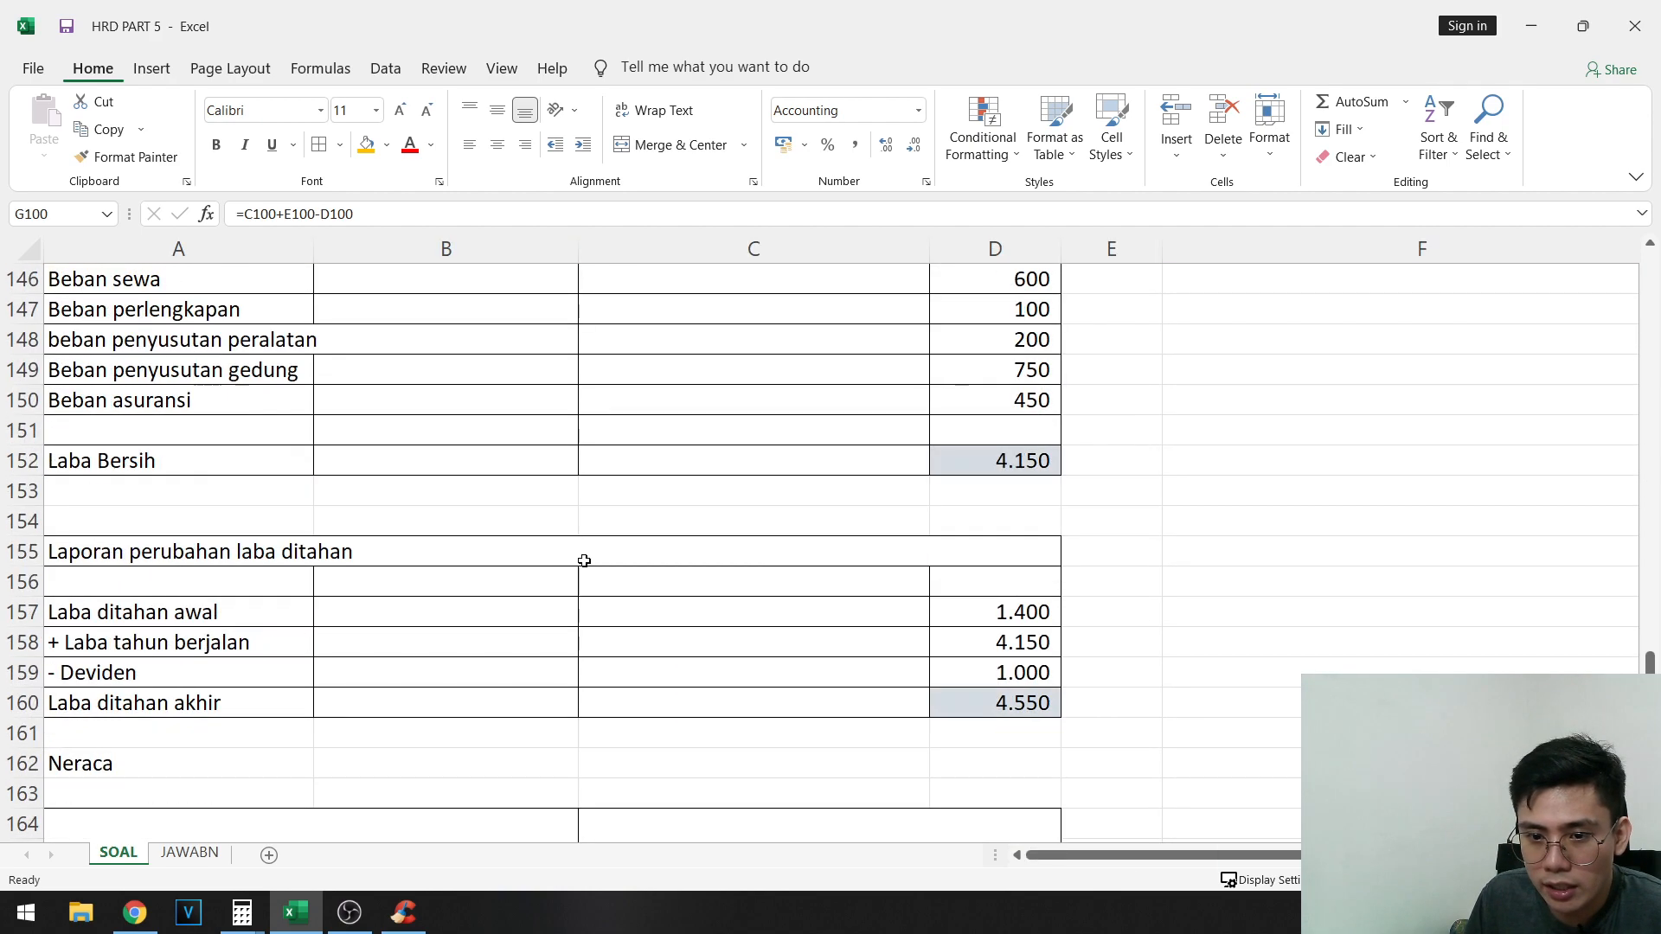
pyautogui.scroll(-2, 548, 638)
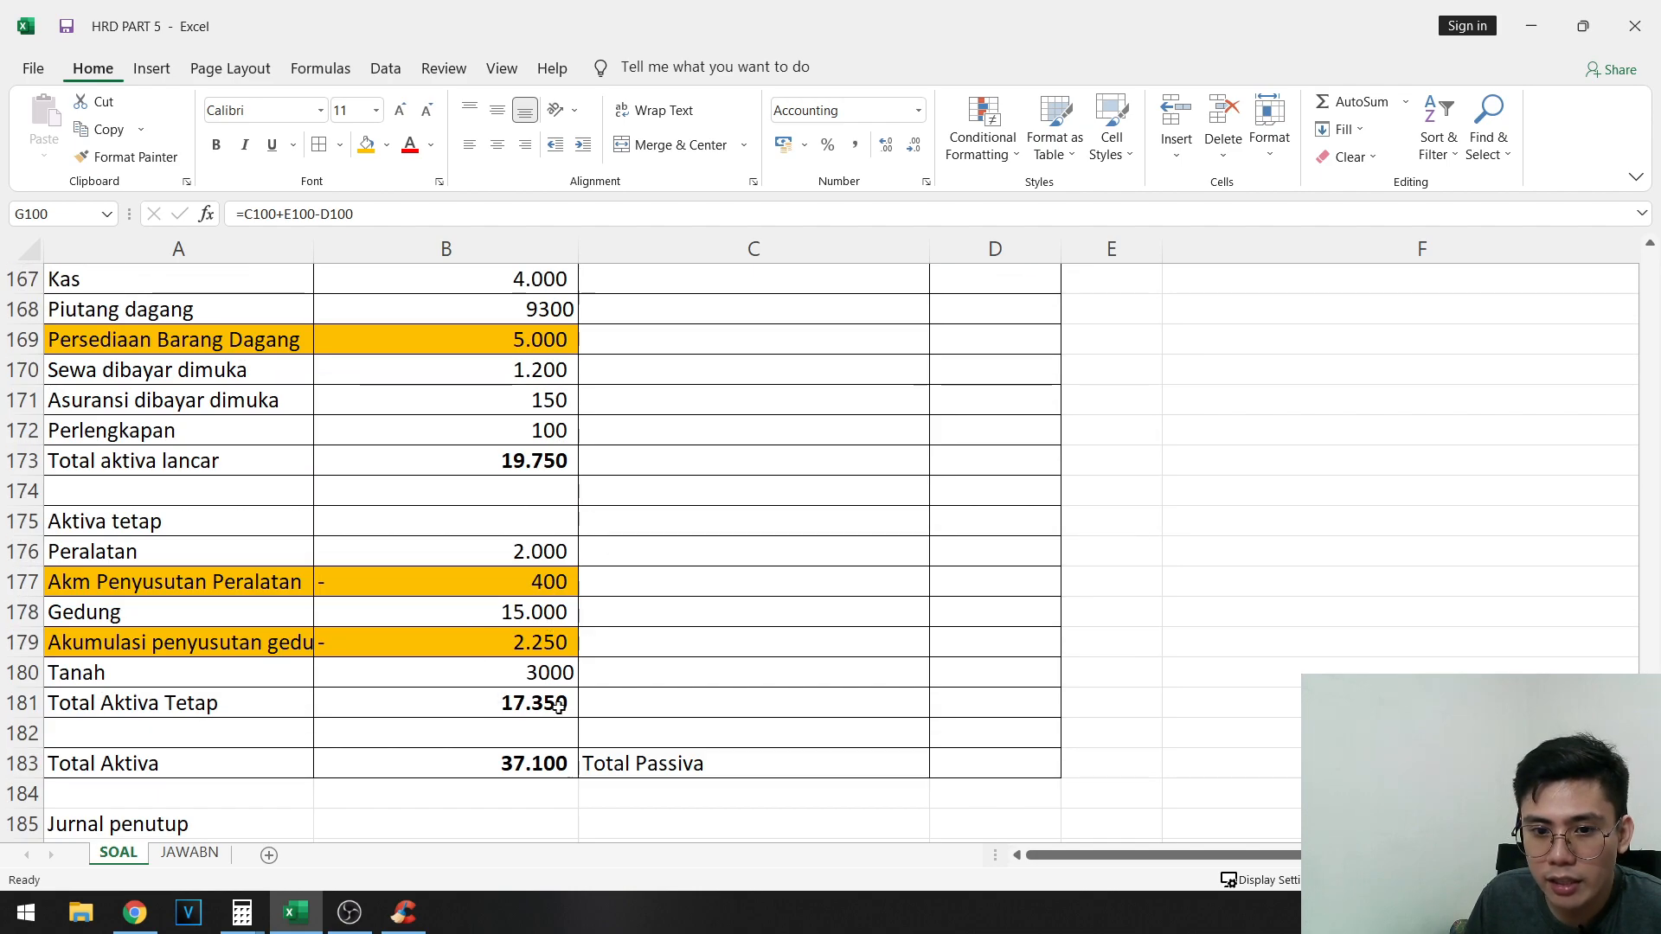
pyautogui.moveTo(557, 705); pyautogui.dragTo(545, 554)
pyautogui.scroll(2, 716, 437)
# - Enter the heading Hutang in C166 under Passiva
pyautogui.click(716, 456)
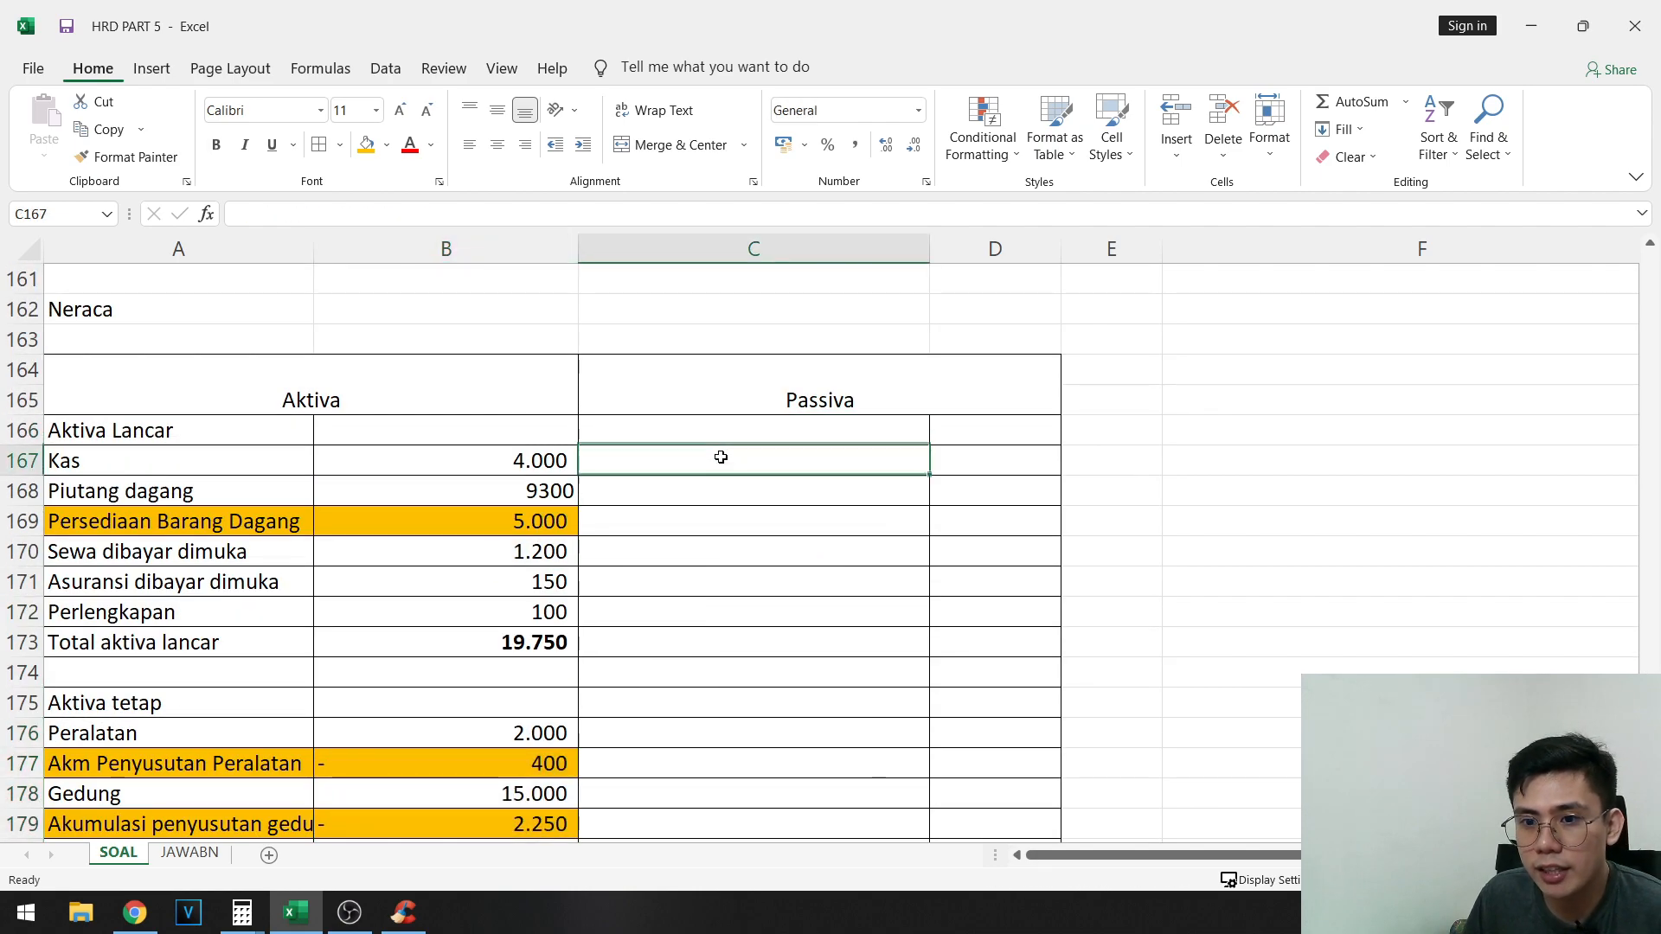
pyautogui.click(761, 432)
pyautogui.write('H')
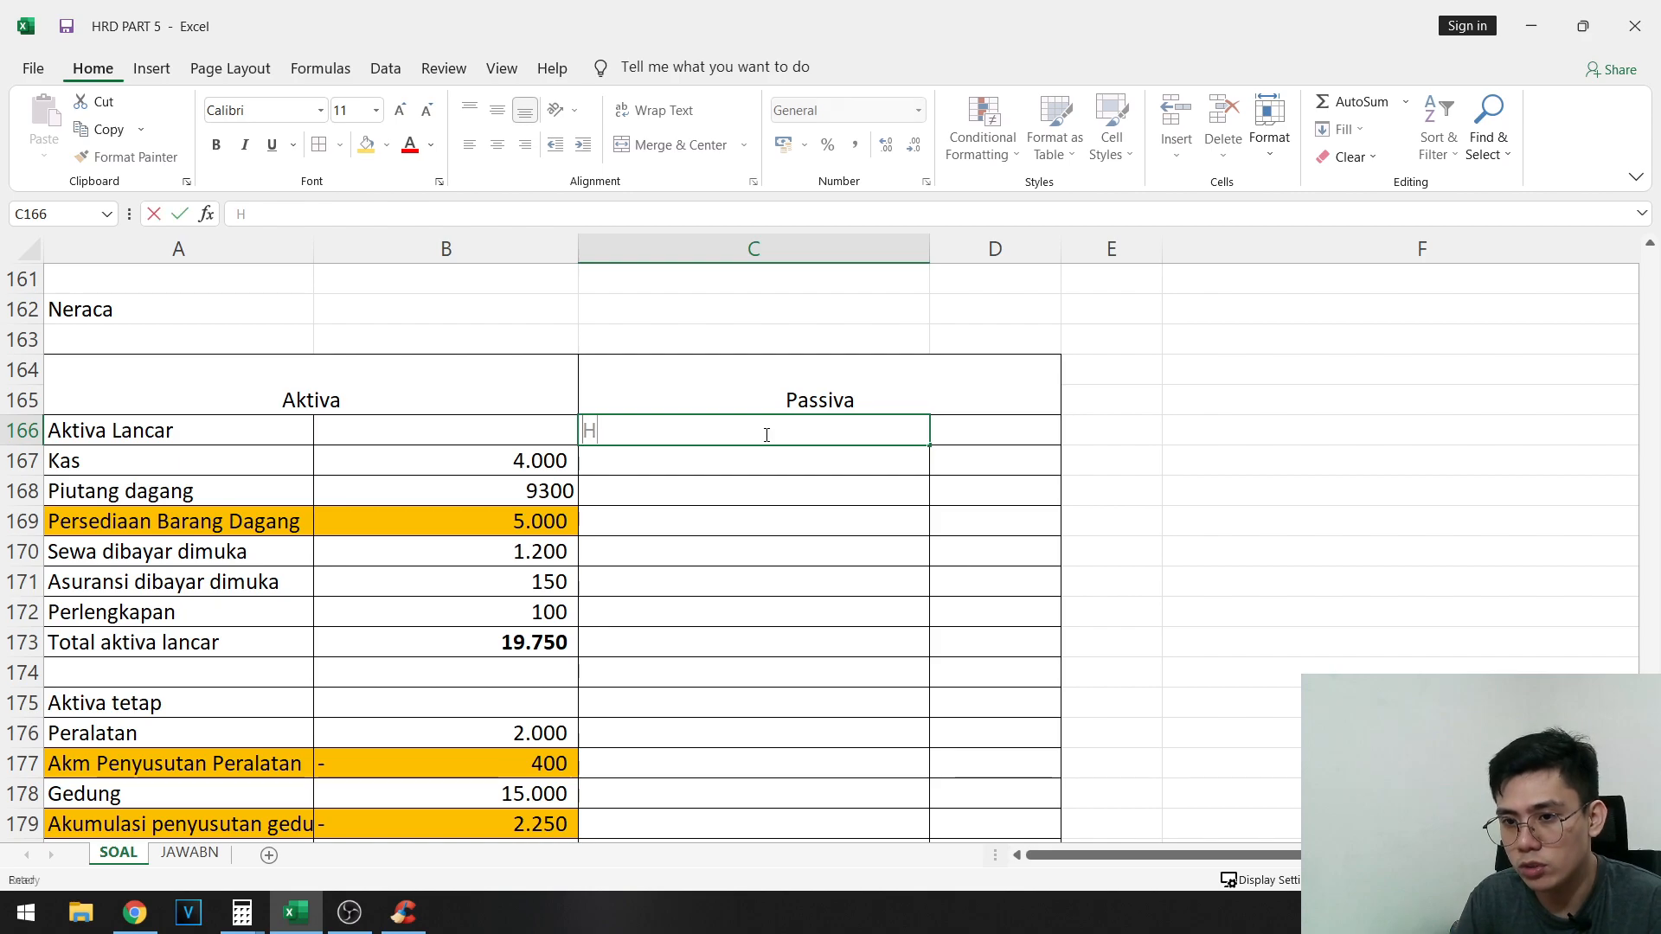
pyautogui.write('utang')
pyautogui.press('Tab')
# - Copy the account names Hutang dagang through Laba ditahan from A102:A107 and paste them starting at C167
pyautogui.scroll(20, 757, 519)
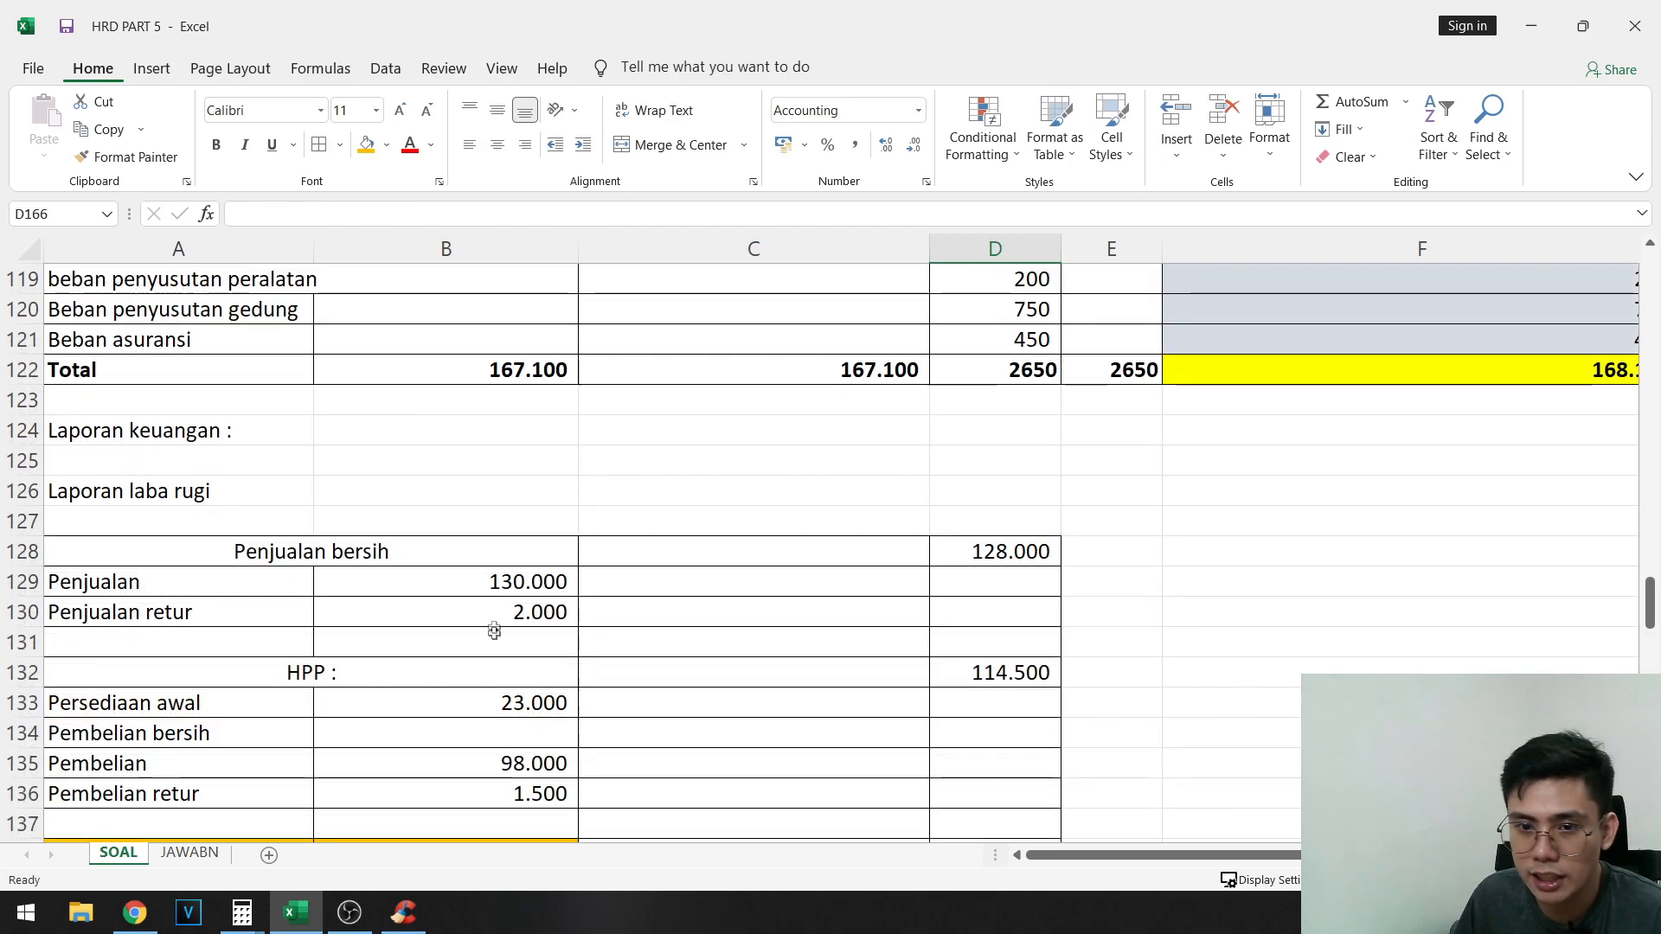
pyautogui.scroll(1, 222, 450)
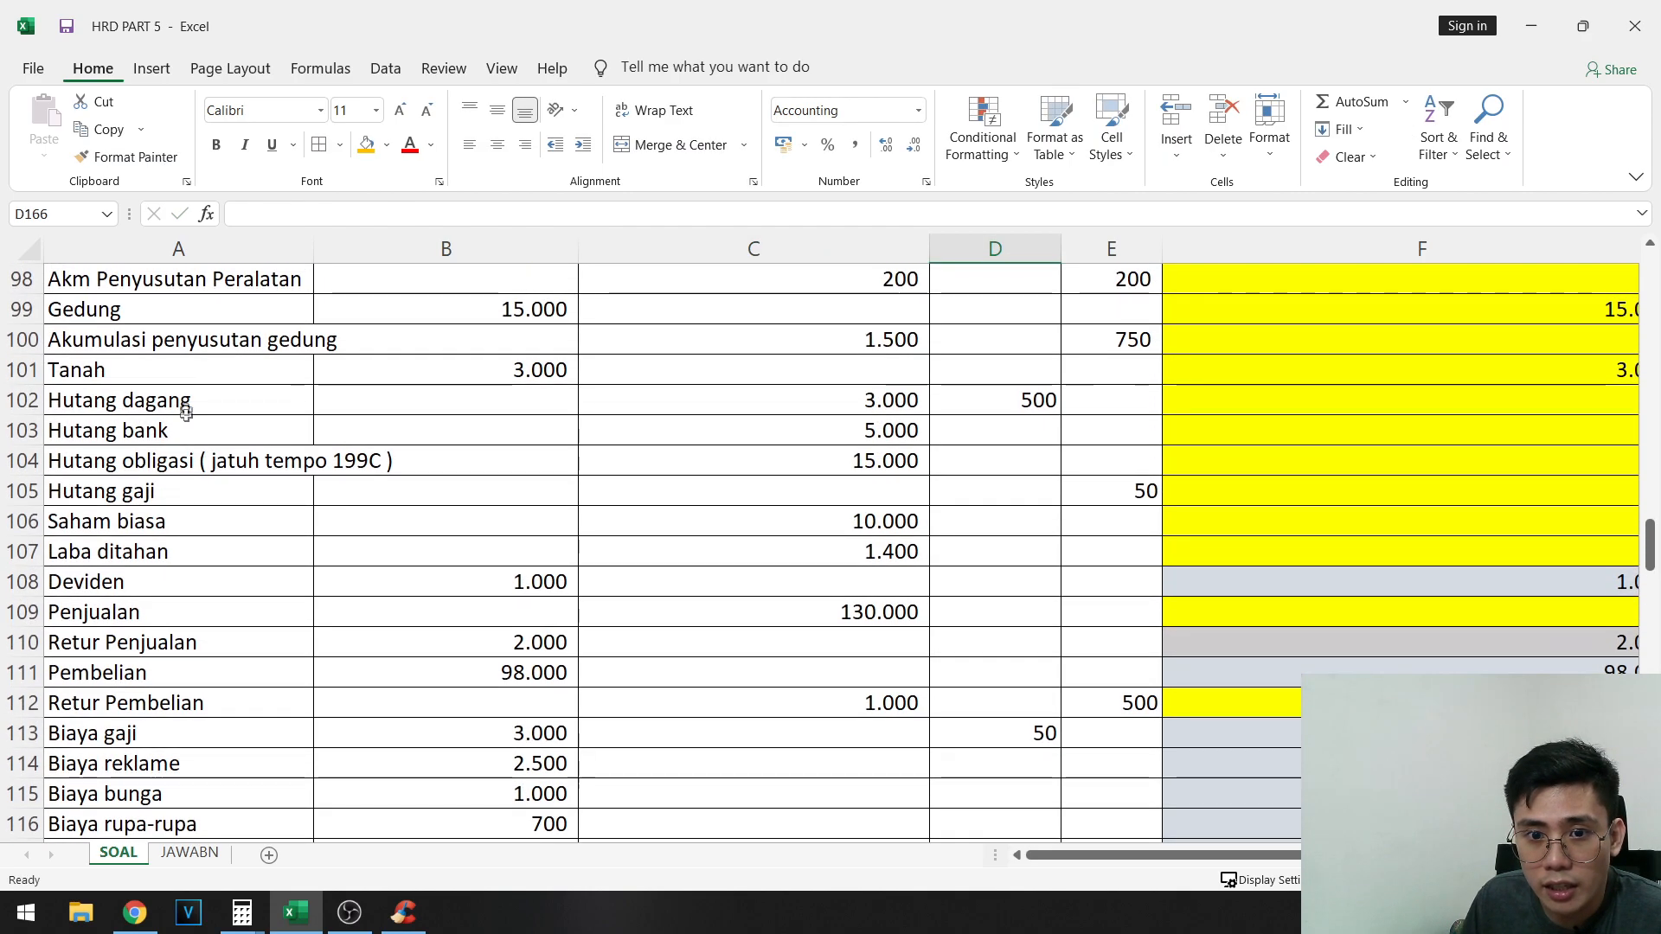
pyautogui.moveTo(182, 402); pyautogui.dragTo(185, 494)
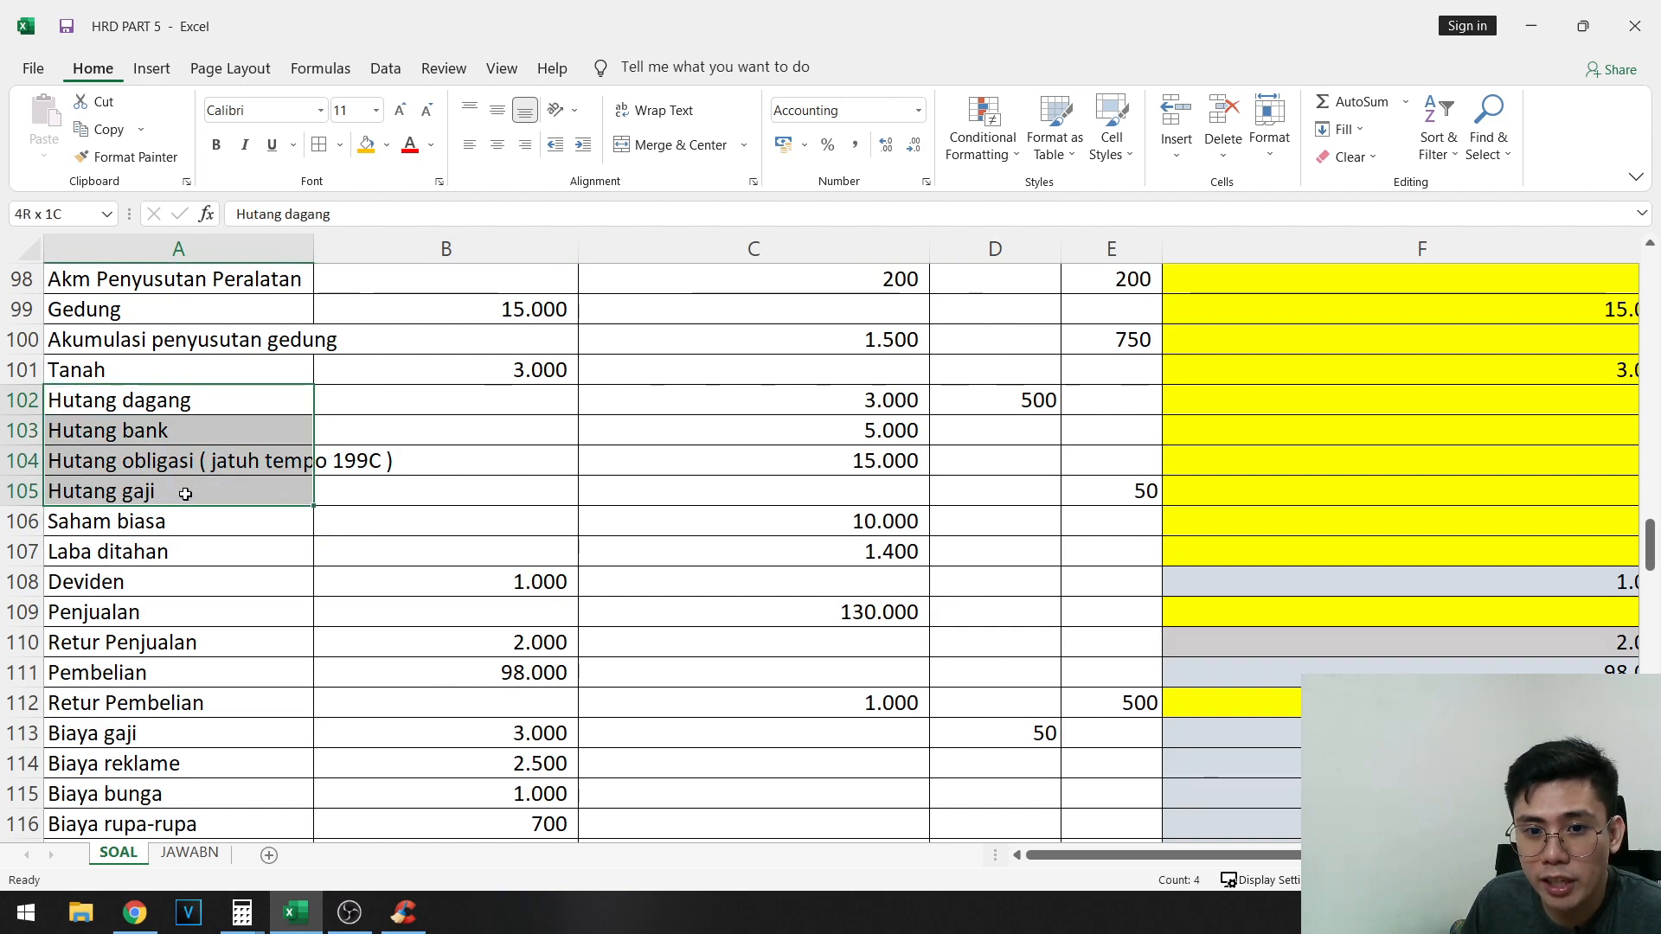
pyautogui.click(329, 522)
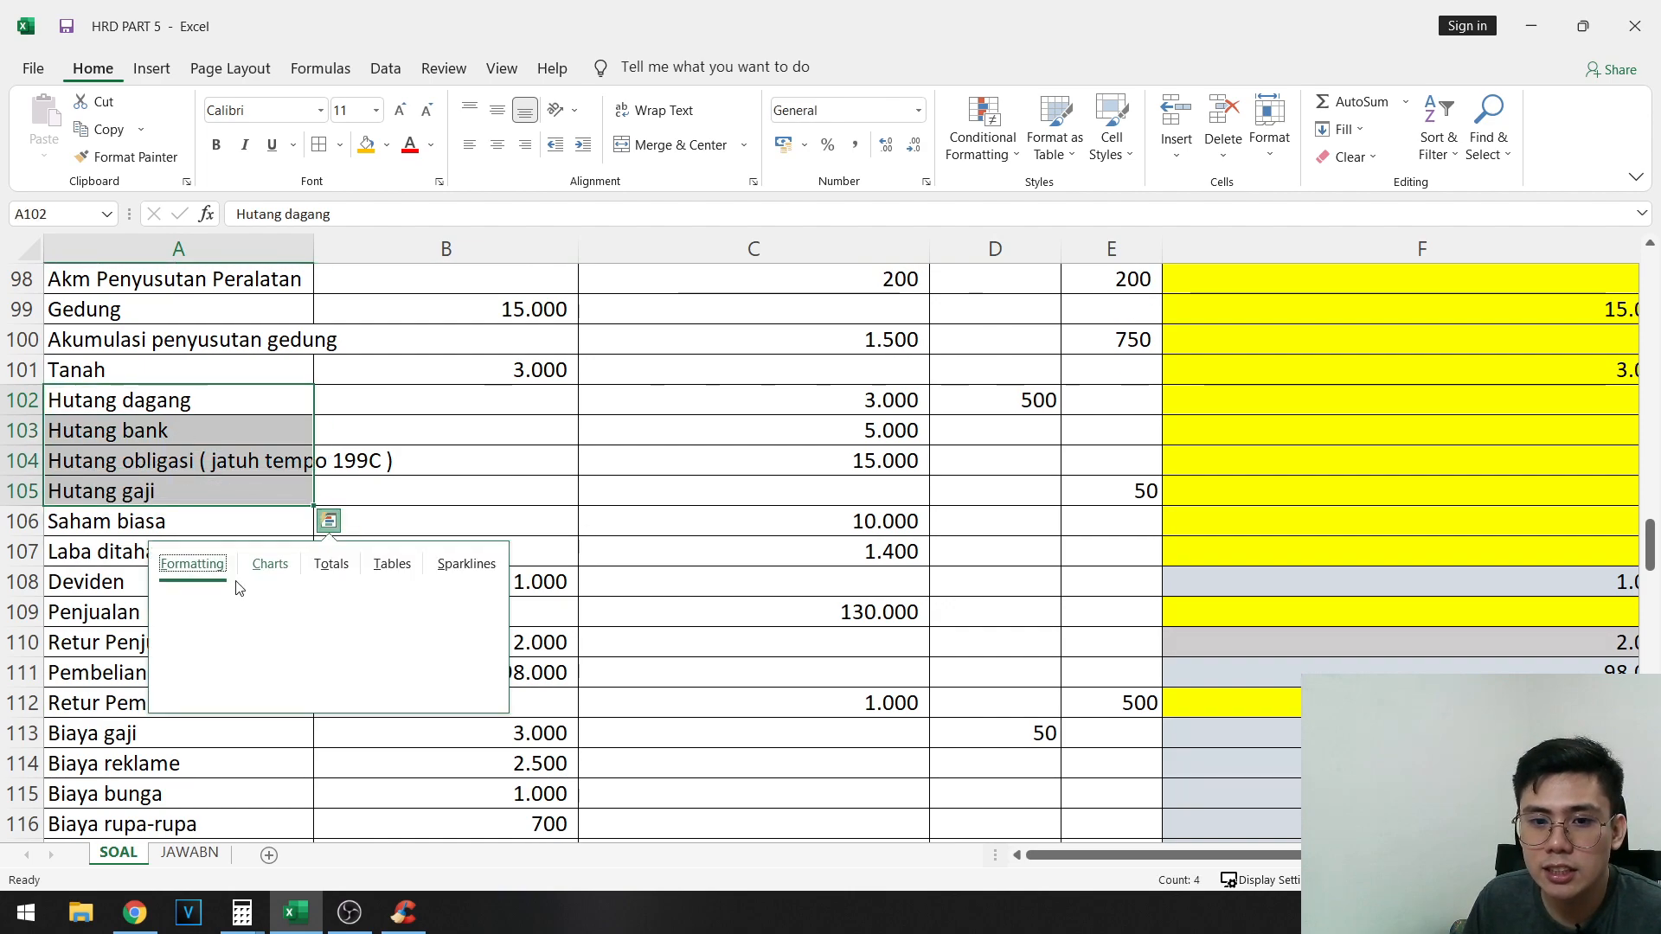
pyautogui.keyDown('shift'); pyautogui.click(135, 548); pyautogui.keyUp('shift')
pyautogui.hotkey('ctrl', 'c')
pyautogui.scroll(-20, 671, 542)
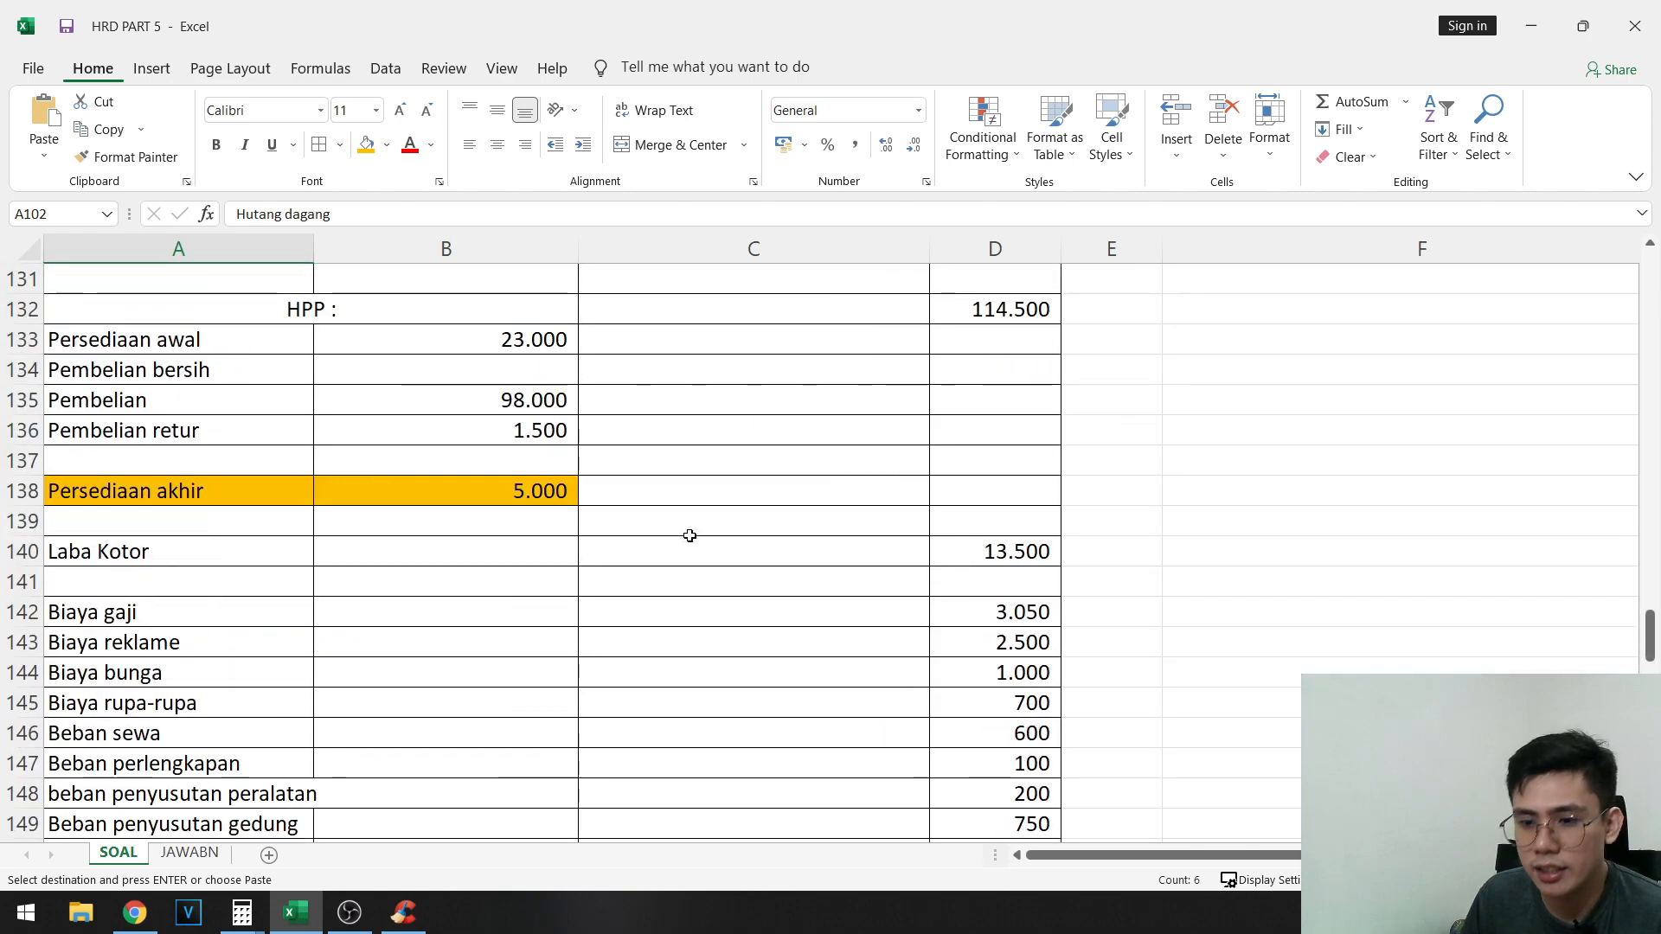
pyautogui.scroll(1, 726, 527)
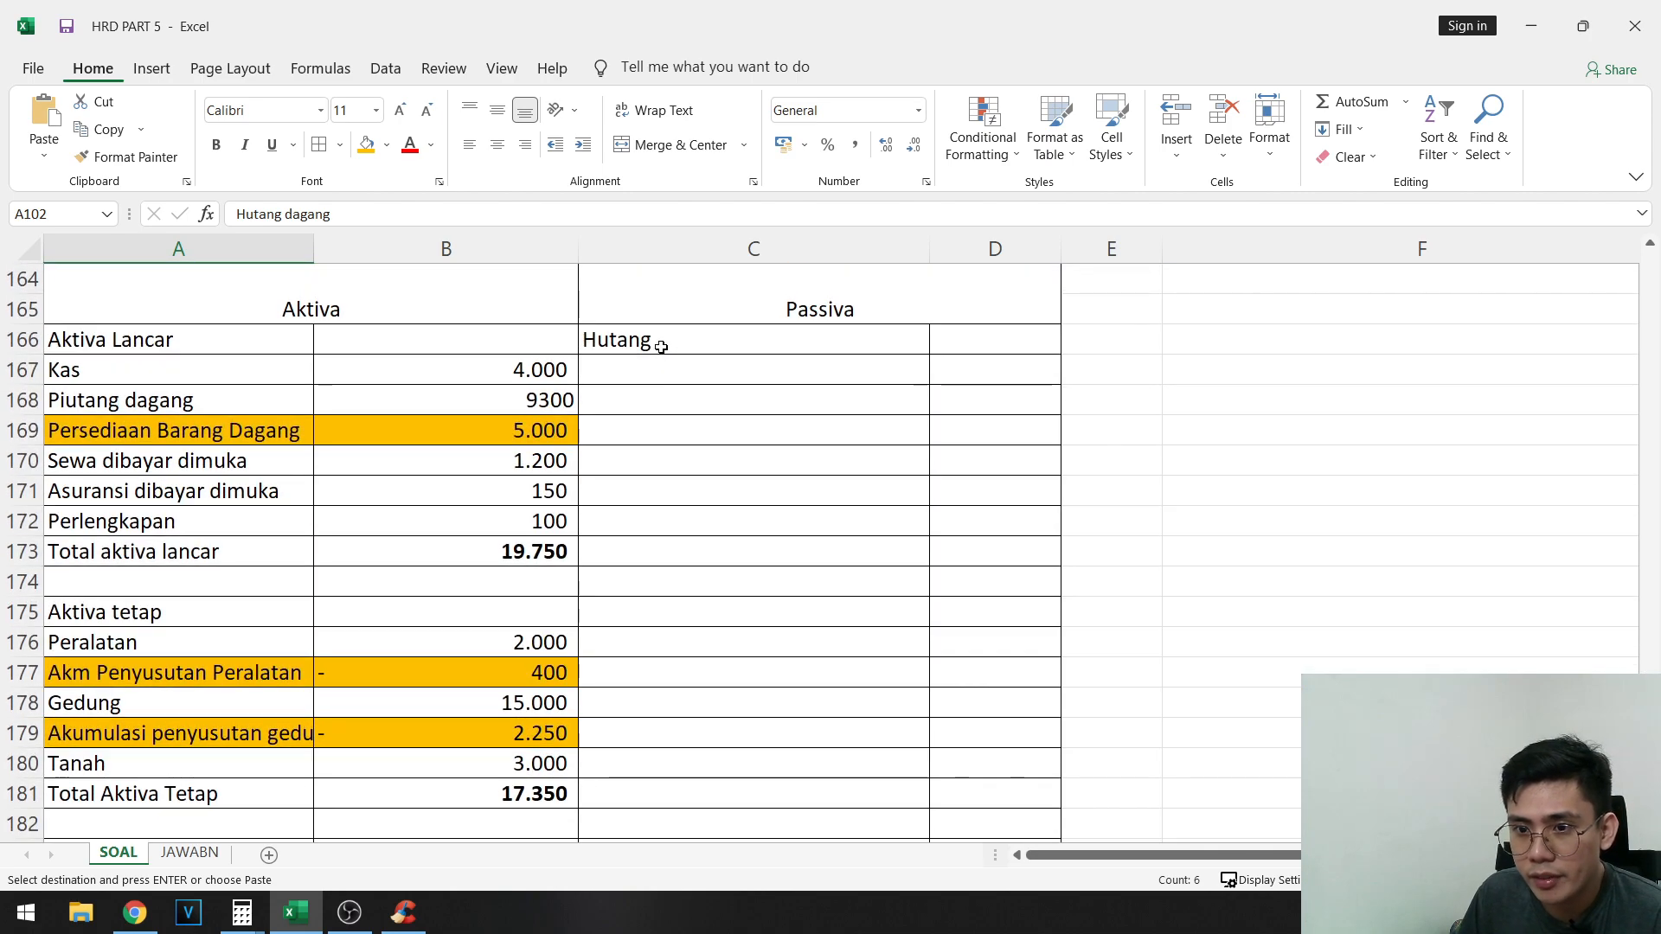
pyautogui.rightClick(659, 367)
pyautogui.click(751, 467)
# - Move Saham biasa and Laba ditahan from C171:C172 to C176:C177
pyautogui.moveTo(657, 491); pyautogui.dragTo(657, 521)
pyautogui.hotkey('ctrl', 'c')
pyautogui.click(692, 642)
pyautogui.hotkey('ctrl', 'v')
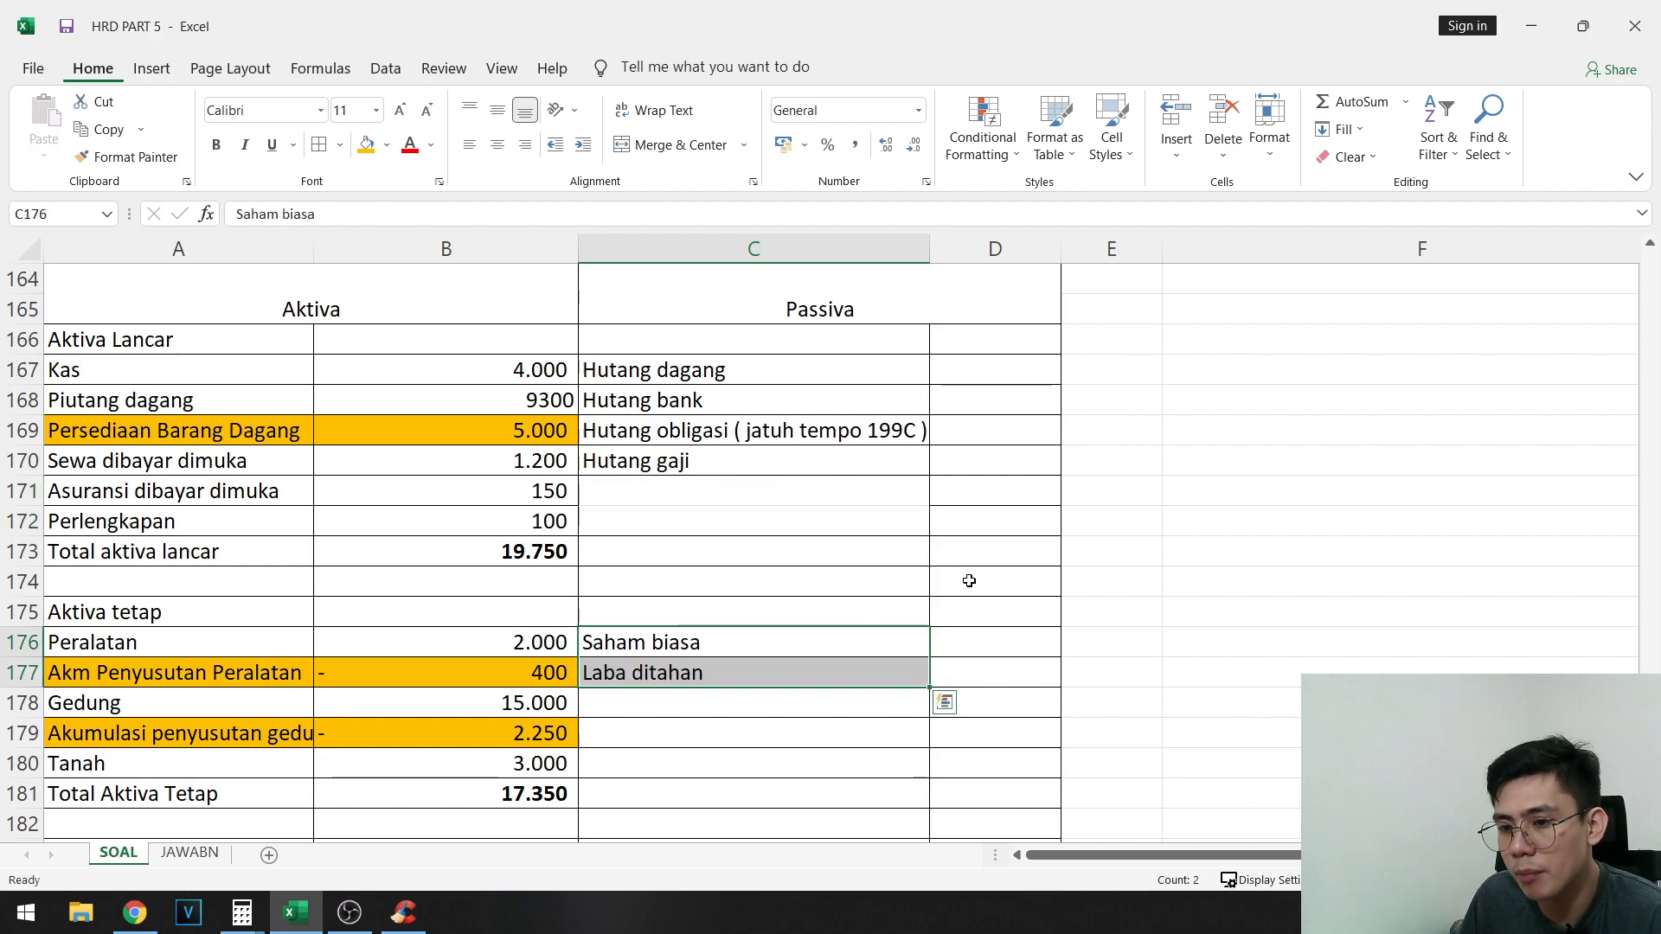
# - Copy the adjusted credit balances G102:G106, Hutang dagang through Saham biasa, and paste them as values starting at D167
pyautogui.moveTo(742, 387); pyautogui.dragTo(744, 460)
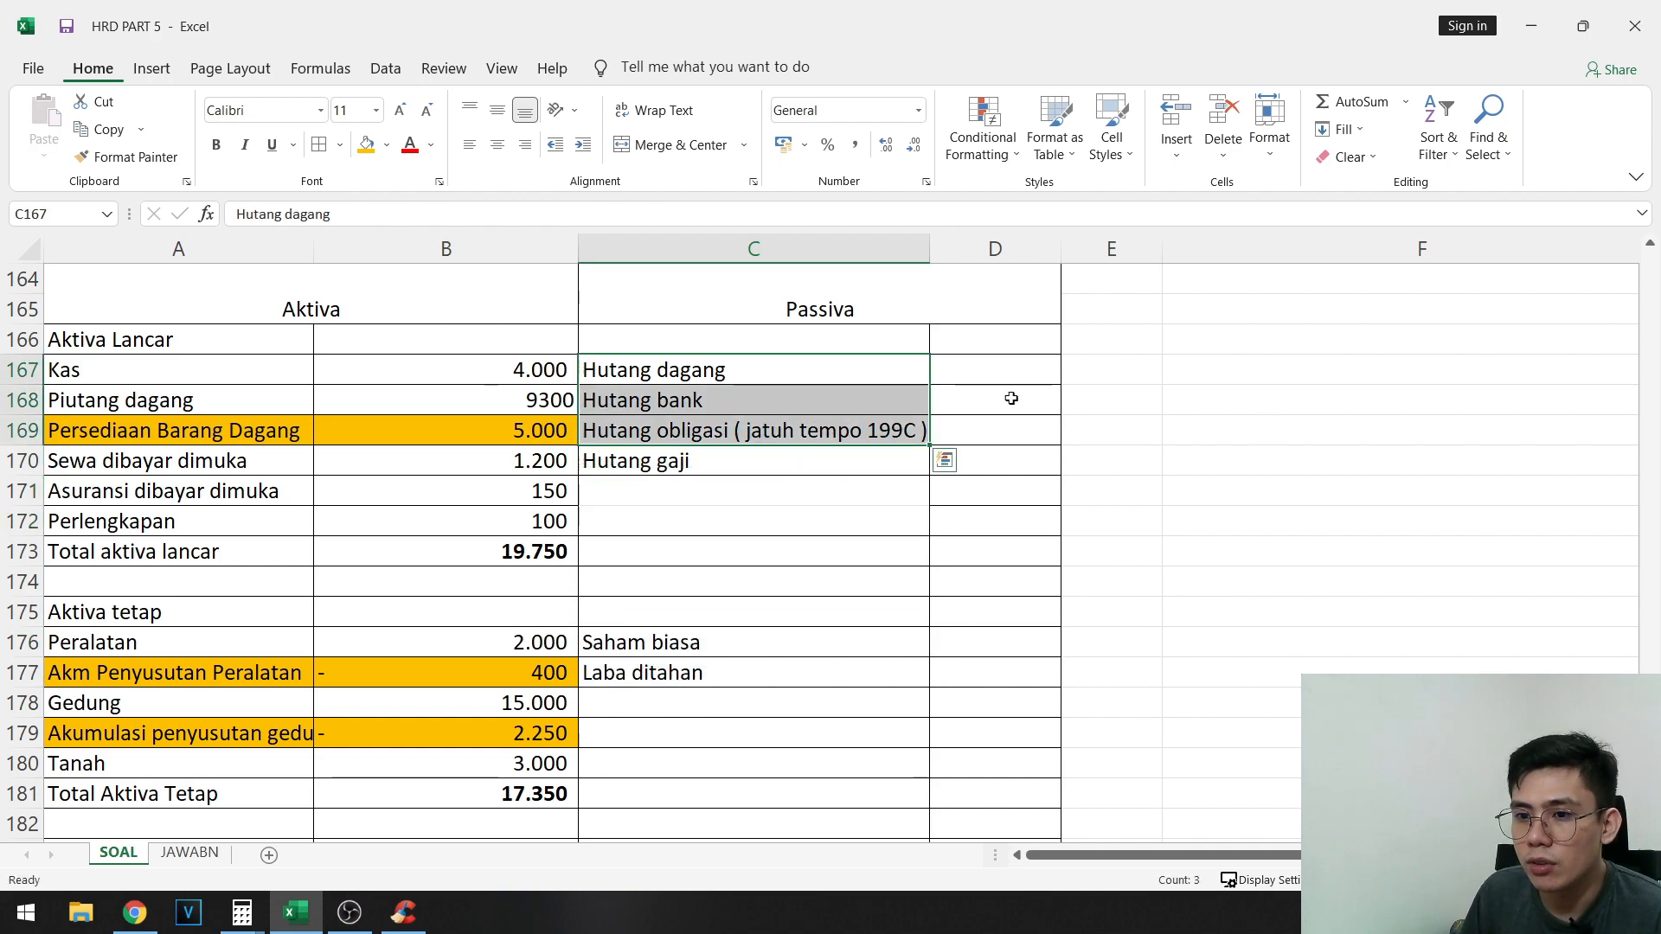
pyautogui.click(1017, 376)
pyautogui.scroll(20, 1191, 494)
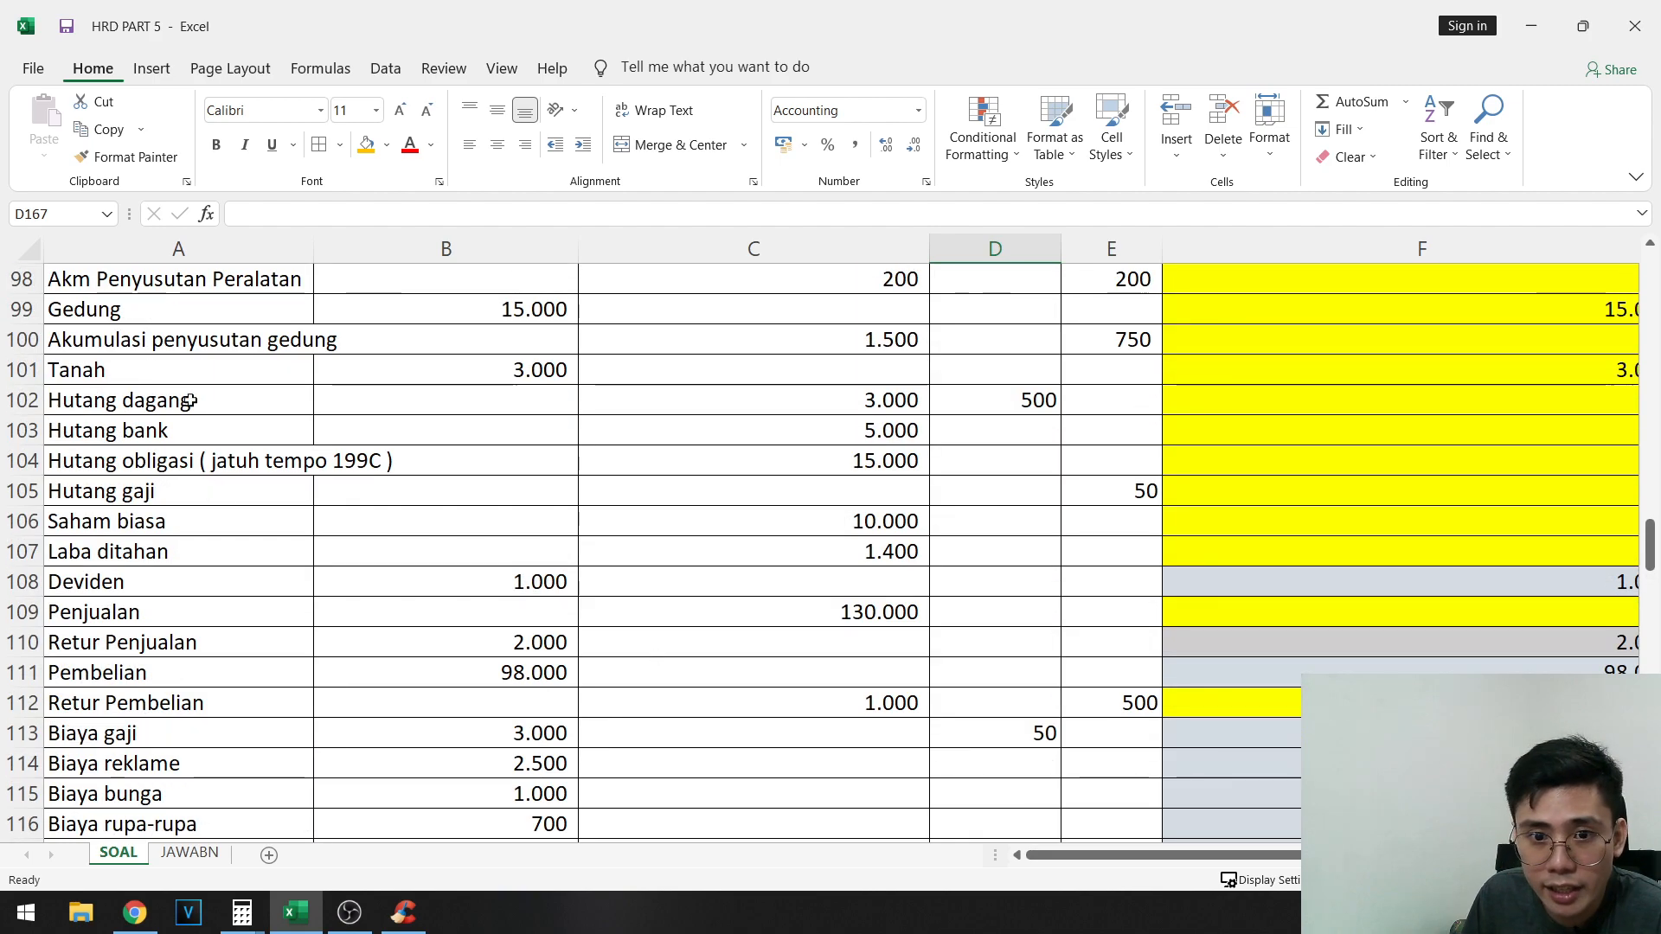
pyautogui.moveTo(190, 401); pyautogui.dragTo(1354, 520)
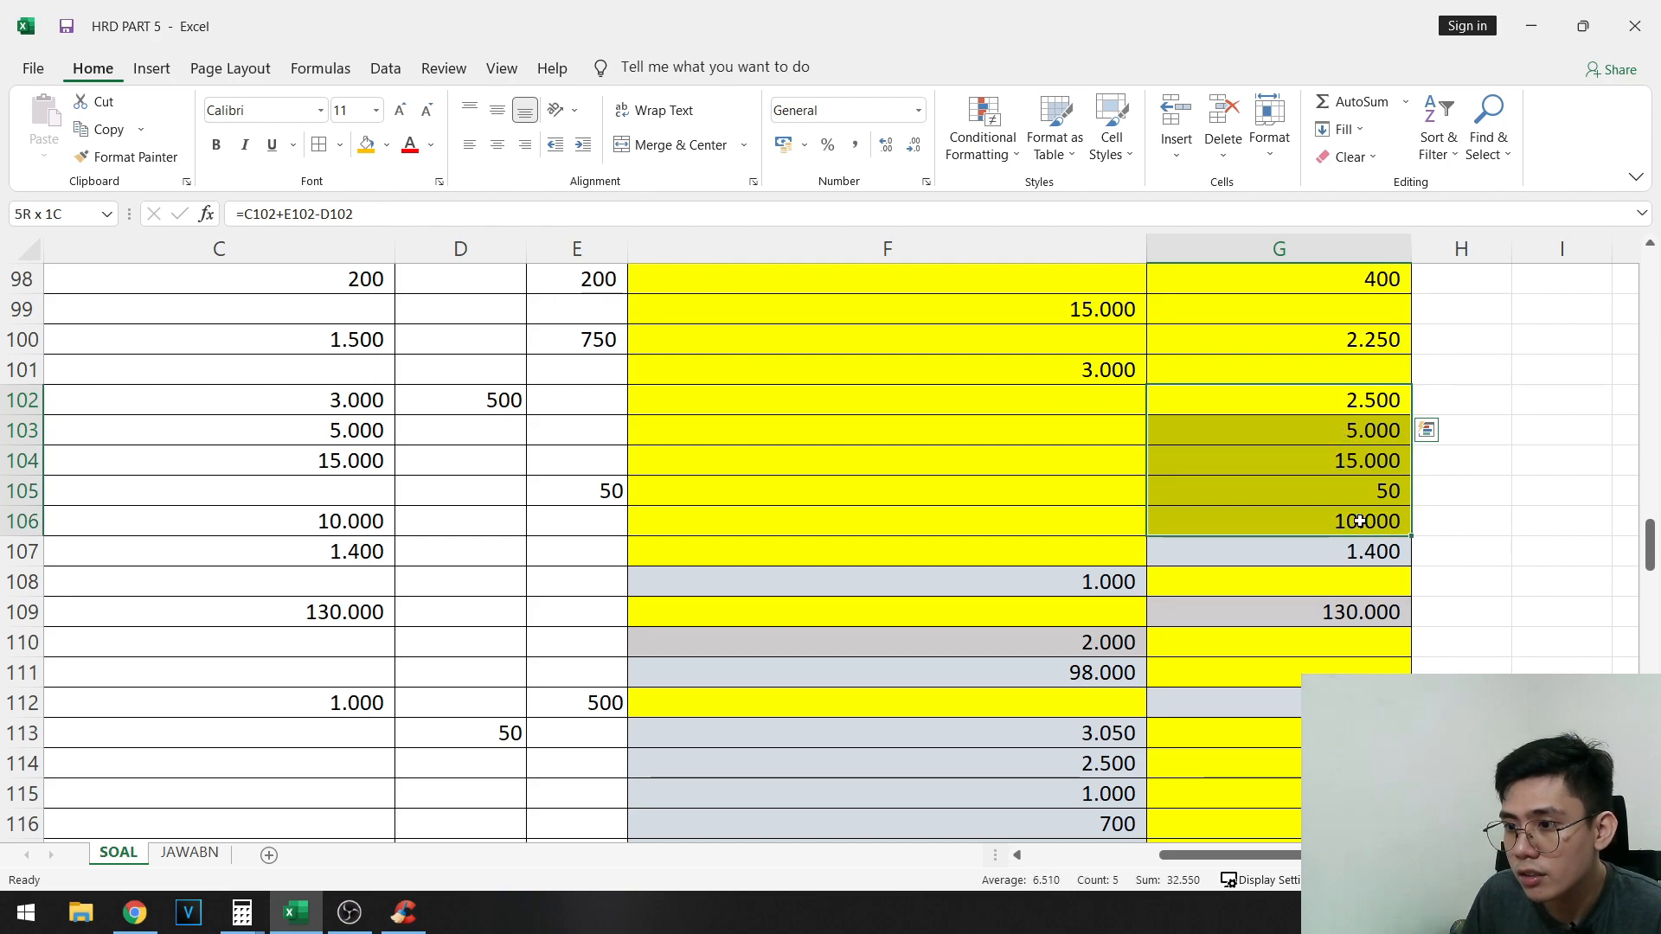
pyautogui.hotkey('ctrl', 'c')
pyautogui.moveTo(1261, 855); pyautogui.dragTo(1022, 741)
pyautogui.scroll(-20, 1022, 741)
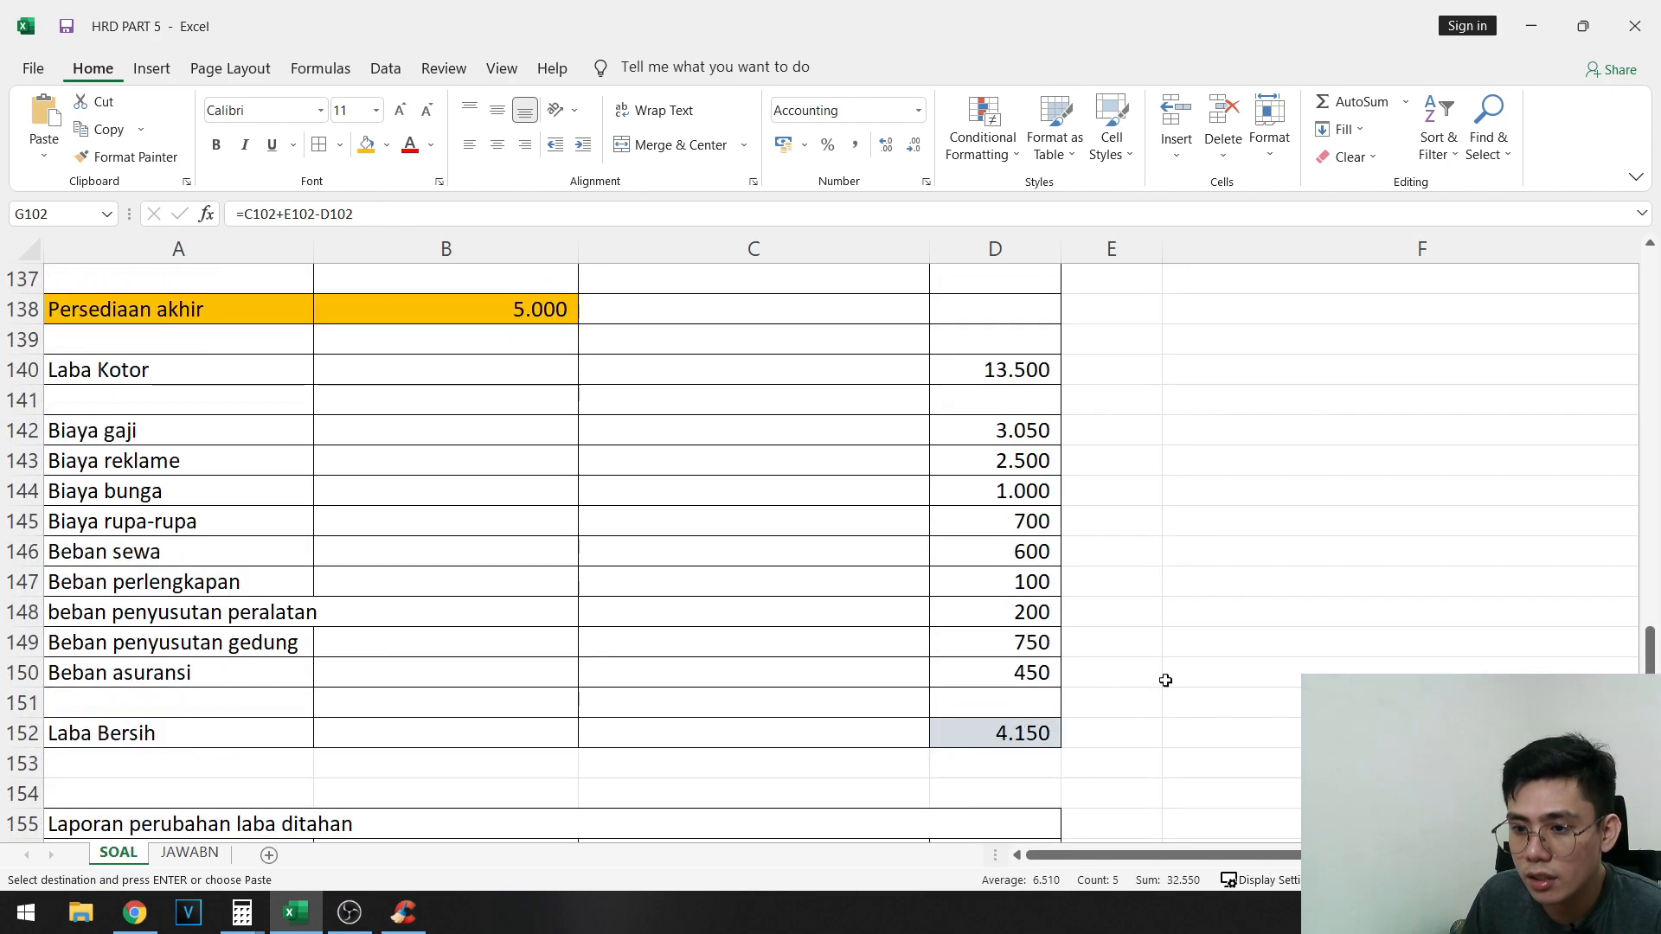
pyautogui.click(971, 467)
pyautogui.rightClick(971, 467)
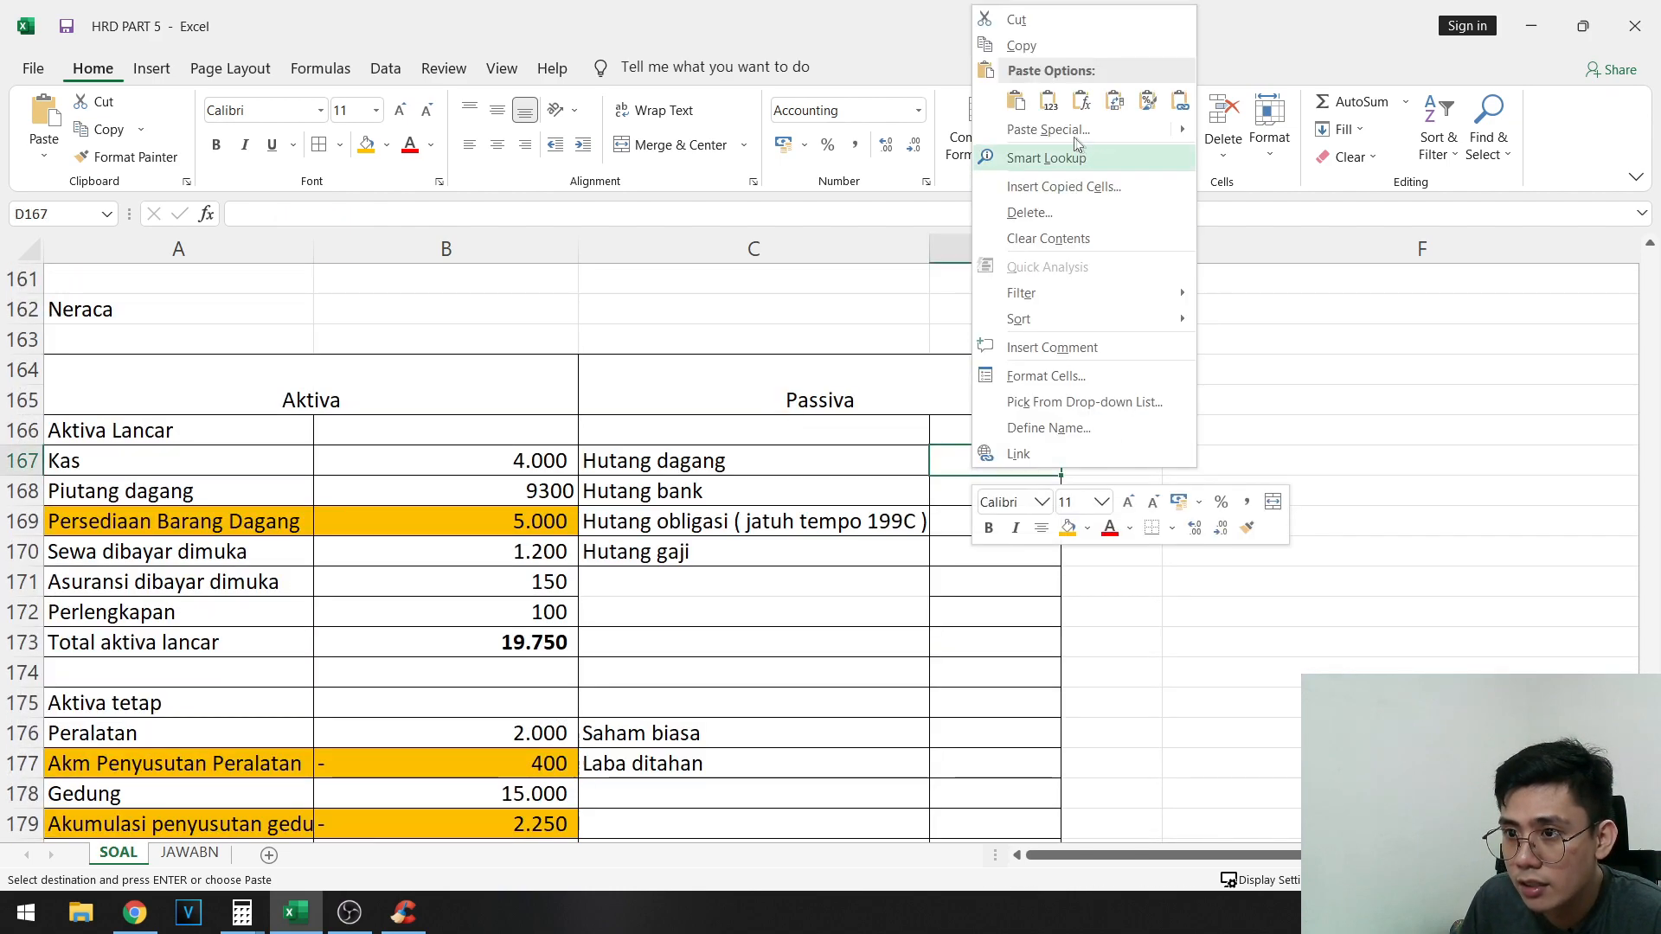
pyautogui.click(1047, 102)
# - Move the Saham biasa amount 10000 from D171 to D176
pyautogui.click(1049, 591)
pyautogui.hotkey('ctrl', 'x')
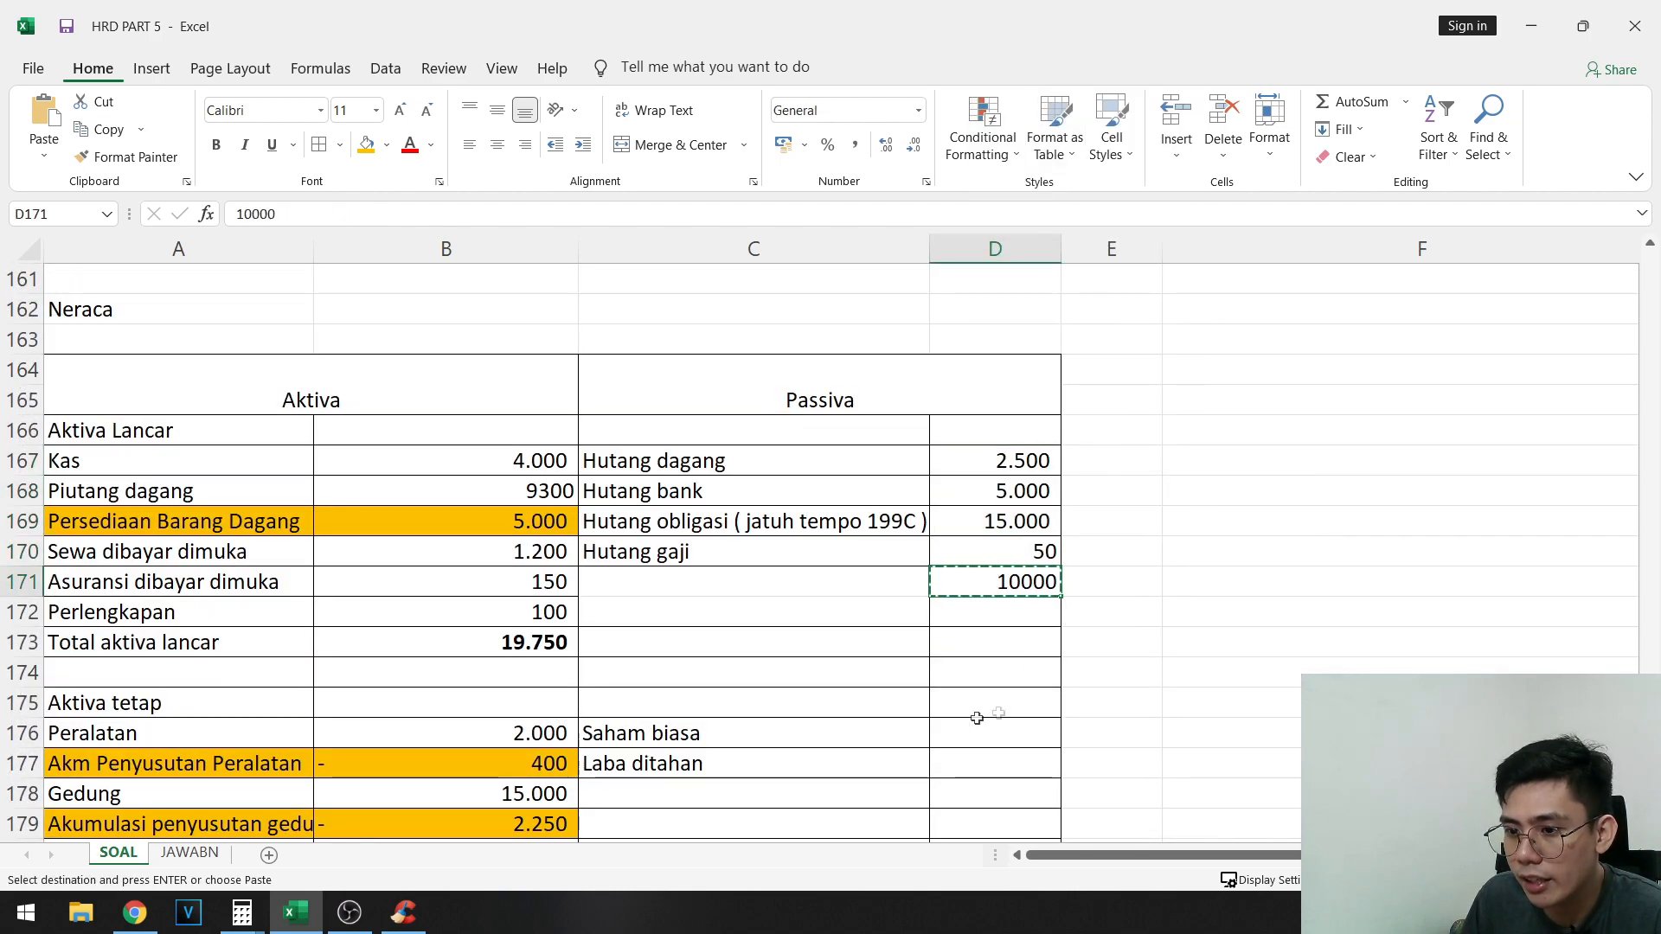
pyautogui.click(978, 713)
pyautogui.click(991, 731)
pyautogui.hotkey('ctrl', 'v')
# - Restore the cell borders in the empty Passiva cells C171:D173
pyautogui.scroll(-2, 1165, 646)
pyautogui.scroll(2, 1165, 645)
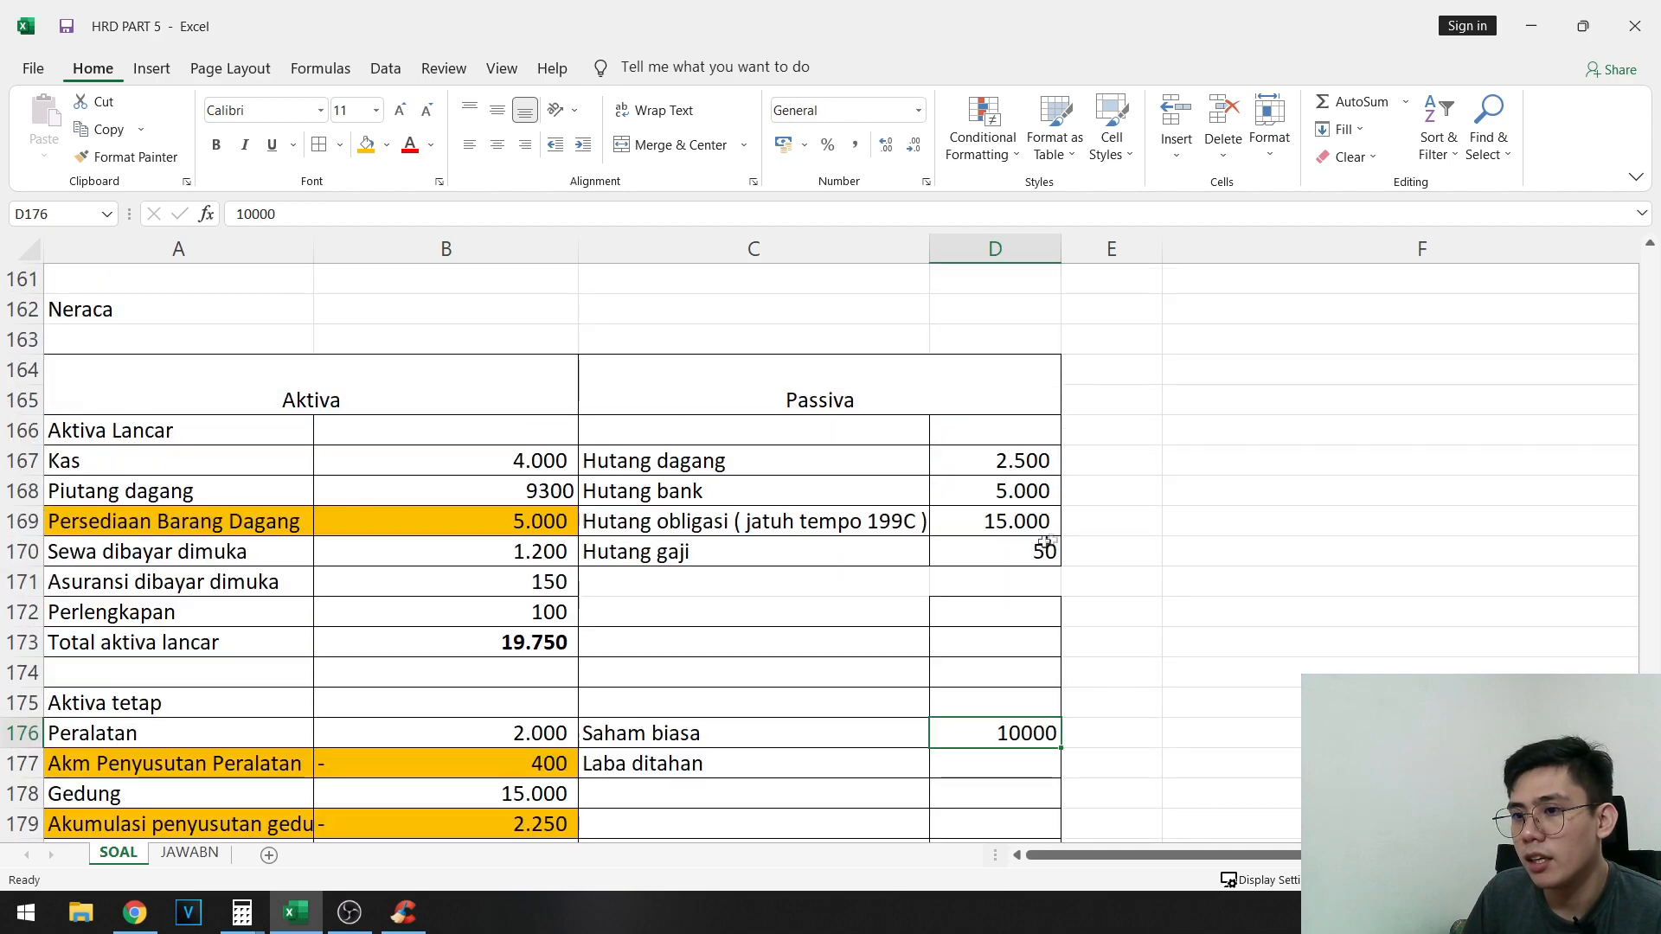
pyautogui.moveTo(1035, 570); pyautogui.dragTo(782, 647)
pyautogui.scroll(-2, 790, 601)
# - Highlight the Laba ditahan row C177:D177 with the orange fill
pyautogui.click(1030, 589)
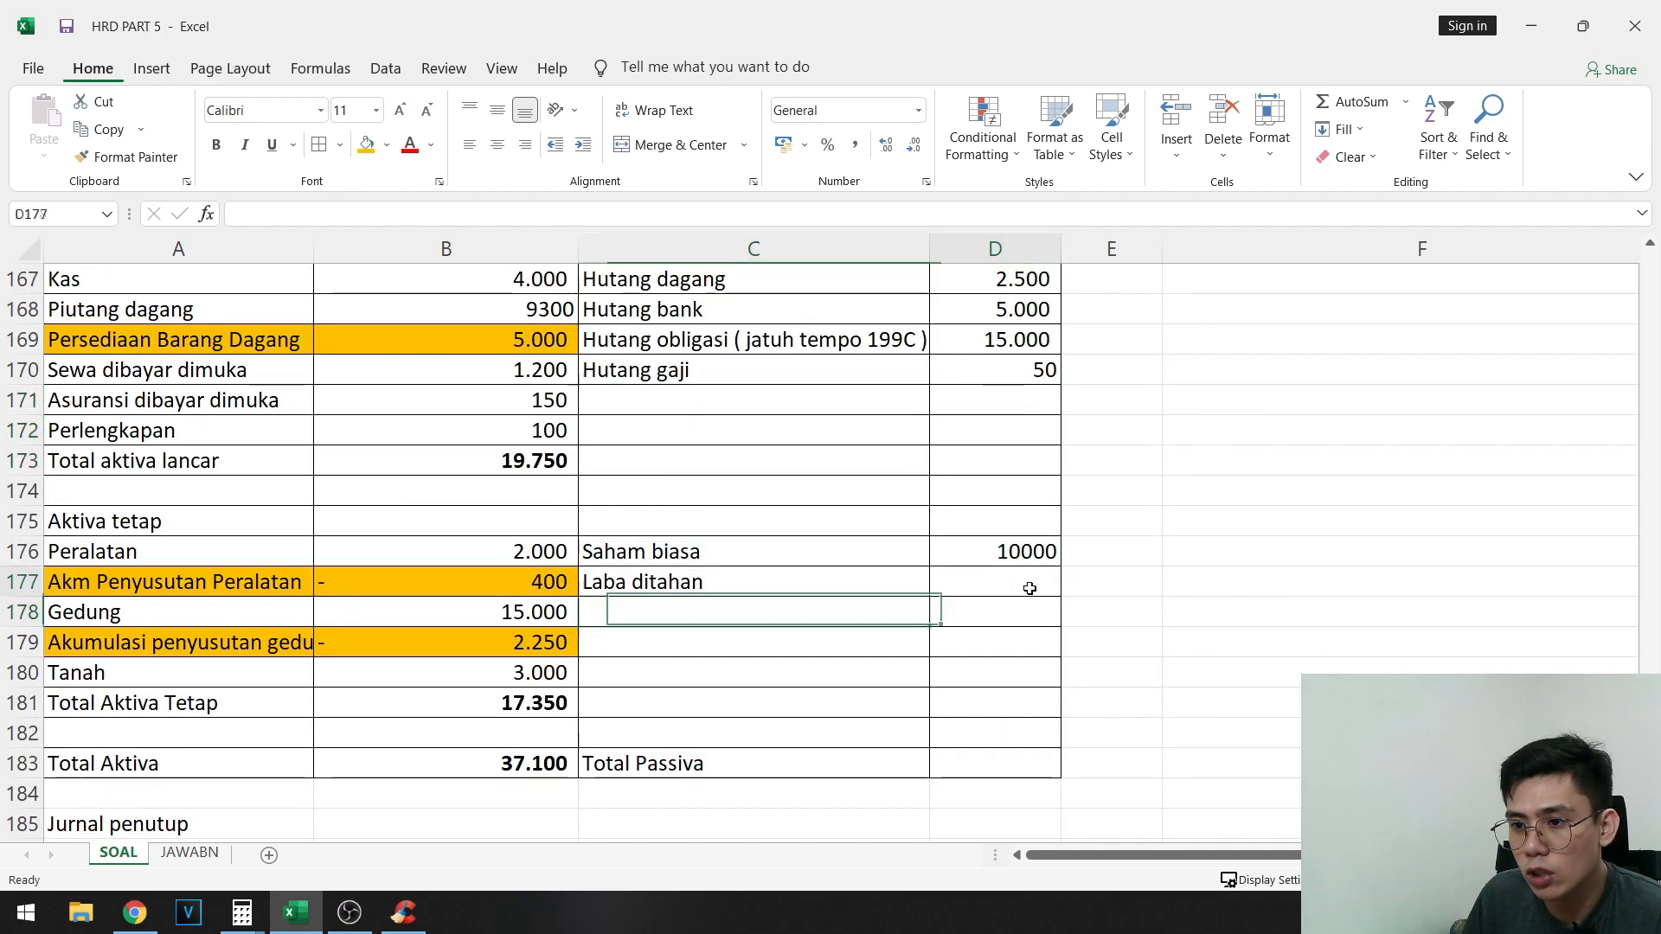
pyautogui.moveTo(779, 586); pyautogui.dragTo(993, 578)
pyautogui.scroll(2, 993, 578)
pyautogui.moveTo(995, 460); pyautogui.dragTo(939, 714)
pyautogui.moveTo(661, 759); pyautogui.dragTo(961, 761)
pyautogui.click(374, 147)
# - Link the Laba ditahan amount in D177 to Laba ditahan akhir with the formula =D160
pyautogui.scroll(-3, 951, 416)
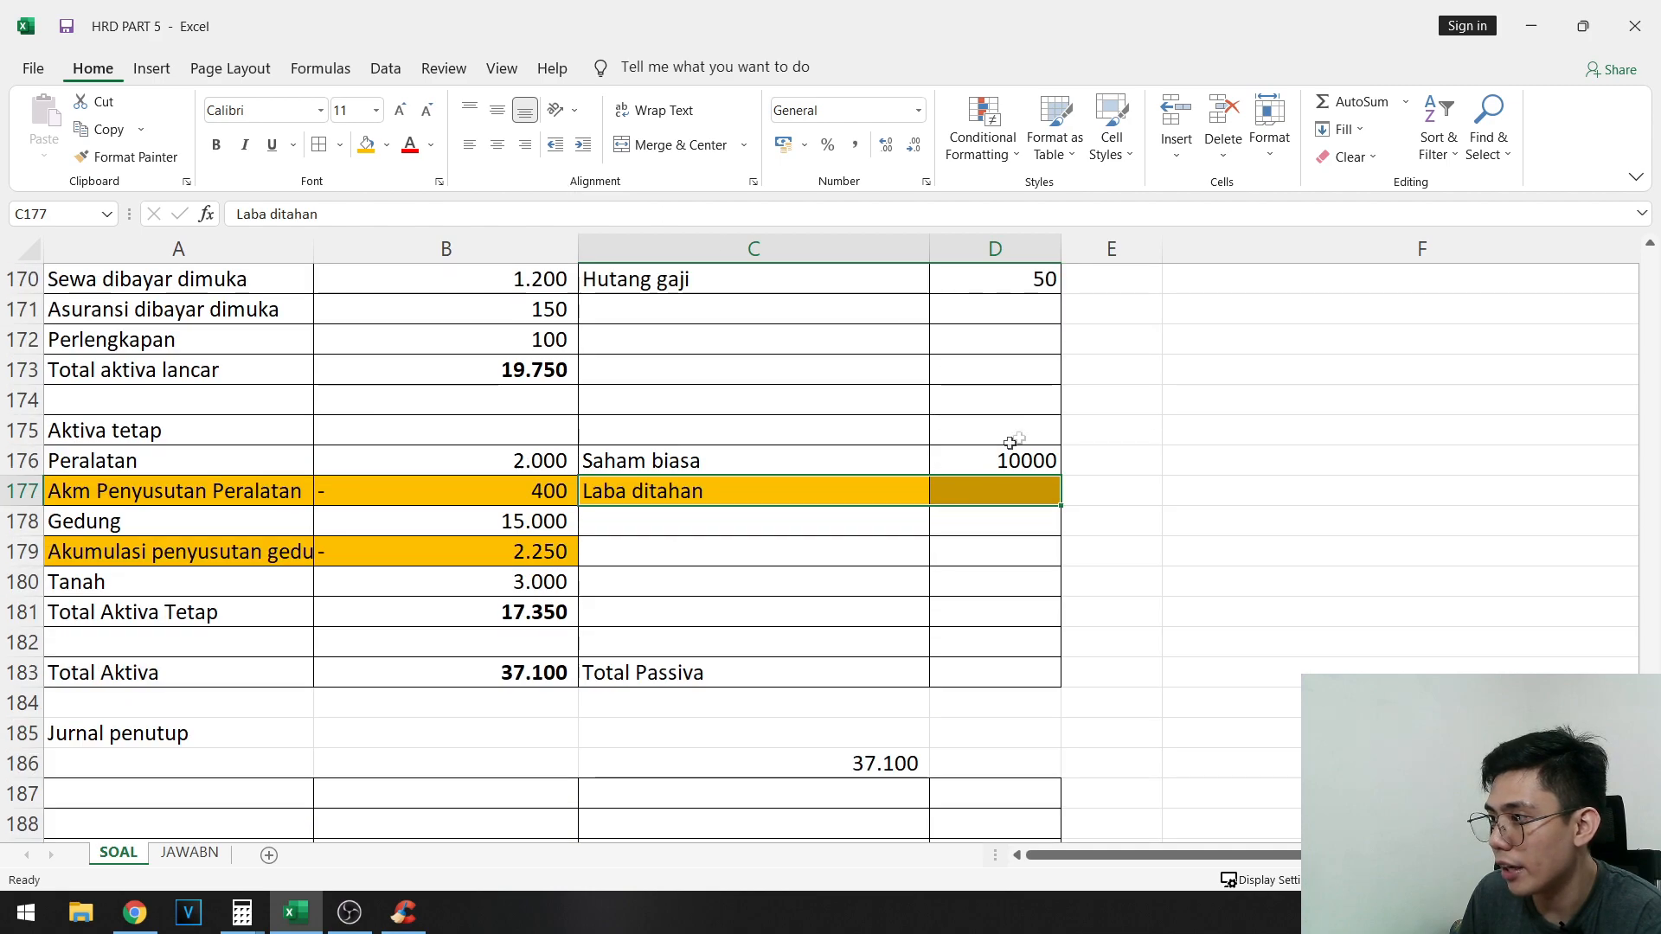
pyautogui.click(1009, 497)
pyautogui.write('=')
pyautogui.scroll(6, 1224, 467)
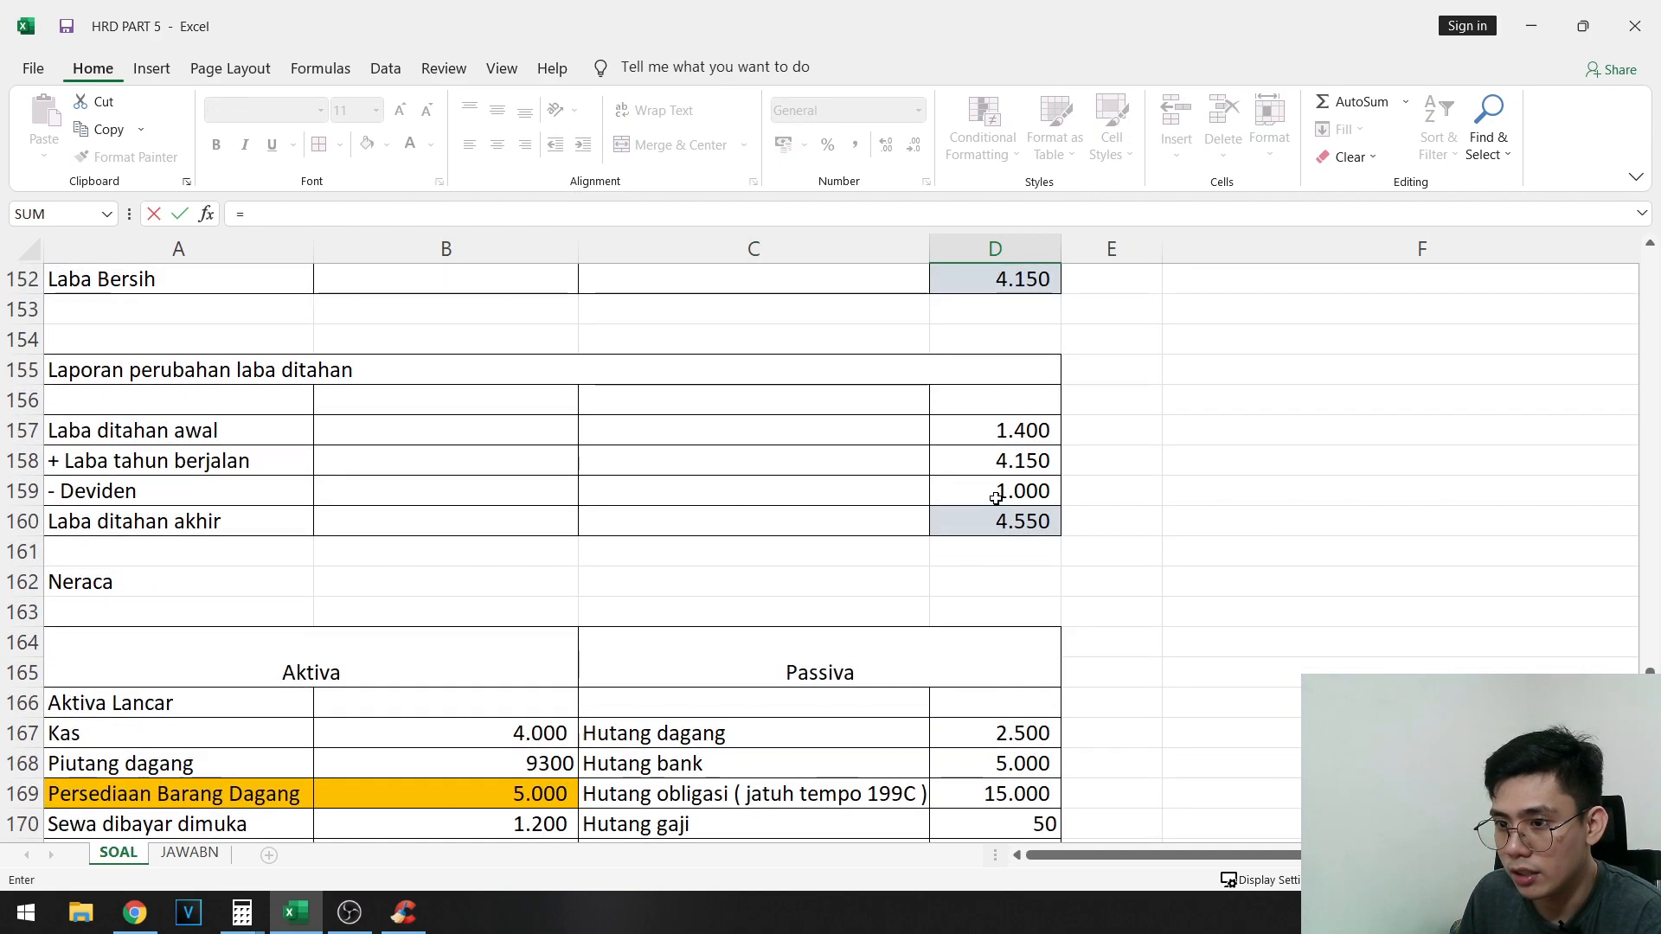
pyautogui.click(1004, 520)
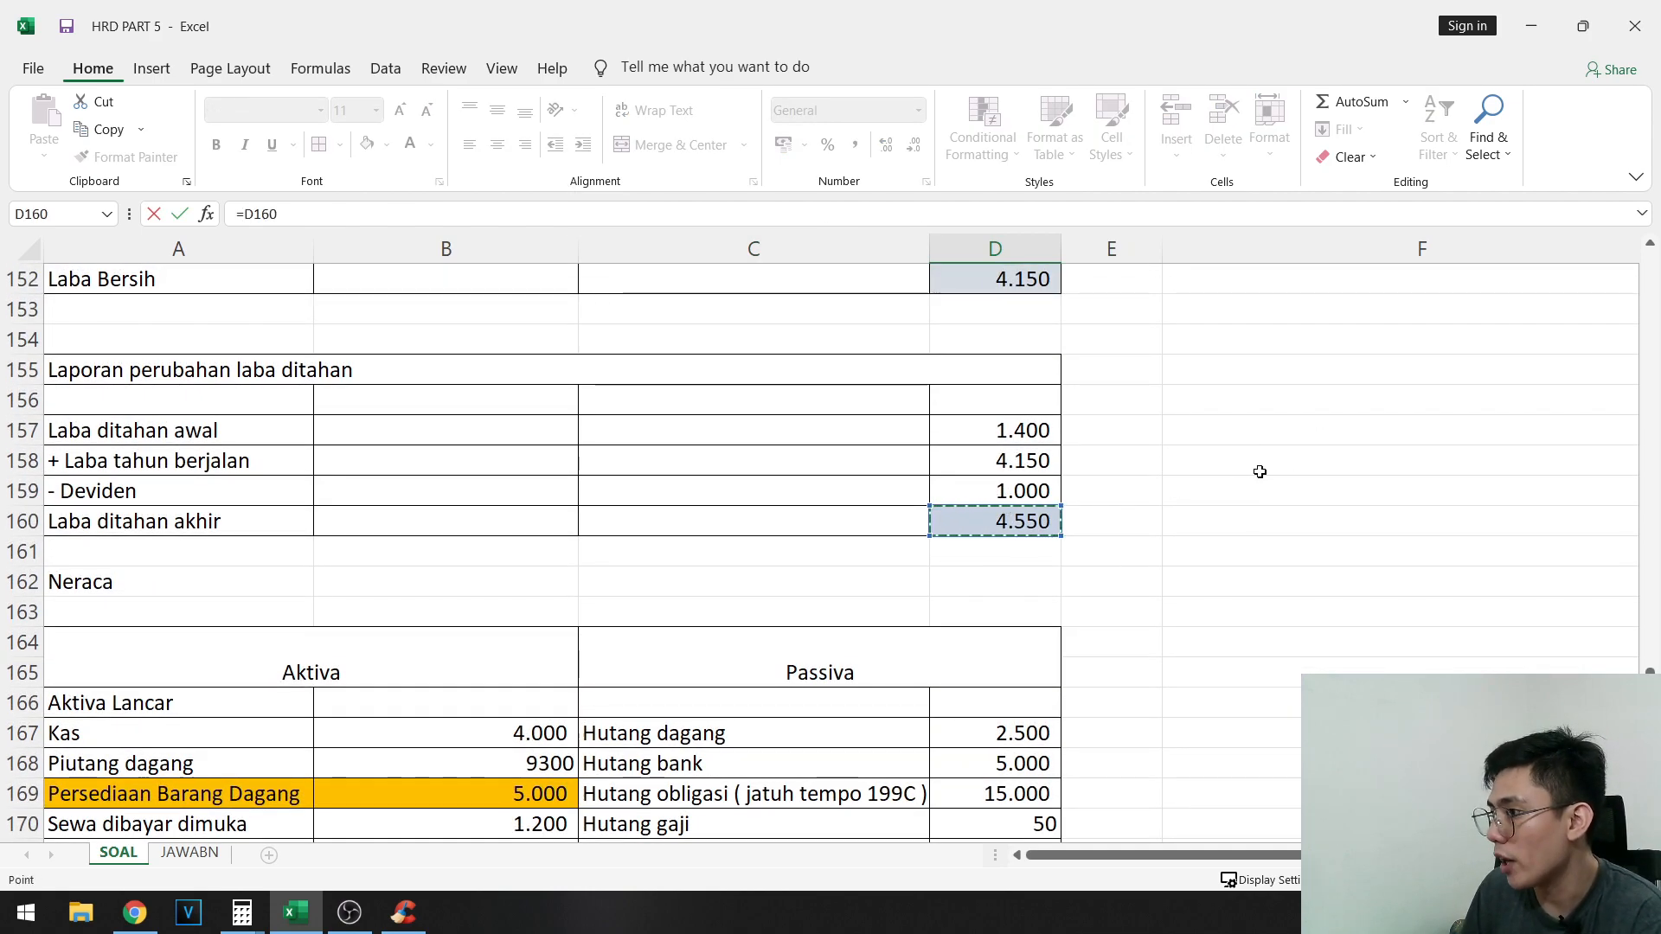
pyautogui.press('Return')
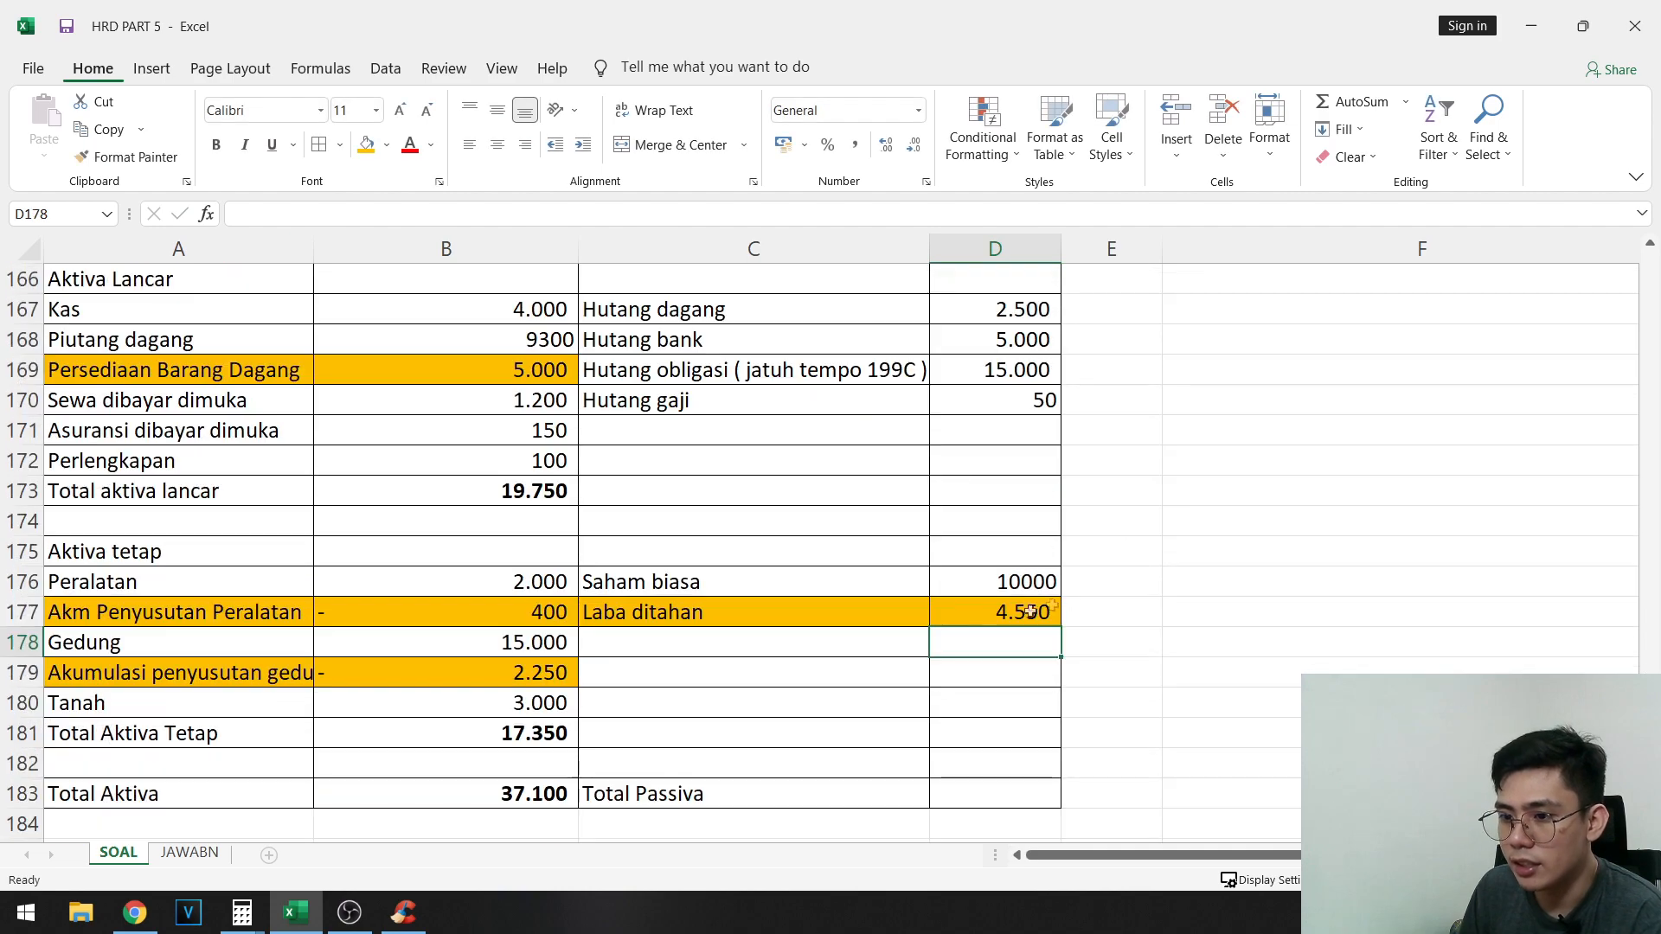
# - Sum D167:D182 into the Total Passiva cell D183 and make the total bold
pyautogui.click(982, 788)
pyautogui.keyDown('shift'); pyautogui.click(1024, 313); pyautogui.keyUp('shift')
pyautogui.click(1363, 102)
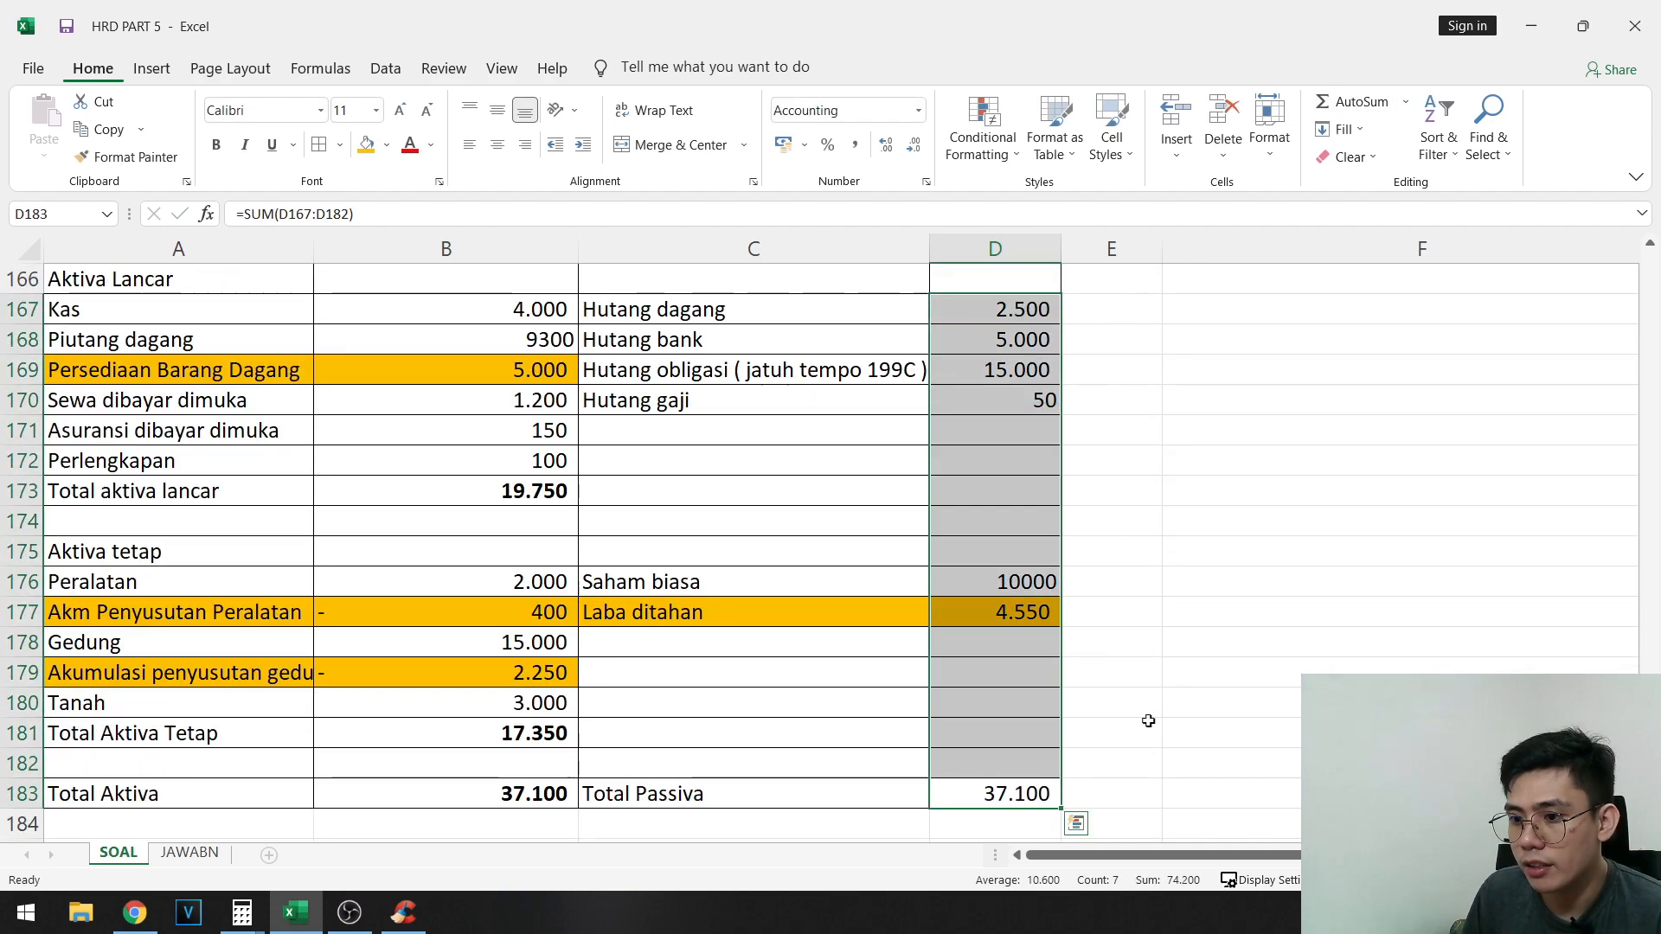
pyautogui.click(1006, 788)
pyautogui.hotkey('ctrl', 'b')
pyautogui.click(1112, 733)
# - Review the Aktiva and Passiva sides of the Neraca, including the highlighted rows and the two totals
pyautogui.scroll(1, 1087, 801)
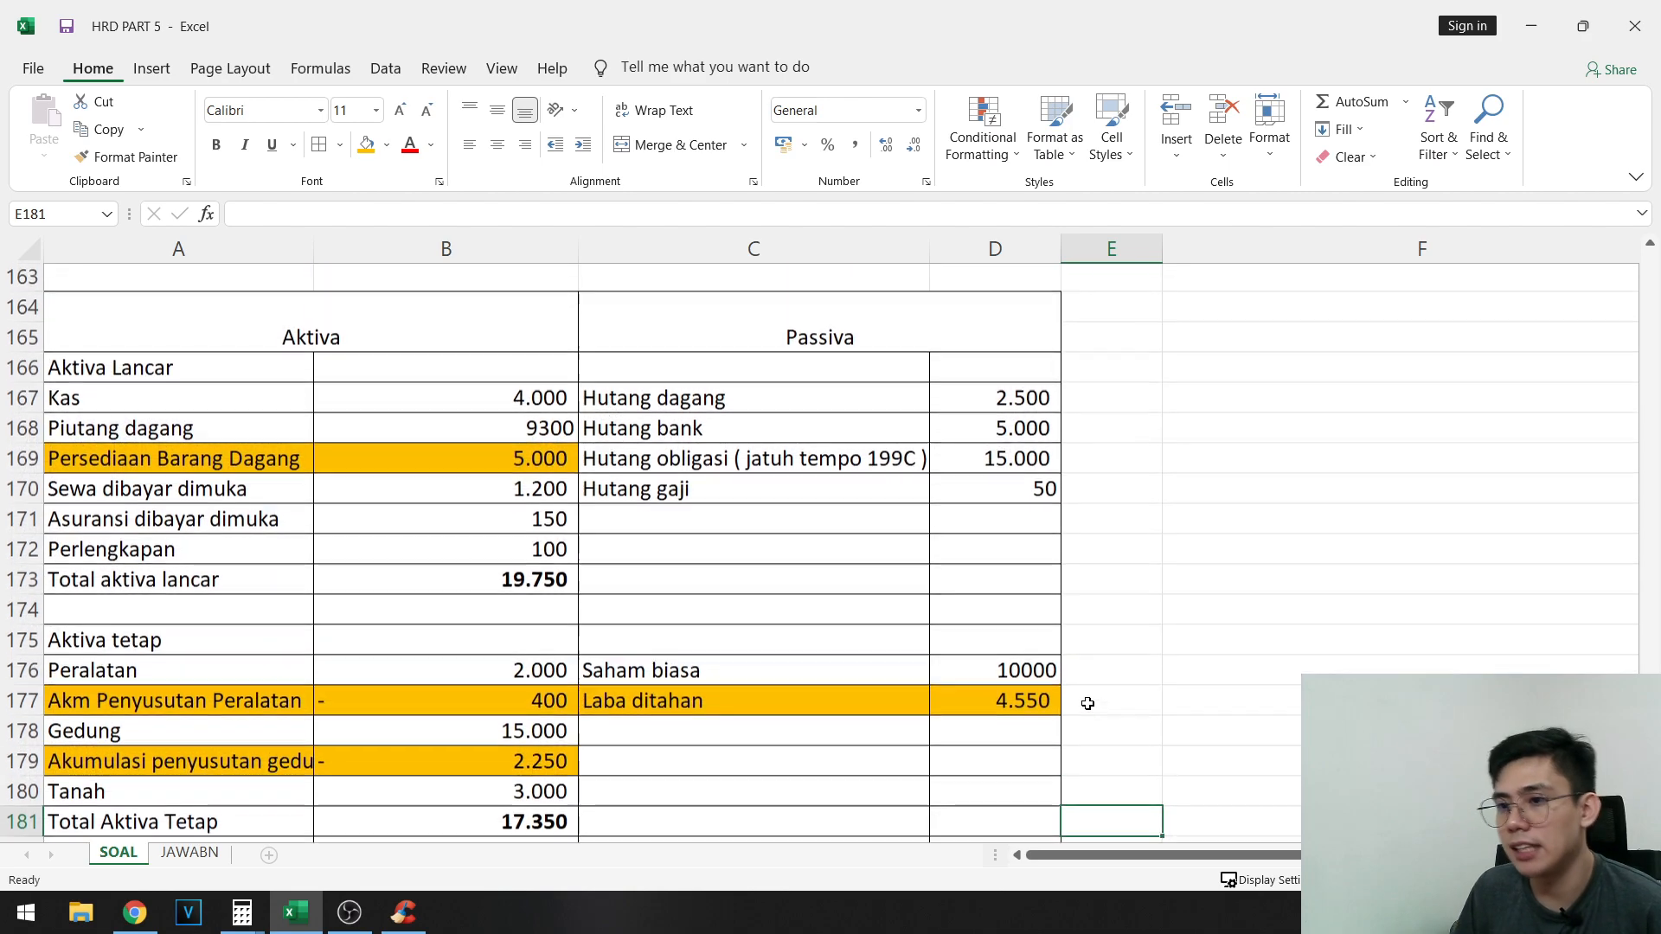
pyautogui.scroll(-1, 1043, 537)
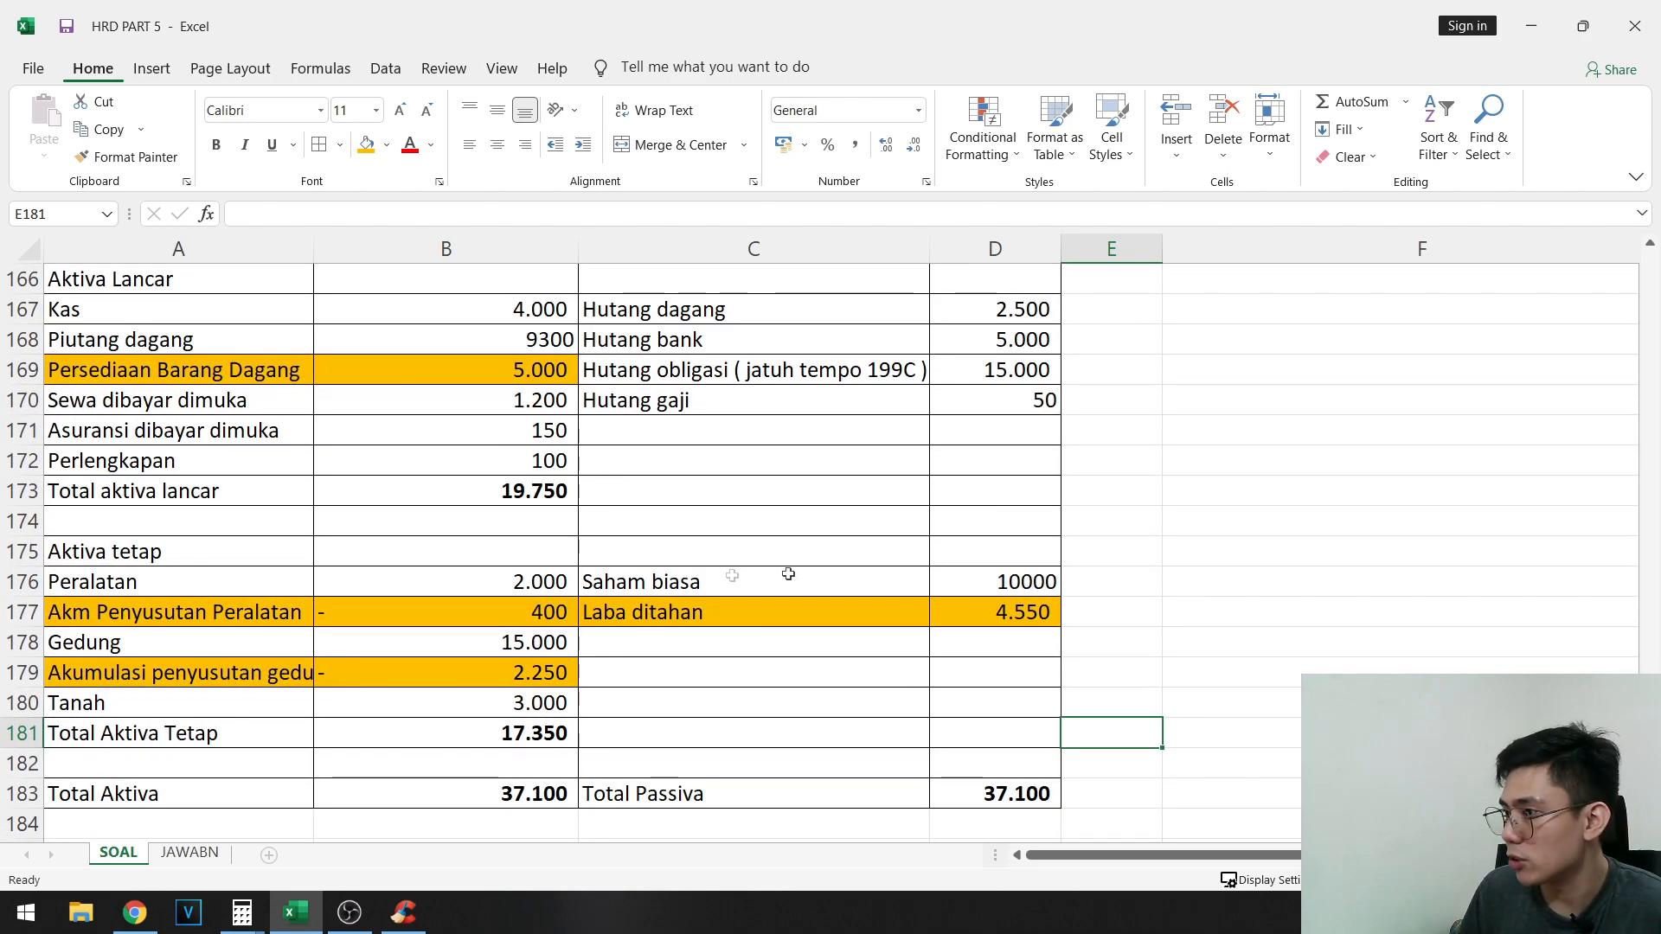
pyautogui.scroll(1, 600, 709)
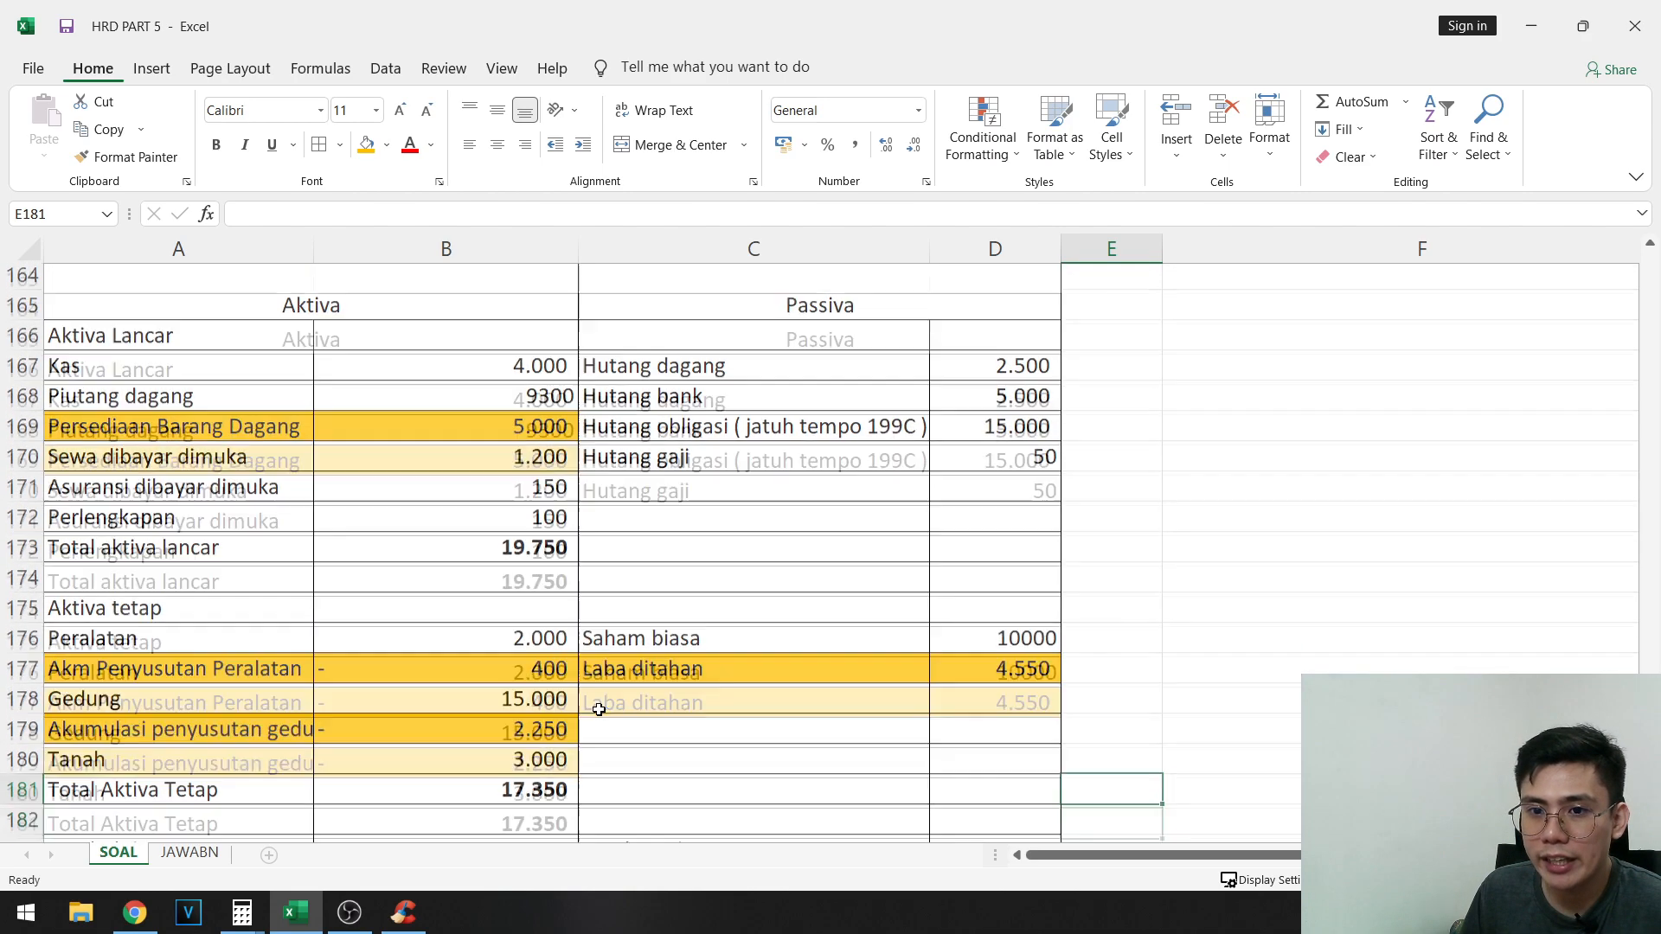
pyautogui.scroll(-2, 600, 710)
pyautogui.scroll(-1, 612, 699)
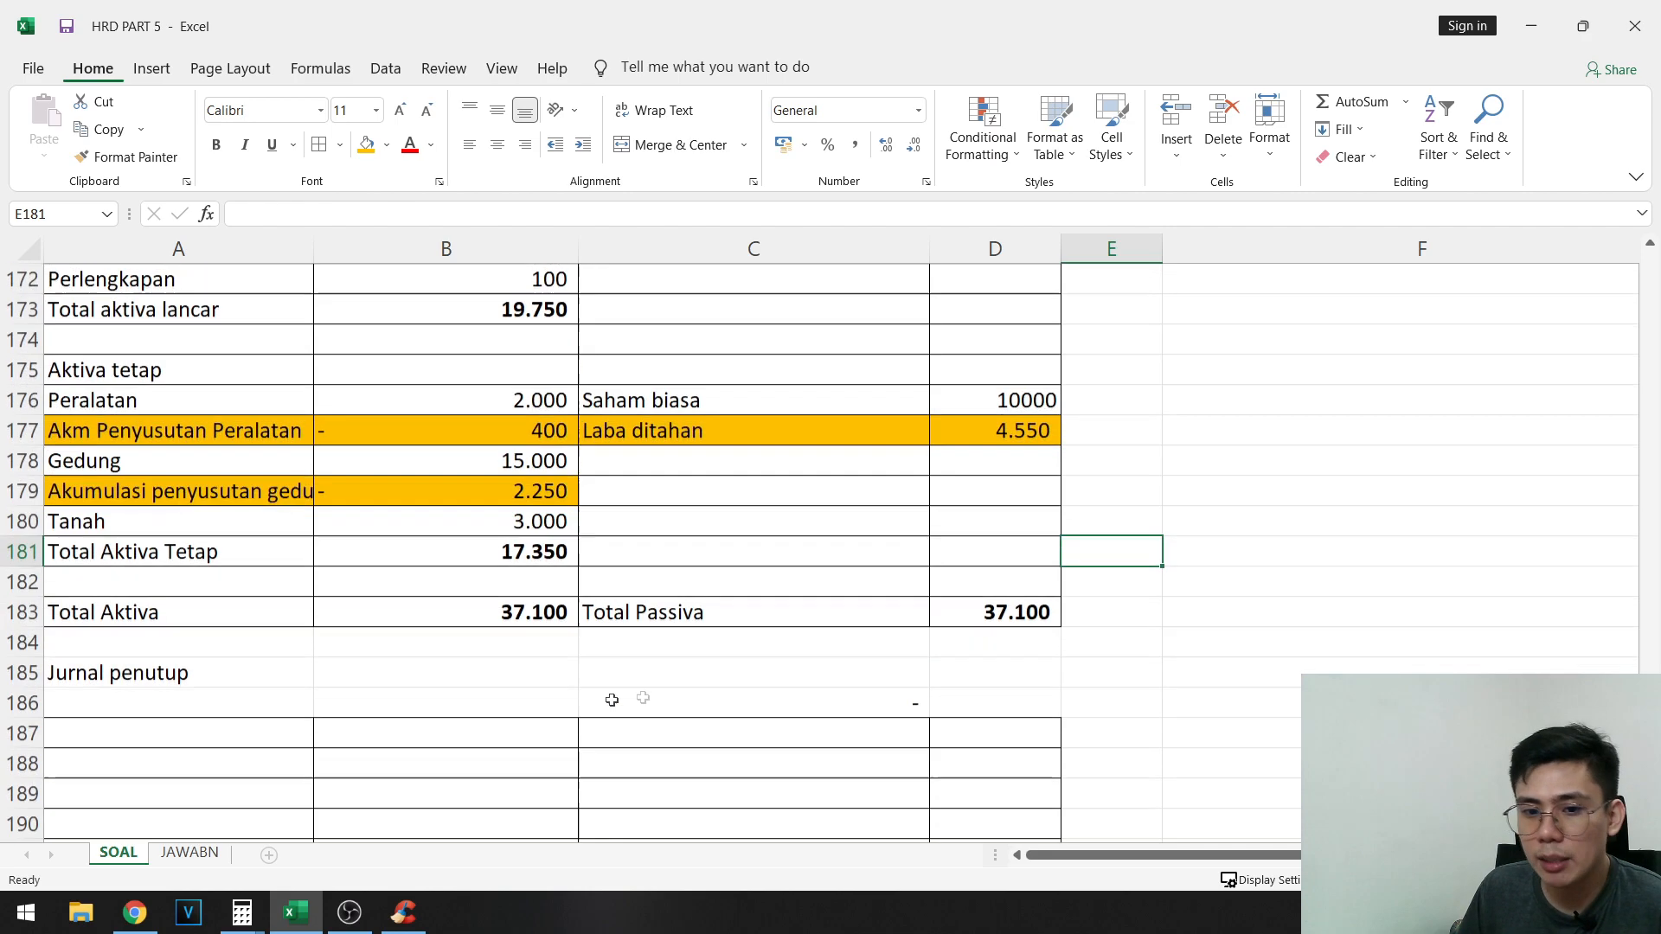
pyautogui.click(251, 761)
pyautogui.scroll(2, 320, 678)
pyautogui.moveTo(230, 372); pyautogui.dragTo(464, 373)
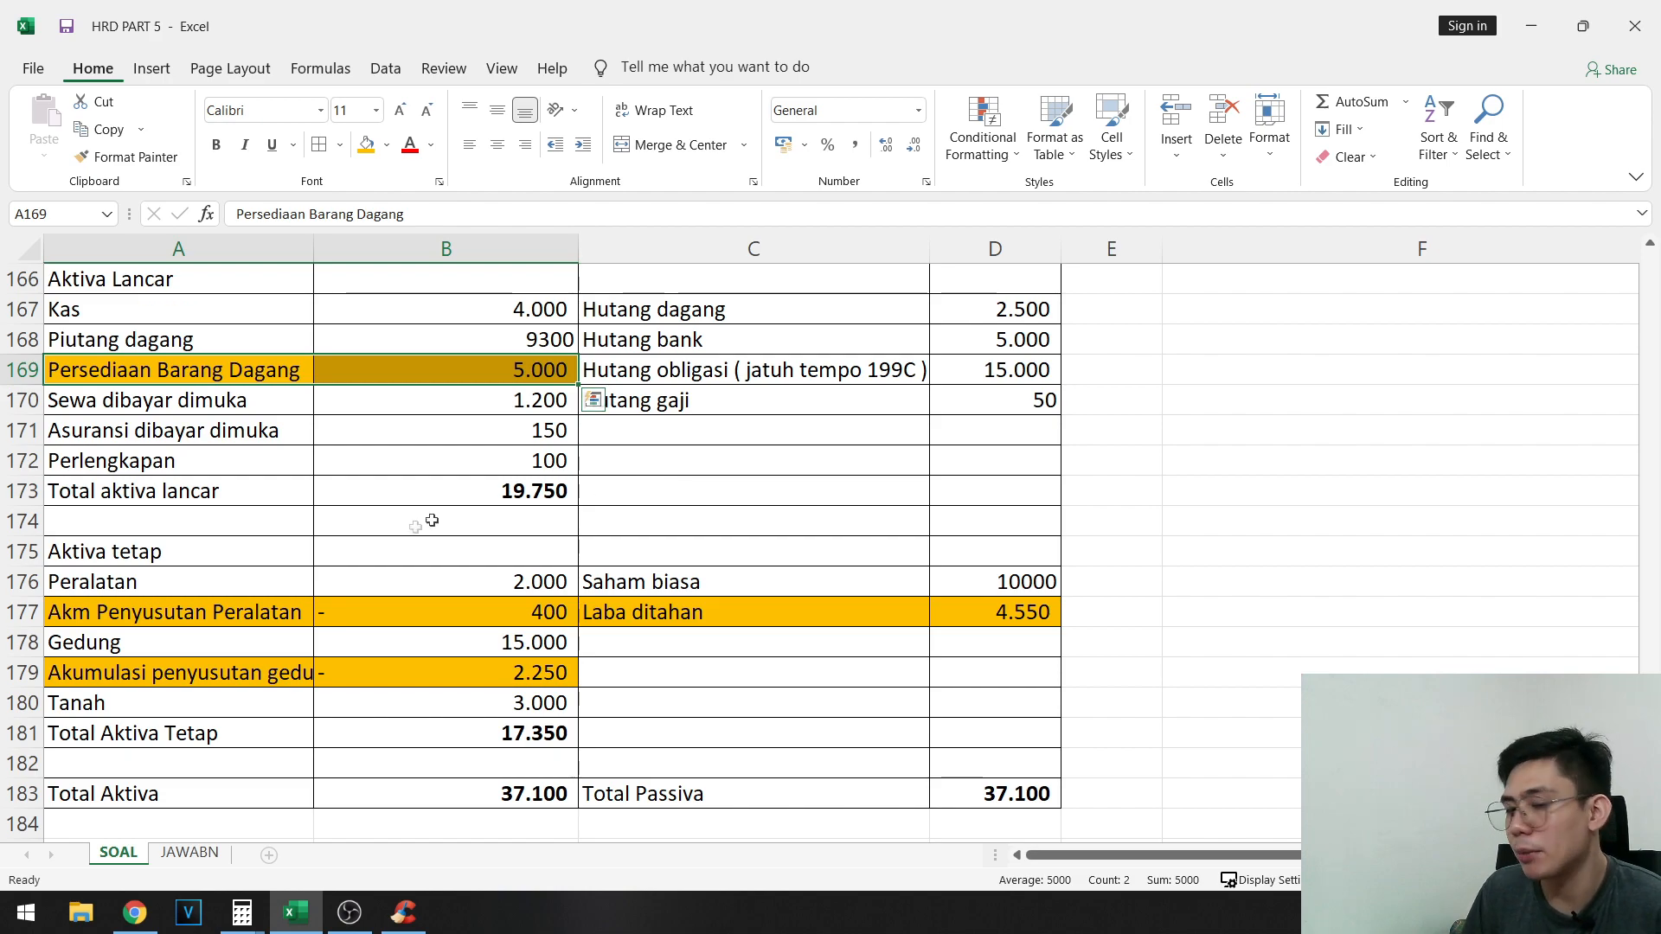
pyautogui.scroll(-3, 431, 520)
# - Fill the nominal accounts Penjualan through Beban asuransi in A109:G121 with orange and inspect their credit and debit balances
pyautogui.click(226, 640)
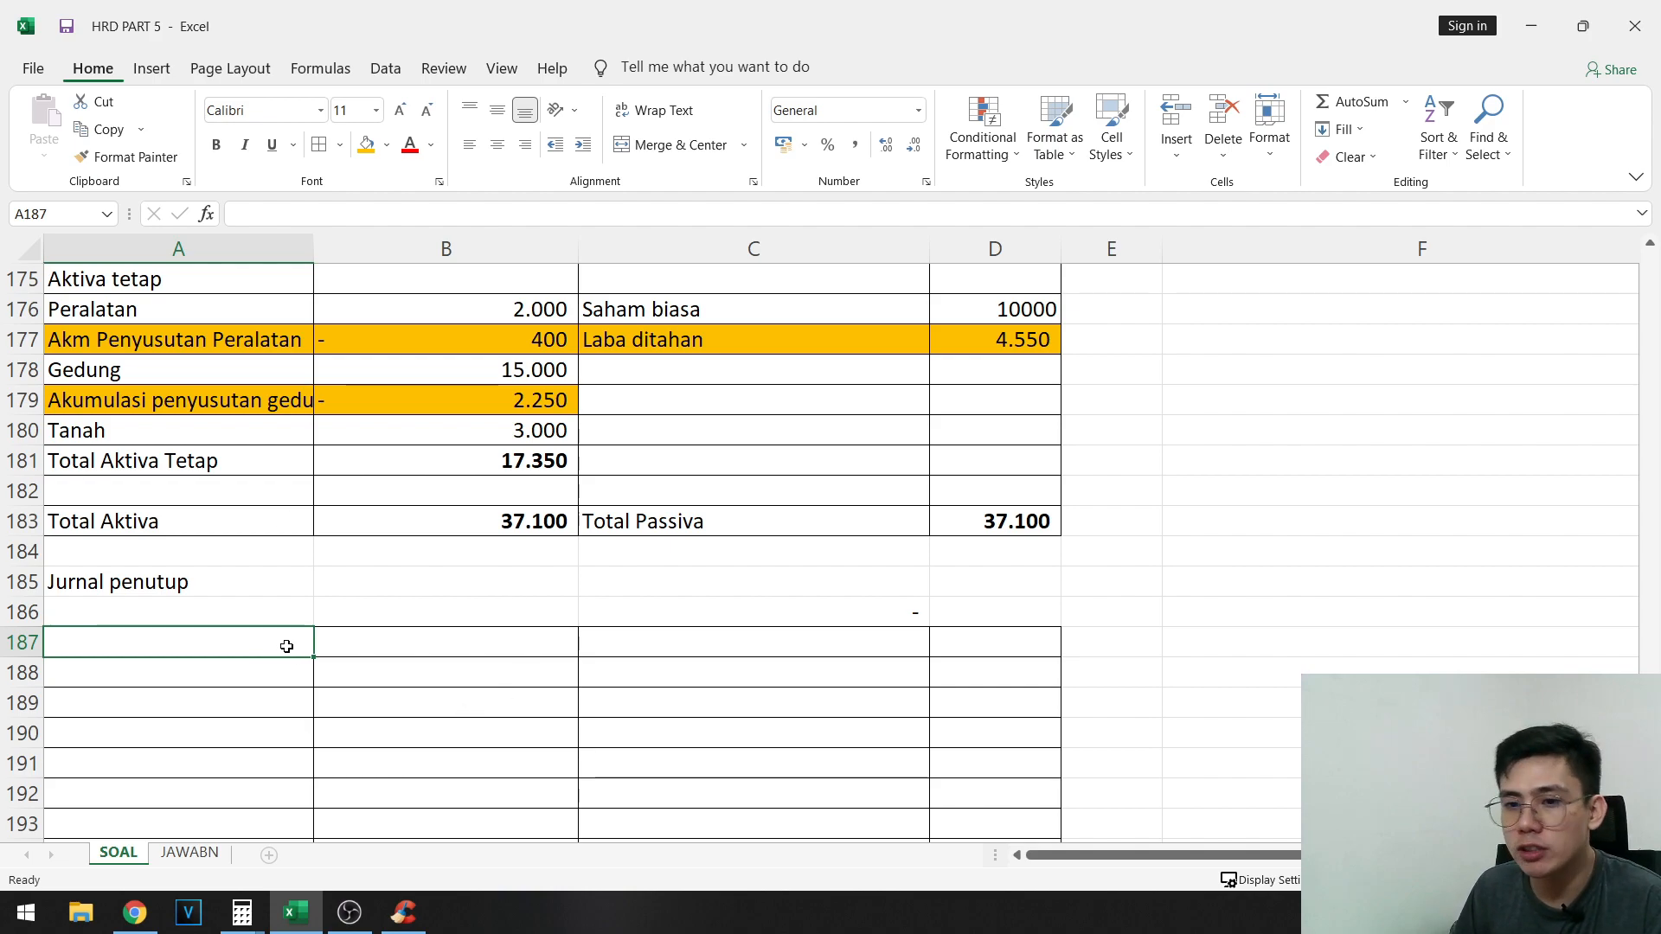
pyautogui.scroll(20, 730, 630)
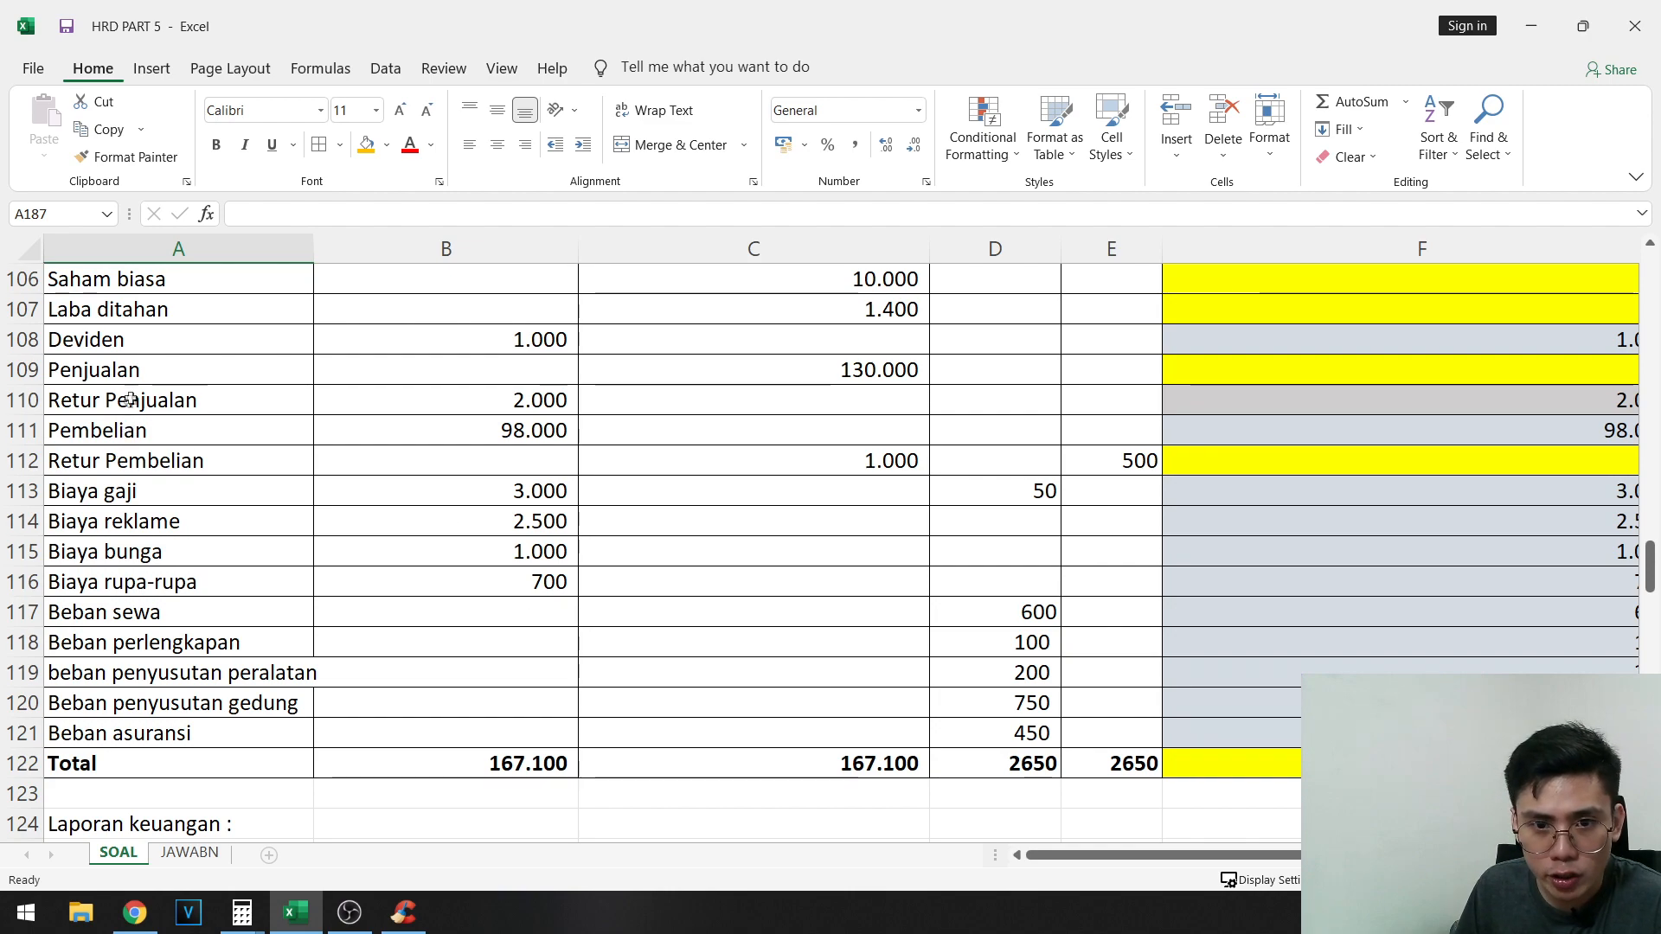
pyautogui.moveTo(141, 381); pyautogui.dragTo(1168, 723)
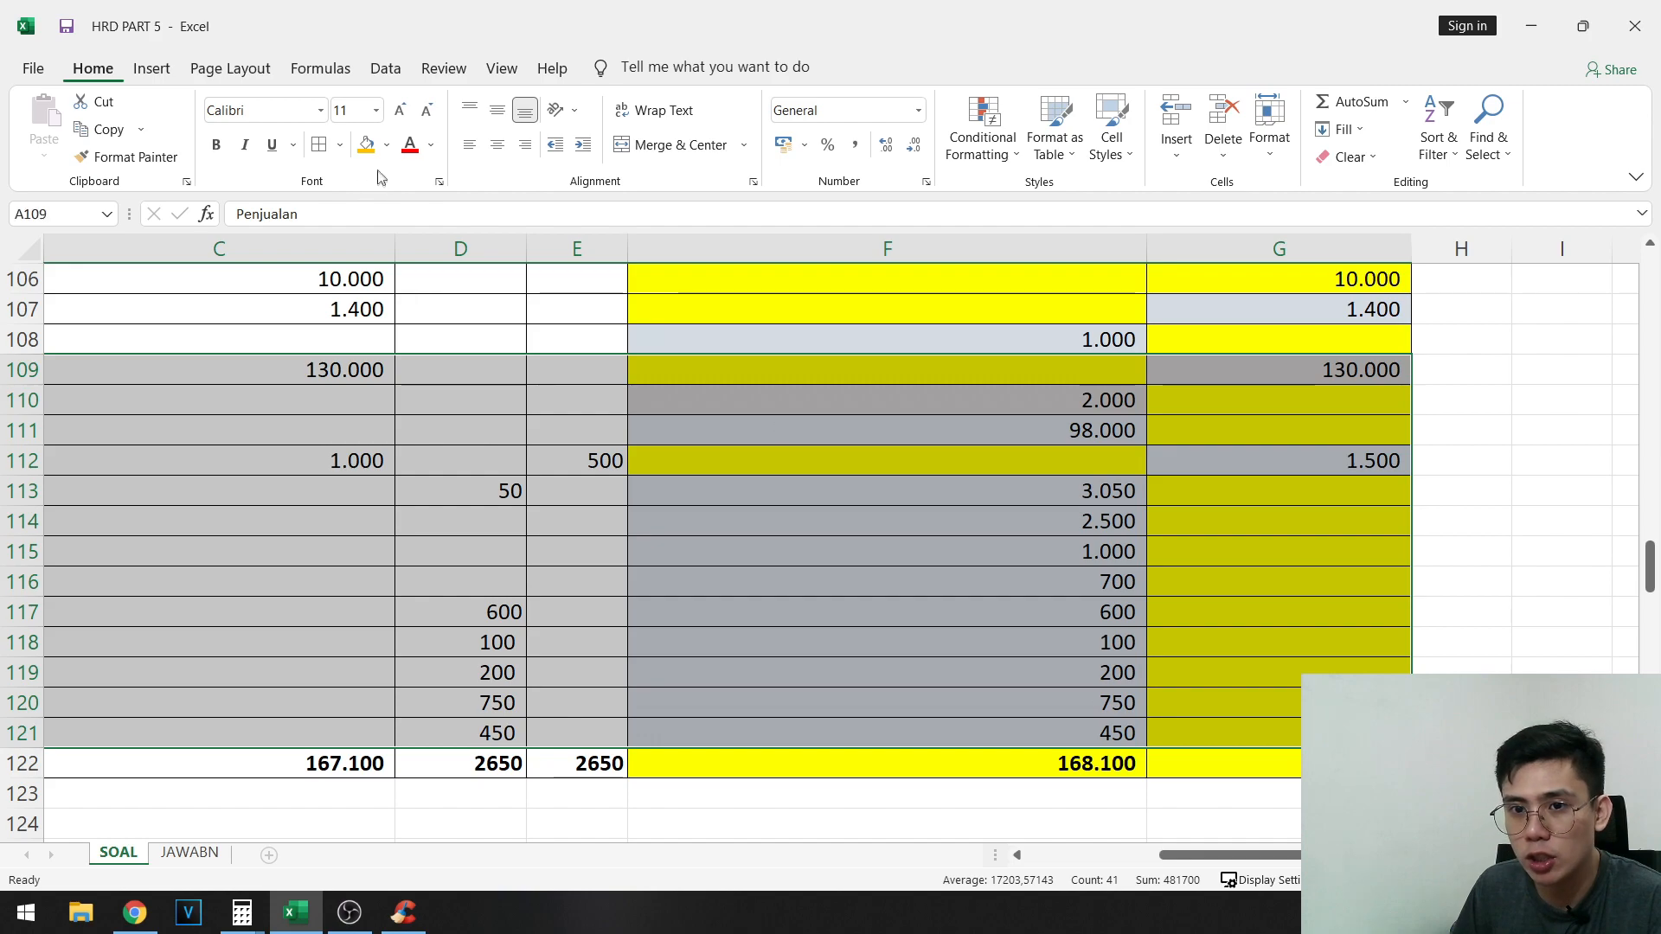
pyautogui.click(372, 143)
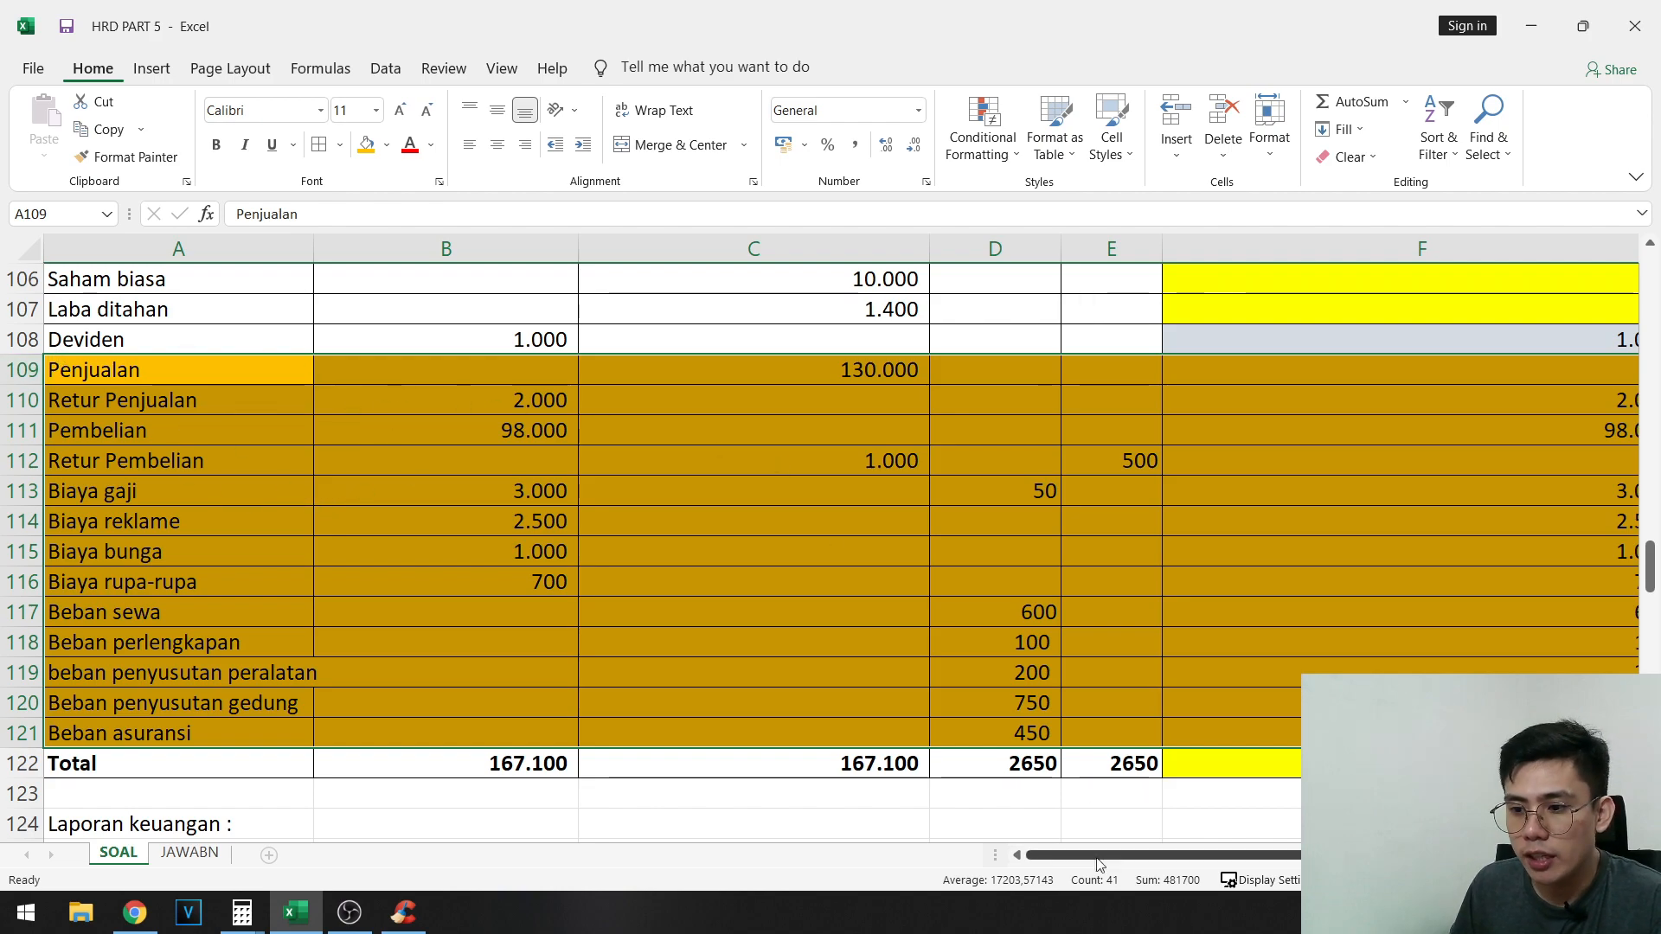
pyautogui.moveTo(1116, 854); pyautogui.dragTo(1250, 855)
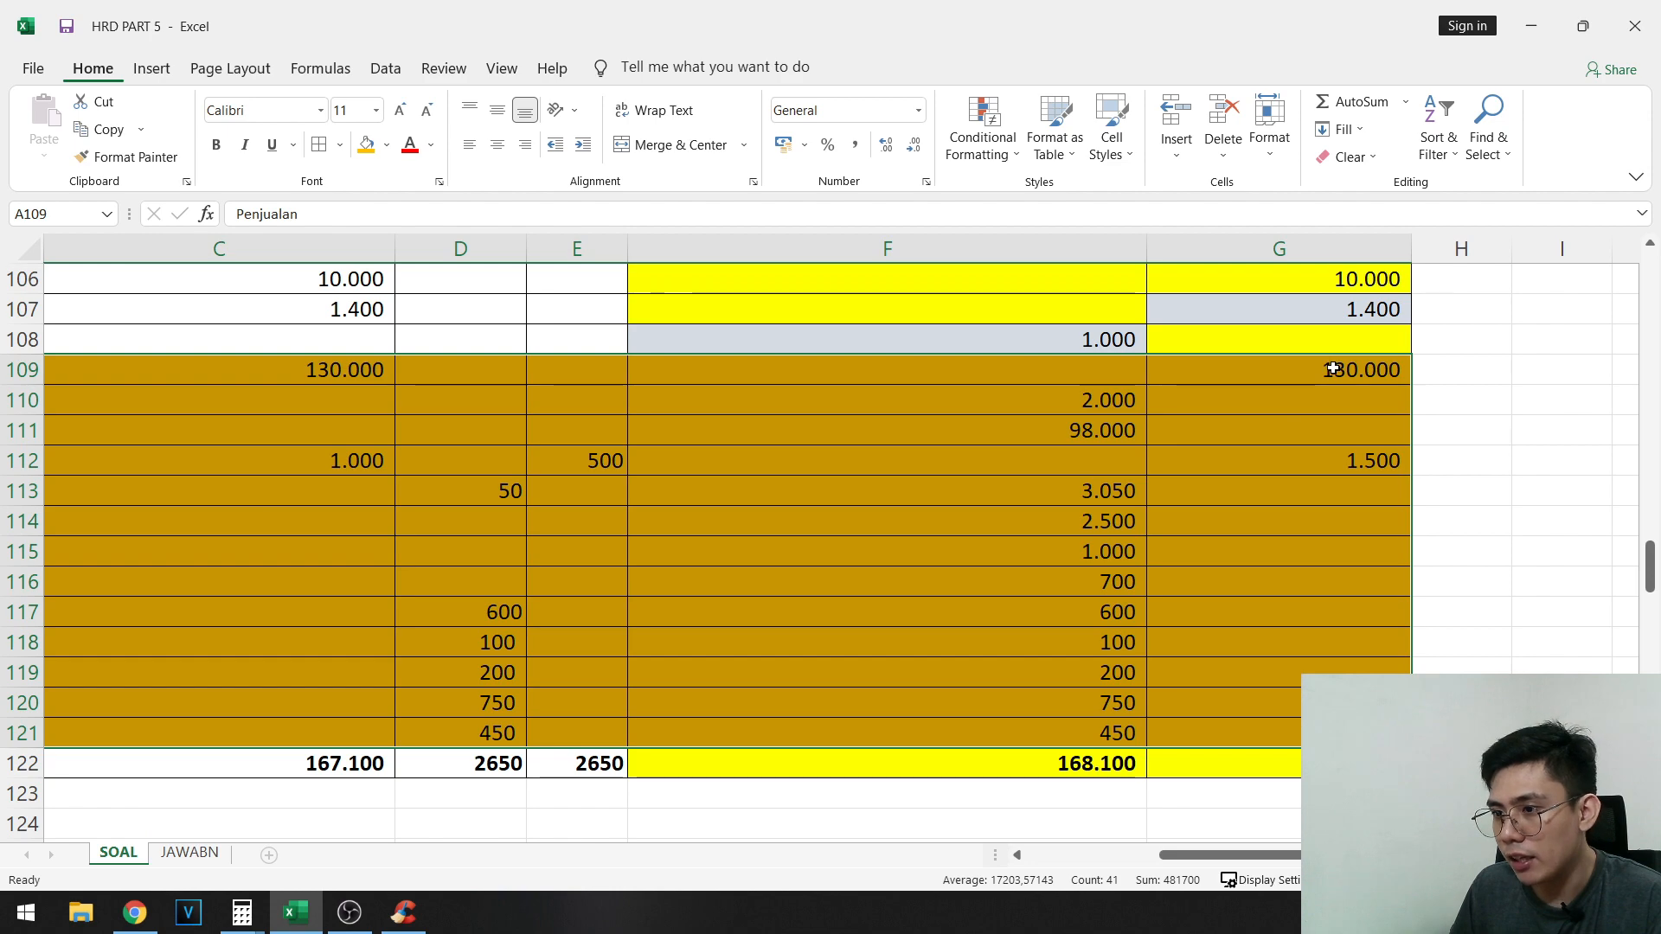
pyautogui.moveTo(1333, 365); pyautogui.dragTo(143, 377)
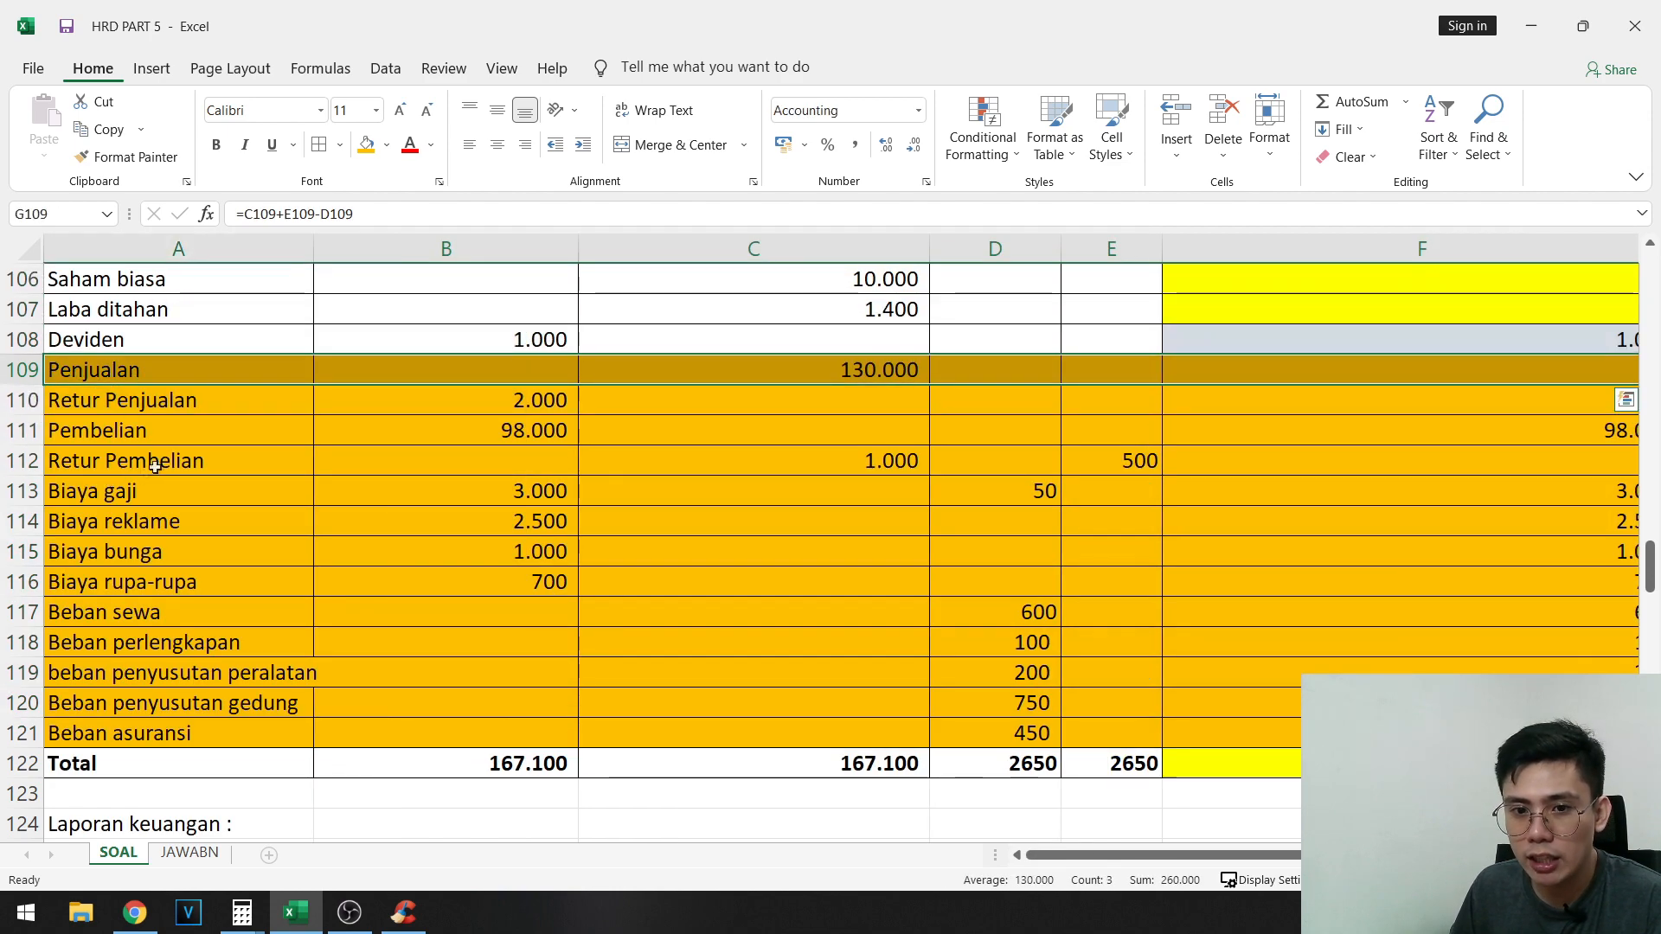
pyautogui.moveTo(113, 460); pyautogui.dragTo(1324, 459)
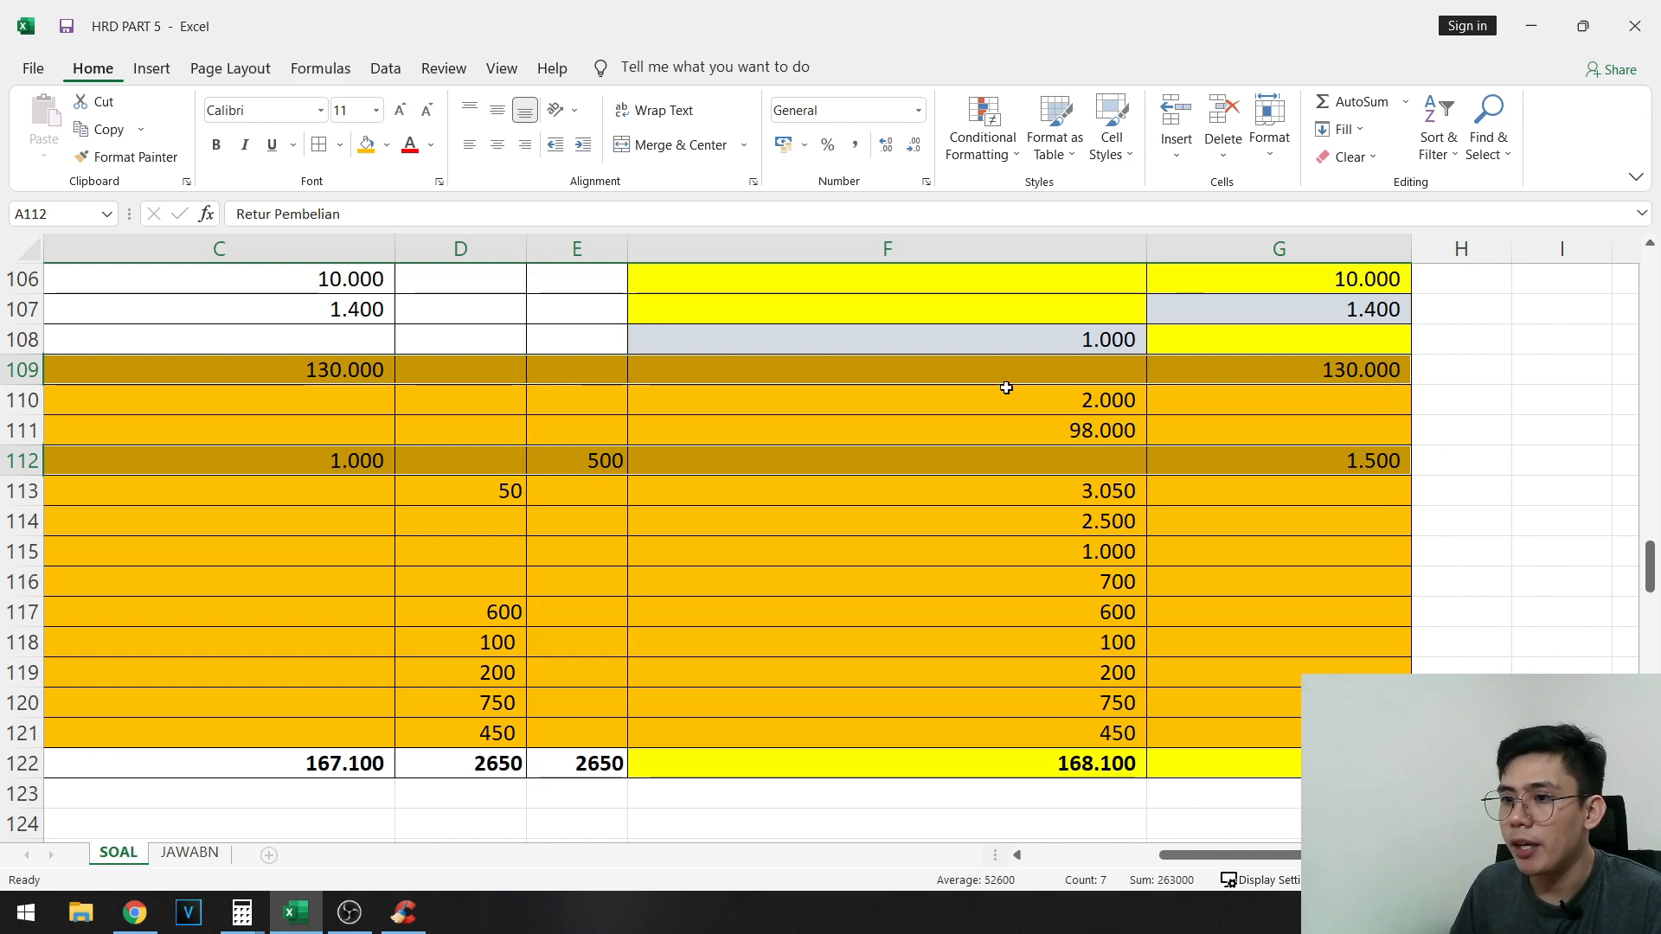
pyautogui.moveTo(1007, 387); pyautogui.dragTo(1059, 725)
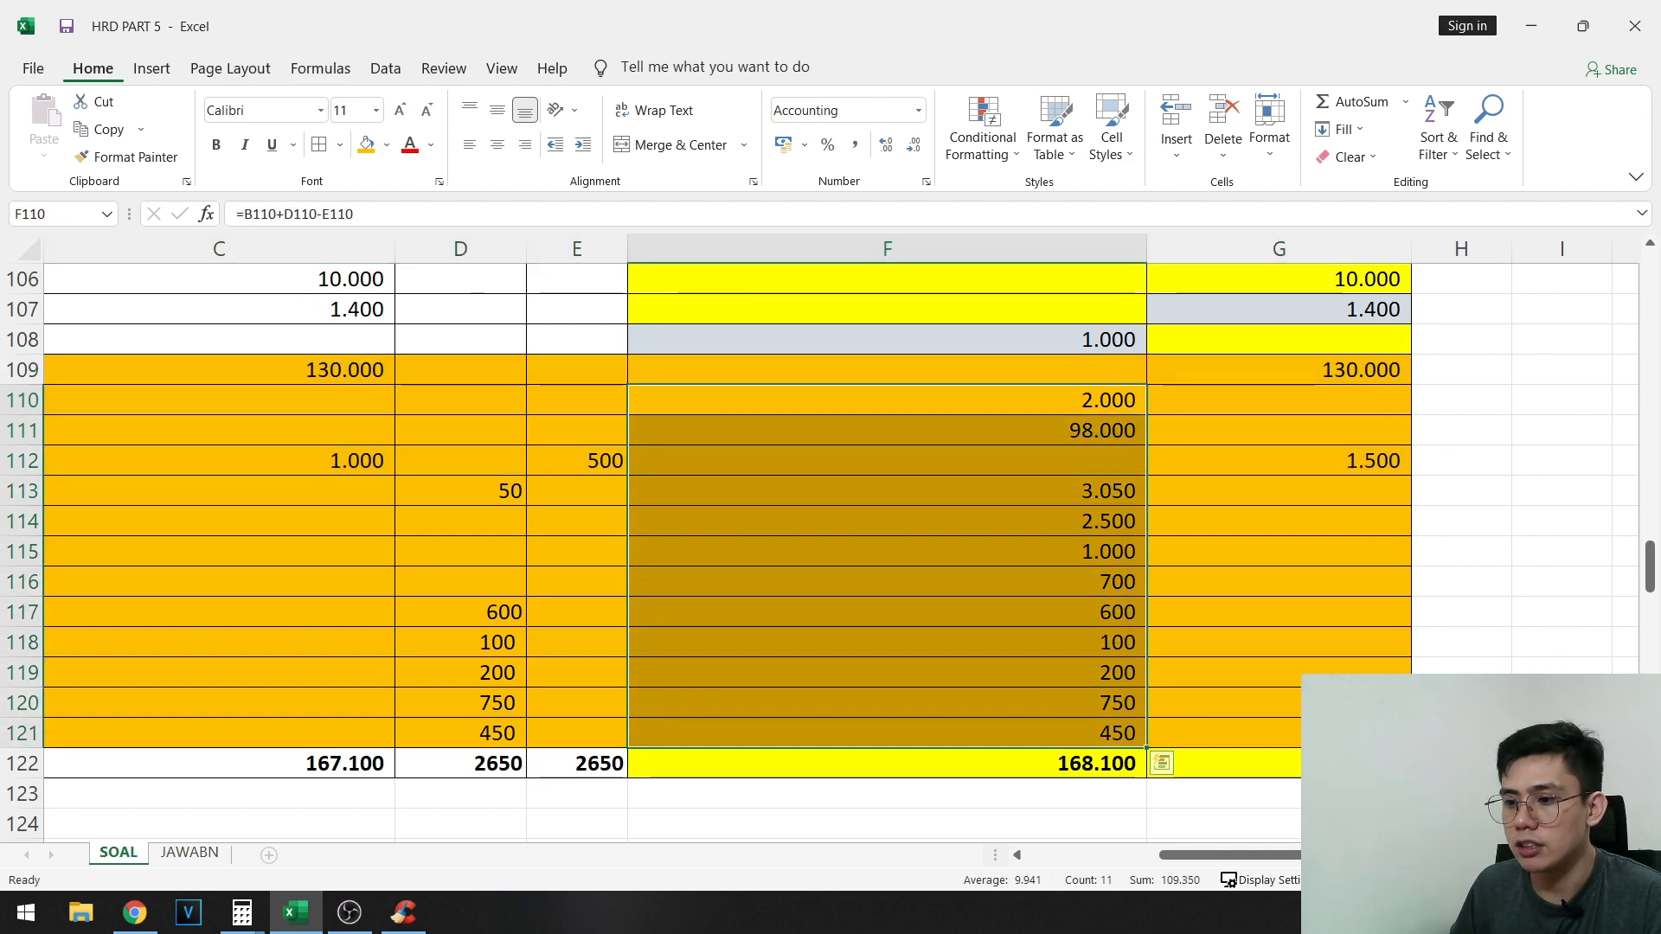
# - Copy the account names Penjualan through Beban asuransi from A109:A121 and paste them under Jurnal penutup starting at A188
pyautogui.moveTo(1282, 856); pyautogui.dragTo(1133, 852)
pyautogui.moveTo(174, 372); pyautogui.dragTo(181, 731)
pyautogui.hotkey('ctrl', 'c')
pyautogui.scroll(-14, 230, 578)
pyautogui.scroll(-16, 229, 576)
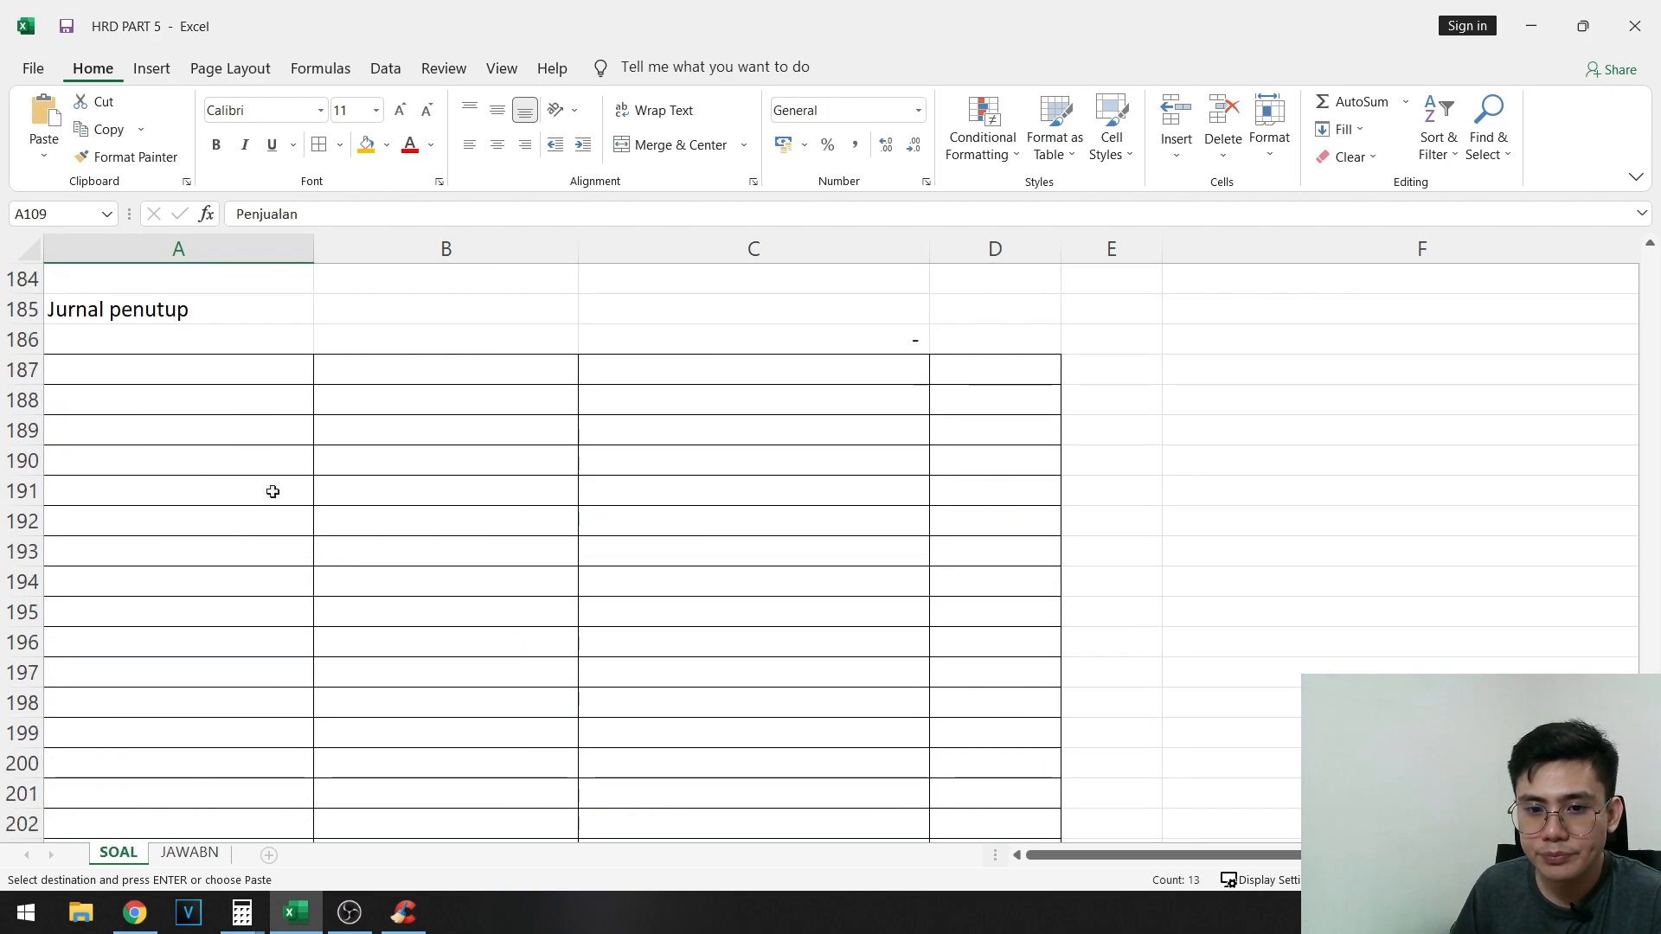
pyautogui.scroll(4, 179, 449)
pyautogui.click(180, 402)
pyautogui.hotkey('ctrl', 'v')
pyautogui.click(342, 465)
pyautogui.click(196, 483)
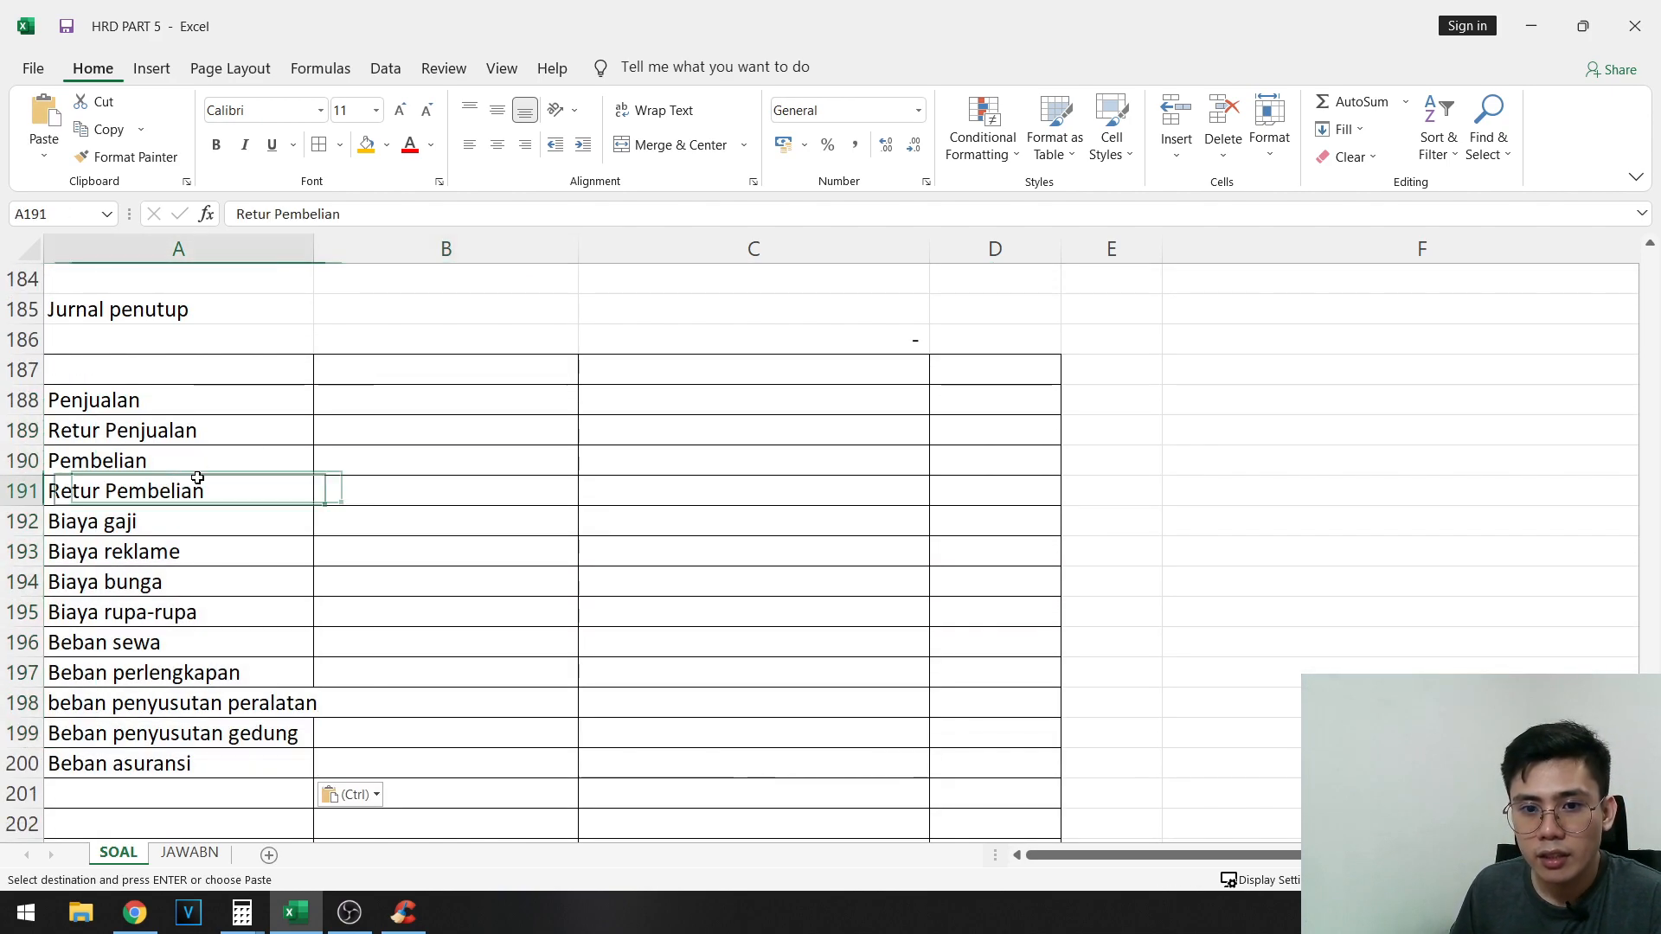
# - Move Retur Penjualan and Pembelian from A189:A190 to B190:B191, and Retur Pembelian from A191 to A189
pyautogui.moveTo(207, 433); pyautogui.dragTo(208, 455)
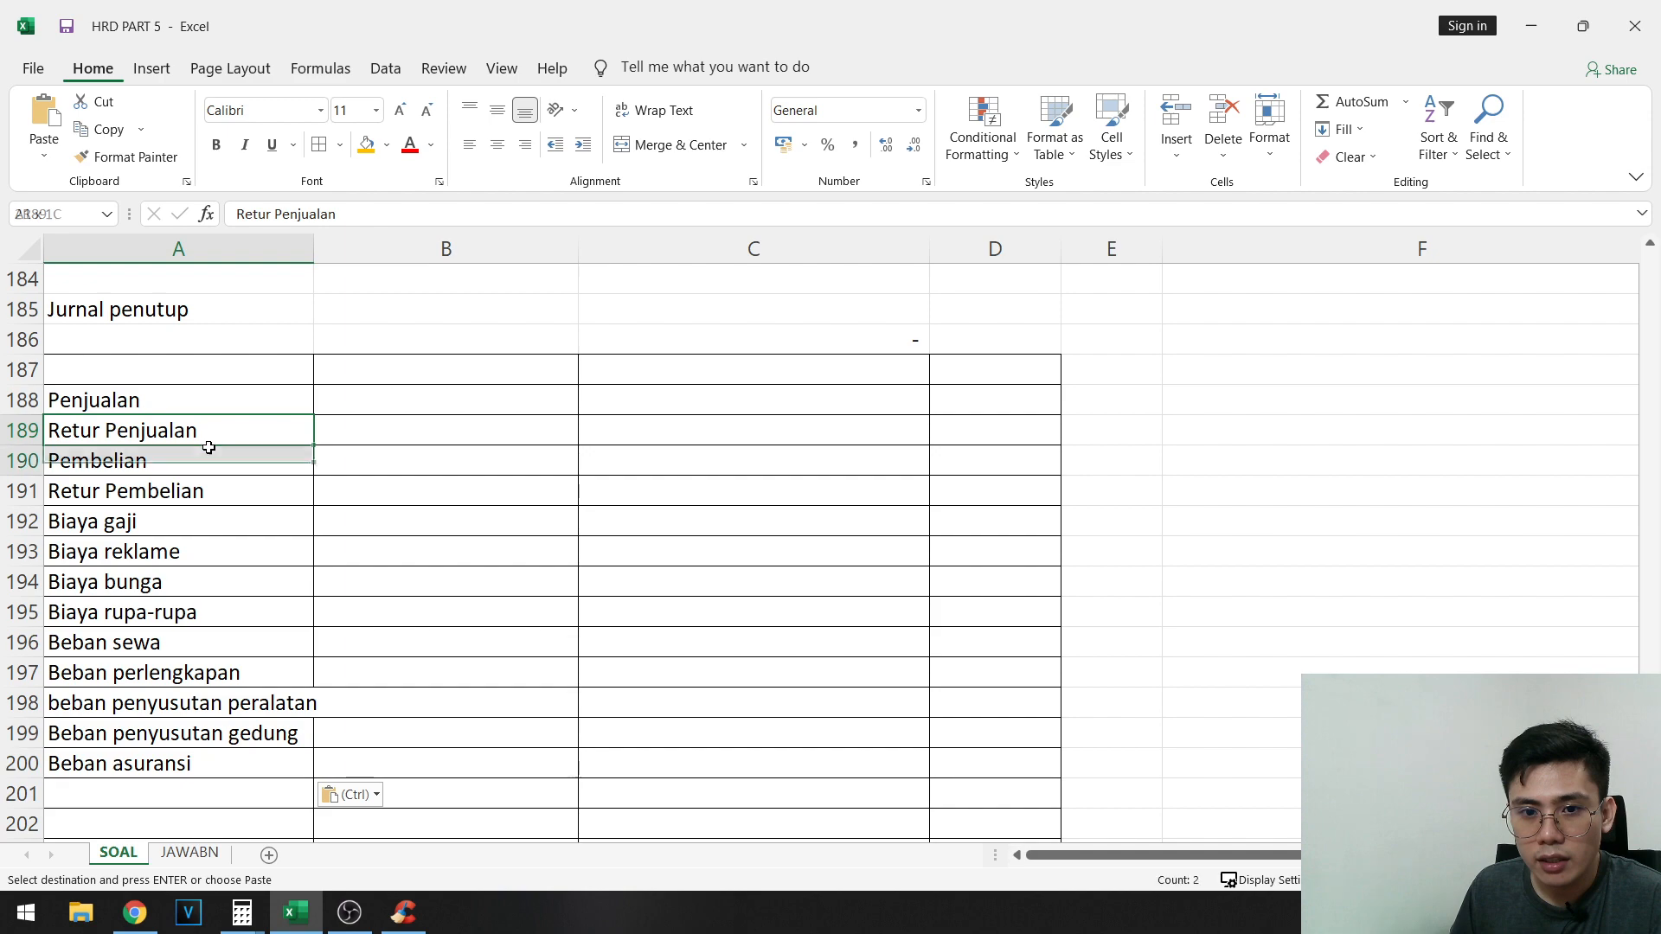
pyautogui.hotkey('ctrl', 'x')
pyautogui.click(424, 468)
pyautogui.hotkey('ctrl', 'v')
pyautogui.click(227, 493)
pyautogui.hotkey('ctrl', 'x')
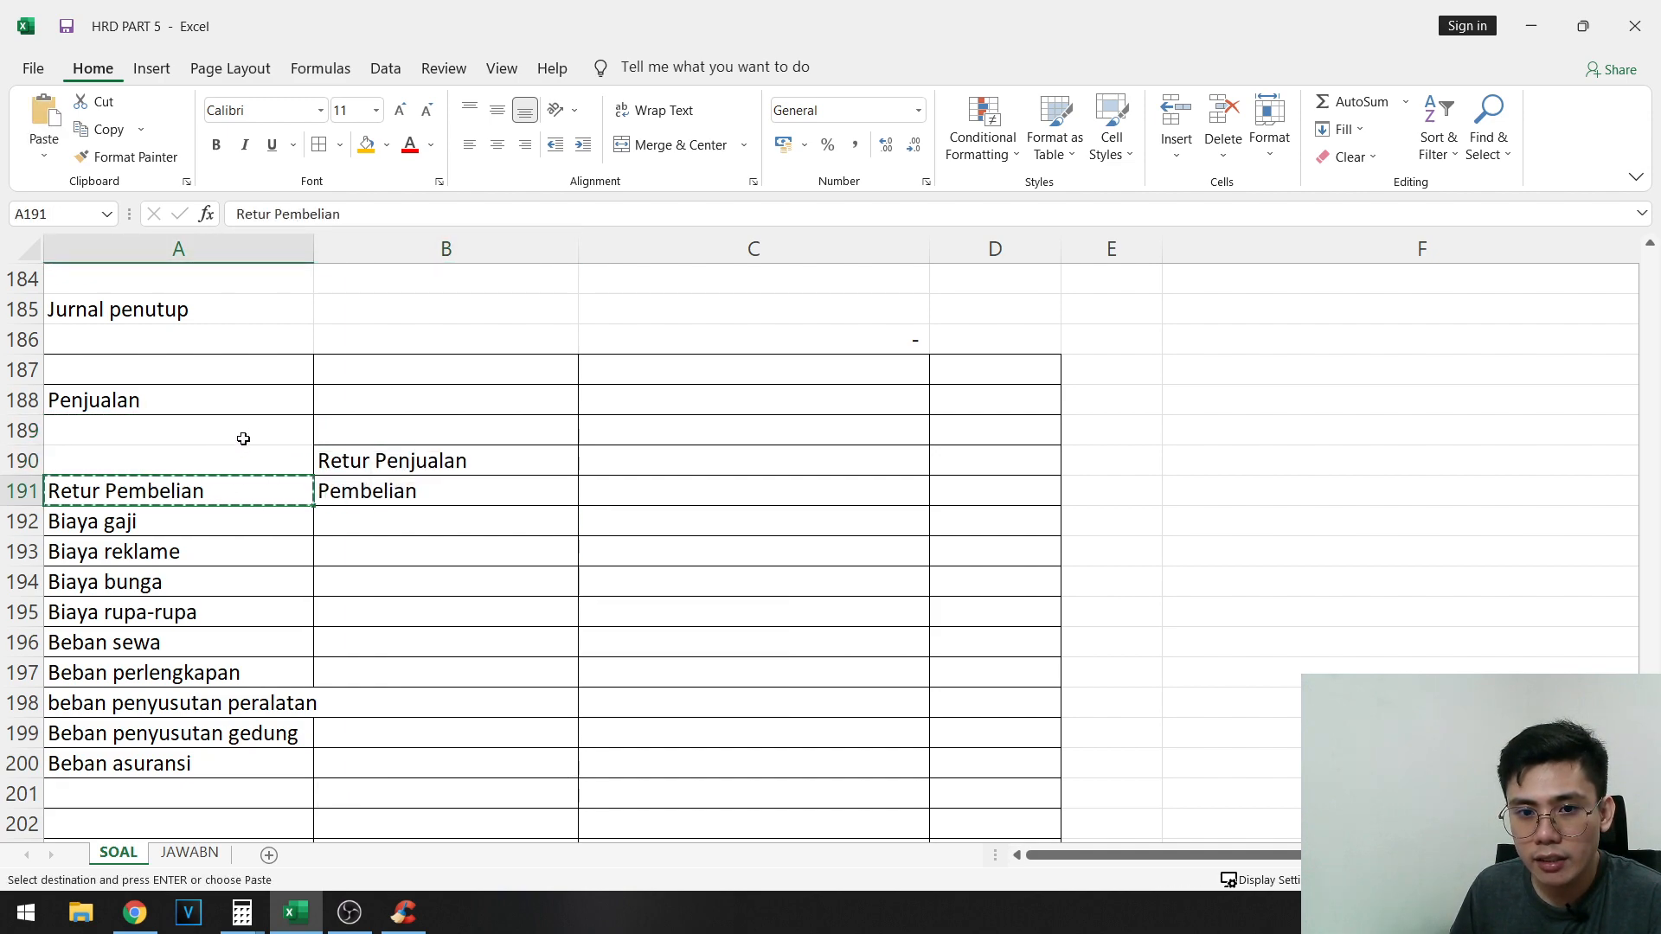
pyautogui.click(238, 438)
pyautogui.hotkey('ctrl', 'v')
# - Move the expense accounts Biaya gaji through Beban asuransi from A192:A200 to B192:B200
pyautogui.click(148, 517)
pyautogui.hotkey('shift', 'Down')
pyautogui.hotkey('shift', 'Down')
pyautogui.hotkey('shift', 'Down')
pyautogui.hotkey('shift', 'Down')
pyautogui.hotkey('shift', 'Down')
pyautogui.hotkey('shift', 'Down')
pyautogui.hotkey('shift', 'Down')
pyautogui.hotkey('shift', 'Down')
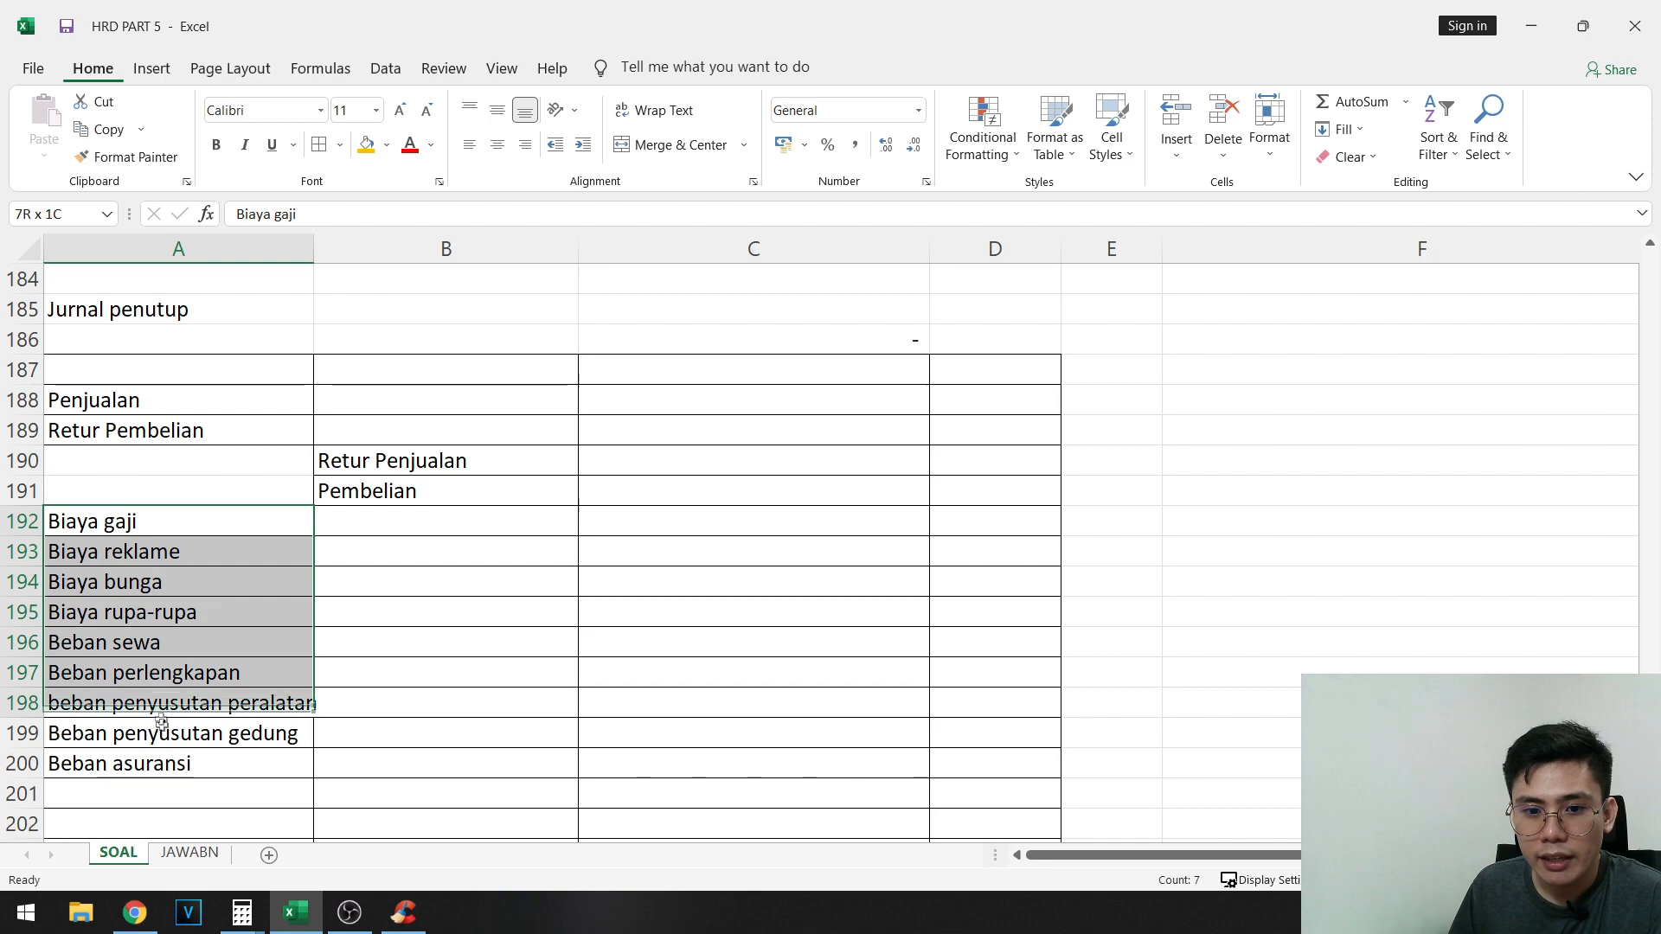
pyautogui.hotkey('ctrl', 'x')
pyautogui.click(407, 522)
pyautogui.hotkey('ctrl', 'v')
# - Move the account names Retur Penjualan through Beban asuransi from B190:B200 down to B192:B202
pyautogui.click(404, 458)
pyautogui.hotkey('shift', 'Down')
pyautogui.hotkey('shift', 'Down')
pyautogui.hotkey('shift', 'Down')
pyautogui.hotkey('shift', 'Down')
pyautogui.hotkey('shift', 'Down')
pyautogui.hotkey('shift', 'Down')
pyautogui.hotkey('shift', 'Down')
pyautogui.hotkey('shift', 'Down')
pyautogui.hotkey('shift', 'Down')
pyautogui.hotkey('shift', 'Down')
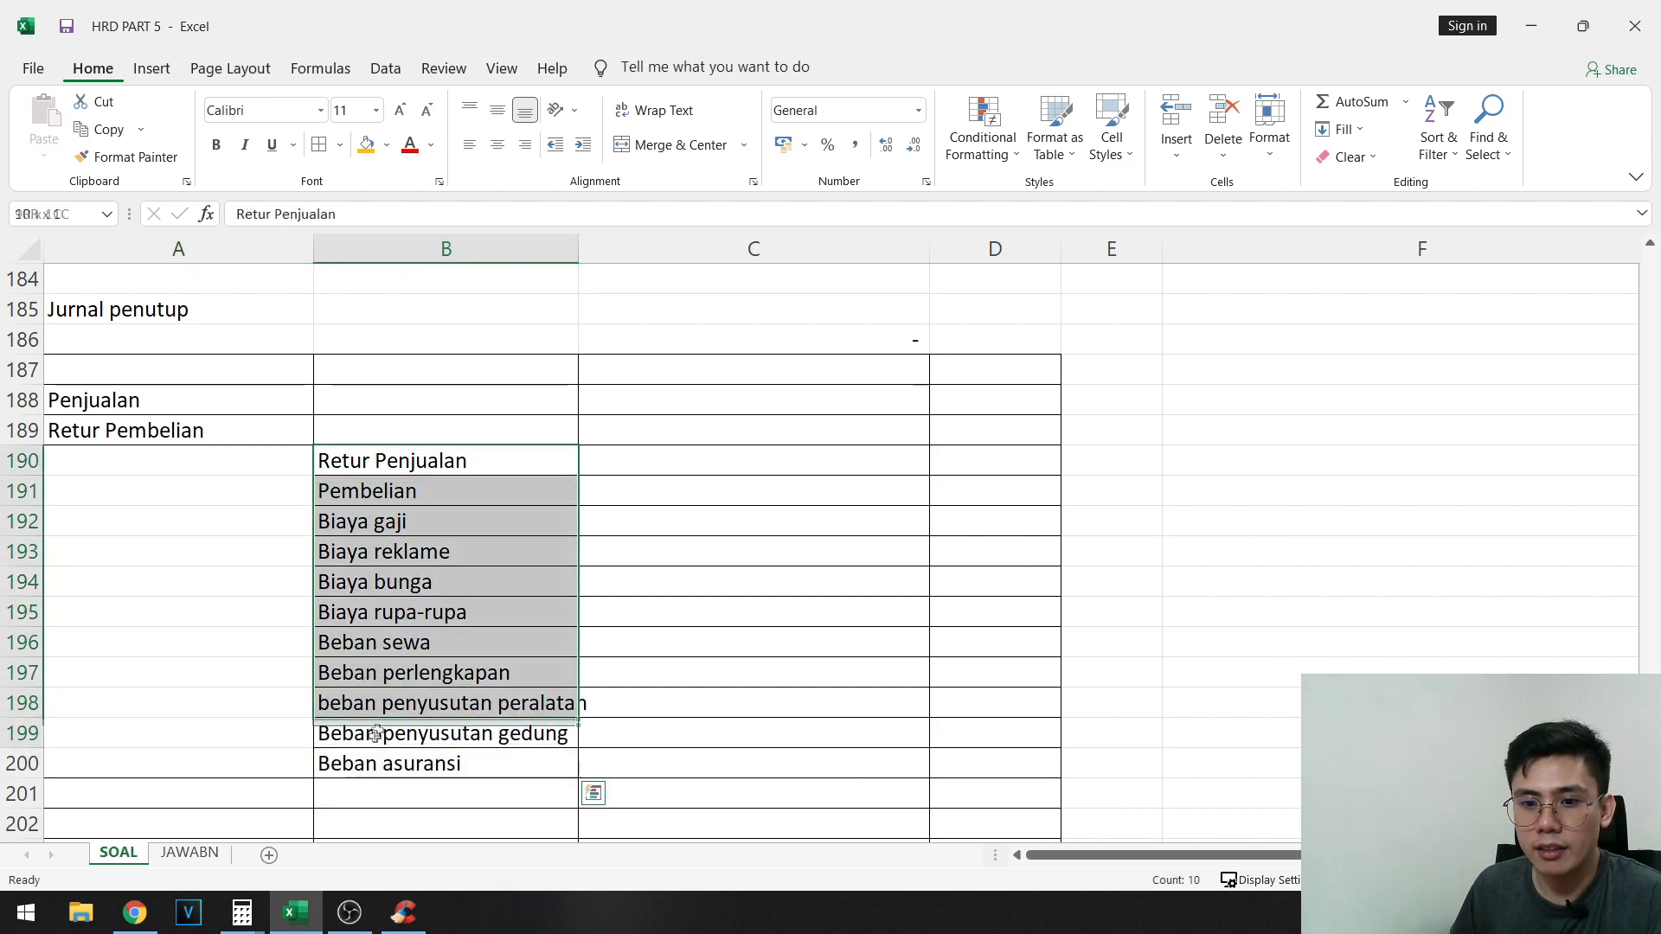
pyautogui.hotkey('ctrl', 'x')
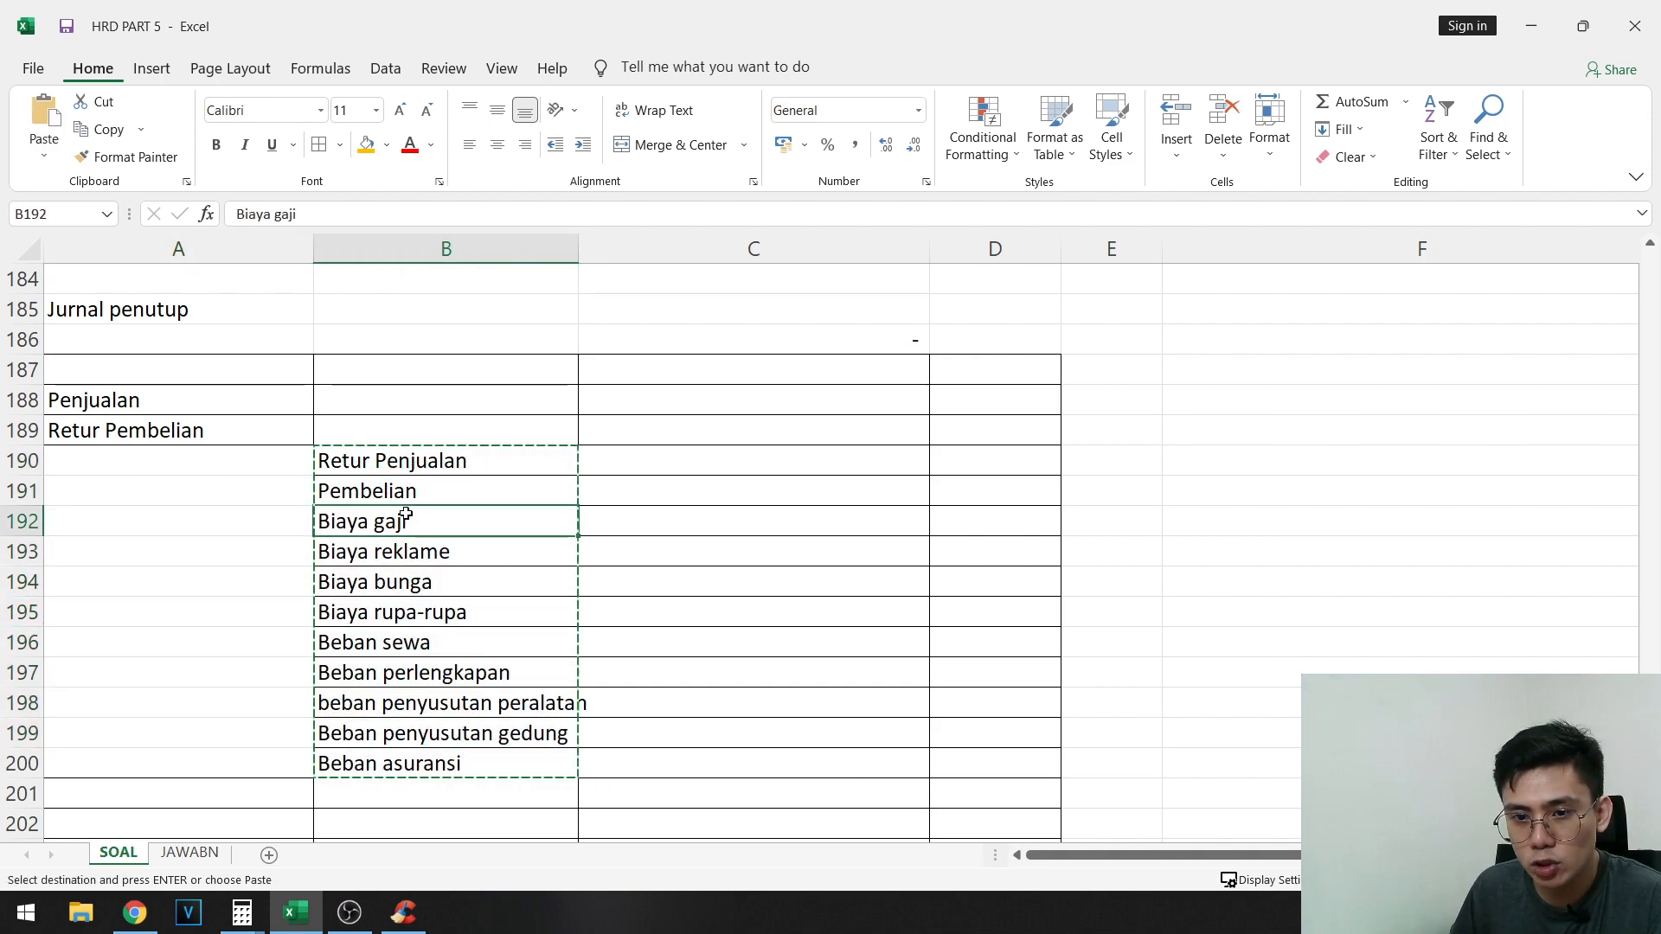
pyautogui.hotkey('ctrl', 'v')
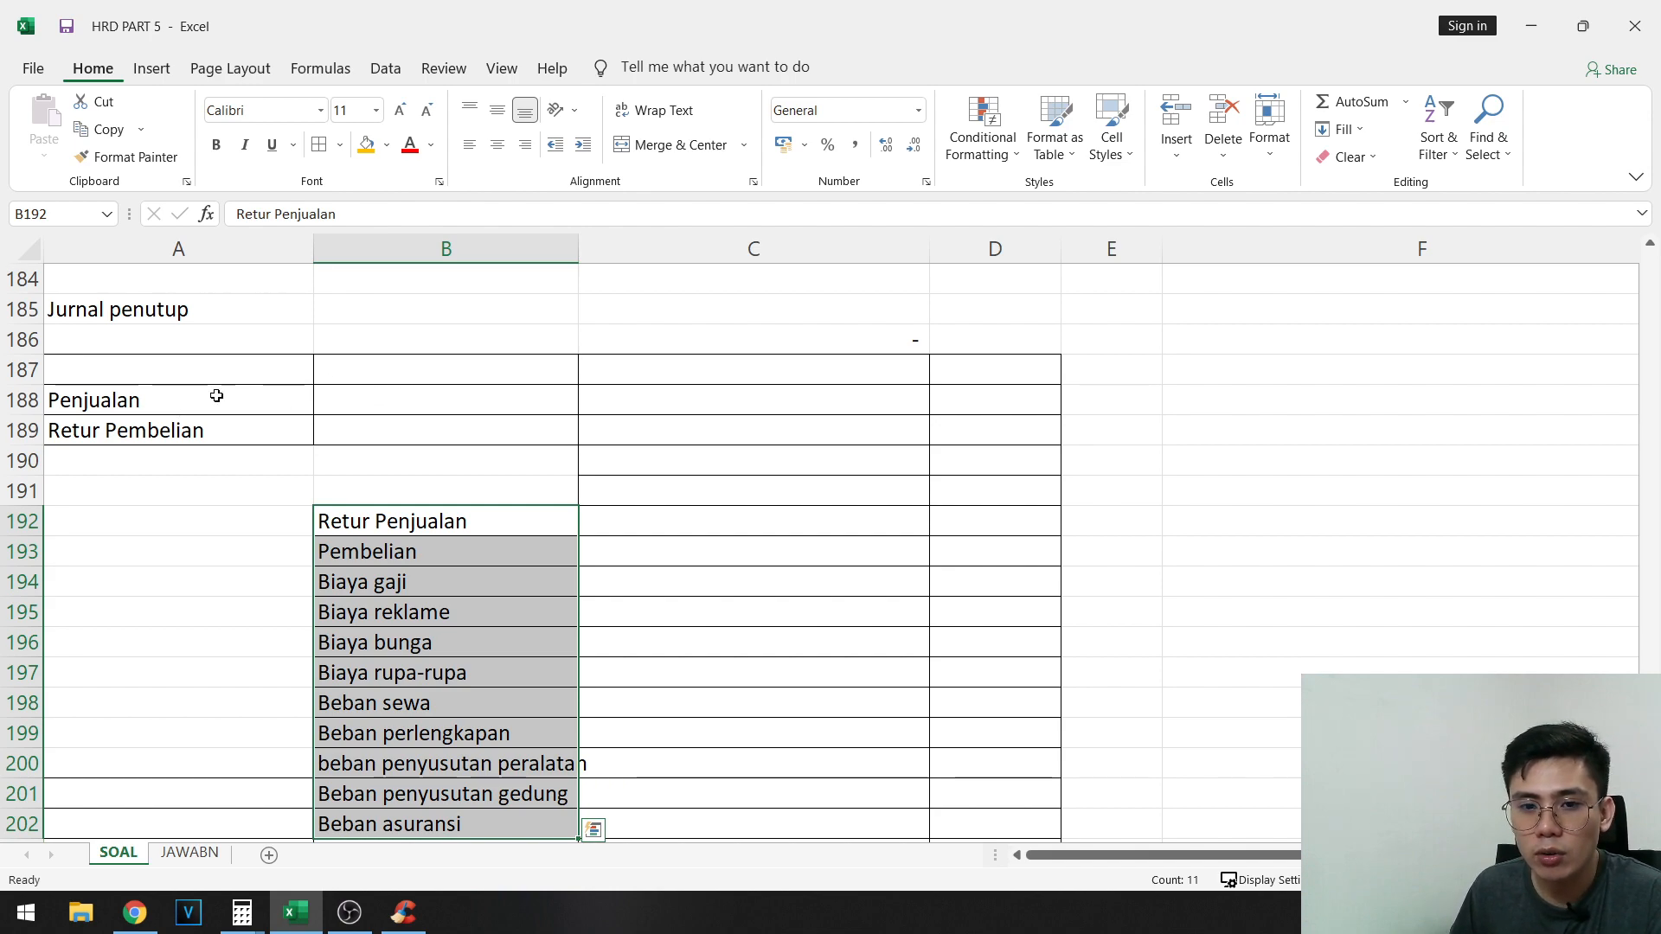
# - Move Penjualan and Retur Pembelian from A188:A189 up to A187:A188 in the Jurnal penutup table
pyautogui.moveTo(217, 395); pyautogui.dragTo(221, 430)
pyautogui.hotkey('ctrl', 'x')
pyautogui.click(355, 403)
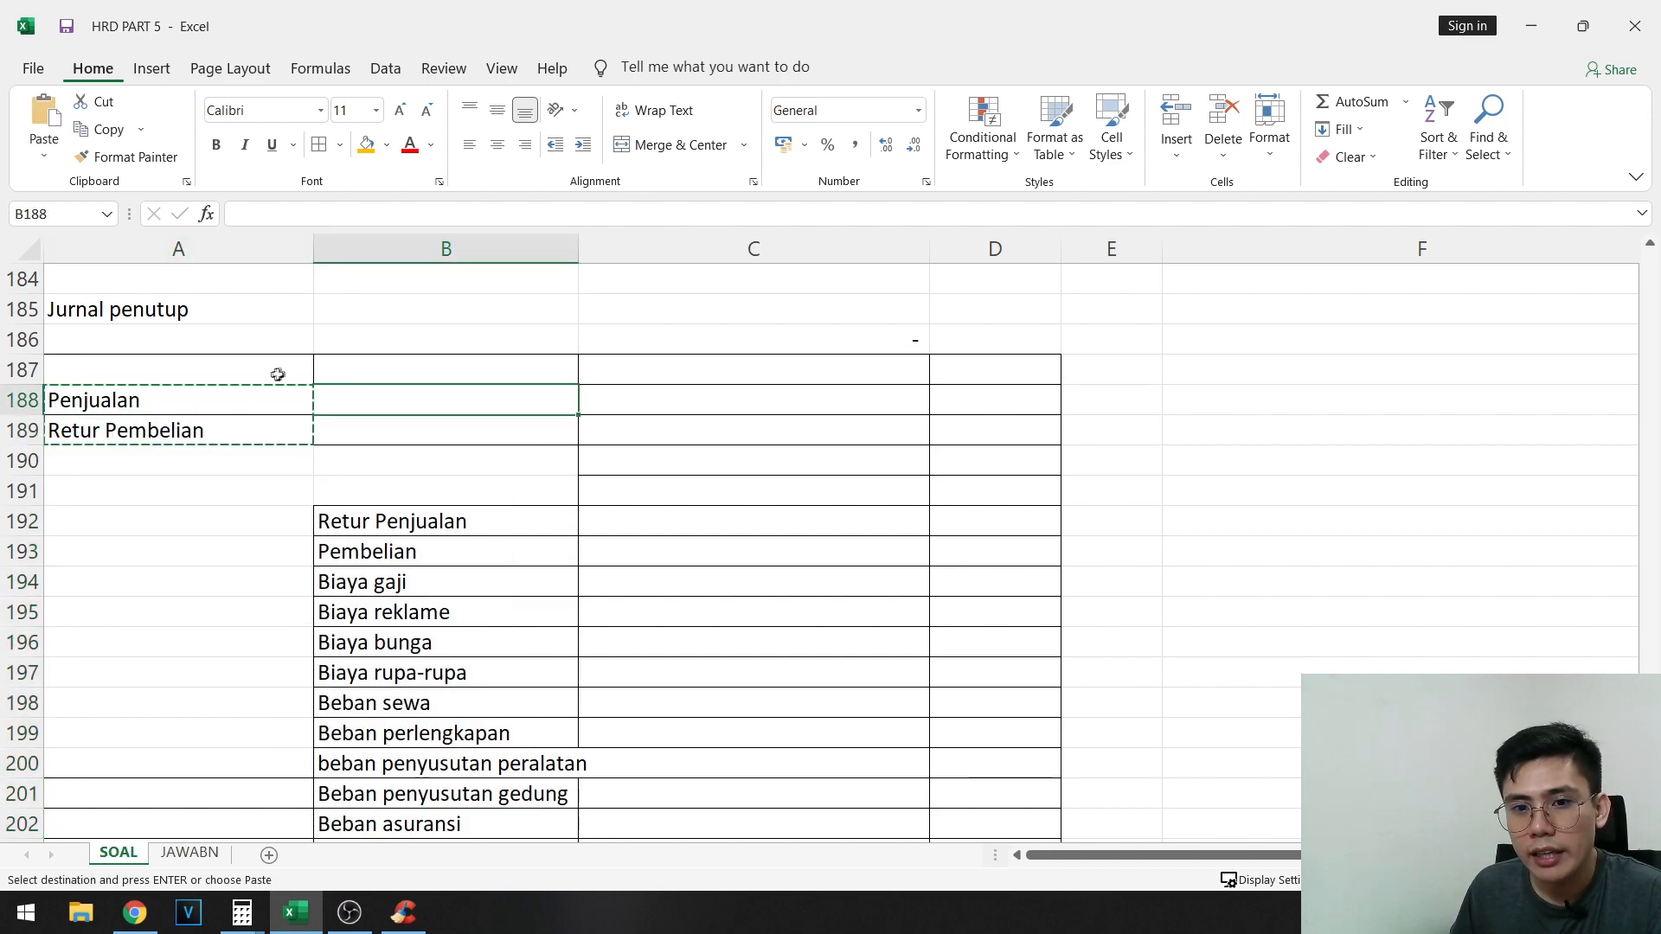
pyautogui.click(426, 368)
pyautogui.moveTo(121, 400); pyautogui.dragTo(143, 428)
pyautogui.hotkey('ctrl', 'x')
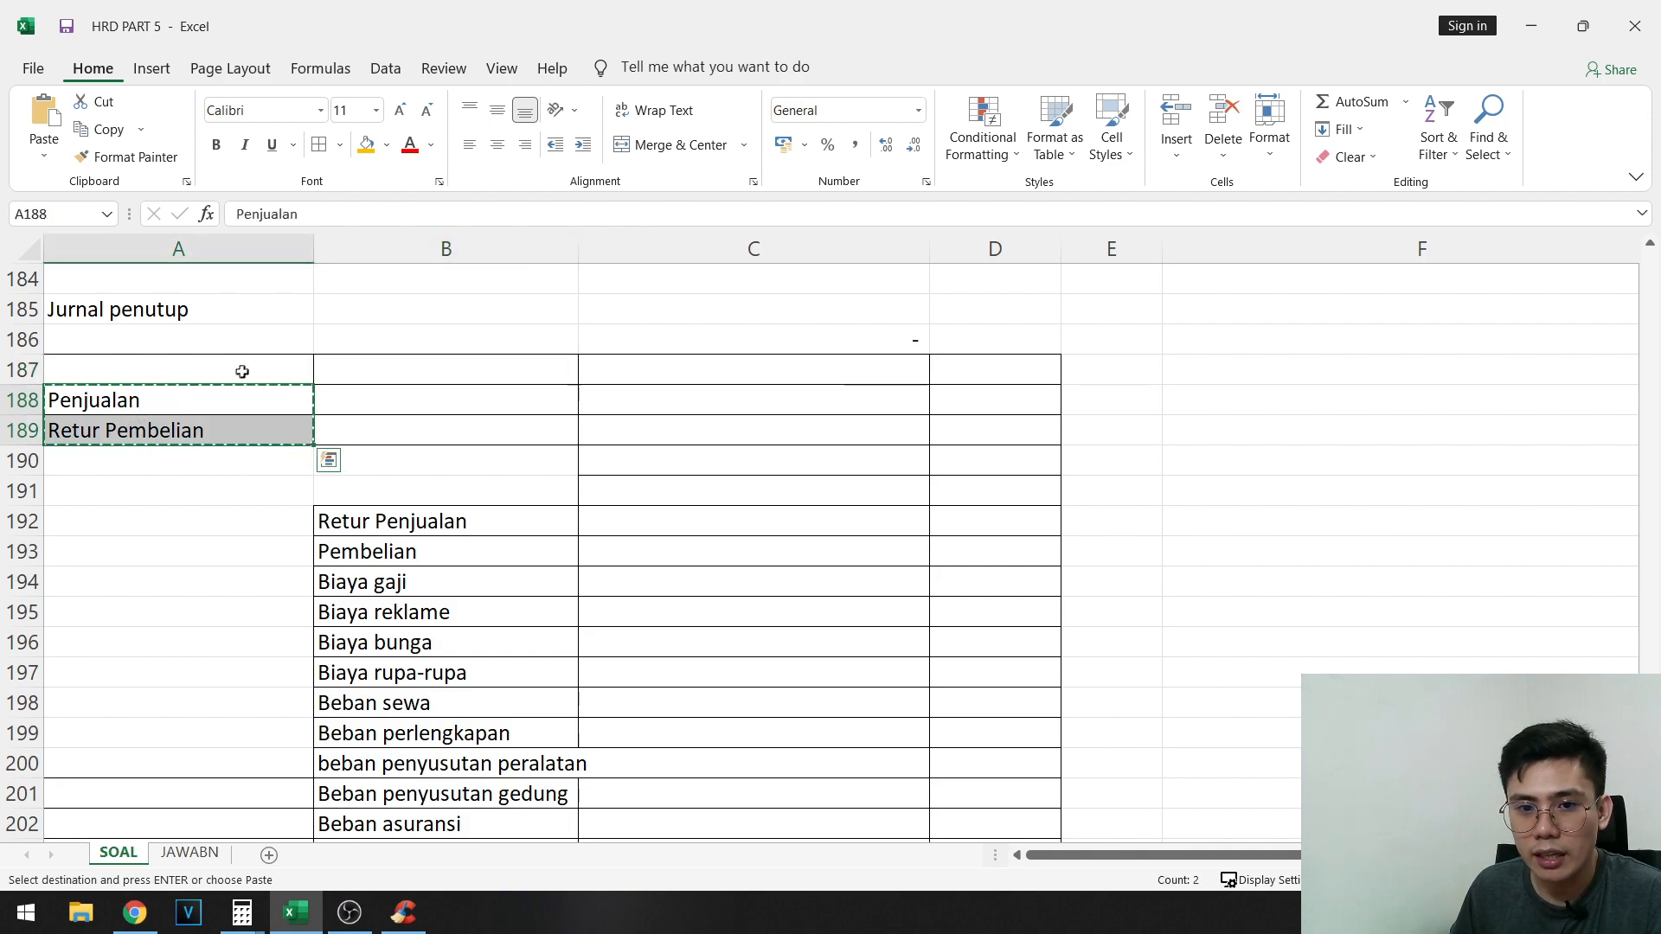
pyautogui.click(242, 372)
pyautogui.hotkey('ctrl', 'v')
# - Enter Ikhtisar Laba Rugi in B189 and copy it to A190
pyautogui.click(423, 432)
pyautogui.write('Ik')
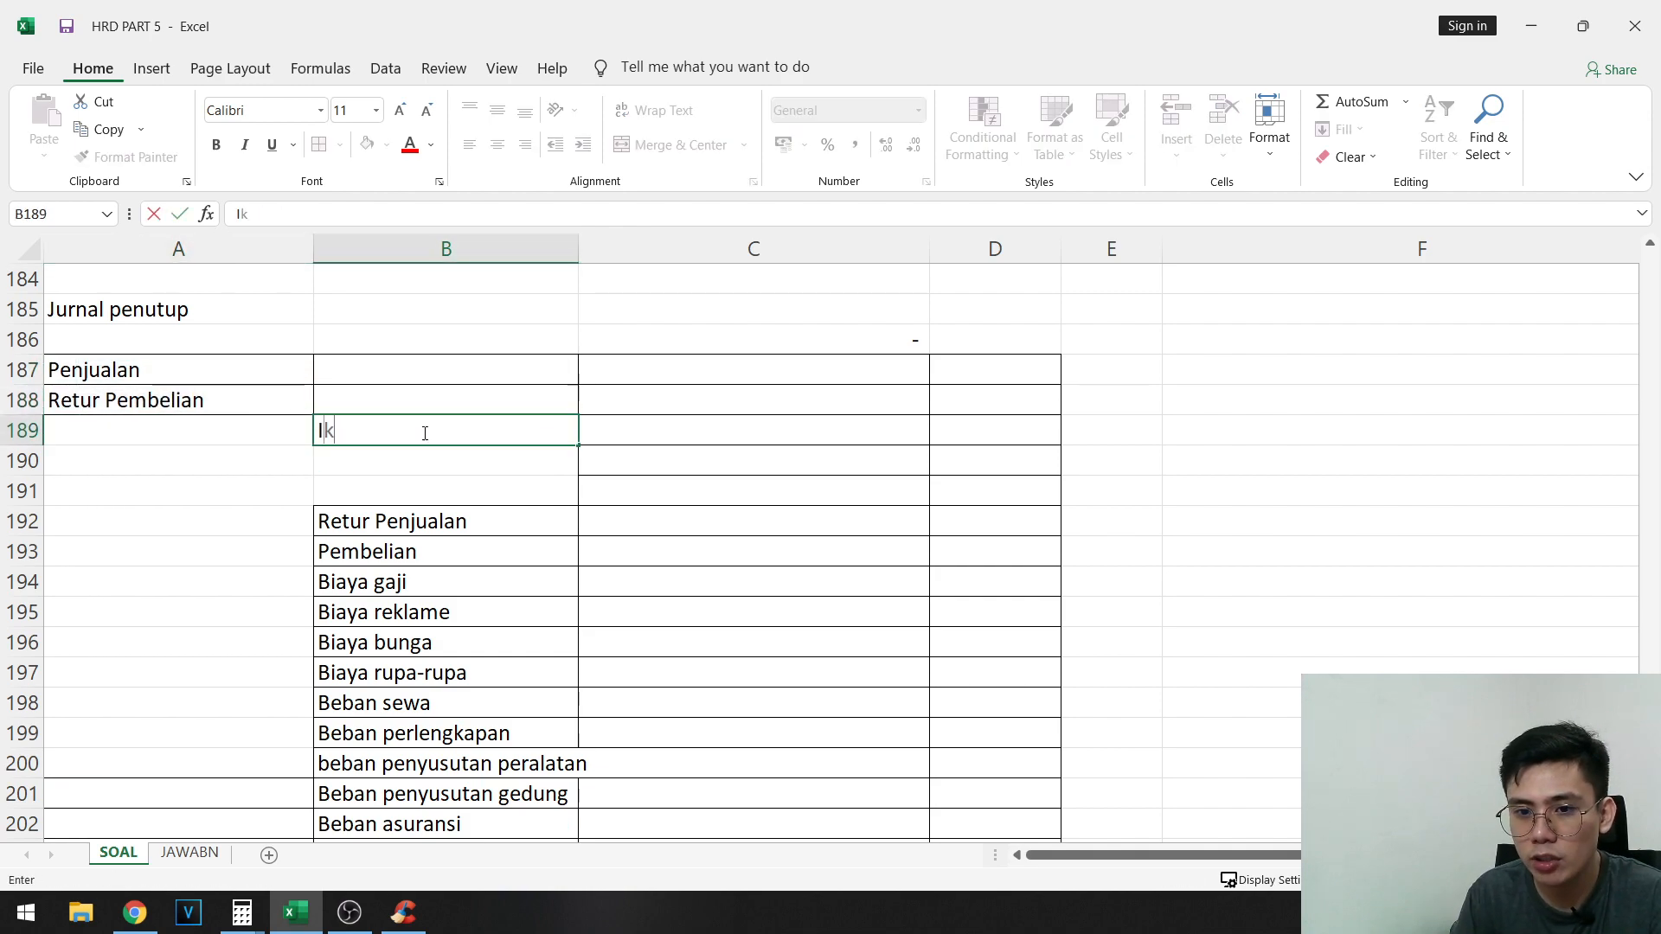
pyautogui.write('htisar Laba Rugi')
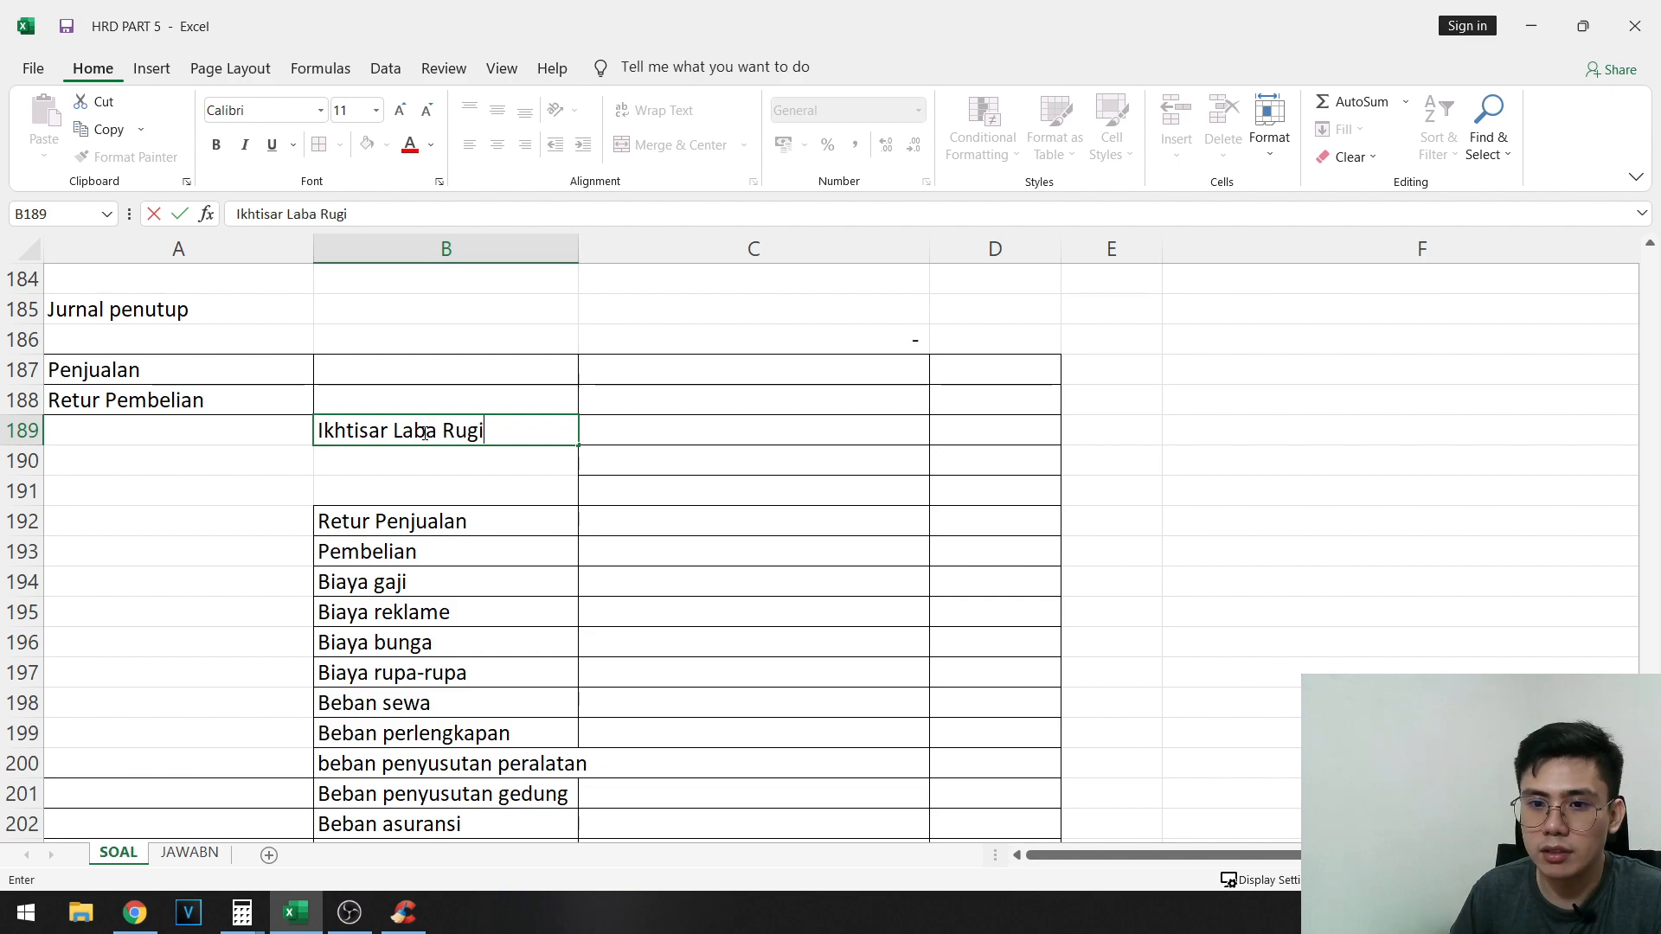
pyautogui.press('Return')
pyautogui.press('Up')
pyautogui.hotkey('ctrl', 'c')
pyautogui.press('Down')
pyautogui.press('Left')
pyautogui.hotkey('ctrl', 'v')
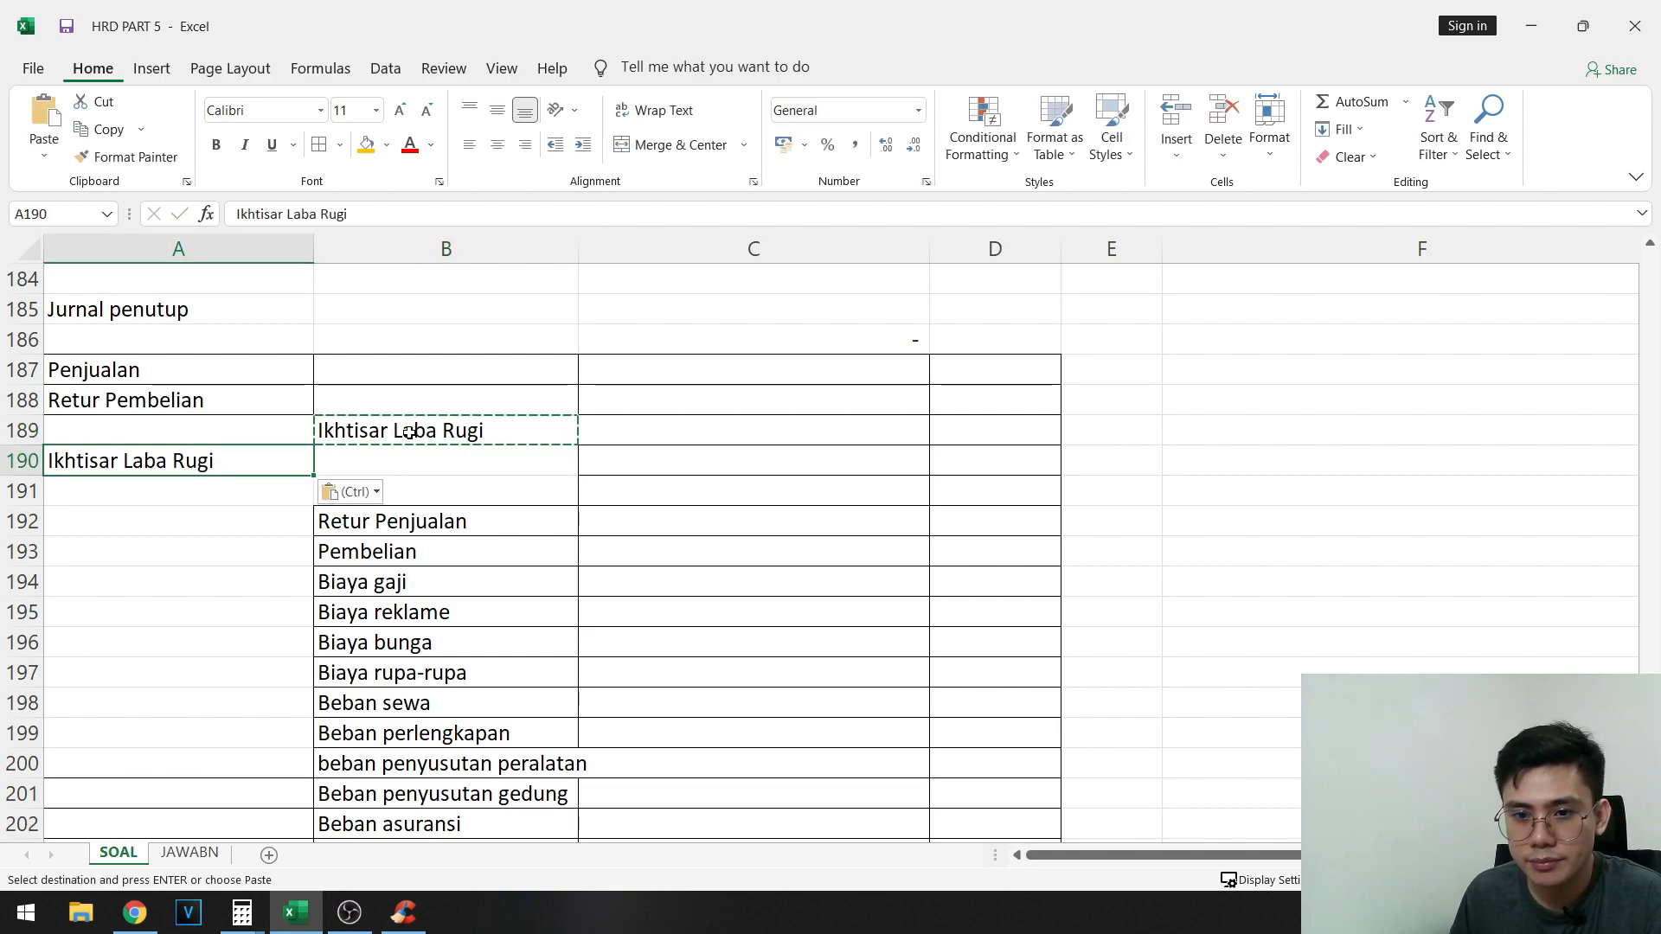
# - Move the account names Retur Penjualan through Beban asuransi from B192:B202 up to B191:B201
pyautogui.click(471, 513)
pyautogui.scroll(-2, 472, 513)
pyautogui.keyDown('shift'); pyautogui.click(464, 637); pyautogui.keyUp('shift')
pyautogui.hotkey('ctrl', 'c')
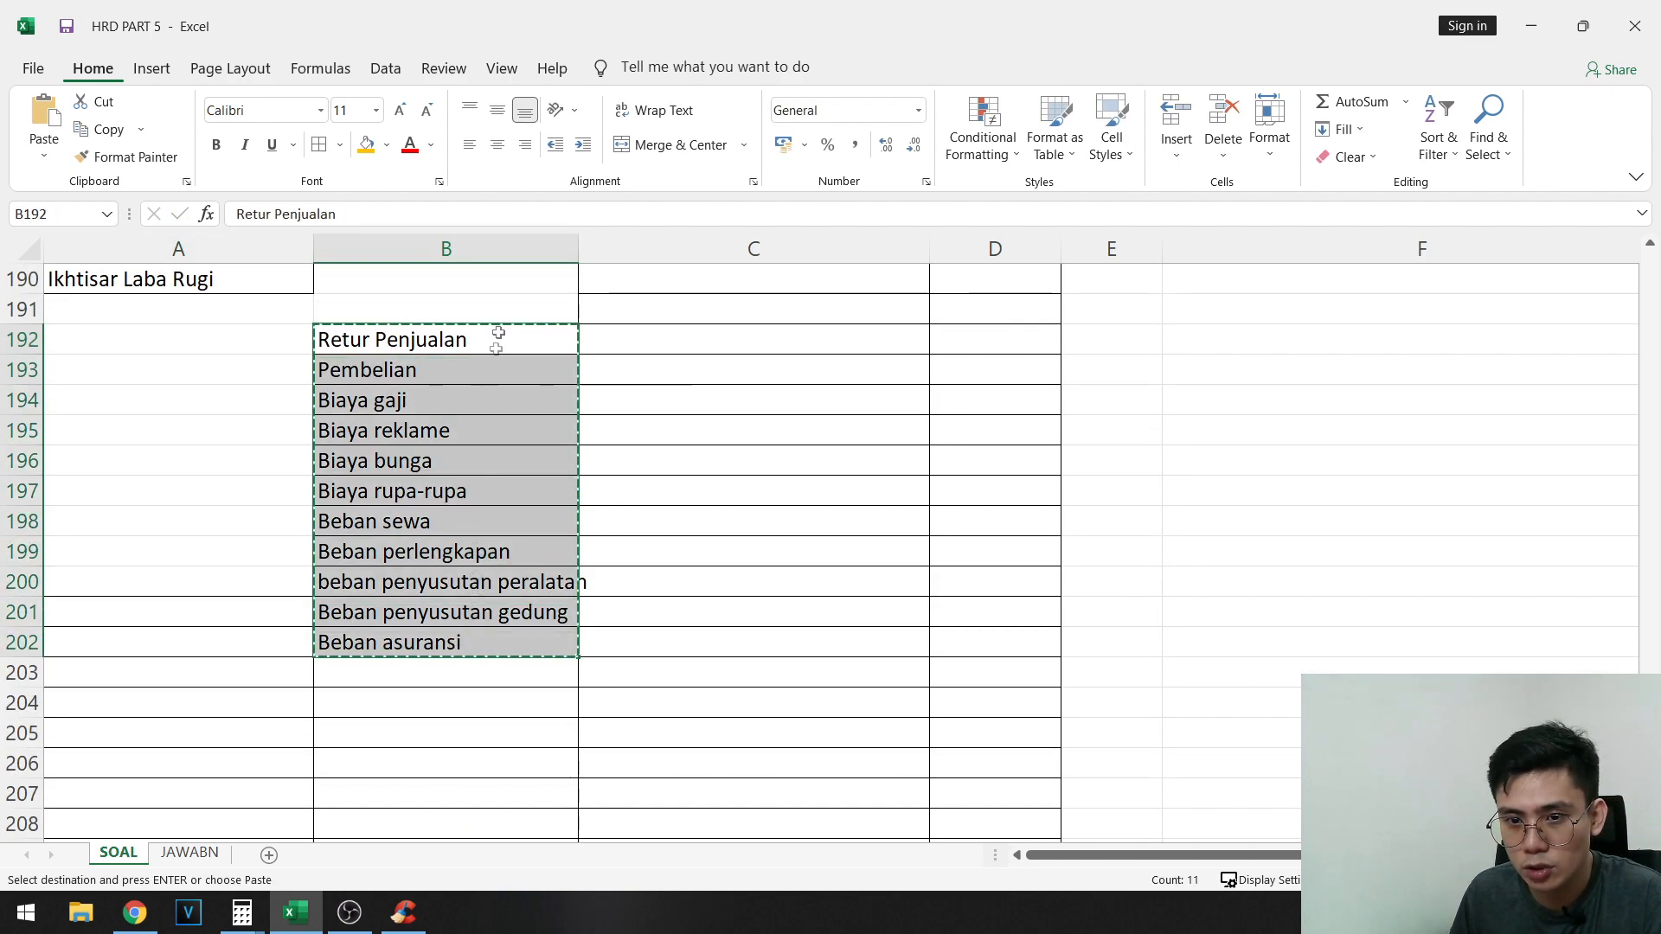
pyautogui.press('Up')
pyautogui.press('Up')
pyautogui.click(486, 307)
pyautogui.hotkey('ctrl', 'v')
# - Apply cell borders to the blank cells A191:A201 beside the closed expense accounts
pyautogui.scroll(2, 207, 519)
pyautogui.moveTo(221, 493); pyautogui.dragTo(205, 808)
pyautogui.click(328, 161)
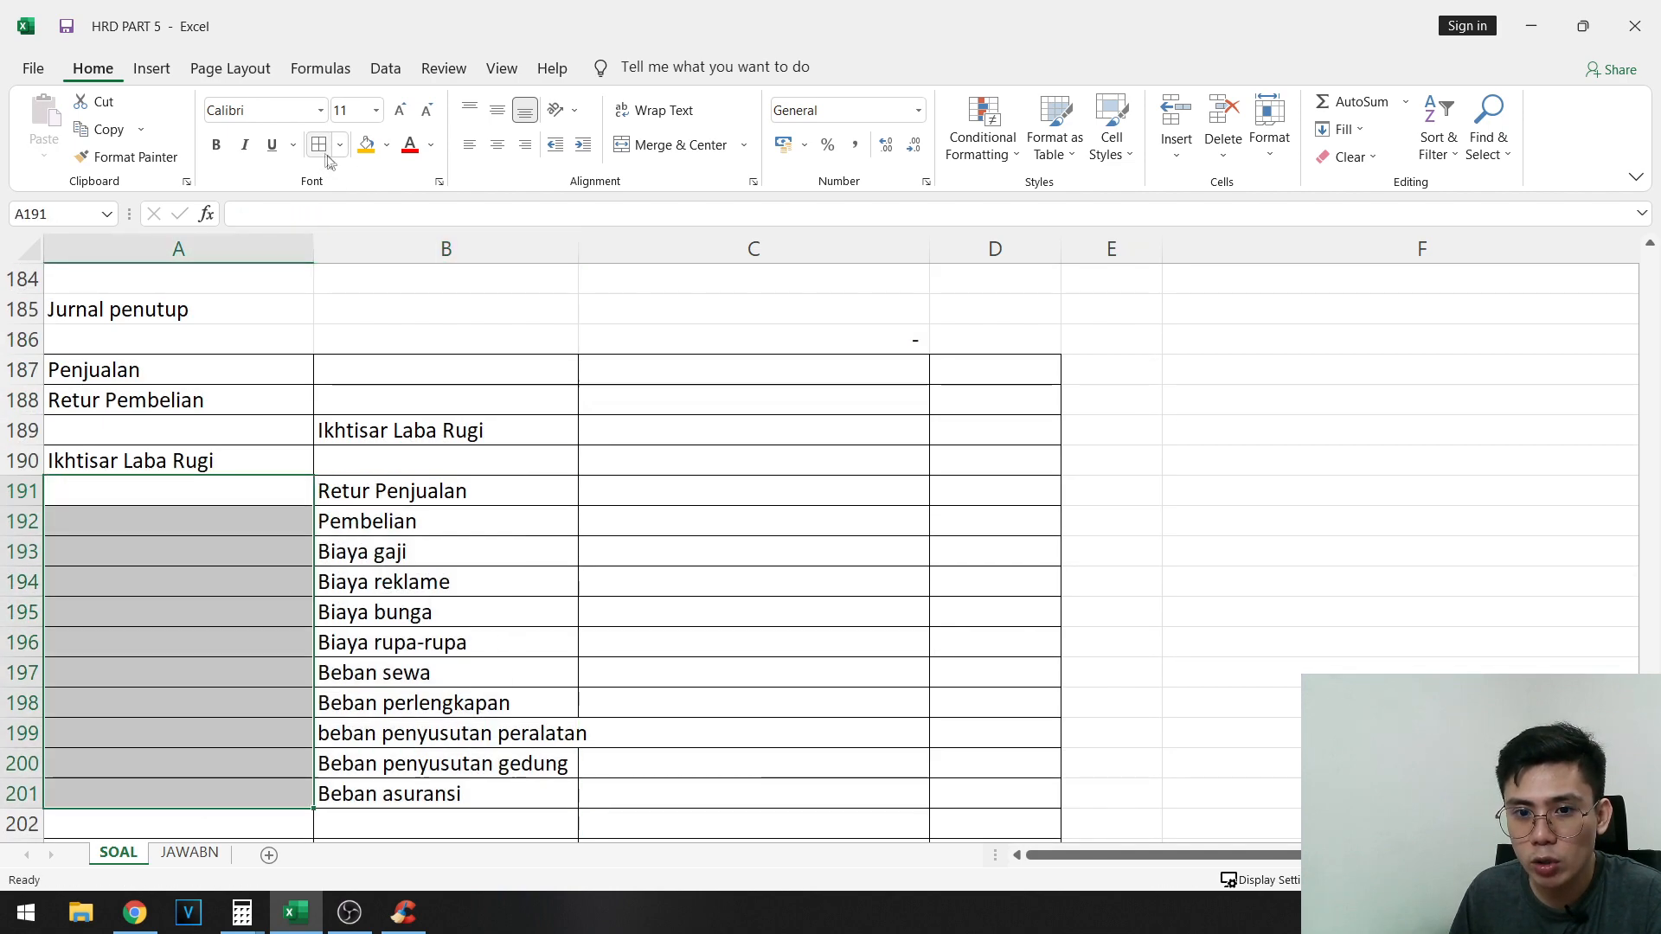
pyautogui.click(363, 467)
pyautogui.click(419, 431)
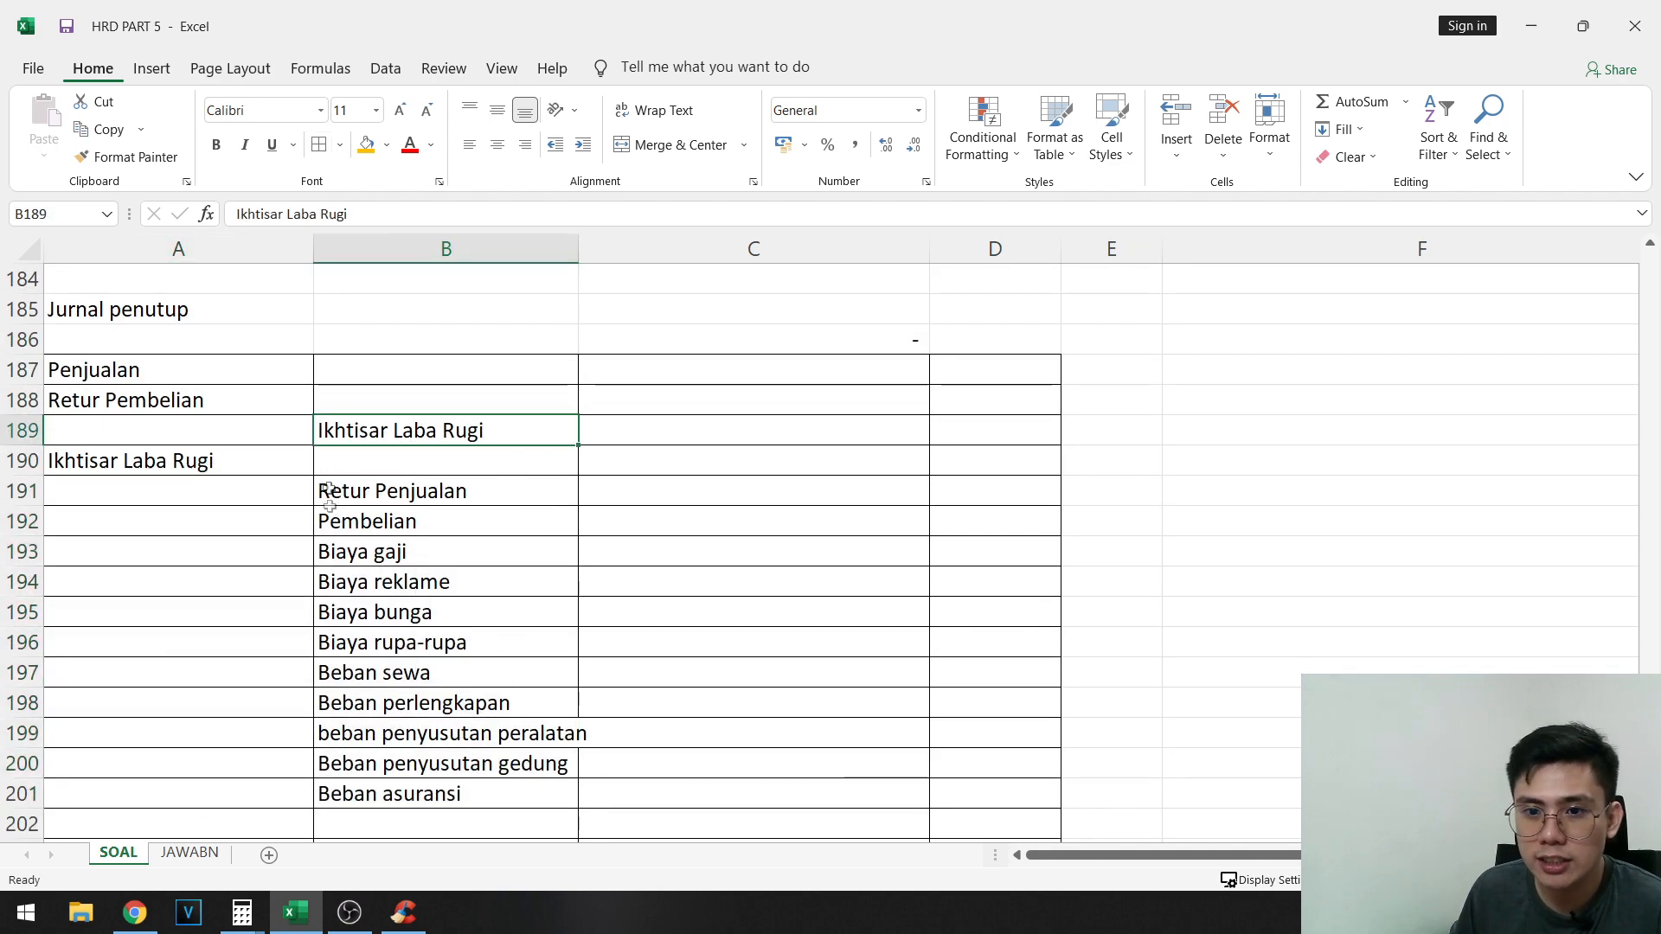
pyautogui.click(204, 466)
pyautogui.click(382, 430)
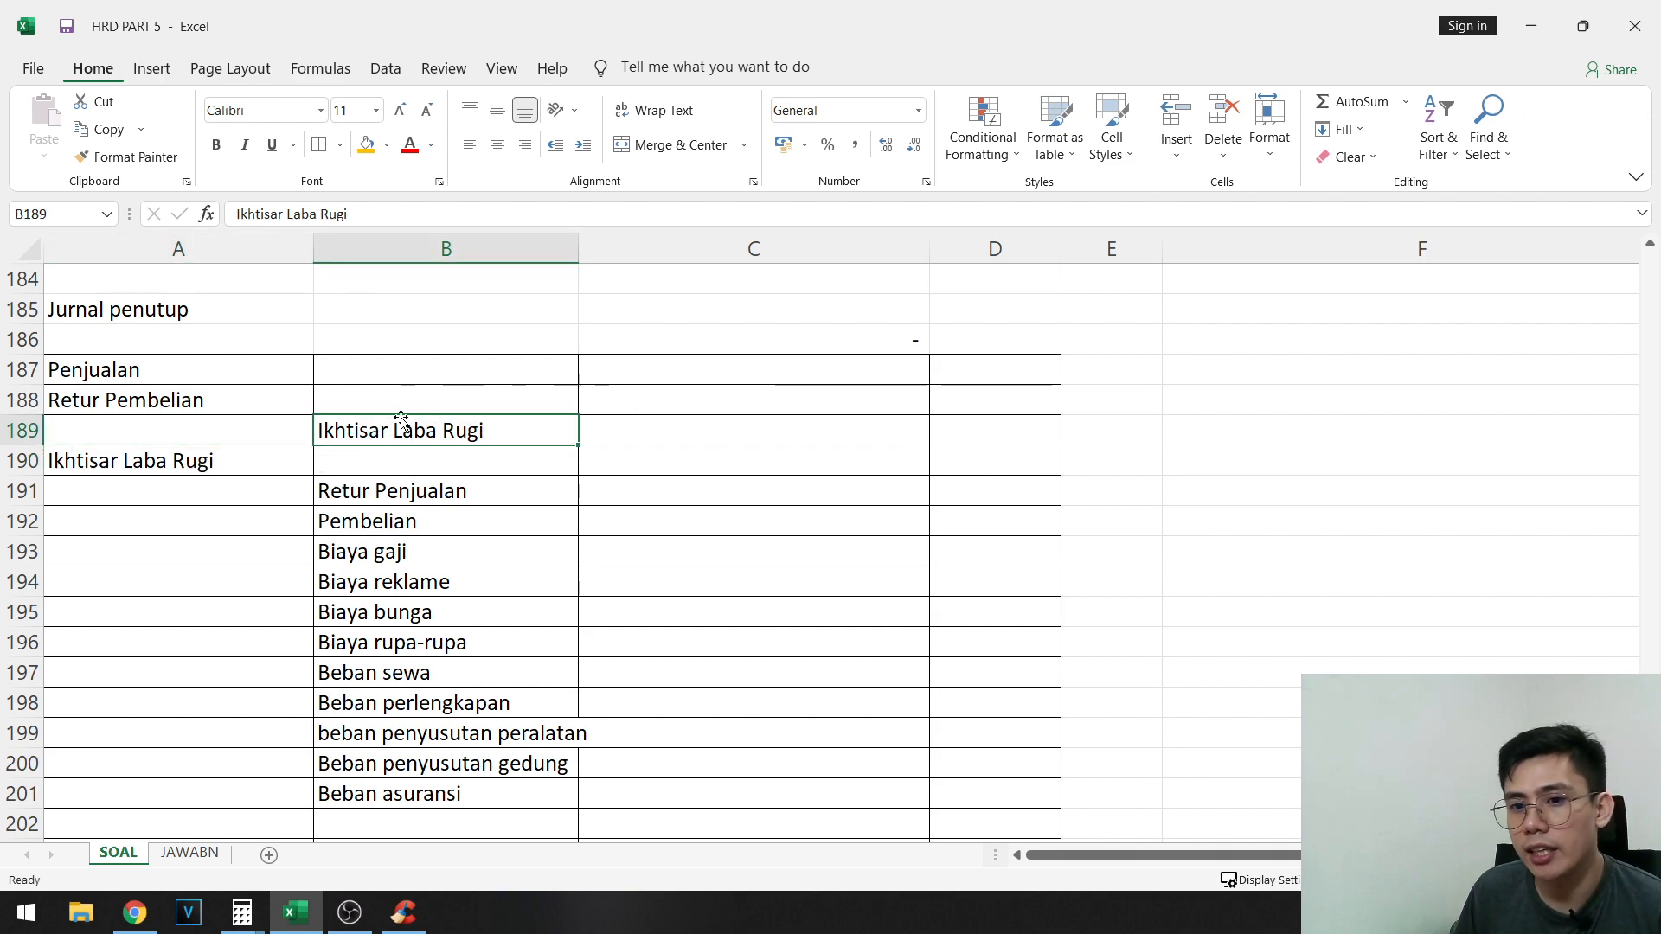
pyautogui.click(657, 372)
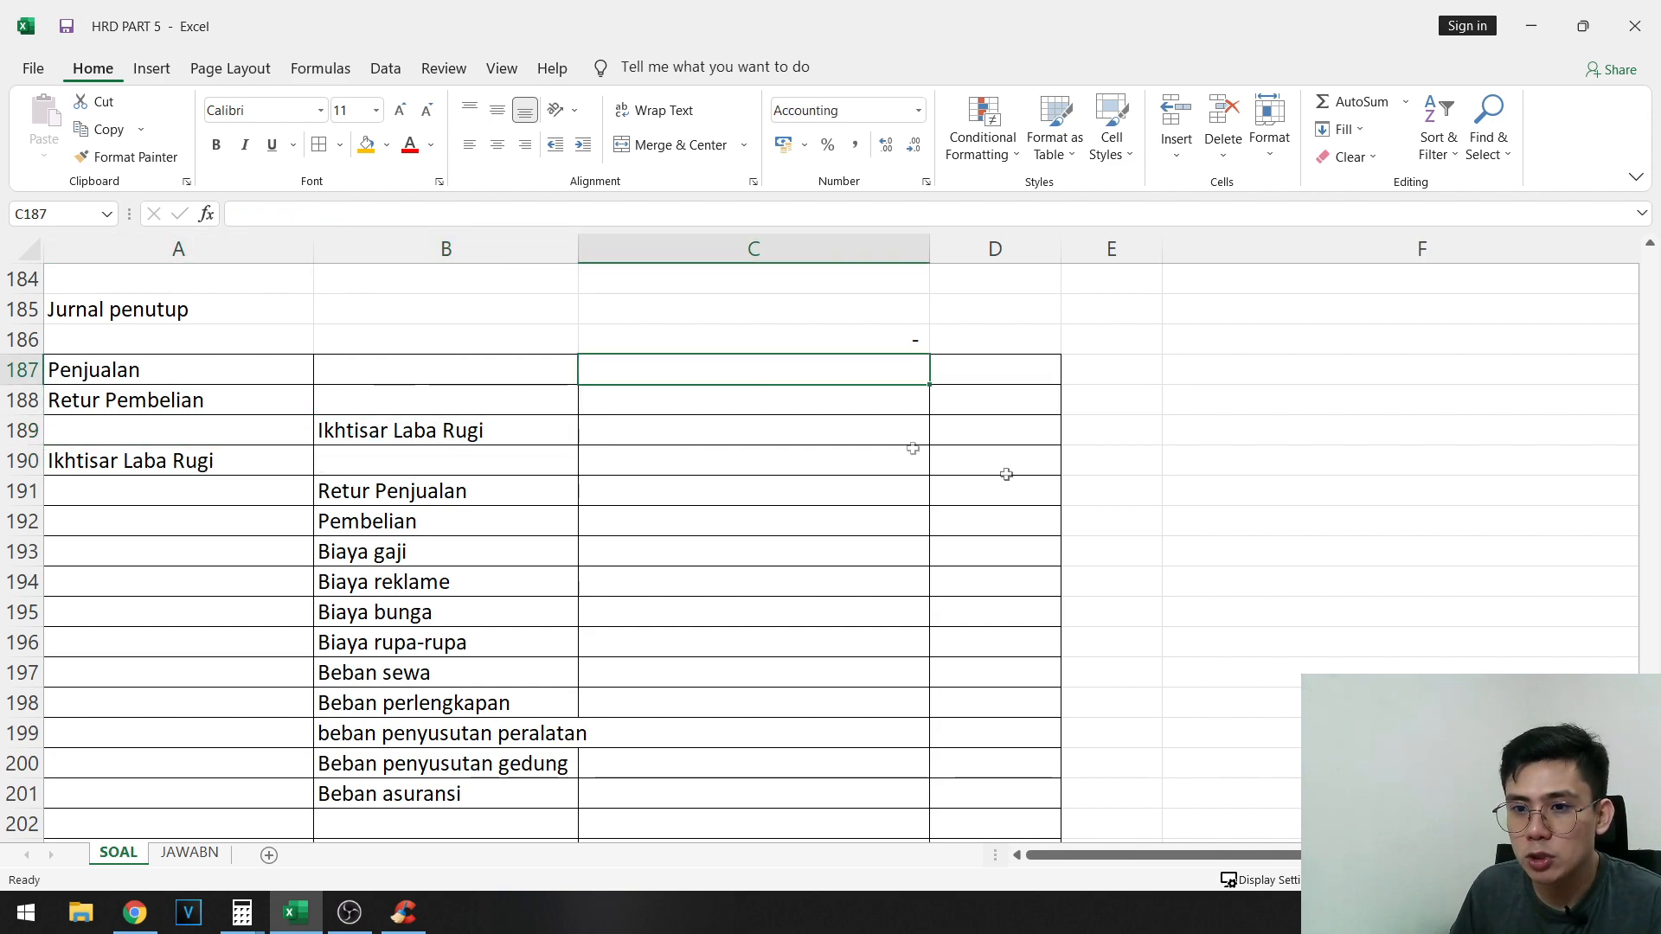
# - Copy the adjusted credit balances of Penjualan and Retur Pembelian from G109 and G112 and paste them as values into C187:C188
pyautogui.scroll(11, 1235, 526)
pyautogui.scroll(14, 1297, 538)
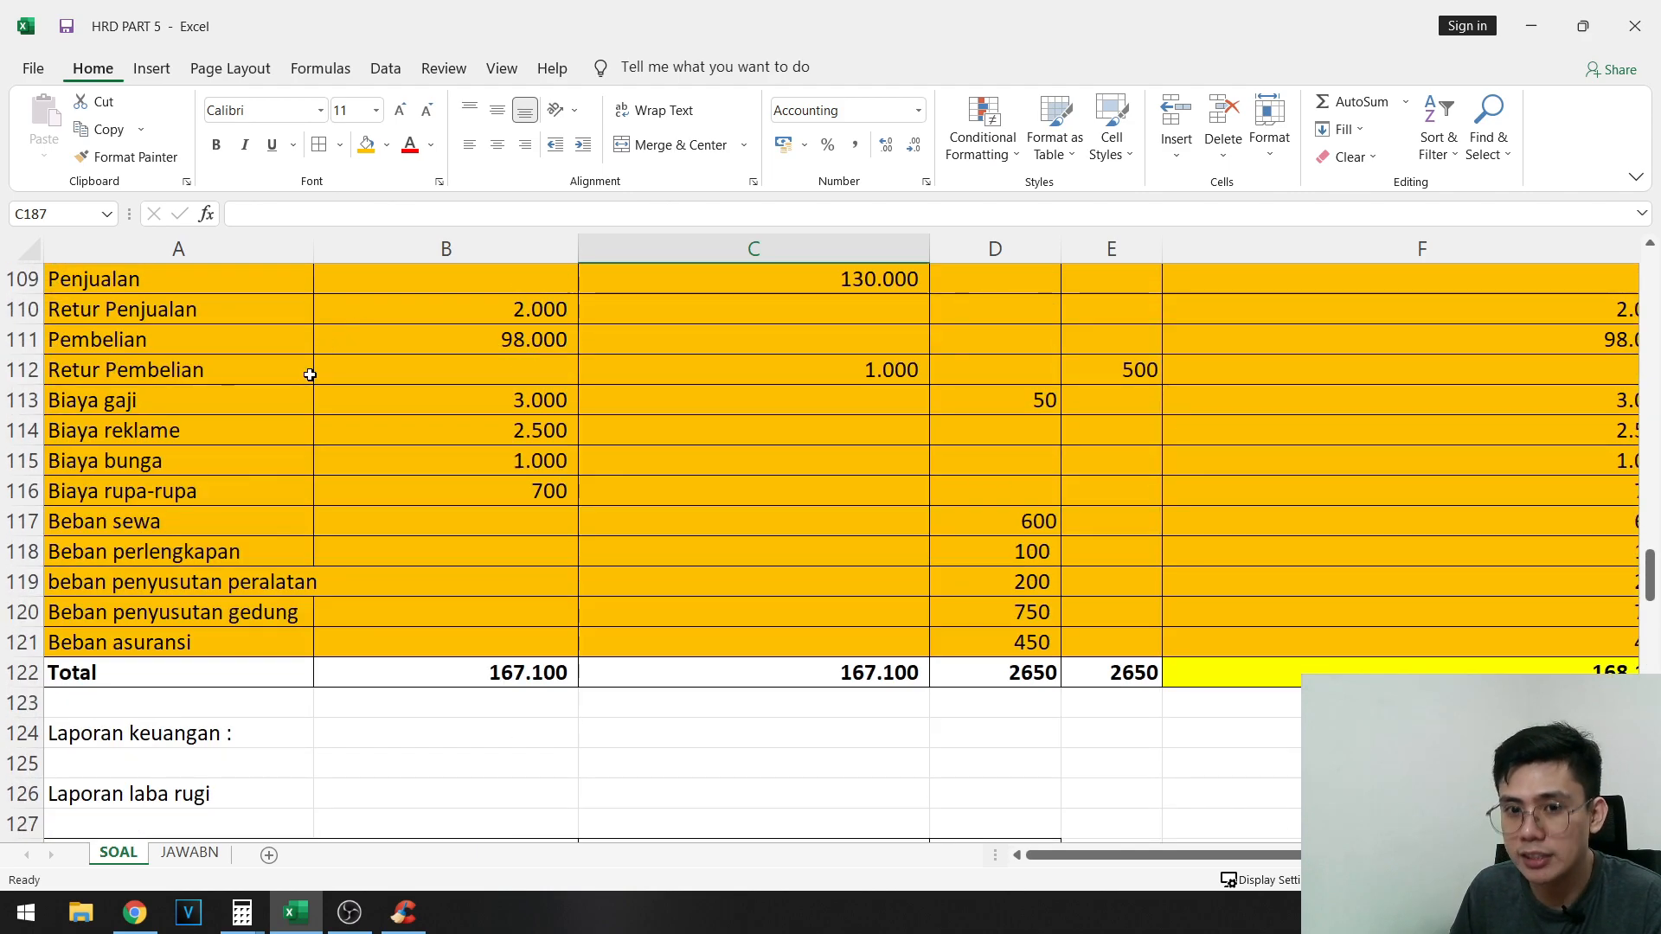
pyautogui.moveTo(264, 305); pyautogui.dragTo(1643, 359)
pyautogui.click(1353, 281)
pyautogui.keyDown('ctrl'); pyautogui.click(1353, 375); pyautogui.keyUp('ctrl')
pyautogui.hotkey('ctrl', 'c')
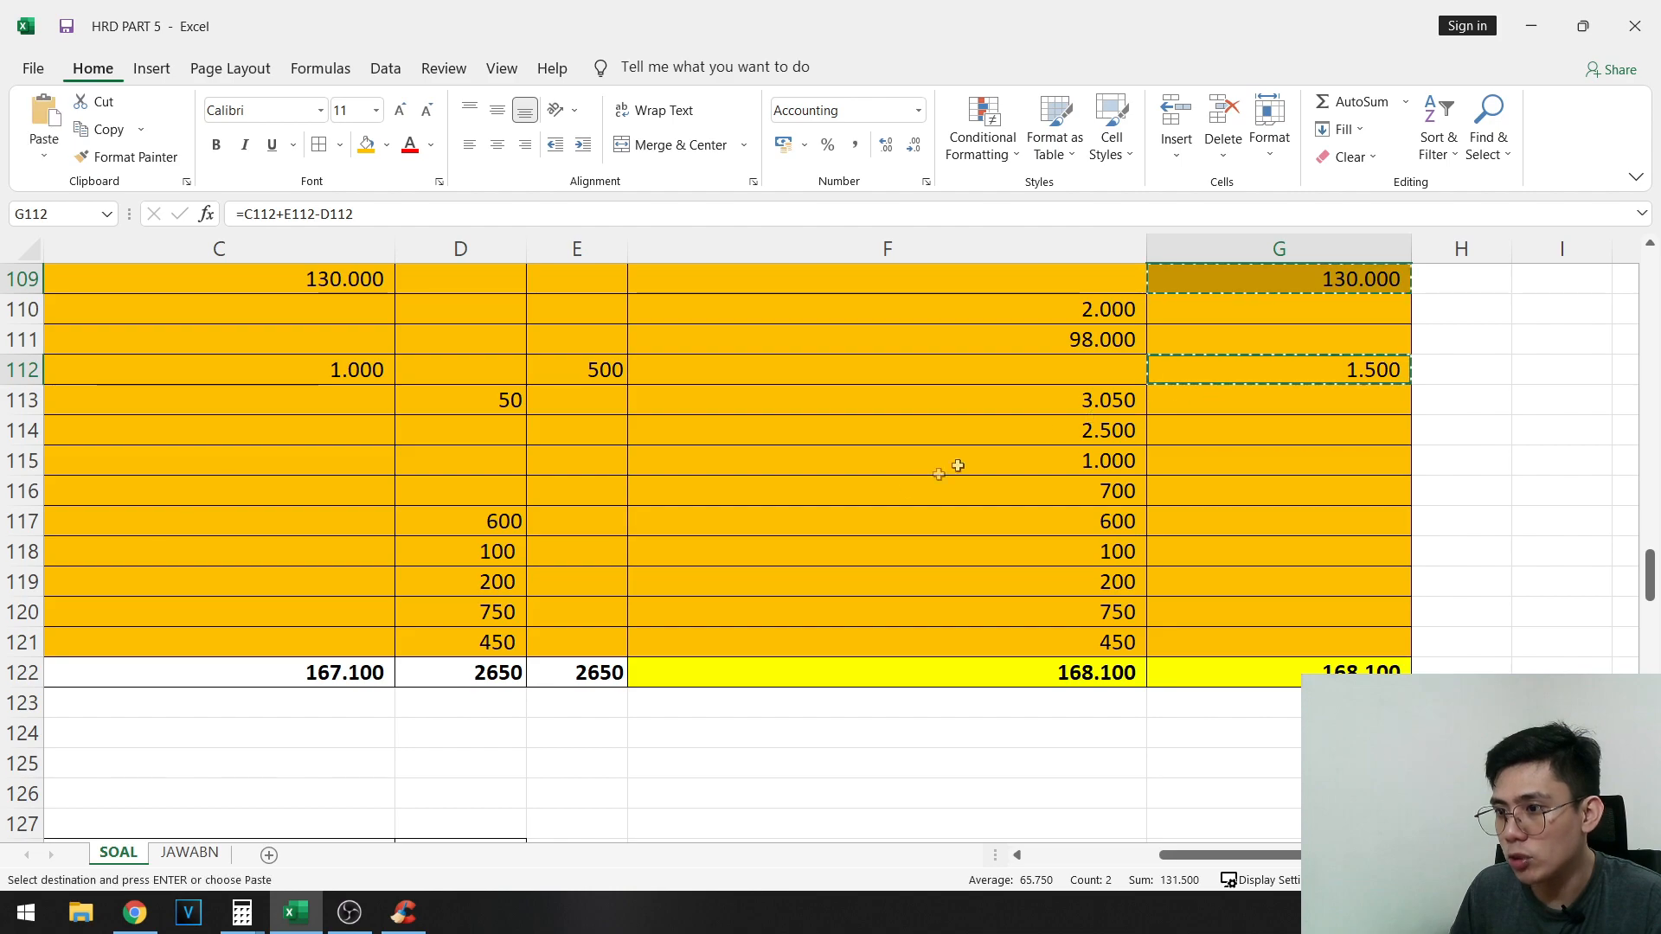
pyautogui.scroll(-20, 576, 468)
pyautogui.moveTo(578, 642); pyautogui.dragTo(35, 675)
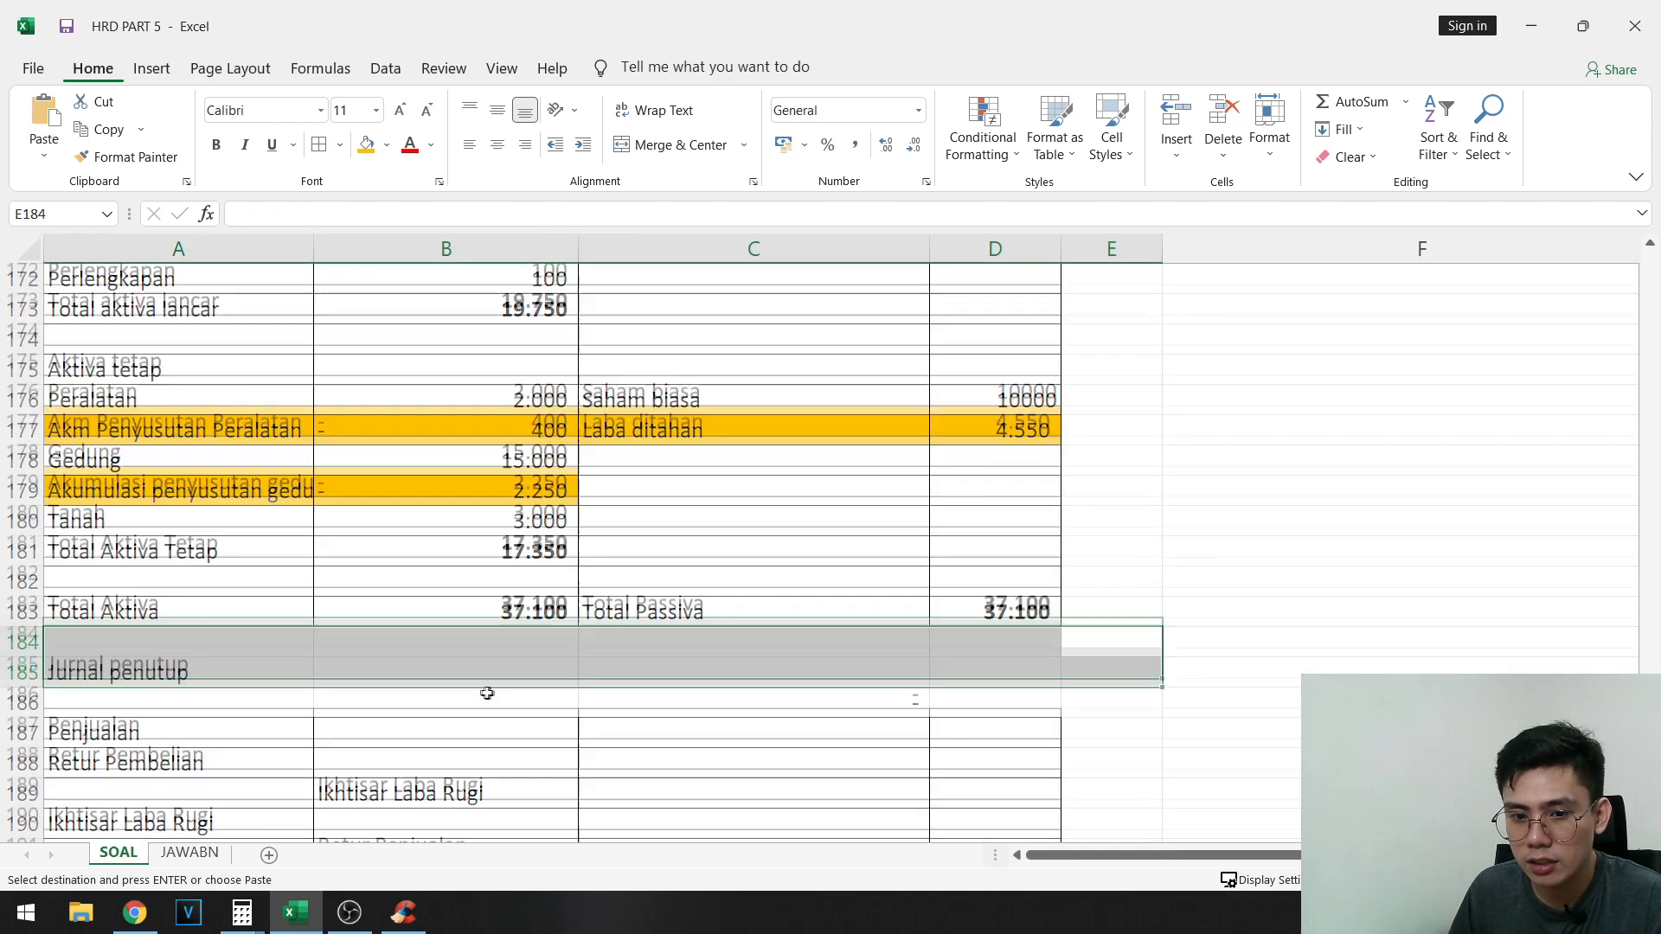
pyautogui.scroll(-3, 675, 580)
pyautogui.rightClick(833, 468)
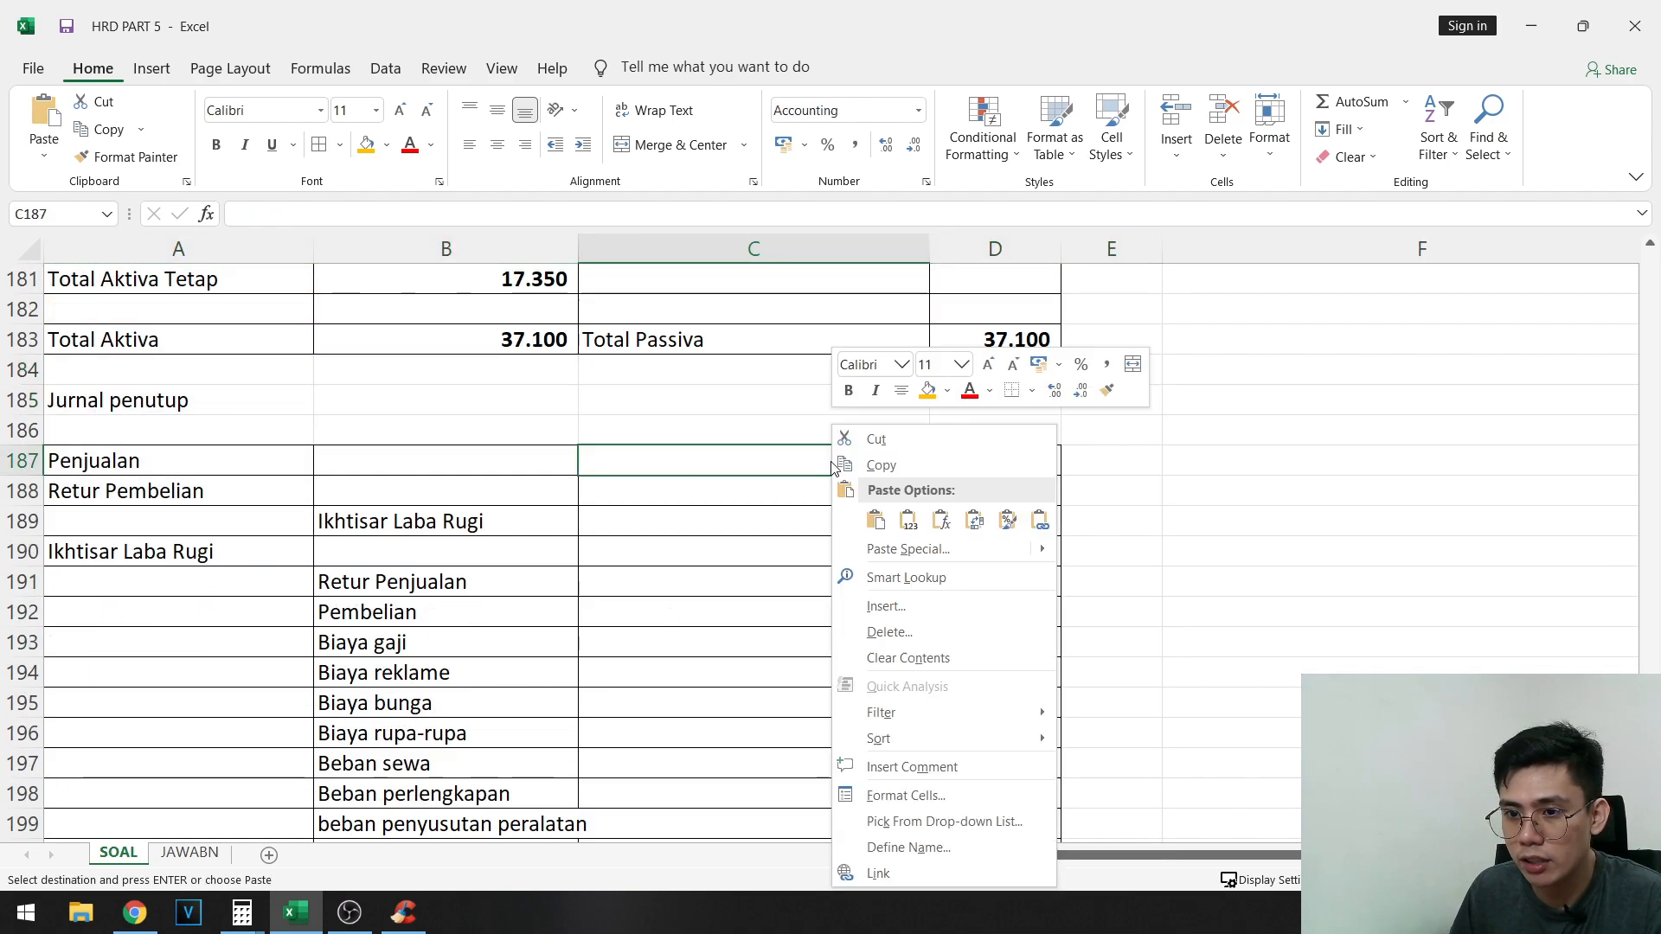
pyautogui.click(880, 519)
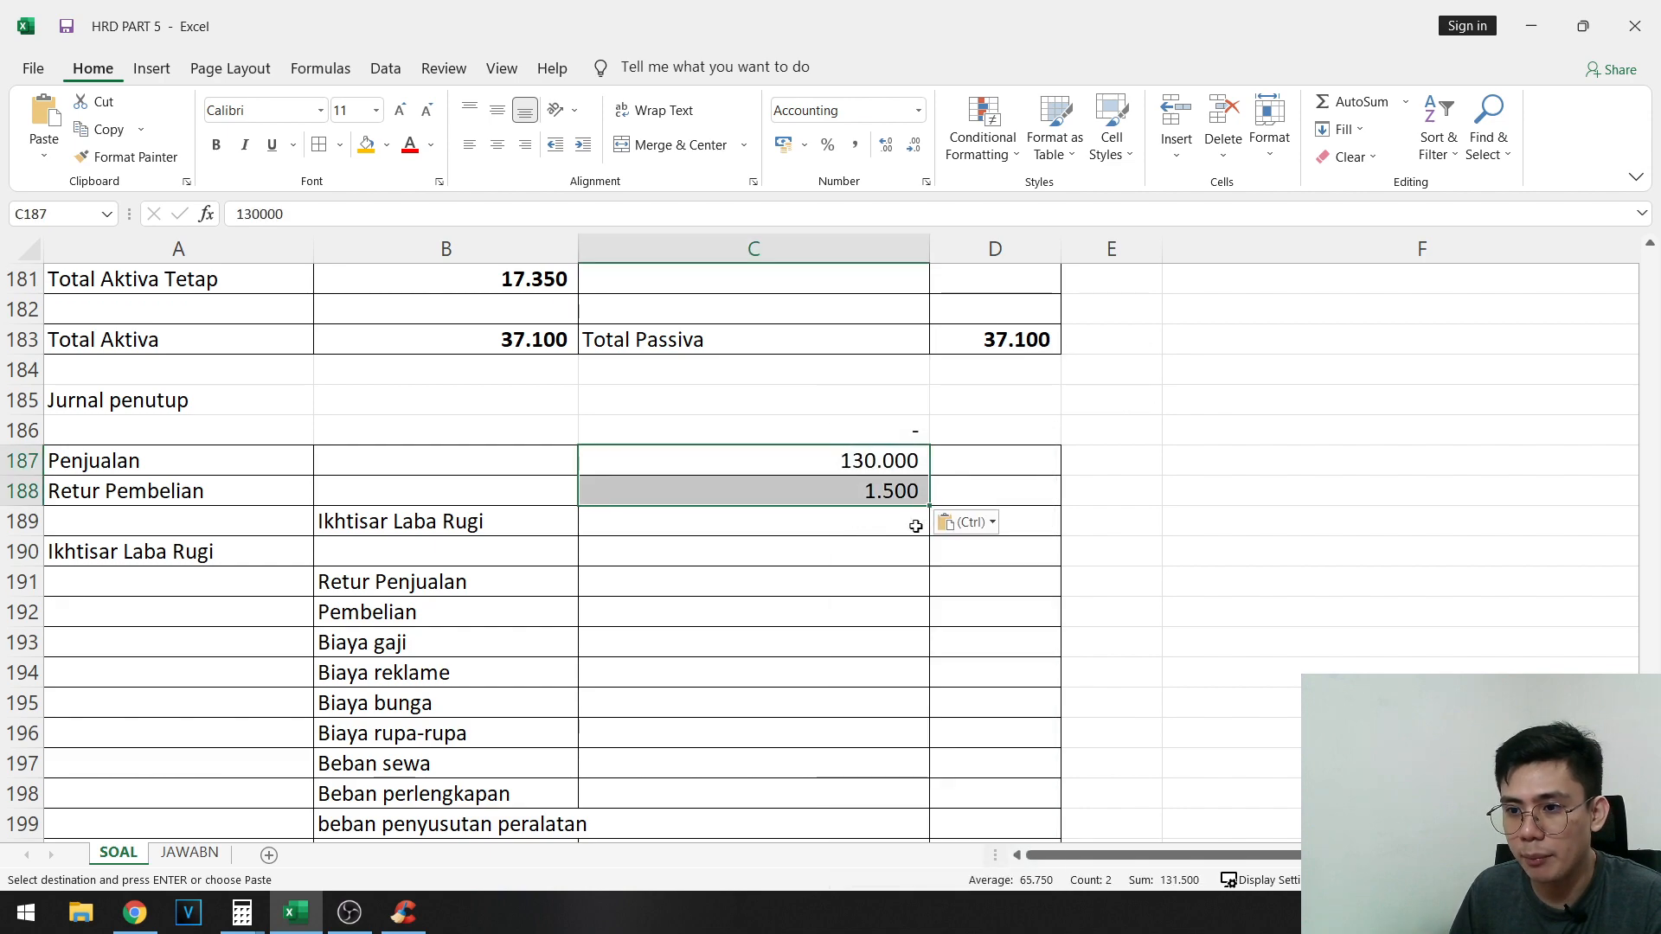
# - Enter the formula =C187+C188 in D189 as the credit amount for Ikhtisar Laba Rugi
pyautogui.click(1049, 522)
pyautogui.write('=')
pyautogui.click(895, 461)
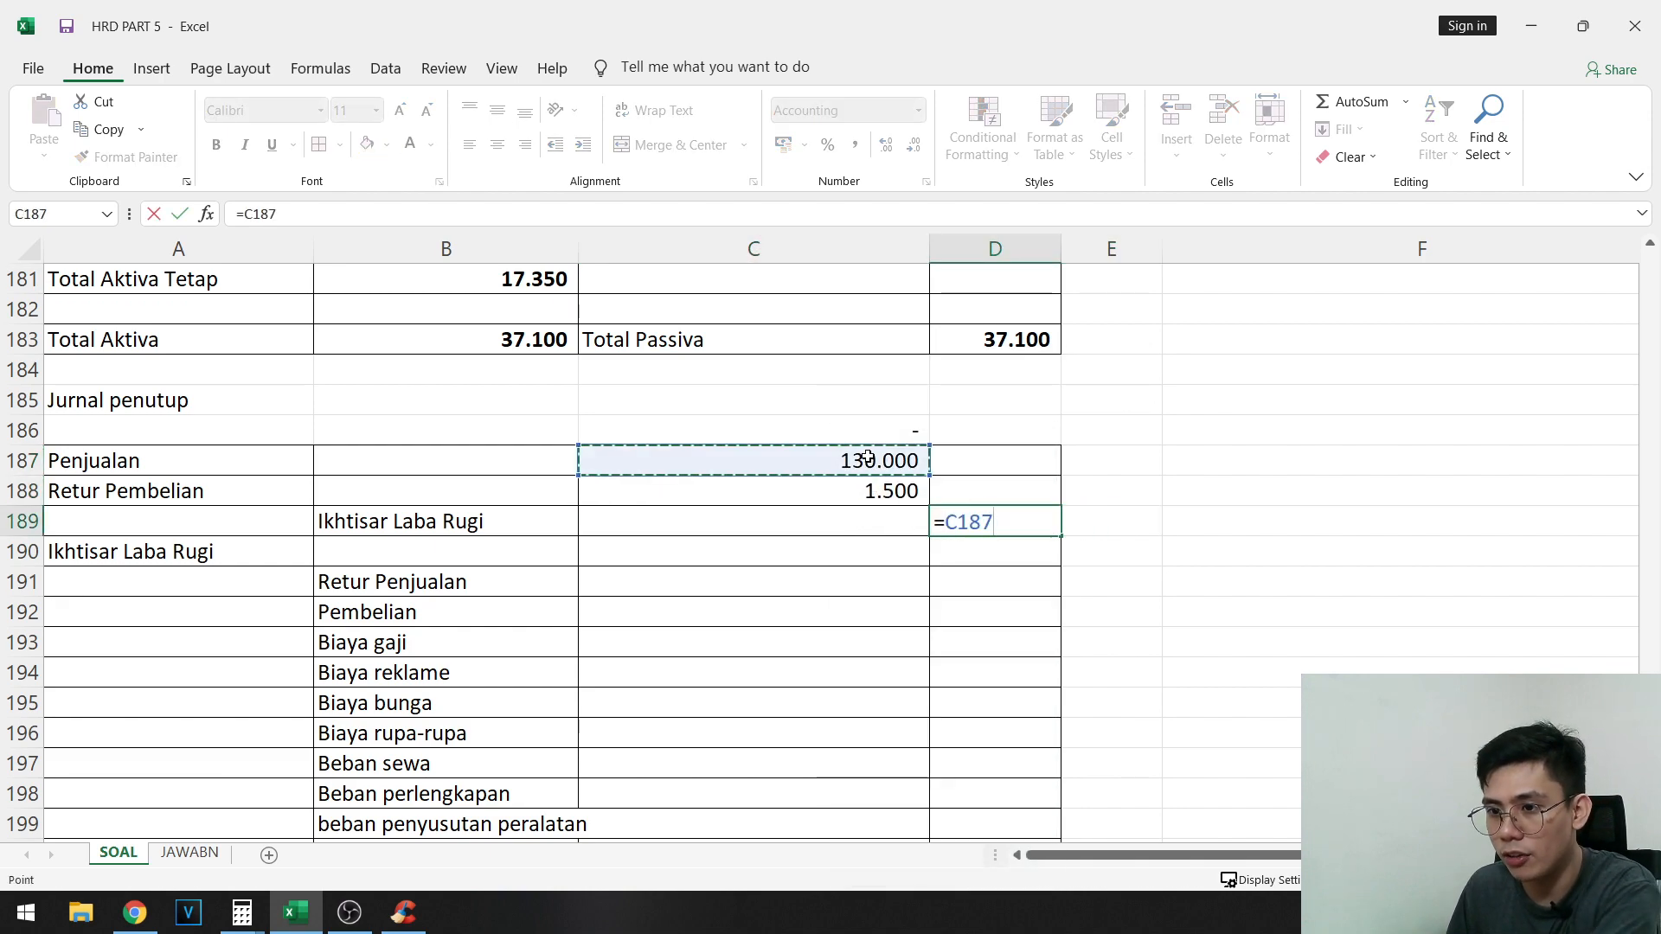
pyautogui.write('+')
pyautogui.click(873, 490)
pyautogui.press('Return')
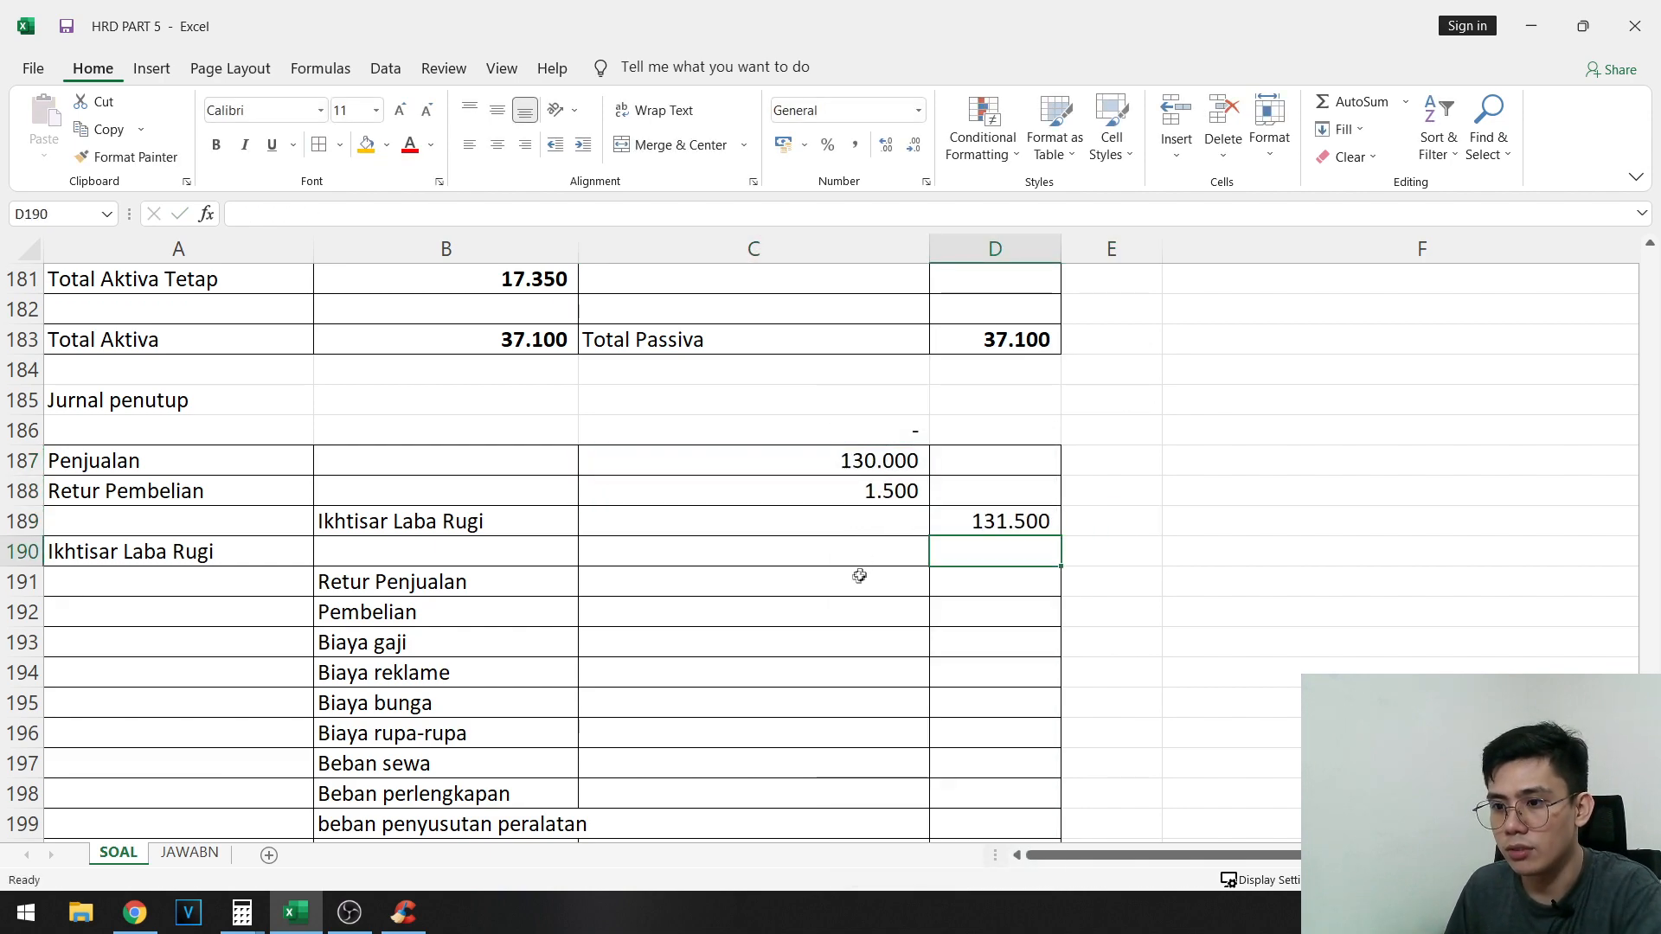
# - Copy the adjusted debit balances from F110:F111 and F113:F121 and paste them as values into D191:D201
pyautogui.click(762, 576)
pyautogui.scroll(20, 1332, 574)
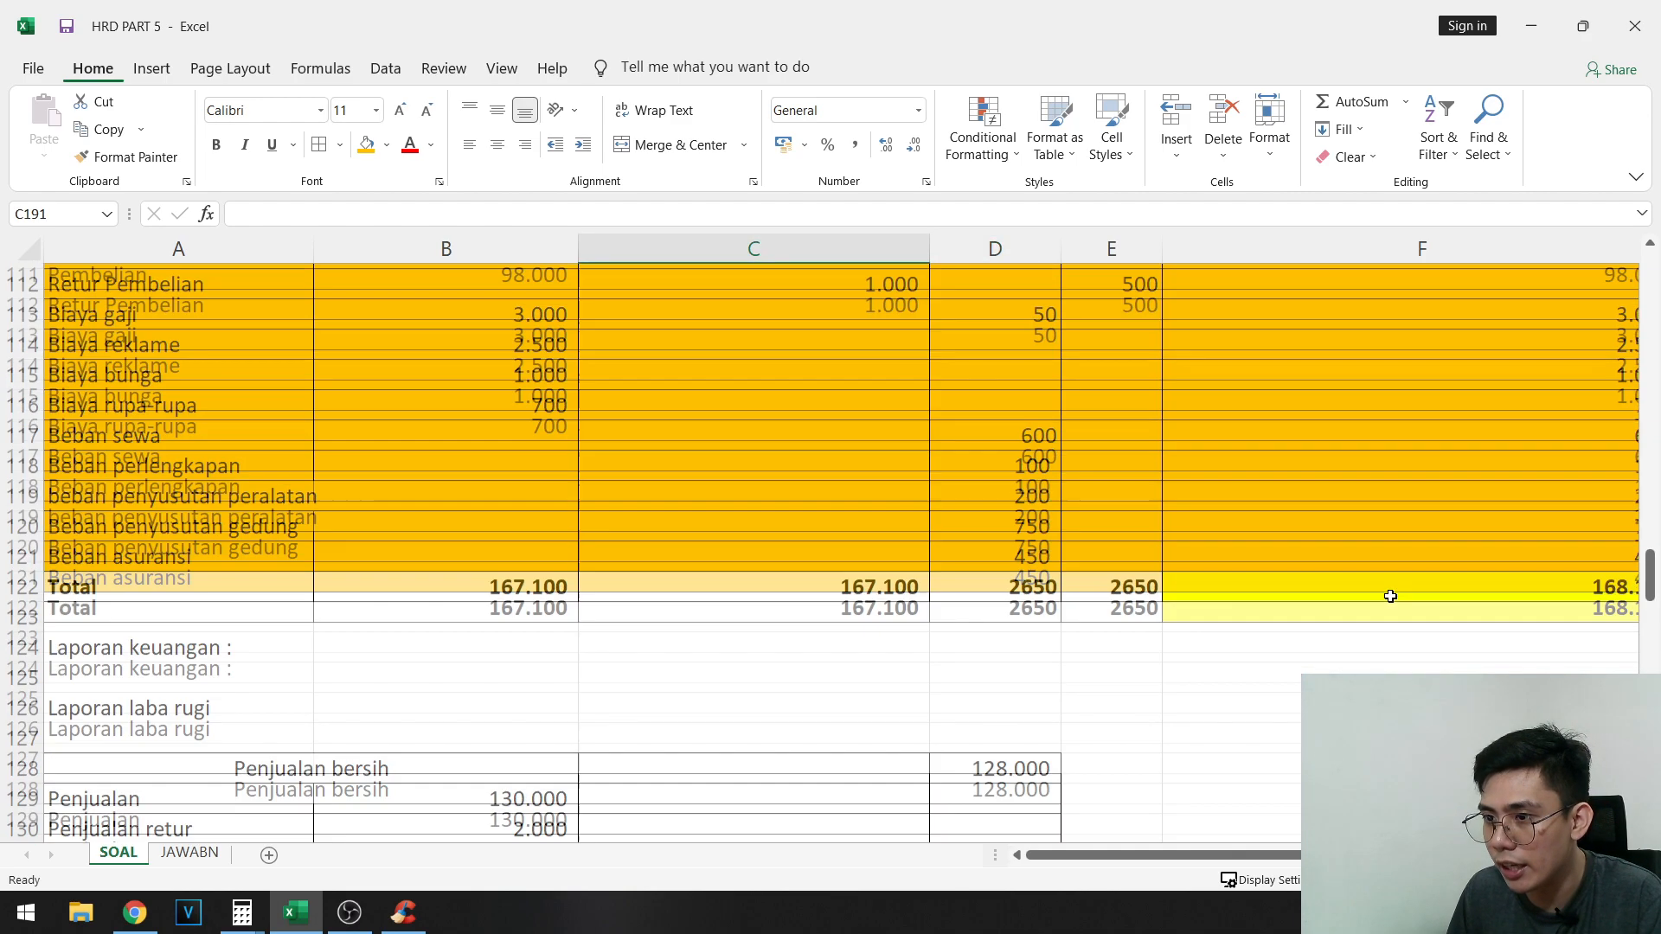
pyautogui.moveTo(1384, 612); pyautogui.dragTo(1384, 643)
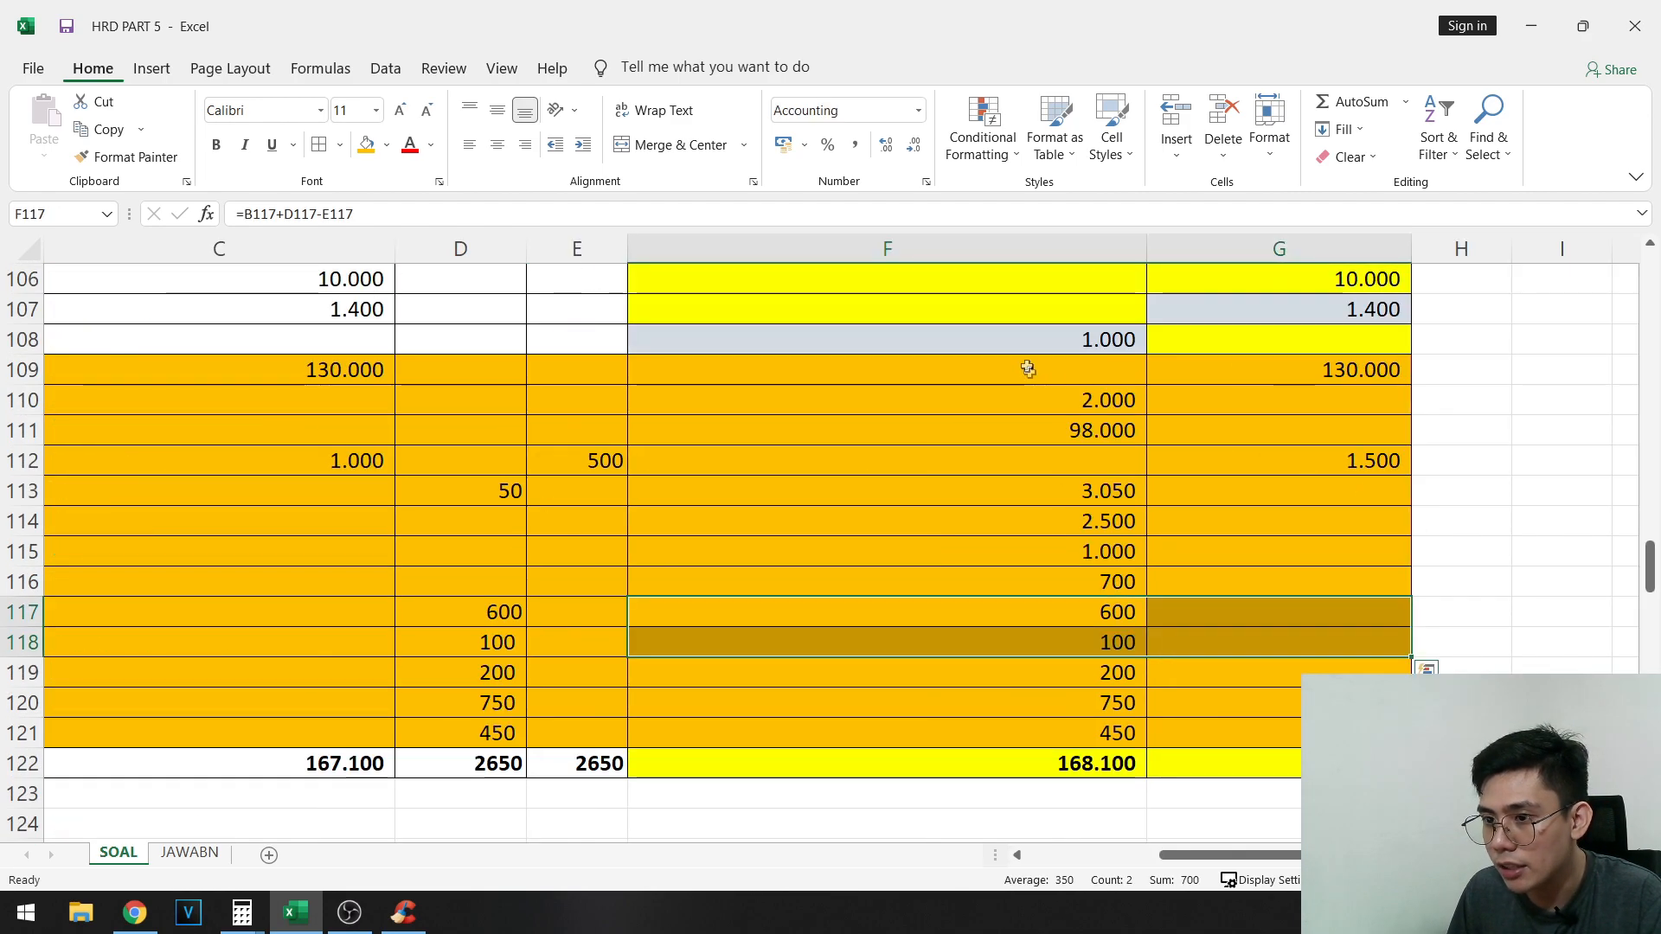
pyautogui.moveTo(1038, 398); pyautogui.dragTo(1050, 427)
pyautogui.moveTo(1068, 490); pyautogui.dragTo(1064, 723)
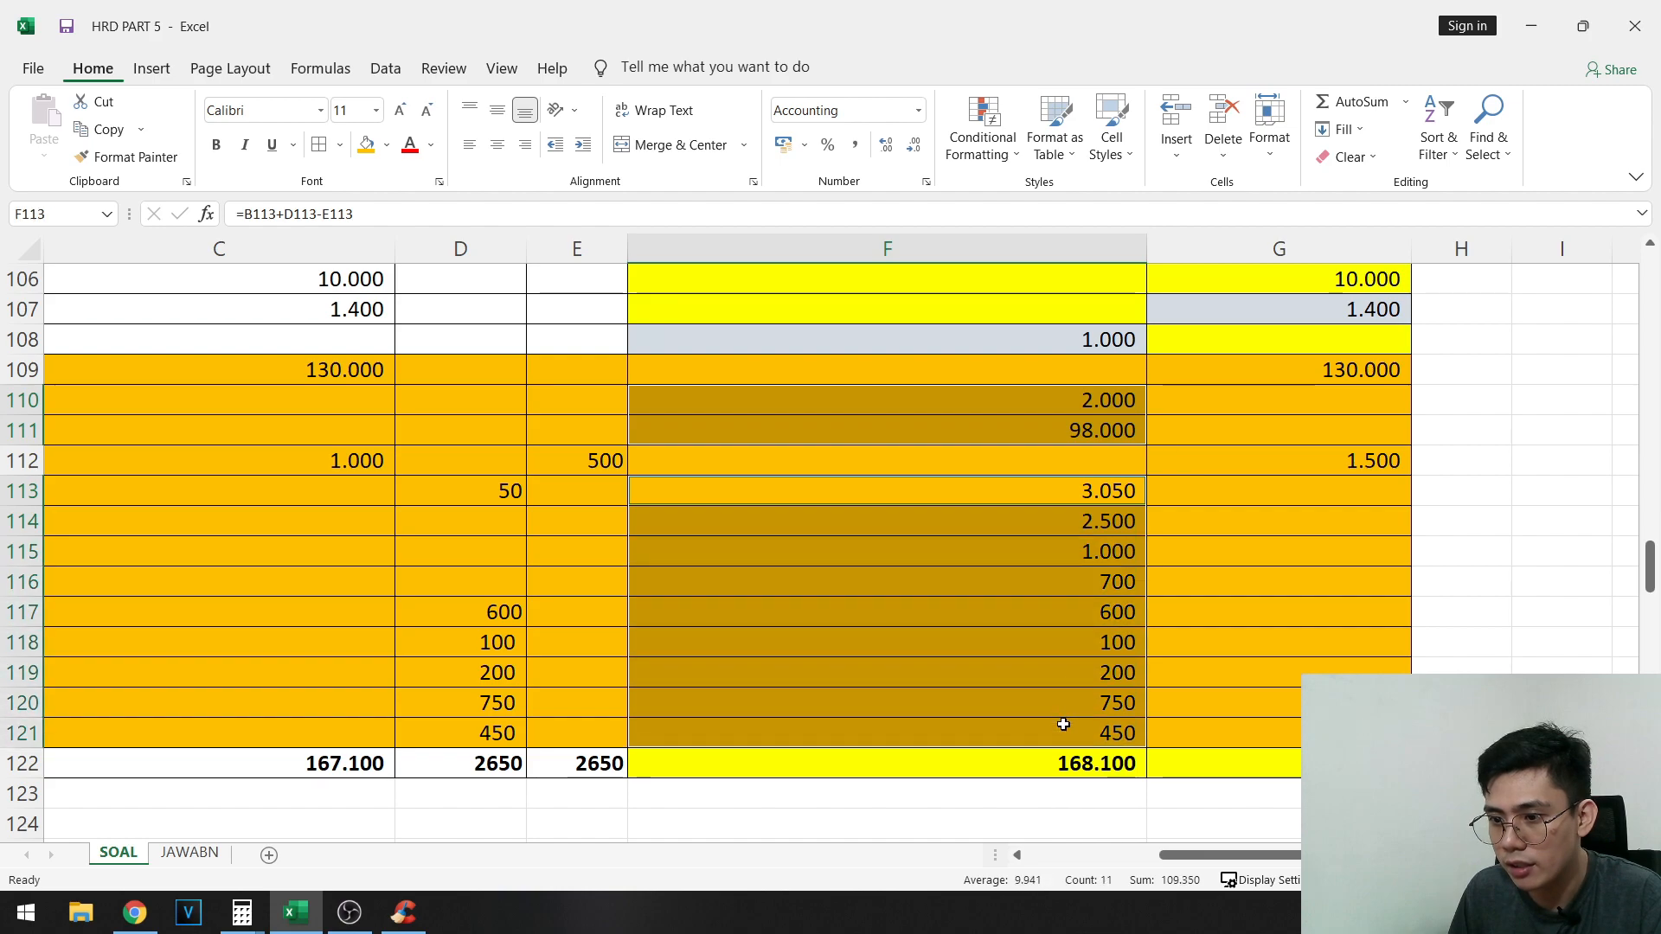
pyautogui.hotkey('ctrl', 'c')
pyautogui.scroll(-20, 620, 527)
pyautogui.moveTo(580, 702); pyautogui.dragTo(3, 686)
pyautogui.scroll(-6, 605, 536)
pyautogui.rightClick(1019, 399)
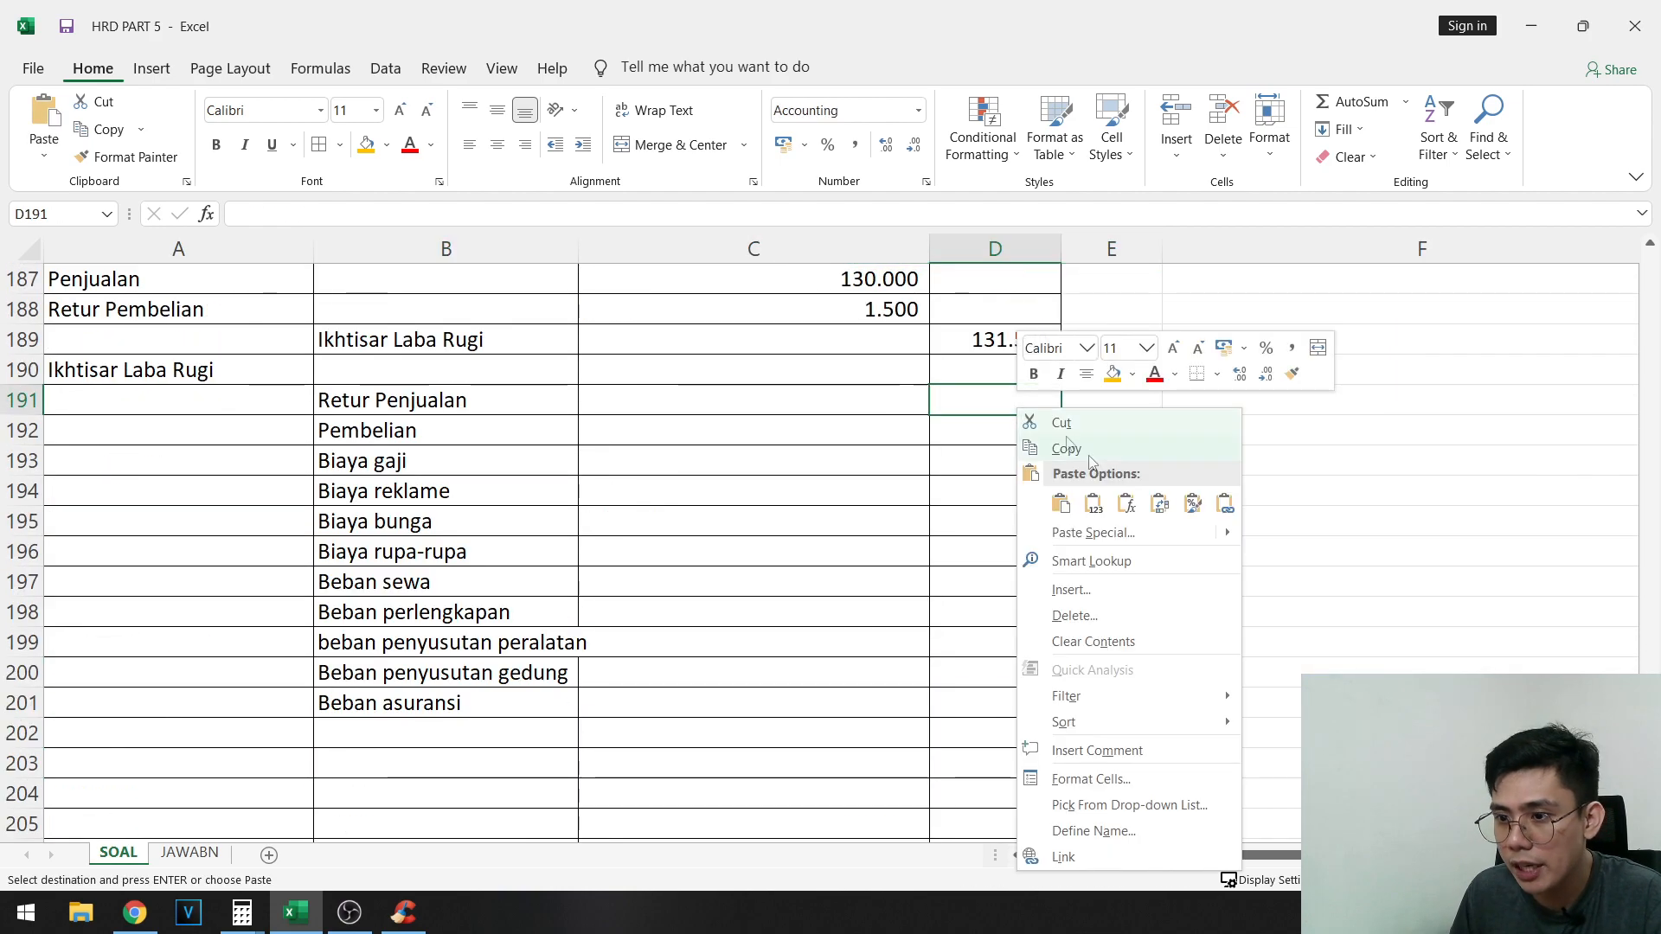
pyautogui.click(1107, 511)
# - Enter a formula in C190 adding all the credit amounts D191 through D201 as the Ikhtisar Laba Rugi debit
pyautogui.scroll(2, 946, 545)
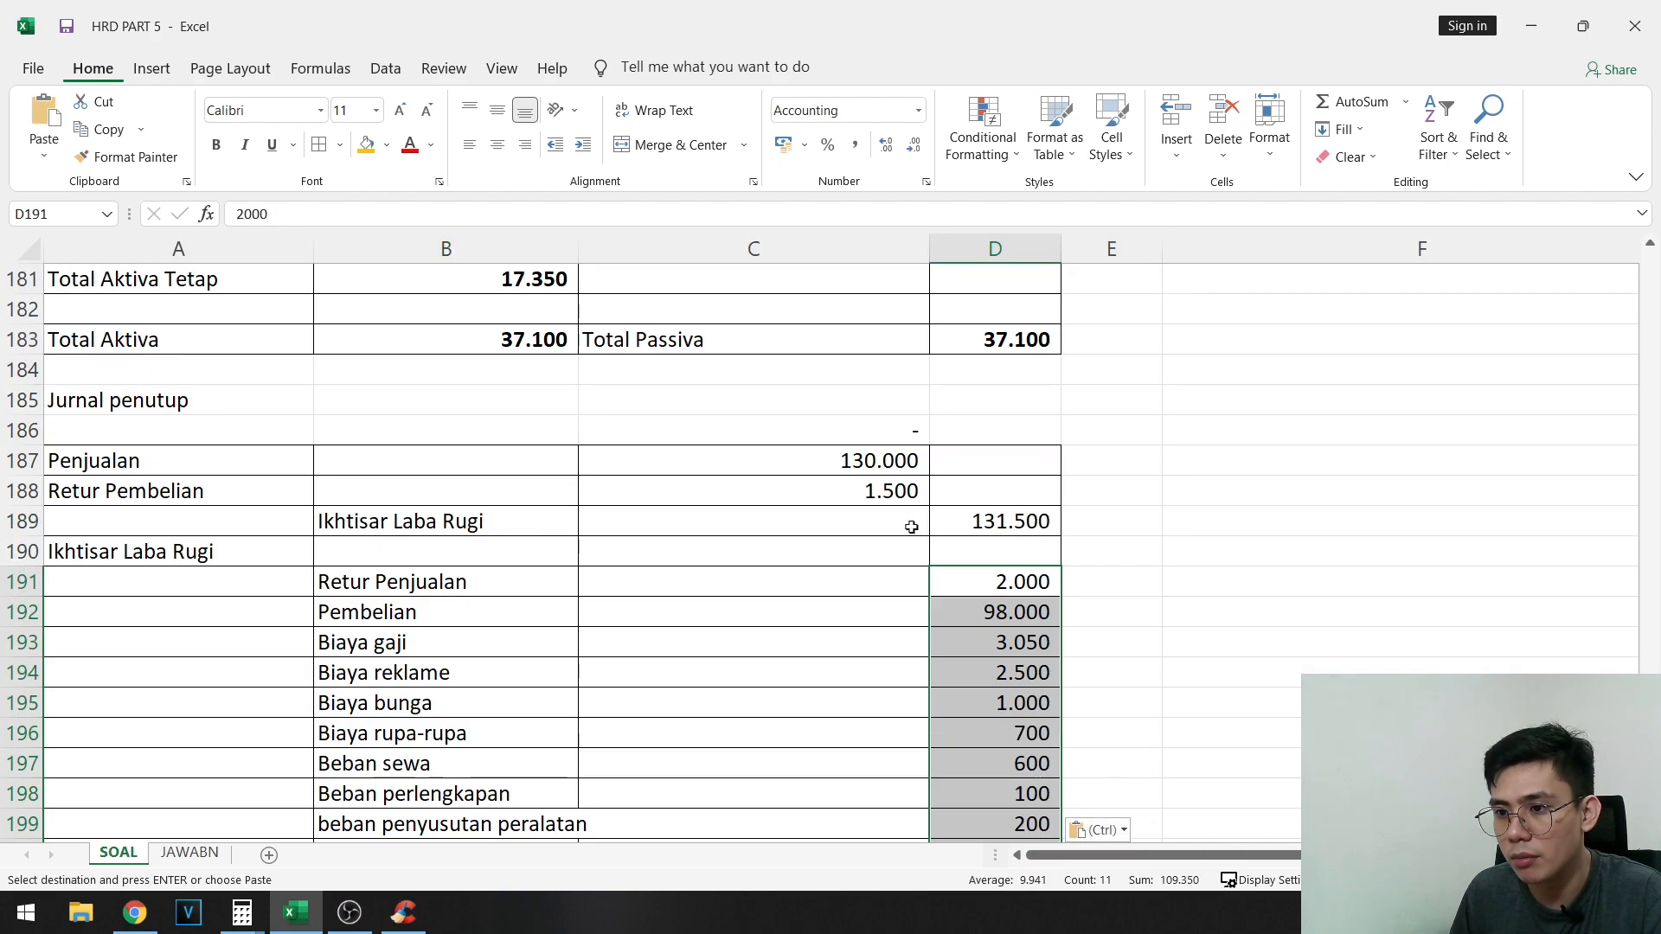
pyautogui.click(796, 556)
pyautogui.scroll(-2, 805, 563)
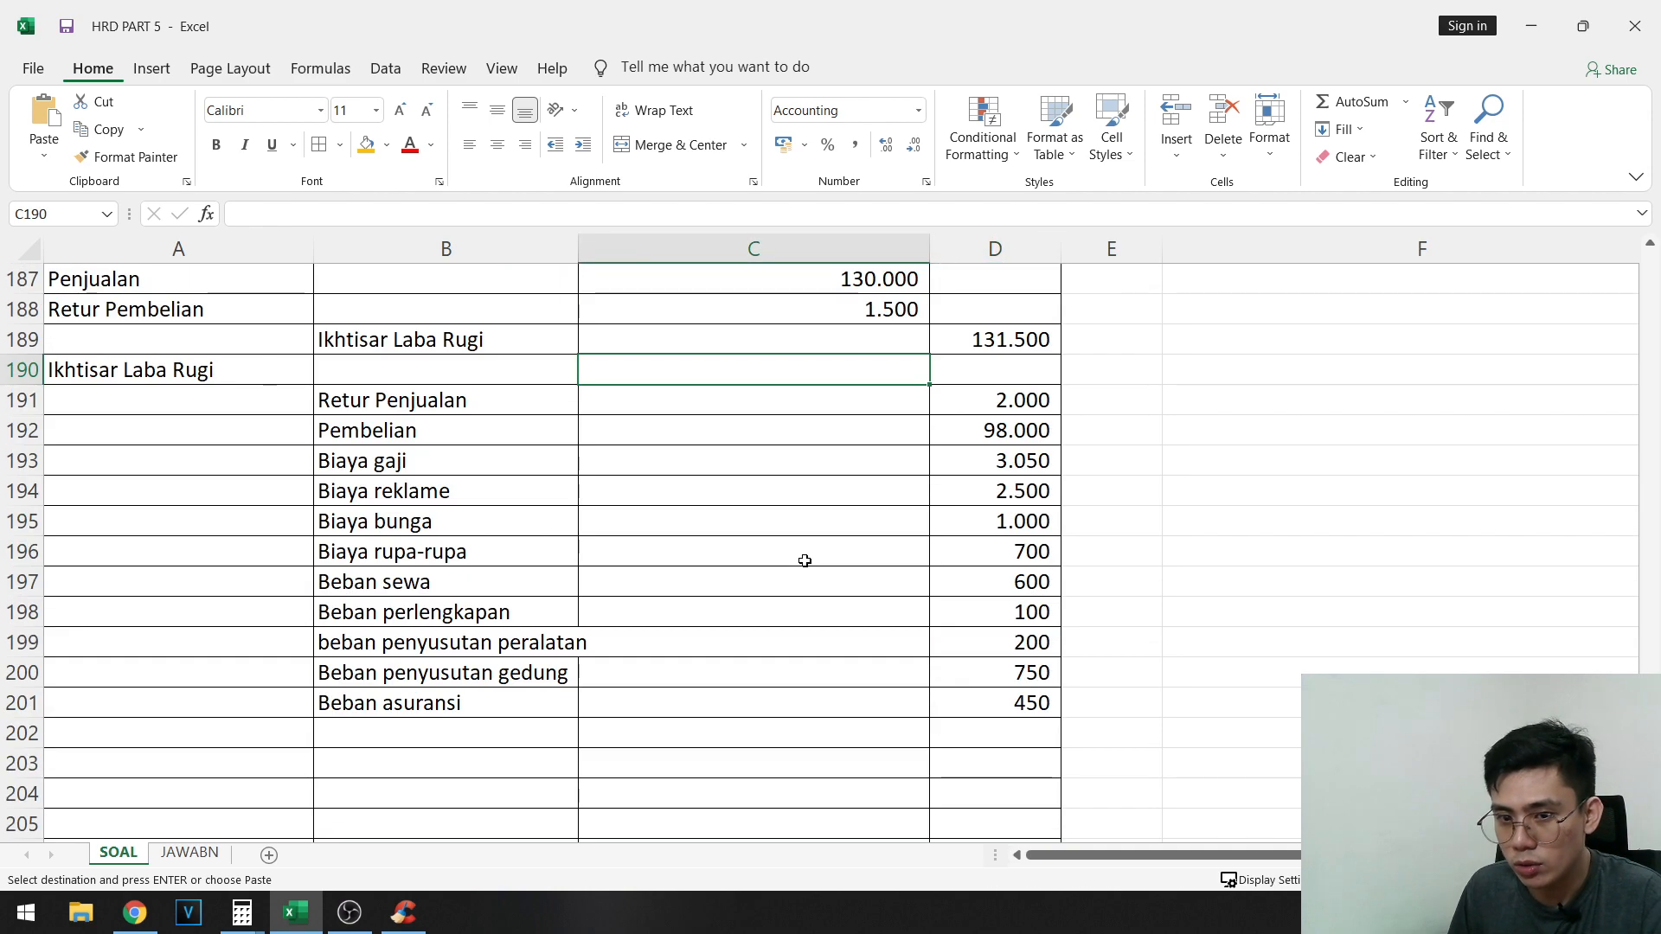
pyautogui.write('=')
pyautogui.click(1001, 400)
pyautogui.write('+')
pyautogui.click(999, 430)
pyautogui.write('+')
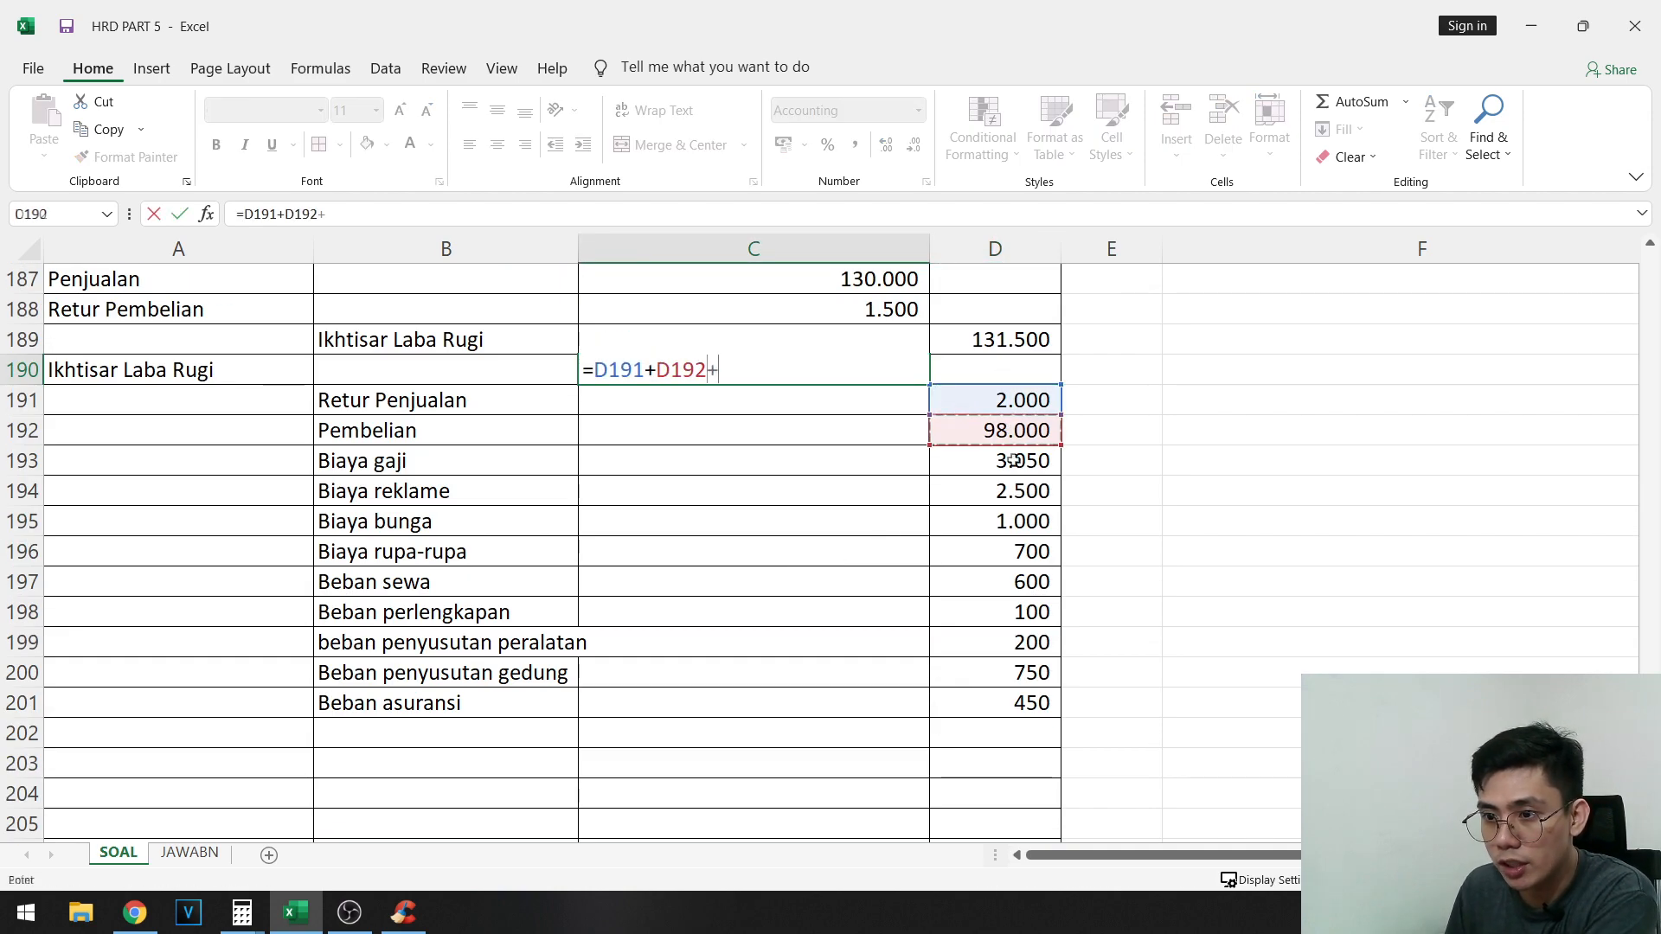
pyautogui.click(1004, 460)
pyautogui.write('+')
pyautogui.click(1008, 491)
pyautogui.write('+')
pyautogui.click(1032, 545)
pyautogui.write('+')
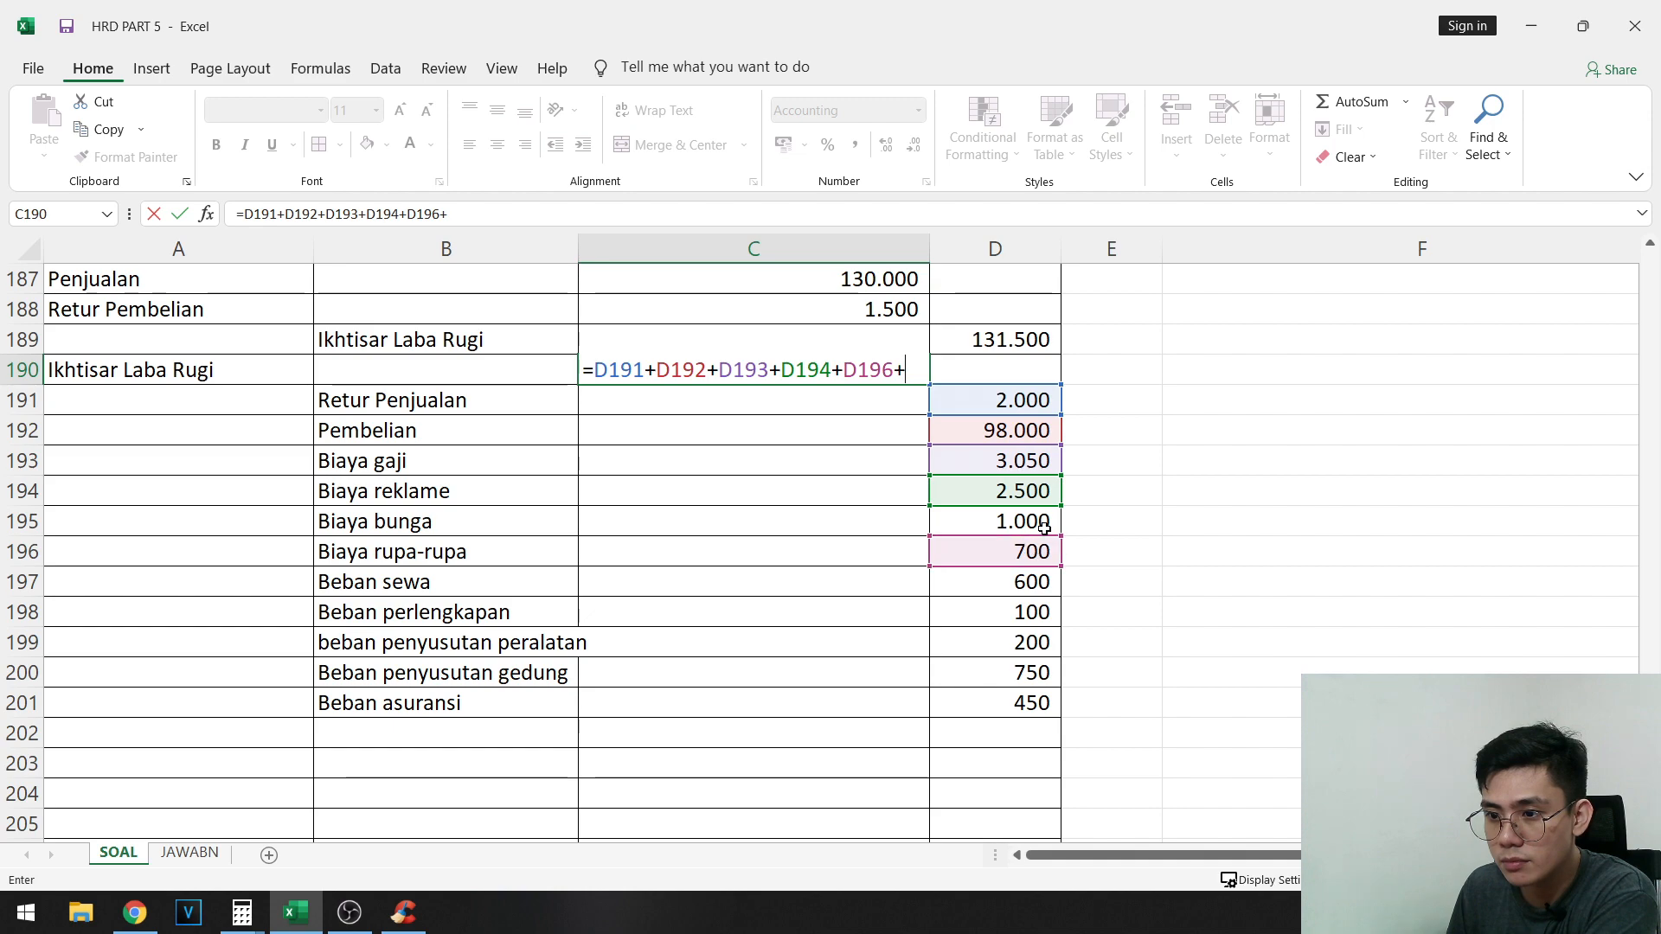
pyautogui.click(1037, 524)
pyautogui.write('+')
pyautogui.click(1017, 582)
pyautogui.write('+')
pyautogui.click(1012, 612)
pyautogui.write('+')
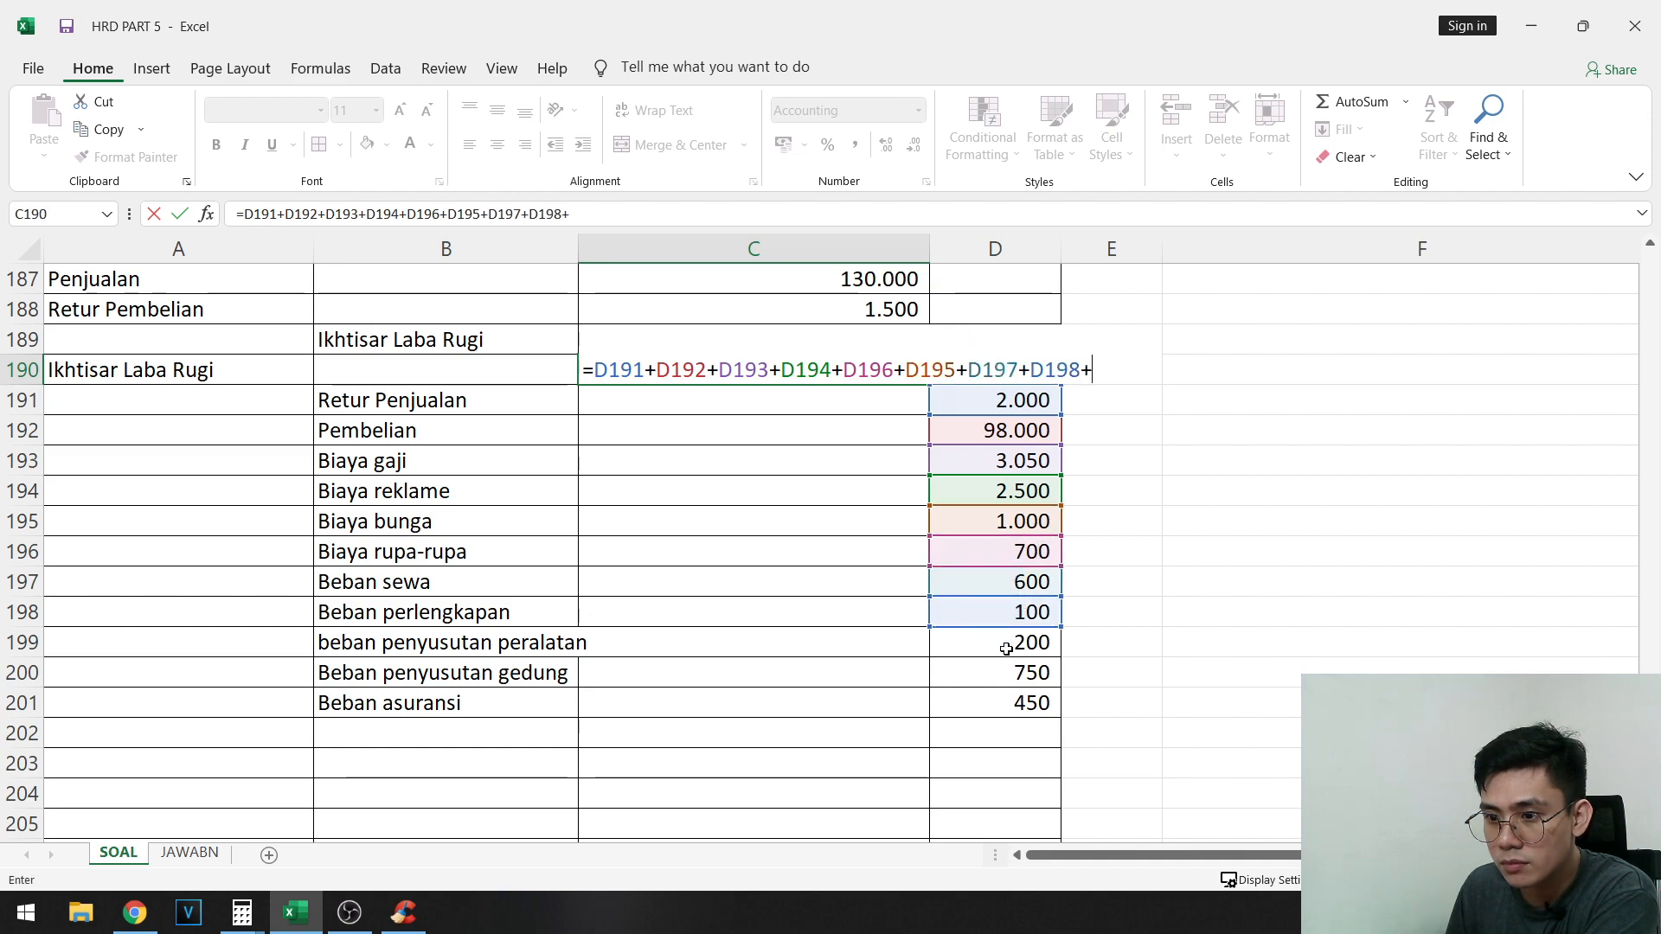
pyautogui.click(1009, 641)
pyautogui.click(1000, 682)
pyautogui.write('+')
pyautogui.click(995, 705)
pyautogui.press('Return')
# - Check the sum of the credit amounts from D191 down and review the closing-entry account names in A187:B201
pyautogui.moveTo(995, 400); pyautogui.dragTo(943, 715)
pyautogui.scroll(1, 519, 671)
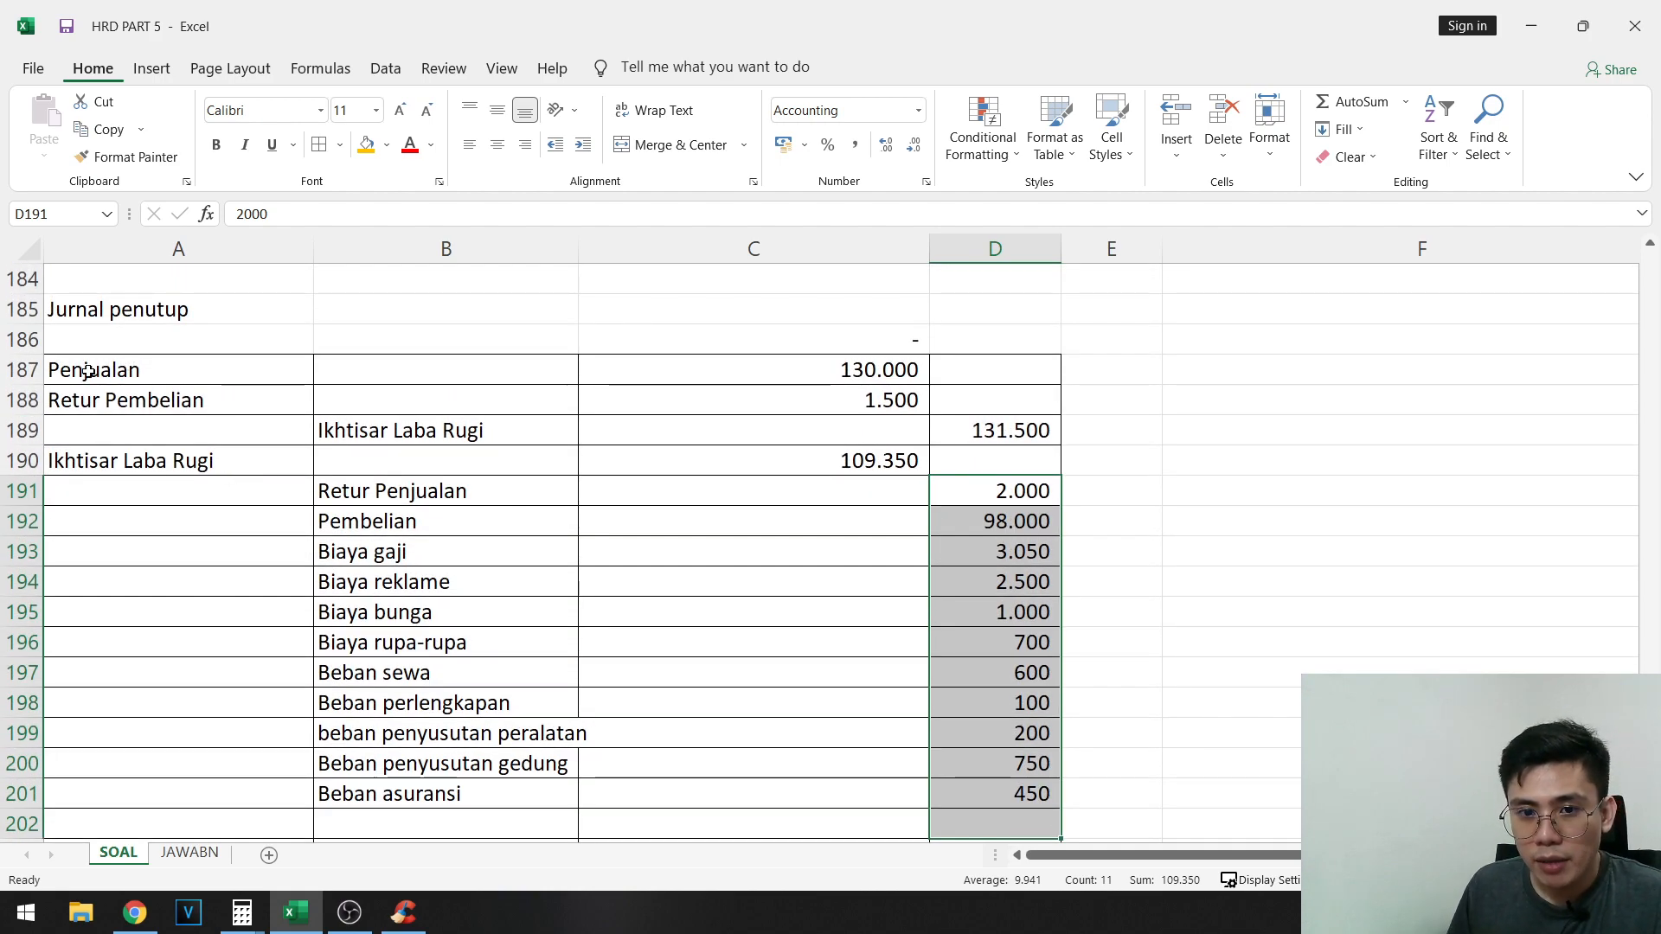
pyautogui.moveTo(88, 371); pyautogui.dragTo(493, 793)
pyautogui.scroll(-1, 197, 673)
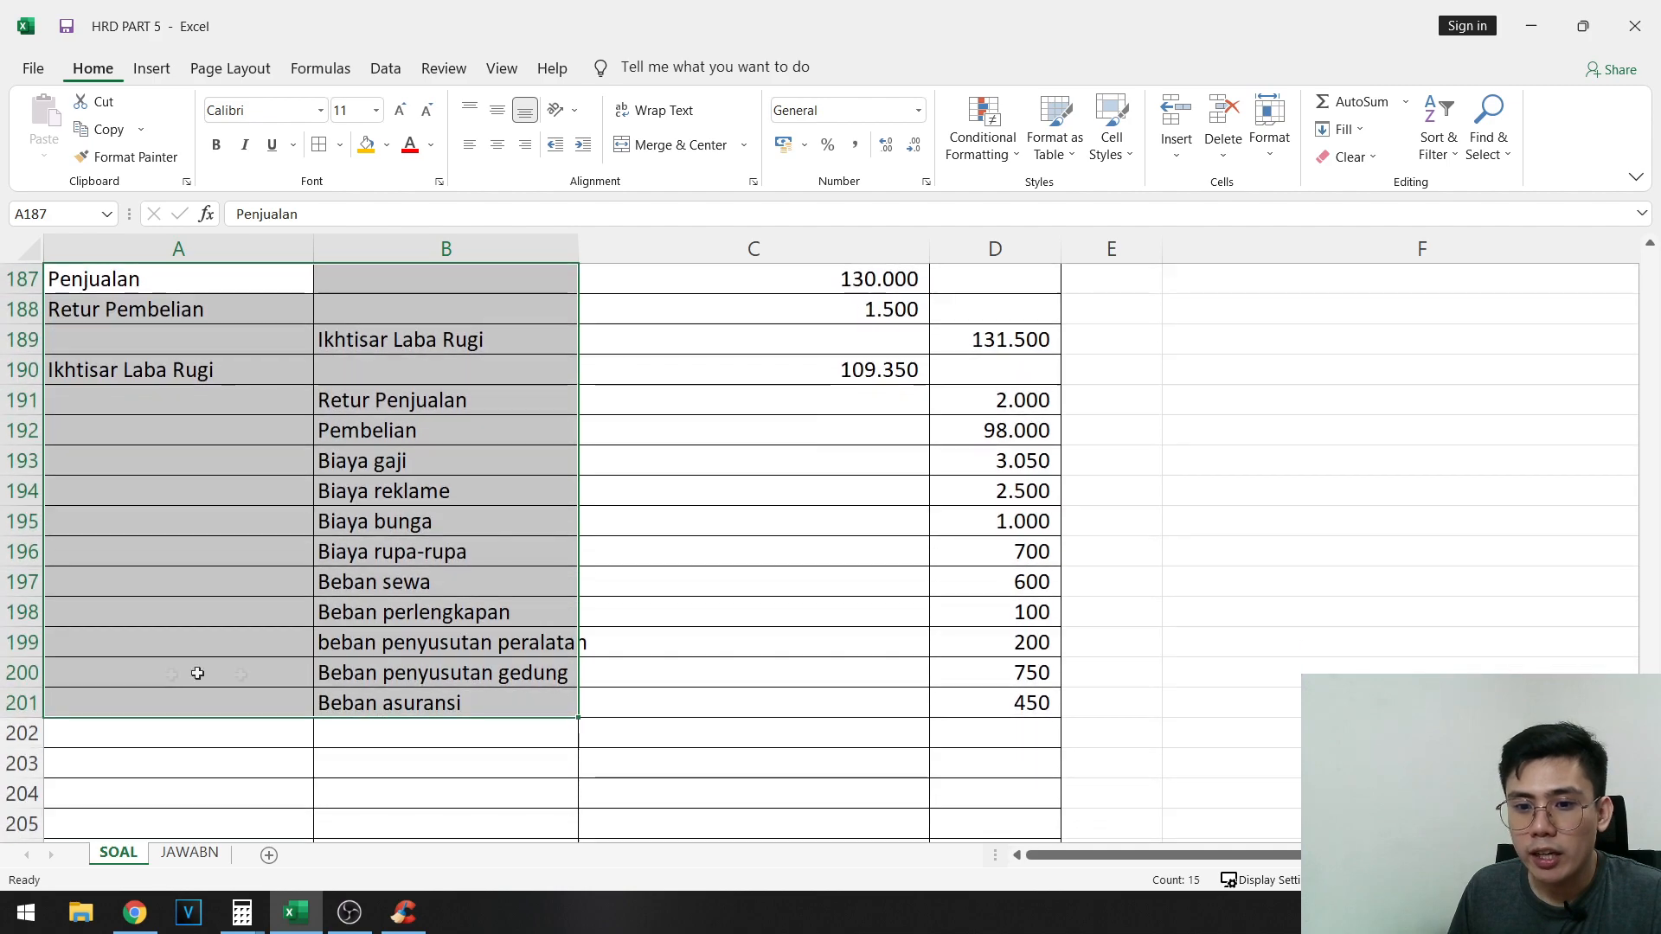
pyautogui.click(171, 732)
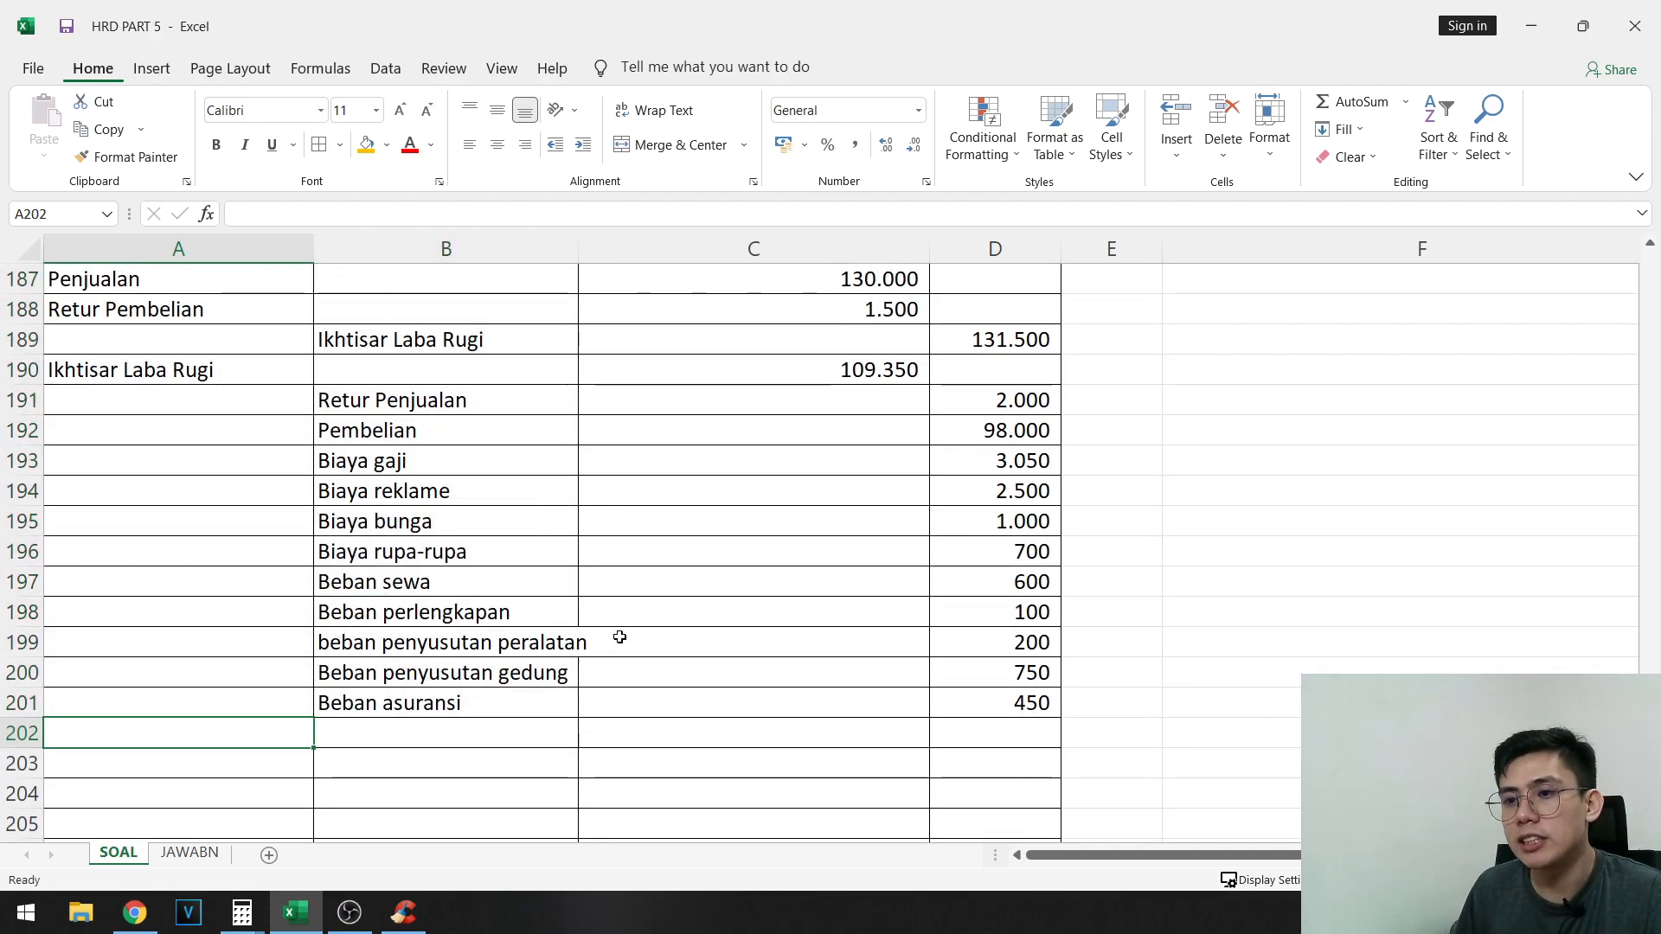
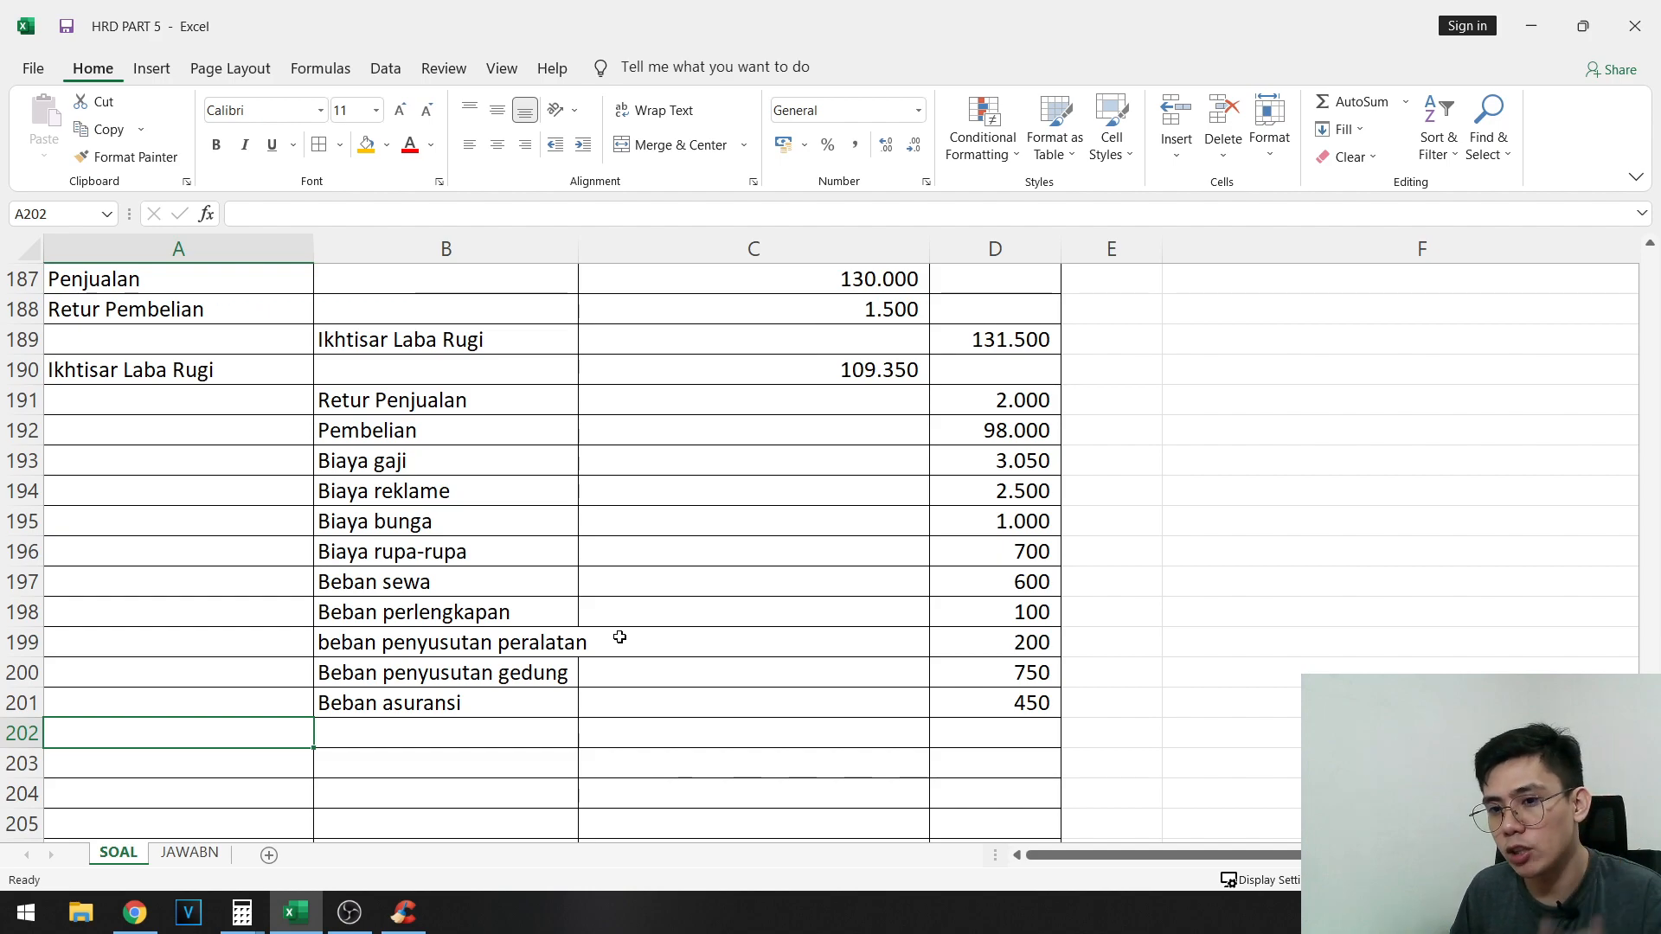
# - Enter the account names Ikhtisar laba rugi in A202 and Persediaan awal in B203 of the closing journal
pyautogui.scroll(-2, 619, 637)
pyautogui.scroll(1, 620, 637)
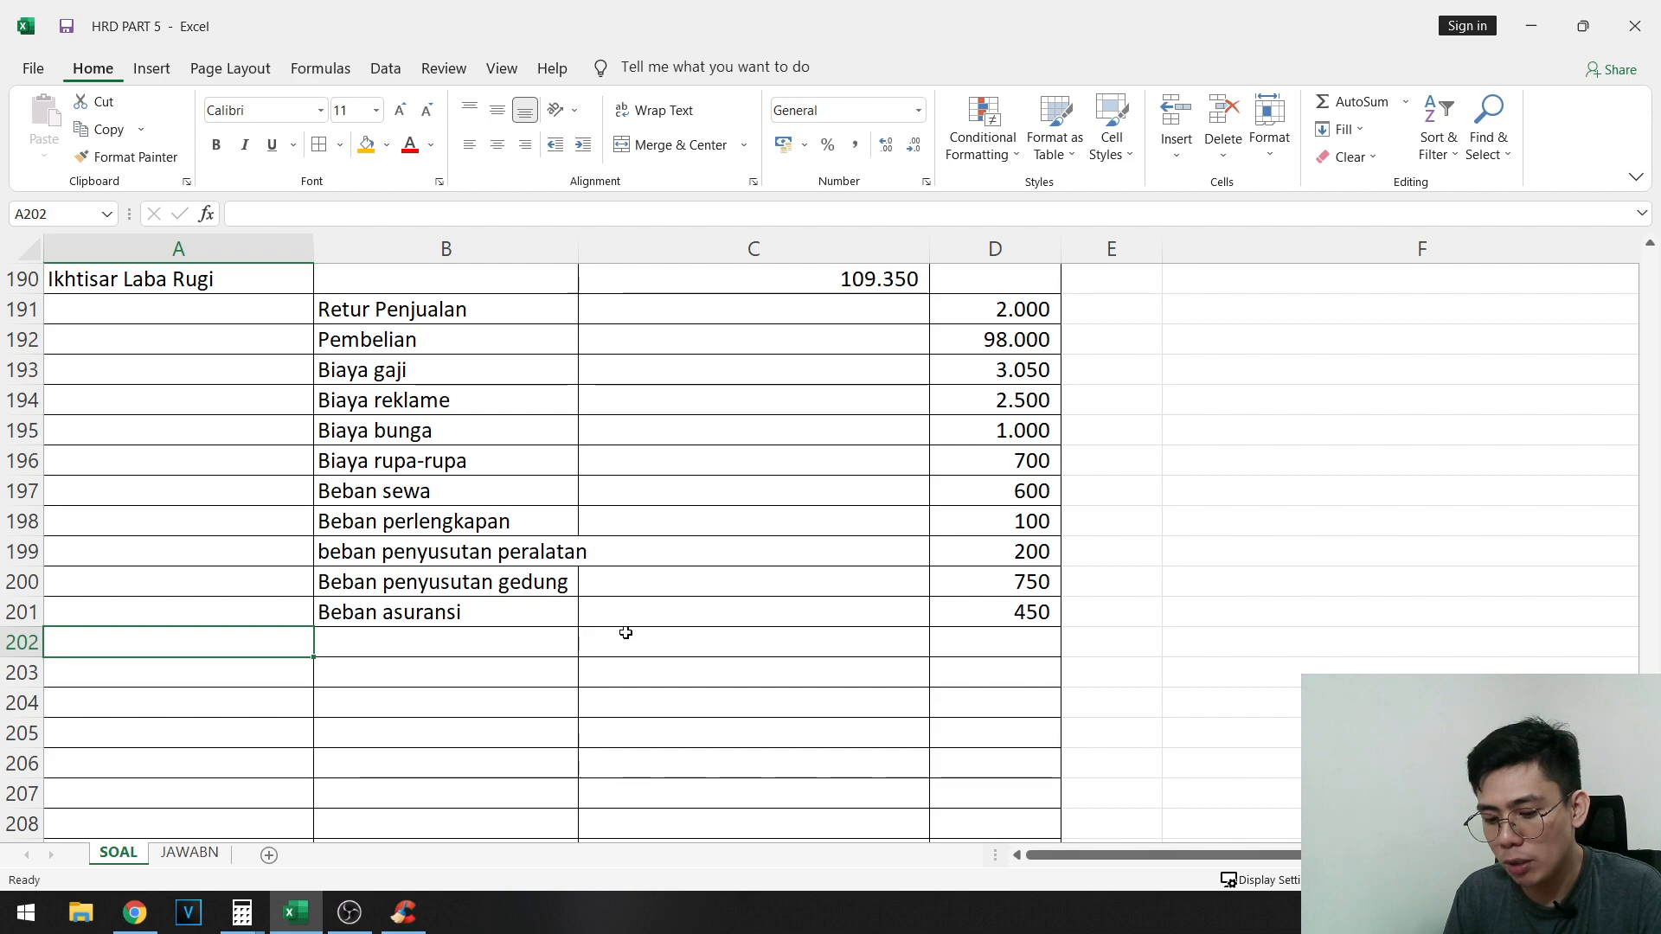
pyautogui.write('Ikthis')
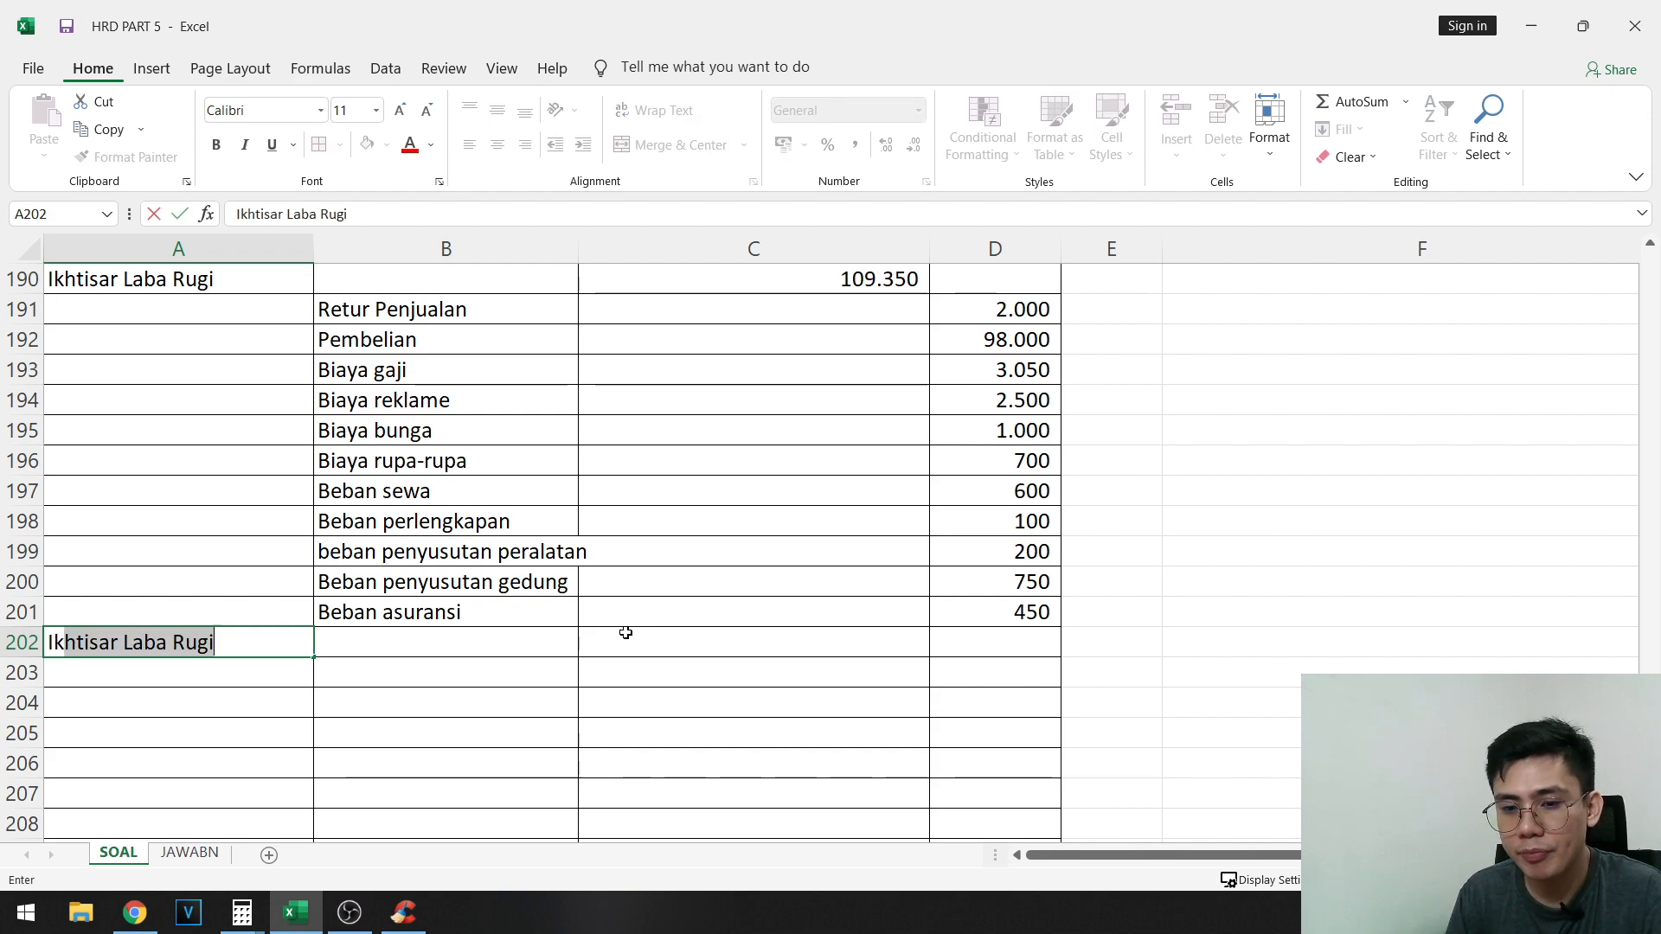
pyautogui.write('htisar laba rugi')
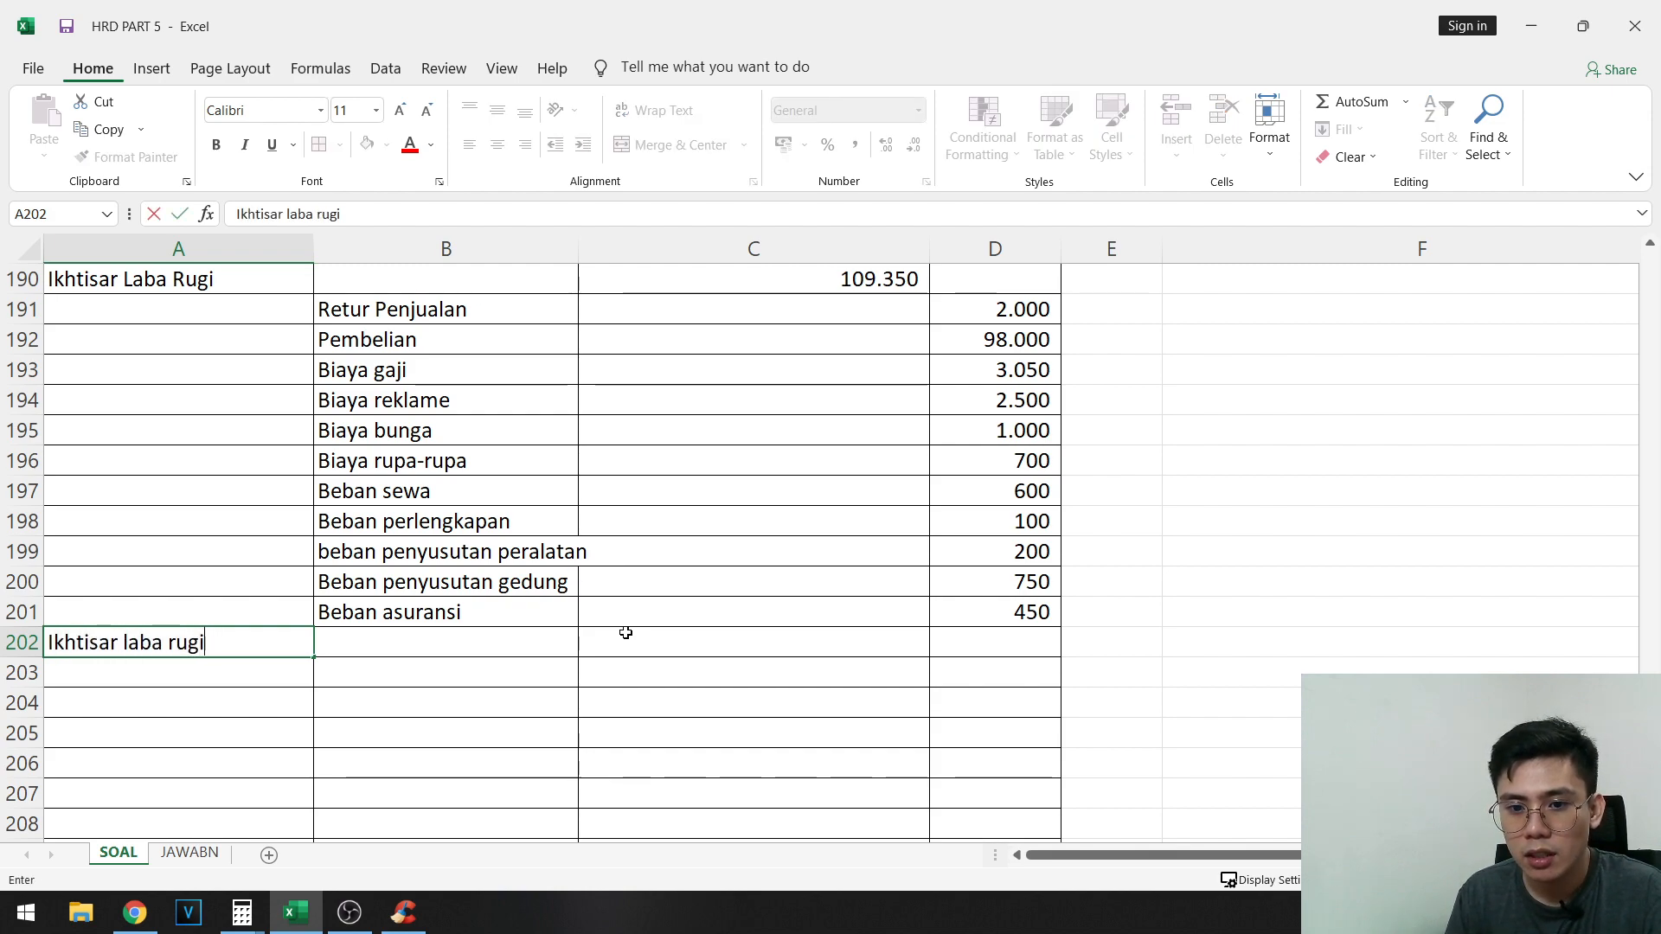
pyautogui.press('Return')
pyautogui.press('Tab')
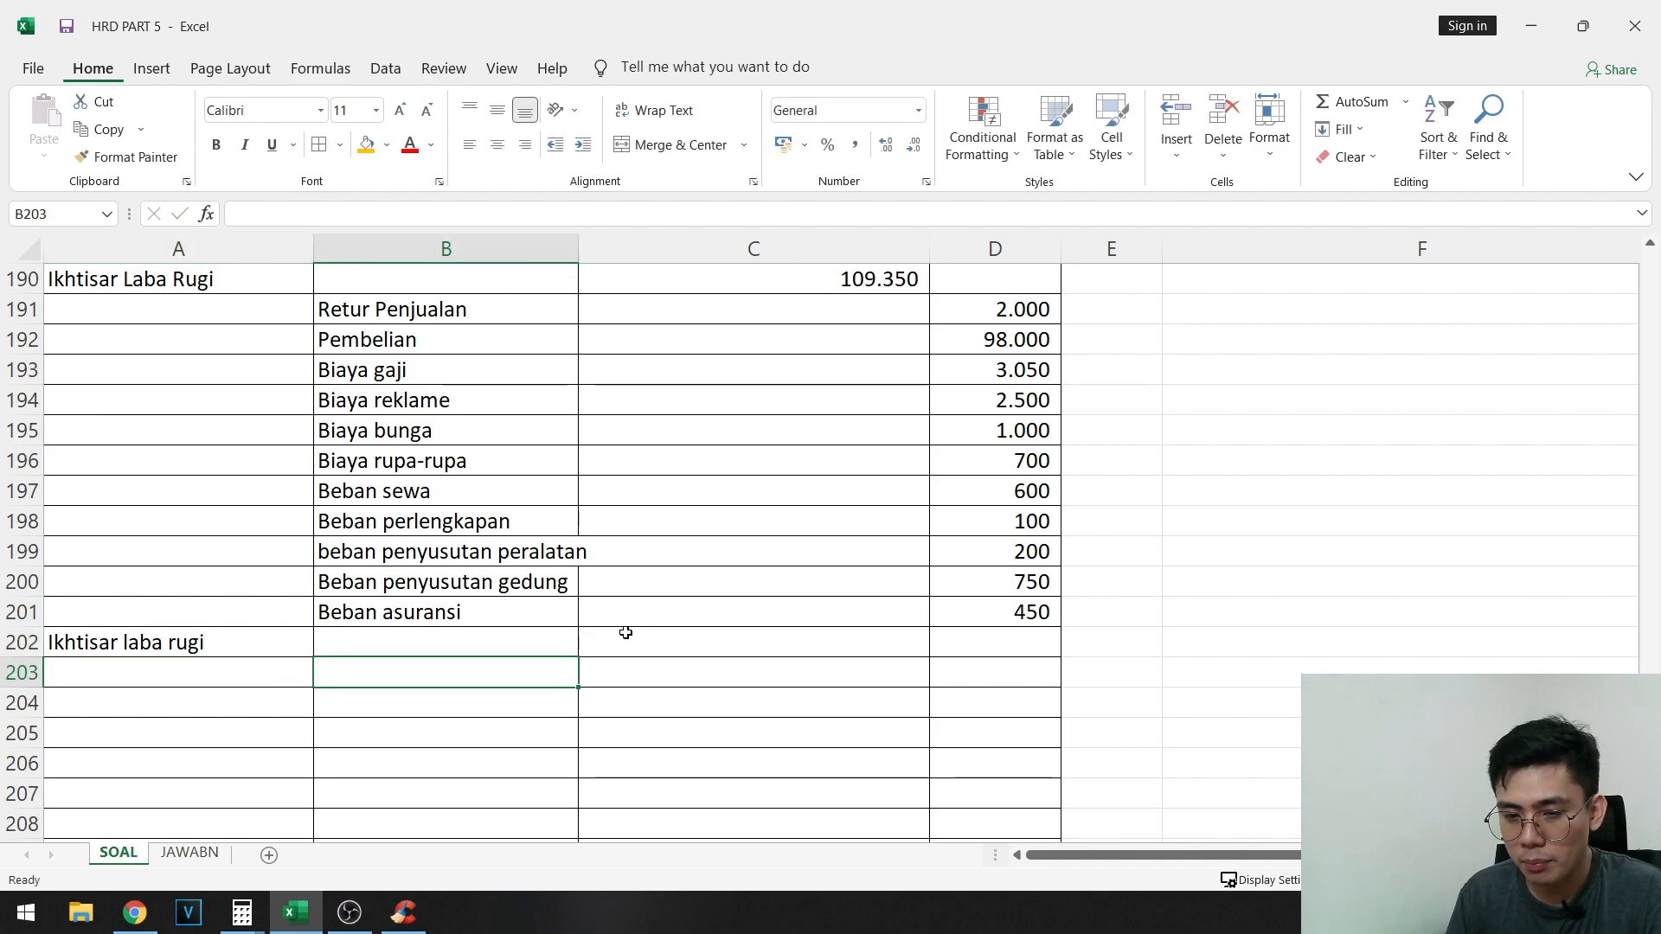
pyautogui.write('Persediaan awal')
pyautogui.press('Return')
# - Enter the account names Persediaan akhir in A204 and Ikhtisar laba rugi in B205
pyautogui.write('Perse')
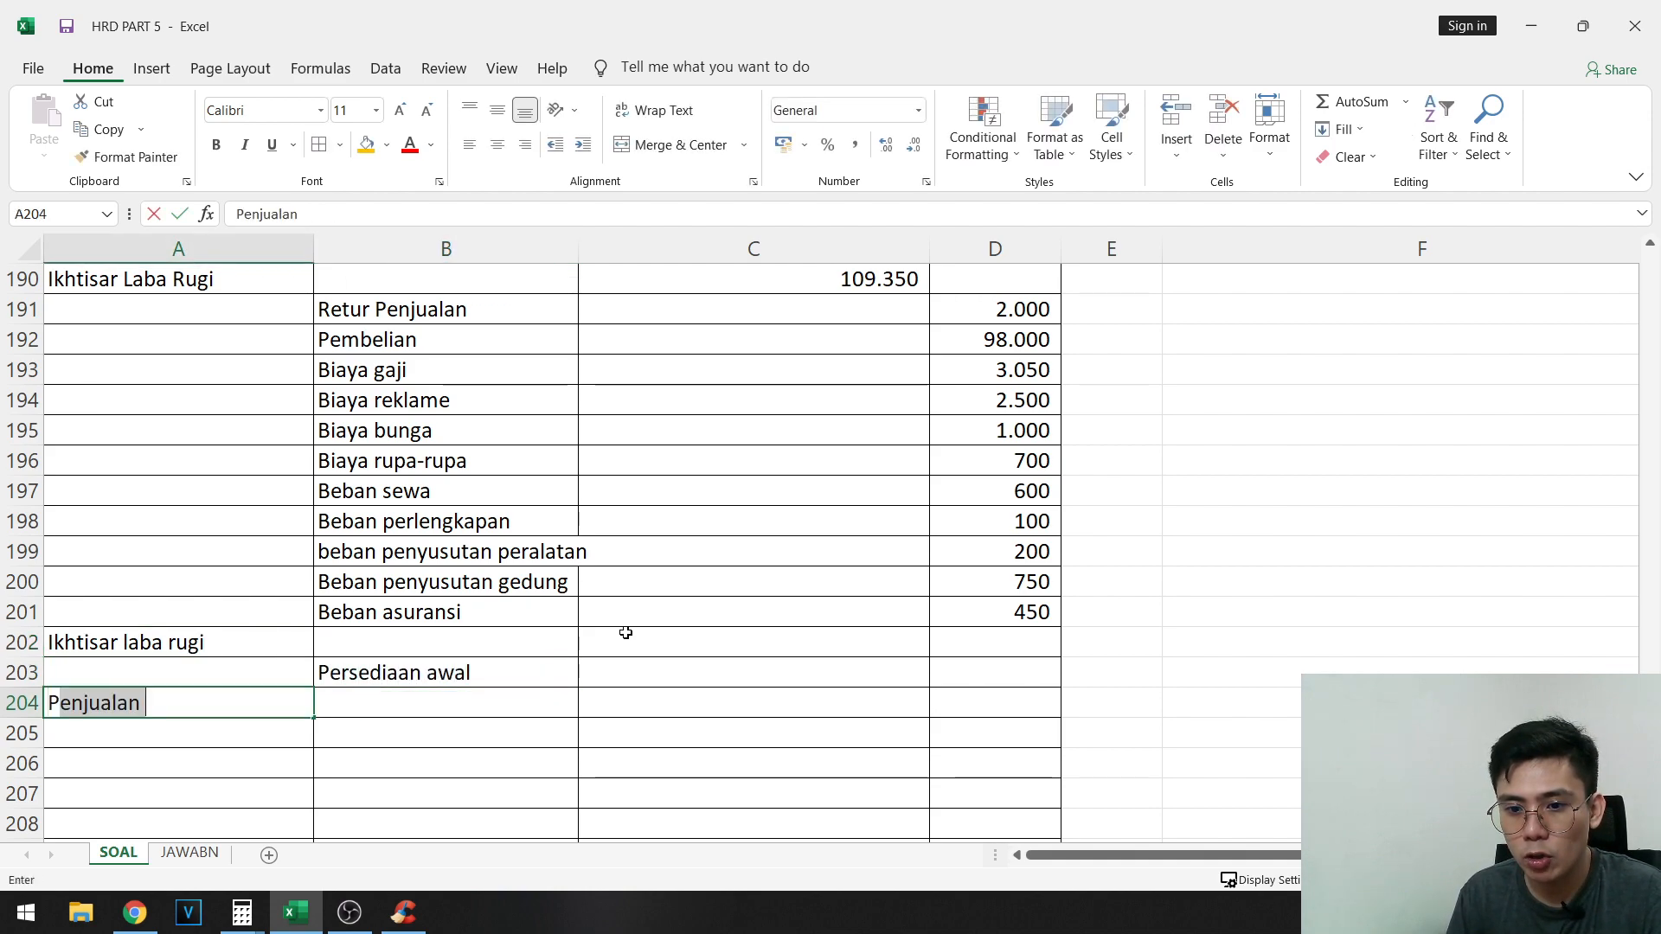
pyautogui.write('diaan akhi')
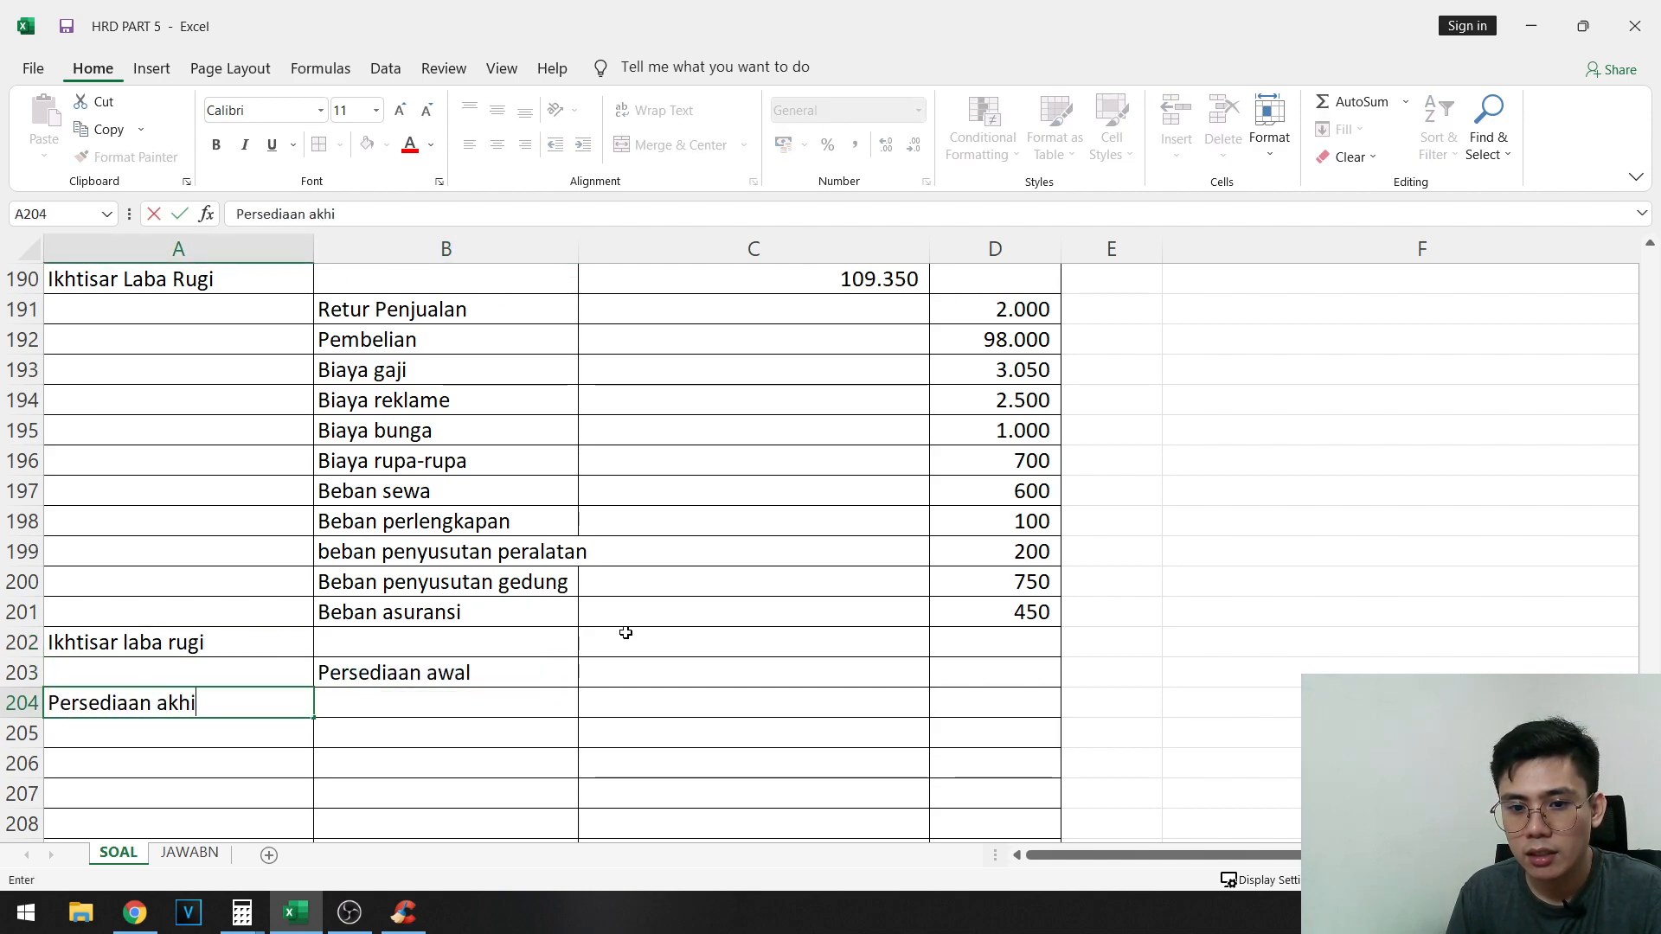
pyautogui.write('r')
pyautogui.press('Return')
pyautogui.press('Tab')
pyautogui.write('Ikhtisar')
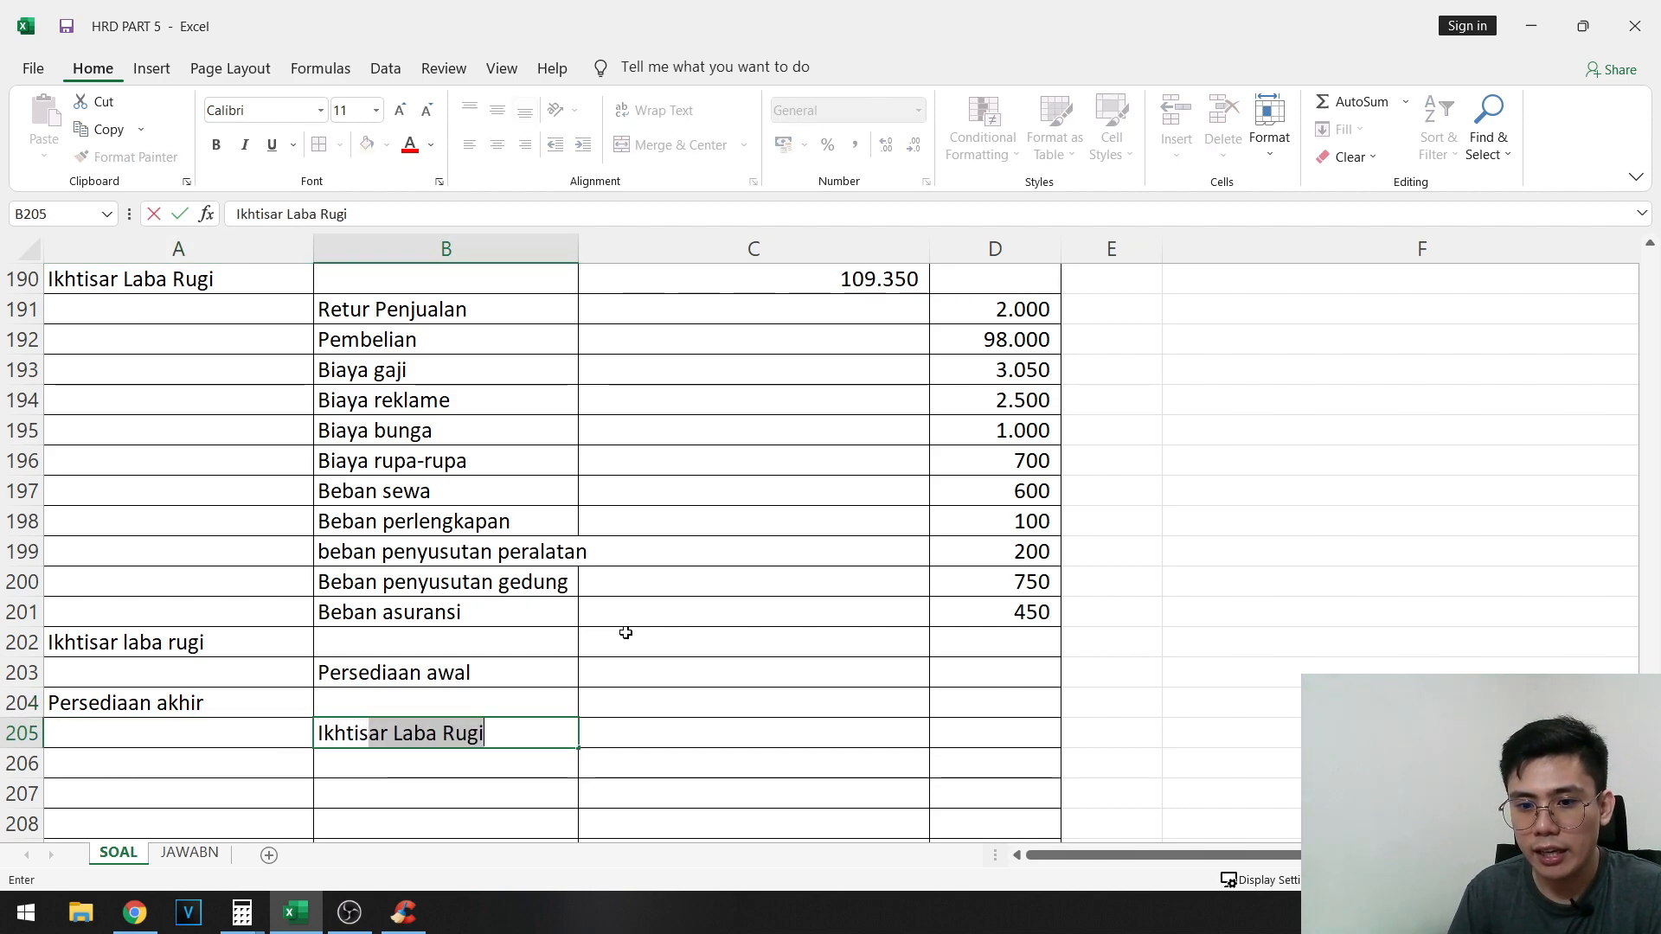
pyautogui.write(' laba rgu')
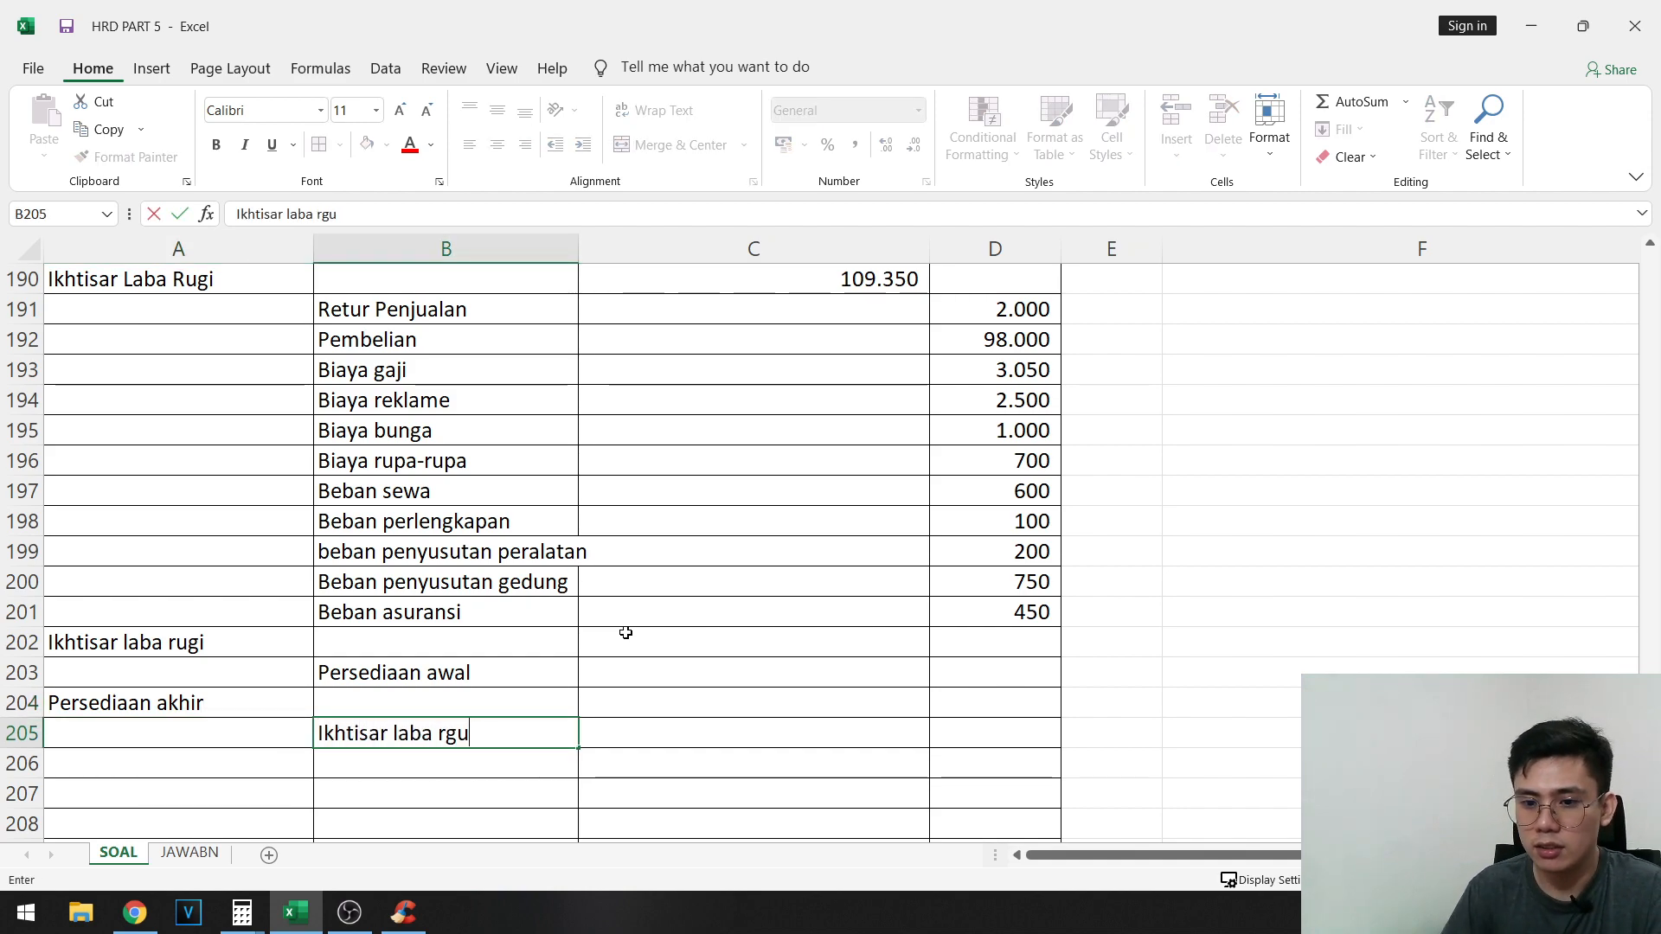
pyautogui.press('Right')
# - Look up the Persediaan Barang Dagang balance in the adjusted trial balance and enter 23000 as the Persediaan awal credit in D203
pyautogui.press('Up')
pyautogui.press('Up')
pyautogui.press('Right')
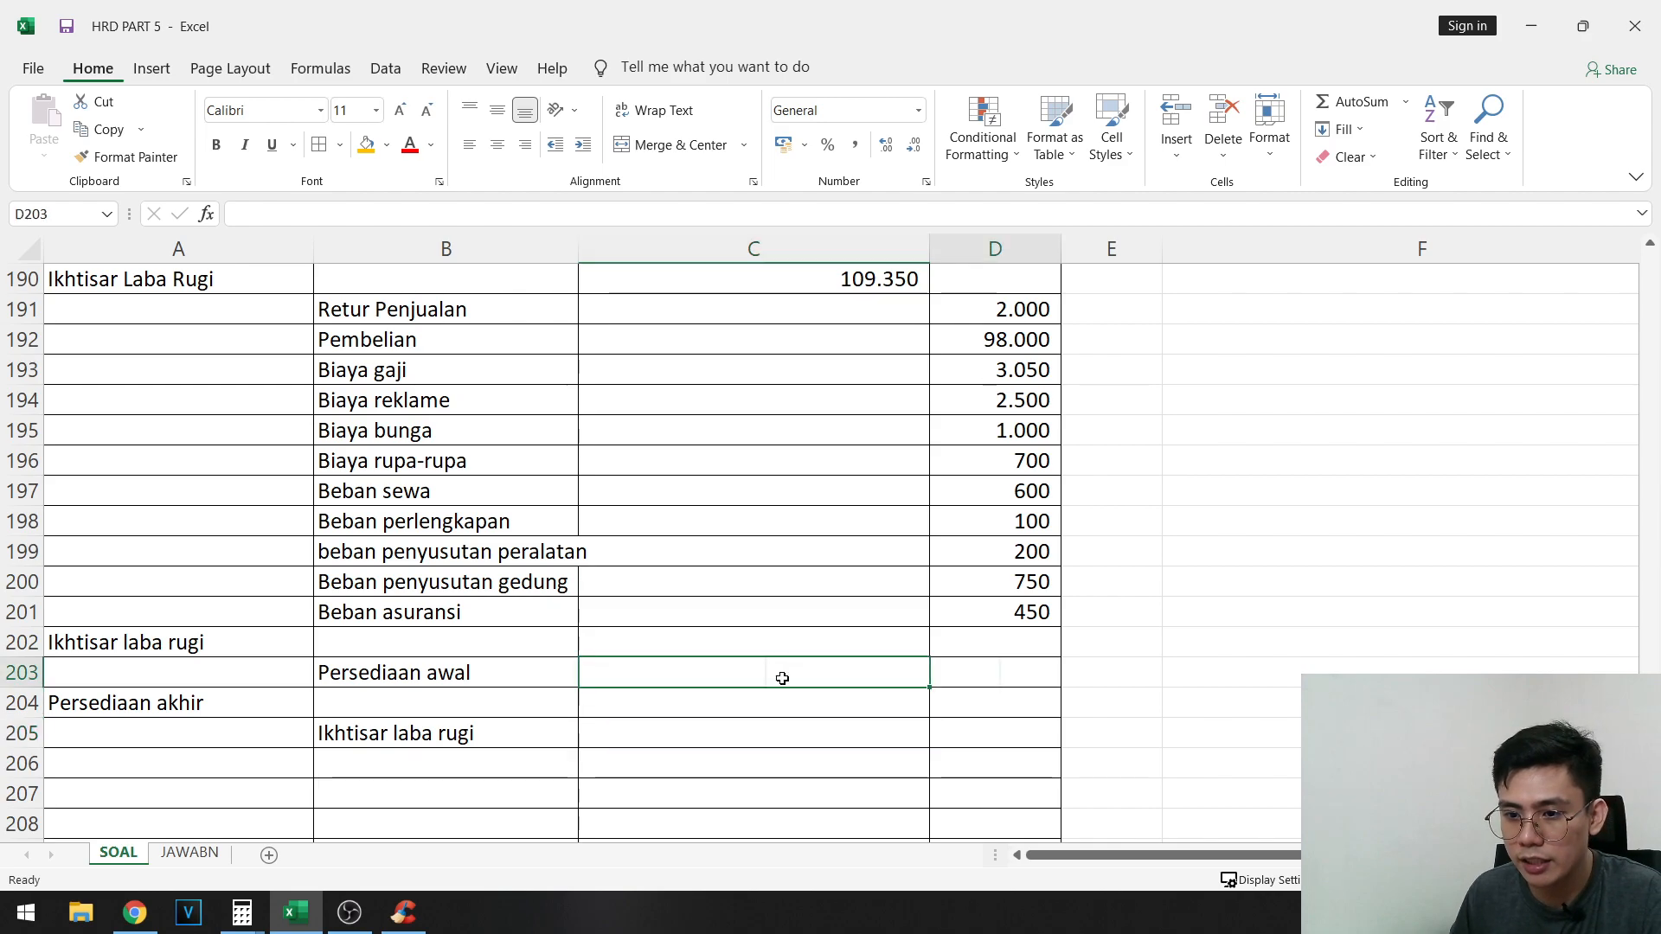
pyautogui.scroll(13, 1131, 615)
pyautogui.scroll(20, 1265, 583)
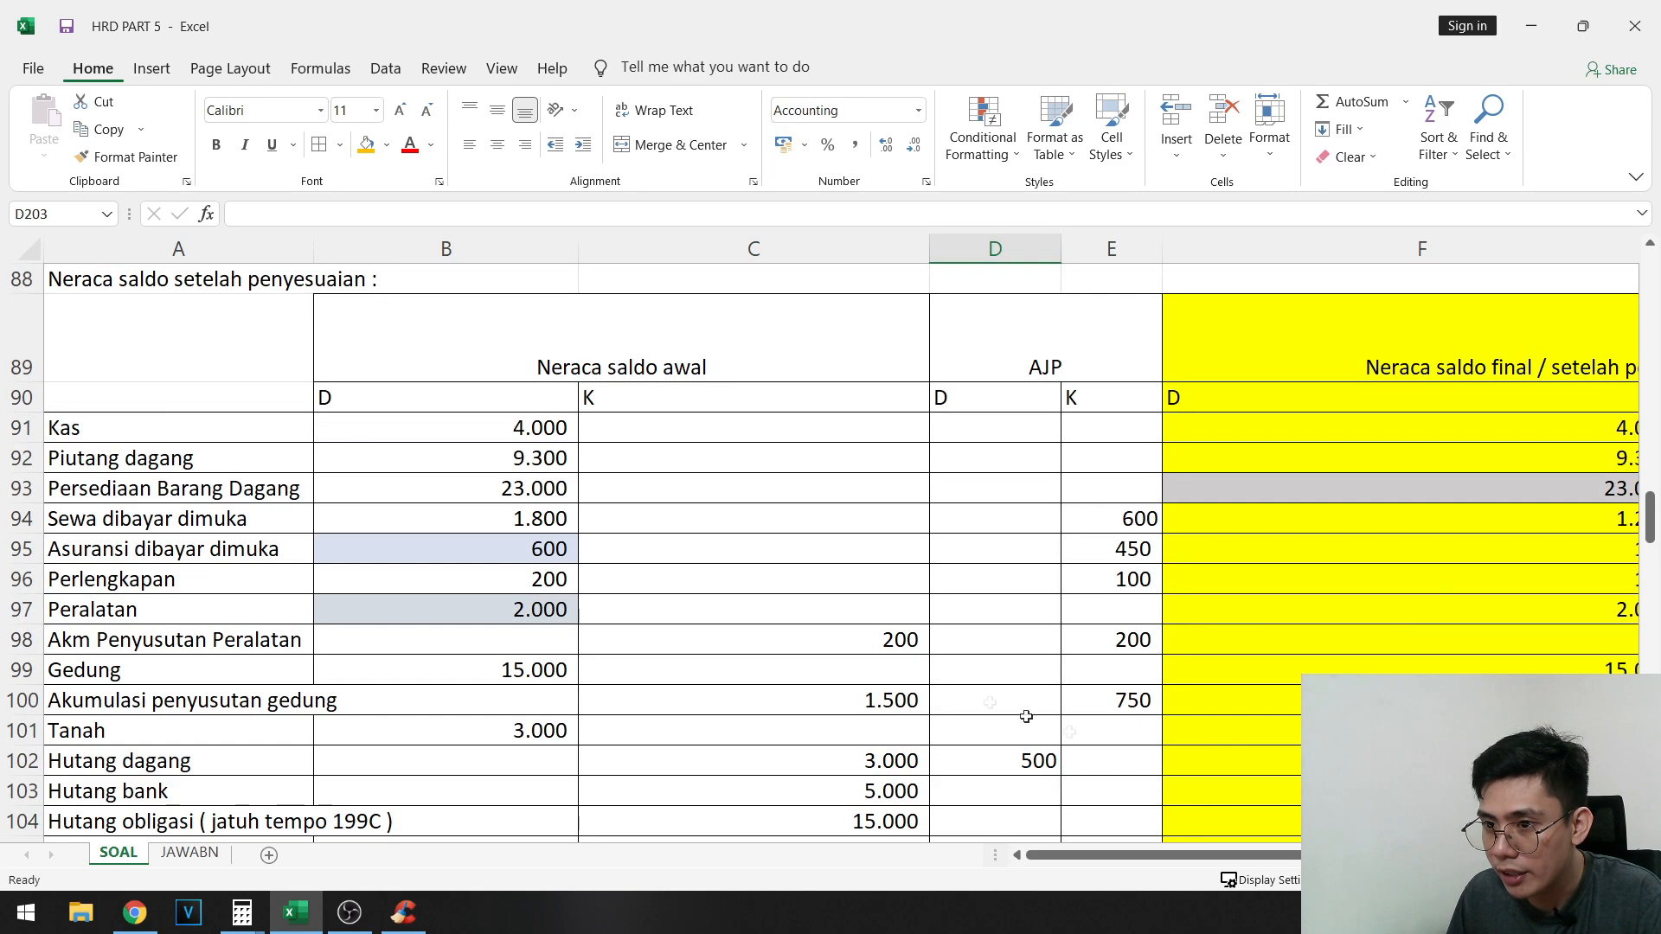
pyautogui.moveTo(169, 495); pyautogui.dragTo(1029, 488)
pyautogui.click(1012, 498)
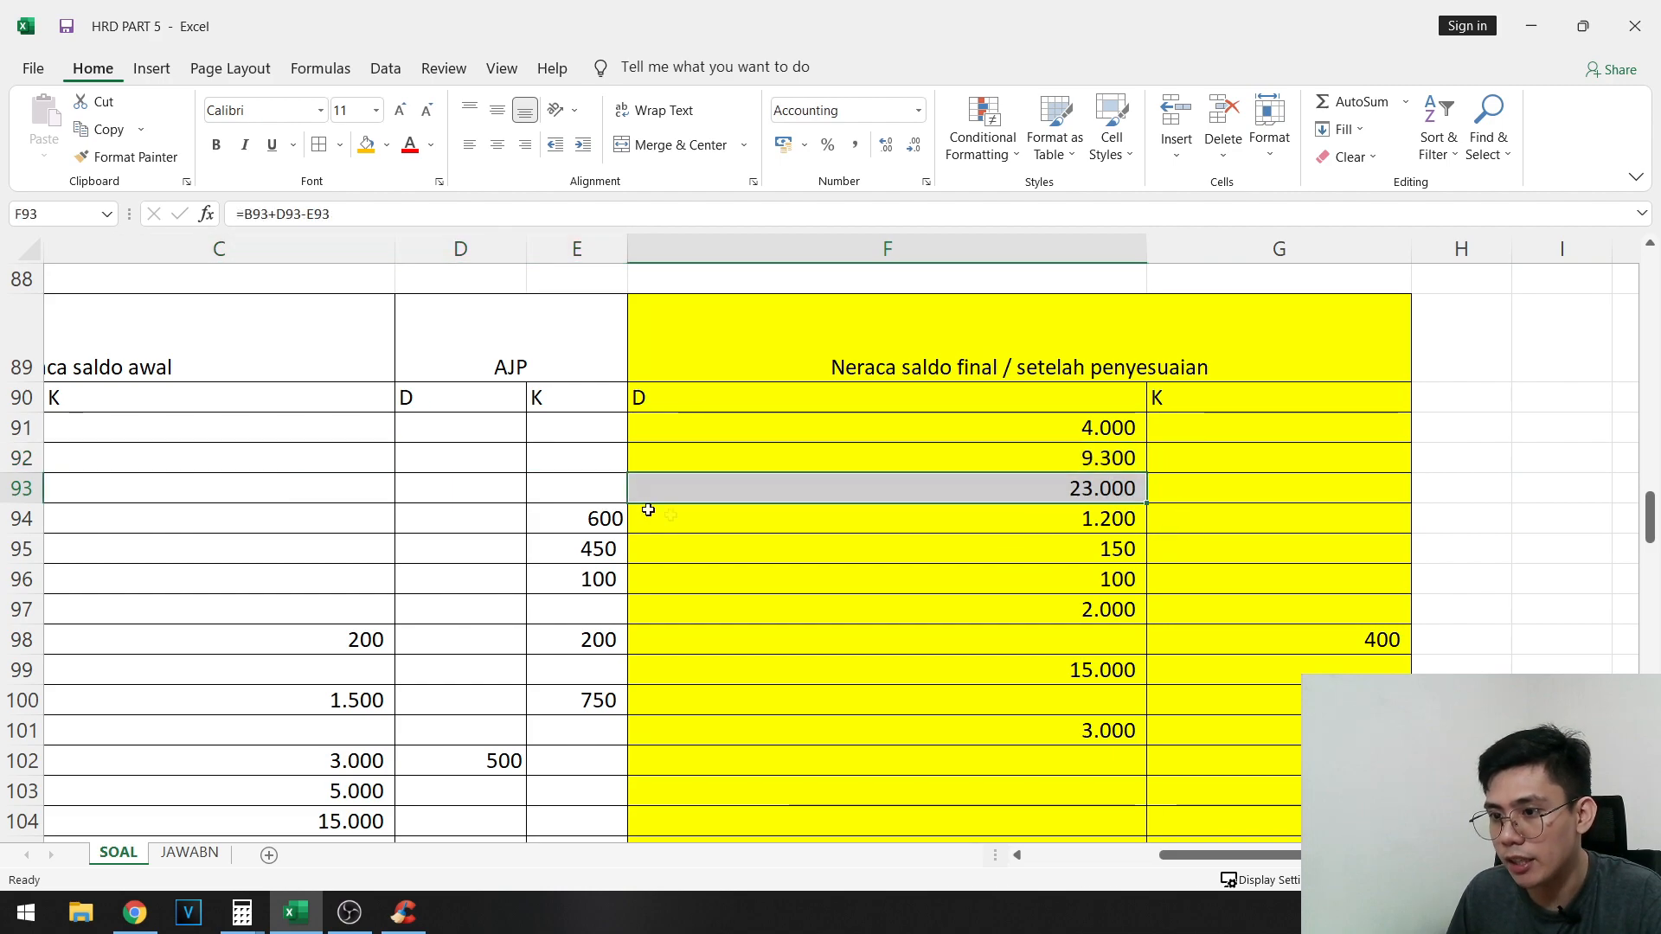
pyautogui.scroll(-20, 648, 511)
pyautogui.hscroll(-2, 668, 723)
pyautogui.click(1010, 404)
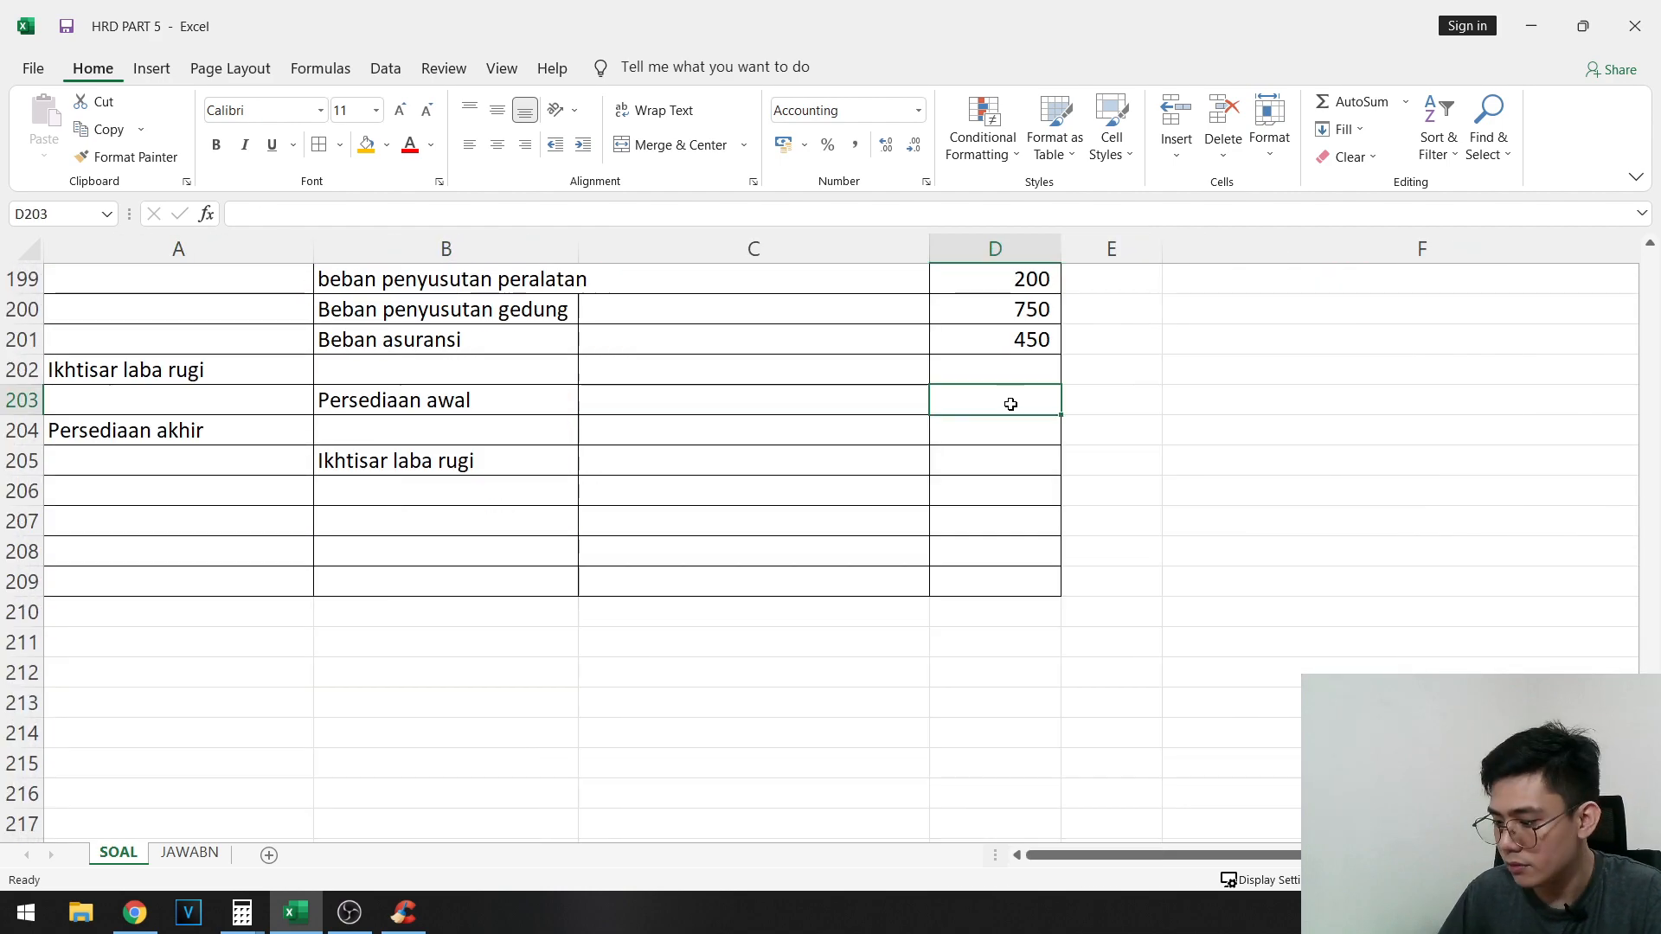
pyautogui.write('23000')
# - Look up the year-end inventory in the adjustment information and enter 5000 as the Persediaan akhir debit in C204
pyautogui.click(753, 430)
pyautogui.scroll(10, 1350, 632)
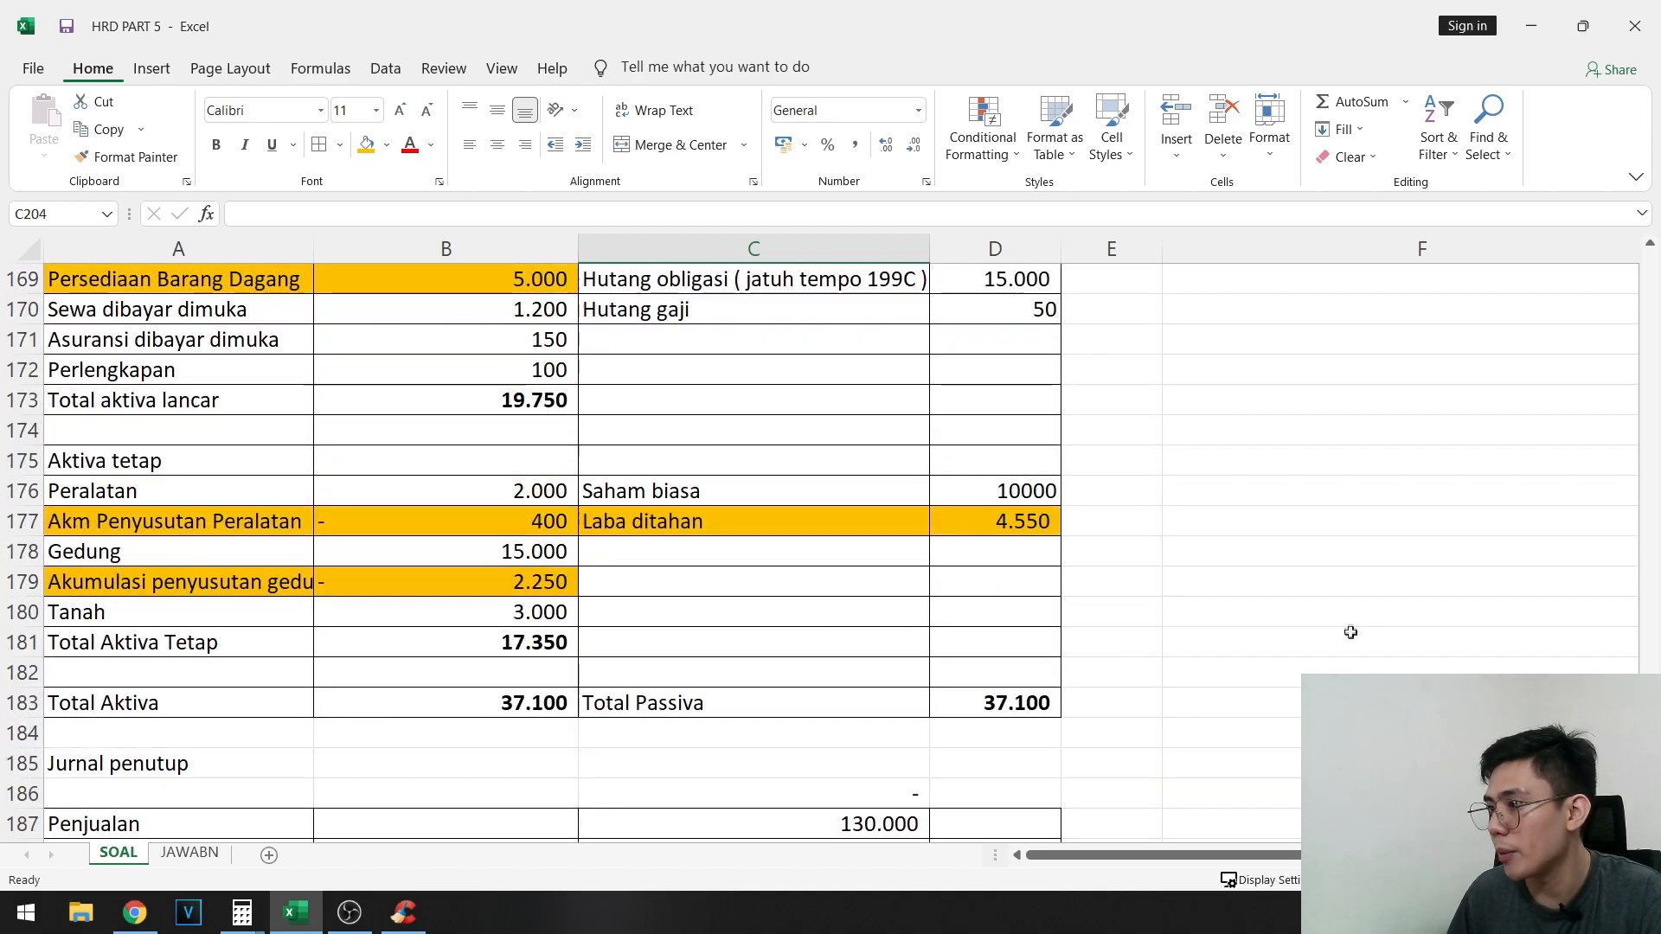
pyautogui.scroll(20, 1351, 633)
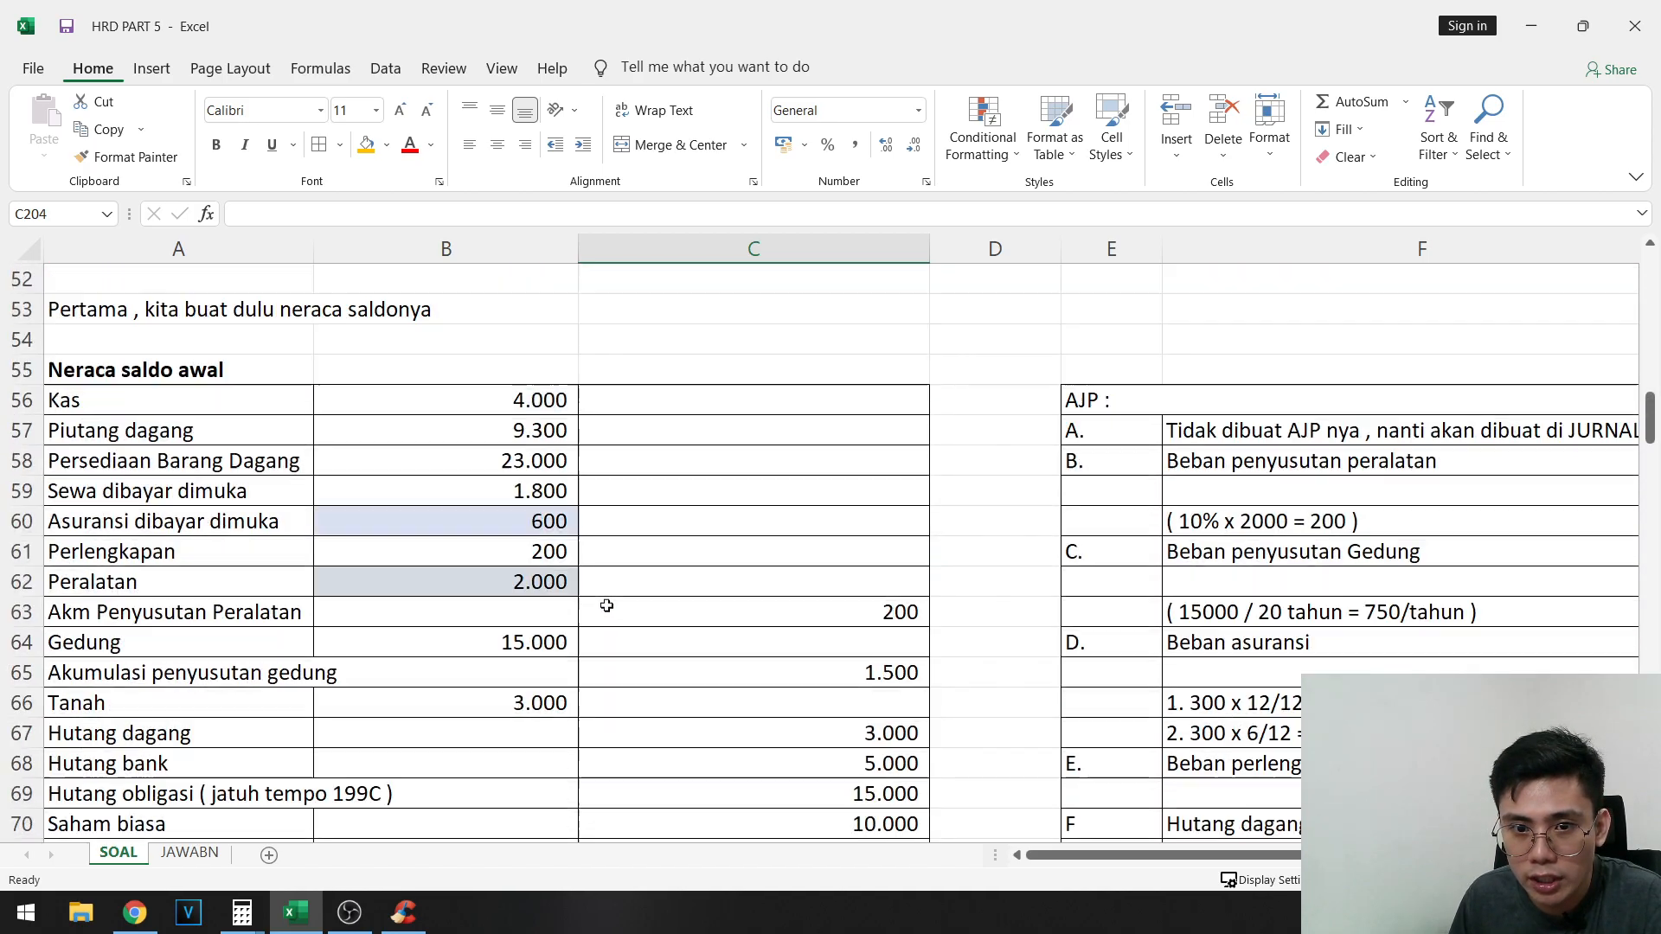
pyautogui.scroll(8, 607, 605)
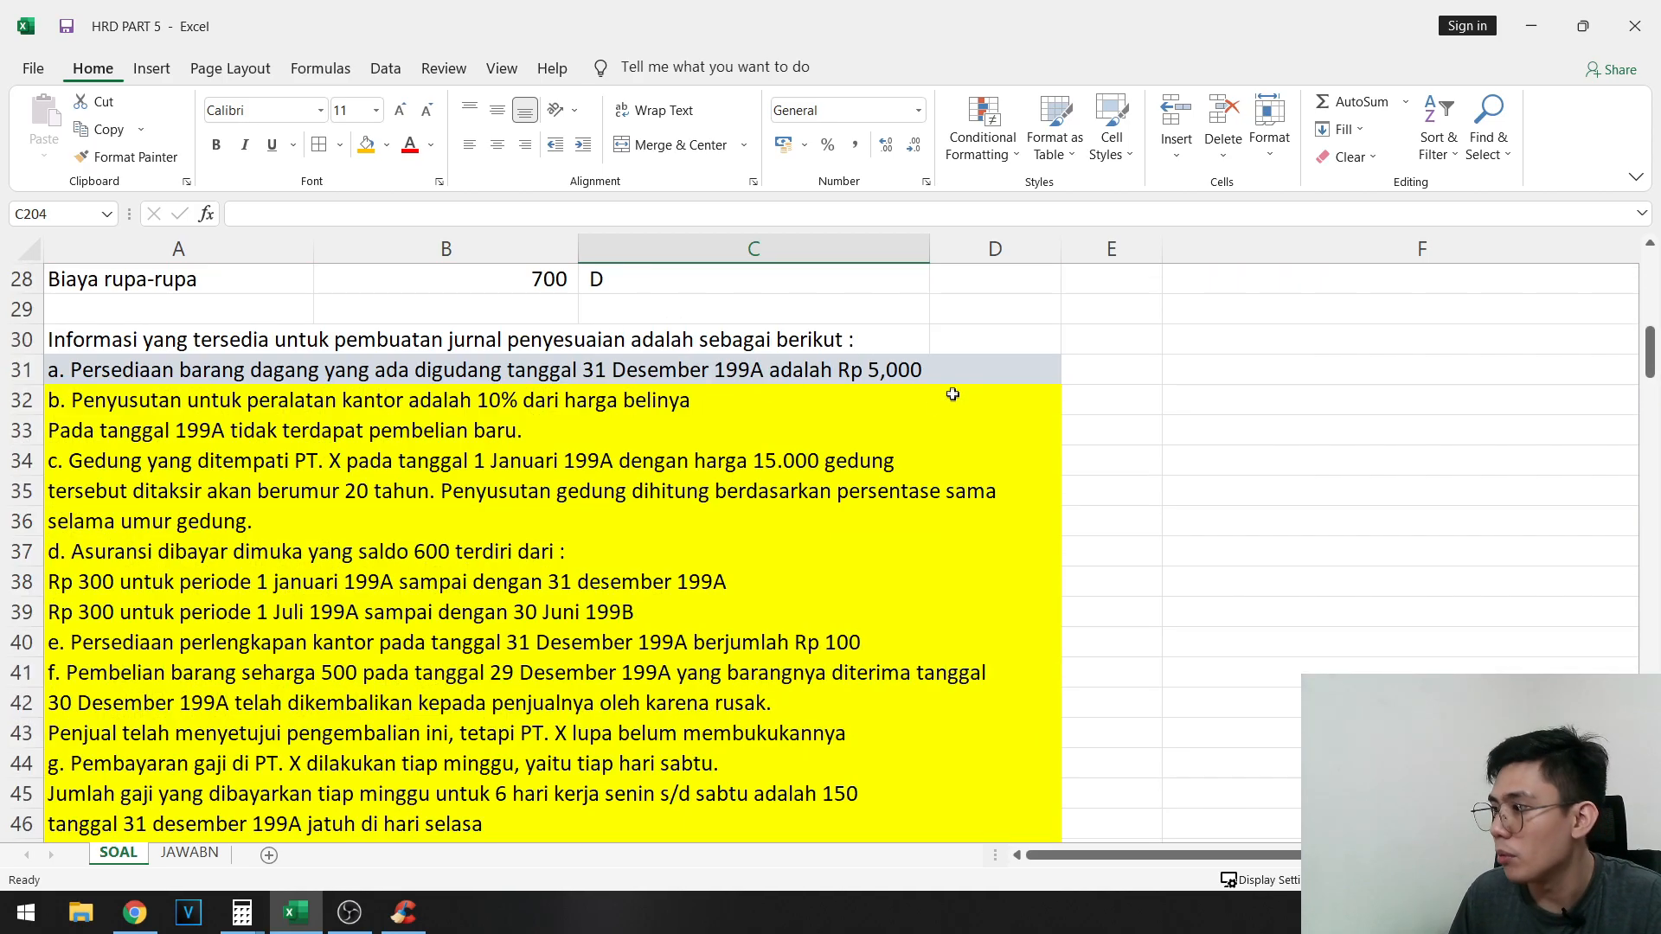
pyautogui.scroll(-20, 952, 395)
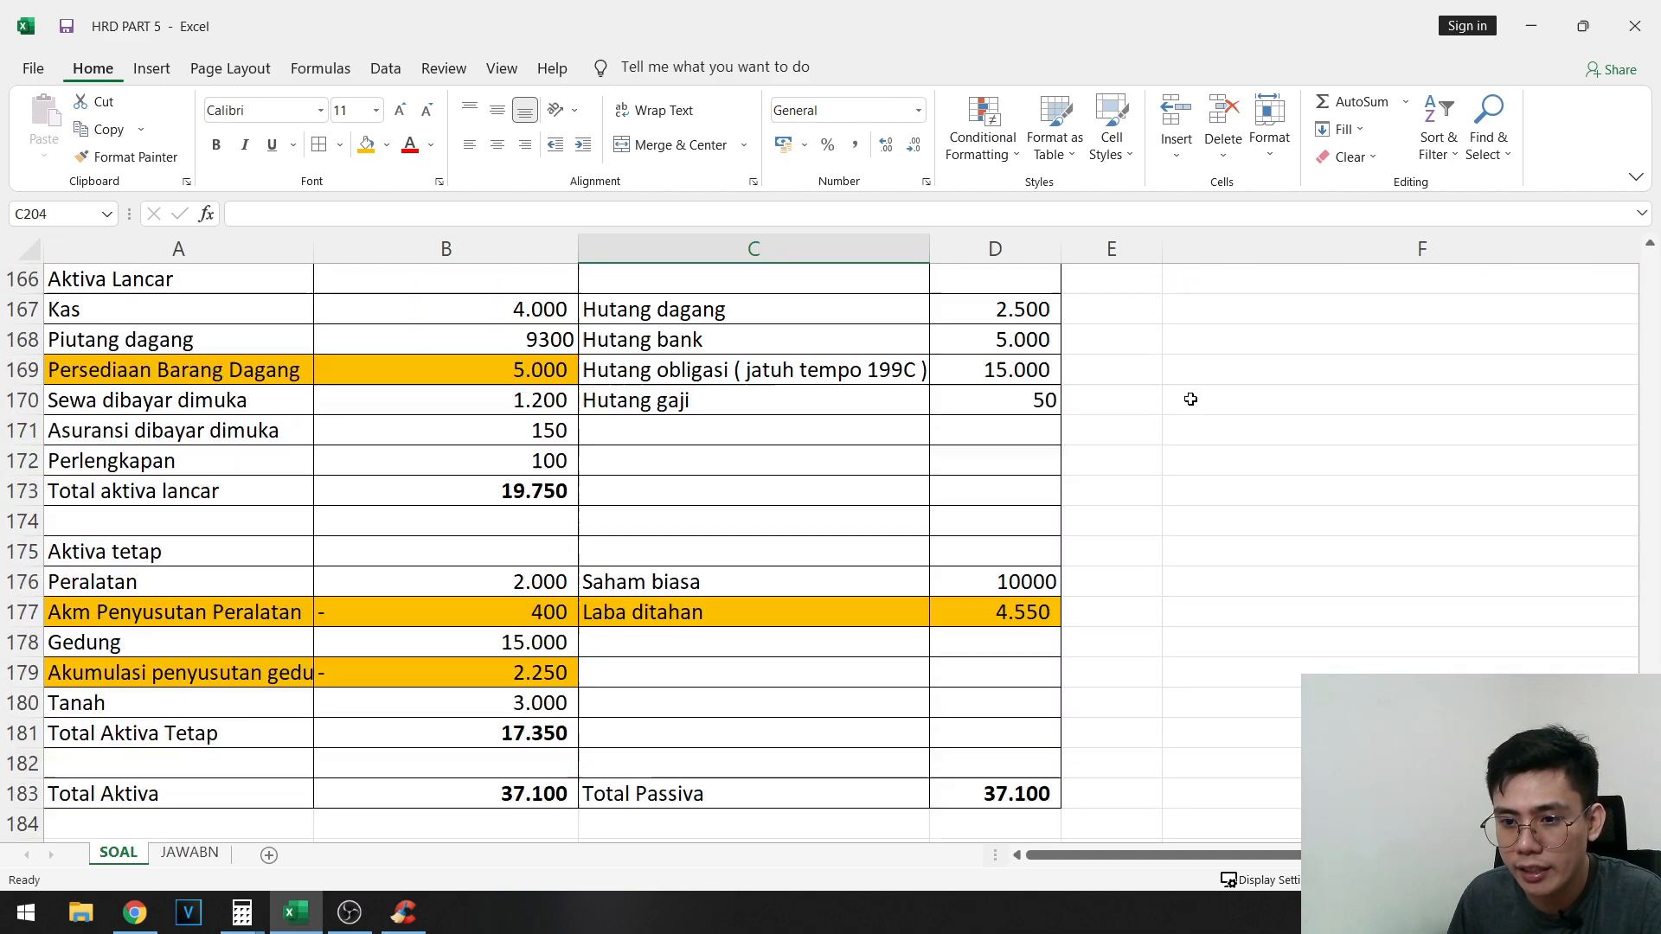
pyautogui.scroll(-10, 1191, 399)
pyautogui.write('500')
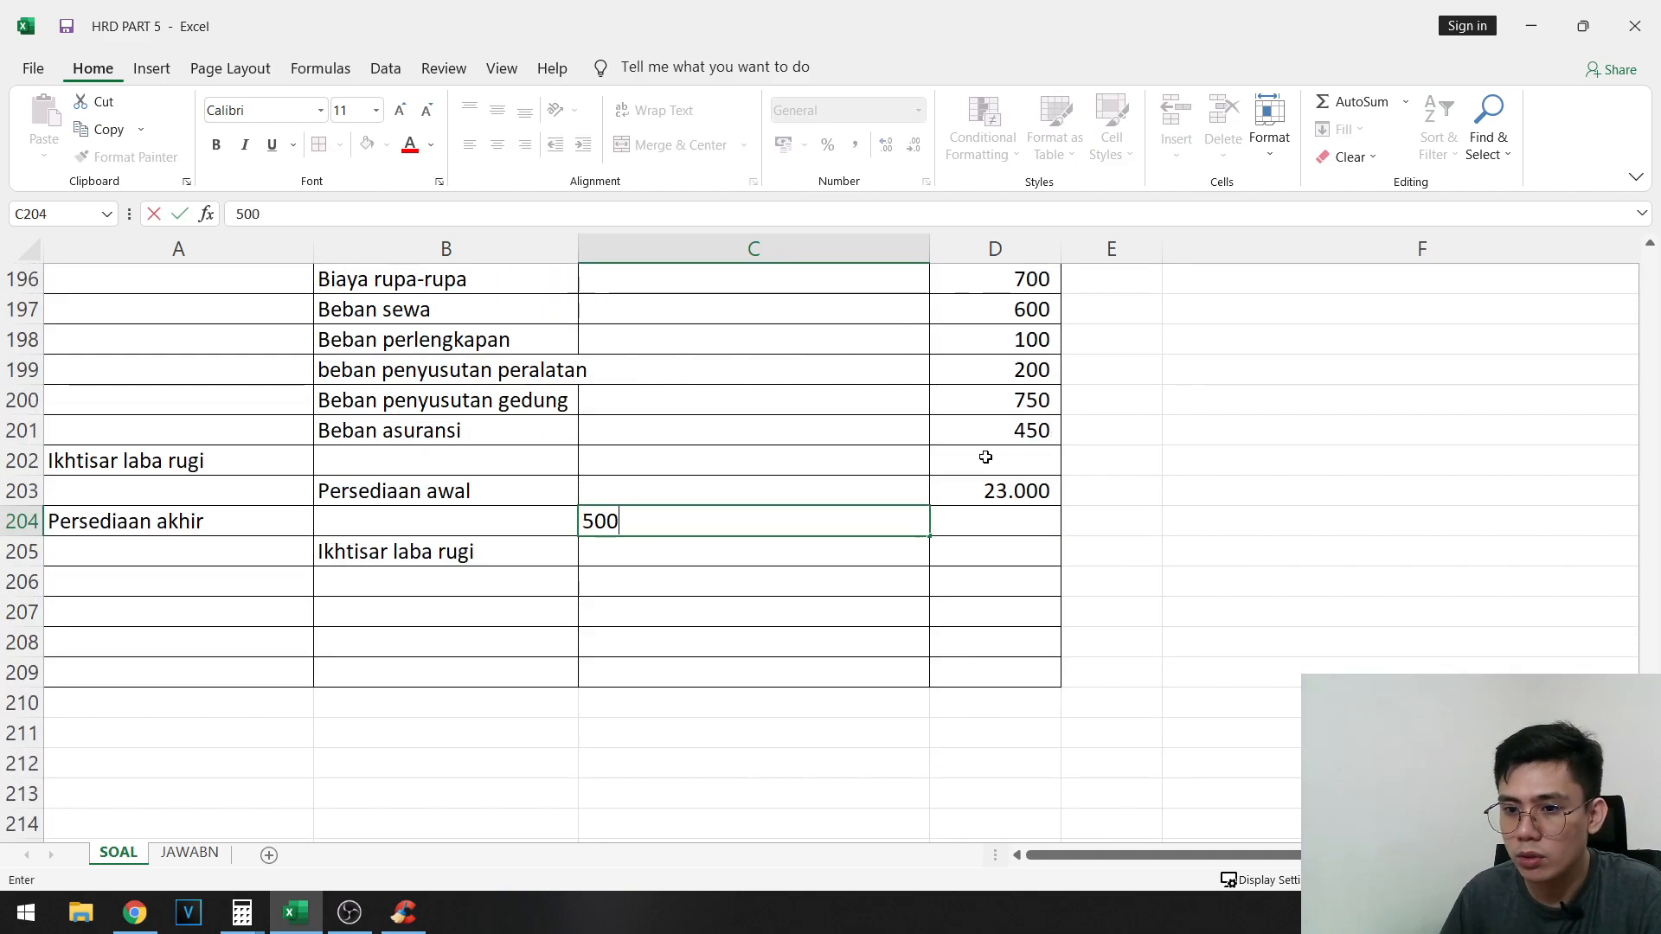
pyautogui.write('0')
pyautogui.press('Return')
# - Enter 5000 as the Ikhtisar laba rugi credit in D205
pyautogui.press('Right')
pyautogui.write('5000')
pyautogui.press('Left')
pyautogui.press('Left')
pyautogui.press('Right')
pyautogui.press('Right')
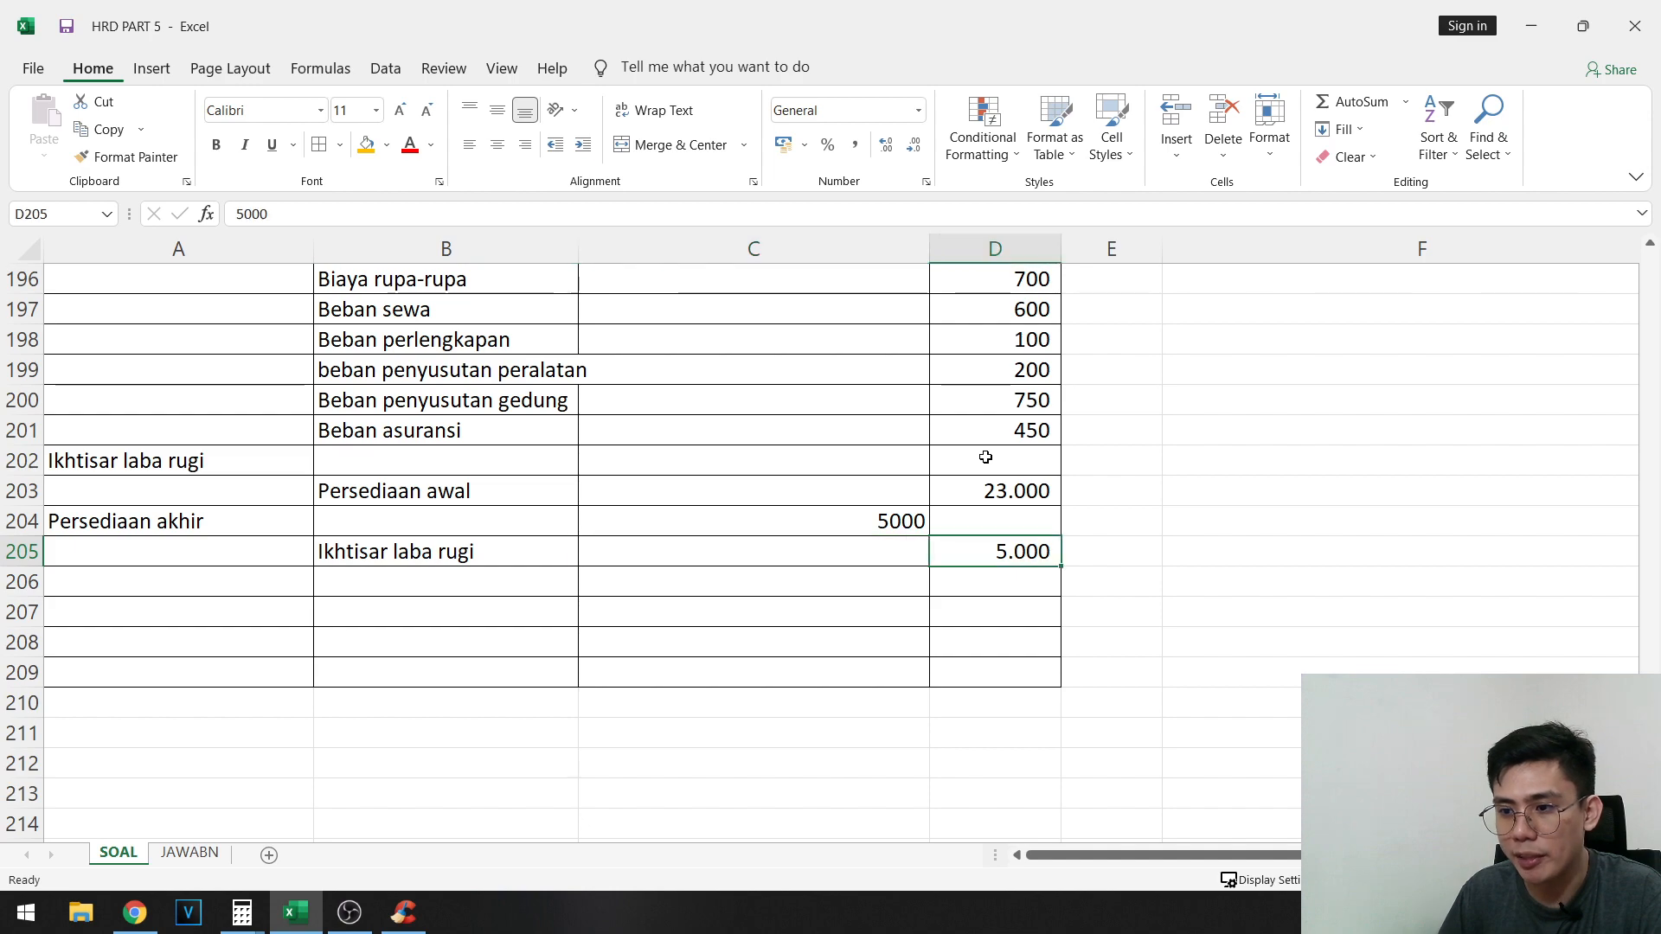
# - Enter 23000 as the Ikhtisar laba rugi debit in C202
pyautogui.press('Left')
pyautogui.press('Left')
pyautogui.press('Up')
pyautogui.press('Up')
pyautogui.press('Right')
pyautogui.press('Up')
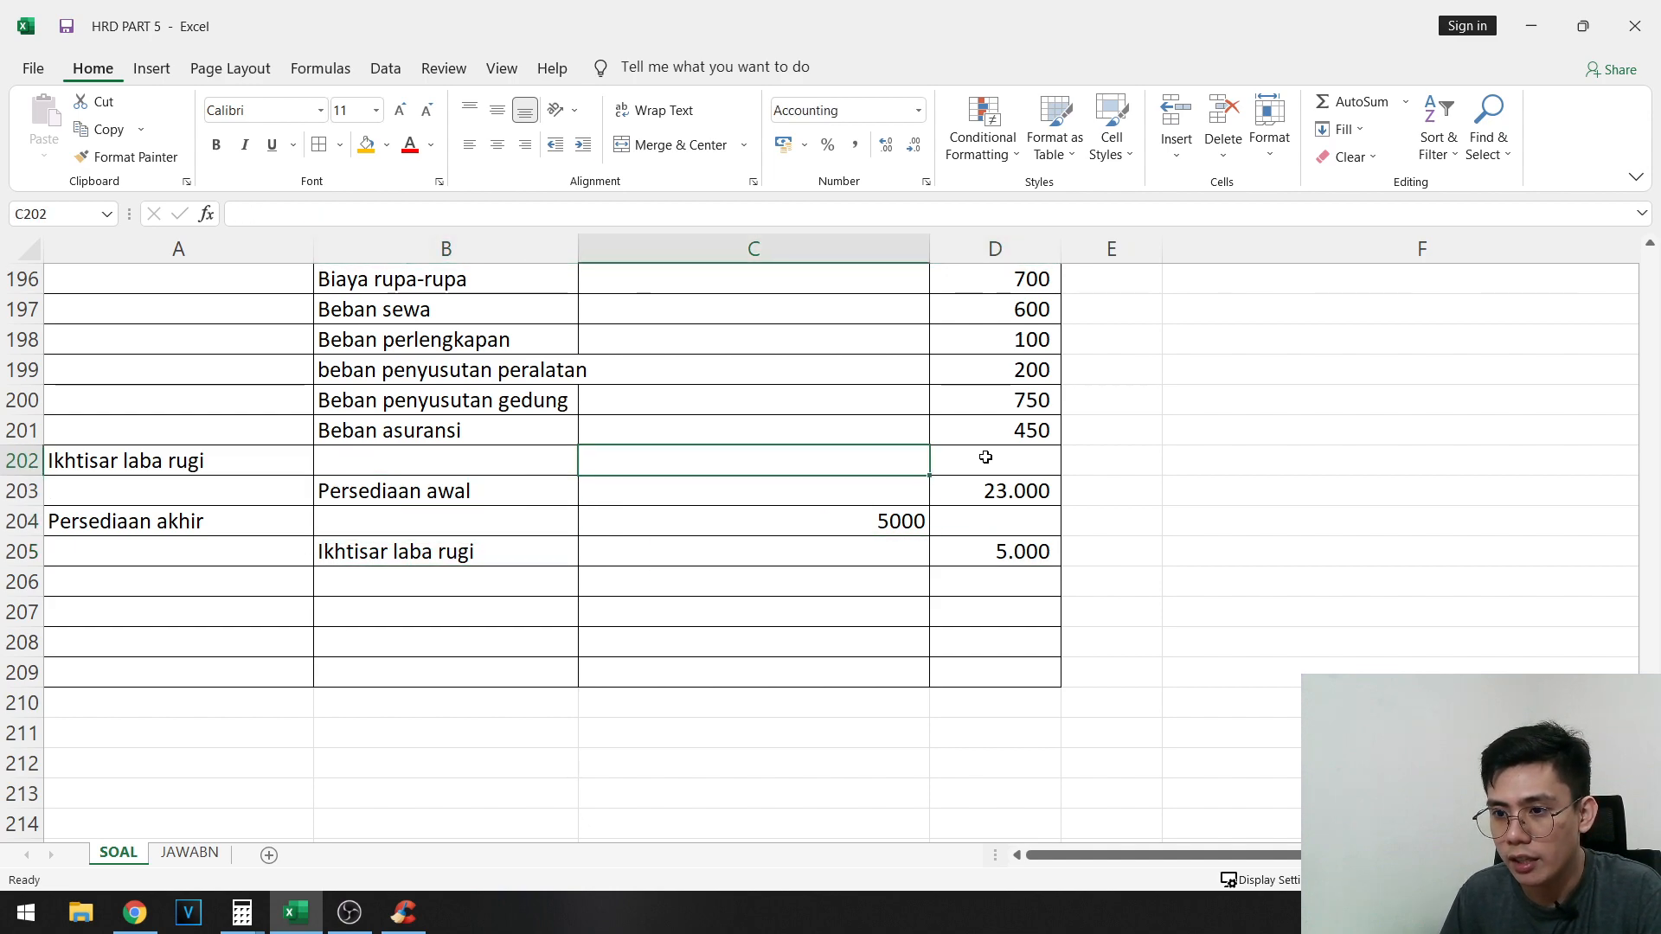
pyautogui.write('23000')
pyautogui.press('Return')
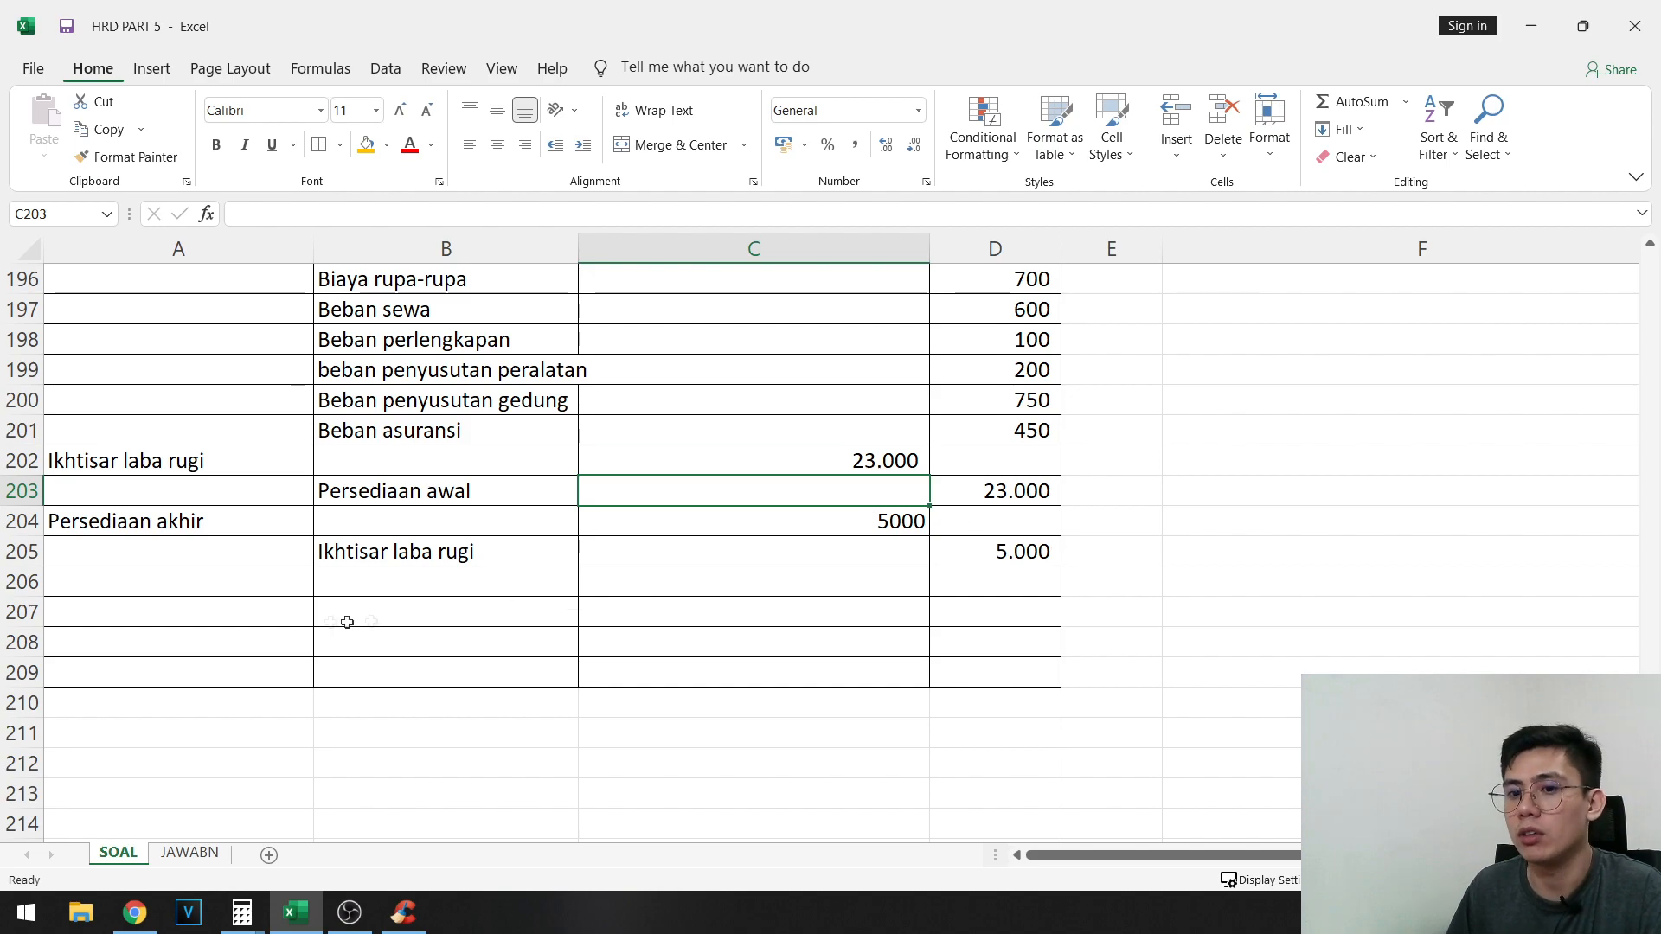
# - Examine the Deviden row of the adjusted trial balance for the amount that still needs closing
pyautogui.click(277, 581)
pyautogui.scroll(2, 294, 571)
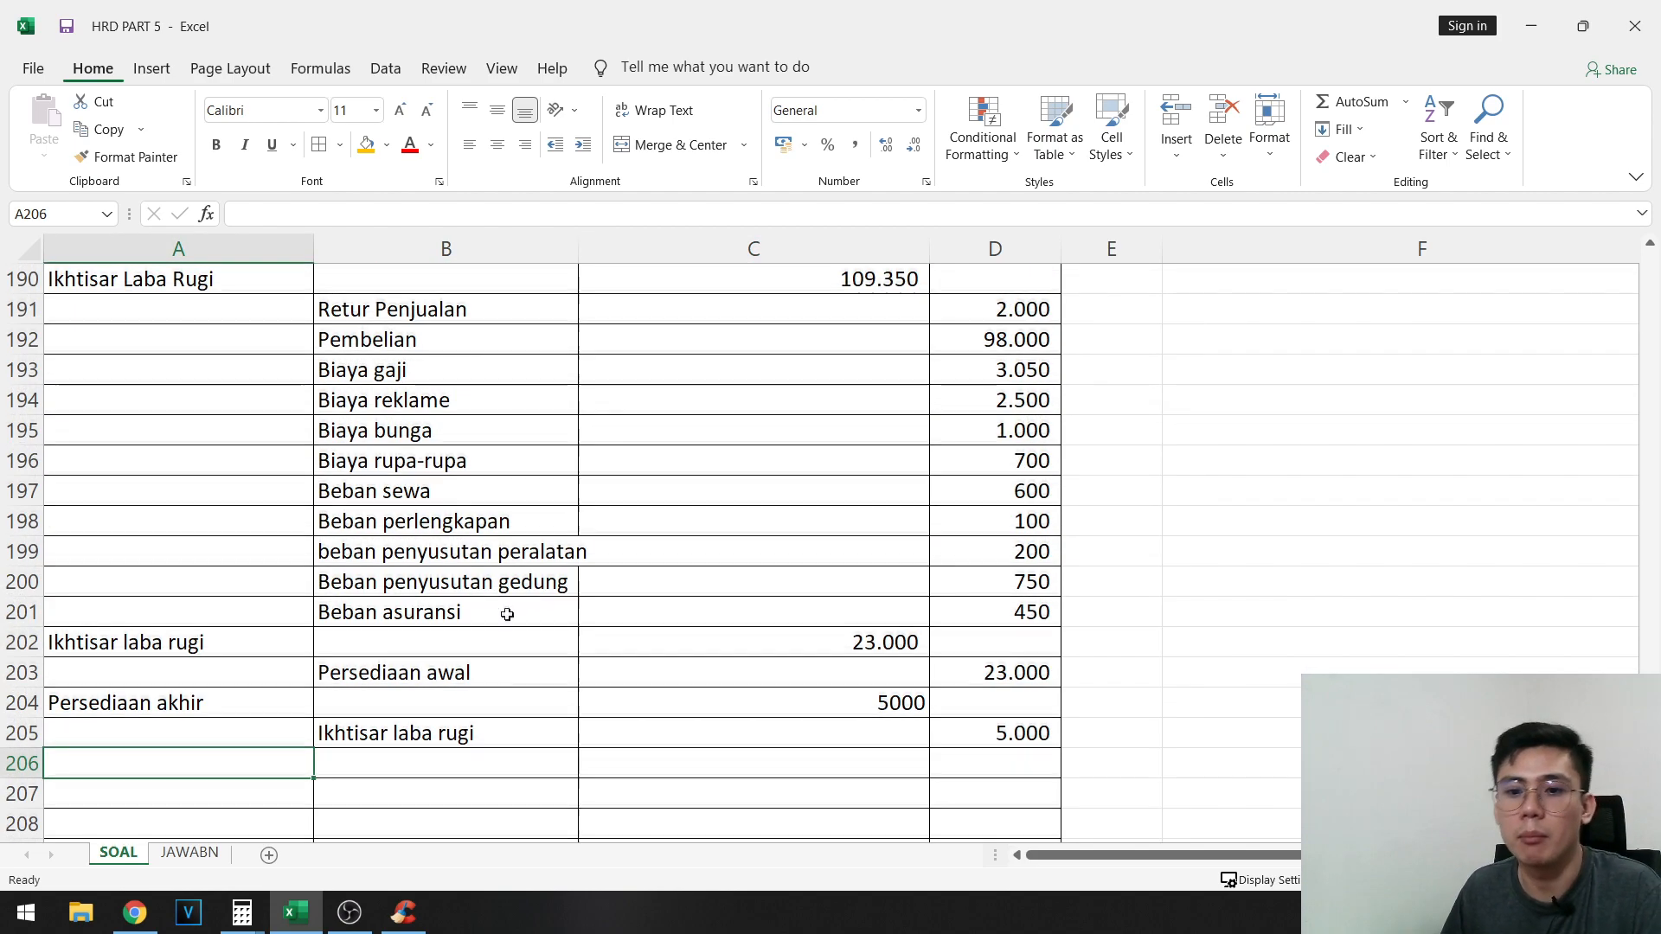
pyautogui.scroll(-1, 507, 614)
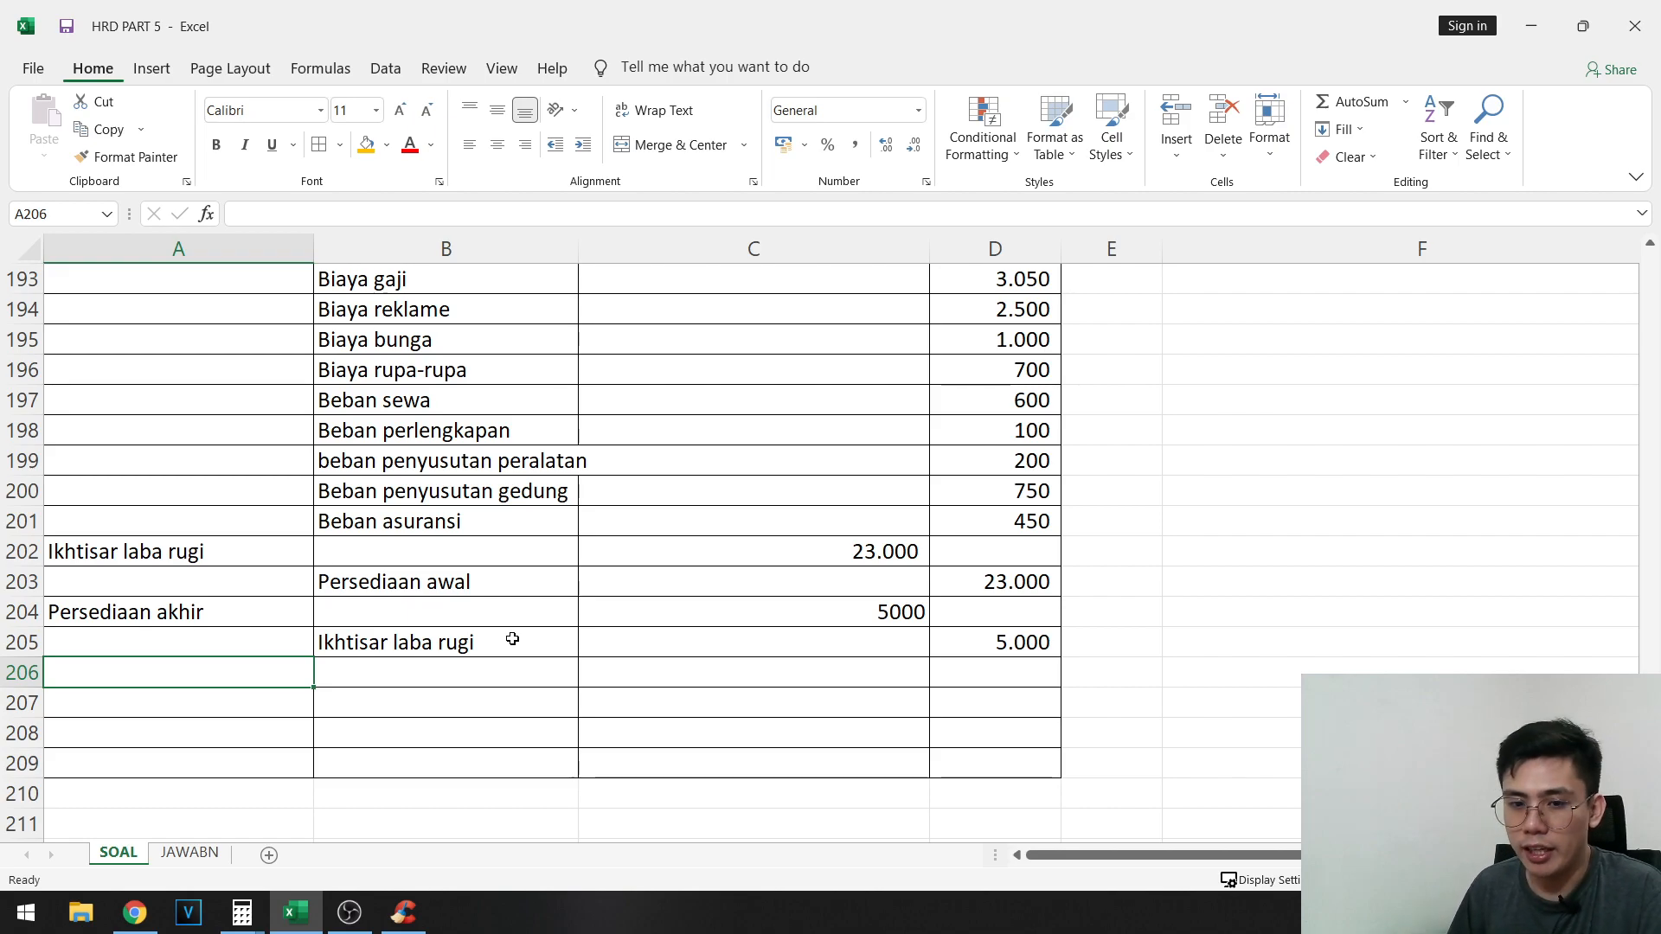
pyautogui.scroll(20, 1361, 553)
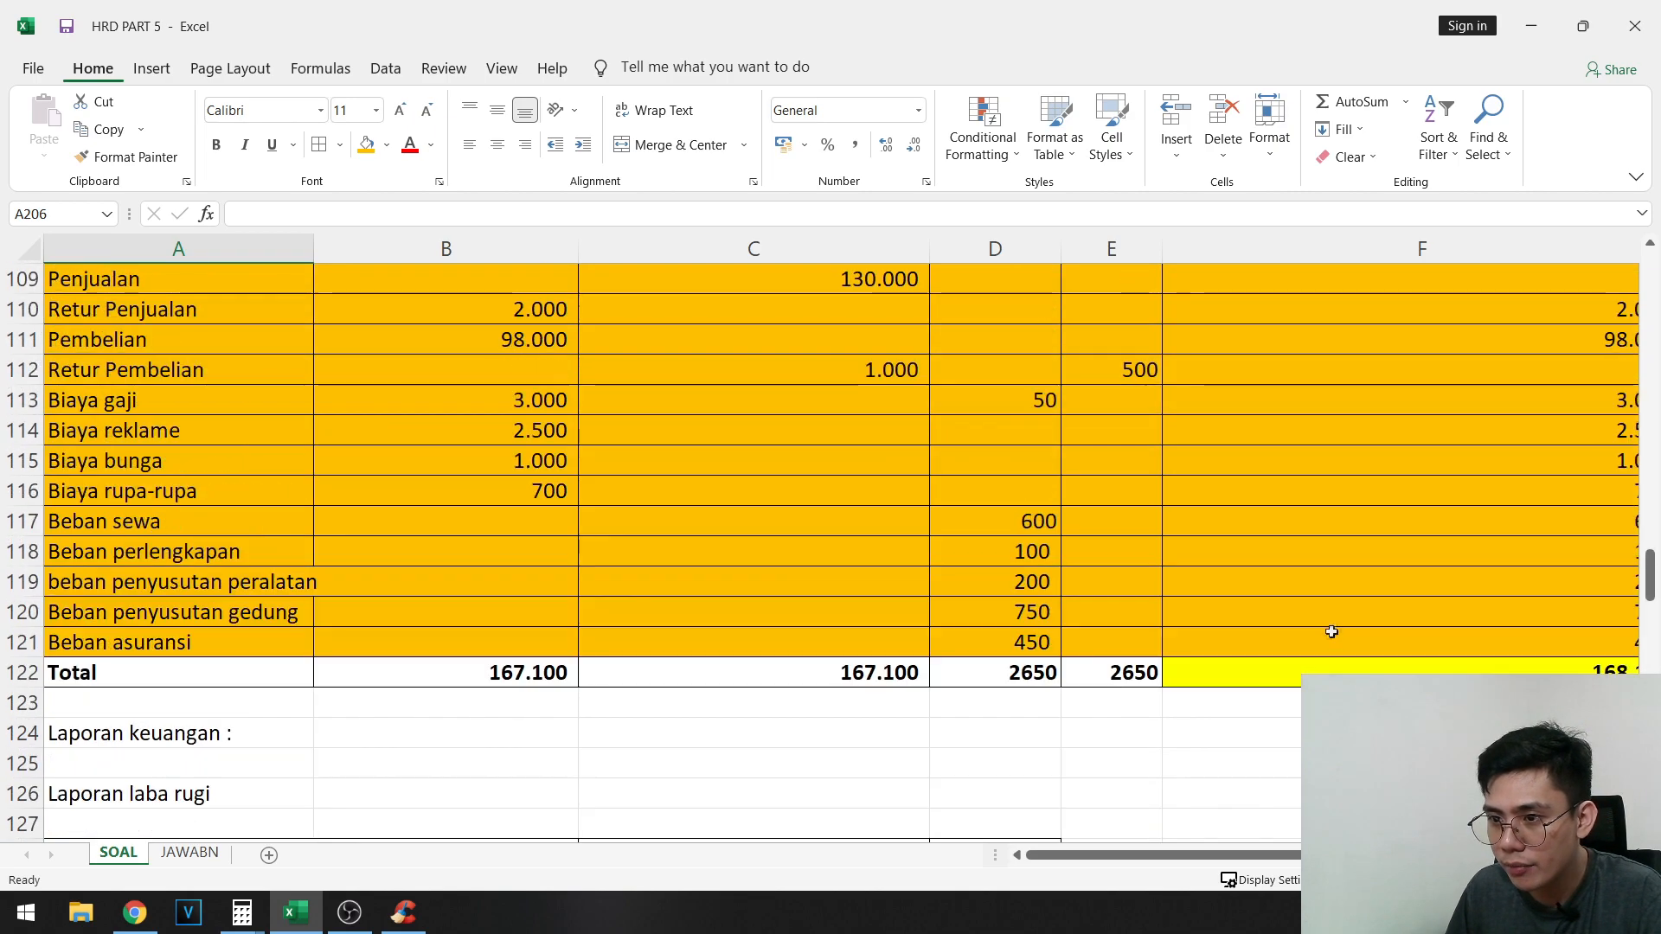
pyautogui.scroll(1, 1032, 709)
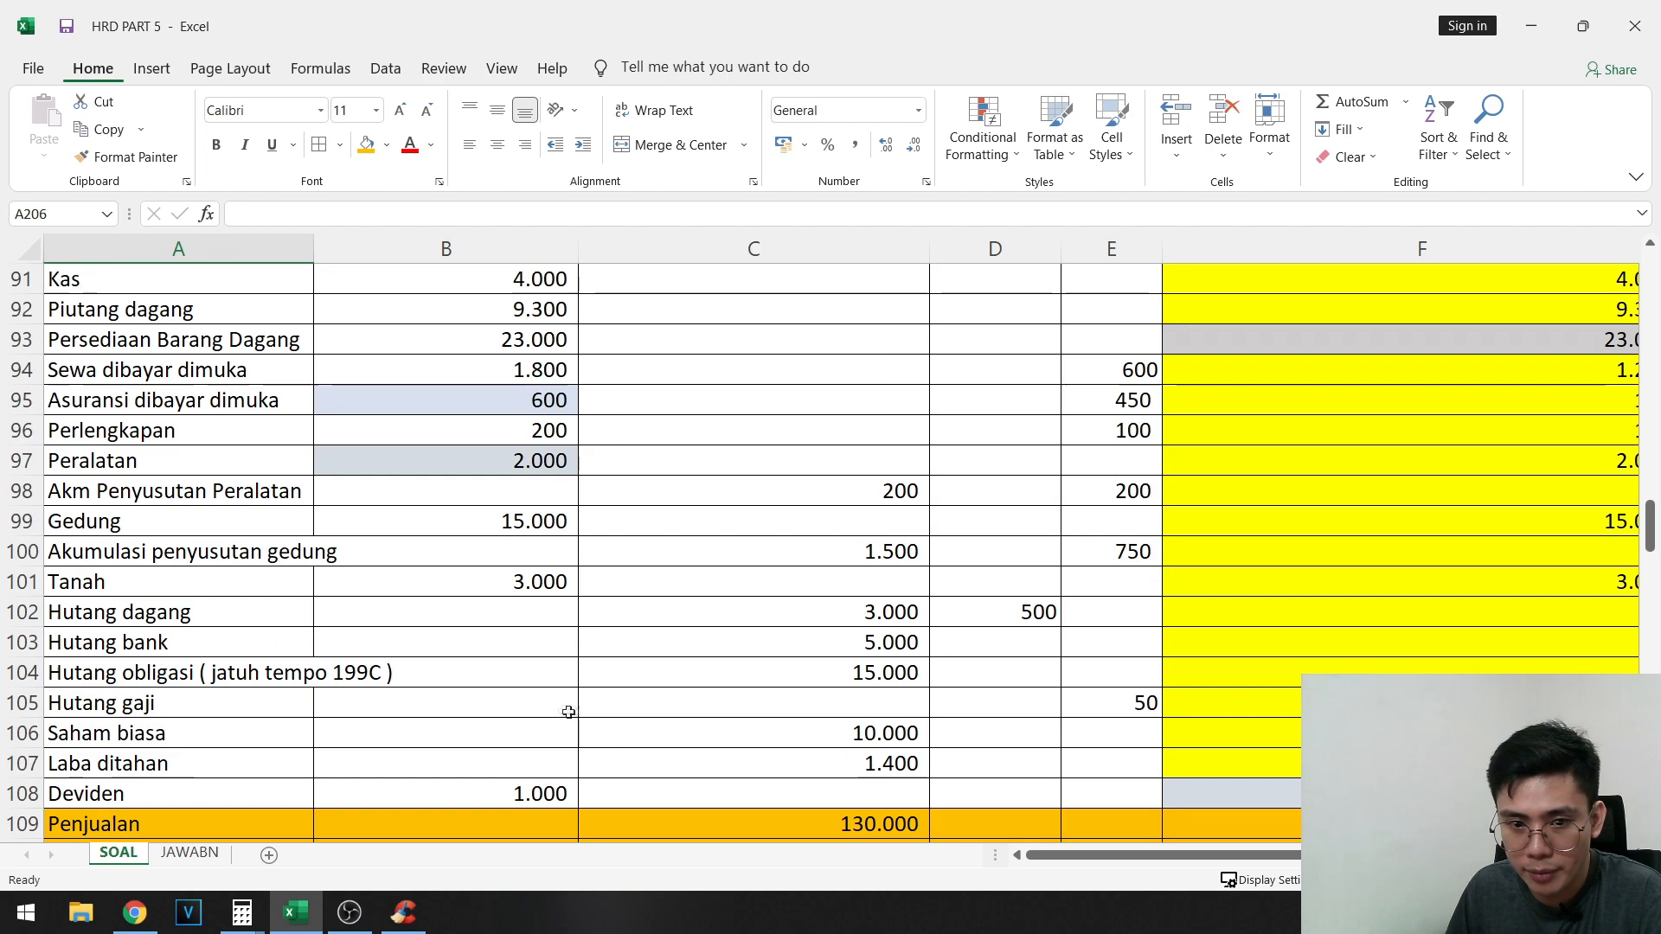
pyautogui.click(109, 788)
pyautogui.moveTo(318, 800); pyautogui.dragTo(677, 785)
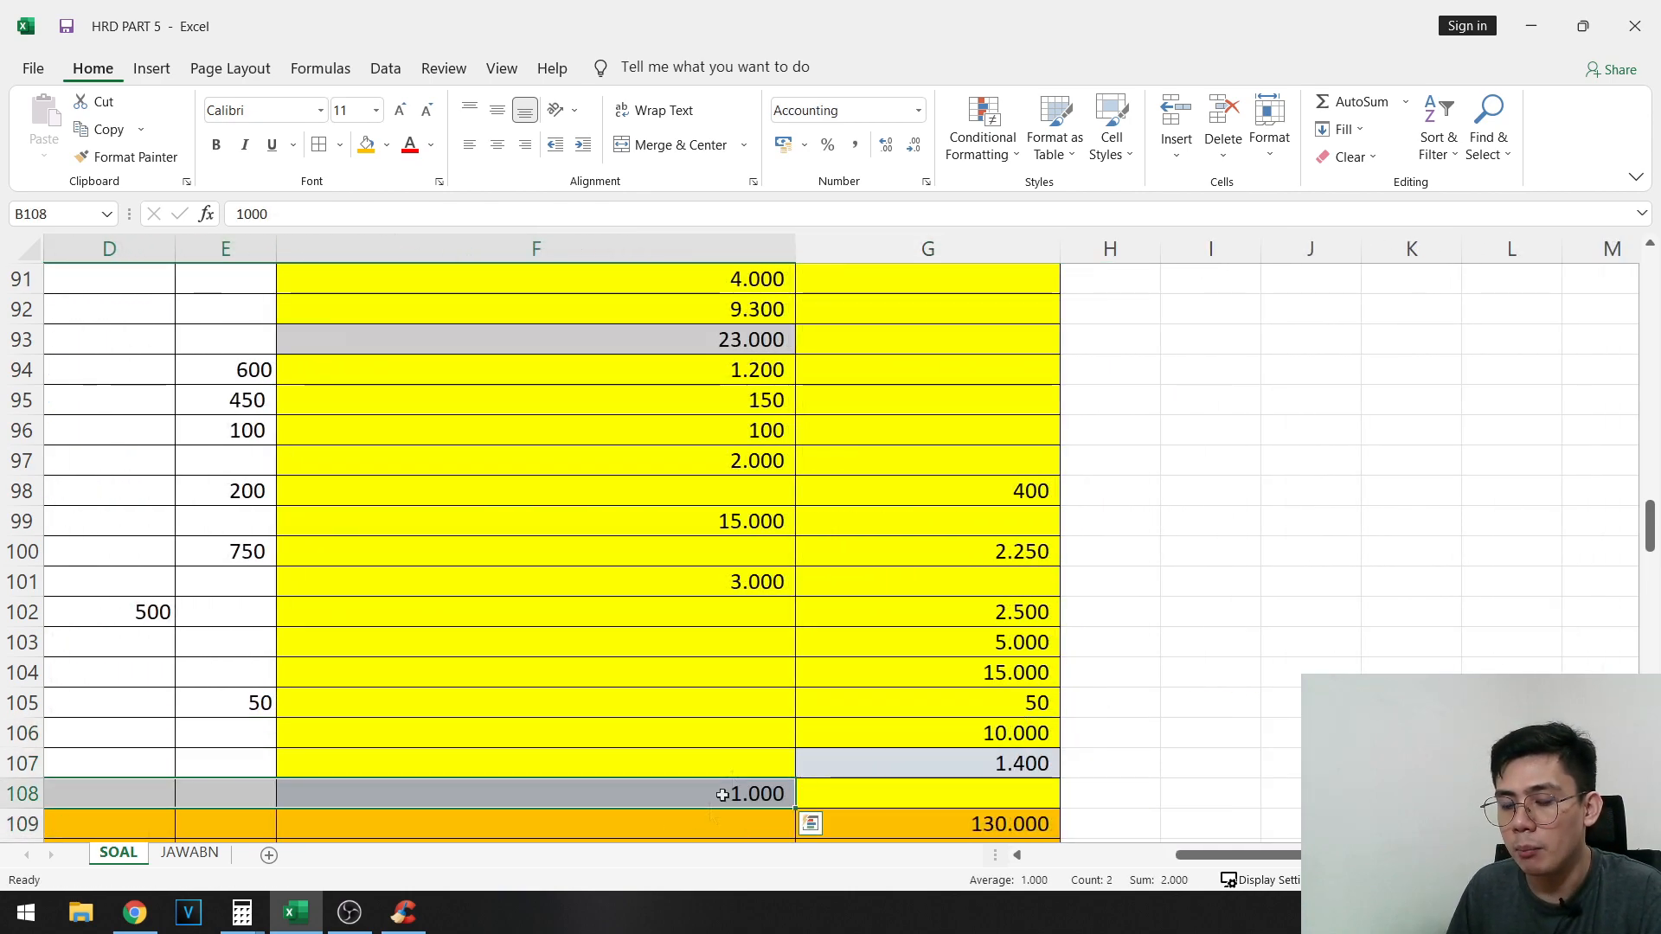
pyautogui.scroll(-15, 789, 750)
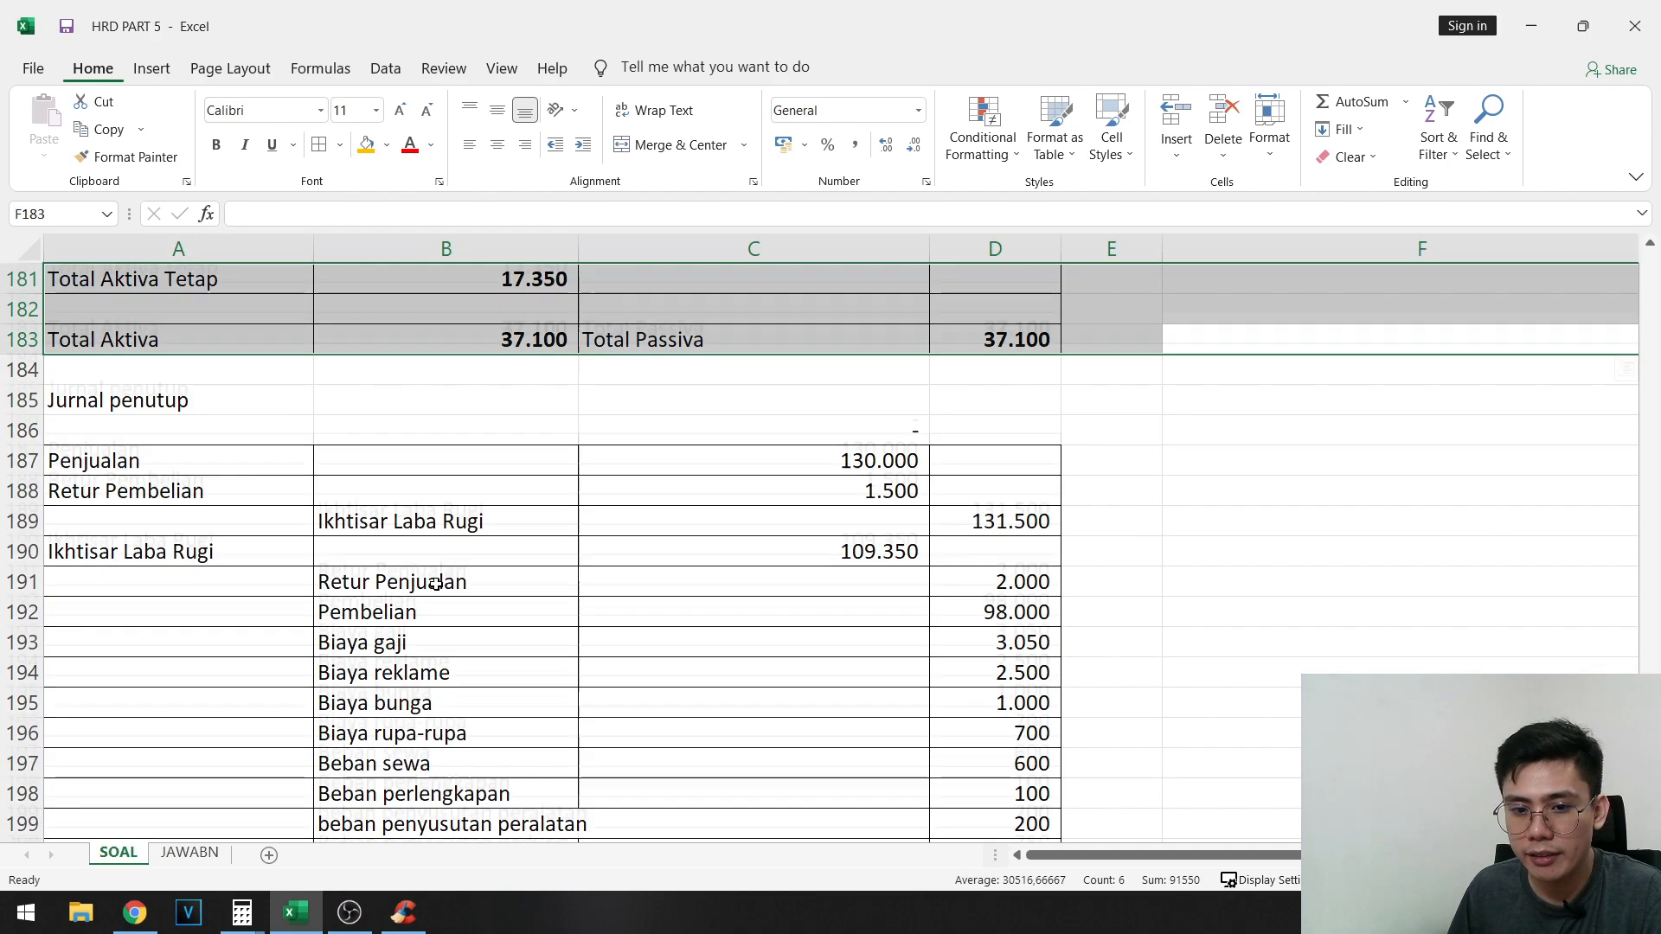
pyautogui.scroll(-7, 438, 578)
pyautogui.scroll(2, 438, 578)
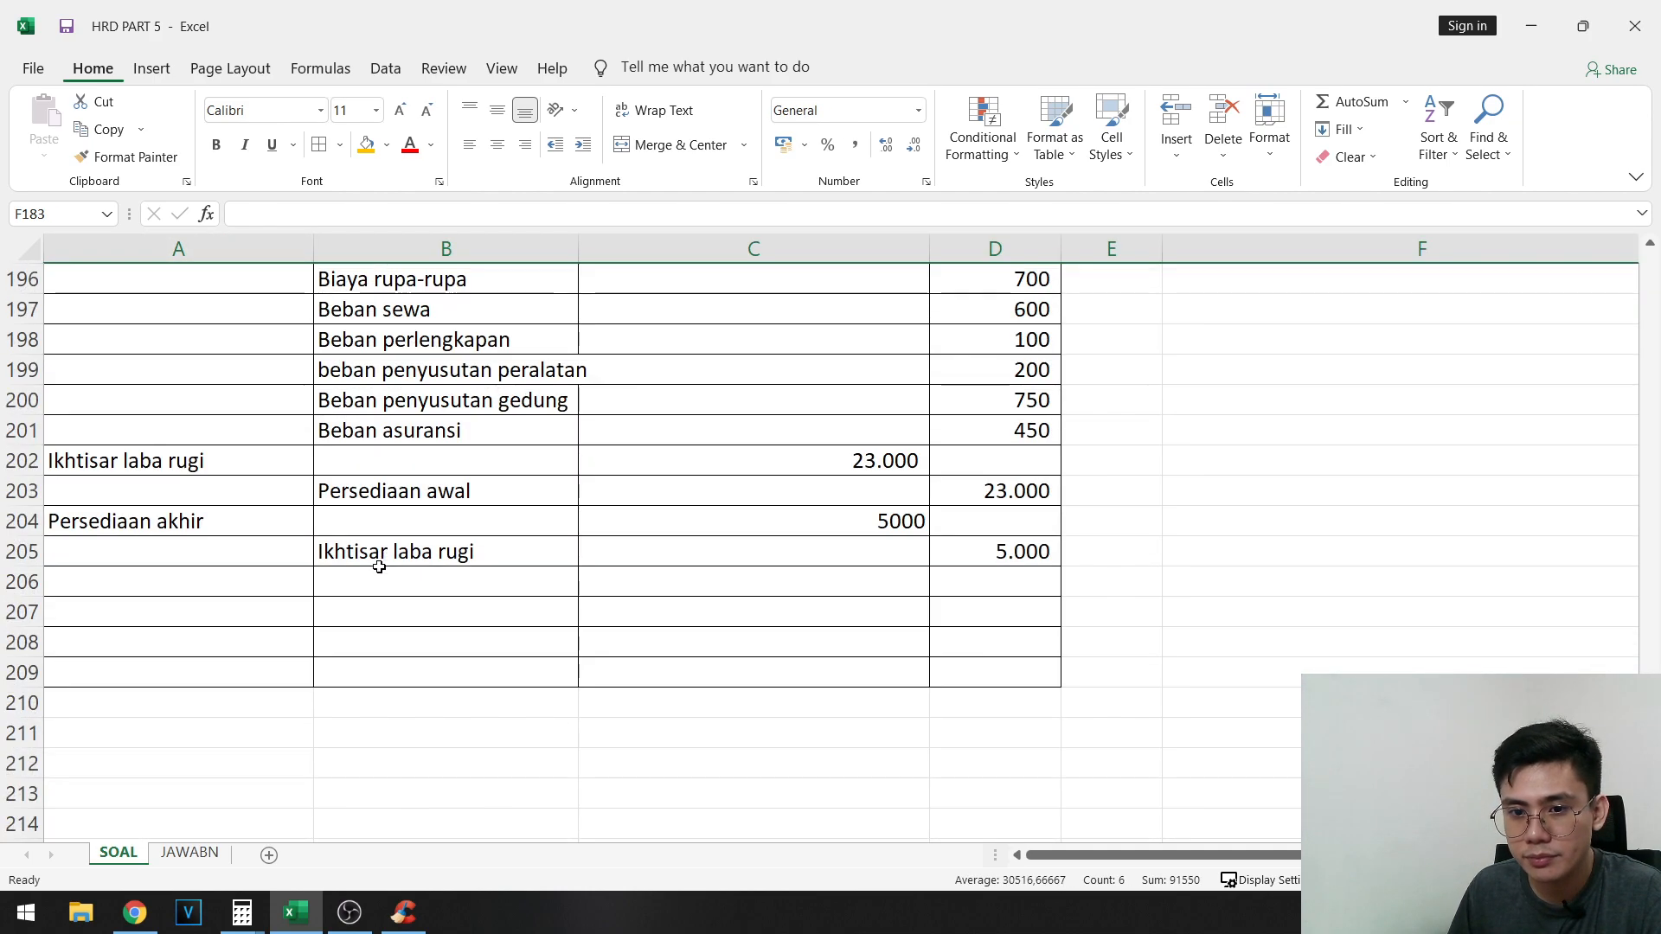
# - Enter Deviden in B207 with a credit of 1000 in D207
pyautogui.click(387, 614)
pyautogui.write('Deviden')
pyautogui.press('Tab')
pyautogui.press('Tab')
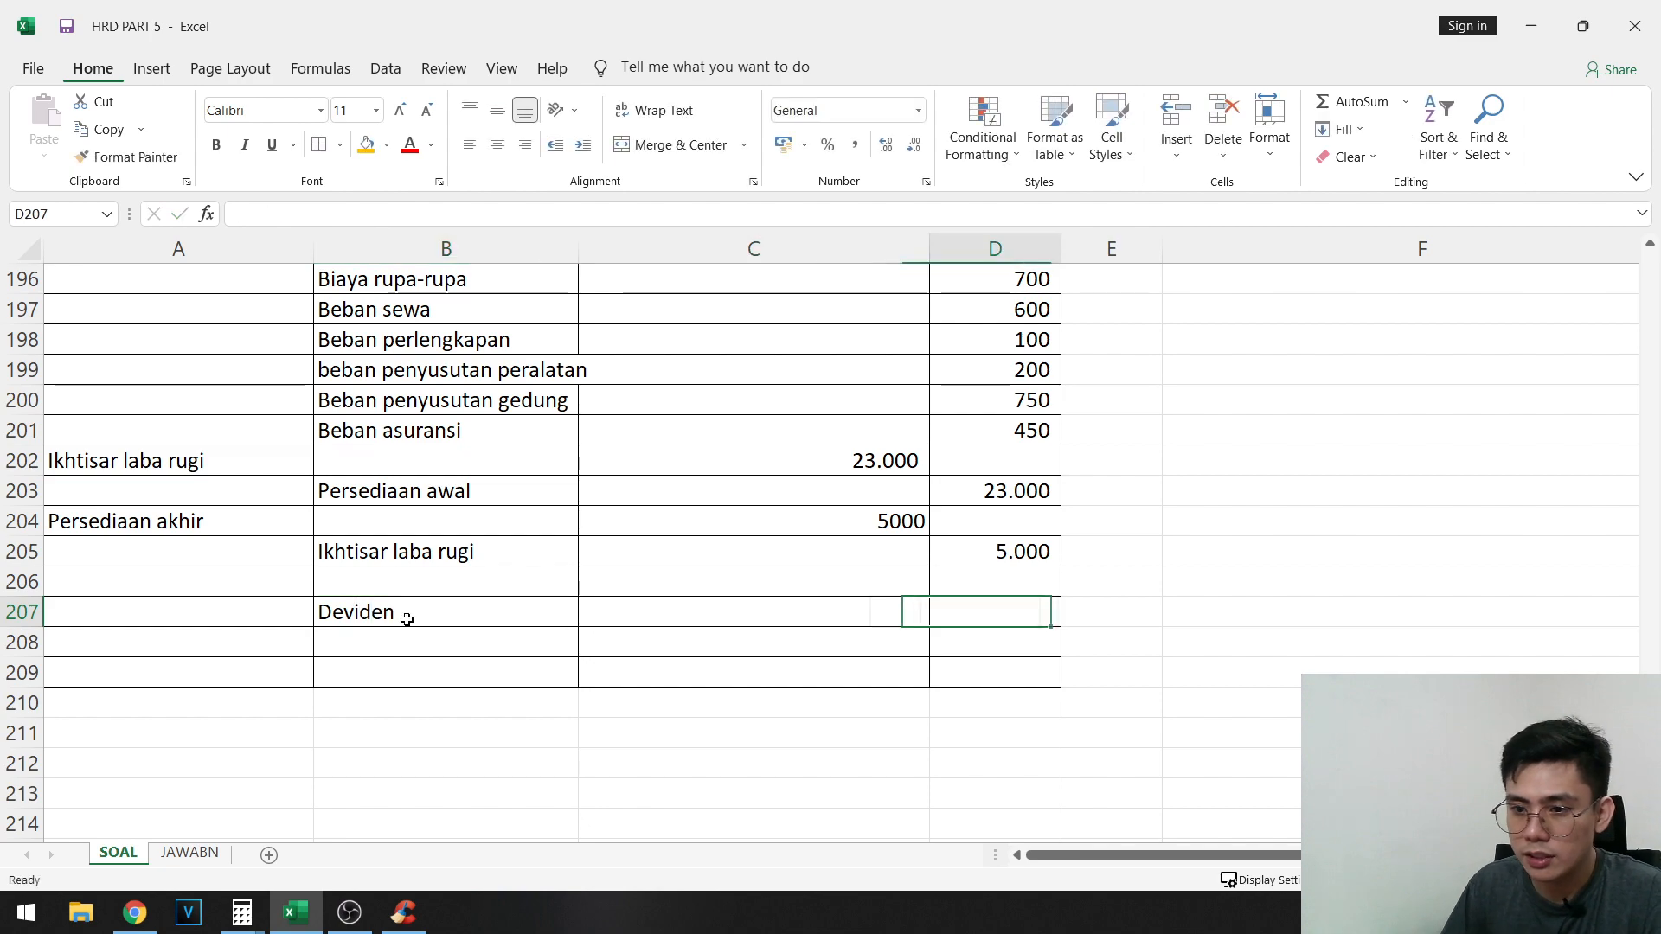
pyautogui.write('1000')
pyautogui.press('Left')
# - Enter Laba ditahan in A206 with a debit of 1000 in C206
pyautogui.press('Up')
pyautogui.press('Left')
pyautogui.press('Left')
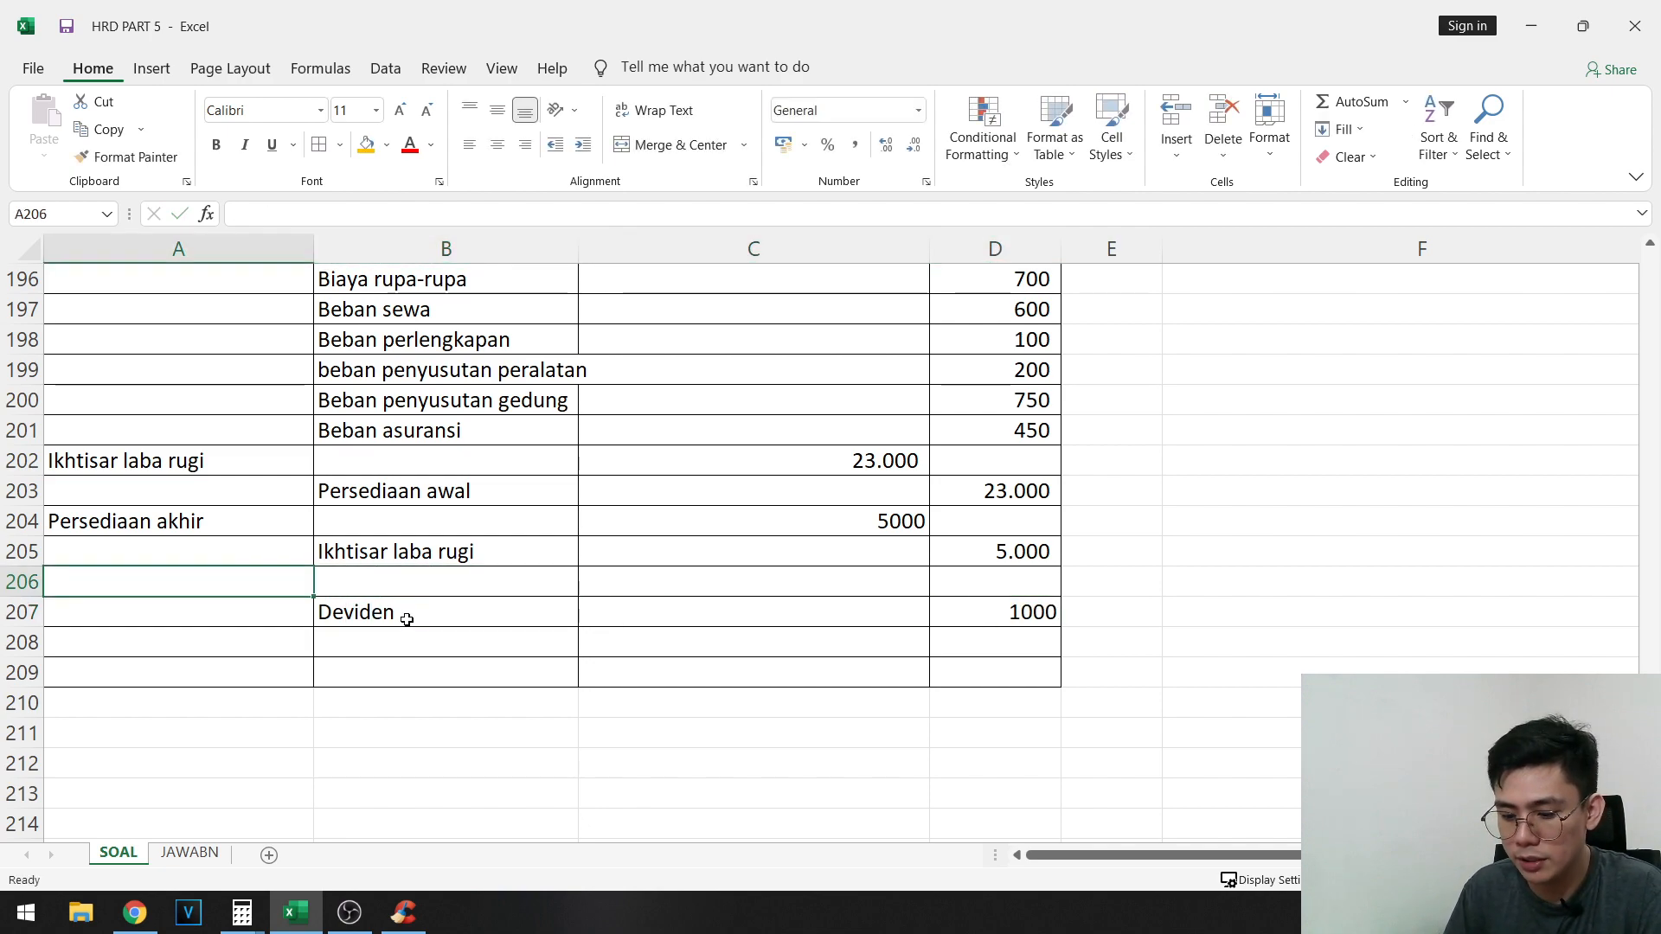
pyautogui.write('Laba')
pyautogui.press('Tab')
pyautogui.press('Tab')
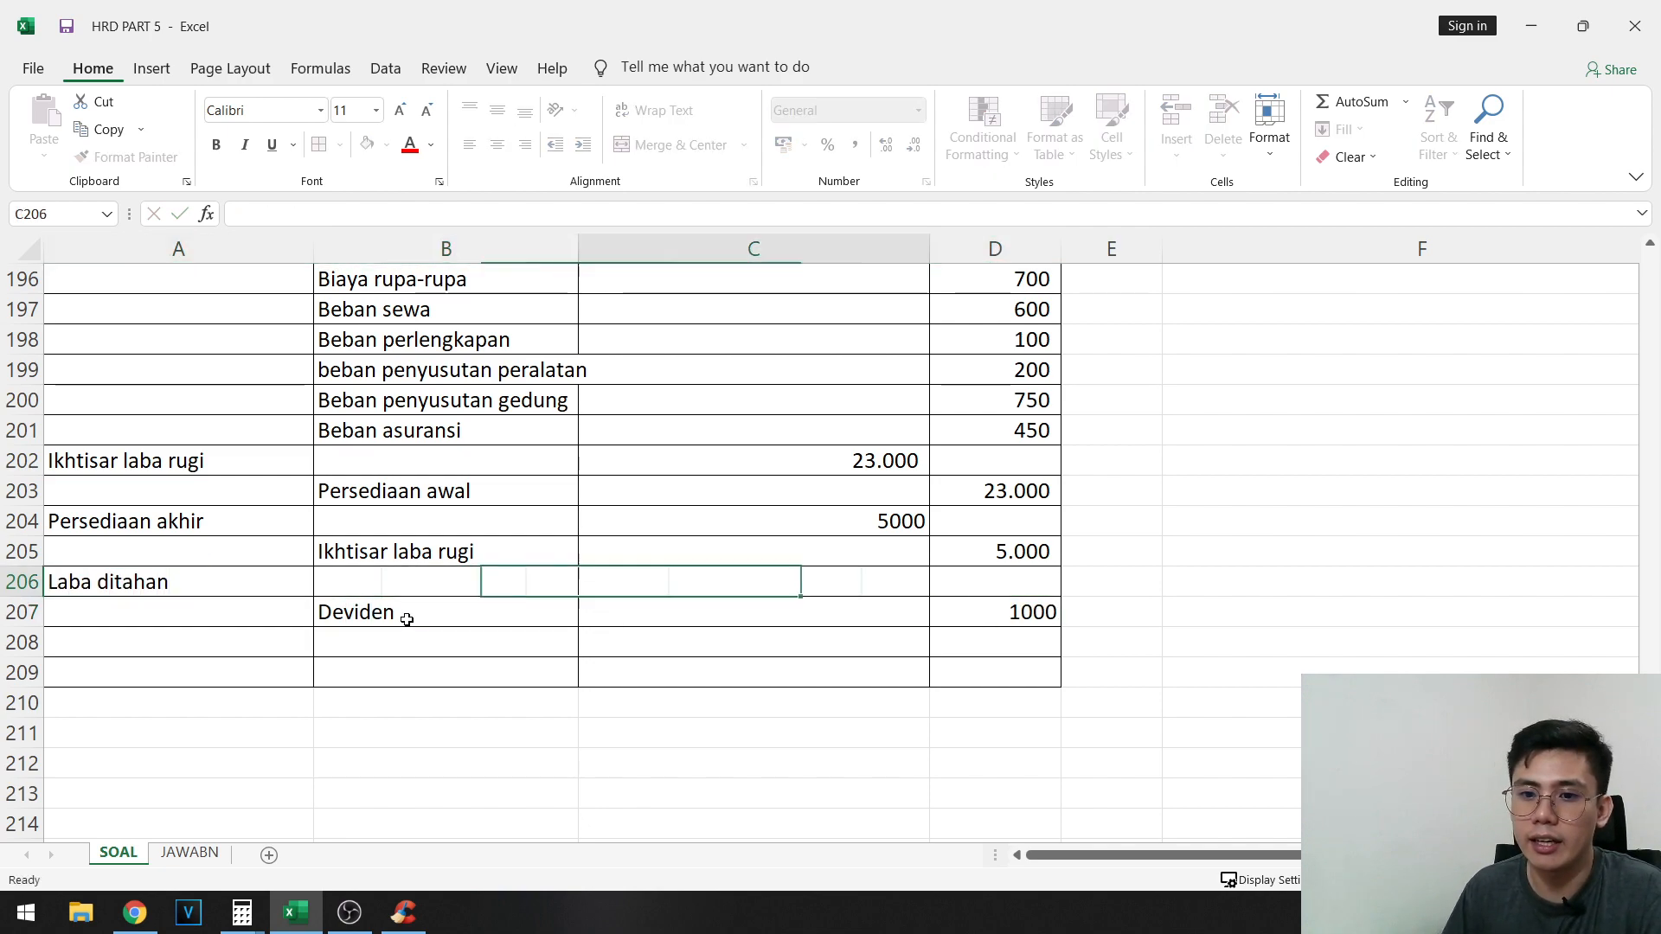
pyautogui.write('1000')
pyautogui.press('Tab')
# - Select the two Ikhtisar Laba Rugi debit amounts in C190 and C202 and fill both cells with orange
pyautogui.scroll(3, 407, 619)
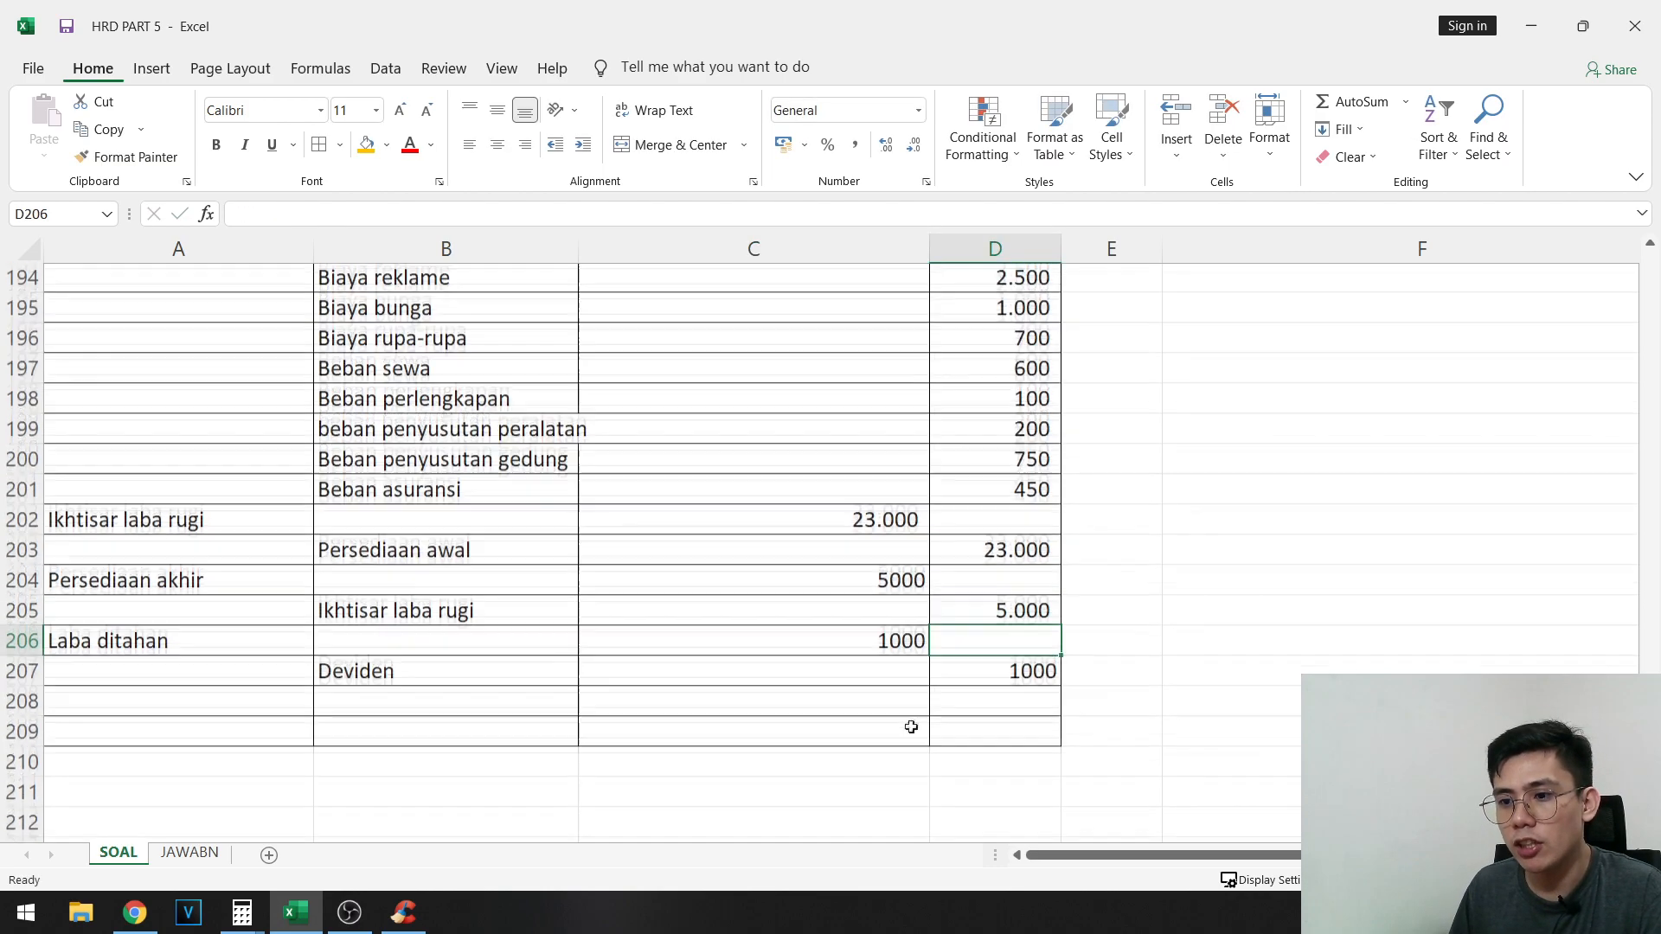
pyautogui.scroll(1, 681, 667)
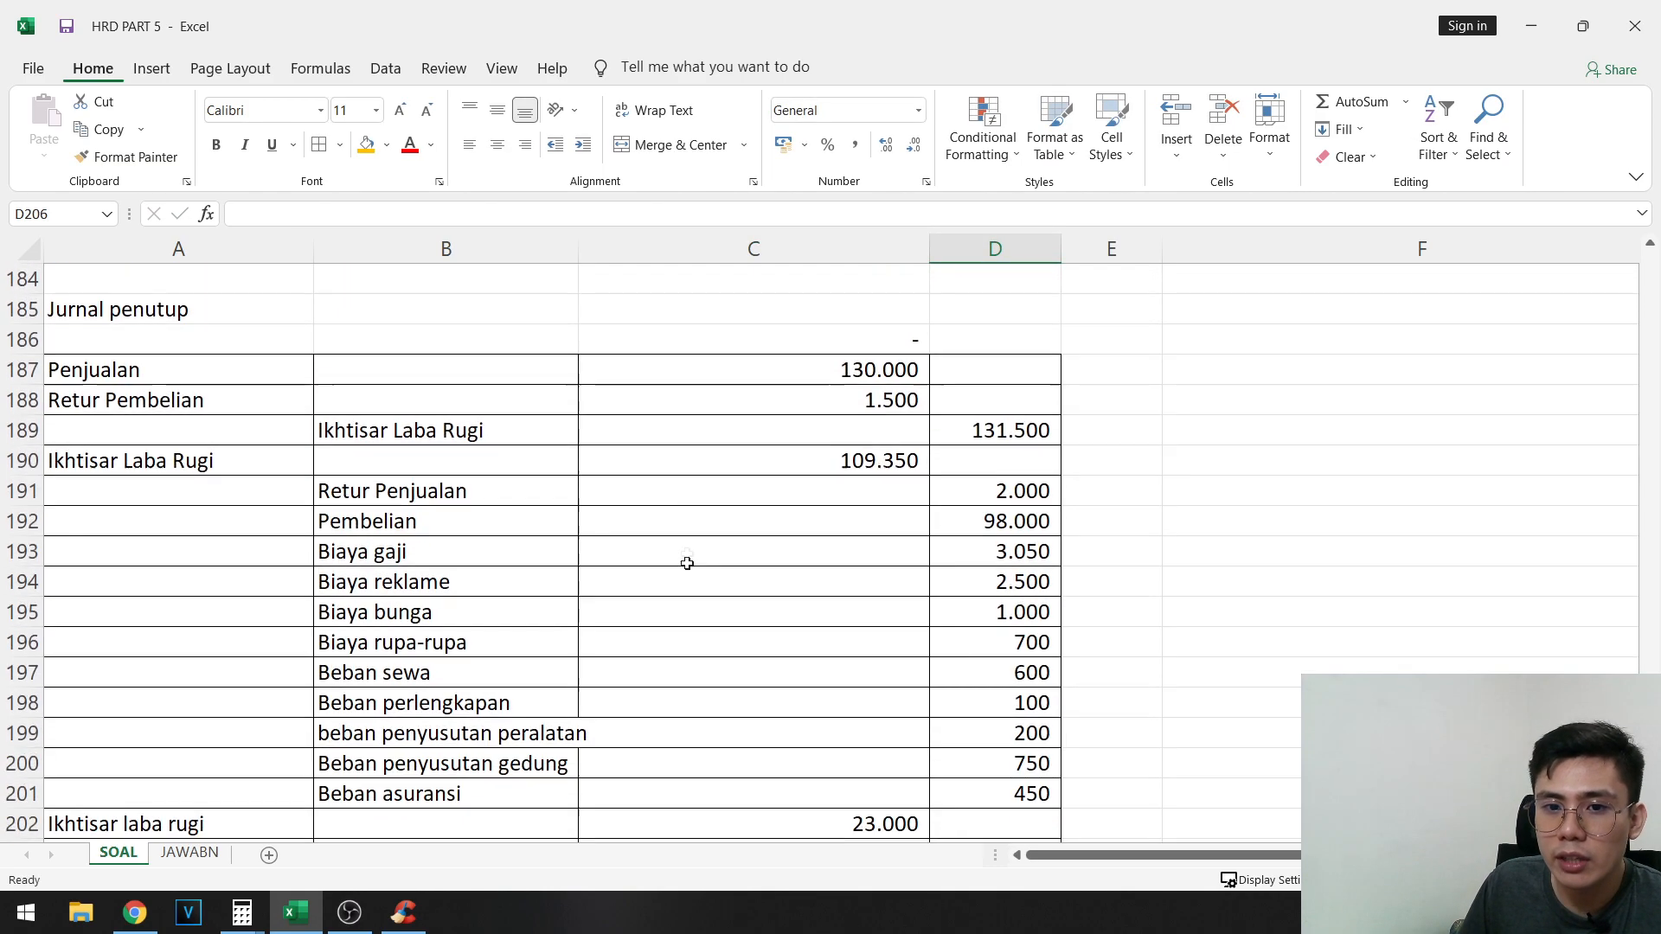
pyautogui.click(850, 459)
pyautogui.scroll(-3, 819, 564)
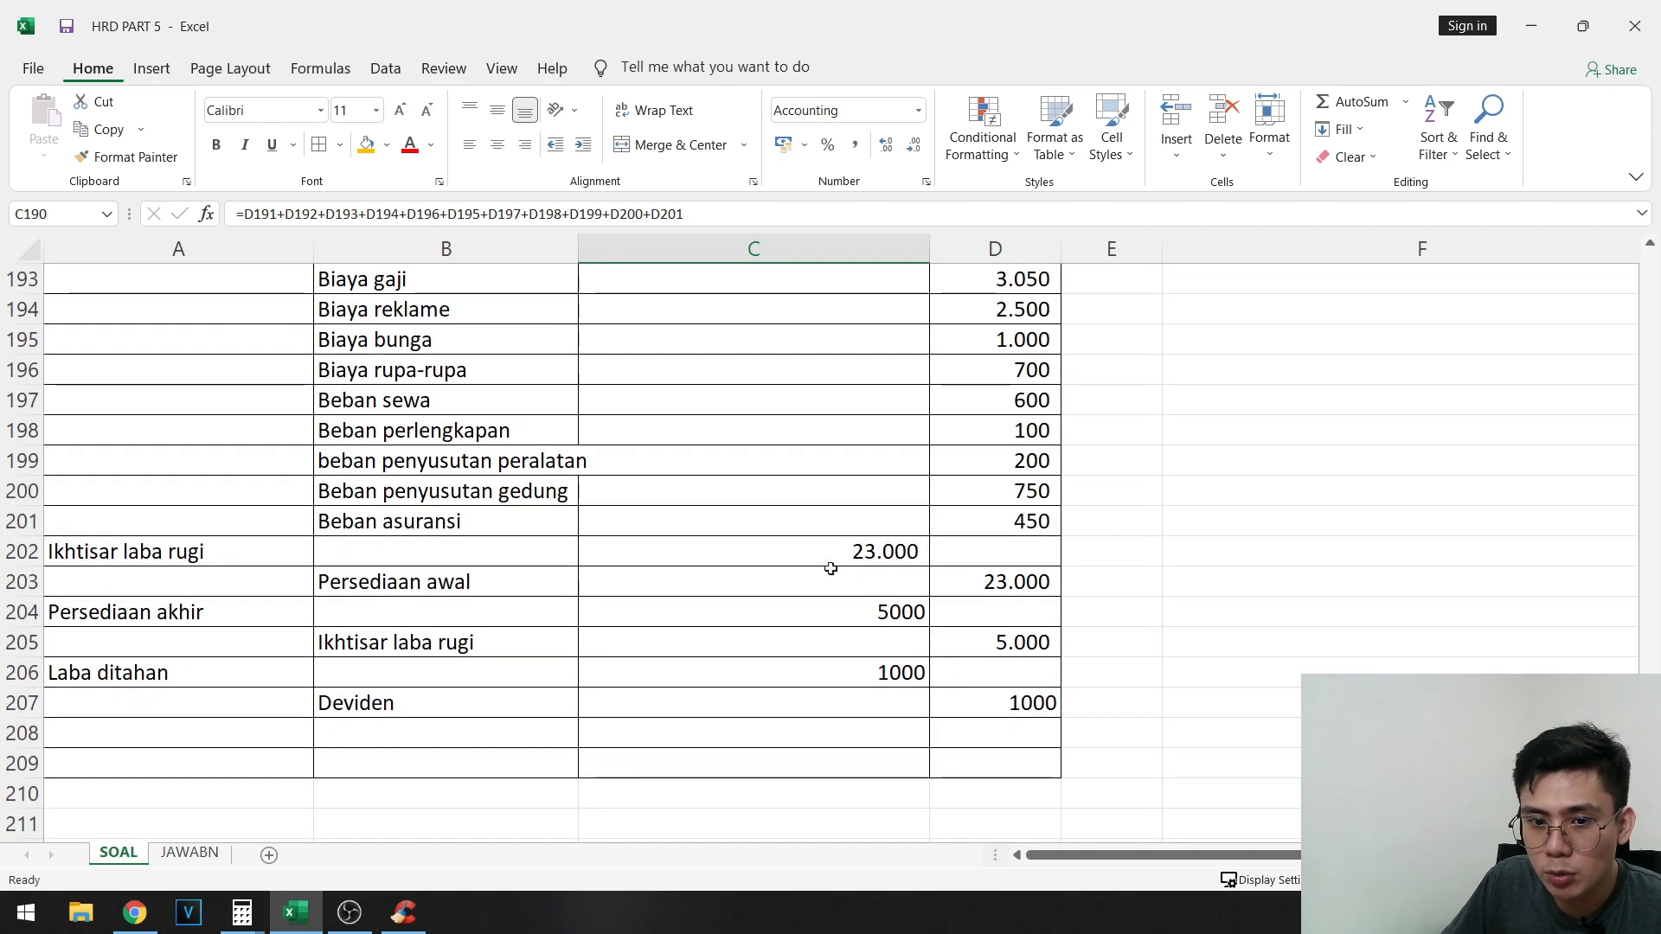
pyautogui.click(862, 551)
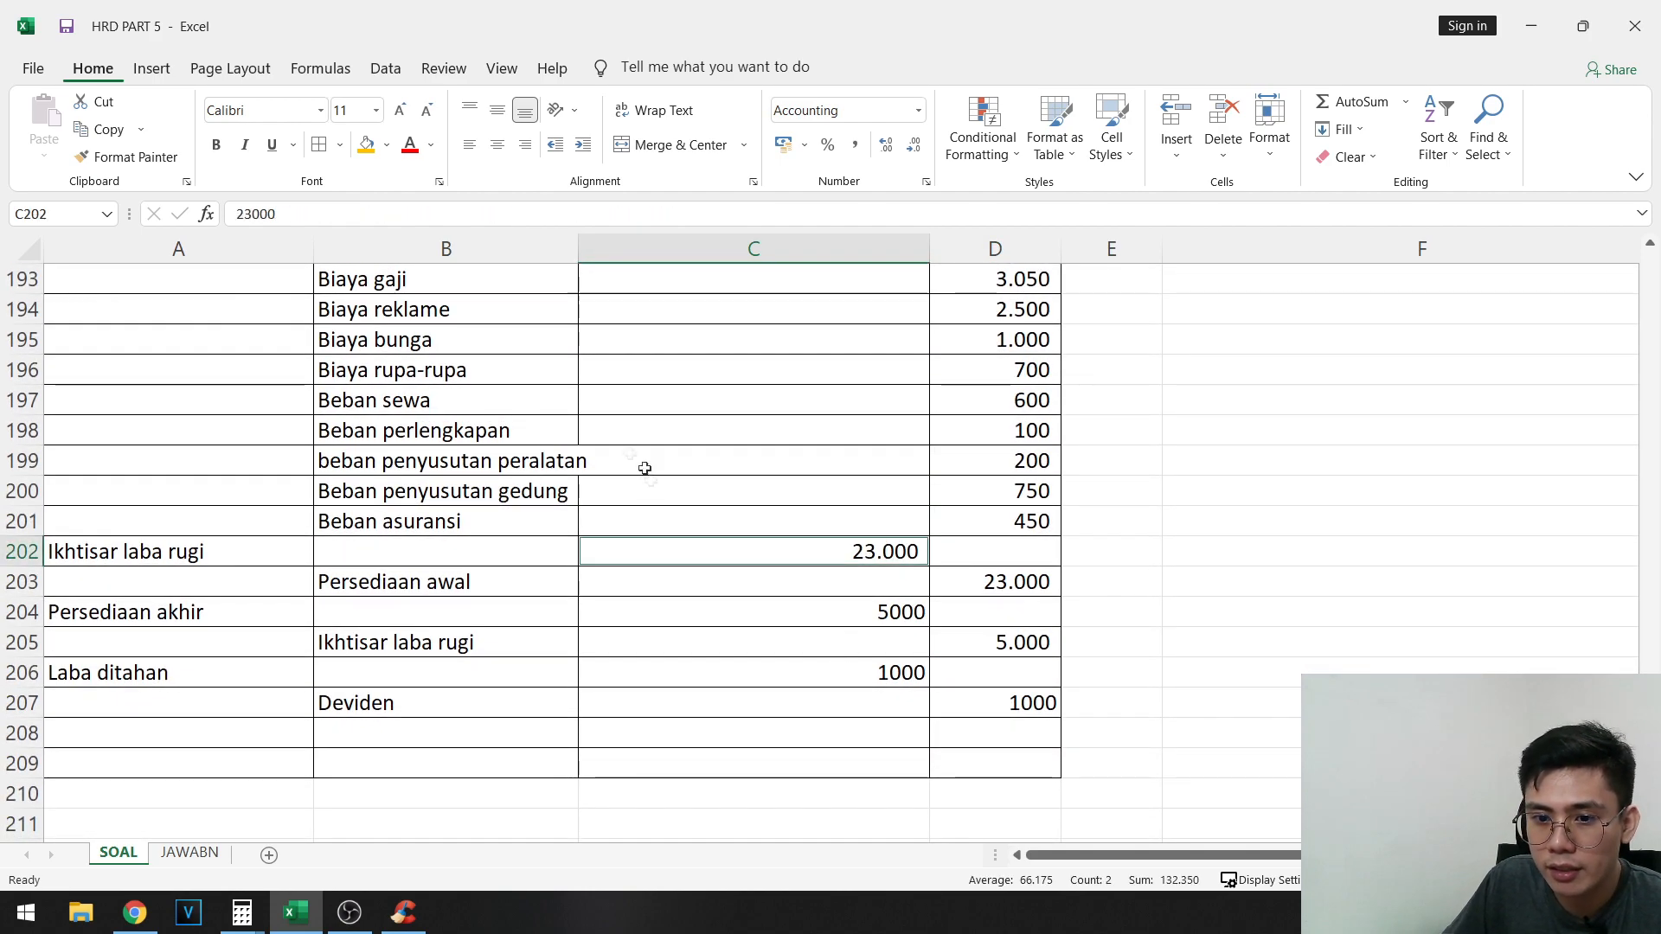
pyautogui.click(366, 145)
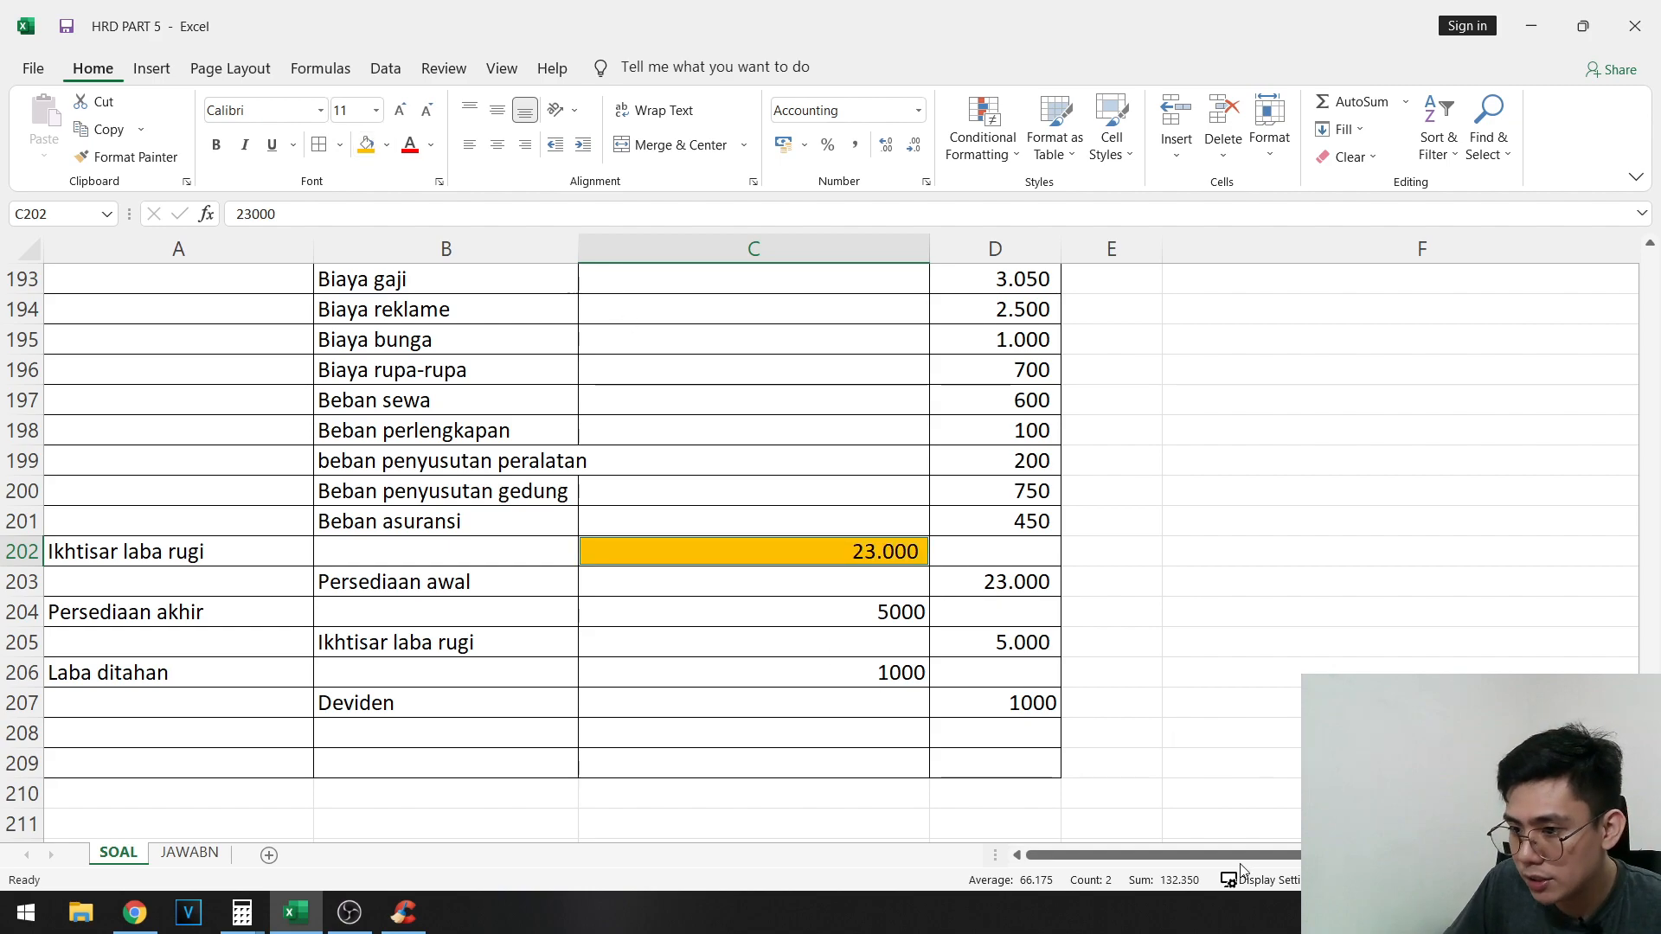
# - Examine the sum of the two orange Ikhtisar Laba Rugi debits and the credit amounts in D189 and D205
pyautogui.scroll(-1, 1094, 707)
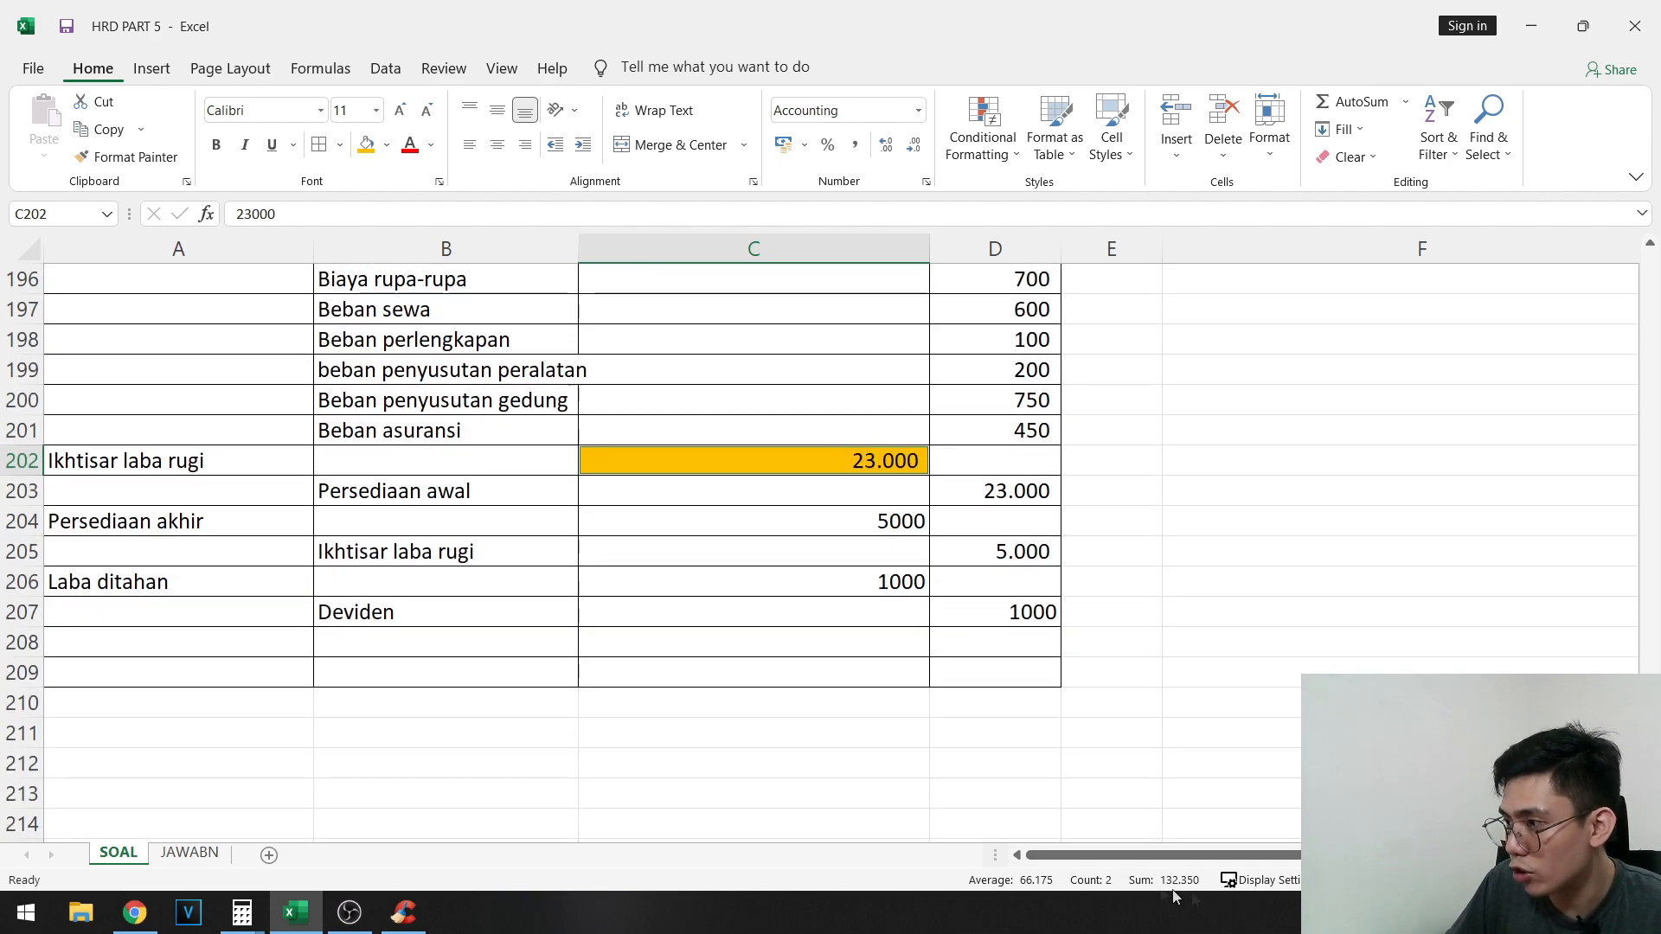
pyautogui.scroll(3, 797, 740)
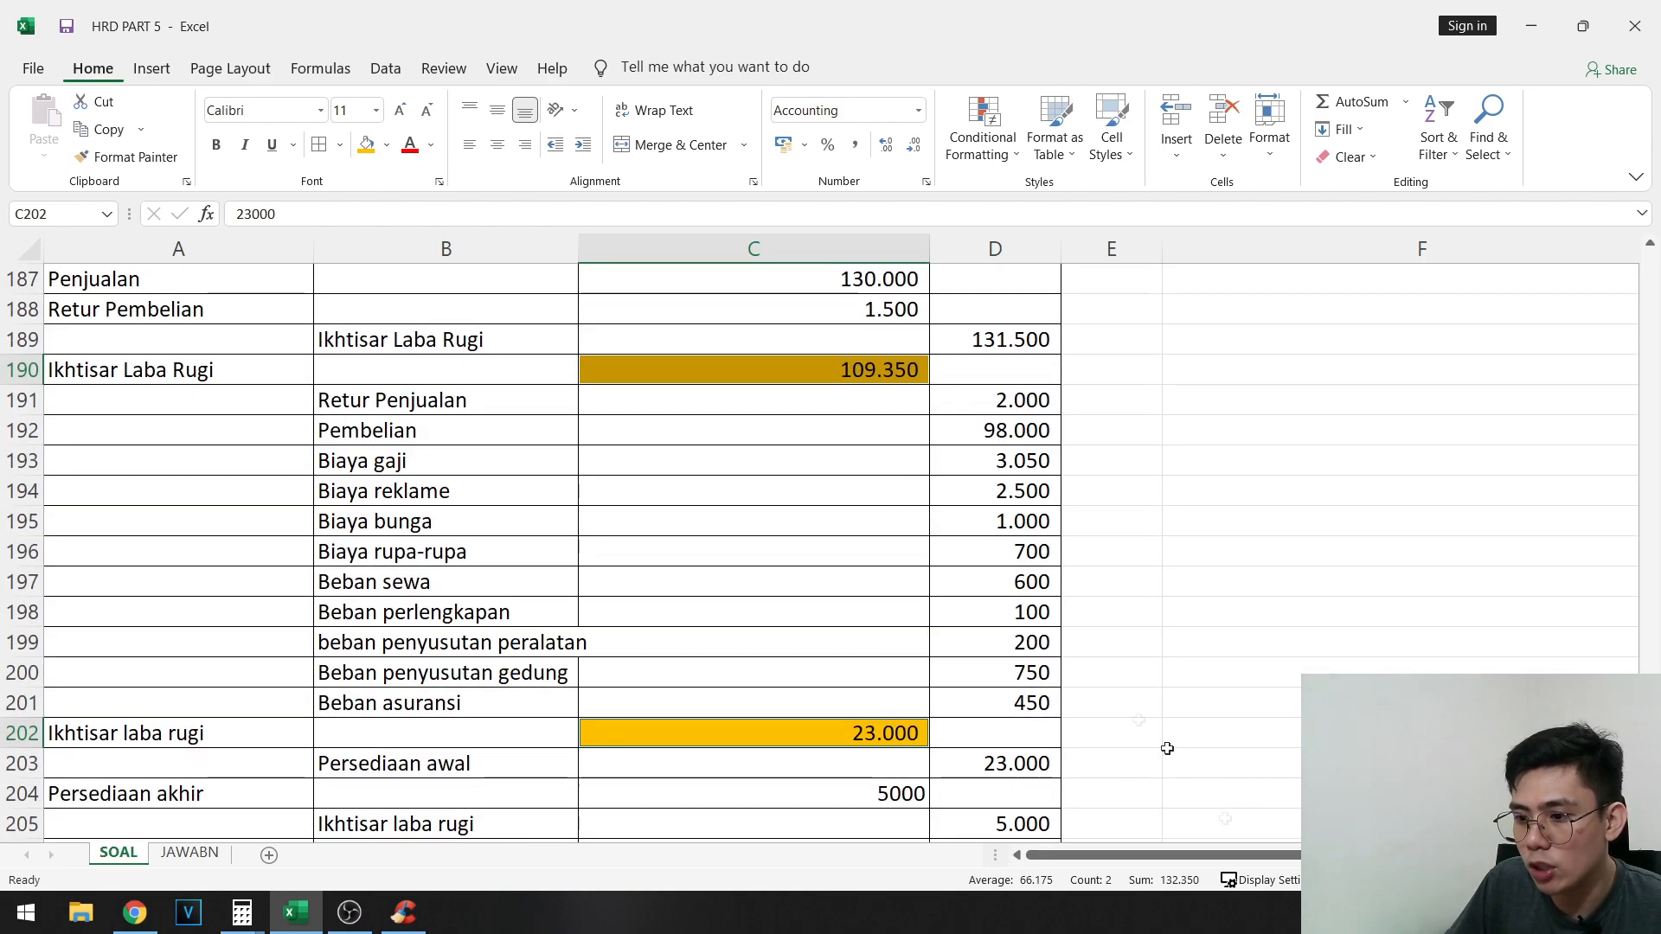
pyautogui.scroll(-2, 744, 691)
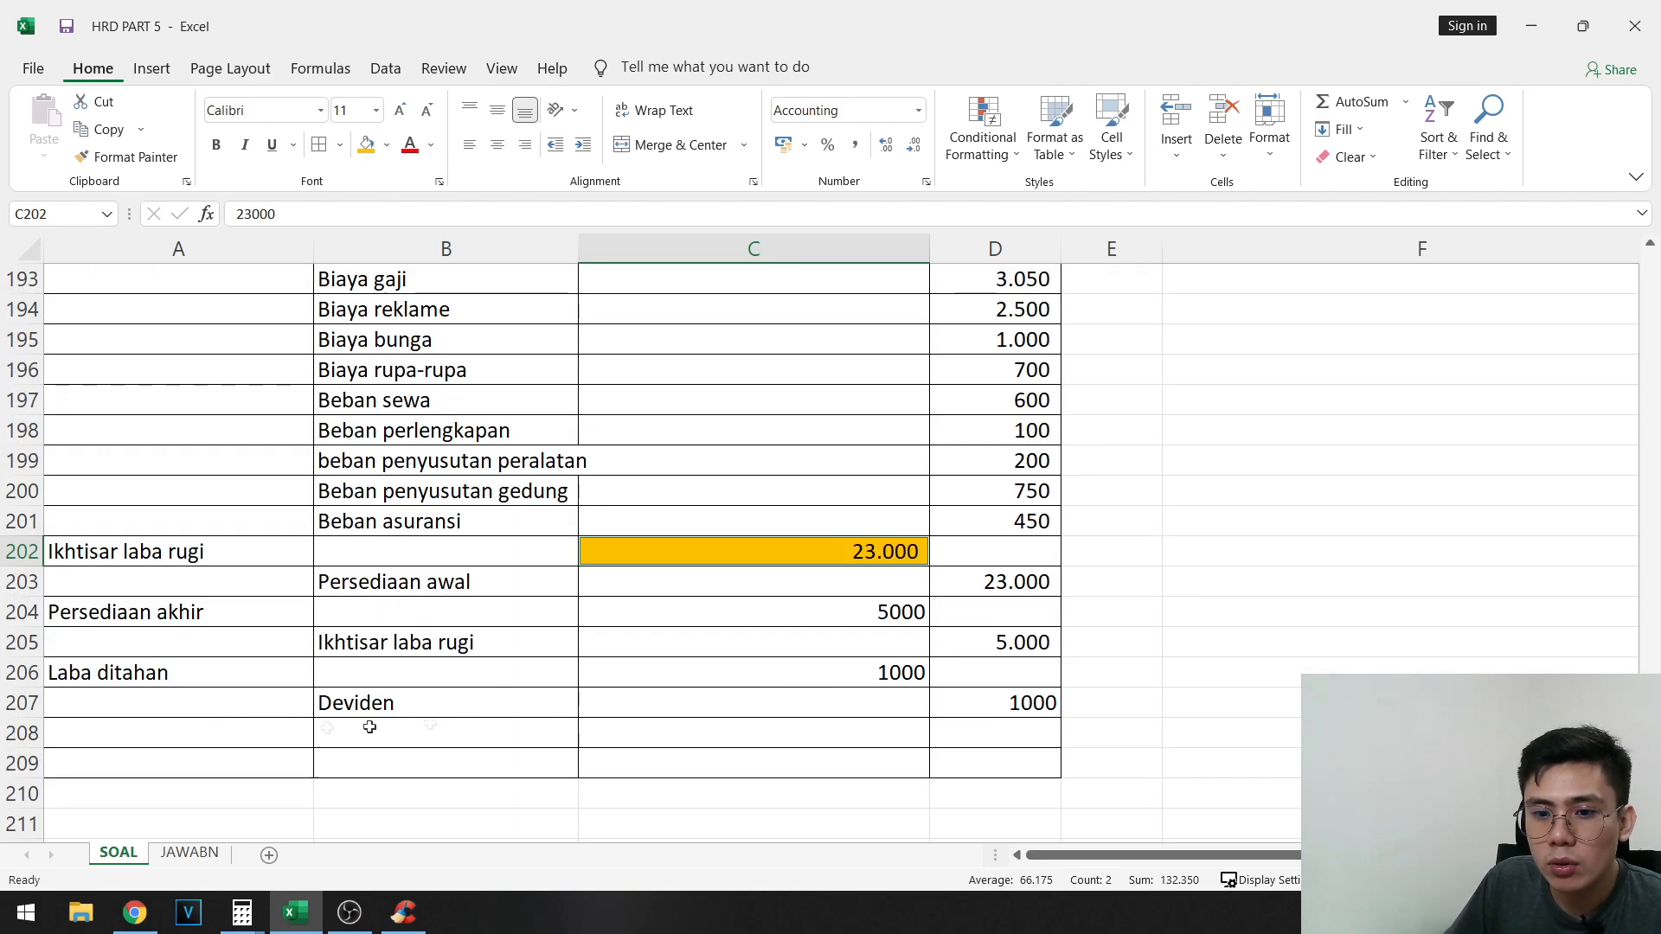
pyautogui.scroll(2, 1075, 793)
pyautogui.click(1021, 339)
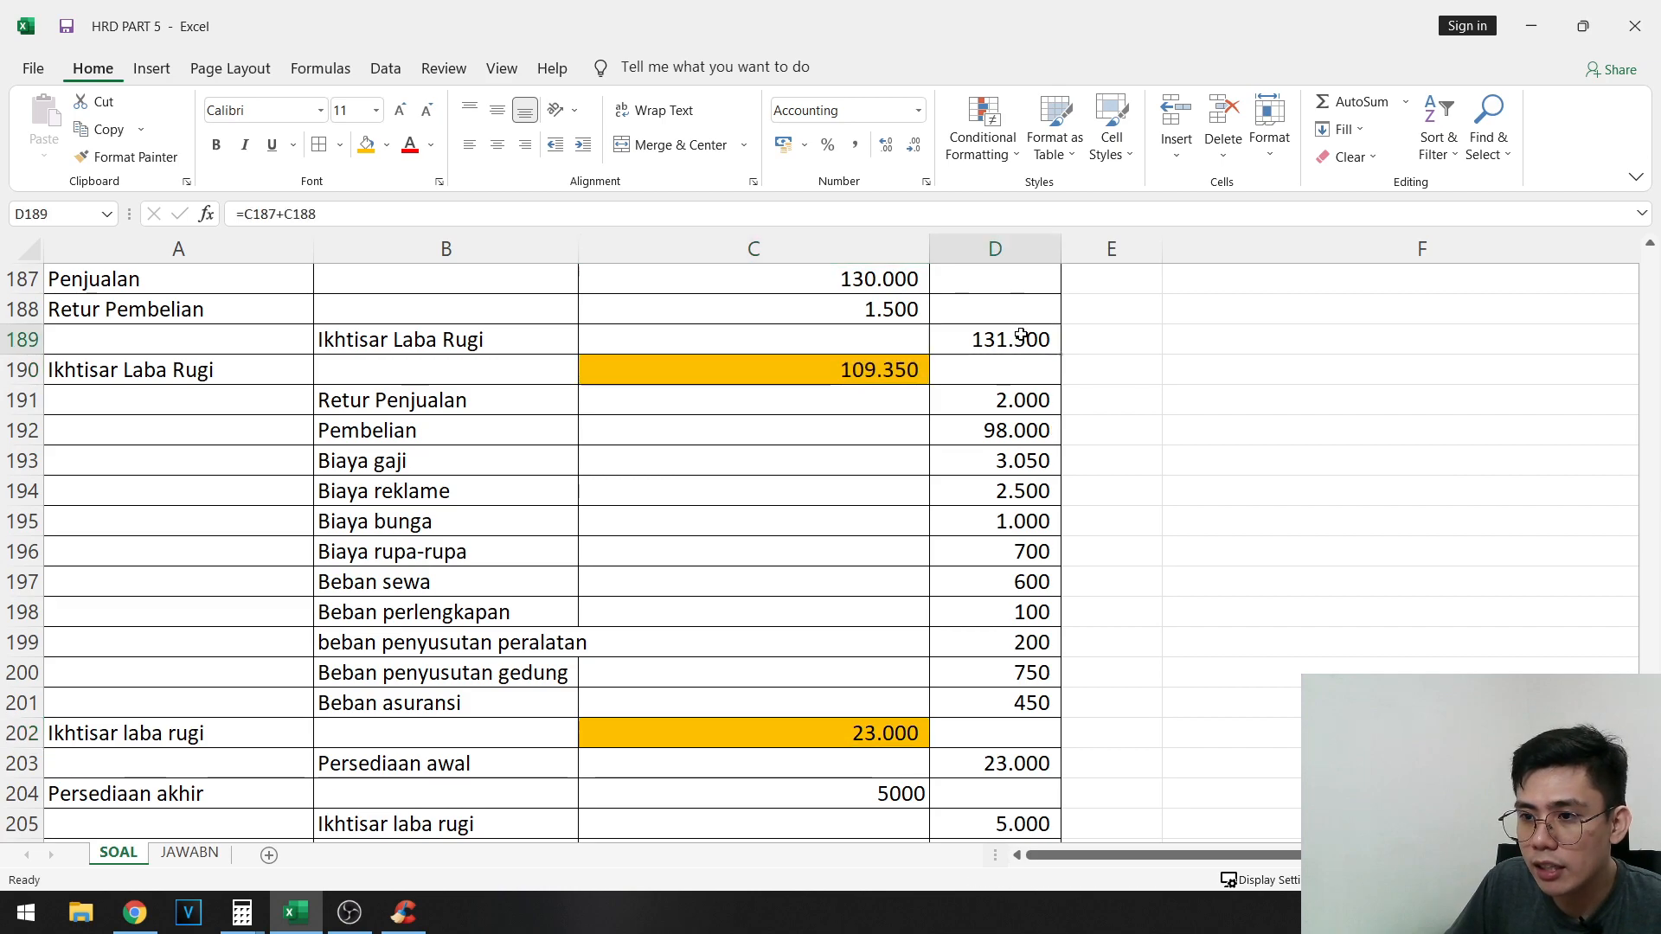
pyautogui.scroll(-2, 1137, 618)
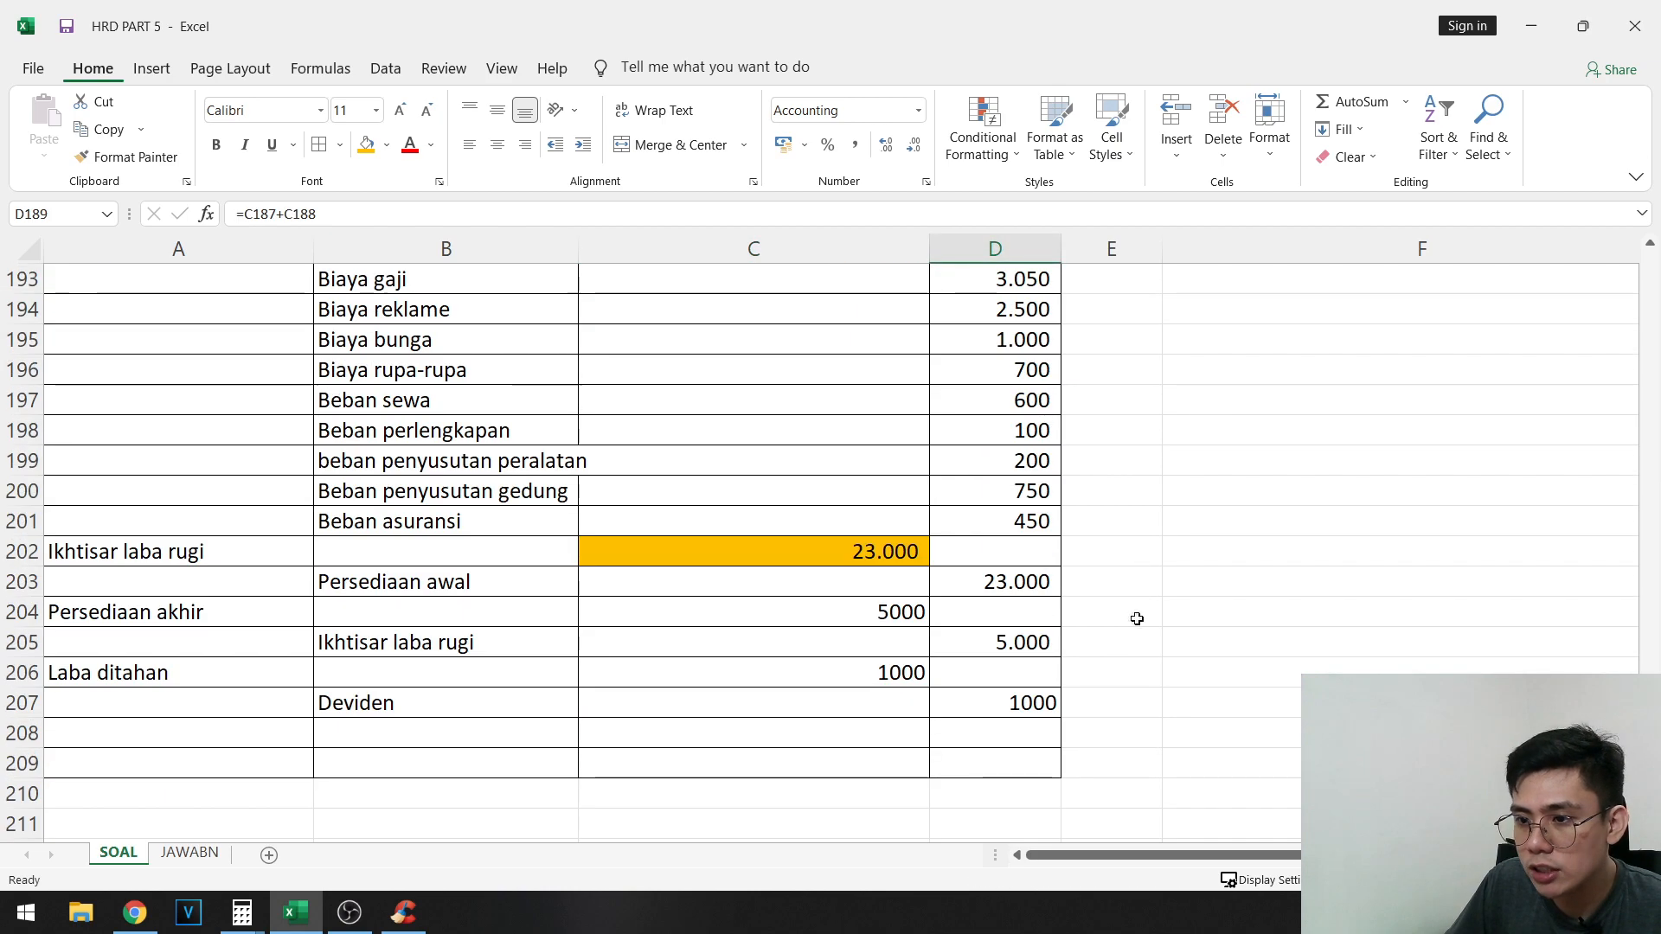
pyautogui.keyDown('ctrl'); pyautogui.click(1028, 644); pyautogui.keyUp('ctrl')
# - Note the income summary totals beside the journal, with D 132350 in F206 and K 136,500 in F207
pyautogui.click(1240, 672)
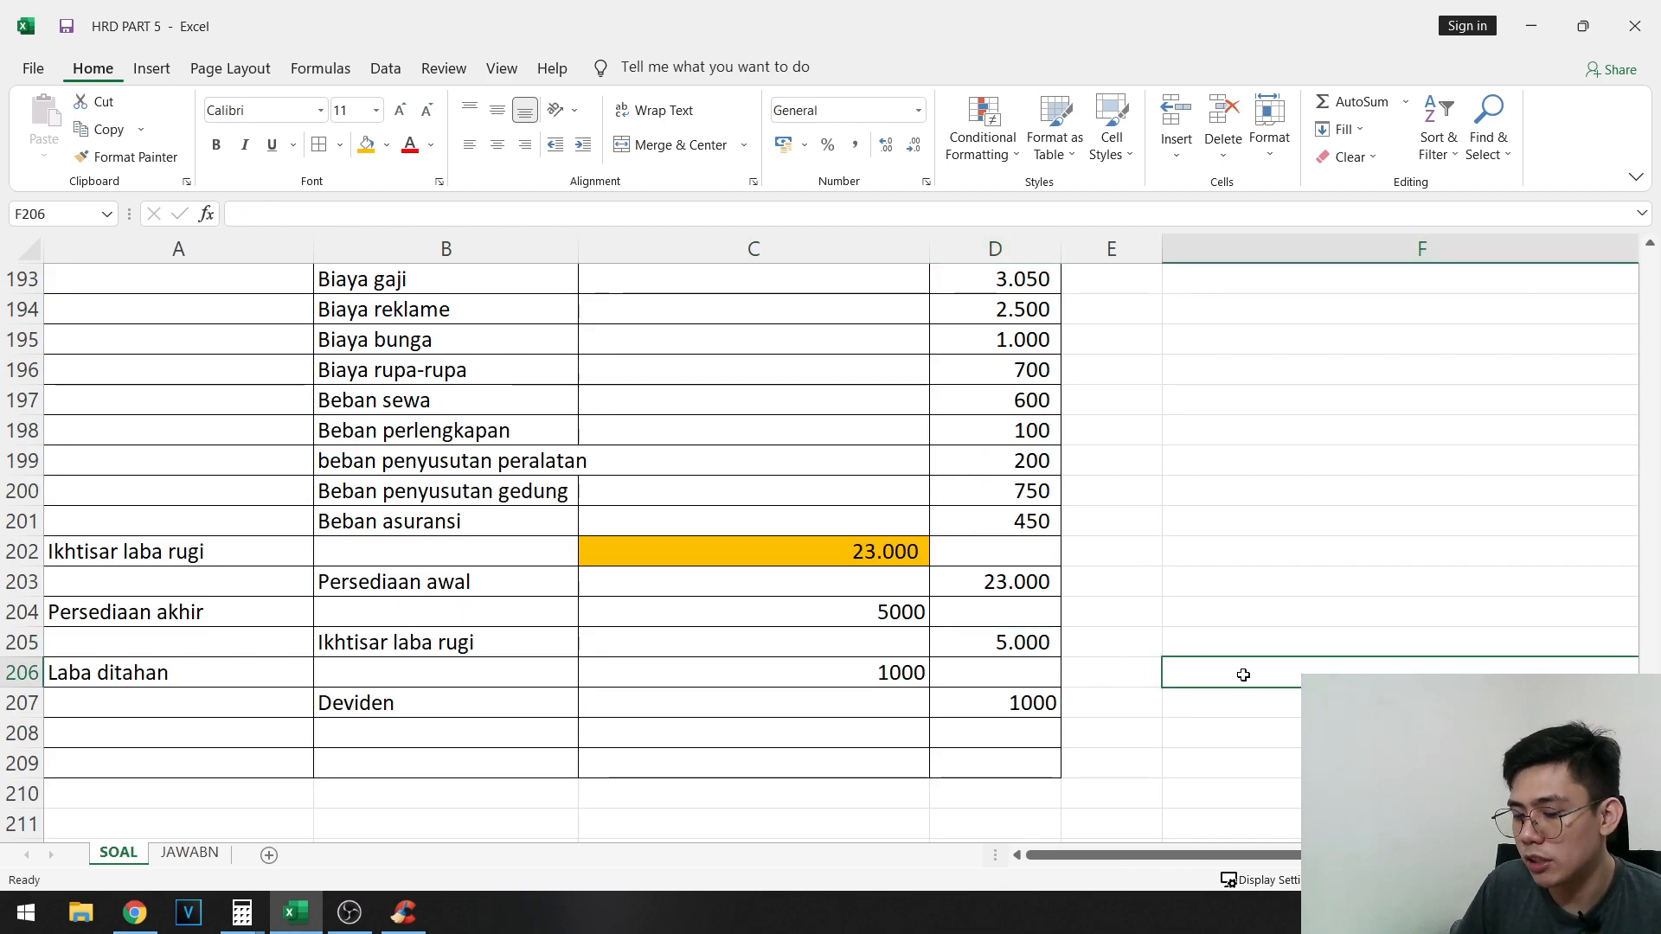
pyautogui.write('D 132350')
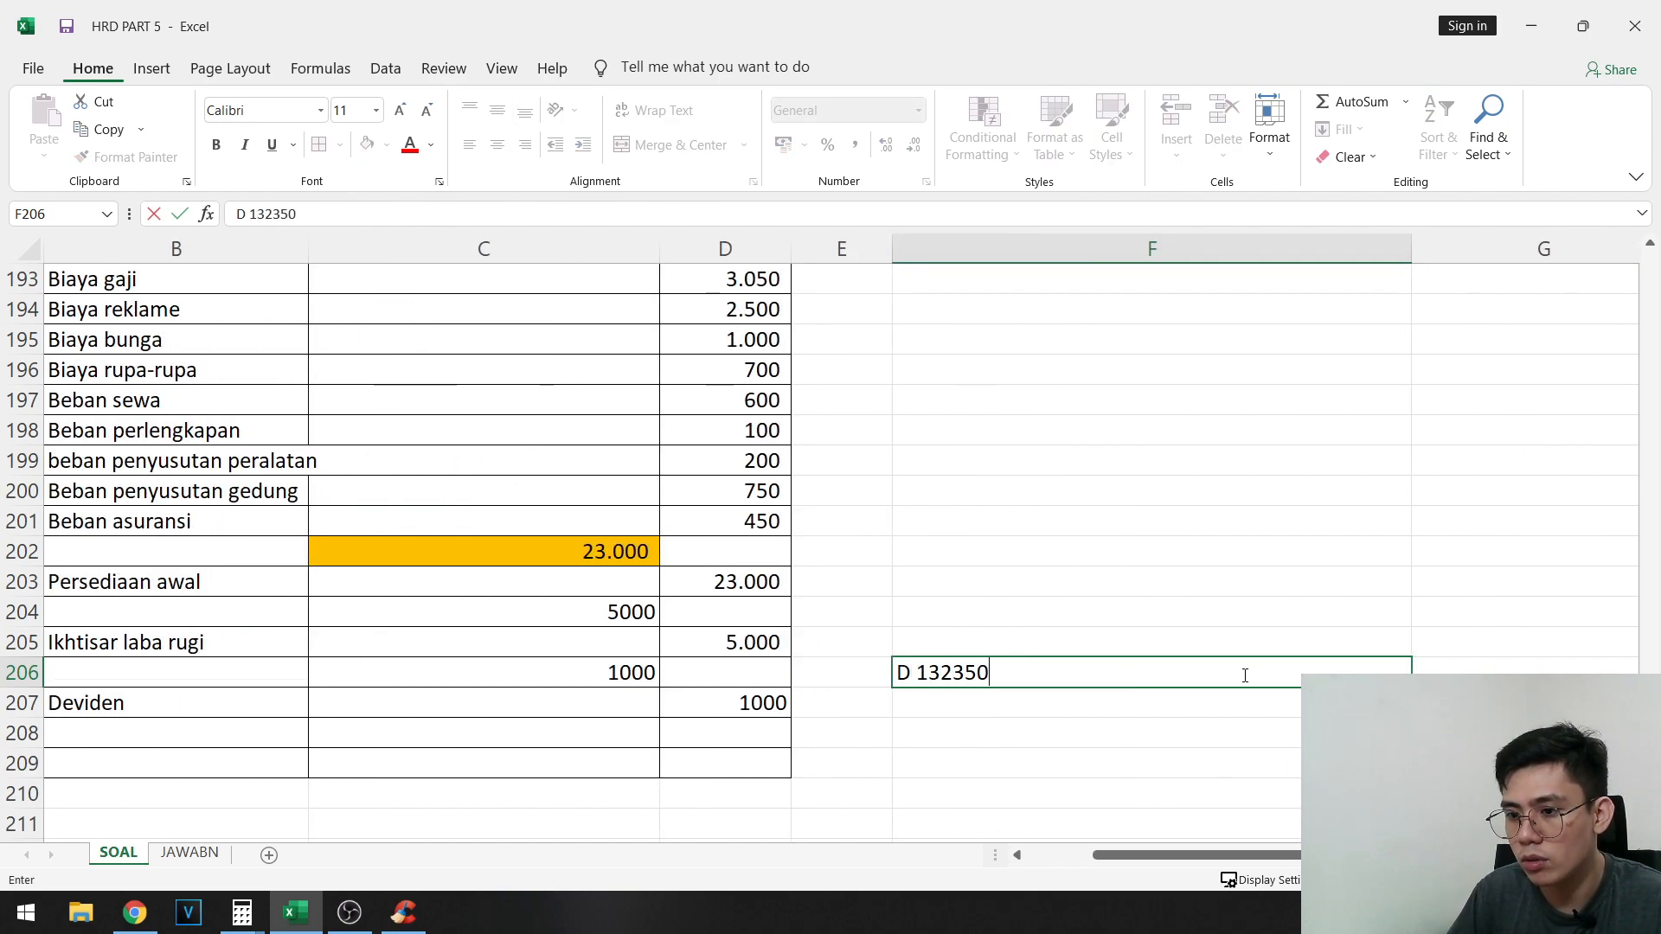
pyautogui.press('Return')
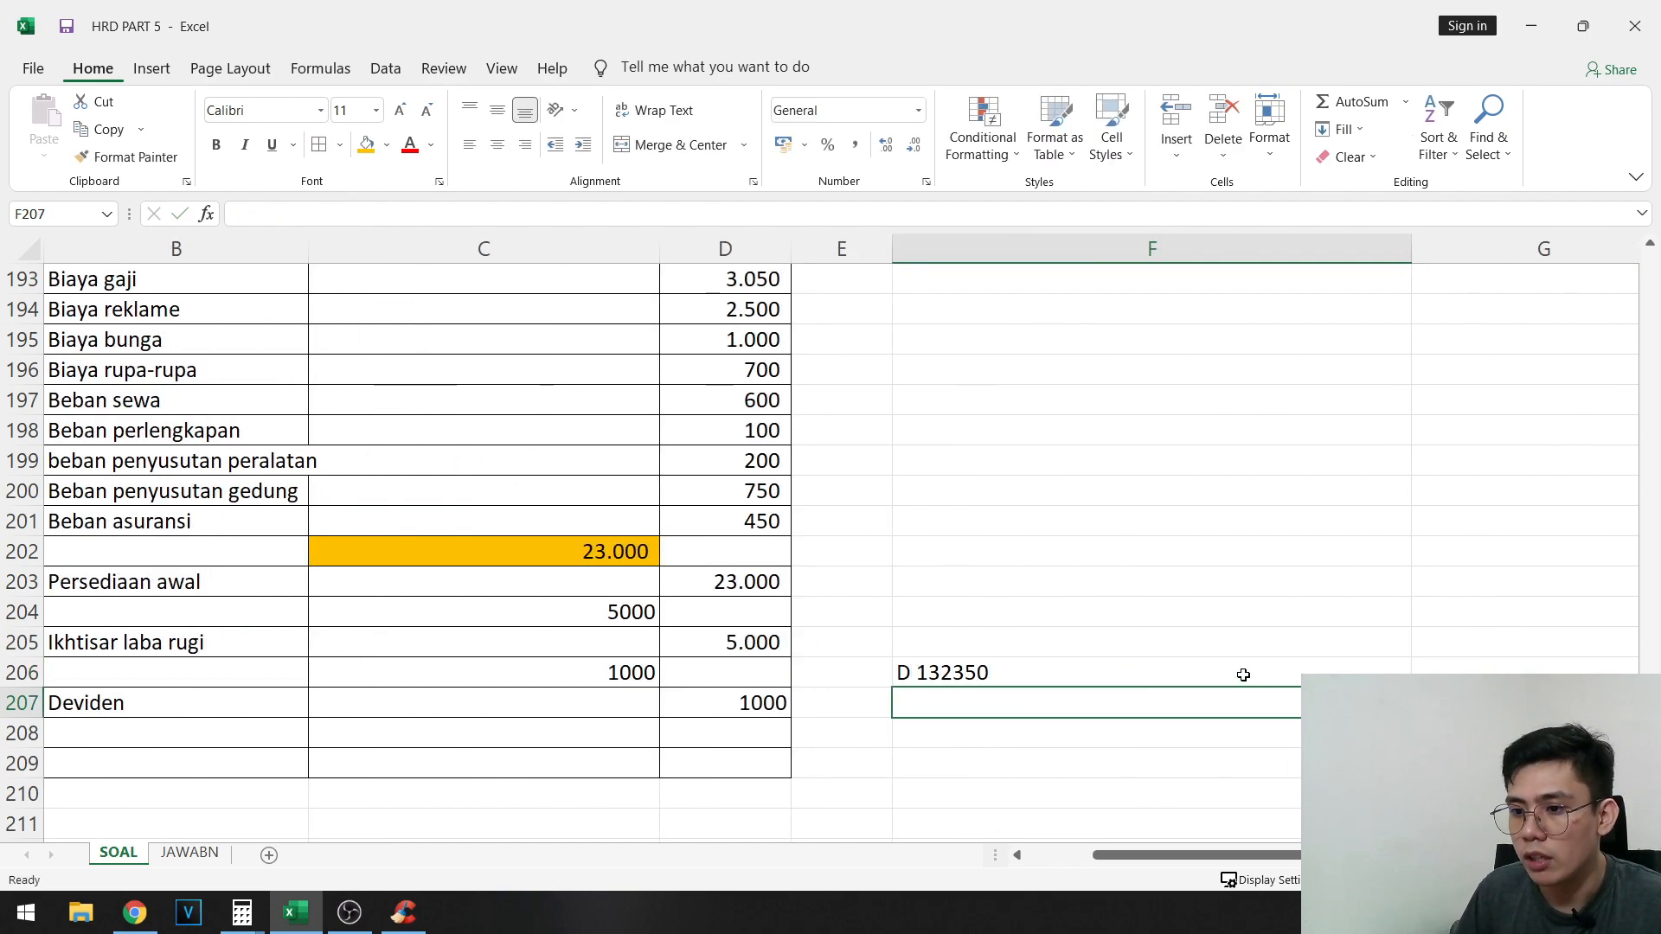
pyautogui.write('K 136,500')
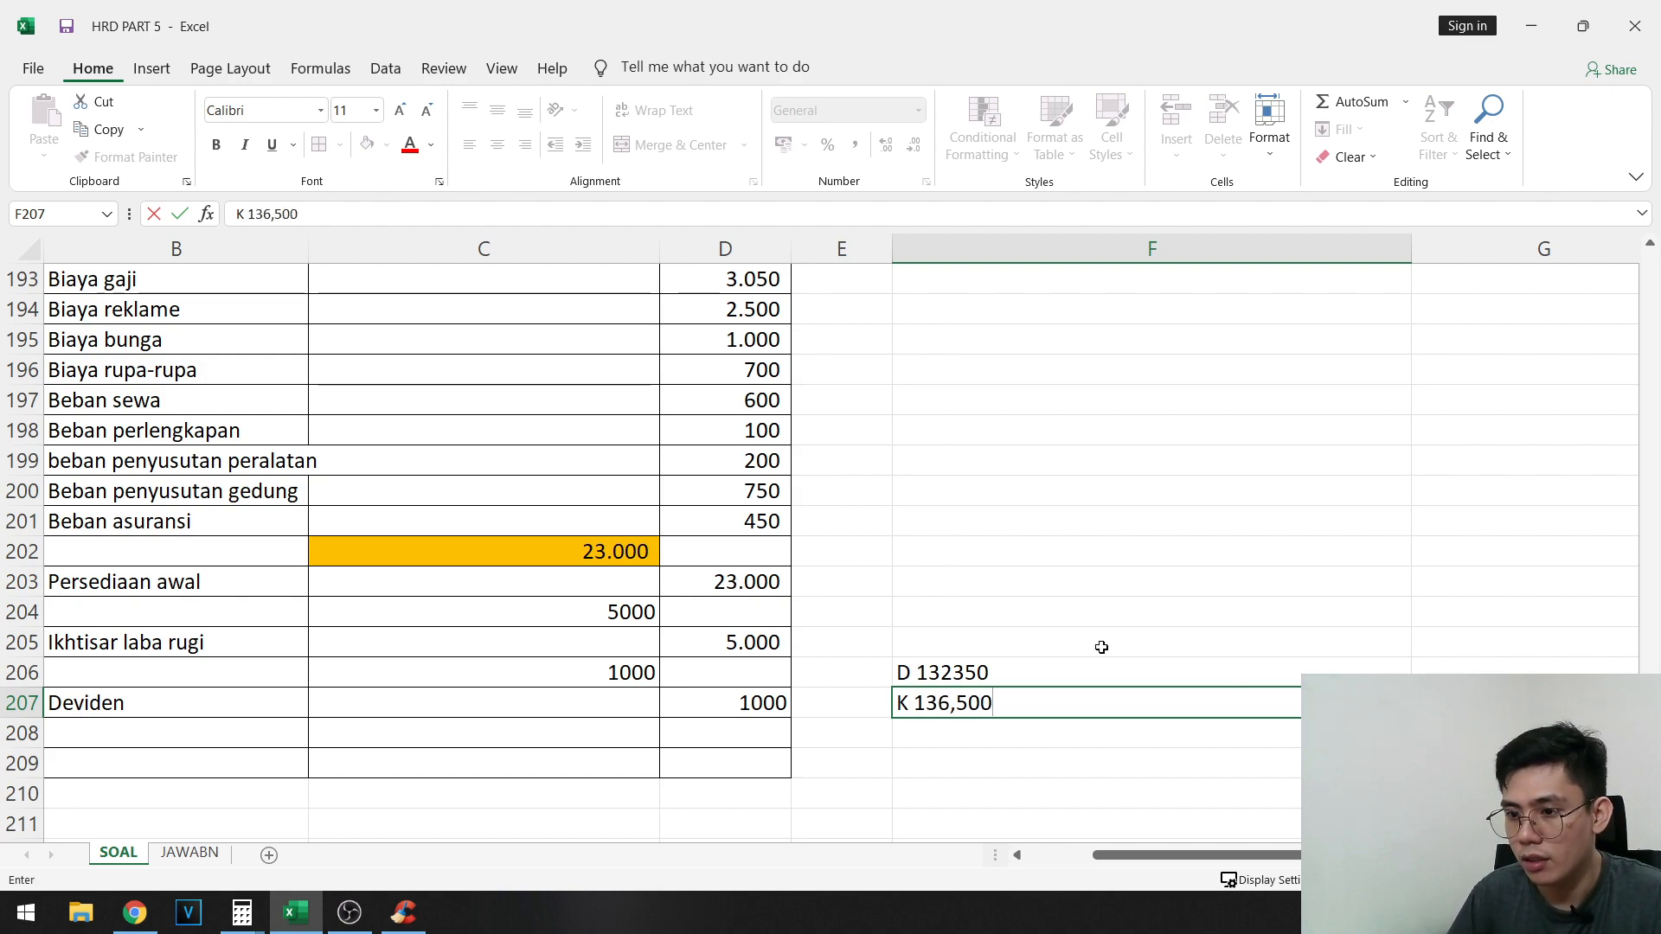
pyautogui.press('Return')
pyautogui.write('=1')
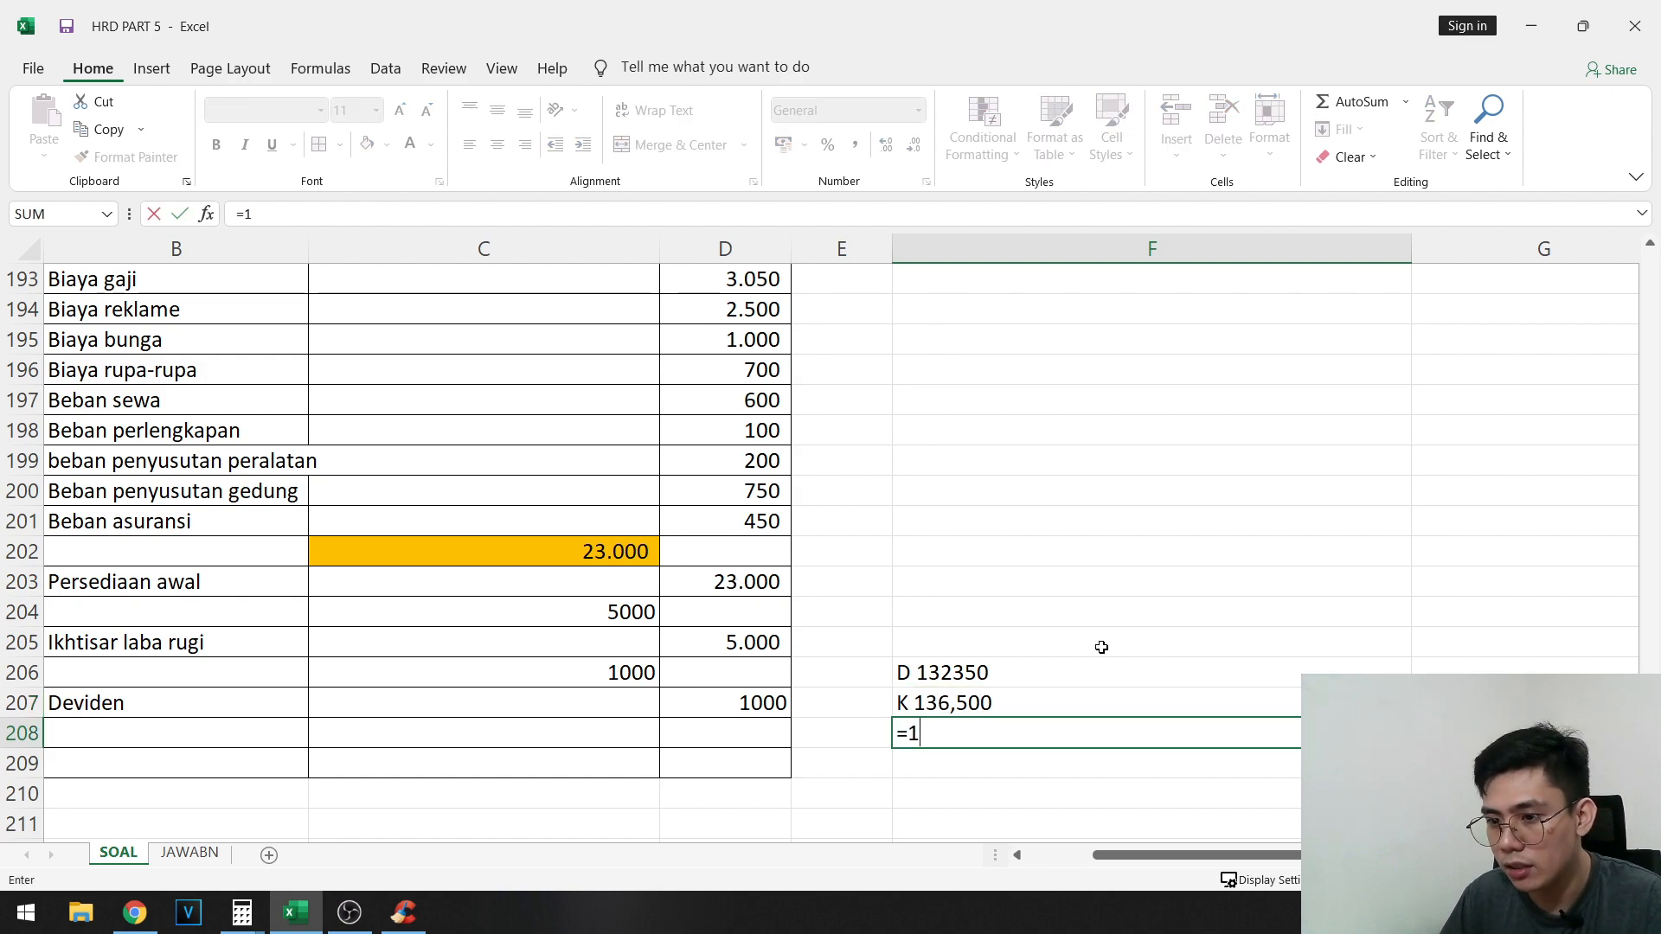
pyautogui.write('36500-132350')
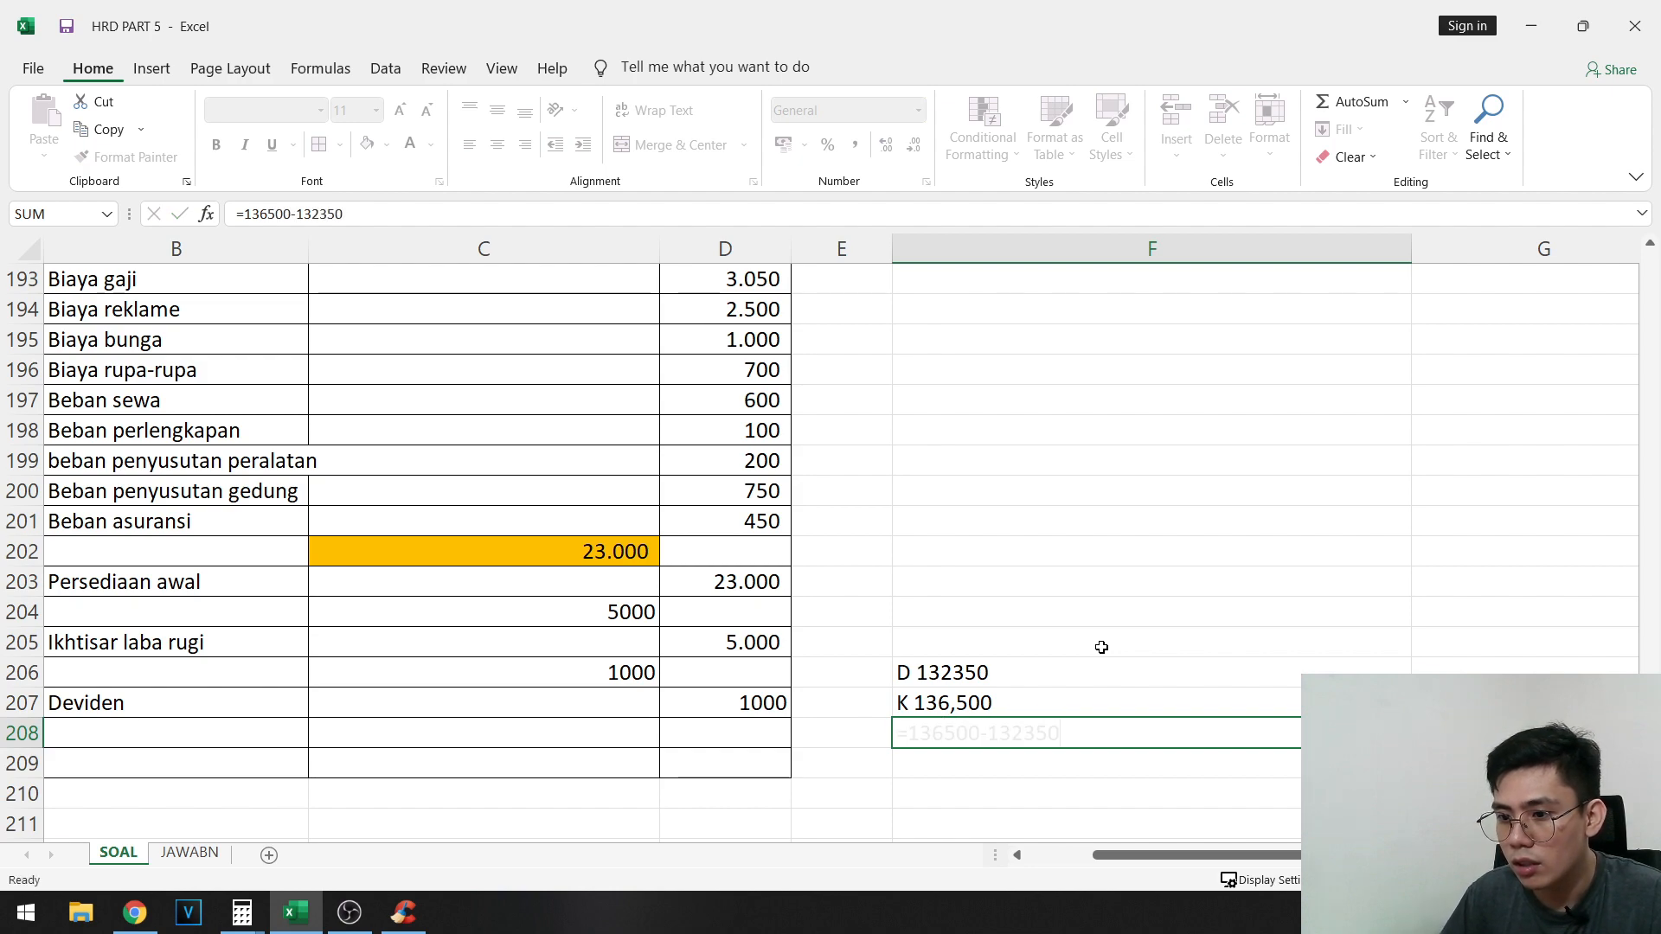
pyautogui.press('Return')
pyautogui.press('Up')
pyautogui.press('Left')
pyautogui.press('Left')
pyautogui.press('Left')
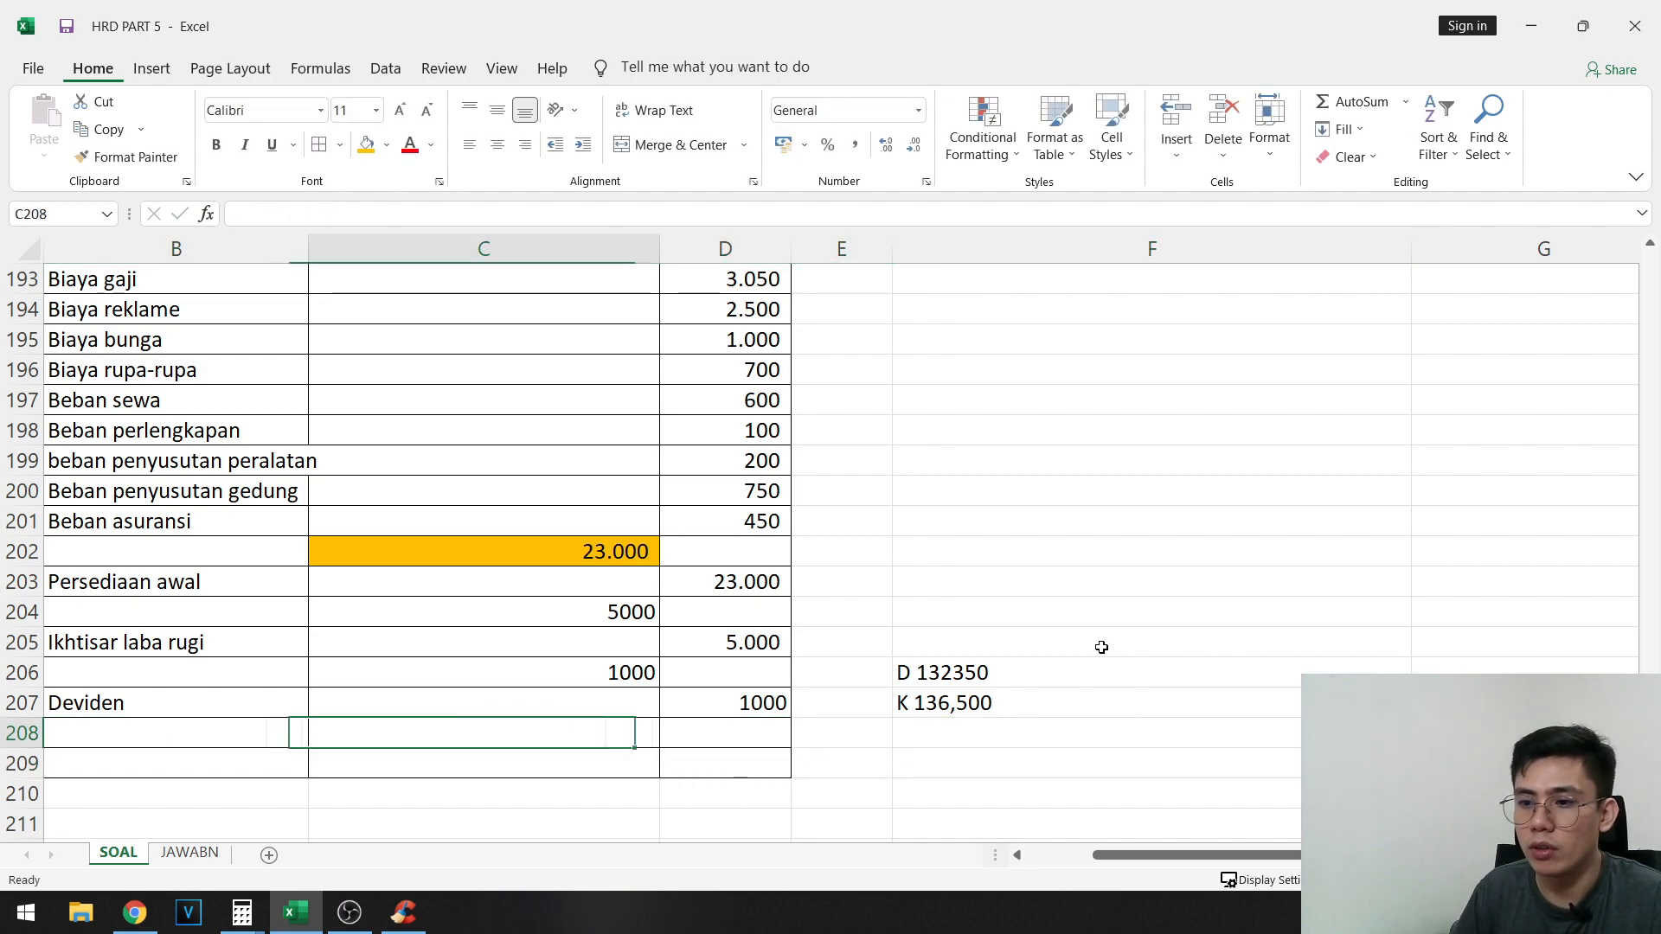
pyautogui.press('Right')
pyautogui.press('Right')
pyautogui.press('Right')
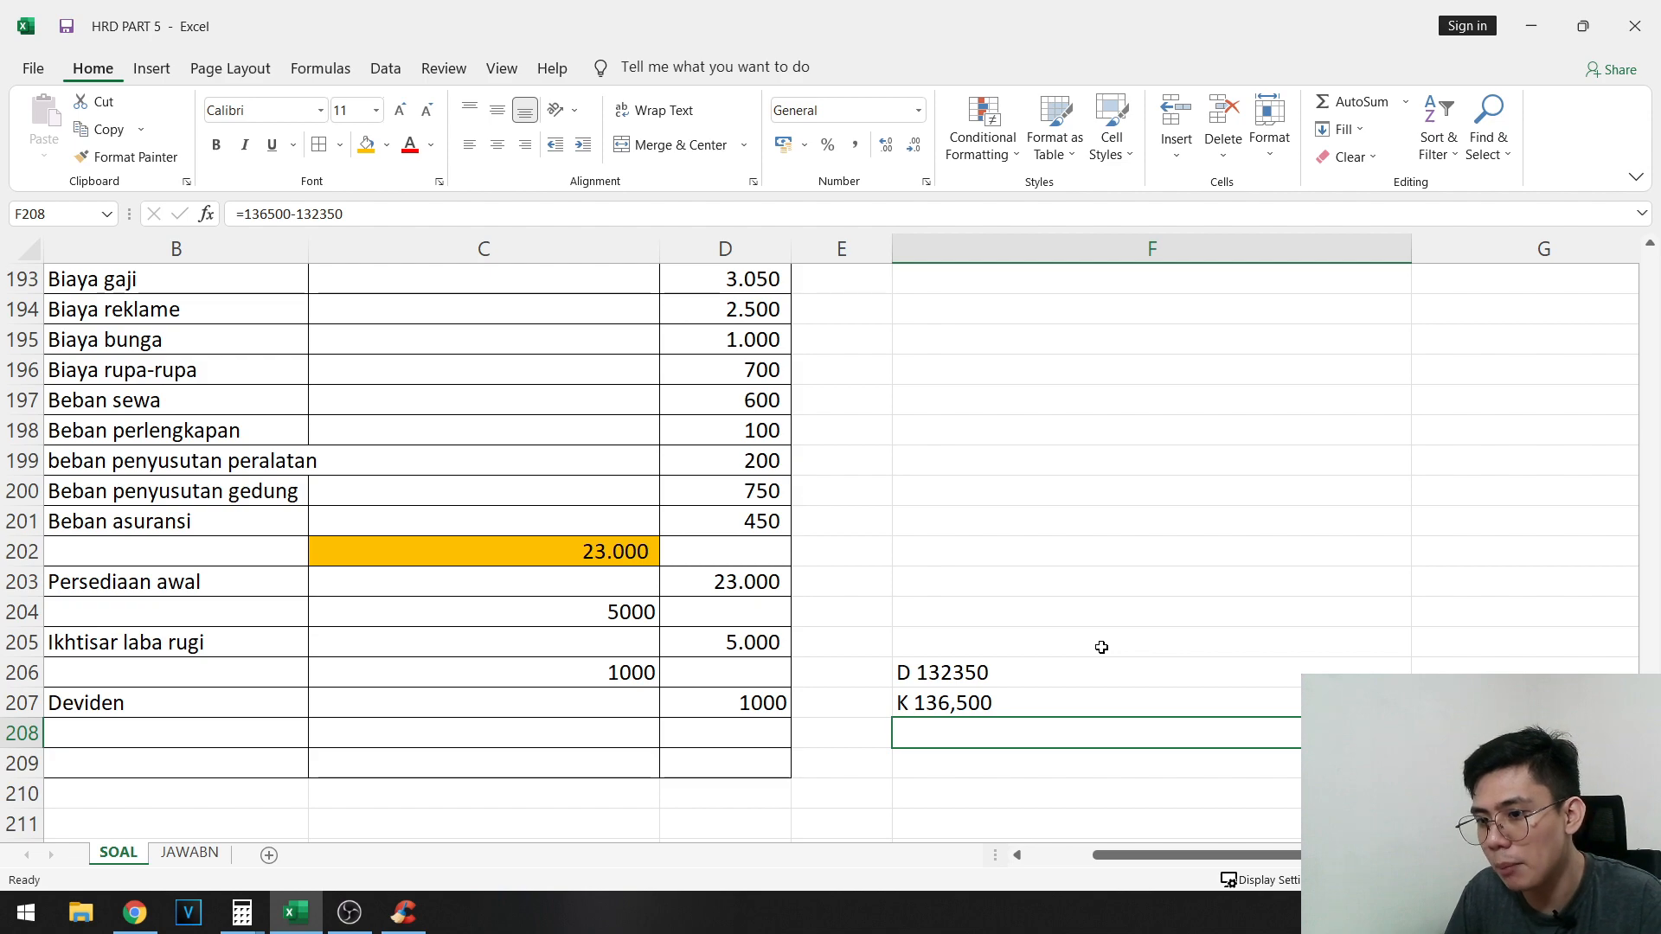
# - Enter Ikhtisar Laba Rugi as the debit account in A208 of the closing journal
pyautogui.press('Left')
pyautogui.press('Left')
pyautogui.press('Left')
pyautogui.press('Left')
pyautogui.press('Left')
pyautogui.write('Ik')
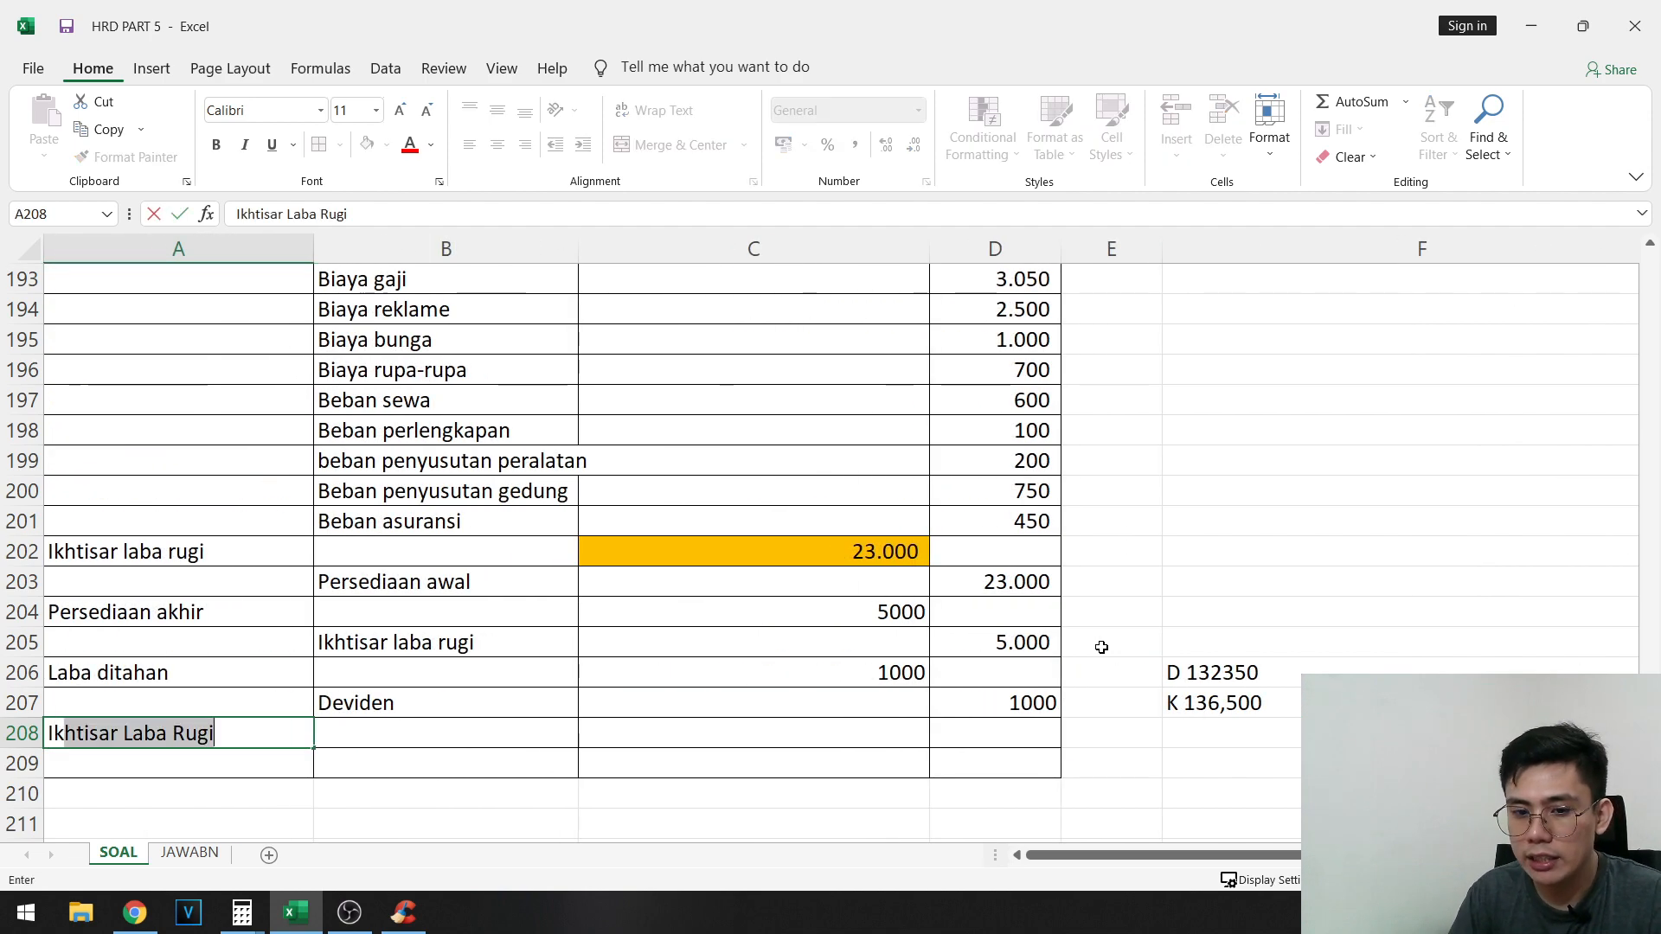
pyautogui.write('htisar laba')
pyautogui.press('Tab')
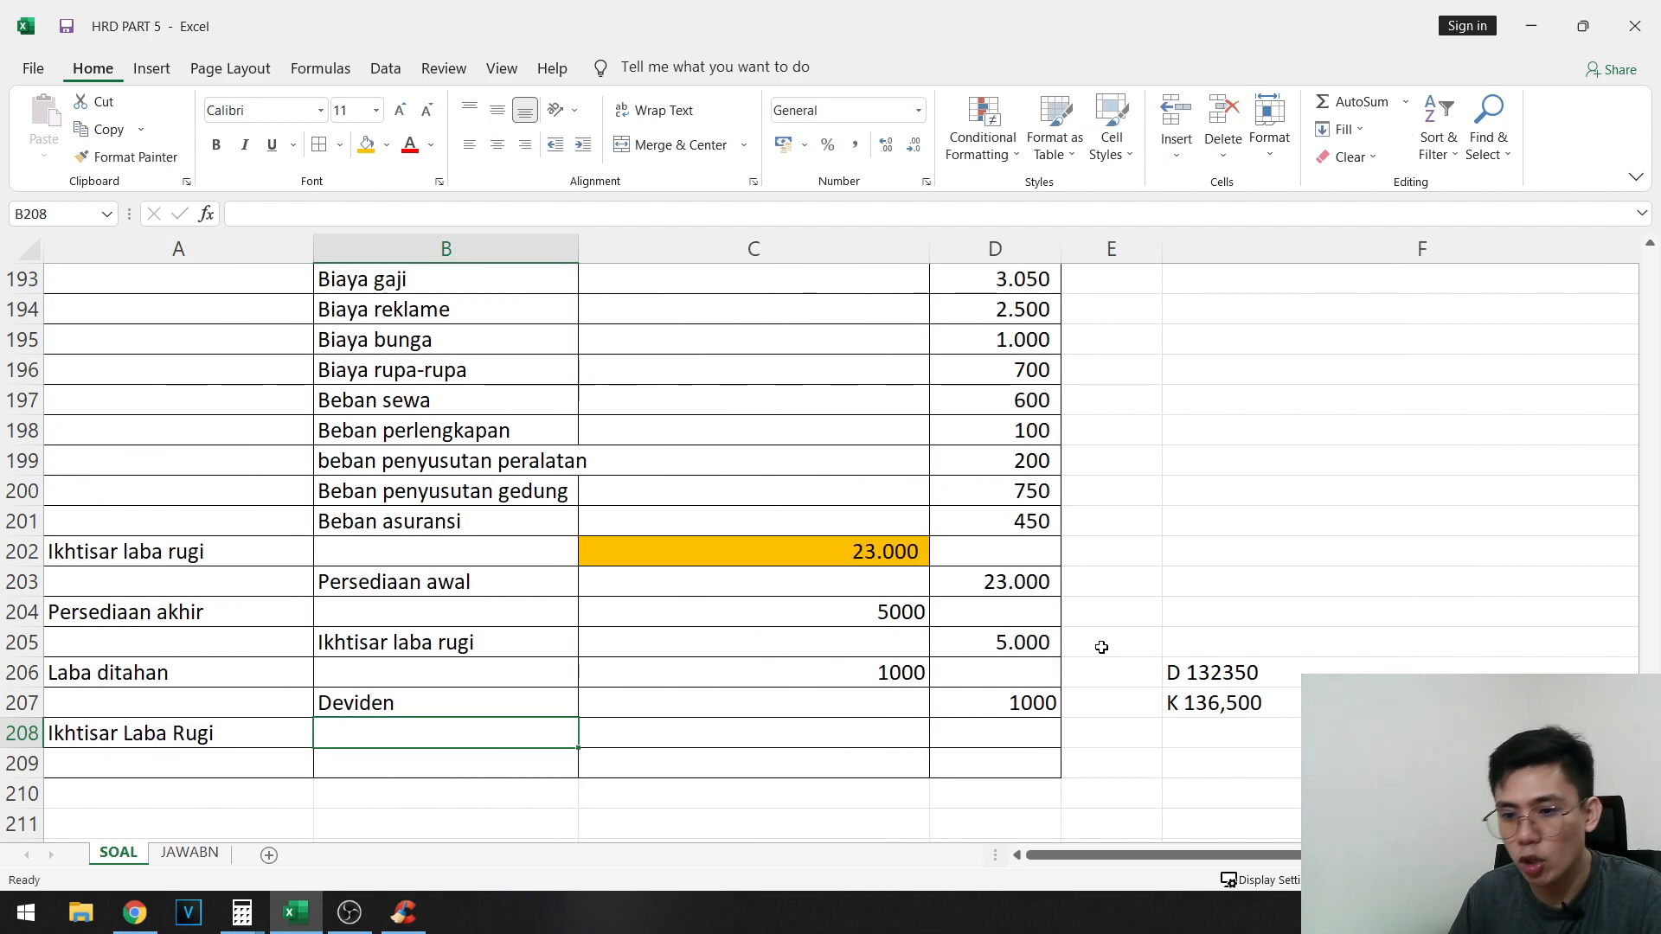
# - Enter 4150 in C208 as the Ikhtisar Laba Rugi debit amount
pyautogui.press('Right')
pyautogui.press('Right')
pyautogui.press('Right')
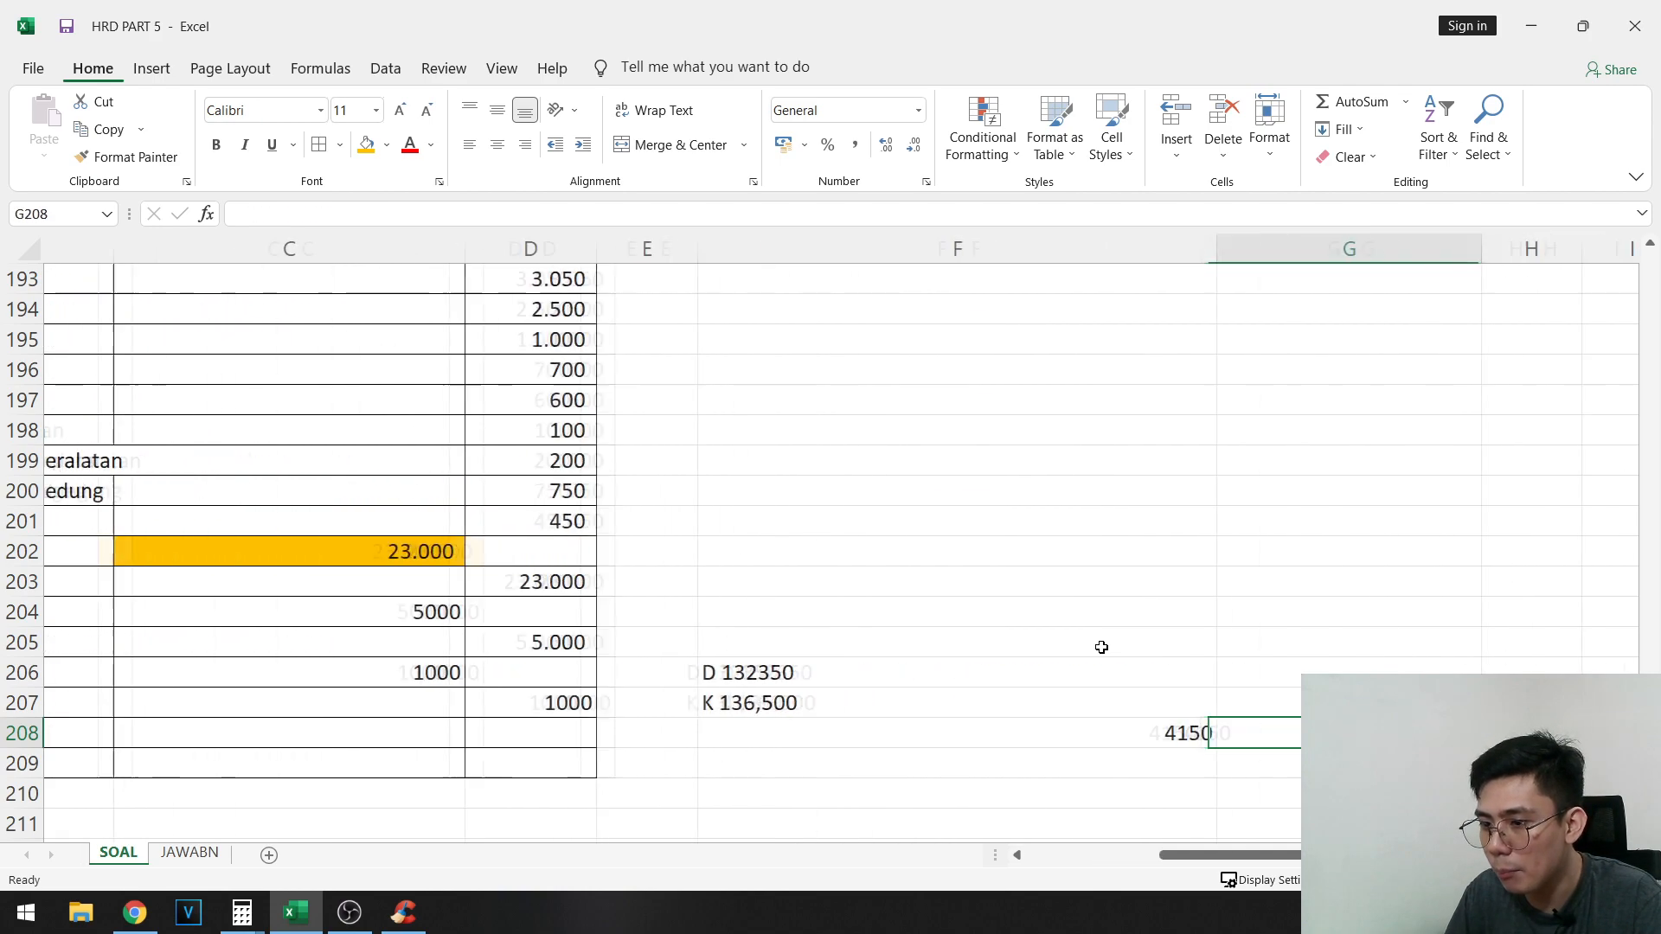
pyautogui.press('Left')
pyautogui.press('Left')
pyautogui.press('Left')
pyautogui.press('Right')
pyautogui.press('Right')
pyautogui.write('415')
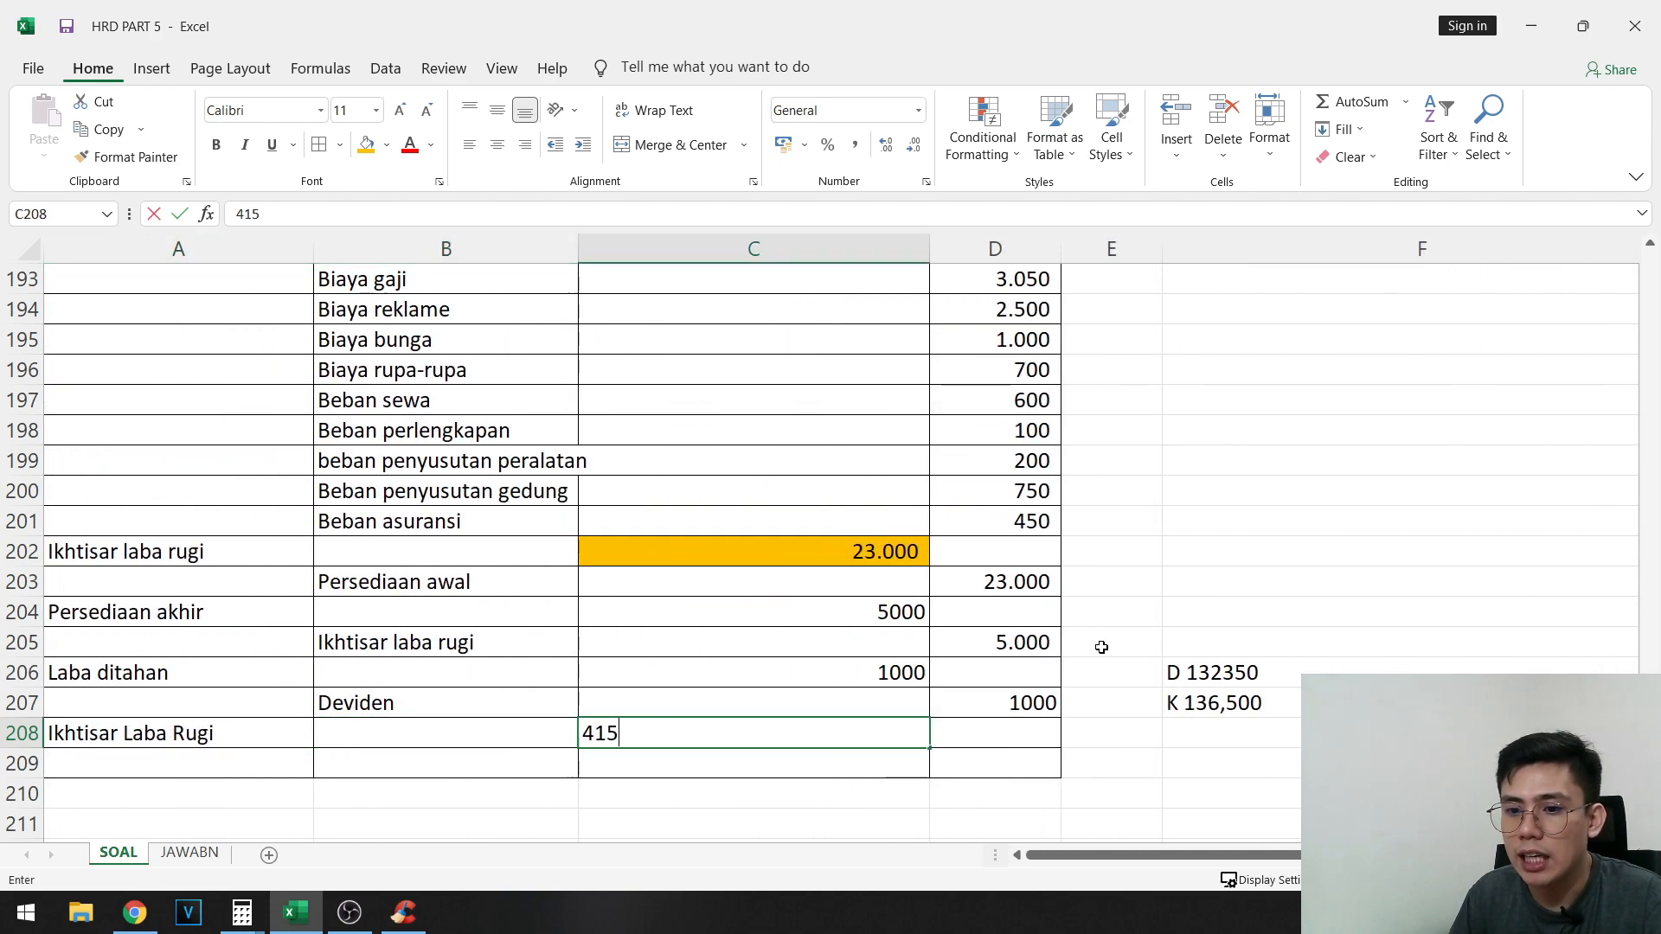
pyautogui.write('0')
pyautogui.press('Return')
# - Enter Laba ditahan in B209 with a credit of 4150 in D209
pyautogui.press('Left')
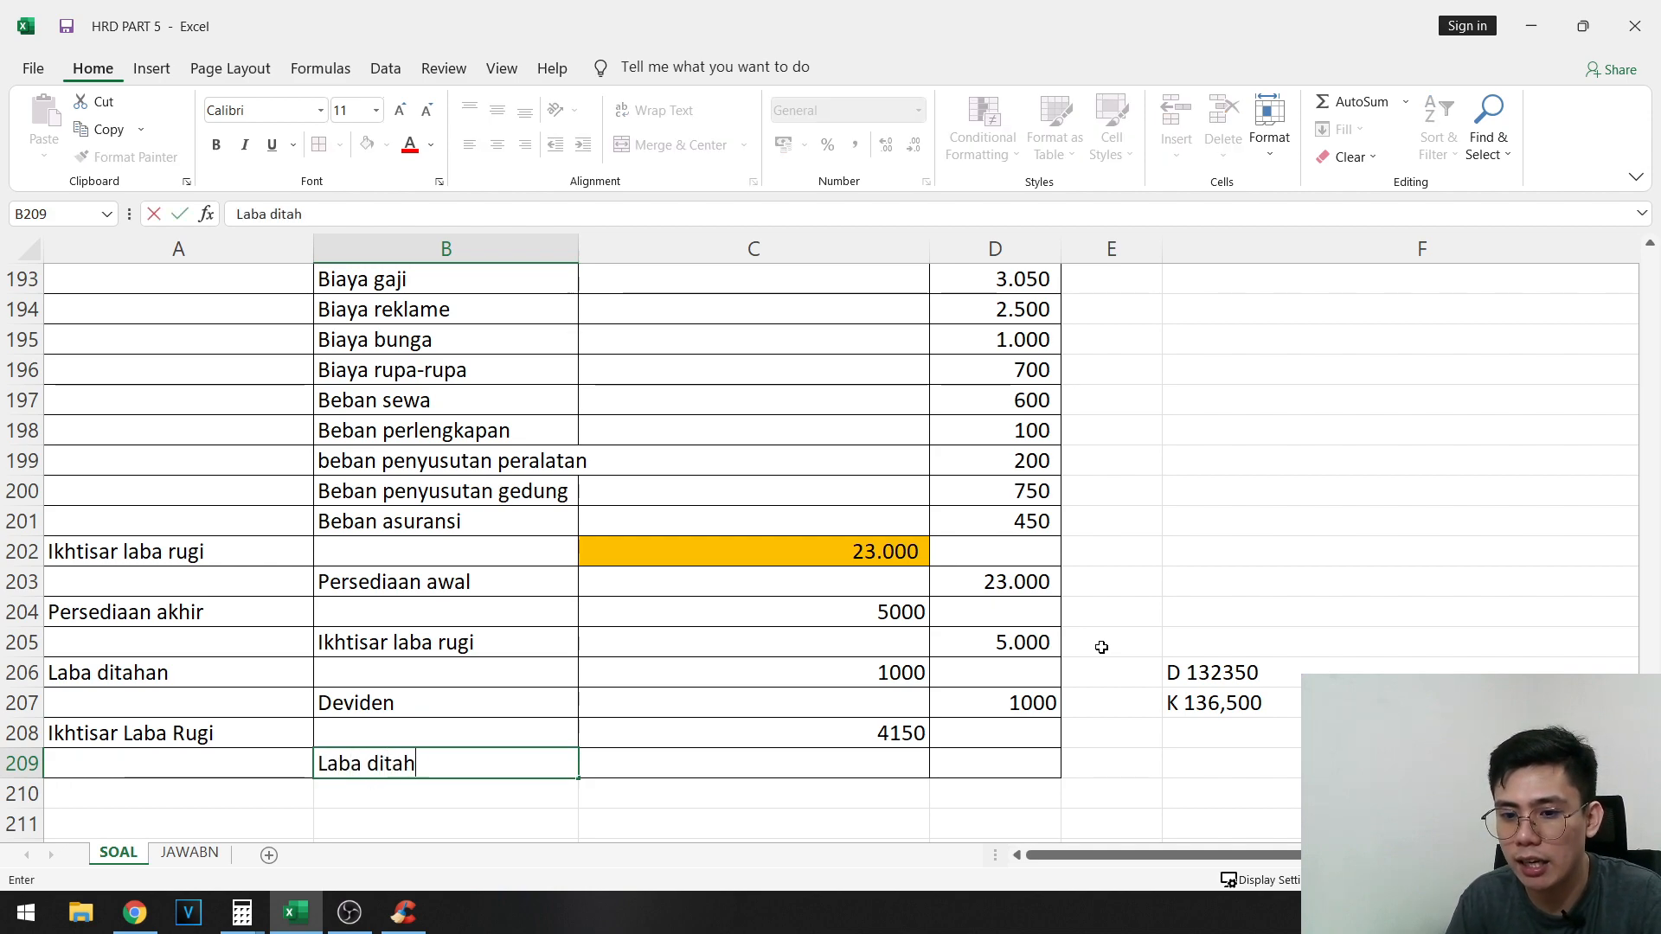
pyautogui.write('an')
pyautogui.press('Tab')
pyautogui.press('Tab')
pyautogui.write('4150')
pyautogui.press('Tab')
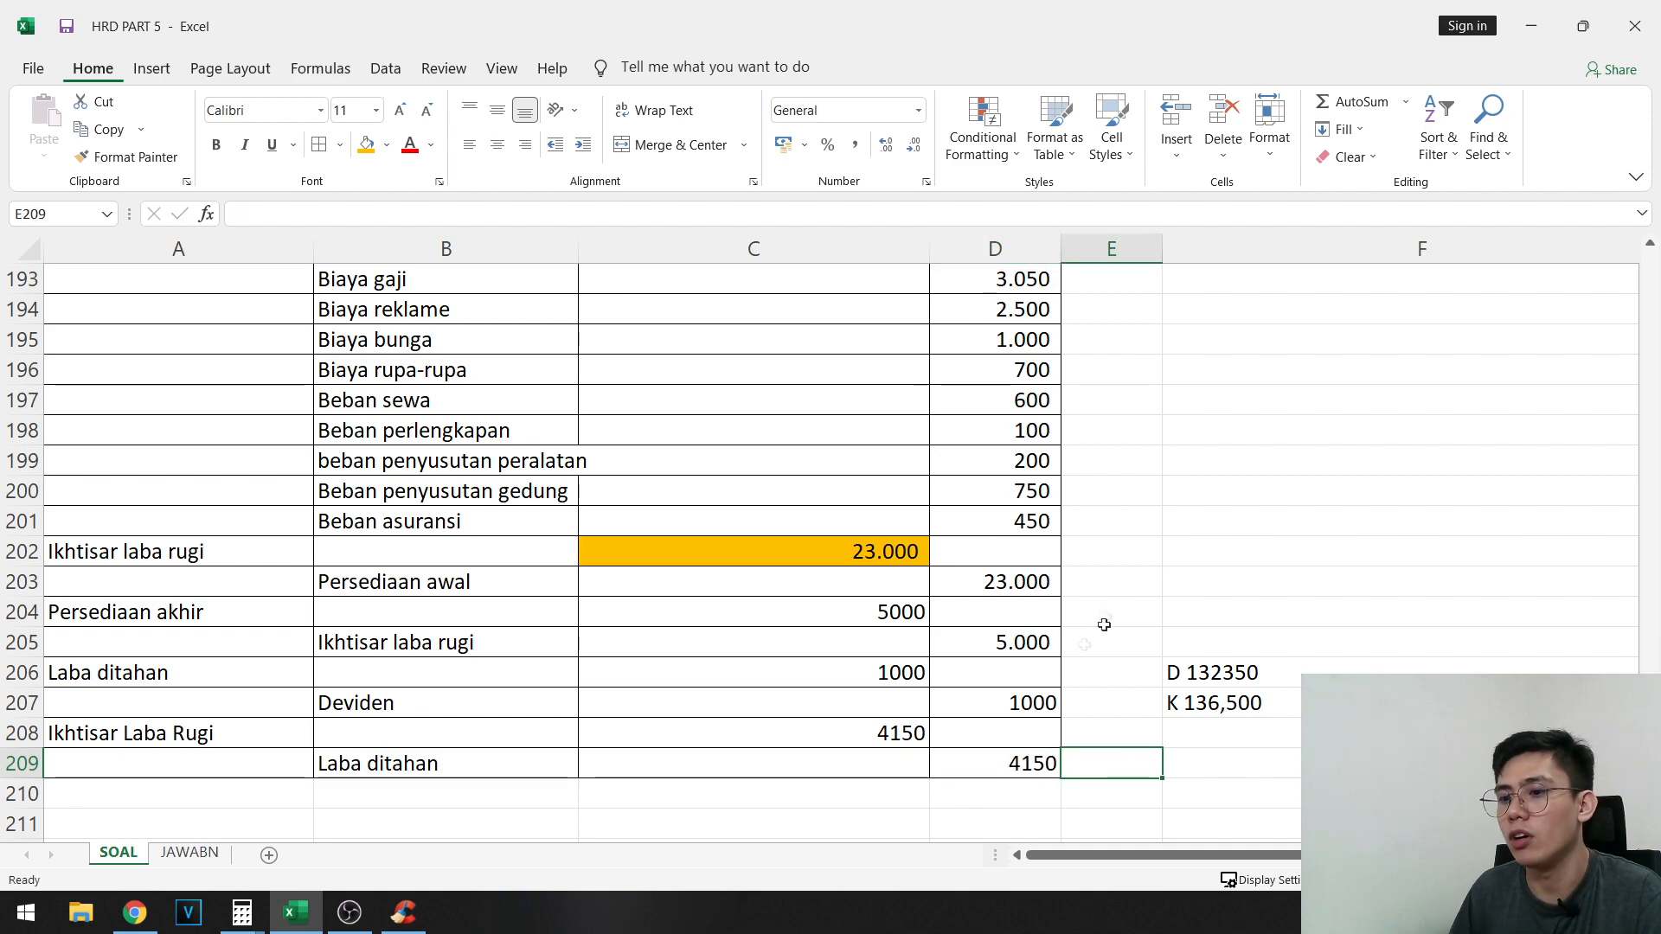
# - Clear the scratch notes and difference calculation from F206:F209
pyautogui.moveTo(1172, 667); pyautogui.dragTo(1074, 773)
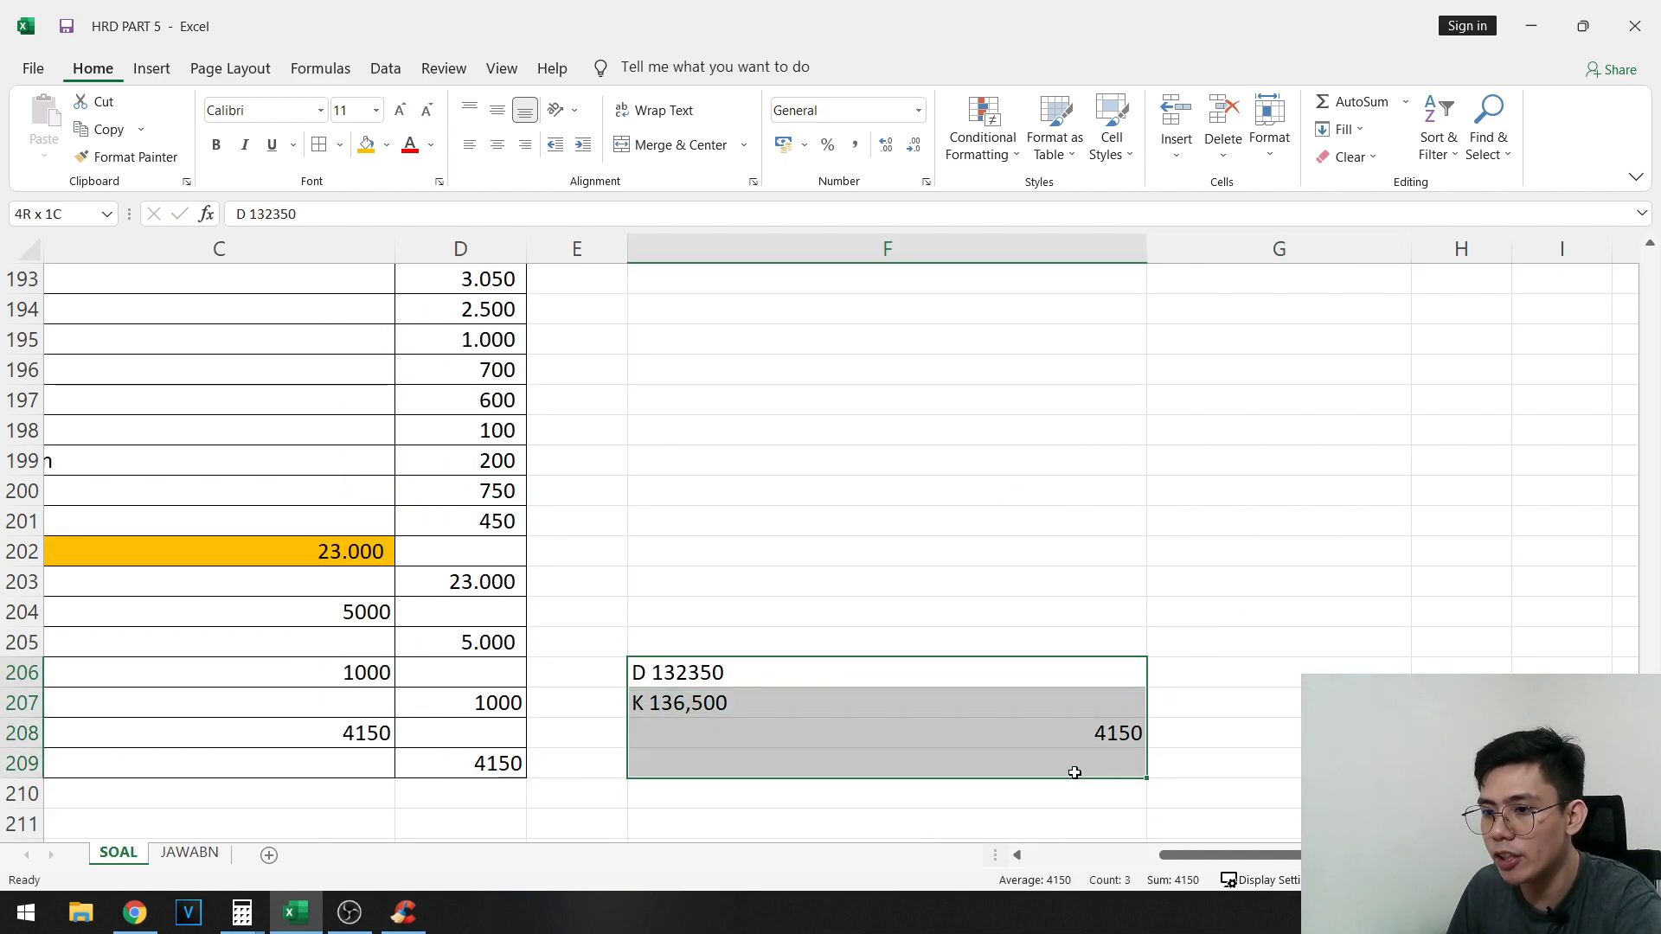
pyautogui.moveTo(211, 709); pyautogui.dragTo(41, 733)
pyautogui.click(761, 770)
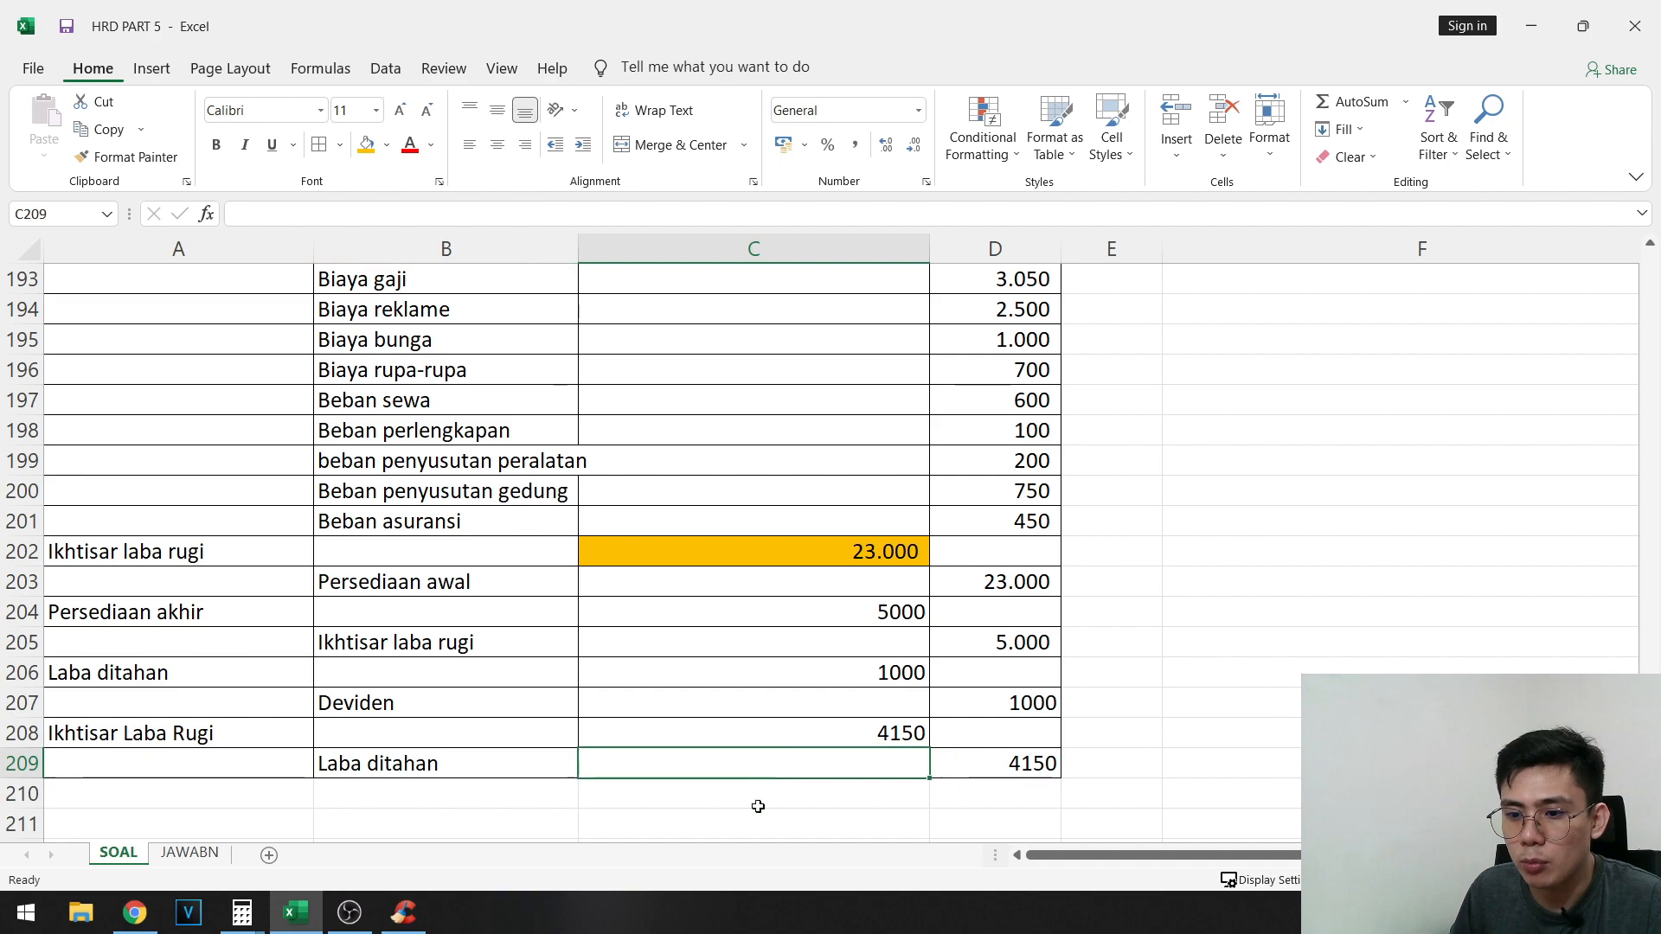
# - Total the closing journal's debit column in C210 with AutoSum over C187:C209
pyautogui.click(761, 803)
pyautogui.scroll(2, 872, 485)
pyautogui.scroll(2, 872, 485)
pyautogui.keyDown('shift'); pyautogui.click(896, 474); pyautogui.keyUp('shift')
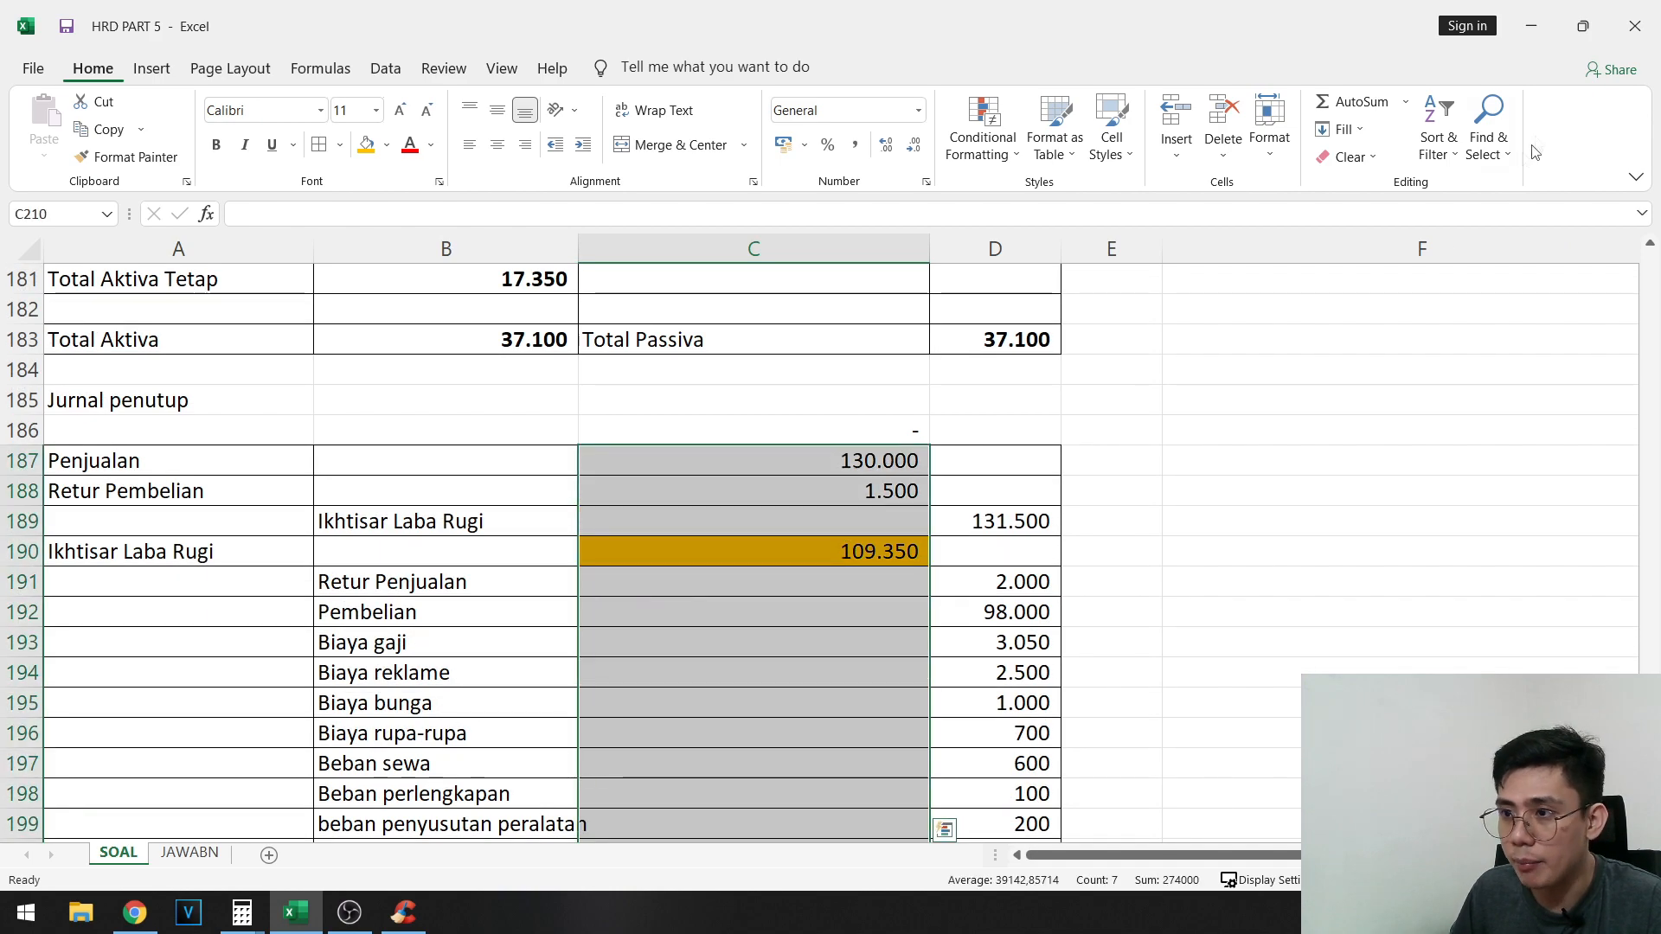
pyautogui.click(1355, 105)
# - Copy the debit total formula from C210 to D210 and make both totals bold
pyautogui.click(878, 558)
pyautogui.hotkey('ctrl', 'c')
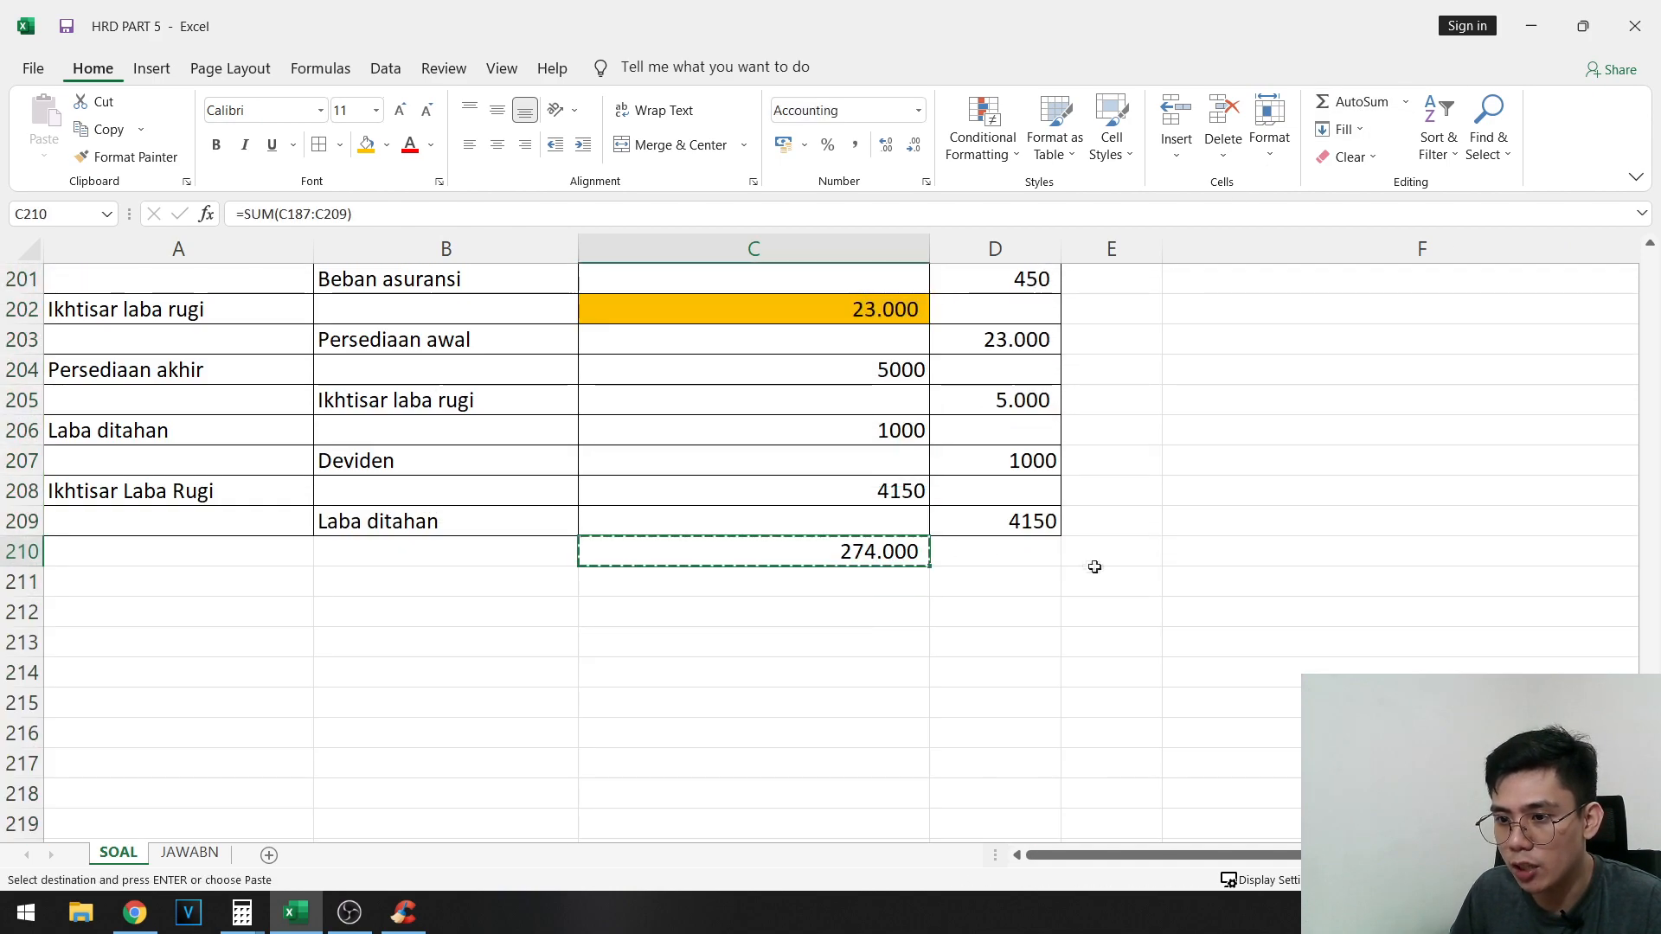
pyautogui.press('Right')
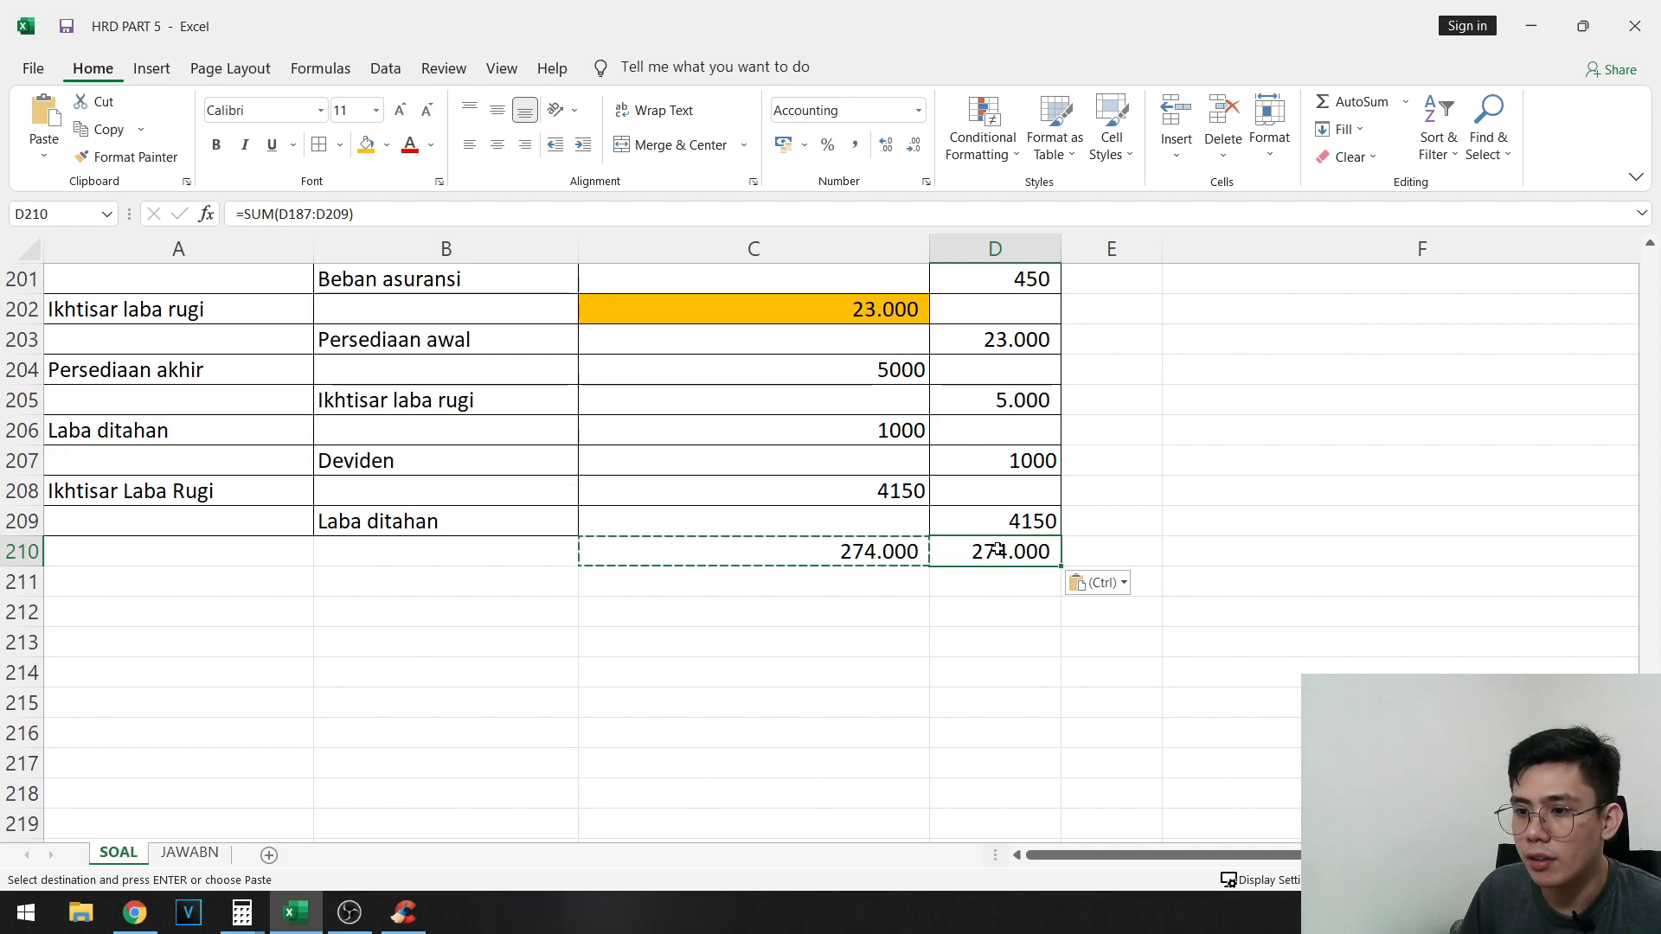
pyautogui.moveTo(998, 550); pyautogui.dragTo(843, 556)
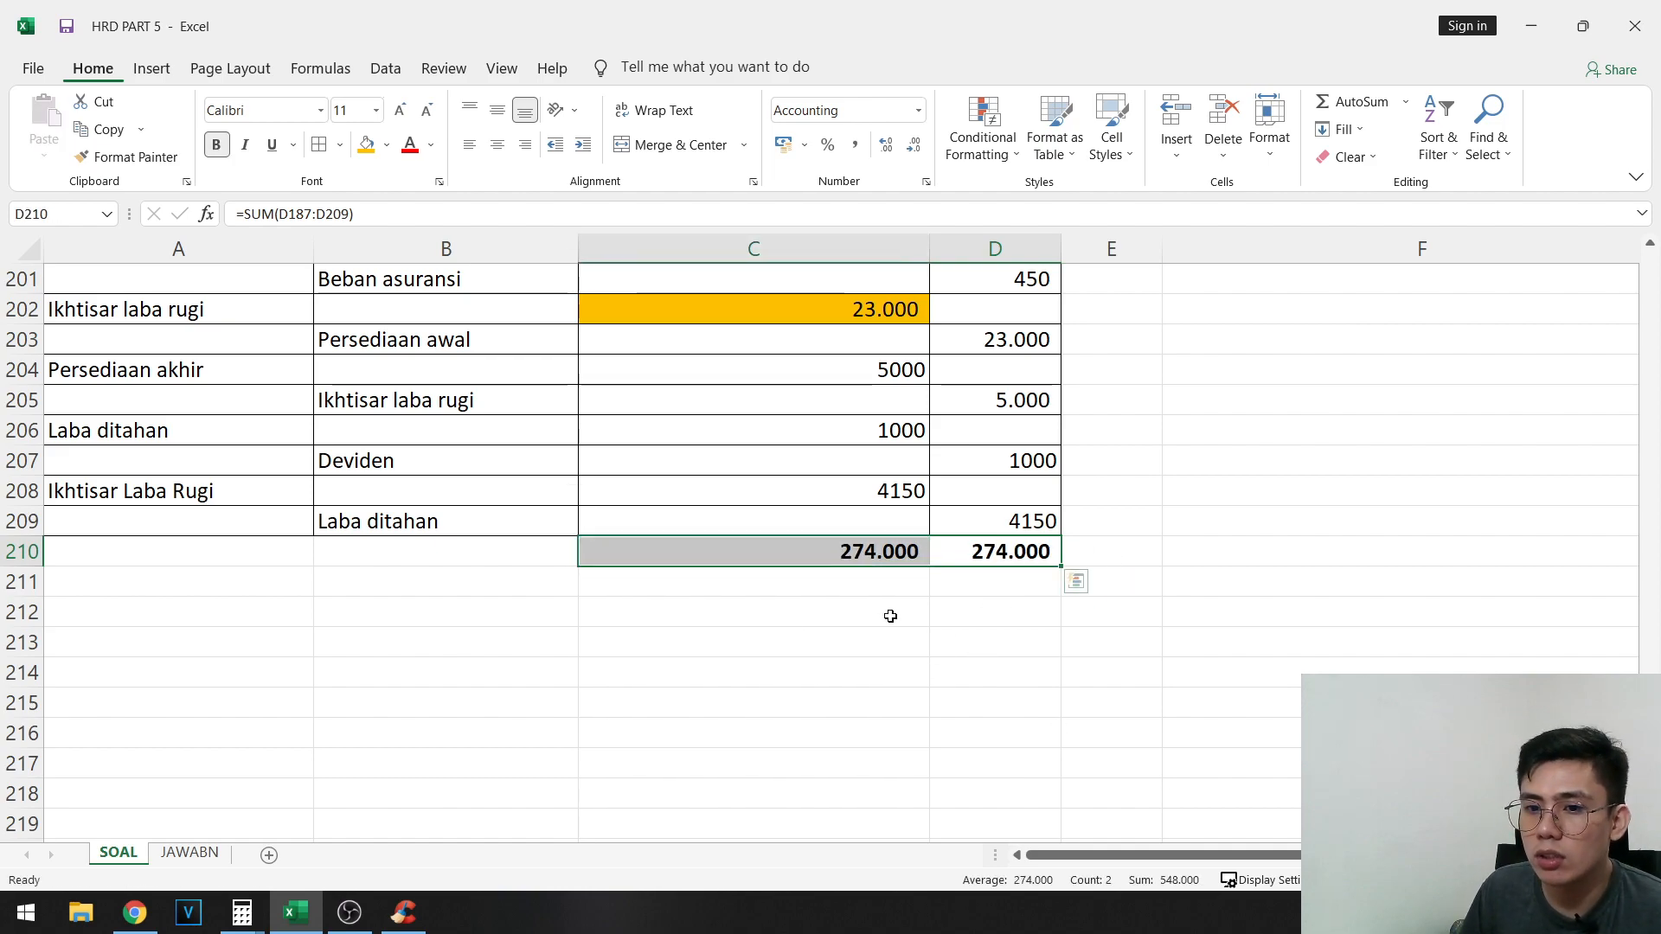
# - Select the Neraca saldo final / setelah penyesuaian columns in F89:G122, including their heading and total row, and copy them
pyautogui.scroll(20, 894, 620)
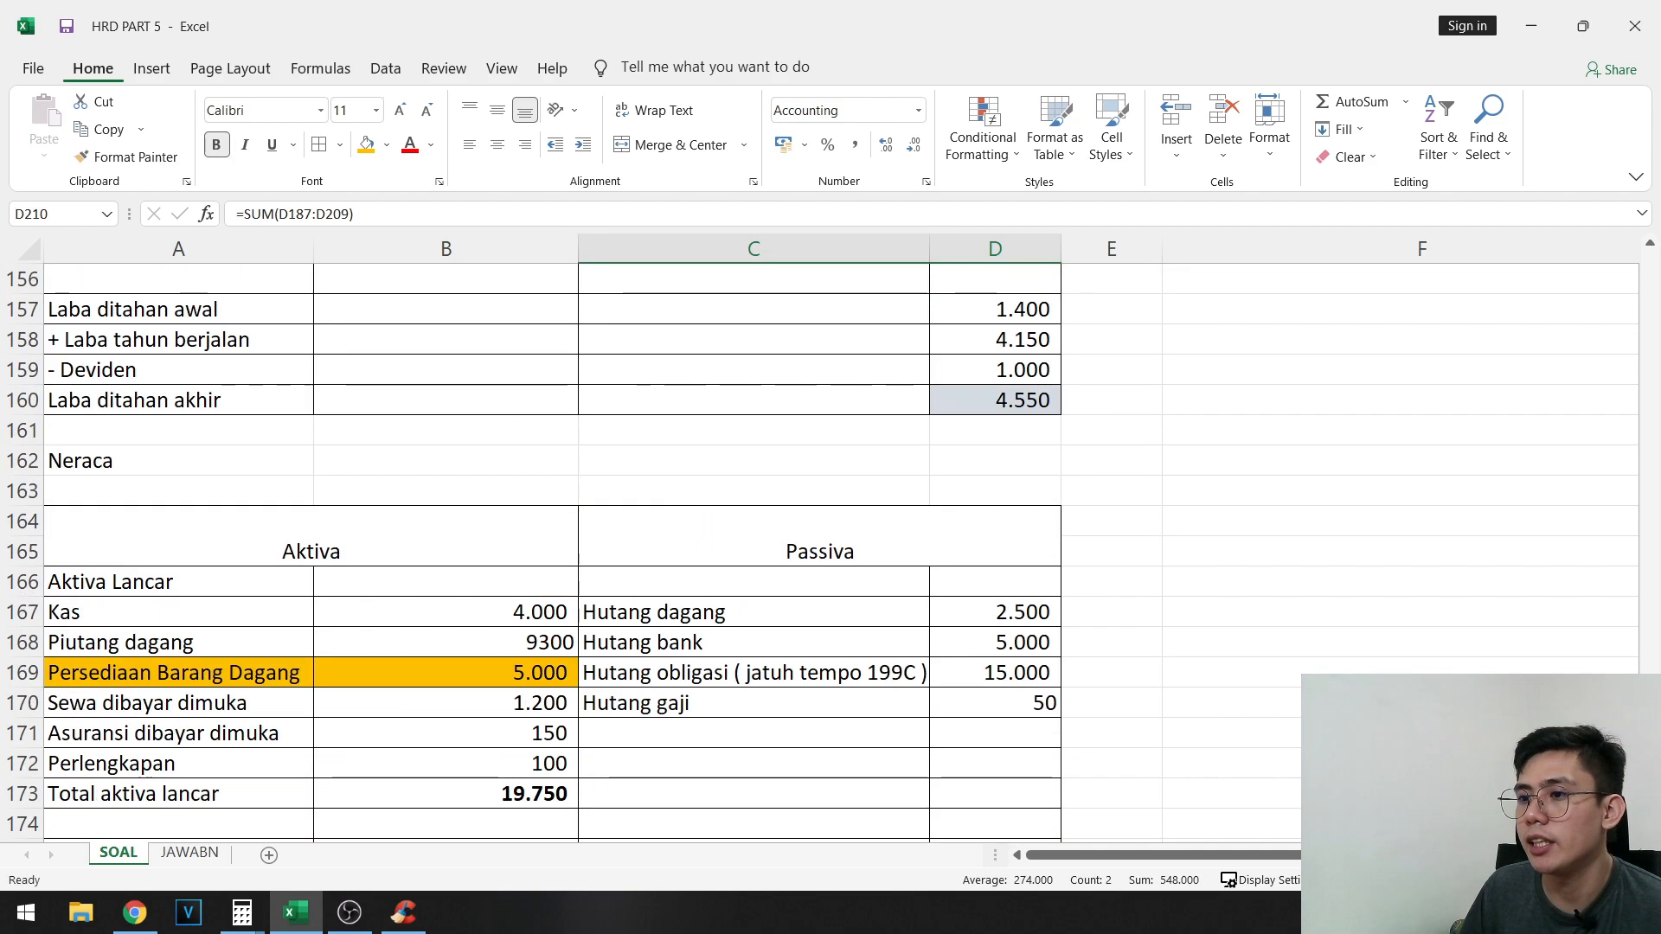
pyautogui.scroll(7, 842, 553)
pyautogui.click(1245, 704)
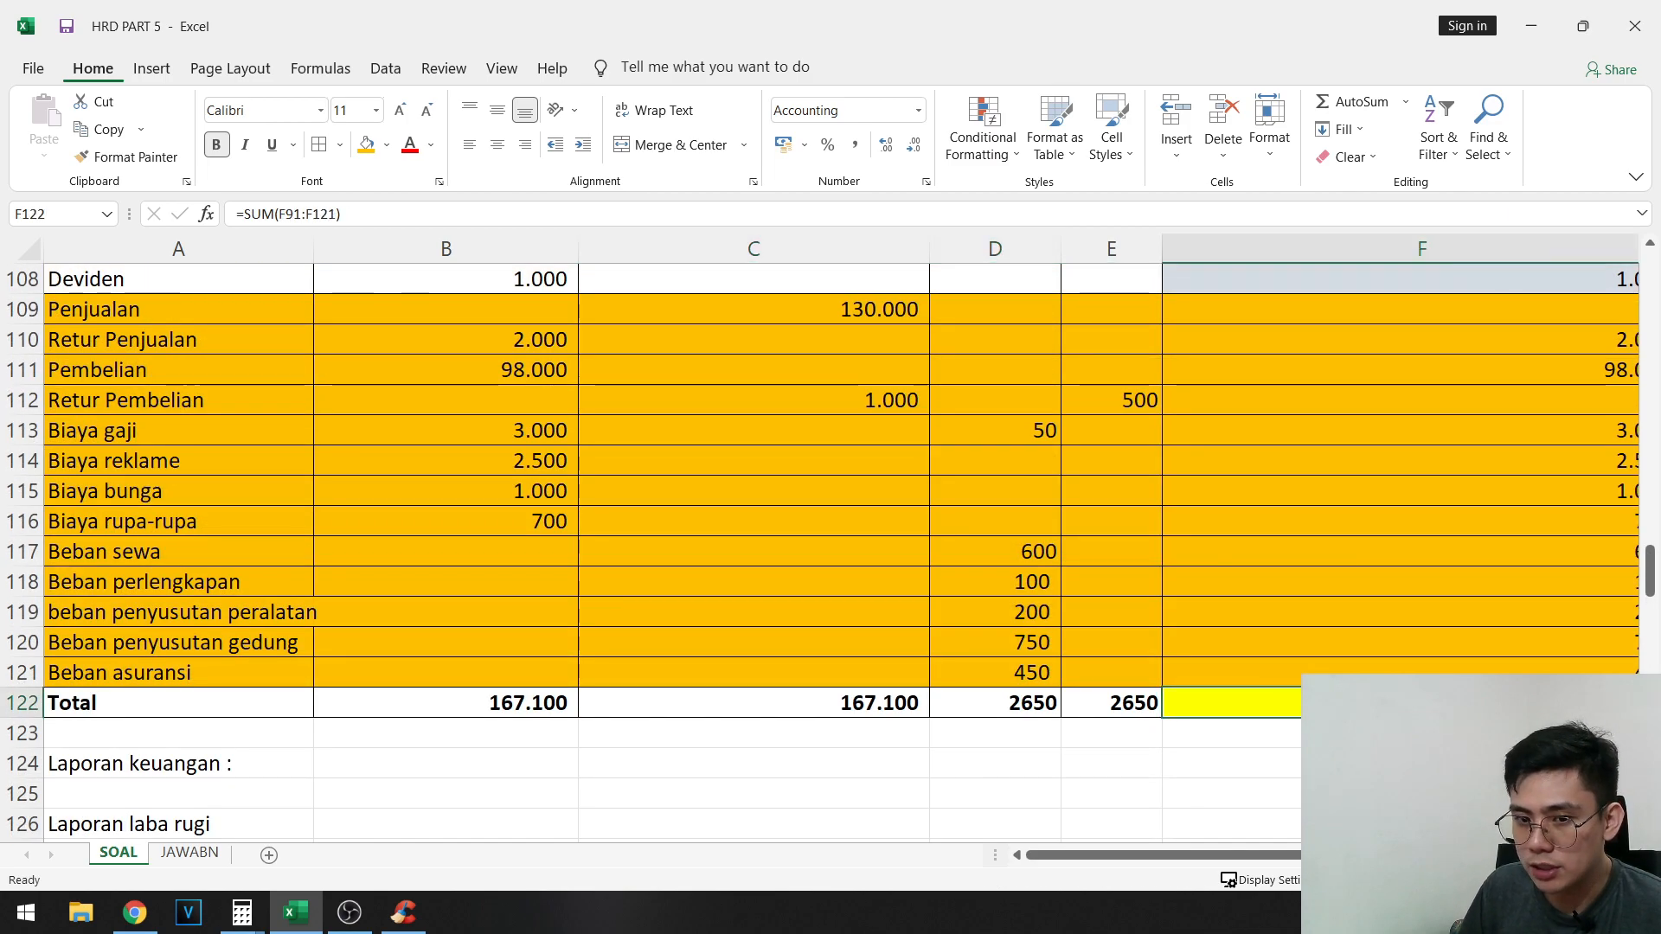
pyautogui.scroll(4, 1246, 657)
pyautogui.hscroll(2, 842, 553)
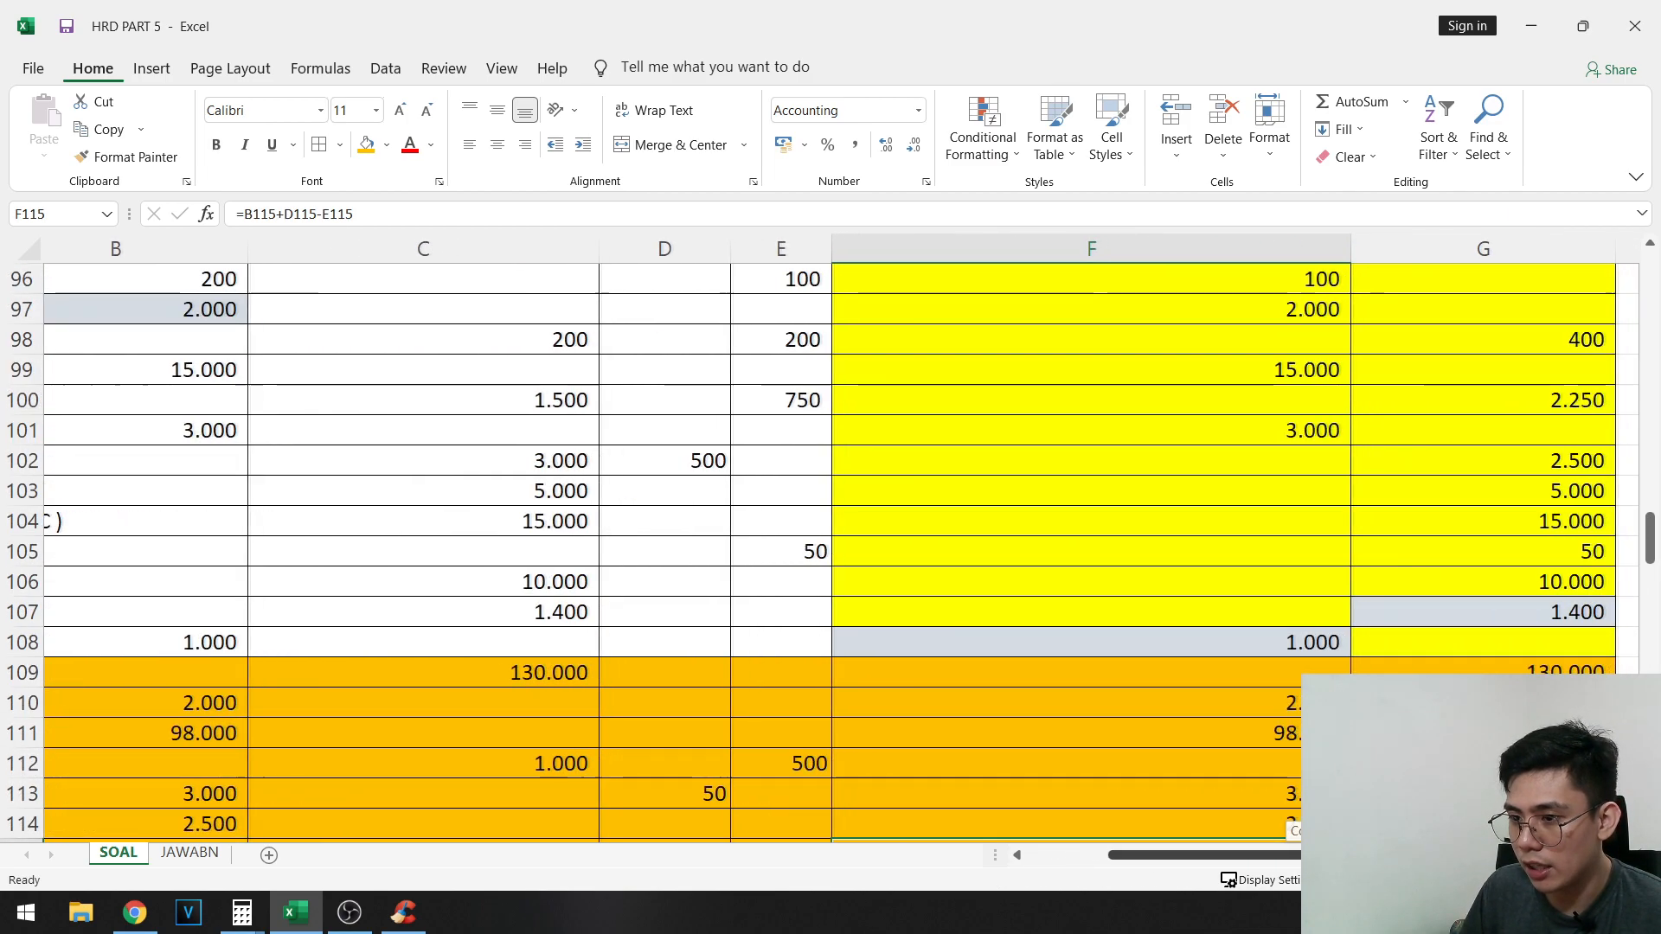
pyautogui.scroll(4, 1320, 571)
pyautogui.click(1246, 433)
pyautogui.scroll(-8, 1245, 434)
pyautogui.keyDown('shift'); pyautogui.click(1246, 704); pyautogui.keyUp('shift')
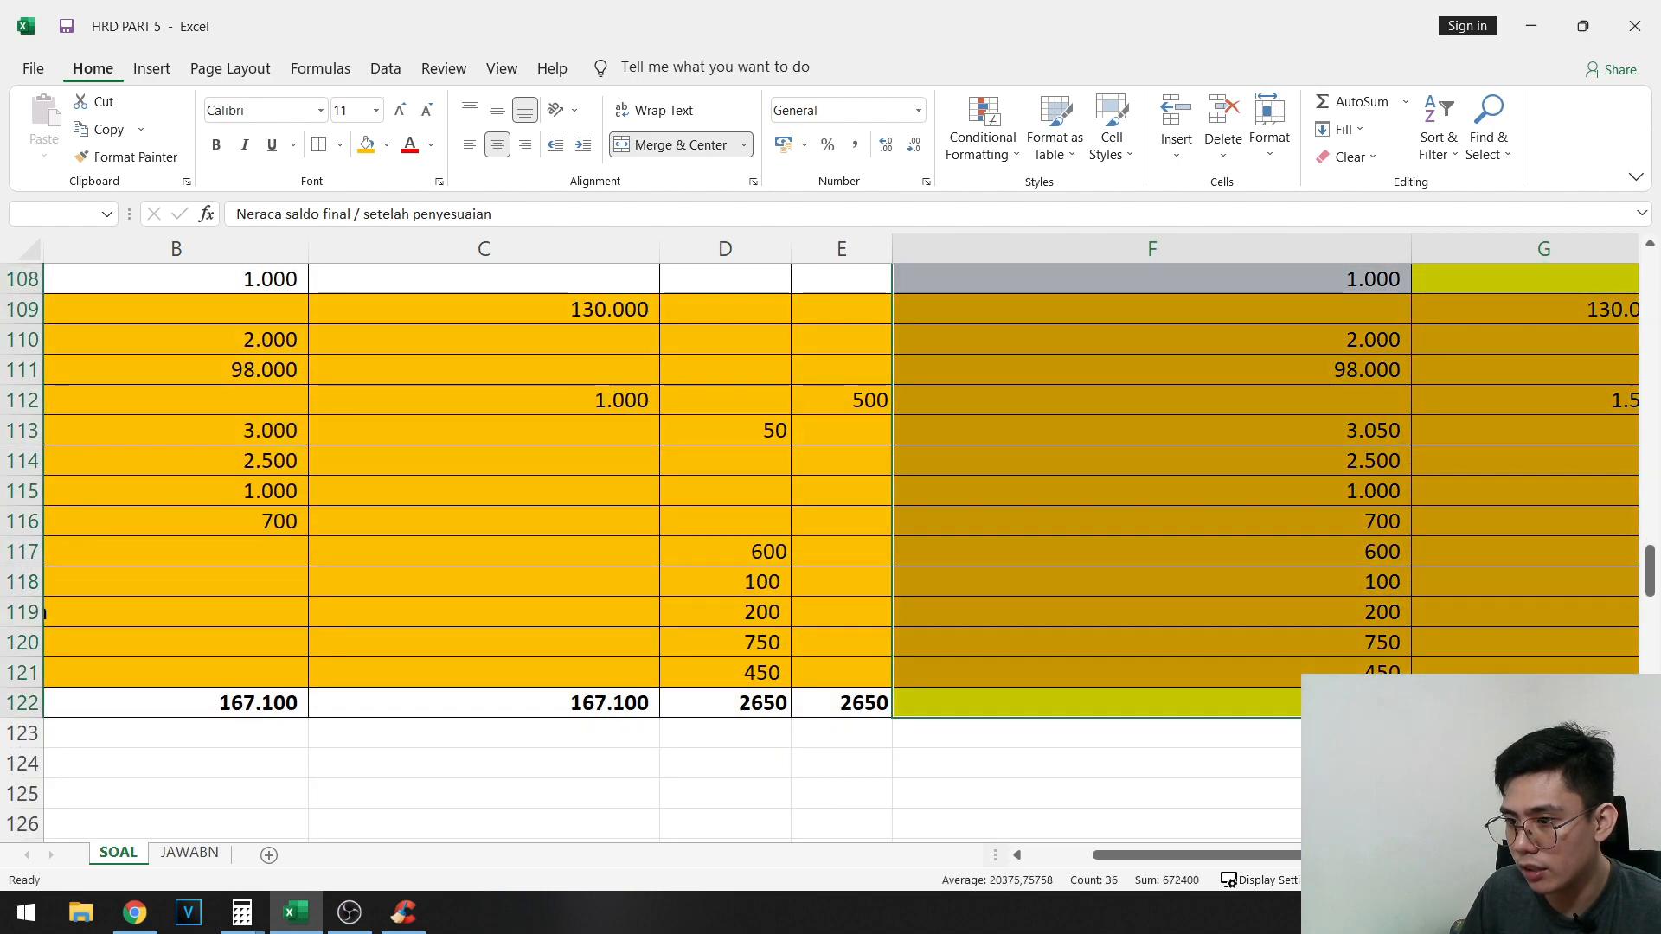
# - Paste the copied final trial balance columns as values below the closing journal, starting at B212
pyautogui.scroll(-20, 474, 730)
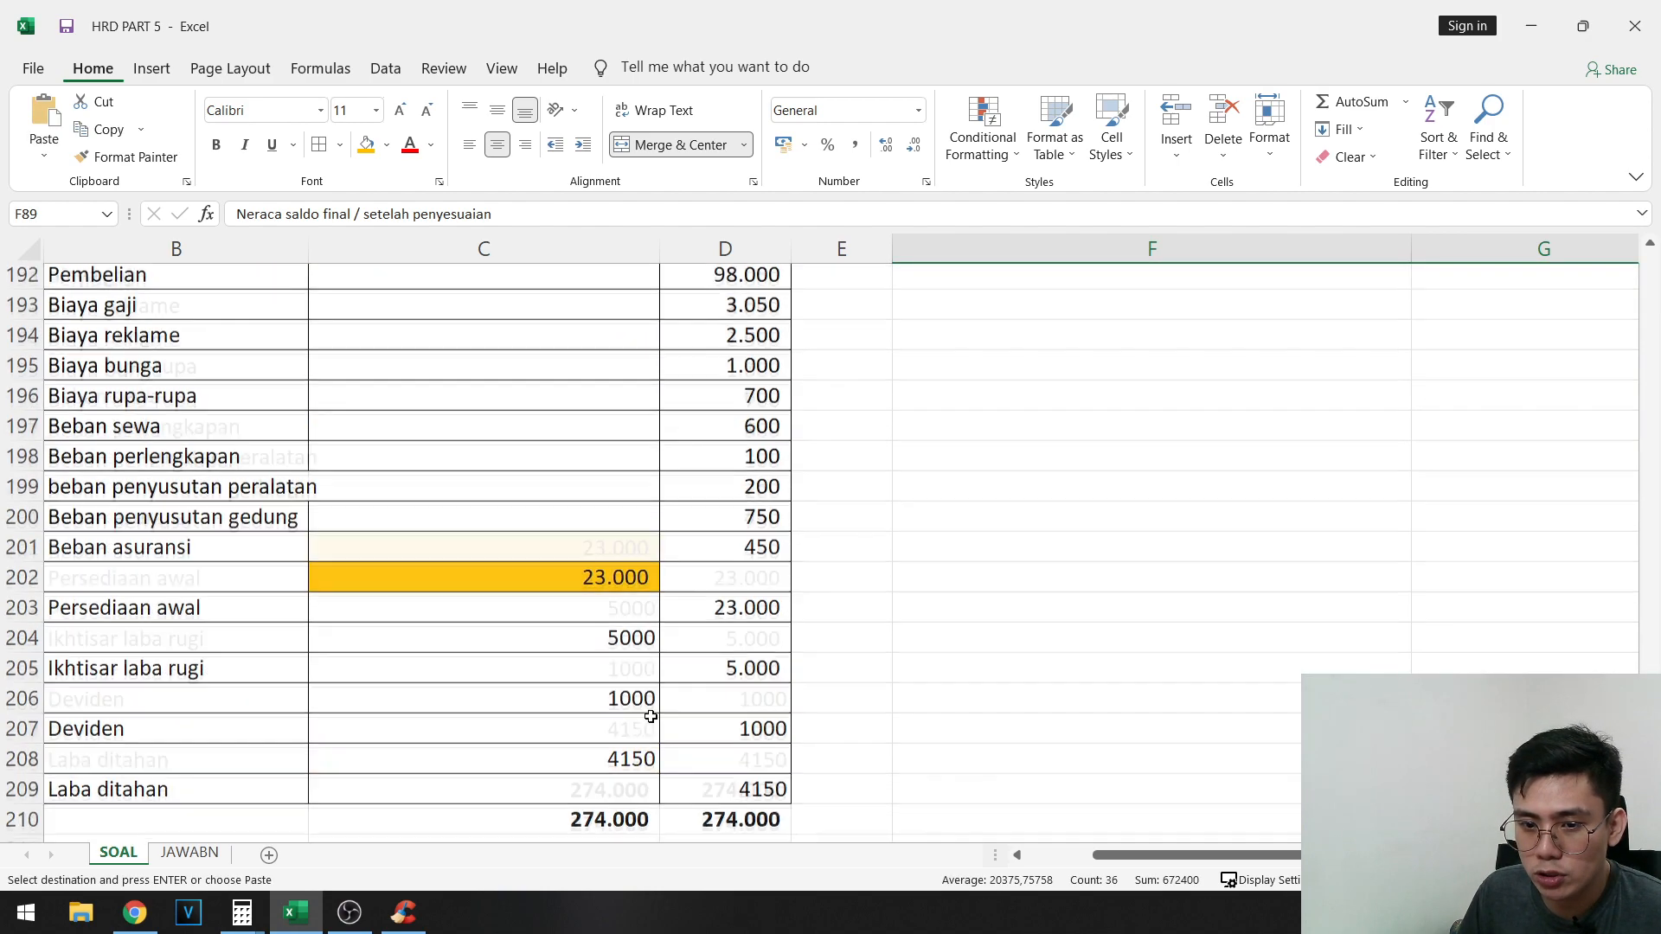
pyautogui.moveTo(684, 677); pyautogui.dragTo(4, 398)
pyautogui.click(674, 462)
pyautogui.click(558, 421)
pyautogui.click(239, 429)
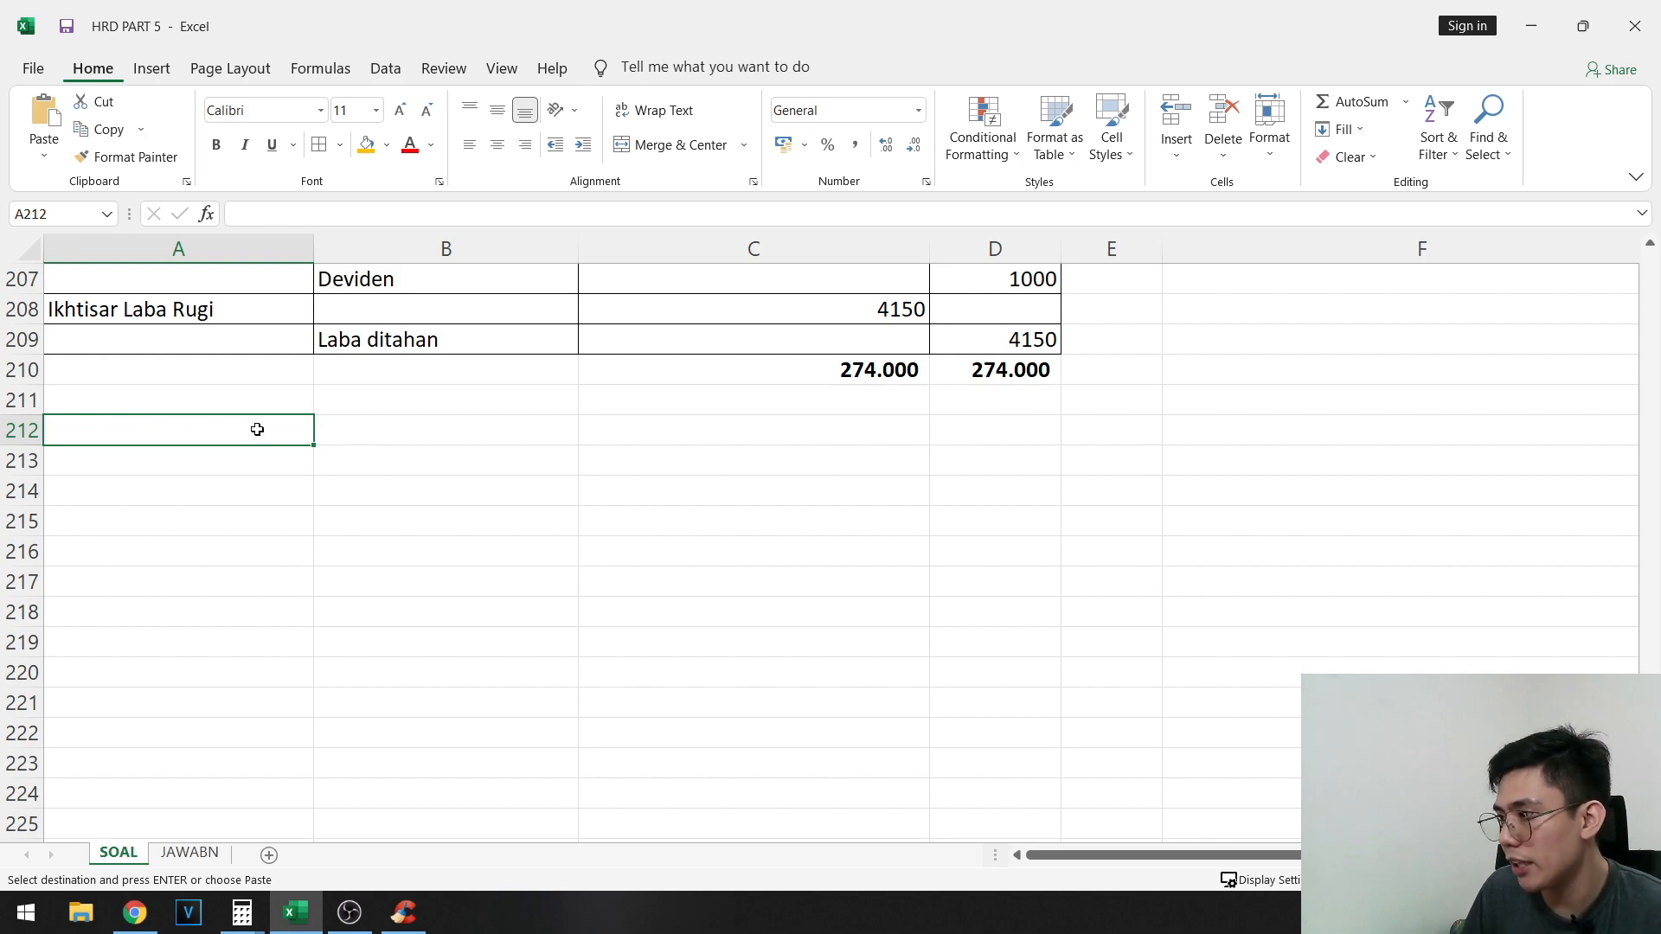
pyautogui.rightClick(255, 430)
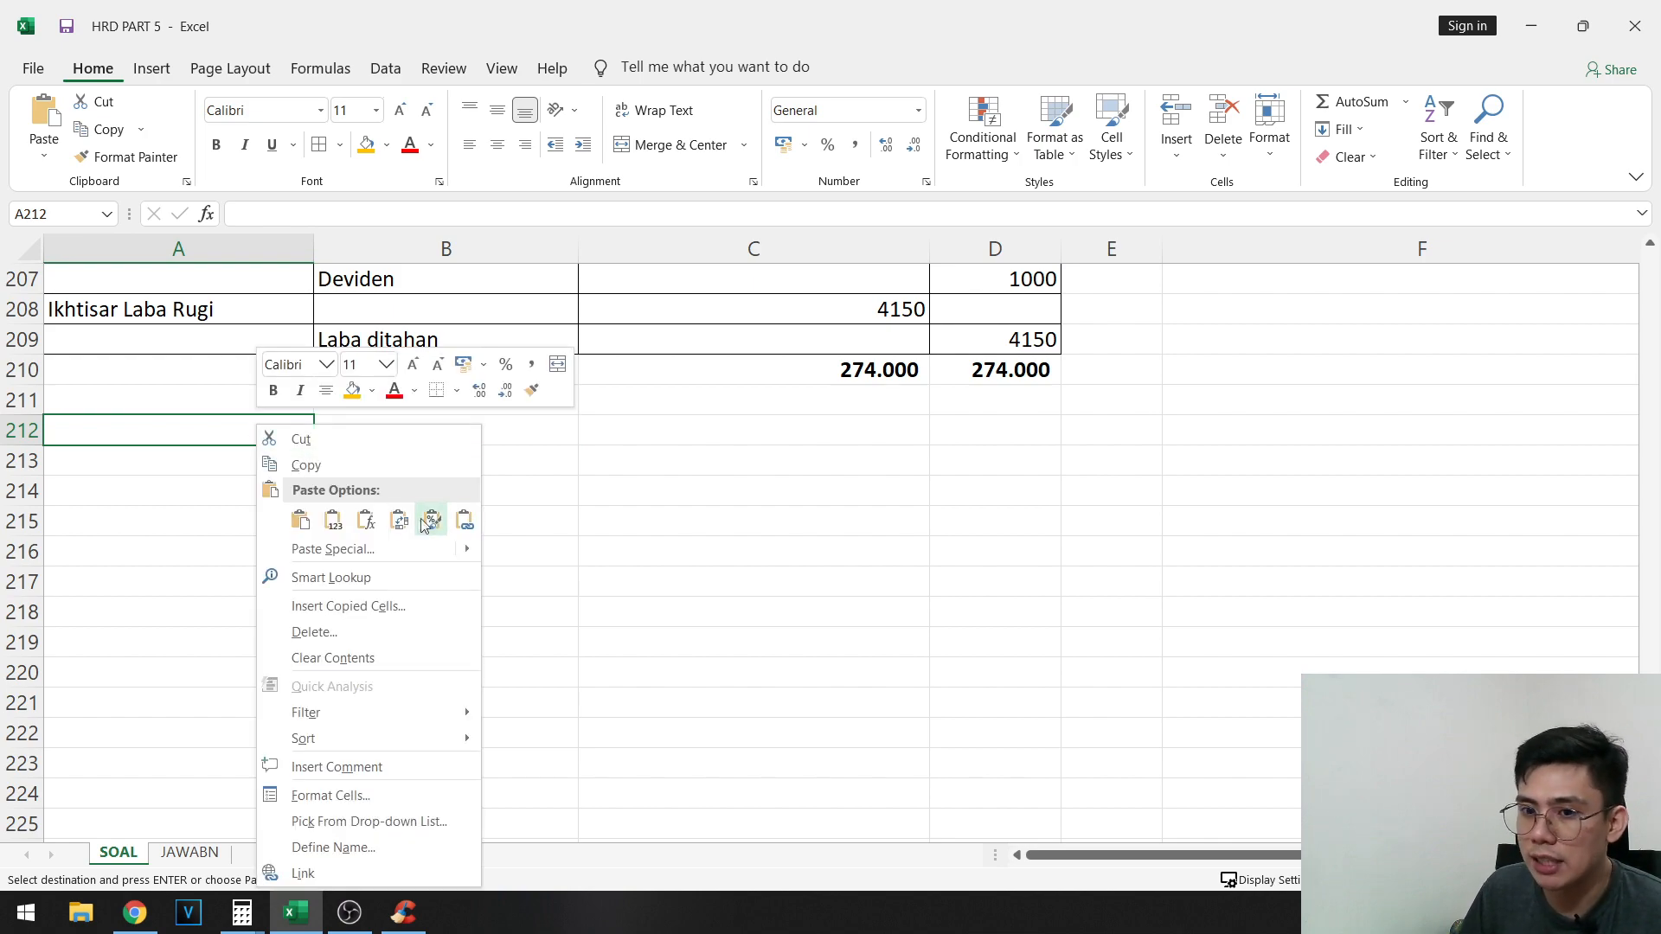
pyautogui.click(333, 520)
# - Copy the account names in A91:A121 and paste them beside the new trial balance figures, starting at A214
pyautogui.scroll(20, 245, 525)
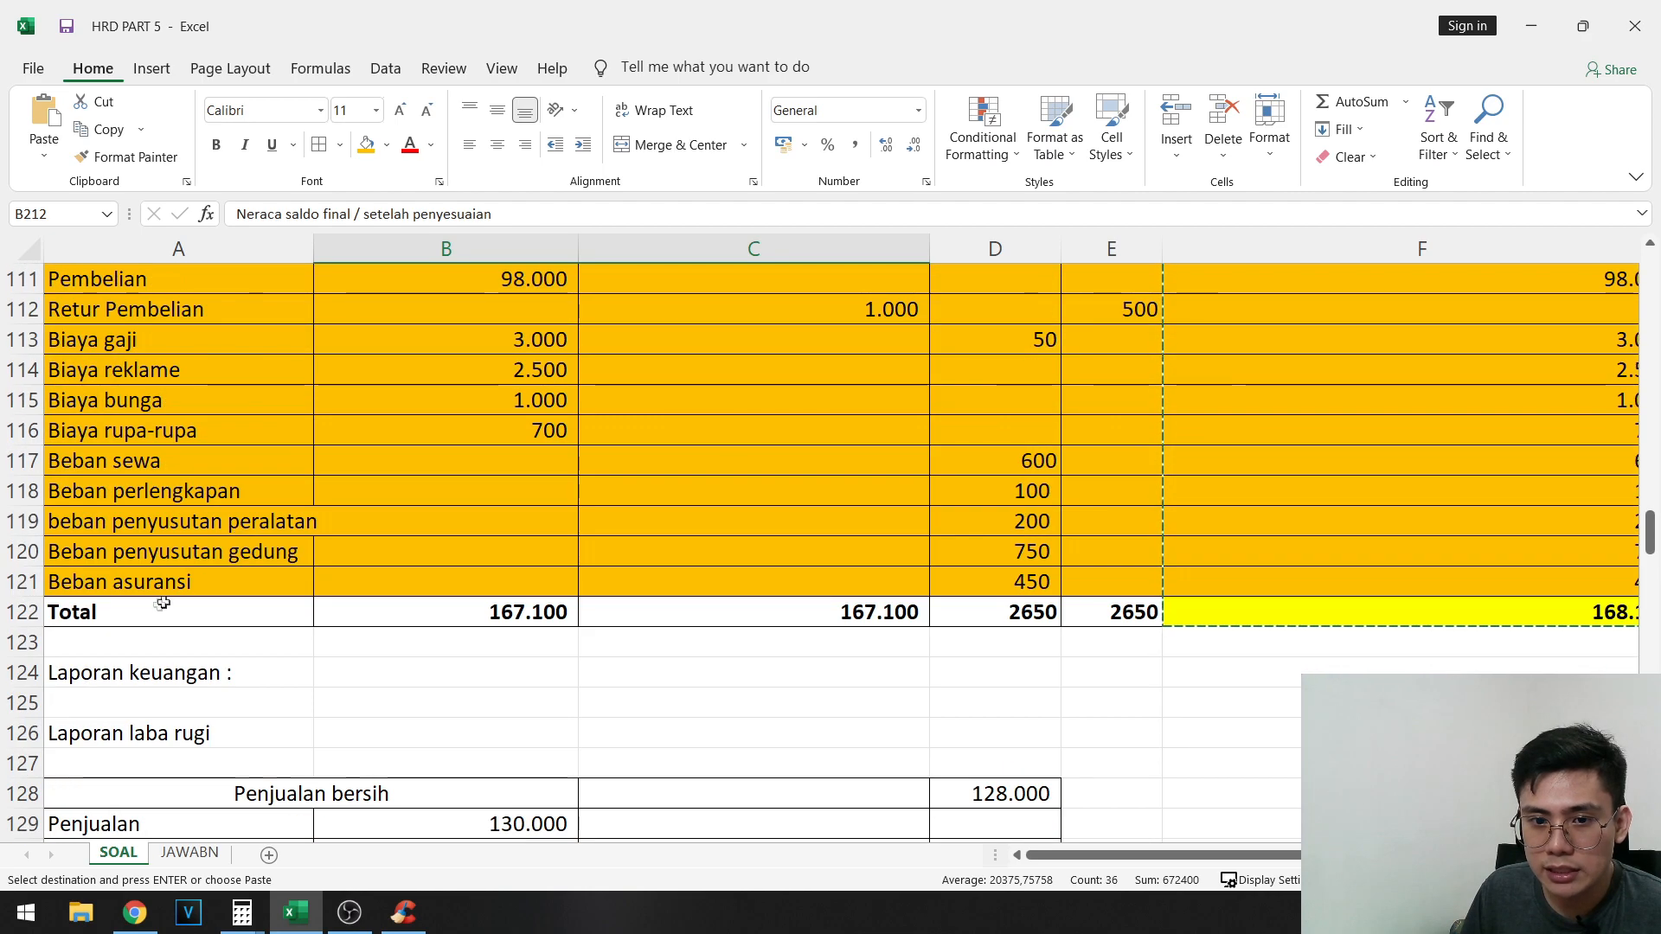
pyautogui.click(160, 585)
pyautogui.scroll(10, 151, 584)
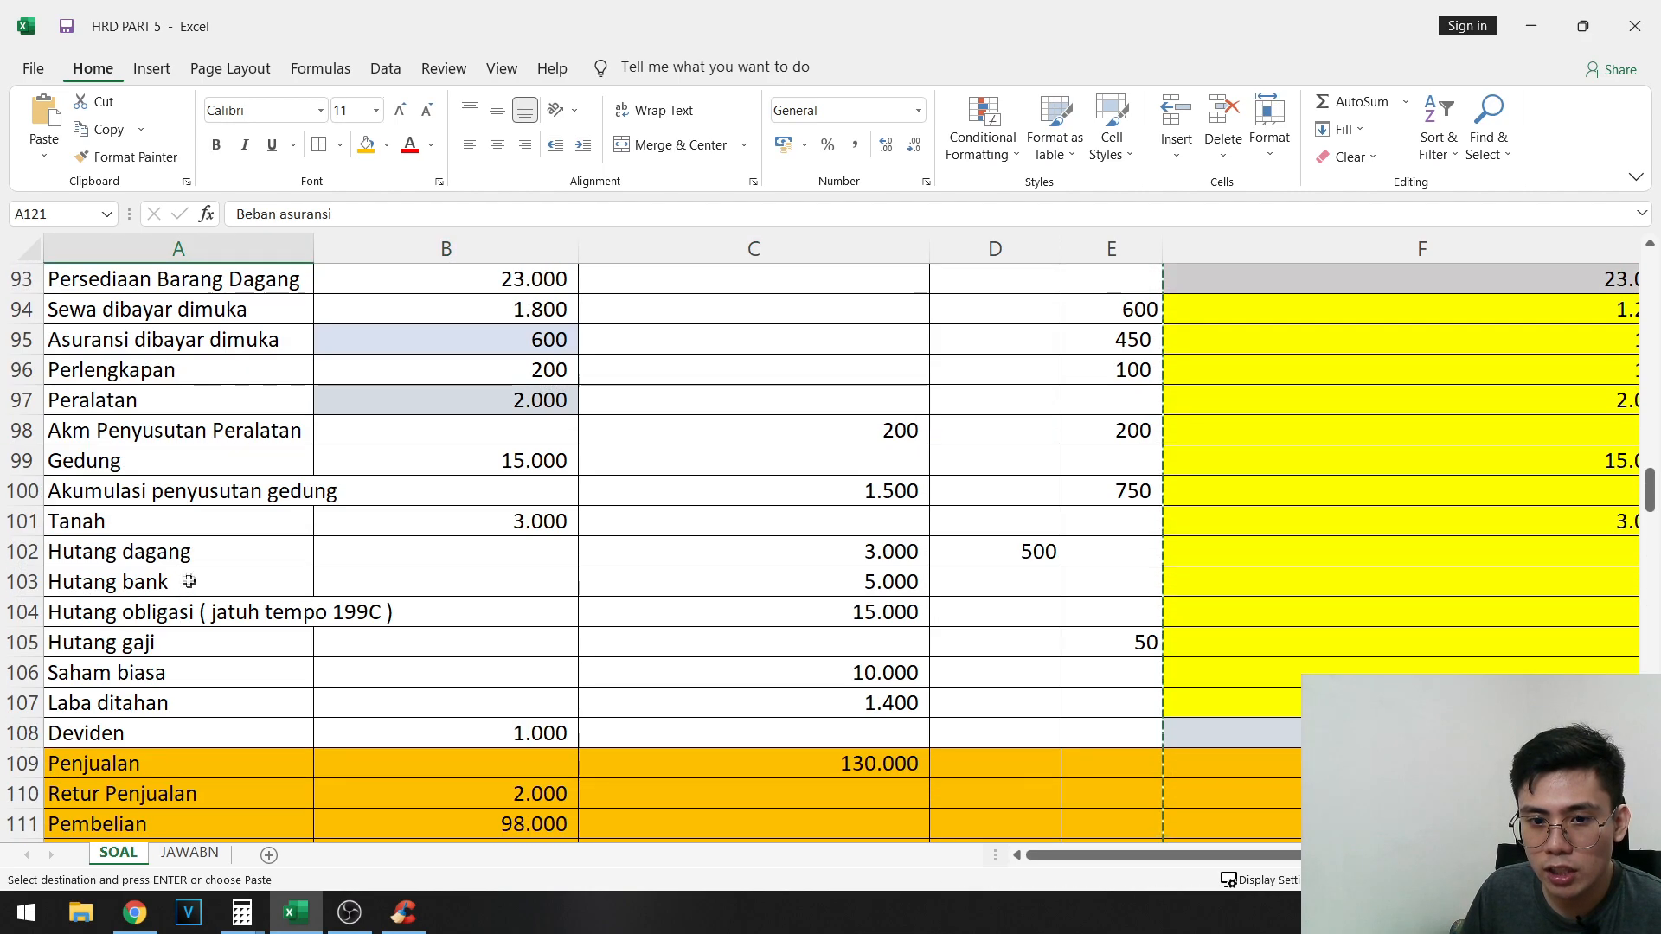
pyautogui.moveTo(147, 581); pyautogui.dragTo(191, 528)
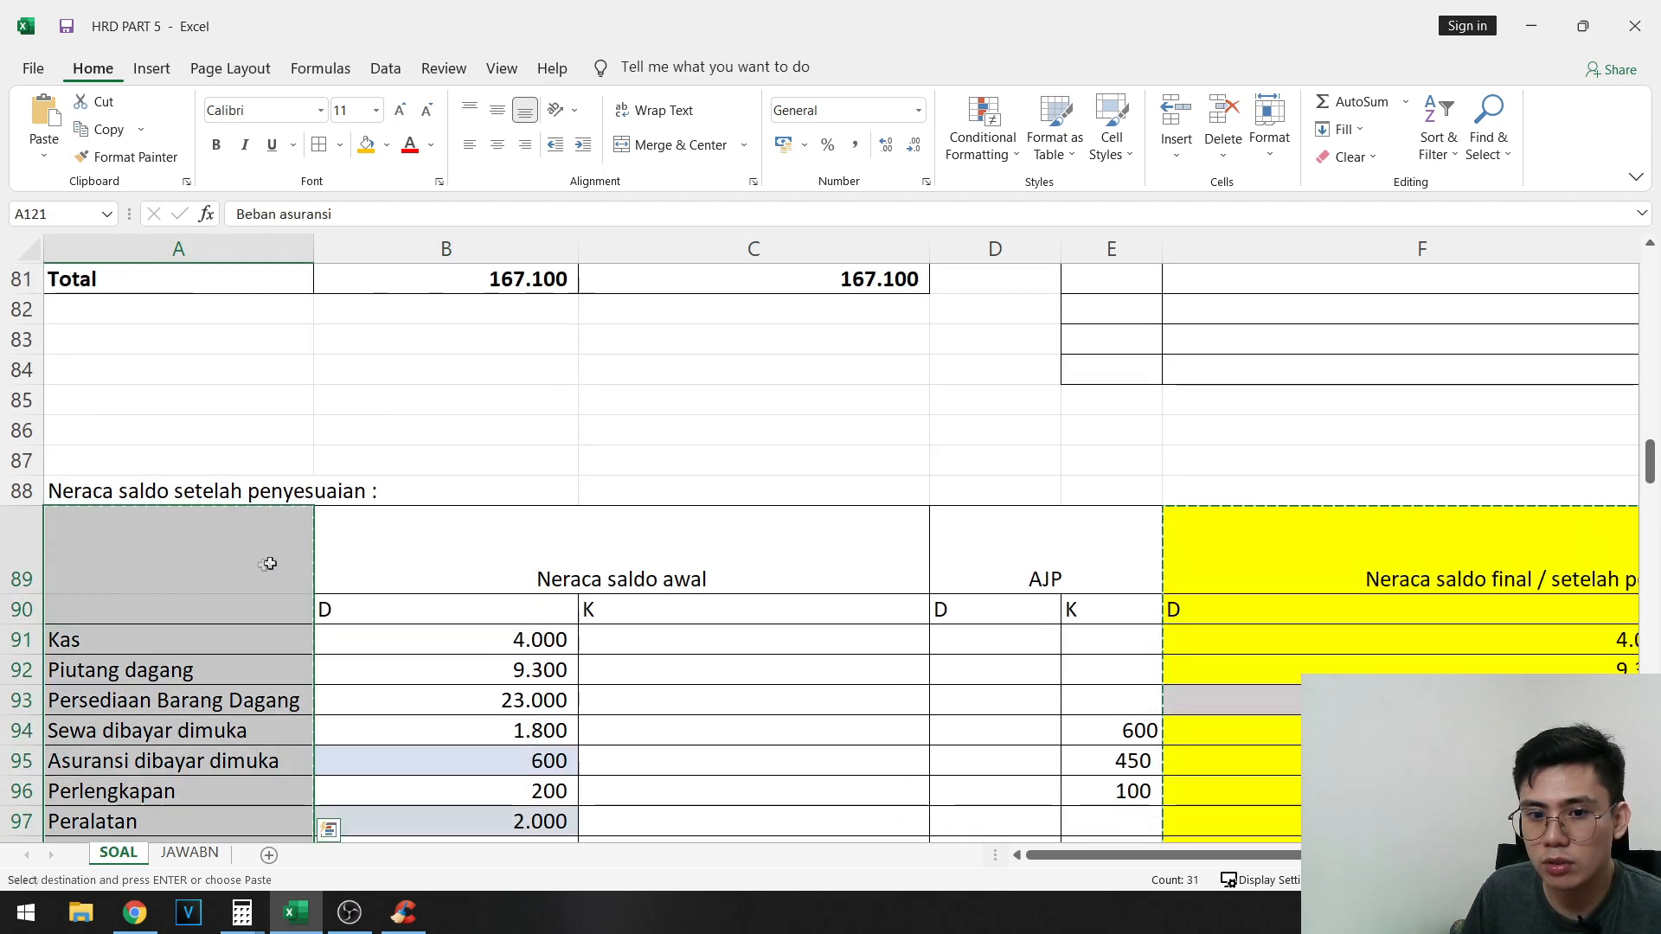
pyautogui.scroll(-20, 268, 565)
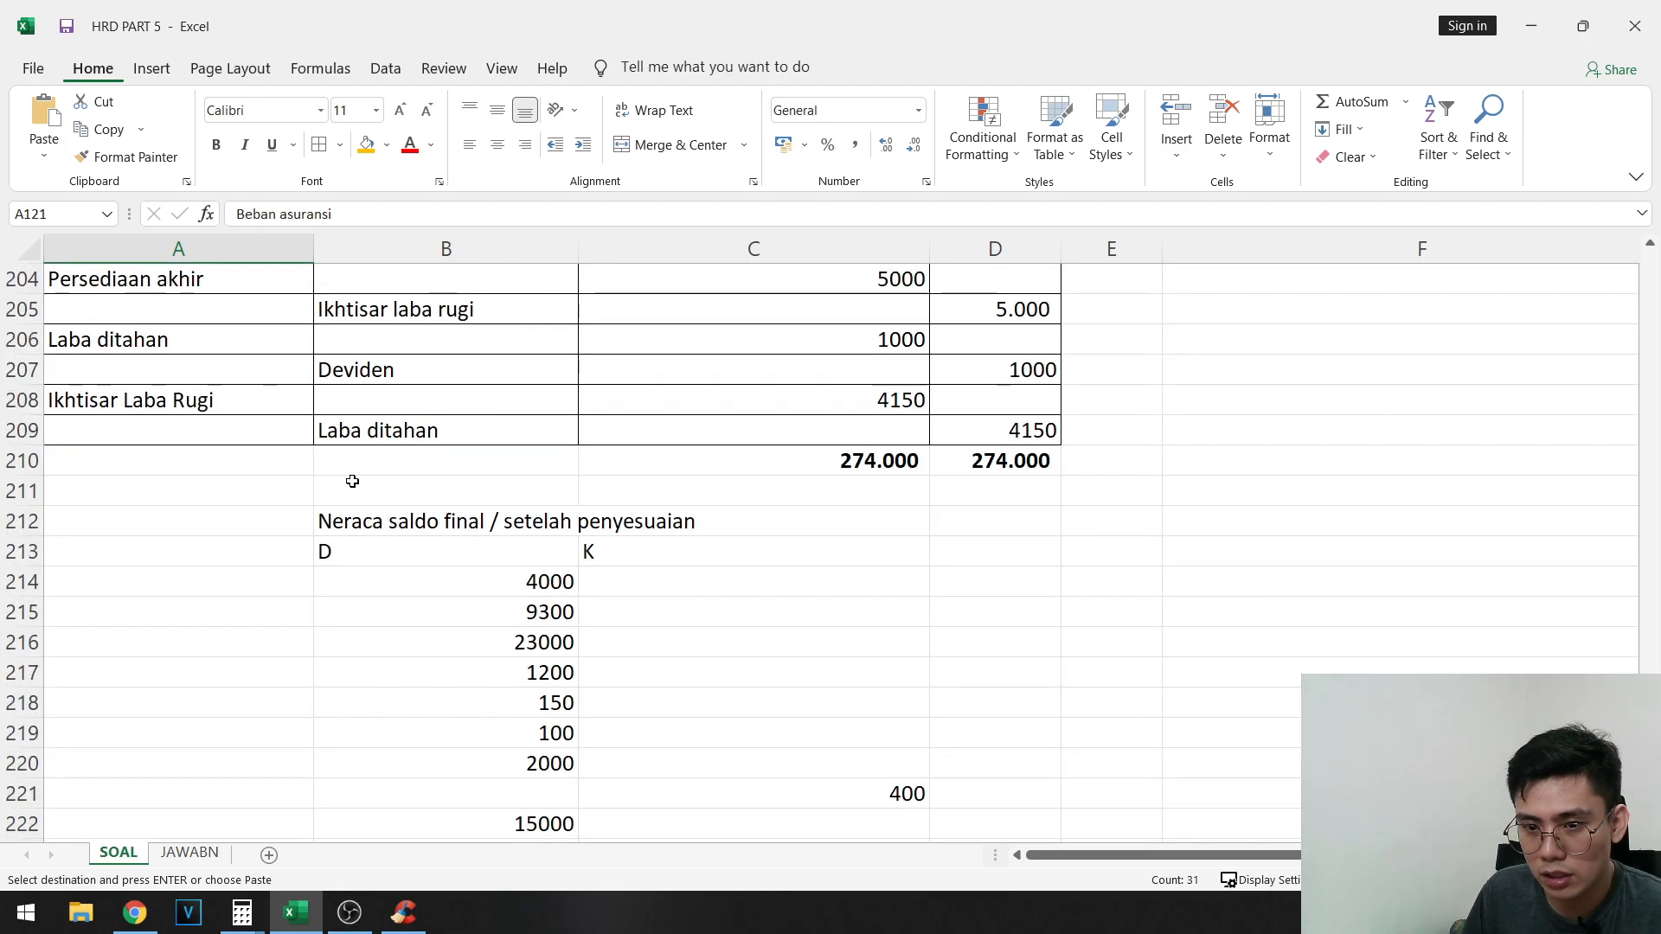
pyautogui.scroll(20, 352, 481)
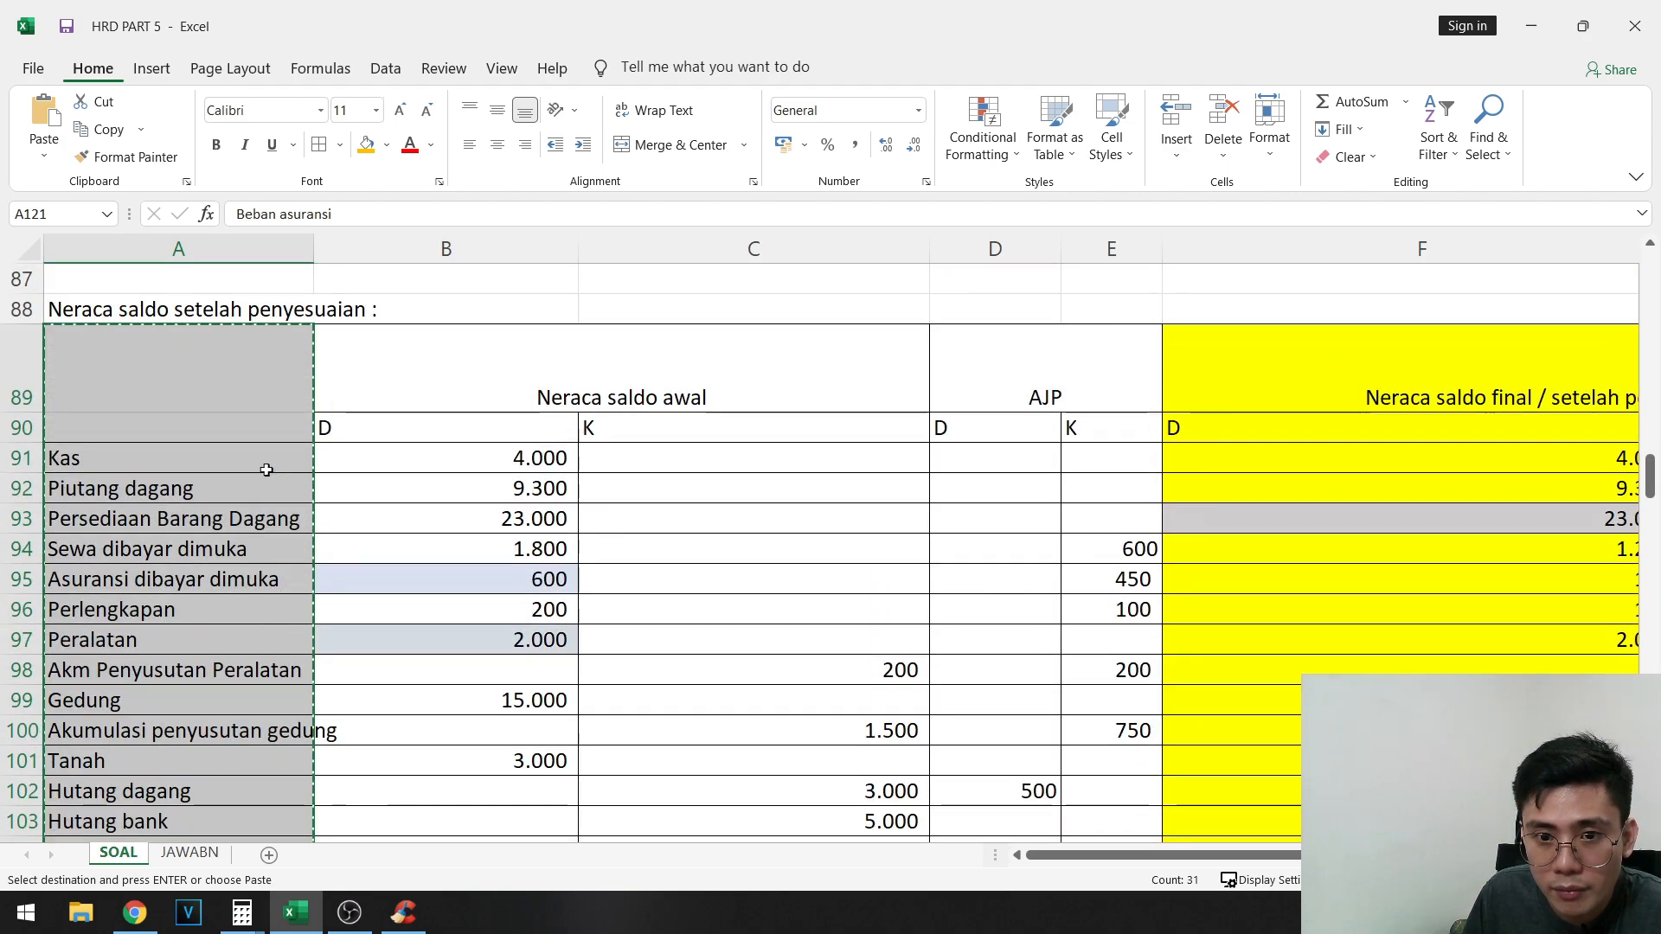
pyautogui.scroll(1, 267, 470)
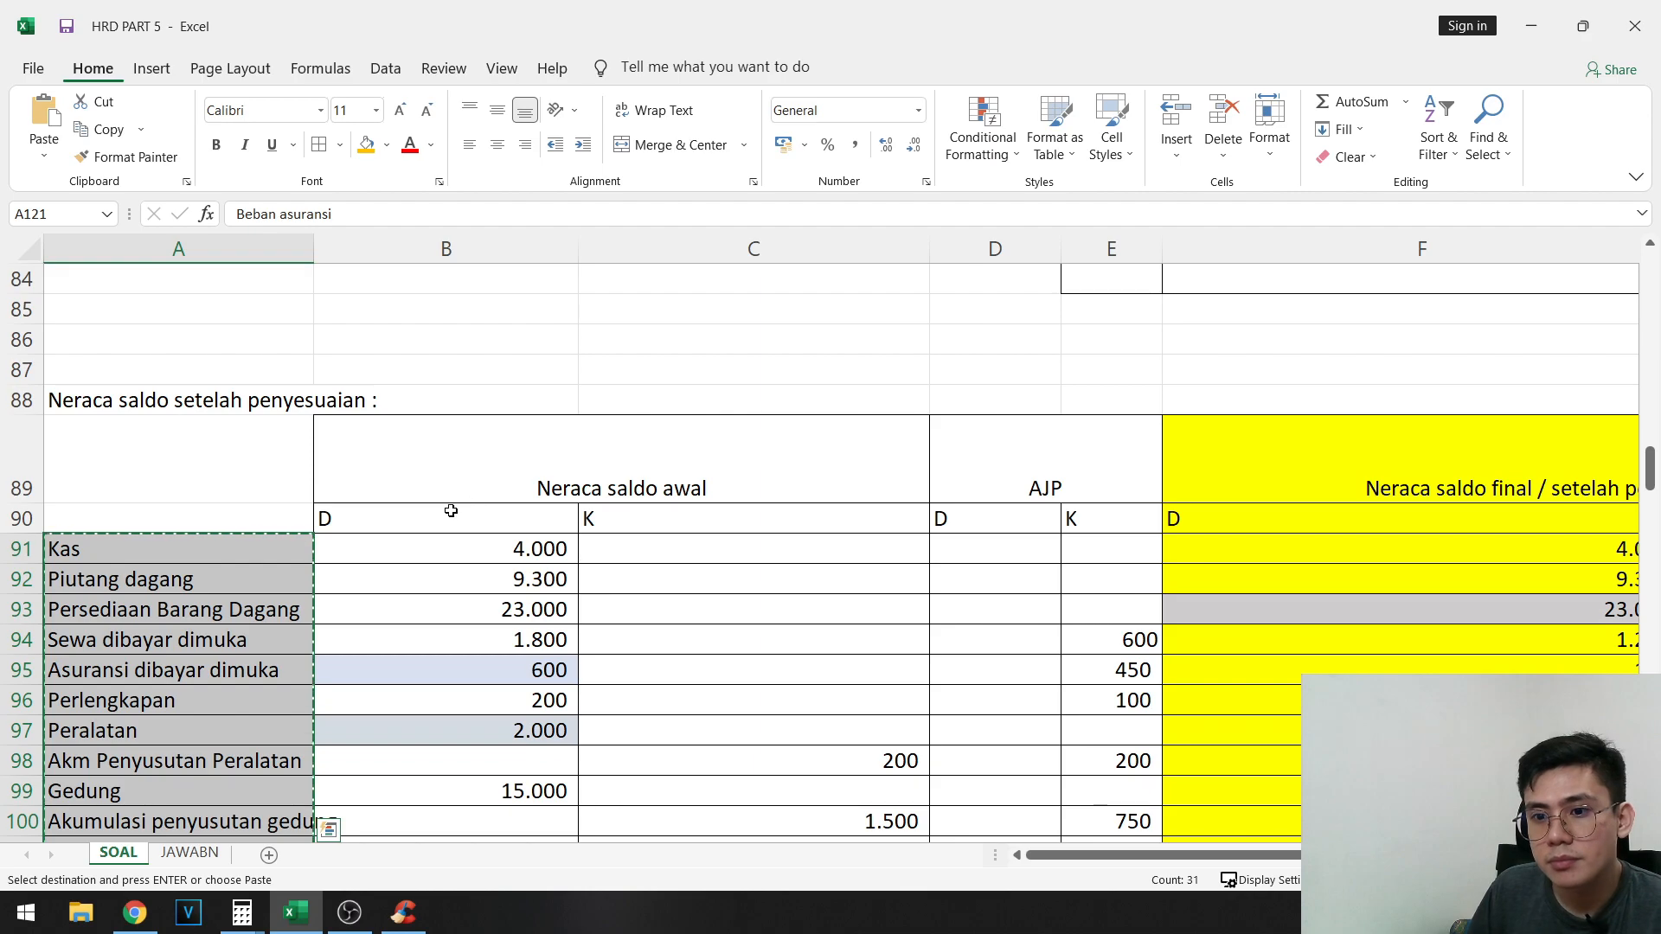
pyautogui.scroll(-20, 378, 517)
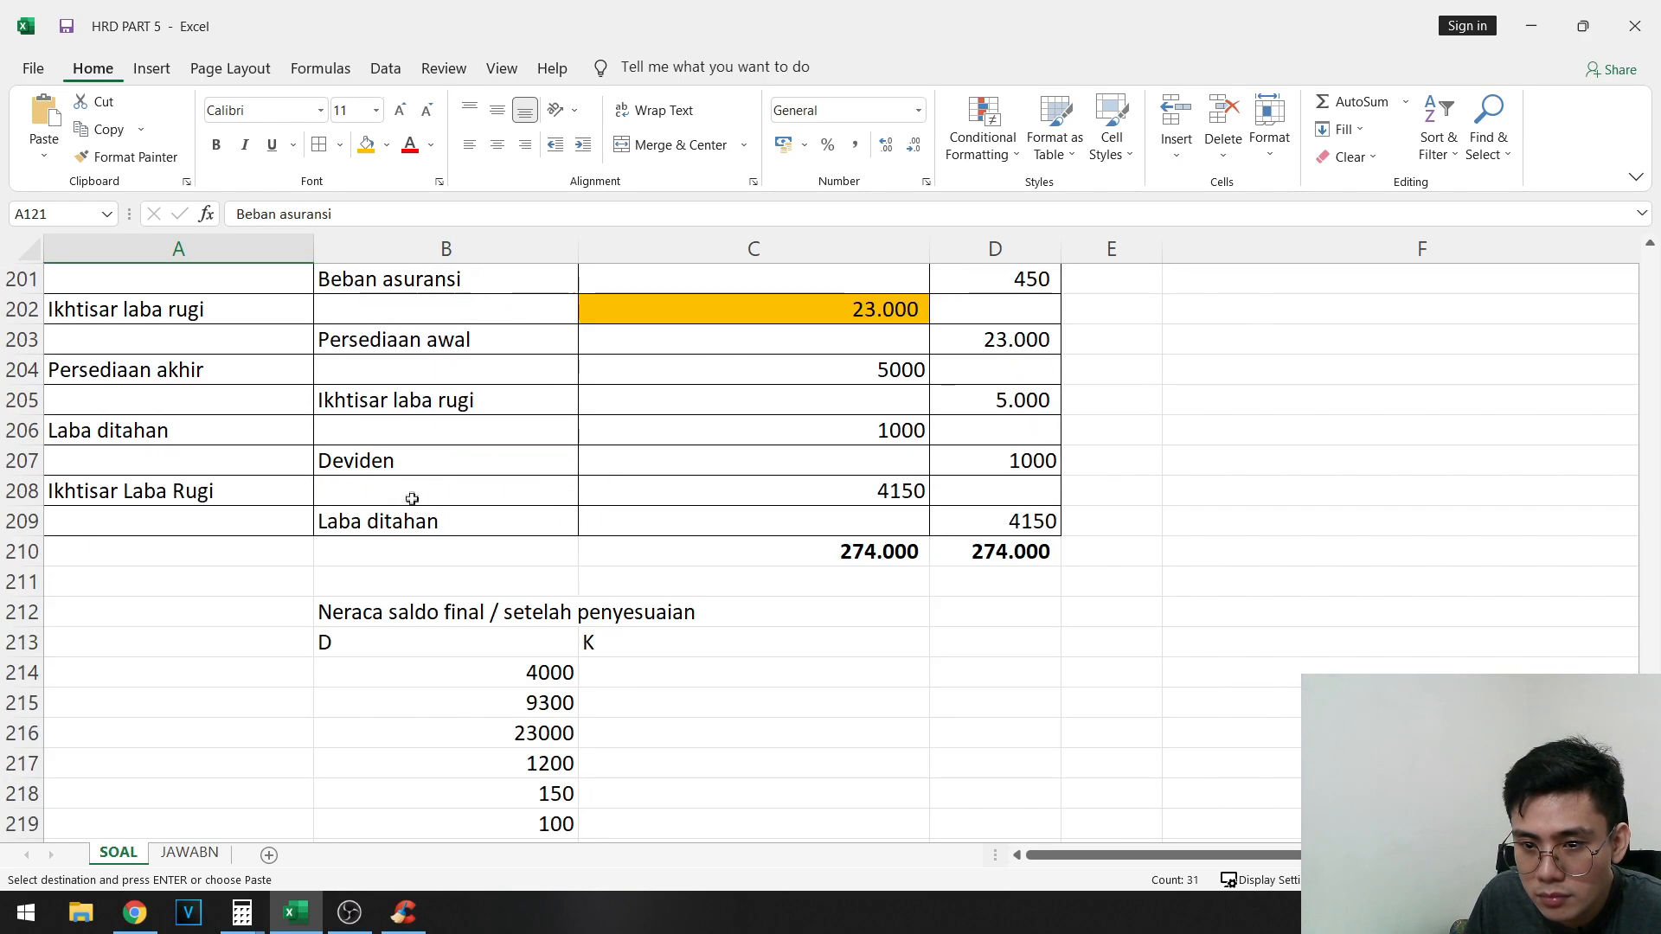
pyautogui.click(204, 411)
pyautogui.hotkey('ctrl', 'v')
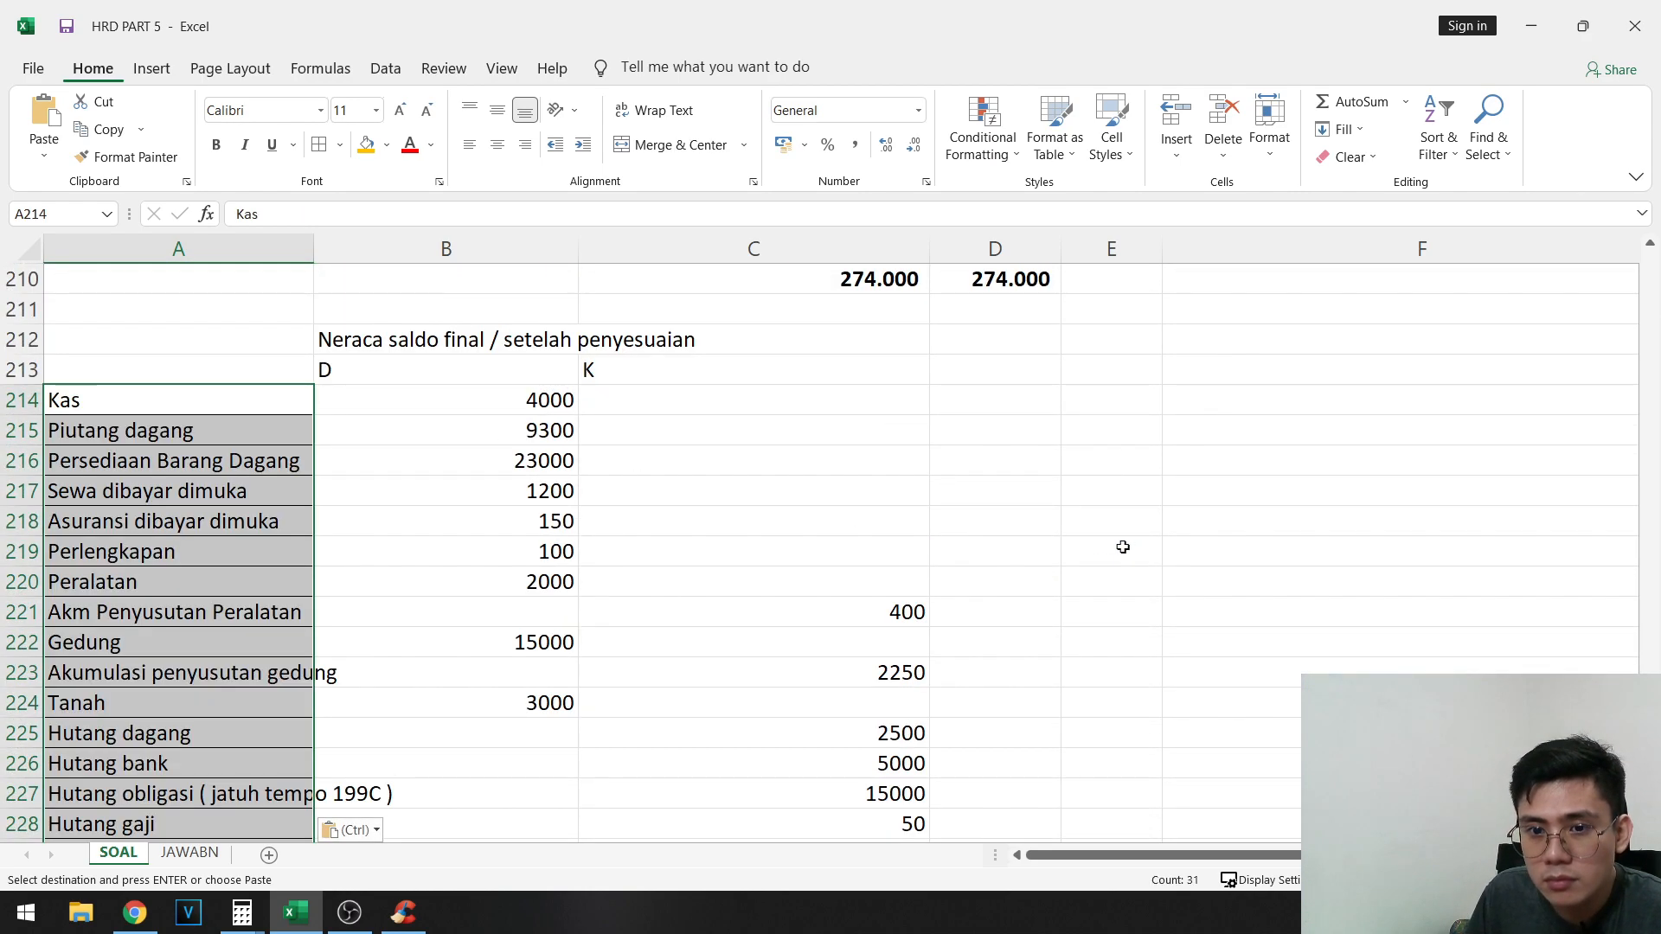
# - Apply all borders to the new trial balance range A213:C244
pyautogui.scroll(-3, 668, 493)
pyautogui.scroll(-4, 667, 494)
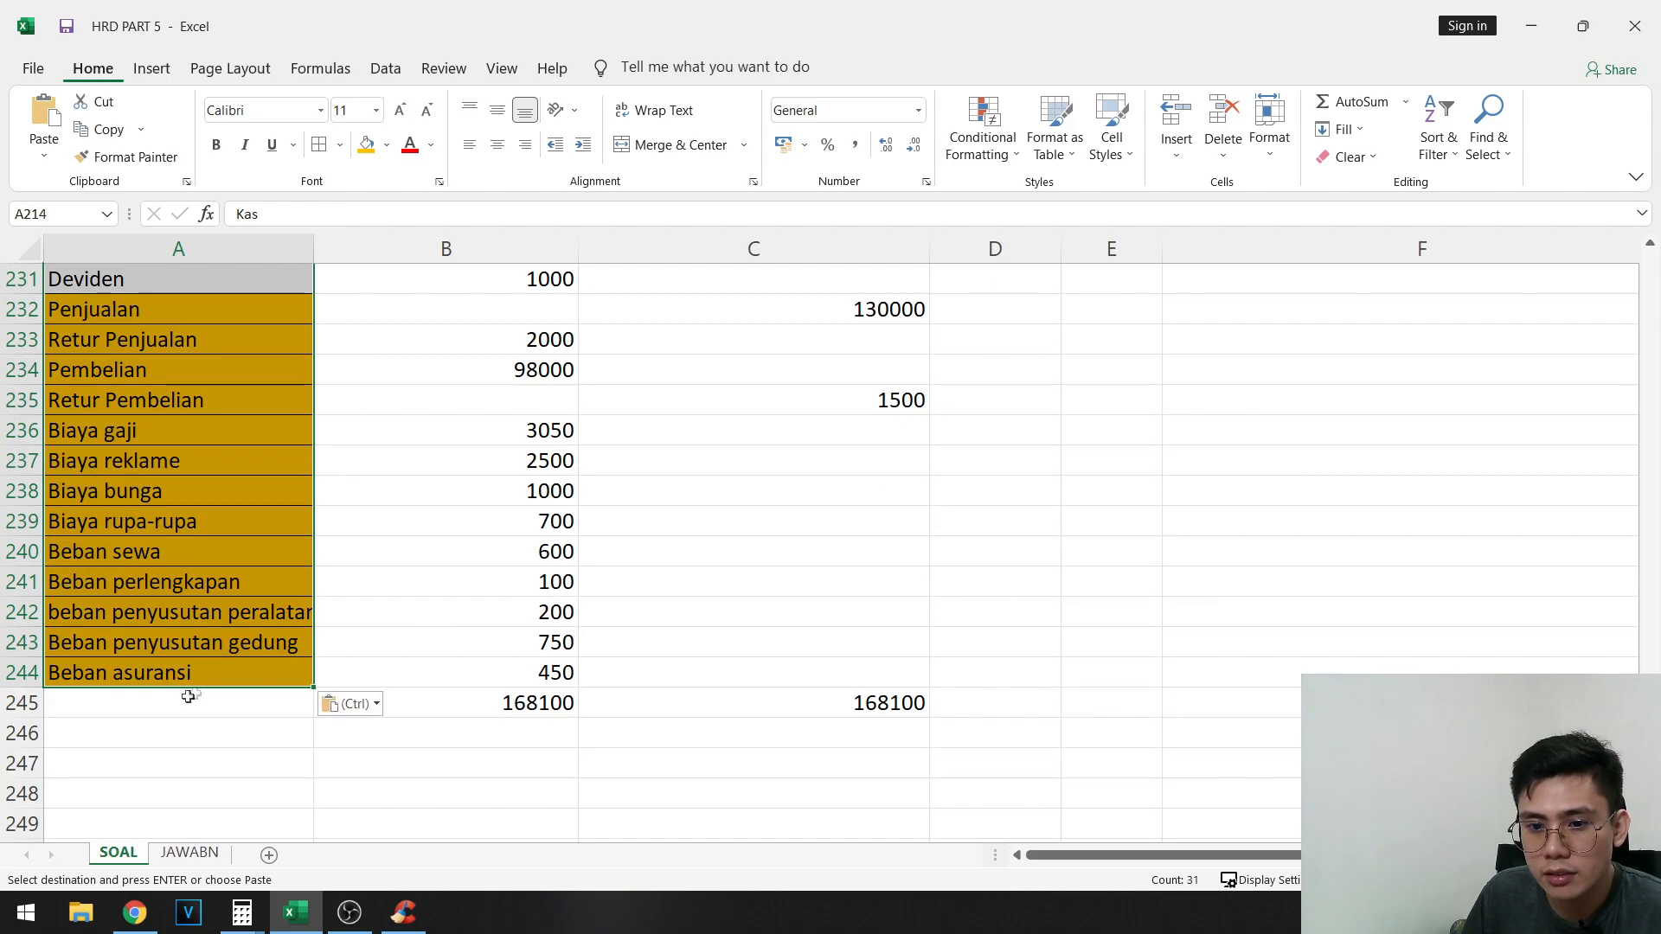
pyautogui.moveTo(199, 682); pyautogui.dragTo(887, 463)
pyautogui.click(319, 145)
pyautogui.scroll(-8, 883, 634)
pyautogui.scroll(2, 865, 549)
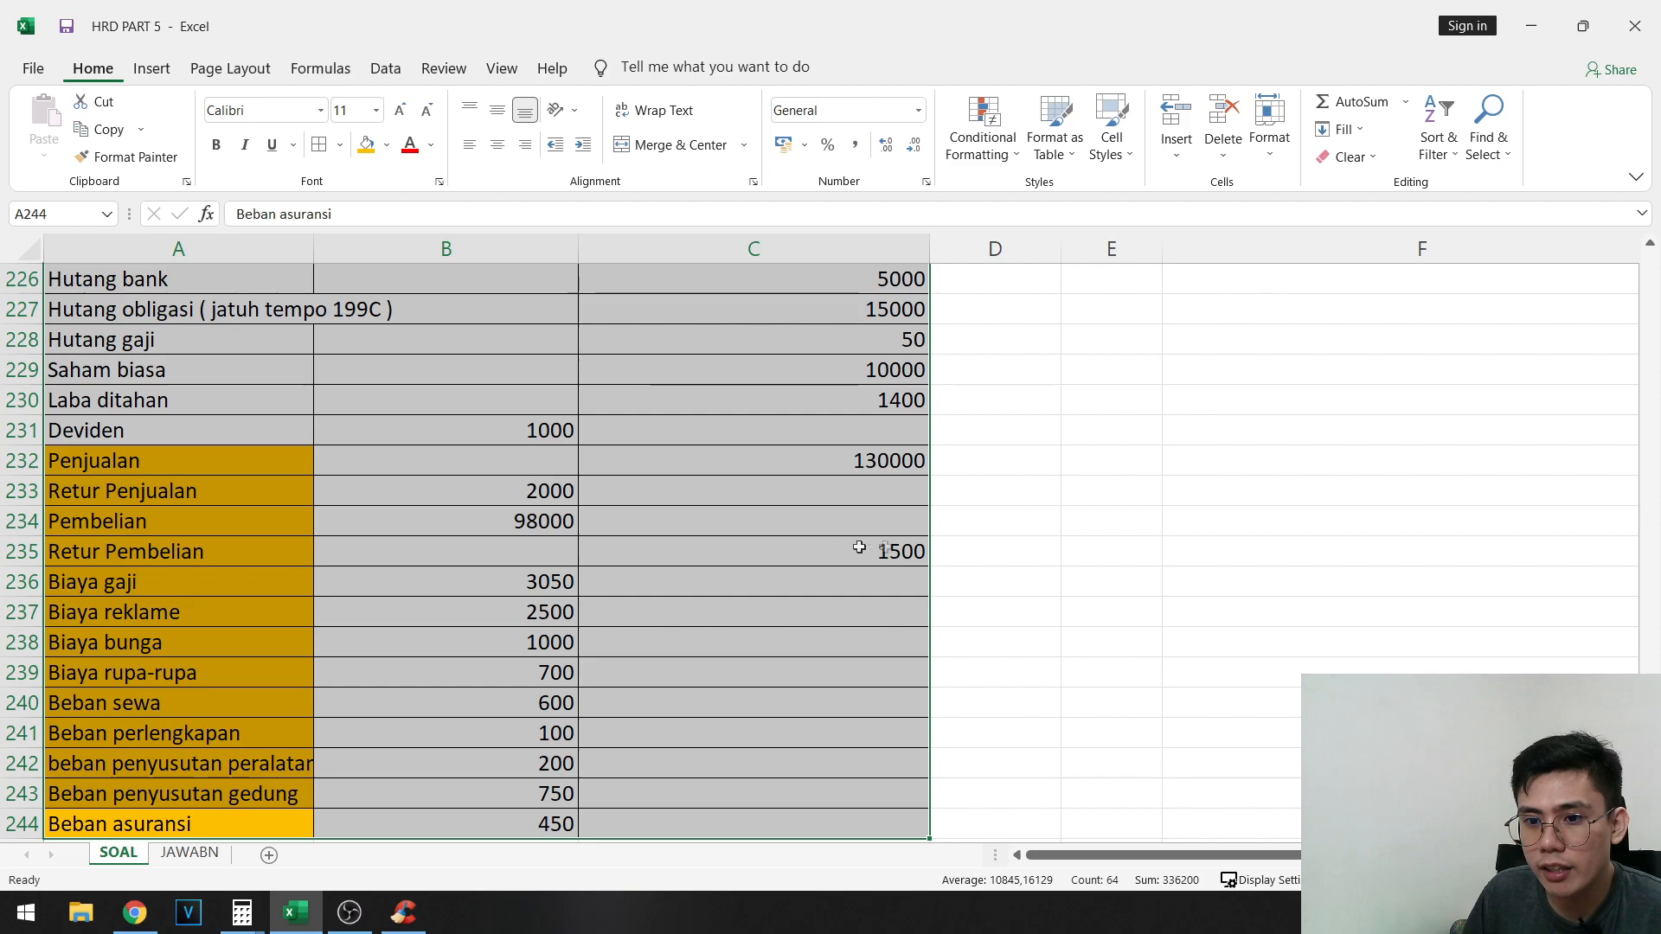
pyautogui.scroll(6, 859, 547)
# - Enter the heading "Jurnal penutup" in D212, beside the final trial balance heading
pyautogui.click(1008, 428)
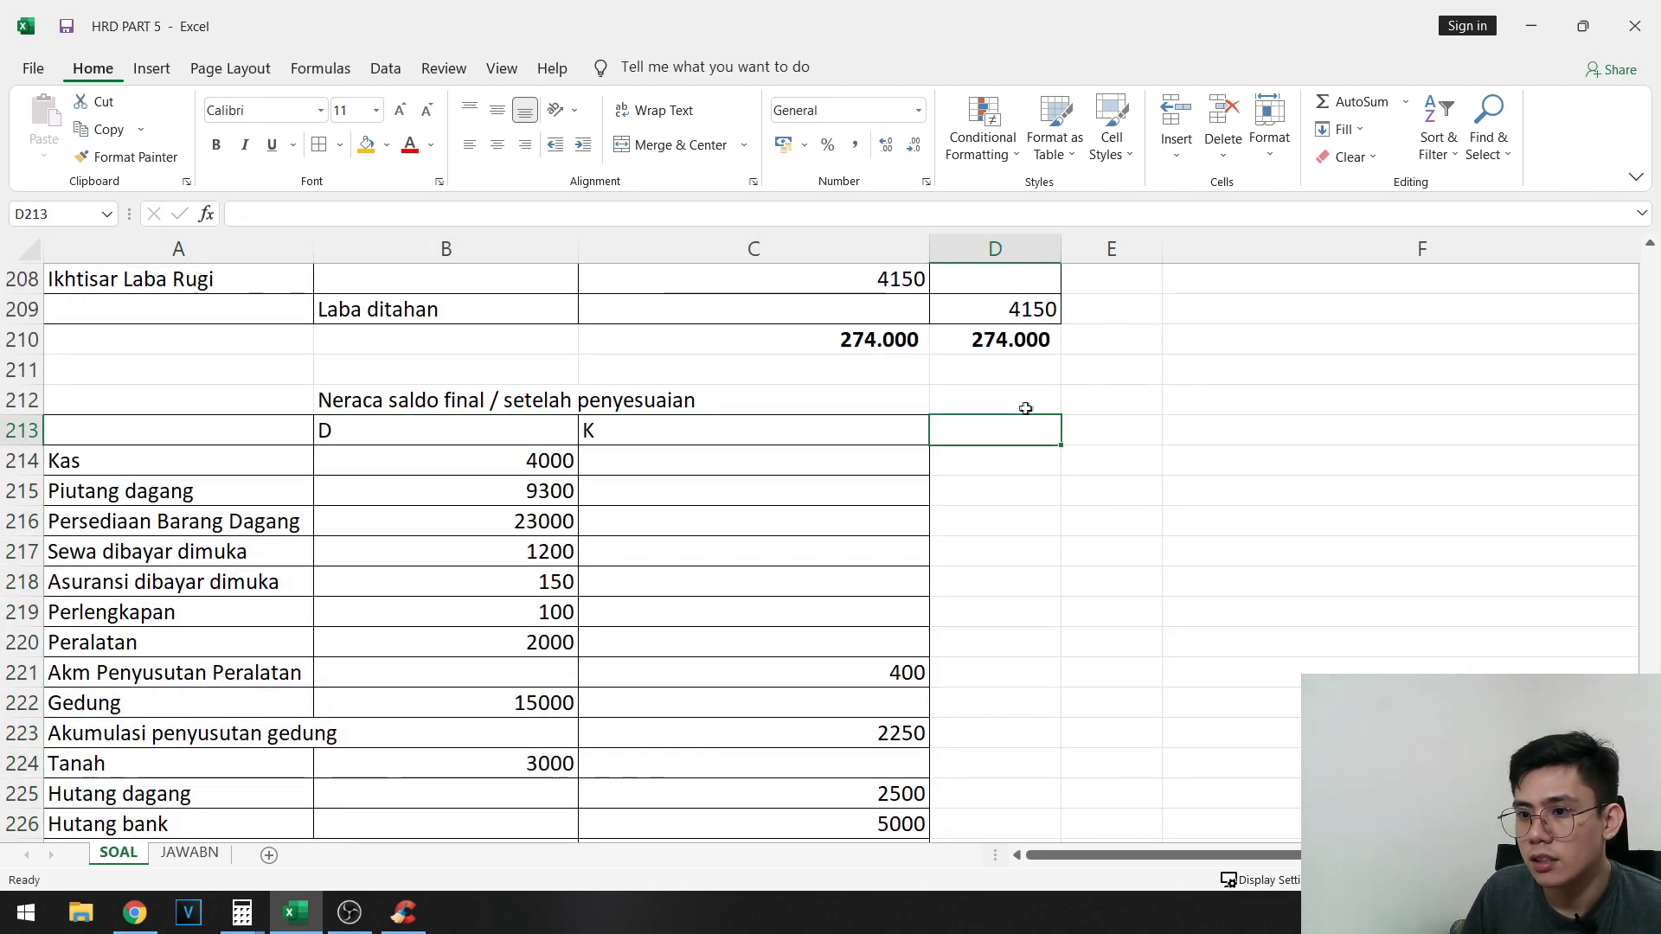
pyautogui.scroll(-4, 957, 582)
pyautogui.scroll(4, 975, 511)
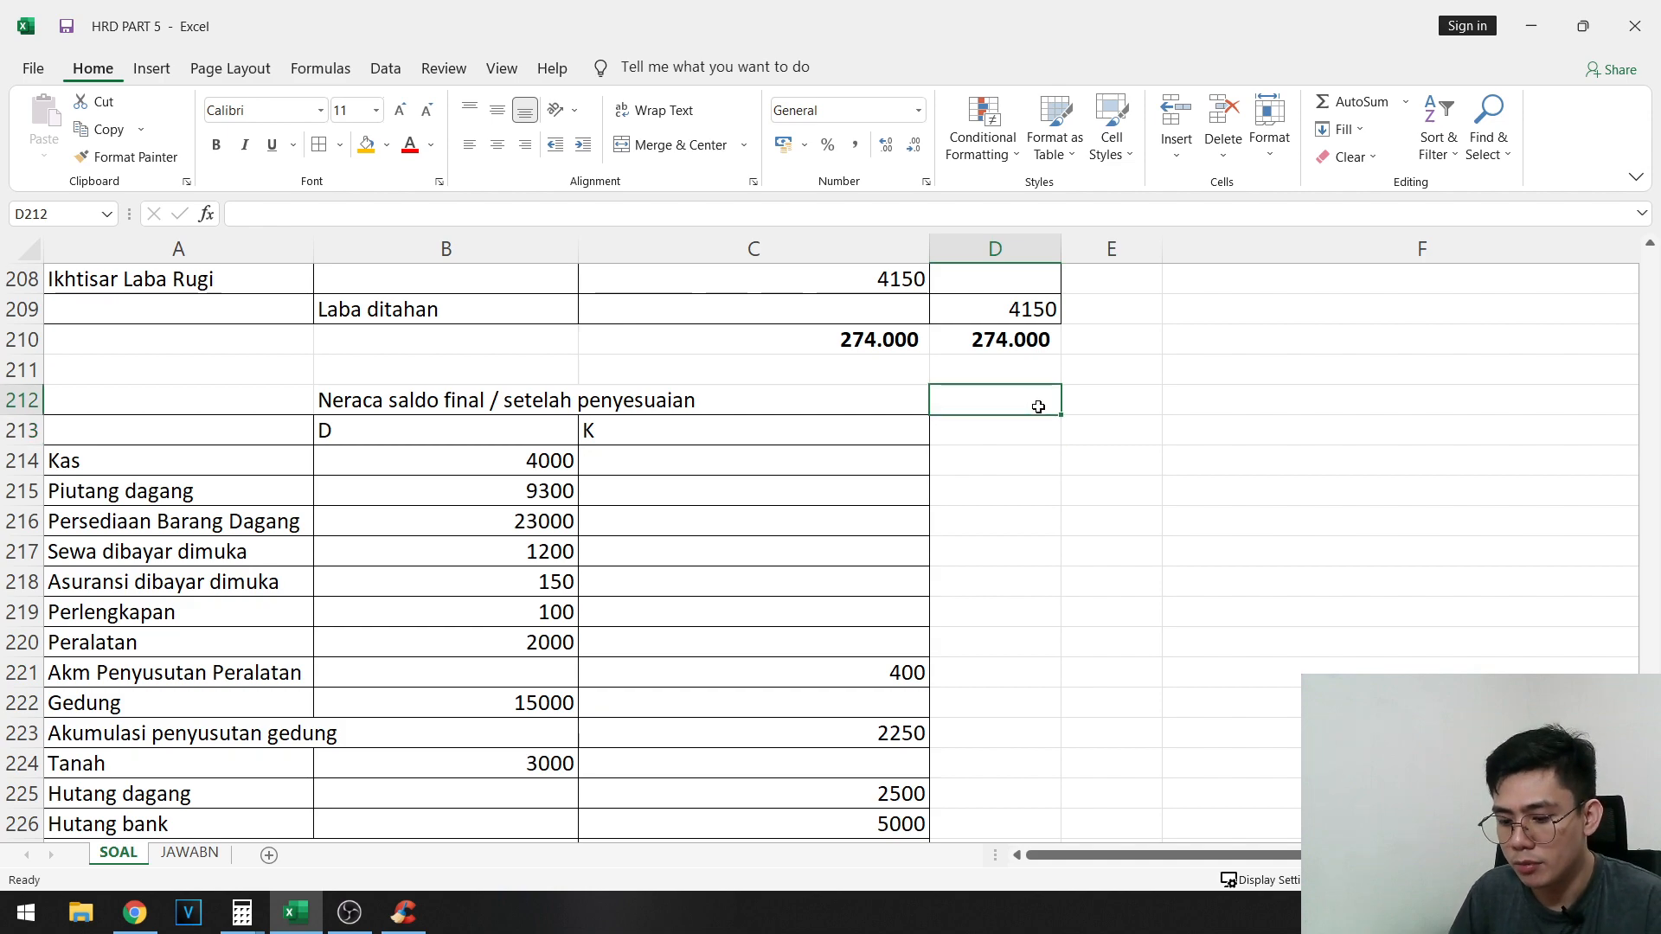
pyautogui.write('Jurnal pen')
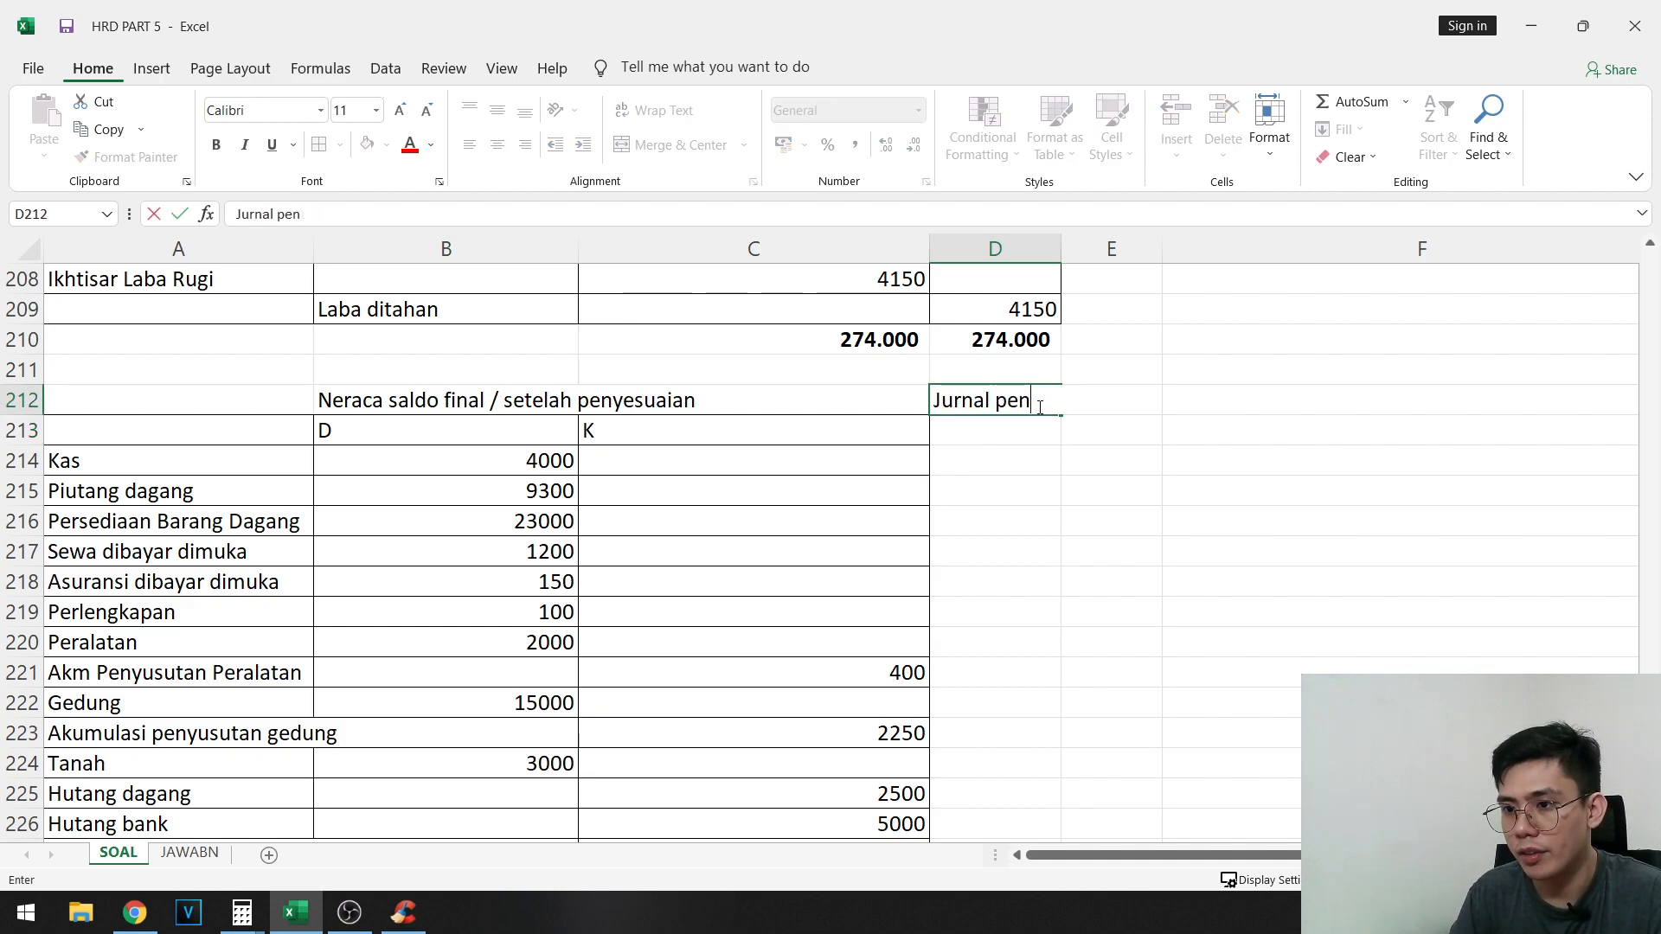
pyautogui.write('utup')
pyautogui.press('Tab')
pyautogui.click(991, 495)
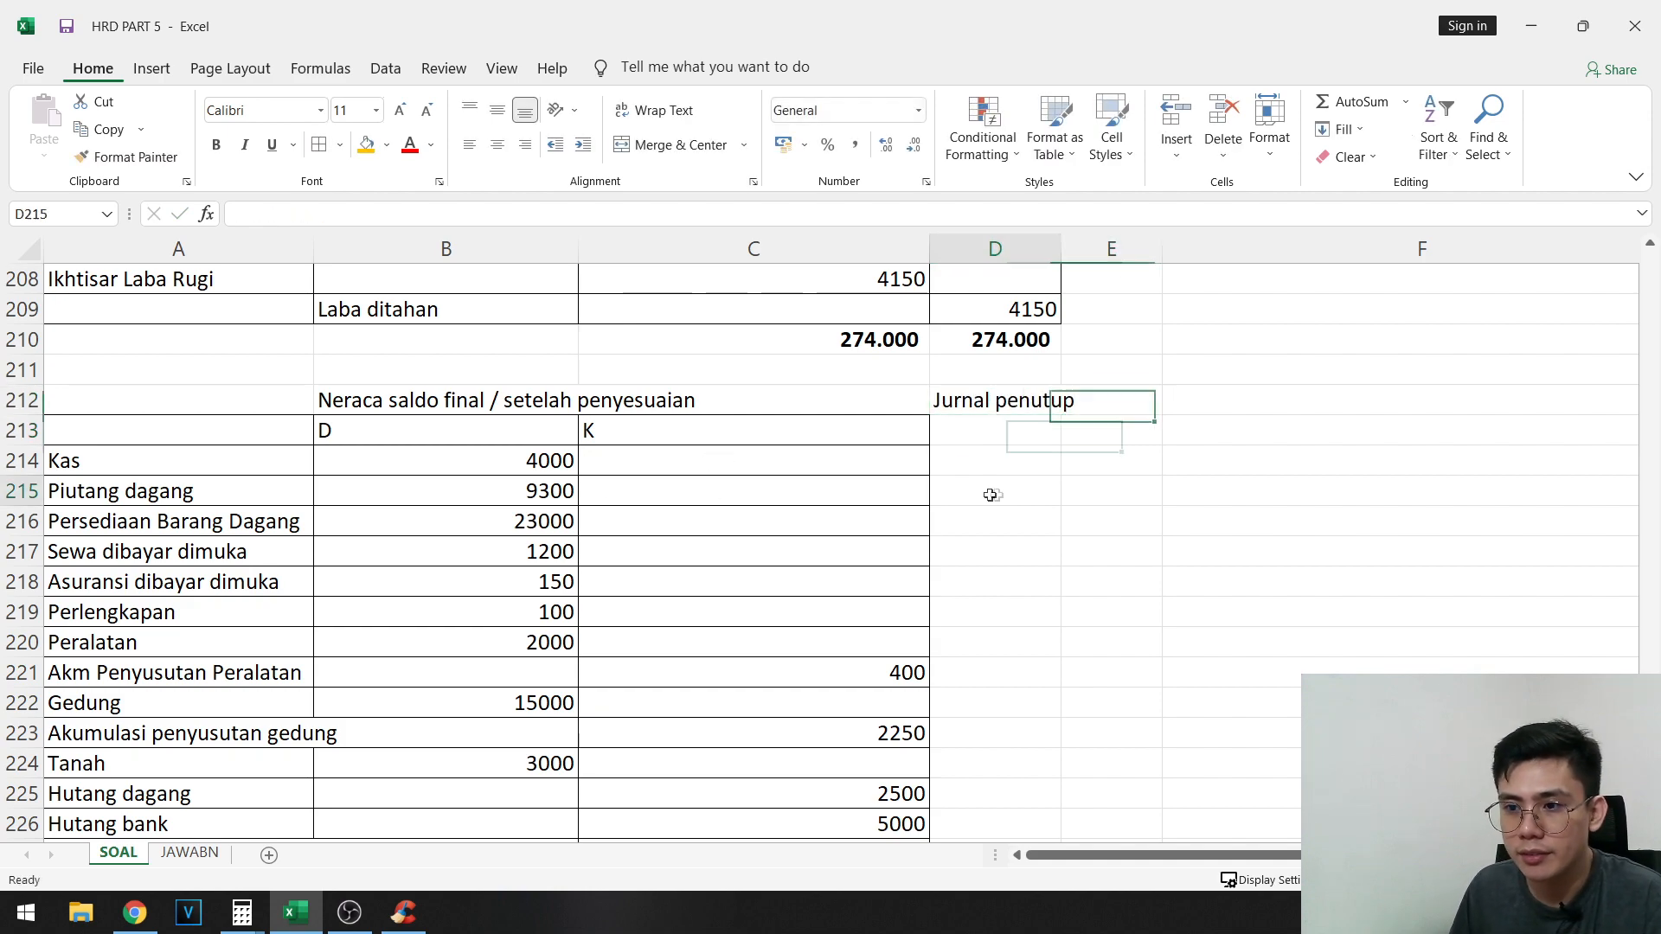
# - Insert a row above the total row 245 and enter the account "Ikhtisar laba rugi" in A245
pyautogui.scroll(7, 1054, 468)
pyautogui.scroll(-12, 960, 541)
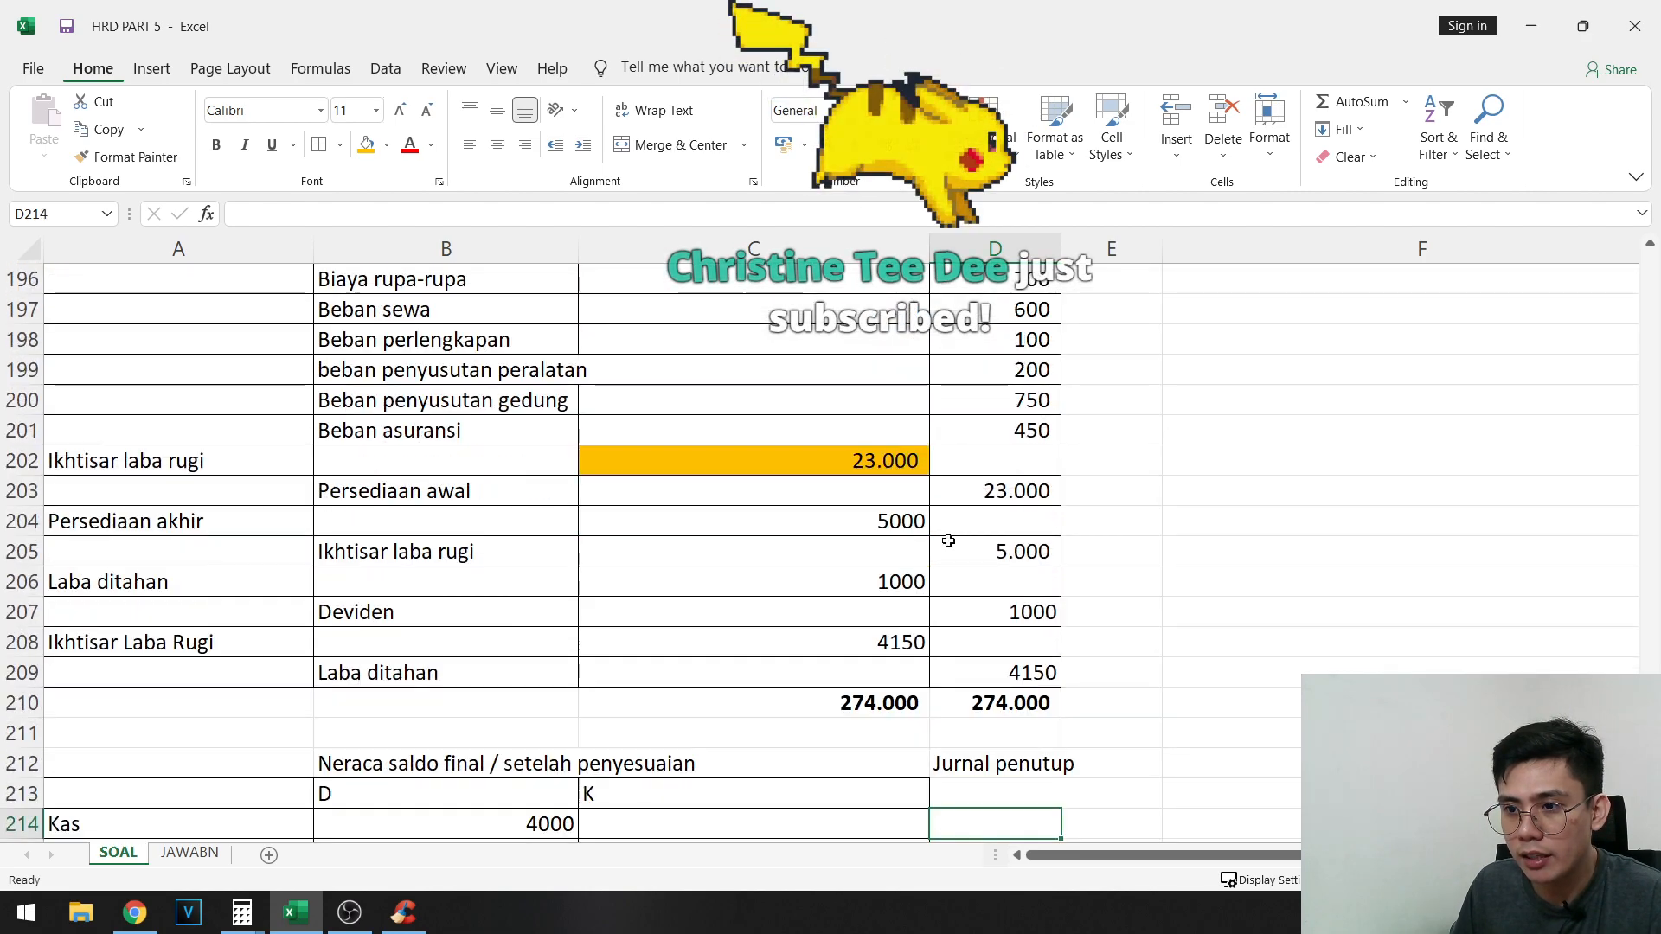
pyautogui.scroll(-4, 903, 551)
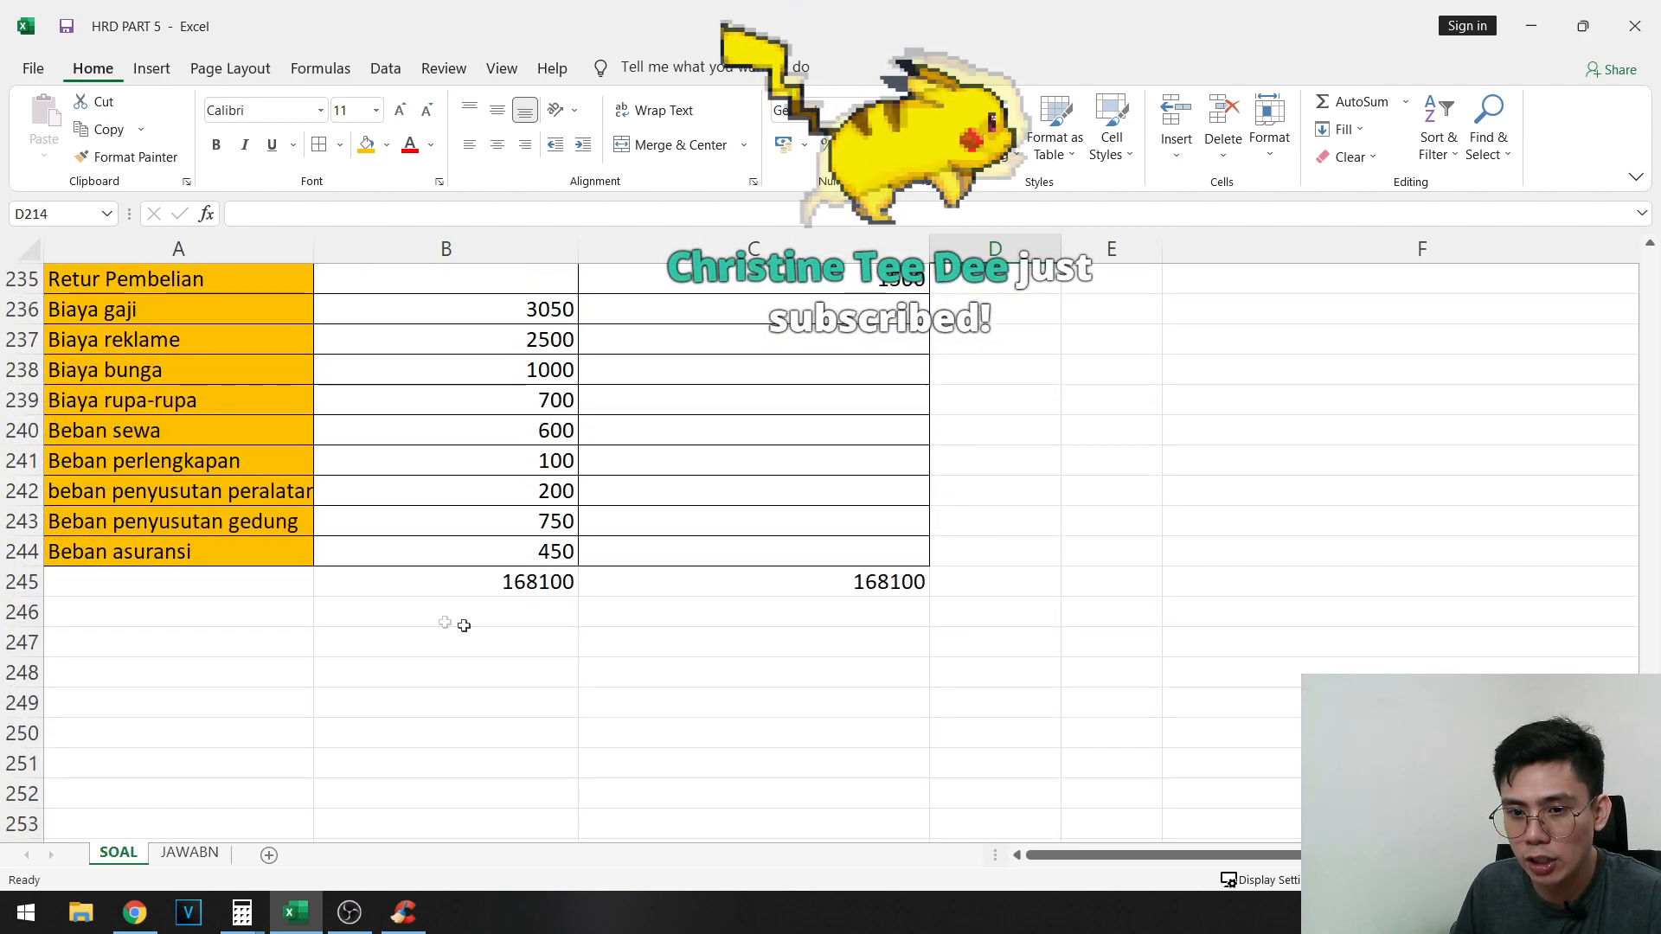
pyautogui.click(5, 574)
pyautogui.rightClick(5, 573)
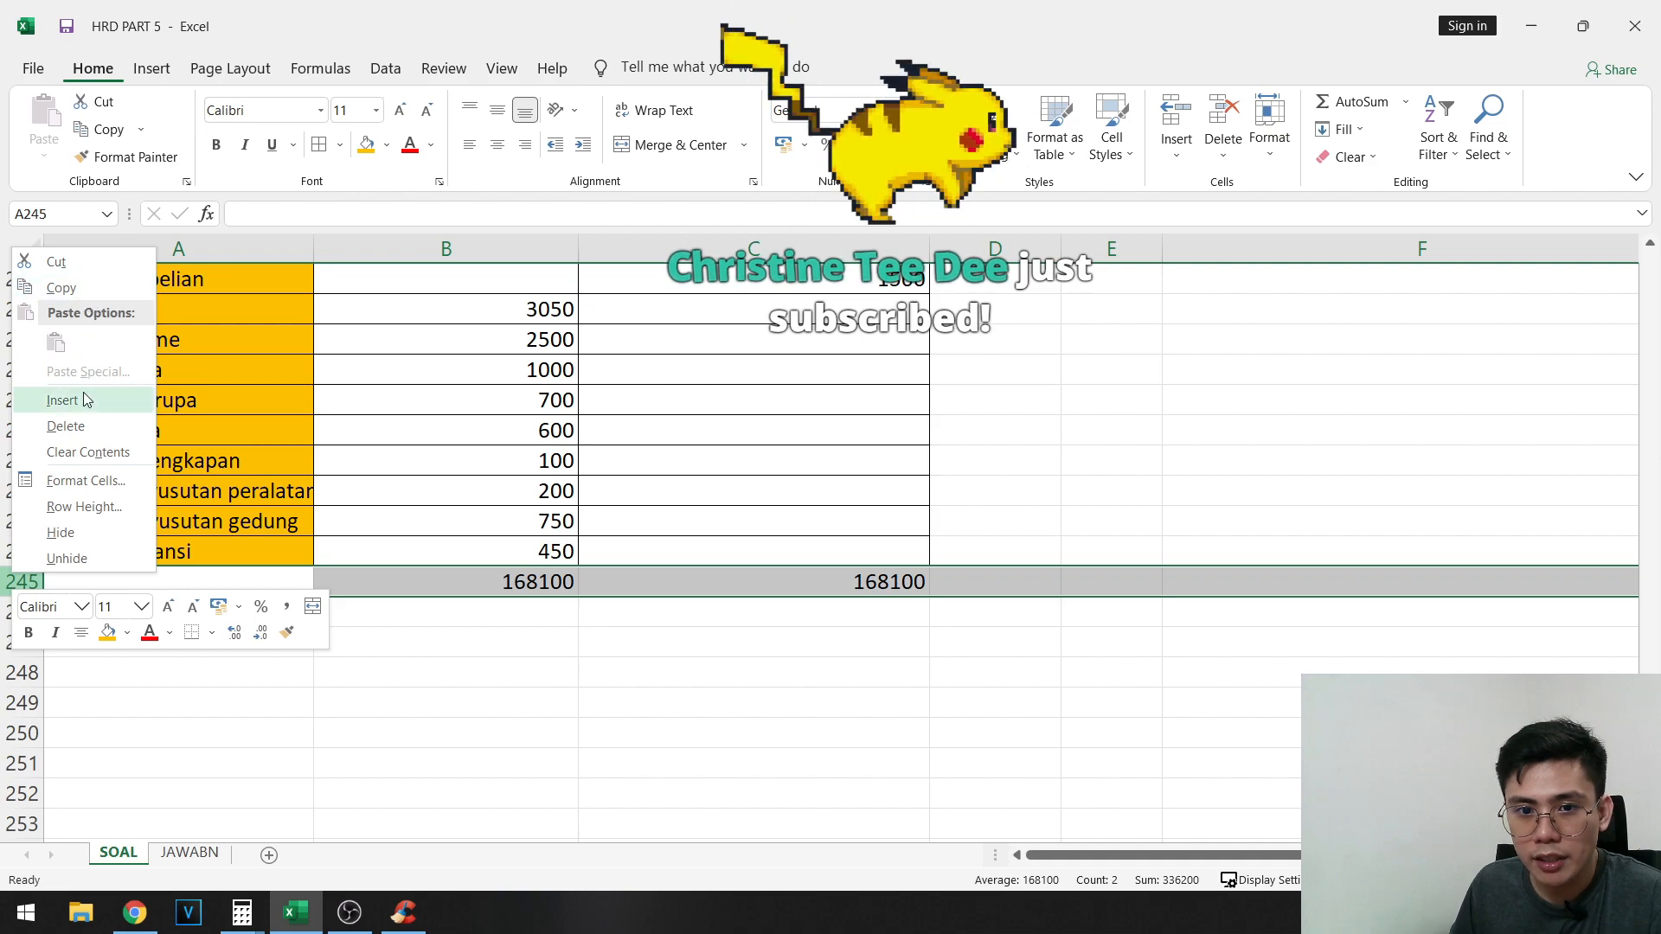
pyautogui.click(110, 397)
pyautogui.click(217, 583)
pyautogui.write('Ikht')
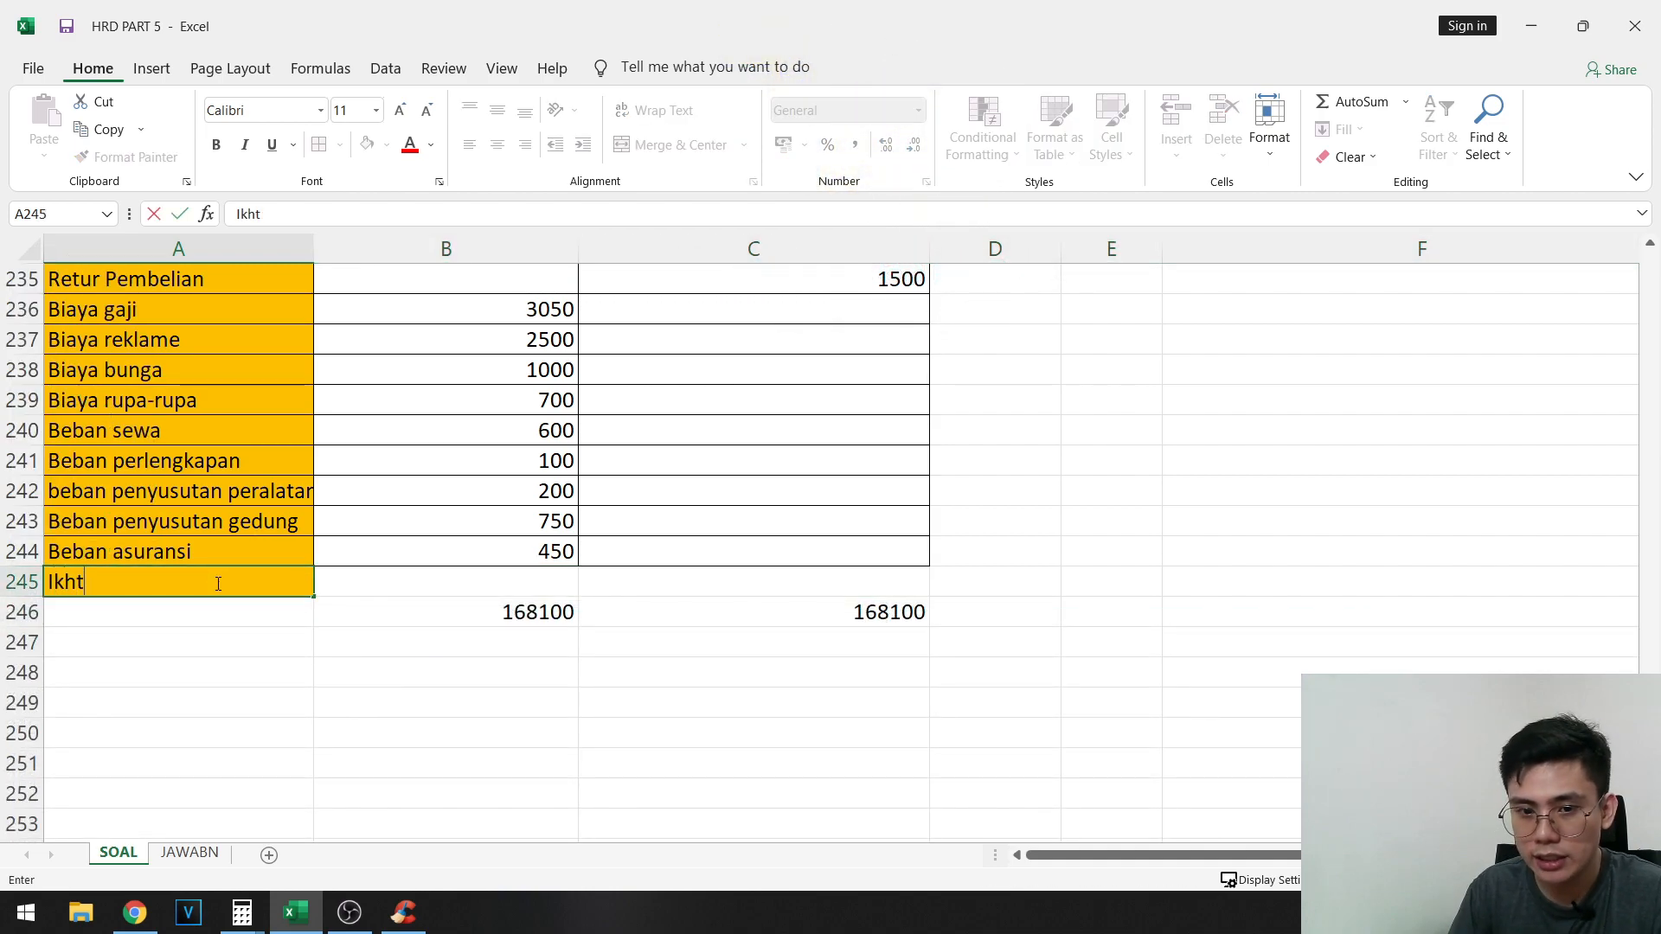
pyautogui.write('isar laba rugi')
pyautogui.press('Tab')
pyautogui.scroll(10, 804, 563)
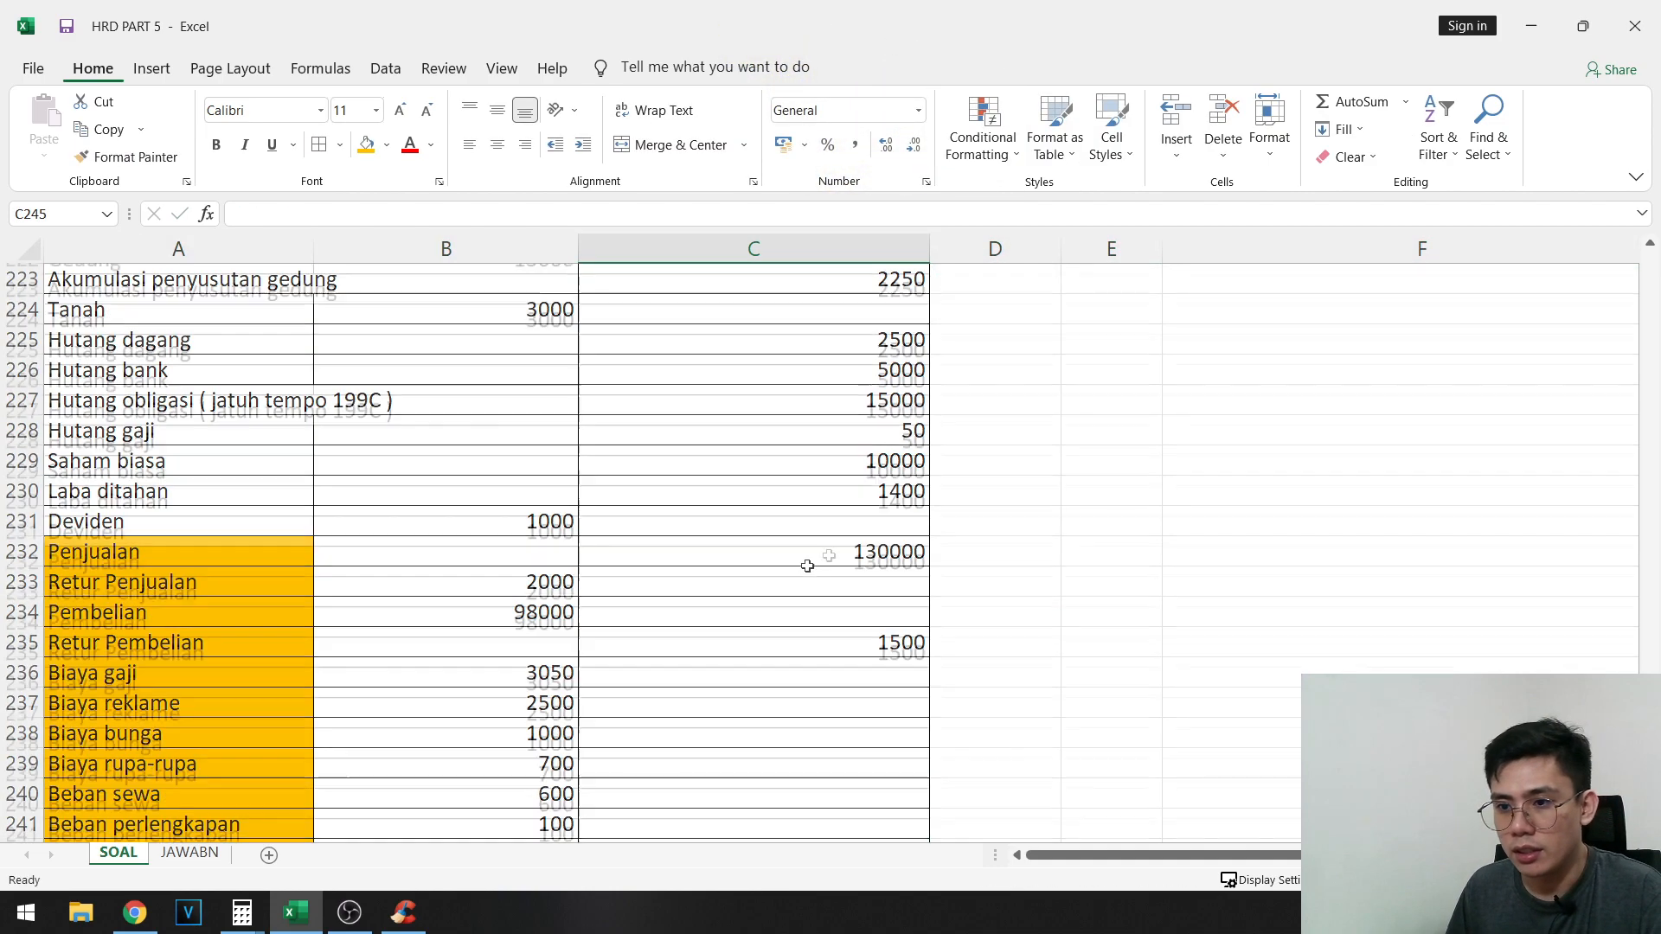
pyautogui.click(1006, 538)
pyautogui.scroll(8, 1006, 538)
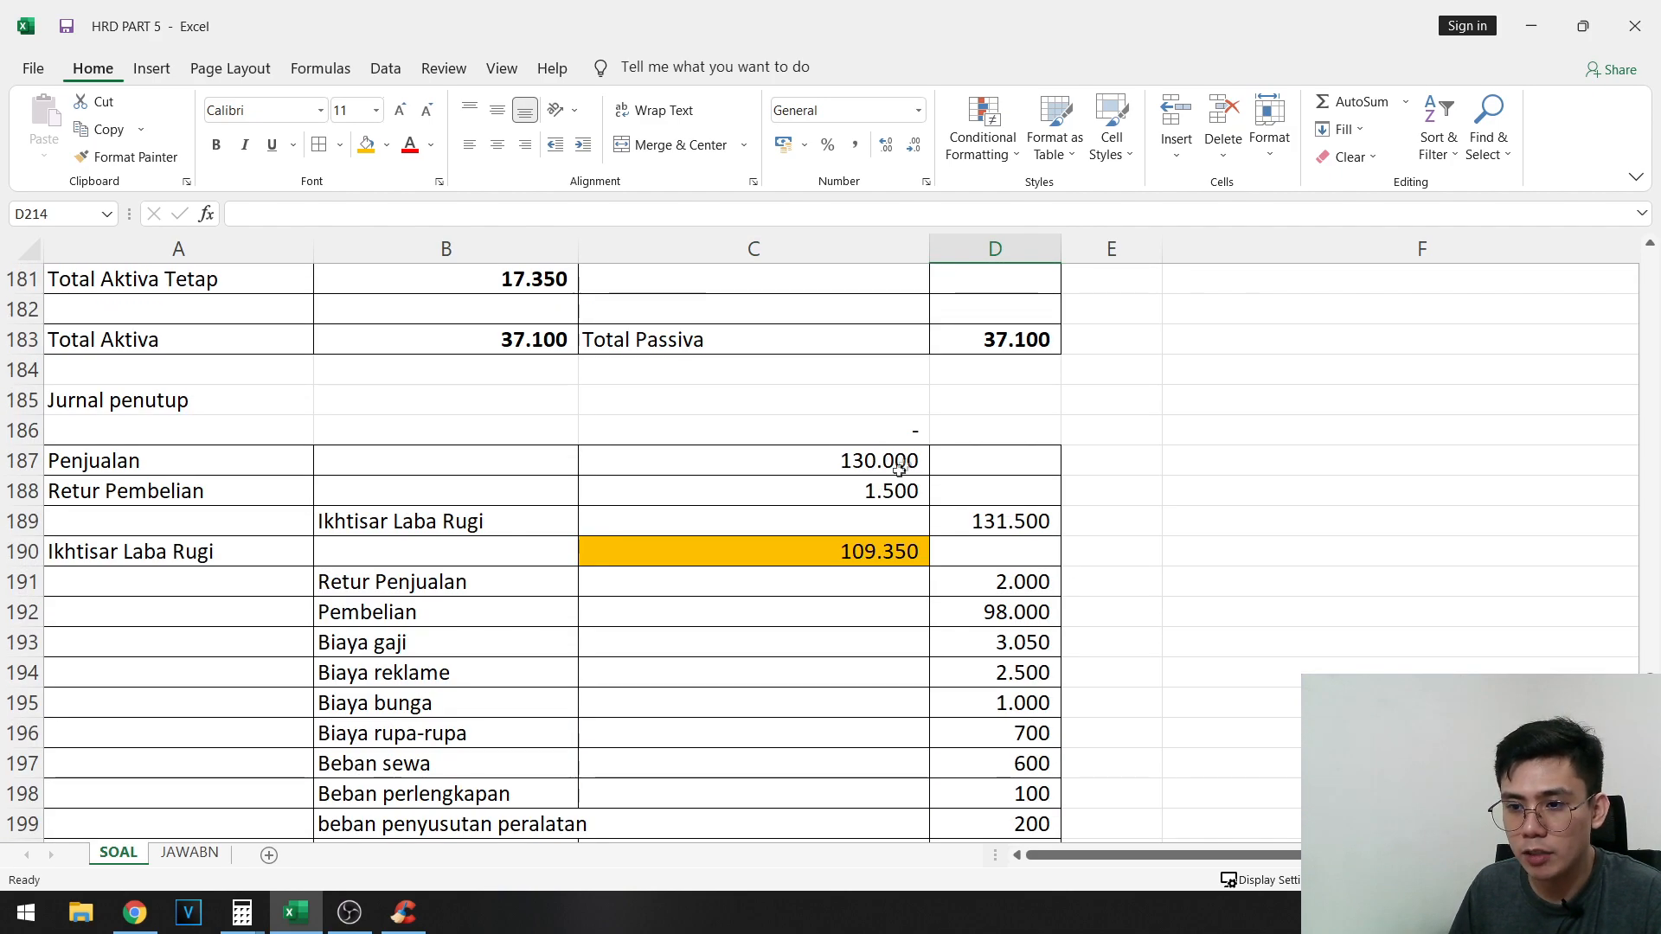
pyautogui.moveTo(899, 468); pyautogui.dragTo(905, 486)
pyautogui.hotkey('ctrl', 'c')
pyautogui.click(1187, 554)
# - Enter 1300000 as the Jurnal penutup debit for Penjualan in D232
pyautogui.scroll(-5, 1186, 562)
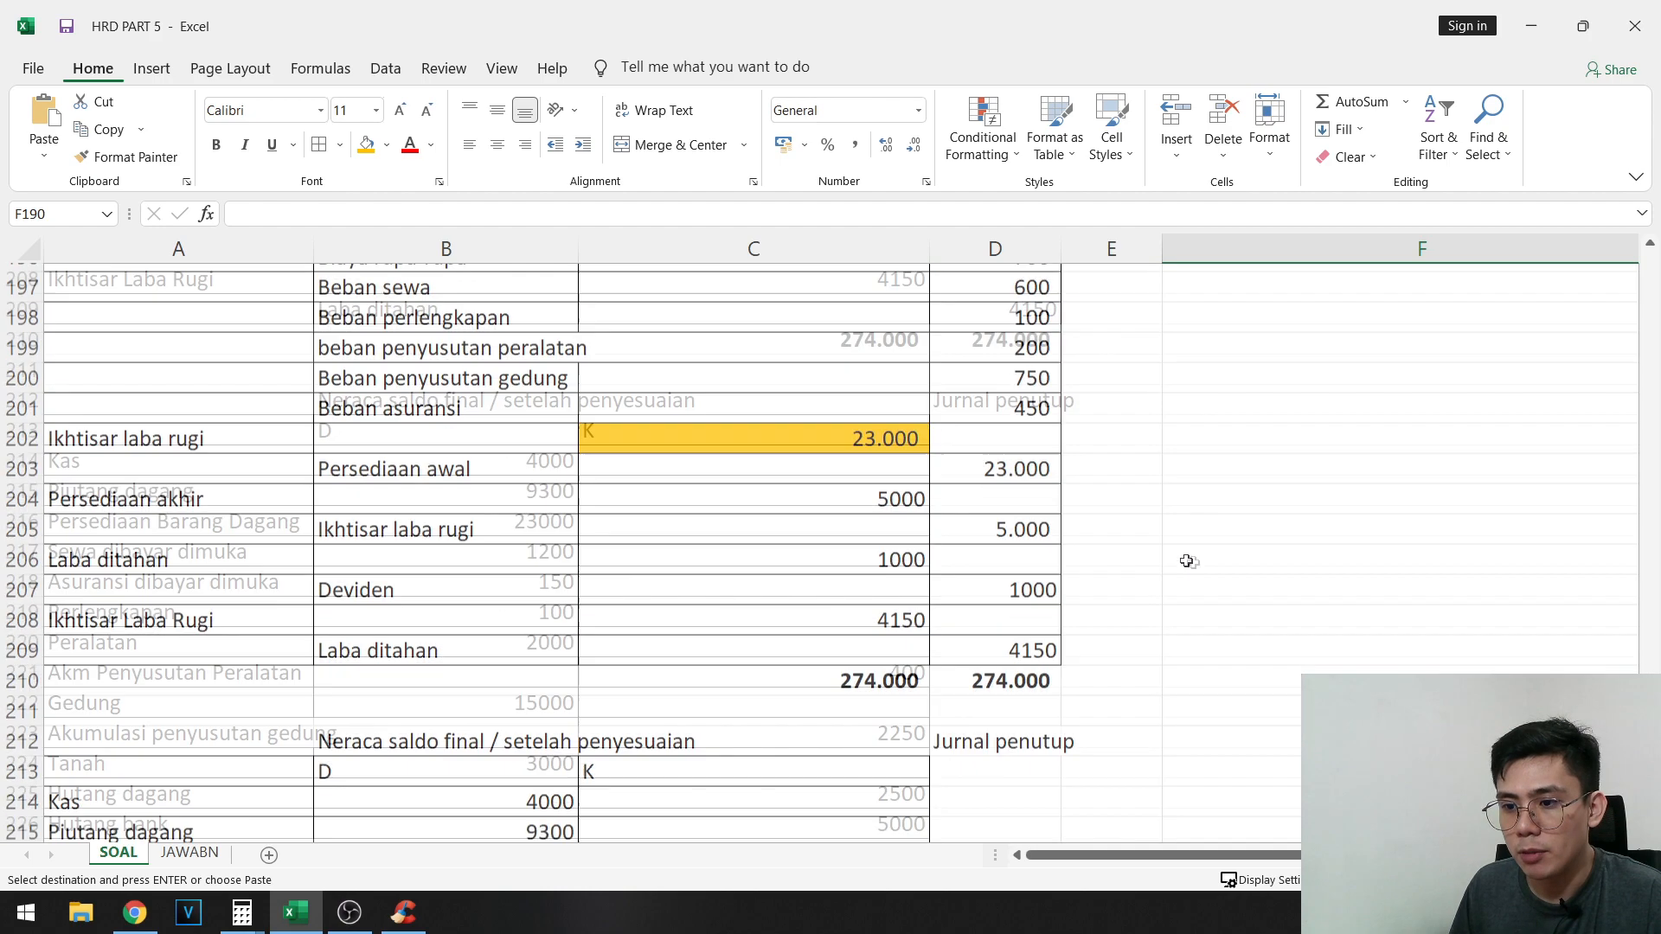
pyautogui.scroll(-8, 1187, 561)
pyautogui.scroll(-1, 391, 546)
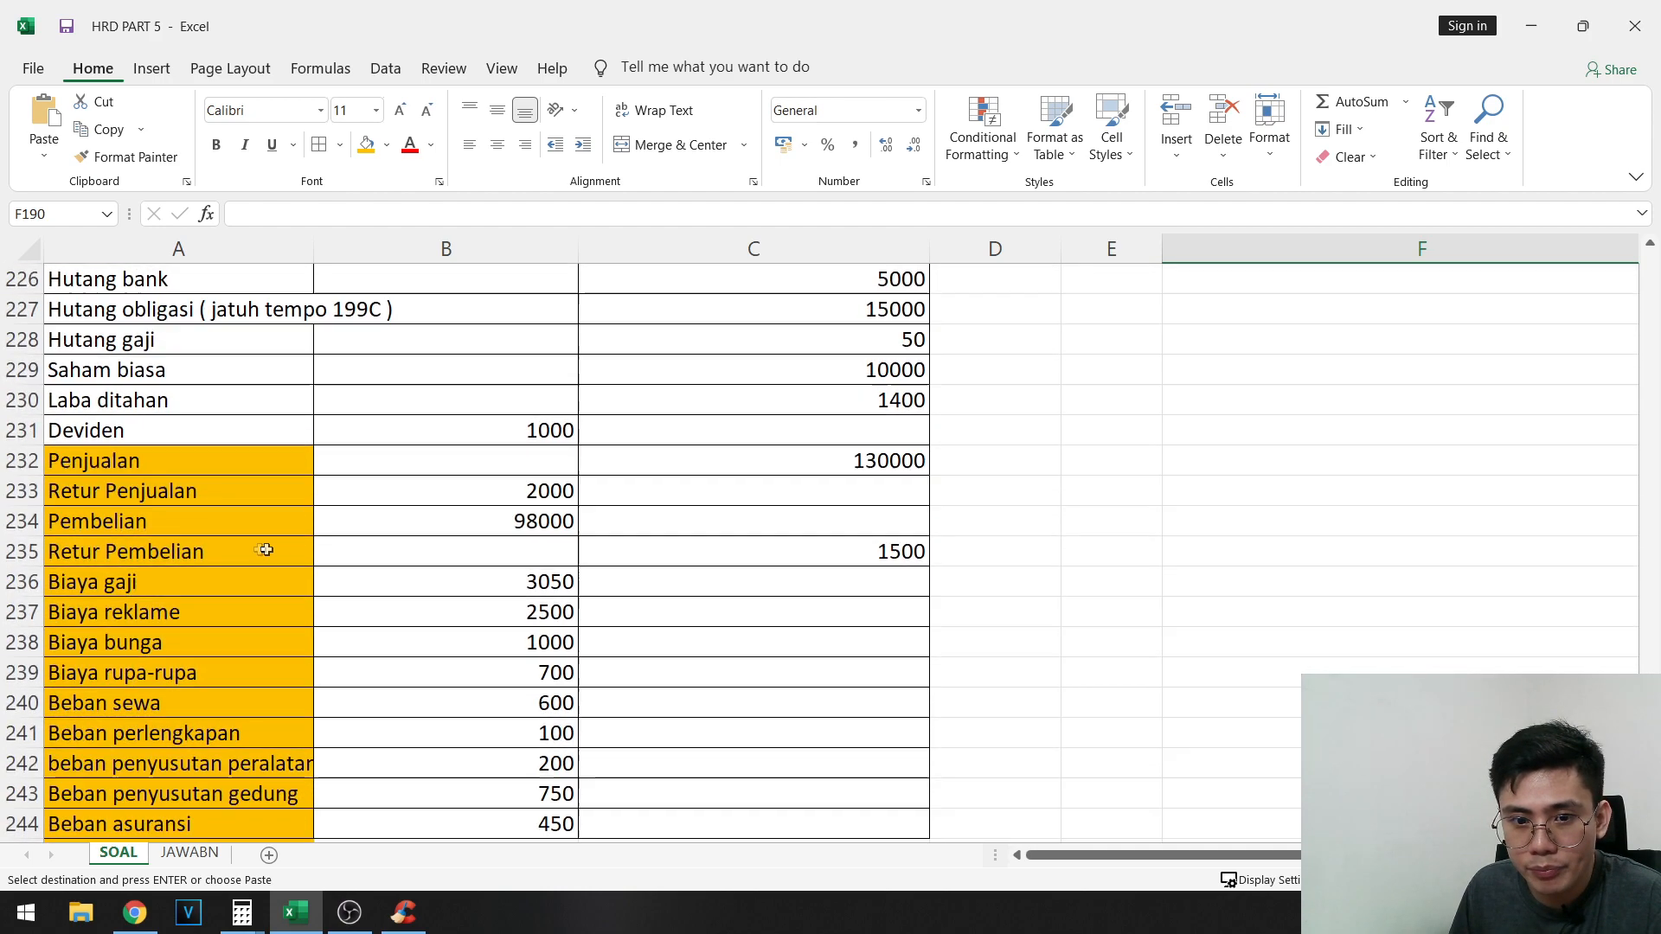
pyautogui.click(245, 471)
pyautogui.press('Right')
pyautogui.press('Right')
pyautogui.press('Right')
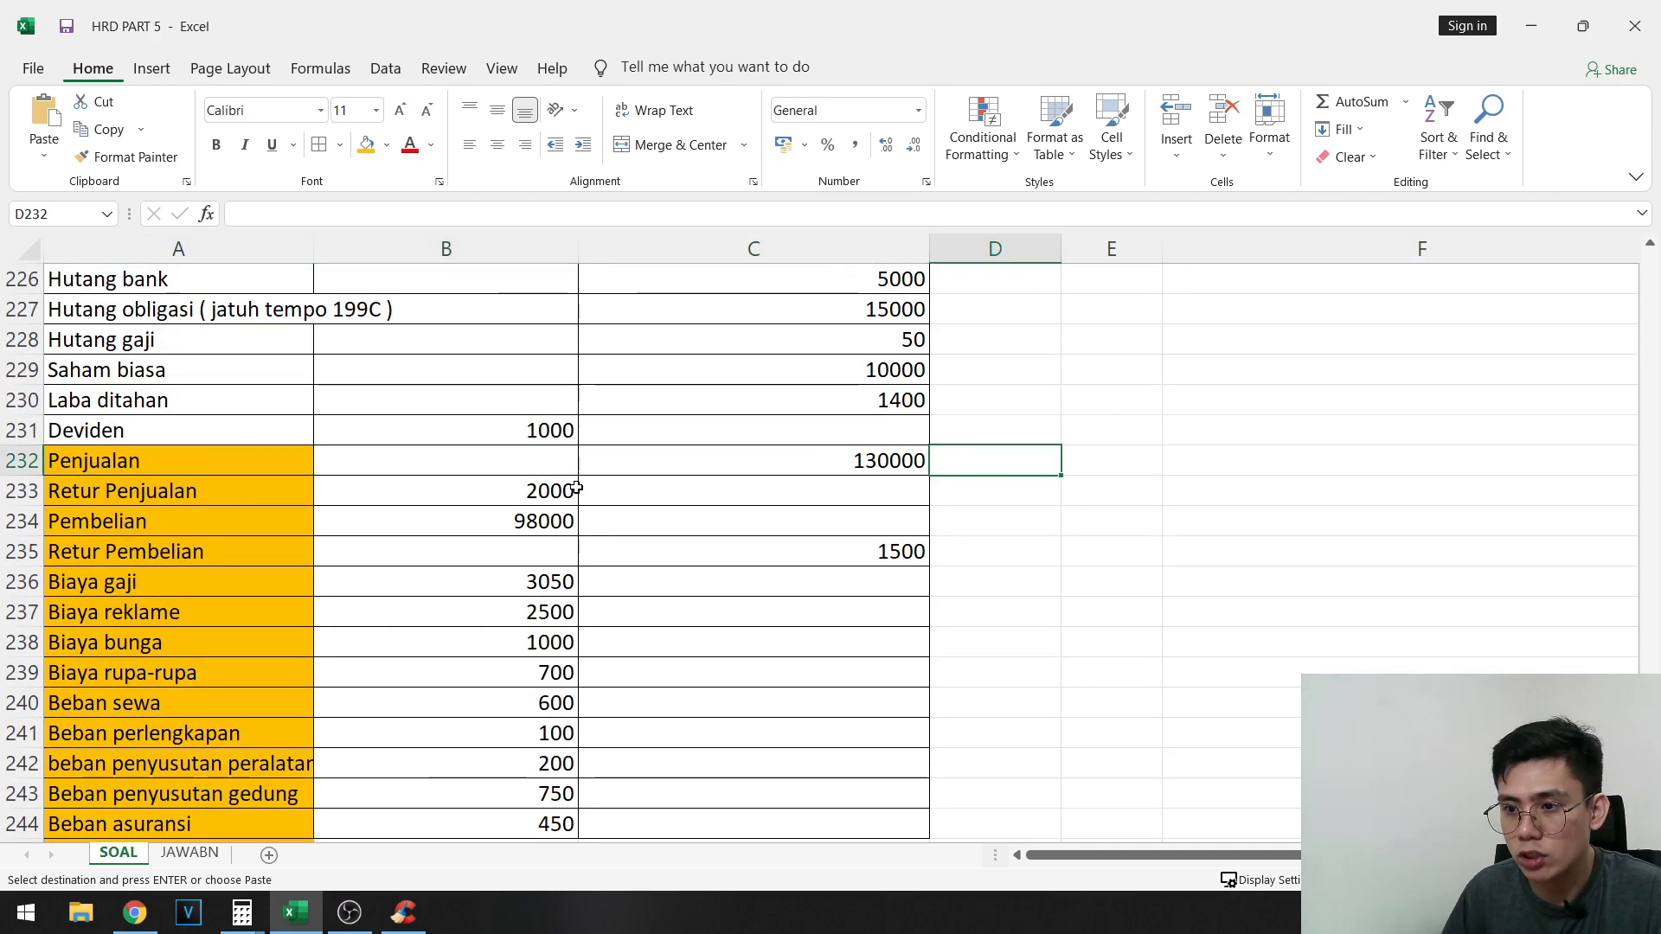
pyautogui.write('1300000')
pyautogui.press('Return')
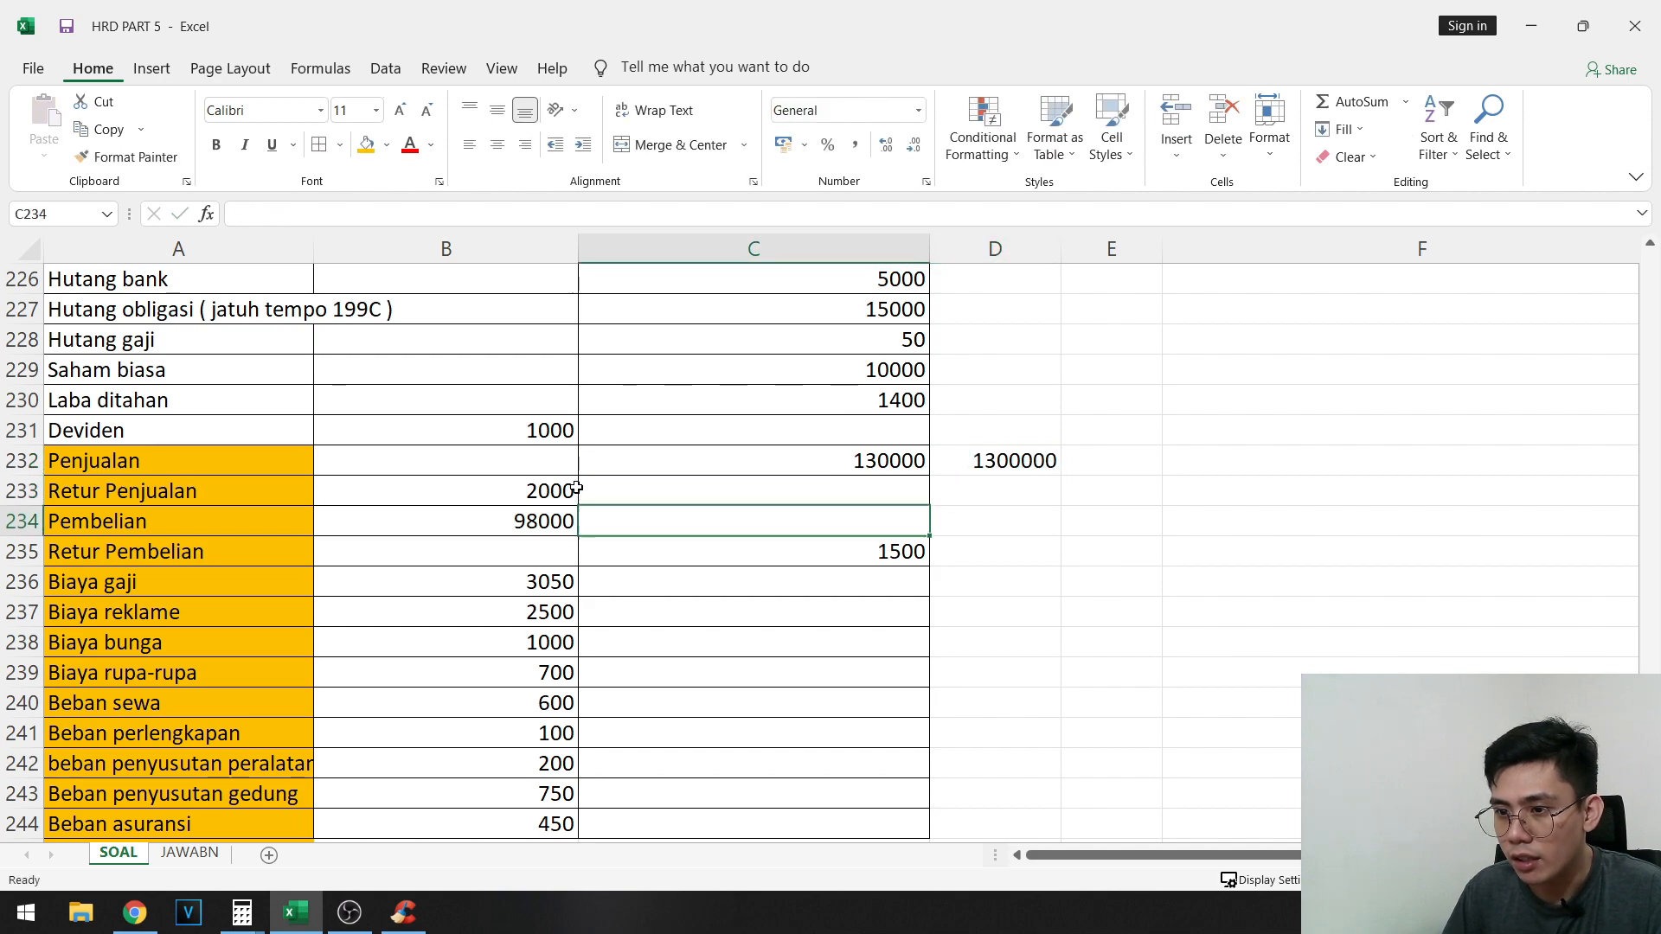
# - Enter 1500 as the Jurnal penutup debit for Retur Pembelian in D235
pyautogui.press('Down')
pyautogui.press('Down')
pyautogui.write('1500')
pyautogui.press('Tab')
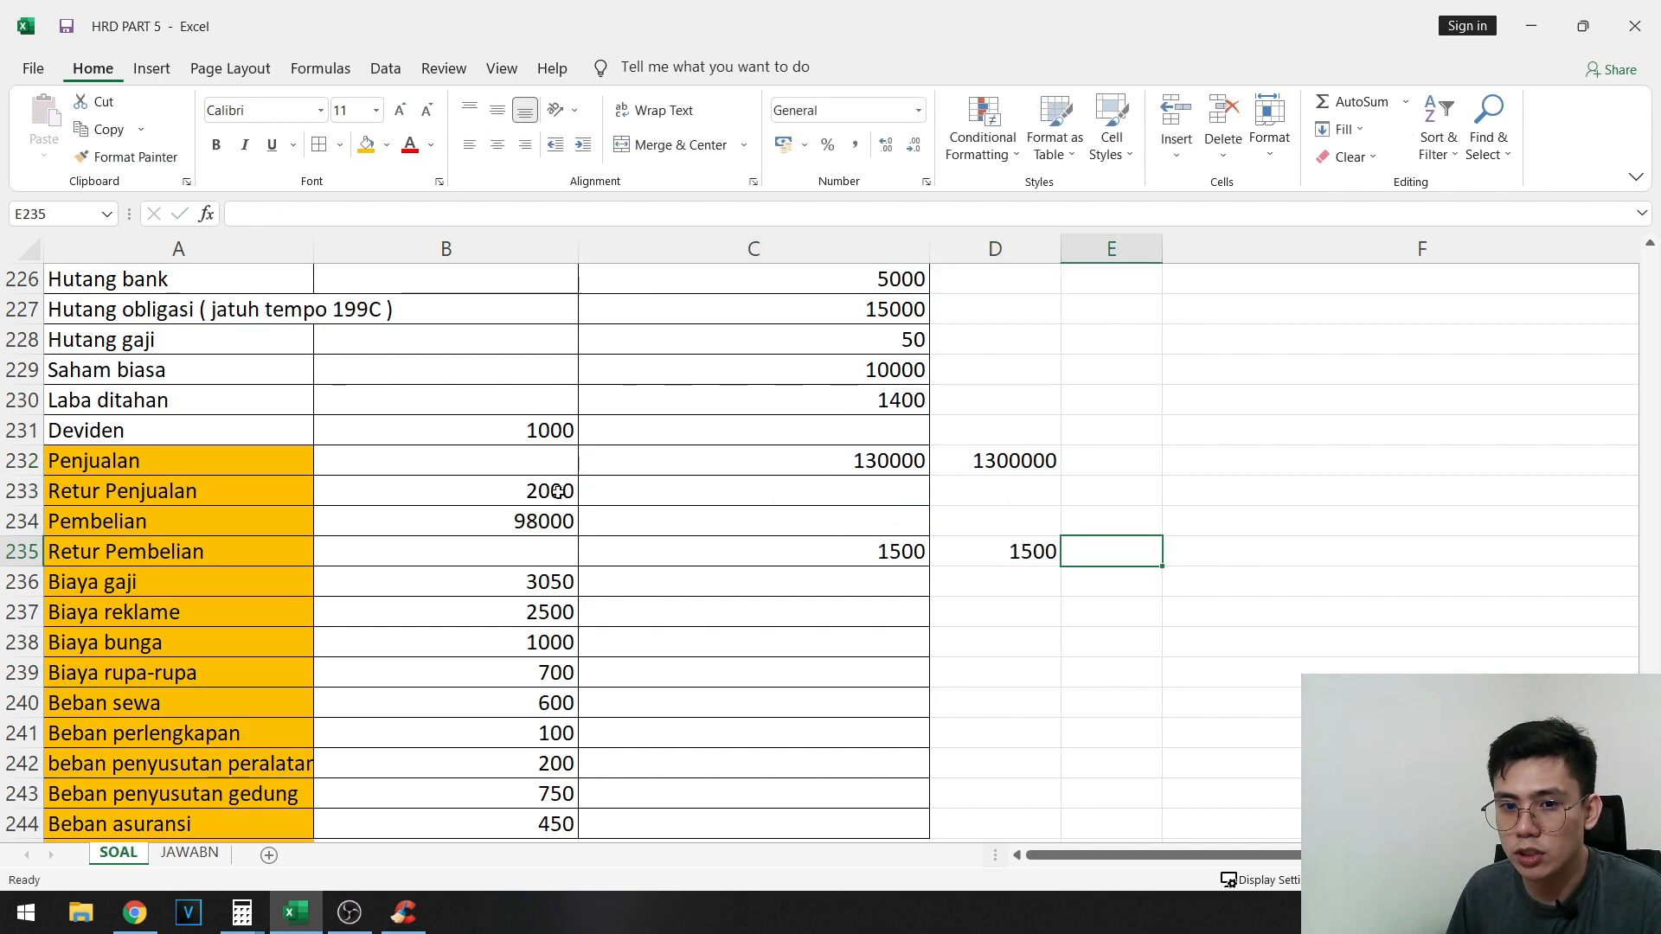
# - Copy the debit balances from Retur Penjualan to Beban asuransi (B233:B244) into the Jurnal penutup credit column, starting at E233
pyautogui.moveTo(576, 488); pyautogui.dragTo(542, 758)
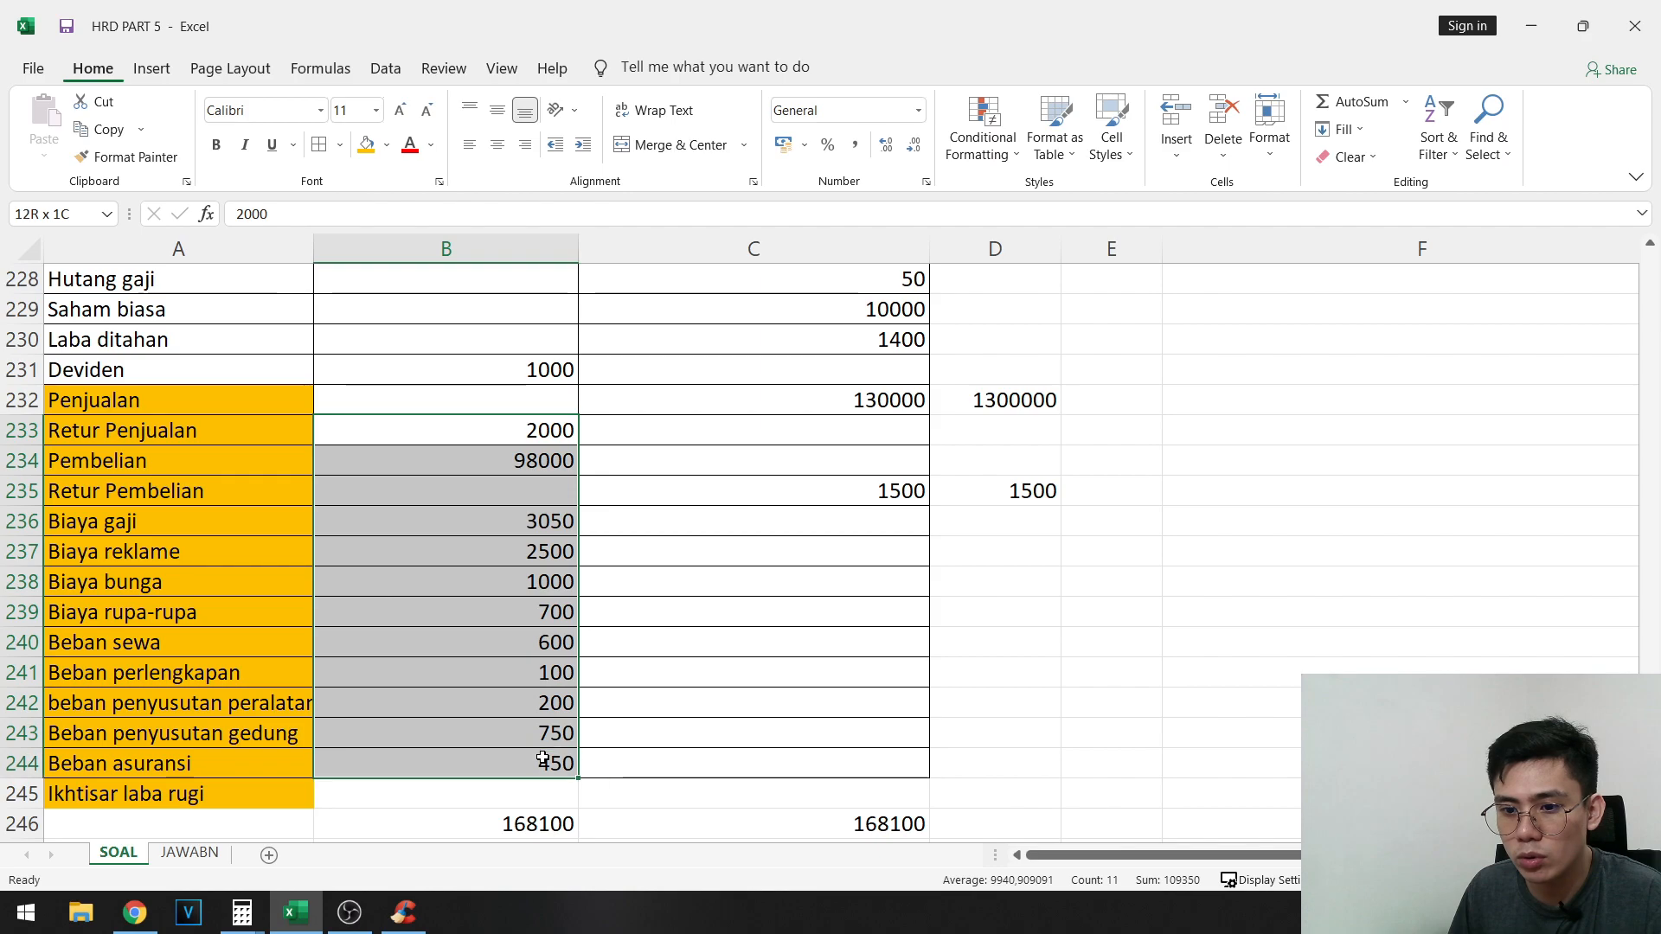
pyautogui.scroll(15, 969, 579)
pyautogui.scroll(-15, 1001, 519)
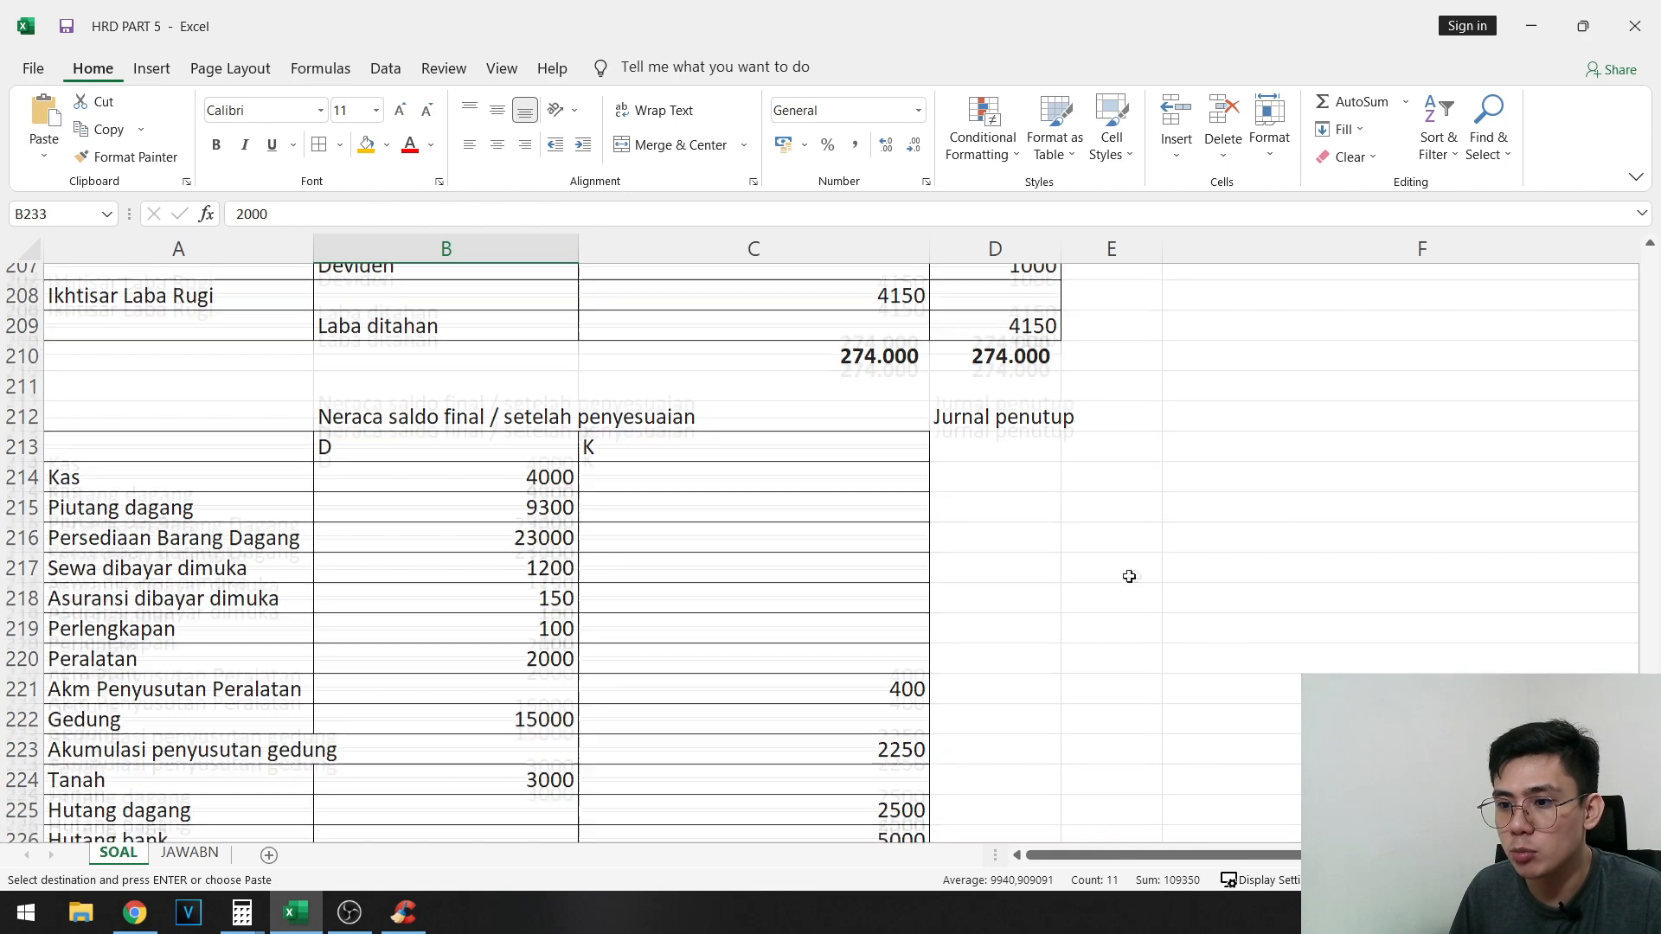
pyautogui.click(1109, 431)
pyautogui.hotkey('ctrl', 'v')
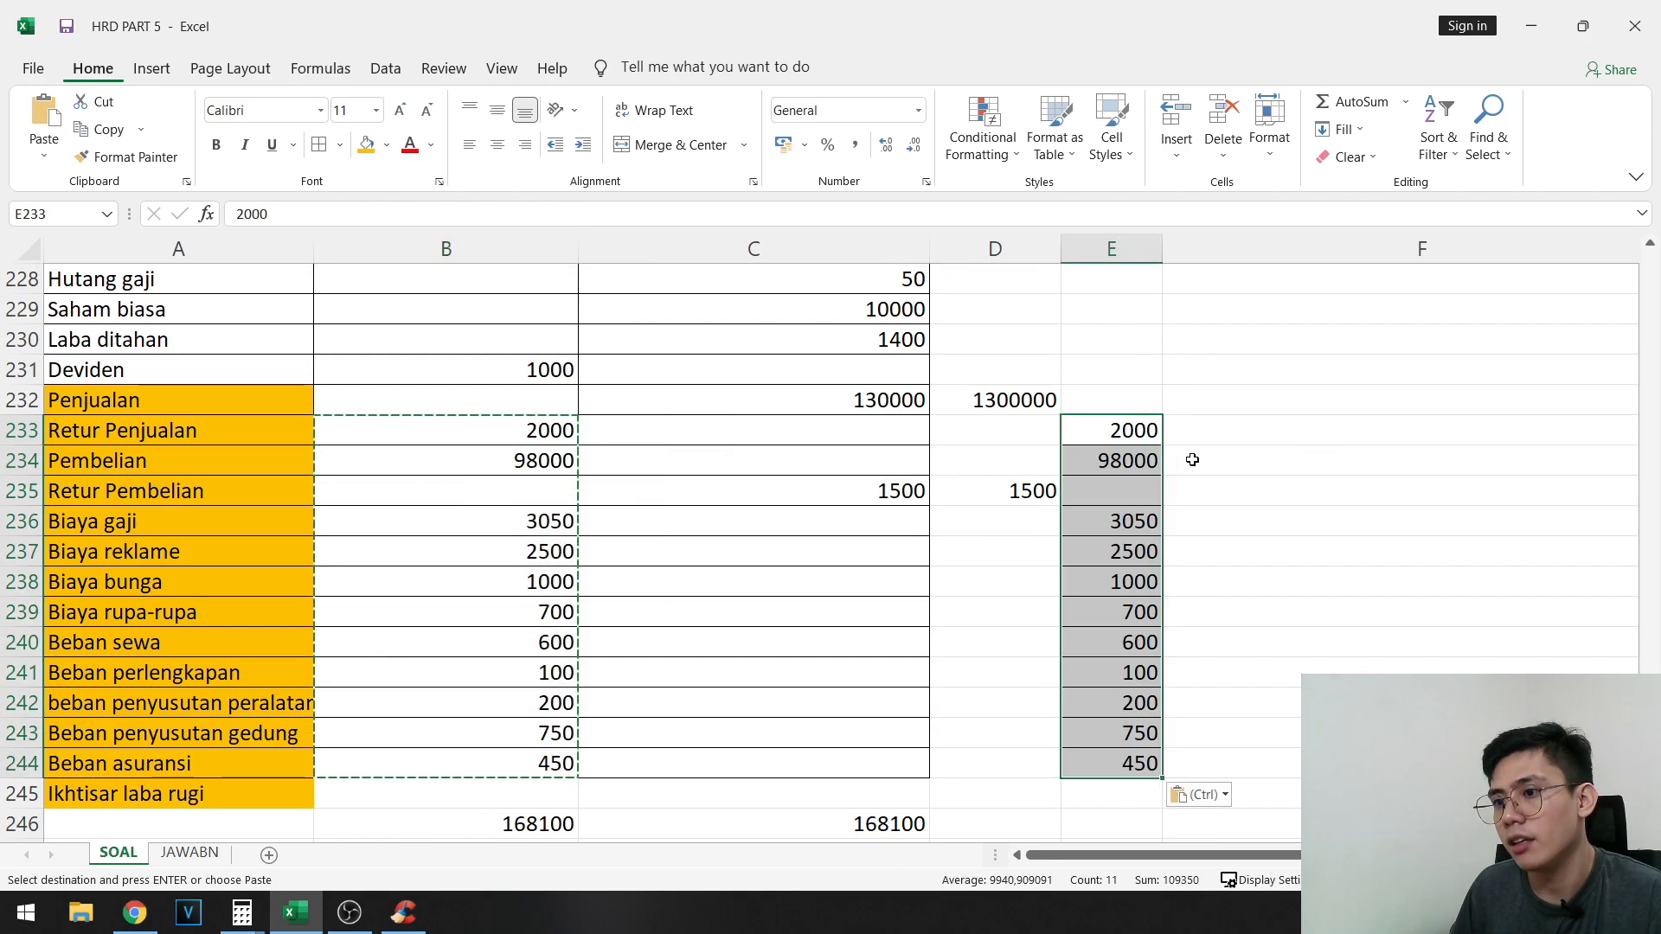
# - Enter 1000 as the Jurnal penutup credit for Deviden in E231, matching the closing journal entry
pyautogui.click(978, 517)
pyautogui.scroll(1, 976, 516)
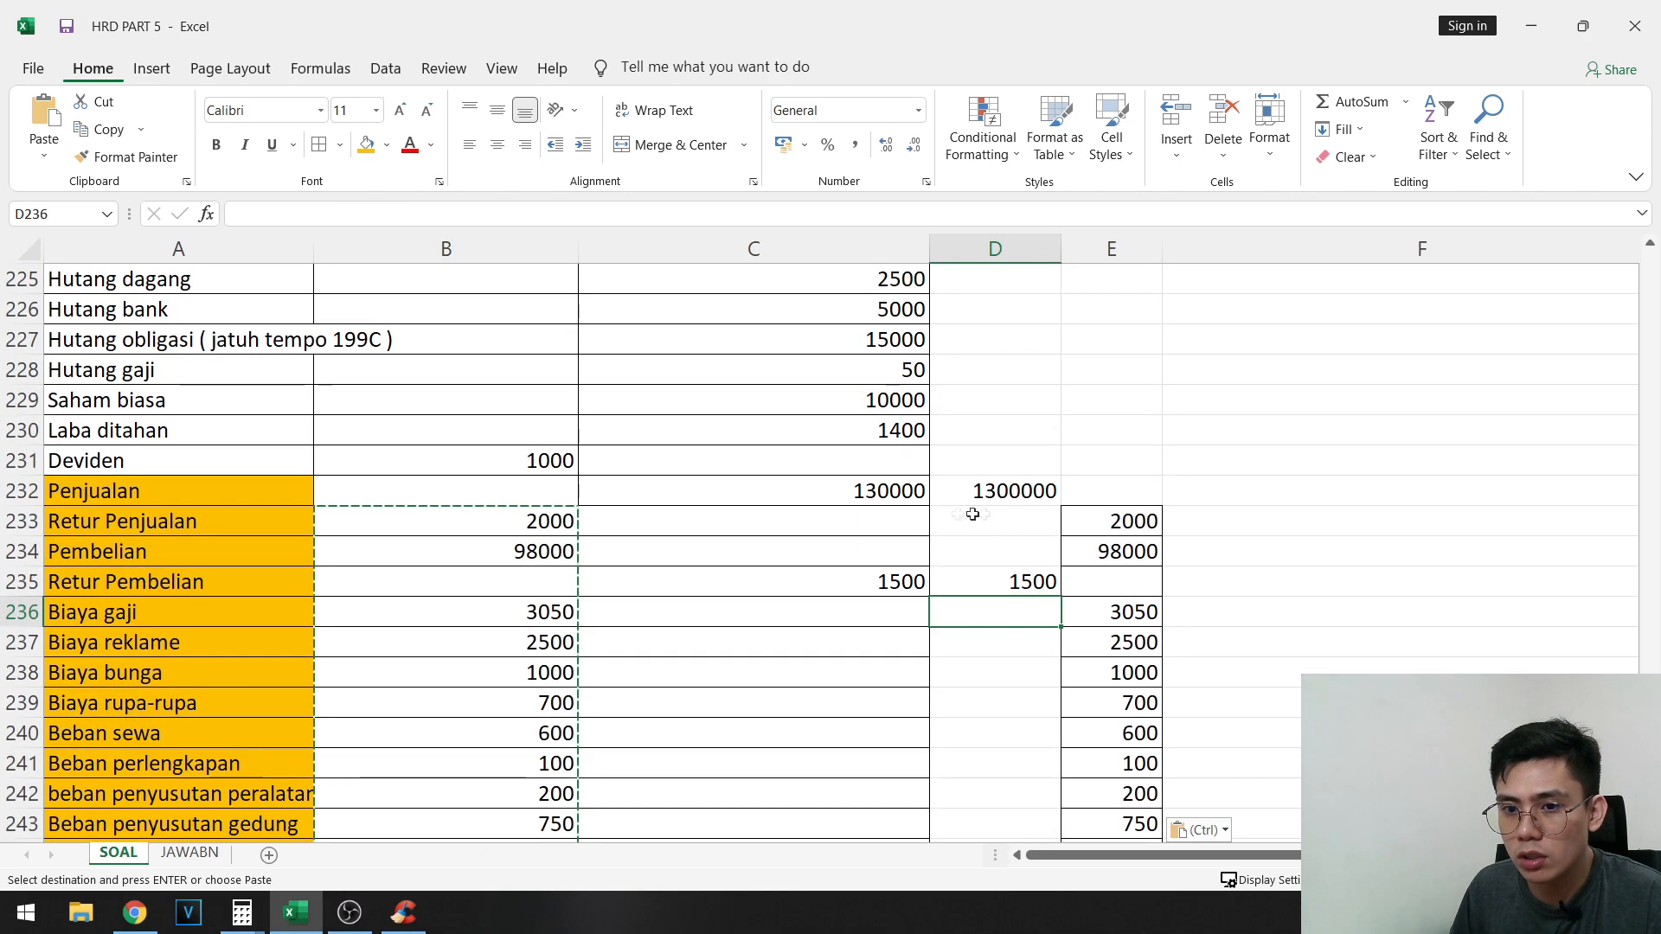
pyautogui.click(558, 462)
pyautogui.click(874, 458)
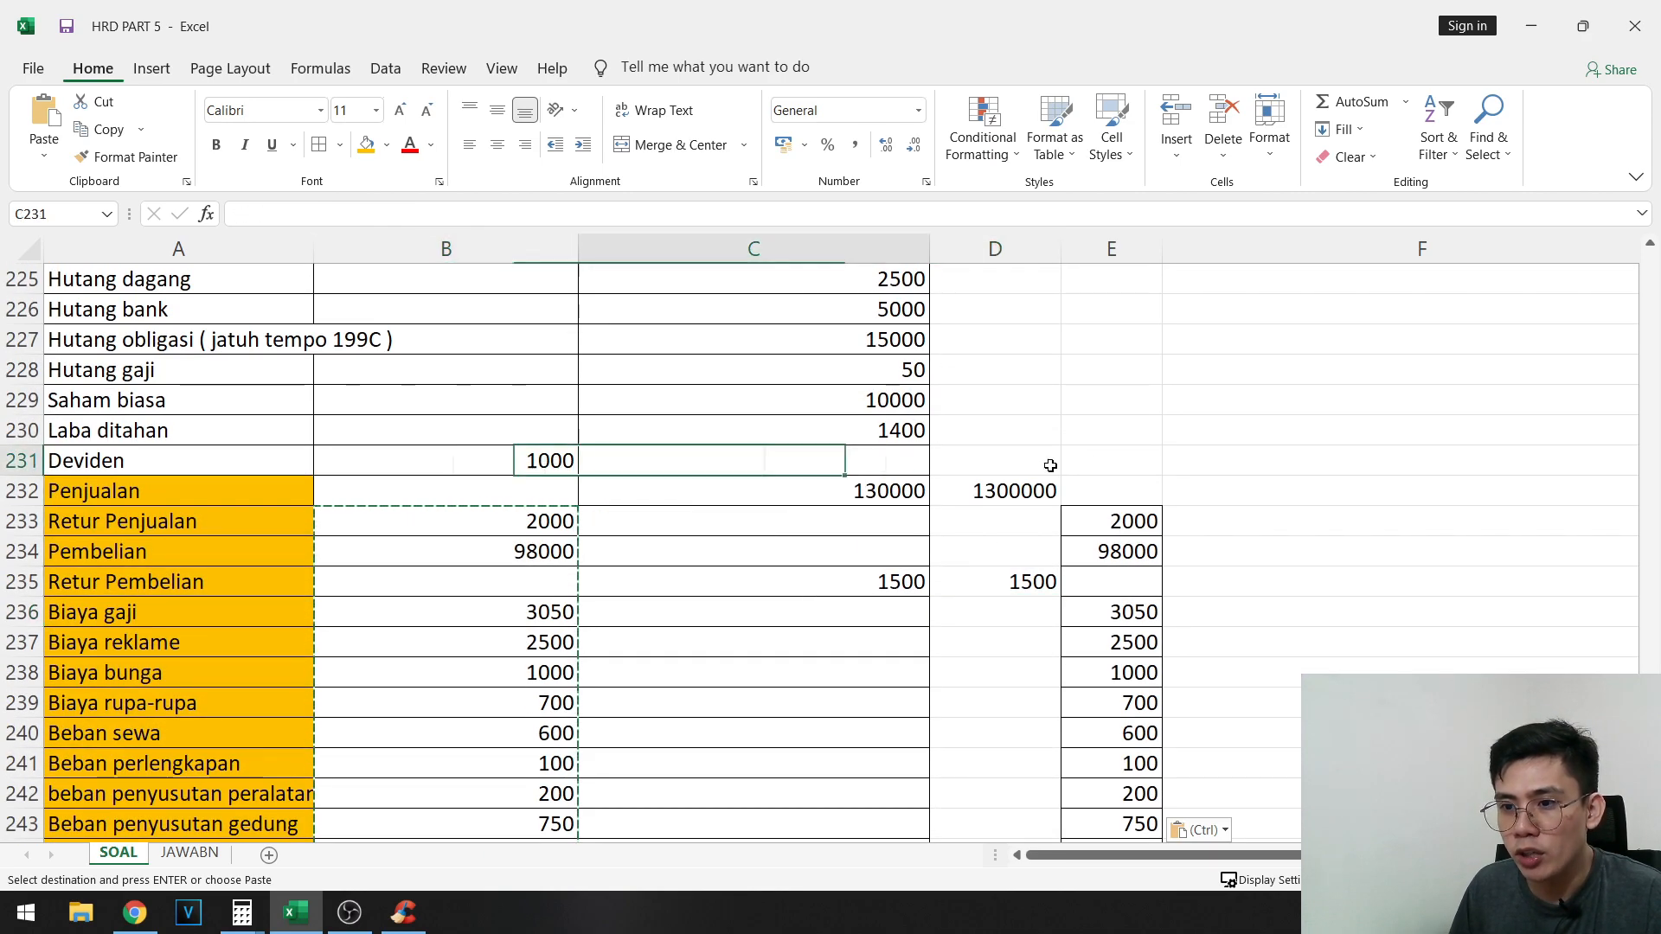
pyautogui.click(1033, 466)
pyautogui.click(1138, 464)
pyautogui.scroll(4, 1071, 538)
pyautogui.scroll(6, 982, 578)
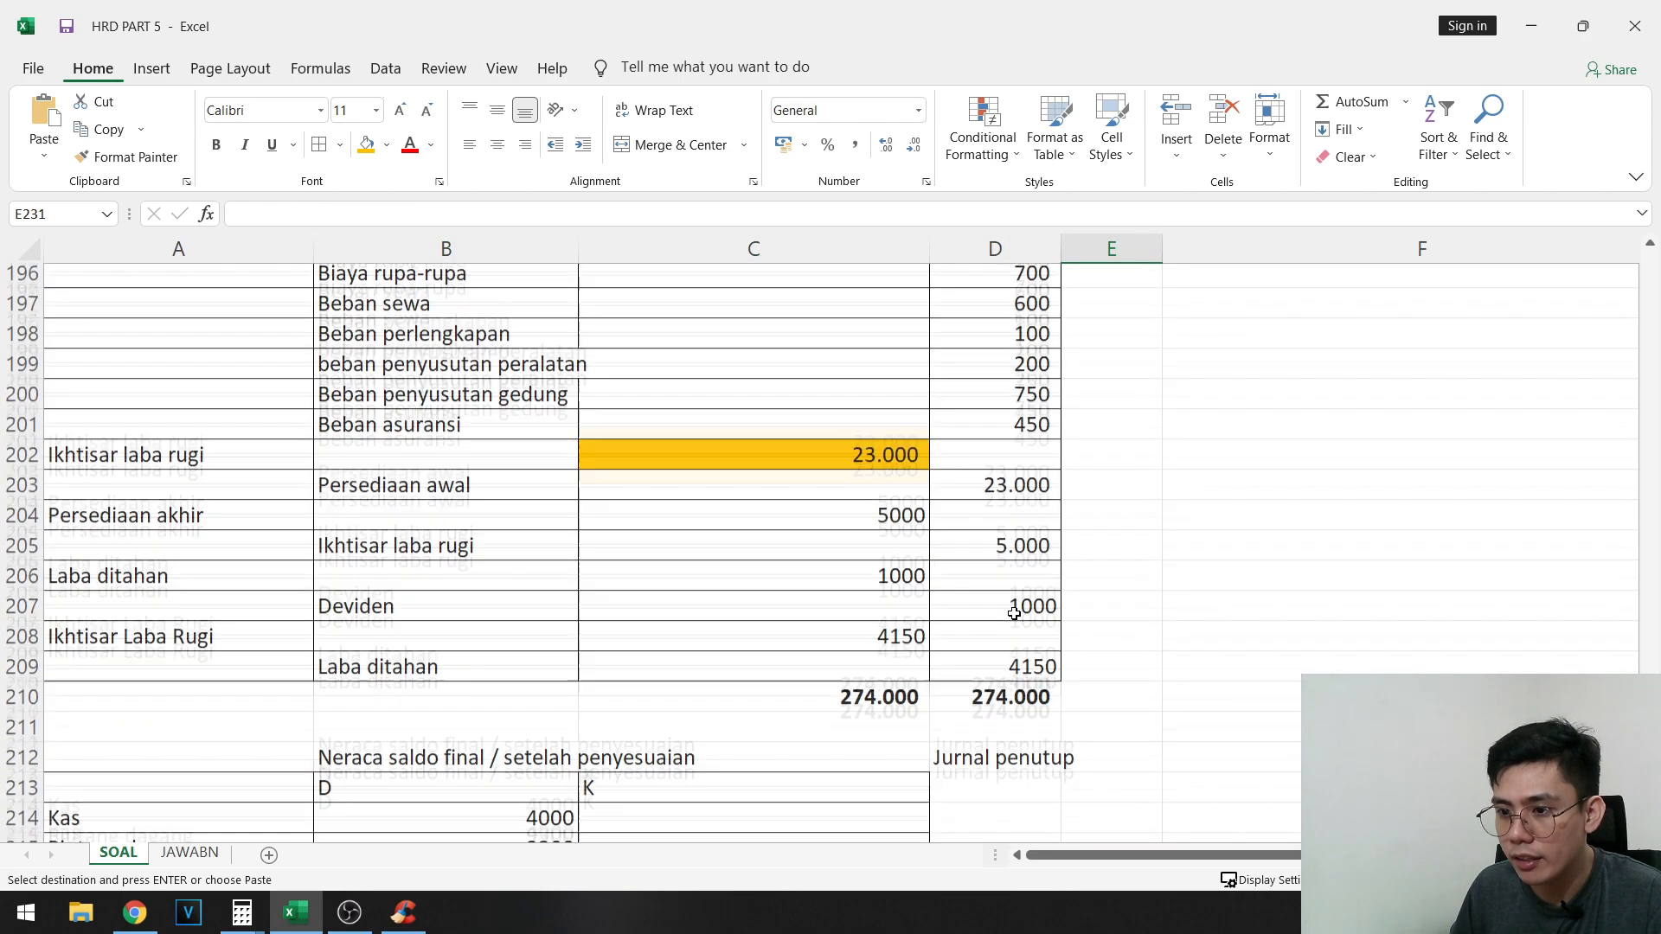
pyautogui.scroll(-1, 1047, 554)
pyautogui.scroll(-8, 1080, 598)
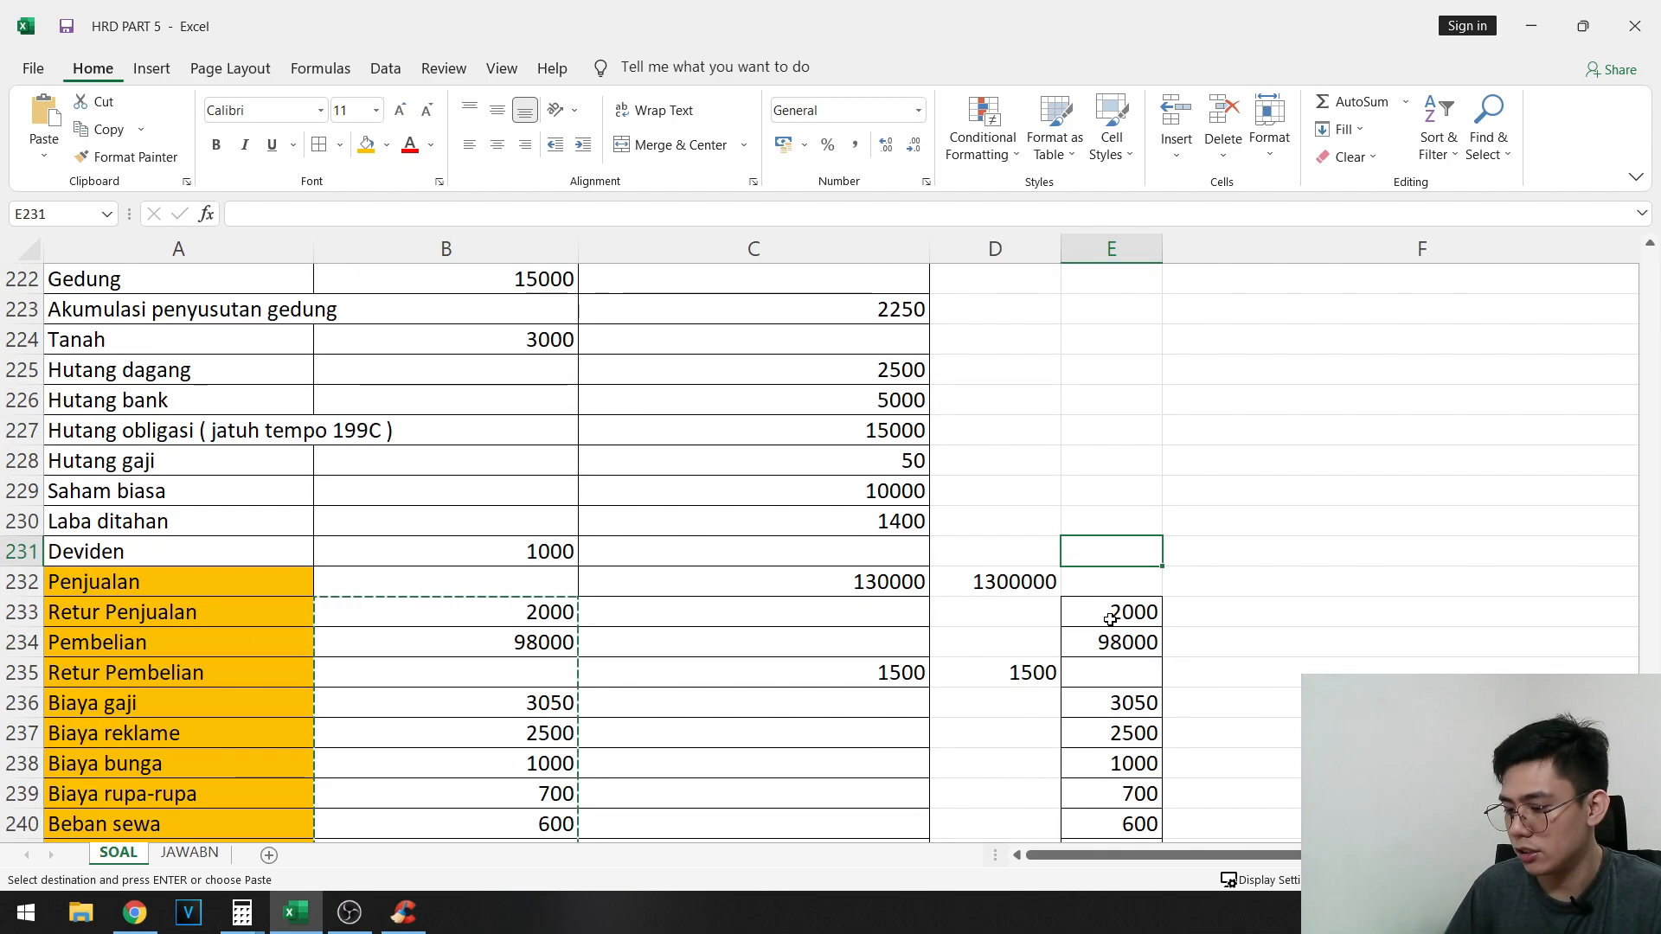
pyautogui.write('1000')
pyautogui.press('Return')
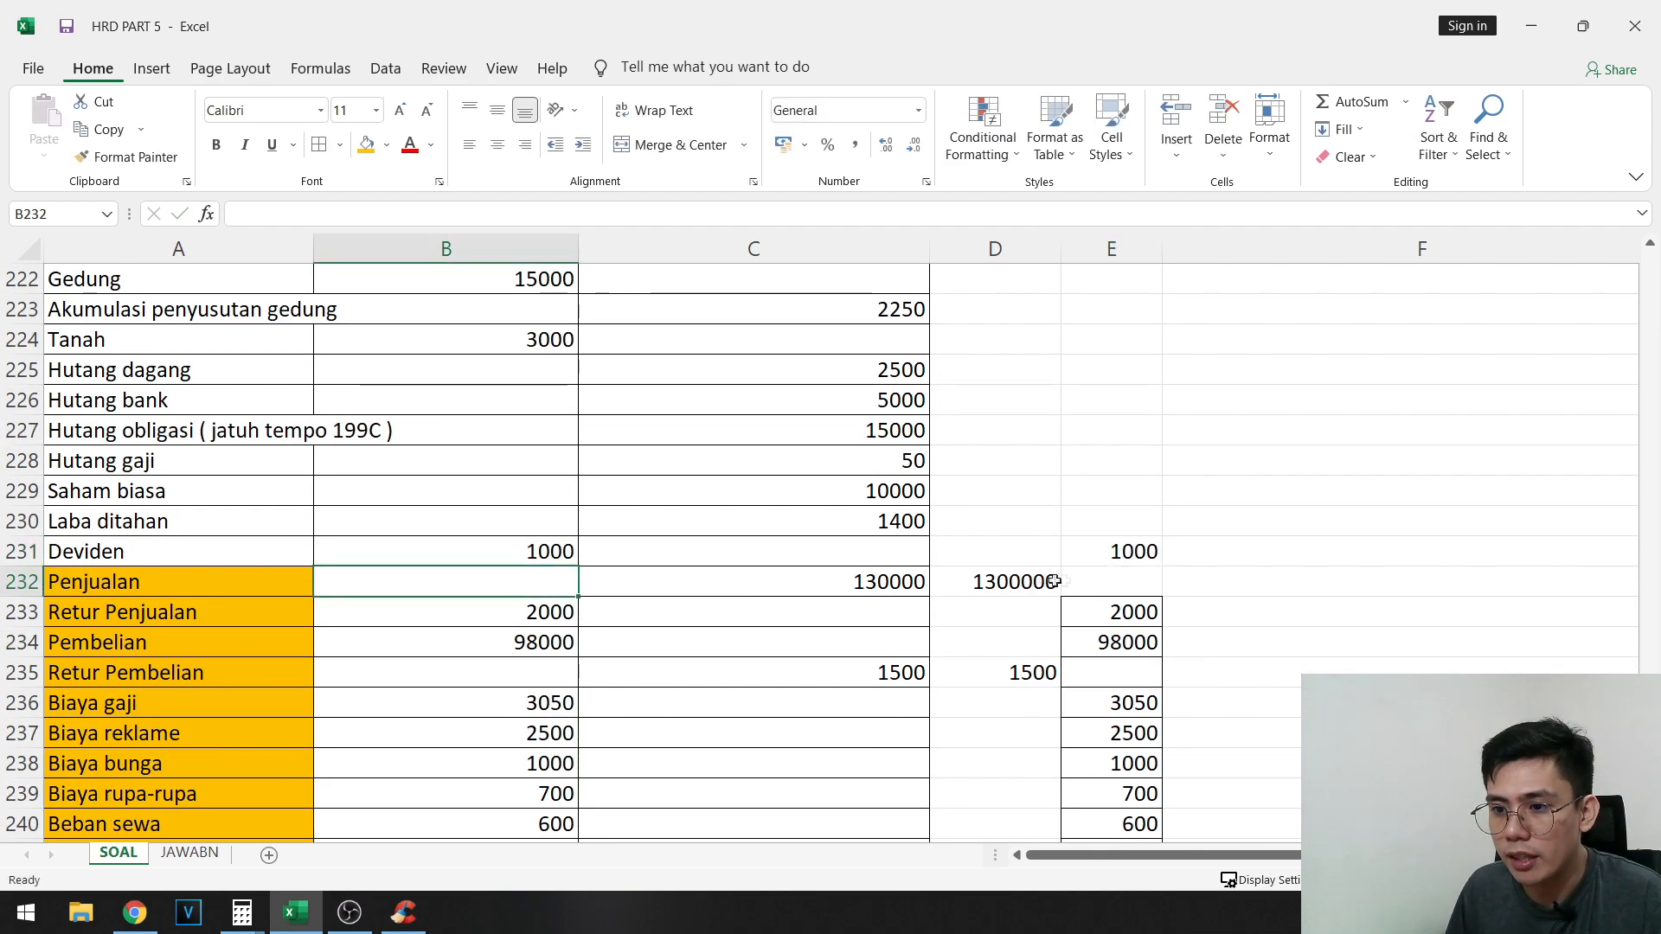
# - Enter the Jurnal penutup amounts for Laba ditahan: debit 1000 in D230 and credit 4150 in E230
pyautogui.click(1140, 533)
pyautogui.scroll(7, 1317, 553)
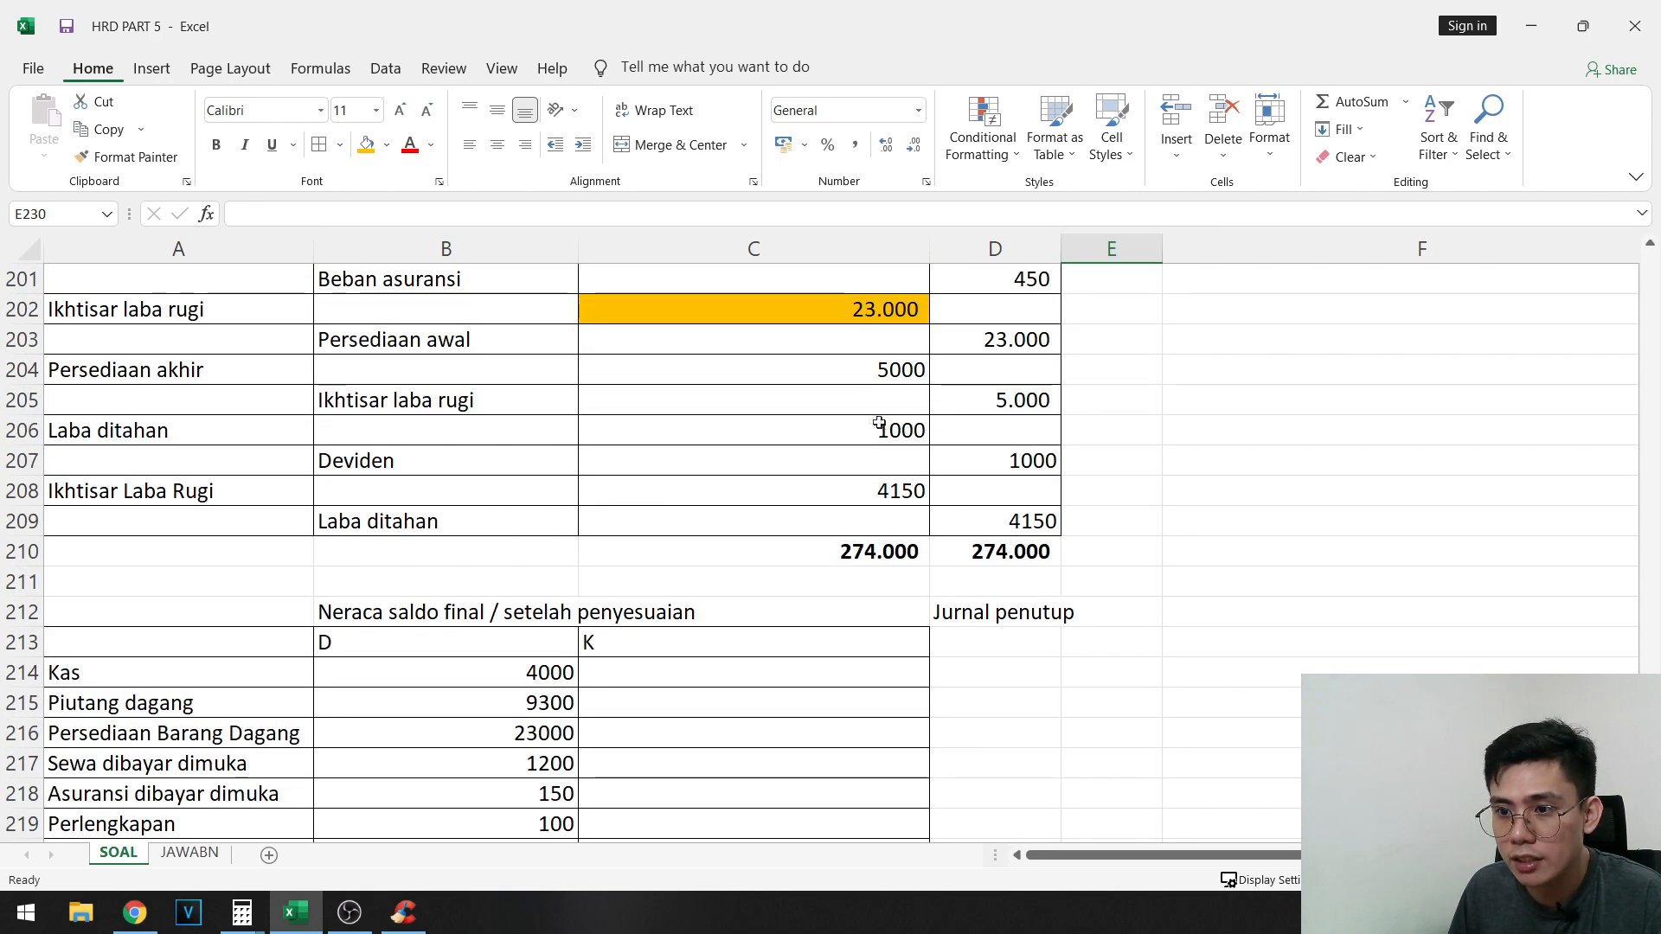
pyautogui.scroll(-8, 963, 443)
pyautogui.click(1032, 437)
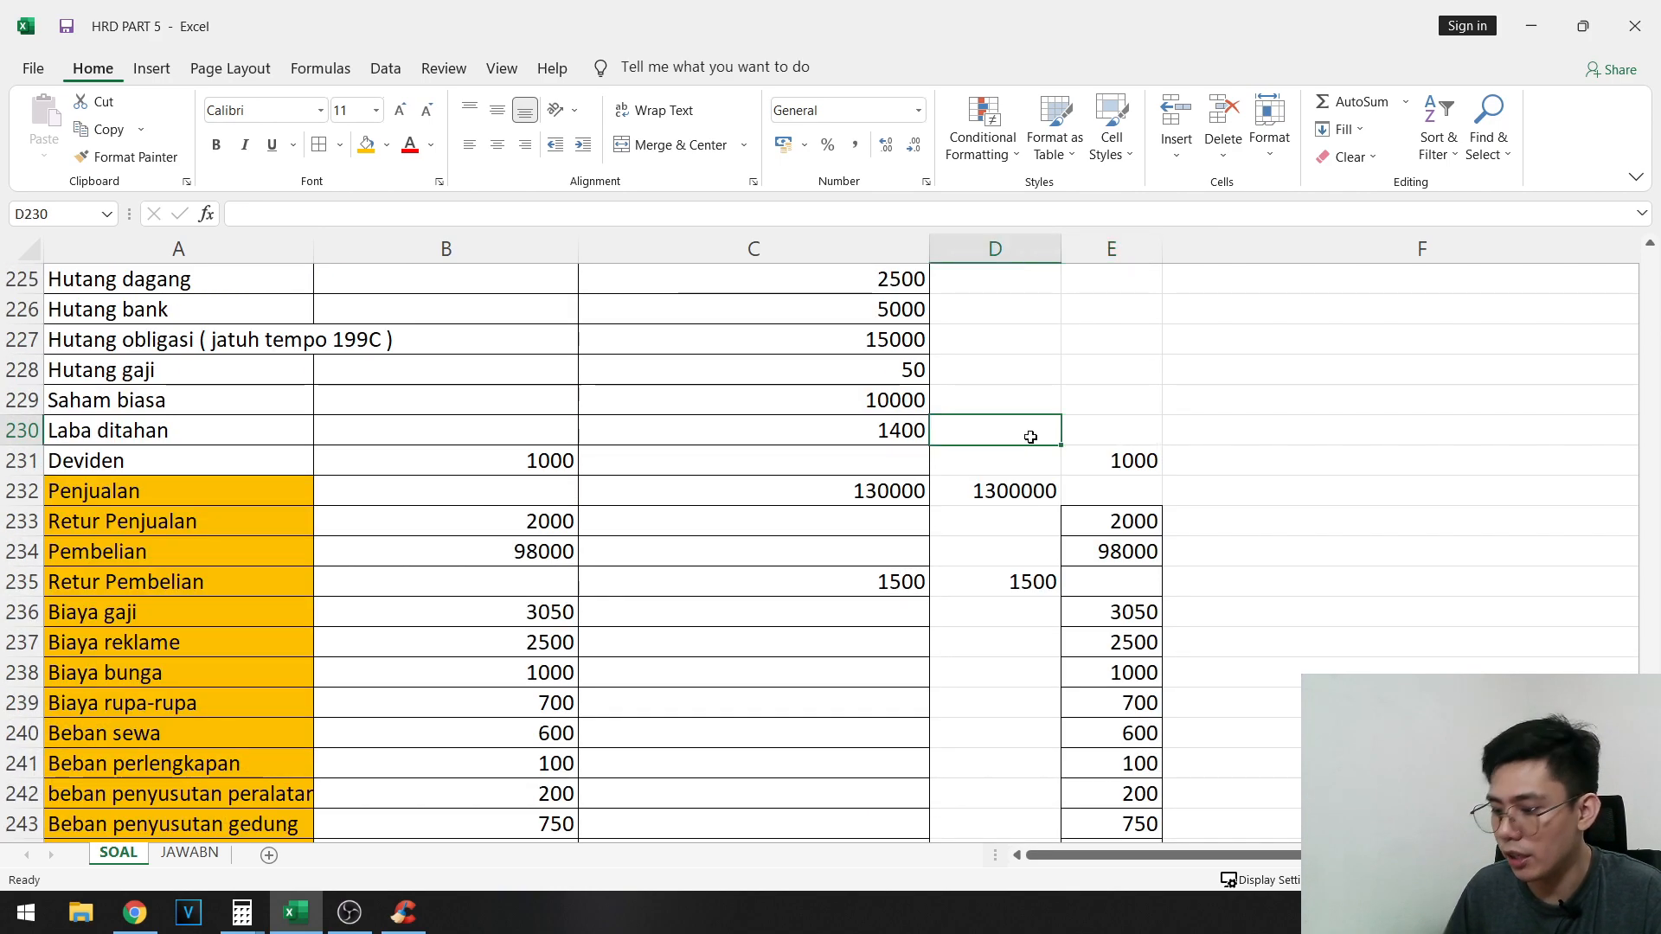
pyautogui.write('1000')
pyautogui.press('Tab')
pyautogui.write('4150')
pyautogui.press('Tab')
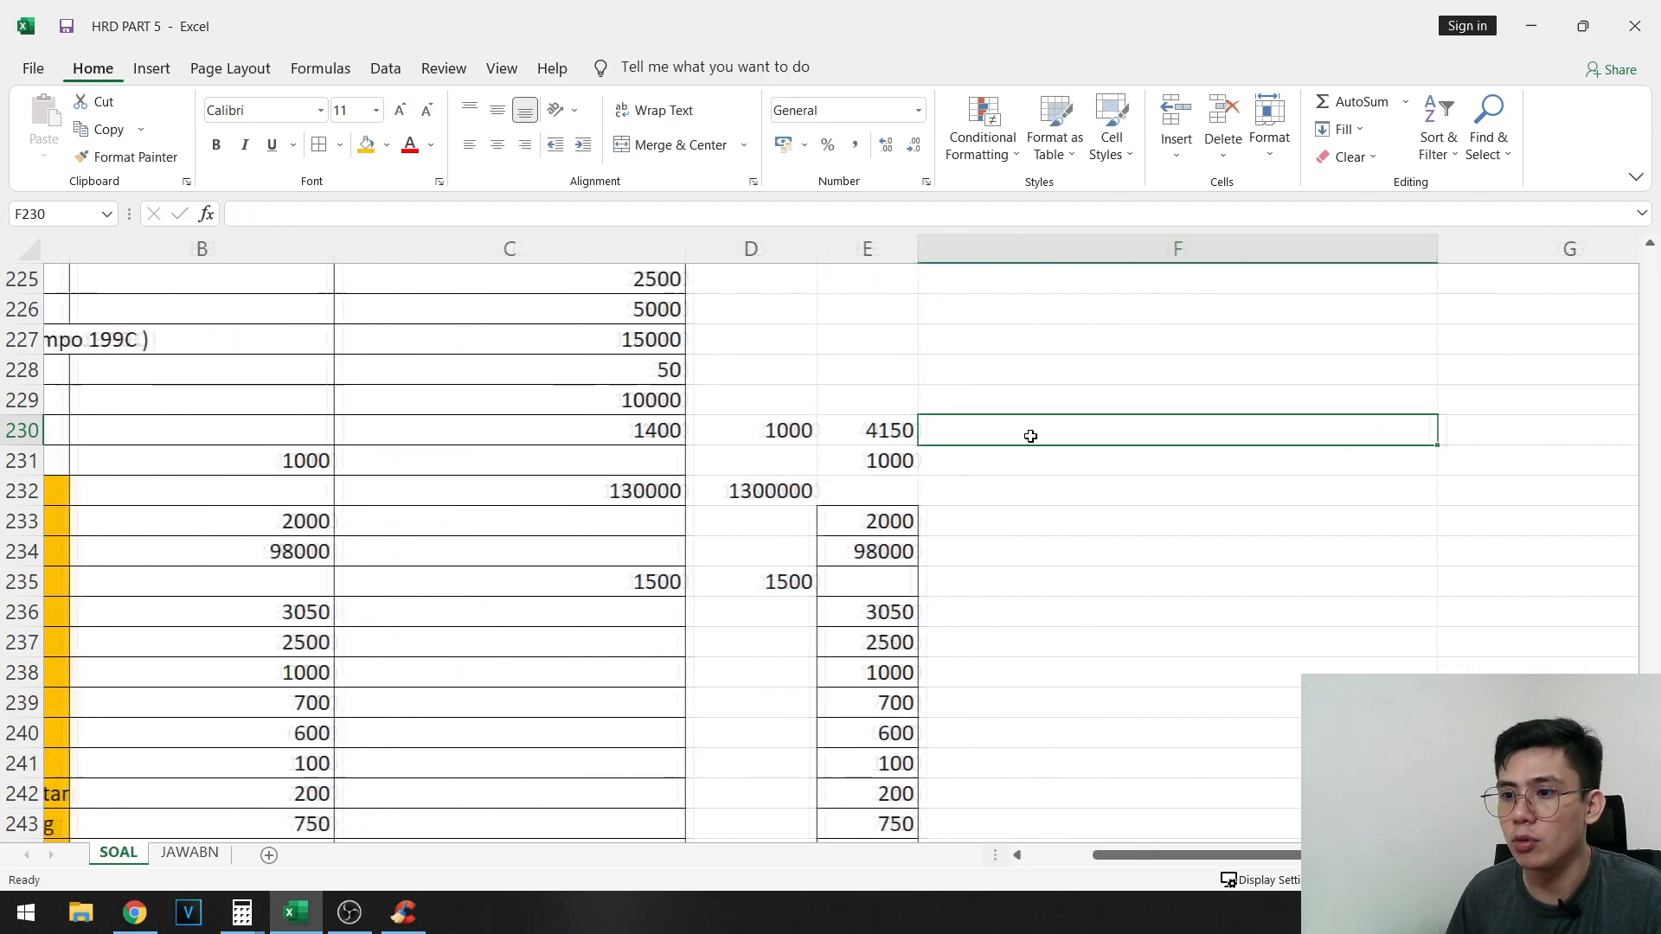
# - Total the Ikhtisar Laba Rugi debits in C190, C202 and C208, and enter 136500 in both D245 and E245
pyautogui.moveTo(720, 465); pyautogui.dragTo(51, 614)
pyautogui.scroll(10, 60, 675)
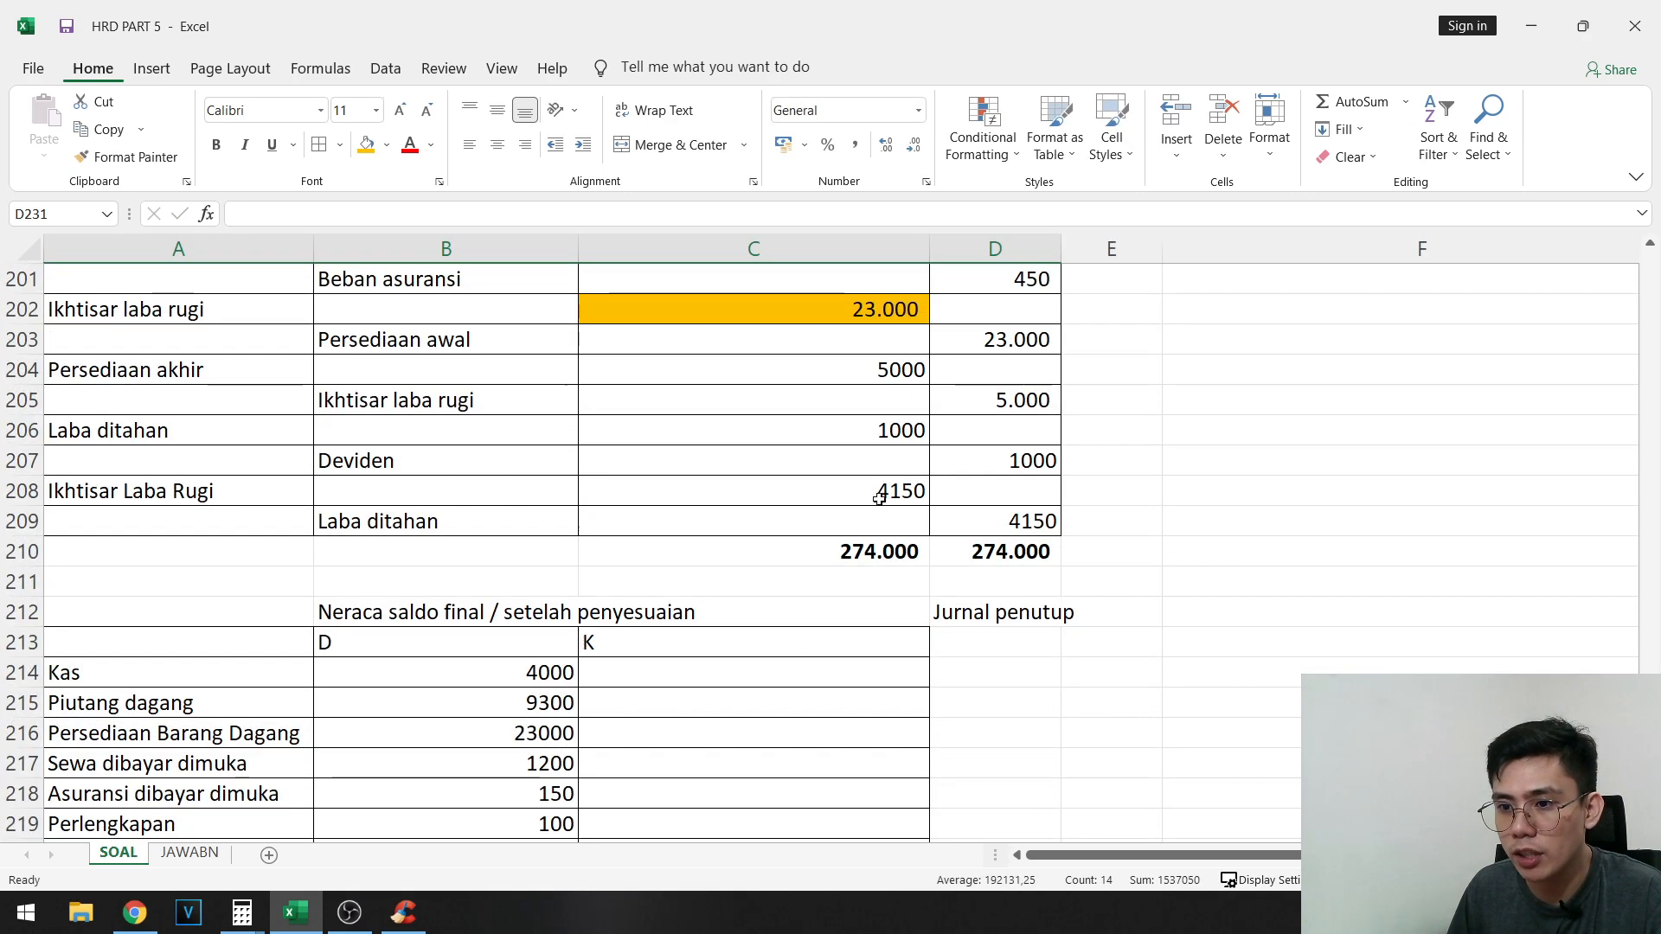
pyautogui.scroll(2, 871, 611)
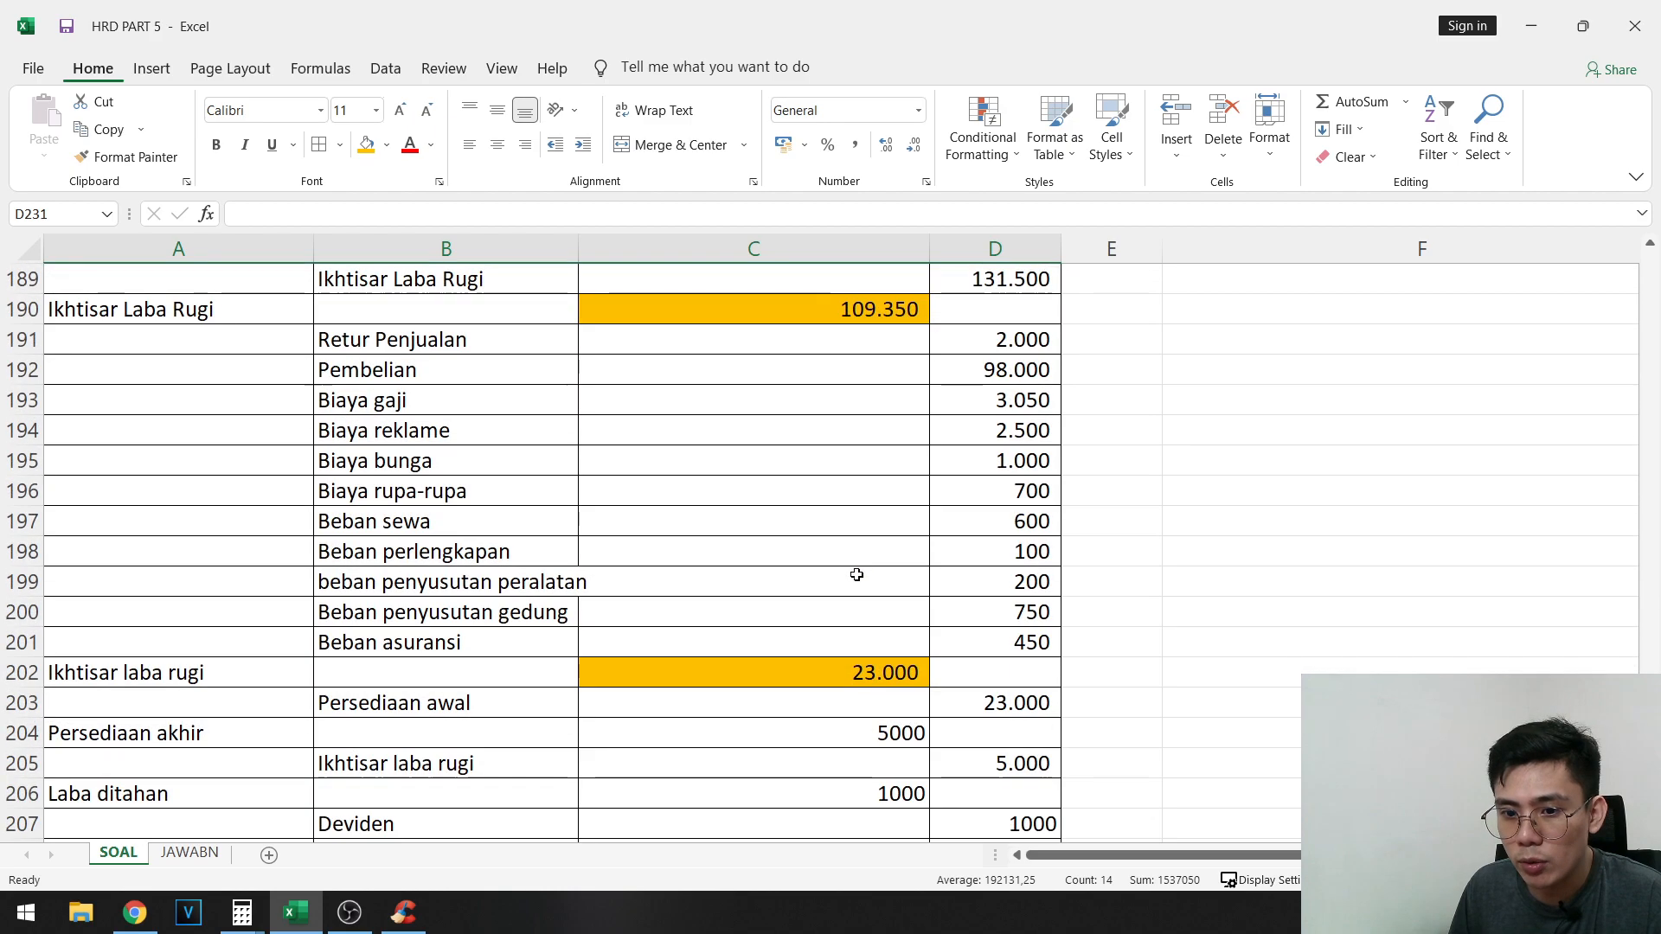
pyautogui.scroll(2, 842, 591)
pyautogui.click(861, 502)
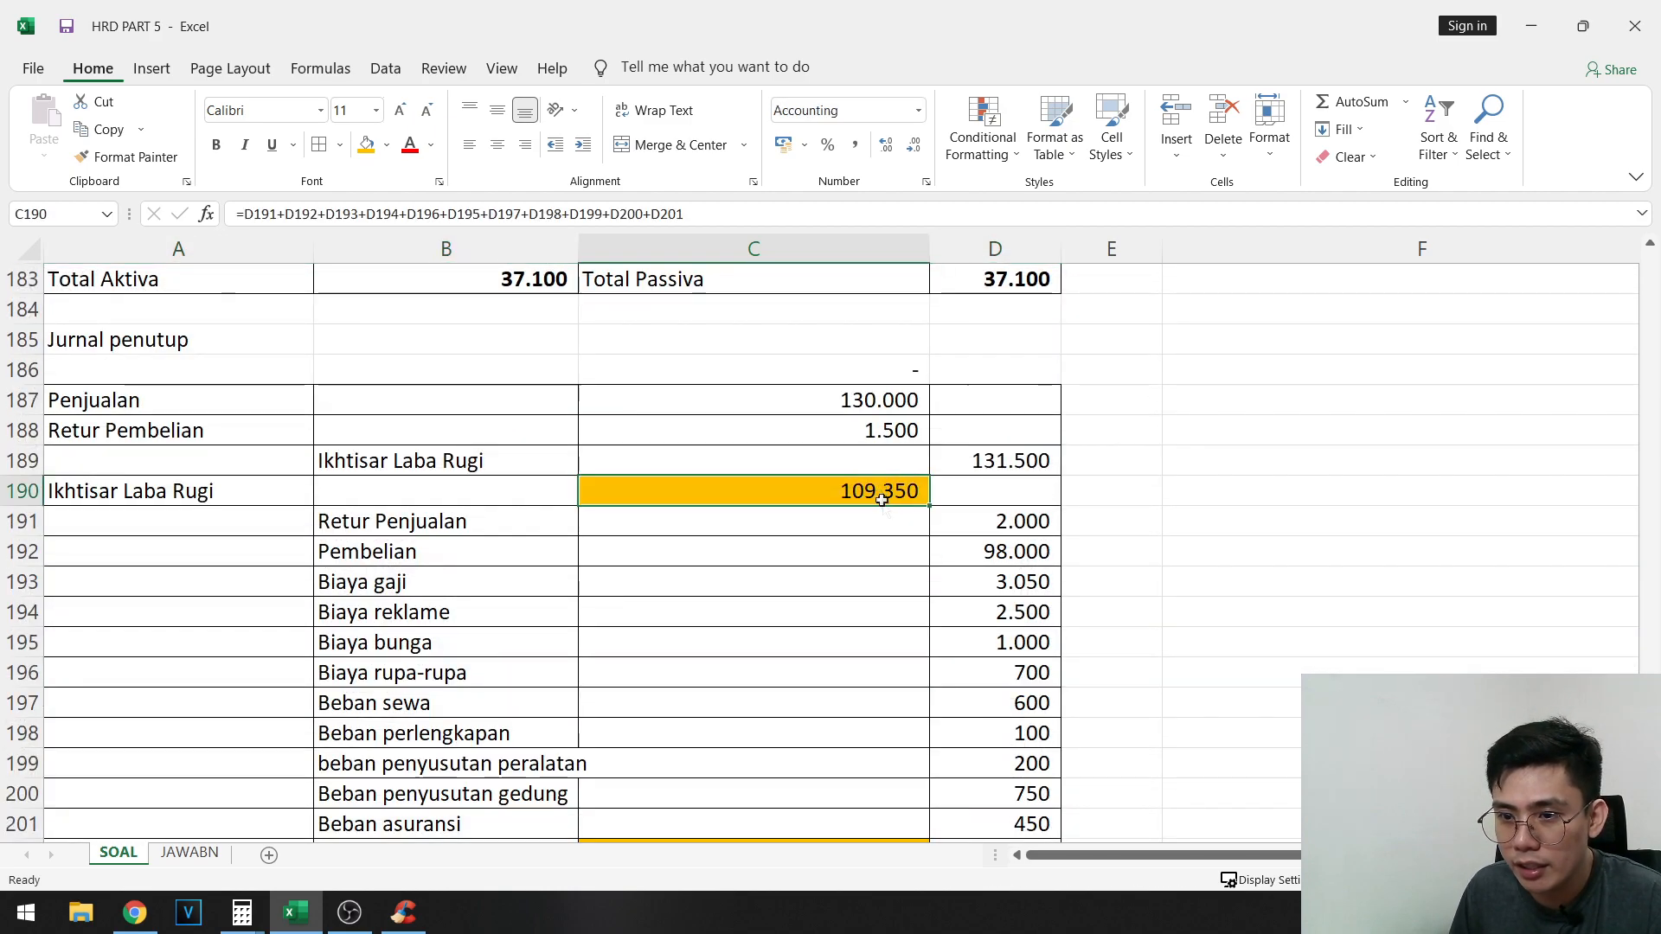
pyautogui.scroll(-4, 861, 582)
pyautogui.keyDown('ctrl'); pyautogui.click(893, 491); pyautogui.keyUp('ctrl')
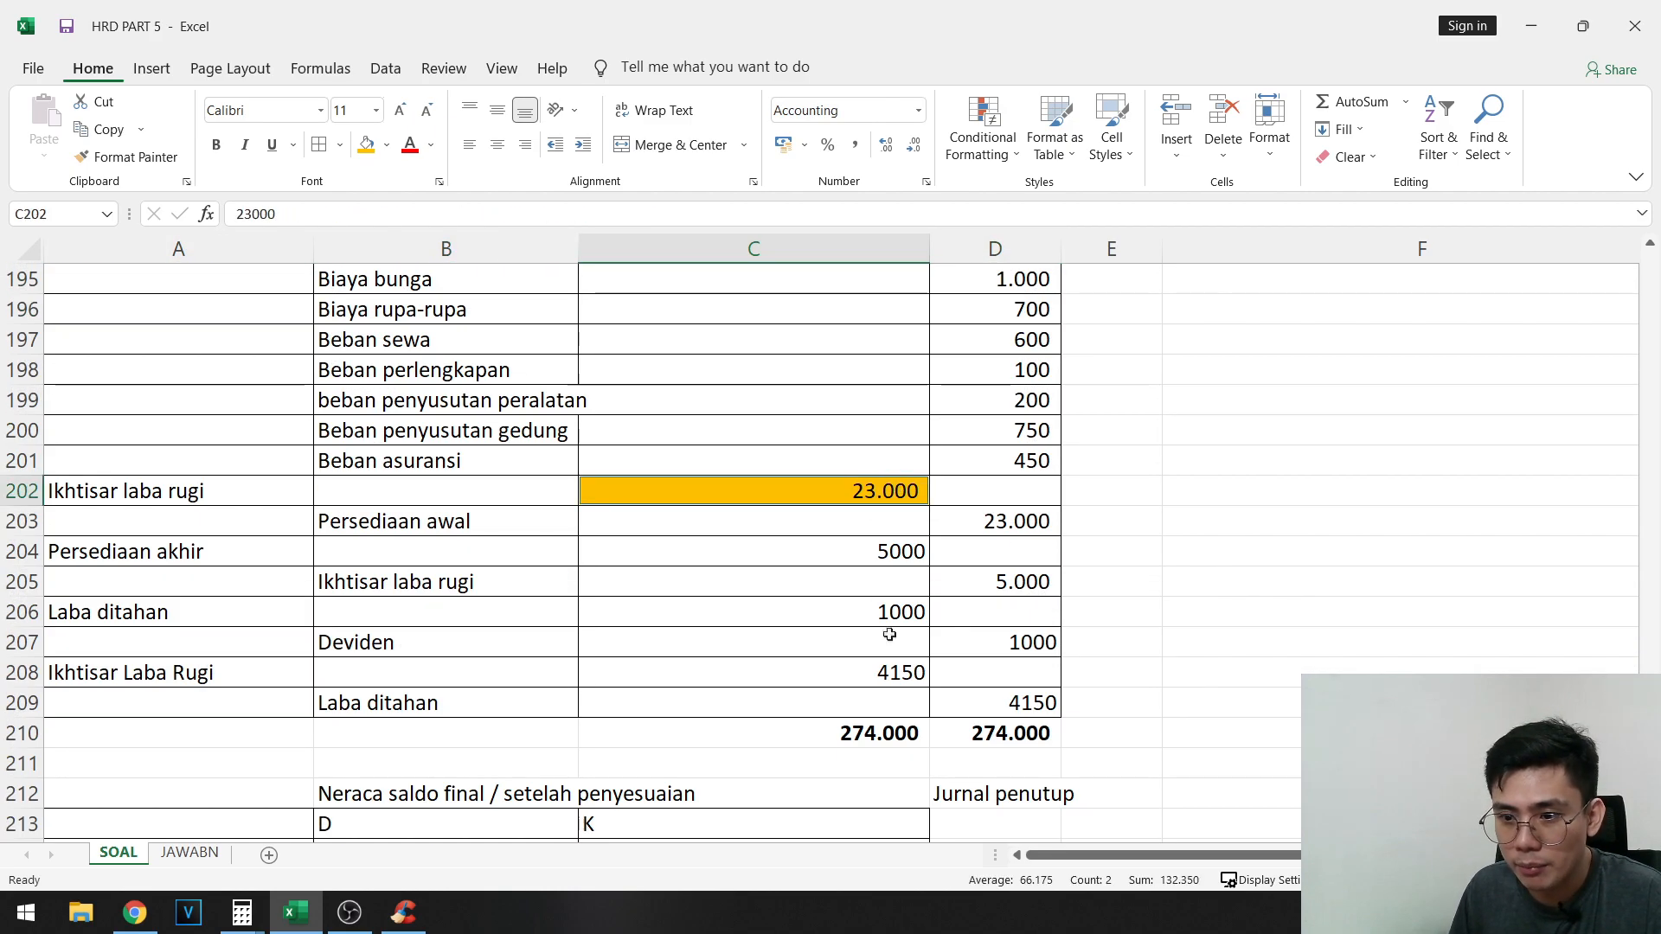
pyautogui.keyDown('ctrl'); pyautogui.click(887, 668); pyautogui.keyUp('ctrl')
pyautogui.scroll(-14, 1105, 686)
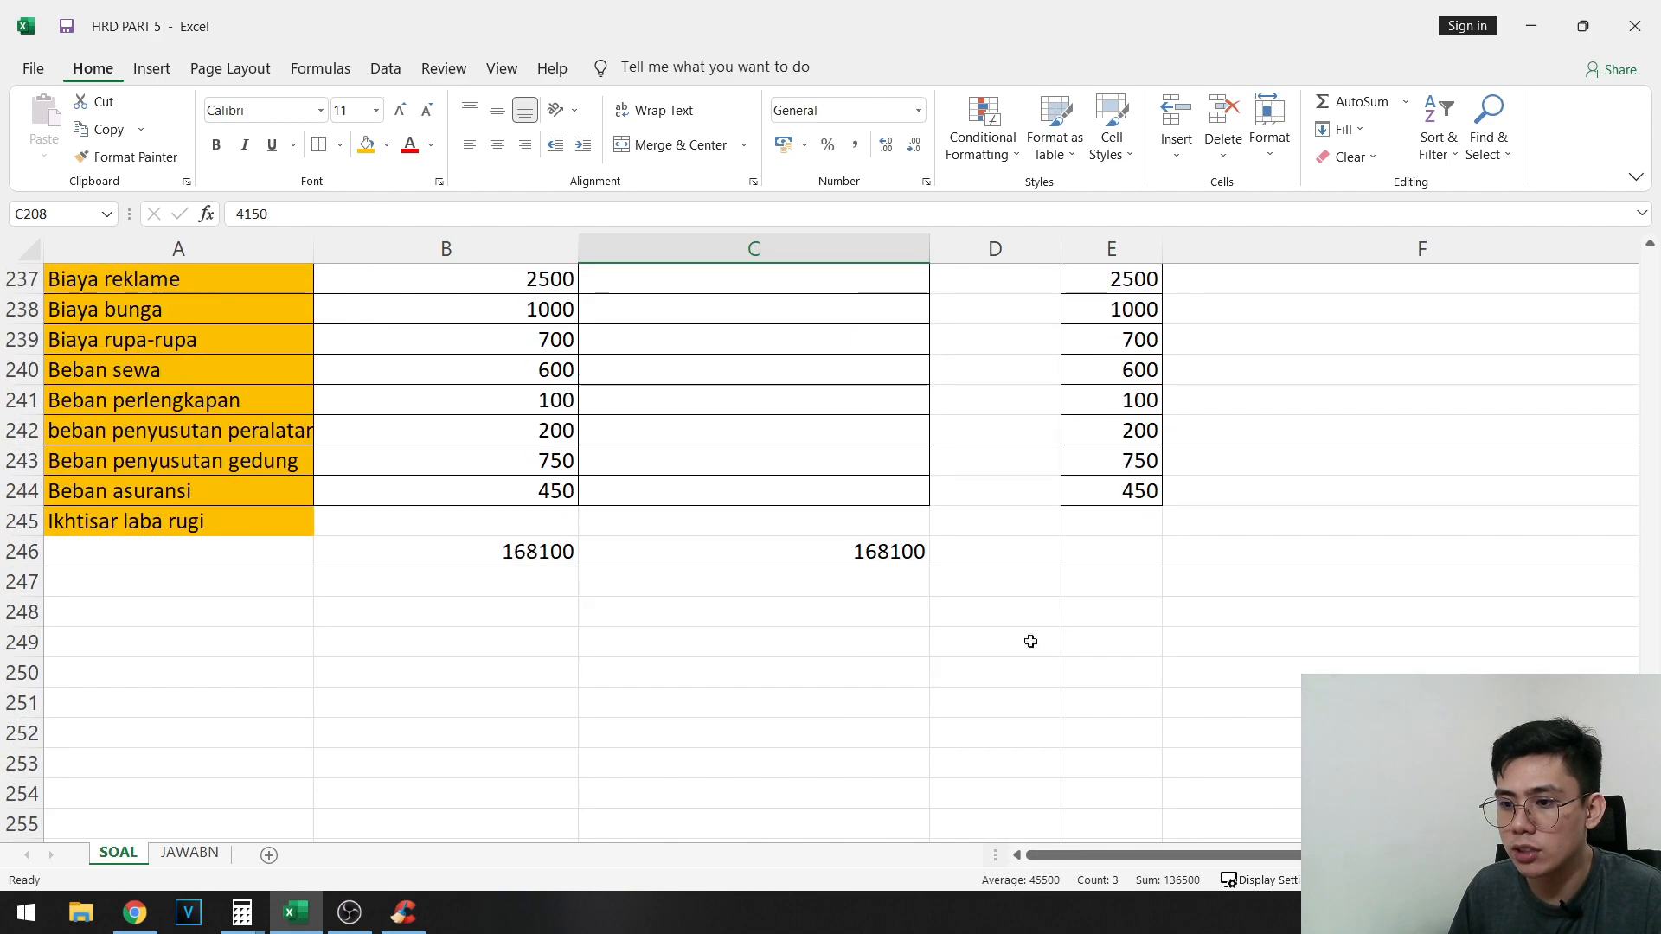
pyautogui.click(1007, 502)
pyautogui.write('136500')
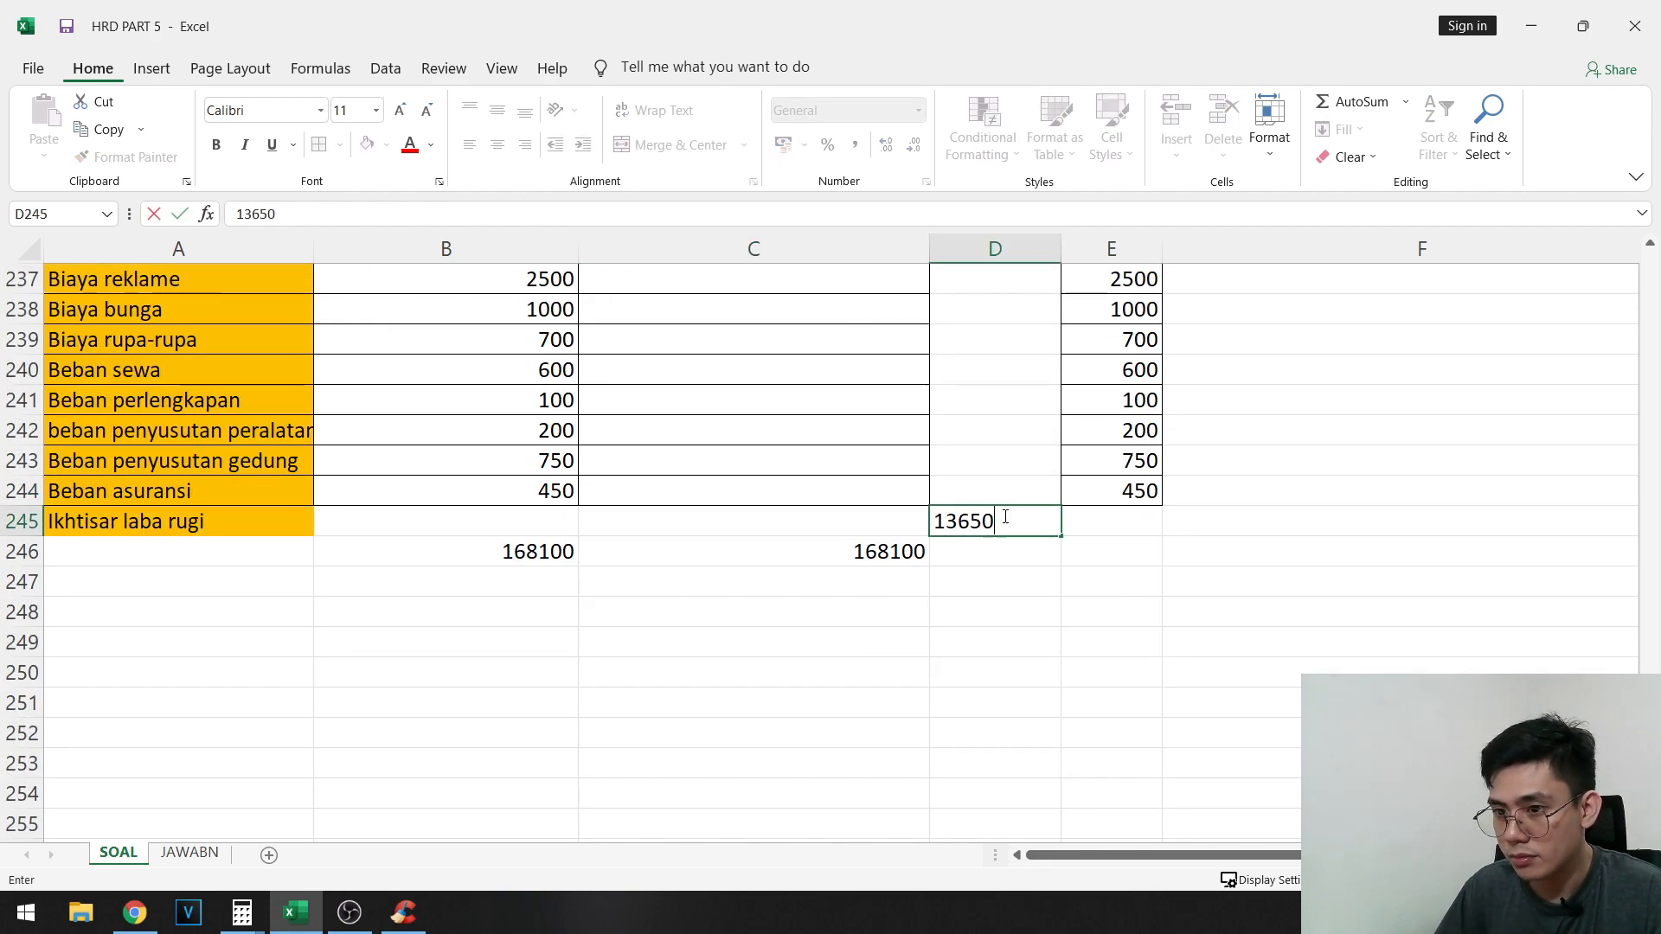
pyautogui.press('Tab')
pyautogui.scroll(9, 1004, 517)
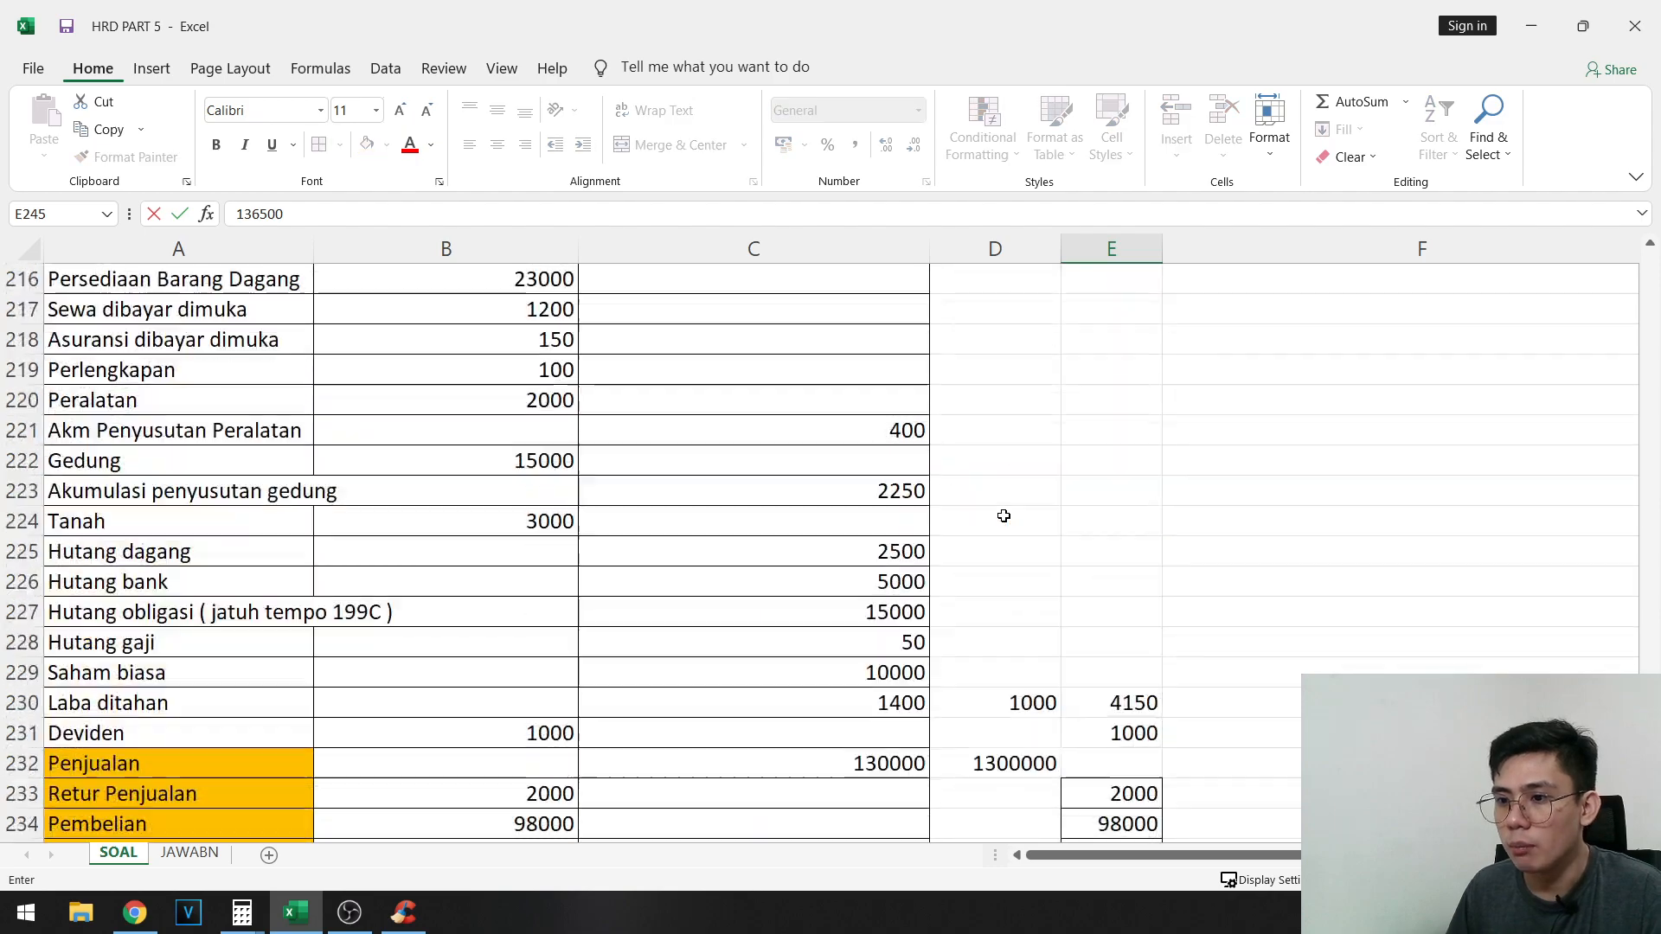
# - Enter the Jurnal penutup amounts for Persediaan Barang Dagang: credit 23000 in E216 and debit 5000 in D216
pyautogui.moveTo(235, 472); pyautogui.dragTo(1020, 465)
pyautogui.click(1029, 467)
pyautogui.scroll(6, 951, 500)
pyautogui.scroll(1, 939, 528)
pyautogui.scroll(-3, 949, 567)
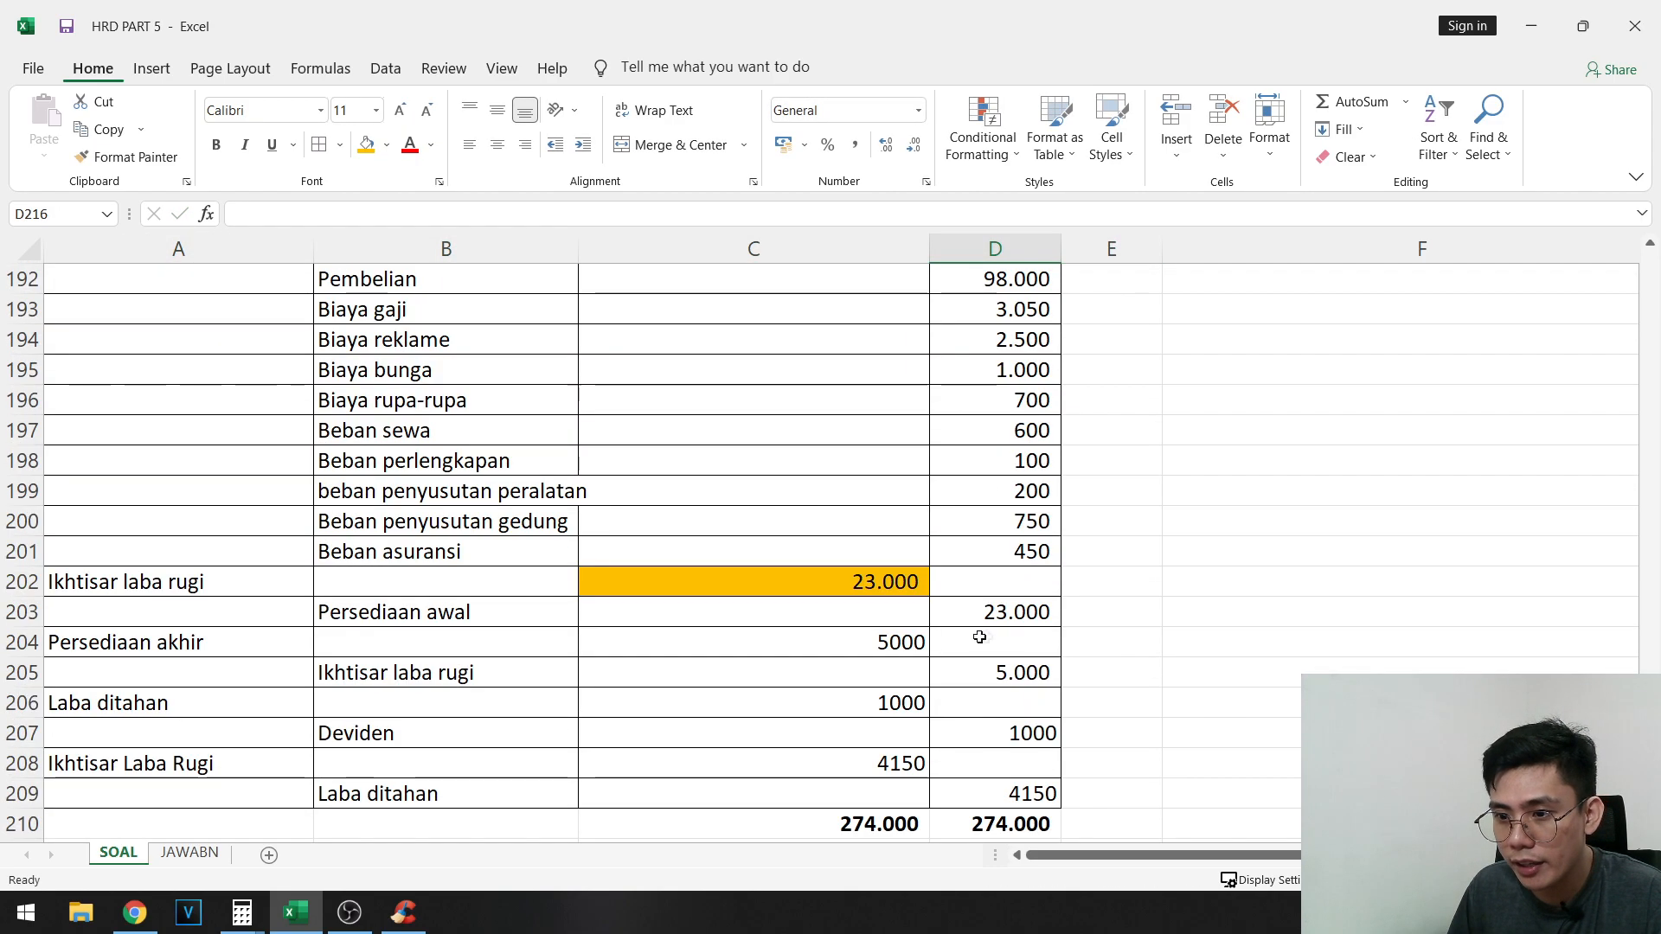
pyautogui.scroll(-2, 1010, 438)
pyautogui.press('Right')
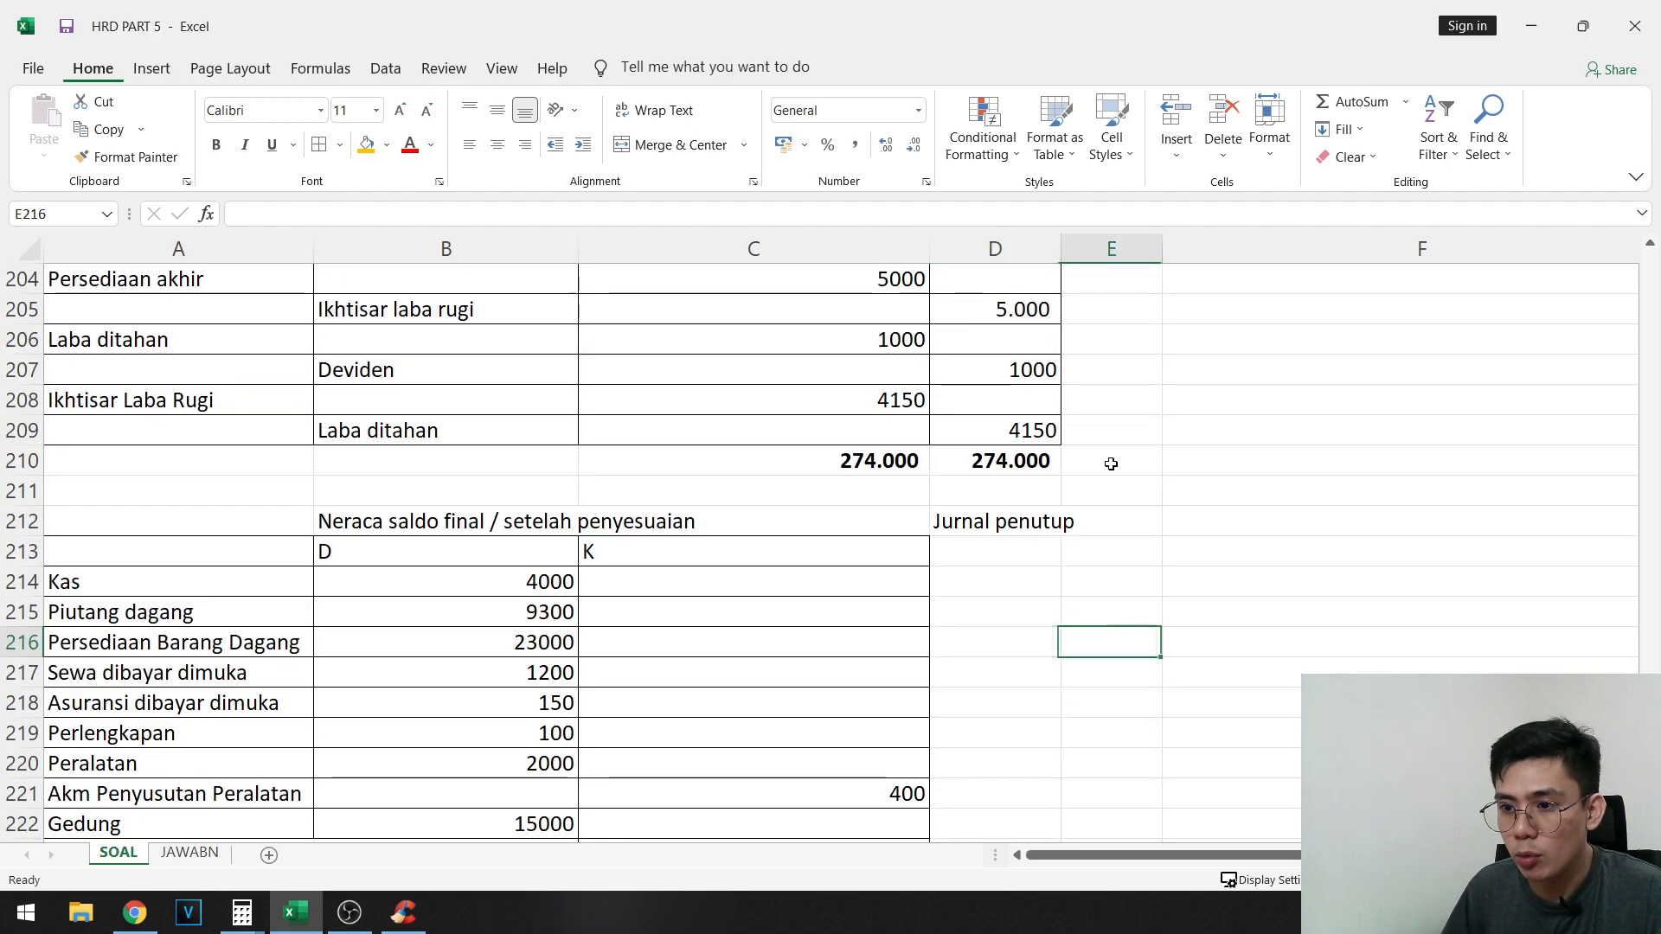
pyautogui.write('23000')
pyautogui.press('Return')
pyautogui.press('Up')
pyautogui.press('Left')
pyautogui.write('5')
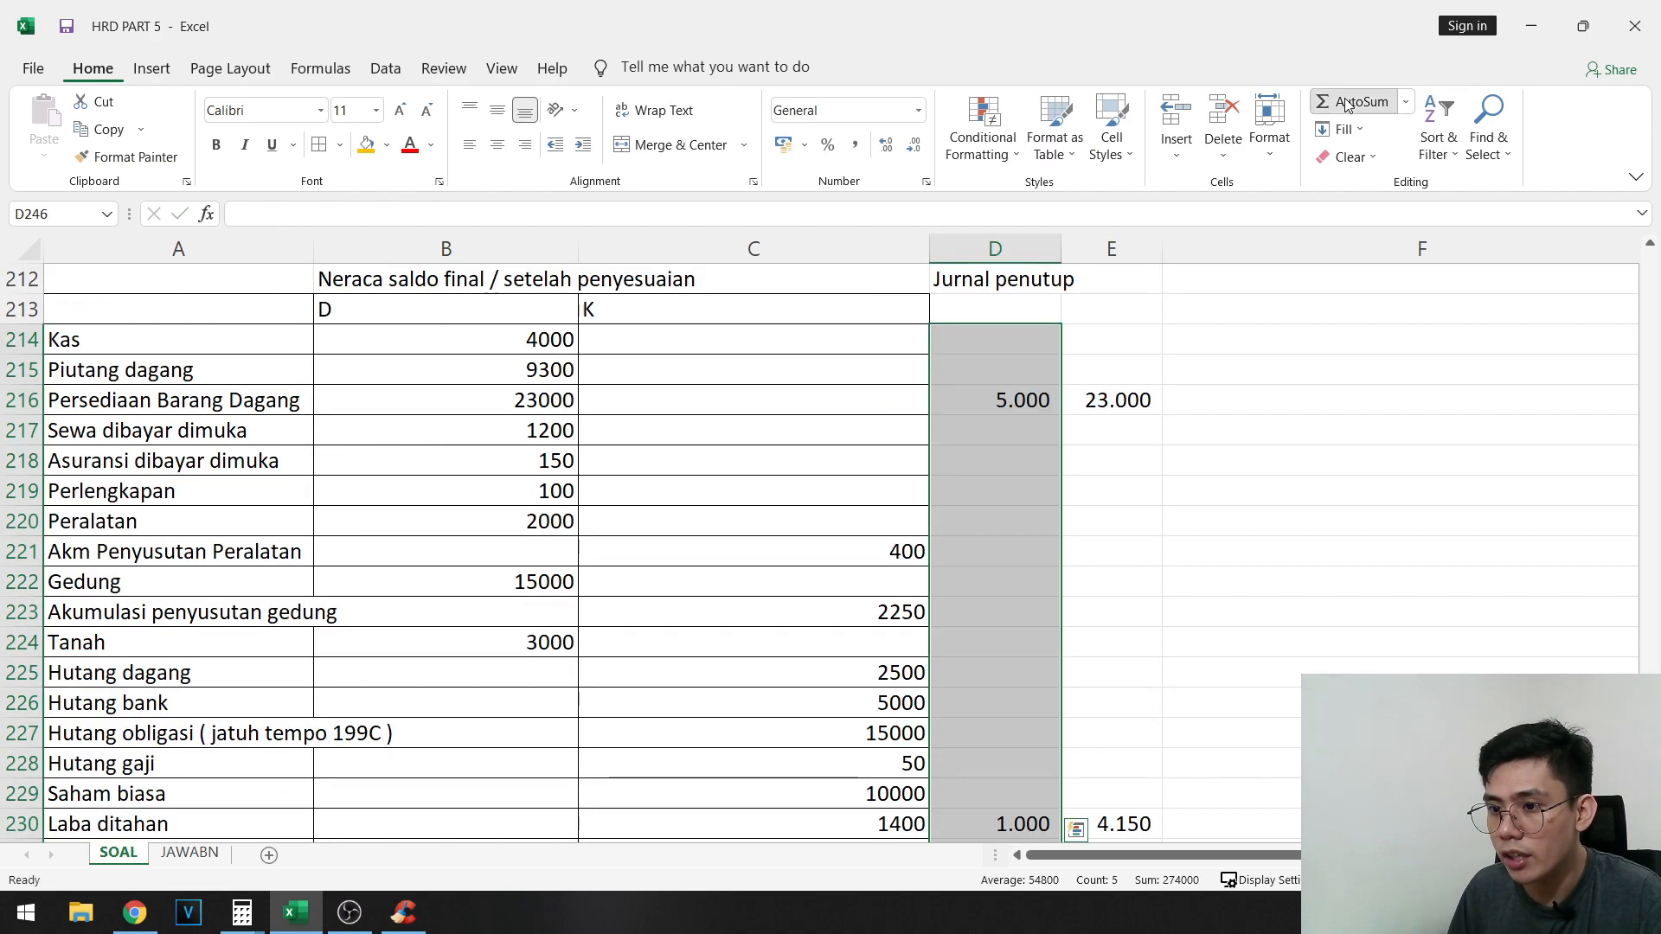
# - Sum the Jurnal penutup debits D214:D245 in D246 and copy the formula to E246 for the credits
pyautogui.click(1346, 103)
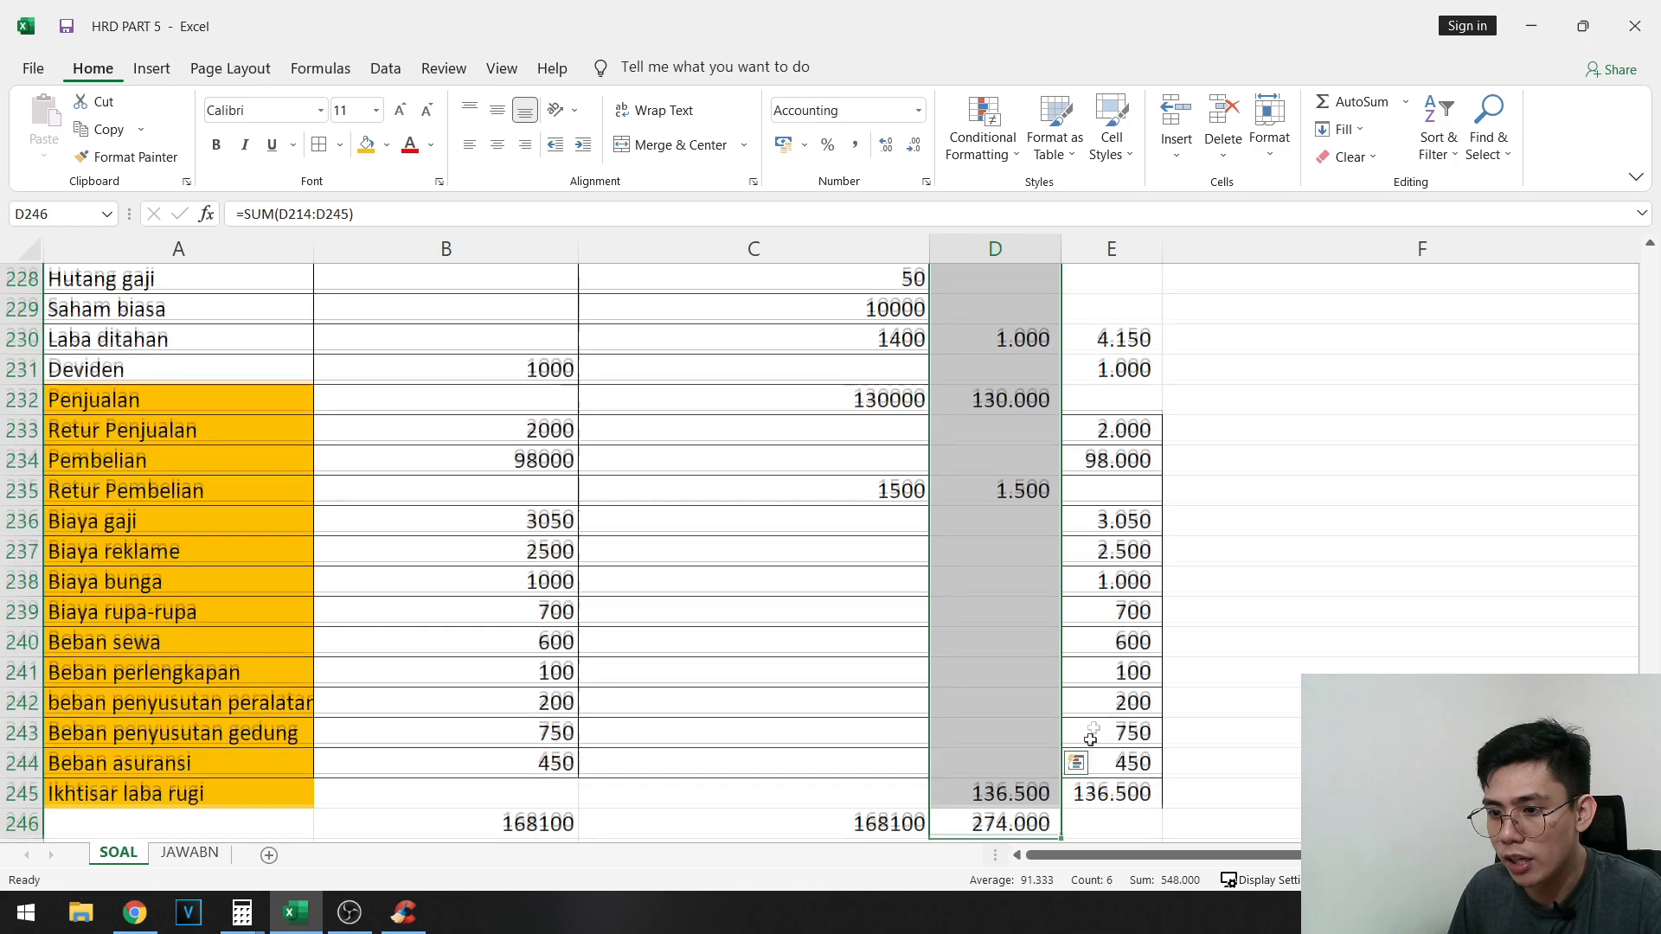
pyautogui.scroll(-1, 1038, 735)
pyautogui.click(1008, 734)
pyautogui.hotkey('ctrl', 'c')
pyautogui.click(1114, 734)
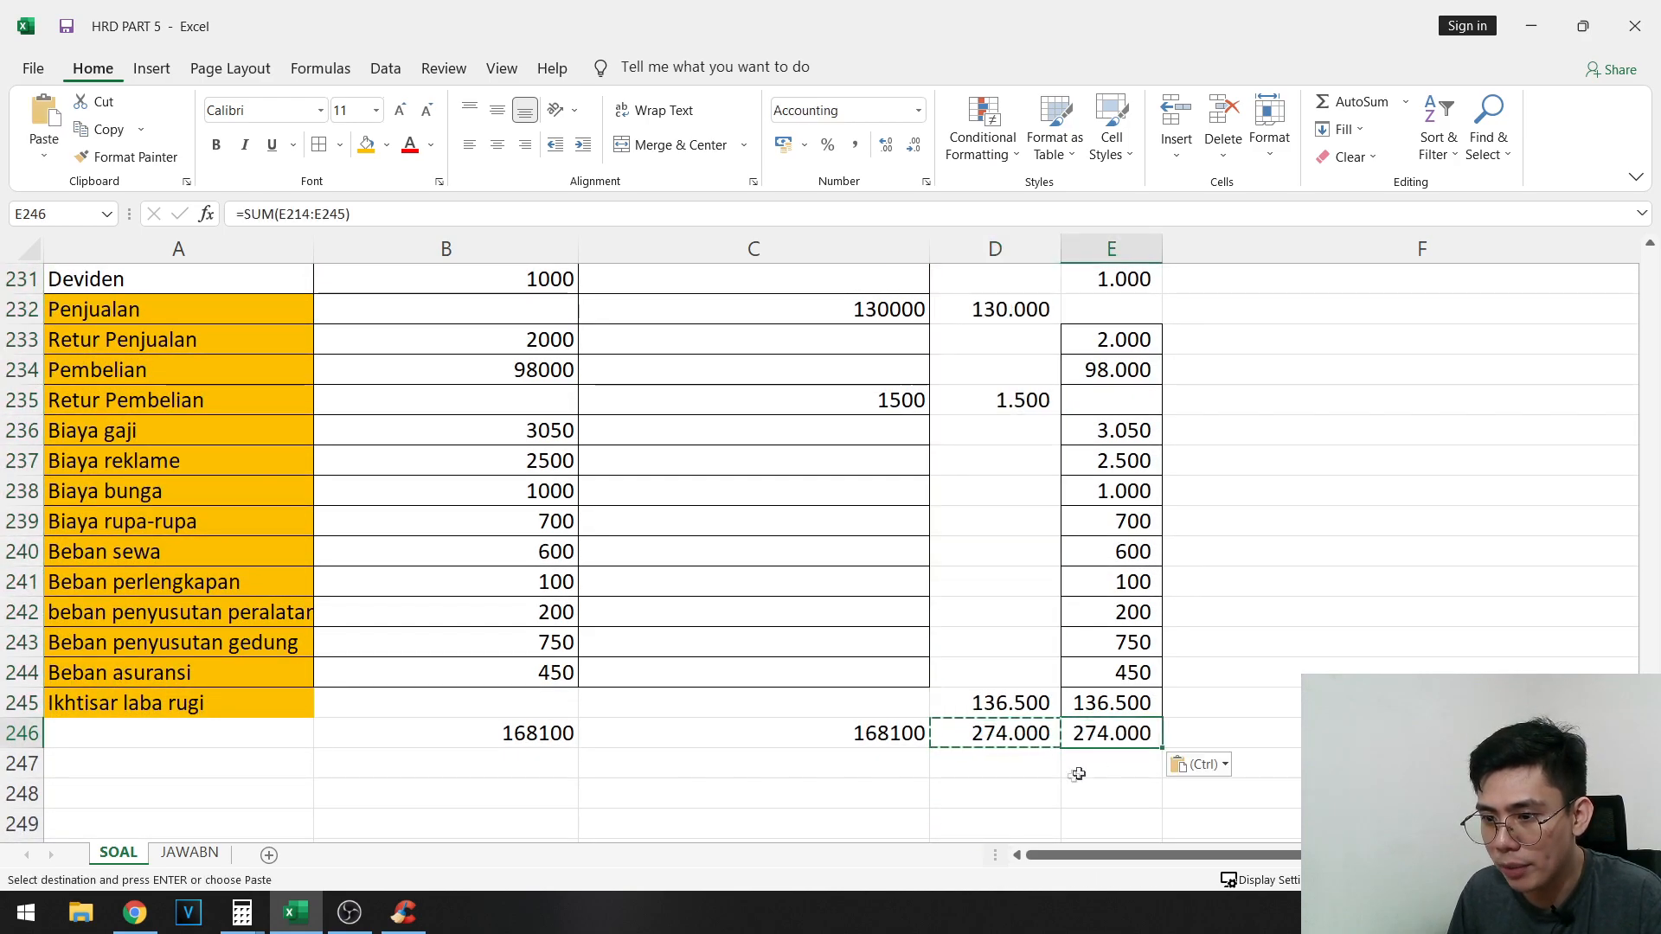
# - Apply all borders to the worksheet table A213:E245
pyautogui.click(89, 708)
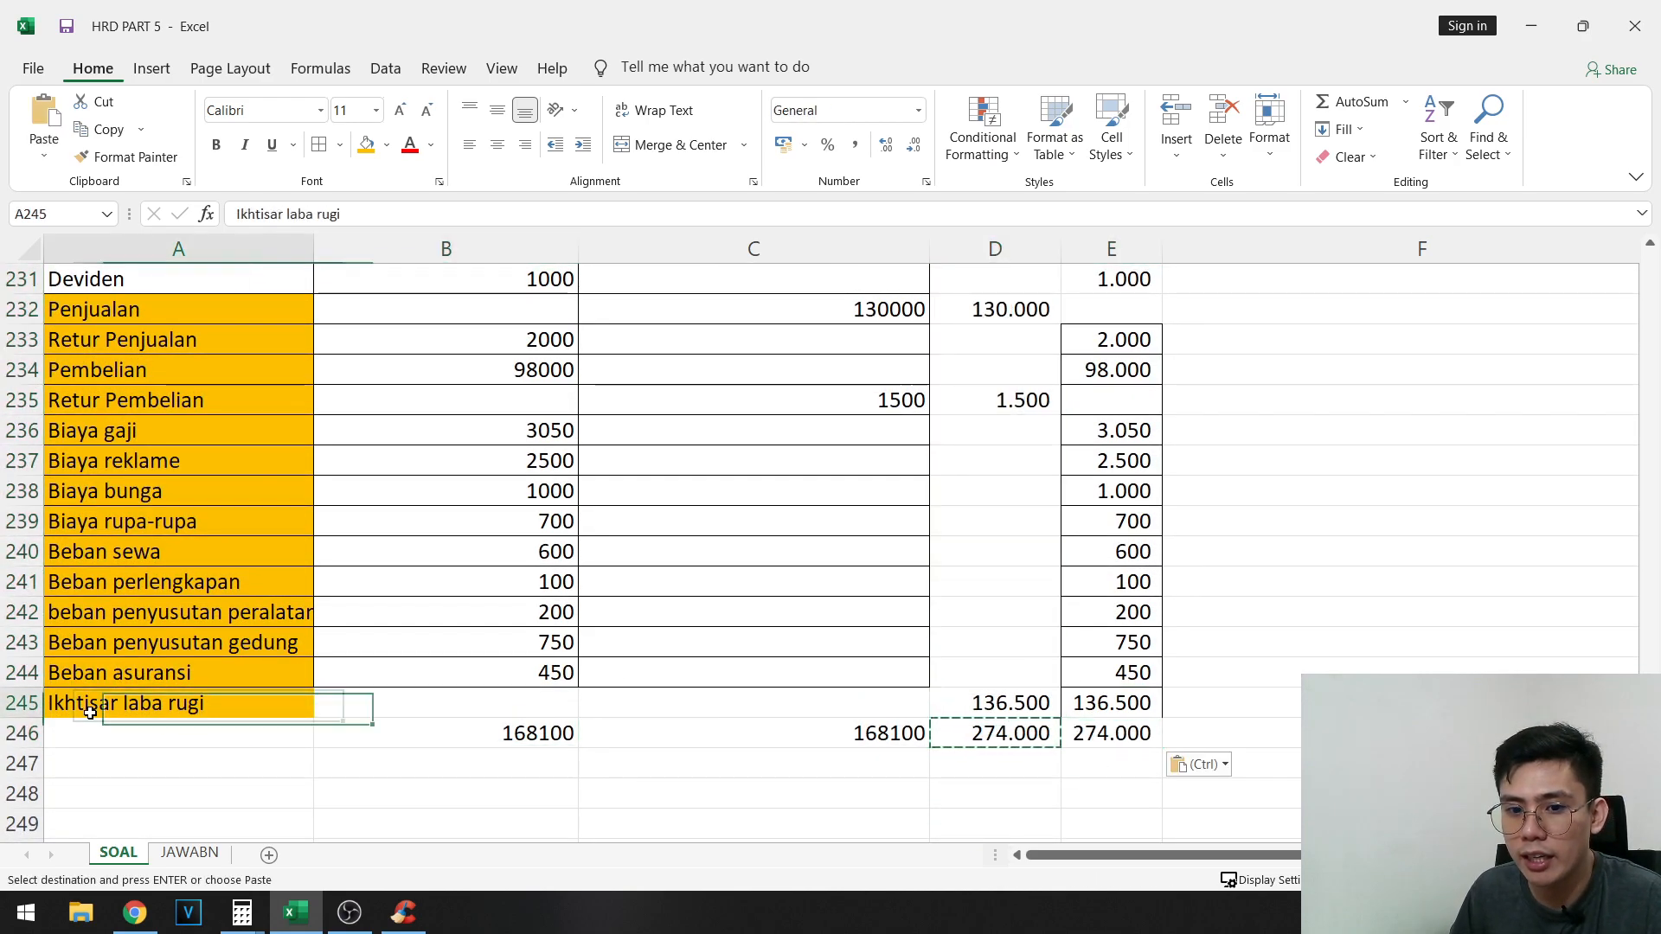
pyautogui.scroll(8, 989, 552)
pyautogui.keyDown('shift'); pyautogui.click(1146, 460); pyautogui.keyUp('shift')
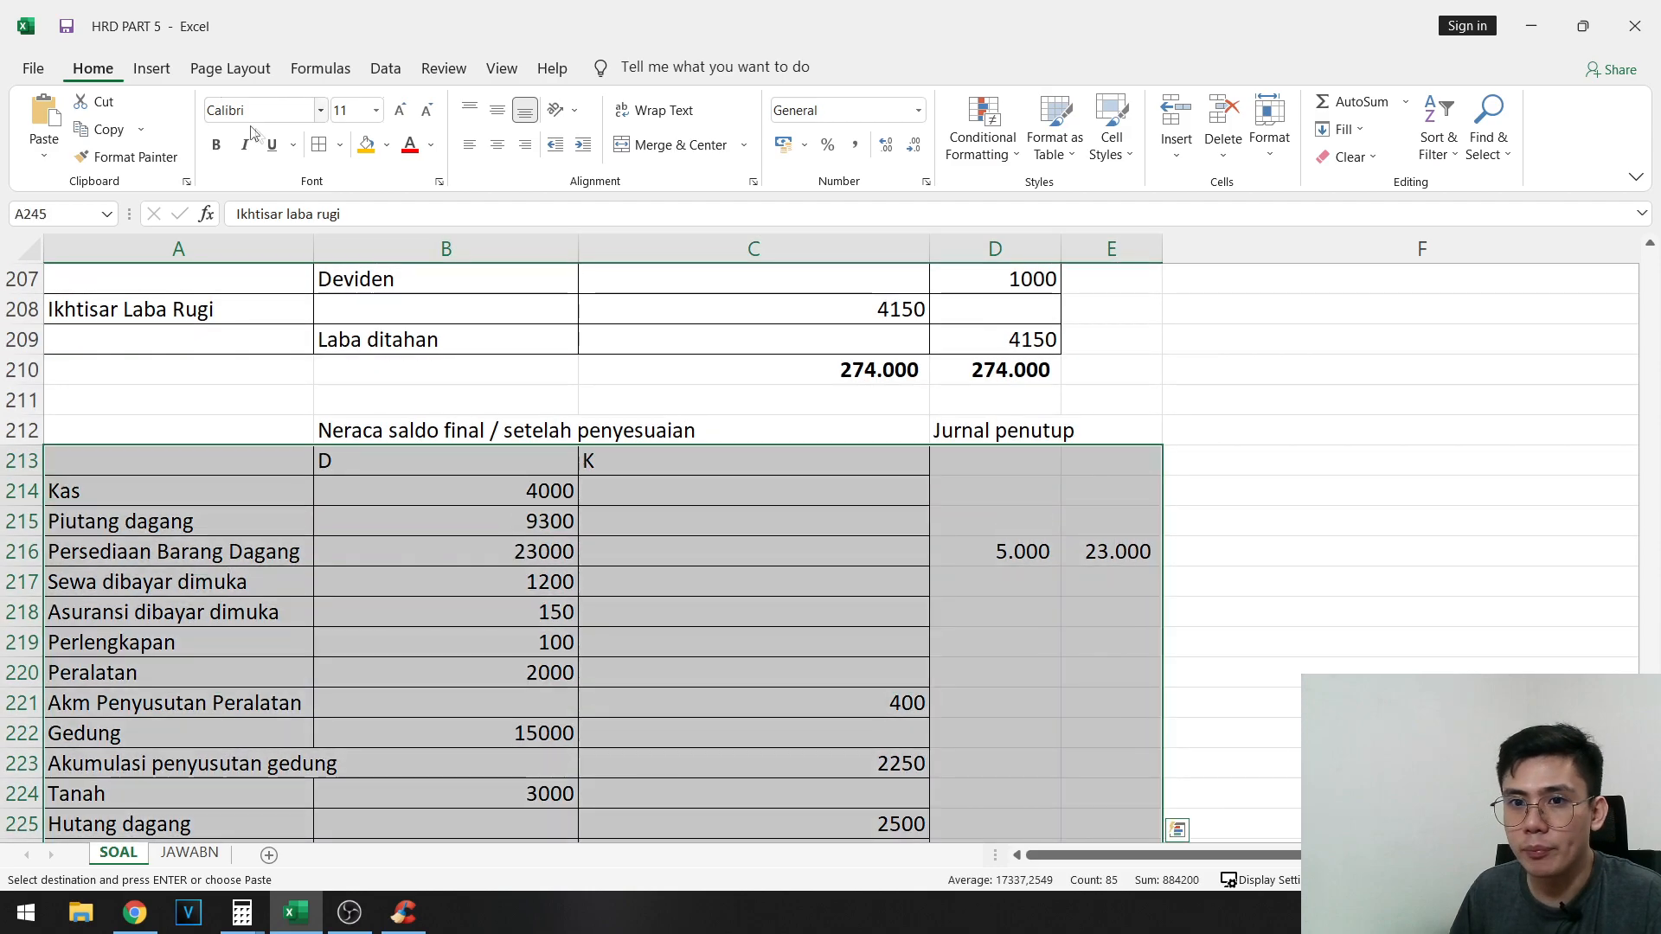
pyautogui.click(321, 153)
pyautogui.scroll(10, 1108, 578)
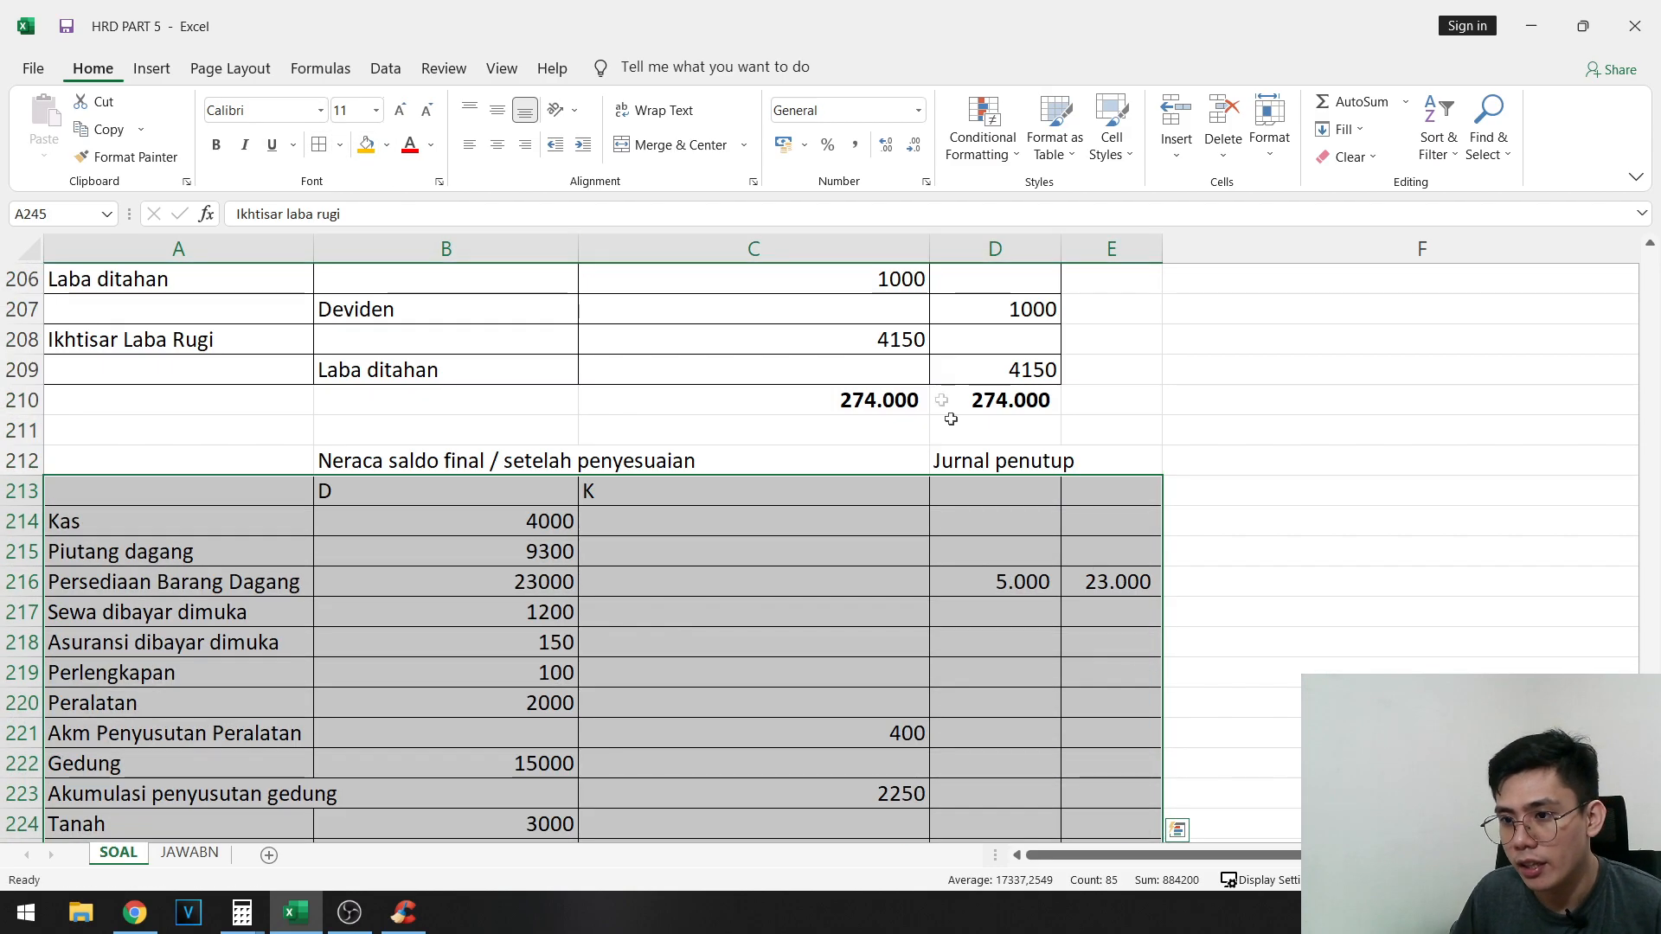
# - Compare the closing journal totals with the Jurnal penutup totals and make D246:E246 bold
pyautogui.click(915, 410)
pyautogui.moveTo(915, 409); pyautogui.dragTo(1112, 433)
pyautogui.click(1005, 519)
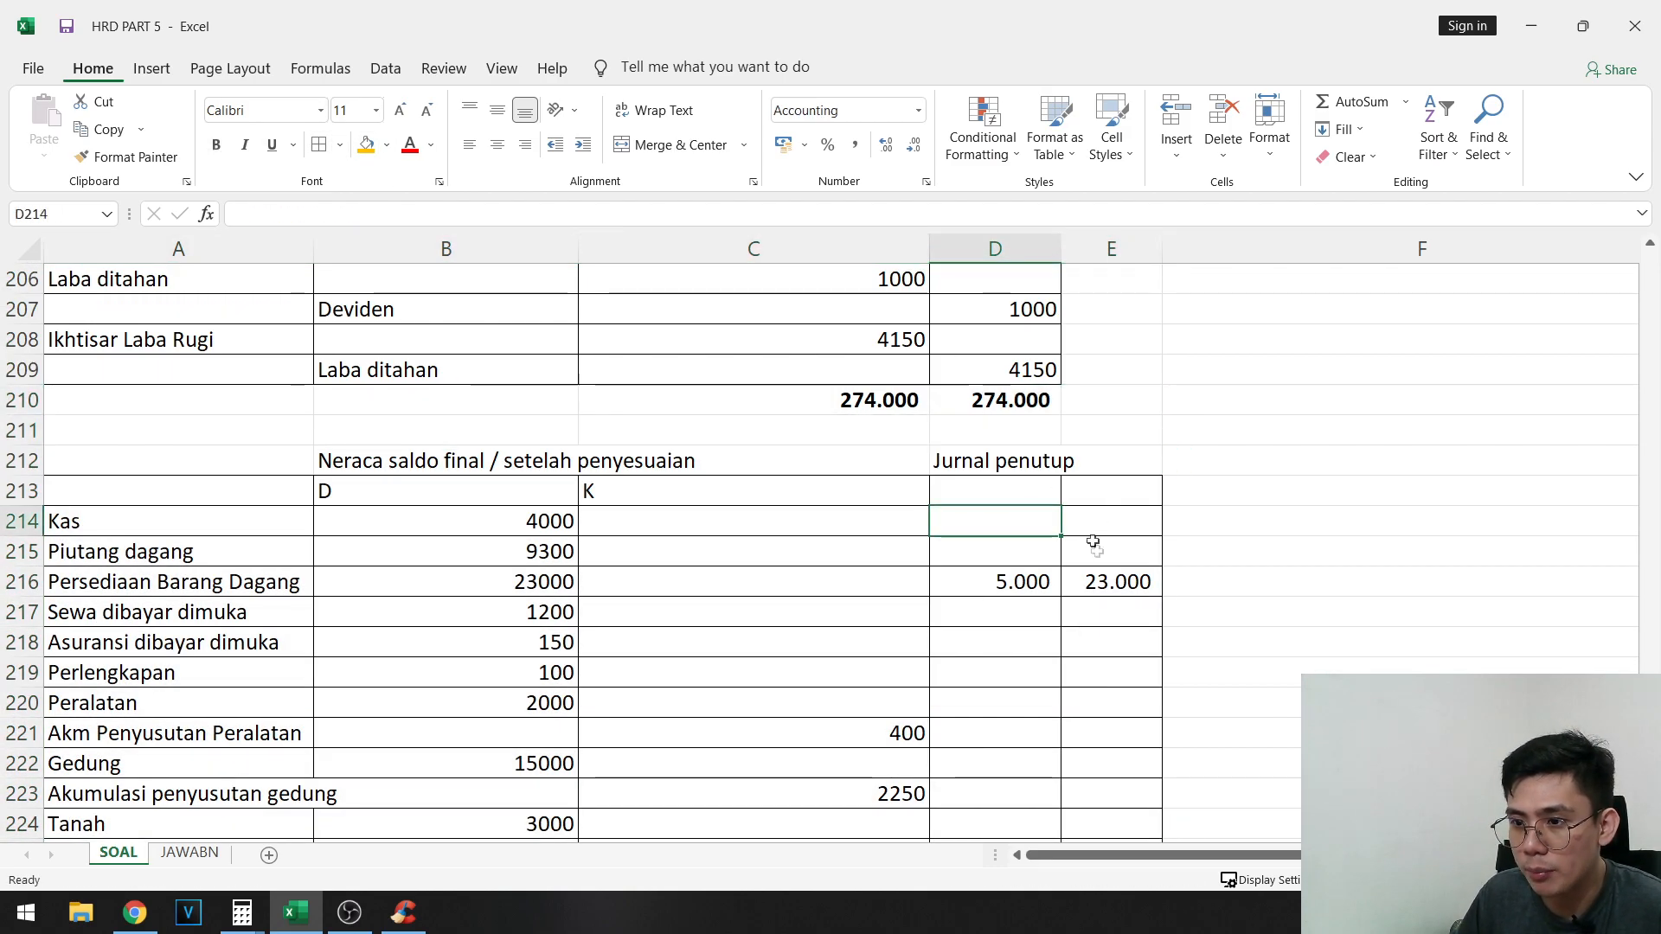
pyautogui.scroll(-8, 1086, 660)
pyautogui.moveTo(1032, 752); pyautogui.dragTo(1113, 758)
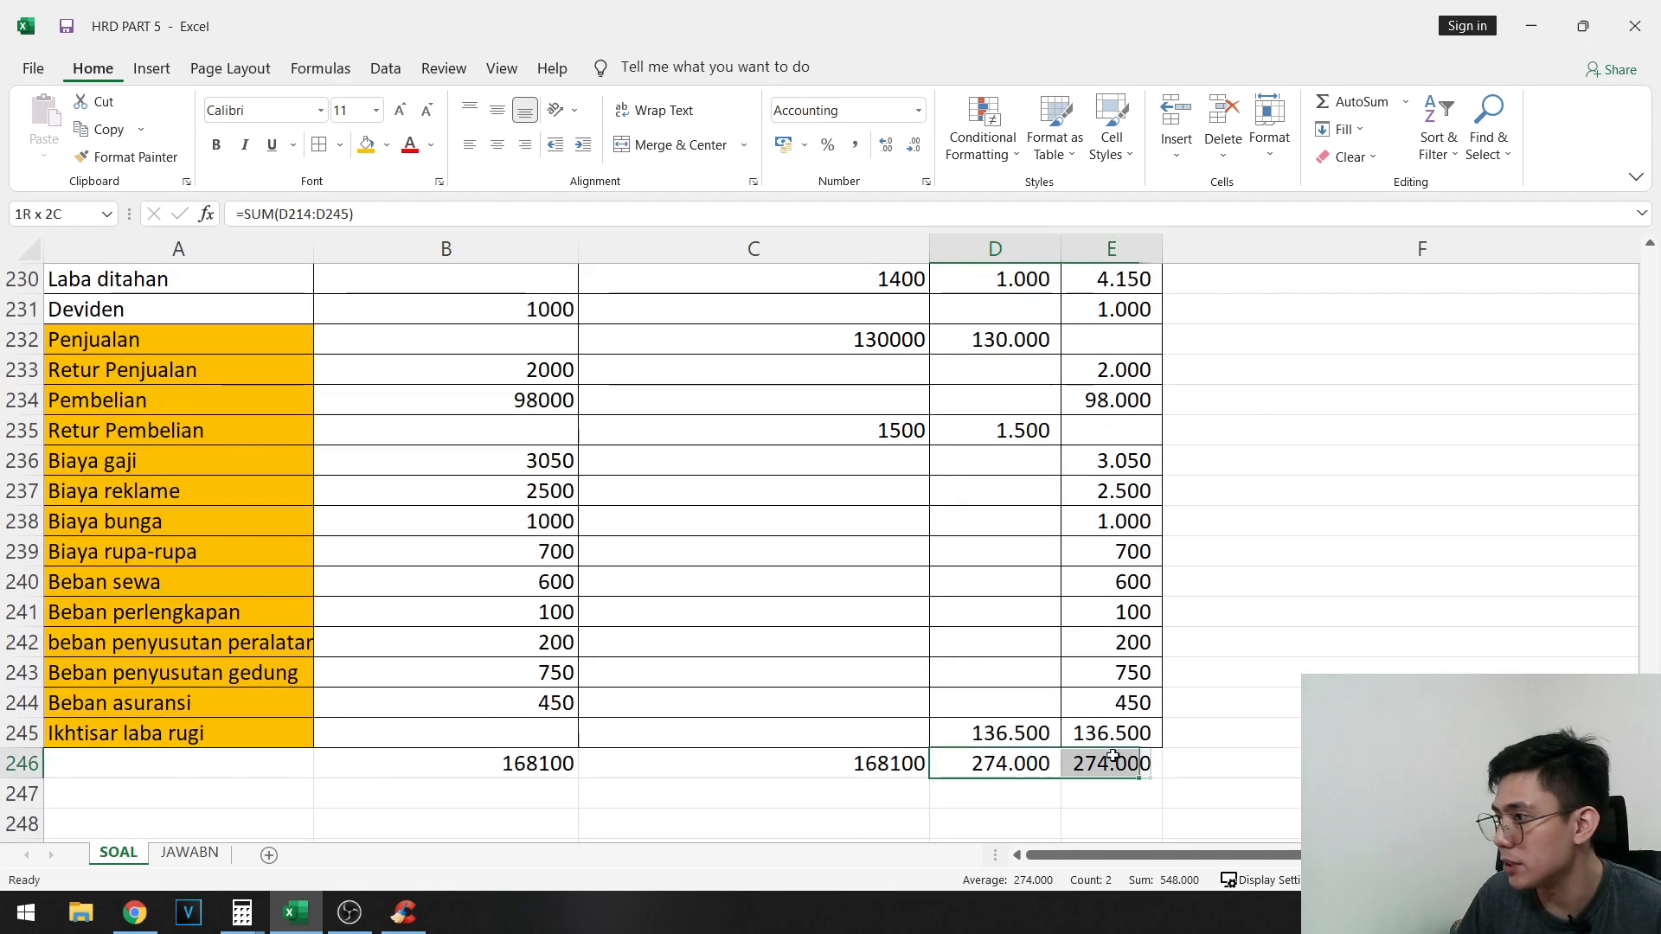
pyautogui.scroll(8, 1260, 719)
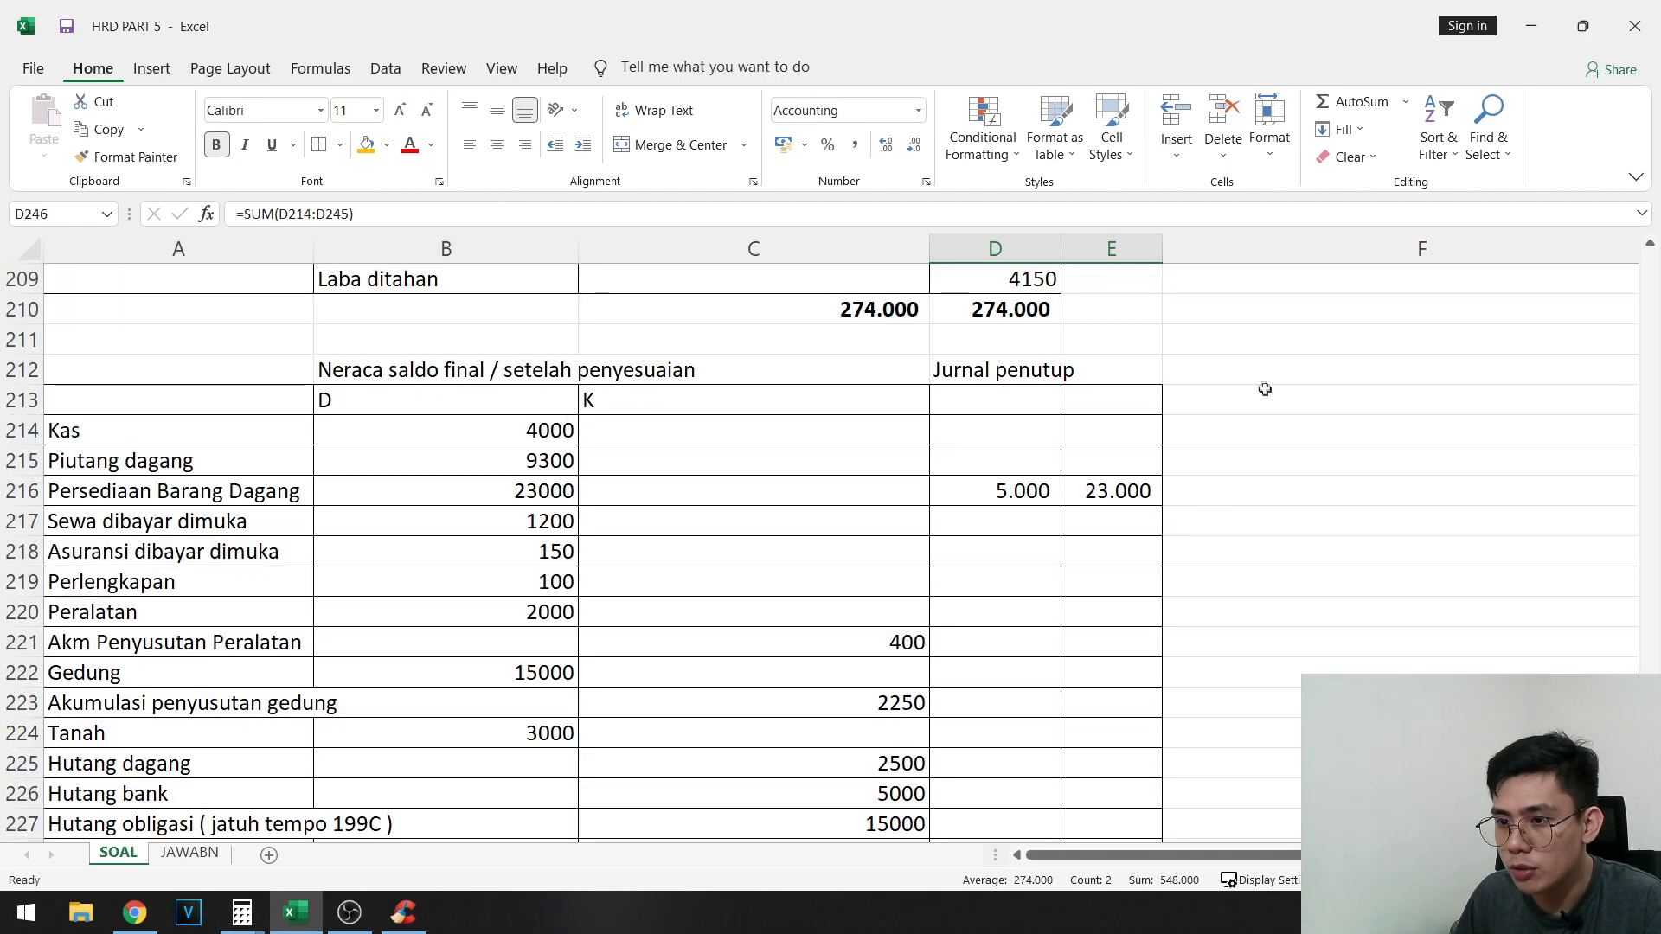
# - Enter the heading "Neraca saldo stlh penutupan" in F212
pyautogui.click(1287, 463)
pyautogui.write('Neraca saldo st')
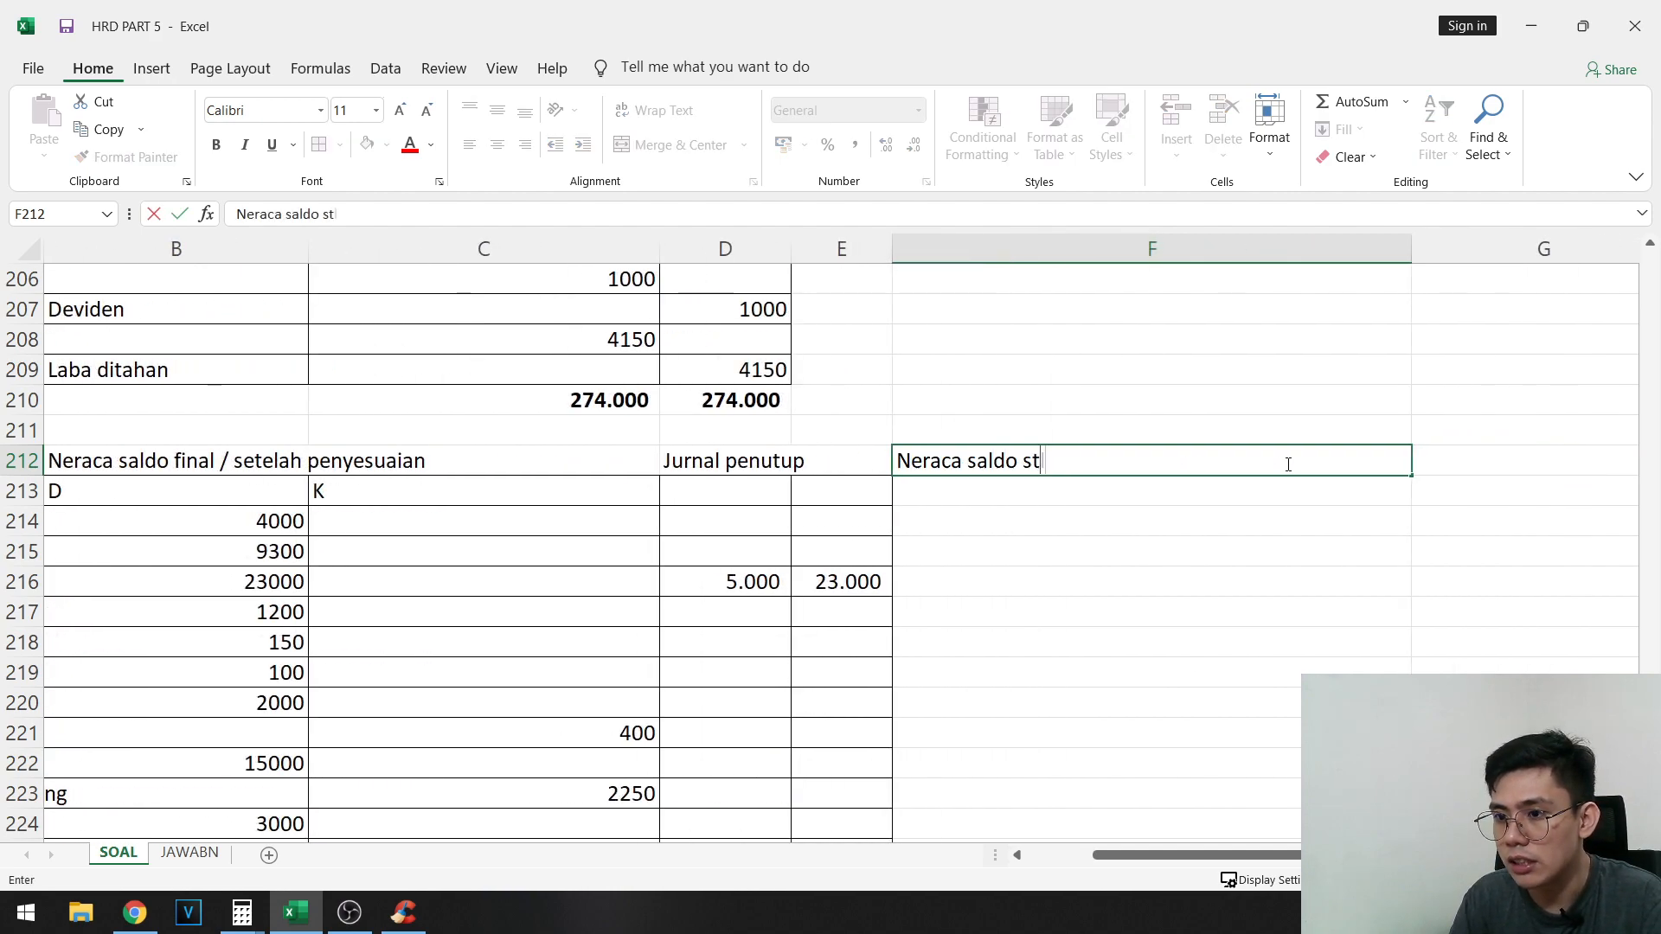
pyautogui.write('lh penutupan')
pyautogui.press('Tab')
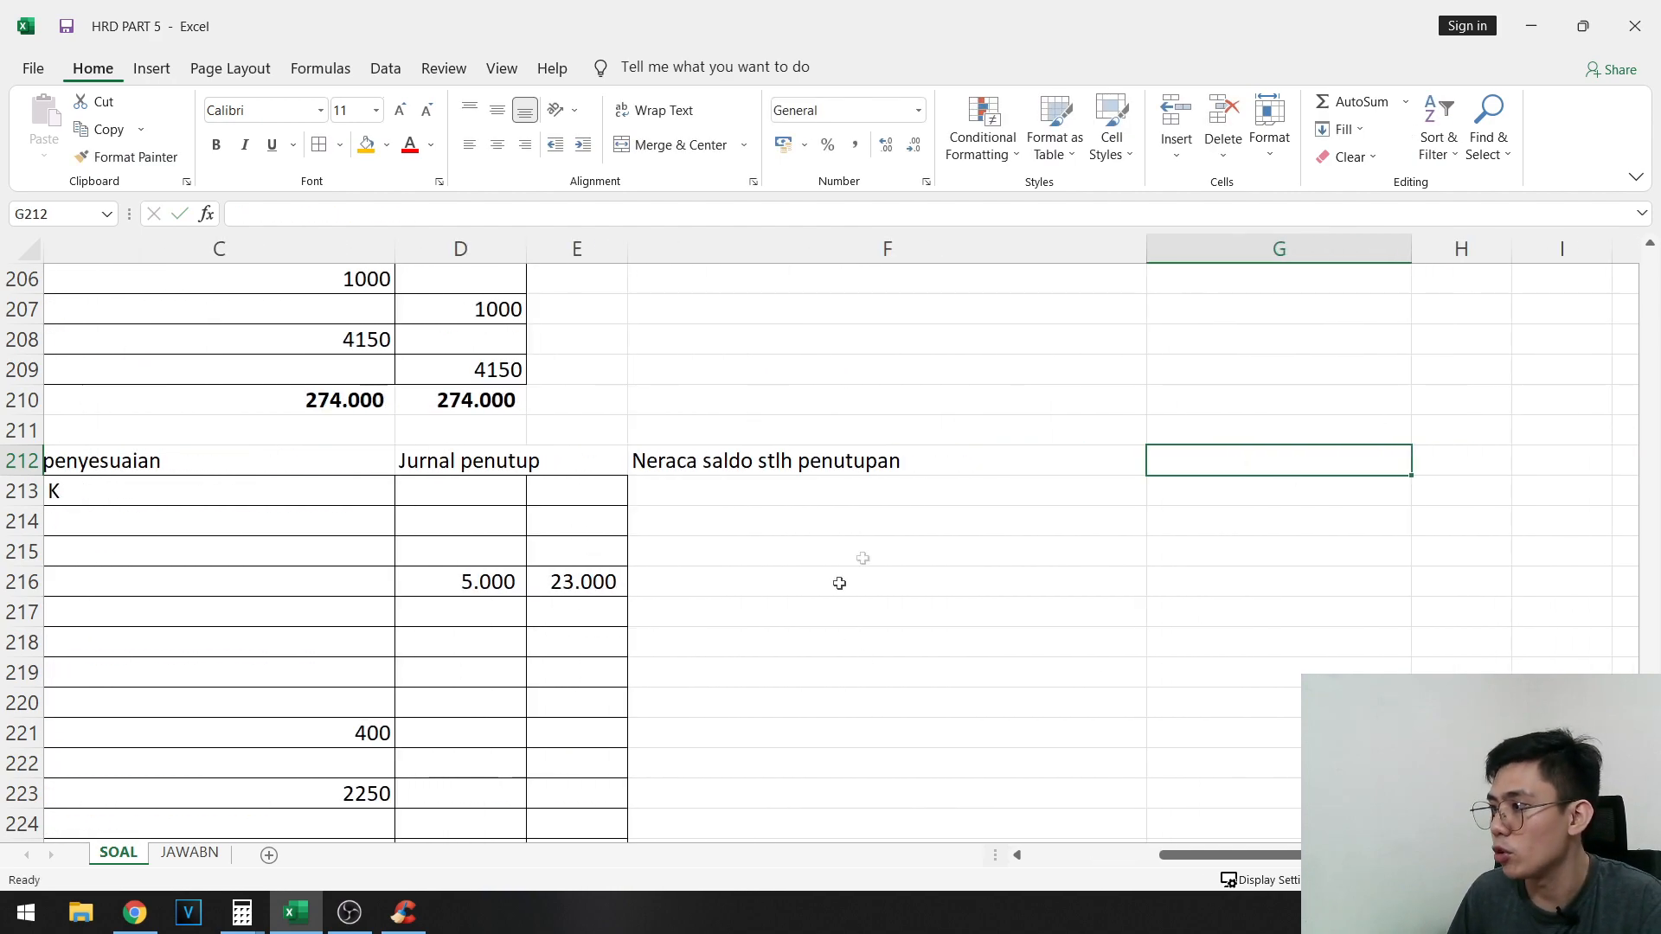
# - Copy the D and K labels from B213:C213 to D213:E213 and F213:G213
pyautogui.moveTo(758, 492); pyautogui.dragTo(1180, 536)
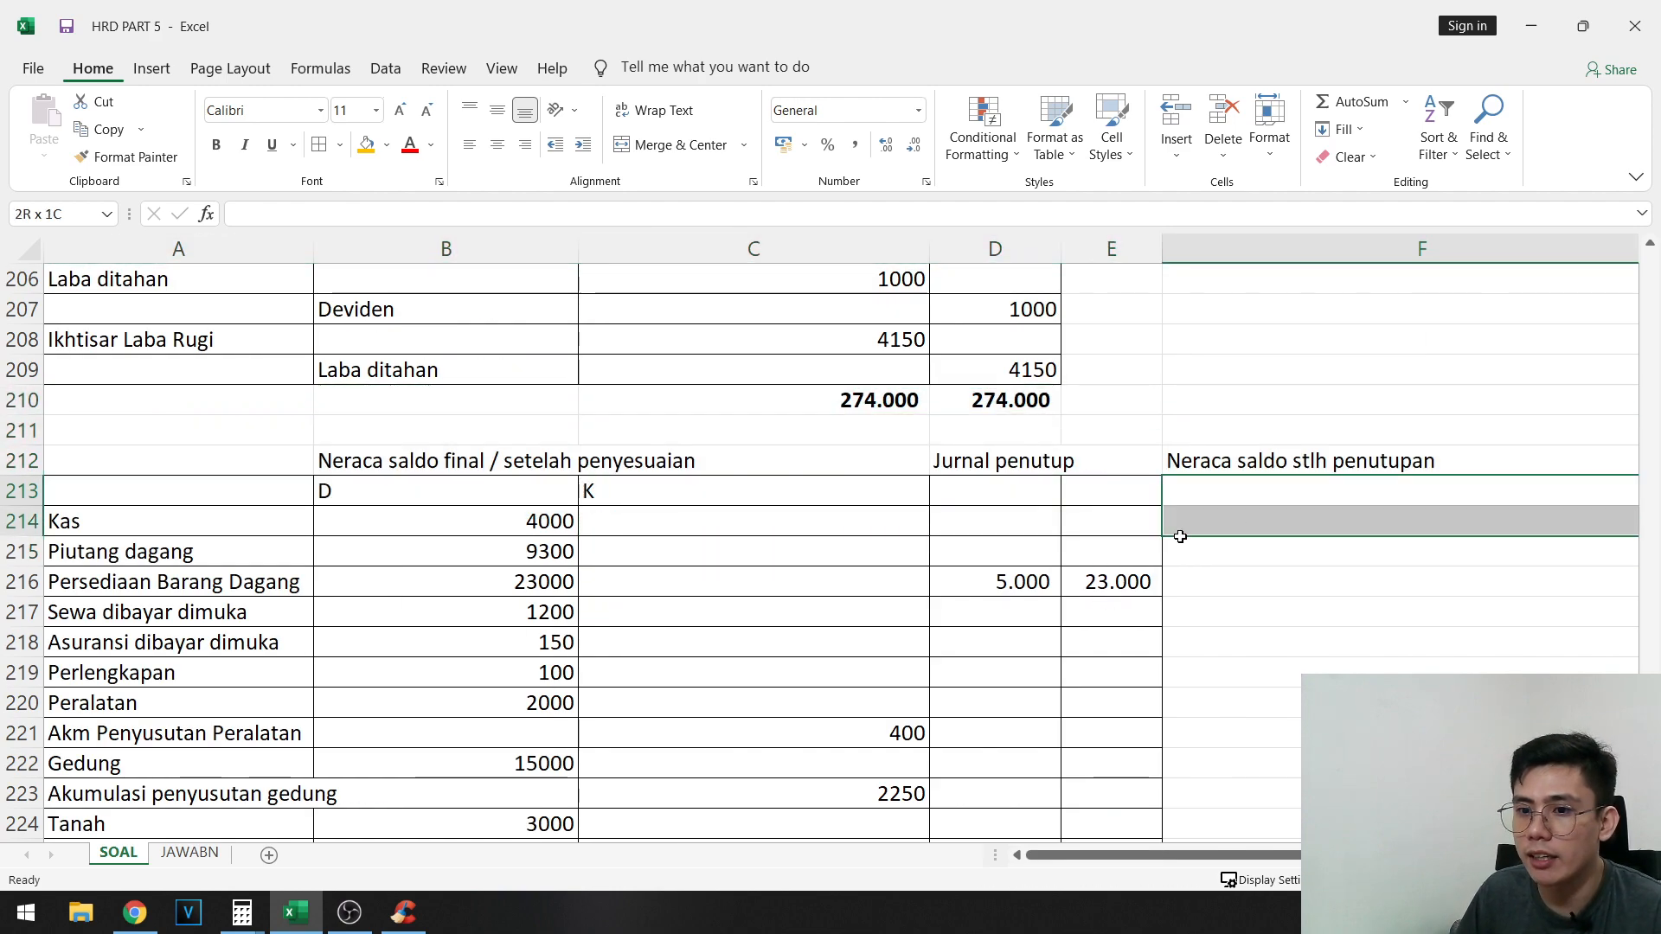
pyautogui.moveTo(438, 492); pyautogui.dragTo(714, 490)
pyautogui.hotkey('ctrl', 'c')
pyautogui.click(968, 491)
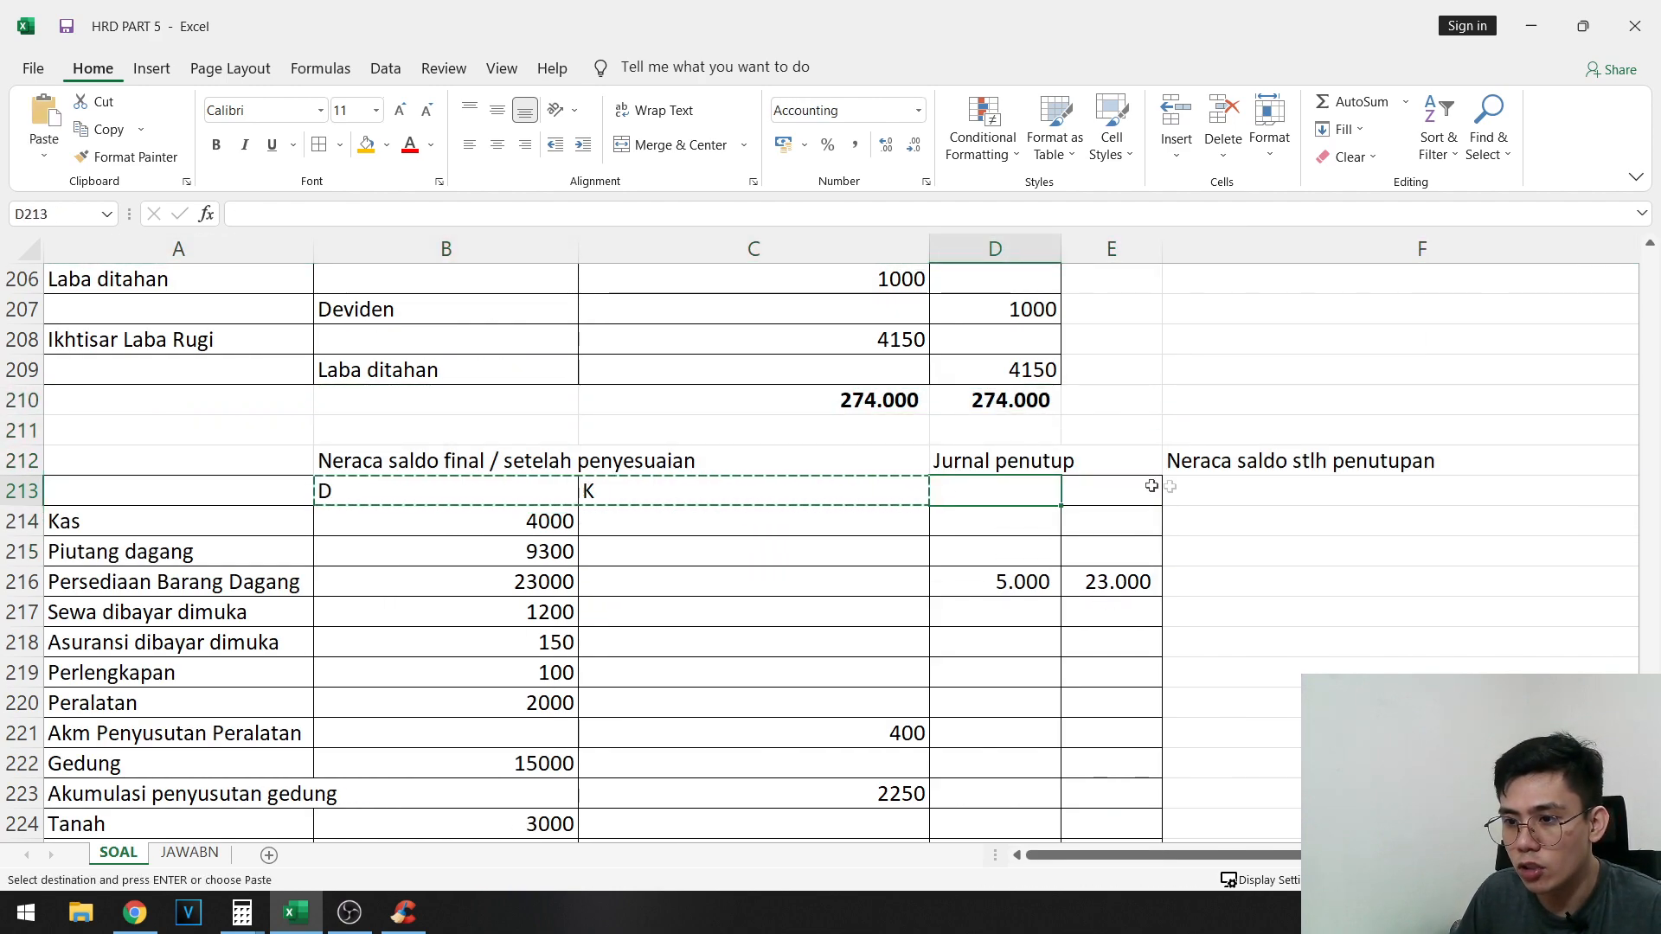
pyautogui.hotkey('ctrl', 'v')
pyautogui.click(1231, 490)
pyautogui.hotkey('ctrl', 'v')
pyautogui.moveTo(975, 673); pyautogui.dragTo(5, 661)
pyautogui.click(761, 461)
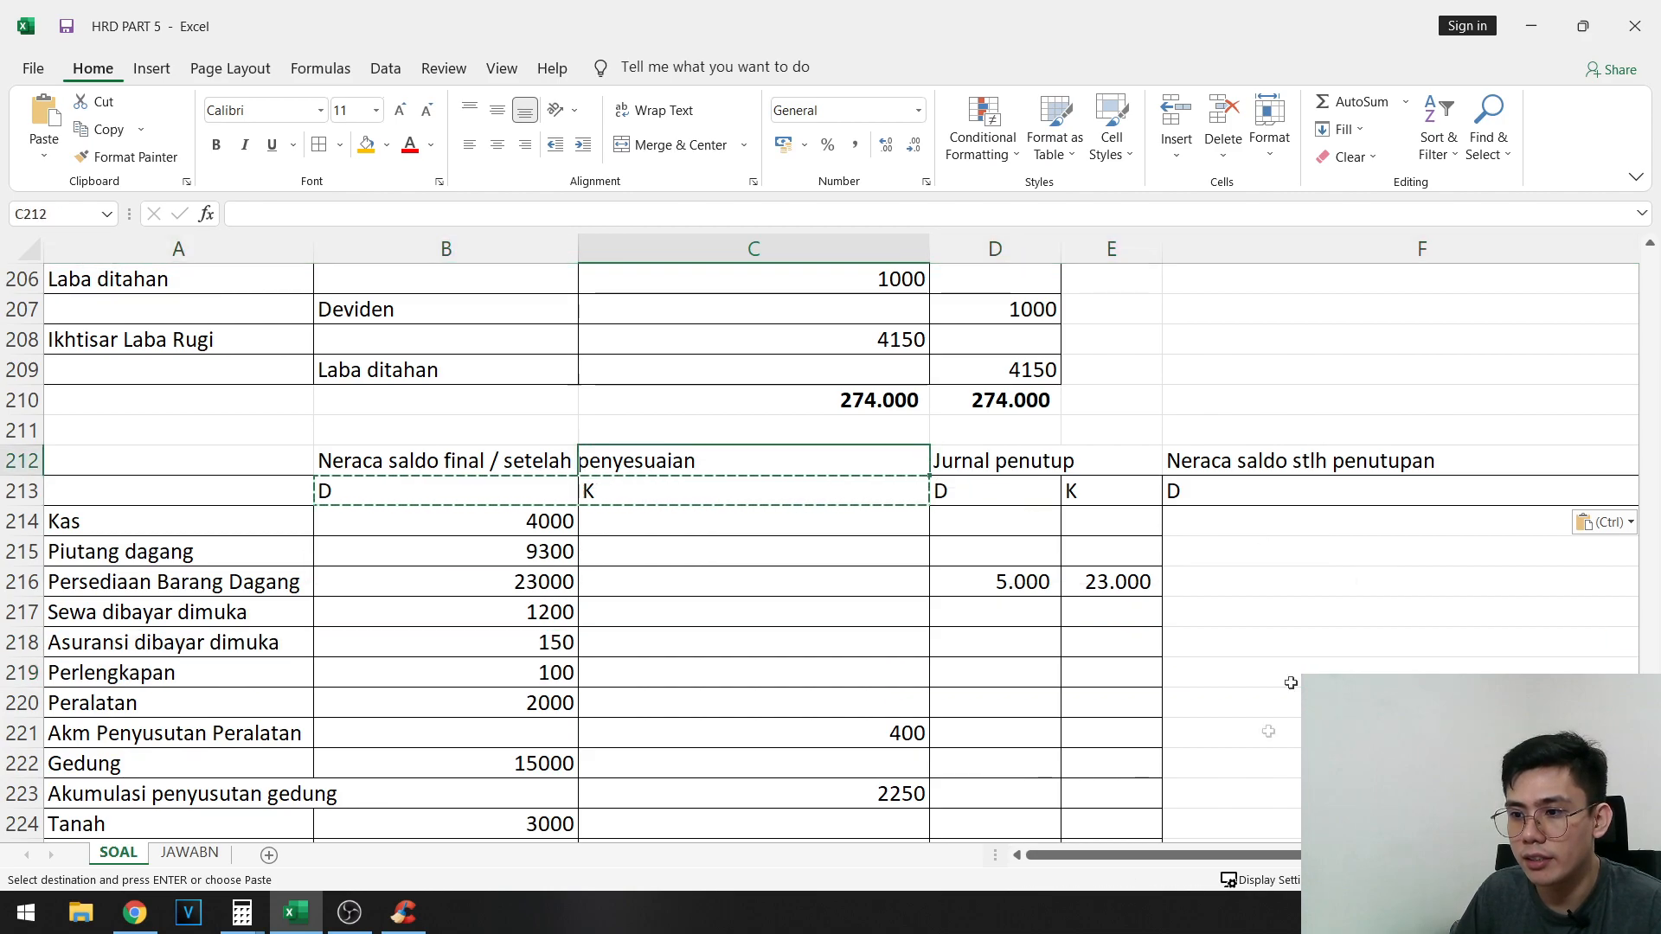
# - Copy the adjusted trial balance formulas in F91:G121 to the Neraca saldo stlh penutupan columns, starting at F214
pyautogui.click(1299, 528)
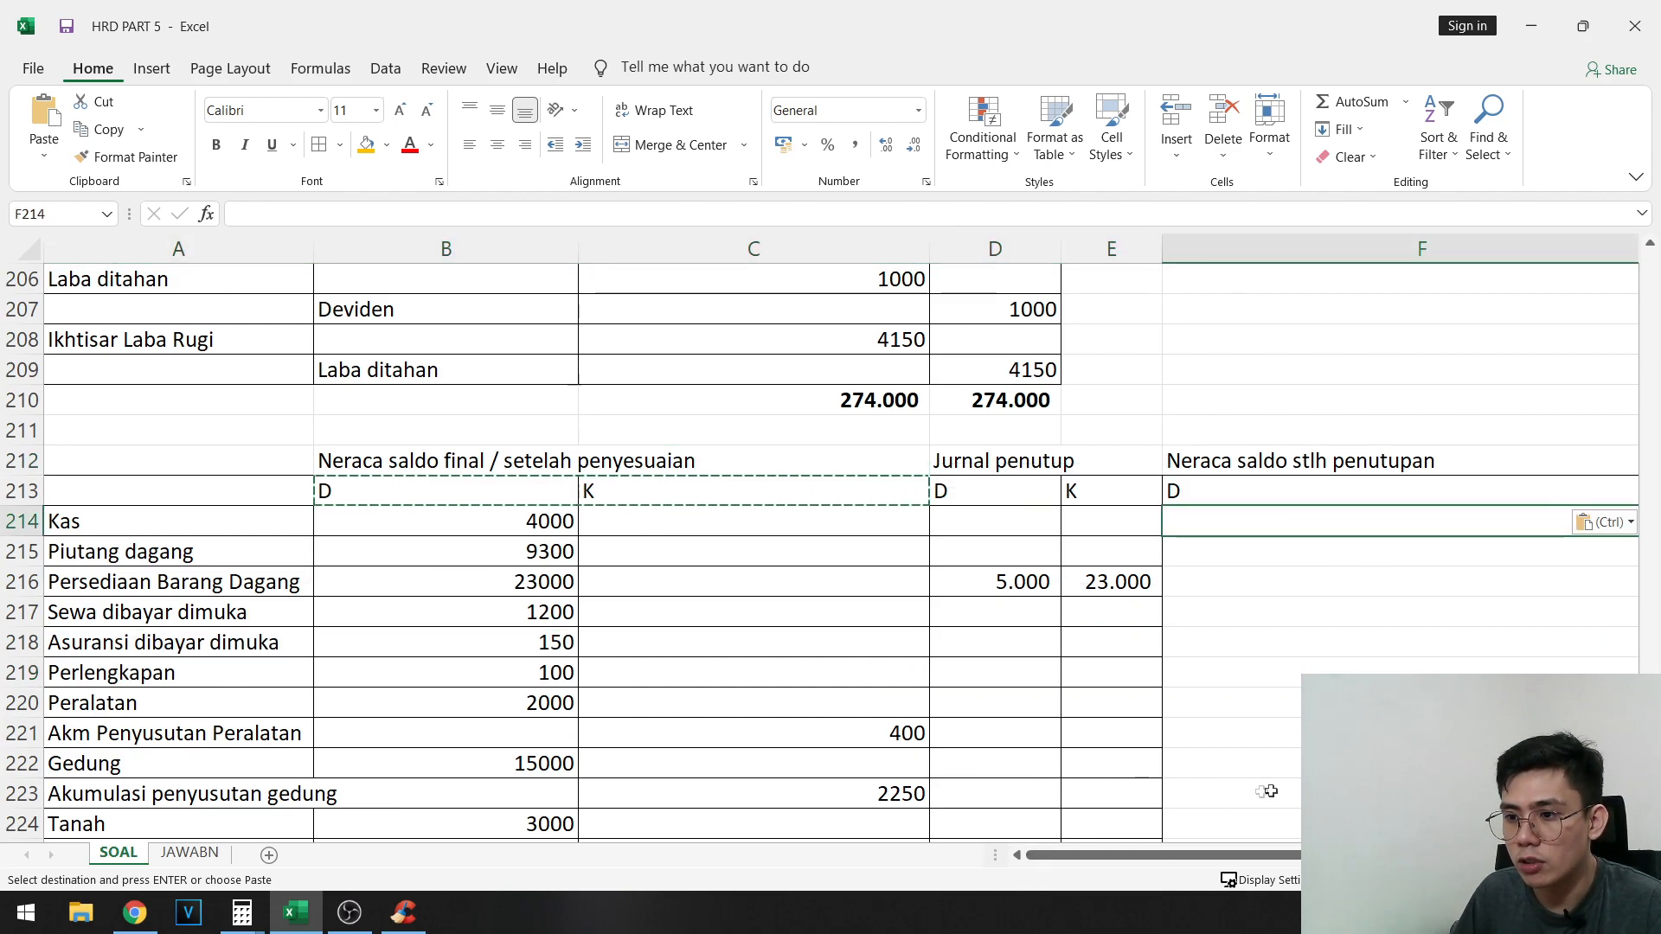
pyautogui.scroll(-5, 1269, 791)
pyautogui.scroll(6, 1244, 811)
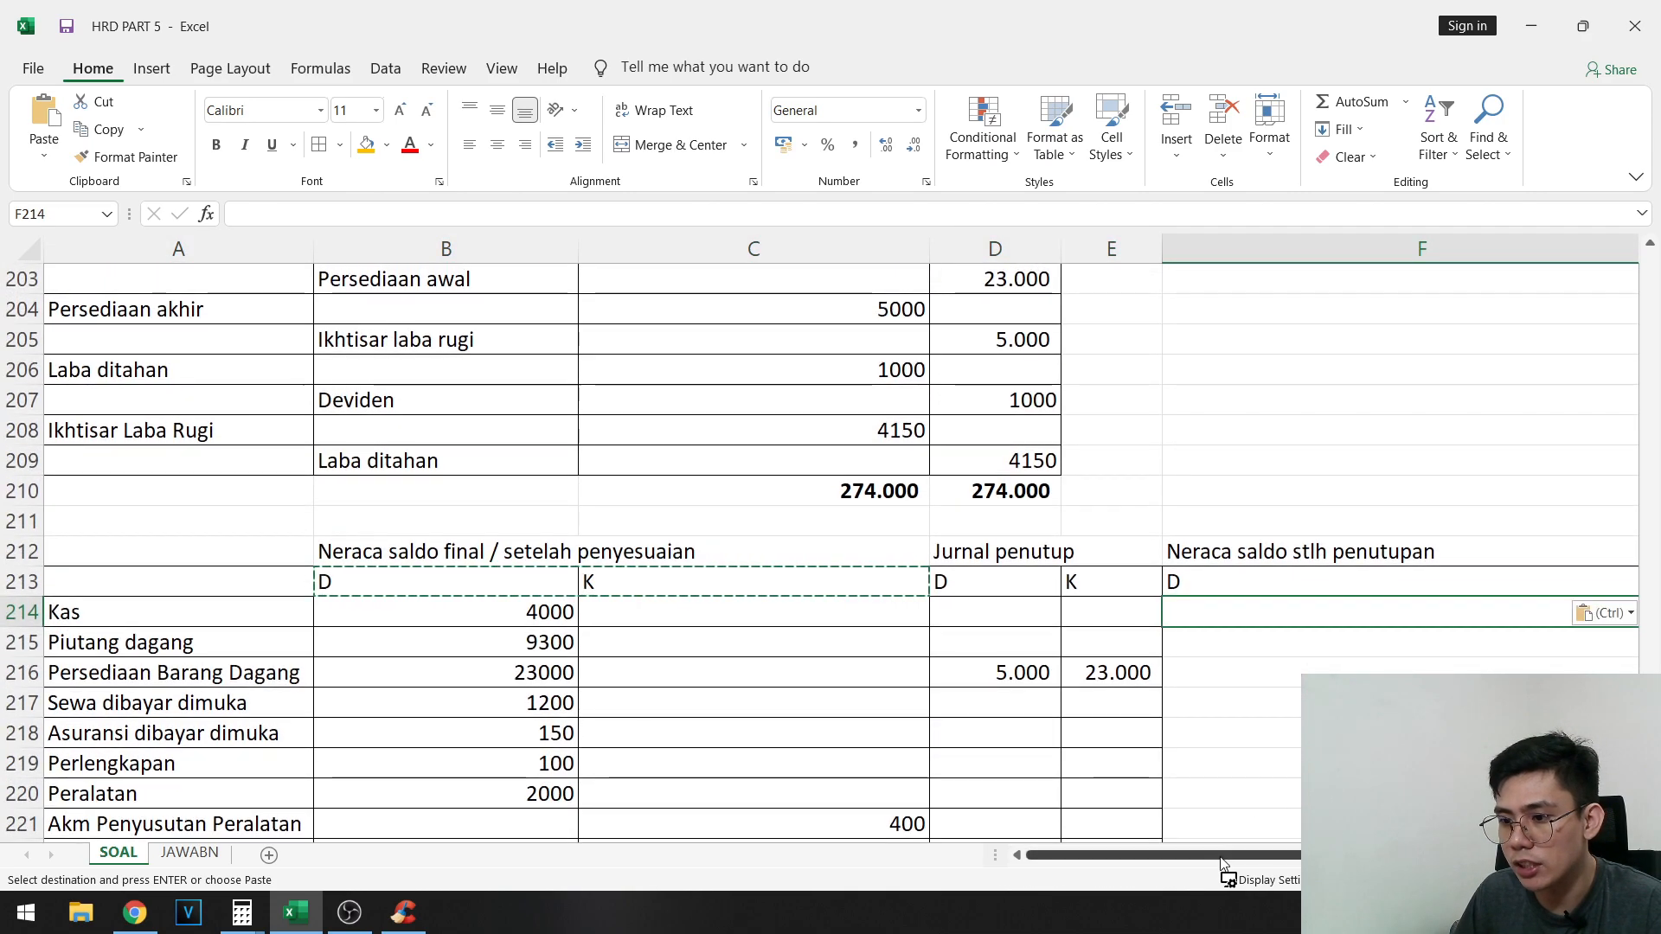
pyautogui.moveTo(1222, 862); pyautogui.dragTo(1281, 862)
pyautogui.scroll(20, 1293, 315)
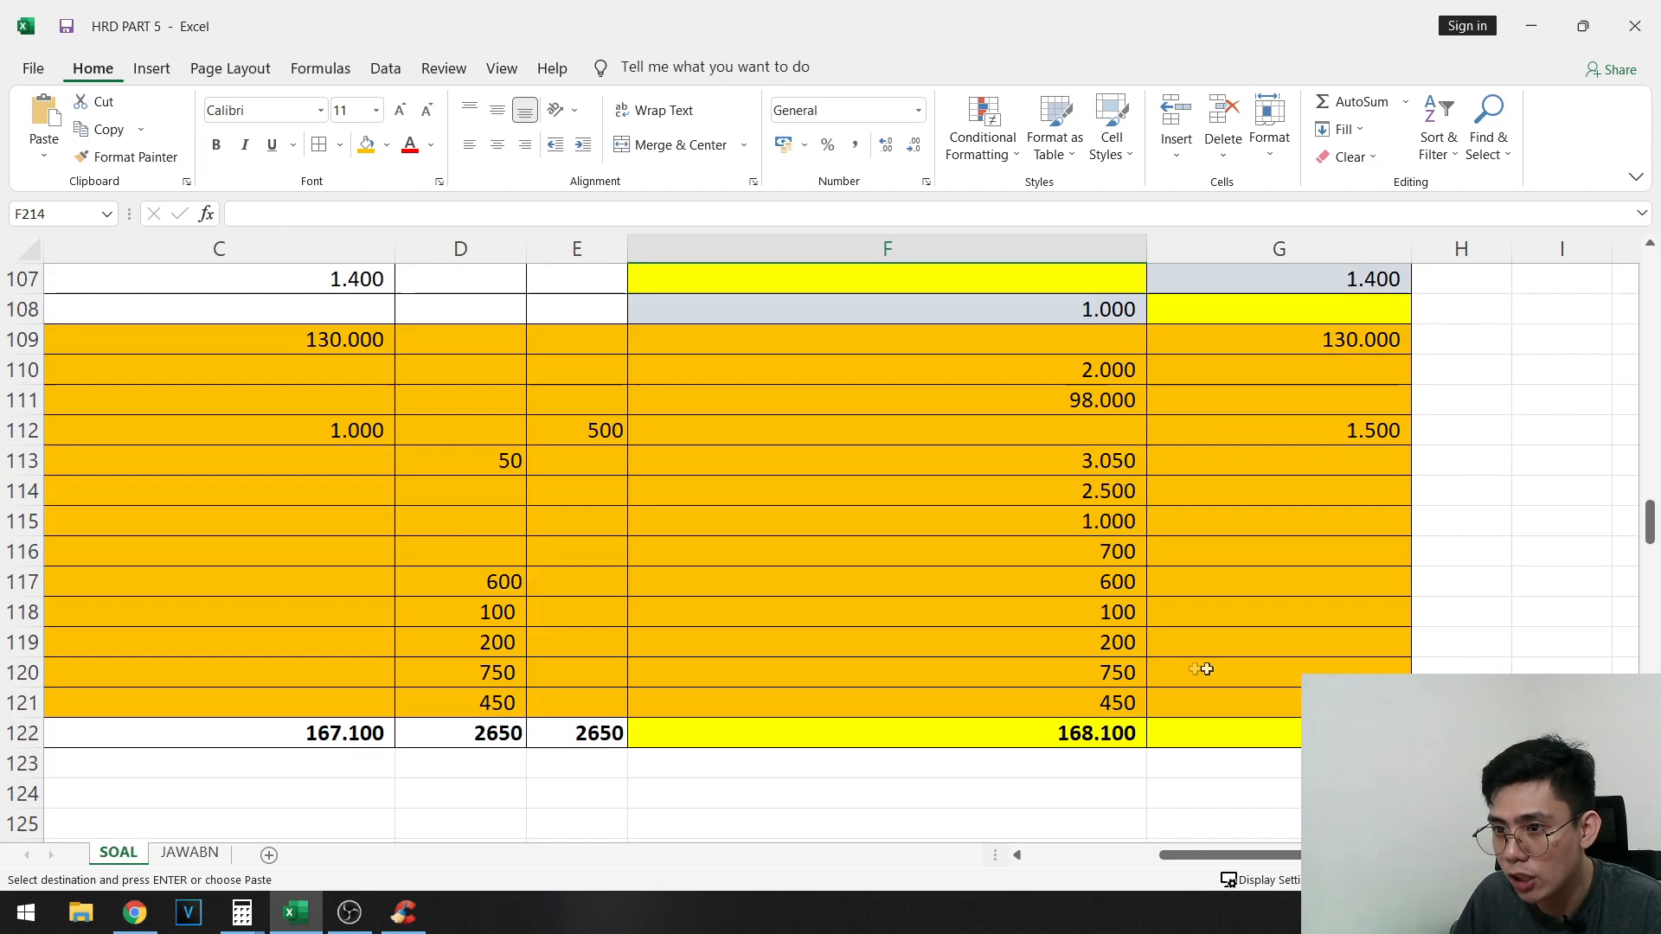
pyautogui.scroll(8, 1290, 519)
pyautogui.keyDown('shift'); pyautogui.click(1261, 566); pyautogui.keyUp('shift')
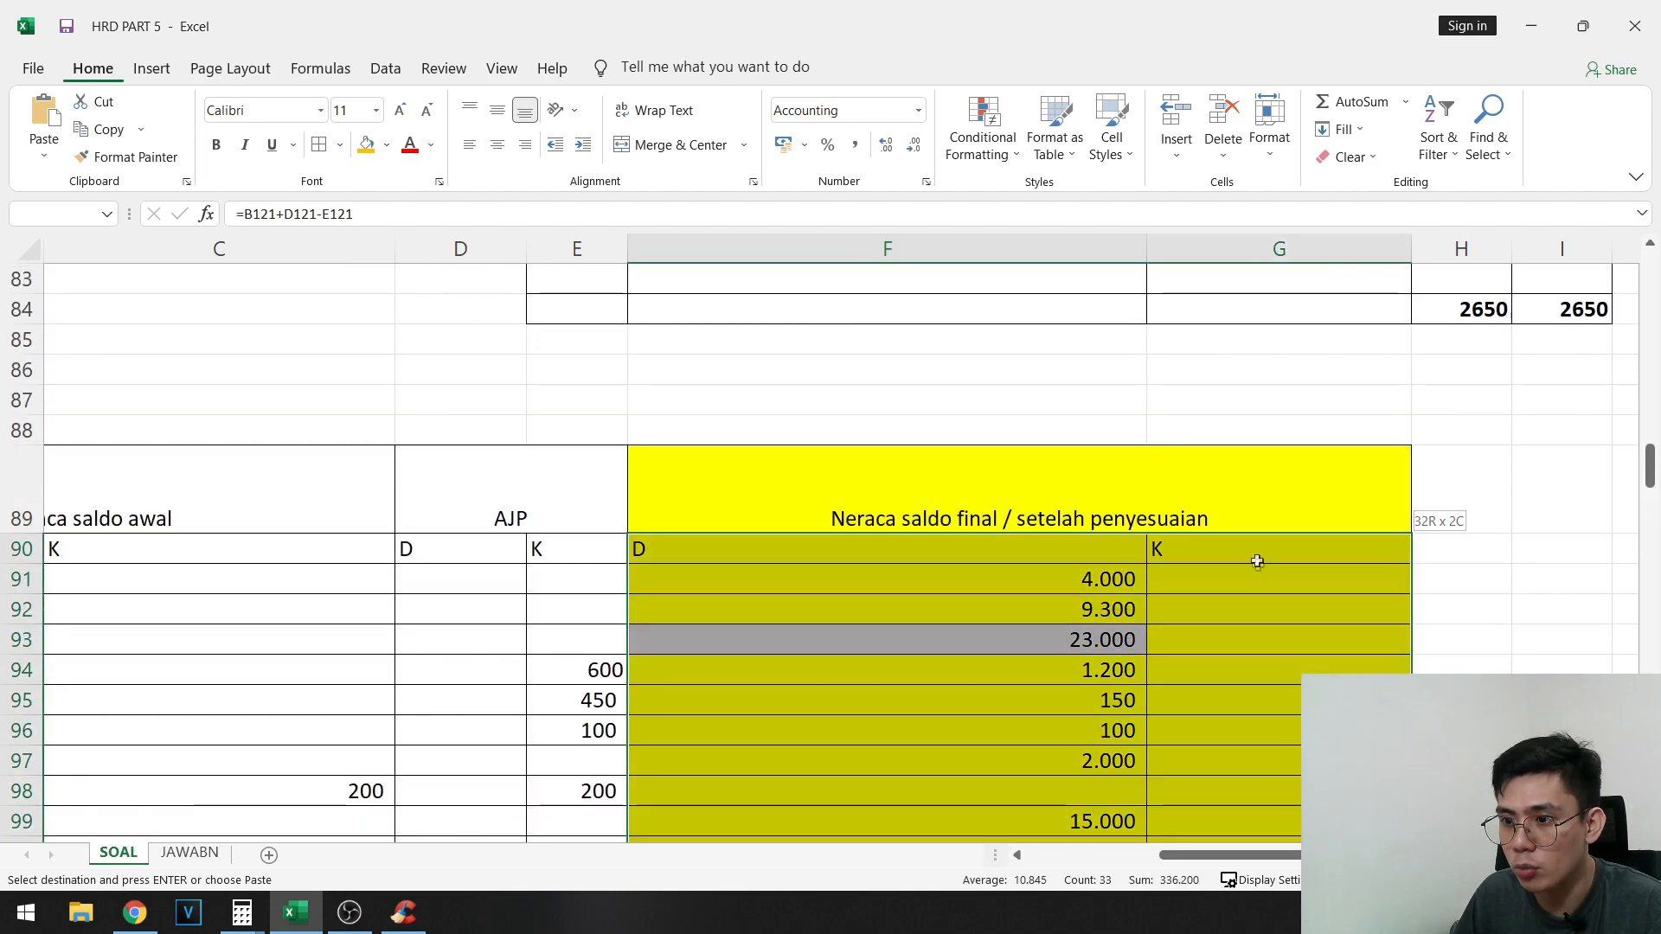
pyautogui.scroll(-20, 739, 741)
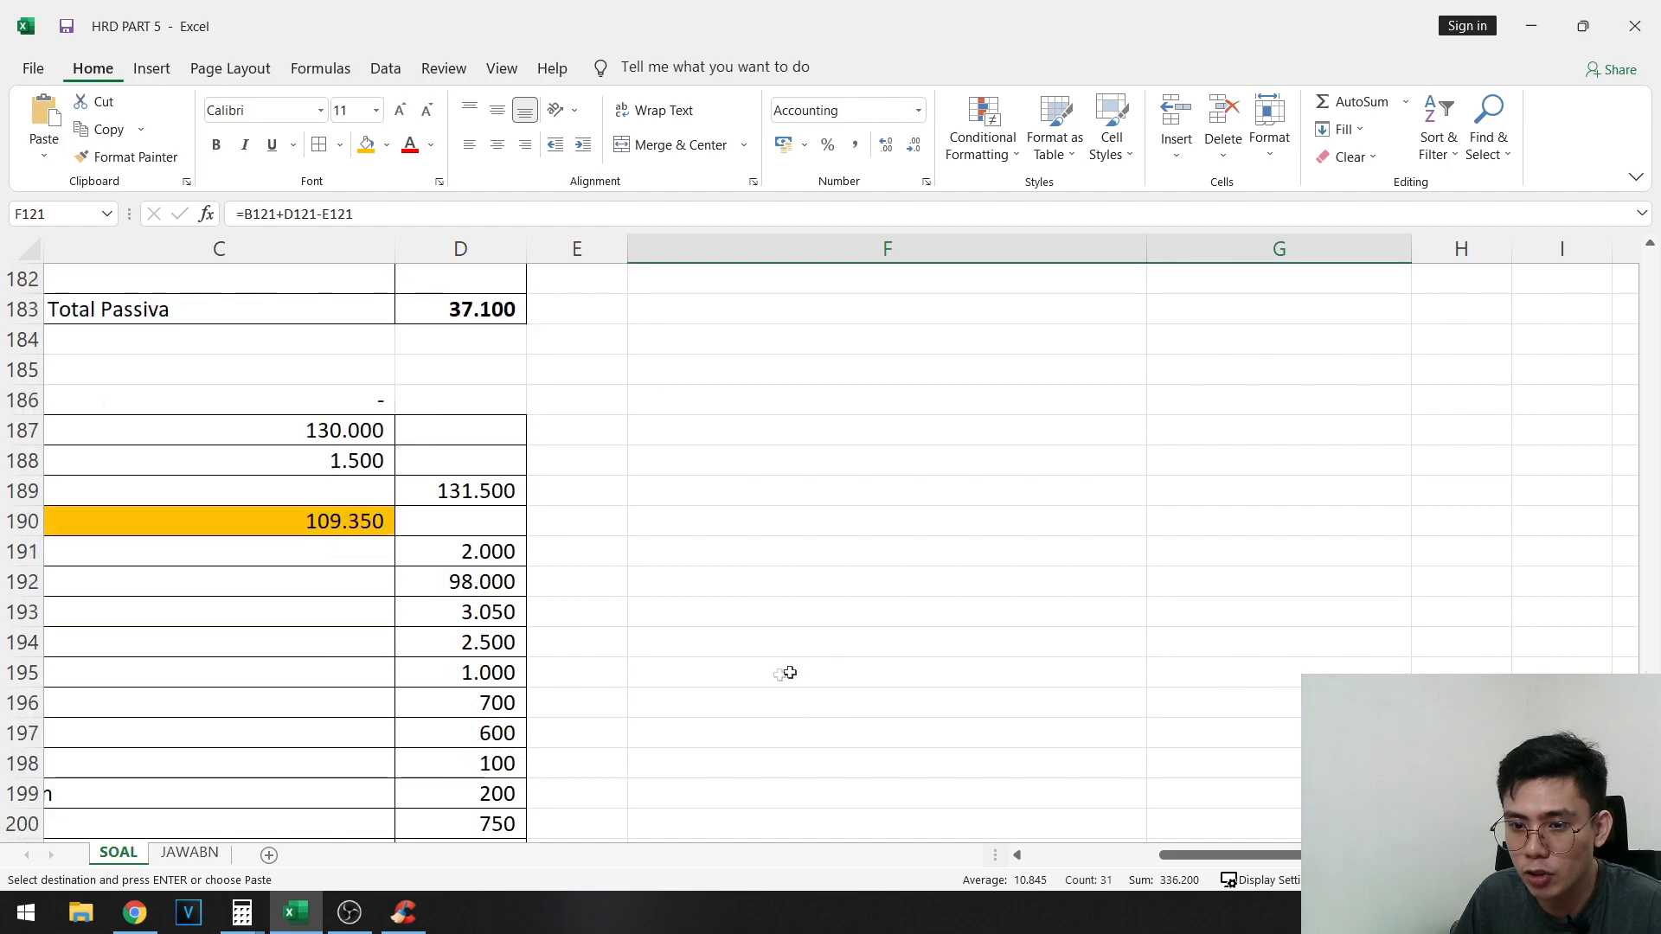
pyautogui.scroll(-3, 814, 673)
pyautogui.hscroll(-2, 849, 664)
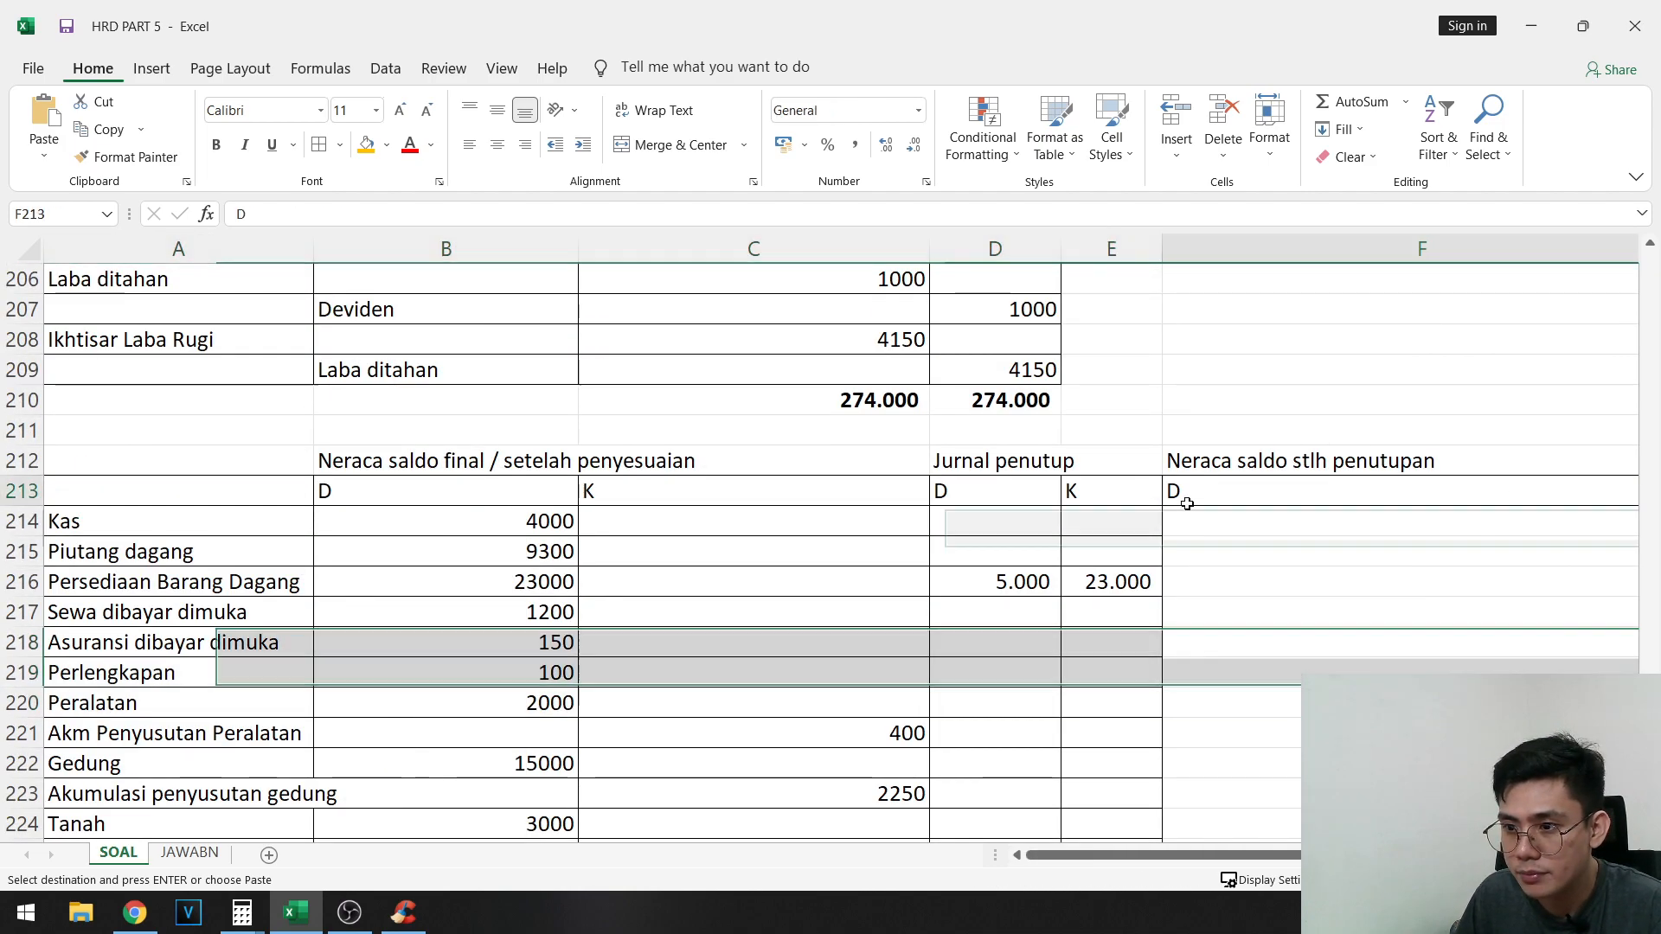
pyautogui.click(1227, 529)
pyautogui.hotkey('ctrl', 'v')
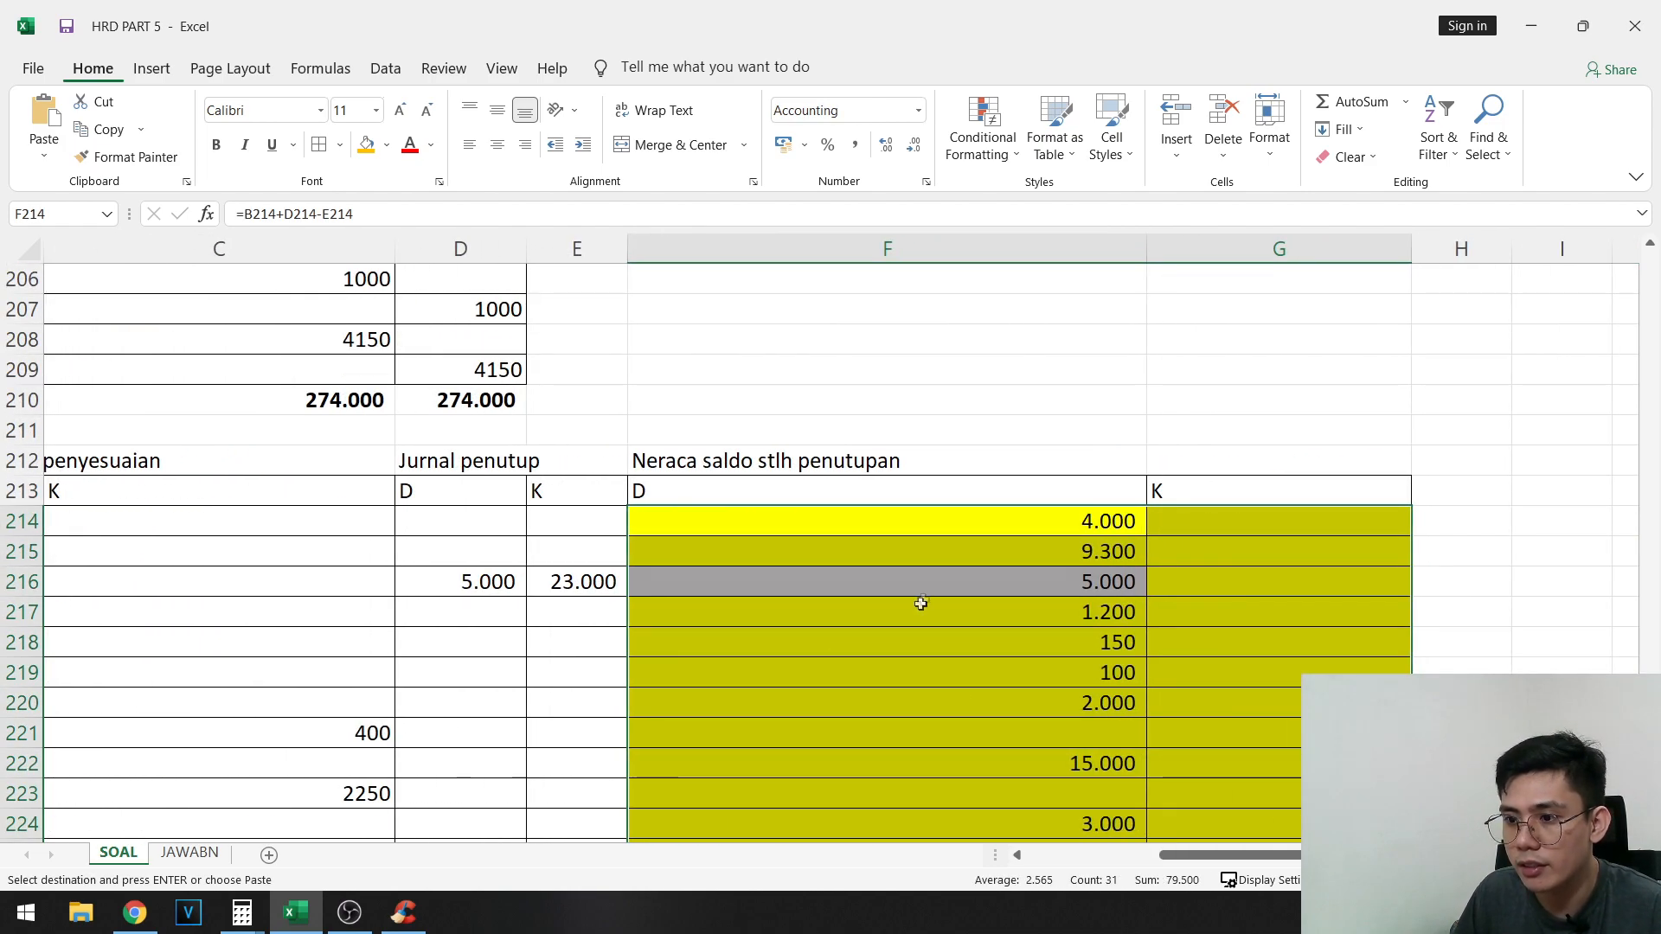
# - Remove the fill colour from the pasted balances in F214:G244
pyautogui.scroll(-2, 894, 479)
pyautogui.click(388, 147)
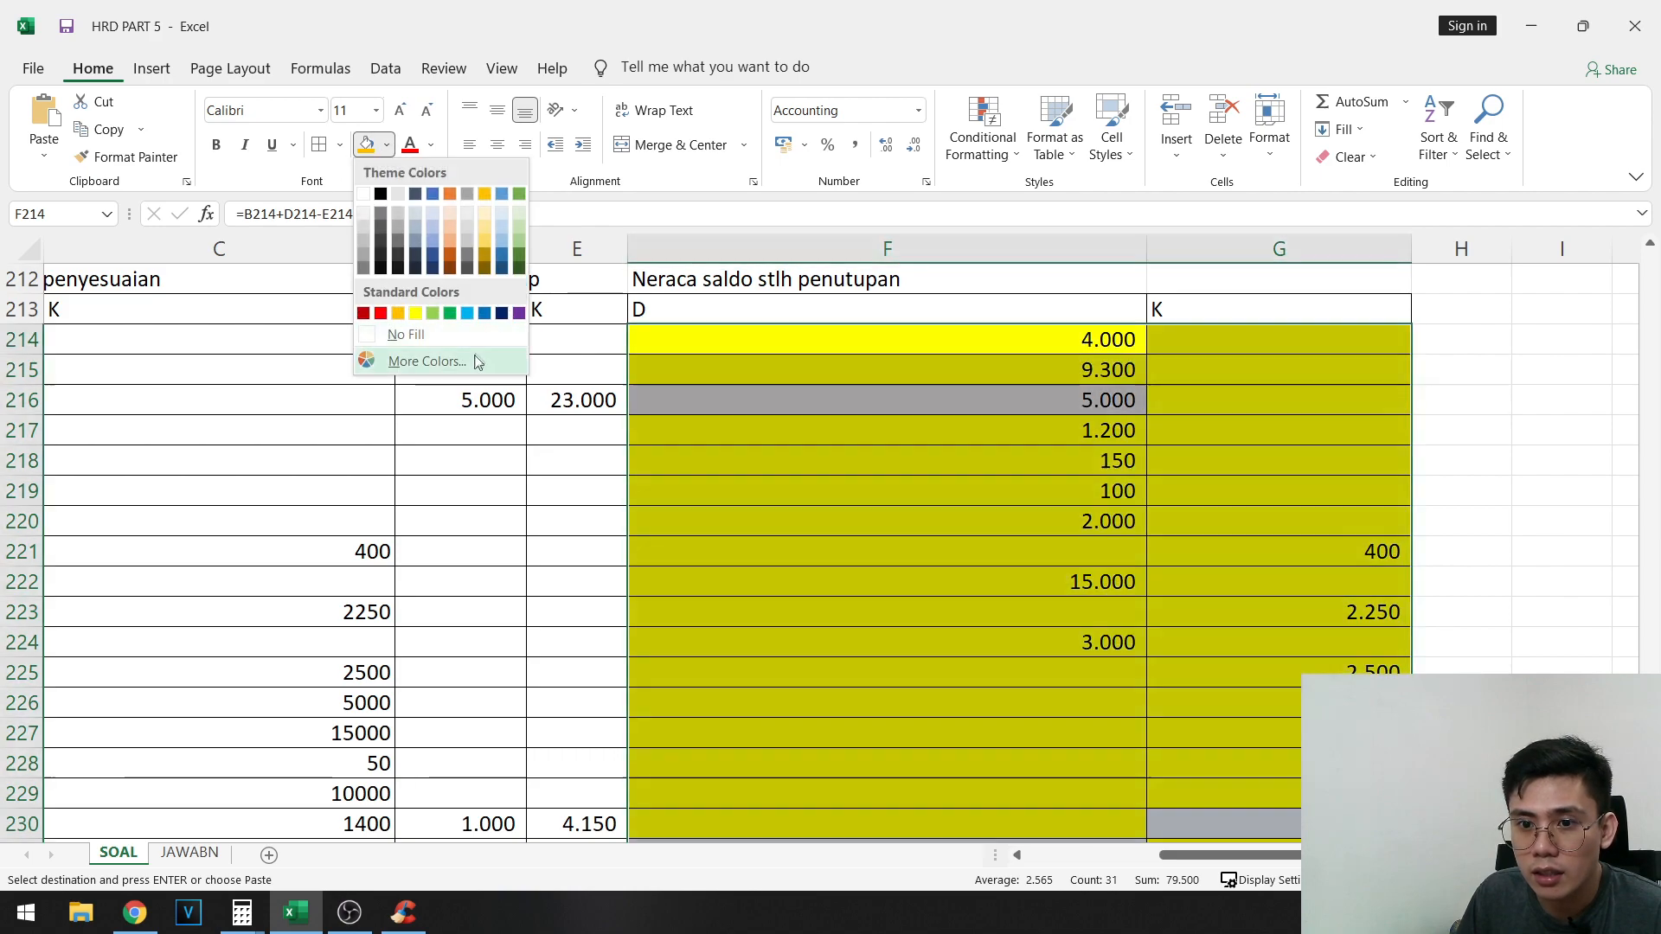
pyautogui.click(415, 360)
pyautogui.scroll(-9, 1030, 612)
pyautogui.scroll(1, 837, 592)
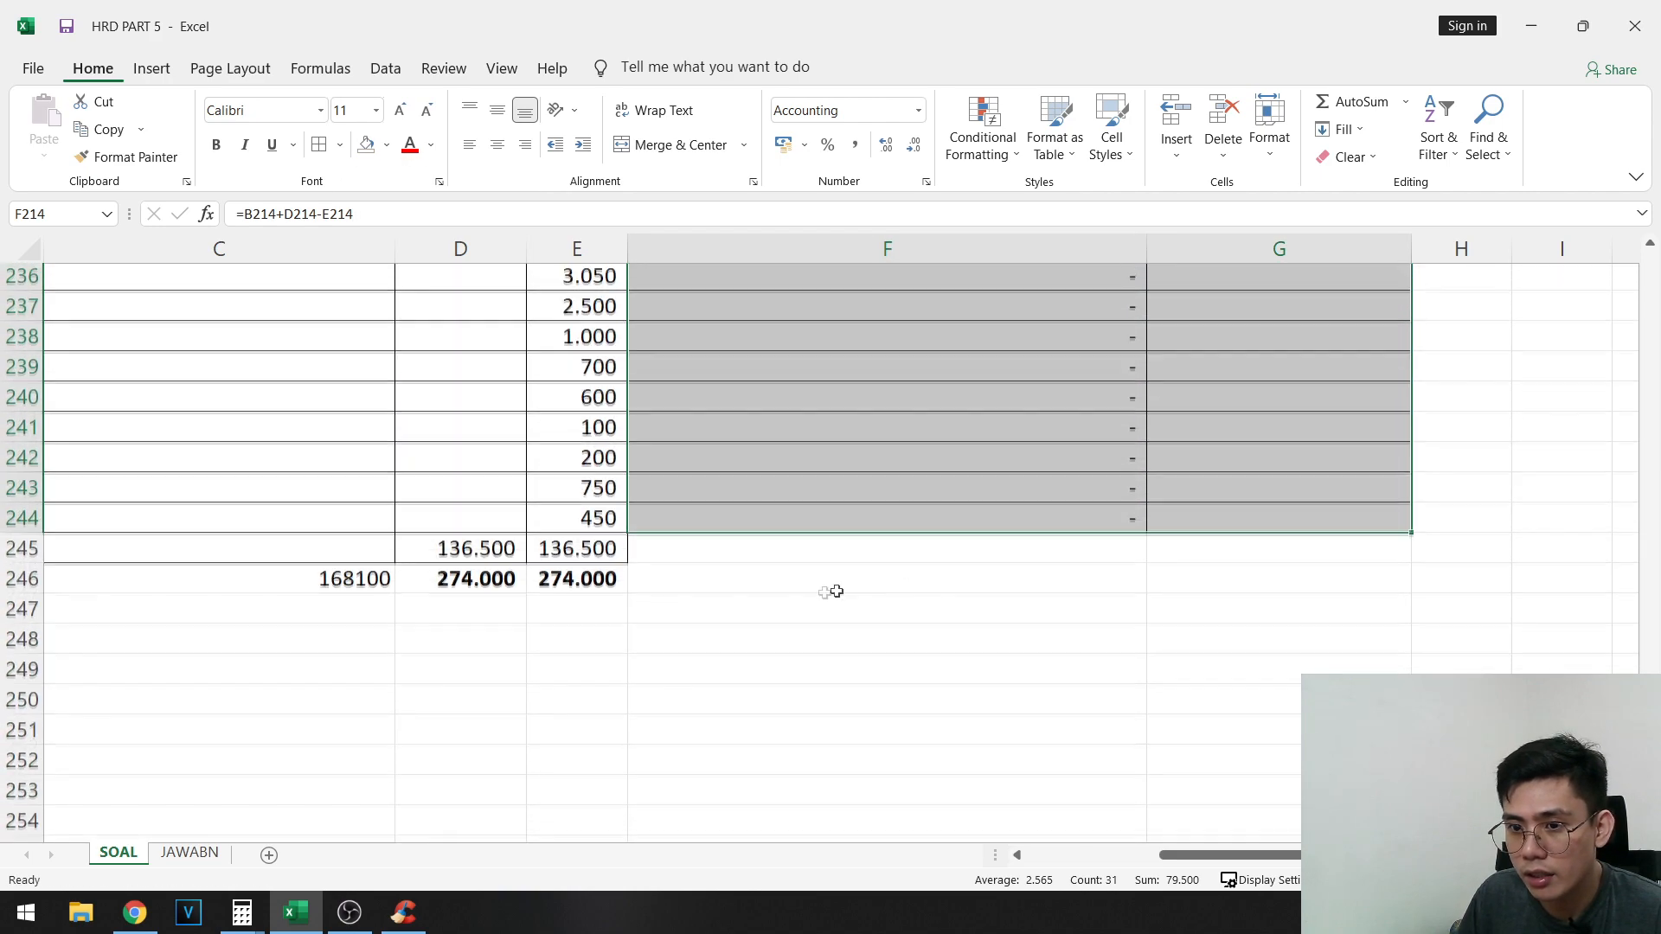
# - Copy the post-closing balance formulas from F244:G244 to F245:G245
pyautogui.click(657, 549)
pyautogui.moveTo(735, 534); pyautogui.dragTo(1211, 518)
pyautogui.hotkey('ctrl', 'c')
pyautogui.click(921, 551)
pyautogui.hotkey('ctrl', 'v')
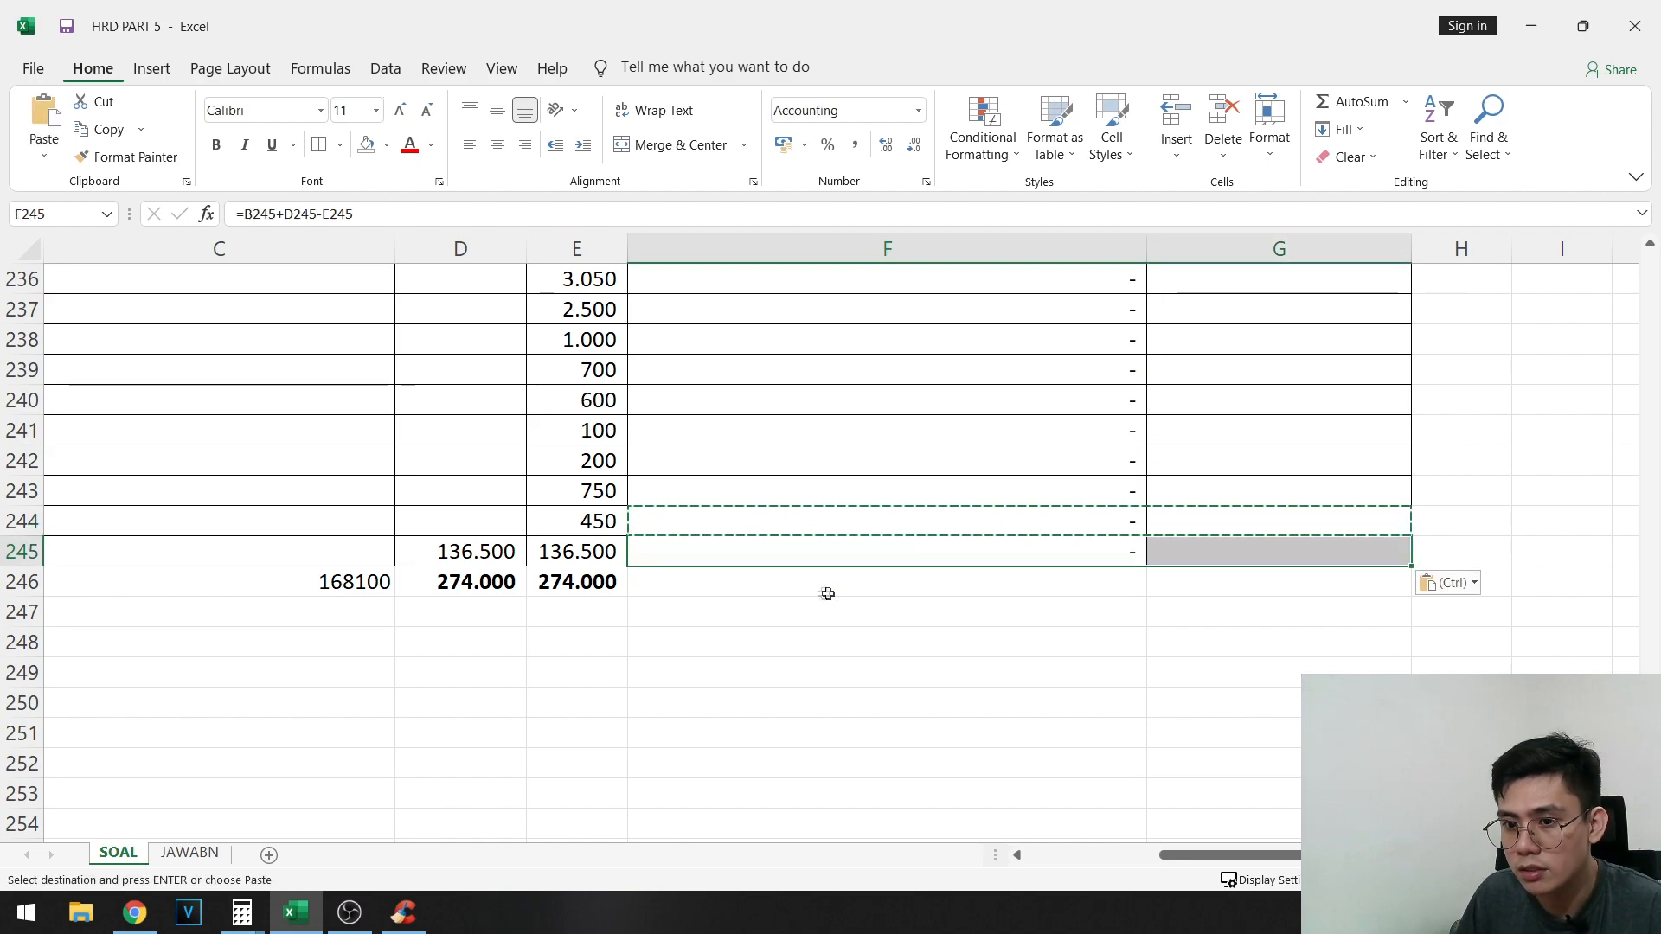
# - Sum the post-closing debit balances F214:F245 in F246
pyautogui.moveTo(787, 594); pyautogui.dragTo(1072, 426)
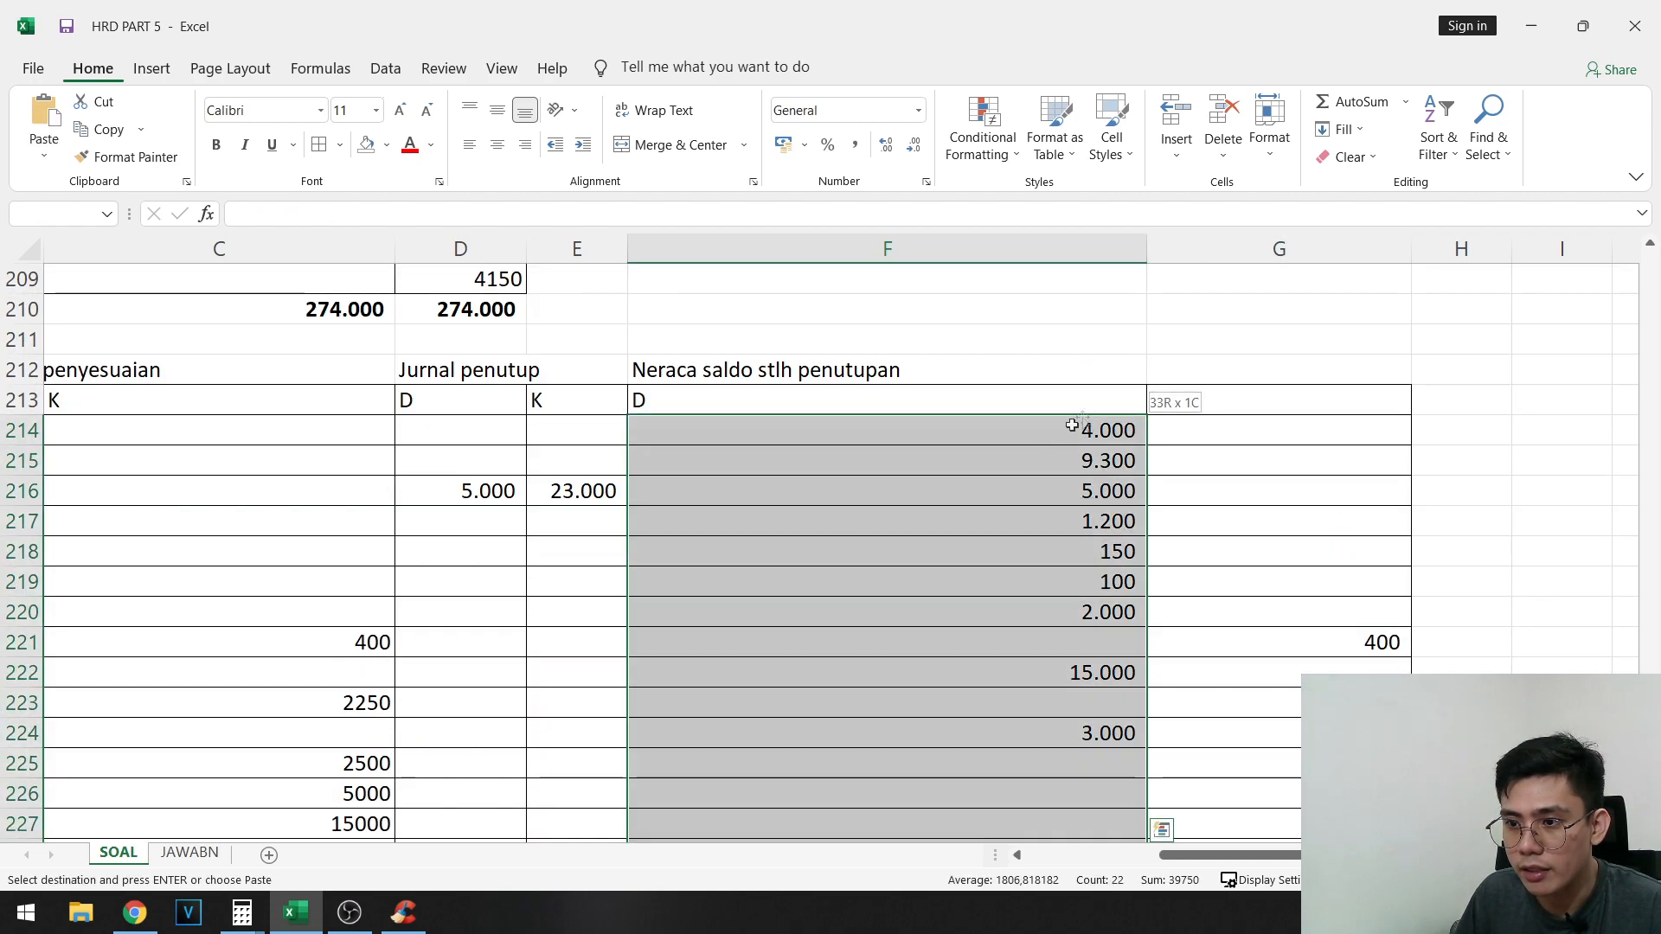
pyautogui.click(1342, 108)
pyautogui.scroll(-8, 1042, 530)
pyautogui.click(1026, 622)
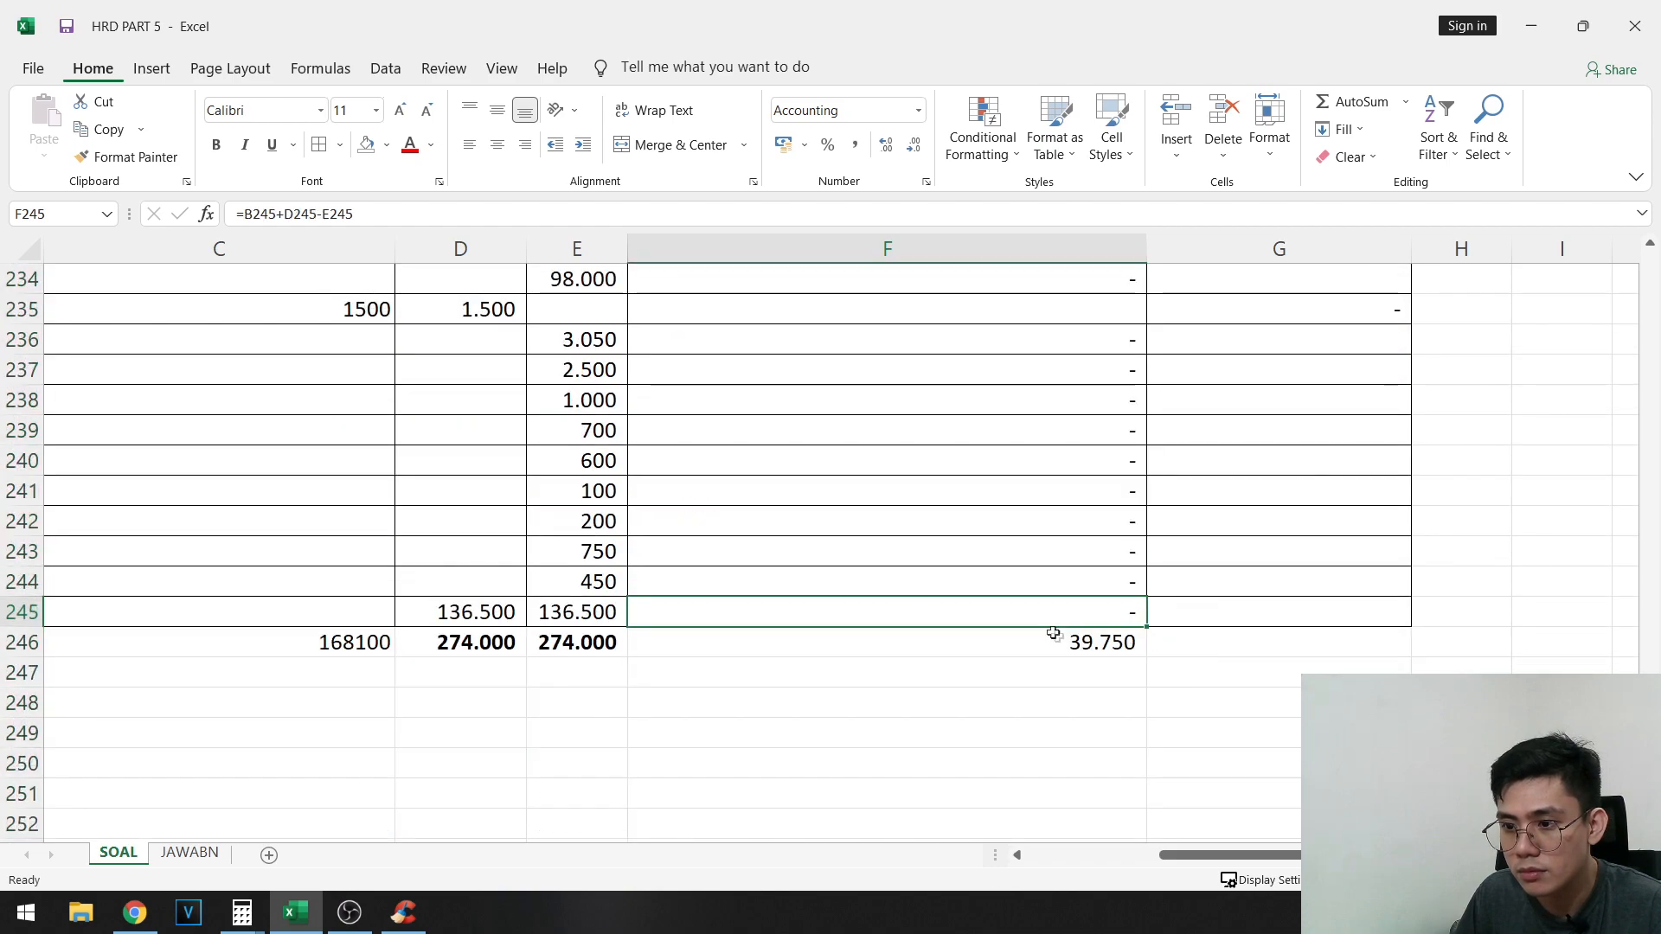
# - Copy the debit total formula from F246 to G246 and make both totals bold
pyautogui.click(1054, 637)
pyautogui.hotkey('ctrl', 'c')
pyautogui.click(1196, 642)
pyautogui.hotkey('ctrl', 'v')
pyautogui.moveTo(1056, 627); pyautogui.dragTo(995, 629)
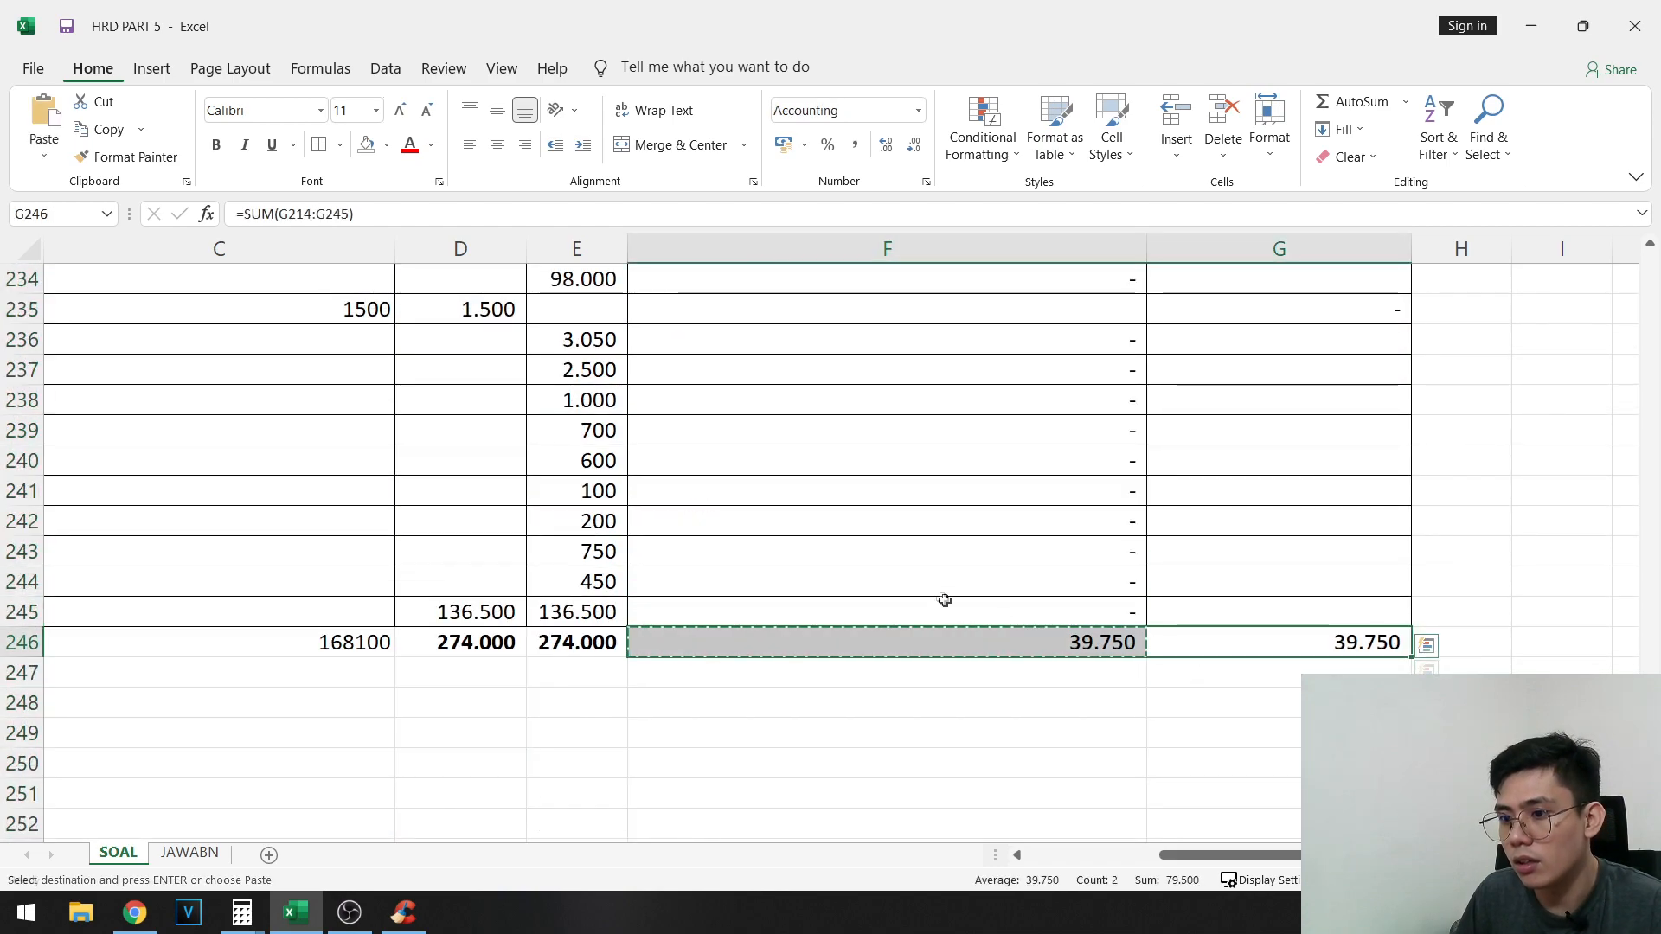
pyautogui.hotkey('ctrl', 'b')
# - Compare the Kas balance in B214 with its post-closing balance in F214
pyautogui.scroll(9, 995, 579)
pyautogui.moveTo(1068, 554); pyautogui.dragTo(86, 552)
pyautogui.click(427, 484)
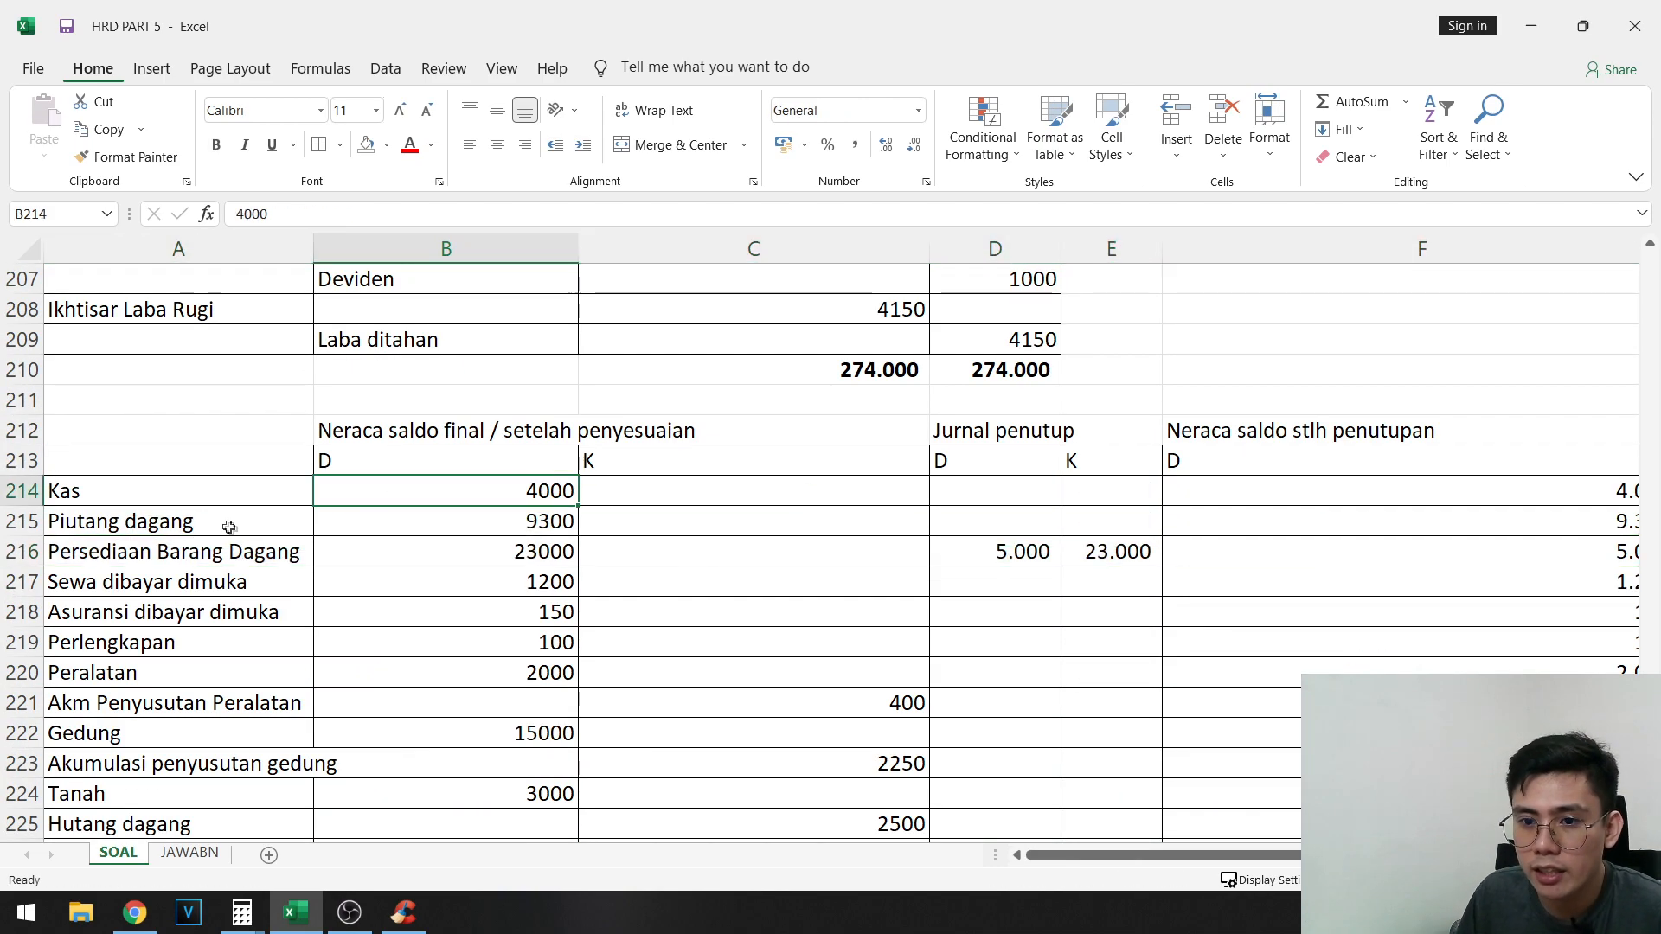
pyautogui.moveTo(865, 530); pyautogui.dragTo(1350, 578)
pyautogui.click(1481, 490)
pyautogui.moveTo(1564, 555); pyautogui.dragTo(1384, 580)
pyautogui.click(958, 436)
pyautogui.click(1111, 500)
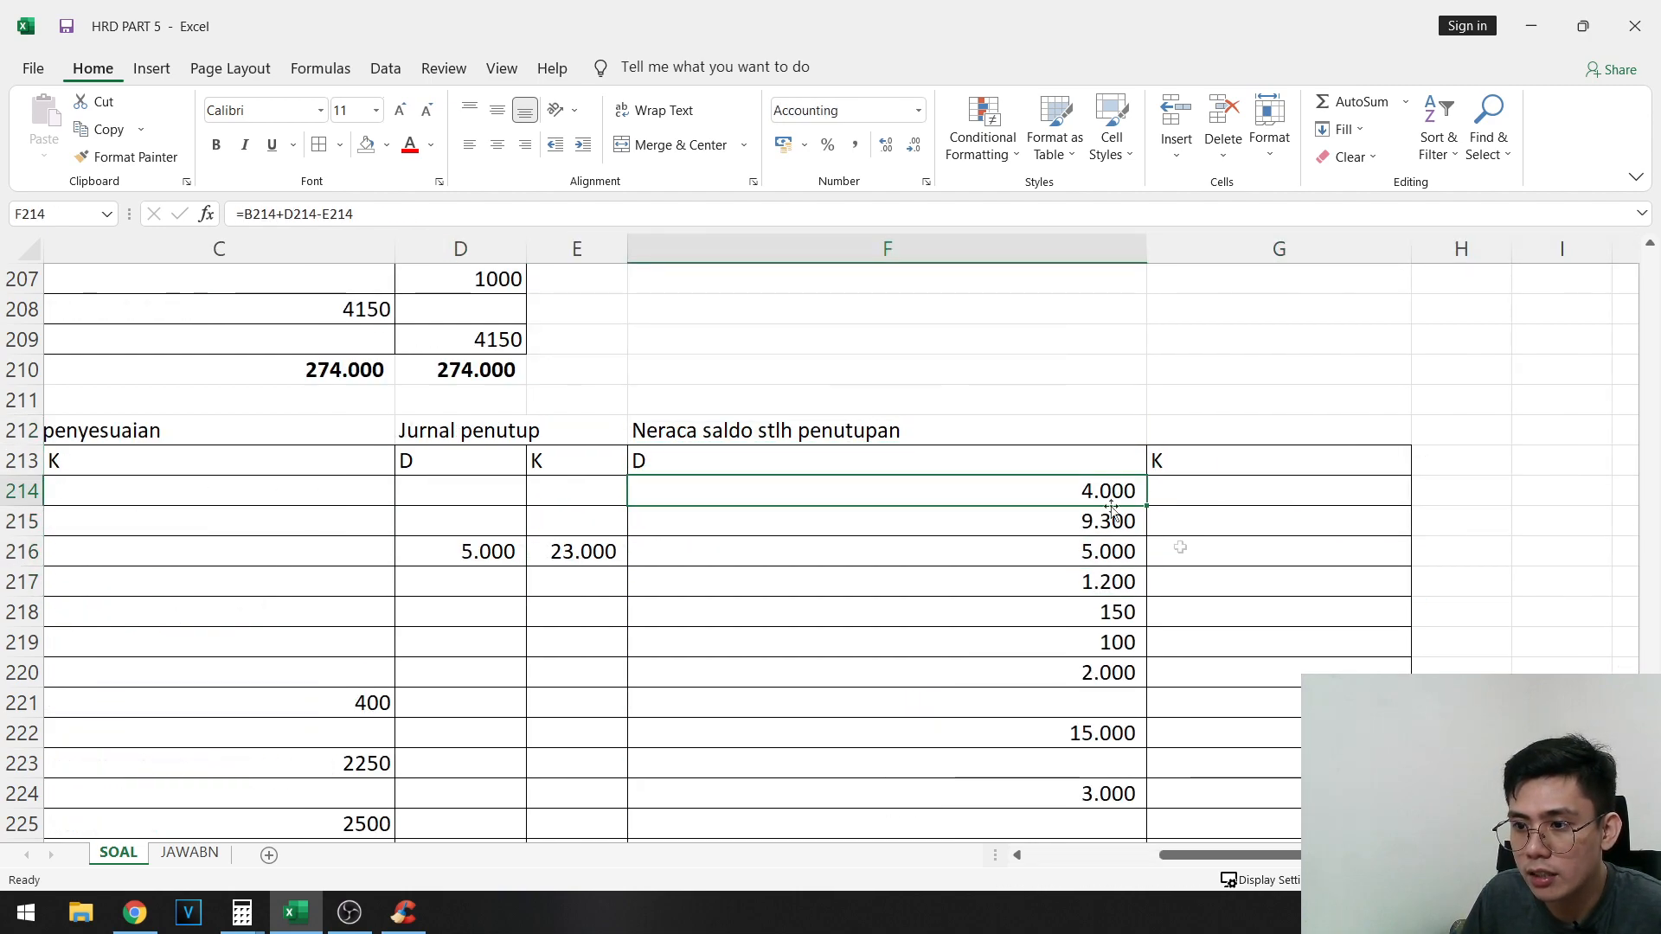
# - Fill the Persediaan Barang Dagang row A216:G216 with yellow
pyautogui.moveTo(1230, 562); pyautogui.dragTo(52, 553)
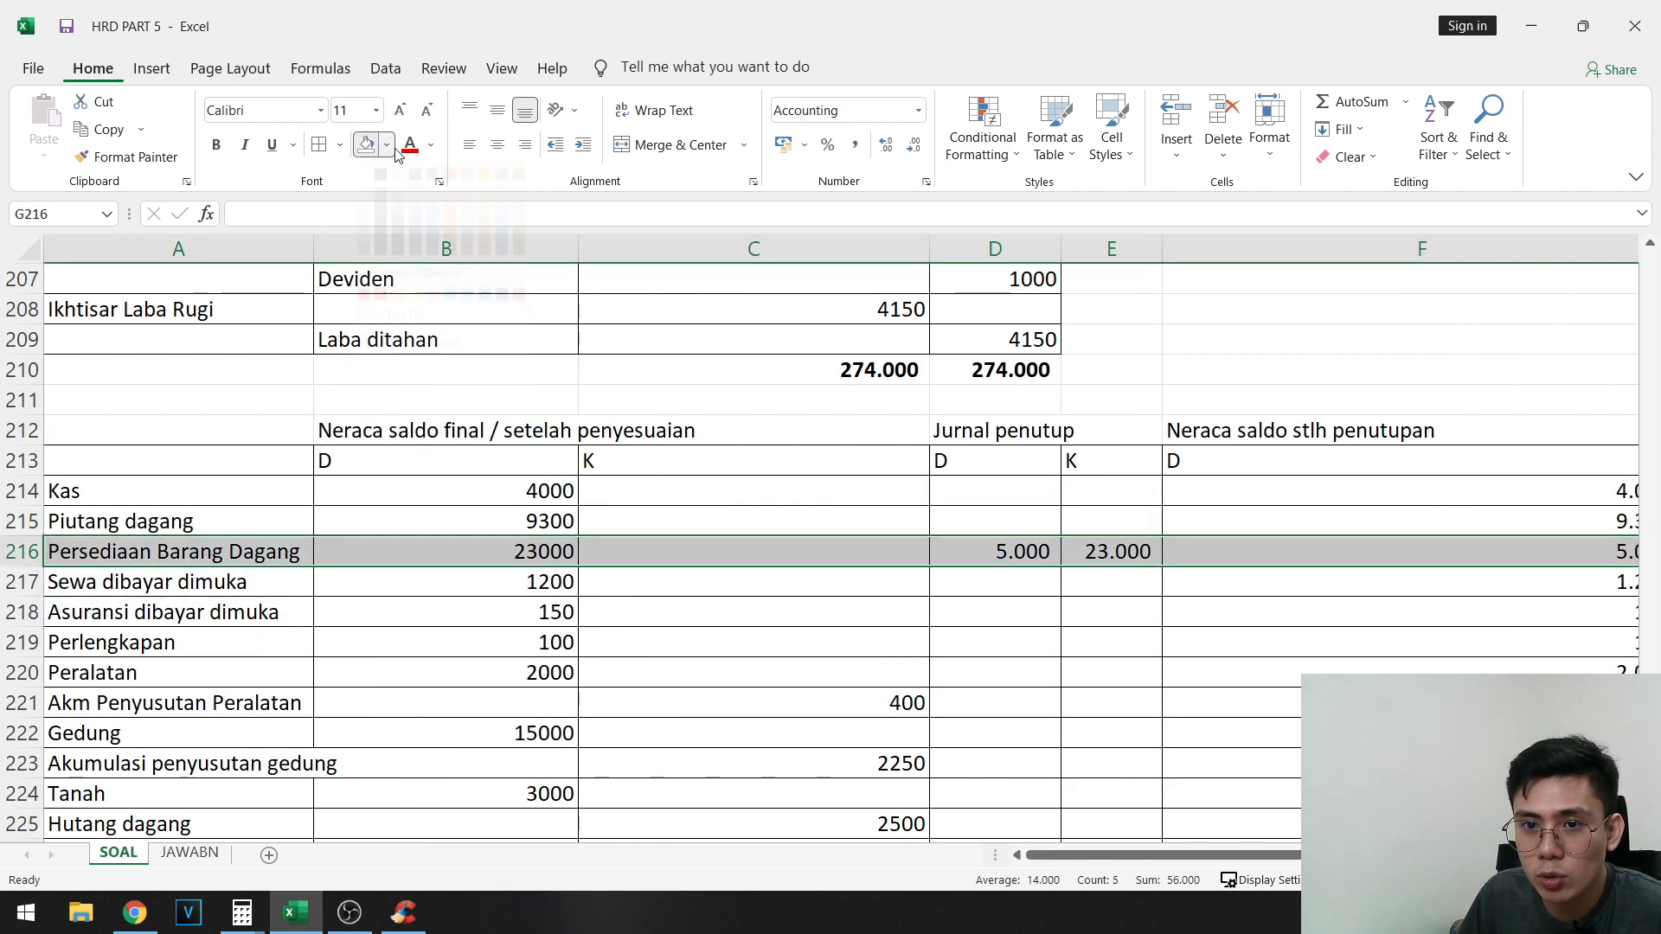
pyautogui.click(416, 310)
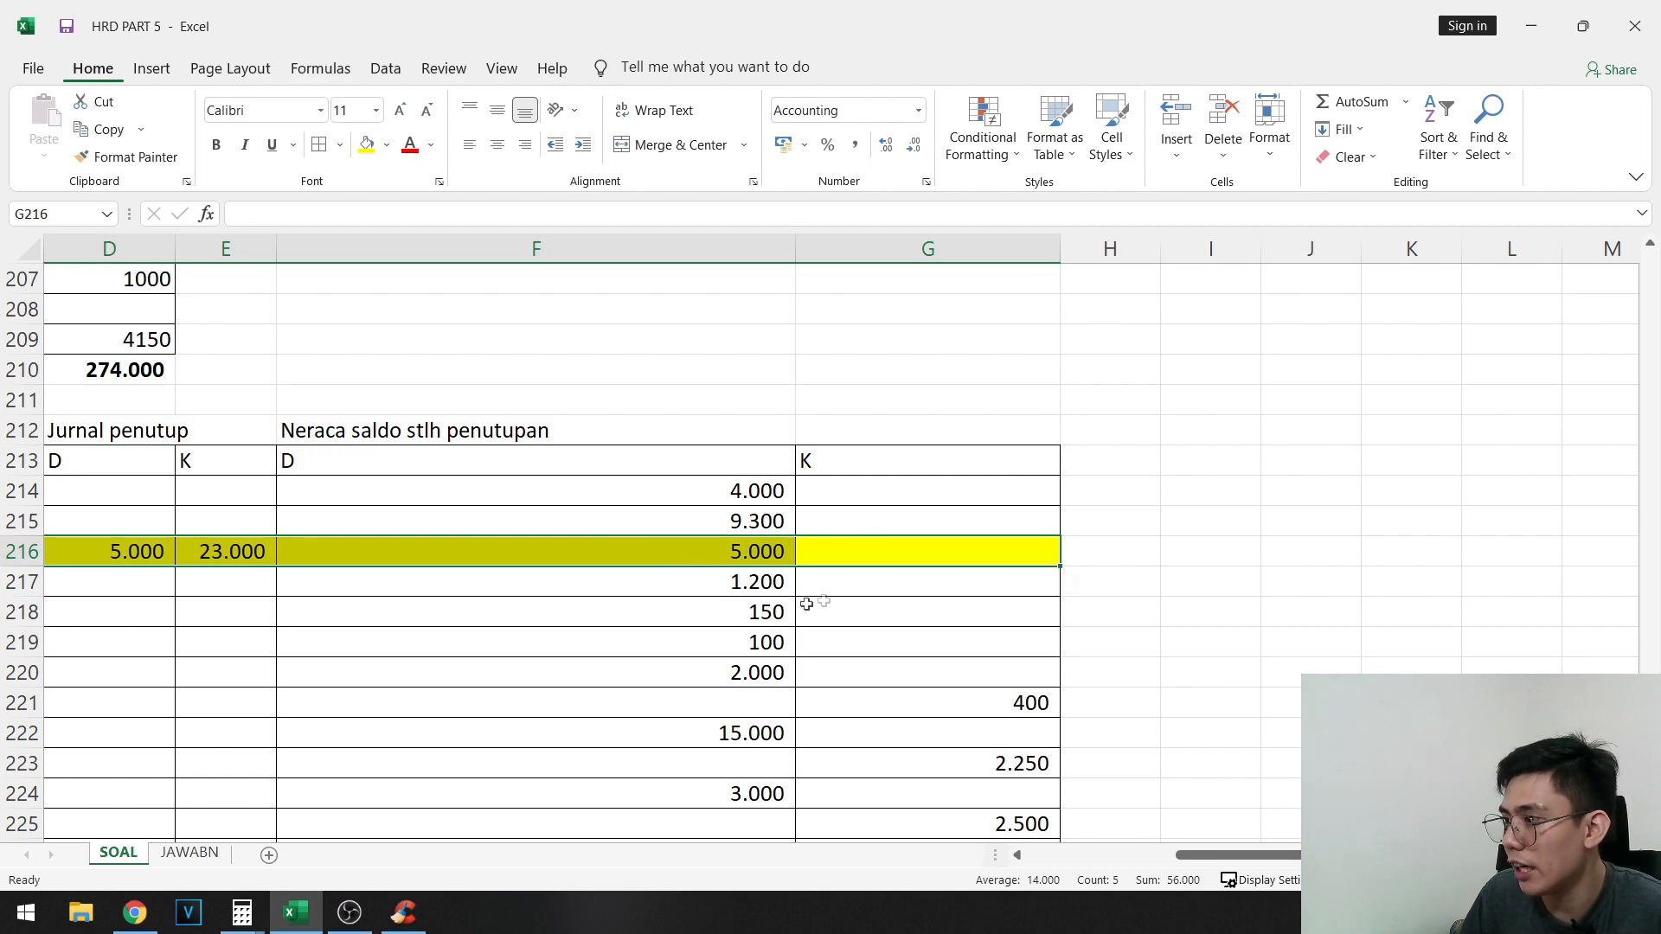
# - Examine the post-closing balances of the closed accounts in rows 231 to 245 and of Laba ditahan in row 230
pyautogui.scroll(-4, 779, 605)
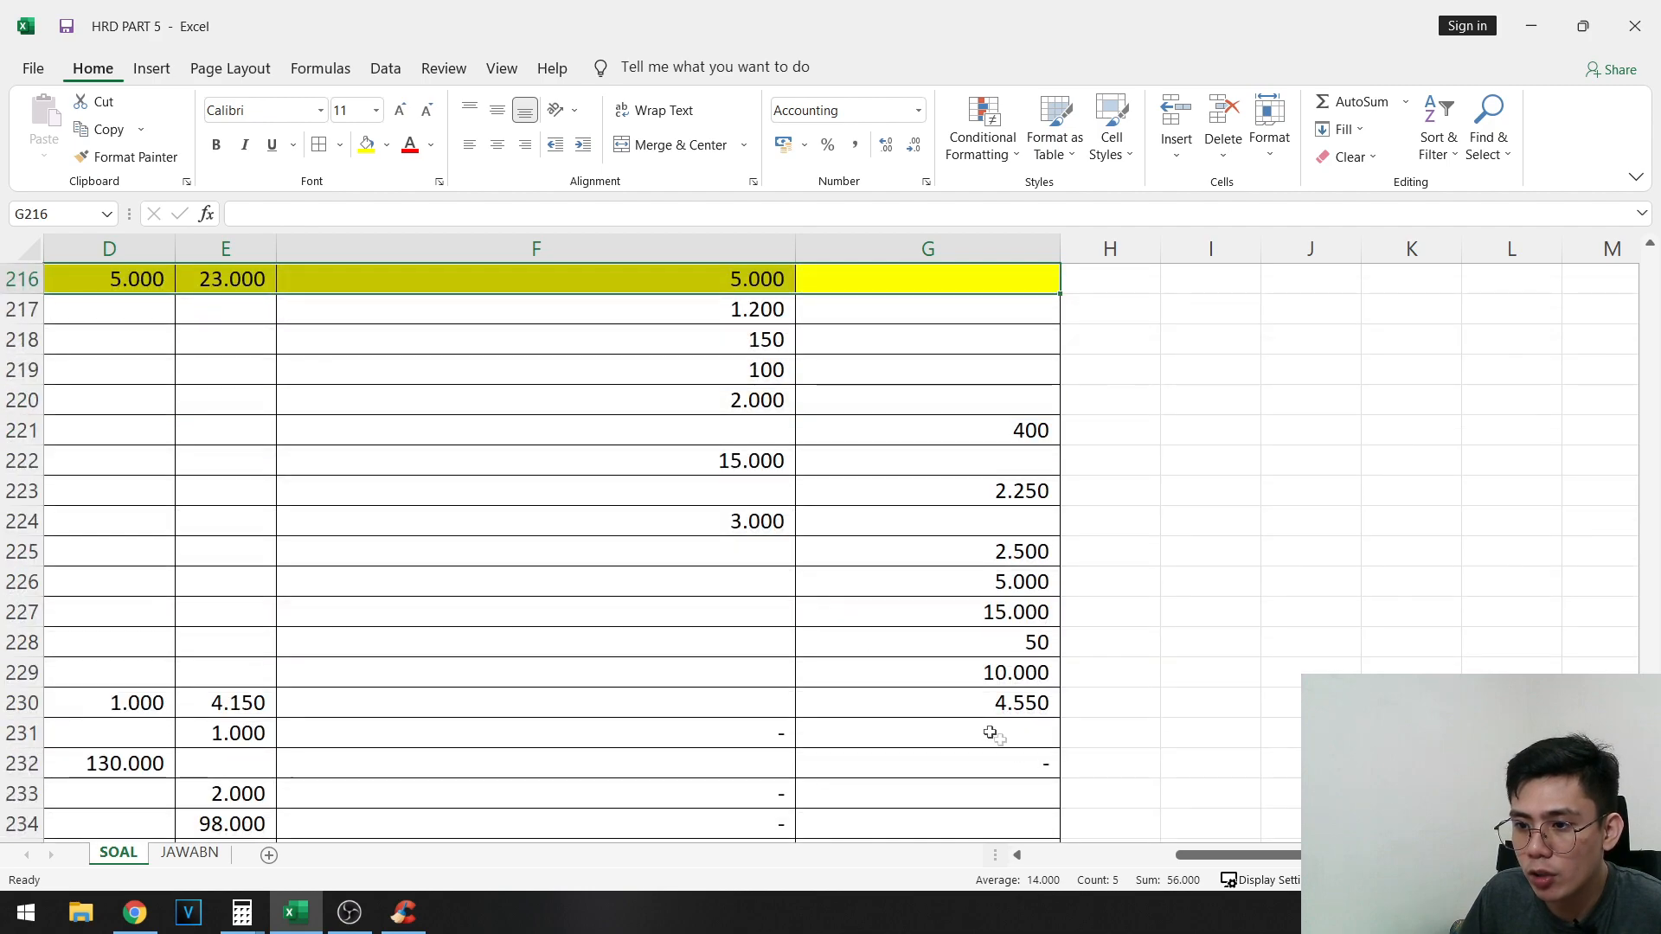
pyautogui.click(1018, 651)
pyautogui.moveTo(1017, 650); pyautogui.dragTo(1278, 767)
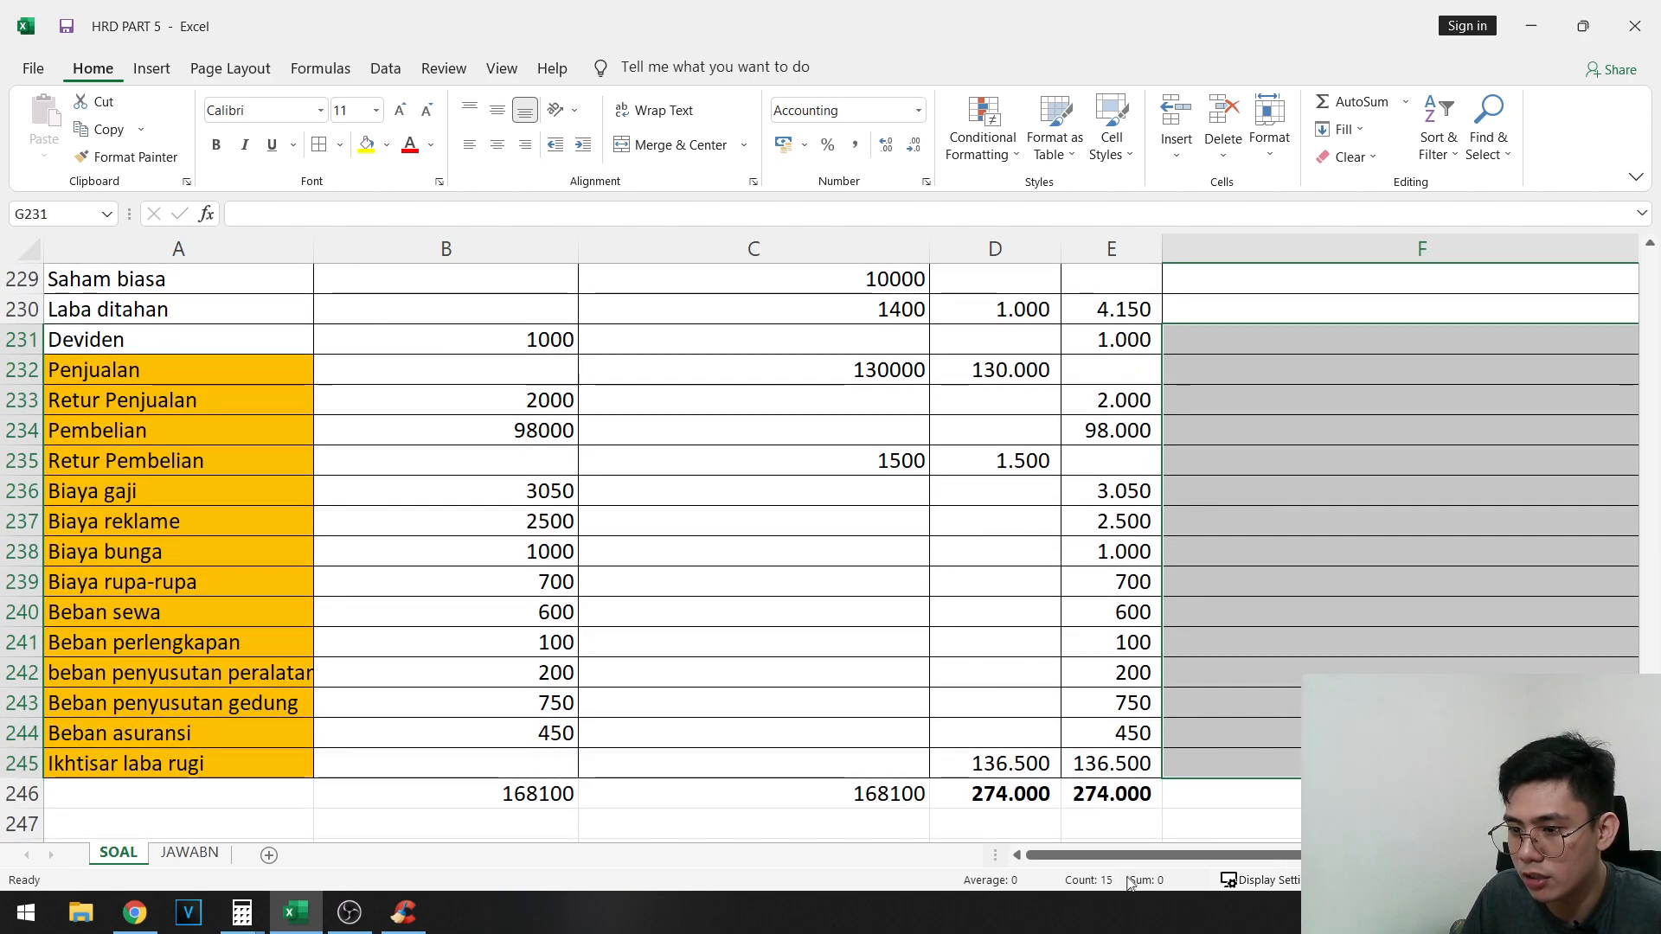
pyautogui.moveTo(1177, 854); pyautogui.dragTo(1261, 852)
pyautogui.scroll(2, 1042, 615)
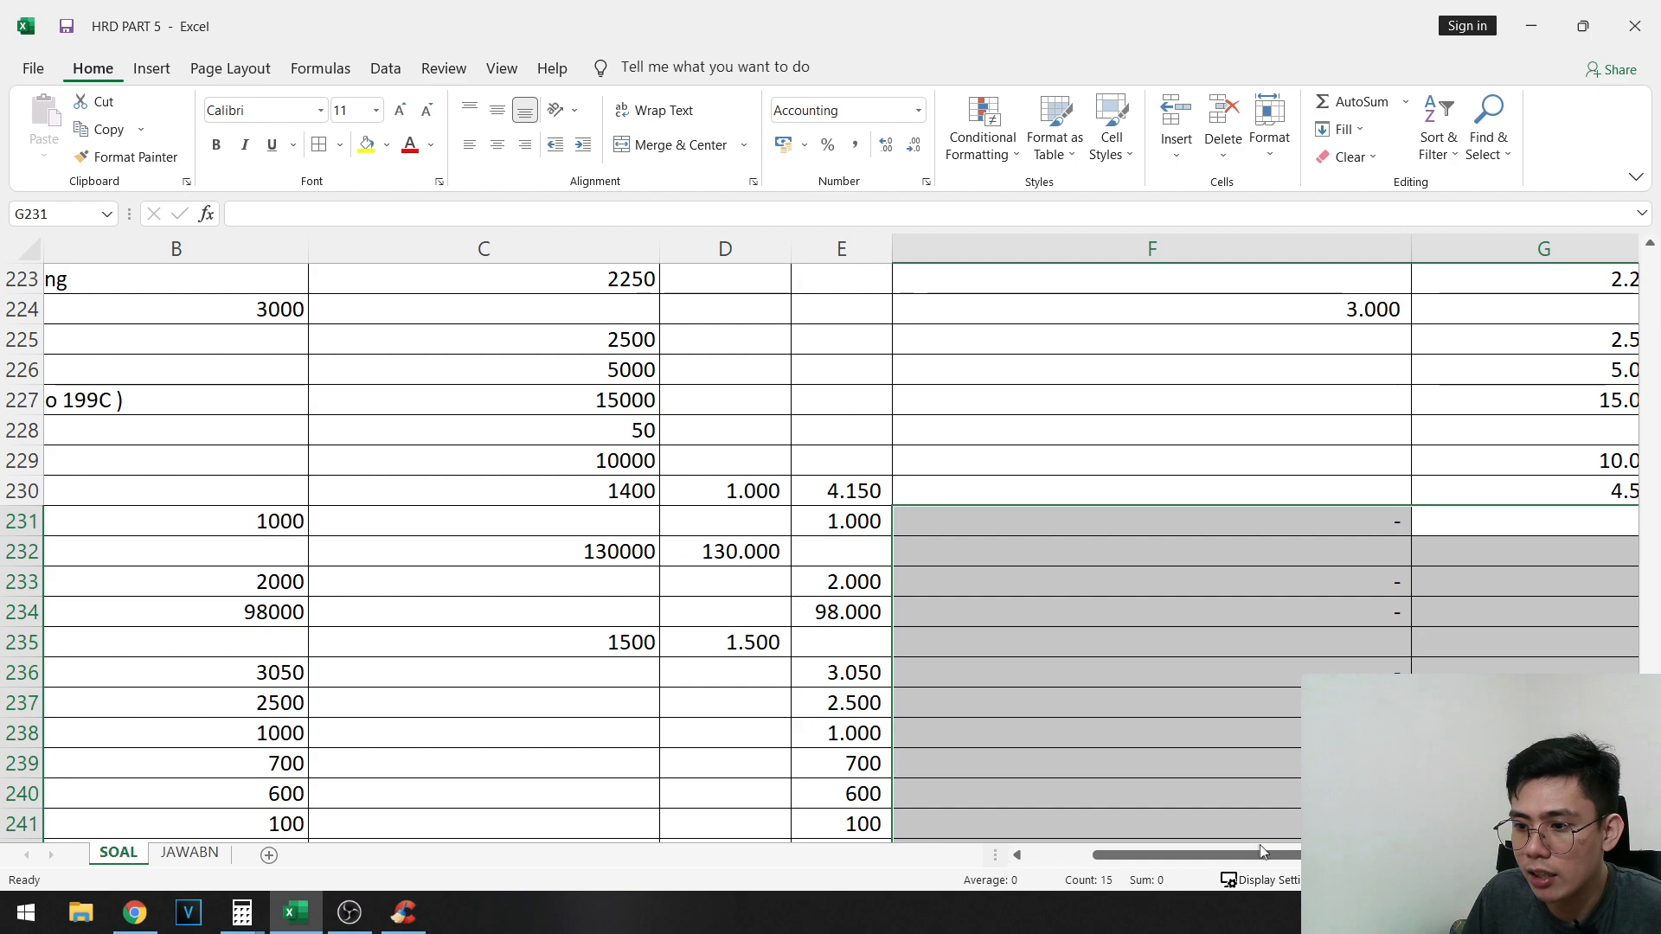
pyautogui.moveTo(1211, 864); pyautogui.dragTo(1123, 859)
pyautogui.moveTo(189, 491); pyautogui.dragTo(1394, 493)
pyautogui.click(1394, 492)
# - Fill the Laba ditahan amount in D177 and the Persediaan Barang Dagang amount in B169 of the Neraca with yellow
pyautogui.scroll(9, 1428, 606)
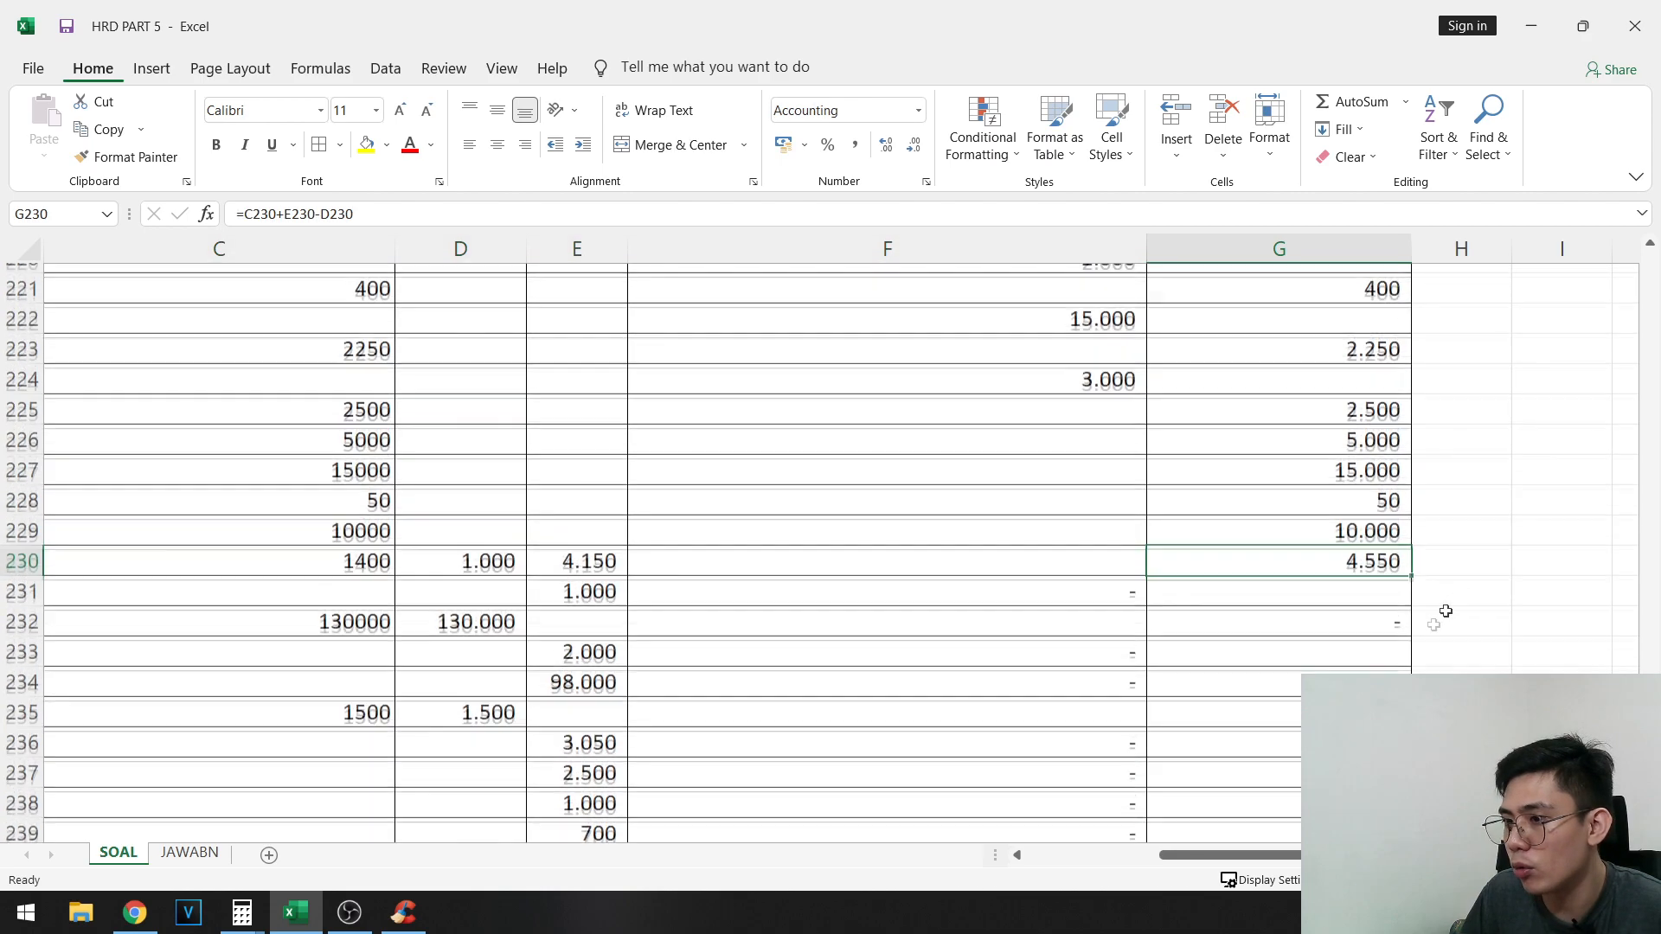
pyautogui.scroll(10, 658, 595)
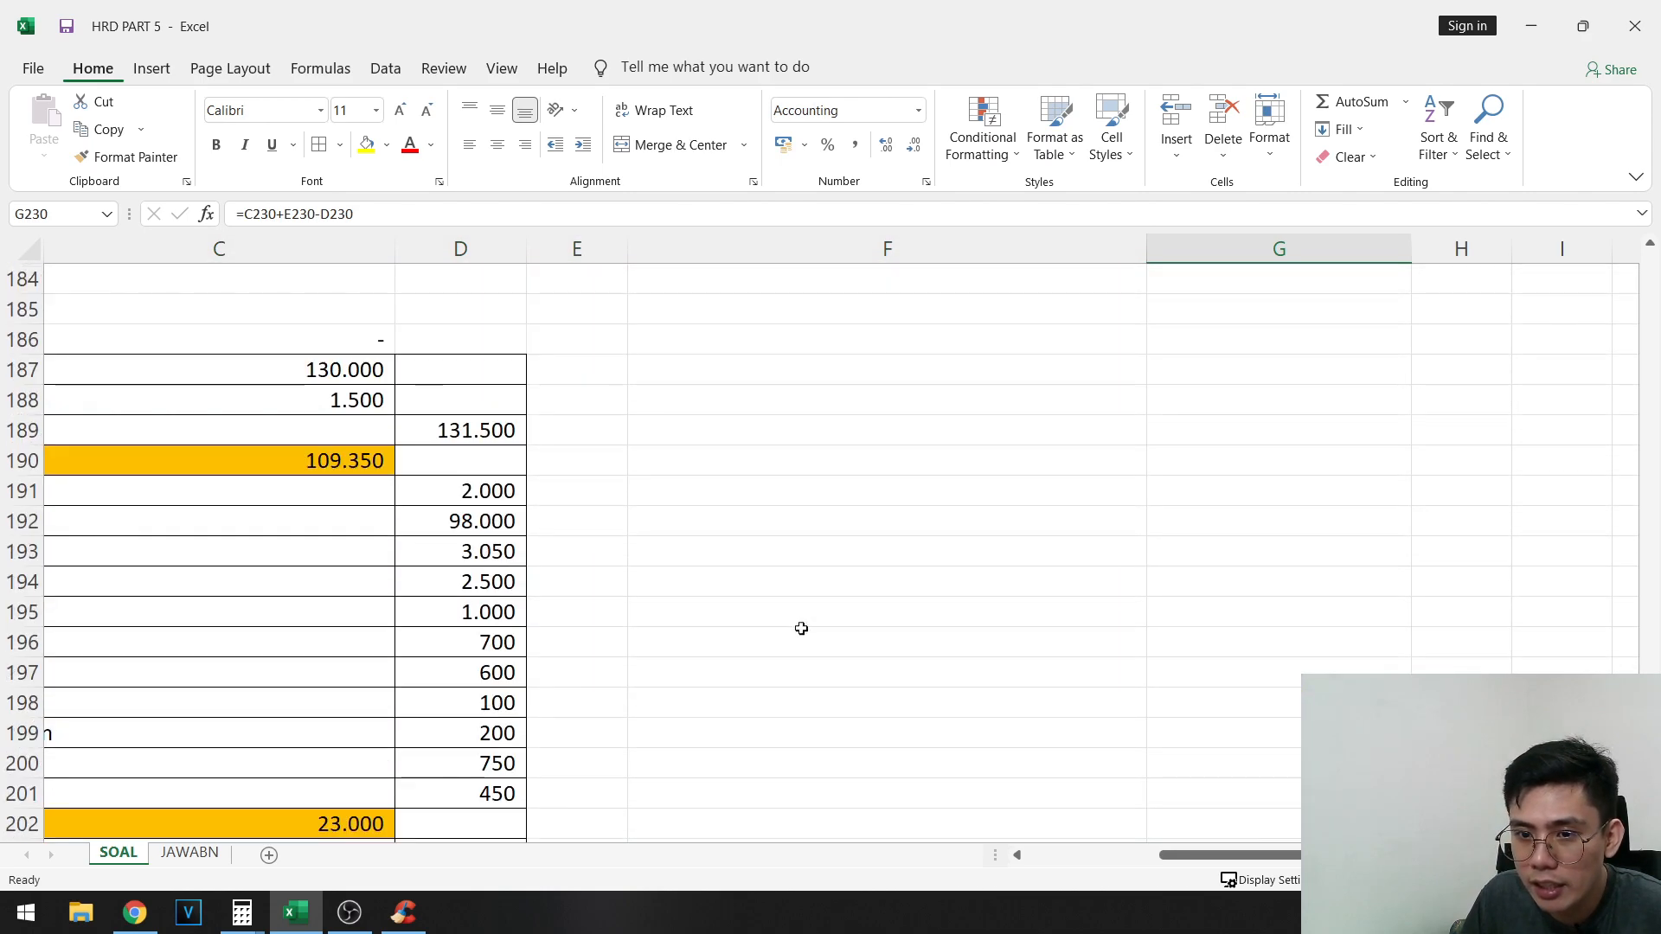
pyautogui.hscroll(-2, 953, 687)
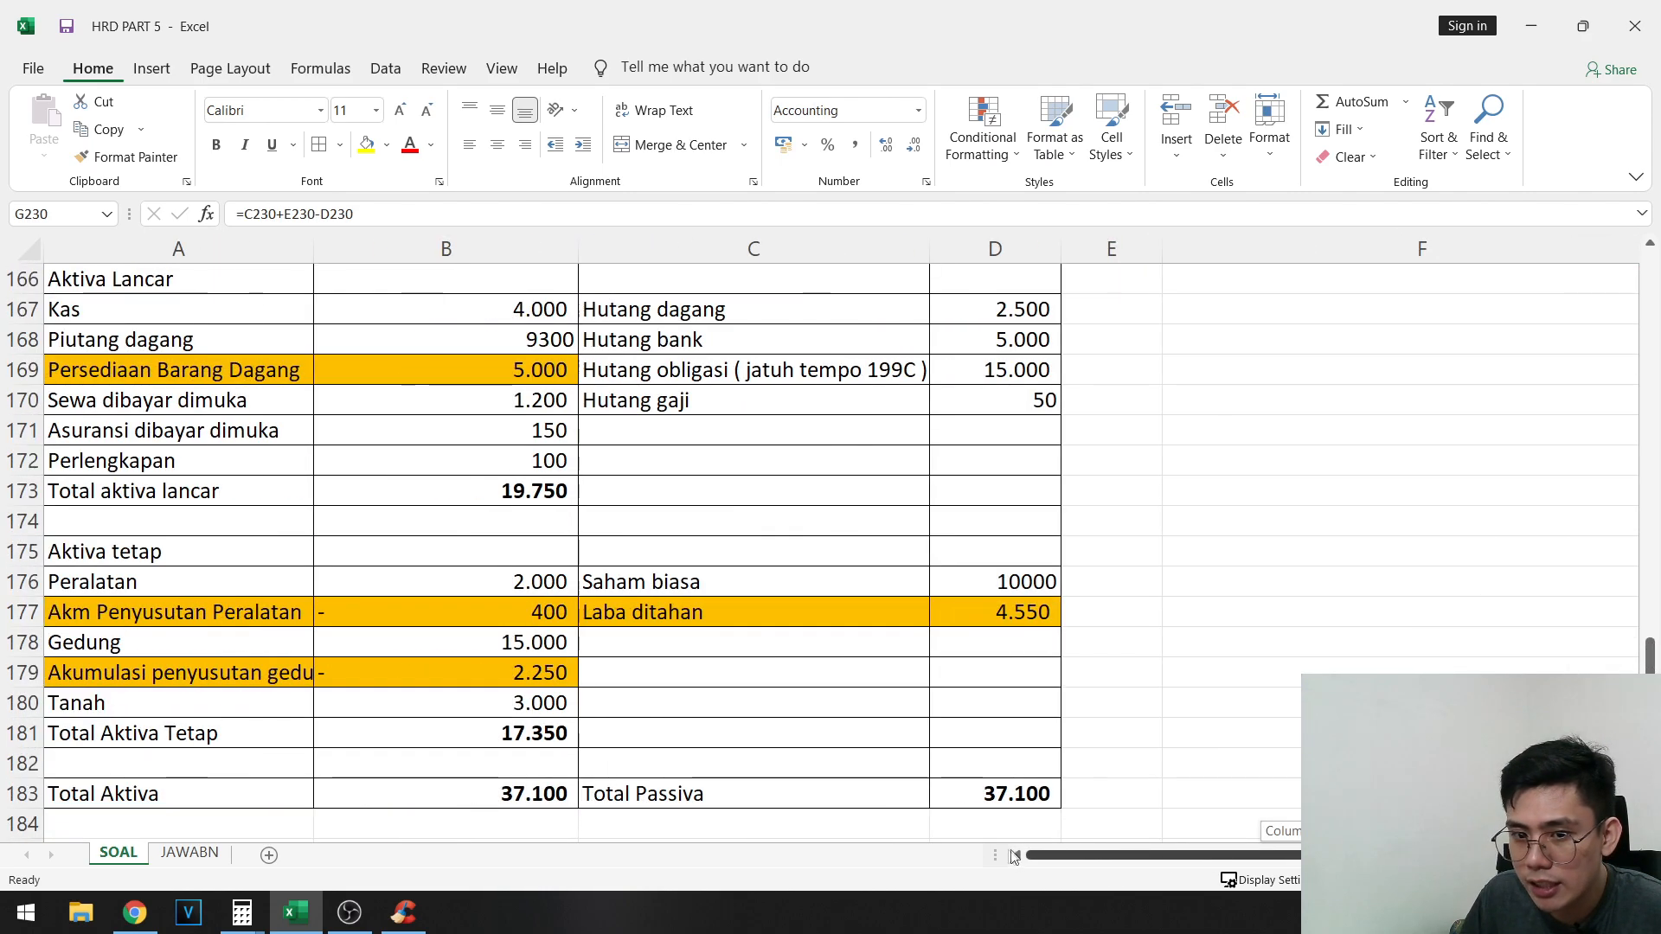
pyautogui.scroll(1, 952, 688)
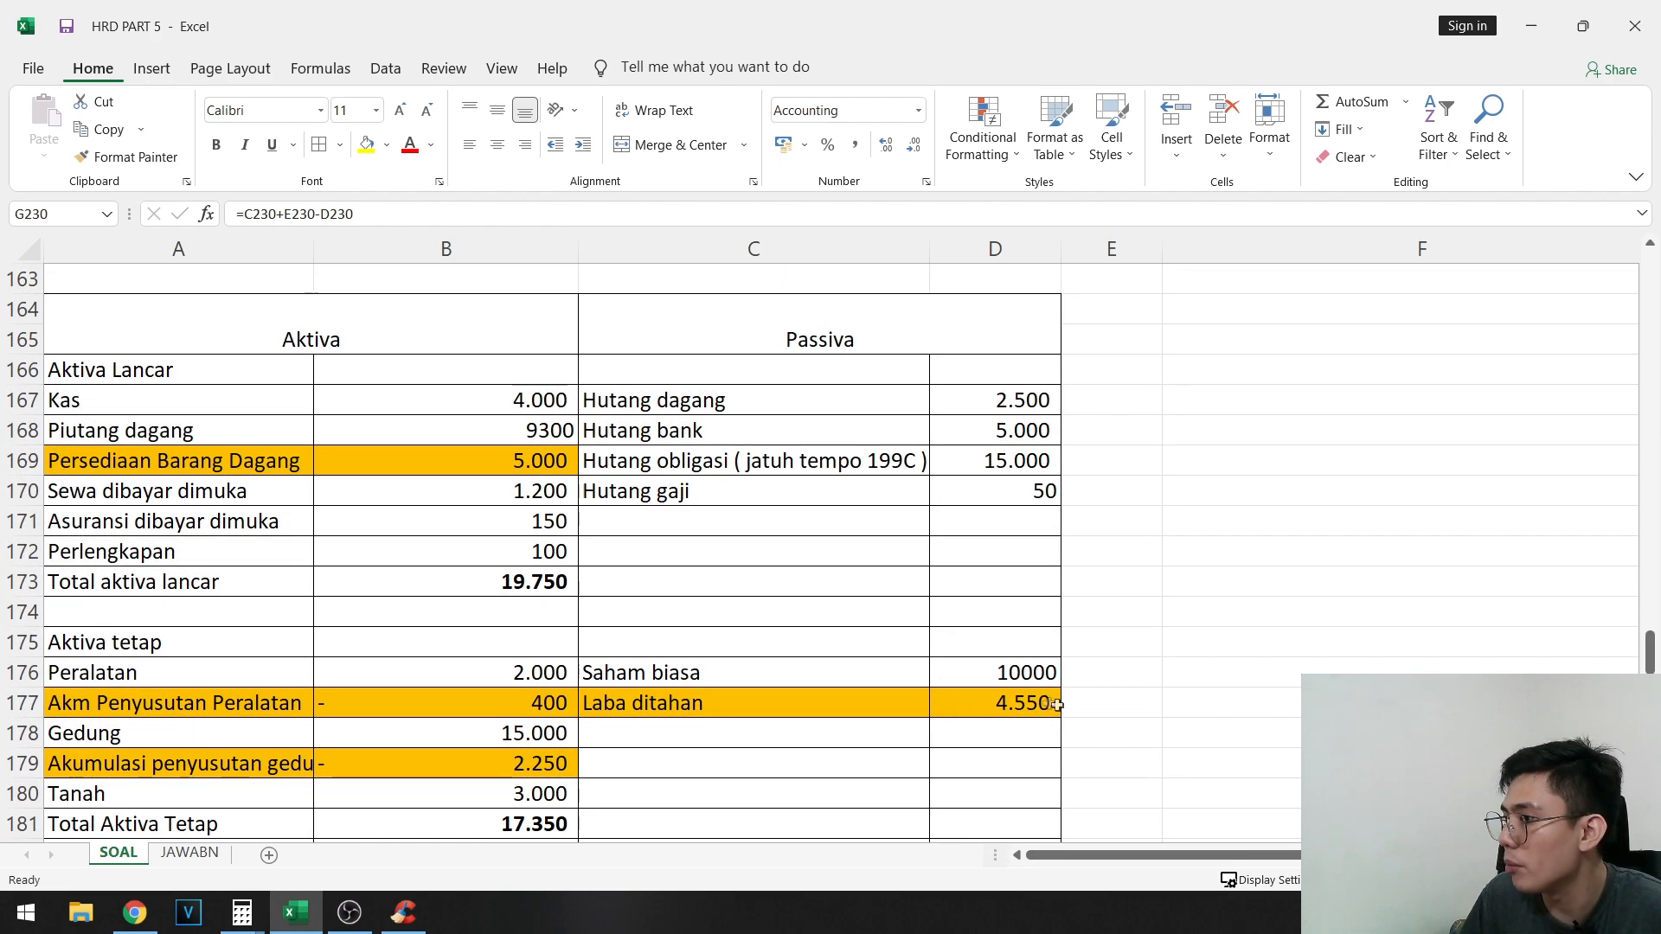
pyautogui.click(1054, 704)
pyautogui.keyDown('ctrl'); pyautogui.click(527, 460); pyautogui.keyUp('ctrl')
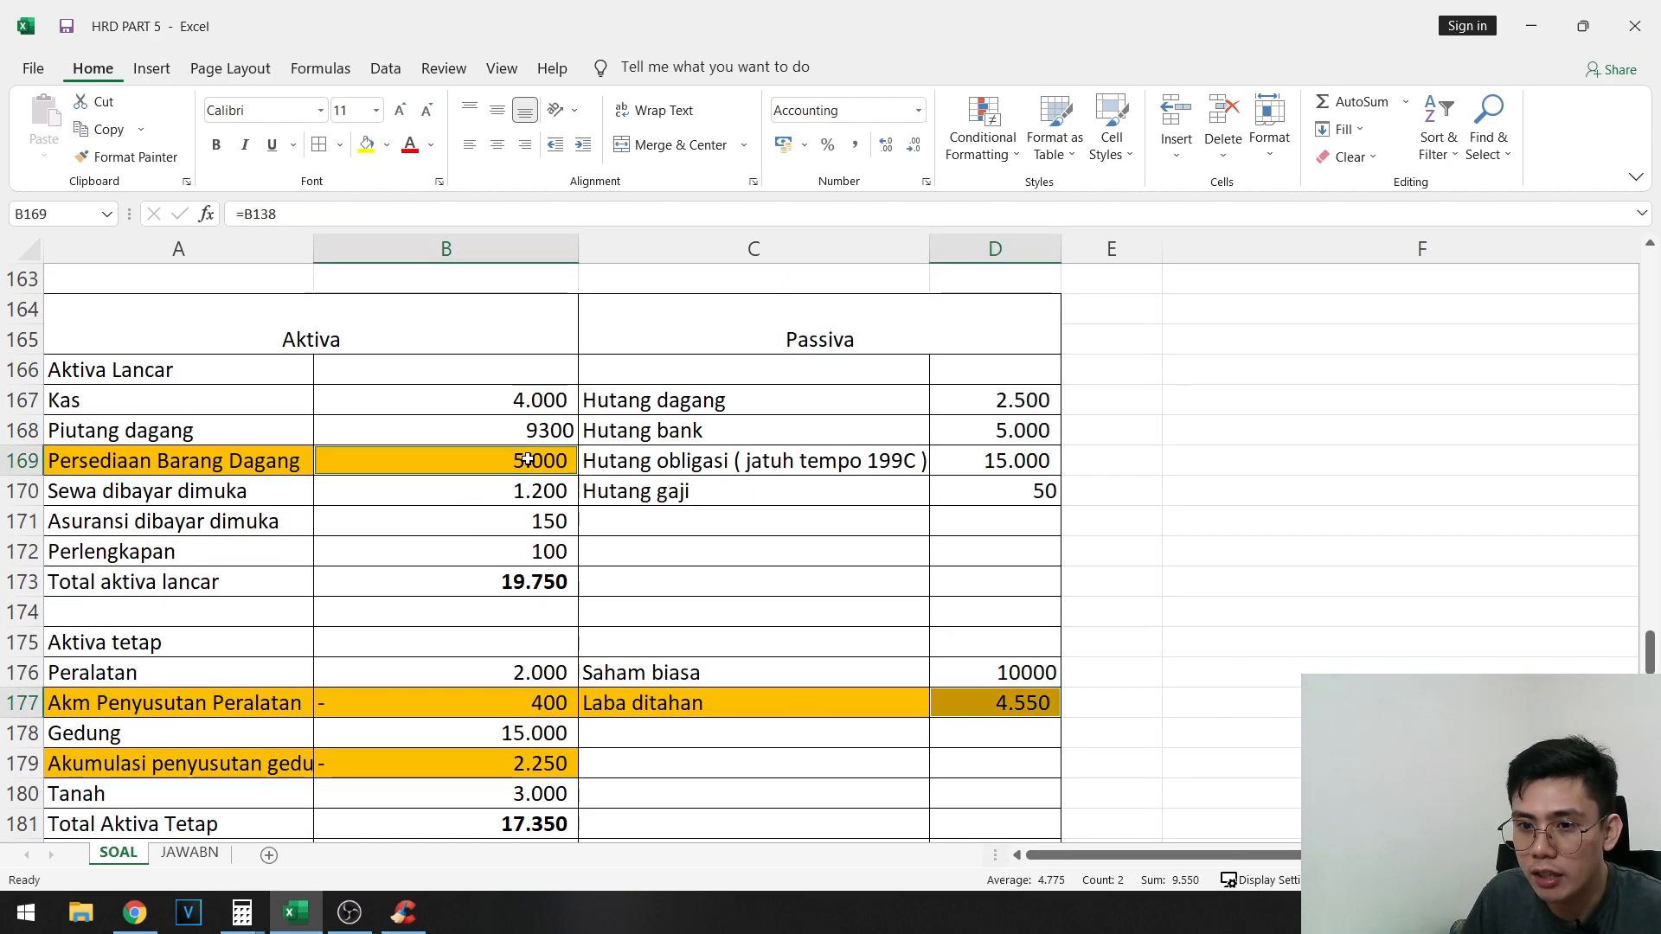
pyautogui.click(366, 145)
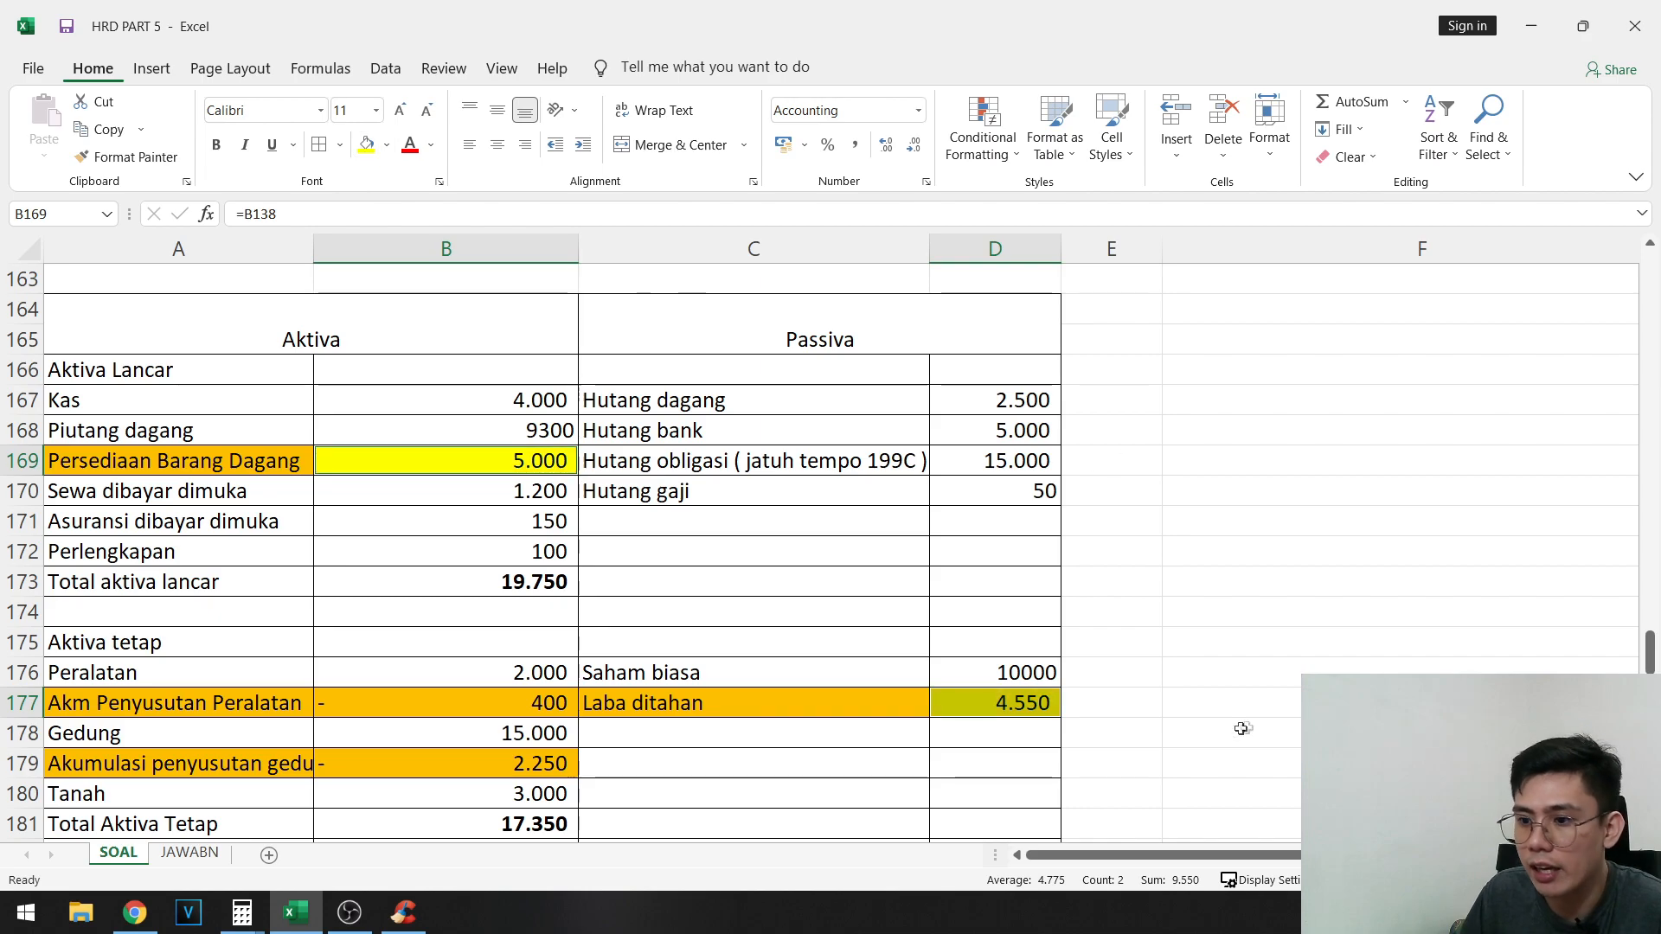
# - Compare the Neraca balances with the Neraca saldo stlh penutupan columns
pyautogui.scroll(-15, 1186, 686)
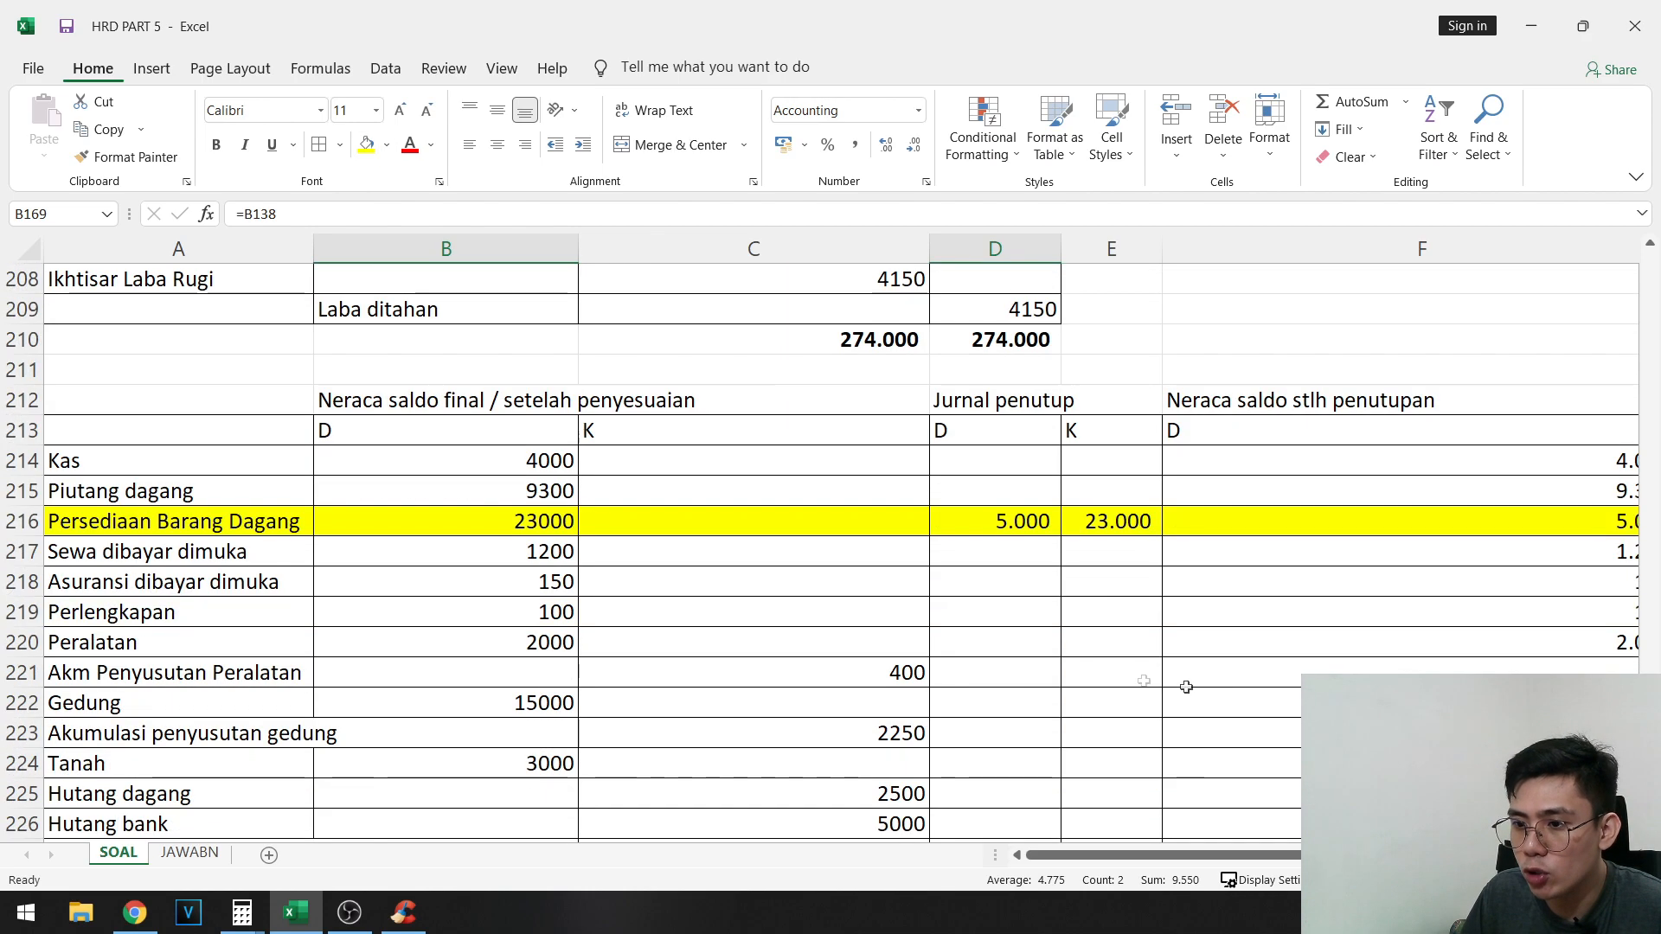
pyautogui.scroll(15, 1155, 615)
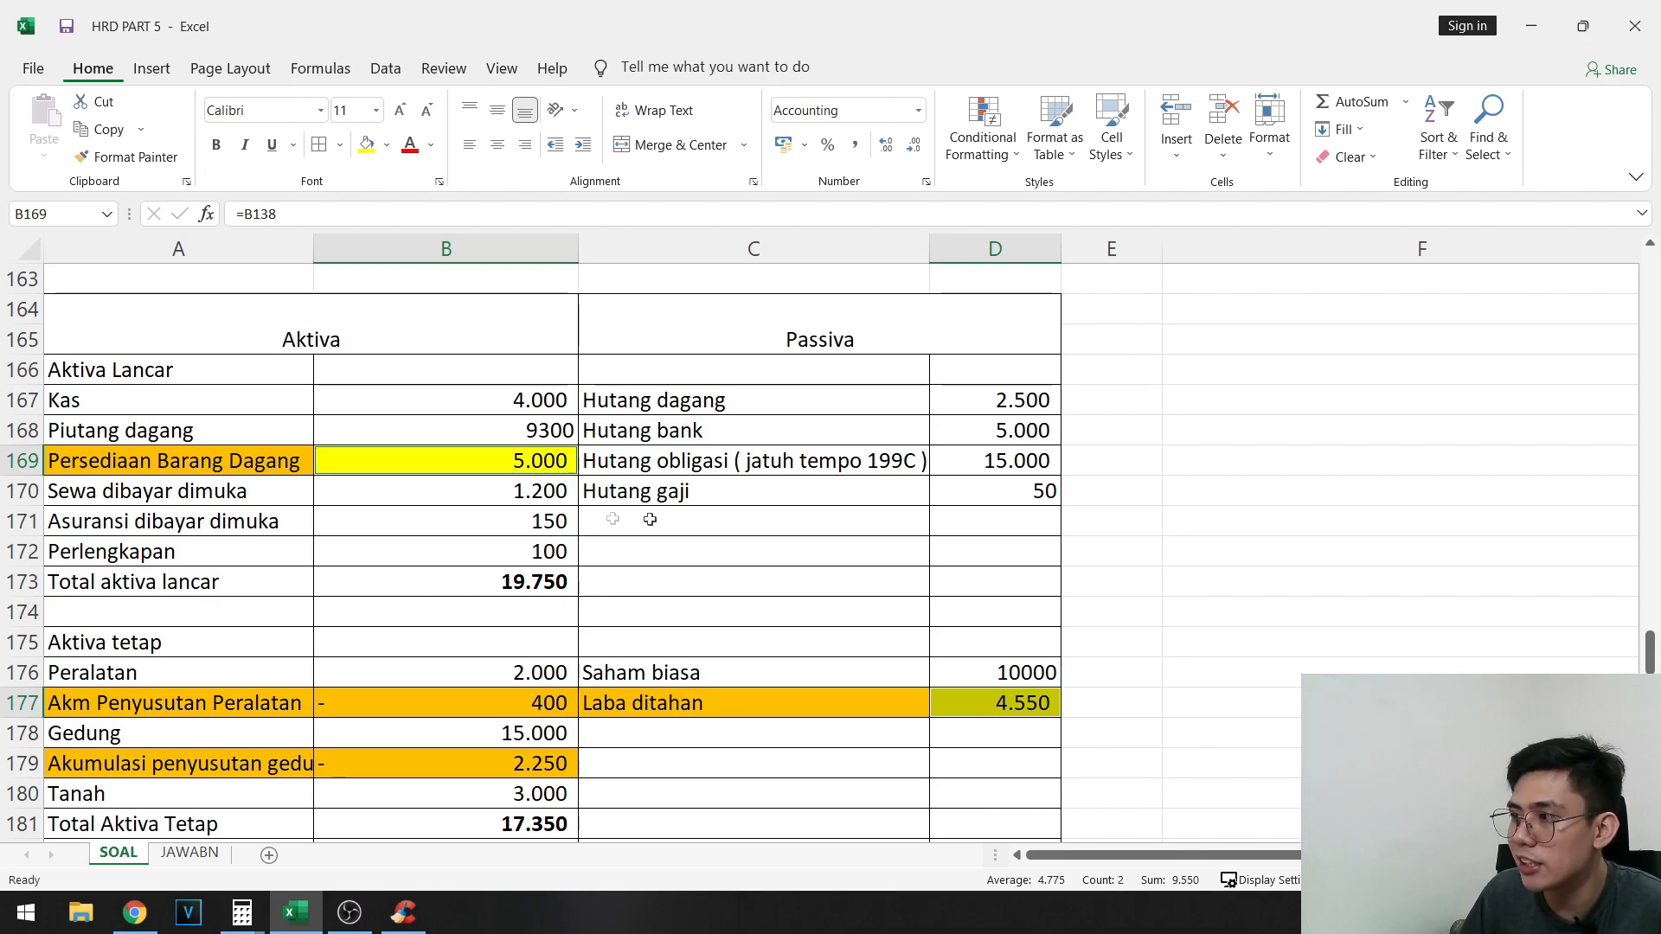
pyautogui.scroll(-20, 793, 526)
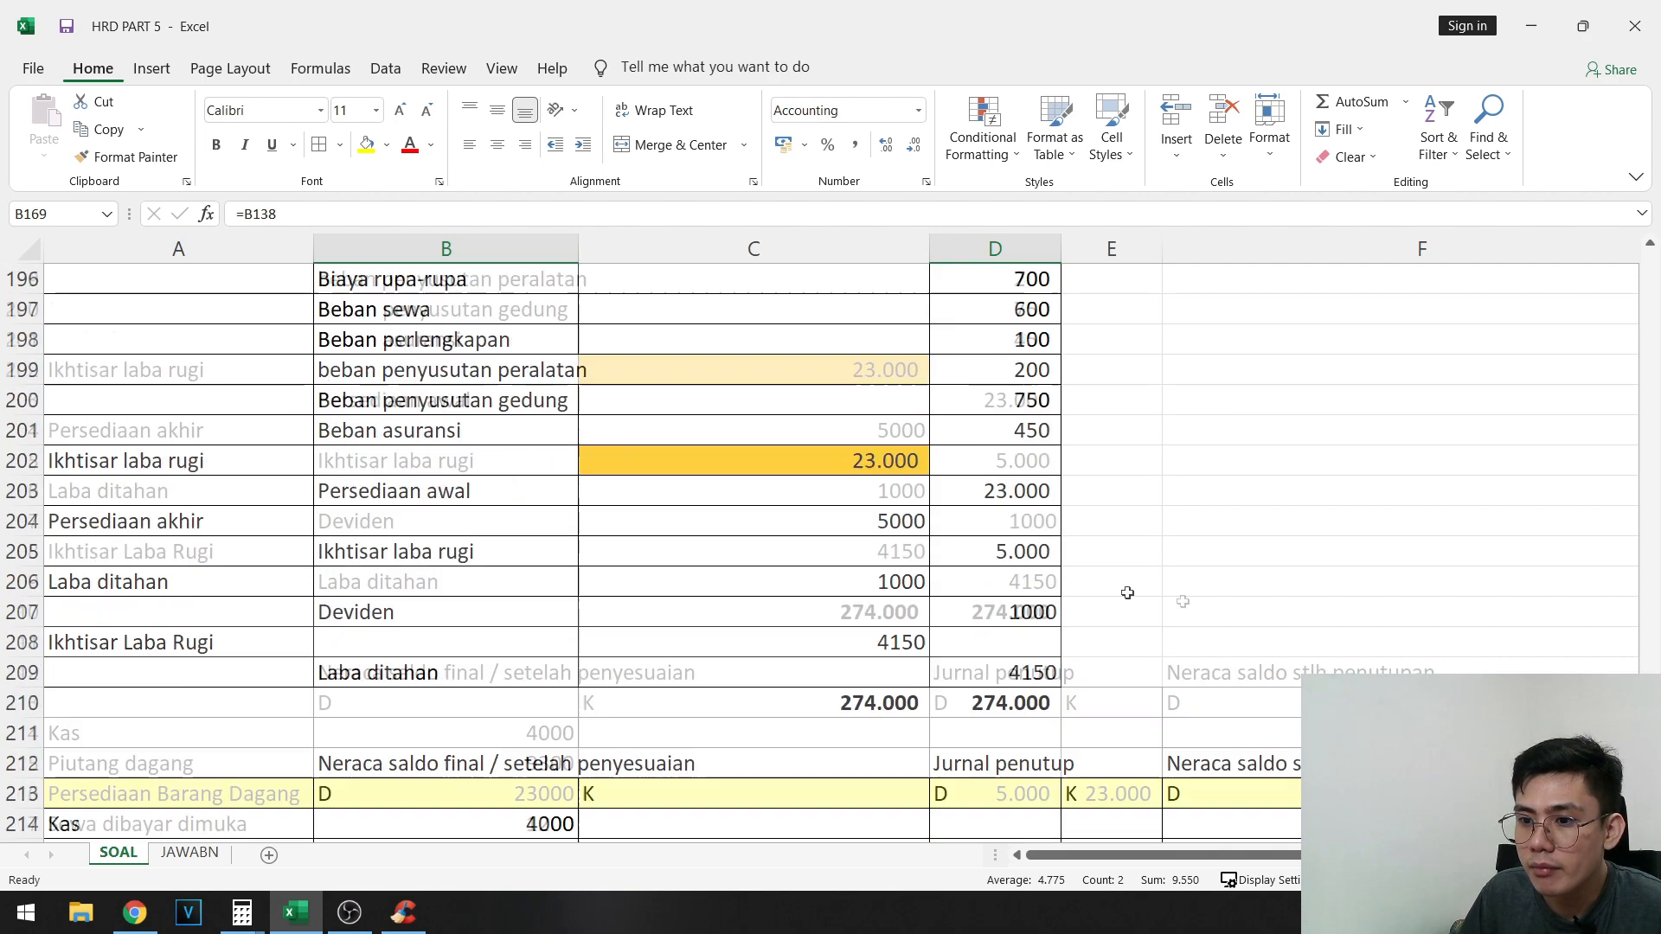
pyautogui.moveTo(1254, 856); pyautogui.dragTo(1387, 857)
pyautogui.scroll(4, 1388, 830)
pyautogui.scroll(3, 1235, 390)
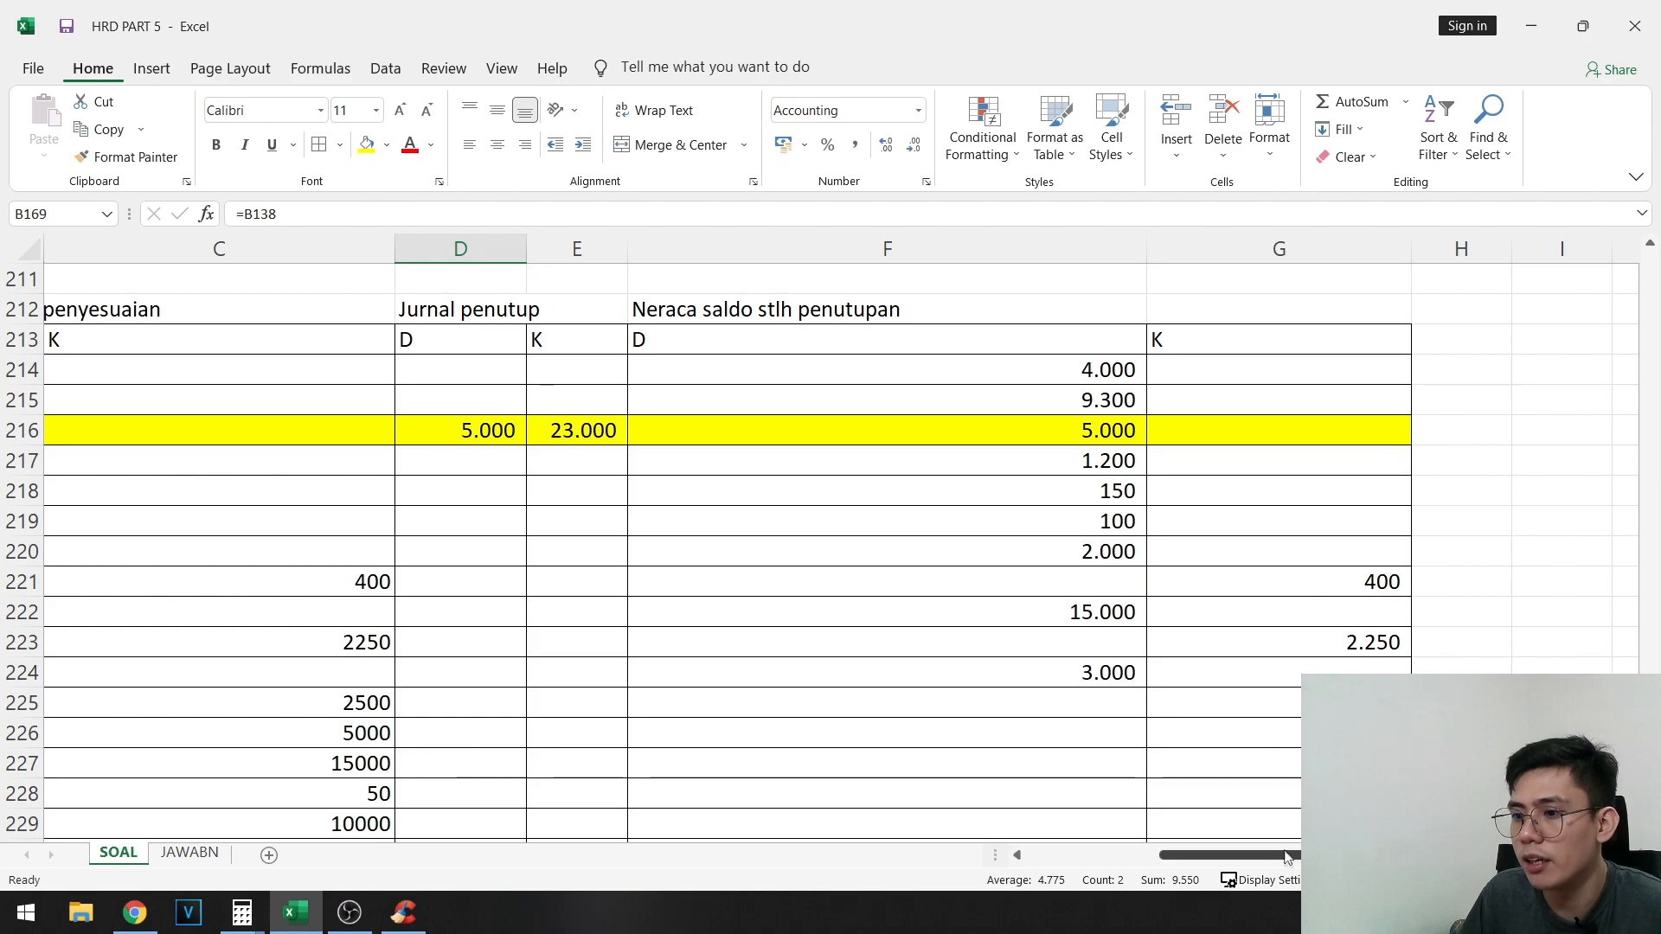
pyautogui.moveTo(1295, 858); pyautogui.dragTo(1038, 856)
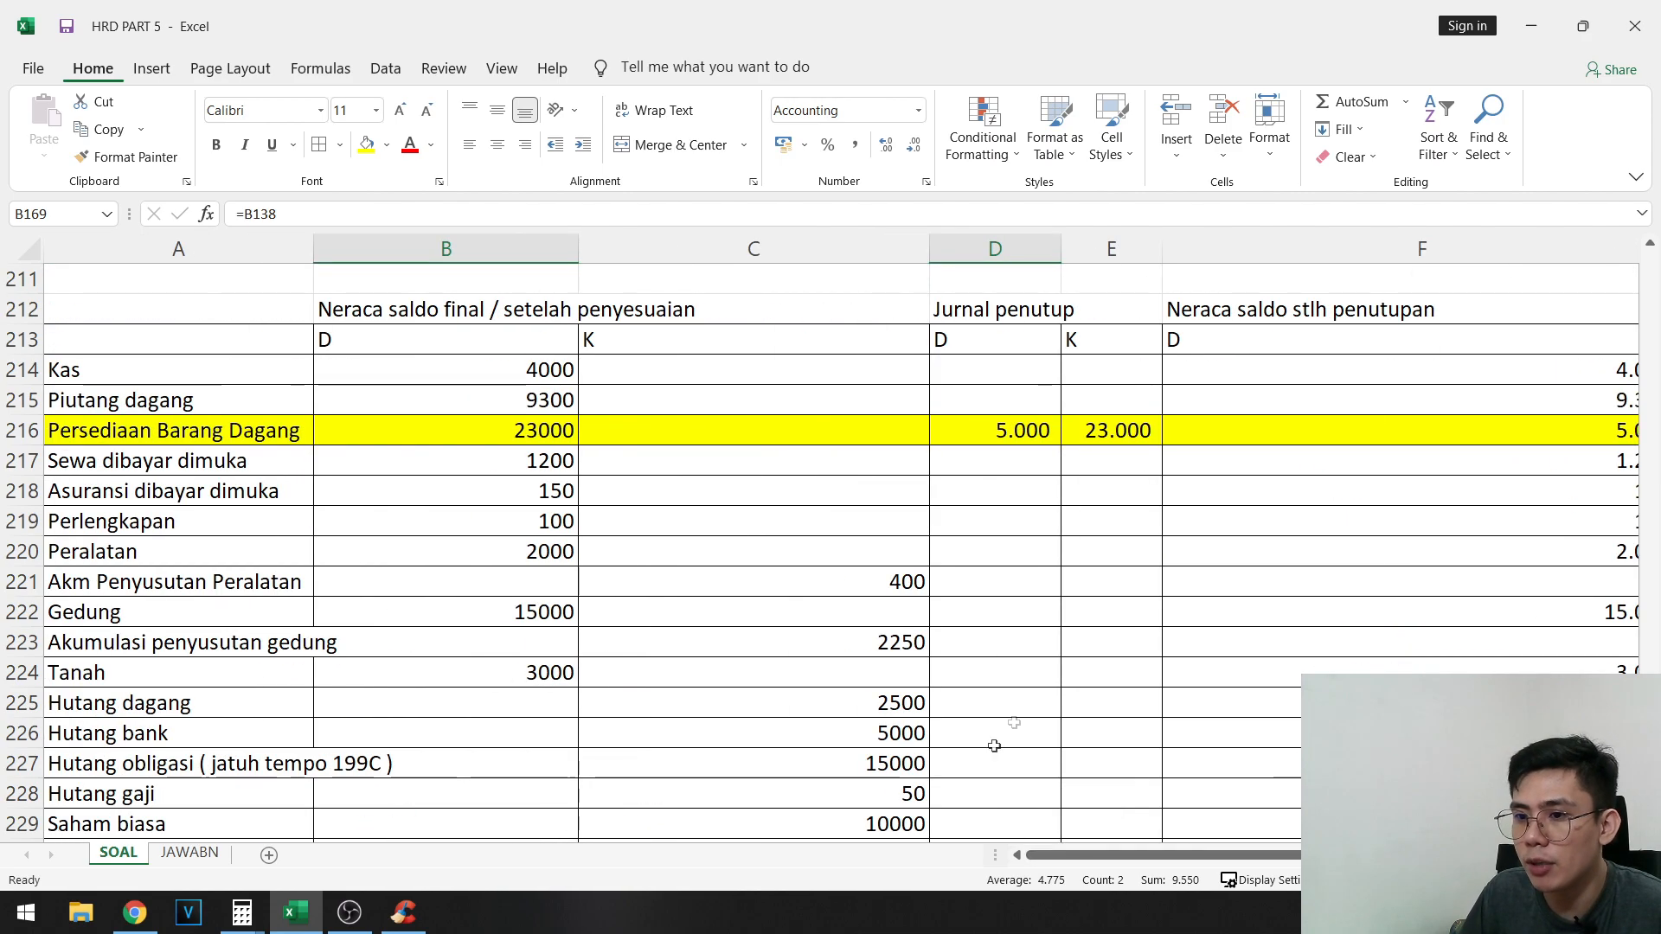
pyautogui.scroll(10, 1141, 638)
pyautogui.scroll(7, 1142, 639)
pyautogui.scroll(-3, 724, 561)
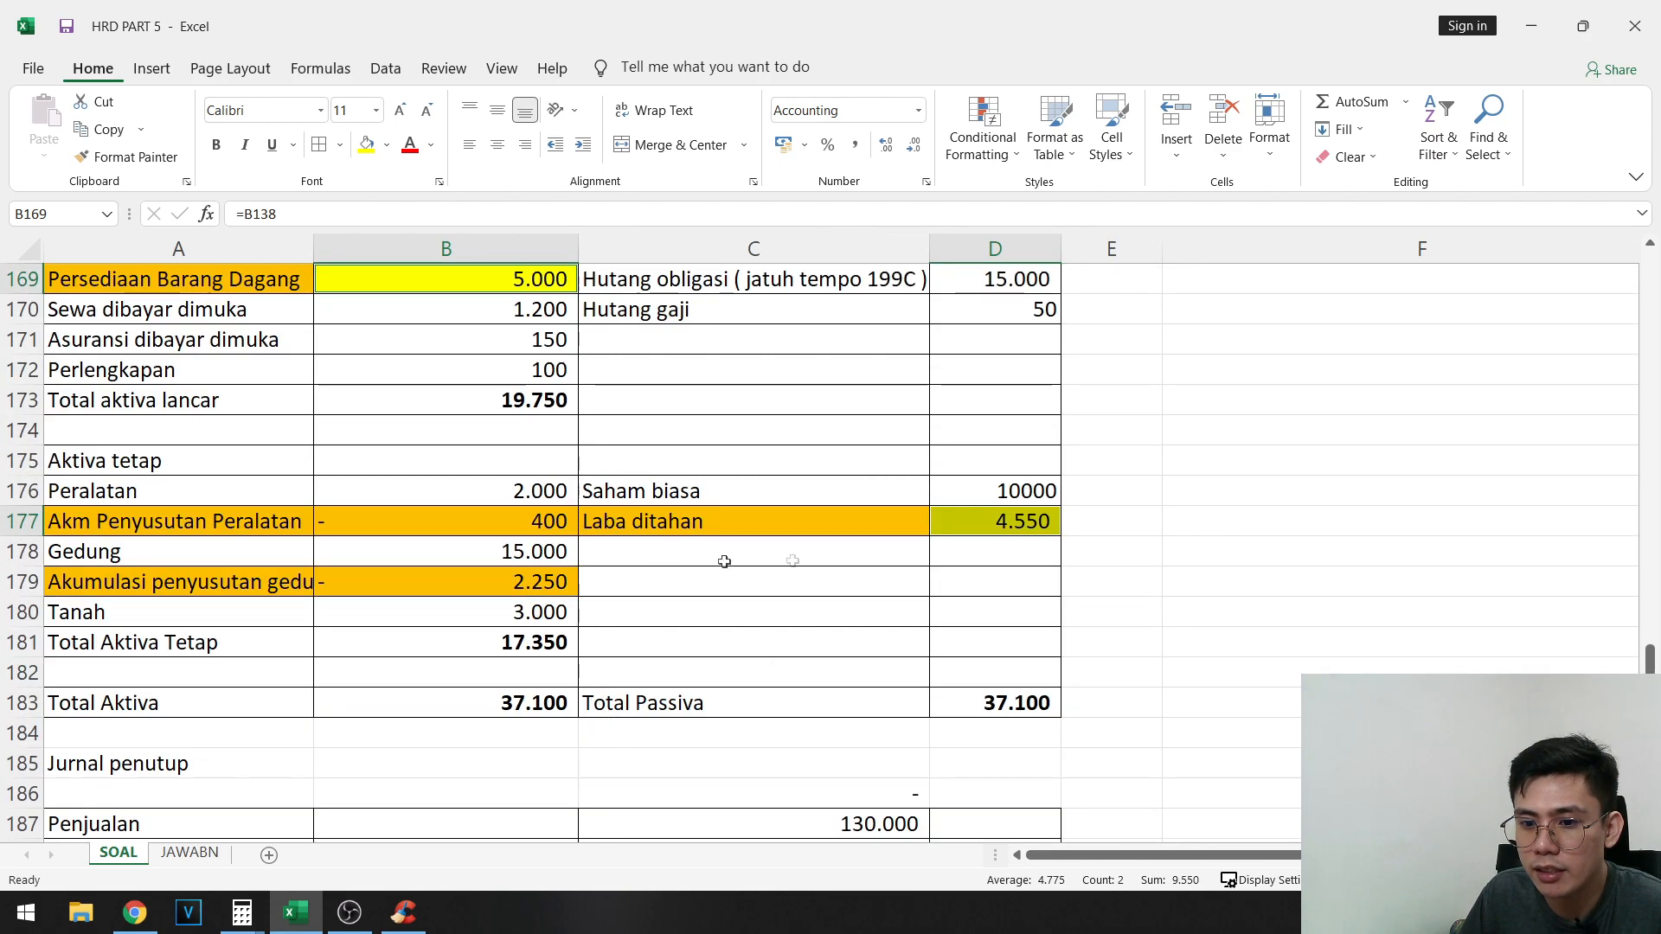
# - Copy the whole Neraca table A164:D183 to the empty area starting at A251
pyautogui.scroll(3, 829, 424)
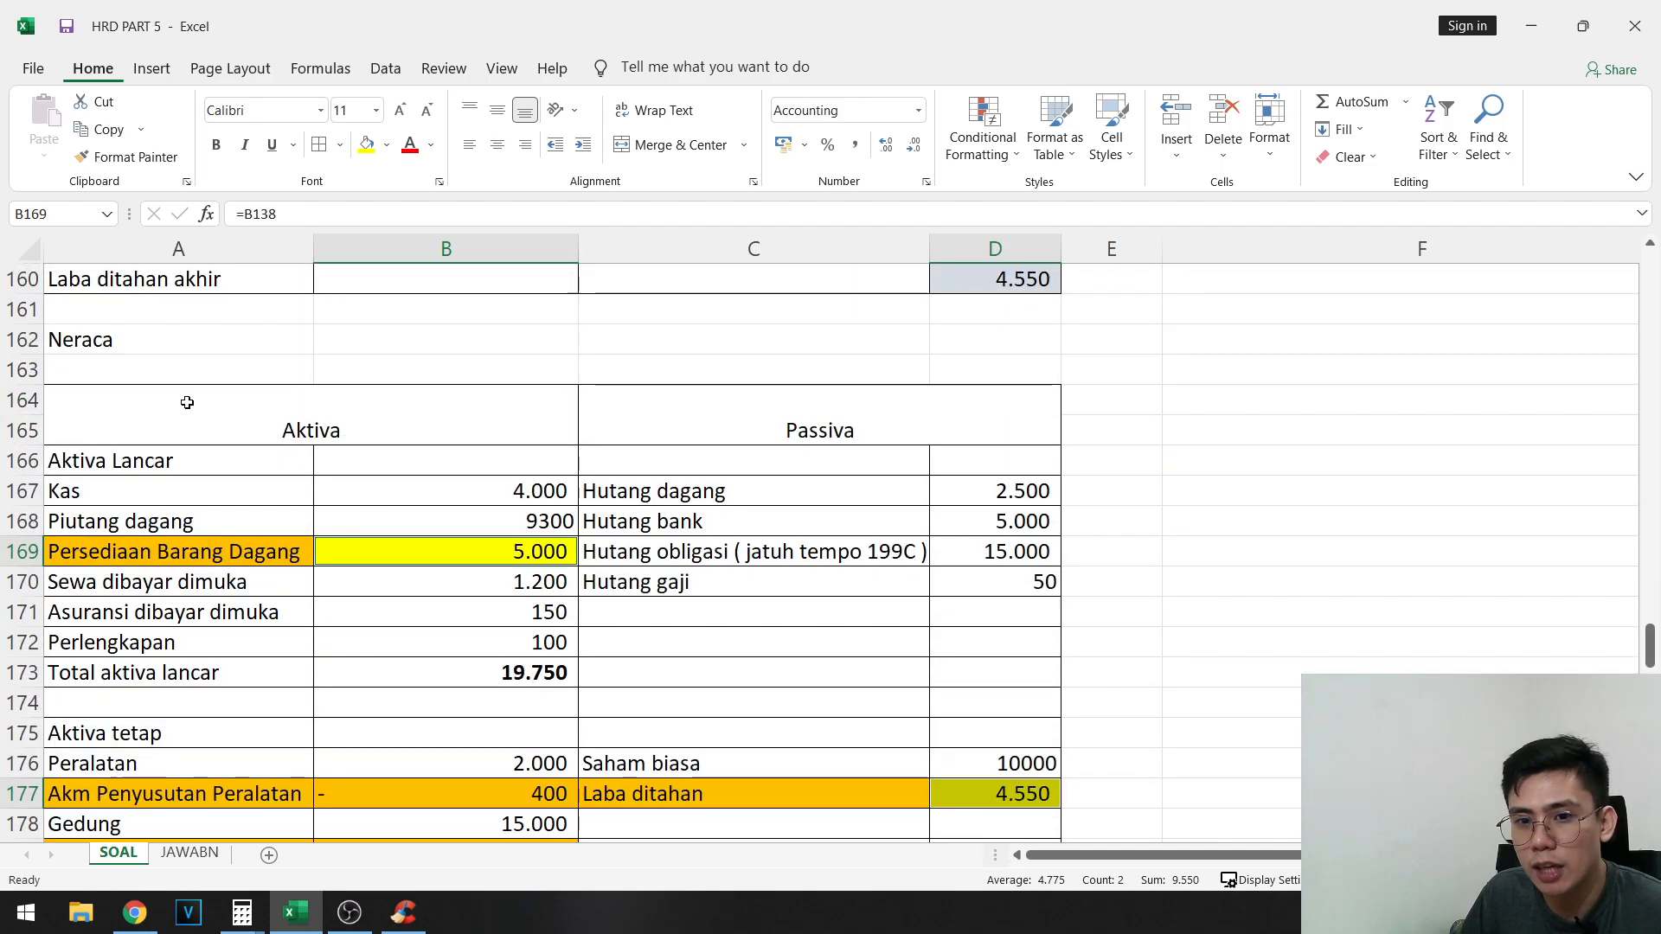
pyautogui.click(185, 402)
pyautogui.scroll(-3, 785, 537)
pyautogui.keyDown('shift'); pyautogui.click(1001, 697); pyautogui.keyUp('shift')
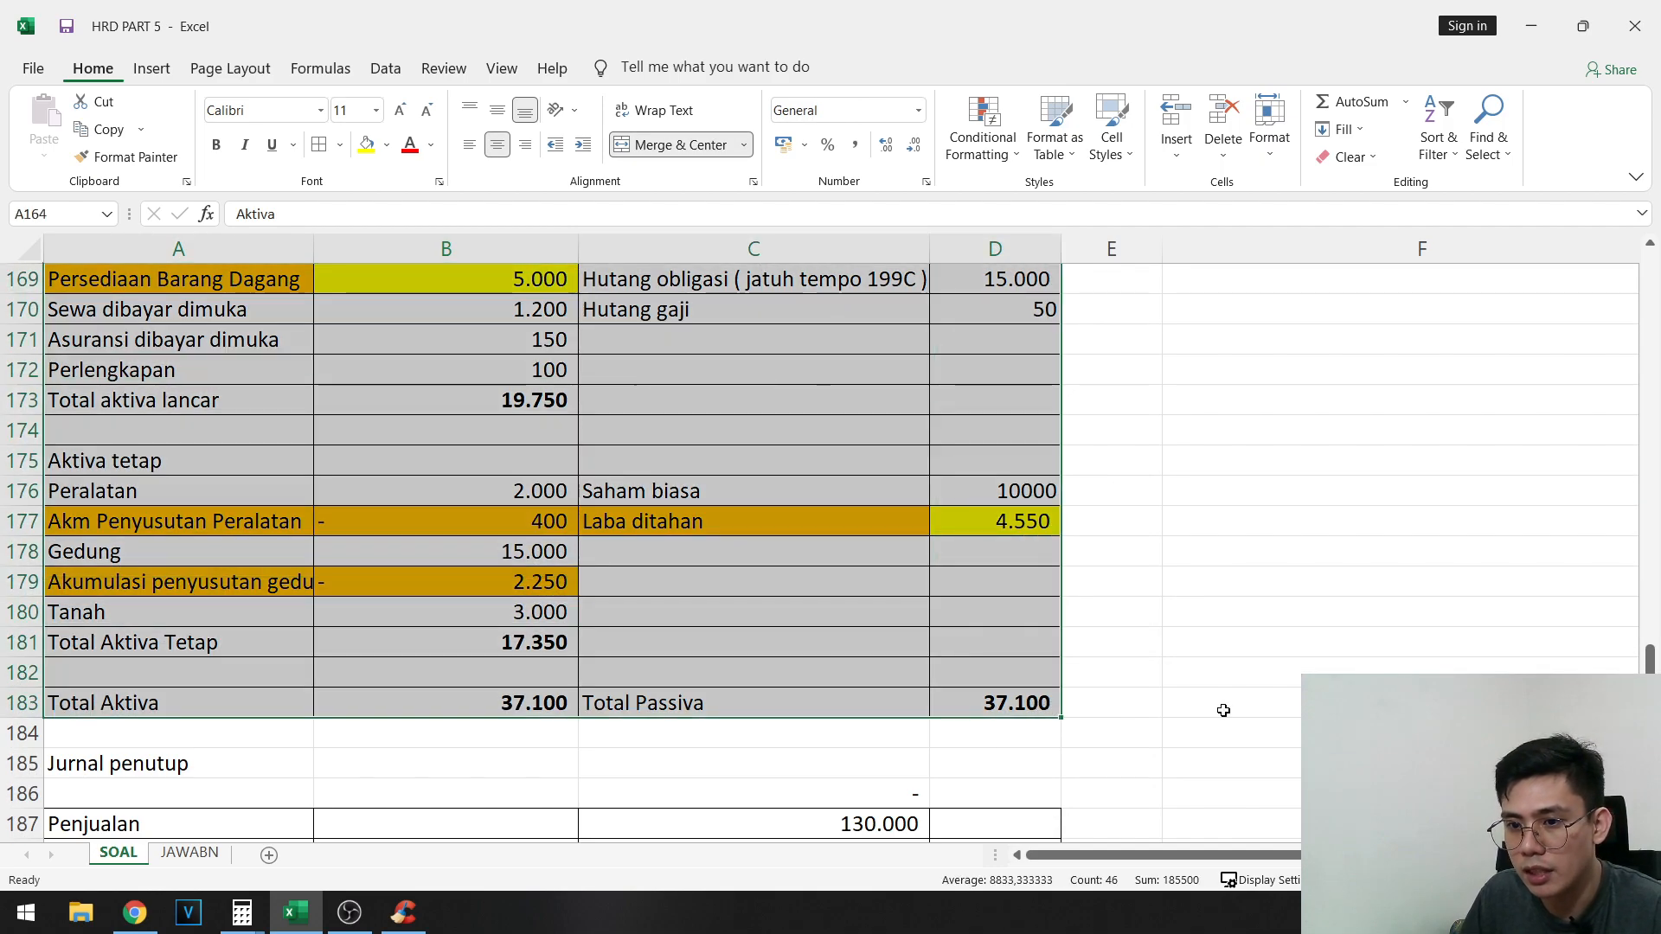
pyautogui.scroll(1, 1228, 709)
pyautogui.hotkey('ctrl', 'c')
pyautogui.scroll(-19, 1249, 689)
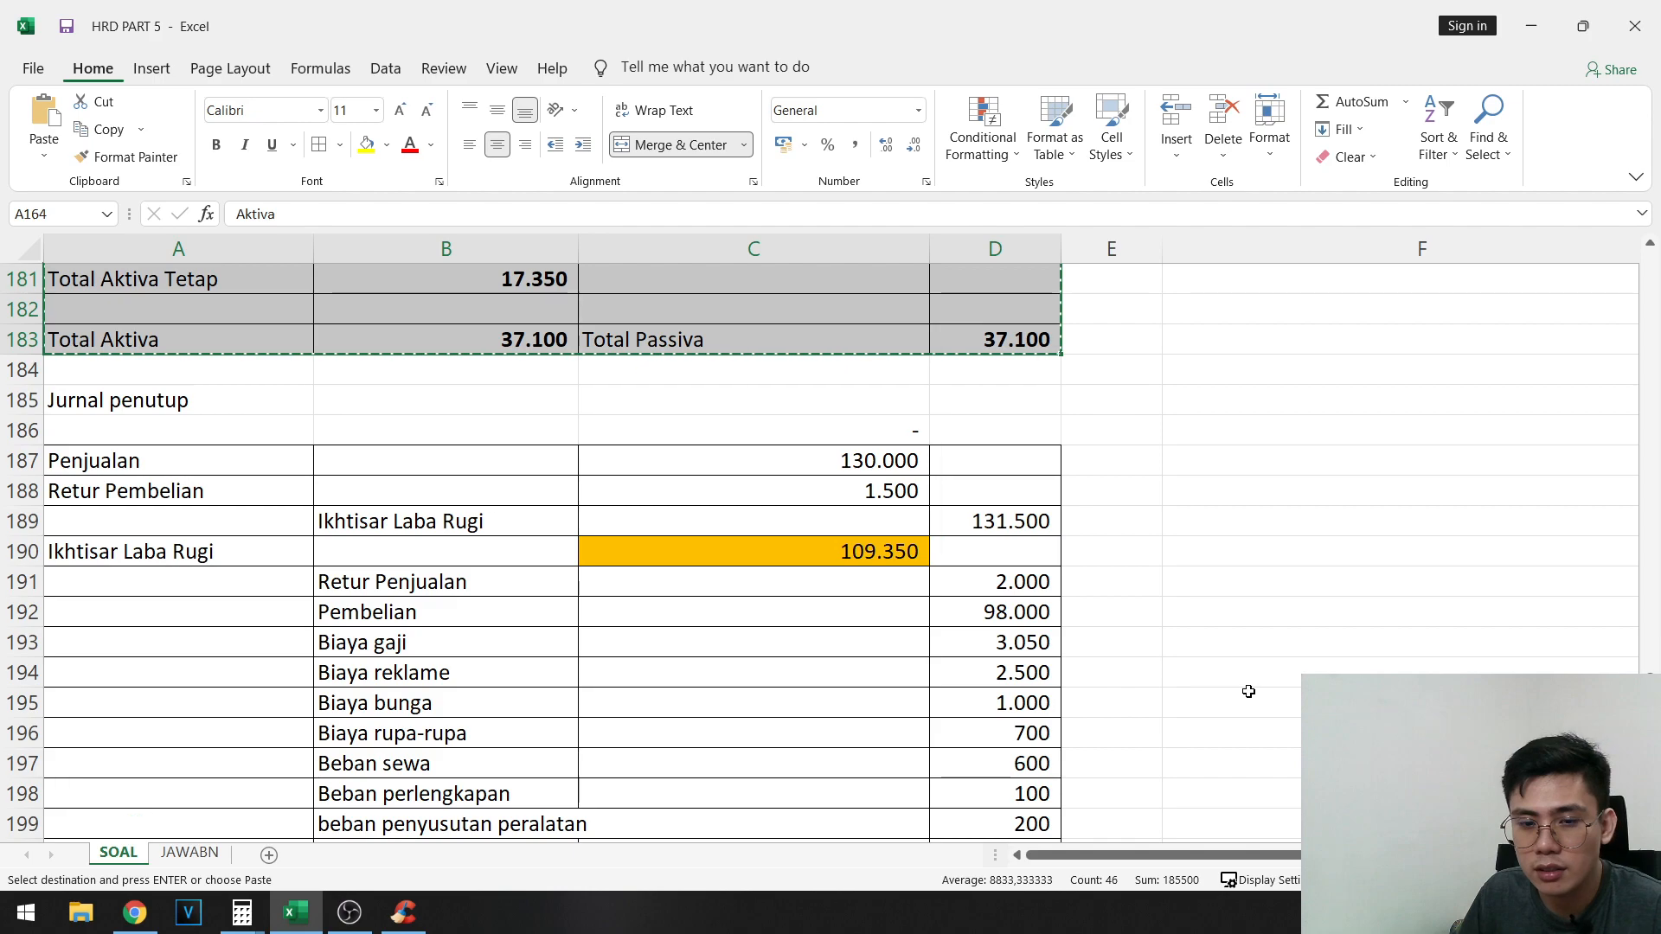
pyautogui.scroll(-5, 1257, 690)
pyautogui.click(240, 668)
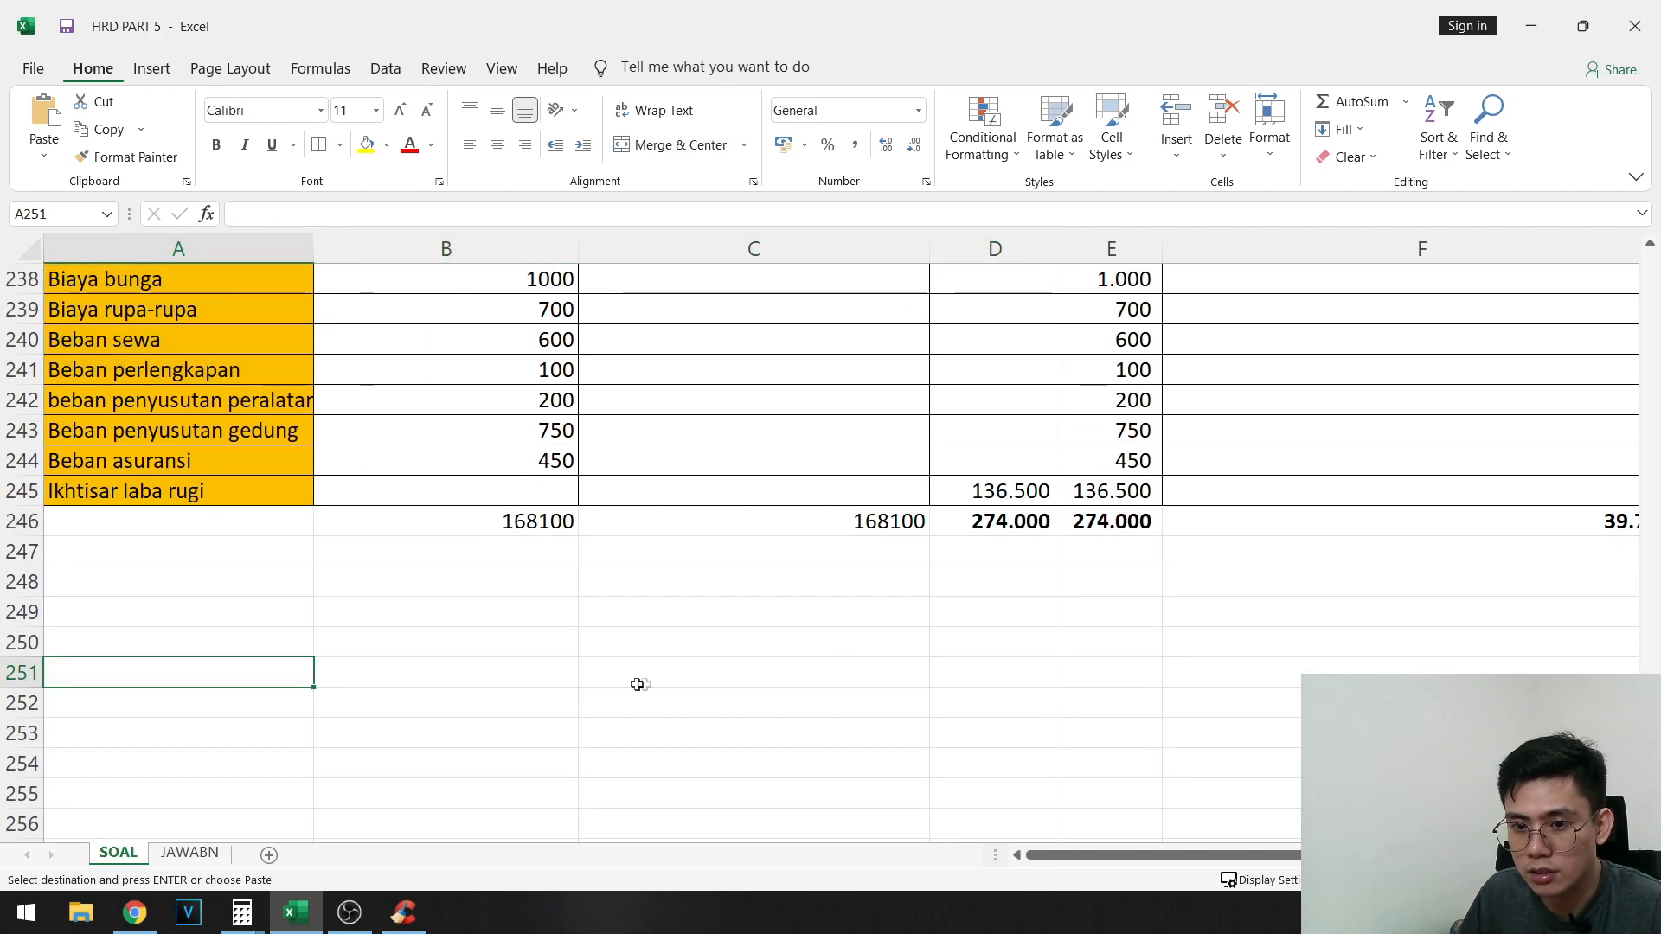
pyautogui.hotkey('ctrl', 'v')
pyautogui.scroll(-4, 908, 671)
pyautogui.click(510, 402)
pyautogui.moveTo(510, 469); pyautogui.dragTo(510, 793)
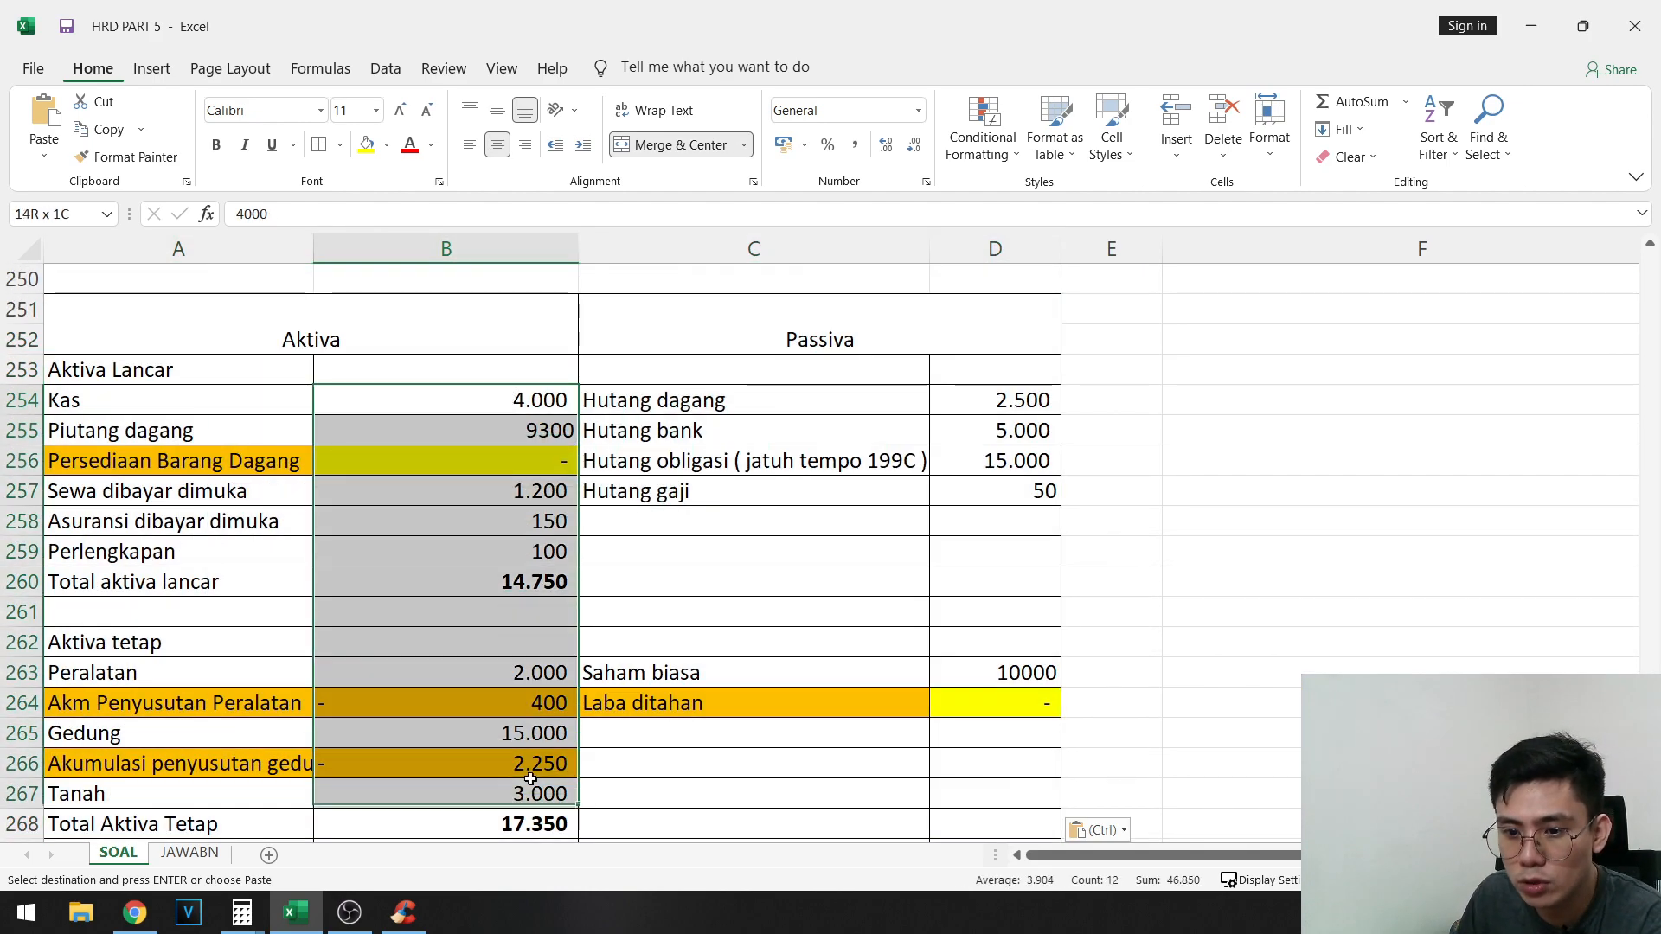
pyautogui.press('Delete')
pyautogui.scroll(-2, 884, 645)
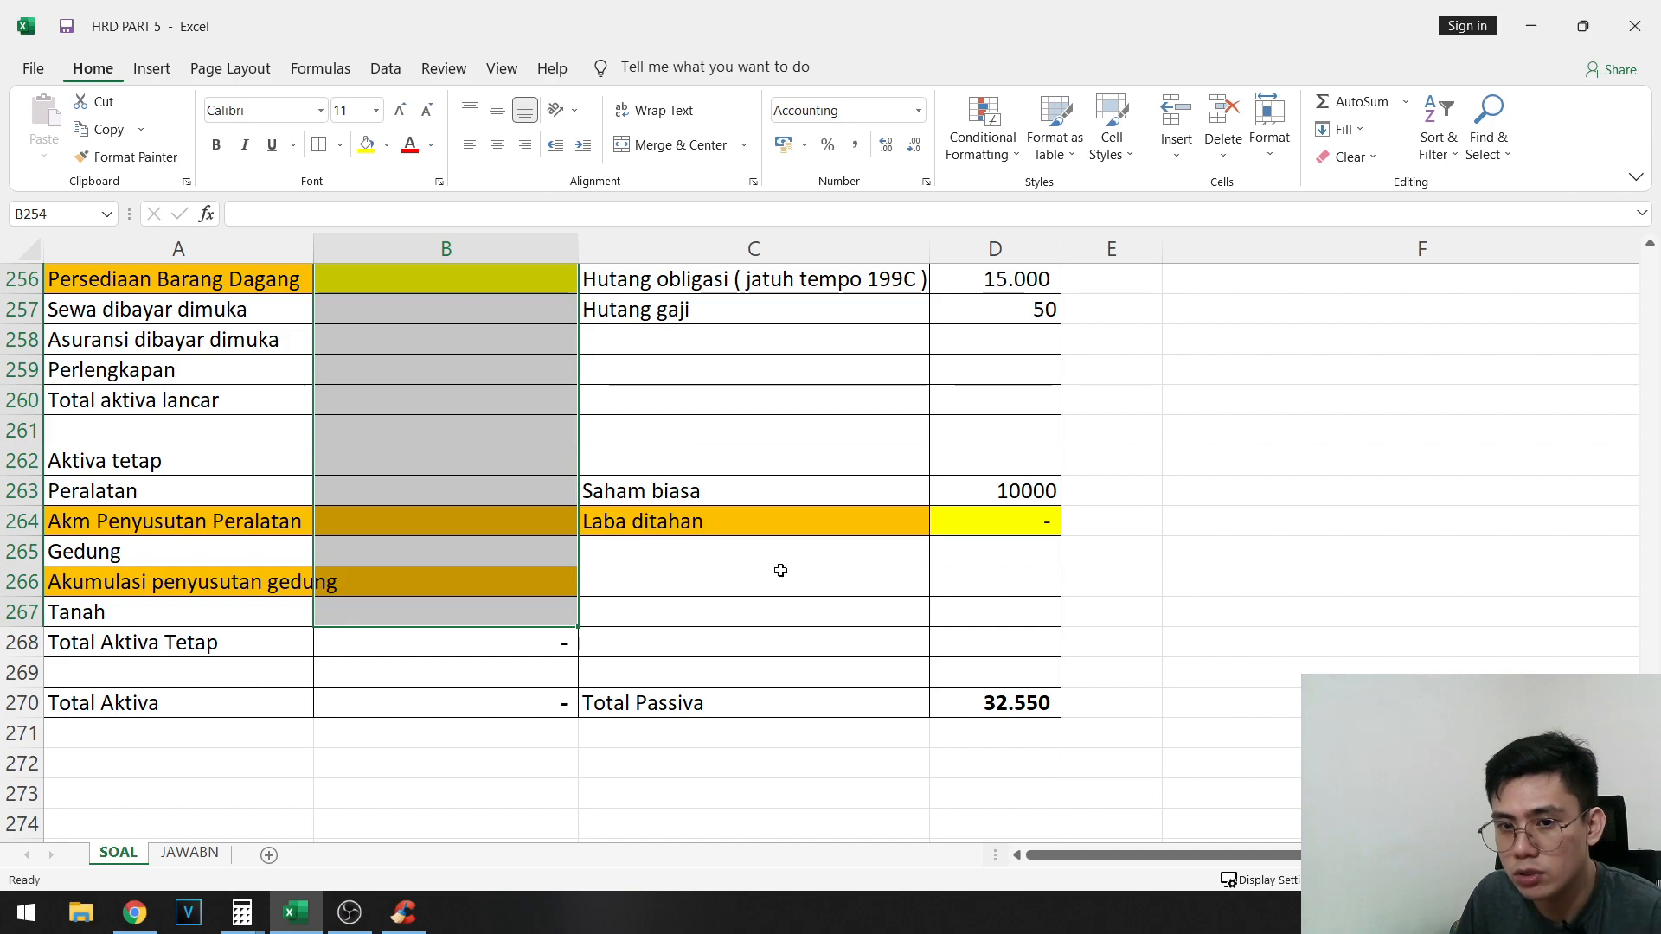
pyautogui.hotkey('ctrl', 'z')
# - Clear the asset amounts in B254:B259 and B263:B267 of the copied Neraca, keeping the total formulas
pyautogui.scroll(3, 509, 455)
pyautogui.moveTo(526, 704)
pyautogui.mouseDown()
pyautogui.moveTo(558, 550)
pyautogui.moveTo(519, 673)
pyautogui.mouseUp()
pyautogui.press('Delete')
pyautogui.scroll(-3, 531, 630)
pyautogui.press('Delete')
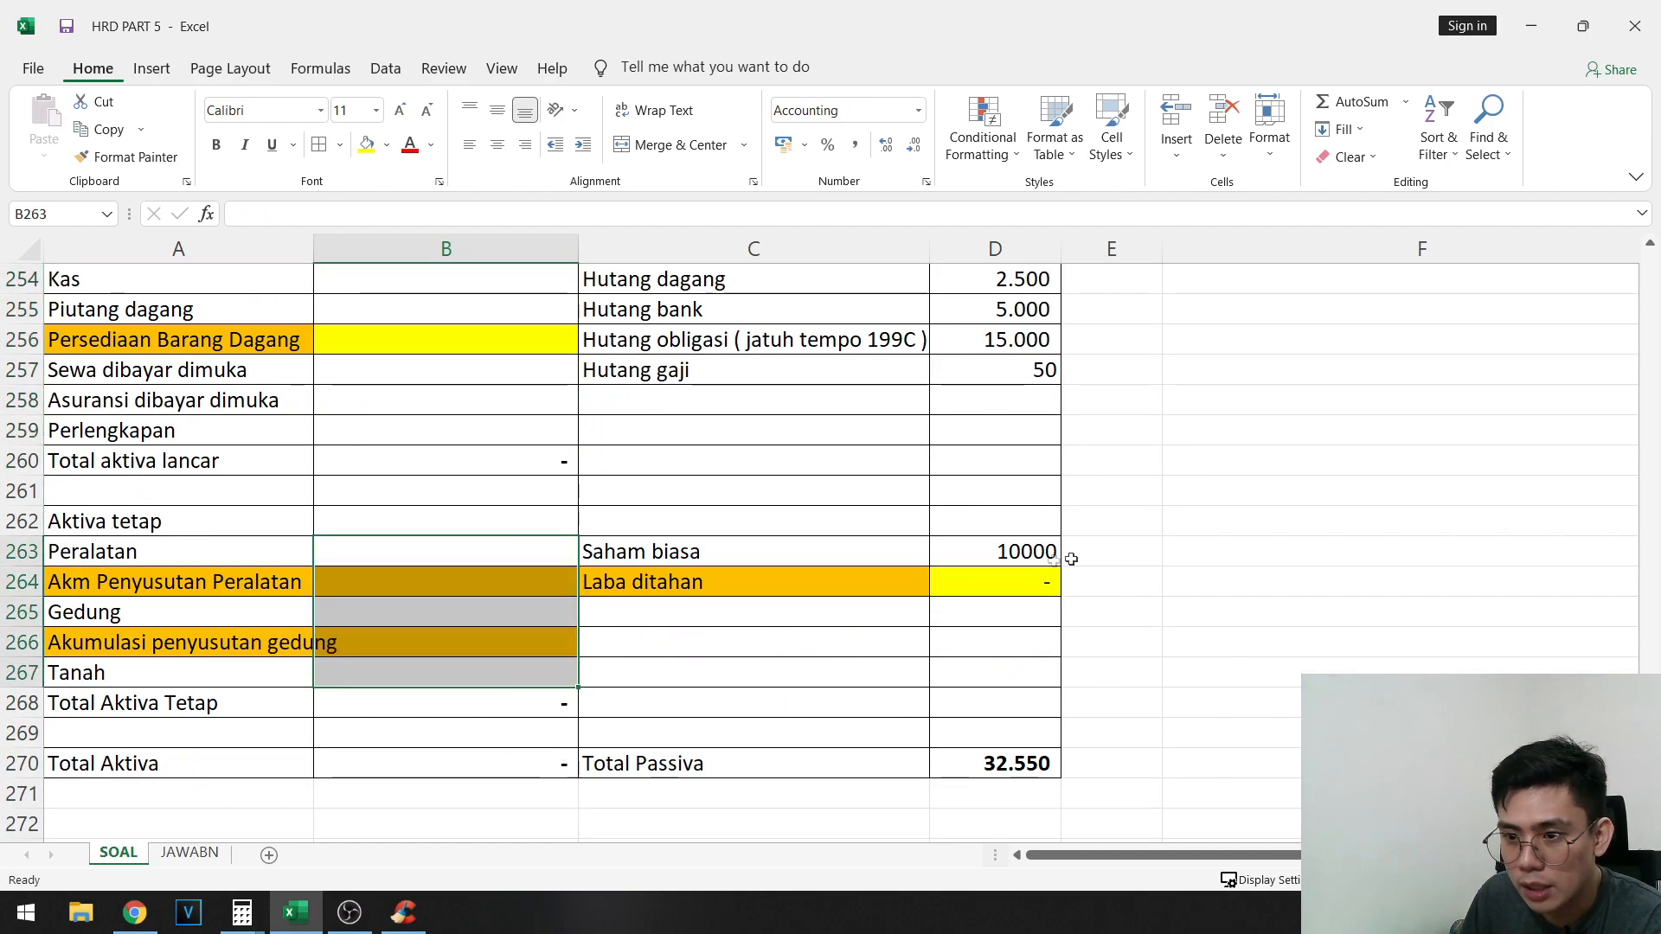
# - Clear the Passiva amounts for Saham biasa, the four Hutang rows and Laba ditahan in the copied Neraca
pyautogui.click(1034, 552)
pyautogui.press('Delete')
pyautogui.scroll(2, 1030, 536)
pyautogui.moveTo(1021, 462); pyautogui.dragTo(1024, 557)
pyautogui.press('Delete')
pyautogui.click(1031, 754)
pyautogui.press('Delete')
pyautogui.click(384, 483)
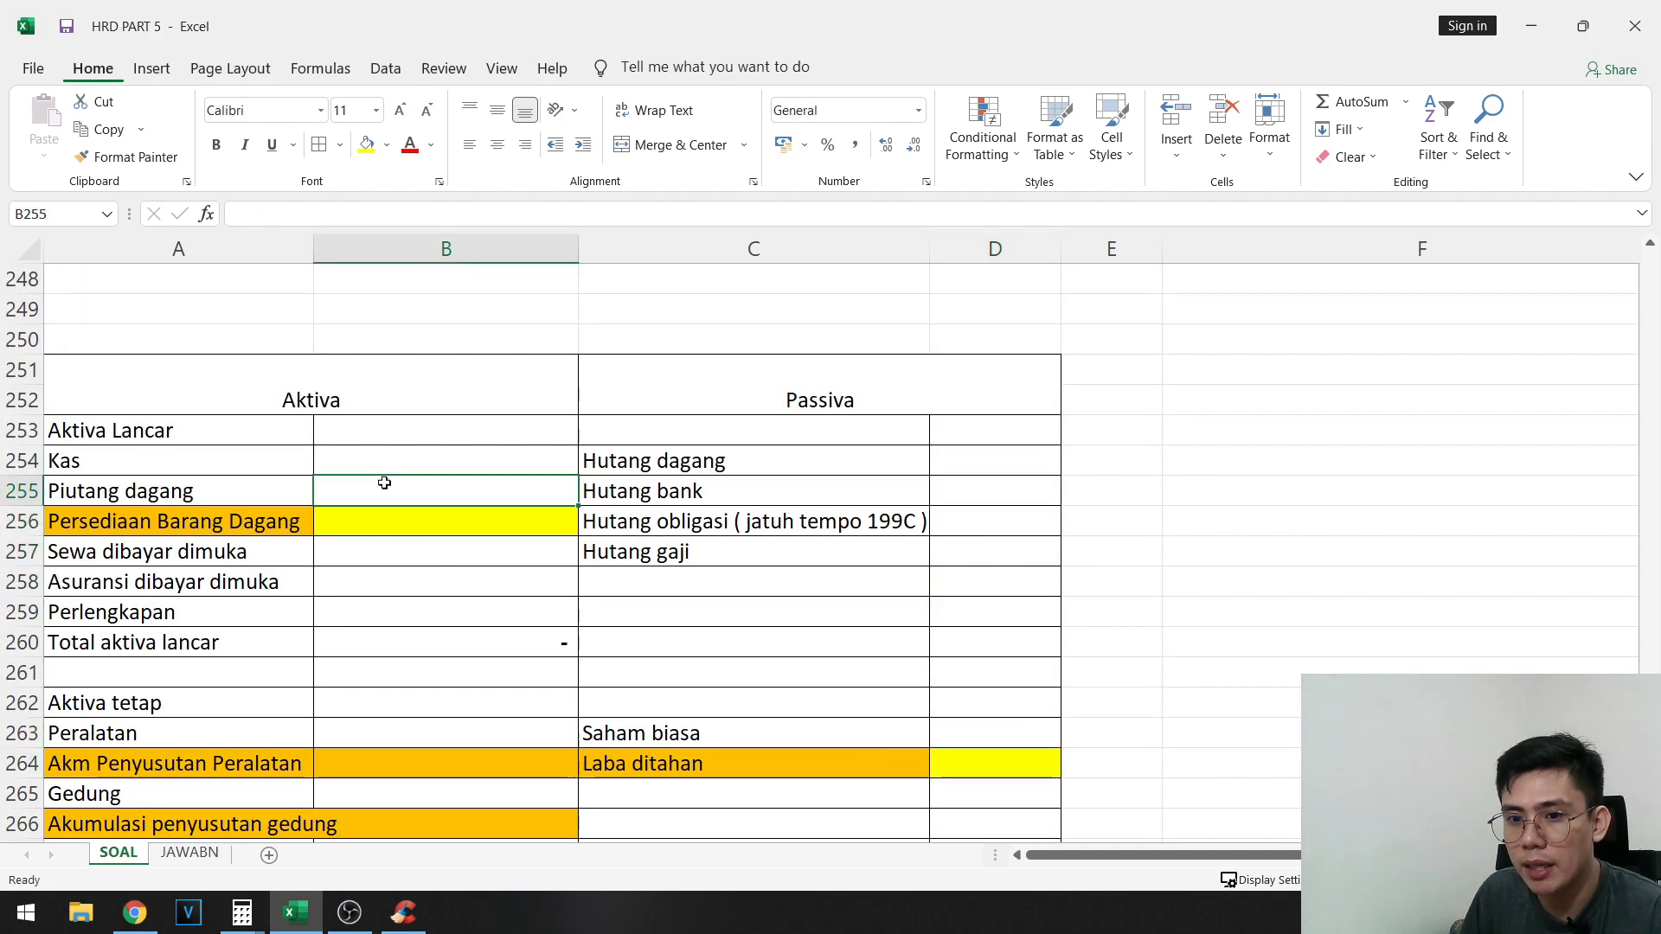
pyautogui.click(404, 467)
# - Copy the emptied Neraca template A251:D270 beside the post-closing trial balance, starting at I213
pyautogui.click(223, 382)
pyautogui.scroll(-3, 1038, 667)
pyautogui.keyDown('shift'); pyautogui.click(1039, 670); pyautogui.keyUp('shift')
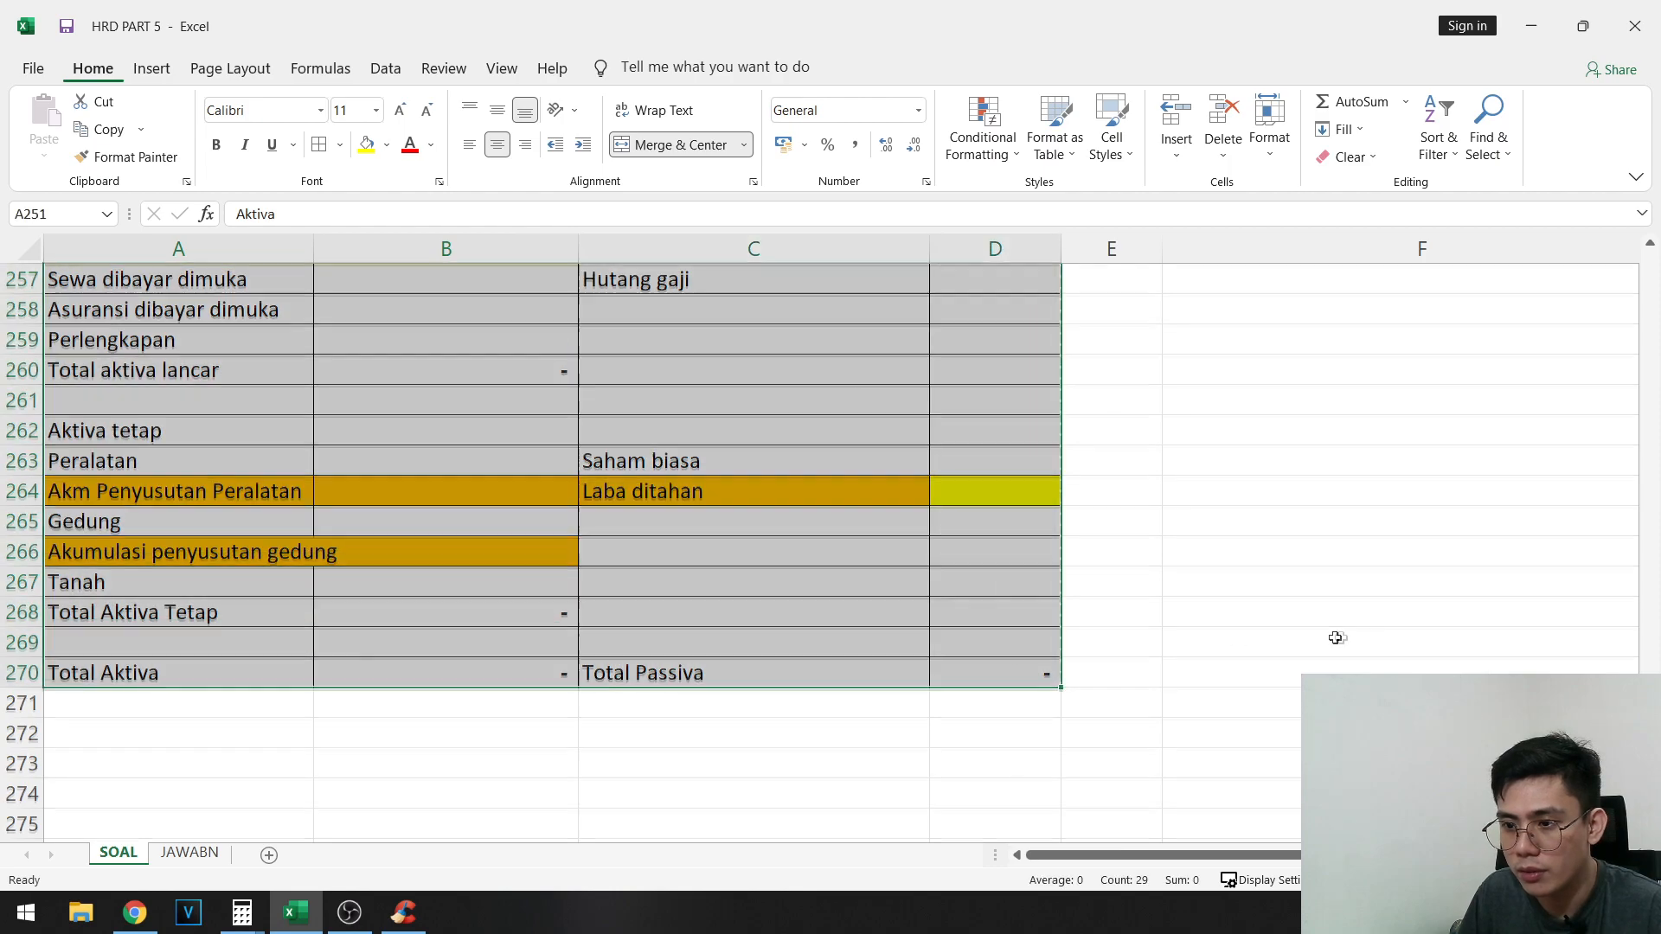
pyautogui.hotkey('ctrl', 'c')
pyautogui.scroll(6, 1336, 637)
pyautogui.moveTo(1246, 854); pyautogui.dragTo(1380, 854)
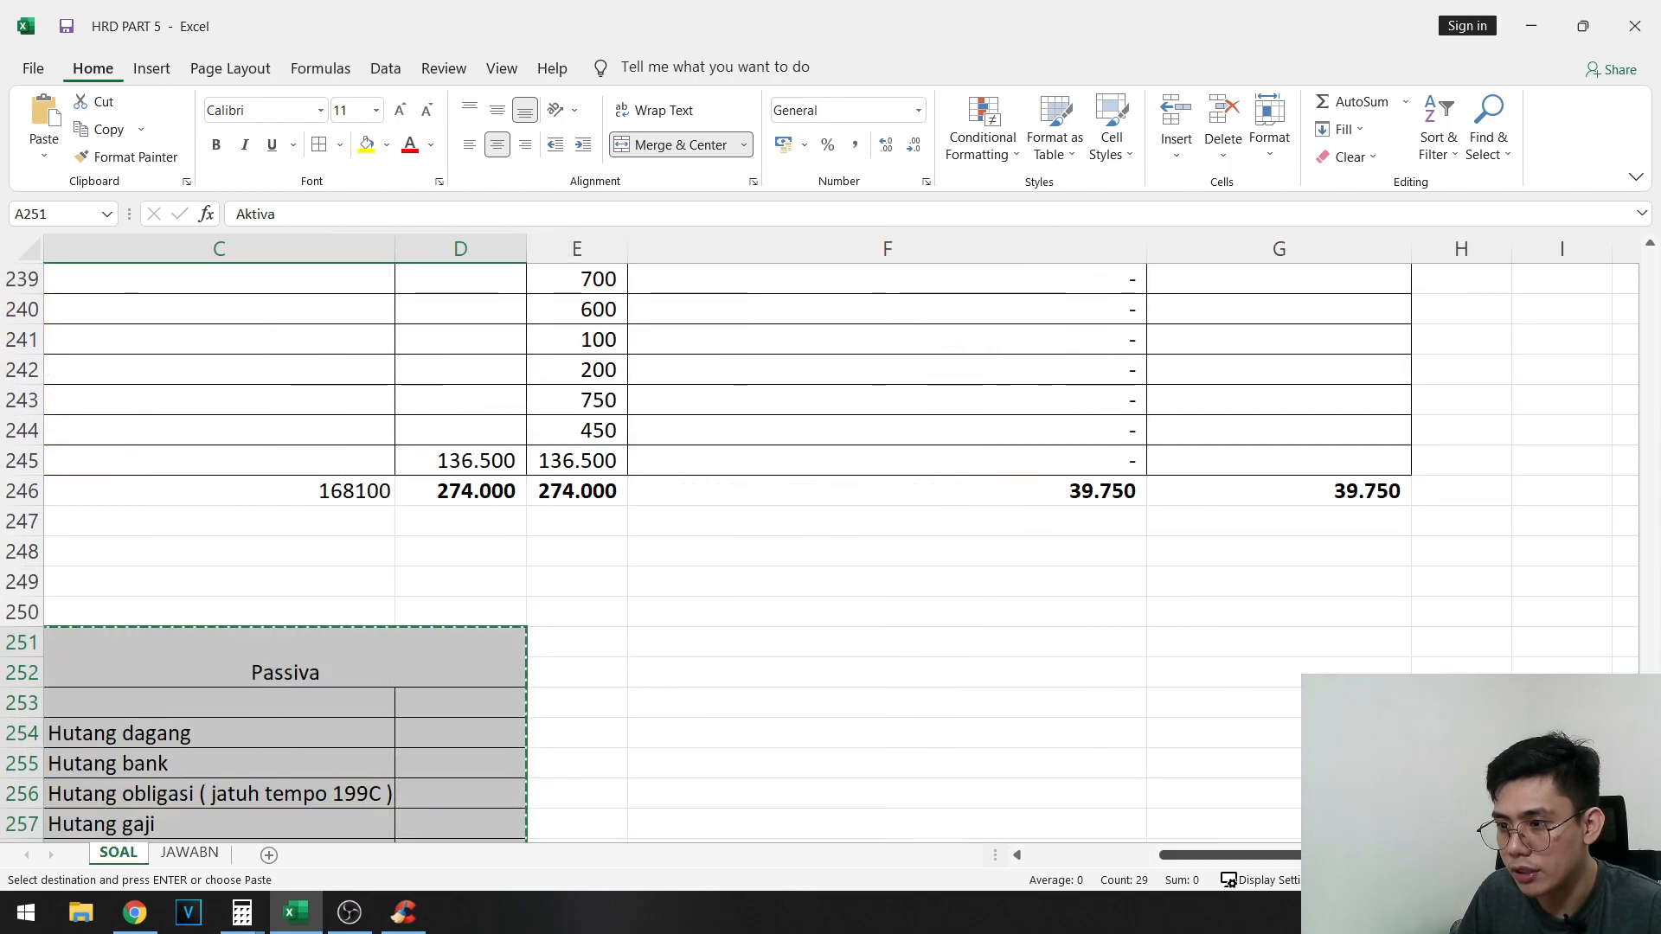
pyautogui.scroll(9, 1535, 497)
pyautogui.click(1565, 313)
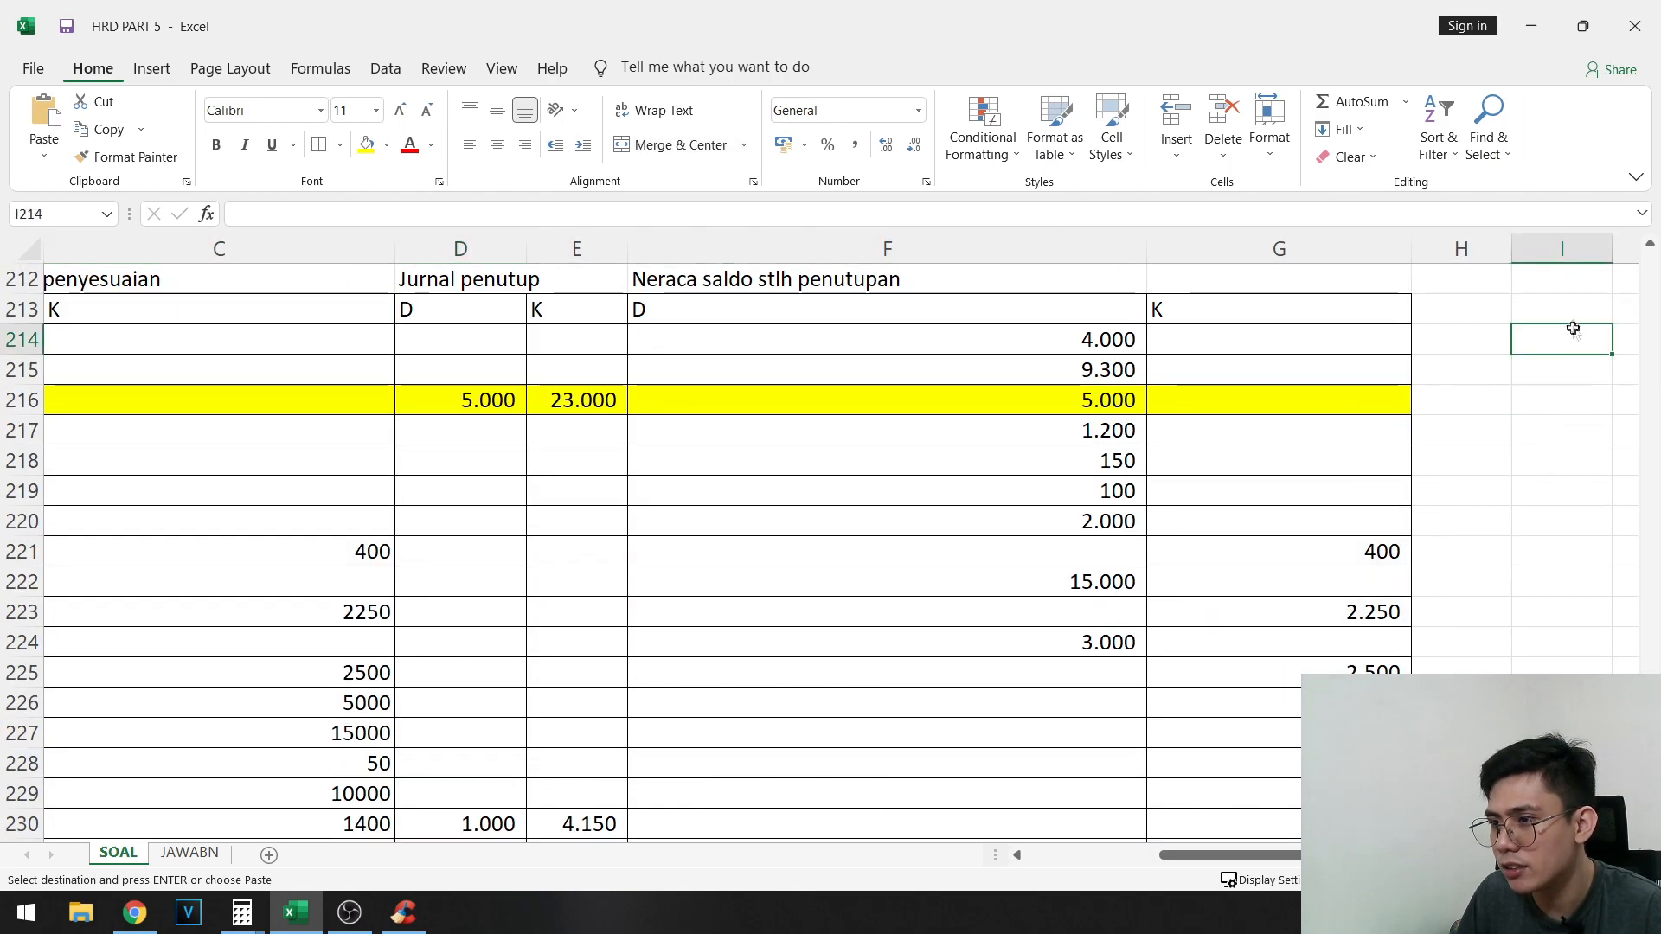
pyautogui.press('Return')
pyautogui.hscroll(3, 1153, 487)
pyautogui.click(1153, 487)
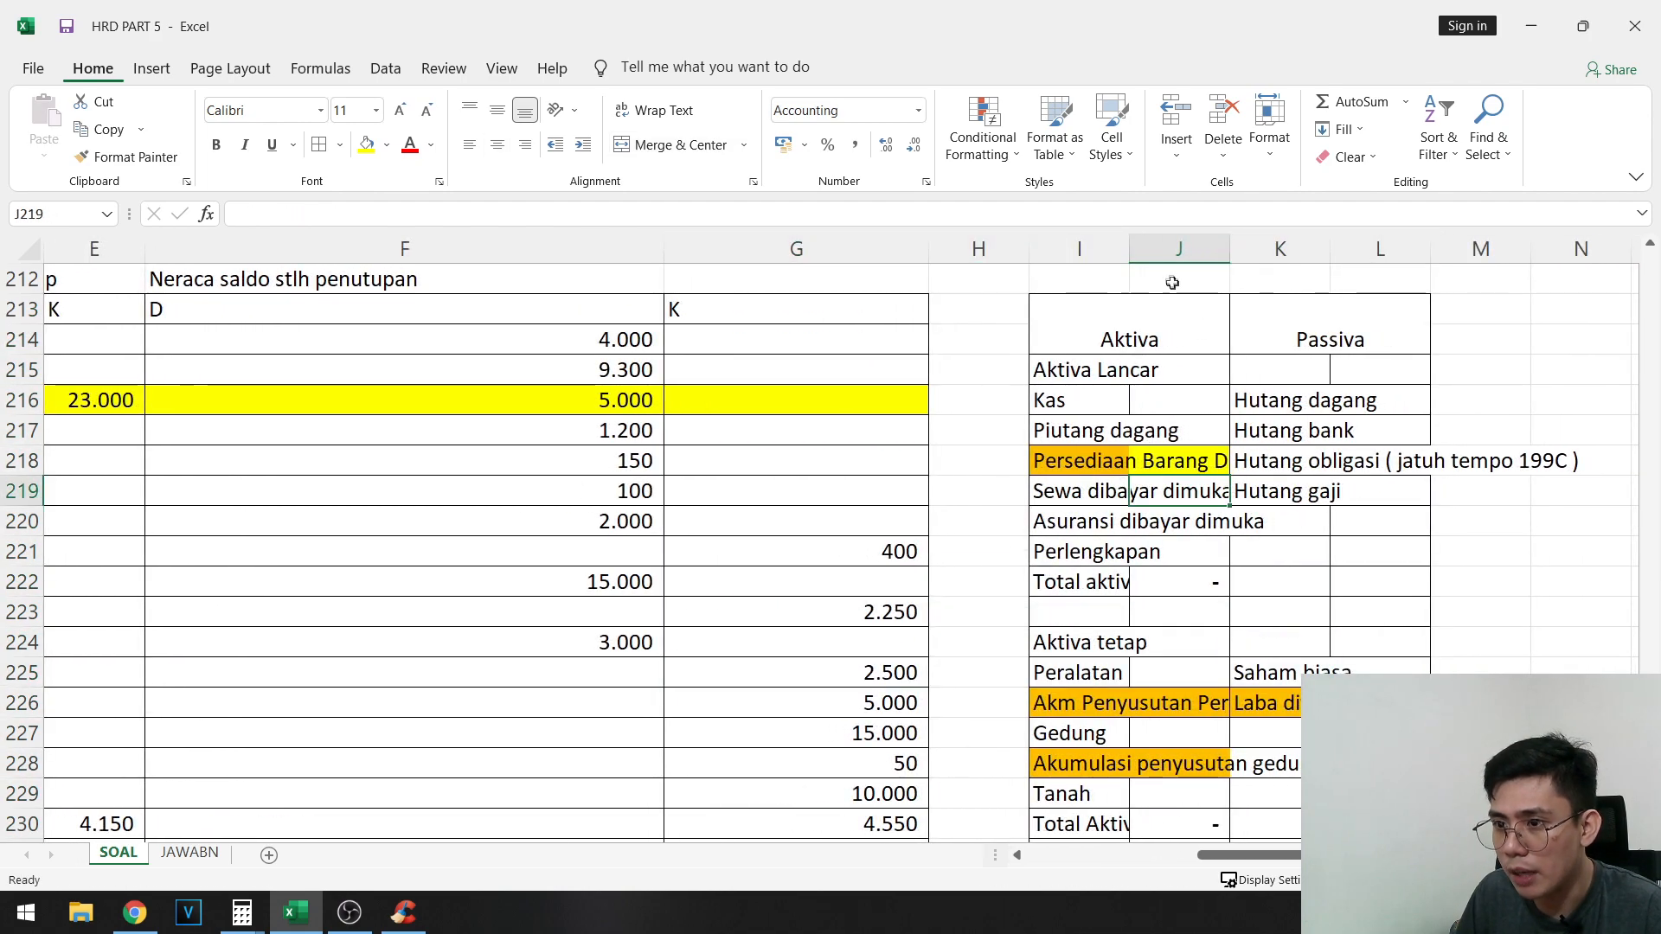
# - Fit column I to its labels and copy the current asset balances F214:F219 as values into J216:J221 of the new Neraca
pyautogui.doubleClick(1129, 249)
pyautogui.click(1410, 249)
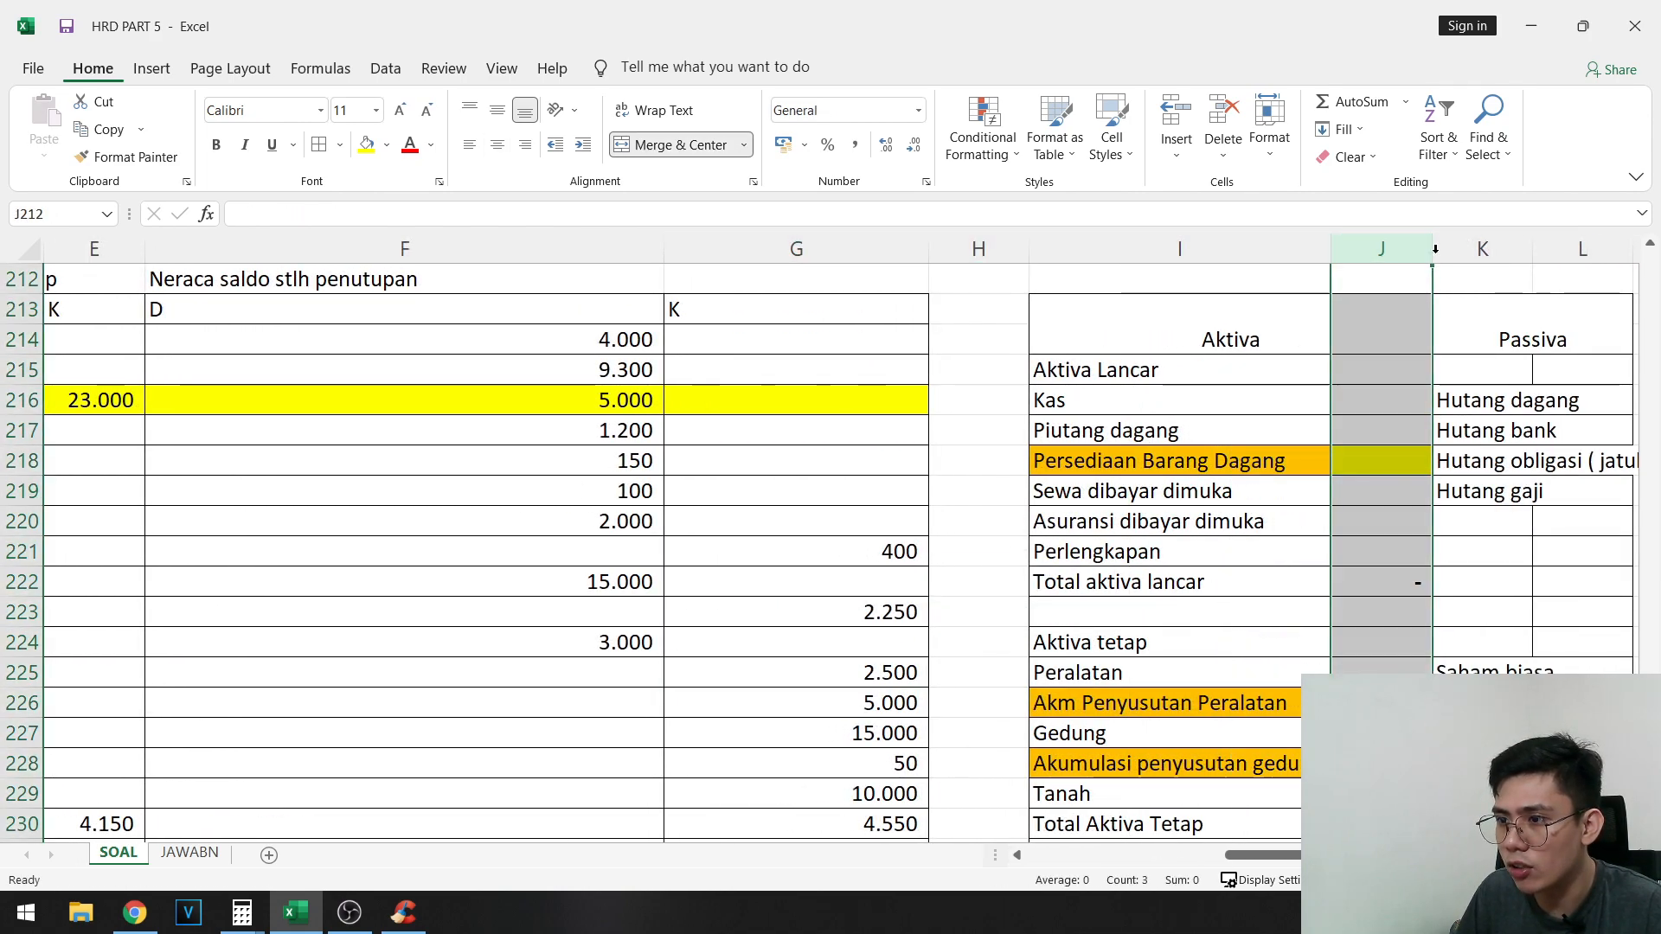
pyautogui.click(631, 337)
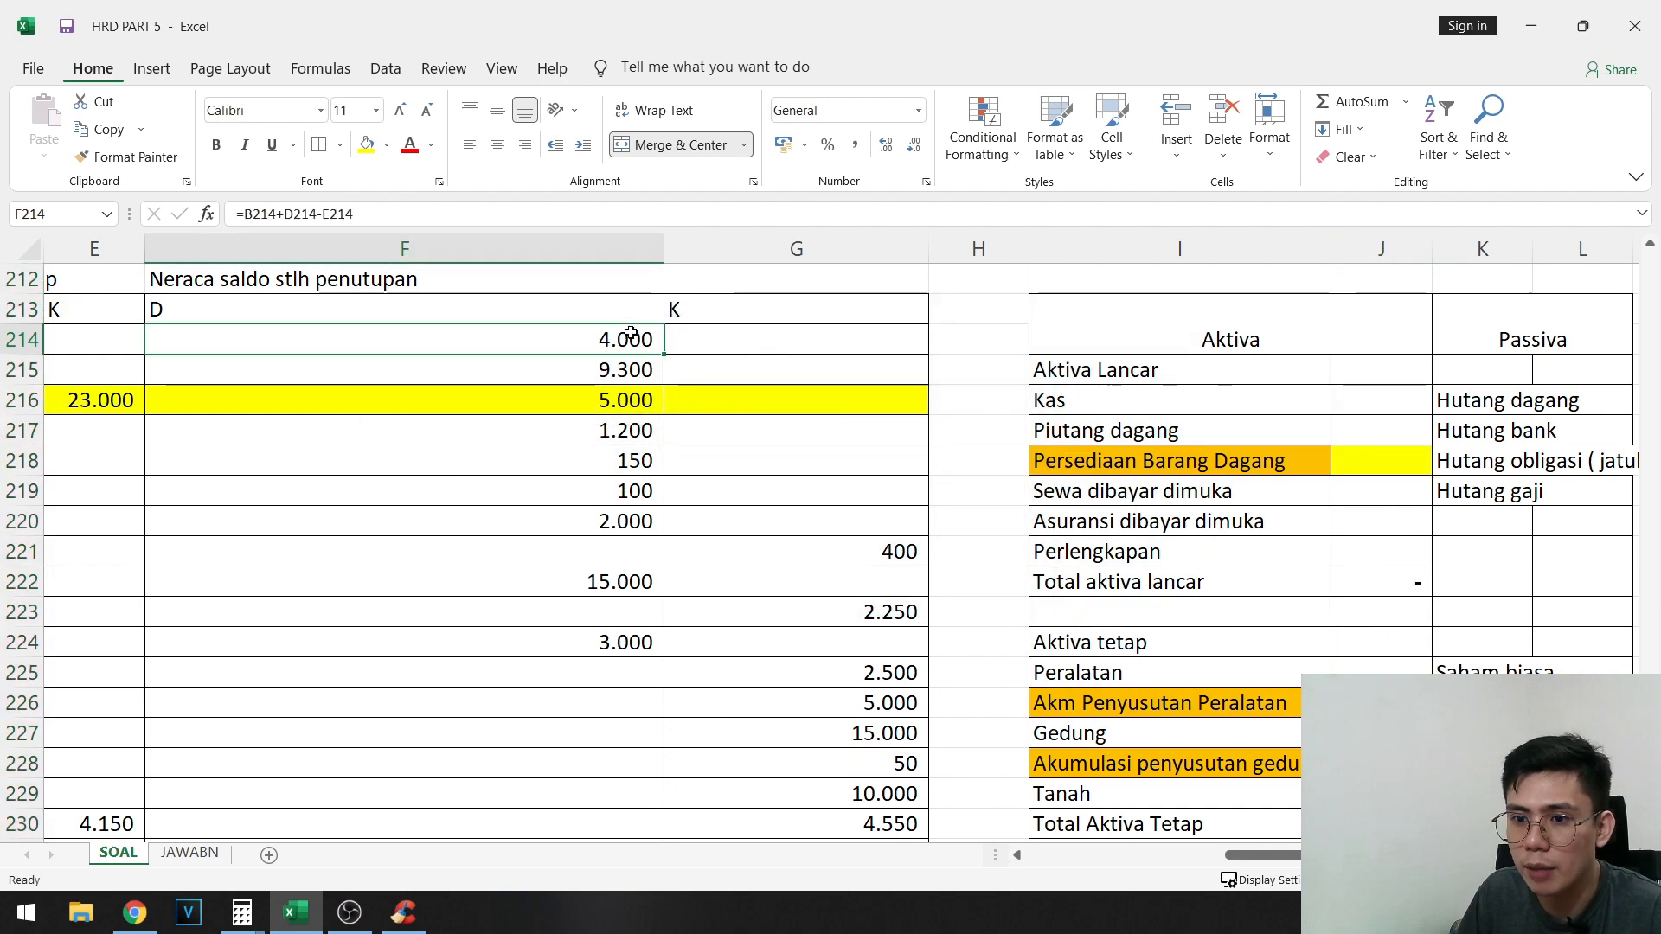
pyautogui.moveTo(631, 337); pyautogui.dragTo(1116, 490)
pyautogui.hotkey('ctrl', 'c')
pyautogui.moveTo(1215, 855); pyautogui.dragTo(1313, 855)
pyautogui.rightClick(1377, 401)
pyautogui.click(1466, 505)
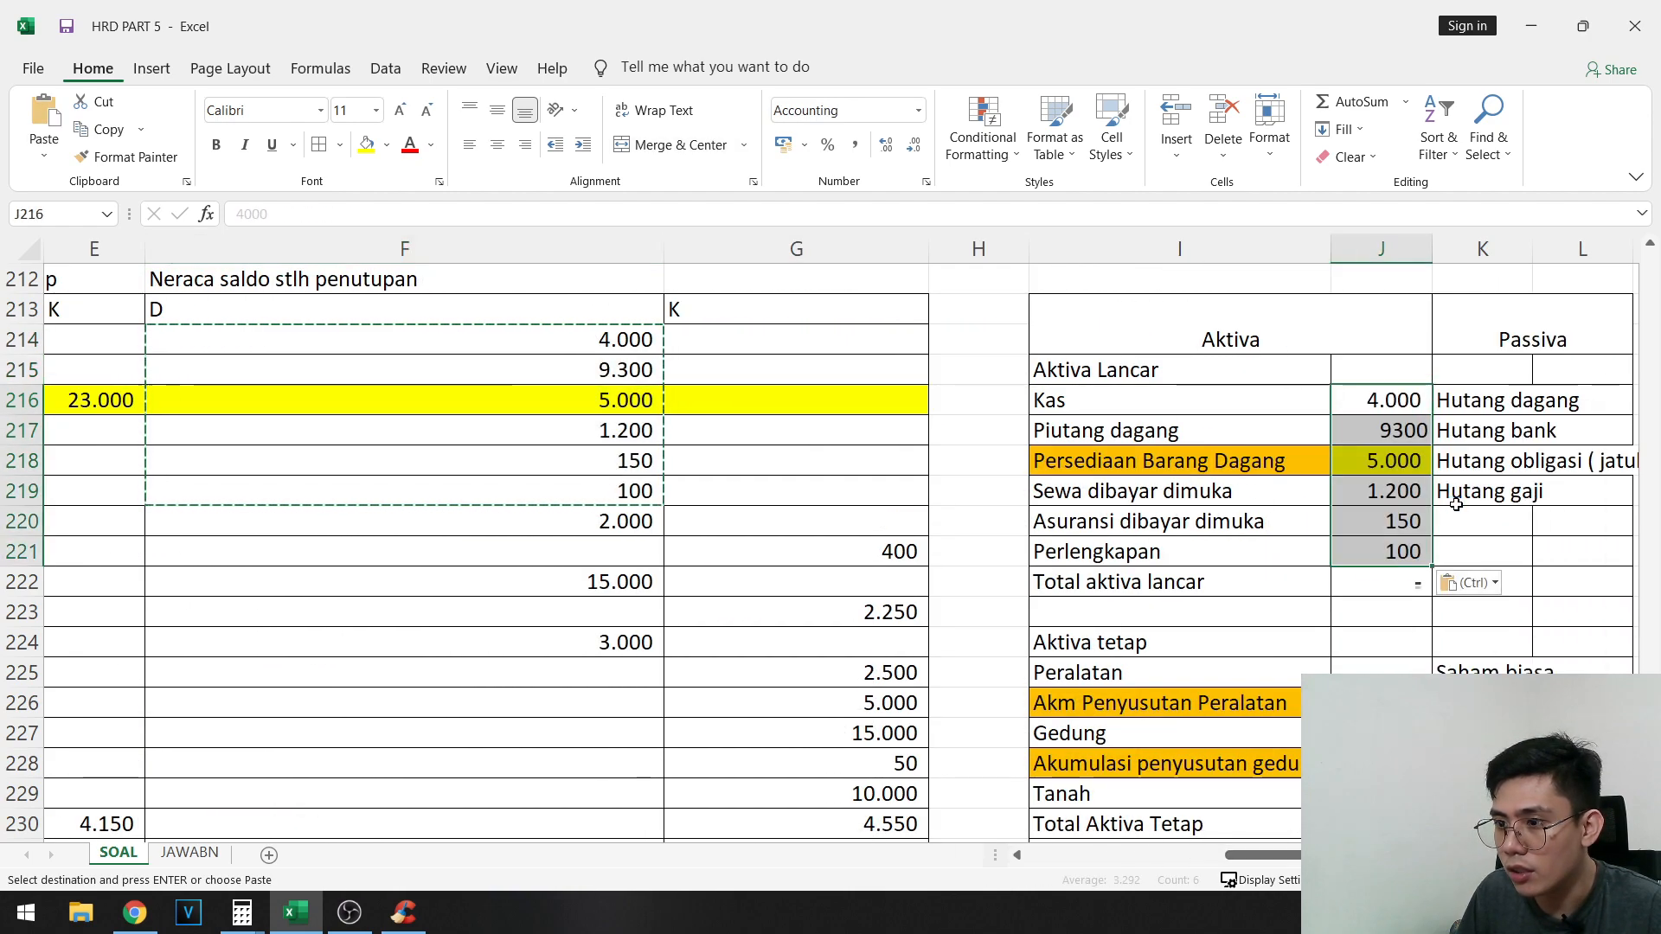
# - Copy the fixed asset balances F220:F224 as values into the Aktiva tetap rows, starting at Peralatan in J225
pyautogui.click(628, 527)
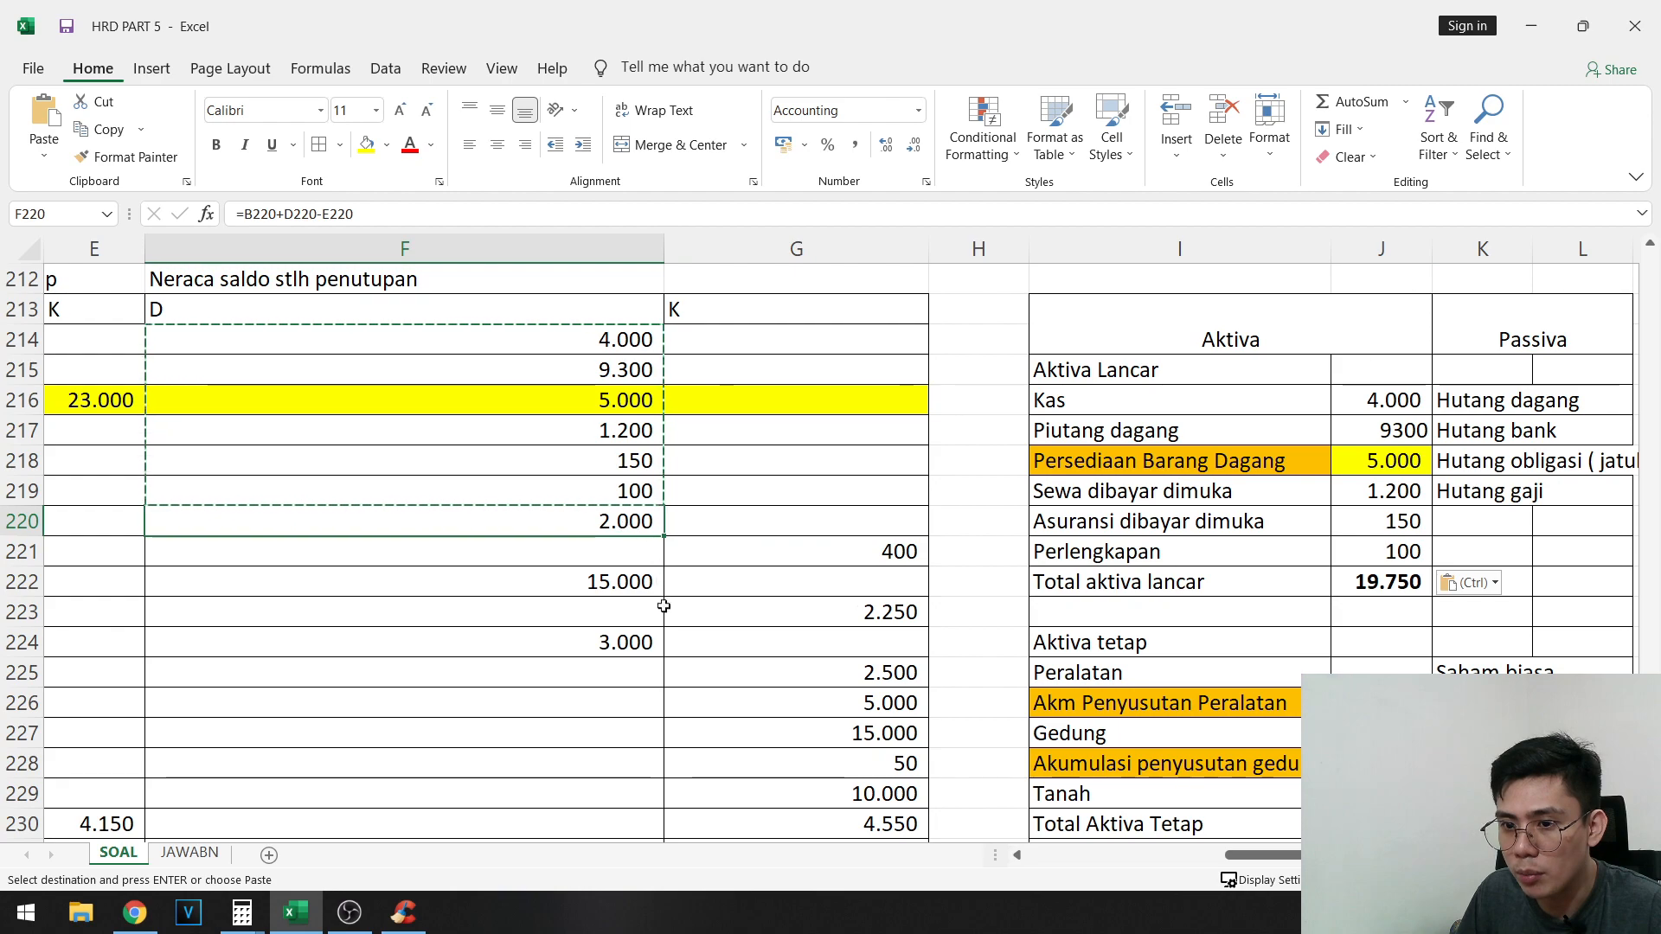
pyautogui.moveTo(635, 523); pyautogui.dragTo(653, 637)
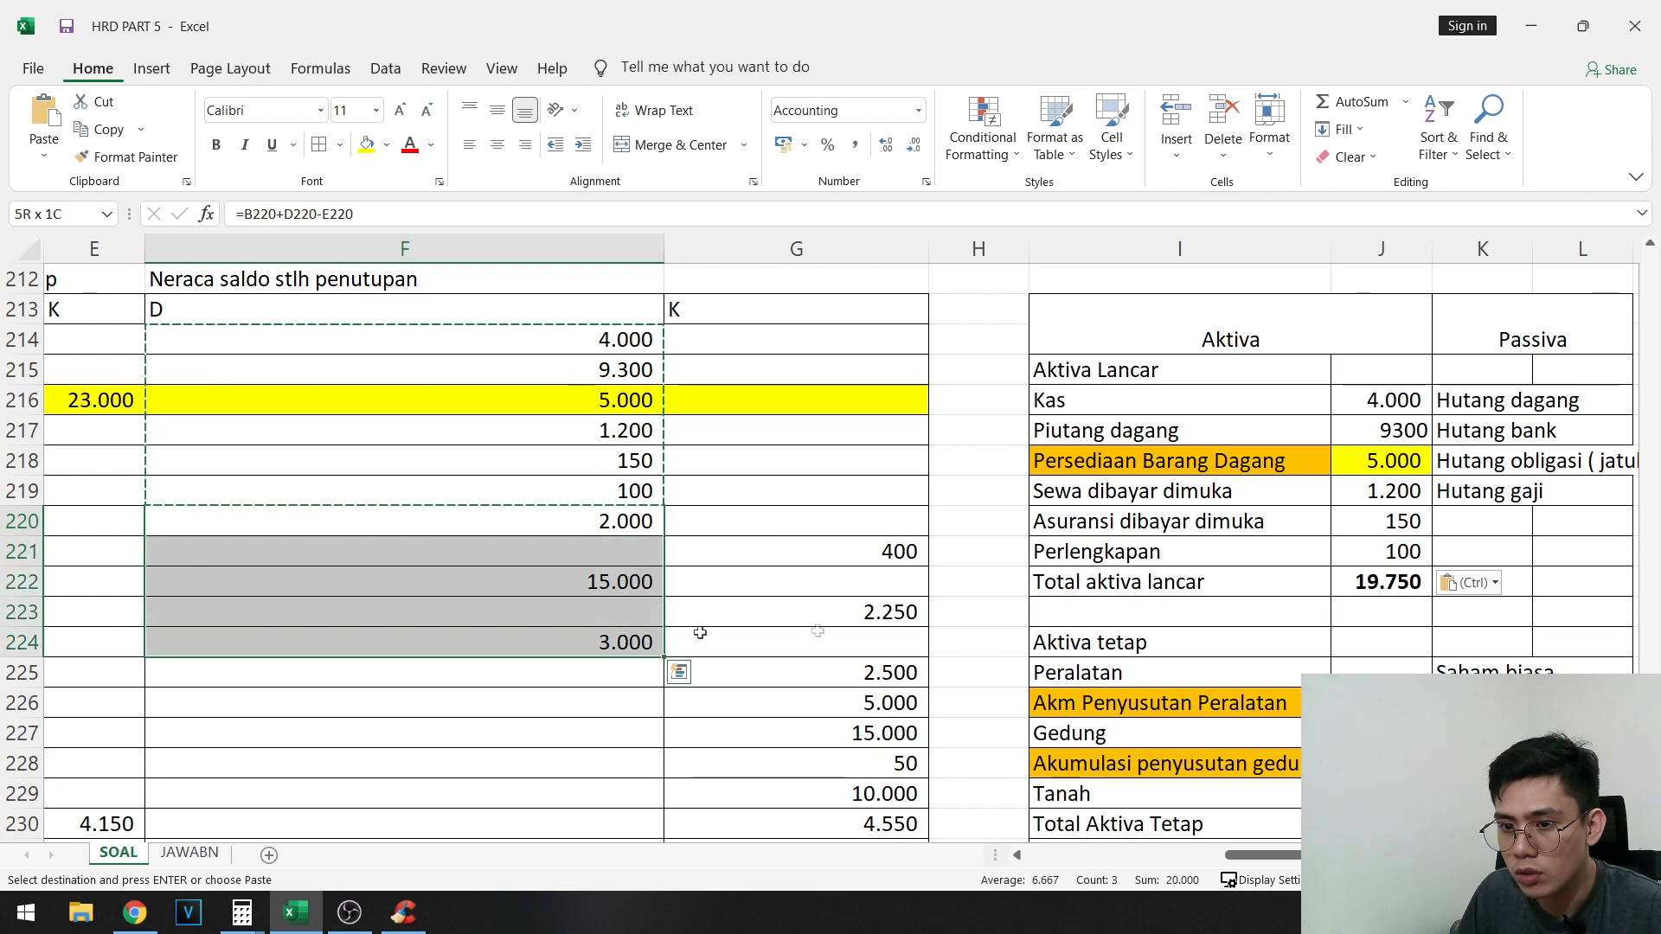
pyautogui.hotkey('ctrl', 'c')
pyautogui.rightClick(1395, 641)
pyautogui.click(1191, 691)
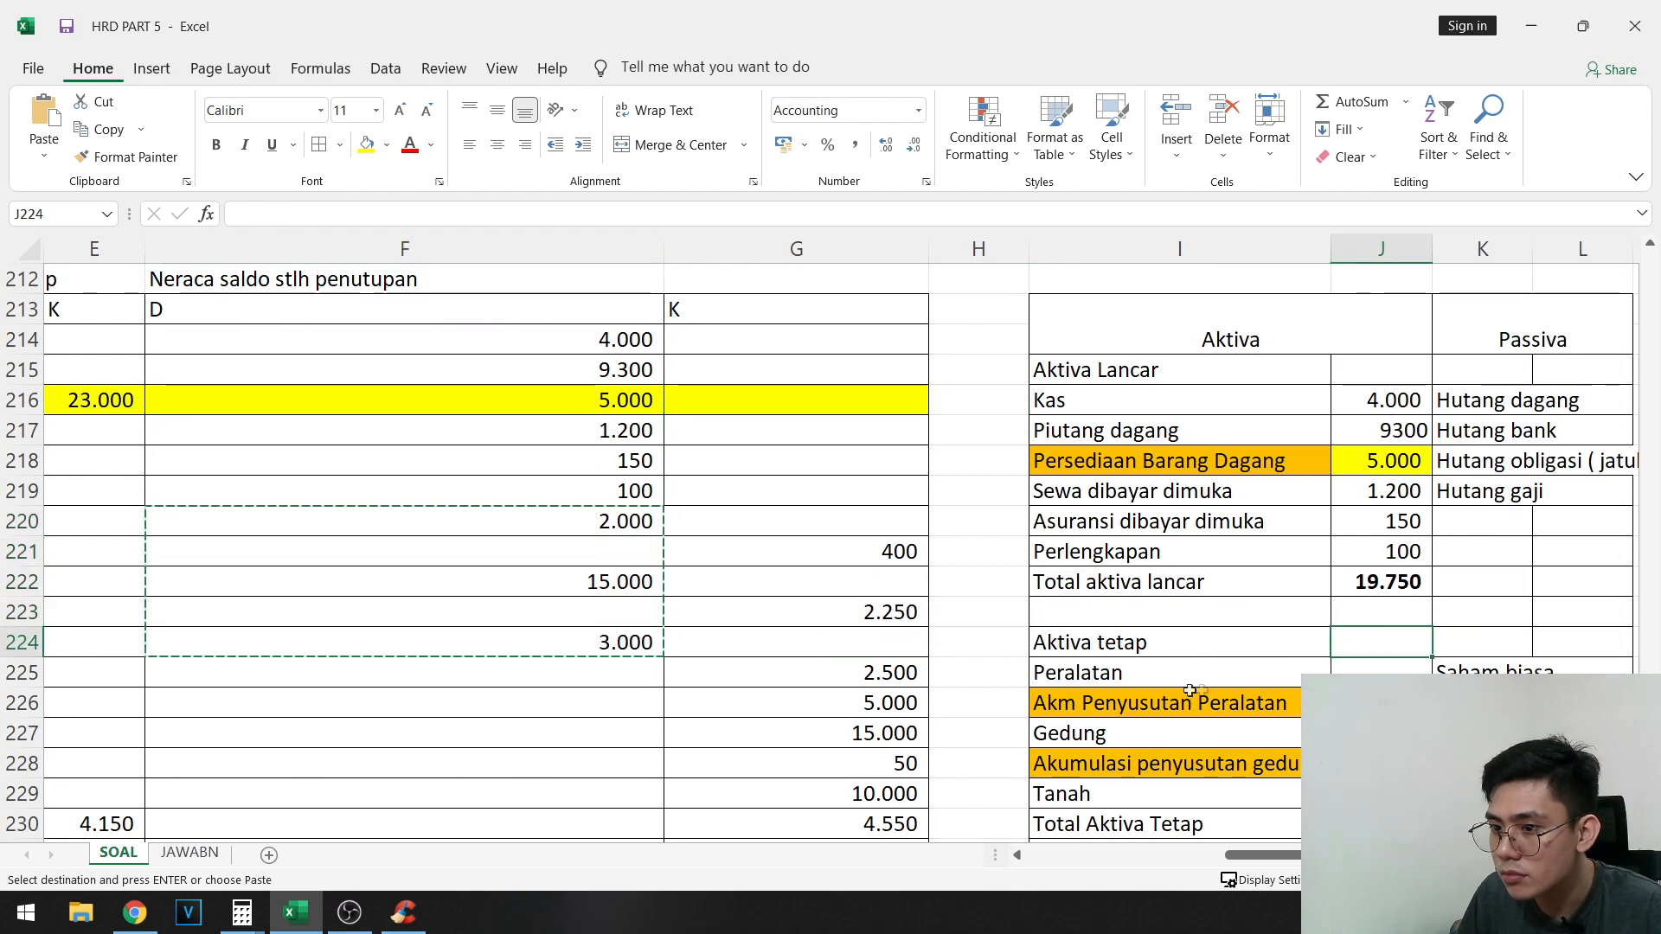
pyautogui.rightClick(1384, 680)
pyautogui.click(1459, 318)
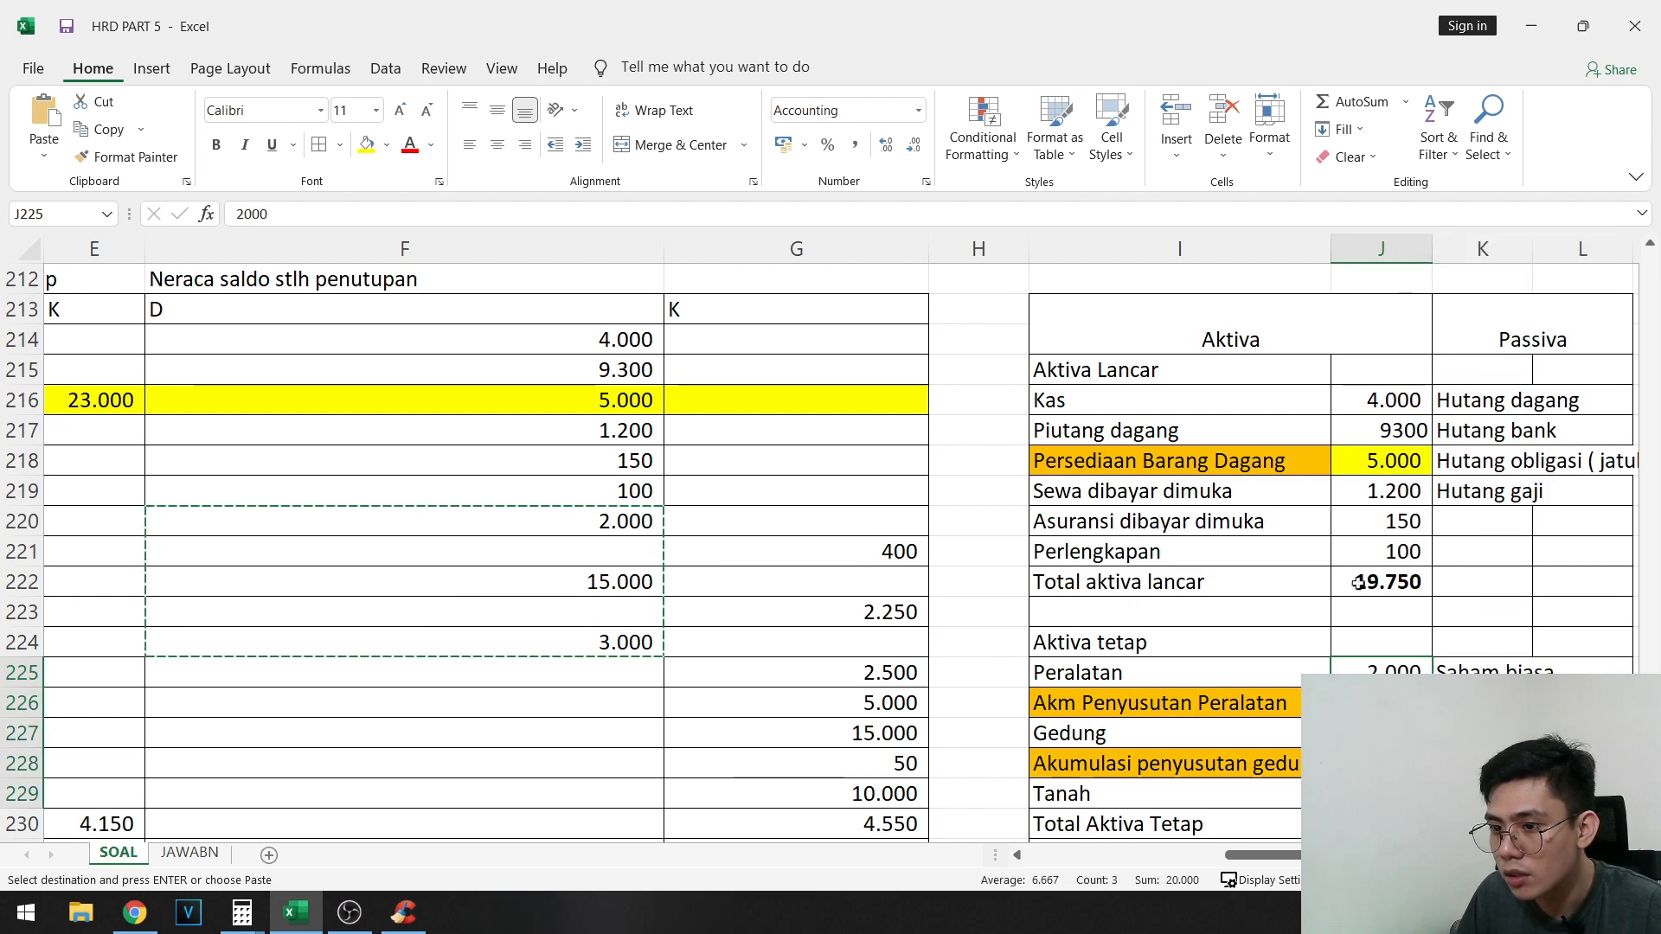
# - Enter -400 for Akm Penyusutan Peralatan and -2.250 for Akumulasi penyusutan gedung
pyautogui.press('Down')
pyautogui.write('-400')
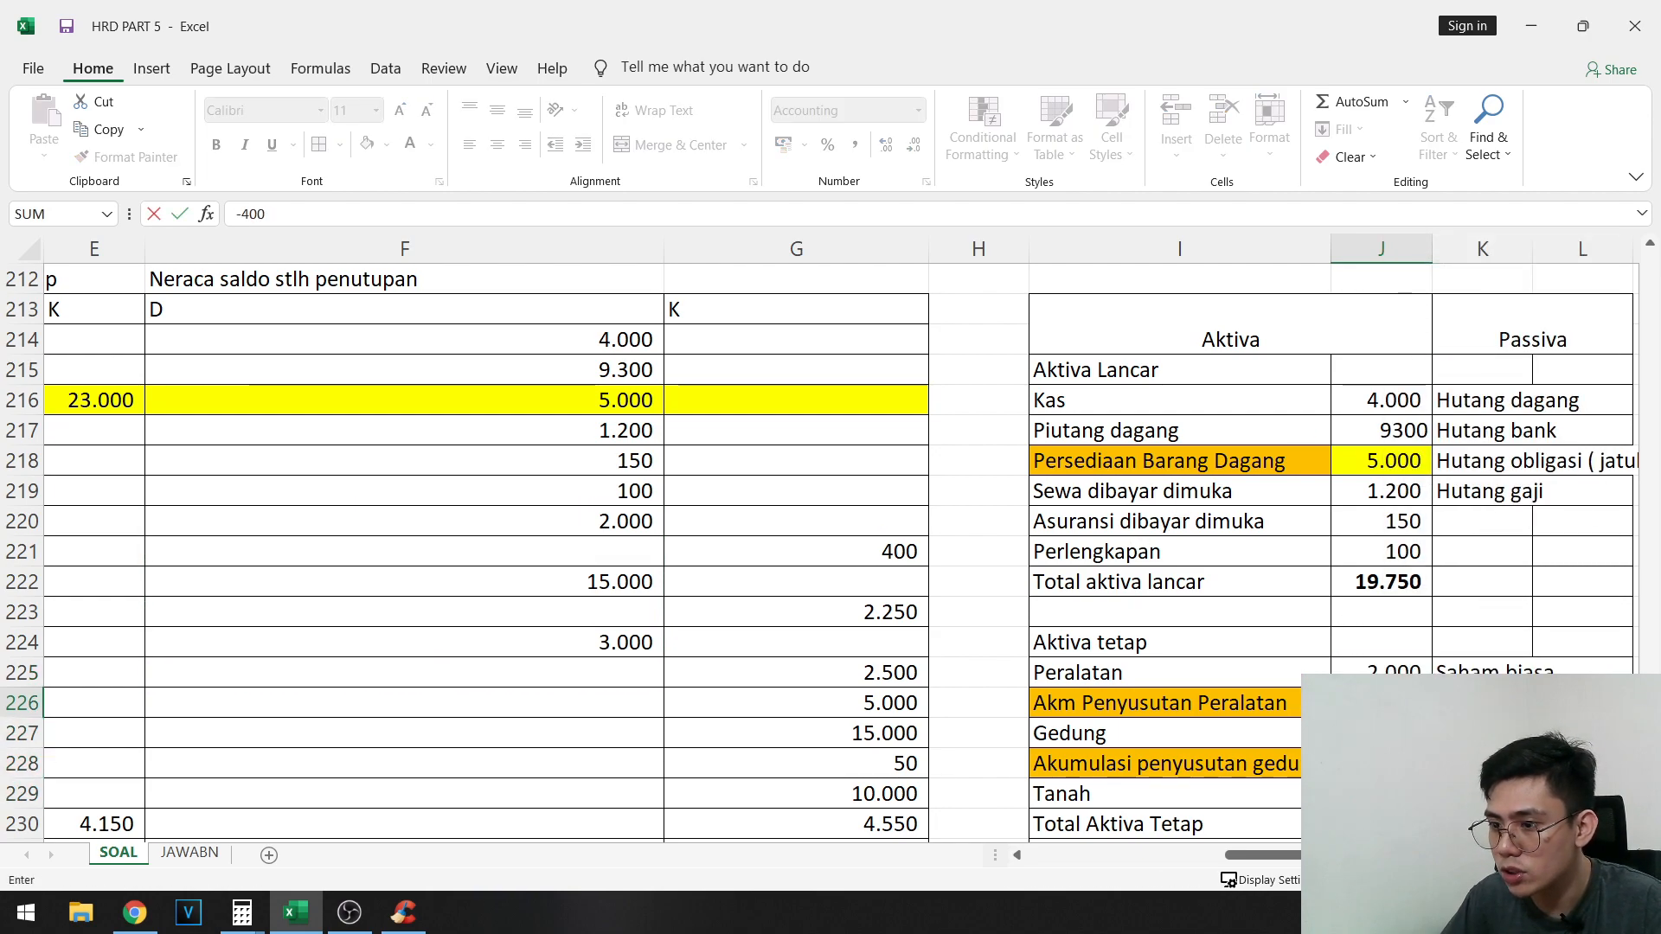
pyautogui.press('Down')
pyautogui.press('Down')
pyautogui.write('- 2.250')
pyautogui.press('Down')
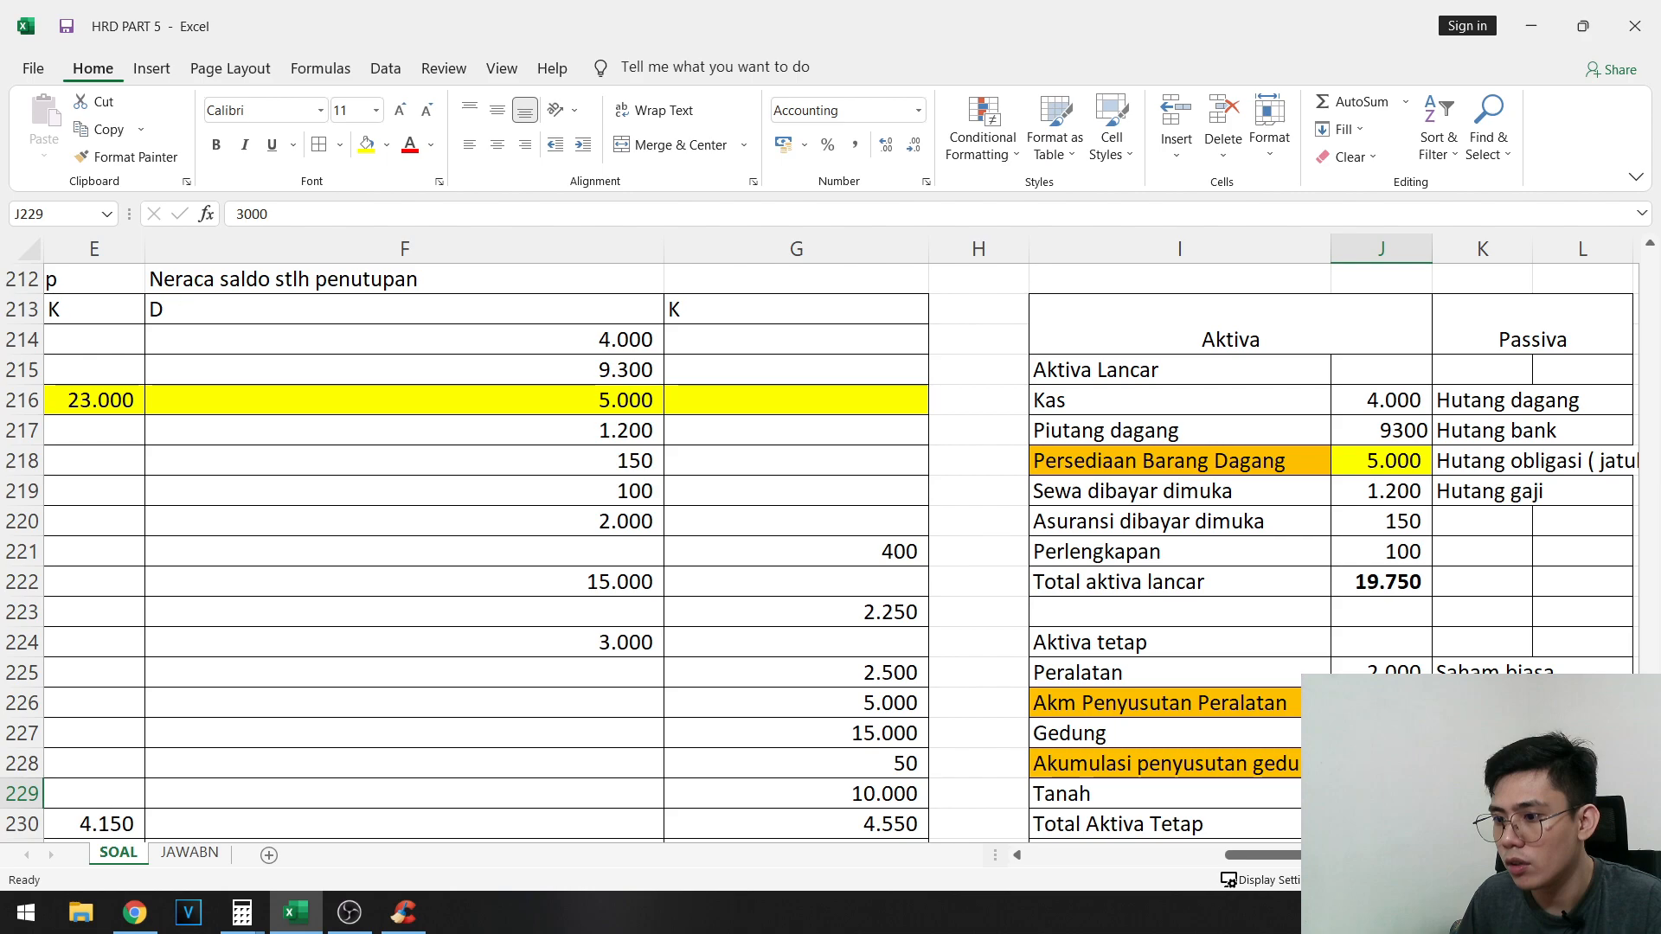
# - Copy the credit balances G225:G230 as values into the Passiva column starting at L216, and fit column L to its contents
pyautogui.scroll(-2, 830, 536)
pyautogui.scroll(1, 1293, 709)
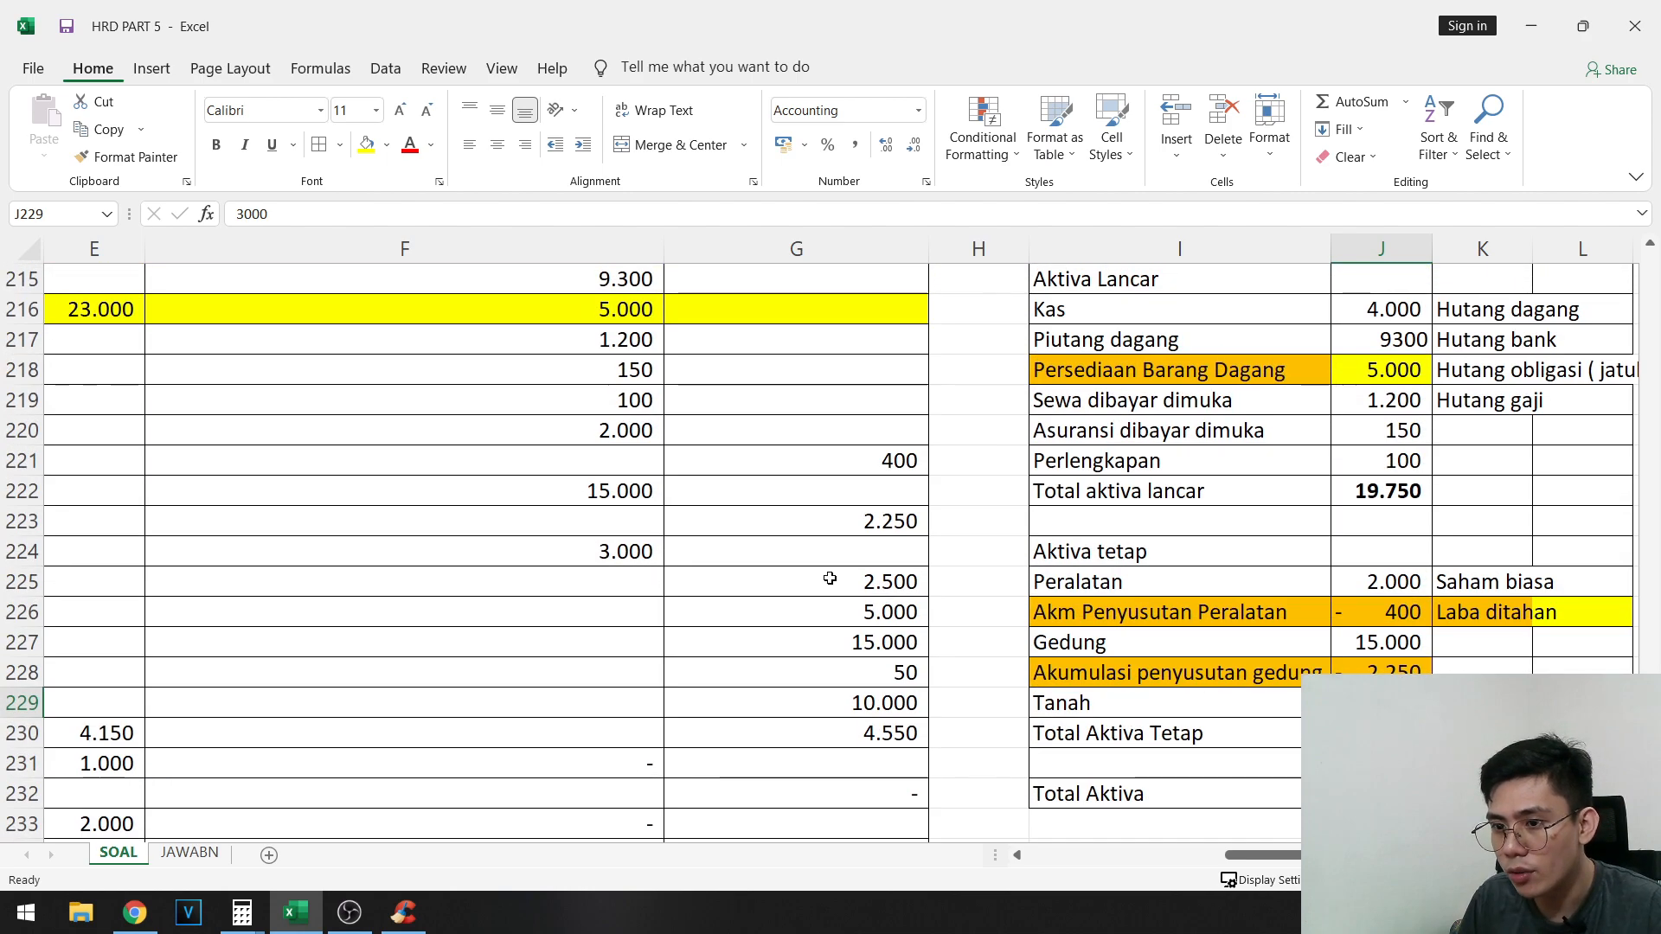
pyautogui.moveTo(861, 582); pyautogui.dragTo(867, 736)
pyautogui.hotkey('ctrl', 'c')
pyautogui.moveTo(1297, 462); pyautogui.dragTo(1558, 491)
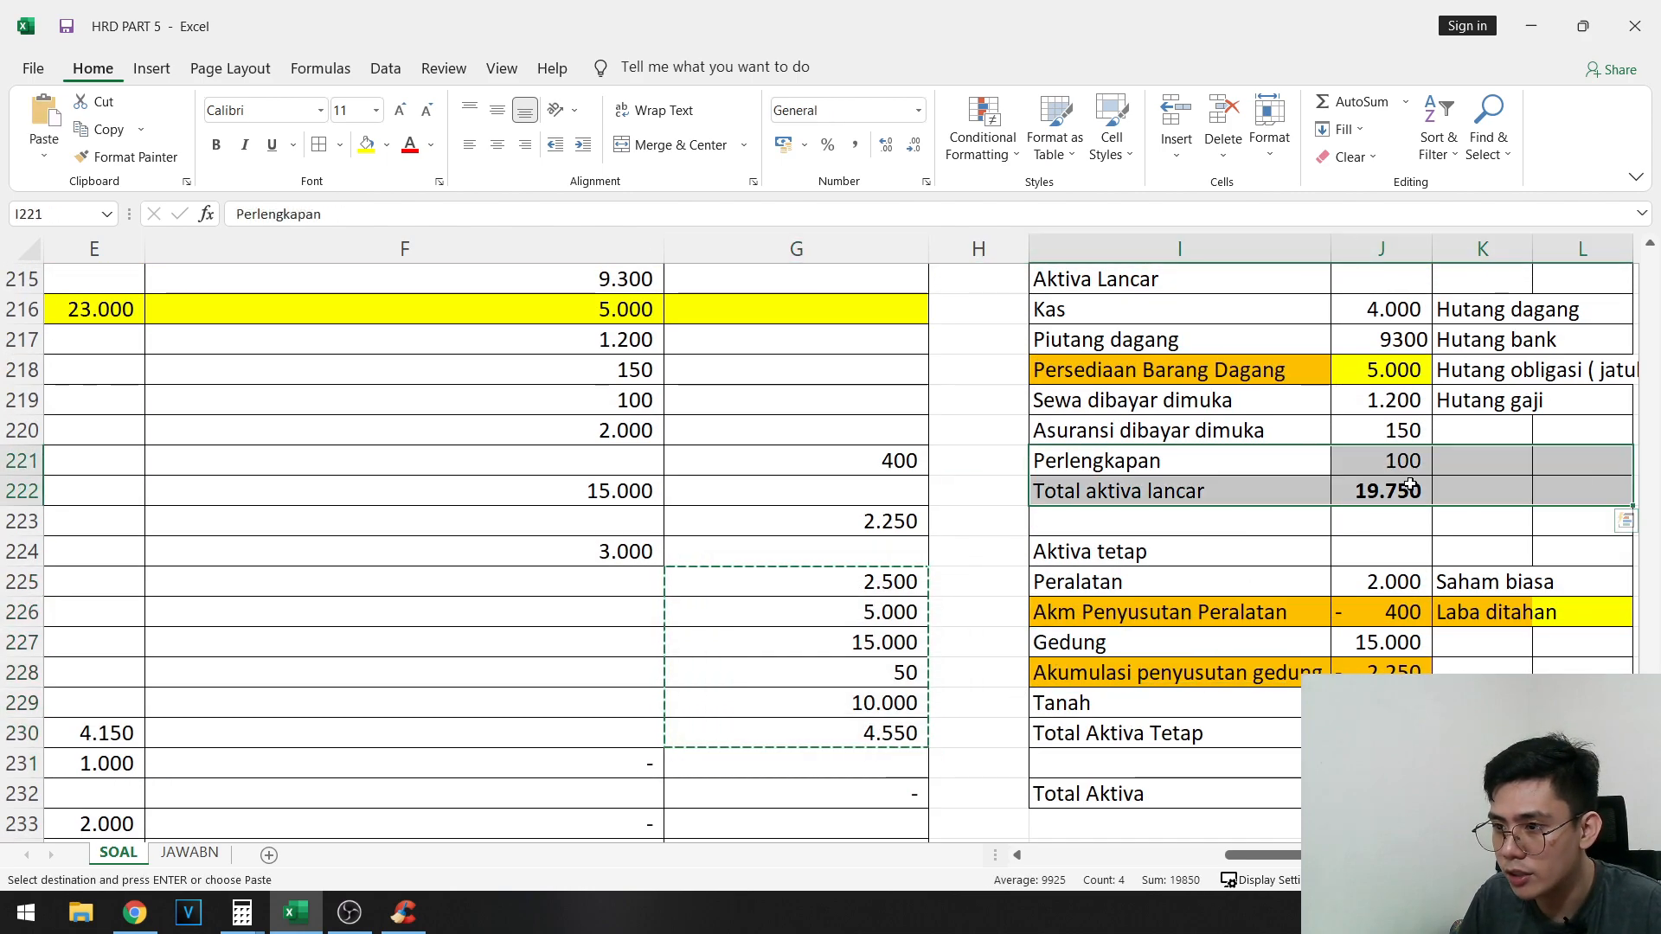
pyautogui.moveTo(1471, 370); pyautogui.dragTo(1159, 369)
pyautogui.click(969, 309)
pyautogui.rightClick(973, 303)
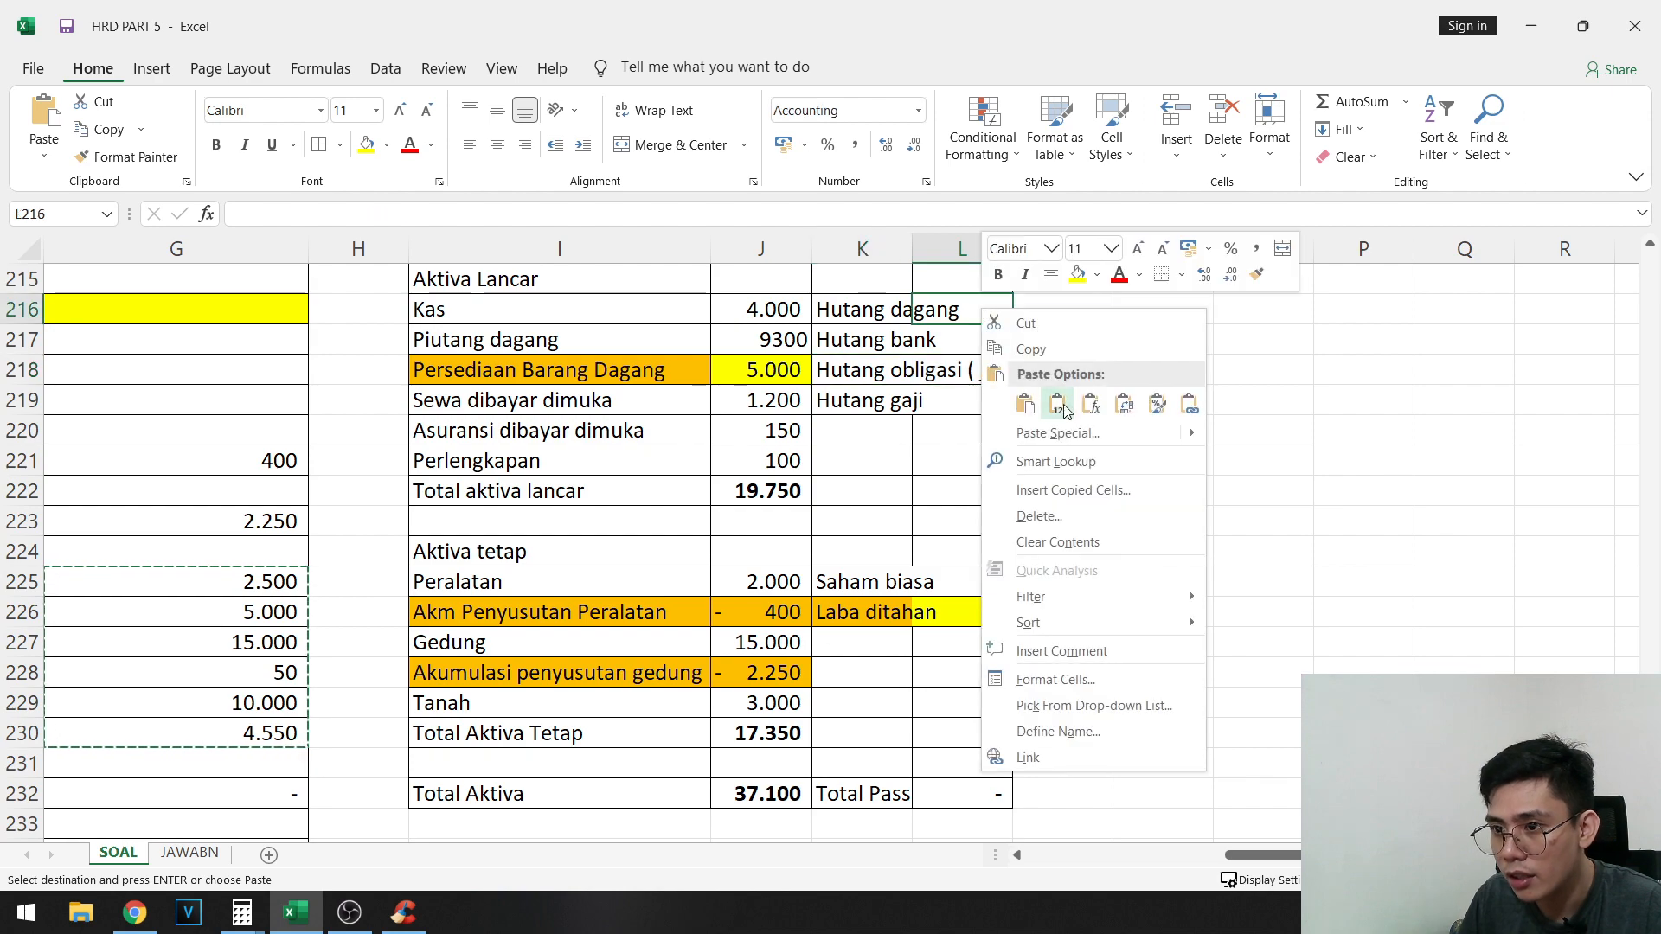
pyautogui.click(1058, 403)
pyautogui.doubleClick(1020, 252)
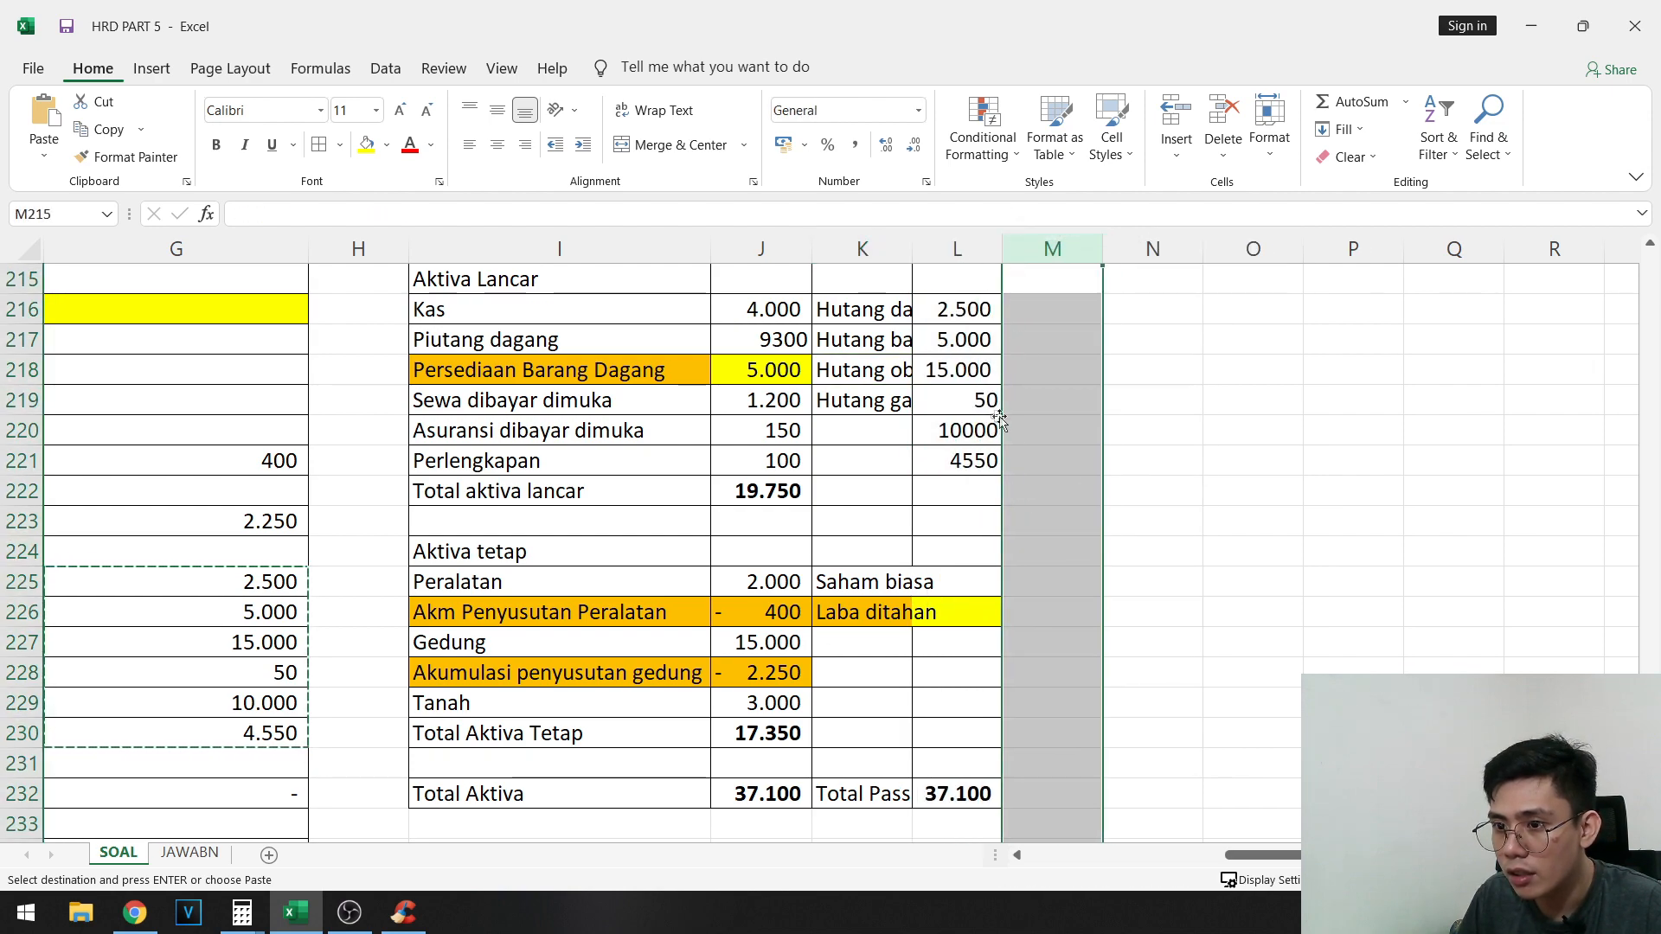
# - Copy the amounts in L220:L221 to Saham biasa and Laba ditahan in L225:L226, and fit column K to its labels
pyautogui.moveTo(962, 430); pyautogui.dragTo(962, 460)
pyautogui.hotkey('ctrl', 'c')
pyautogui.click(951, 581)
pyautogui.hotkey('ctrl', 'v')
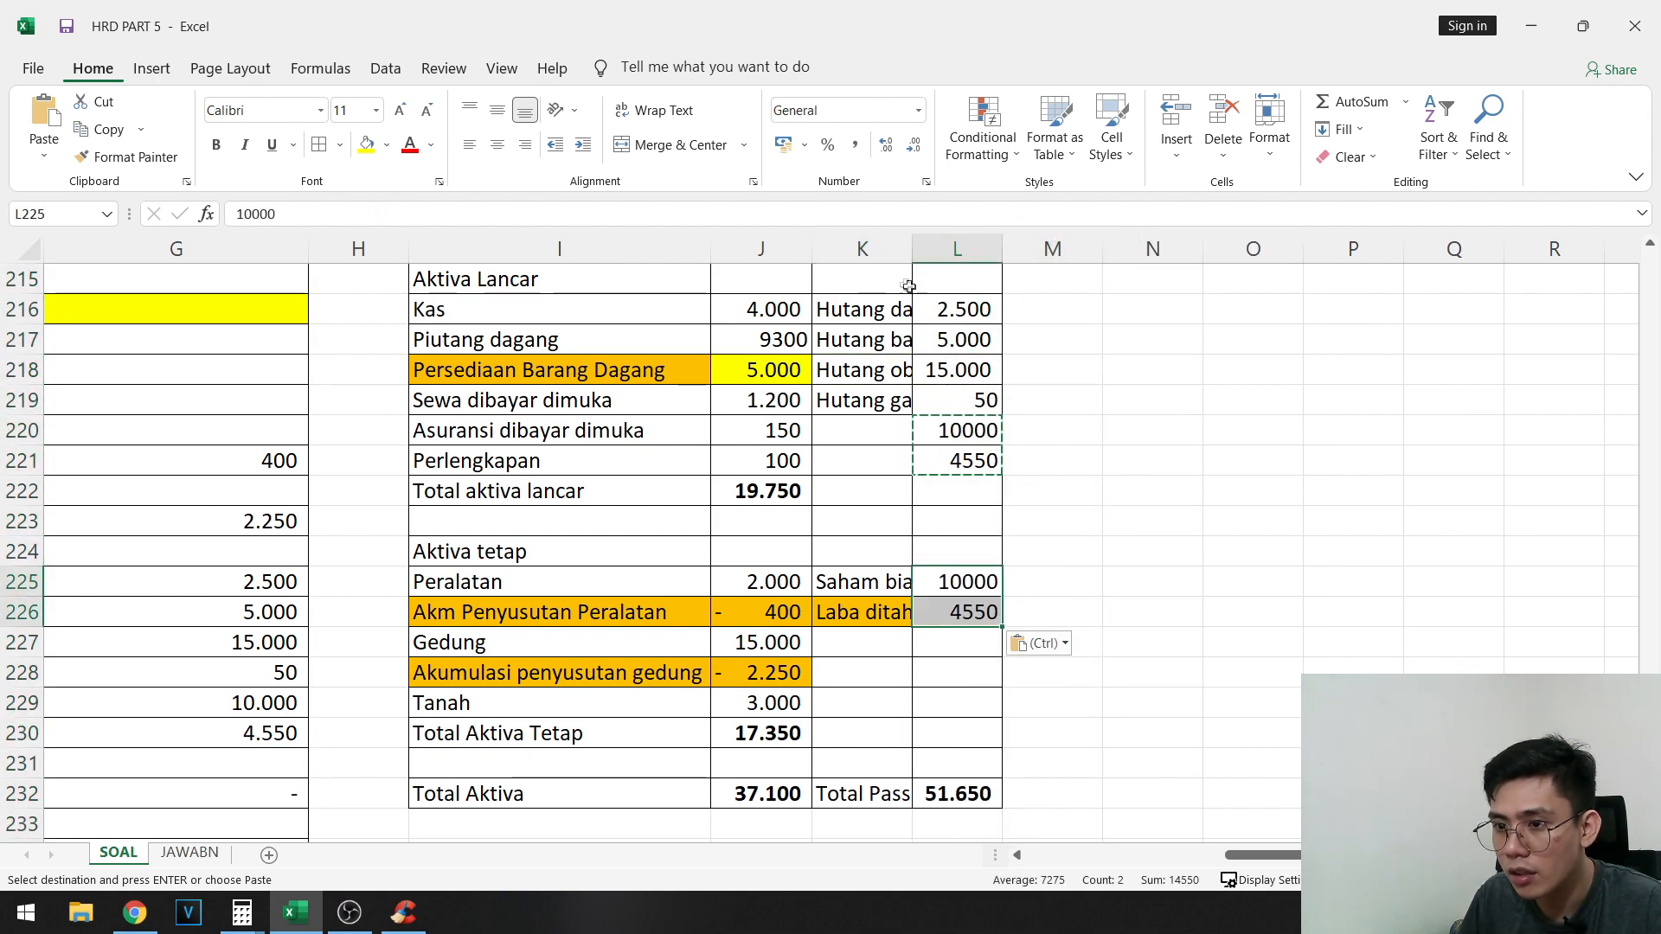
pyautogui.doubleClick(913, 249)
pyautogui.click(1312, 460)
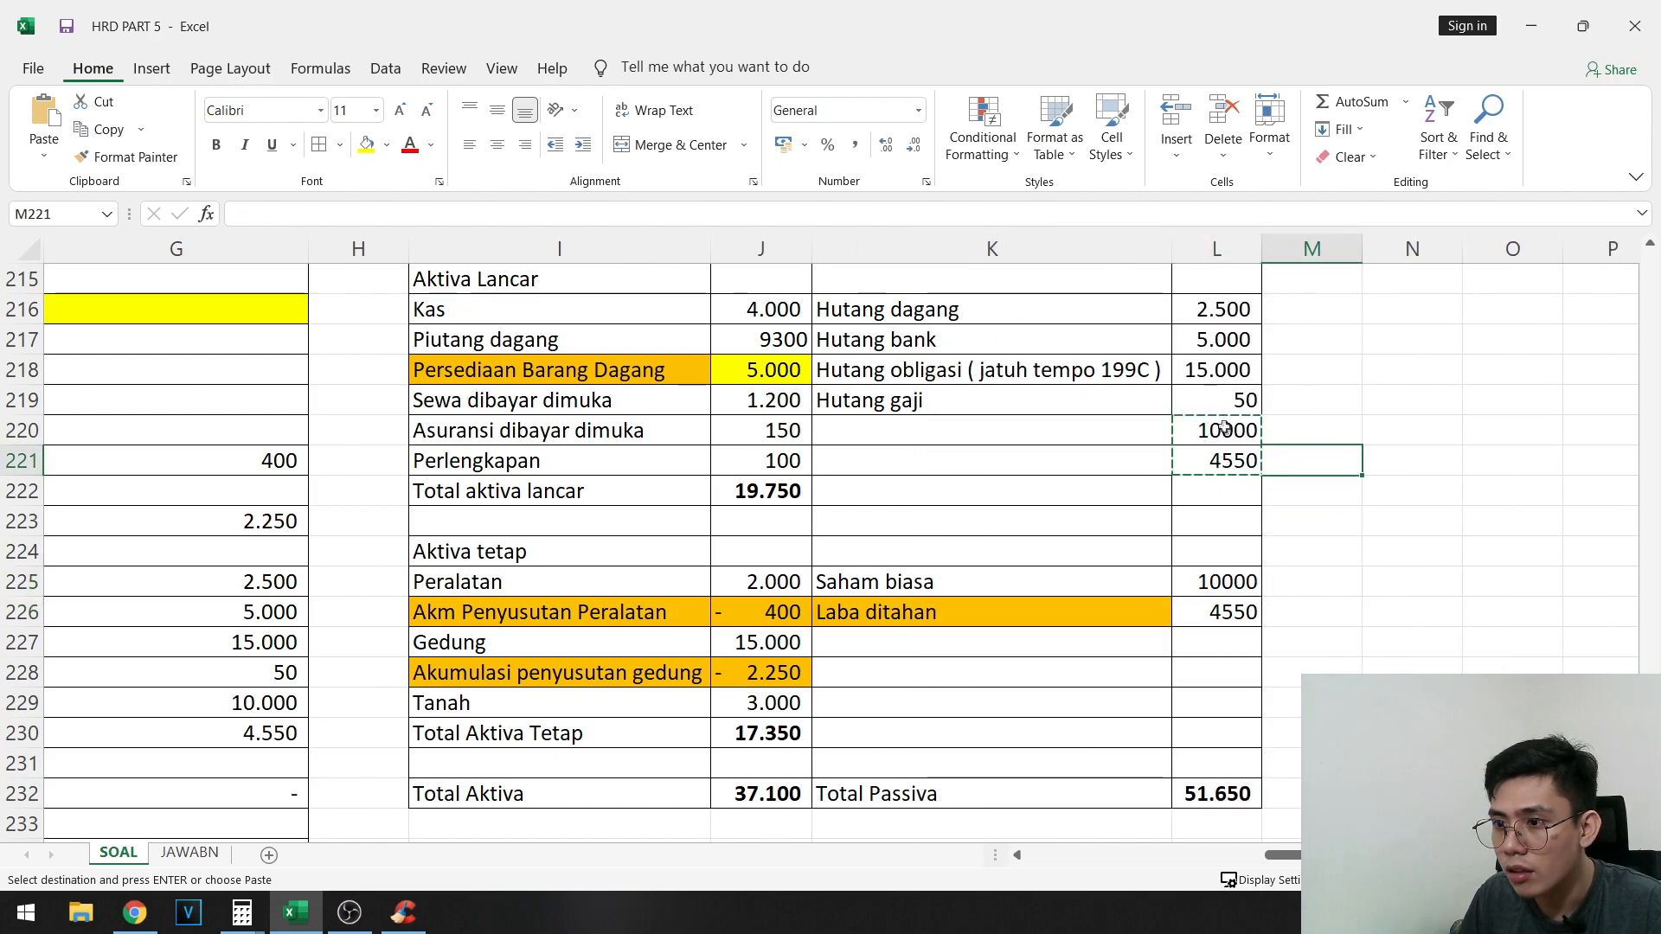
# - Clear the leftover amounts in L220:L222 and widen column L to about 10,00
pyautogui.moveTo(1216, 430); pyautogui.dragTo(1217, 490)
pyautogui.press('Delete')
pyautogui.doubleClick(1261, 250)
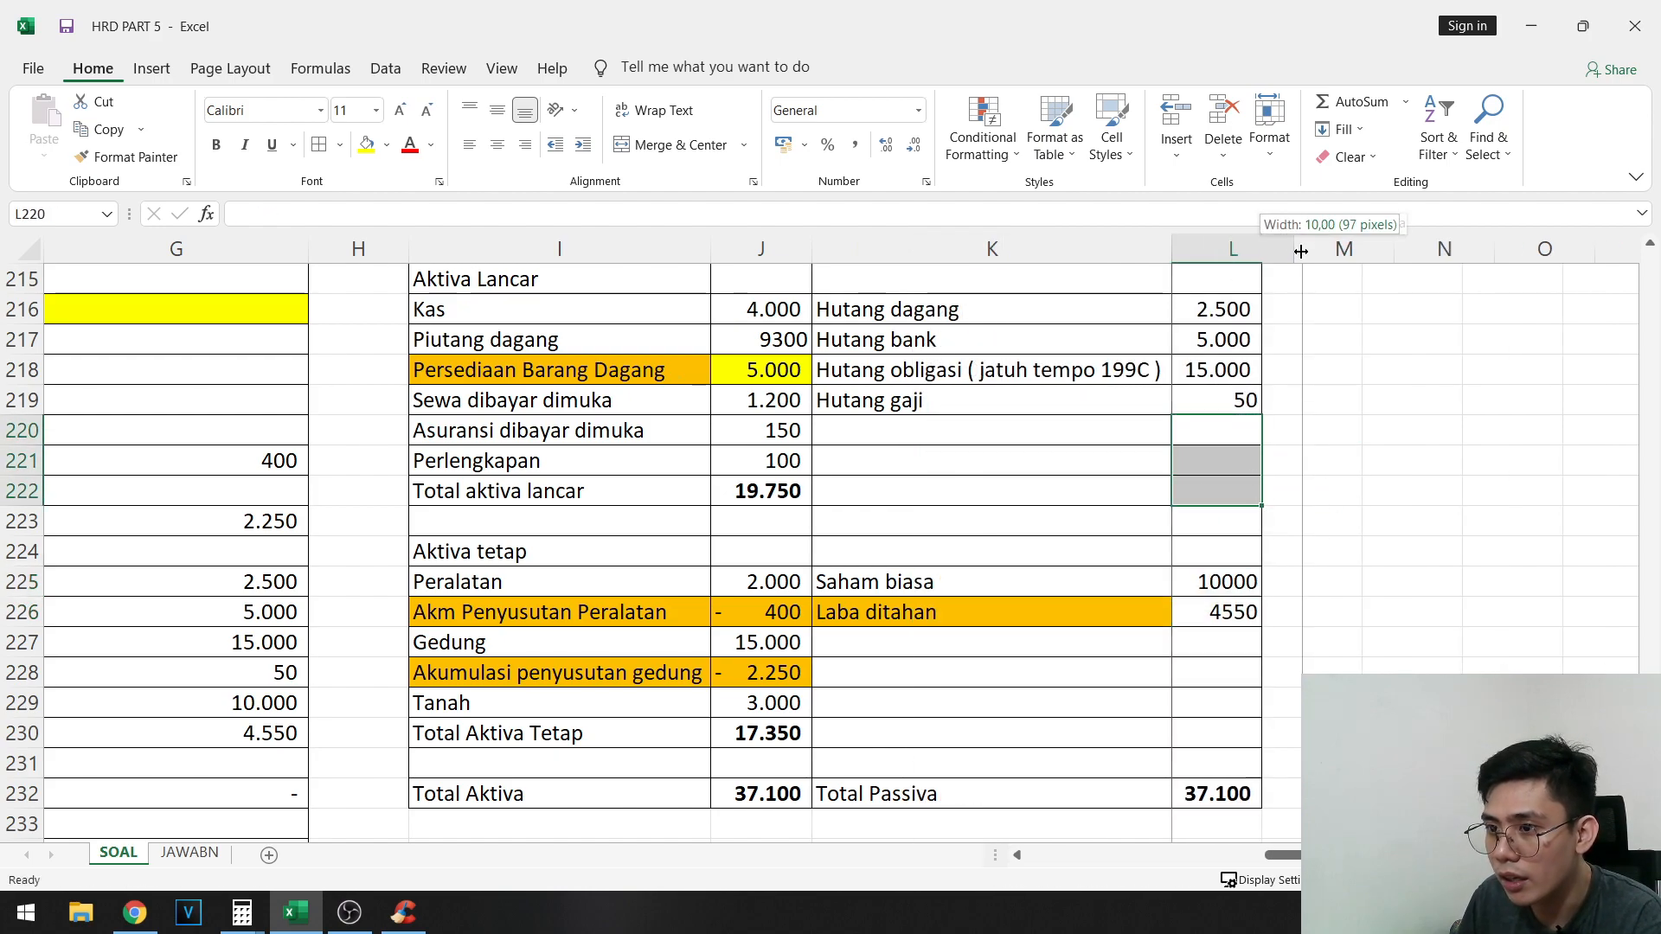
pyautogui.click(1211, 551)
# - Review the completed Neraca and its totals alongside the post-closing trial balance
pyautogui.scroll(2, 891, 612)
pyautogui.scroll(-1, 810, 654)
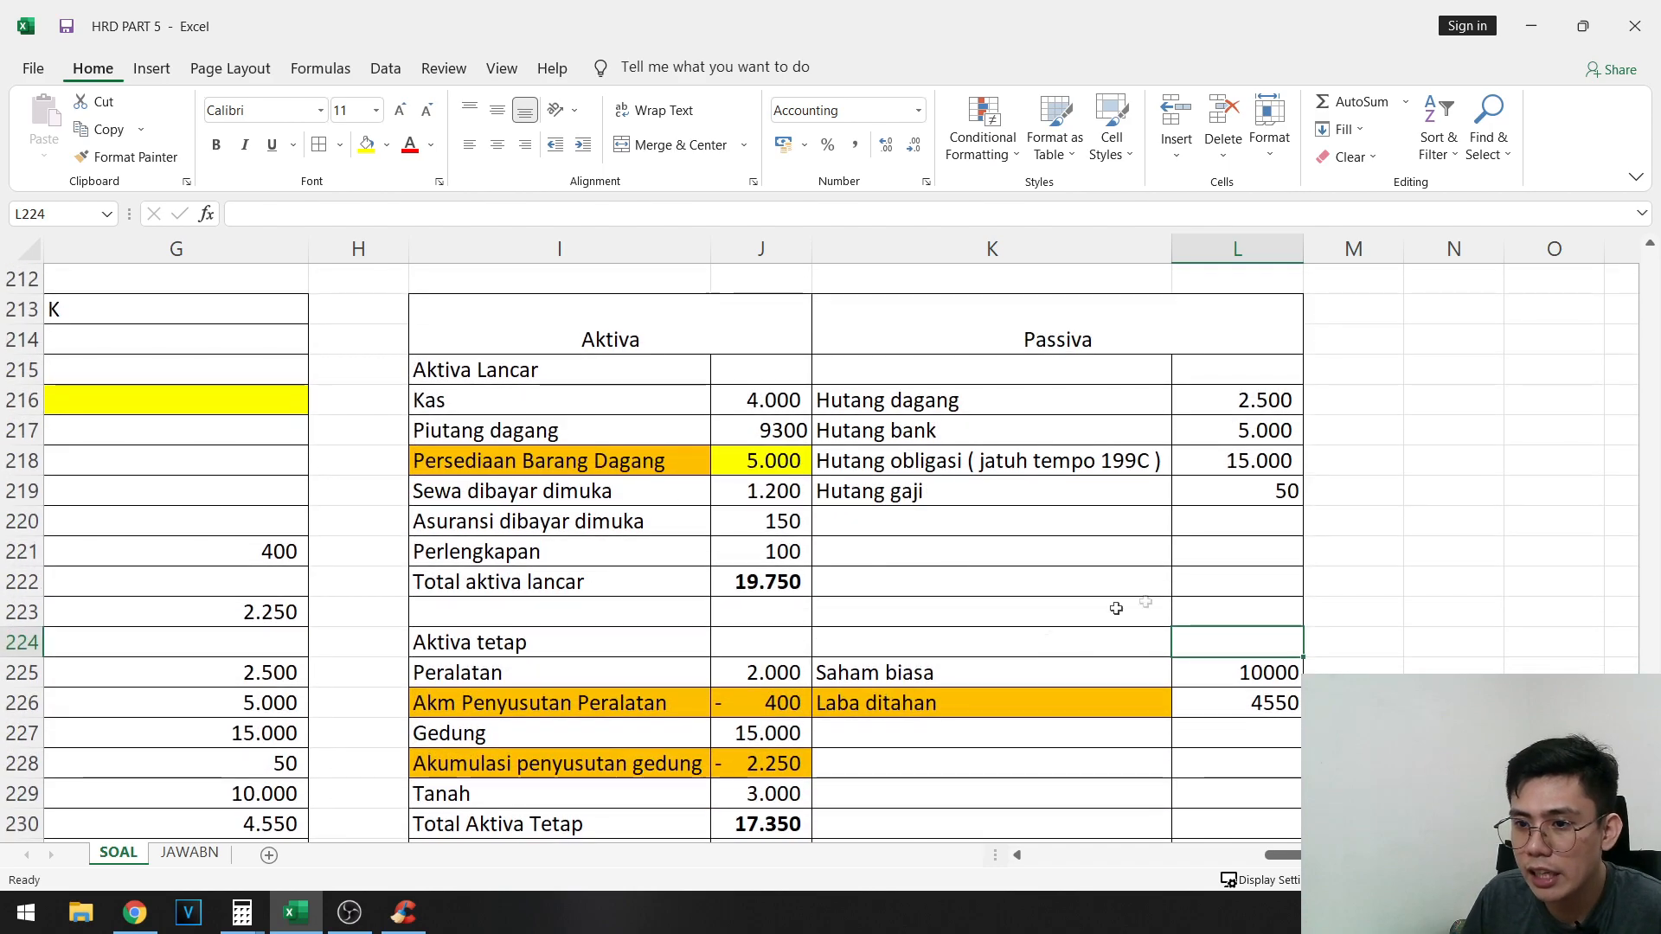
pyautogui.click(598, 398)
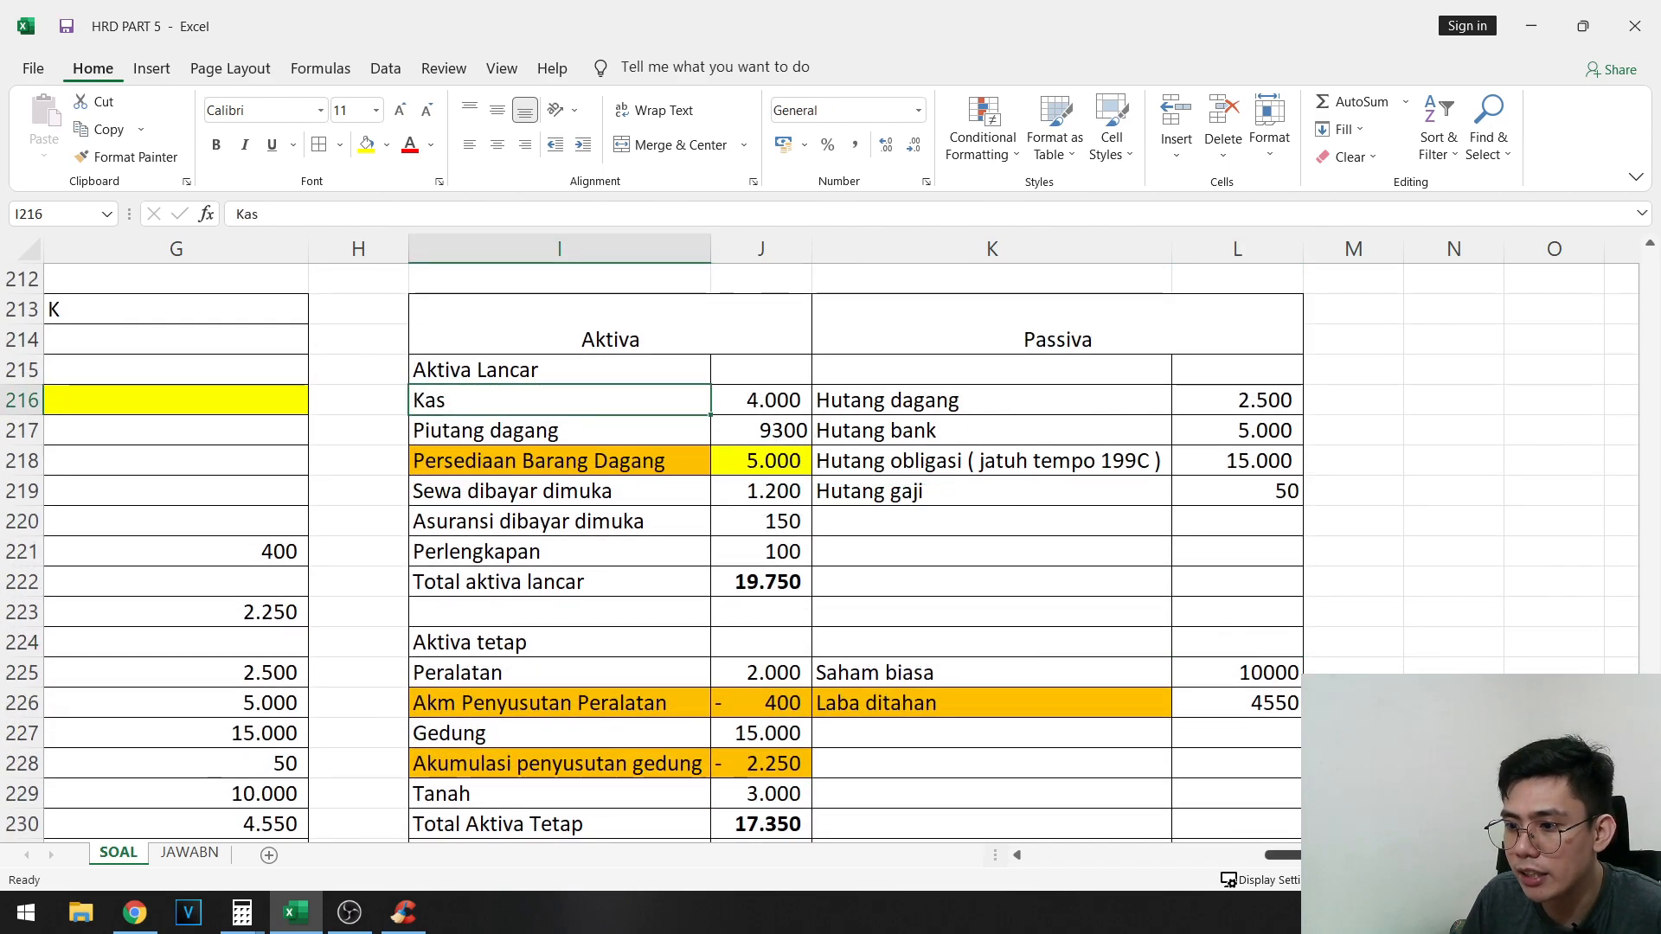
pyautogui.hscroll(-5, 842, 538)
pyautogui.hscroll(3, 841, 553)
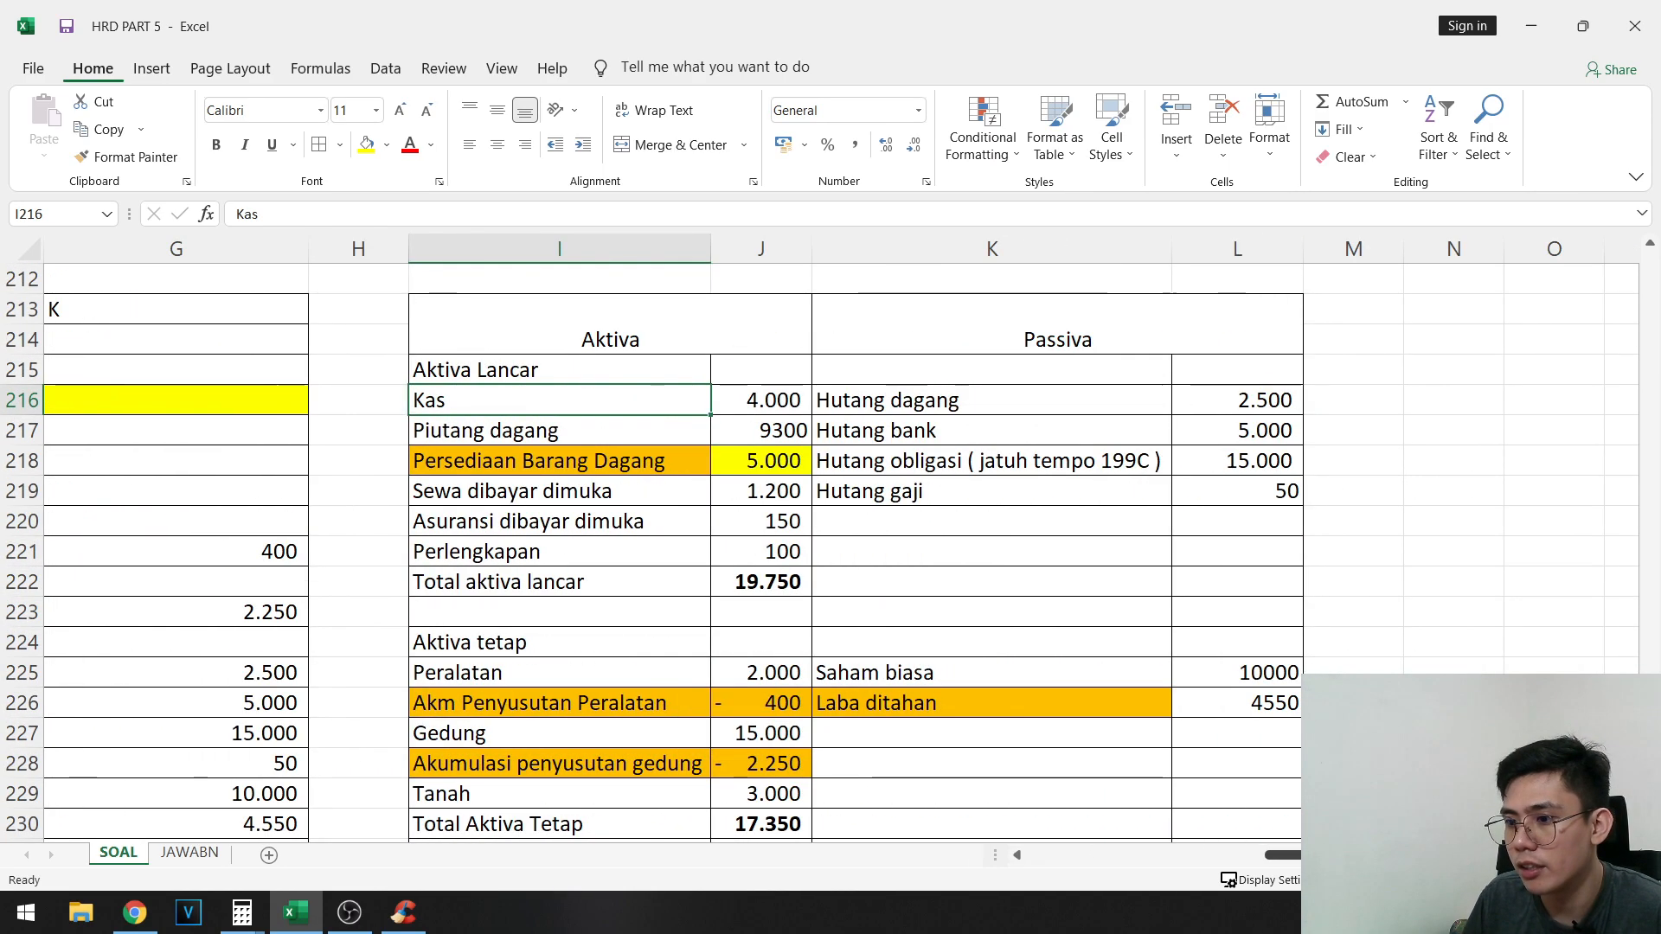
pyautogui.scroll(-2, 841, 554)
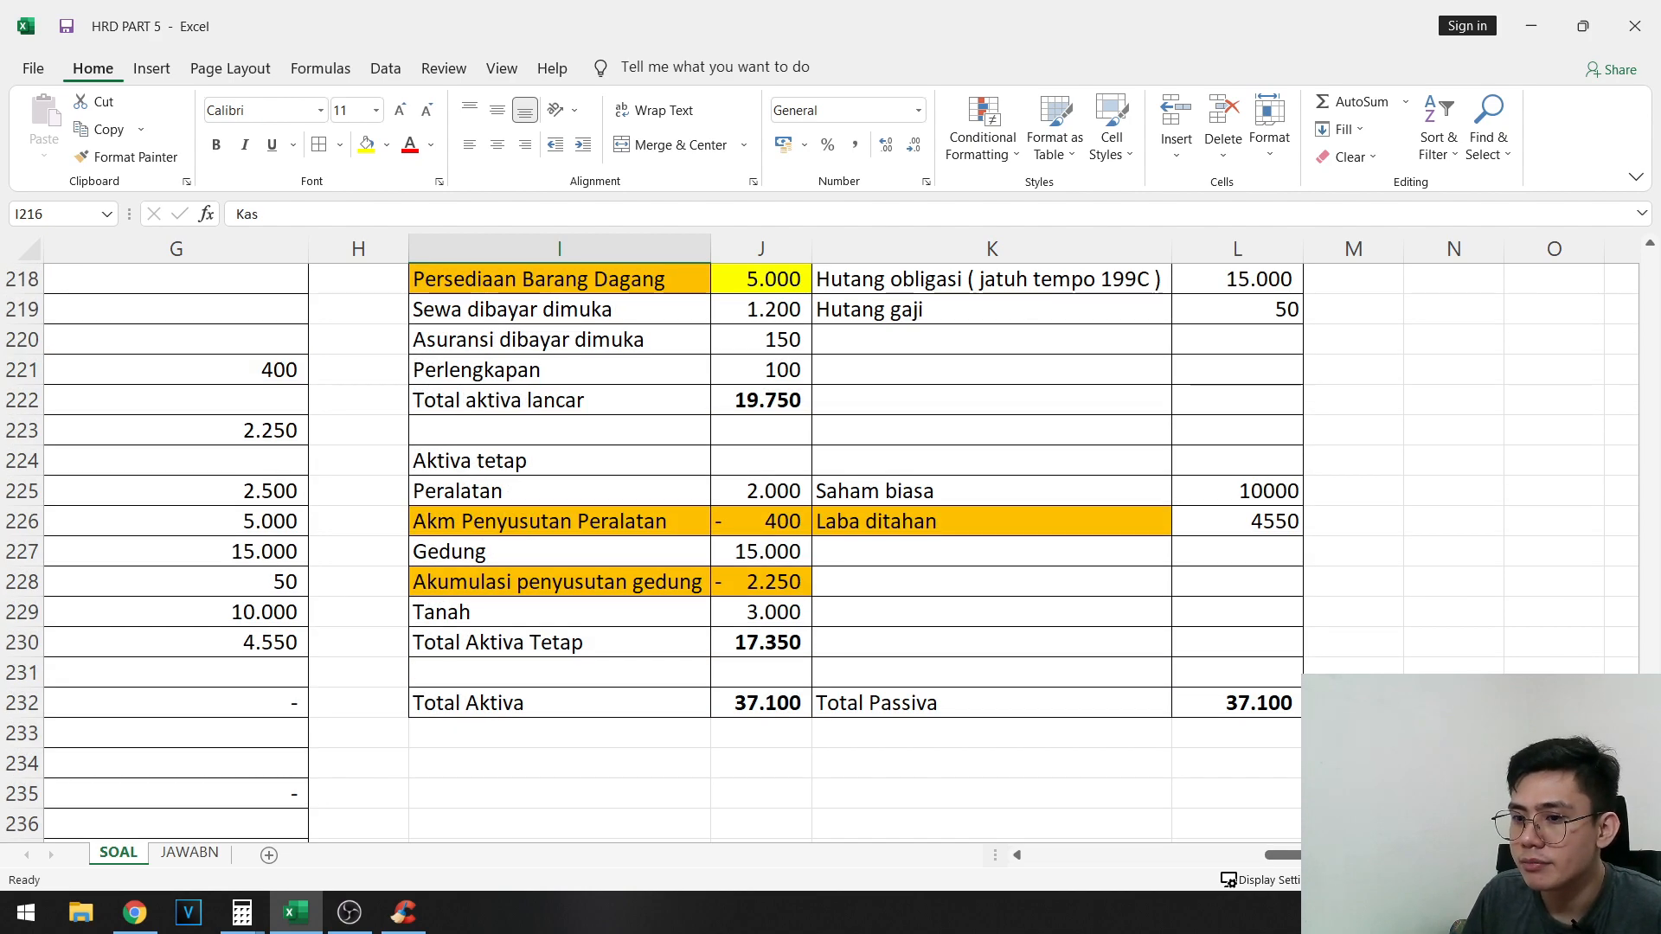
pyautogui.scroll(2, 1038, 519)
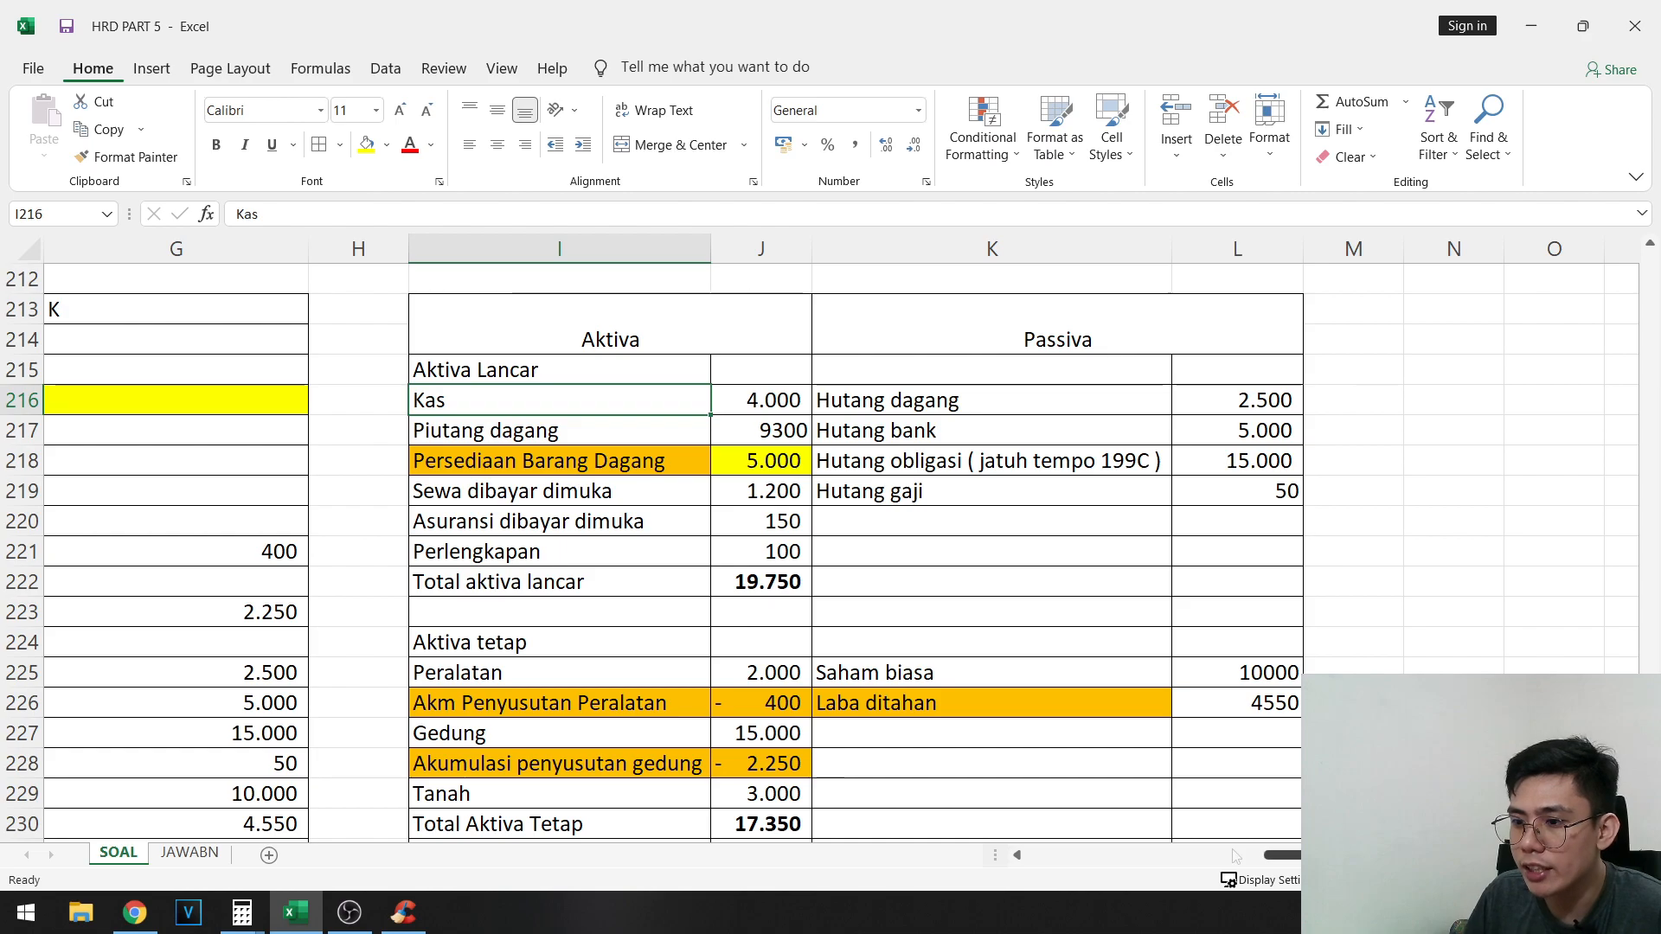
pyautogui.hscroll(-6, 1038, 519)
pyautogui.click(1444, 493)
pyautogui.scroll(1, 1444, 493)
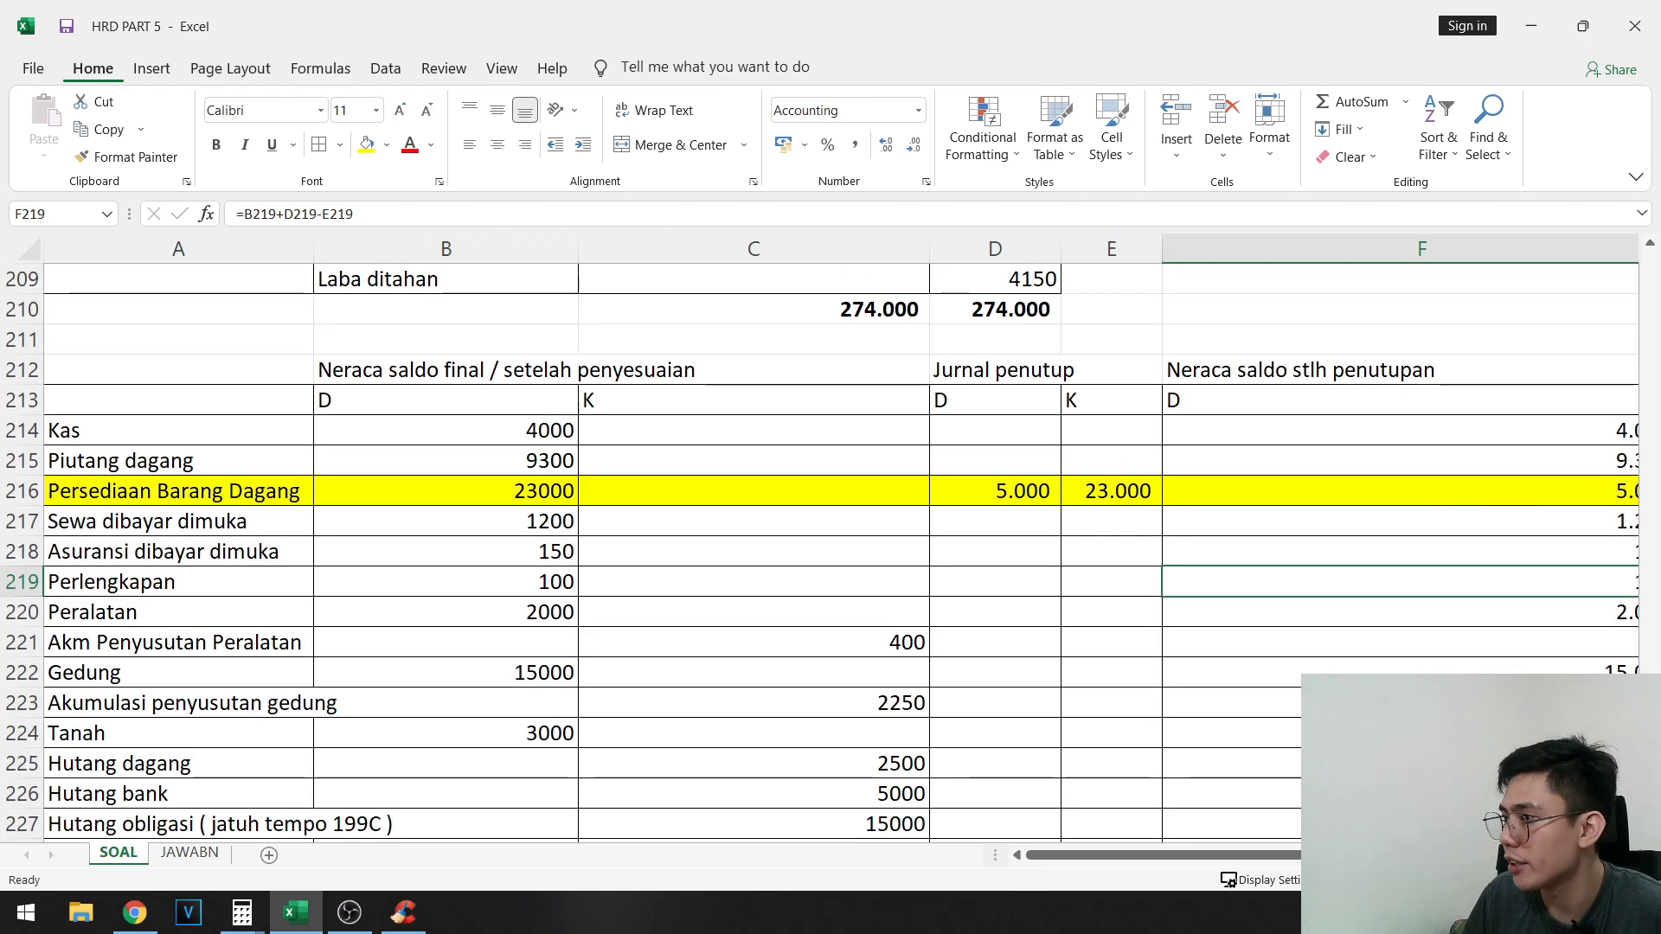
pyautogui.hscroll(5, 1181, 834)
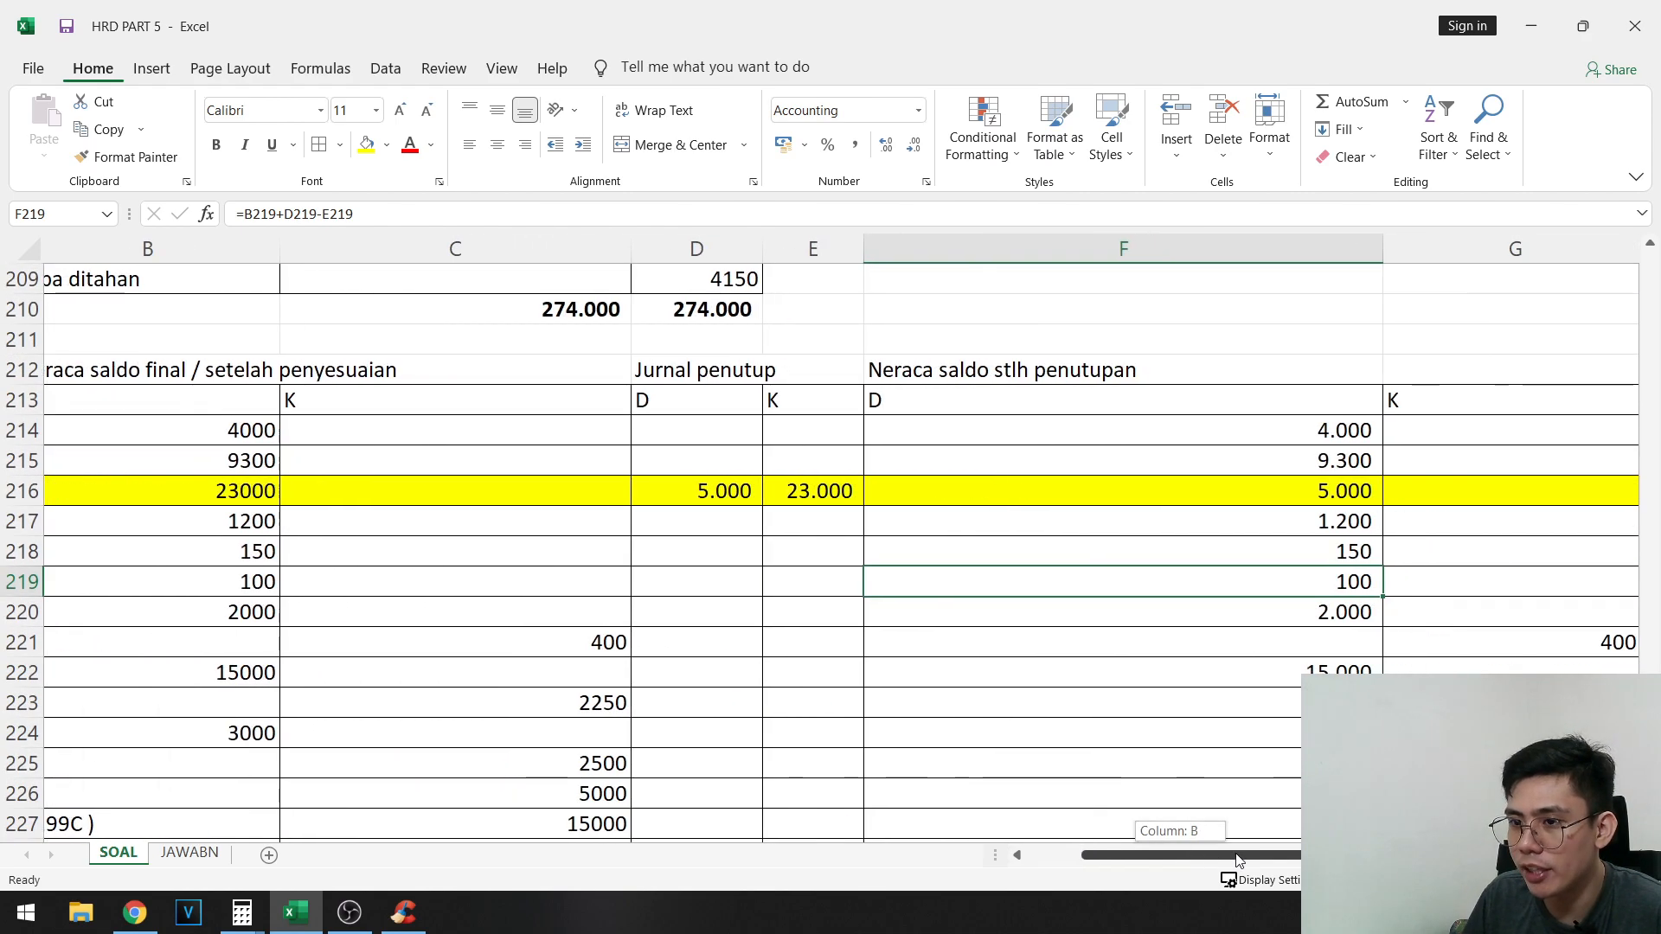
# - Examine the original Neraca in rows 162 to 183, including the Persediaan Barang Dagang amount in B169
pyautogui.hscroll(-5, 1125, 753)
pyautogui.scroll(3, 1057, 666)
pyautogui.scroll(13, 1058, 666)
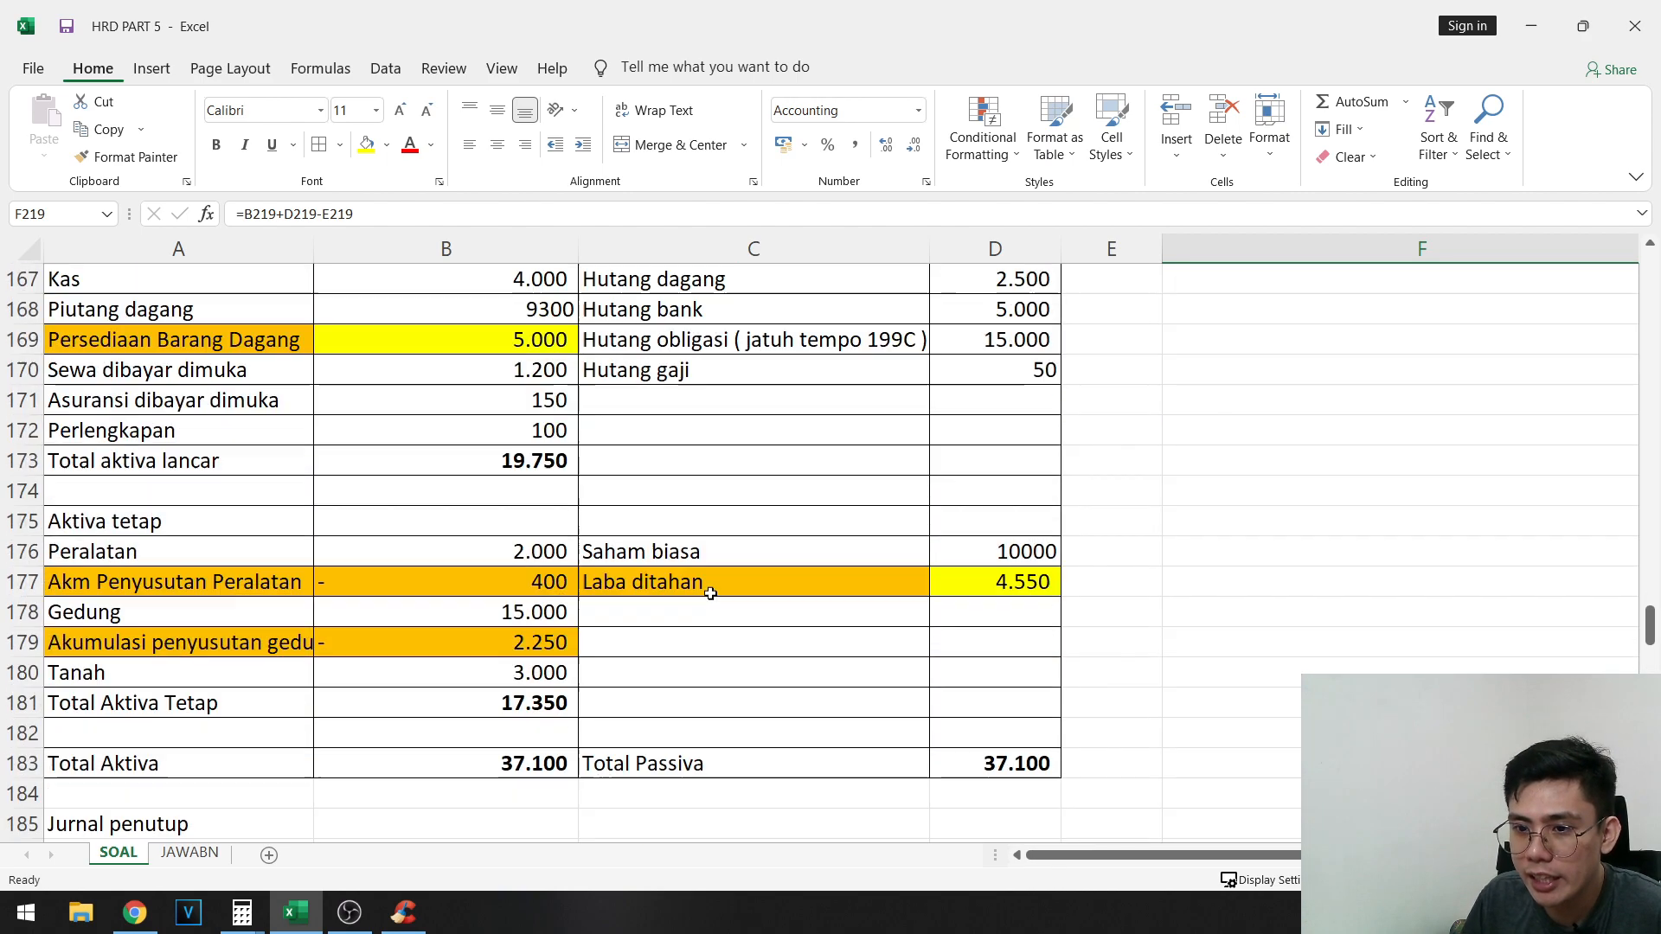
pyautogui.click(104, 377)
pyautogui.moveTo(104, 309); pyautogui.dragTo(446, 461)
pyautogui.scroll(-2, 1102, 608)
pyautogui.moveTo(1030, 752); pyautogui.dragTo(106, 293)
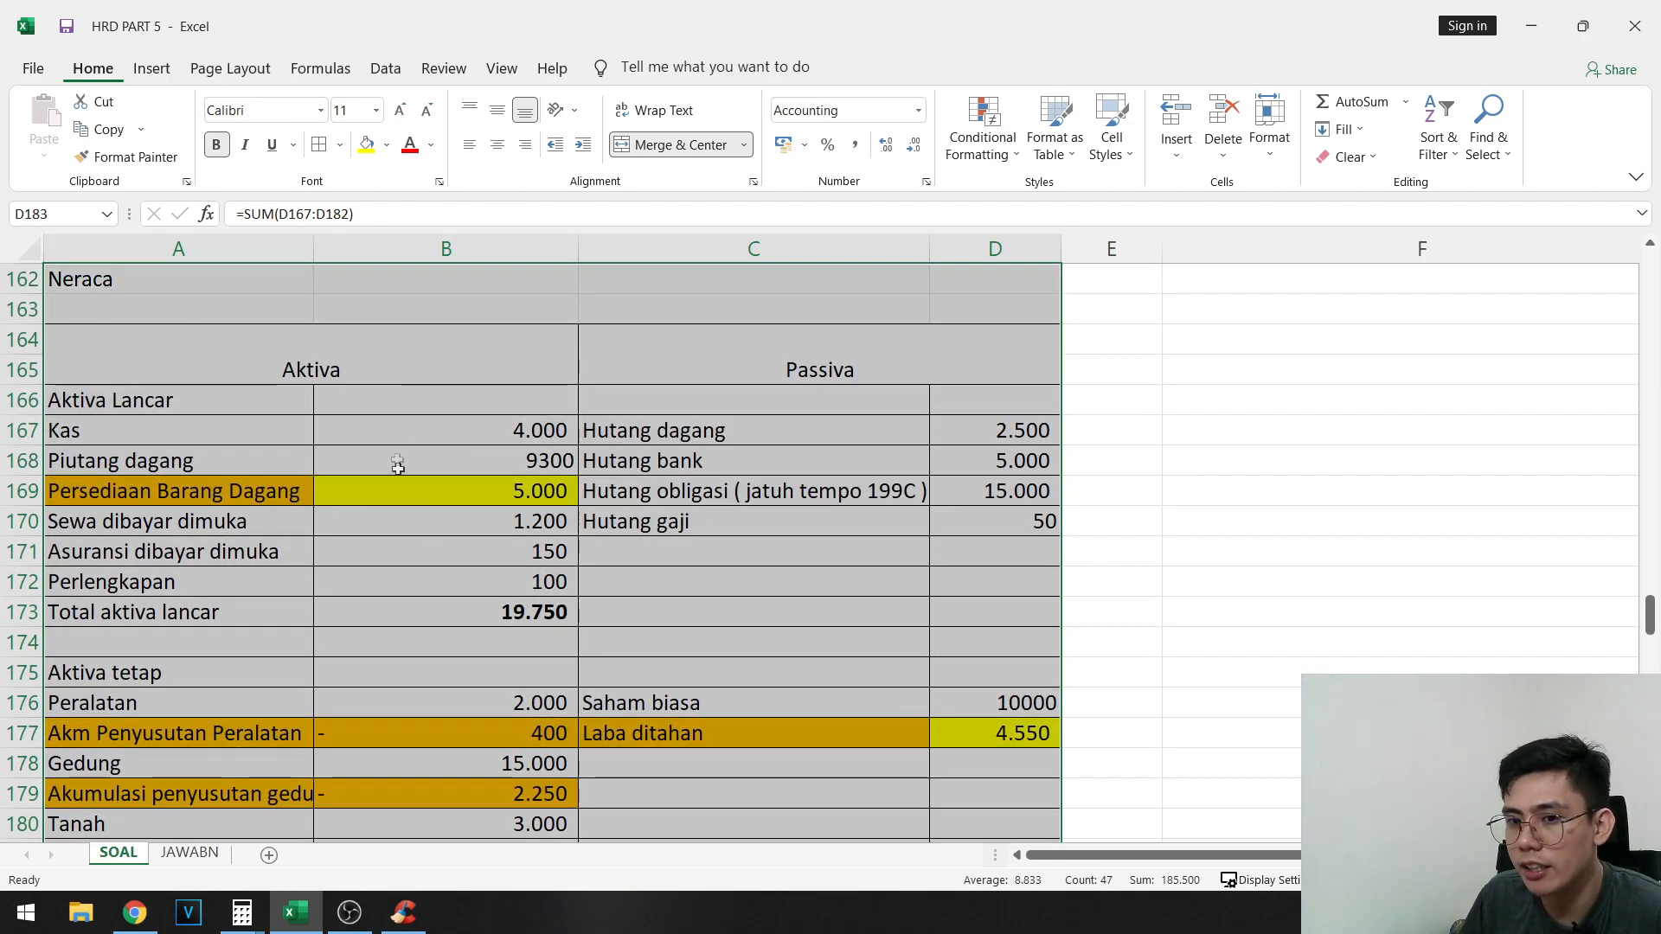
pyautogui.click(438, 491)
# - Trace the ending inventory back to the adjustment information in row 31 about merchandise on hand at 31 Desember 199A
pyautogui.scroll(20, 555, 518)
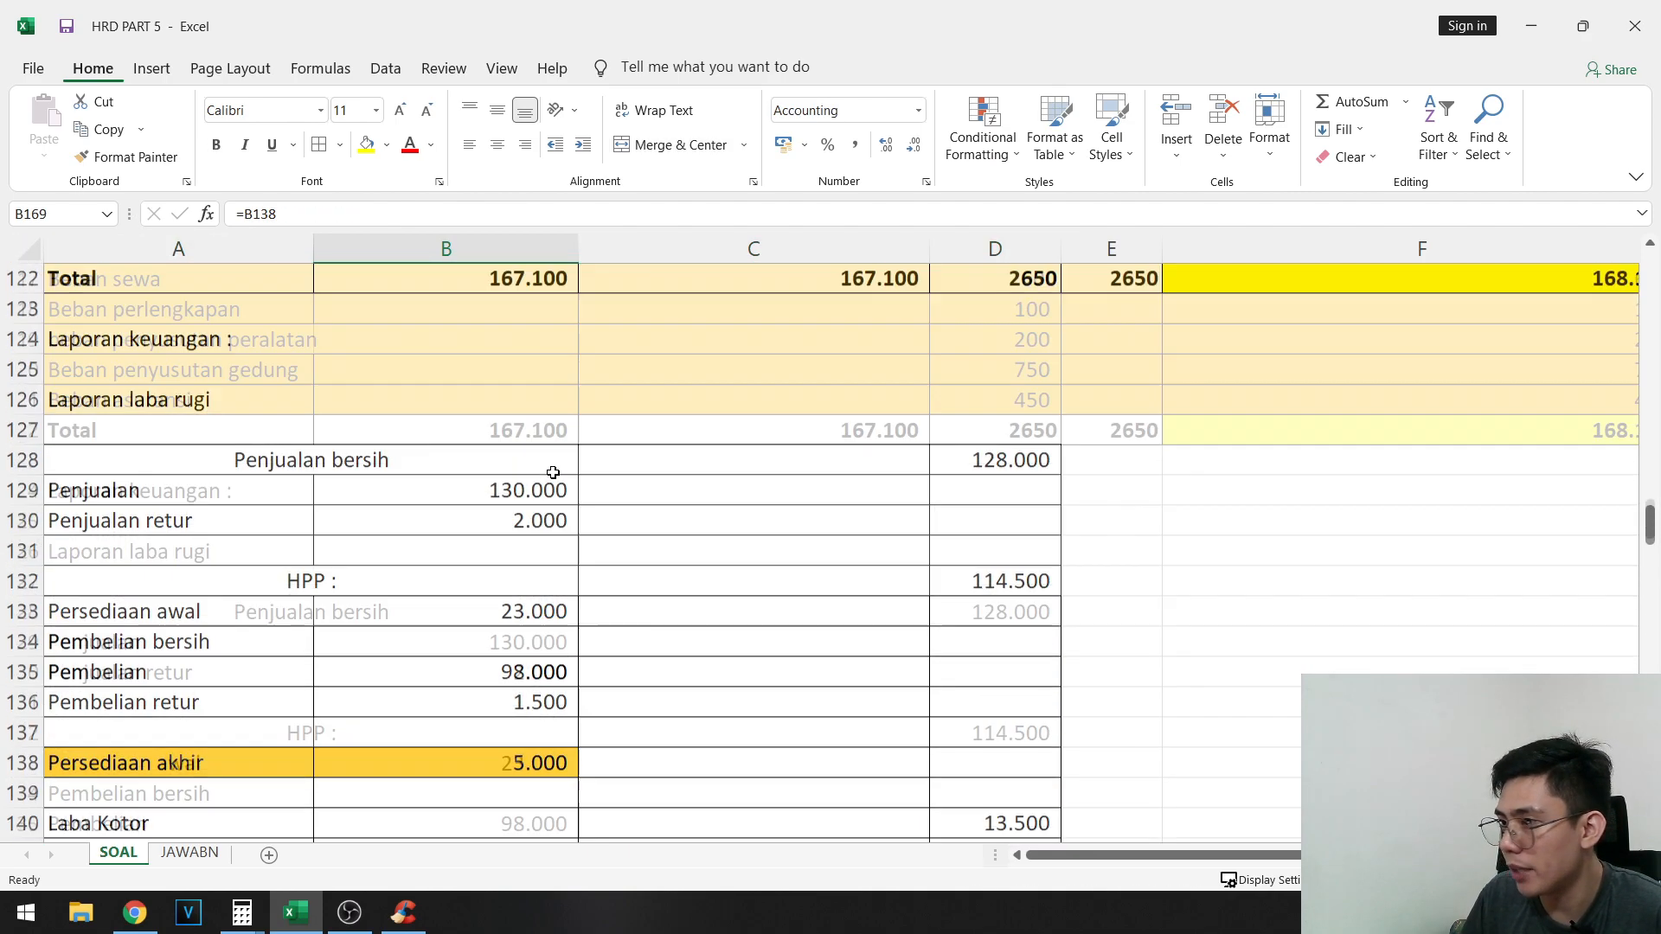
pyautogui.scroll(13, 236, 486)
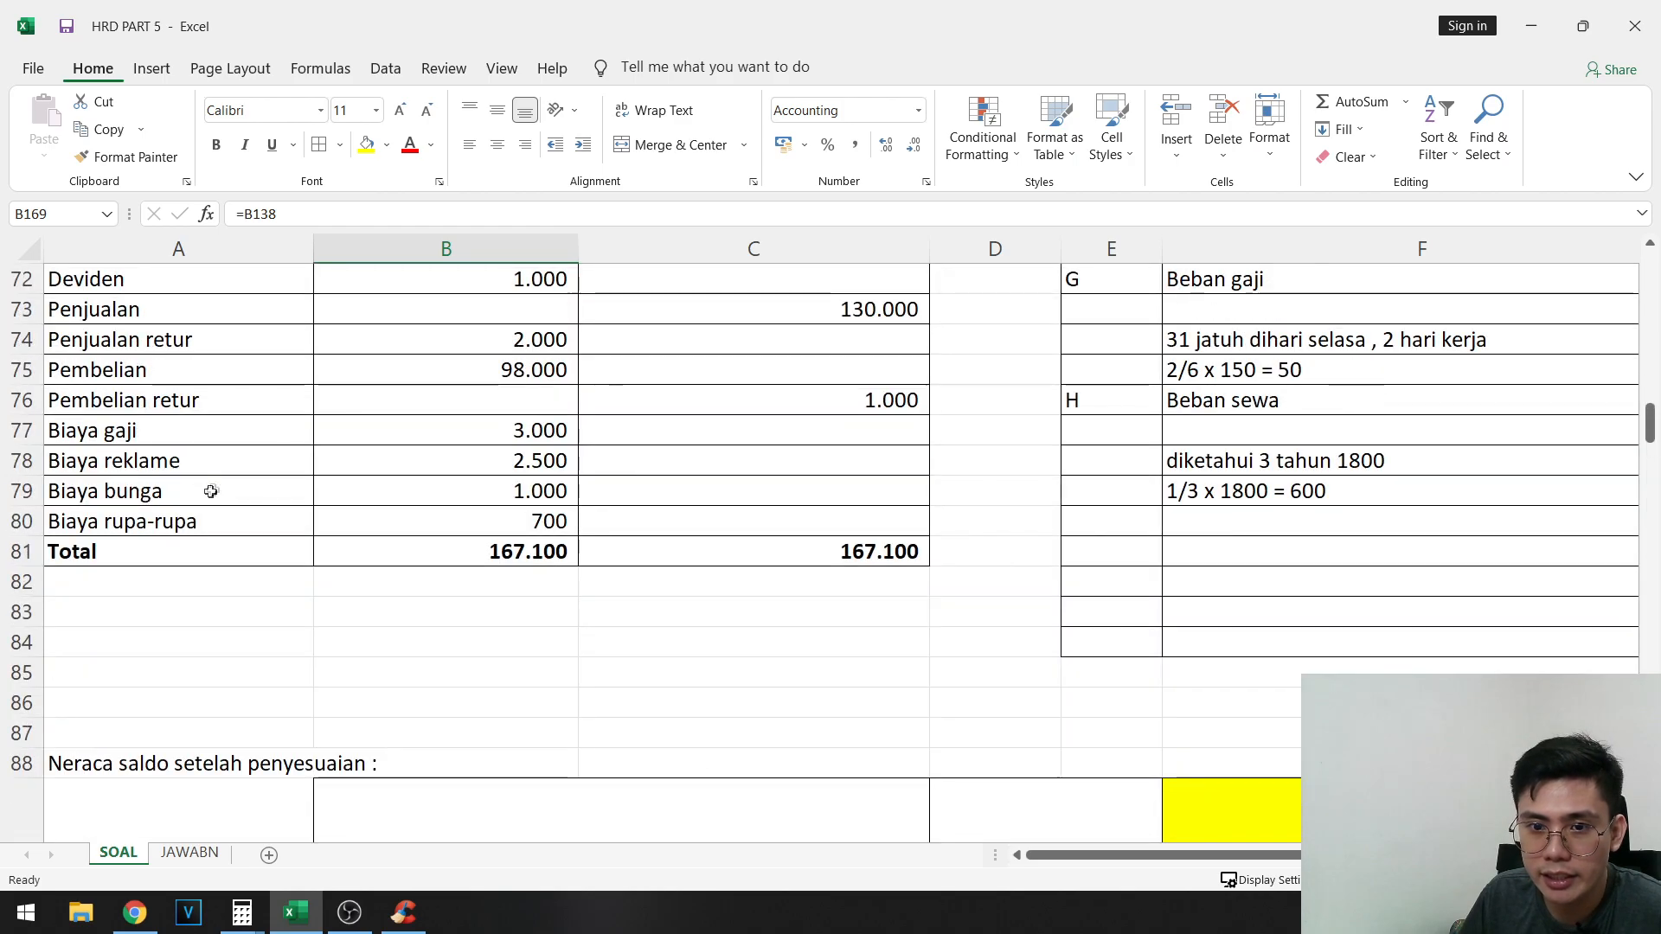
pyautogui.scroll(1, 236, 485)
pyautogui.scroll(-5, 174, 508)
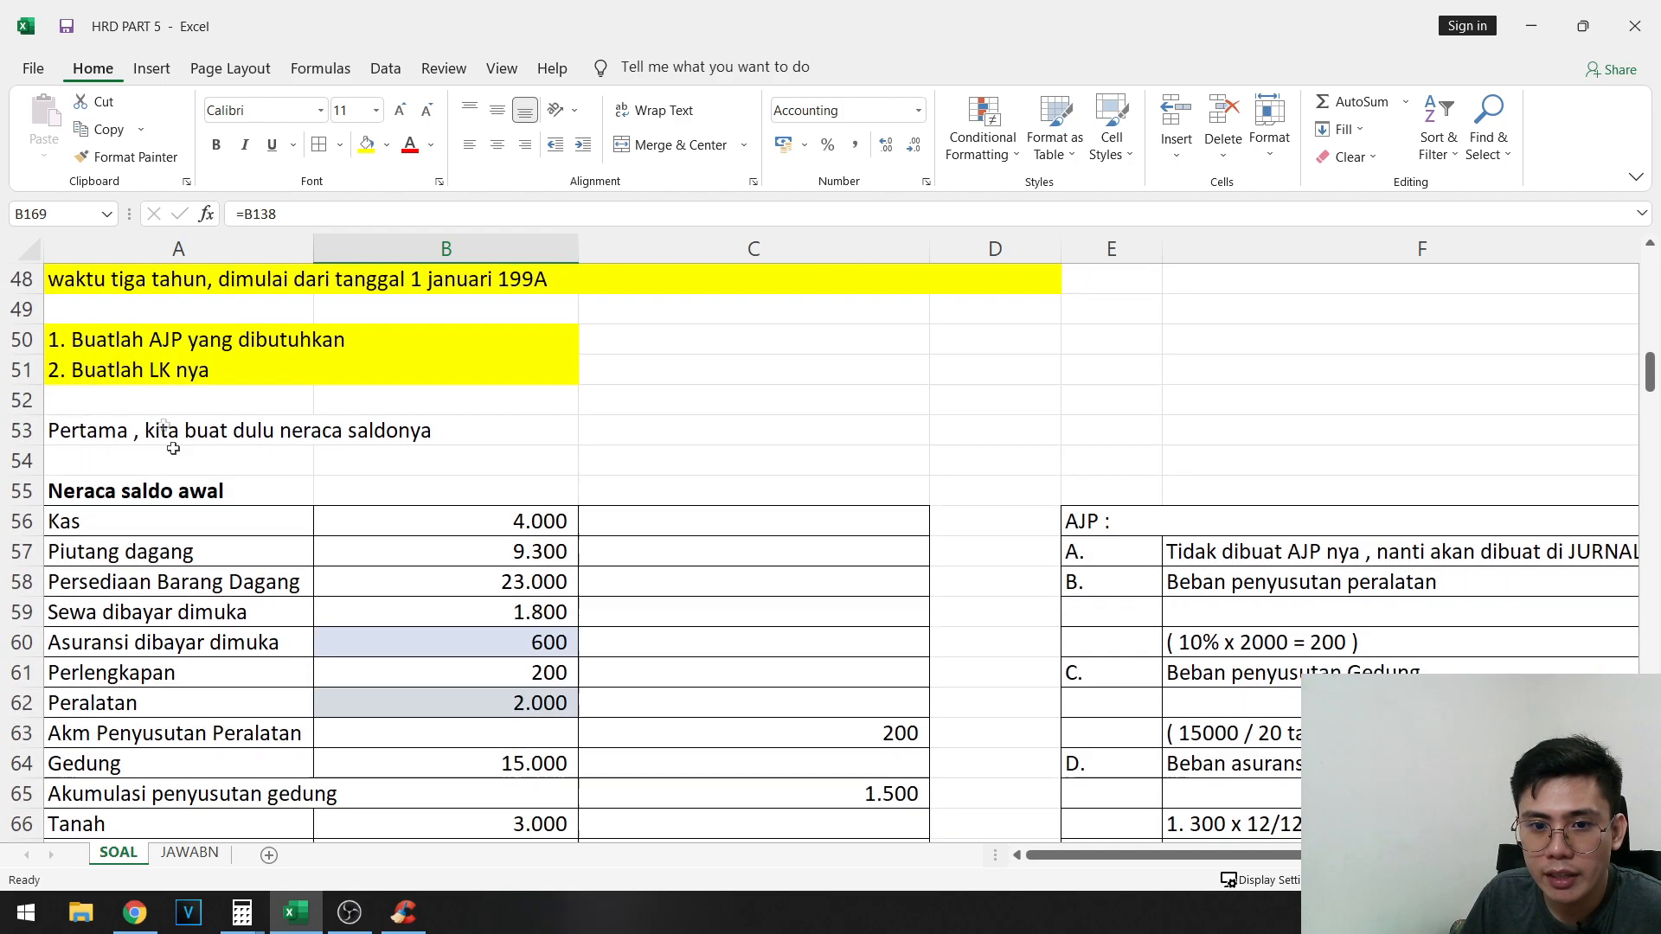
pyautogui.scroll(5, 266, 444)
pyautogui.scroll(6, 266, 444)
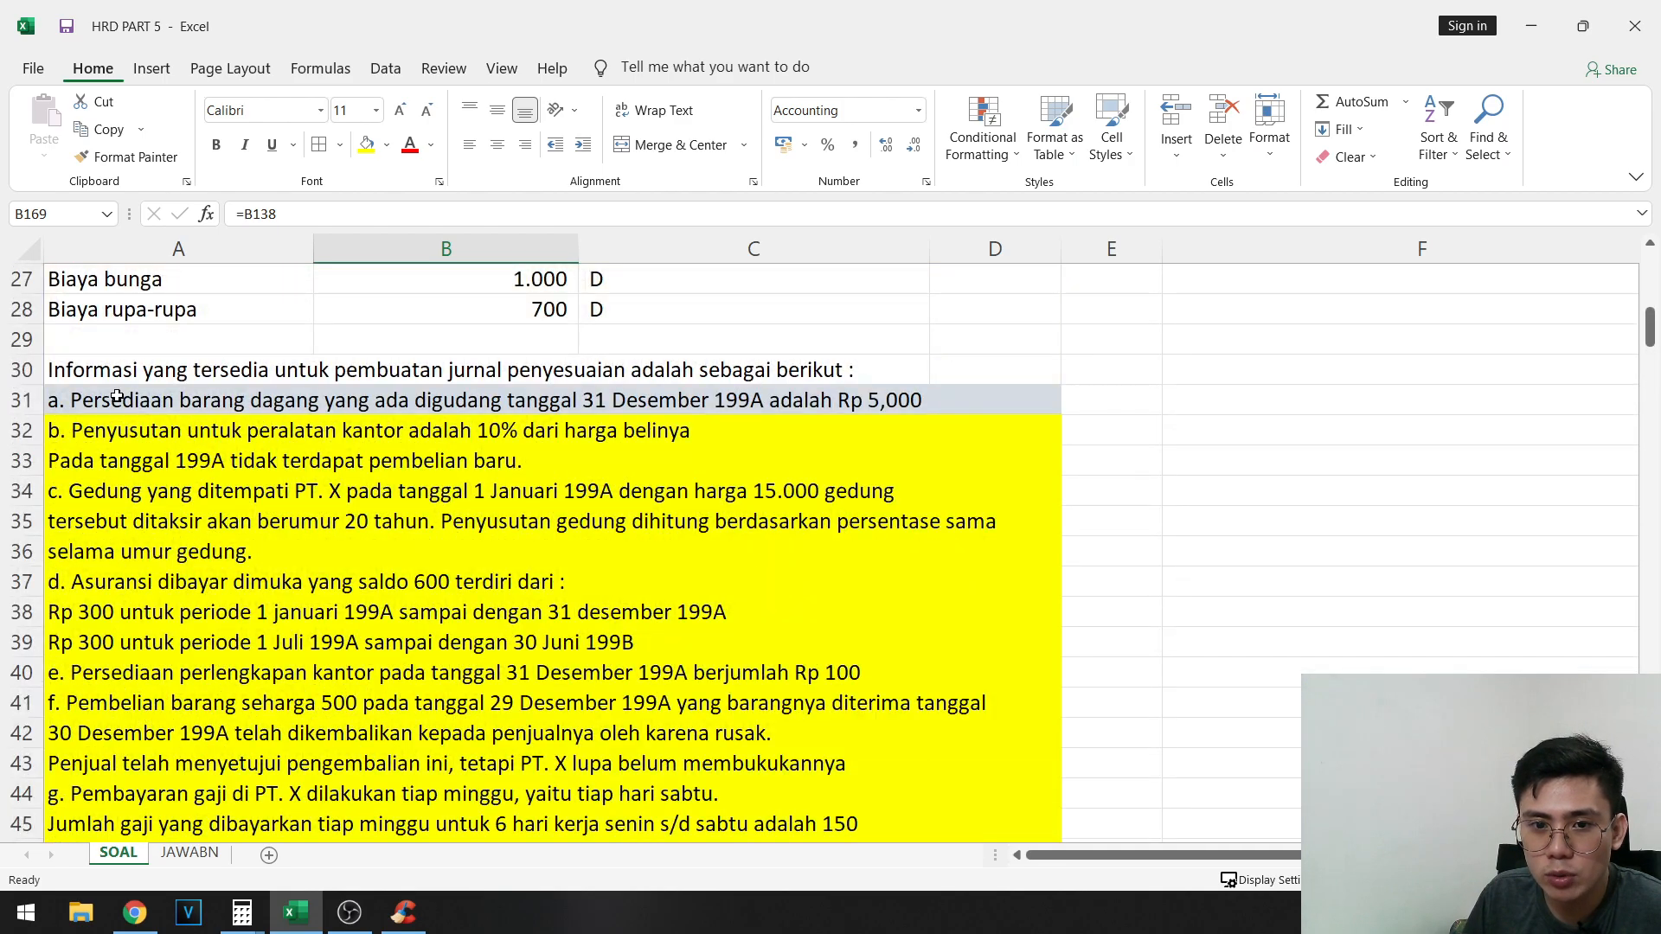
pyautogui.moveTo(259, 400); pyautogui.dragTo(688, 400)
pyautogui.moveTo(904, 399); pyautogui.dragTo(993, 400)
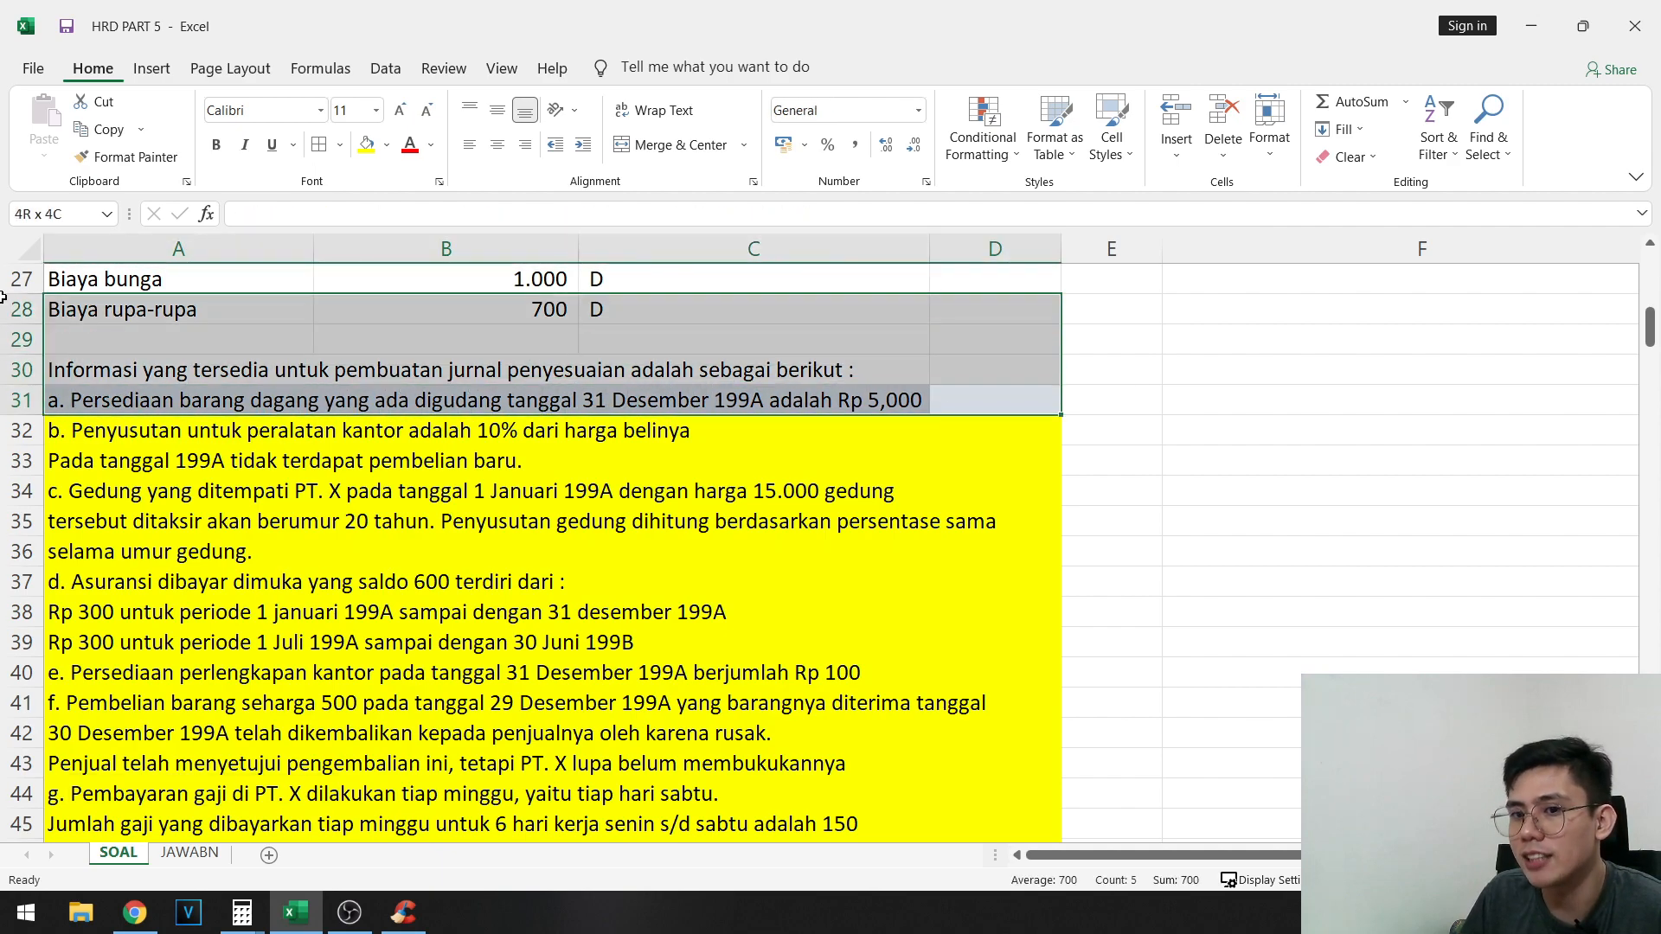